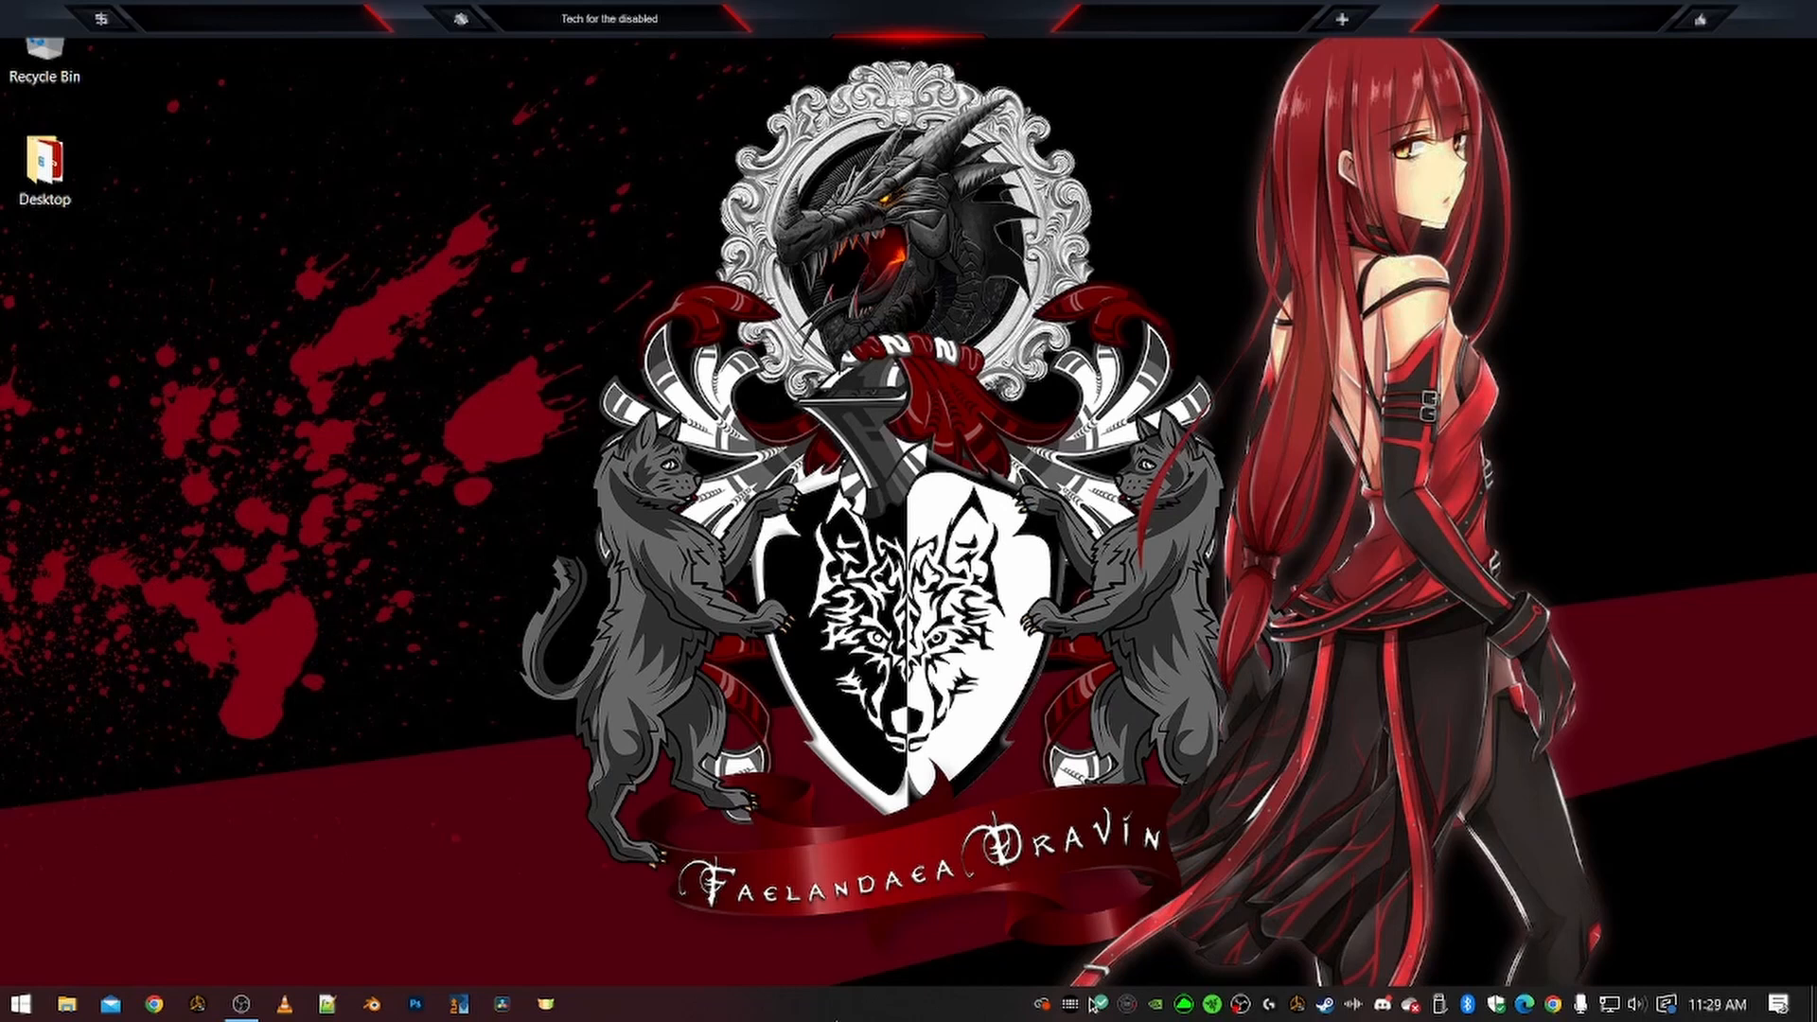
Open Chrome and search the web for "scs mod studio"
{"action": "left_click", "coordinate": [154, 1004]}
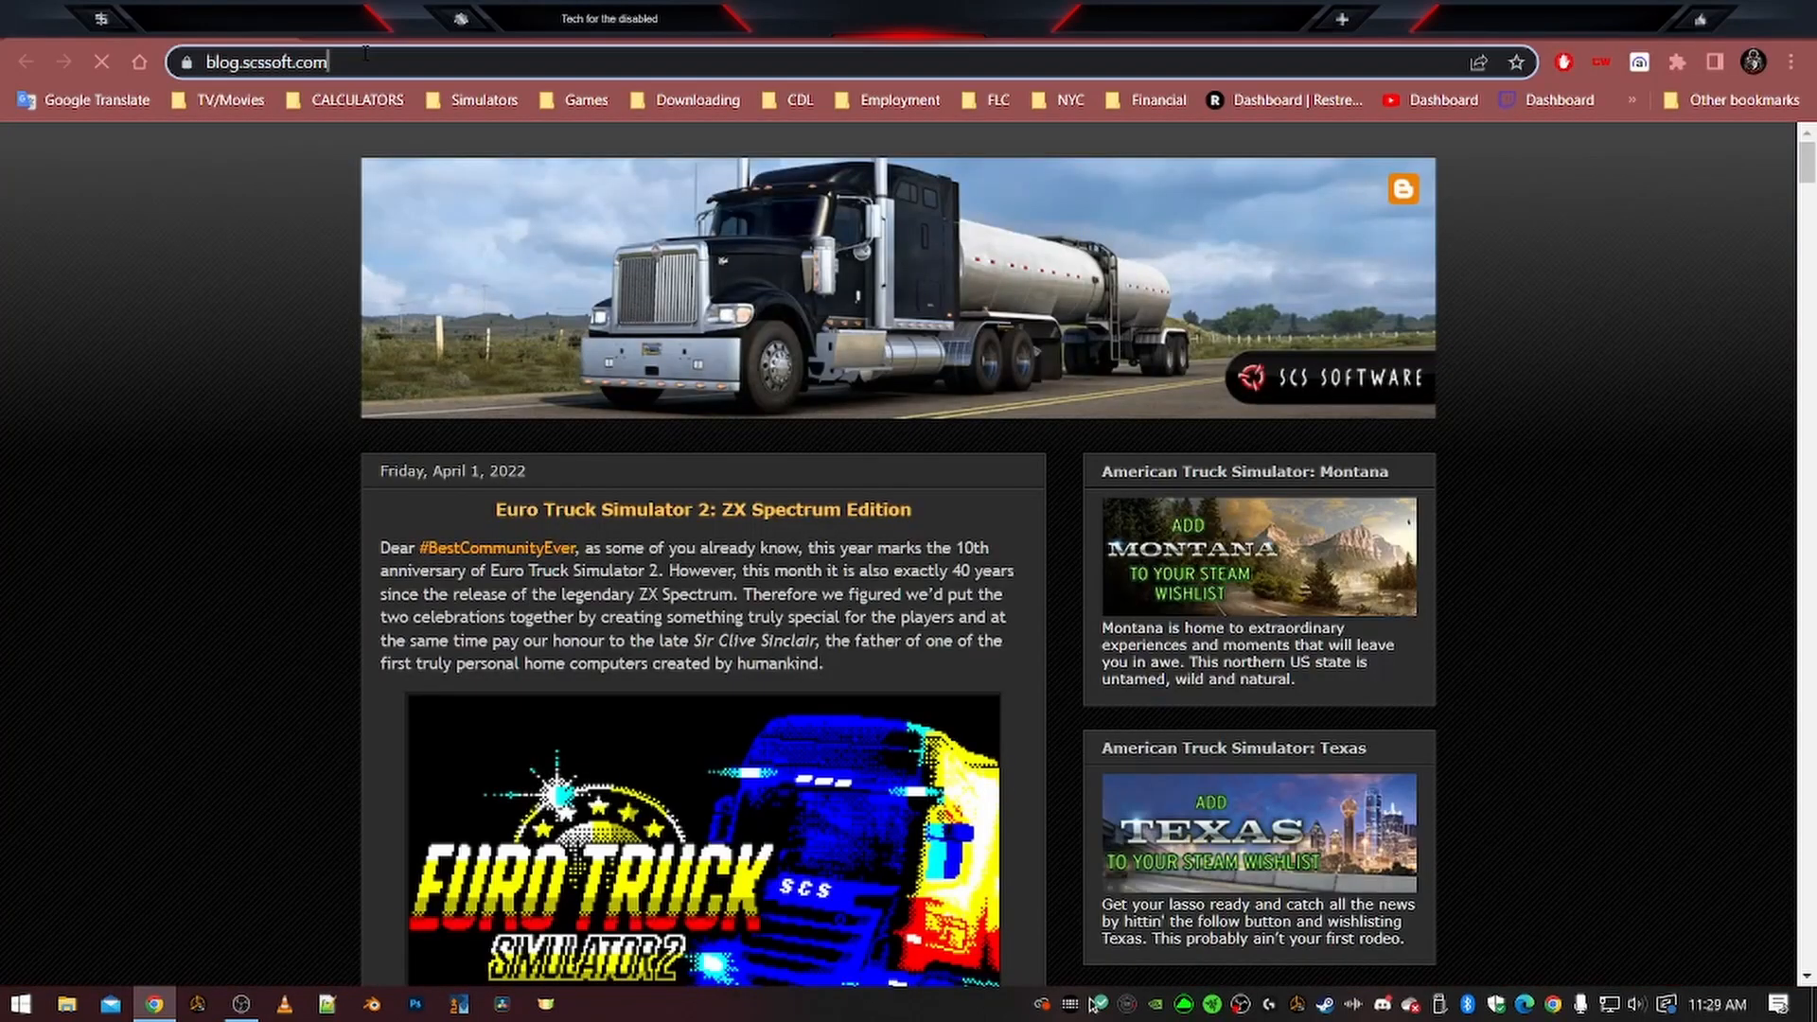
{"action": "left_click", "coordinate": [365, 60]}
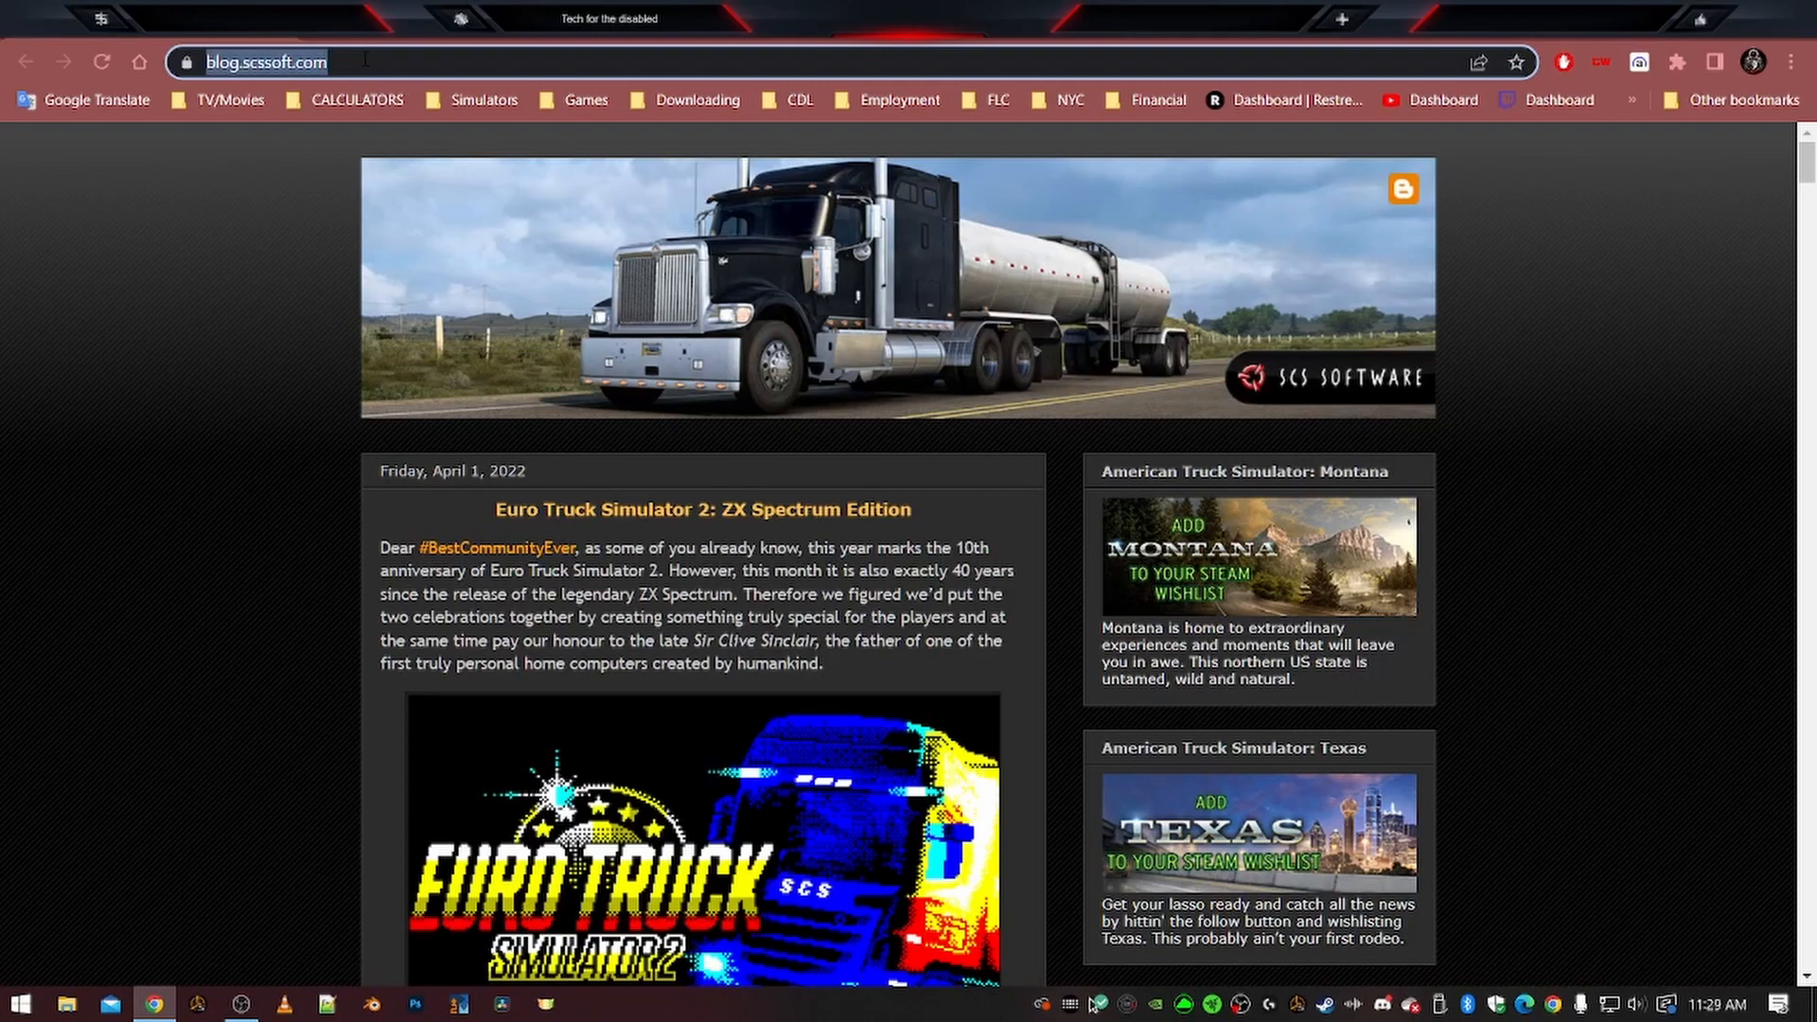
{"action": "type", "text": "scs mod studio"}
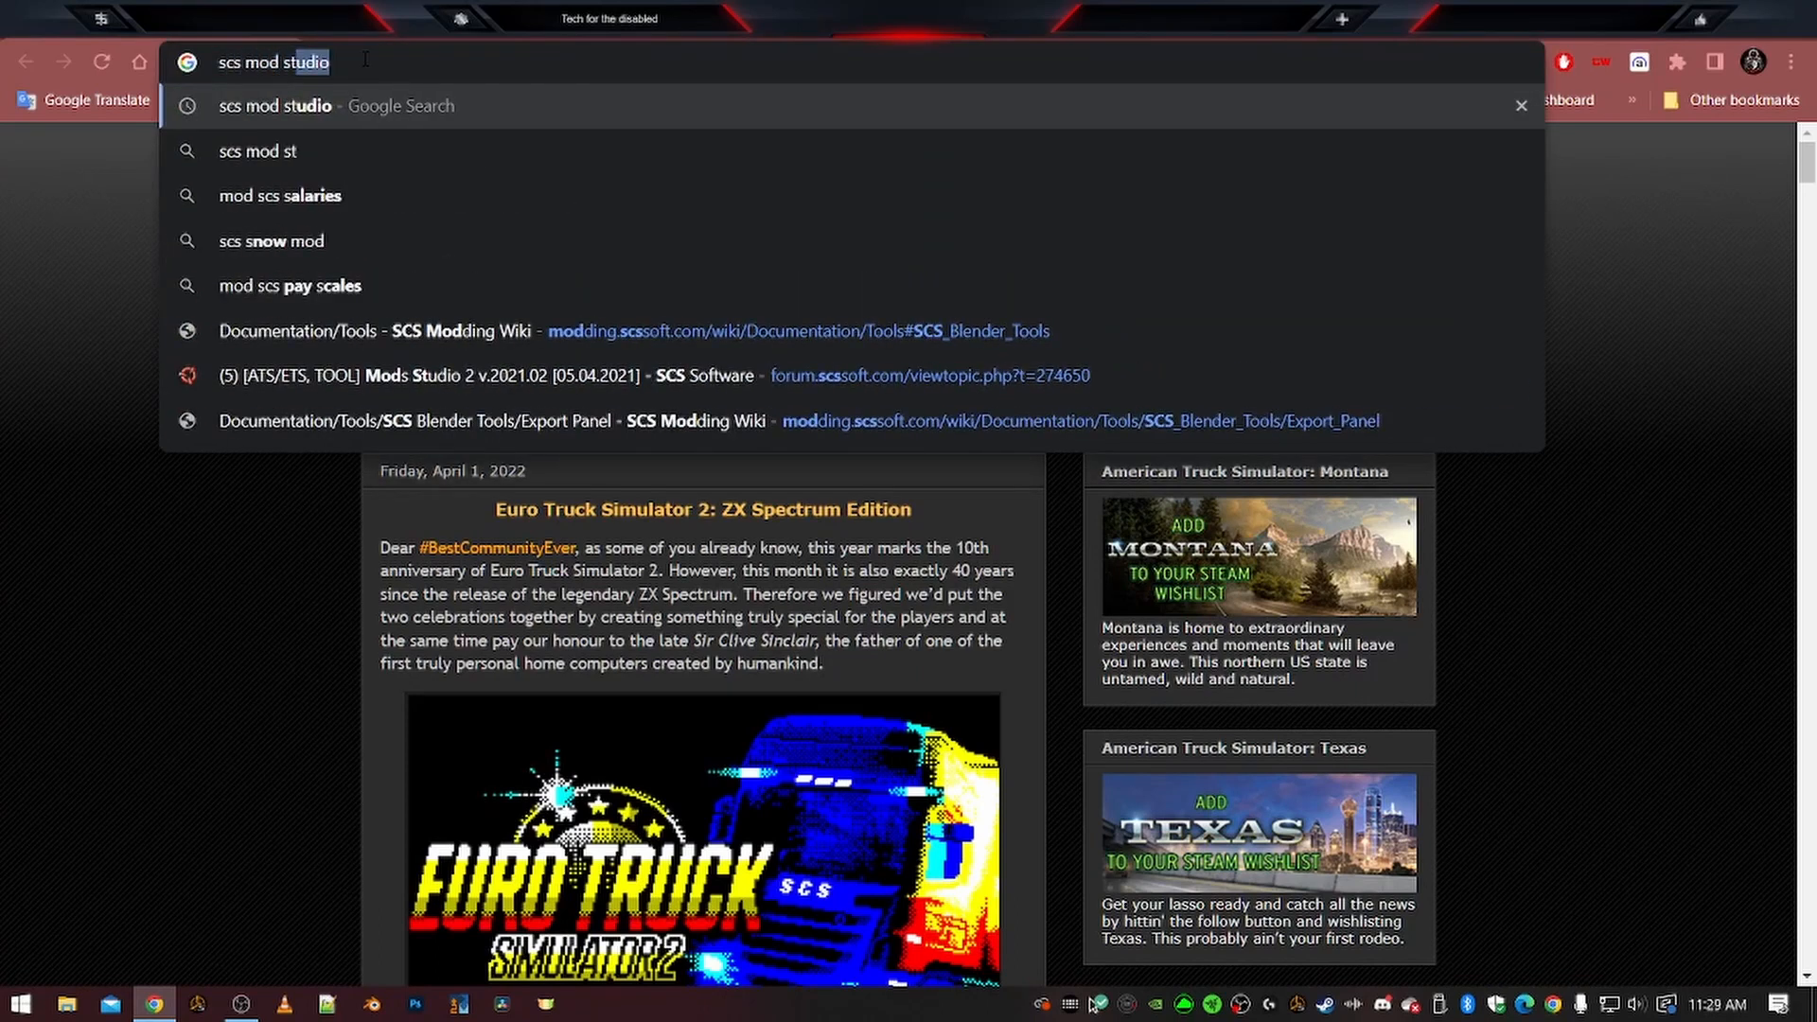
{"action": "key", "text": "Return"}
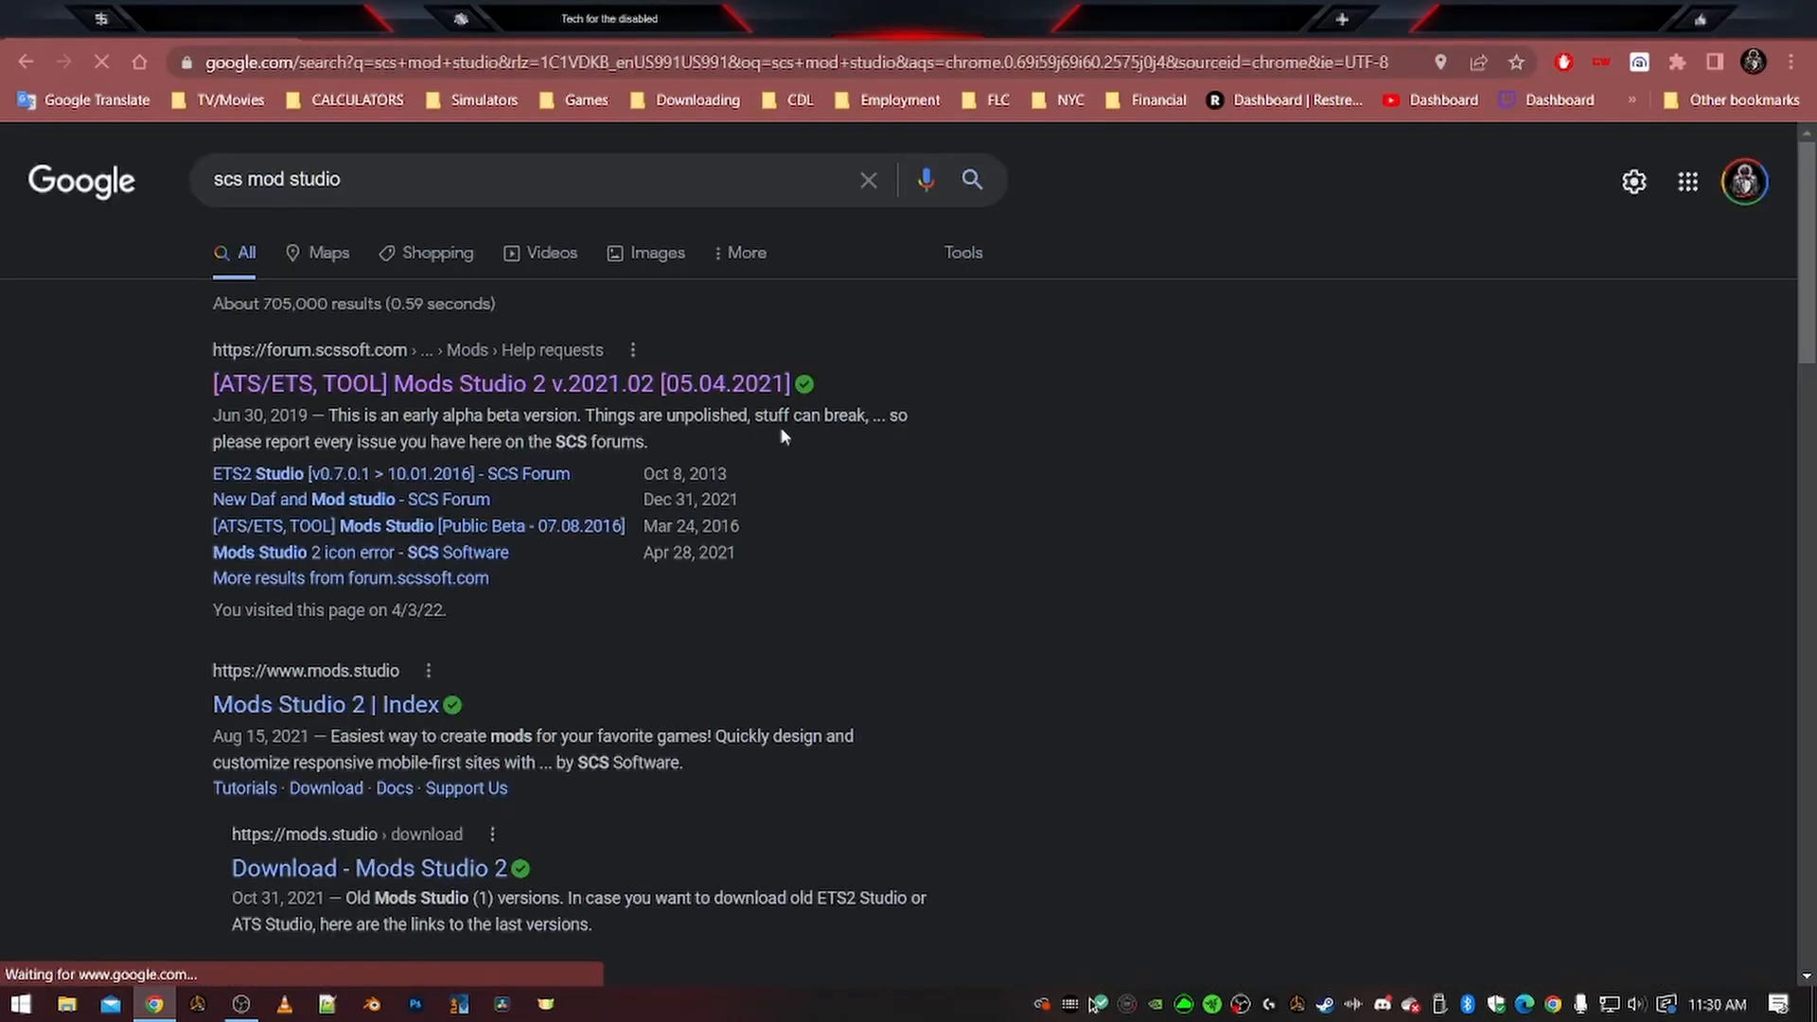
Open the Mods Studio 2 thread on the SCS forum and follow its link to the official download page
{"action": "left_click", "coordinate": [461, 383]}
{"action": "left_click_drag", "start_coordinate": [348, 626], "coordinate": [572, 619]}
{"action": "left_click", "coordinate": [750, 625]}
{"action": "scroll", "coordinate": [1031, 635], "scroll_direction": "down", "scroll_amount": 6}
{"action": "scroll", "coordinate": [1032, 634], "scroll_direction": "down", "scroll_amount": 20}
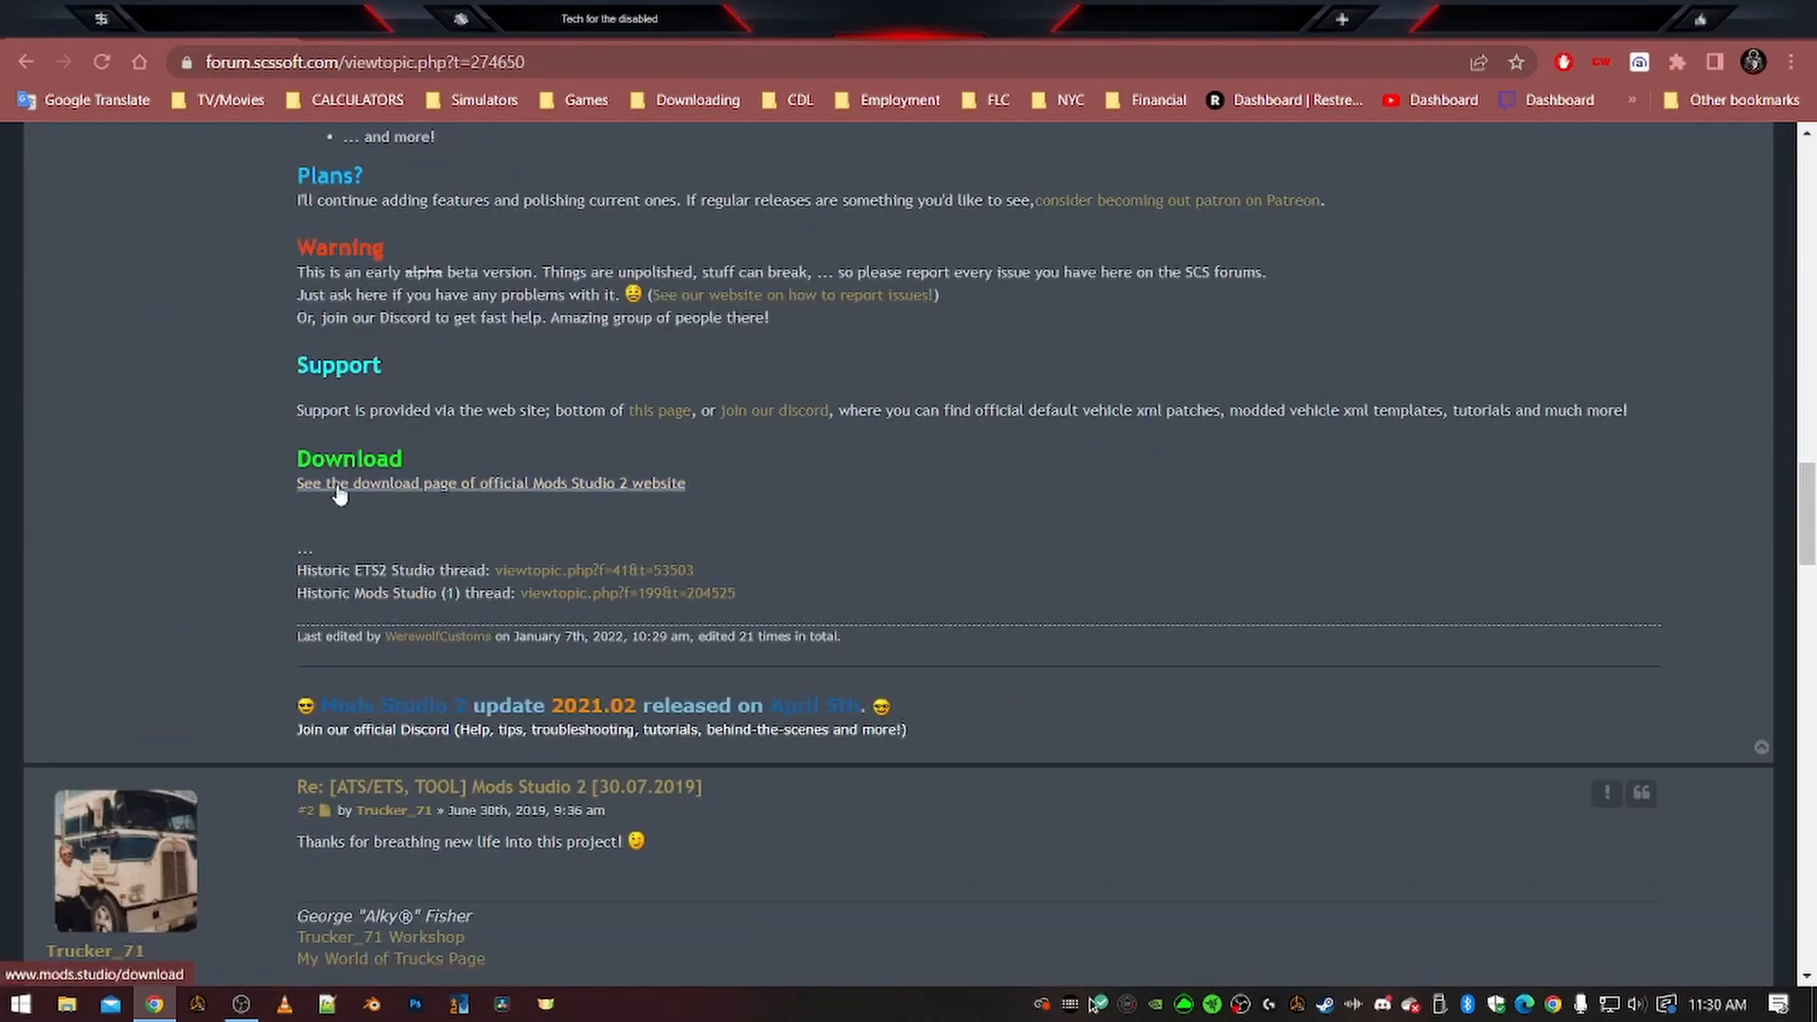
{"action": "left_click", "coordinate": [339, 487]}
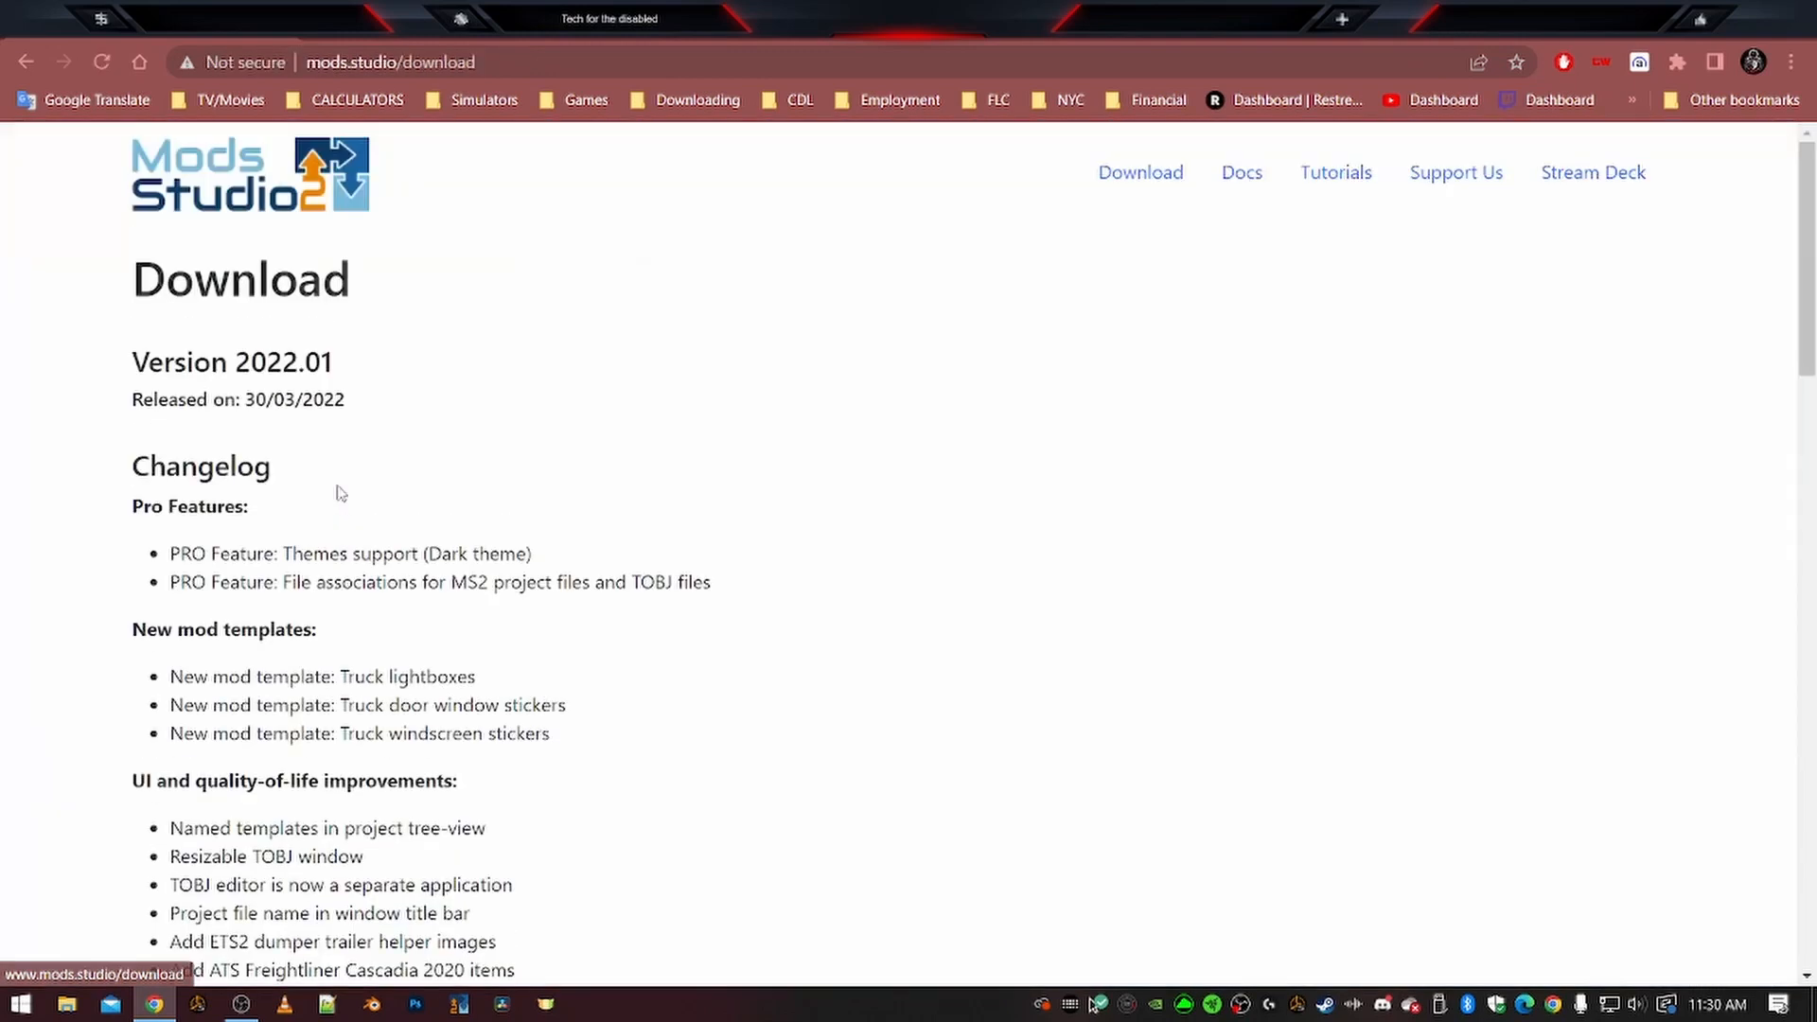
Review the Mods Studio 2 changelog and download links, and close the browser
{"action": "scroll", "coordinate": [308, 444], "scroll_direction": "down", "scroll_amount": 18}
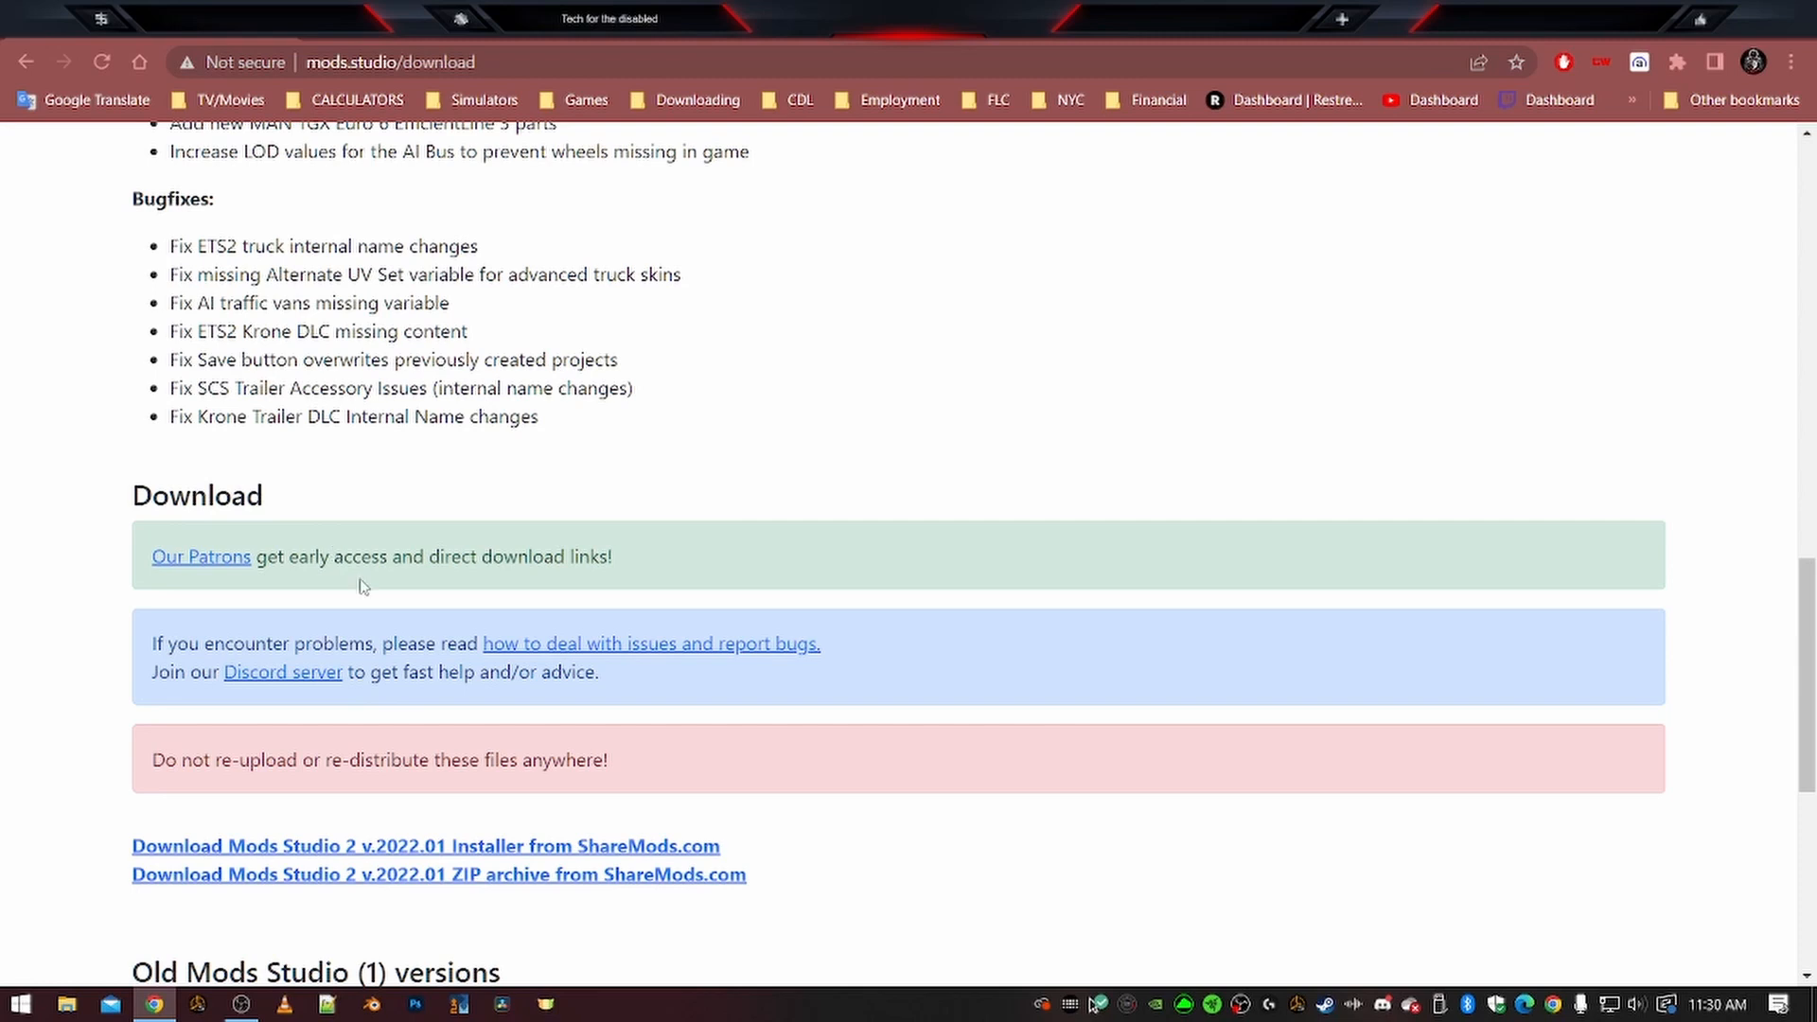
{"action": "scroll", "coordinate": [360, 586], "scroll_direction": "up", "scroll_amount": 8}
{"action": "scroll", "coordinate": [376, 624], "scroll_direction": "down", "scroll_amount": 6}
{"action": "scroll", "coordinate": [376, 625], "scroll_direction": "up", "scroll_amount": 16}
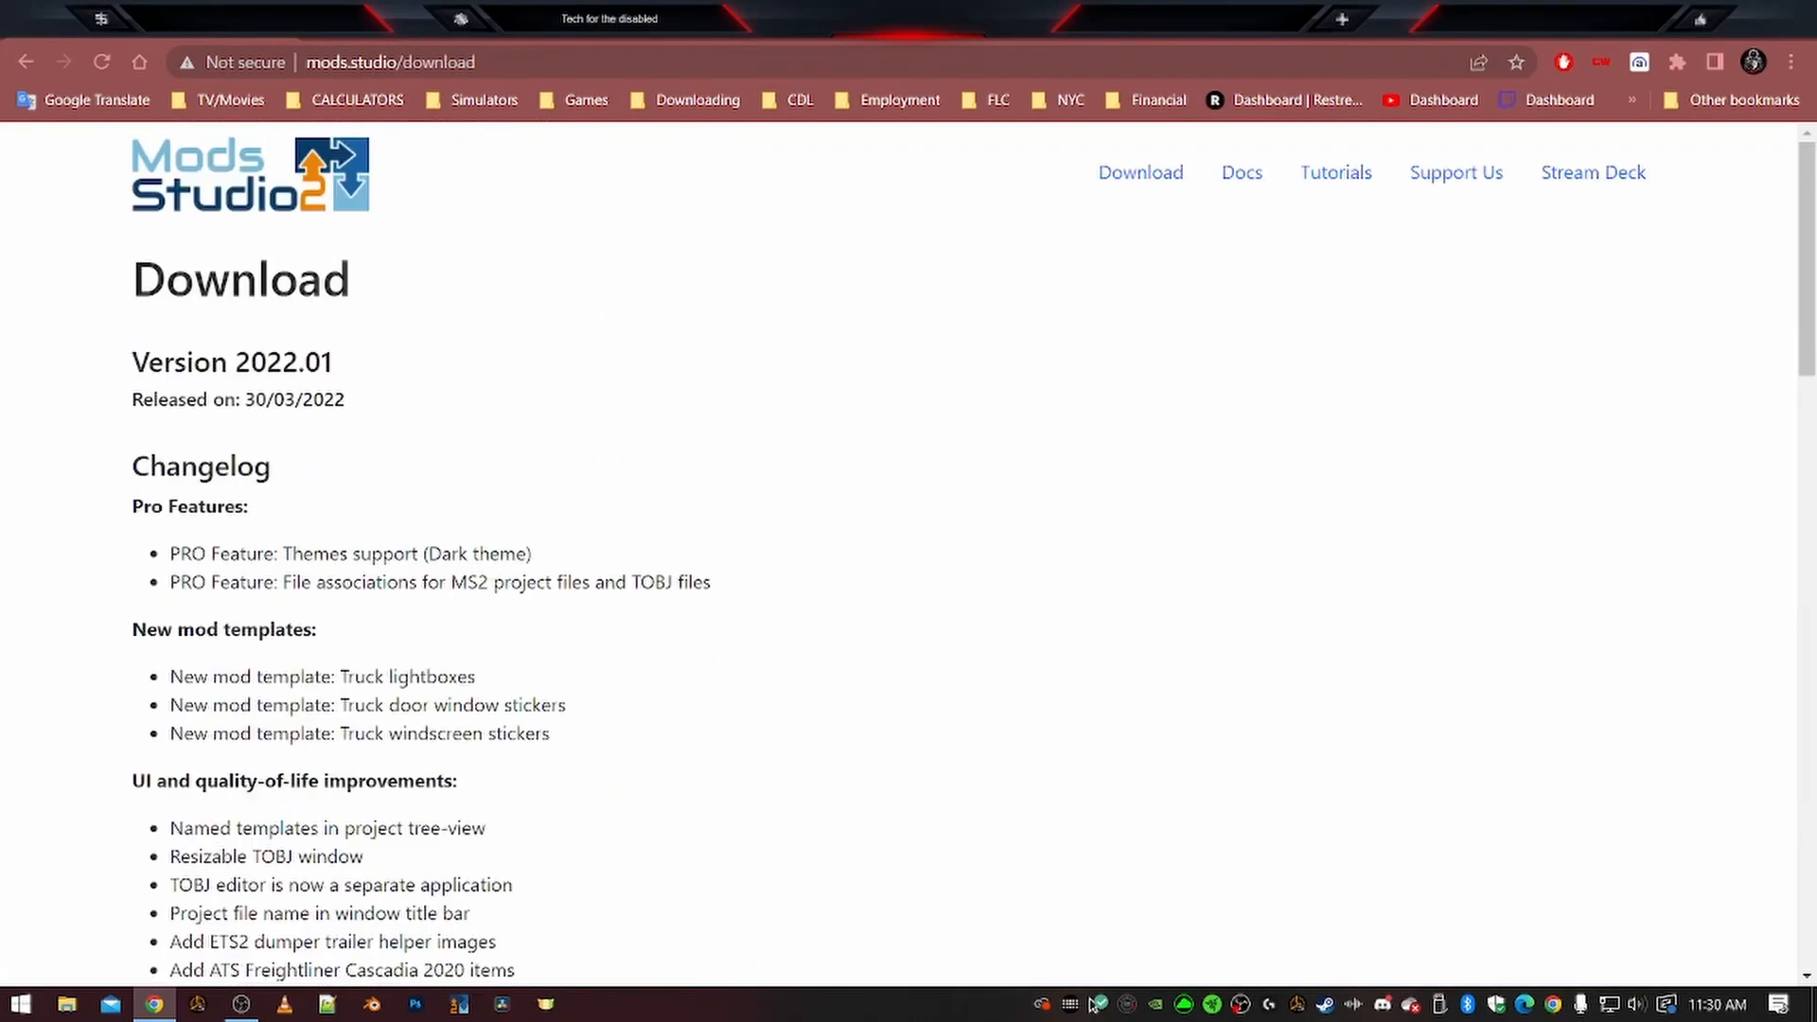
{"action": "key", "text": "alt+F4"}
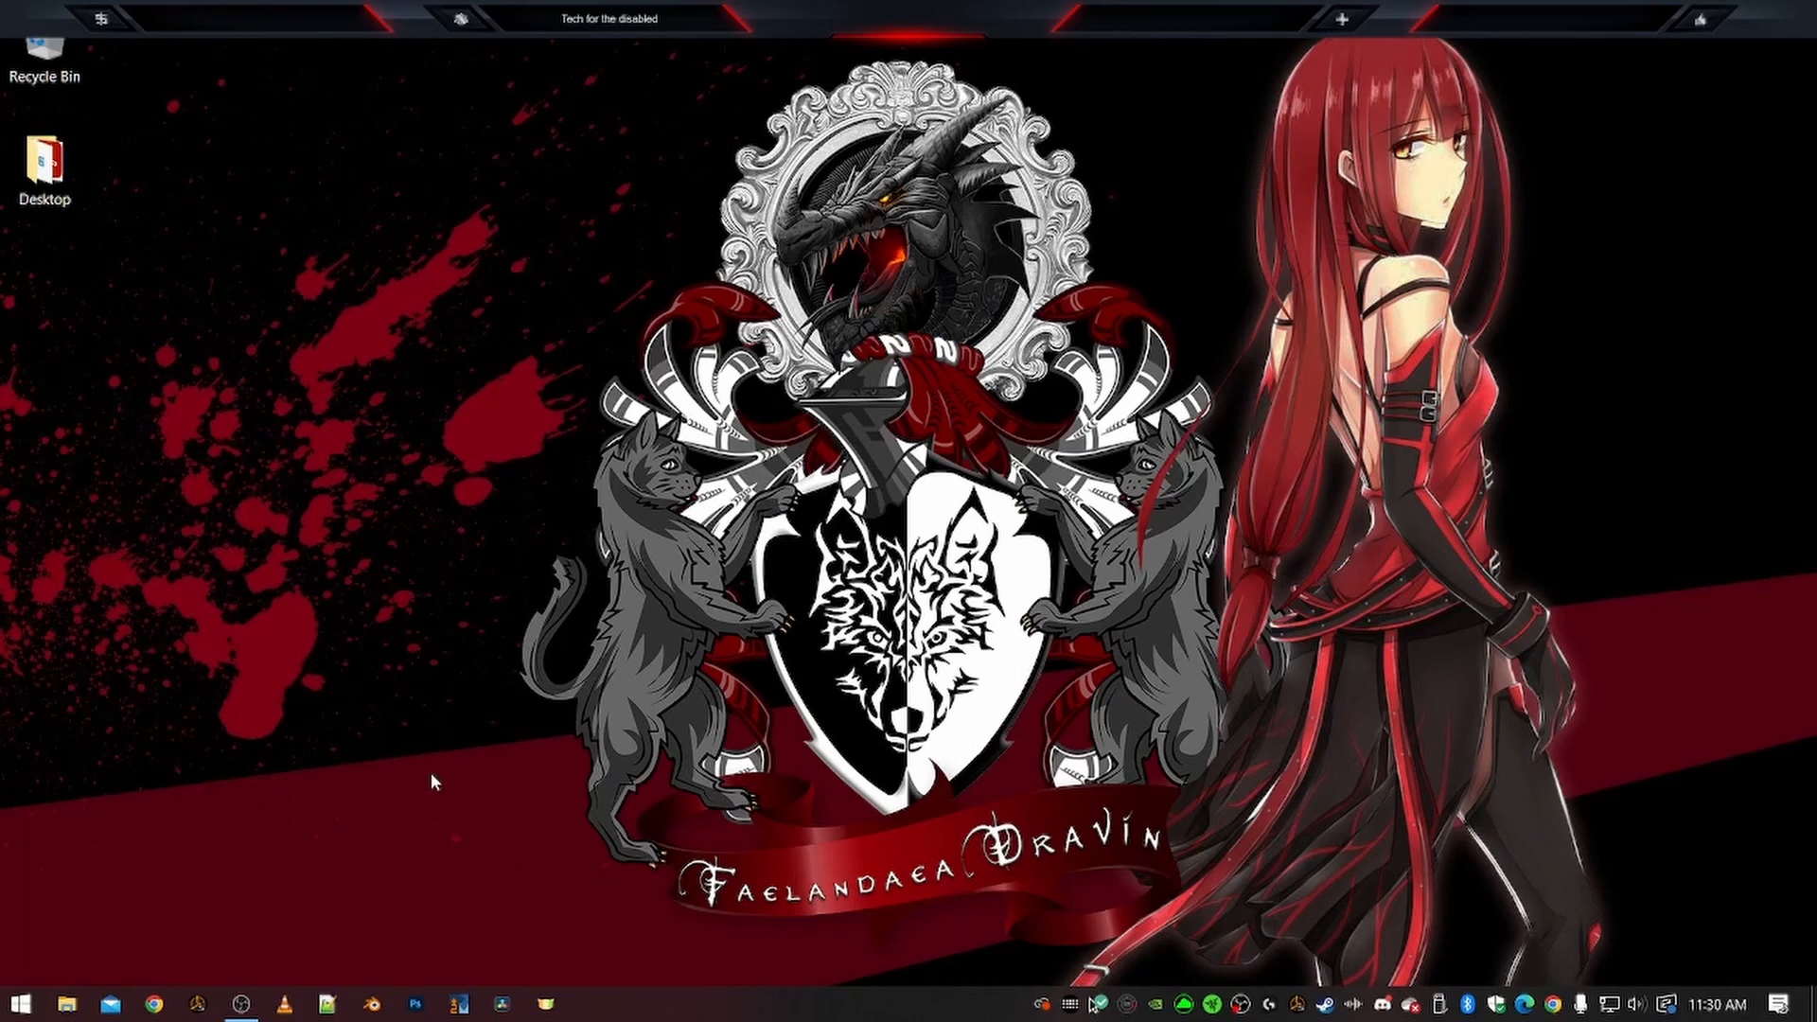
Open the Bendix Wingman folder inside ATS Source Images in the Modding Workshop folder
{"action": "key", "text": "super+e"}
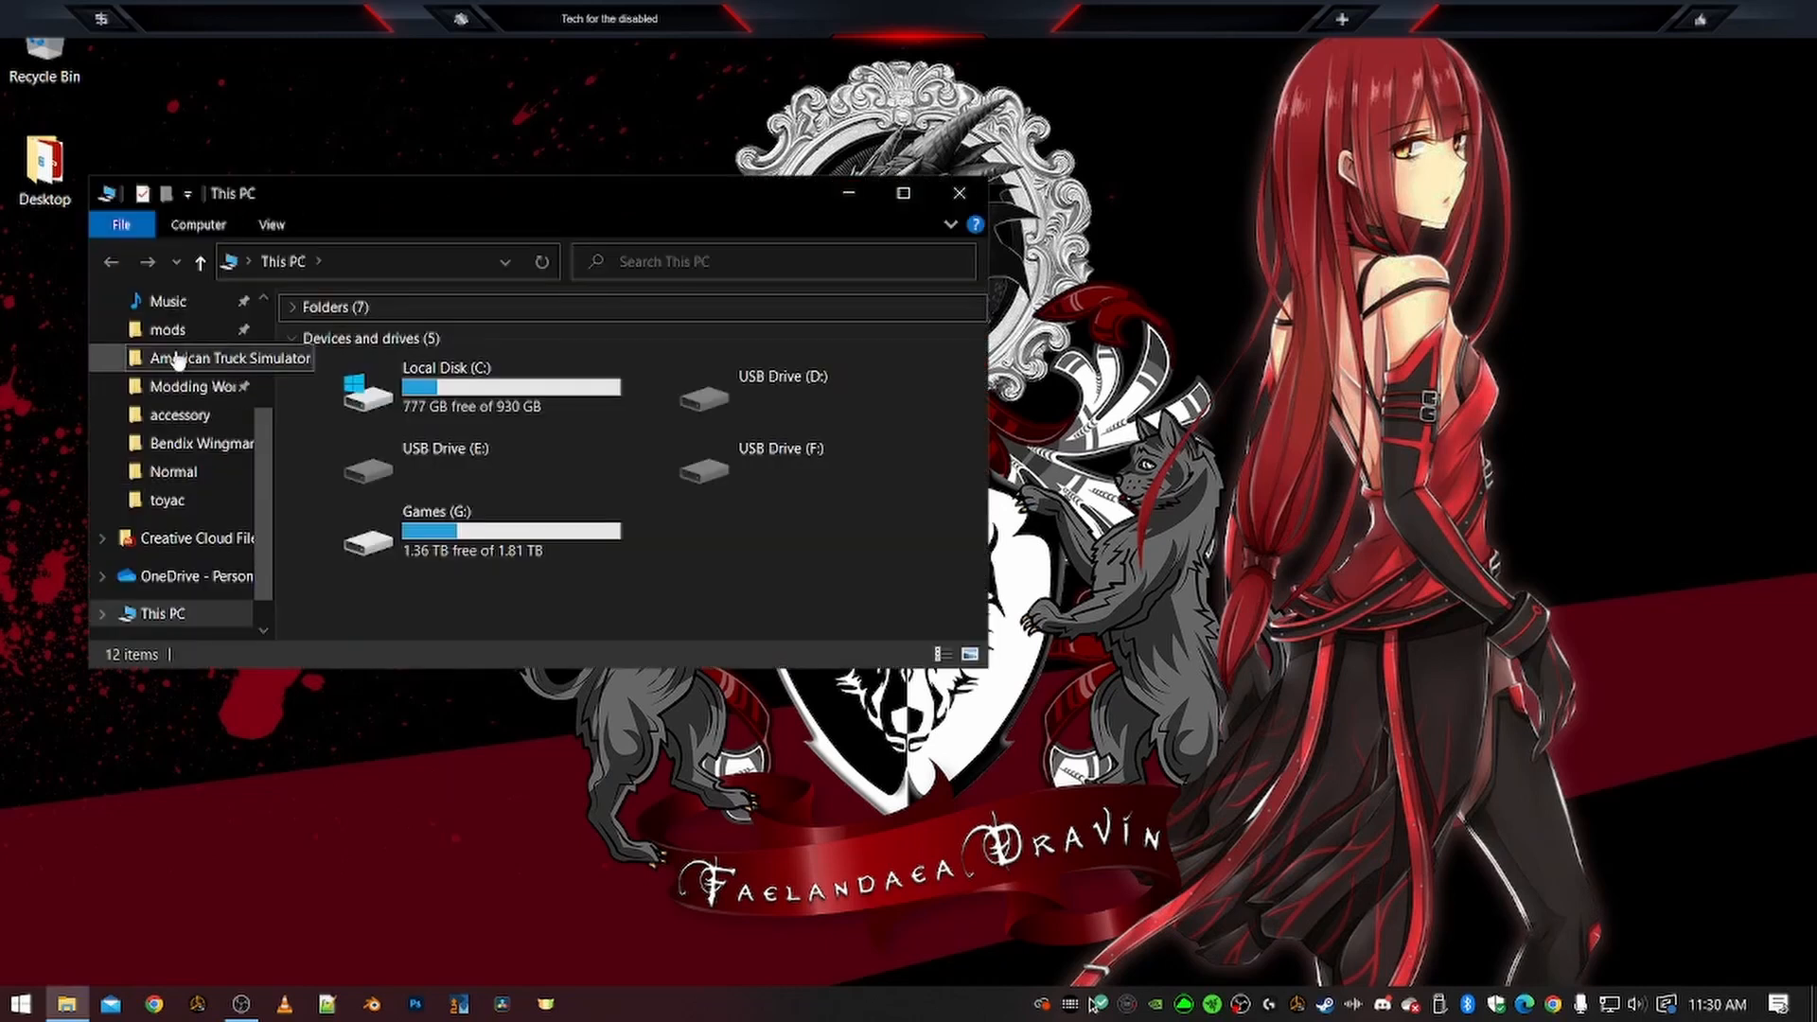
{"action": "left_click", "coordinate": [185, 387]}
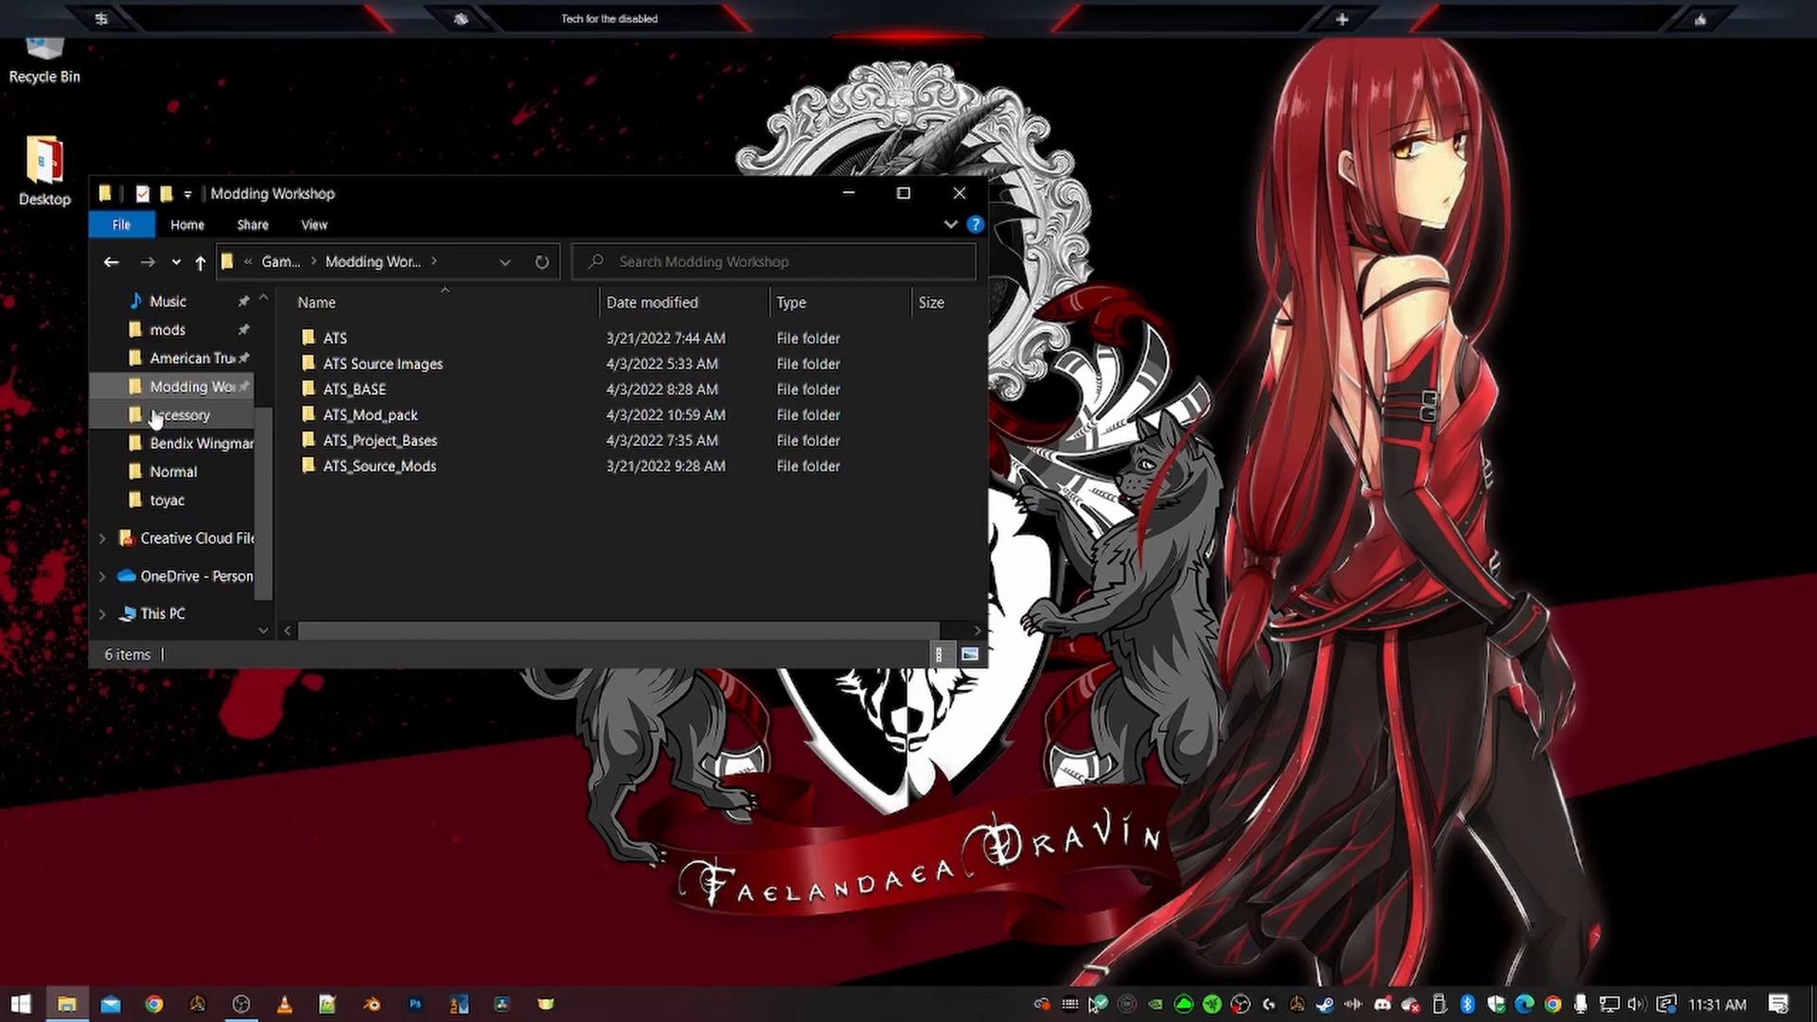
{"action": "scroll", "coordinate": [175, 402], "scroll_direction": "up", "scroll_amount": 3}
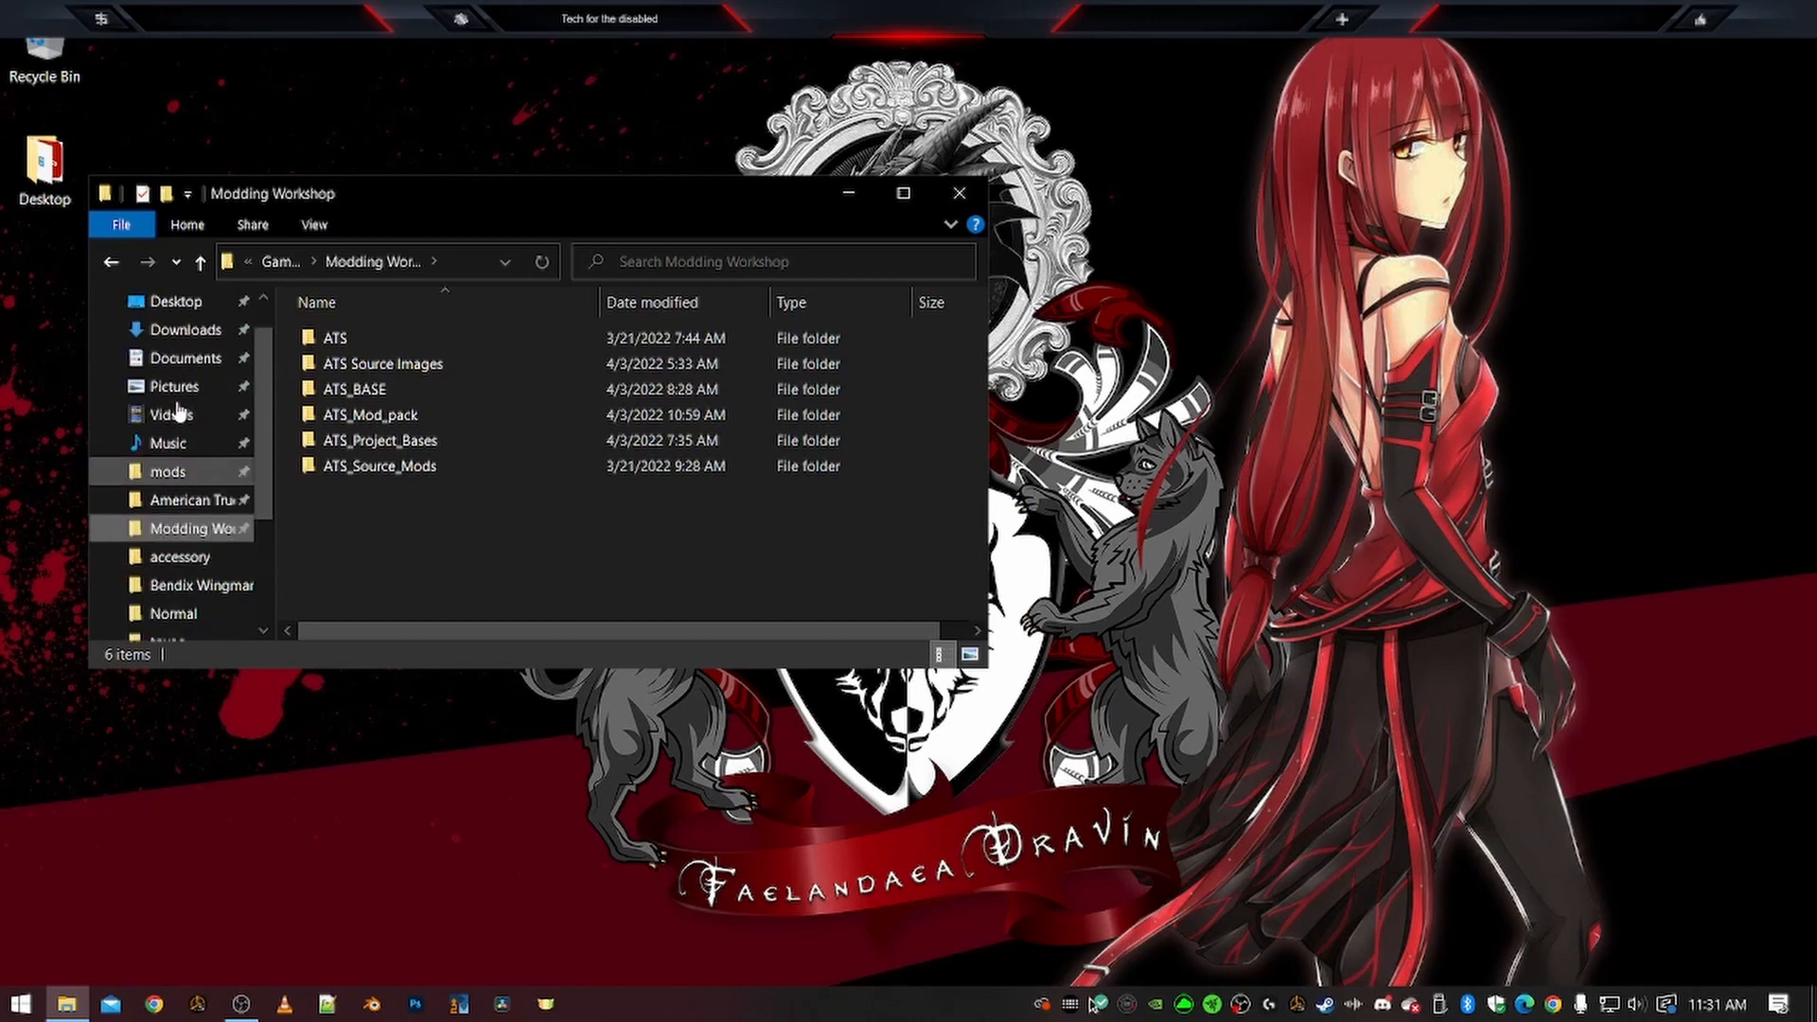
{"action": "left_click", "coordinate": [180, 392]}
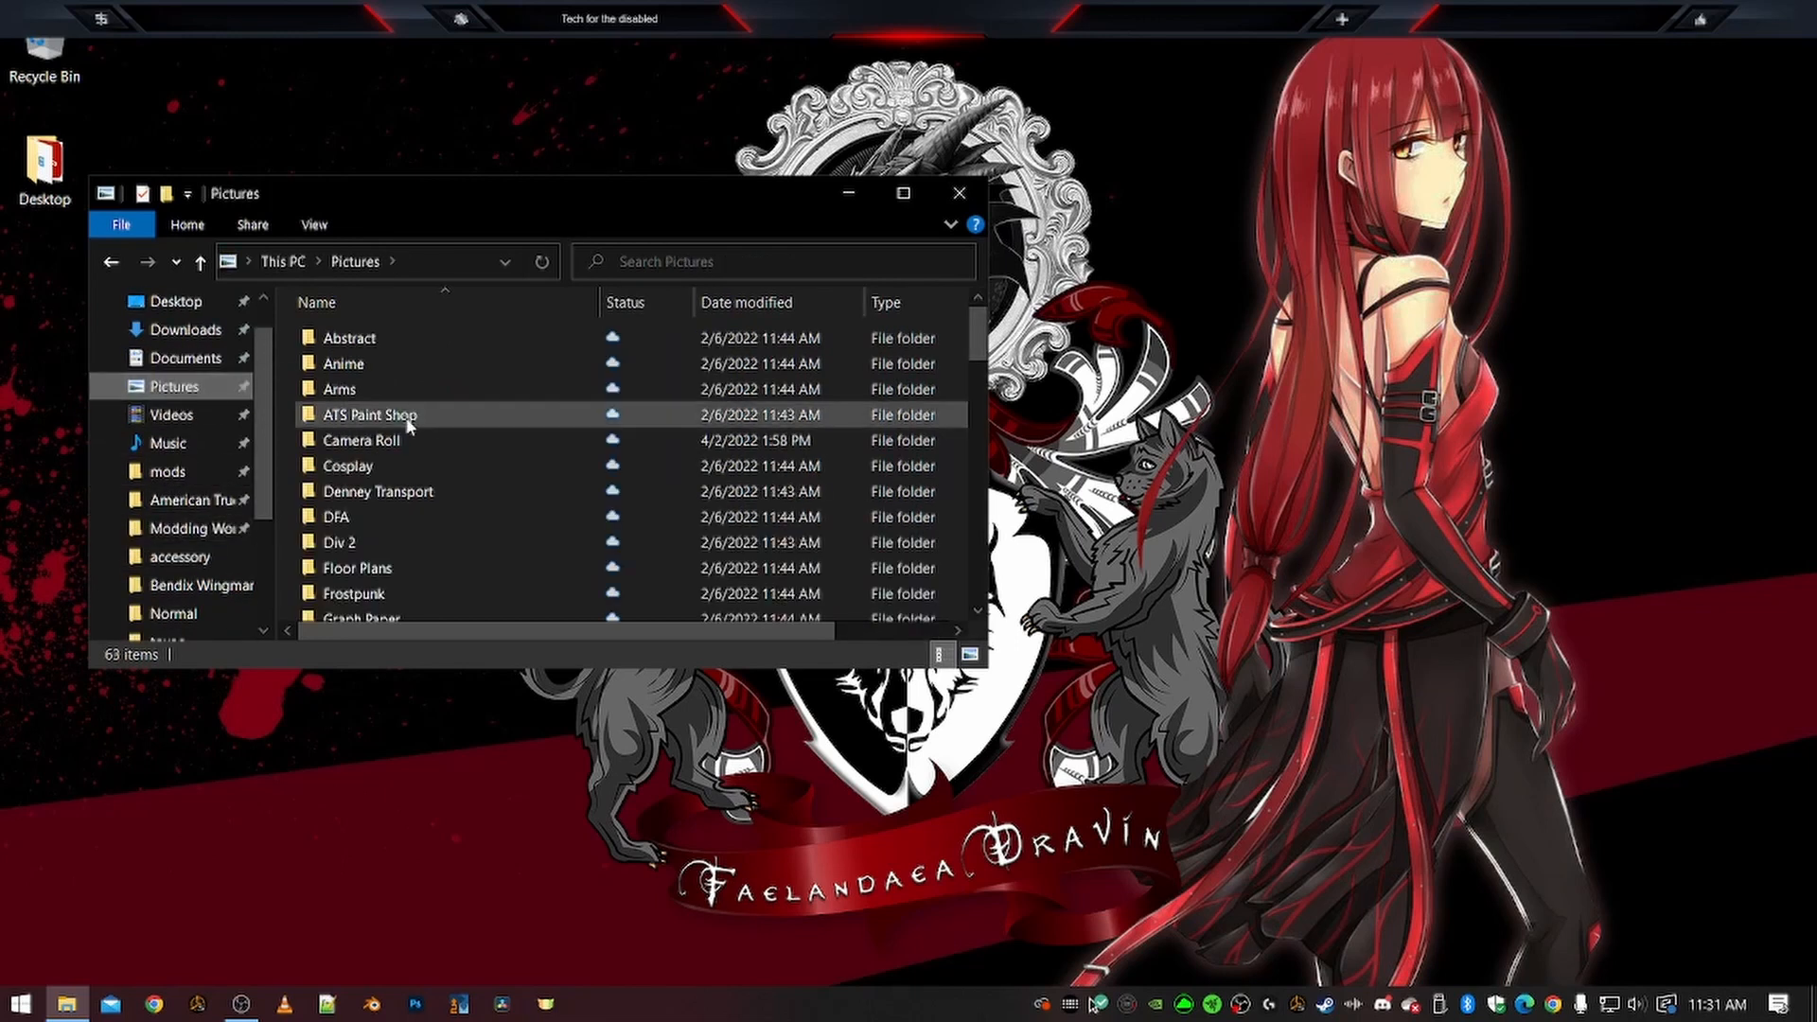
{"action": "left_click", "coordinate": [189, 528]}
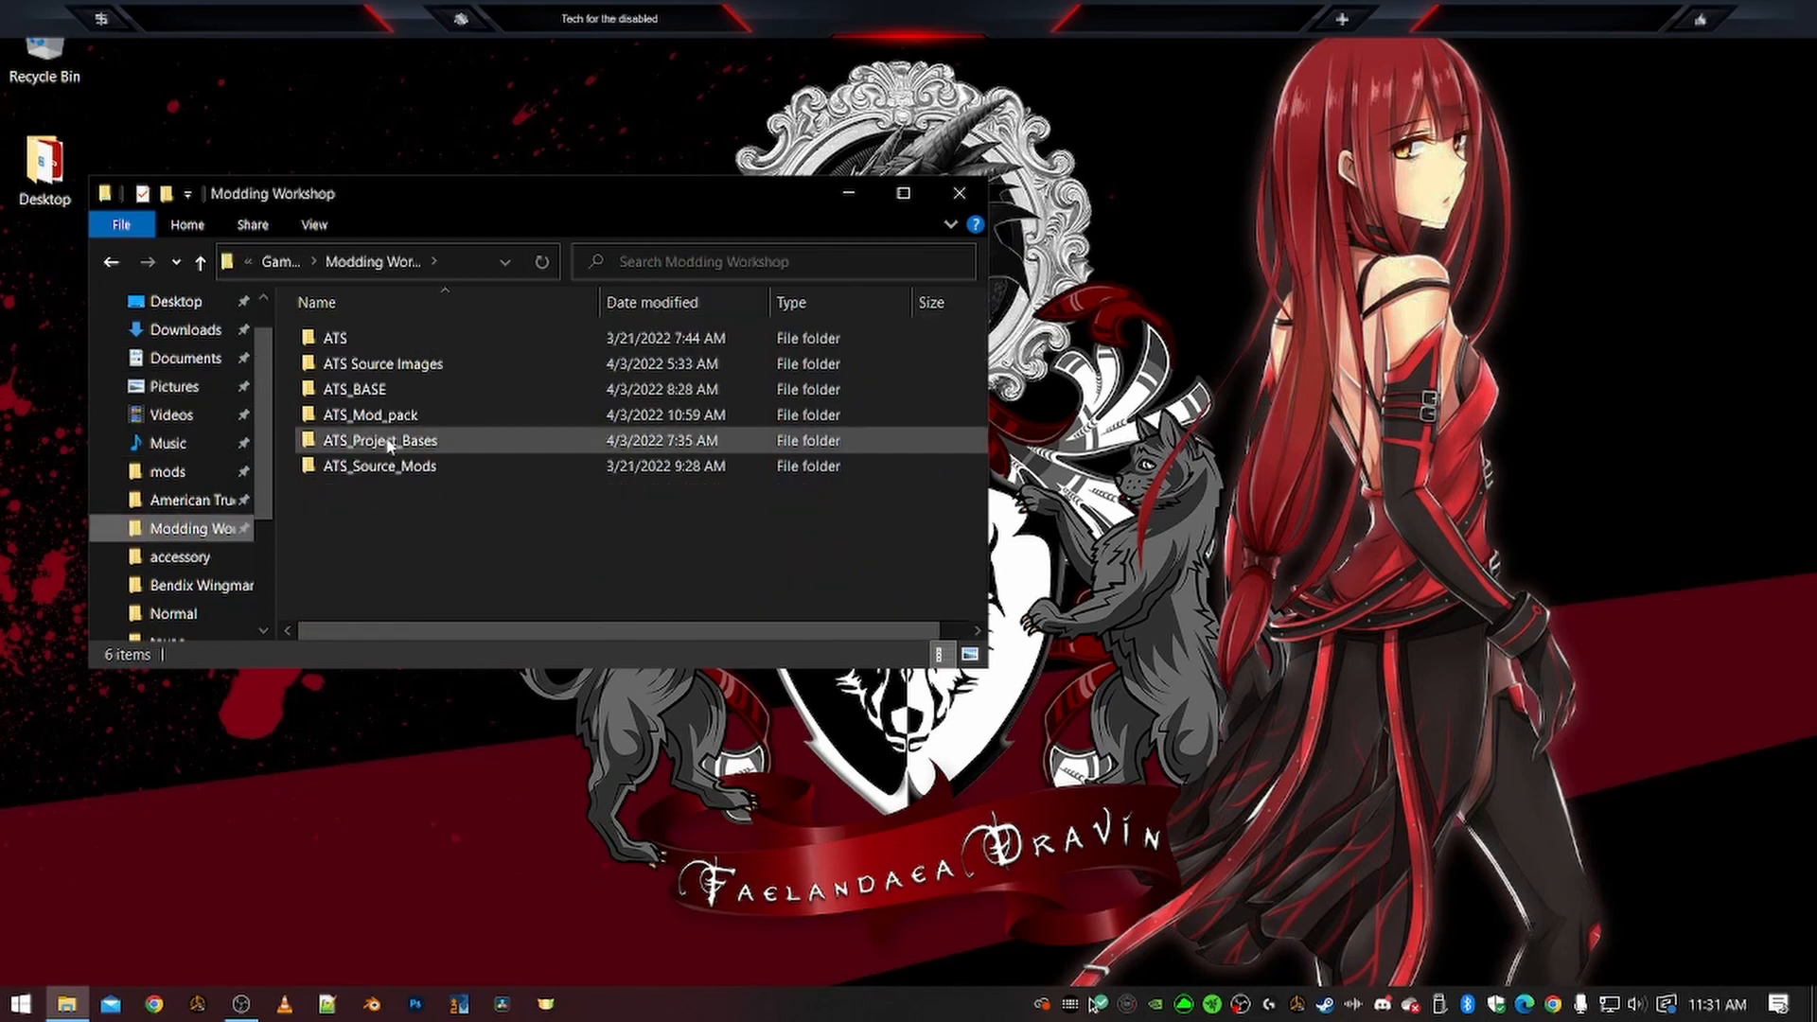
{"action": "double_click", "coordinate": [363, 369]}
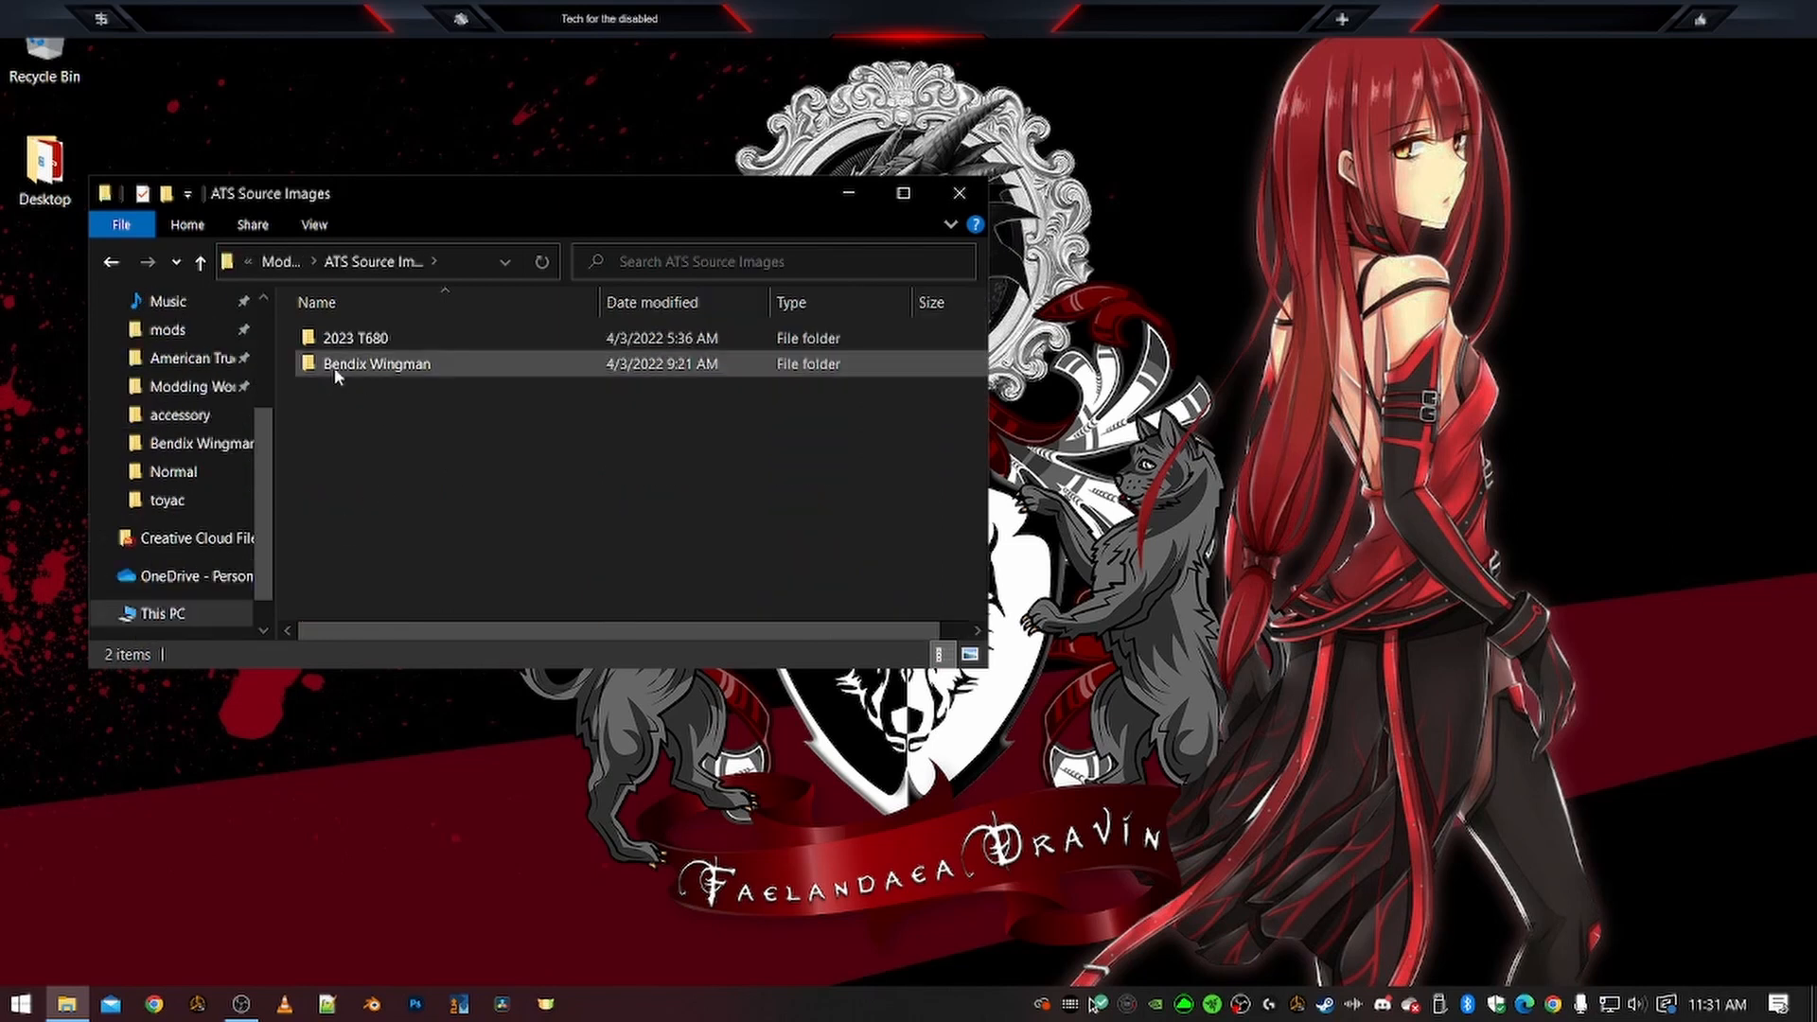
{"action": "double_click", "coordinate": [338, 372]}
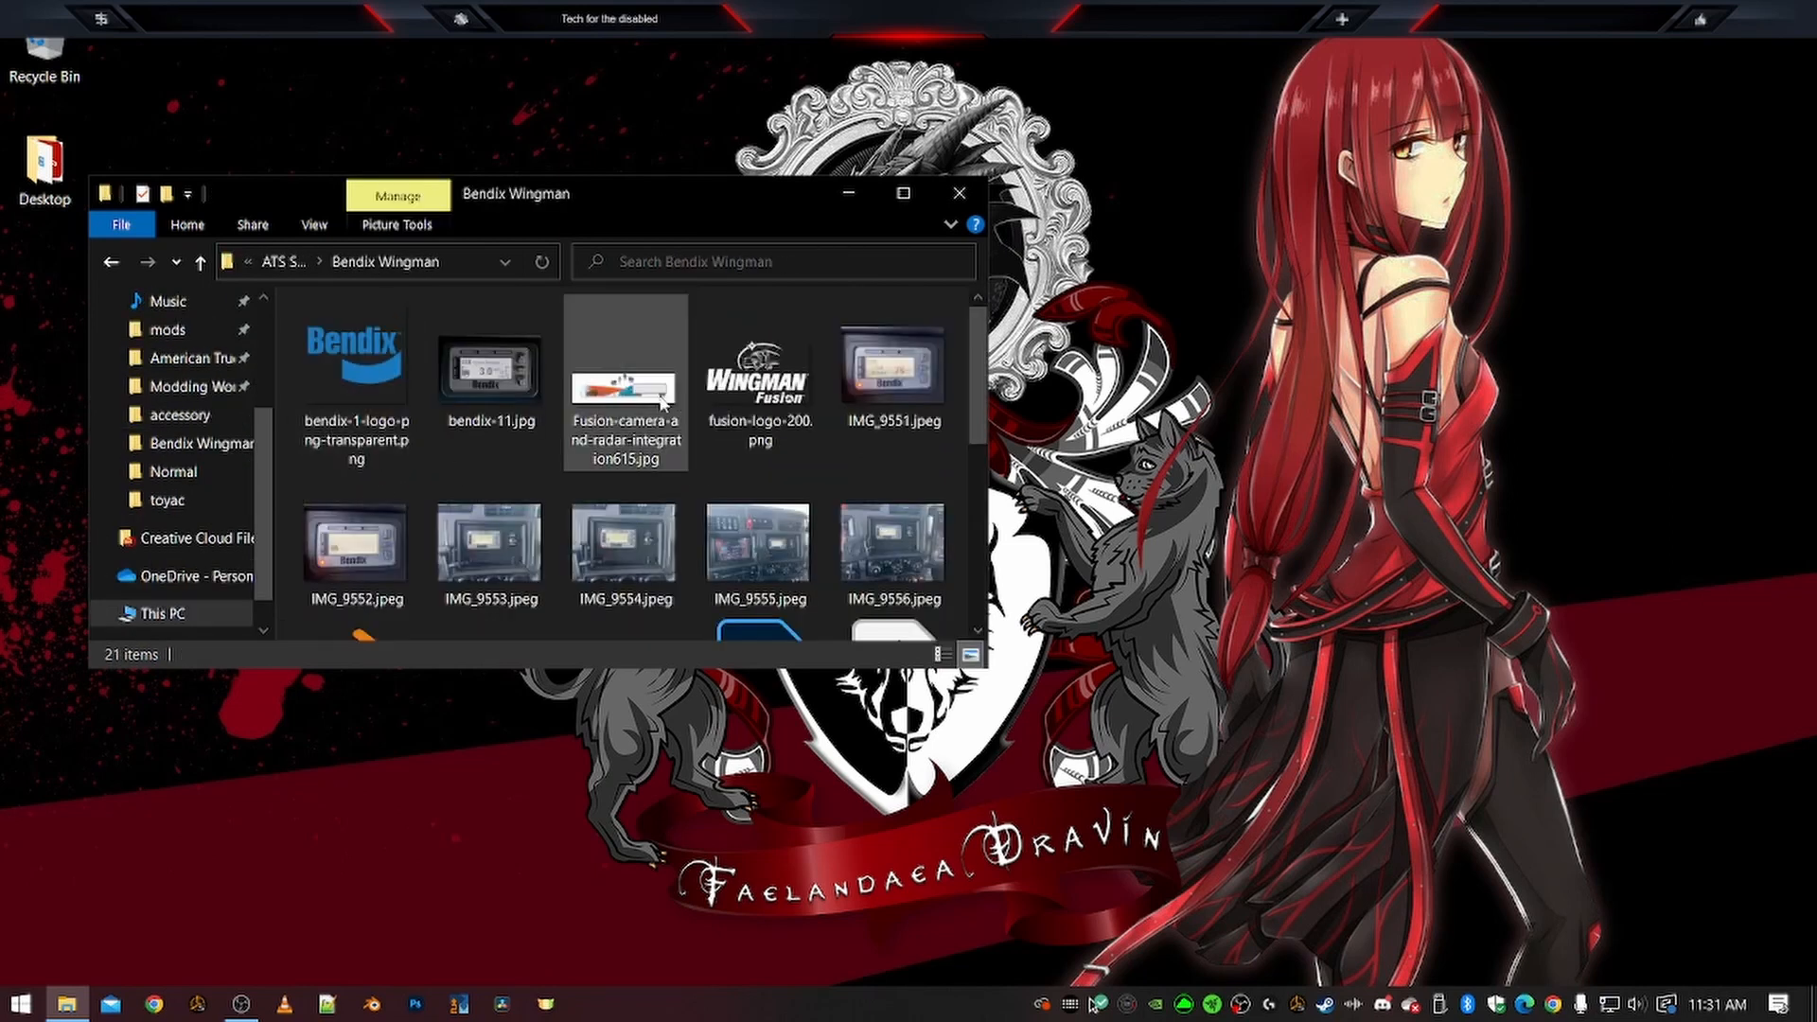
Look through the reference photos and project files in the Bendix Wingman folder, selecting bendix-11.jpg
{"action": "scroll", "coordinate": [626, 541], "scroll_direction": "down", "scroll_amount": 4}
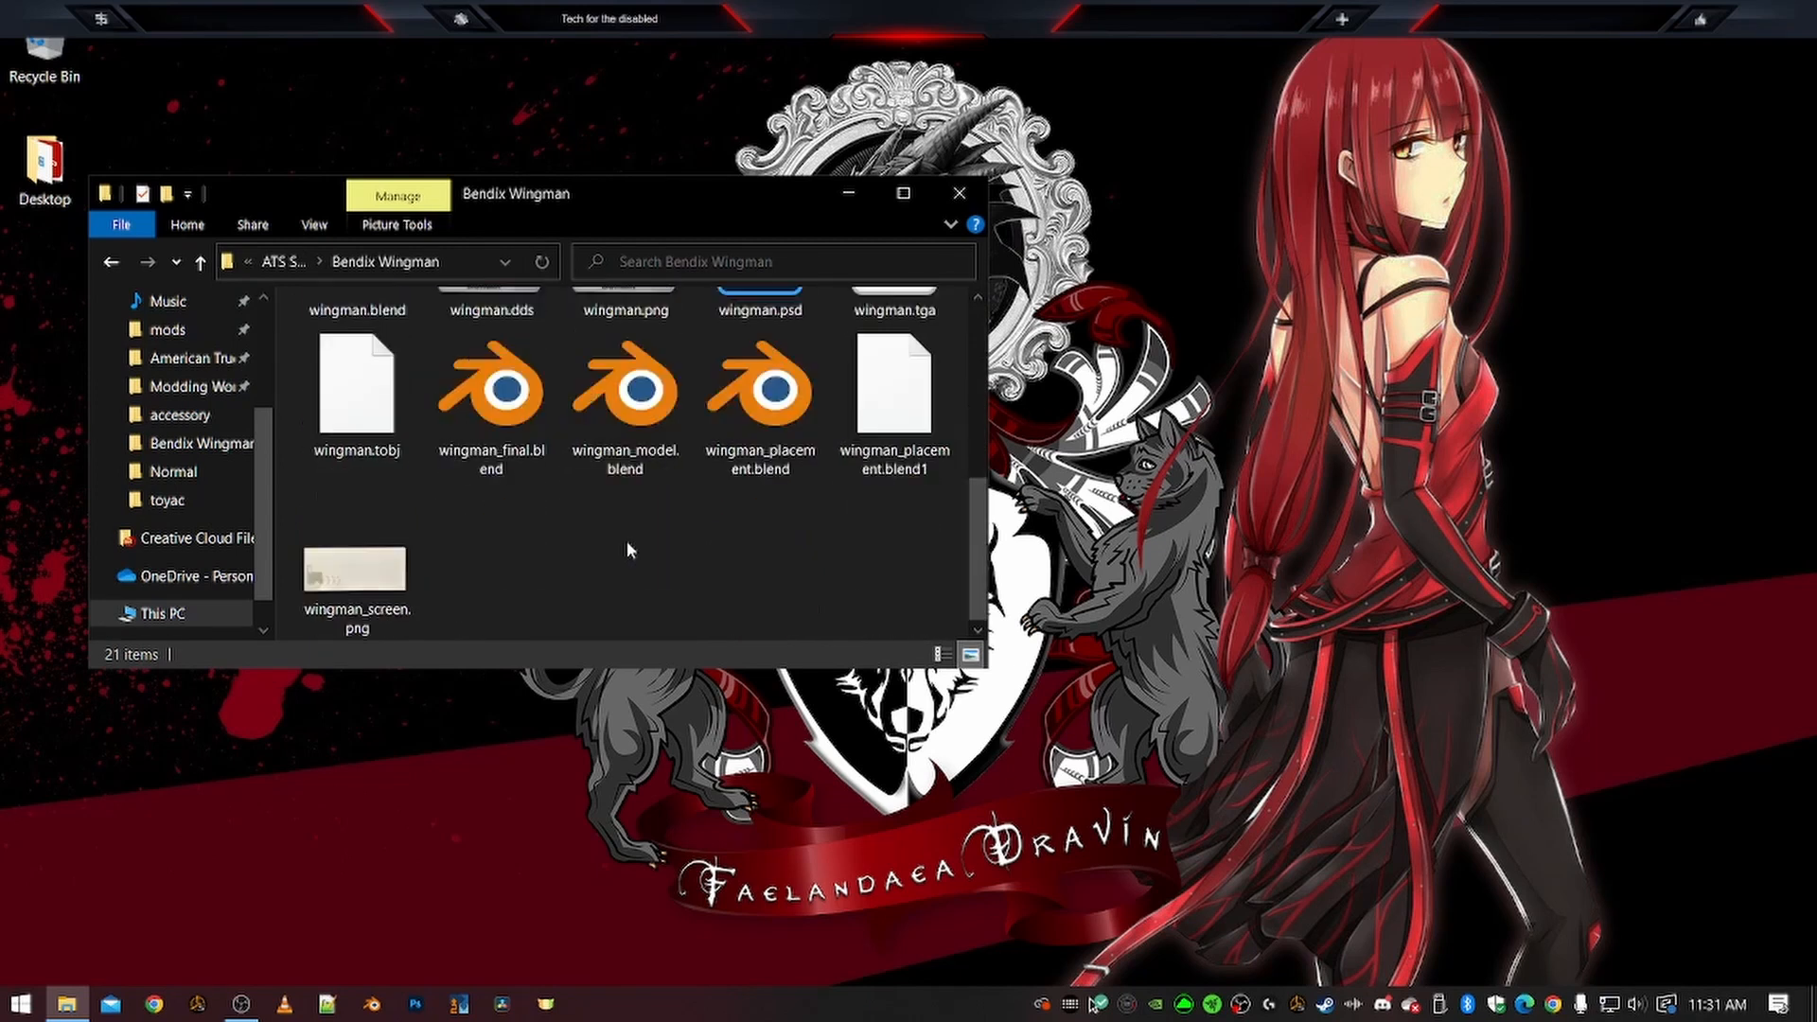
{"action": "scroll", "coordinate": [626, 541], "scroll_direction": "up", "scroll_amount": 3}
{"action": "left_click", "coordinate": [470, 373]}
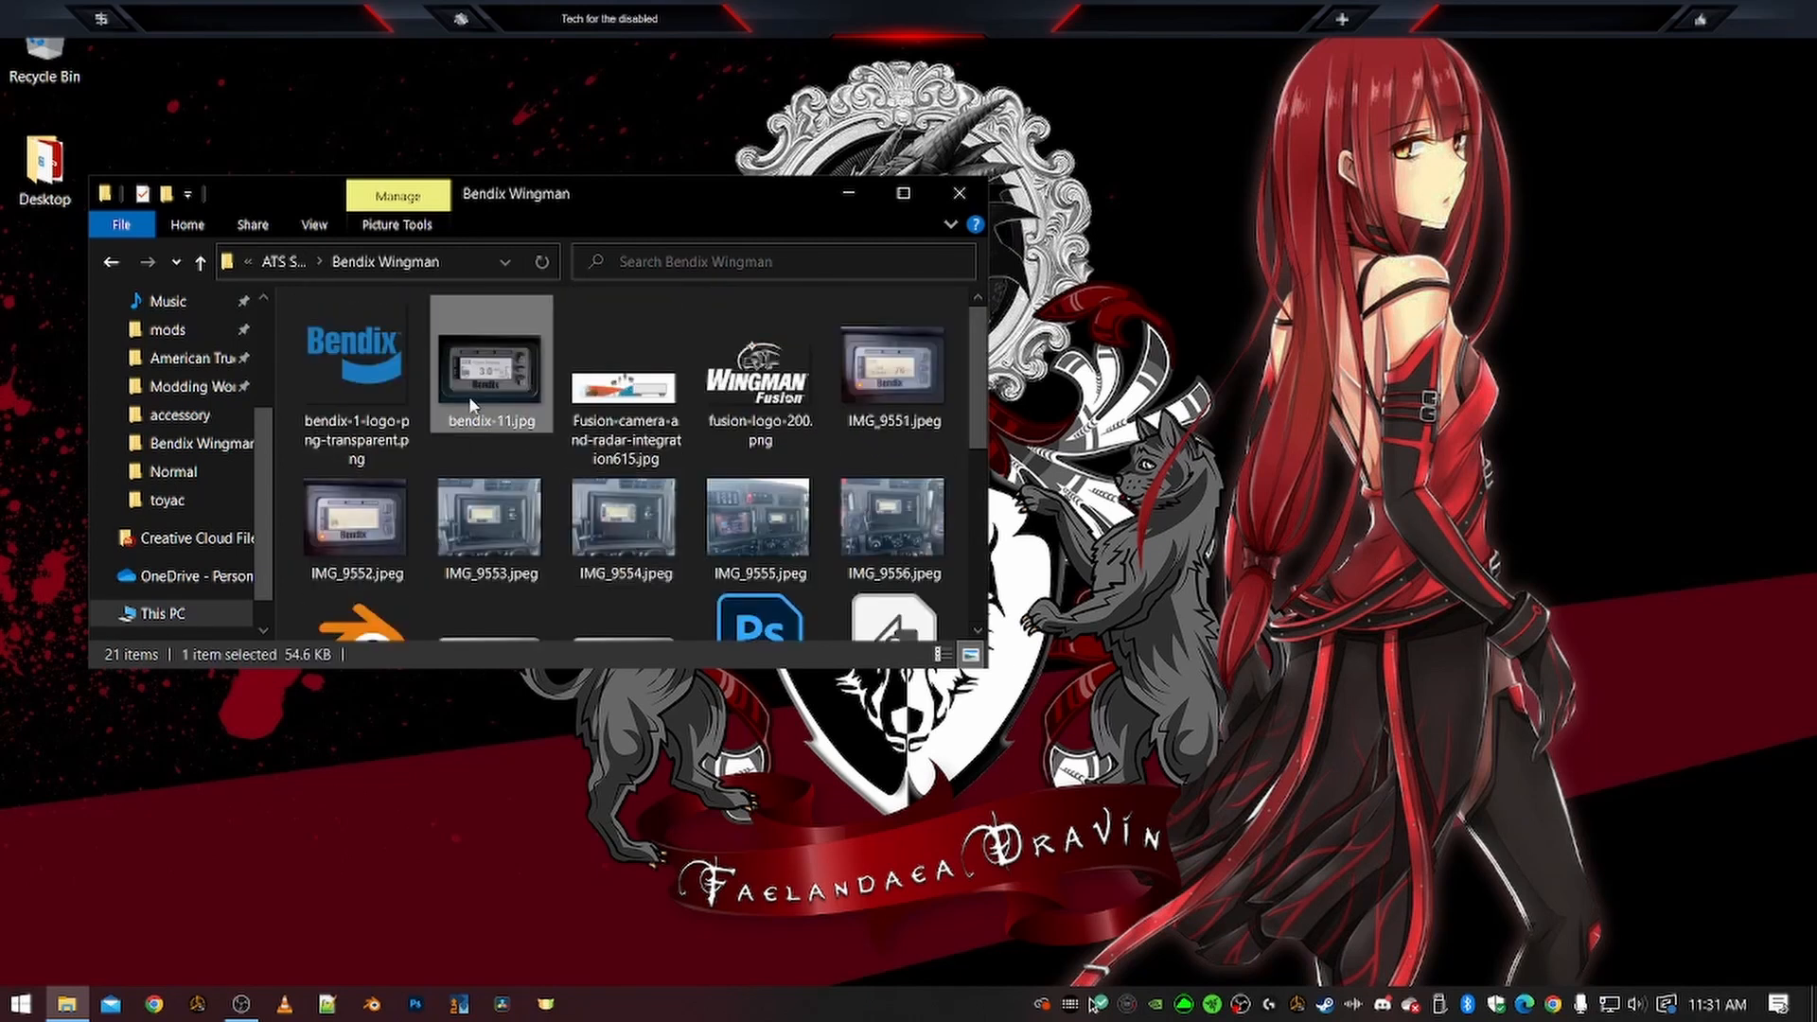
{"action": "scroll", "coordinate": [613, 511], "scroll_direction": "down", "scroll_amount": 3}
{"action": "scroll", "coordinate": [613, 511], "scroll_direction": "up", "scroll_amount": 3}
{"action": "mouse_move", "coordinate": [499, 388]}
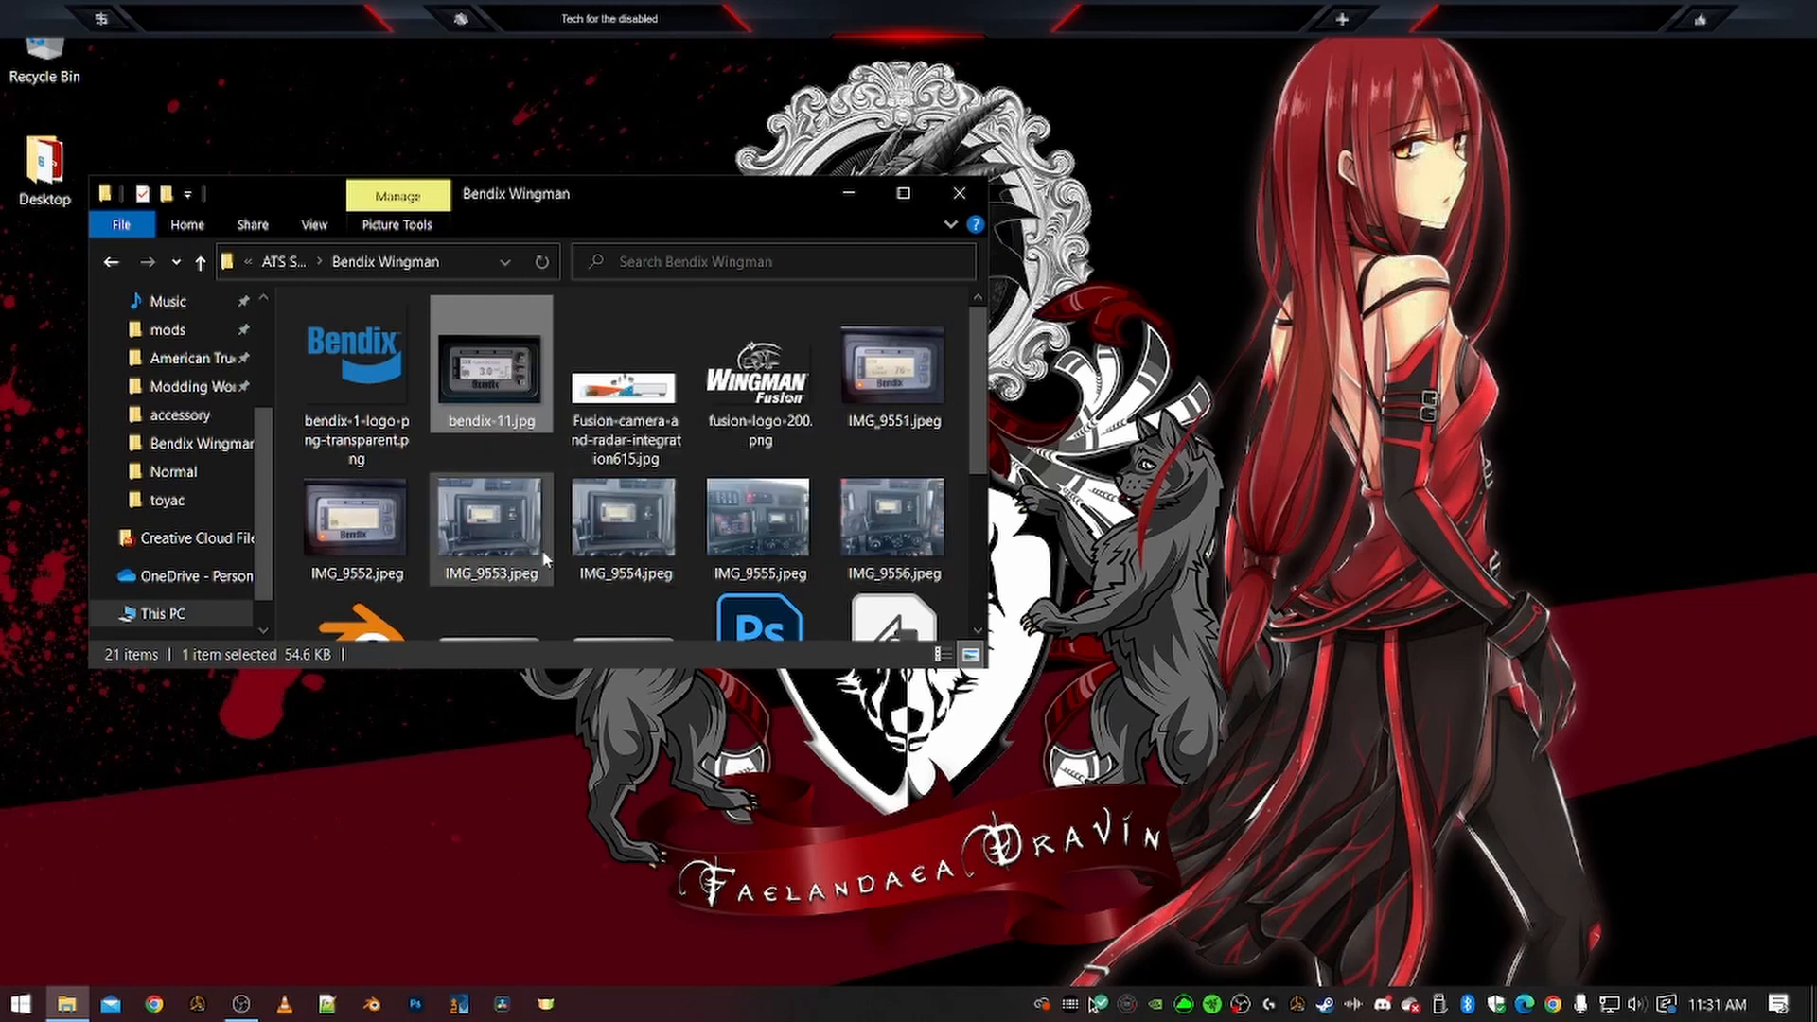
{"action": "scroll", "coordinate": [438, 568], "scroll_direction": "down", "scroll_amount": 2}
{"action": "scroll", "coordinate": [568, 506], "scroll_direction": "up", "scroll_amount": 2}
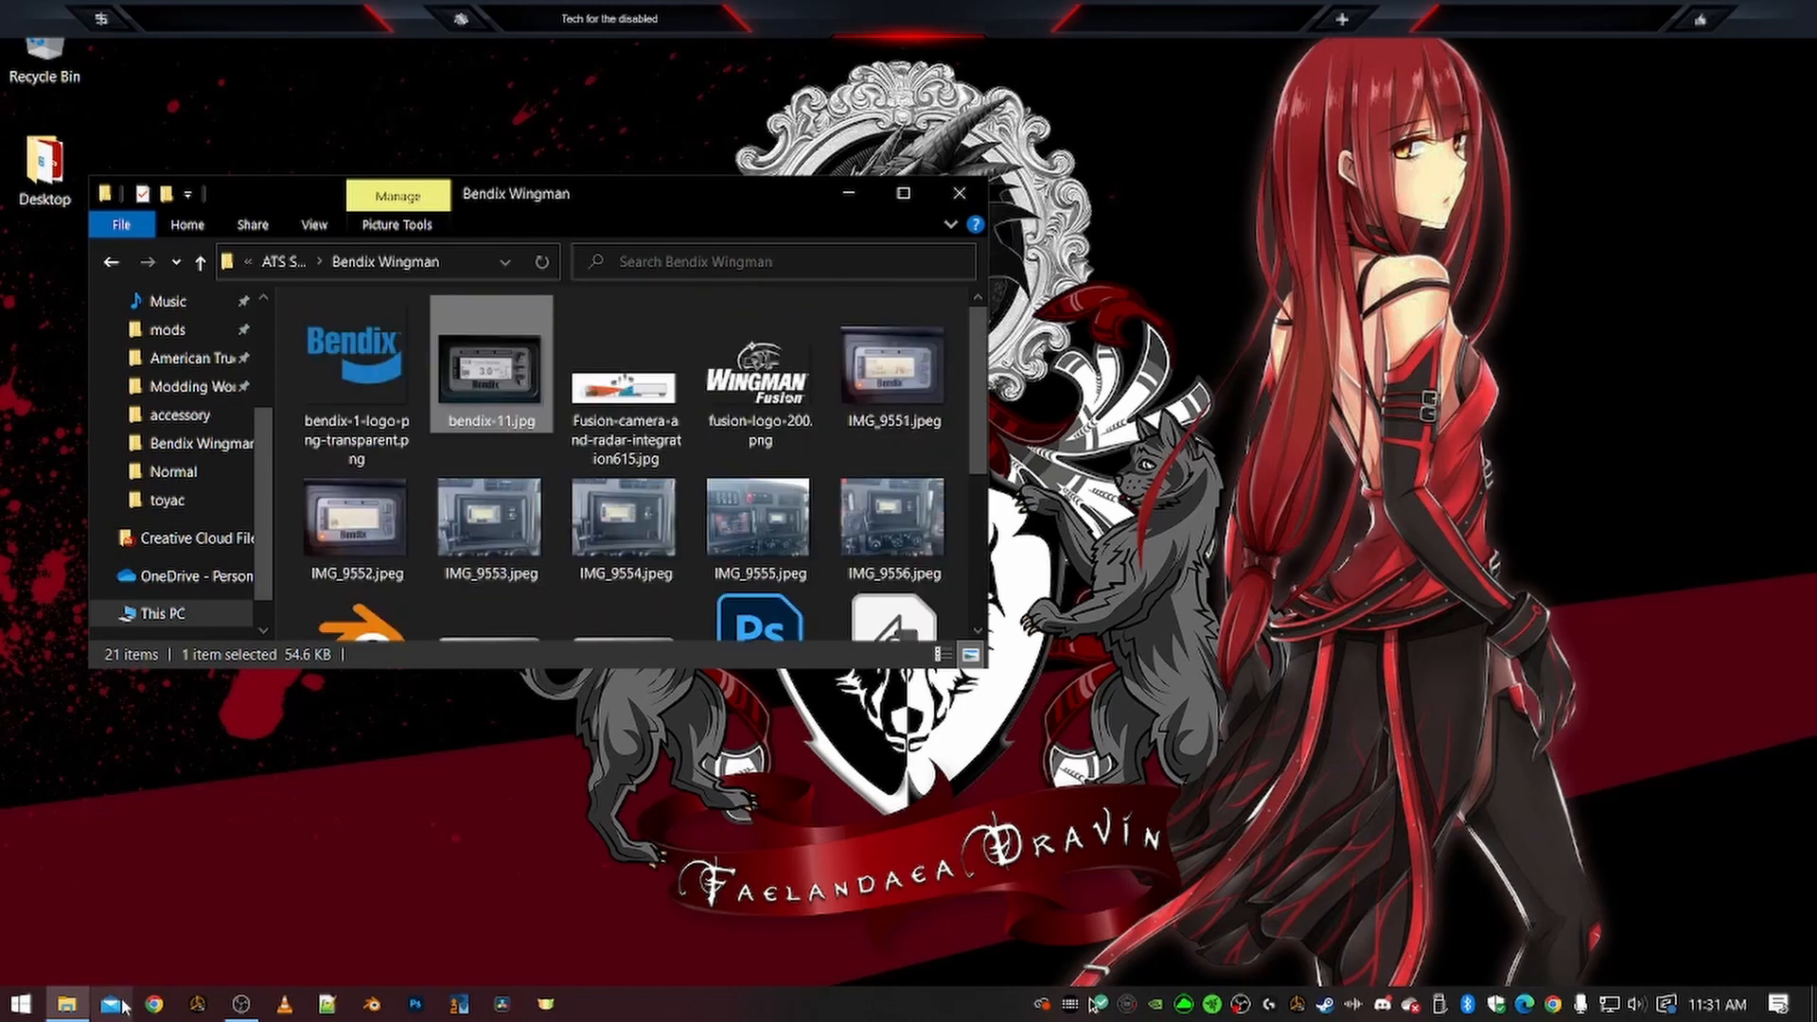
Launch Photoshop and open bendix-11.jpg from the Bendix Wingman folder in it
{"action": "left_click", "coordinate": [415, 1004]}
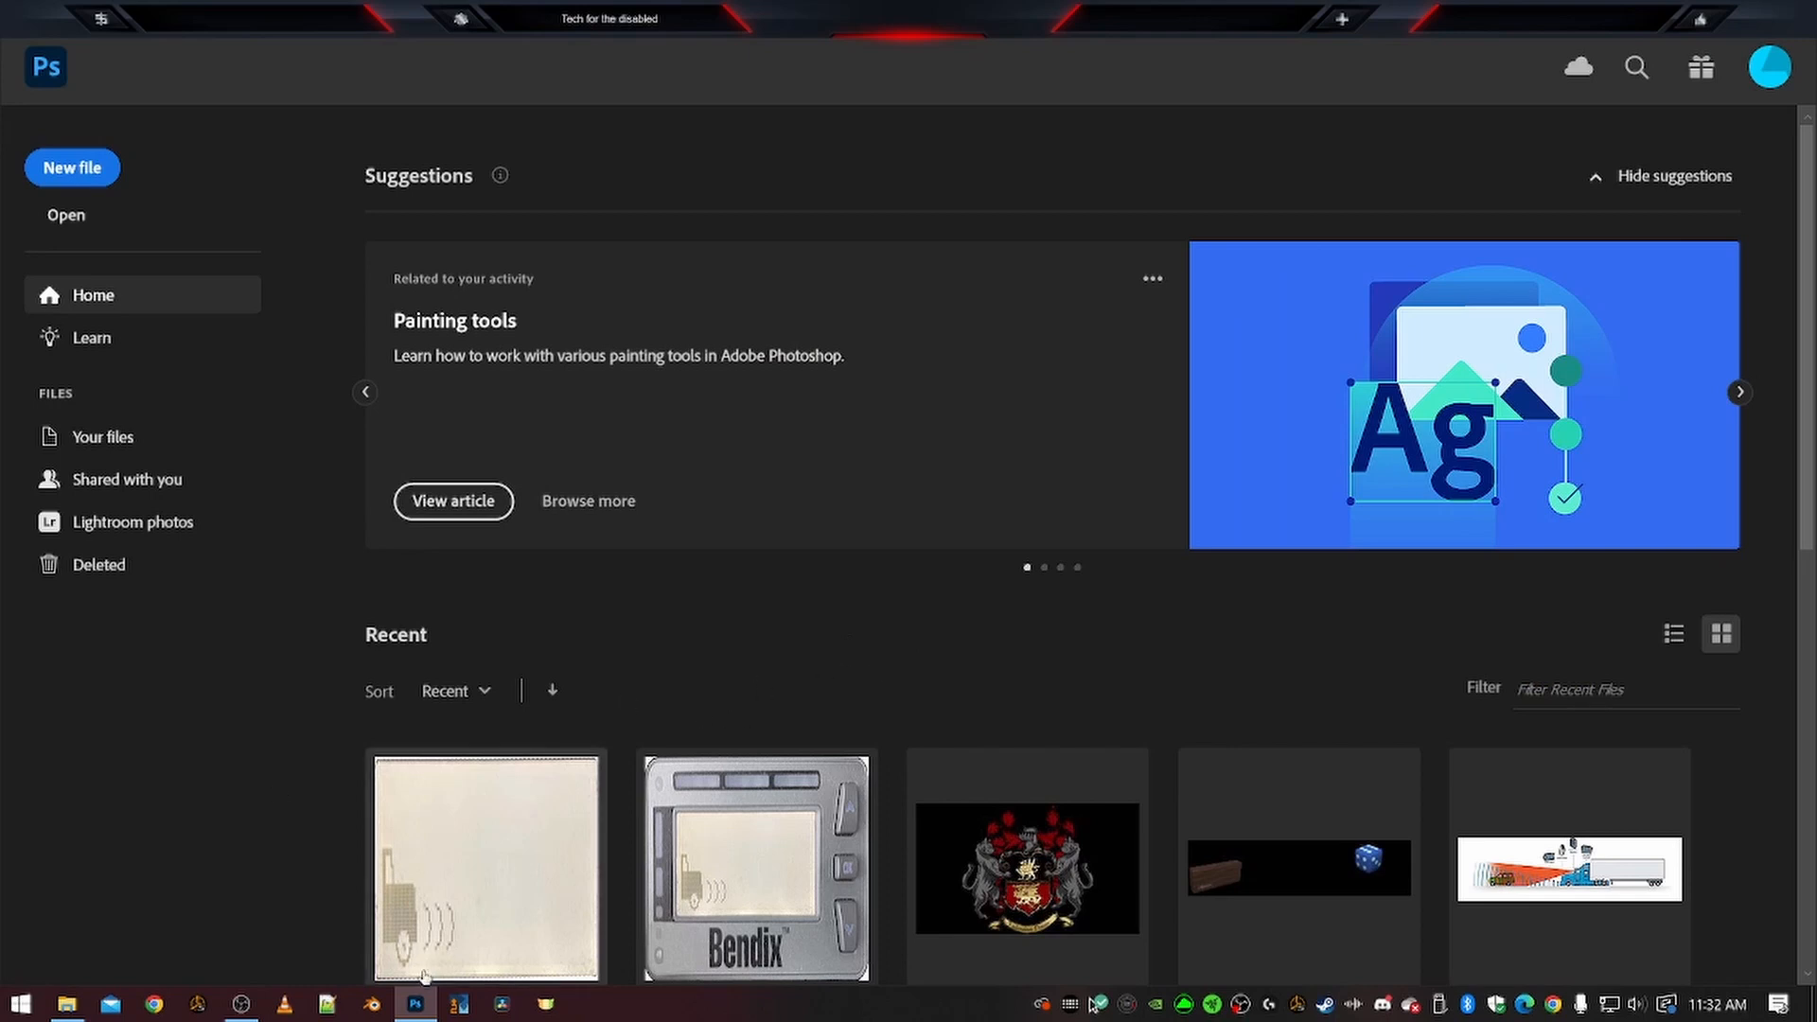
{"action": "left_click", "coordinate": [66, 1003]}
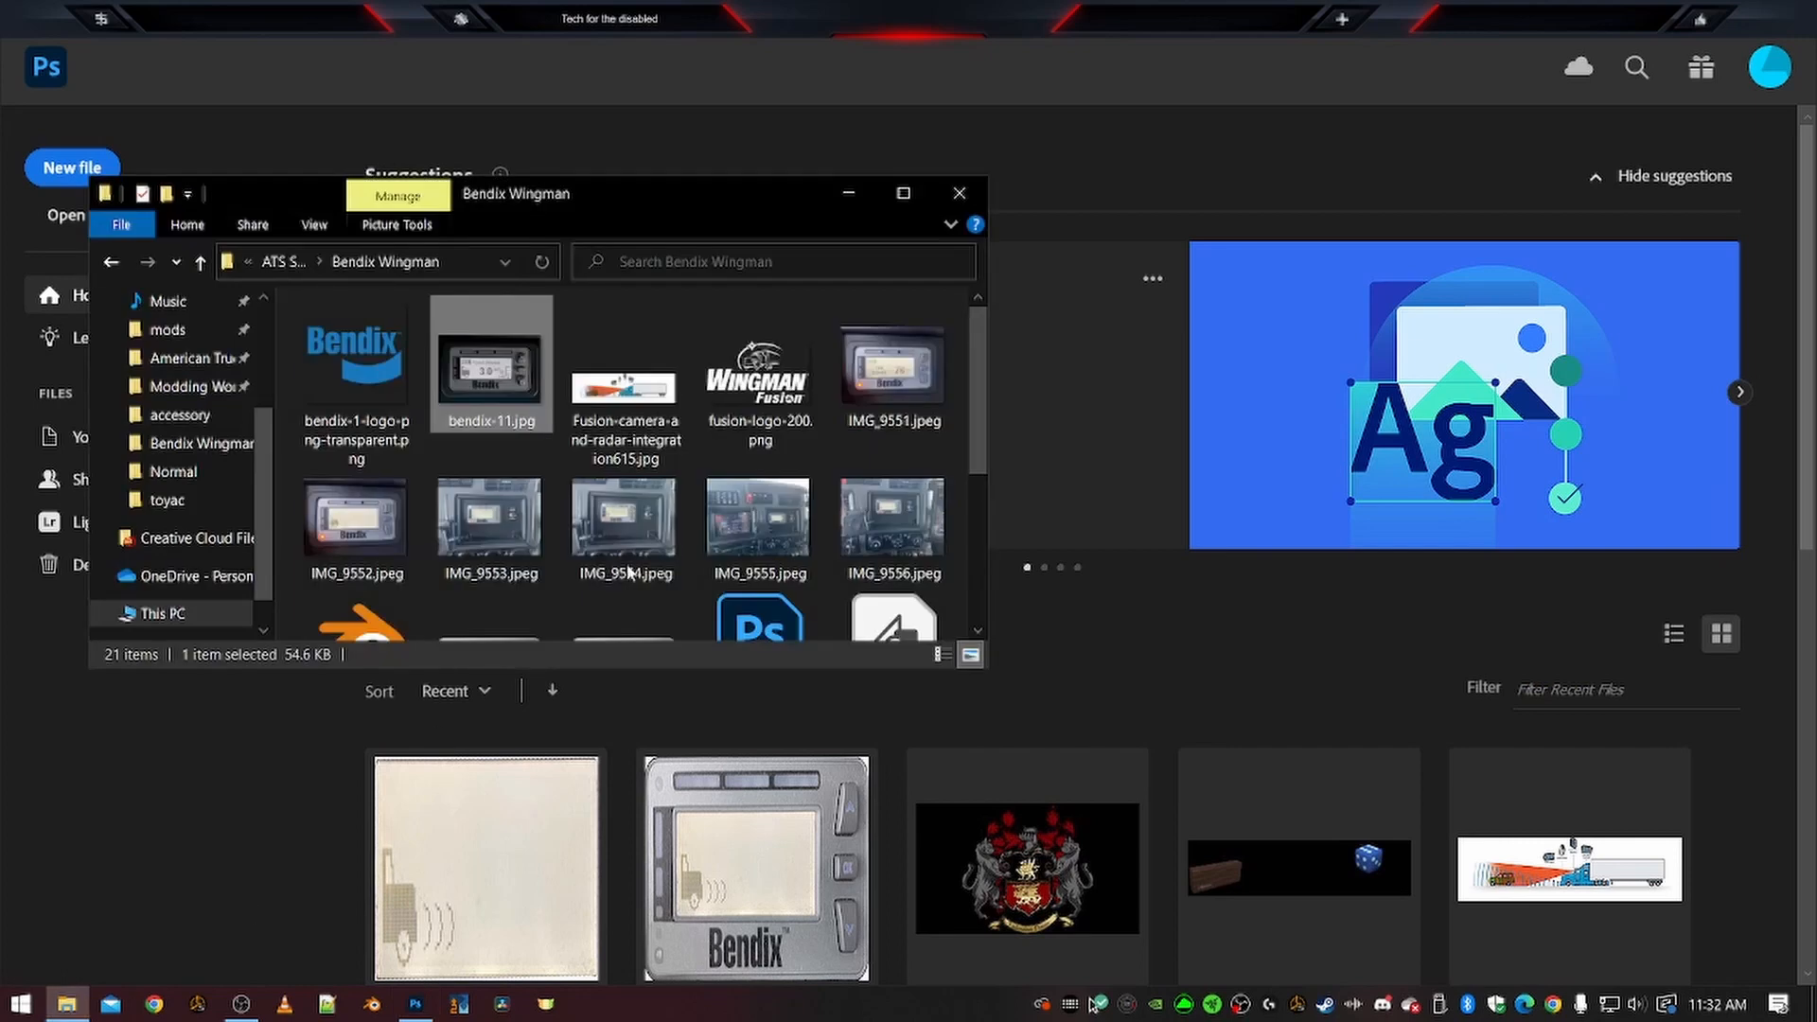
{"action": "double_click", "coordinate": [484, 380]}
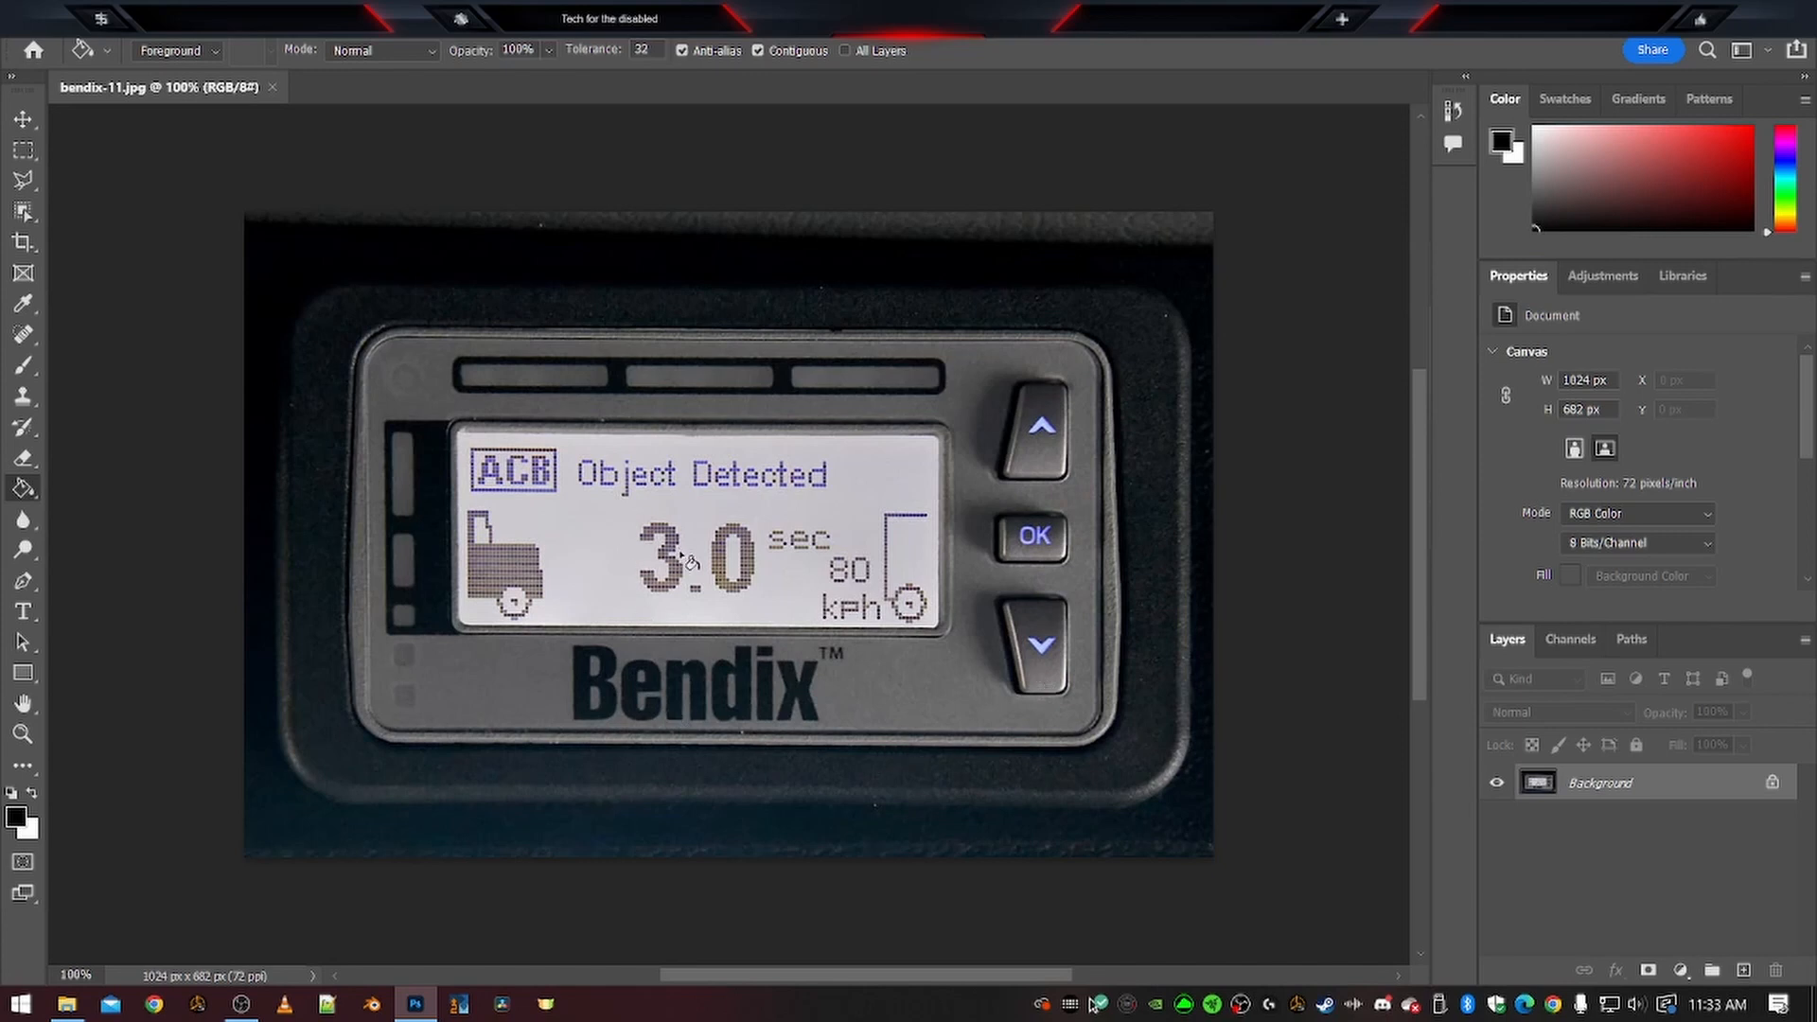
Duplicate the Background layer and hide the original
{"action": "key", "text": "v"}
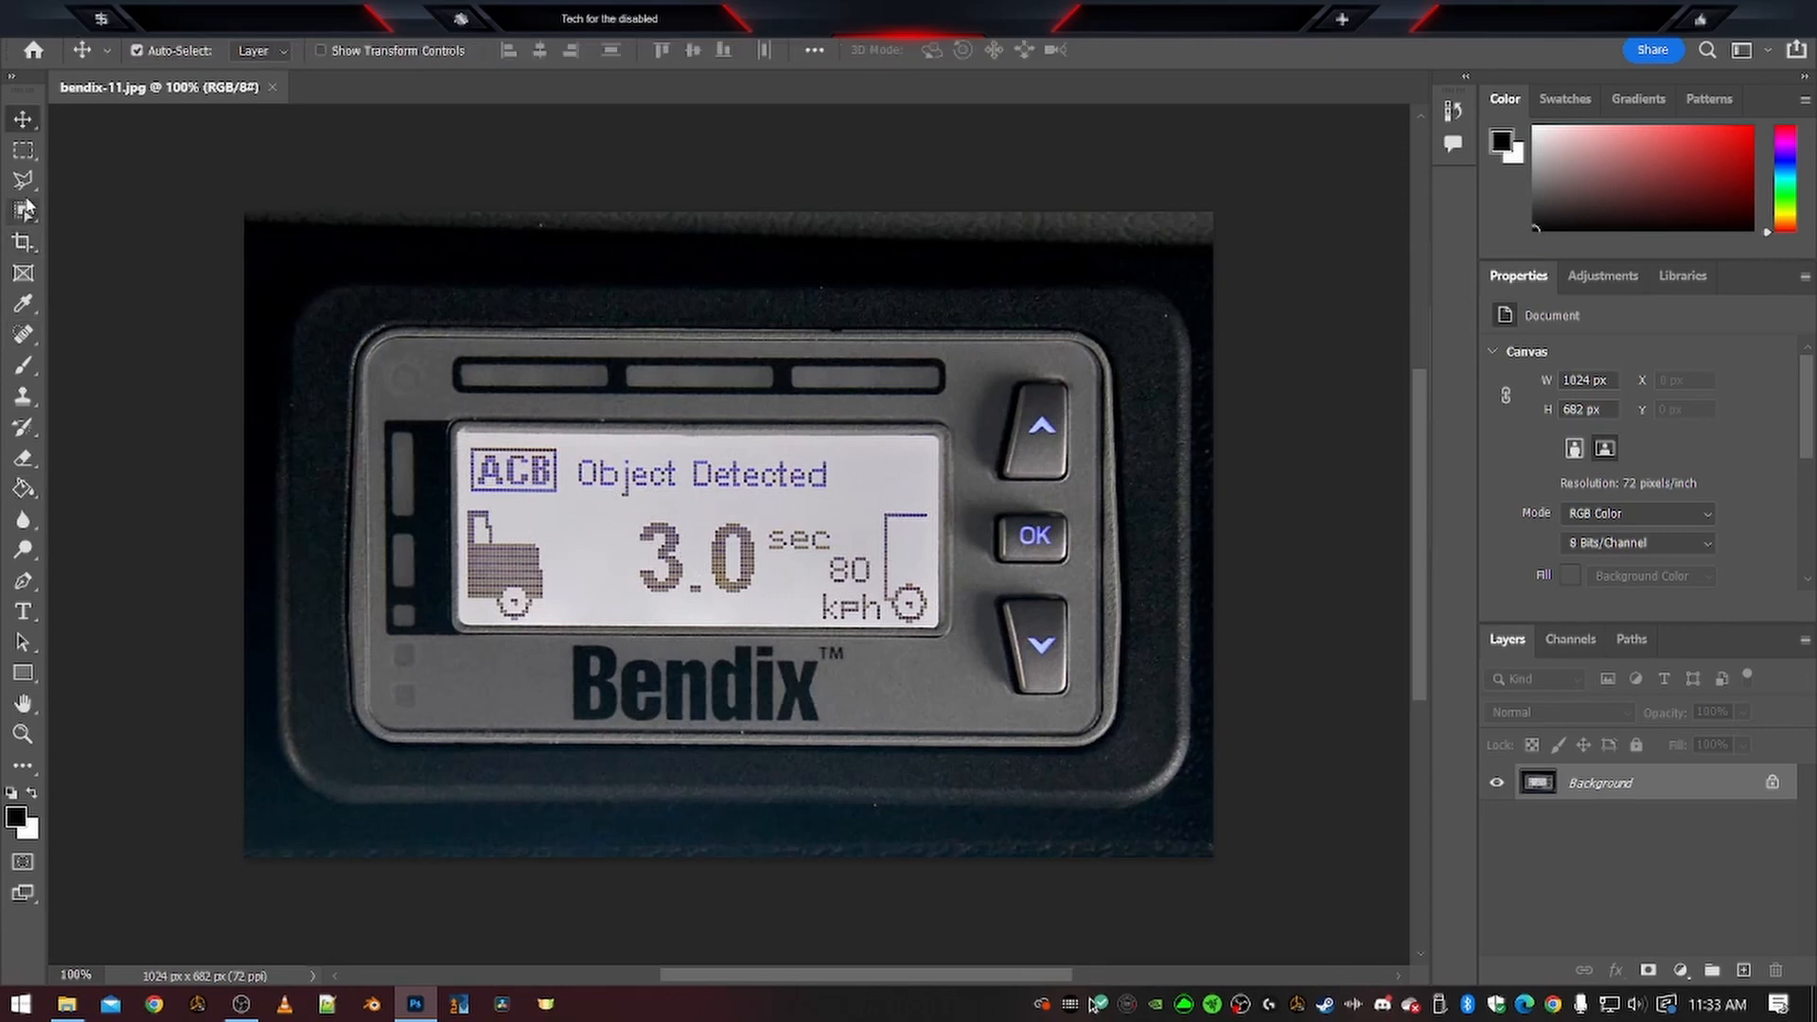
{"action": "left_click_drag", "start_coordinate": [1617, 786], "coordinate": [1743, 970]}
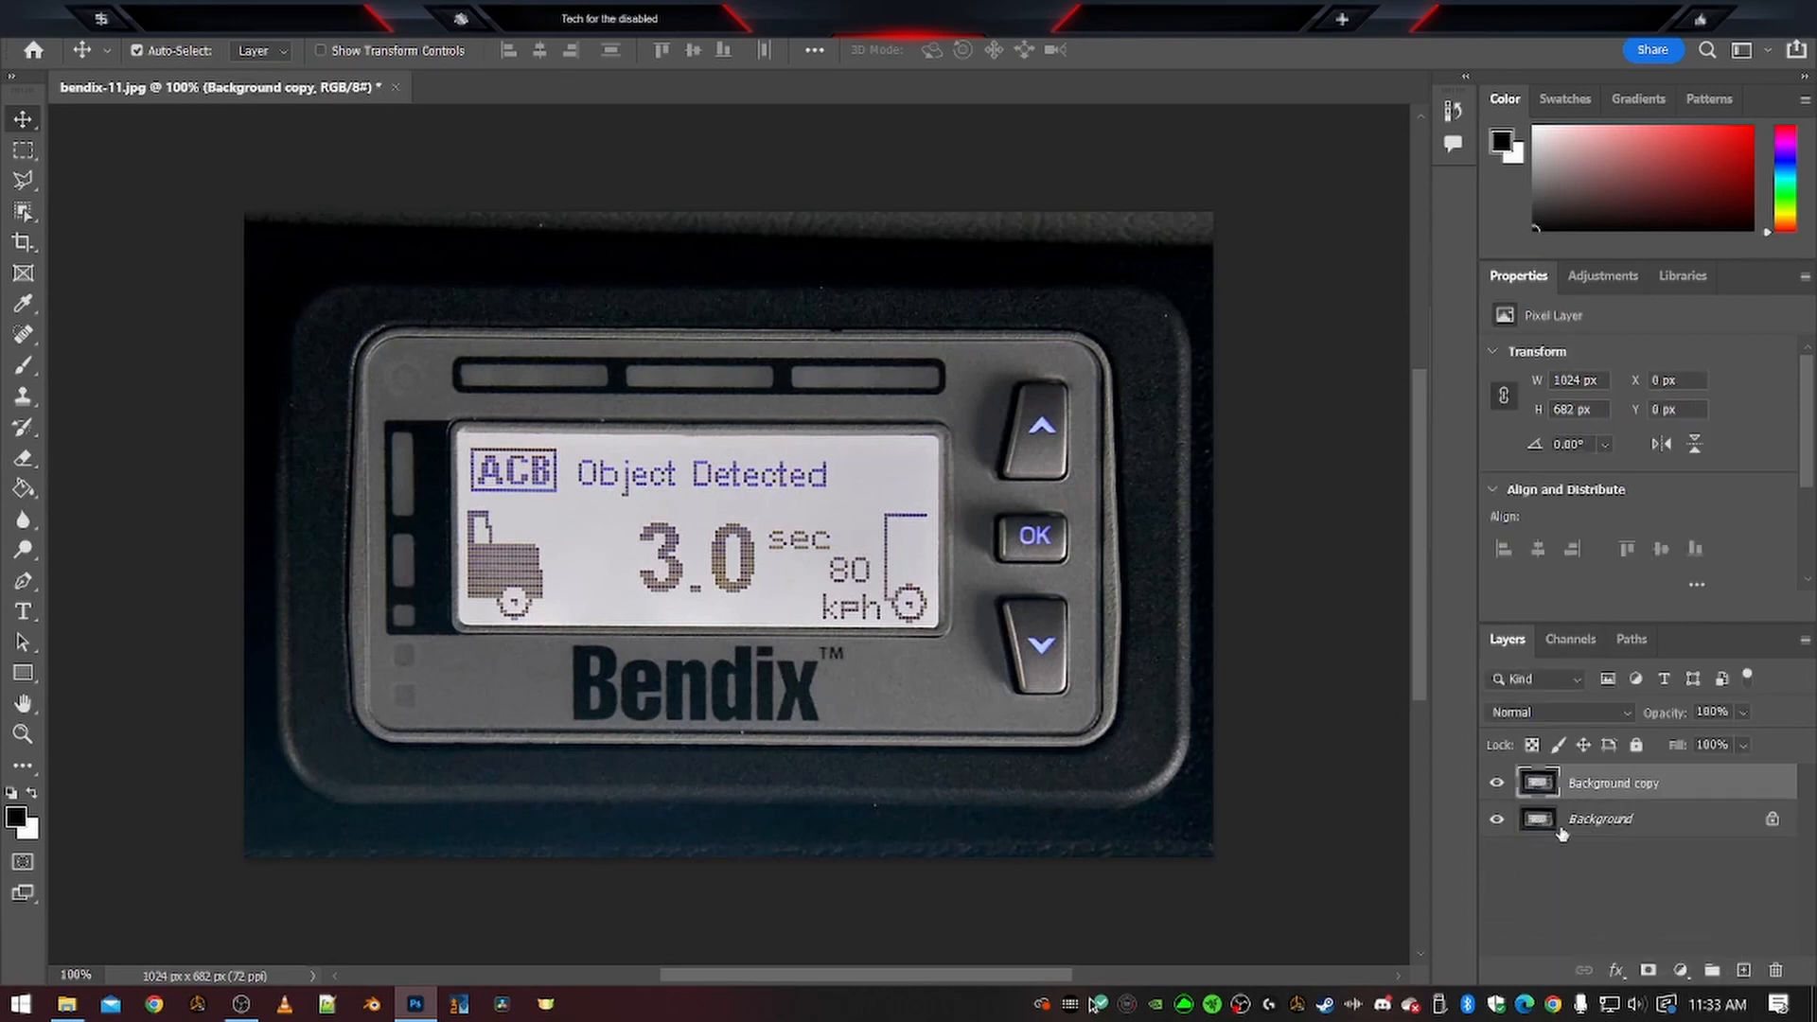
{"action": "left_click", "coordinate": [1505, 831]}
Start a Polygonal Lasso outline at the upper-left corner of the device's outer black housing and run it along the top edge
{"action": "key", "text": "l"}
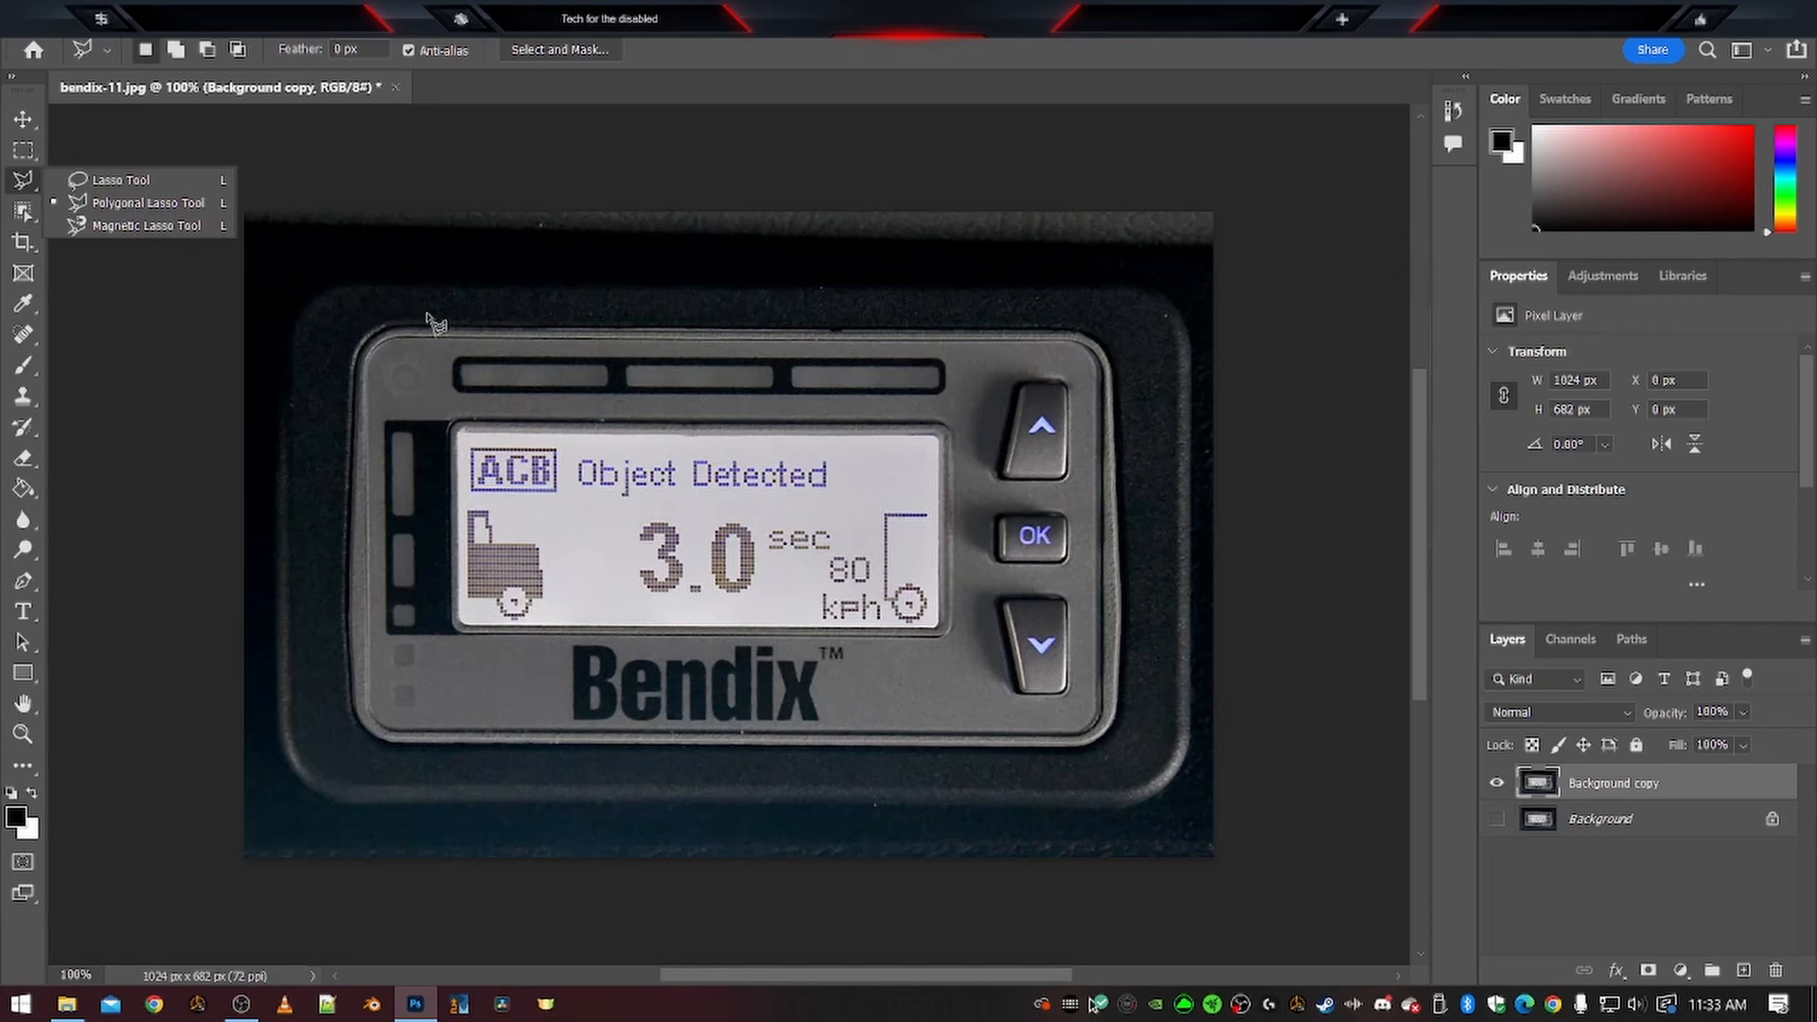
{"action": "left_click", "coordinate": [492, 88]}
{"action": "scroll", "coordinate": [364, 287], "scroll_direction": "up", "scroll_amount": 14, "text": "alt"}
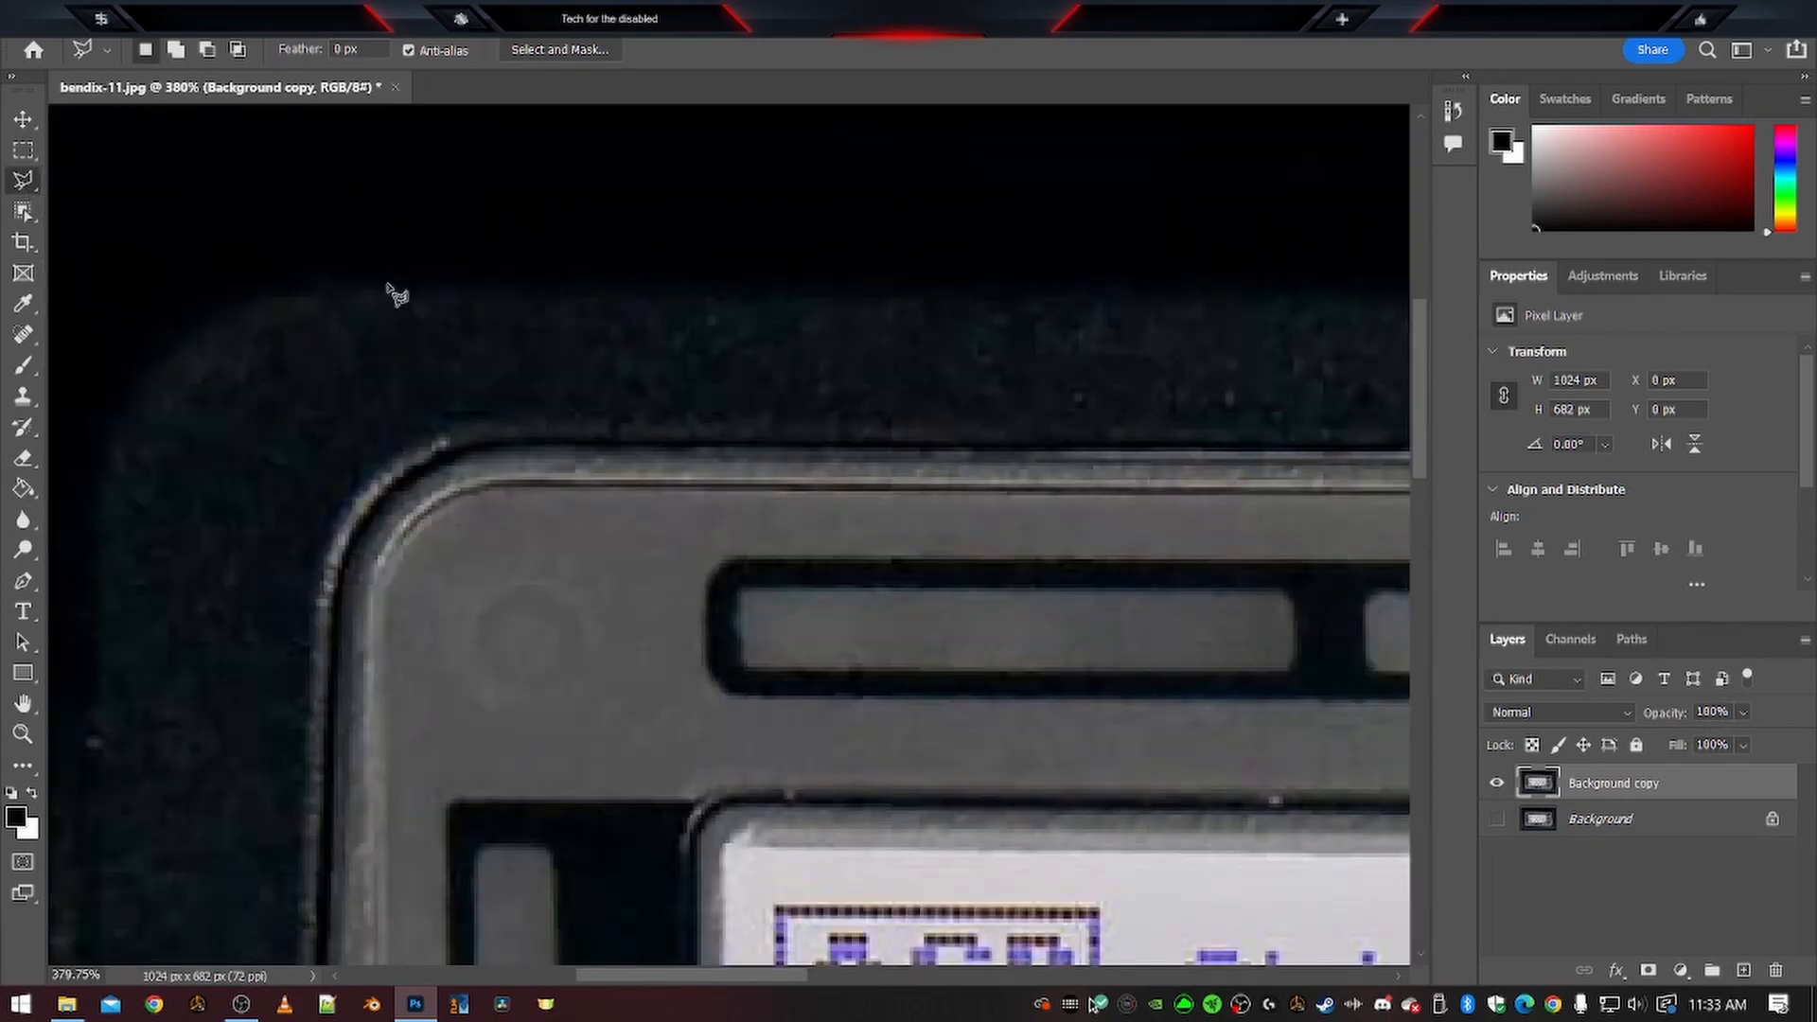
{"action": "left_click", "coordinate": [303, 293]}
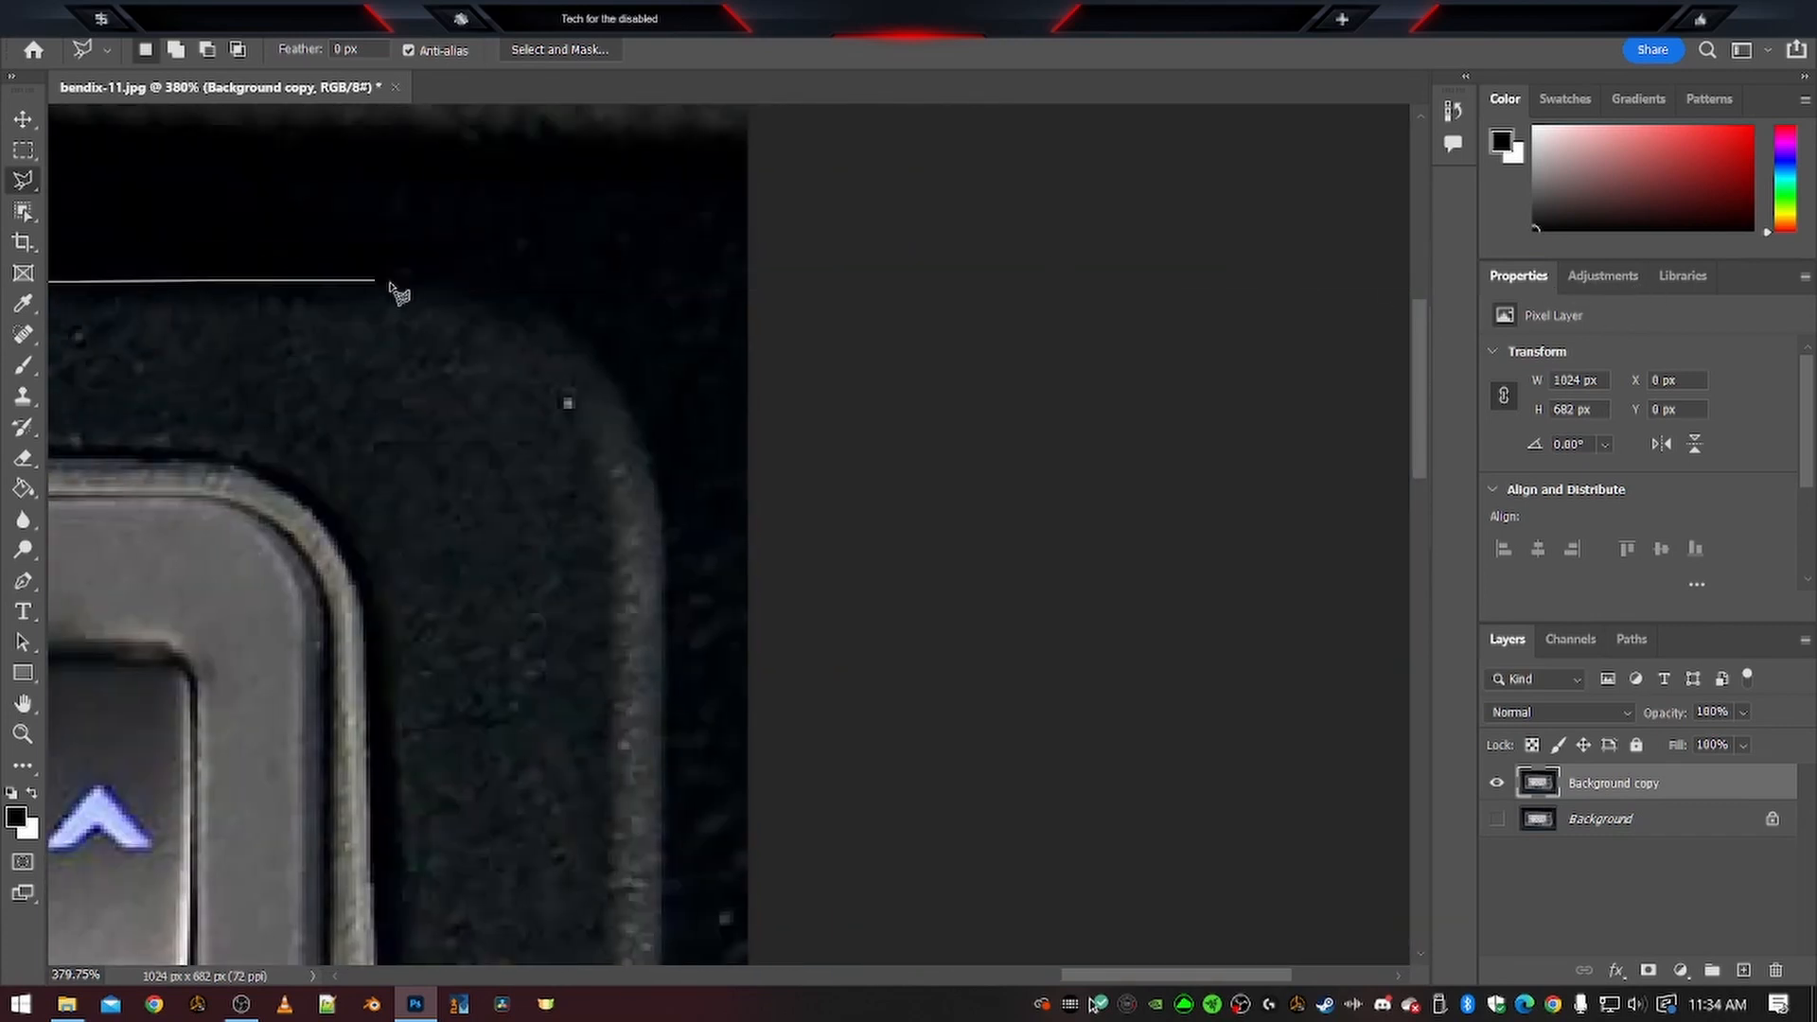
{"action": "left_click", "coordinate": [414, 289]}
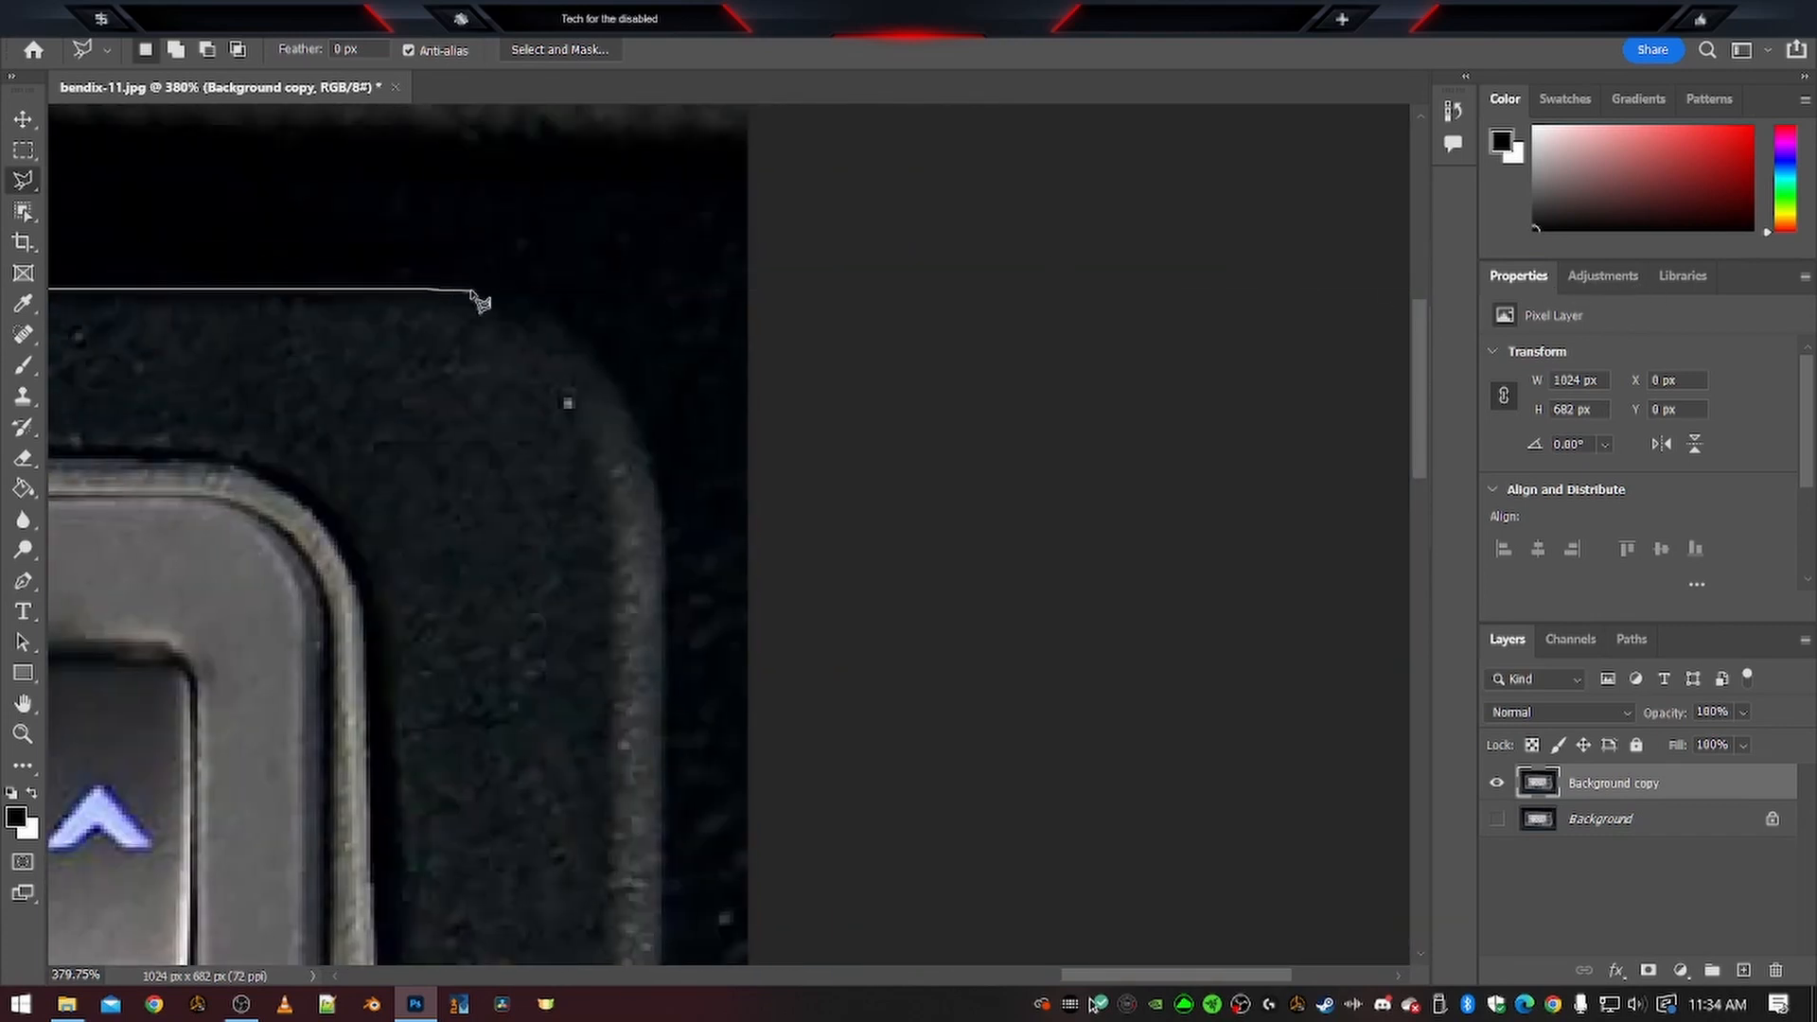
Continue the lasso outline around the housing's upper-right corner to the start of its right edge
{"action": "left_click", "coordinate": [496, 298]}
{"action": "left_click", "coordinate": [539, 317]}
{"action": "left_click", "coordinate": [585, 355]}
{"action": "left_click", "coordinate": [623, 407]}
{"action": "left_click", "coordinate": [663, 511]}
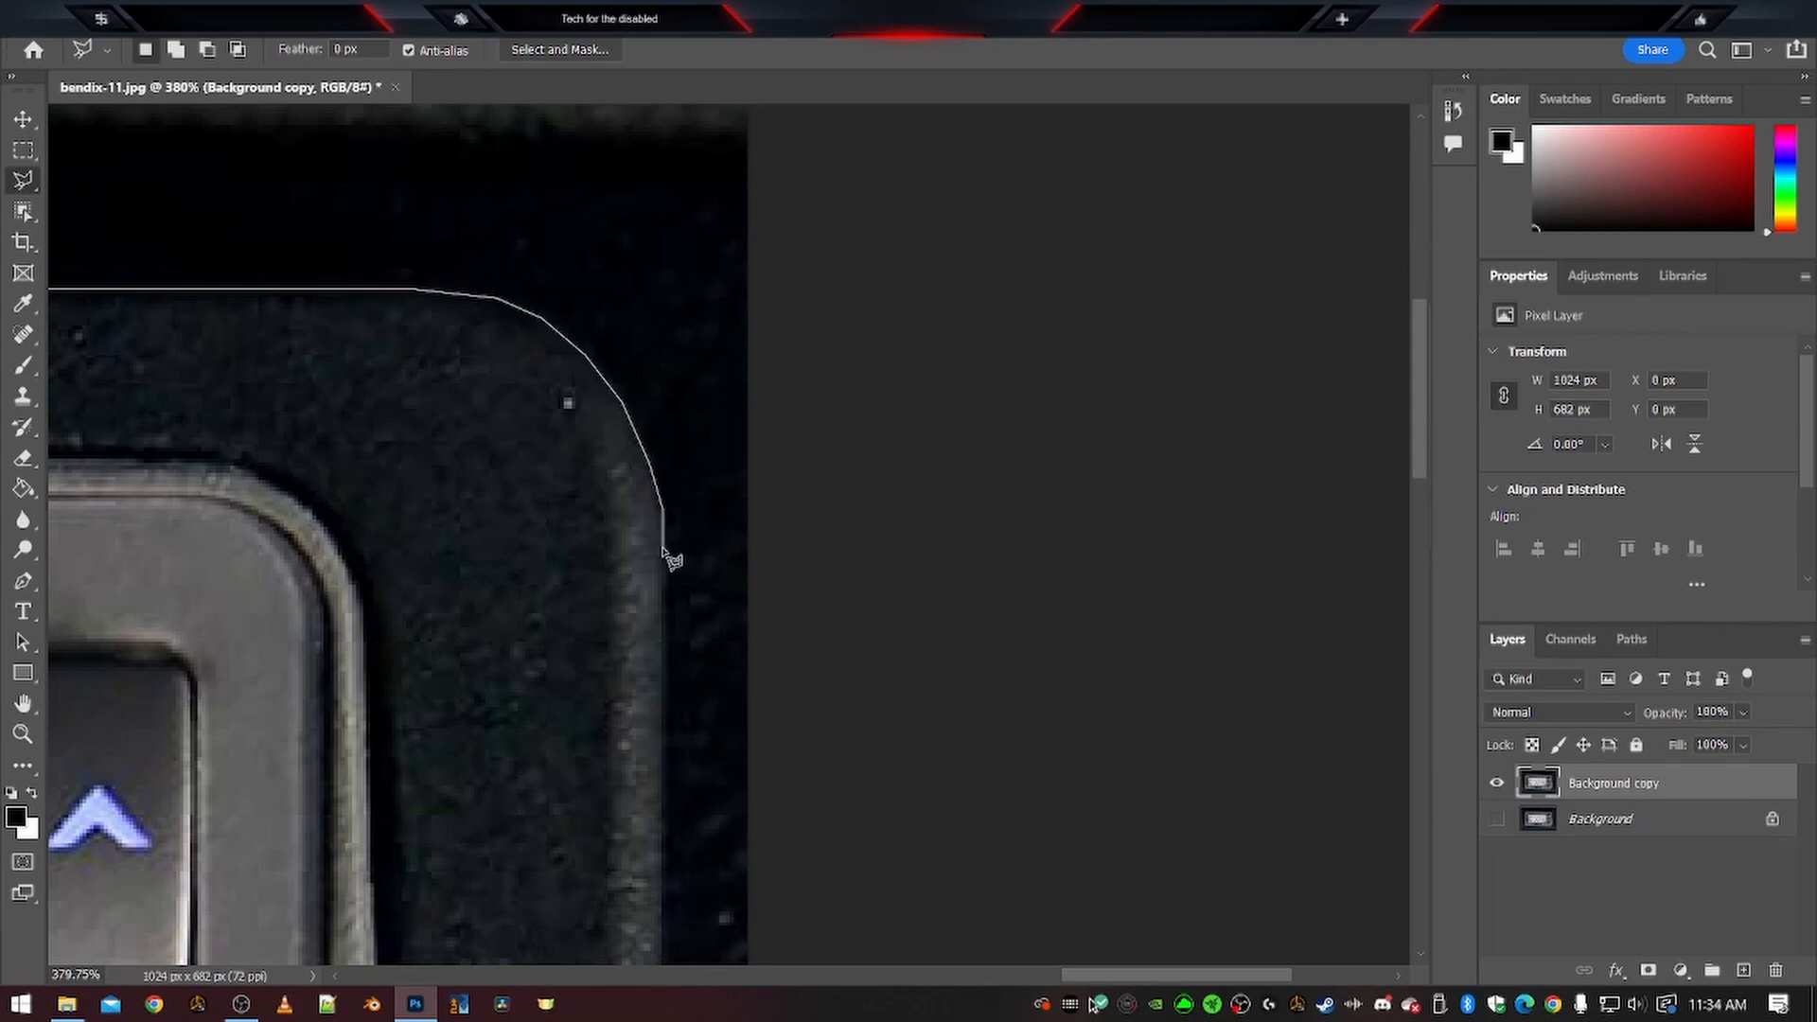
{"action": "left_click", "coordinate": [666, 598]}
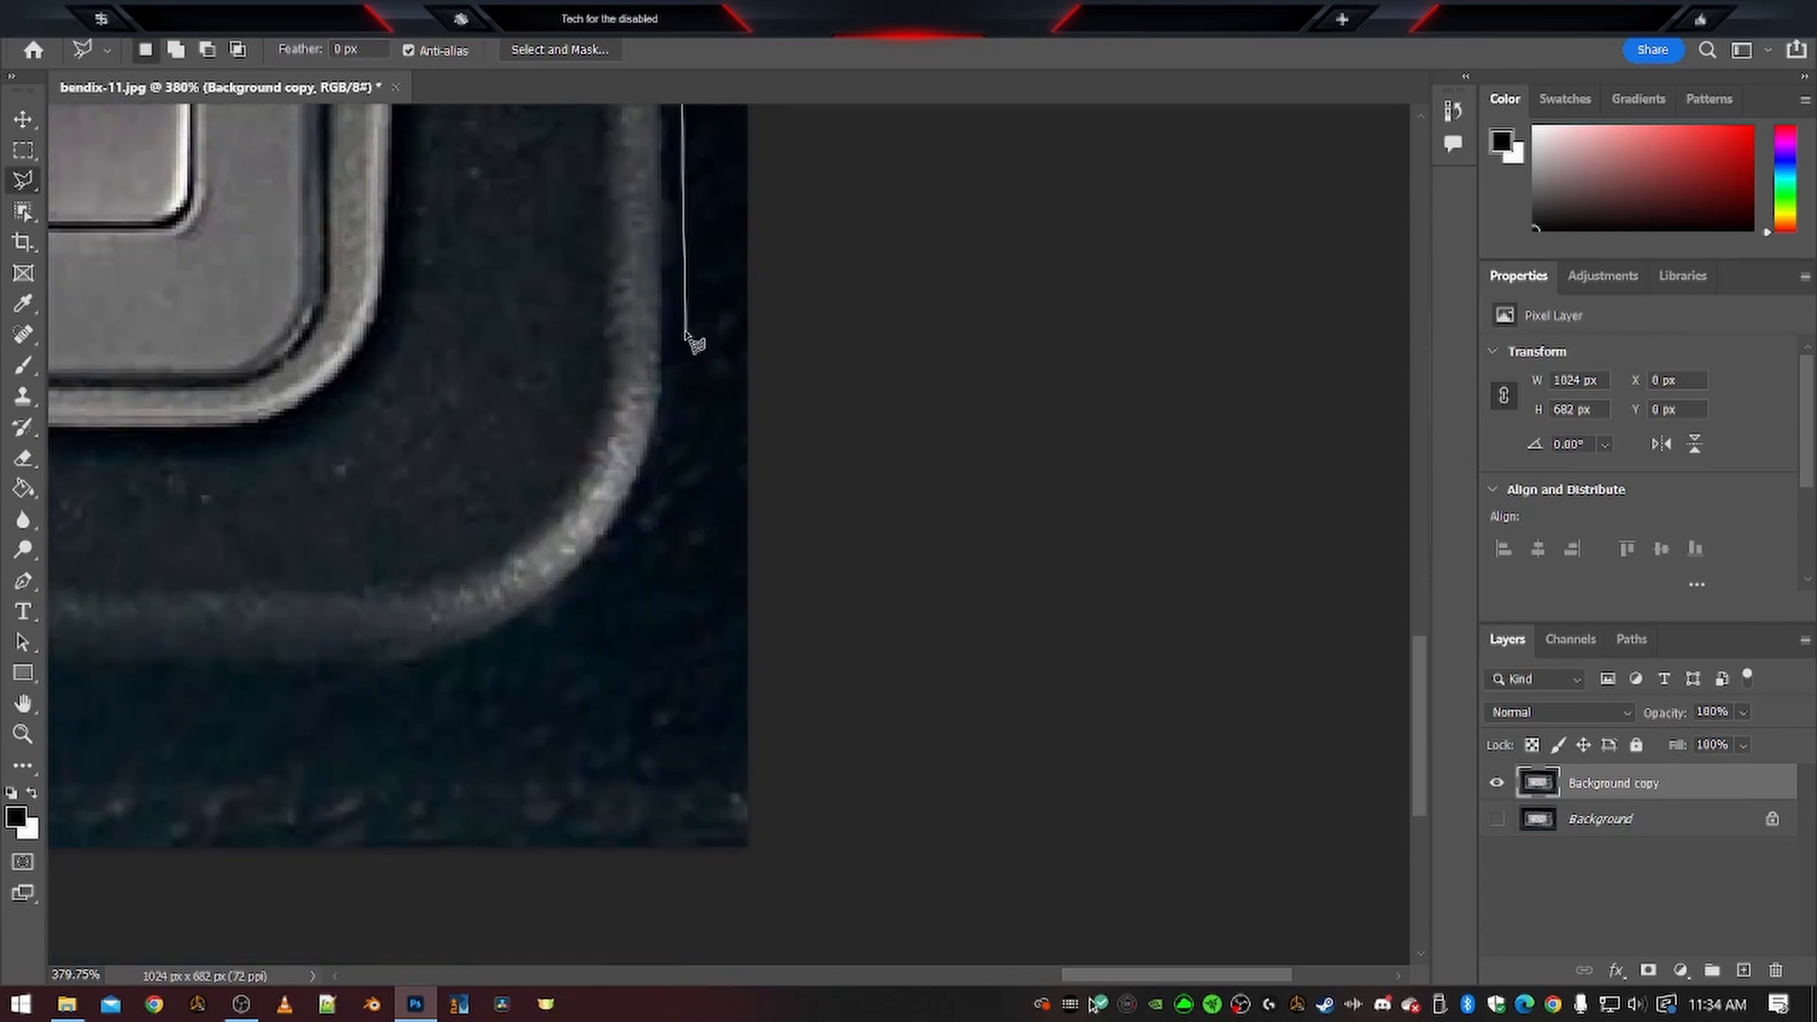
Extend the lasso outline down the housing's right edge, around the lower-right corner and along the bottom edge to the lower-left corner
{"action": "left_click", "coordinate": [663, 390]}
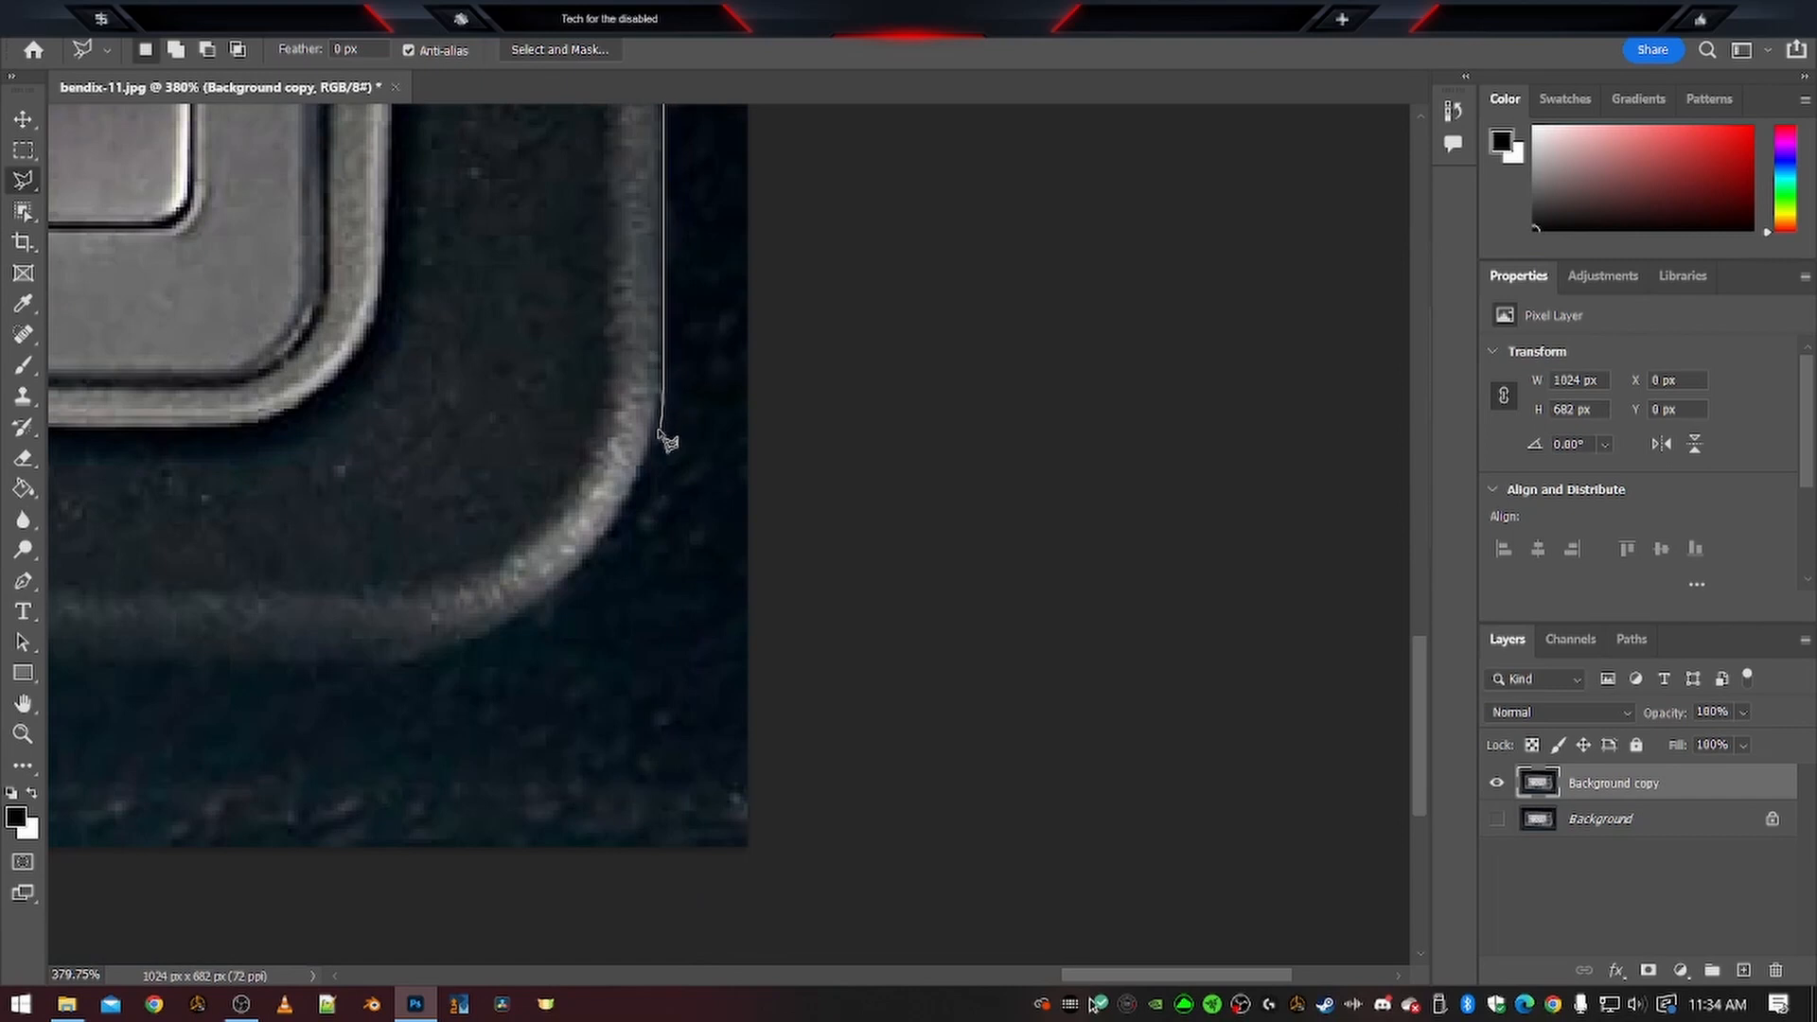
{"action": "left_click", "coordinate": [656, 432]}
{"action": "left_click", "coordinate": [606, 537]}
{"action": "left_click", "coordinate": [513, 620]}
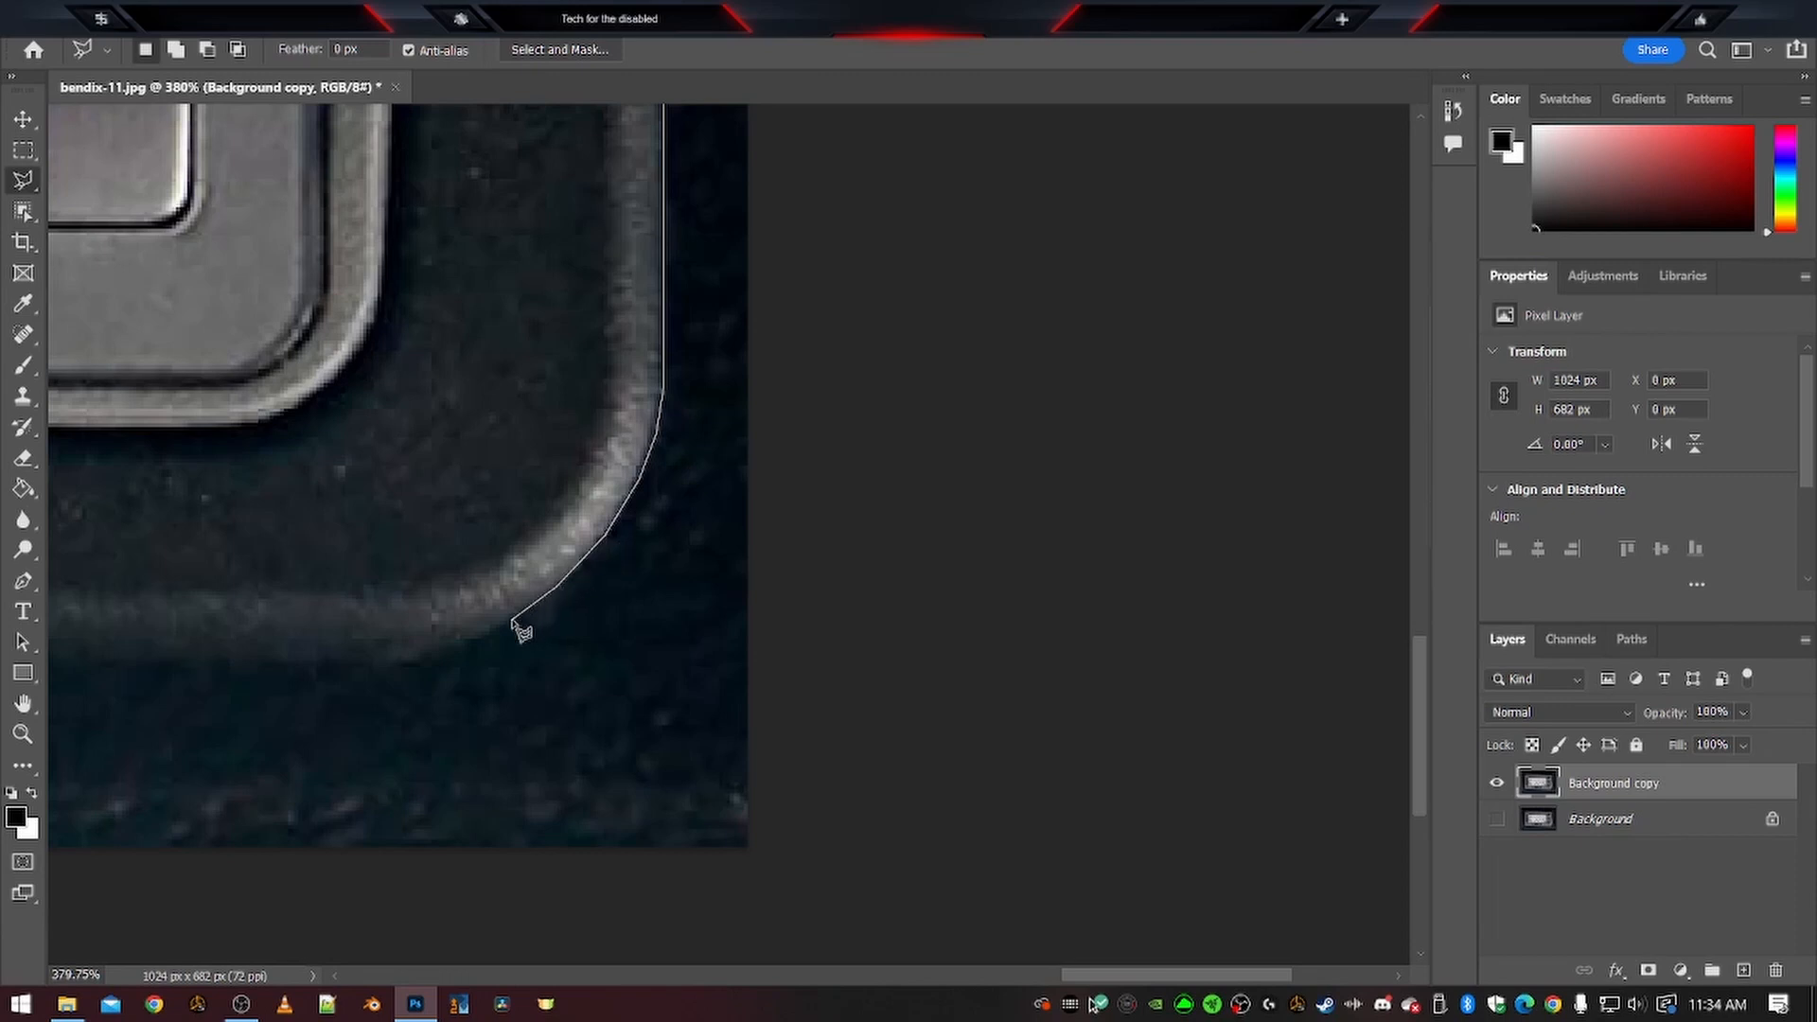
{"action": "left_click", "coordinate": [444, 648]}
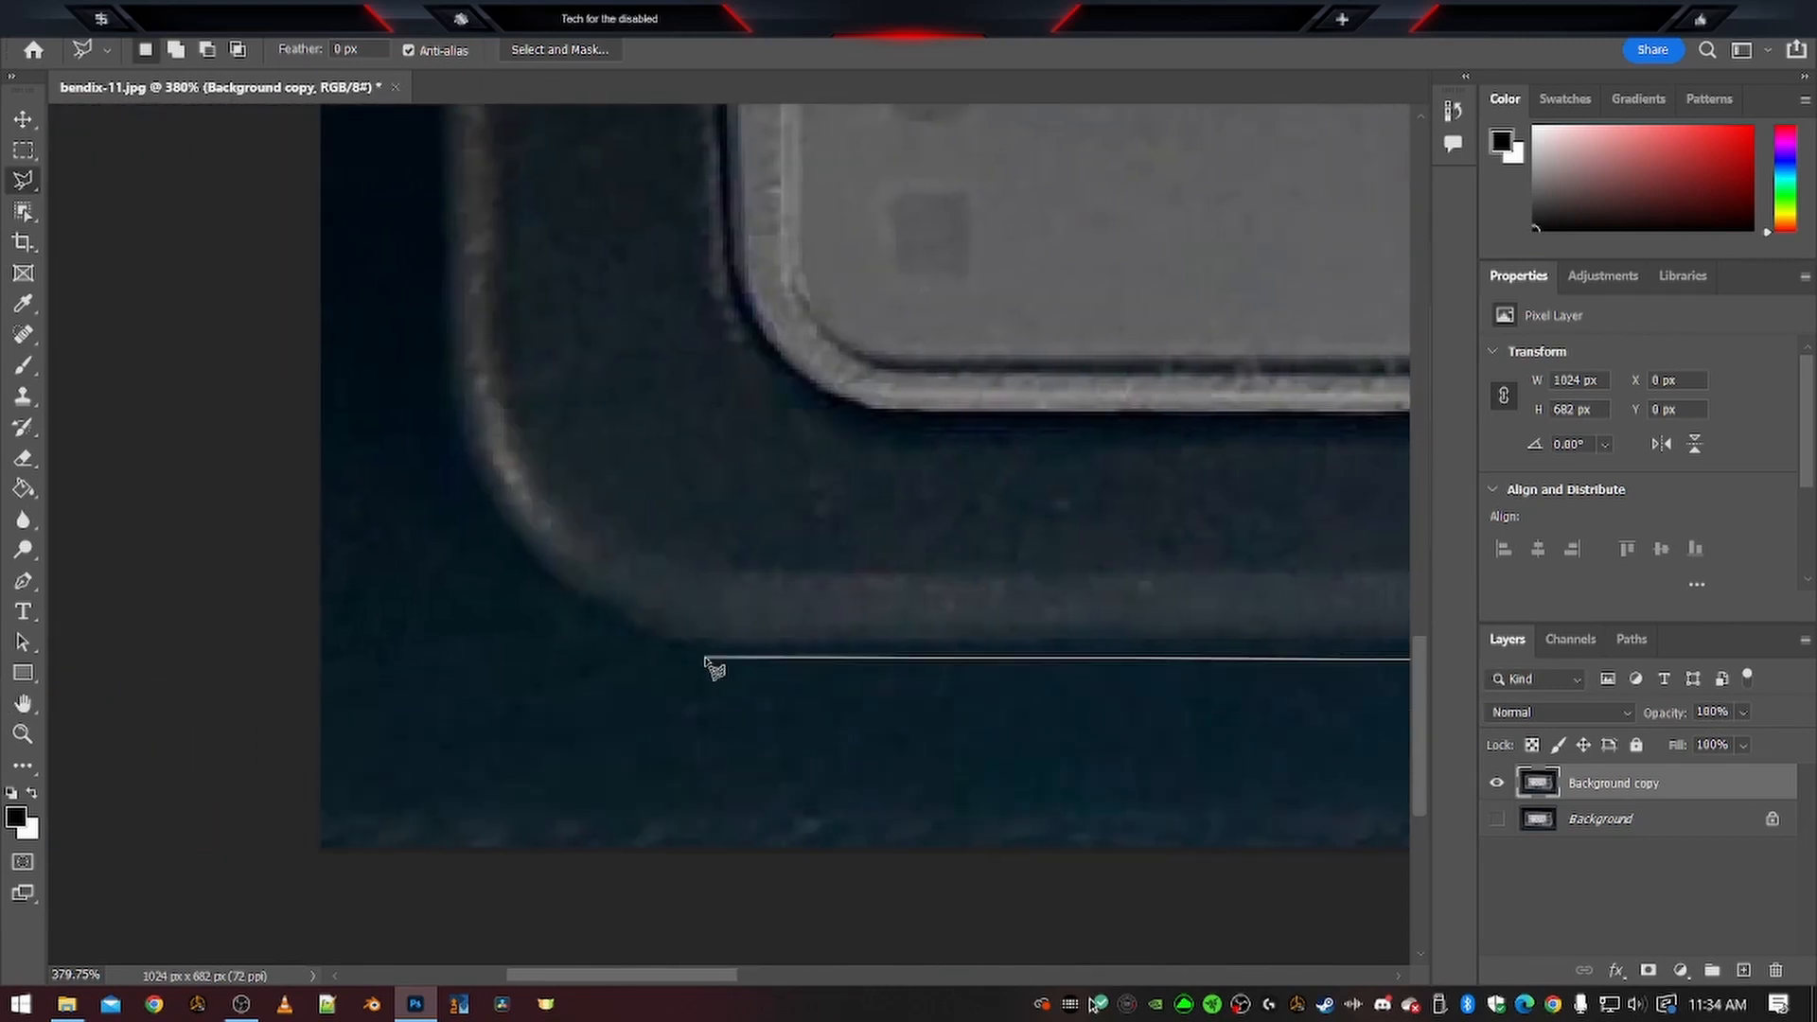
{"action": "left_click", "coordinate": [699, 649]}
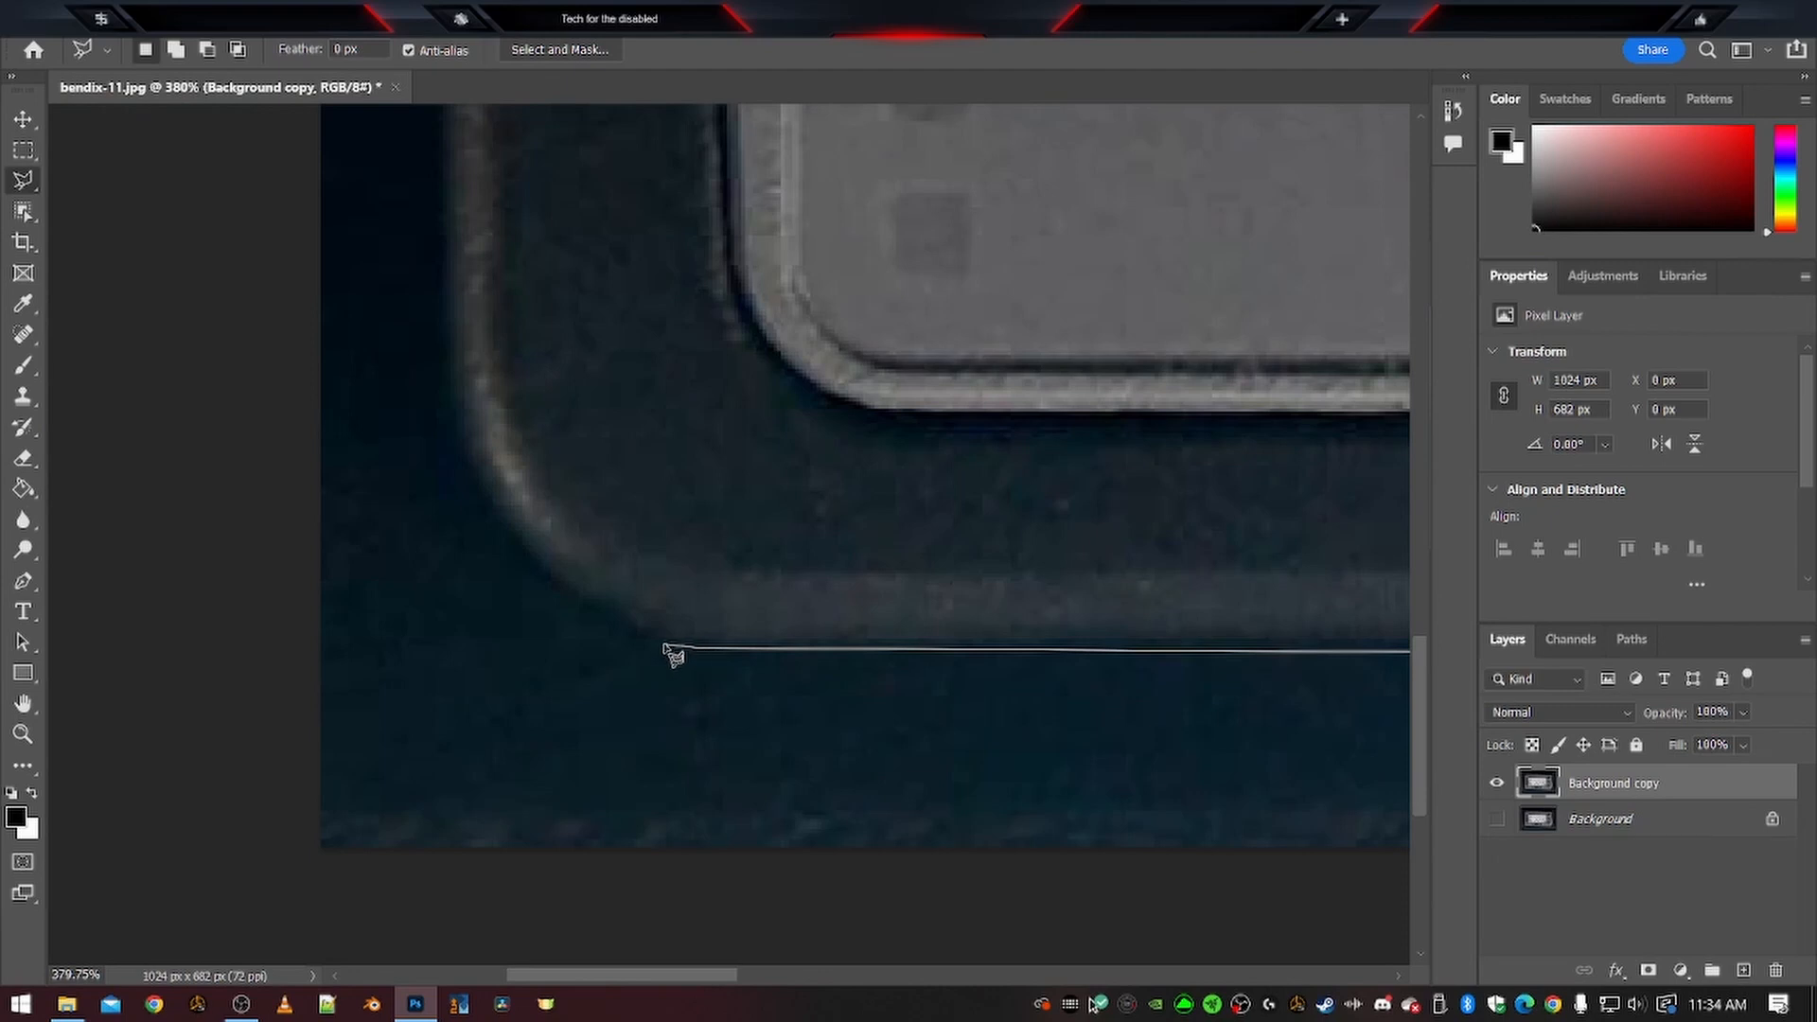
Finish the lasso outline around the housing's lower-left corner and up its left edge, closing it at the upper-left starting point
{"action": "left_click", "coordinate": [657, 641]}
{"action": "mouse_move", "coordinate": [460, 413]}
{"action": "left_mouse_down"}
{"action": "mouse_move", "coordinate": [466, 103]}
{"action": "mouse_move", "coordinate": [450, 93]}
{"action": "mouse_move", "coordinate": [447, 606]}
{"action": "mouse_move", "coordinate": [470, 771]}
{"action": "mouse_move", "coordinate": [478, 739]}
{"action": "mouse_move", "coordinate": [466, 961]}
{"action": "mouse_move", "coordinate": [449, 114]}
{"action": "mouse_move", "coordinate": [475, 540]}
{"action": "mouse_move", "coordinate": [446, 594]}
{"action": "mouse_move", "coordinate": [451, 719]}
{"action": "mouse_move", "coordinate": [489, 331]}
{"action": "mouse_move", "coordinate": [548, 229]}
{"action": "mouse_move", "coordinate": [659, 147]}
{"action": "mouse_move", "coordinate": [719, 153]}
{"action": "mouse_move", "coordinate": [710, 137]}
{"action": "left_mouse_up"}
{"action": "scroll", "coordinate": [697, 498], "scroll_direction": "down", "scroll_amount": 10, "text": "alt"}
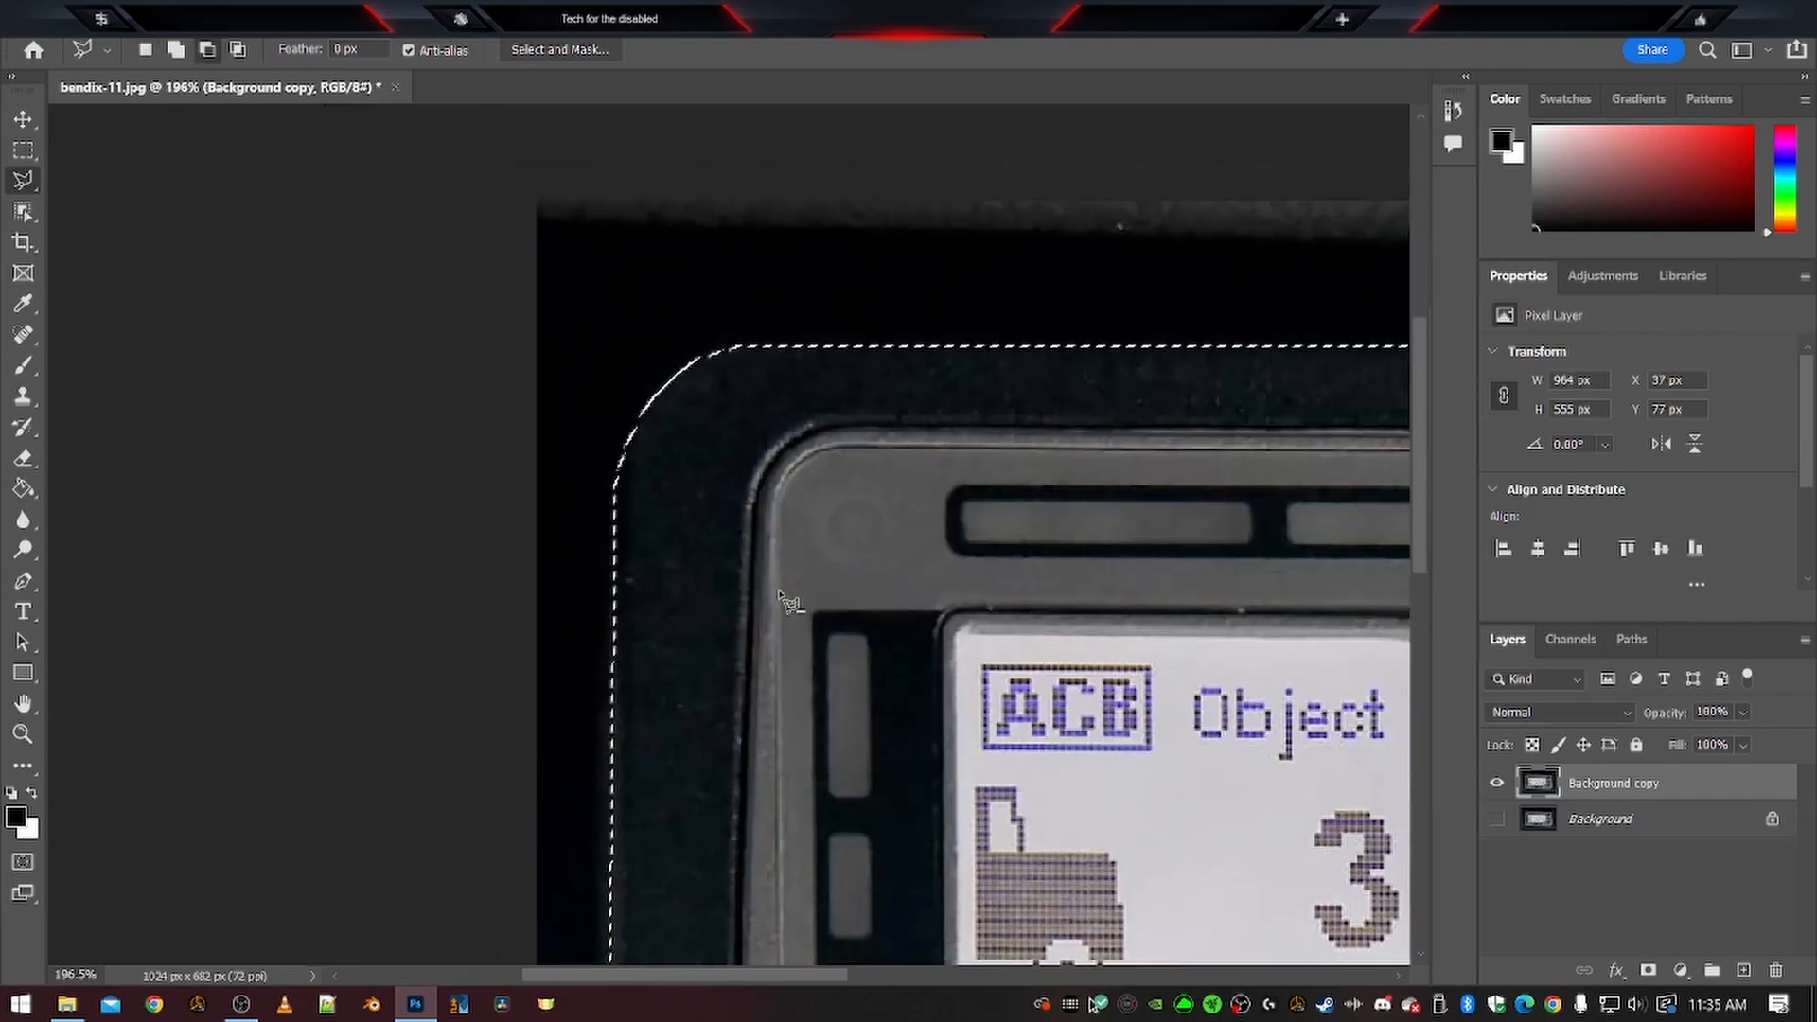
Copy the selected device to a new layer and hide the Background copy layer
{"action": "scroll", "coordinate": [1008, 623], "scroll_direction": "up", "scroll_amount": 4, "text": "alt"}
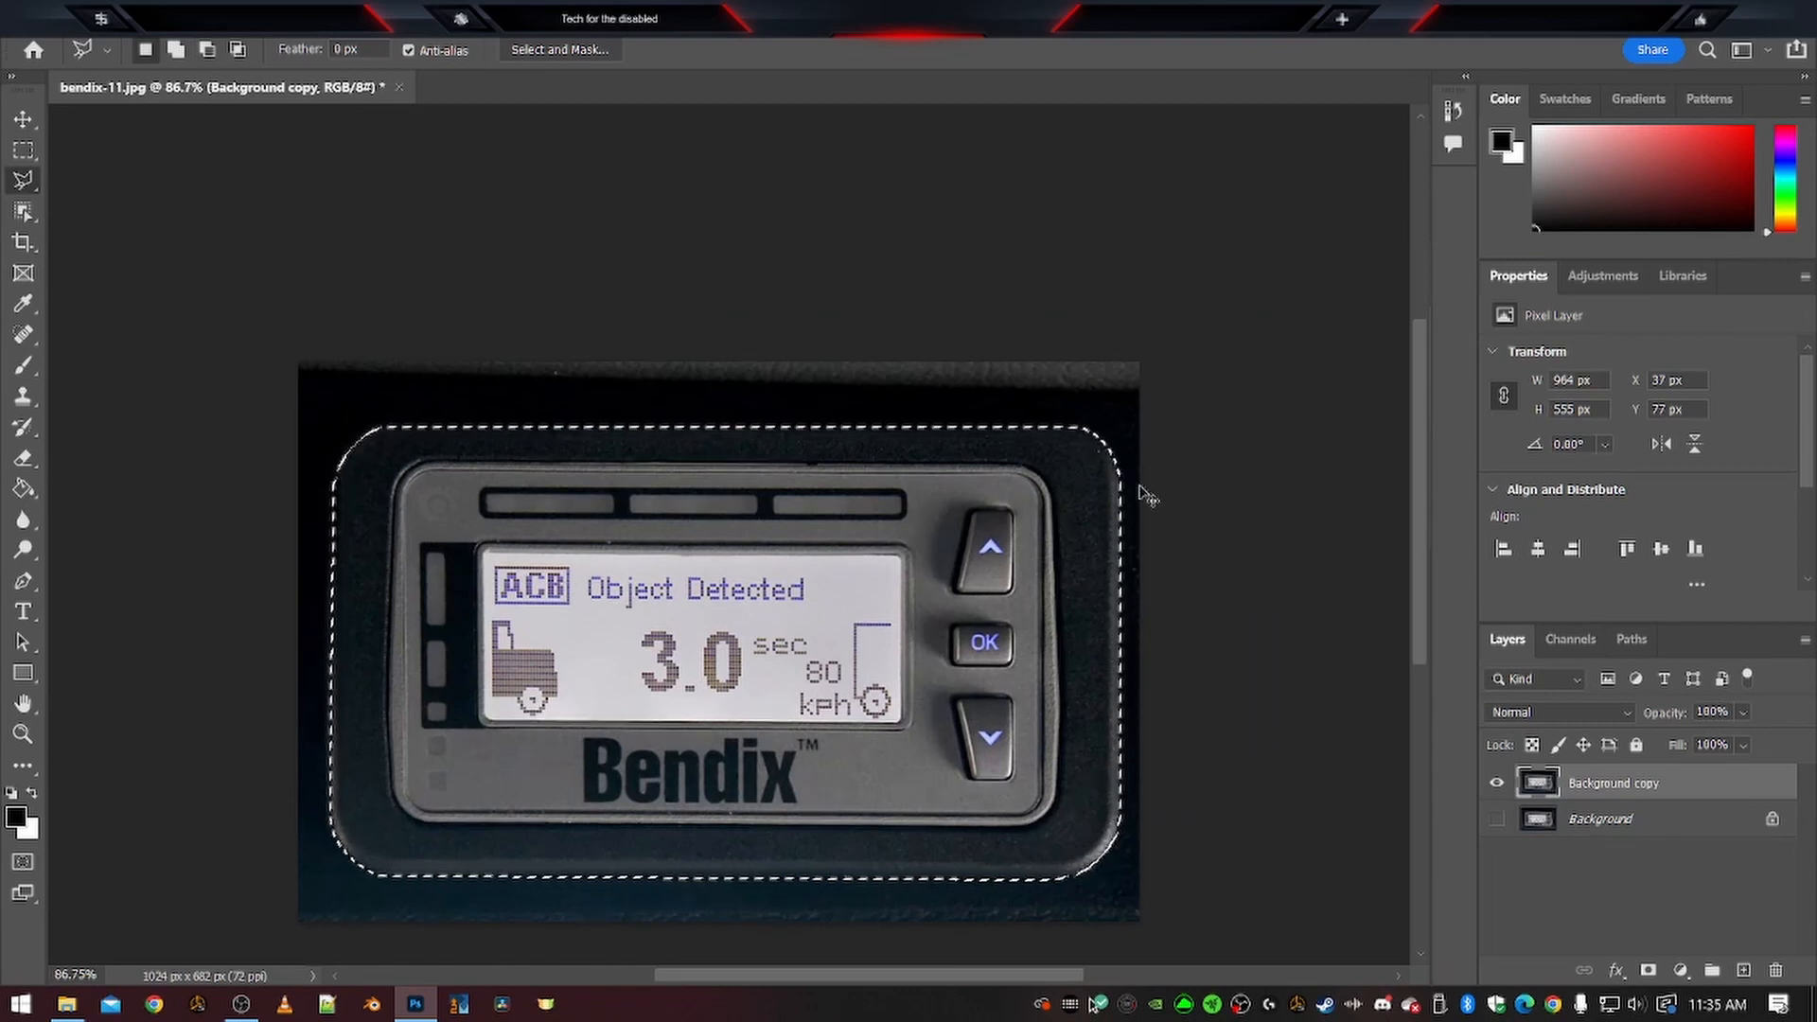
{"action": "key", "text": "ctrl+j"}
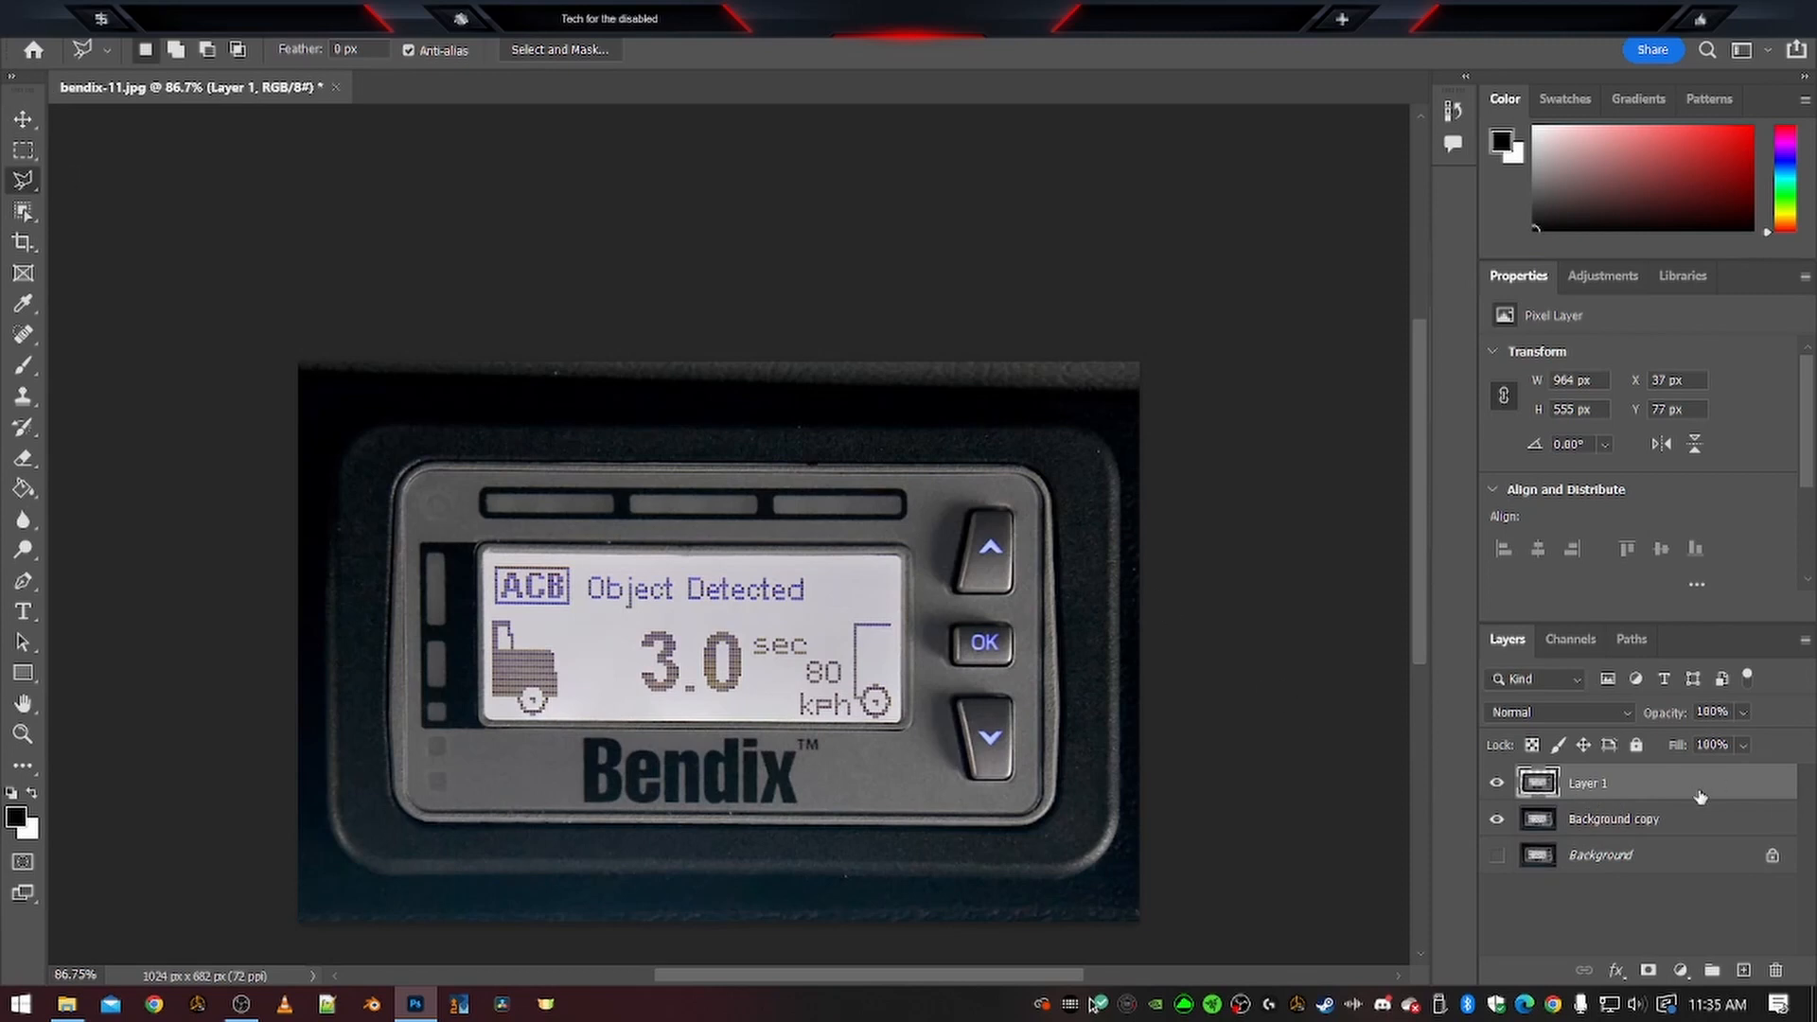
{"action": "left_click", "coordinate": [1497, 820]}
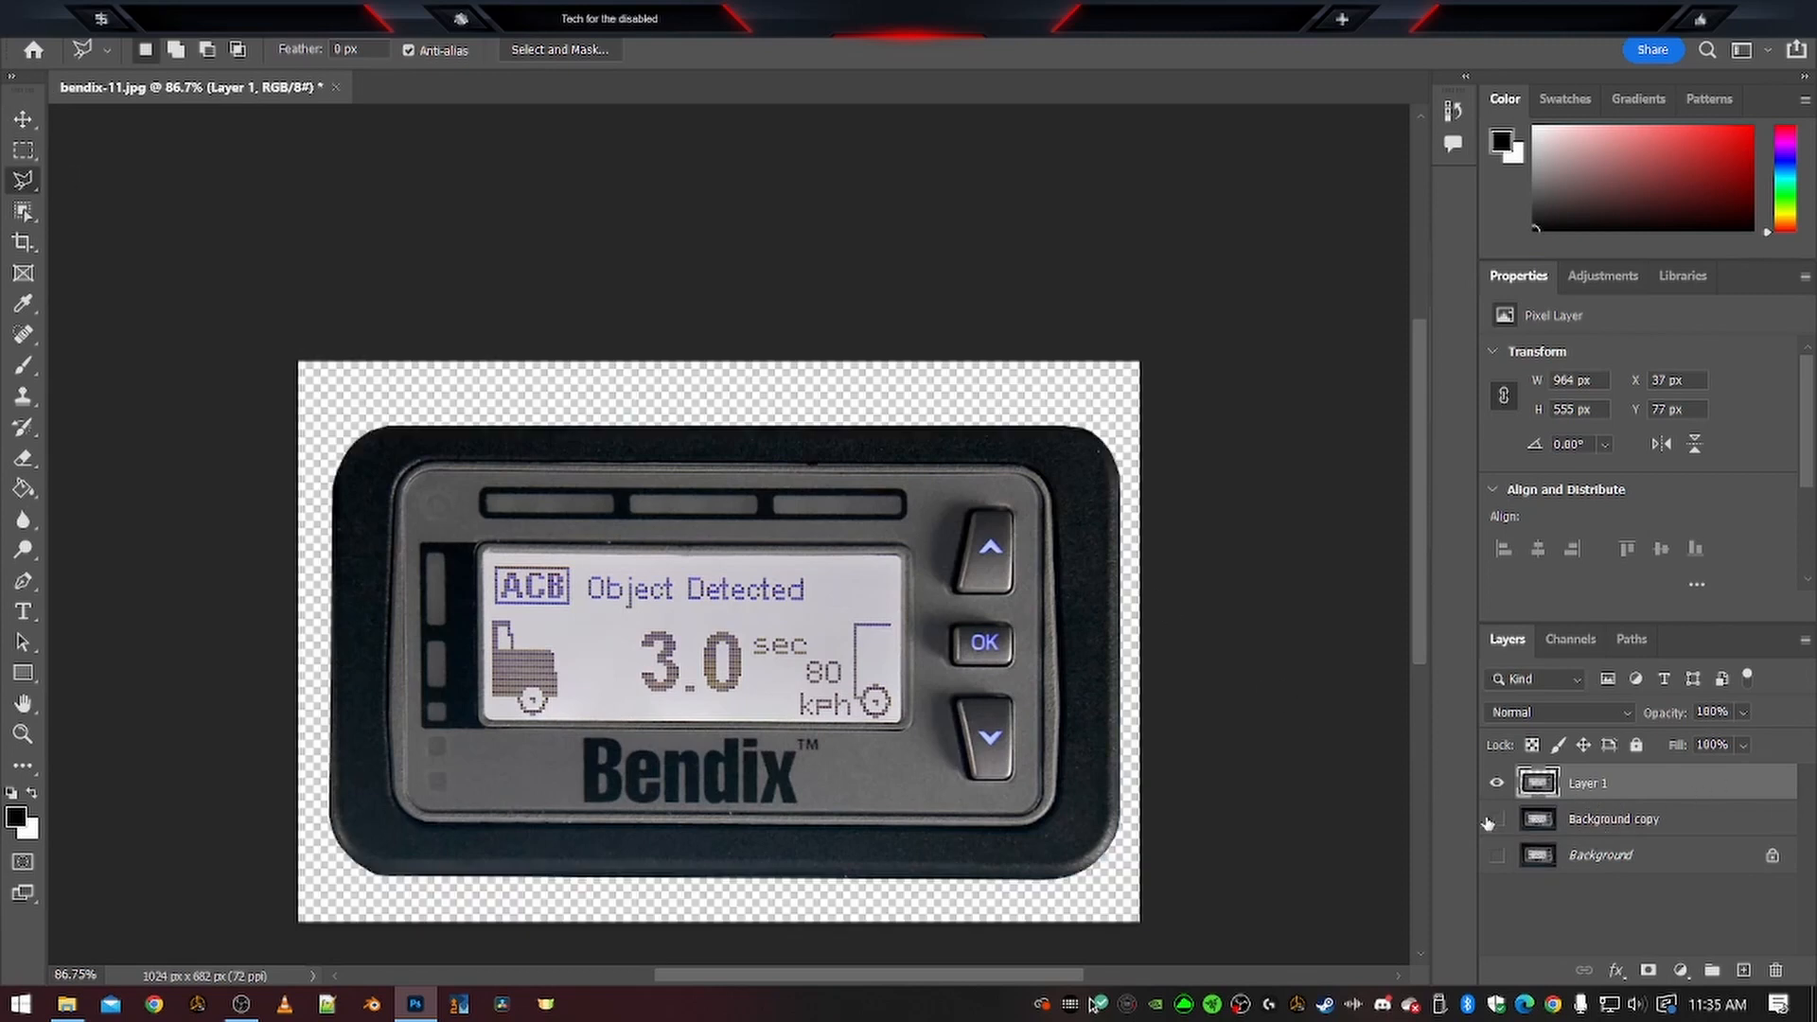
Trim the transparent margins so the canvas fits tightly around the cut-out device
{"action": "left_click", "coordinate": [22, 116]}
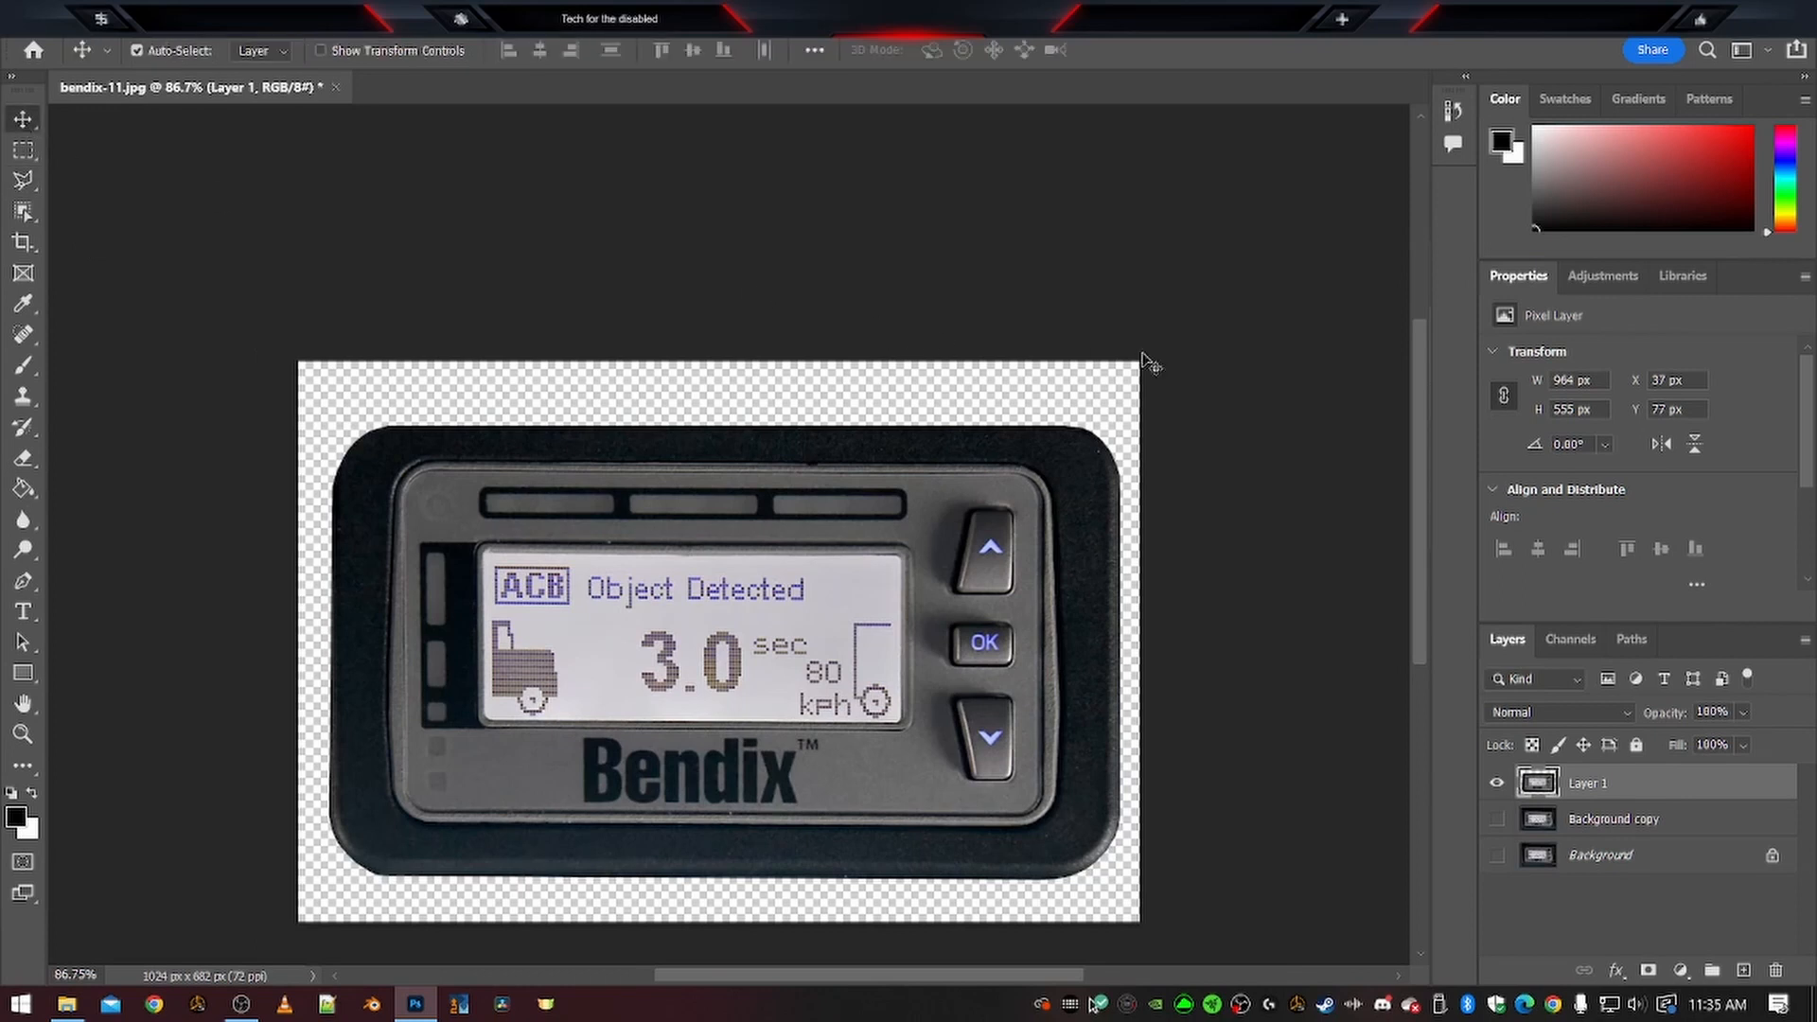
{"action": "key", "text": "alt+i"}
{"action": "left_click", "coordinate": [925, 238]}
{"action": "left_click", "coordinate": [85, 19]}
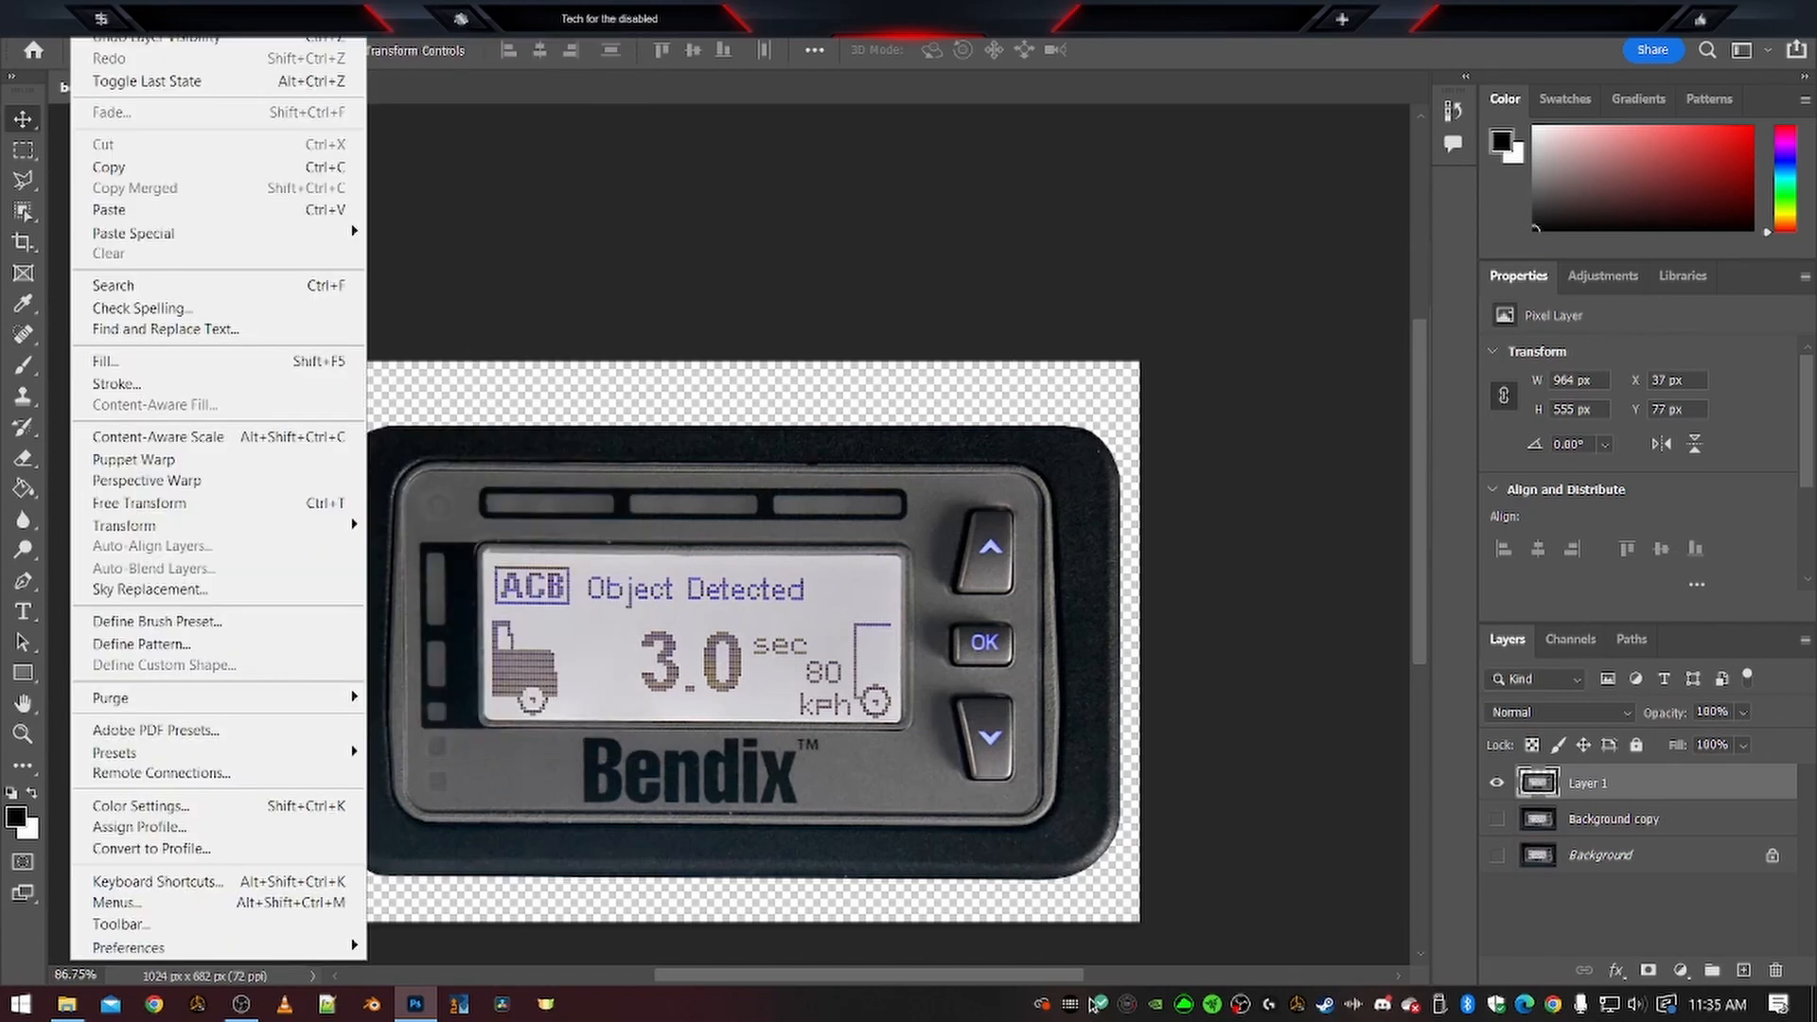
{"action": "left_click", "coordinate": [127, 18]}
{"action": "left_click", "coordinate": [127, 18]}
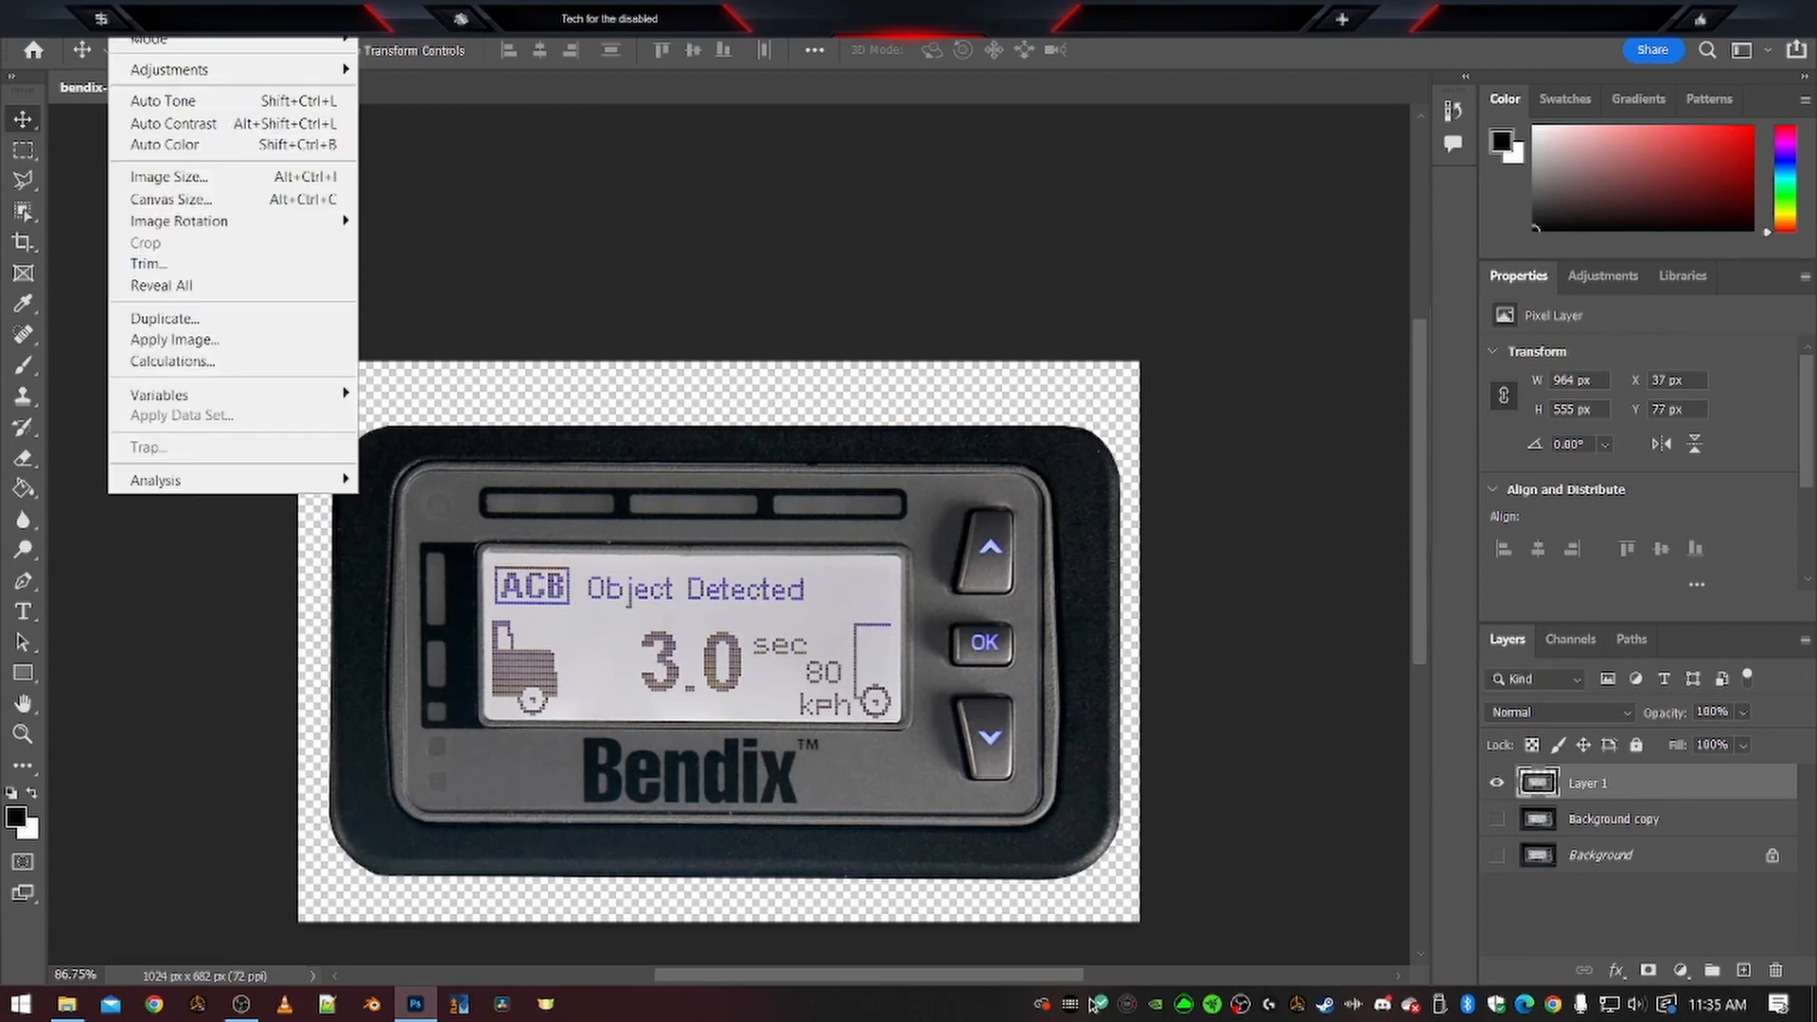
{"action": "left_click", "coordinate": [148, 263]}
{"action": "left_click", "coordinate": [1021, 265]}
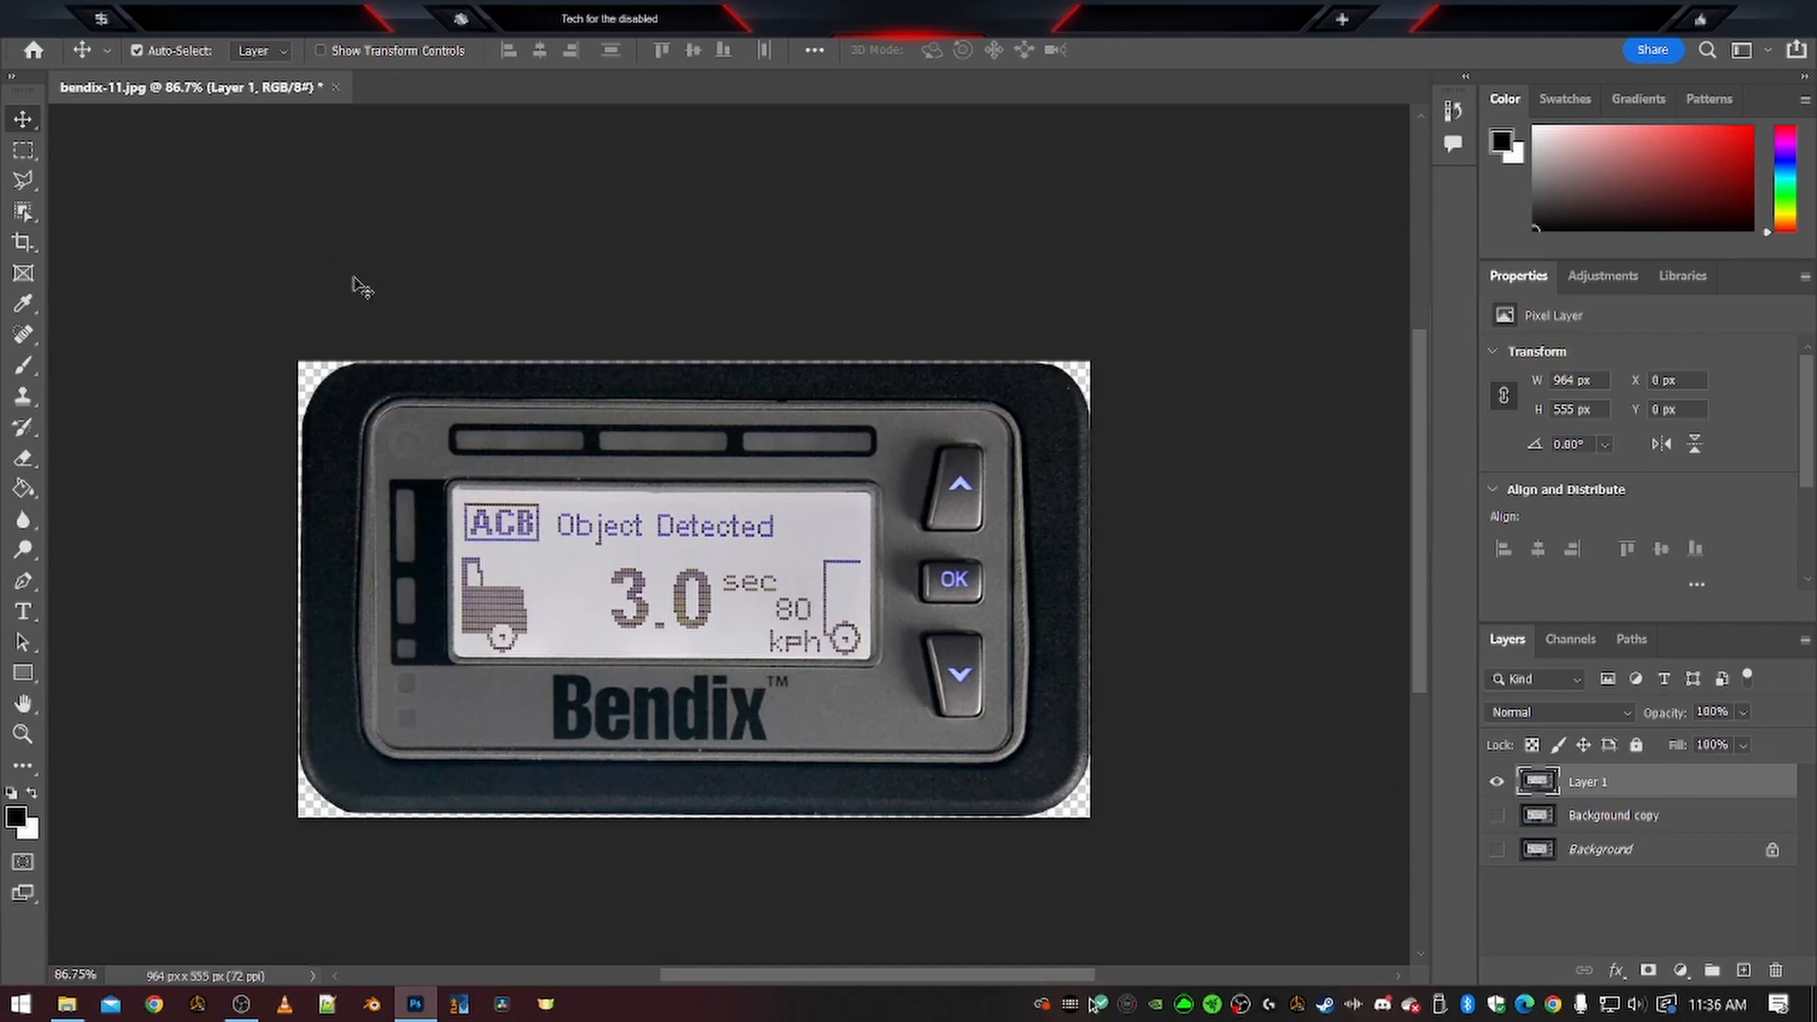
Add a new alpha channel to the document, then reactivate the RGB composite and return to the layers
{"action": "left_click", "coordinate": [1571, 639]}
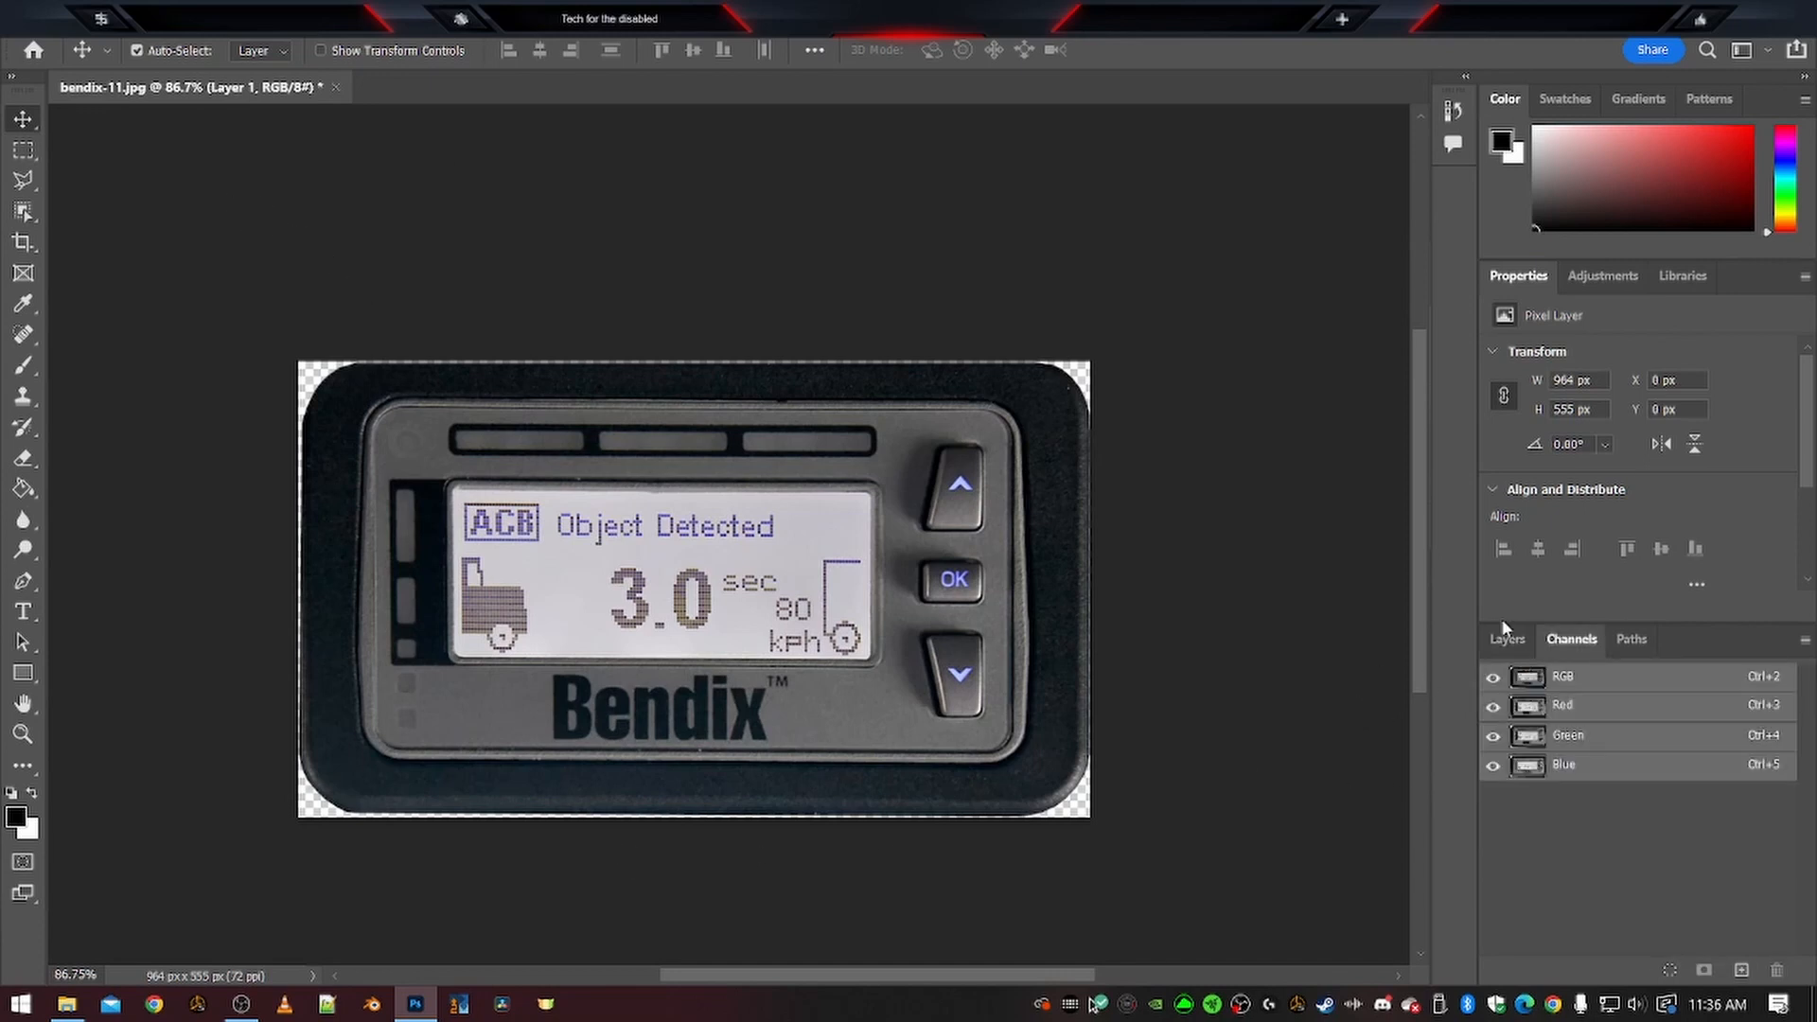
{"action": "left_click", "coordinate": [1740, 971]}
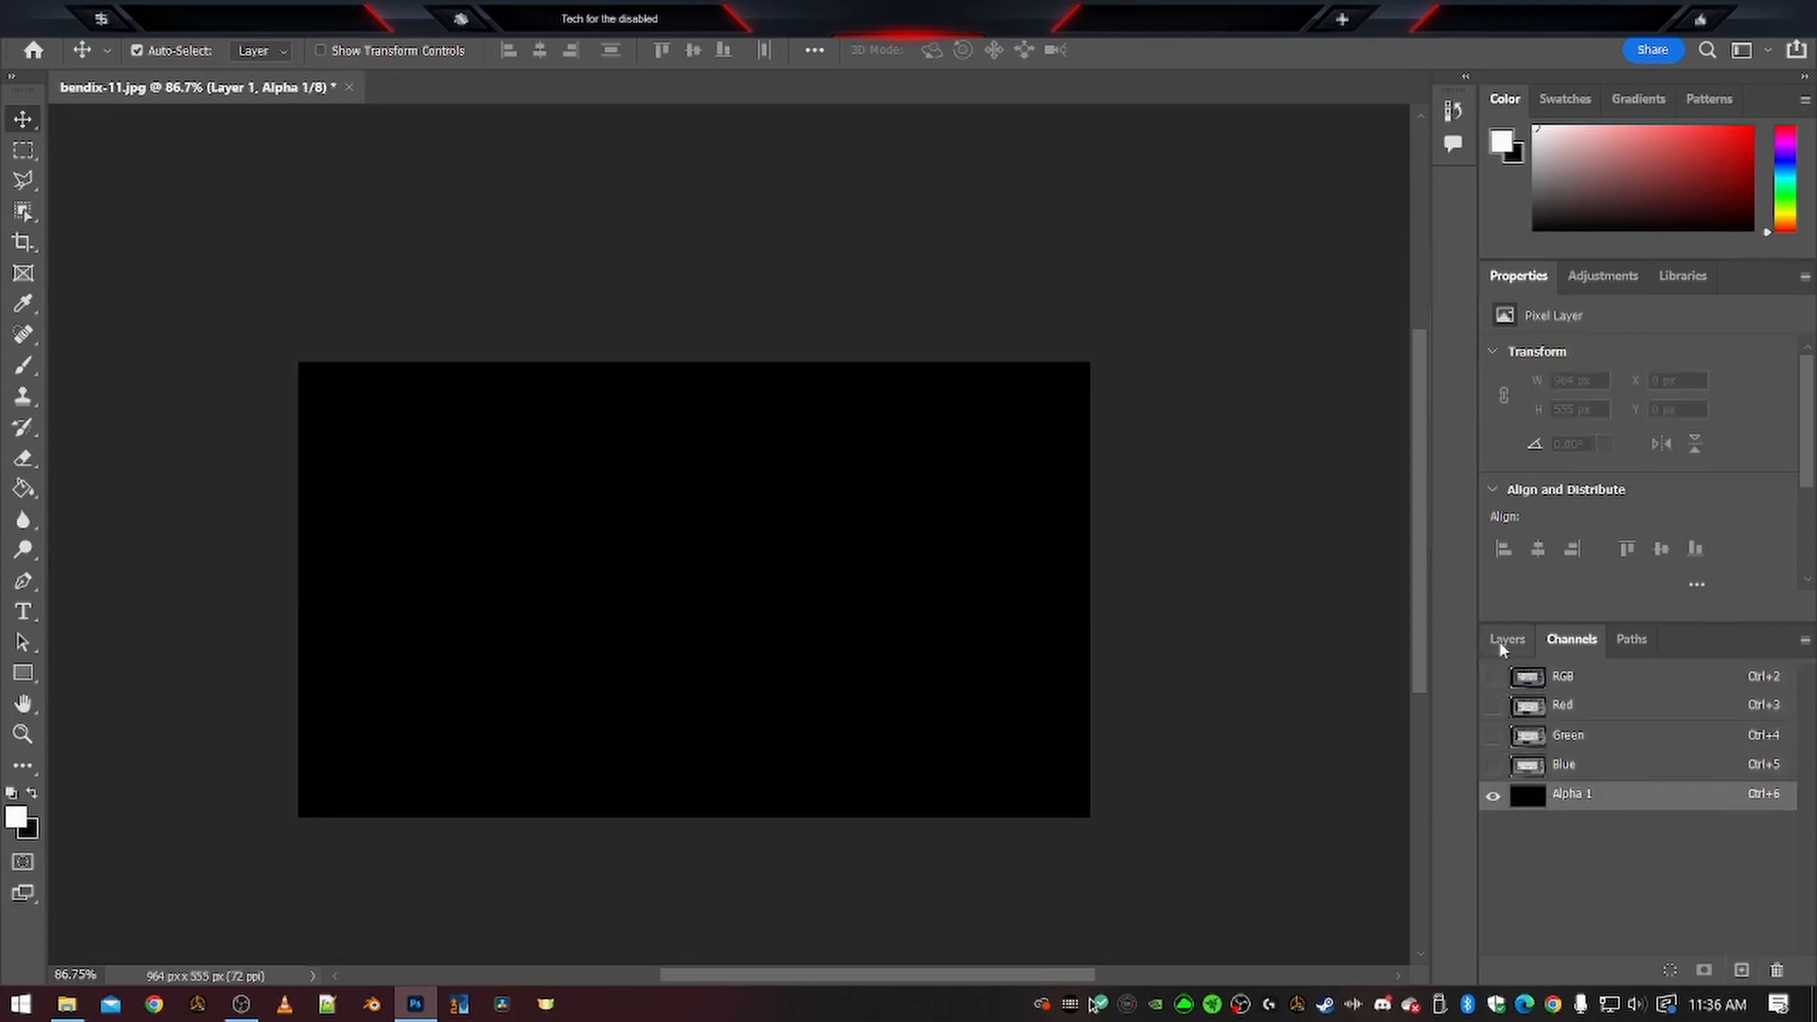
{"action": "left_click", "coordinate": [1582, 680]}
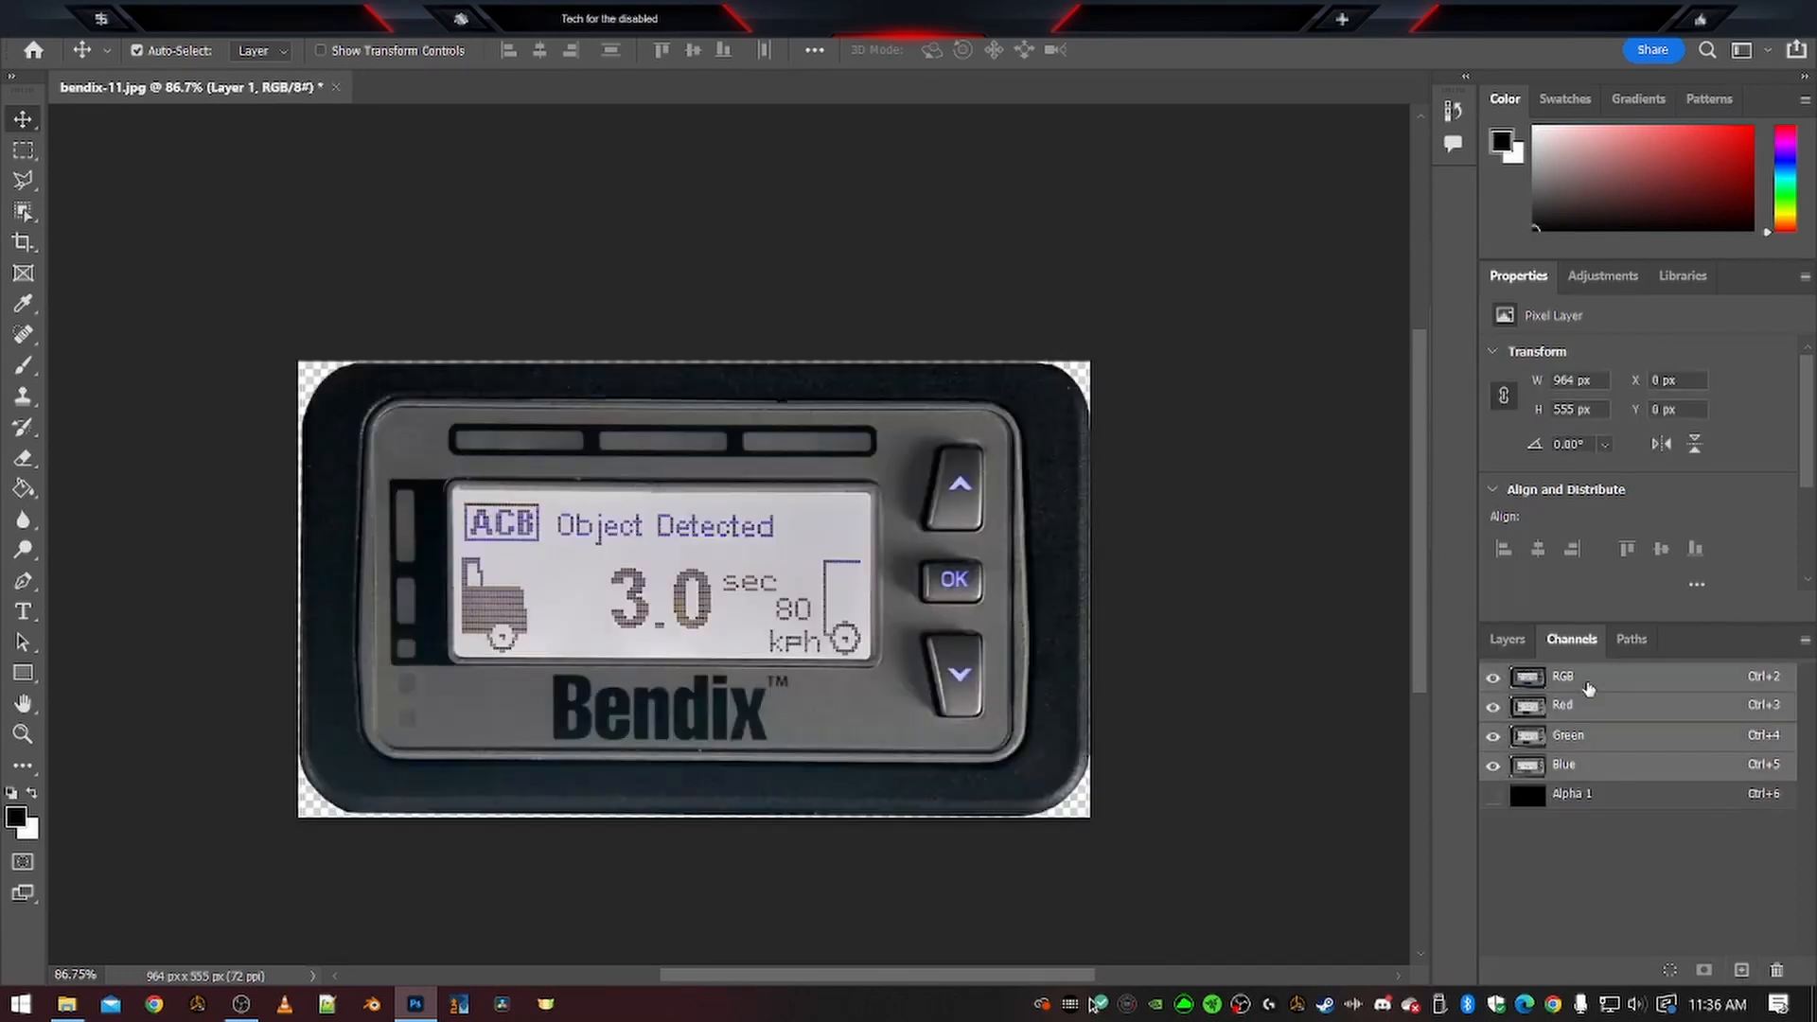
{"action": "left_click", "coordinate": [1503, 641]}
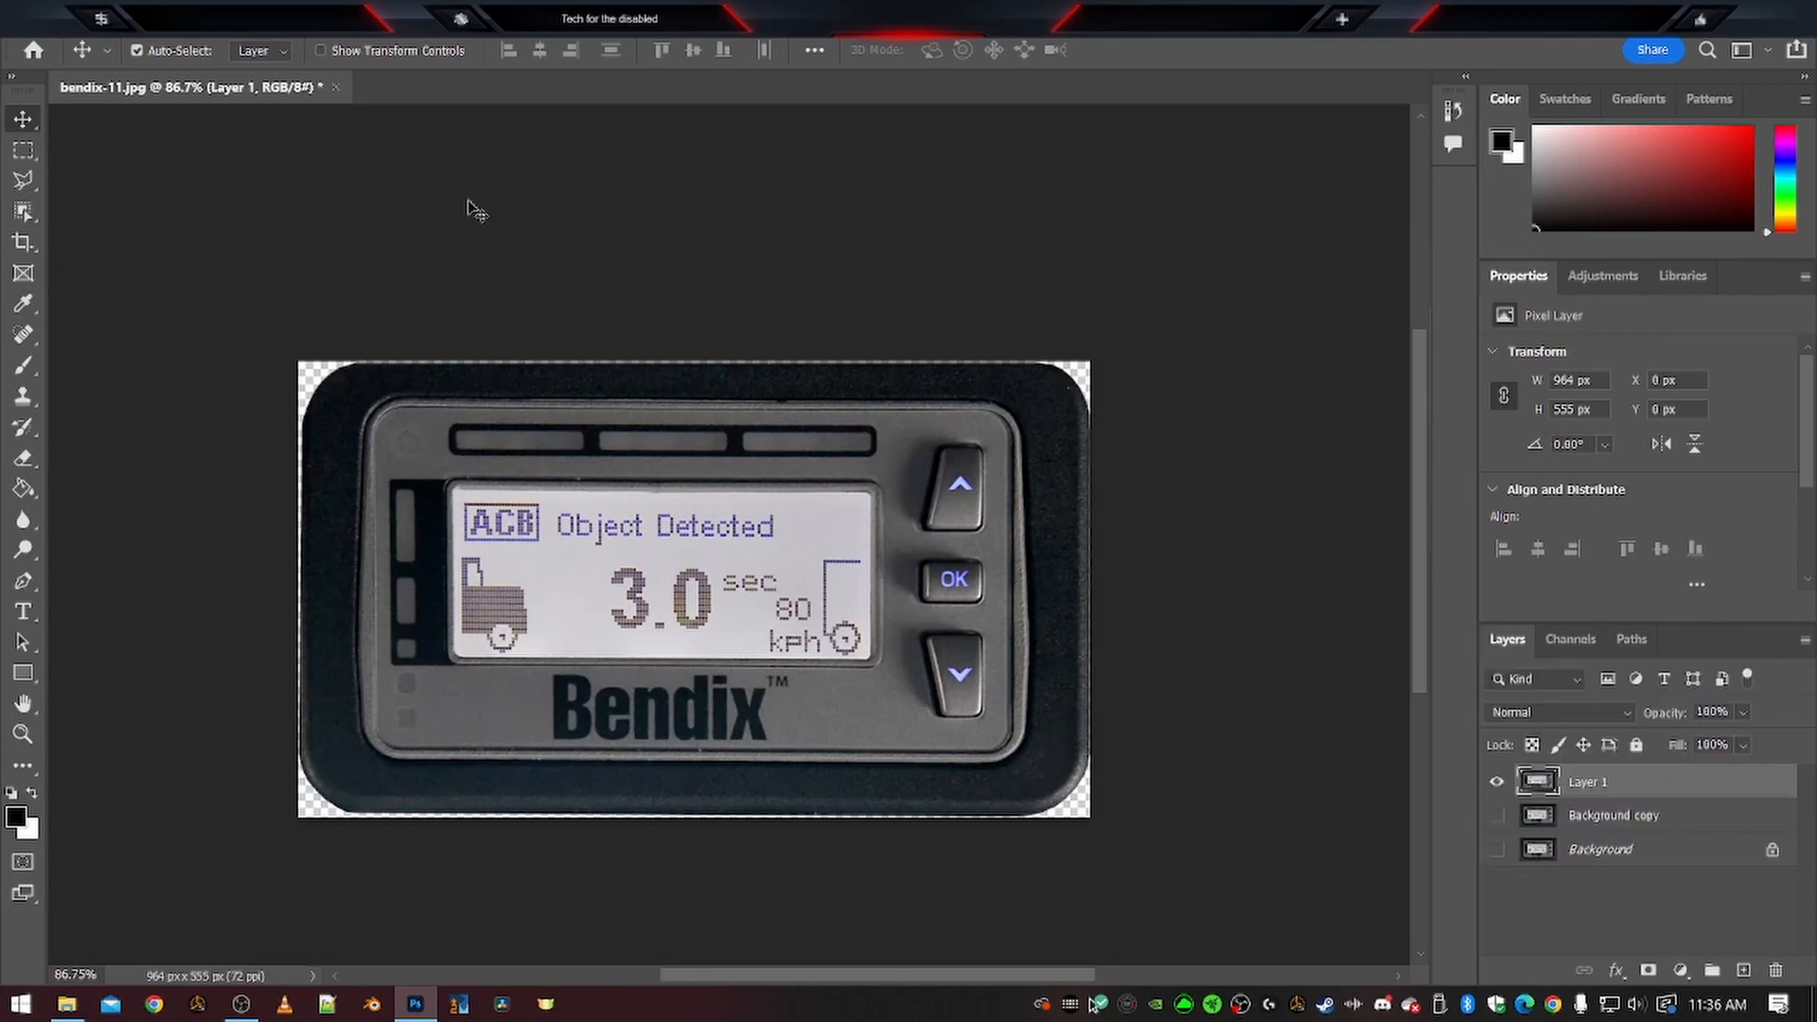
Select all on Layer 1 and nudge it one pixel right and two pixels left so the selection hugs the device's outline
{"action": "key", "text": "ctrl+a"}
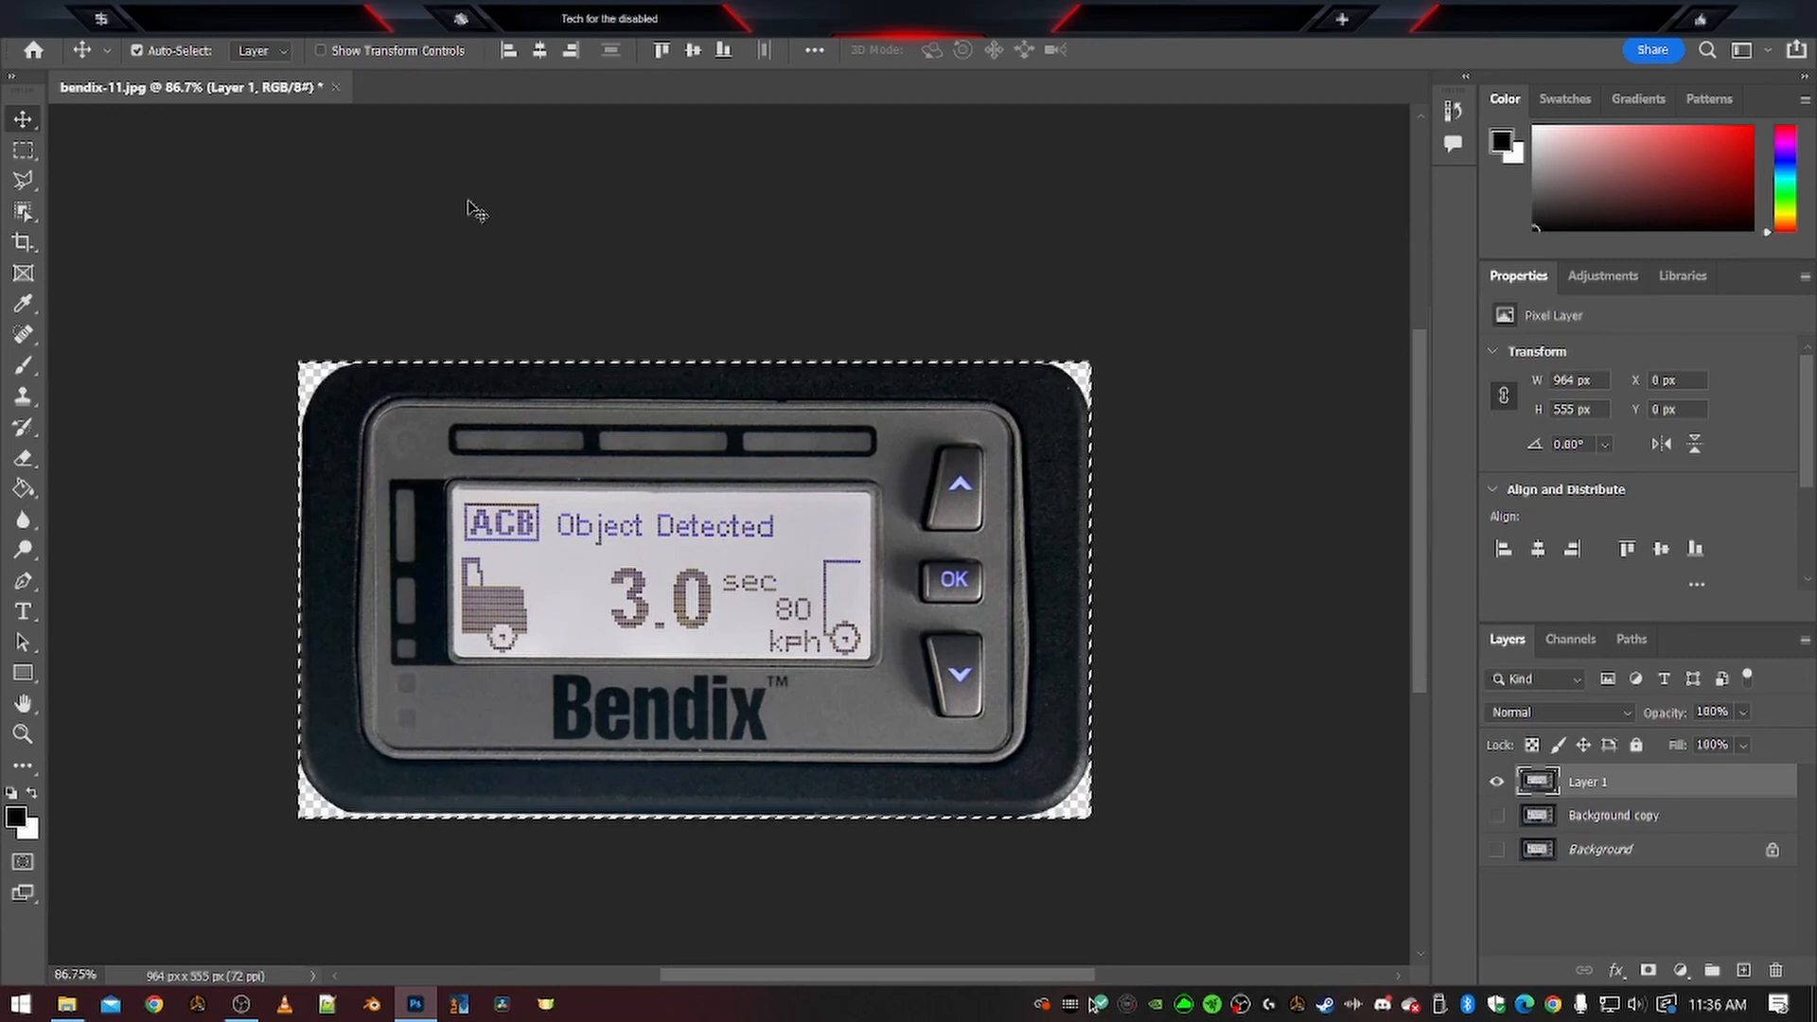
{"action": "key", "text": "Right"}
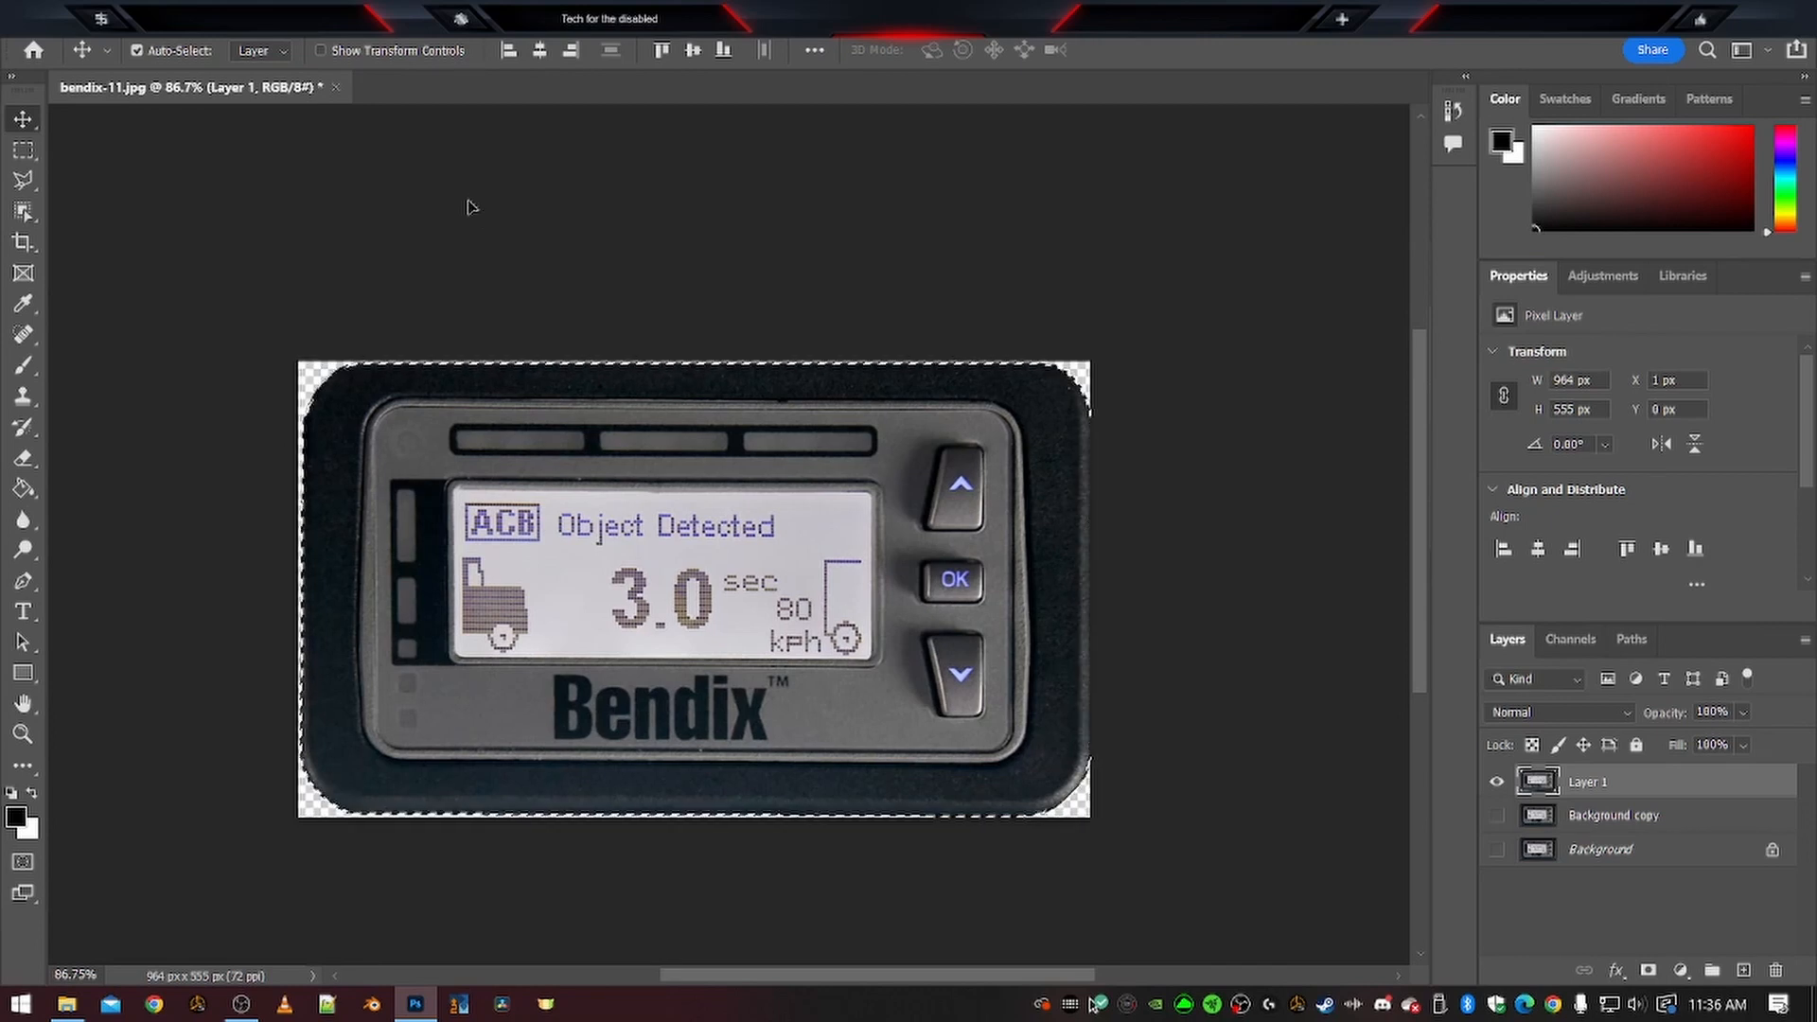
{"action": "key", "text": "Left"}
{"action": "key", "text": "Left"}
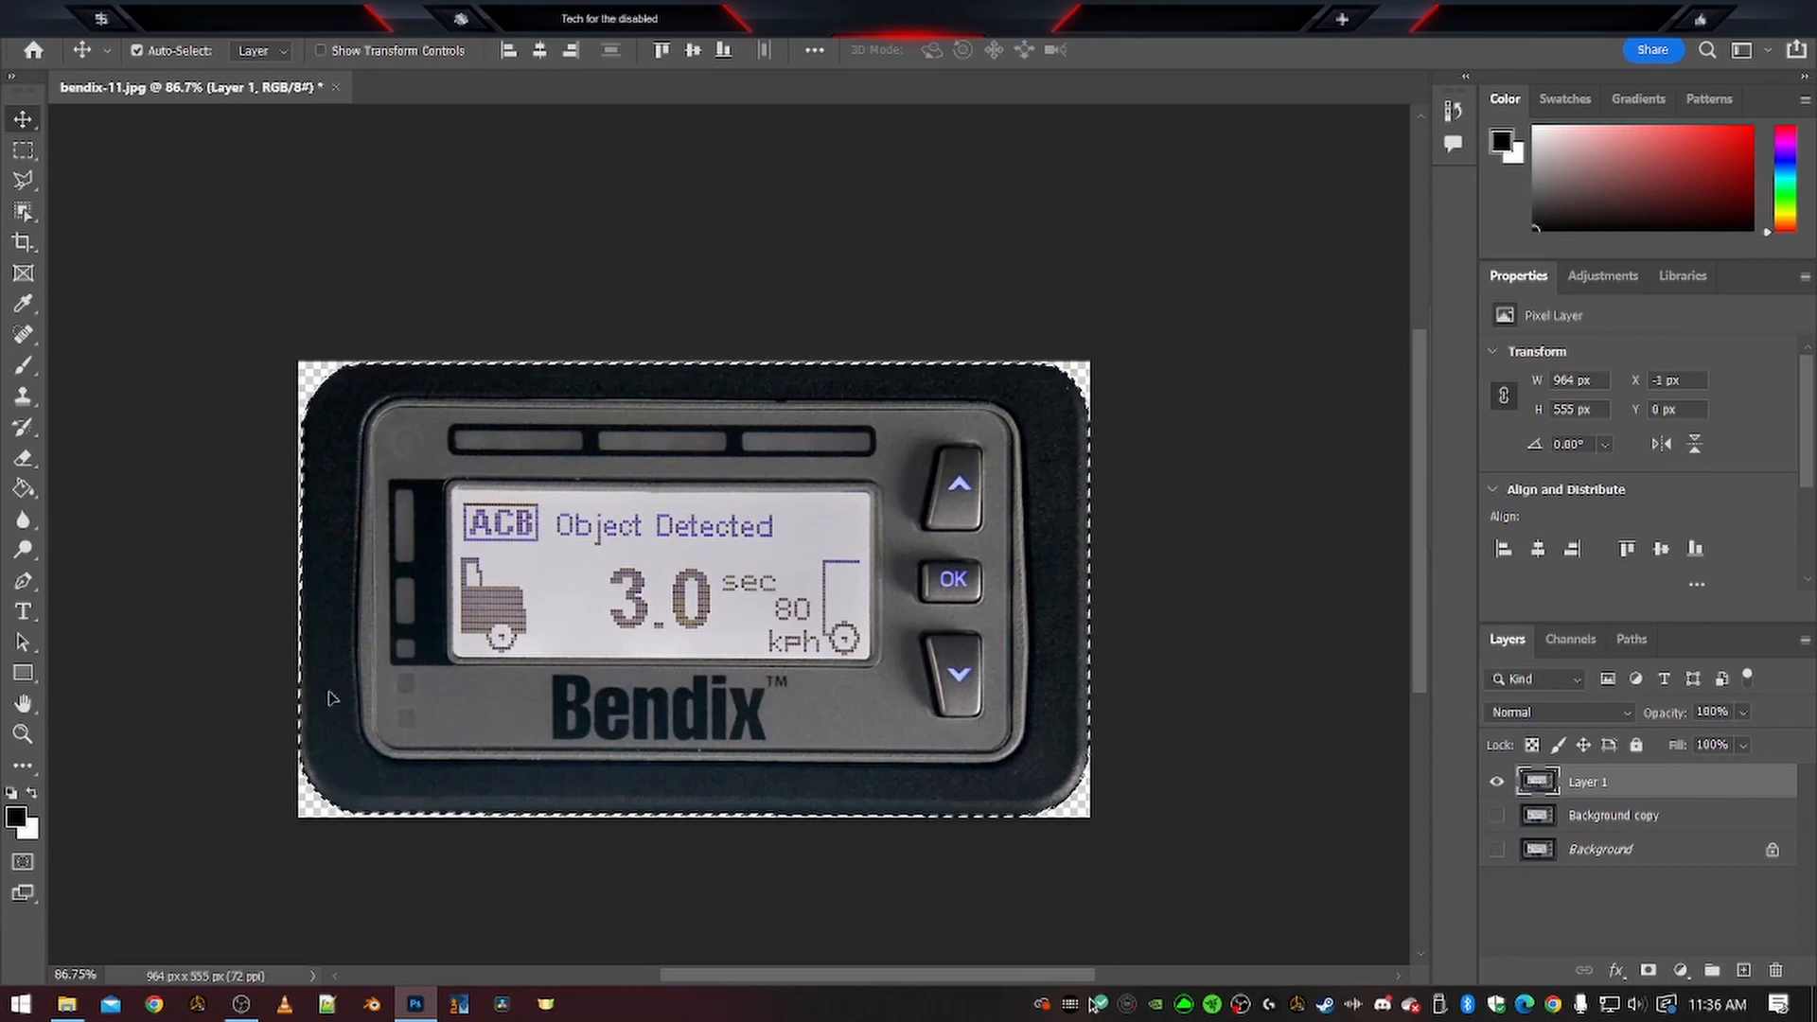
Fill the device-shaped selection with white in the Alpha 1 channel
{"action": "left_click", "coordinate": [1588, 641]}
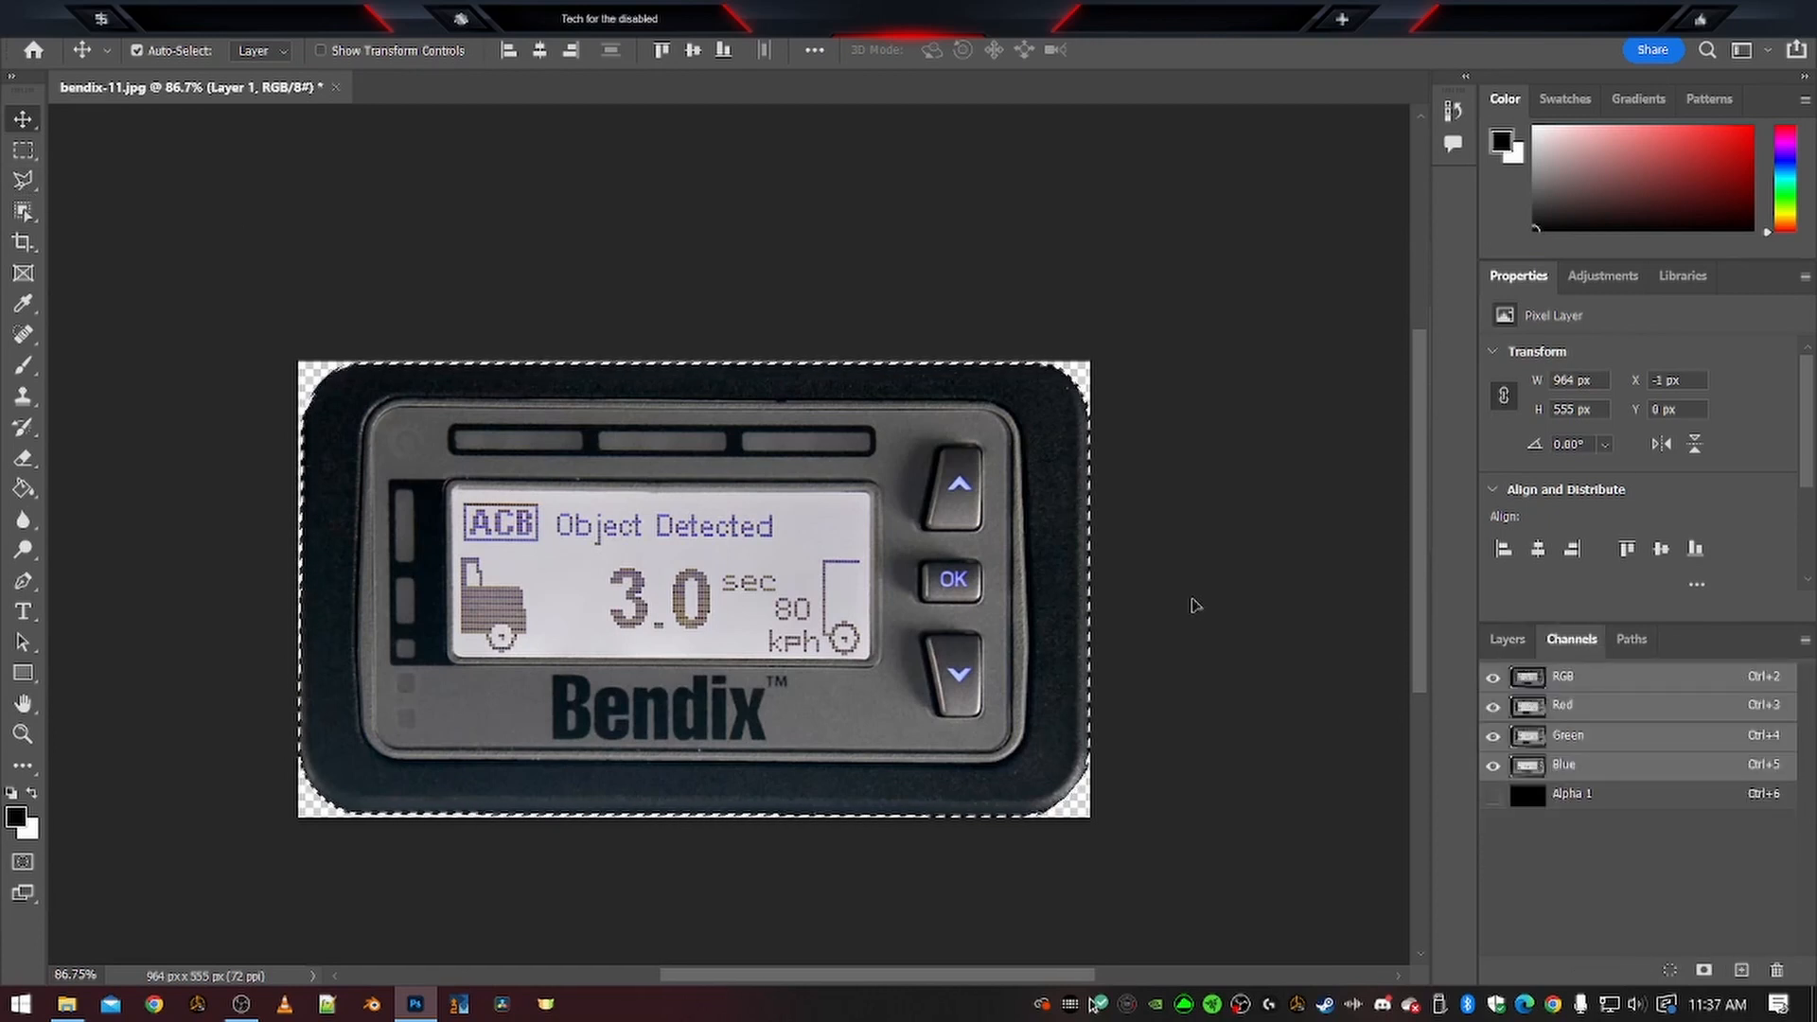
{"action": "left_click", "coordinate": [1591, 801]}
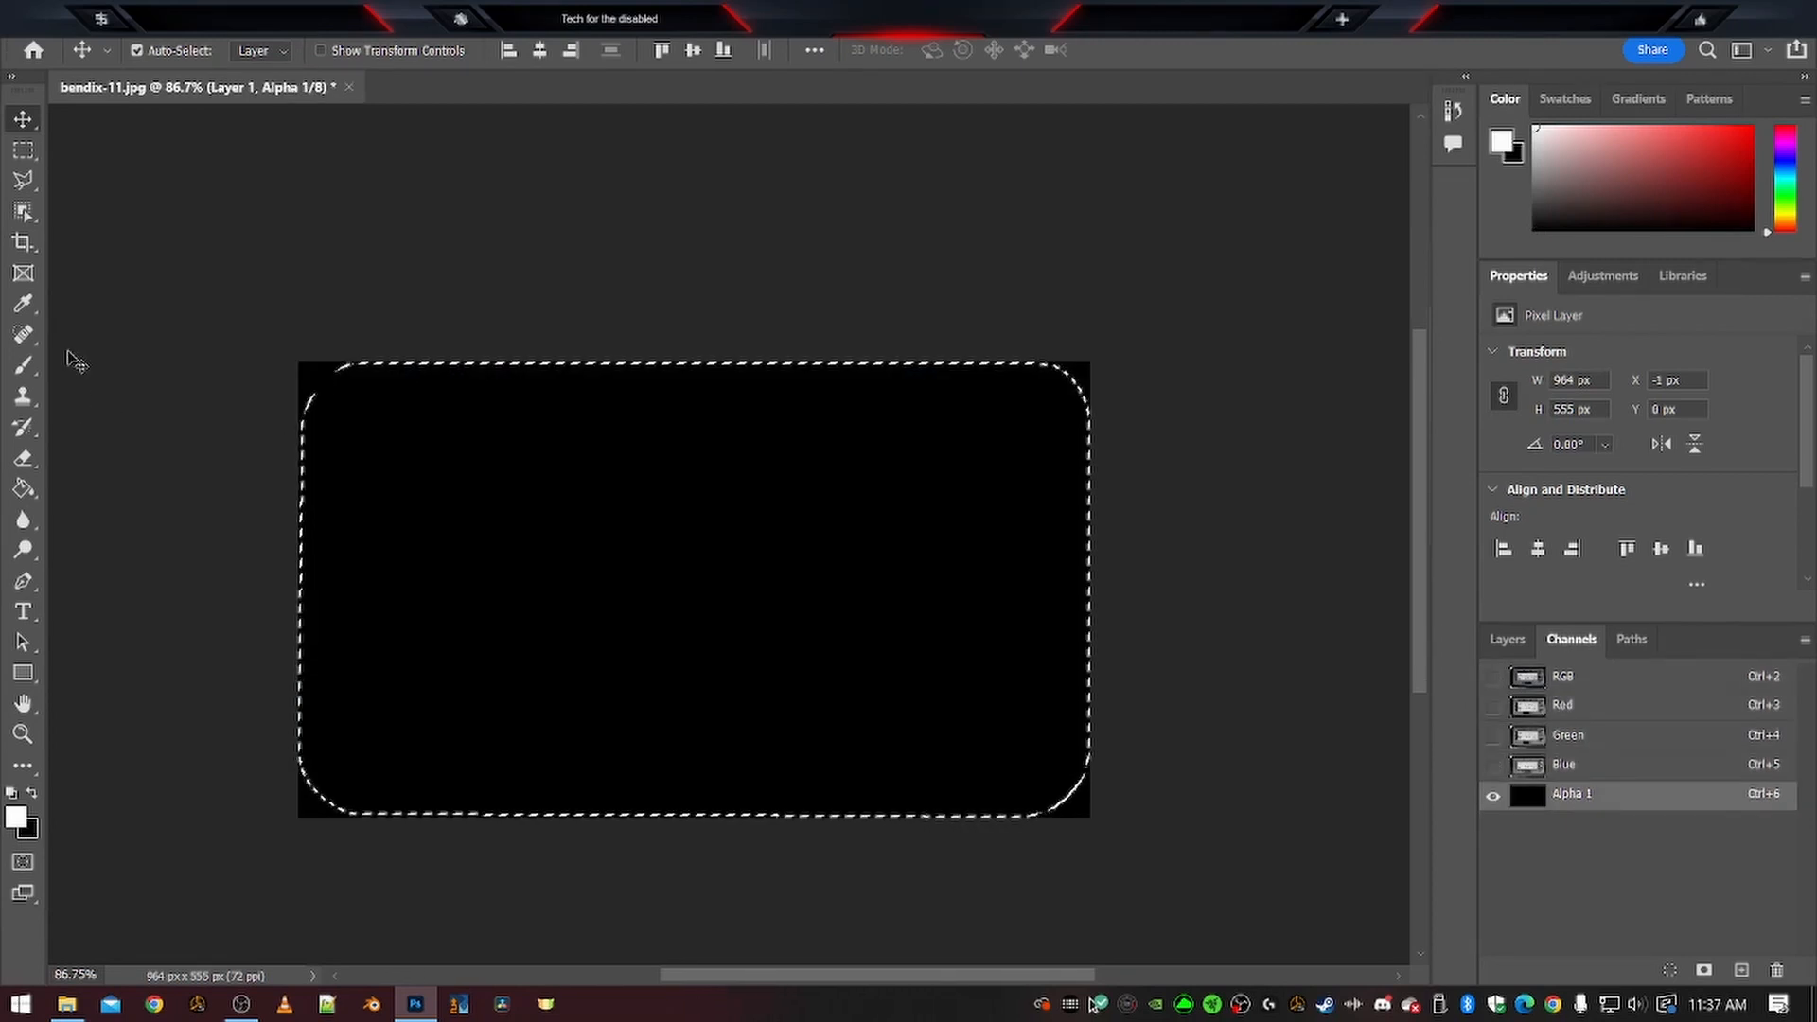
{"action": "left_click", "coordinate": [26, 489]}
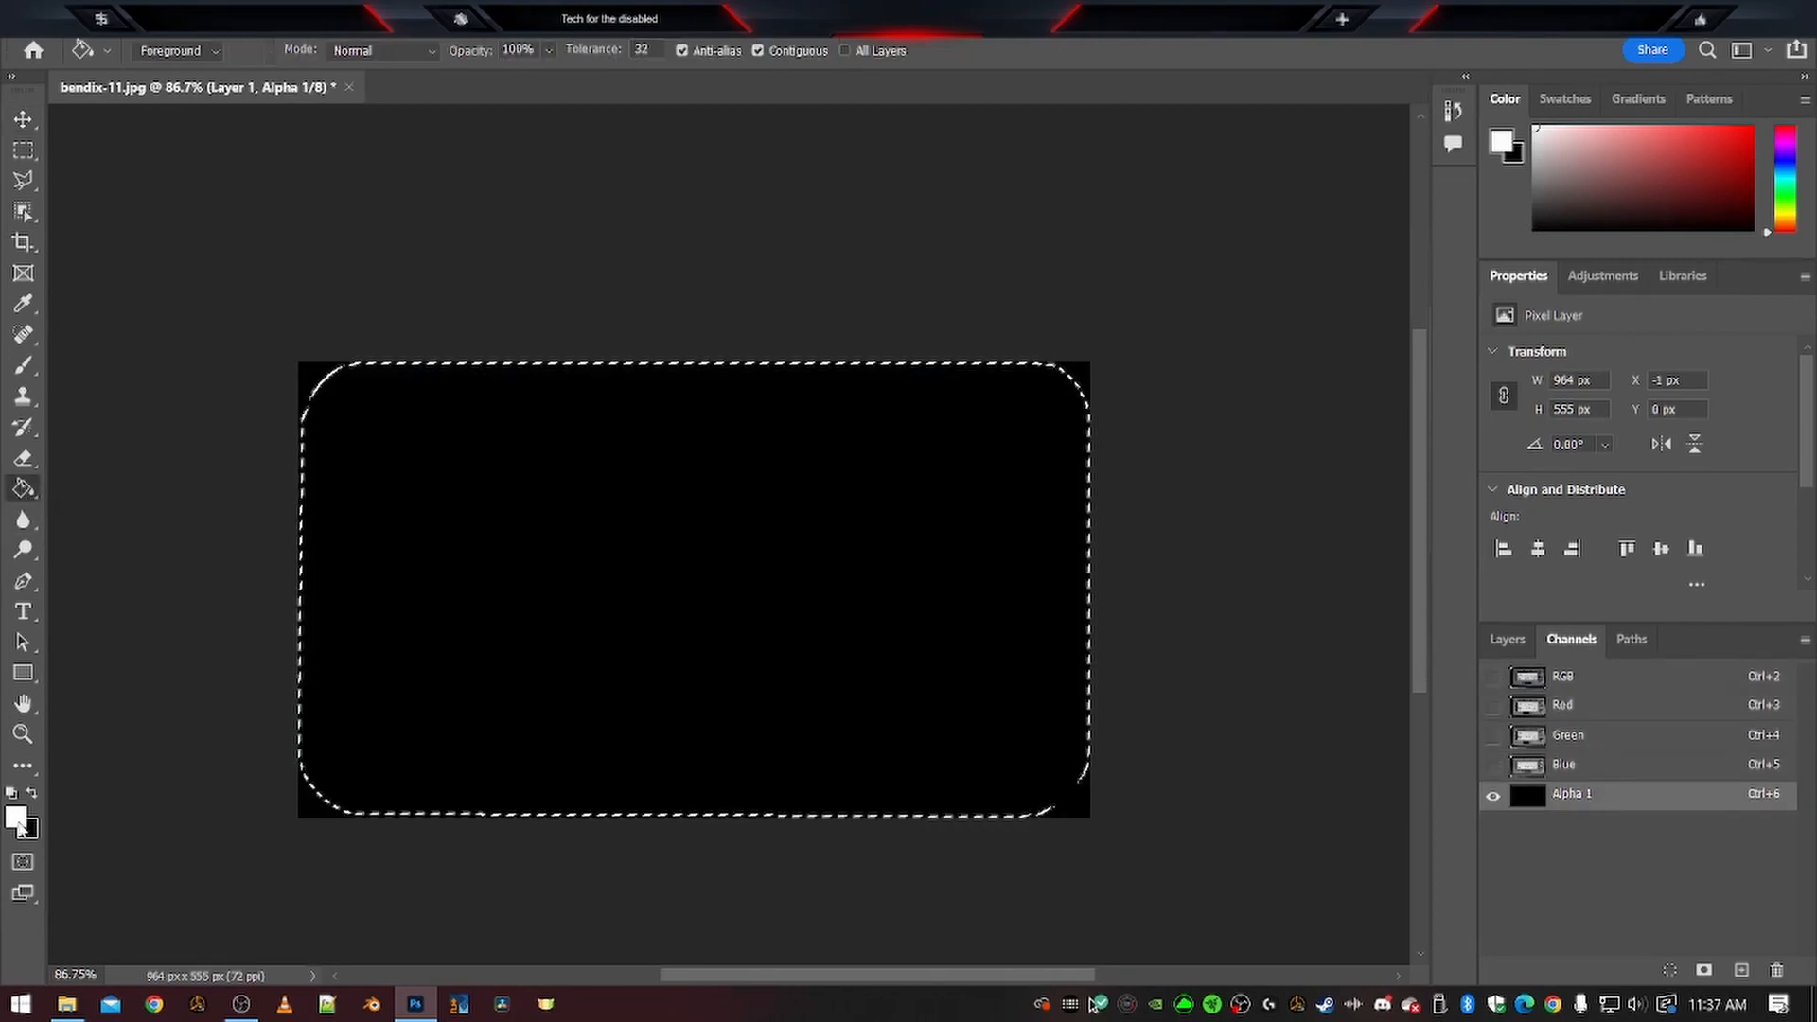
{"action": "left_click", "coordinate": [579, 579]}
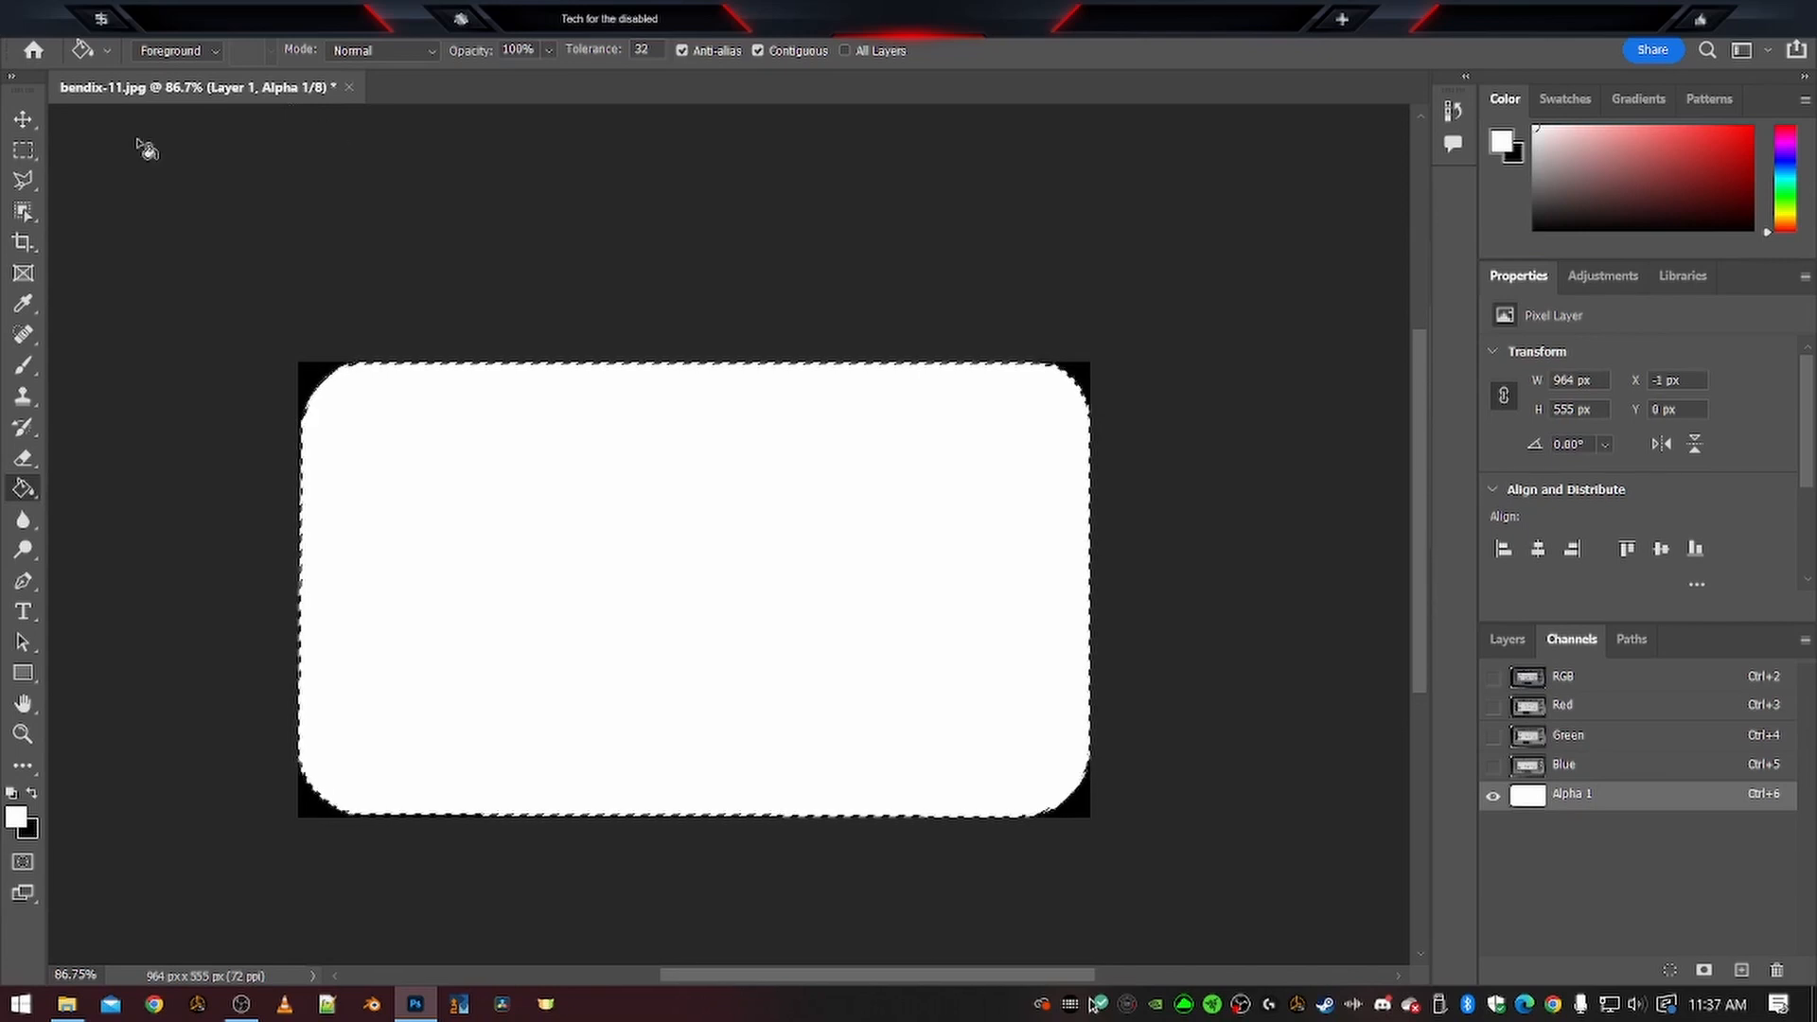
Deselect the device shape and switch from the alpha channel back to the RGB composite and the layers
{"action": "left_click", "coordinate": [24, 120]}
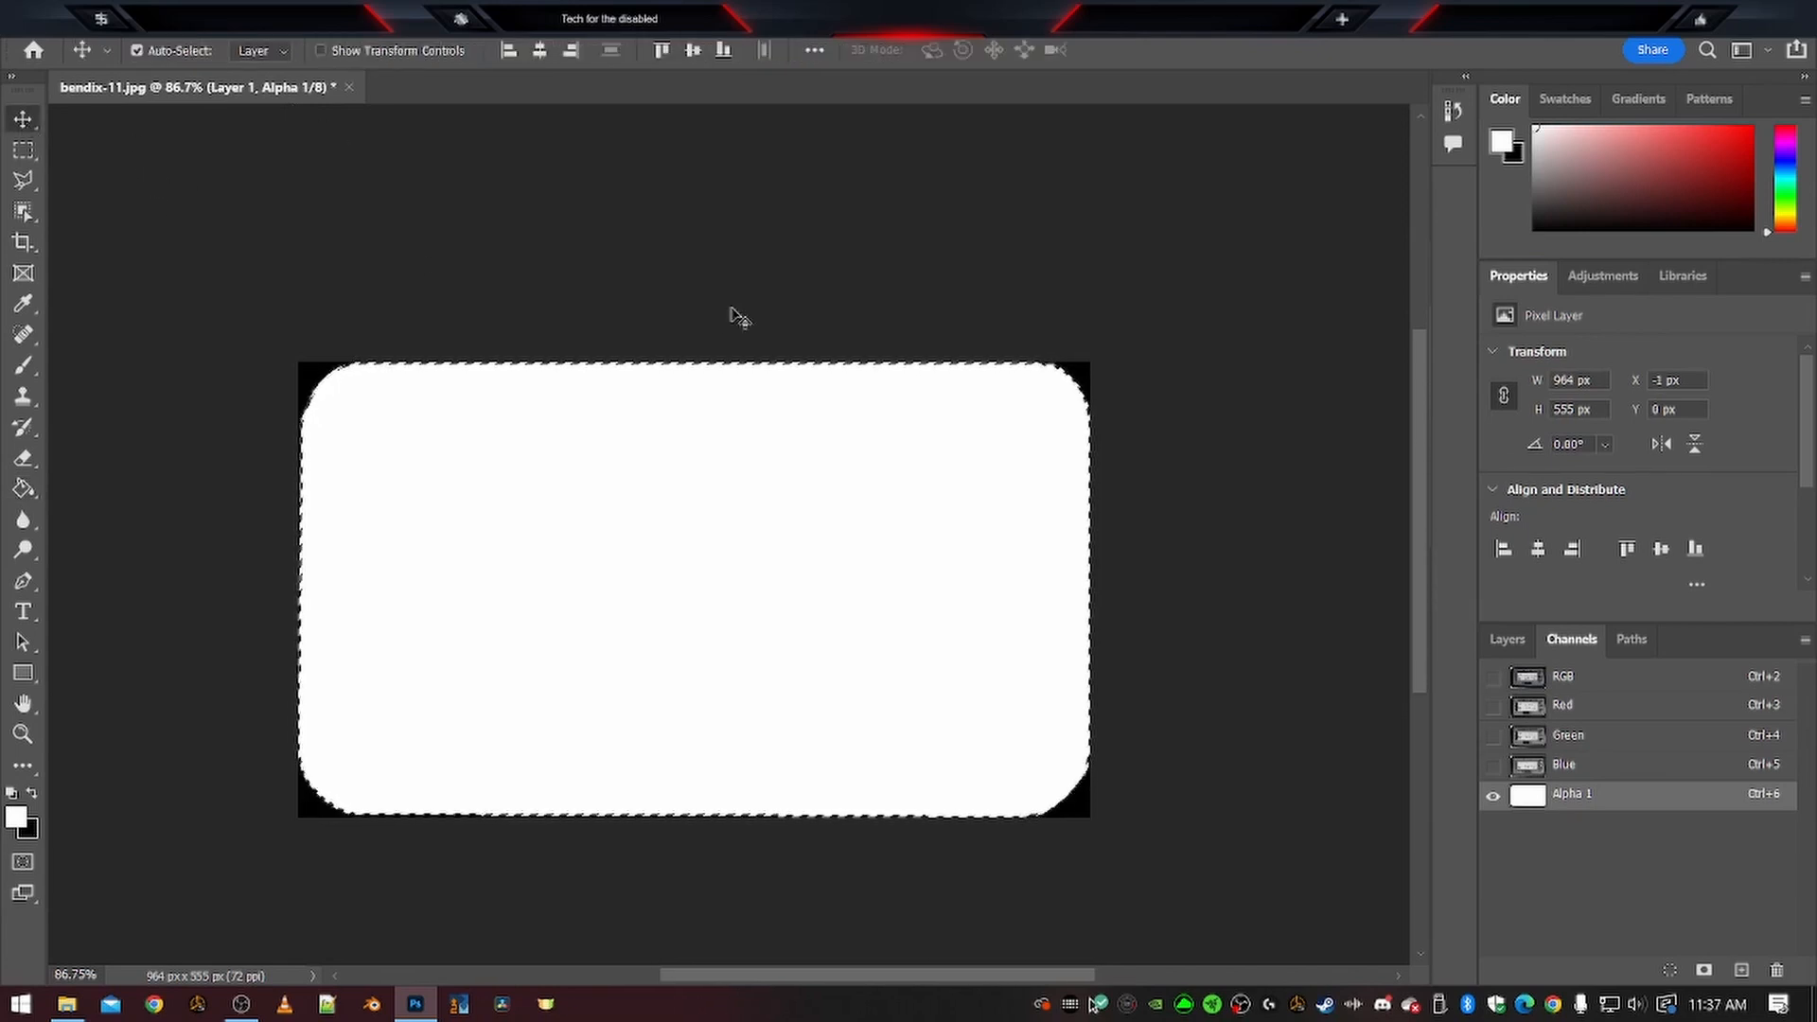
{"action": "key", "text": "ctrl+d"}
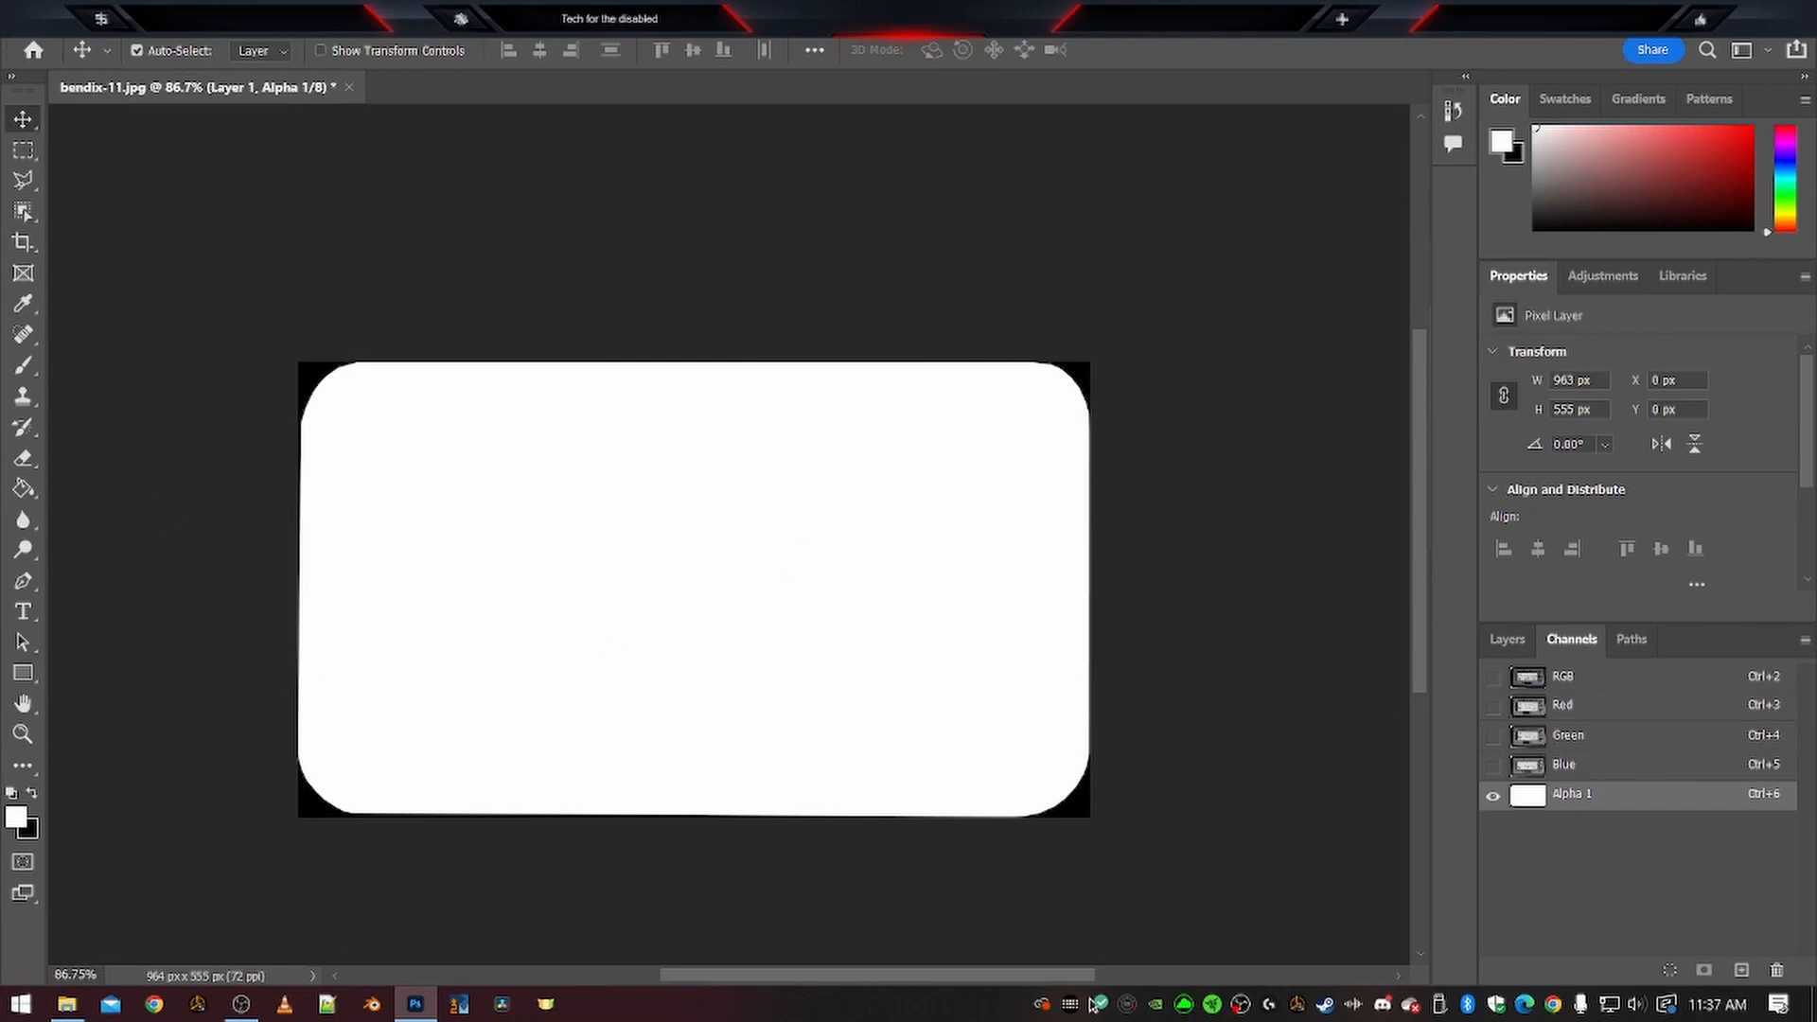
{"action": "left_click", "coordinate": [1603, 677]}
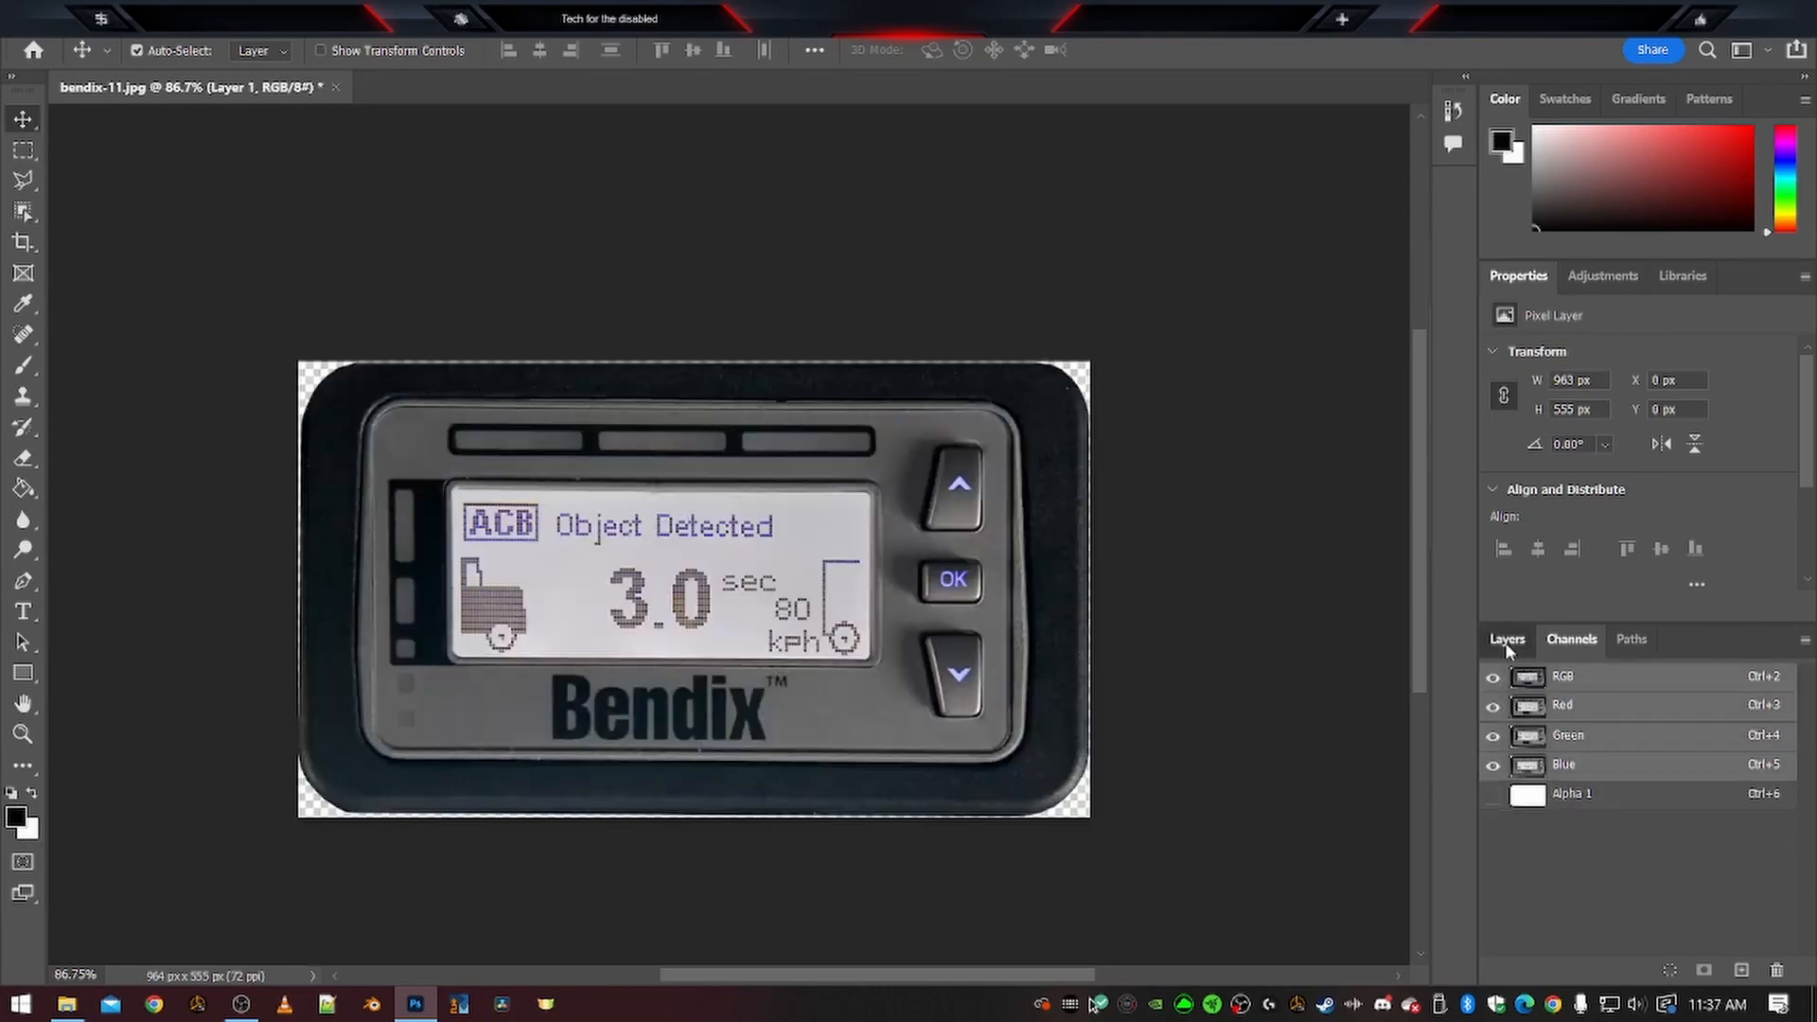
{"action": "left_click", "coordinate": [1507, 639]}
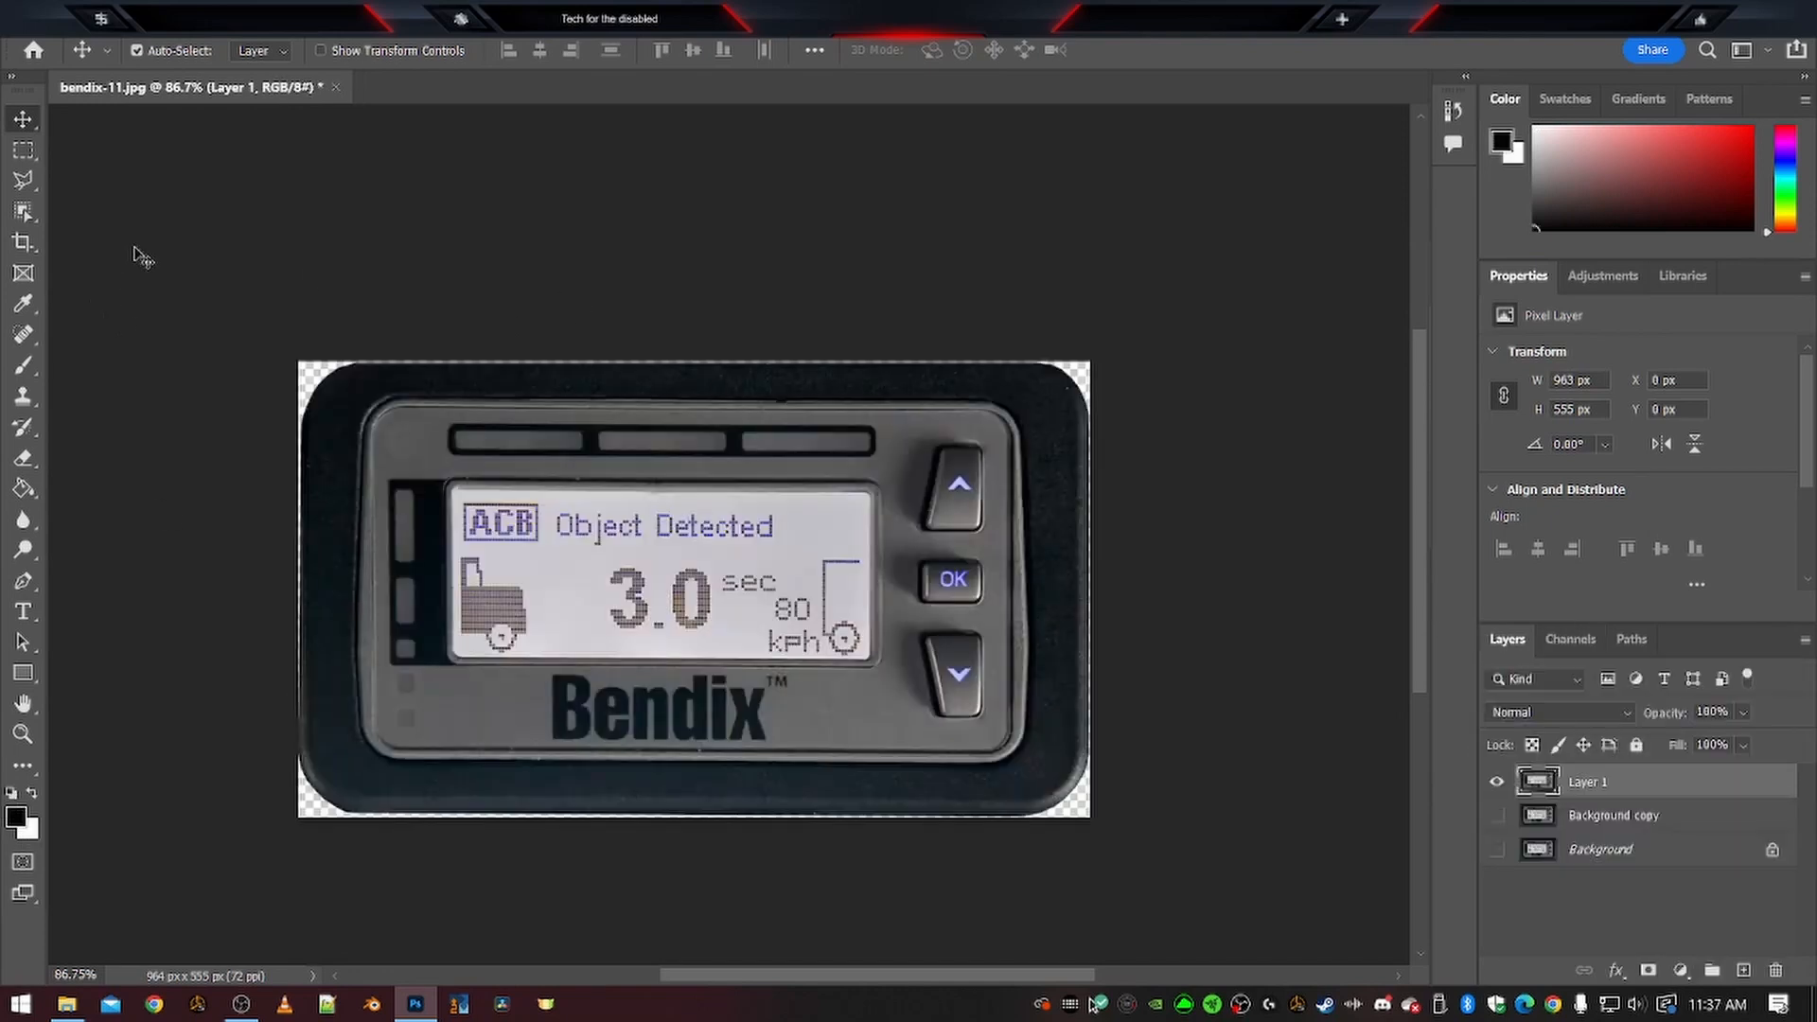
Save the document as wingman.psd in the Bendix Wingman folder, replacing the existing file and keeping Maximize Compatibility on
{"action": "key", "text": "ctrl+s"}
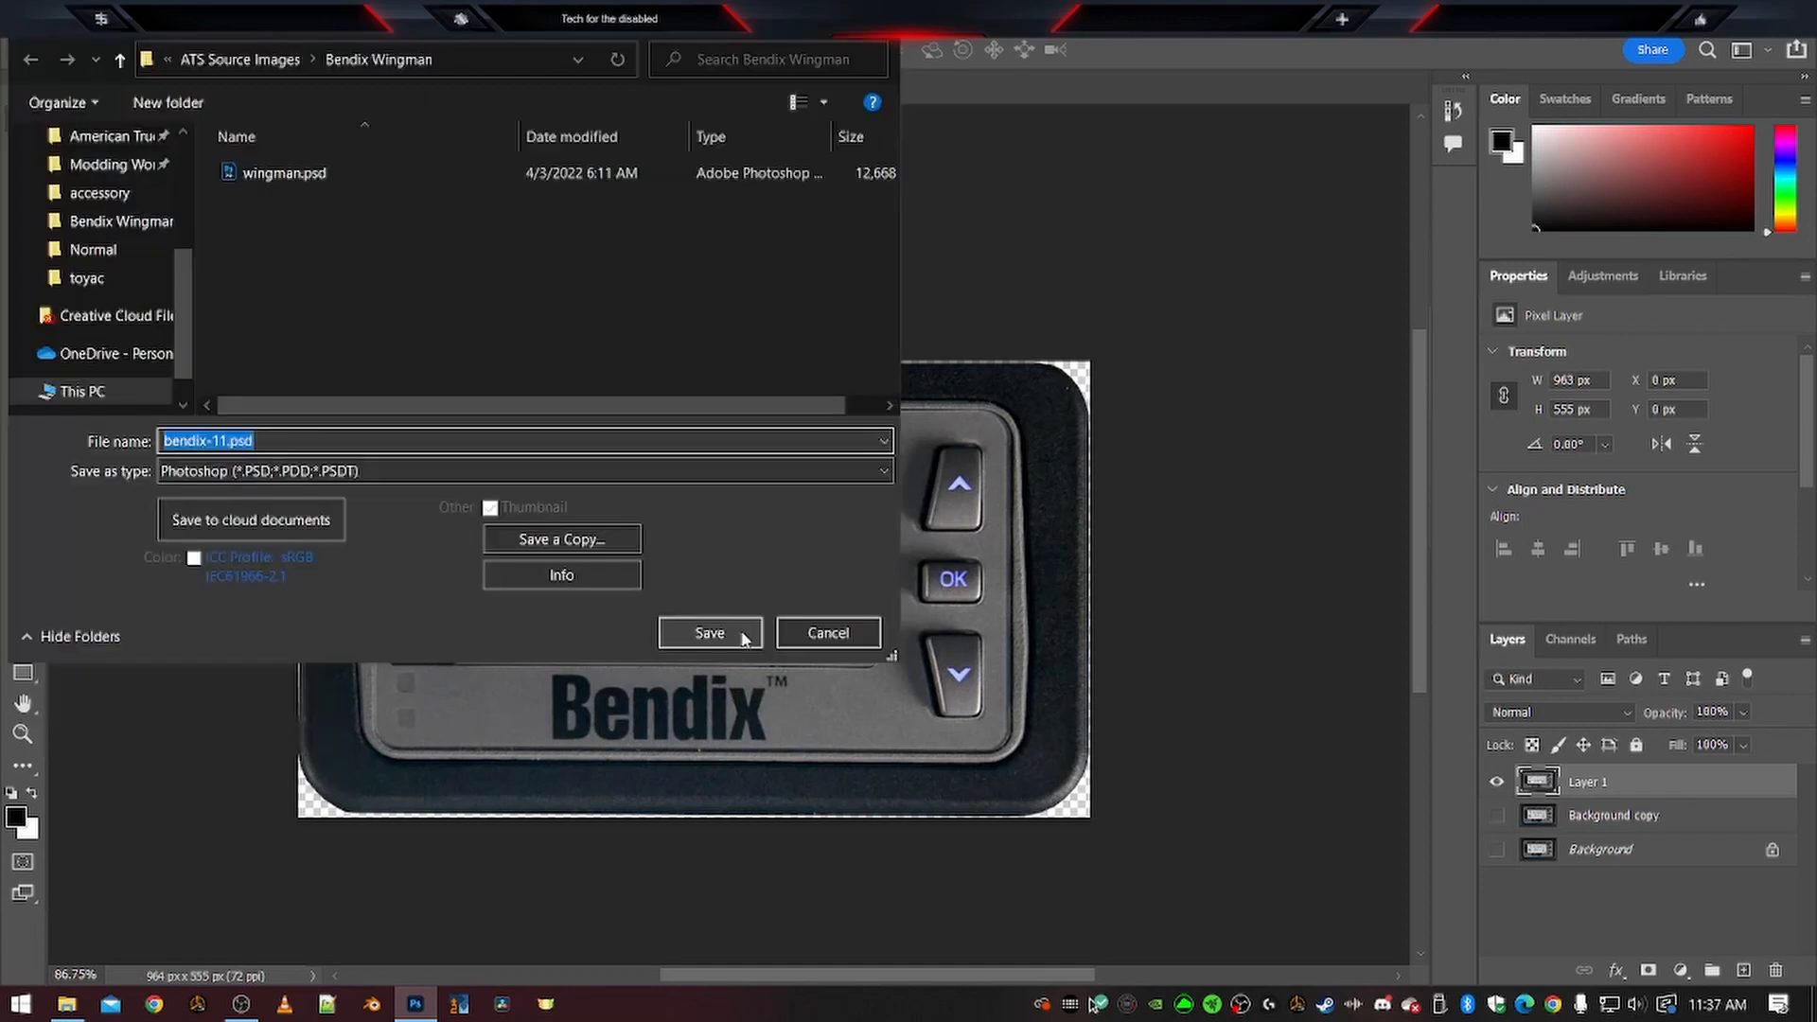
{"action": "double_click", "coordinate": [257, 174]}
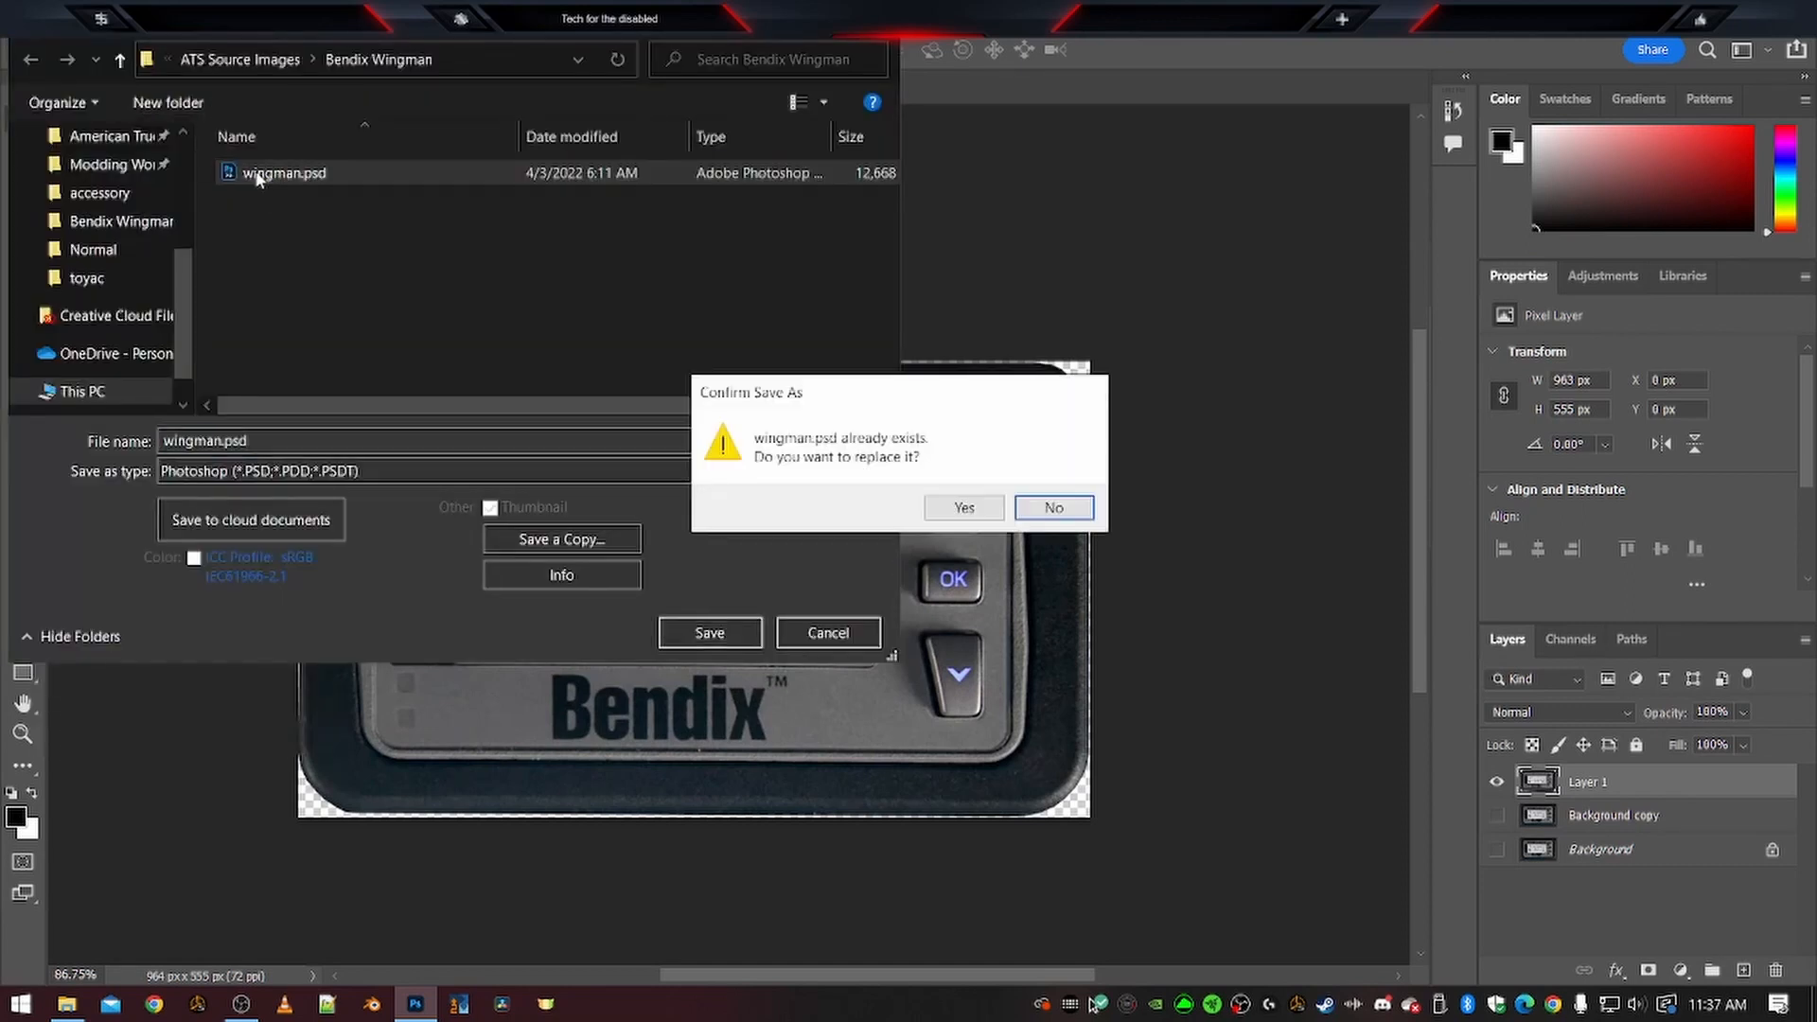
{"action": "left_click", "coordinate": [963, 507]}
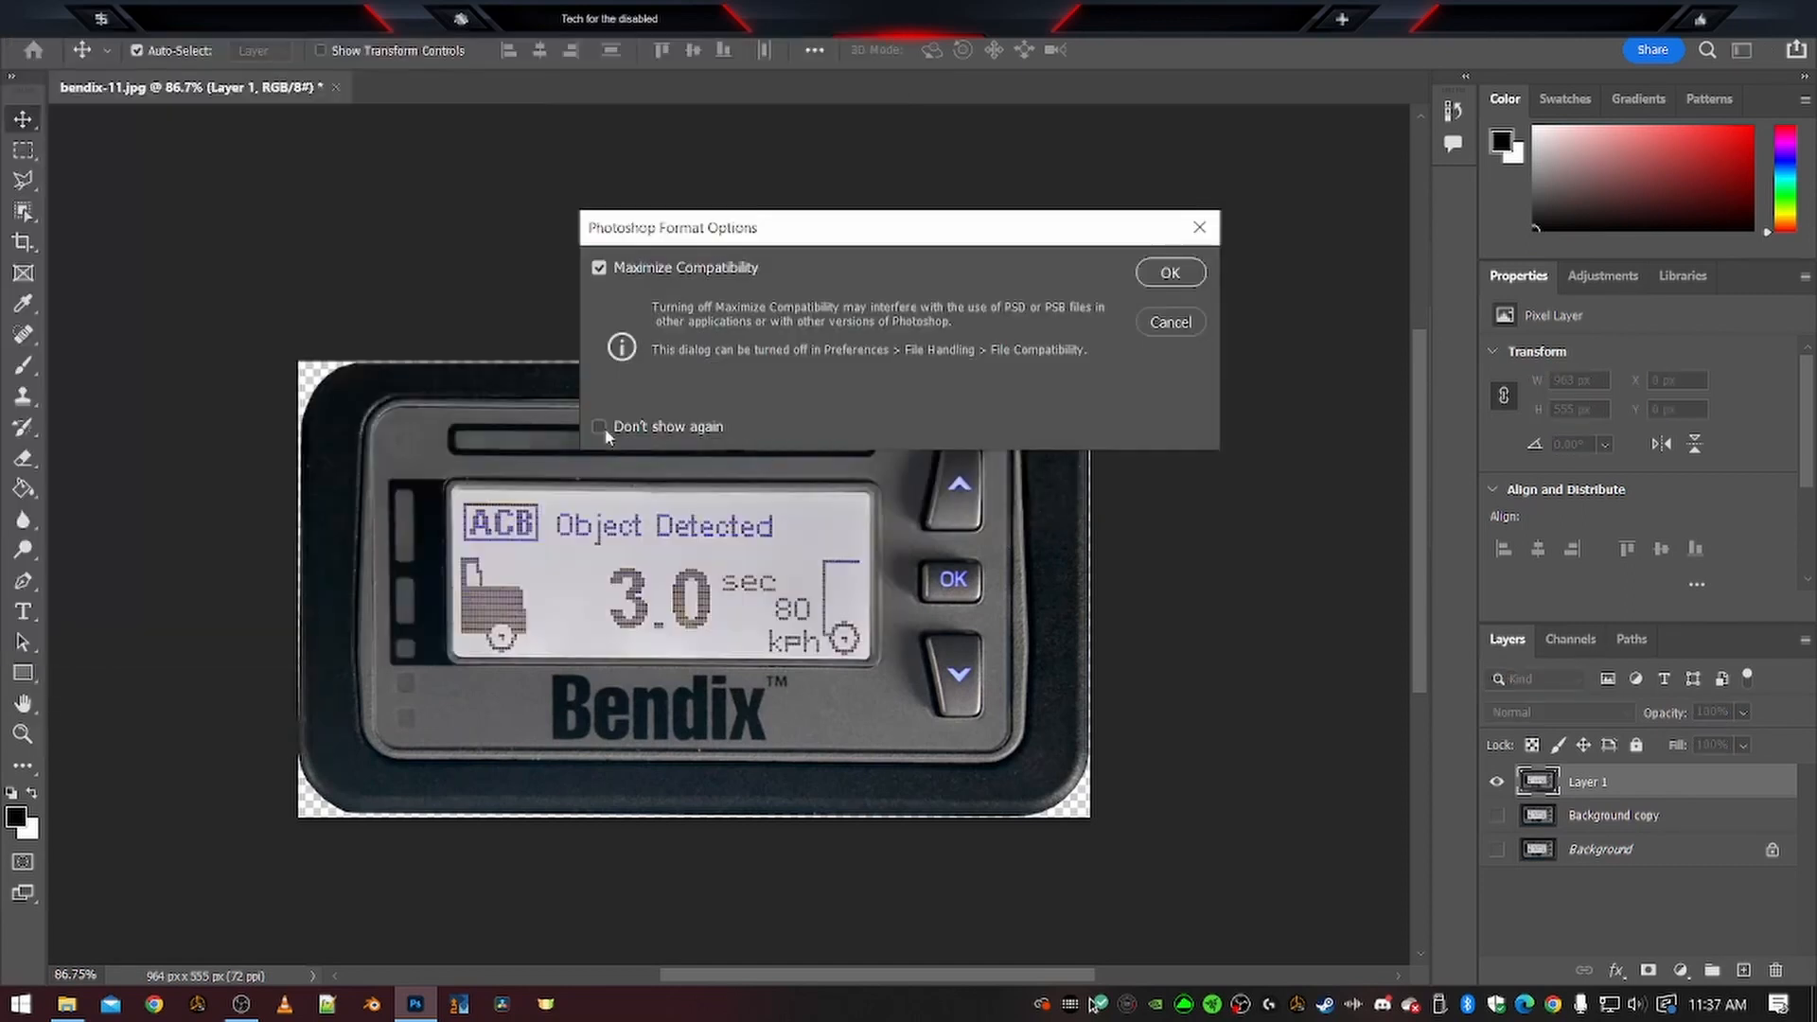
{"action": "left_click", "coordinate": [1160, 276]}
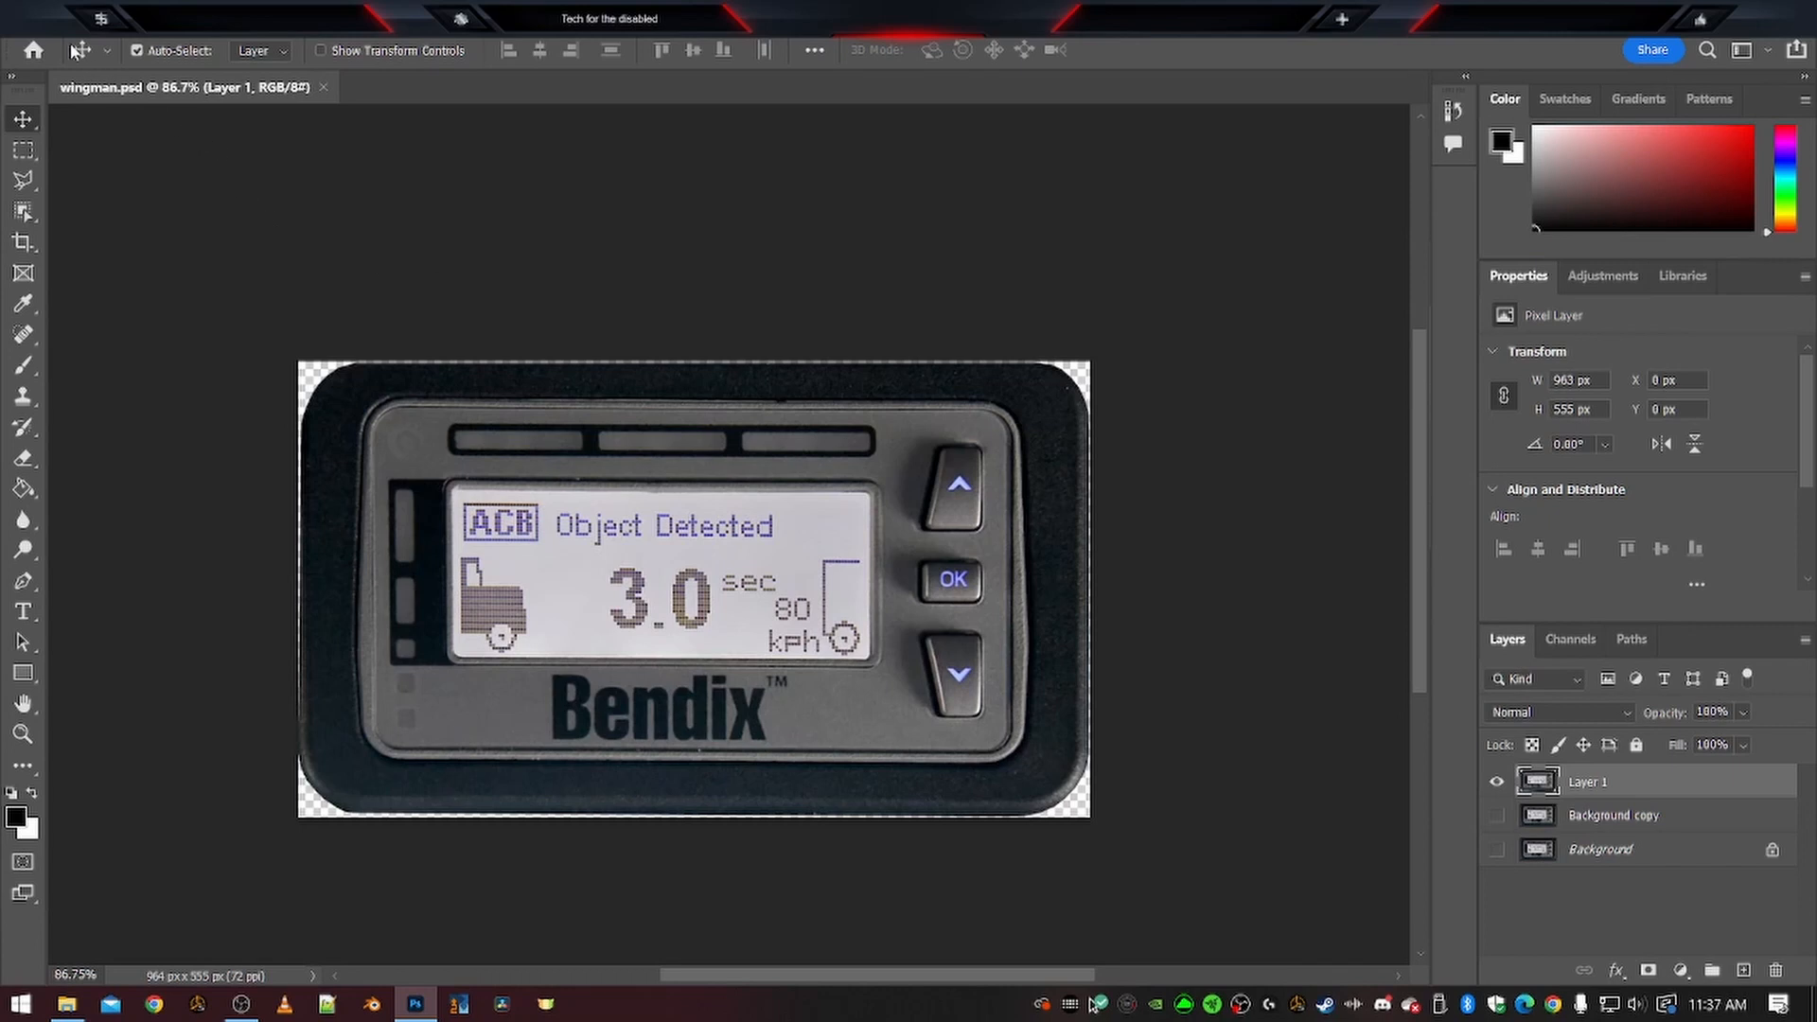
{"action": "key", "text": "alt+f"}
{"action": "key", "text": "Escape"}
{"action": "left_click", "coordinate": [506, 327]}
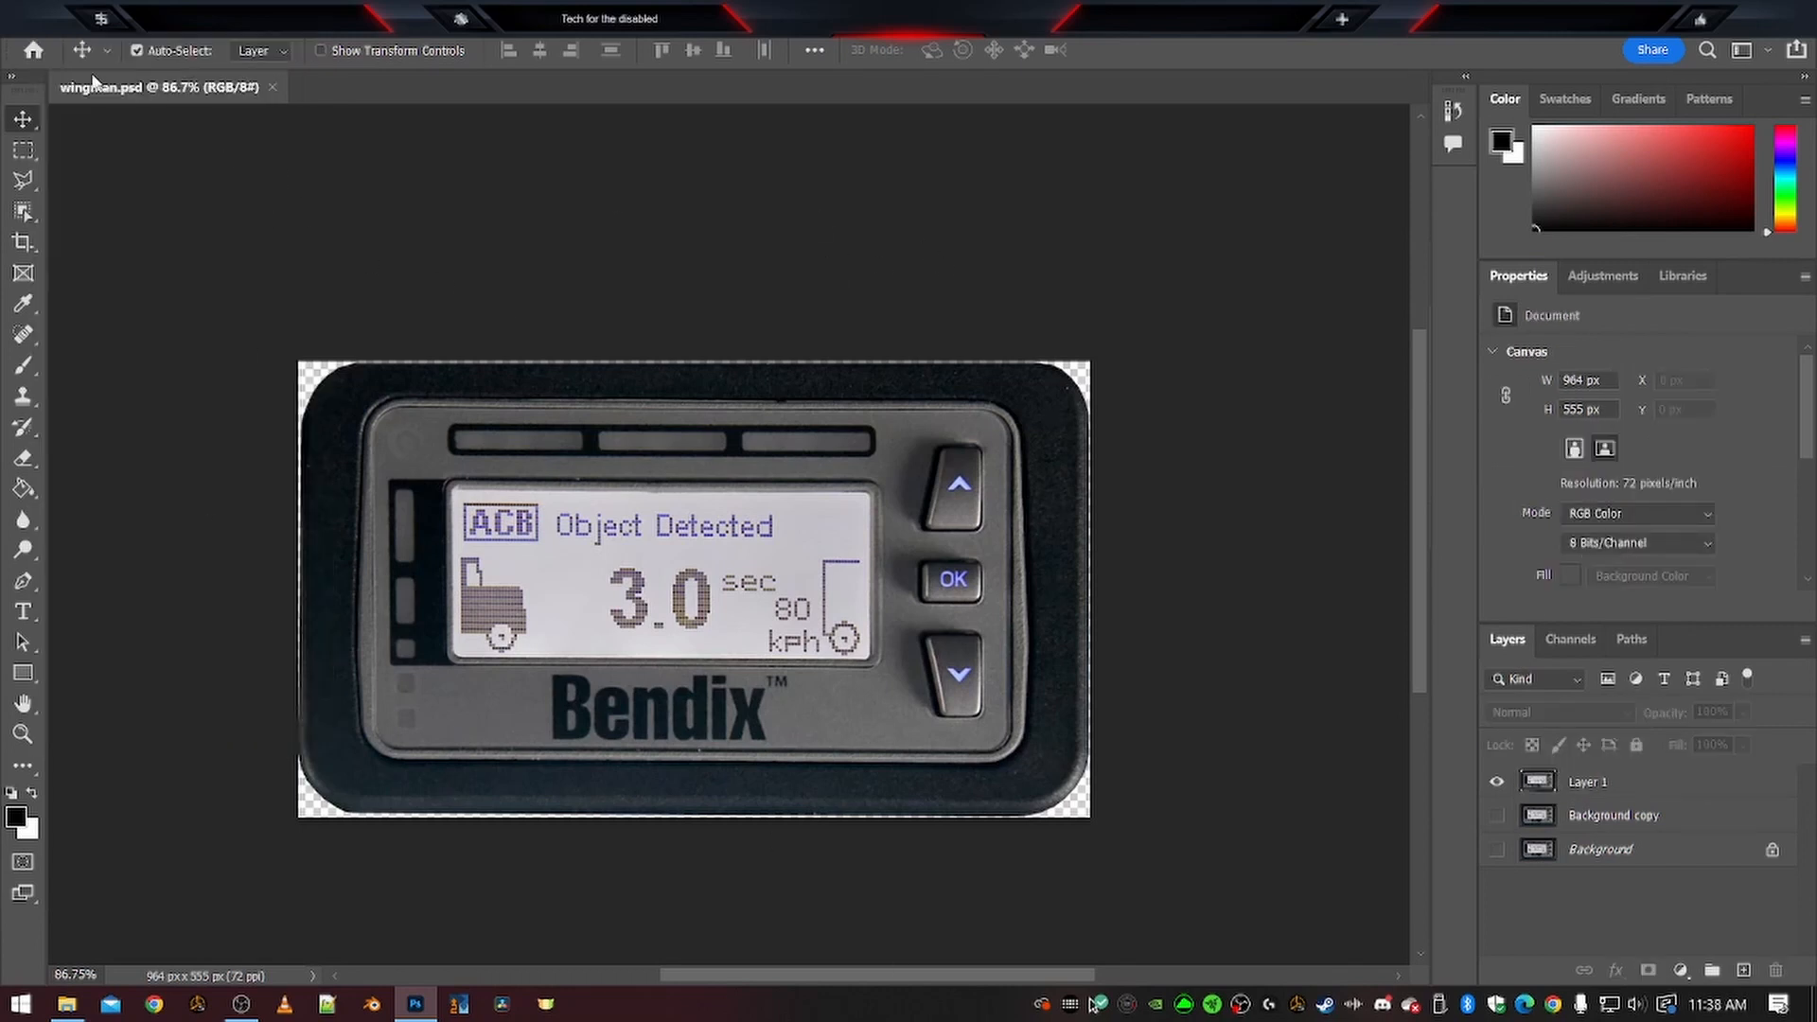
Save a Targa copy with alpha channels at 32 bits/pixel, replacing the existing wingman.tga in the Bendix Wingman folder
{"action": "key", "text": "alt+f"}
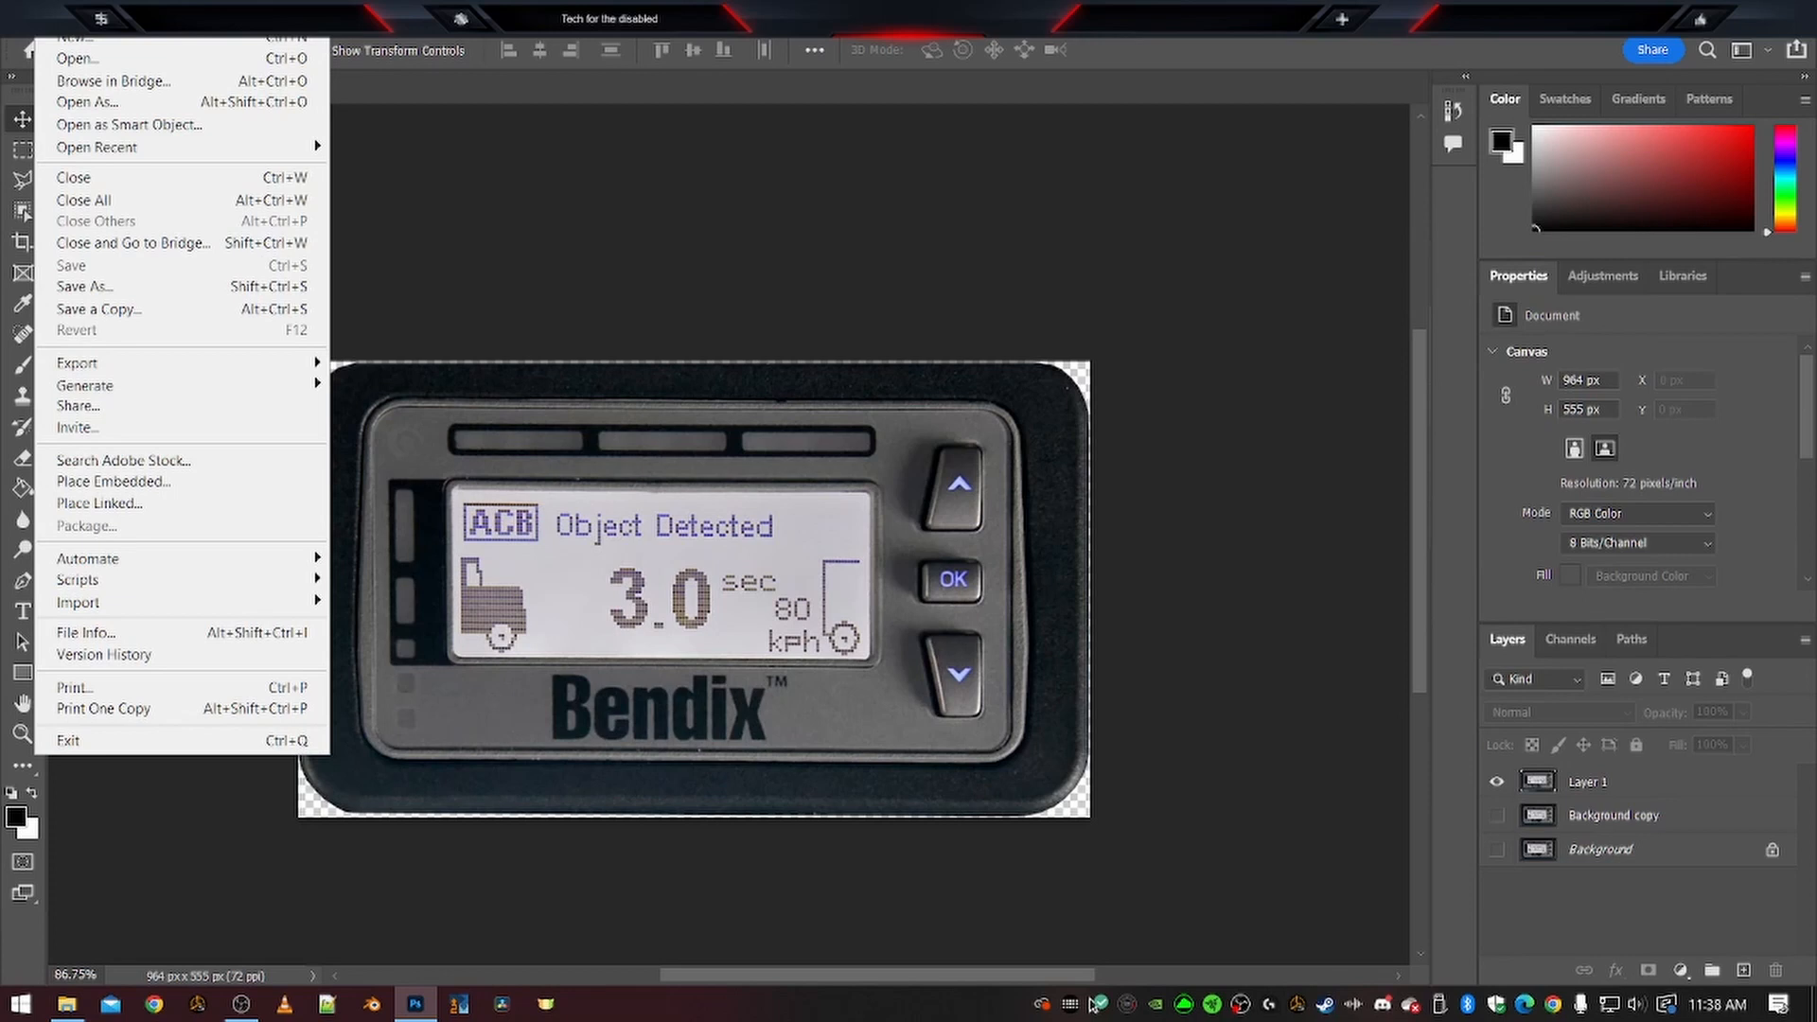
{"action": "left_click", "coordinate": [137, 315]}
{"action": "left_click", "coordinate": [248, 470]}
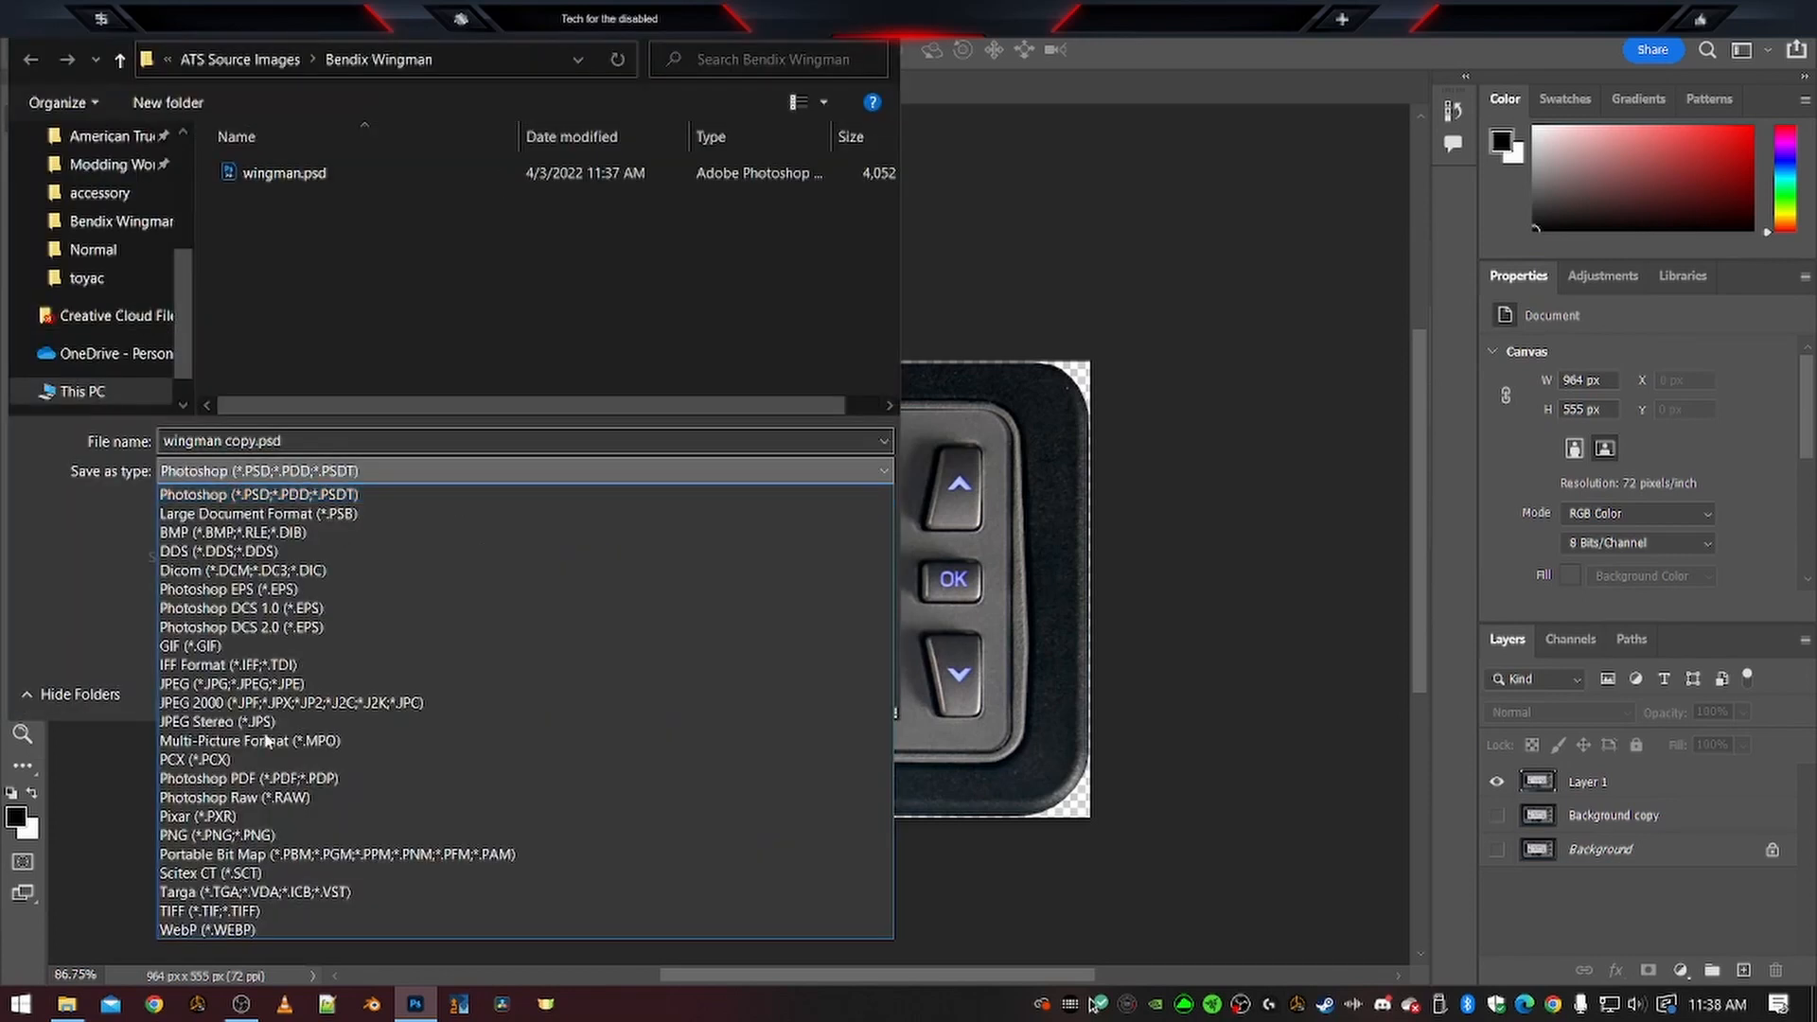
{"action": "left_click", "coordinate": [252, 892]}
{"action": "left_click", "coordinate": [265, 174]}
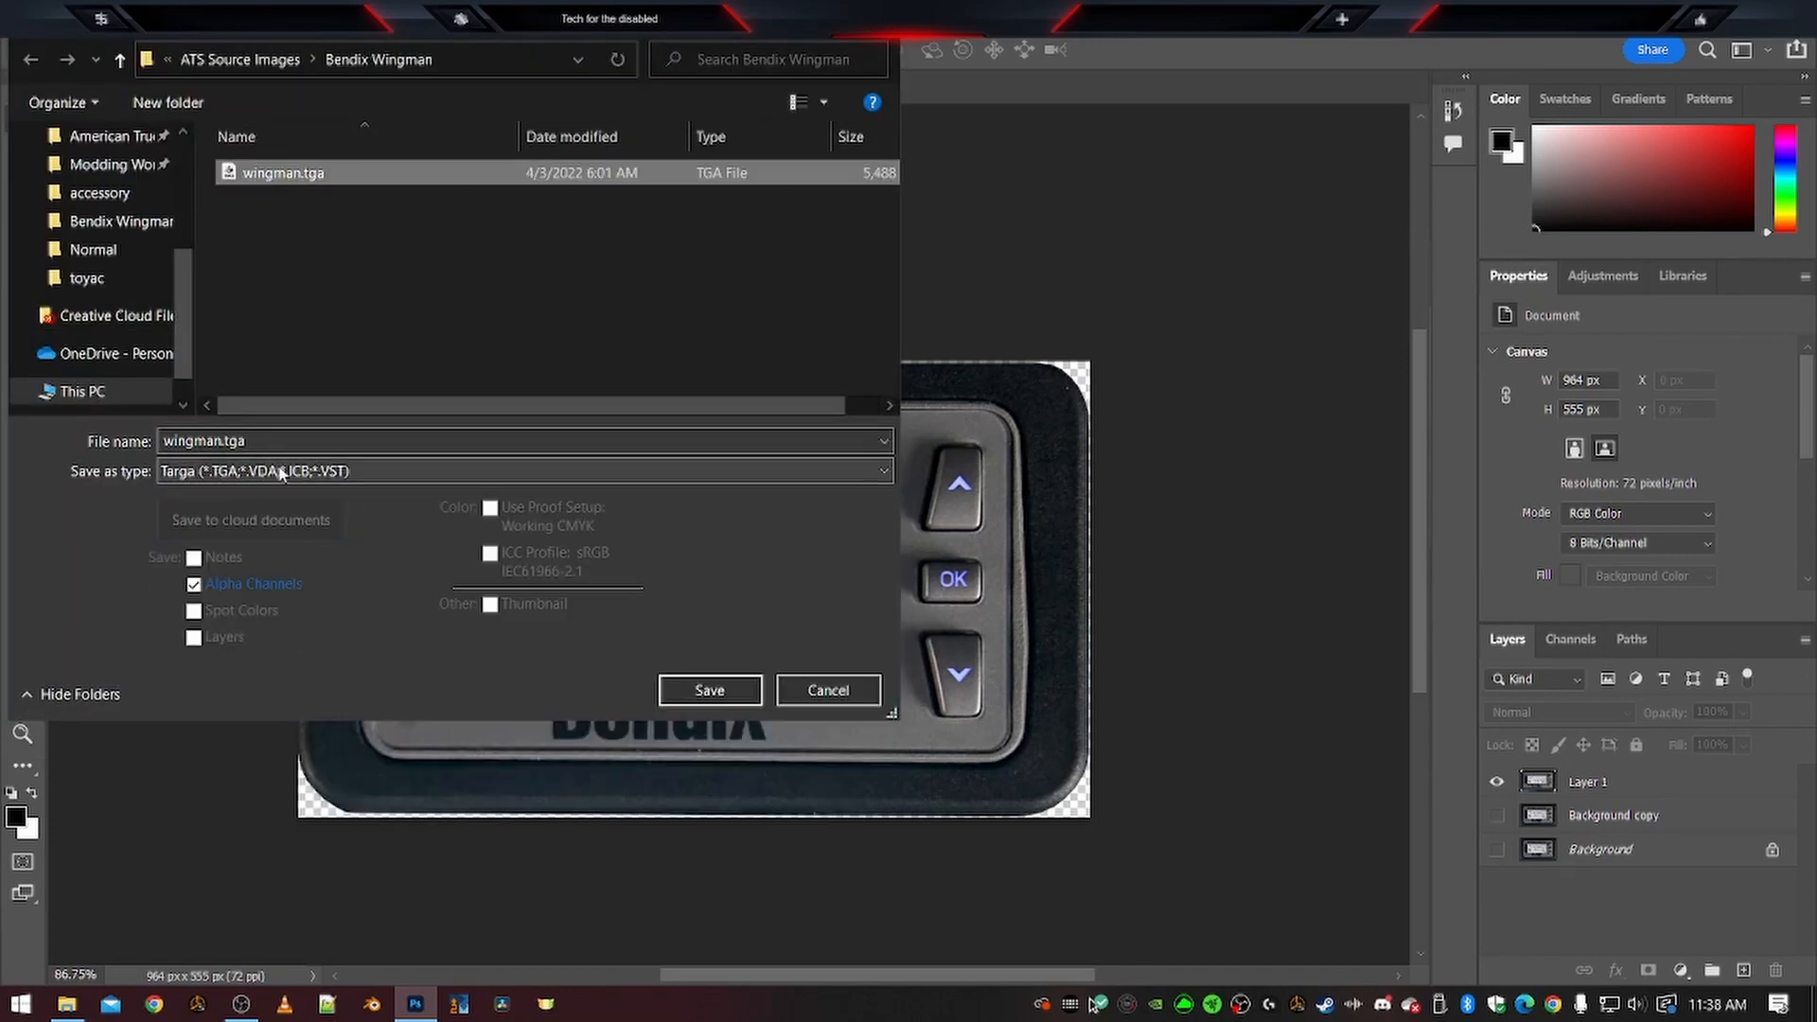
{"action": "left_click", "coordinate": [710, 692]}
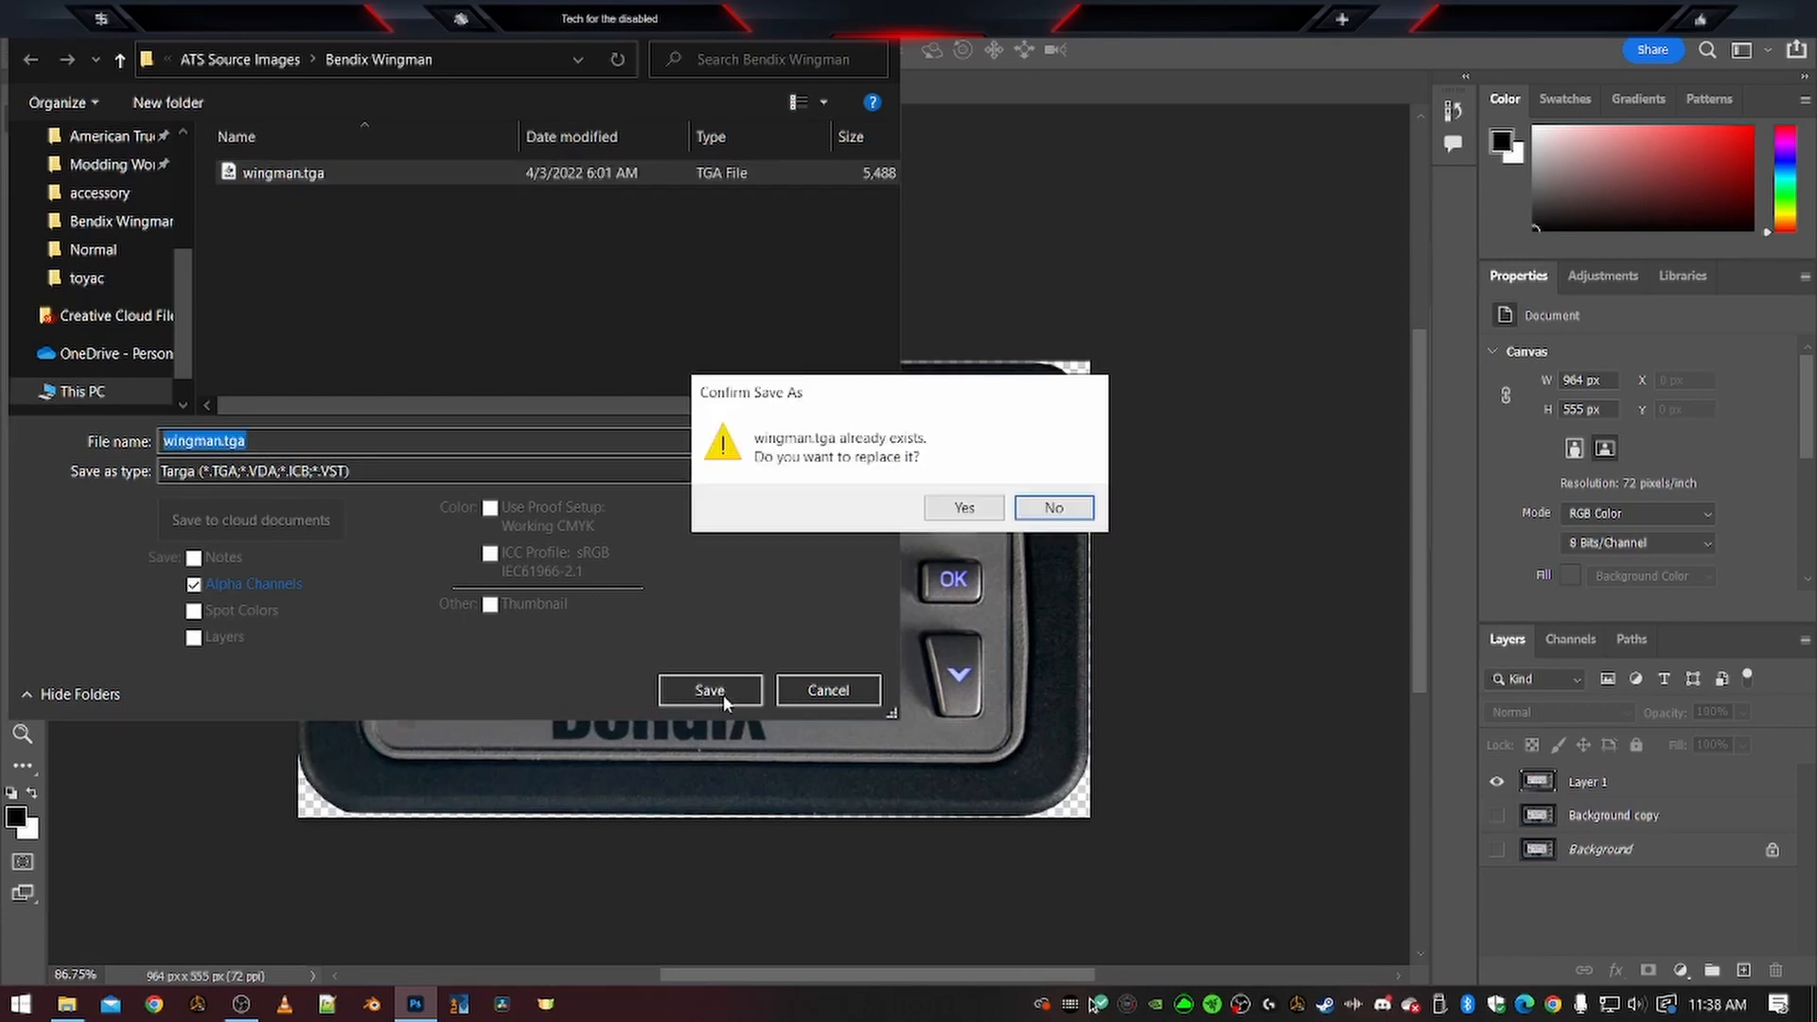
{"action": "left_click", "coordinate": [964, 509]}
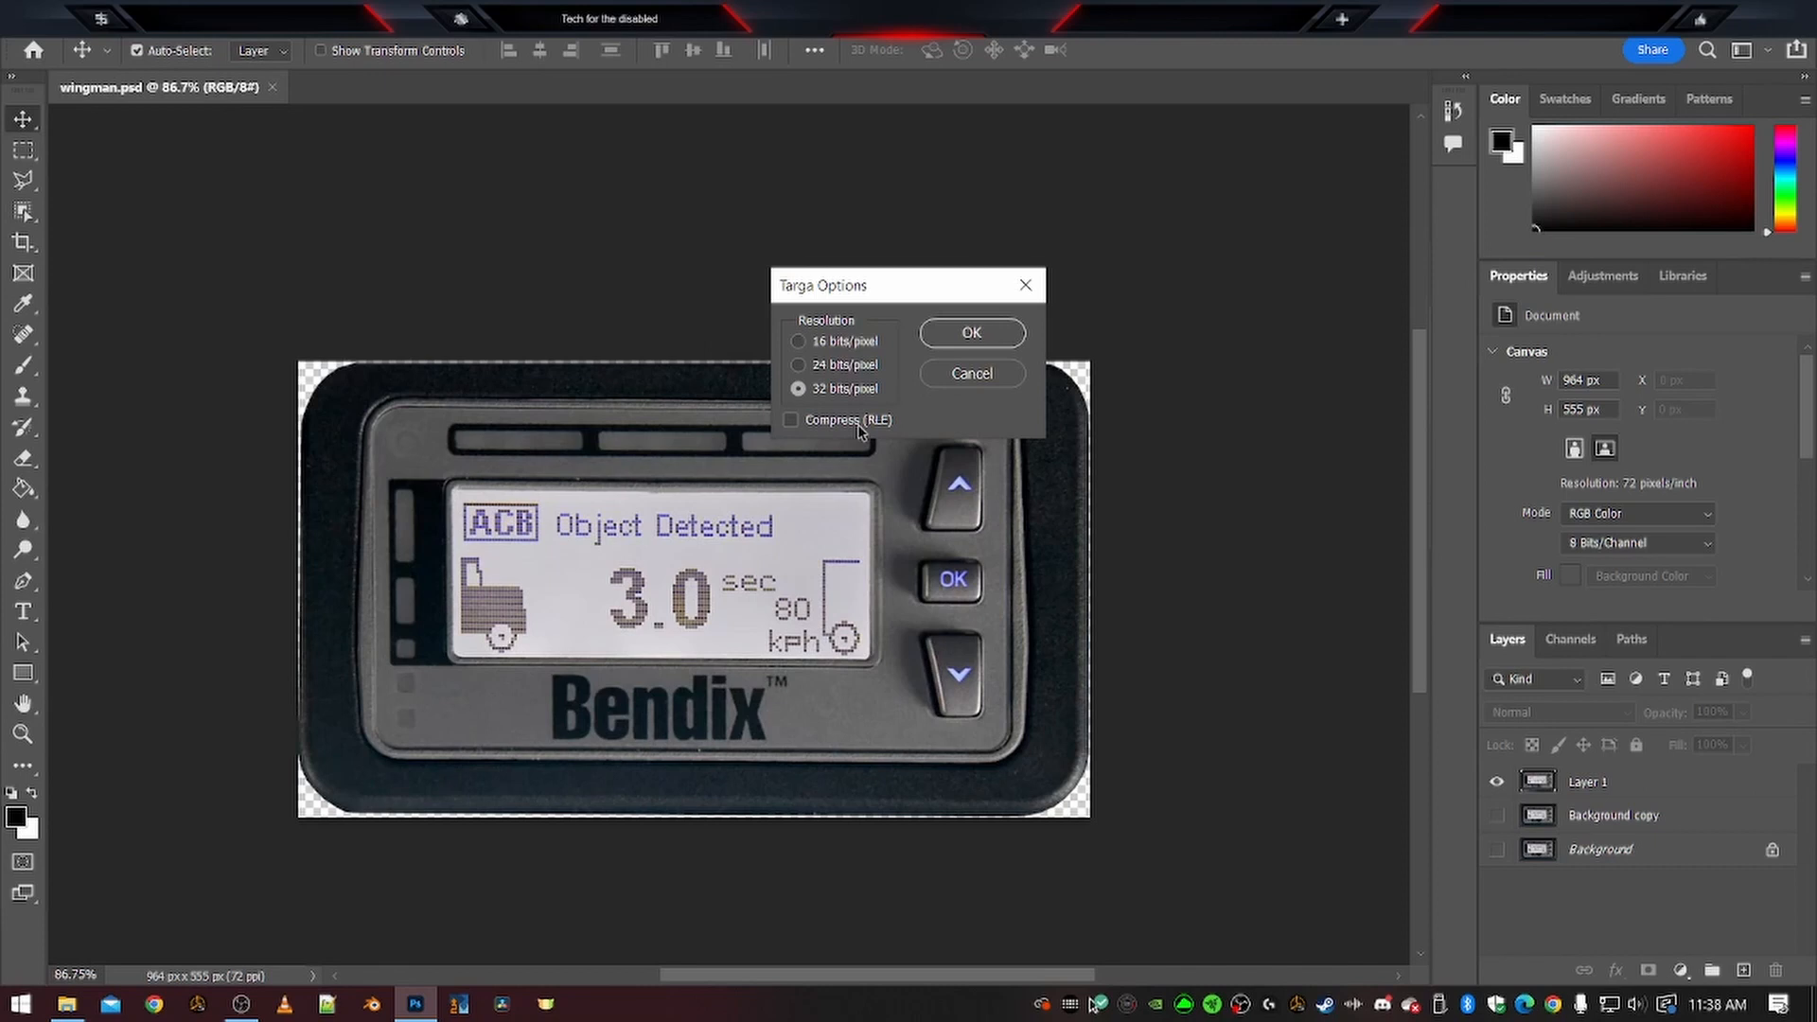
{"action": "key", "text": "Return"}
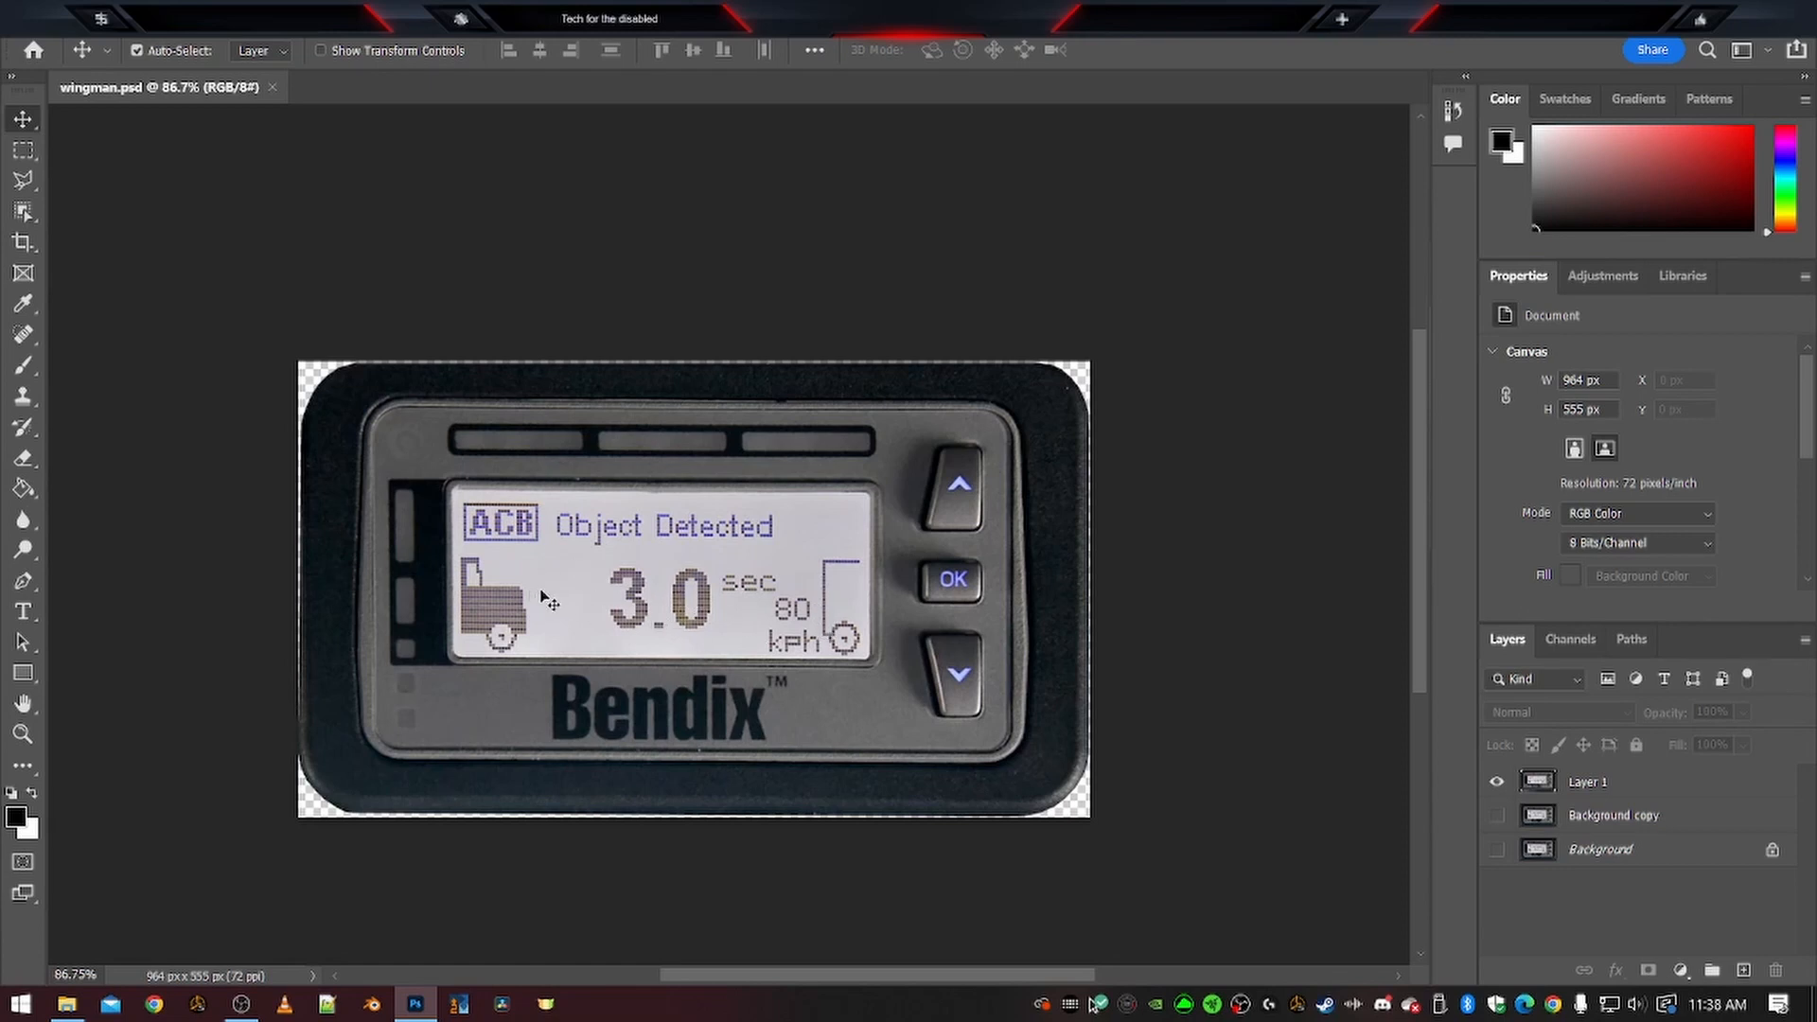
Remove the words "Object Detected" from the display on Layer 1 by cloning nearby blank screen area over them with the Clone Stamp
{"action": "scroll", "coordinate": [502, 540], "scroll_direction": "up", "scroll_amount": 5, "text": "alt"}
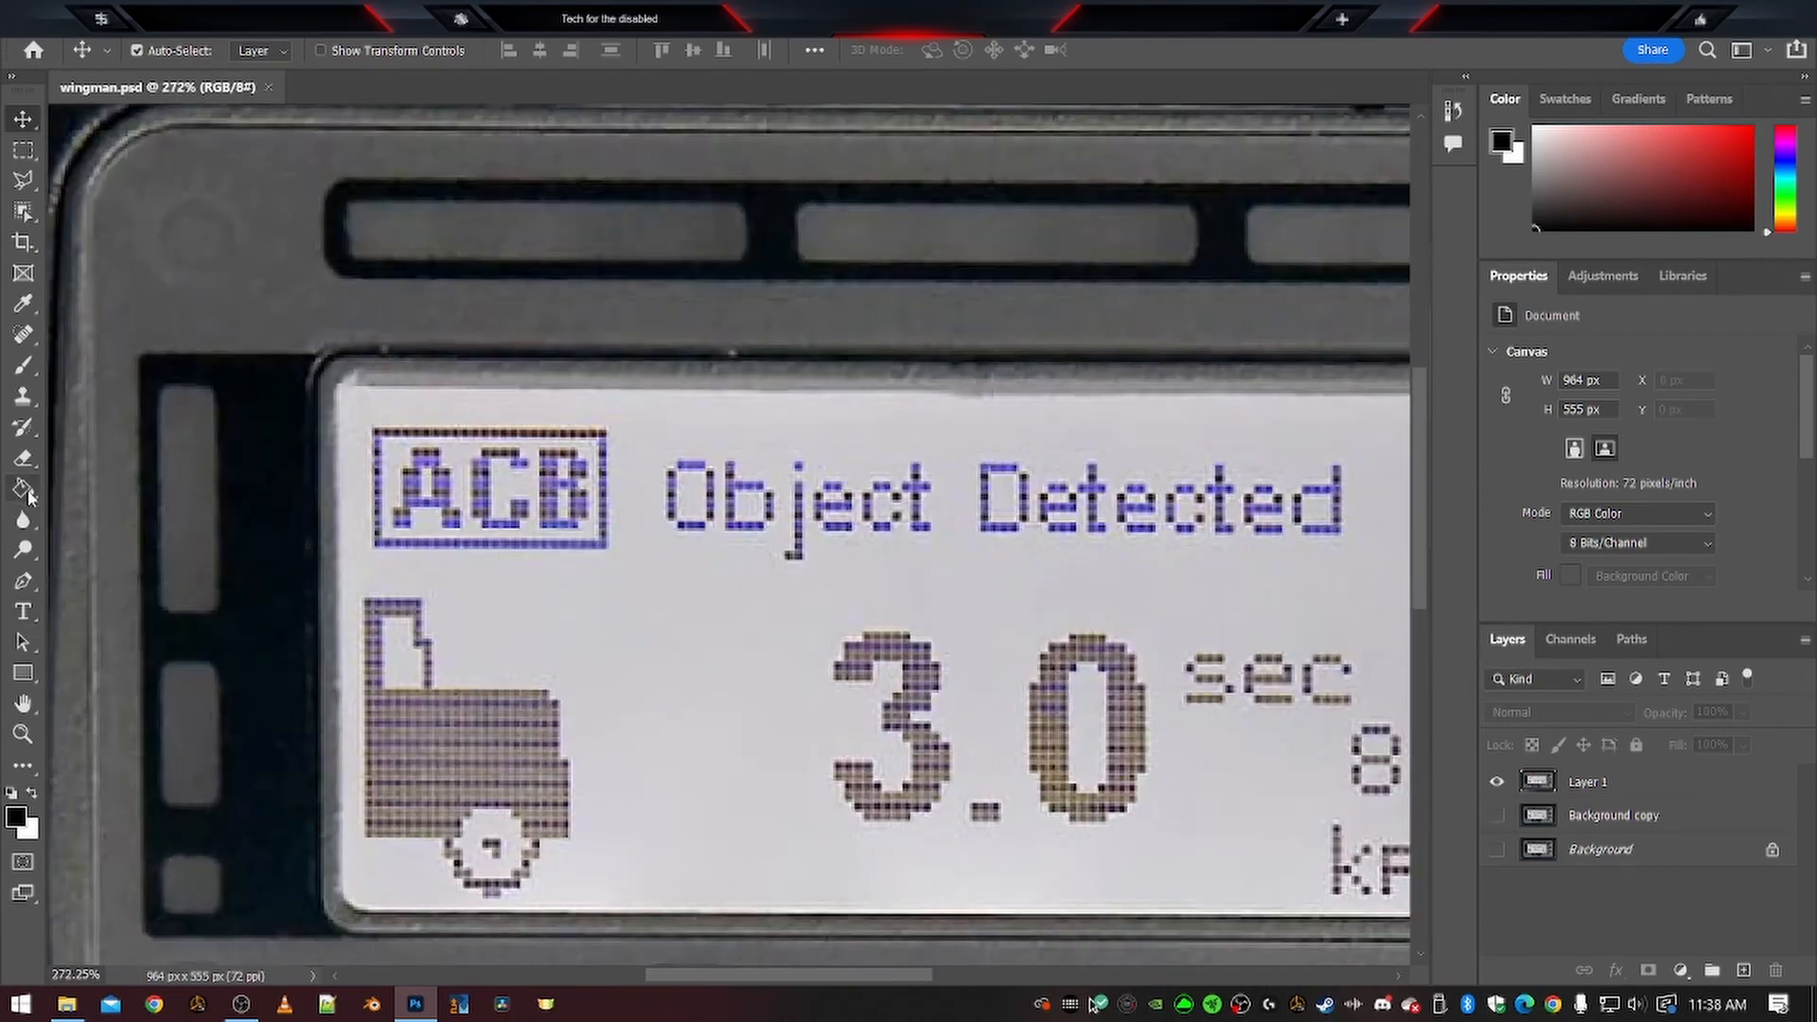
{"action": "left_click", "coordinate": [23, 396]}
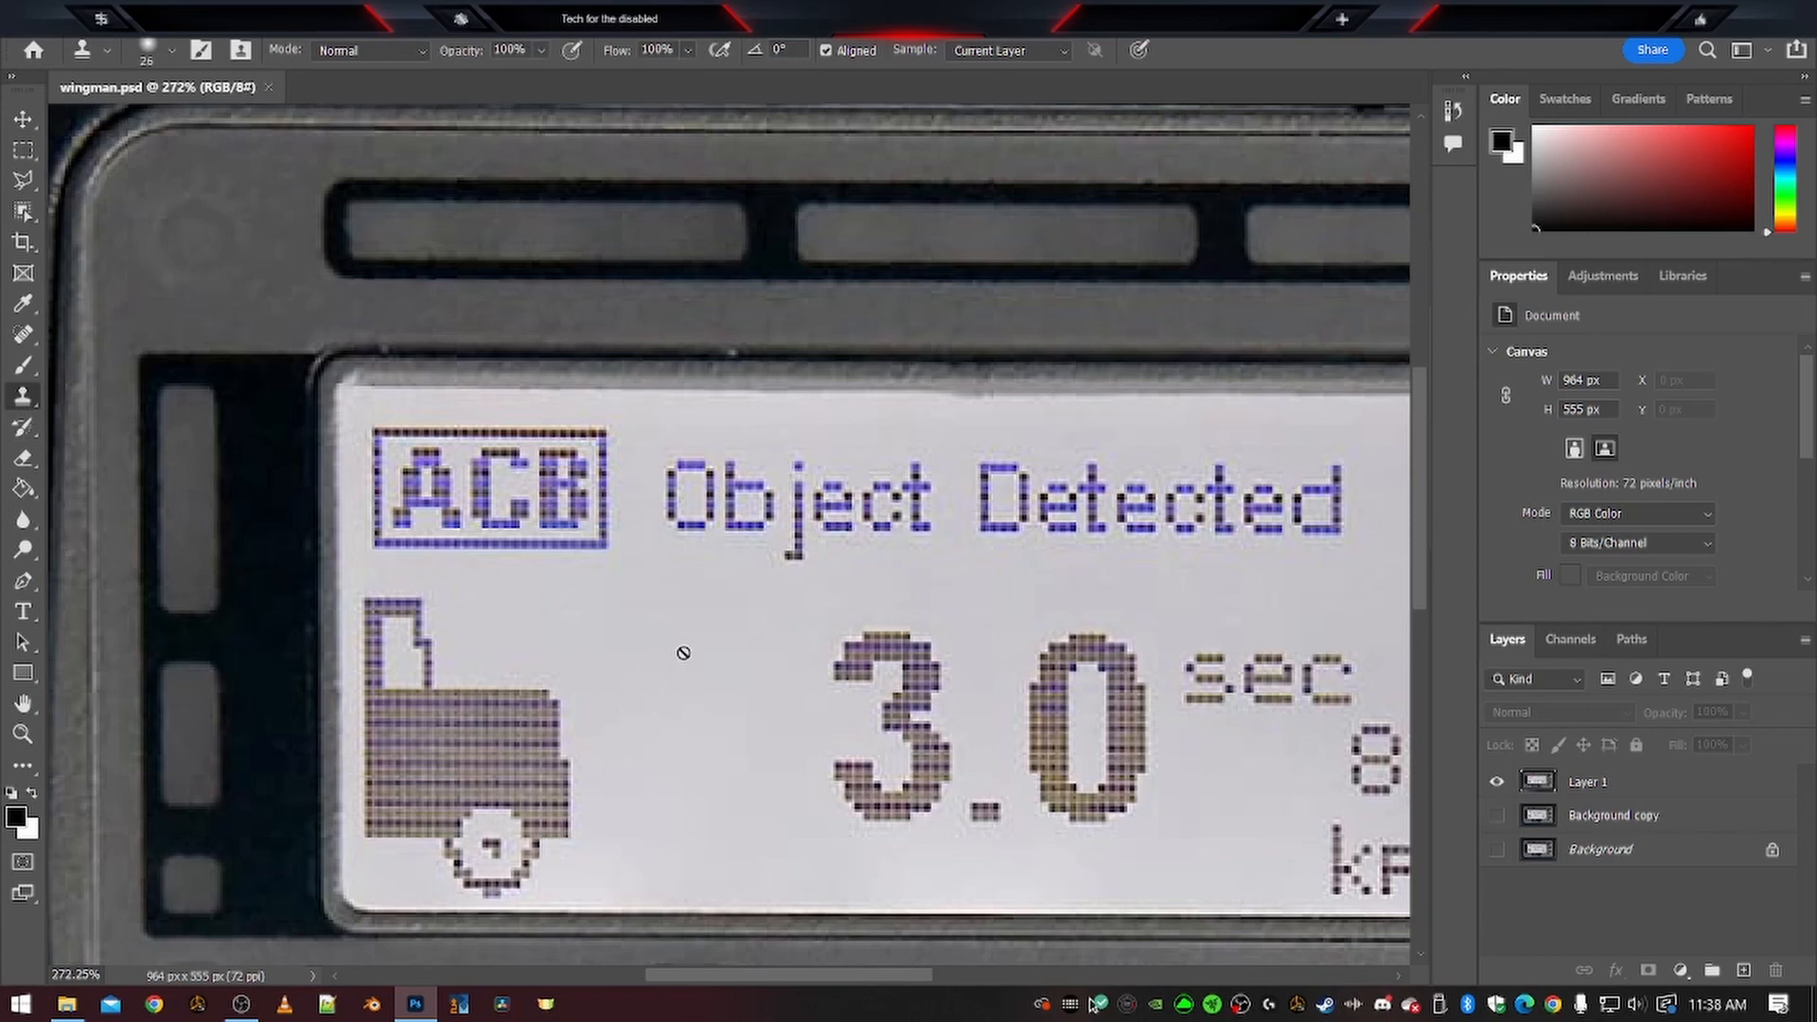
{"action": "left_click", "coordinate": [1613, 790]}
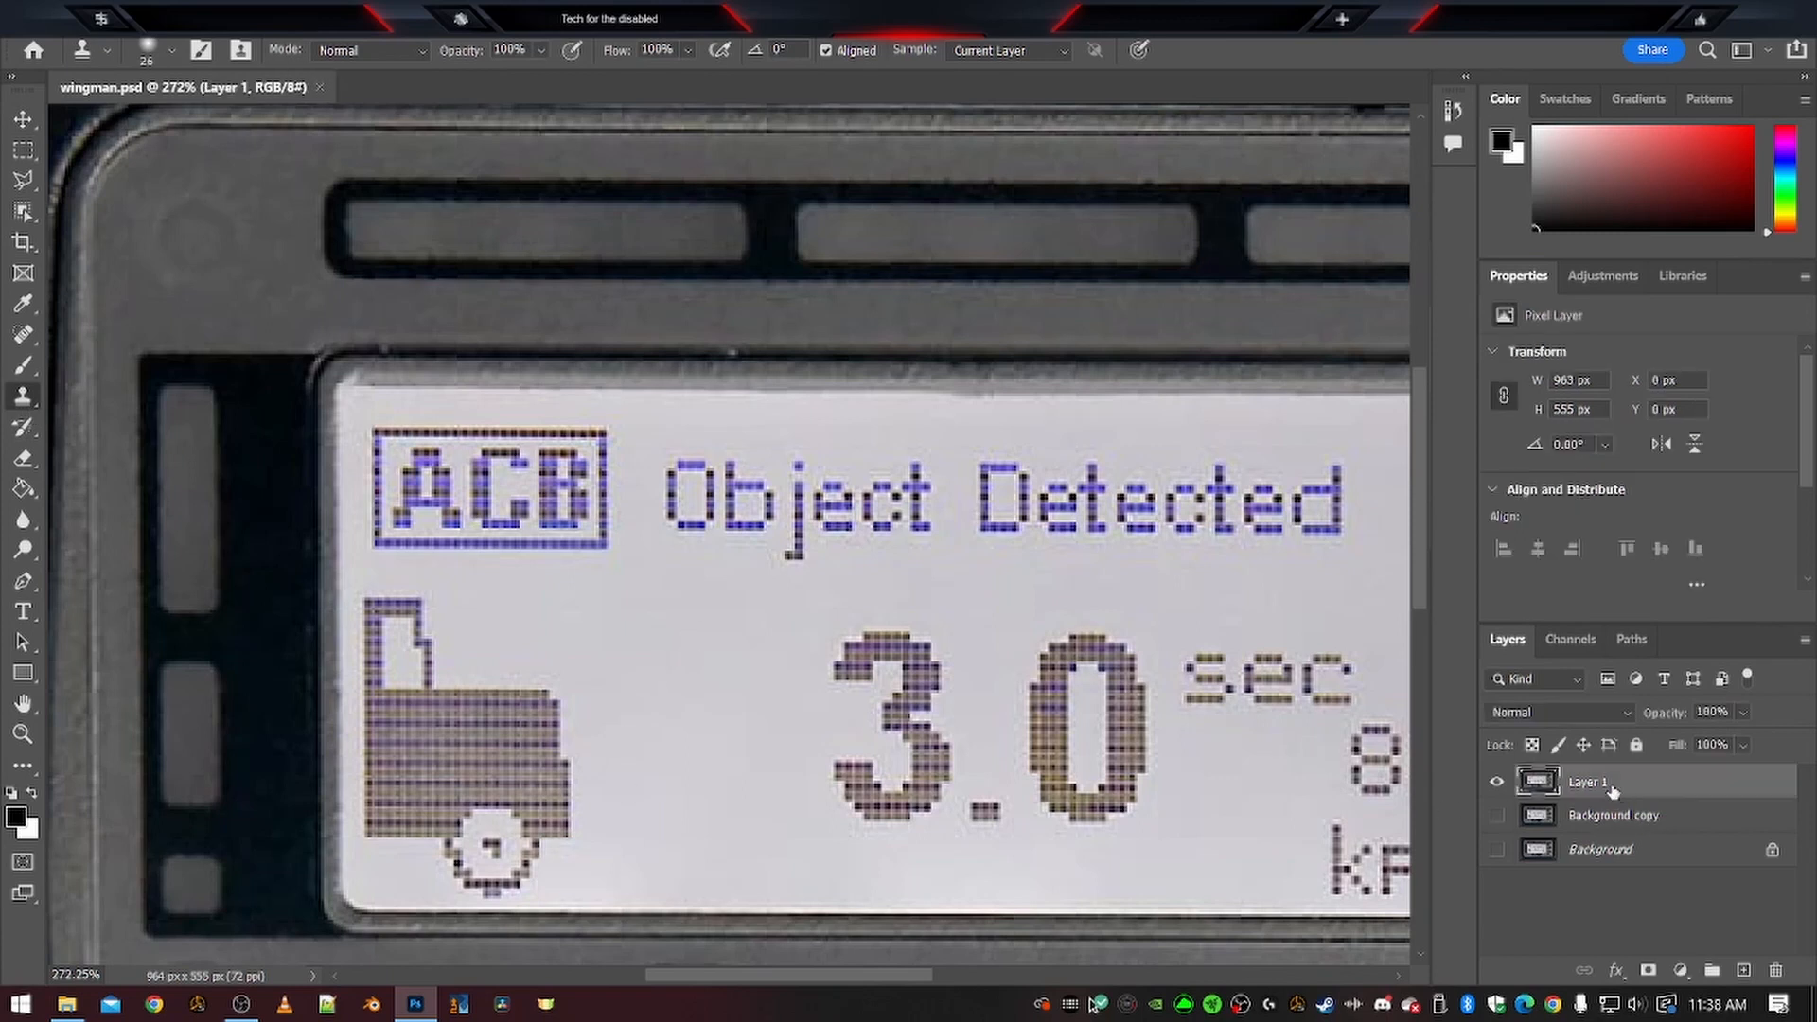
{"action": "left_click", "coordinate": [658, 629], "text": "alt"}
{"action": "mouse_move", "coordinate": [687, 504]}
{"action": "left_mouse_down"}
{"action": "mouse_move", "coordinate": [782, 515]}
{"action": "mouse_move", "coordinate": [780, 568]}
{"action": "mouse_move", "coordinate": [810, 483]}
{"action": "mouse_move", "coordinate": [852, 488]}
{"action": "mouse_move", "coordinate": [854, 511]}
{"action": "mouse_move", "coordinate": [737, 629]}
{"action": "mouse_move", "coordinate": [832, 520]}
{"action": "mouse_move", "coordinate": [917, 486]}
{"action": "left_mouse_up"}
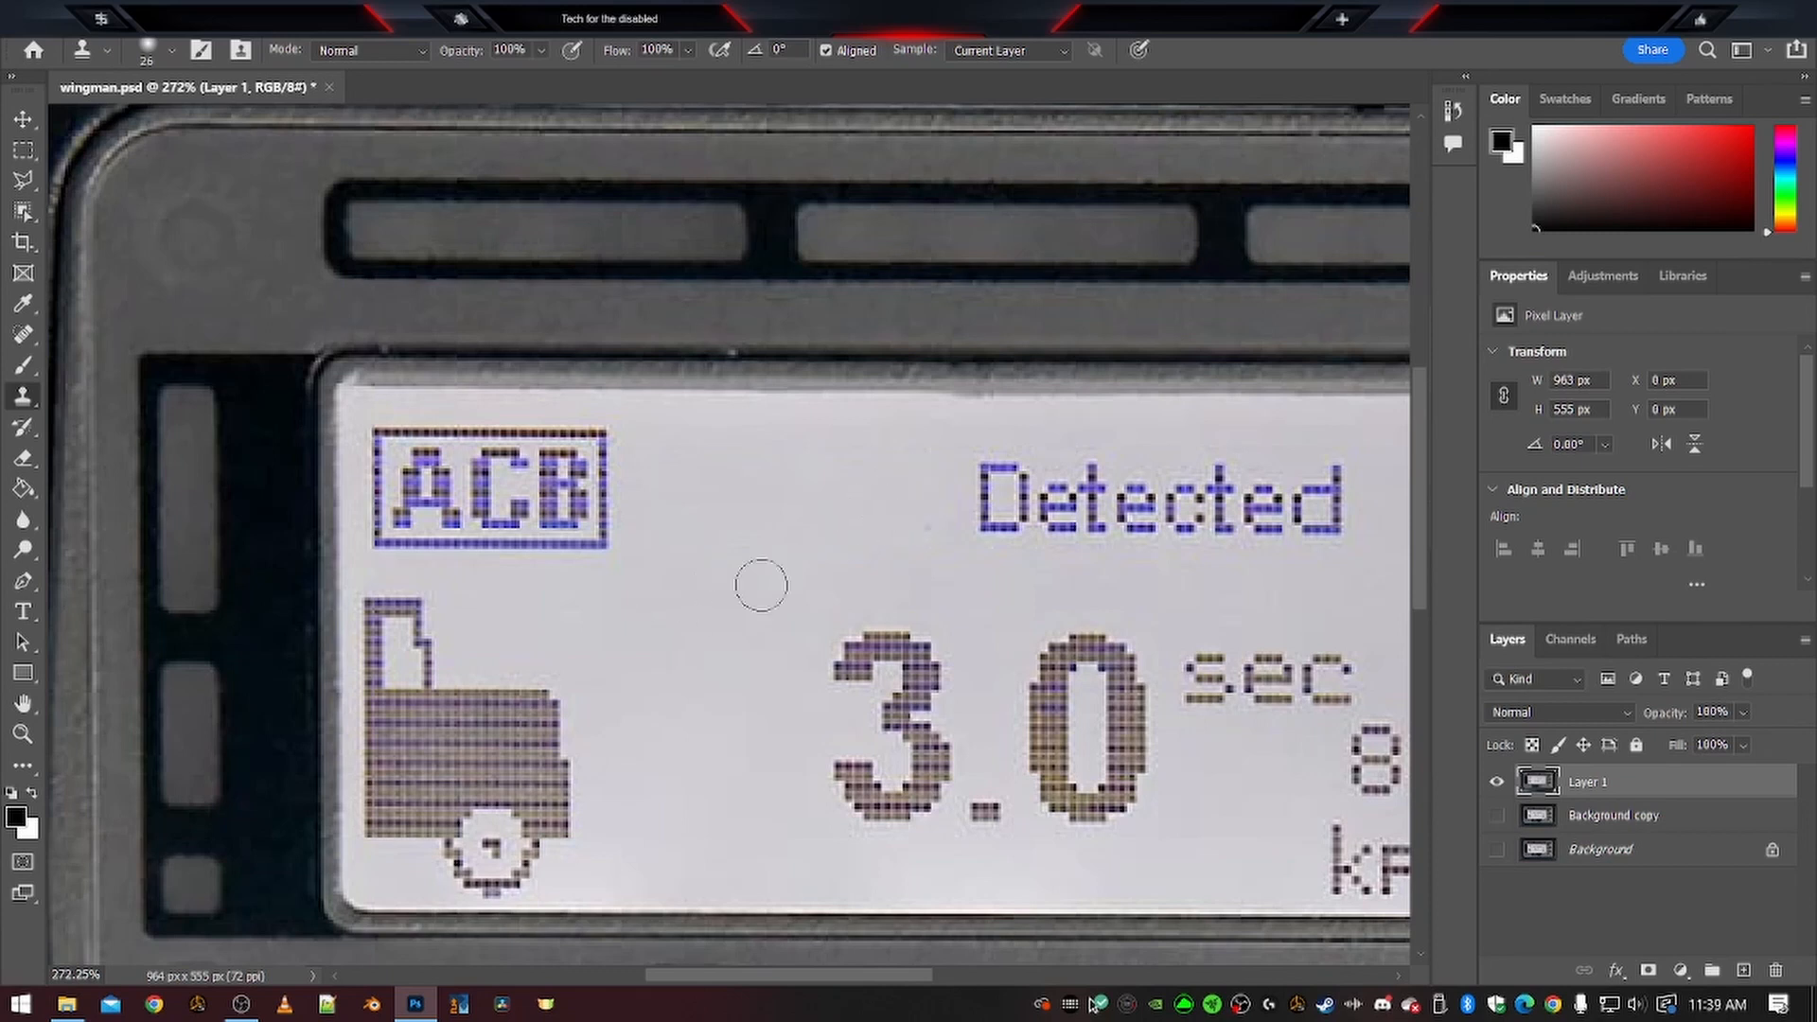
{"action": "left_click", "coordinate": [850, 502], "text": "alt"}
{"action": "mouse_move", "coordinate": [981, 518]}
{"action": "left_mouse_down"}
{"action": "mouse_move", "coordinate": [1014, 495]}
{"action": "mouse_move", "coordinate": [957, 479]}
{"action": "mouse_move", "coordinate": [985, 479]}
{"action": "mouse_move", "coordinate": [978, 529]}
{"action": "mouse_move", "coordinate": [1030, 479]}
{"action": "mouse_move", "coordinate": [1022, 491]}
{"action": "mouse_move", "coordinate": [1103, 511]}
{"action": "mouse_move", "coordinate": [1093, 475]}
{"action": "left_mouse_up"}
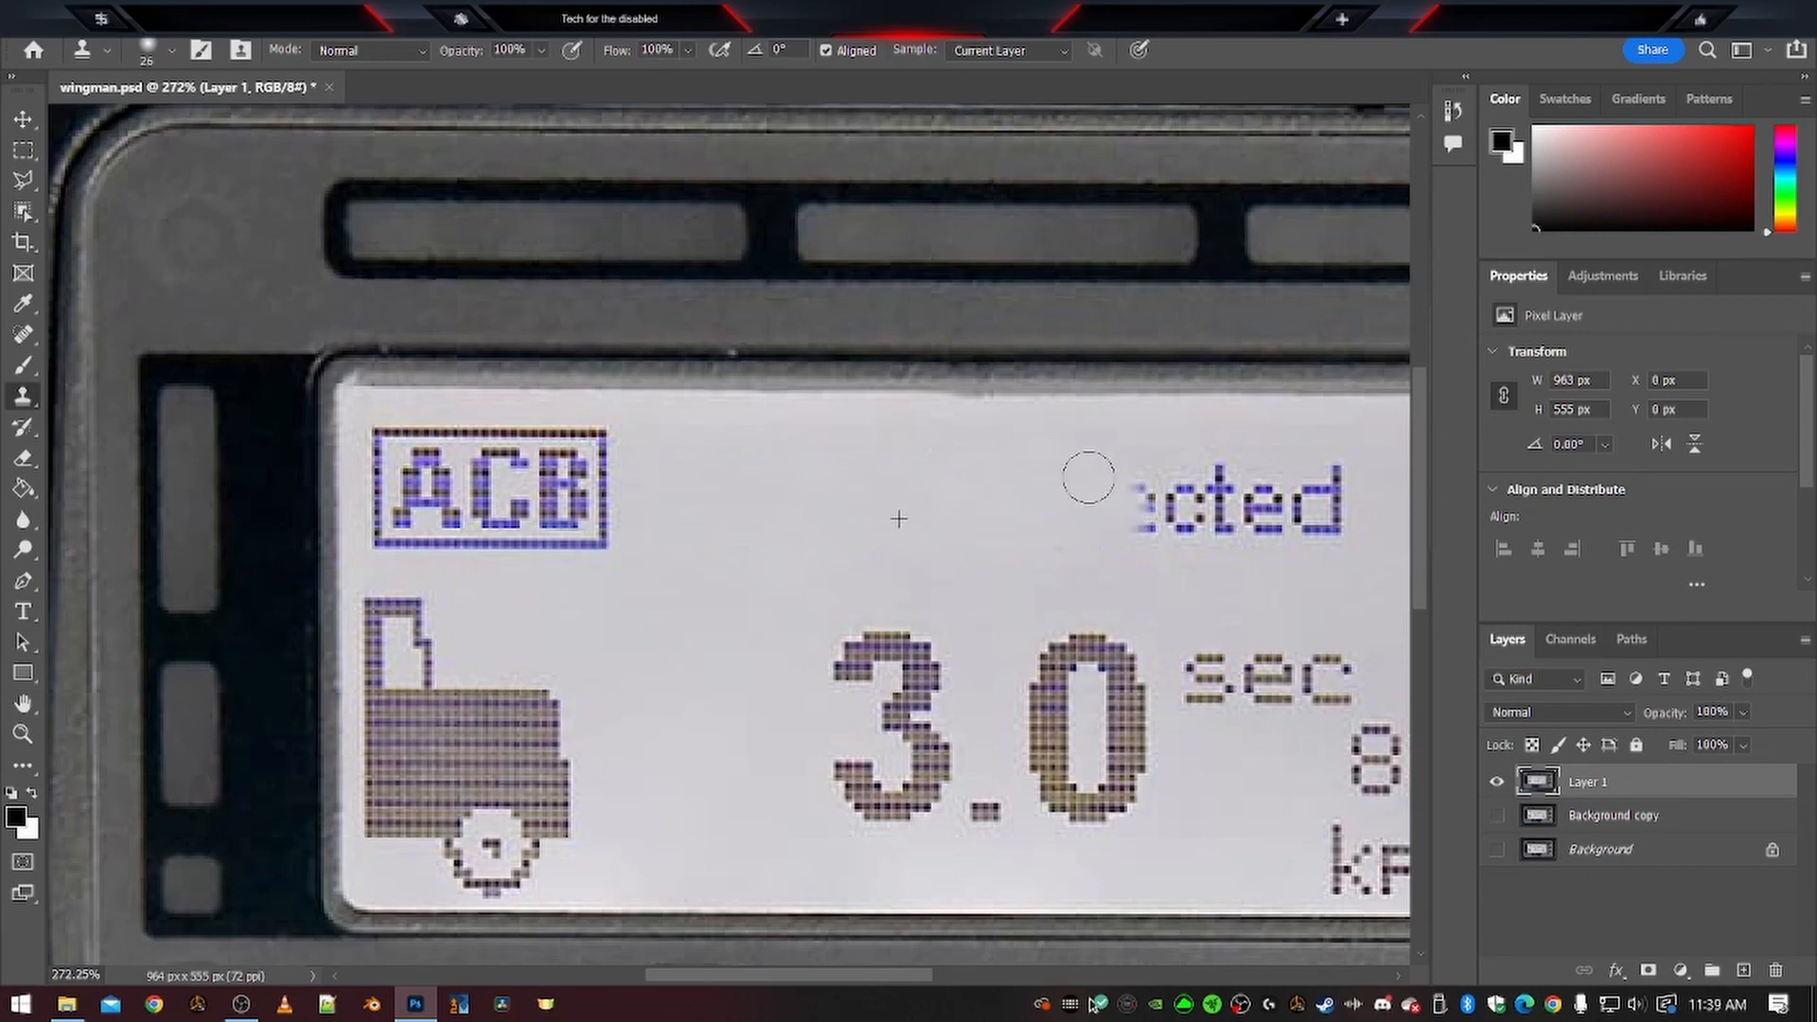
{"action": "left_click_drag", "start_coordinate": [807, 973], "coordinate": [889, 973]}
{"action": "mouse_move", "coordinate": [751, 507]}
{"action": "left_mouse_down"}
{"action": "mouse_move", "coordinate": [801, 516]}
{"action": "mouse_move", "coordinate": [860, 486]}
{"action": "mouse_move", "coordinate": [864, 527]}
{"action": "mouse_move", "coordinate": [924, 521]}
{"action": "mouse_move", "coordinate": [783, 531]}
{"action": "mouse_move", "coordinate": [928, 511]}
{"action": "mouse_move", "coordinate": [917, 495]}
{"action": "mouse_move", "coordinate": [946, 483]}
{"action": "mouse_move", "coordinate": [997, 520]}
{"action": "mouse_move", "coordinate": [969, 520]}
{"action": "left_mouse_up"}
Clone blank screen area over the "3.0 sec" and "80 kph" readings and the vehicle outline beside them
{"action": "left_click", "coordinate": [1080, 508], "text": "alt"}
{"action": "left_click", "coordinate": [442, 518], "text": "alt"}
{"action": "mouse_move", "coordinate": [495, 621]}
{"action": "left_mouse_down"}
{"action": "mouse_move", "coordinate": [920, 628]}
{"action": "mouse_move", "coordinate": [919, 649]}
{"action": "mouse_move", "coordinate": [434, 669]}
{"action": "mouse_move", "coordinate": [1006, 669]}
{"action": "mouse_move", "coordinate": [587, 697]}
{"action": "left_mouse_up"}
{"action": "mouse_move", "coordinate": [418, 711]}
{"action": "left_mouse_down"}
{"action": "mouse_move", "coordinate": [848, 734]}
{"action": "mouse_move", "coordinate": [776, 713]}
{"action": "mouse_move", "coordinate": [734, 751]}
{"action": "mouse_move", "coordinate": [674, 758]}
{"action": "mouse_move", "coordinate": [508, 662]}
{"action": "mouse_move", "coordinate": [486, 746]}
{"action": "mouse_move", "coordinate": [502, 770]}
{"action": "mouse_move", "coordinate": [478, 812]}
{"action": "mouse_move", "coordinate": [758, 791]}
{"action": "mouse_move", "coordinate": [697, 783]}
{"action": "left_mouse_up"}
{"action": "mouse_move", "coordinate": [829, 723]}
{"action": "left_mouse_down"}
{"action": "mouse_move", "coordinate": [990, 730]}
{"action": "mouse_move", "coordinate": [965, 754]}
{"action": "mouse_move", "coordinate": [1034, 742]}
{"action": "mouse_move", "coordinate": [1028, 723]}
{"action": "left_mouse_up"}
{"action": "left_click", "coordinate": [1140, 501], "text": "alt"}
{"action": "mouse_move", "coordinate": [1107, 634]}
{"action": "left_mouse_down"}
{"action": "mouse_move", "coordinate": [1213, 609]}
{"action": "mouse_move", "coordinate": [1136, 650]}
{"action": "mouse_move", "coordinate": [1099, 762]}
{"action": "mouse_move", "coordinate": [1126, 787]}
{"action": "mouse_move", "coordinate": [1063, 754]}
{"action": "mouse_move", "coordinate": [1022, 795]}
{"action": "mouse_move", "coordinate": [1062, 847]}
{"action": "mouse_move", "coordinate": [999, 829]}
{"action": "mouse_move", "coordinate": [949, 868]}
{"action": "mouse_move", "coordinate": [1066, 851]}
{"action": "mouse_move", "coordinate": [1042, 823]}
{"action": "mouse_move", "coordinate": [1067, 864]}
{"action": "mouse_move", "coordinate": [1041, 864]}
{"action": "mouse_move", "coordinate": [1075, 872]}
{"action": "mouse_move", "coordinate": [1108, 797]}
{"action": "mouse_move", "coordinate": [1193, 837]}
{"action": "mouse_move", "coordinate": [1152, 876]}
{"action": "mouse_move", "coordinate": [1177, 877]}
{"action": "mouse_move", "coordinate": [1152, 860]}
{"action": "left_mouse_up"}
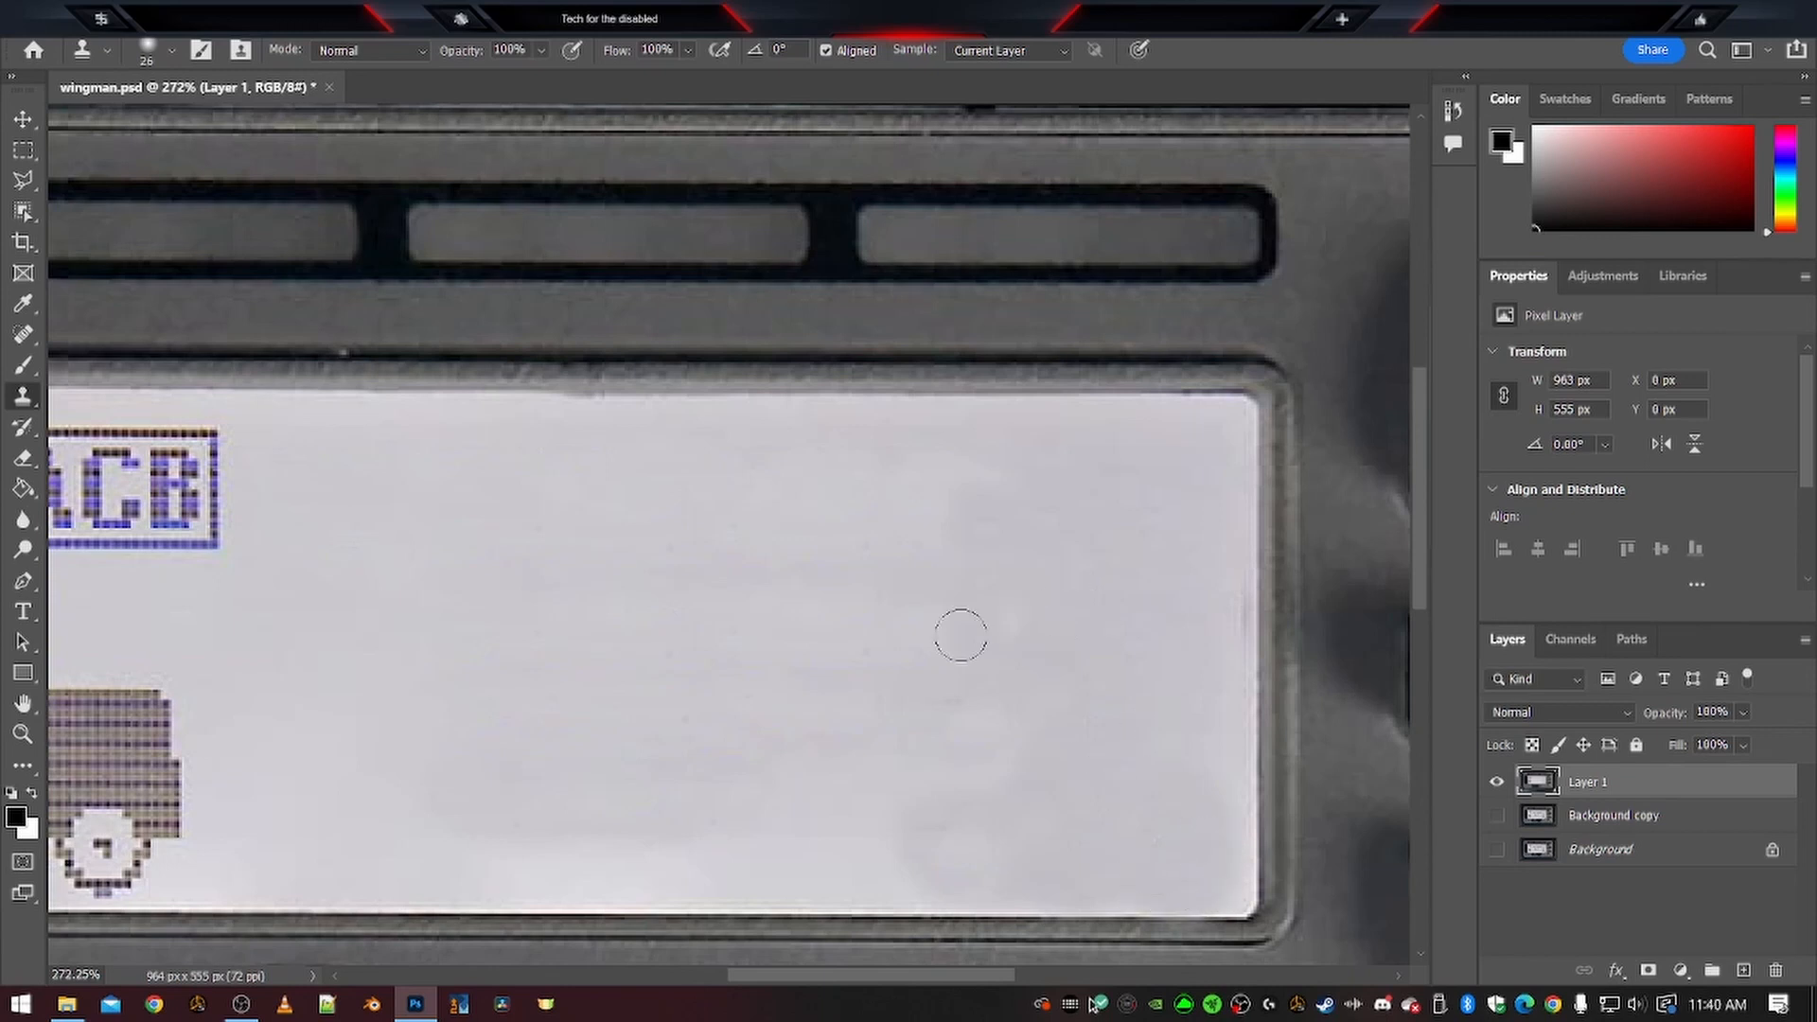
Clone blank screen area over the boxed ACB label above the truck graphic
{"action": "scroll", "coordinate": [798, 647], "scroll_direction": "down", "scroll_amount": 4, "text": "alt"}
{"action": "scroll", "coordinate": [265, 609], "scroll_direction": "up", "scroll_amount": 5, "text": "alt"}
{"action": "mouse_move", "coordinate": [468, 552]}
{"action": "left_mouse_down"}
{"action": "mouse_move", "coordinate": [418, 552]}
{"action": "mouse_move", "coordinate": [433, 474]}
{"action": "mouse_move", "coordinate": [398, 451]}
{"action": "mouse_move", "coordinate": [456, 463]}
{"action": "mouse_move", "coordinate": [410, 446]}
{"action": "mouse_move", "coordinate": [213, 453]}
{"action": "left_mouse_up"}
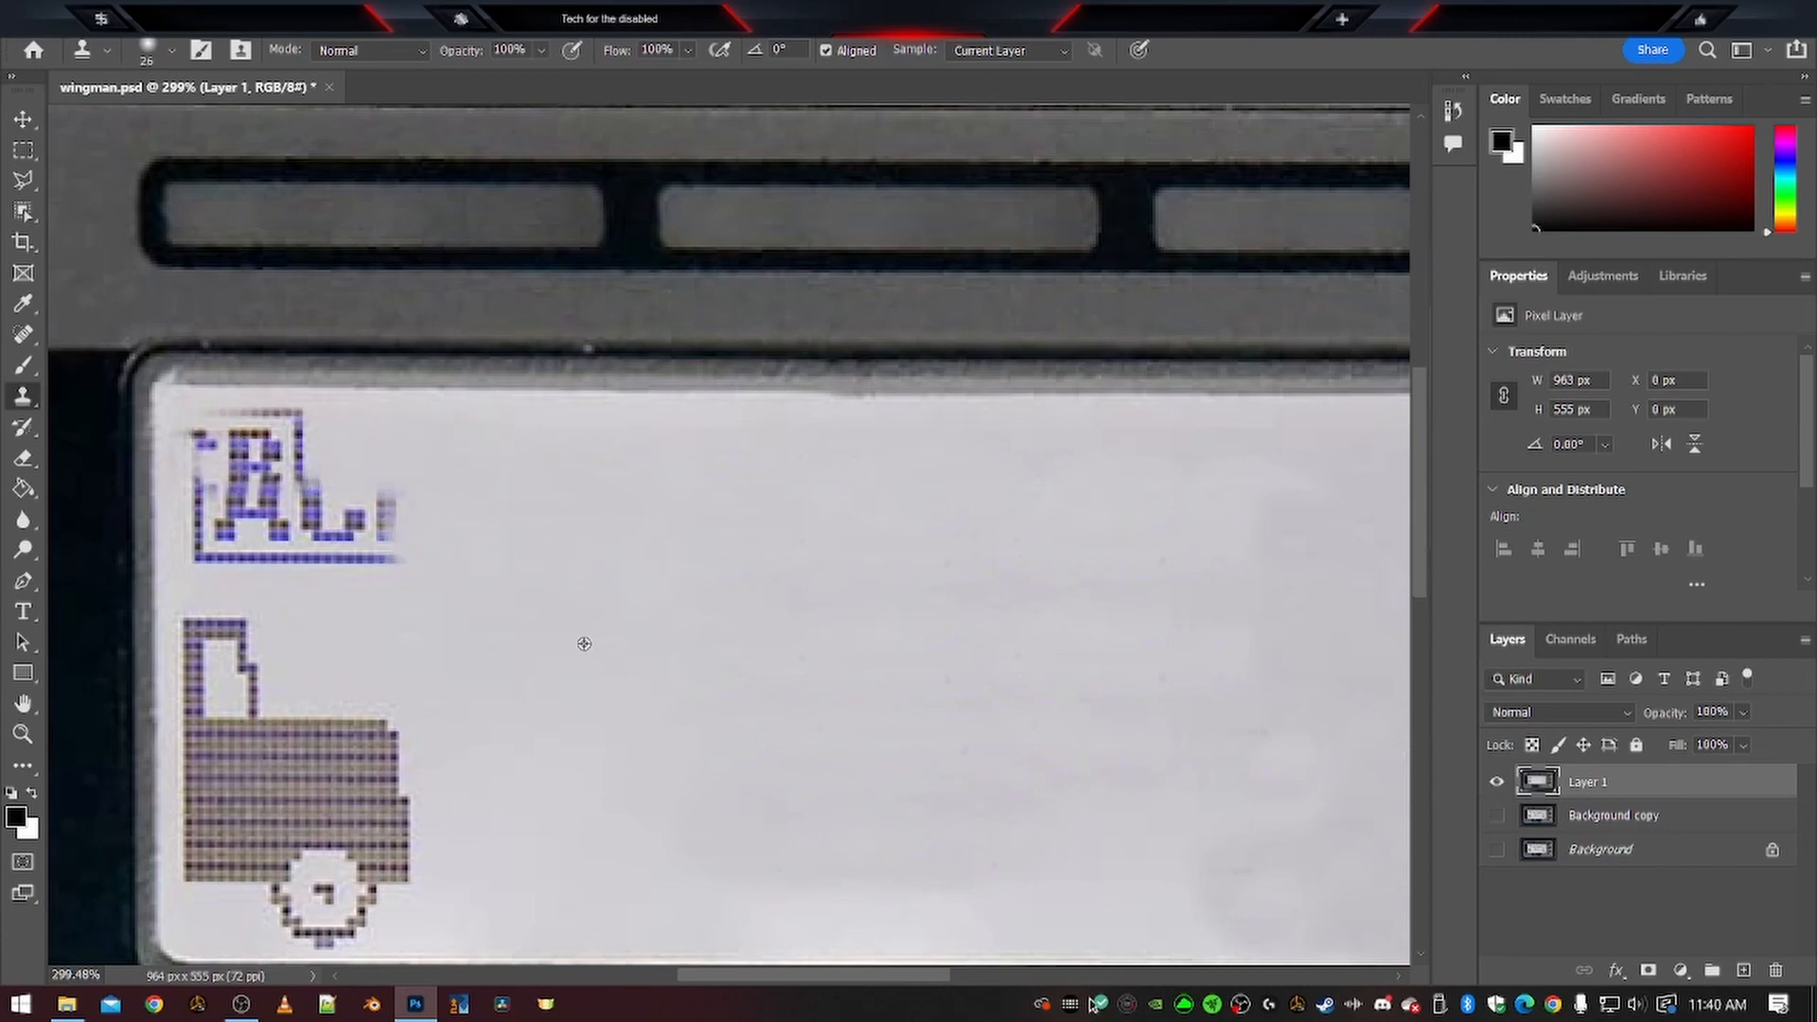
{"action": "mouse_move", "coordinate": [420, 549]}
{"action": "left_mouse_down"}
{"action": "mouse_move", "coordinate": [343, 541]}
{"action": "mouse_move", "coordinate": [356, 507]}
{"action": "mouse_move", "coordinate": [337, 479]}
{"action": "mouse_move", "coordinate": [202, 430]}
{"action": "mouse_move", "coordinate": [279, 433]}
{"action": "mouse_move", "coordinate": [222, 463]}
{"action": "mouse_move", "coordinate": [241, 556]}
{"action": "mouse_move", "coordinate": [304, 507]}
{"action": "mouse_move", "coordinate": [263, 502]}
{"action": "left_mouse_up"}
{"action": "left_click", "coordinate": [647, 577], "text": "alt"}
{"action": "scroll", "coordinate": [665, 616], "scroll_direction": "down", "scroll_amount": 4, "text": "alt"}
{"action": "scroll", "coordinate": [729, 638], "scroll_direction": "up", "scroll_amount": 2, "text": "alt"}
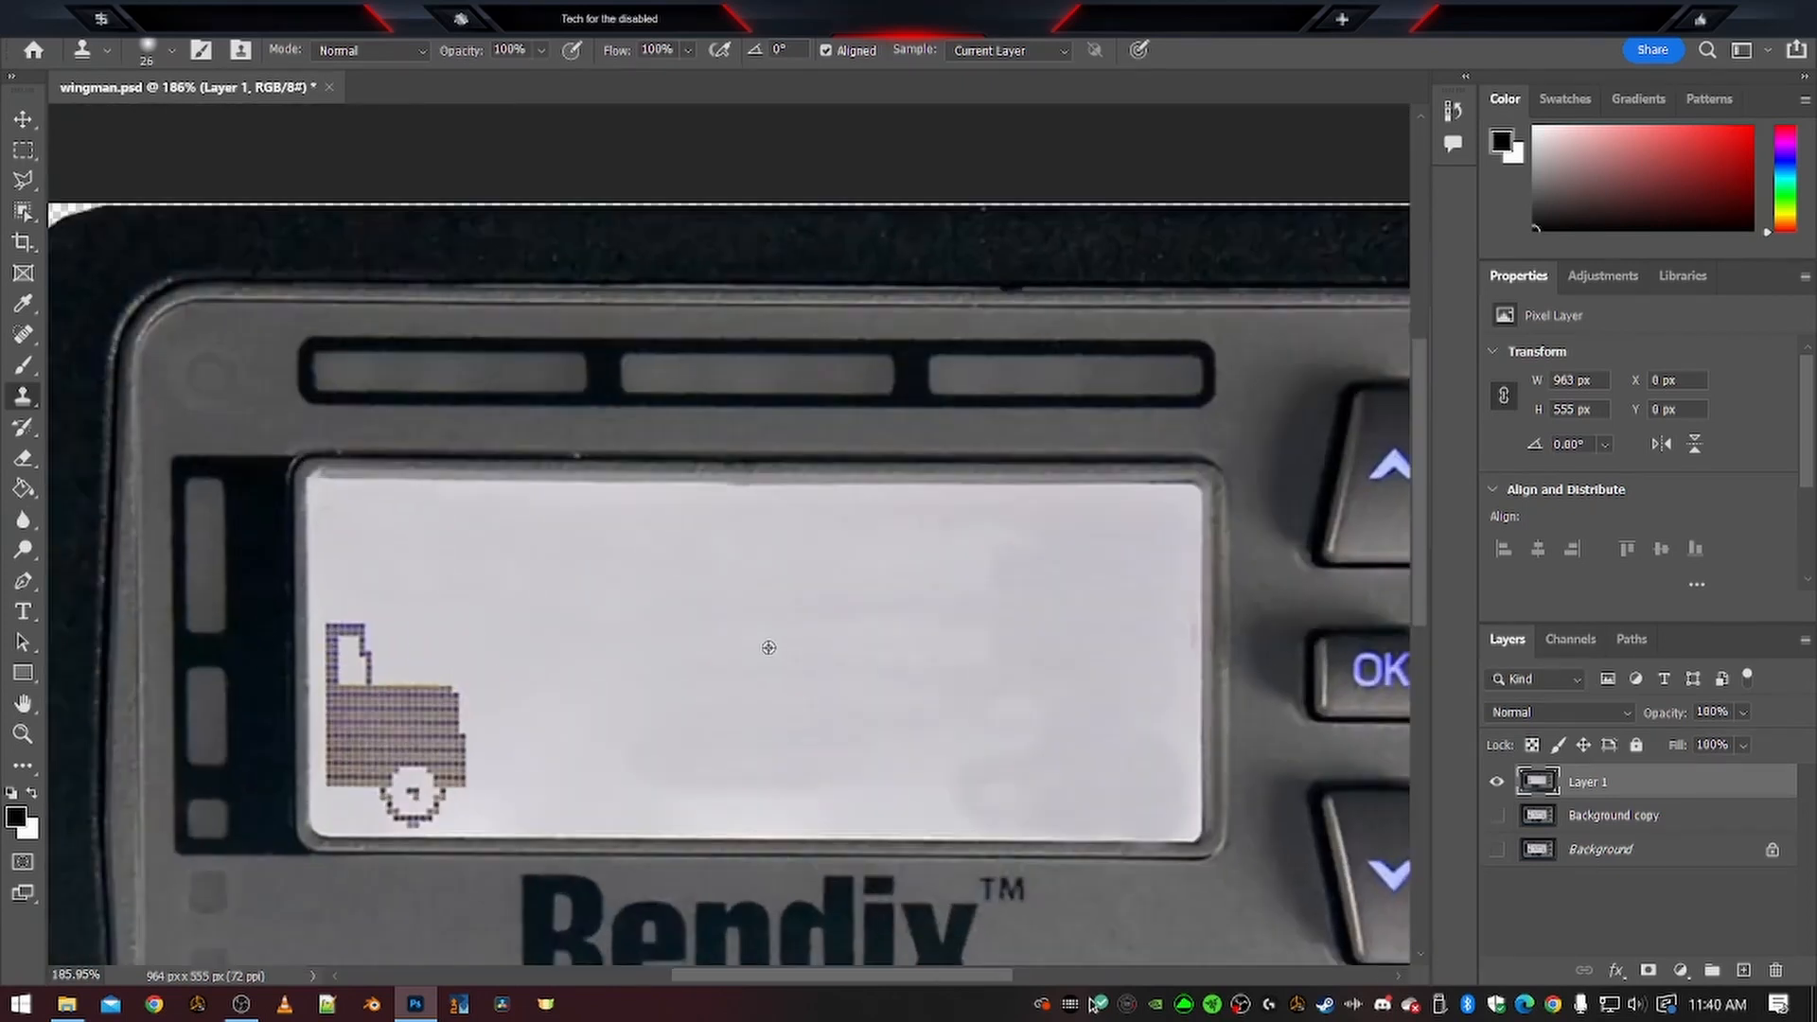
{"action": "scroll", "coordinate": [774, 655], "scroll_direction": "down", "scroll_amount": 1, "text": "alt"}
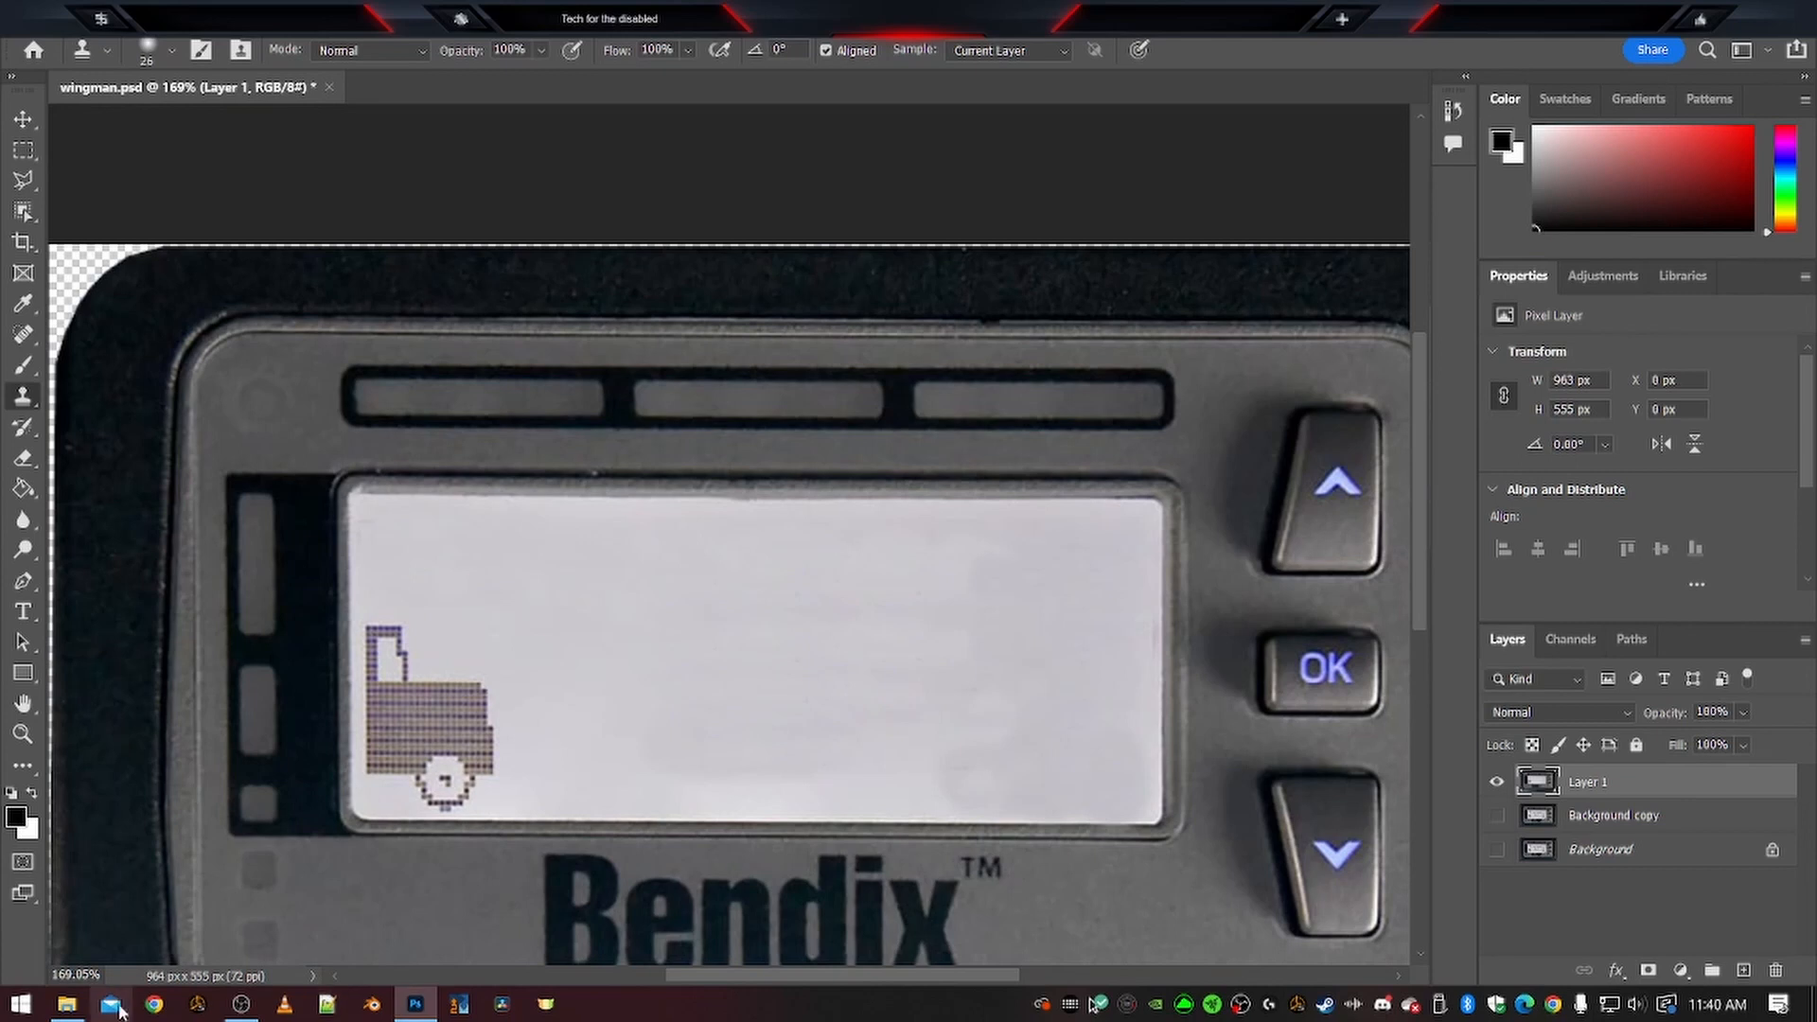
Place wingman_screen.png from the Bendix Wingman folder into the wingman.psd document
{"action": "left_click", "coordinate": [67, 1005]}
{"action": "scroll", "coordinate": [757, 483], "scroll_direction": "down", "scroll_amount": 3}
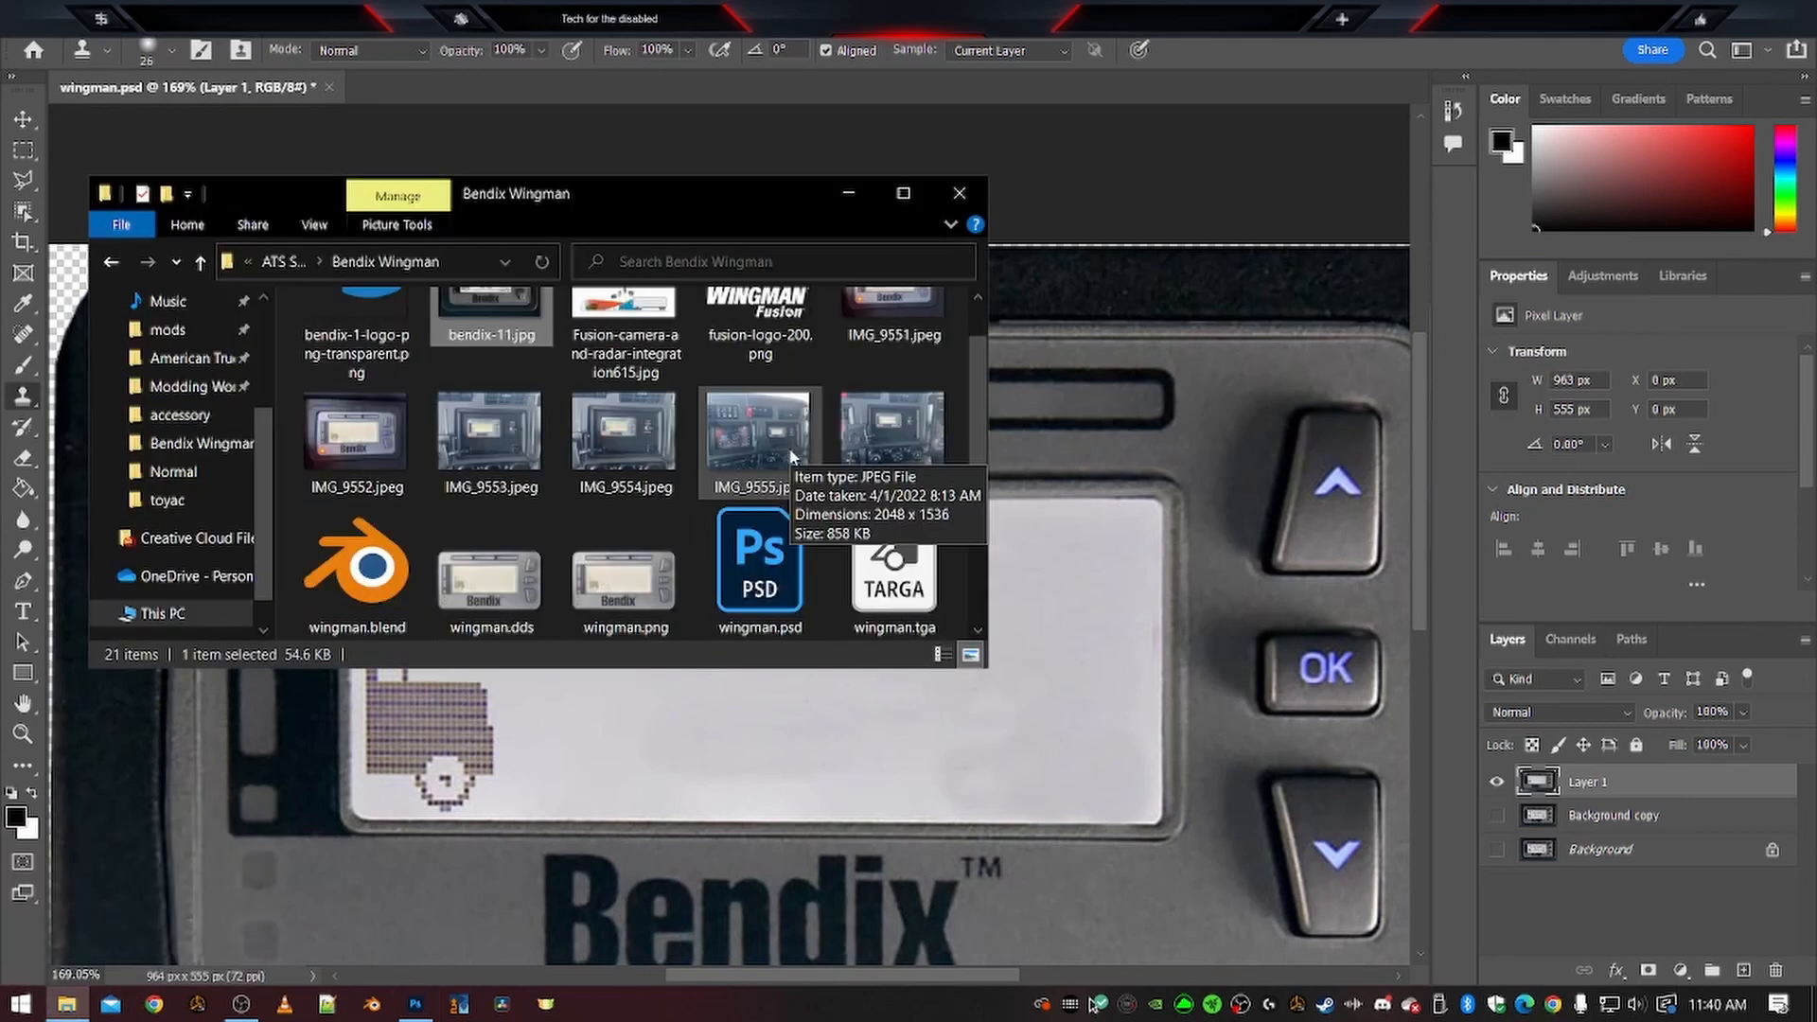
{"action": "left_click", "coordinate": [352, 582]}
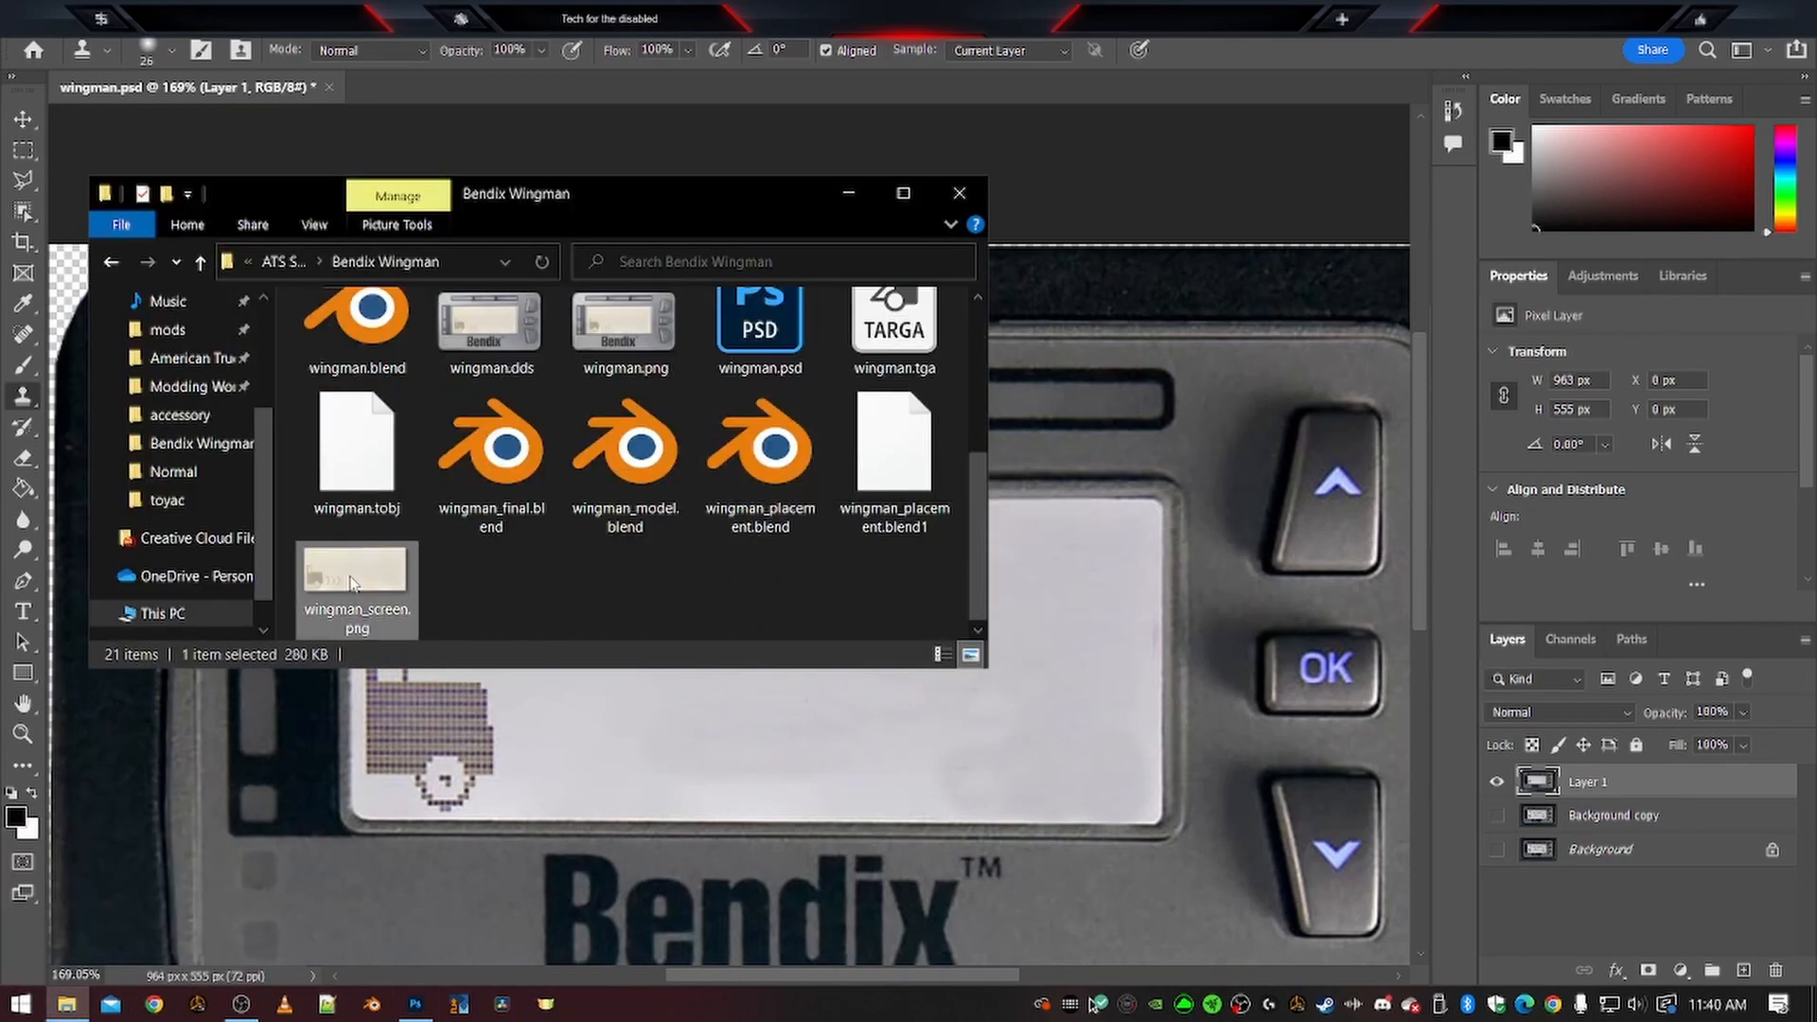
{"action": "left_click_drag", "start_coordinate": [346, 574], "coordinate": [699, 792]}
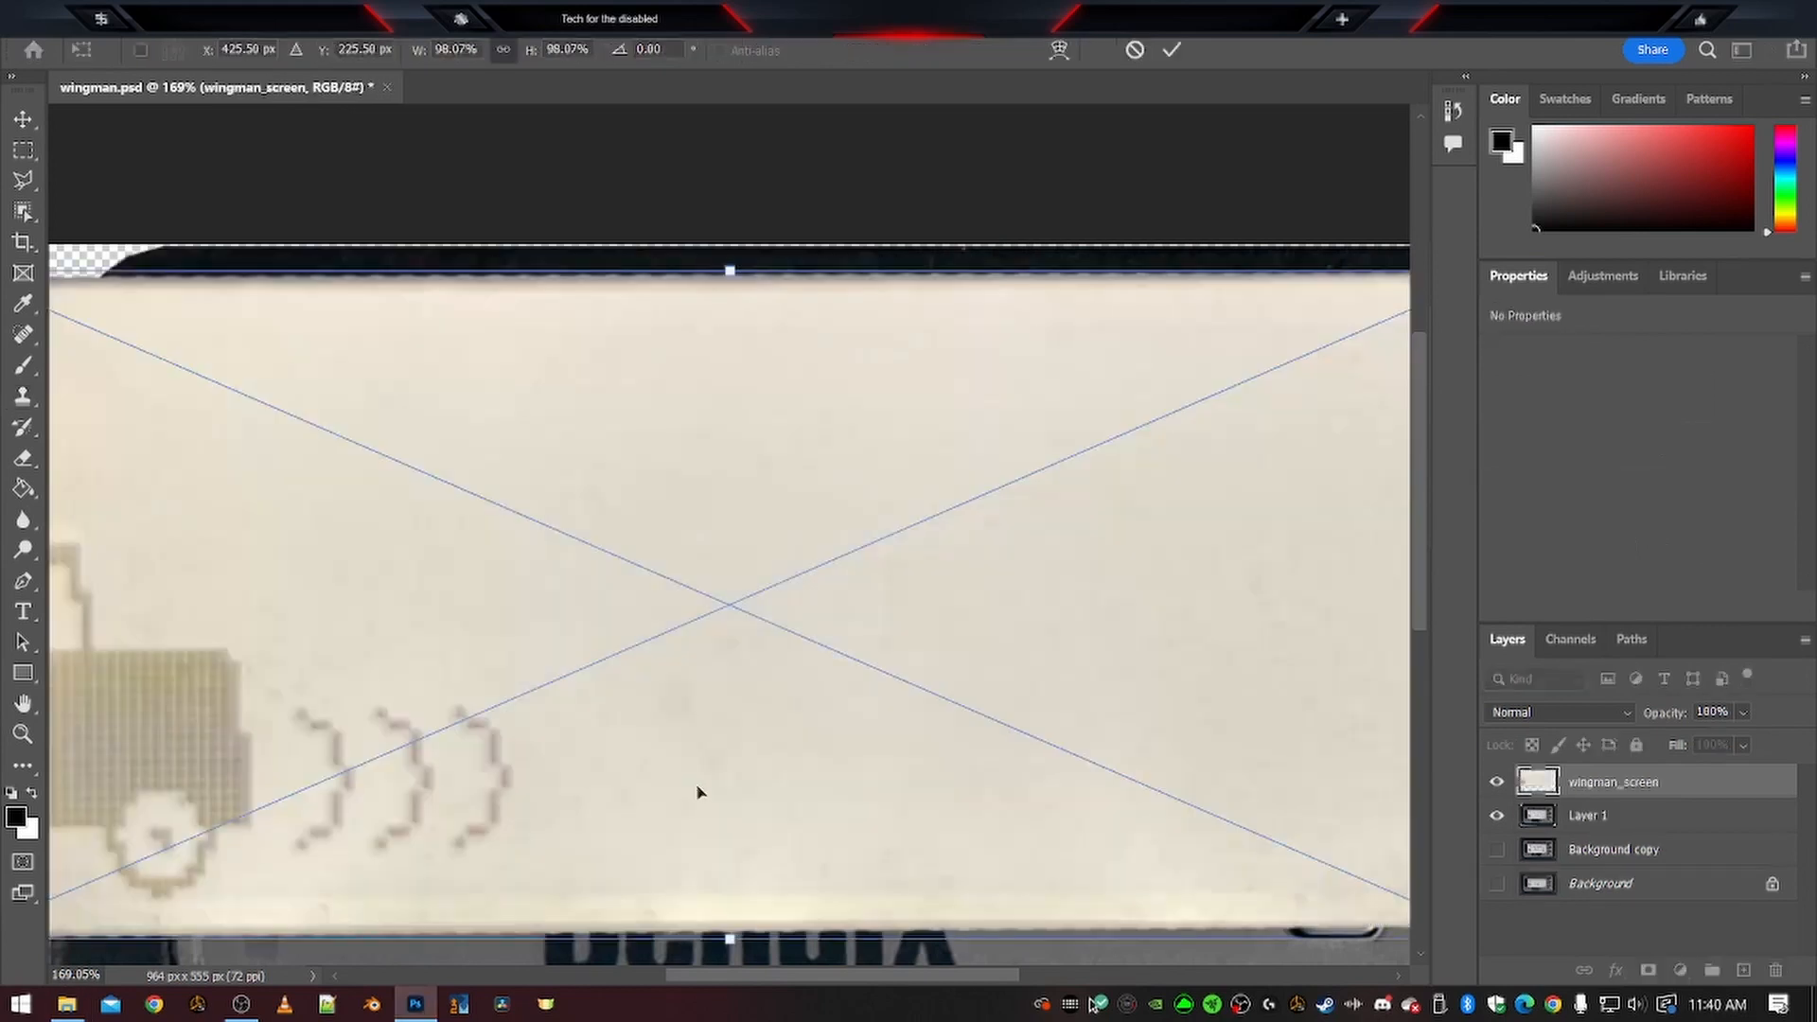
Scale the placed wingman_screen image down to about 506 by 219 px and position it over the device's display
{"action": "scroll", "coordinate": [449, 615], "scroll_direction": "down", "scroll_amount": 4, "text": "alt"}
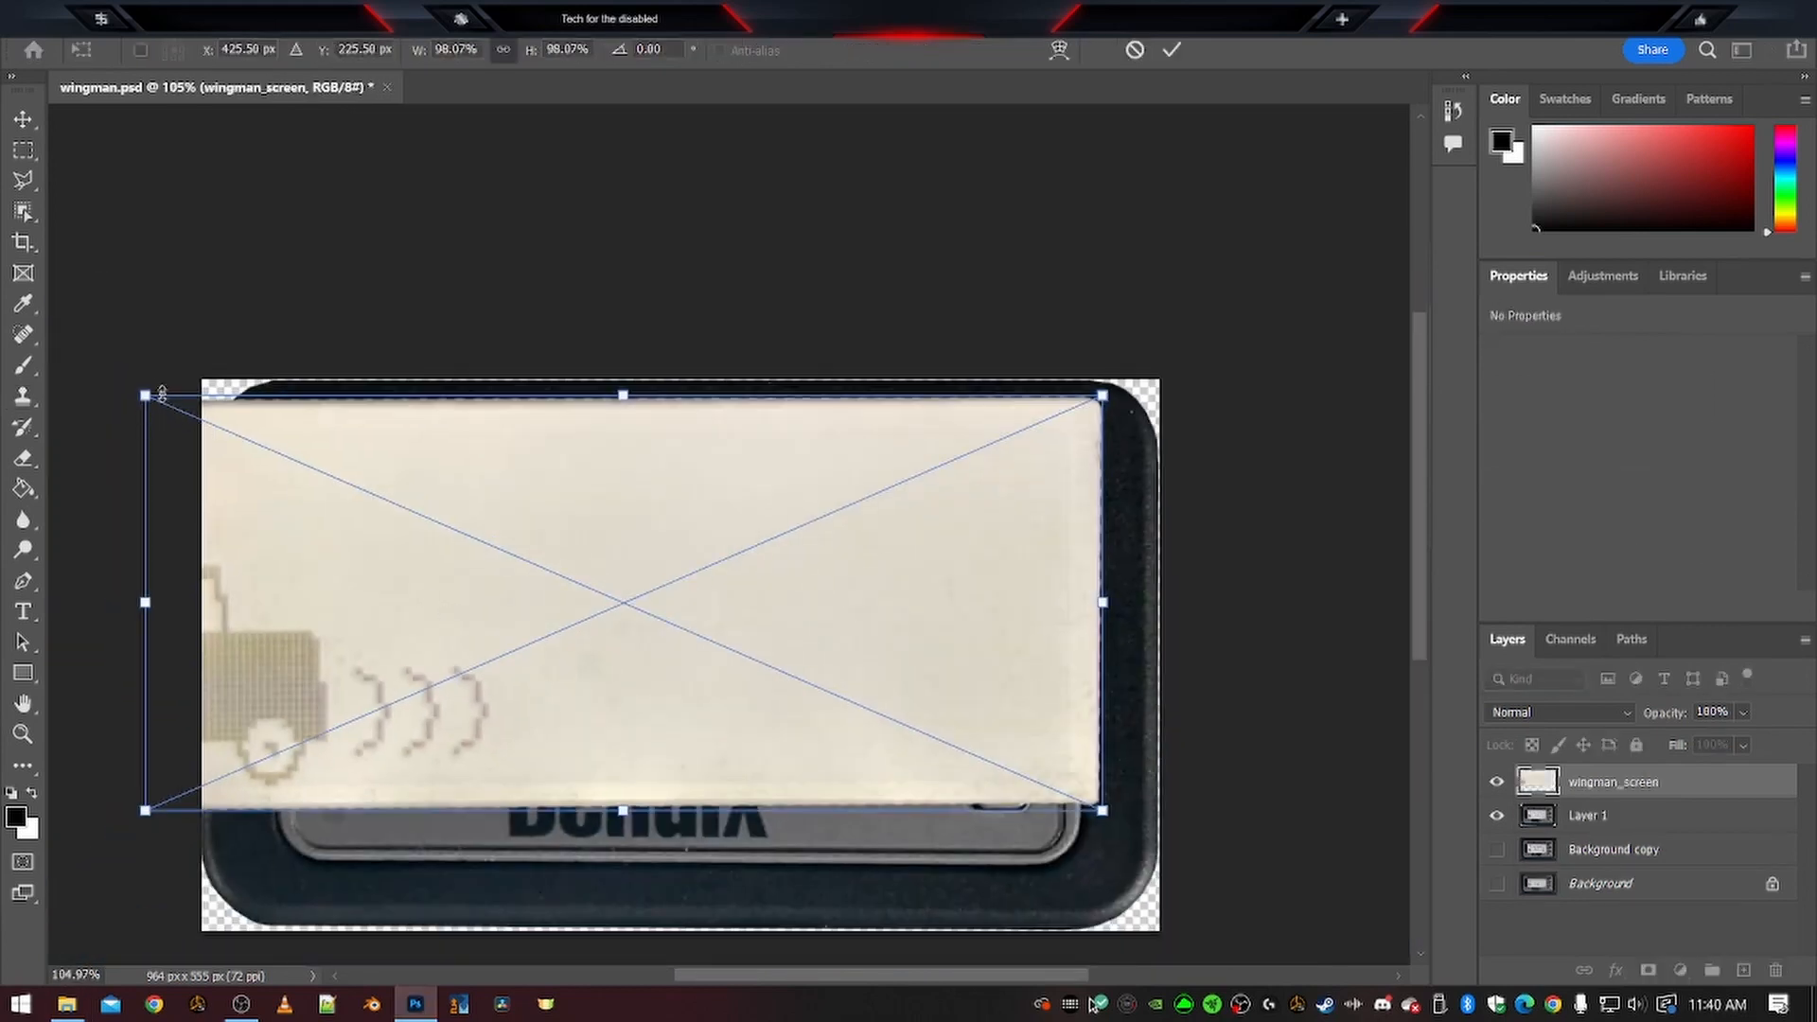
{"action": "left_click_drag", "start_coordinate": [151, 393], "coordinate": [359, 568]}
{"action": "left_click_drag", "start_coordinate": [1103, 506], "coordinate": [897, 611]}
{"action": "left_click_drag", "start_coordinate": [659, 759], "coordinate": [659, 690]}
{"action": "left_click_drag", "start_coordinate": [816, 601], "coordinate": [814, 605]}
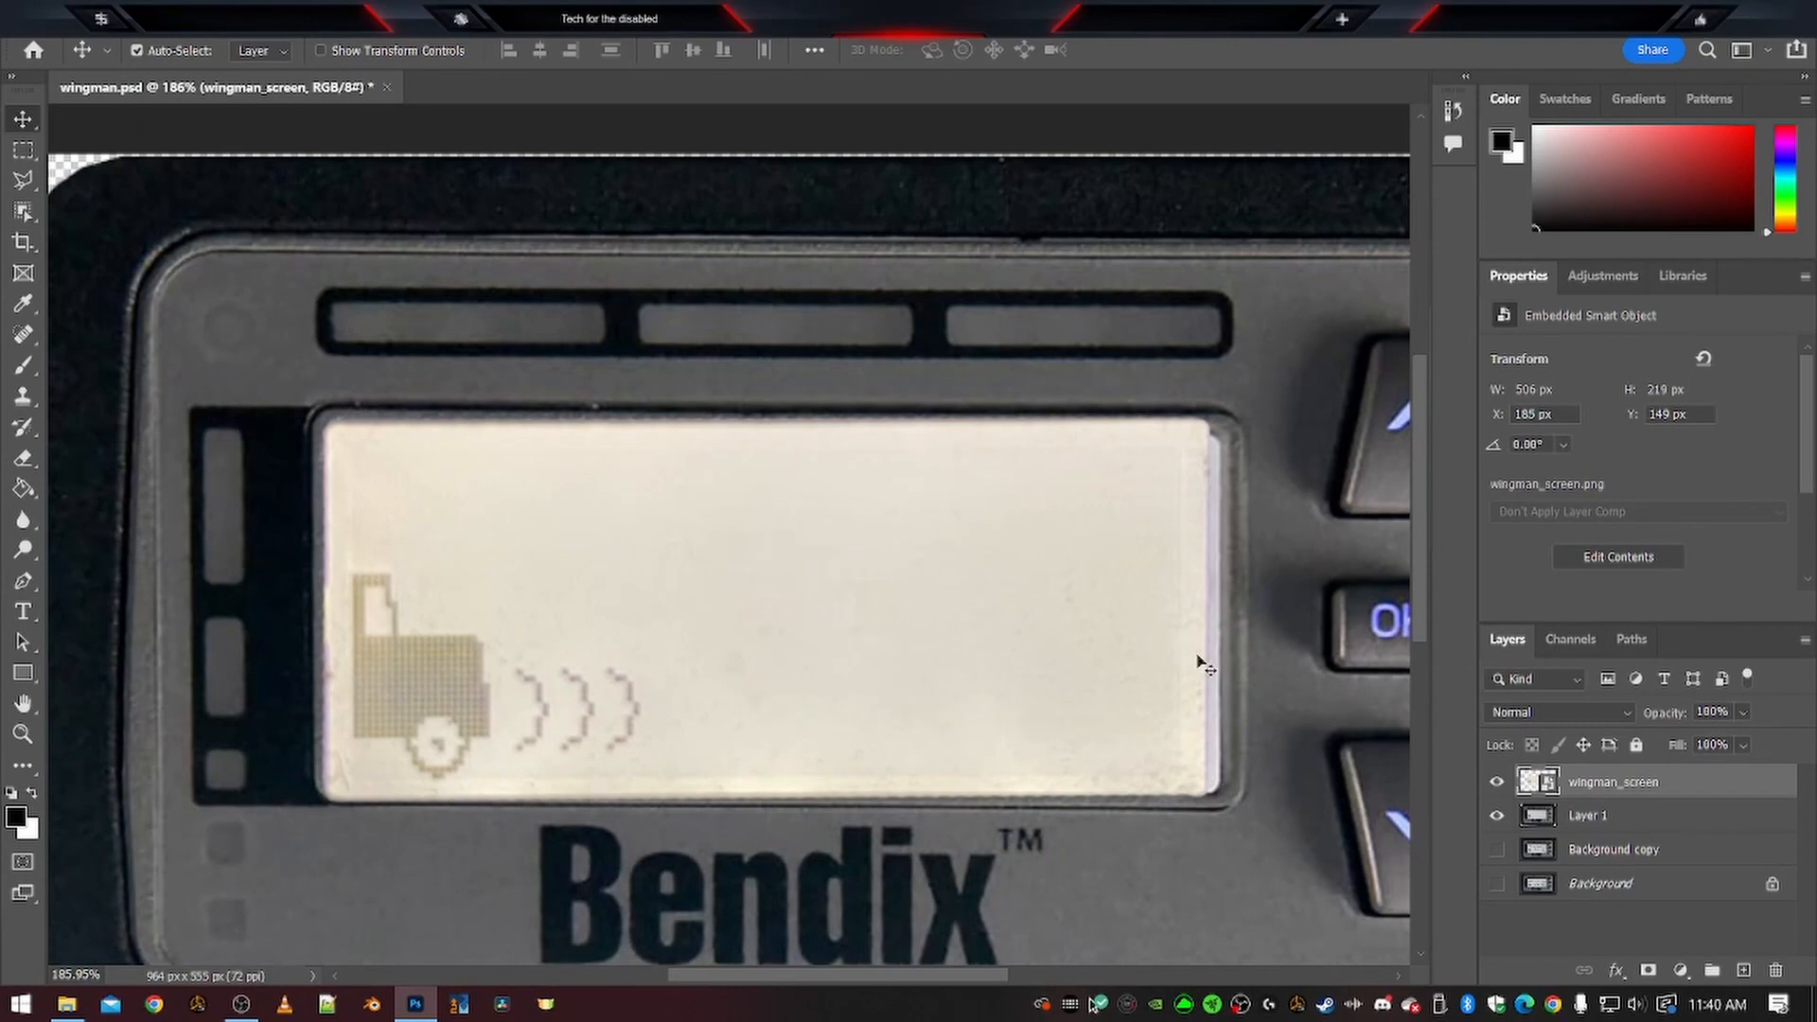
Warp the right edge of the wingman_screen image outward to meet the right side of the display opening
{"action": "left_click", "coordinate": [94, 22]}
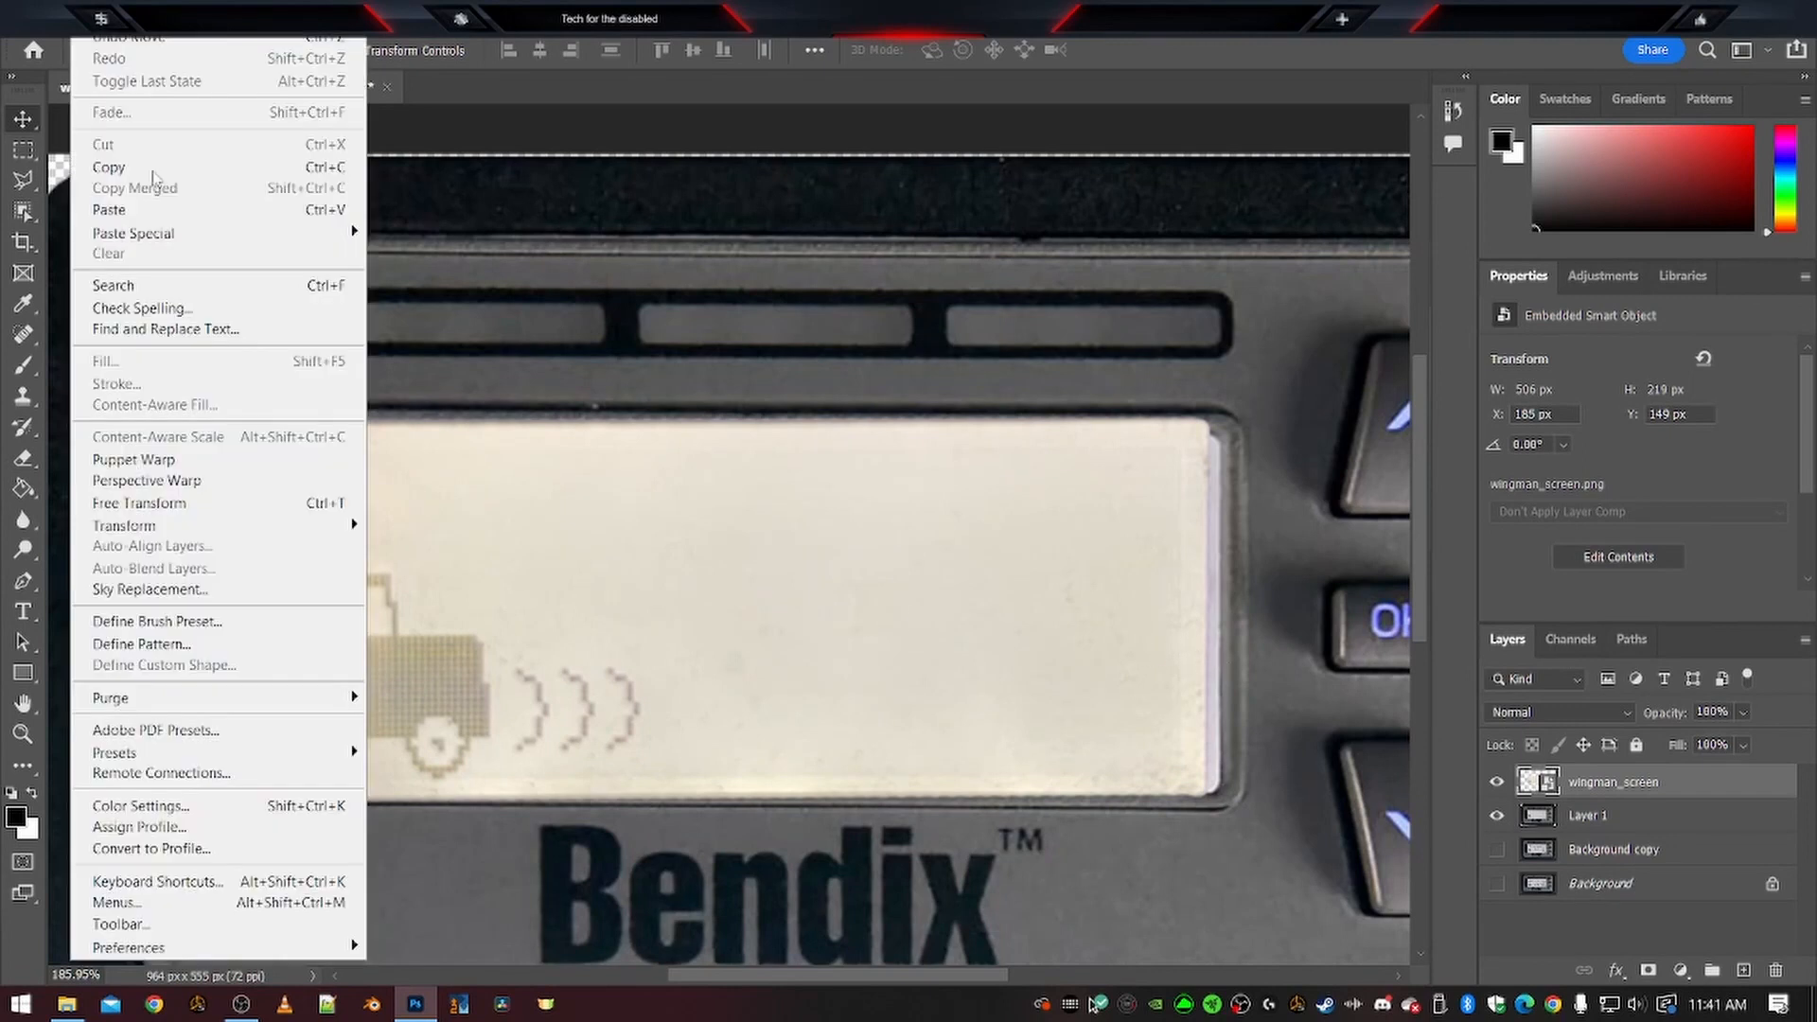
{"action": "mouse_move", "coordinate": [177, 530]}
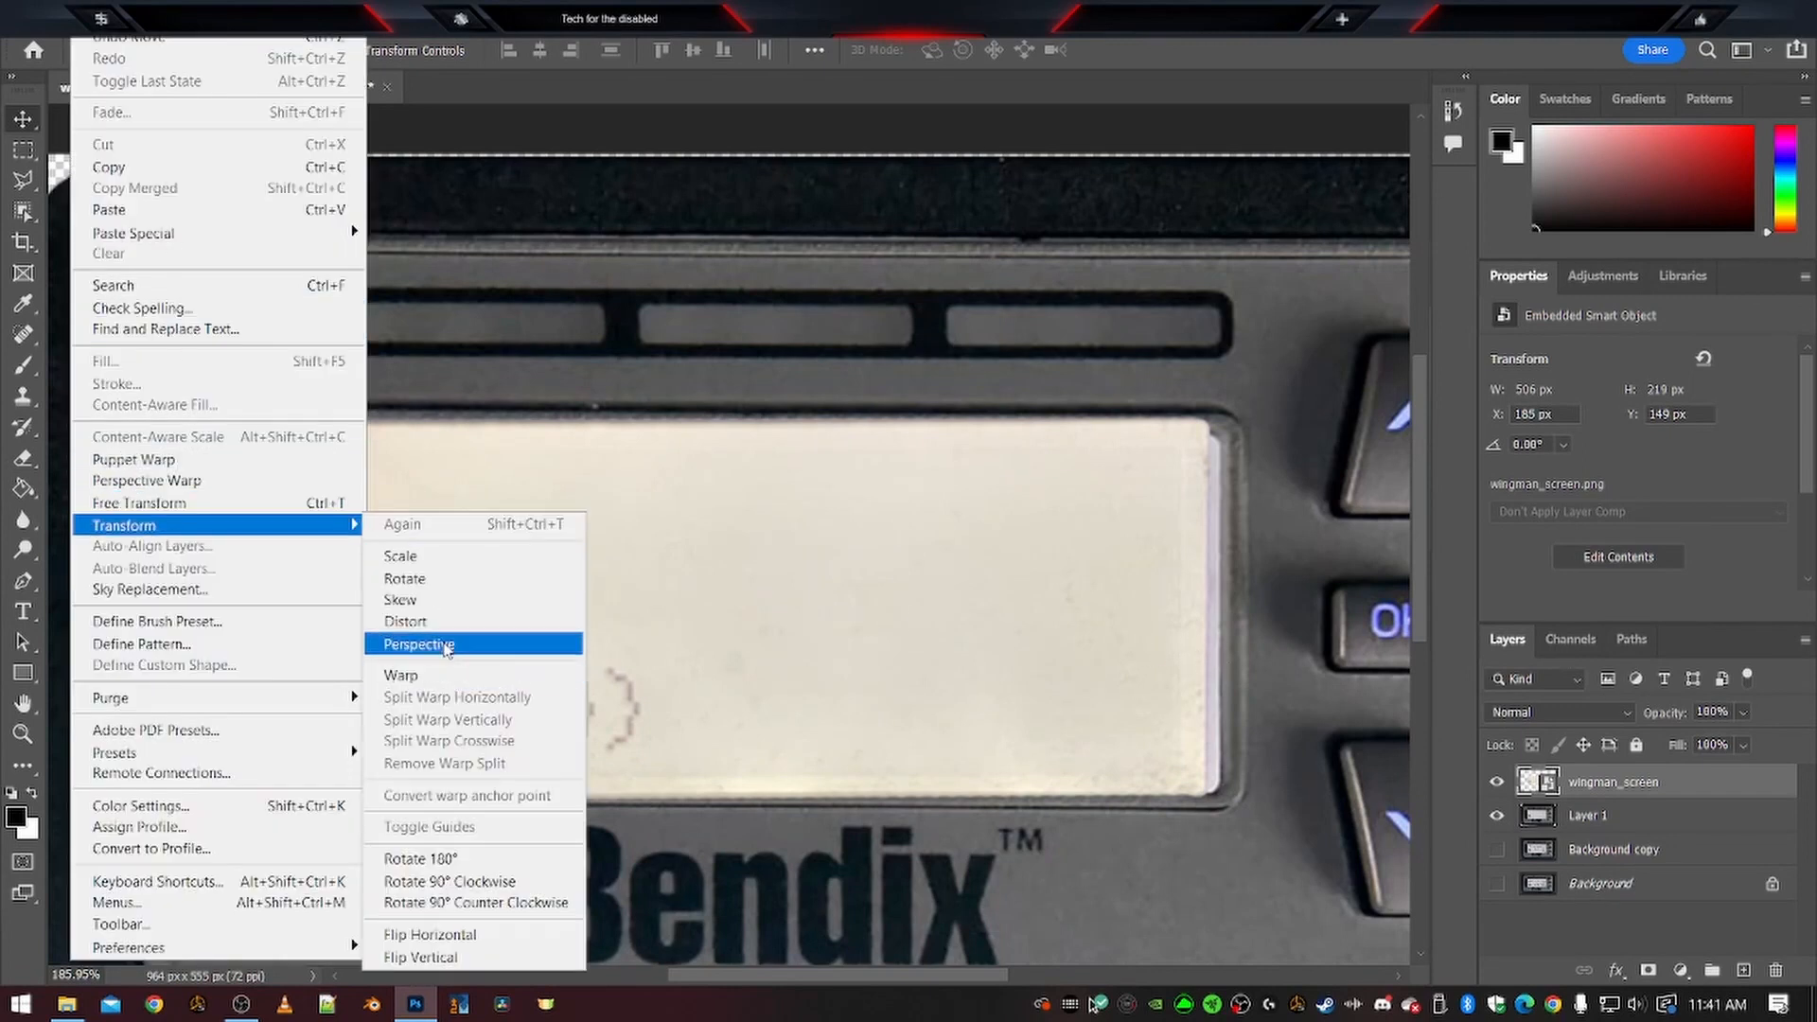
{"action": "left_click", "coordinate": [445, 675]}
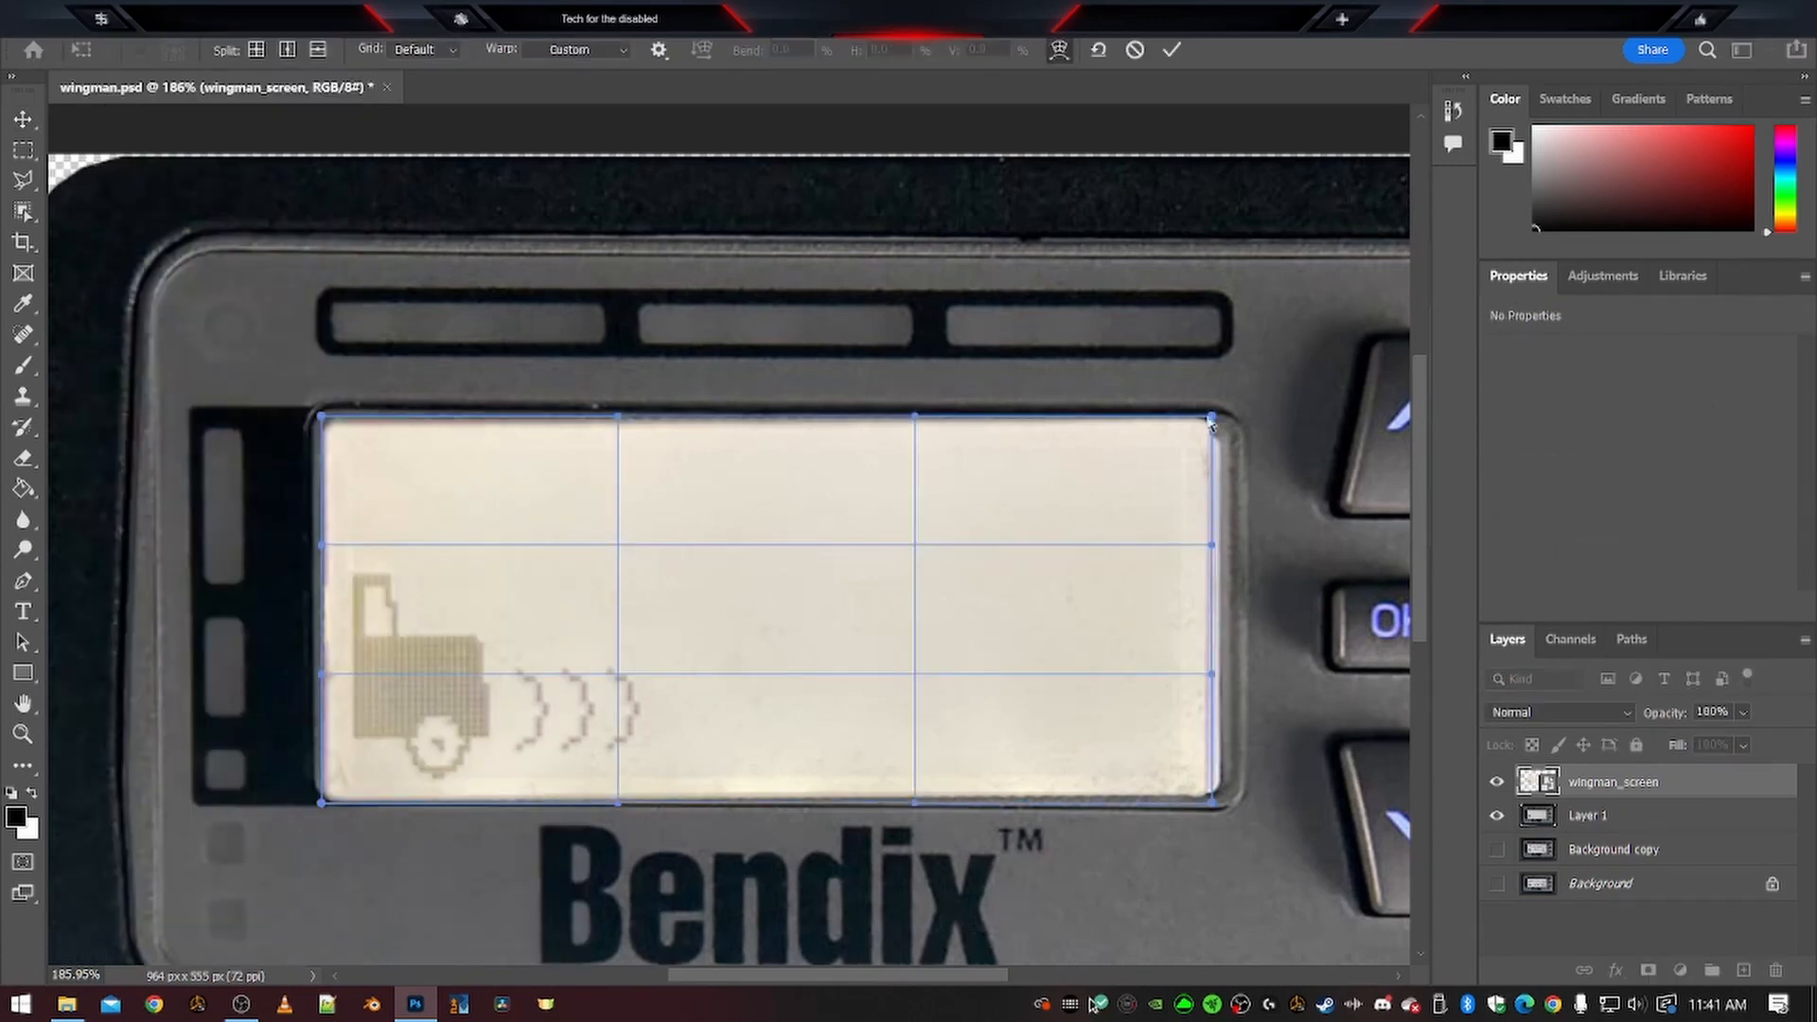
{"action": "left_click_drag", "start_coordinate": [1214, 418], "coordinate": [1222, 416]}
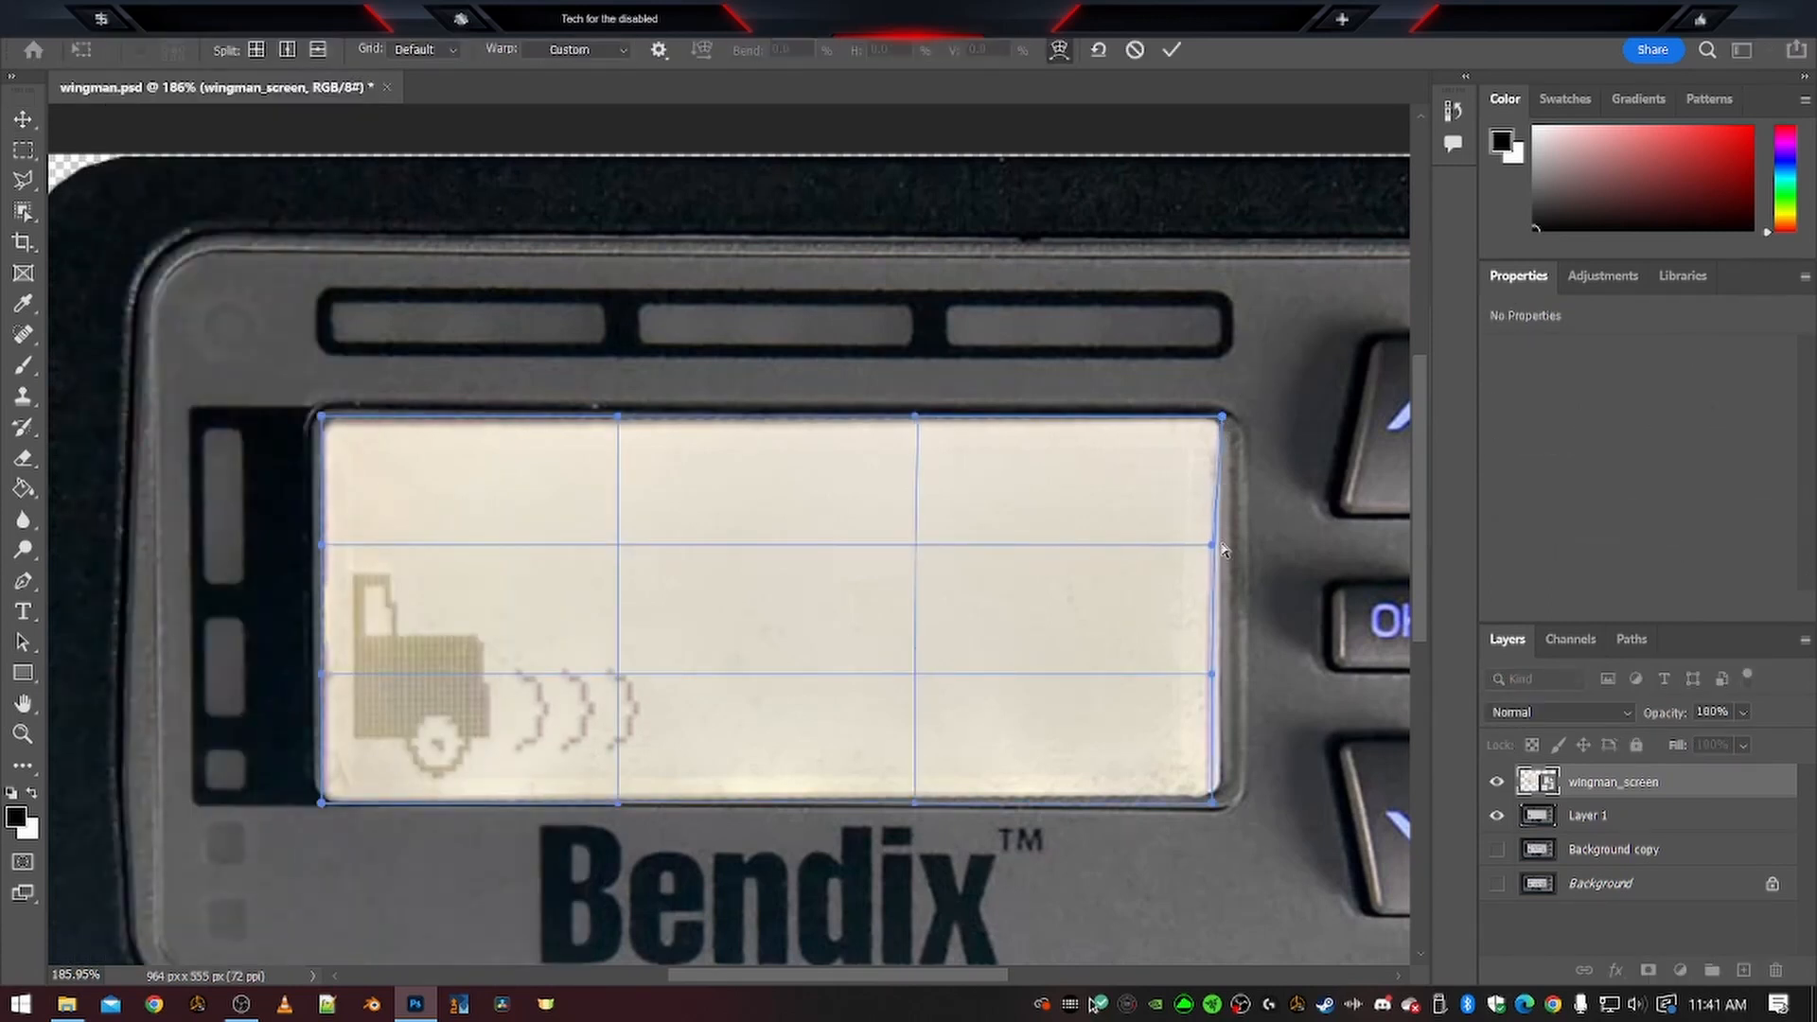
{"action": "left_click_drag", "start_coordinate": [1212, 546], "coordinate": [1215, 549]}
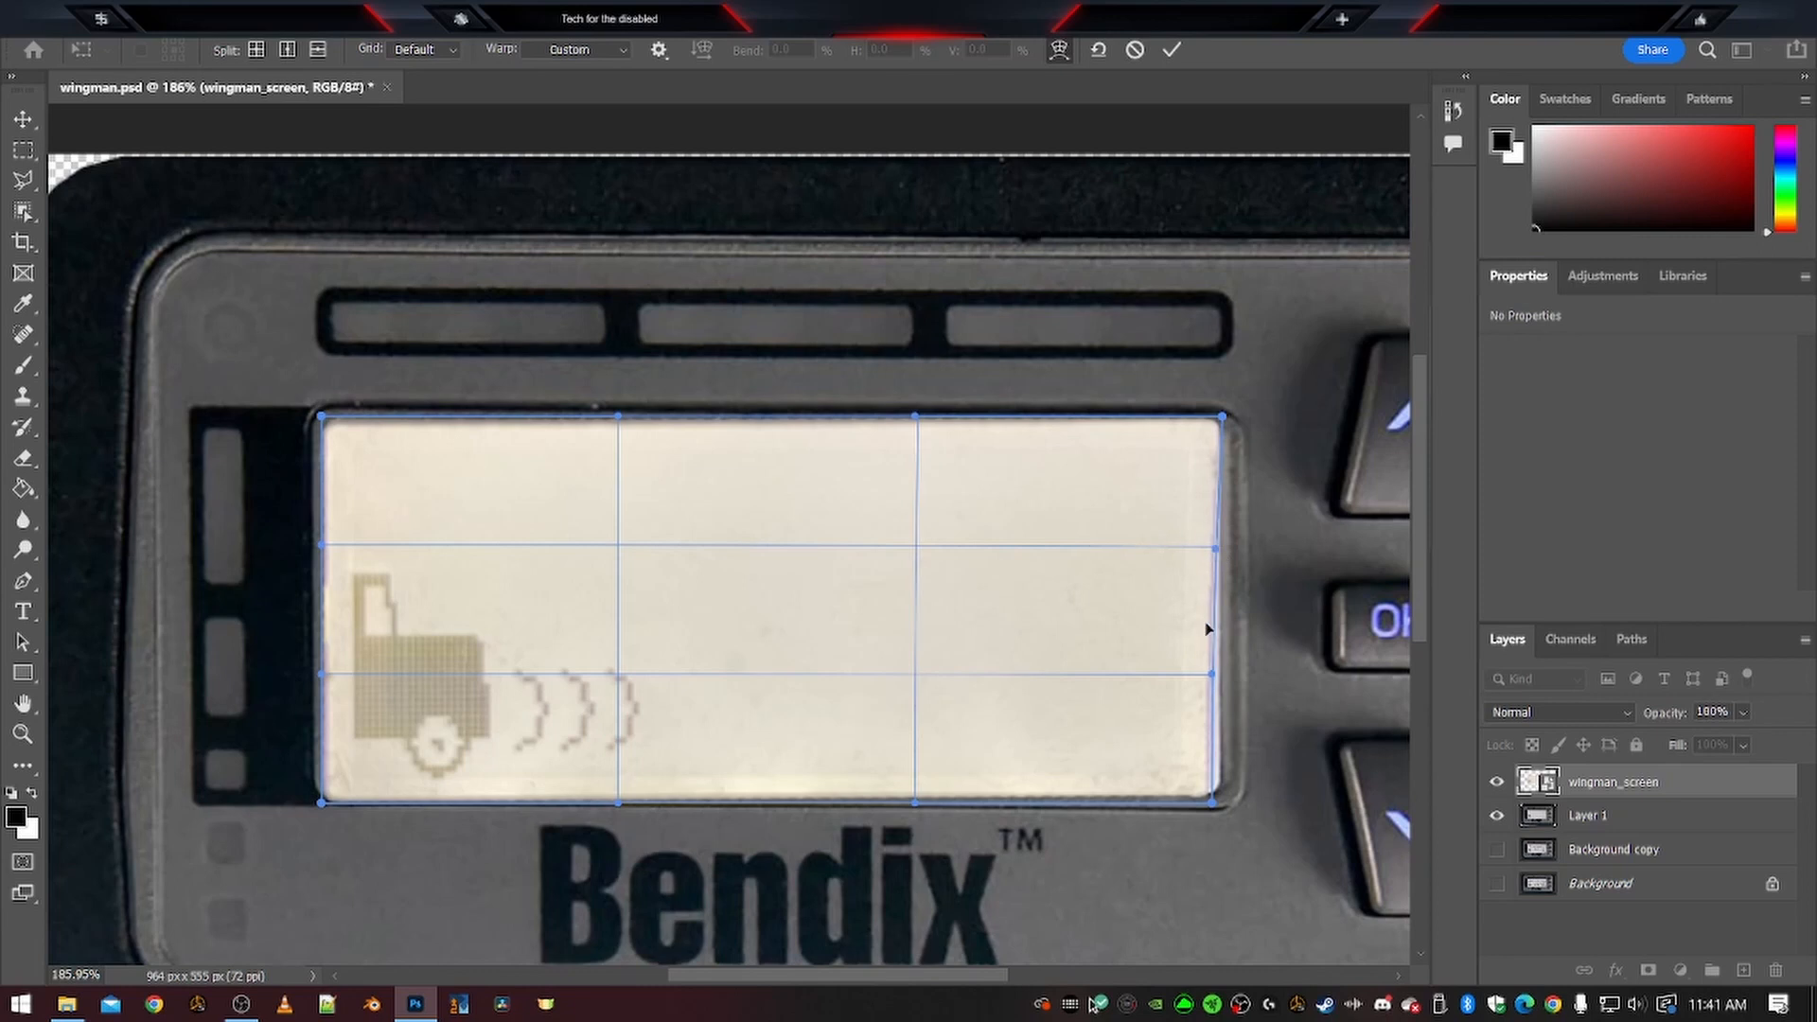
{"action": "left_click_drag", "start_coordinate": [1215, 675], "coordinate": [1221, 677]}
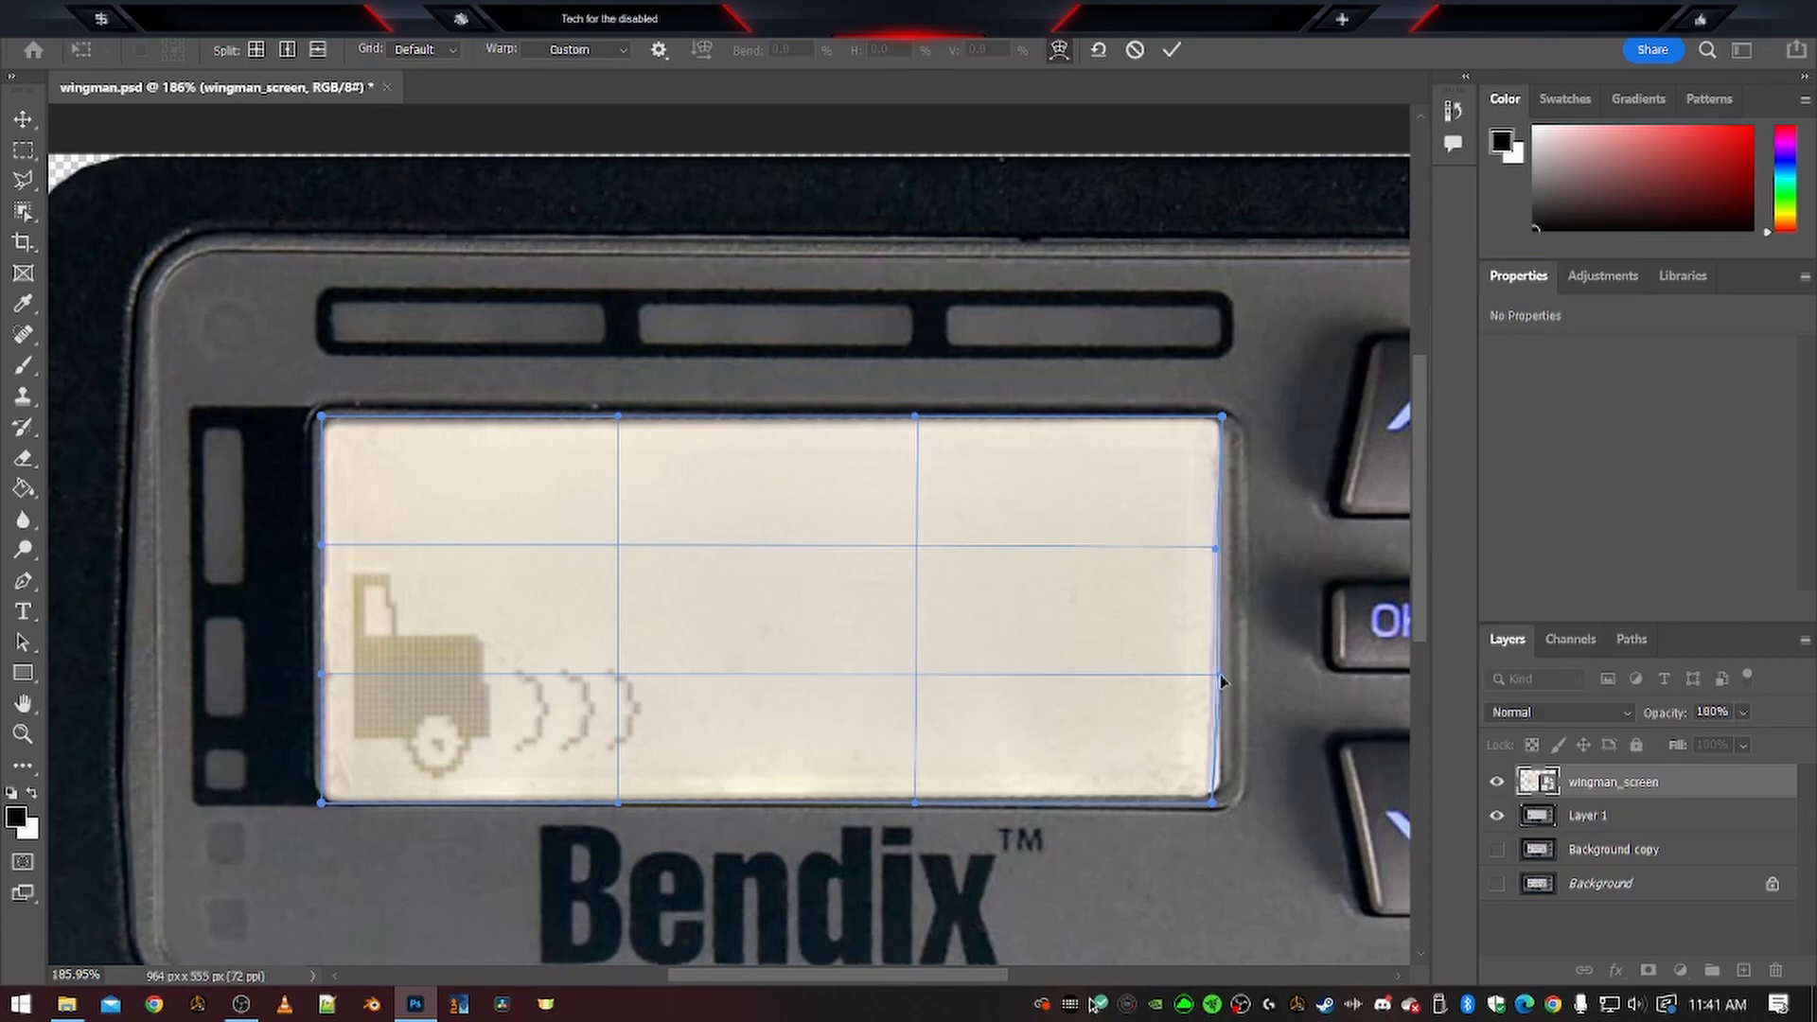
{"action": "left_click_drag", "start_coordinate": [1212, 805], "coordinate": [1226, 802]}
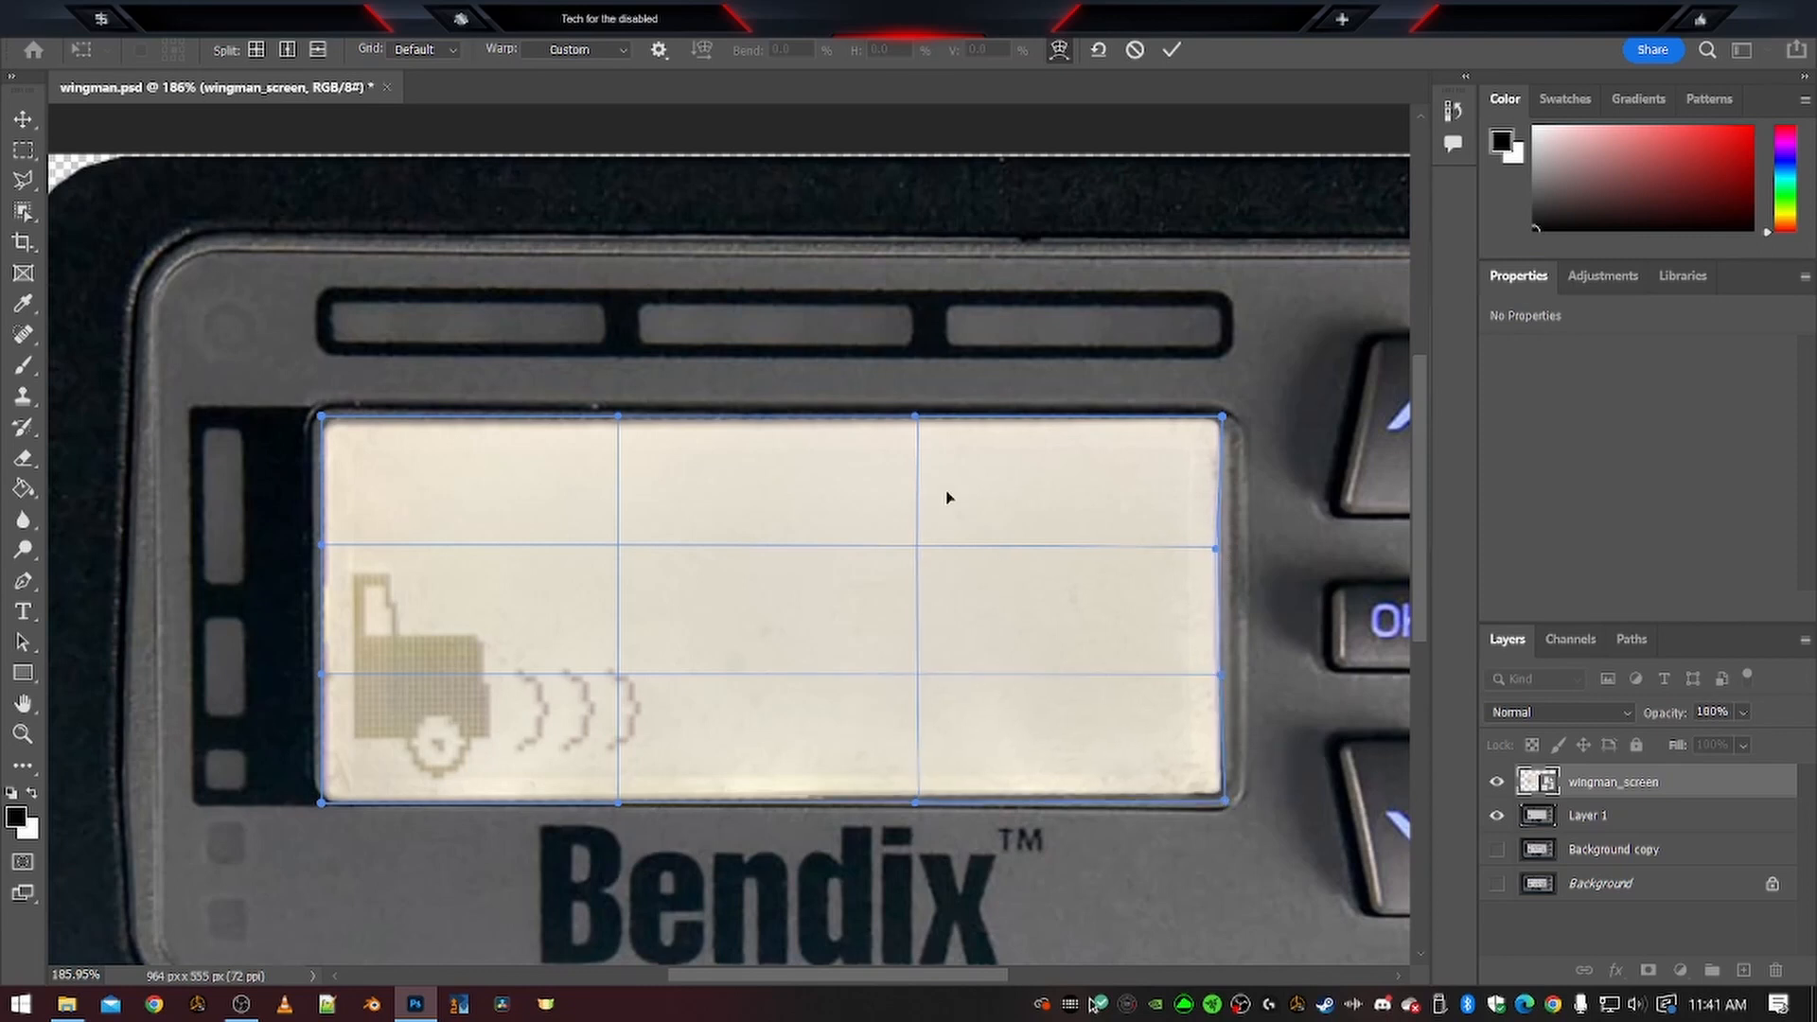
Warp the top and bottom edges and left corners of wingman_screen to follow the display opening, and apply the warp
{"action": "left_click_drag", "start_coordinate": [917, 421], "coordinate": [918, 428]}
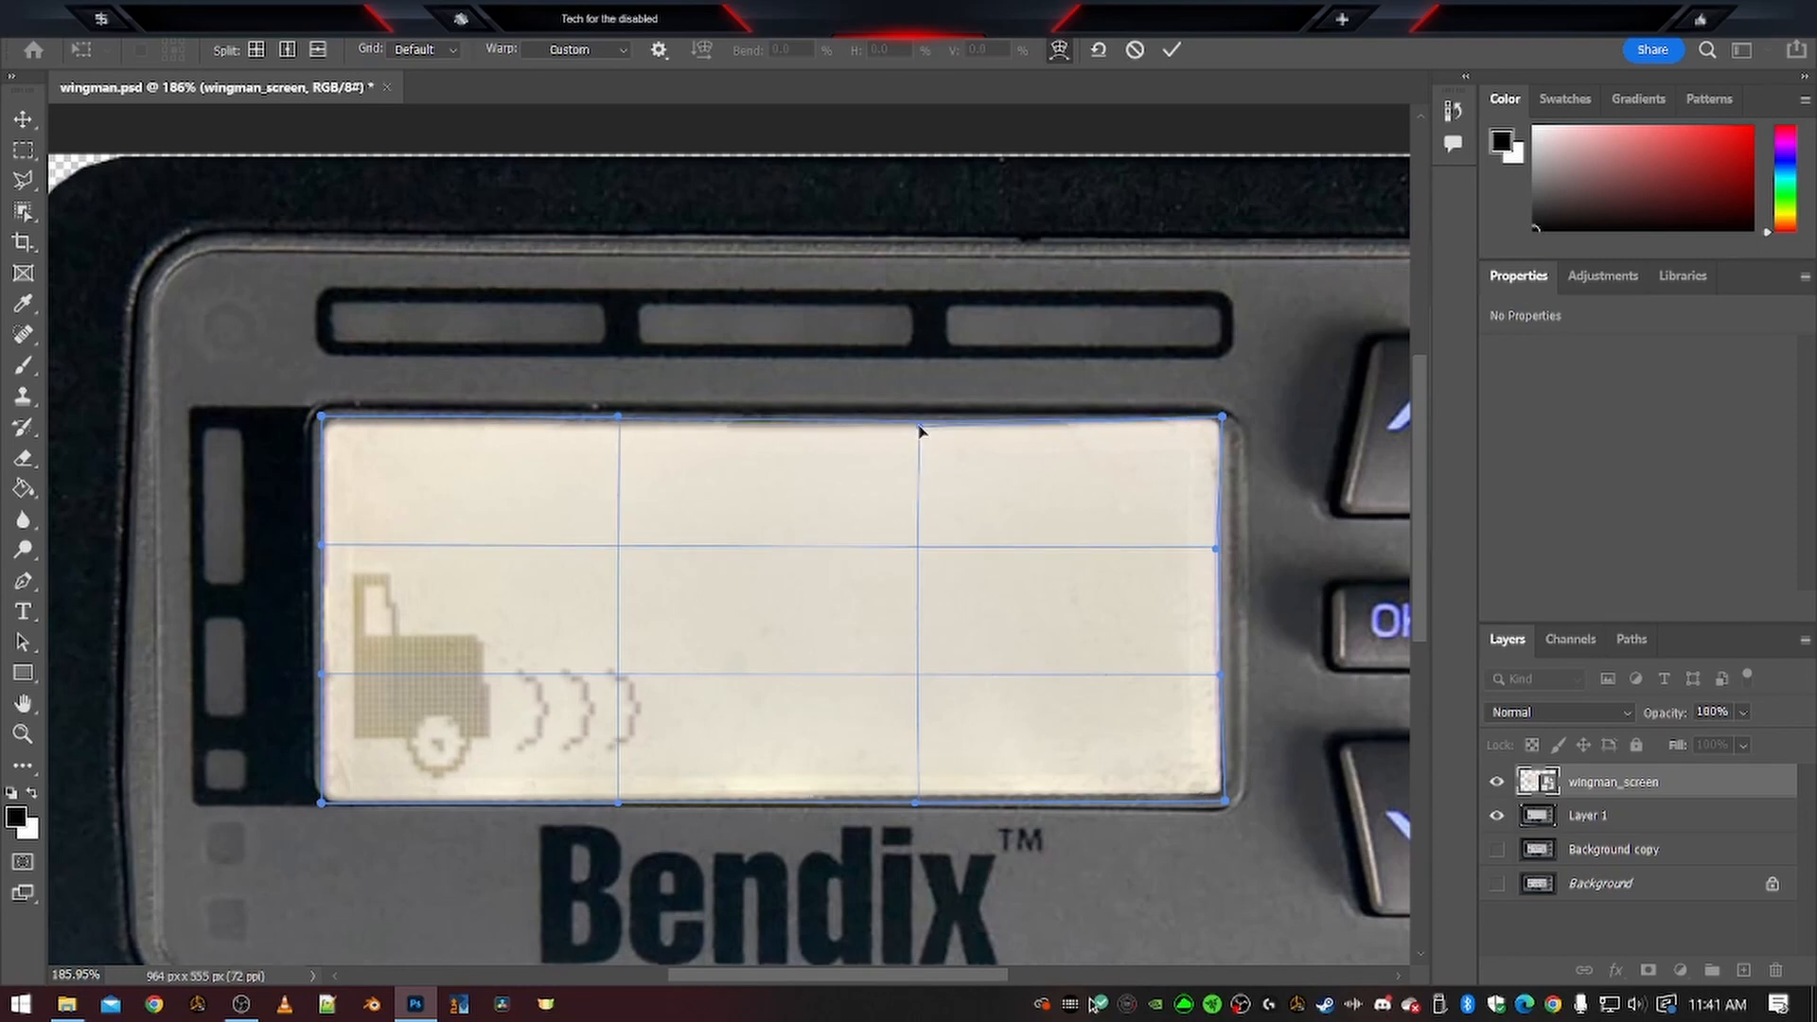
{"action": "left_click_drag", "start_coordinate": [1224, 419], "coordinate": [1225, 428]}
{"action": "left_click_drag", "start_coordinate": [616, 422], "coordinate": [617, 432]}
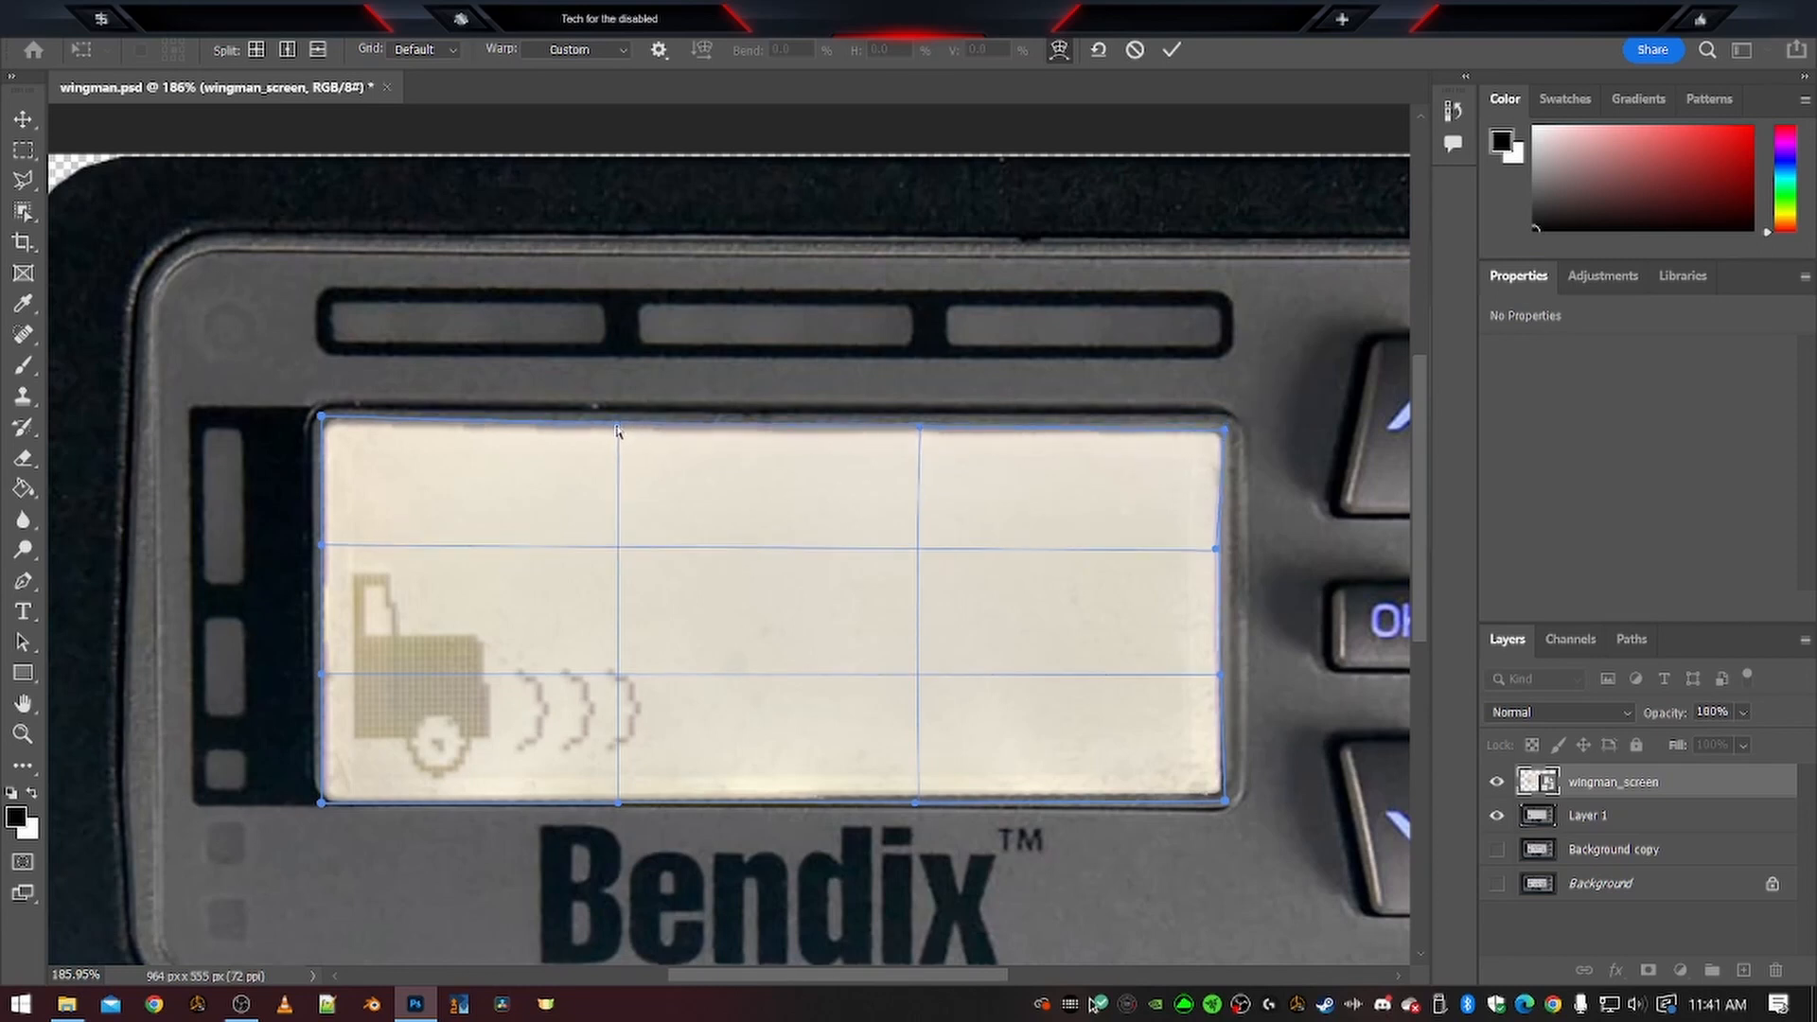
{"action": "left_click_drag", "start_coordinate": [322, 419], "coordinate": [324, 417]}
{"action": "left_click_drag", "start_coordinate": [320, 806], "coordinate": [330, 793]}
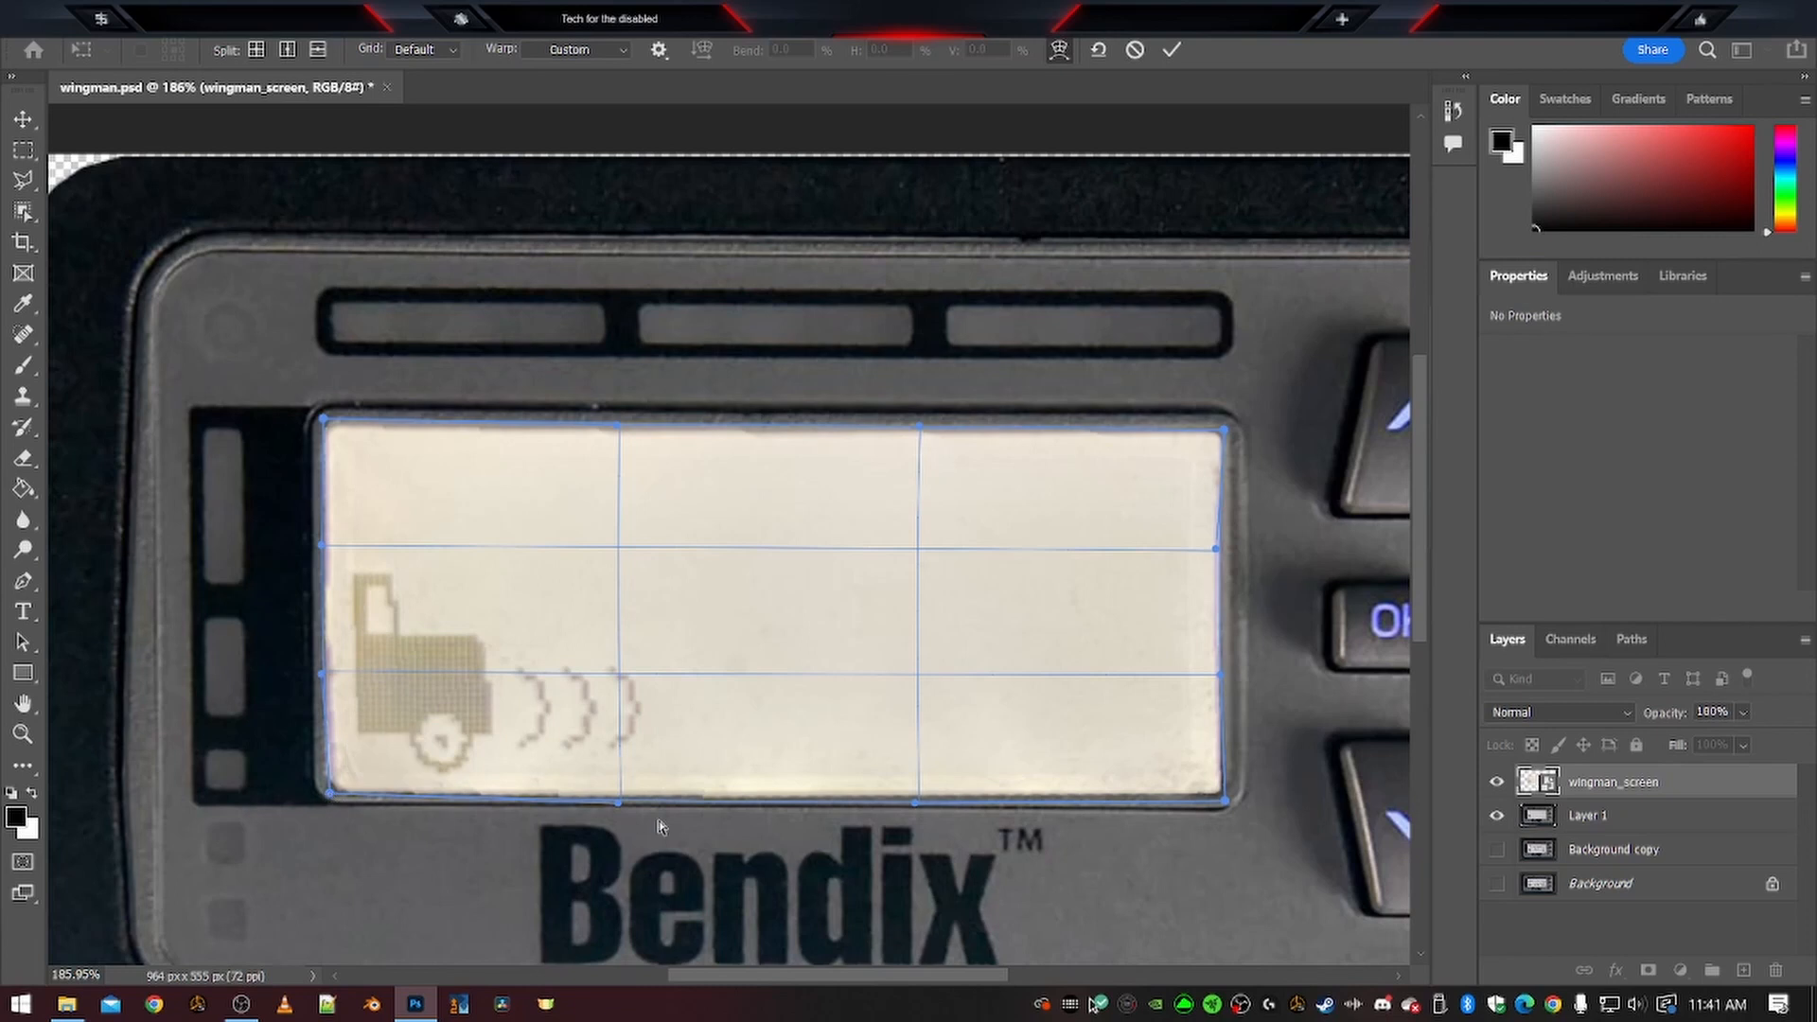
{"action": "left_click_drag", "start_coordinate": [619, 809], "coordinate": [619, 789]}
{"action": "left_click_drag", "start_coordinate": [919, 804], "coordinate": [921, 799]}
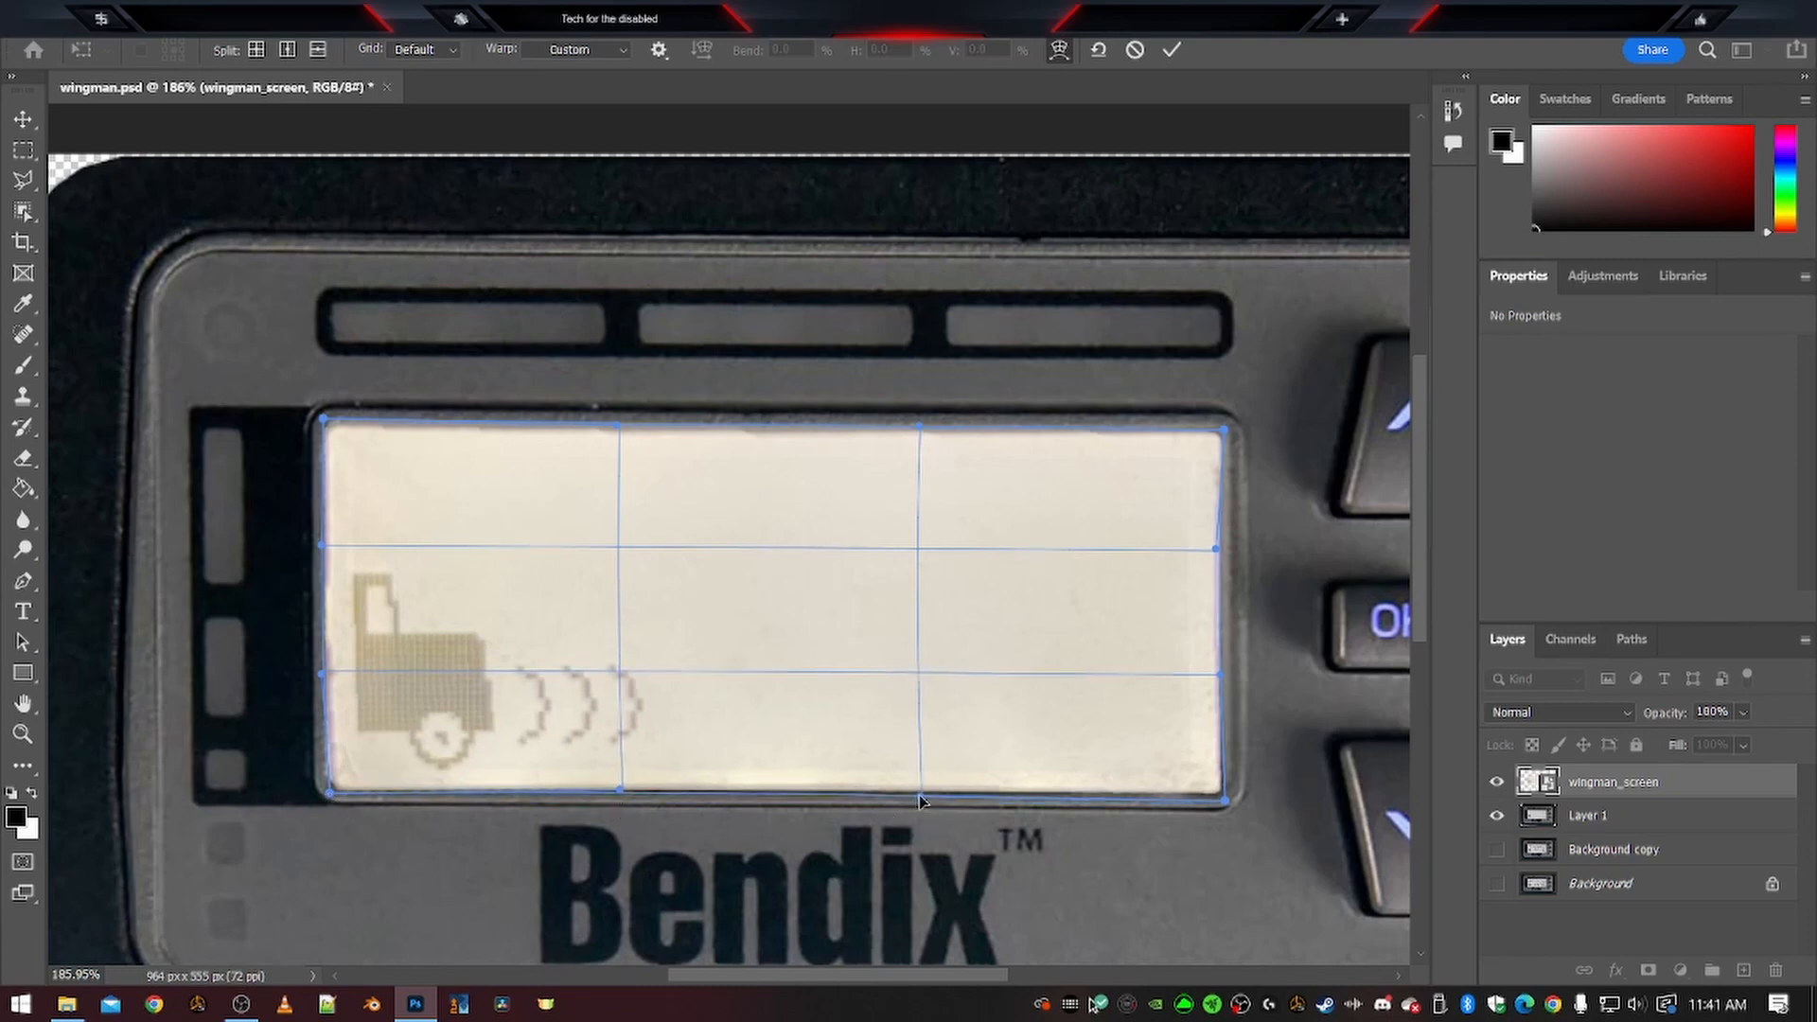
{"action": "key", "text": "Return"}
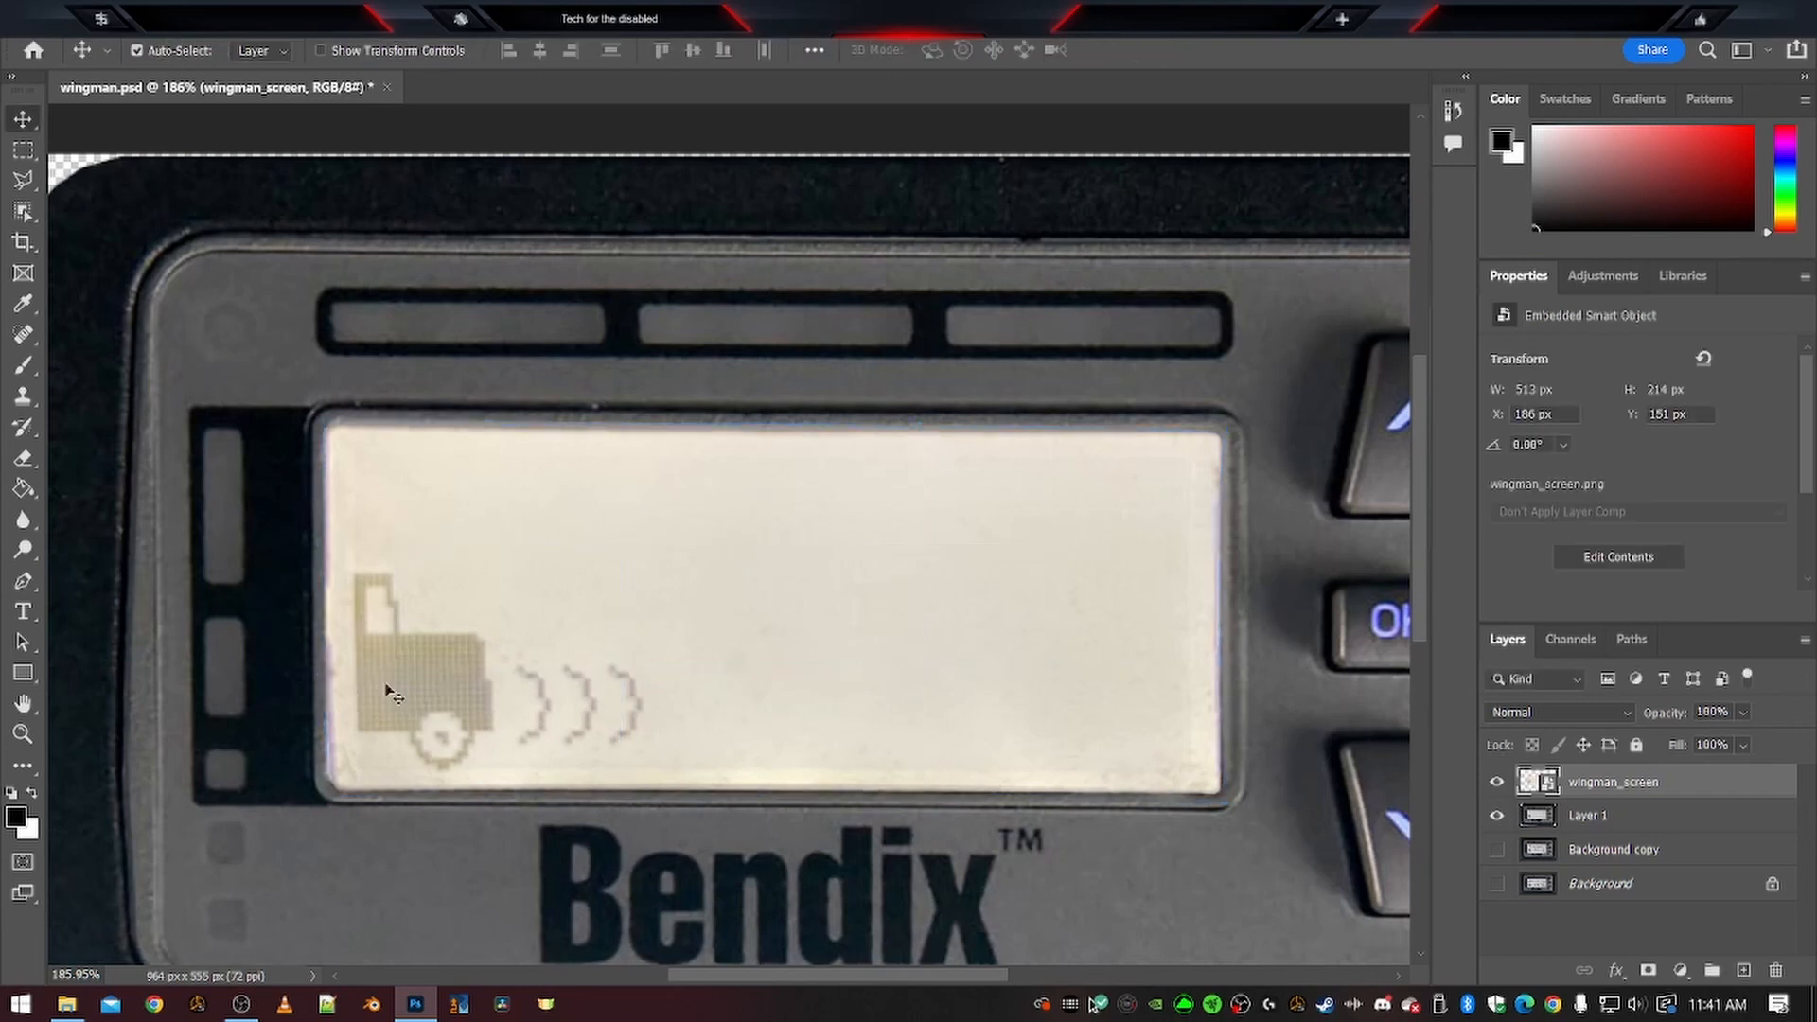
Toggle the wingman_screen layer's visibility repeatedly to compare its fit with the display underneath
{"action": "left_click", "coordinate": [1497, 785]}
{"action": "left_click", "coordinate": [1497, 784]}
{"action": "left_click", "coordinate": [1498, 785]}
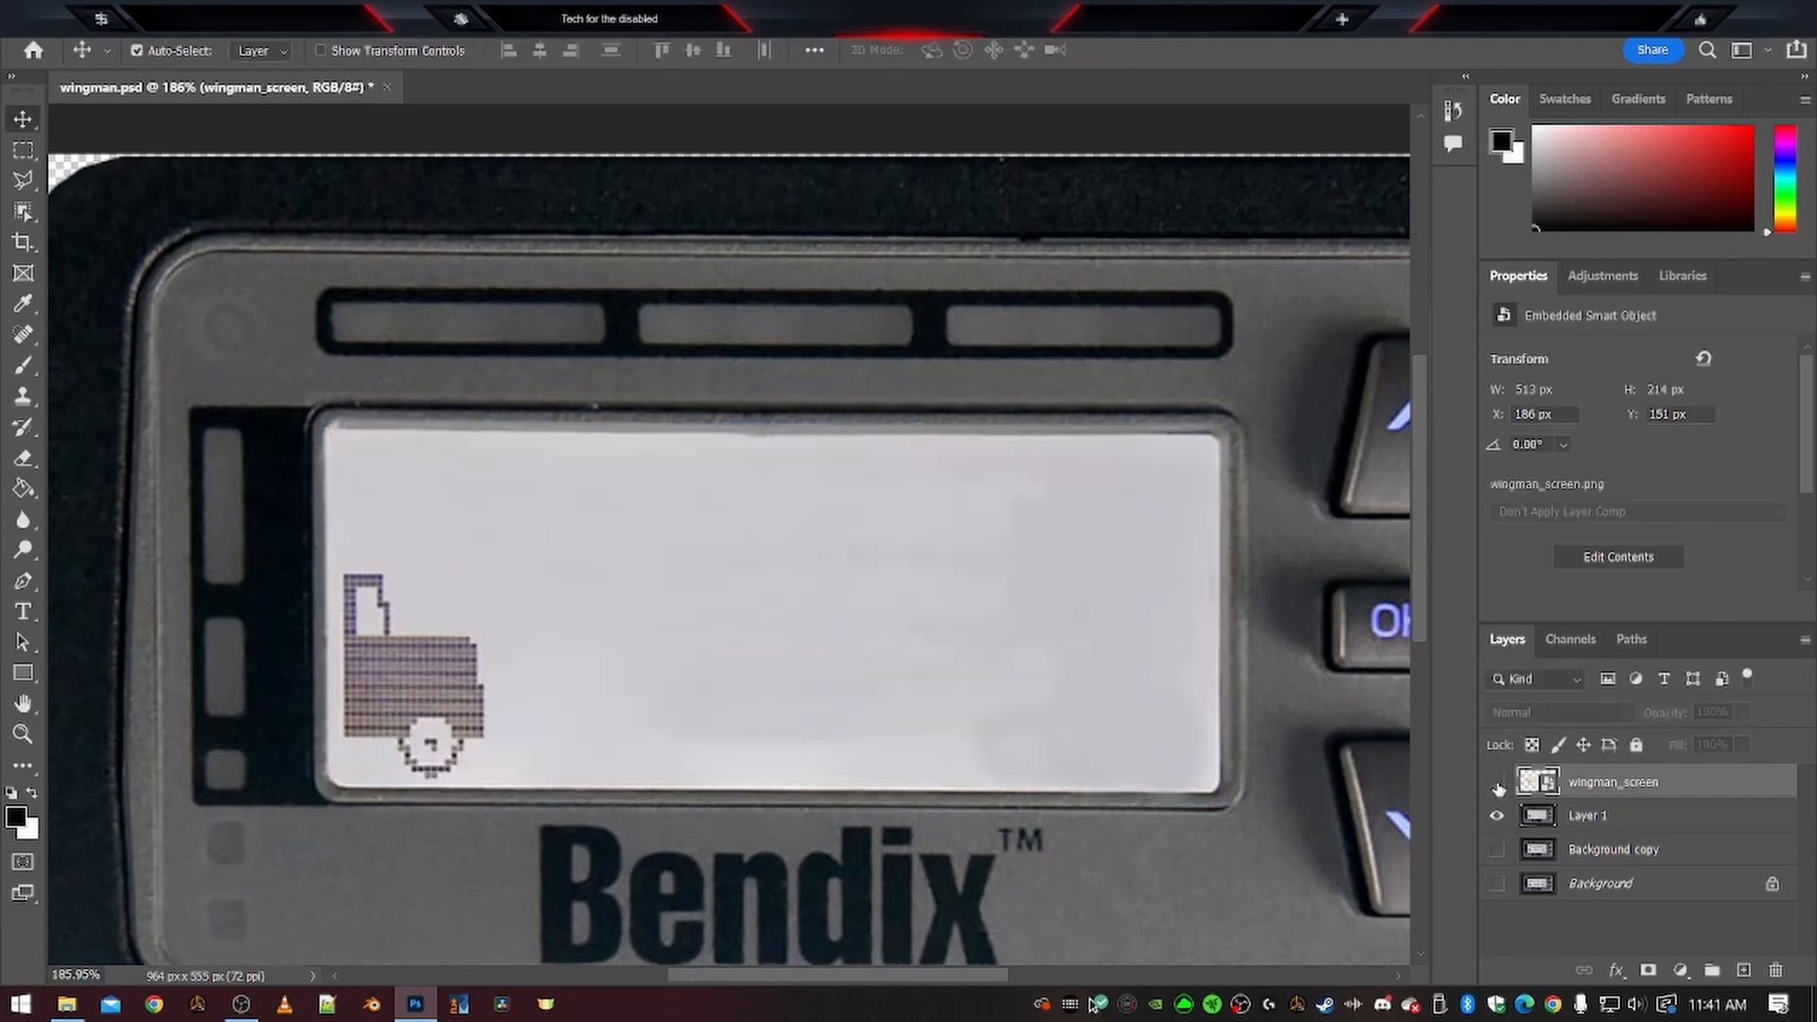
{"action": "left_click", "coordinate": [1497, 785]}
{"action": "left_click", "coordinate": [1497, 784]}
{"action": "left_click", "coordinate": [1497, 785]}
{"action": "left_click", "coordinate": [1497, 785]}
{"action": "left_click", "coordinate": [1497, 784]}
{"action": "left_click", "coordinate": [1497, 784]}
{"action": "left_click", "coordinate": [1497, 784]}
{"action": "left_click", "coordinate": [1497, 784]}
{"action": "left_click", "coordinate": [1497, 784]}
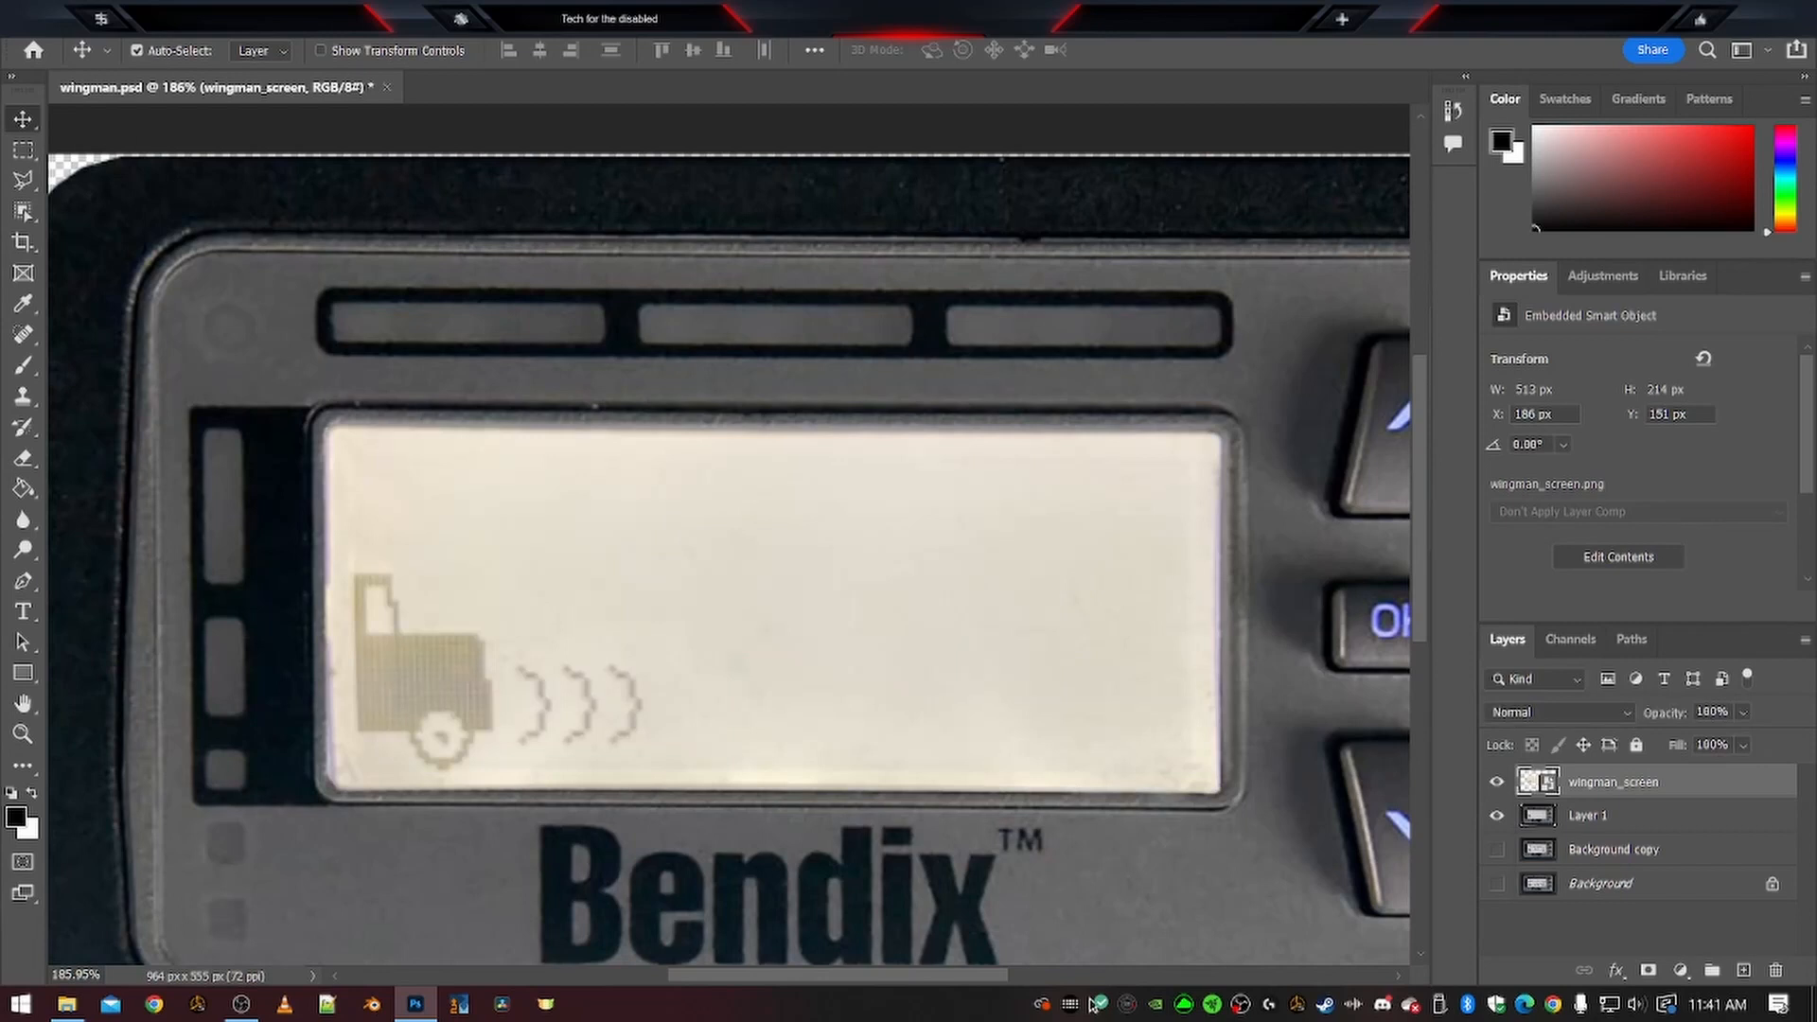
Warp the bottom-left corner of wingman_screen slightly outward to the left and apply it
{"action": "left_click", "coordinate": [85, 16]}
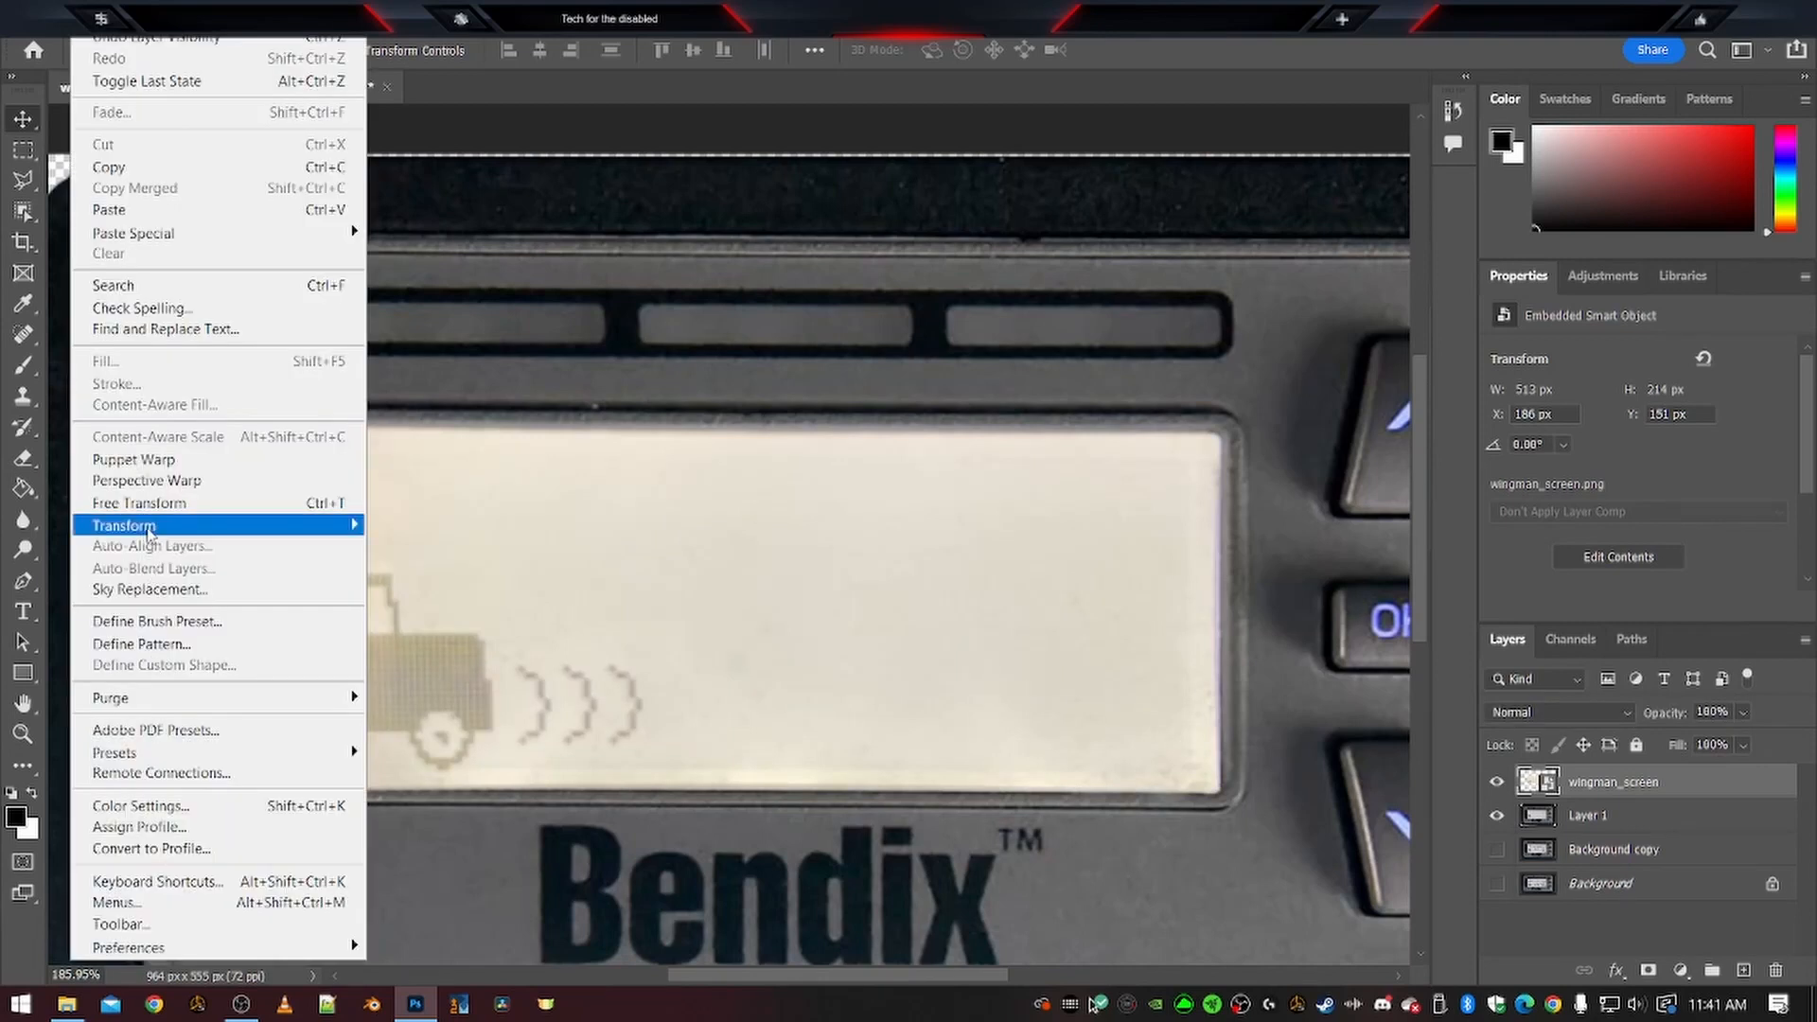
{"action": "mouse_move", "coordinate": [150, 528]}
{"action": "left_click", "coordinate": [426, 678]}
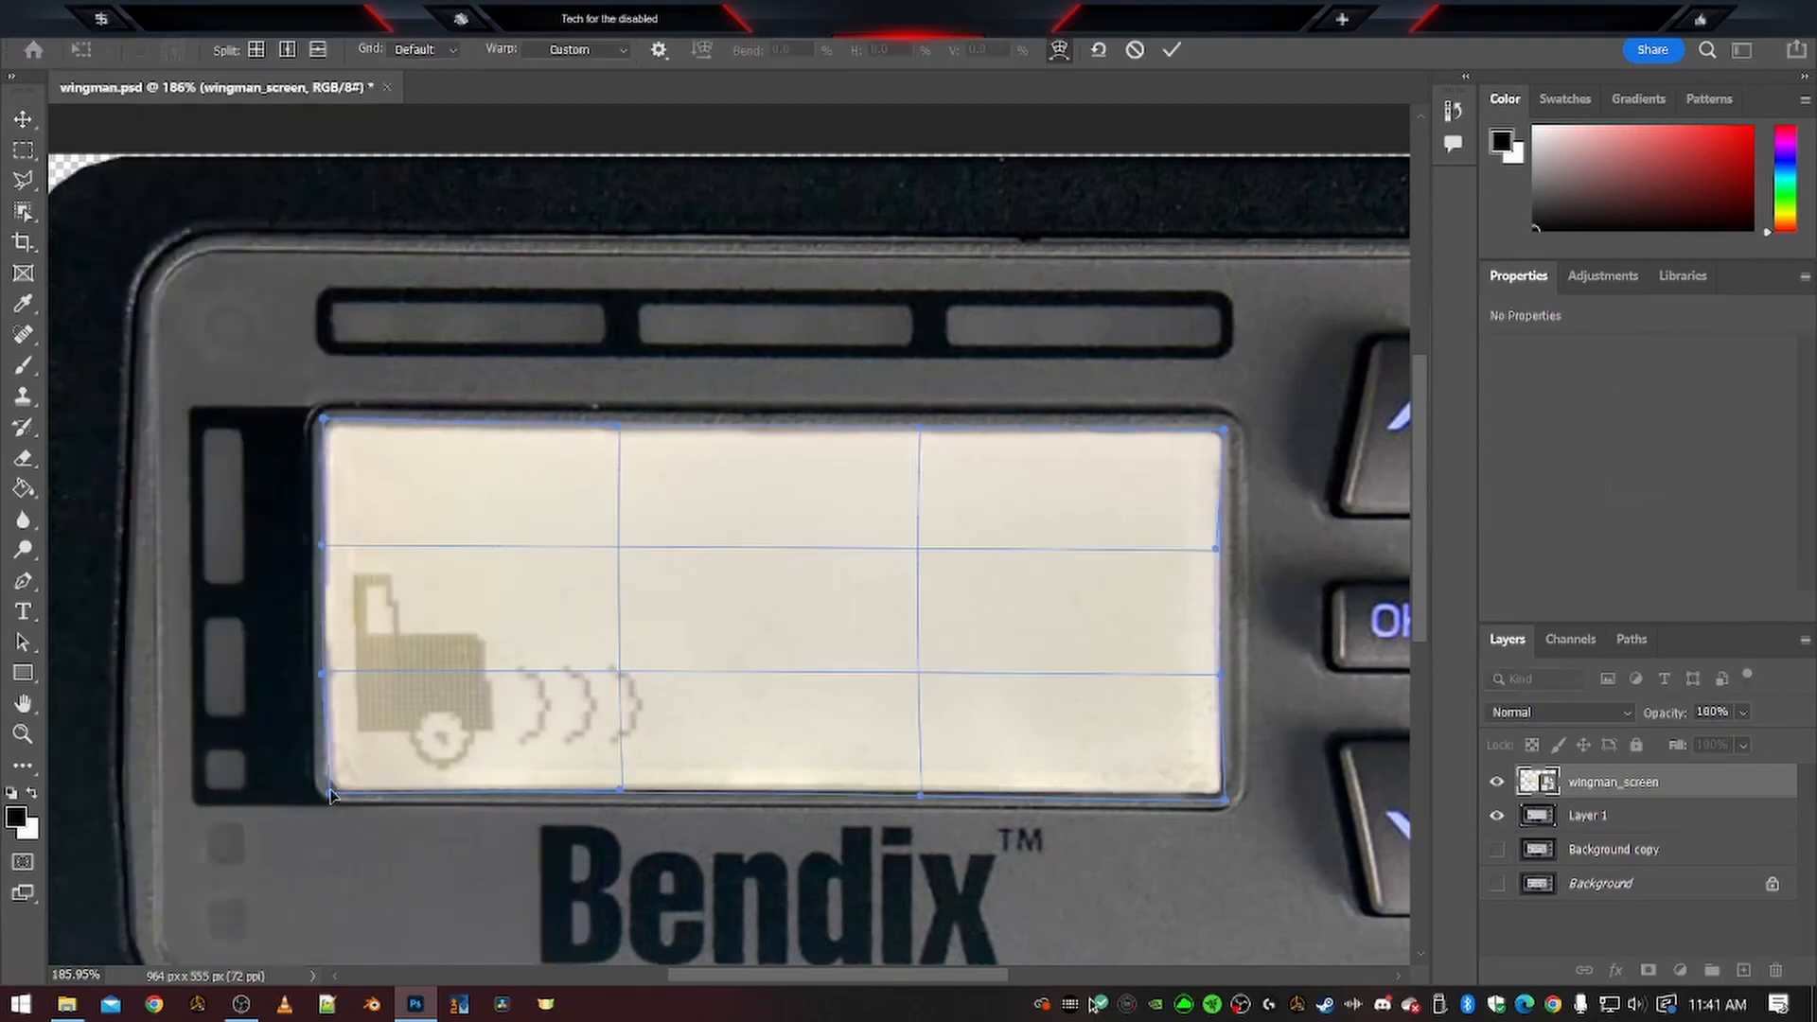
{"action": "left_click_drag", "start_coordinate": [326, 801], "coordinate": [318, 797]}
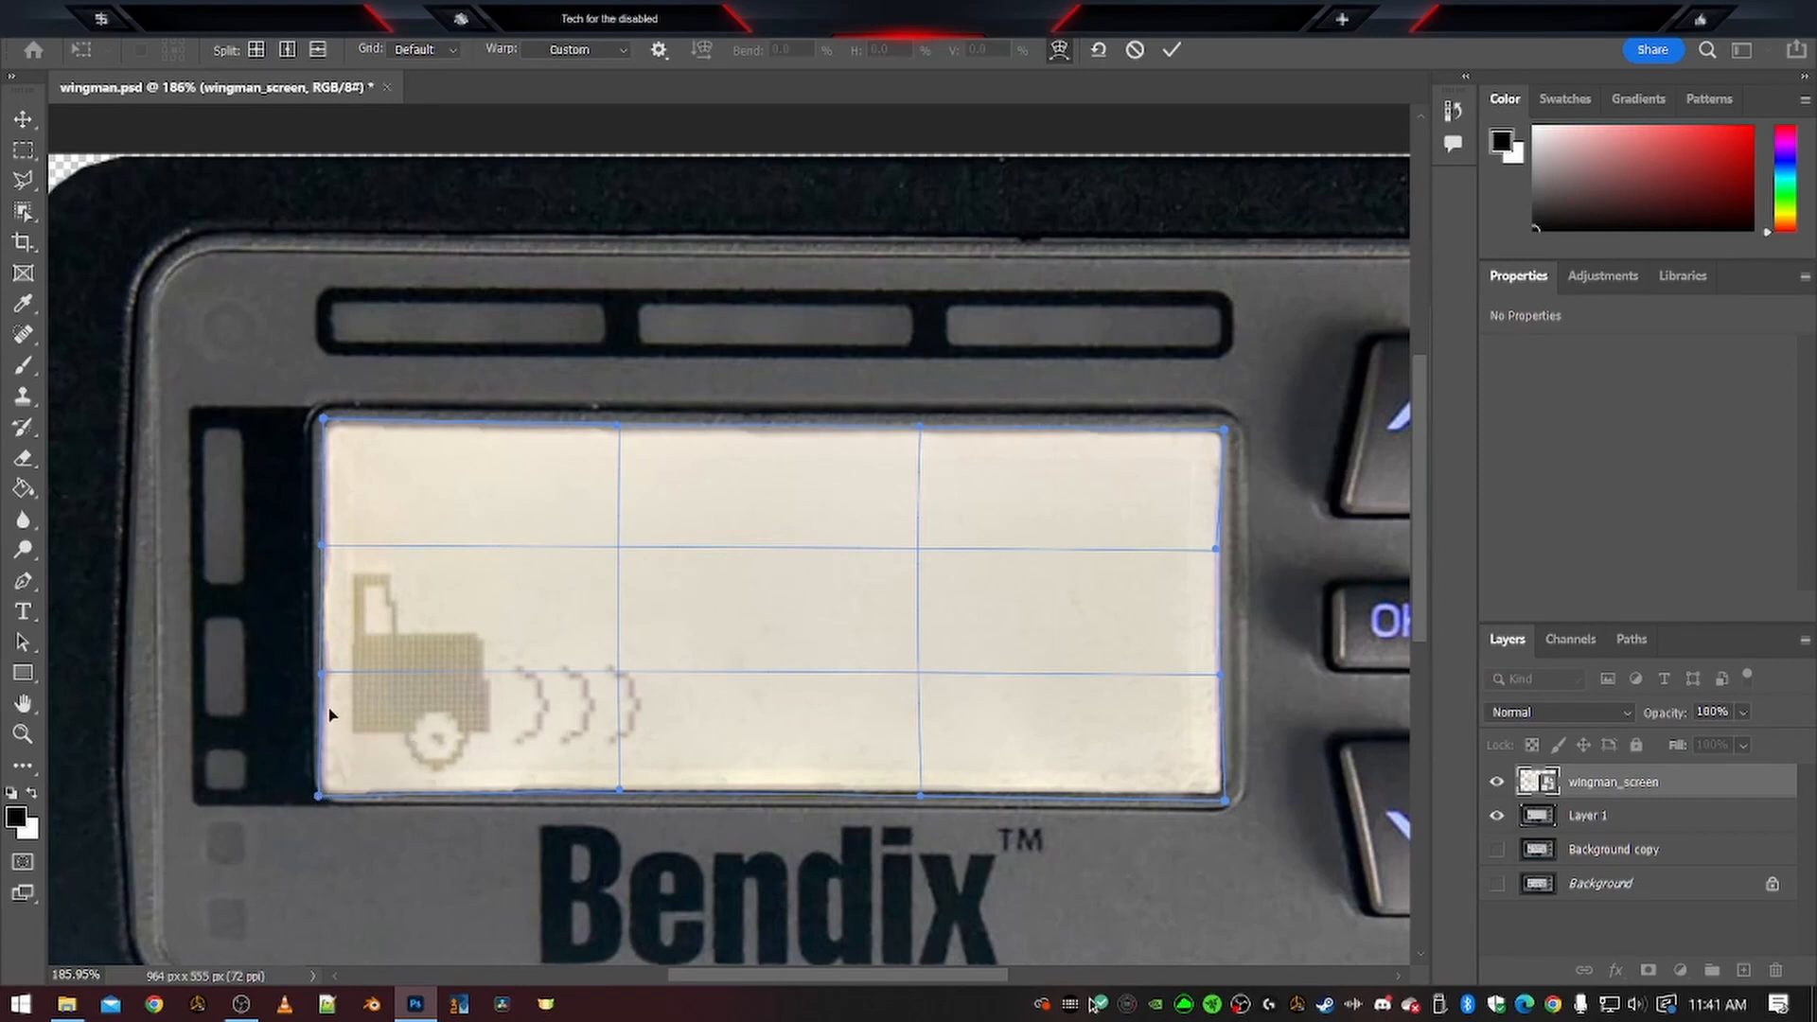
{"action": "key", "text": "Return"}
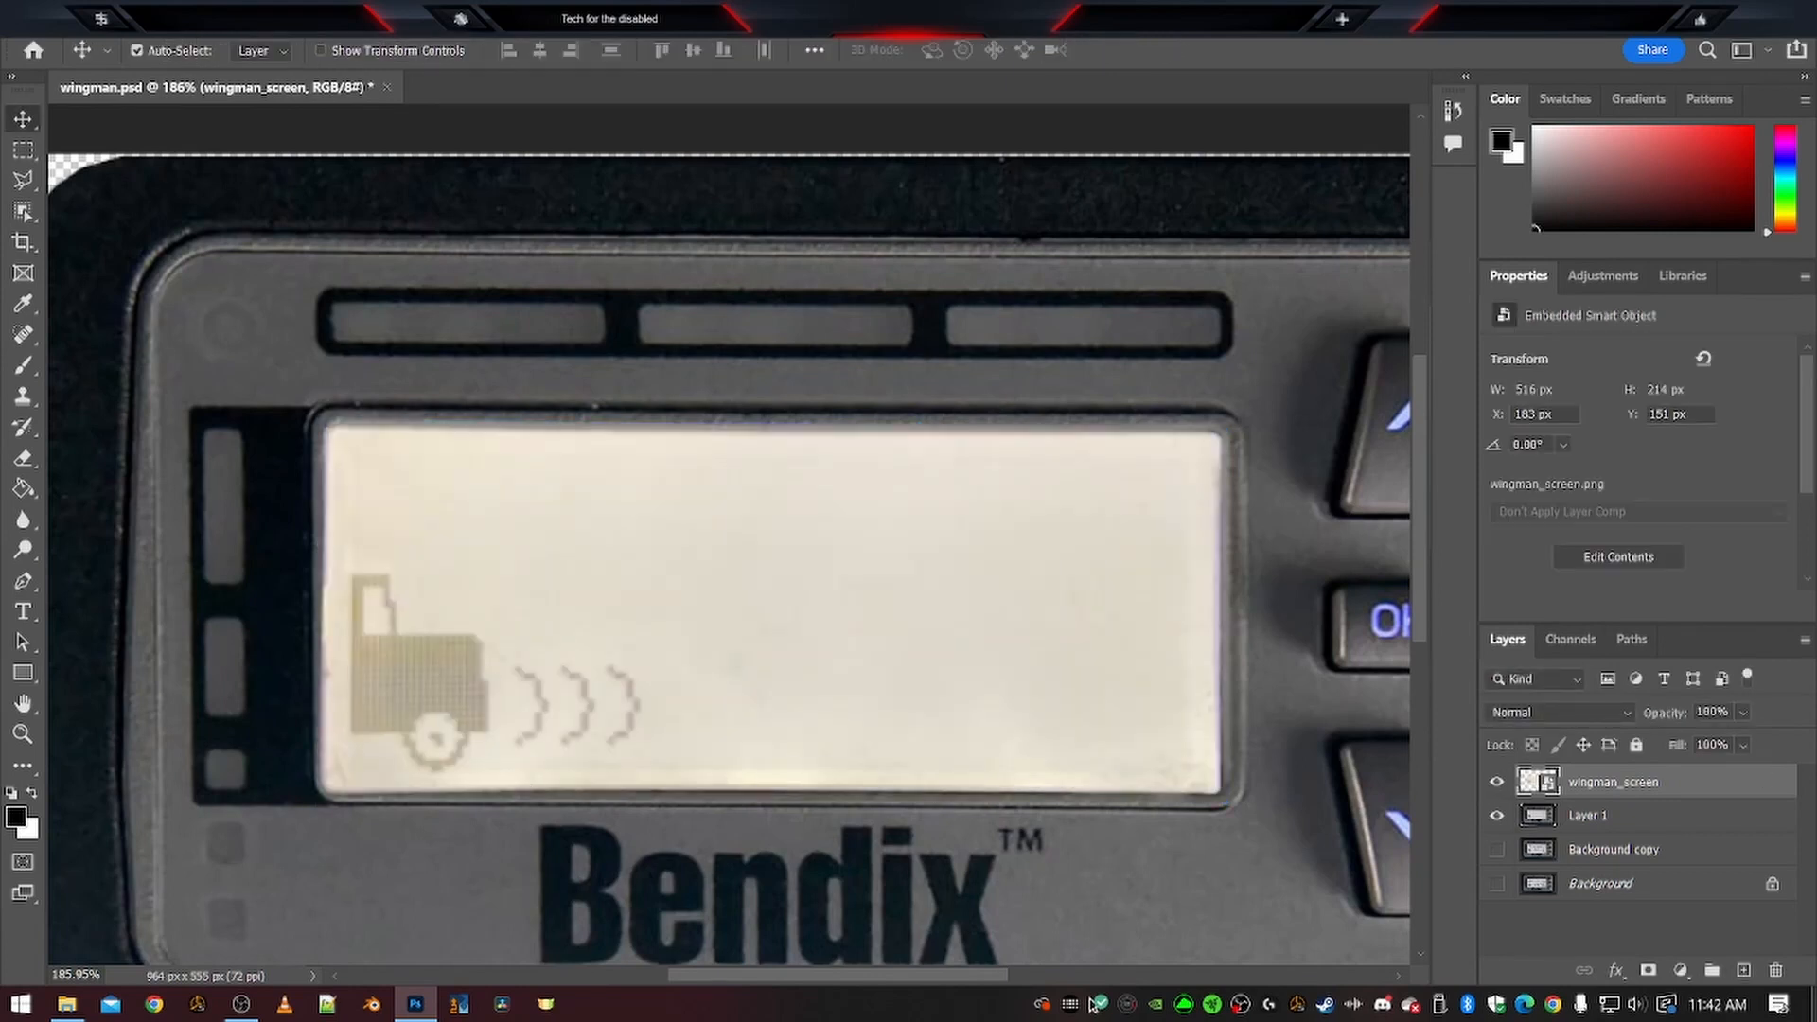
Add a new layer above wingman_screen and reduce the Brush tool's size to a few pixels
{"action": "left_click", "coordinate": [1743, 970]}
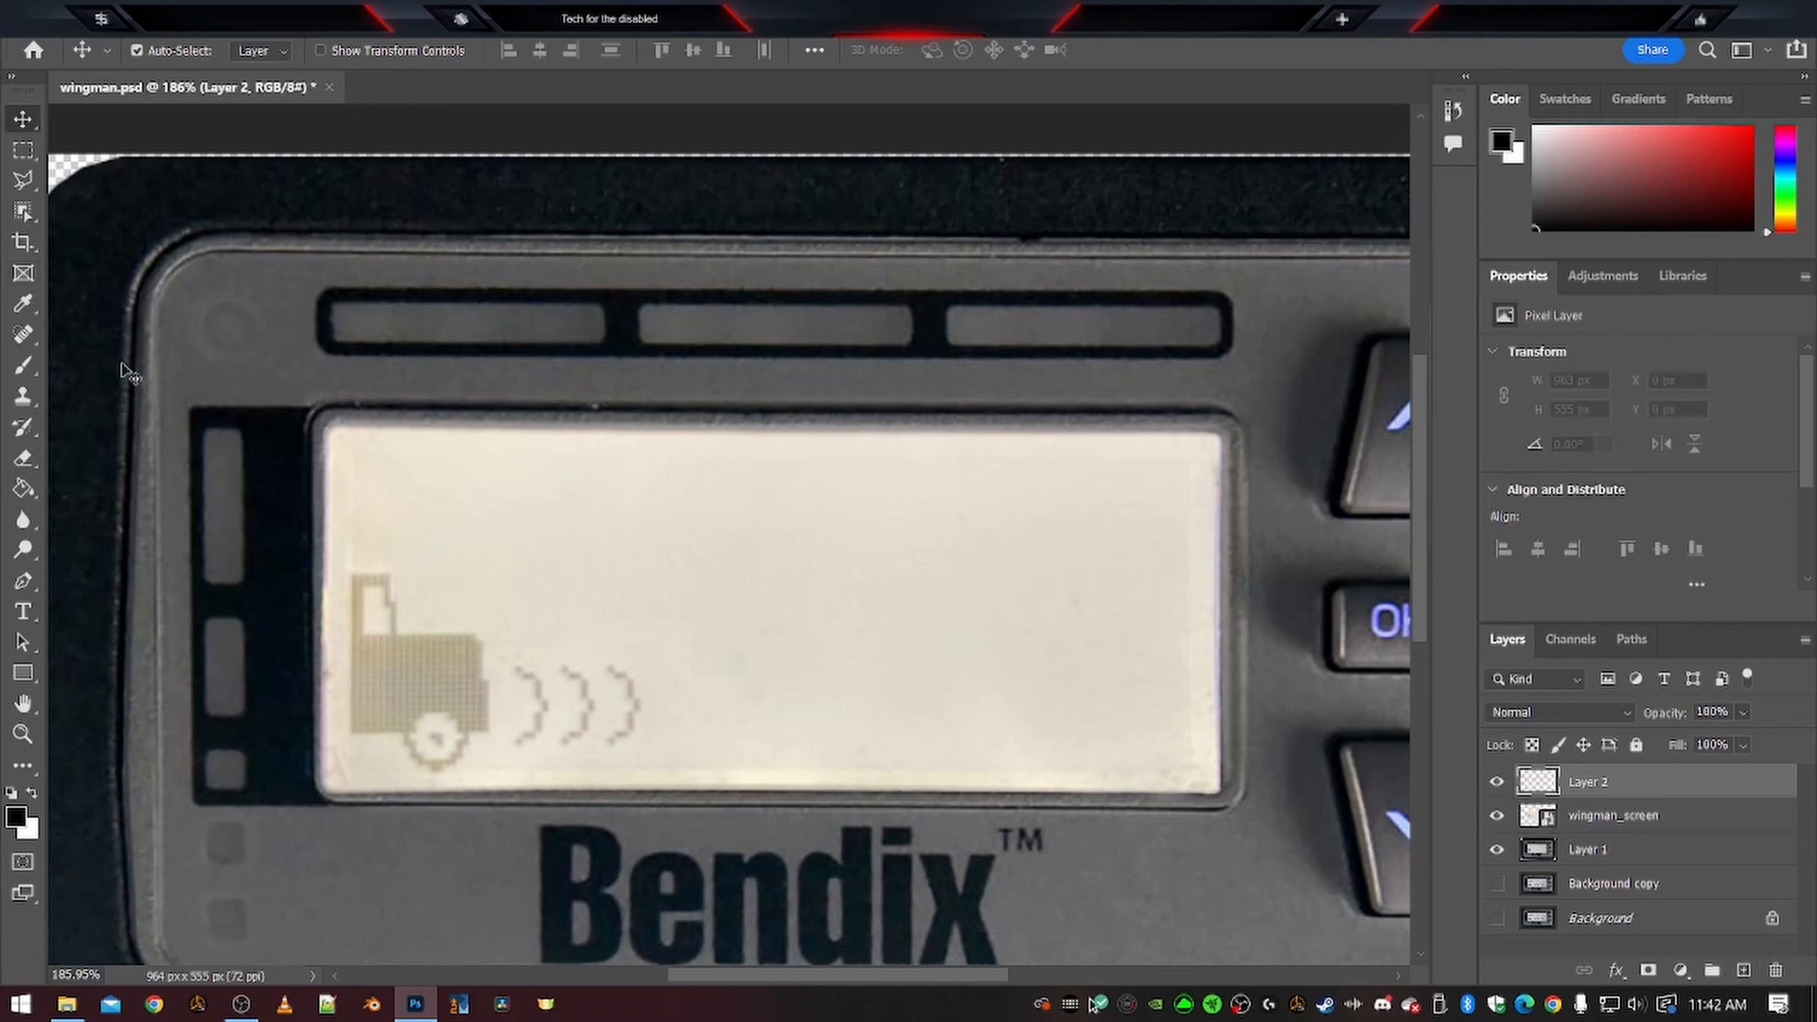
{"action": "left_click", "coordinate": [23, 365]}
{"action": "left_click", "coordinate": [172, 53]}
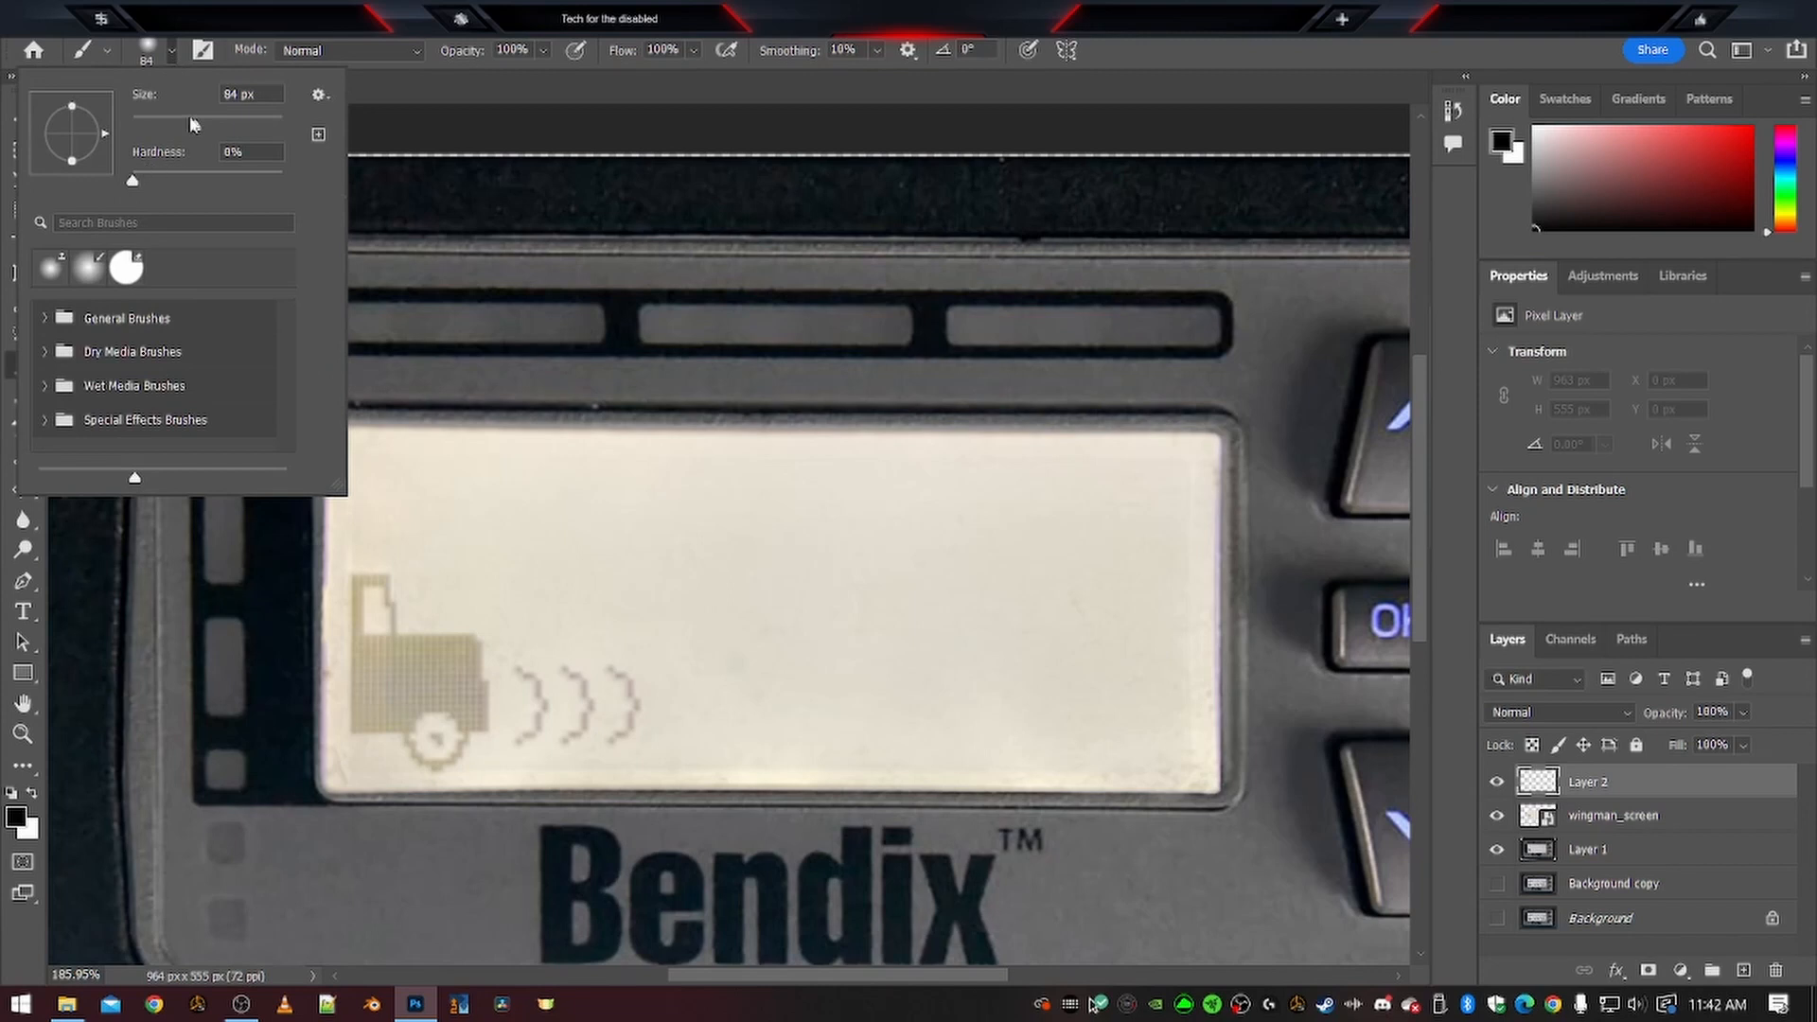
{"action": "left_click_drag", "start_coordinate": [192, 129], "coordinate": [139, 144]}
Try painting a black brush stroke over the first radar wave in front of the truck, and undo it
{"action": "left_click", "coordinate": [521, 673]}
{"action": "left_click_drag", "start_coordinate": [519, 670], "coordinate": [549, 702]}
{"action": "key", "text": "ctrl+z"}
{"action": "scroll", "coordinate": [539, 689], "scroll_direction": "up", "scroll_amount": 8, "text": "alt"}
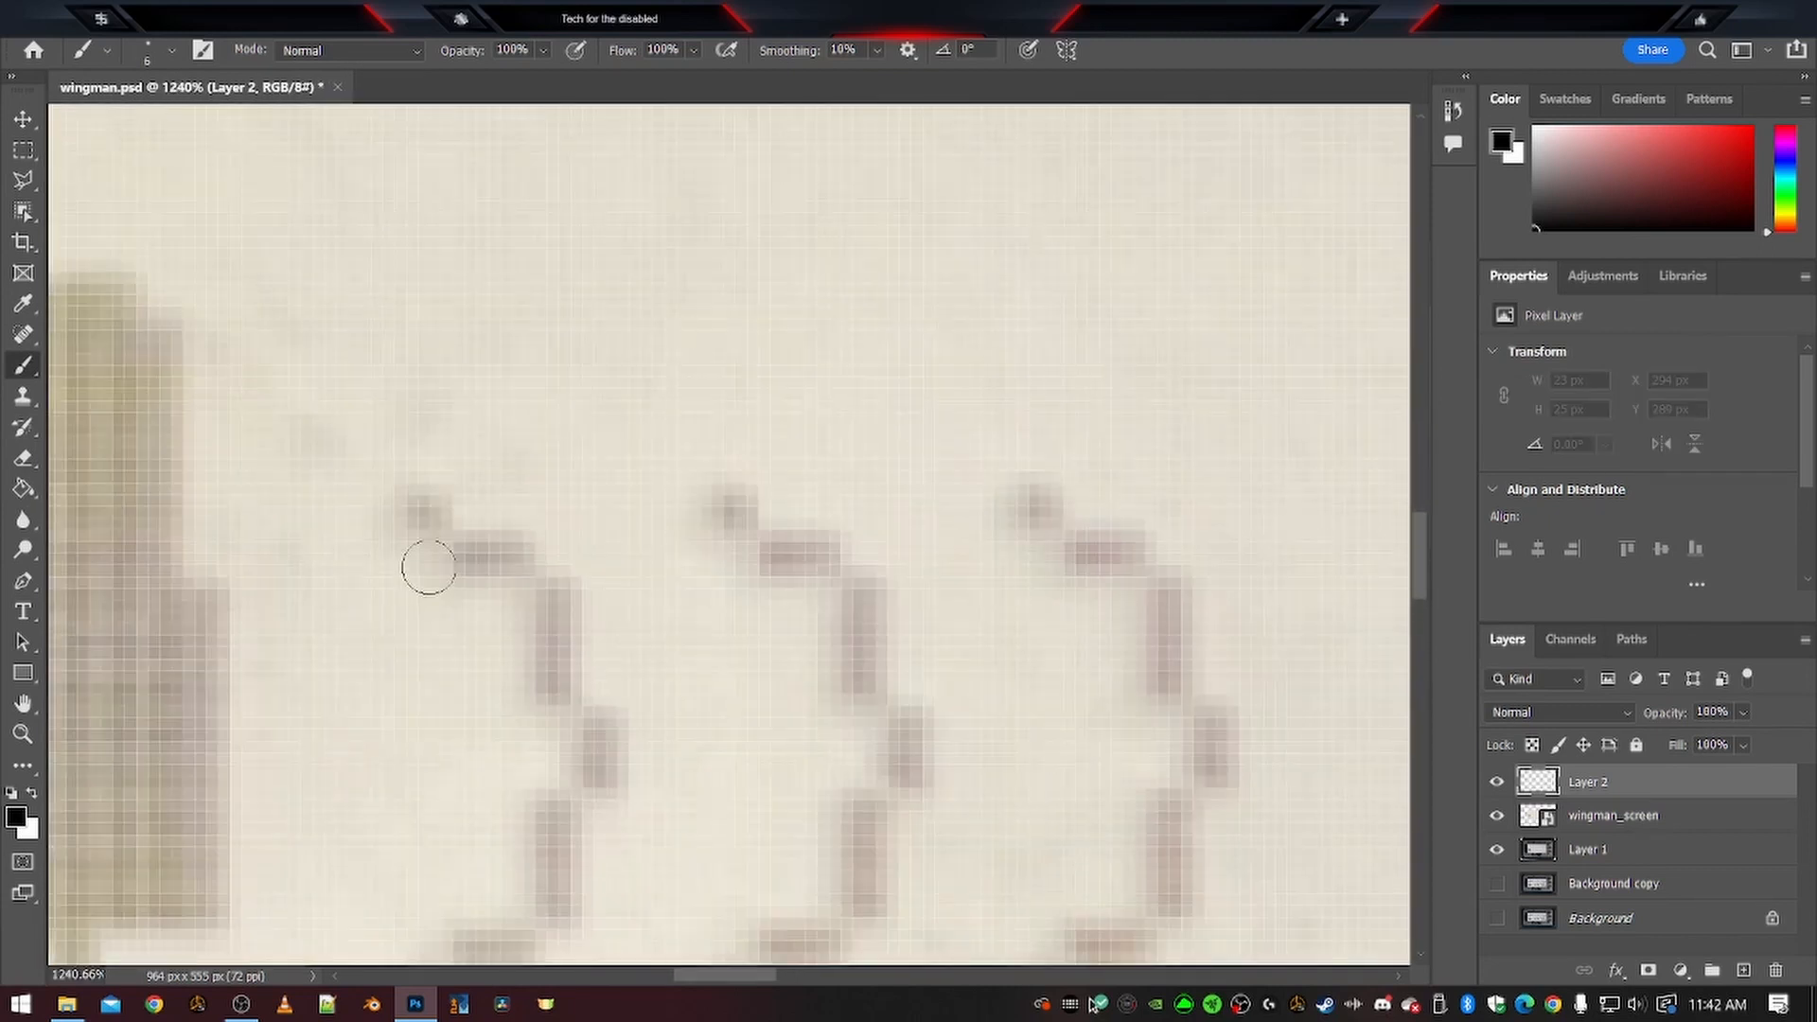
Paint black dabs over all segments of the first radar wave, nearest the truck, on Layer 2
{"action": "left_click", "coordinate": [428, 514]}
{"action": "left_click", "coordinate": [473, 560]}
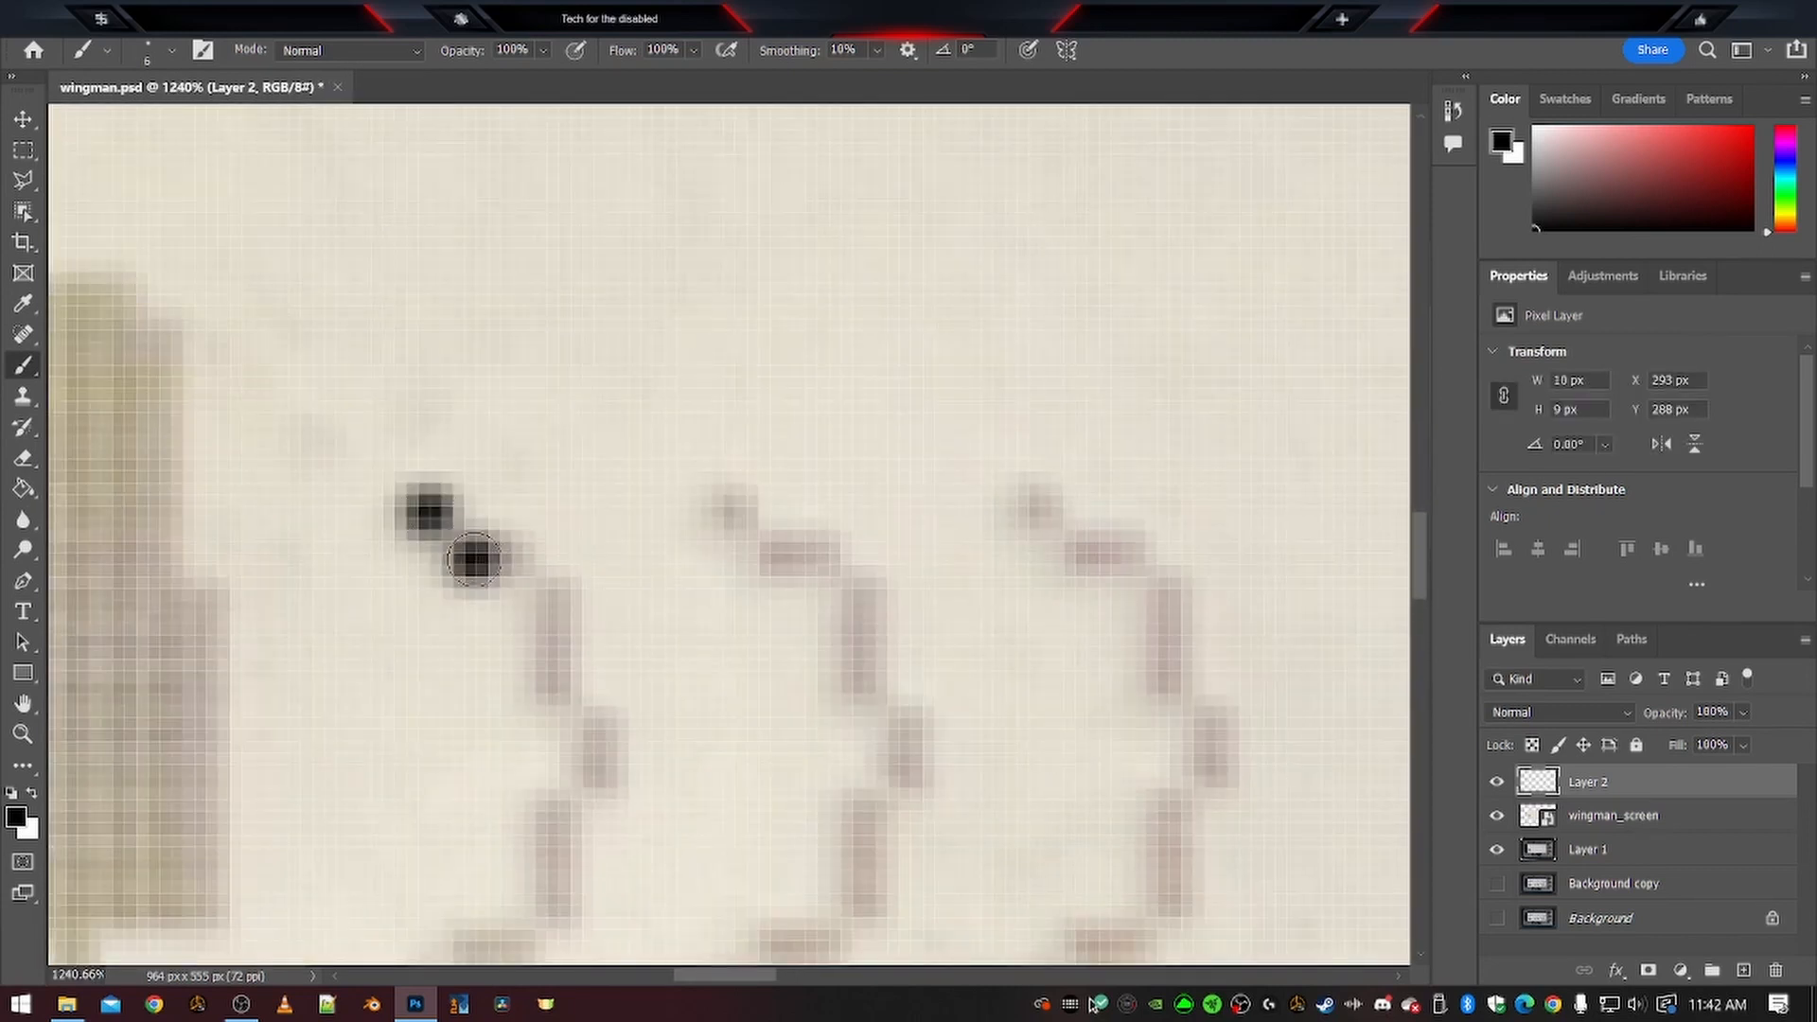
{"action": "left_click", "coordinate": [505, 560]}
{"action": "left_click", "coordinate": [556, 615]}
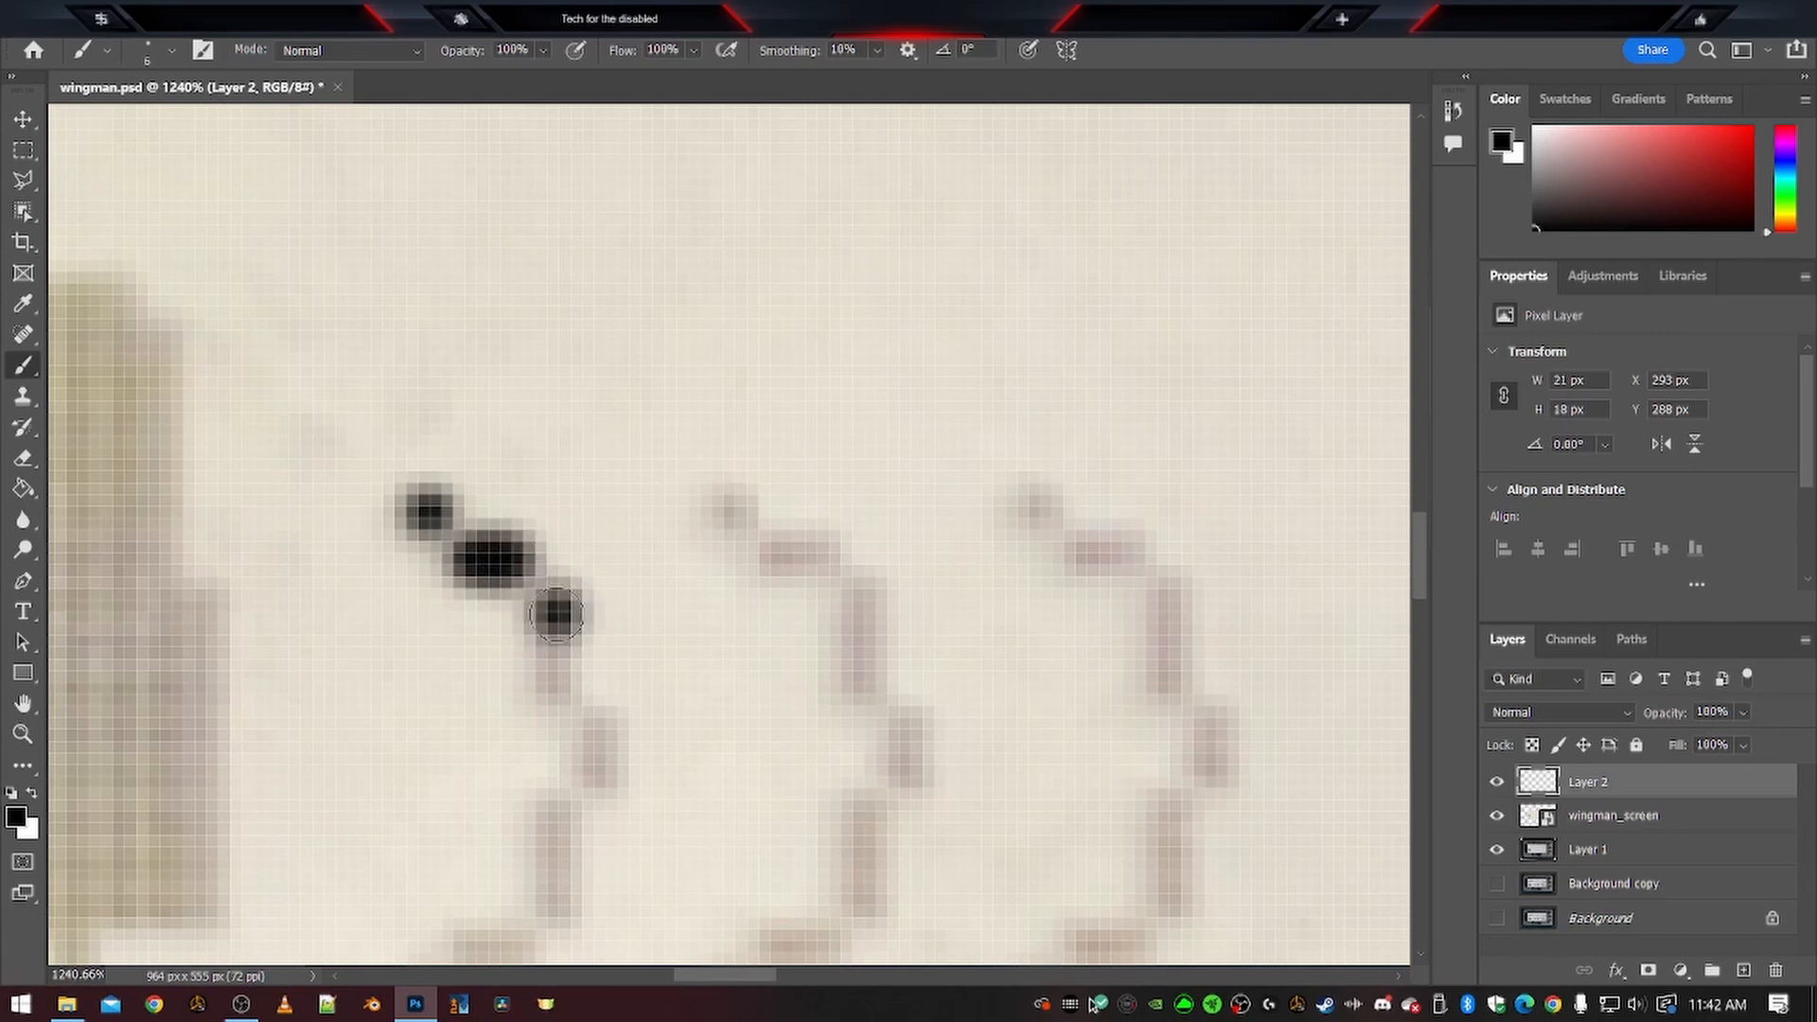
{"action": "left_click", "coordinate": [556, 683]}
{"action": "left_click", "coordinate": [598, 747]}
{"action": "left_click", "coordinate": [553, 819]}
{"action": "scroll", "coordinate": [548, 852], "scroll_direction": "down", "scroll_amount": 1}
{"action": "left_click", "coordinate": [553, 774]}
{"action": "left_click", "coordinate": [558, 814]}
{"action": "scroll", "coordinate": [549, 832], "scroll_direction": "down", "scroll_amount": 1}
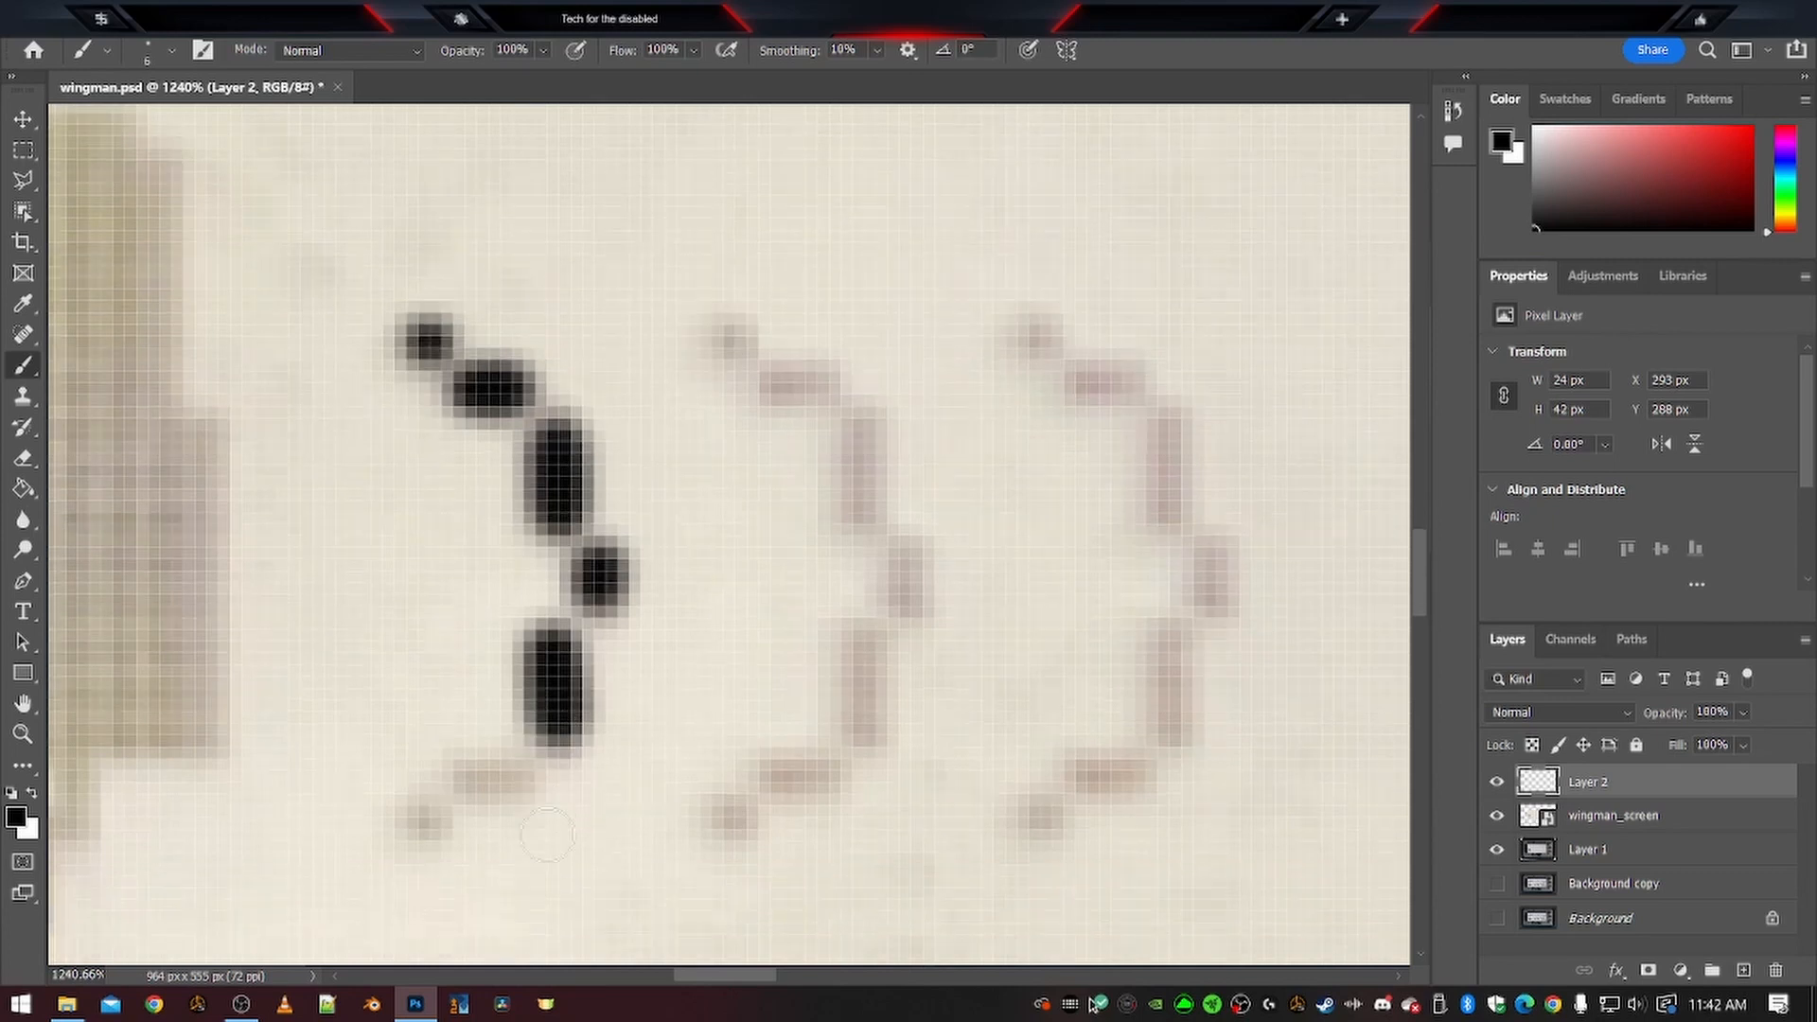
{"action": "left_click", "coordinate": [506, 784]}
{"action": "left_click", "coordinate": [474, 784]}
{"action": "scroll", "coordinate": [418, 758], "scroll_direction": "down", "scroll_amount": 1}
{"action": "left_click", "coordinate": [418, 758]}
Trace the middle radar wave with black brush dabs from its lower end up to its upper end
{"action": "left_click", "coordinate": [730, 749]}
{"action": "left_click", "coordinate": [776, 700]}
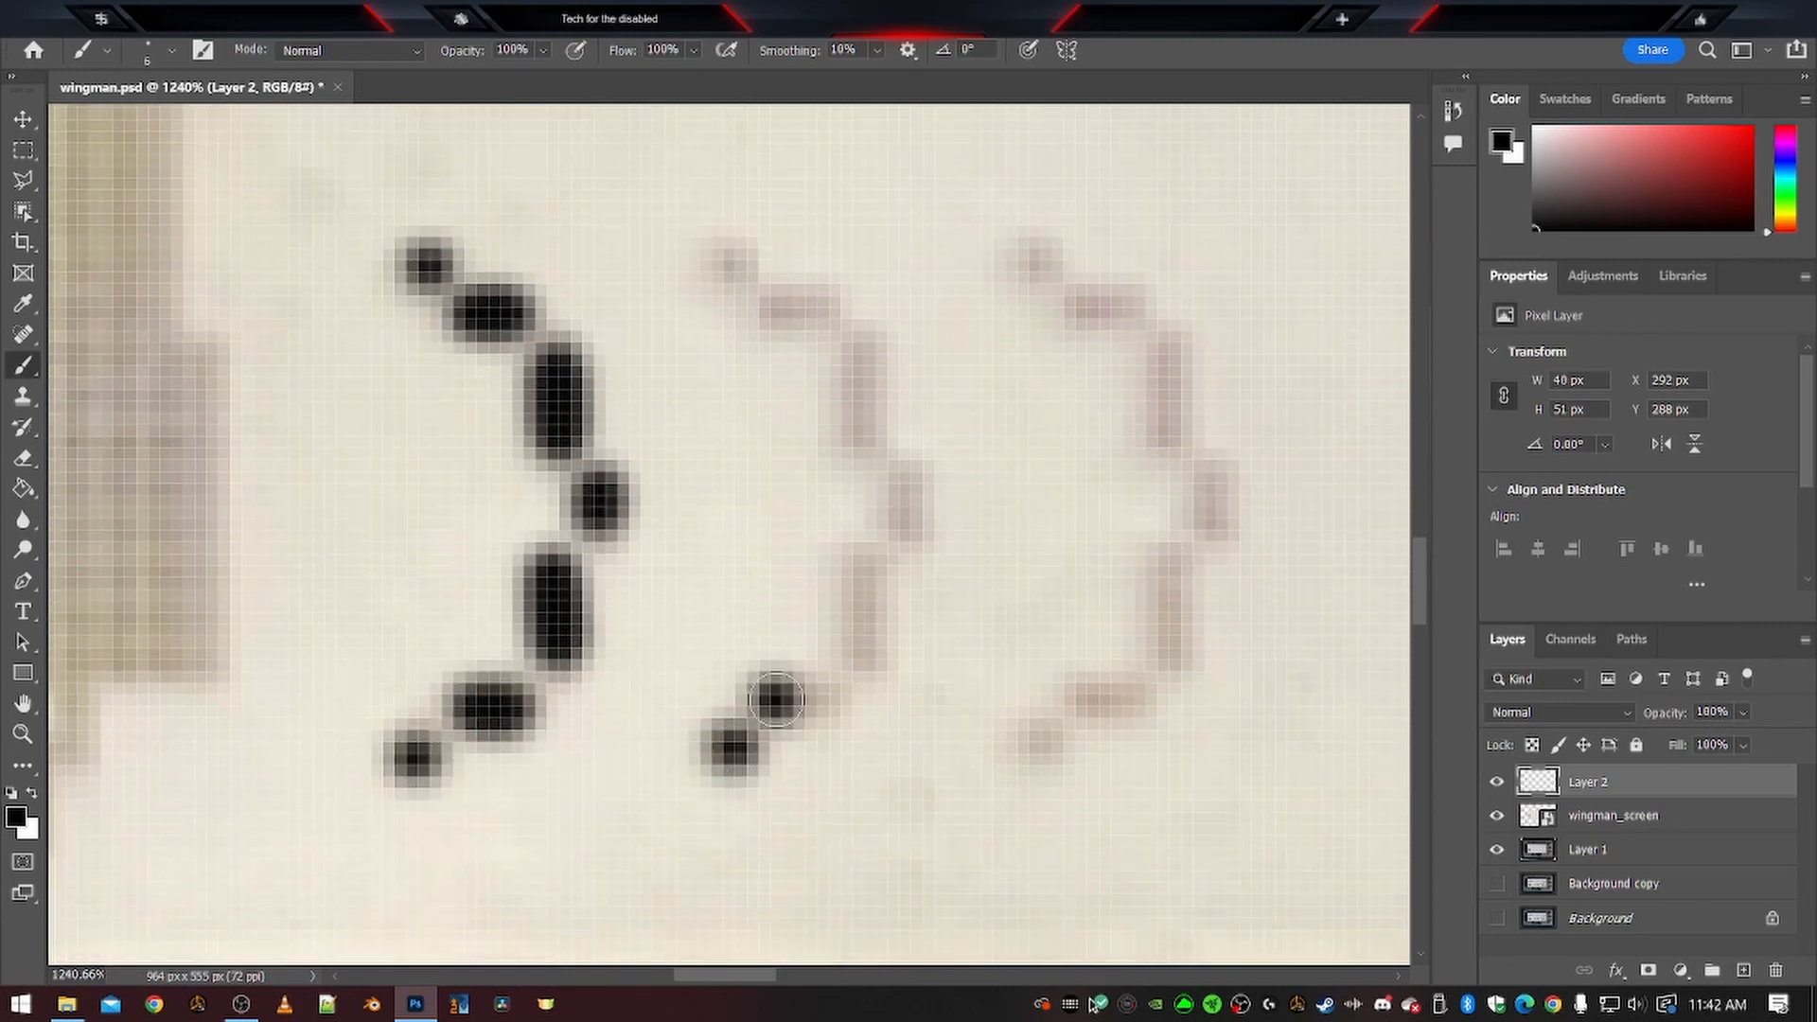
{"action": "left_click", "coordinate": [809, 700]}
{"action": "left_click", "coordinate": [860, 641]}
{"action": "left_click", "coordinate": [859, 574]}
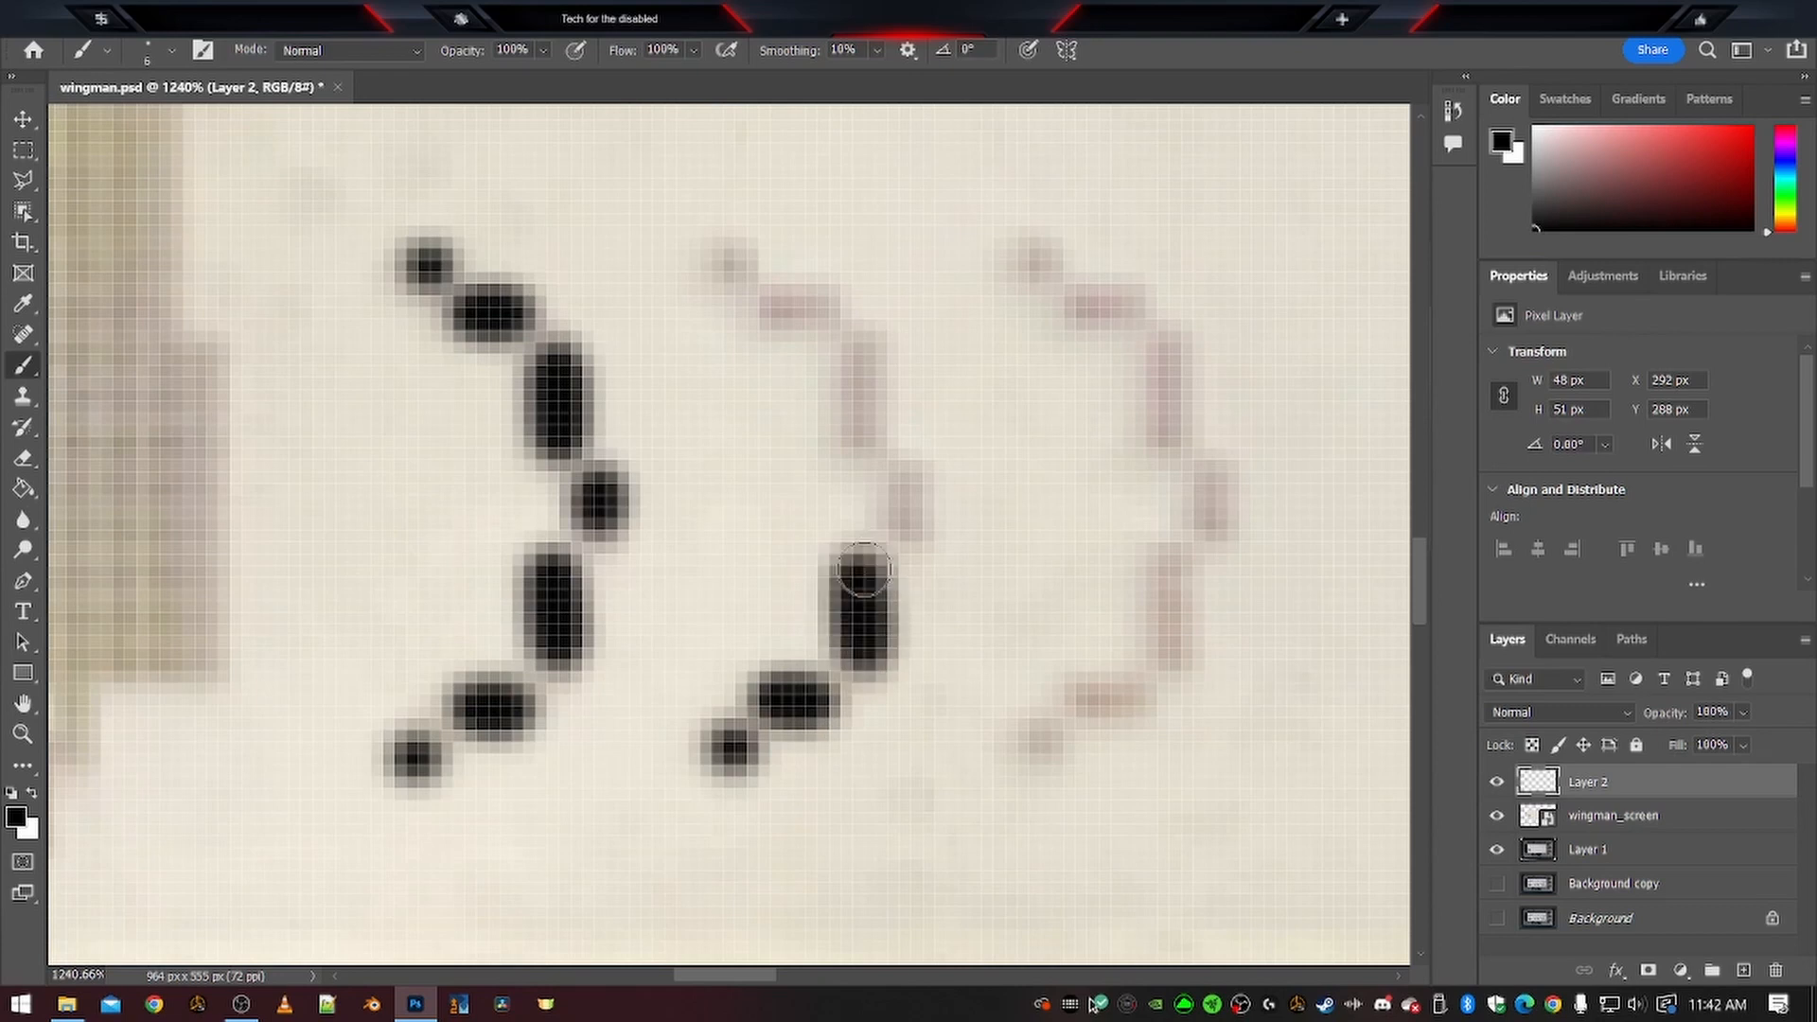
{"action": "left_click", "coordinate": [907, 526]}
{"action": "left_click", "coordinate": [904, 493]}
{"action": "left_click", "coordinate": [857, 440]}
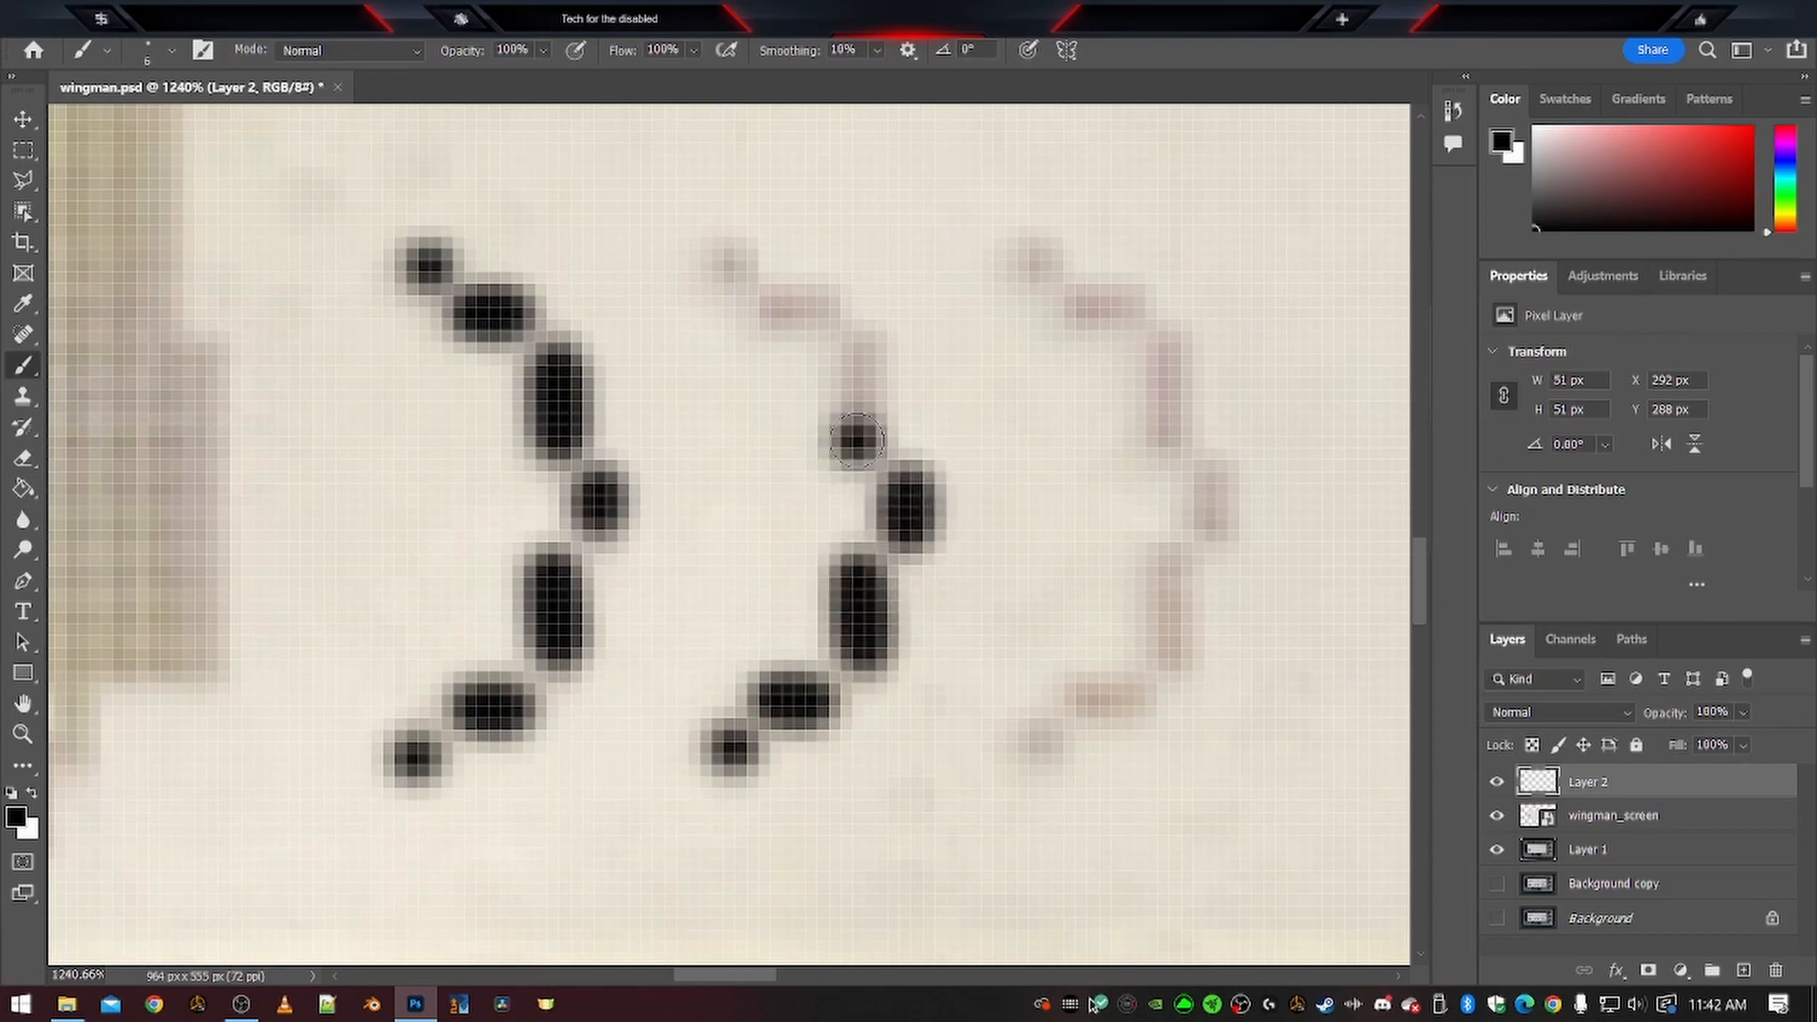
{"action": "left_click", "coordinate": [852, 374]}
{"action": "left_click", "coordinate": [809, 305]}
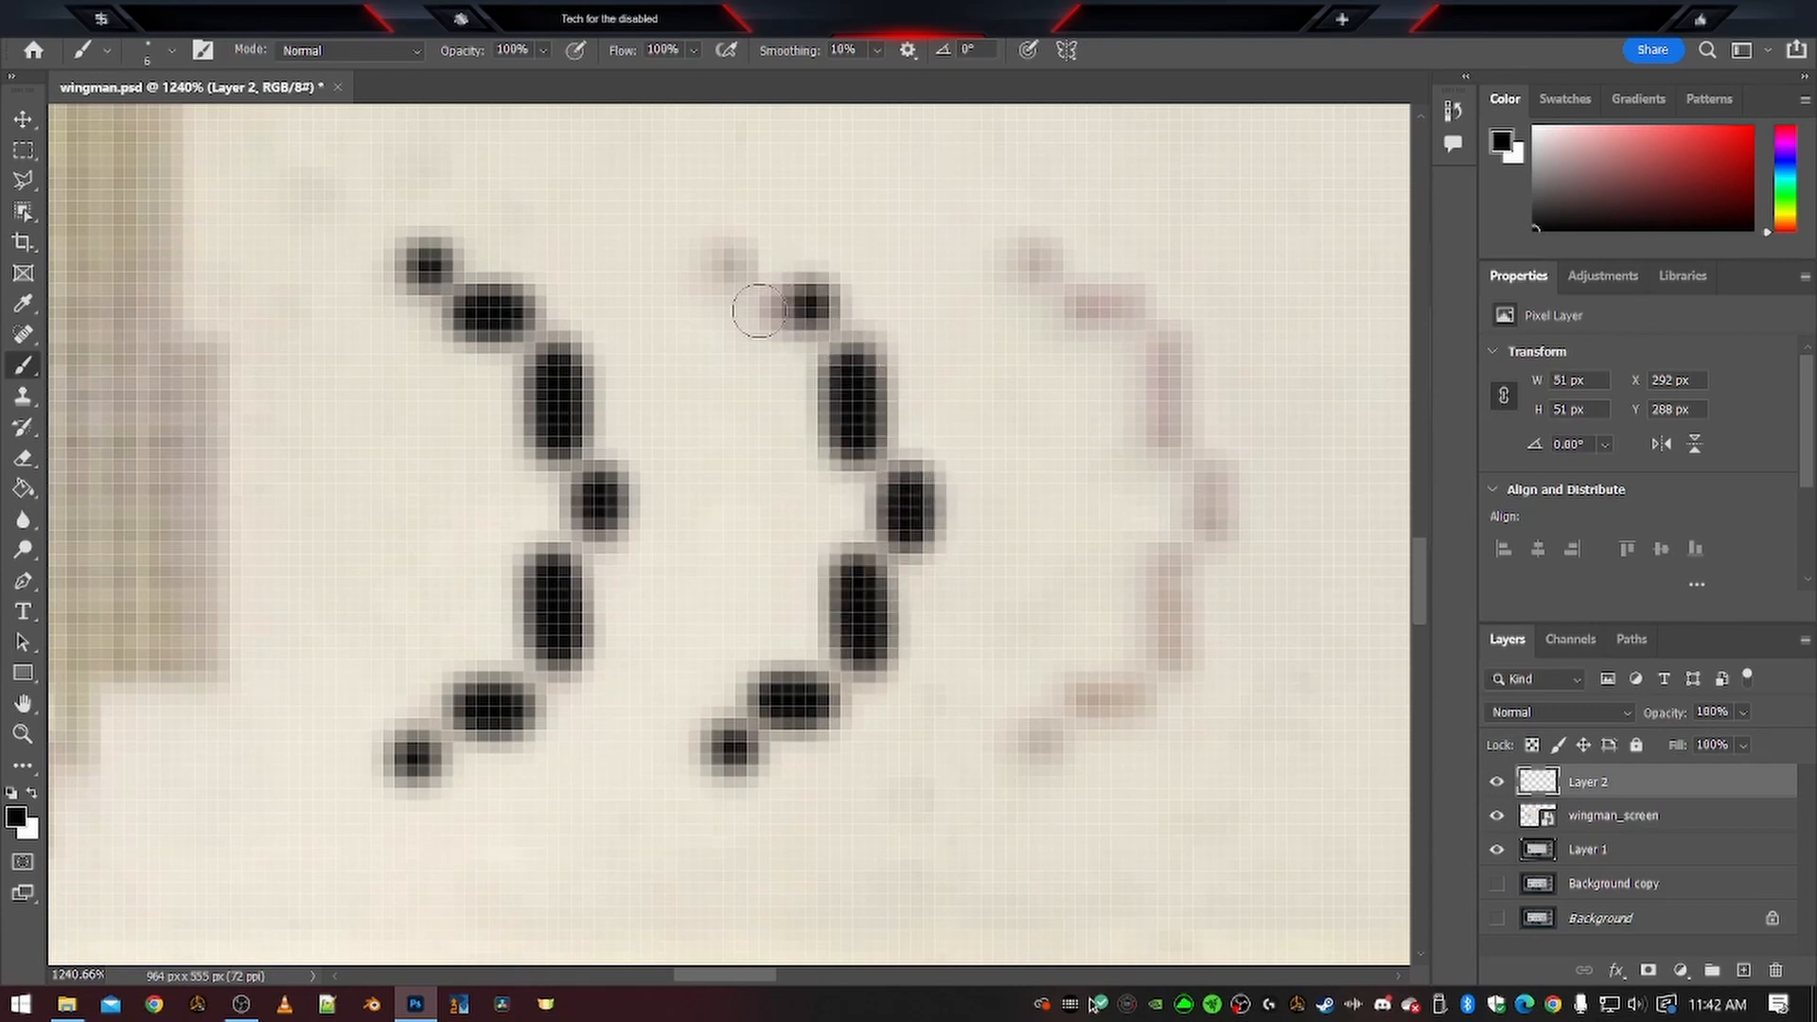
{"action": "left_click", "coordinate": [771, 307]}
{"action": "left_click", "coordinate": [724, 256]}
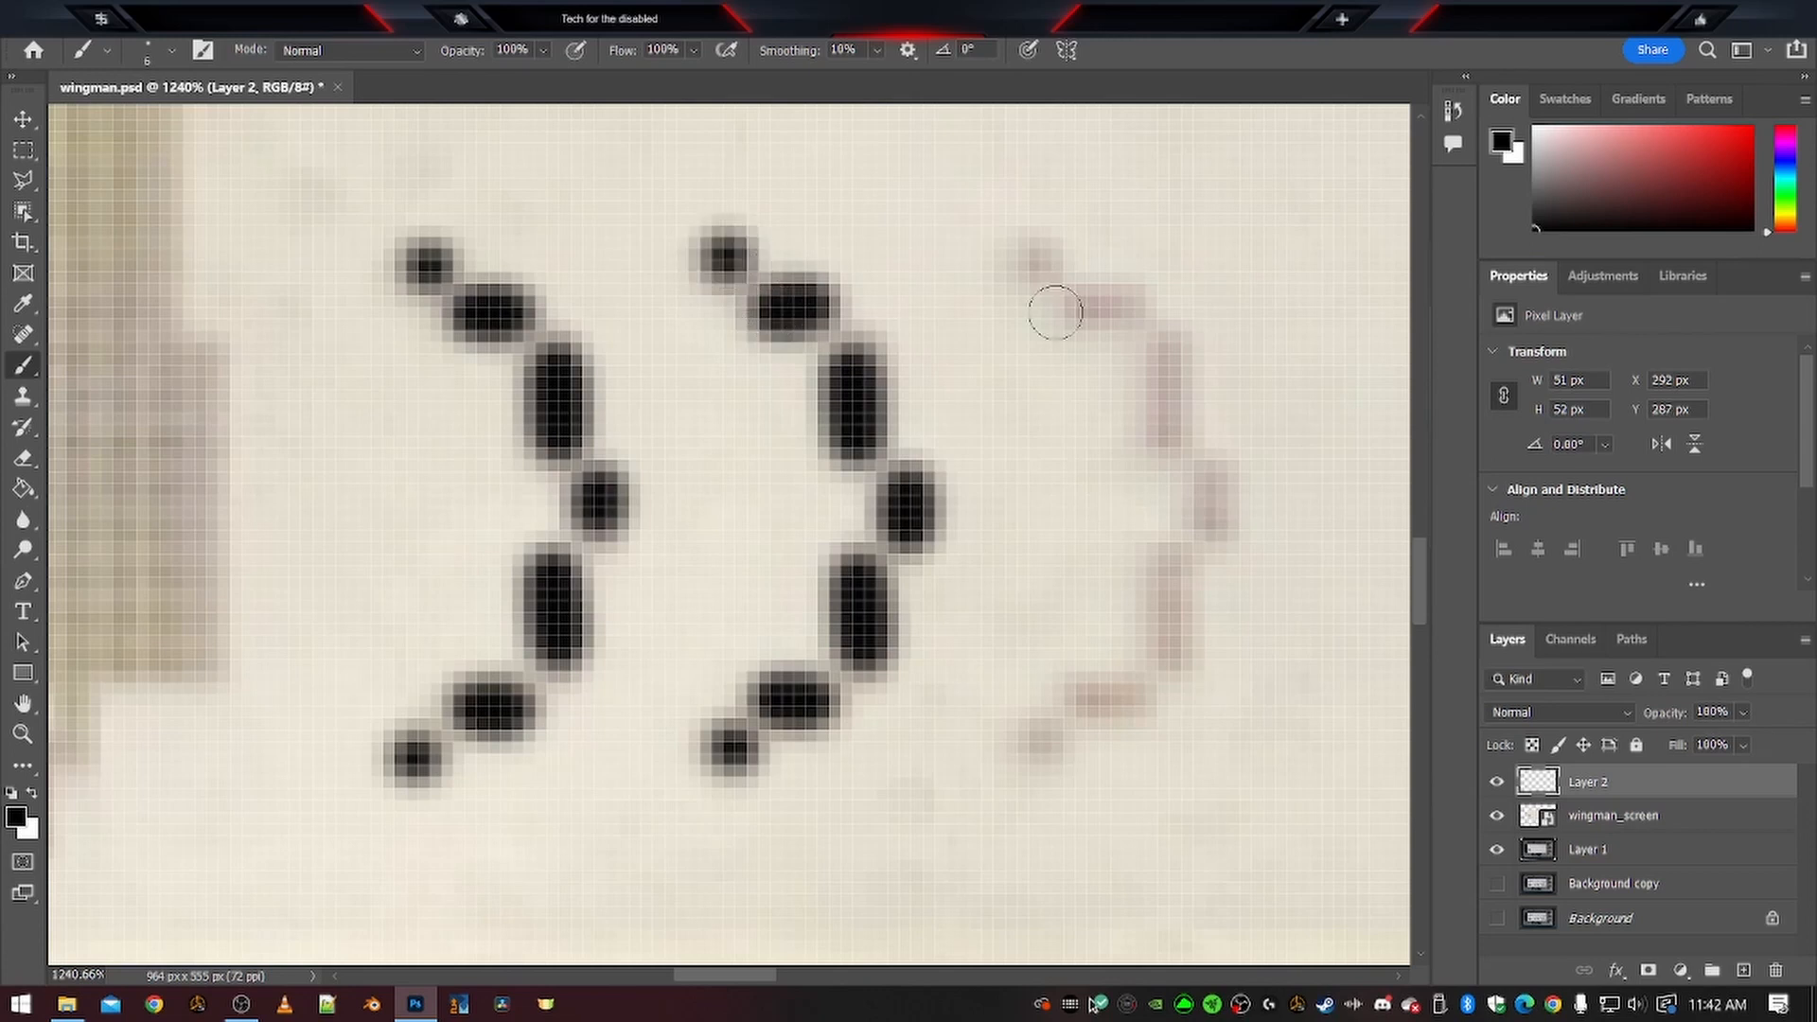
Trace the third radar wave, farthest from the truck, with black brush dabs over each of its segments
{"action": "left_click", "coordinate": [1028, 261]}
{"action": "left_click", "coordinate": [1087, 306]}
{"action": "left_click", "coordinate": [1119, 307]}
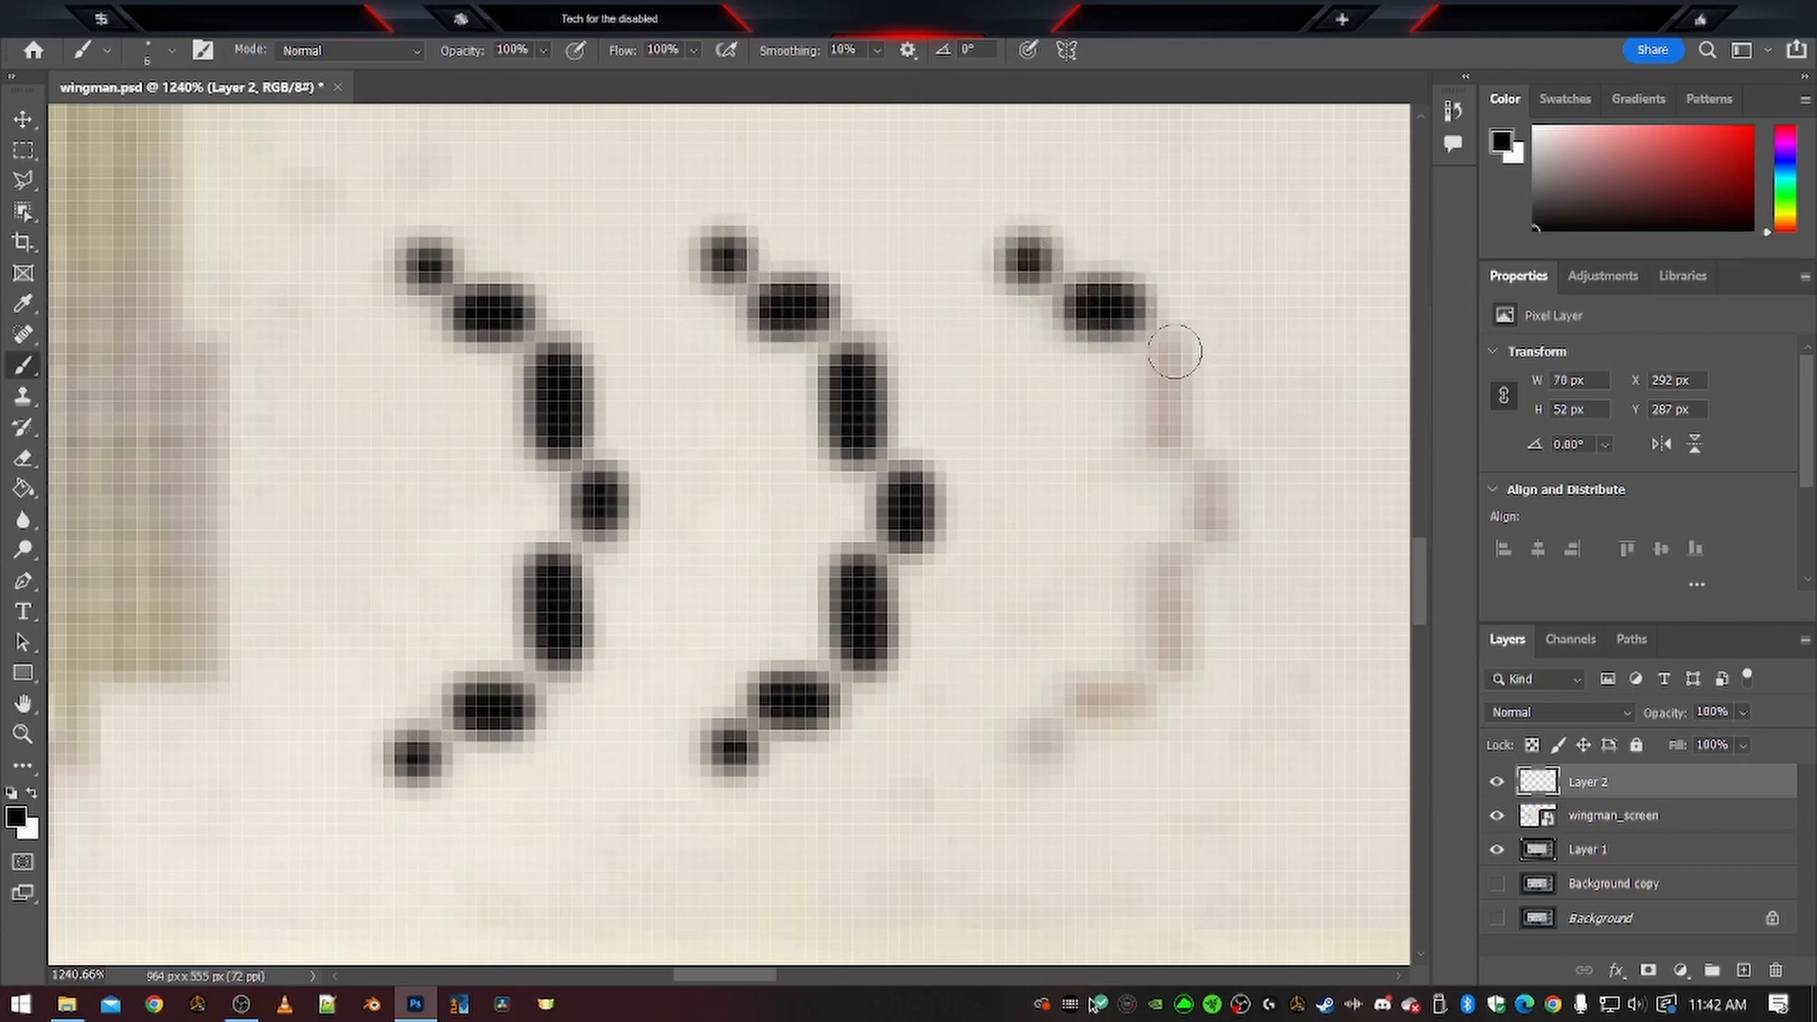
{"action": "left_click", "coordinate": [1169, 371]}
{"action": "left_click", "coordinate": [1170, 414]}
{"action": "left_click", "coordinate": [1221, 482]}
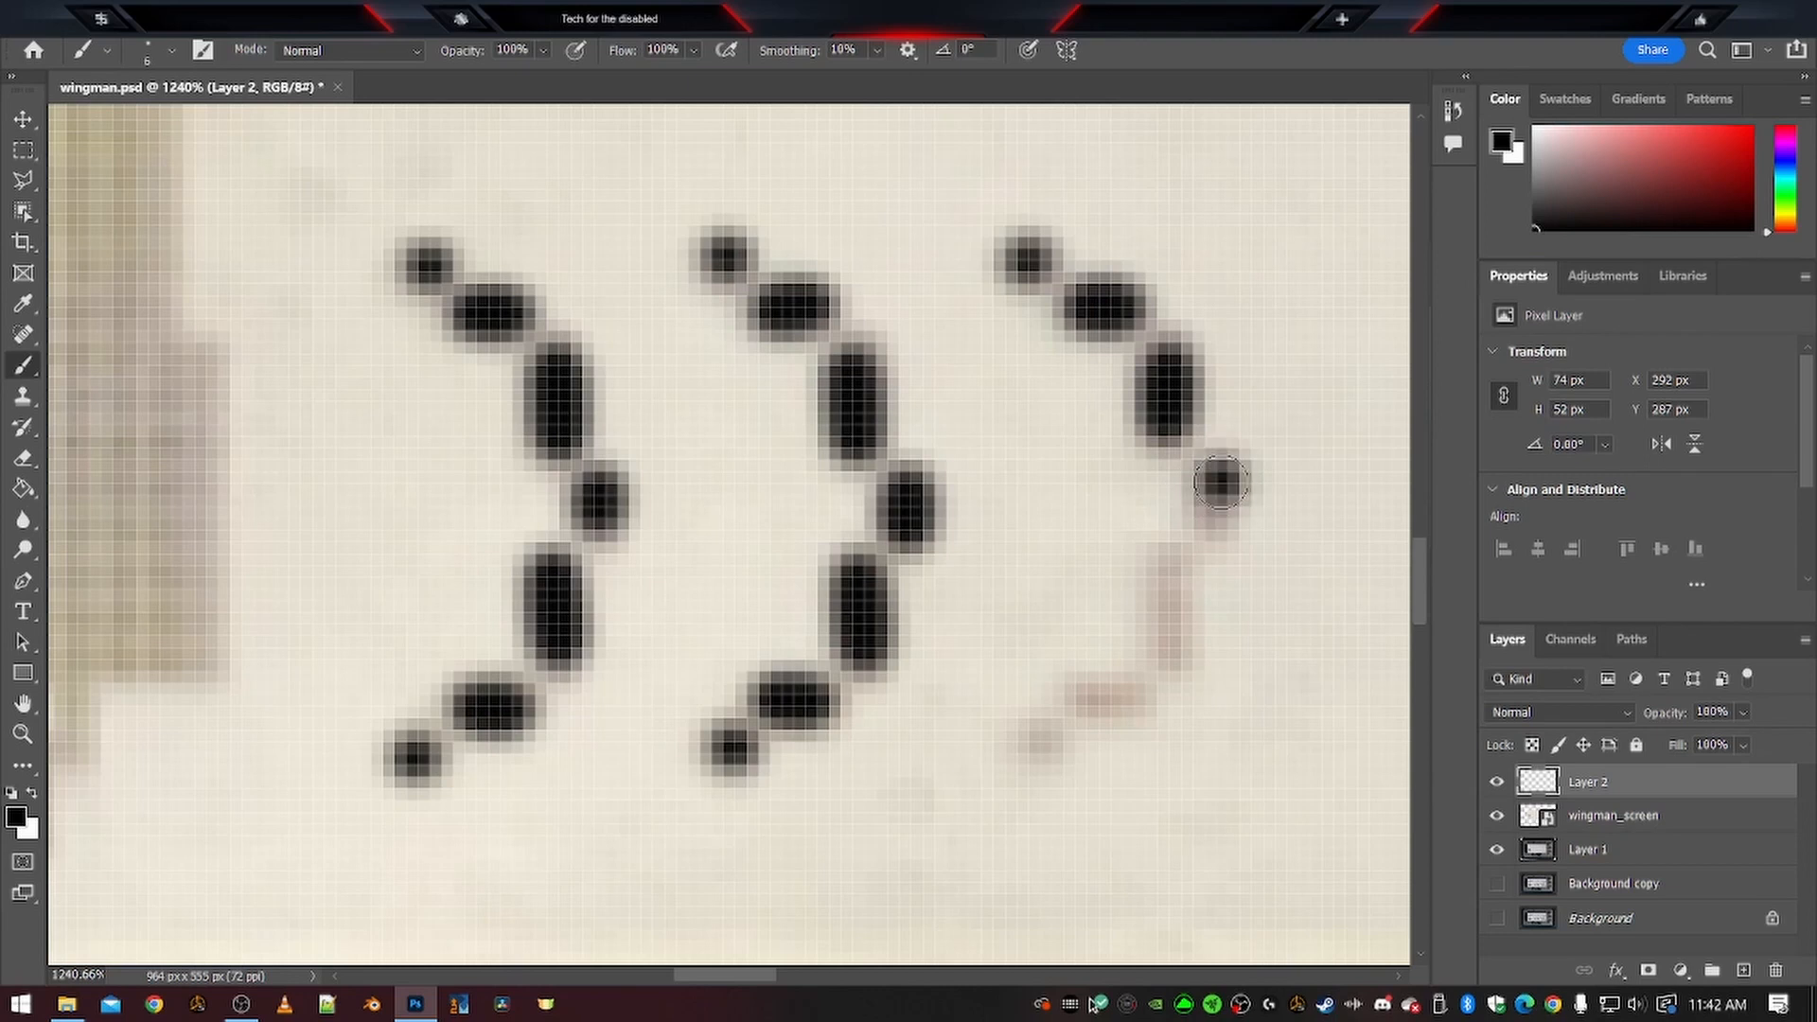
{"action": "left_click", "coordinate": [1219, 514]}
{"action": "left_click", "coordinate": [1166, 567]}
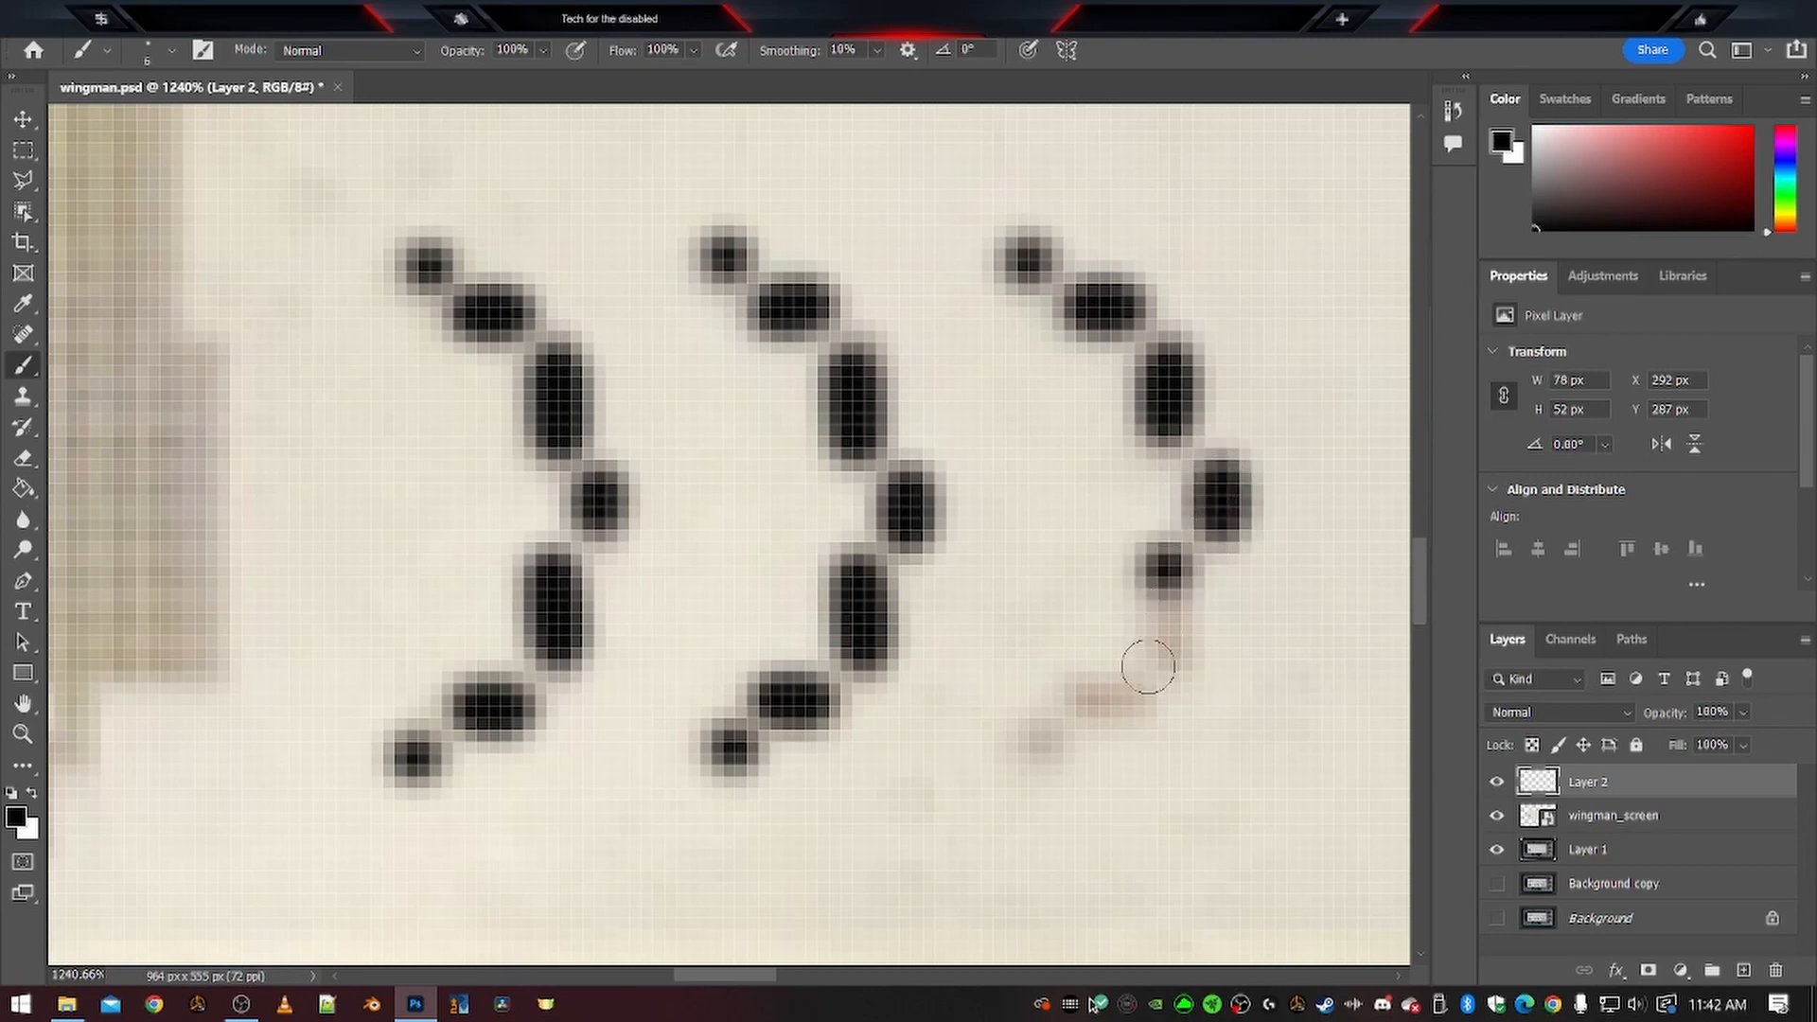
{"action": "left_click", "coordinate": [1168, 605]}
{"action": "left_click", "coordinate": [1126, 703]}
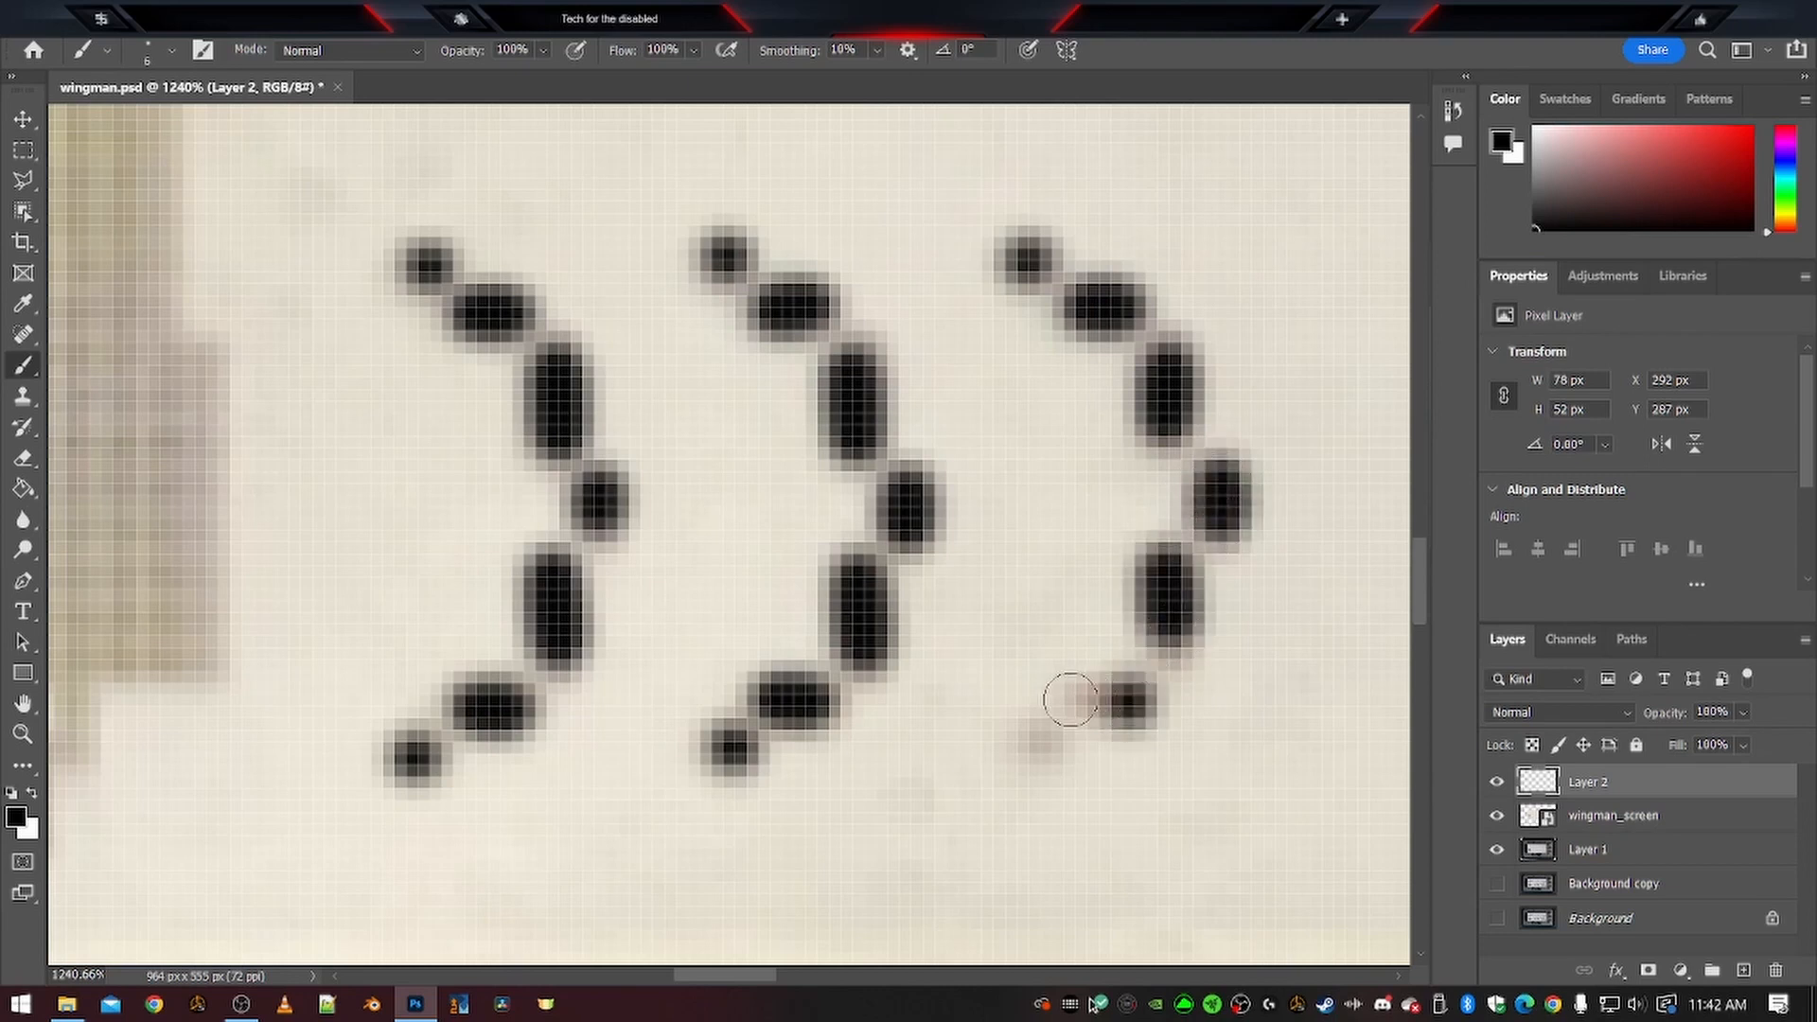
{"action": "left_click", "coordinate": [1070, 700]}
{"action": "left_click", "coordinate": [1019, 765]}
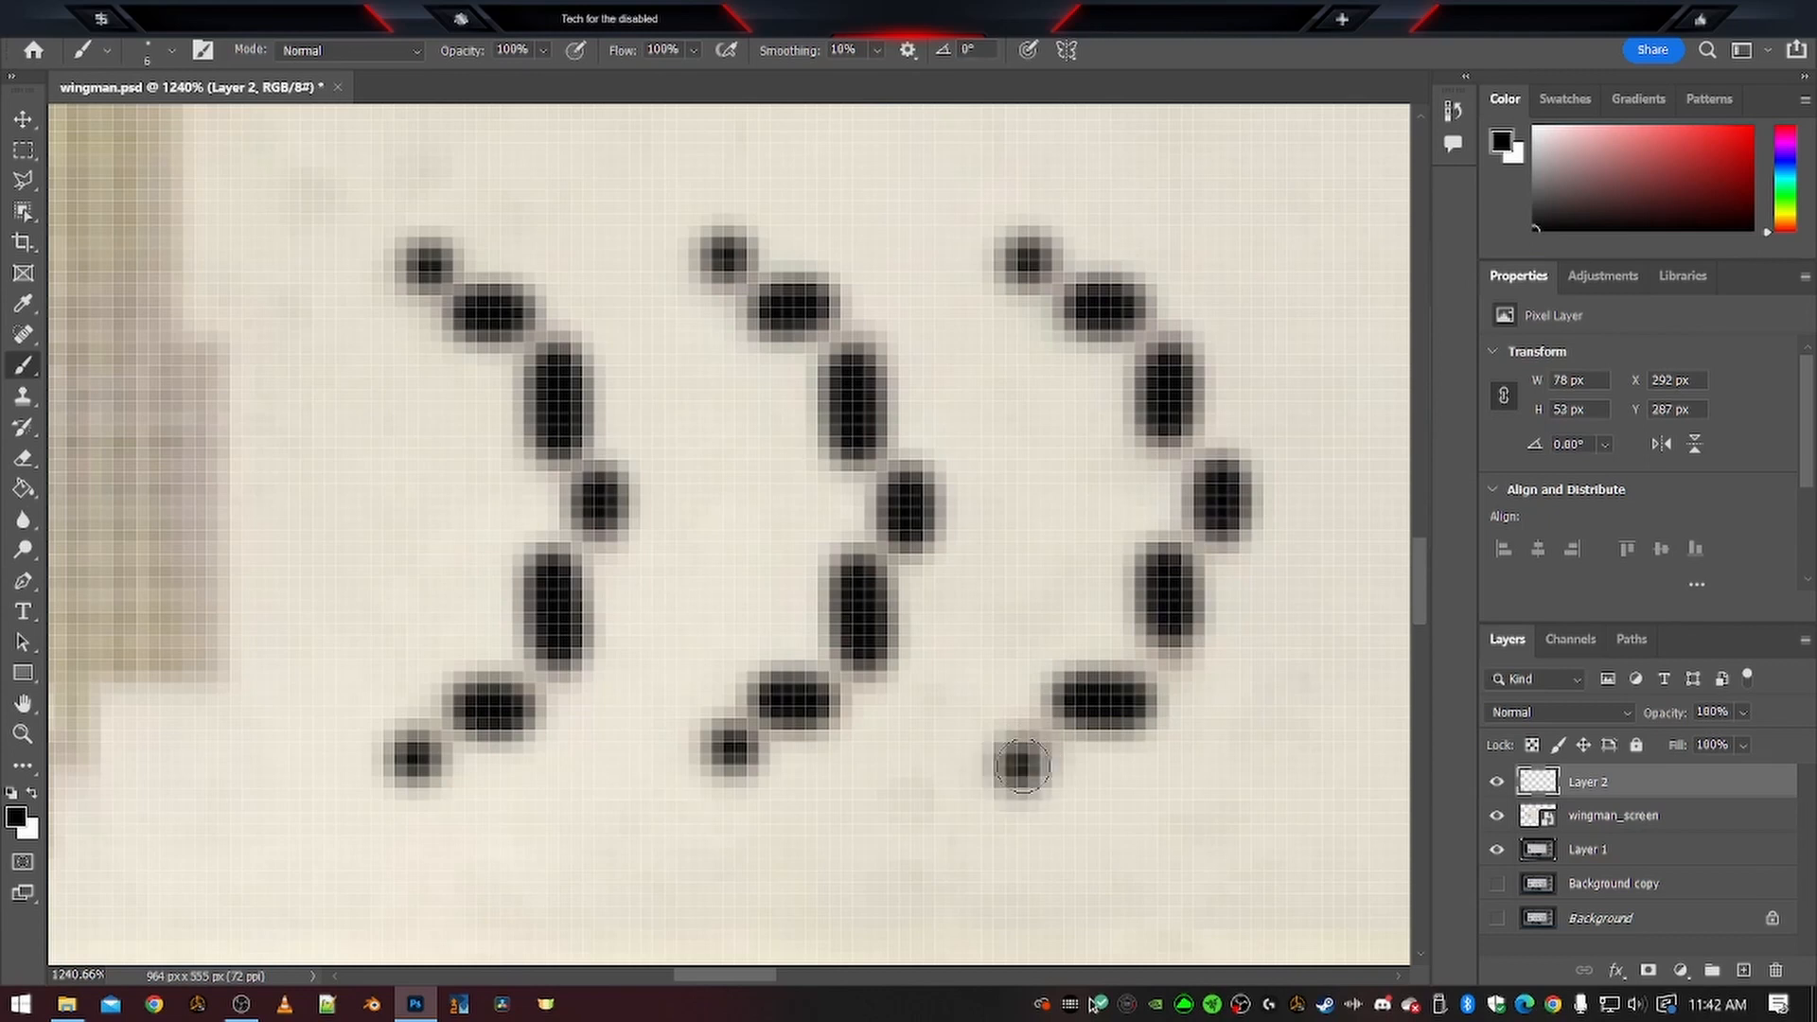
Clear the rectangular selection around the three radar waves and set Layer 2's opacity to 75%
{"action": "scroll", "coordinate": [1055, 637], "scroll_direction": "down", "scroll_amount": 5, "text": "alt"}
{"action": "scroll", "coordinate": [992, 640], "scroll_direction": "up", "scroll_amount": 2, "text": "alt"}
{"action": "scroll", "coordinate": [992, 641], "scroll_direction": "up", "scroll_amount": 1, "text": "alt"}
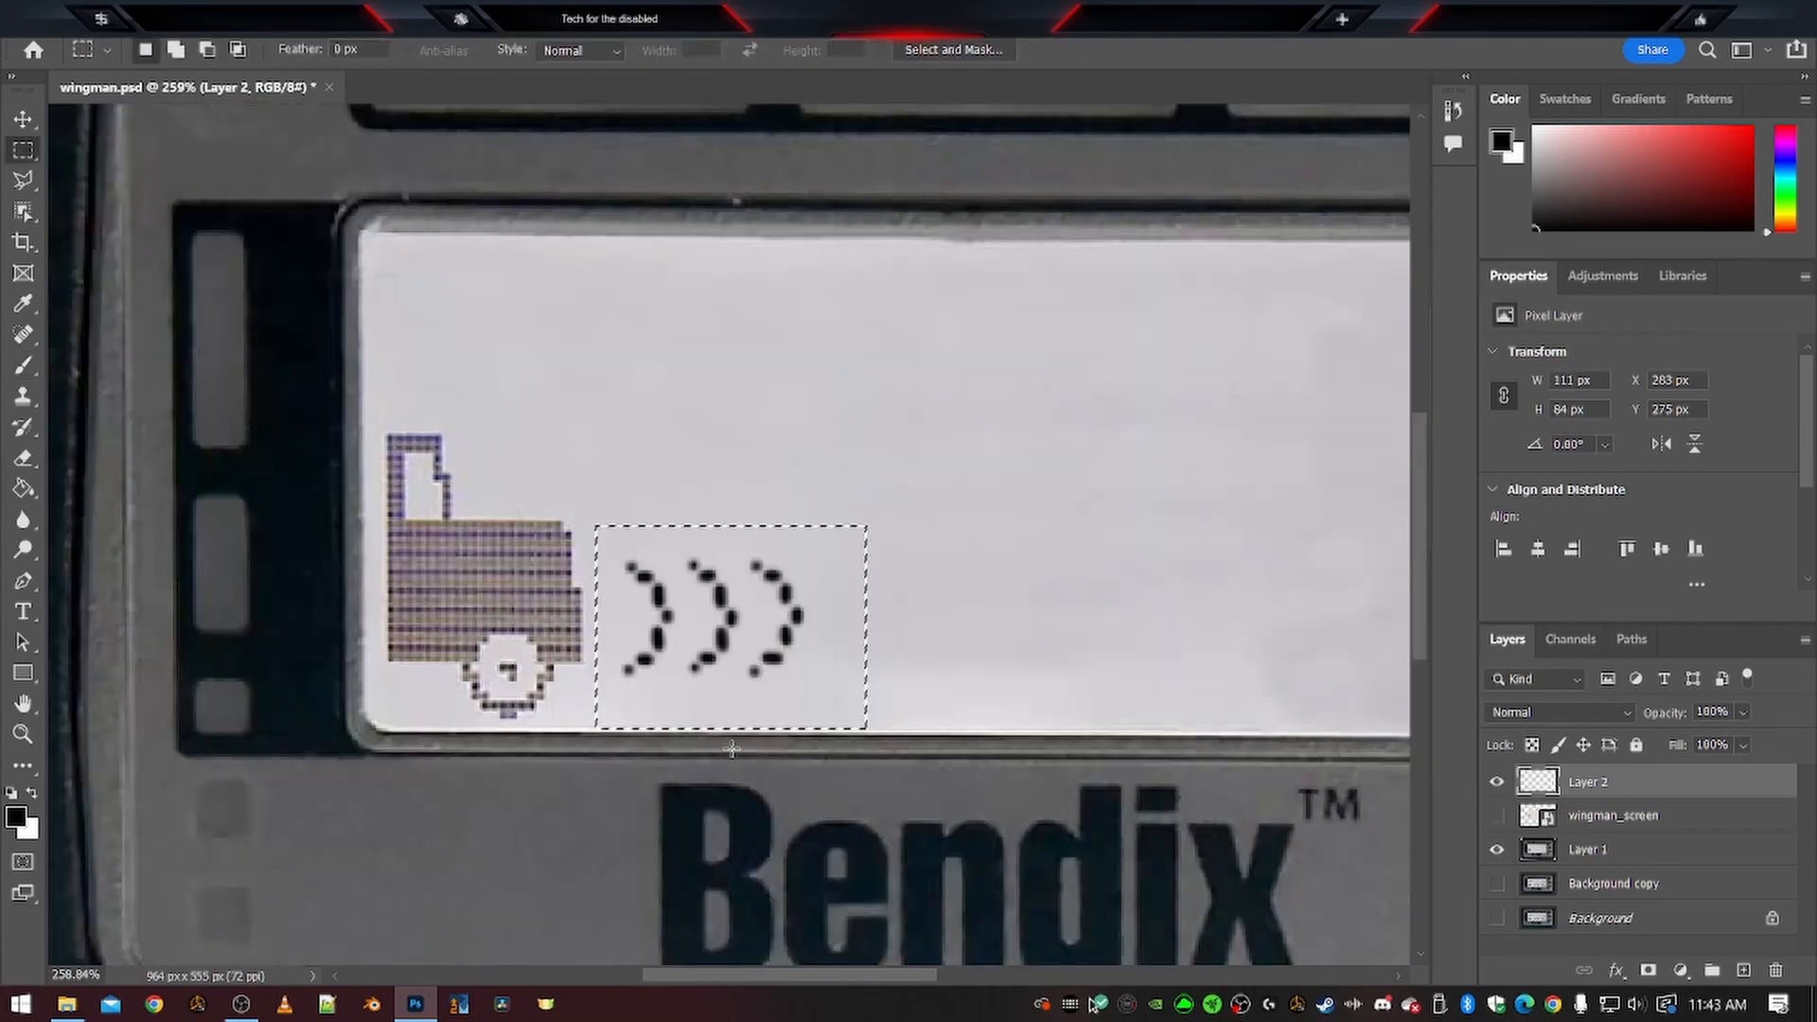
{"action": "key", "text": "ctrl+d"}
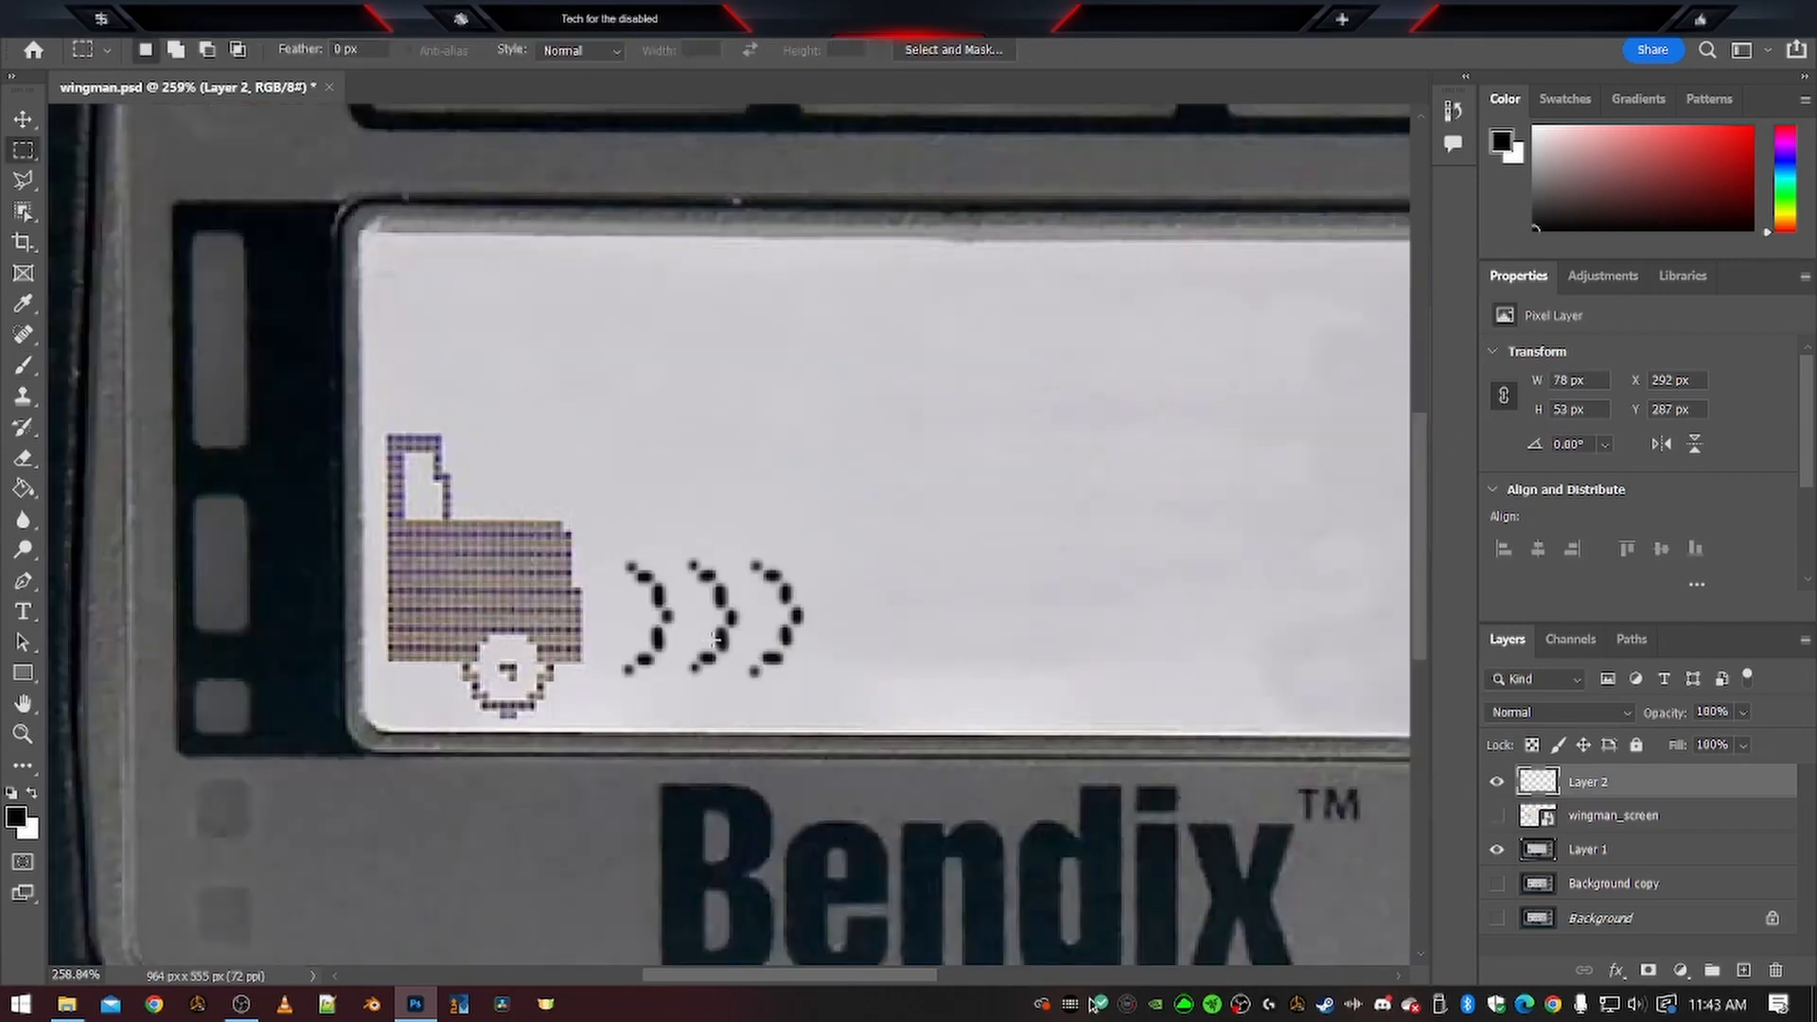
{"action": "left_click", "coordinate": [1717, 712]}
{"action": "scroll", "coordinate": [1717, 712], "scroll_direction": "down", "scroll_amount": 20}
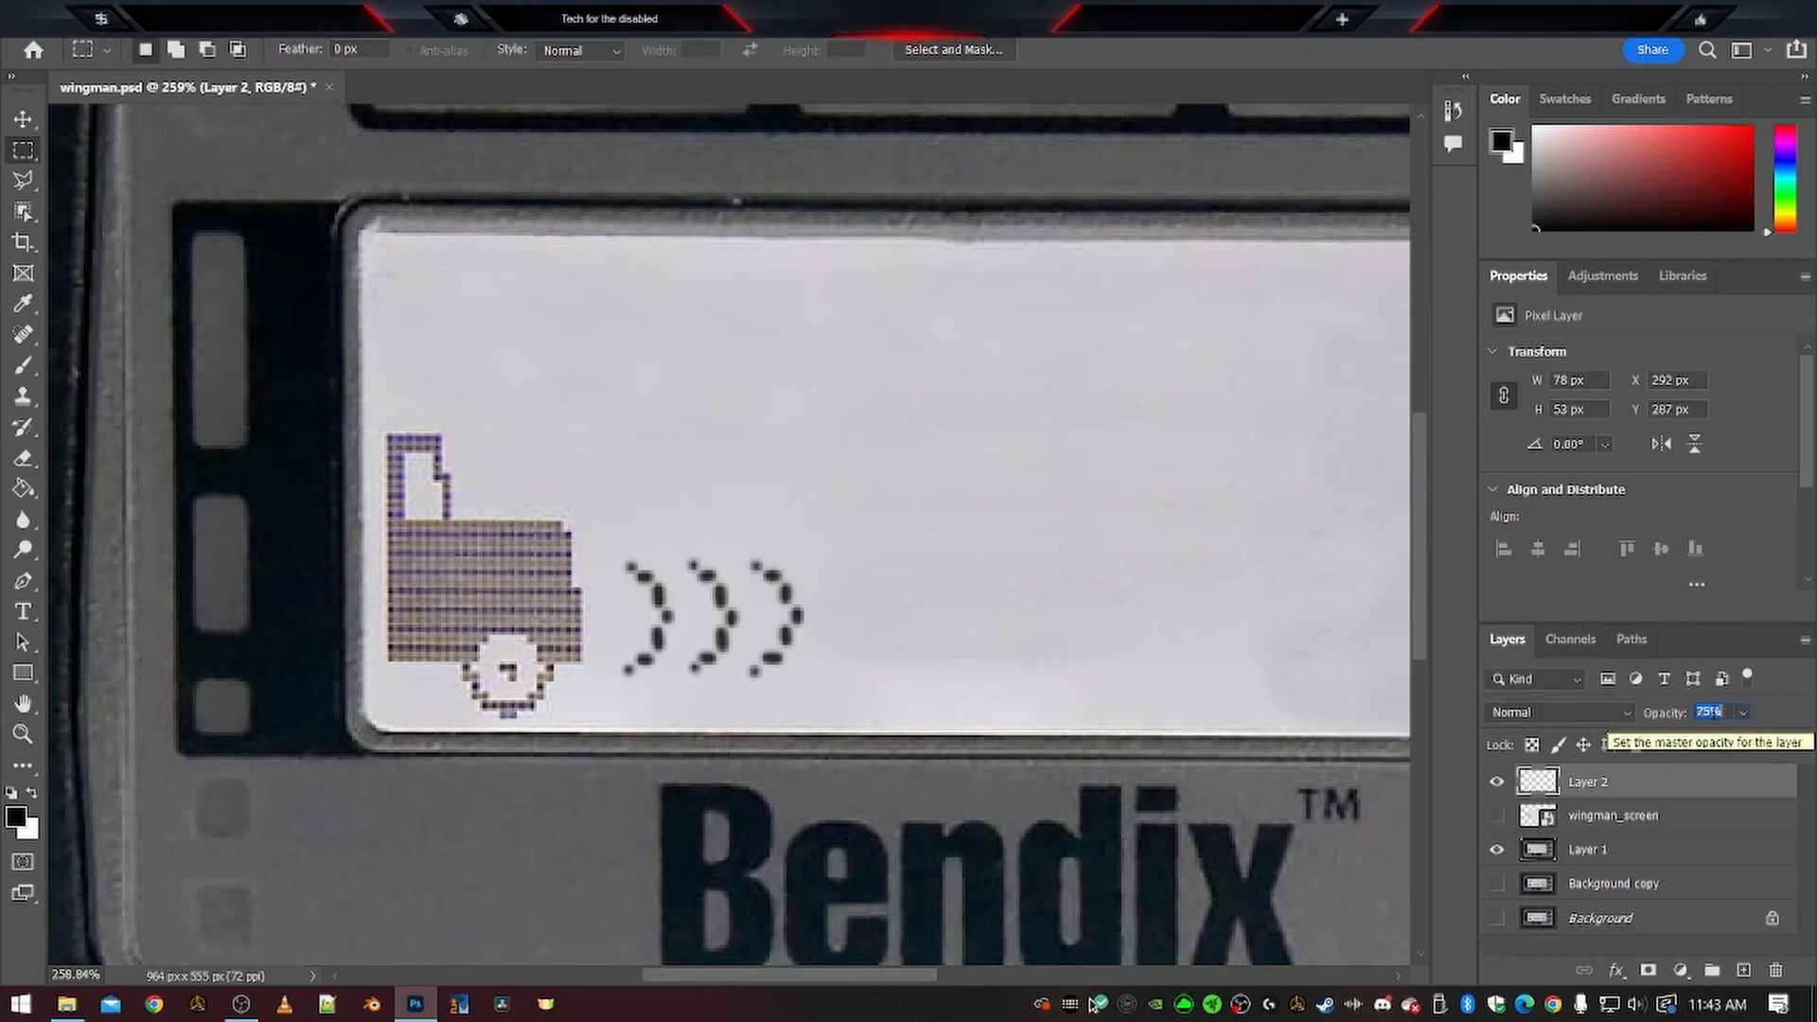
{"action": "scroll", "coordinate": [1718, 711], "scroll_direction": "up", "scroll_amount": 7}
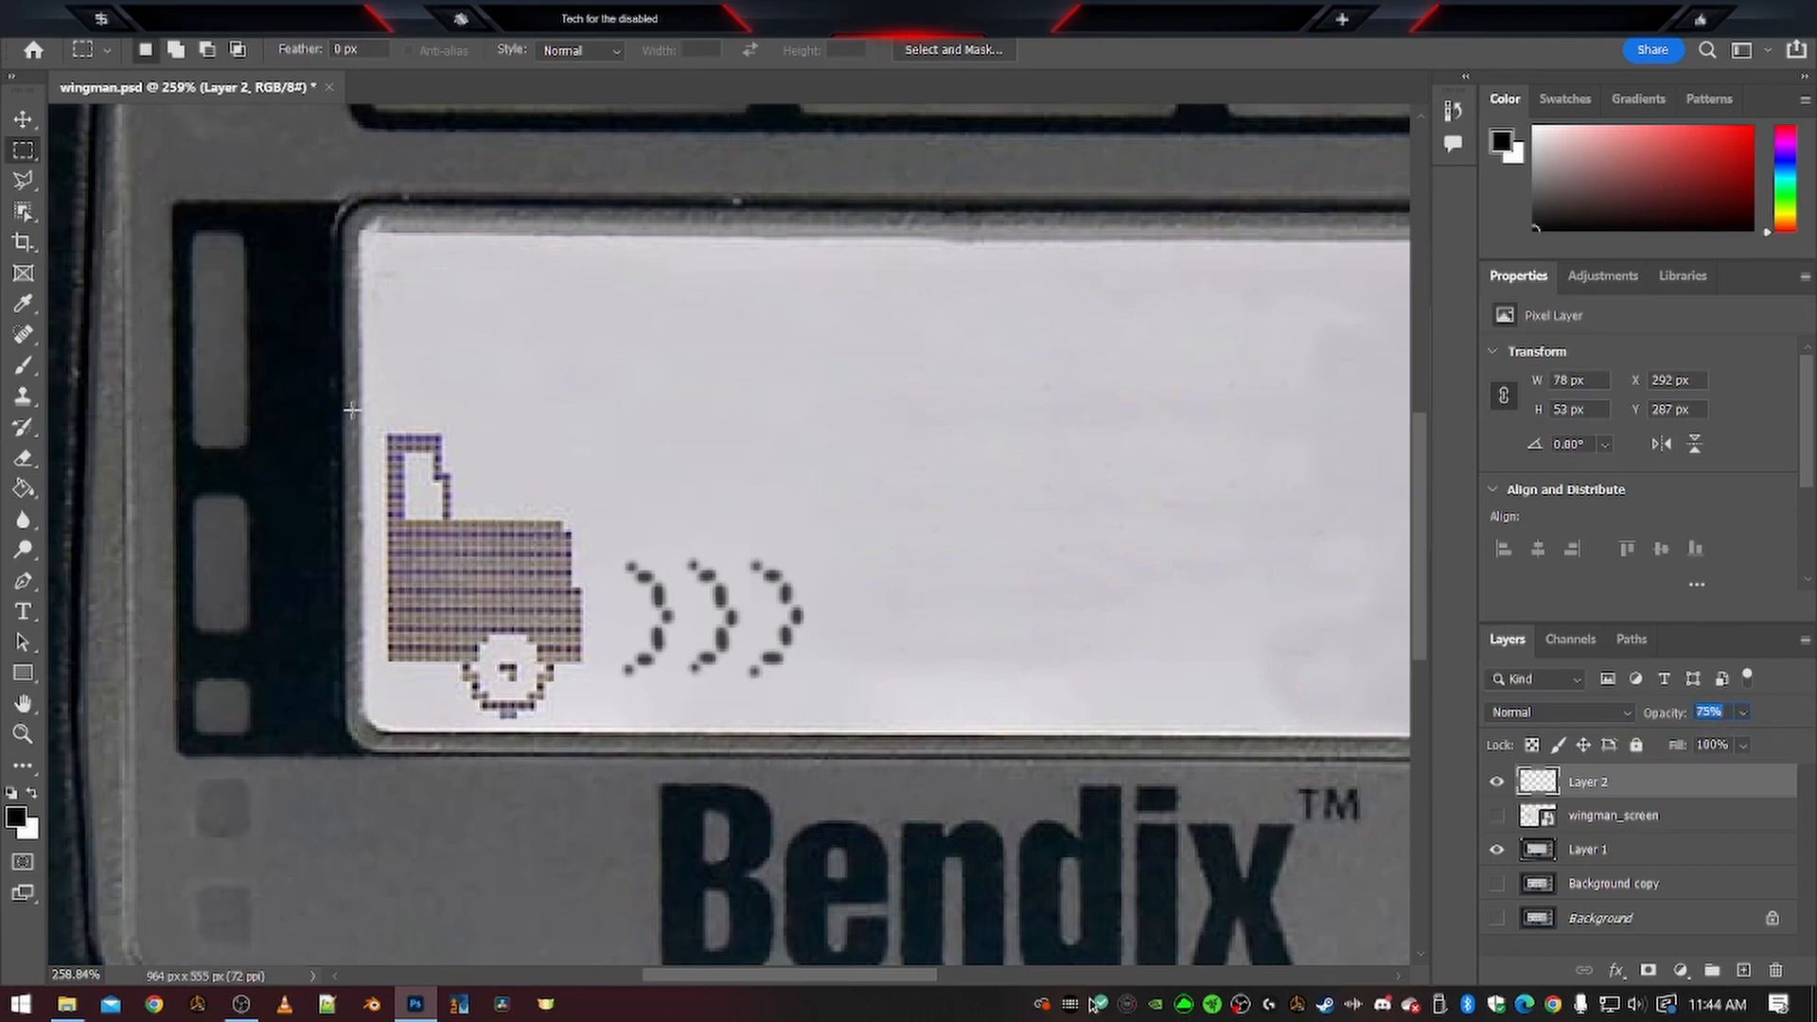
Switch to the Move tool and inspect the display graphics and arrow buttons up close and in the whole texture
{"action": "left_click", "coordinate": [24, 119]}
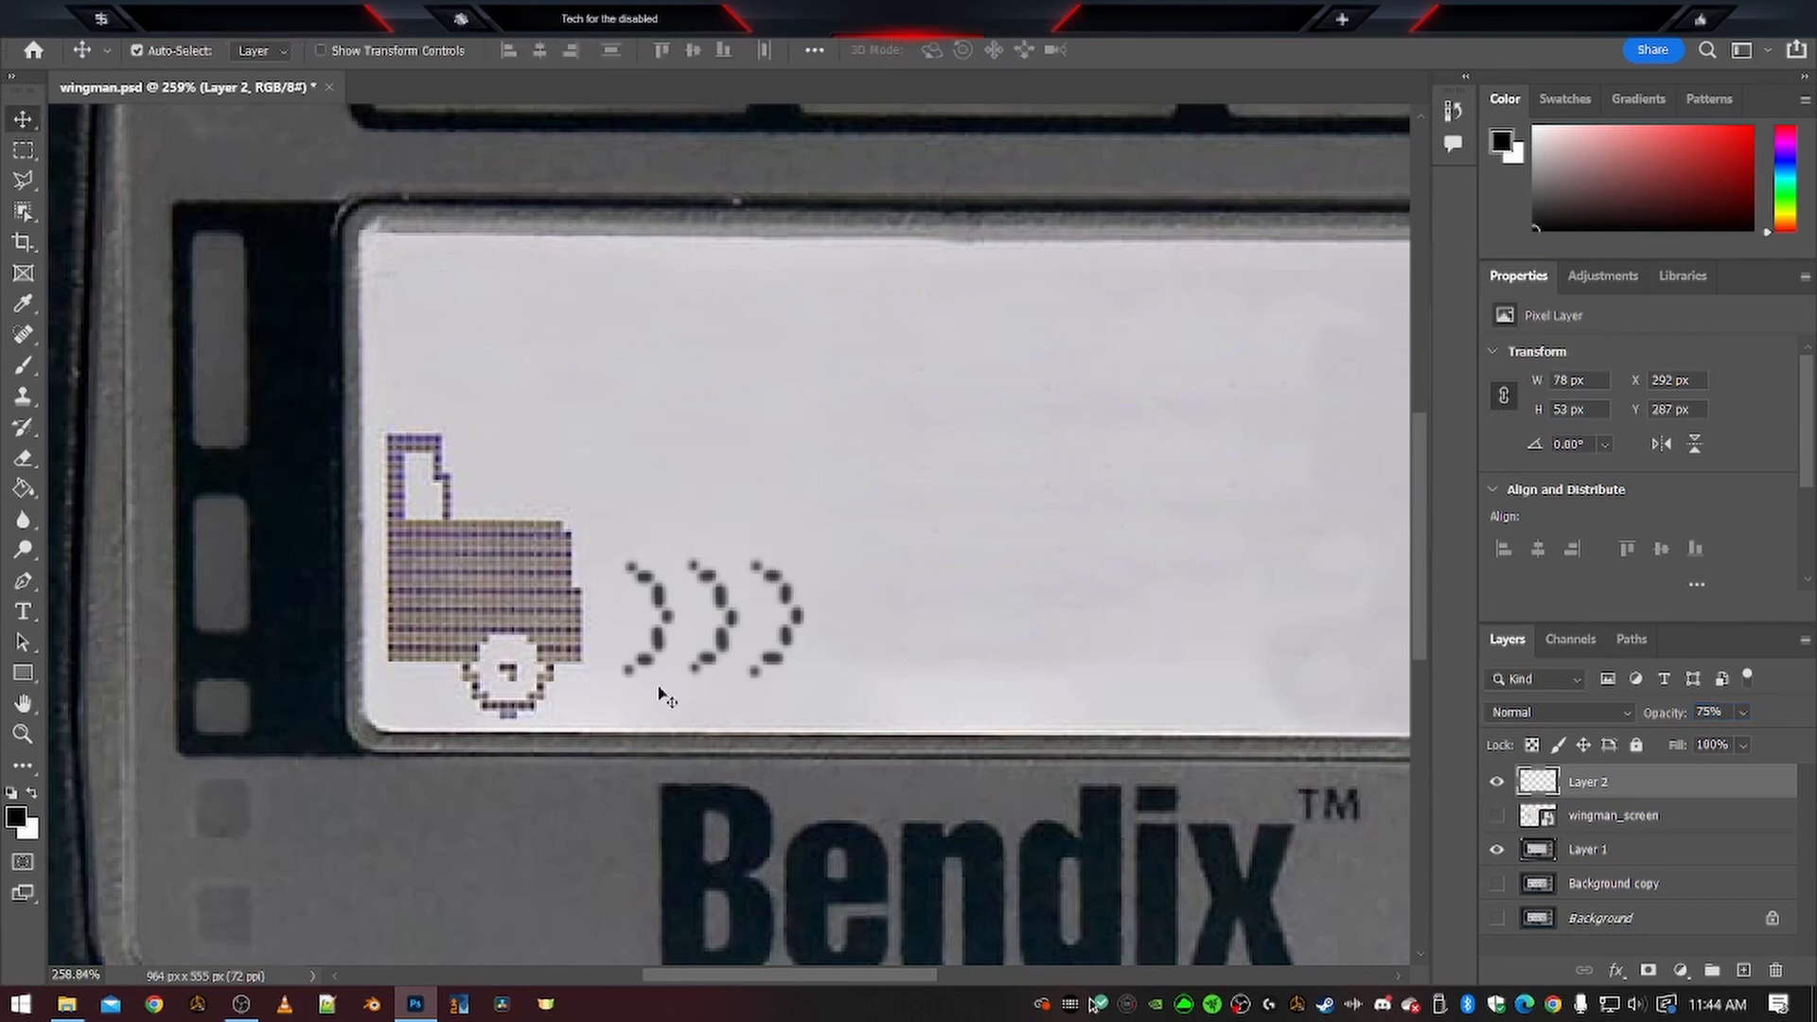
{"action": "scroll", "coordinate": [705, 705], "scroll_direction": "down", "scroll_amount": 5, "text": "alt"}
{"action": "scroll", "coordinate": [708, 704], "scroll_direction": "up", "scroll_amount": 5, "text": "alt"}
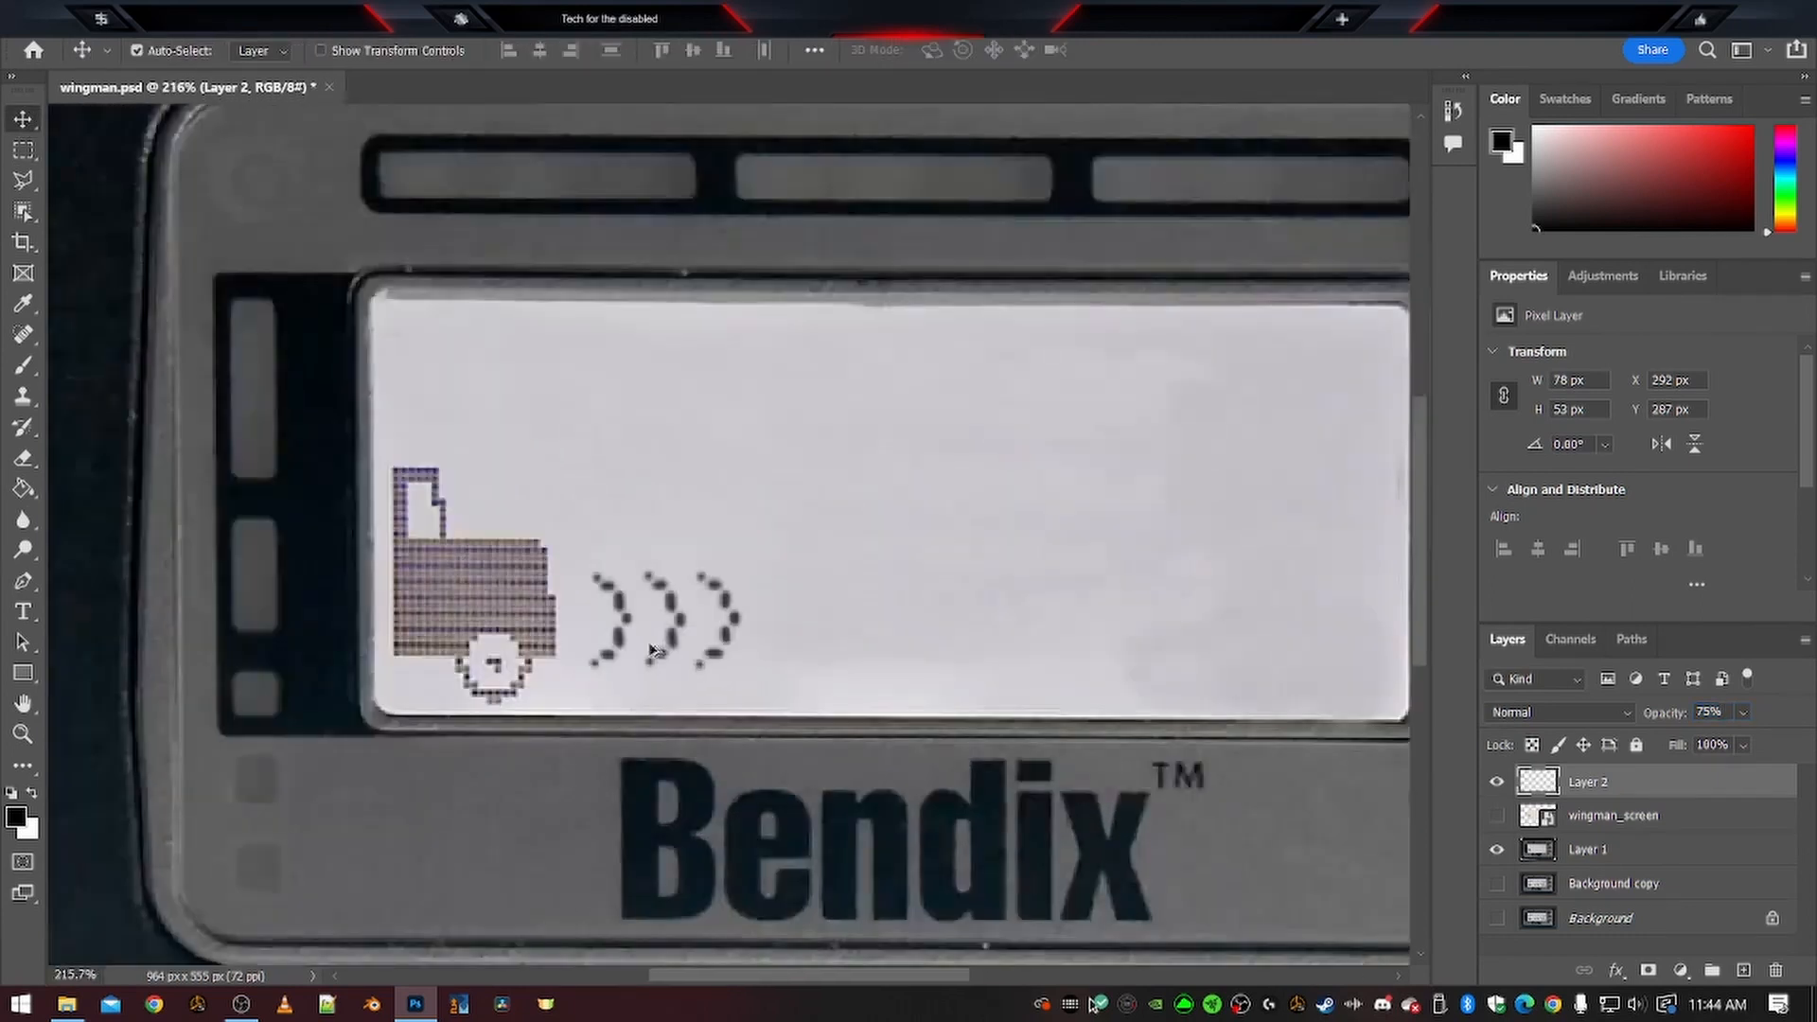
{"action": "scroll", "coordinate": [703, 697], "scroll_direction": "down", "scroll_amount": 4, "text": "alt"}
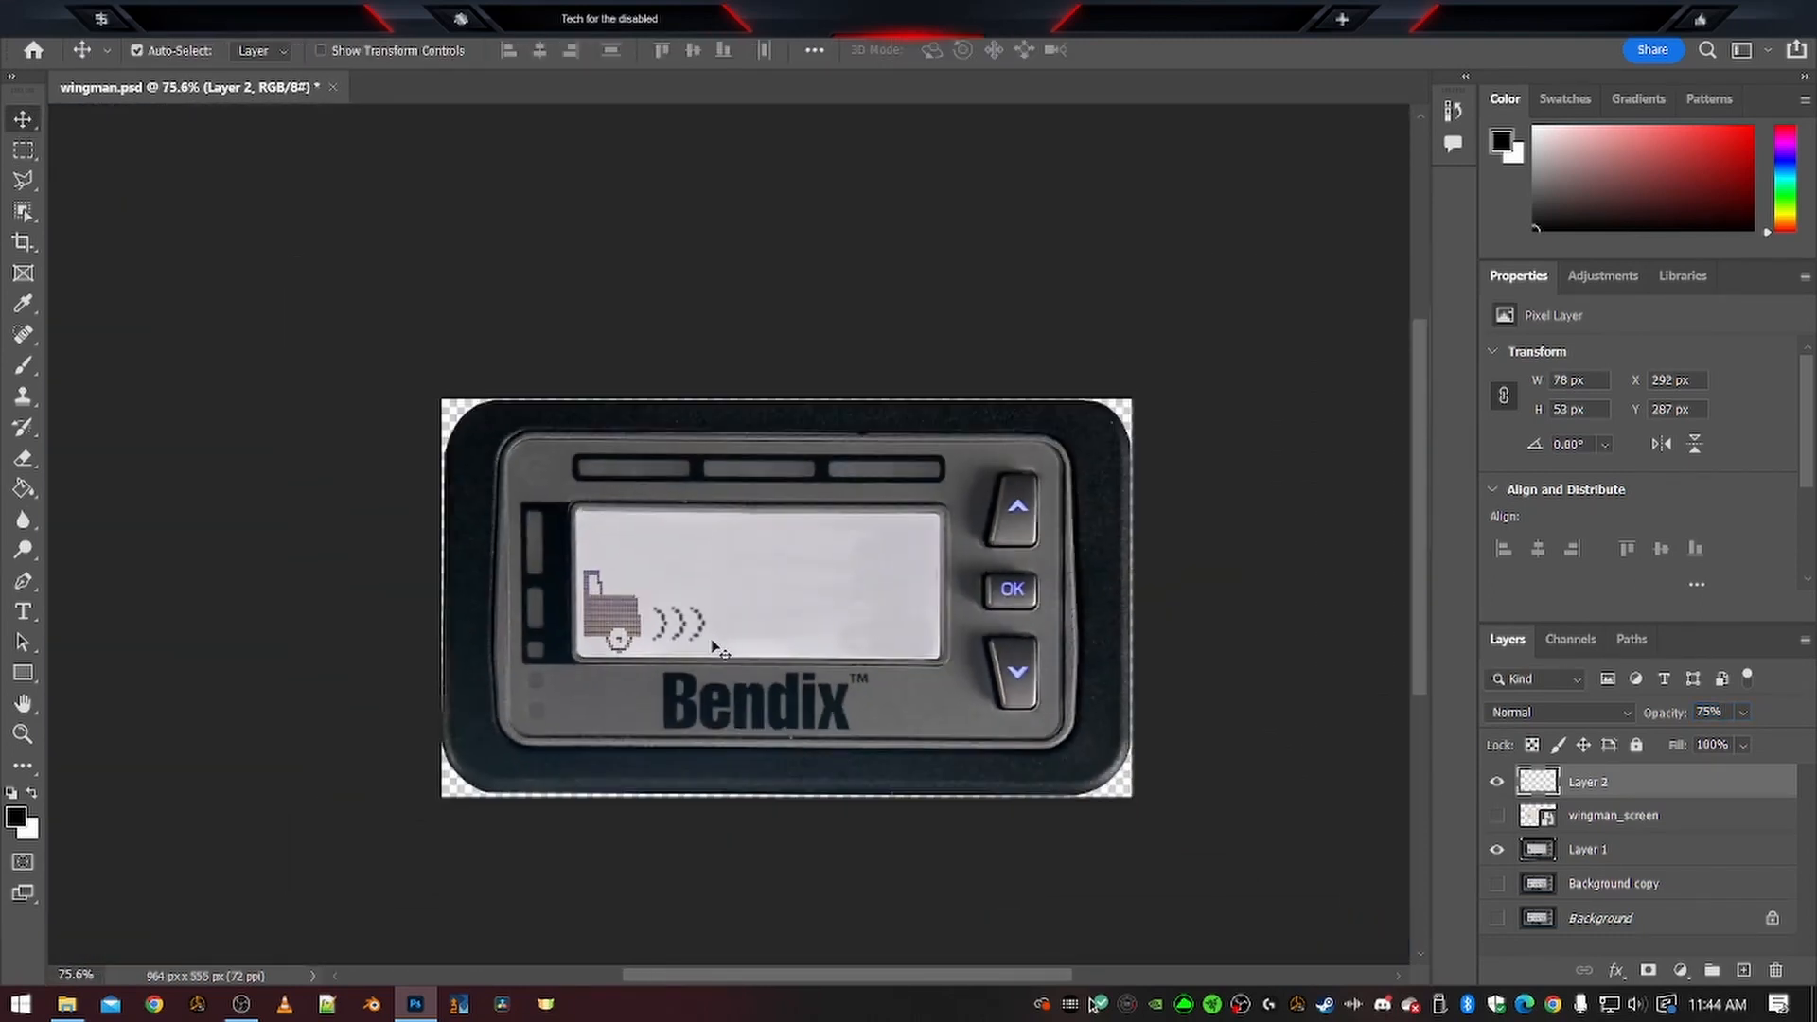
{"action": "scroll", "coordinate": [728, 648], "scroll_direction": "up", "scroll_amount": 2, "text": "alt"}
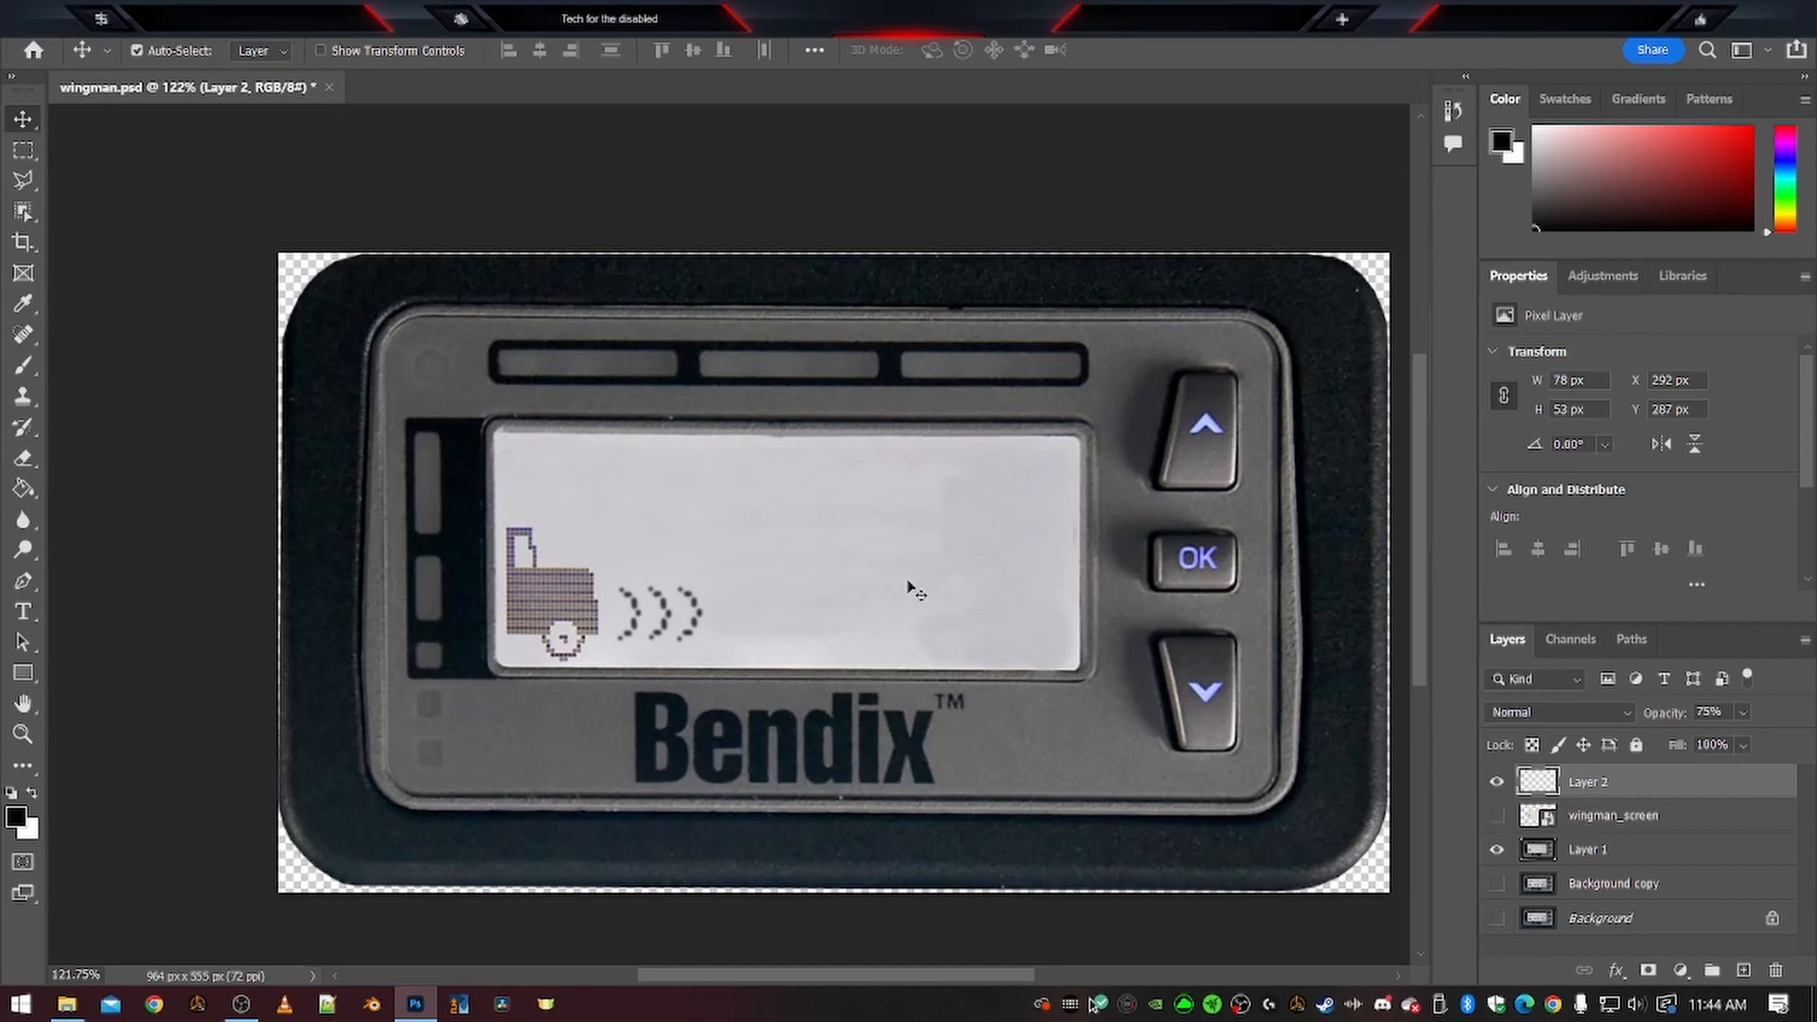
{"action": "scroll", "coordinate": [1254, 587], "scroll_direction": "up", "scroll_amount": 8, "text": "alt"}
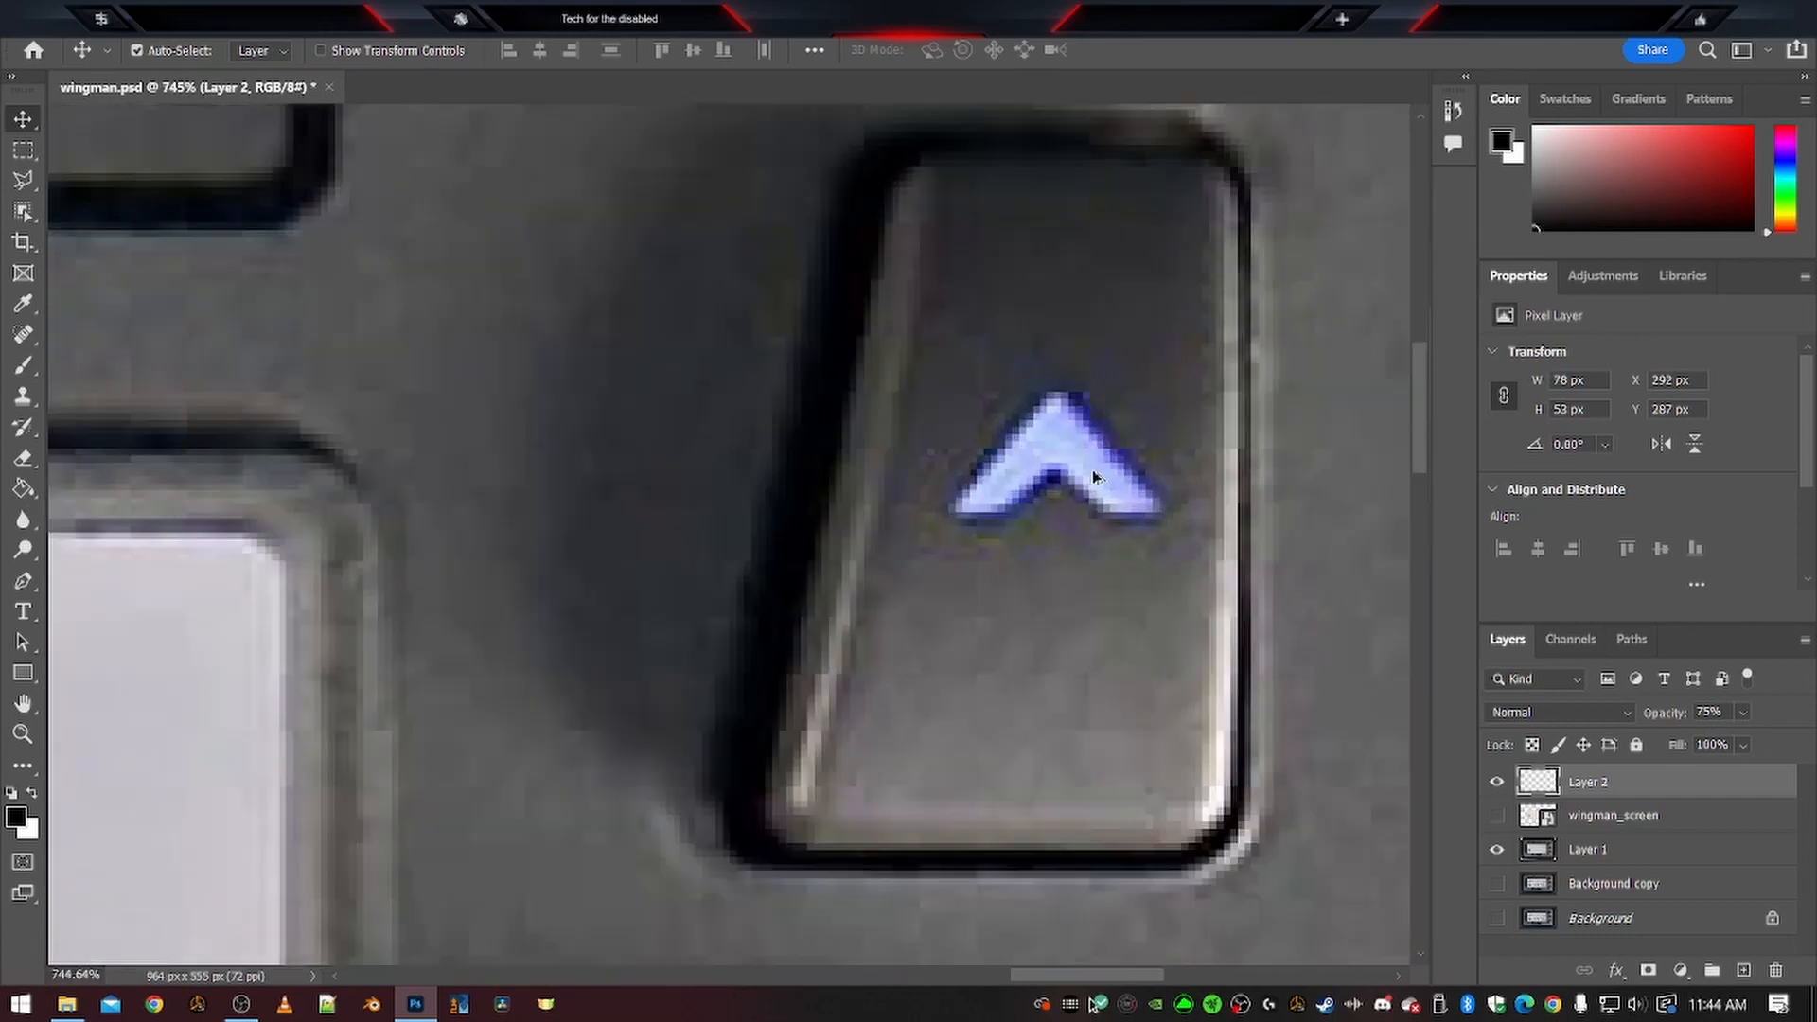
{"action": "scroll", "coordinate": [1041, 587], "scroll_direction": "down", "scroll_amount": 10}
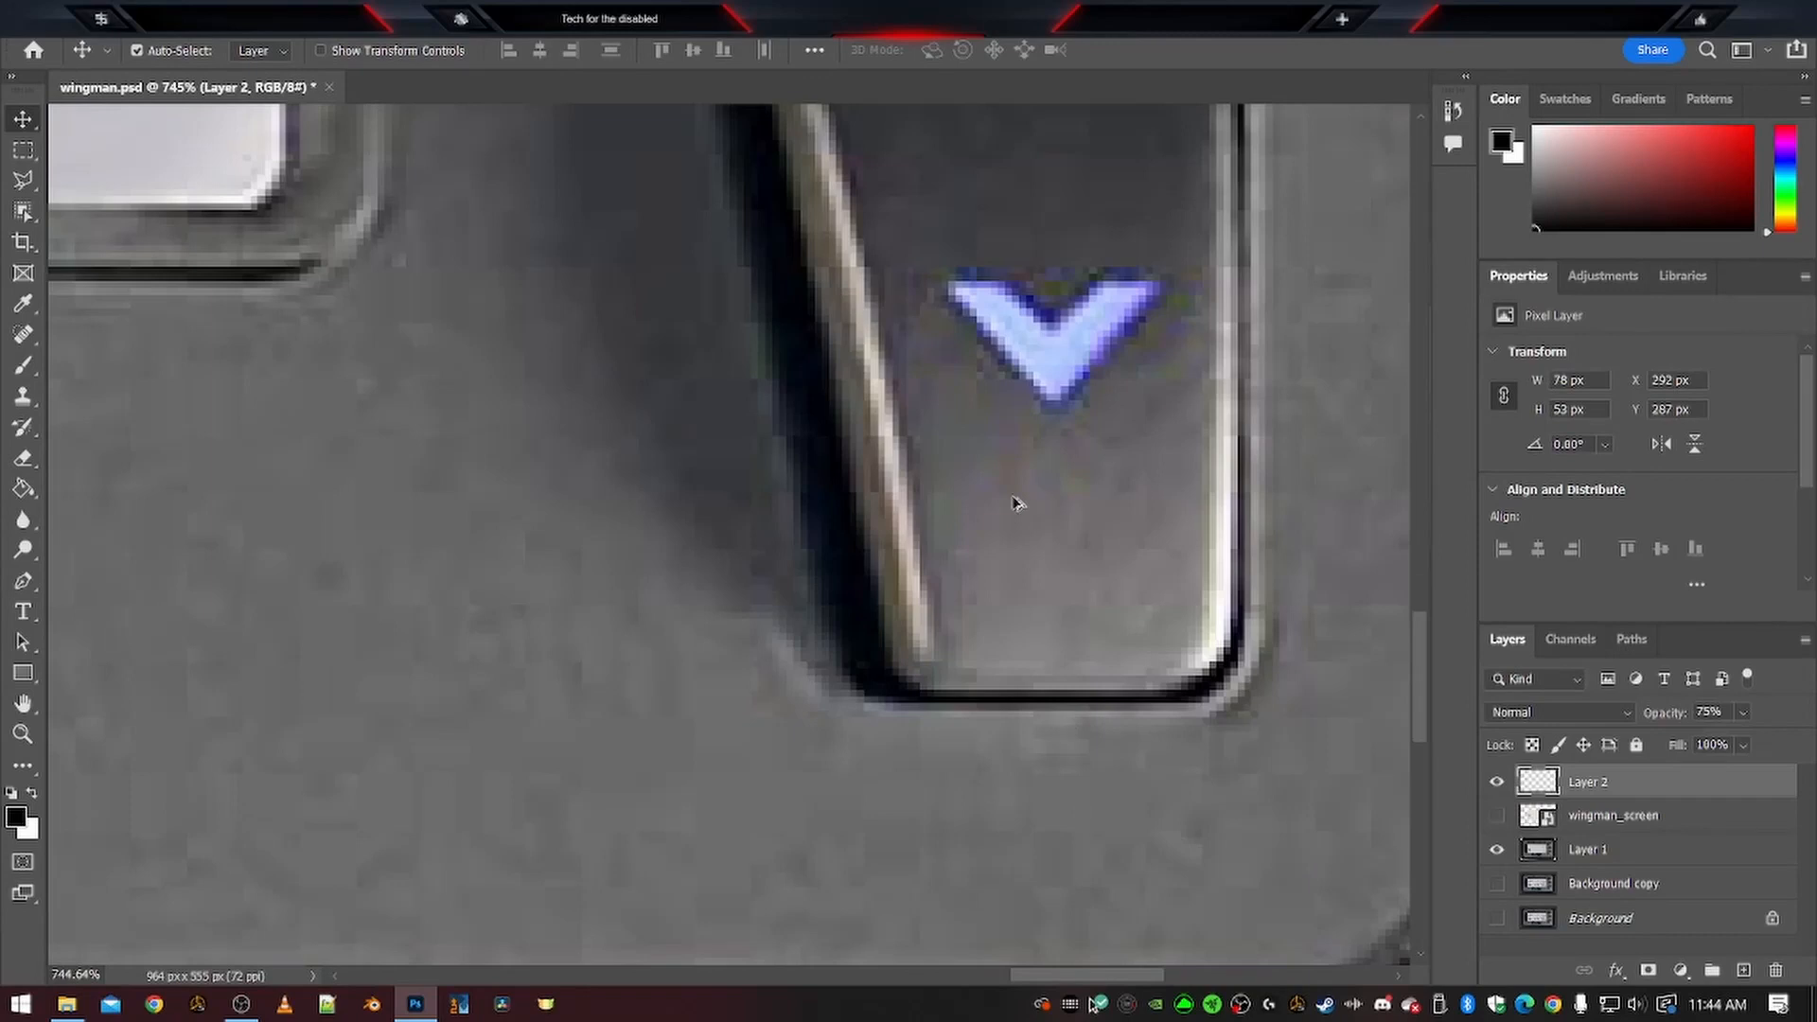
{"action": "scroll", "coordinate": [1036, 501], "scroll_direction": "down", "scroll_amount": 10, "text": "alt"}
{"action": "scroll", "coordinate": [805, 553], "scroll_direction": "up", "scroll_amount": 6, "text": "alt"}
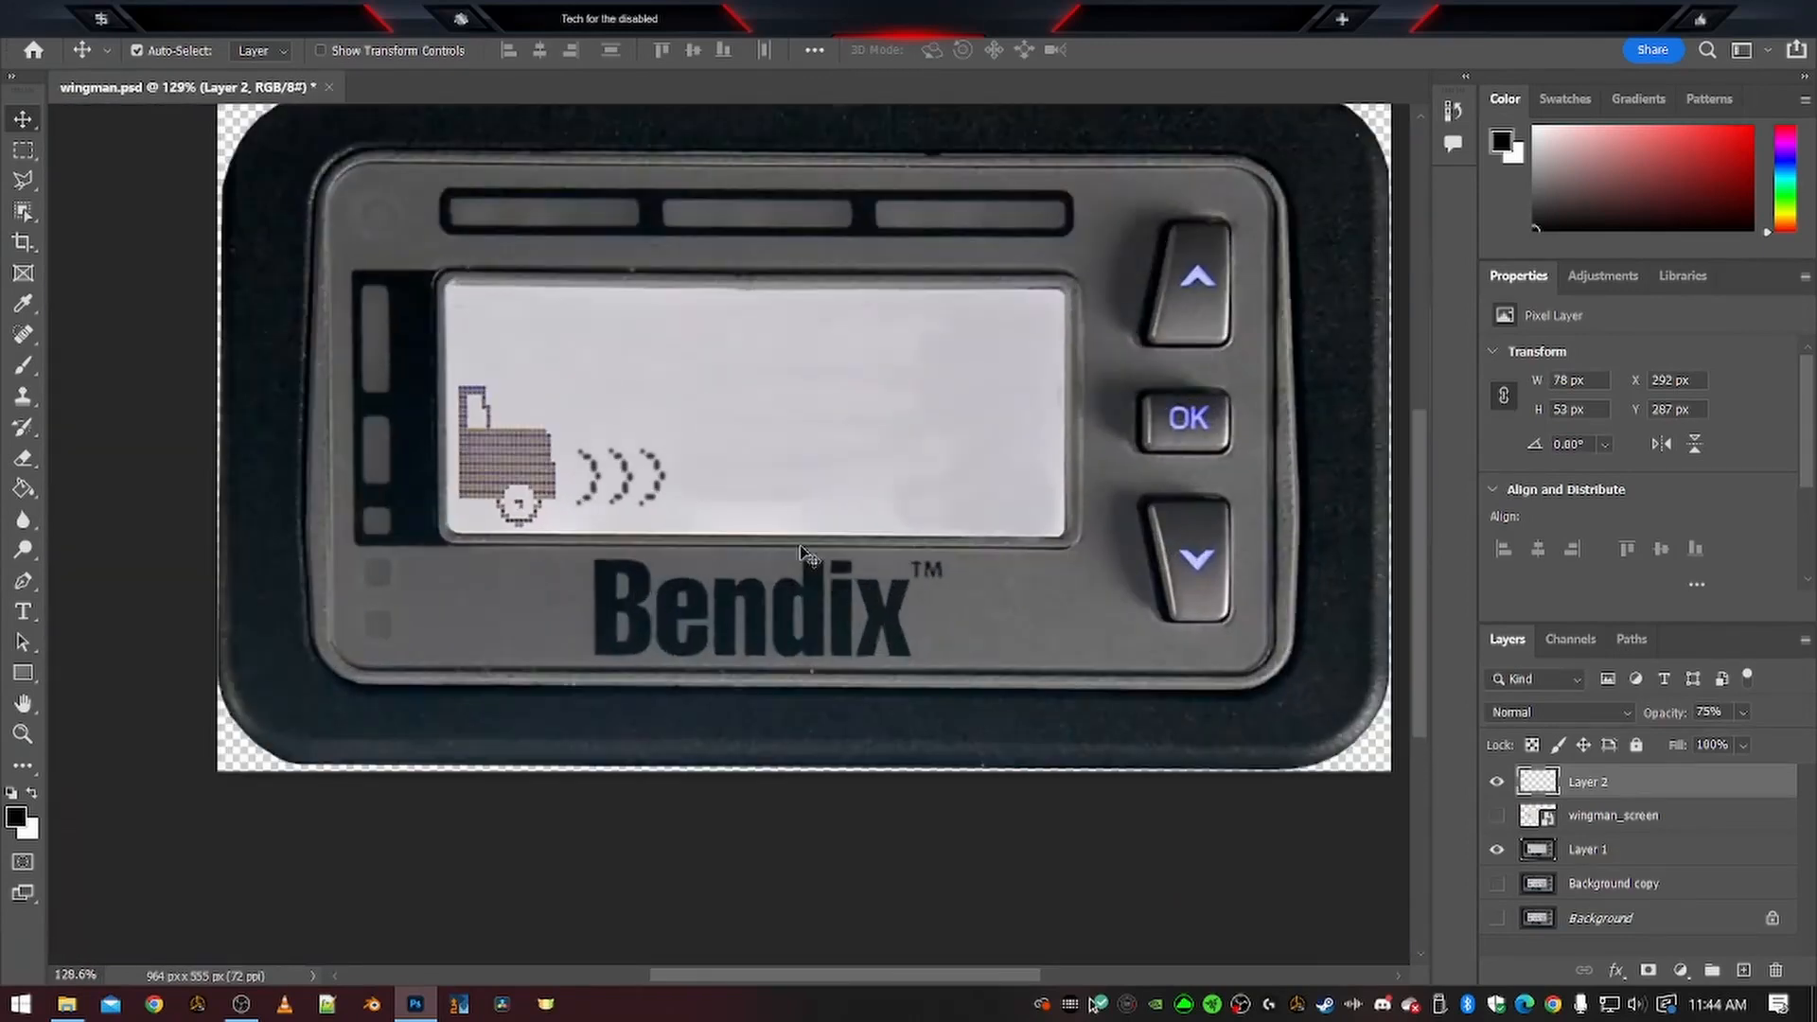
{"action": "scroll", "coordinate": [804, 556], "scroll_direction": "up", "scroll_amount": 2}
Save the document and save a Targa copy over the existing wingman.tga at 32 bits/pixel
{"action": "key", "text": "ctrl+s"}
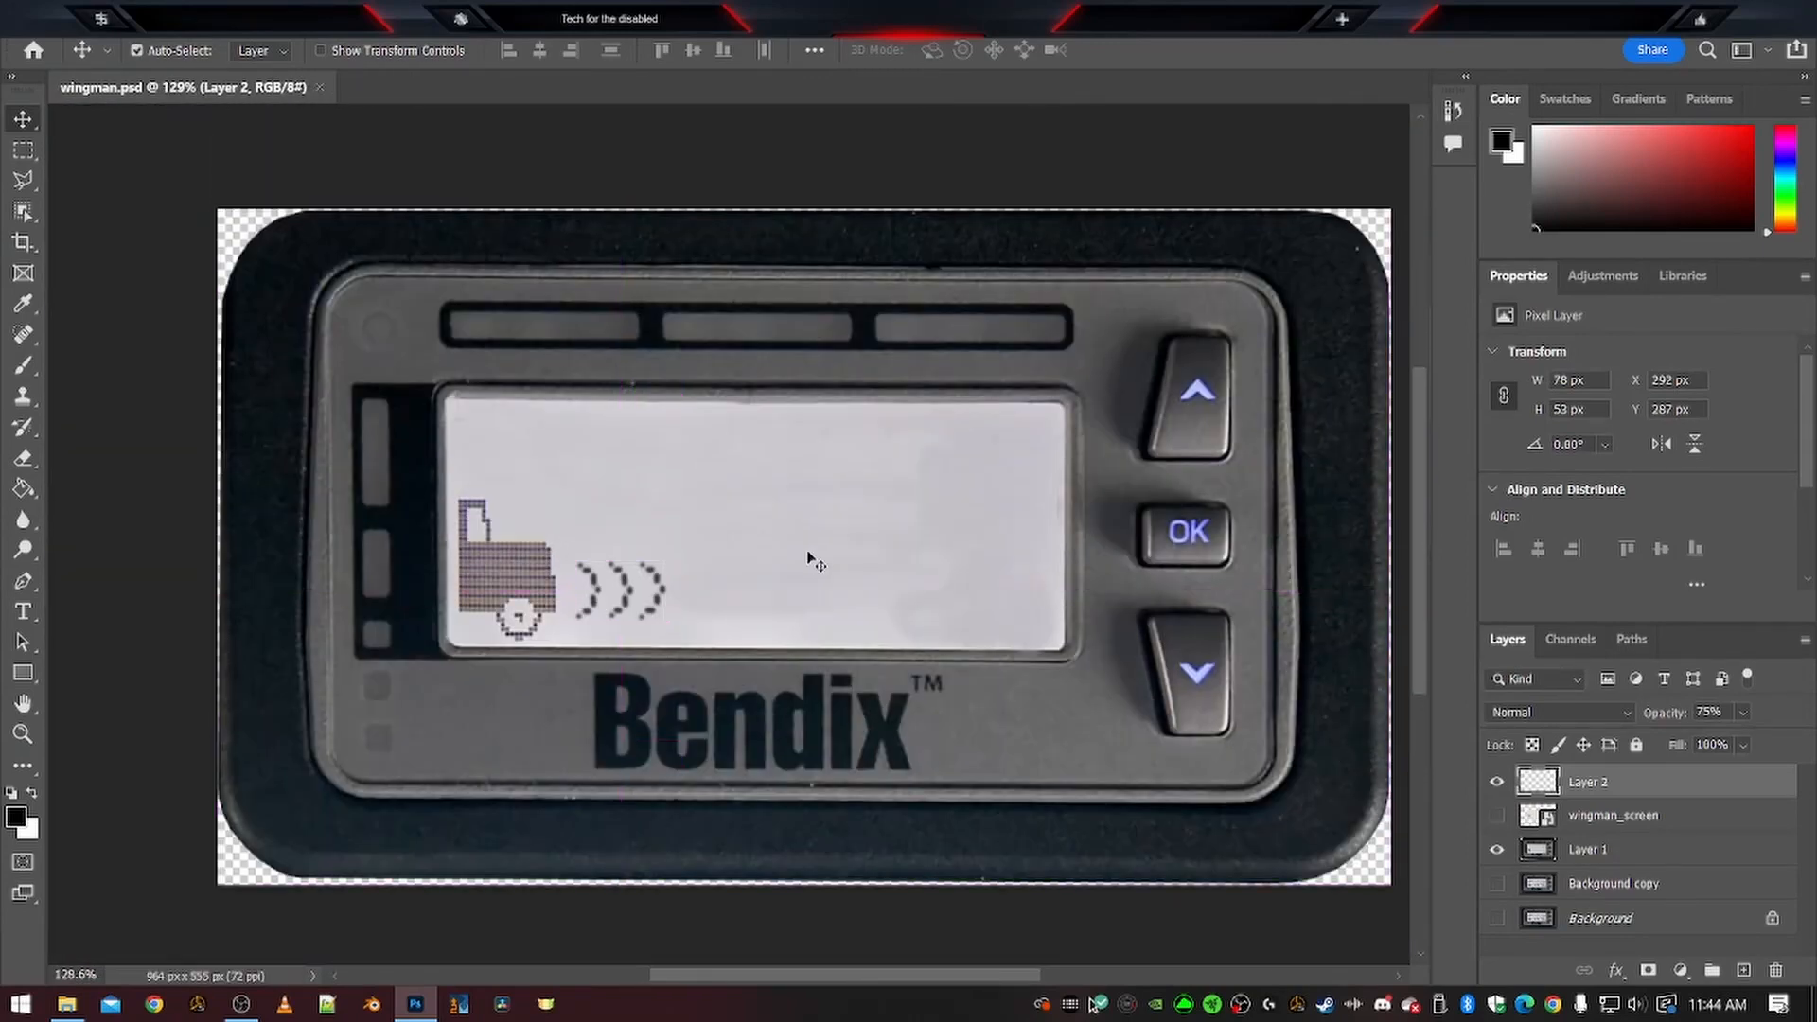
{"action": "left_click", "coordinate": [46, 22]}
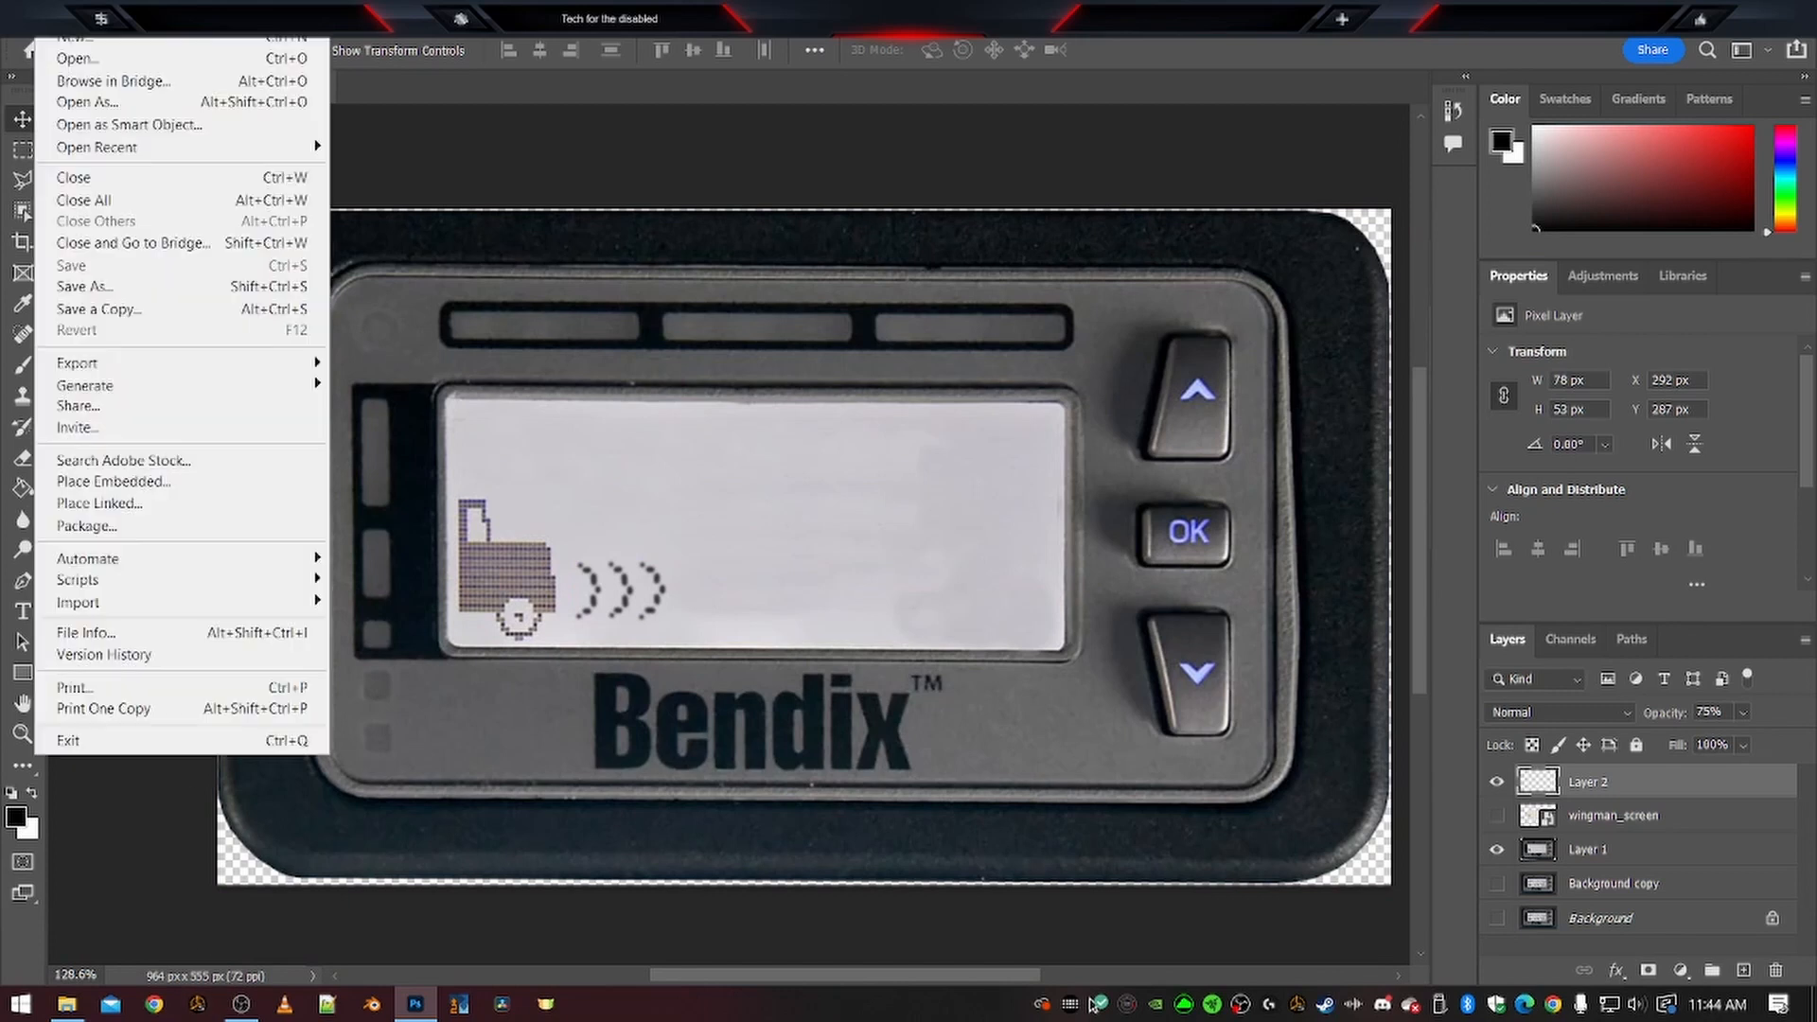
{"action": "left_click", "coordinate": [122, 314]}
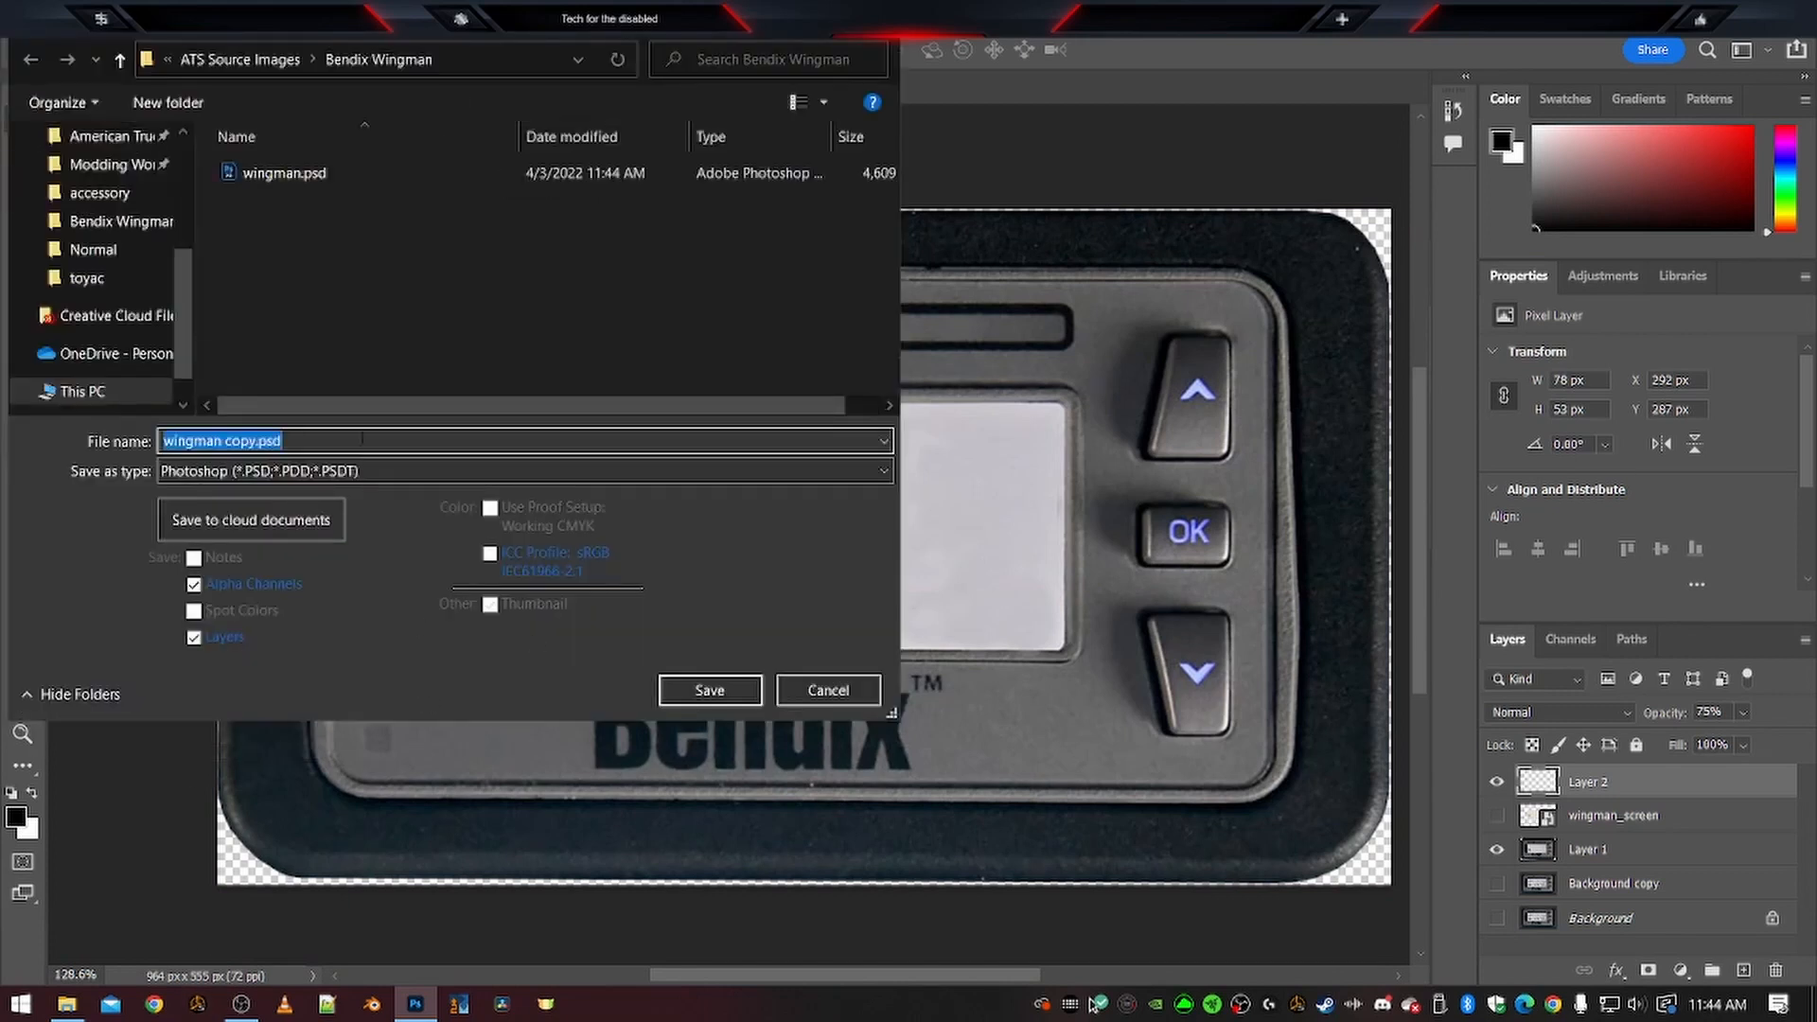
{"action": "left_click", "coordinate": [363, 470]}
{"action": "left_click", "coordinate": [236, 884]}
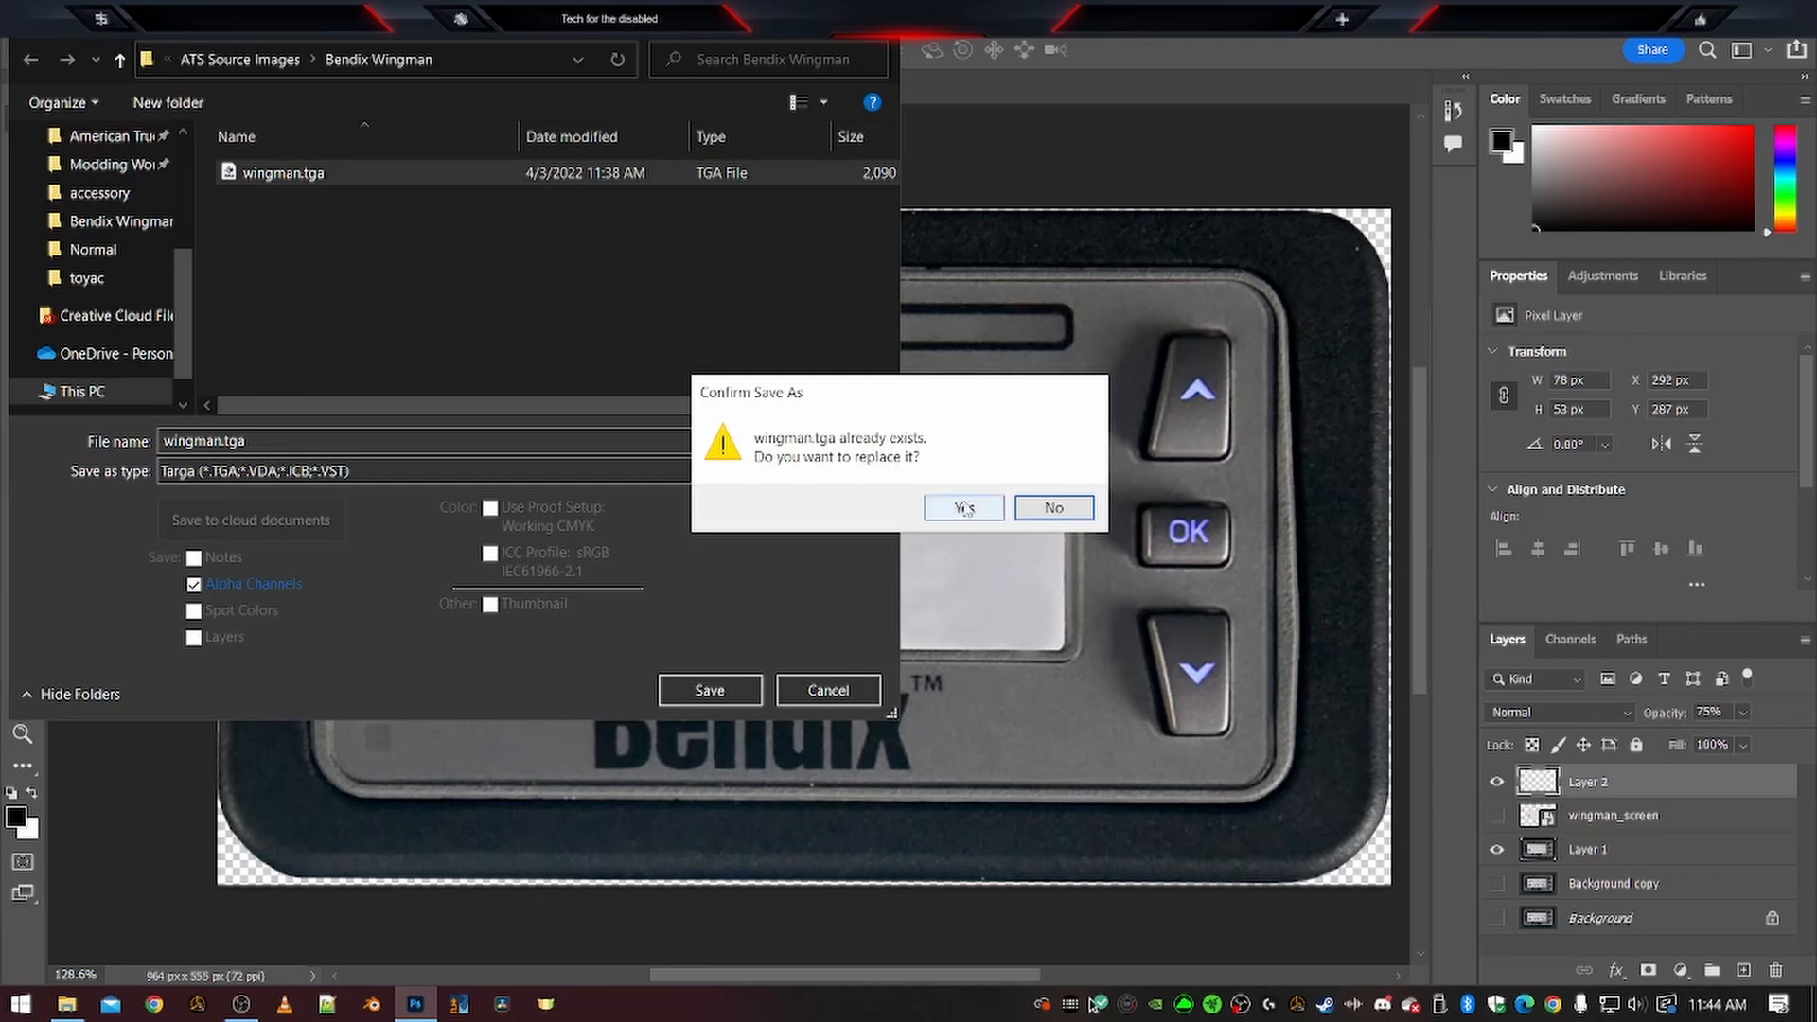
{"action": "left_click", "coordinate": [961, 516]}
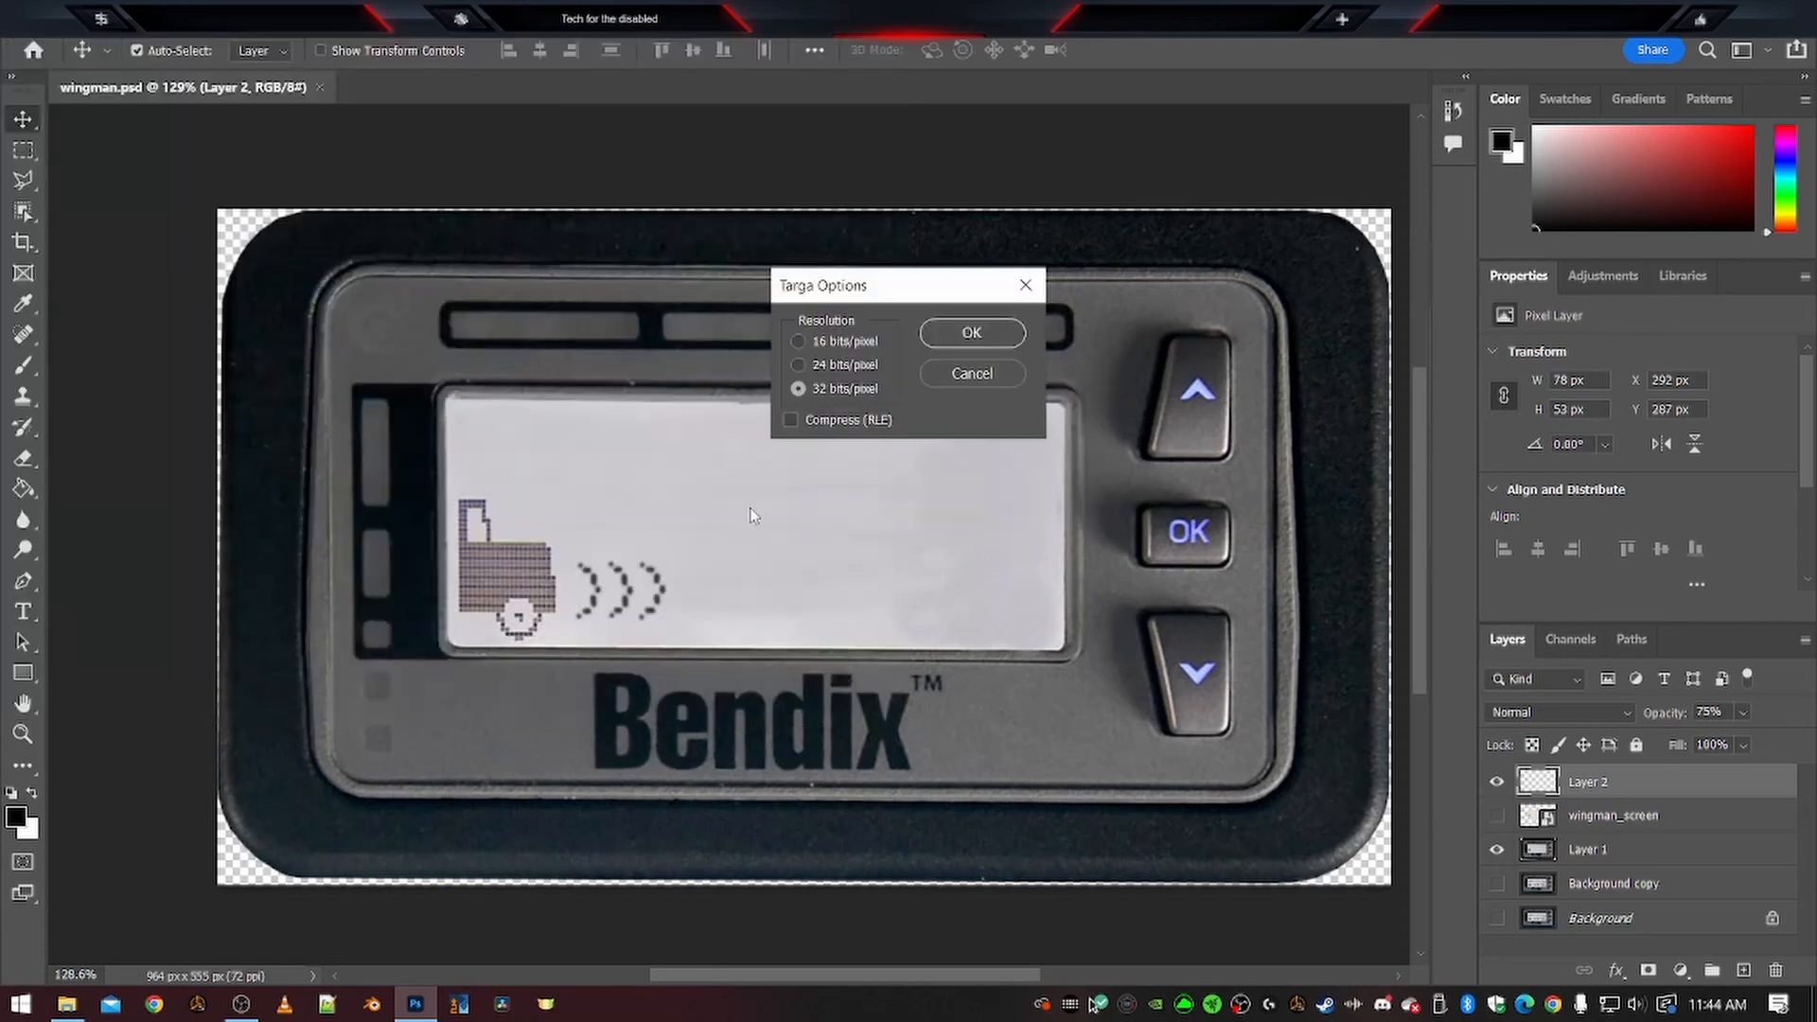
{"action": "left_click", "coordinate": [975, 336]}
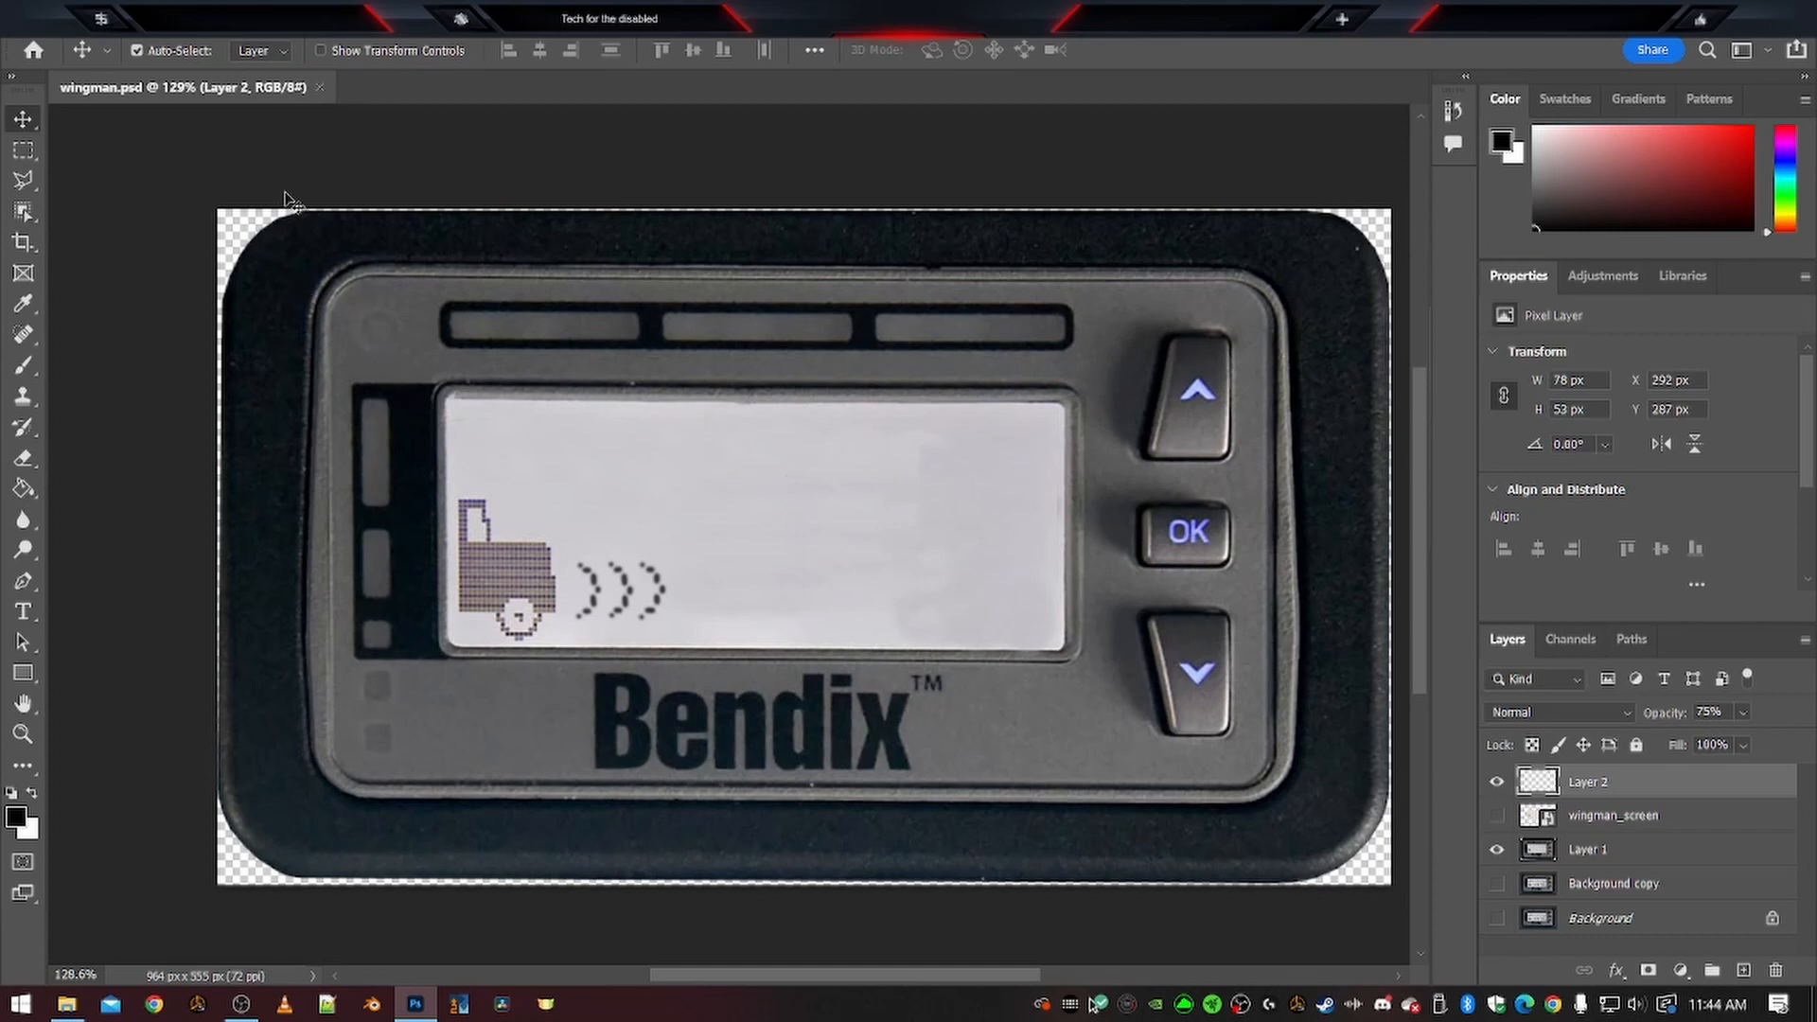
Activate the Polygonal Lasso tool and delete the hidden wingman_screen layer
{"action": "scroll", "coordinate": [808, 346], "scroll_direction": "down", "scroll_amount": 2, "text": "alt"}
{"action": "scroll", "coordinate": [885, 352], "scroll_direction": "up", "scroll_amount": 1, "text": "alt"}
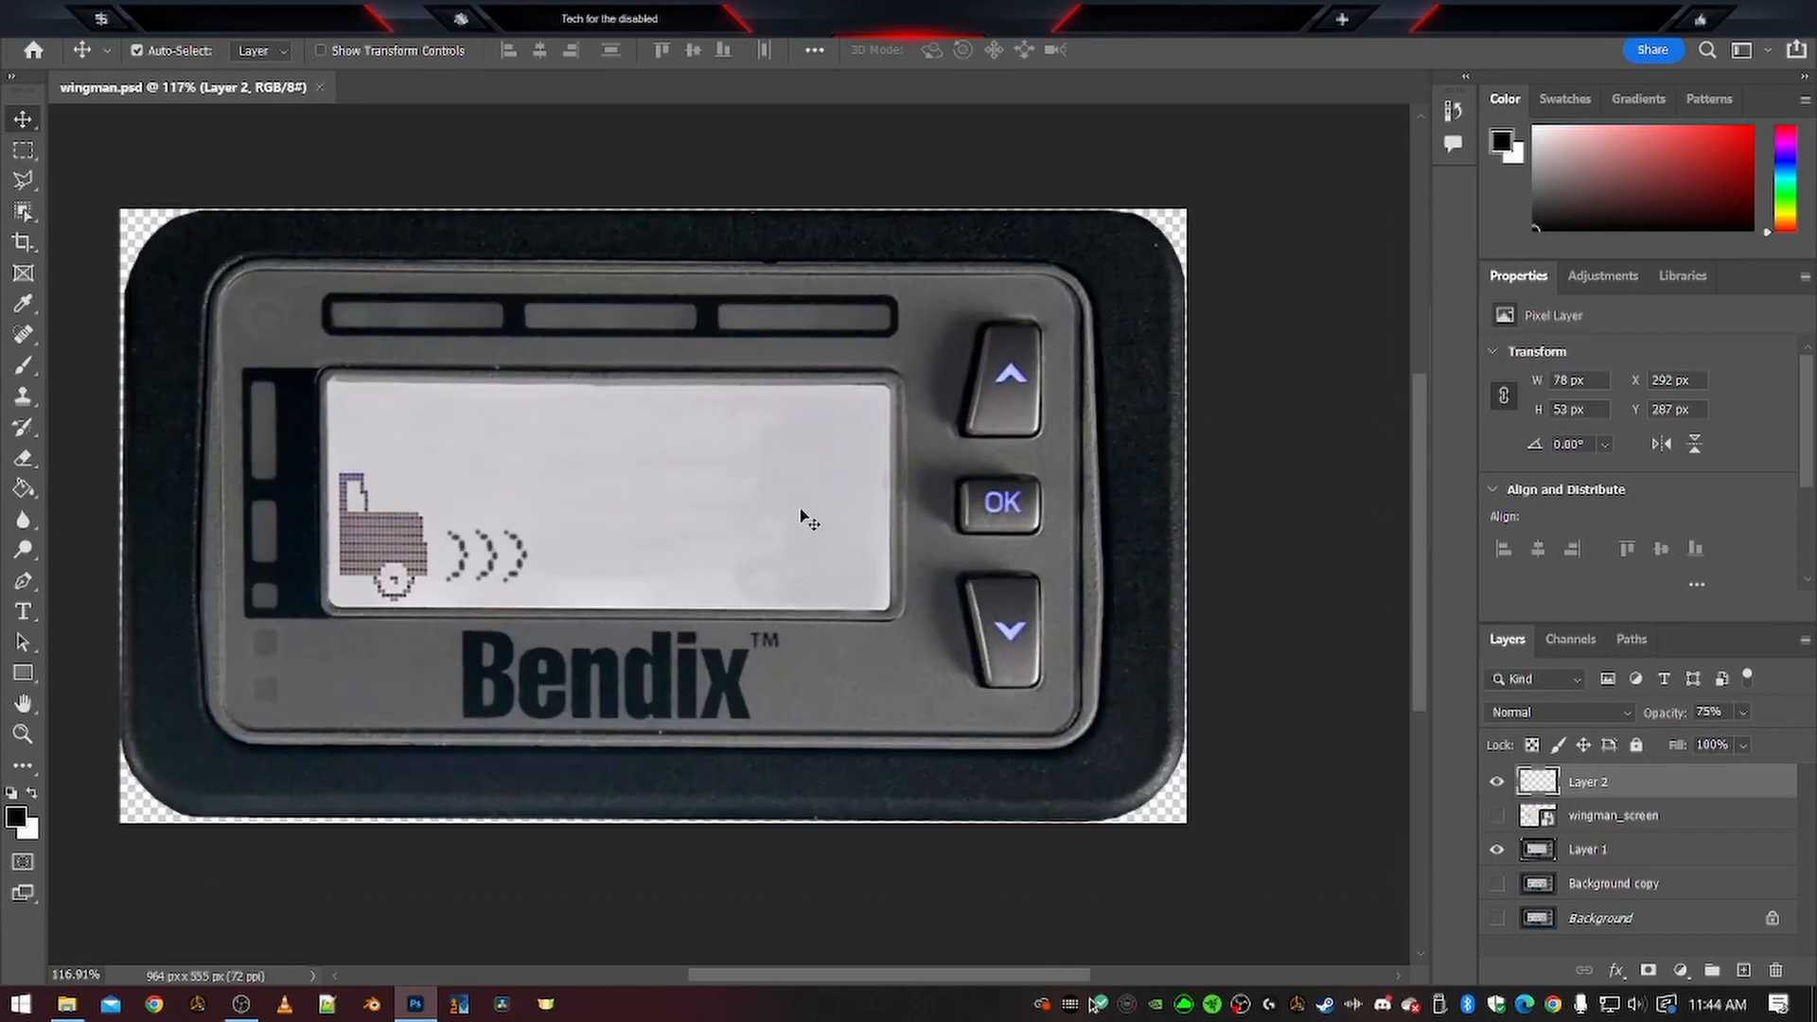
{"action": "scroll", "coordinate": [416, 456], "scroll_direction": "up", "scroll_amount": 8, "text": "alt"}
{"action": "scroll", "coordinate": [851, 653], "scroll_direction": "down", "scroll_amount": 3}
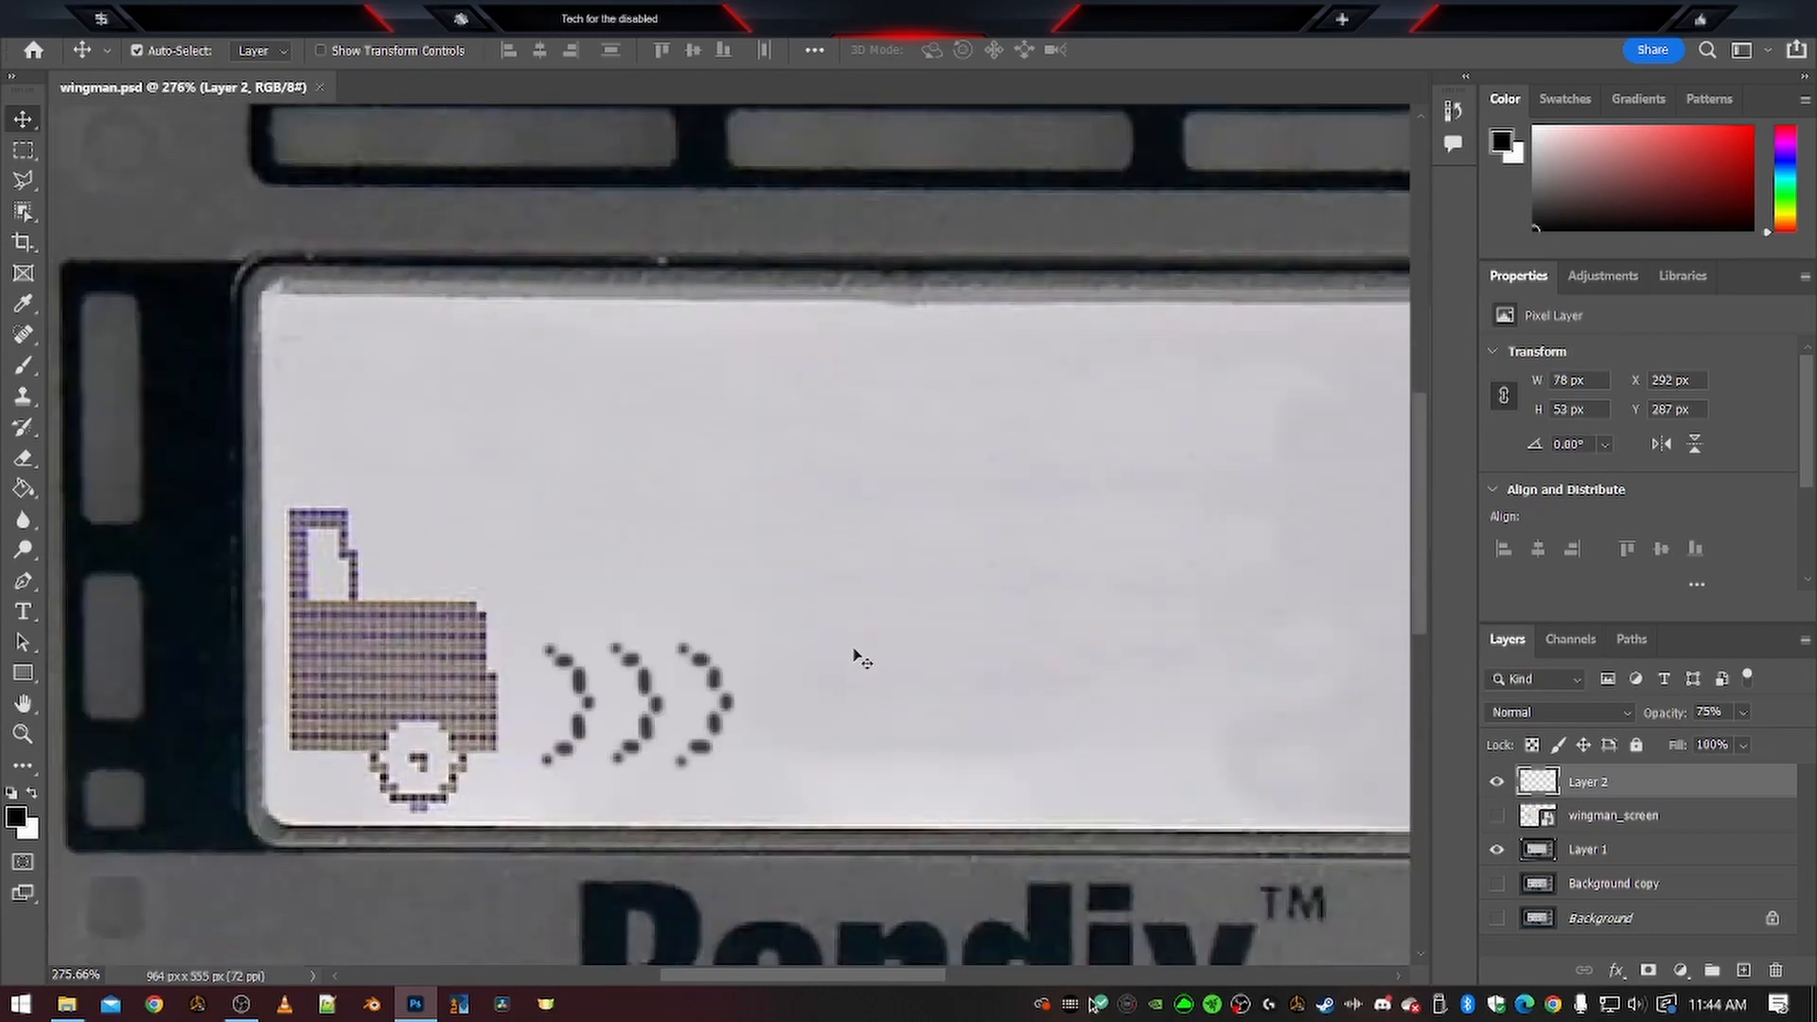
{"action": "scroll", "coordinate": [998, 612], "scroll_direction": "down", "scroll_amount": 3, "text": "alt"}
{"action": "scroll", "coordinate": [1230, 509], "scroll_direction": "right", "scroll_amount": 2}
{"action": "scroll", "coordinate": [1268, 506], "scroll_direction": "up", "scroll_amount": 2, "text": "alt"}
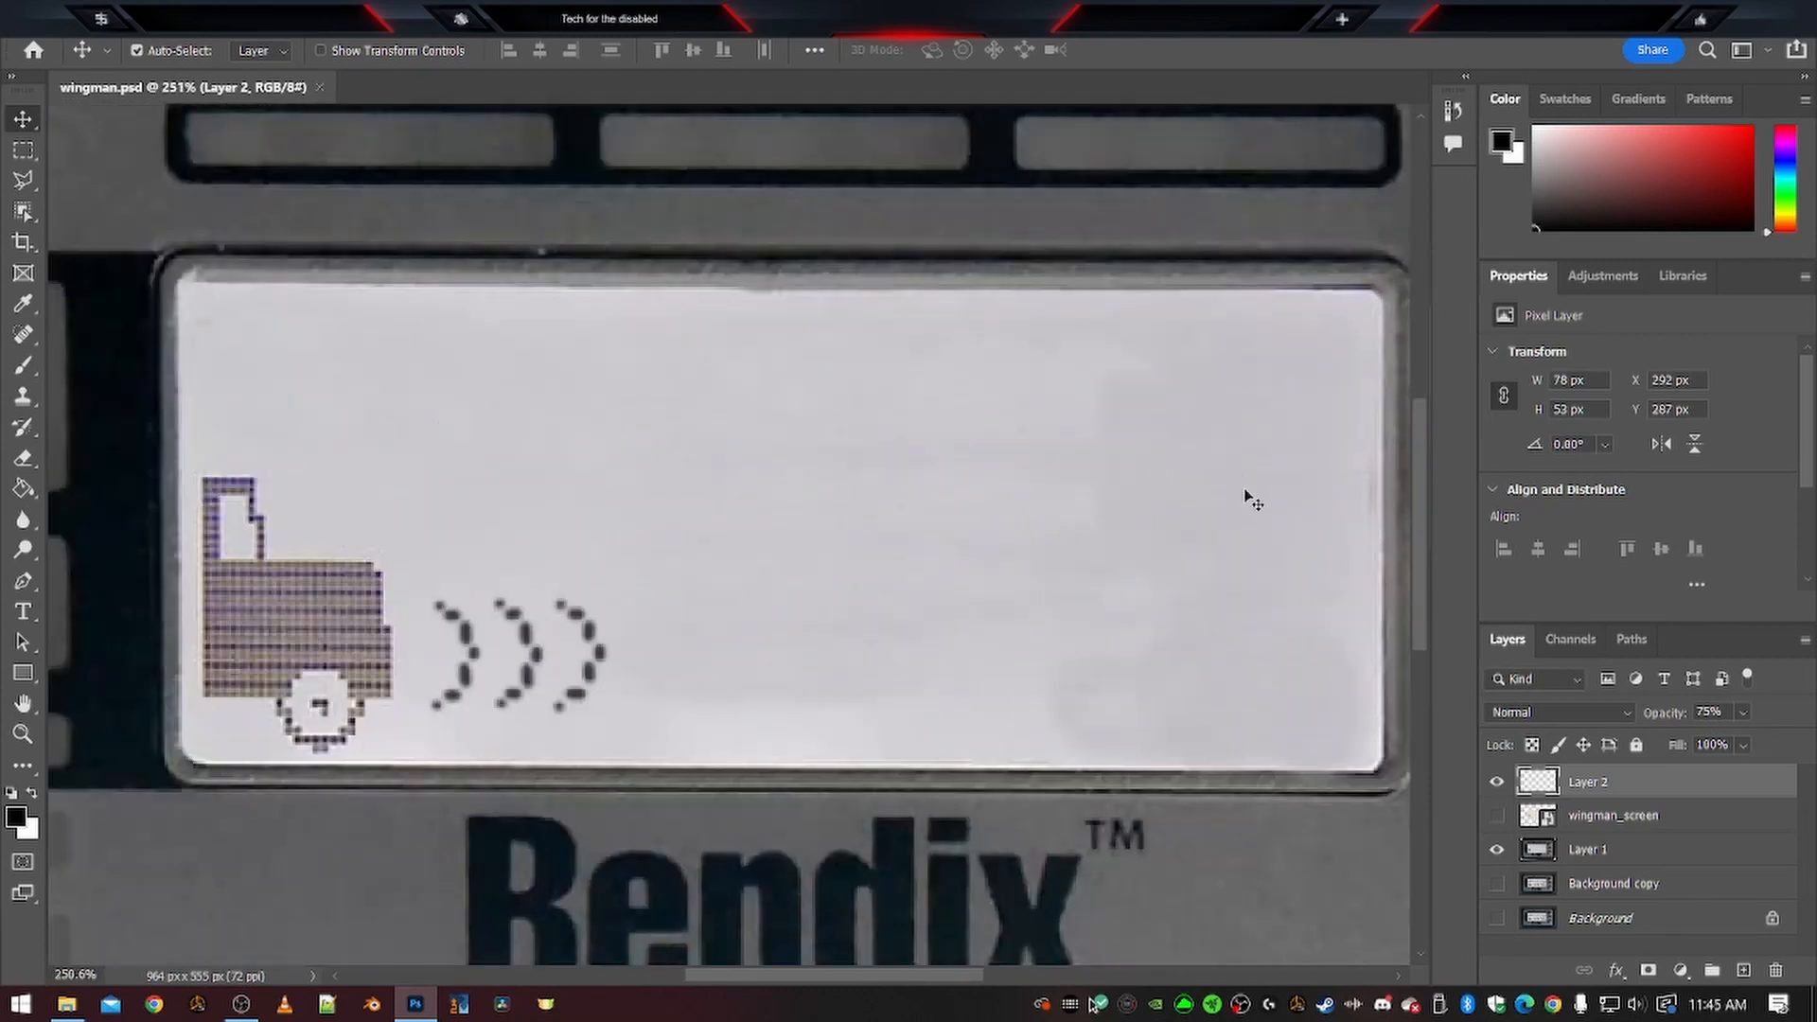
{"action": "left_click", "coordinate": [23, 185]}
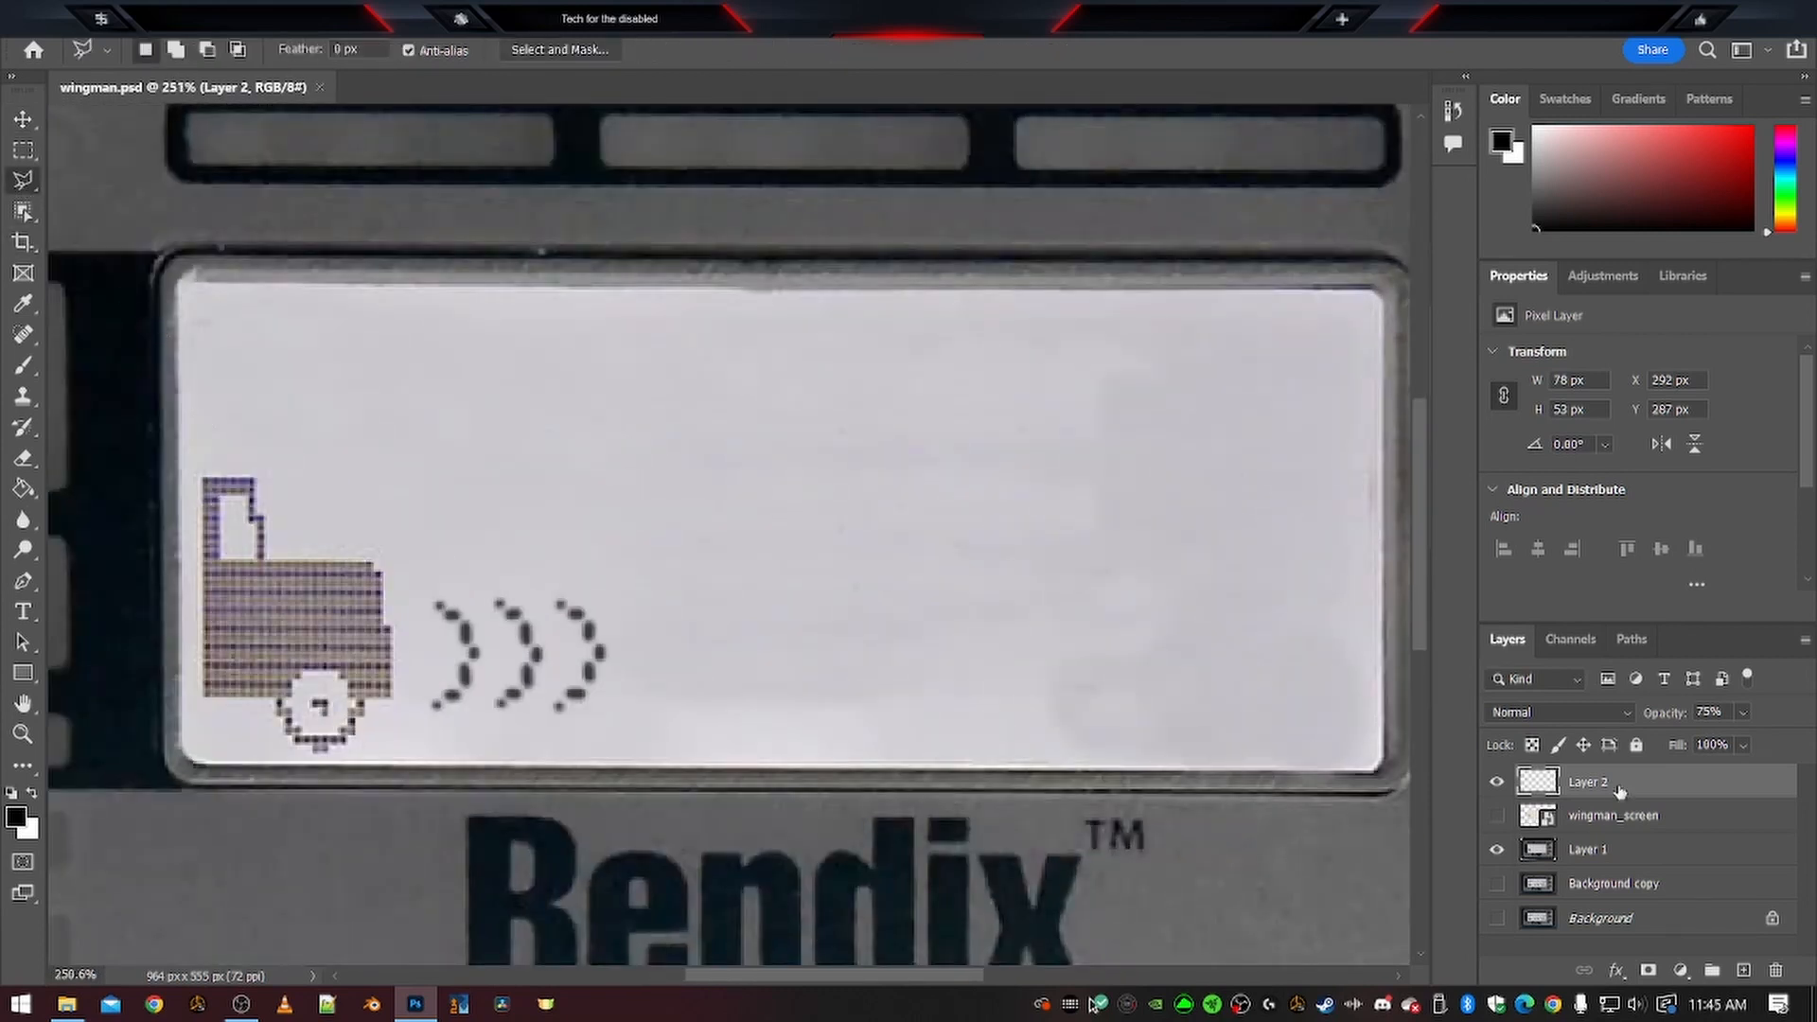
{"action": "left_click", "coordinate": [1625, 822]}
{"action": "key", "text": "Delete"}
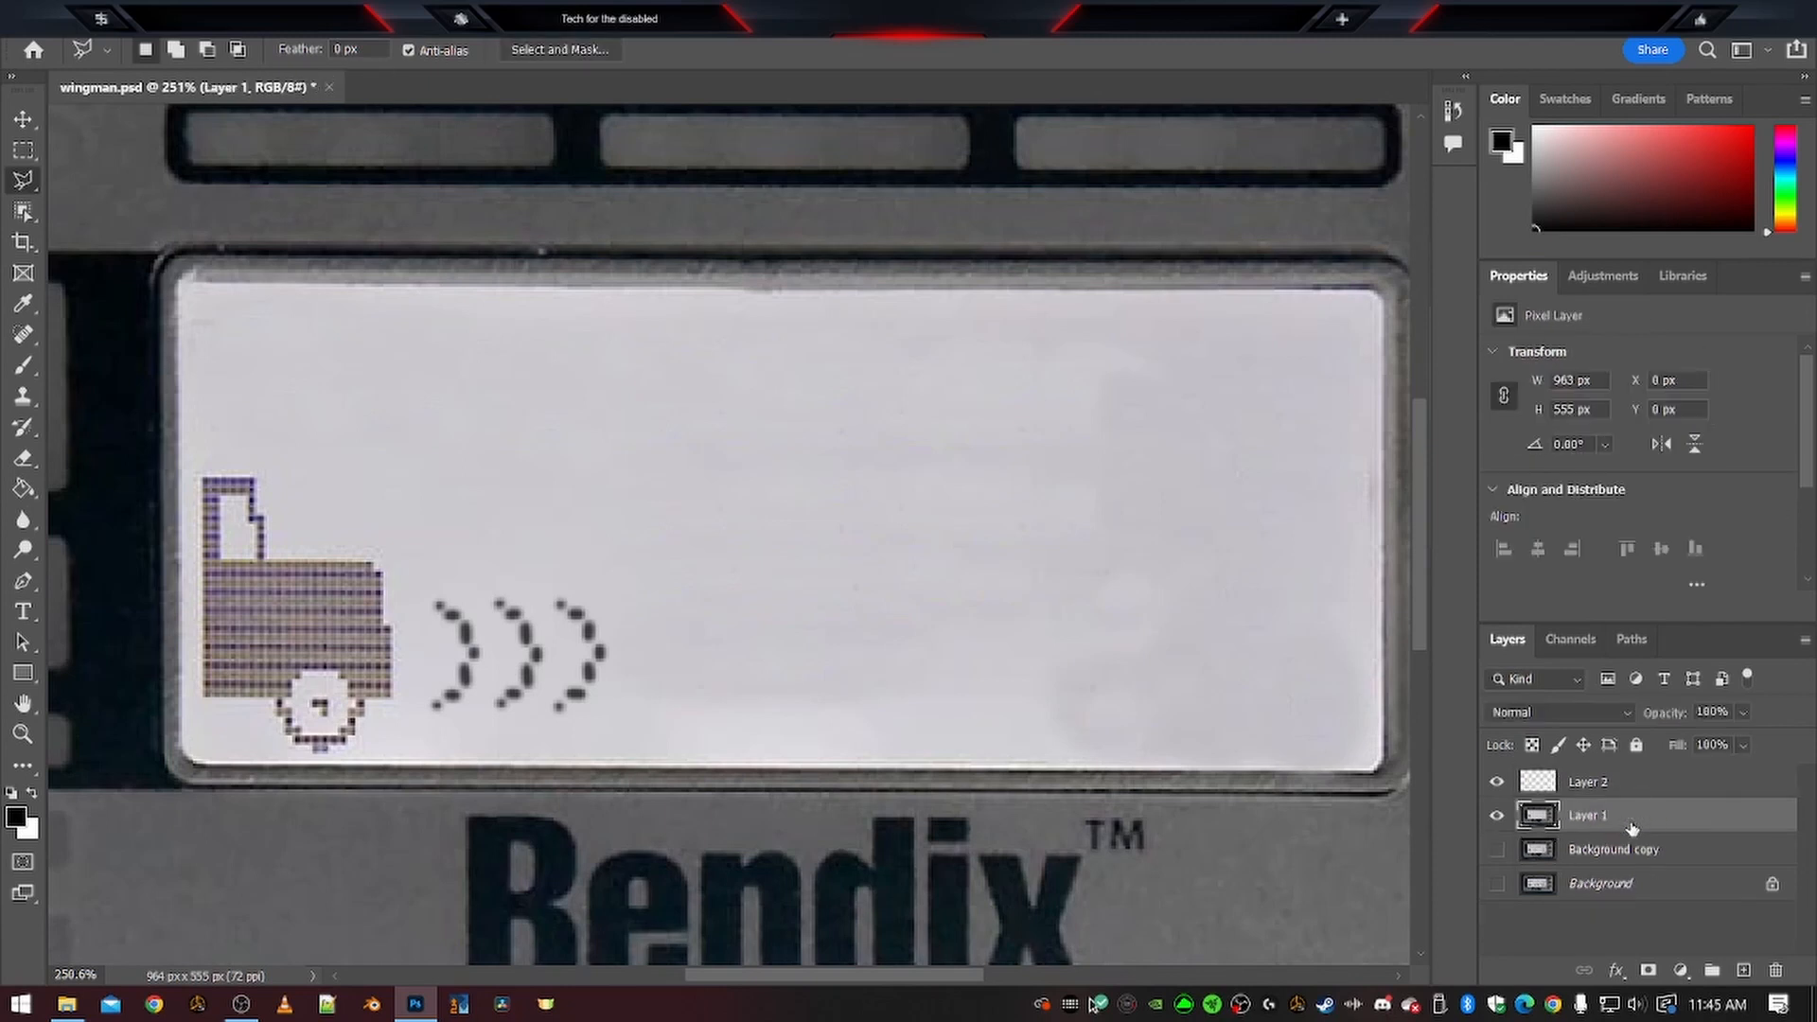
Merge Layer 2, which holds the three radar waves, down into Layer 1
{"action": "left_click", "coordinate": [1606, 786]}
{"action": "right_click", "coordinate": [1637, 784]}
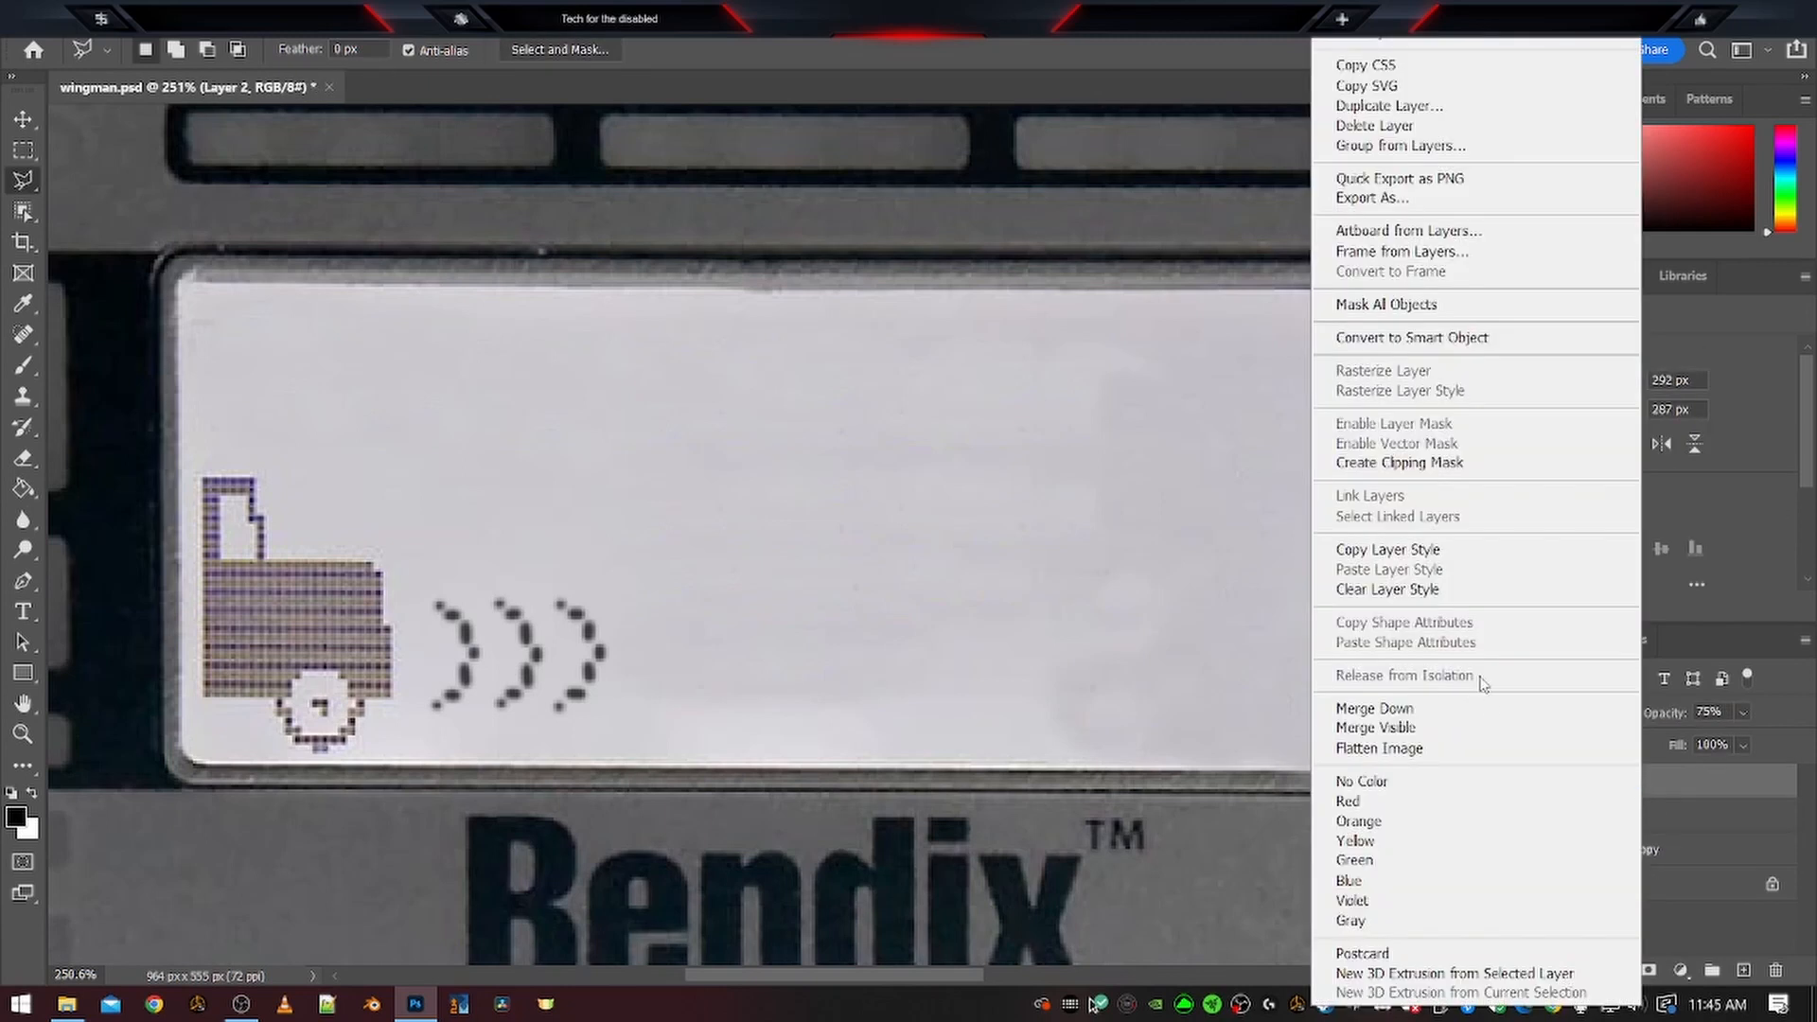
{"action": "left_click", "coordinate": [1461, 709]}
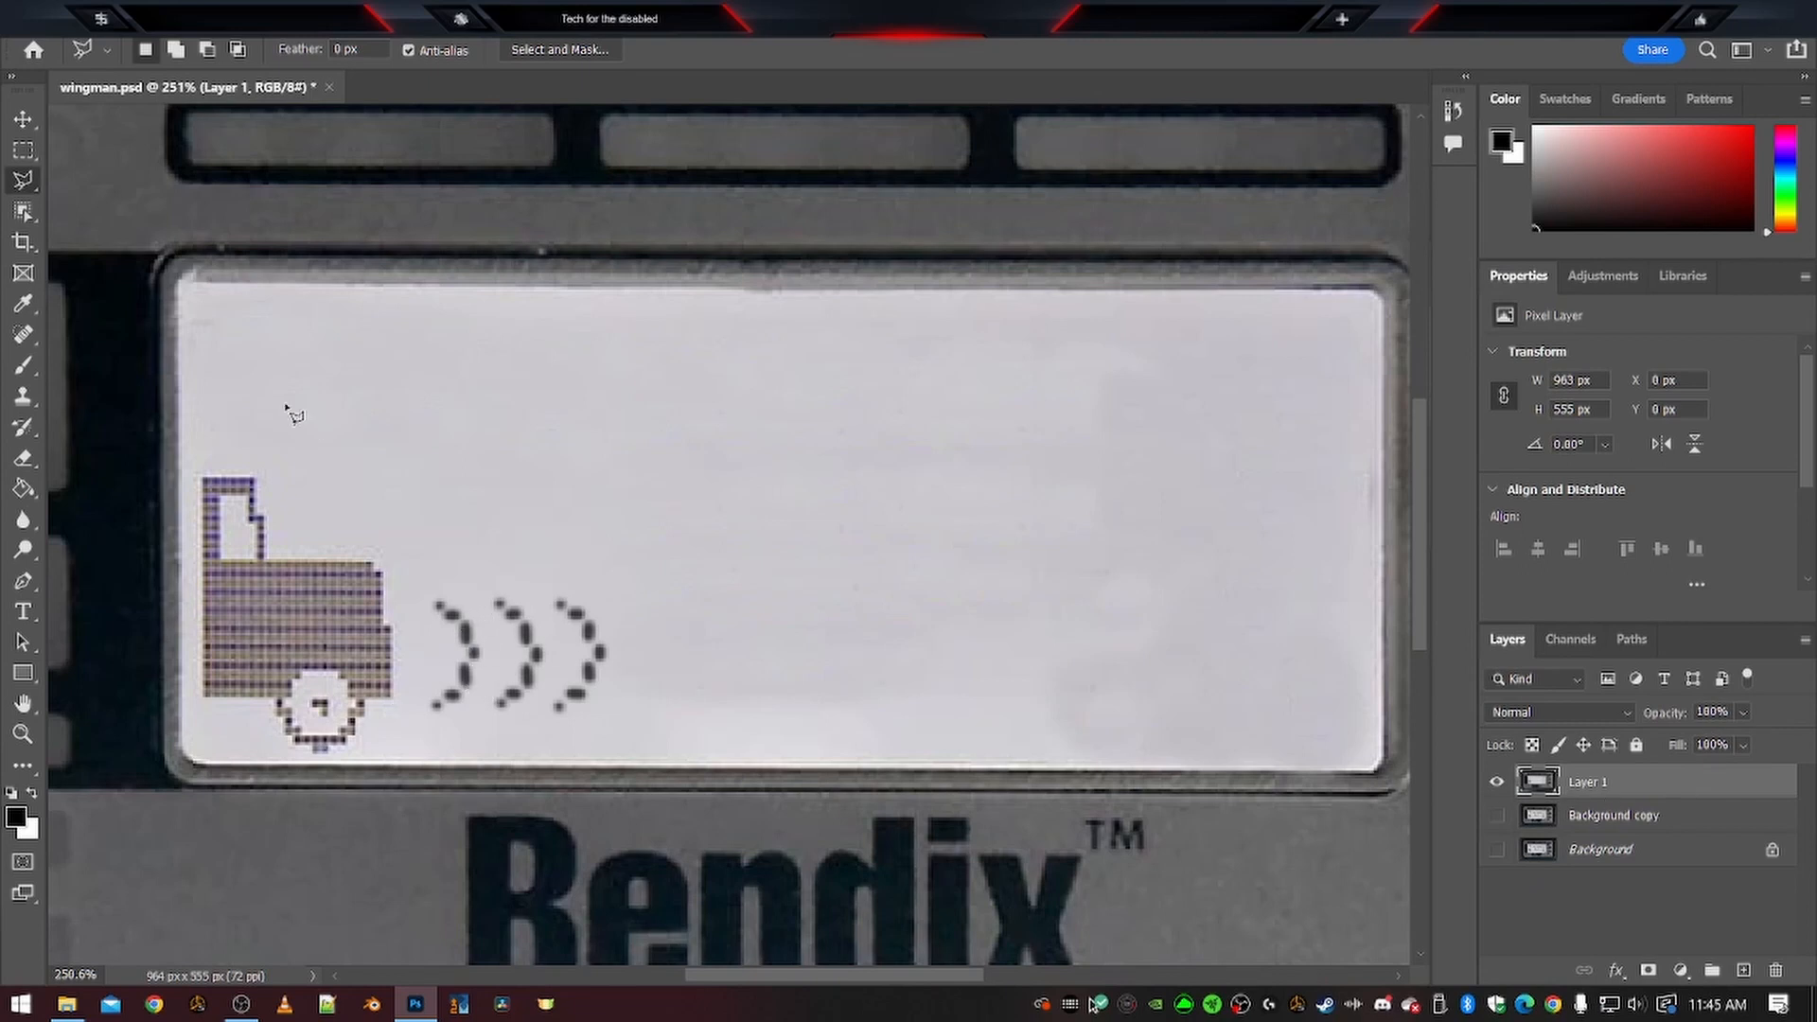
Trace a closed Polygonal Lasso selection along the inner edge of the white display, following its rounded corners
{"action": "scroll", "coordinate": [200, 774], "scroll_direction": "up", "scroll_amount": 6, "text": "alt"}
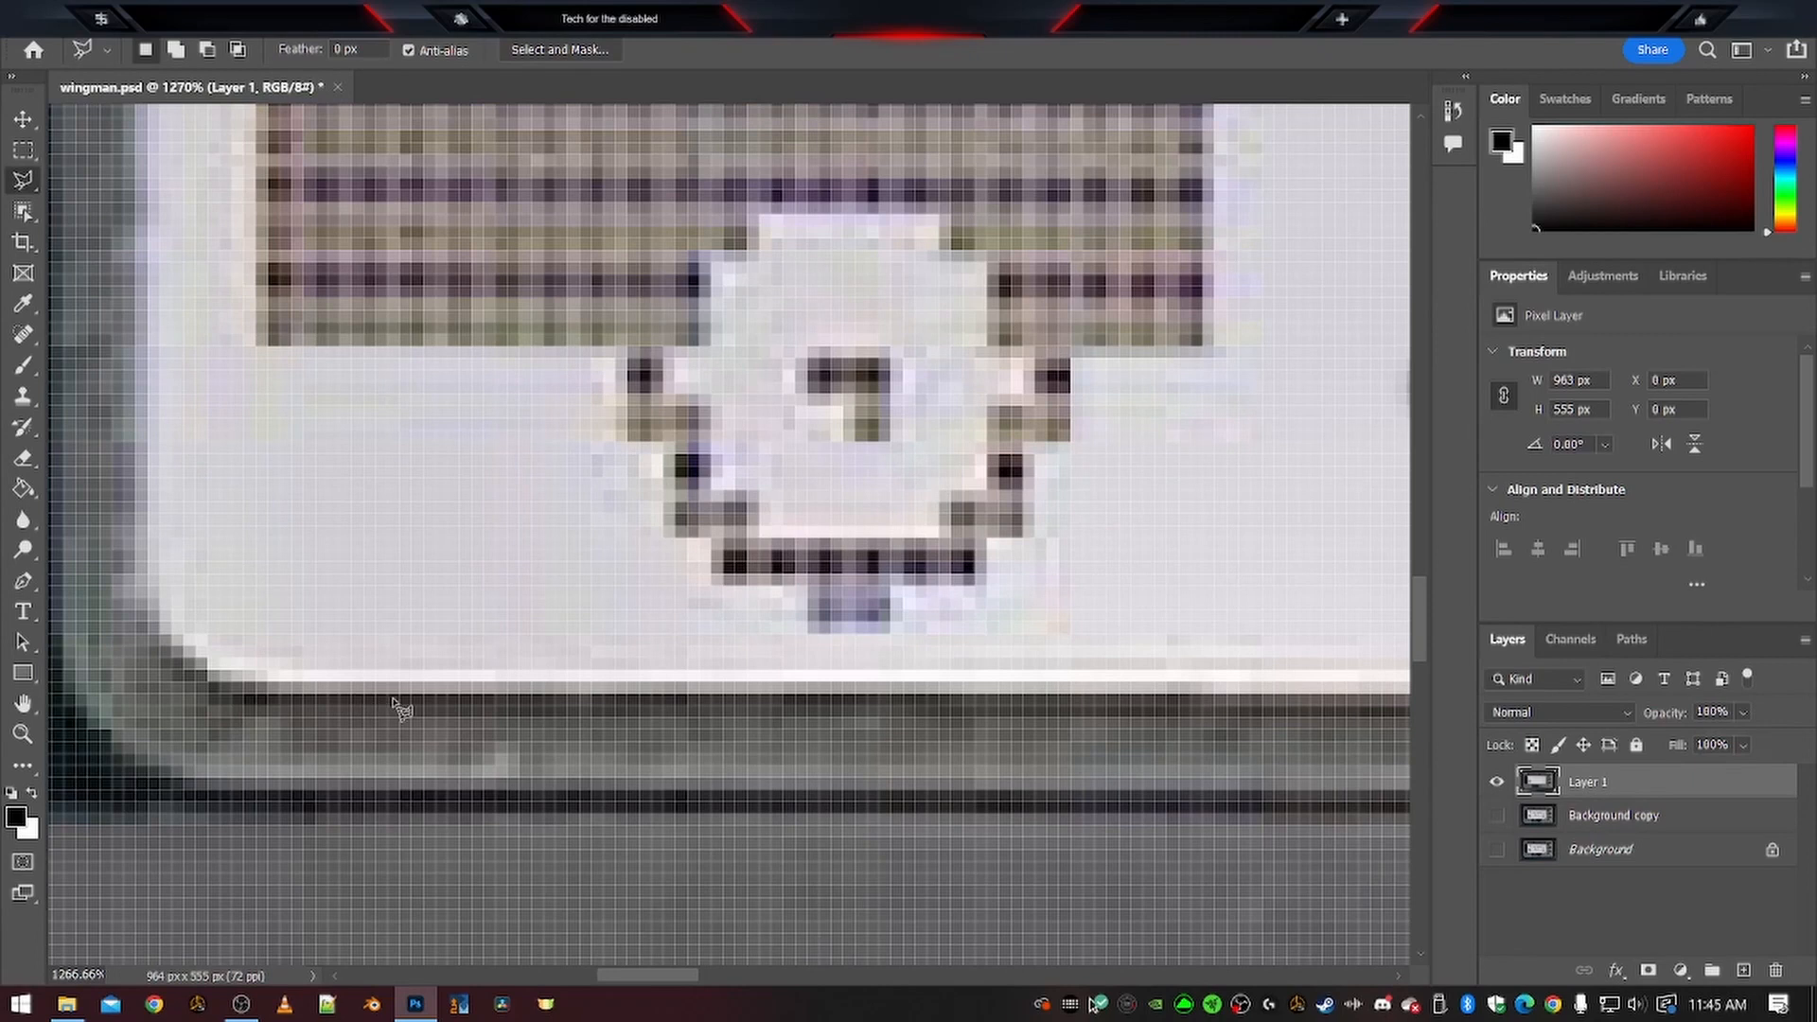
{"action": "left_click", "coordinate": [292, 693]}
{"action": "left_click", "coordinate": [237, 690]}
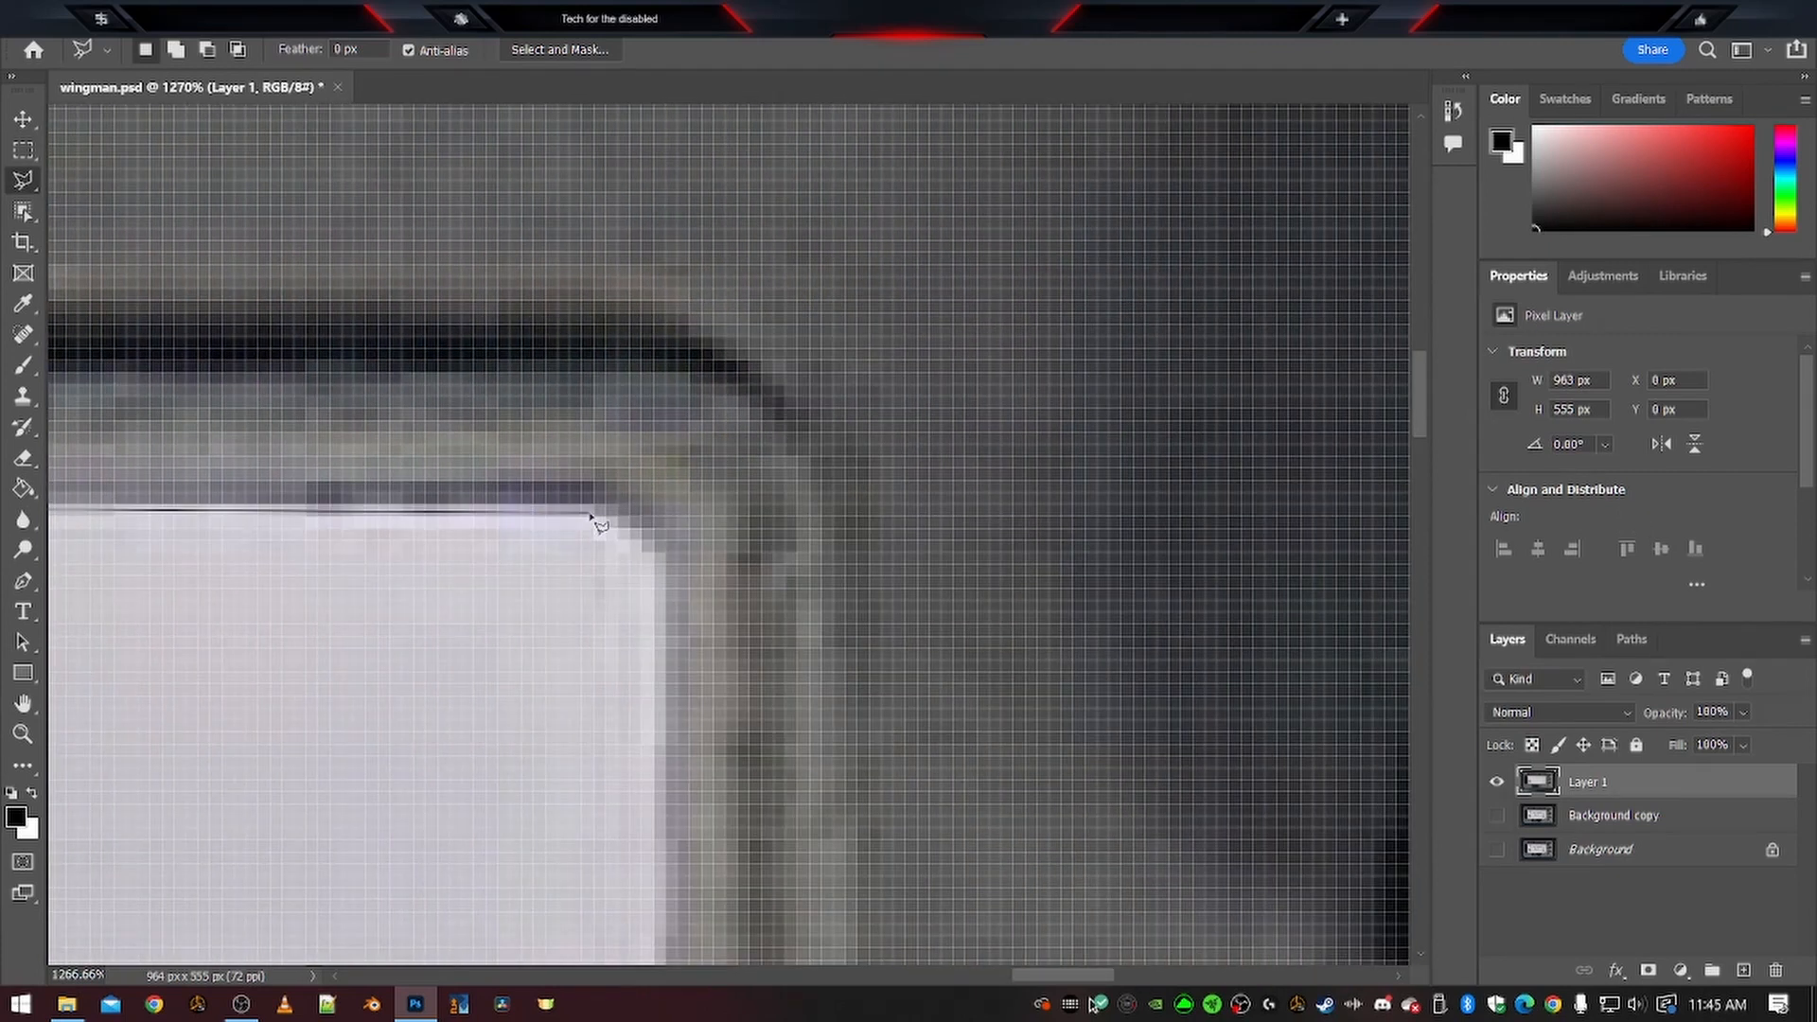
{"action": "left_click", "coordinate": [590, 512]}
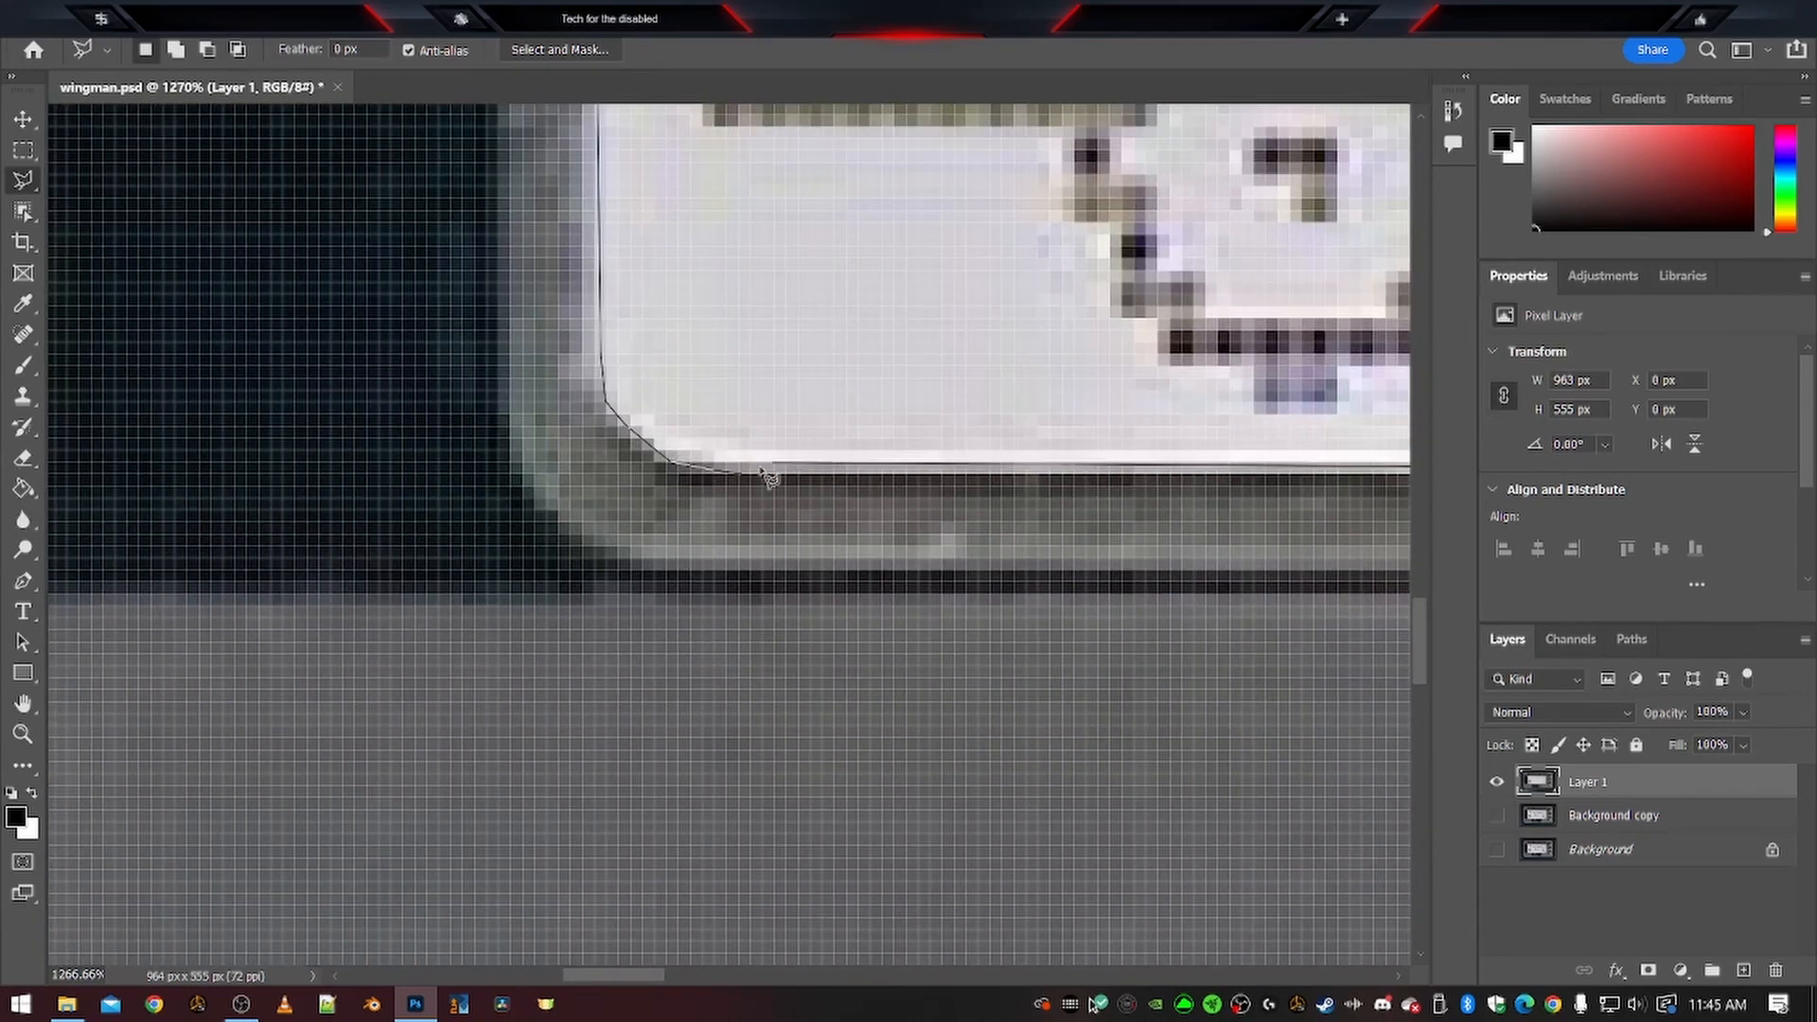
{"action": "double_click", "coordinate": [757, 482]}
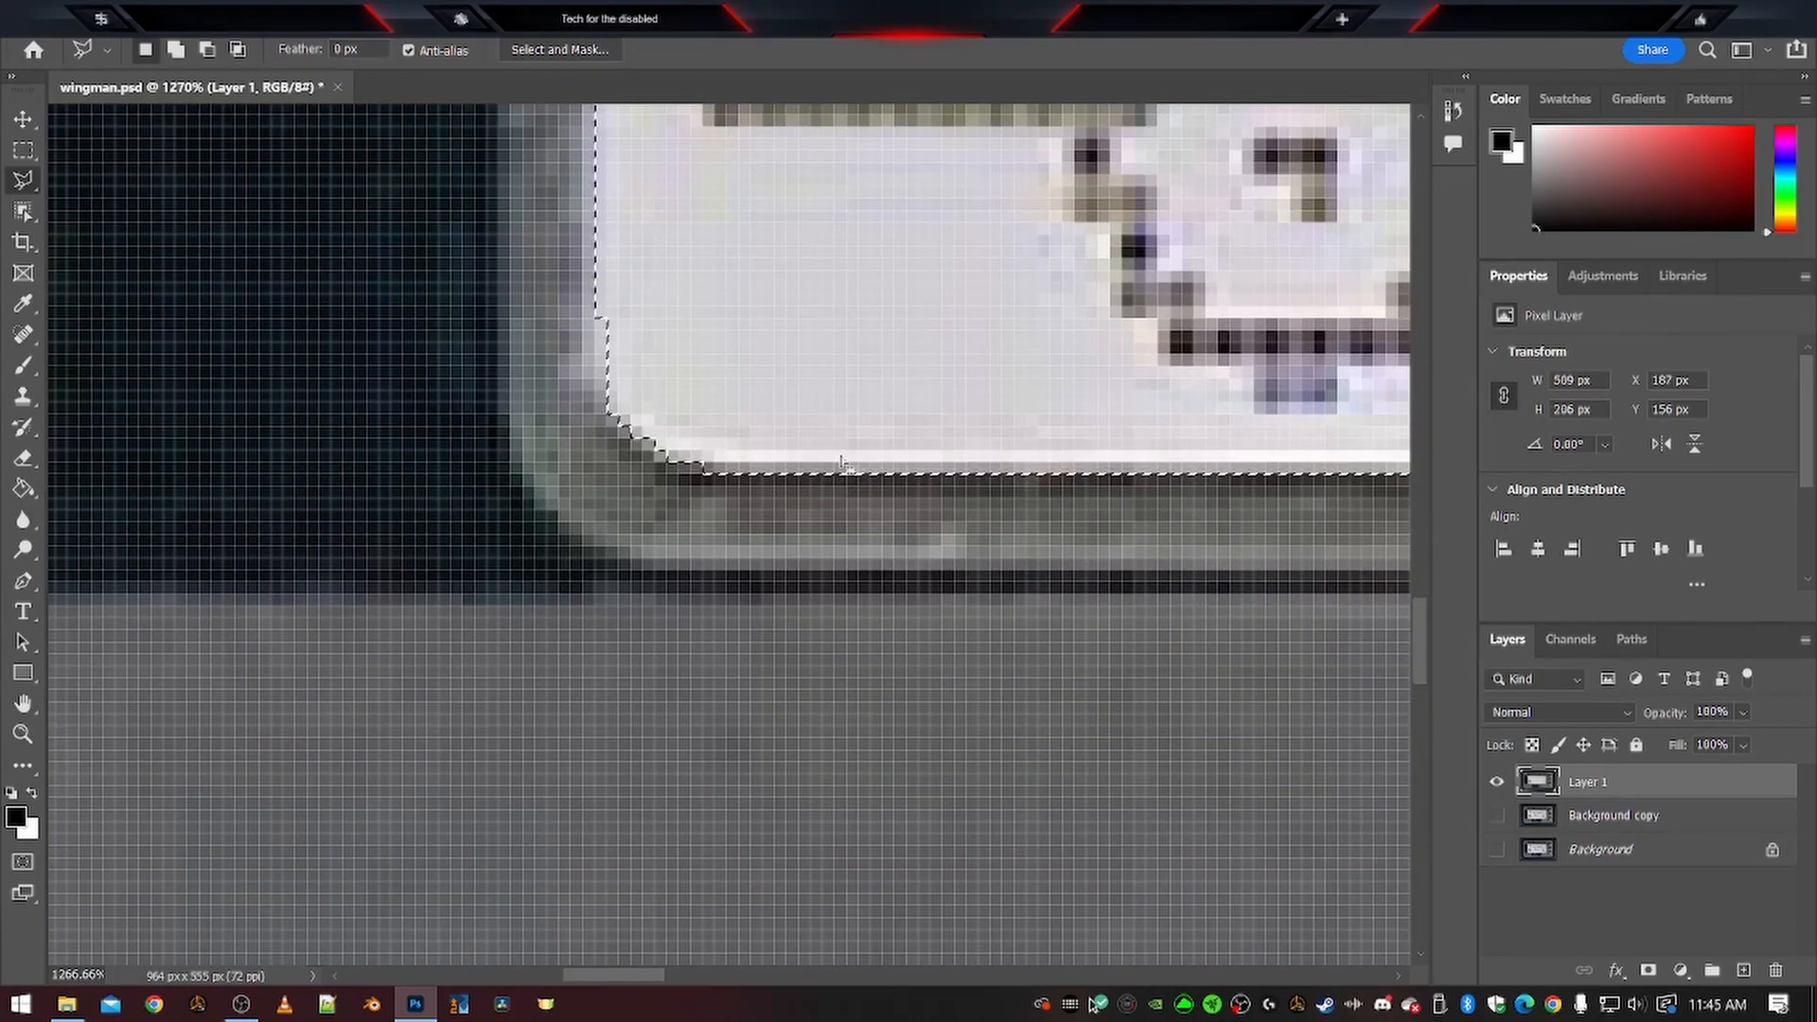
Copy the selected display area to a new layer and hide Layer 1
{"action": "scroll", "coordinate": [932, 426], "scroll_direction": "down", "scroll_amount": 3, "text": "alt"}
{"action": "scroll", "coordinate": [933, 426], "scroll_direction": "down", "scroll_amount": 10, "text": "alt"}
{"action": "scroll", "coordinate": [1309, 404], "scroll_direction": "up", "scroll_amount": 3, "text": "alt"}
{"action": "scroll", "coordinate": [1309, 404], "scroll_direction": "up", "scroll_amount": 3}
{"action": "left_click_drag", "start_coordinate": [757, 976], "coordinate": [850, 977]}
{"action": "scroll", "coordinate": [861, 482], "scroll_direction": "up", "scroll_amount": 3, "text": "alt"}
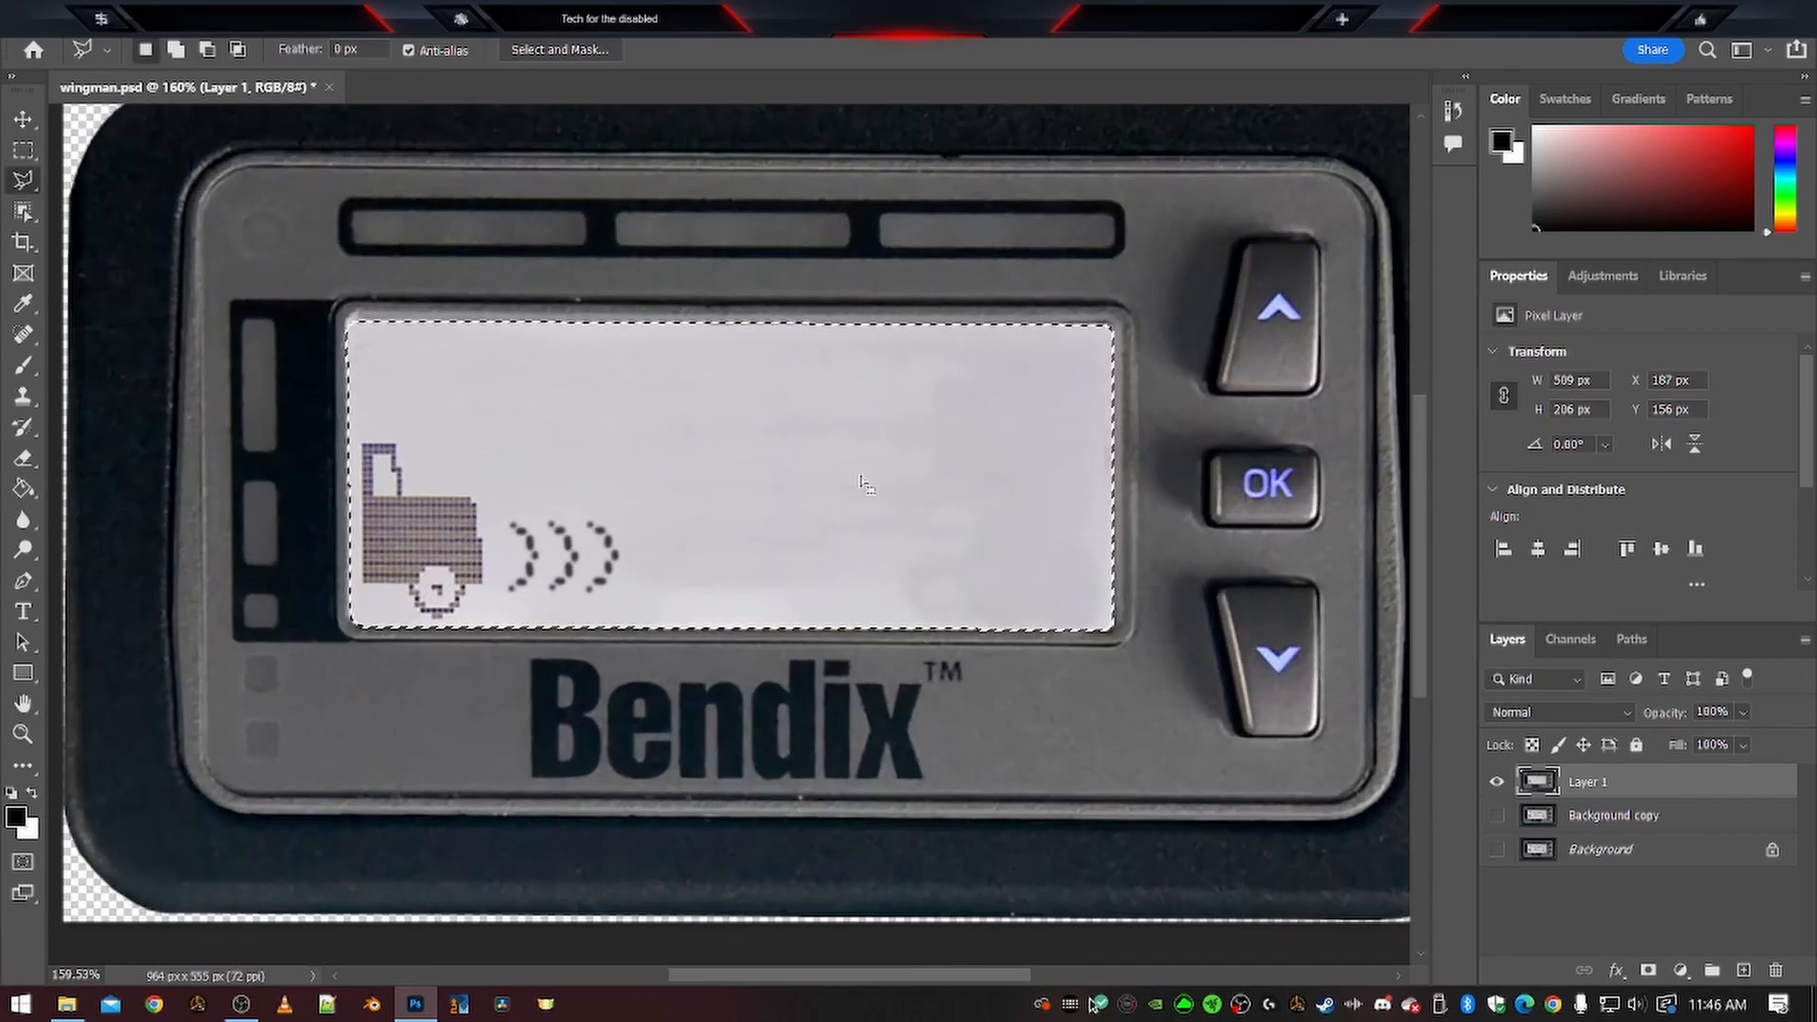
{"action": "key", "text": "ctrl+j"}
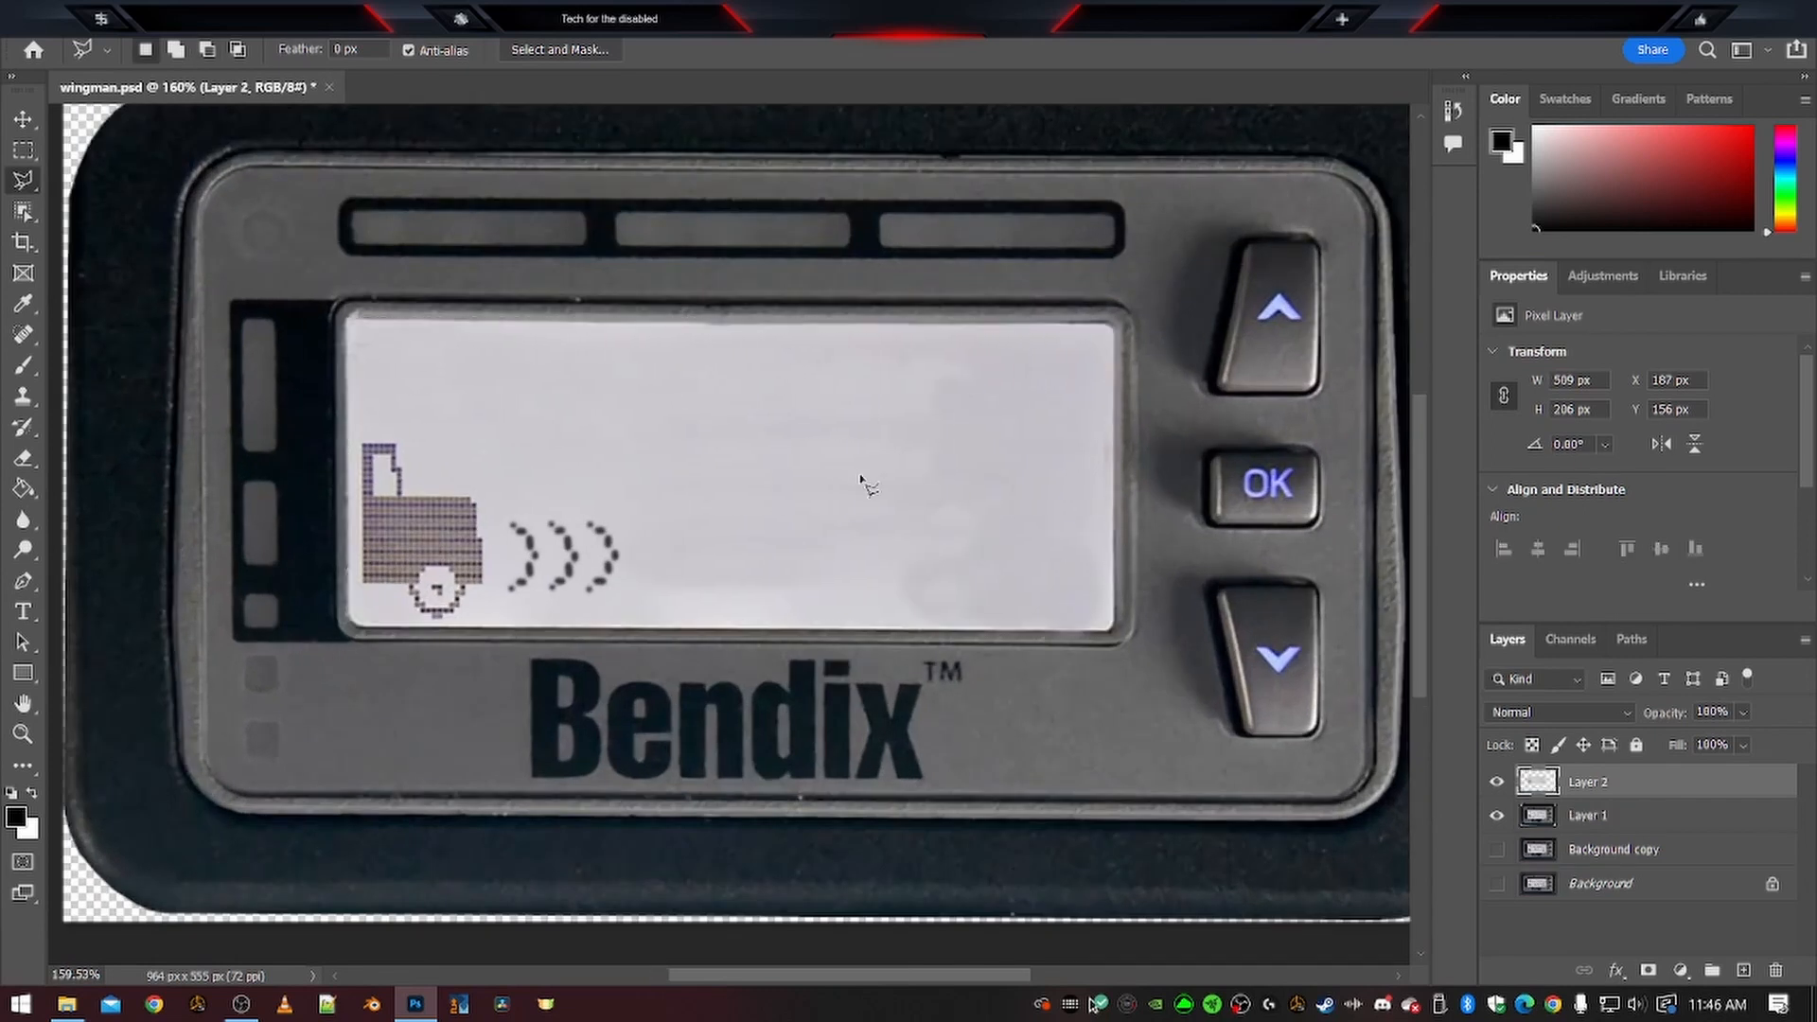
{"action": "left_click", "coordinate": [1496, 816]}
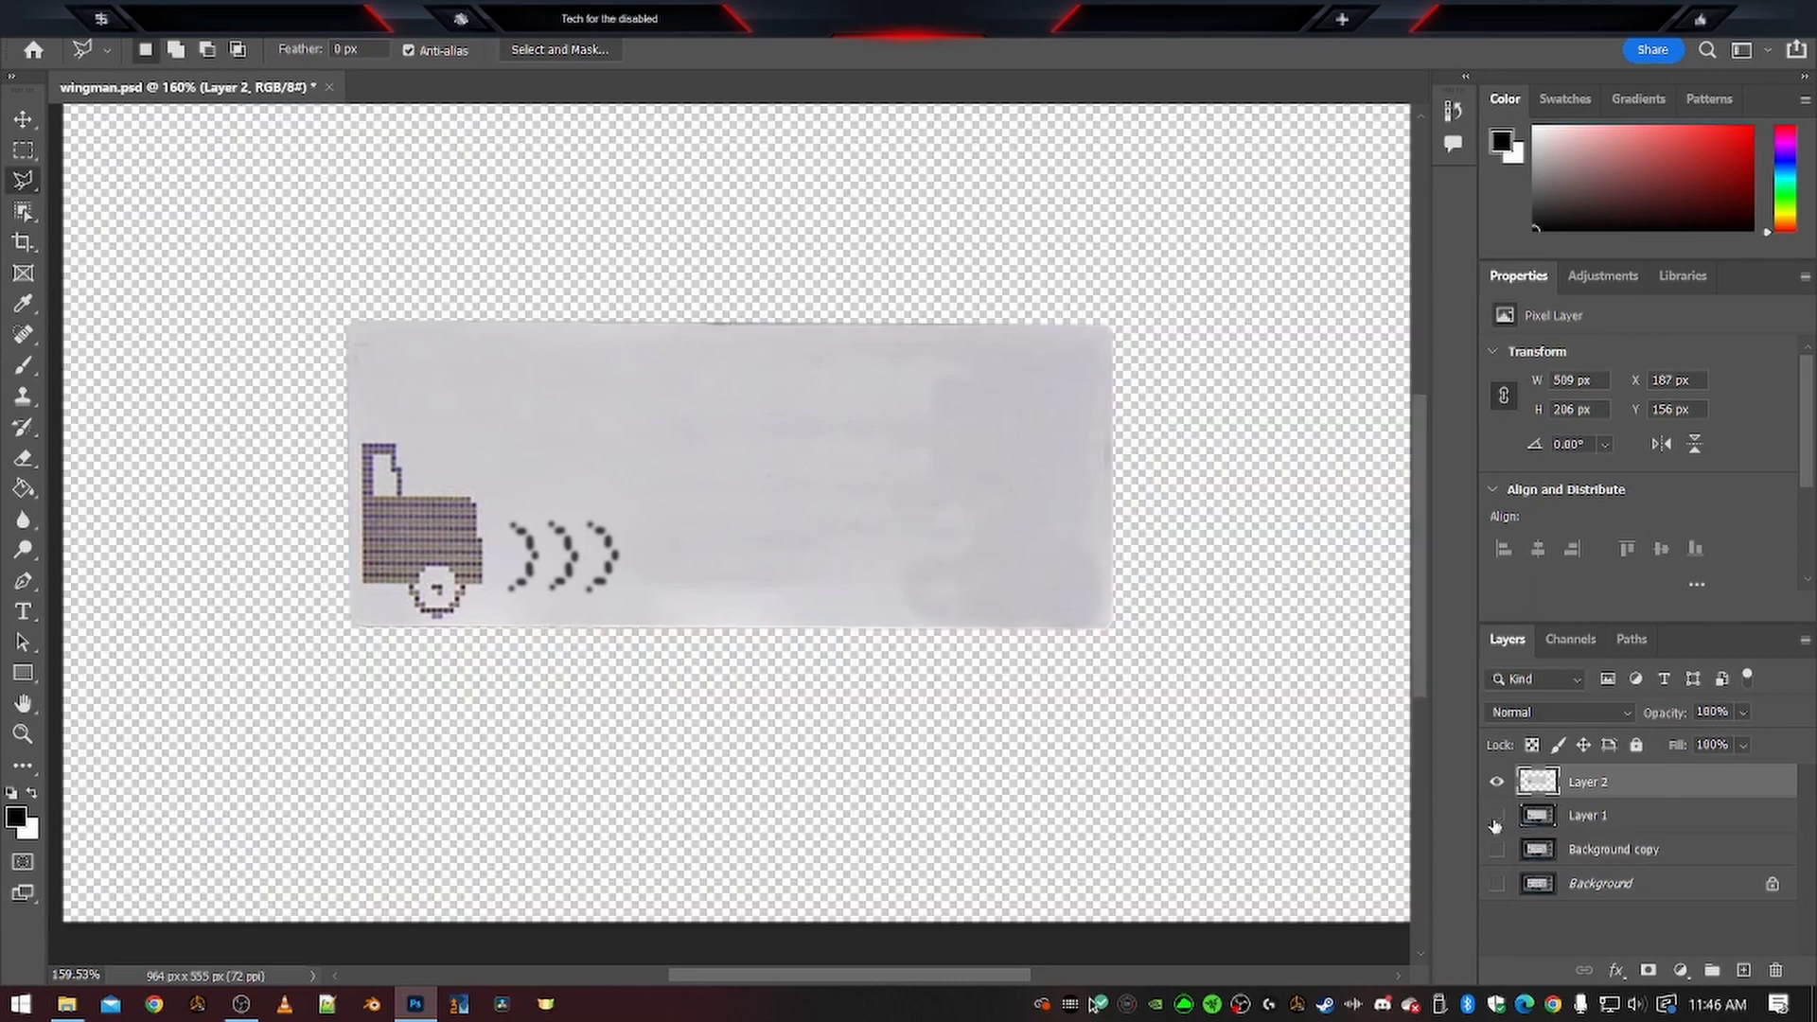
Save the document as wingman_screen.psd in the Bendix Wingman folder with Maximize Compatibility on
{"action": "key", "text": "ctrl+shift+s"}
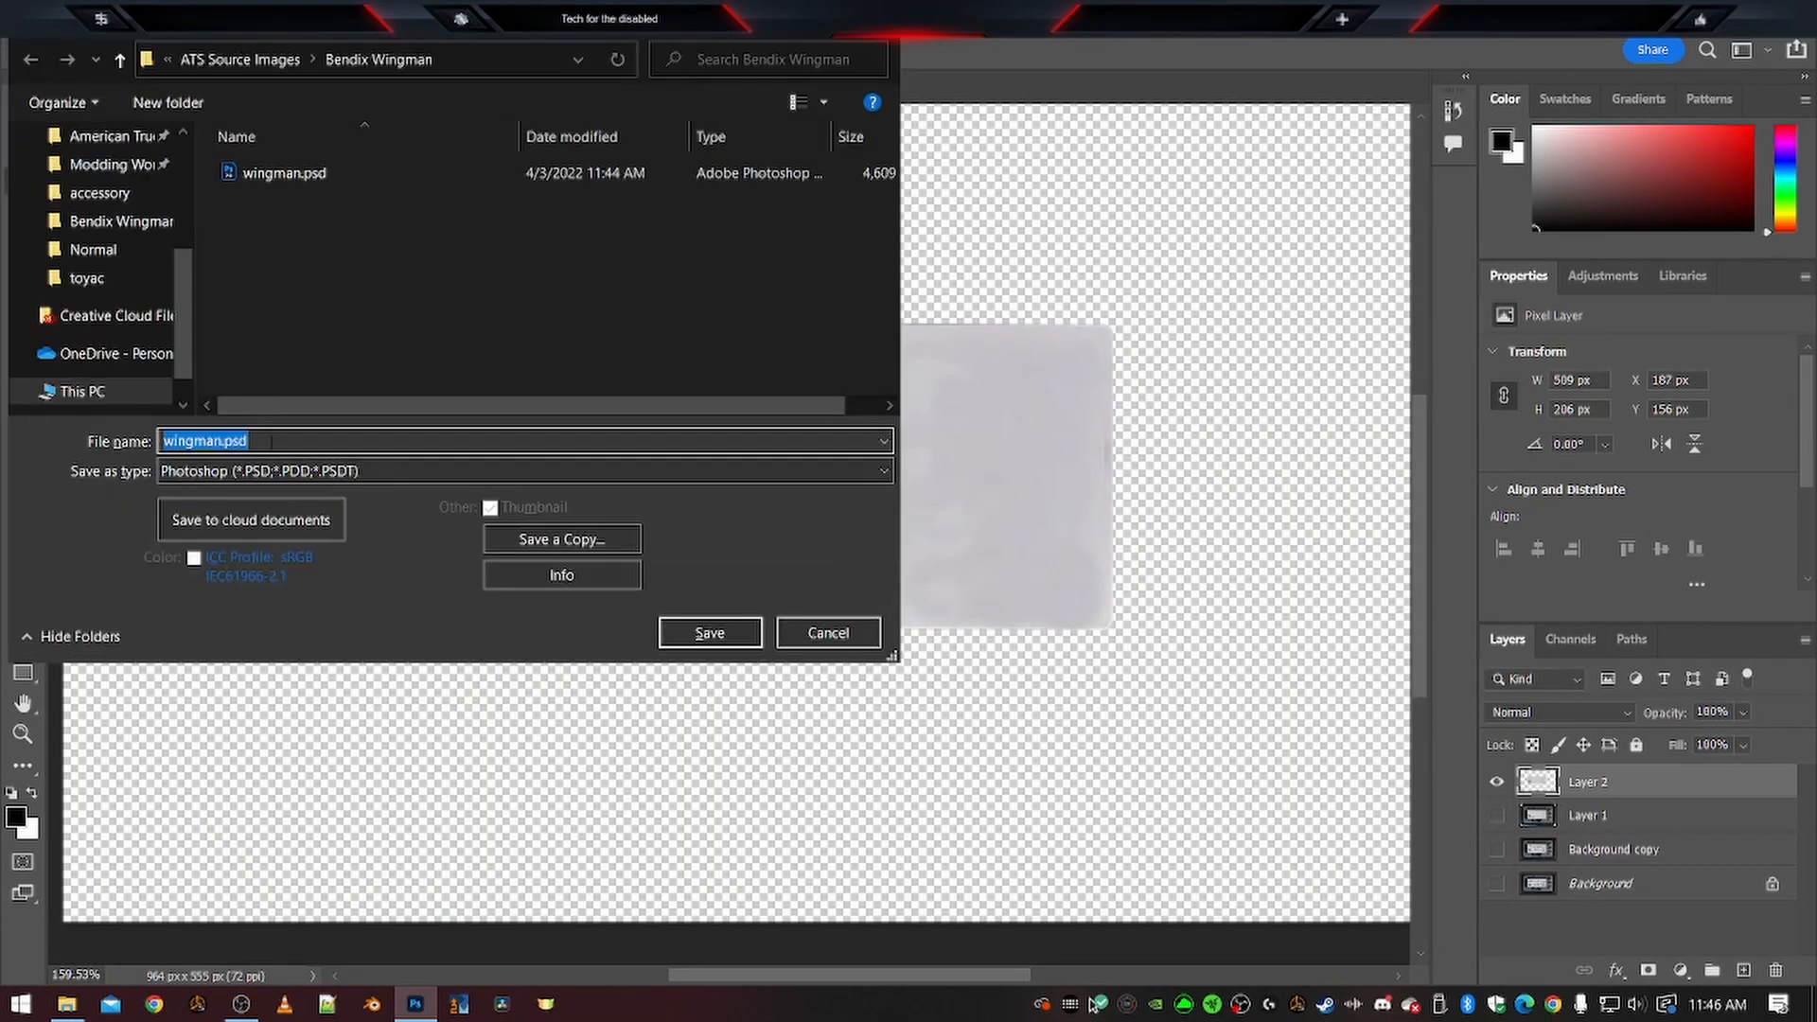
{"action": "left_click", "coordinate": [221, 442]}
{"action": "type", "text": "_screen"}
{"action": "key", "text": "Return"}
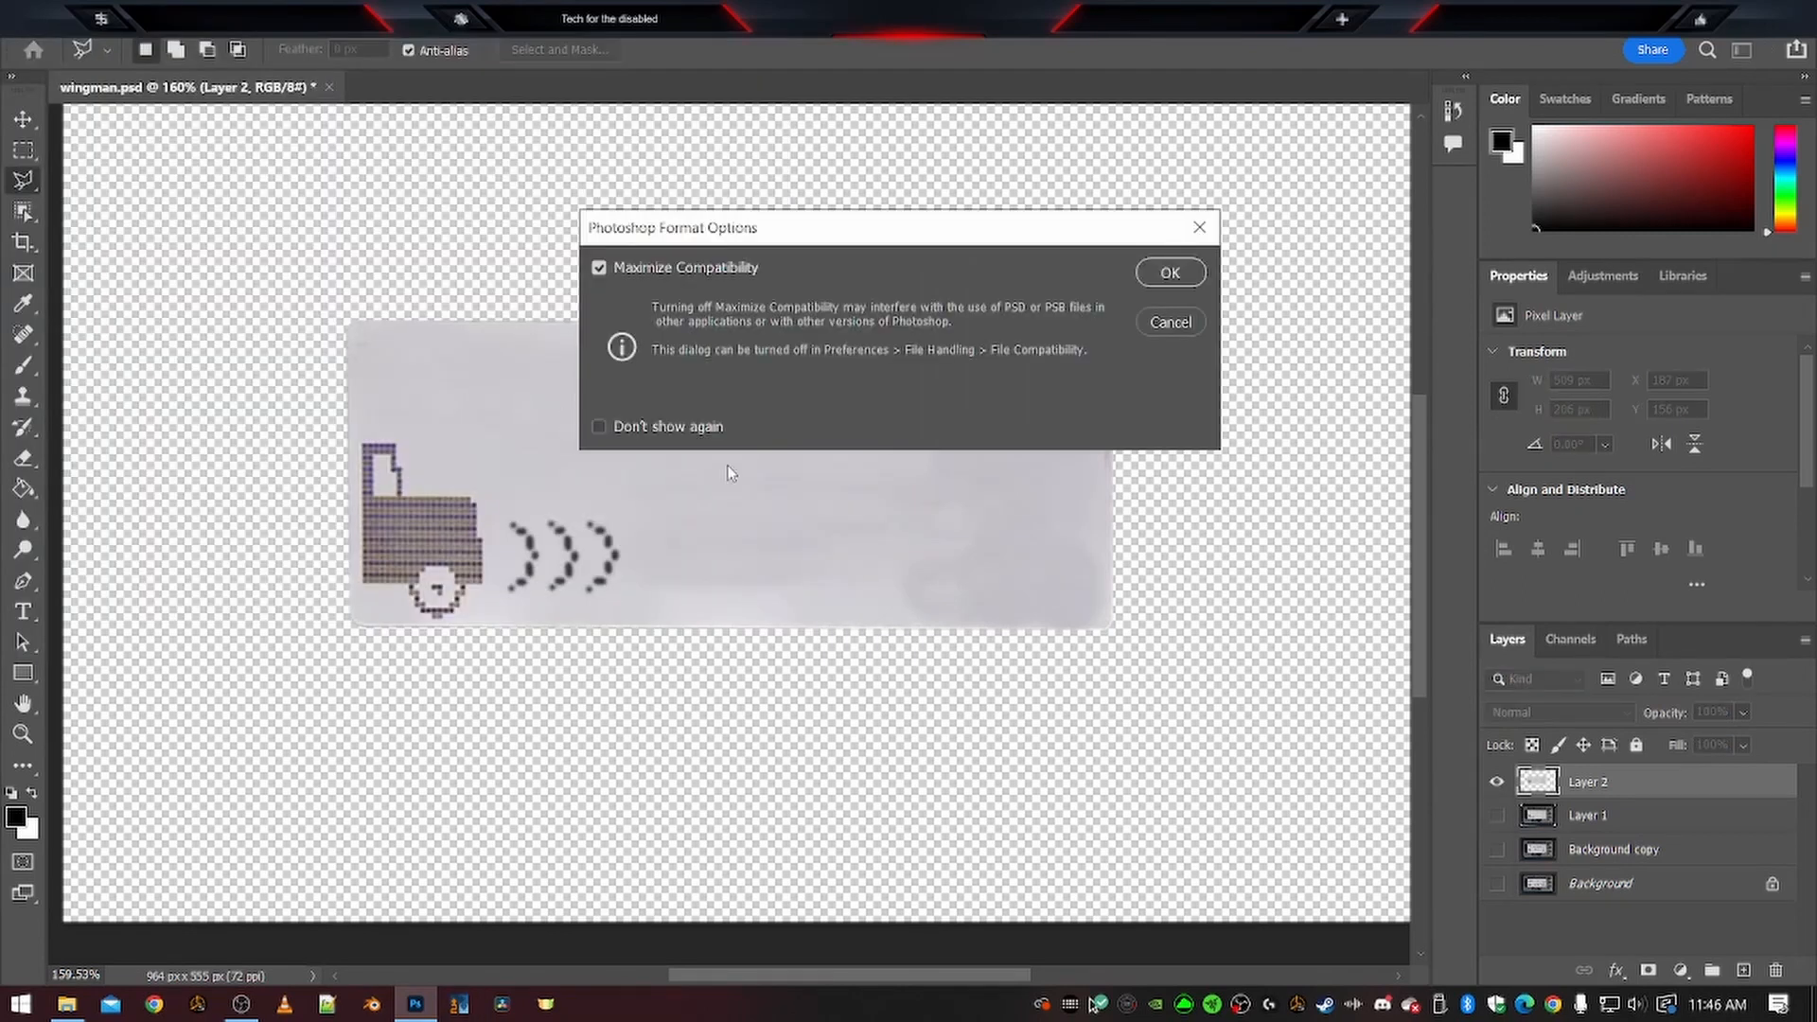
{"action": "left_click", "coordinate": [1170, 273]}
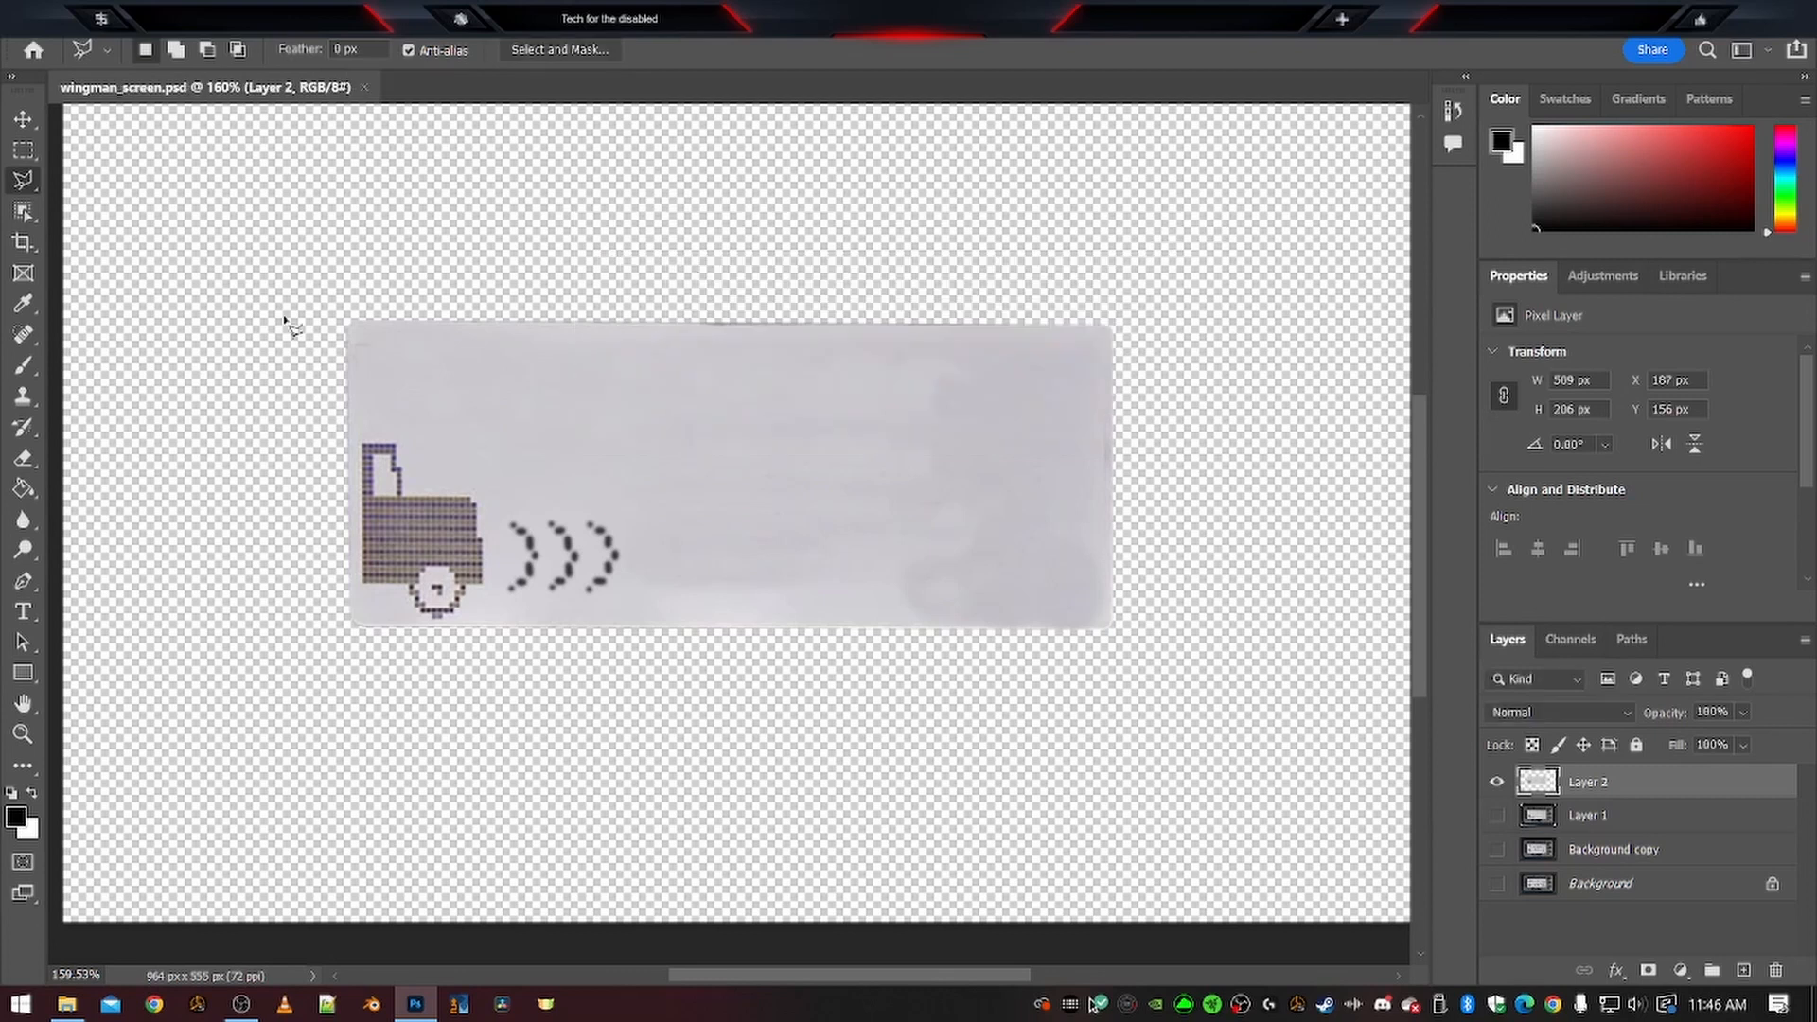
Trim the canvas based on transparent pixels, cutting away all four sides around the display
{"action": "scroll", "coordinate": [278, 133], "scroll_direction": "down", "scroll_amount": 3, "text": "alt"}
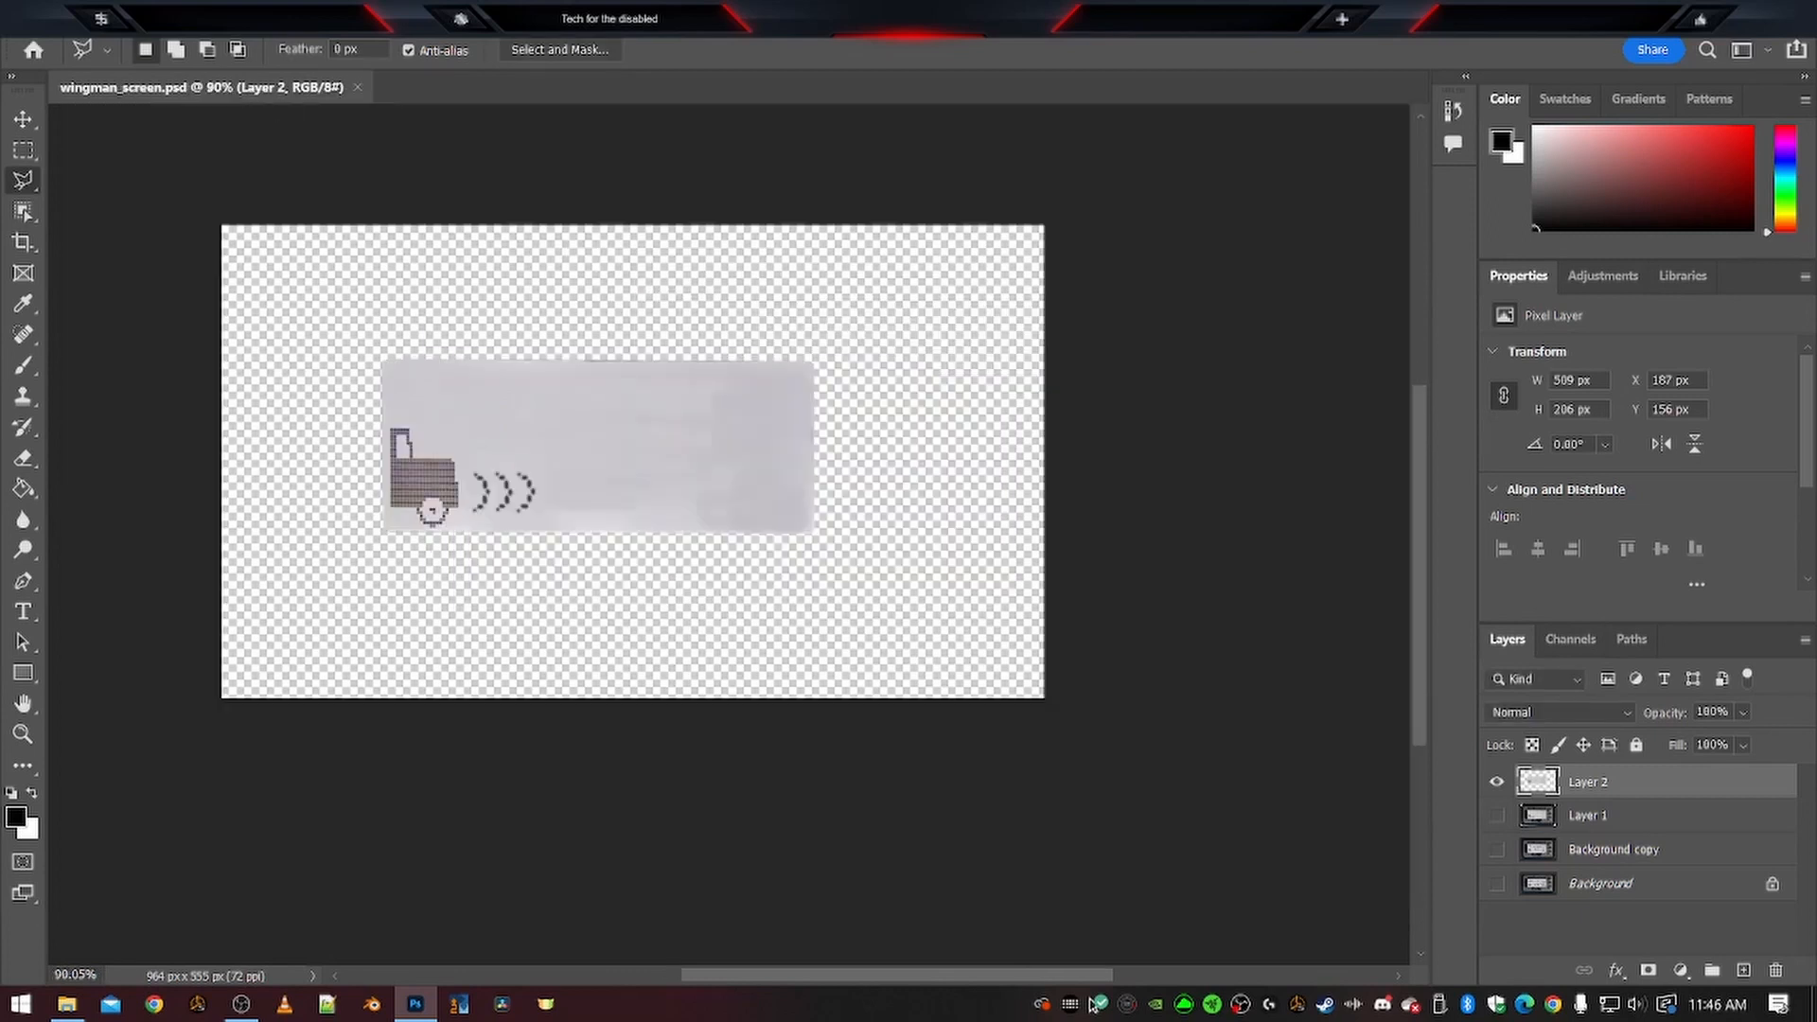
{"action": "left_click", "coordinate": [127, 15]}
{"action": "left_click", "coordinate": [172, 270]}
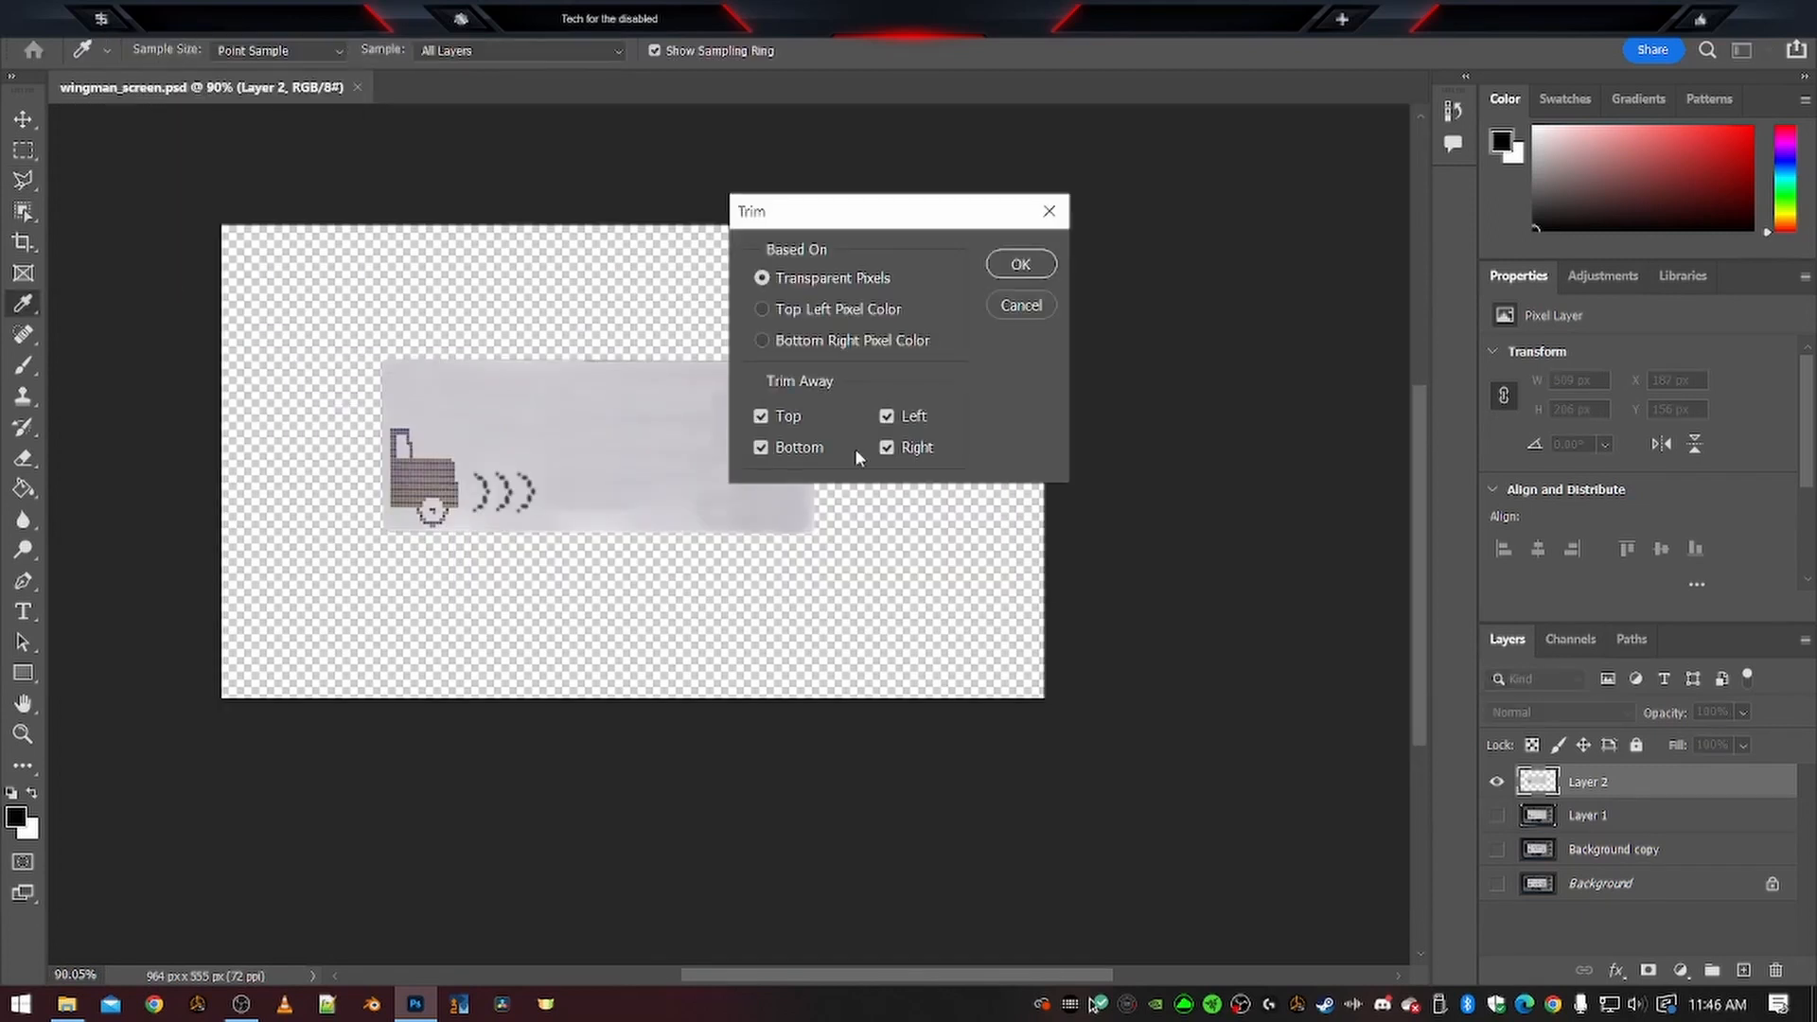
{"action": "left_click", "coordinate": [1022, 261]}
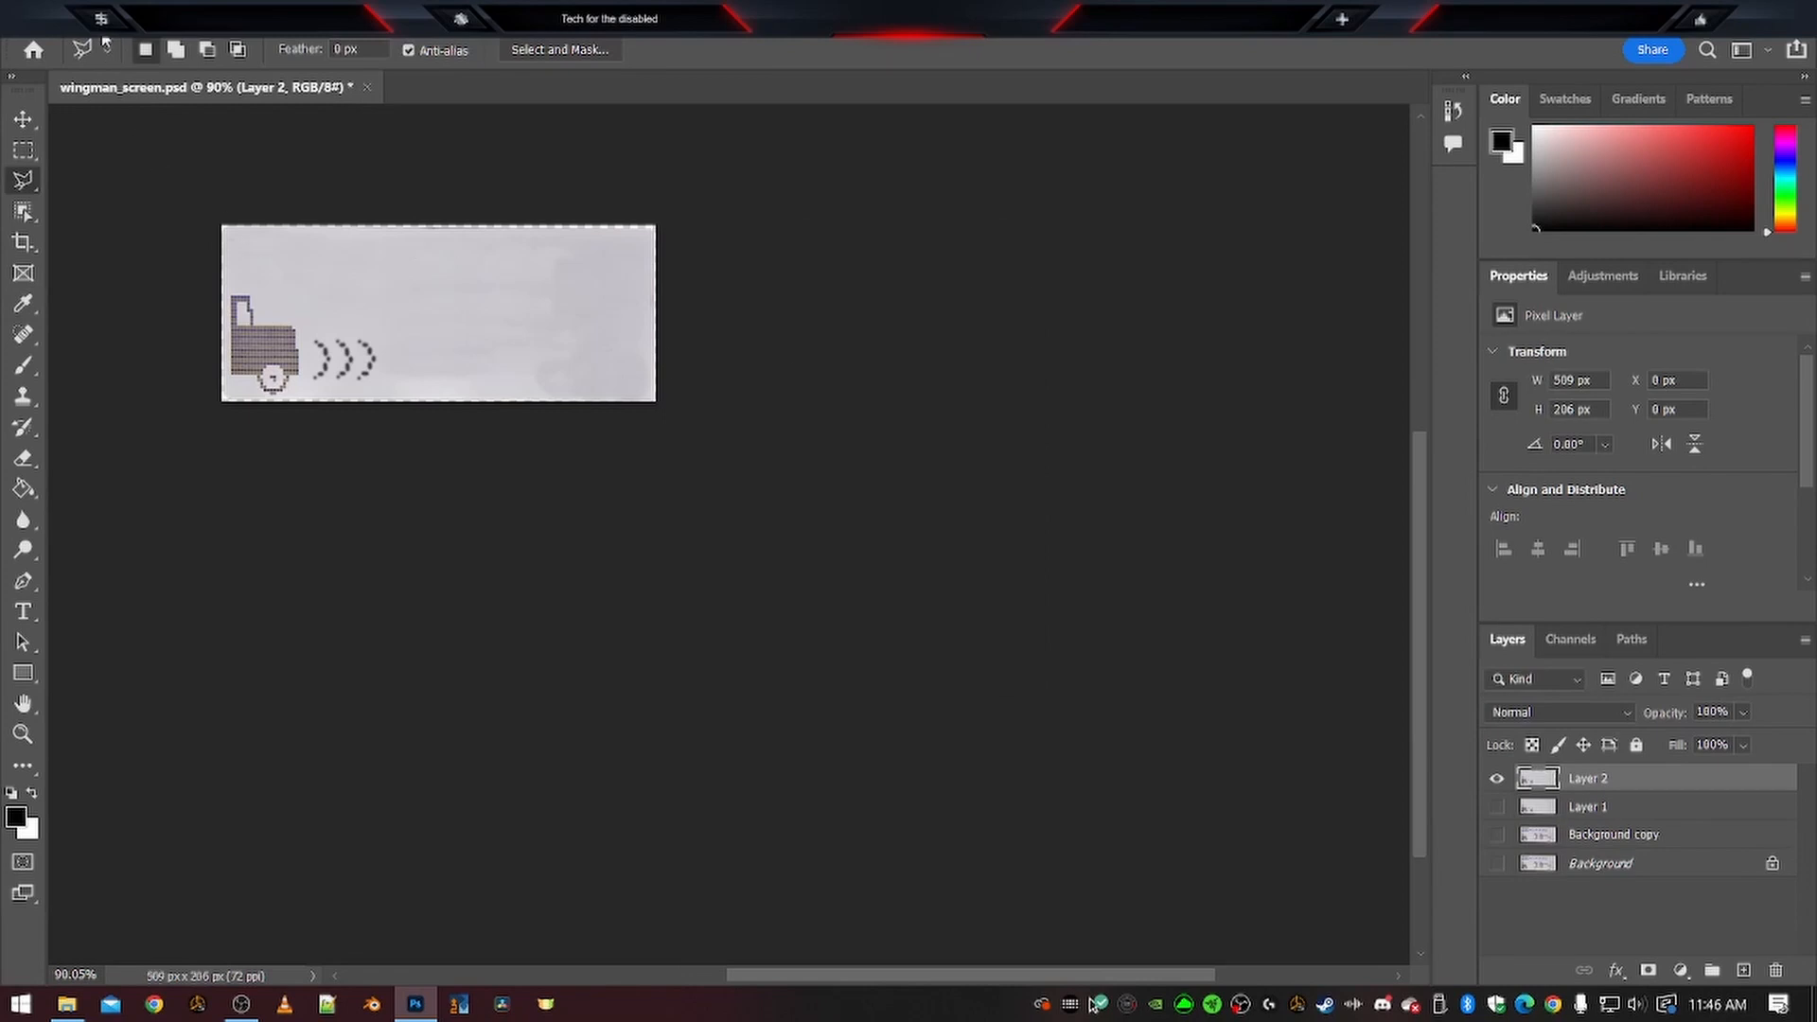
{"action": "left_click", "coordinate": [45, 15]}
{"action": "left_click", "coordinate": [129, 284]}
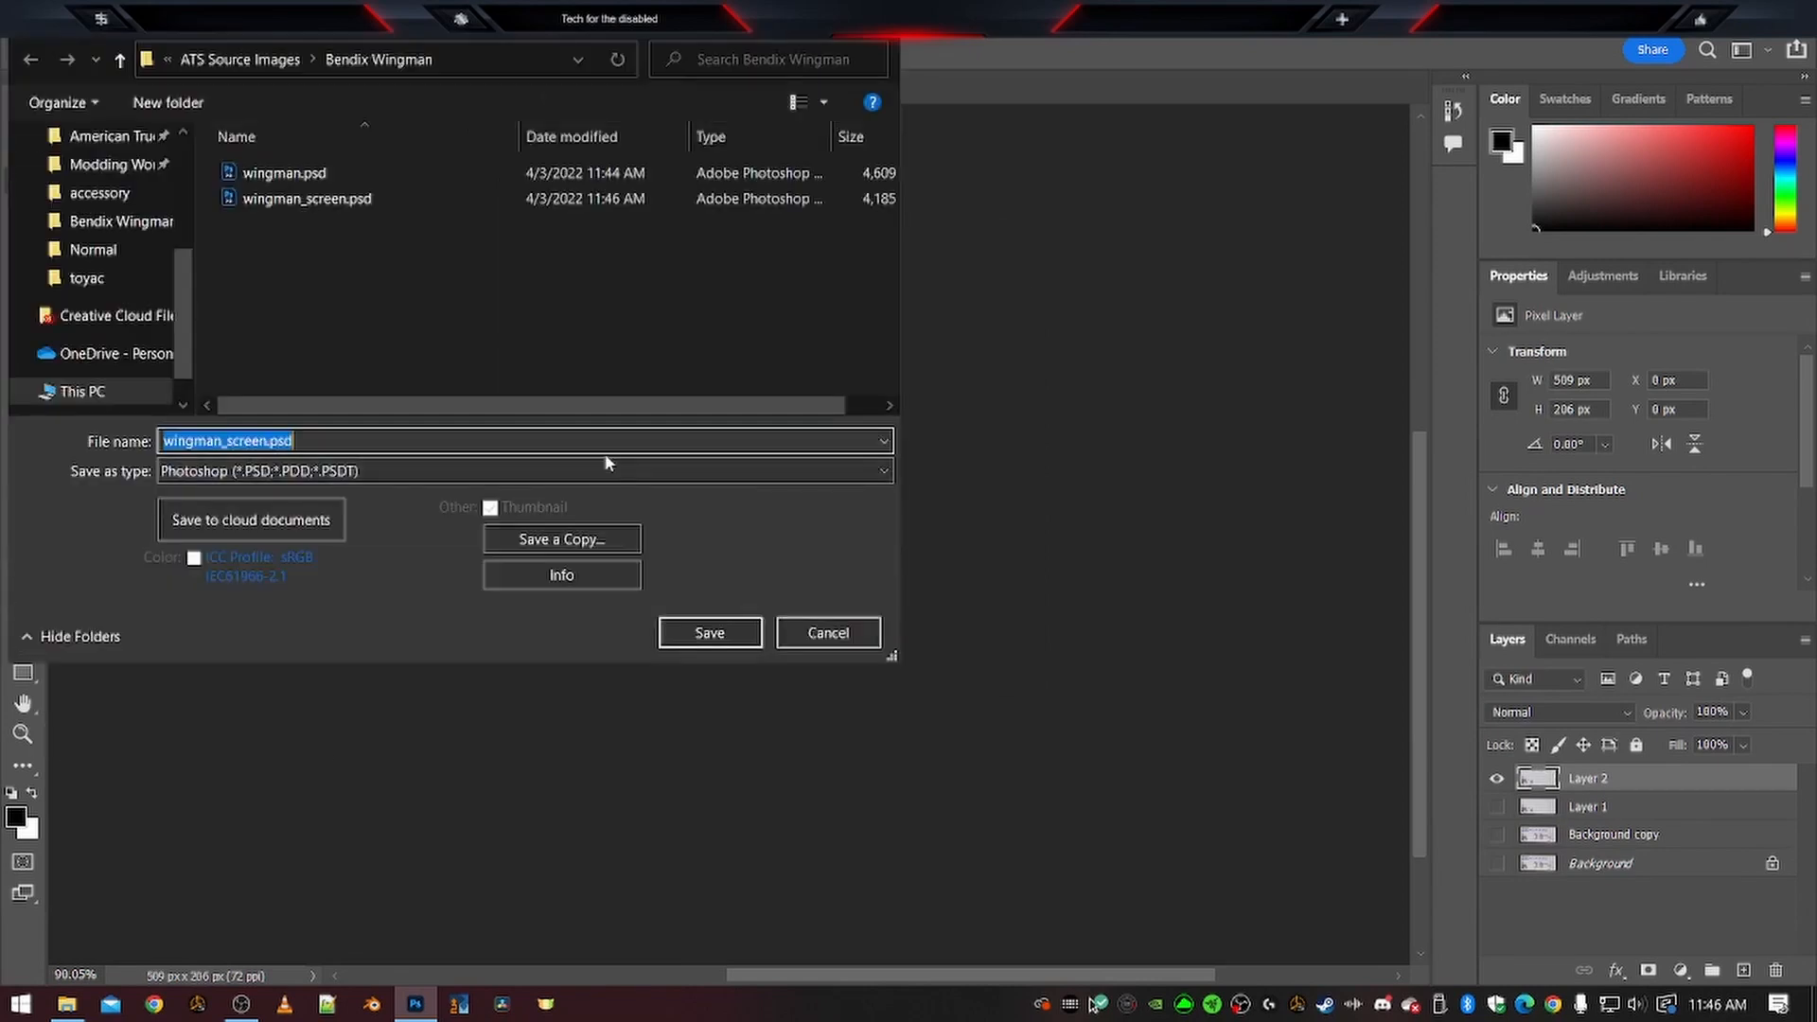
{"action": "left_click", "coordinate": [827, 632]}
Check the Alpha 1 channel of the trimmed image, then return to the RGB composite and the layers
{"action": "left_click", "coordinate": [1571, 640]}
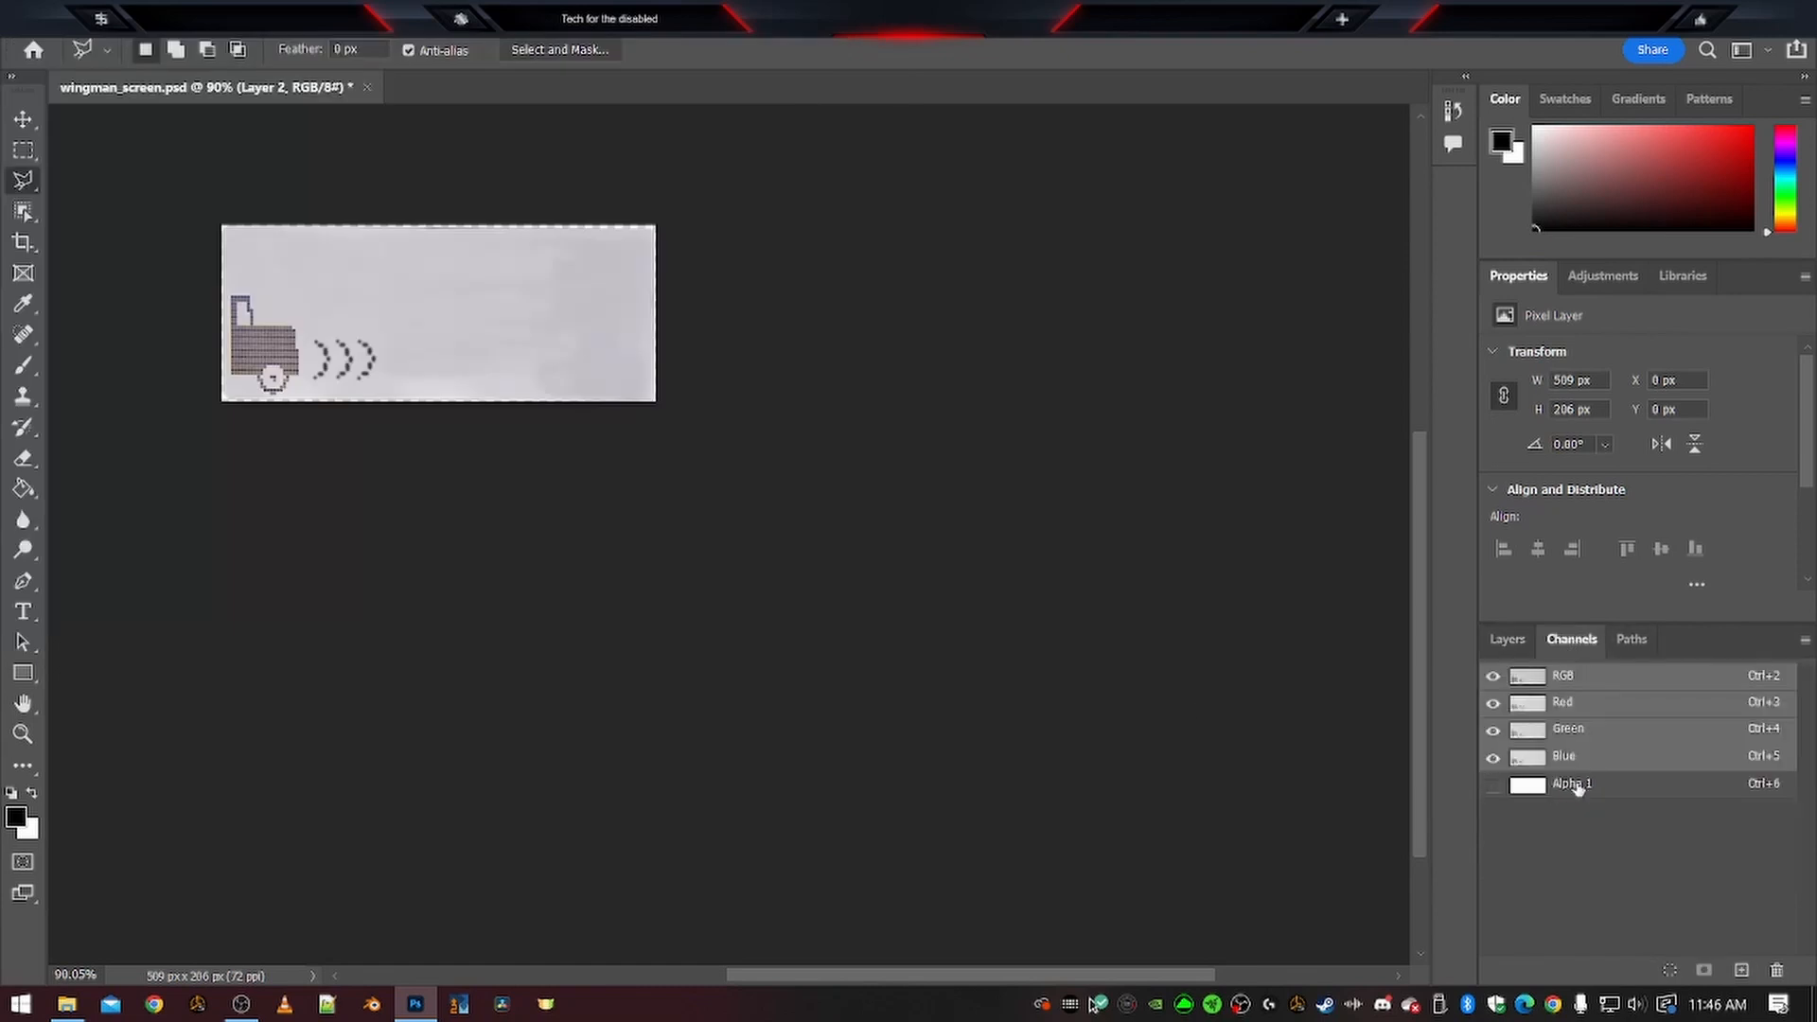
{"action": "left_click", "coordinate": [1620, 790]}
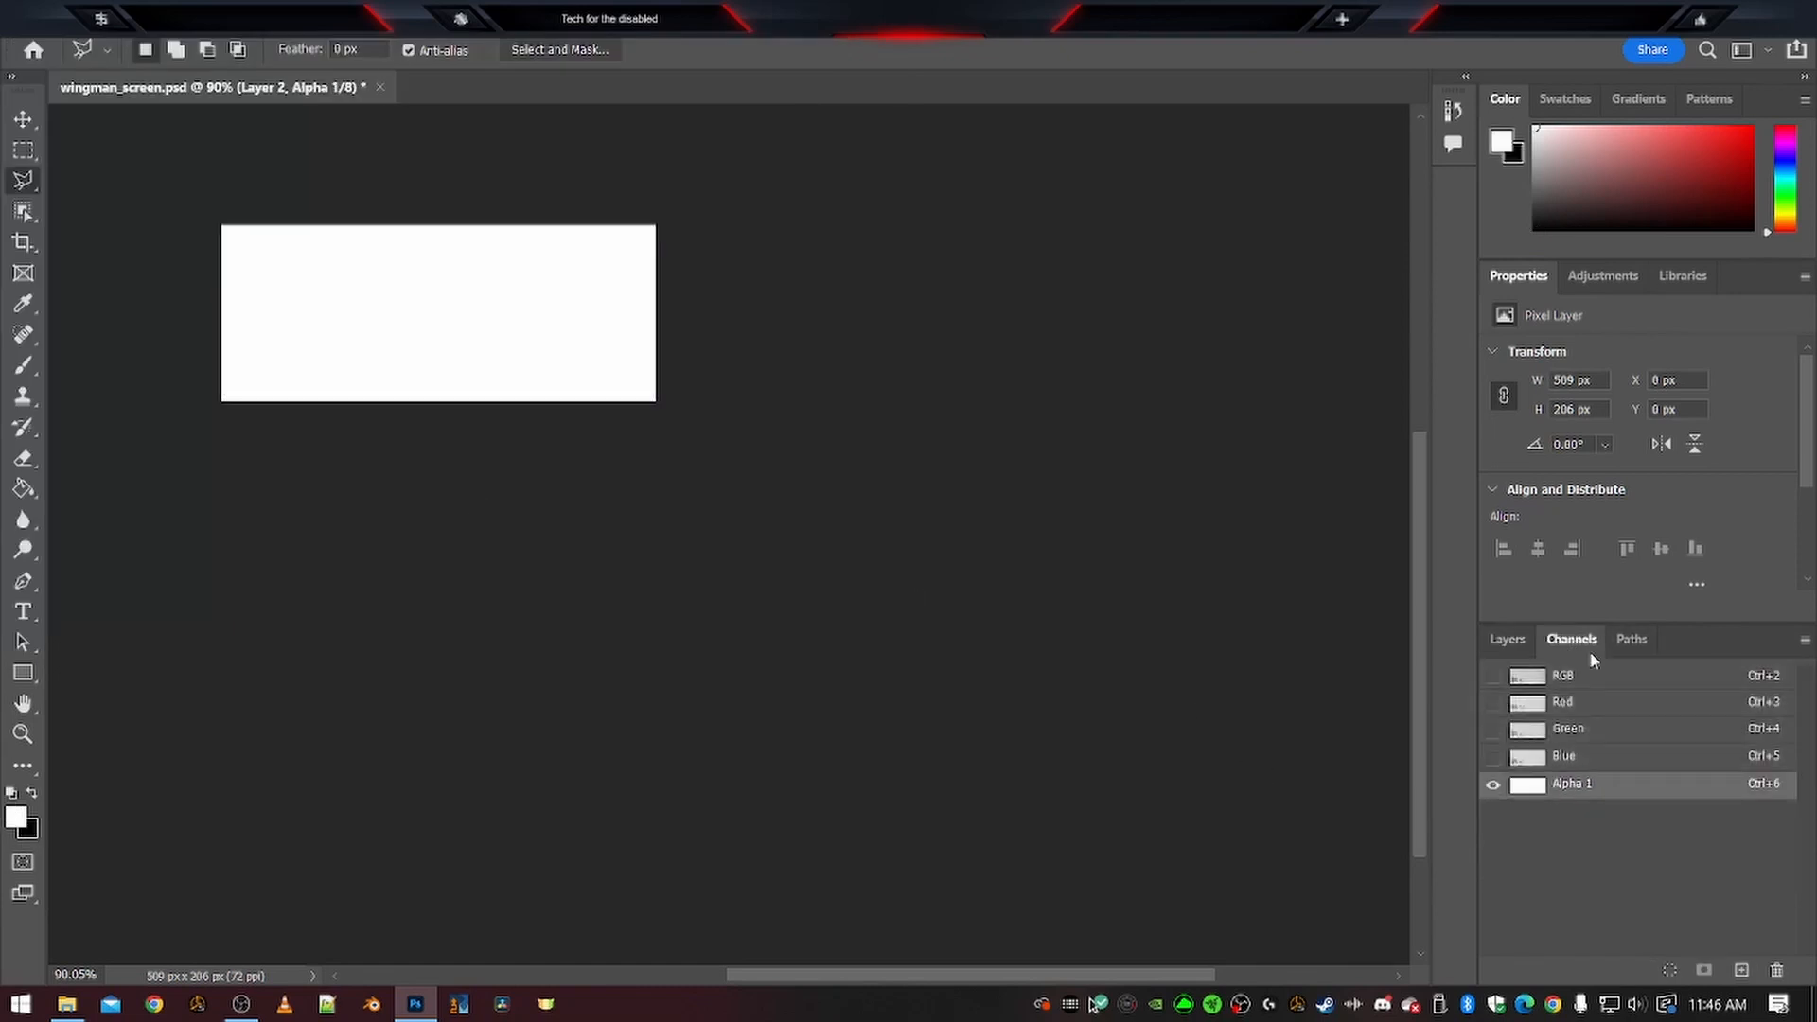
{"action": "left_click", "coordinate": [1599, 675]}
{"action": "left_click", "coordinate": [1508, 640]}
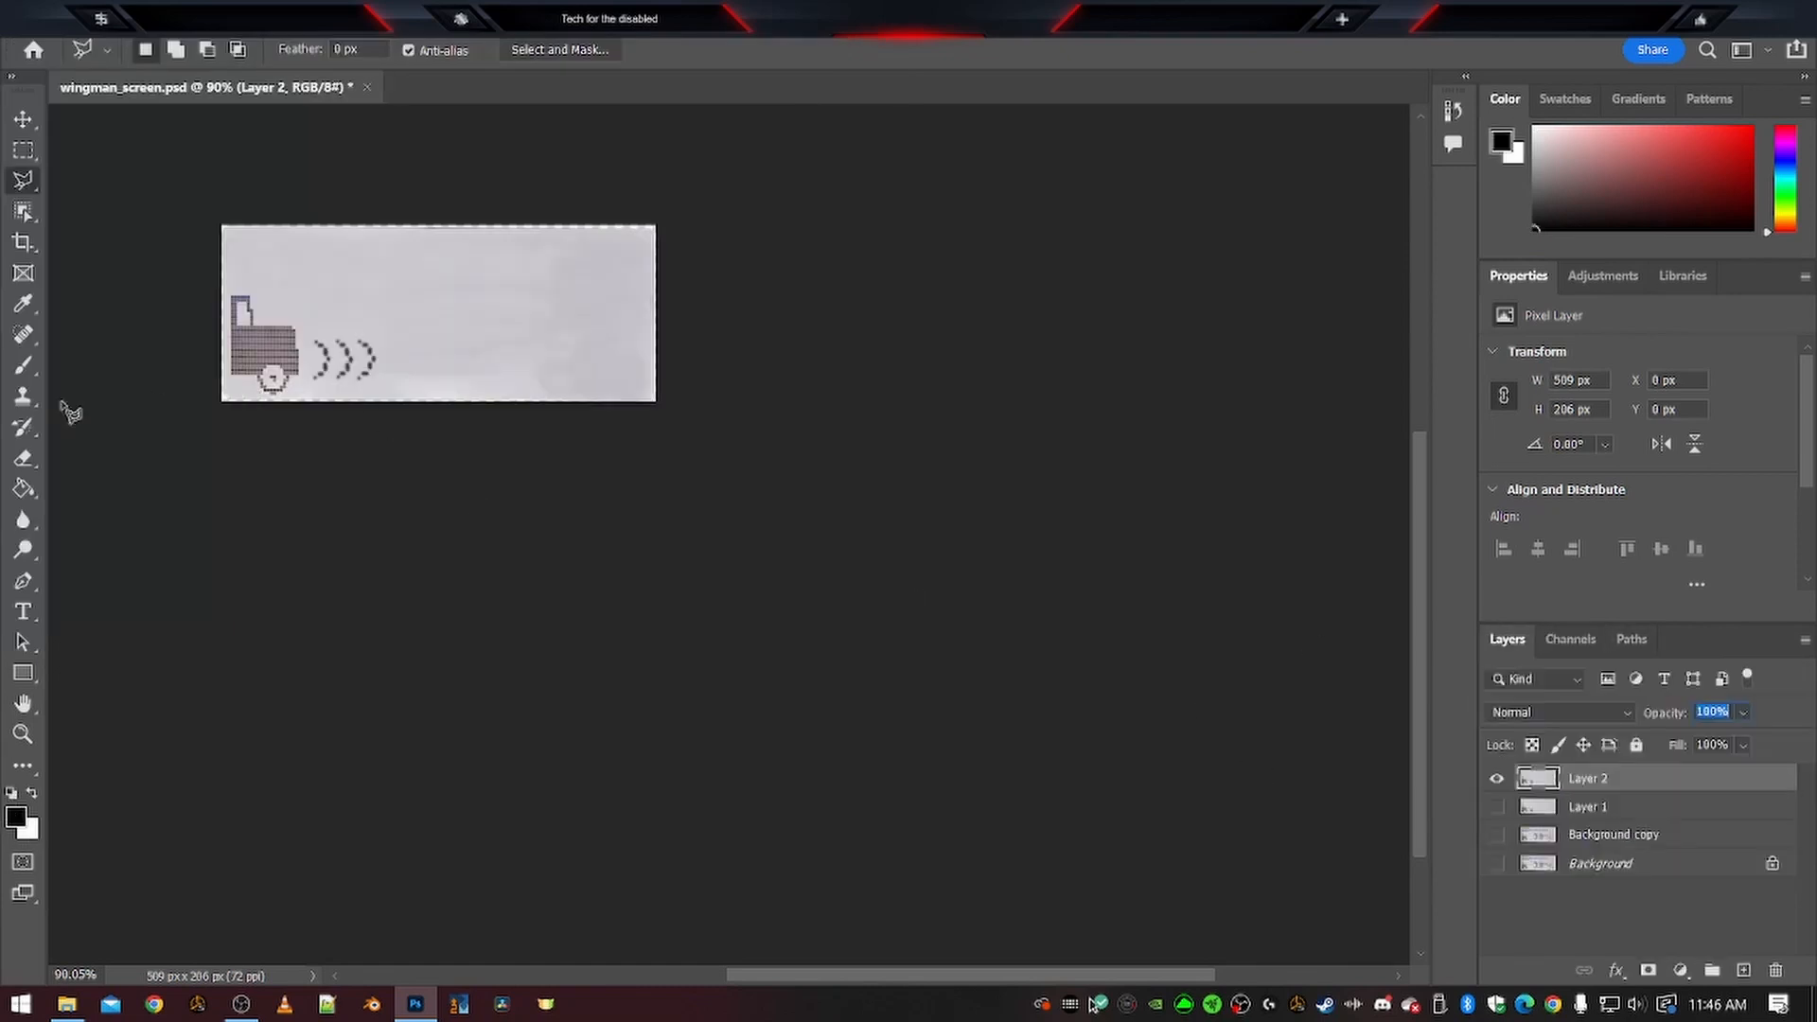
Select the whole canvas and nudge Layer 2 one pixel left with the Move tool so the selection hugs its pixels
{"action": "left_click", "coordinate": [23, 120]}
{"action": "key", "text": "ctrl+a"}
{"action": "key", "text": "Left"}
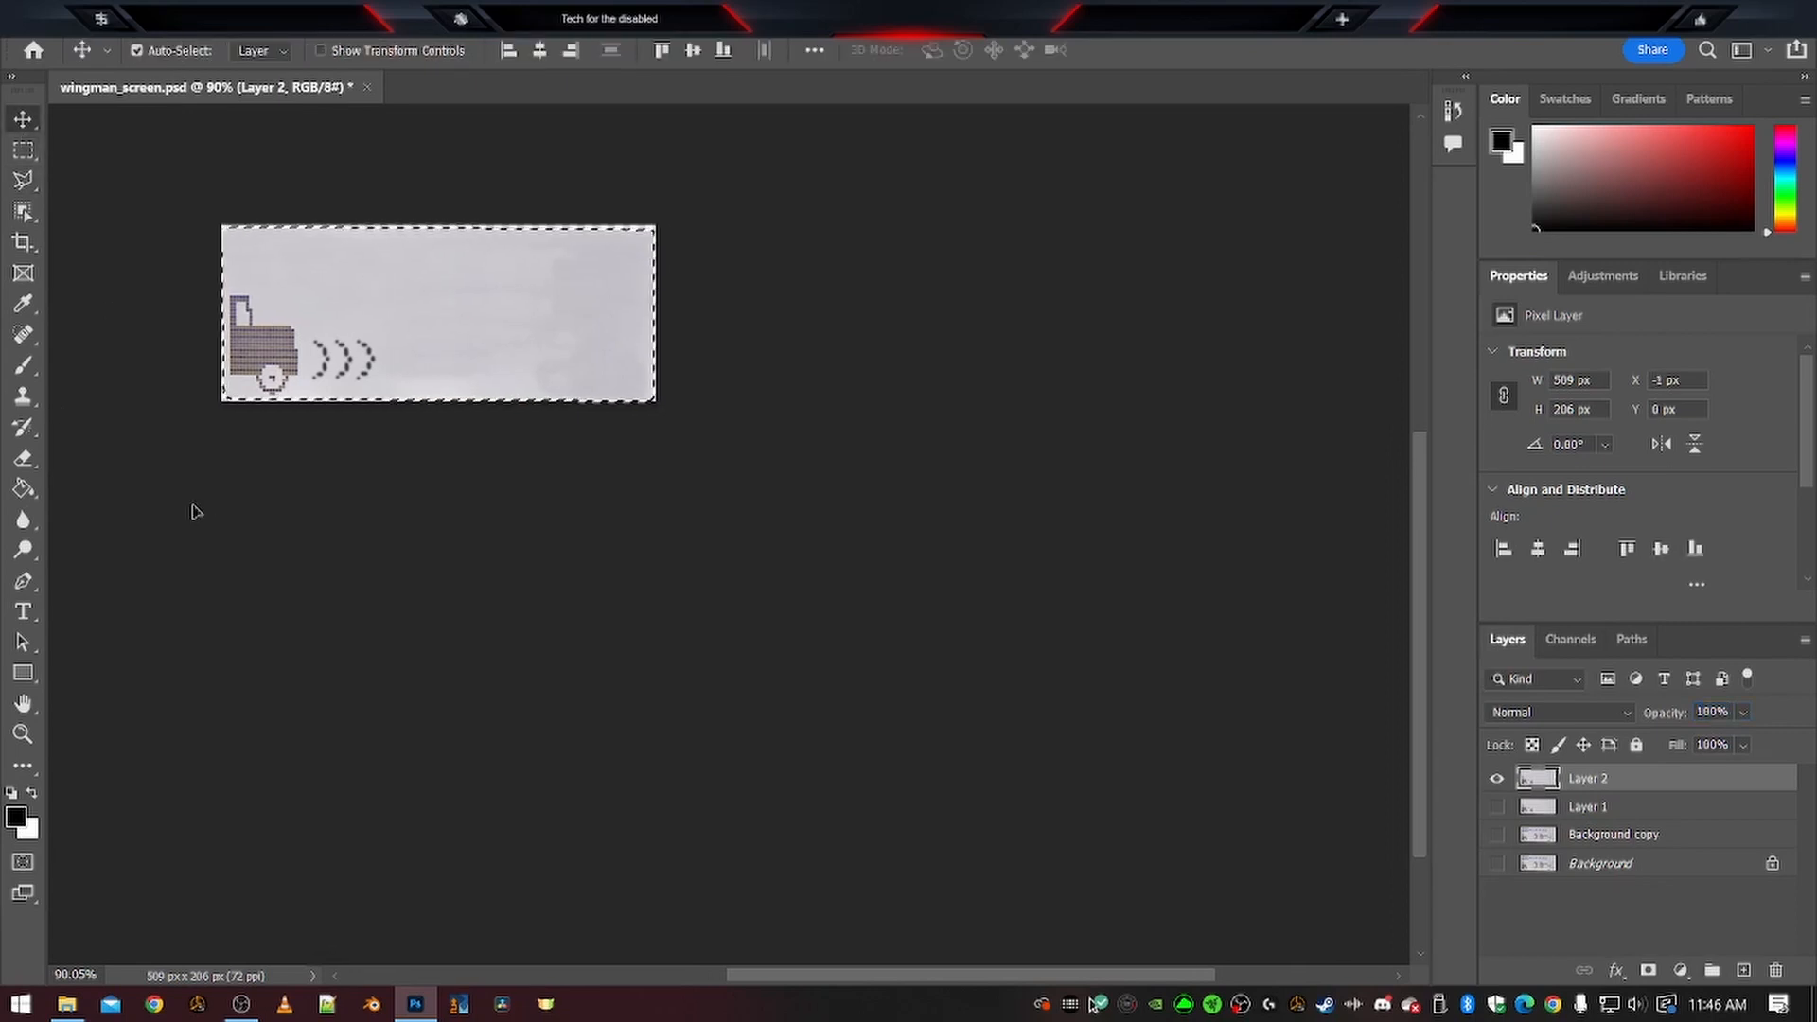
Switch to the Alpha 1 channel, invert the selection, and make black the foreground colour
{"action": "left_click", "coordinate": [1578, 643]}
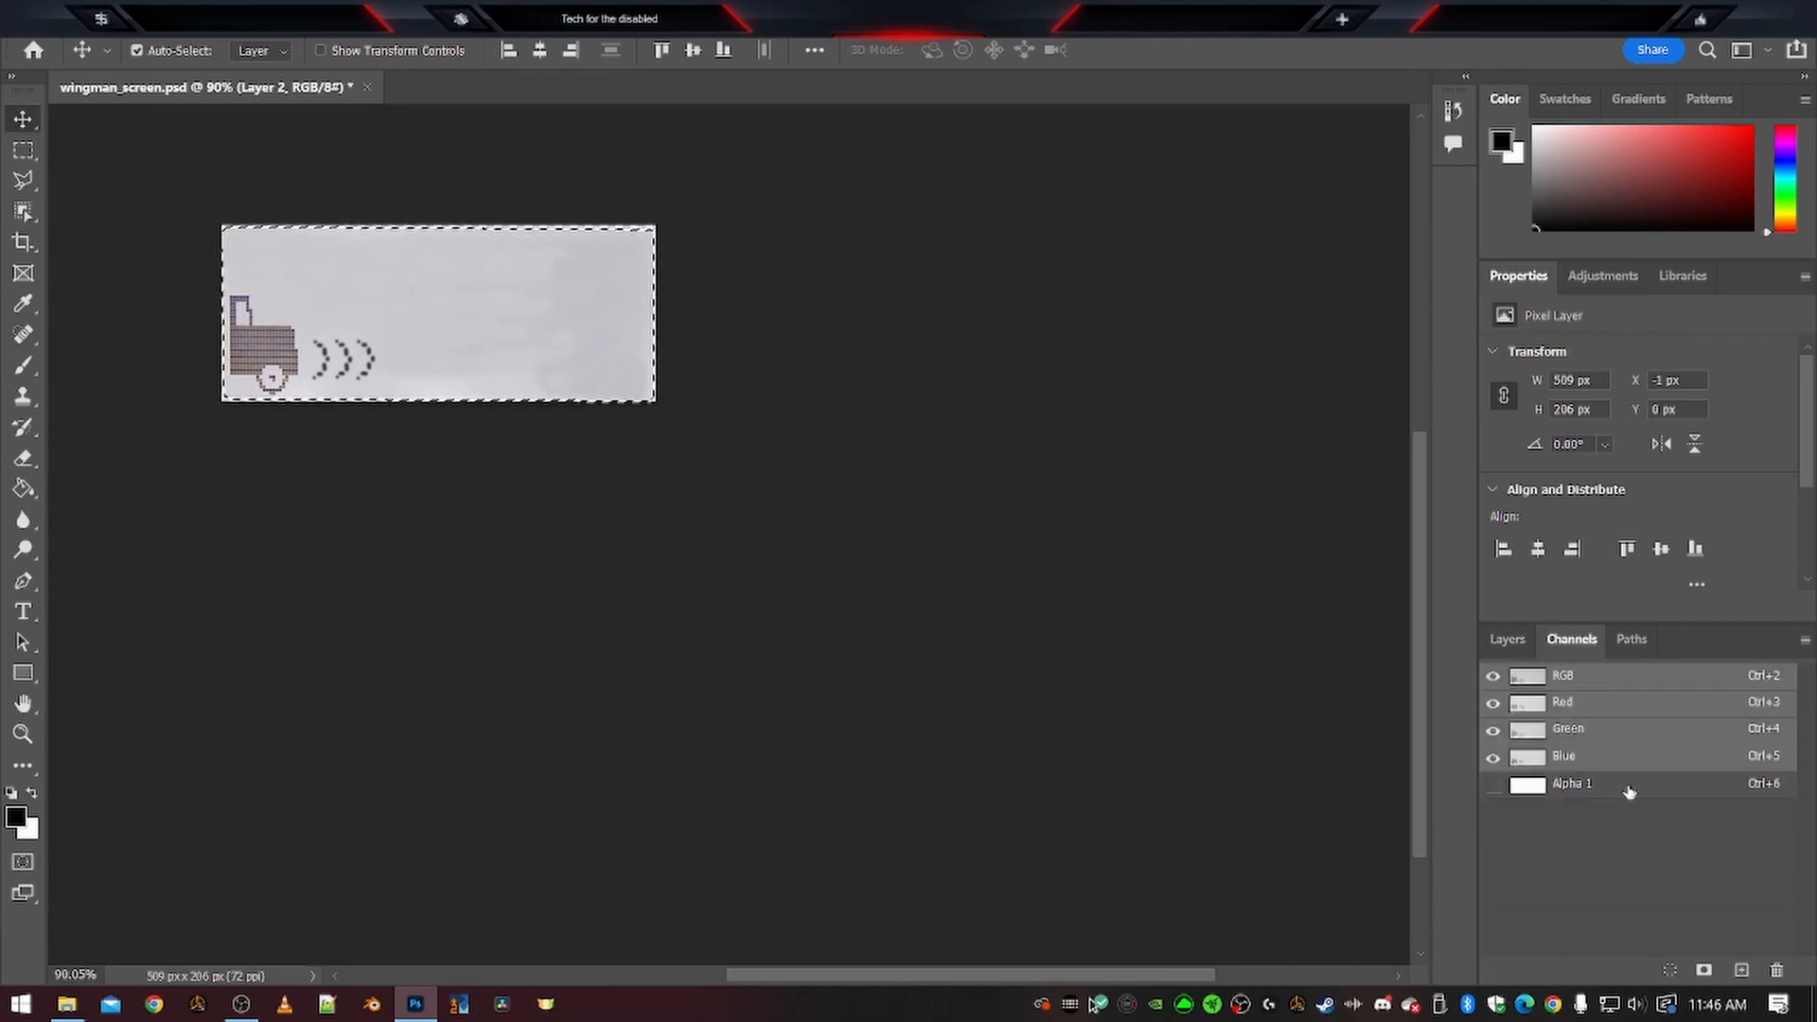
{"action": "left_click", "coordinate": [1608, 784]}
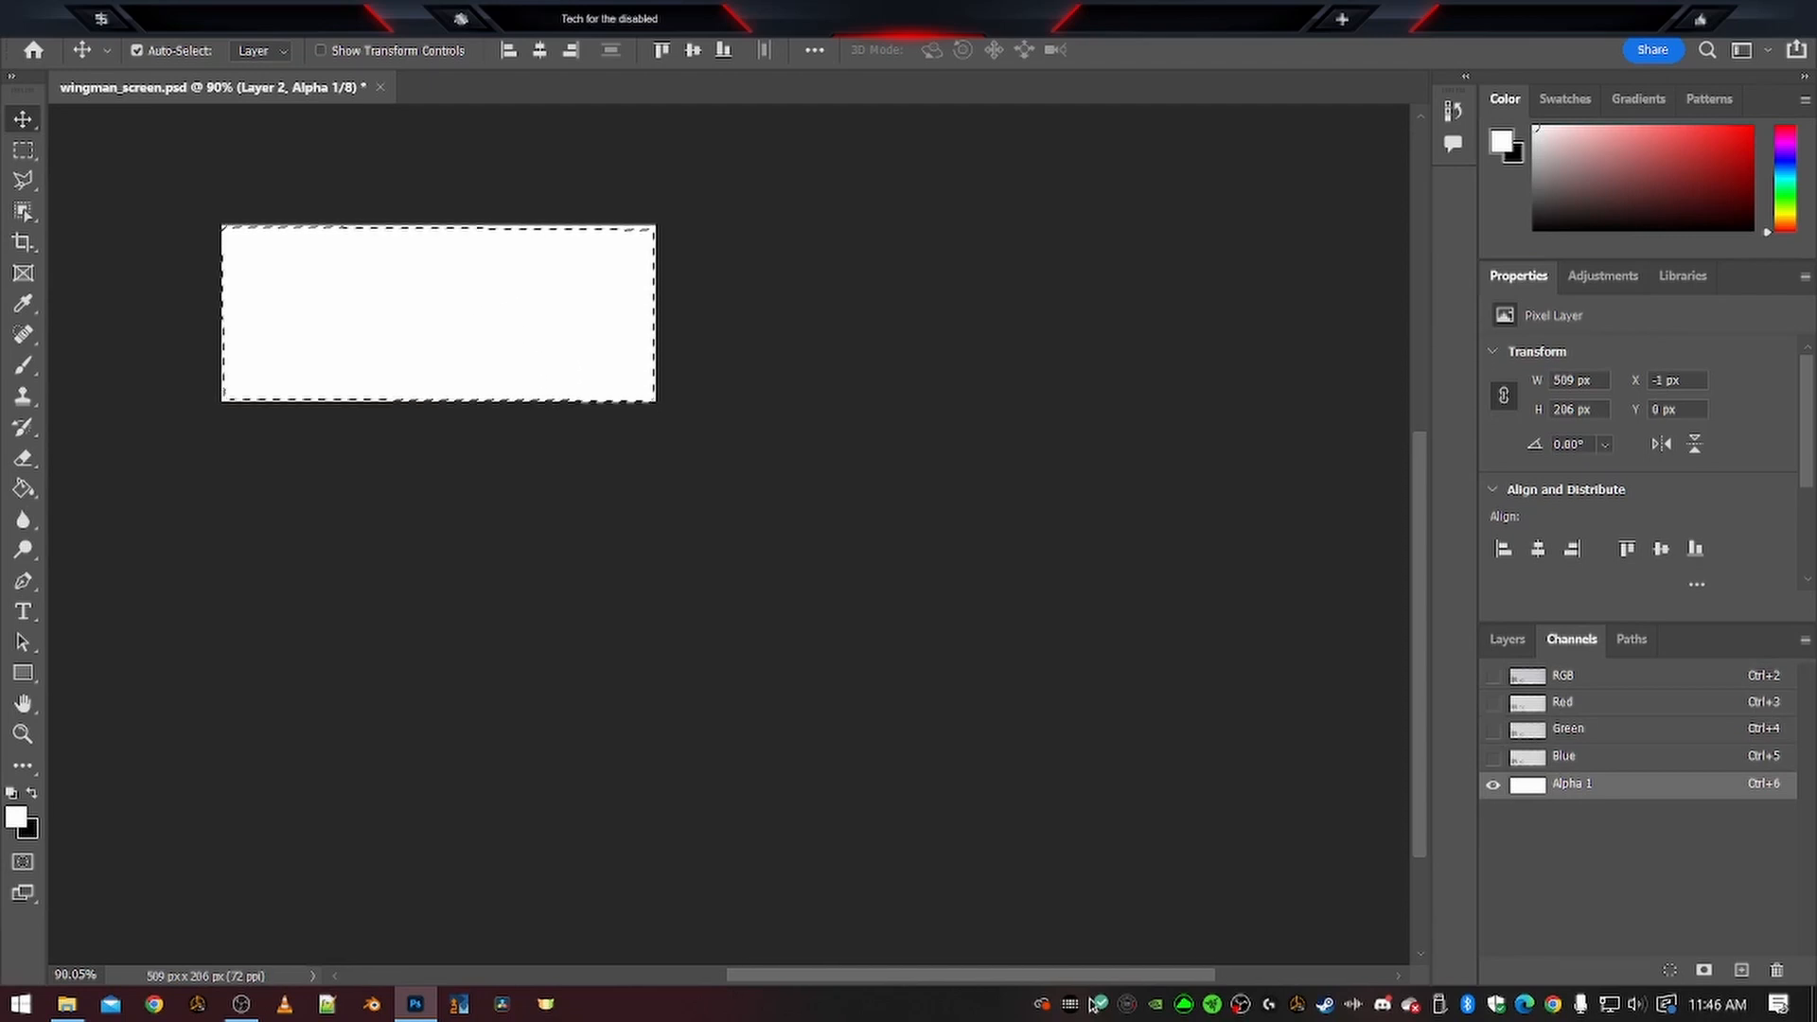
{"action": "left_click", "coordinate": [277, 19]}
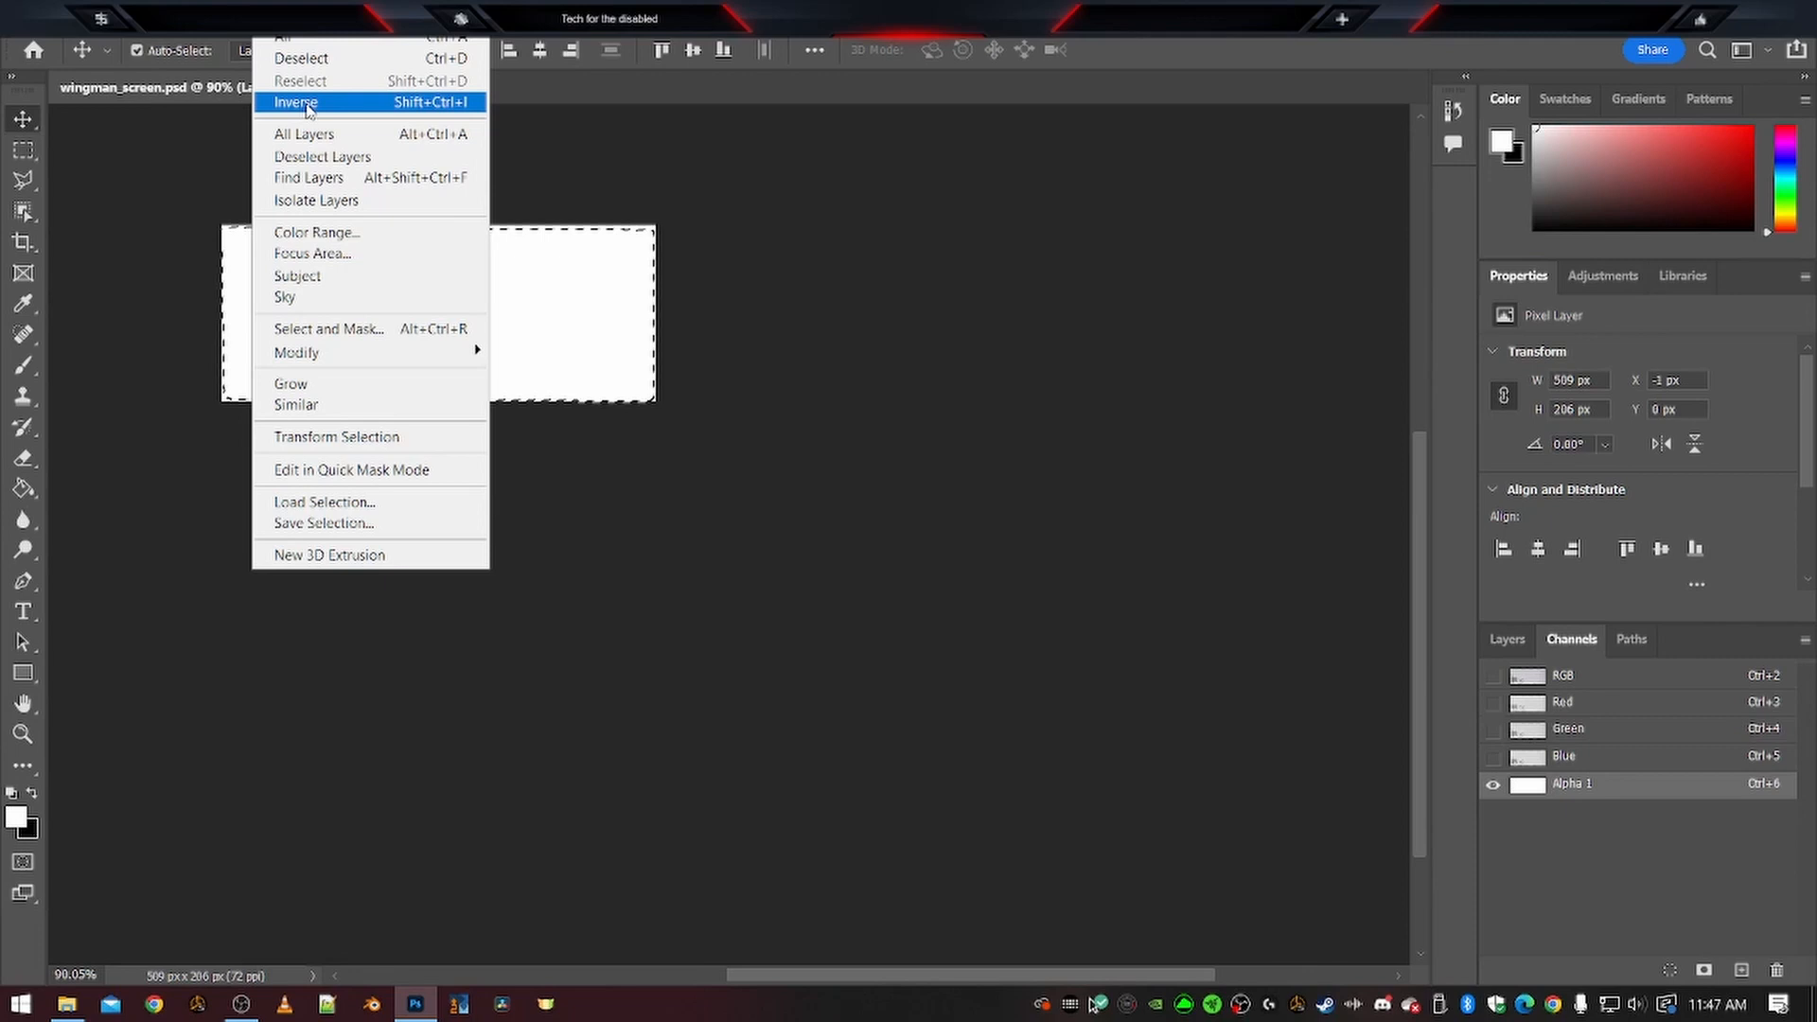
{"action": "left_click", "coordinate": [438, 102]}
{"action": "left_click", "coordinate": [34, 795]}
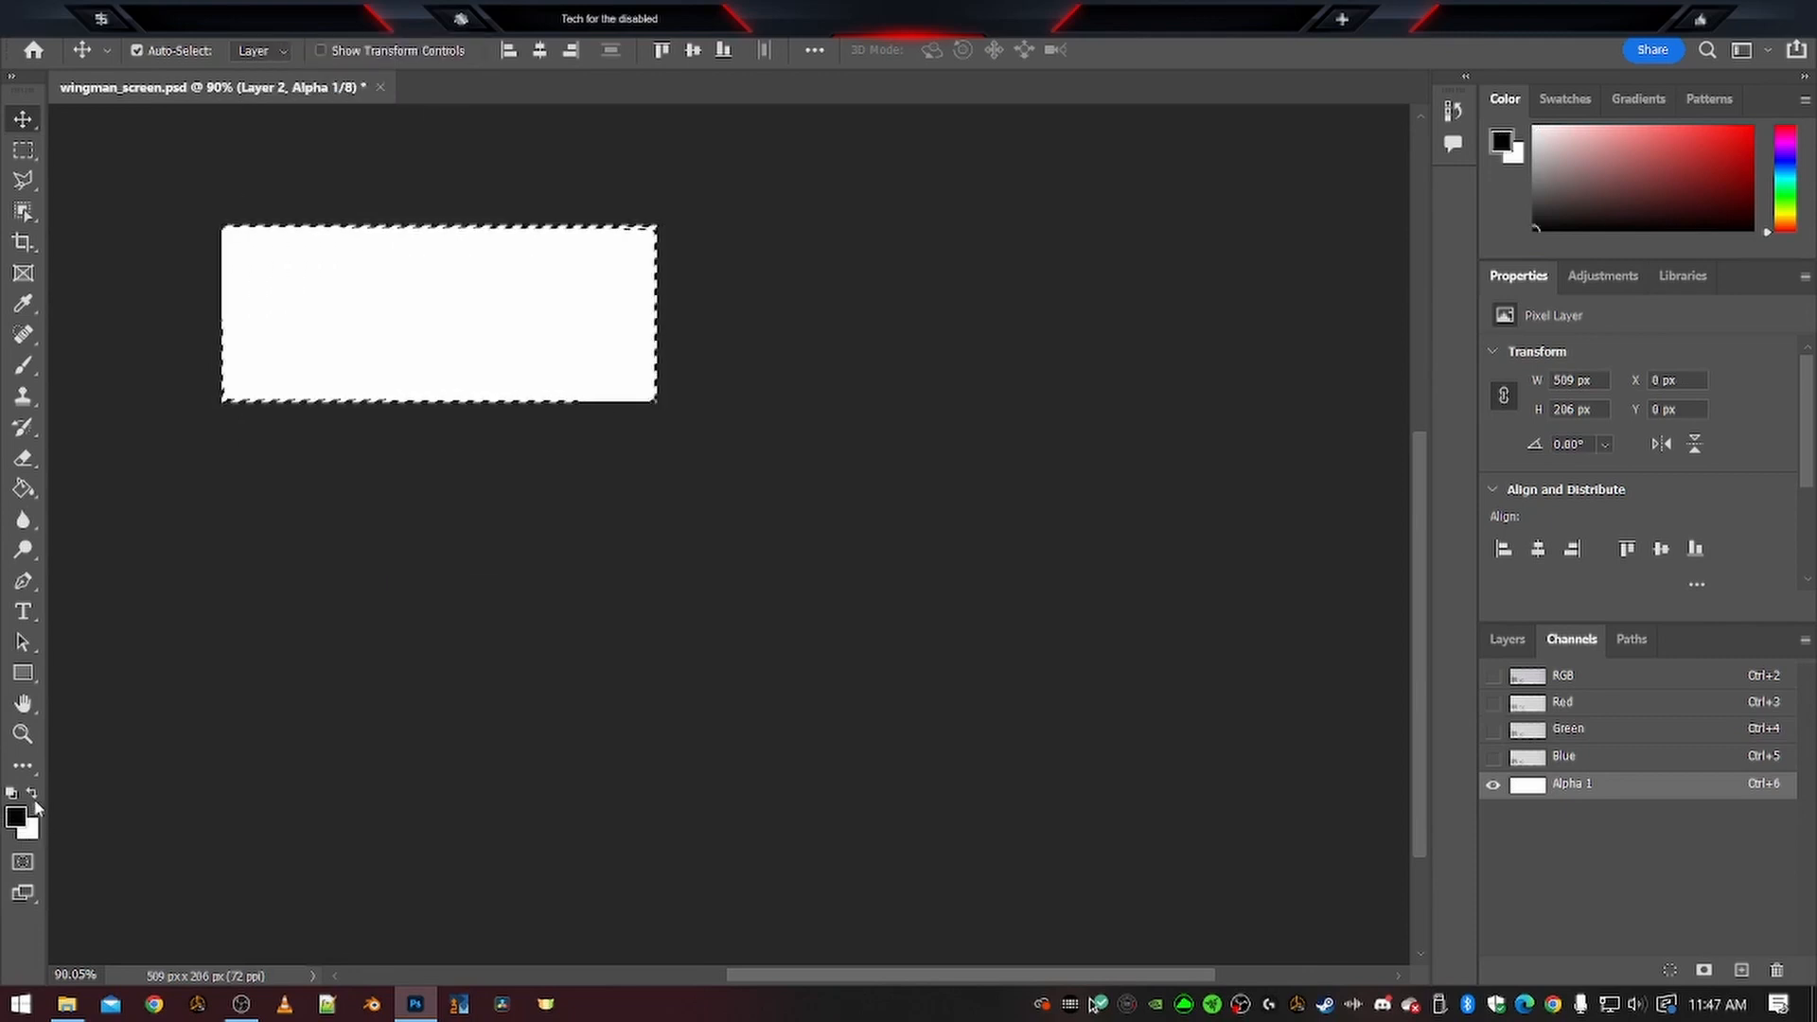
Paint the inverted selection's thin border black in Alpha 1 with a soft 108 px brush, and deselect
{"action": "left_click", "coordinate": [25, 369]}
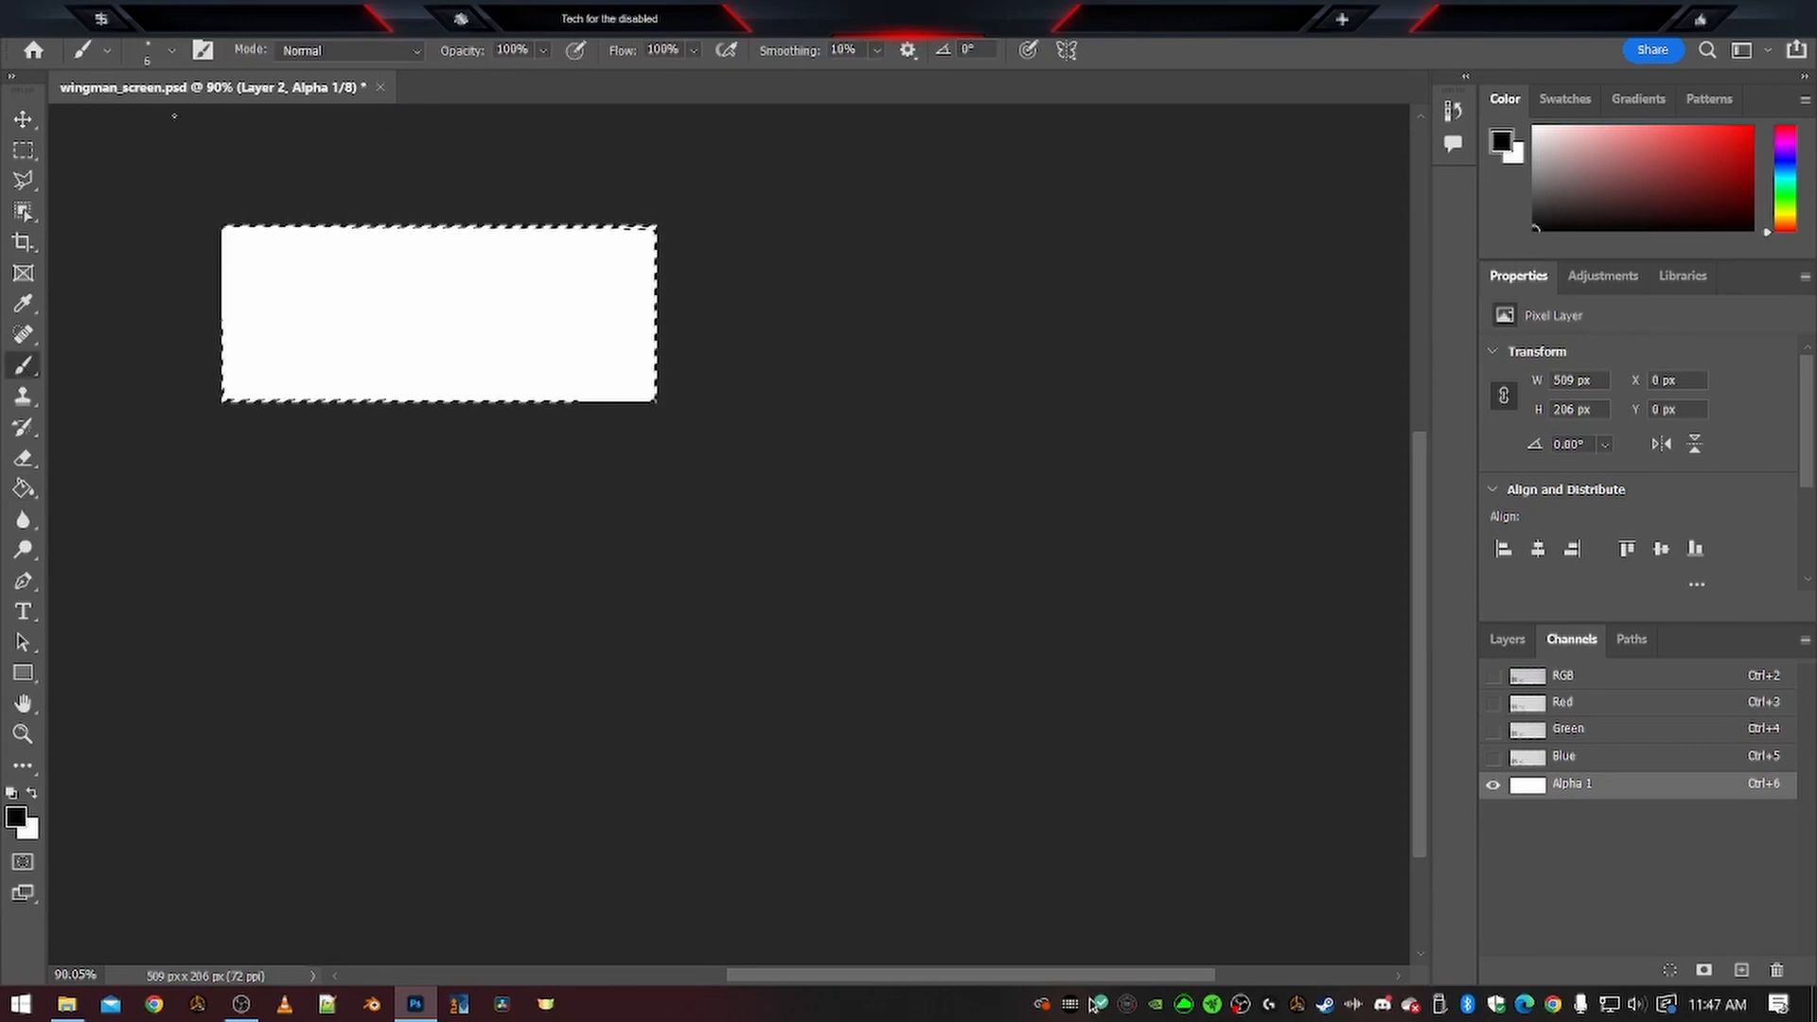
{"action": "left_click", "coordinate": [146, 51]}
{"action": "left_click_drag", "start_coordinate": [189, 116], "coordinate": [212, 121]}
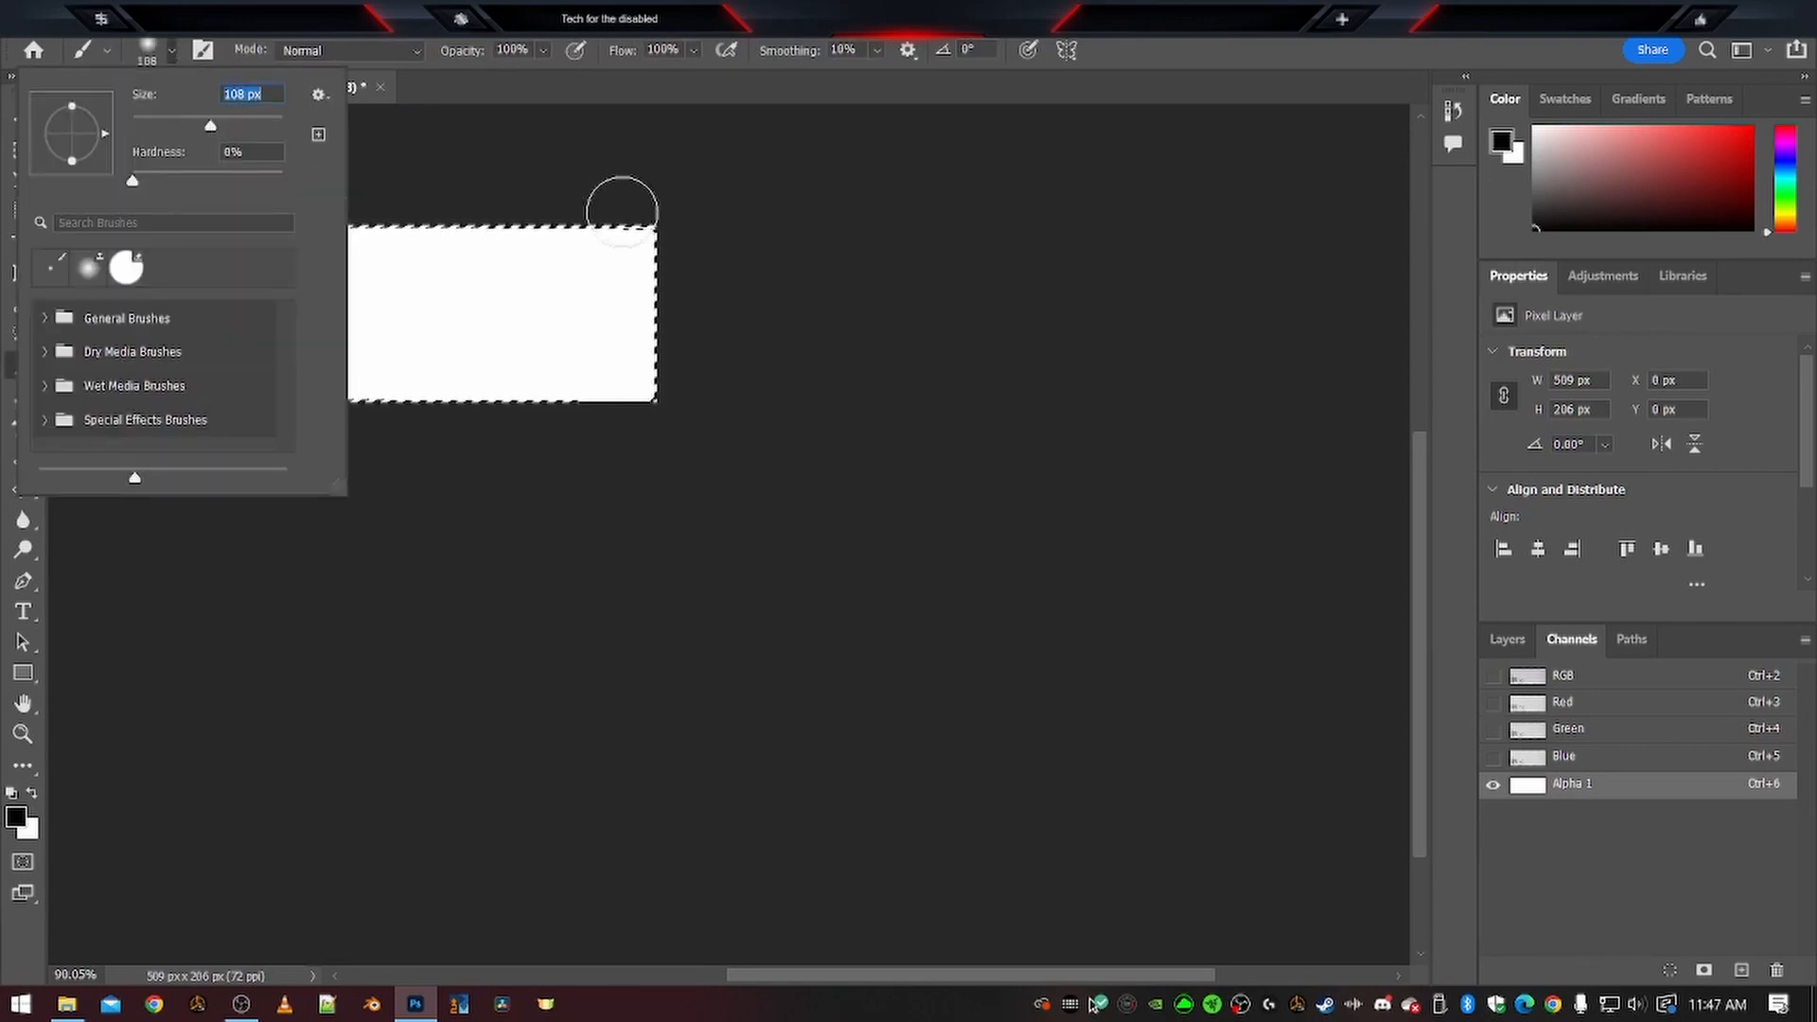
{"action": "left_click", "coordinate": [661, 219]}
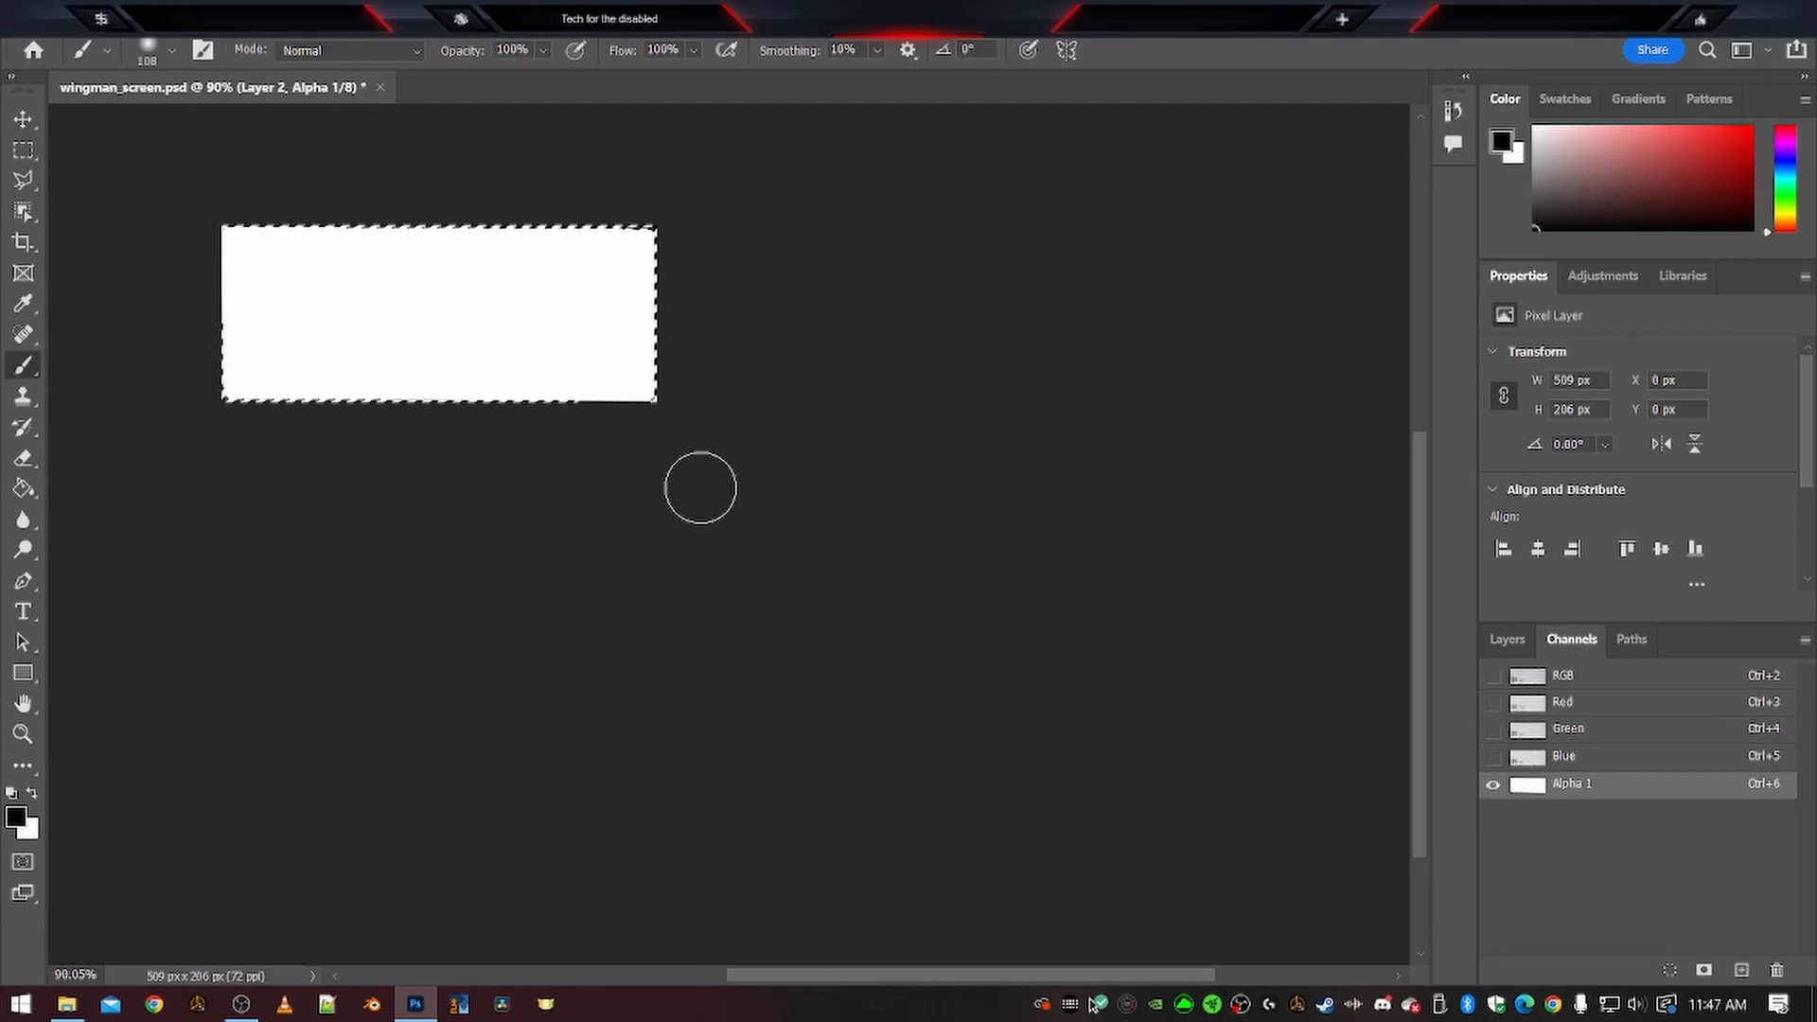
{"action": "key", "text": "ctrl+d"}
Examine the black border and corners of the Alpha 1 mask up close and as a whole, ending on the Move tool
{"action": "scroll", "coordinate": [666, 392], "scroll_direction": "up", "scroll_amount": 10, "text": "alt"}
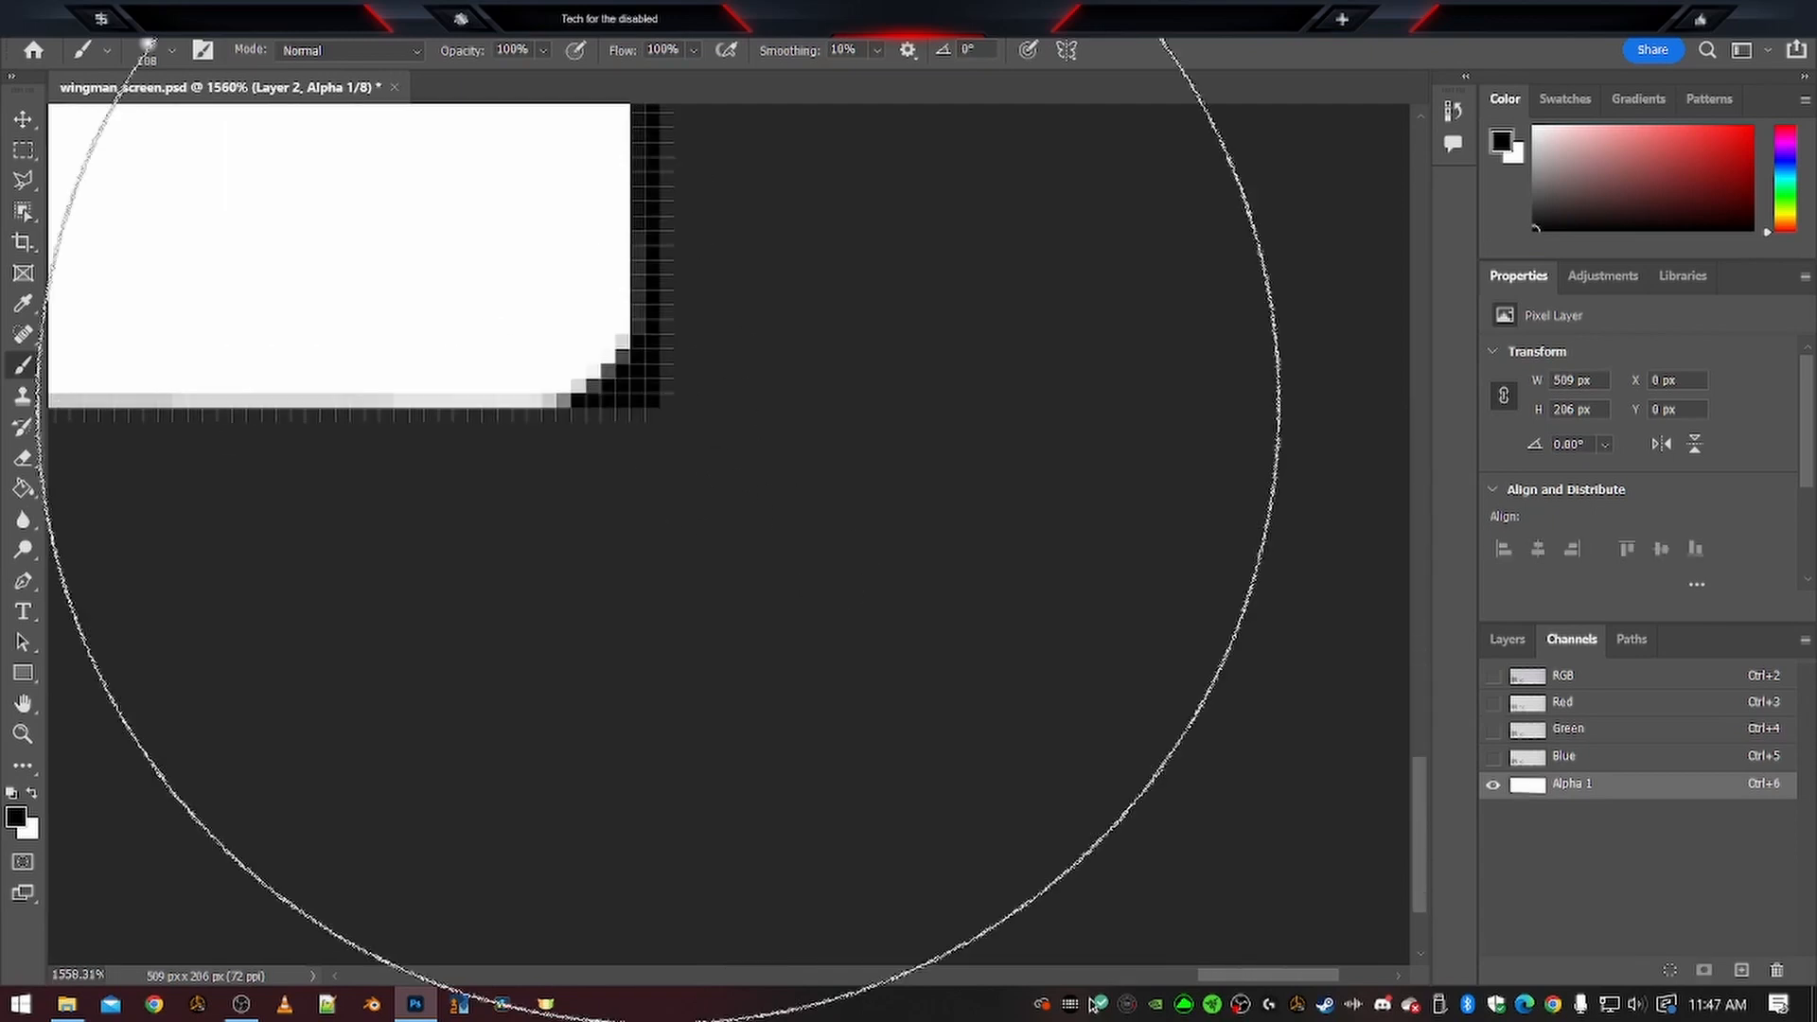
{"action": "scroll", "coordinate": [666, 396], "scroll_direction": "up", "scroll_amount": 3}
{"action": "left_click_drag", "start_coordinate": [1417, 811], "coordinate": [1456, 297]}
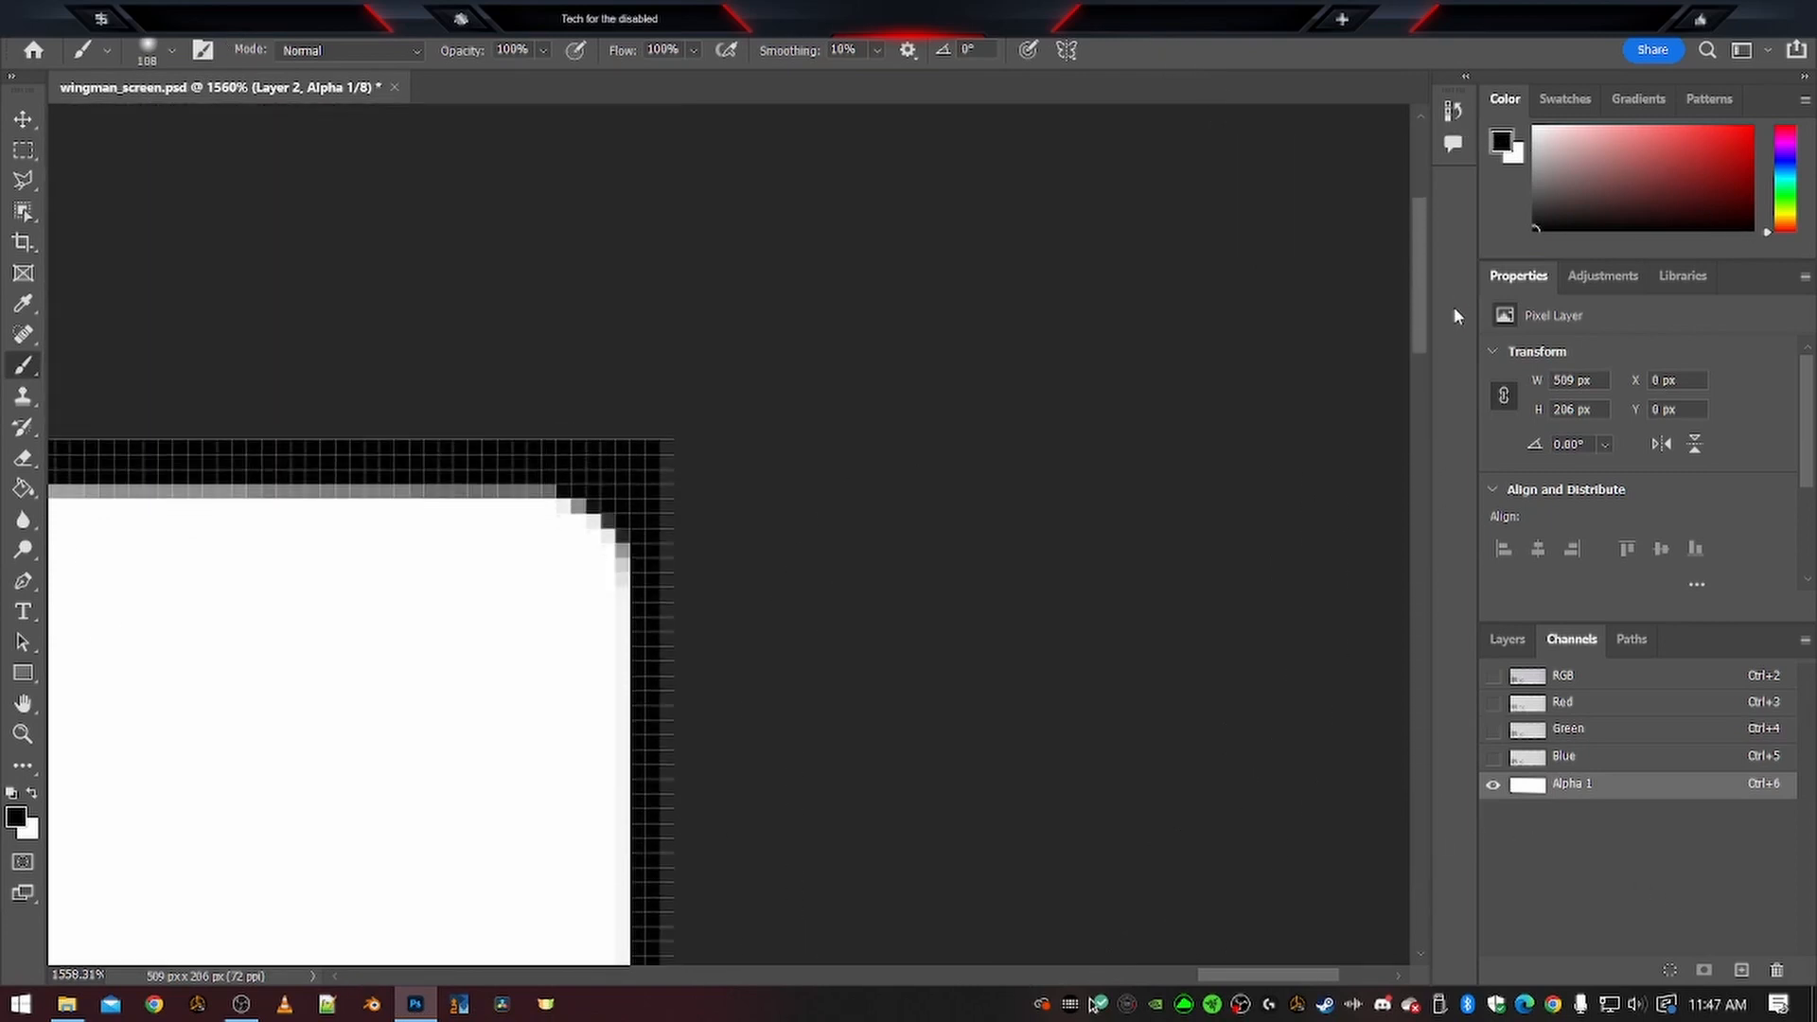
{"action": "scroll", "coordinate": [190, 658], "scroll_direction": "down", "scroll_amount": 10, "text": "alt"}
{"action": "scroll", "coordinate": [142, 748], "scroll_direction": "up", "scroll_amount": 3, "text": "alt"}
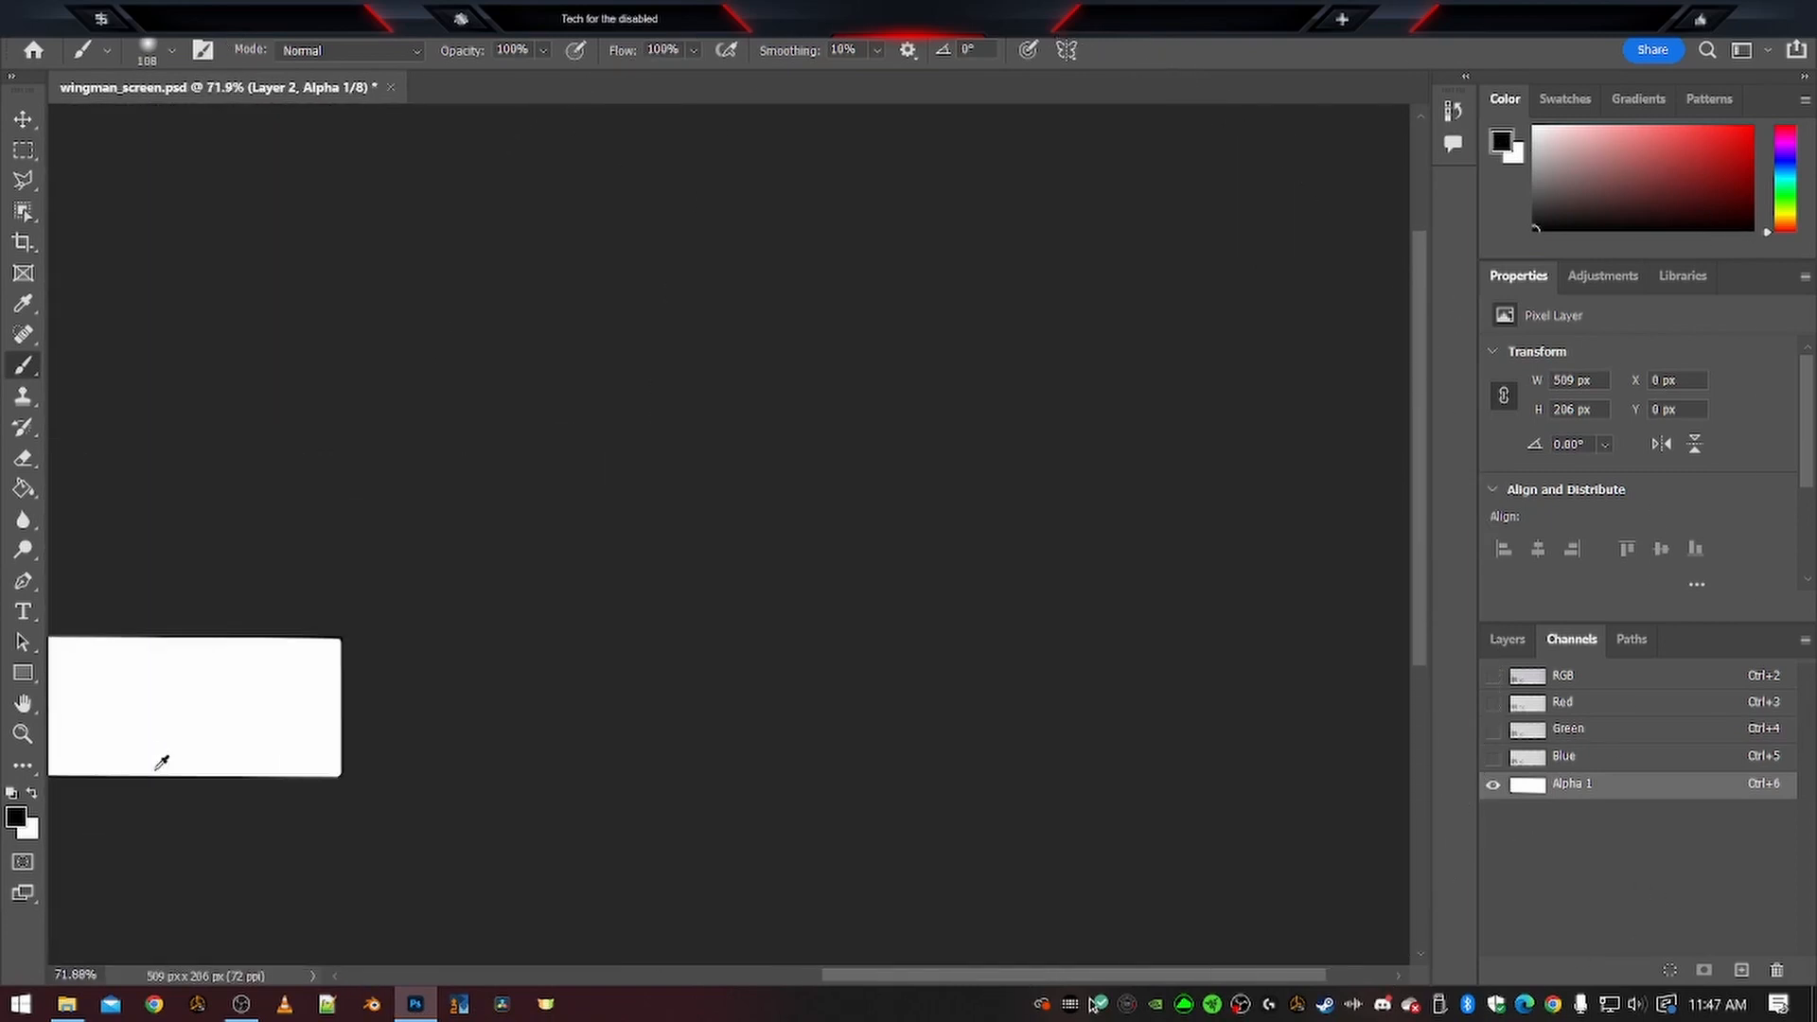
{"action": "key", "text": "ctrl+0"}
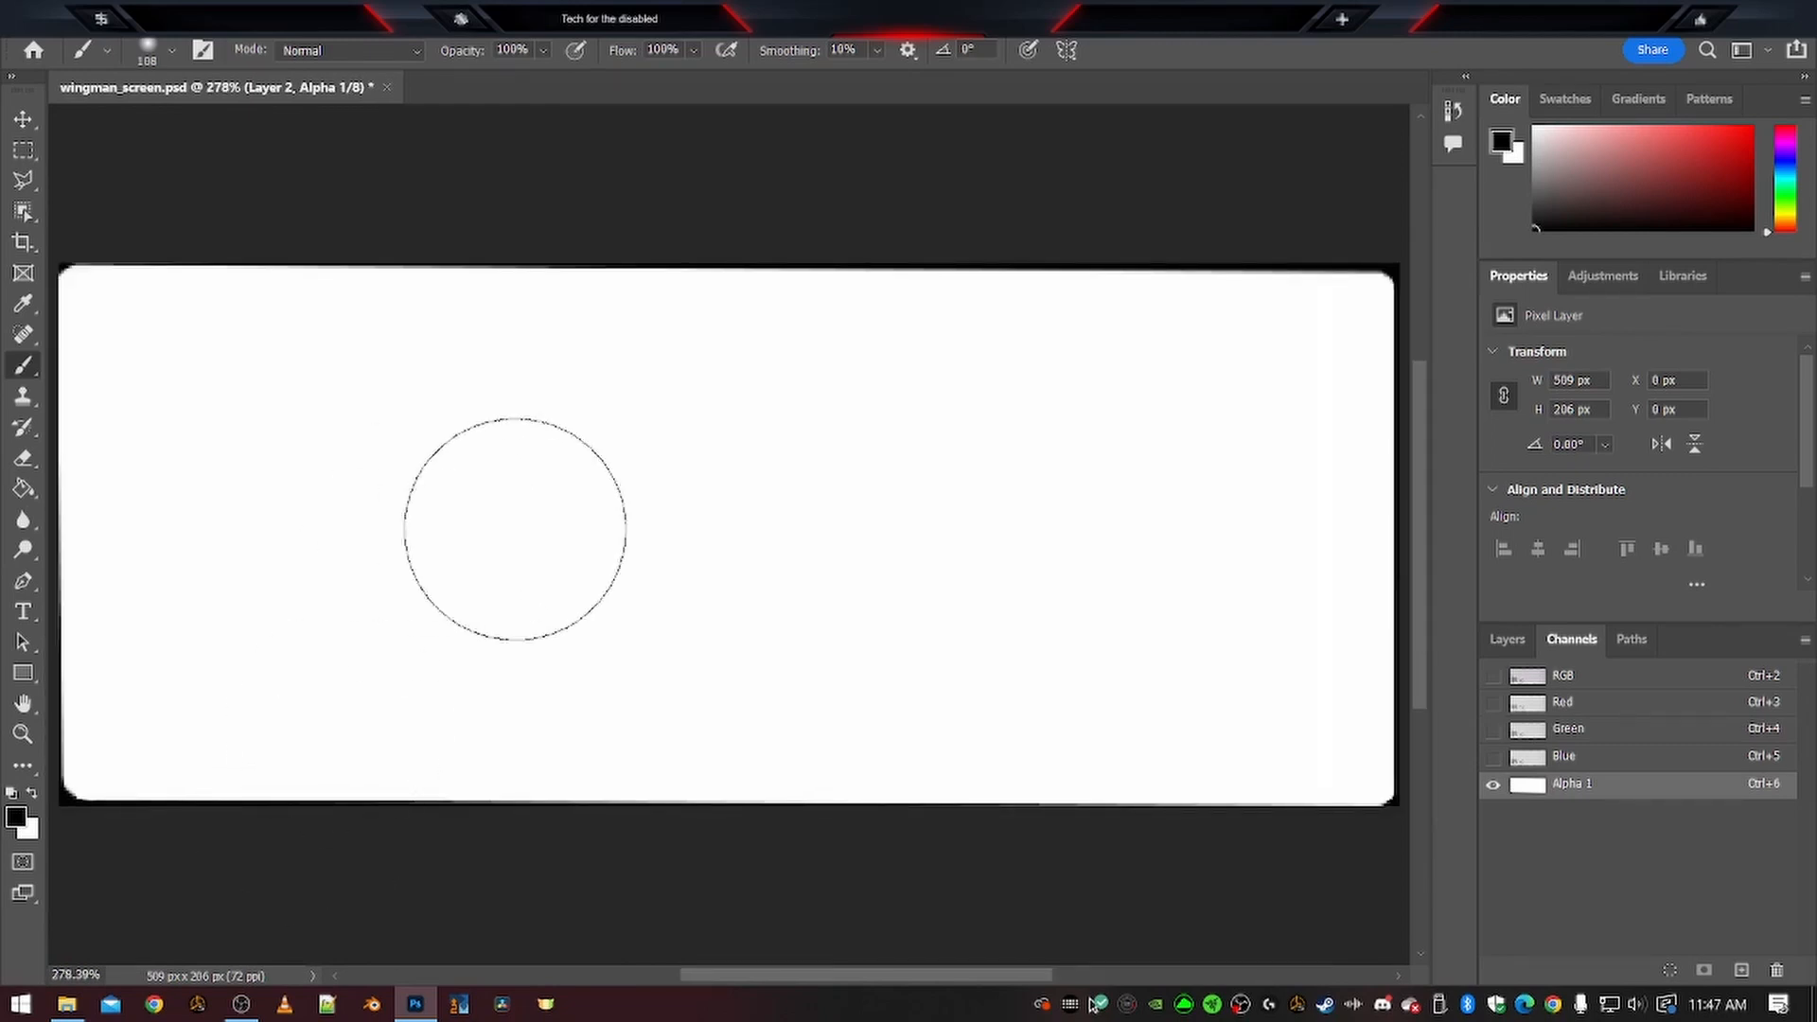
{"action": "left_click", "coordinate": [23, 119]}
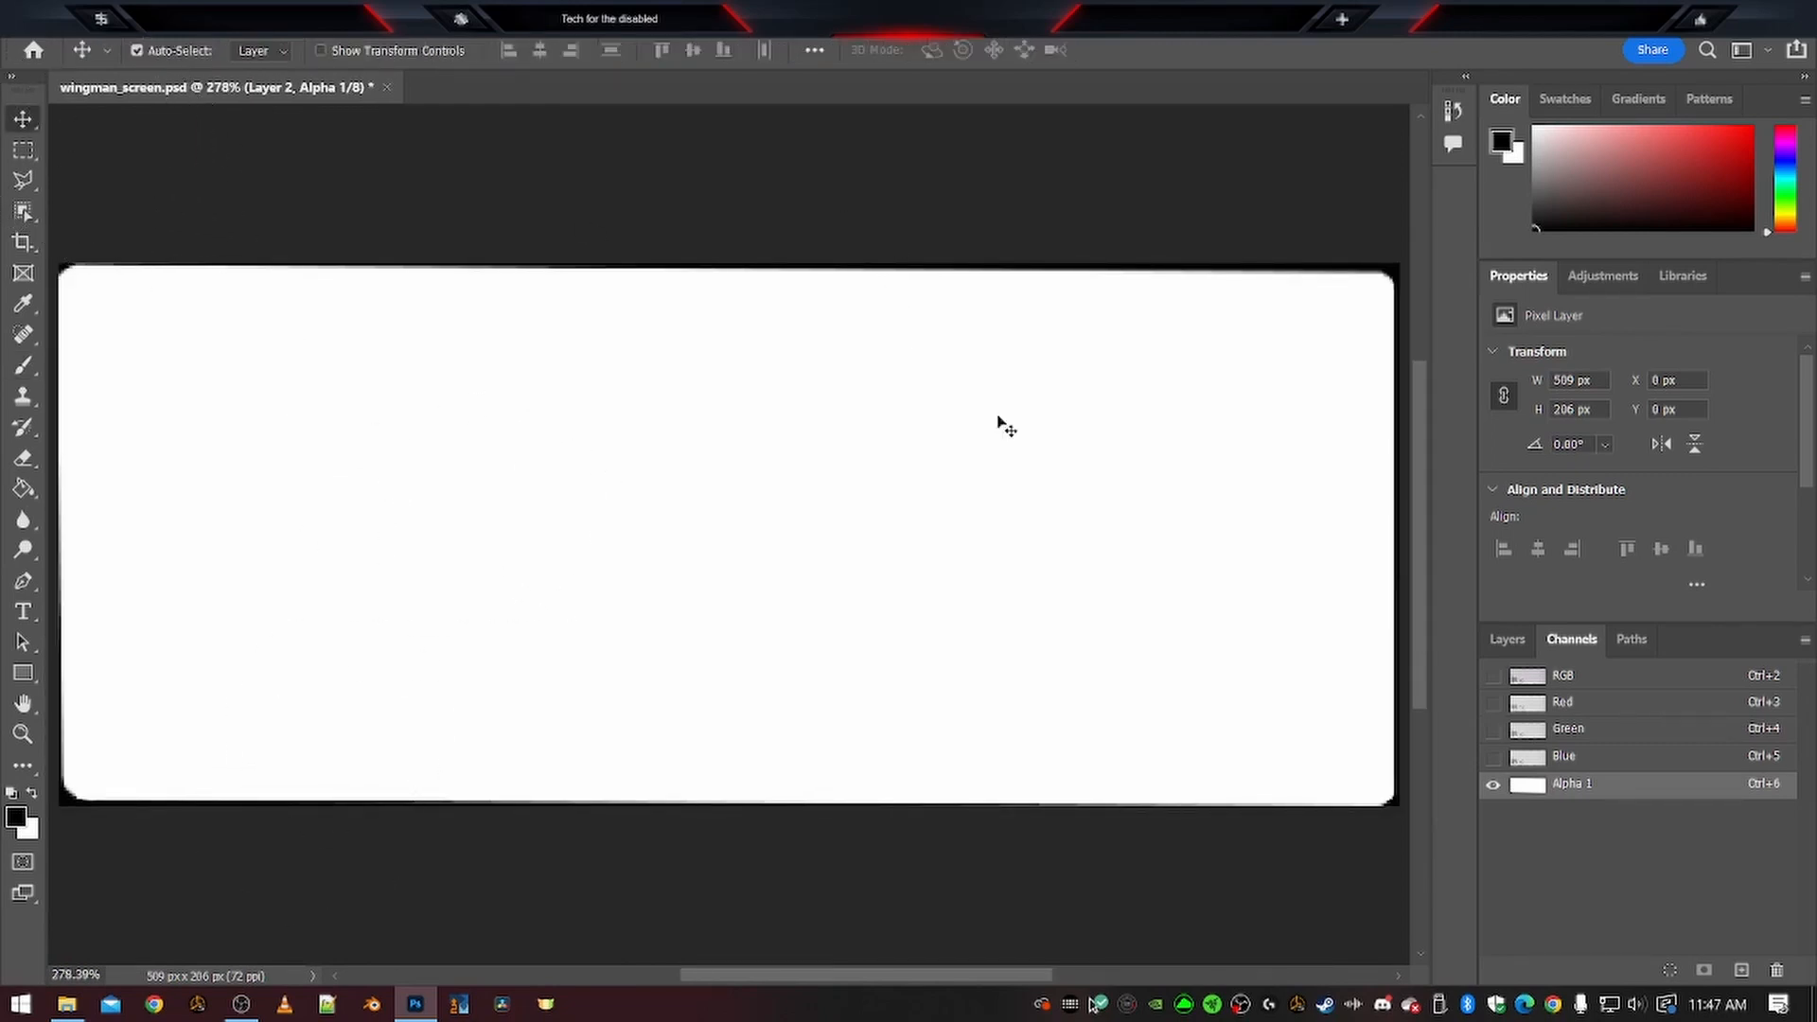
{"action": "scroll", "coordinate": [1035, 435], "scroll_direction": "down", "scroll_amount": 2, "text": "alt"}
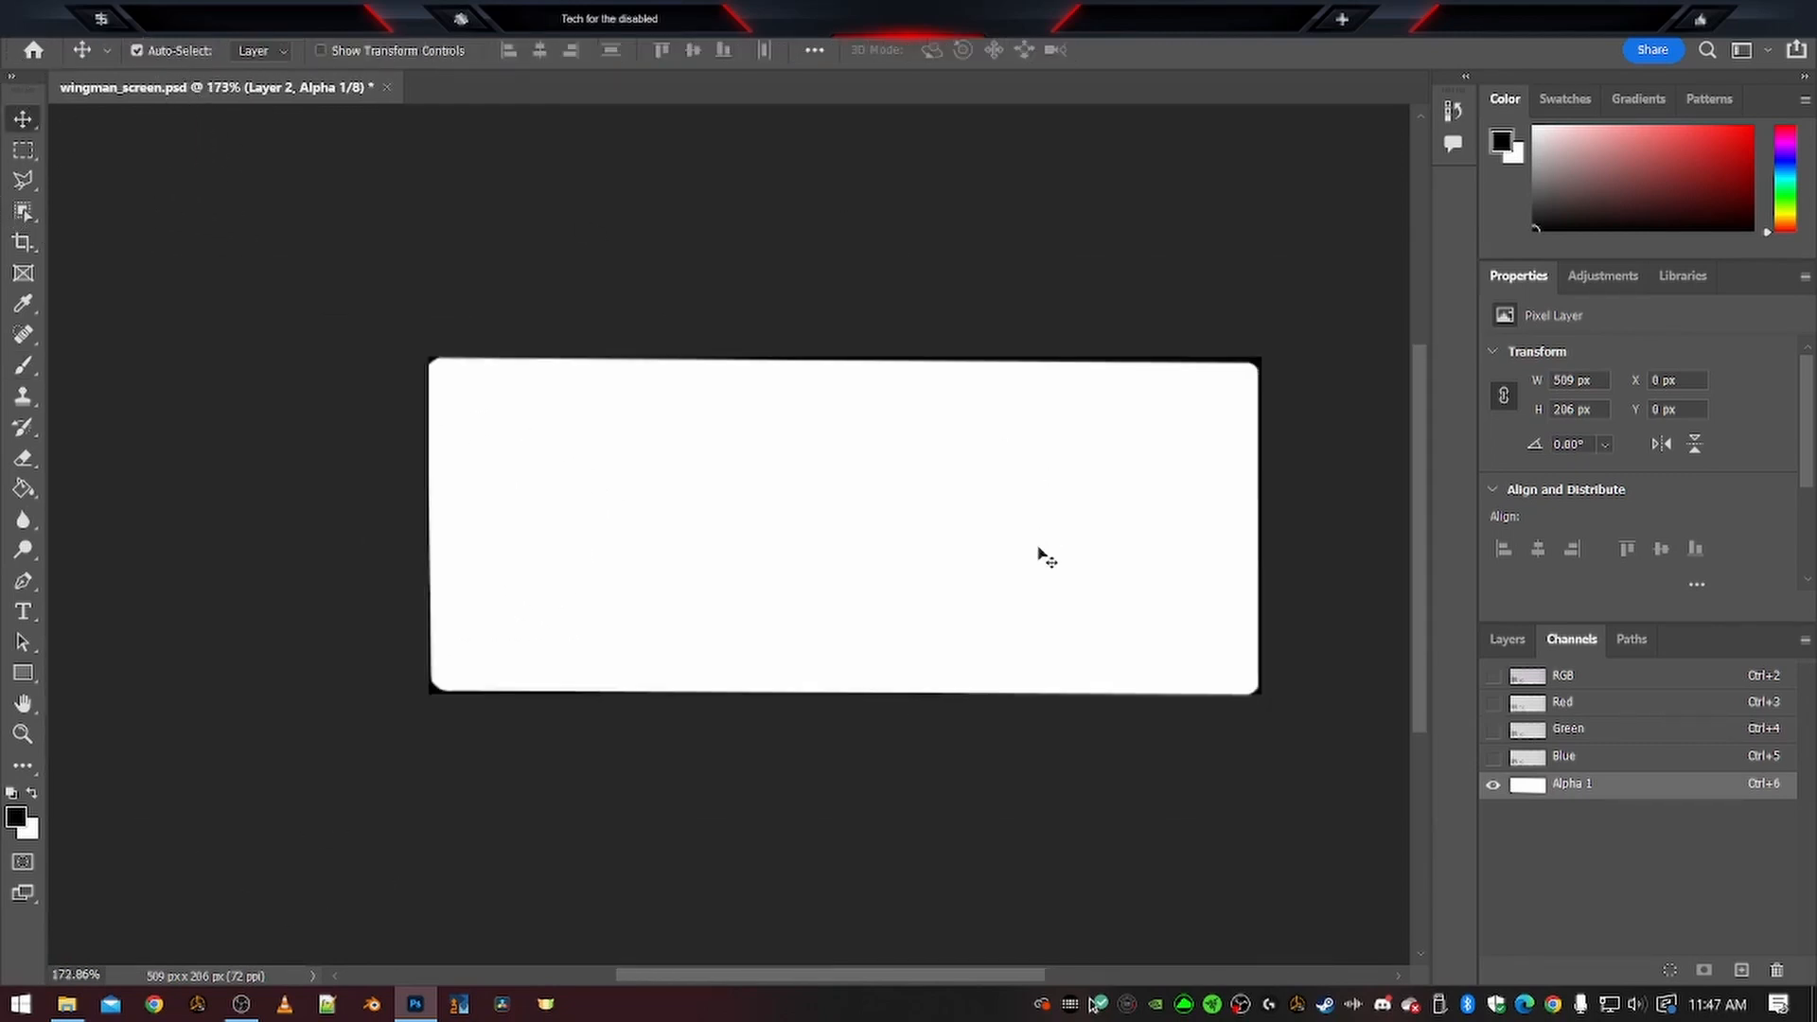
Return from the alpha mask to the RGB composite and the layer list, leaving no layer selected
{"action": "left_click", "coordinate": [1596, 677]}
{"action": "left_click", "coordinate": [1504, 641]}
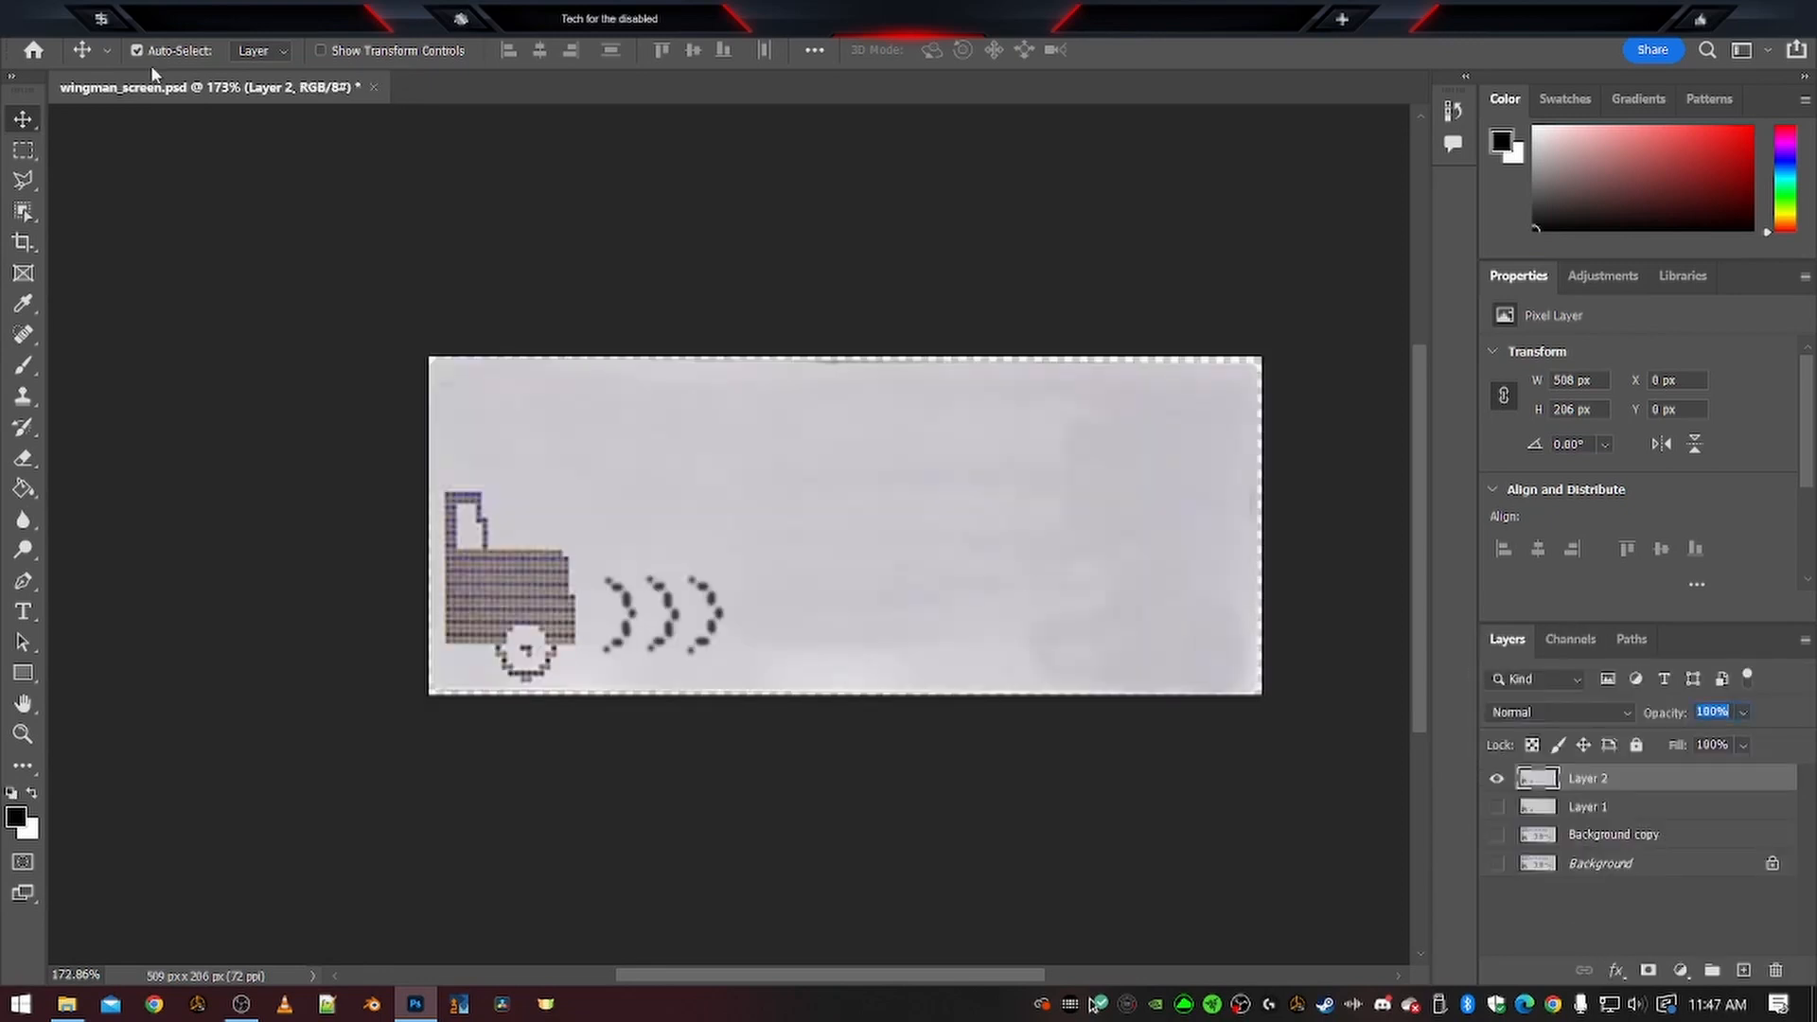
{"action": "left_click", "coordinate": [246, 182]}
Save a copy of the display texture as wingman_screen in Targa format at 32 bits/pixel
{"action": "key", "text": "ctrl+alt+s"}
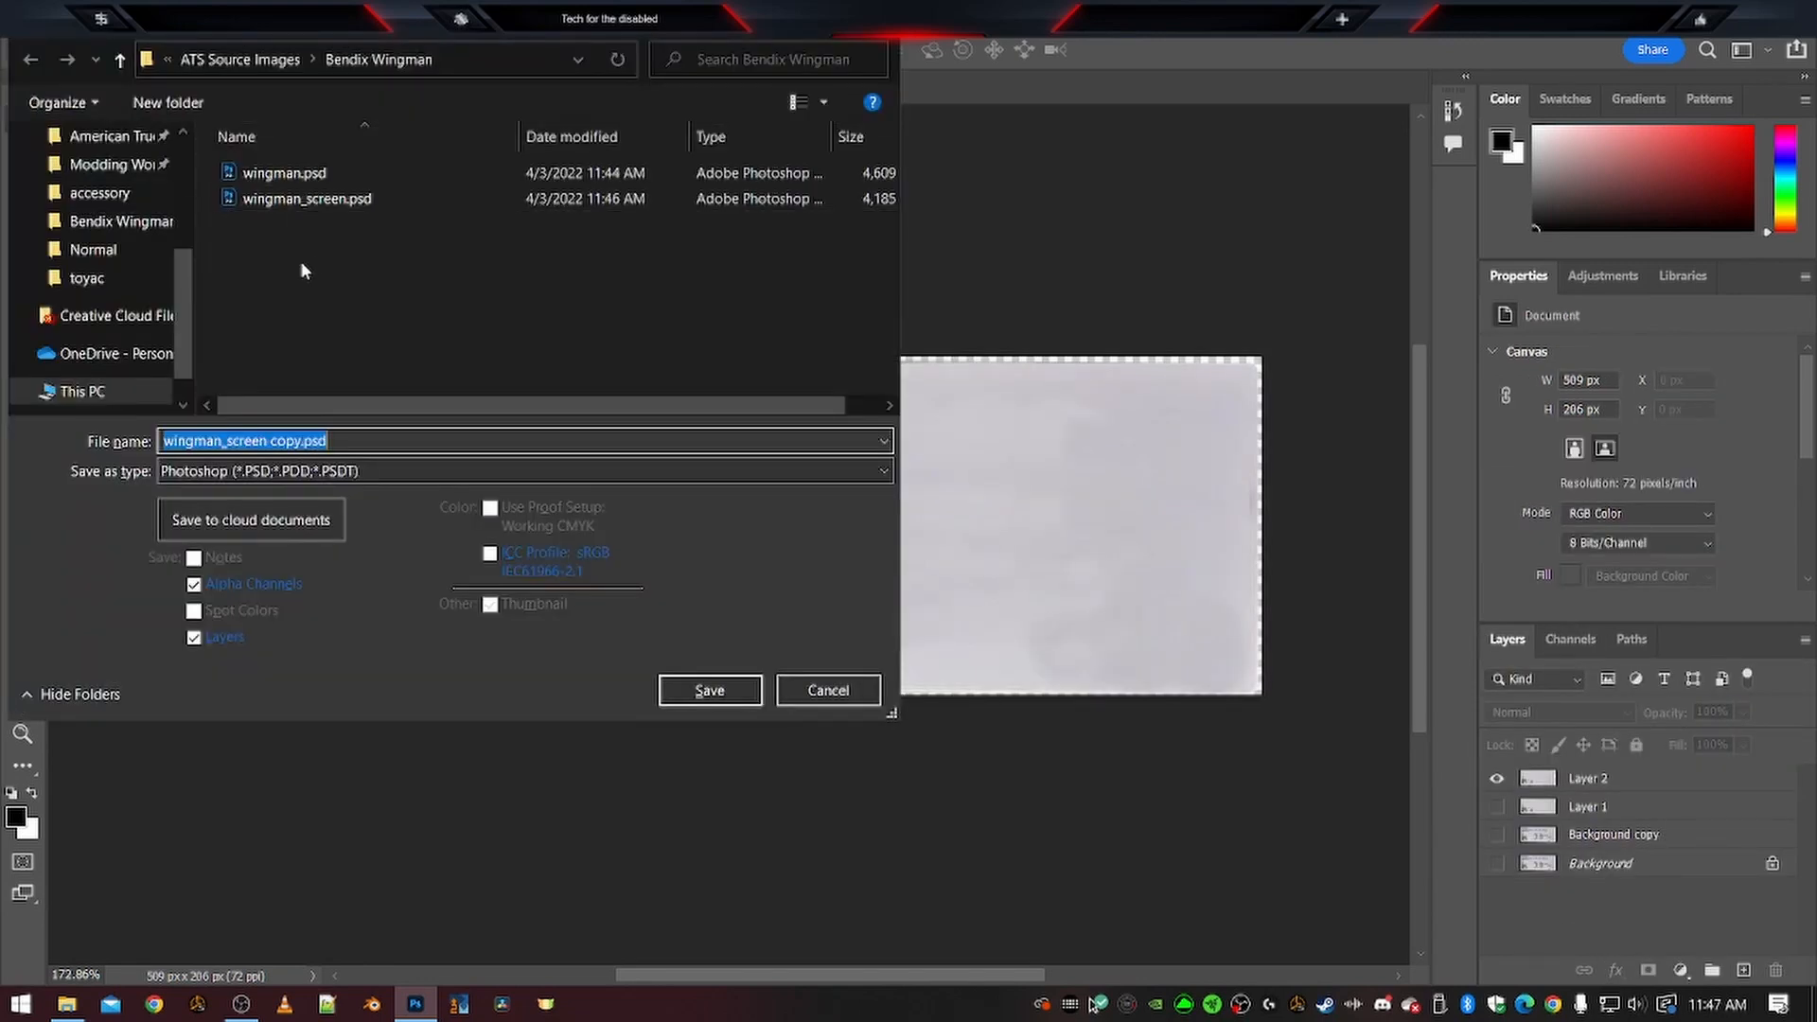
{"action": "left_click", "coordinate": [294, 199]}
{"action": "left_click", "coordinate": [313, 471]}
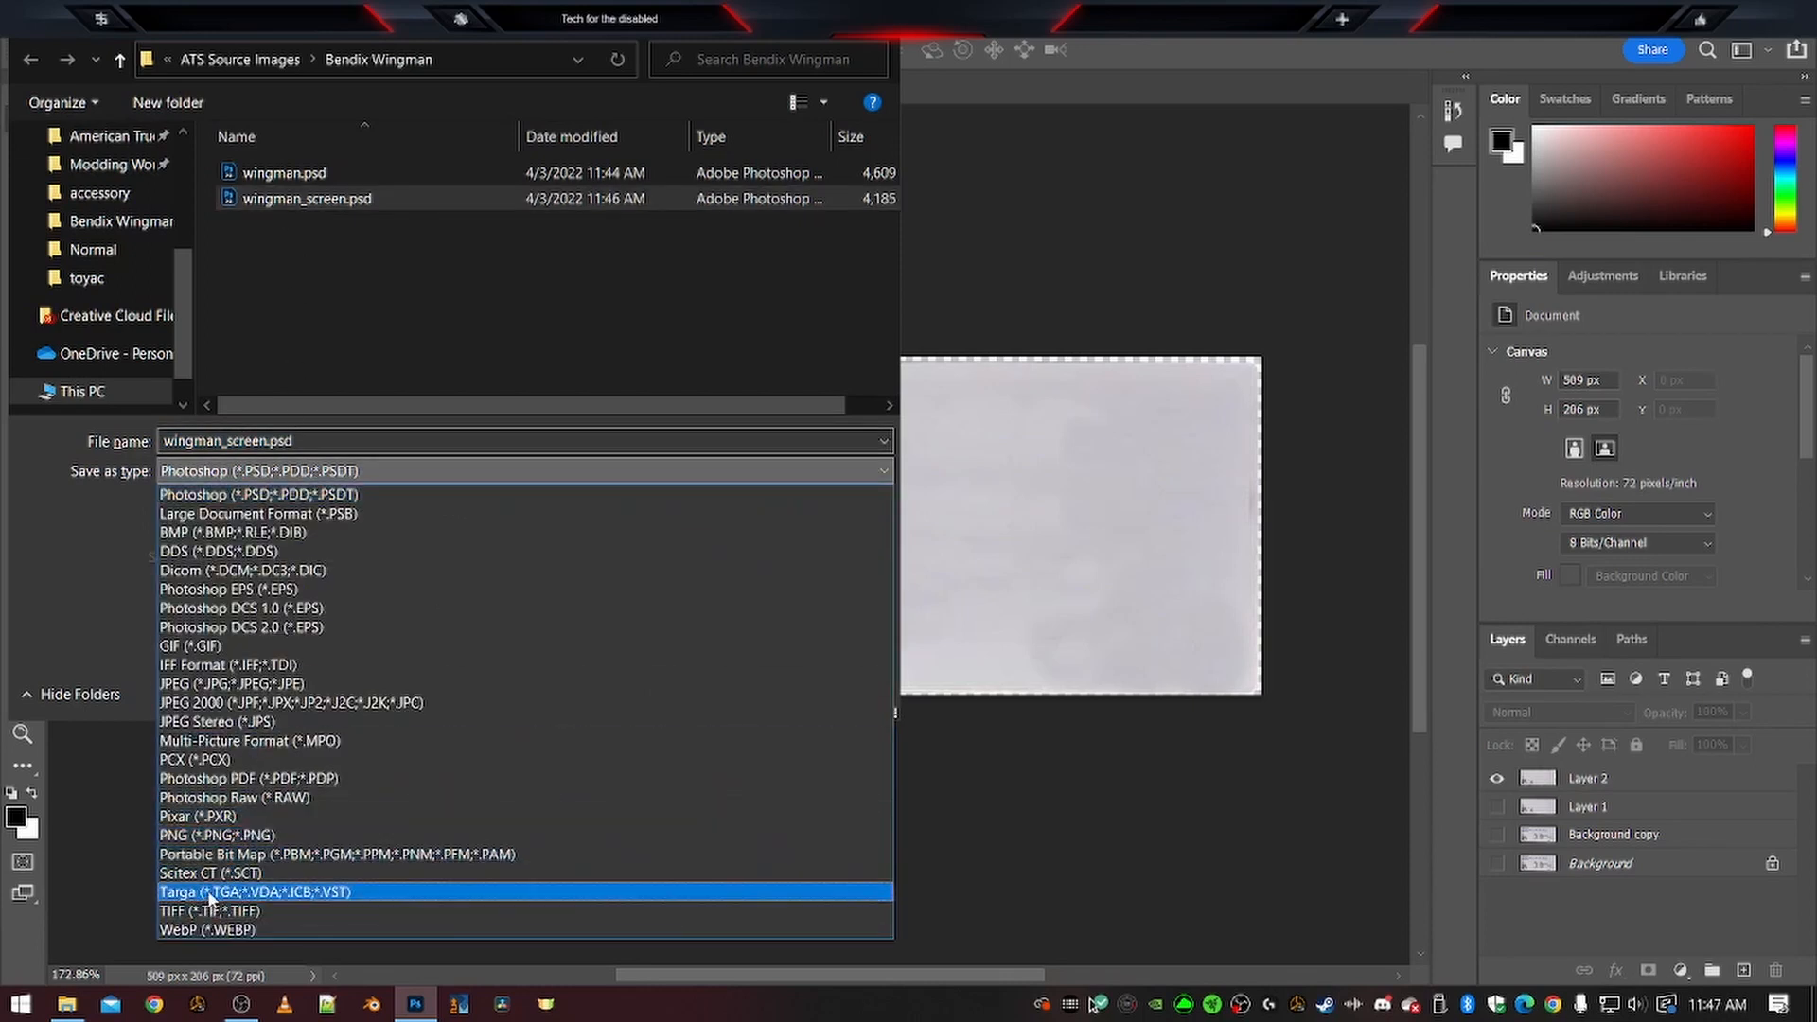
{"action": "left_click", "coordinate": [206, 894]}
{"action": "left_click", "coordinate": [709, 690]}
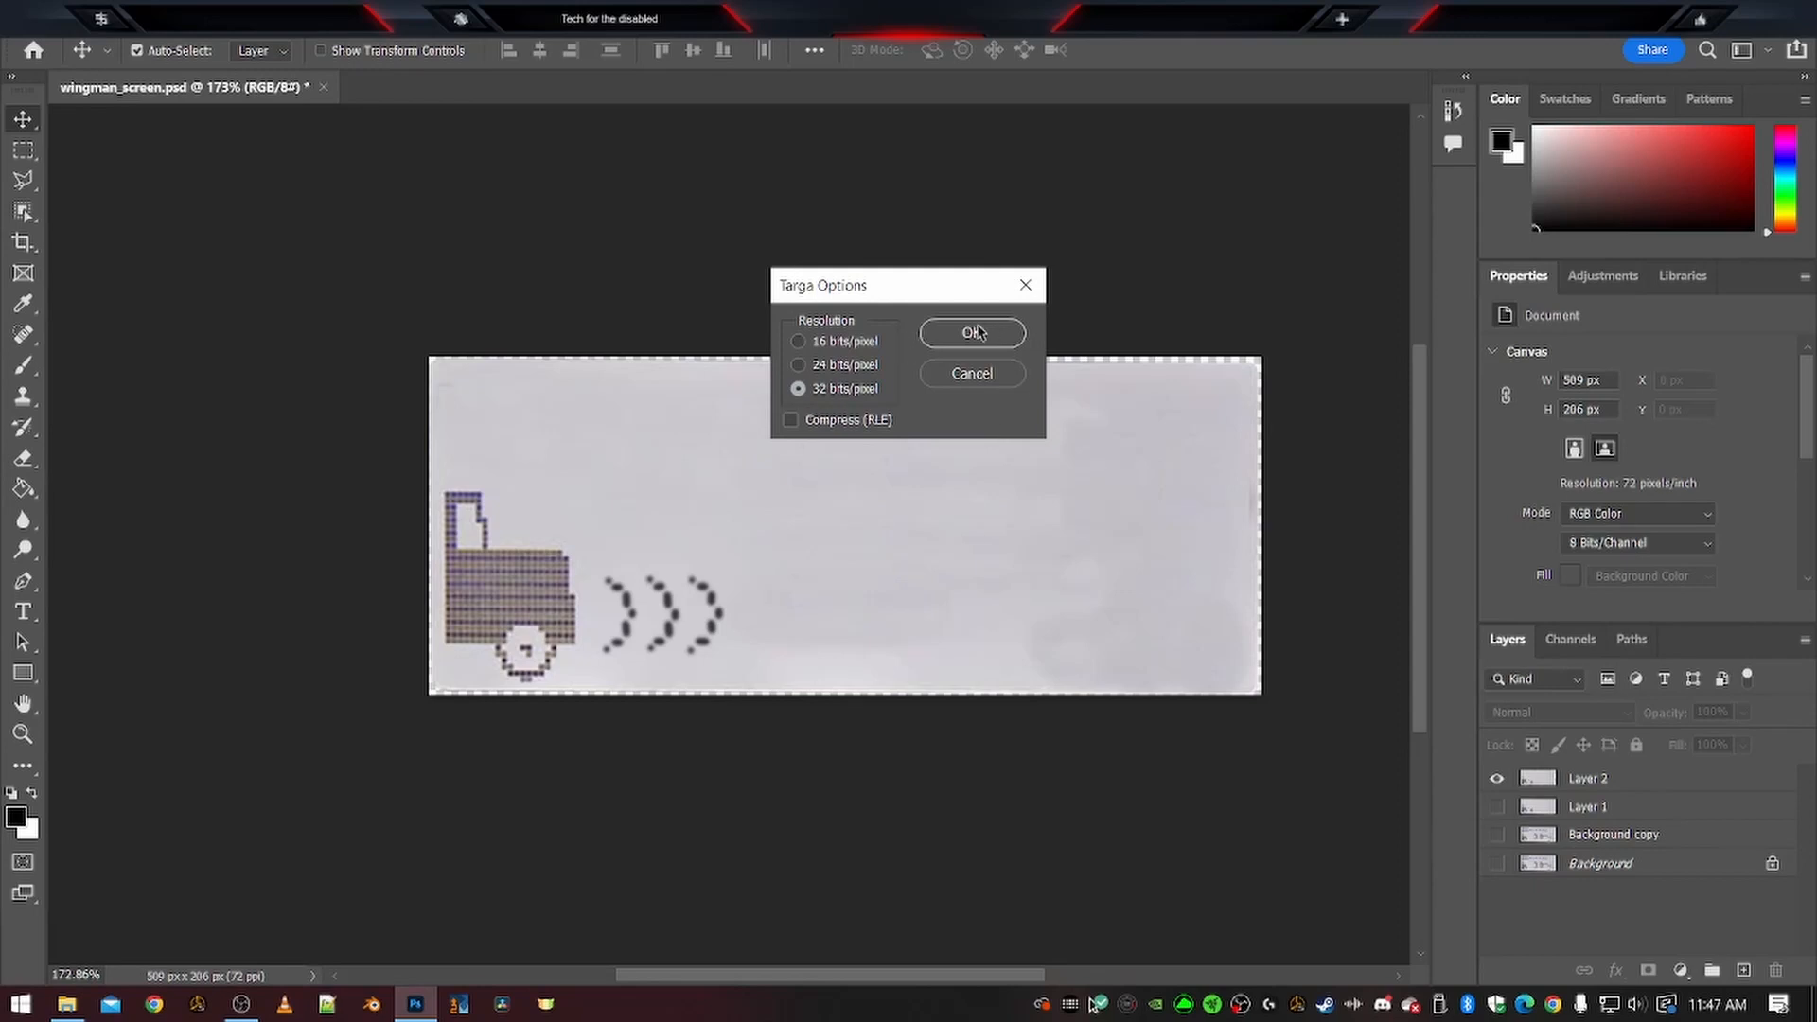
{"action": "left_click", "coordinate": [984, 333]}
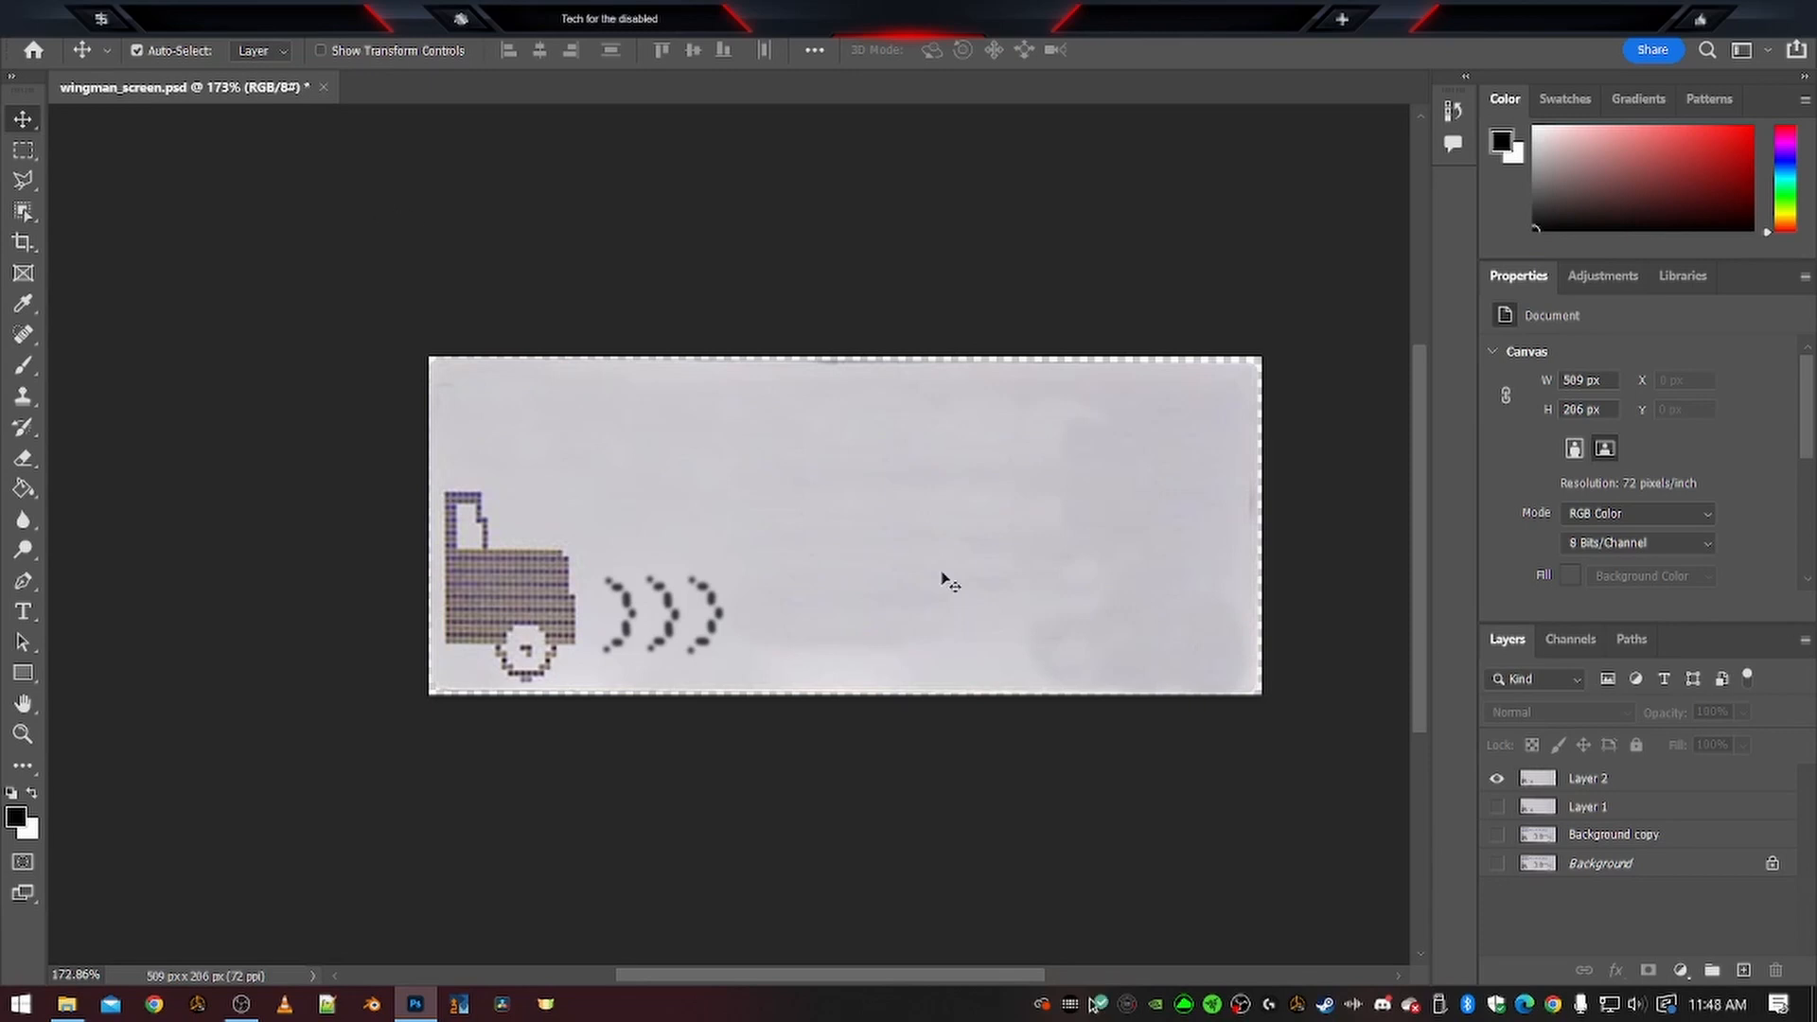
Switch to Blender, dismiss the splash screen, and clear the SCS Project Base Path
{"action": "left_click", "coordinate": [370, 1005]}
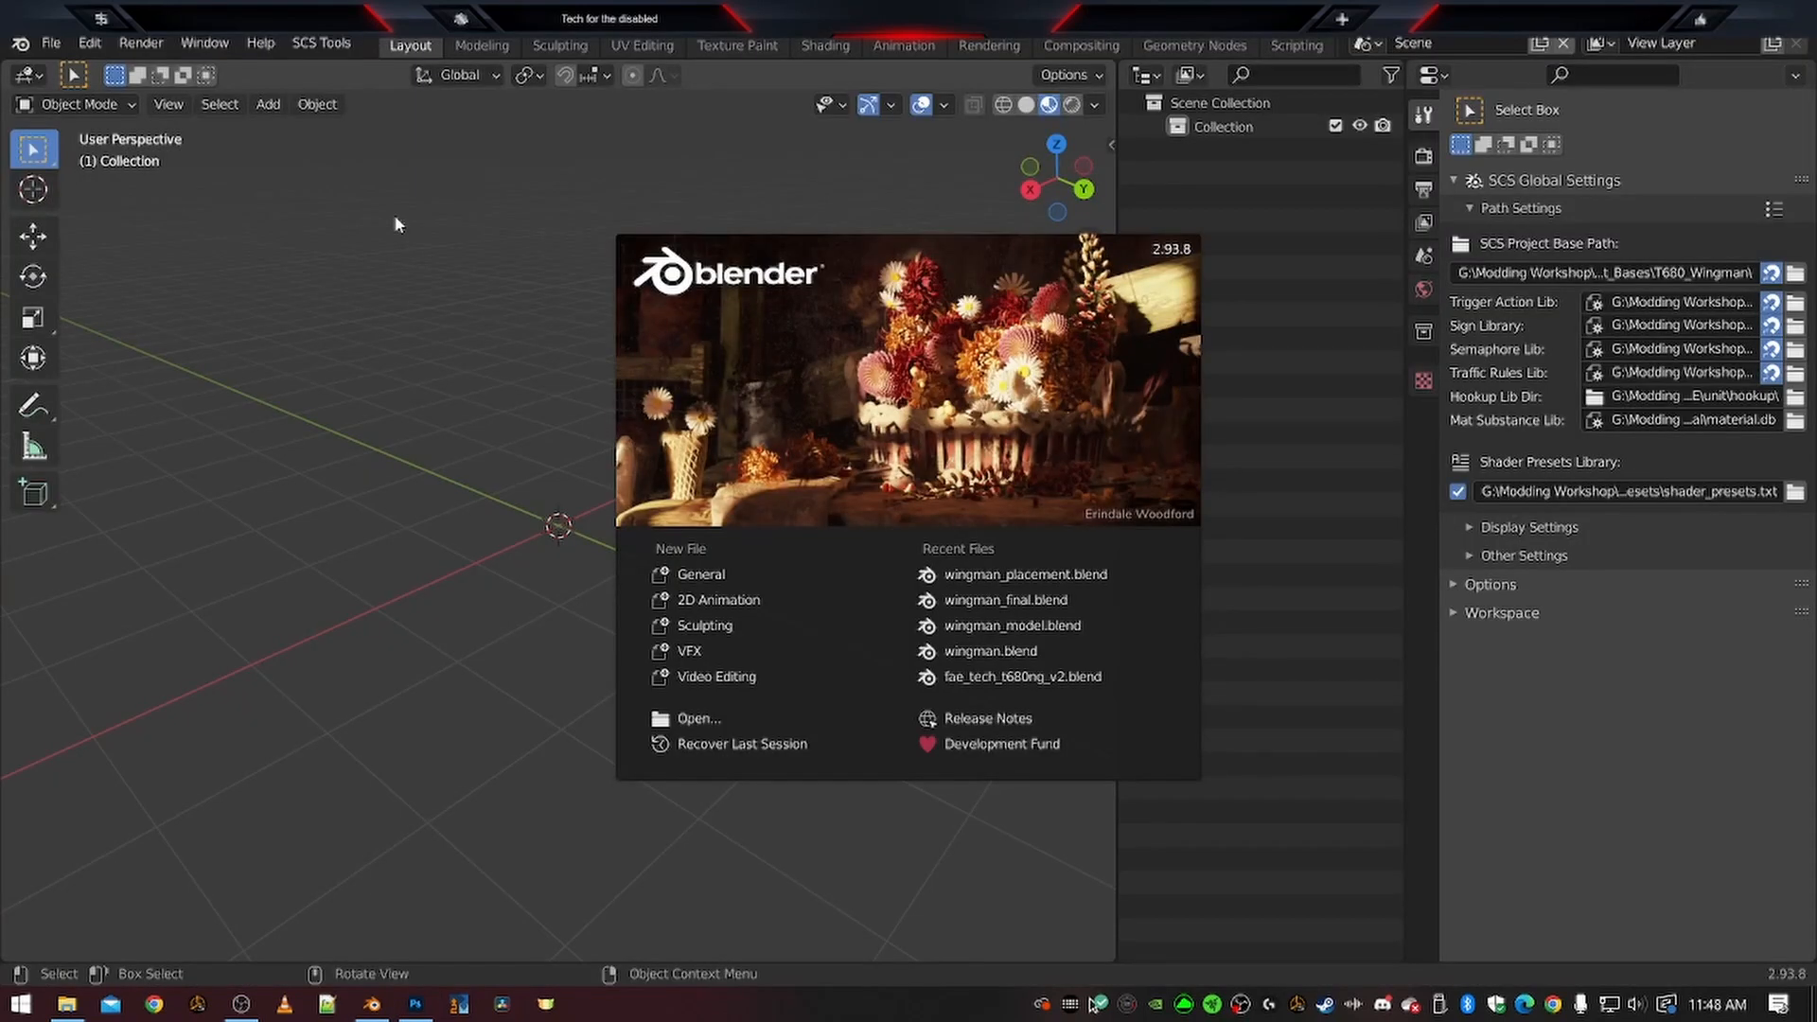
{"action": "left_click", "coordinate": [592, 174]}
{"action": "left_click", "coordinate": [1523, 274]}
{"action": "key", "text": "ctrl+a"}
{"action": "key", "text": "BackSpace"}
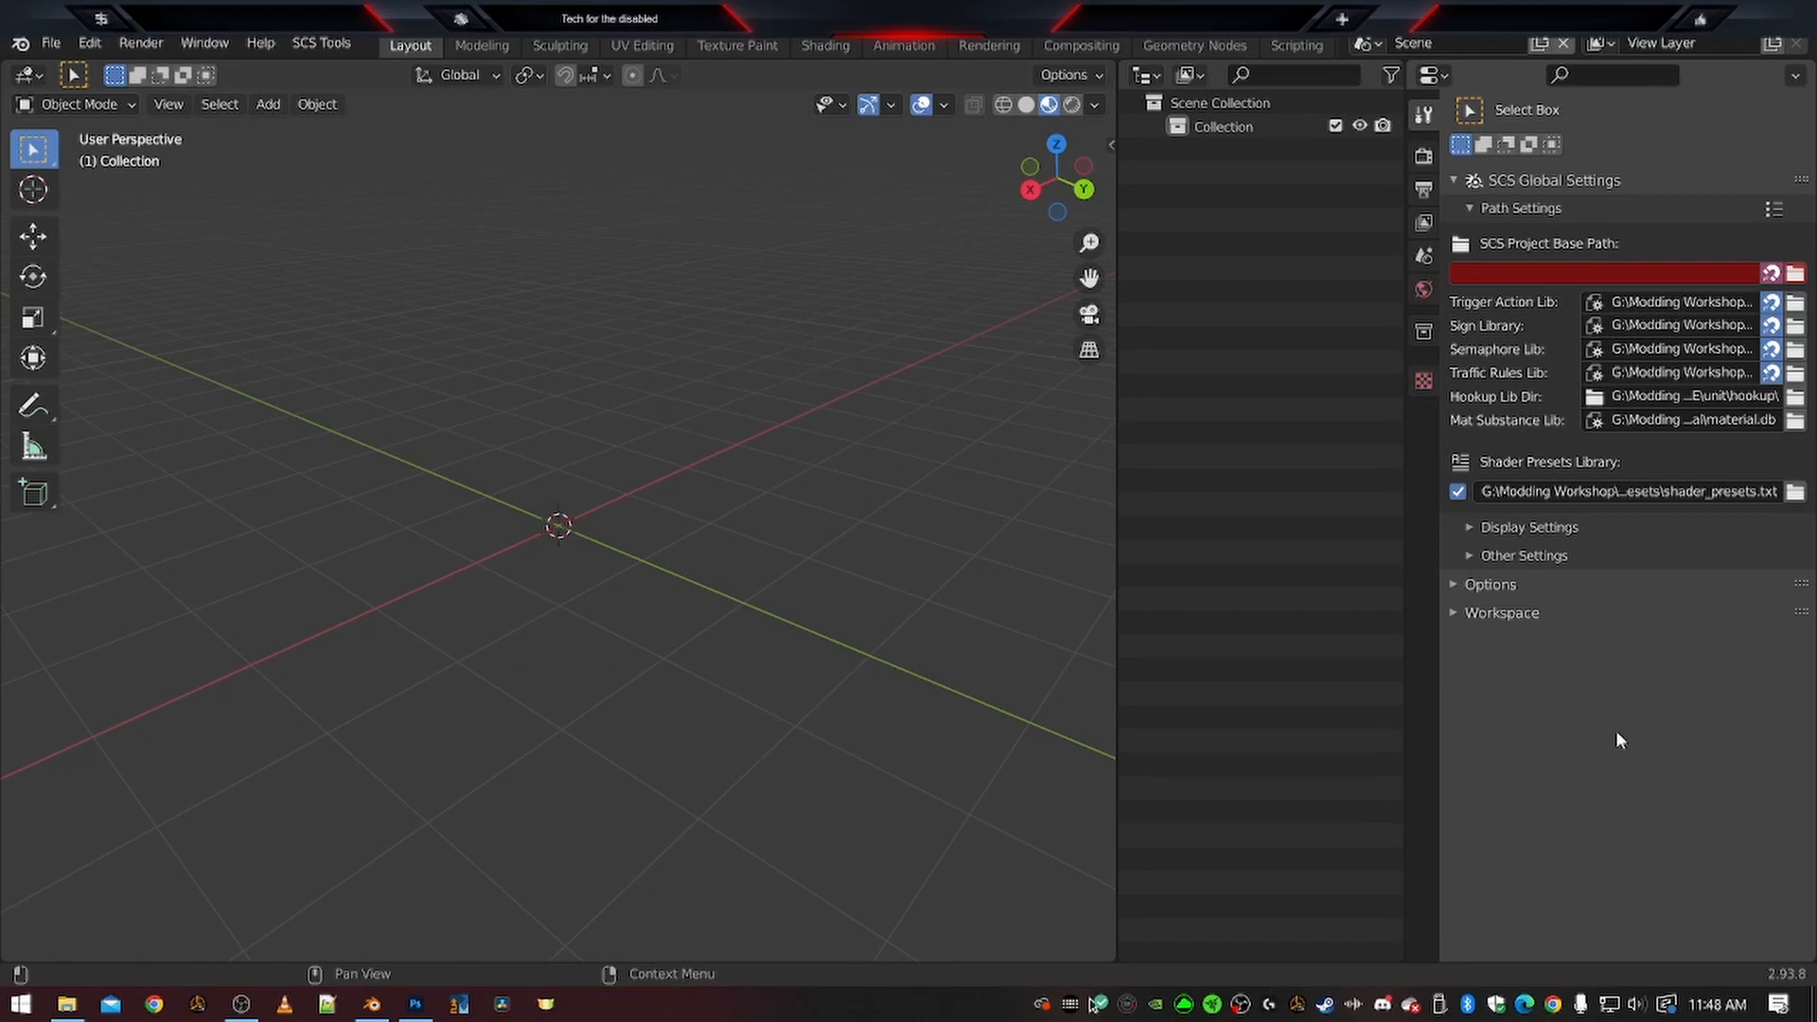
Check the Images as Planes import option, find its add-on by searching for "image", and save the preferences
{"action": "left_click", "coordinate": [51, 45]}
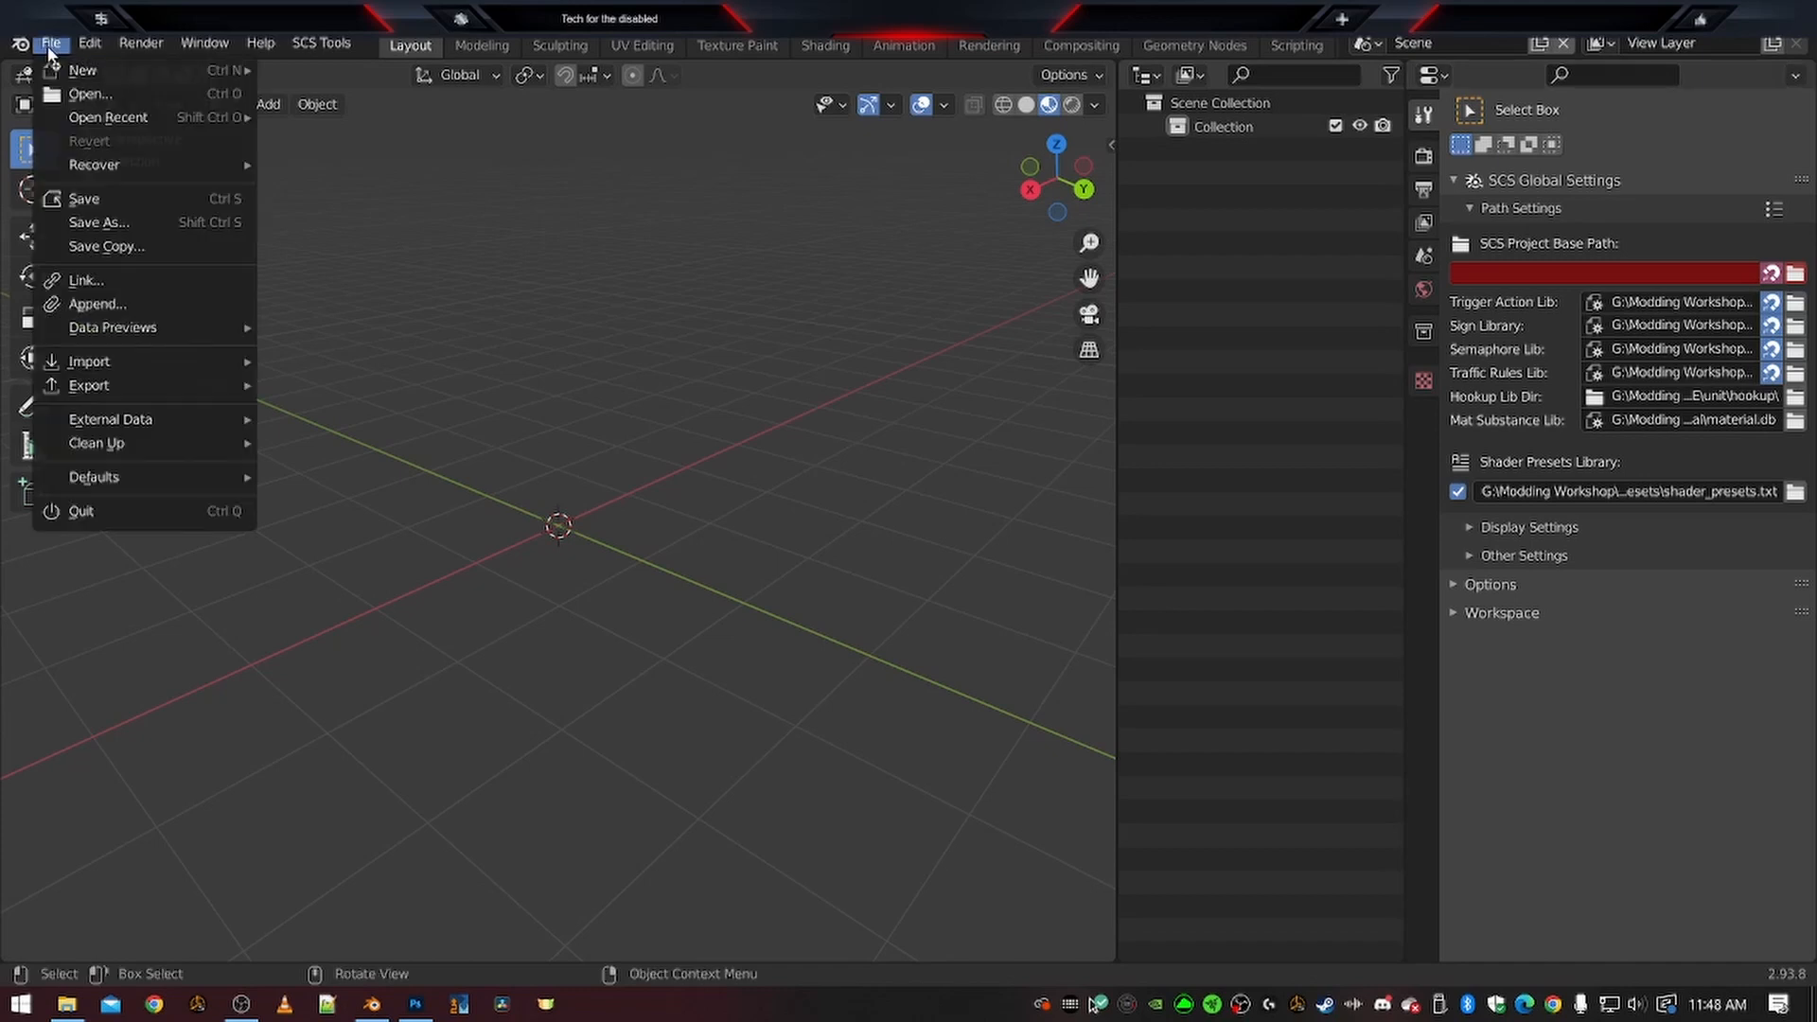
{"action": "mouse_move", "coordinate": [111, 360]}
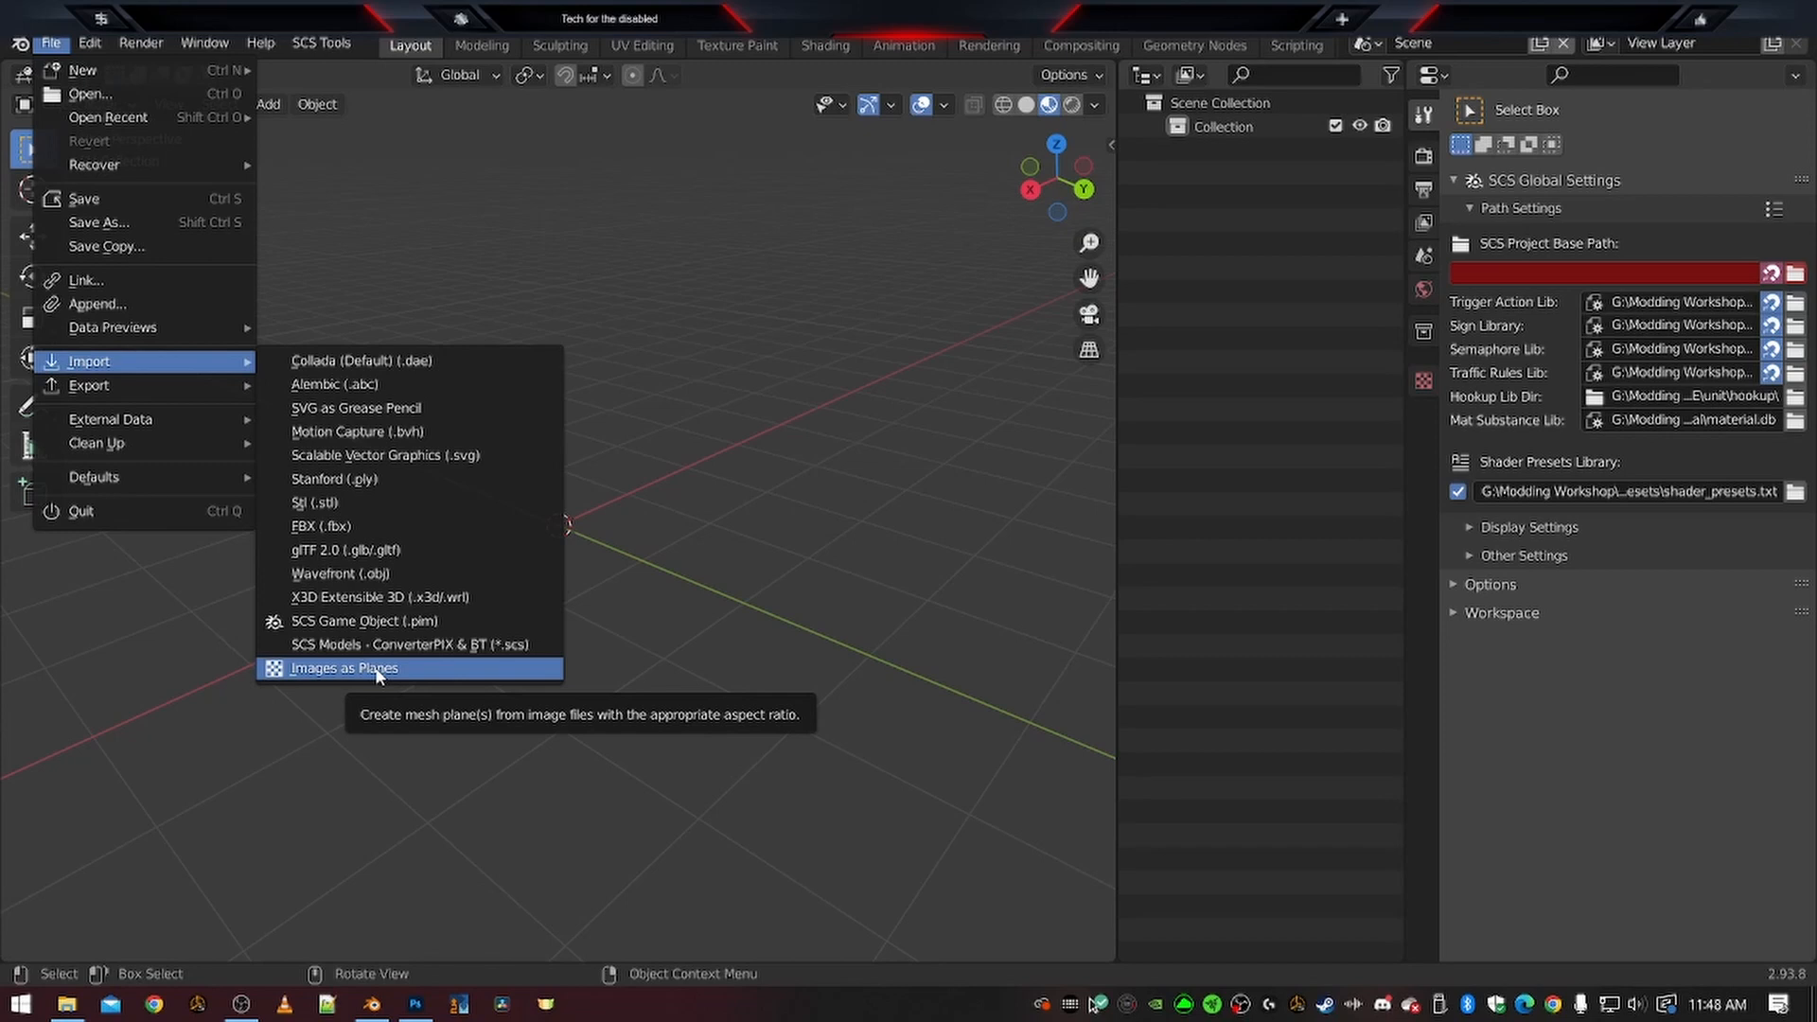
{"action": "left_click", "coordinate": [92, 44]}
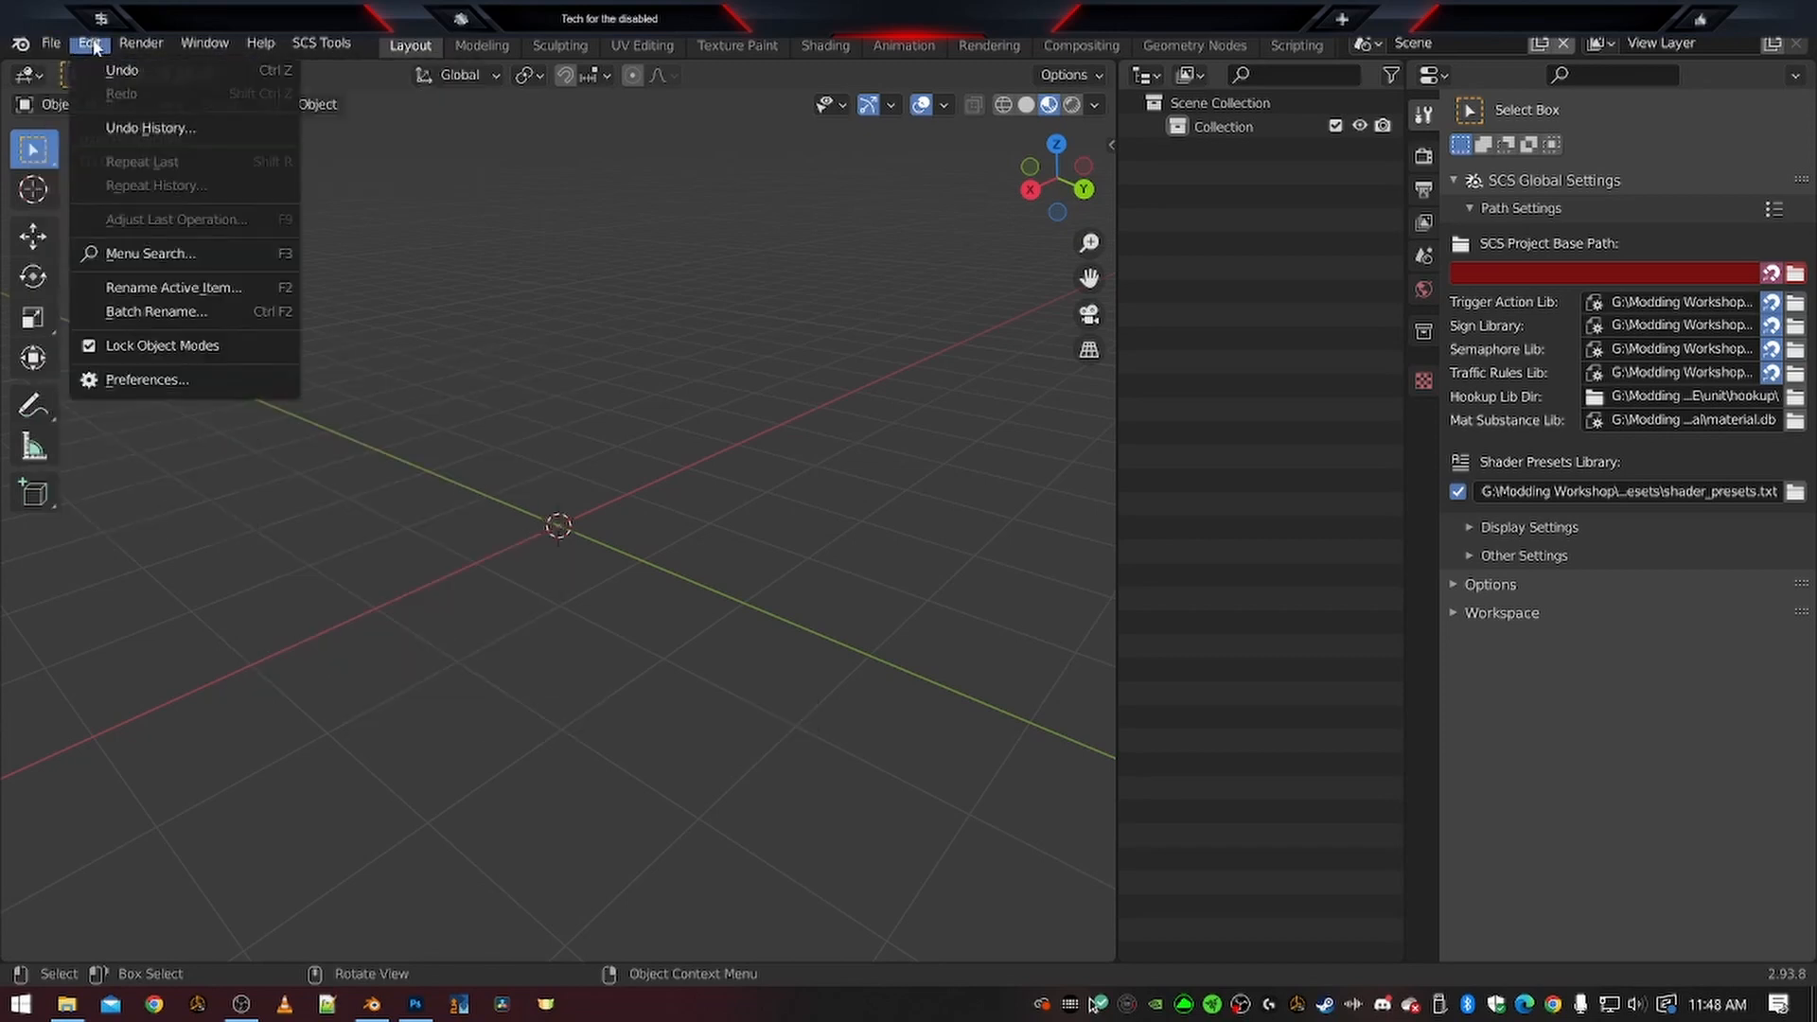
{"action": "left_click", "coordinate": [170, 381]}
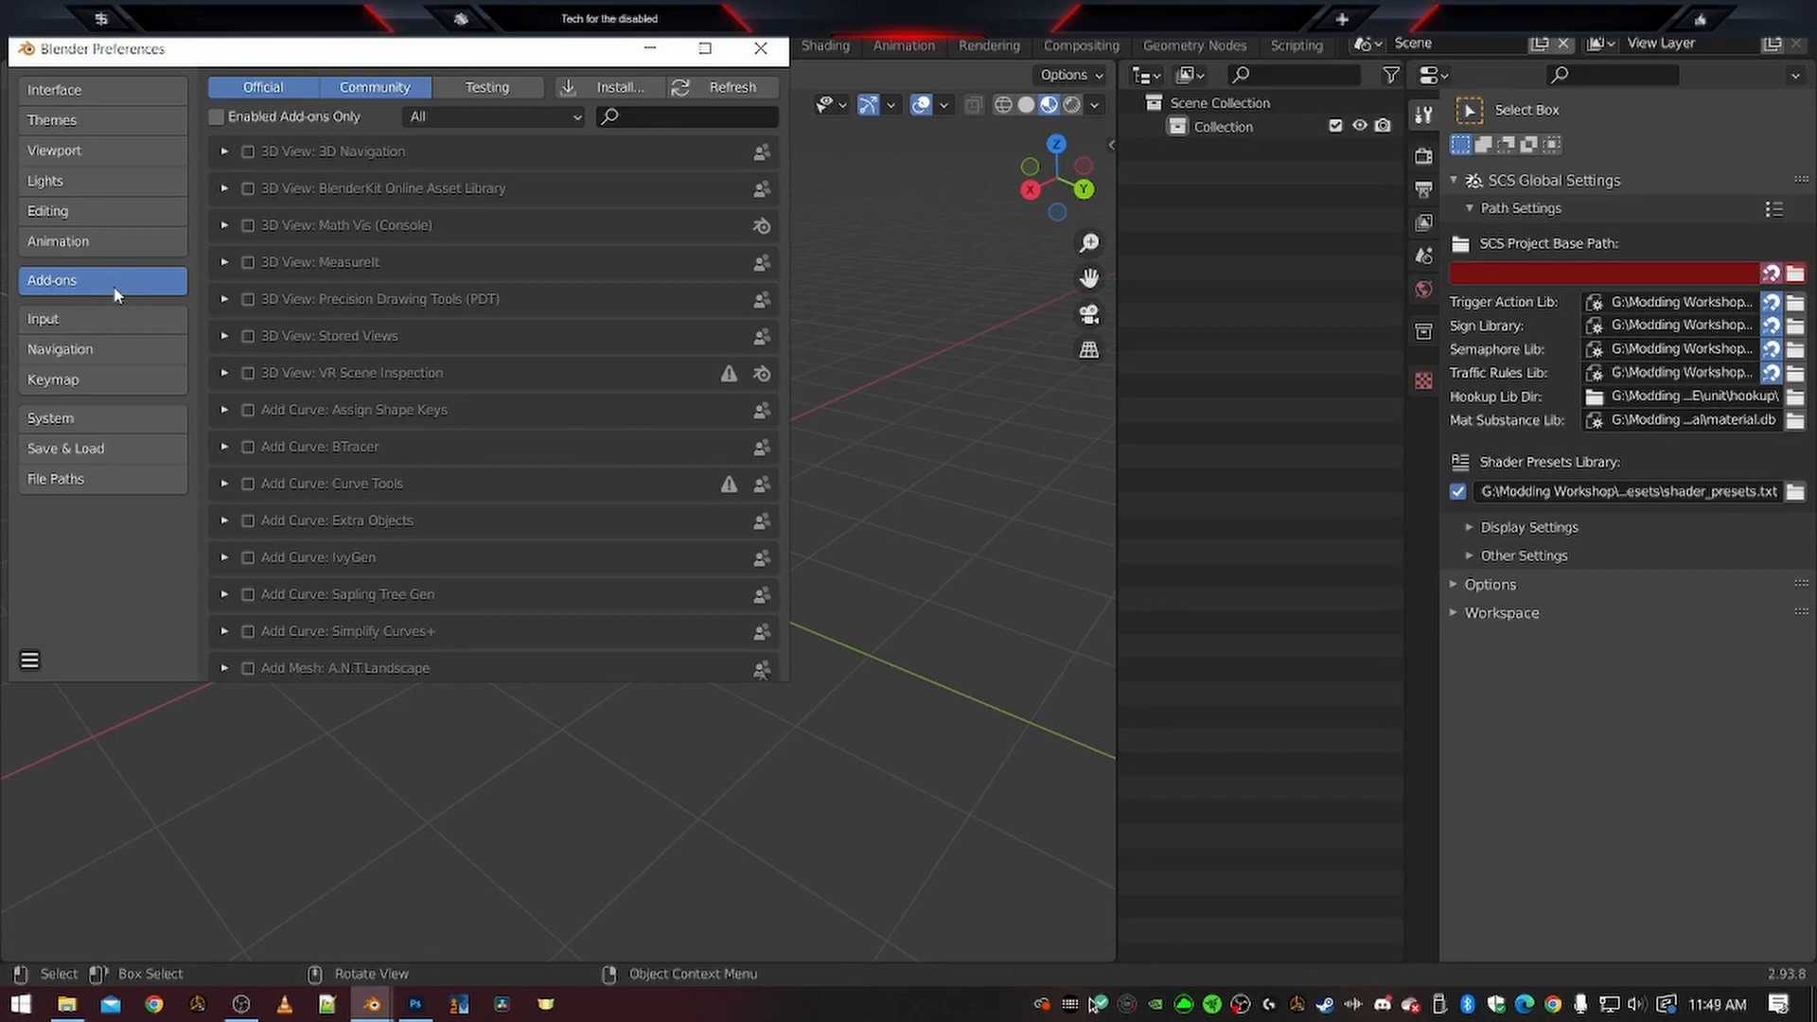
{"action": "left_click", "coordinate": [662, 114]}
{"action": "type", "text": "image"}
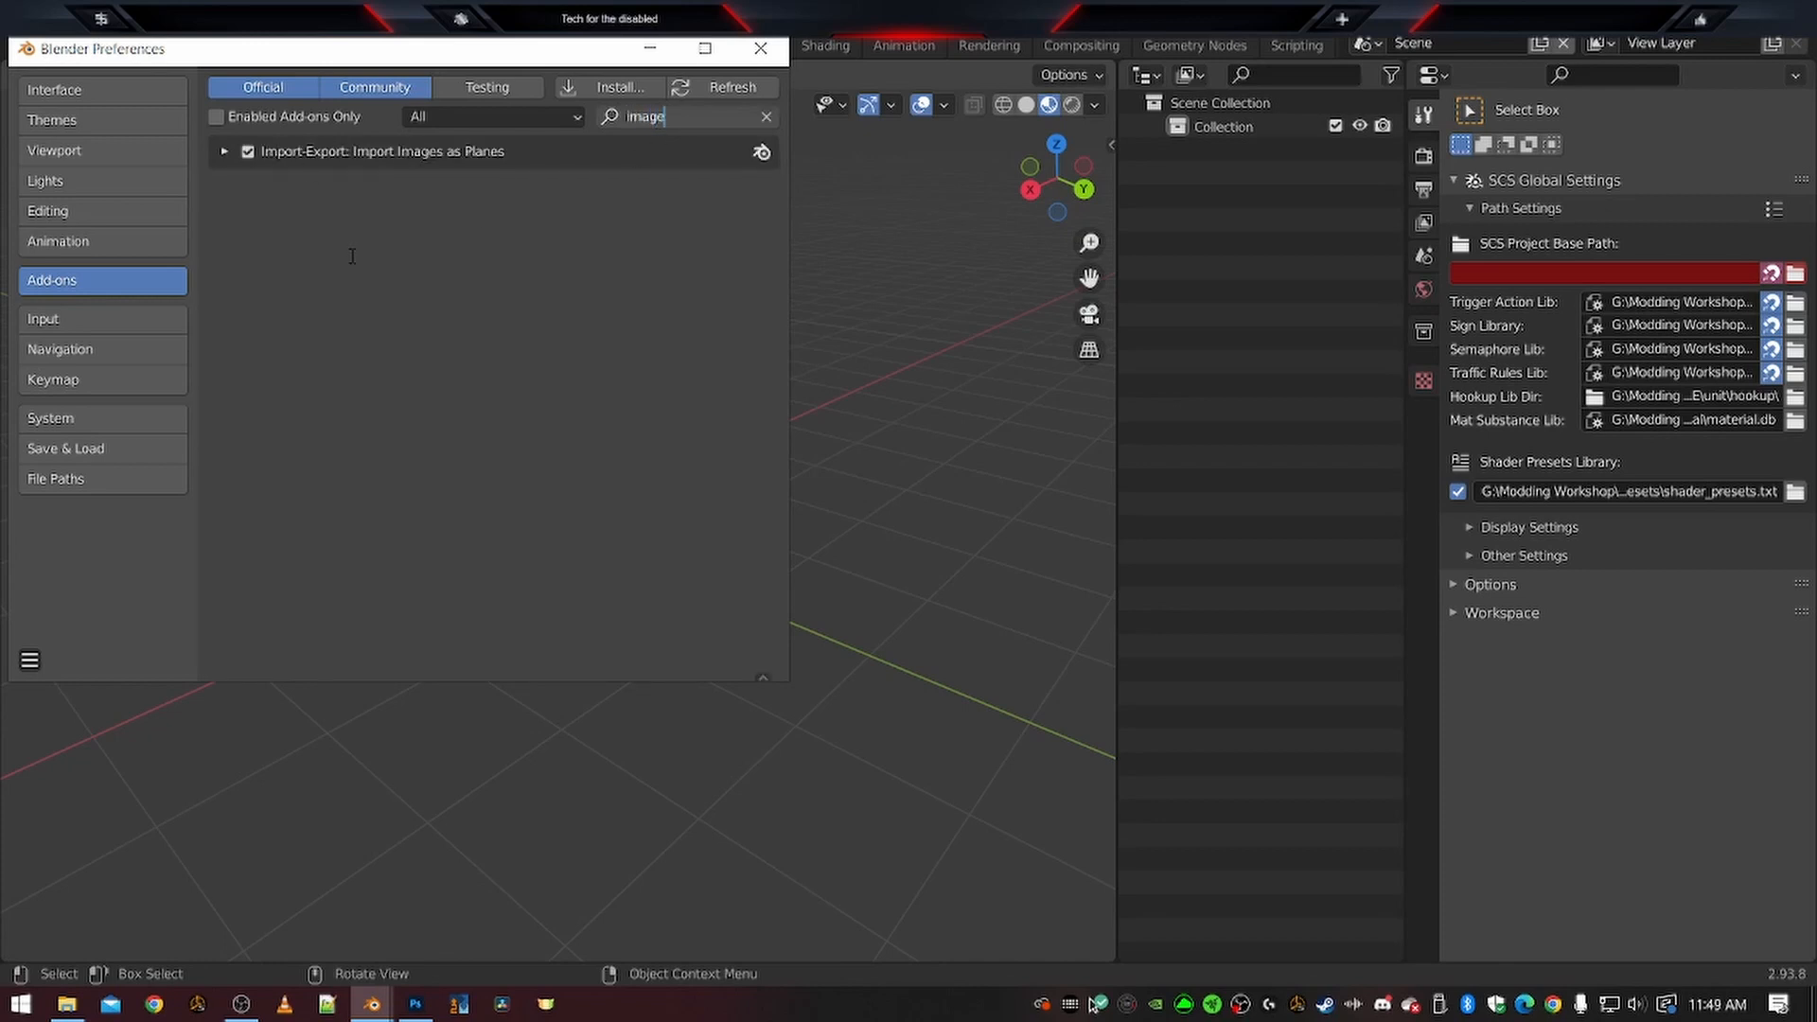
{"action": "key", "text": "Return"}
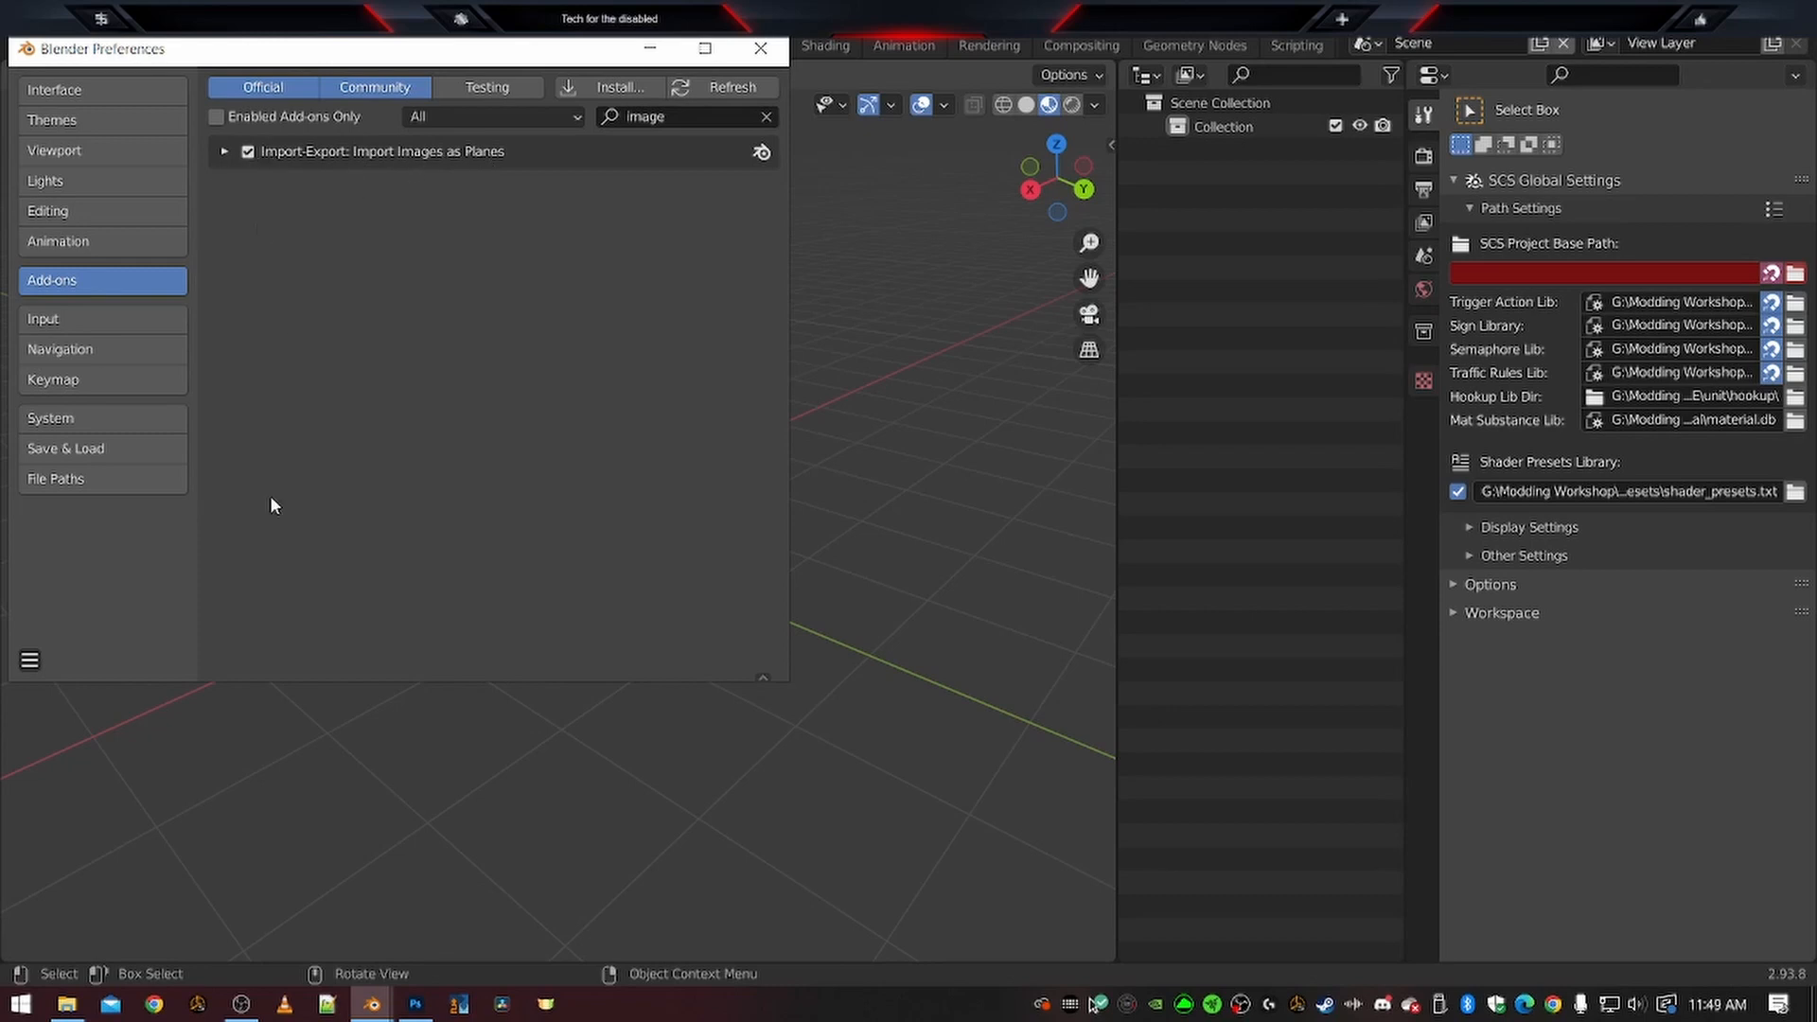
{"action": "left_click", "coordinate": [32, 662]}
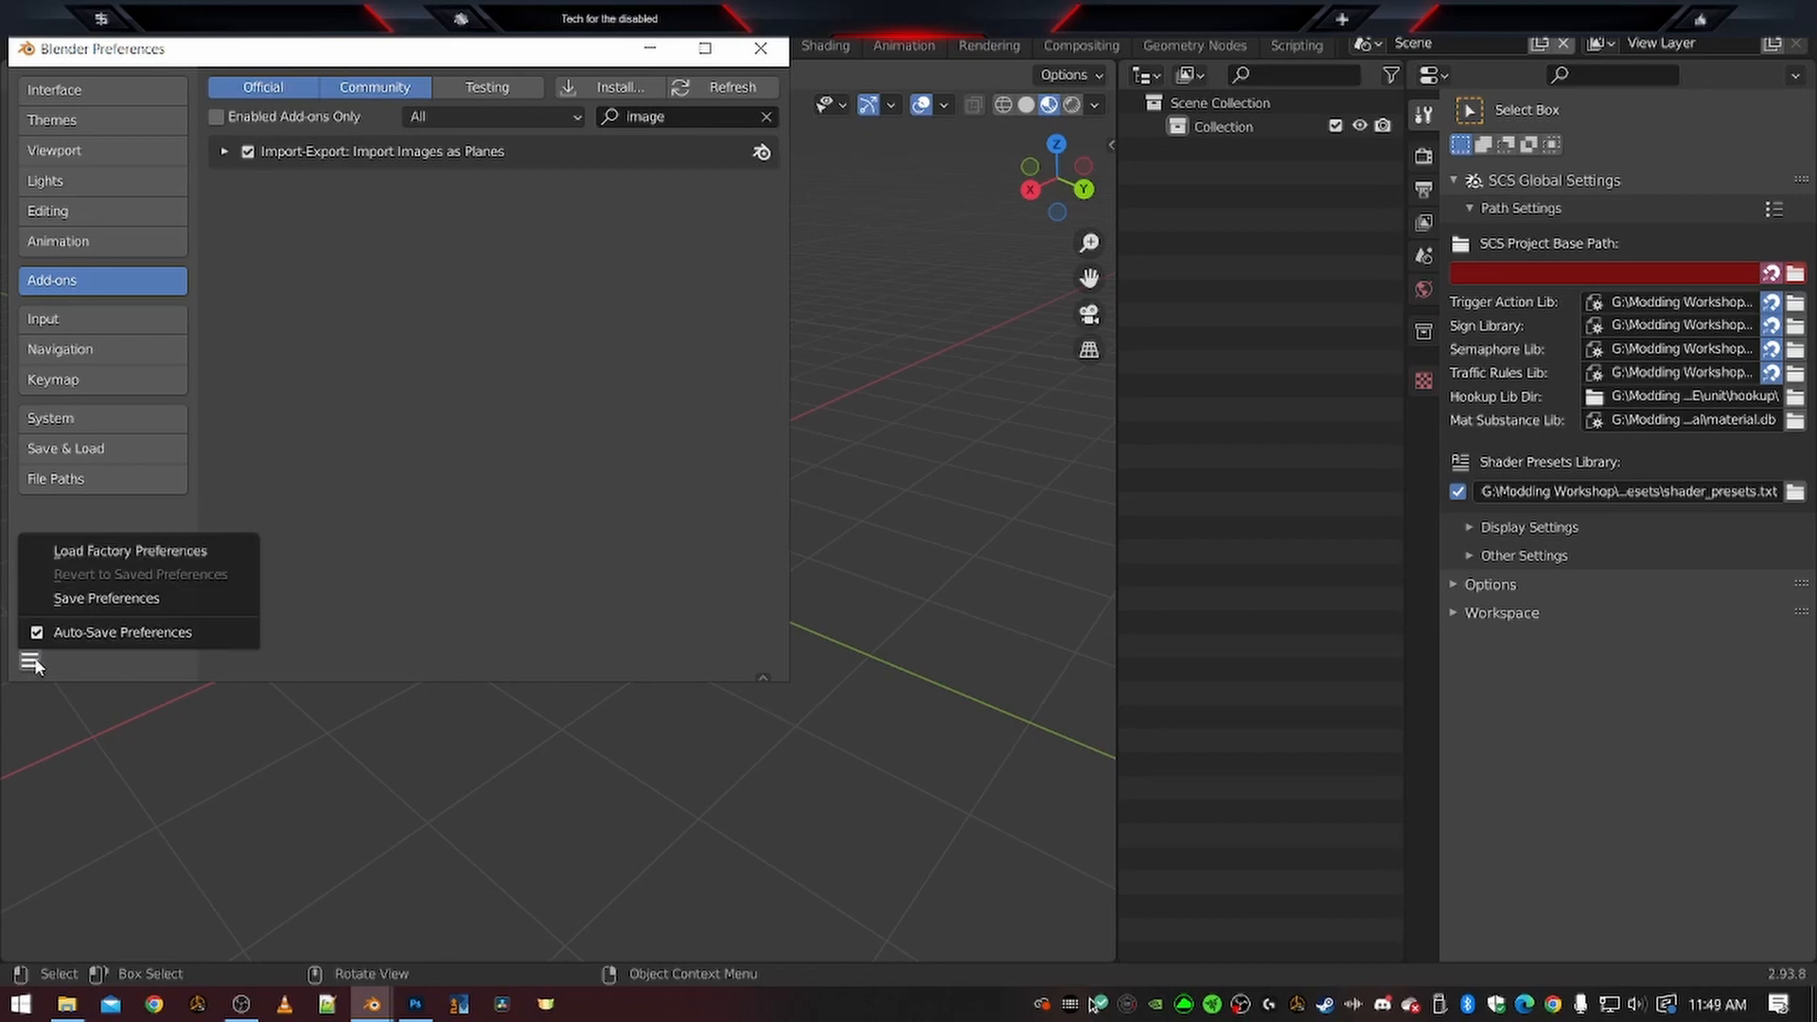
{"action": "left_click", "coordinate": [77, 601]}
{"action": "left_click", "coordinate": [761, 43]}
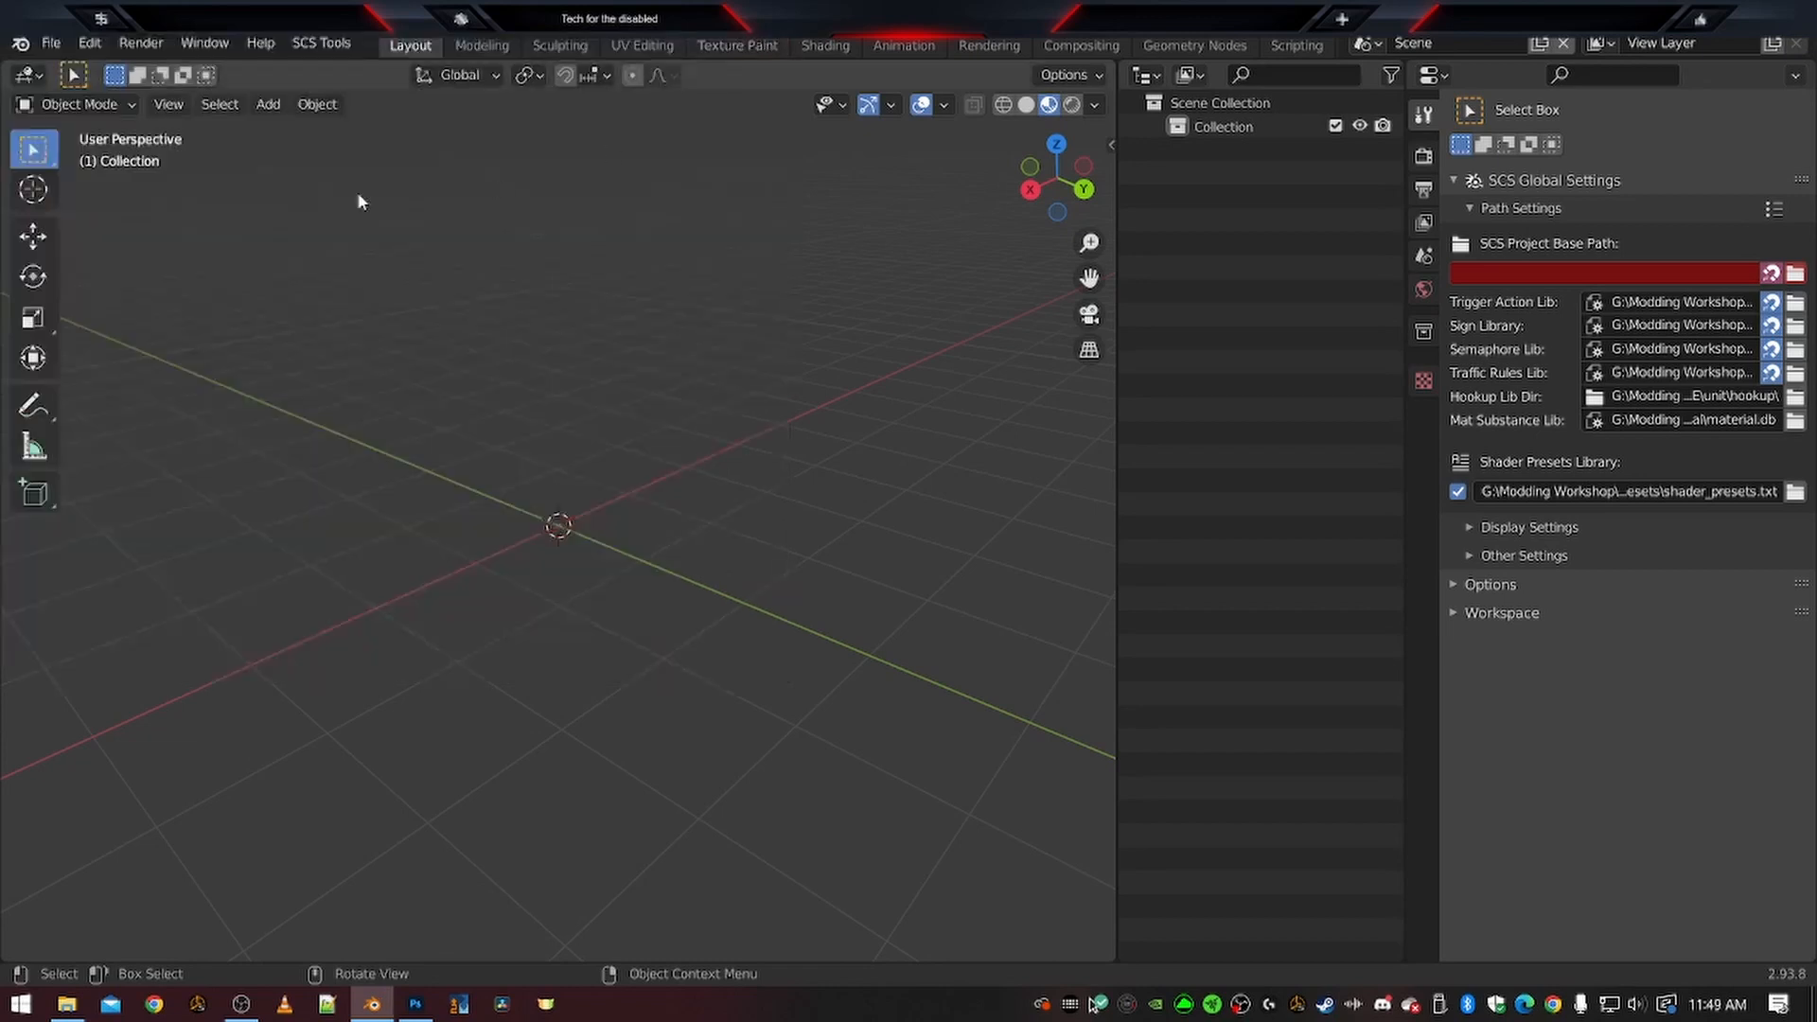
Import wingman.tga from the ATS Source Images\Bendix Wingman folder as an image plane
{"action": "left_click", "coordinate": [61, 46]}
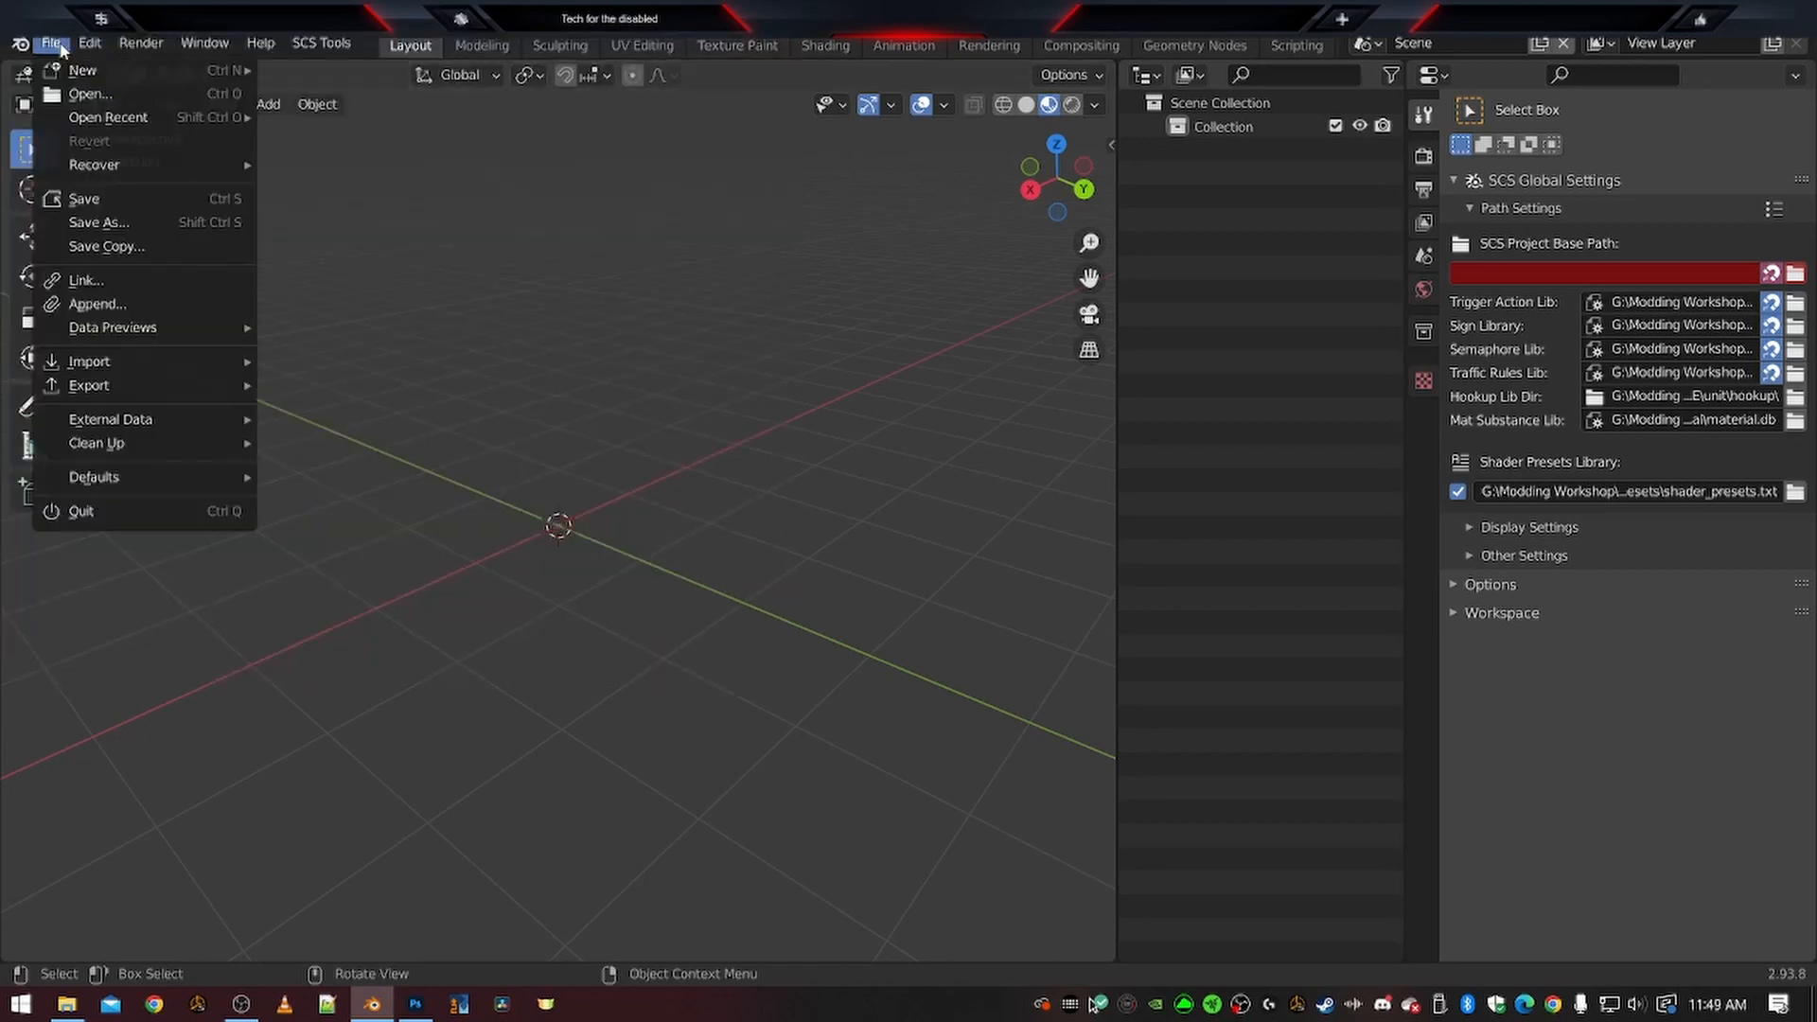
{"action": "mouse_move", "coordinate": [111, 121]}
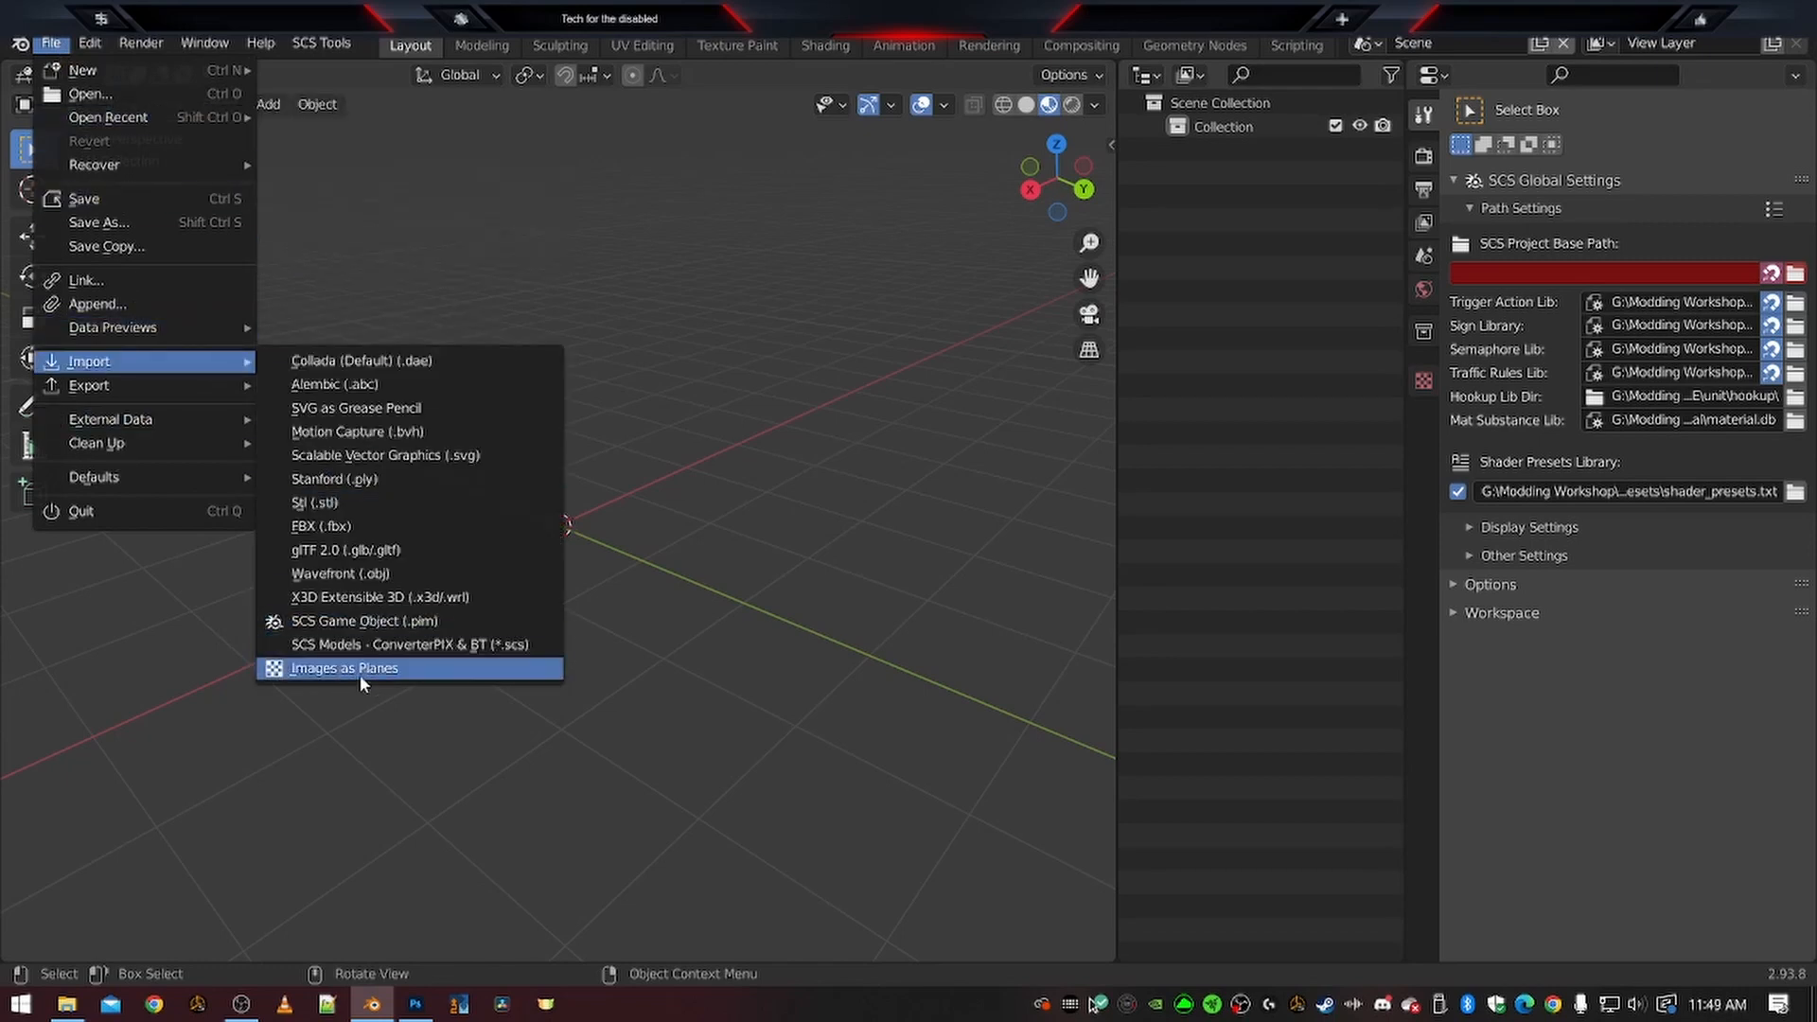
{"action": "left_click", "coordinate": [361, 673]}
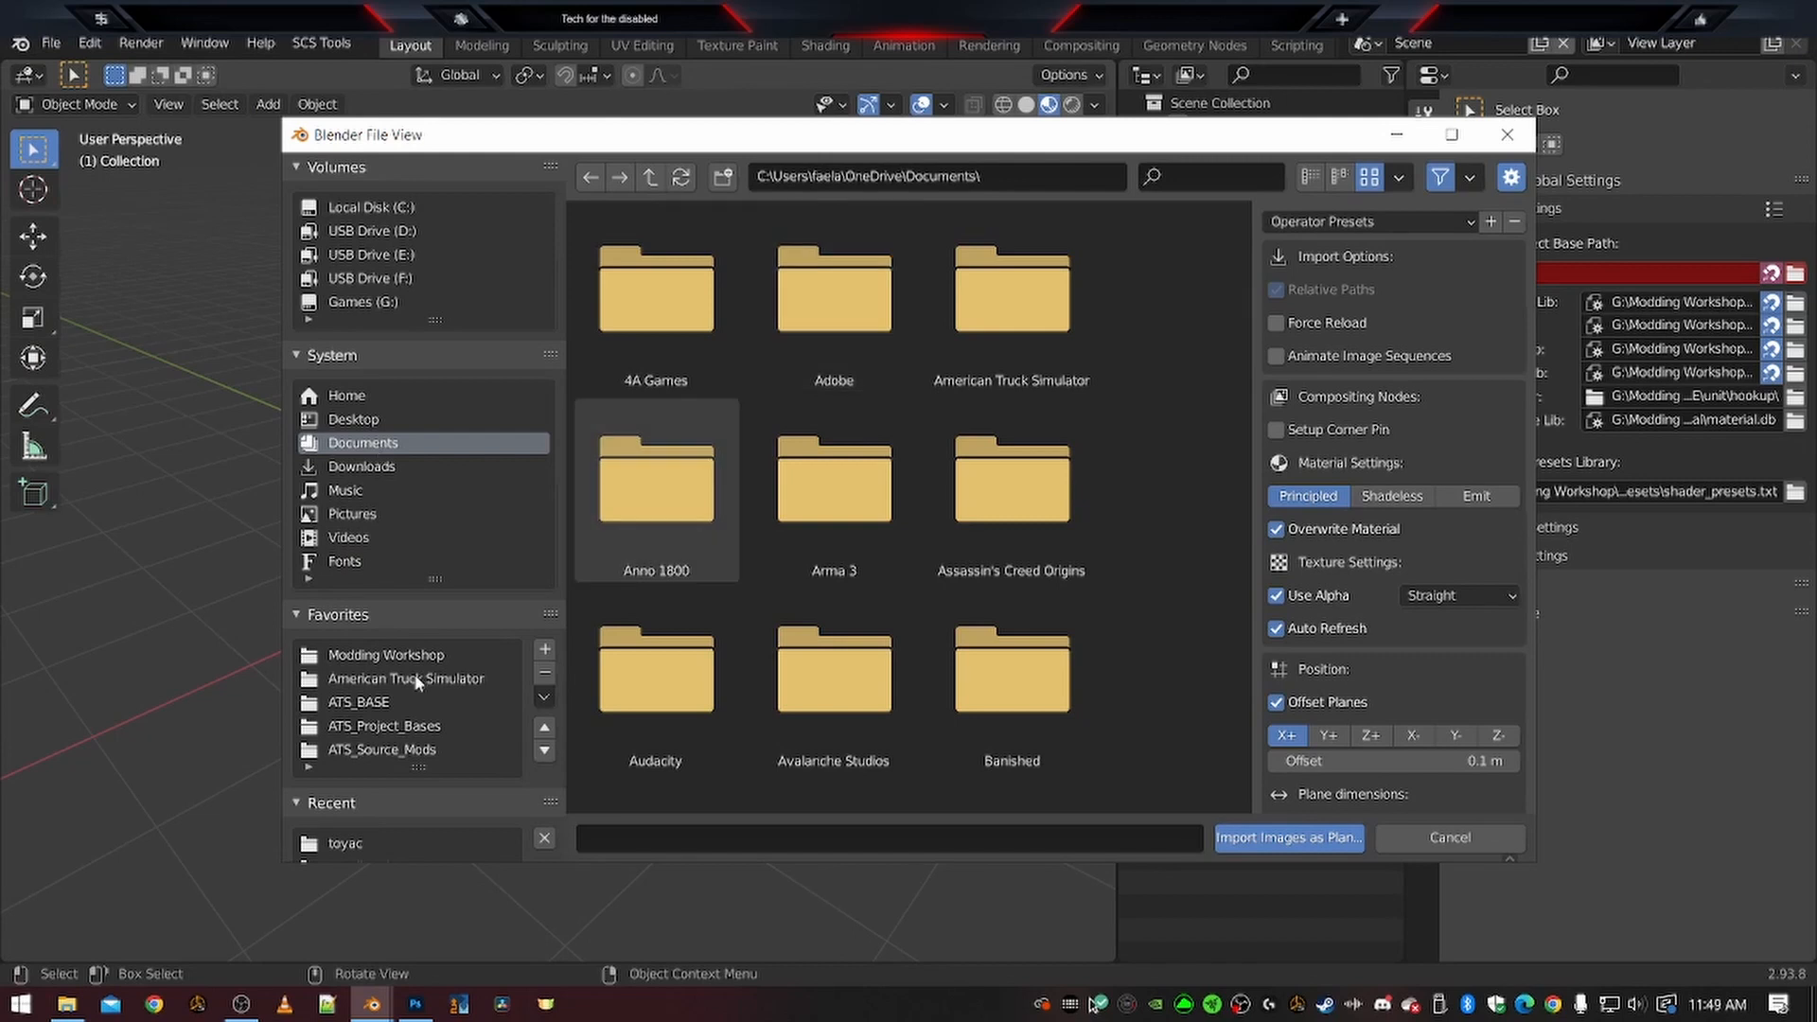
{"action": "left_click", "coordinate": [395, 656]}
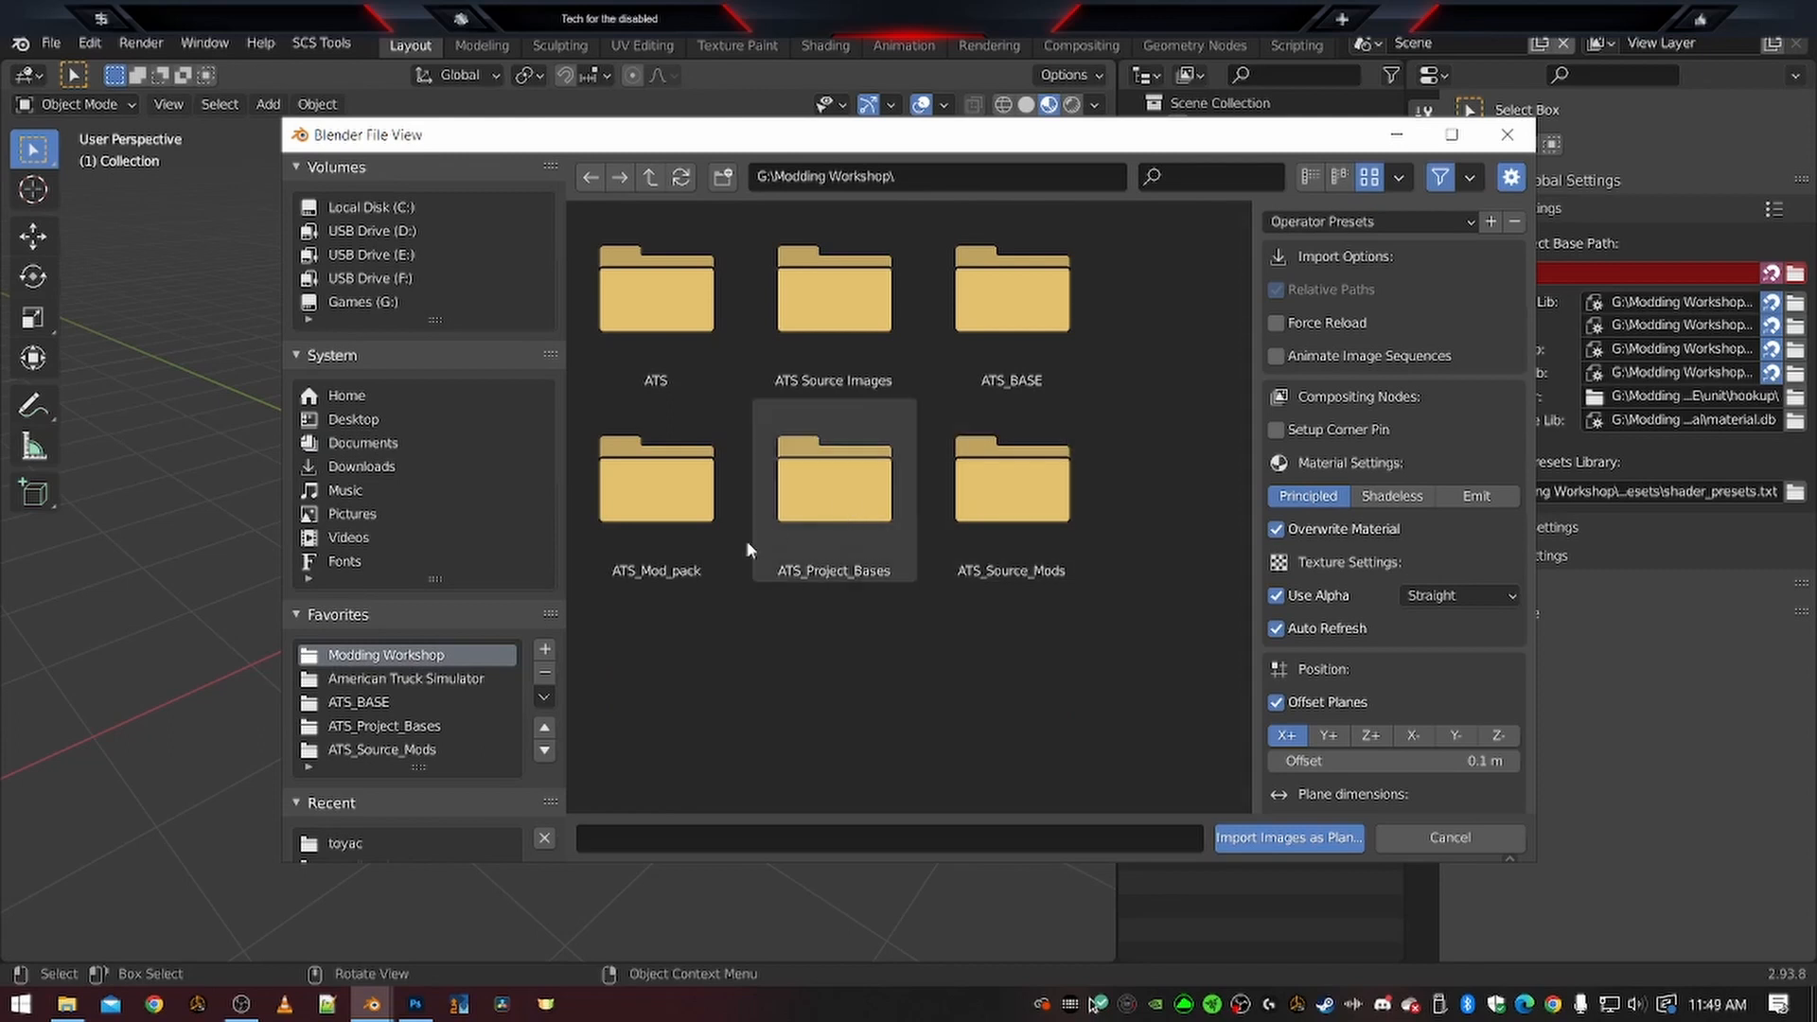
{"action": "double_click", "coordinate": [846, 316]}
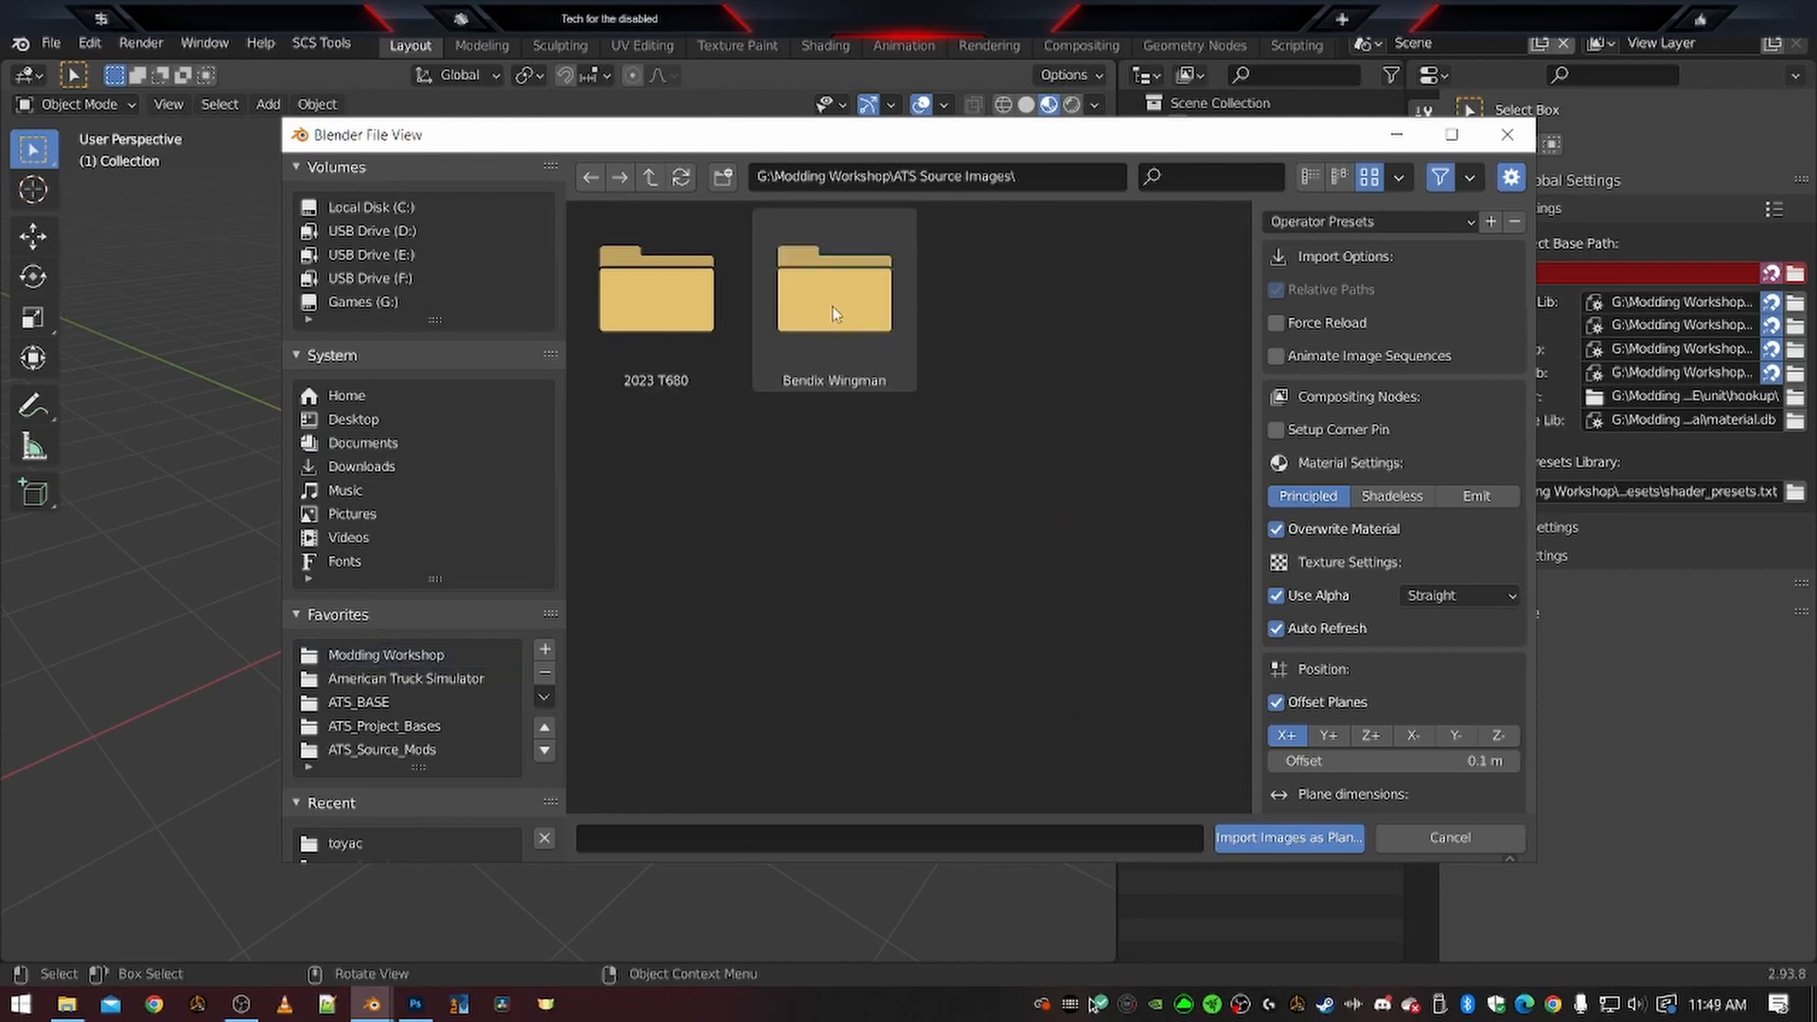
{"action": "double_click", "coordinate": [847, 316]}
{"action": "scroll", "coordinate": [1172, 428], "scroll_direction": "down", "scroll_amount": 8}
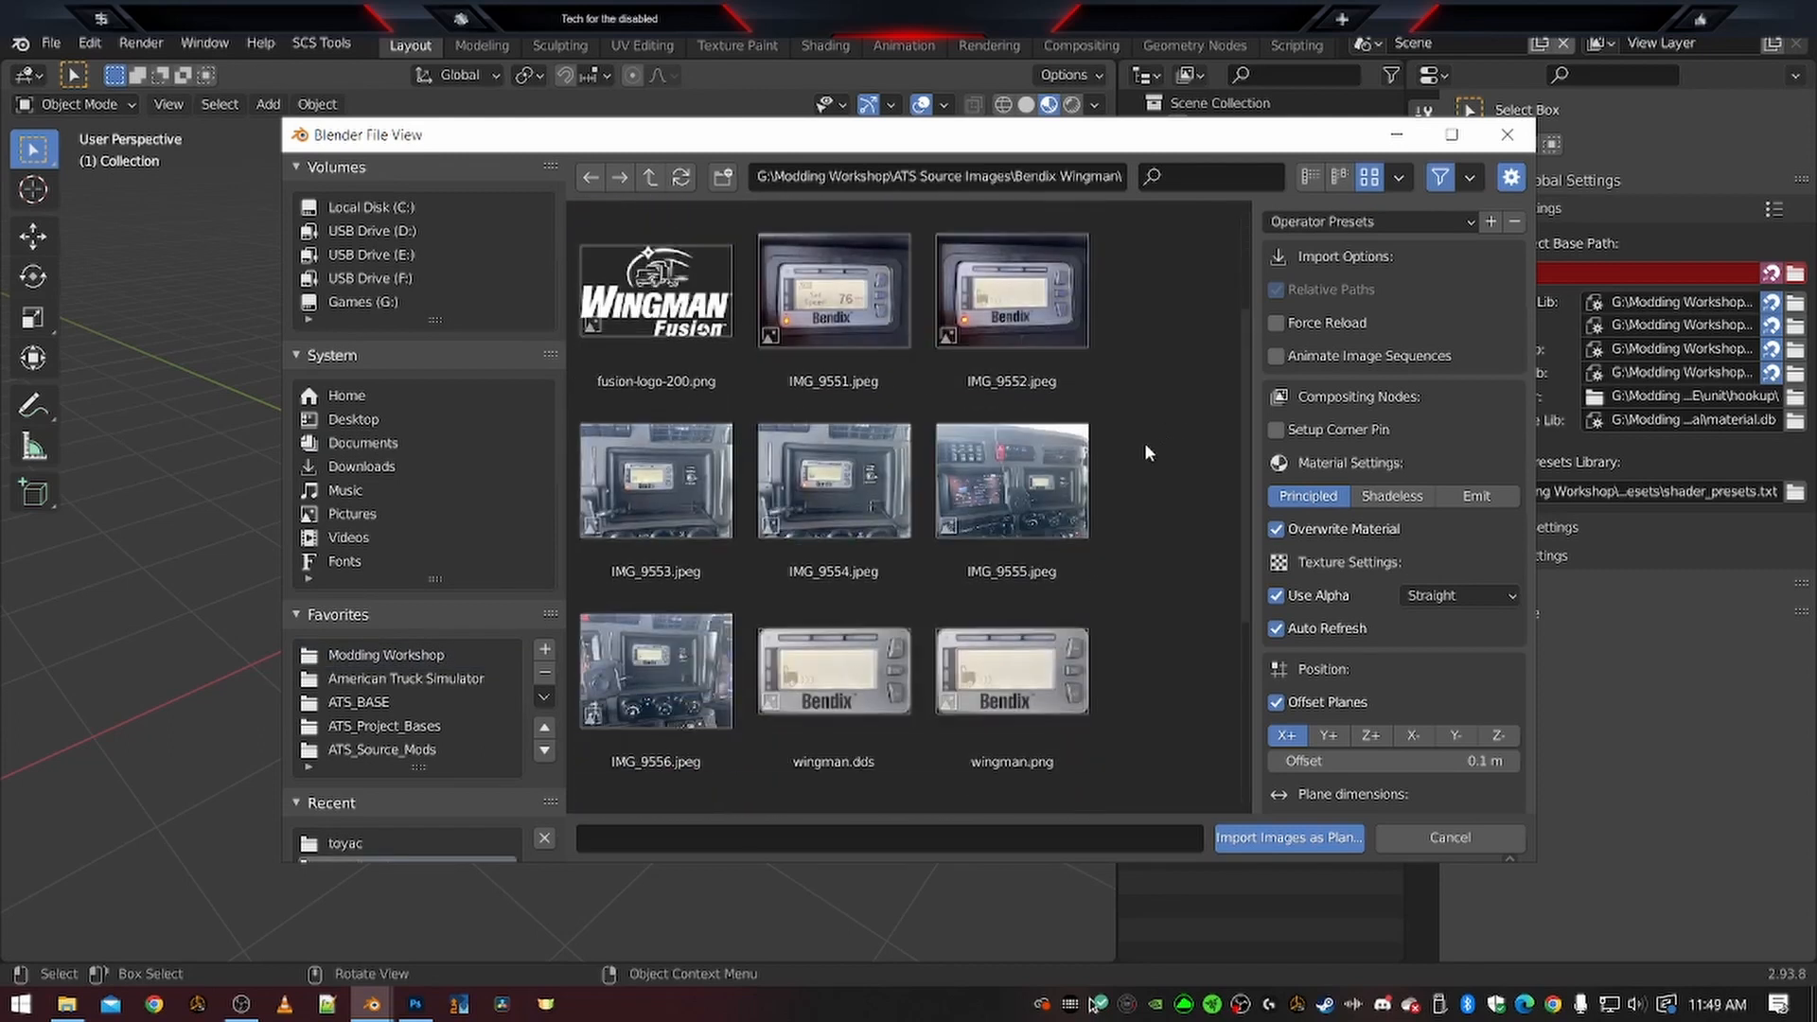
{"action": "left_click", "coordinate": [821, 516]}
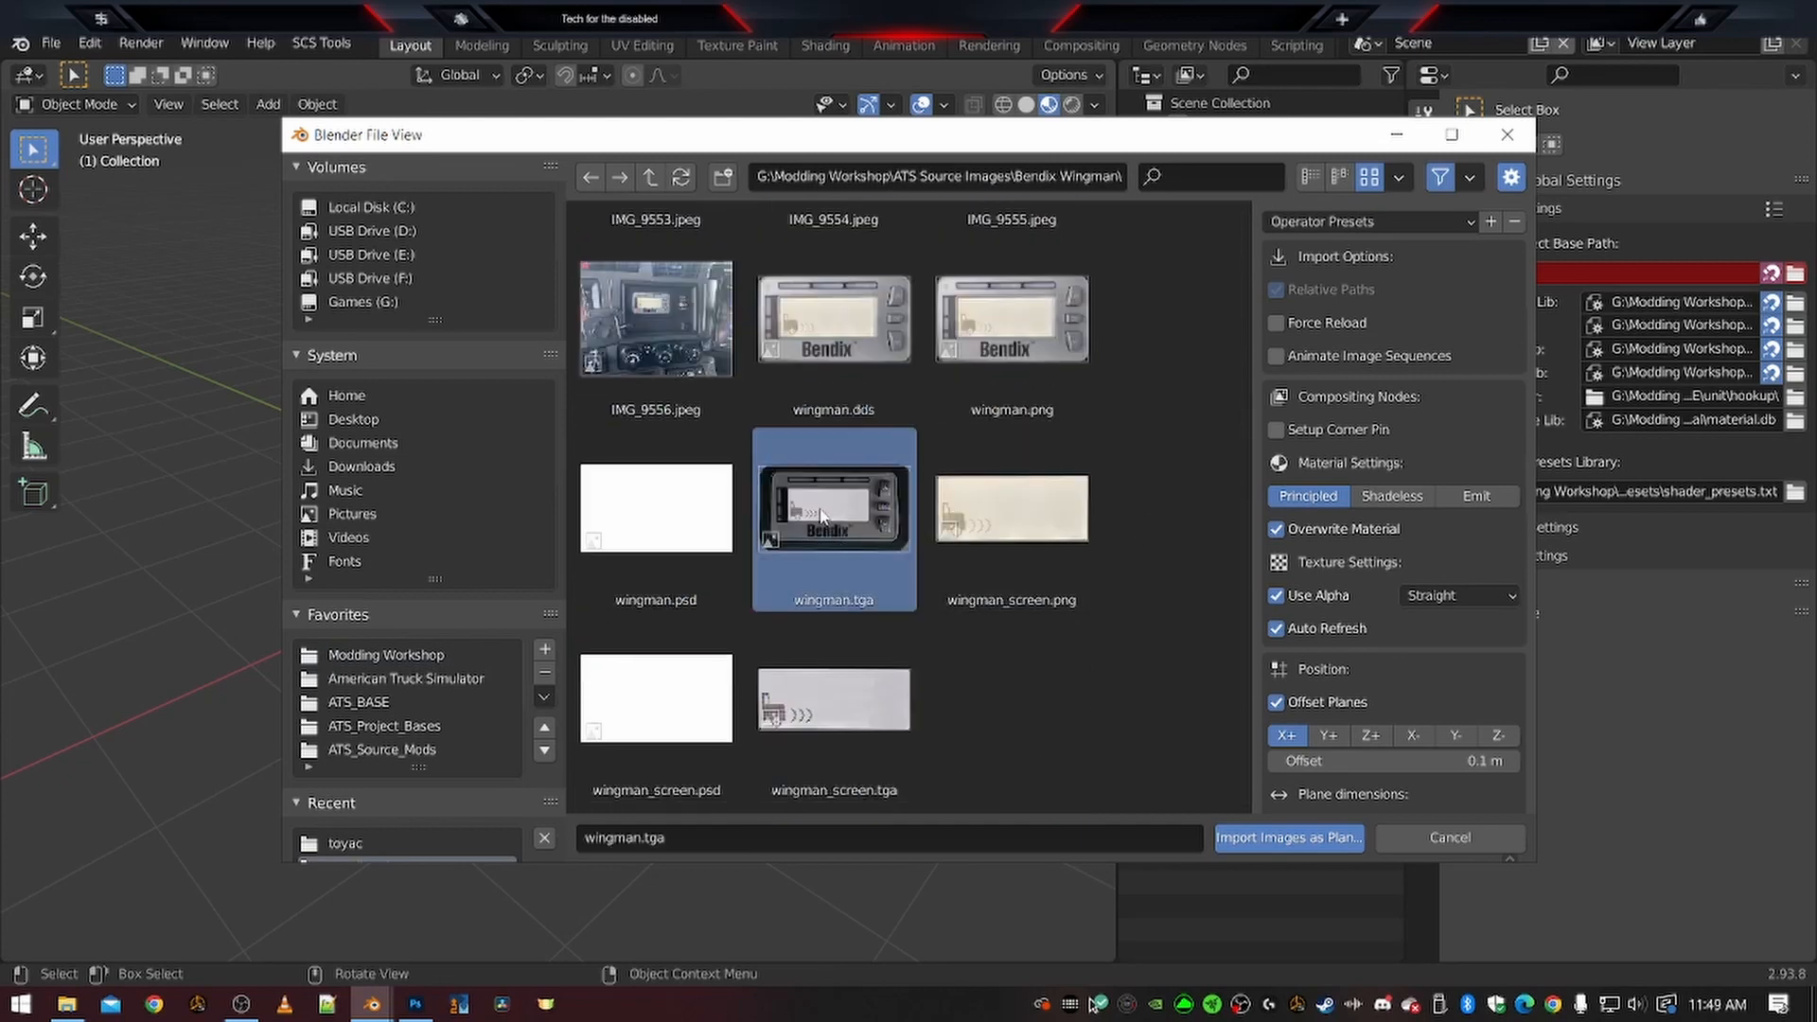
{"action": "double_click", "coordinate": [820, 513]}
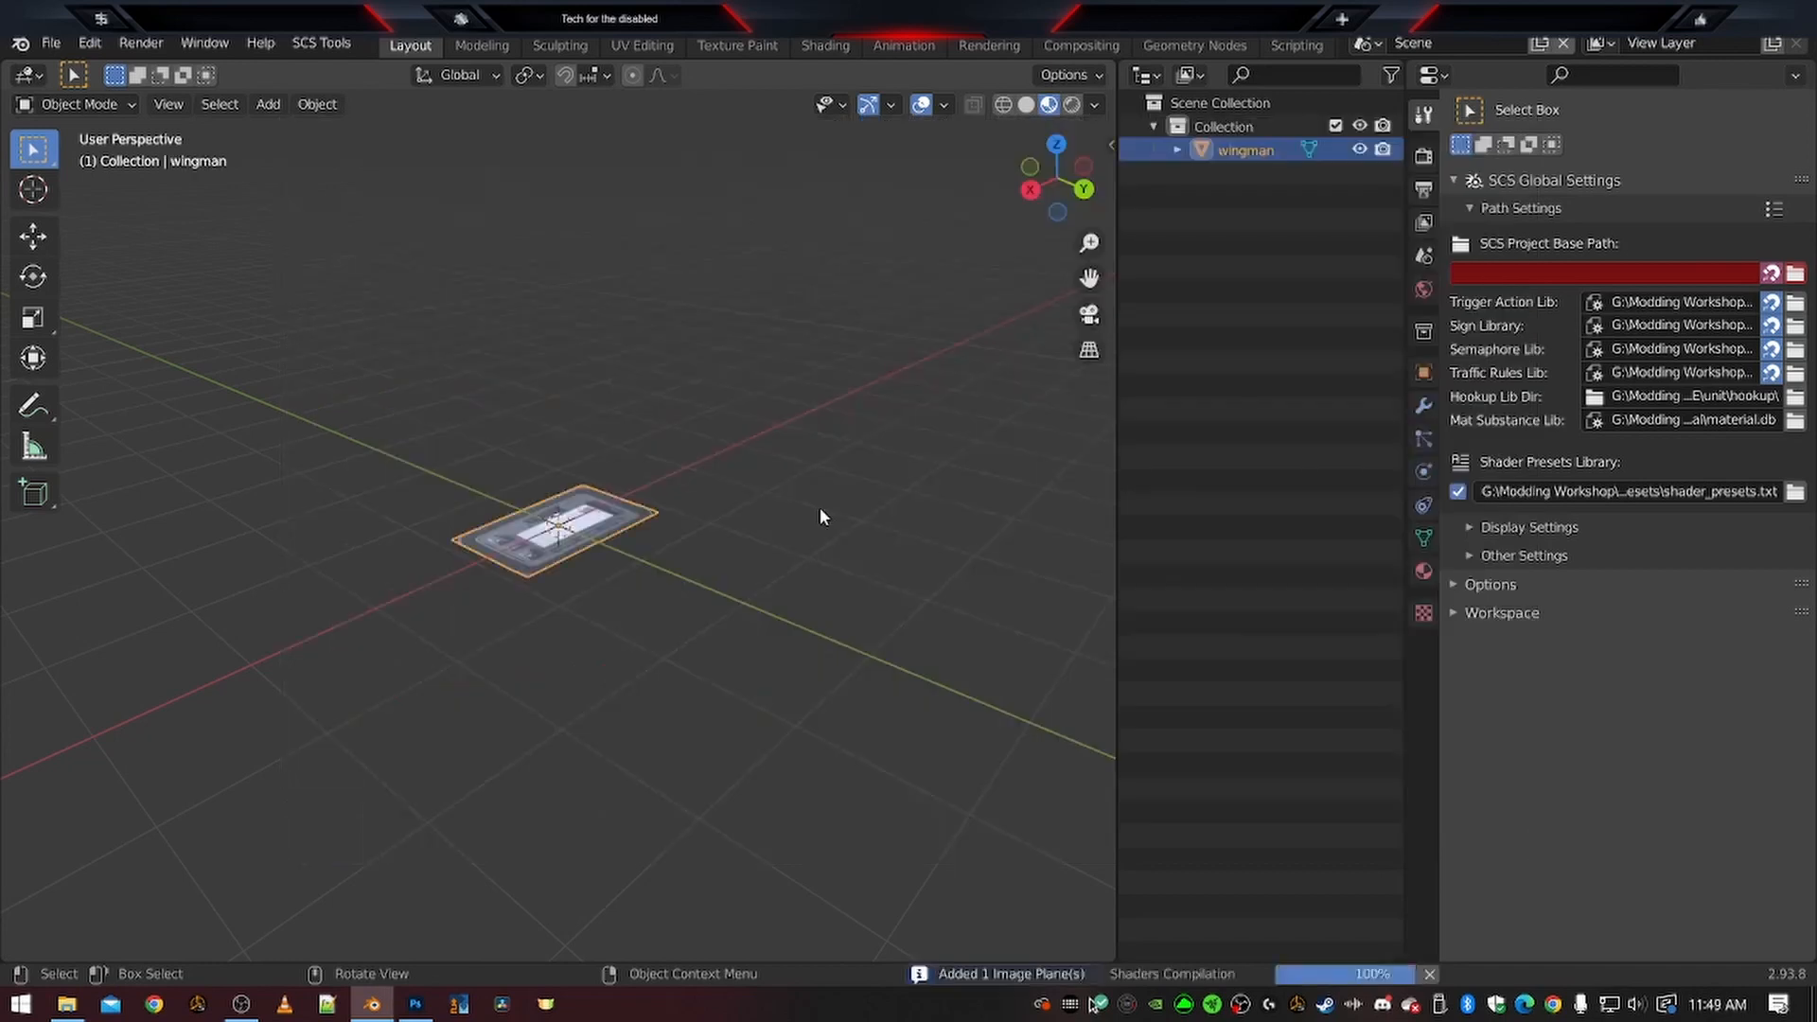
Examine the imported wingman plane and its rounded transparent corners from several angles and distances
{"action": "middle_click_drag", "start_coordinate": [826, 407], "coordinate": [337, 499]}
{"action": "scroll", "coordinate": [672, 530], "scroll_direction": "up", "scroll_amount": 4}
{"action": "scroll", "coordinate": [336, 498], "scroll_direction": "down", "scroll_amount": 2}
{"action": "middle_click_drag", "start_coordinate": [681, 494], "coordinate": [695, 594]}
{"action": "scroll", "coordinate": [705, 538], "scroll_direction": "down", "scroll_amount": 3}
{"action": "scroll", "coordinate": [696, 594], "scroll_direction": "up", "scroll_amount": 3}
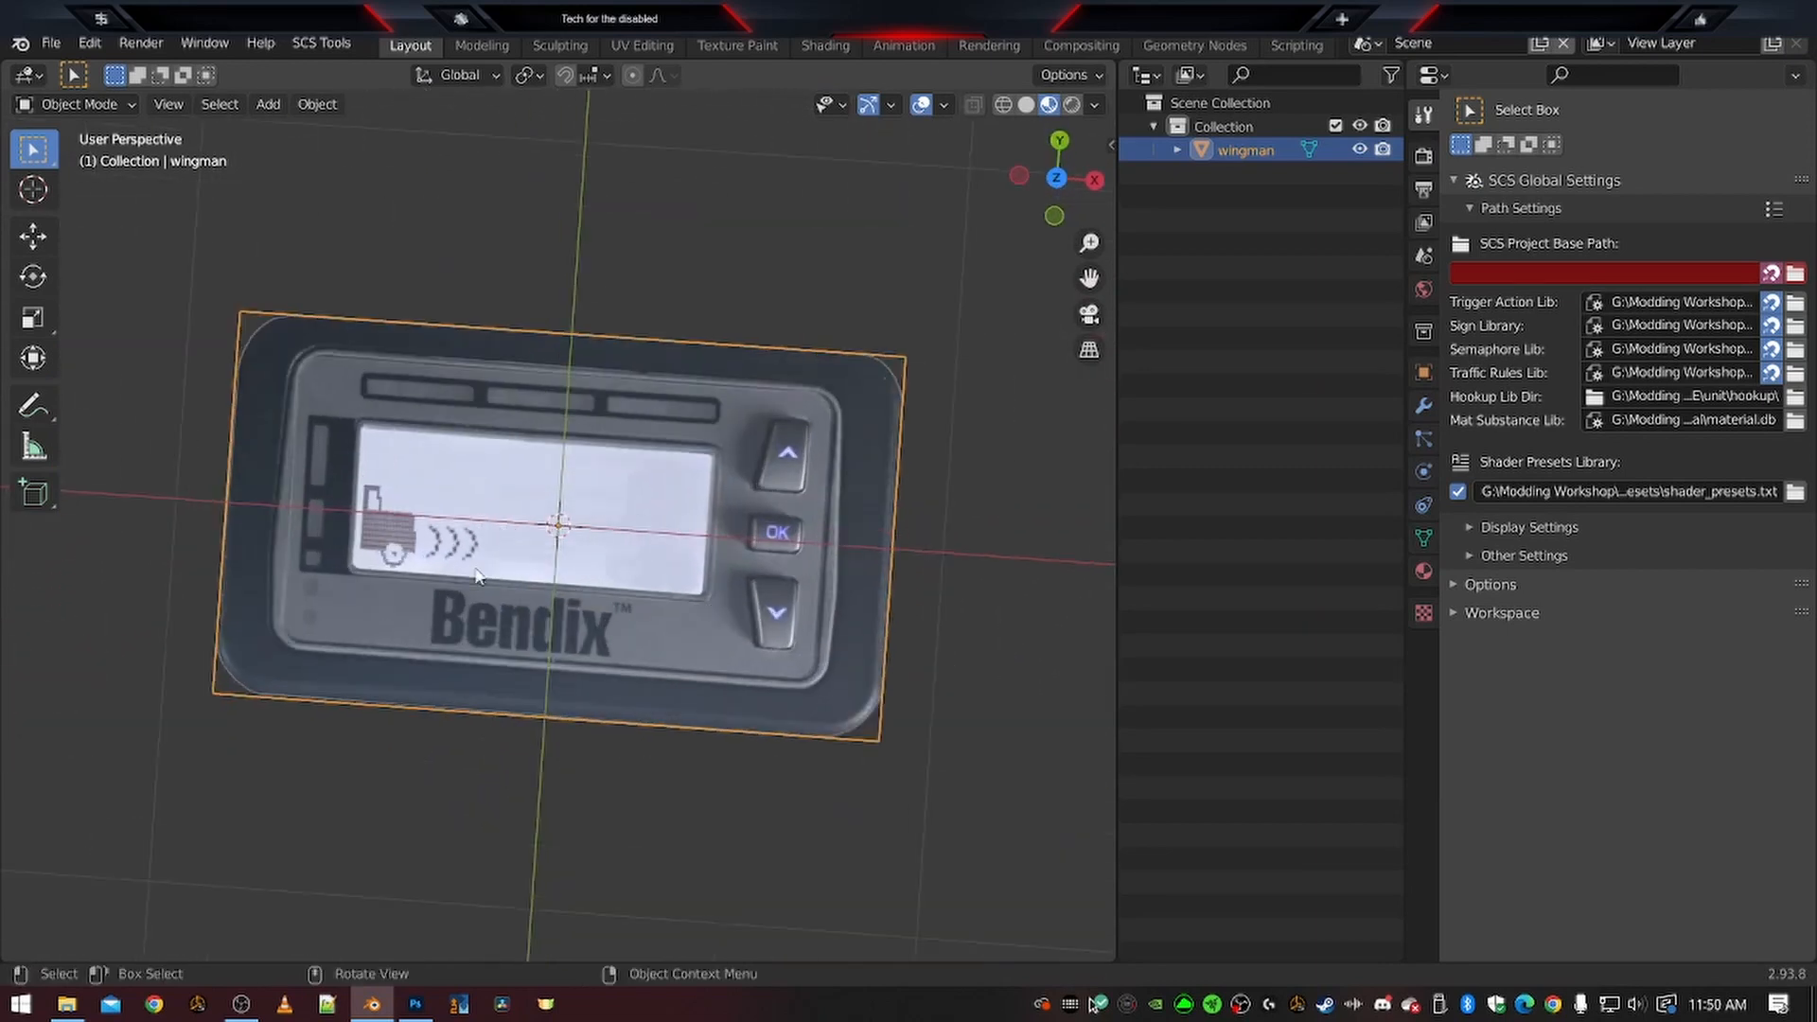
{"action": "scroll", "coordinate": [625, 653], "scroll_direction": "down", "scroll_amount": 3}
{"action": "middle_click_drag", "start_coordinate": [650, 669], "coordinate": [615, 498]}
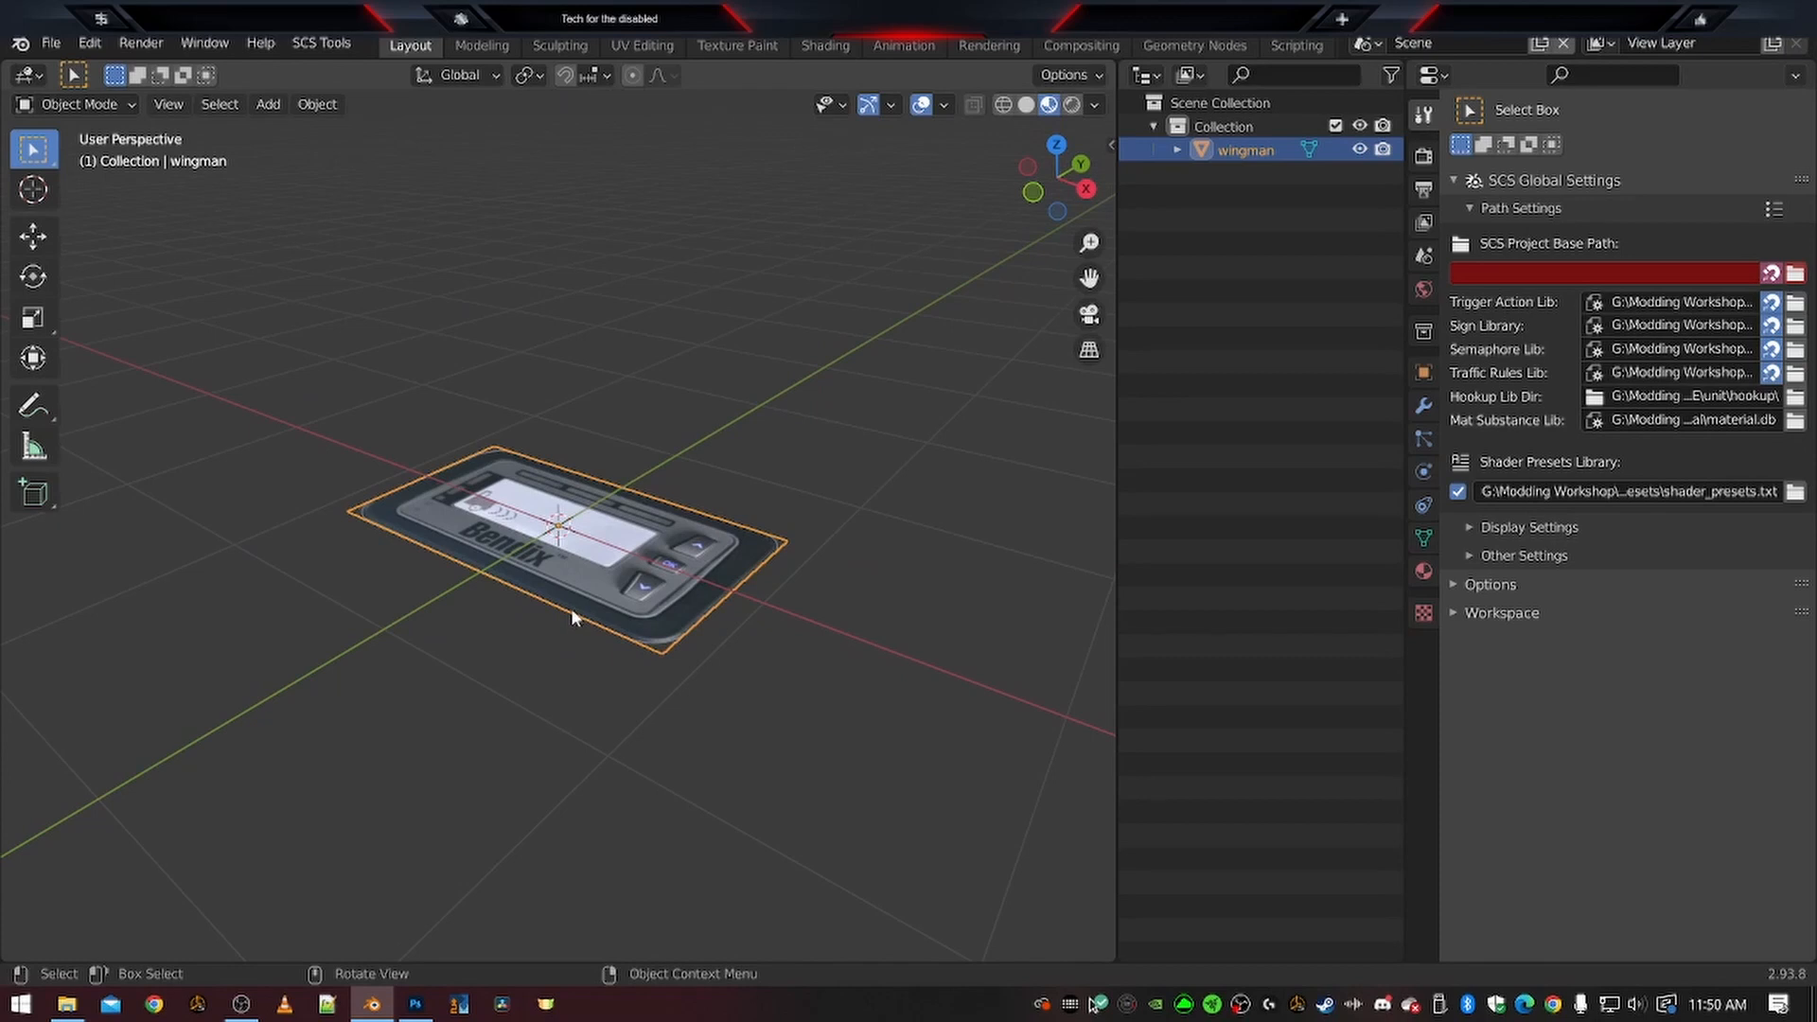
{"action": "middle_click_drag", "start_coordinate": [466, 535], "coordinate": [540, 705]}
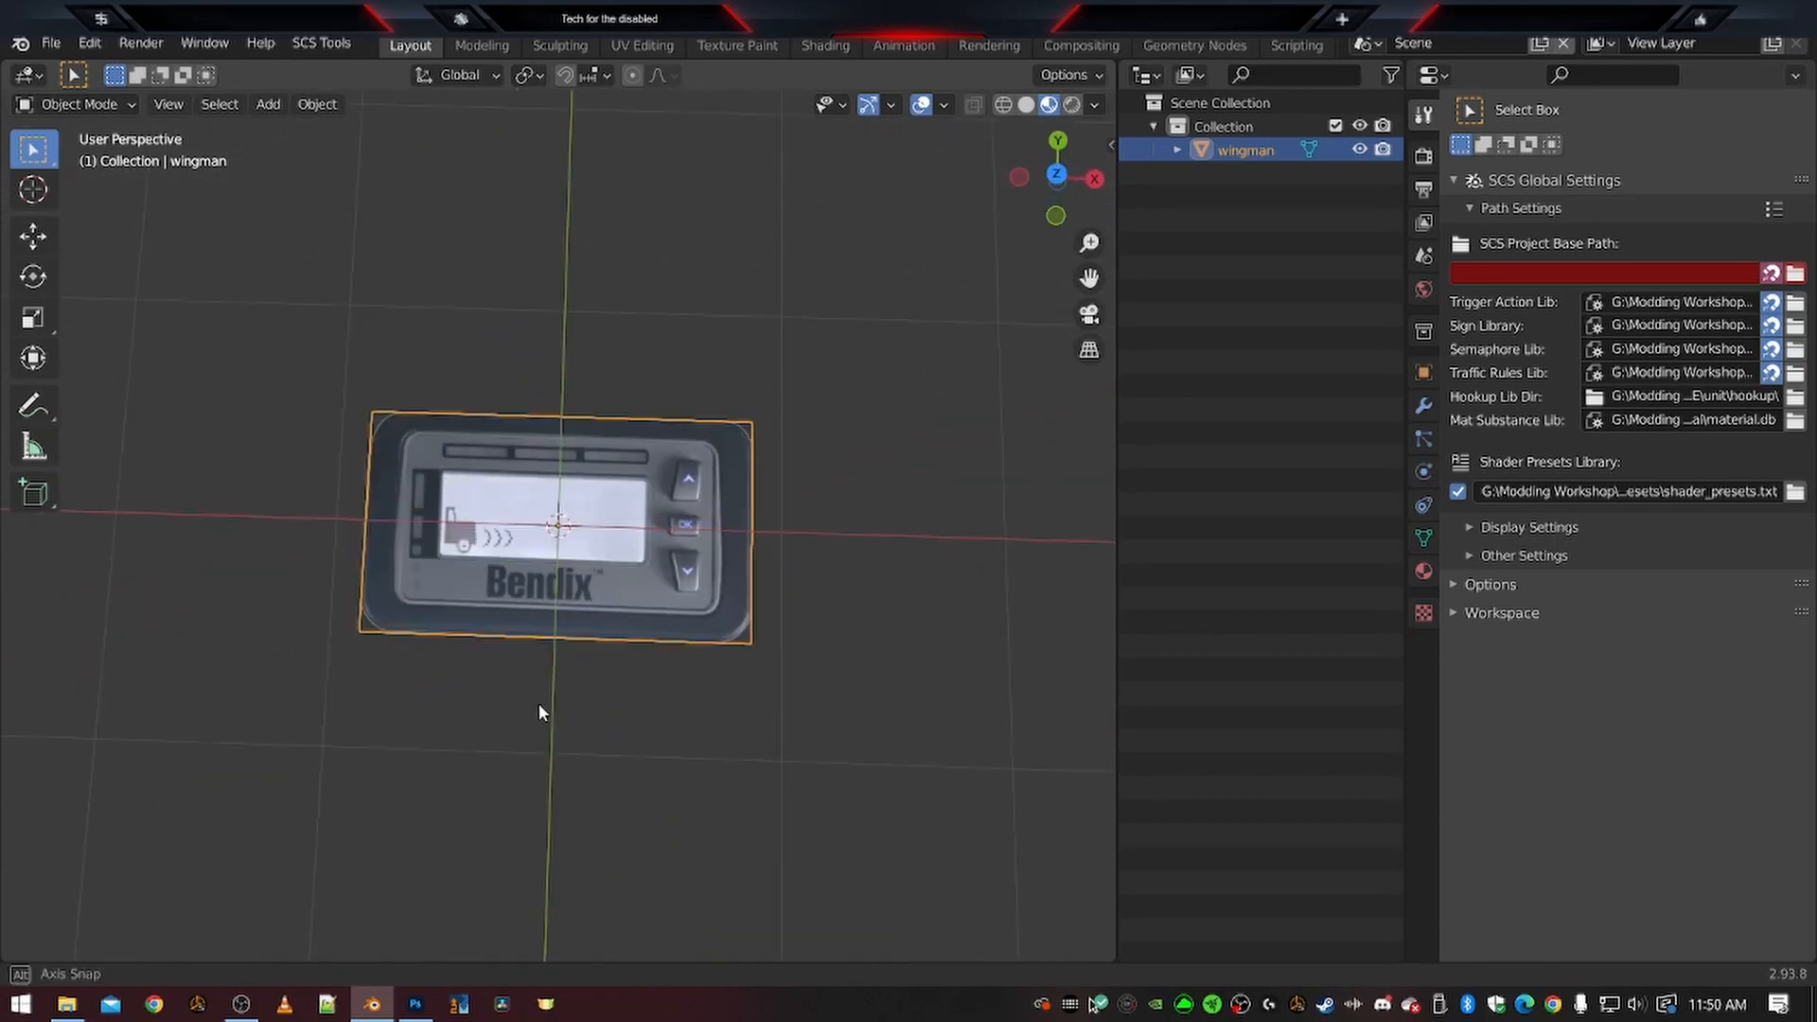
{"action": "scroll", "coordinate": [537, 705], "scroll_direction": "up", "scroll_amount": 5}
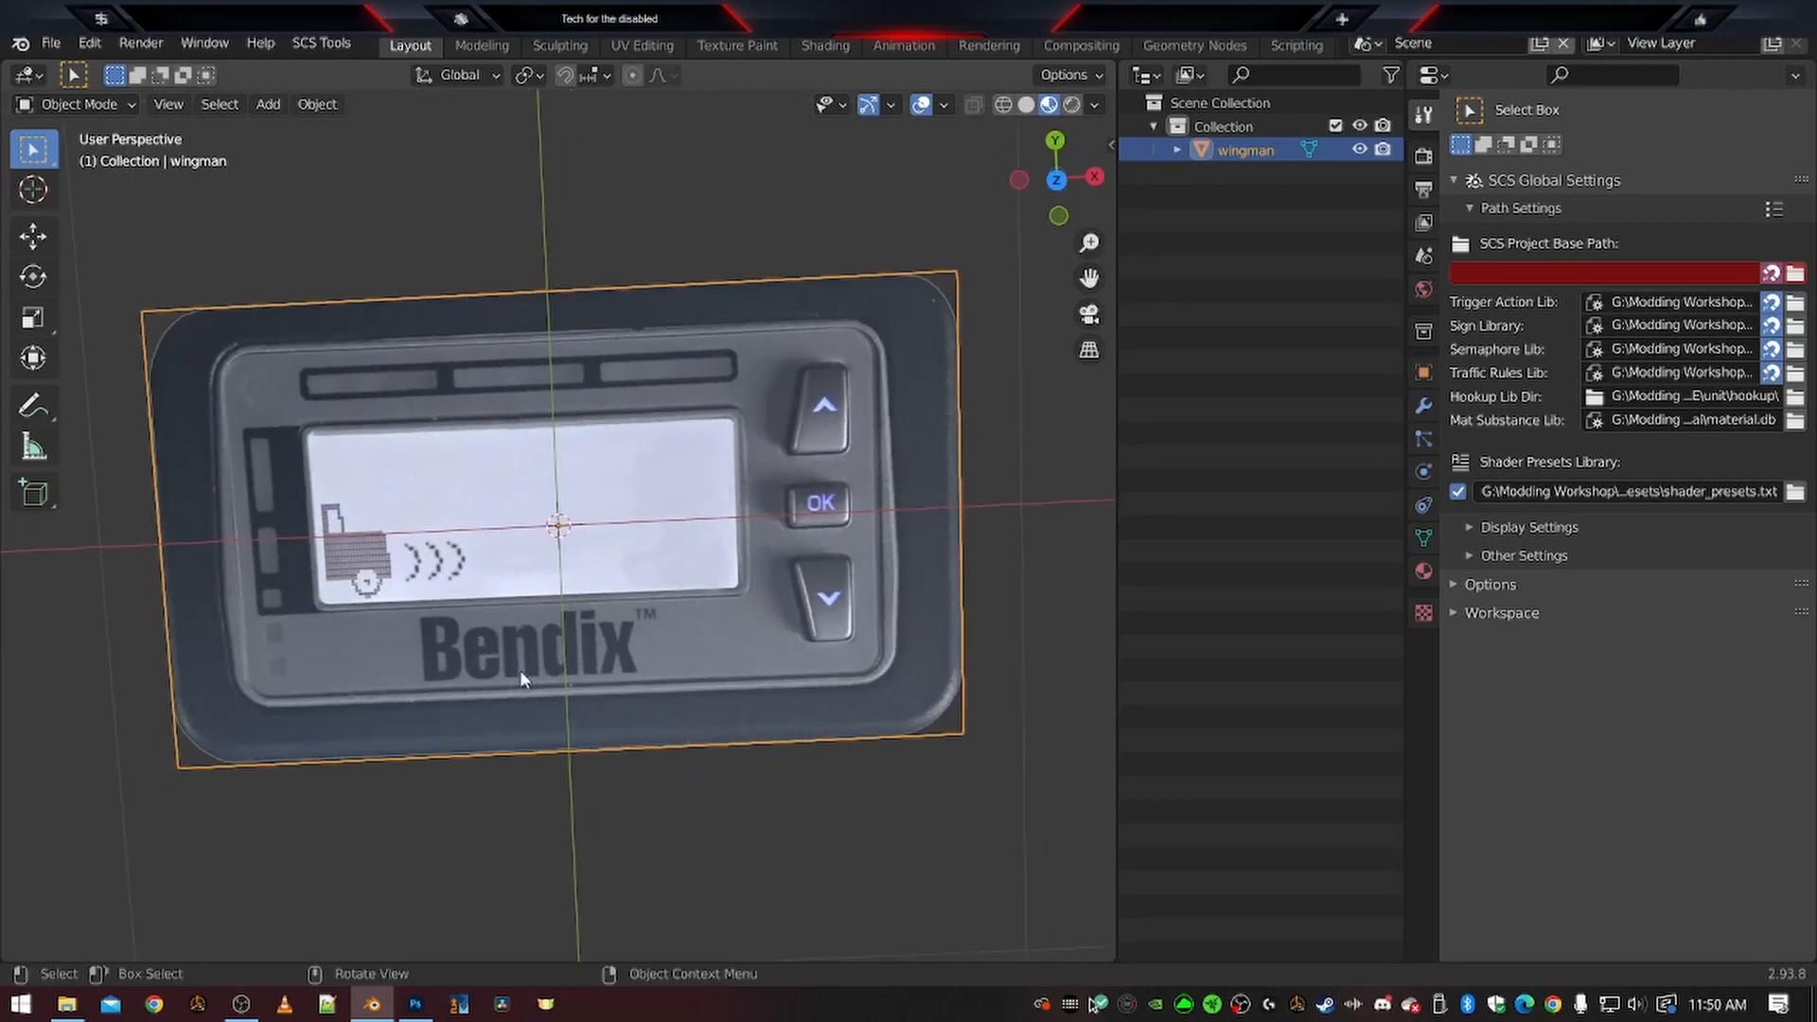
Assign the dif.spec SCS shader preset to the plane's wingman material
{"action": "left_click", "coordinate": [1424, 573]}
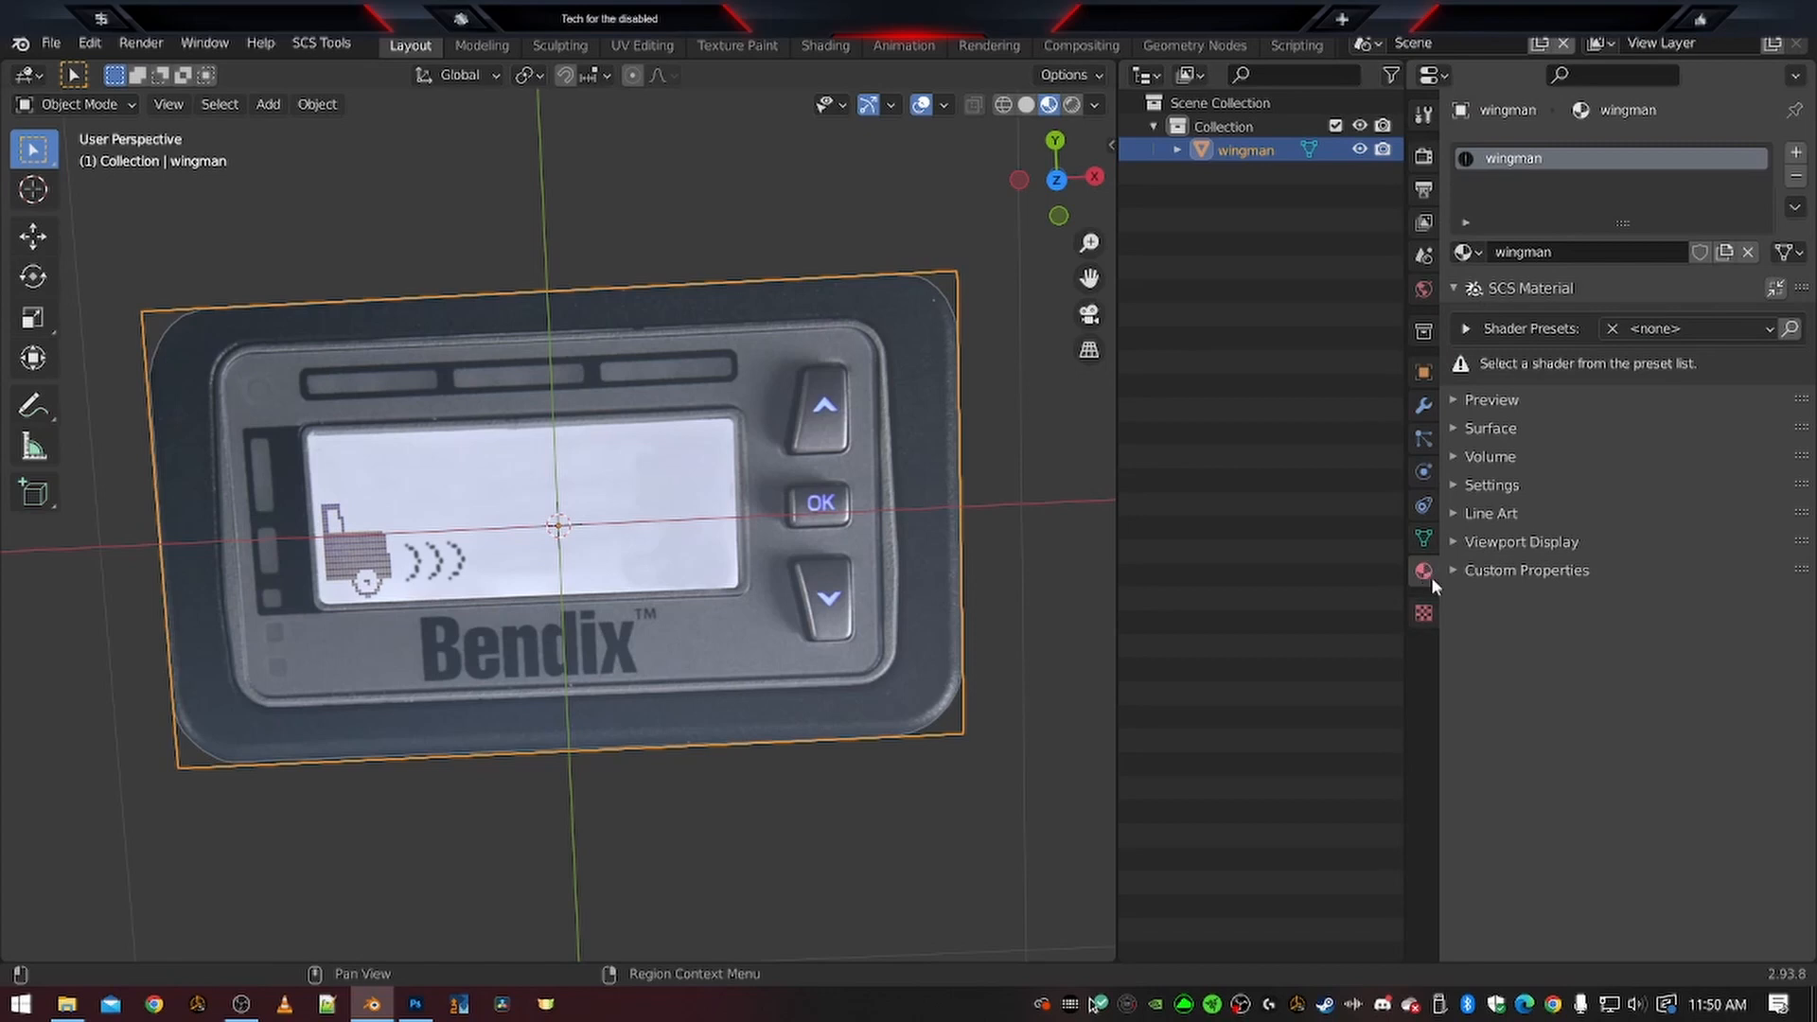
{"action": "middle_click_drag", "start_coordinate": [930, 757], "coordinate": [476, 689]}
{"action": "scroll", "coordinate": [683, 609], "scroll_direction": "down", "scroll_amount": 5}
{"action": "middle_click_drag", "start_coordinate": [684, 609], "coordinate": [246, 493]}
{"action": "scroll", "coordinate": [744, 524], "scroll_direction": "up", "scroll_amount": 3}
{"action": "middle_click_drag", "start_coordinate": [714, 523], "coordinate": [791, 513]}
{"action": "scroll", "coordinate": [691, 594], "scroll_direction": "up", "scroll_amount": 3}
{"action": "scroll", "coordinate": [721, 616], "scroll_direction": "down", "scroll_amount": 2}
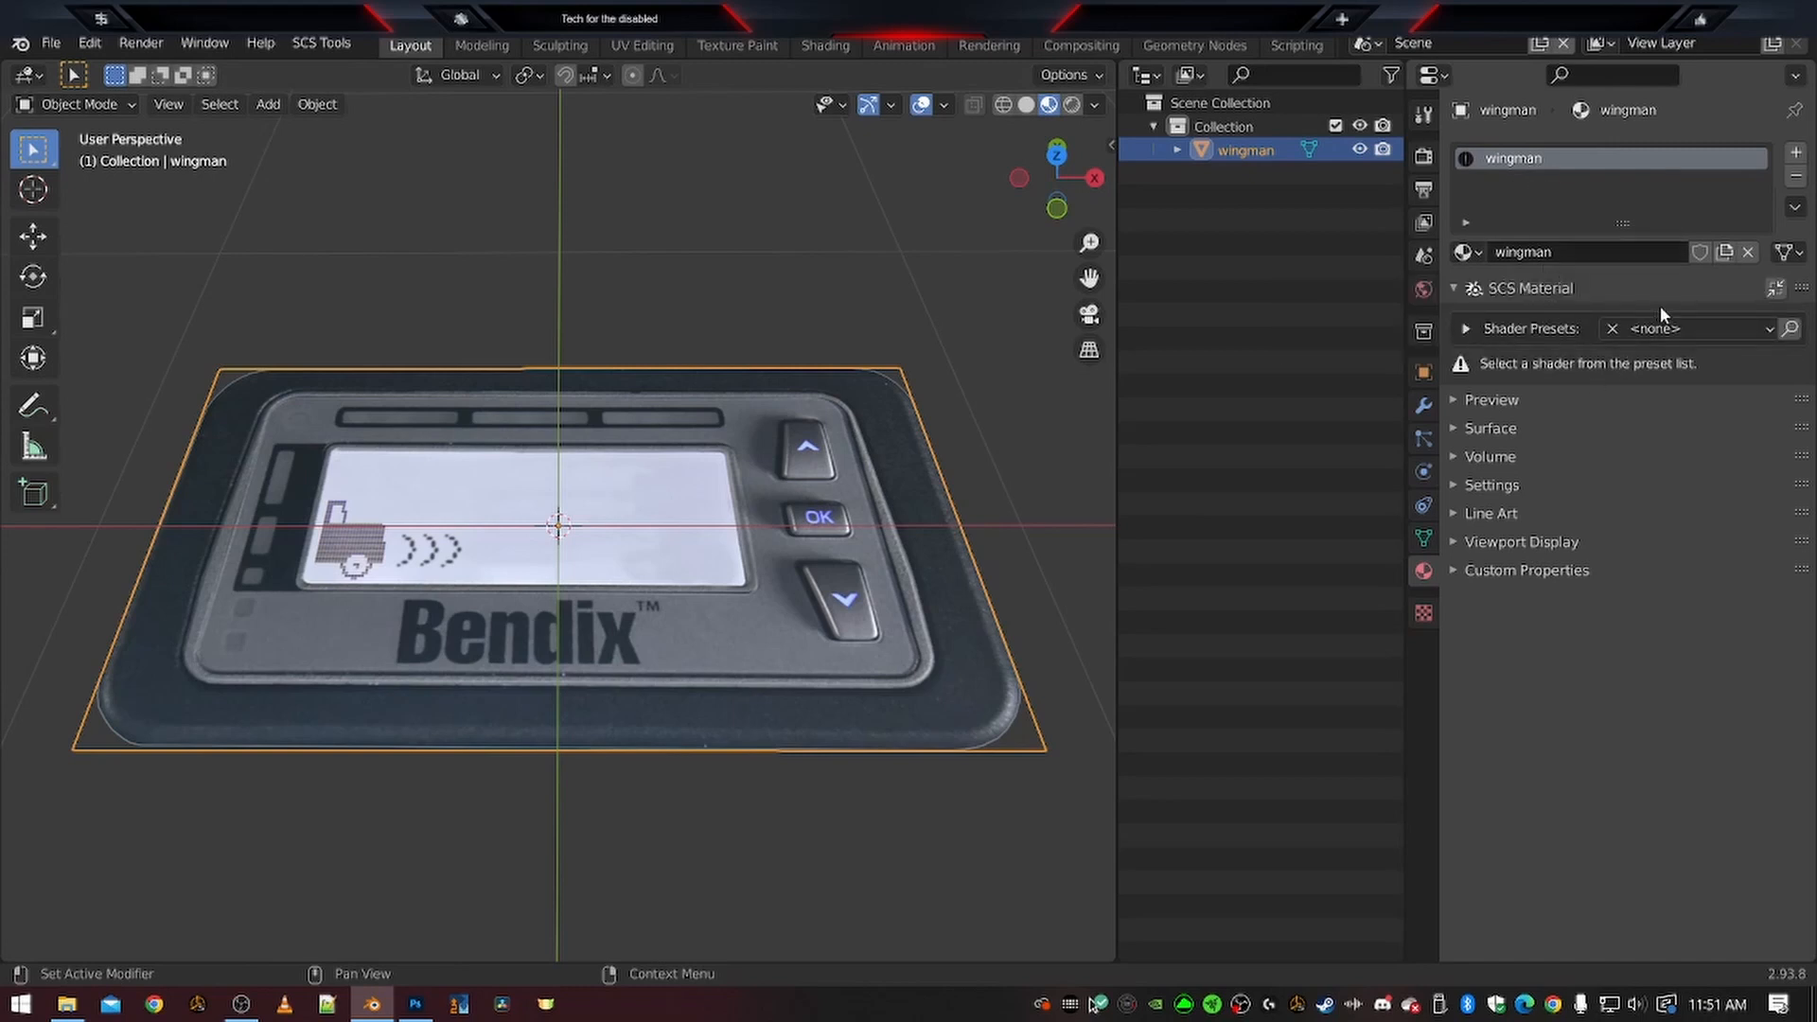
{"action": "left_click", "coordinate": [1673, 328]}
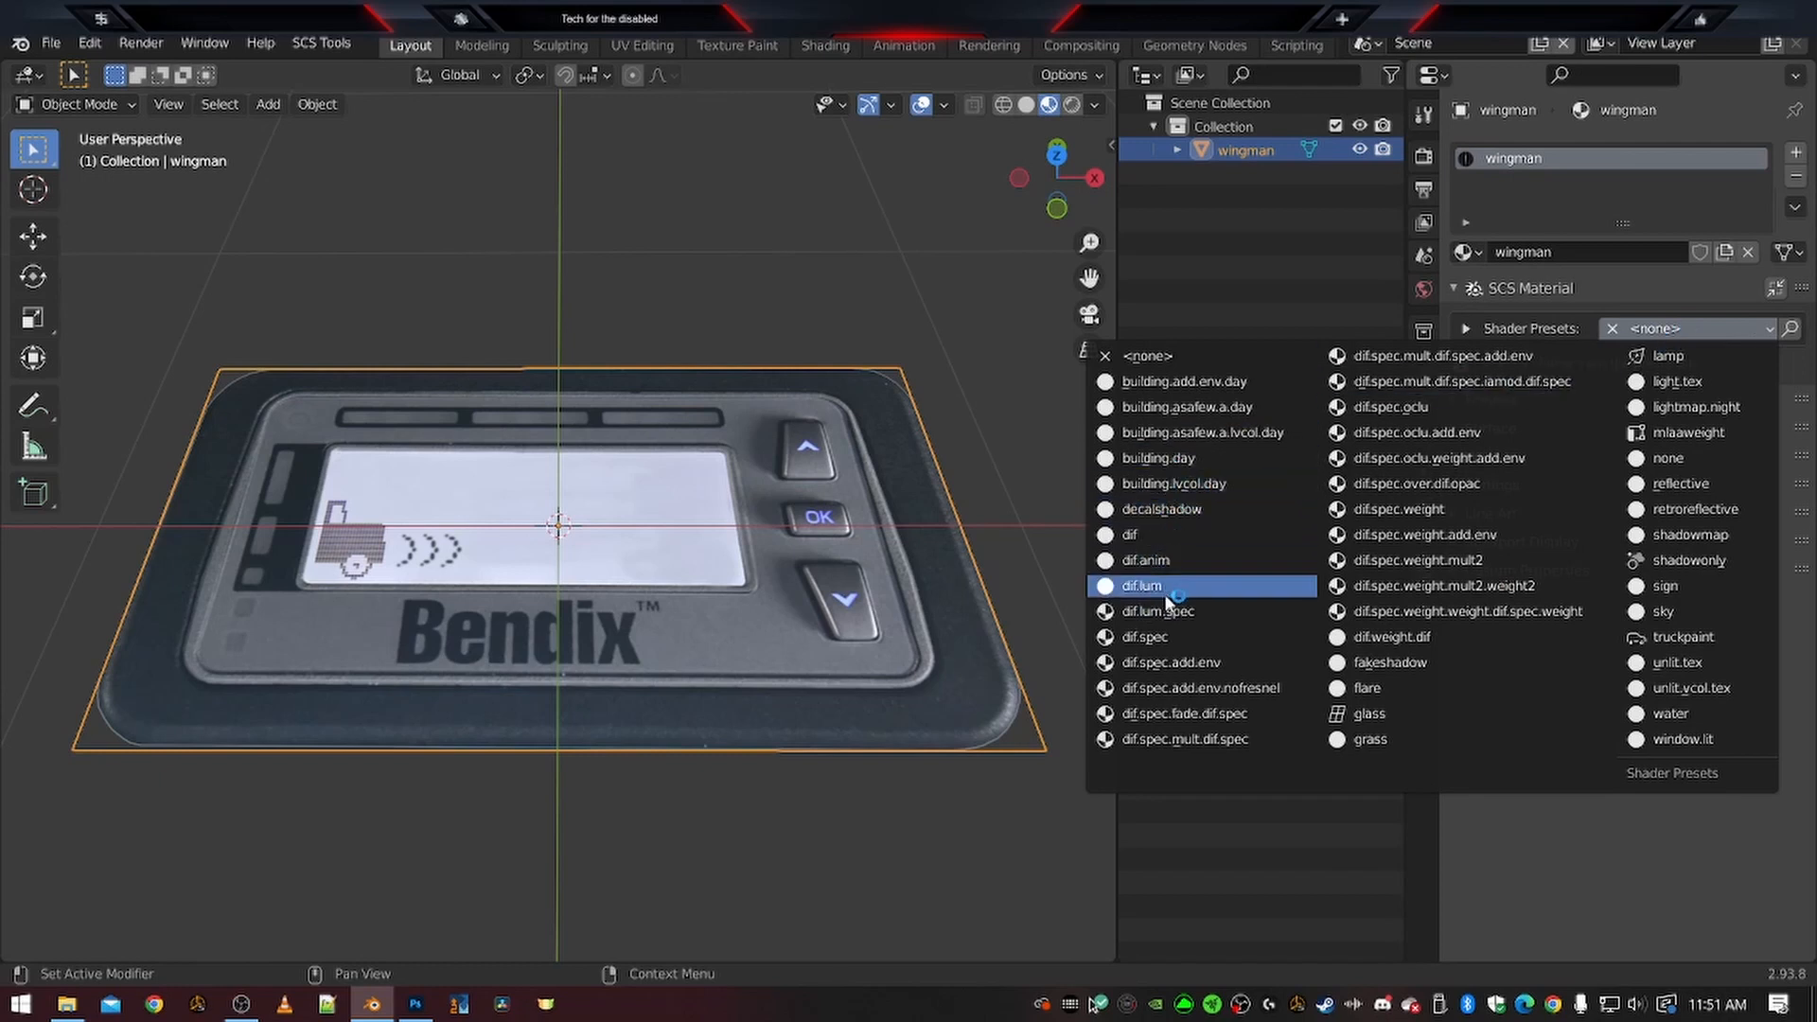
{"action": "left_click", "coordinate": [1163, 641]}
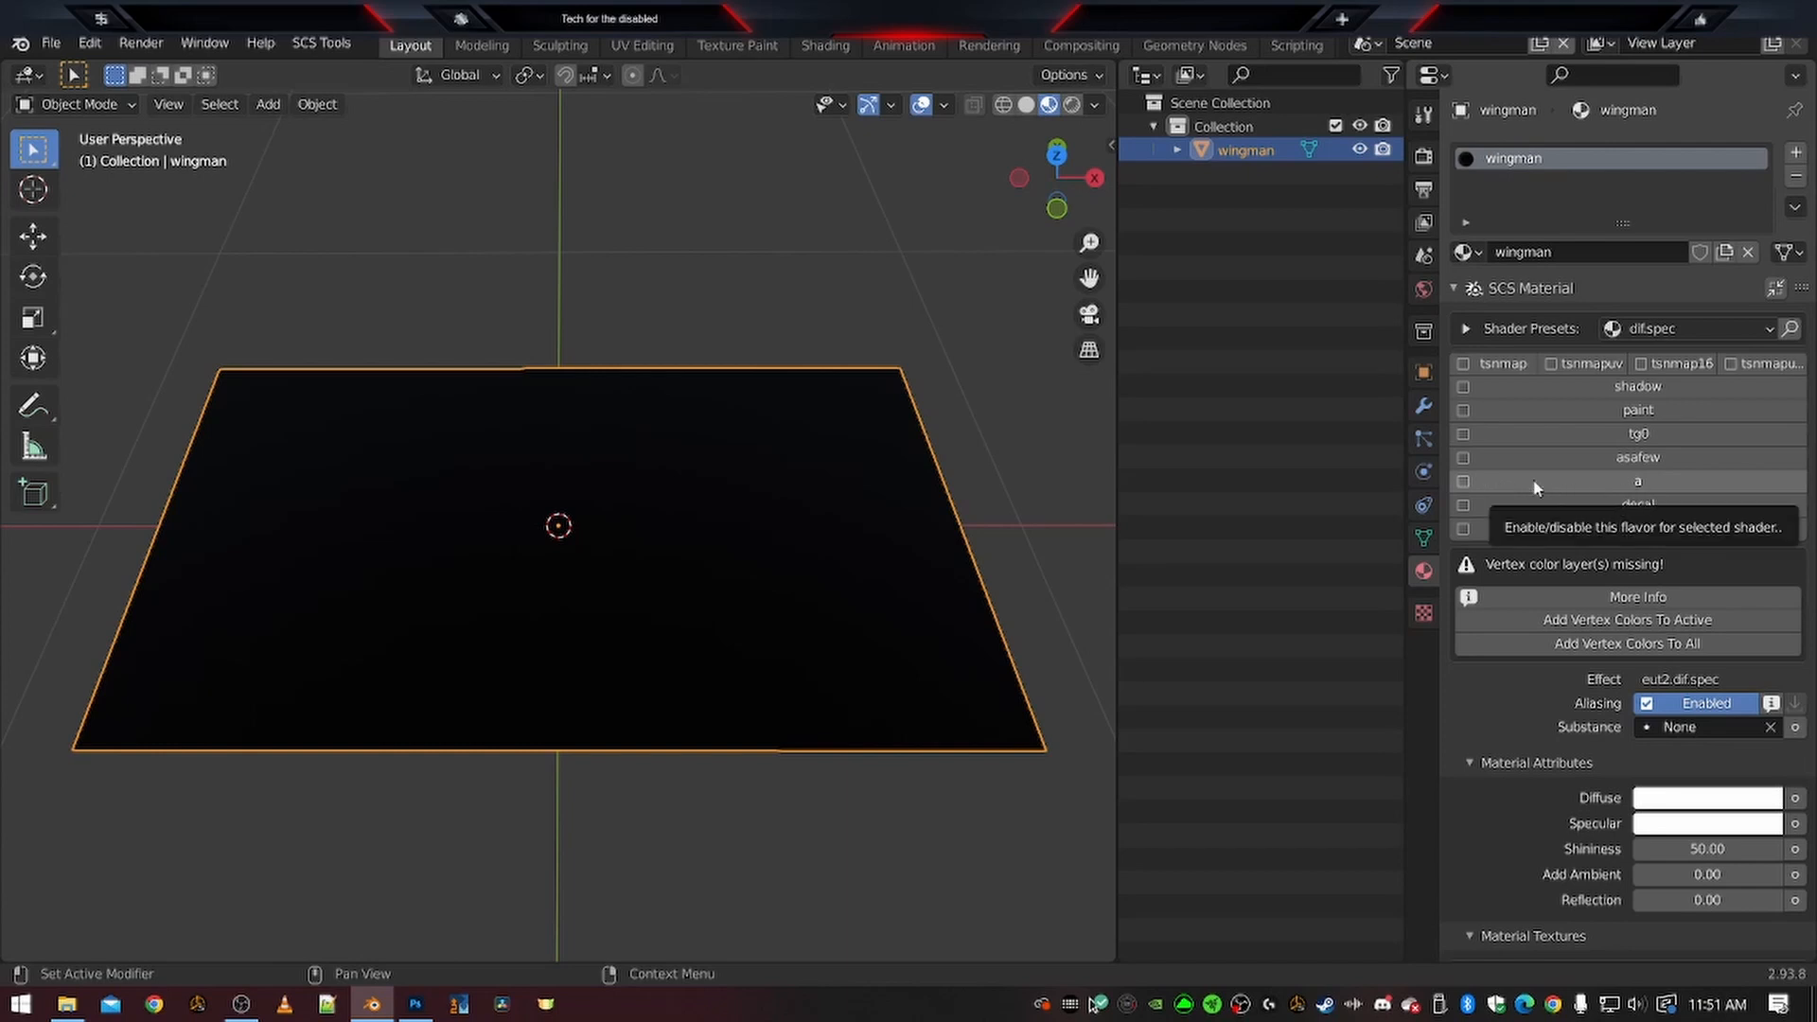
Enable the "a" flavor on the wingman material's shader and add vertex colors to all objects using the material
{"action": "left_click", "coordinate": [1465, 482]}
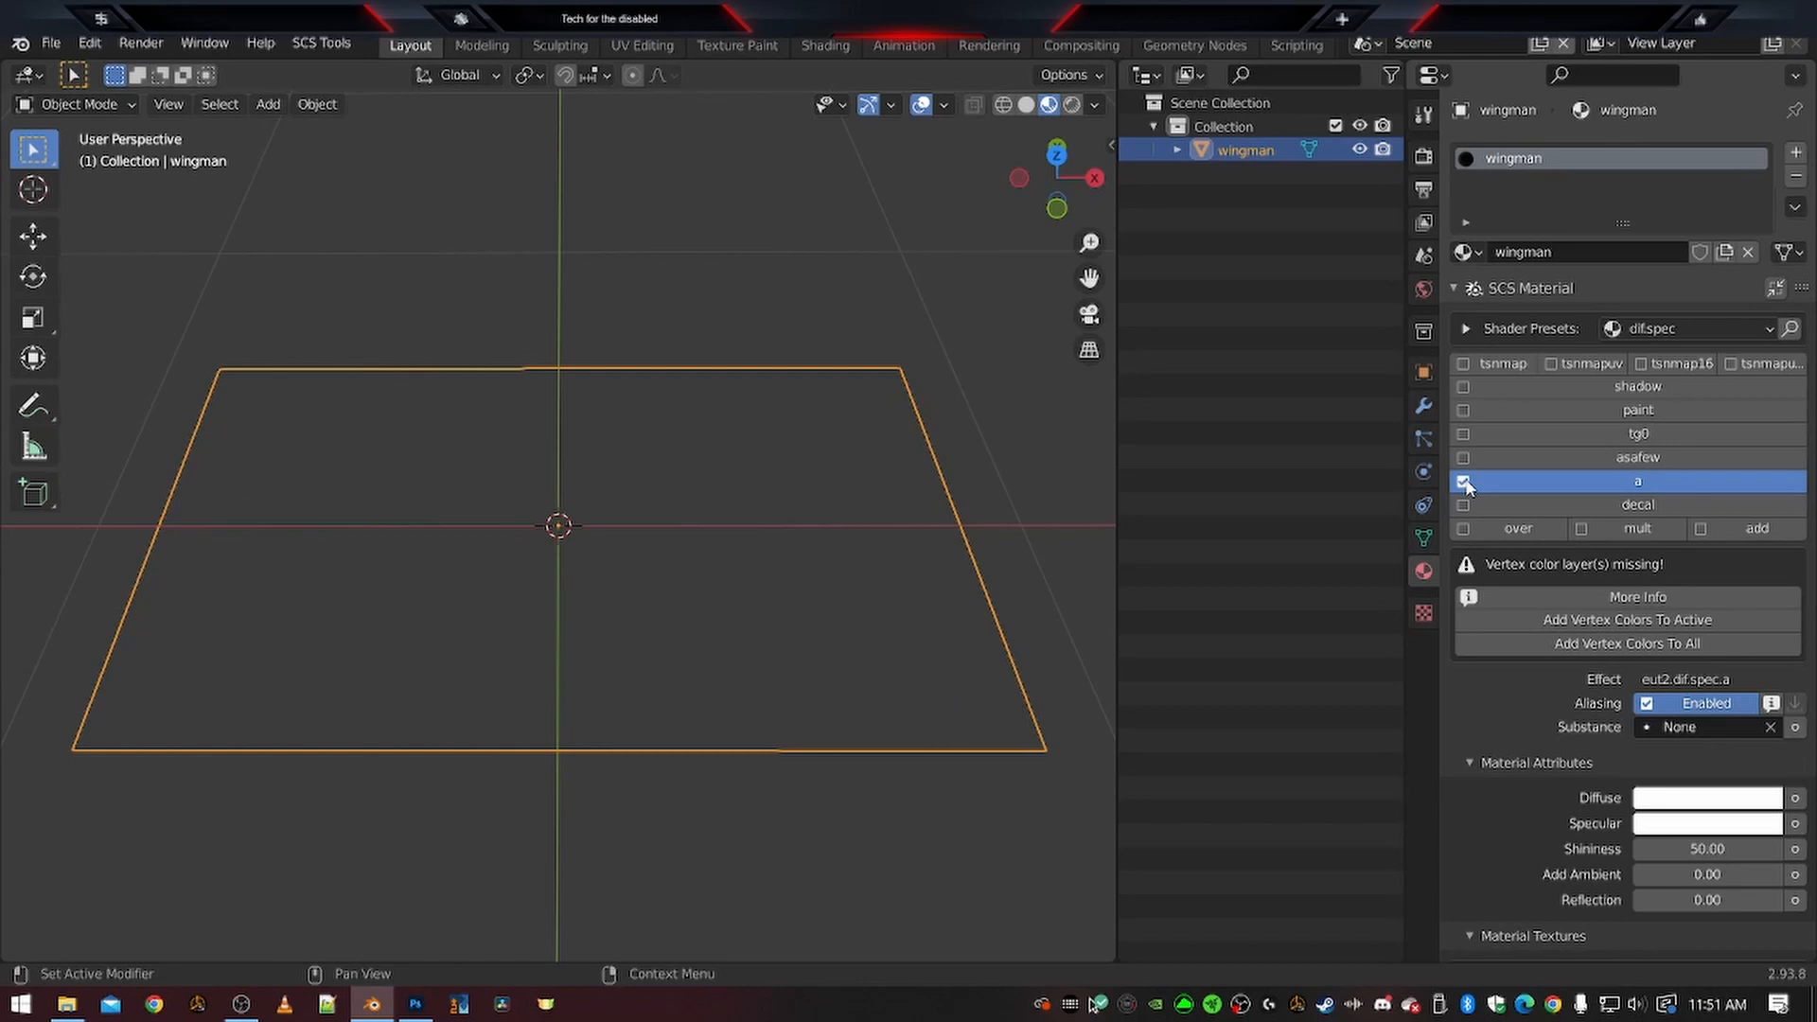
{"action": "middle_click_drag", "start_coordinate": [667, 862], "coordinate": [797, 747]}
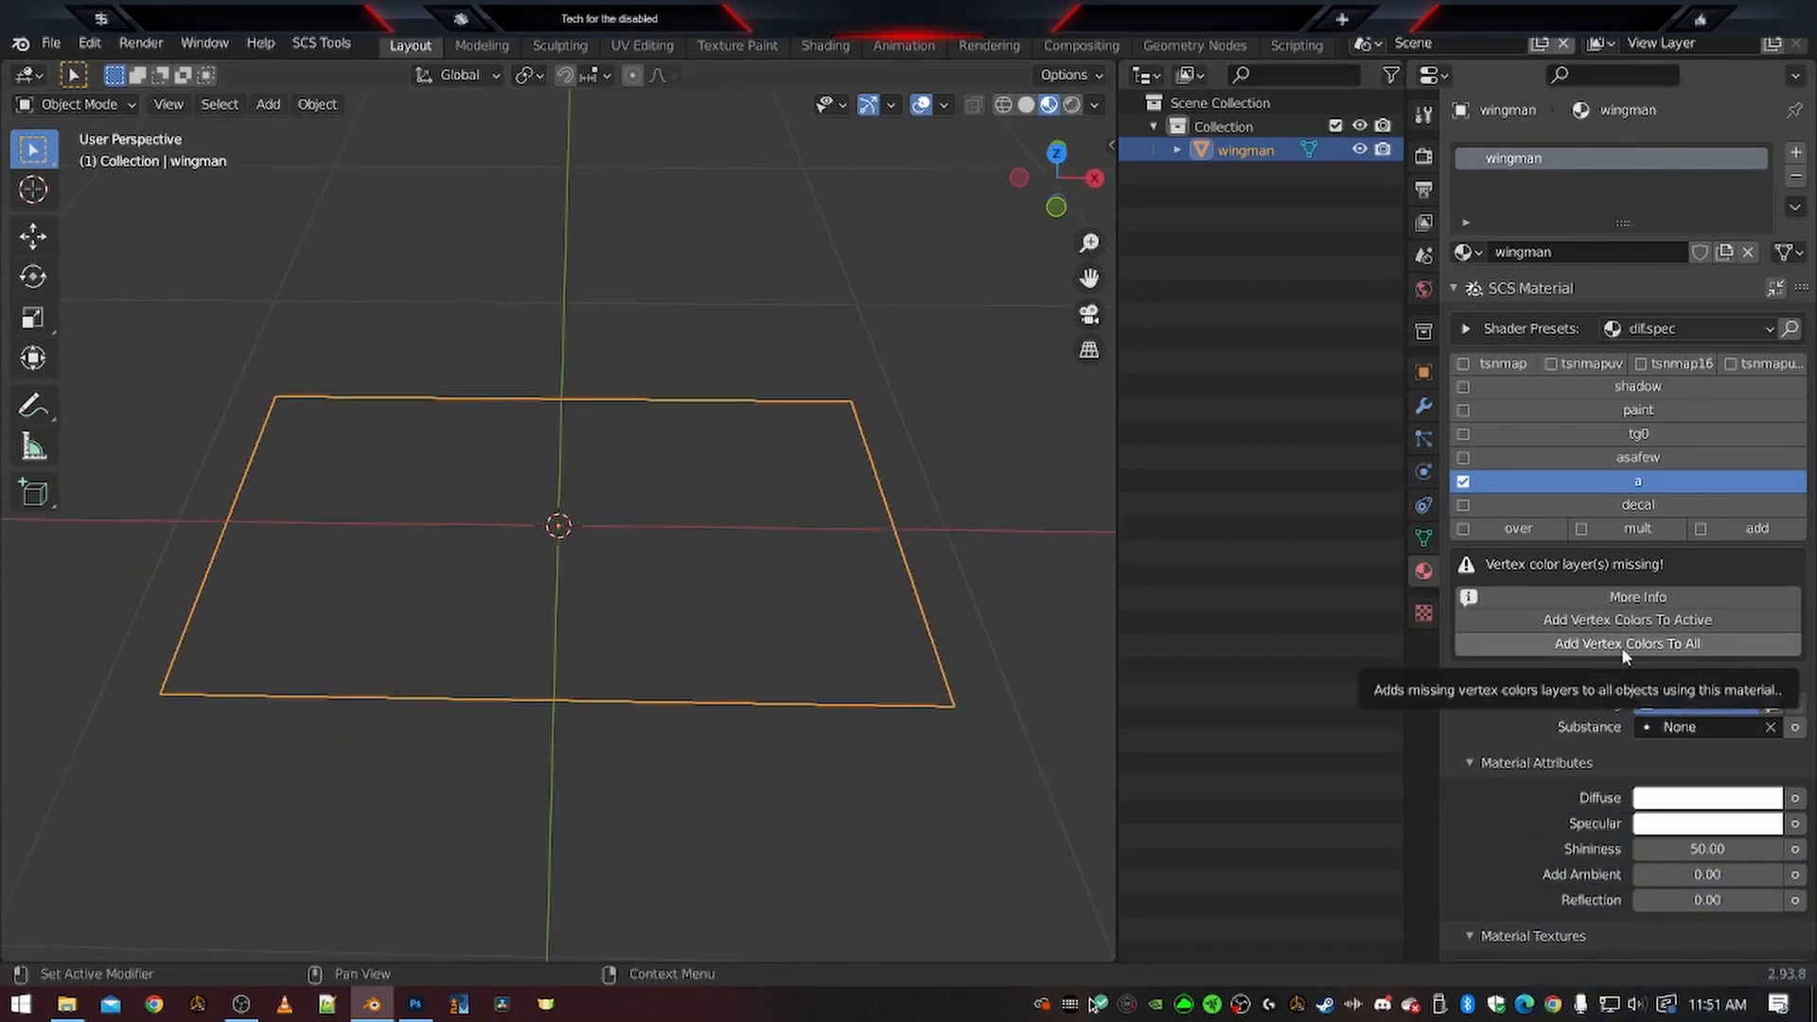
{"action": "left_click", "coordinate": [1665, 644]}
{"action": "scroll", "coordinate": [1608, 638], "scroll_direction": "down", "scroll_amount": 5}
{"action": "scroll", "coordinate": [1580, 637], "scroll_direction": "down", "scroll_amount": 1}
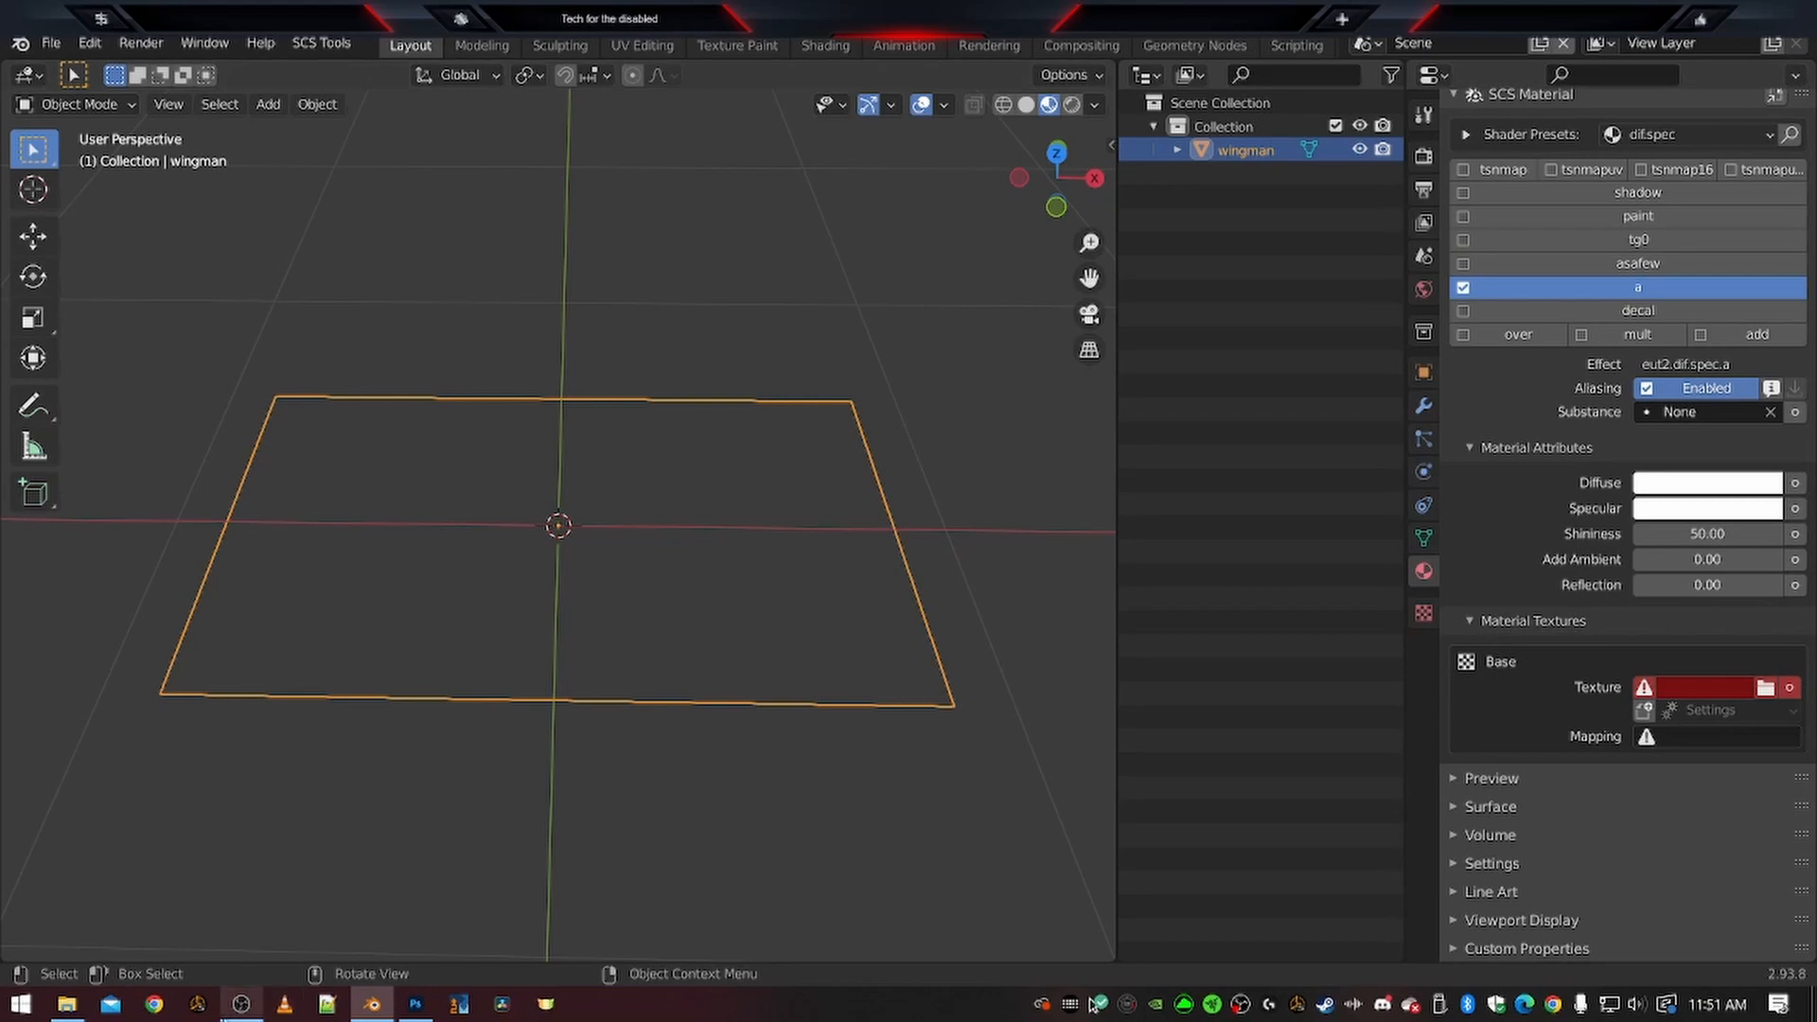
Switch to Photoshop and open the recent file wingman.psd alongside wingman_screen.psd
{"action": "left_click", "coordinate": [428, 1007]}
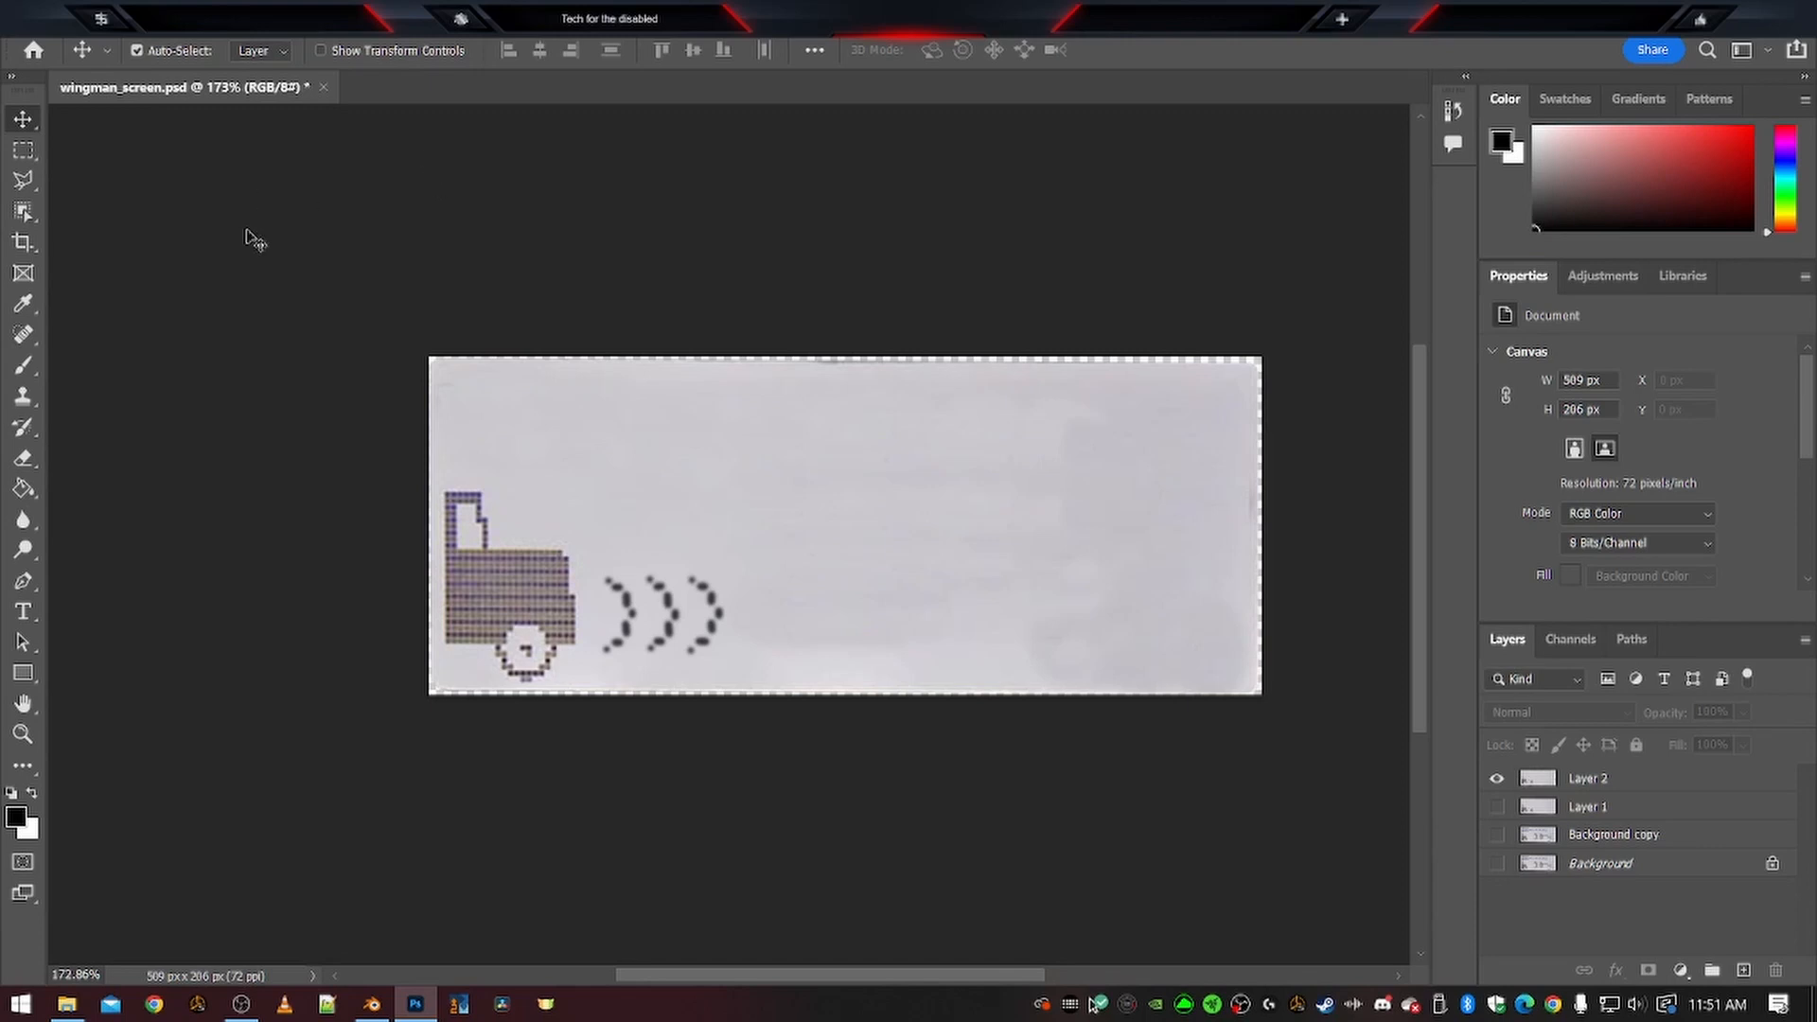
{"action": "left_click", "coordinate": [49, 36]}
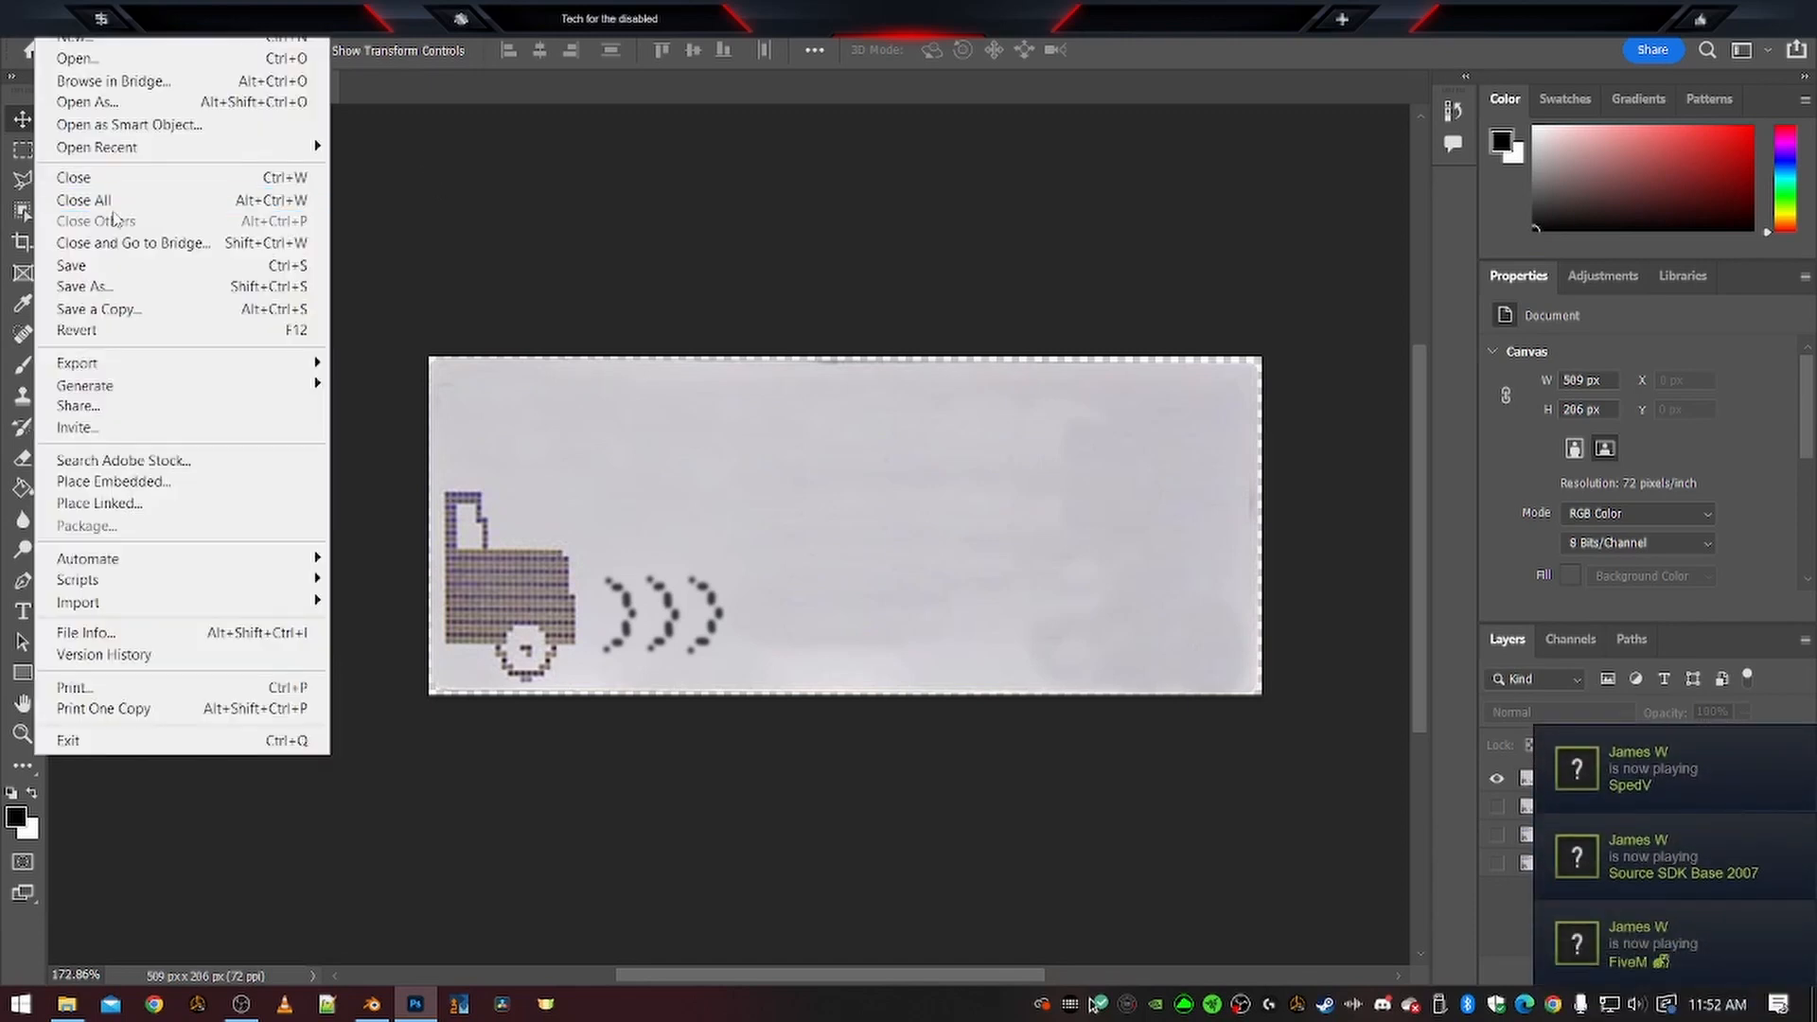
{"action": "mouse_move", "coordinate": [127, 149]}
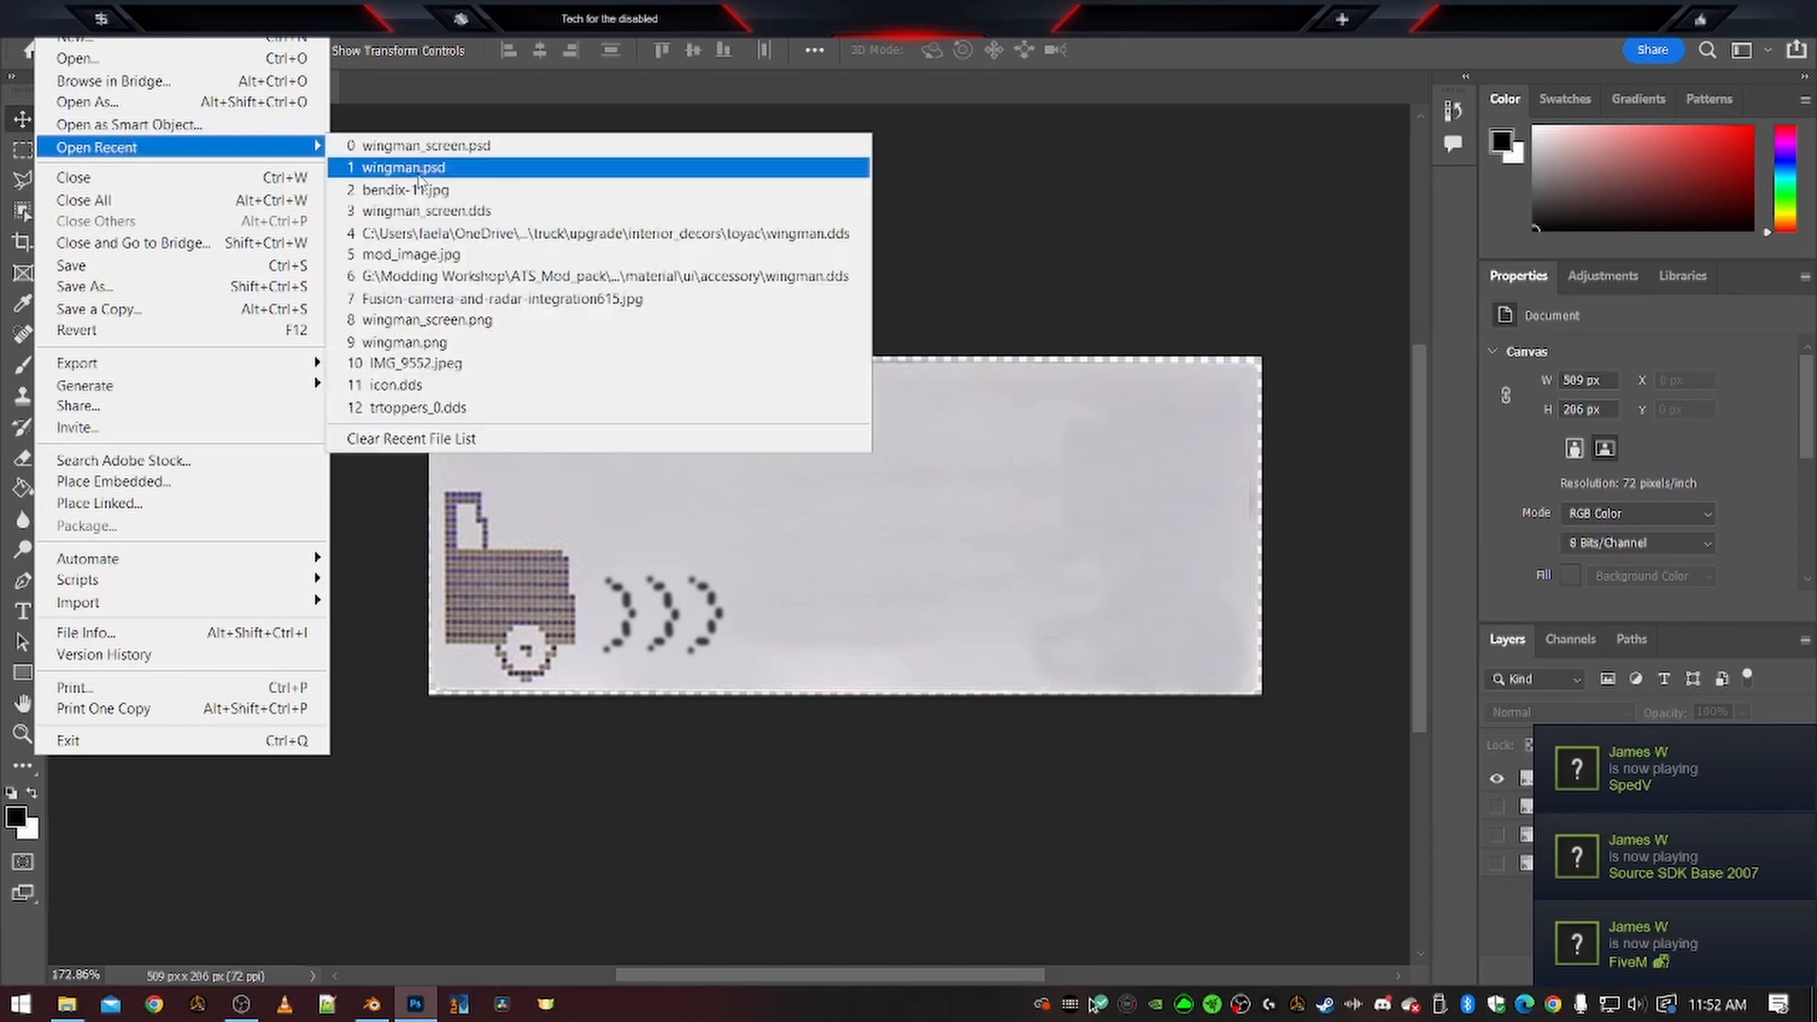
{"action": "left_click", "coordinate": [419, 170]}
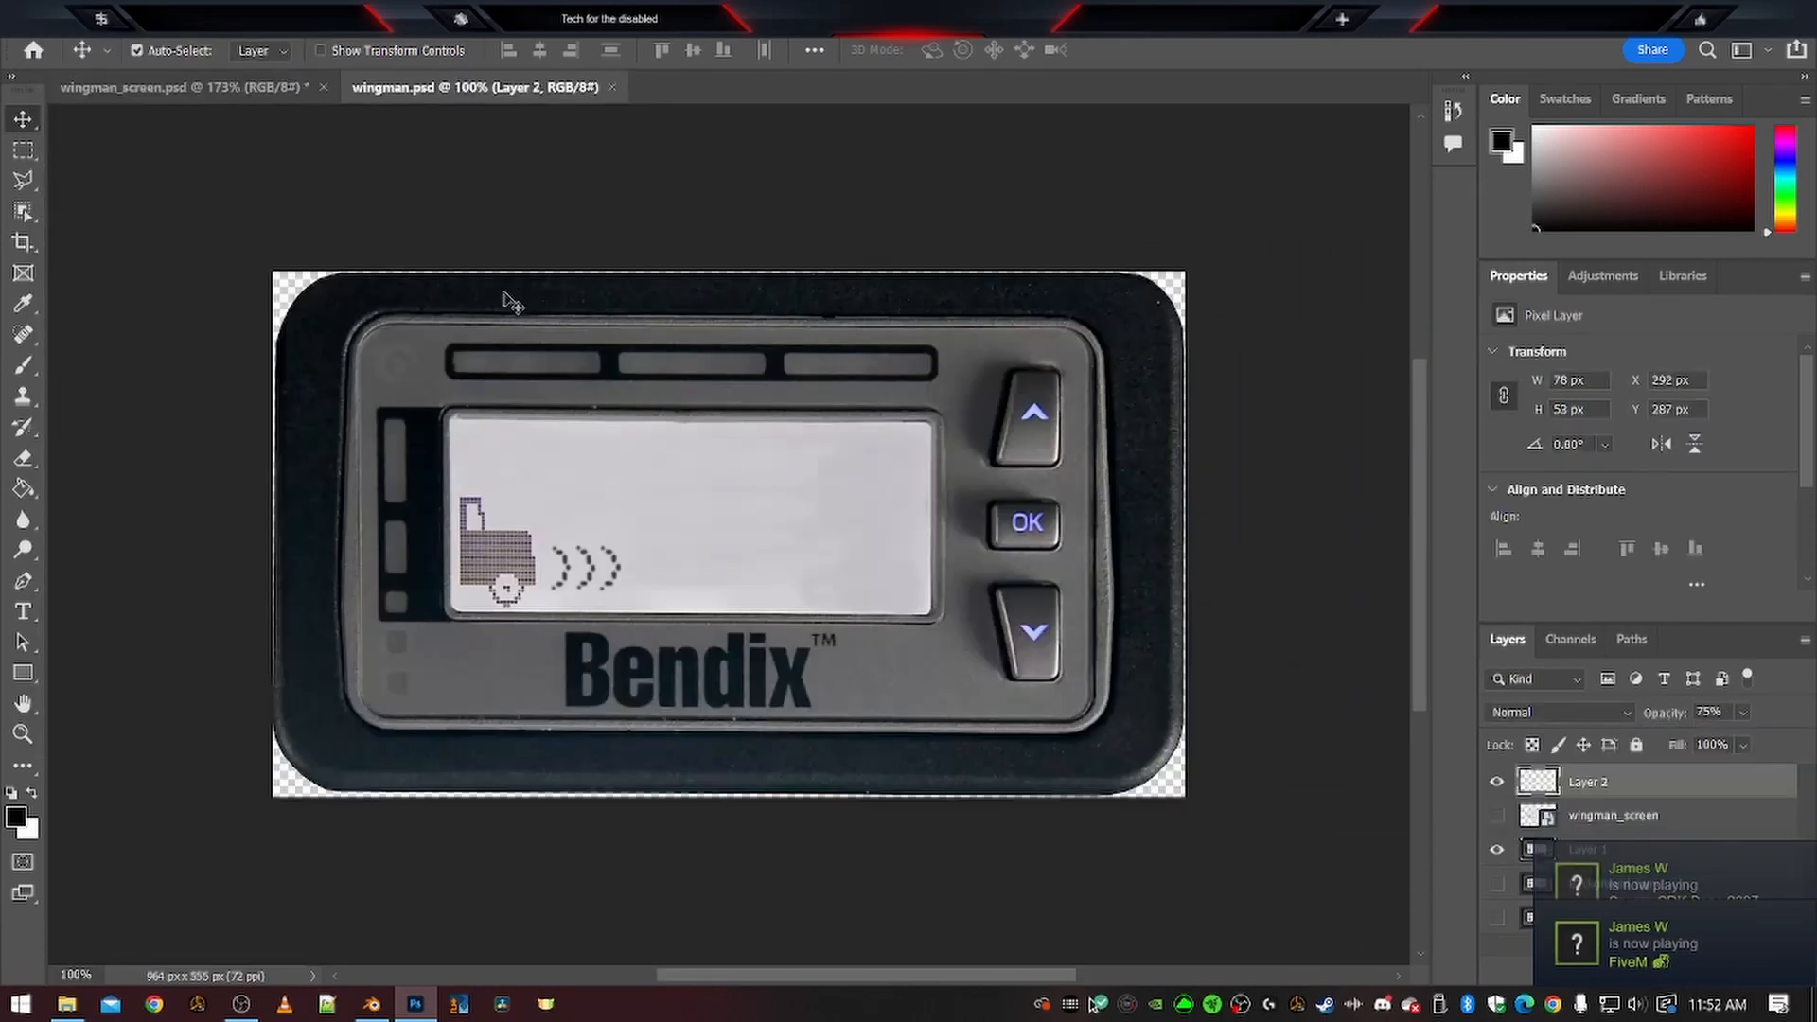
{"action": "left_click", "coordinate": [176, 90]}
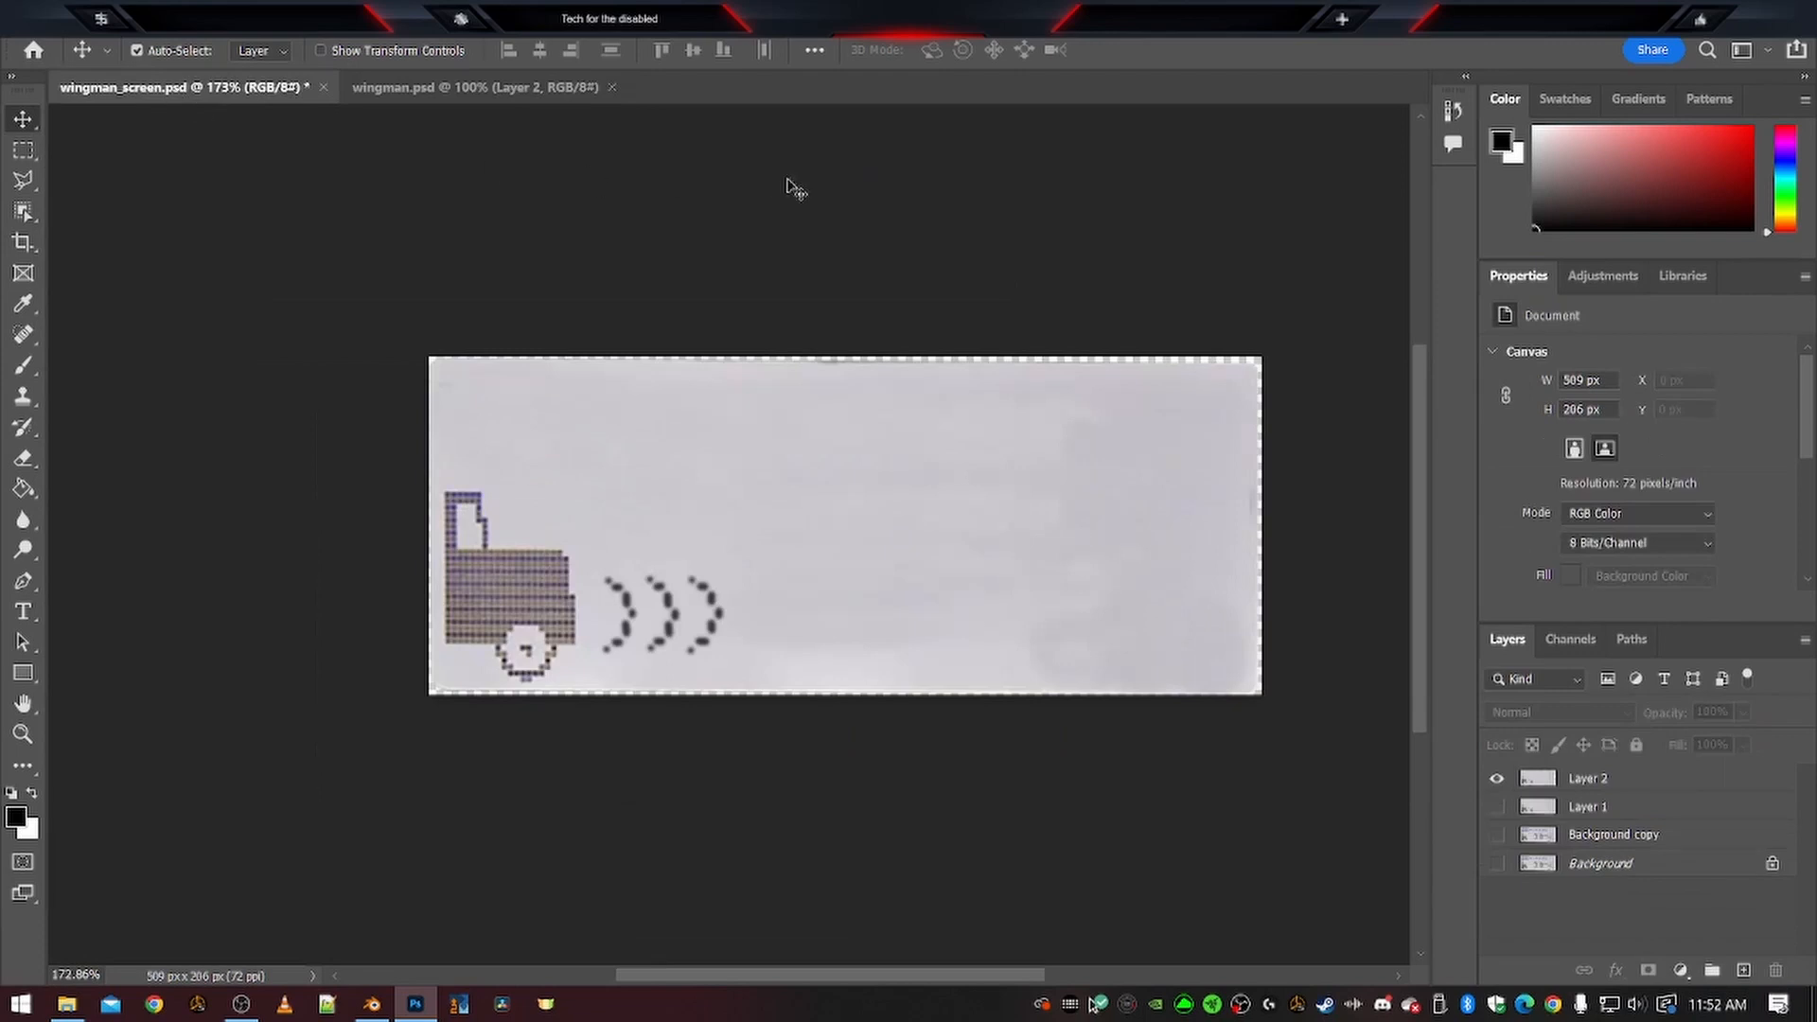
{"action": "left_click", "coordinate": [451, 90]}
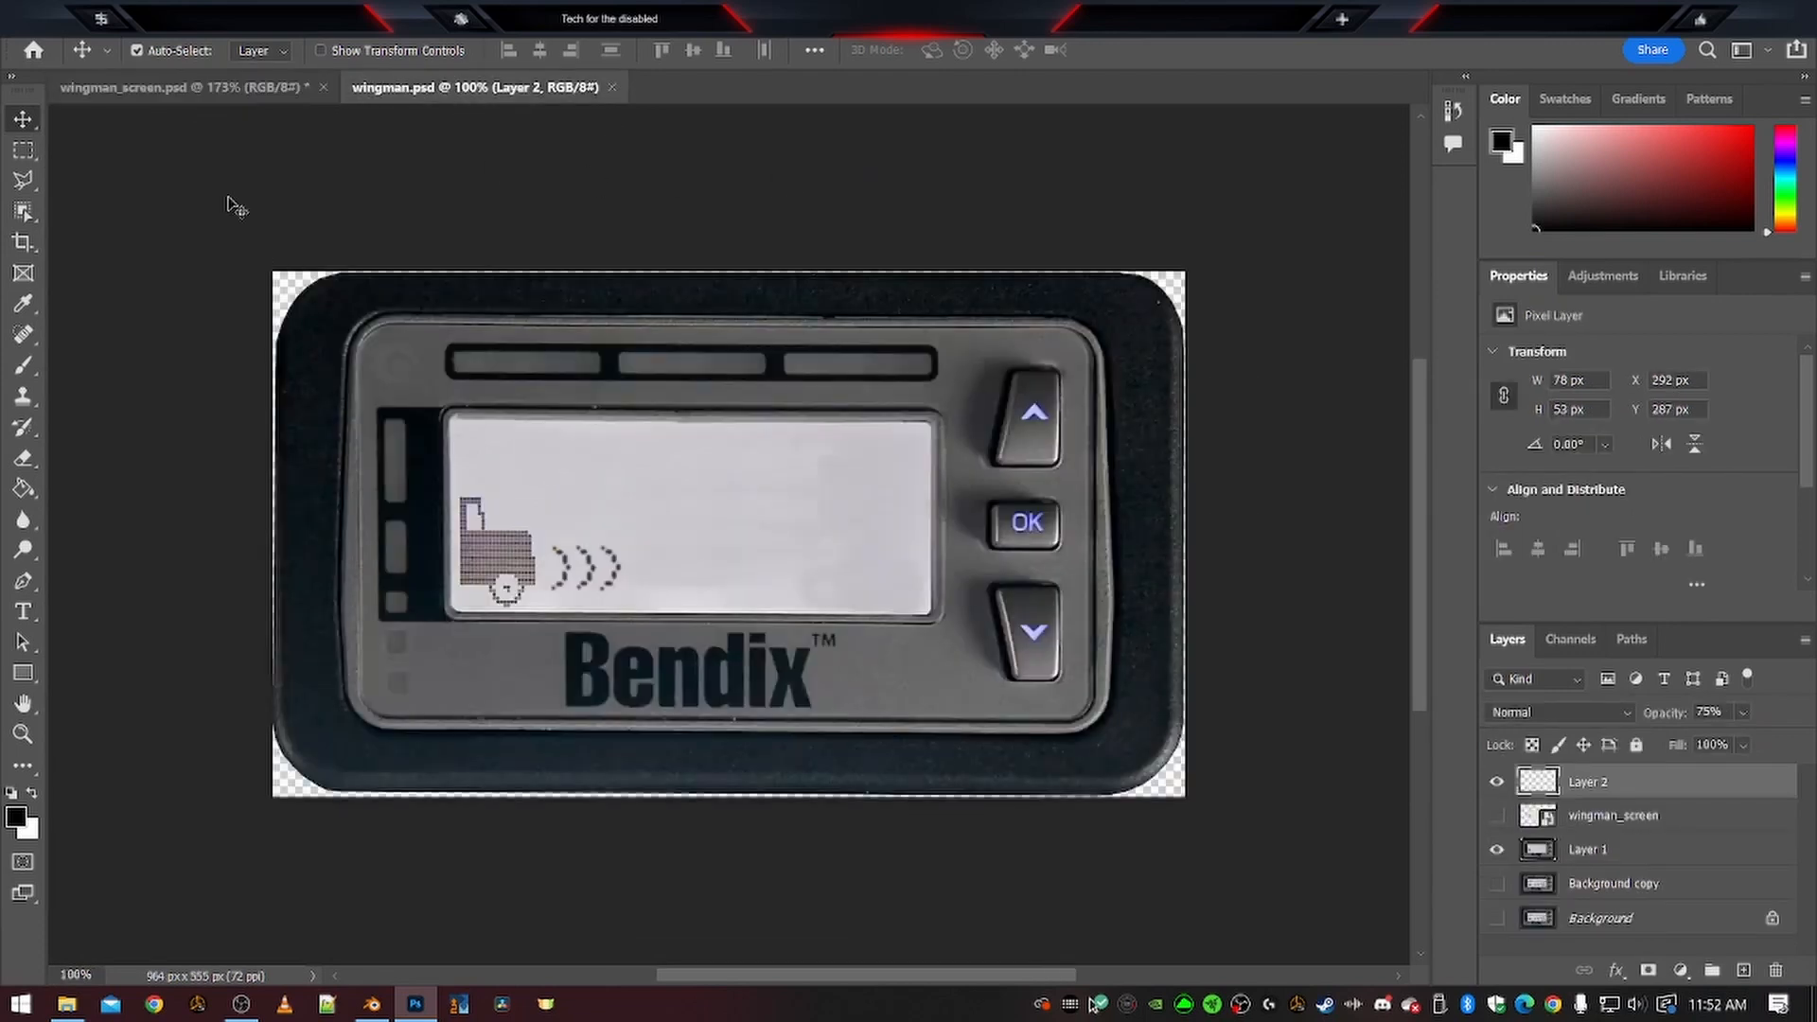
{"action": "key", "text": "ctrl+alt+i"}
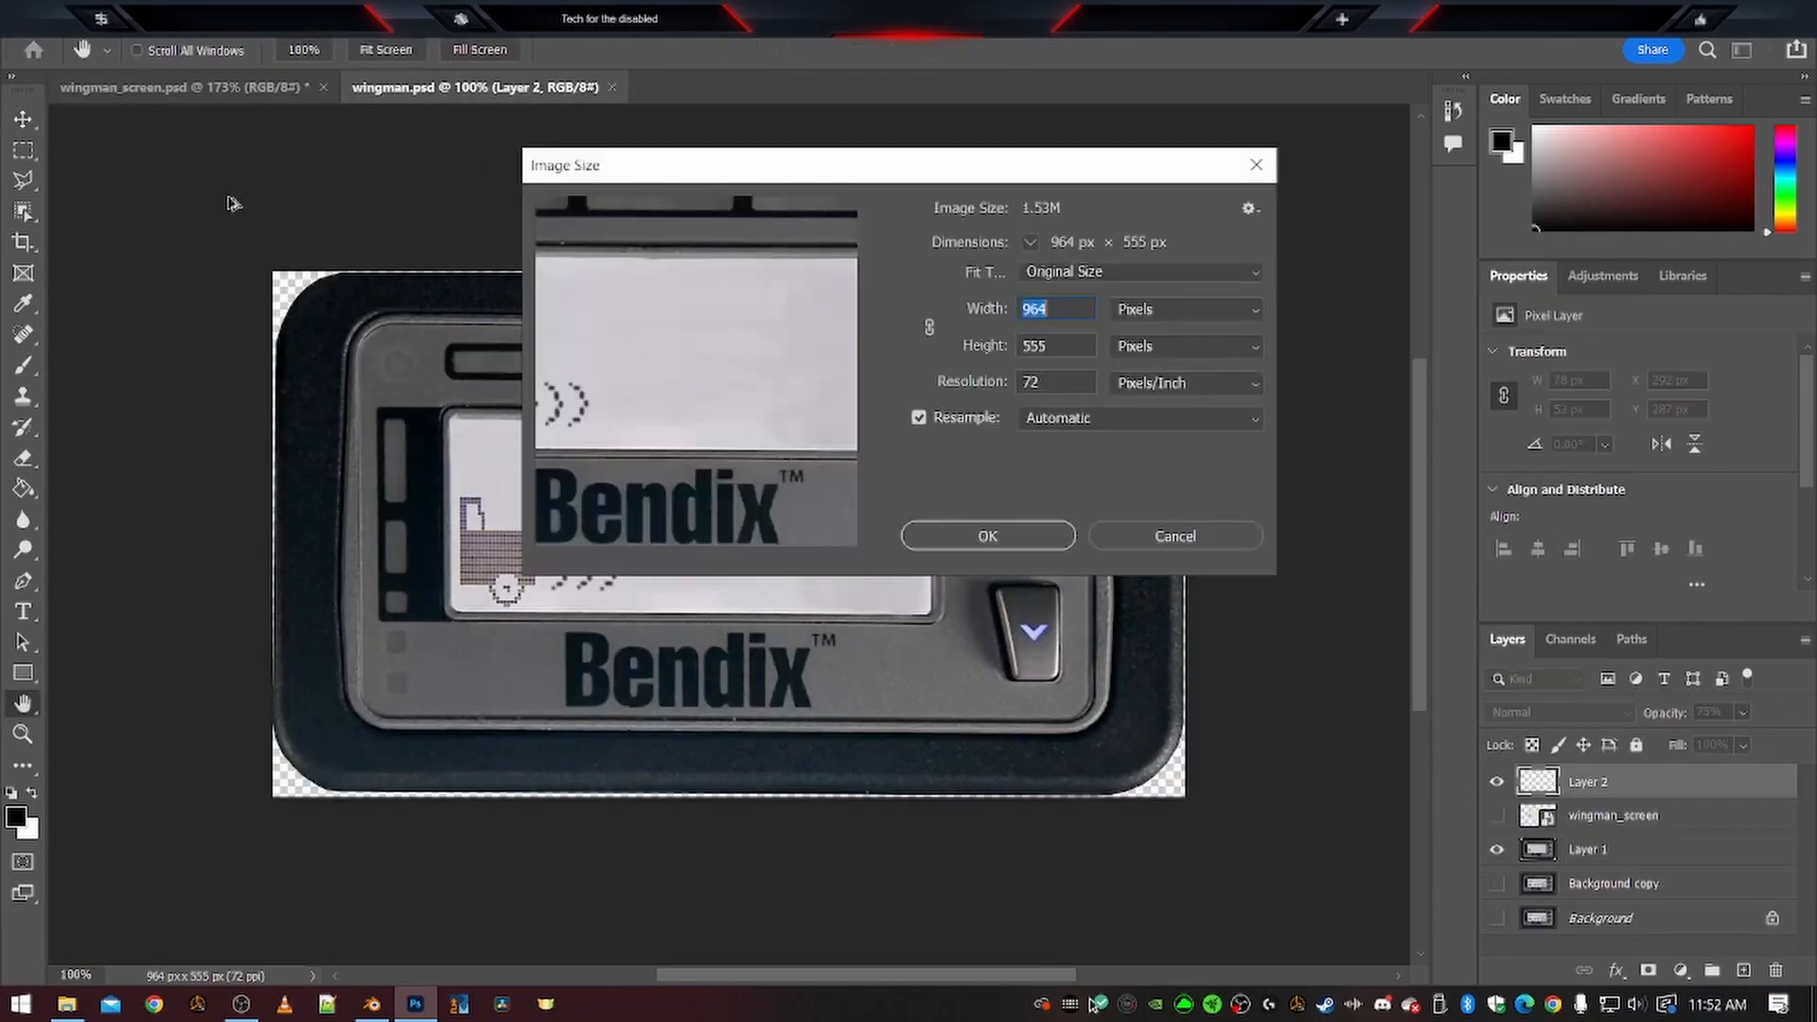
{"action": "left_click_drag", "start_coordinate": [929, 176], "coordinate": [963, 185]}
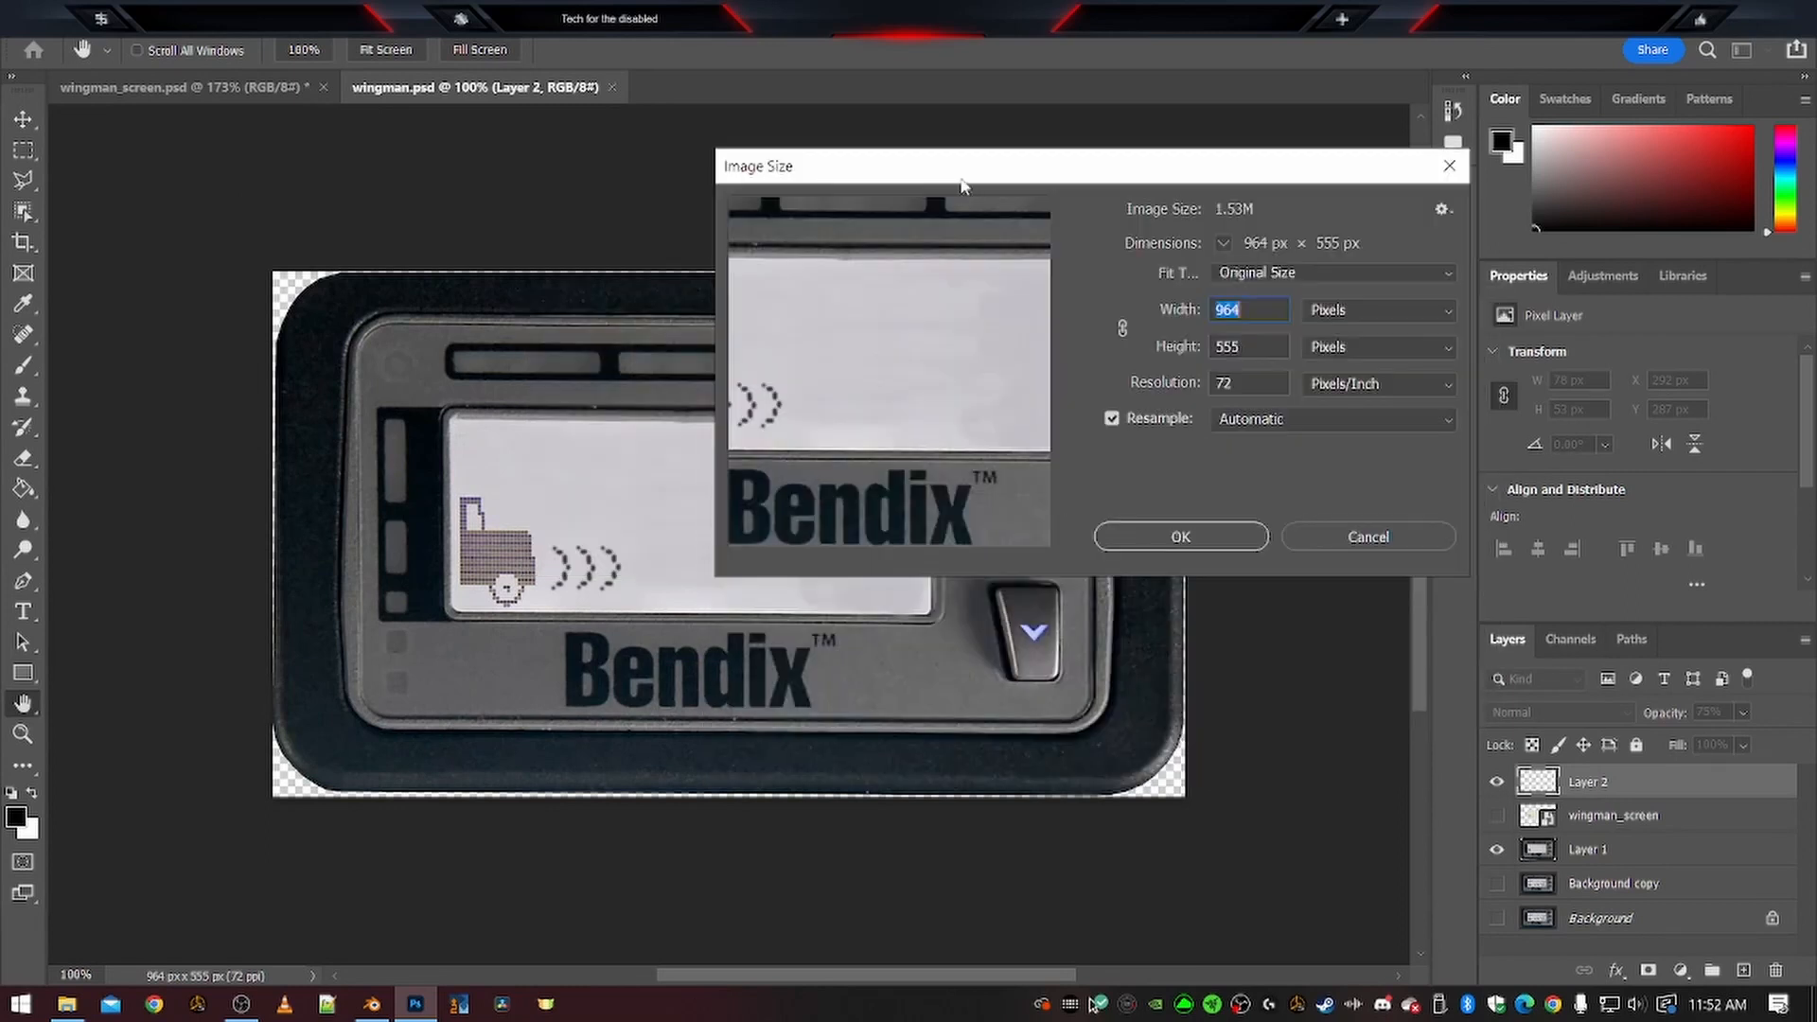
{"action": "left_click", "coordinate": [1123, 329]}
{"action": "type", "text": "345345345"}
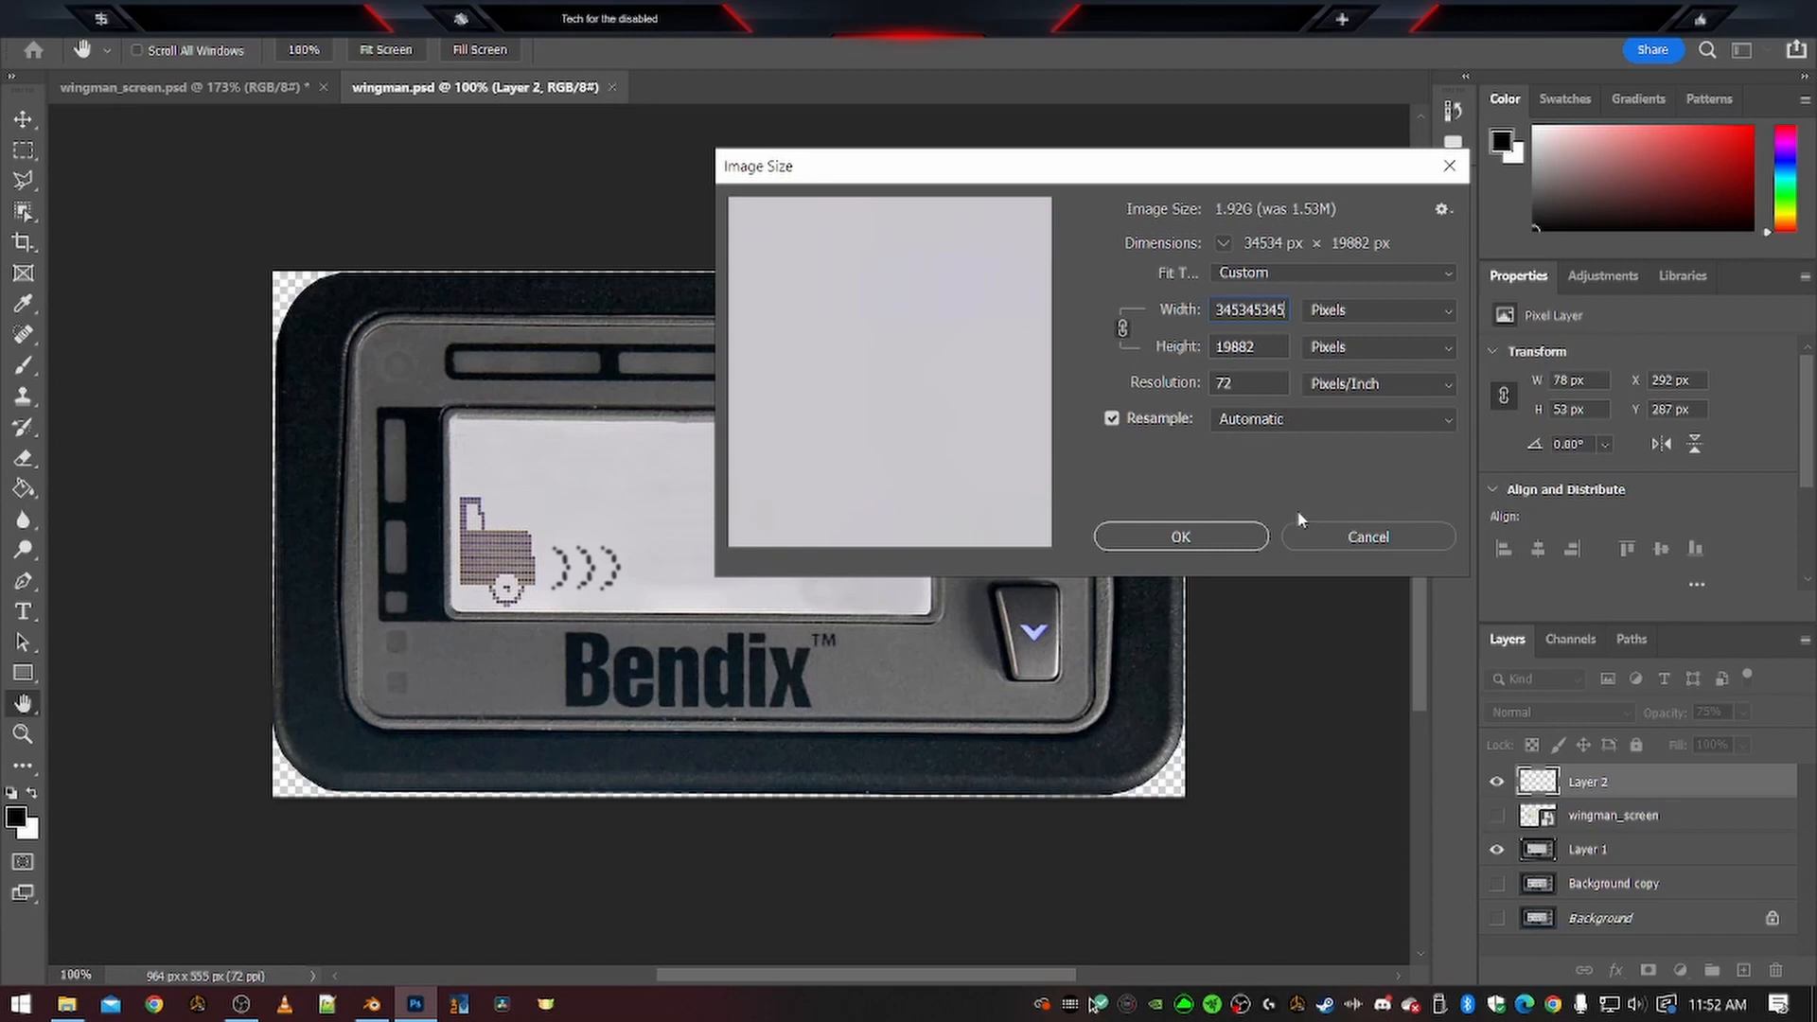
{"action": "left_click", "coordinate": [1334, 536]}
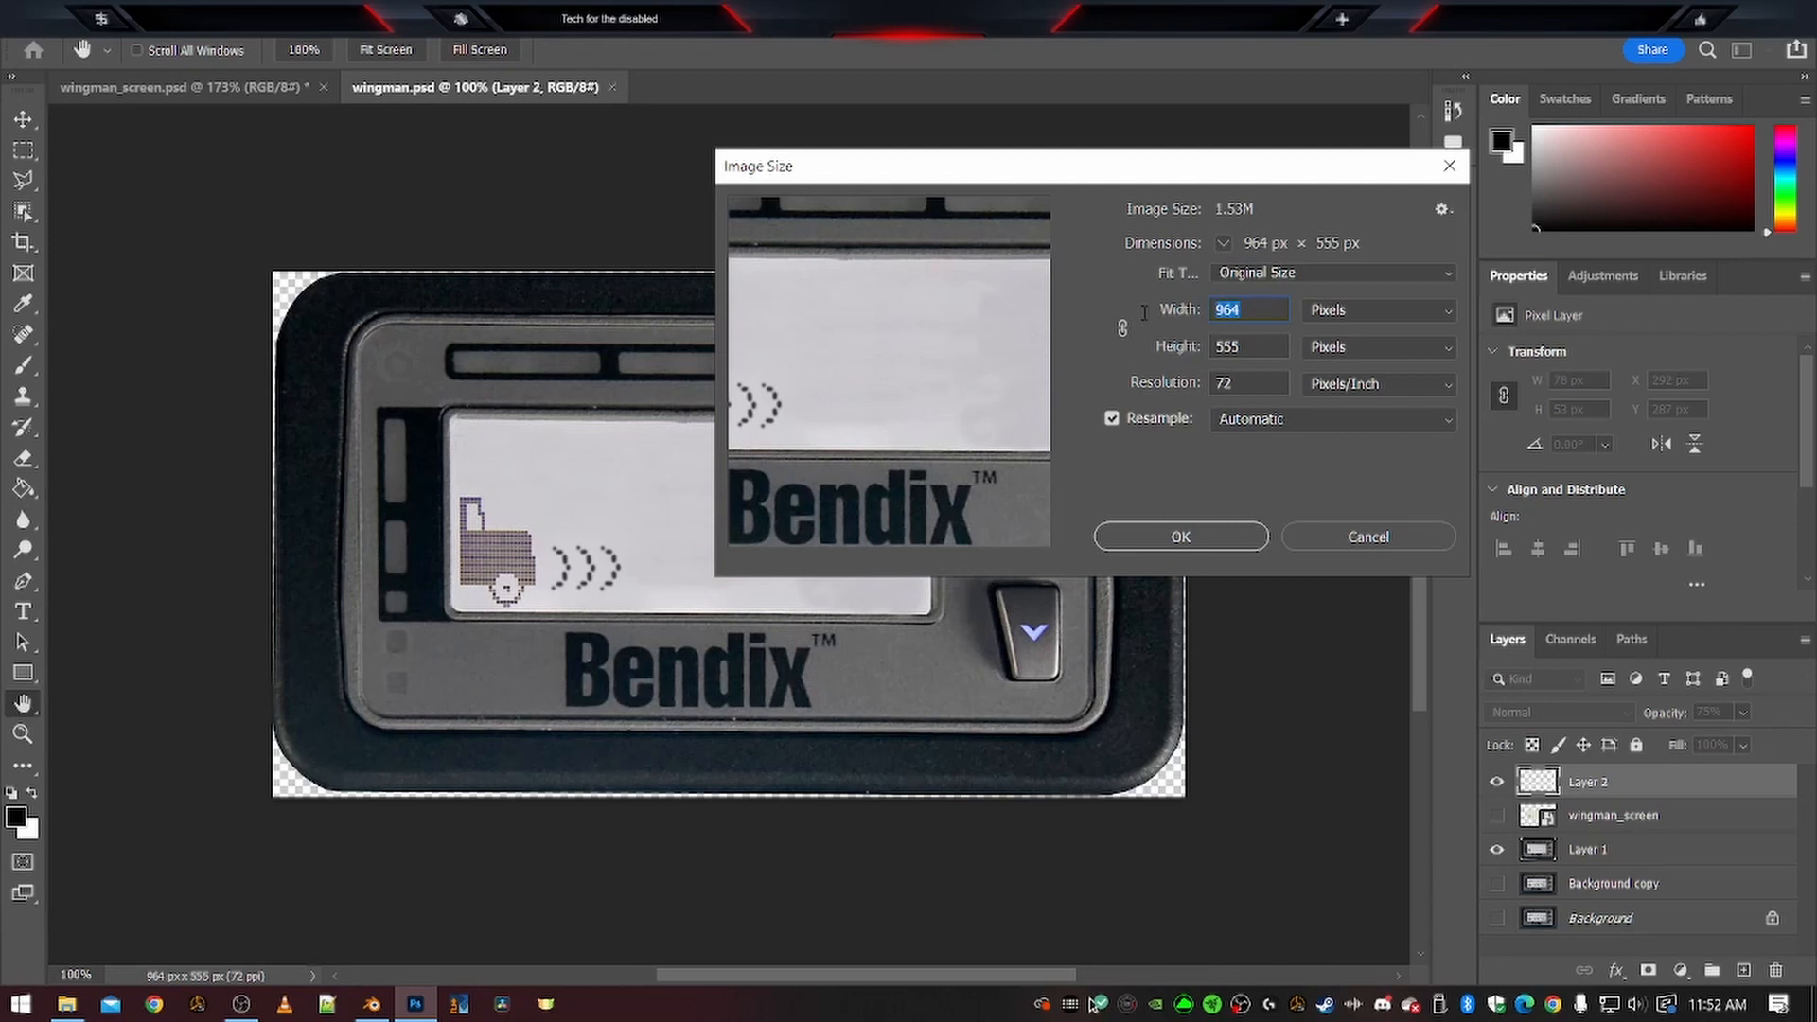
Try resizing the wingman.psd image to 1024 by 1024 pixels without keeping its proportions
{"action": "type", "text": "1024"}
{"action": "key", "text": "Tab"}
{"action": "type", "text": "1024"}
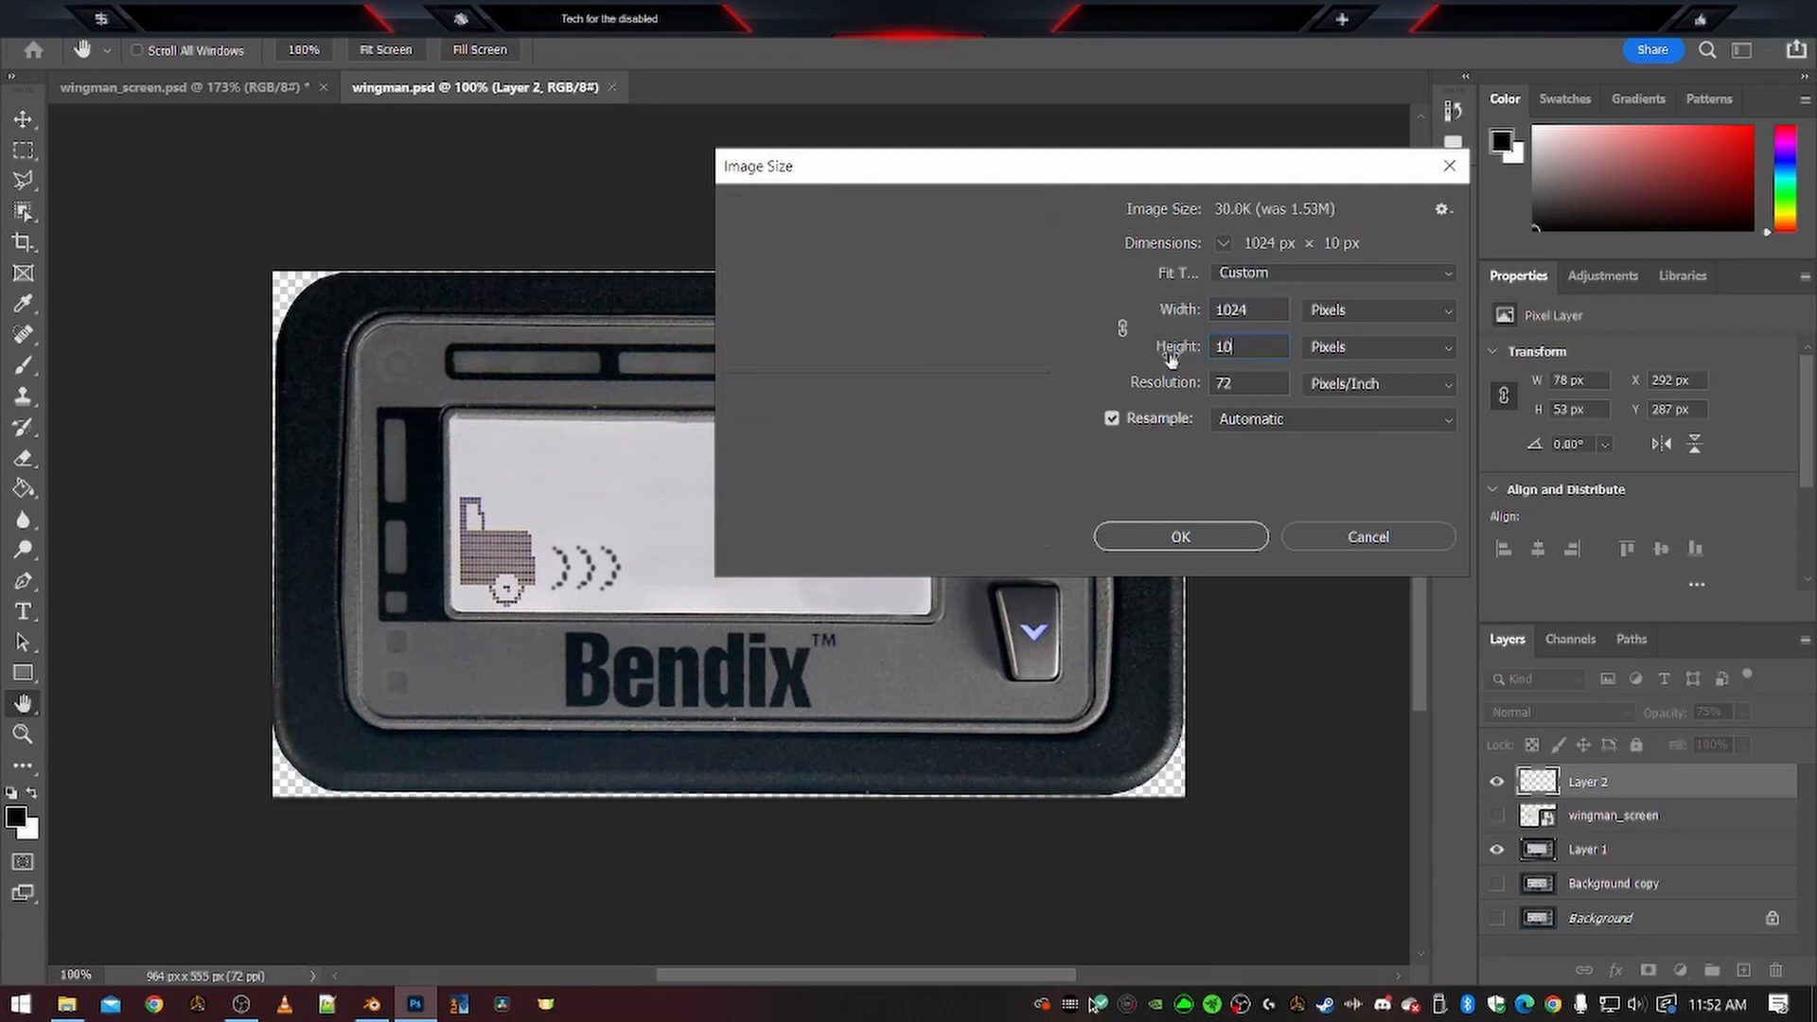
{"action": "left_click", "coordinate": [1349, 308]}
{"action": "left_click", "coordinate": [1345, 327]}
{"action": "left_click", "coordinate": [1353, 309]}
{"action": "left_click", "coordinate": [1348, 355]}
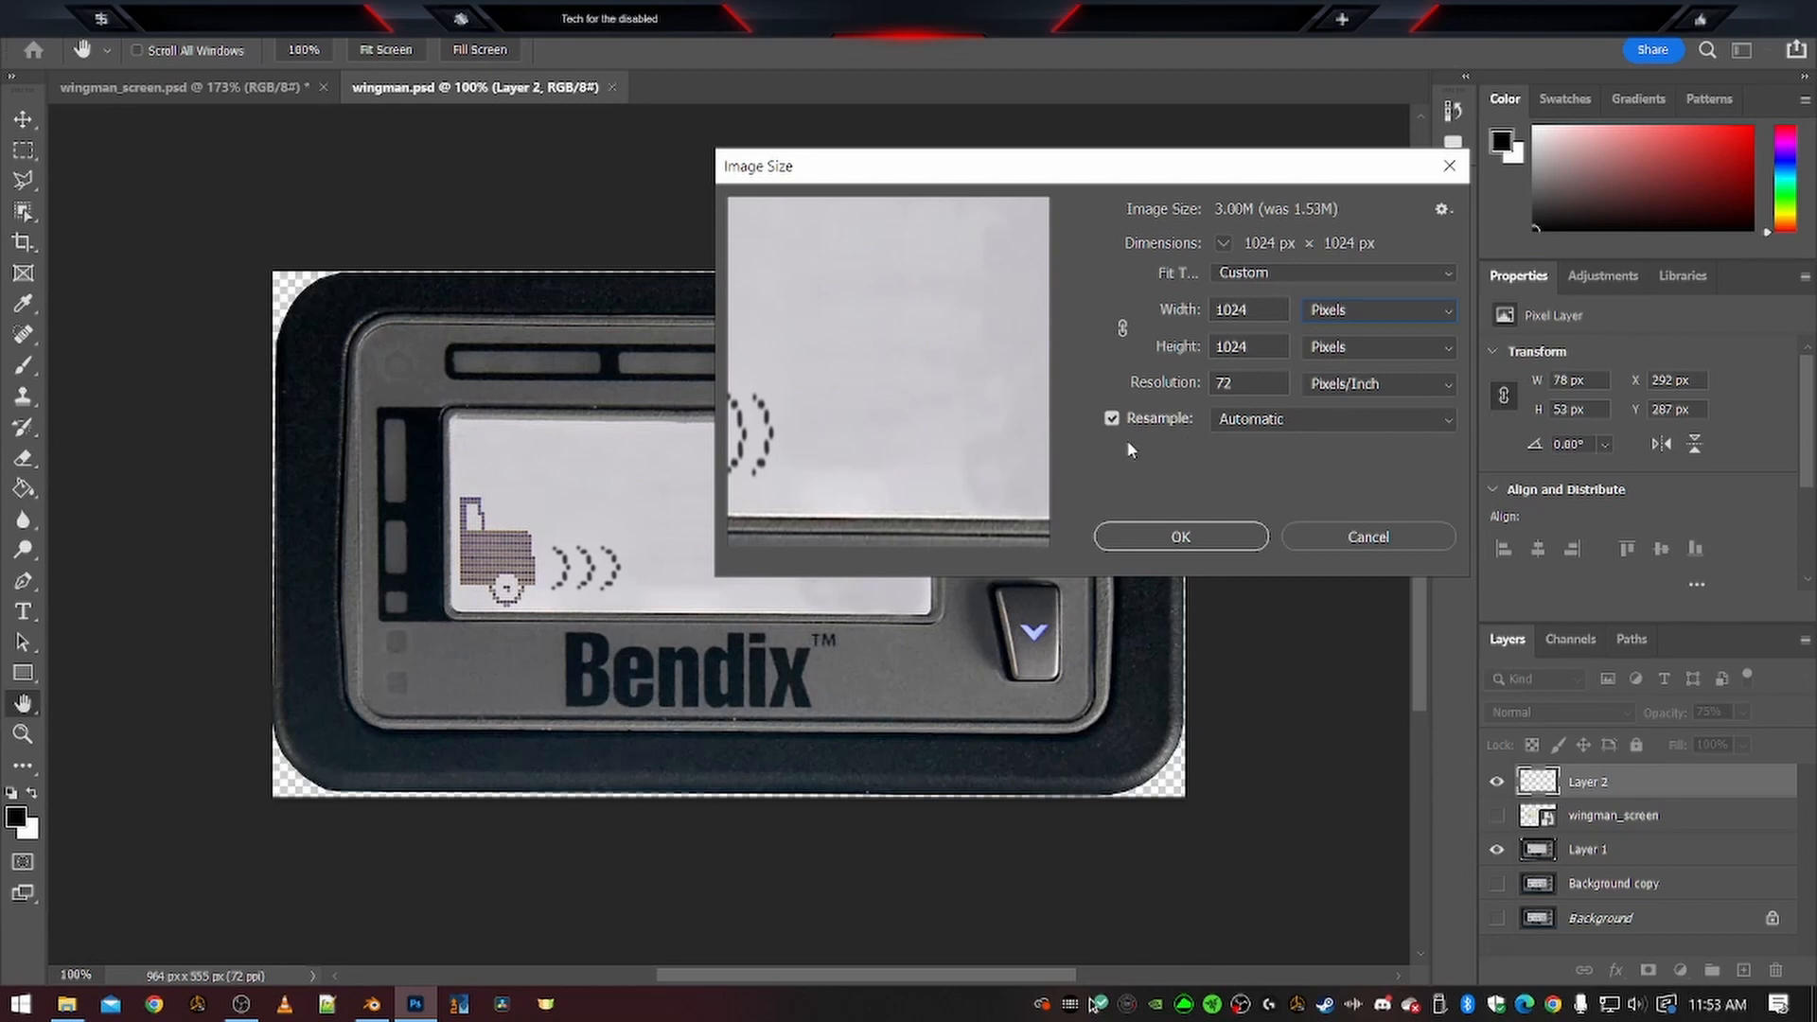
{"action": "left_click", "coordinate": [1181, 537]}
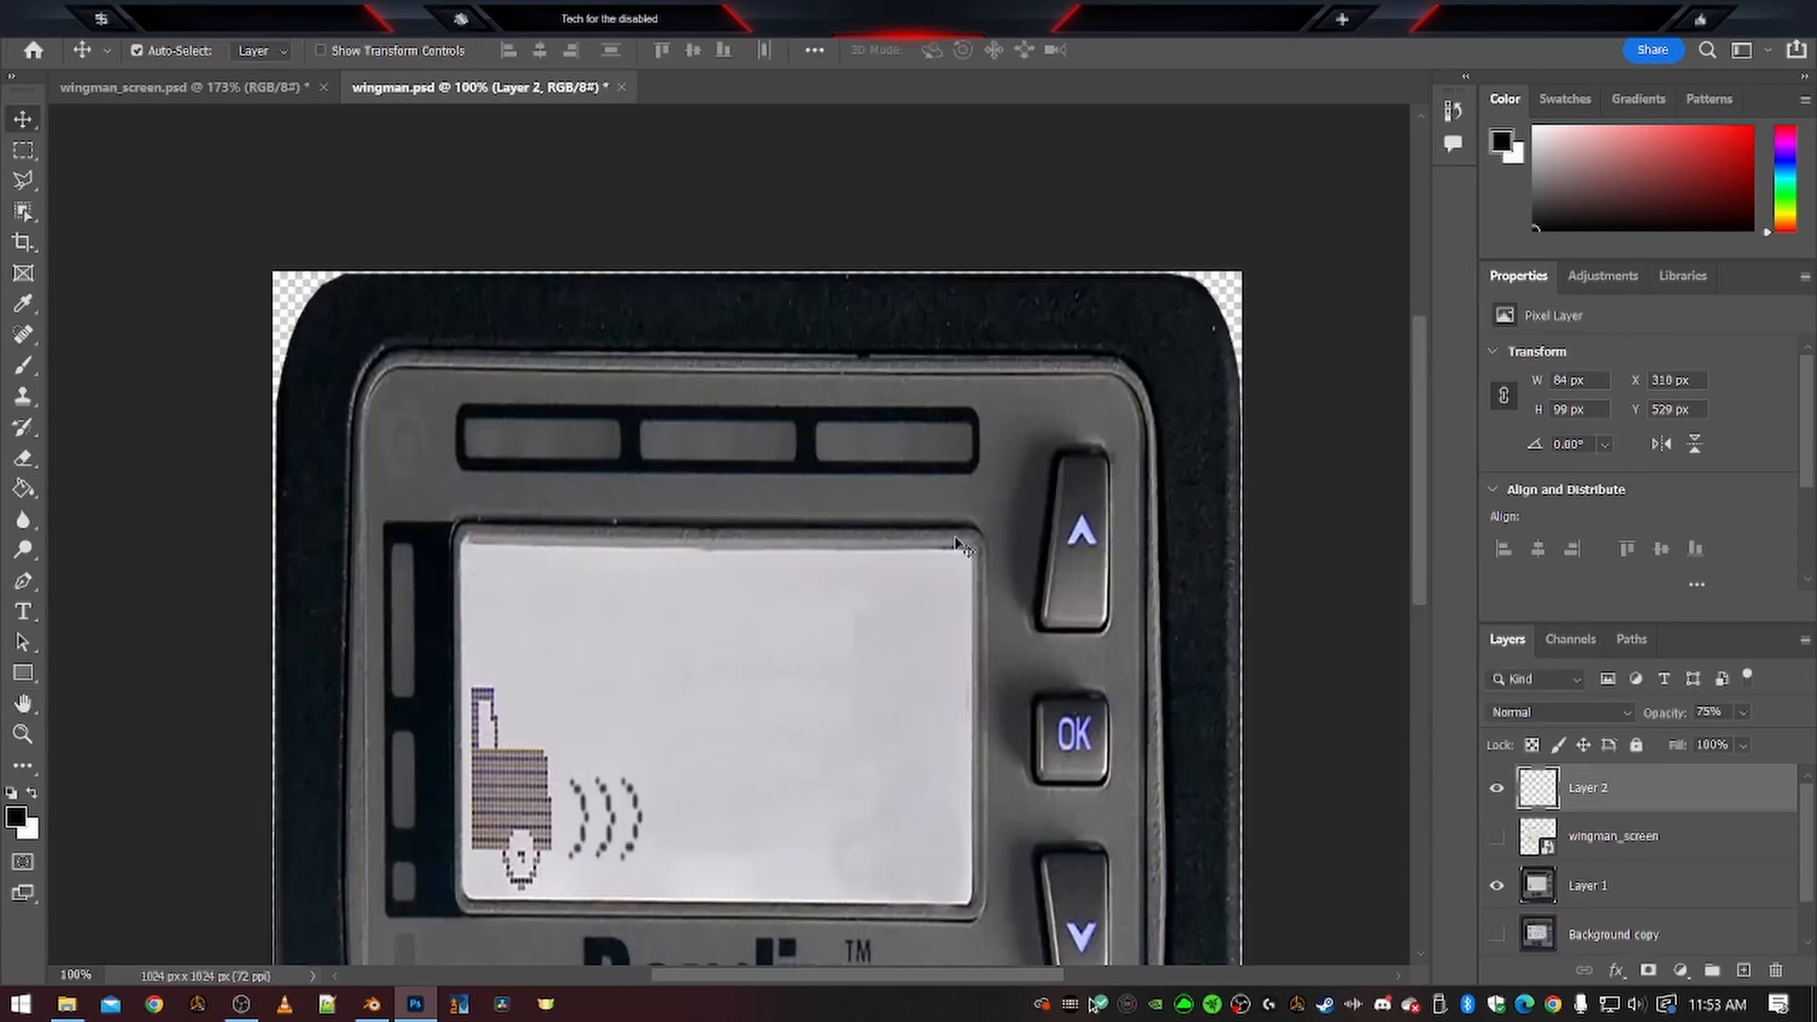
Examine the whole square-stretched Bendix image, and undo the resize
{"action": "scroll", "coordinate": [895, 571], "scroll_direction": "down", "scroll_amount": 3}
{"action": "scroll", "coordinate": [891, 582], "scroll_direction": "down", "scroll_amount": 3, "text": "alt"}
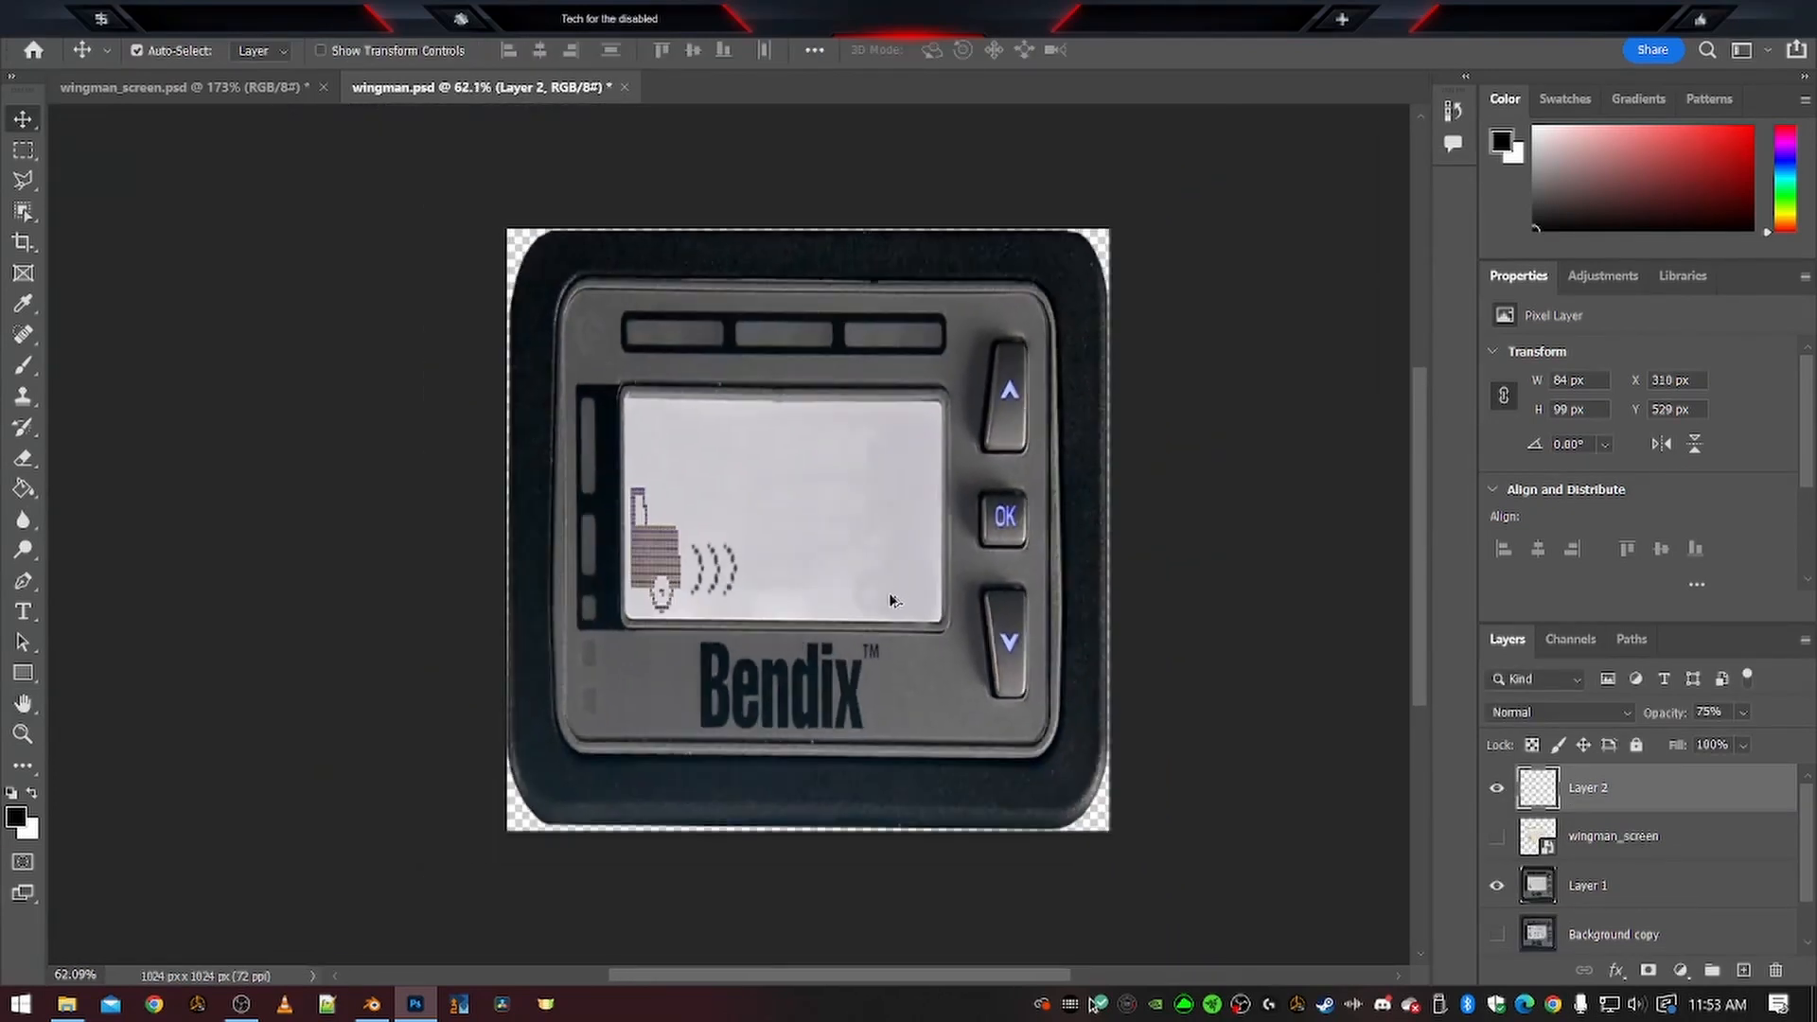
{"action": "scroll", "coordinate": [890, 595], "scroll_direction": "up", "scroll_amount": 1, "text": "alt"}
{"action": "scroll", "coordinate": [890, 595], "scroll_direction": "down", "scroll_amount": 1, "text": "alt"}
{"action": "scroll", "coordinate": [889, 598], "scroll_direction": "up", "scroll_amount": 3}
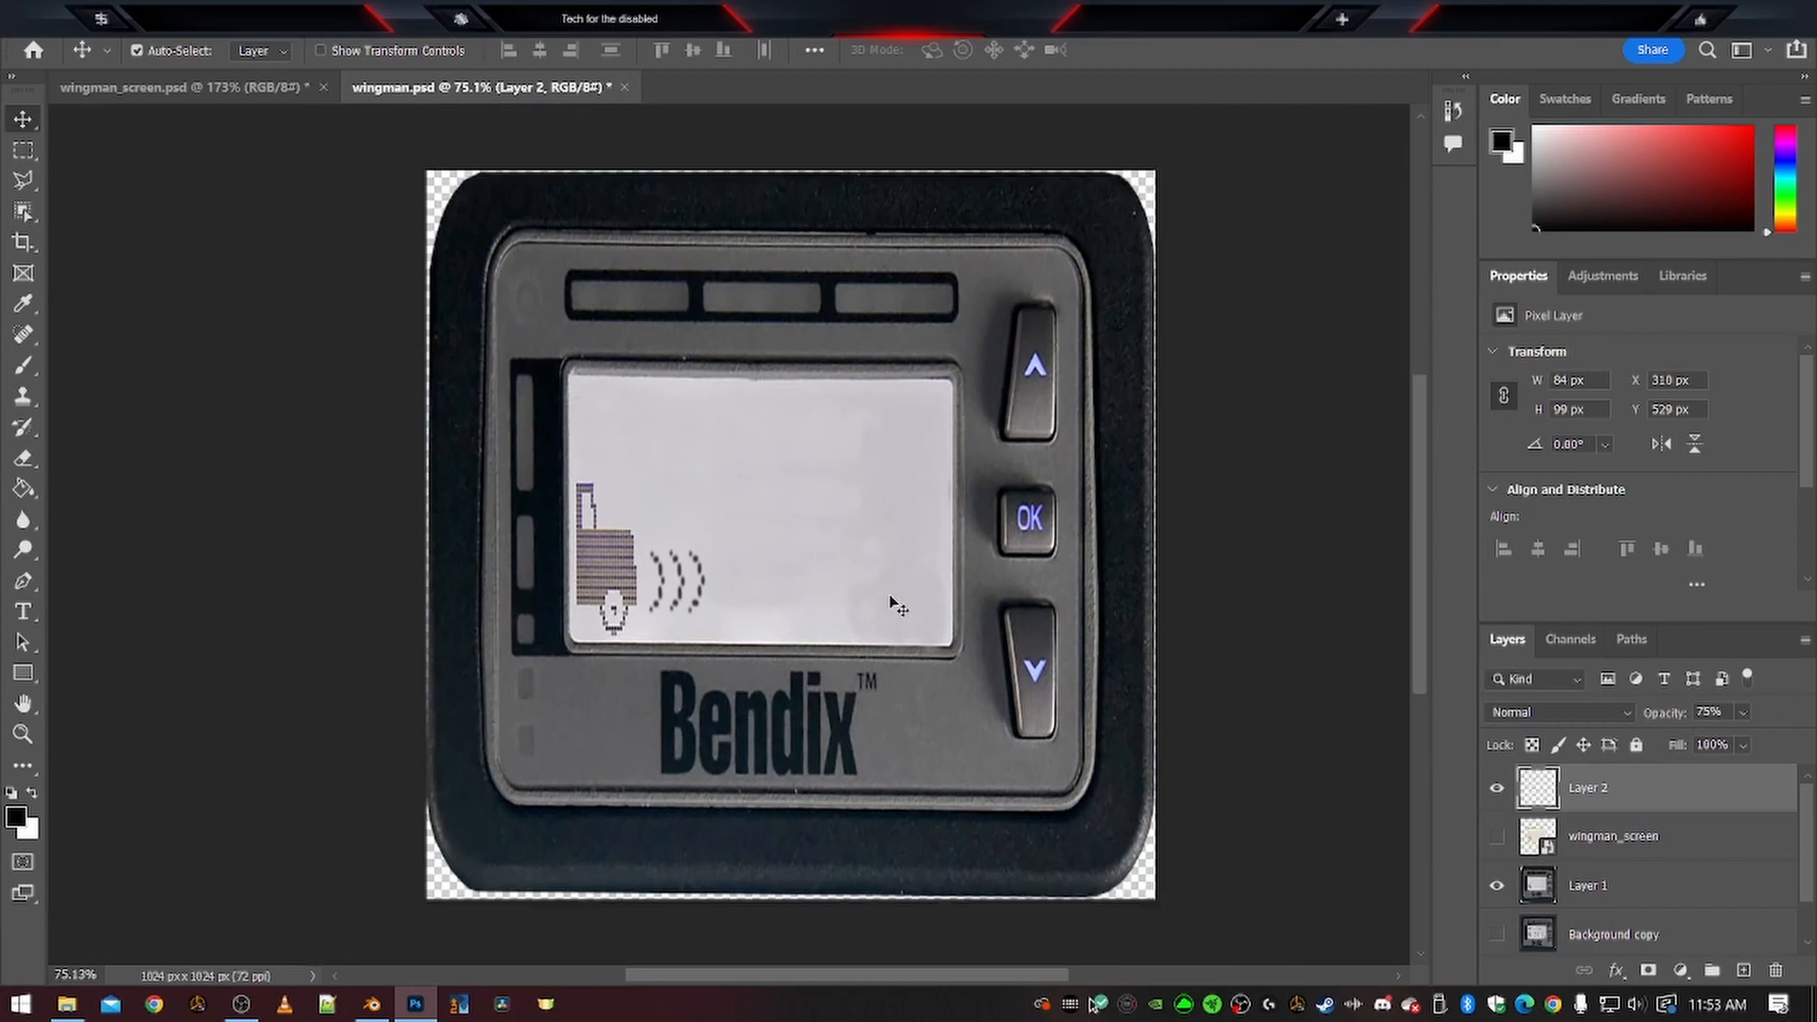
{"action": "scroll", "coordinate": [898, 609], "scroll_direction": "down", "scroll_amount": 1}
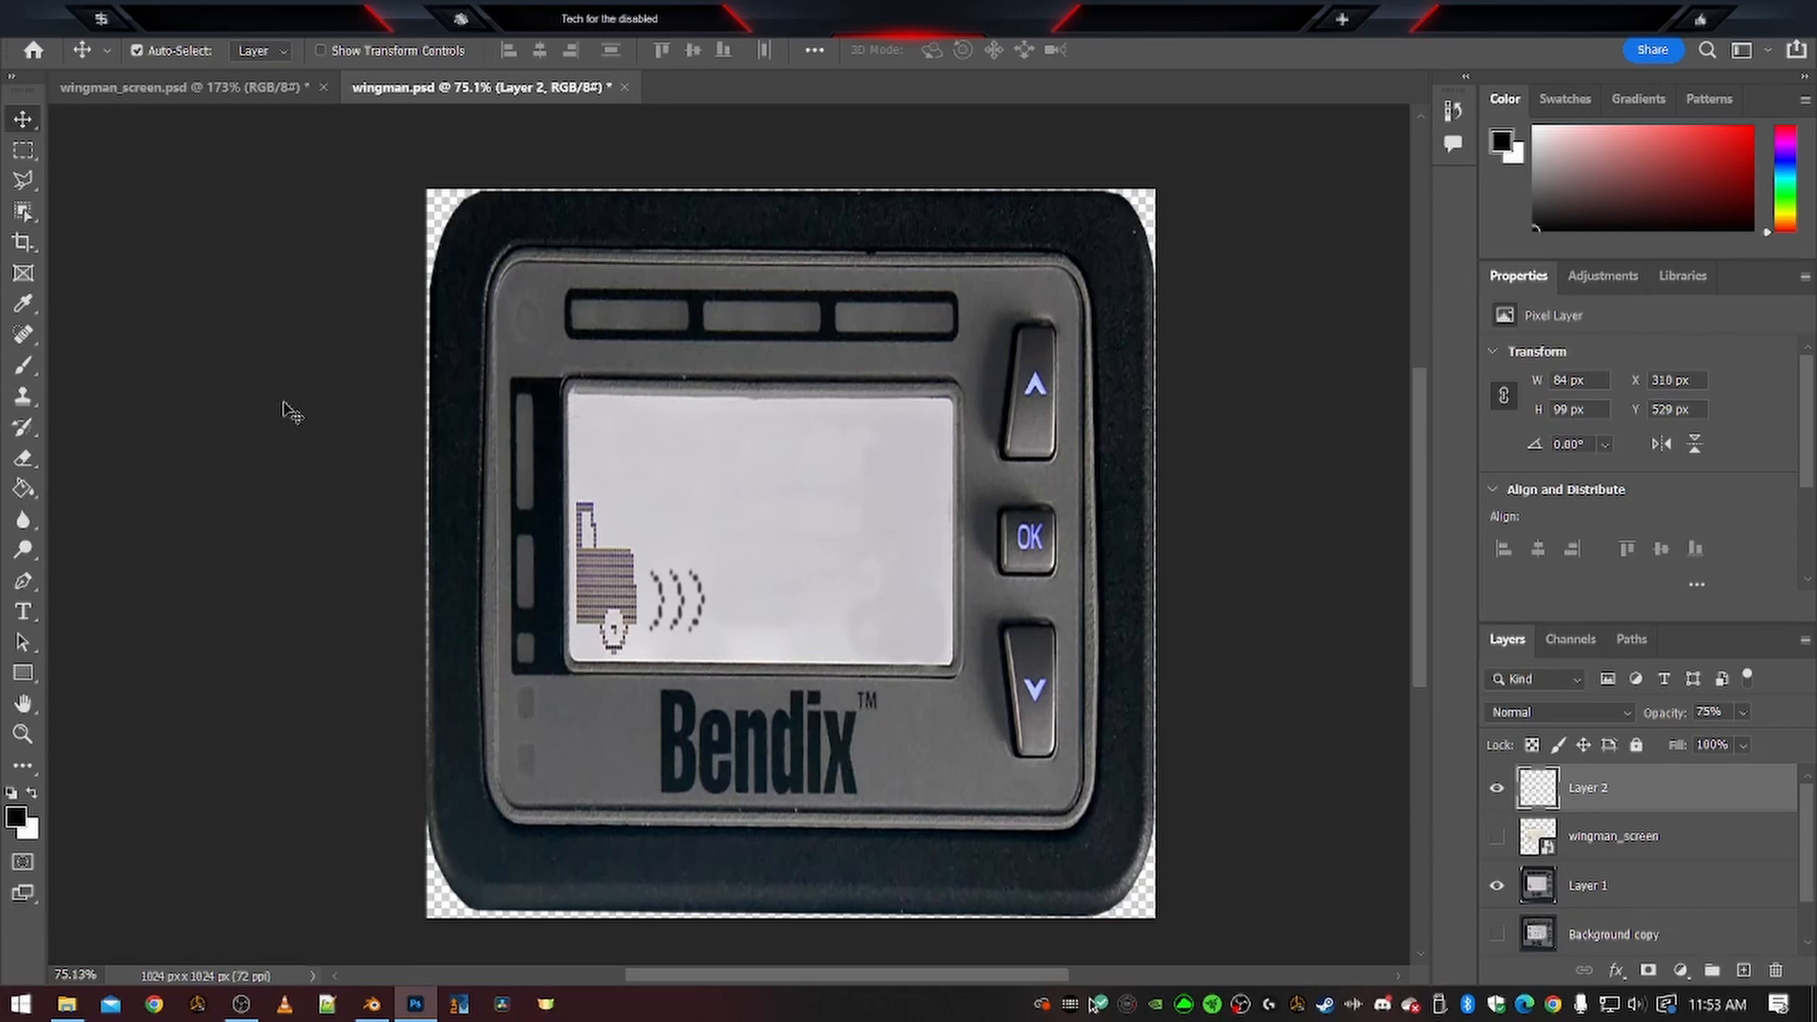
{"action": "key", "text": "ctrl+z"}
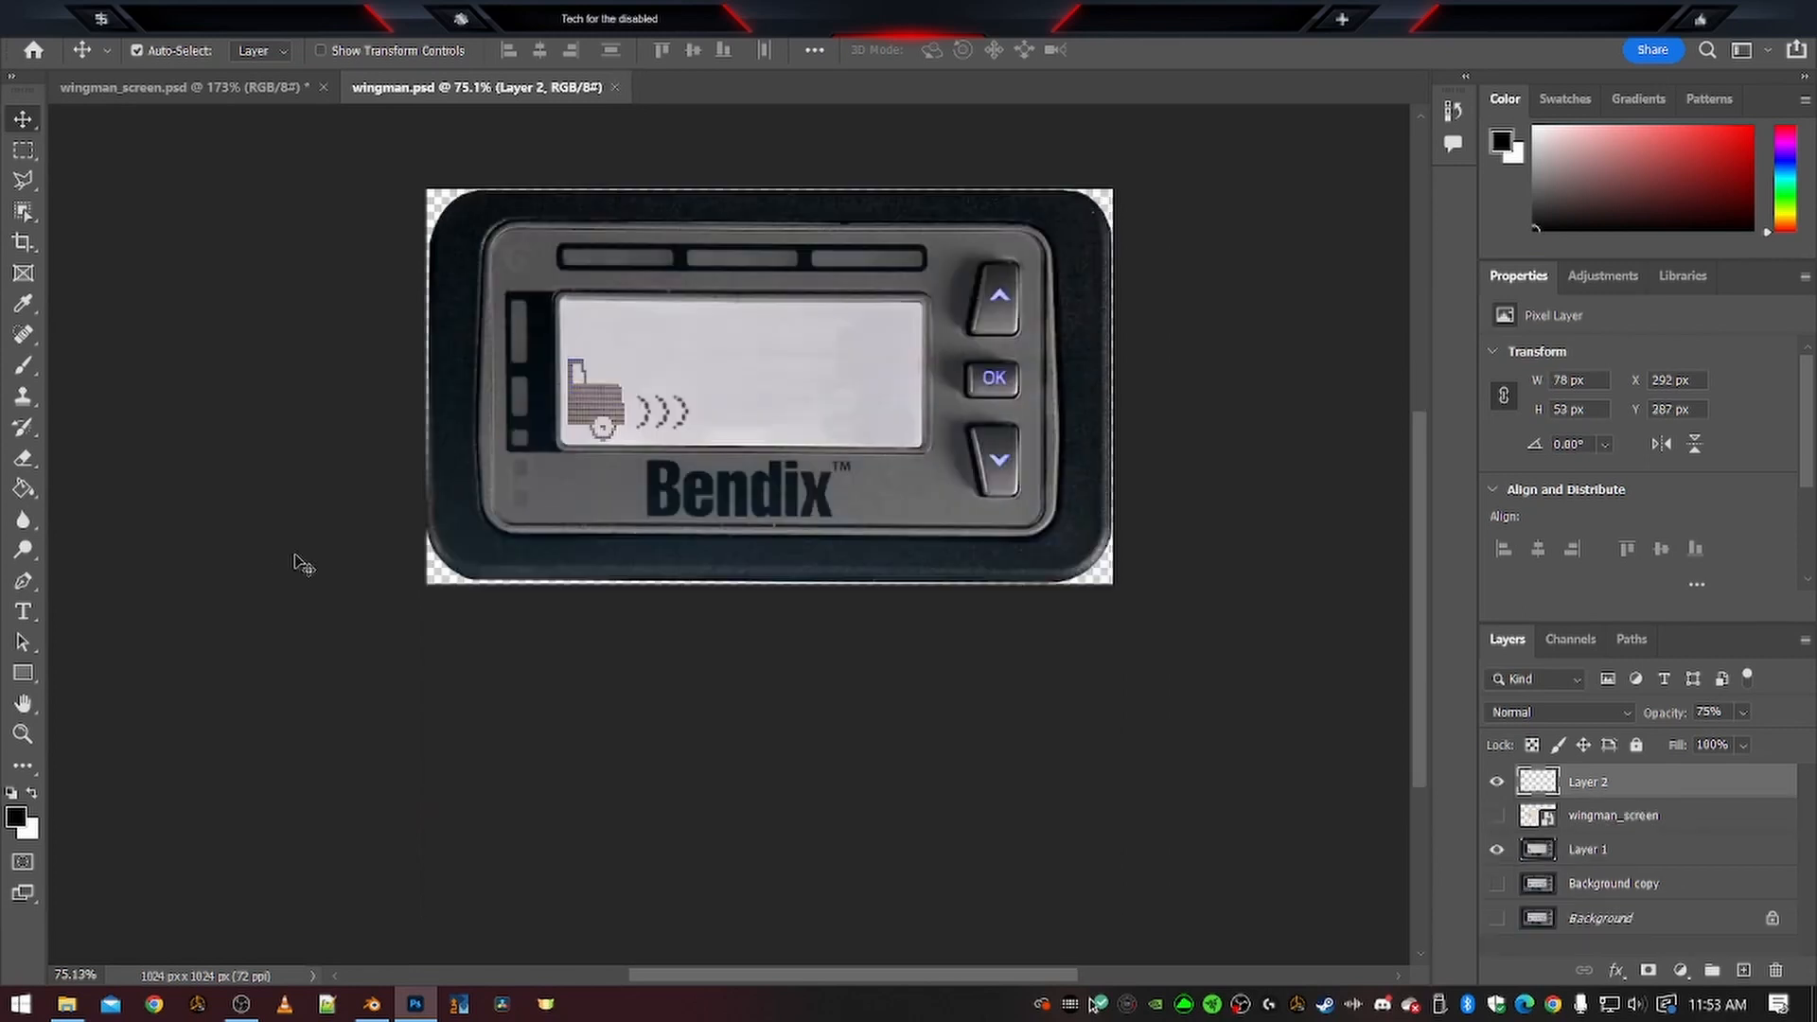
Resize the wingman.psd image to 1024 pixels wide and 512 pixels high
{"action": "key", "text": "ctrl+alt+i"}
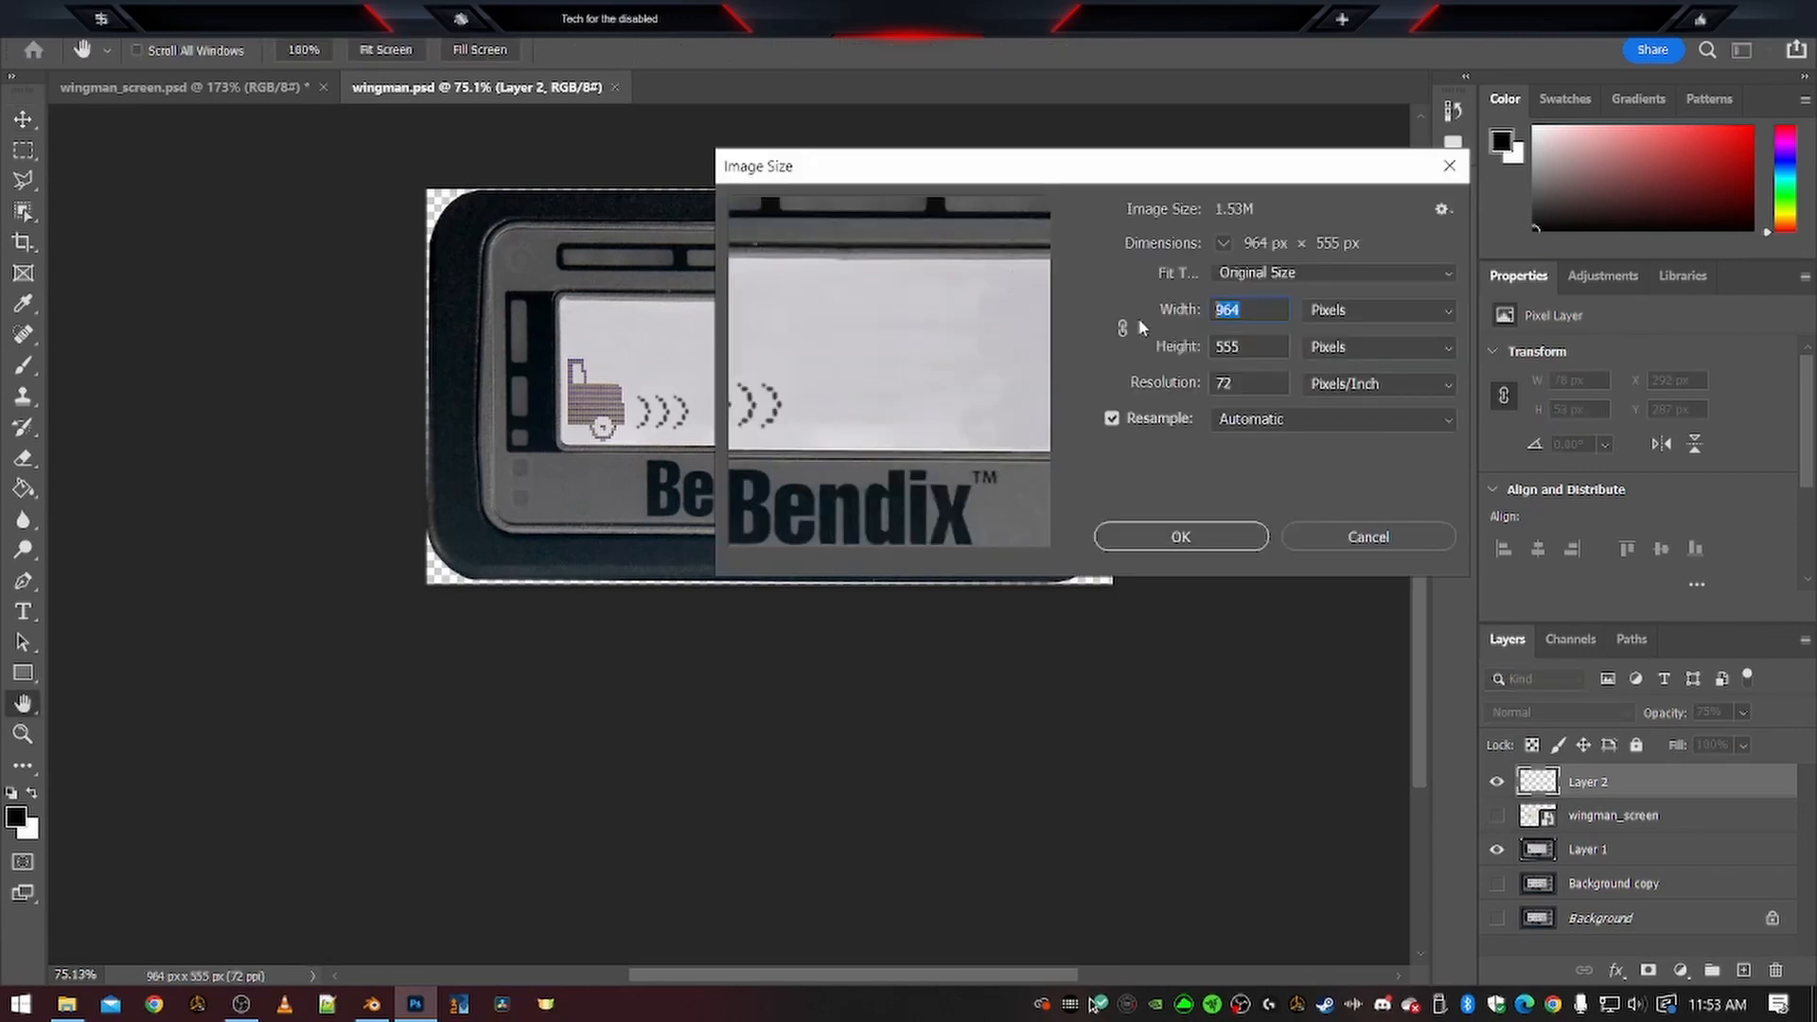
{"action": "type", "text": "1024"}
{"action": "key", "text": "Tab"}
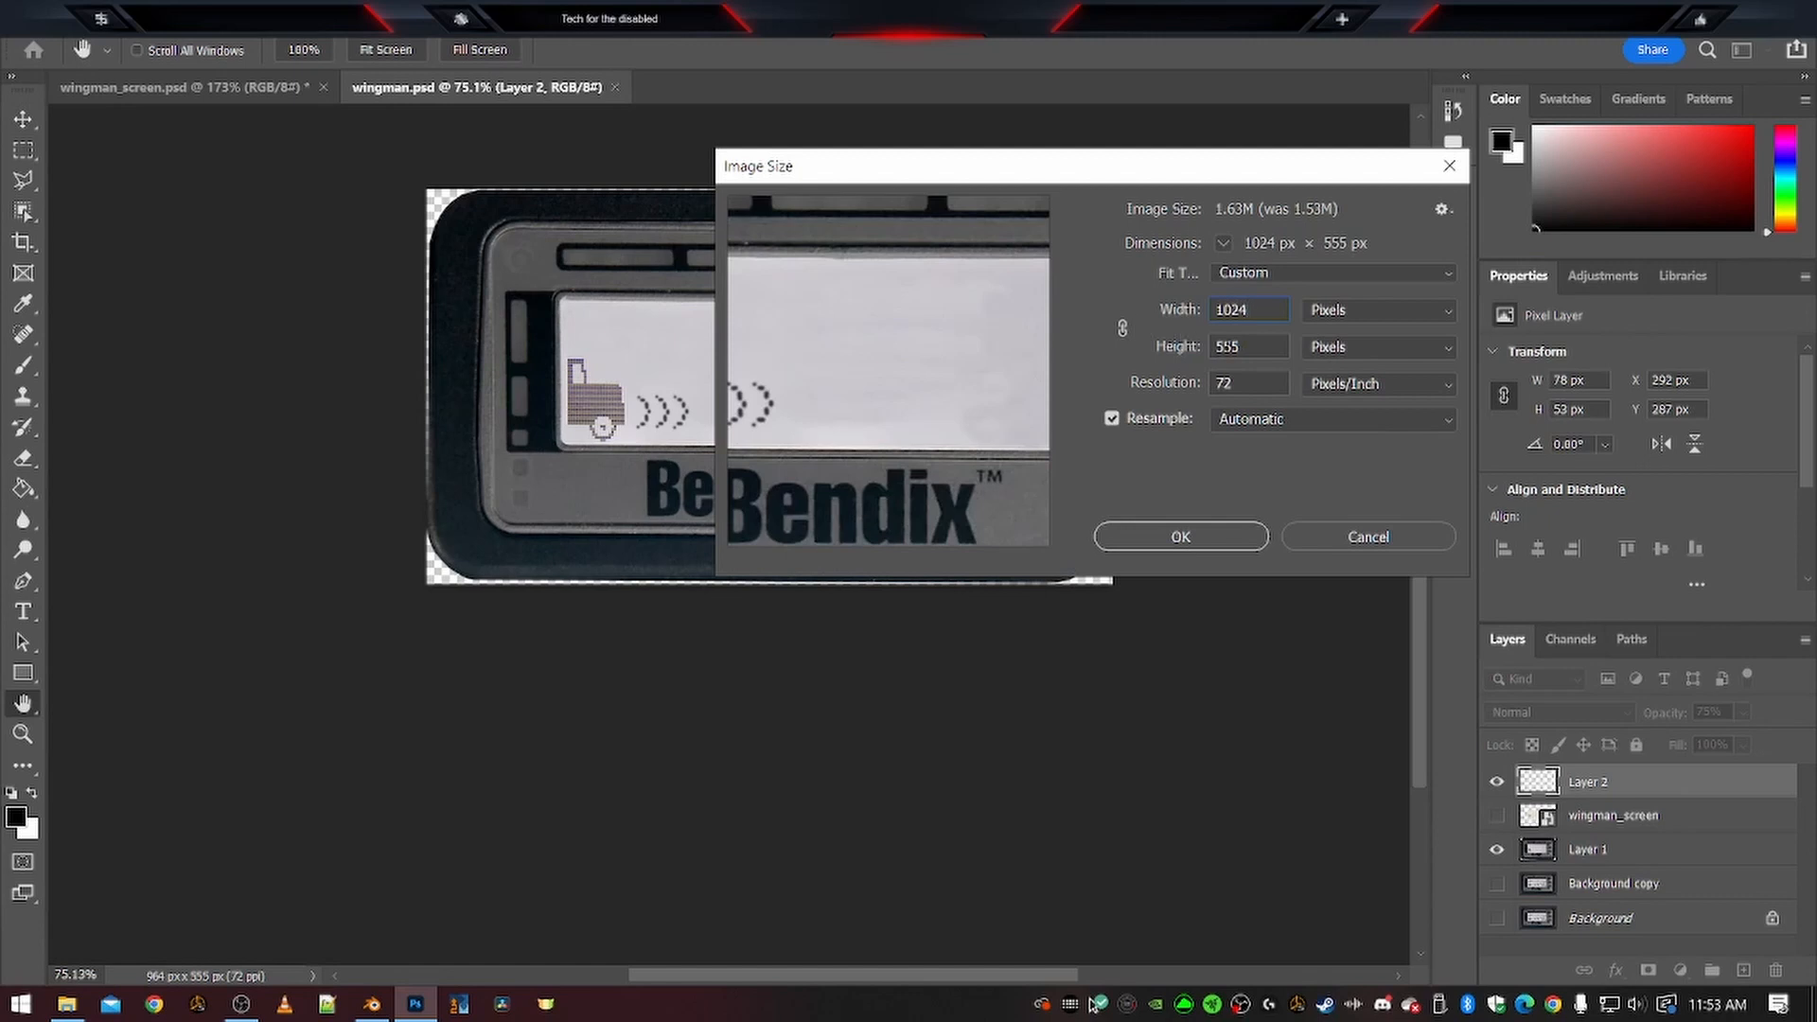
{"action": "type", "text": "512"}
{"action": "key", "text": "Return"}
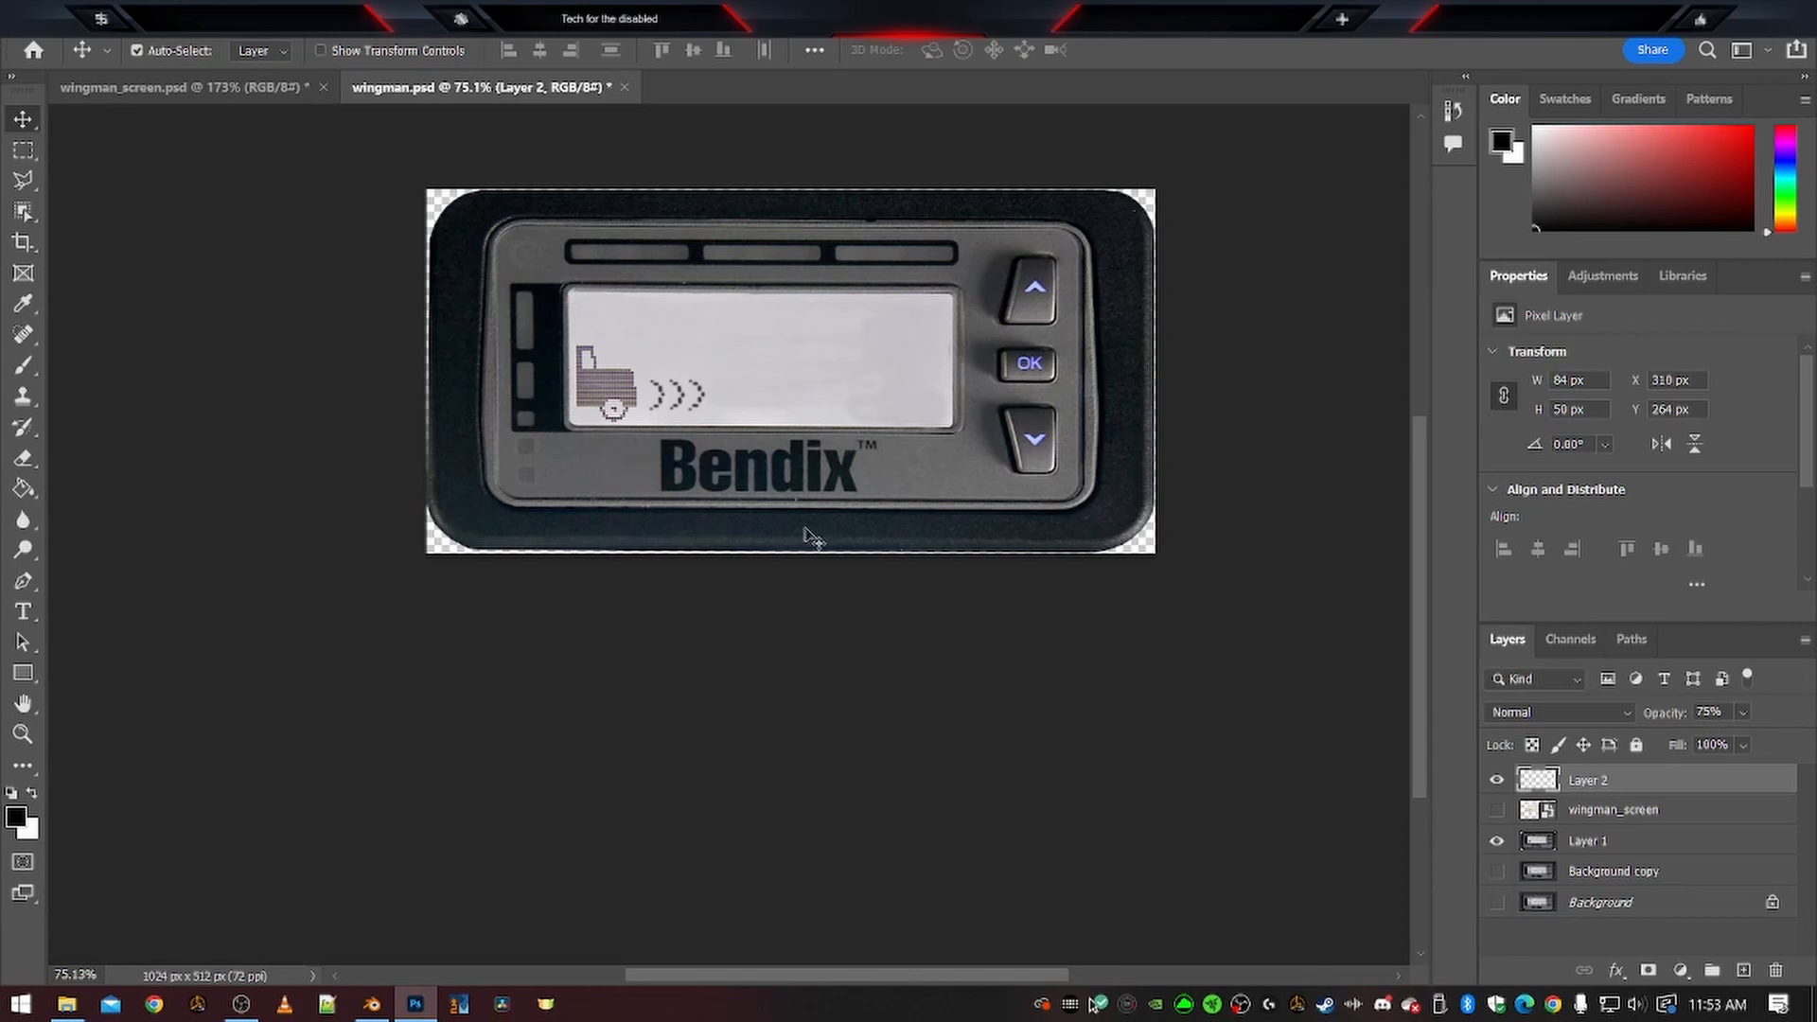
Save a Targa copy with alpha channels over wingman.tga in the Bendix Wingman folder, at 32 bits/pixel
{"action": "key", "text": "ctrl+alt+s"}
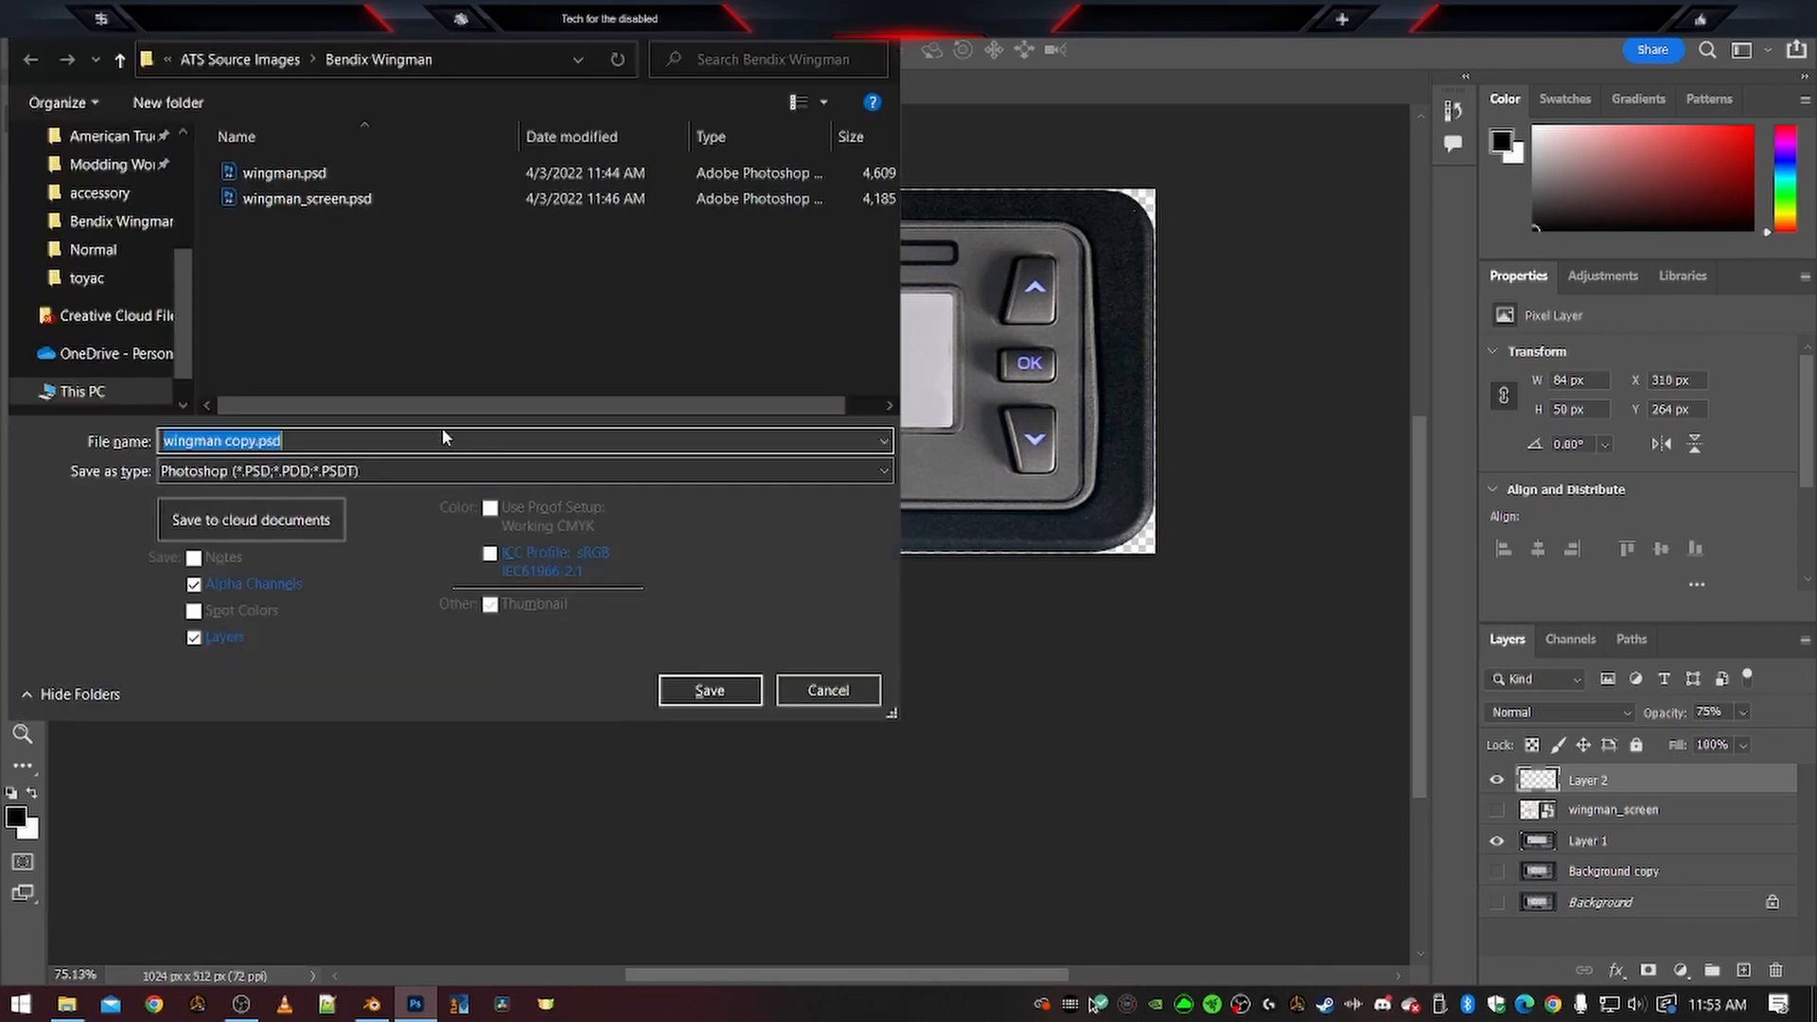
{"action": "left_click", "coordinate": [274, 172]}
{"action": "left_click", "coordinate": [520, 470]}
{"action": "left_click", "coordinate": [378, 912]}
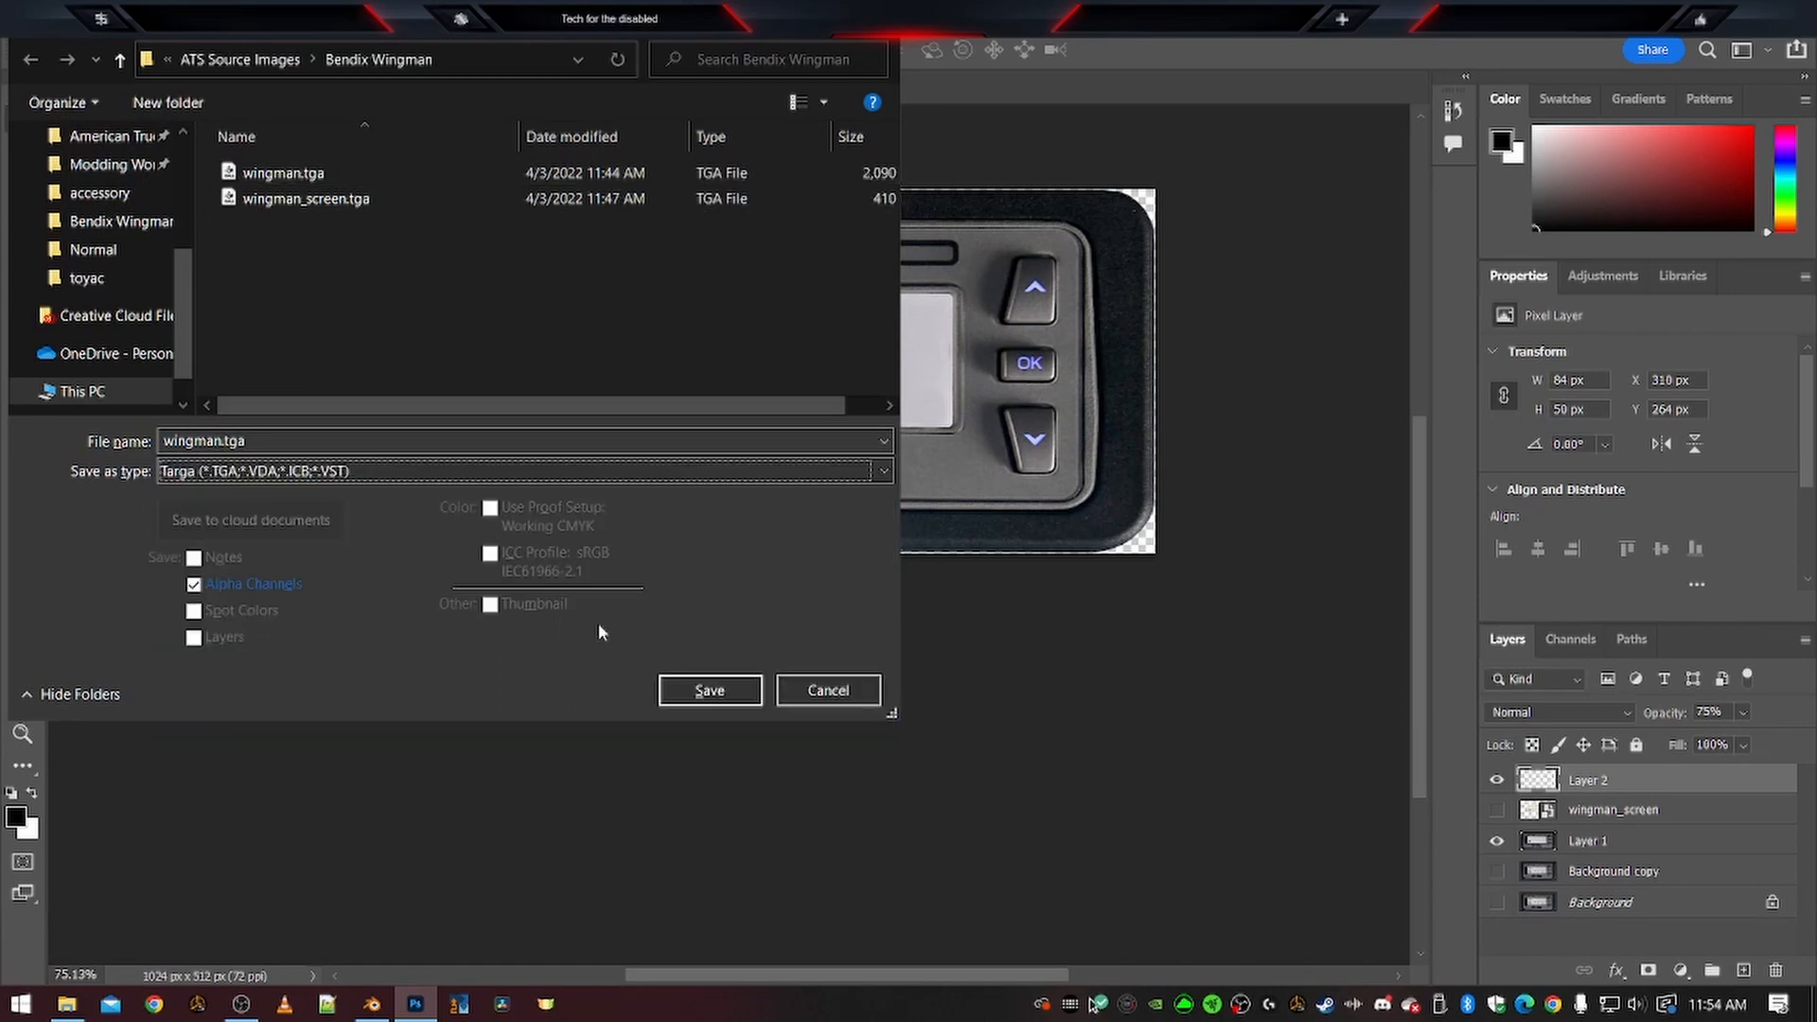
{"action": "left_click", "coordinate": [708, 691]}
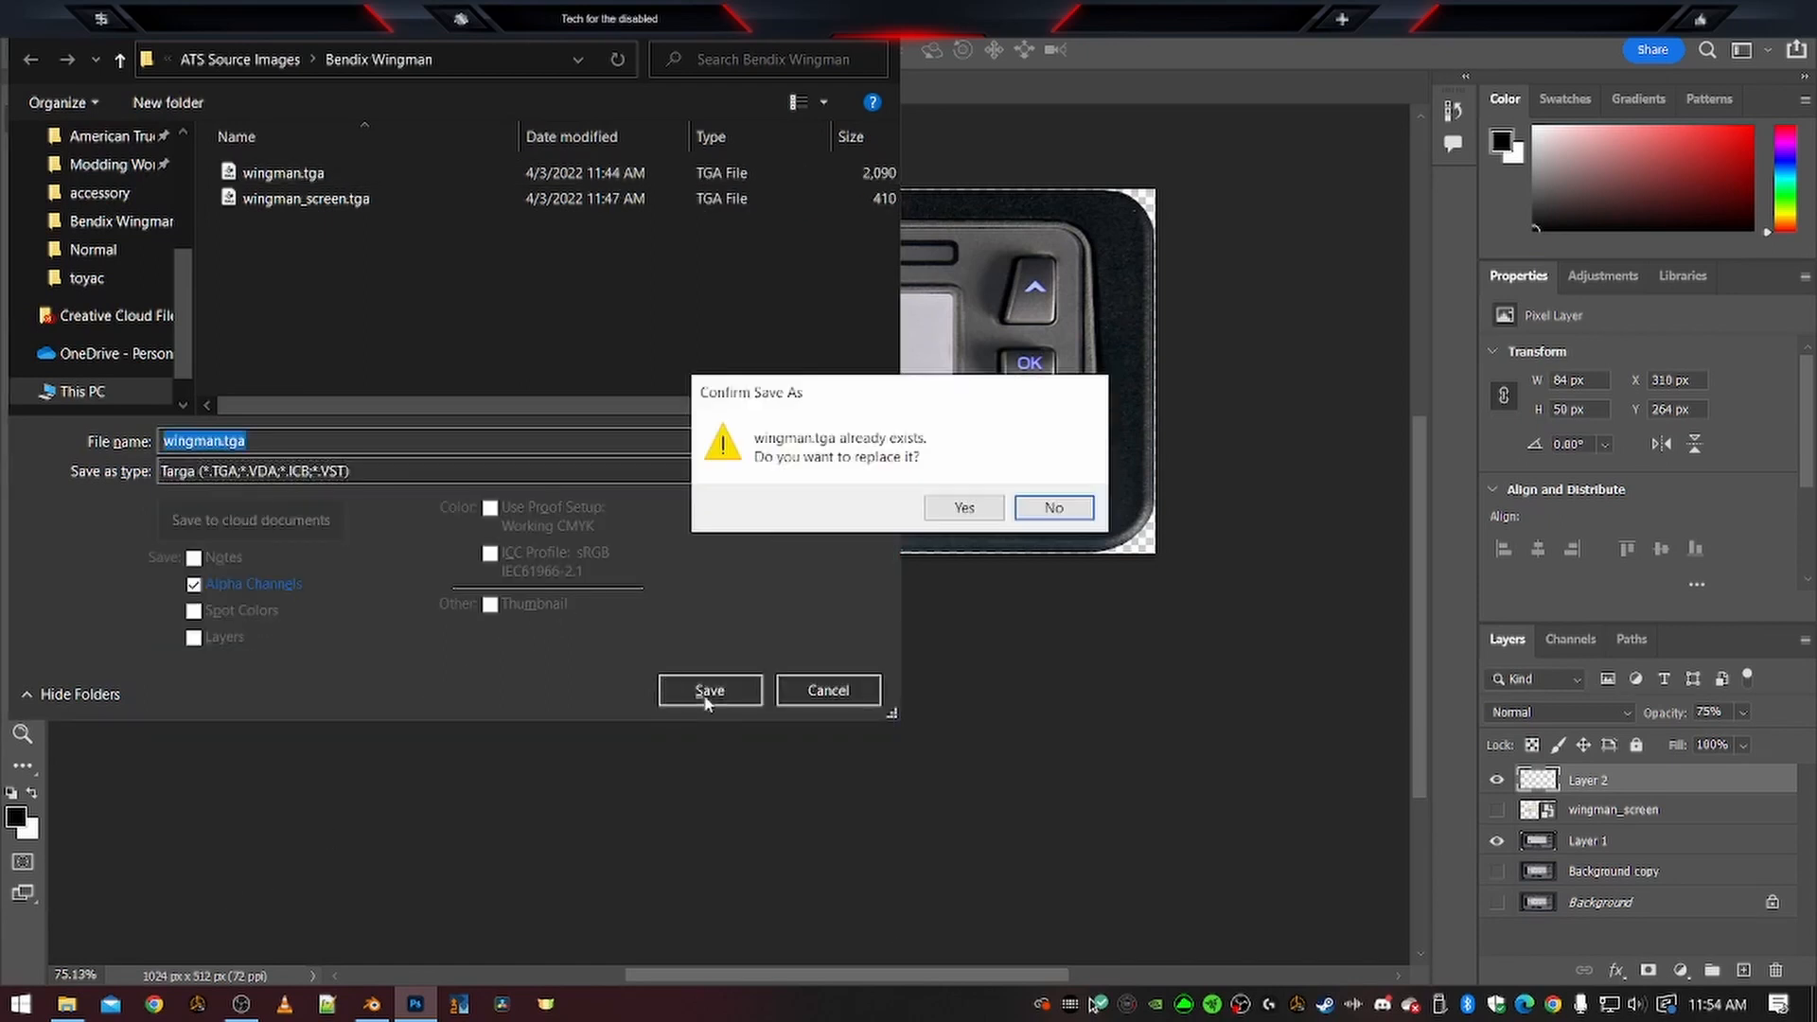
{"action": "left_click", "coordinate": [961, 508]}
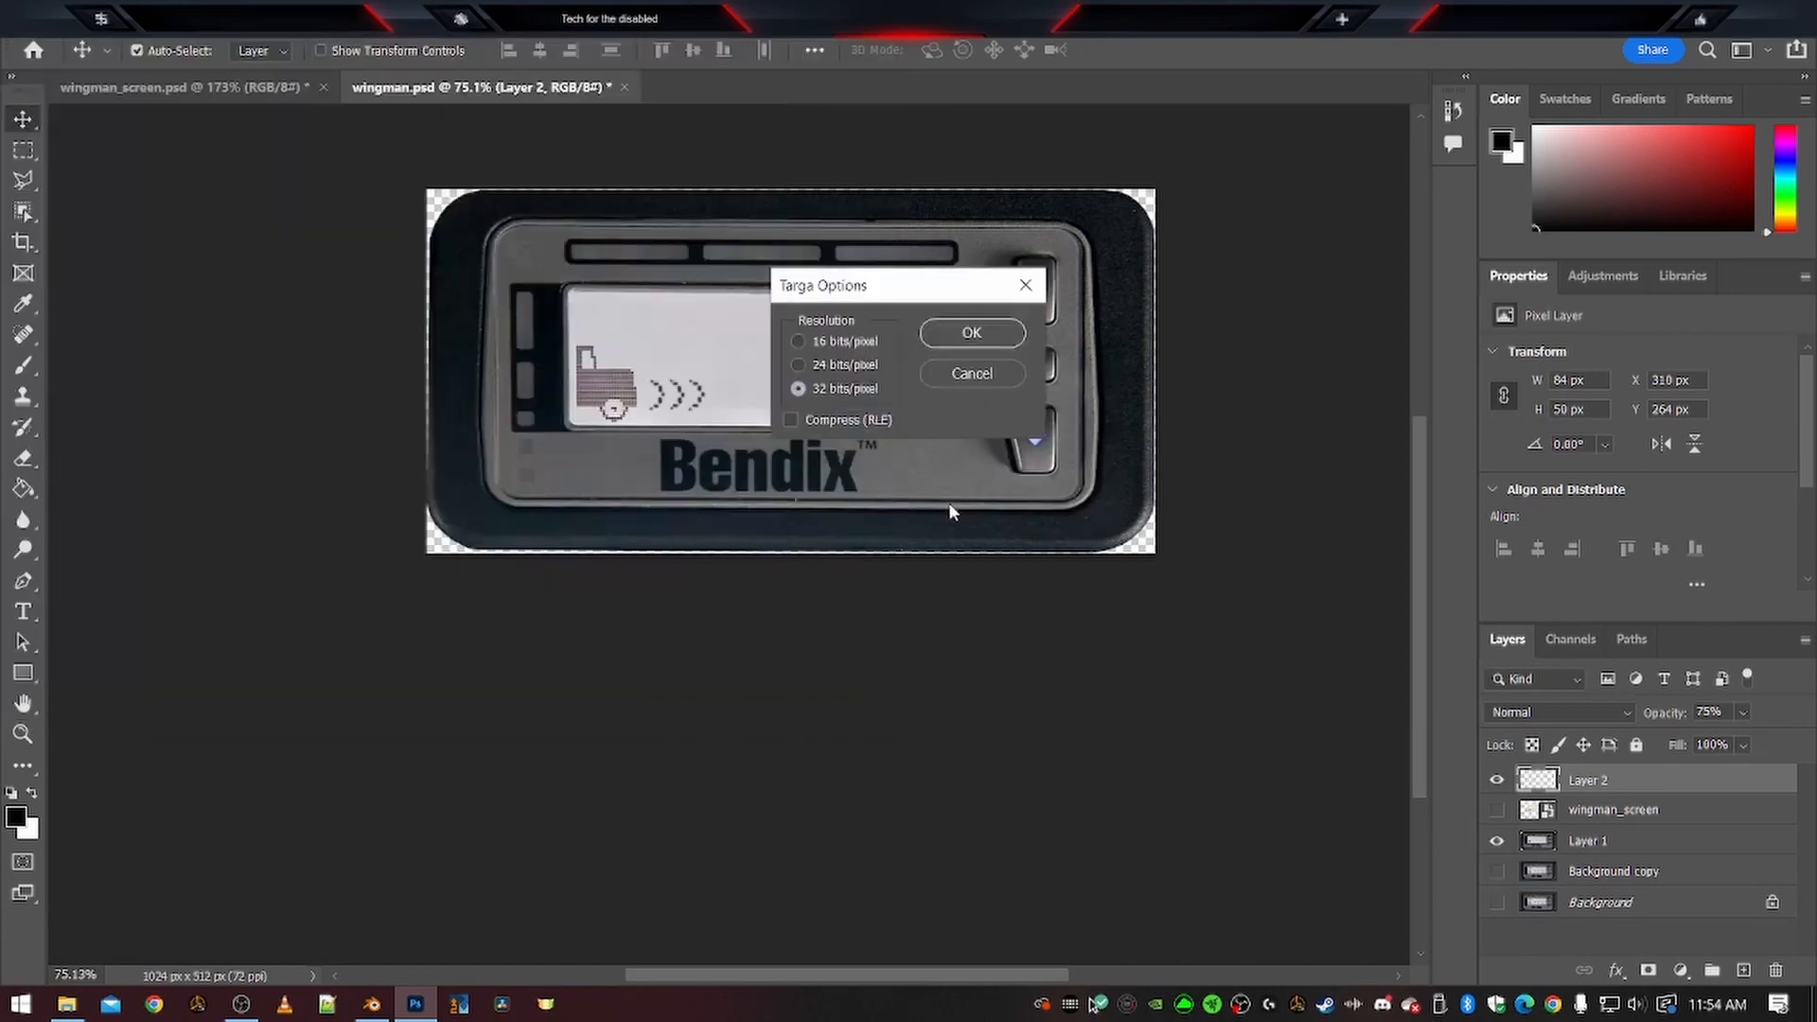
{"action": "left_click", "coordinate": [953, 330]}
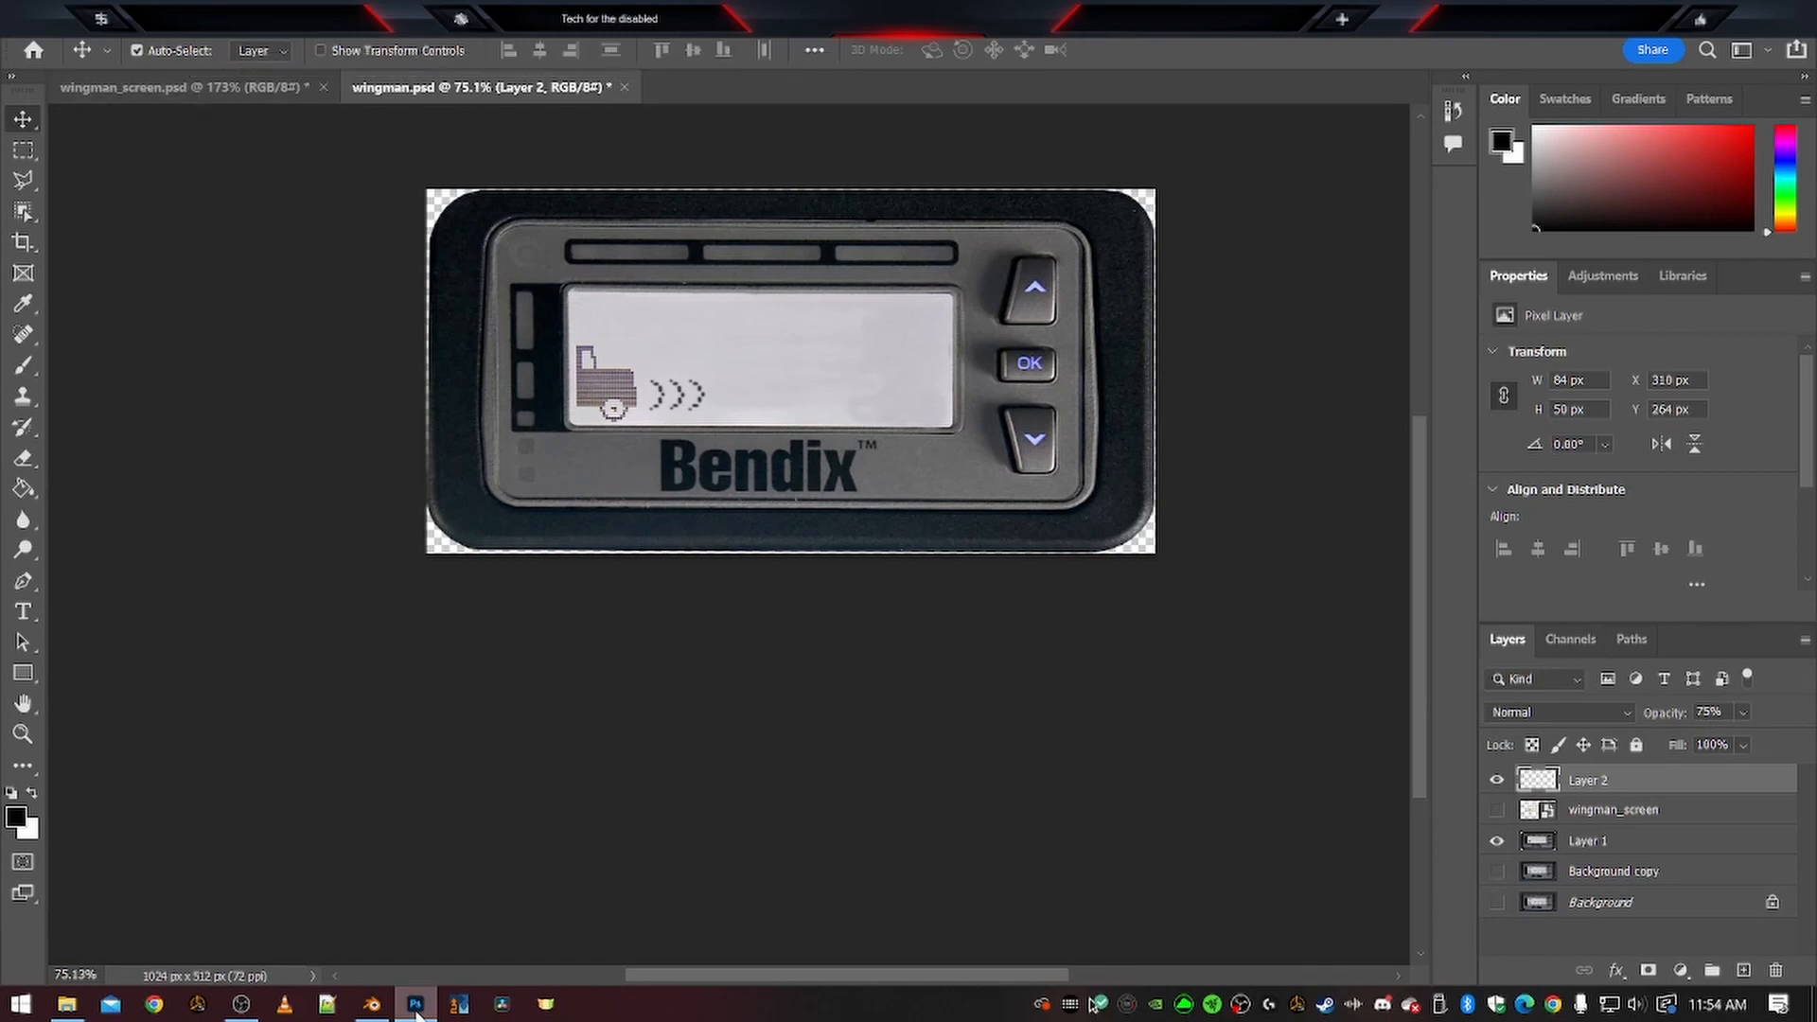
Switch to Blender and save the scene as wingman.blend in the Bendix Wingman folder, replacing the existing file
{"action": "left_click", "coordinate": [374, 1005]}
{"action": "key", "text": "ctrl+s"}
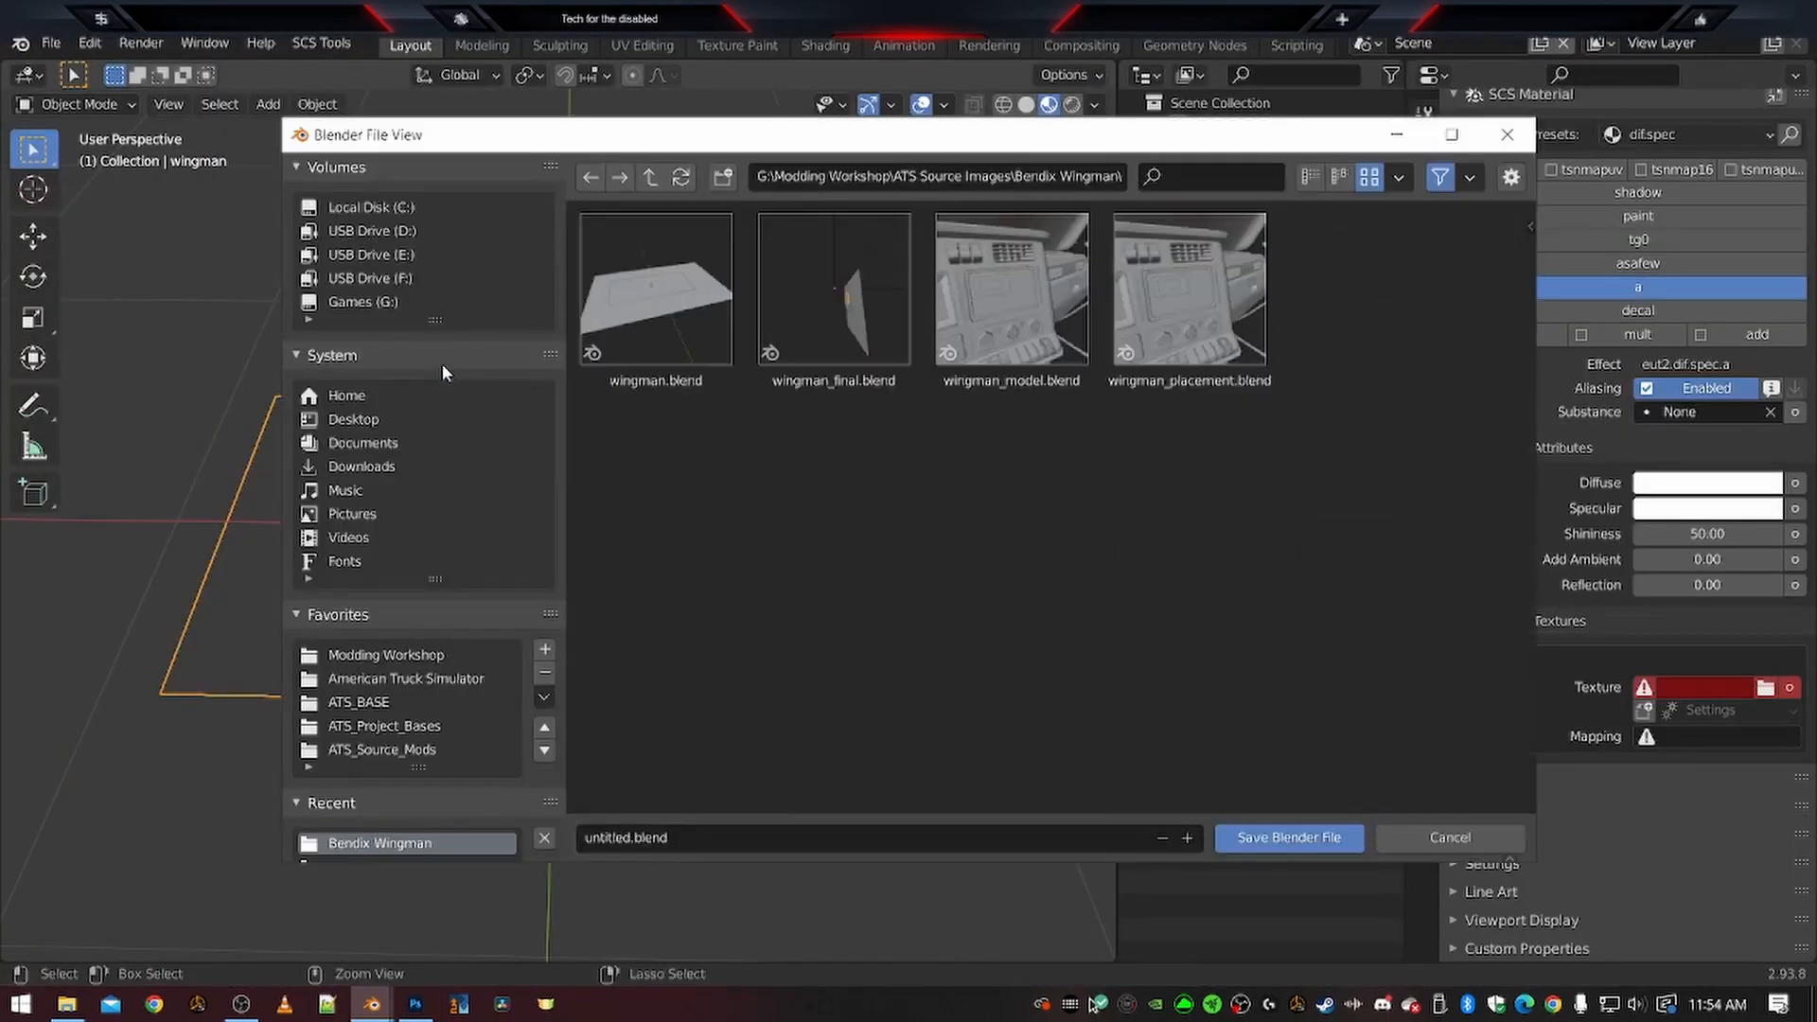
{"action": "double_click", "coordinate": [684, 295]}
{"action": "left_click", "coordinate": [51, 42]}
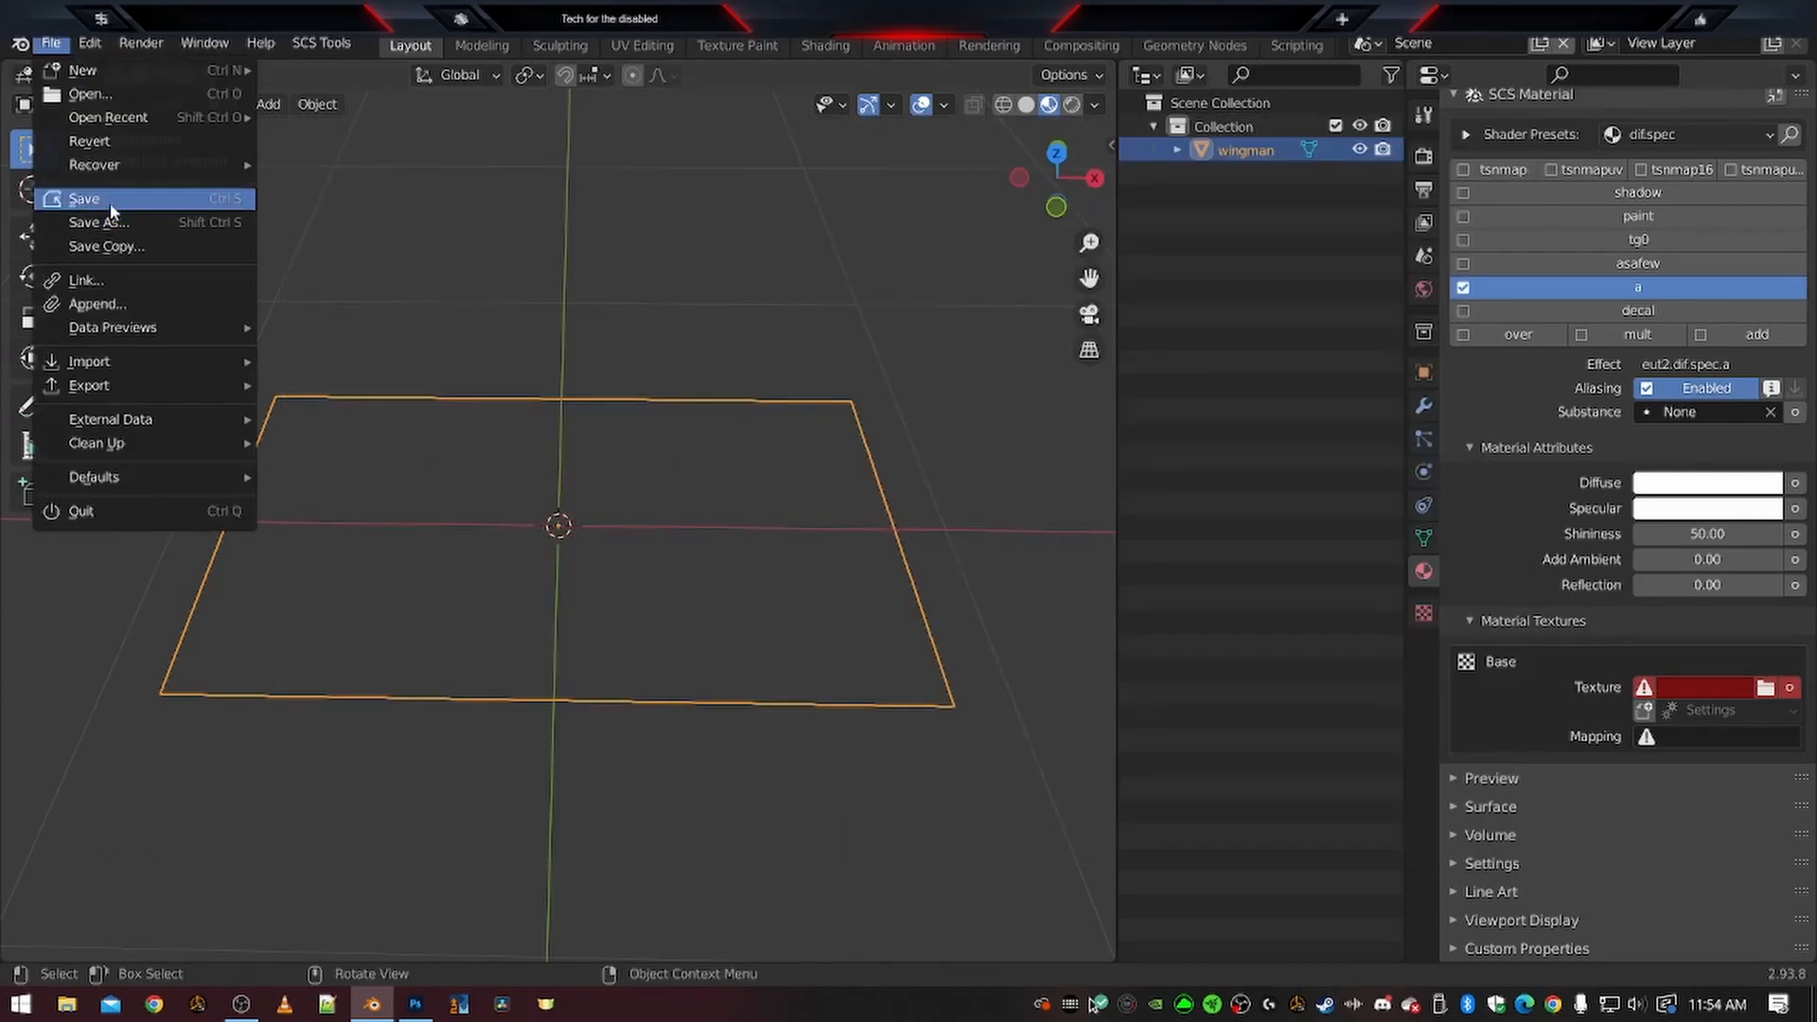
{"action": "left_click", "coordinate": [109, 202]}
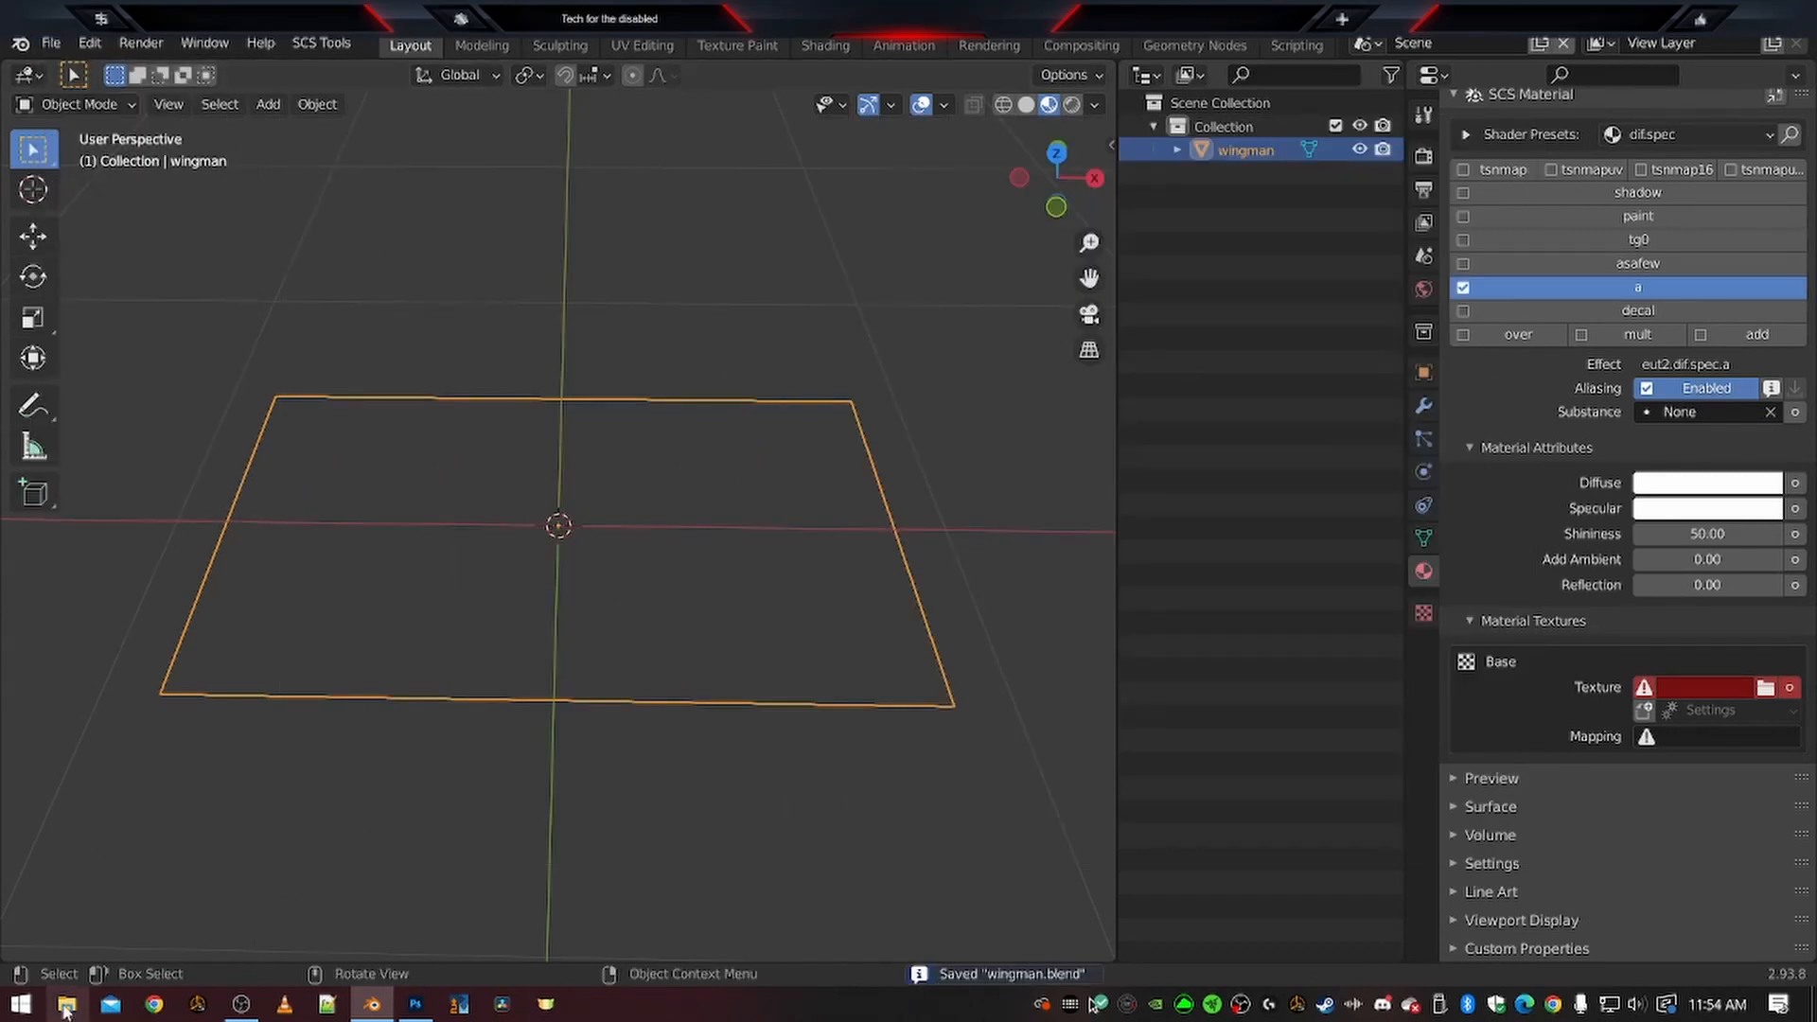
Check the saved Blender and texture files in the ATS Source Images\Bendix Wingman folder, and return to Blender
{"action": "key", "text": "super+e"}
{"action": "left_click", "coordinate": [194, 386]}
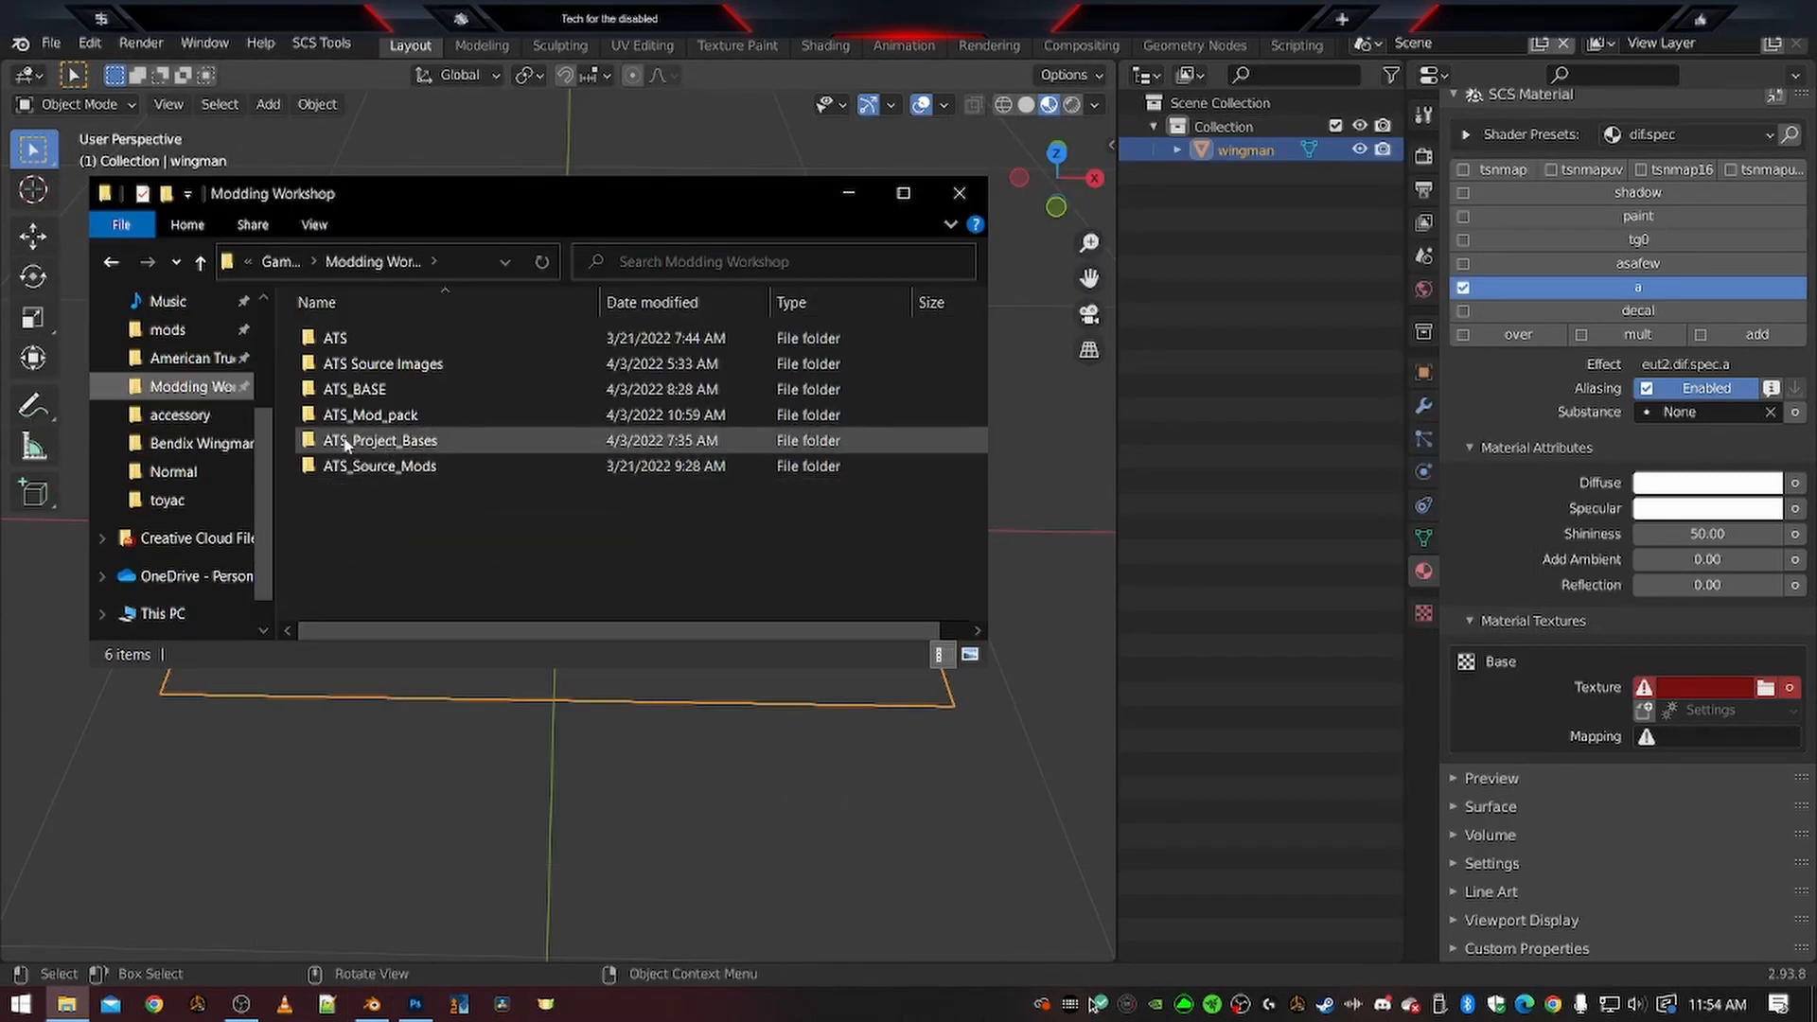
{"action": "double_click", "coordinate": [338, 365]}
{"action": "double_click", "coordinate": [339, 369]}
{"action": "scroll", "coordinate": [626, 465], "scroll_direction": "down", "scroll_amount": 3}
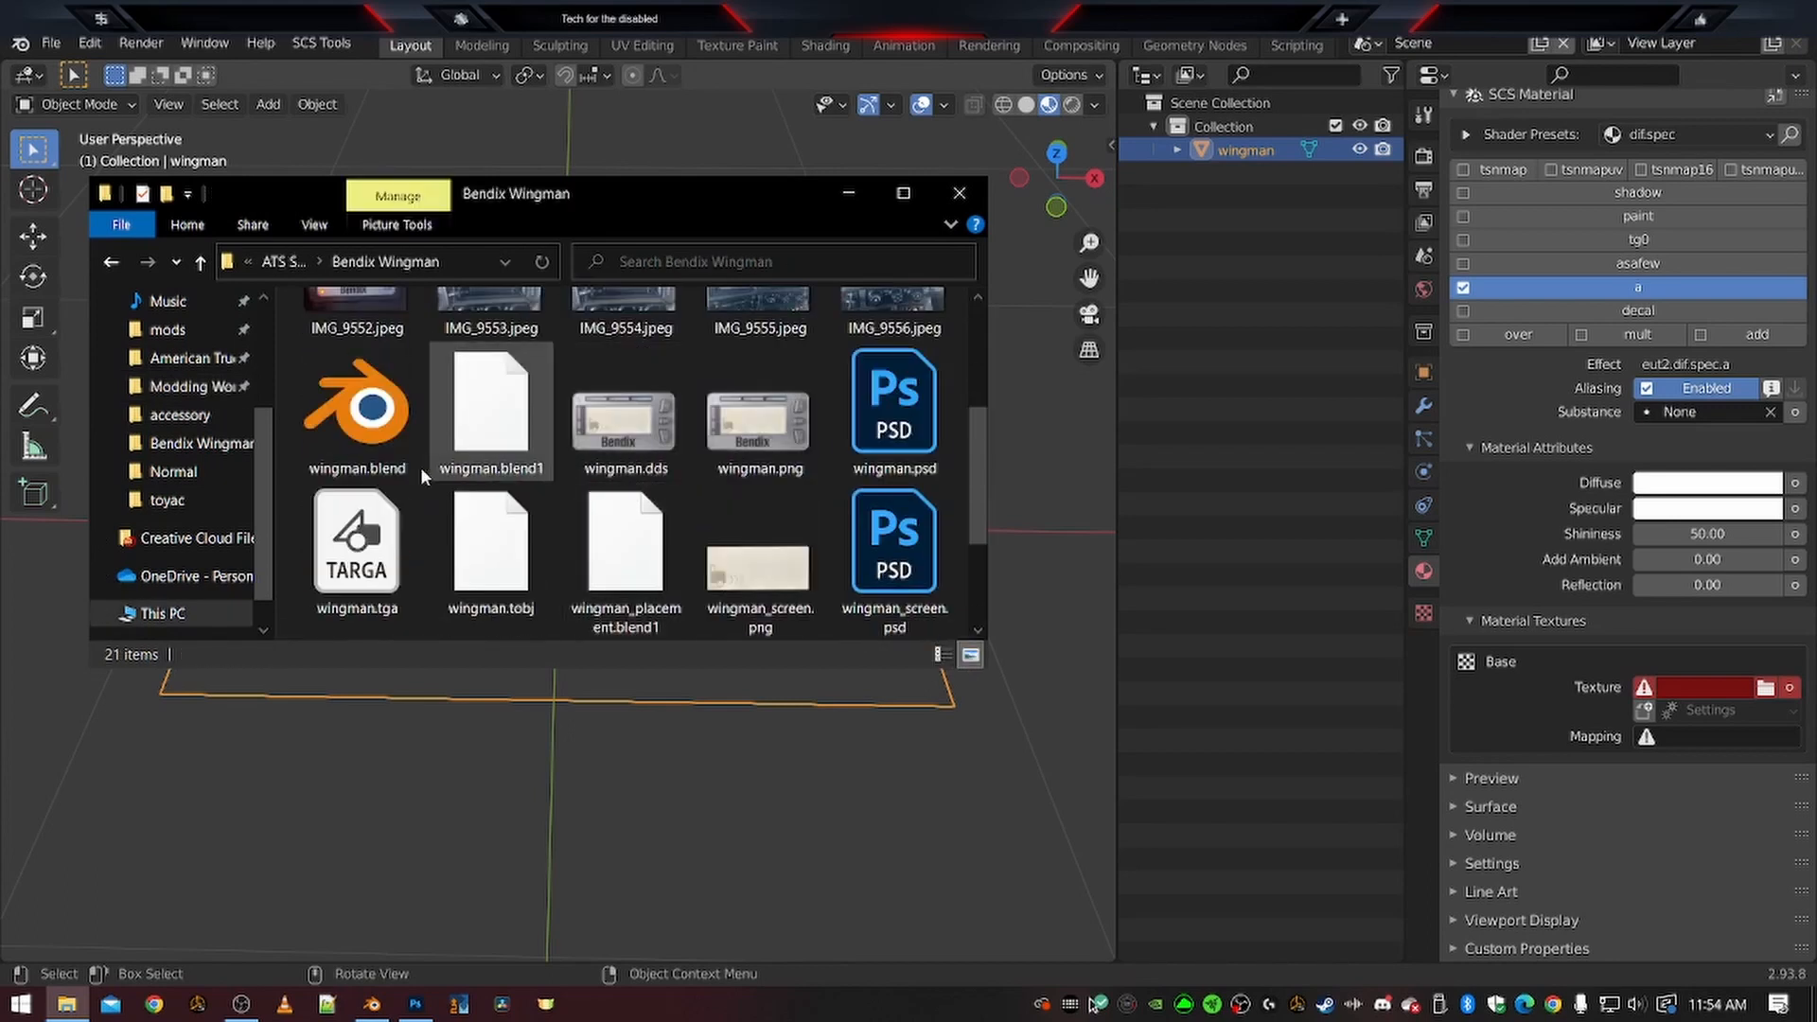
{"action": "left_click", "coordinate": [700, 679]}
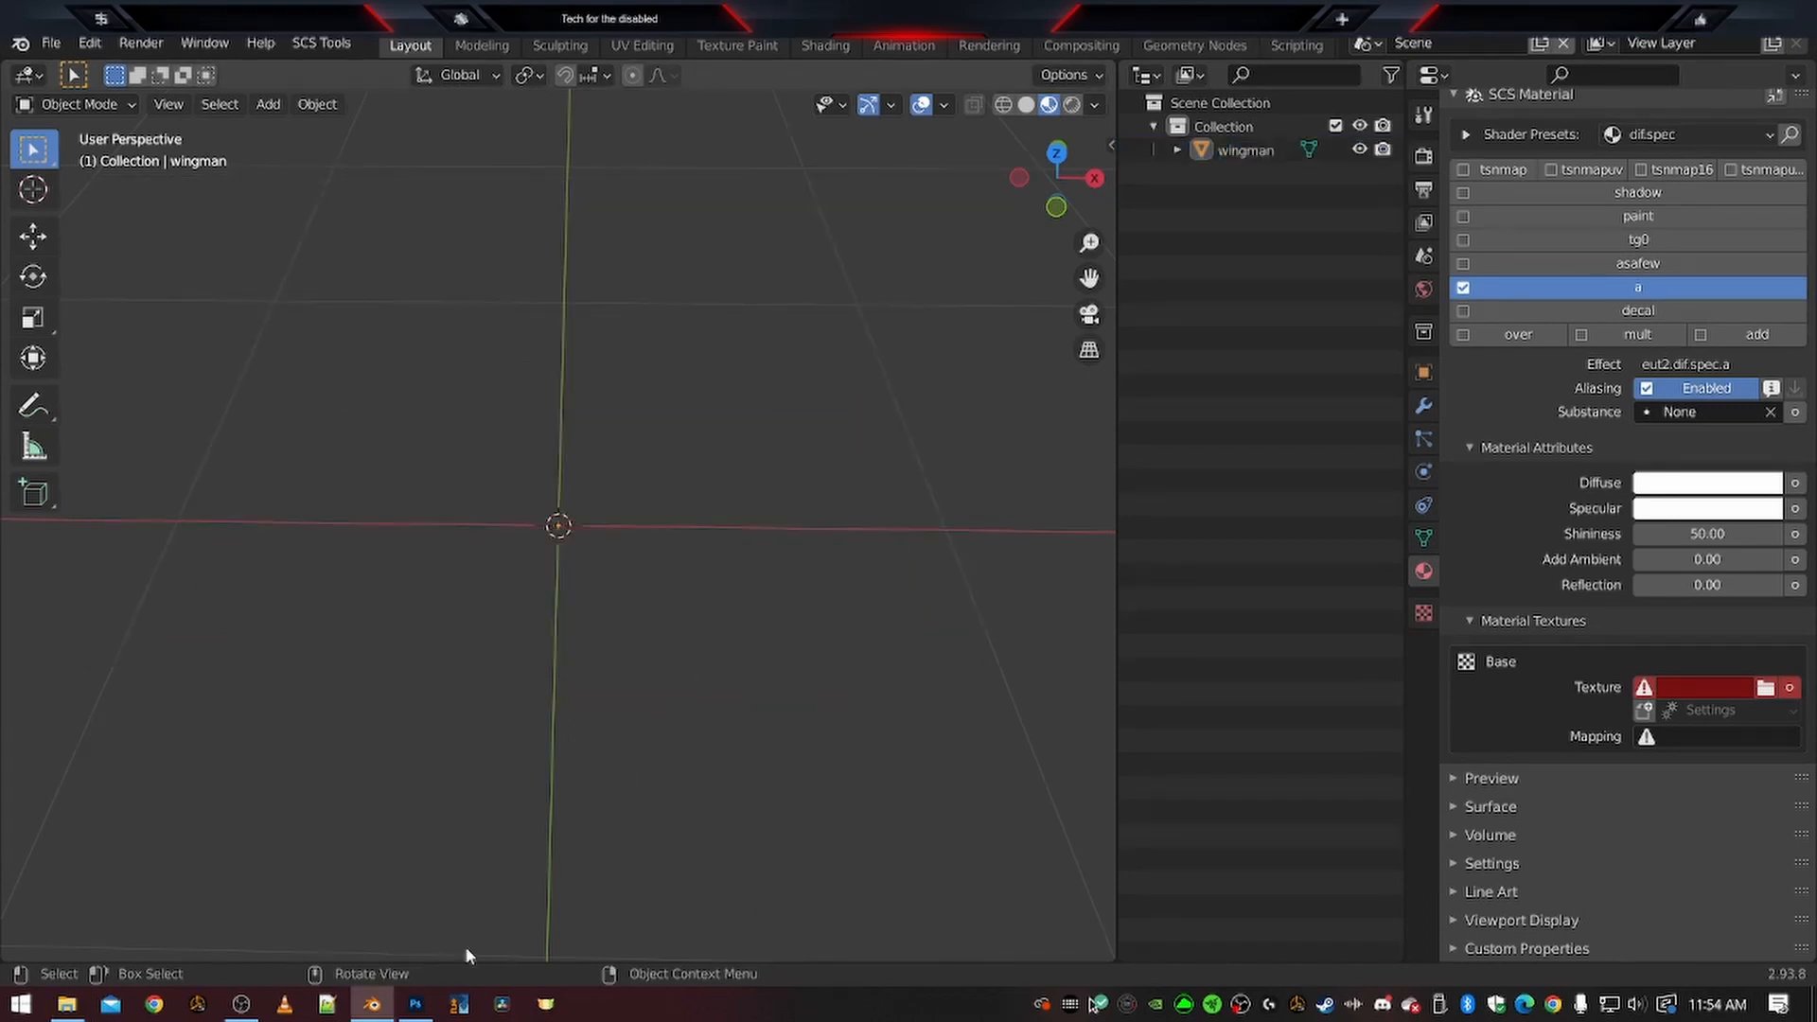
Assign wingman.tga from the Bendix Wingman folder as the Base texture of the wingman plane's SCS material
{"action": "left_click", "coordinate": [1228, 154]}
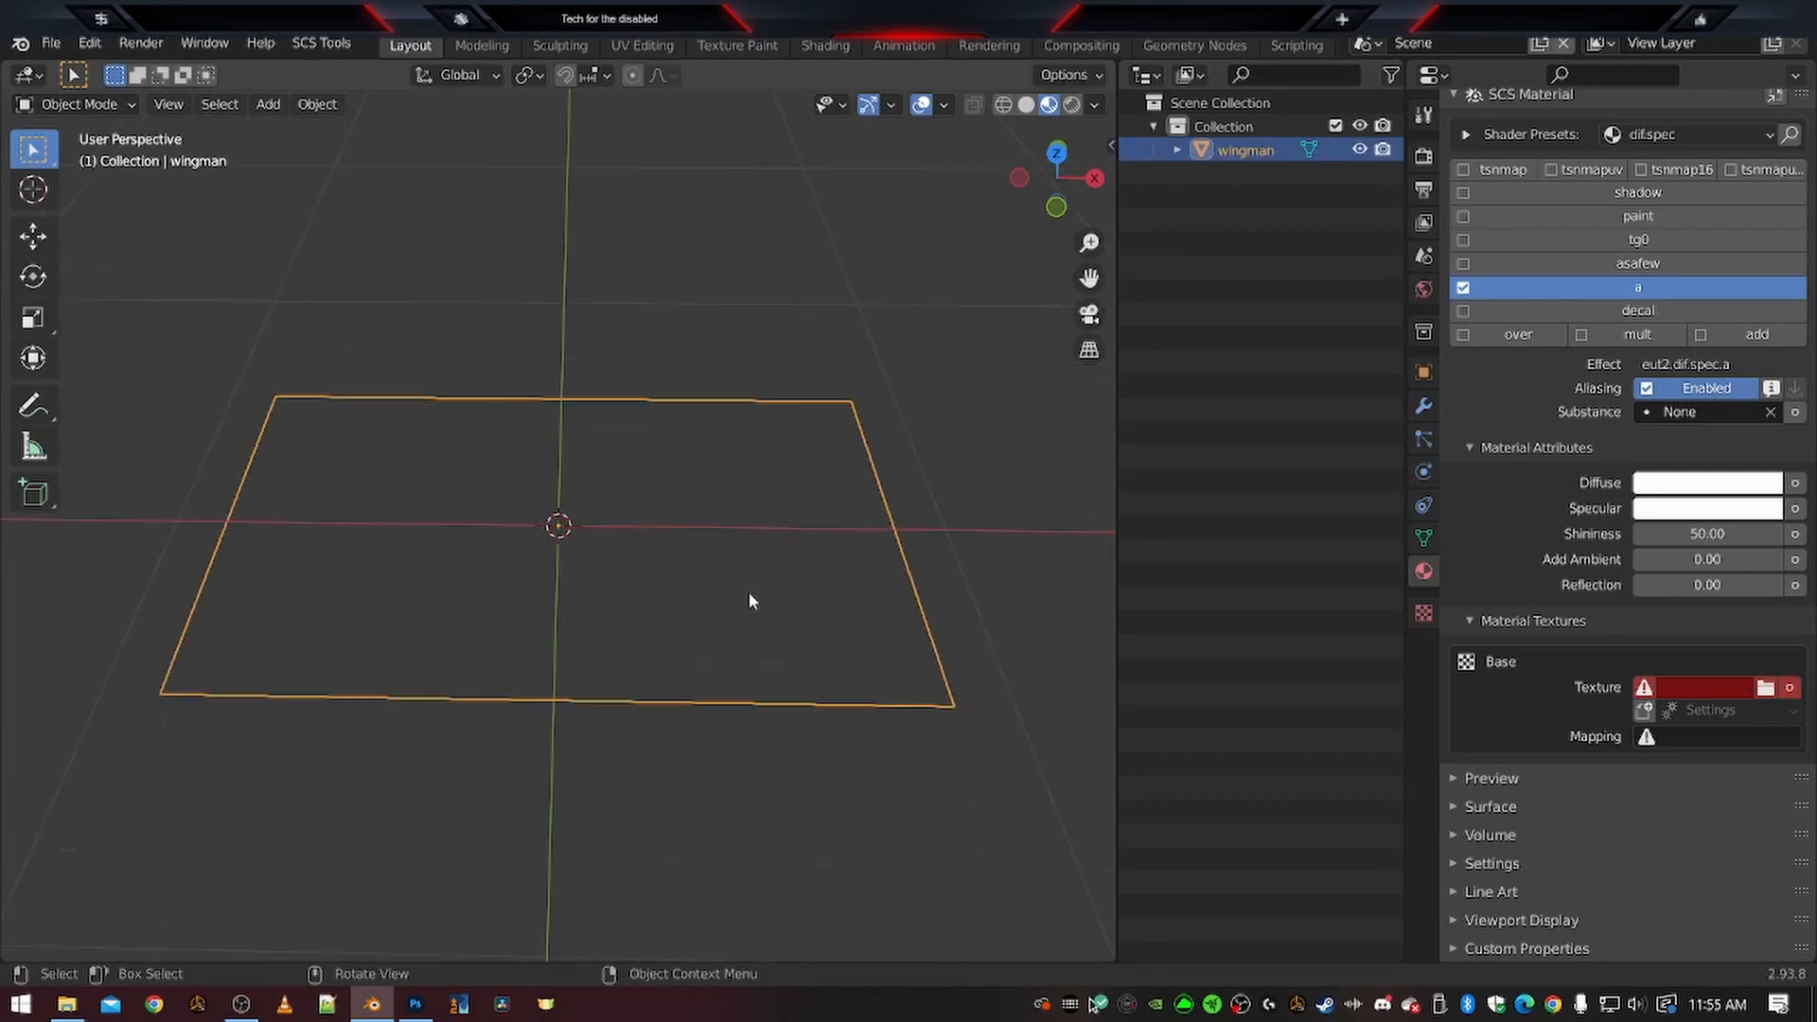
{"action": "left_click", "coordinate": [595, 336]}
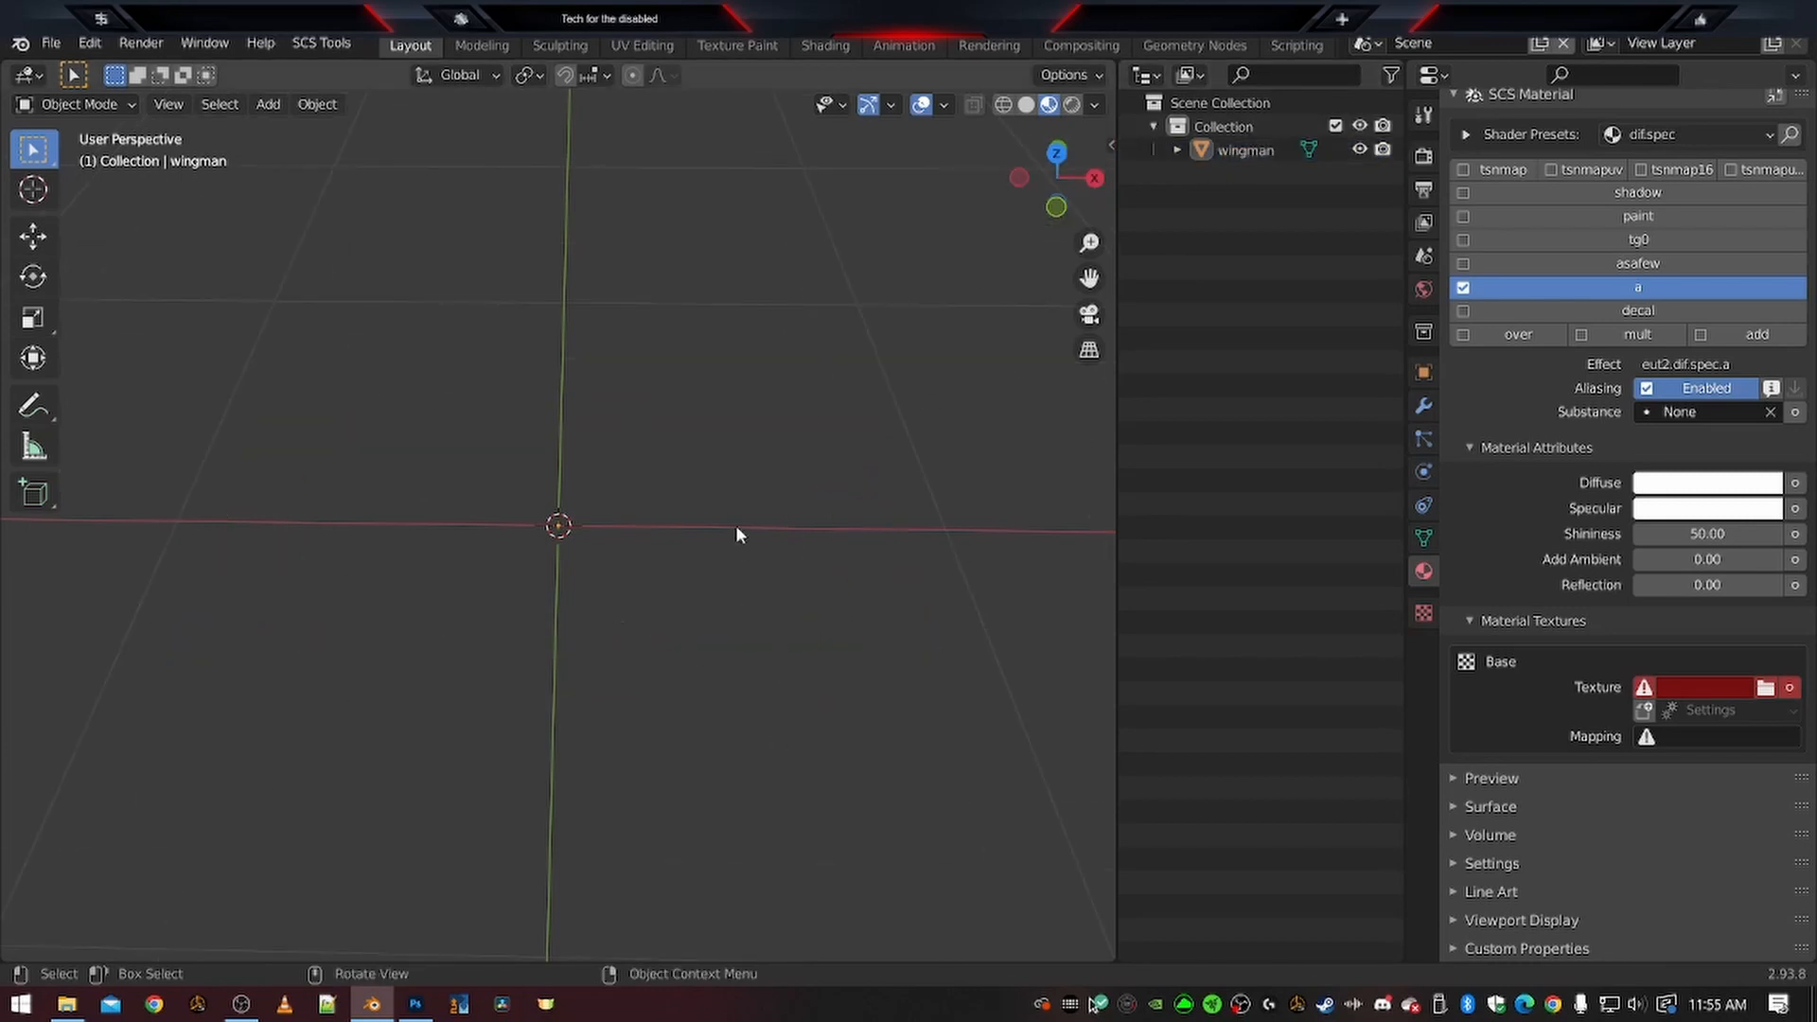
{"action": "left_click", "coordinate": [1251, 150]}
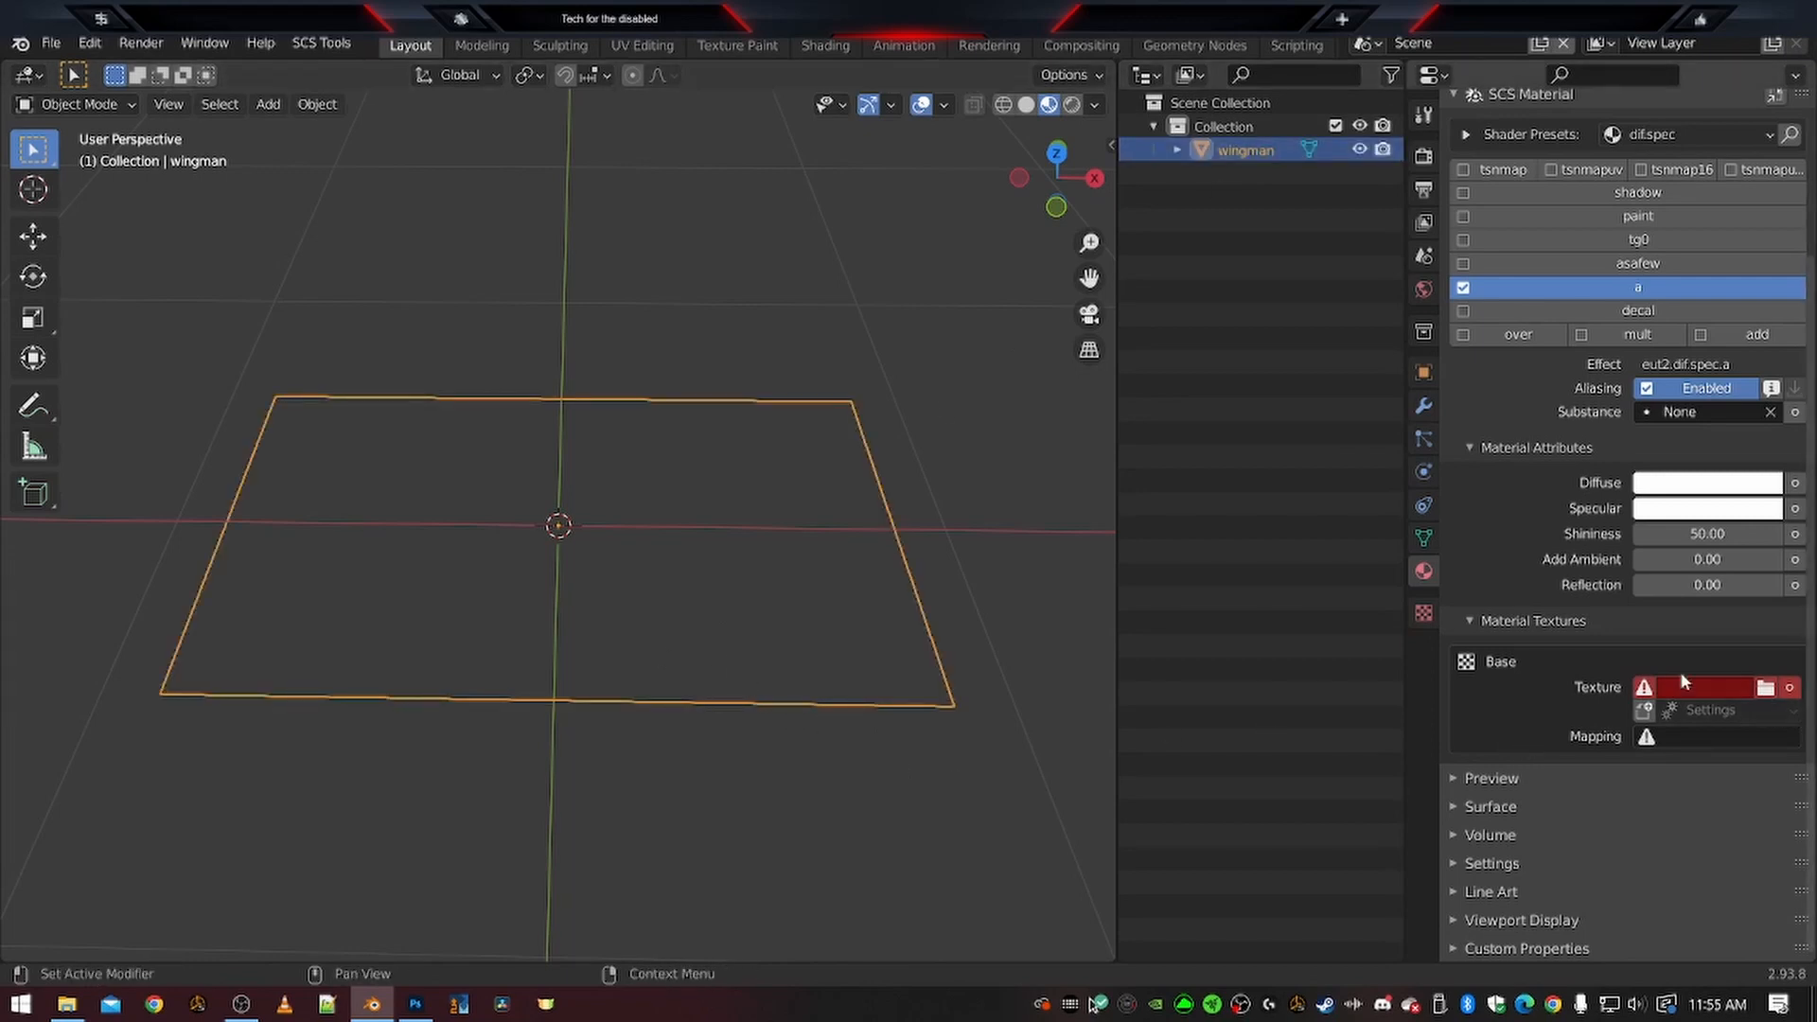
{"action": "left_click", "coordinate": [1766, 689]}
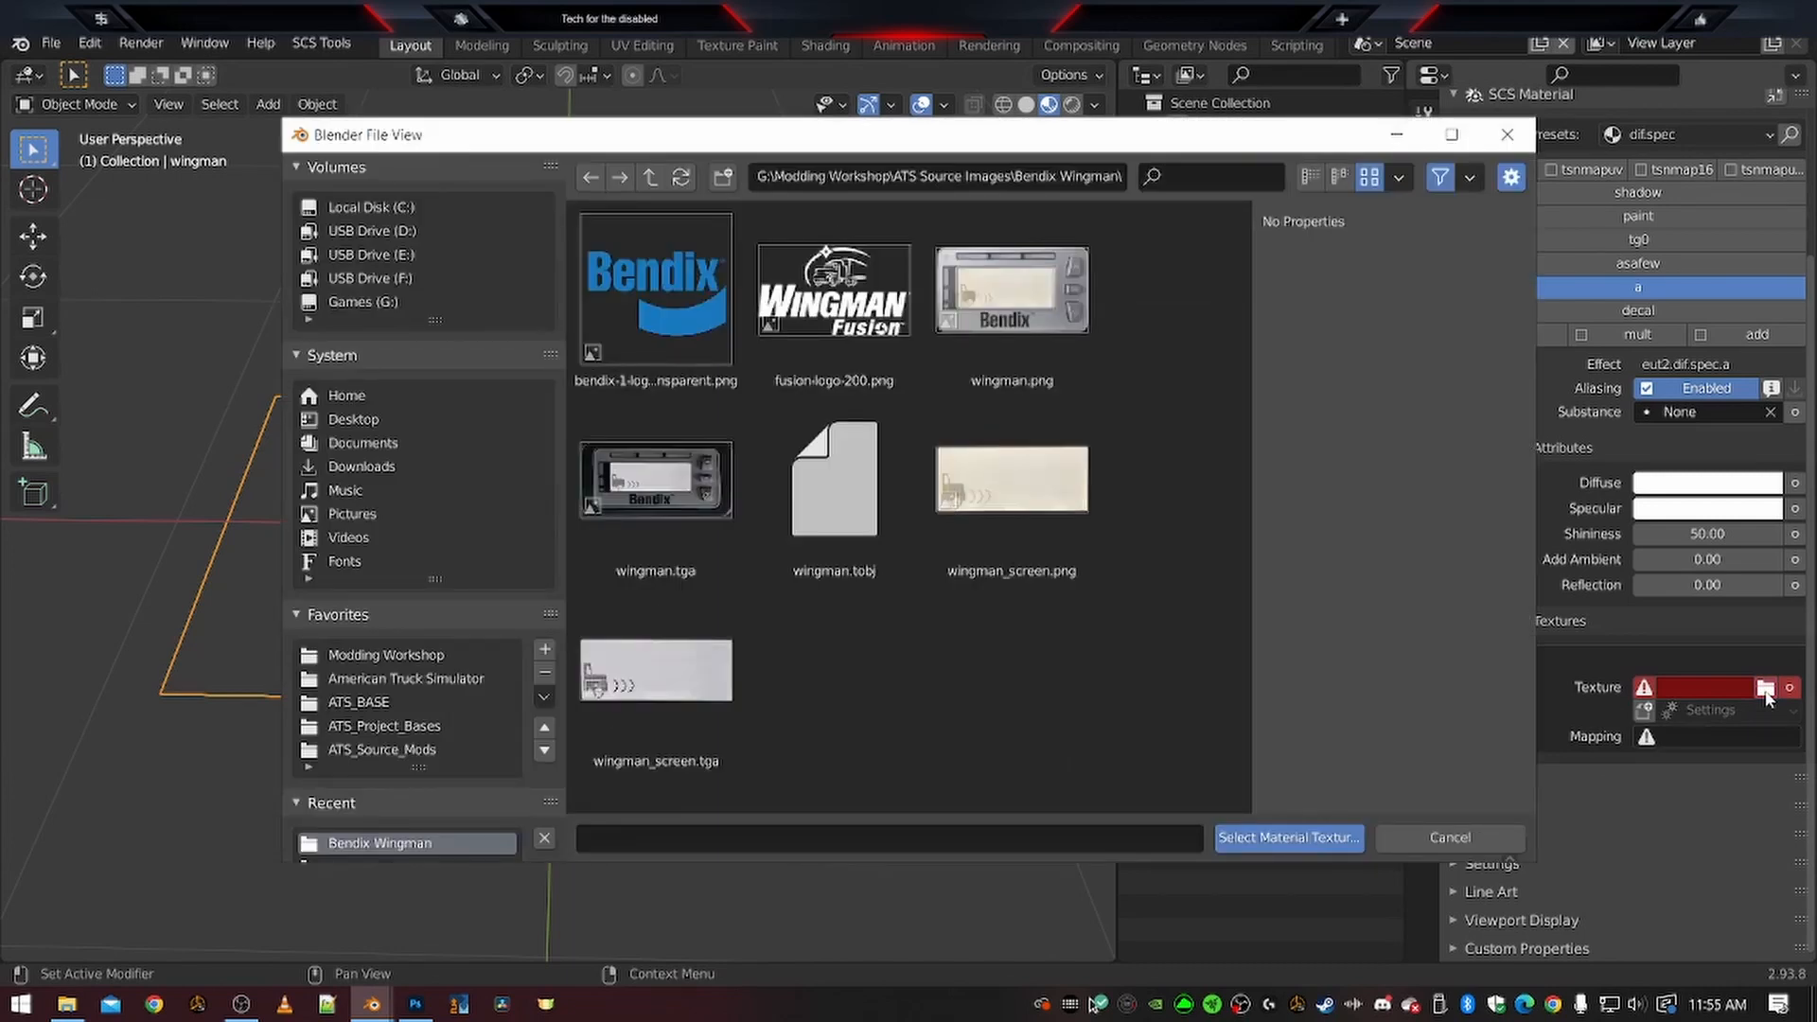
{"action": "left_click", "coordinate": [632, 499]}
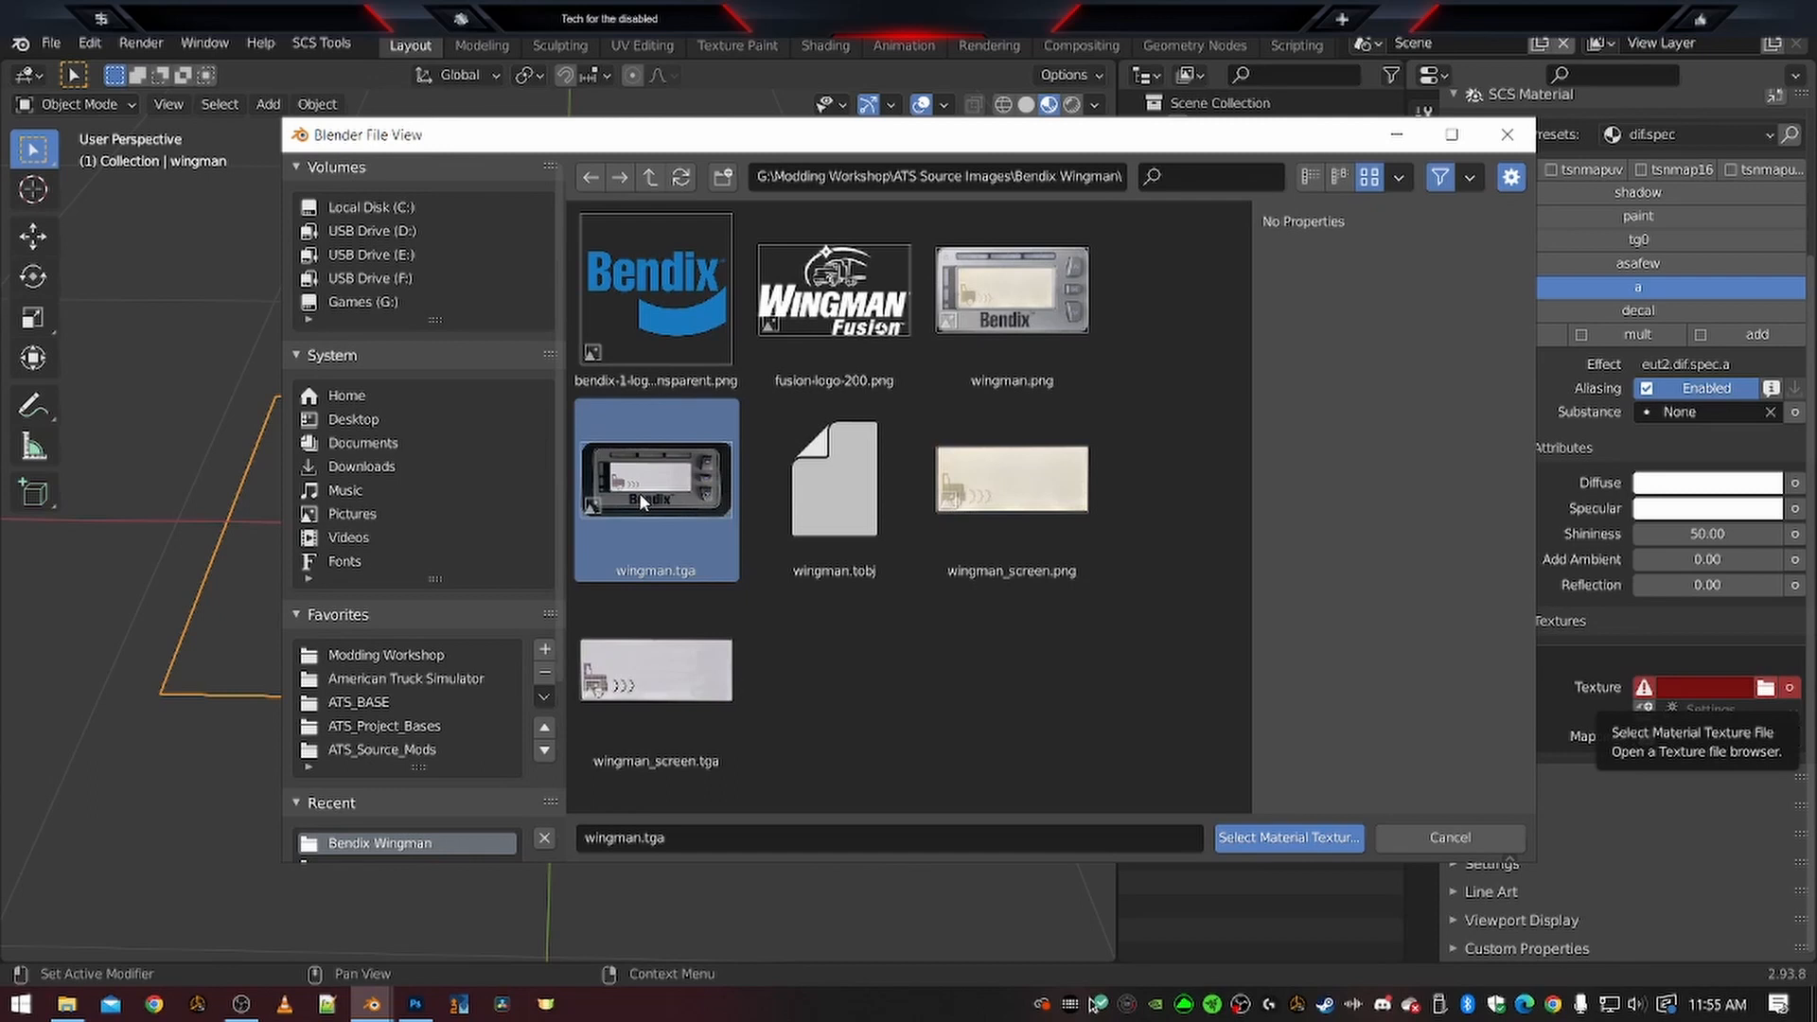
{"action": "double_click", "coordinate": [639, 492]}
{"action": "middle_click_drag", "start_coordinate": [804, 615], "coordinate": [868, 682]}
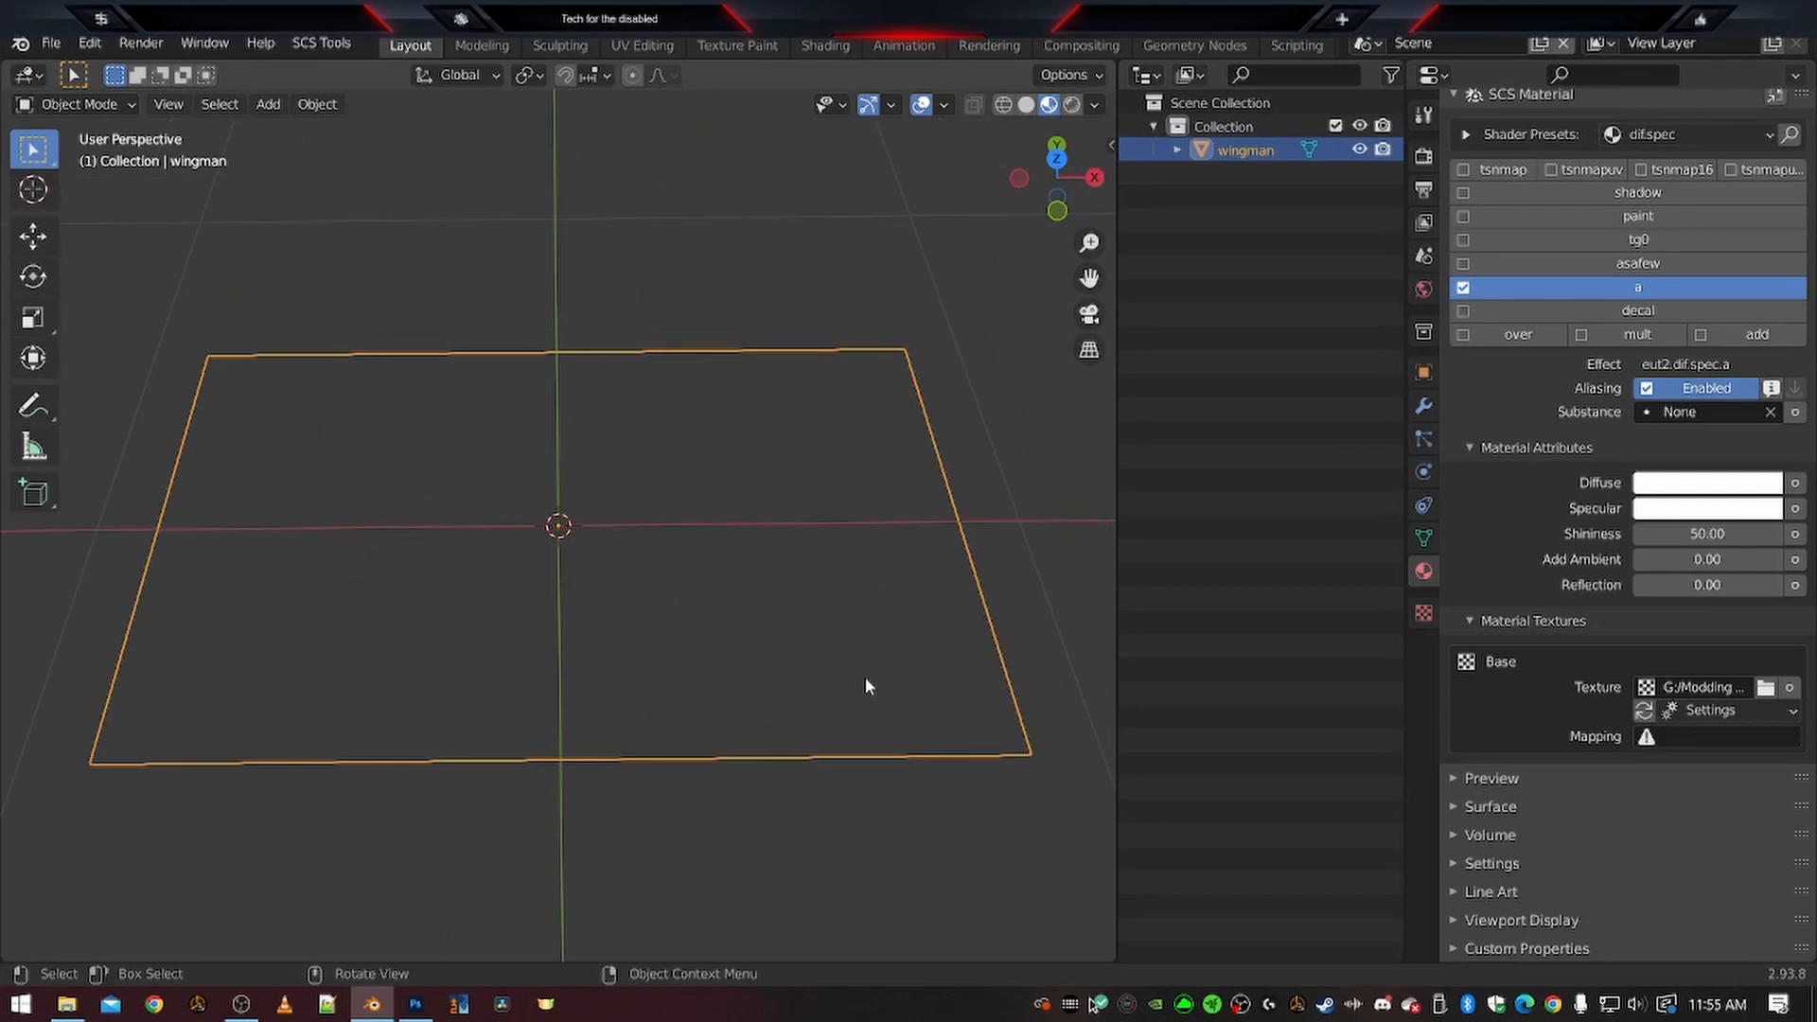
Set the Base texture's mapping to UVMap and inspect the textured plane
{"action": "left_click", "coordinate": [1694, 737]}
{"action": "left_click", "coordinate": [1593, 493]}
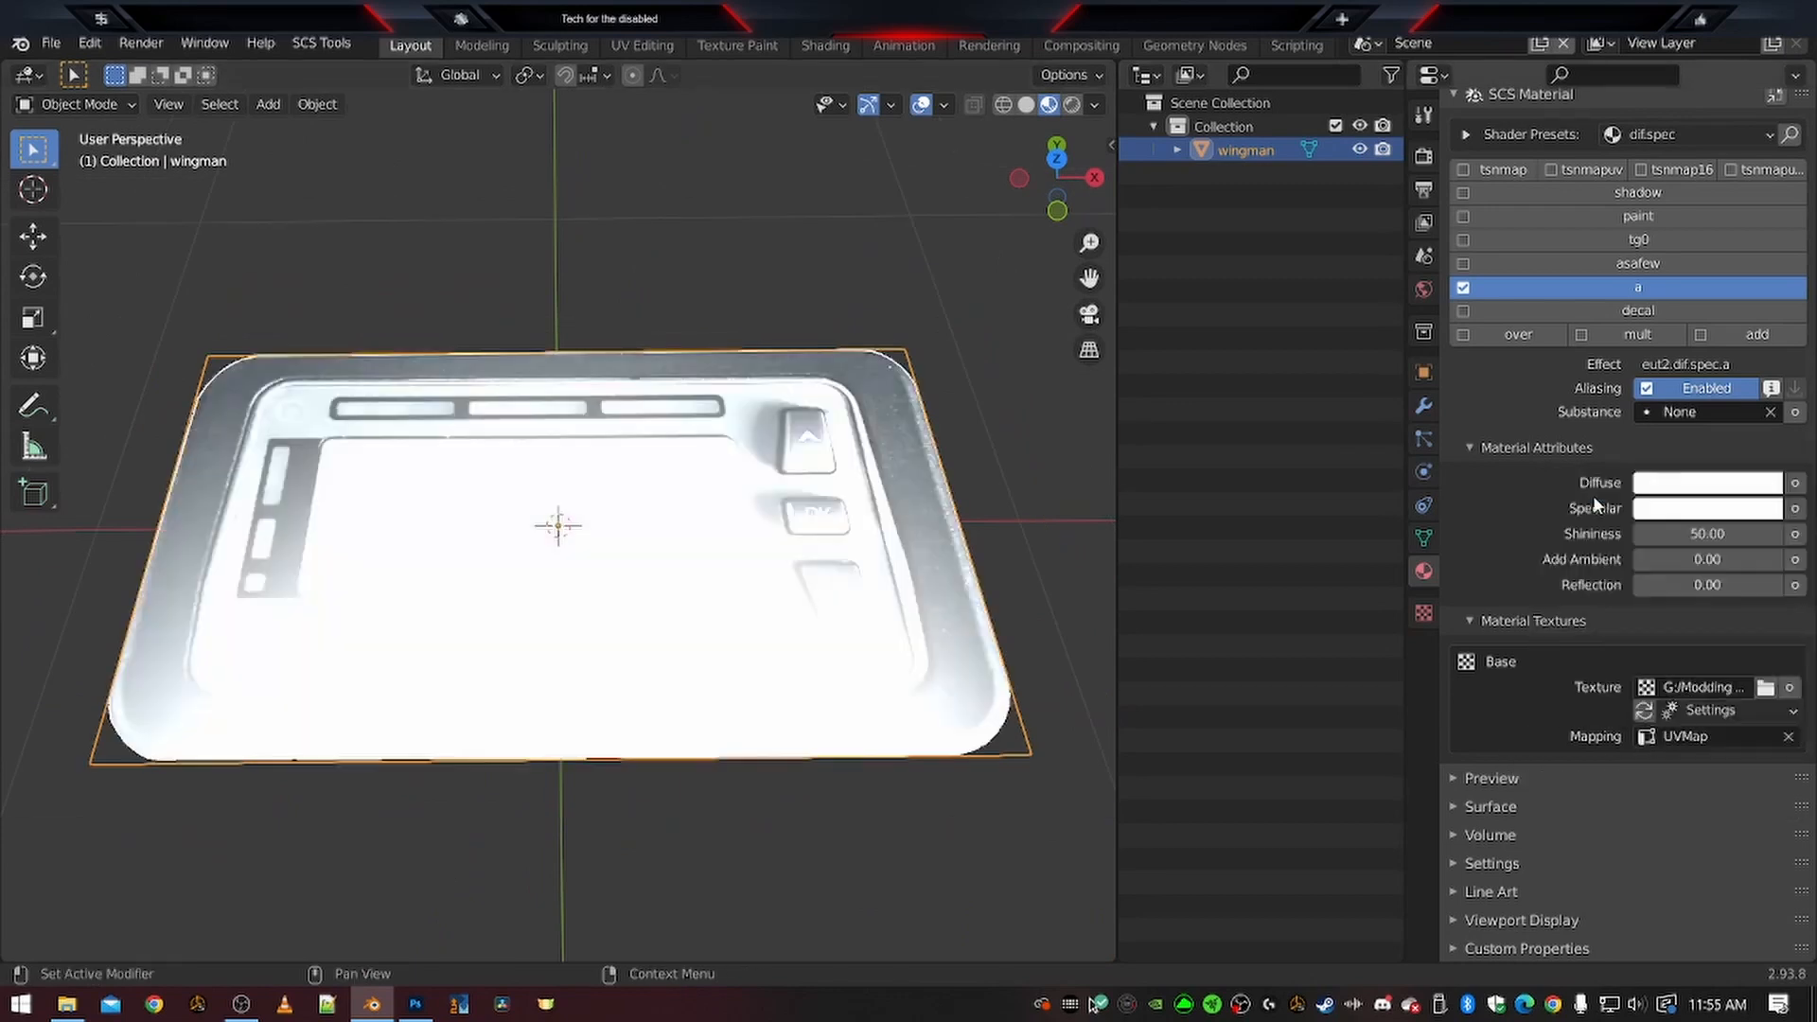
{"action": "mouse_move", "coordinate": [457, 767]}
{"action": "middle_mouse_down"}
{"action": "mouse_move", "coordinate": [527, 791]}
{"action": "mouse_move", "coordinate": [568, 722]}
{"action": "mouse_move", "coordinate": [538, 642]}
{"action": "mouse_move", "coordinate": [388, 752]}
{"action": "mouse_move", "coordinate": [489, 760]}
{"action": "middle_mouse_up"}
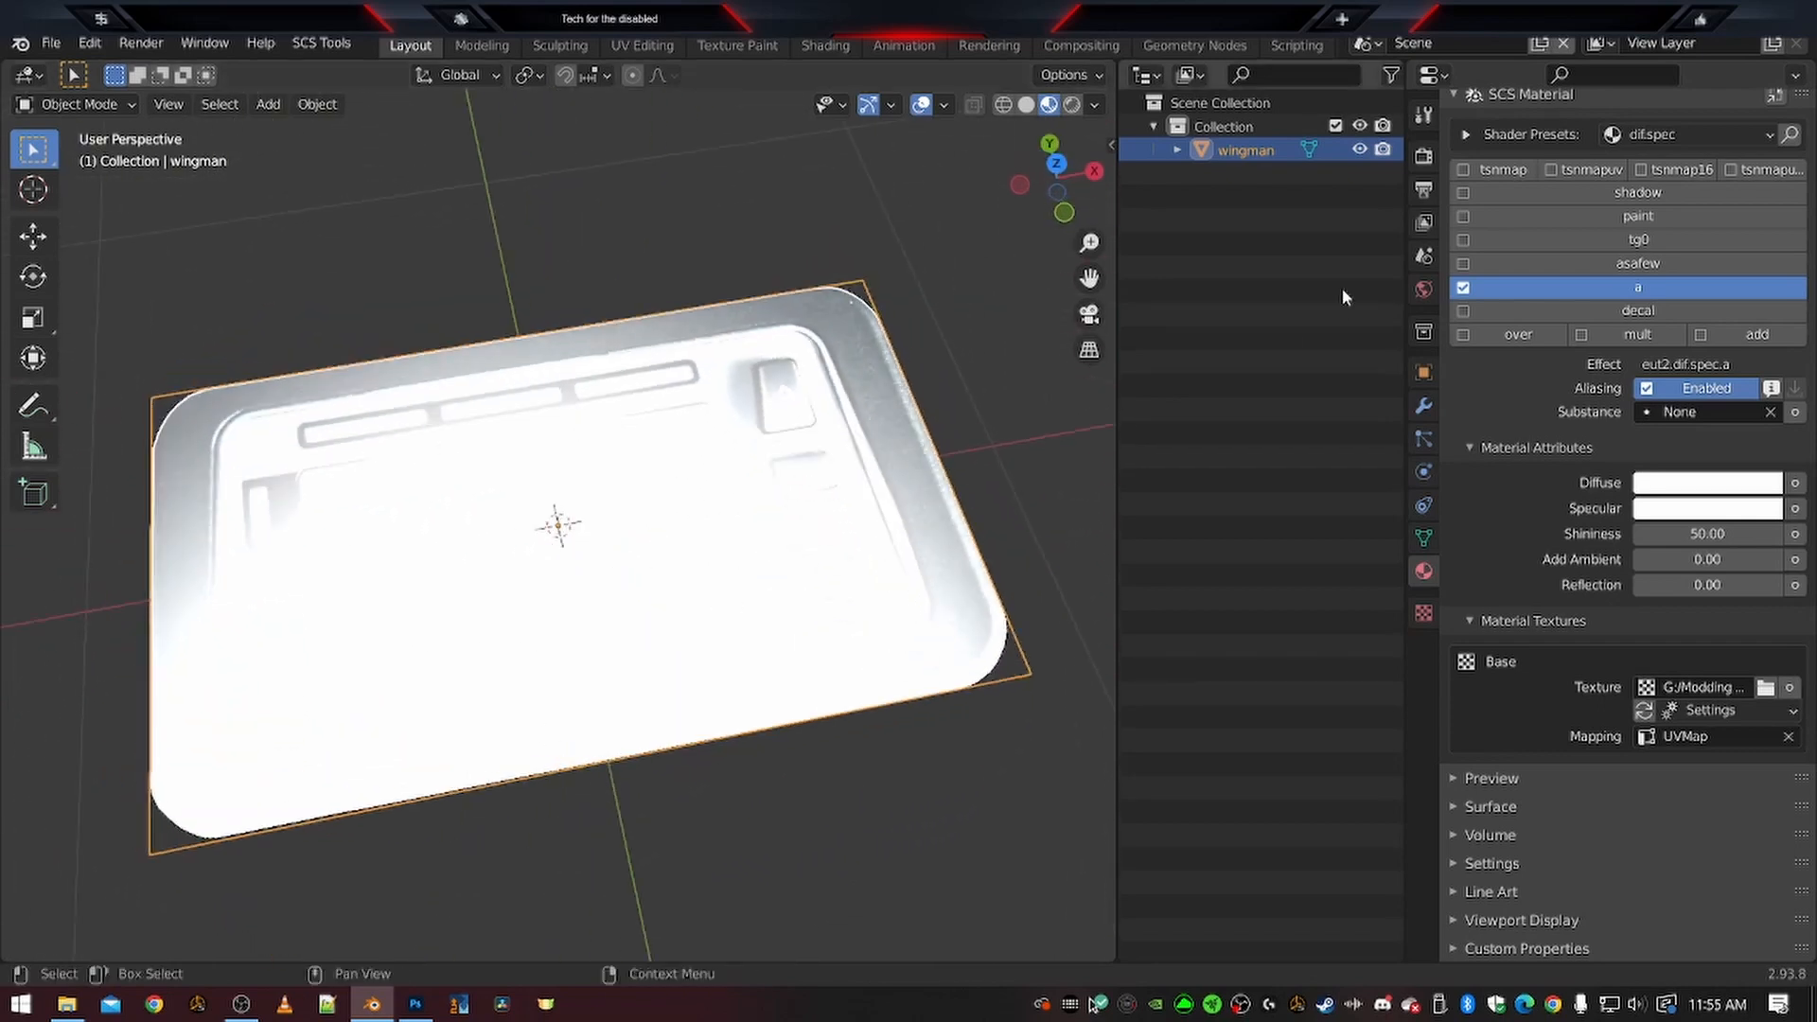
Compare the plane's corners with the material's alpha option "a" disabled and re-enabled
{"action": "left_click", "coordinate": [1463, 289]}
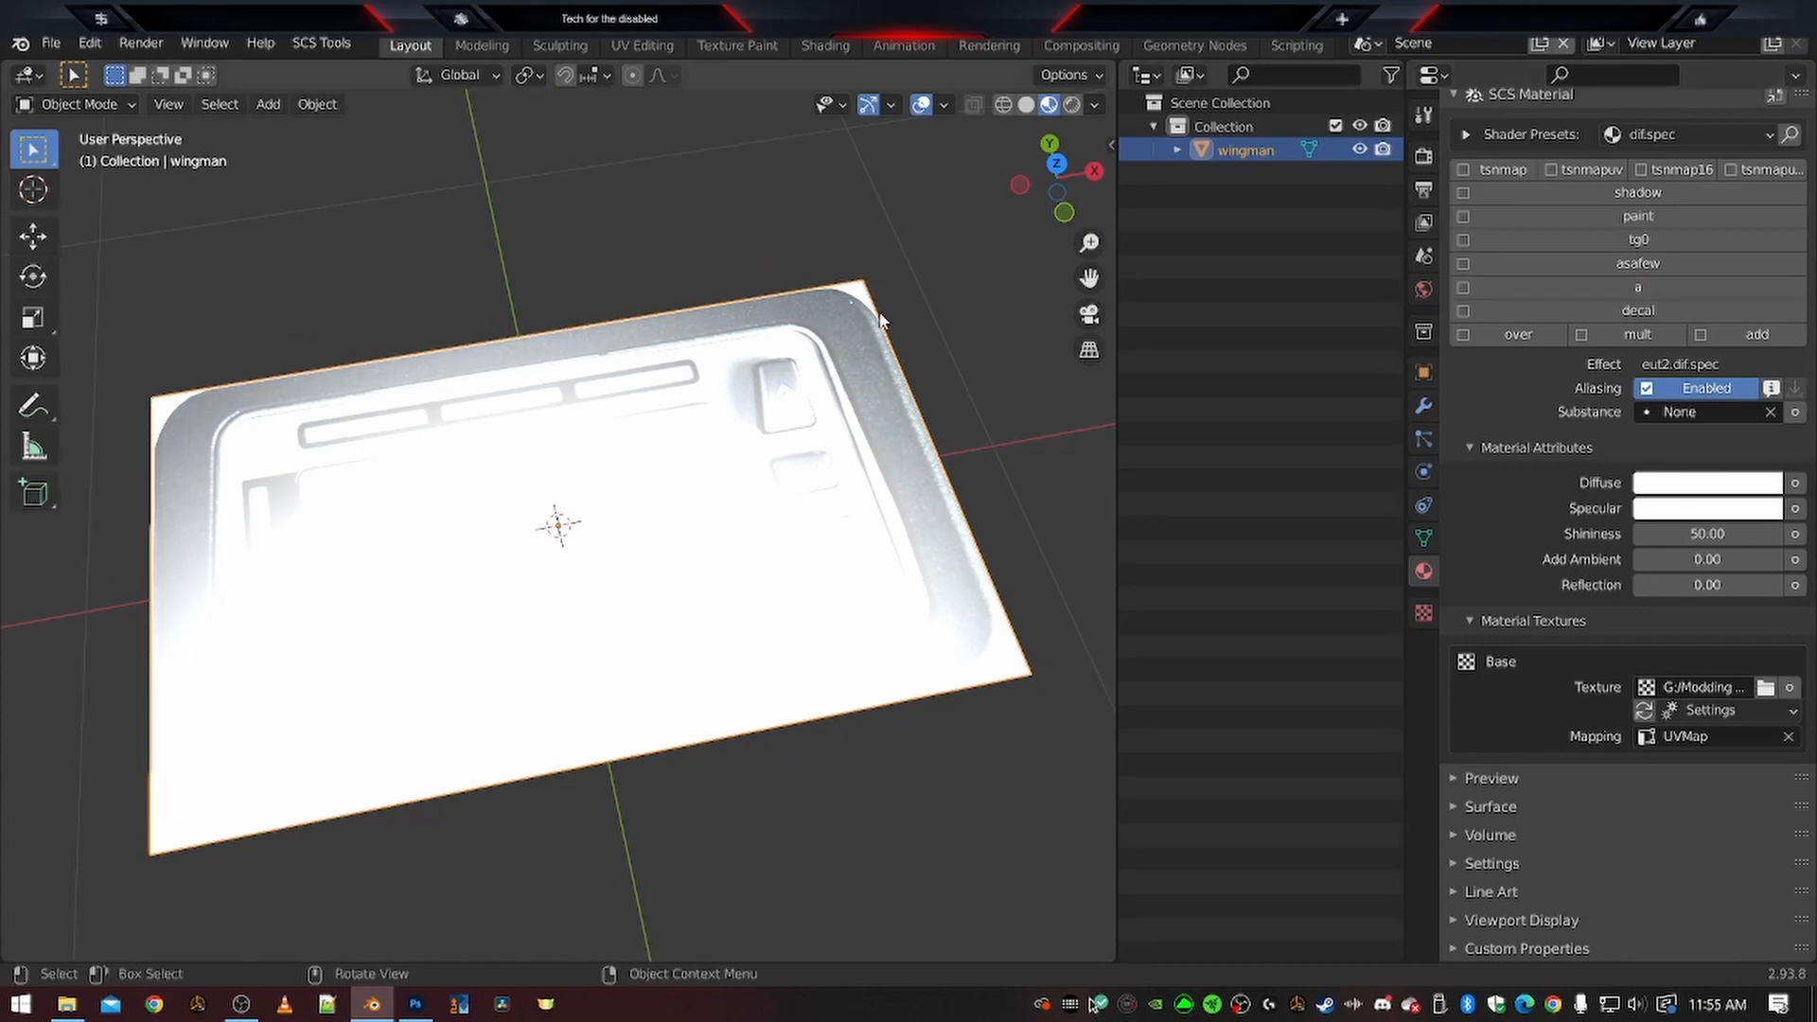
{"action": "left_click", "coordinate": [1464, 288]}
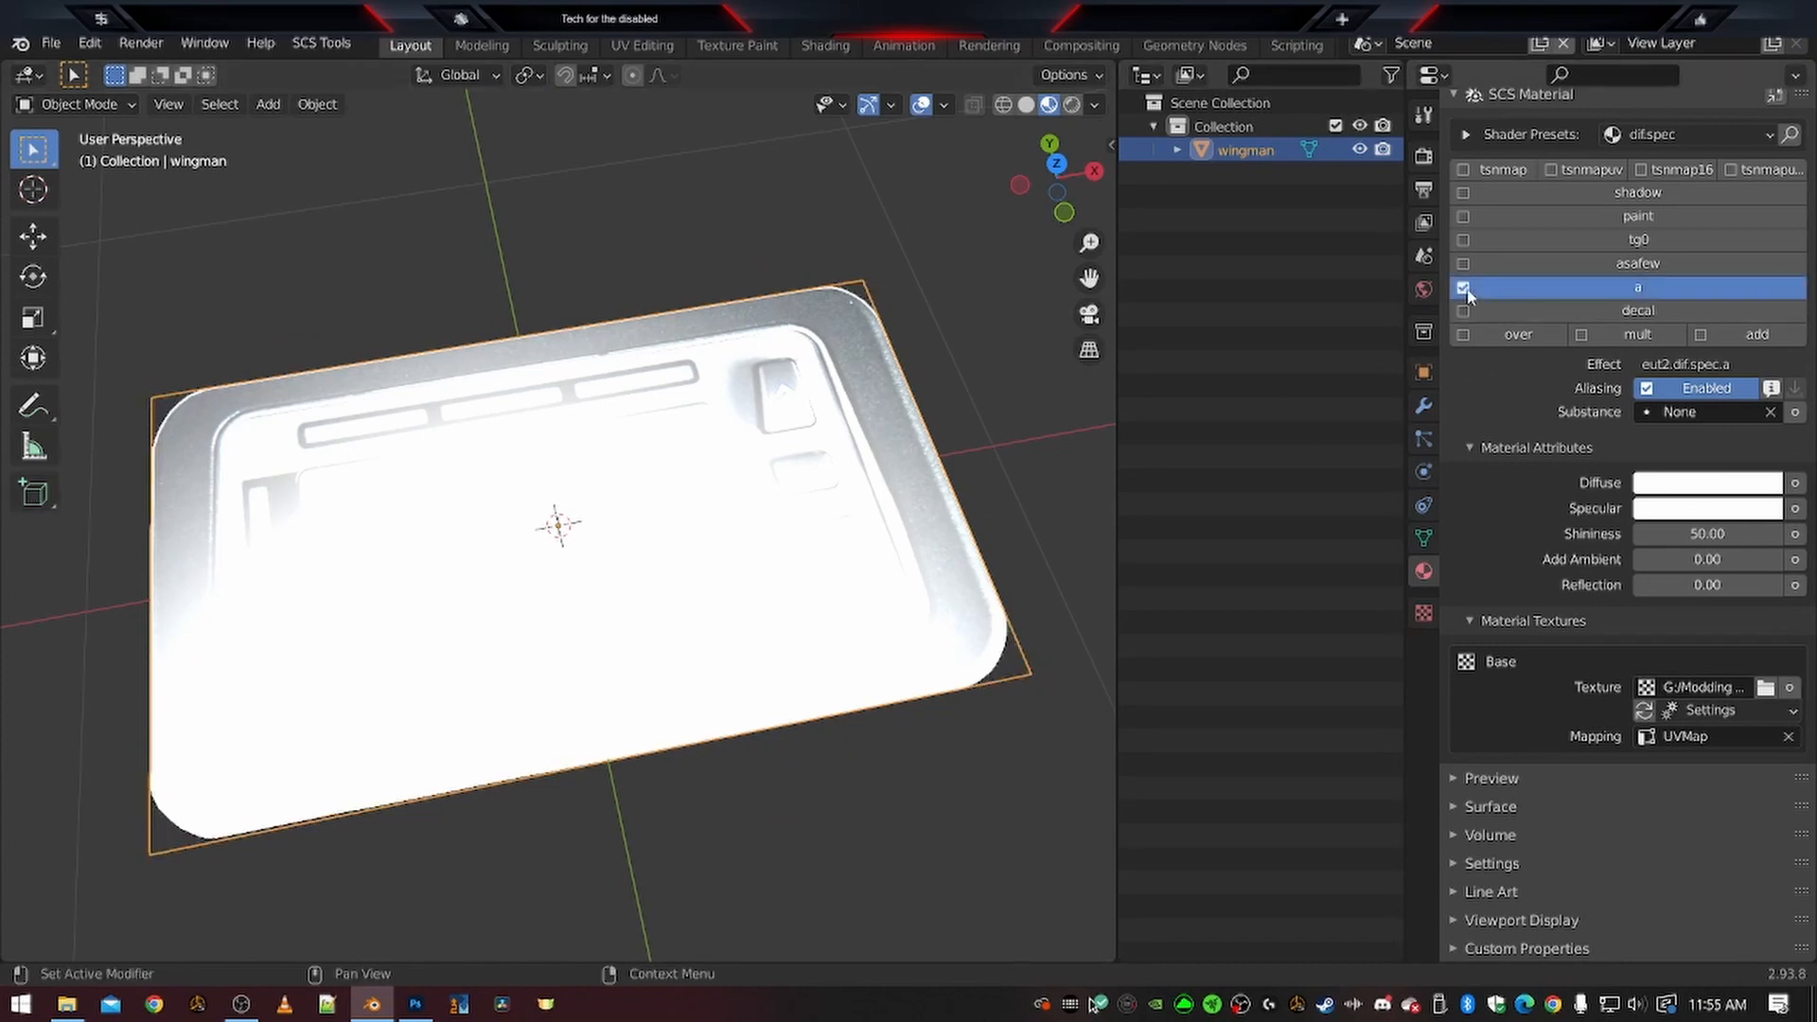
{"action": "mouse_move", "coordinate": [854, 562]}
{"action": "middle_mouse_down"}
{"action": "mouse_move", "coordinate": [844, 621]}
{"action": "mouse_move", "coordinate": [851, 568]}
{"action": "mouse_move", "coordinate": [1003, 498]}
{"action": "mouse_move", "coordinate": [839, 636]}
{"action": "mouse_move", "coordinate": [729, 539]}
{"action": "mouse_move", "coordinate": [874, 561]}
{"action": "middle_mouse_up"}
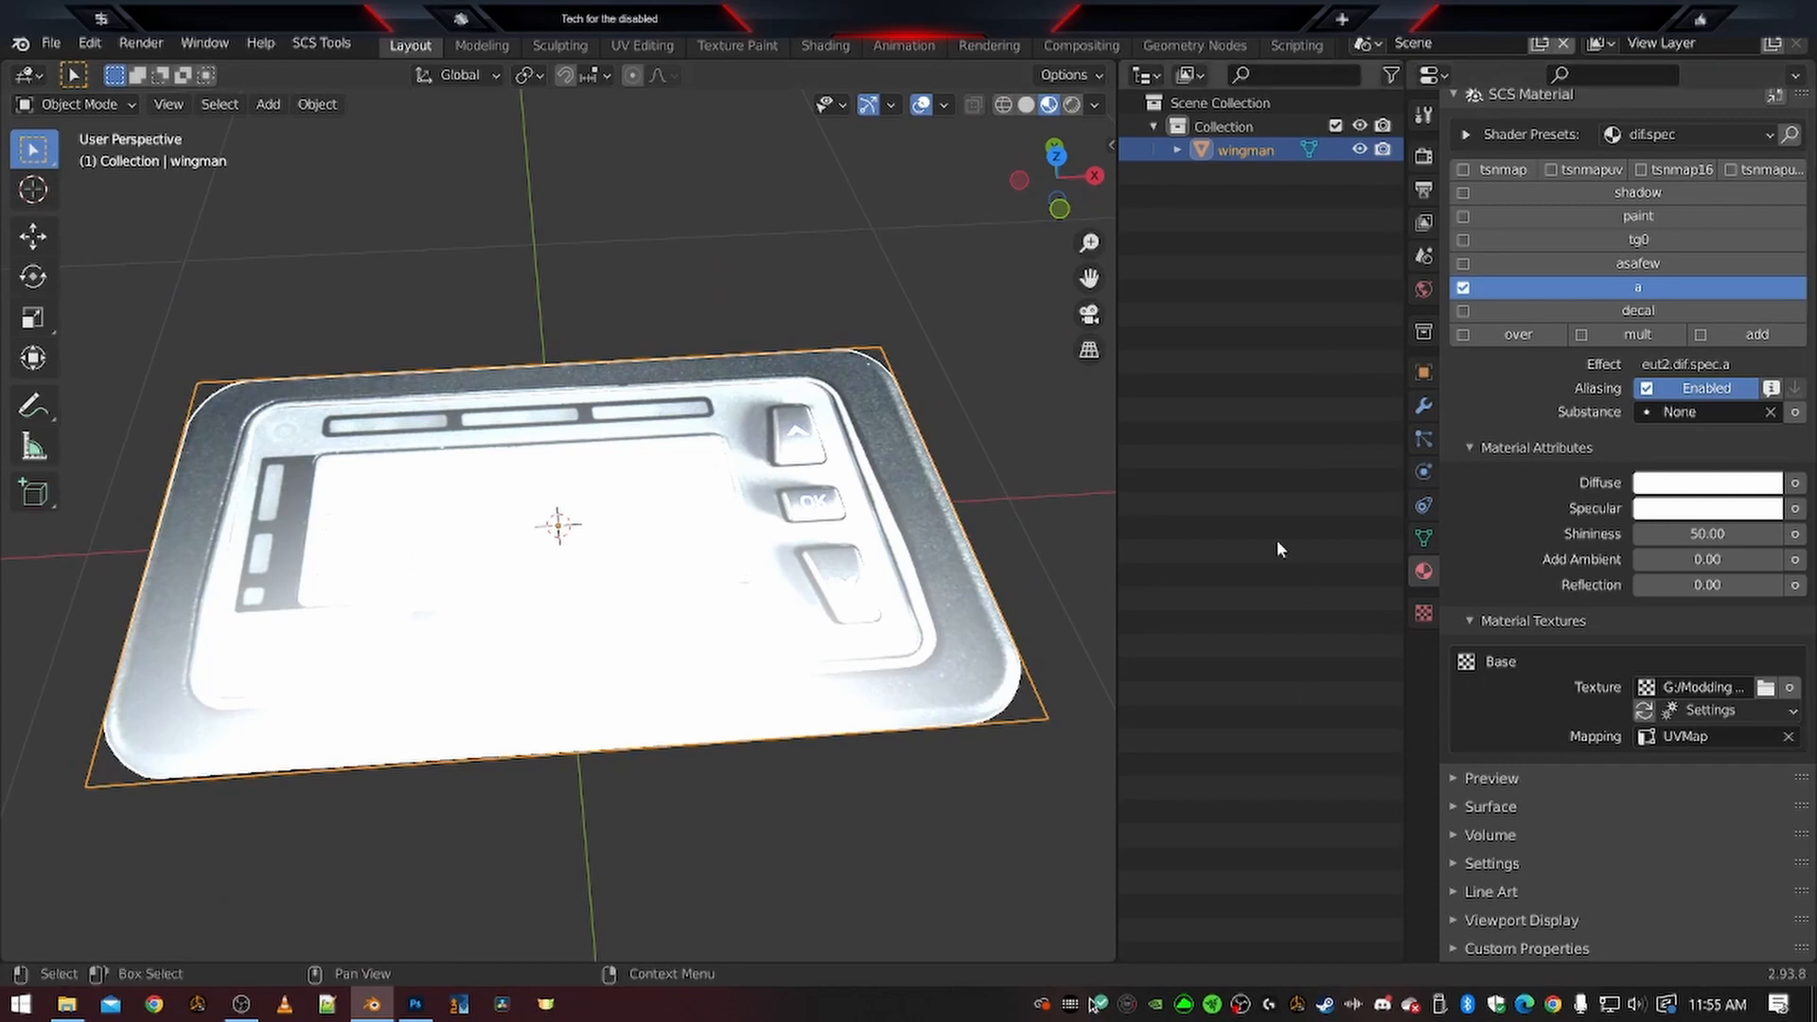
Compare the plane's brightness under successive SCS Lighting sun profiles, including default.nice.7, default.nice.9 and default.nice.11
{"action": "left_click", "coordinate": [1424, 288]}
{"action": "scroll", "coordinate": [1519, 312], "scroll_direction": "up", "scroll_amount": 4}
{"action": "left_click", "coordinate": [1514, 307]}
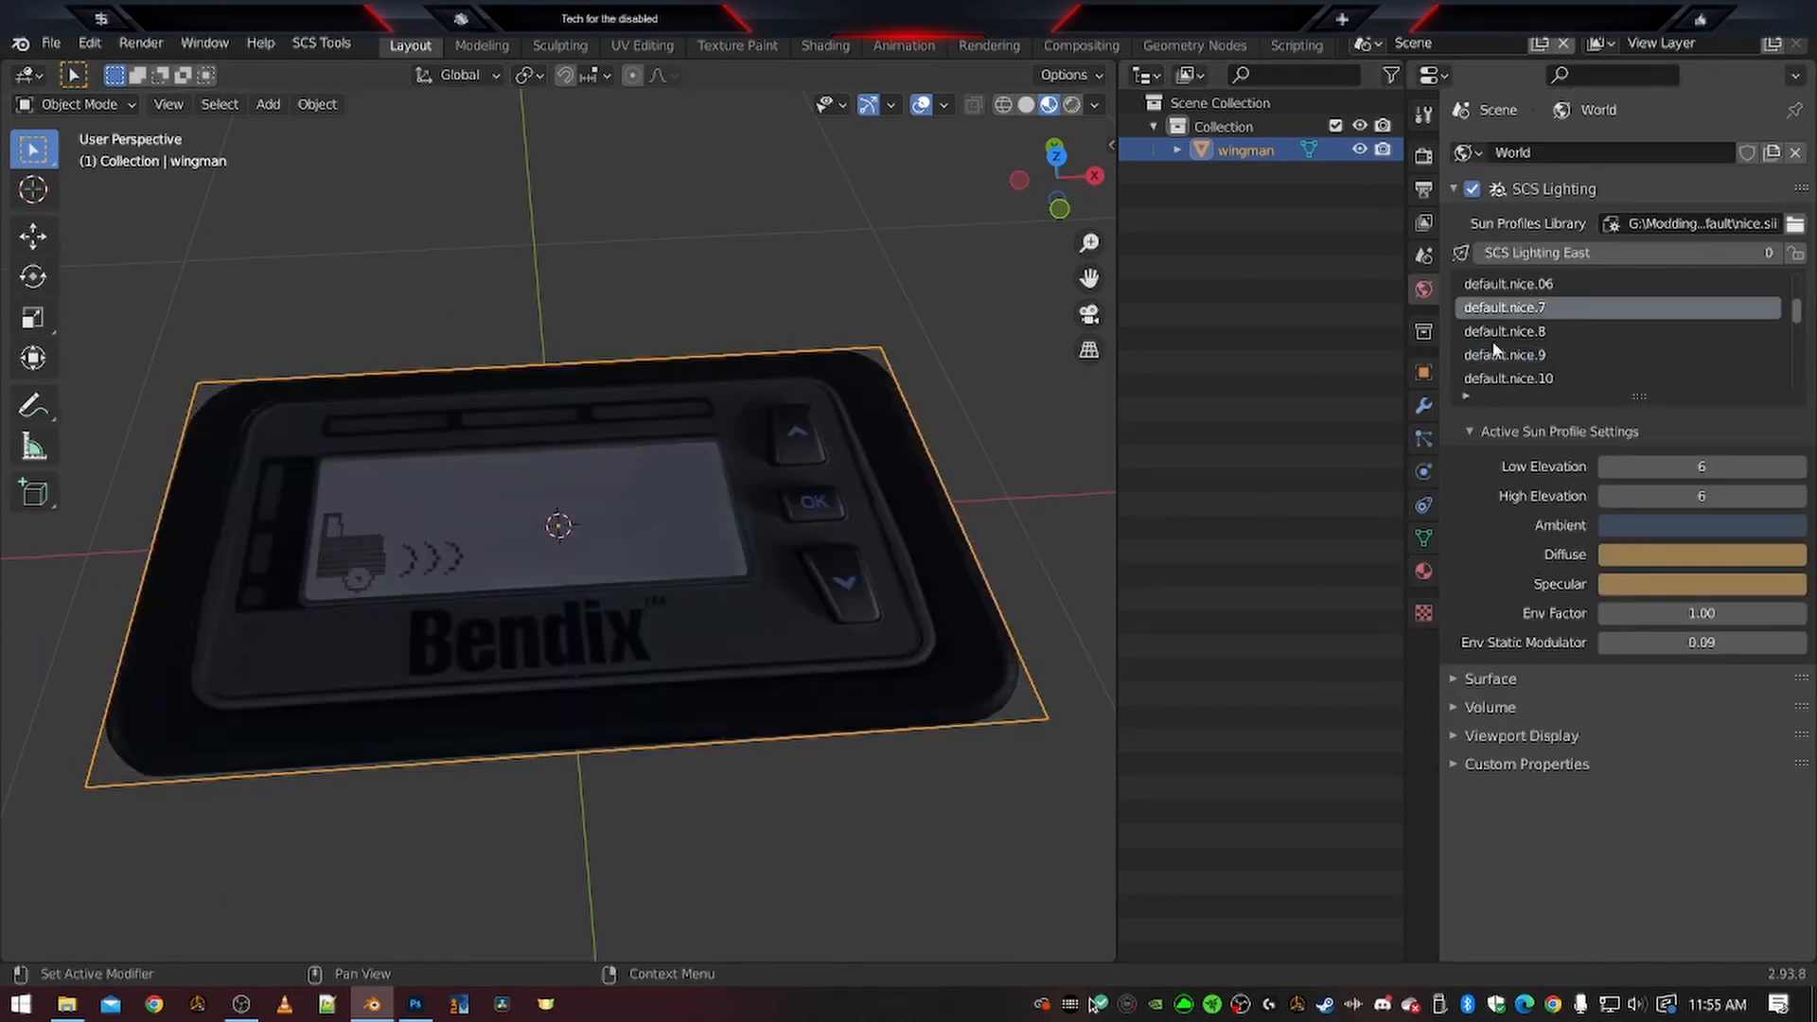
{"action": "left_click", "coordinate": [1504, 331]}
{"action": "left_click", "coordinate": [1501, 356]}
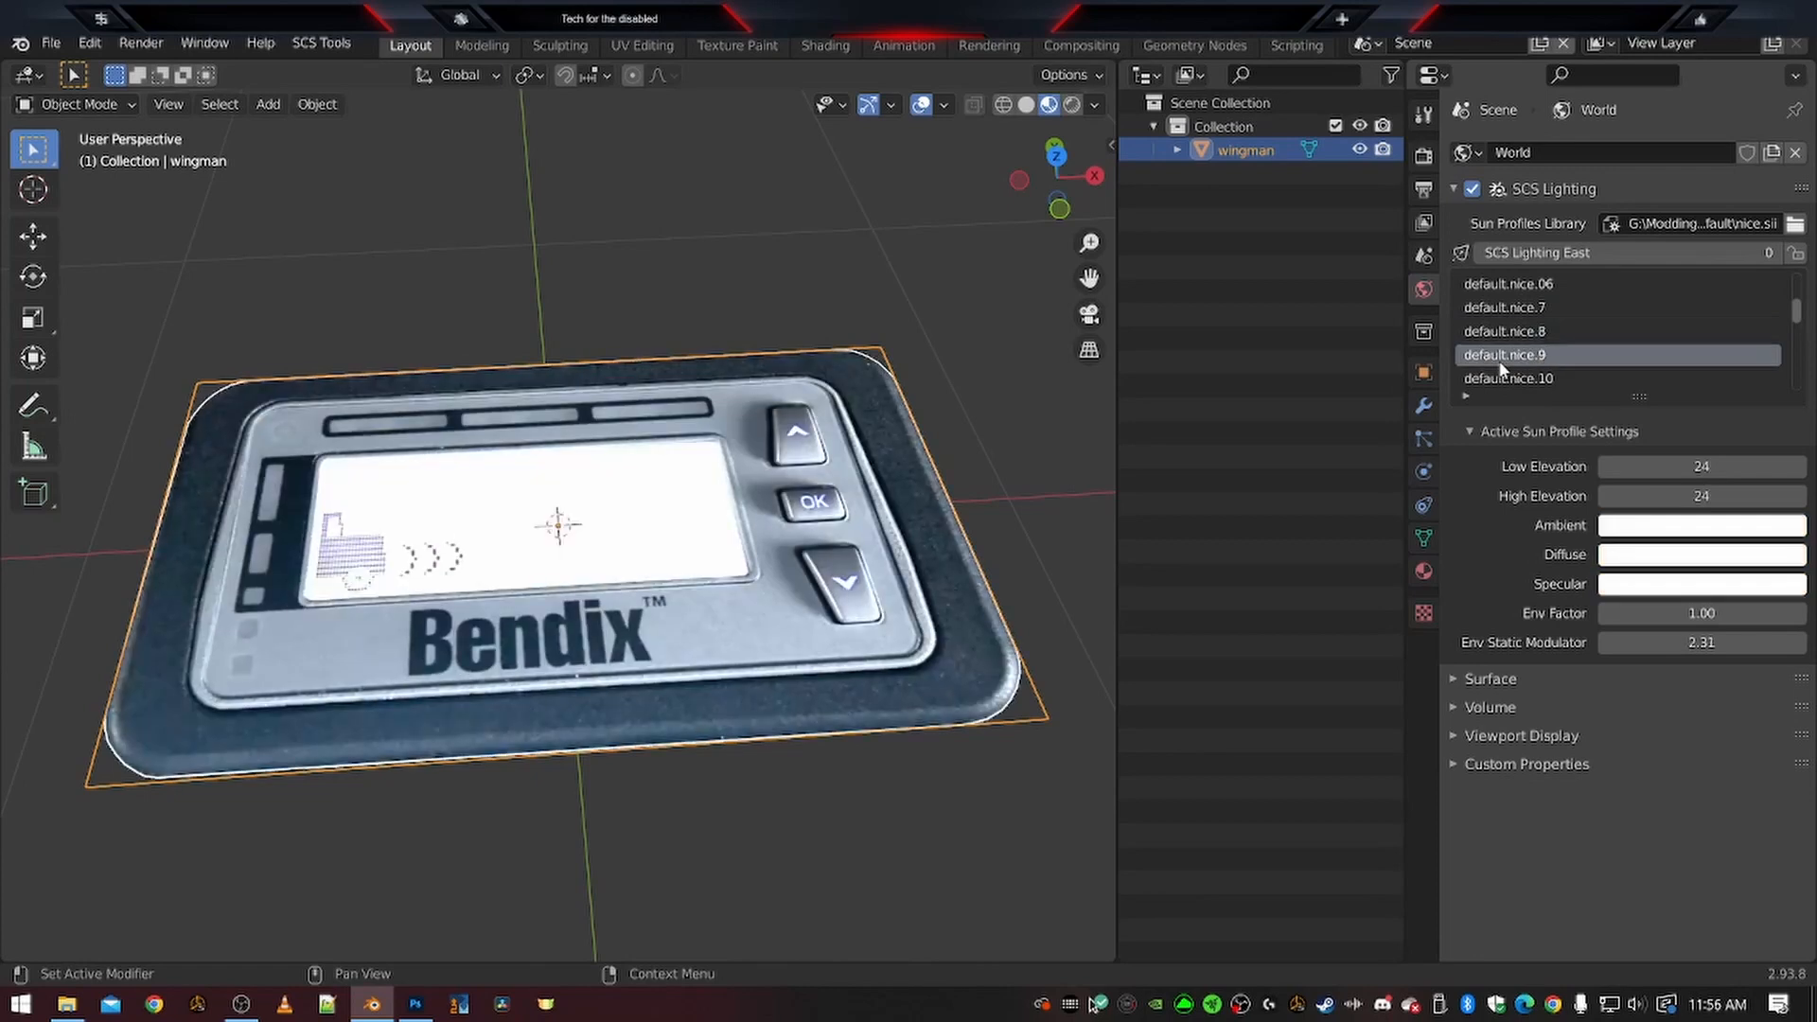
{"action": "left_click", "coordinate": [1501, 371]}
{"action": "left_click", "coordinate": [1501, 369]}
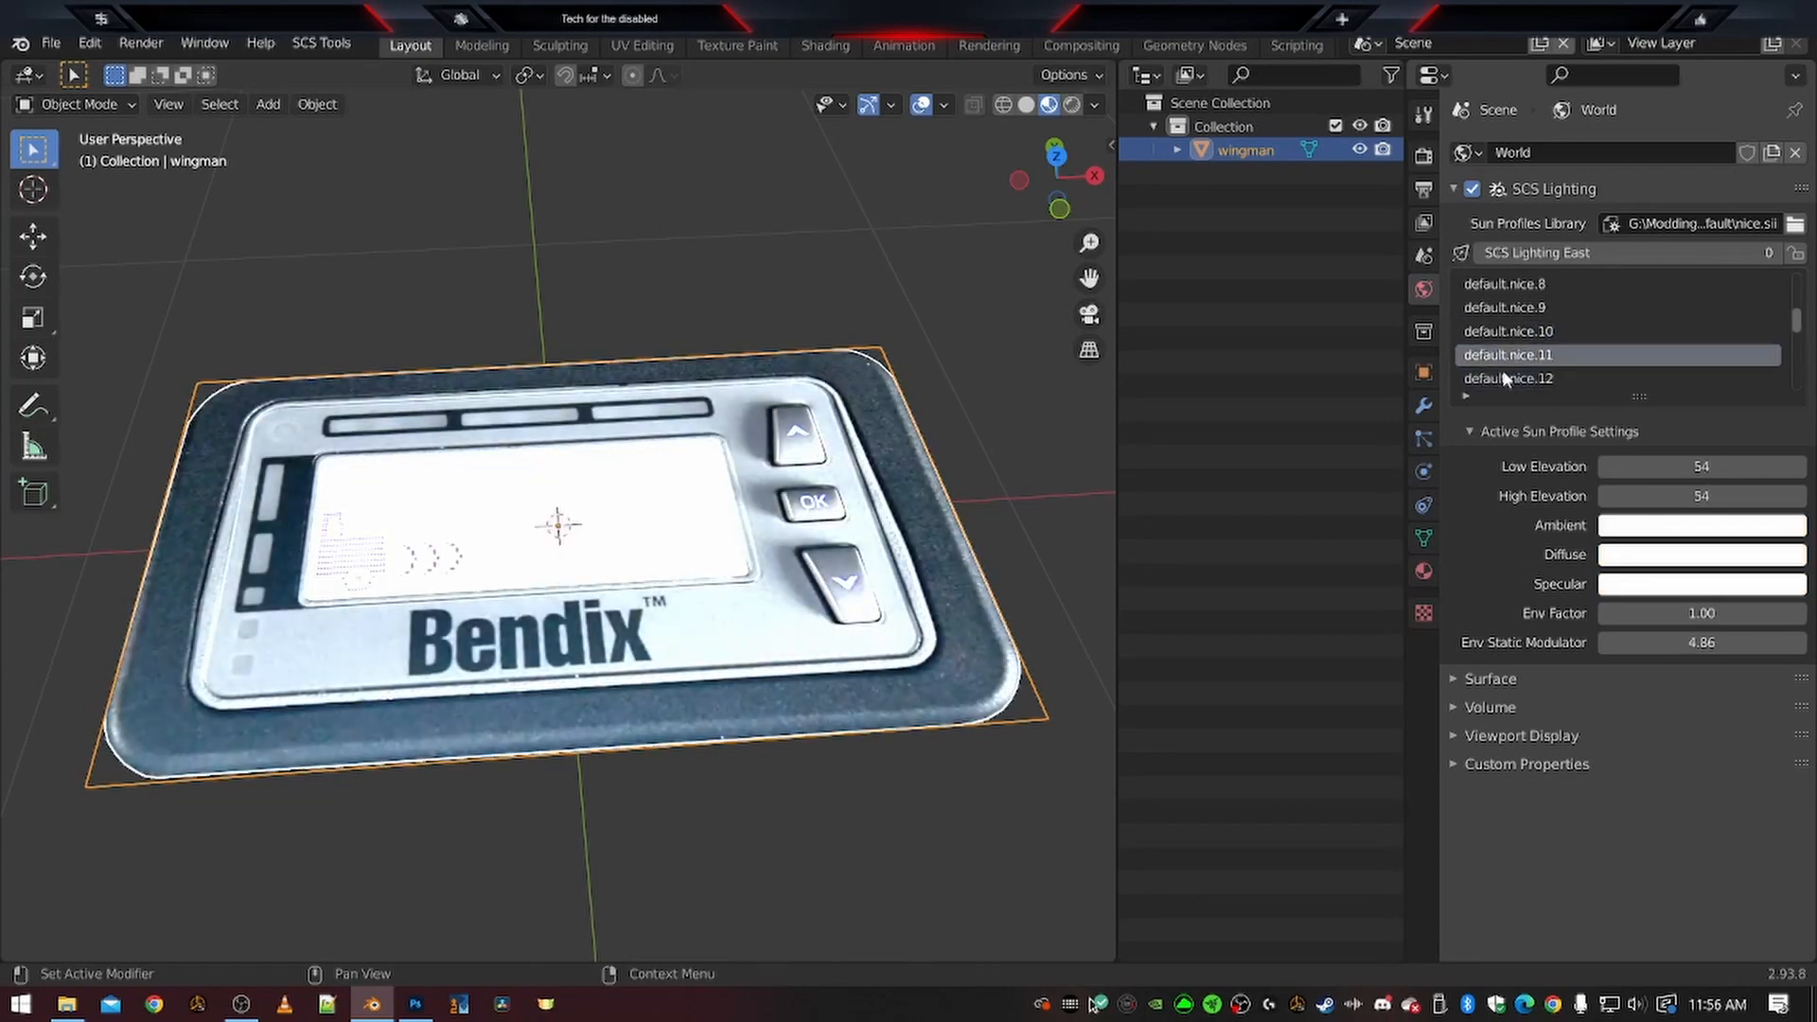
{"action": "left_click", "coordinate": [1502, 371]}
{"action": "scroll", "coordinate": [1514, 359], "scroll_direction": "down", "scroll_amount": 2}
{"action": "left_click", "coordinate": [1516, 356]}
{"action": "middle_click_drag", "start_coordinate": [672, 572], "coordinate": [530, 644]}
Darken the wingman material's Diffuse colour to a grey with an HSV value of about 0.222
{"action": "left_click", "coordinate": [1423, 571]}
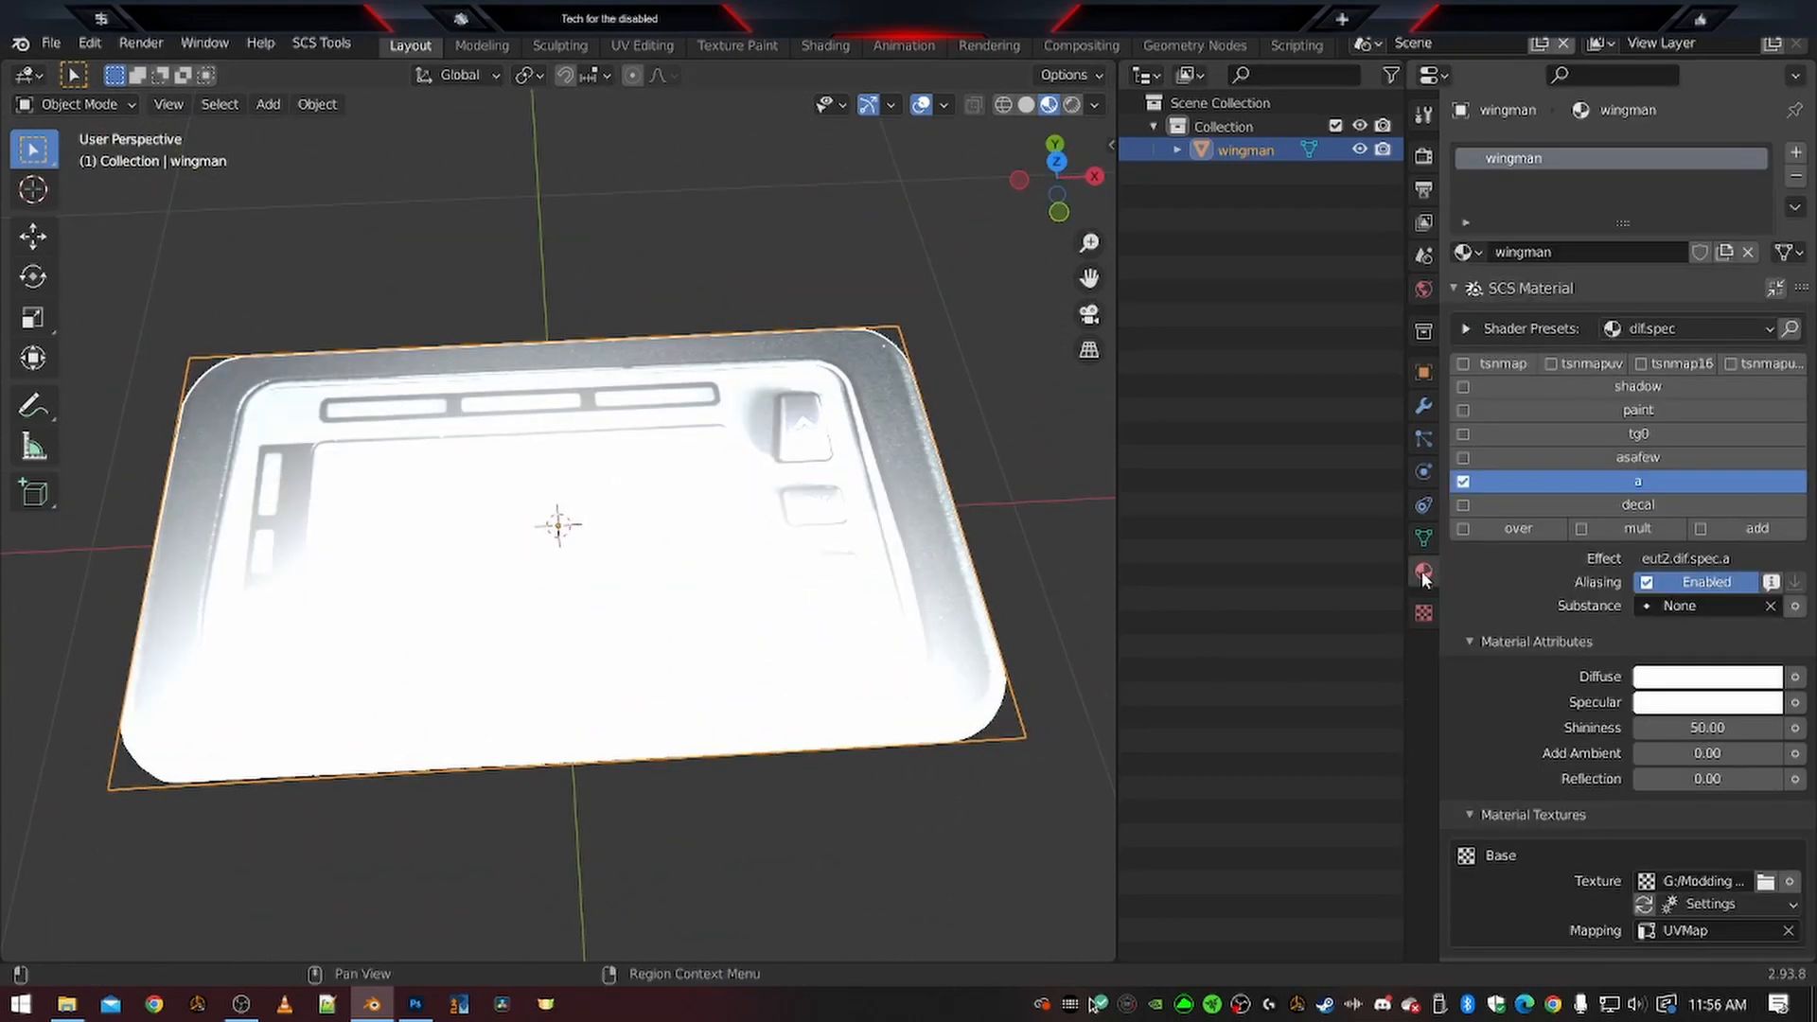
{"action": "left_click", "coordinate": [1681, 676]}
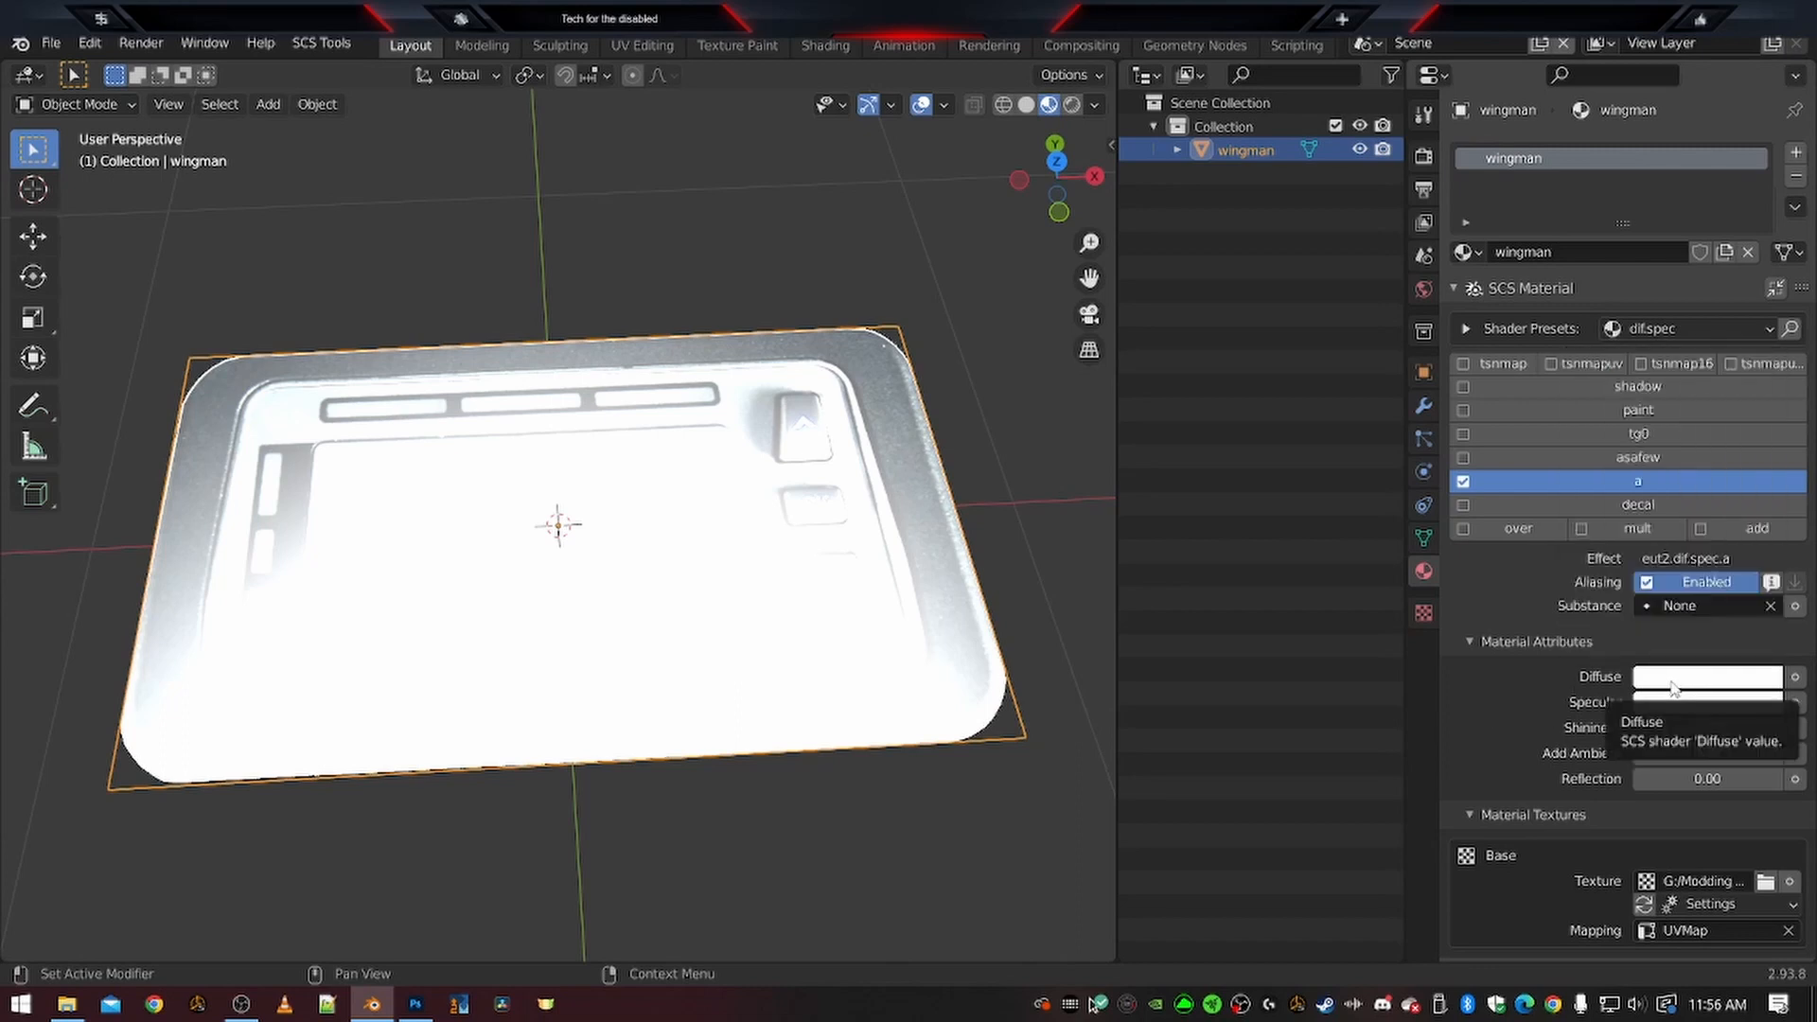
{"action": "left_click", "coordinate": [1673, 678]}
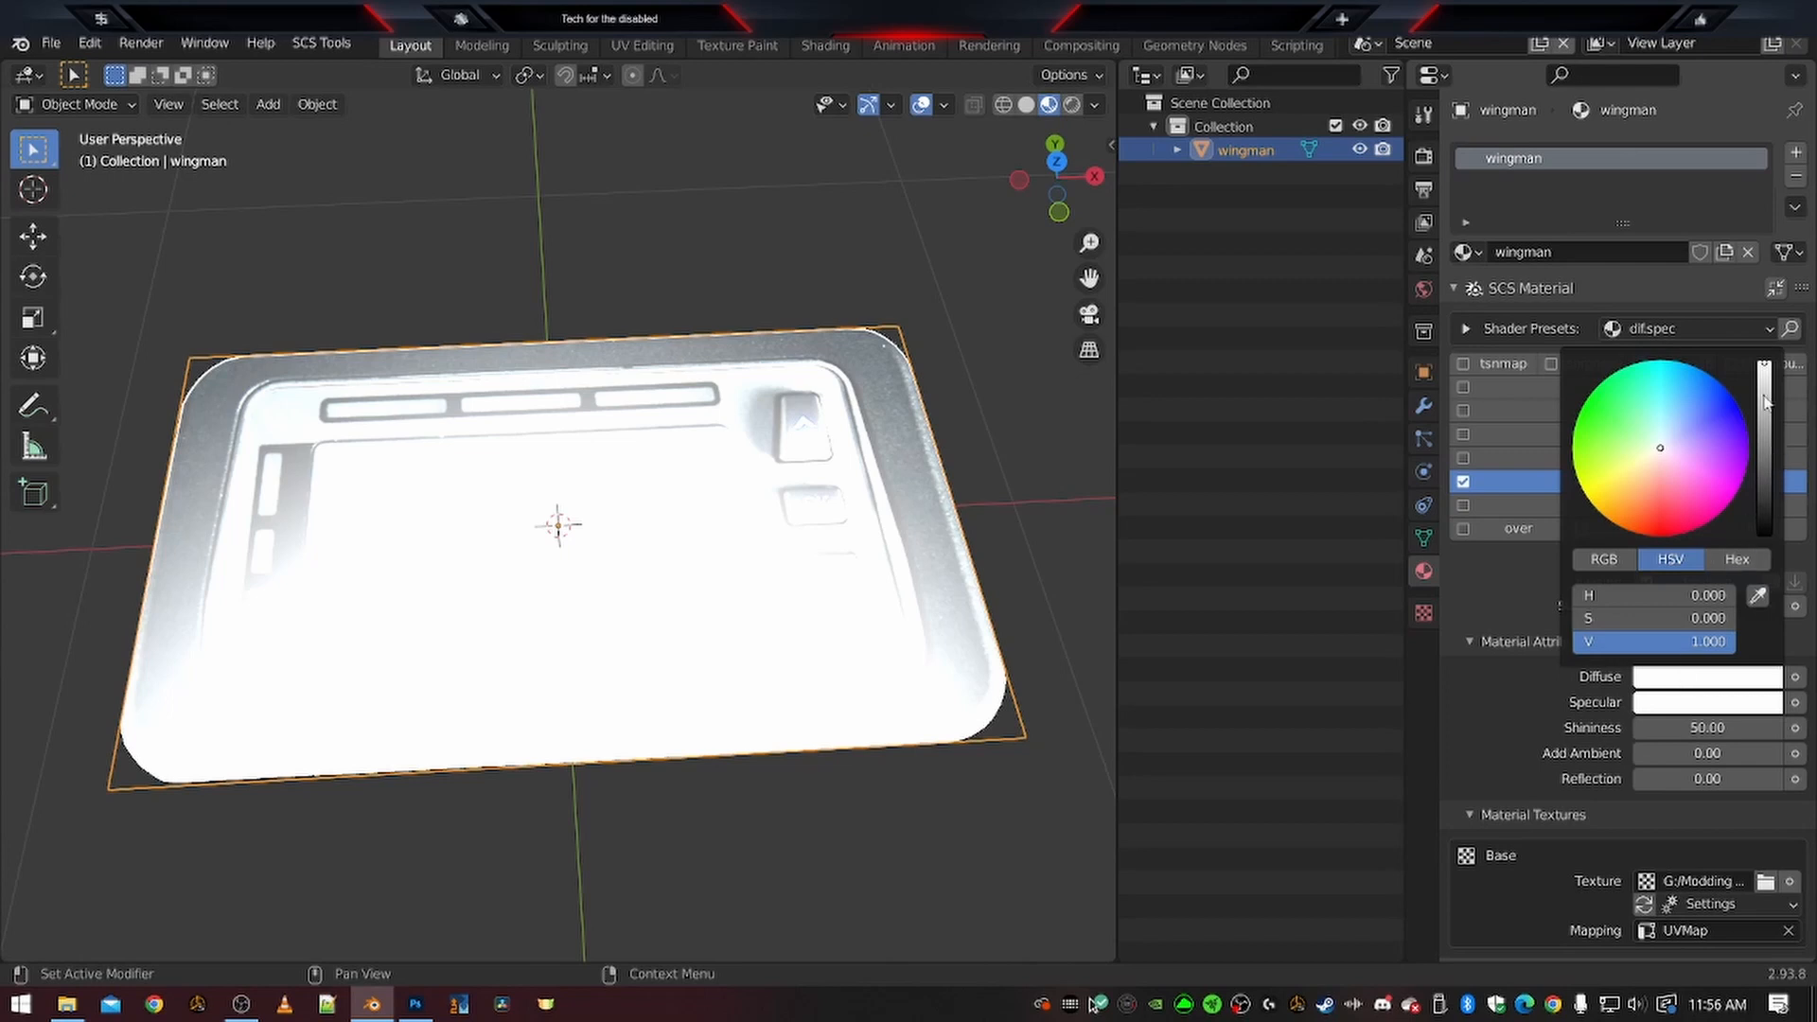
{"action": "mouse_move", "coordinate": [1766, 372]}
{"action": "left_mouse_down"}
{"action": "mouse_move", "coordinate": [1764, 533]}
{"action": "mouse_move", "coordinate": [1764, 361]}
{"action": "mouse_move", "coordinate": [1764, 449]}
{"action": "left_mouse_up"}
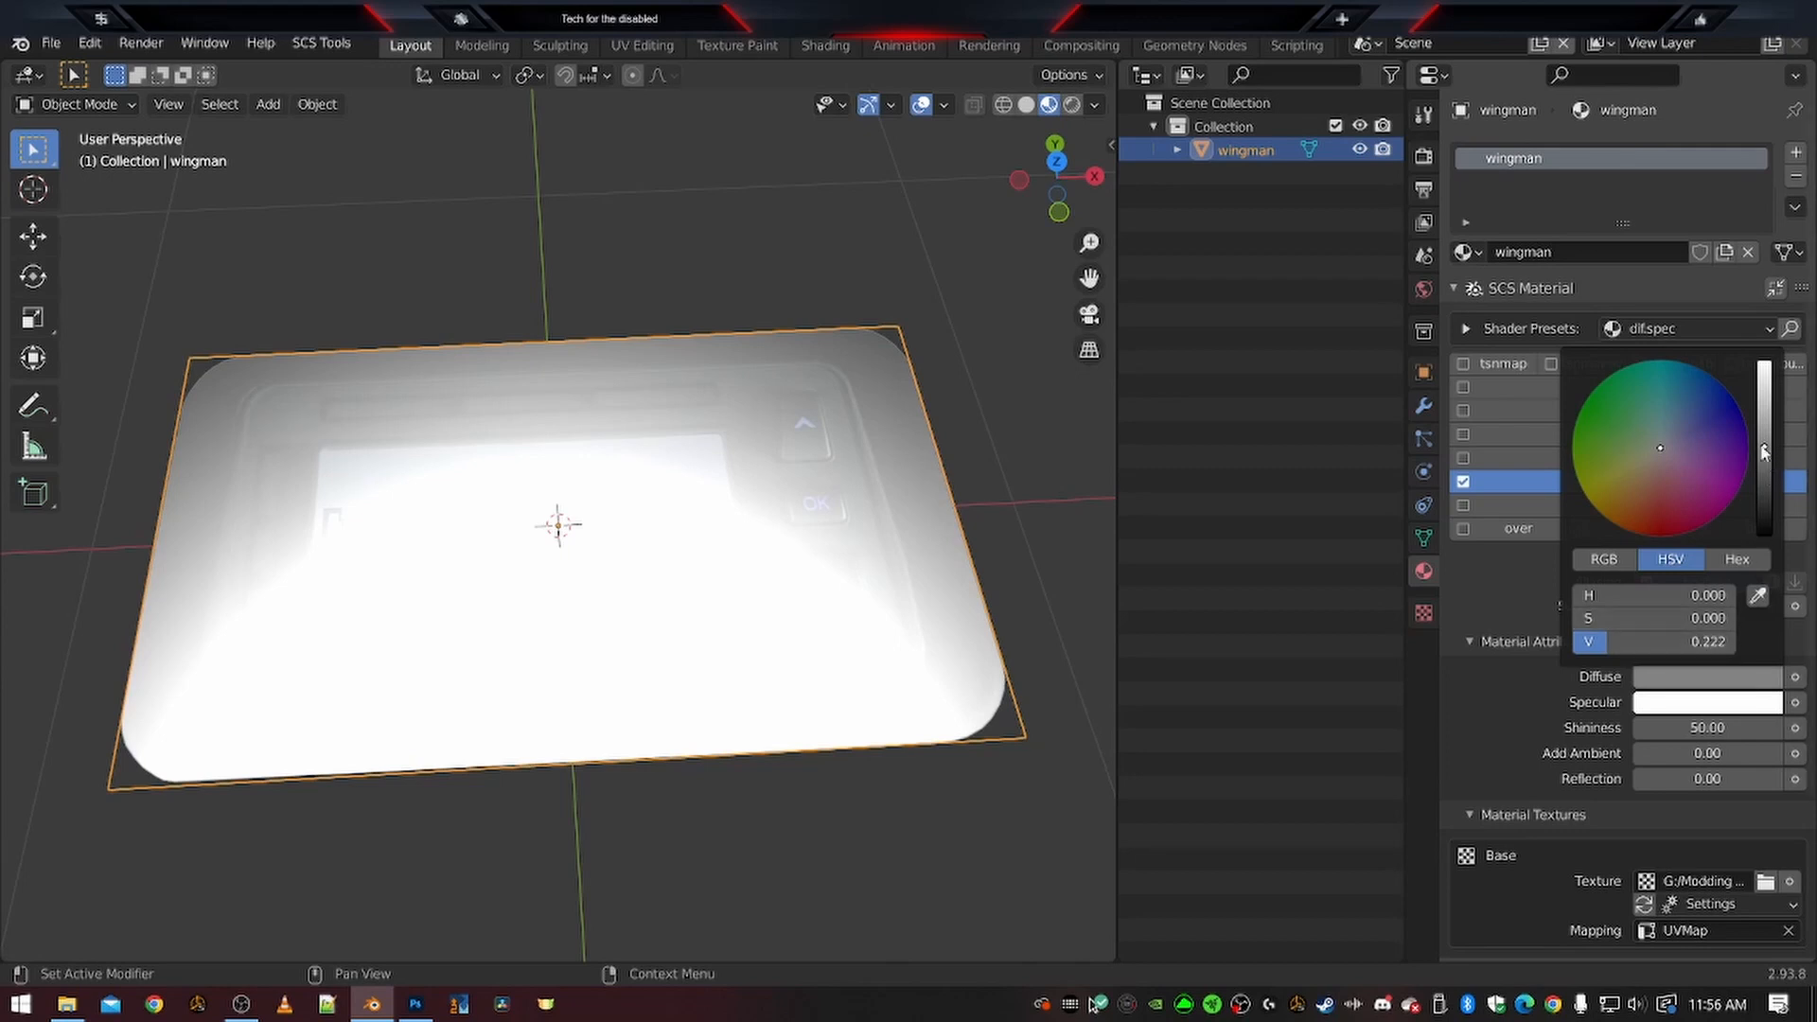
Set the wingman material's Specular colour to black, with an HSV value of 0, and inspect the plane
{"action": "left_click", "coordinate": [1656, 705]}
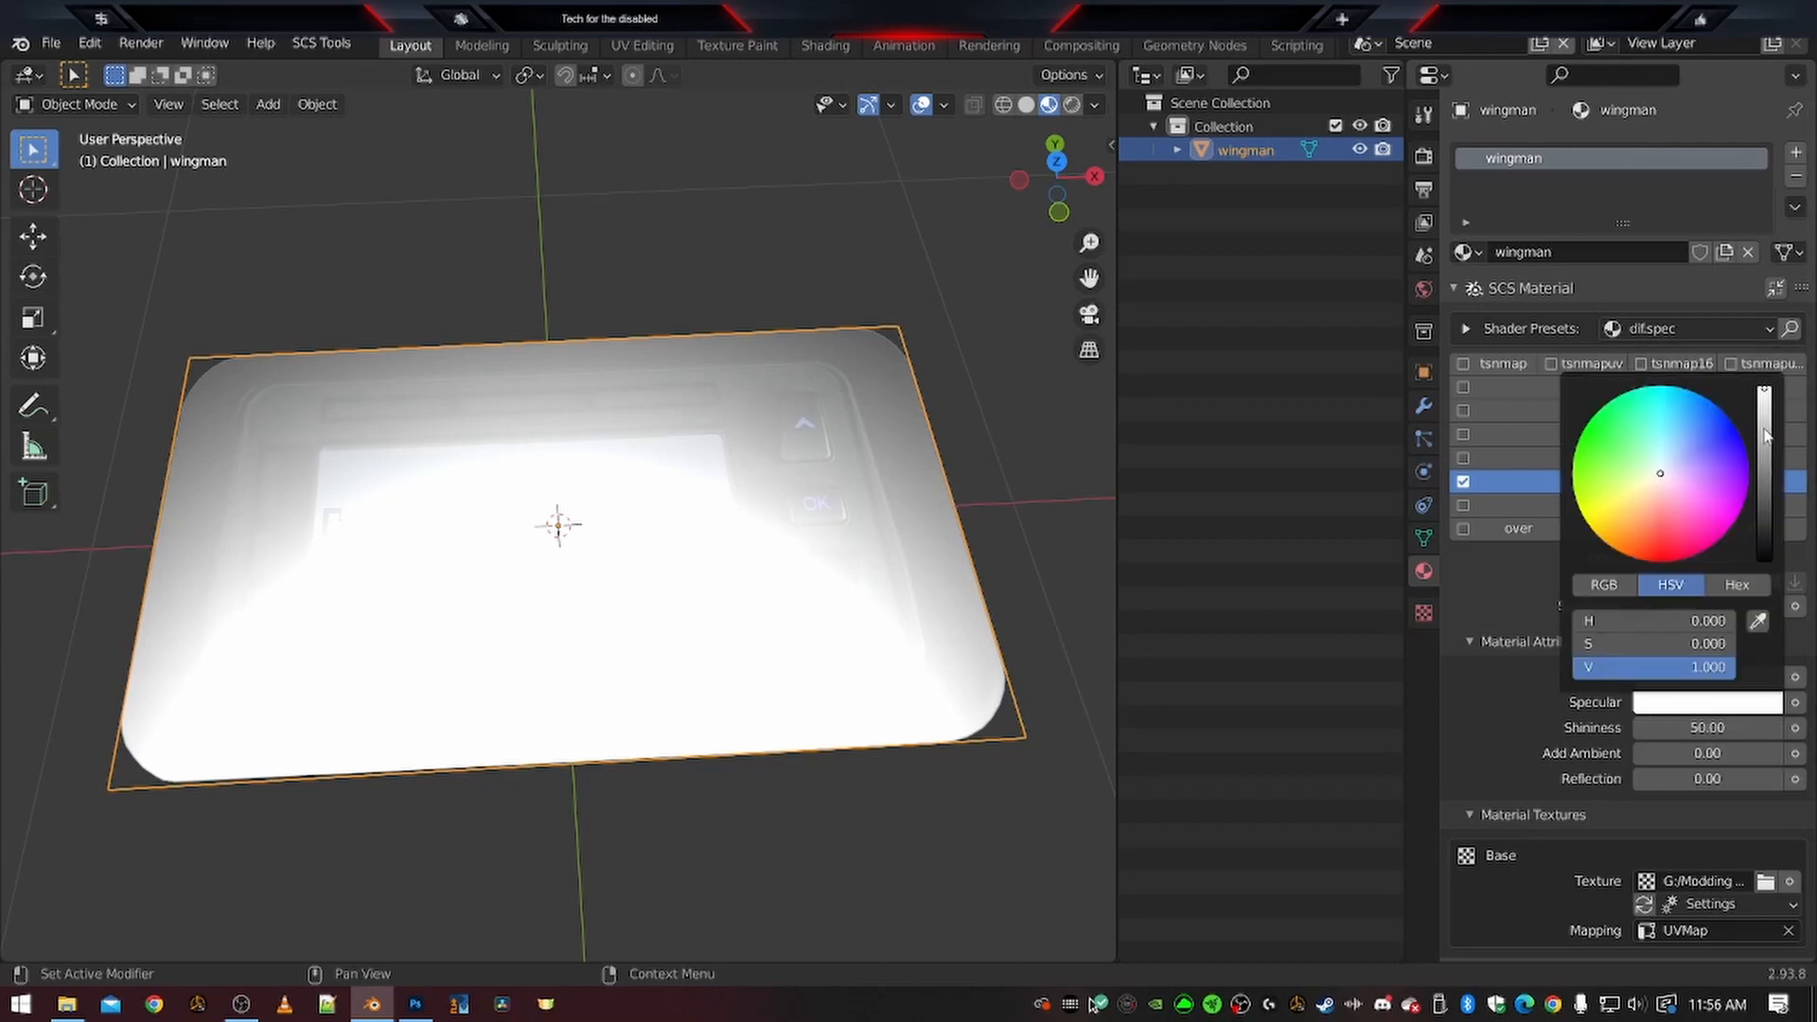
{"action": "left_click_drag", "start_coordinate": [1765, 433], "coordinate": [1765, 561]}
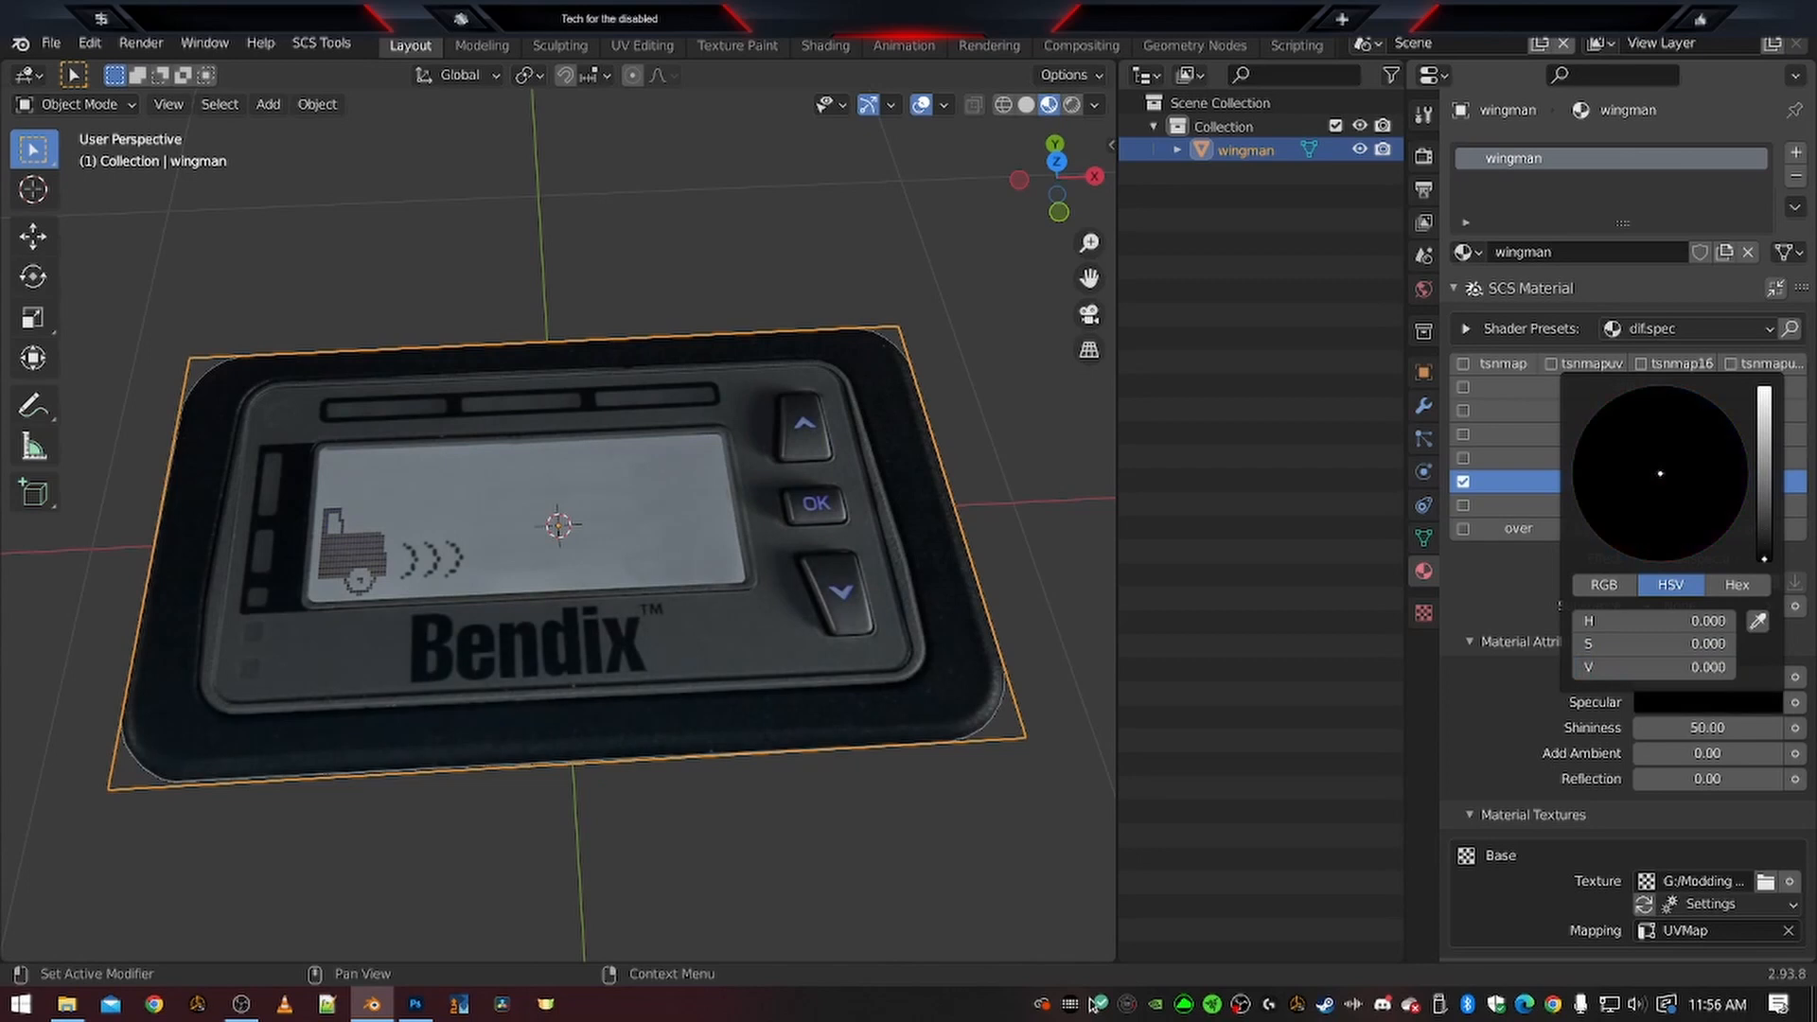
{"action": "middle_click_drag", "start_coordinate": [464, 705], "coordinate": [719, 648]}
{"action": "middle_click_drag", "start_coordinate": [863, 645], "coordinate": [897, 735]}
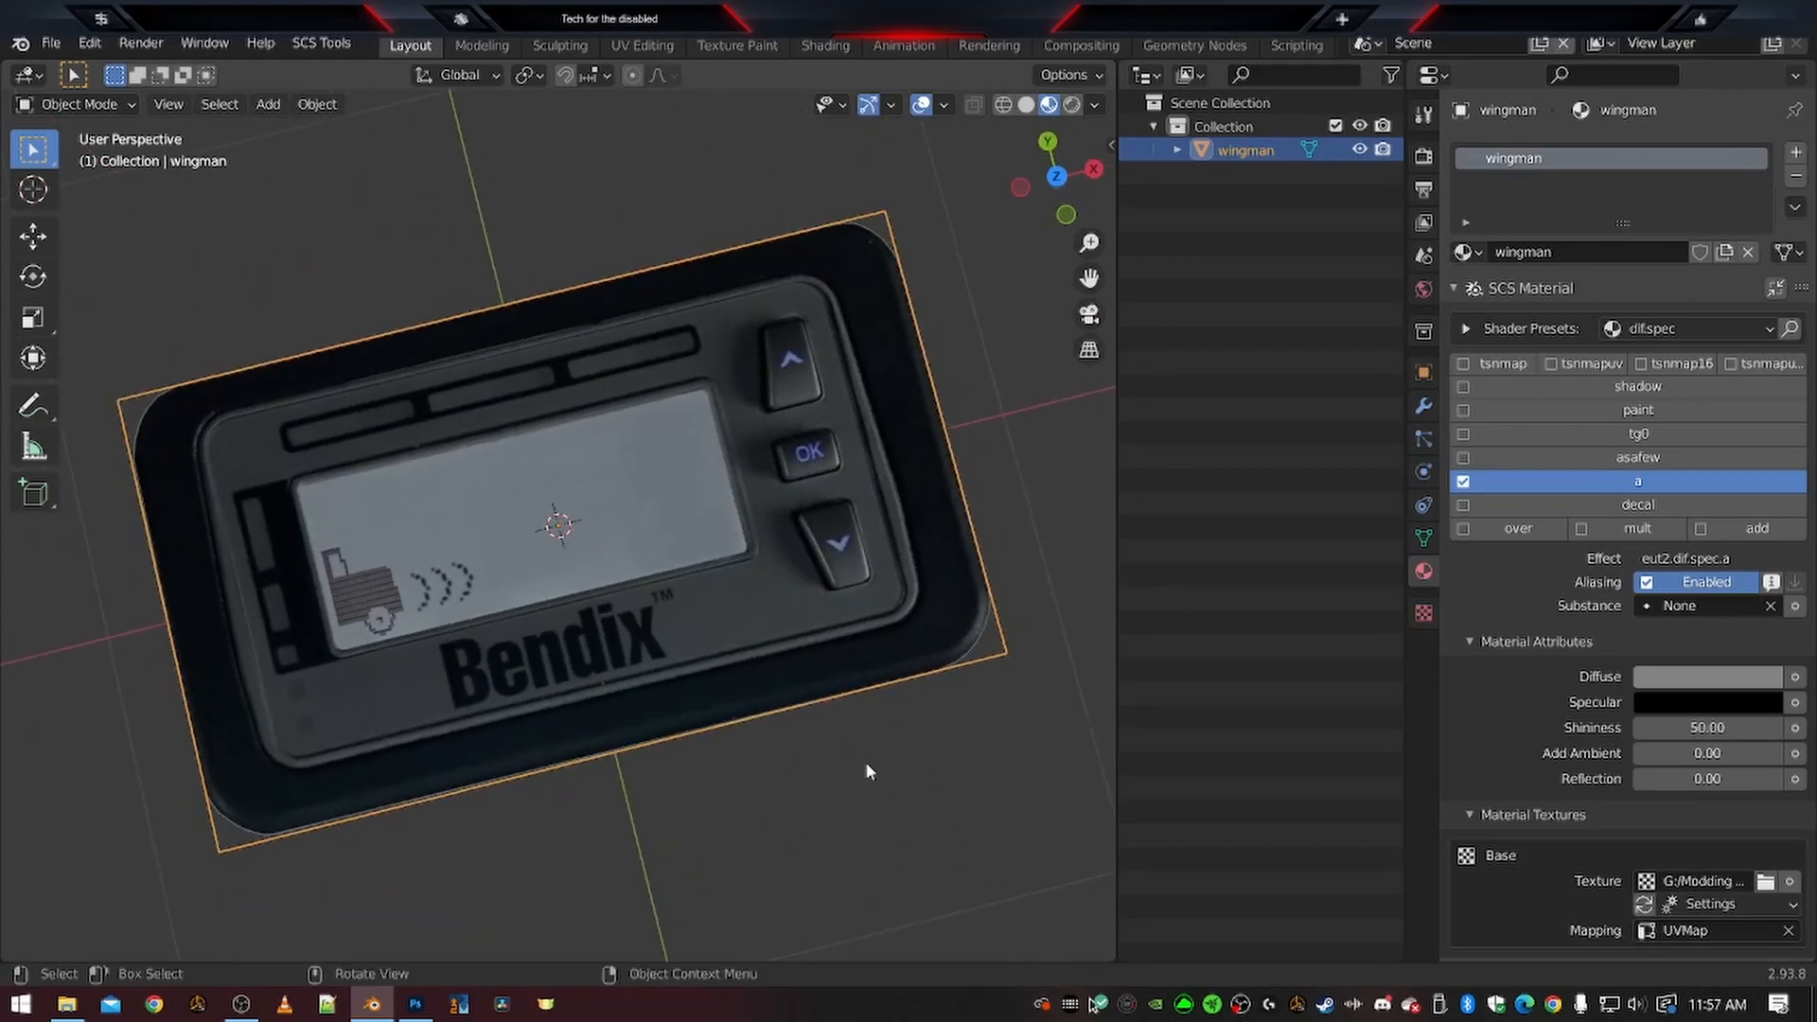
{"action": "middle_click_drag", "start_coordinate": [597, 665], "coordinate": [537, 729]}
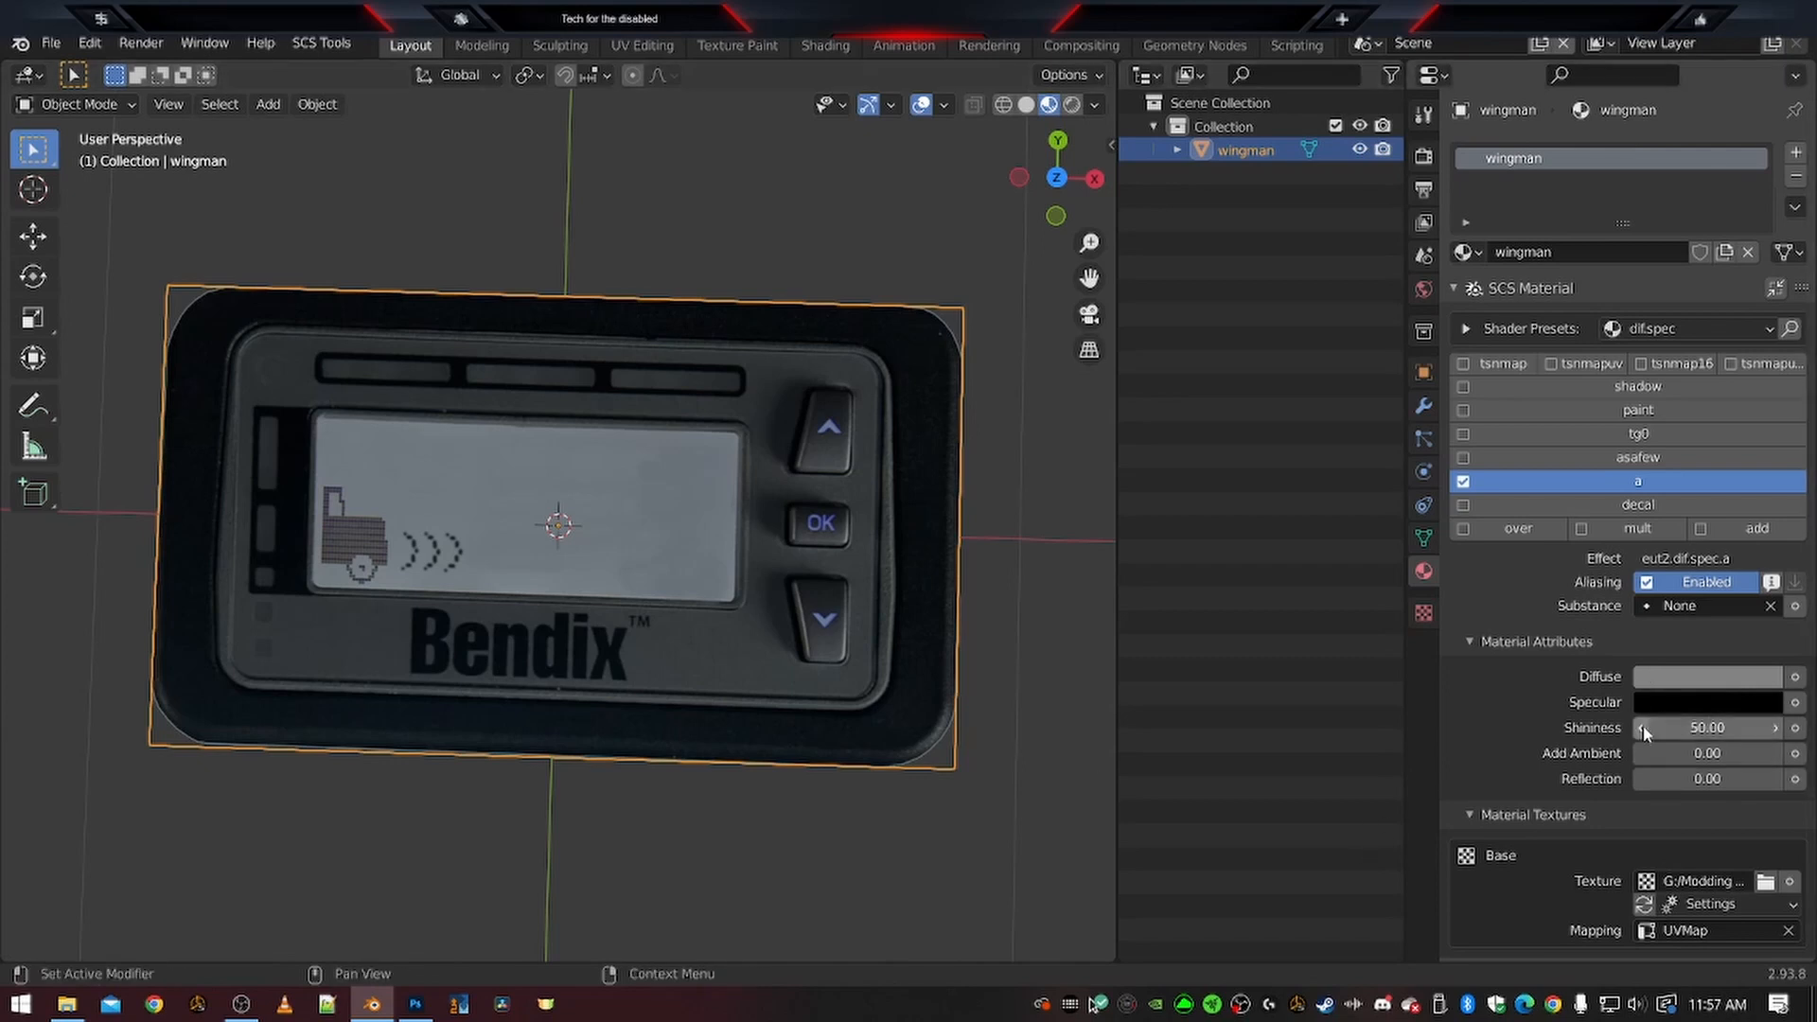
{"action": "scroll", "coordinate": [1626, 715], "scroll_direction": "down", "scroll_amount": 5}
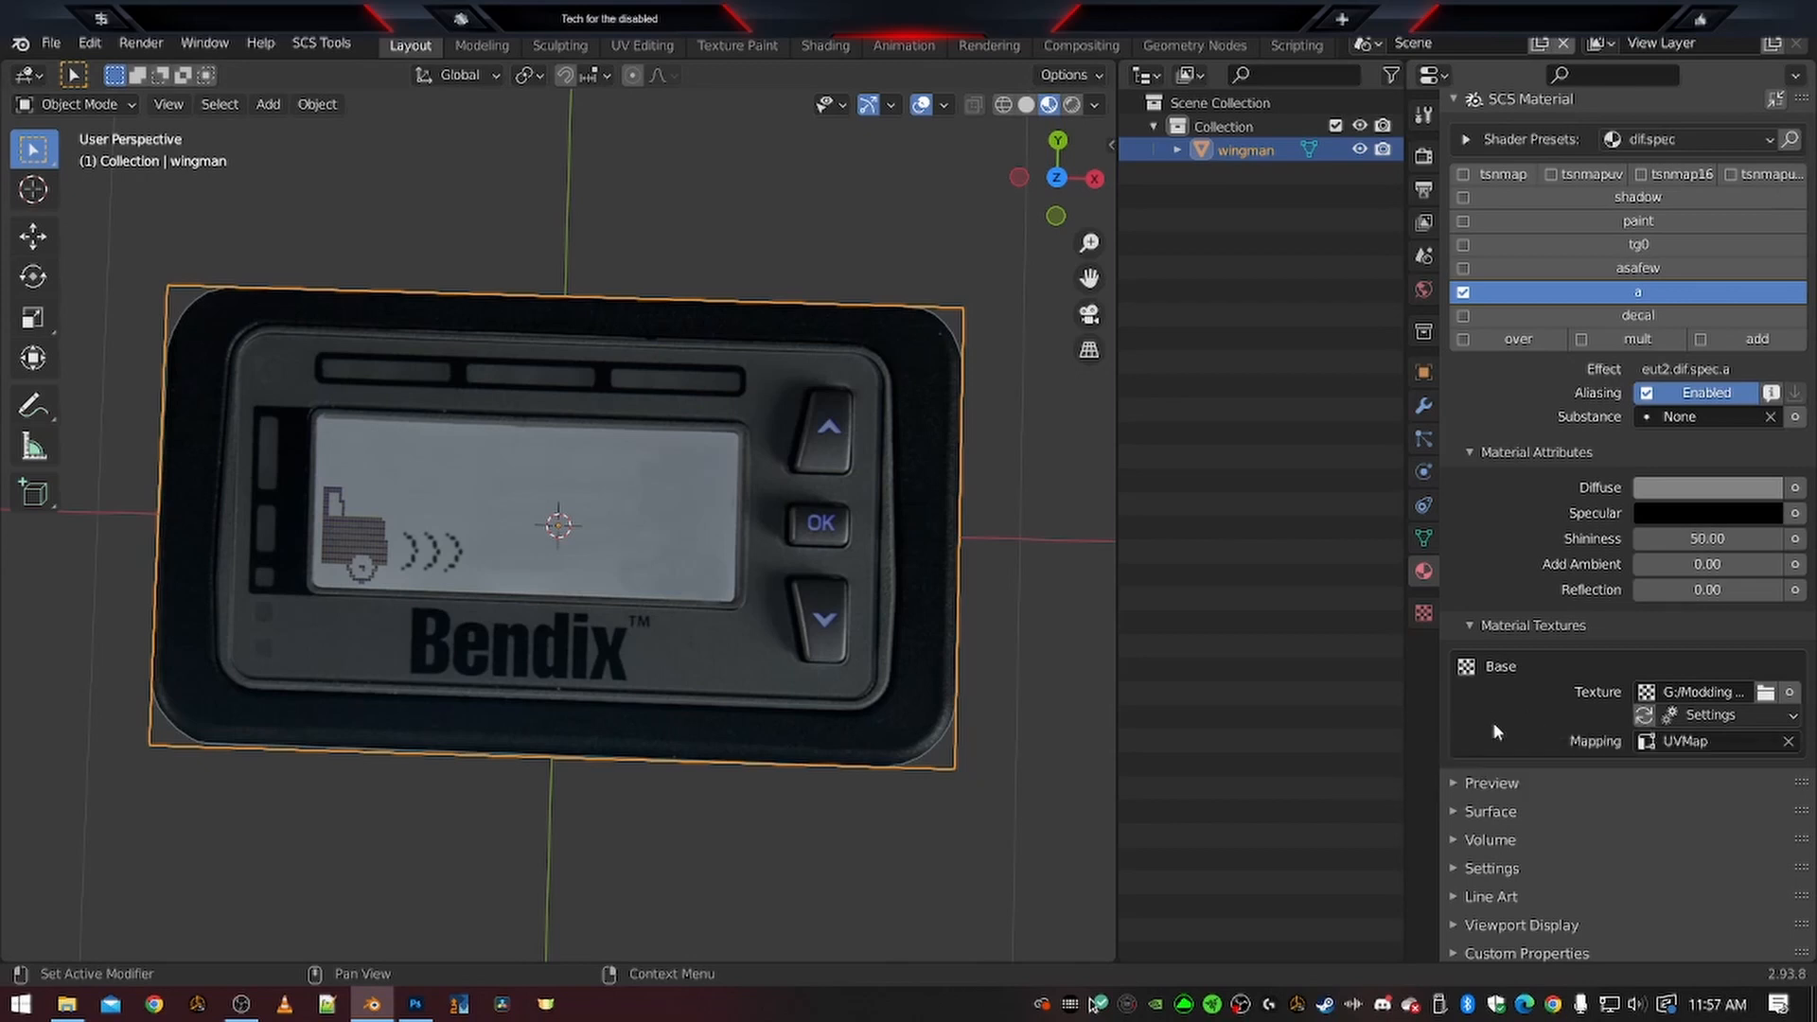
{"action": "scroll", "coordinate": [1502, 747], "scroll_direction": "up", "scroll_amount": 5}
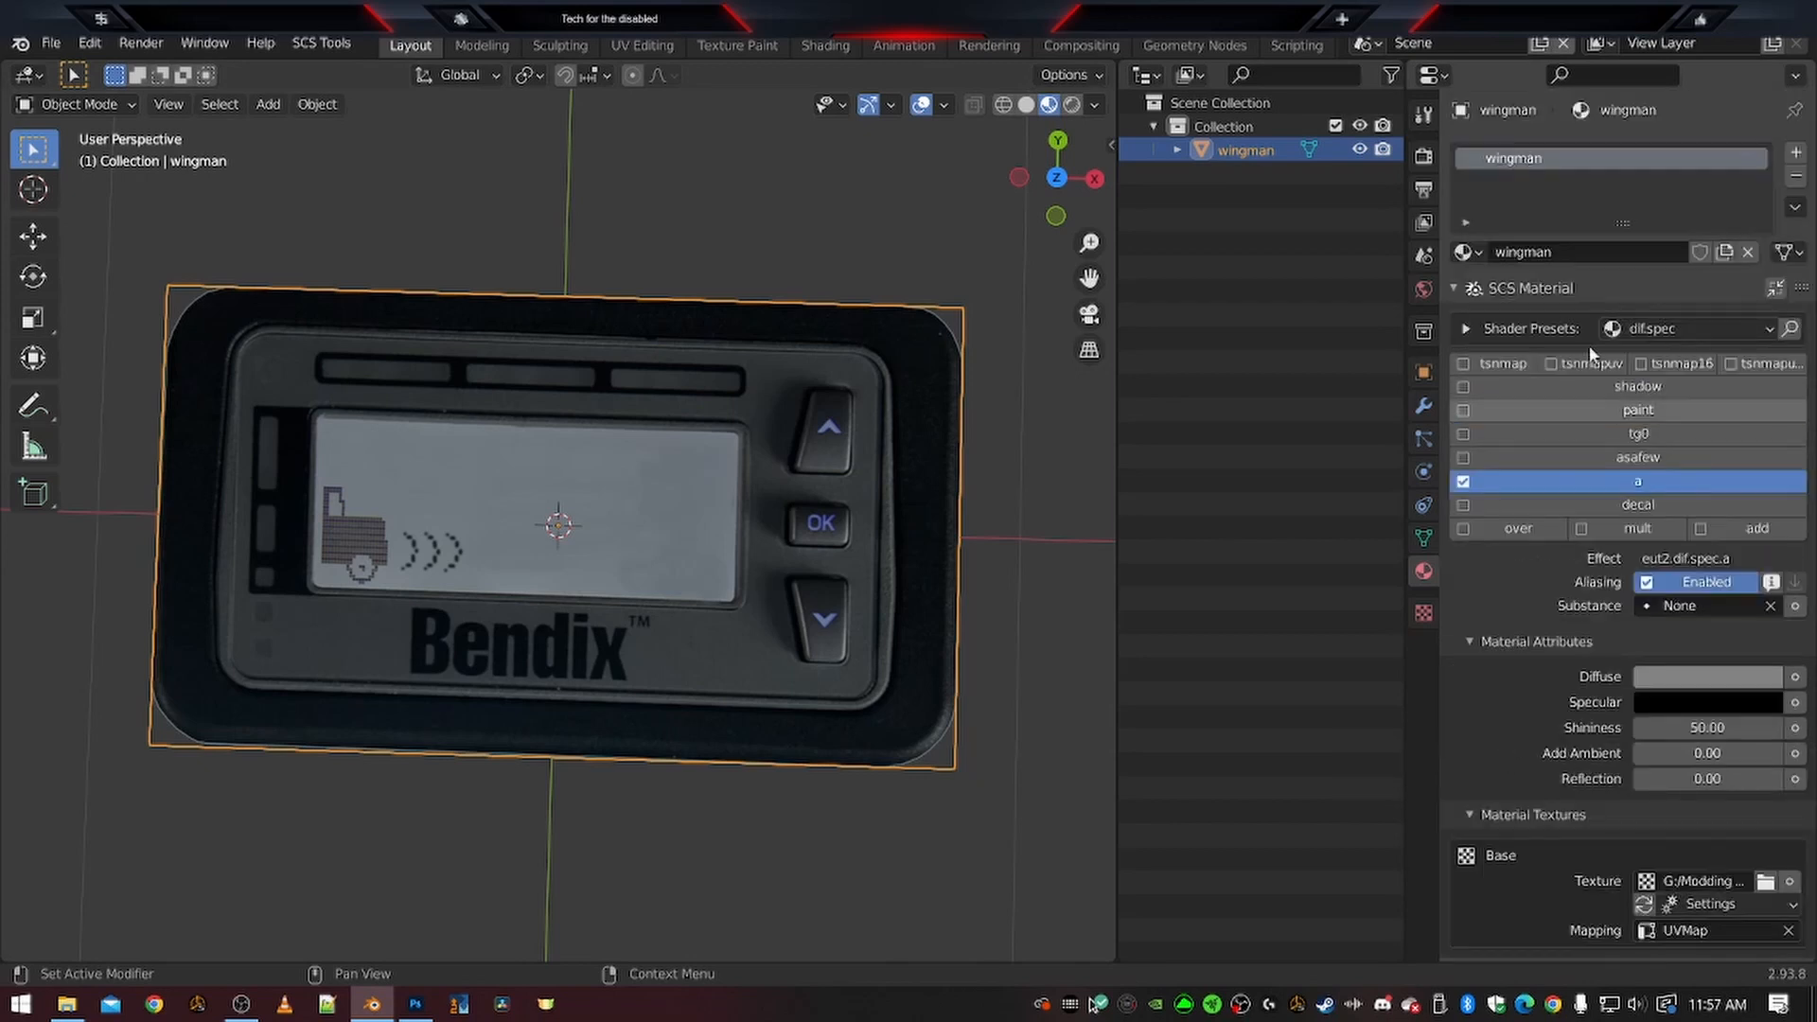
{"action": "middle_click_drag", "start_coordinate": [414, 778], "coordinate": [471, 872]}
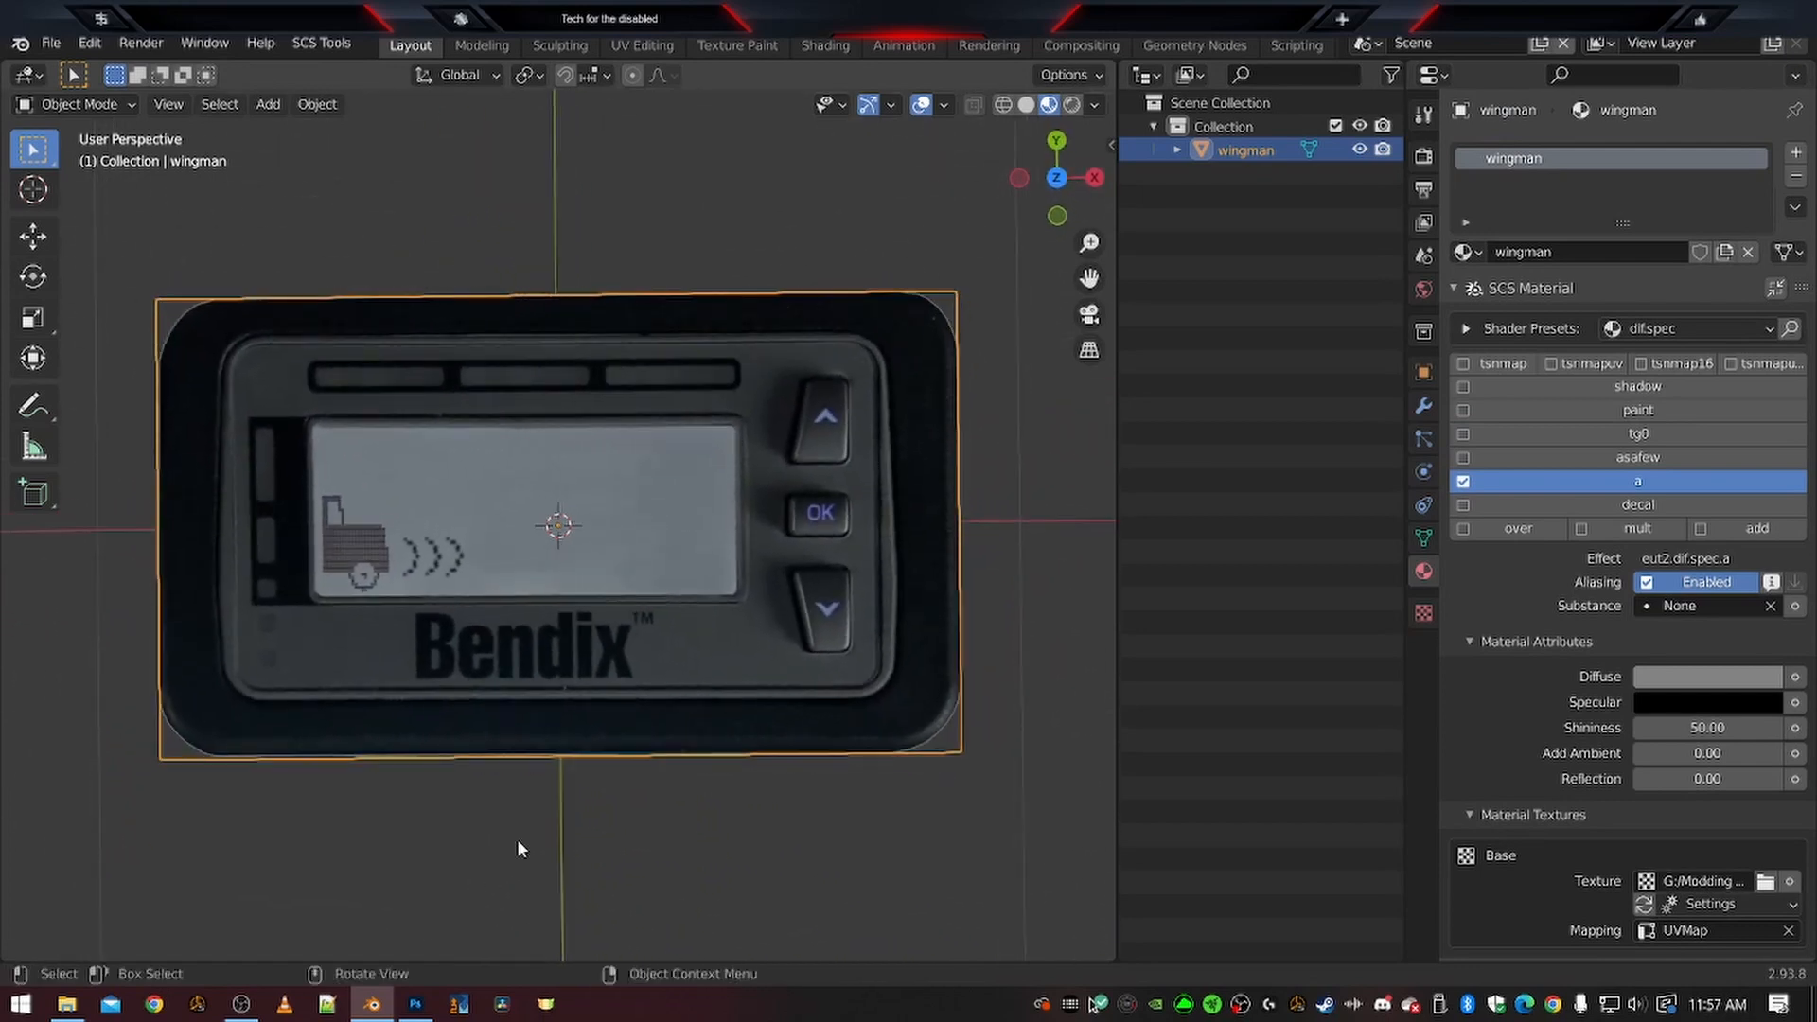
Import wingman_screen.tga from the Bendix Wingman folder as an image plane
{"action": "left_click", "coordinate": [54, 47]}
{"action": "mouse_move", "coordinate": [227, 362]}
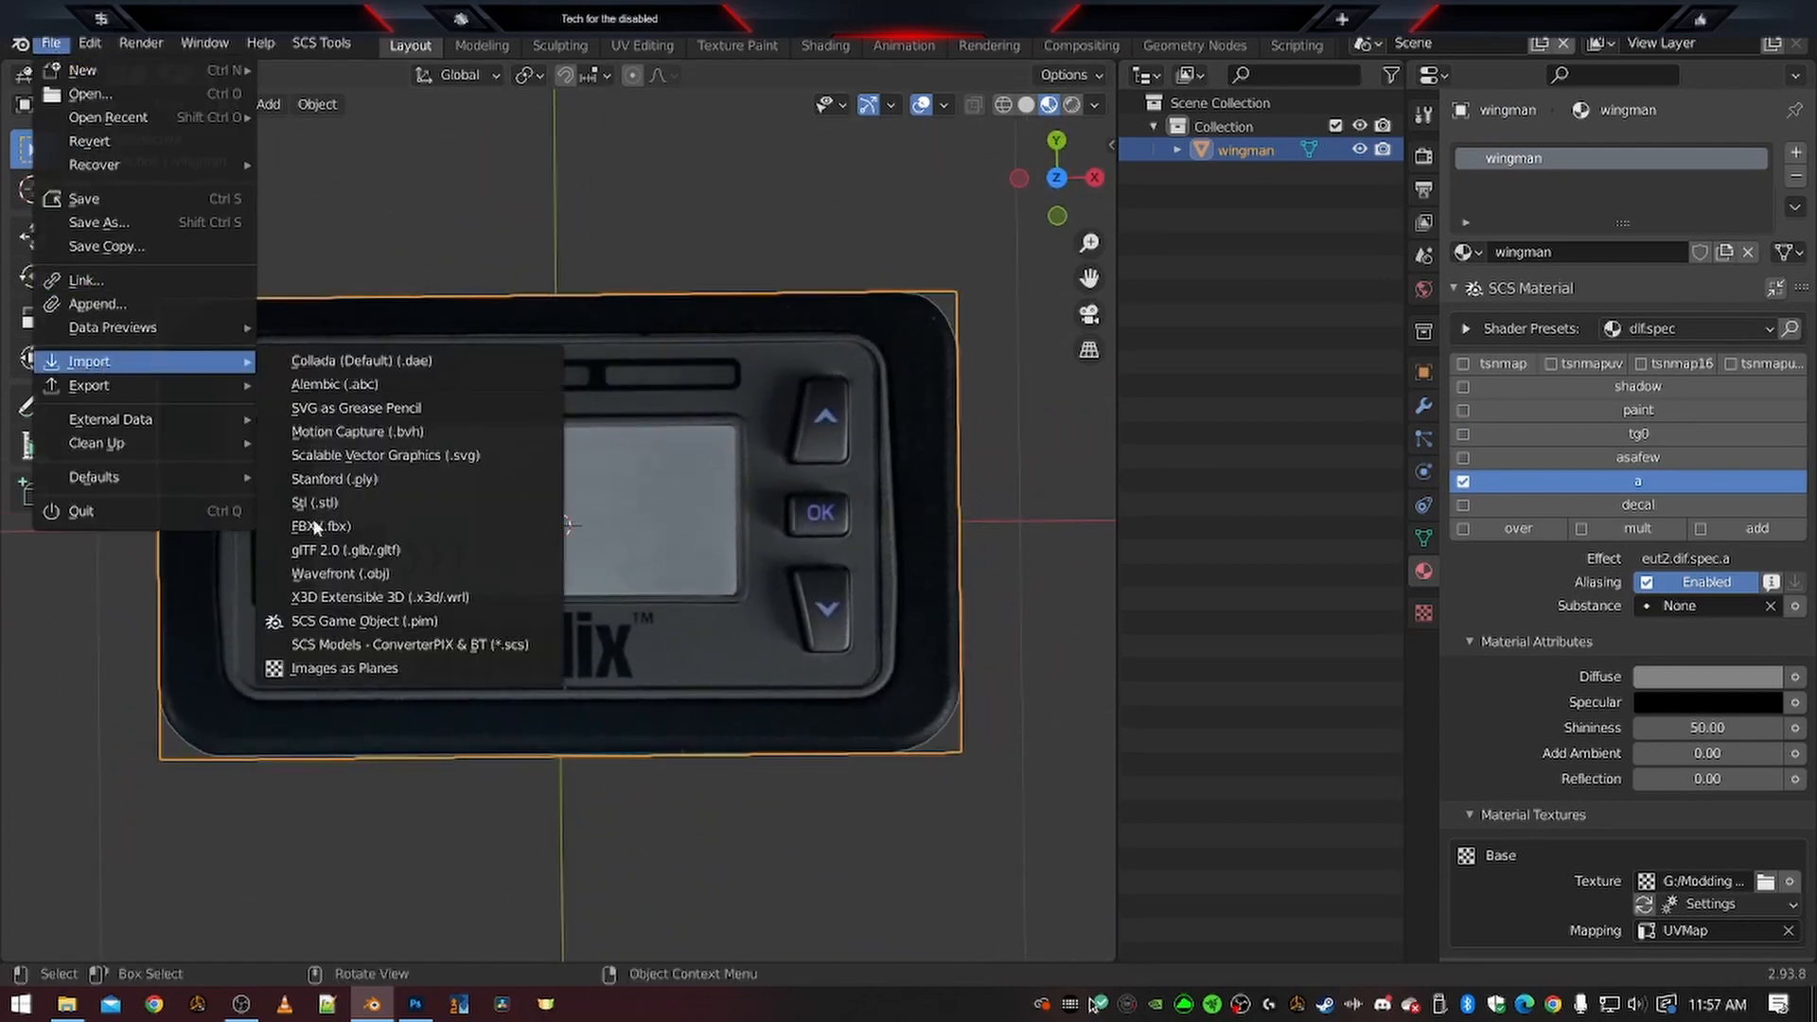
{"action": "left_click", "coordinate": [325, 669]}
{"action": "scroll", "coordinate": [852, 520], "scroll_direction": "down", "scroll_amount": 5}
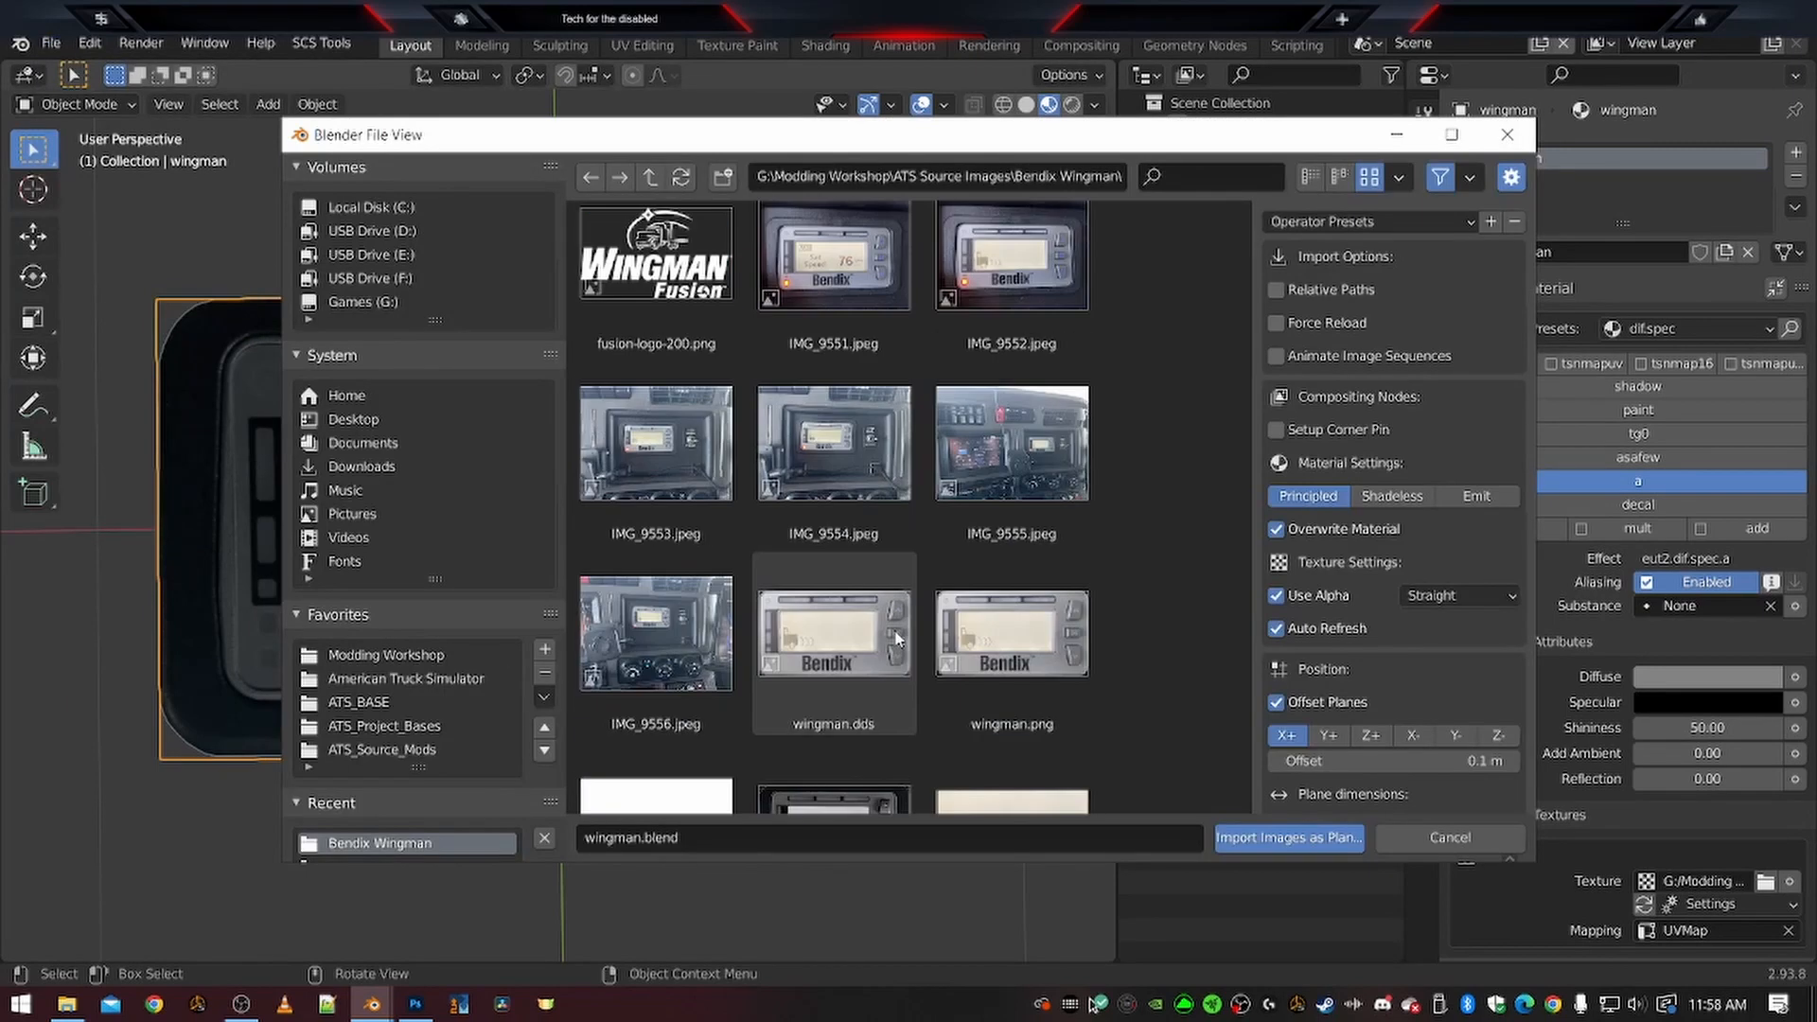
{"action": "left_click", "coordinate": [1015, 526]}
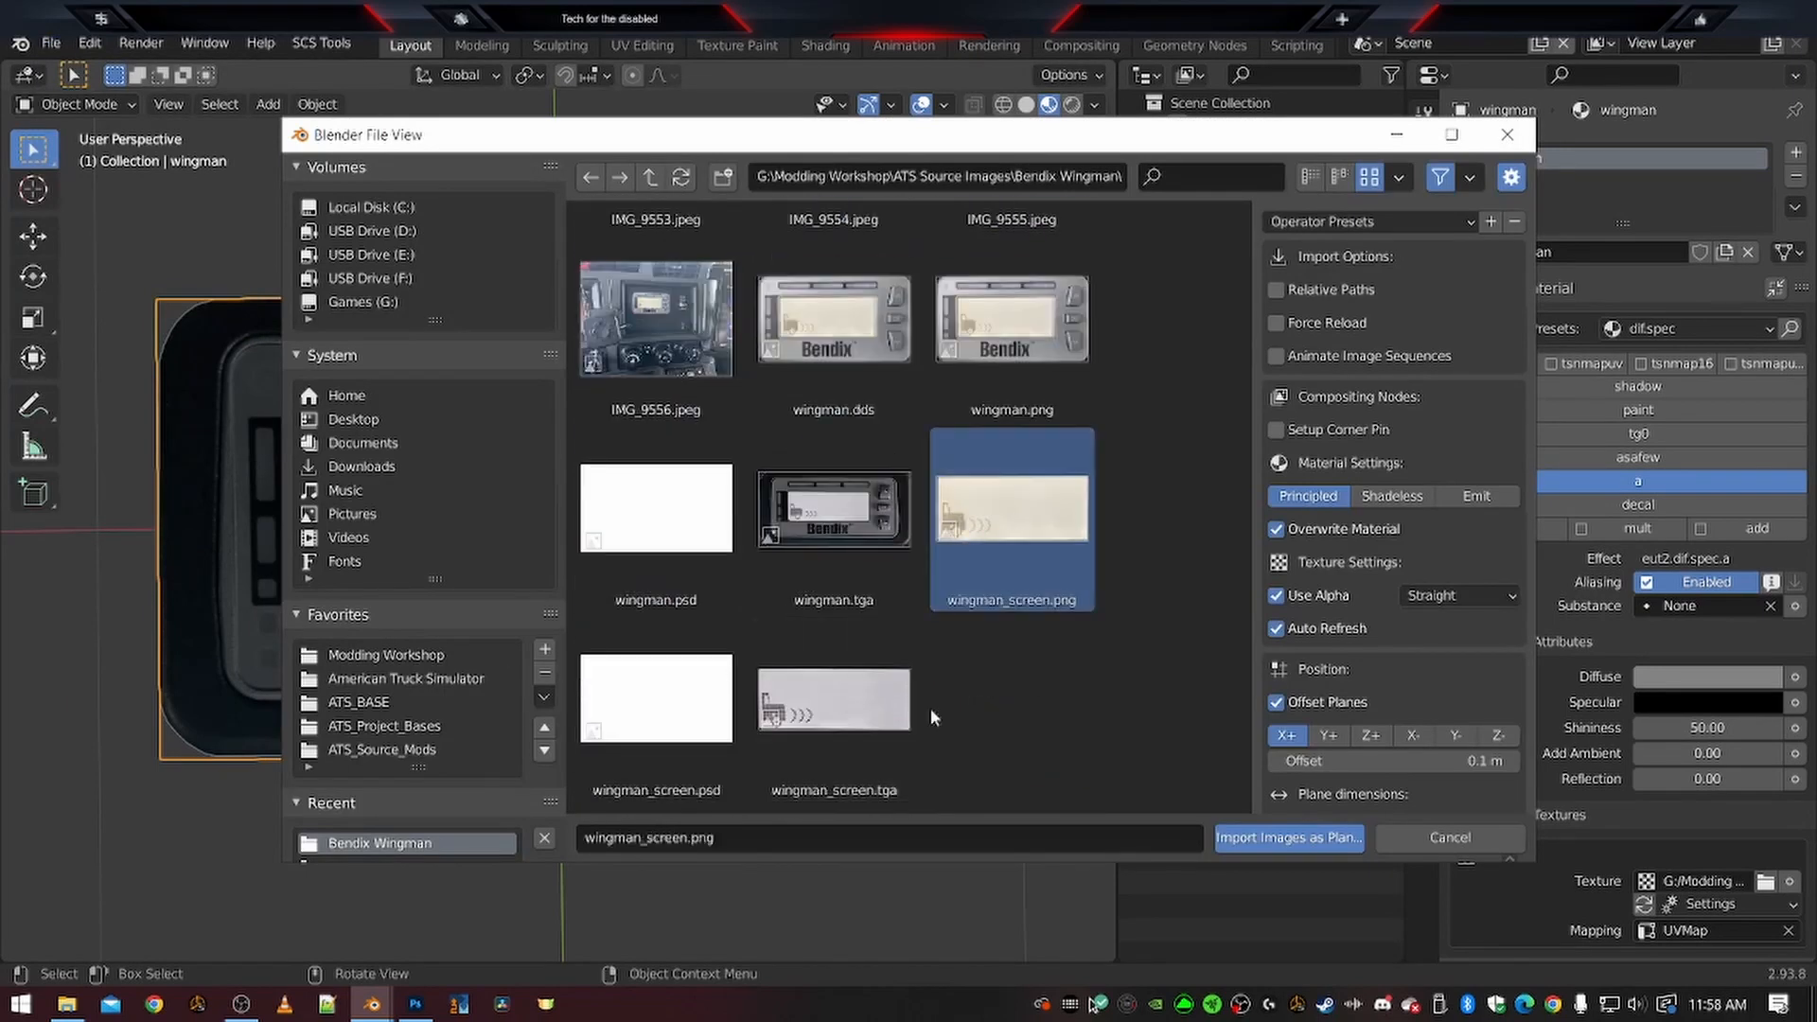
{"action": "left_click", "coordinate": [841, 715]}
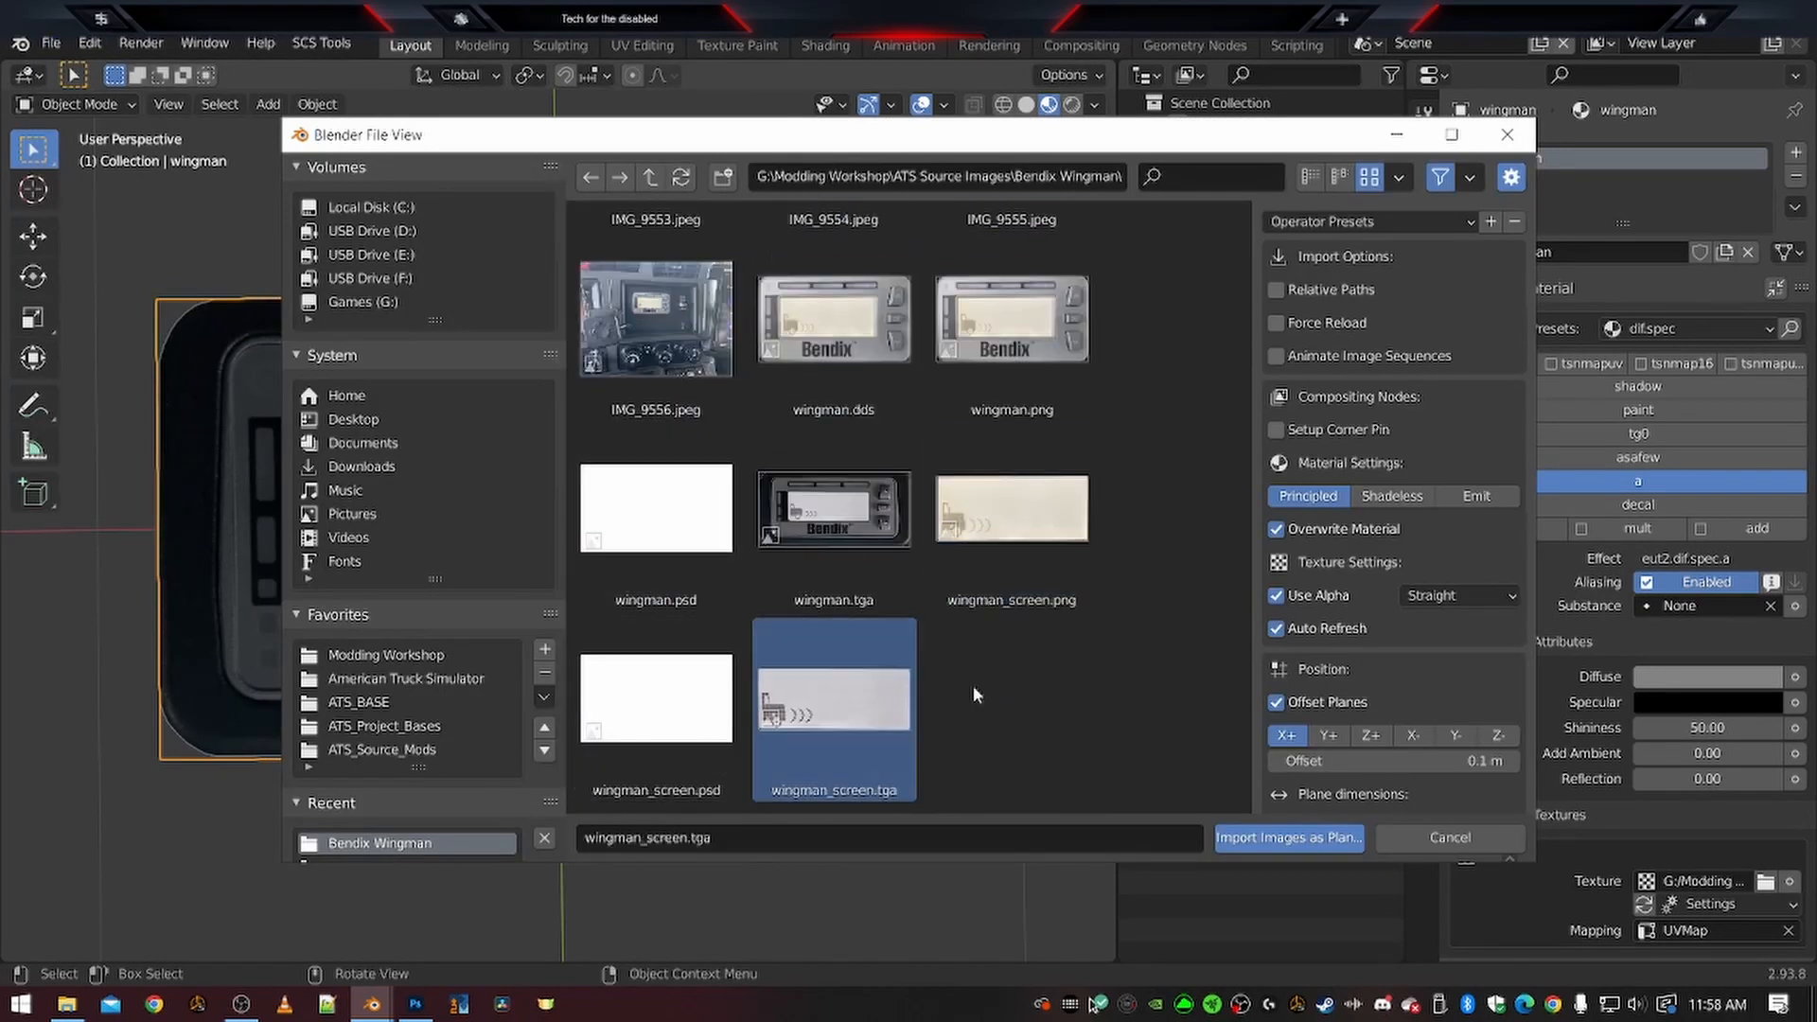
{"action": "double_click", "coordinate": [833, 717]}
Examine from several angles how the wingman_screen plane overlaps the wingman plane
{"action": "scroll", "coordinate": [639, 678], "scroll_direction": "down", "scroll_amount": 5}
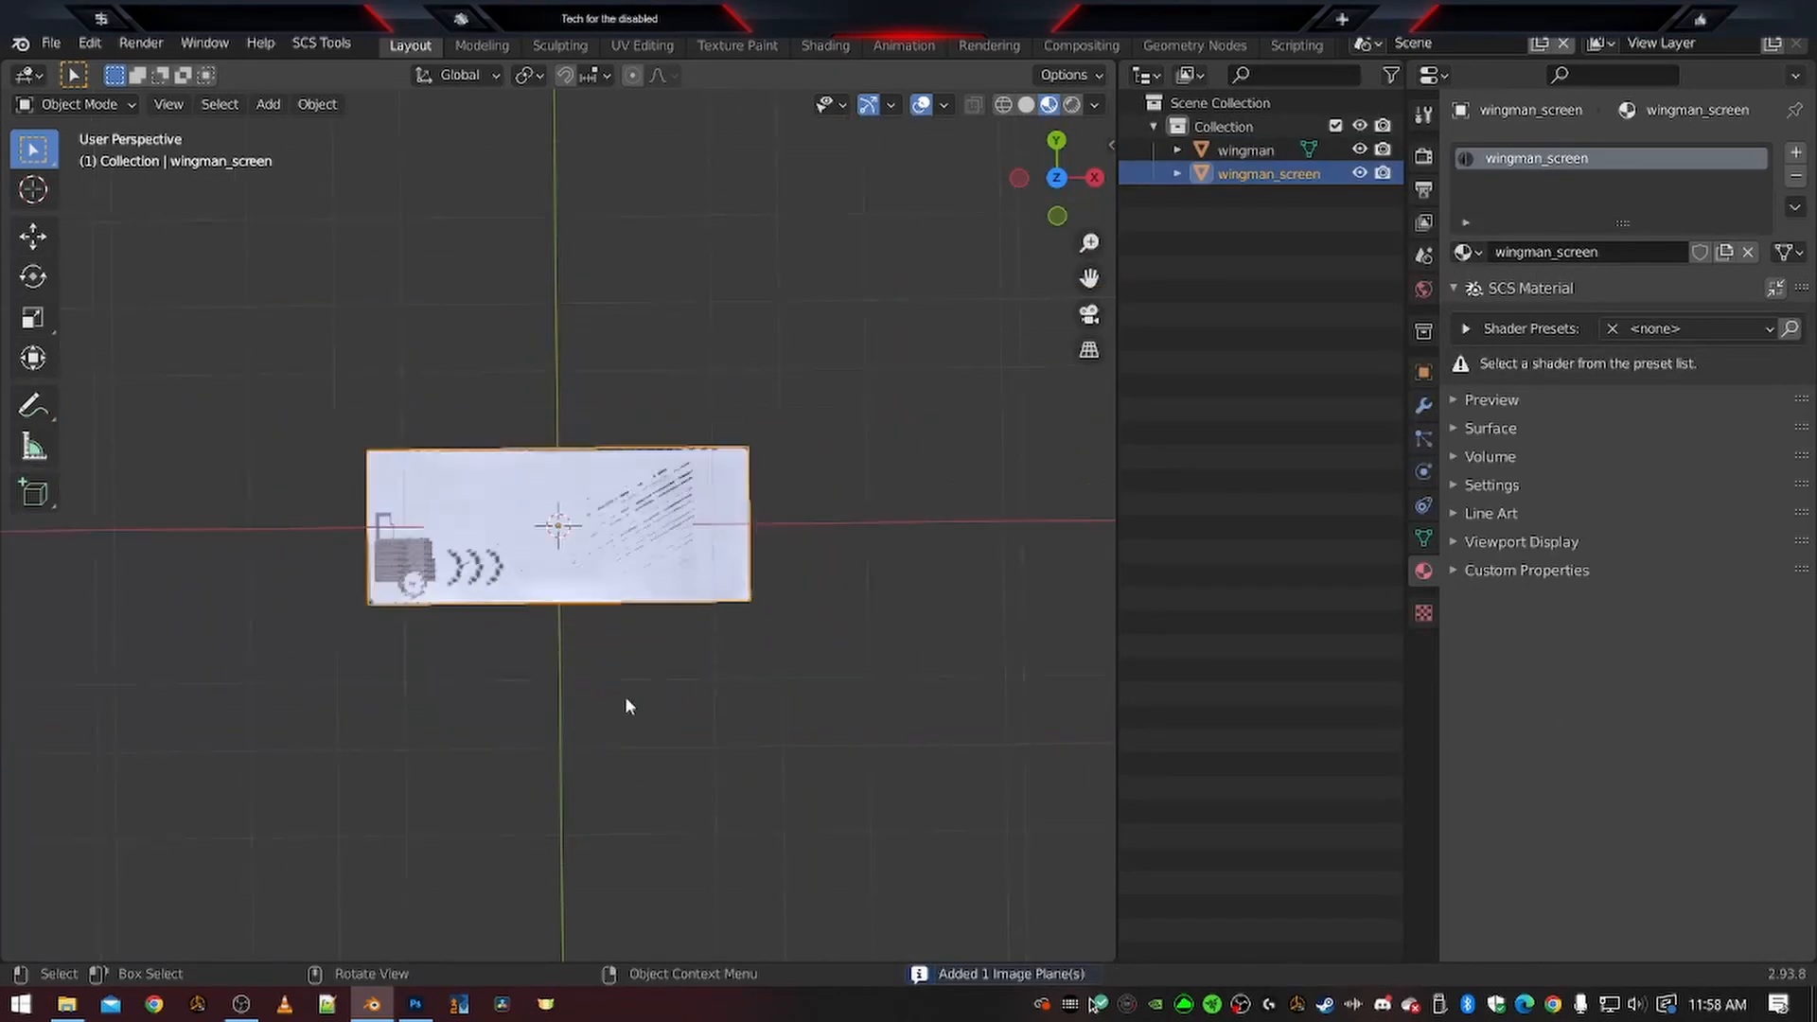
{"action": "middle_click_drag", "start_coordinate": [466, 762], "coordinate": [669, 596]}
{"action": "scroll", "coordinate": [670, 620], "scroll_direction": "up", "scroll_amount": 4}
{"action": "scroll", "coordinate": [670, 625], "scroll_direction": "down", "scroll_amount": 5}
{"action": "scroll", "coordinate": [675, 664], "scroll_direction": "up", "scroll_amount": 1}
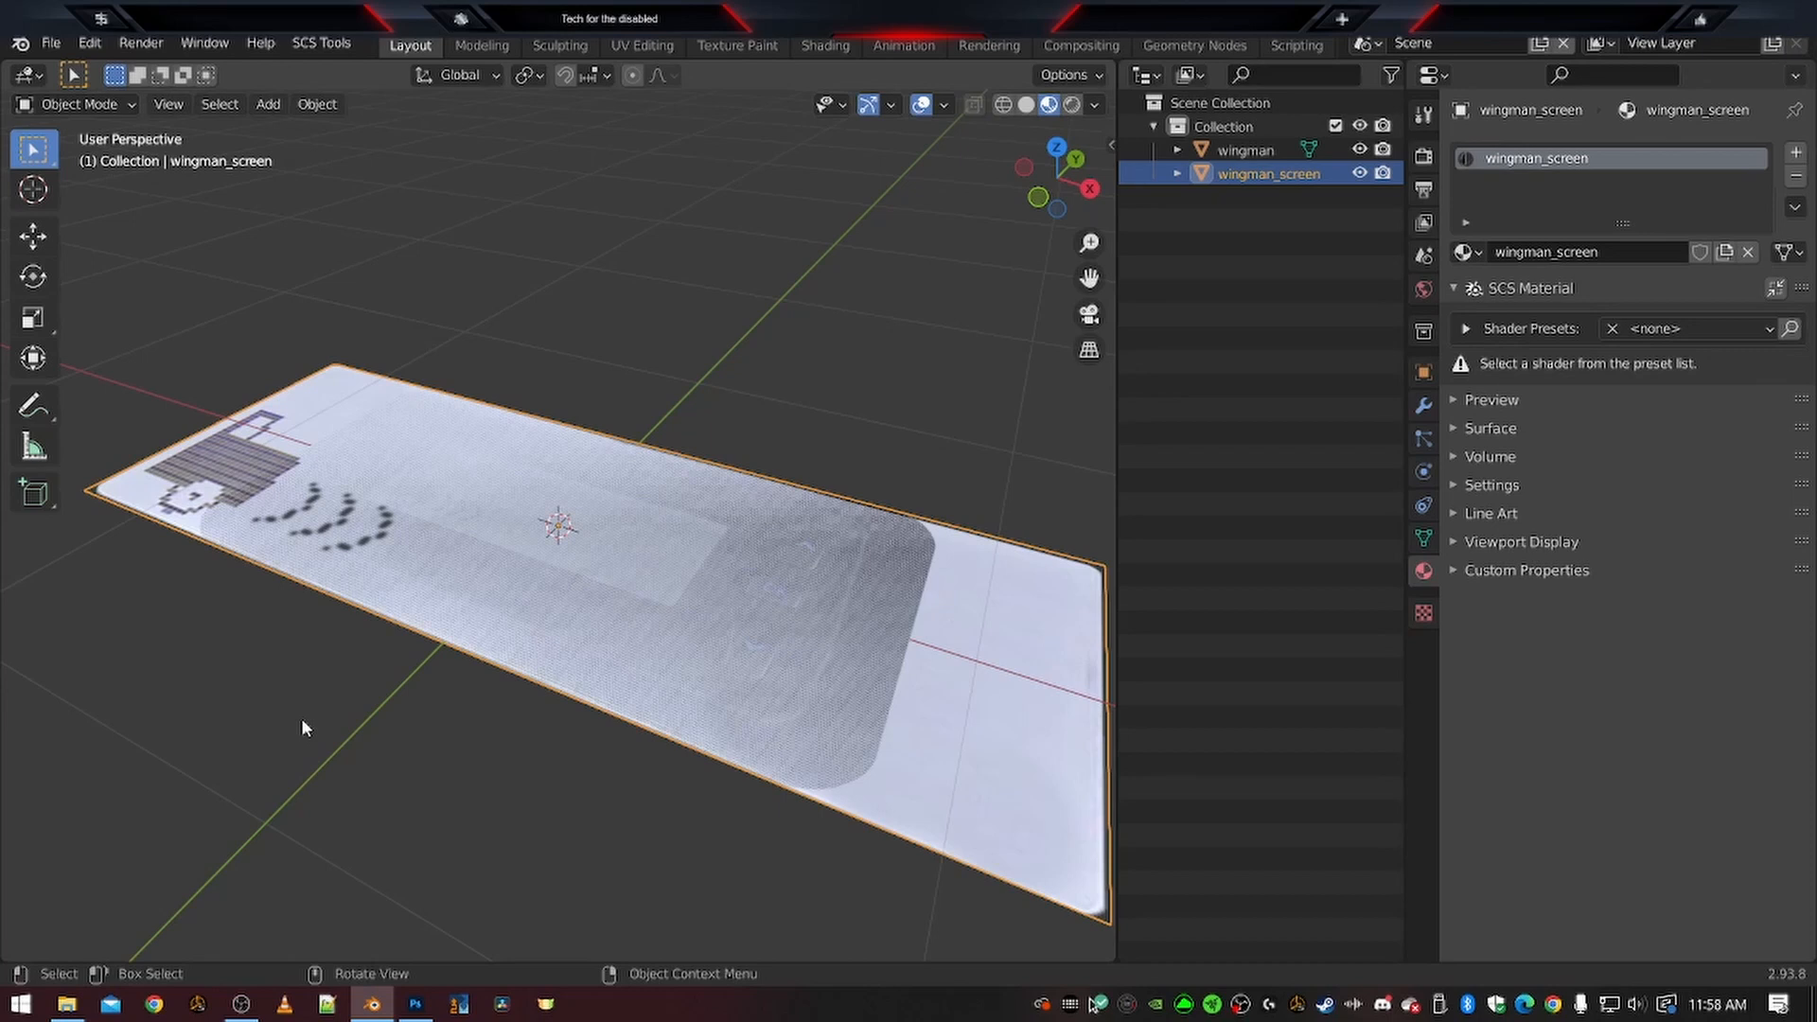
{"action": "middle_click_drag", "start_coordinate": [321, 734], "coordinate": [644, 731]}
{"action": "scroll", "coordinate": [646, 733], "scroll_direction": "up", "scroll_amount": 4}
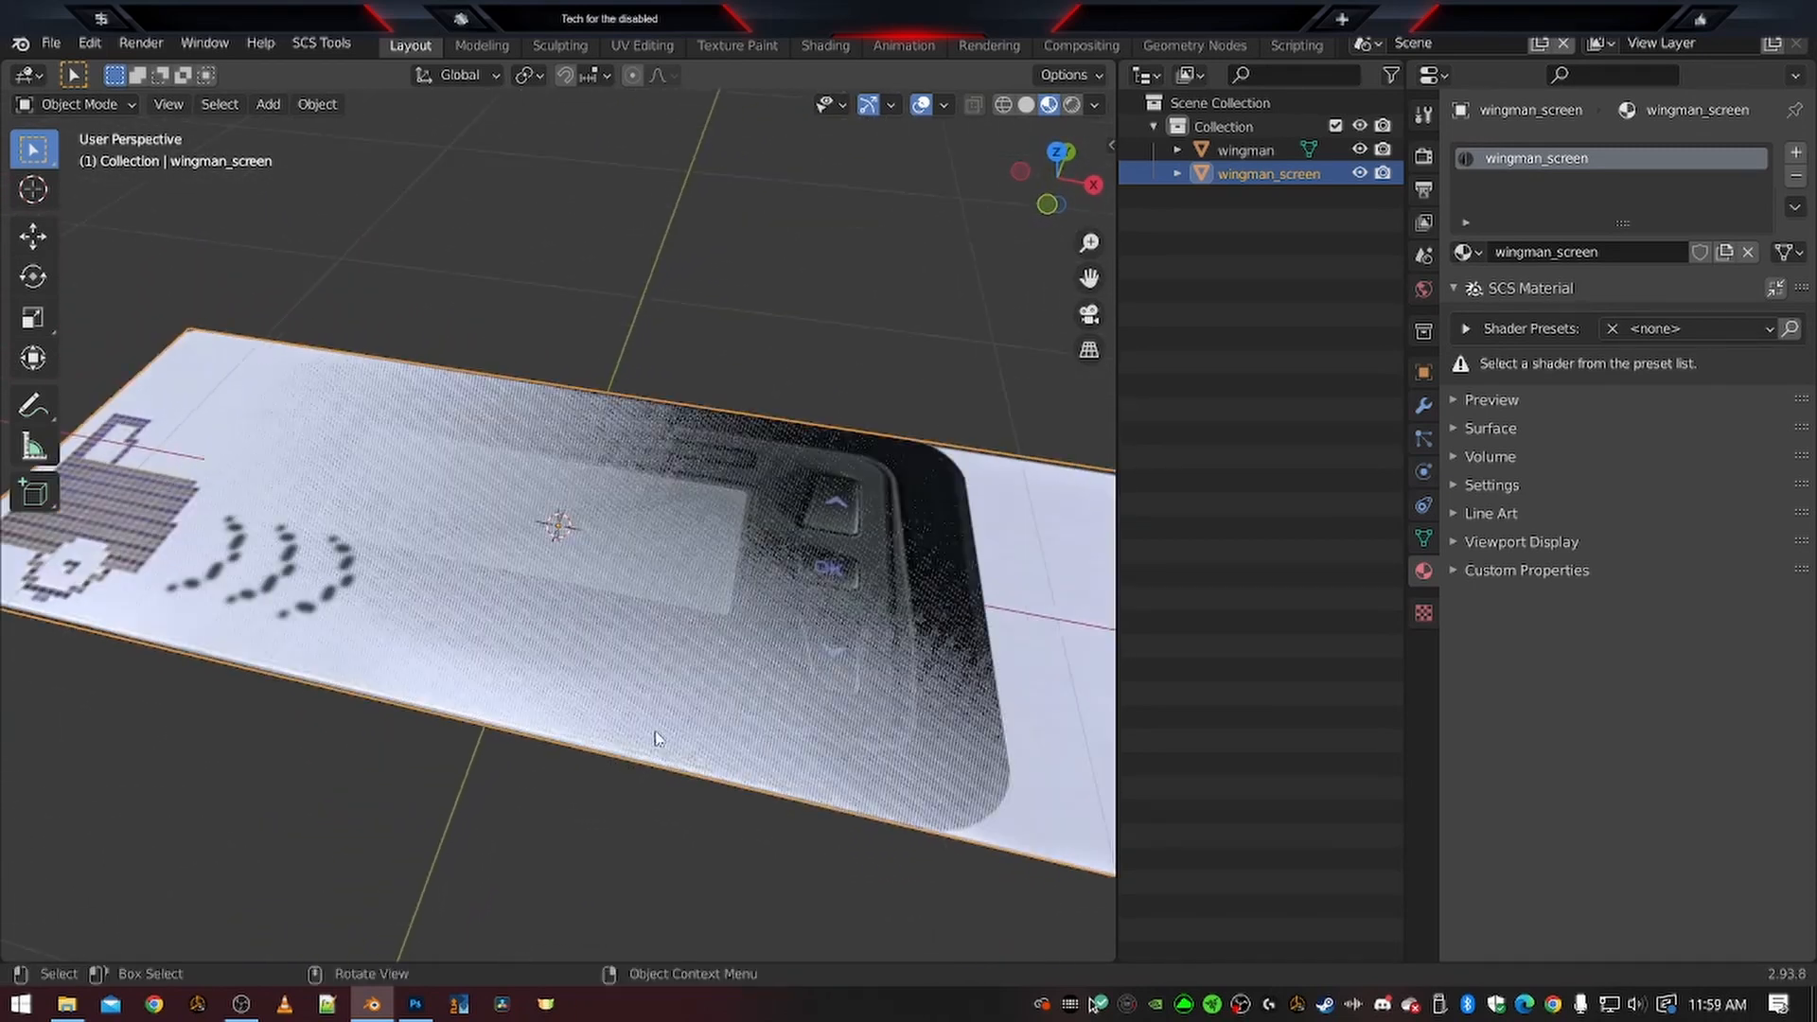
{"action": "middle_click_drag", "start_coordinate": [878, 768], "coordinate": [852, 662]}
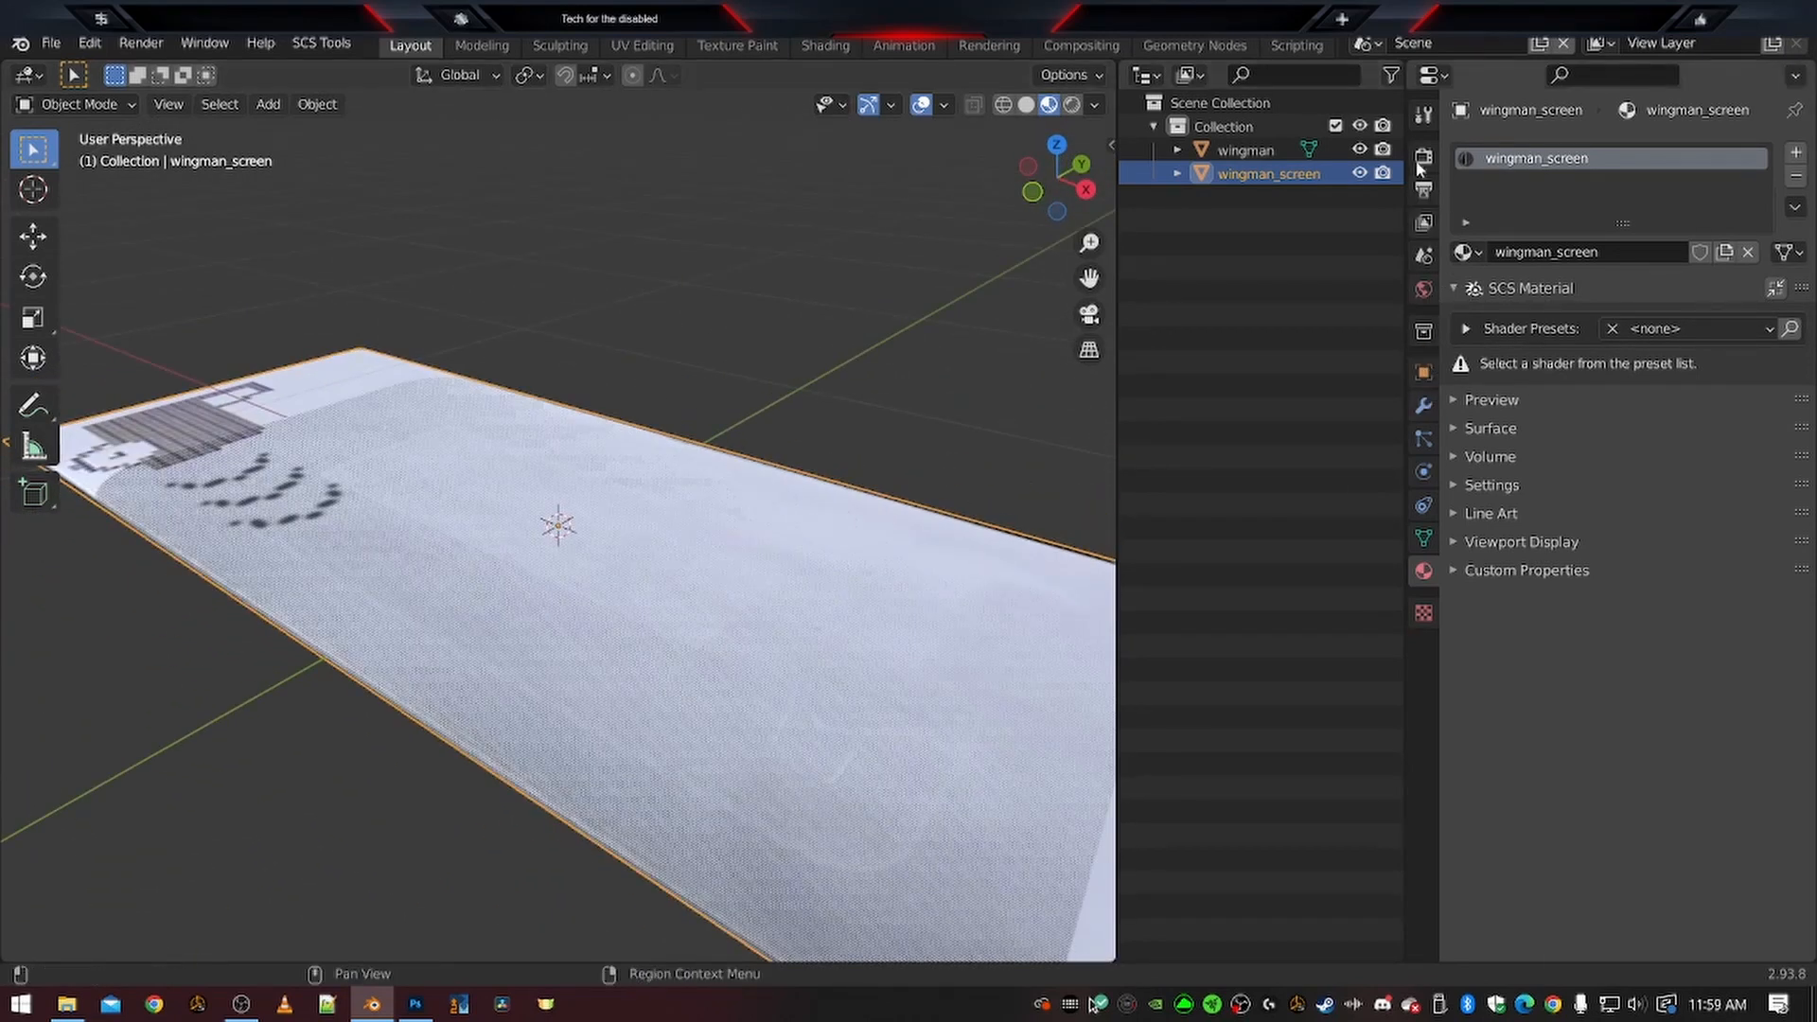
Raise the wingman_screen plane above the wingman plane by setting its Z location to 0.02 m
{"action": "left_click", "coordinate": [1424, 373]}
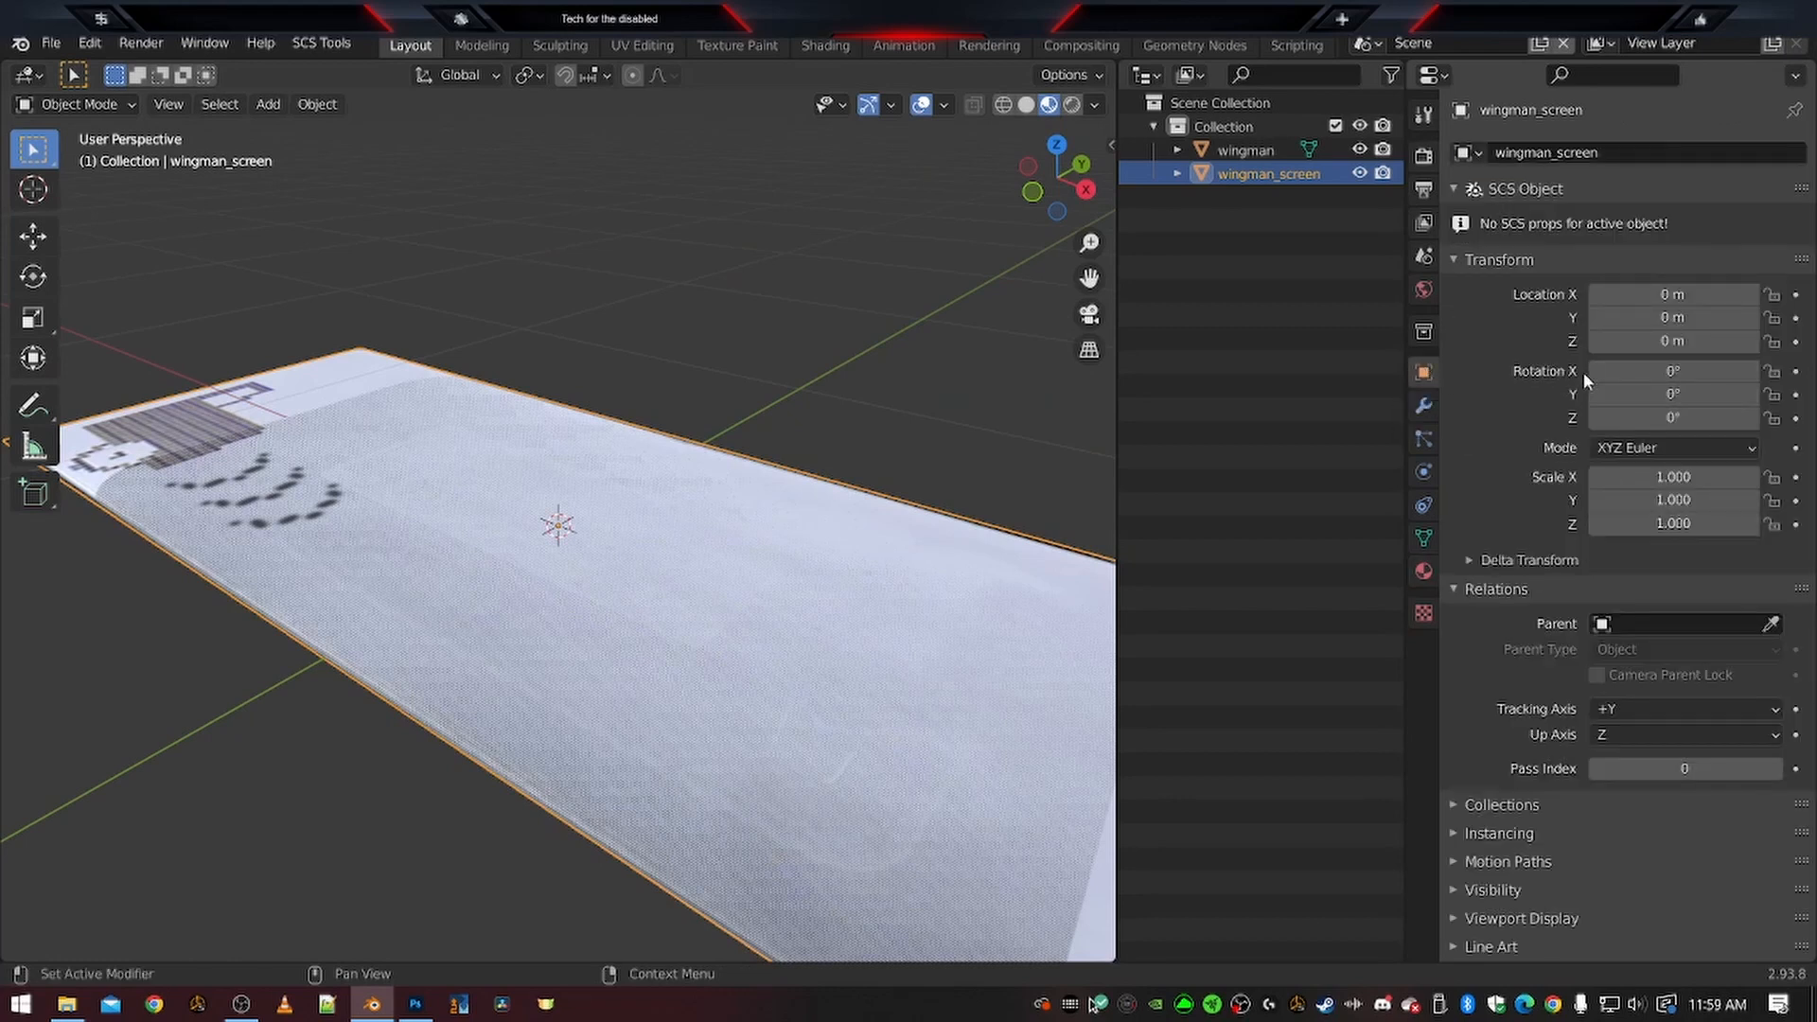
{"action": "left_click", "coordinate": [1752, 341]}
{"action": "left_click", "coordinate": [1751, 342]}
{"action": "middle_click_drag", "start_coordinate": [580, 690], "coordinate": [527, 640]}
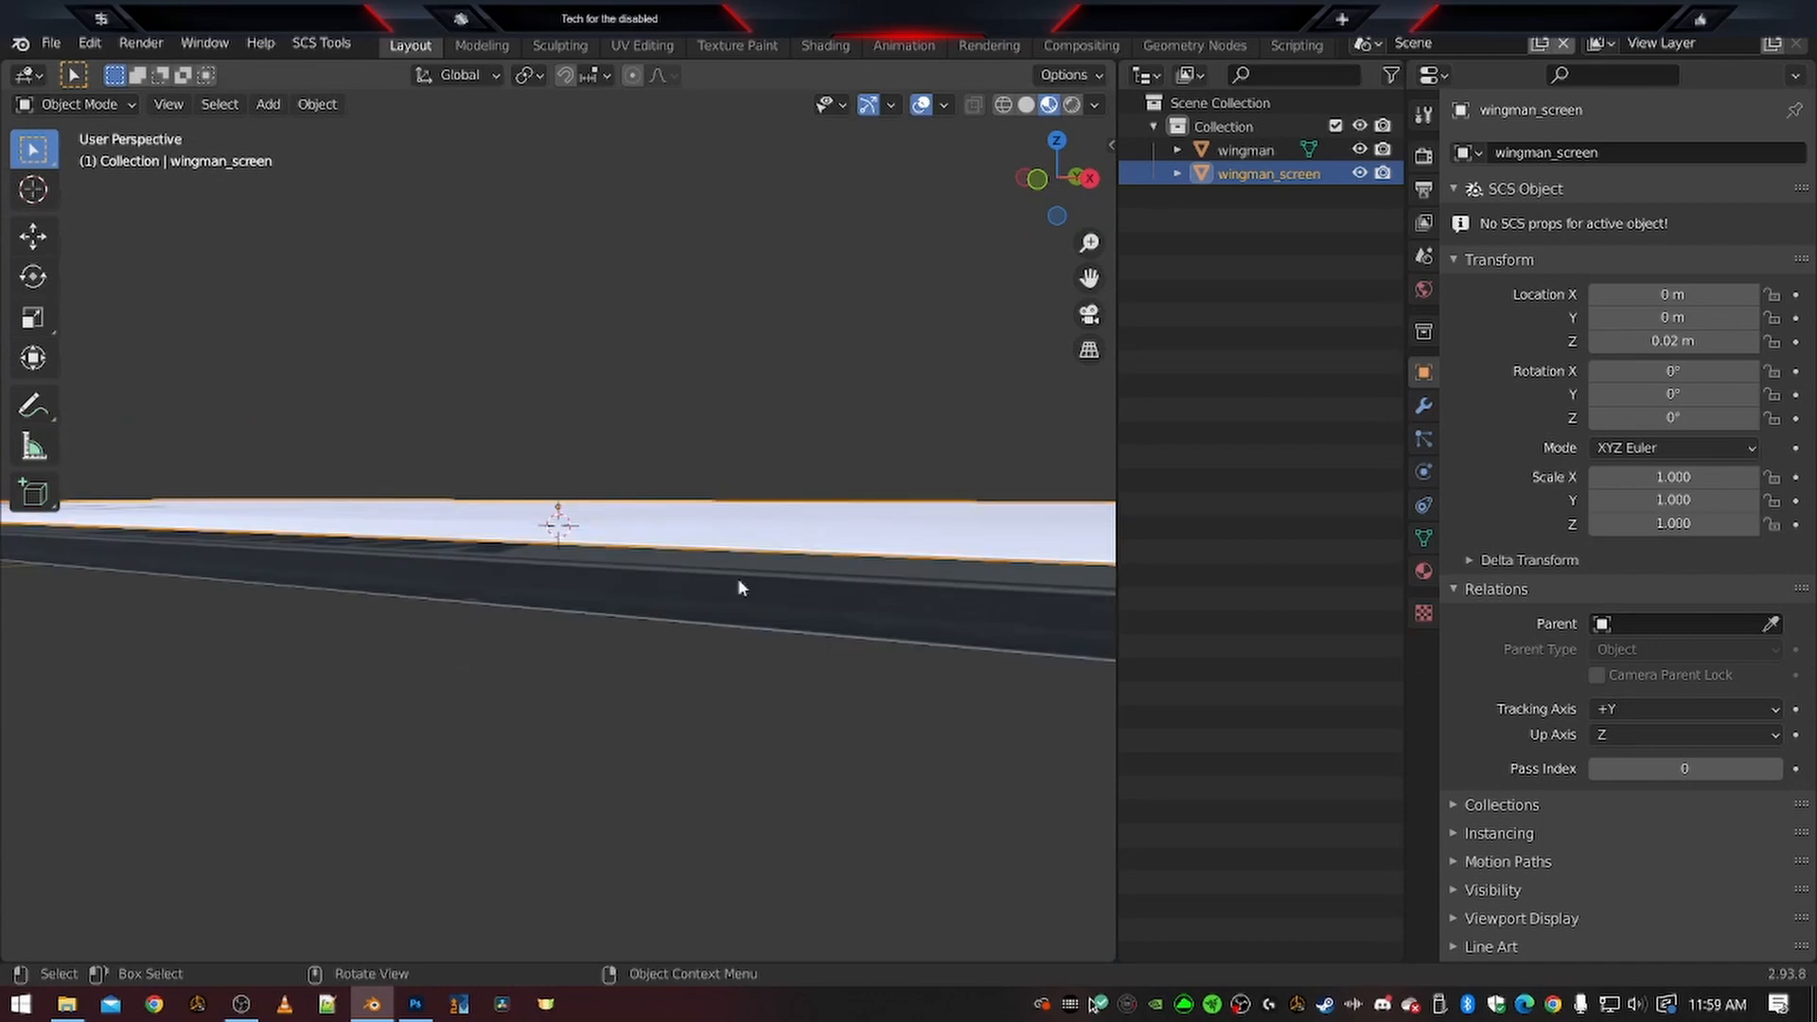
Lower the wingman_screen plane closer to the wingman plane by setting its Z location to 0.01 m
{"action": "left_click", "coordinate": [1596, 341]}
{"action": "middle_click_drag", "start_coordinate": [804, 705], "coordinate": [688, 694]}
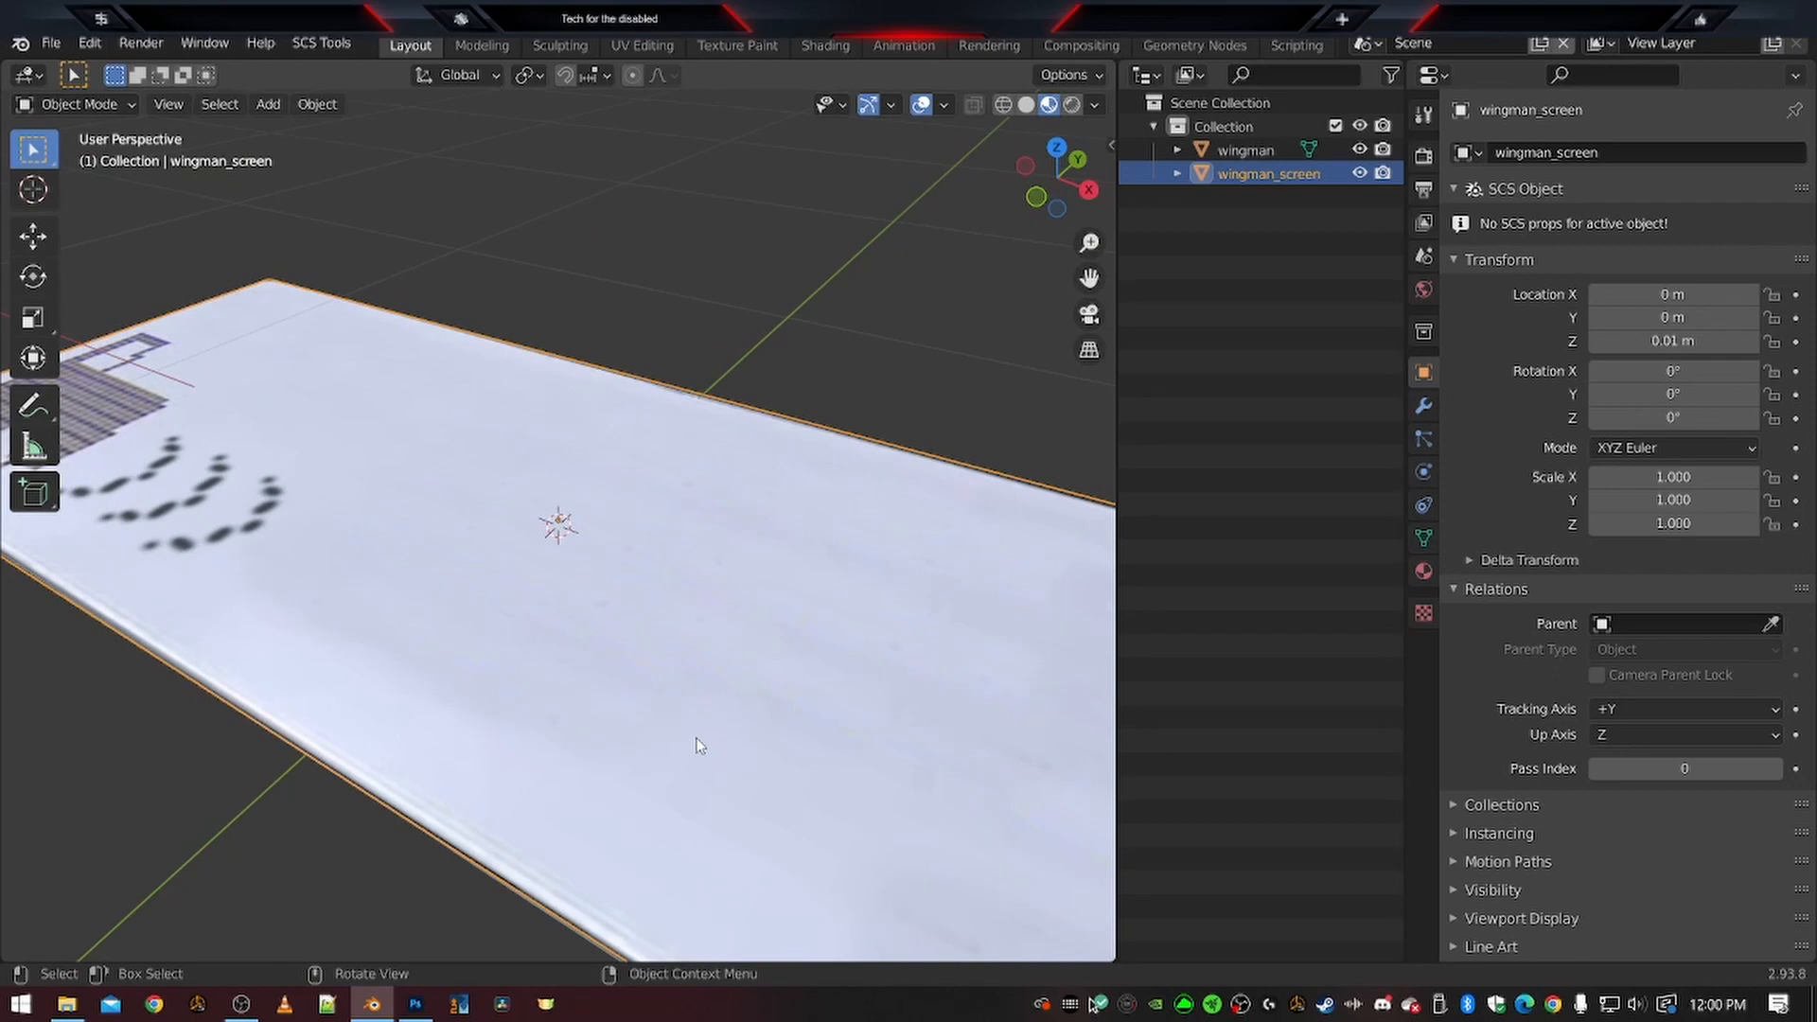
{"action": "scroll", "coordinate": [672, 661], "scroll_direction": "down", "scroll_amount": 3}
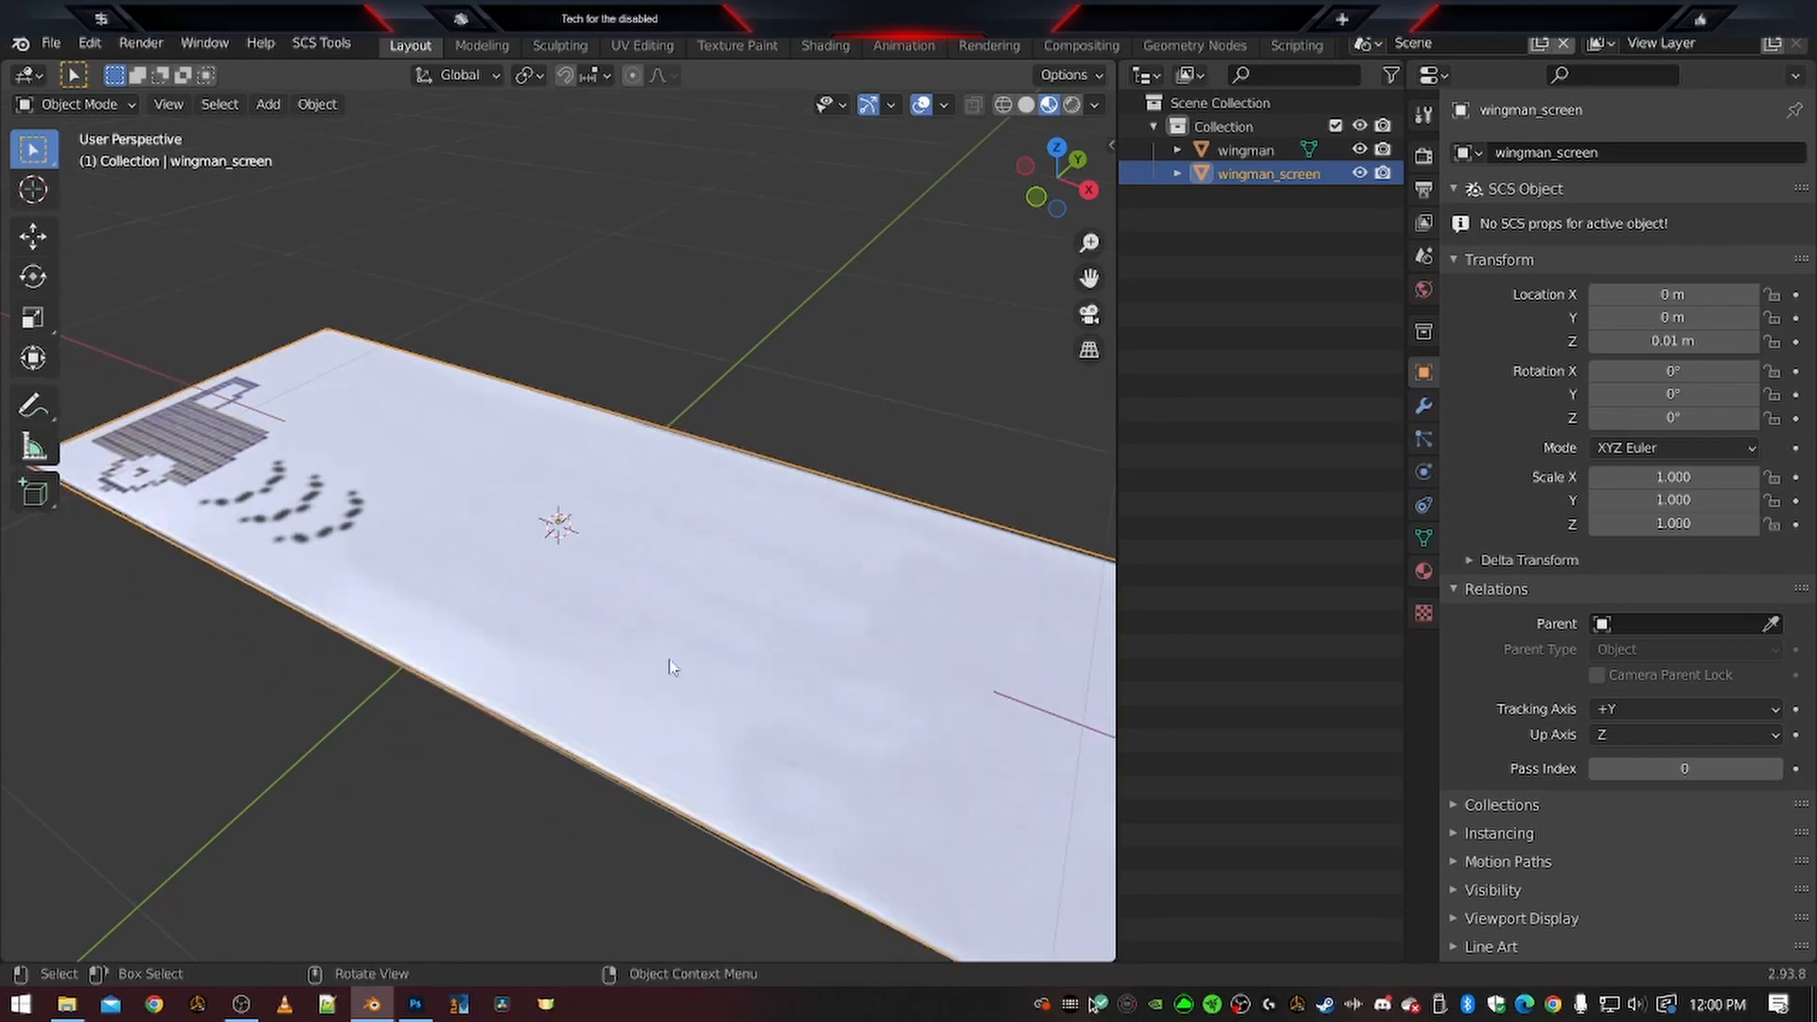
{"action": "scroll", "coordinate": [767, 577], "scroll_direction": "down", "scroll_amount": 2}
{"action": "middle_click_drag", "start_coordinate": [754, 561], "coordinate": [839, 743]}
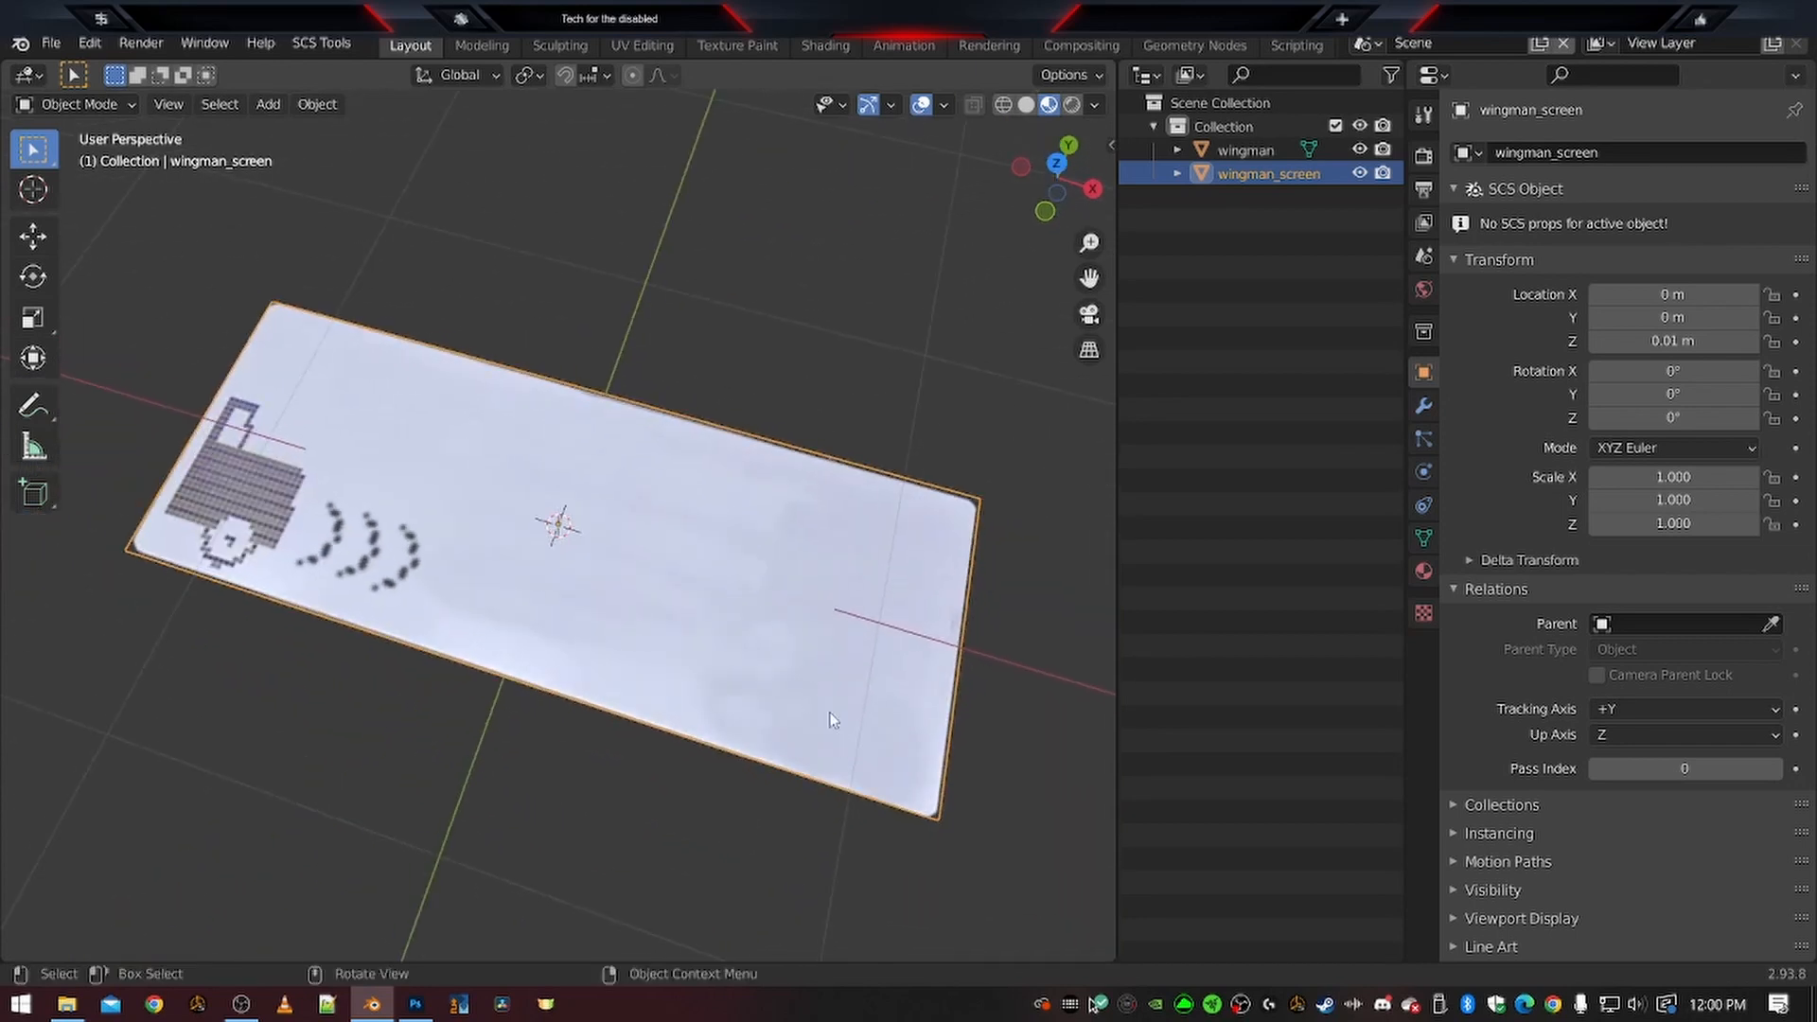
Scale the wingman_screen plane uniformly down to about 0.379 to approach the size of the unit's display
{"action": "scroll", "coordinate": [823, 678], "scroll_direction": "up", "scroll_amount": 2}
{"action": "middle_click_drag", "start_coordinate": [734, 625], "coordinate": [745, 661]}
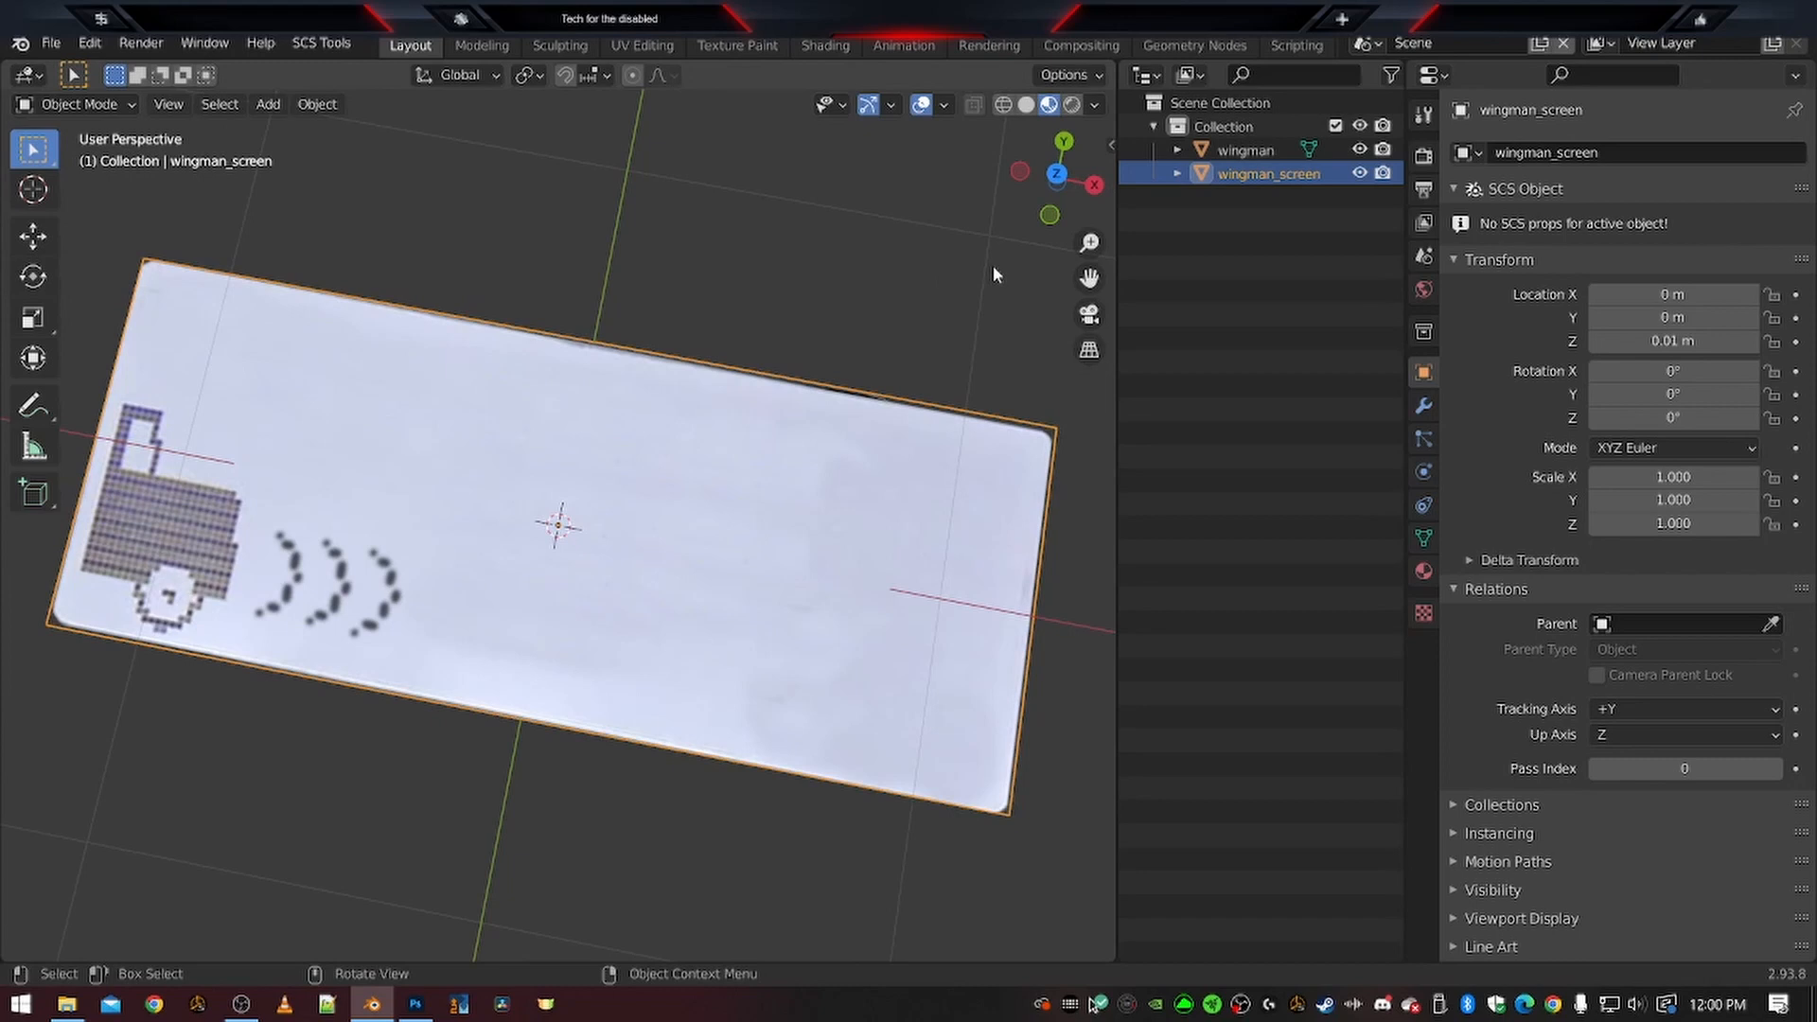
{"action": "key", "text": "s"}
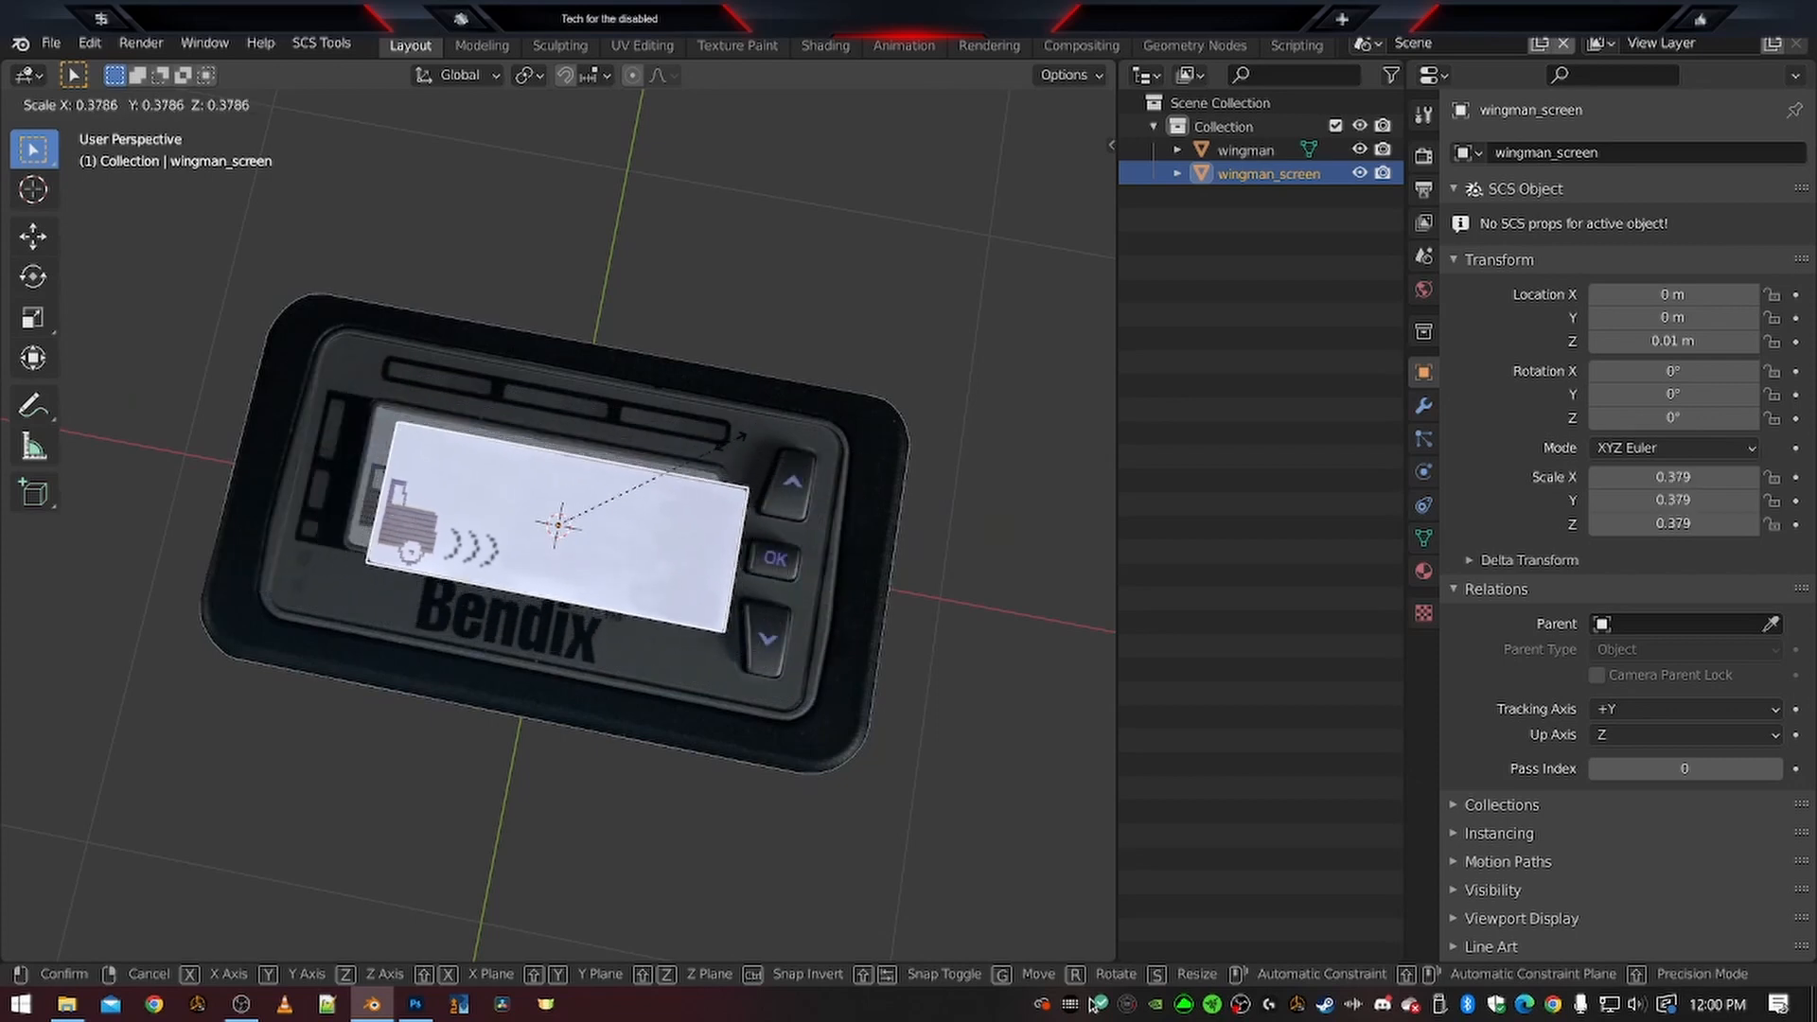
{"action": "left_click", "coordinate": [741, 436]}
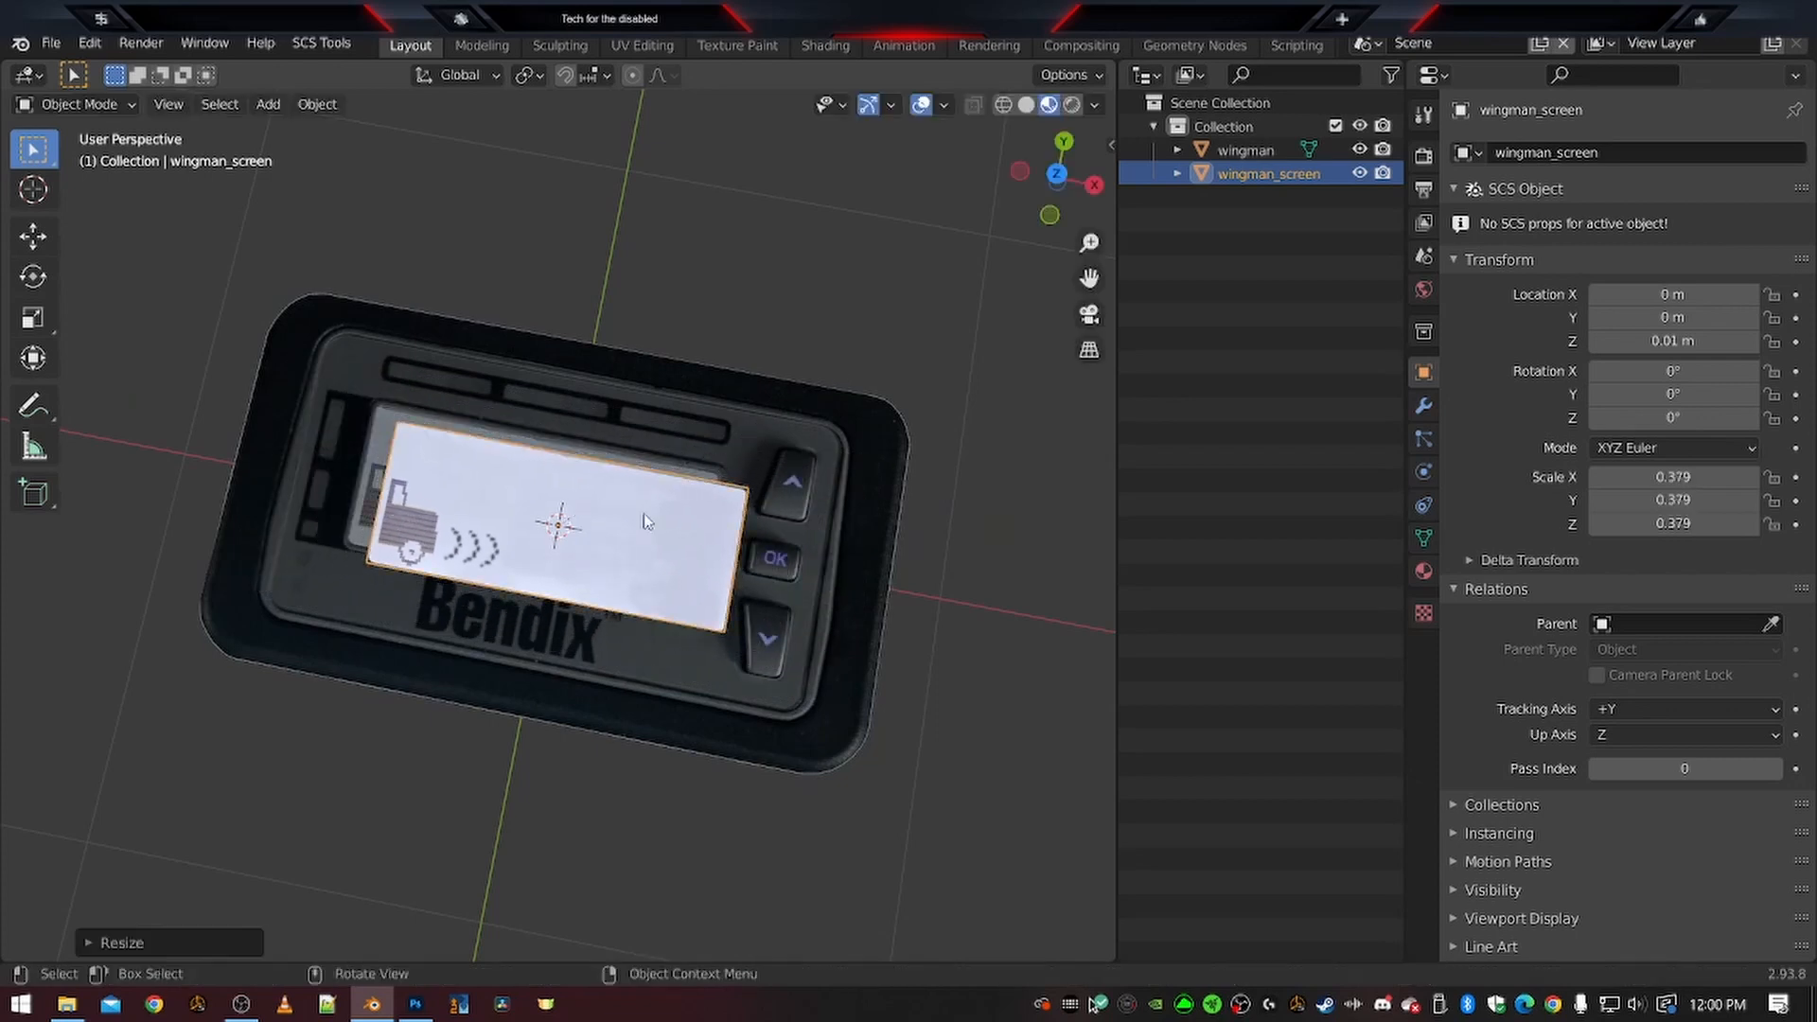
Examine the wingman unit and its scaled-down screen plane from several angles and distances
{"action": "middle_click_drag", "start_coordinate": [583, 545], "coordinate": [607, 653]}
{"action": "scroll", "coordinate": [605, 649], "scroll_direction": "up", "scroll_amount": 5}
{"action": "middle_click_drag", "start_coordinate": [343, 588], "coordinate": [266, 564]}
{"action": "scroll", "coordinate": [266, 564], "scroll_direction": "down", "scroll_amount": 2}
{"action": "middle_click_drag", "start_coordinate": [604, 691], "coordinate": [635, 592]}
{"action": "scroll", "coordinate": [530, 602], "scroll_direction": "down", "scroll_amount": 4}
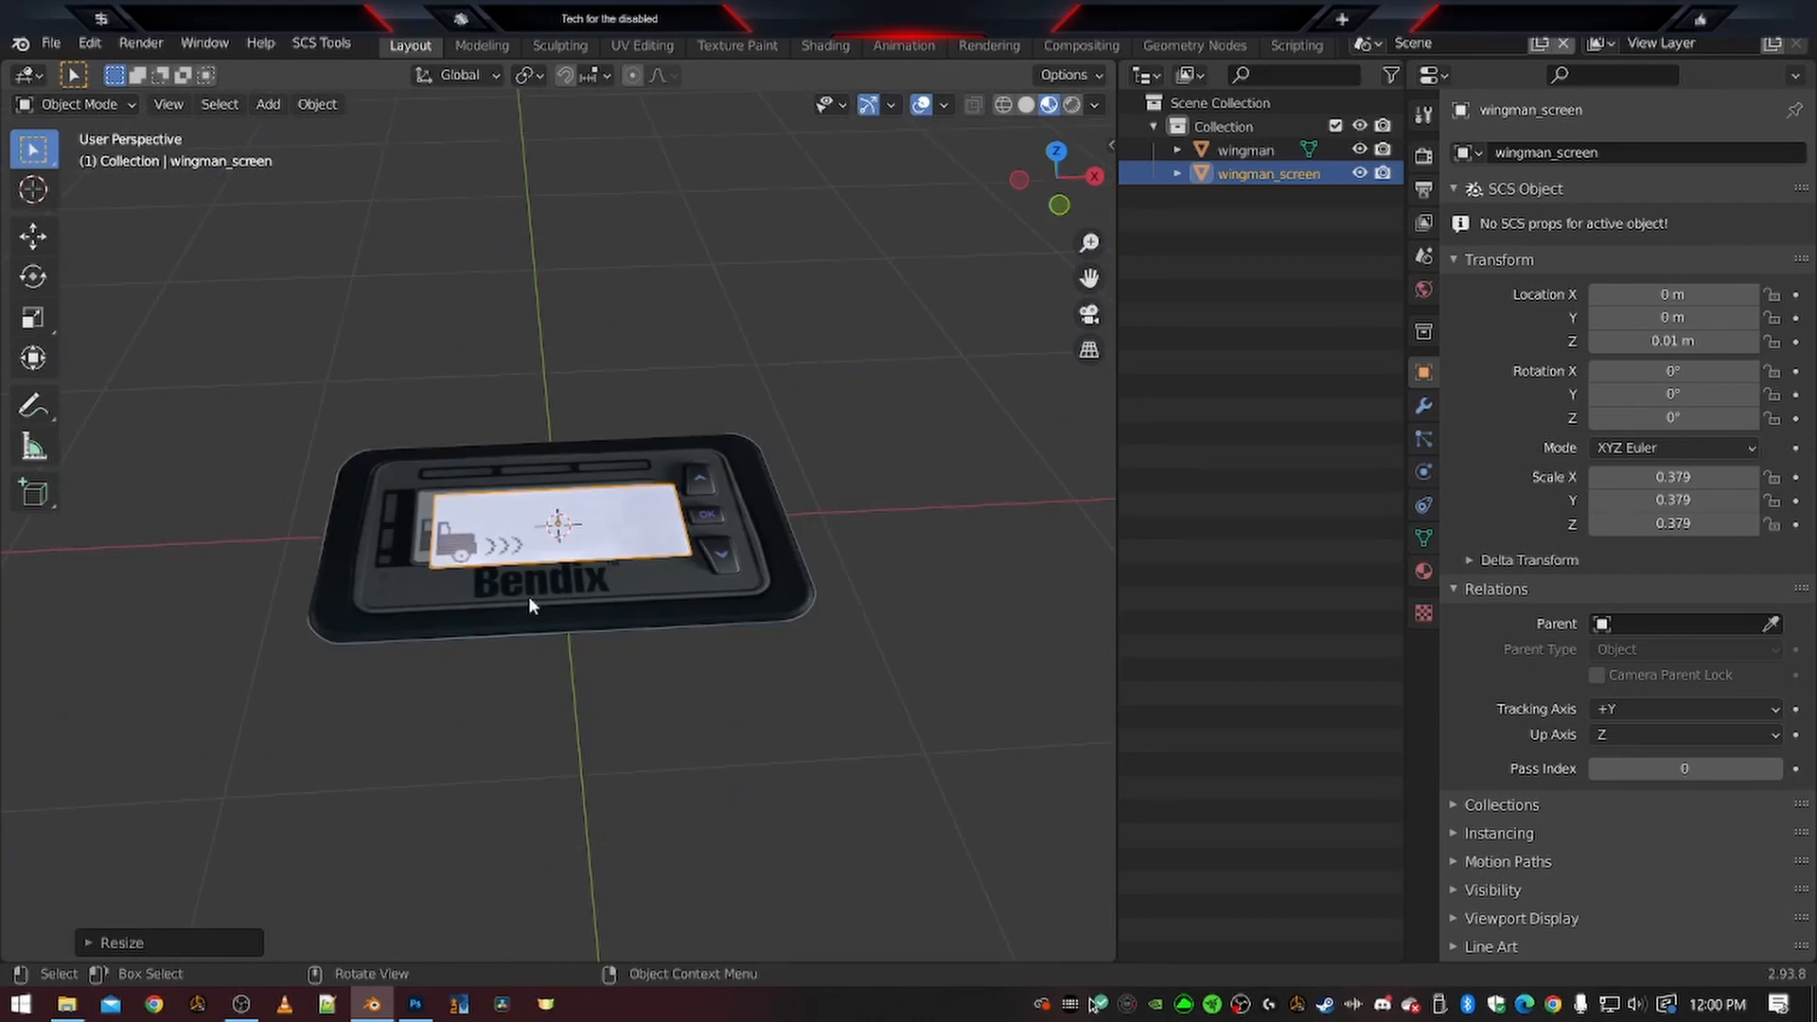
{"action": "scroll", "coordinate": [521, 598], "scroll_direction": "down", "scroll_amount": 2}
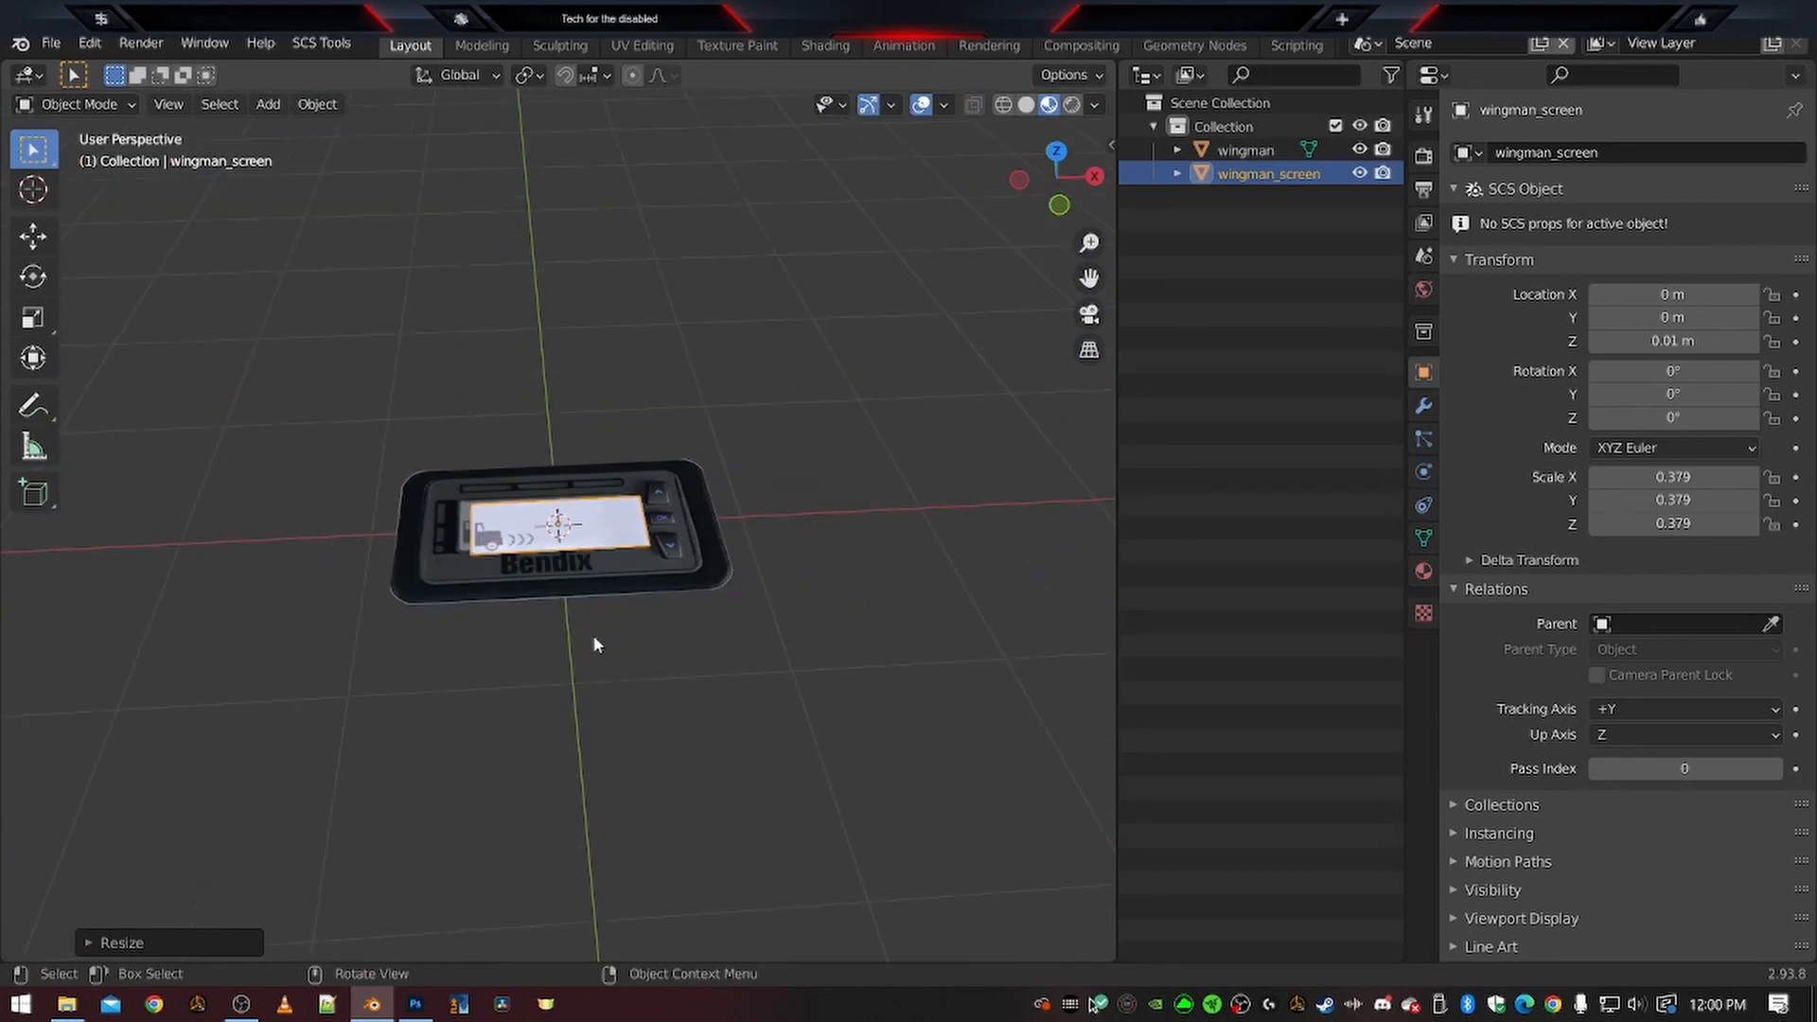
{"action": "middle_click_drag", "start_coordinate": [573, 702], "coordinate": [587, 367]}
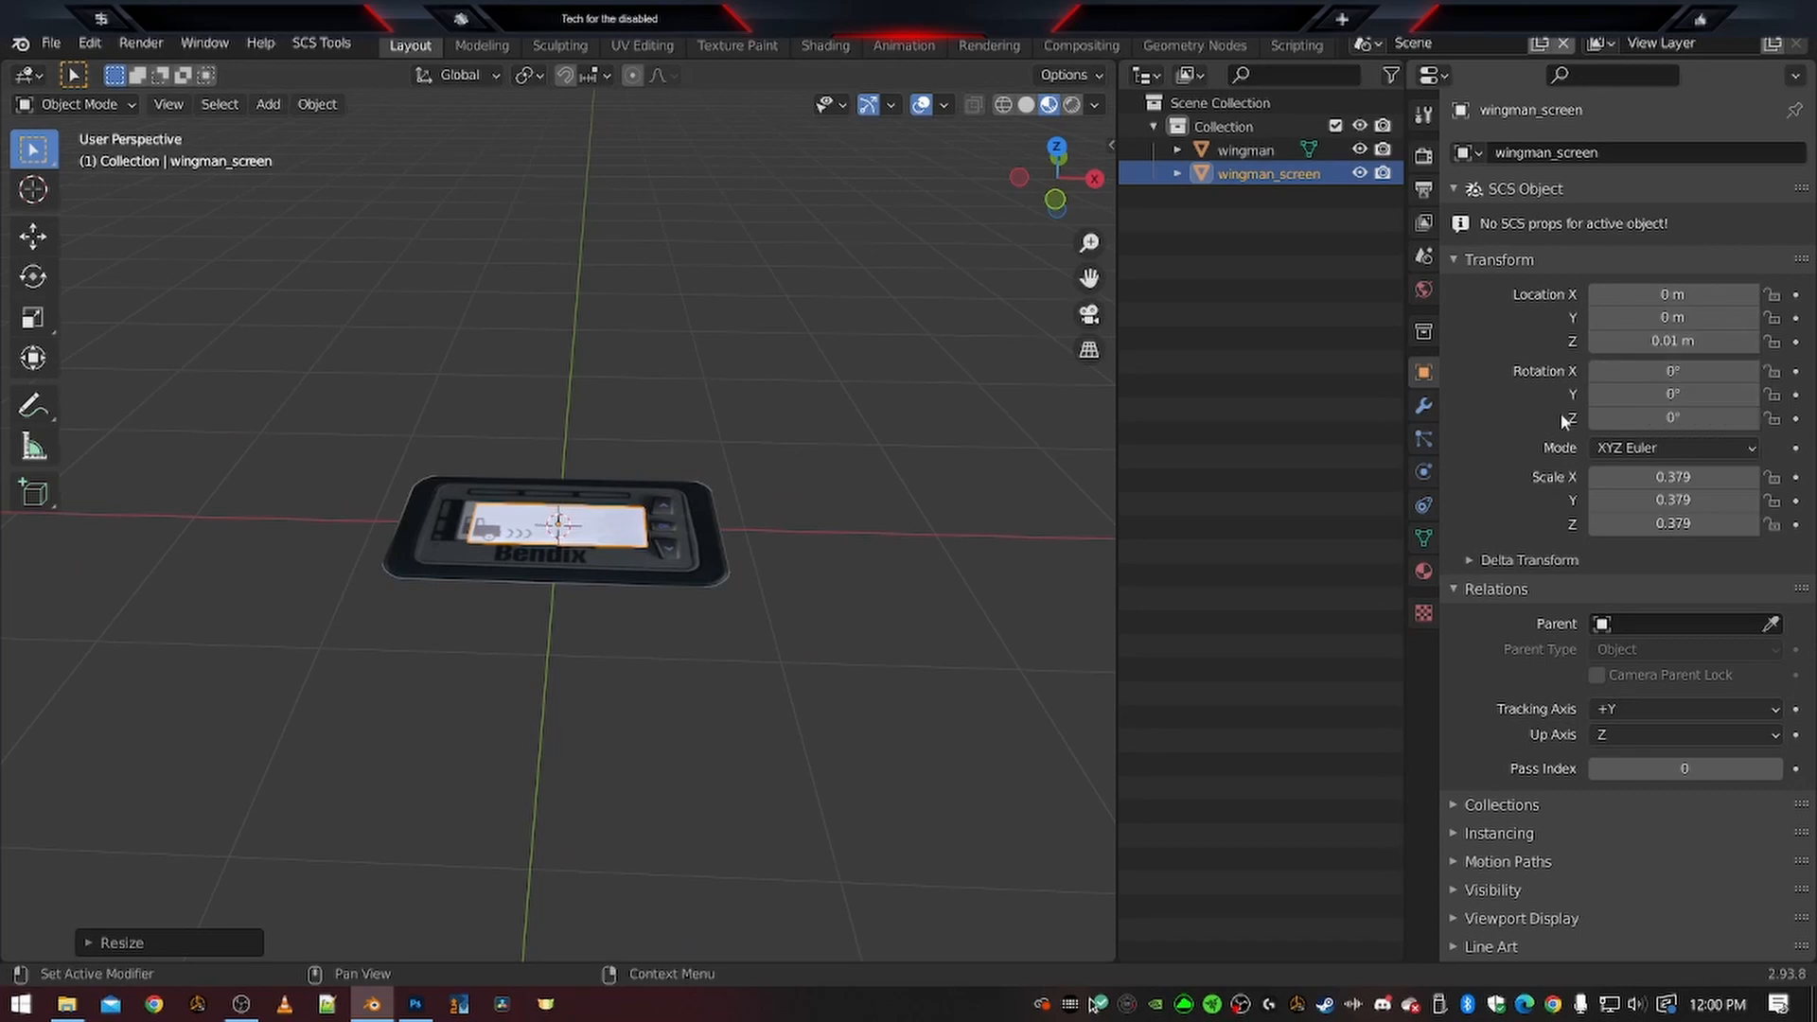
{"action": "middle_click_drag", "start_coordinate": [1002, 180], "coordinate": [963, 222]}
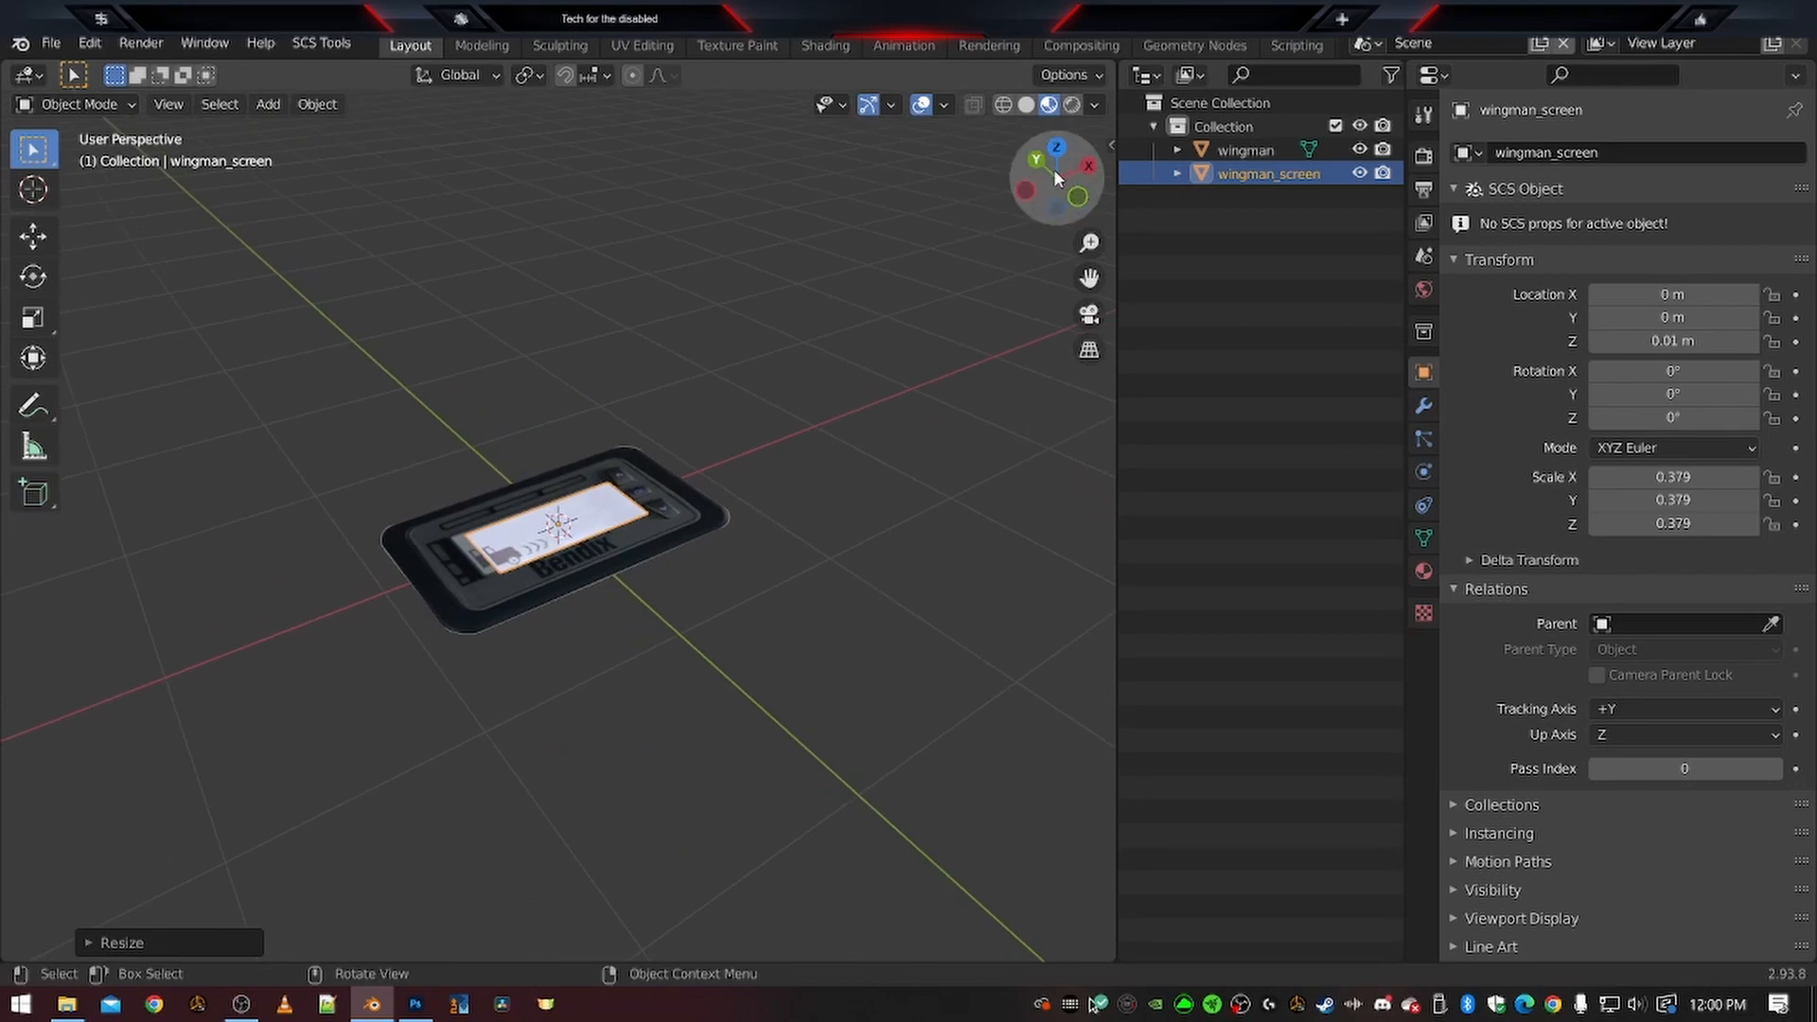
{"action": "middle_click_drag", "start_coordinate": [1002, 248], "coordinate": [839, 490]}
{"action": "scroll", "coordinate": [826, 503], "scroll_direction": "up", "scroll_amount": 3}
{"action": "scroll", "coordinate": [825, 503], "scroll_direction": "down", "scroll_amount": 4}
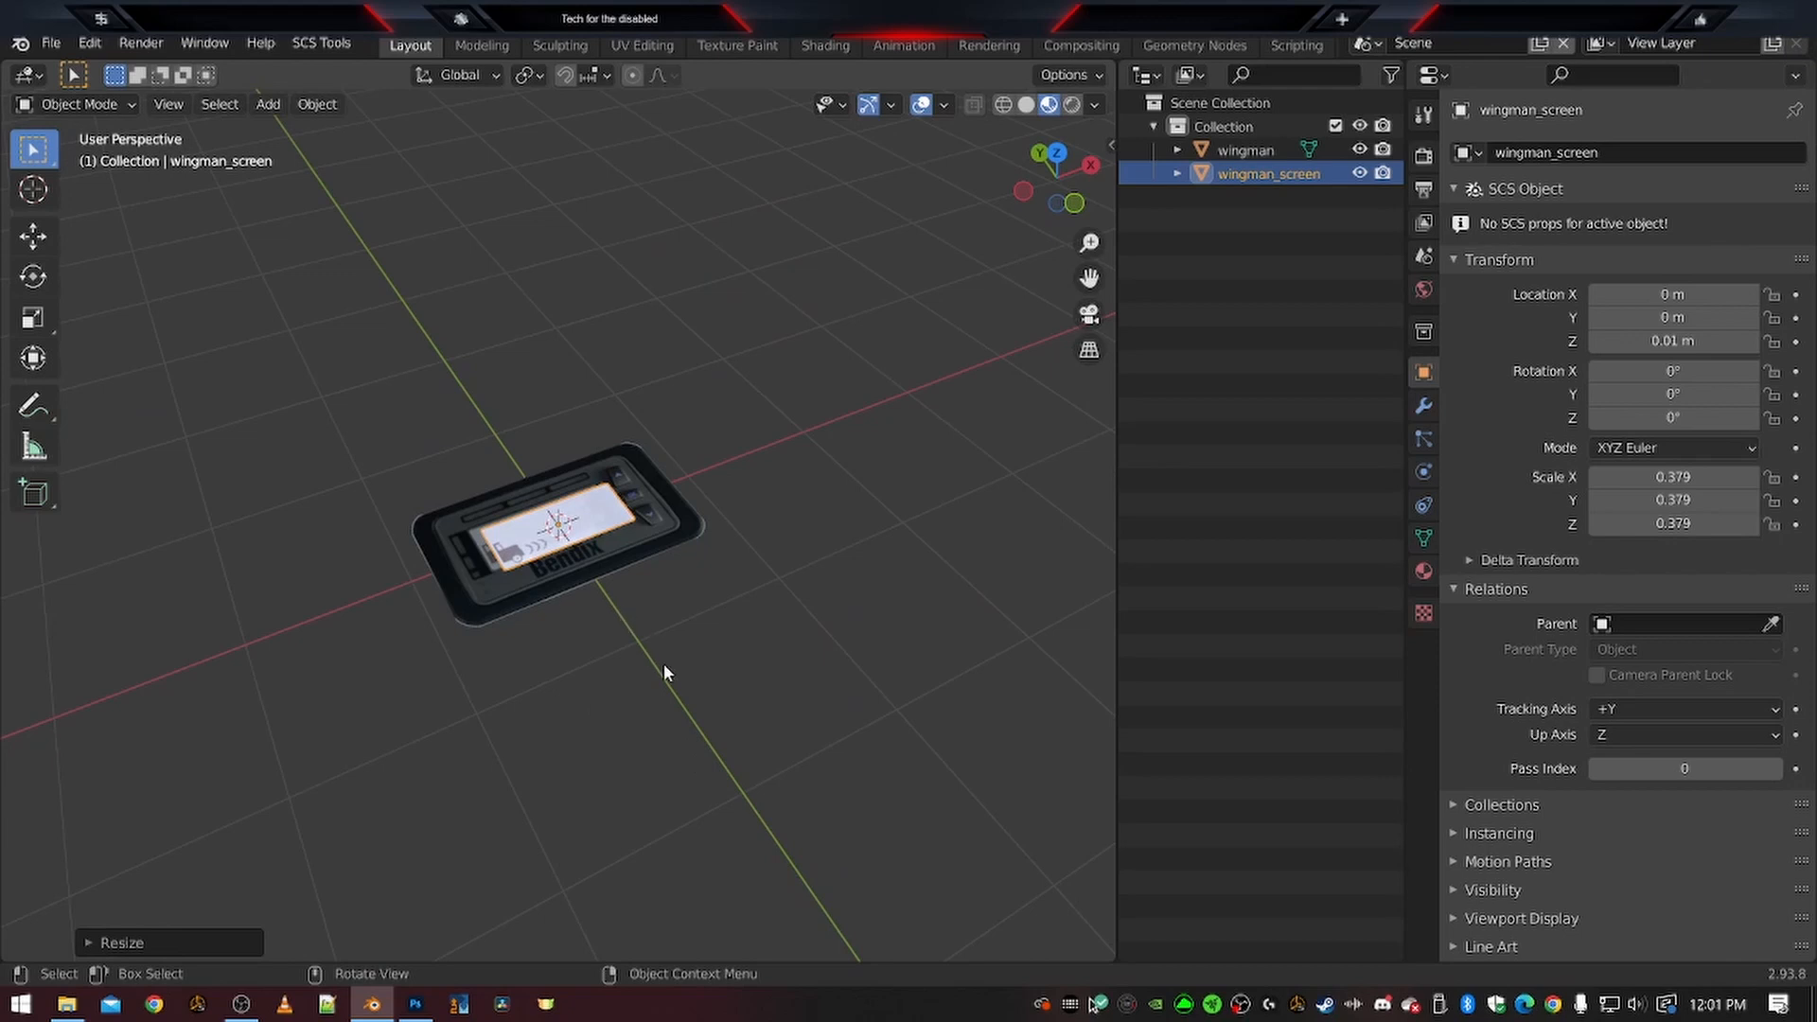
{"action": "middle_click_drag", "start_coordinate": [878, 475], "coordinate": [740, 473]}
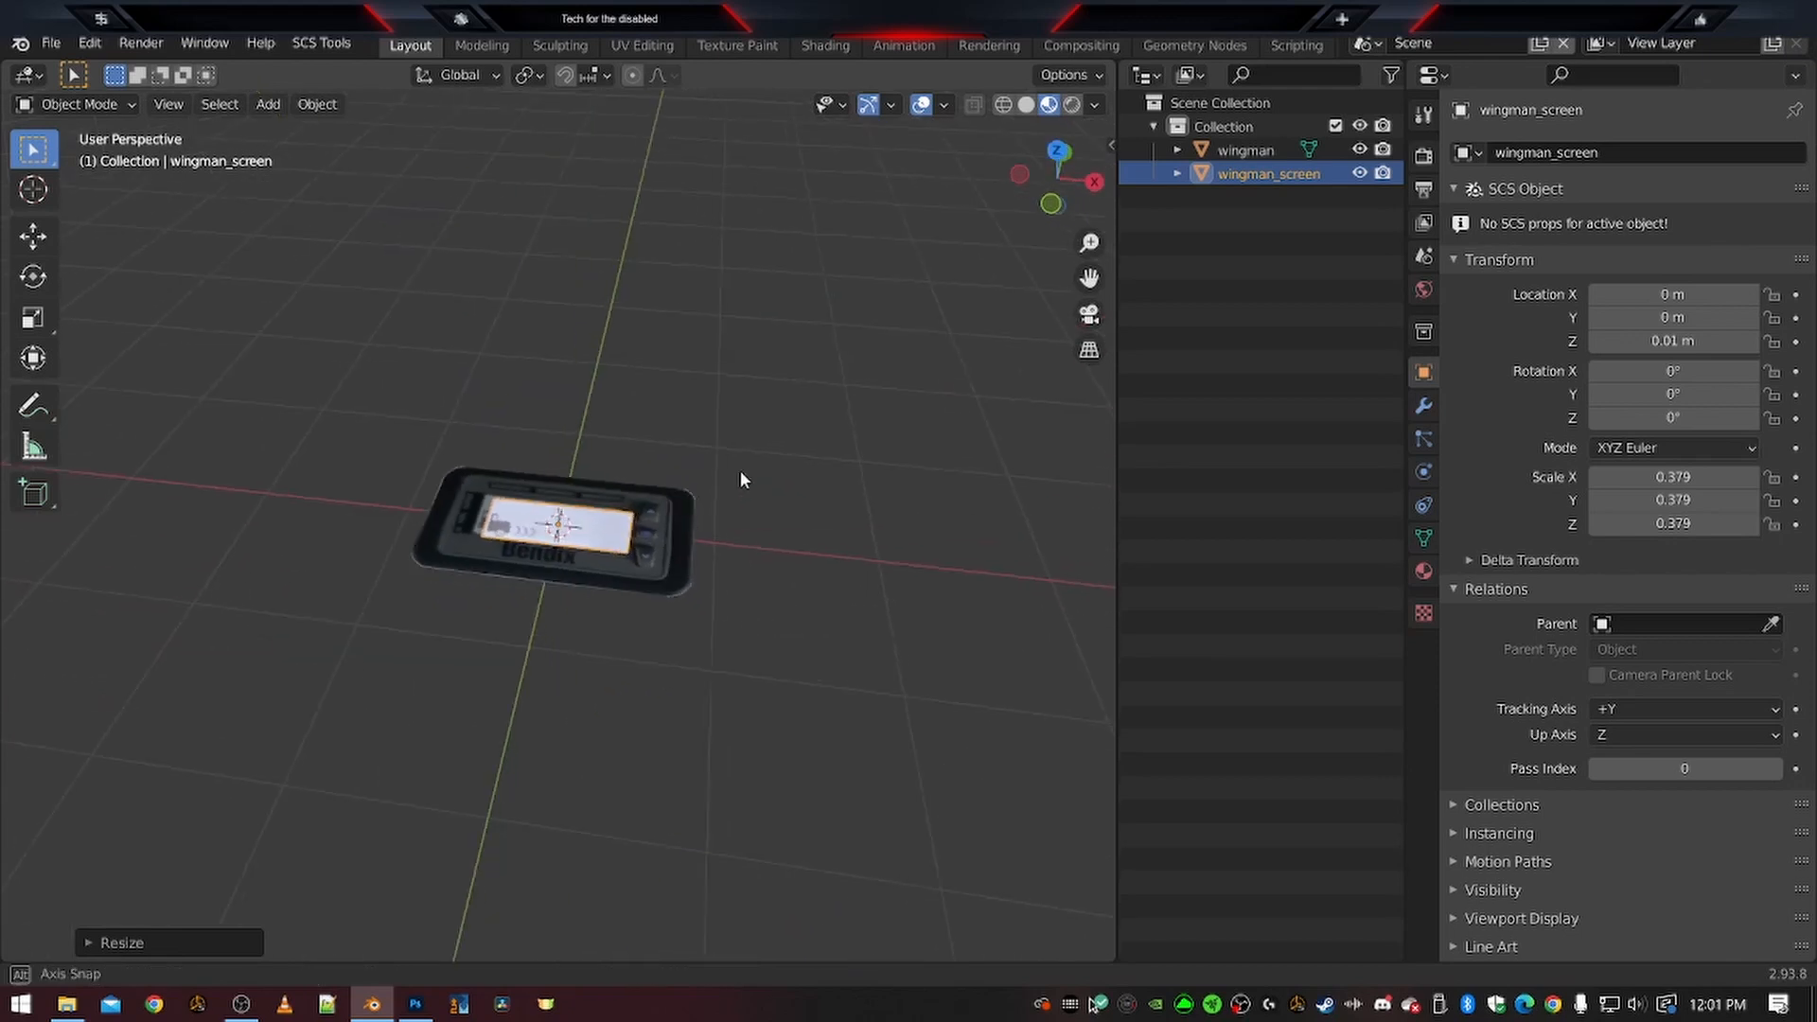
{"action": "middle_click_drag", "start_coordinate": [213, 684], "coordinate": [417, 659]}
{"action": "scroll", "coordinate": [549, 647], "scroll_direction": "down", "scroll_amount": 5}
{"action": "middle_click_drag", "start_coordinate": [752, 610], "coordinate": [551, 632]}
{"action": "middle_click_drag", "start_coordinate": [323, 668], "coordinate": [485, 467]}
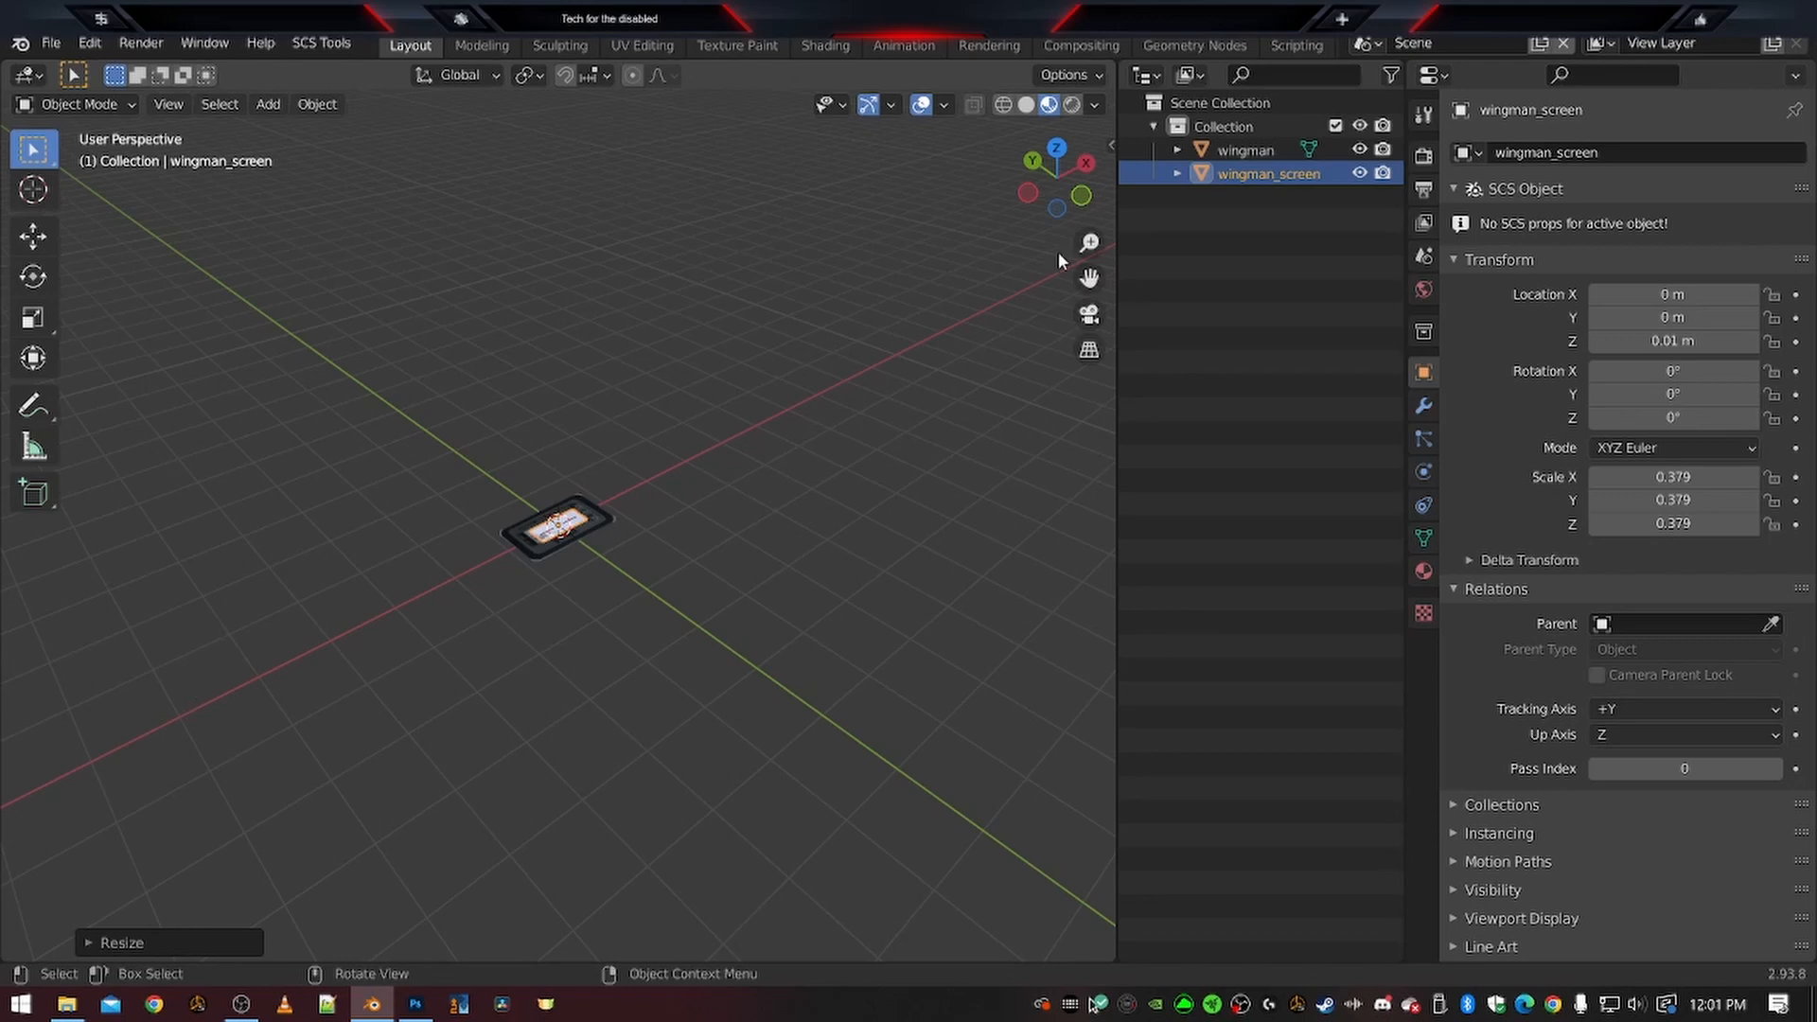
{"action": "middle_click_drag", "start_coordinate": [473, 660], "coordinate": [531, 595]}
{"action": "middle_click_drag", "start_coordinate": [570, 420], "coordinate": [625, 757]}
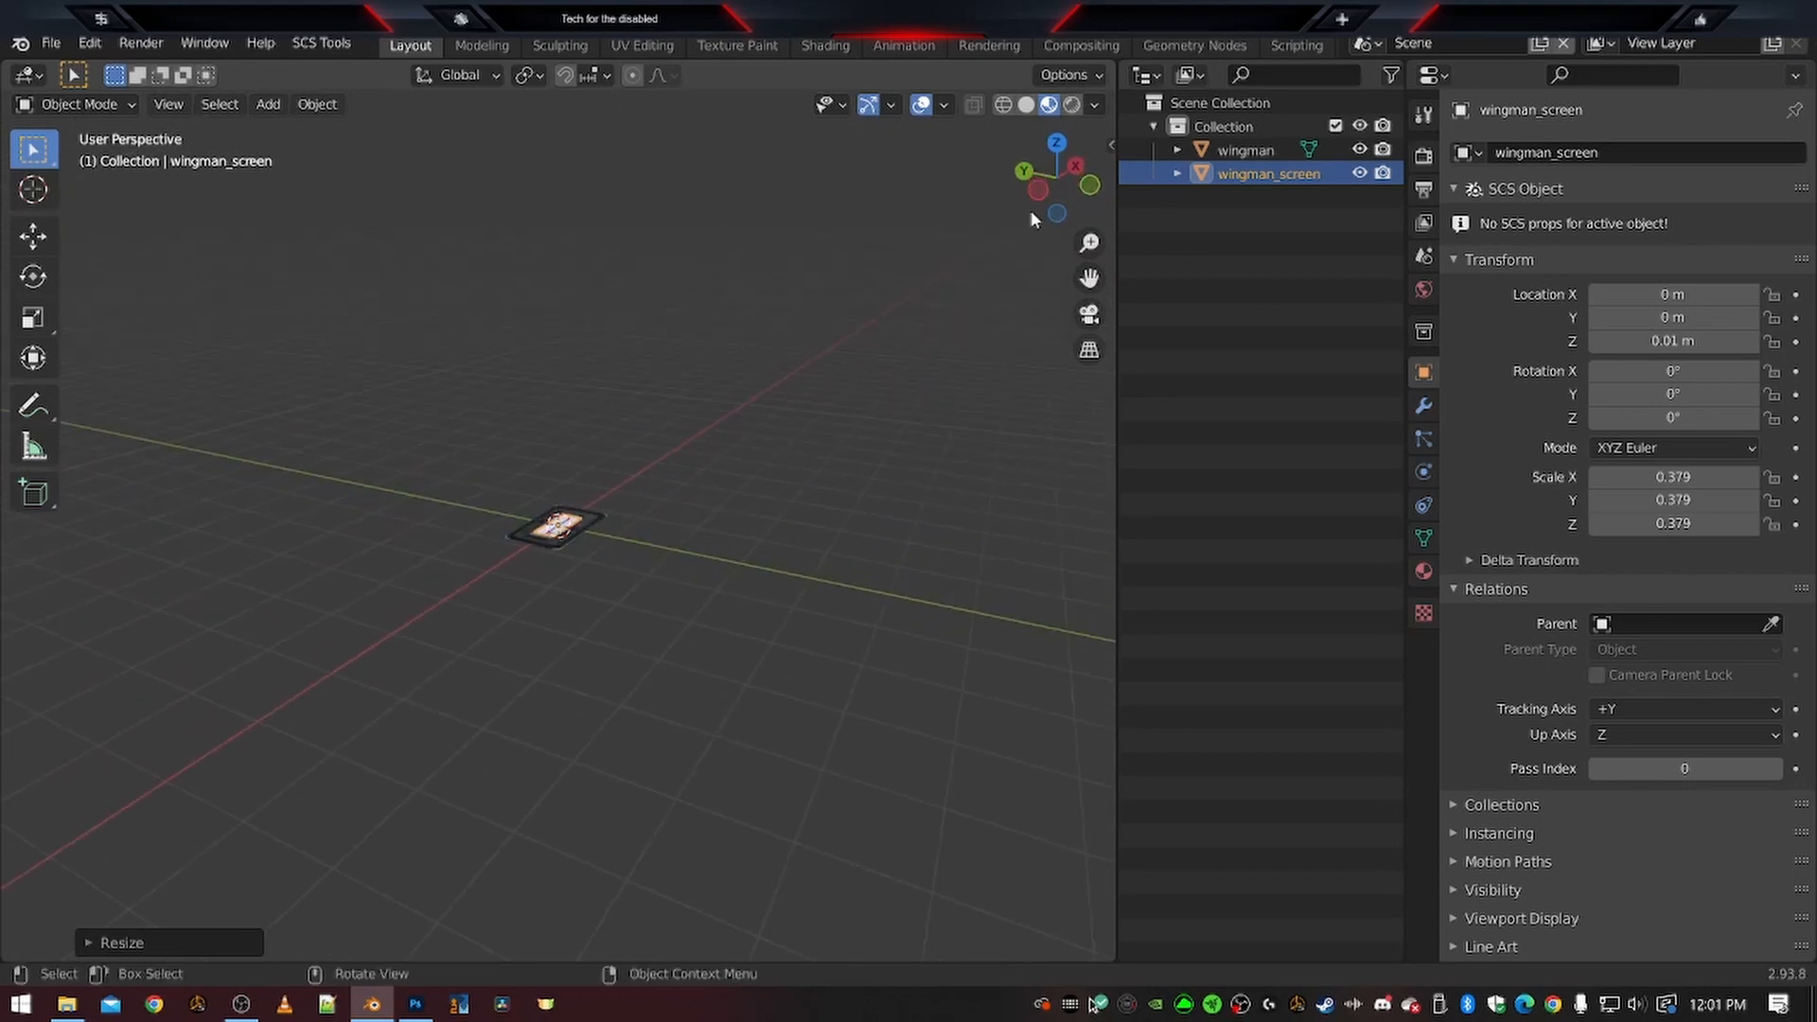
Move the wingman_screen plane about -0.072 m along the X axis to line it up with the display opening
{"action": "scroll", "coordinate": [596, 568], "scroll_direction": "up", "scroll_amount": 7}
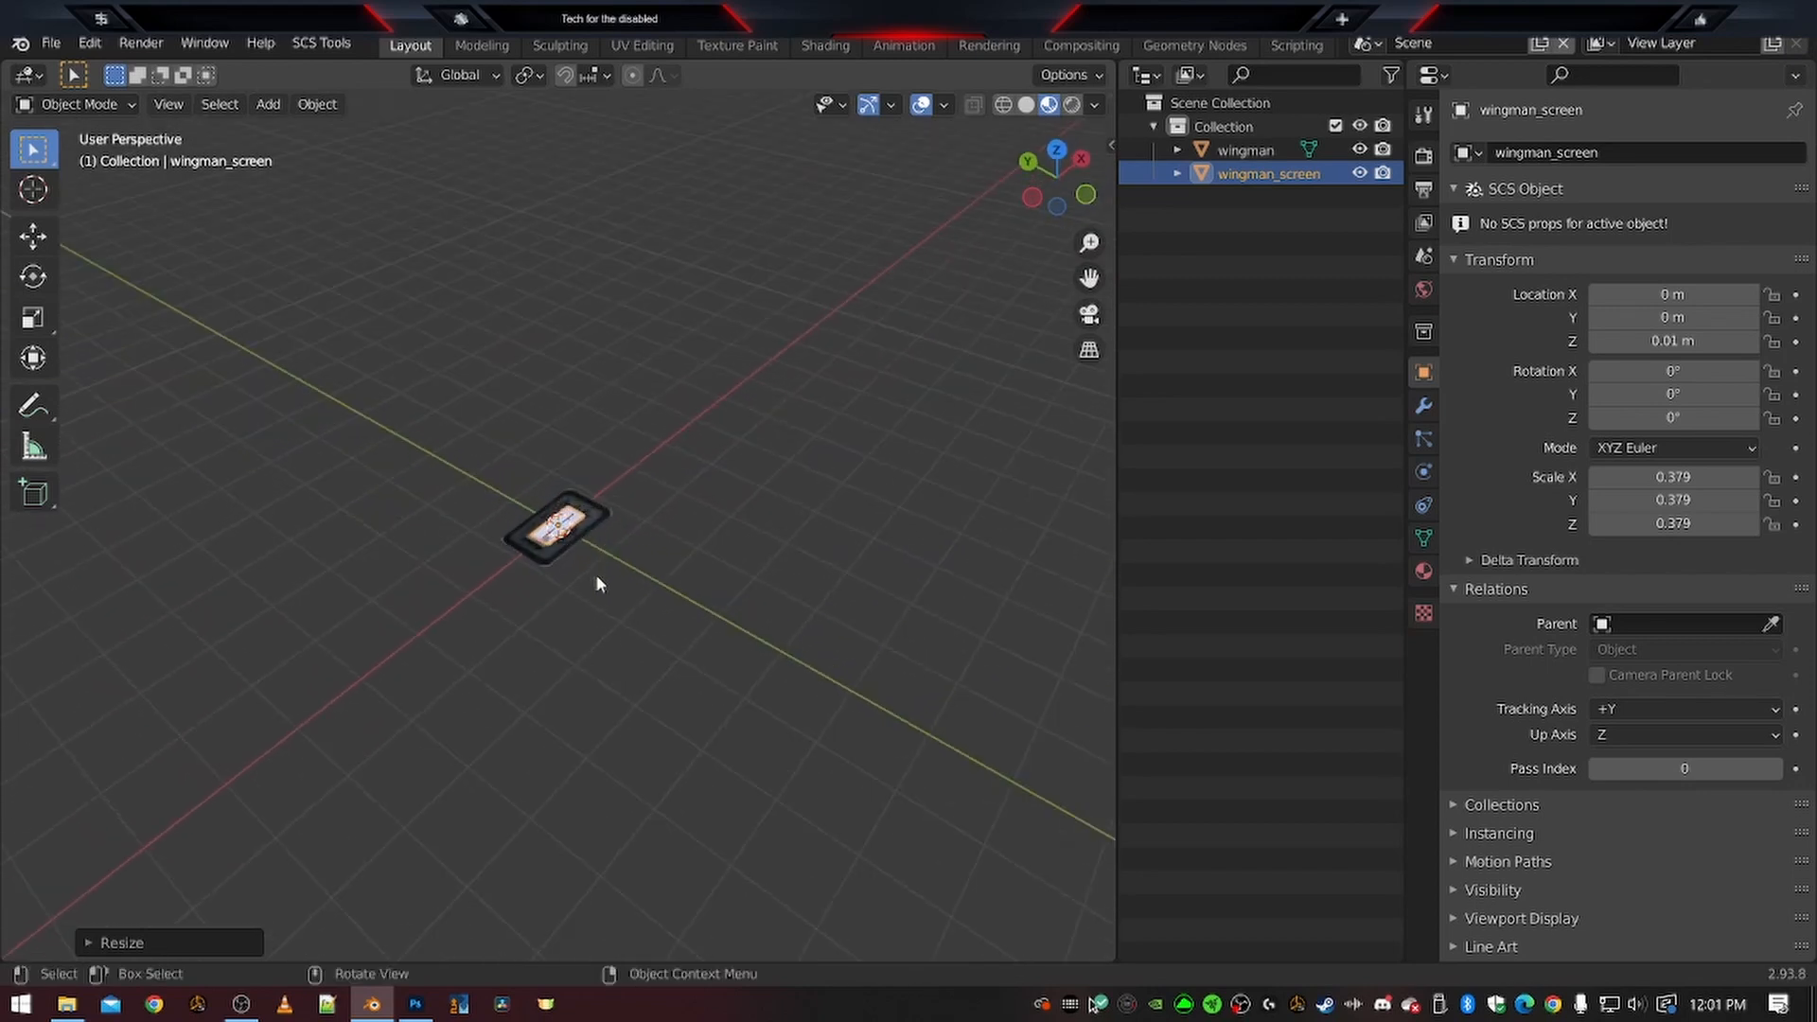
{"action": "middle_click_drag", "start_coordinate": [873, 670], "coordinate": [230, 870]}
{"action": "middle_click_drag", "start_coordinate": [765, 364], "coordinate": [701, 730]}
{"action": "scroll", "coordinate": [603, 569], "scroll_direction": "up", "scroll_amount": 3}
{"action": "scroll", "coordinate": [603, 569], "scroll_direction": "up", "scroll_amount": 5}
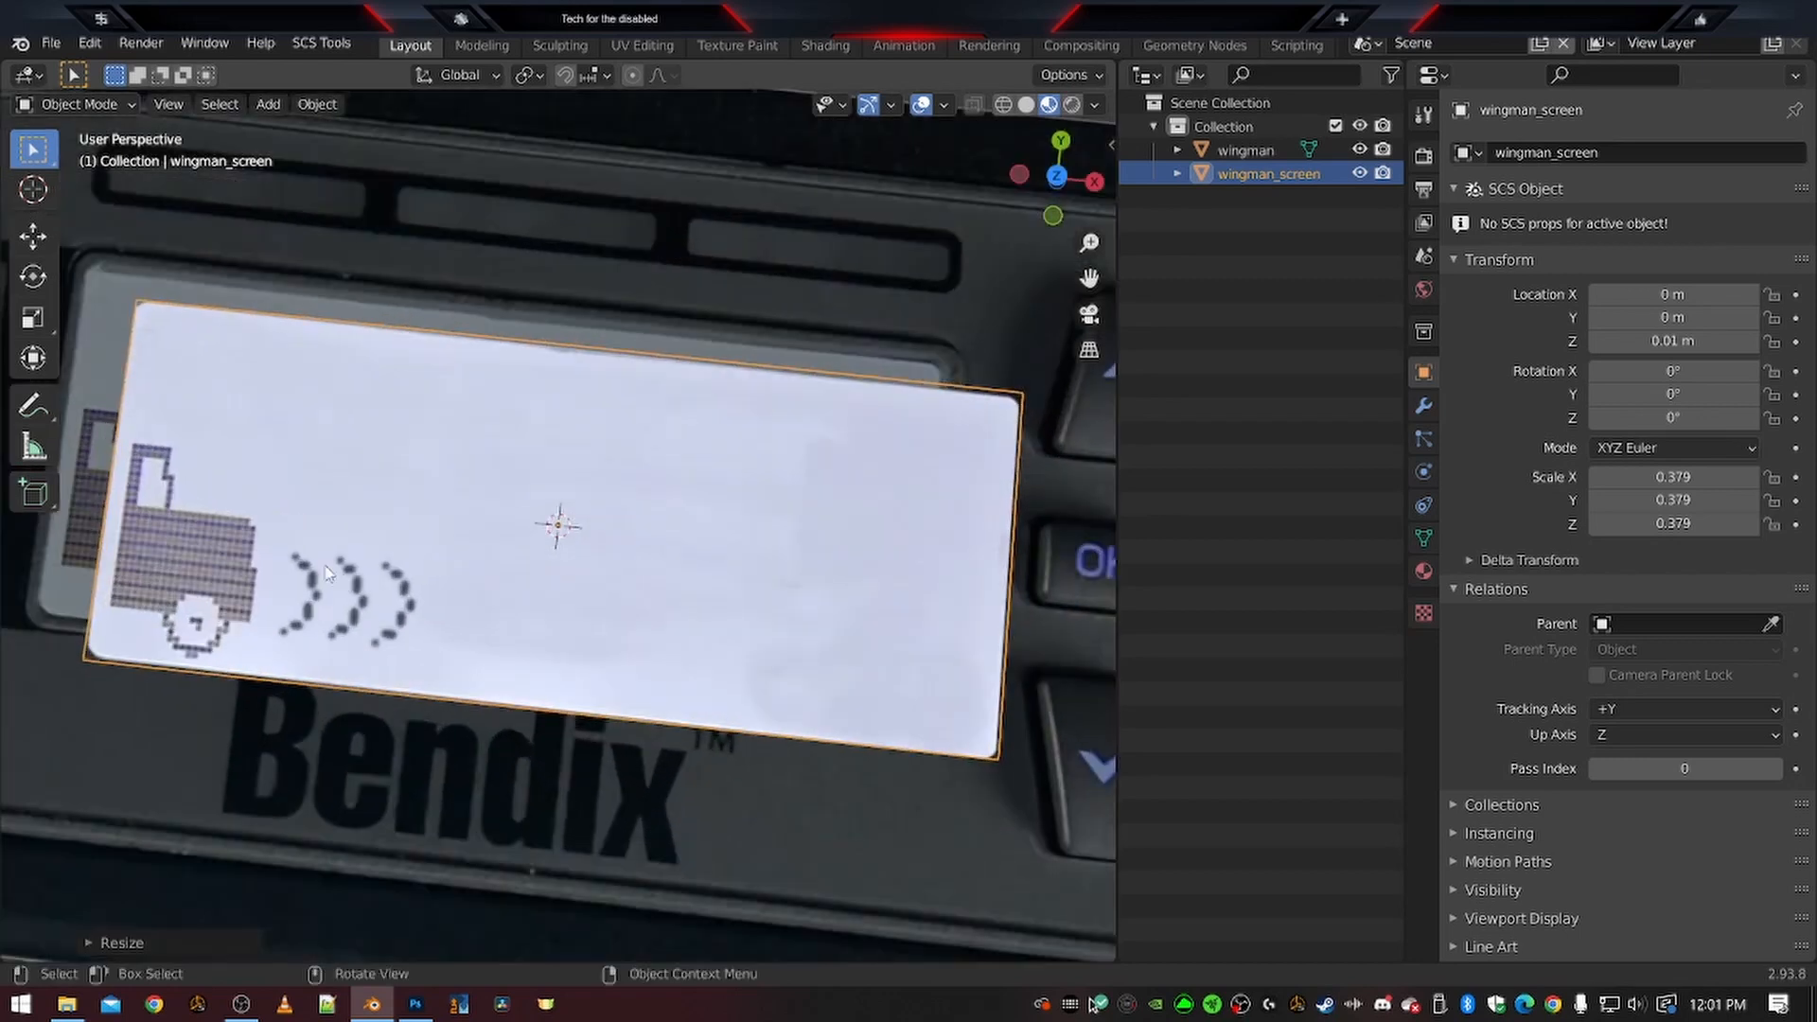
{"action": "middle_click_drag", "start_coordinate": [320, 561], "coordinate": [350, 575]}
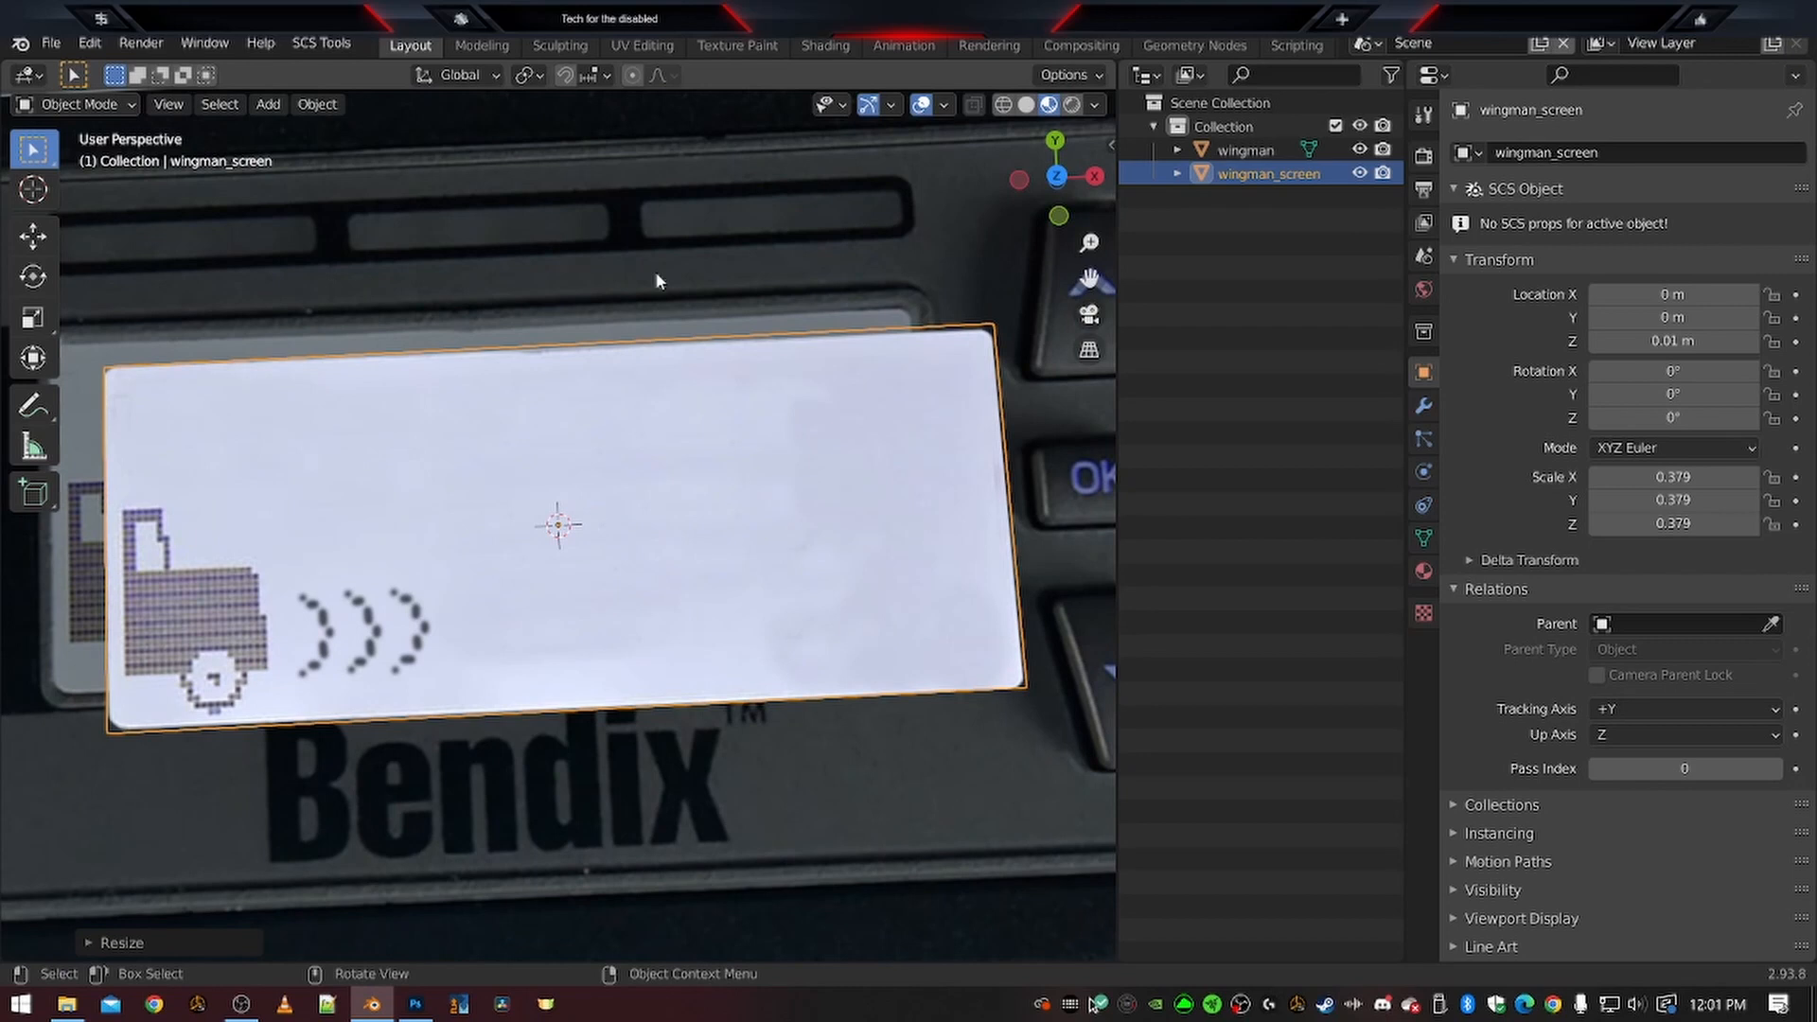
{"action": "key", "text": "g"}
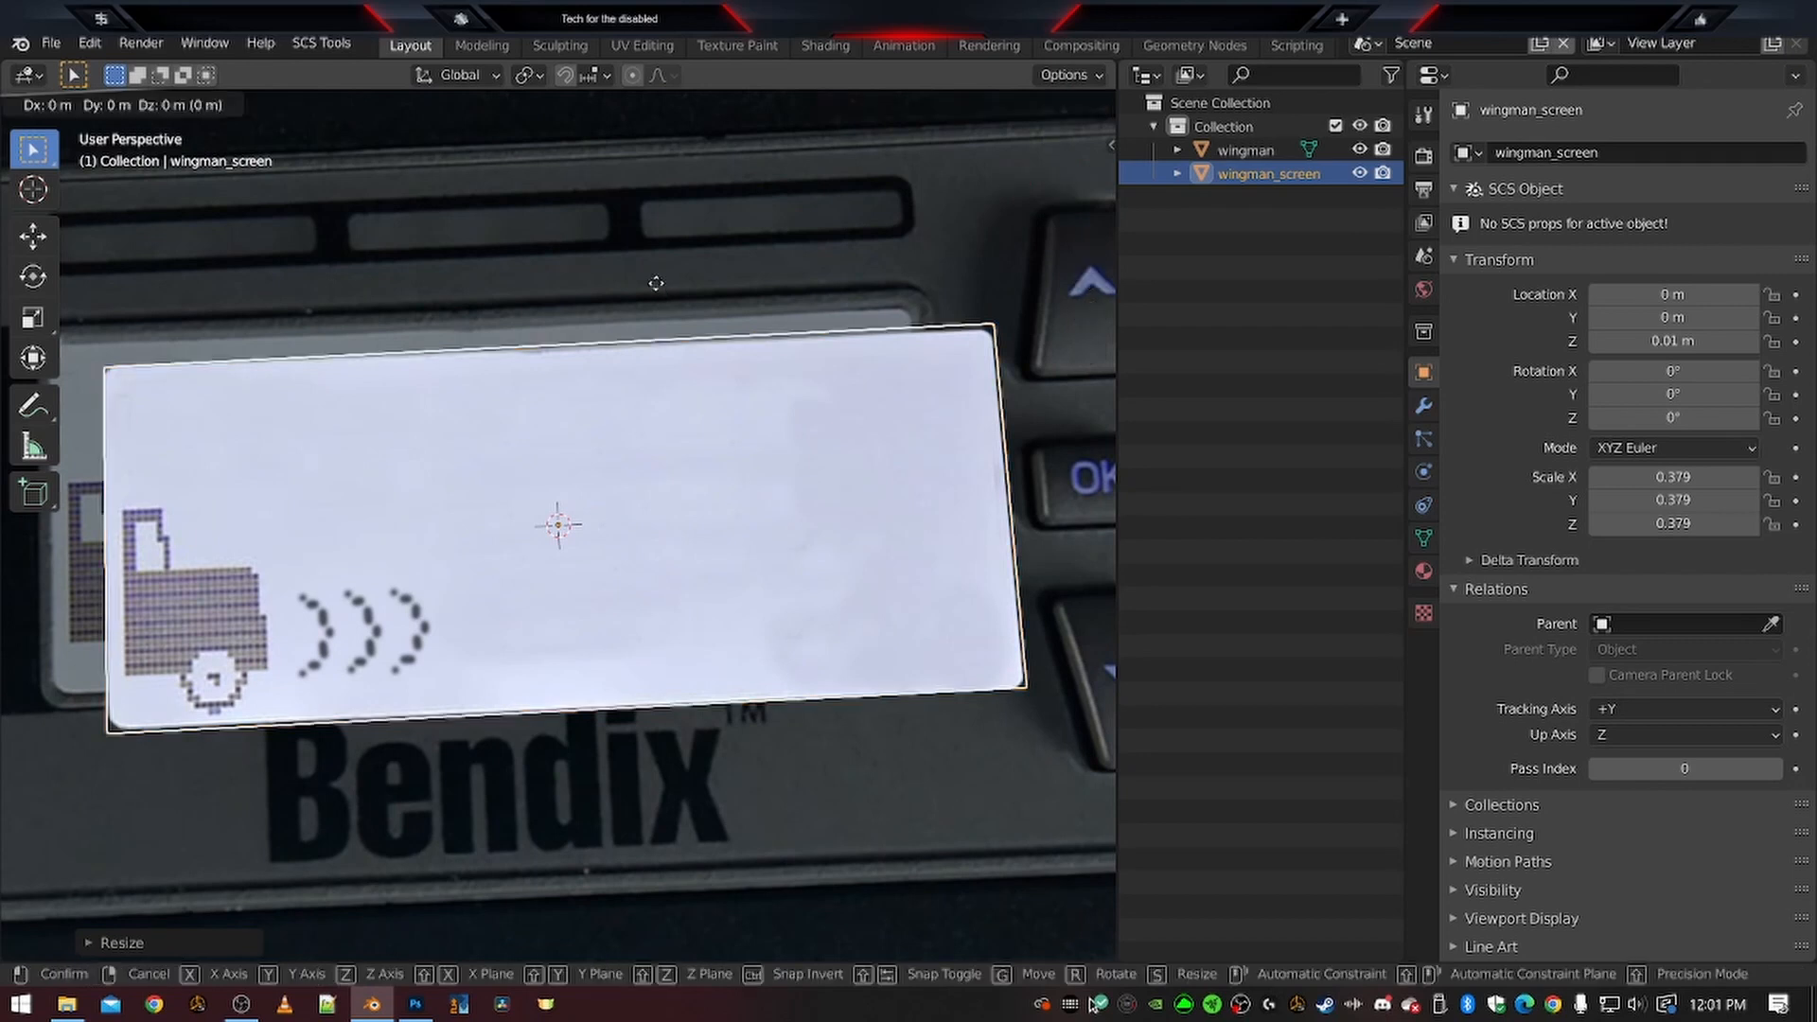
{"action": "key", "text": "x"}
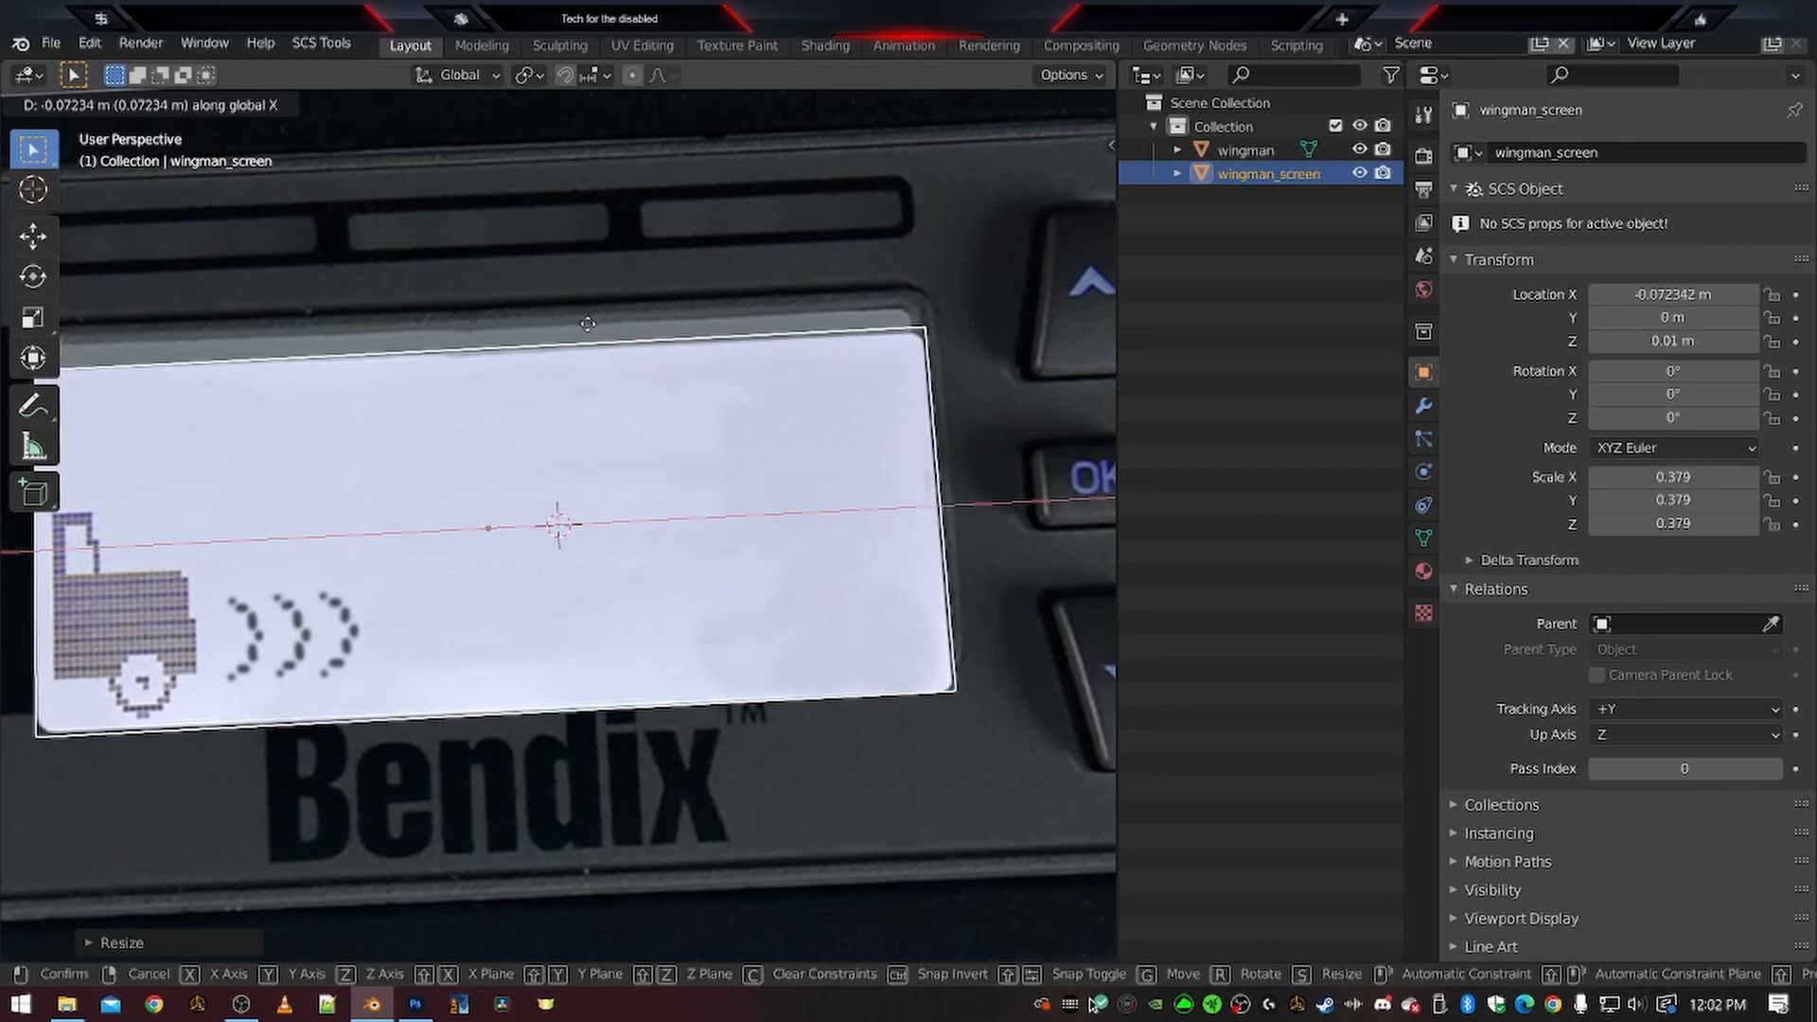
{"action": "left_click", "coordinate": [588, 324]}
Switch the viewport to an orthographic top view and check the screen plane's alignment at different zoom levels
{"action": "scroll", "coordinate": [617, 434], "scroll_direction": "down", "scroll_amount": 5}
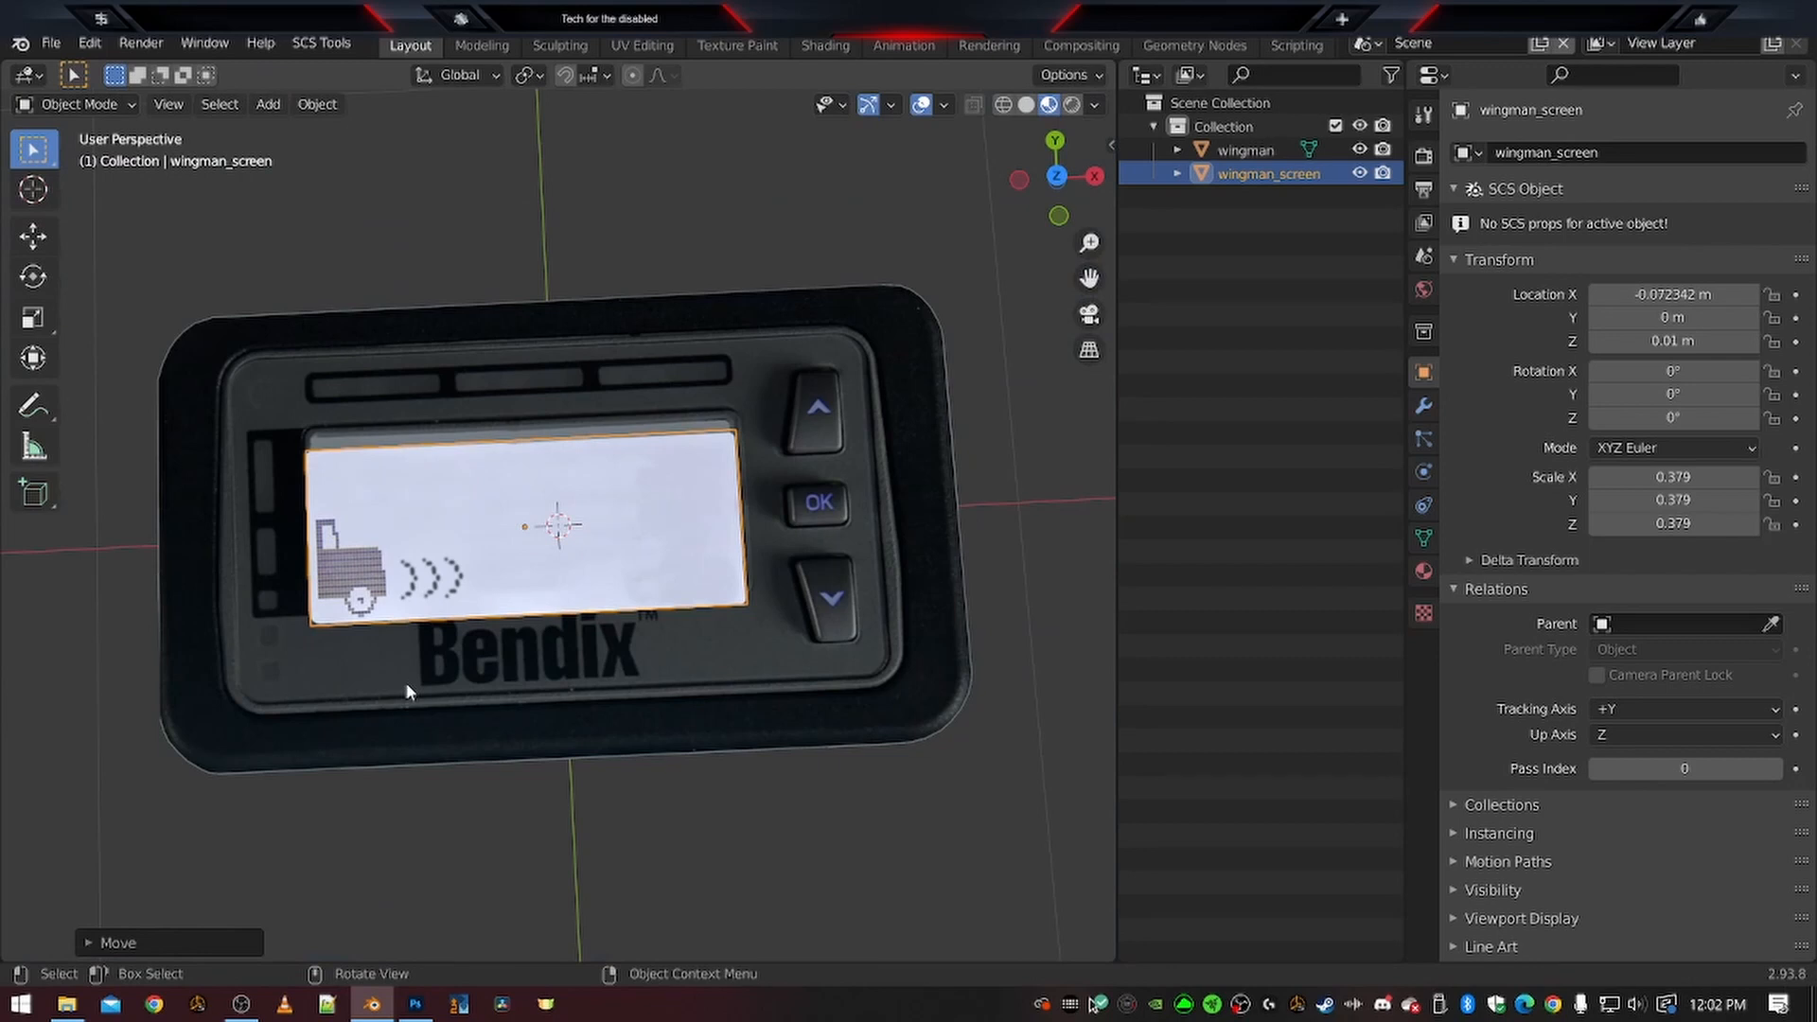
{"action": "key", "text": "KP_5"}
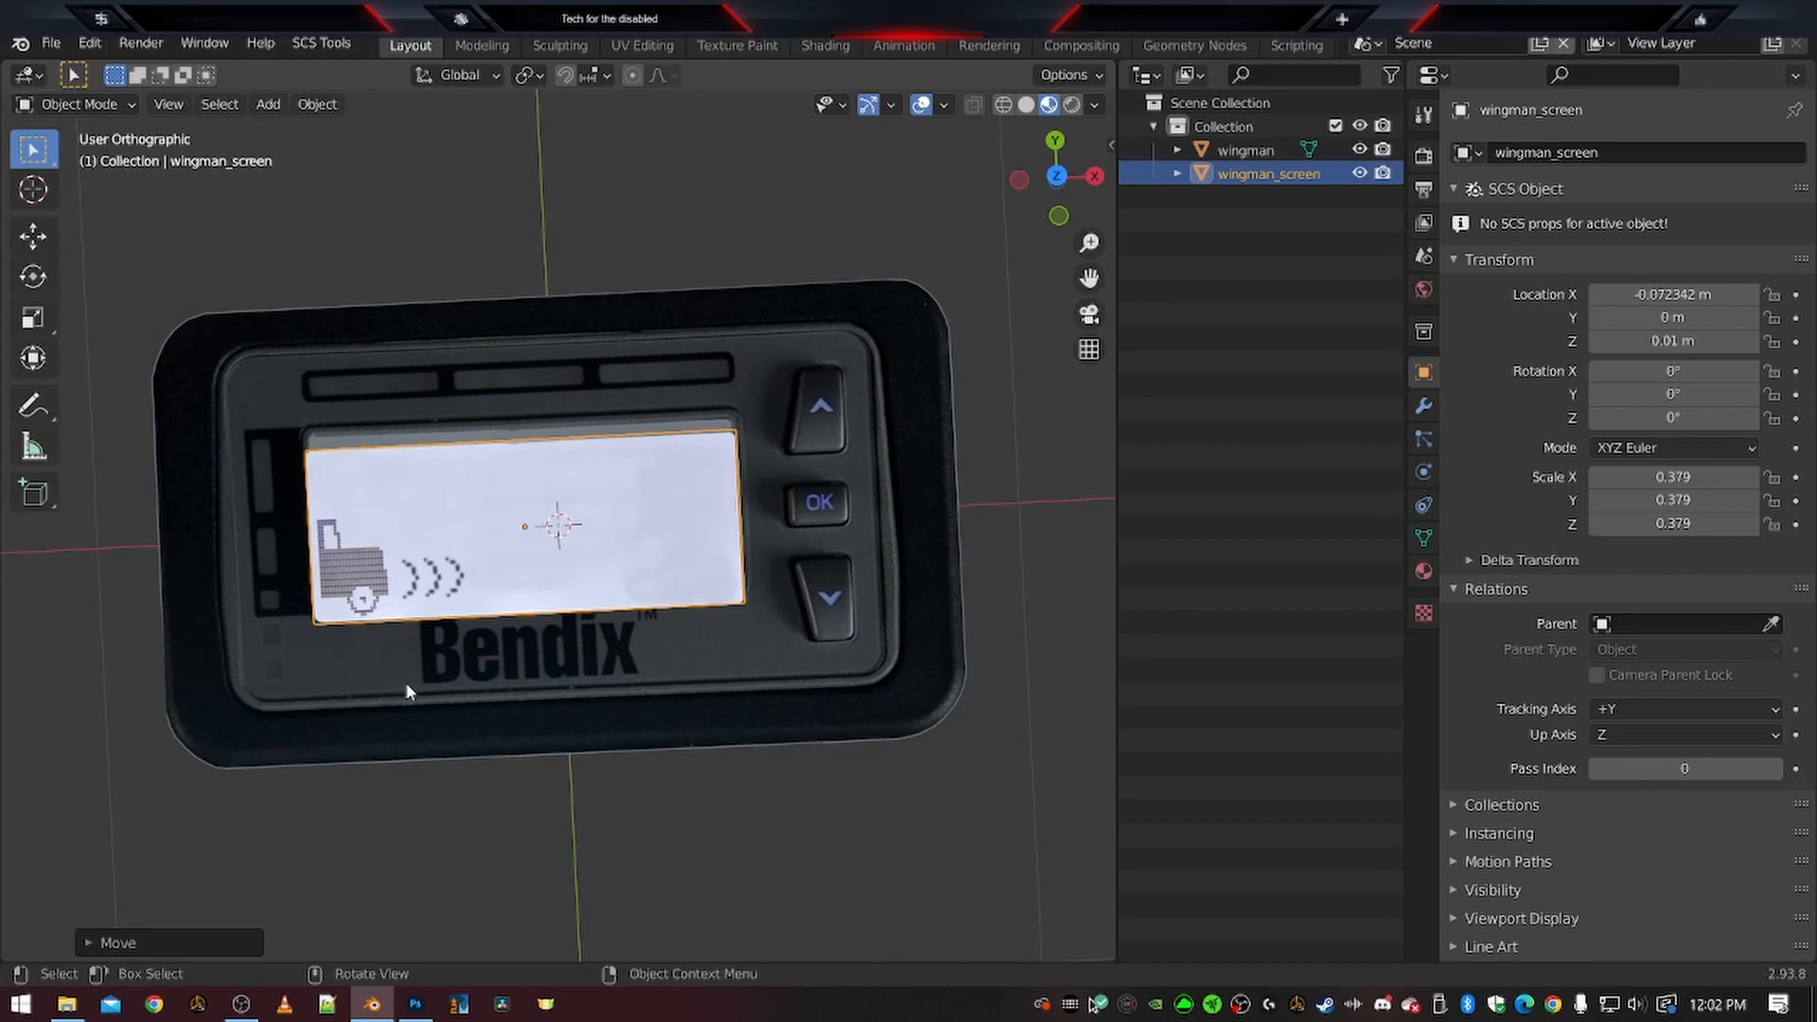
{"action": "key", "text": "KP_7"}
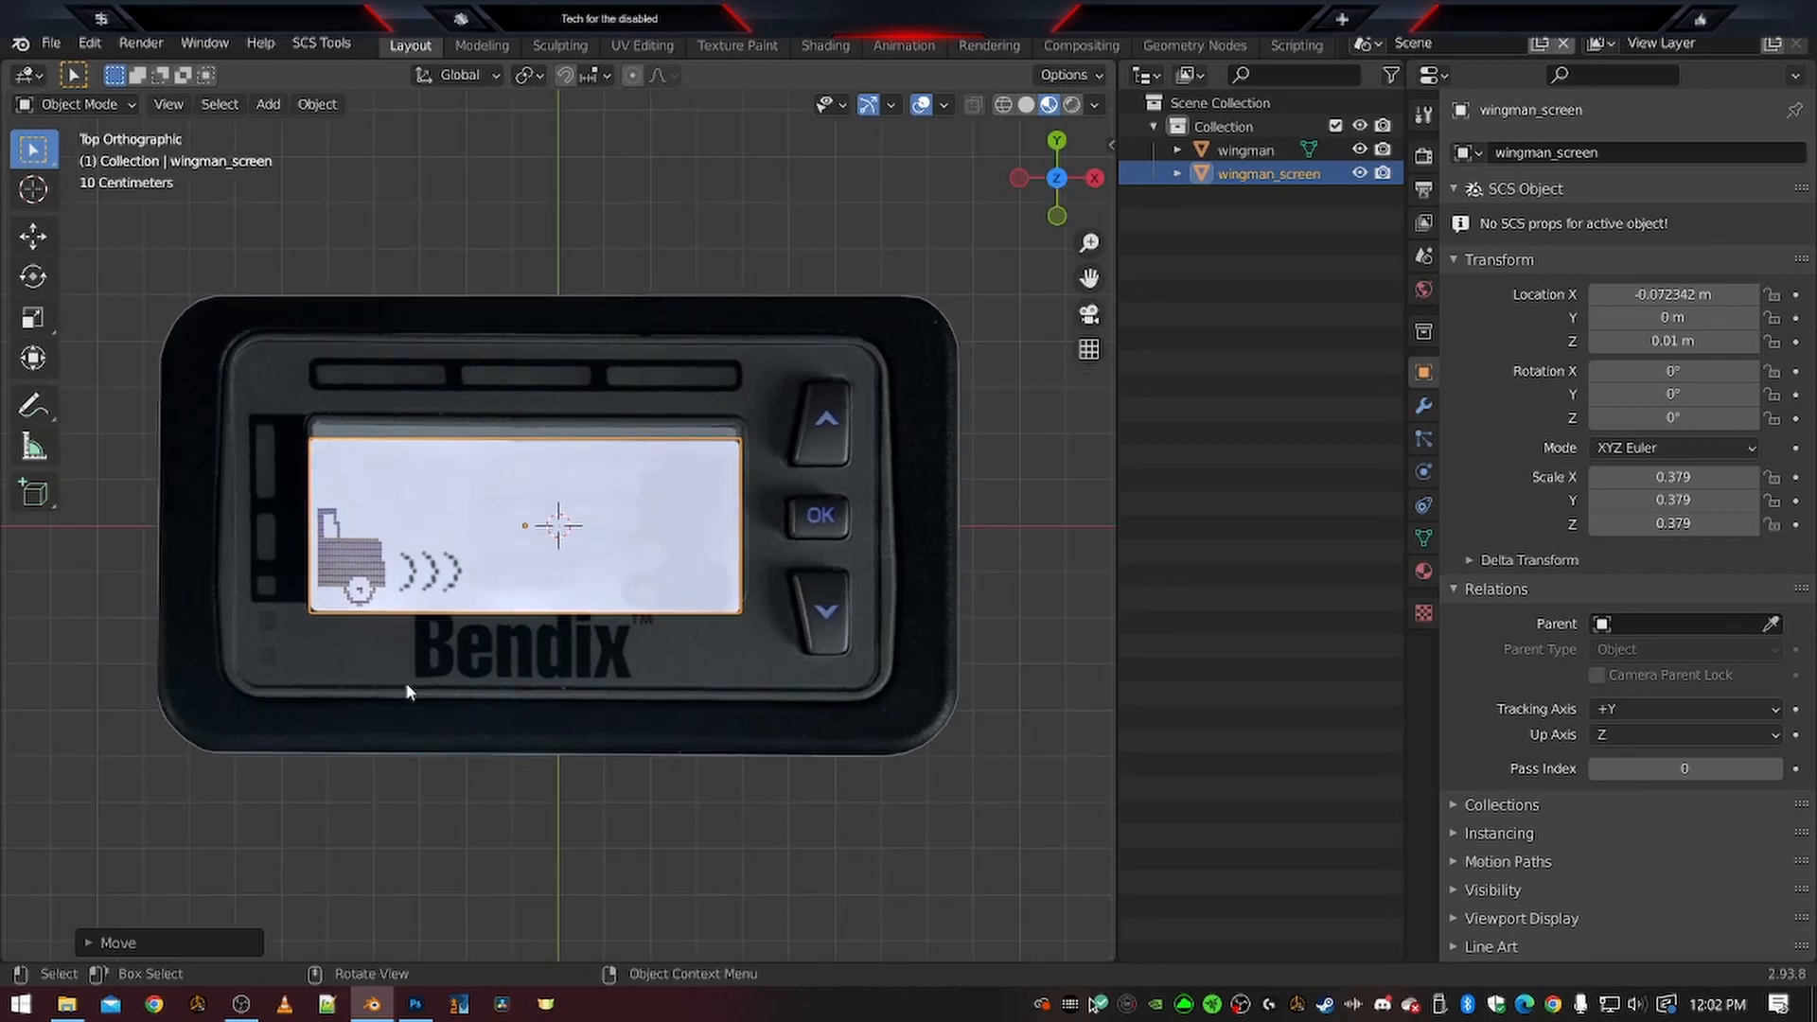
{"action": "scroll", "coordinate": [464, 699], "scroll_direction": "down", "scroll_amount": 10}
{"action": "scroll", "coordinate": [525, 633], "scroll_direction": "up", "scroll_amount": 11}
{"action": "scroll", "coordinate": [532, 657], "scroll_direction": "up", "scroll_amount": 2}
{"action": "scroll", "coordinate": [530, 663], "scroll_direction": "down", "scroll_amount": 9}
{"action": "scroll", "coordinate": [527, 664], "scroll_direction": "up", "scroll_amount": 10}
{"action": "scroll", "coordinate": [531, 674], "scroll_direction": "down", "scroll_amount": 9}
{"action": "scroll", "coordinate": [480, 634], "scroll_direction": "up", "scroll_amount": 9}
Move the wingman_screen plane about 0.034 m along the Y axis to align it vertically with the display opening
{"action": "middle_click_drag", "start_coordinate": [424, 477], "coordinate": [494, 519], "text": "shift"}
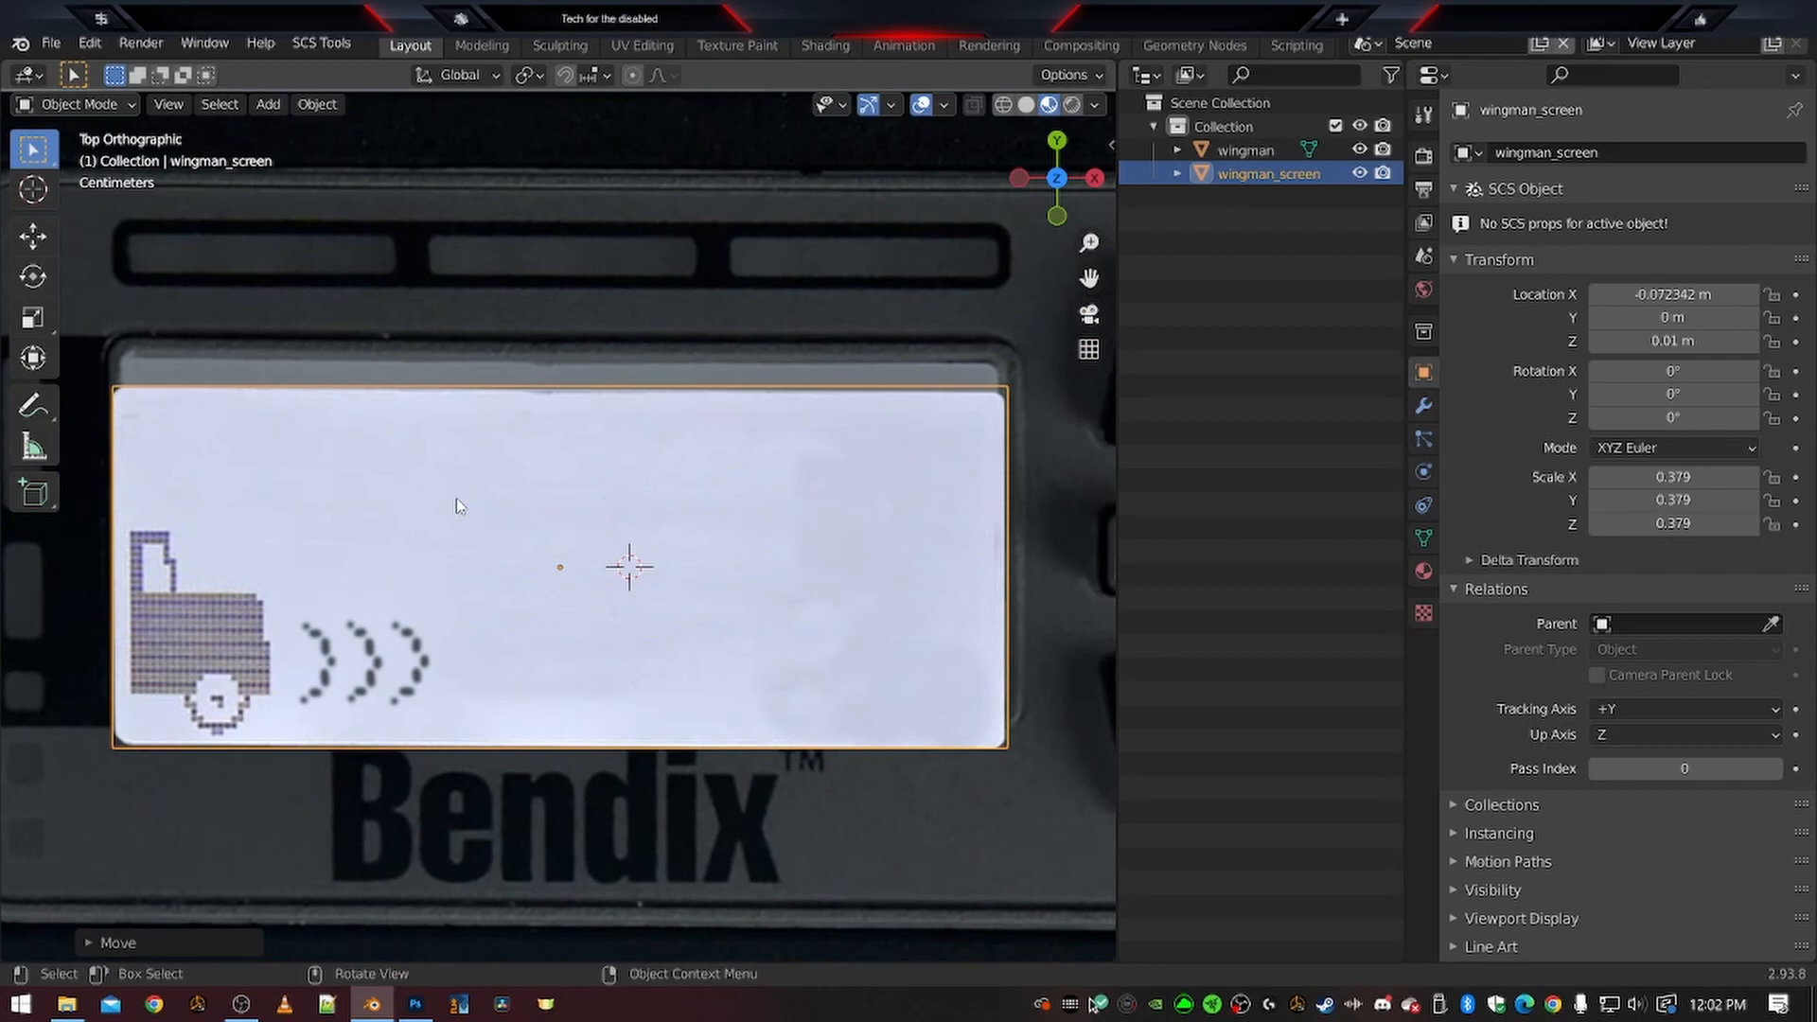
{"action": "key", "text": "g"}
{"action": "key", "text": "y"}
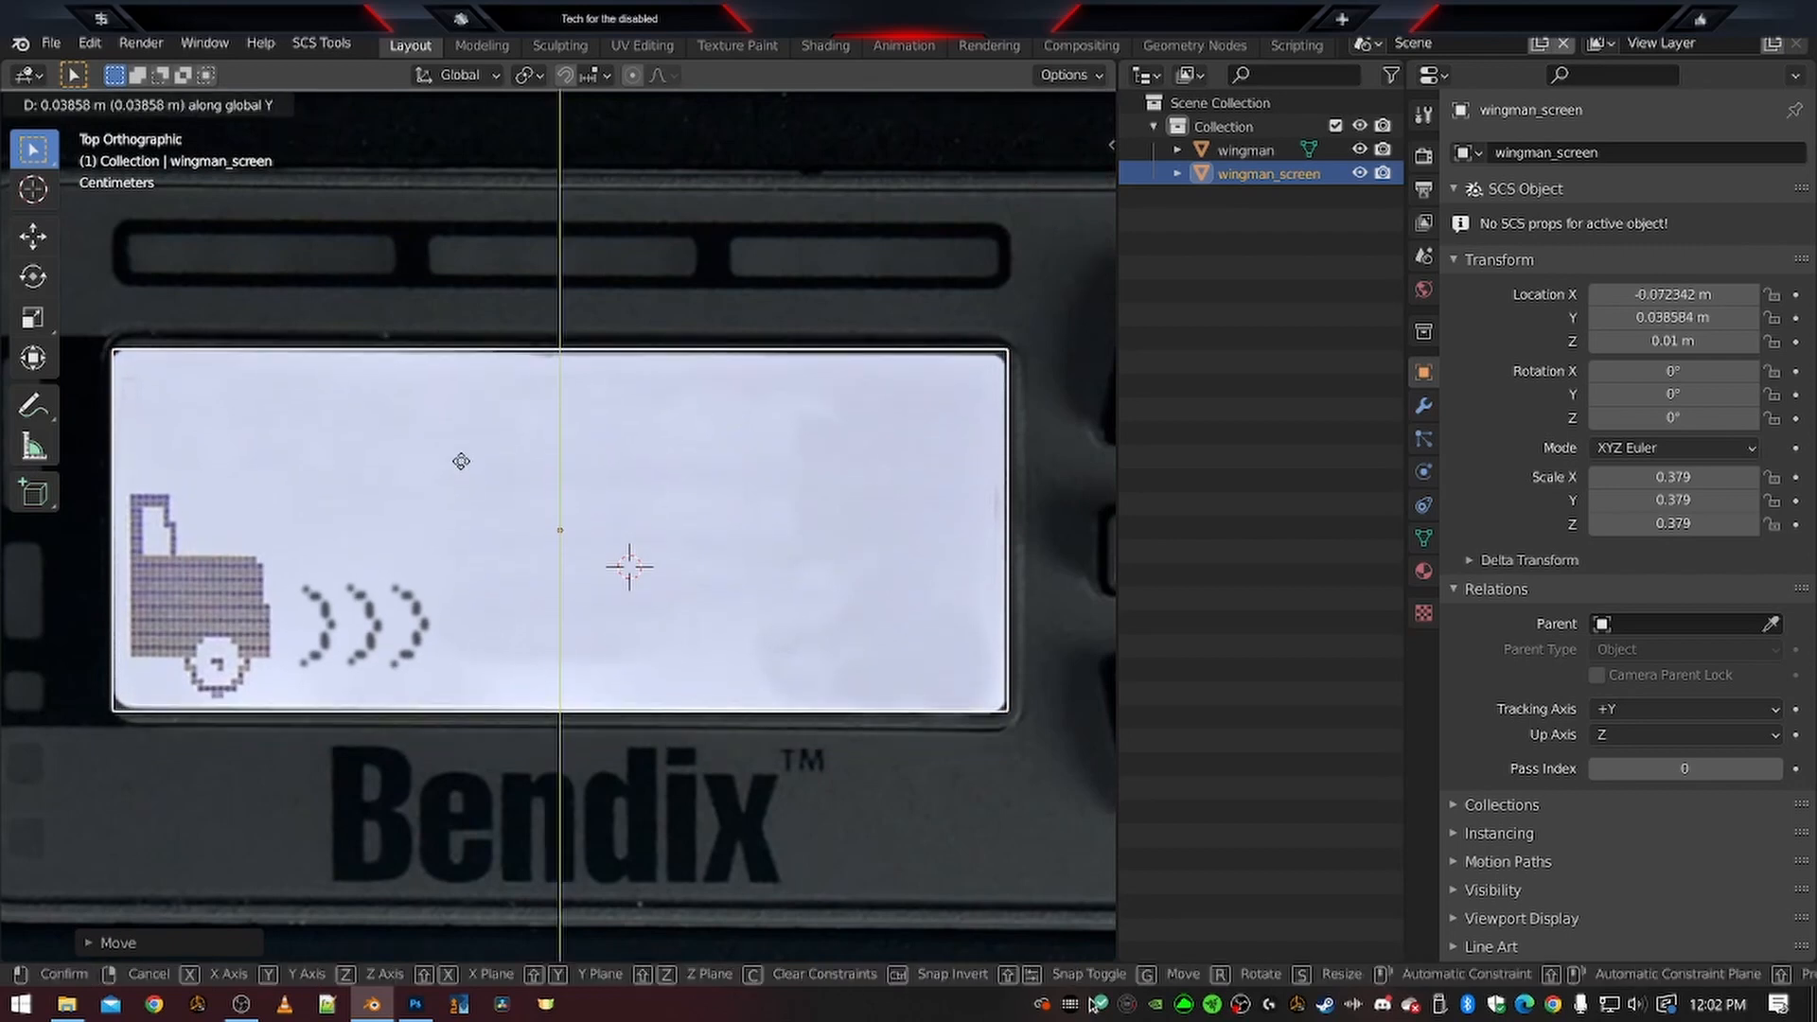
{"action": "left_click", "coordinate": [461, 473]}
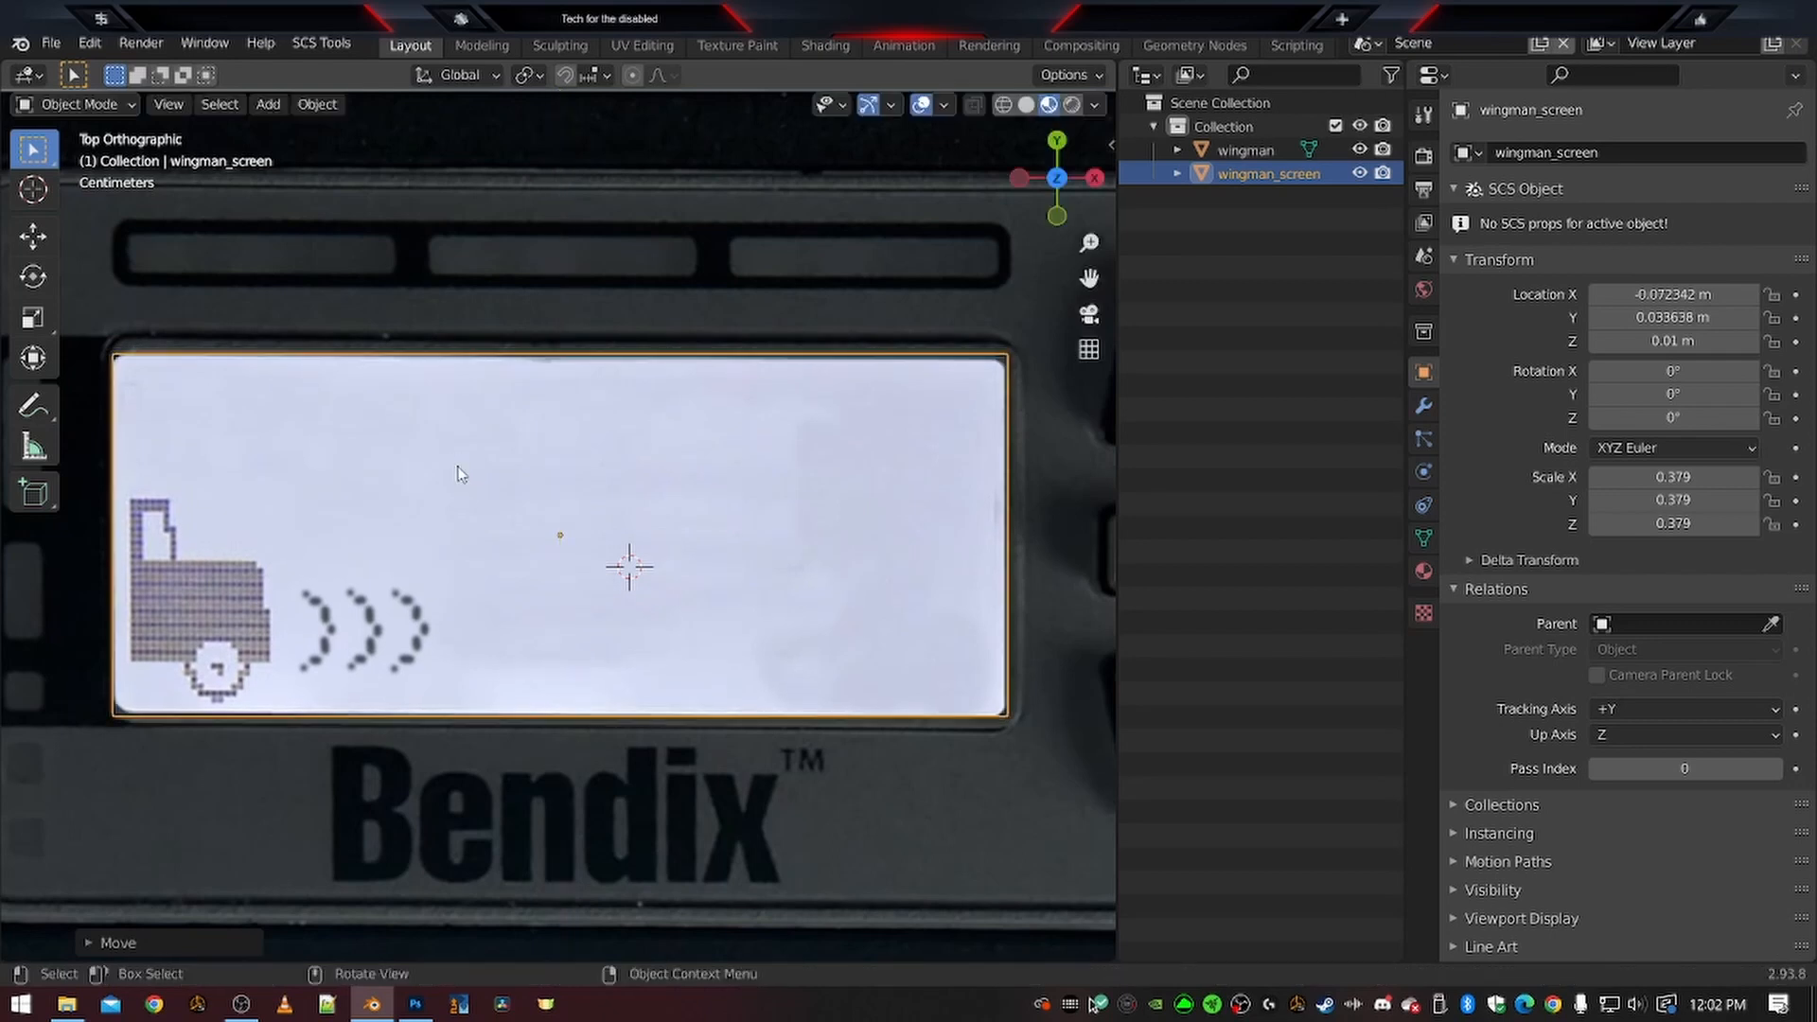
Scale the wingman_screen plane down to about 0.372 so it fits inside the display opening, keeping its X location
{"action": "key", "text": "s"}
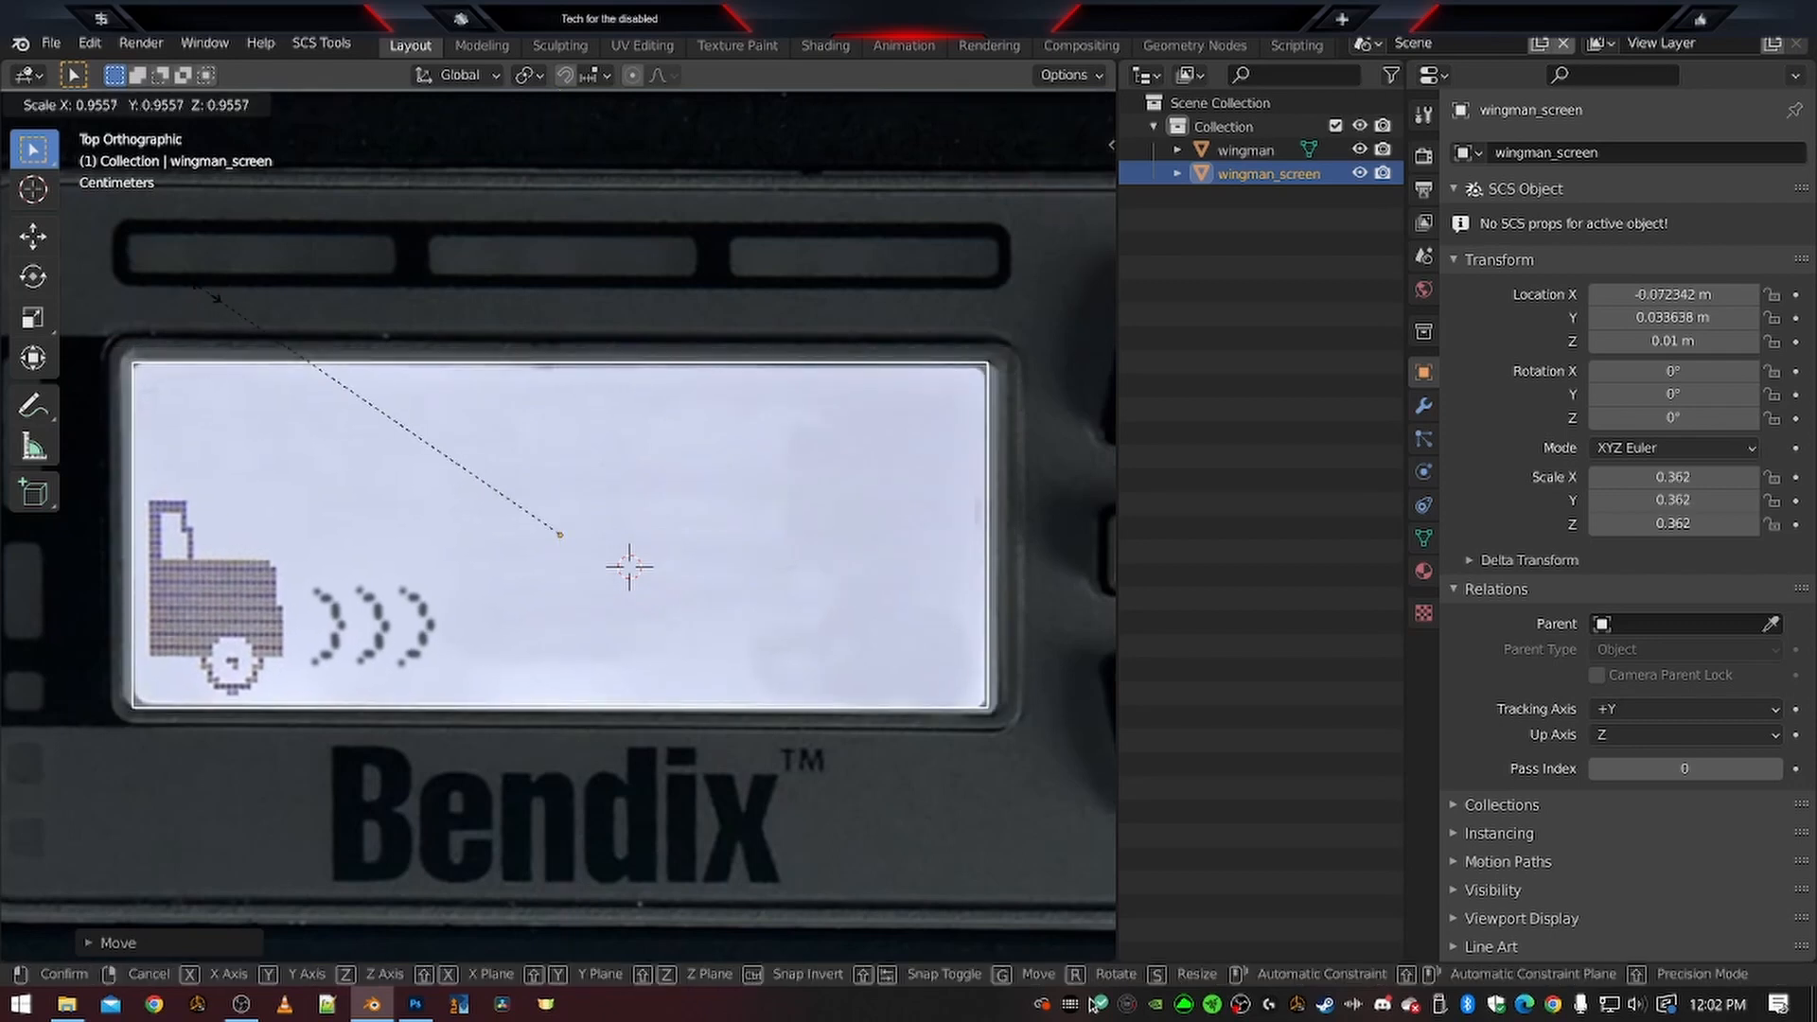
{"action": "left_click", "coordinate": [210, 284]}
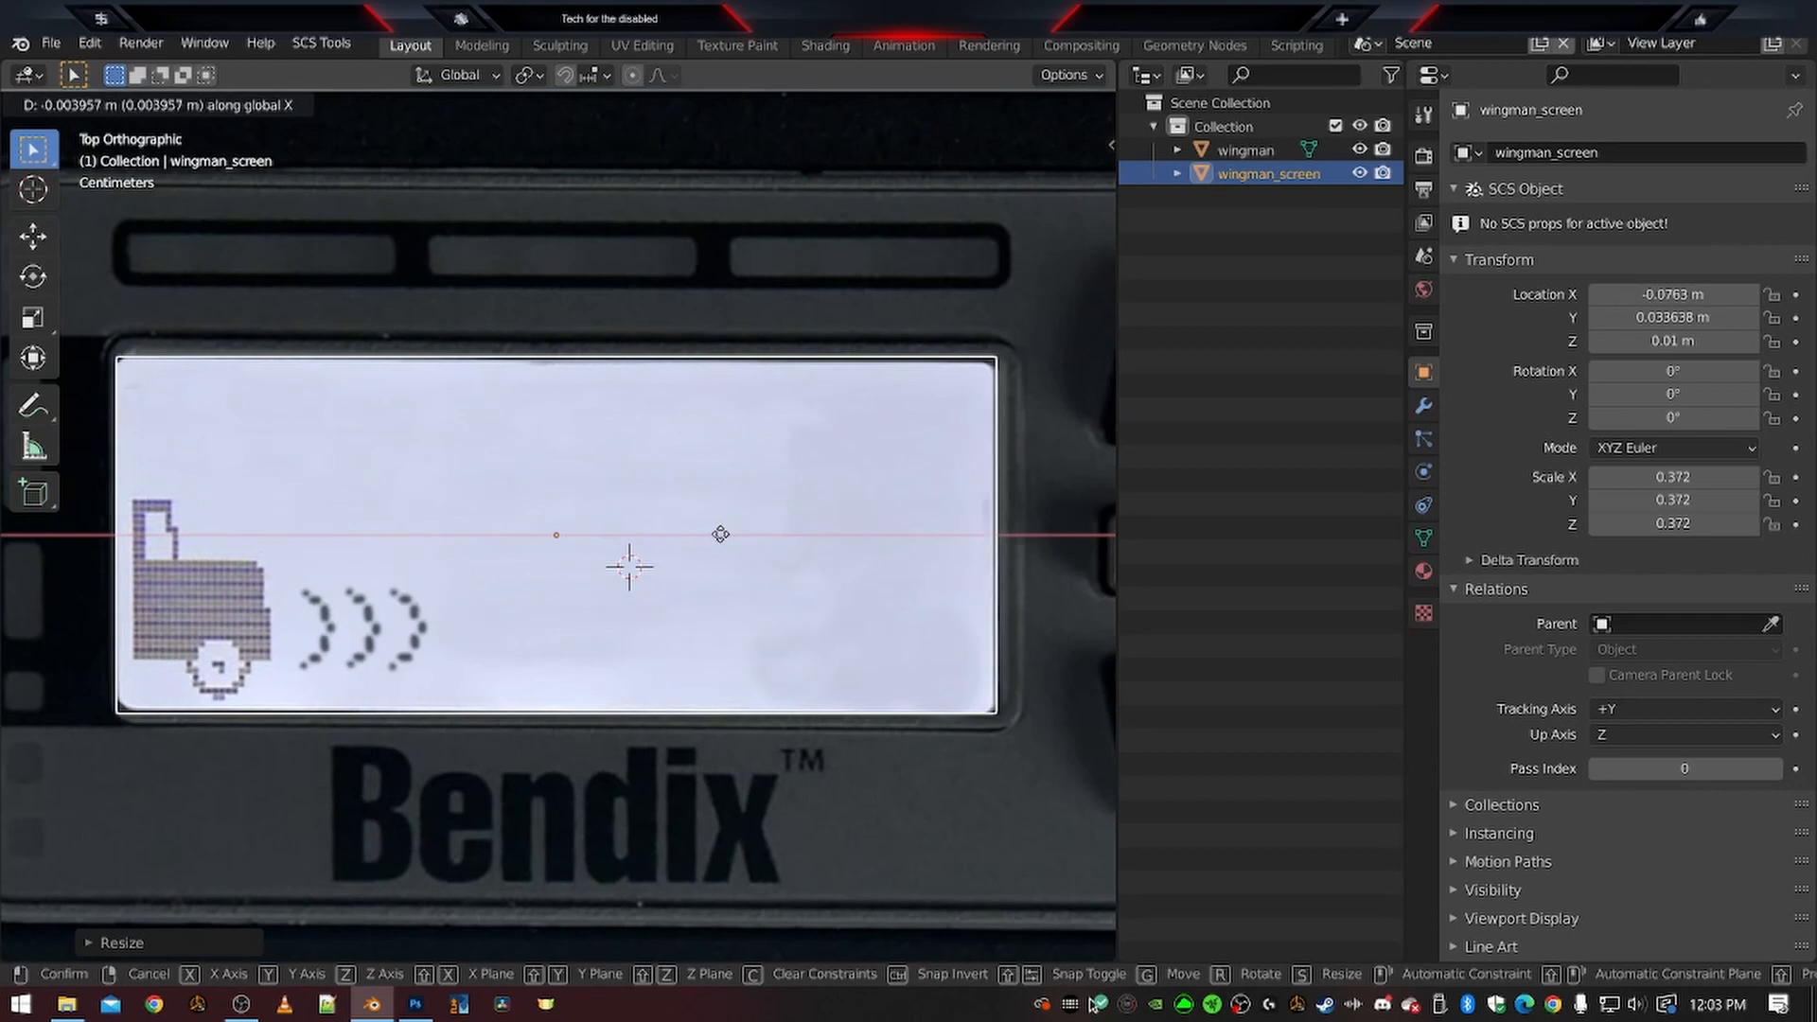
{"action": "left_click", "coordinate": [724, 533]}
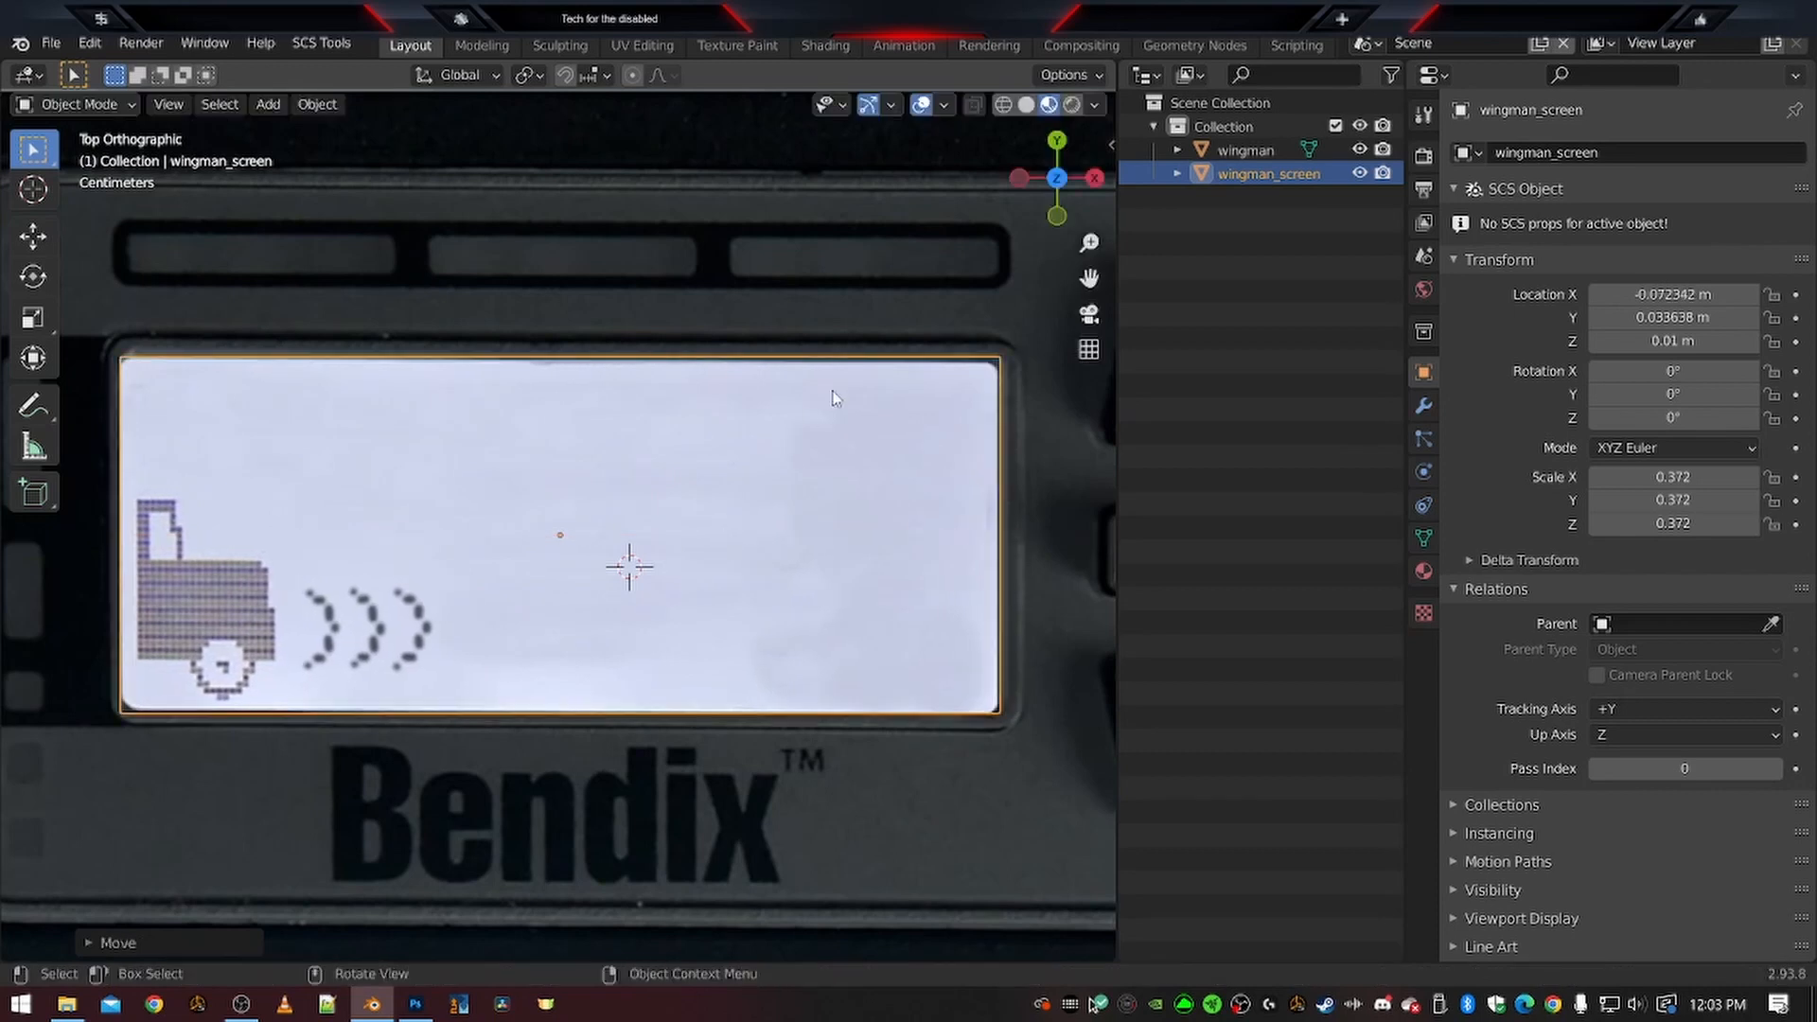
Deselect everything and inspect how the screen plane's edges fit the display opening, up close and from afar
{"action": "scroll", "coordinate": [819, 428], "scroll_direction": "down", "scroll_amount": 8}
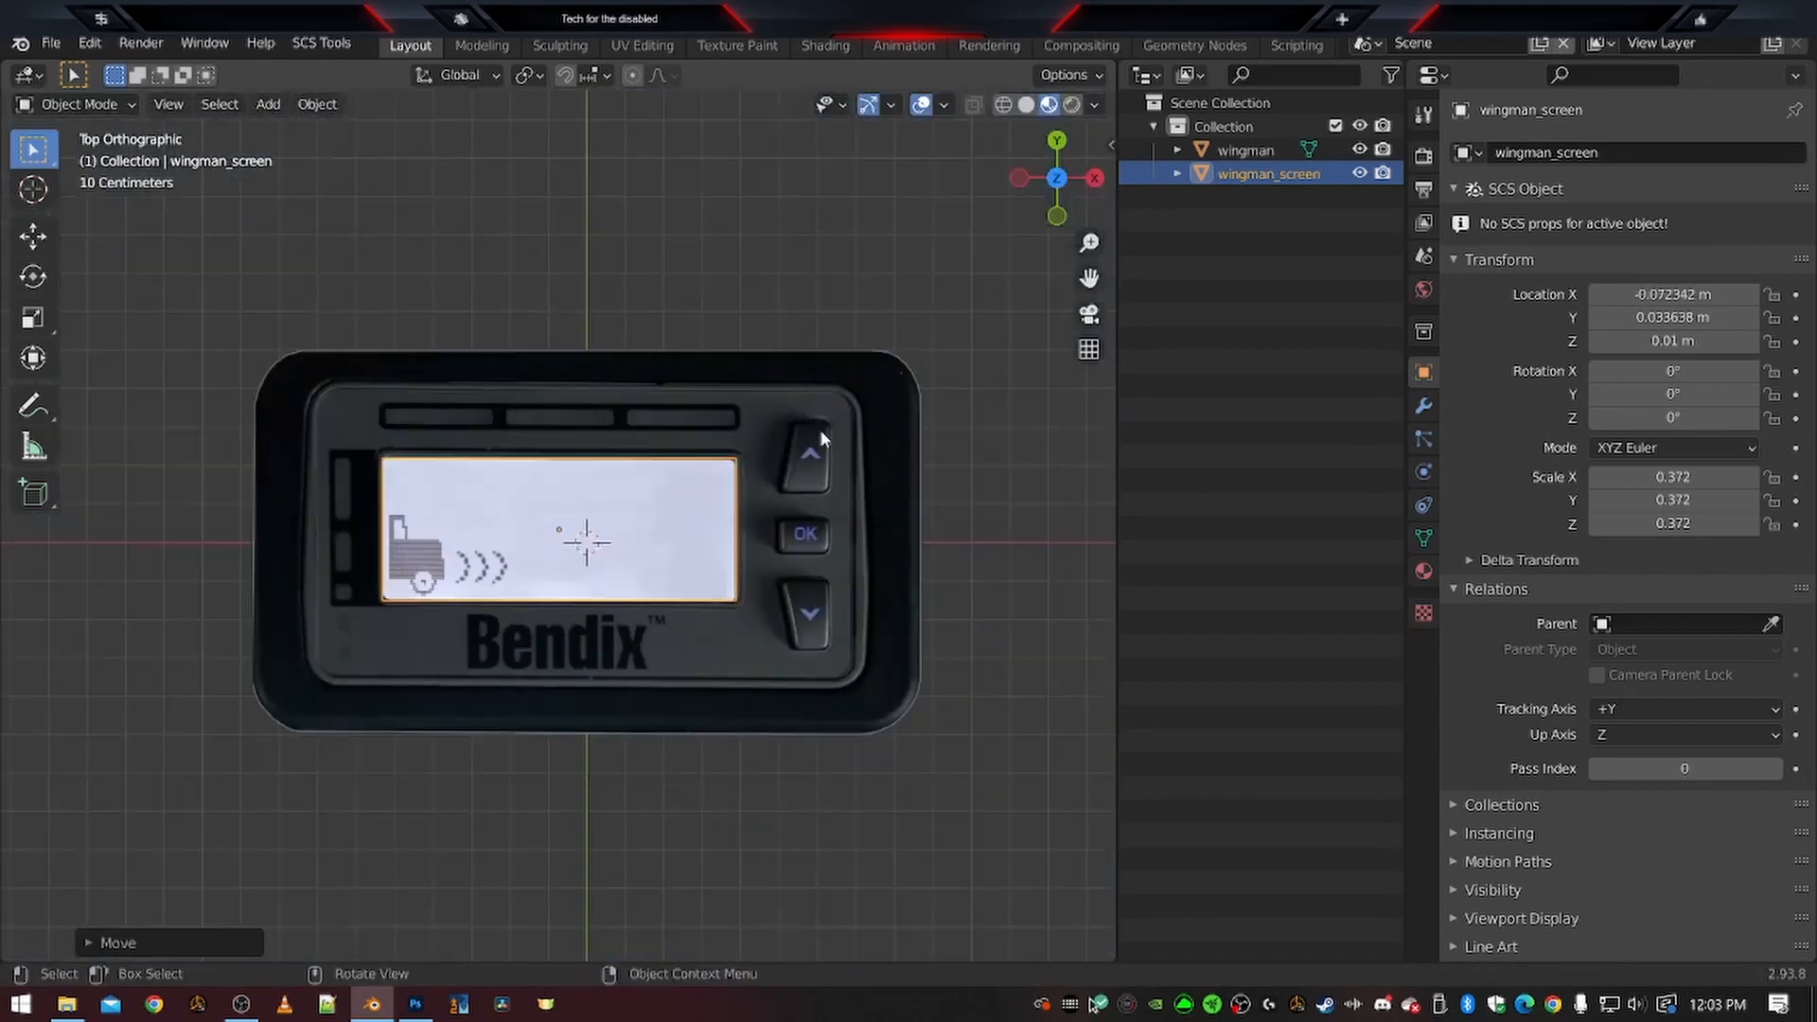
{"action": "key", "text": "alt+a"}
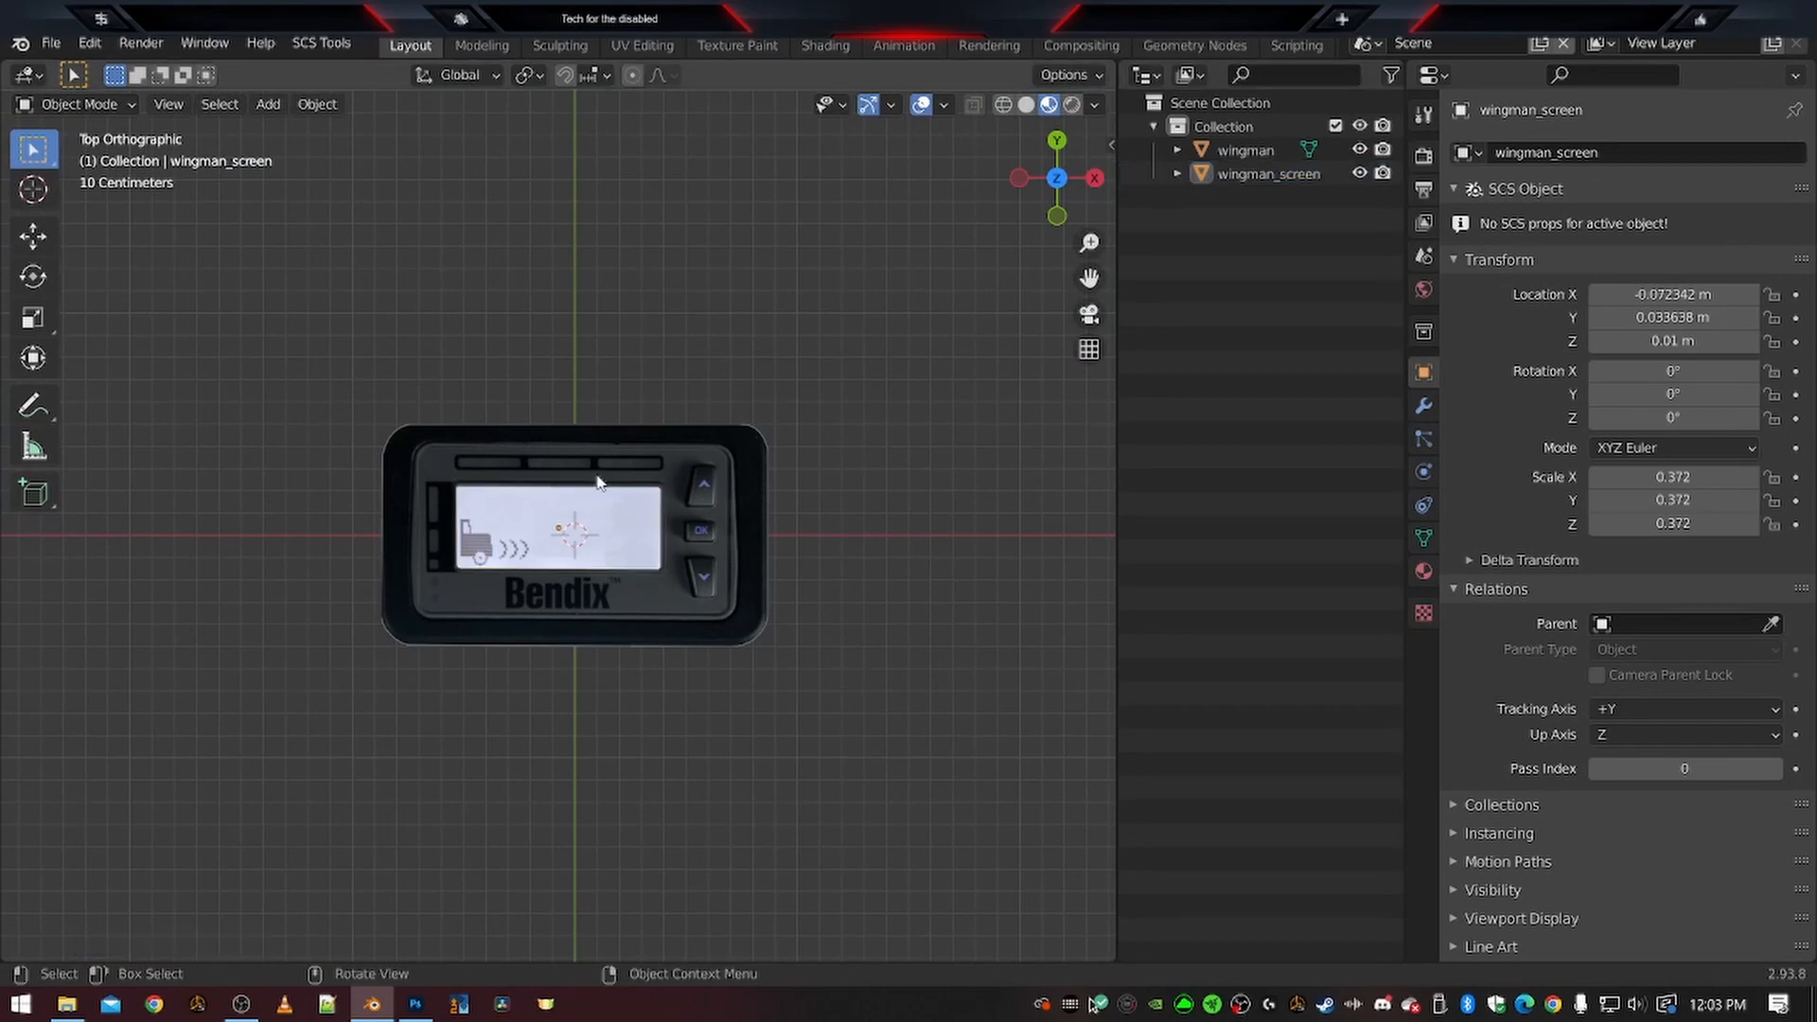
{"action": "scroll", "coordinate": [597, 481], "scroll_direction": "up", "scroll_amount": 8}
{"action": "scroll", "coordinate": [412, 536], "scroll_direction": "down", "scroll_amount": 1}
{"action": "scroll", "coordinate": [413, 536], "scroll_direction": "up", "scroll_amount": 1}
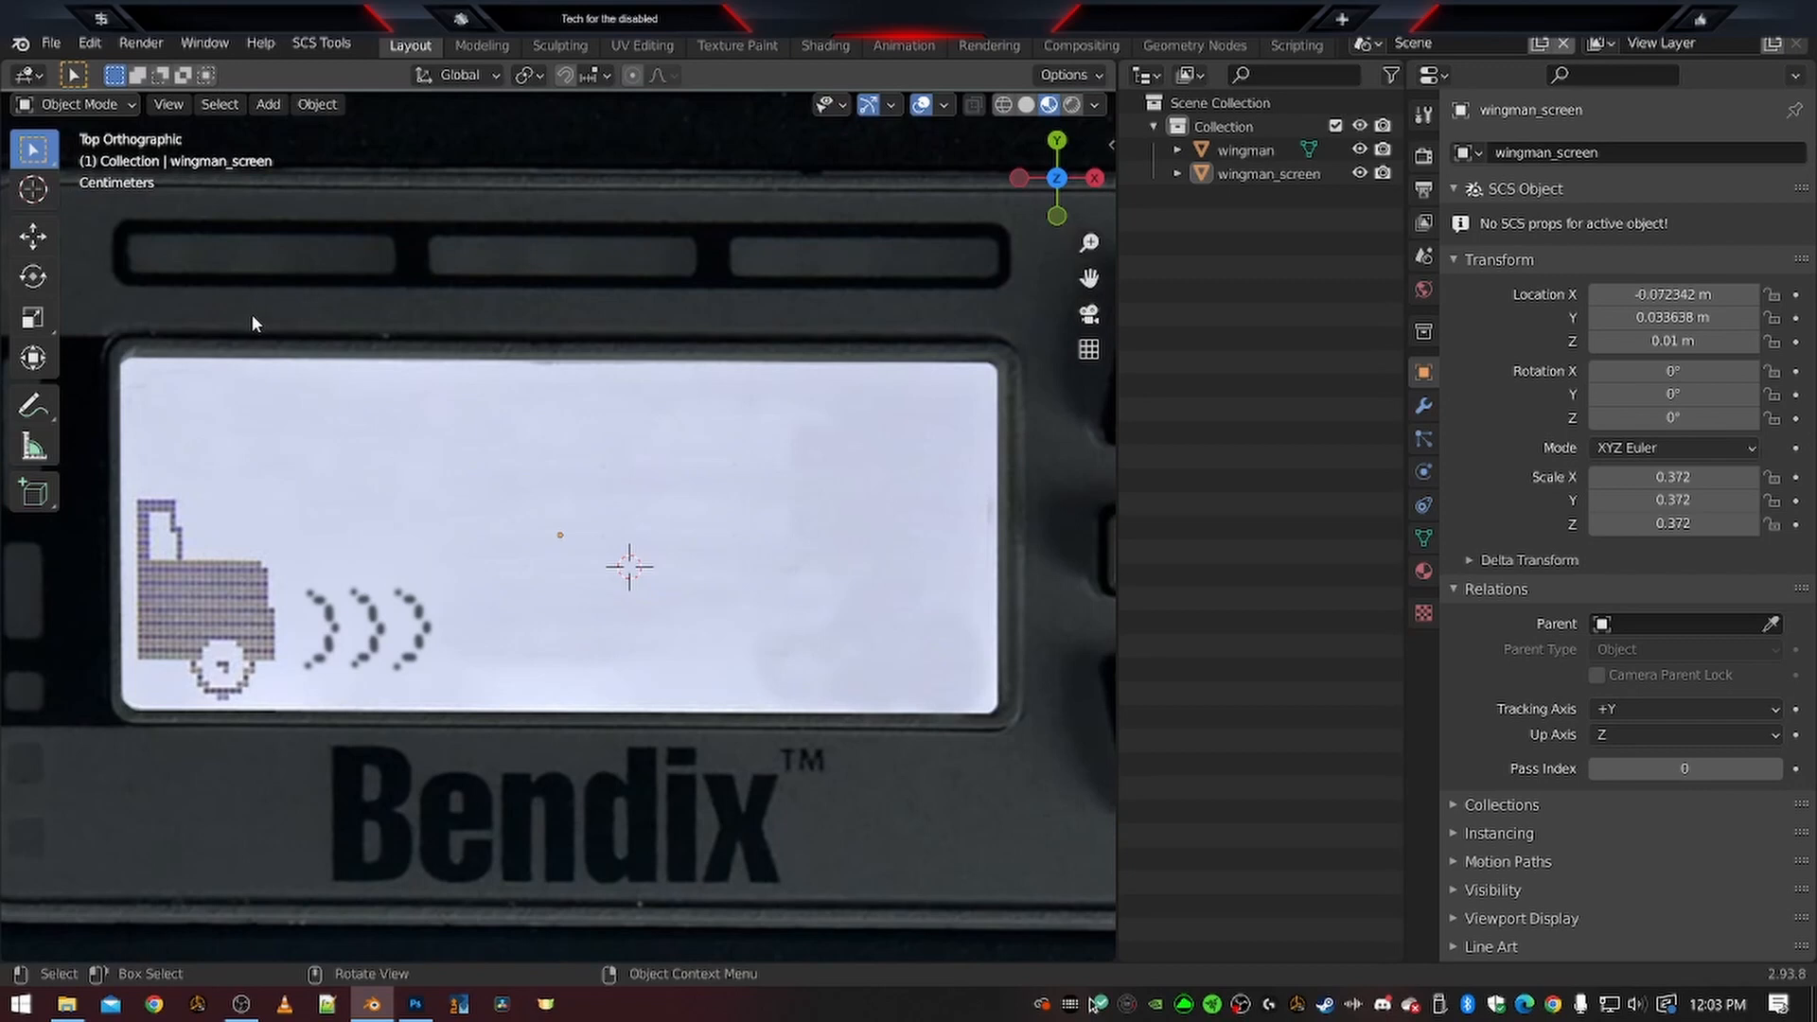
{"action": "scroll", "coordinate": [354, 339], "scroll_direction": "down", "scroll_amount": 3}
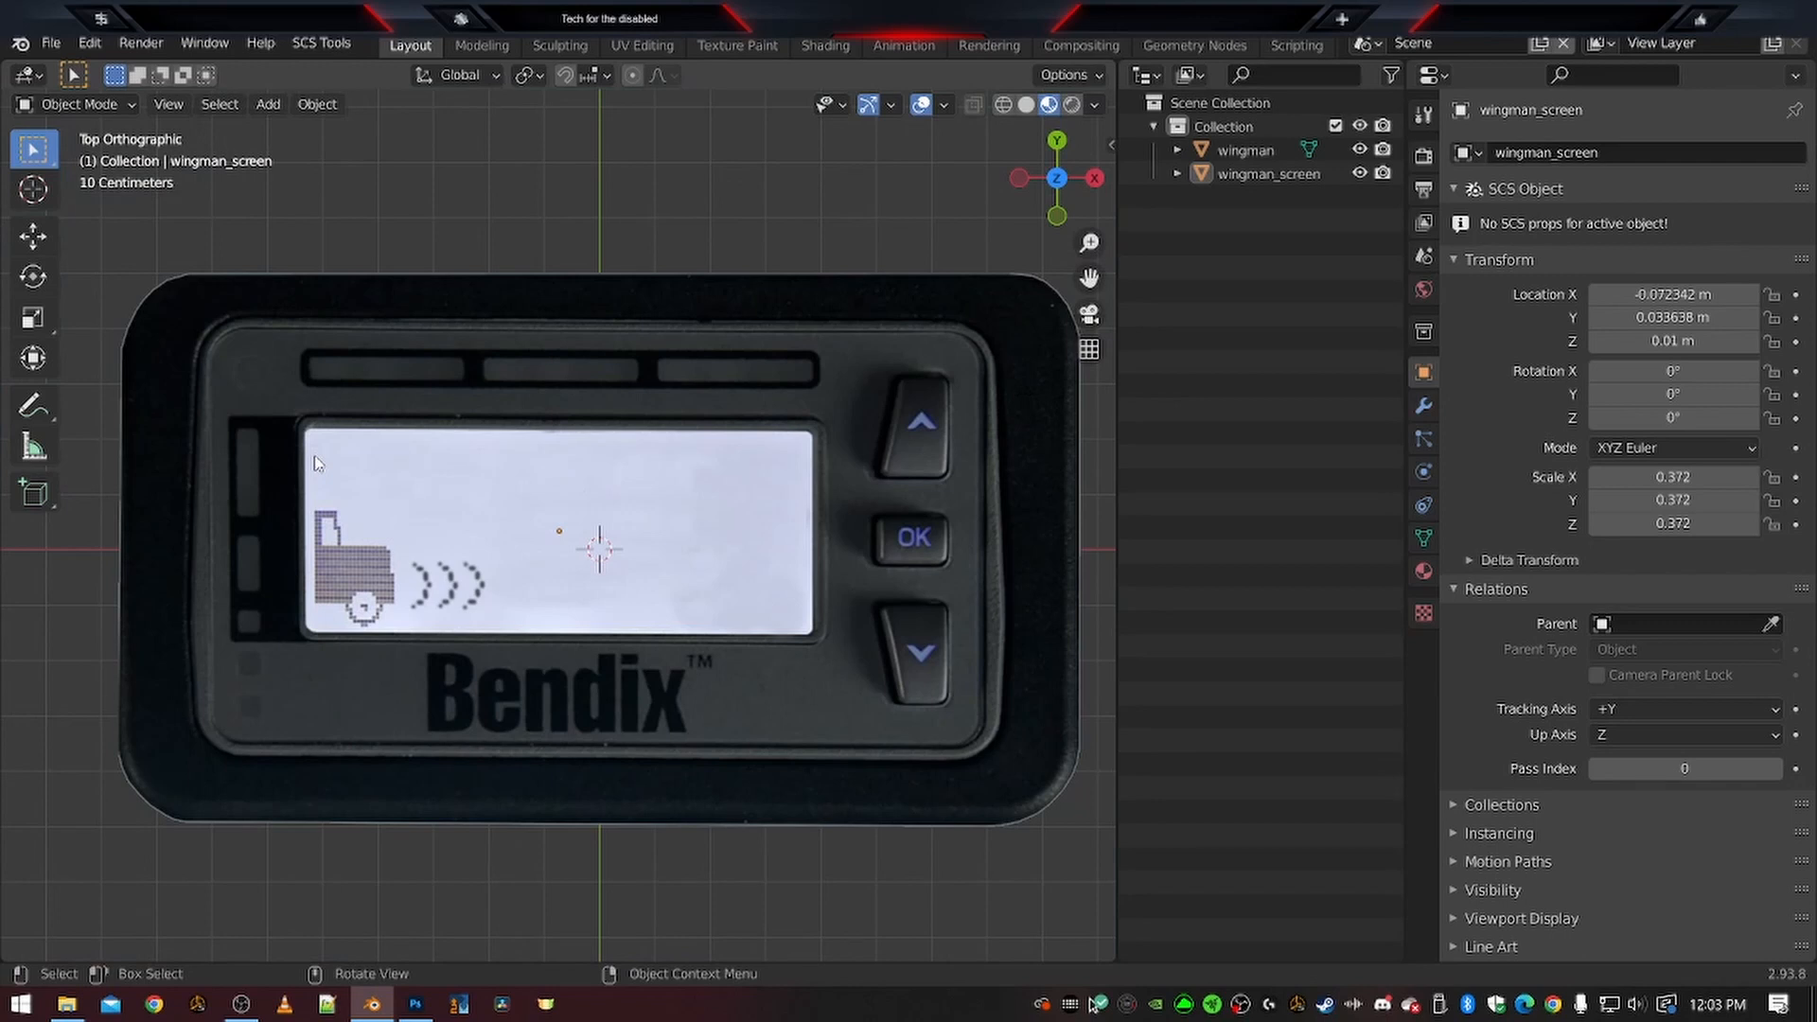
{"action": "scroll", "coordinate": [537, 514], "scroll_direction": "down", "scroll_amount": 1}
{"action": "scroll", "coordinate": [537, 515], "scroll_direction": "up", "scroll_amount": 3}
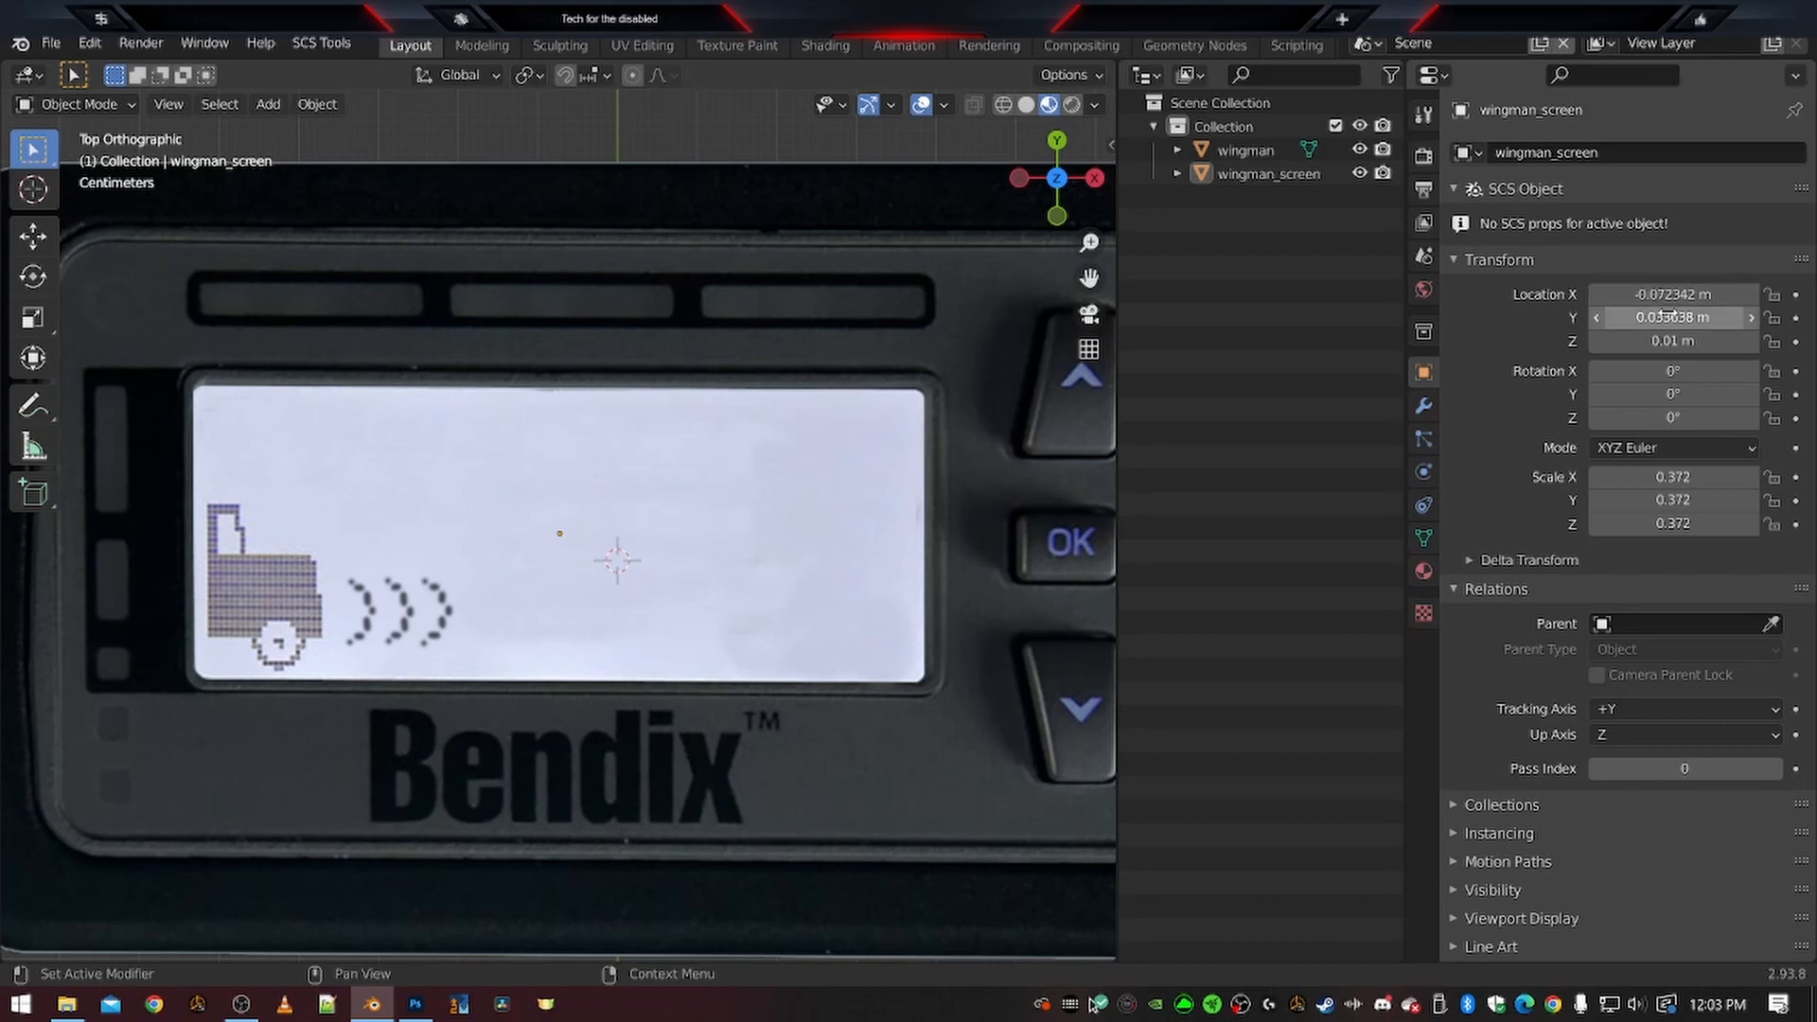
{"action": "scroll", "coordinate": [669, 495], "scroll_direction": "down", "scroll_amount": 4}
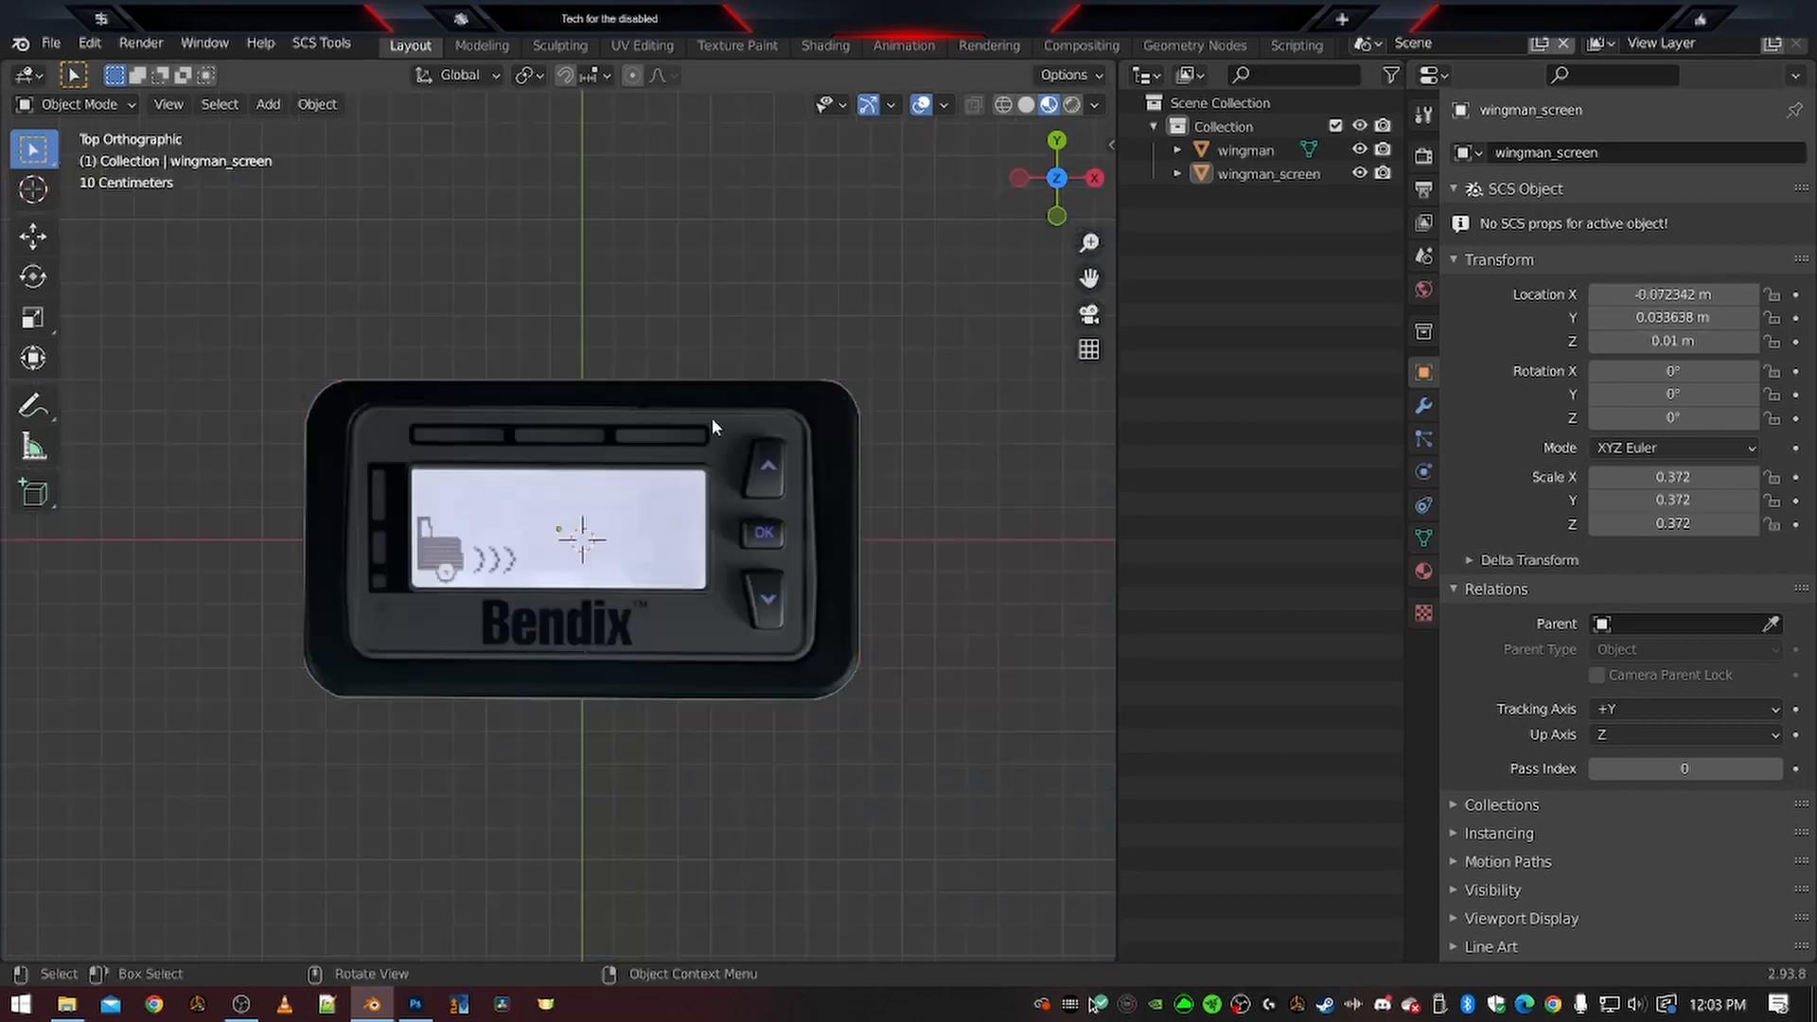
Apply all transforms to the wingman_screen plane
{"action": "scroll", "coordinate": [669, 542], "scroll_direction": "up", "scroll_amount": 3}
{"action": "key", "text": "ctrl+a"}
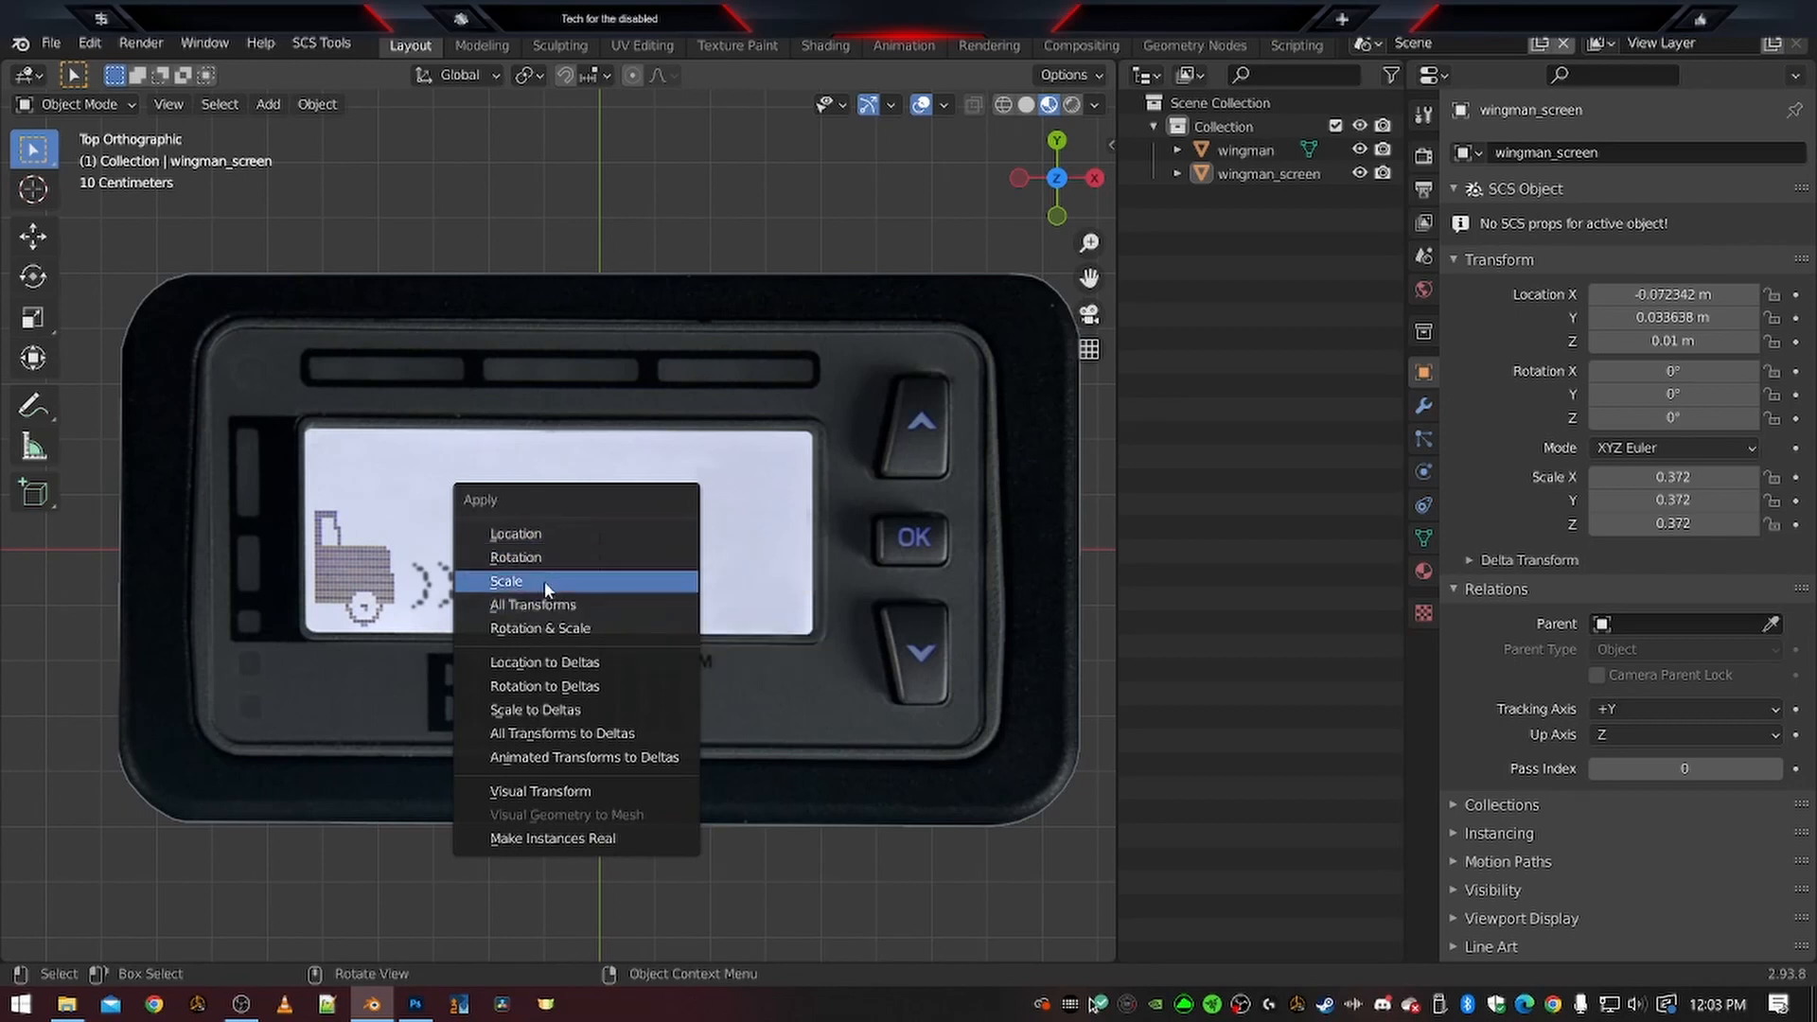
{"action": "left_click", "coordinate": [533, 604]}
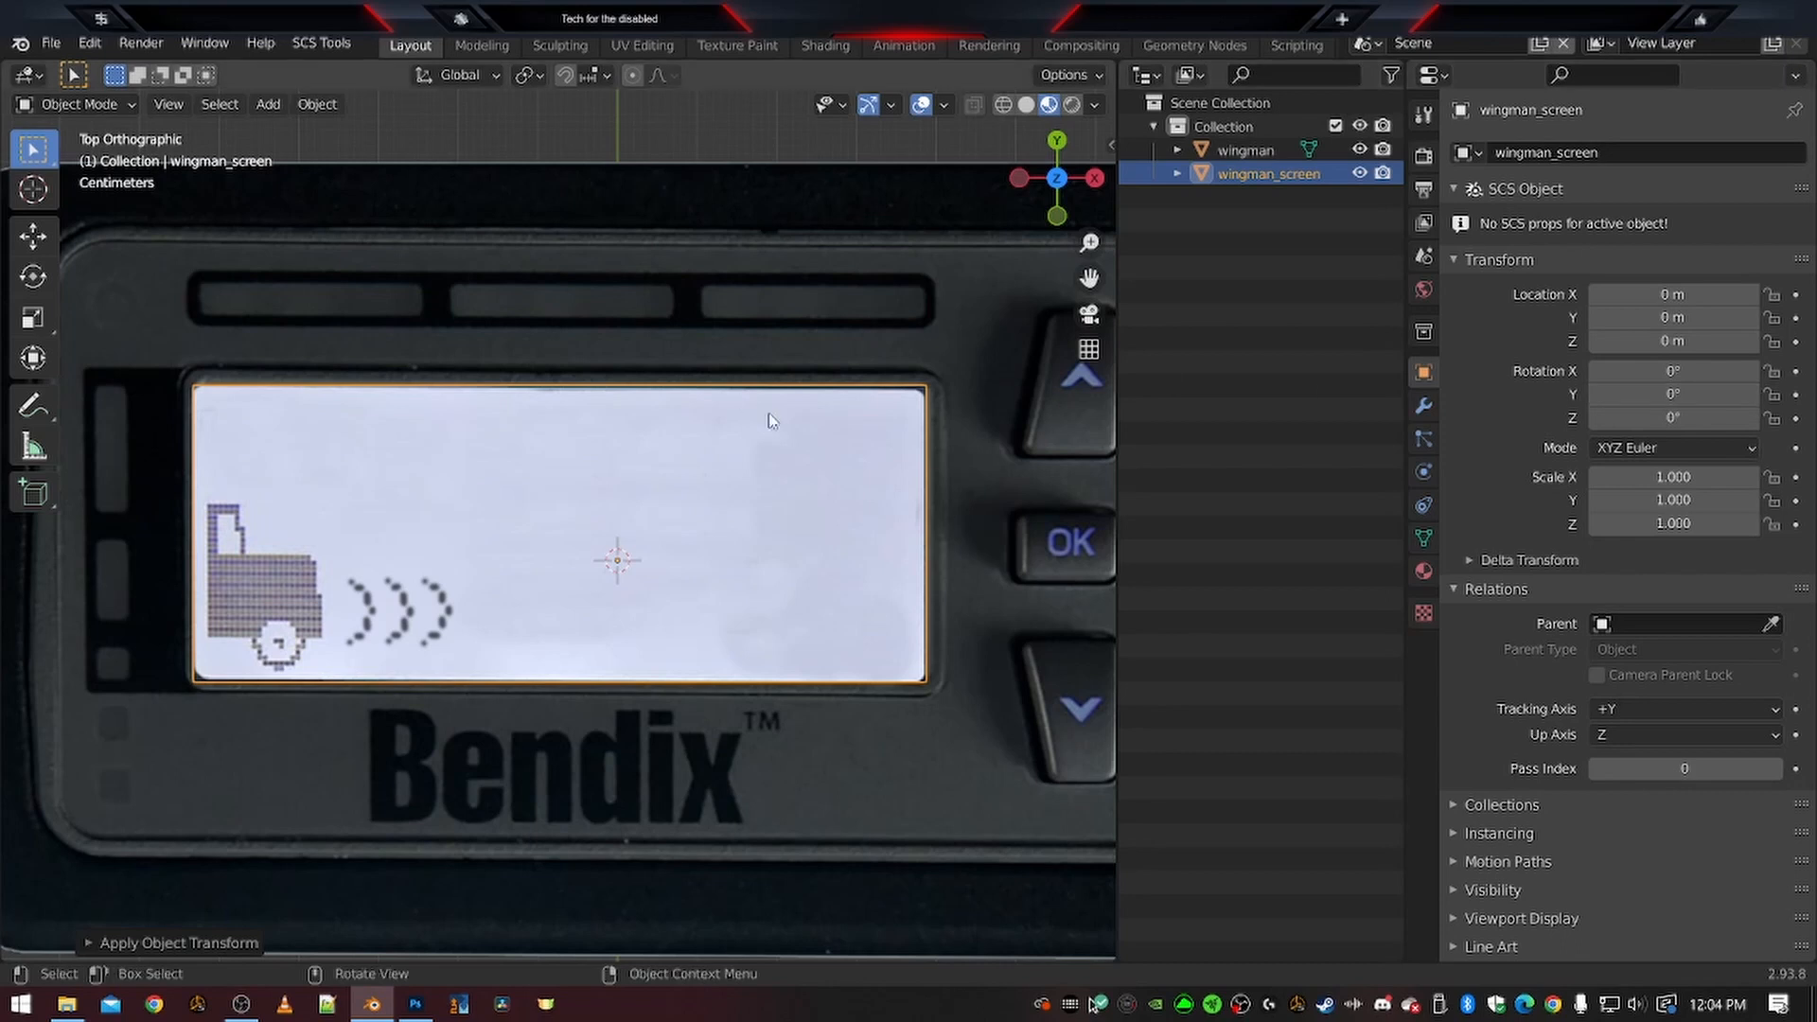
Deselect the screen plane and check in the top view how it fits the display opening at different zoom levels
{"action": "scroll", "coordinate": [605, 559], "scroll_direction": "down", "scroll_amount": 4}
{"action": "scroll", "coordinate": [568, 544], "scroll_direction": "up", "scroll_amount": 2}
{"action": "scroll", "coordinate": [592, 541], "scroll_direction": "up", "scroll_amount": 3}
{"action": "scroll", "coordinate": [502, 513], "scroll_direction": "down", "scroll_amount": 2}
{"action": "scroll", "coordinate": [501, 514], "scroll_direction": "down", "scroll_amount": 1}
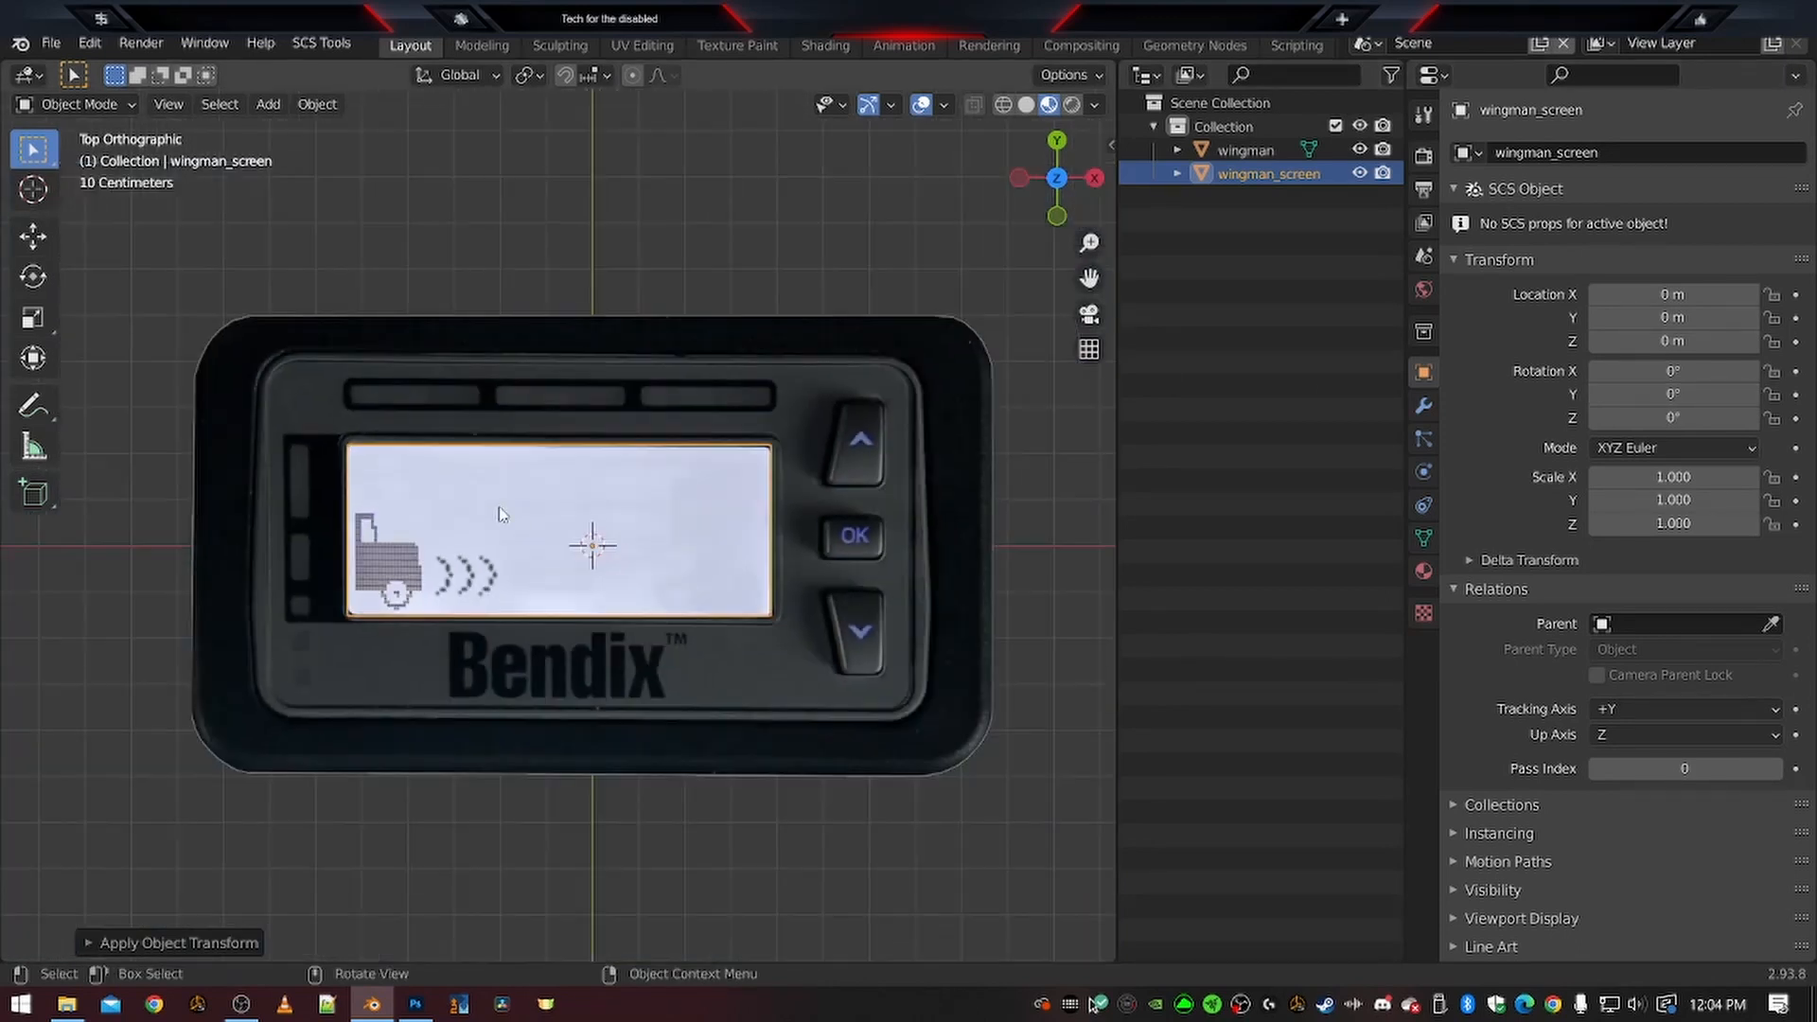
{"action": "left_click", "coordinate": [738, 258]}
{"action": "scroll", "coordinate": [733, 558], "scroll_direction": "up", "scroll_amount": 4}
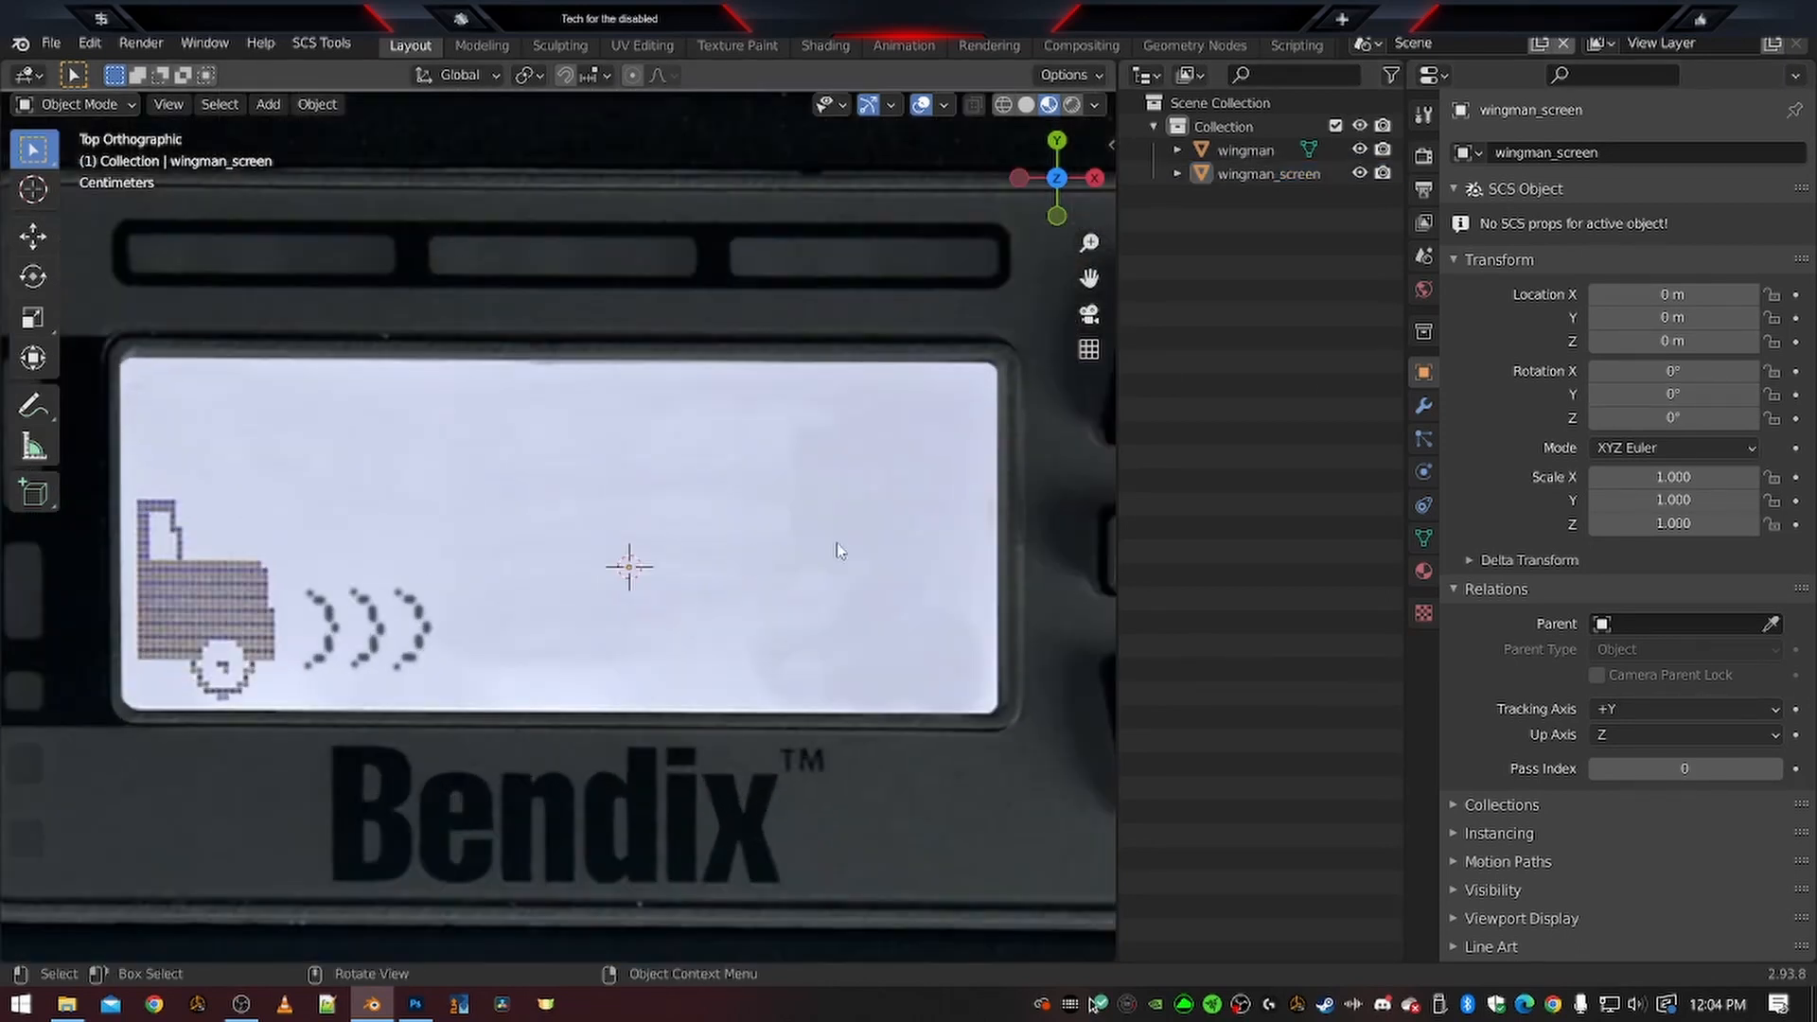
{"action": "scroll", "coordinate": [846, 548], "scroll_direction": "down", "scroll_amount": 4}
Switch the viewport to perspective and examine the assembled Bendix unit from several angles and distances
{"action": "key", "text": "KP_5"}
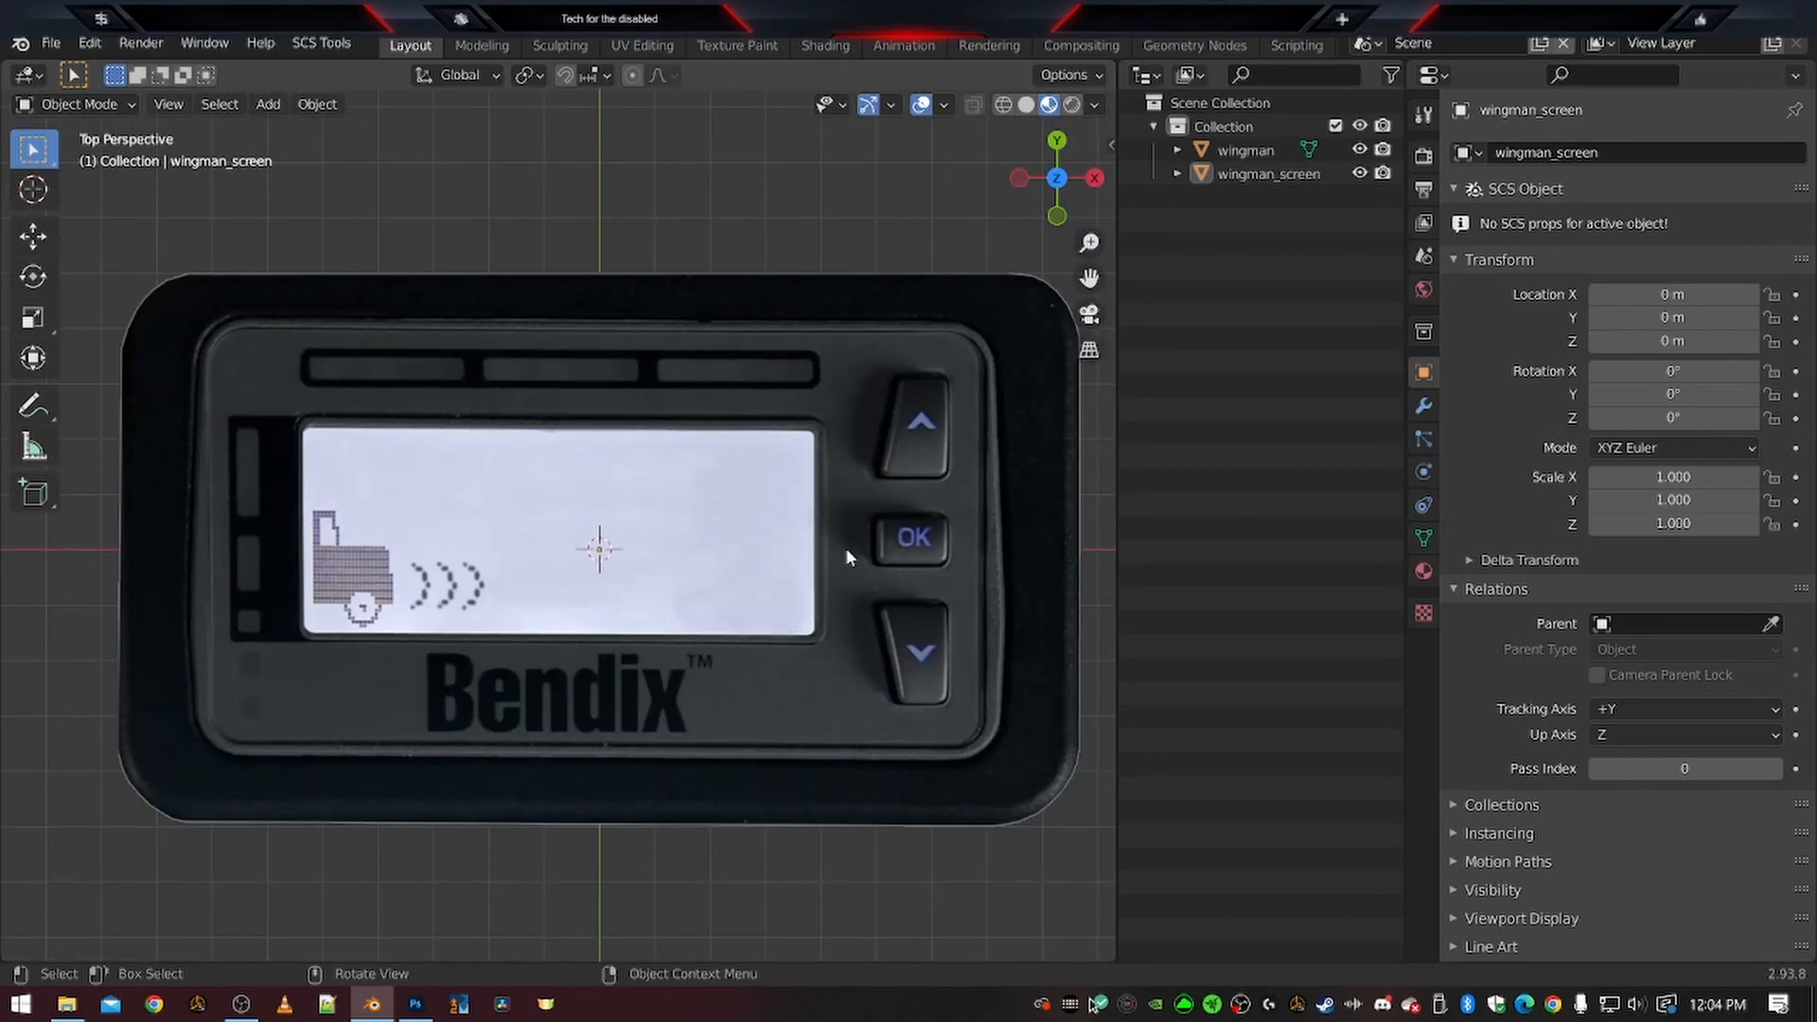
{"action": "middle_click_drag", "start_coordinate": [577, 316], "coordinate": [678, 432]}
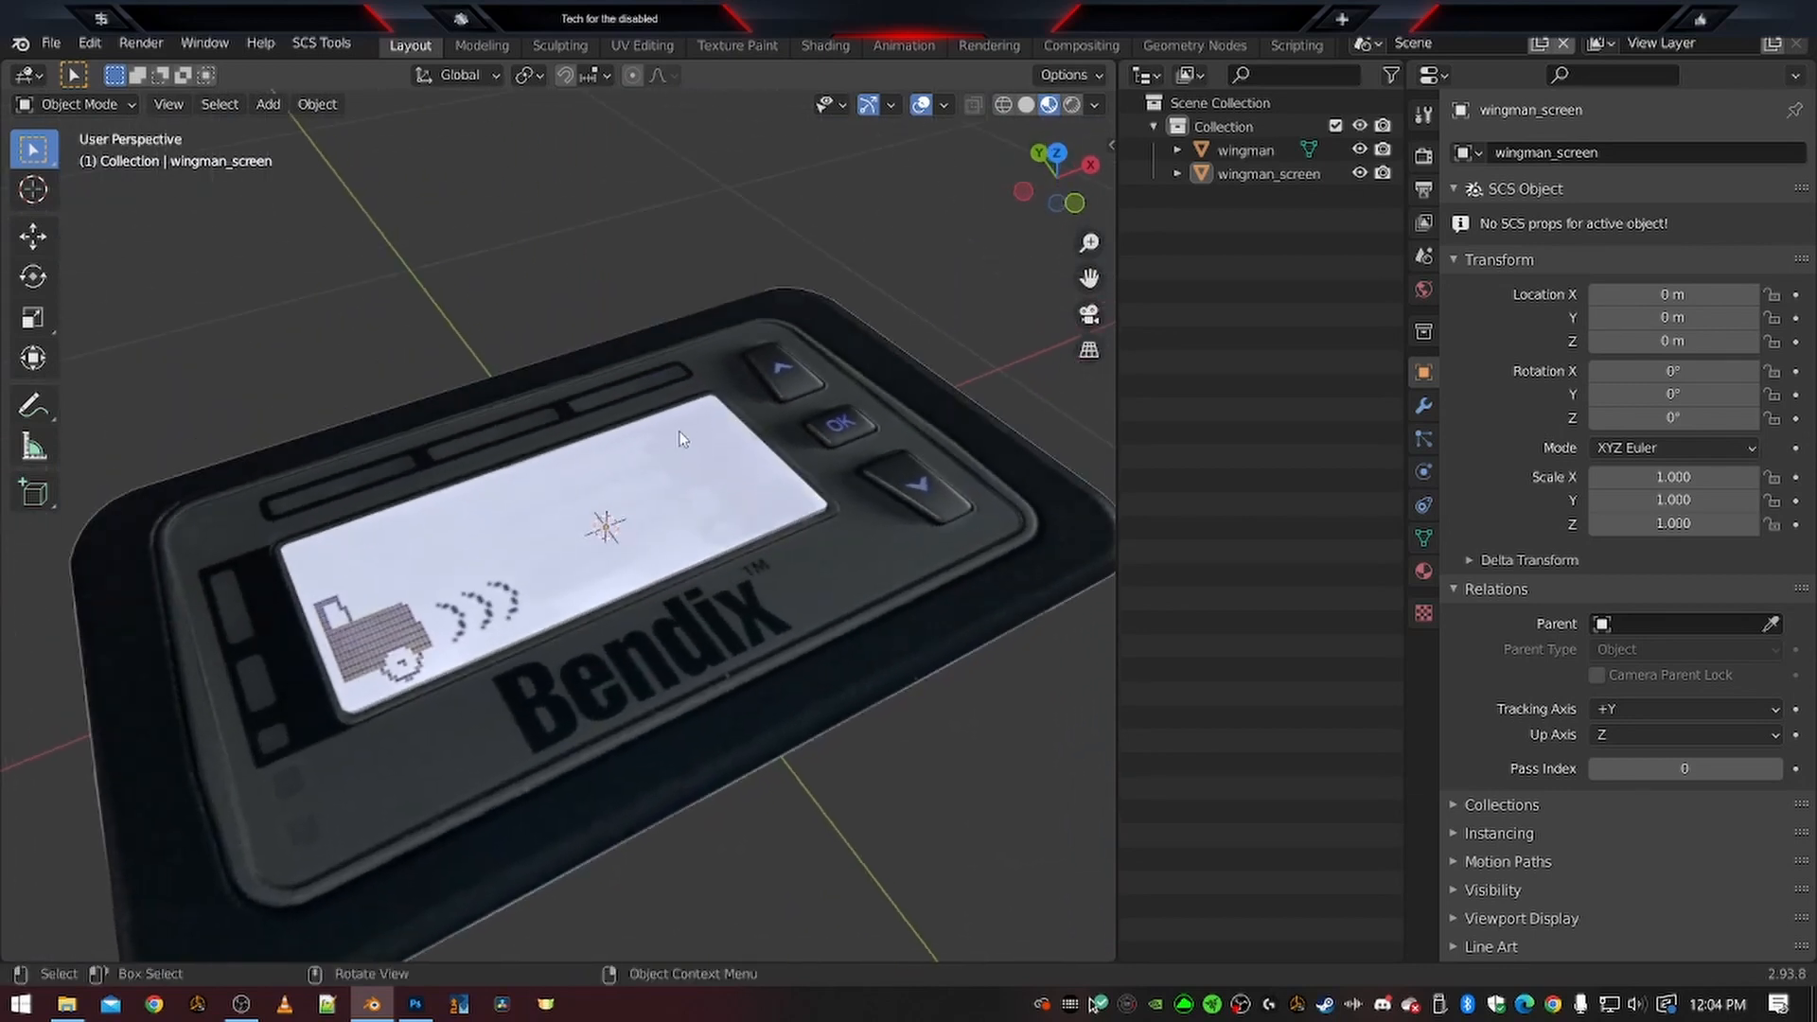
{"action": "scroll", "coordinate": [679, 476], "scroll_direction": "down", "scroll_amount": 5}
{"action": "scroll", "coordinate": [678, 476], "scroll_direction": "up", "scroll_amount": 2}
{"action": "middle_click_drag", "start_coordinate": [704, 556], "coordinate": [775, 491]}
{"action": "middle_click_drag", "start_coordinate": [779, 574], "coordinate": [832, 394]}
{"action": "middle_click_drag", "start_coordinate": [653, 485], "coordinate": [478, 600]}
{"action": "scroll", "coordinate": [837, 695], "scroll_direction": "down", "scroll_amount": 7}
{"action": "middle_click_drag", "start_coordinate": [765, 549], "coordinate": [818, 727]}
{"action": "scroll", "coordinate": [755, 673], "scroll_direction": "down", "scroll_amount": 5}
{"action": "middle_click_drag", "start_coordinate": [747, 656], "coordinate": [950, 451], "text": "shift"}
{"action": "scroll", "coordinate": [927, 494], "scroll_direction": "down", "scroll_amount": 3}
{"action": "middle_click_drag", "start_coordinate": [723, 560], "coordinate": [698, 655]}
{"action": "middle_click_drag", "start_coordinate": [698, 655], "coordinate": [728, 570]}
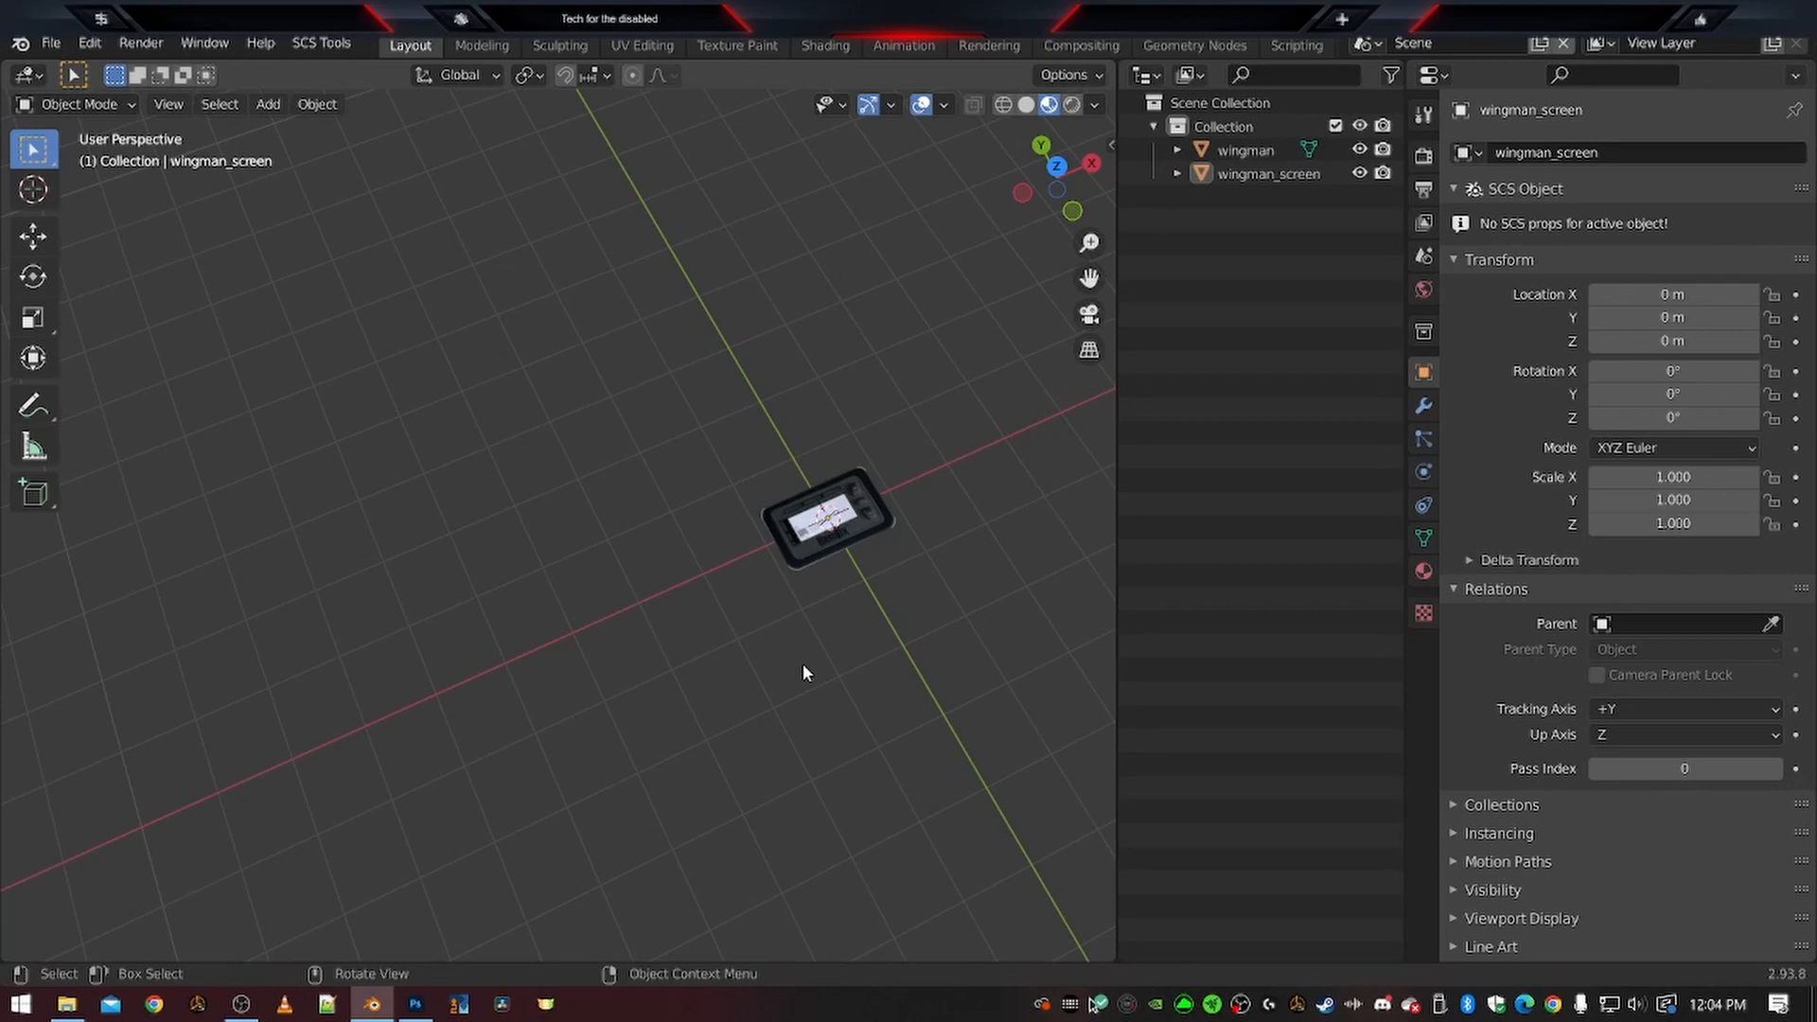
Select the wingman_screen plane and assign the dif.lum.spec shader preset to its SCS material
{"action": "scroll", "coordinate": [803, 665], "scroll_direction": "up", "scroll_amount": 3}
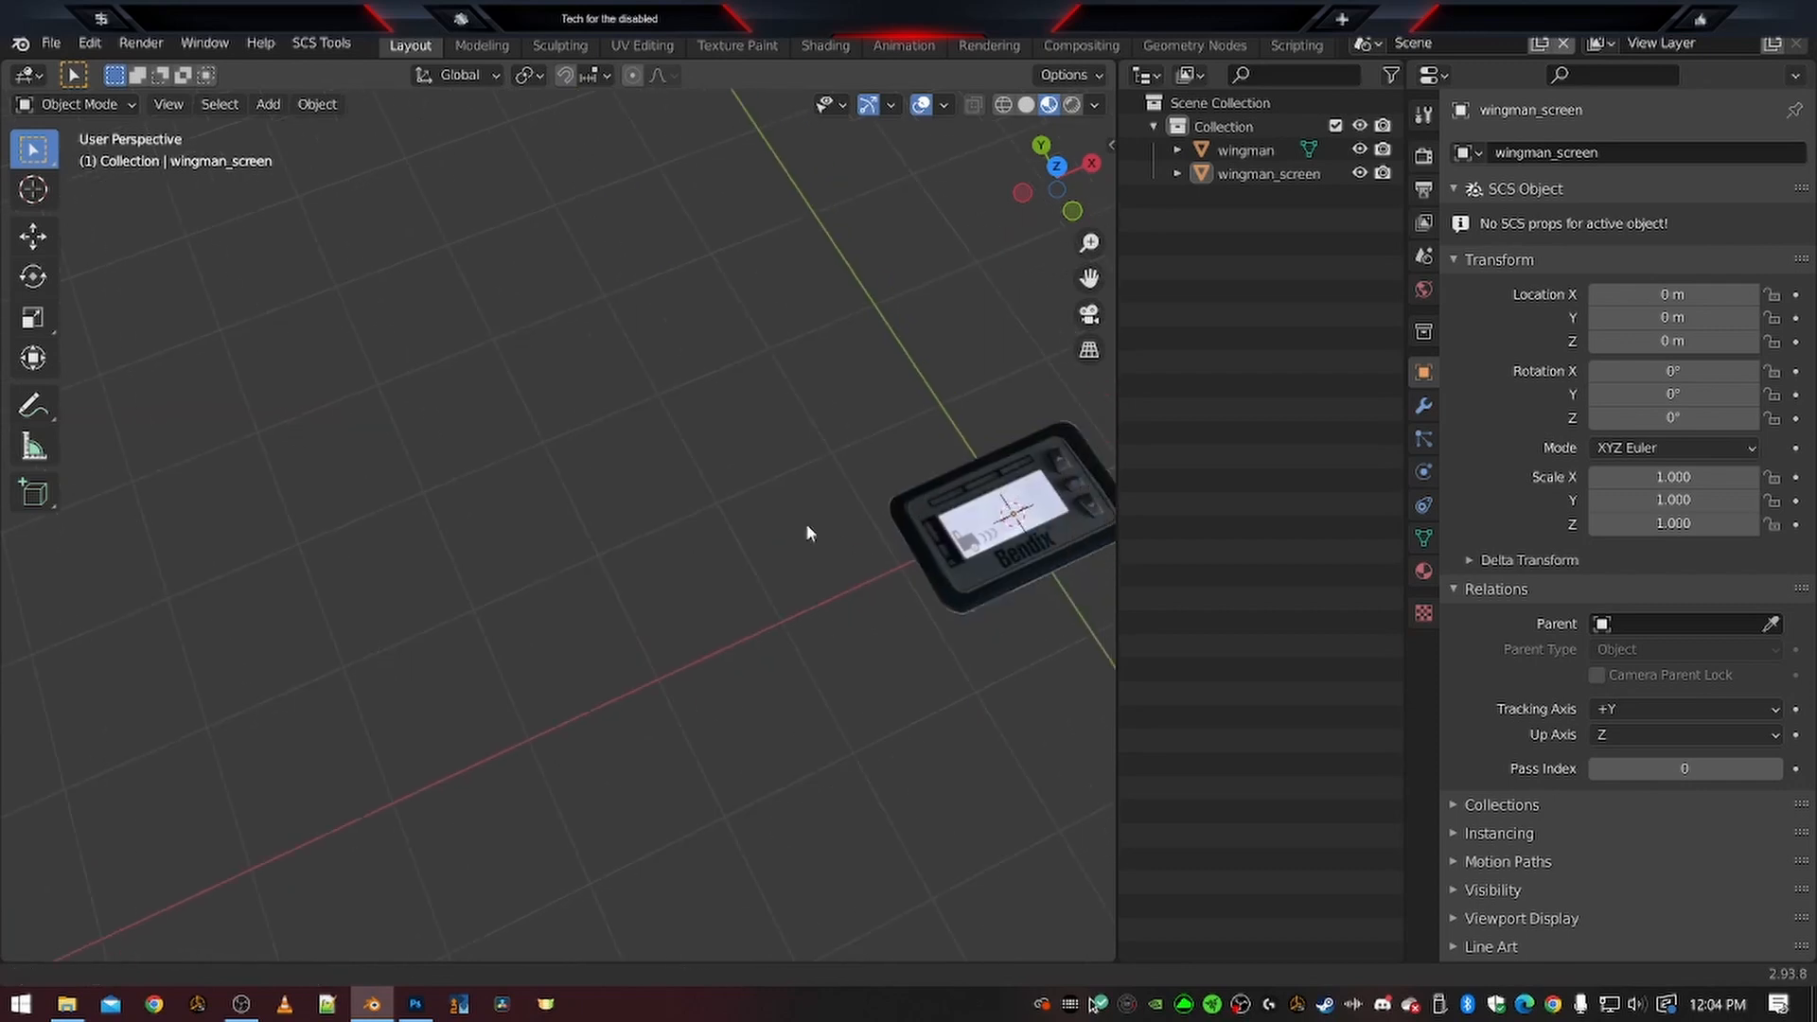
{"action": "middle_click_drag", "start_coordinate": [866, 518], "coordinate": [430, 563], "text": "shift"}
{"action": "scroll", "coordinate": [530, 568], "scroll_direction": "up", "scroll_amount": 2}
{"action": "left_click", "coordinate": [630, 567]}
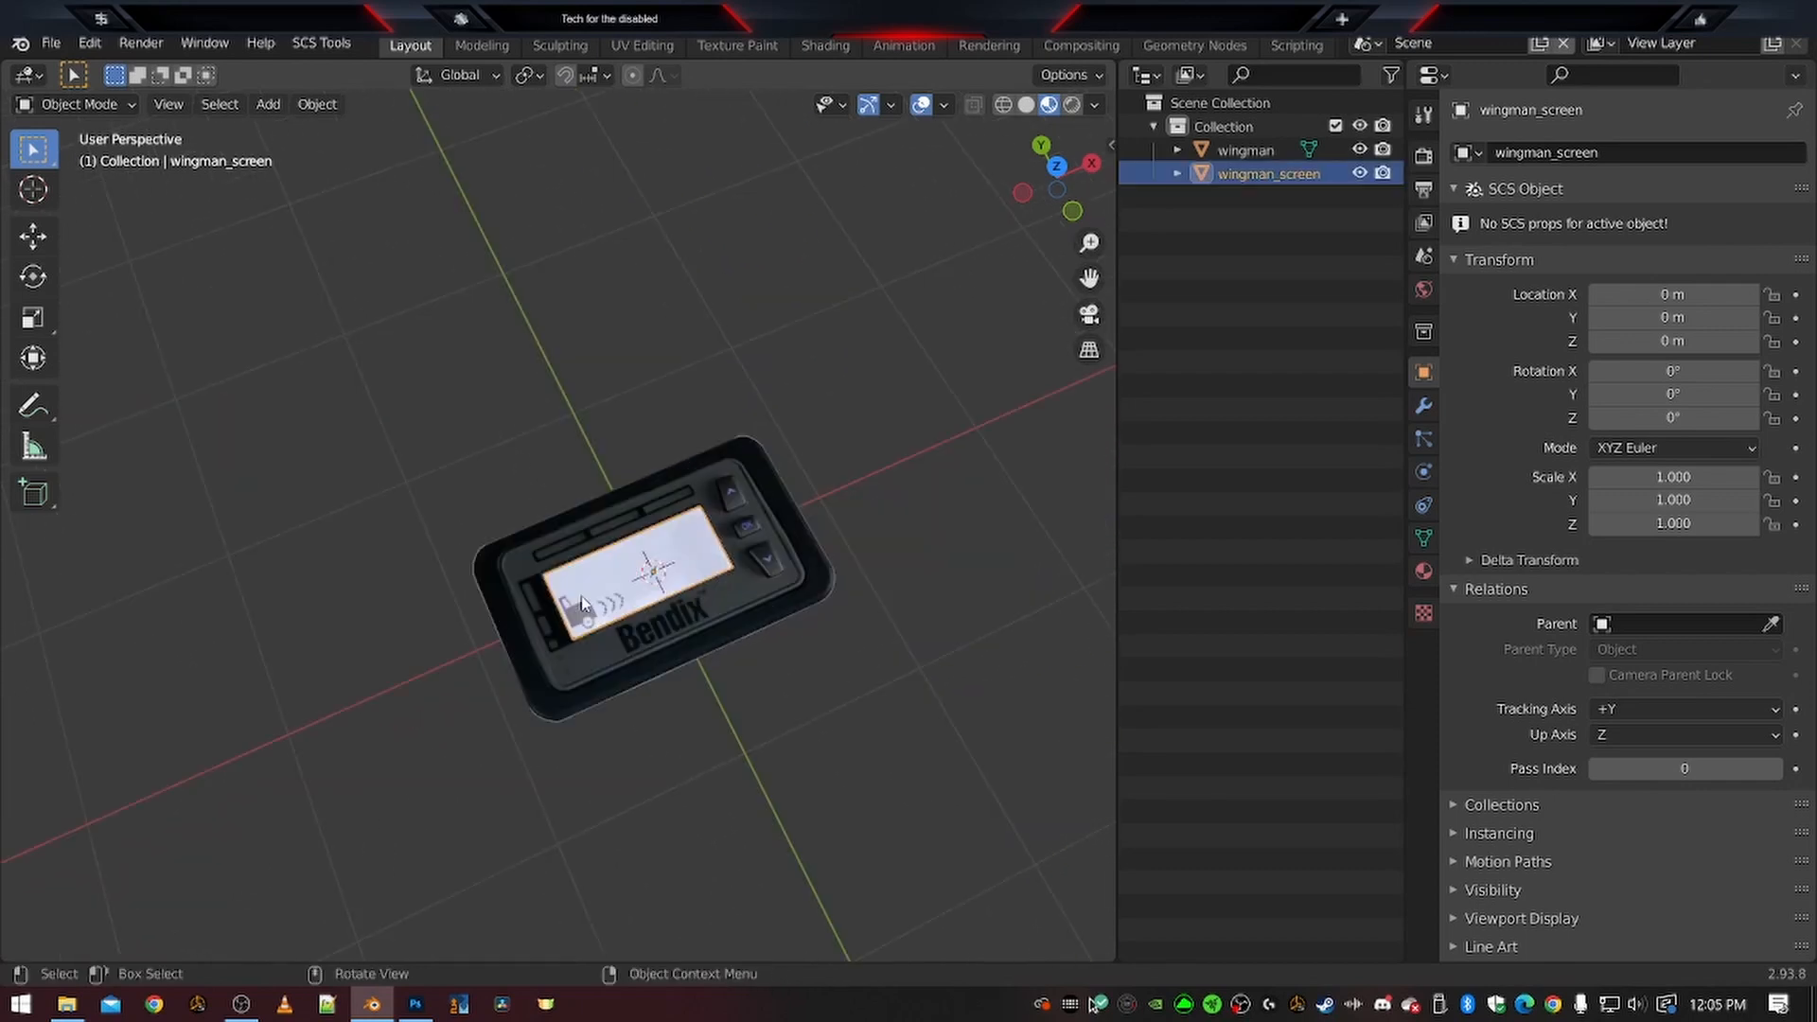
{"action": "left_click", "coordinate": [1416, 571]}
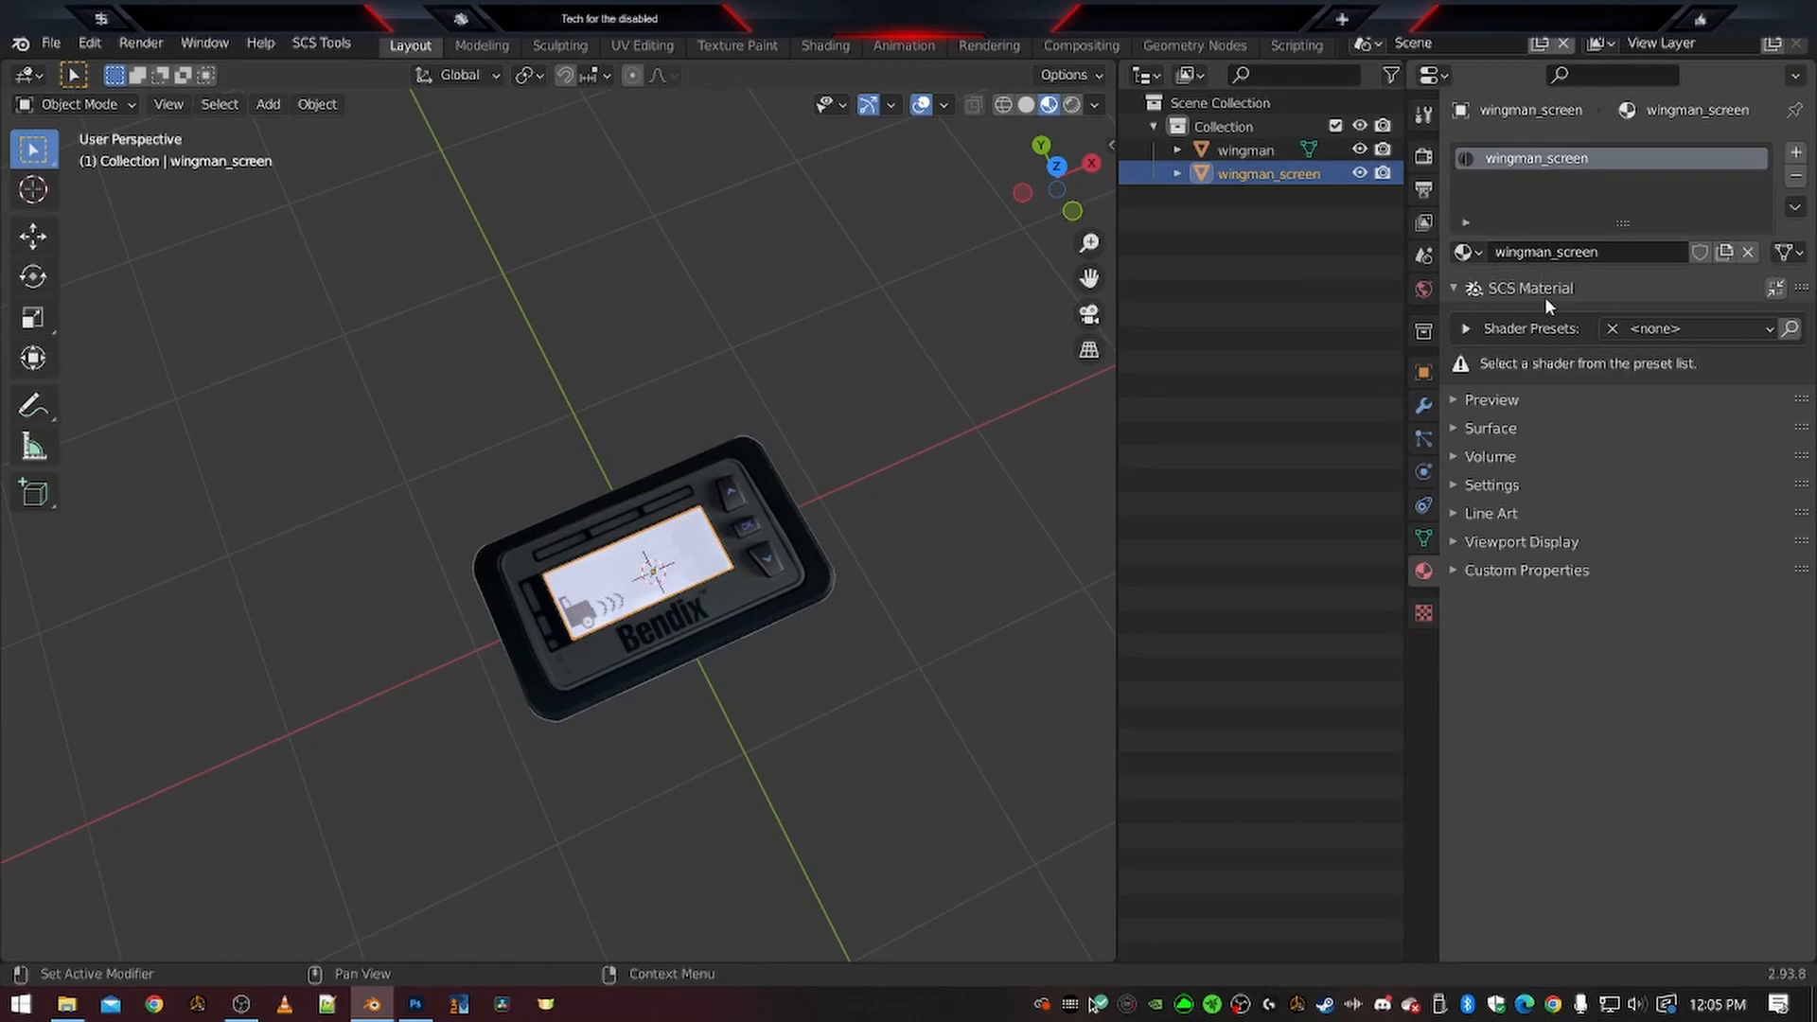
{"action": "left_click", "coordinate": [1662, 329]}
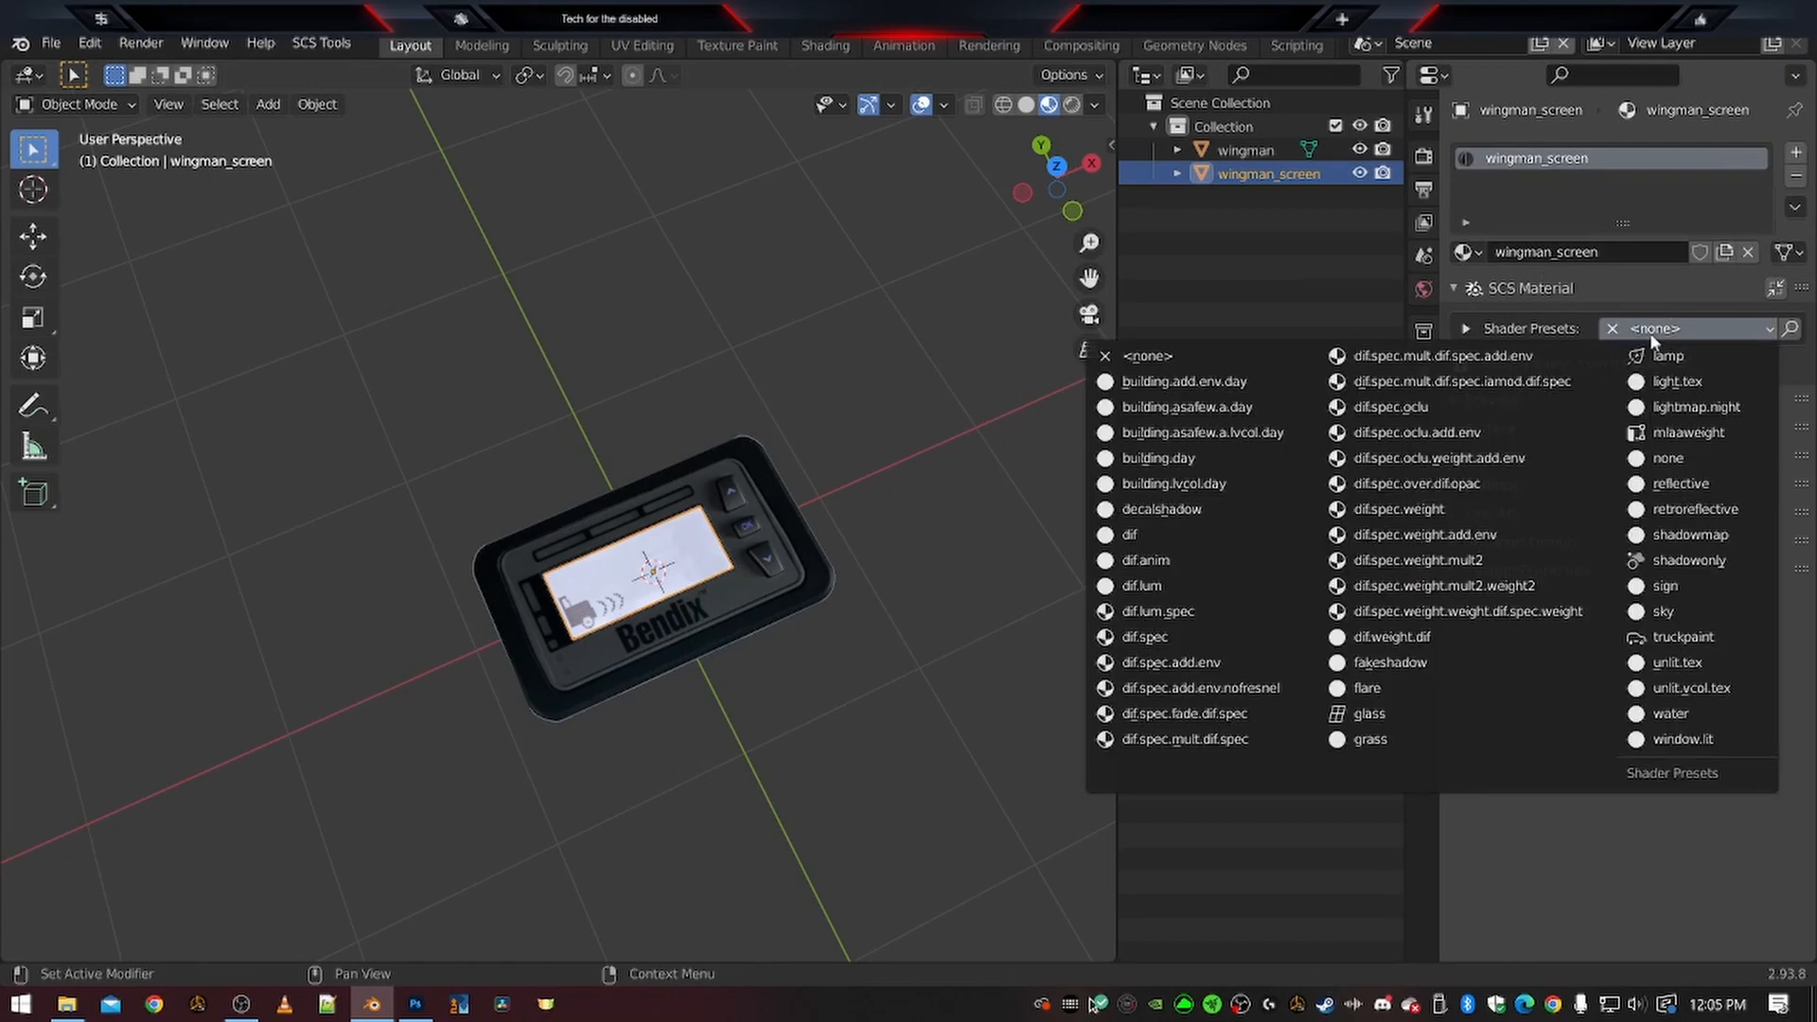
{"action": "left_click", "coordinate": [1166, 611]}
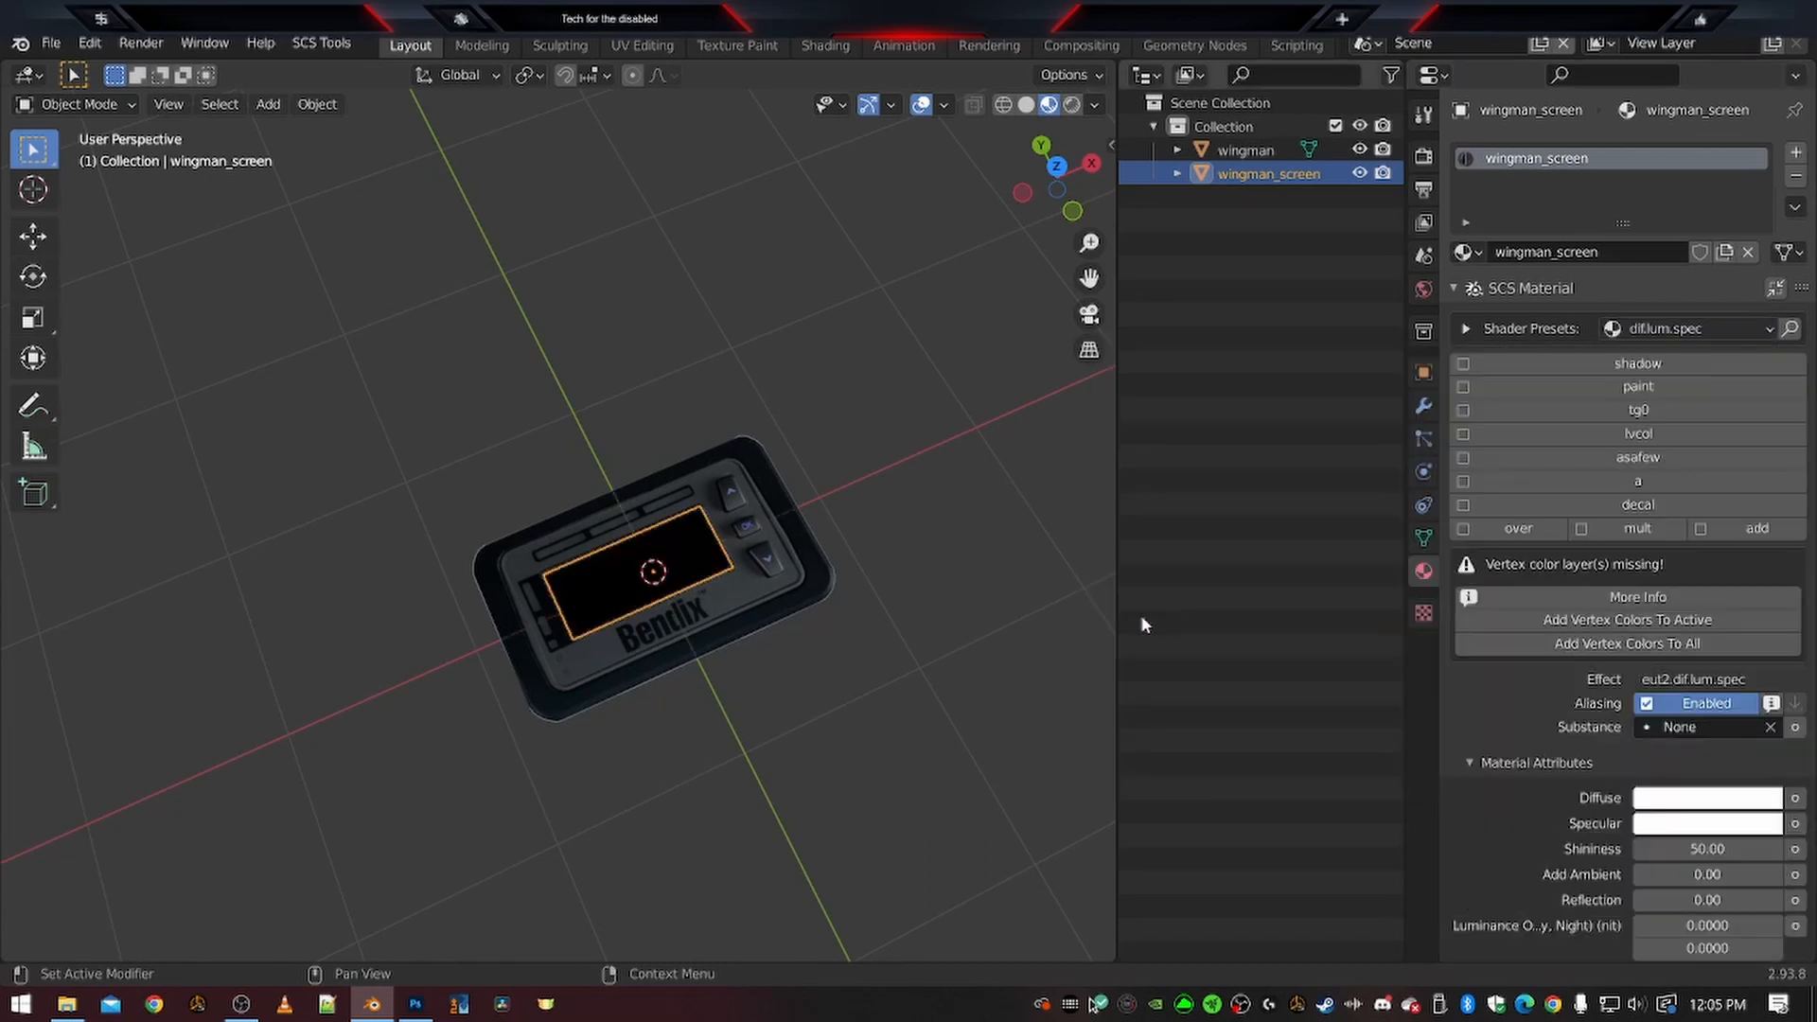
Enable the a option on the wingman_screen material's shader and add the missing vertex colors to all objects
{"action": "key", "text": "KP_Decimal"}
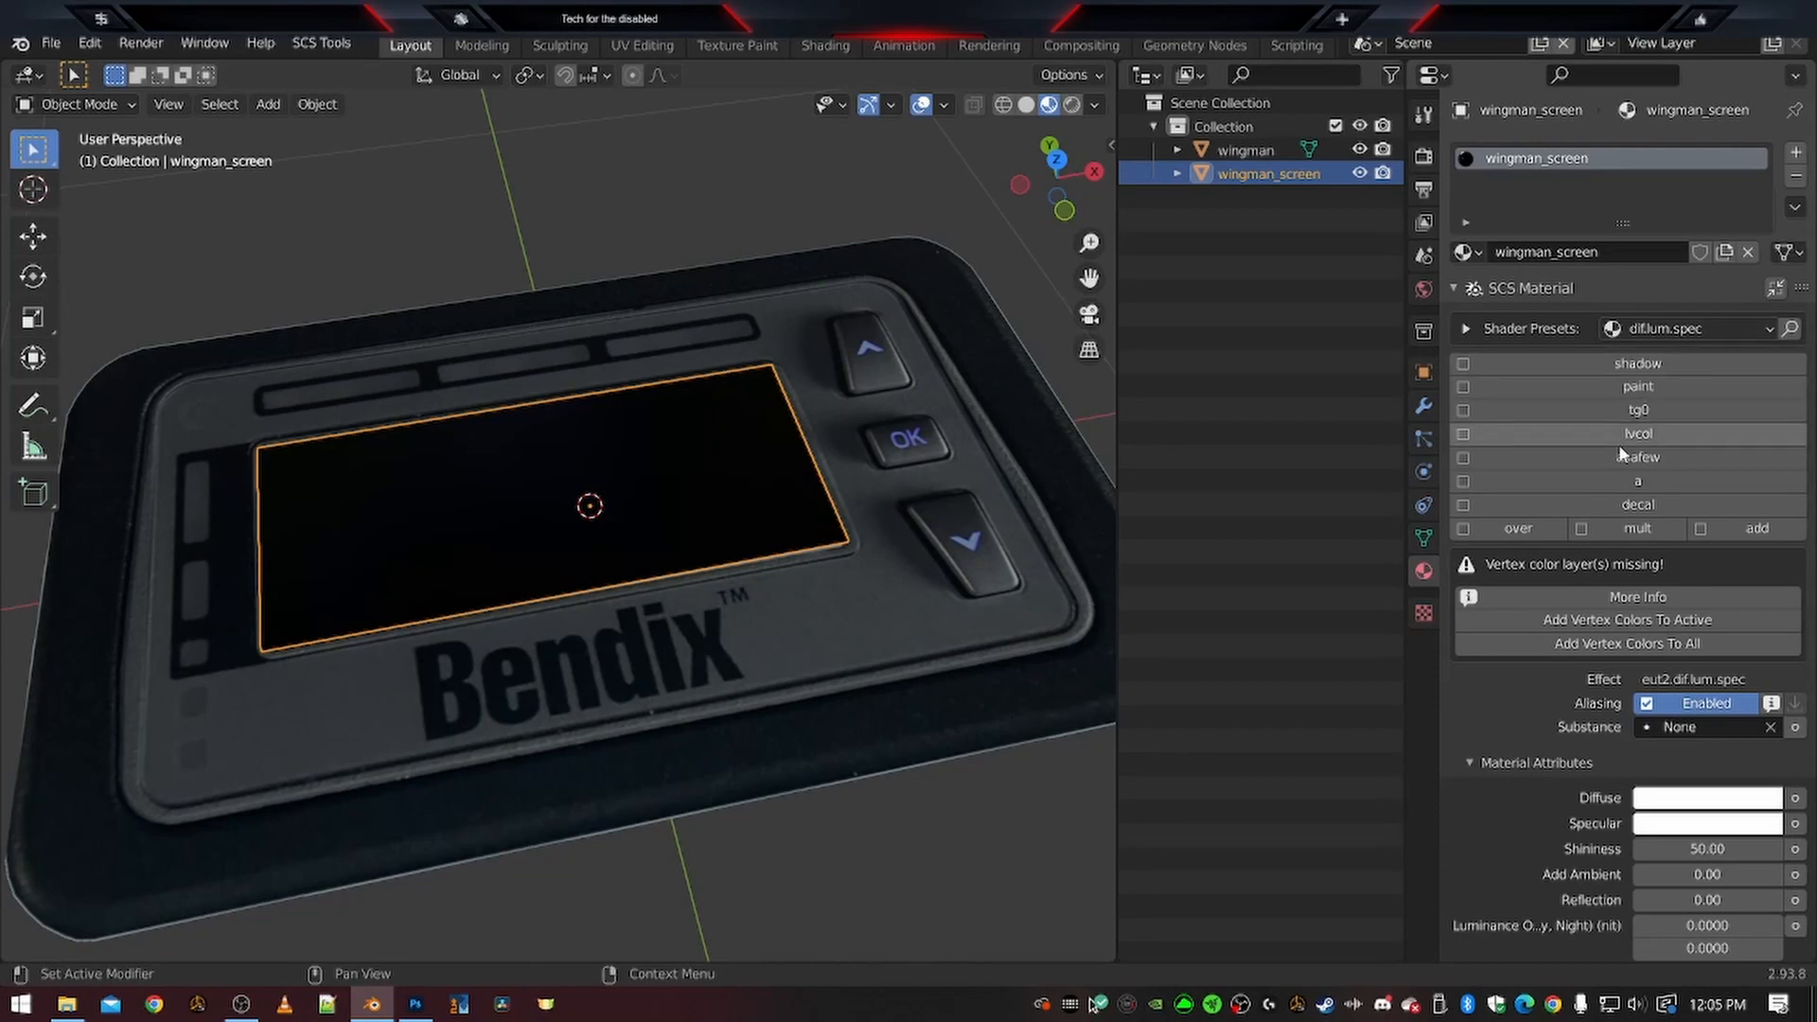
{"action": "left_click", "coordinate": [1463, 483]}
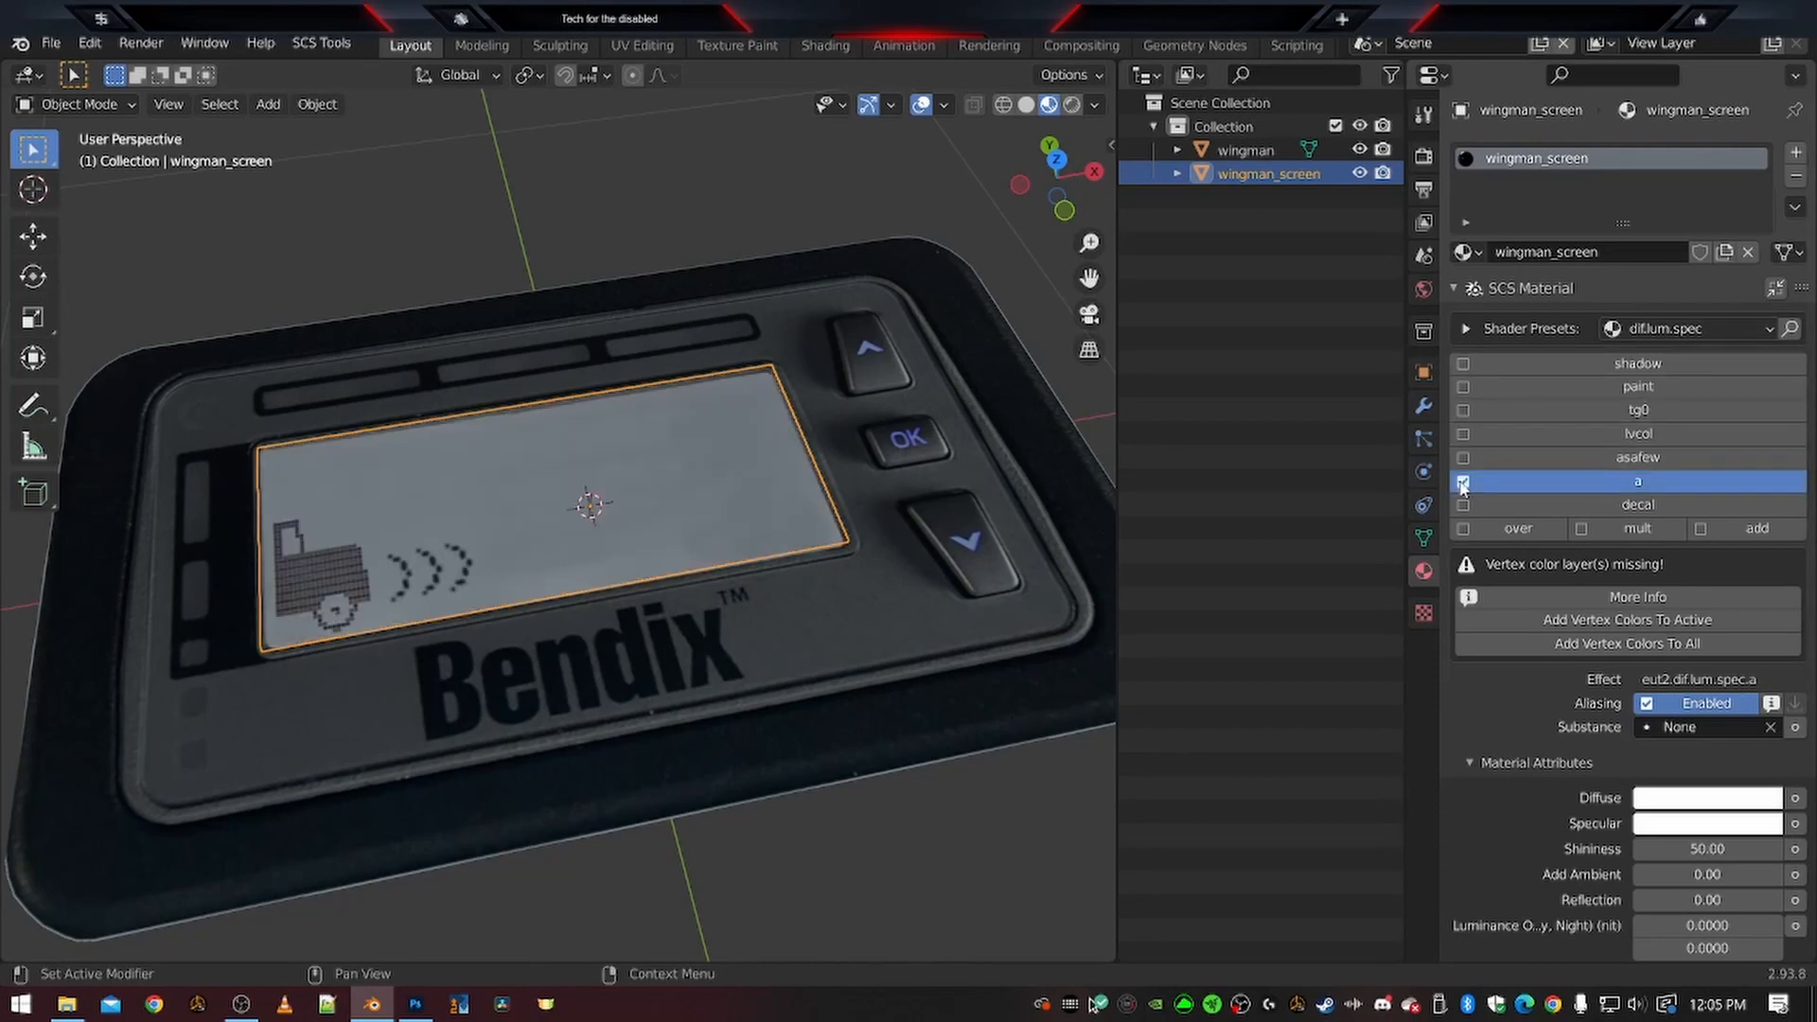
{"action": "left_click", "coordinate": [1606, 644]}
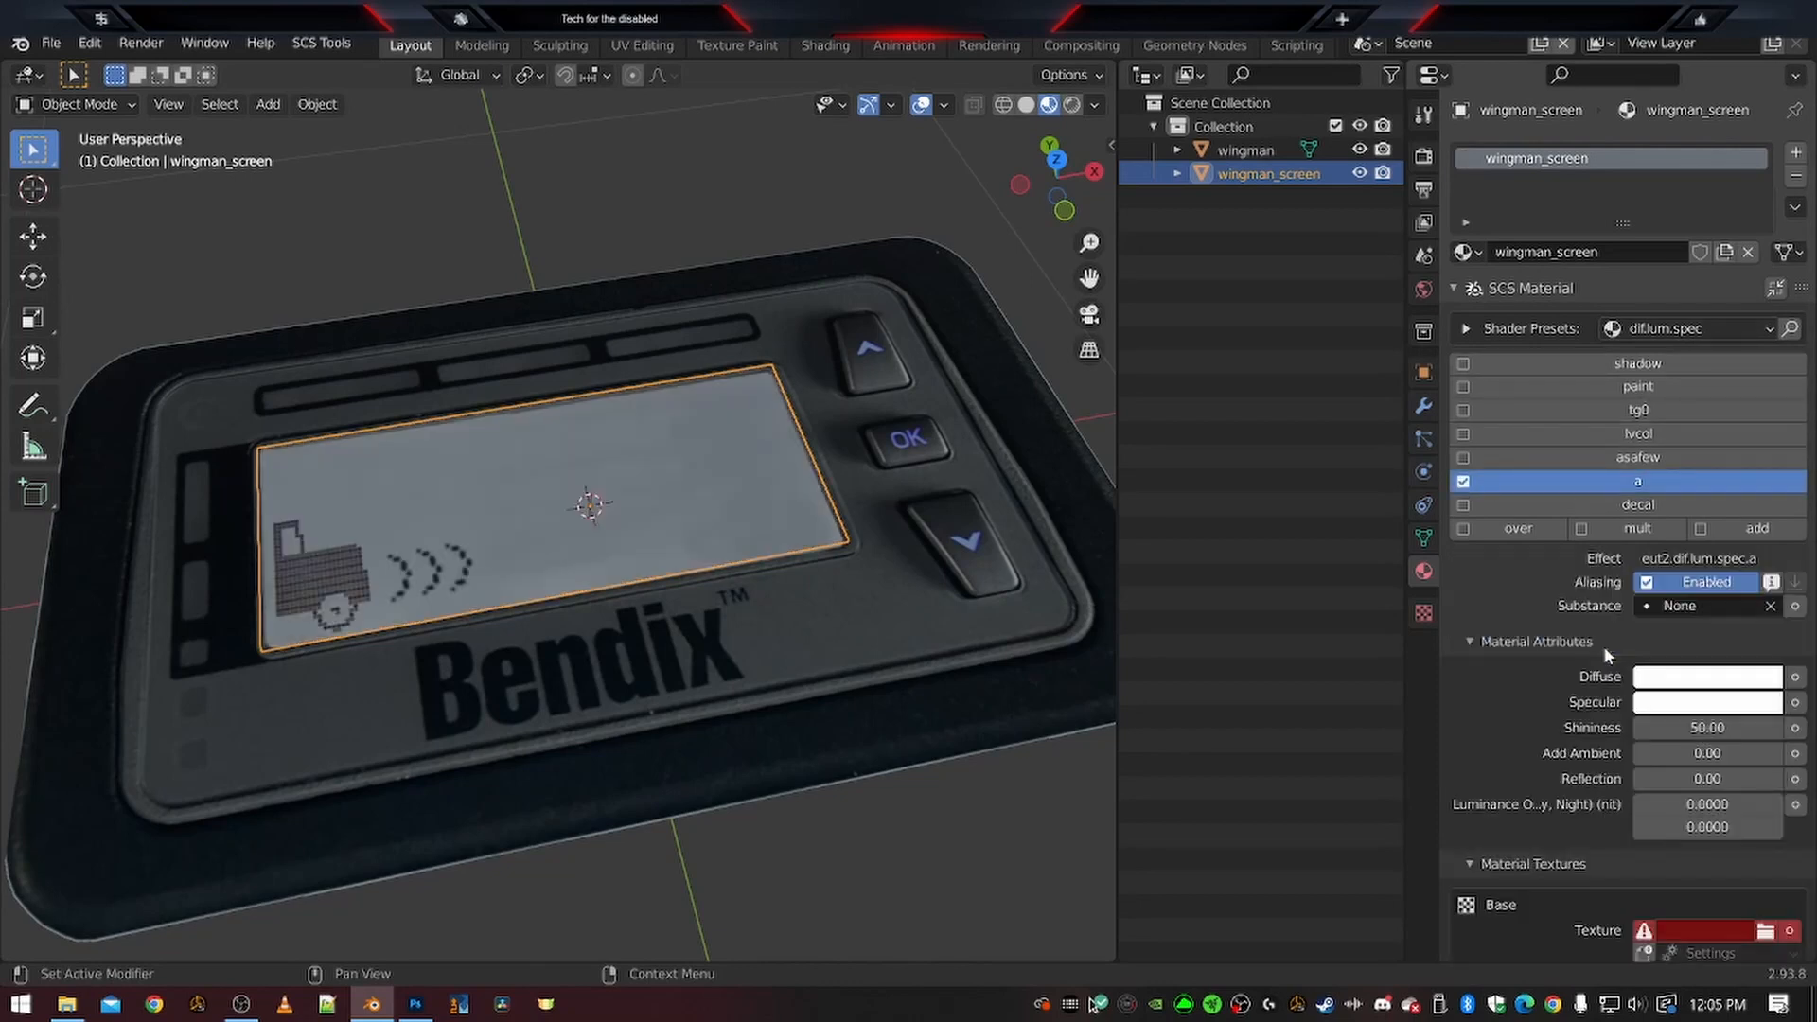
Open the file chooser for the wingman_screen material's base texture
{"action": "scroll", "coordinate": [1606, 653], "scroll_direction": "down", "scroll_amount": 5}
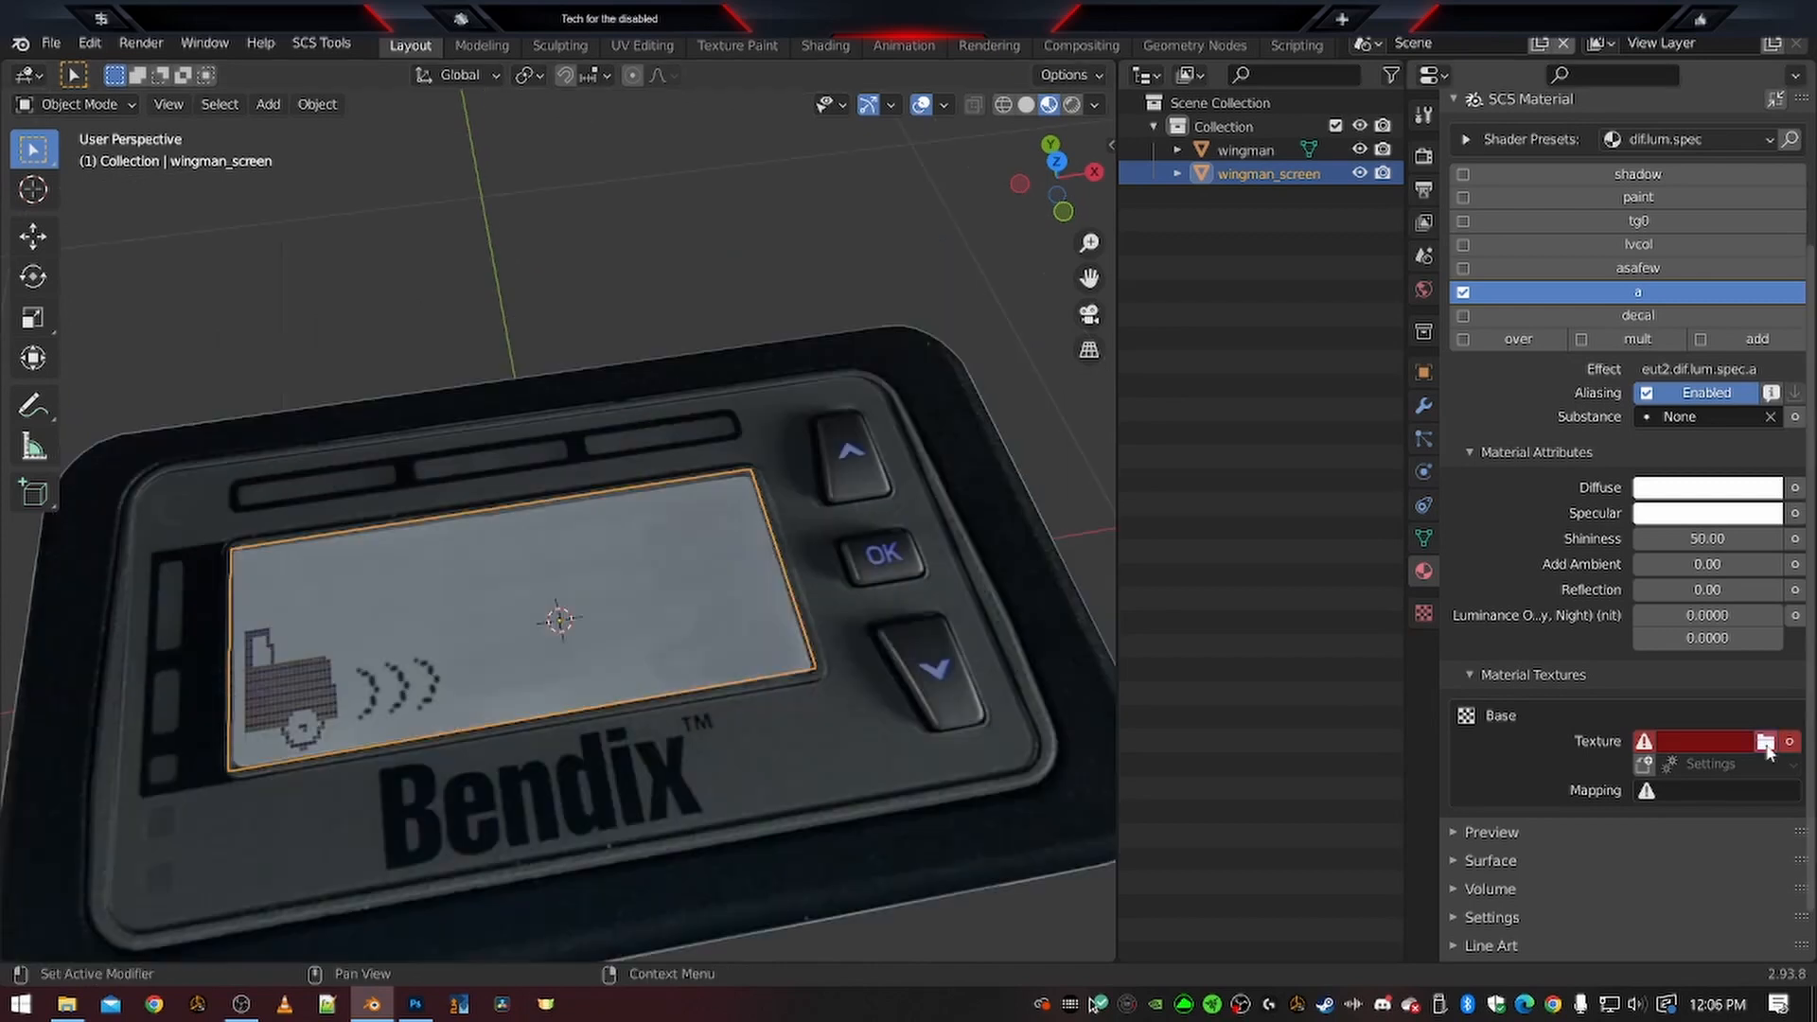
{"action": "left_click", "coordinate": [1765, 741]}
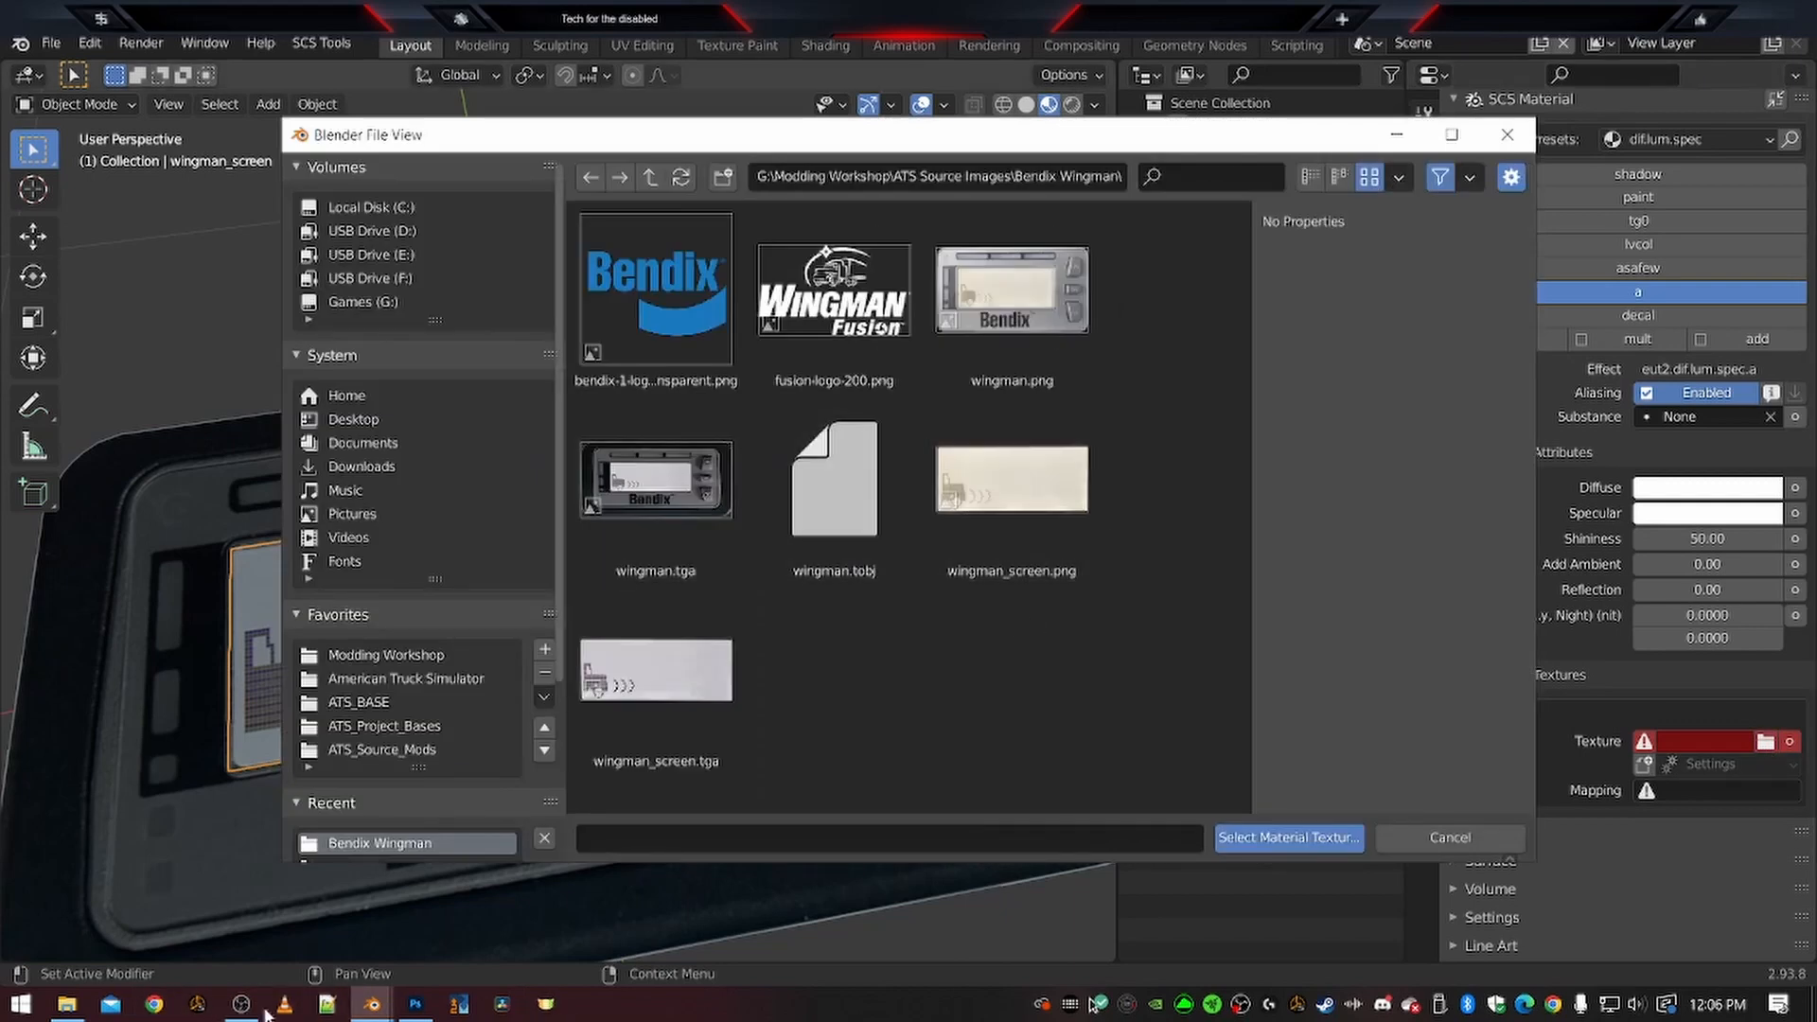
Switch to Photoshop and resize the wingman_screen.psd image to 512 by 256 pixels
{"action": "left_click", "coordinate": [416, 1004]}
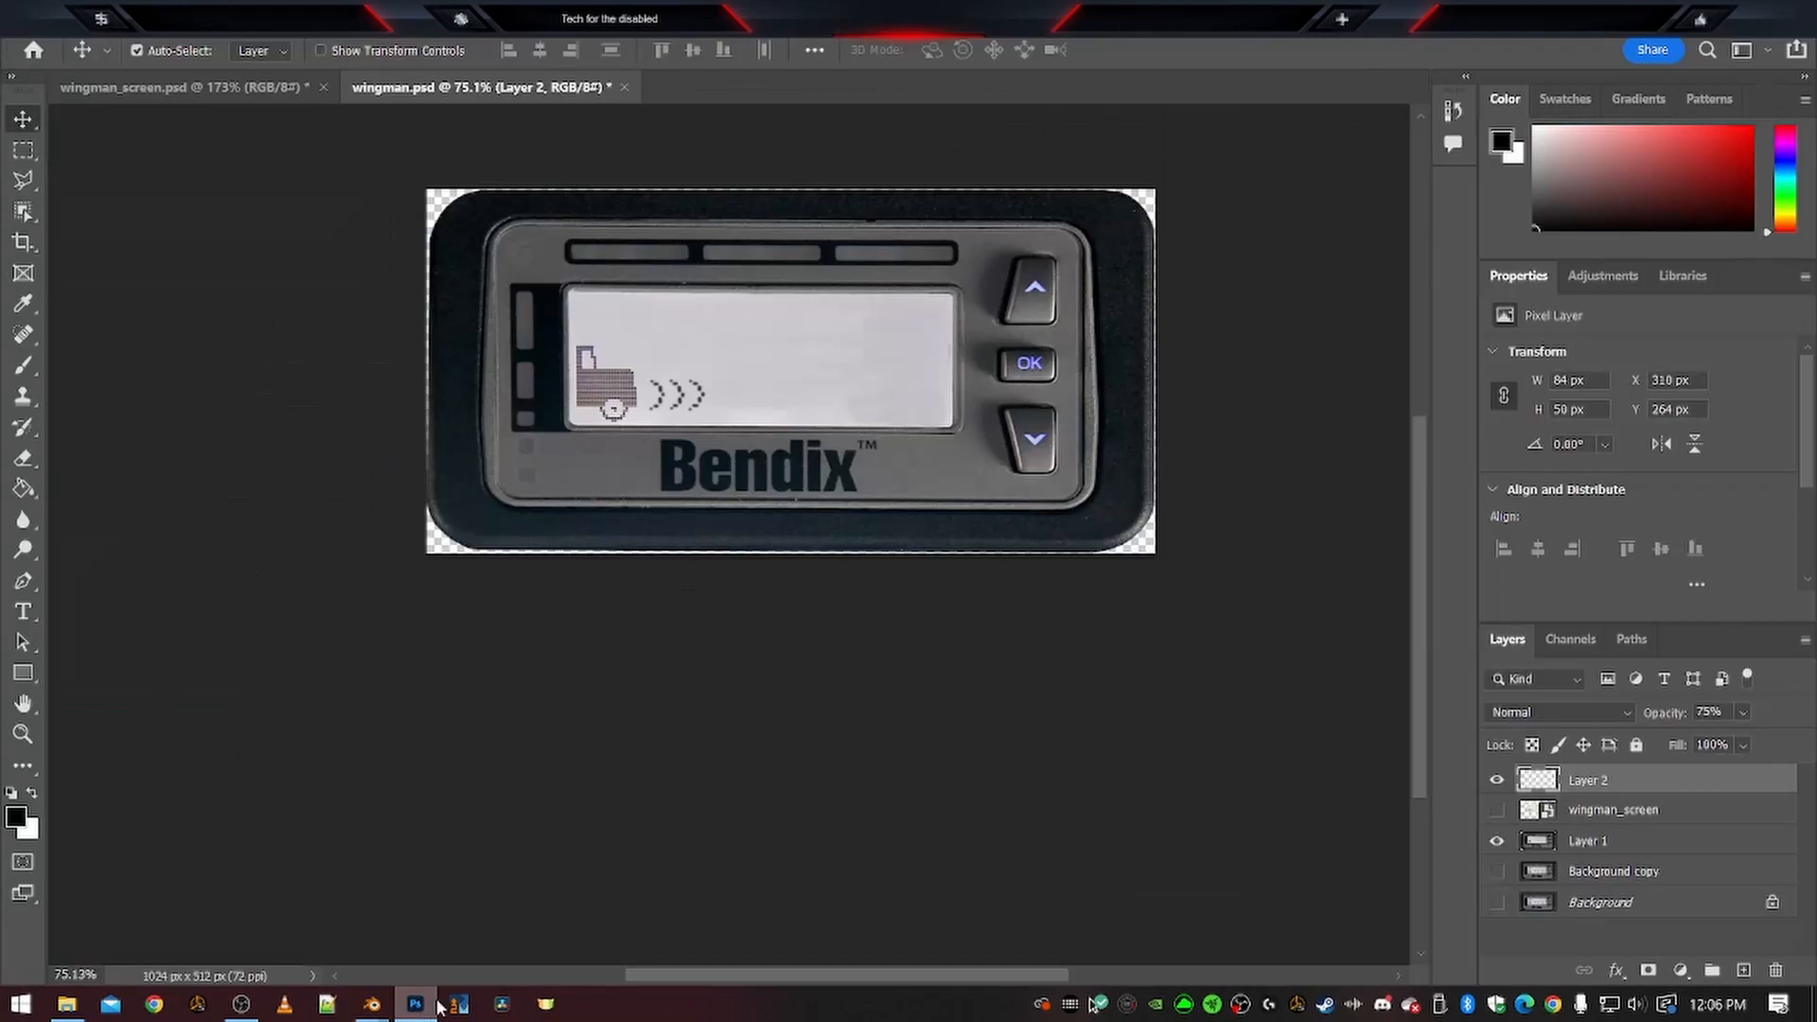
{"action": "left_click", "coordinate": [232, 88]}
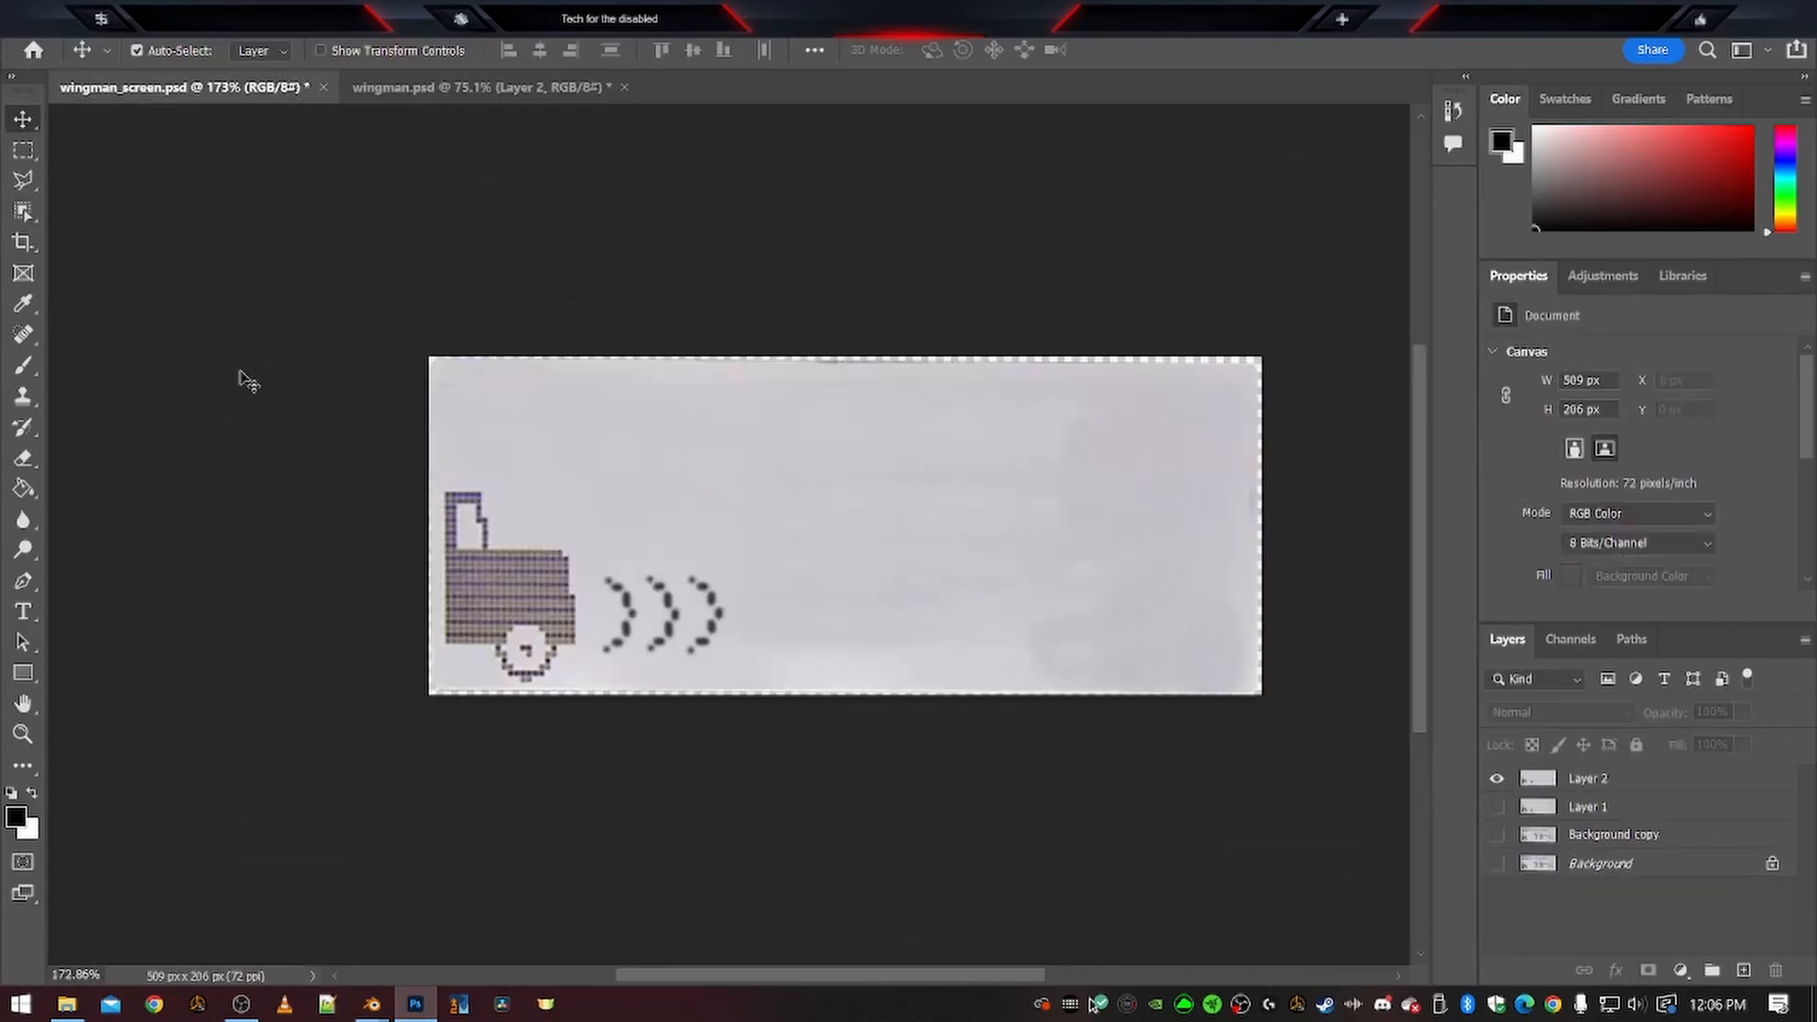
{"action": "key", "text": "ctrl+alt+i"}
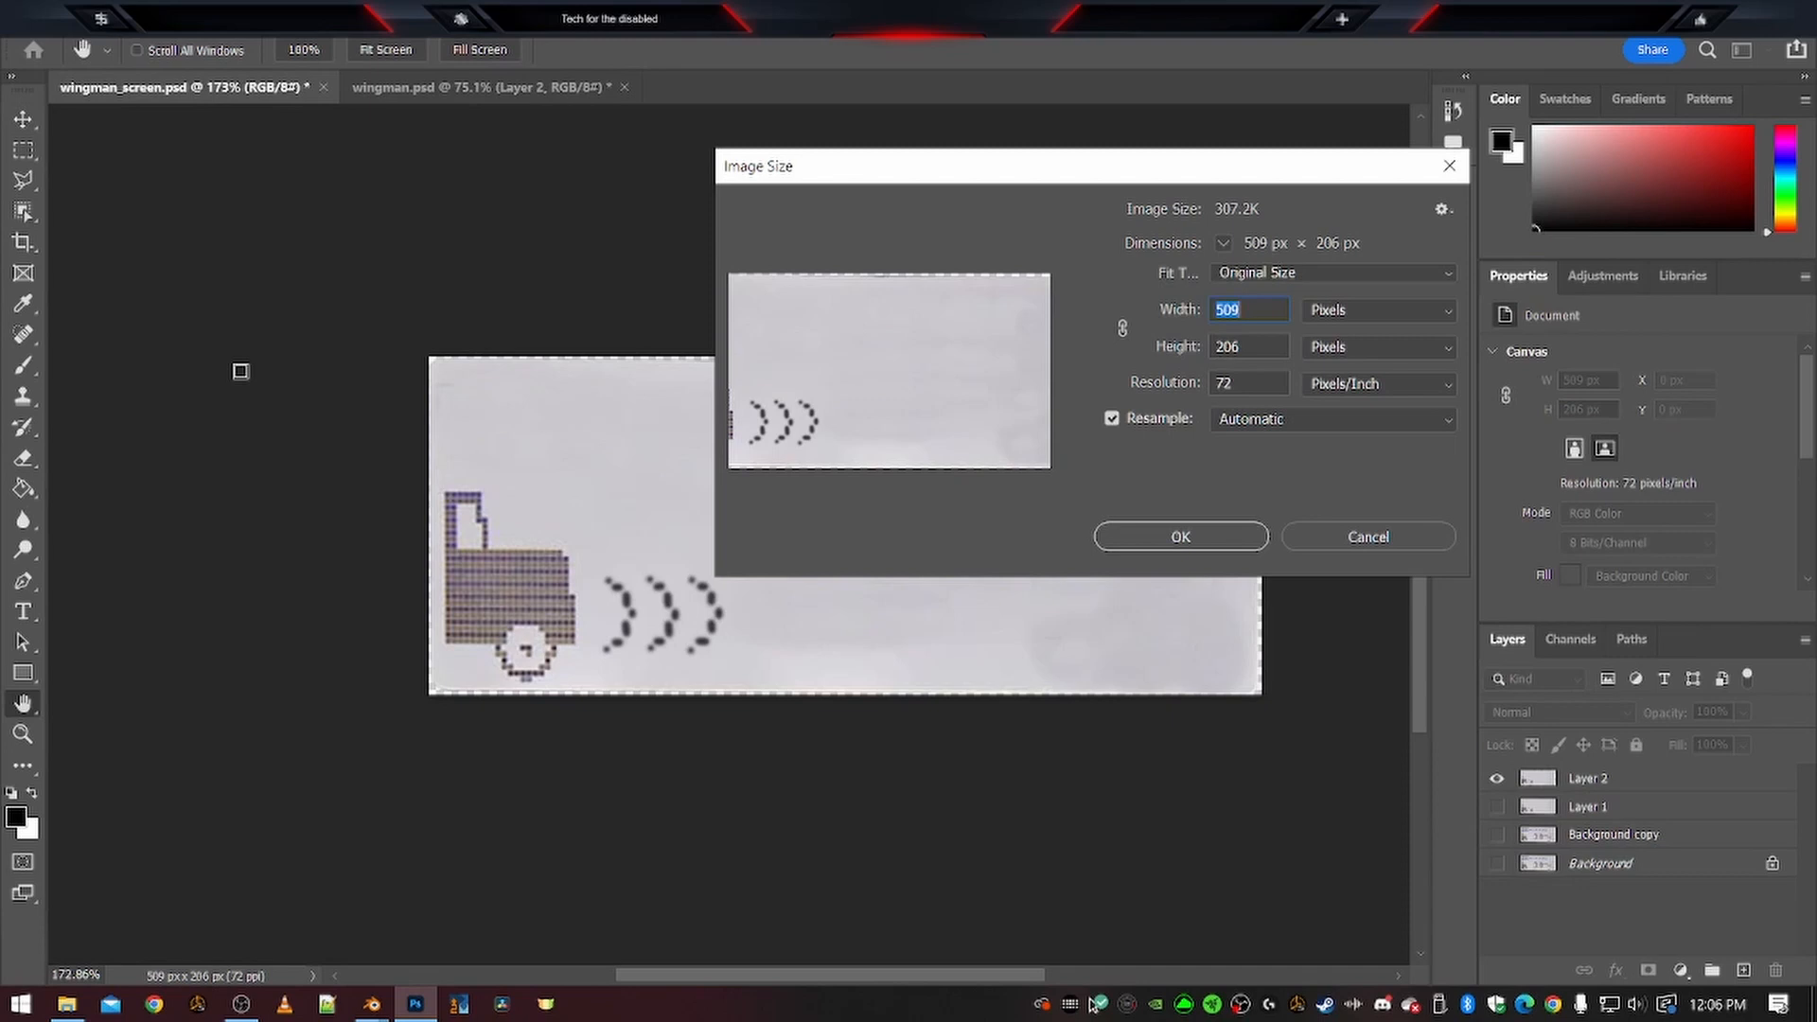
{"action": "type", "text": "512"}
{"action": "key", "text": "Tab"}
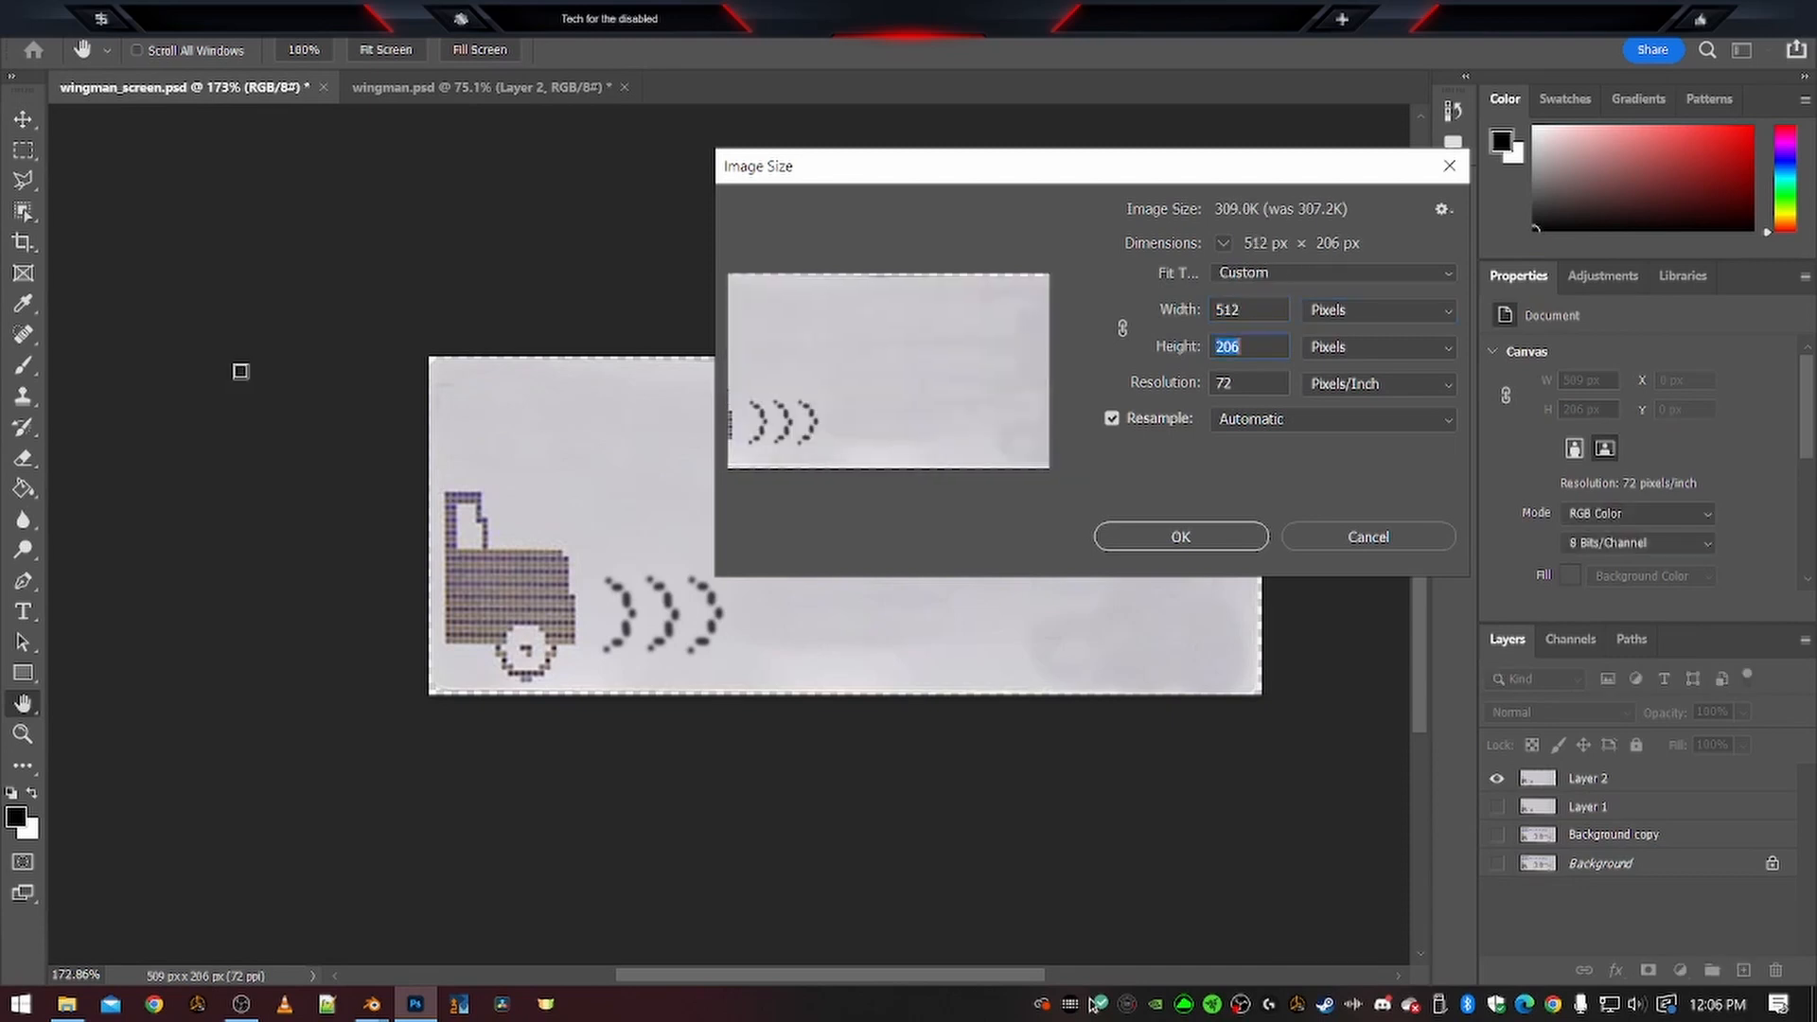
{"action": "type", "text": "256"}
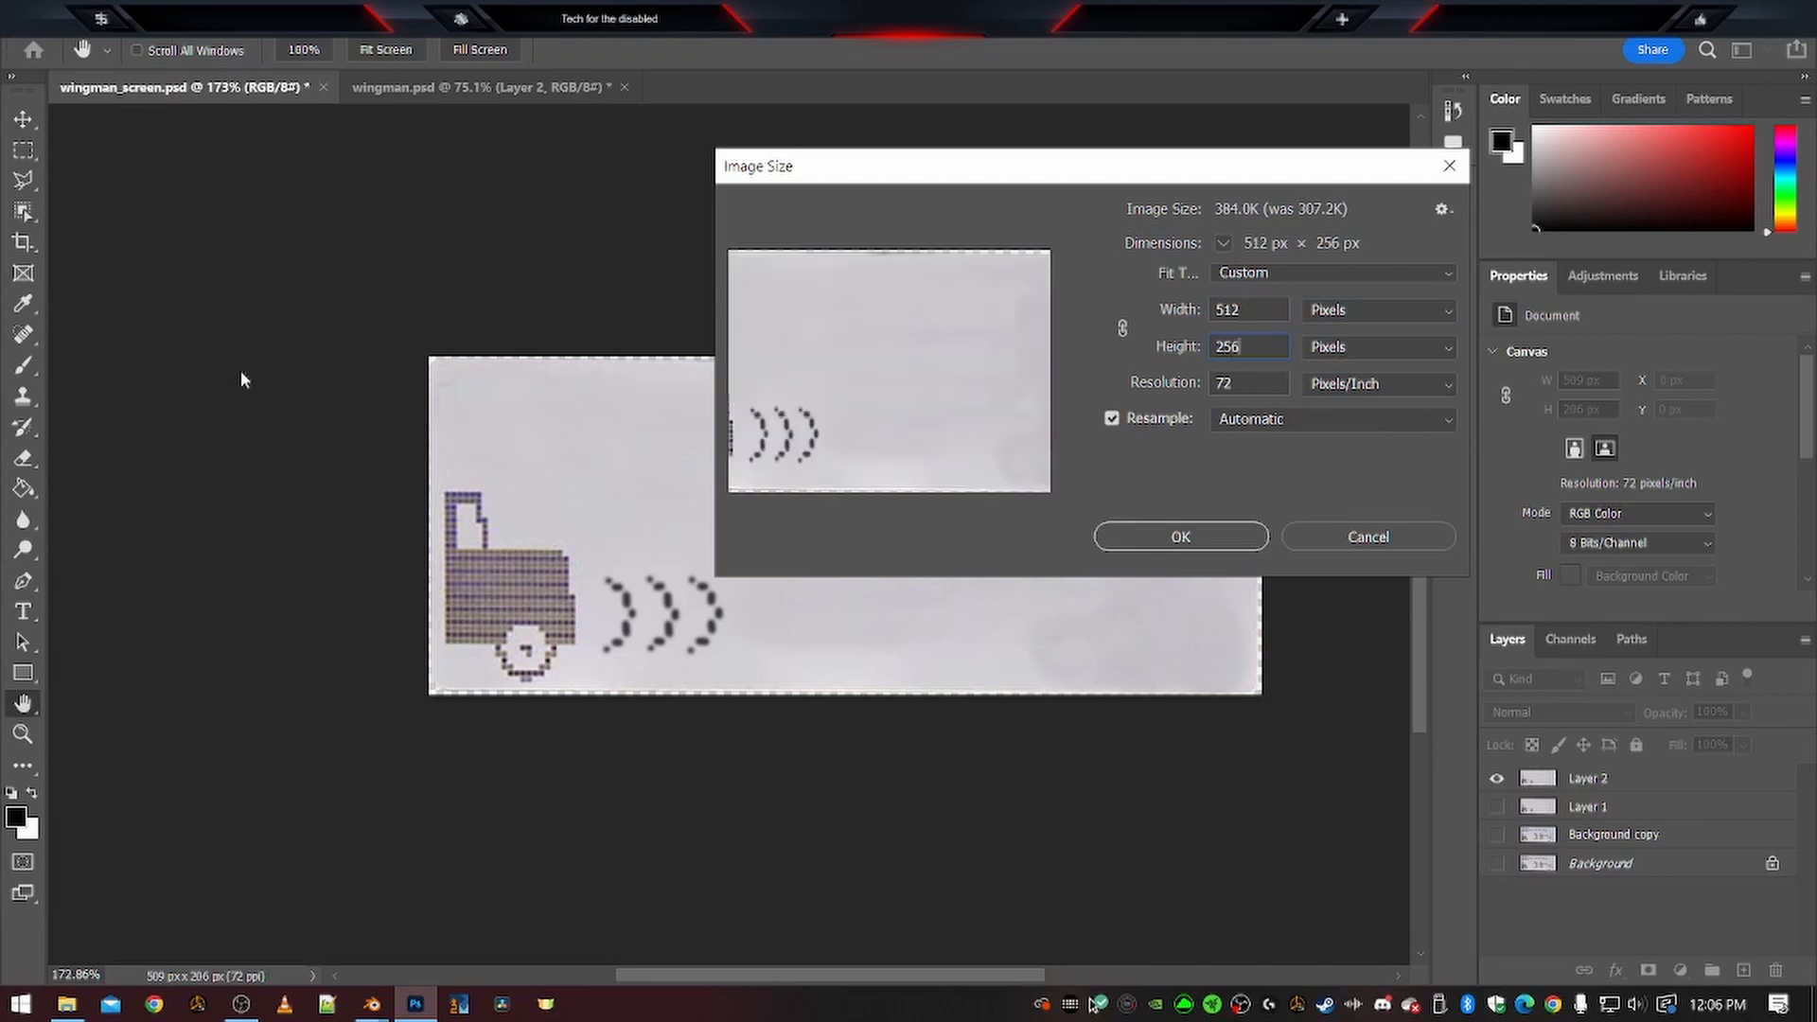
{"action": "left_click", "coordinate": [1192, 535]}
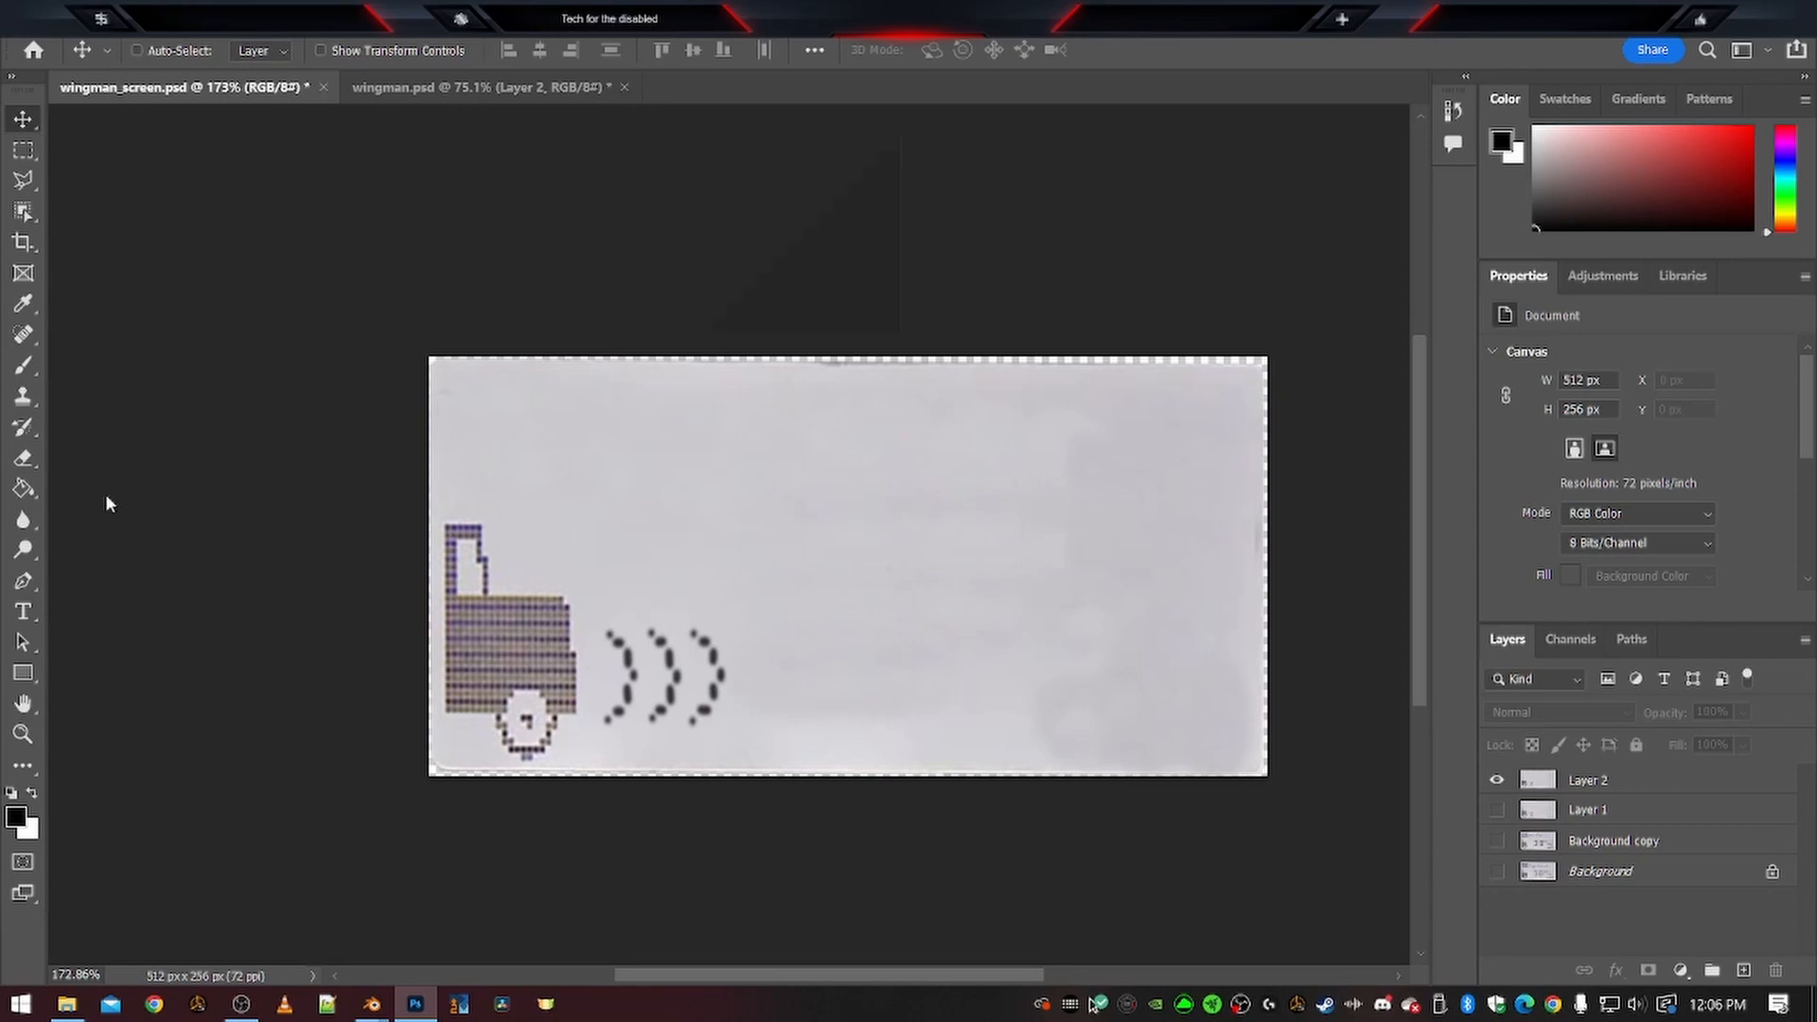
Save the resized image as wingman_screen.tga in Targa format at 32 bits/pixel, overwriting the existing file in the Bendix Wingman folder
{"action": "key", "text": "shift+ctrl+s"}
{"action": "left_click", "coordinate": [296, 199]}
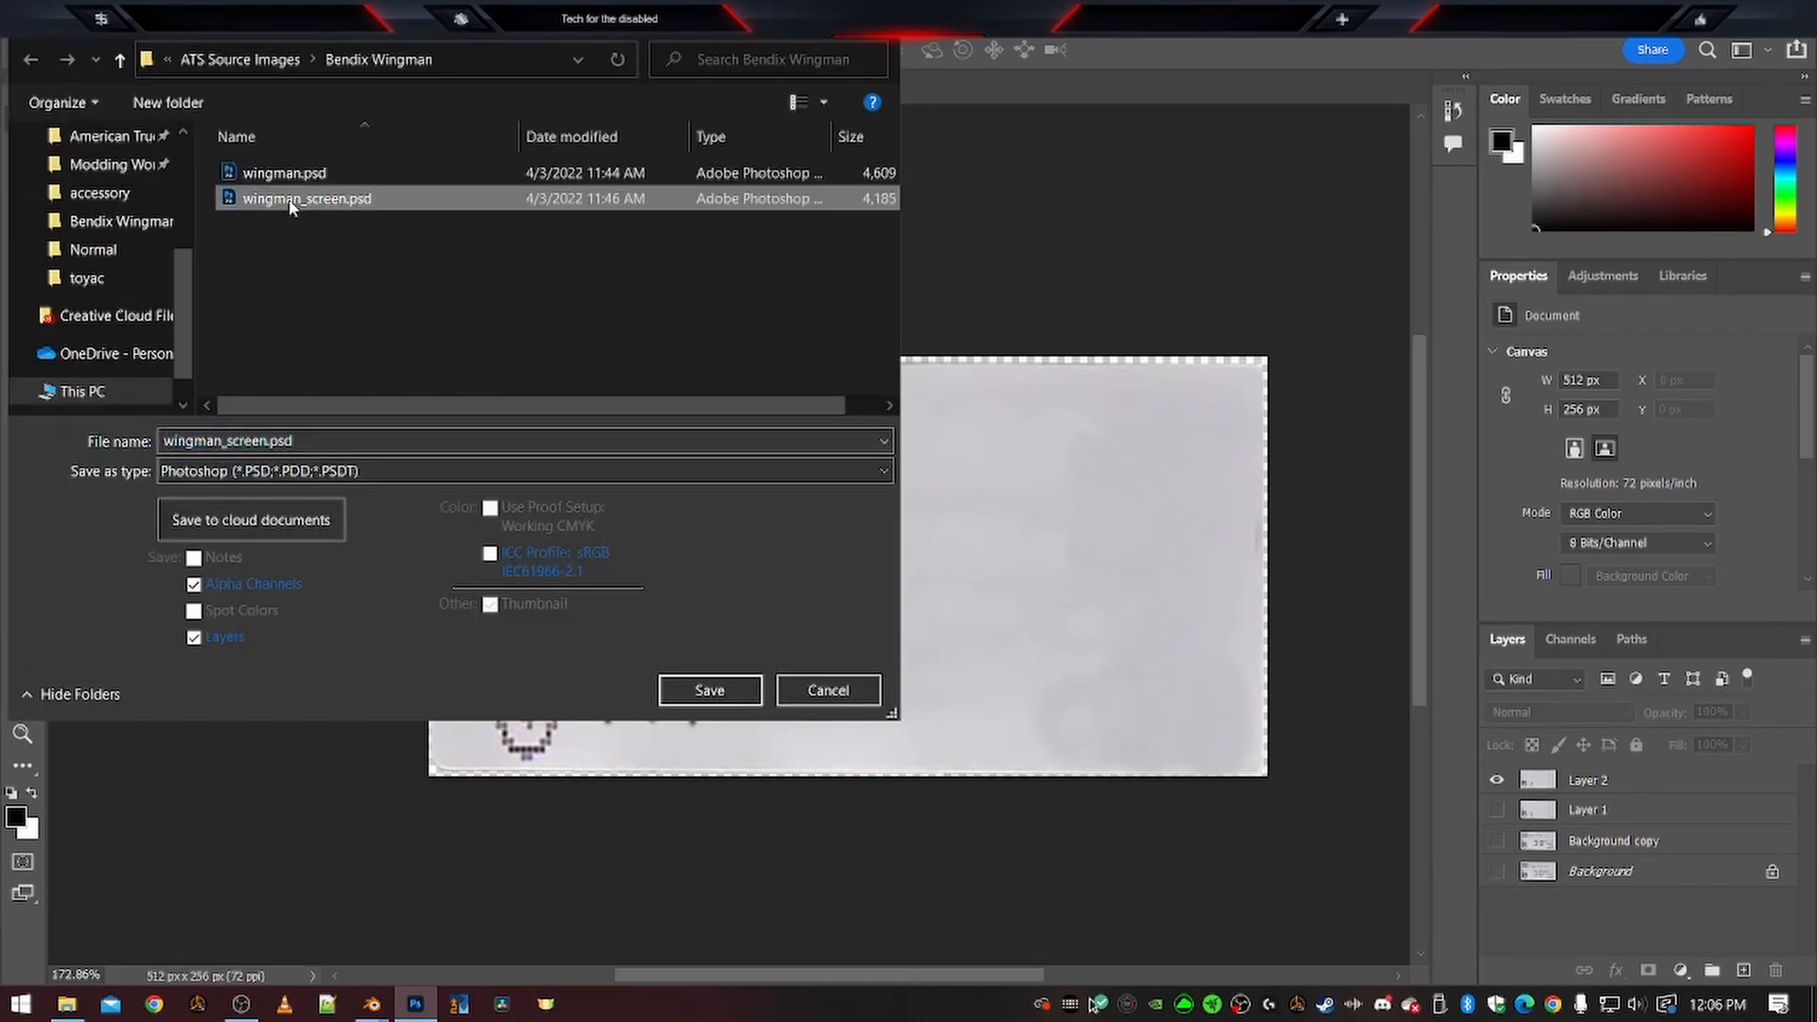
{"action": "left_click", "coordinate": [260, 471]}
{"action": "left_click", "coordinate": [246, 894]}
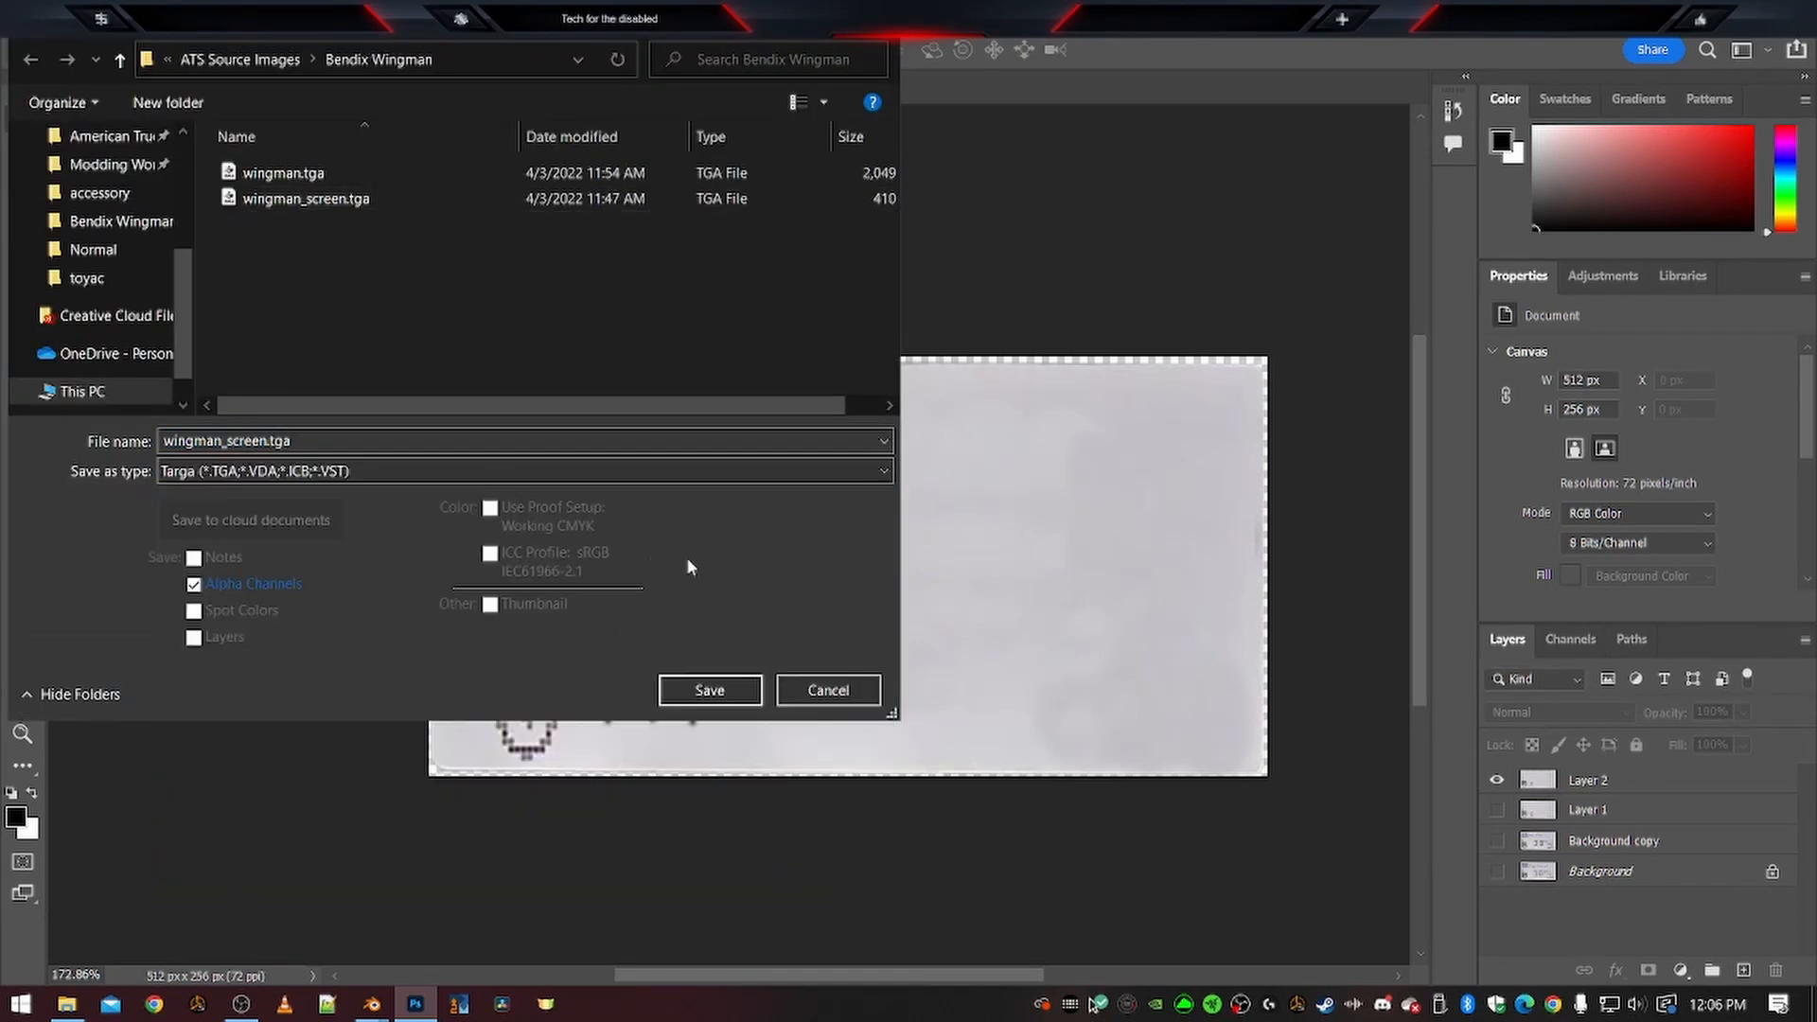
{"action": "left_click", "coordinate": [711, 692]}
{"action": "left_click", "coordinate": [957, 507]}
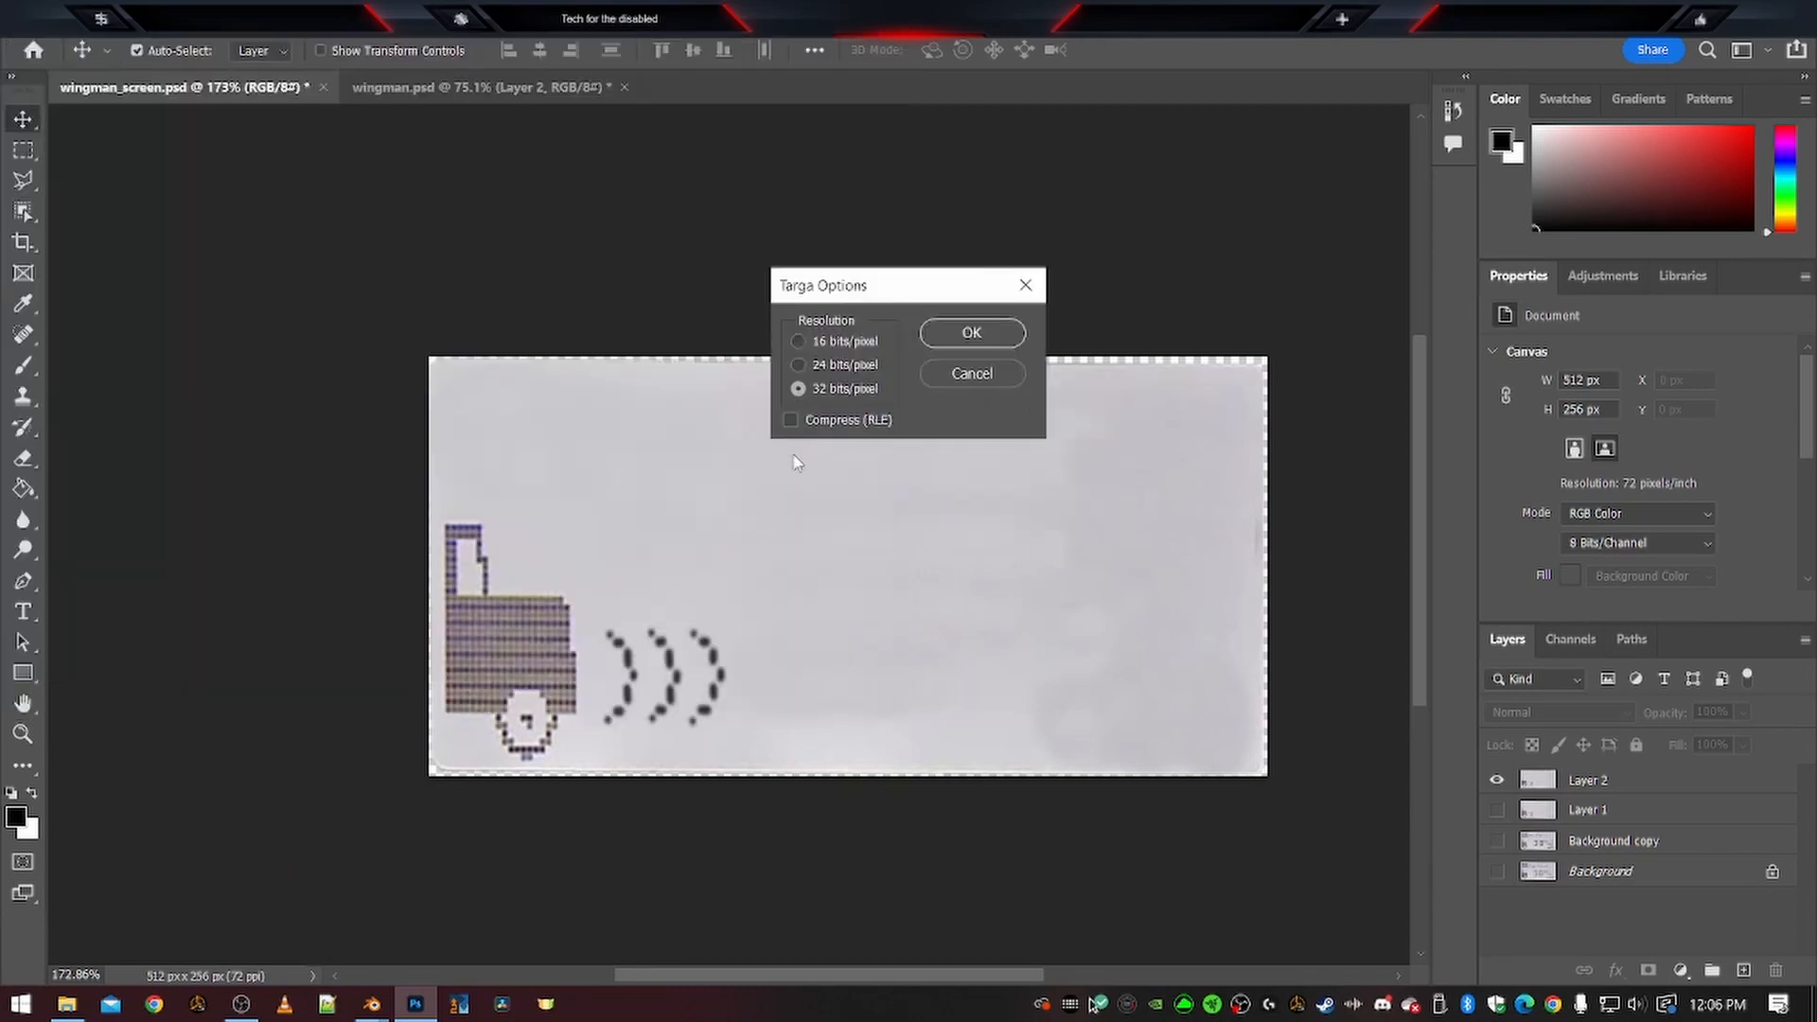
{"action": "left_click", "coordinate": [979, 333]}
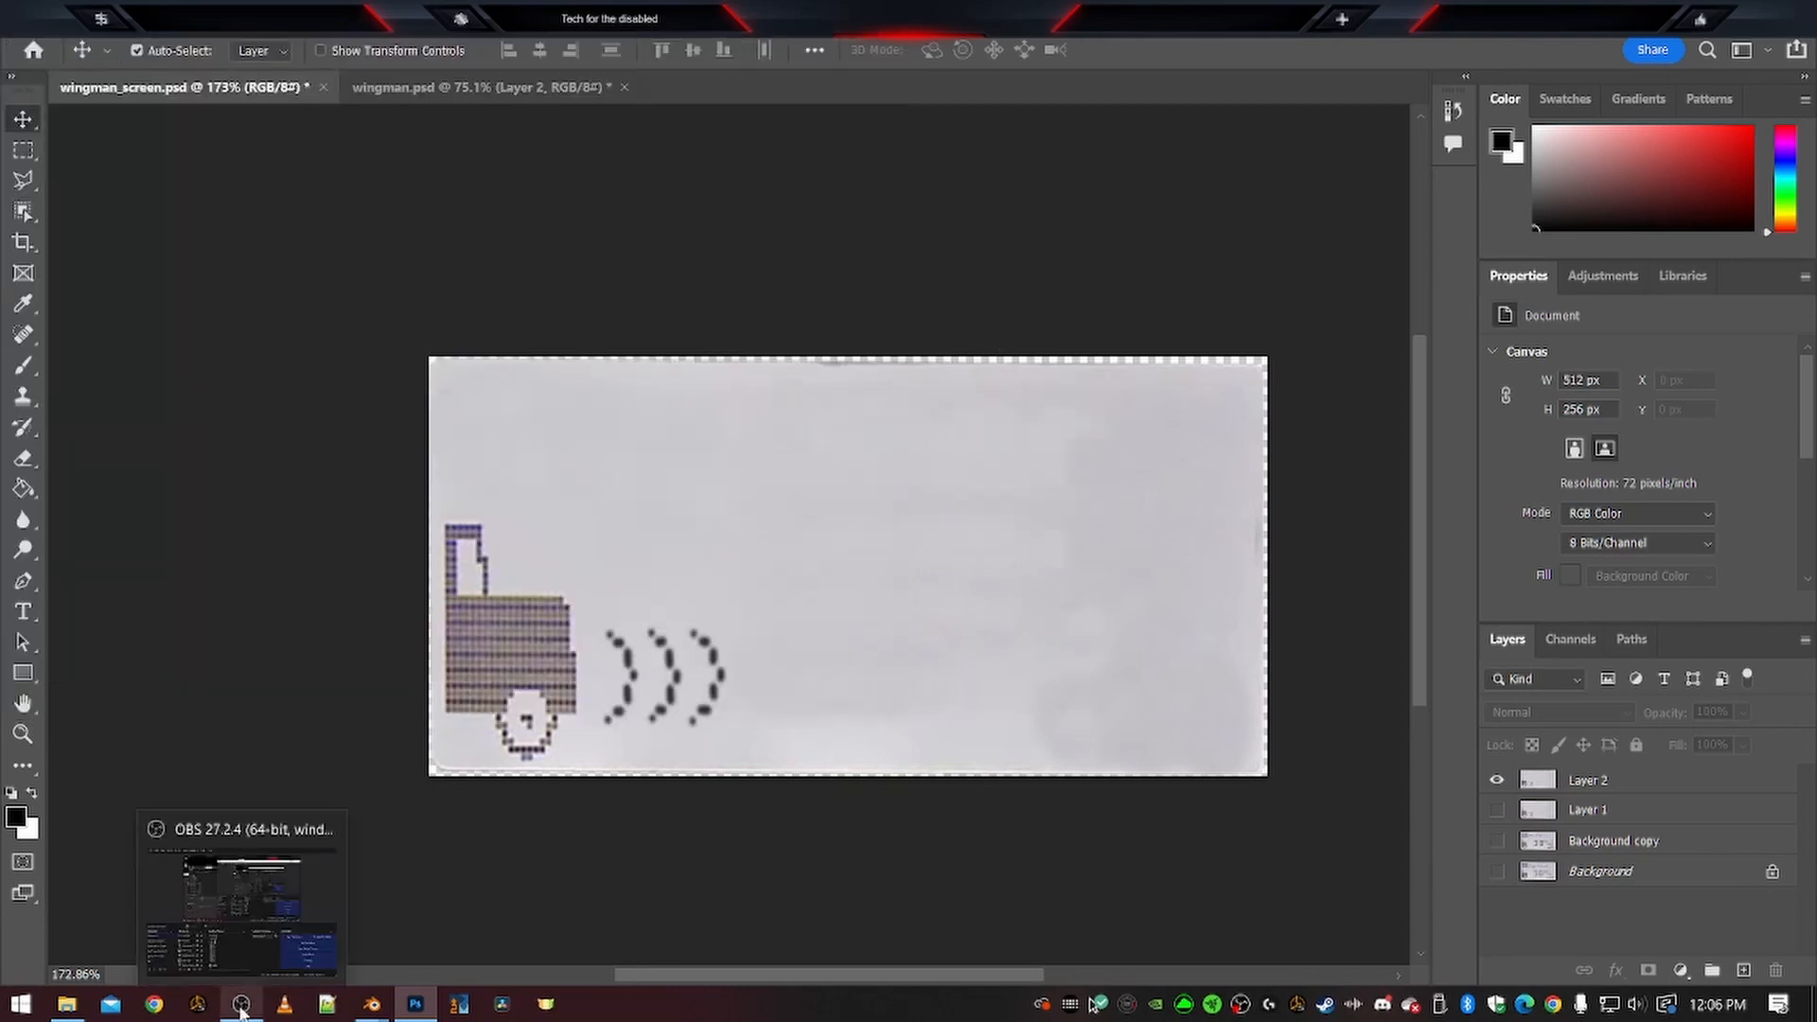
Return to Blender's file chooser, load wingman_screen.tga as the material's base texture and set its mapping to UVMap
{"action": "mouse_move", "coordinate": [375, 1008]}
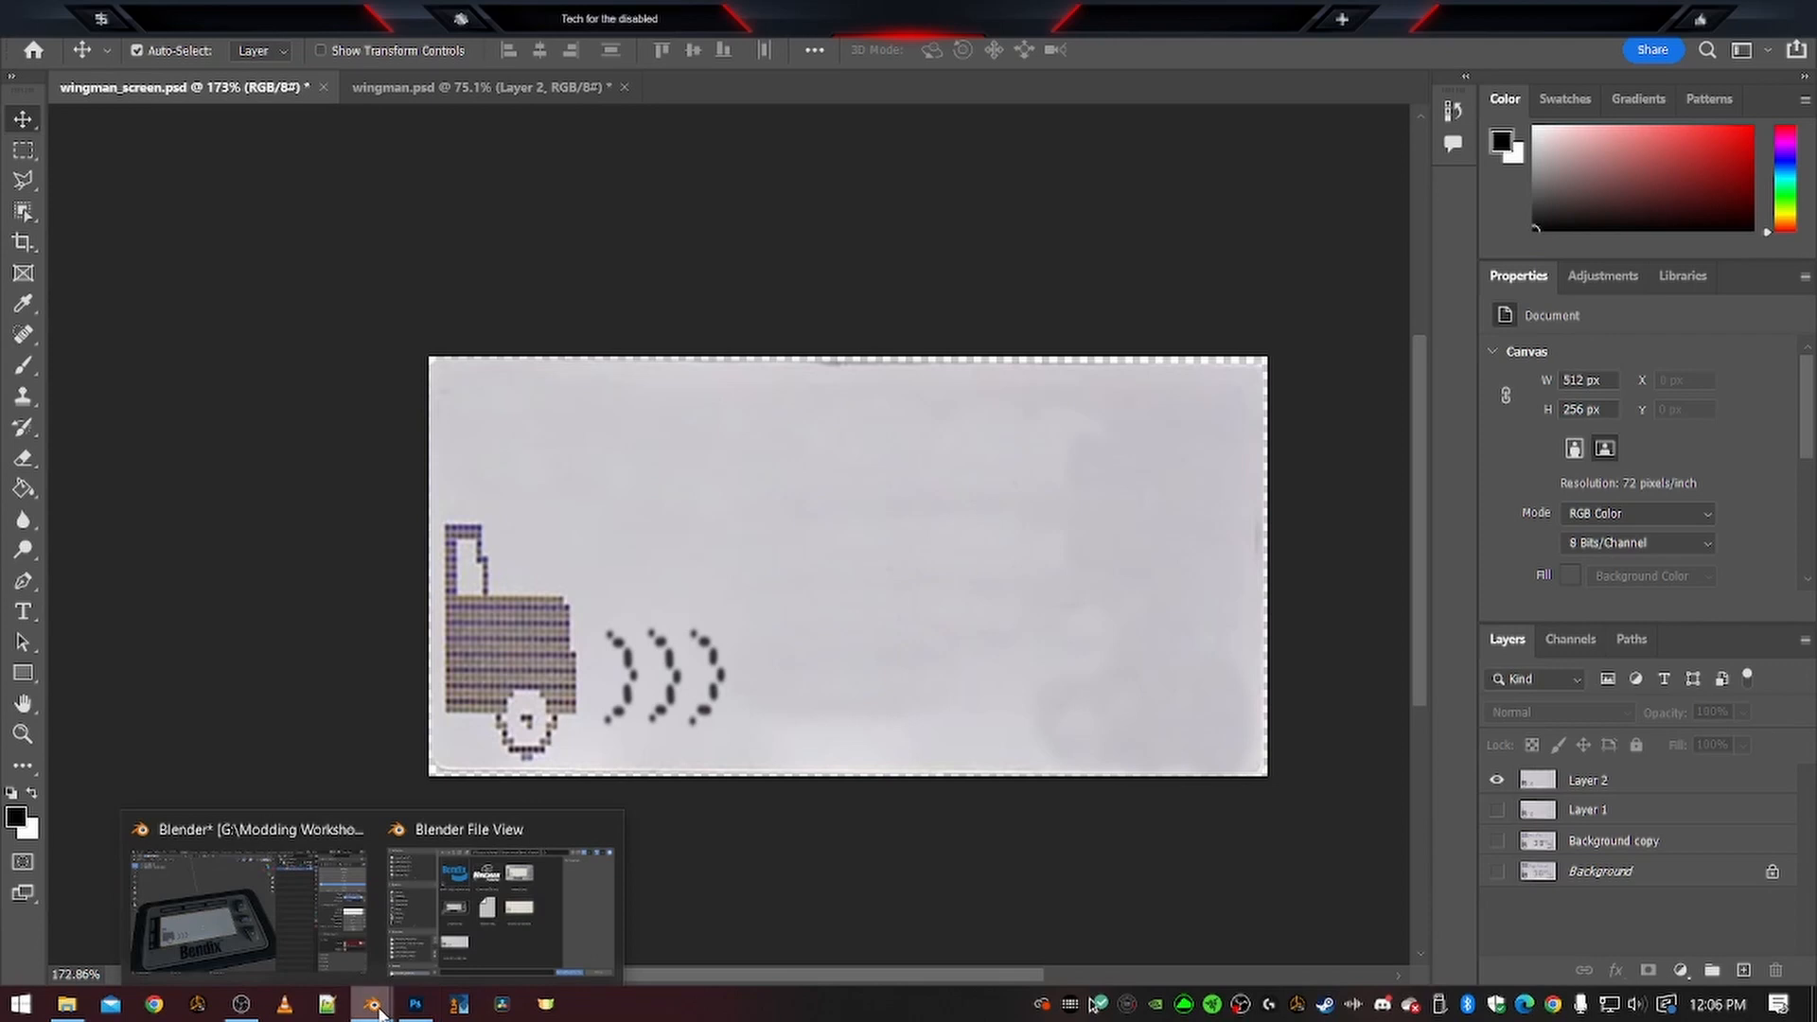
{"action": "left_click", "coordinate": [500, 906]}
{"action": "left_click", "coordinate": [649, 694]}
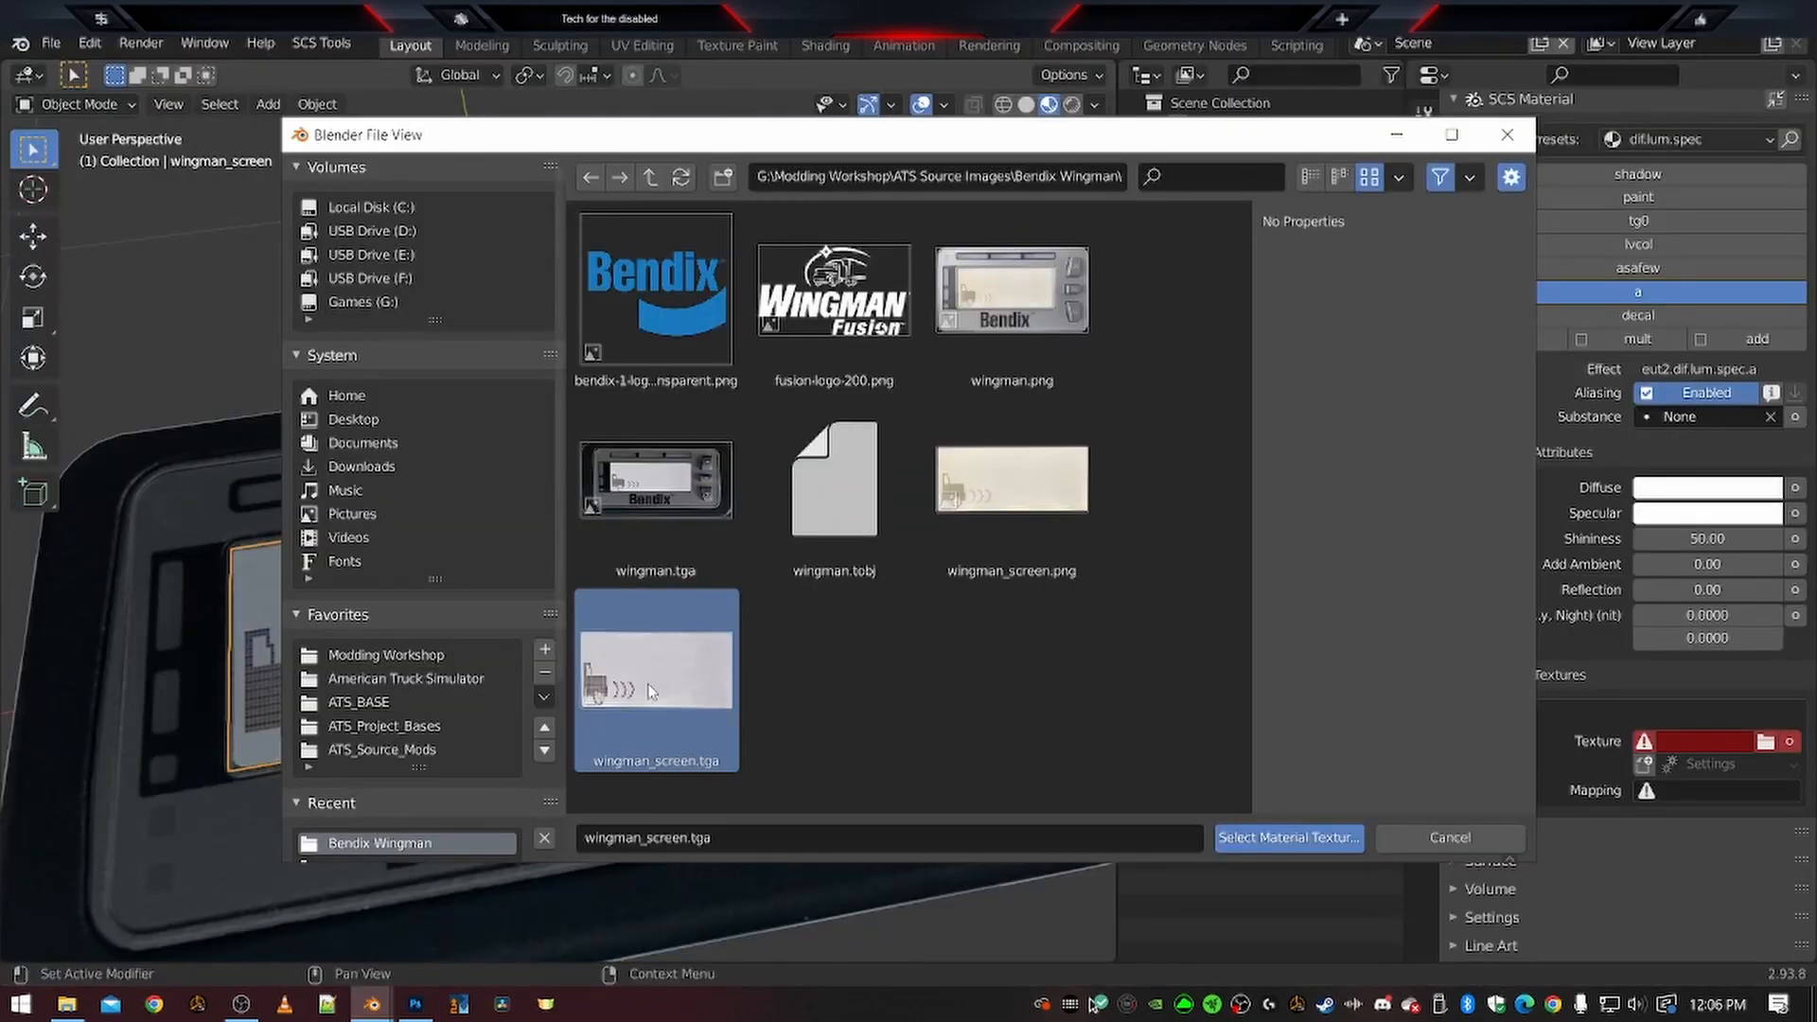
{"action": "left_click", "coordinate": [650, 177]}
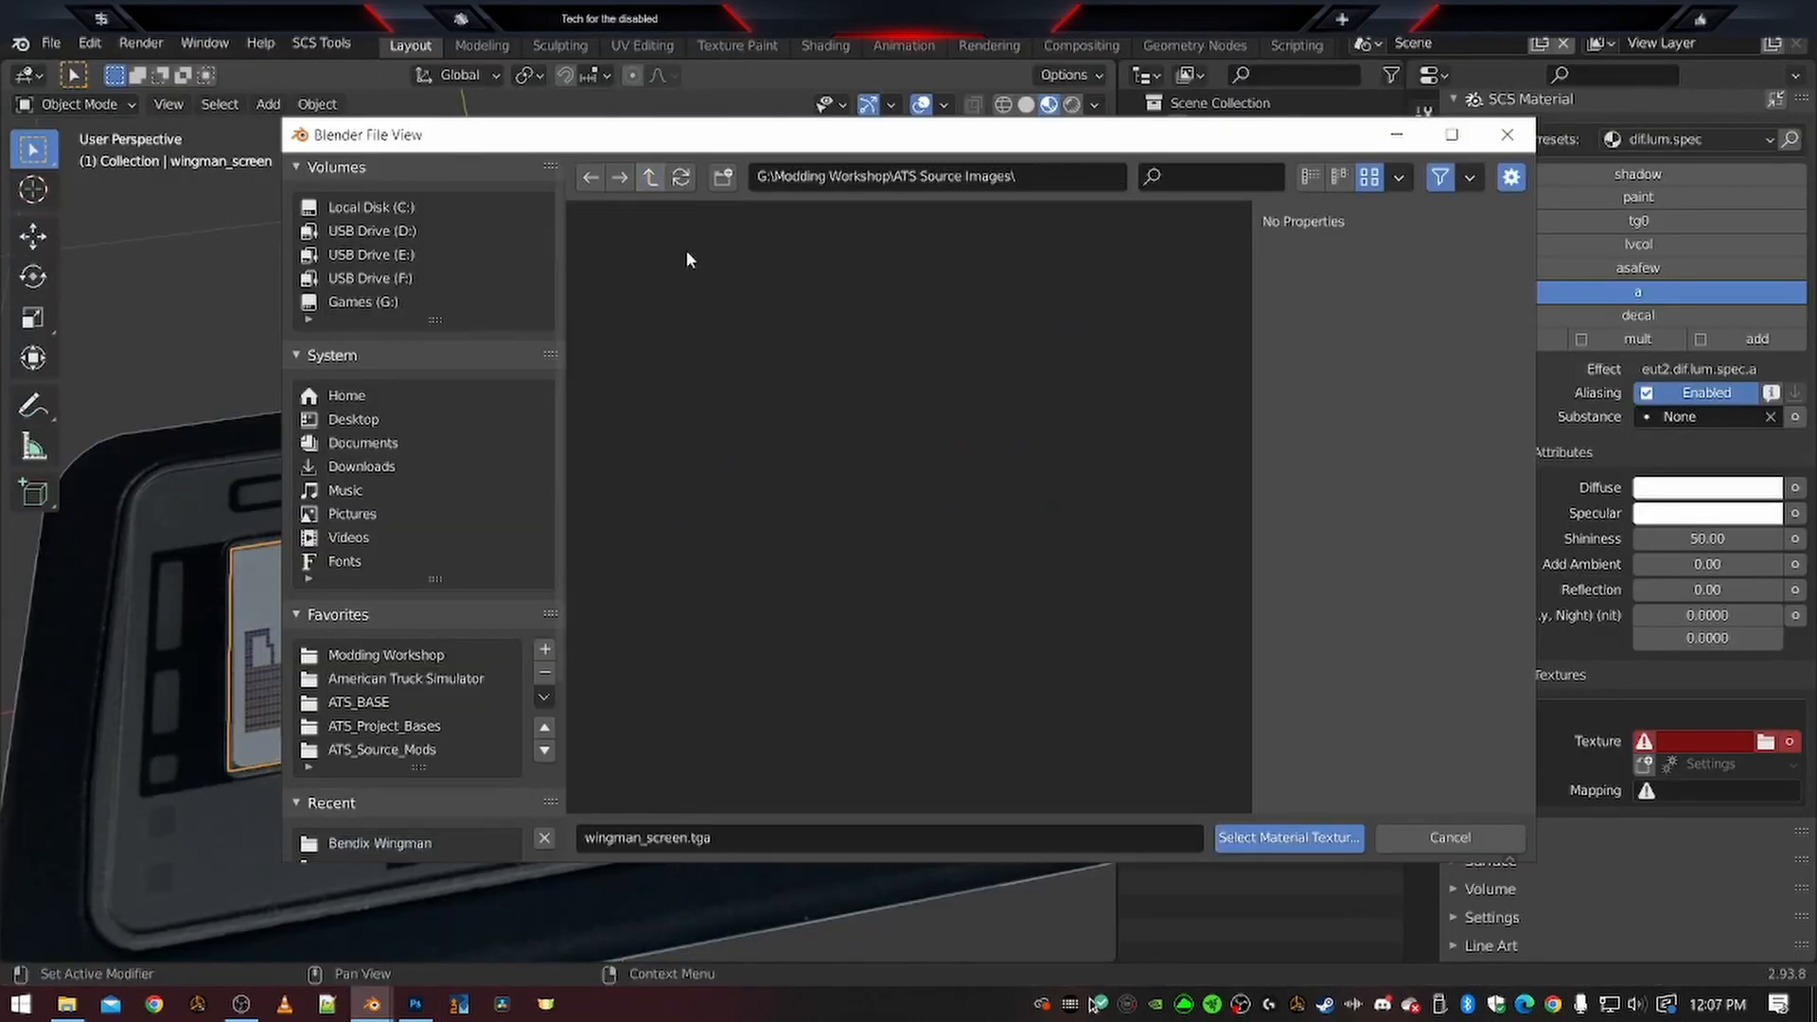
{"action": "double_click", "coordinate": [835, 289]}
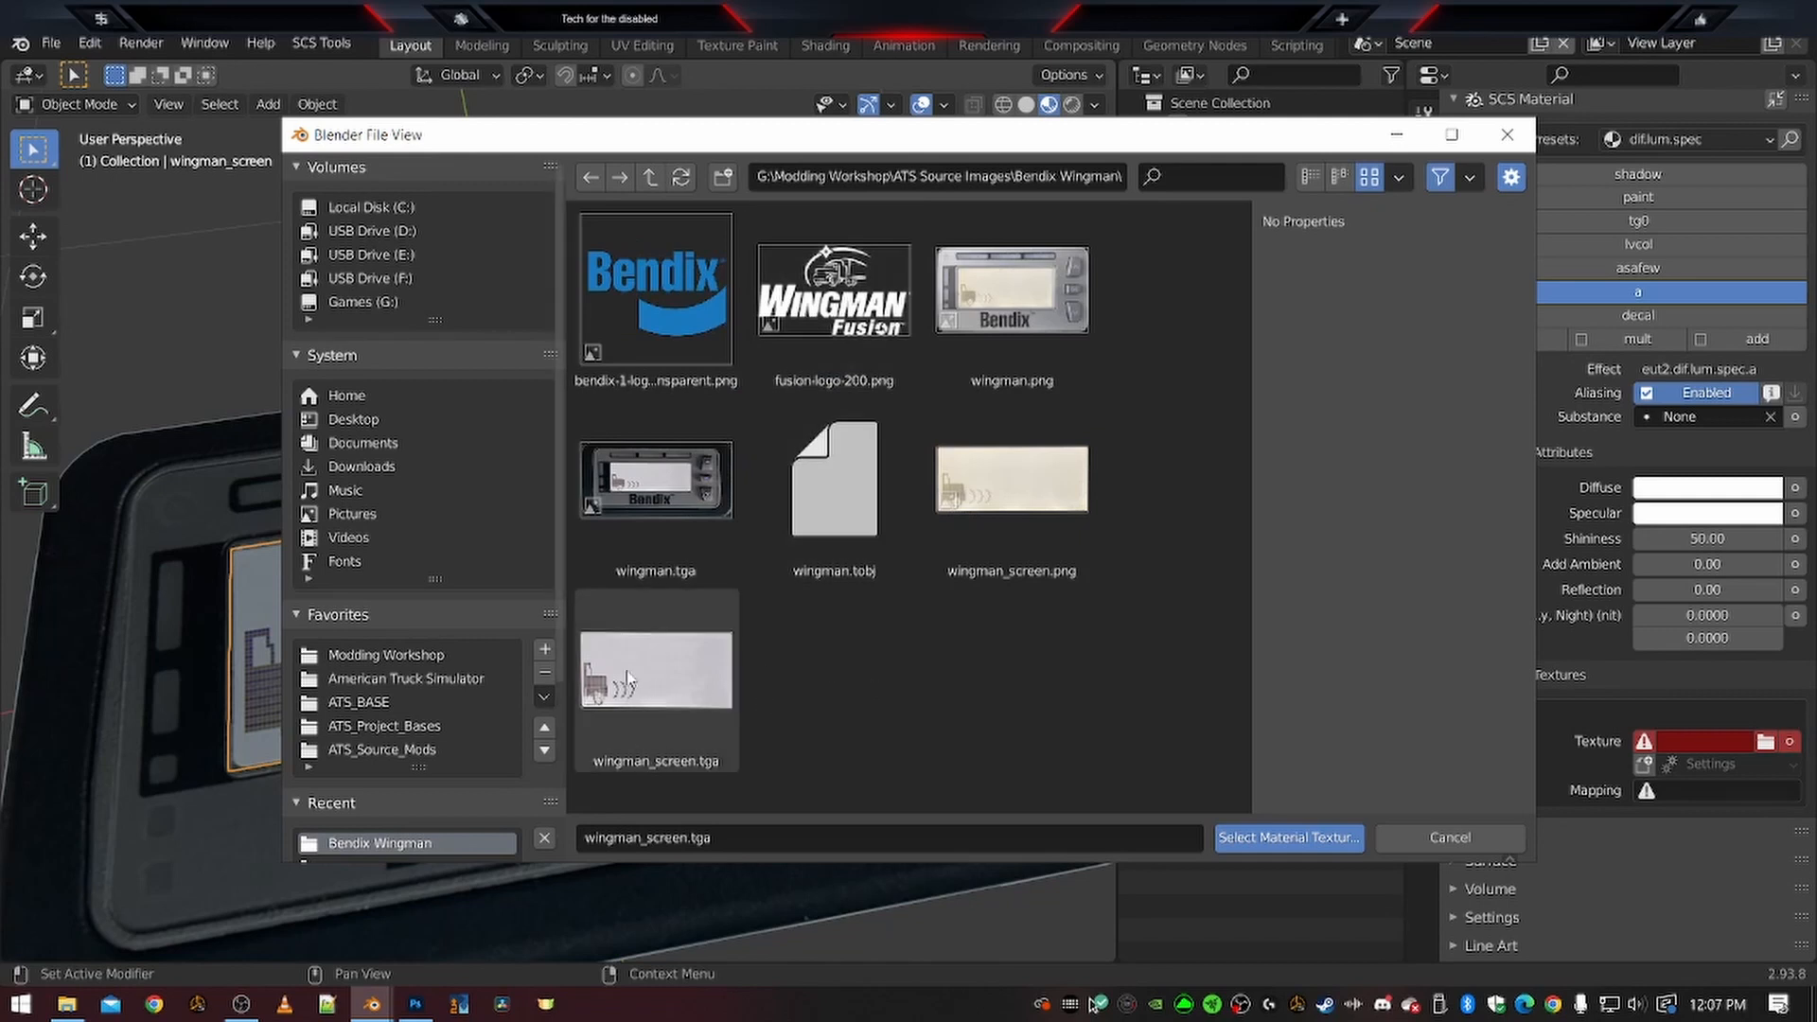
{"action": "left_click", "coordinate": [668, 691]}
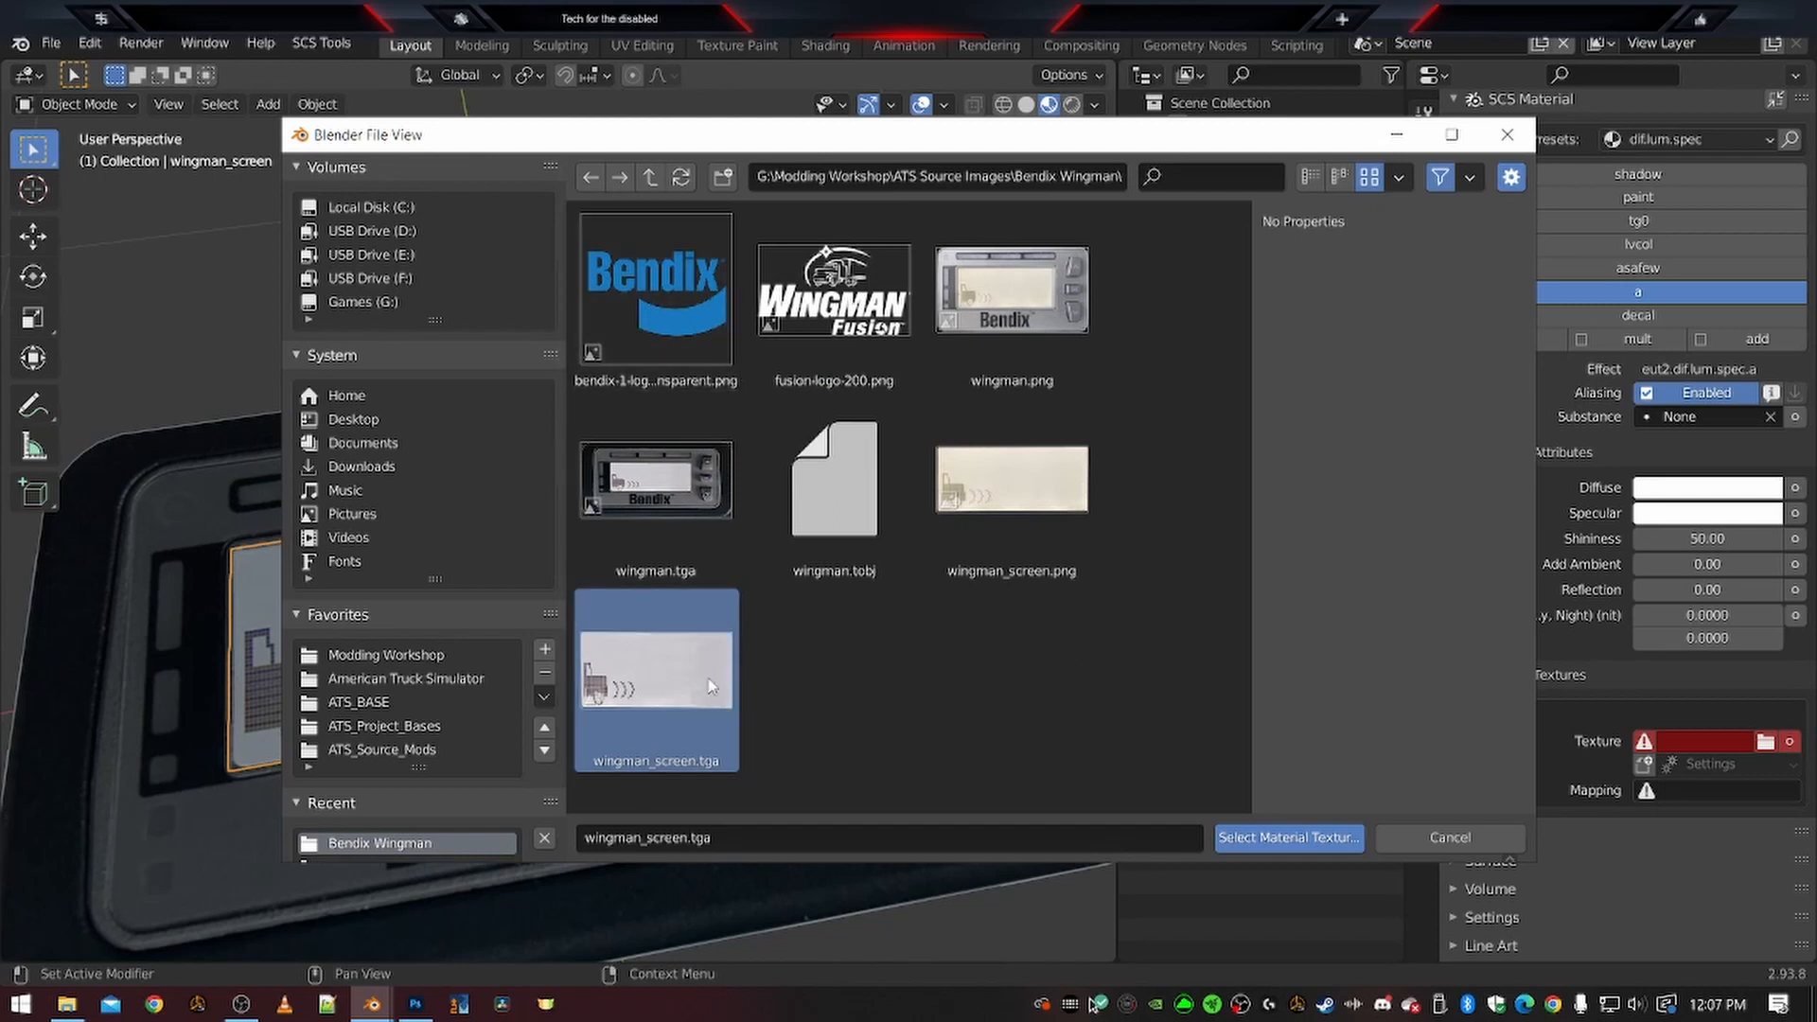
{"action": "double_click", "coordinate": [667, 700]}
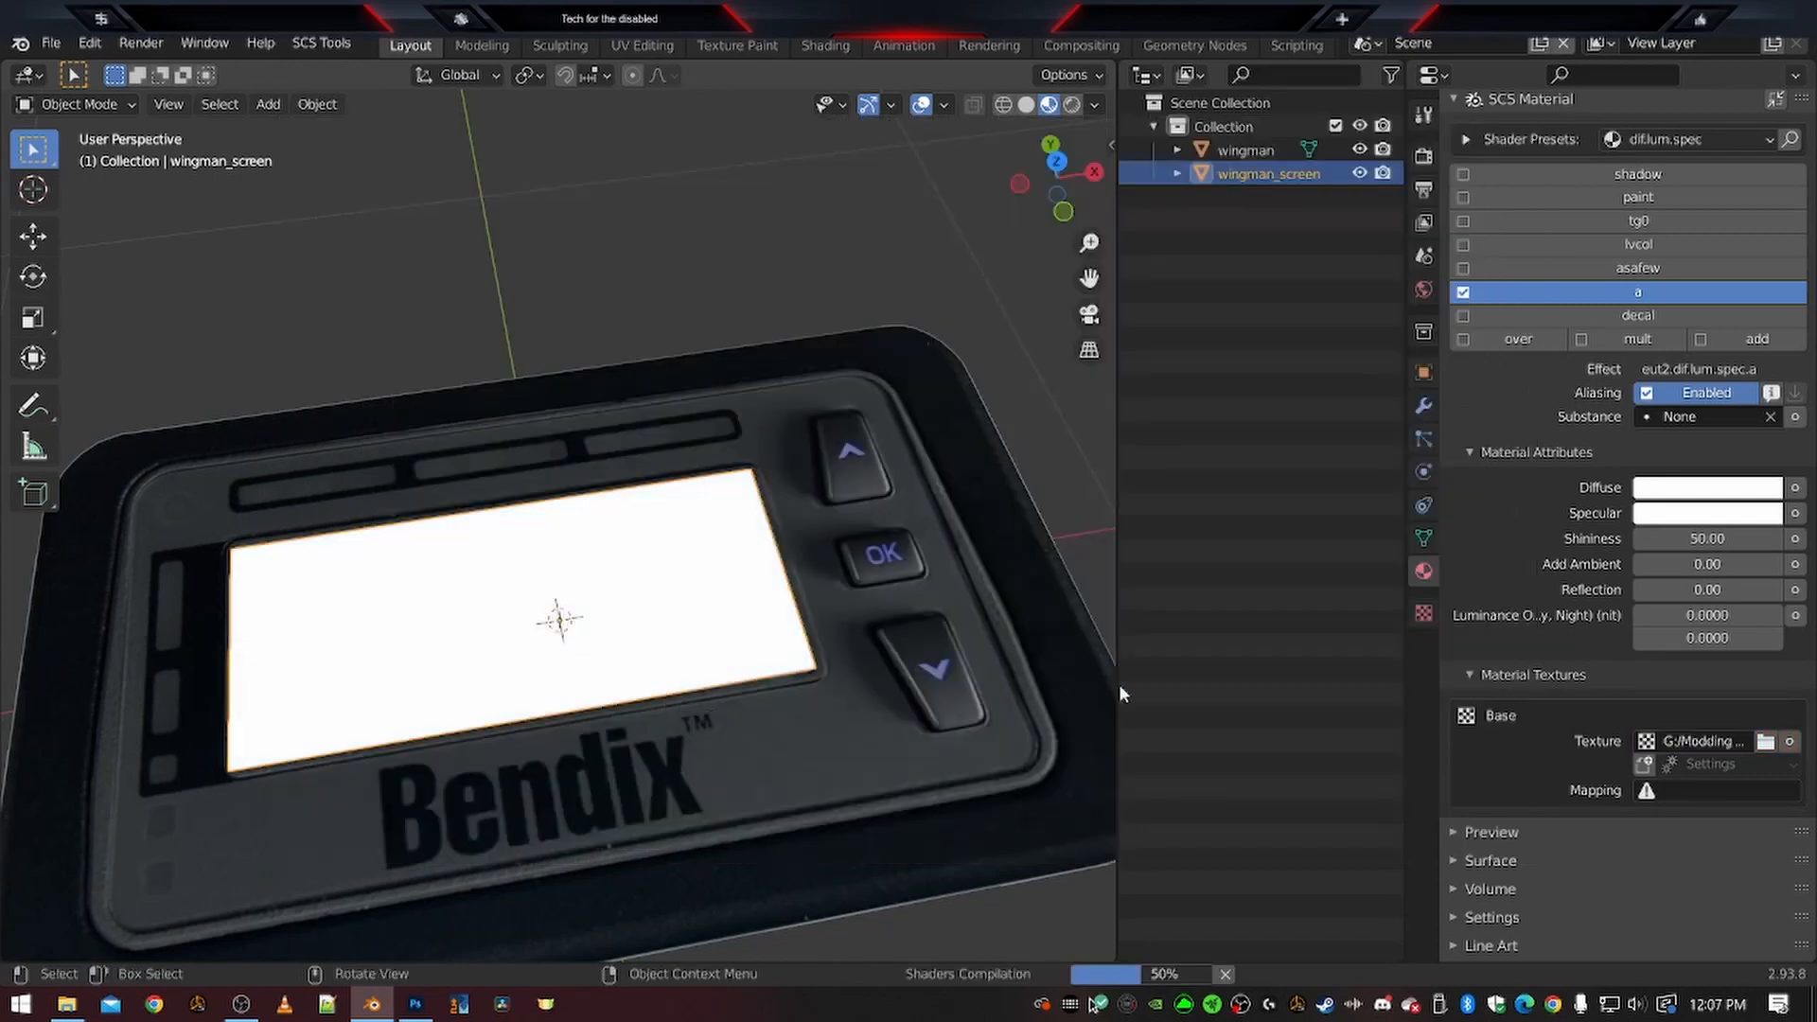
{"action": "left_click", "coordinate": [1687, 792]}
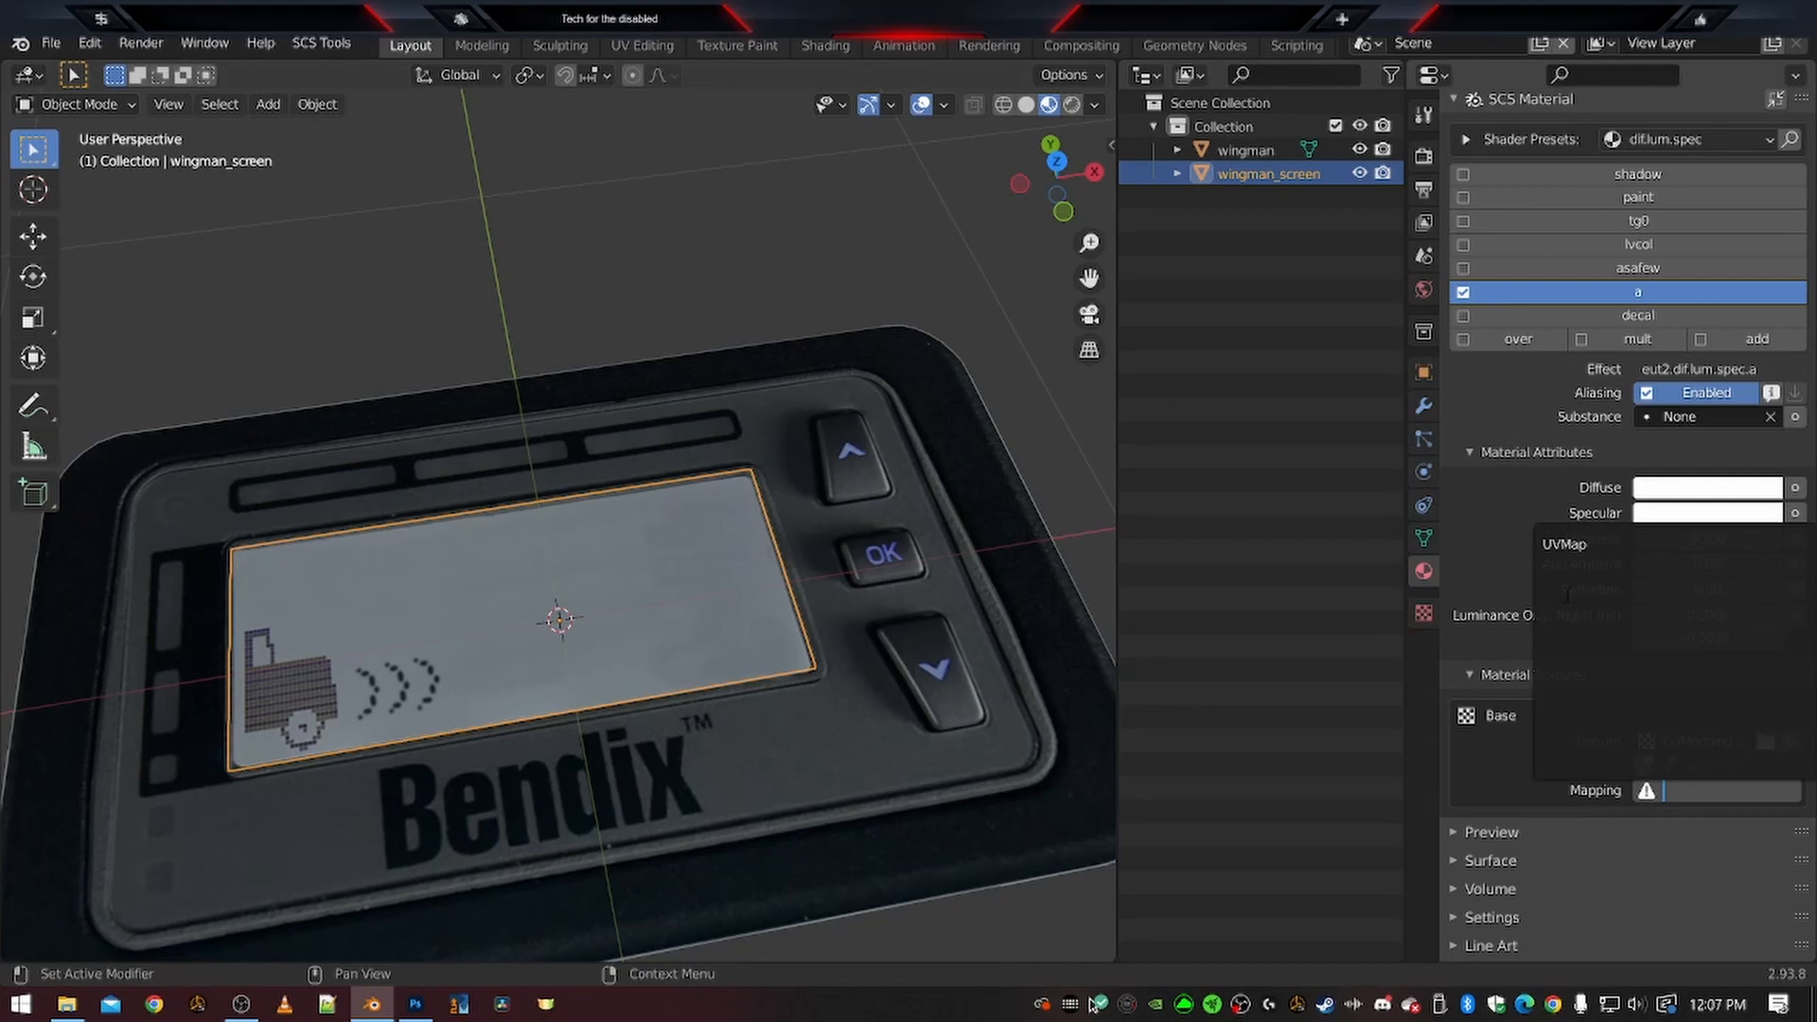
{"action": "left_click", "coordinate": [1564, 544]}
Inspect the textured screen plane up close and set the wingman_screen material's diffuse colour to black
{"action": "middle_click_drag", "start_coordinate": [662, 719], "coordinate": [933, 579]}
{"action": "scroll", "coordinate": [732, 714], "scroll_direction": "up", "scroll_amount": 5}
{"action": "scroll", "coordinate": [736, 720], "scroll_direction": "down", "scroll_amount": 8}
{"action": "scroll", "coordinate": [735, 719], "scroll_direction": "down", "scroll_amount": 3}
{"action": "middle_click_drag", "start_coordinate": [801, 712], "coordinate": [811, 570]}
{"action": "left_click", "coordinate": [1667, 492]}
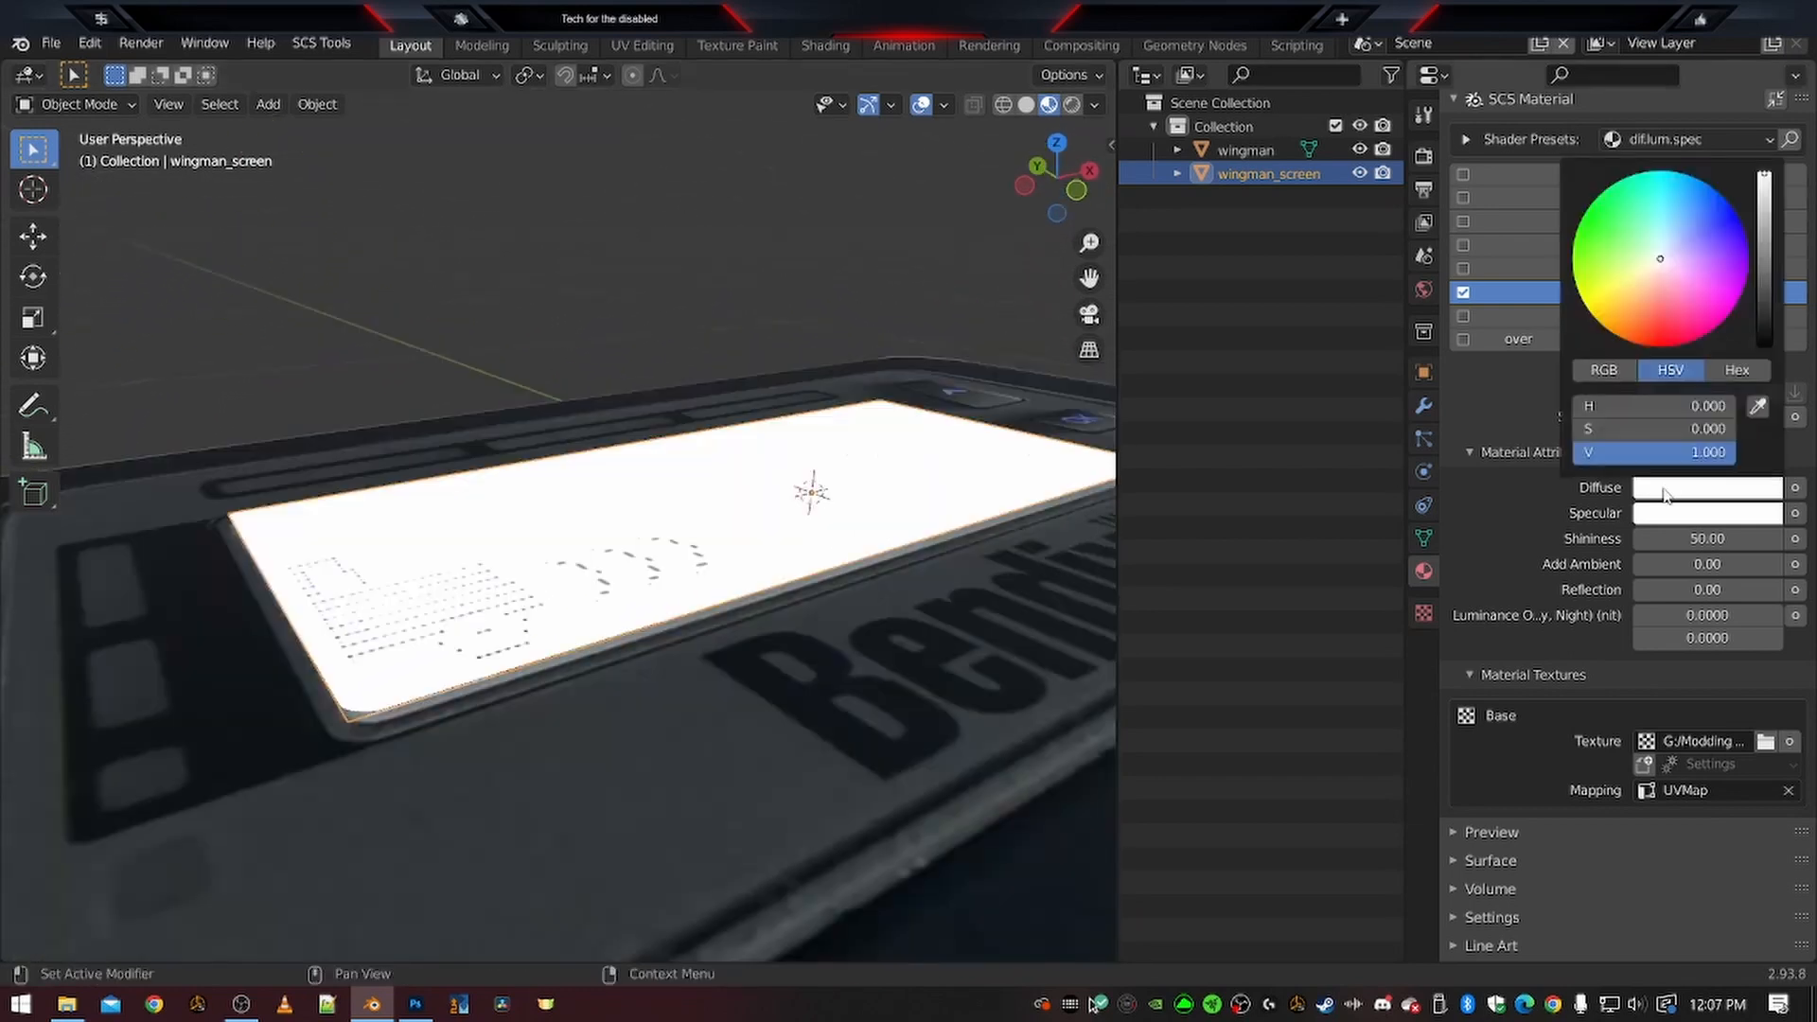
{"action": "left_click_drag", "start_coordinate": [1770, 203], "coordinate": [1763, 348]}
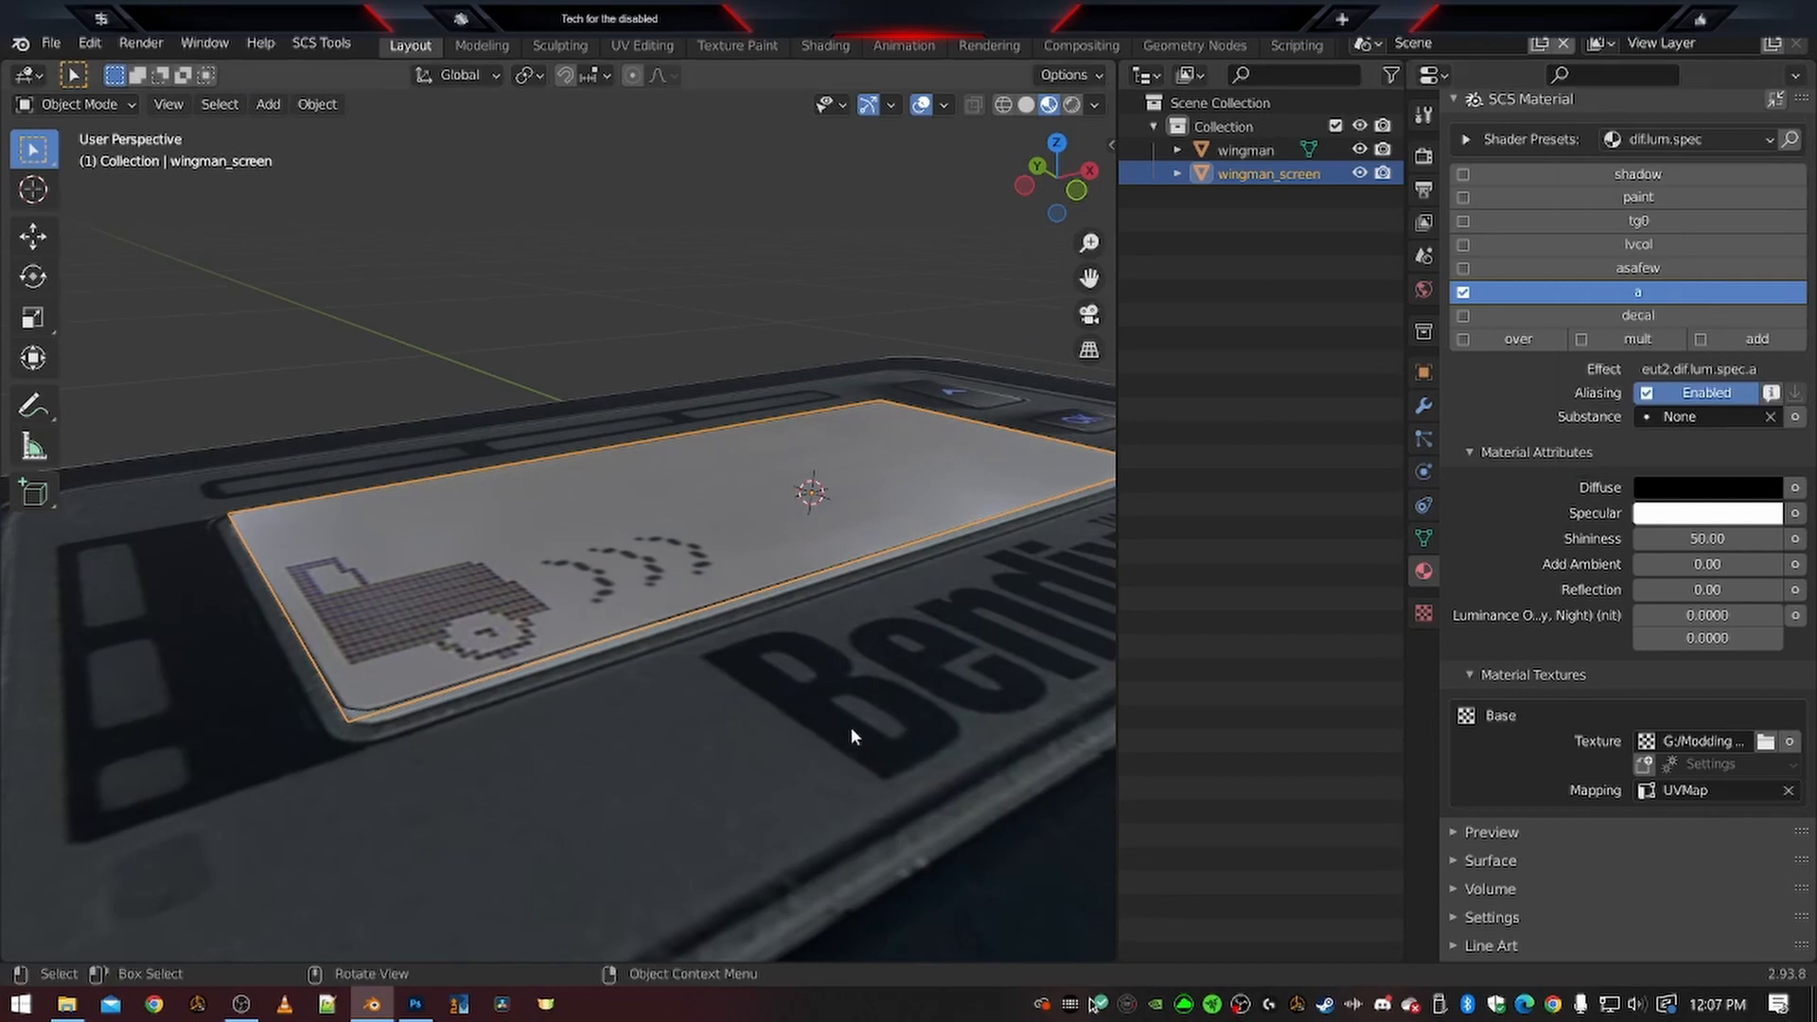
Try grey diffuse brightness values of 0.270, 0.183 and 0.192 on the screen material and return the colour to black
{"action": "left_click", "coordinate": [1696, 490]}
{"action": "left_click_drag", "start_coordinate": [1770, 313], "coordinate": [1765, 249]}
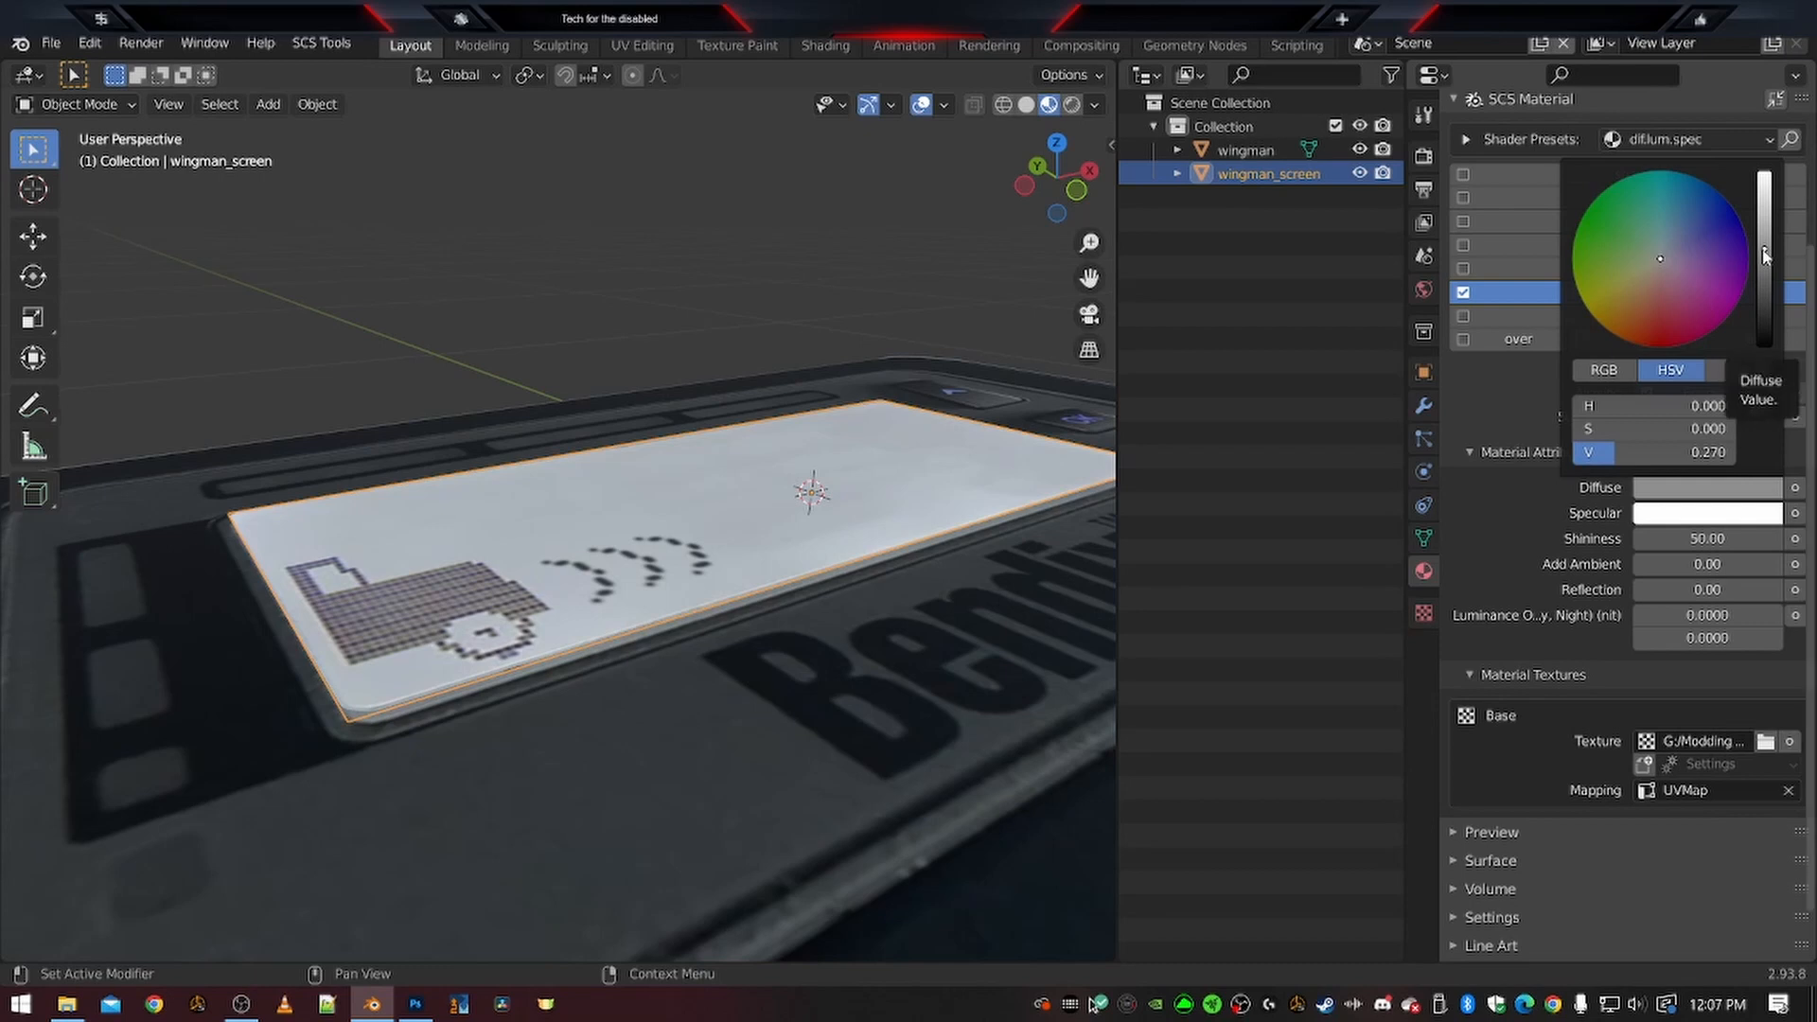
{"action": "left_click_drag", "start_coordinate": [1765, 257], "coordinate": [1764, 266]}
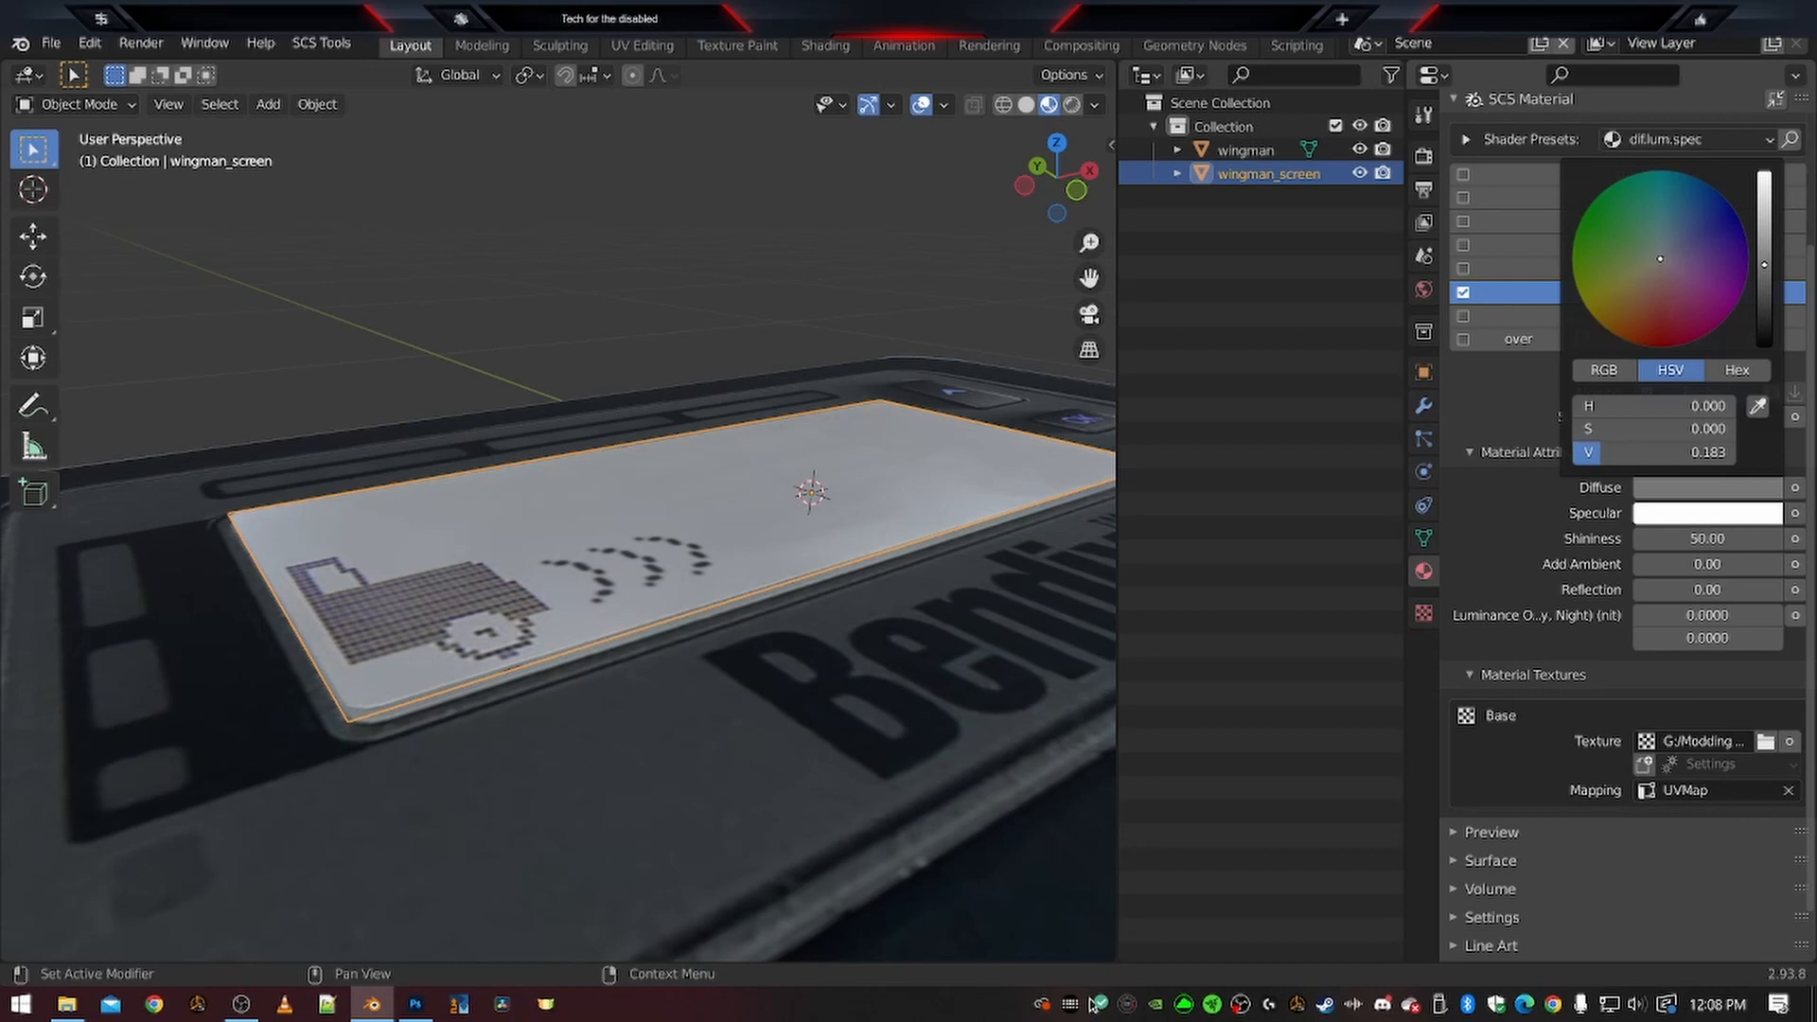
{"action": "left_click_drag", "start_coordinate": [1764, 266], "coordinate": [1764, 345]}
{"action": "left_click", "coordinate": [1708, 487]}
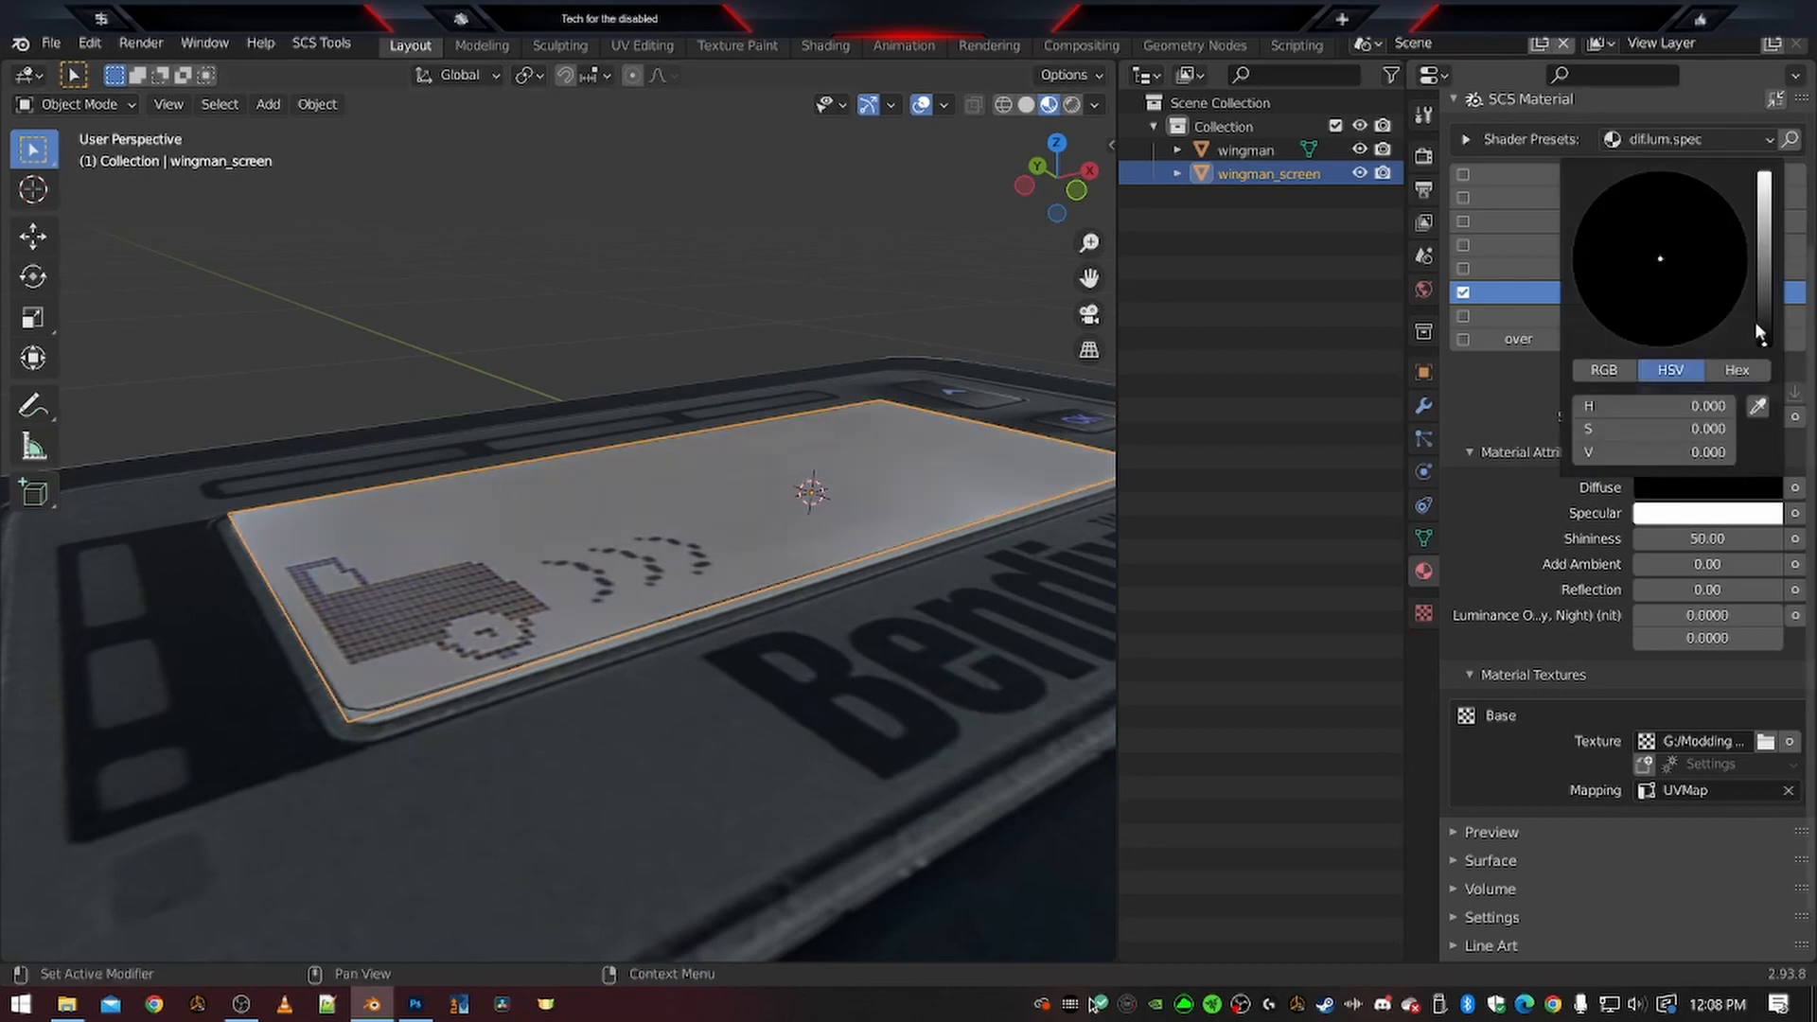
{"action": "left_click", "coordinate": [1766, 269]}
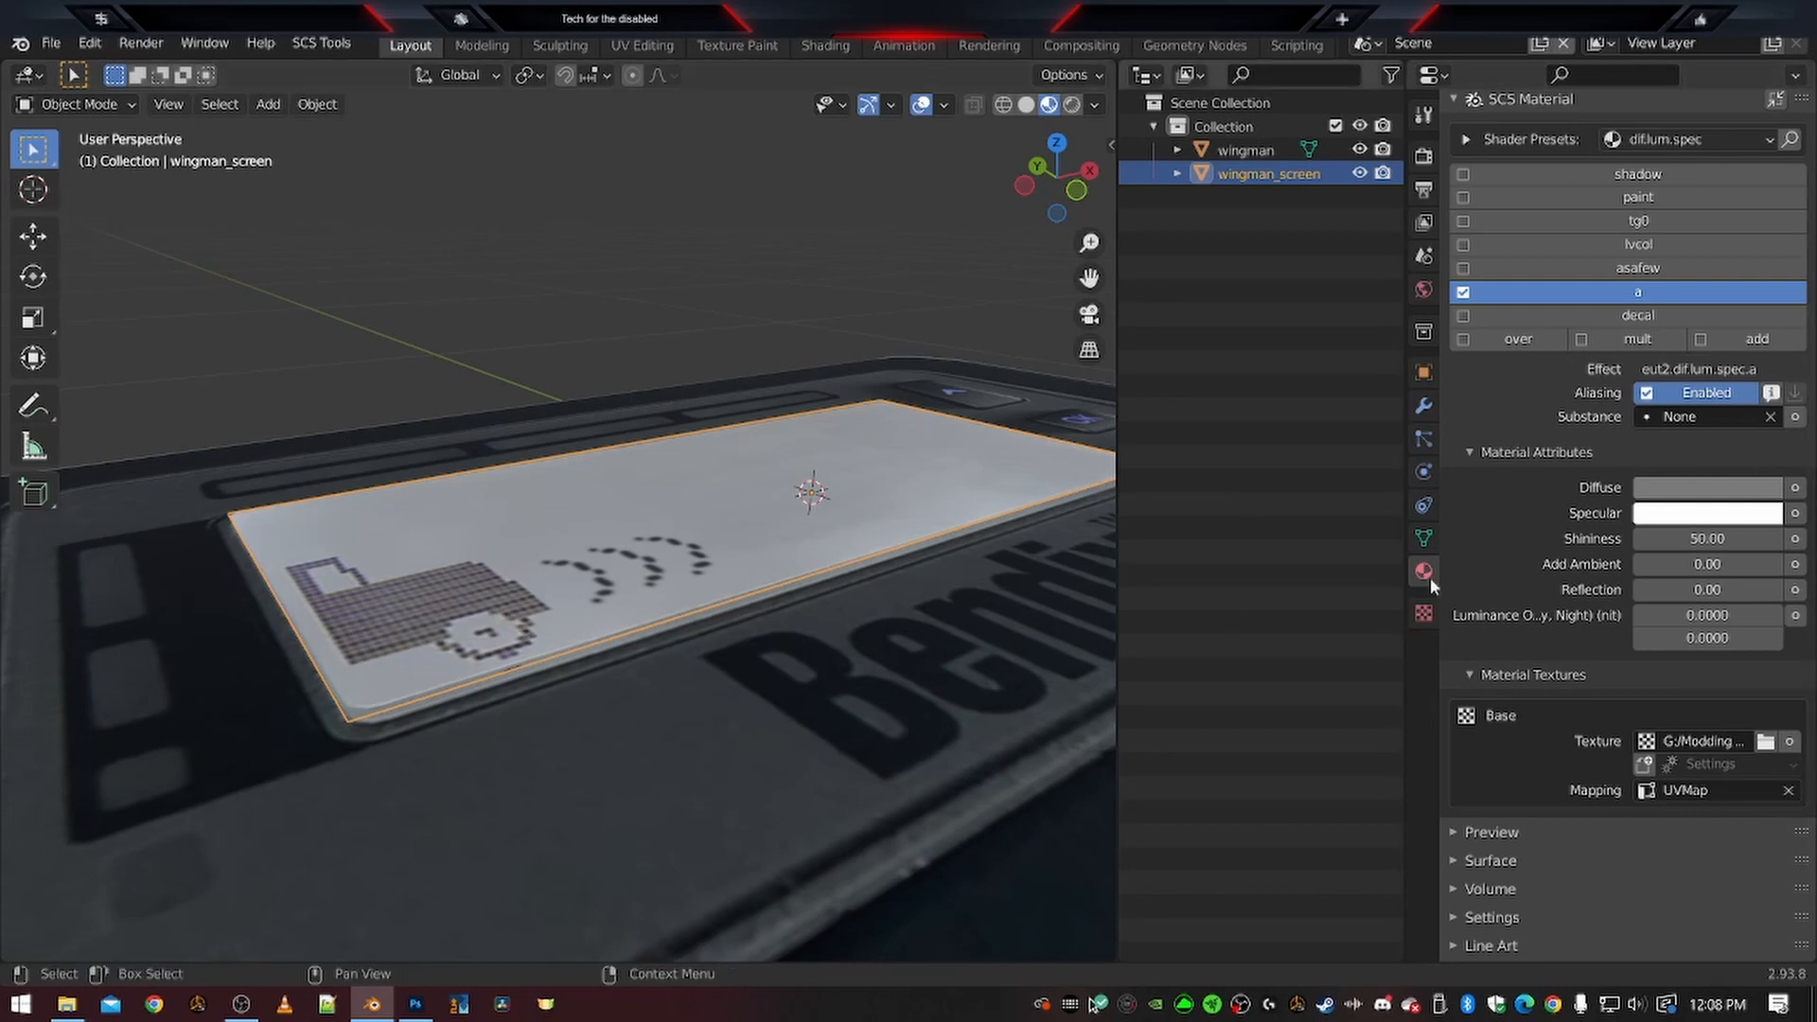
{"action": "left_click", "coordinate": [1683, 490]}
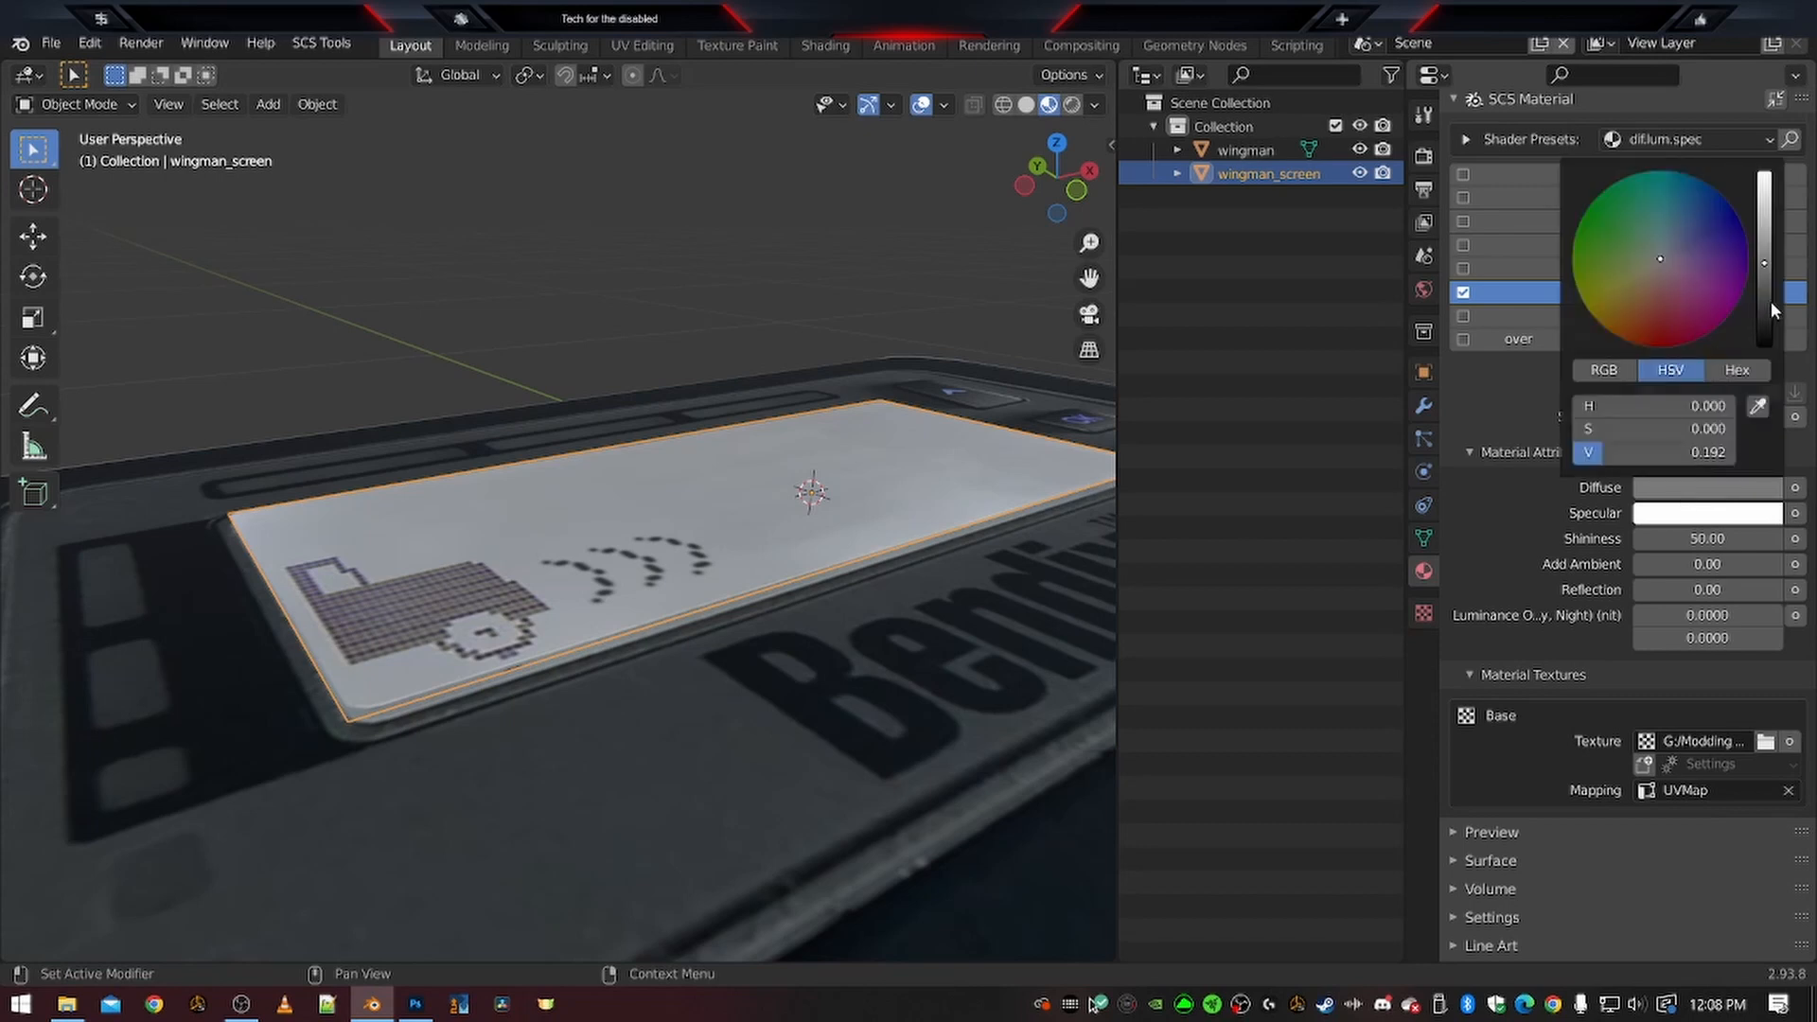
{"action": "left_click_drag", "start_coordinate": [1769, 301], "coordinate": [1766, 346]}
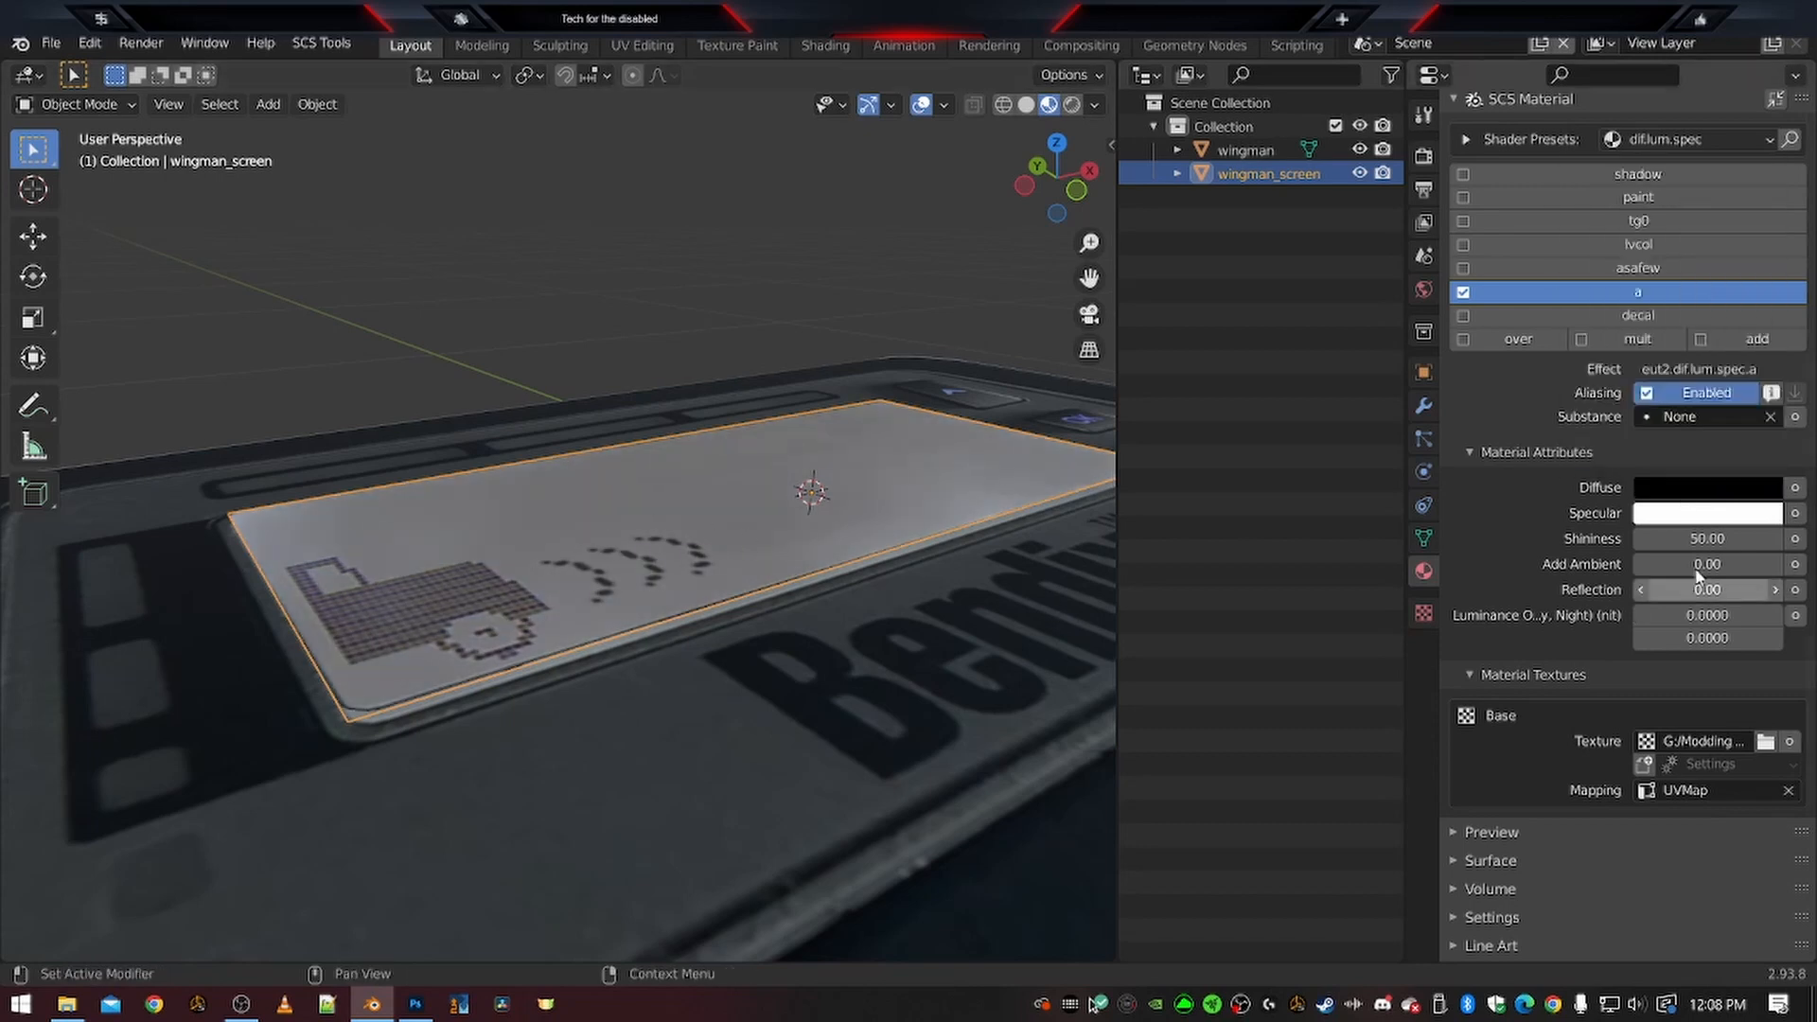
Set the wingman_screen material's specular colour to black and deselect the screen plane
{"action": "left_click", "coordinate": [1654, 516]}
{"action": "left_click_drag", "start_coordinate": [1764, 281], "coordinate": [1766, 371]}
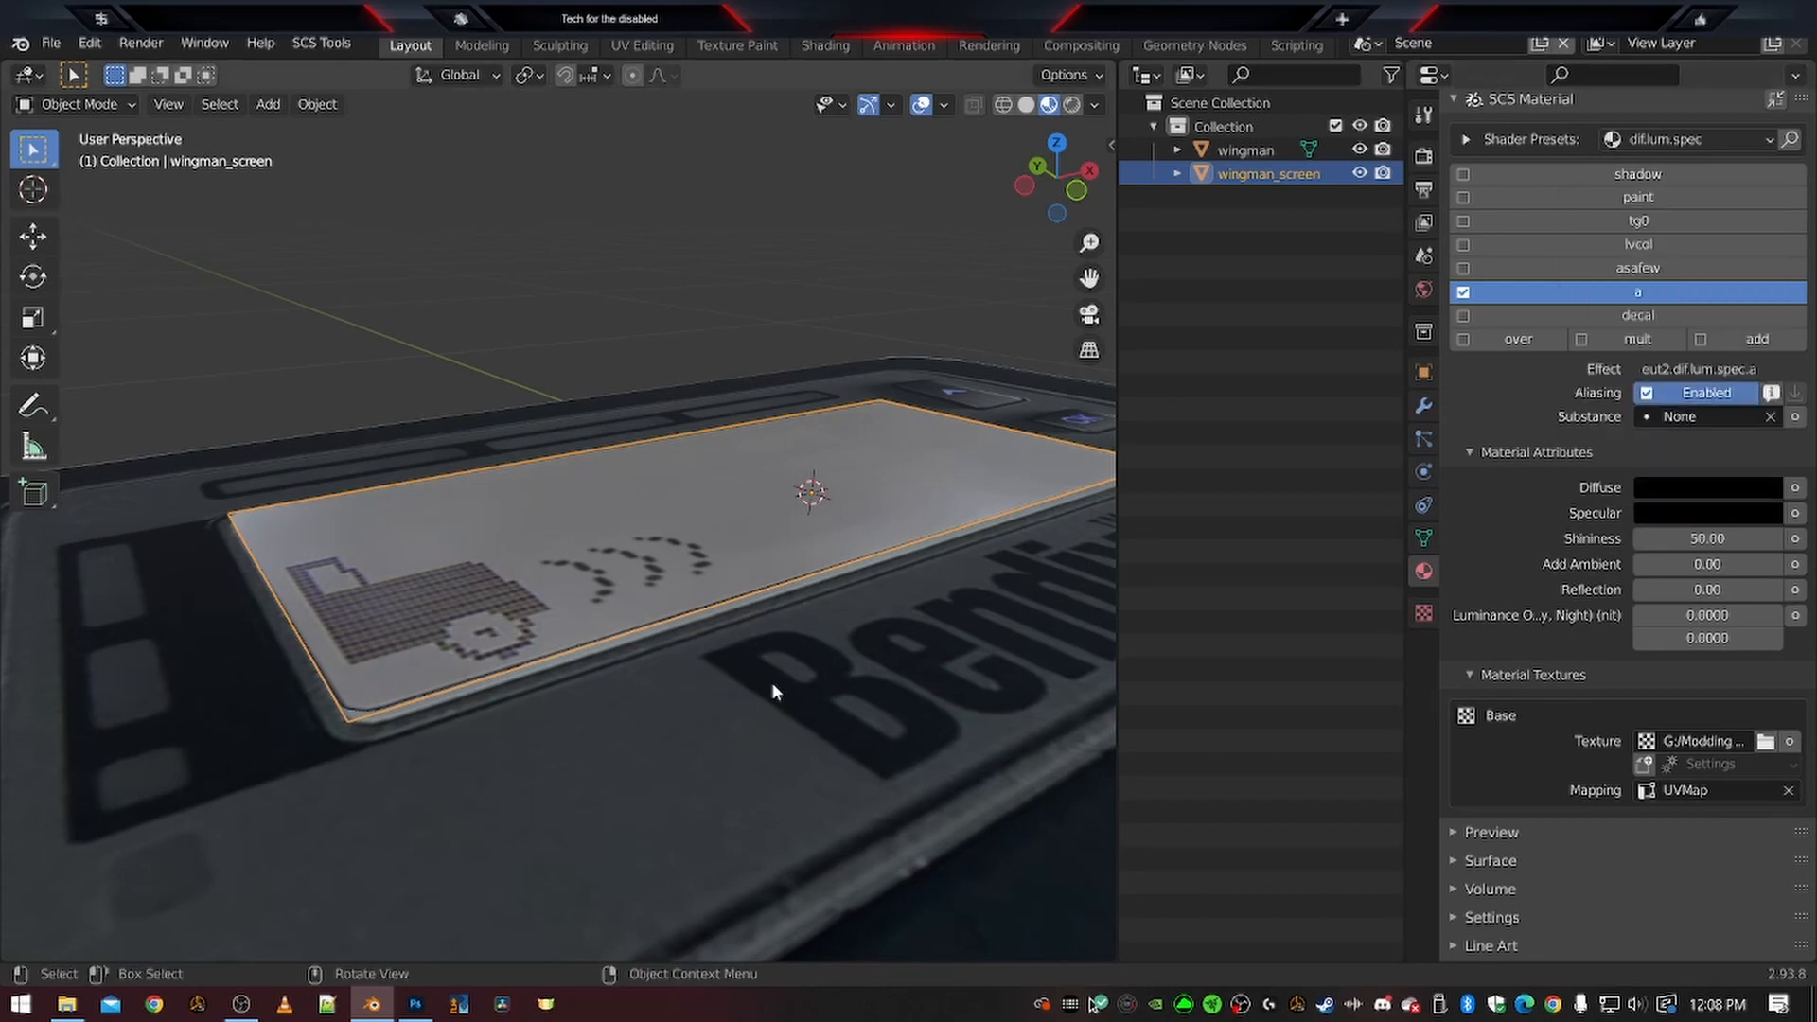
{"action": "scroll", "coordinate": [780, 691], "scroll_direction": "down", "scroll_amount": 2}
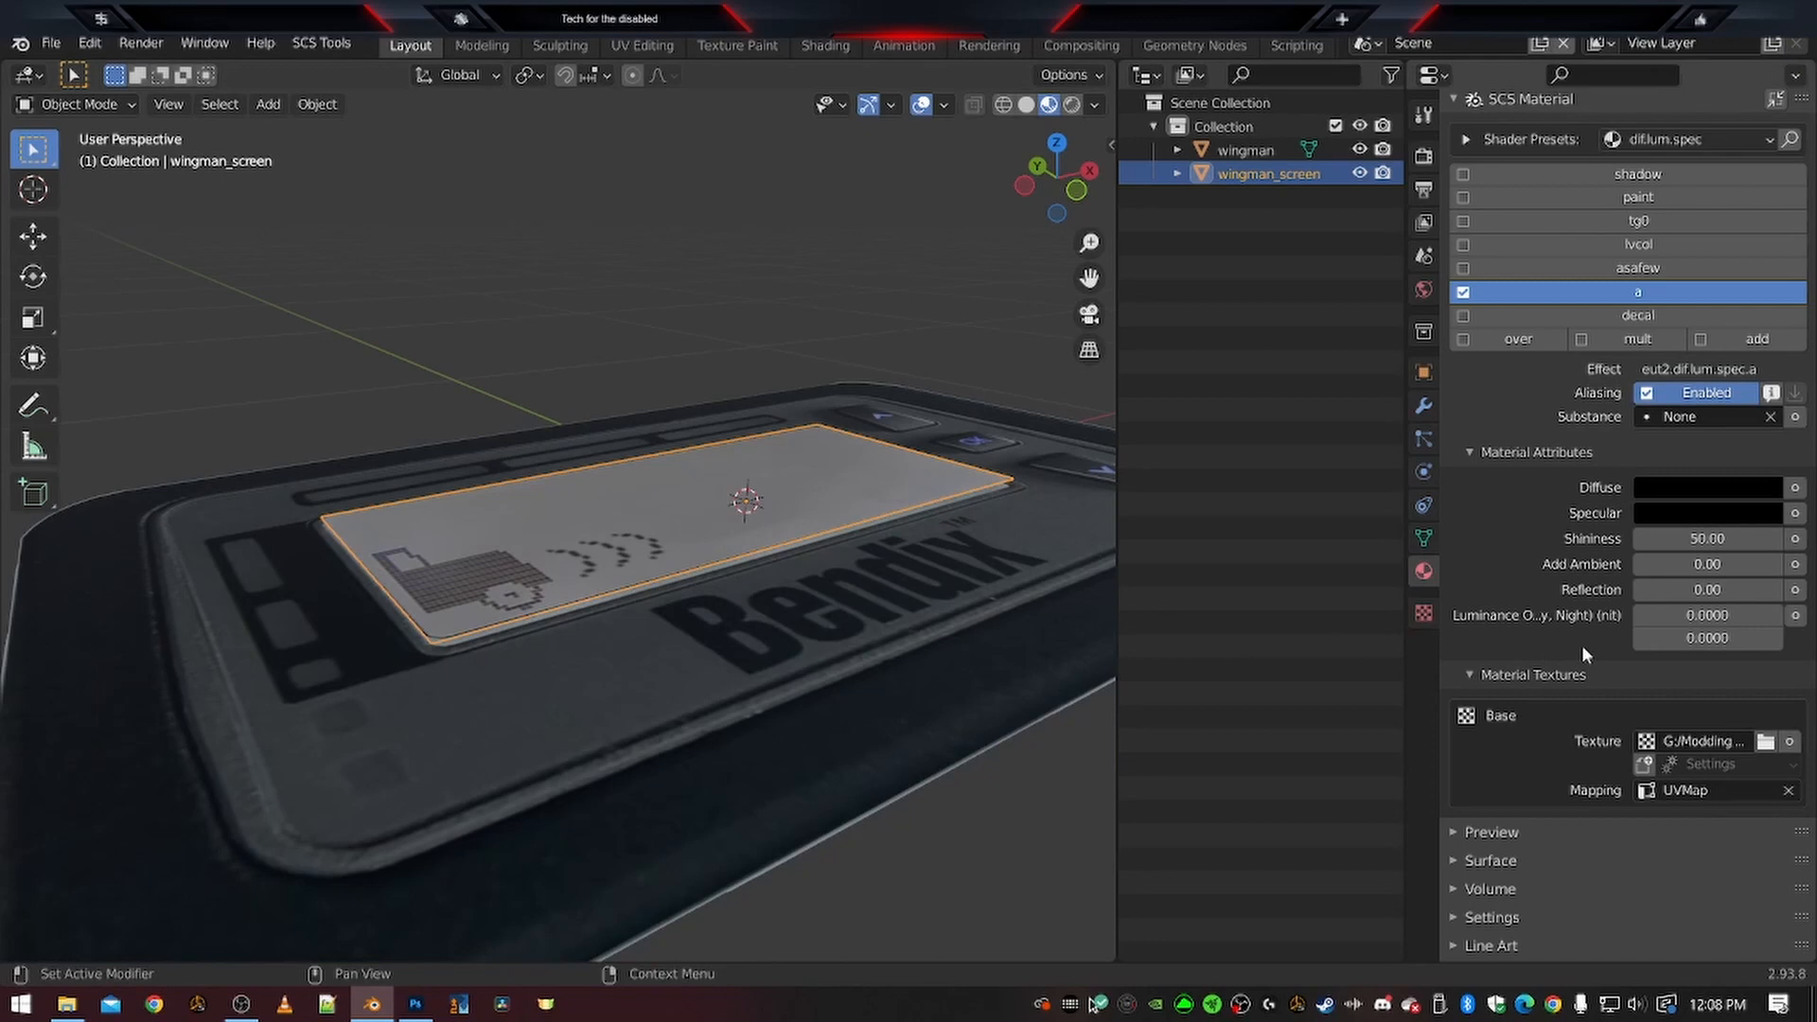
{"action": "scroll", "coordinate": [596, 429], "scroll_direction": "down", "scroll_amount": 4}
{"action": "middle_click_drag", "start_coordinate": [831, 479], "coordinate": [878, 582]}
{"action": "left_click", "coordinate": [877, 409]}
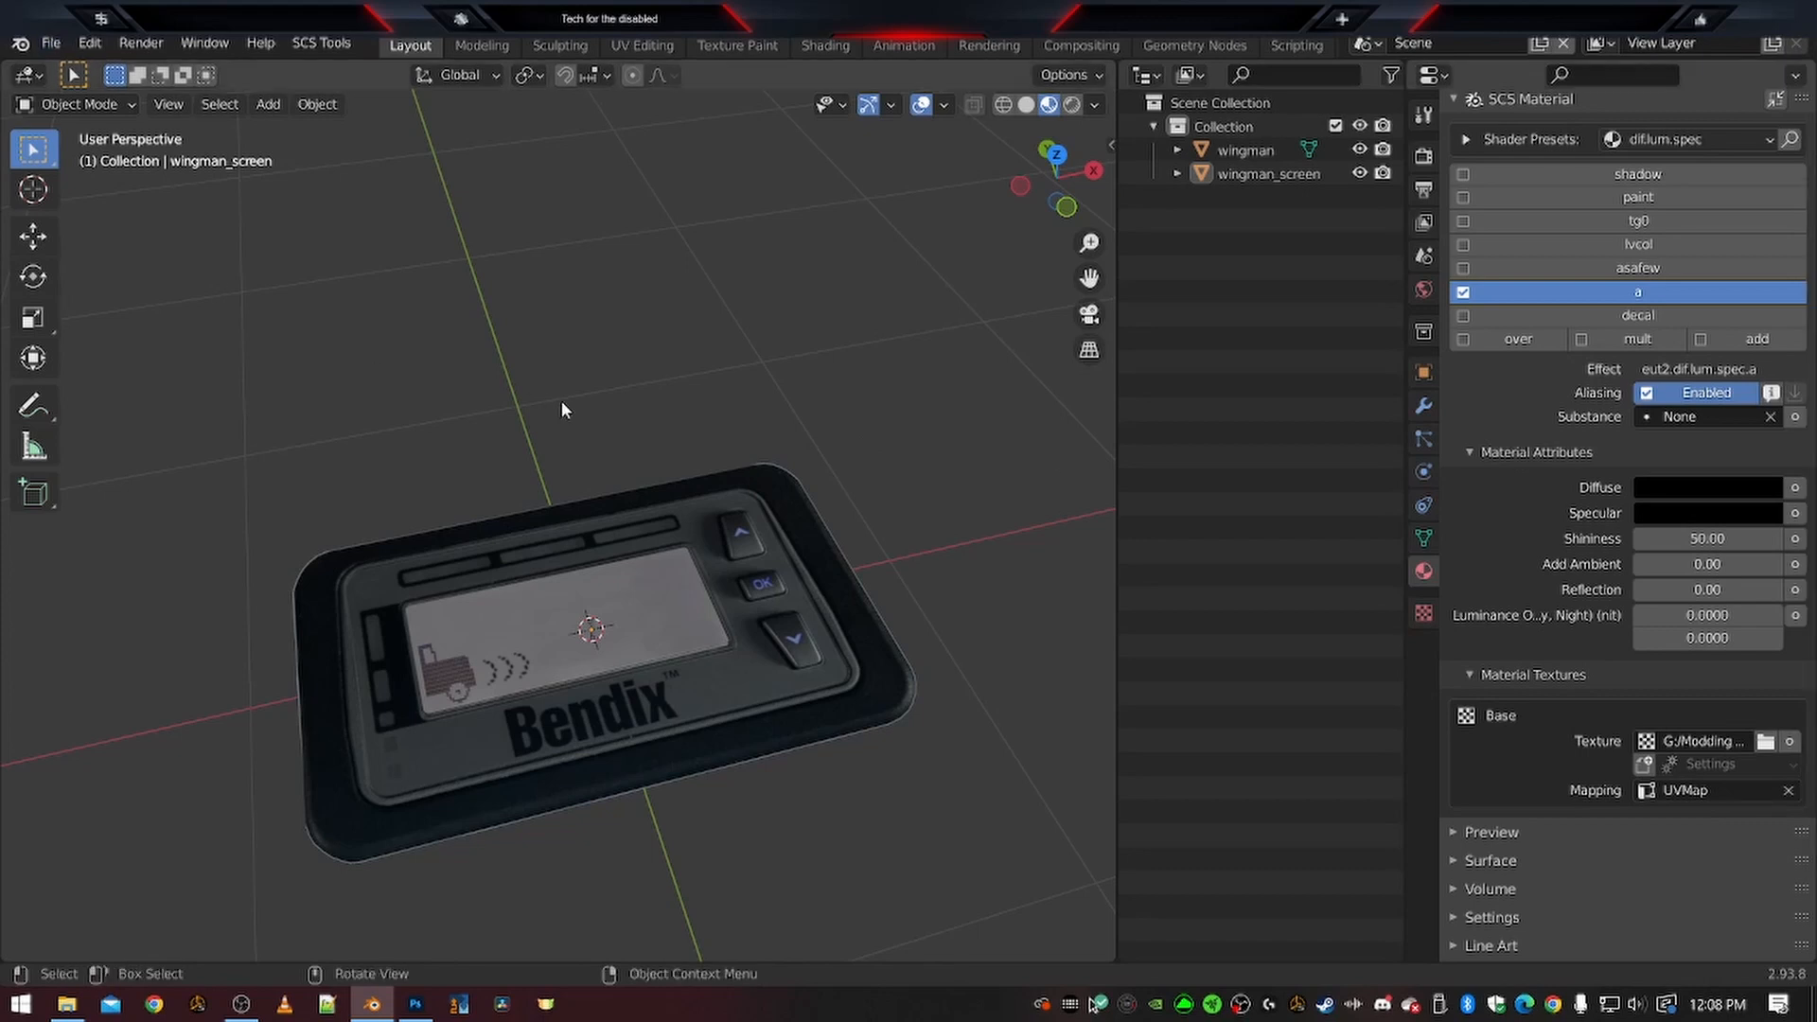
Save wingman.blend and start a new General file
{"action": "key", "text": "ctrl+s"}
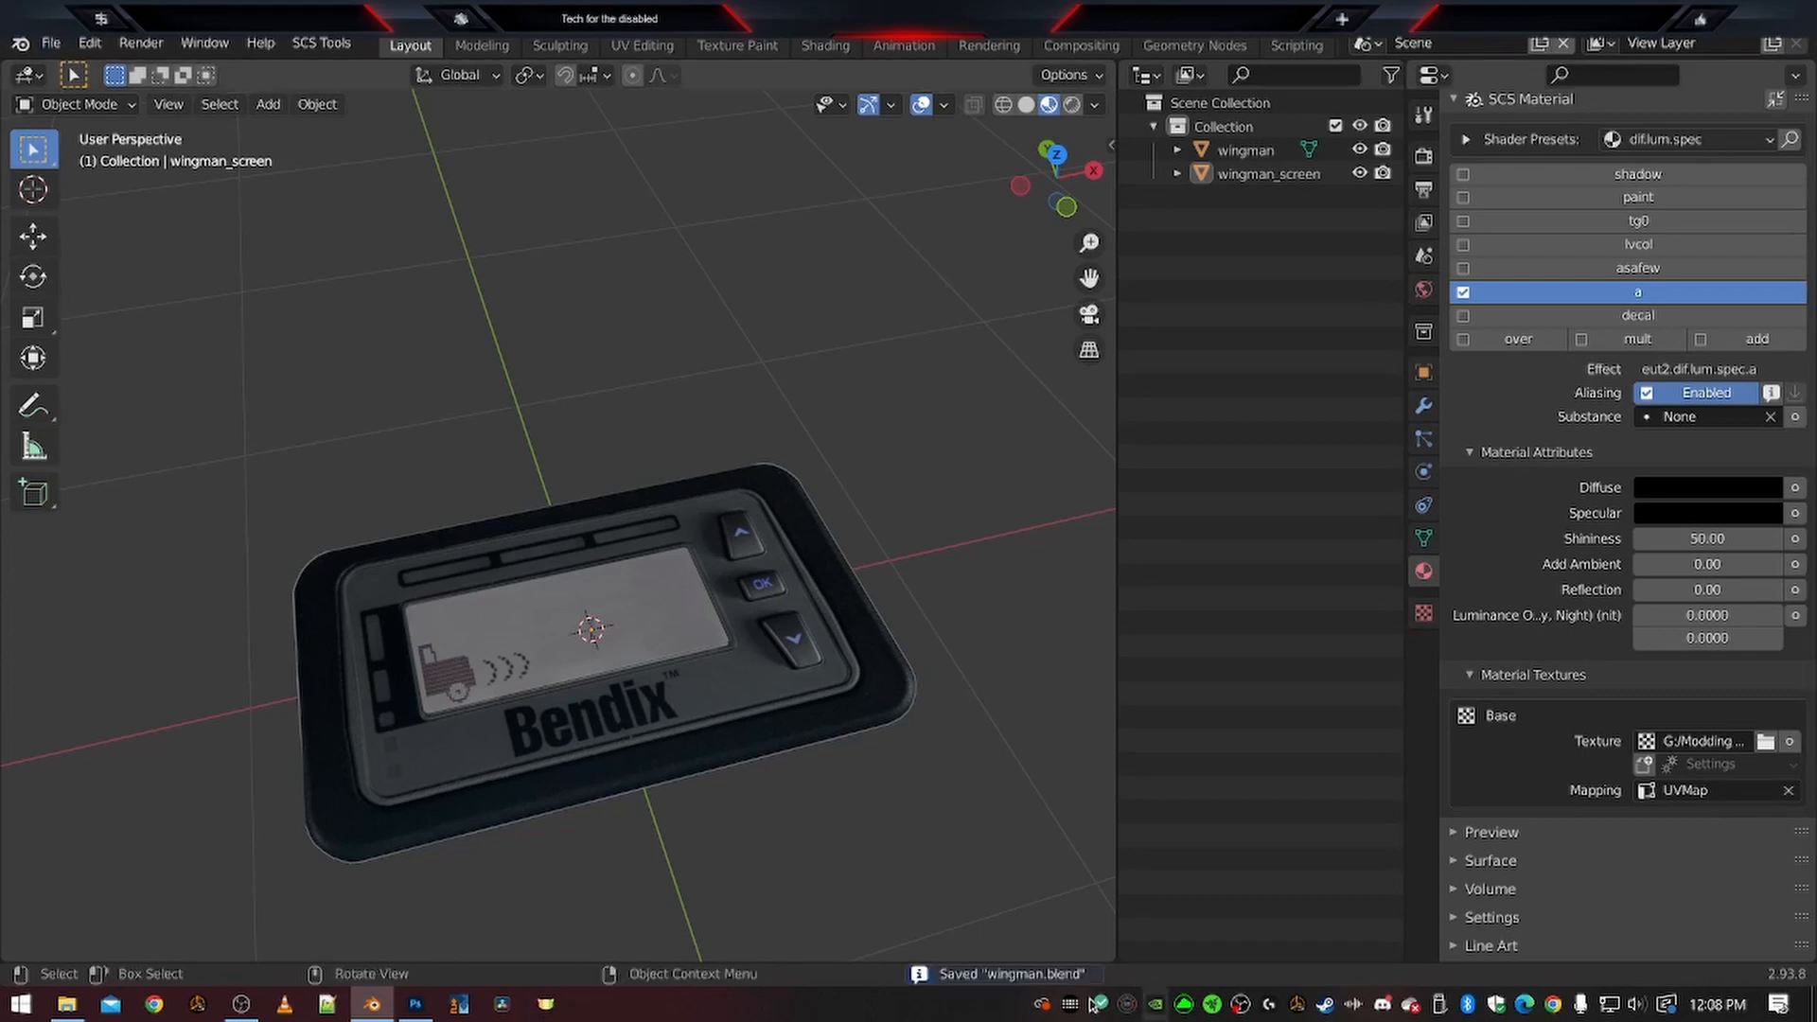
{"action": "left_click", "coordinate": [50, 43]}
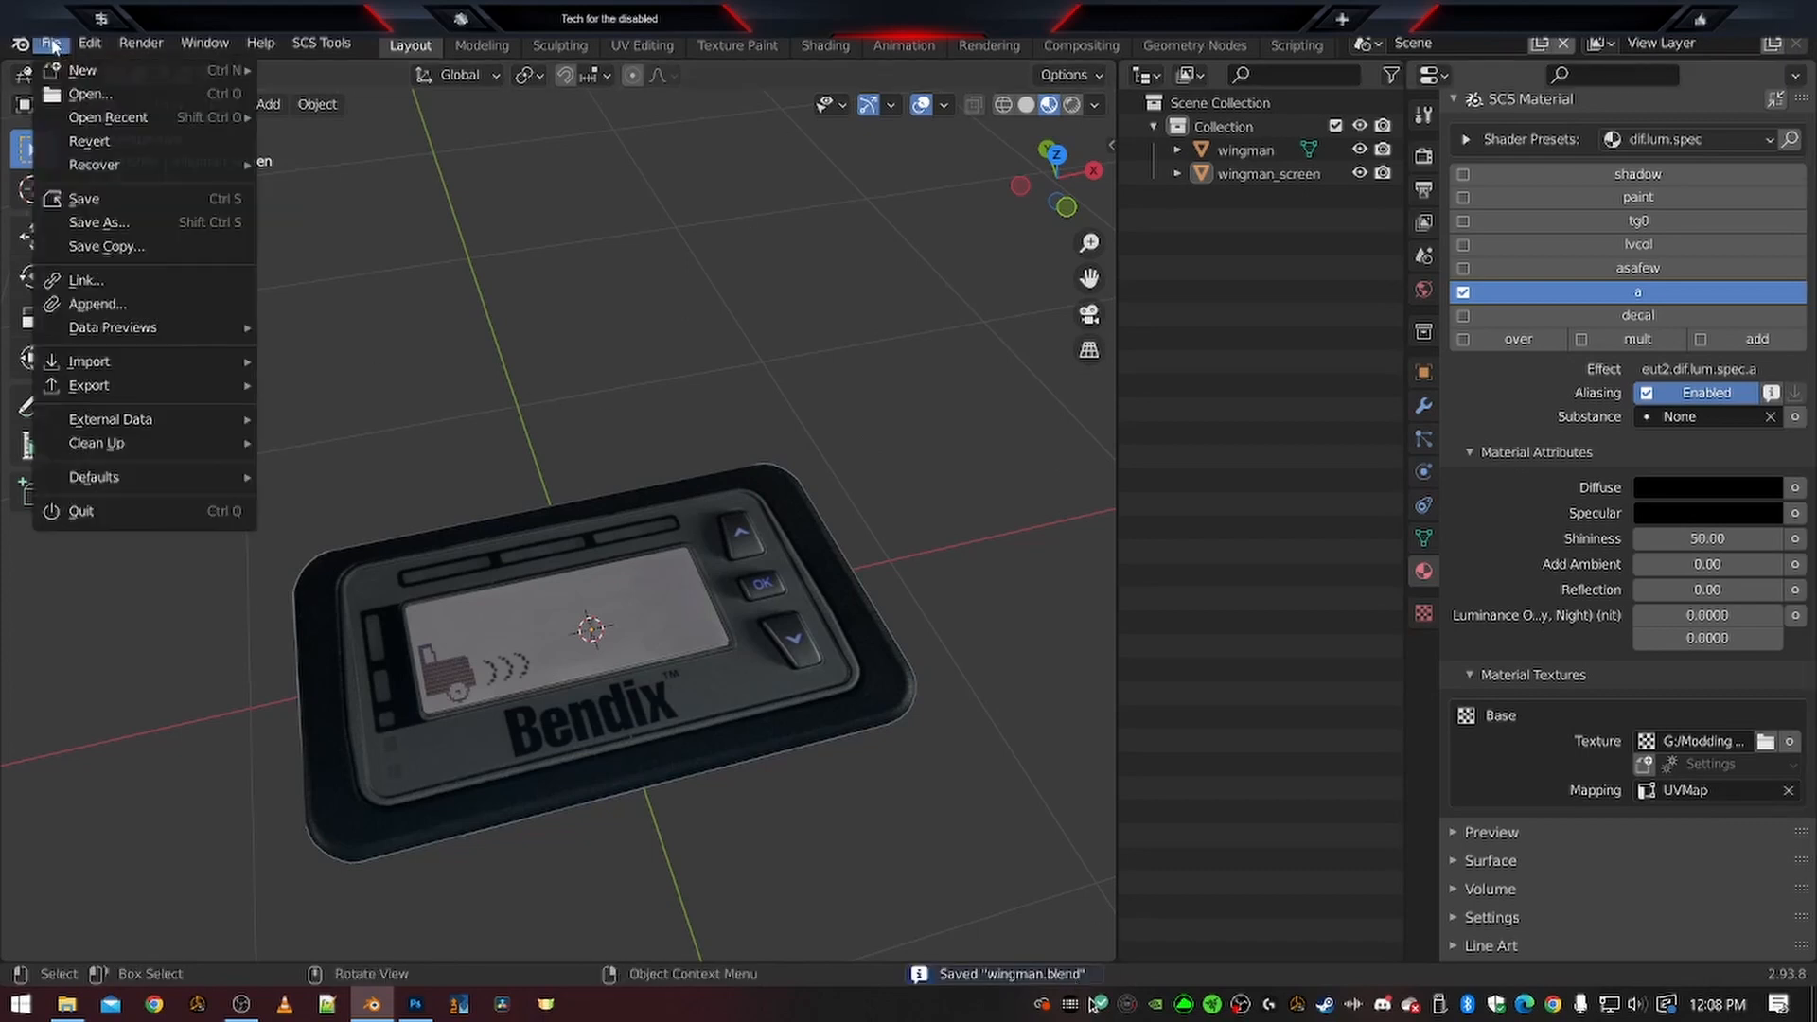
{"action": "mouse_move", "coordinate": [159, 81]}
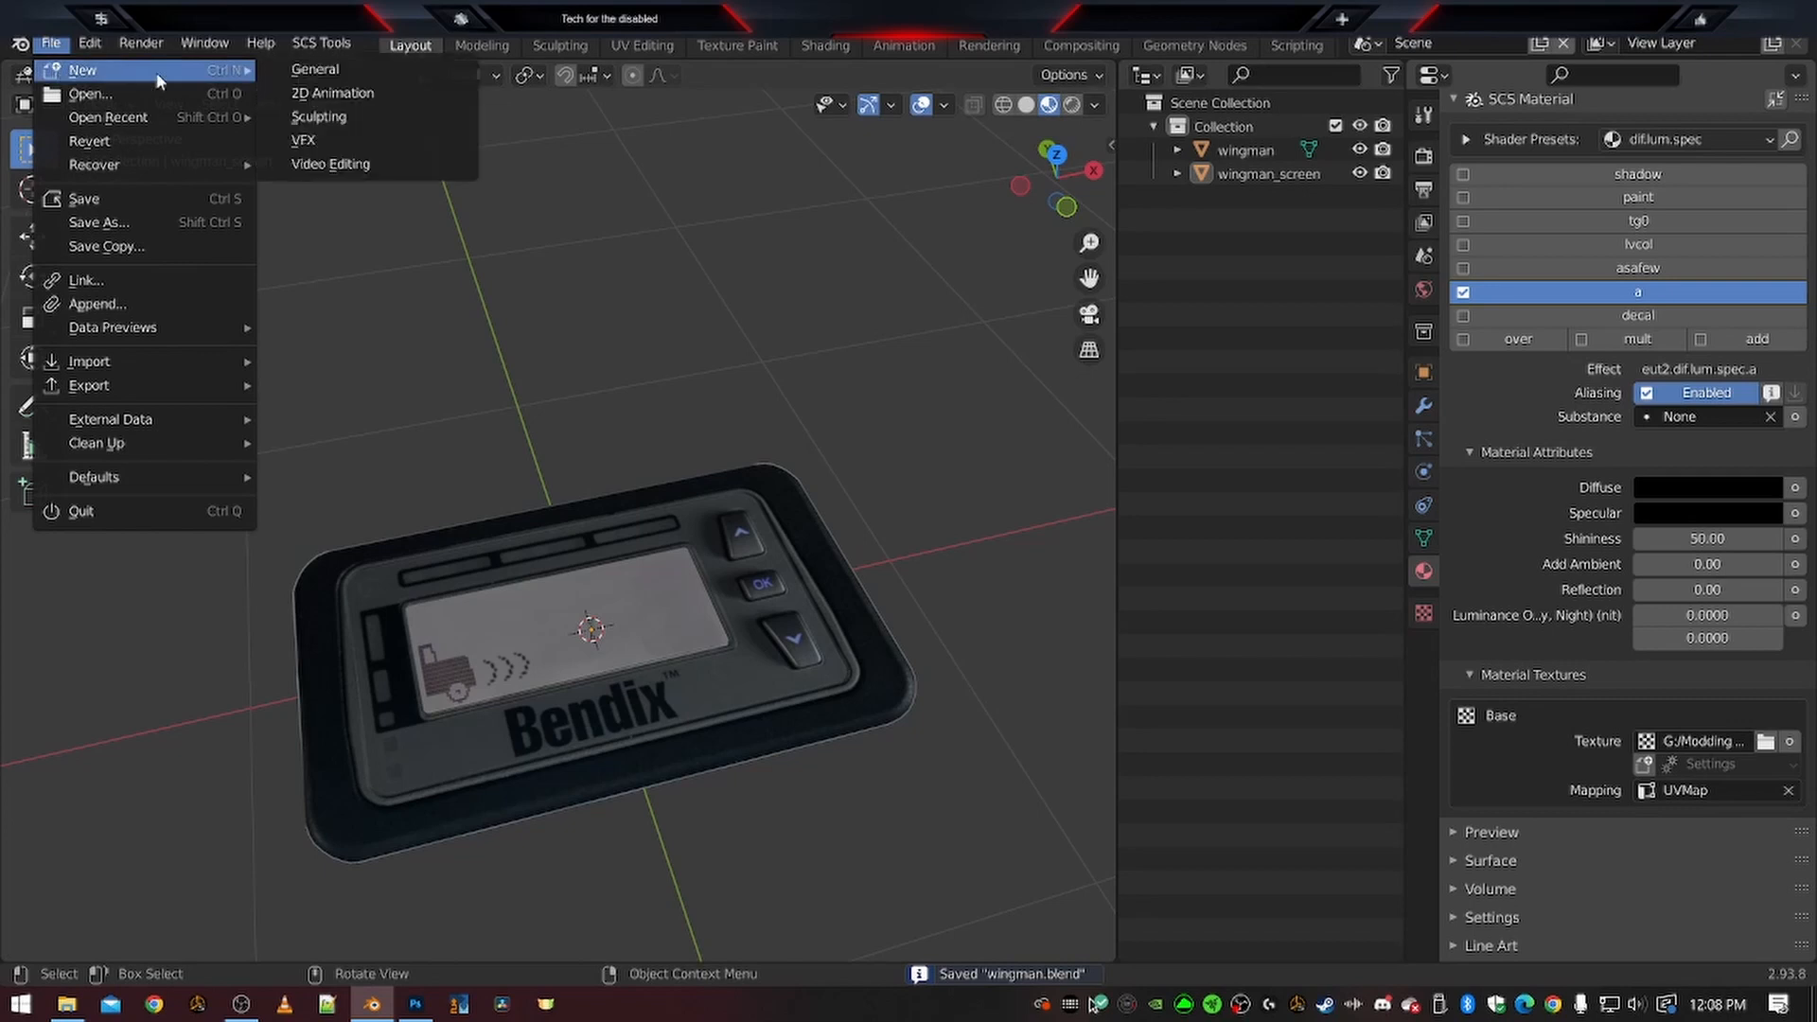
{"action": "left_click", "coordinate": [301, 70]}
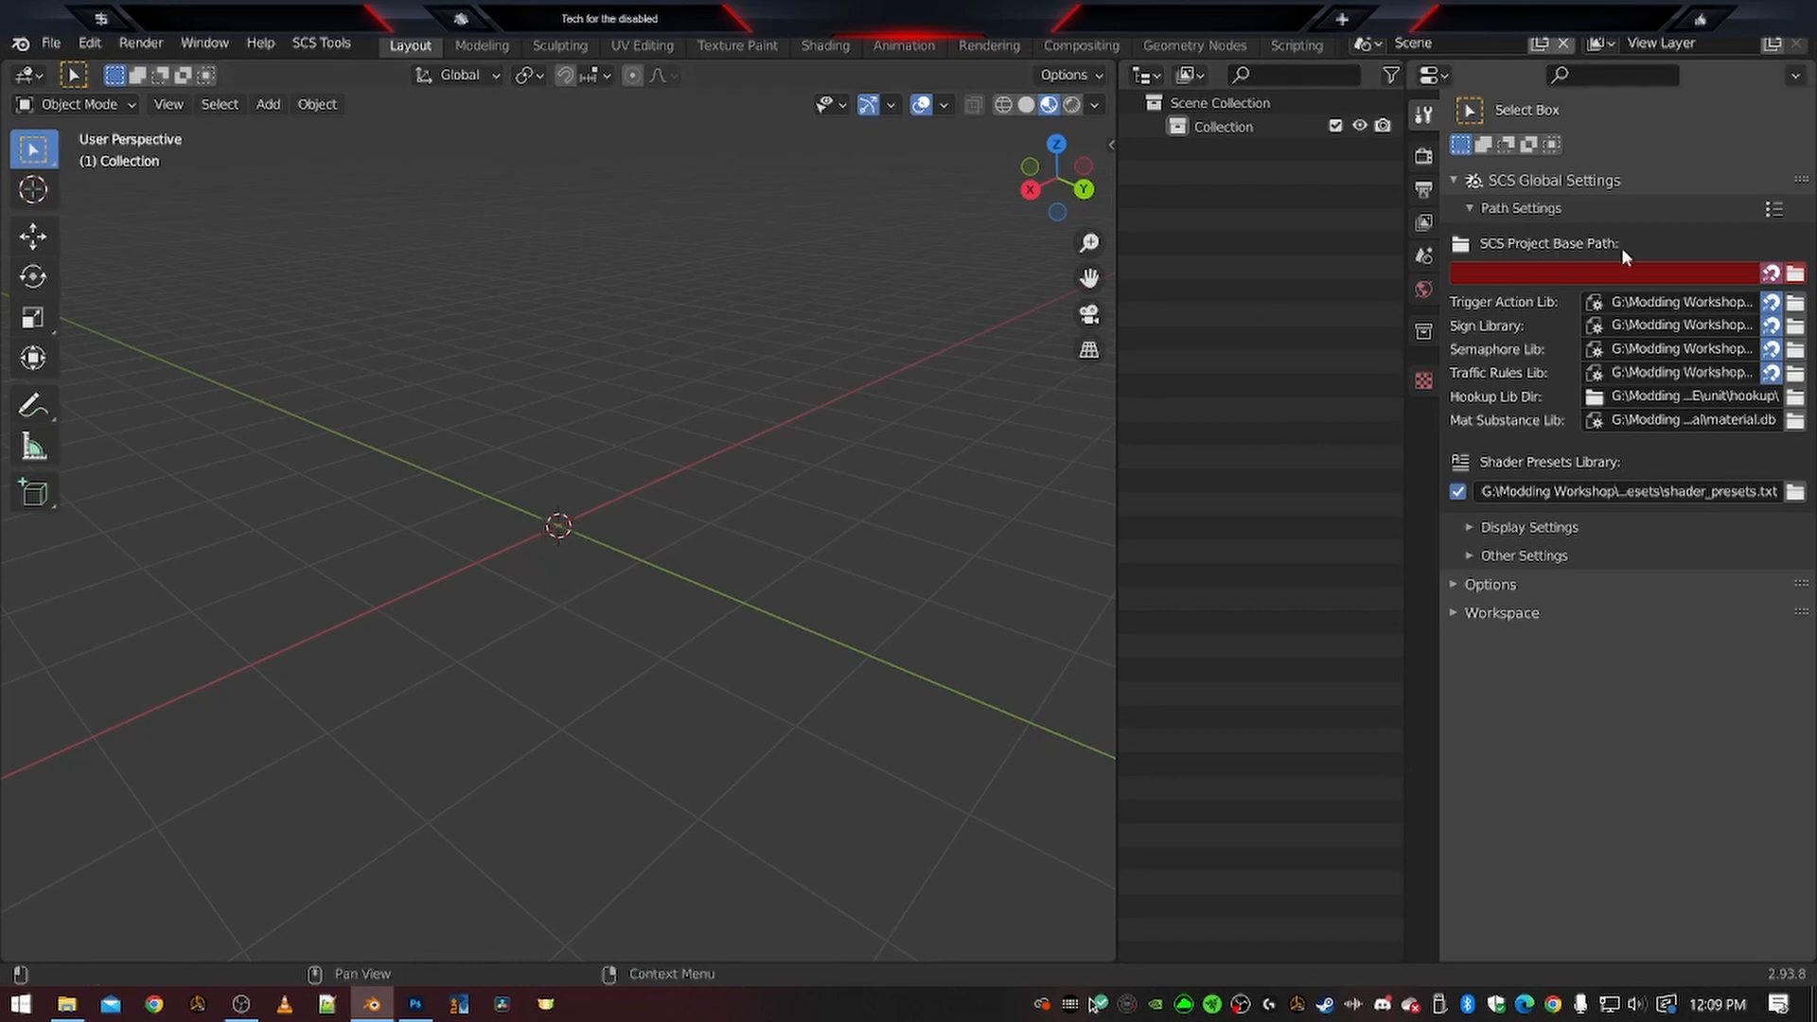
Create a T680_Bendix_Tutorial folder in G:\Modding Workshop\ATS_Project_Bases and select it as the SCS Project Base Path
{"action": "left_click", "coordinate": [1796, 274]}
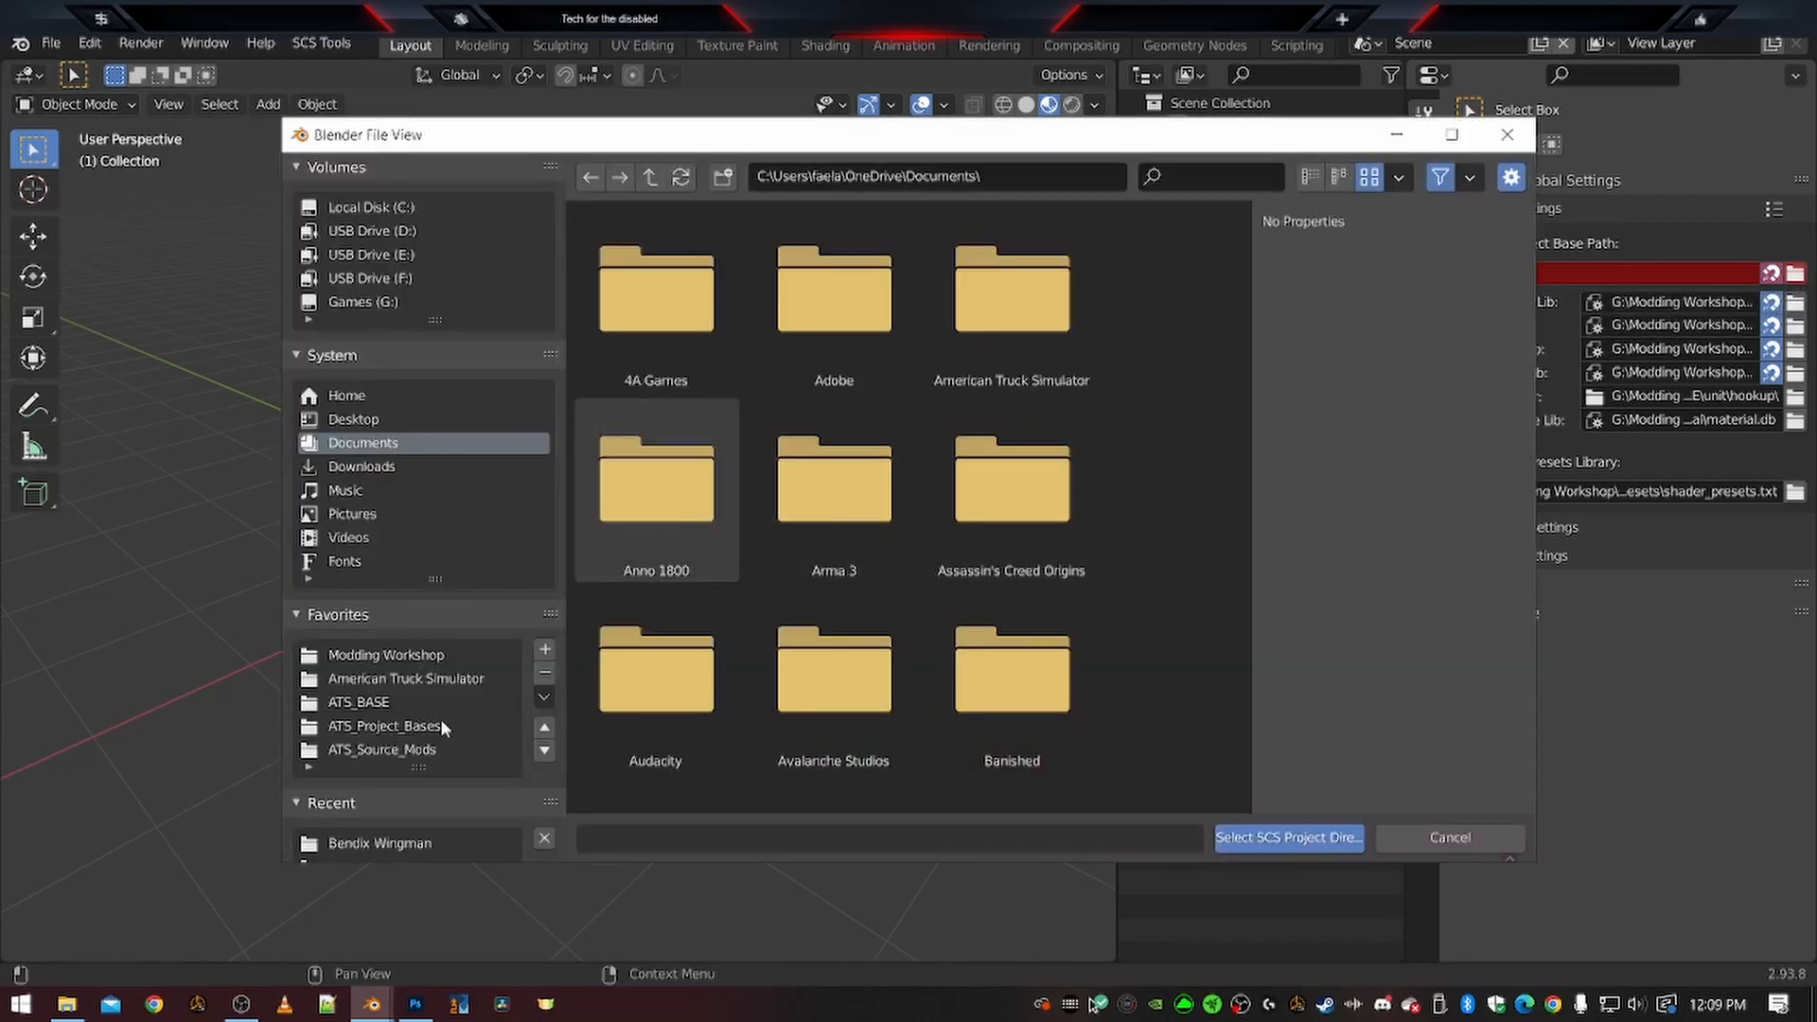
{"action": "left_click", "coordinate": [383, 654]}
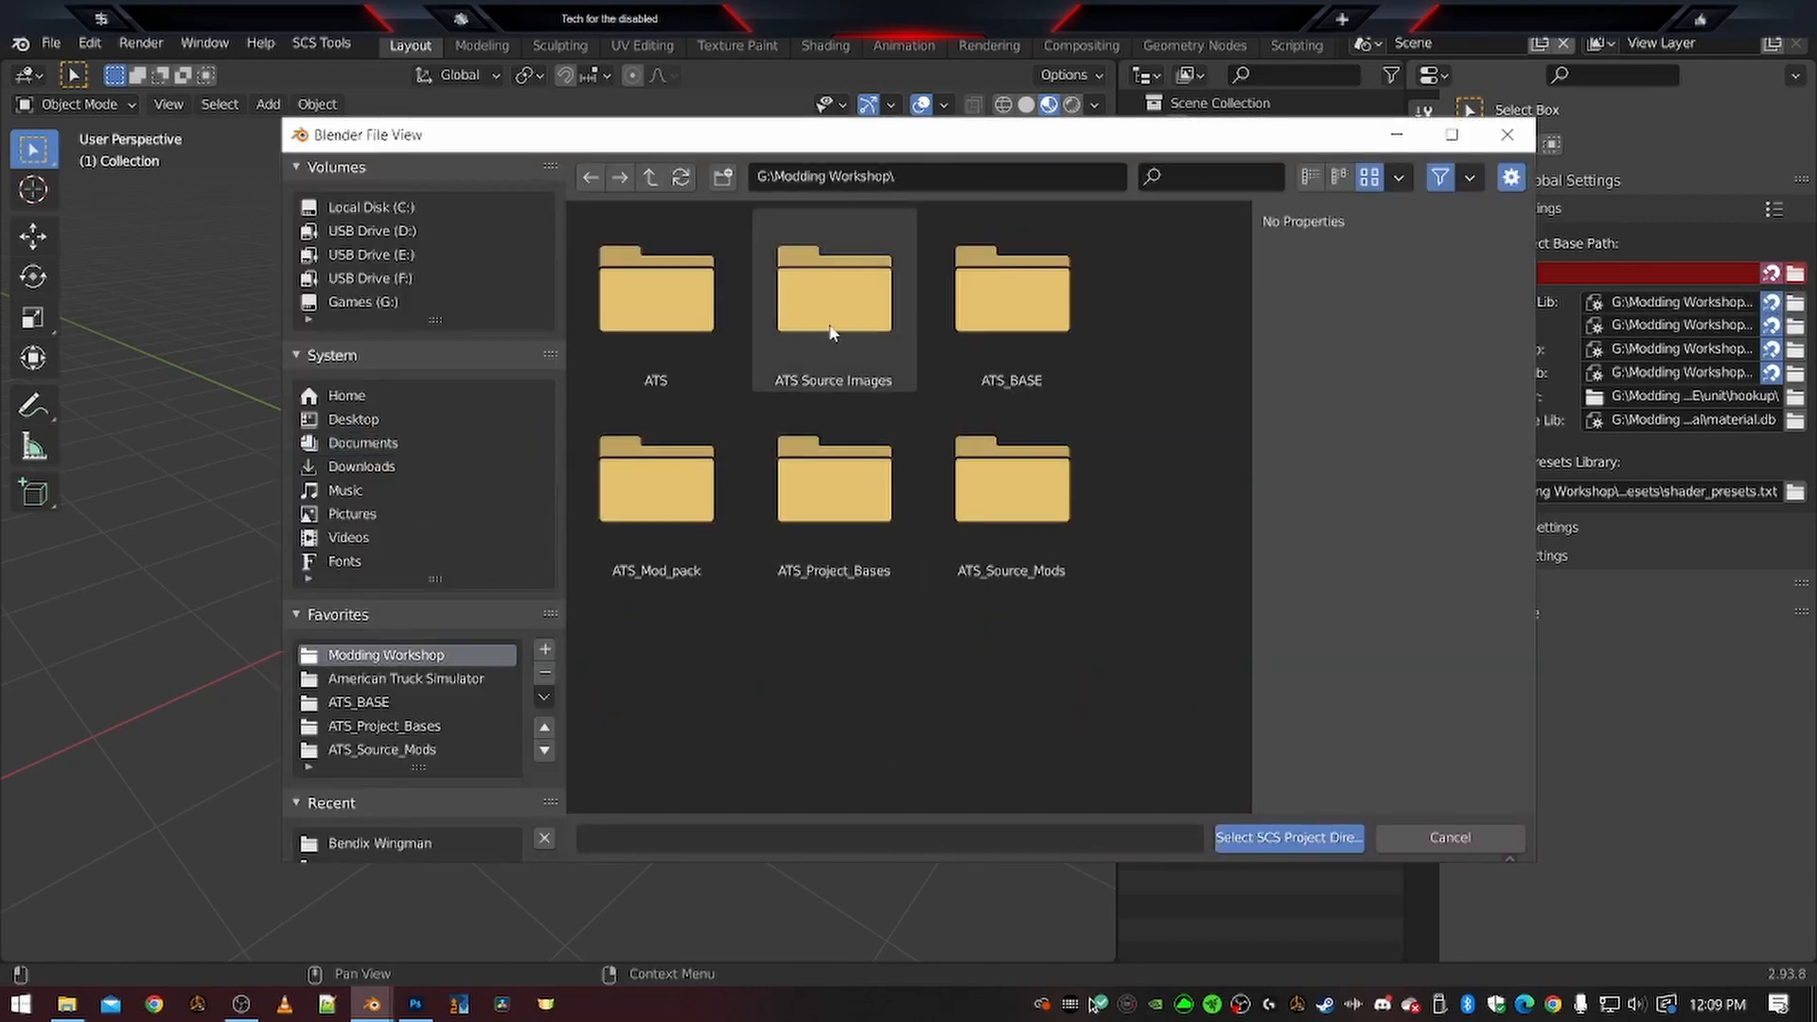
{"action": "double_click", "coordinate": [850, 503]}
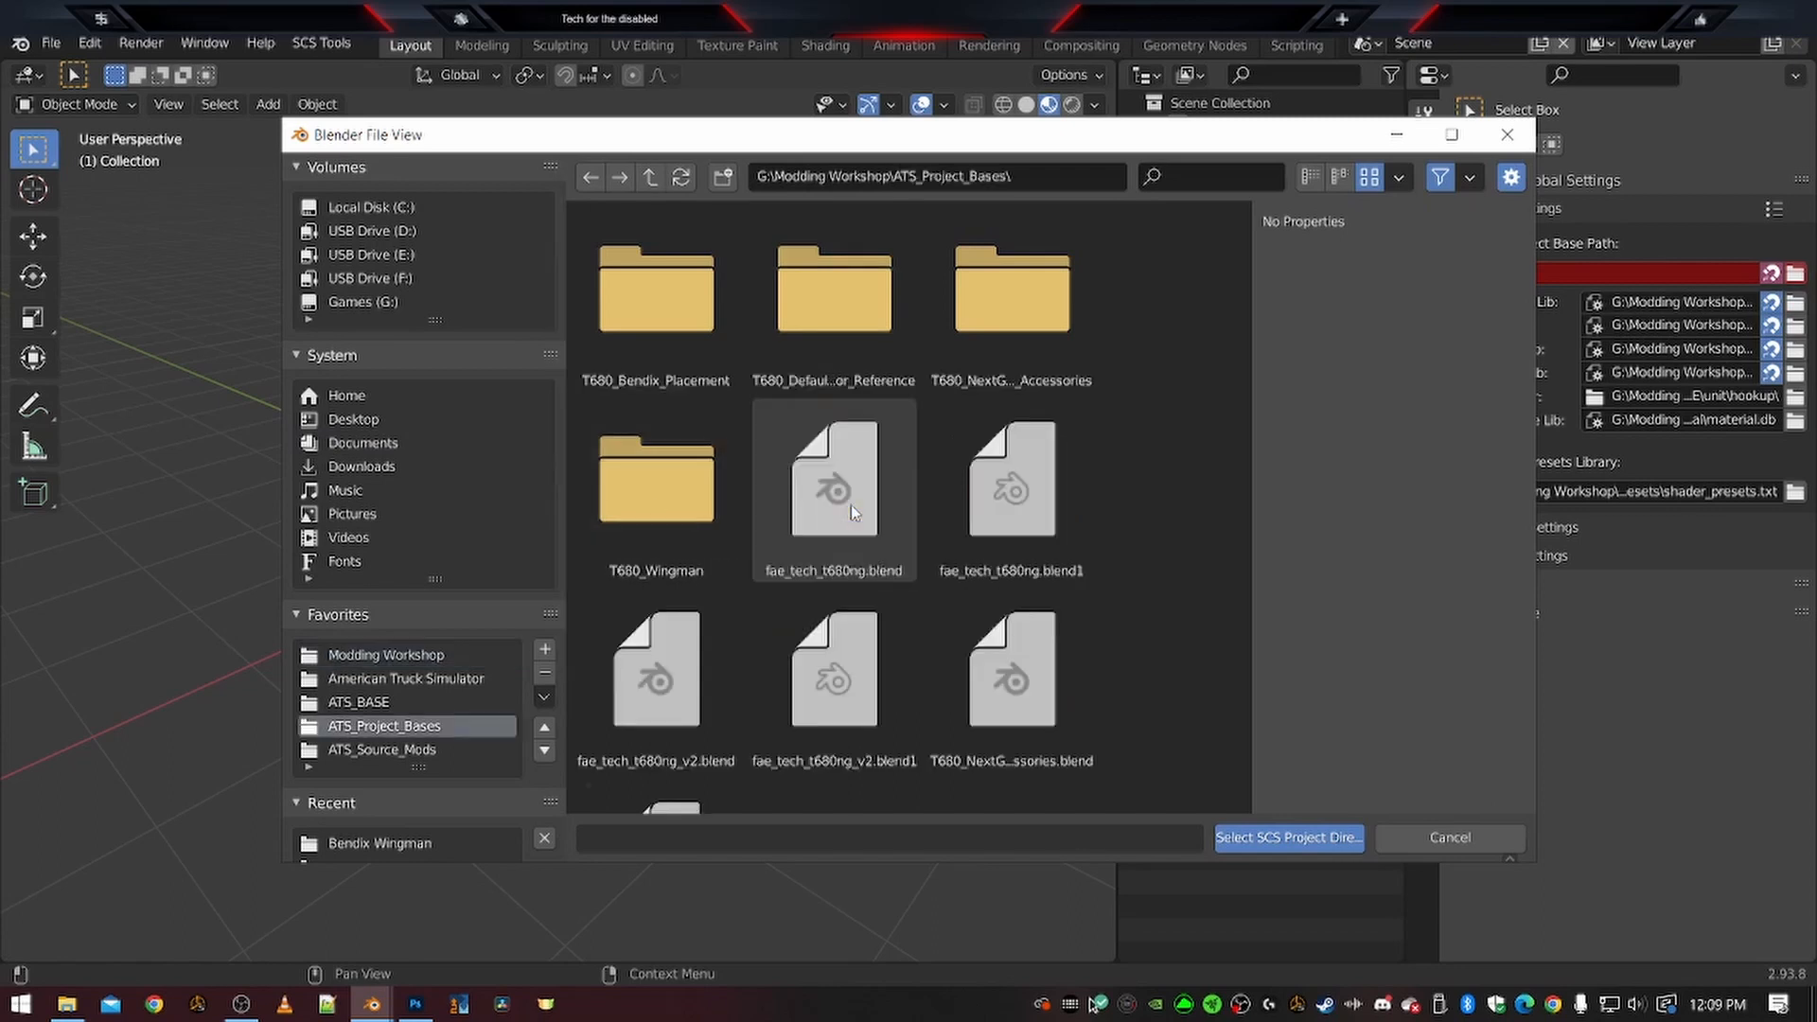
{"action": "right_click", "coordinate": [1166, 355]}
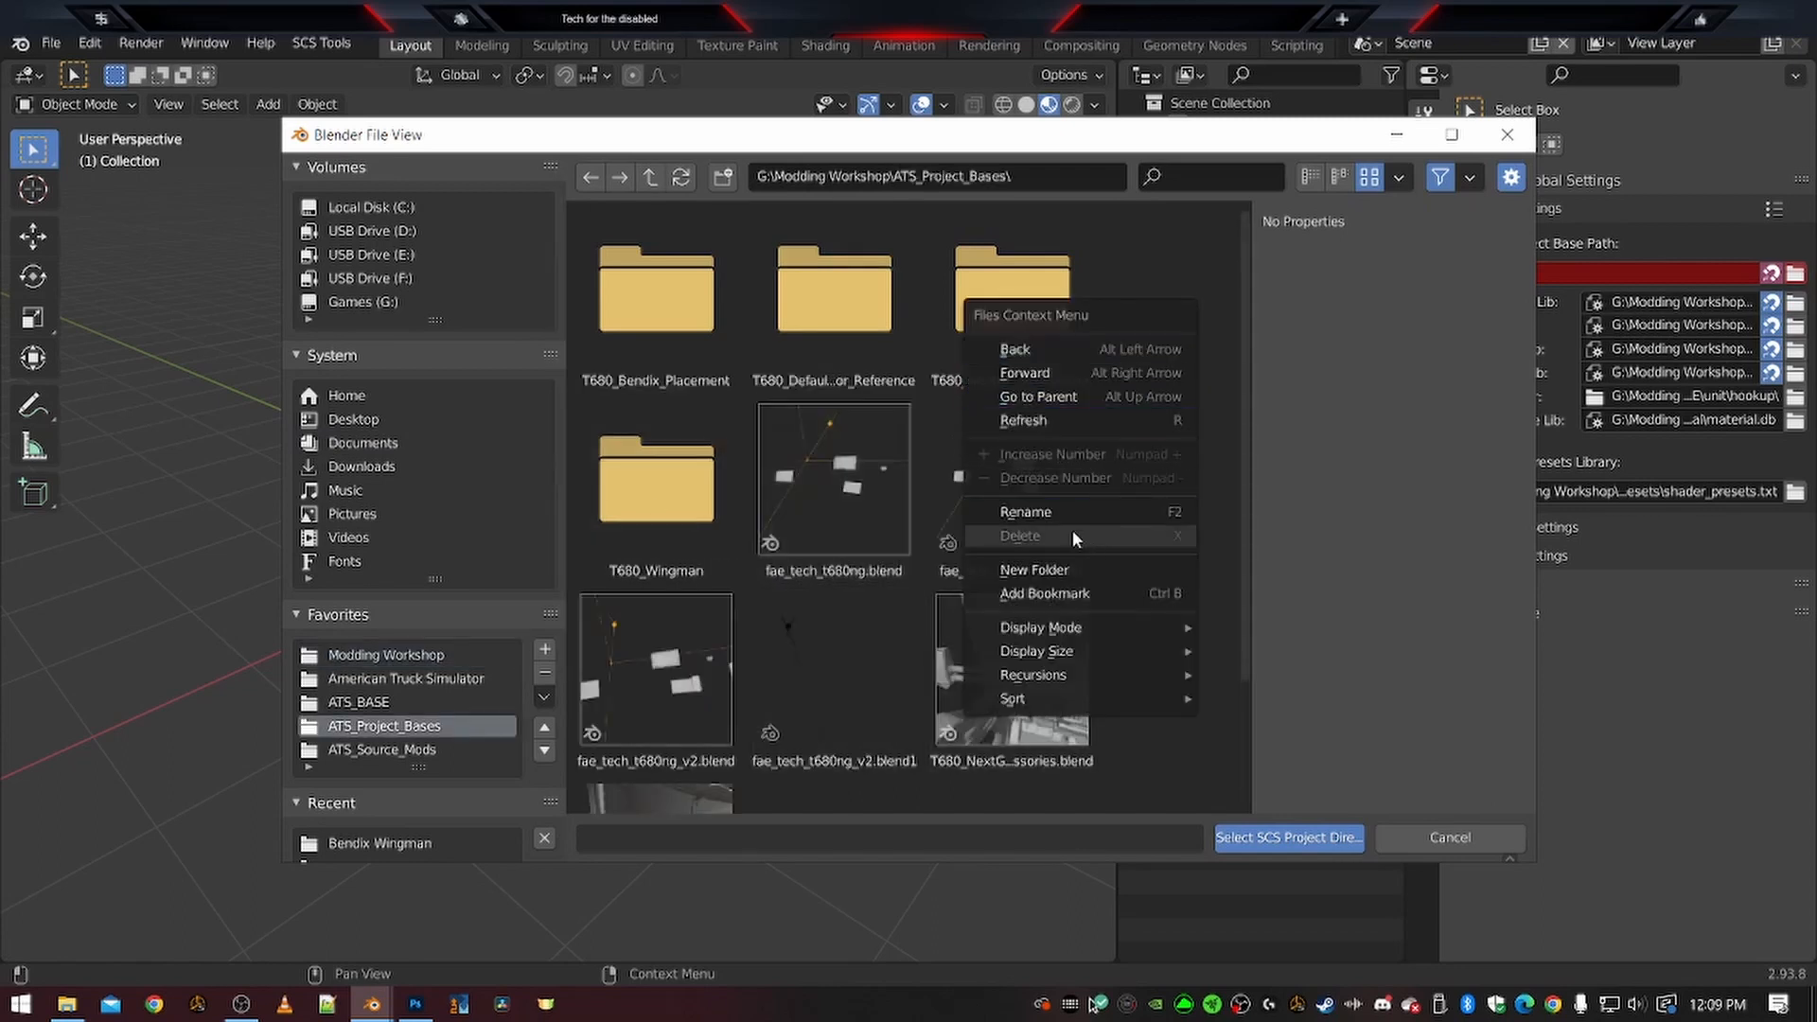
{"action": "left_click", "coordinate": [1058, 571]}
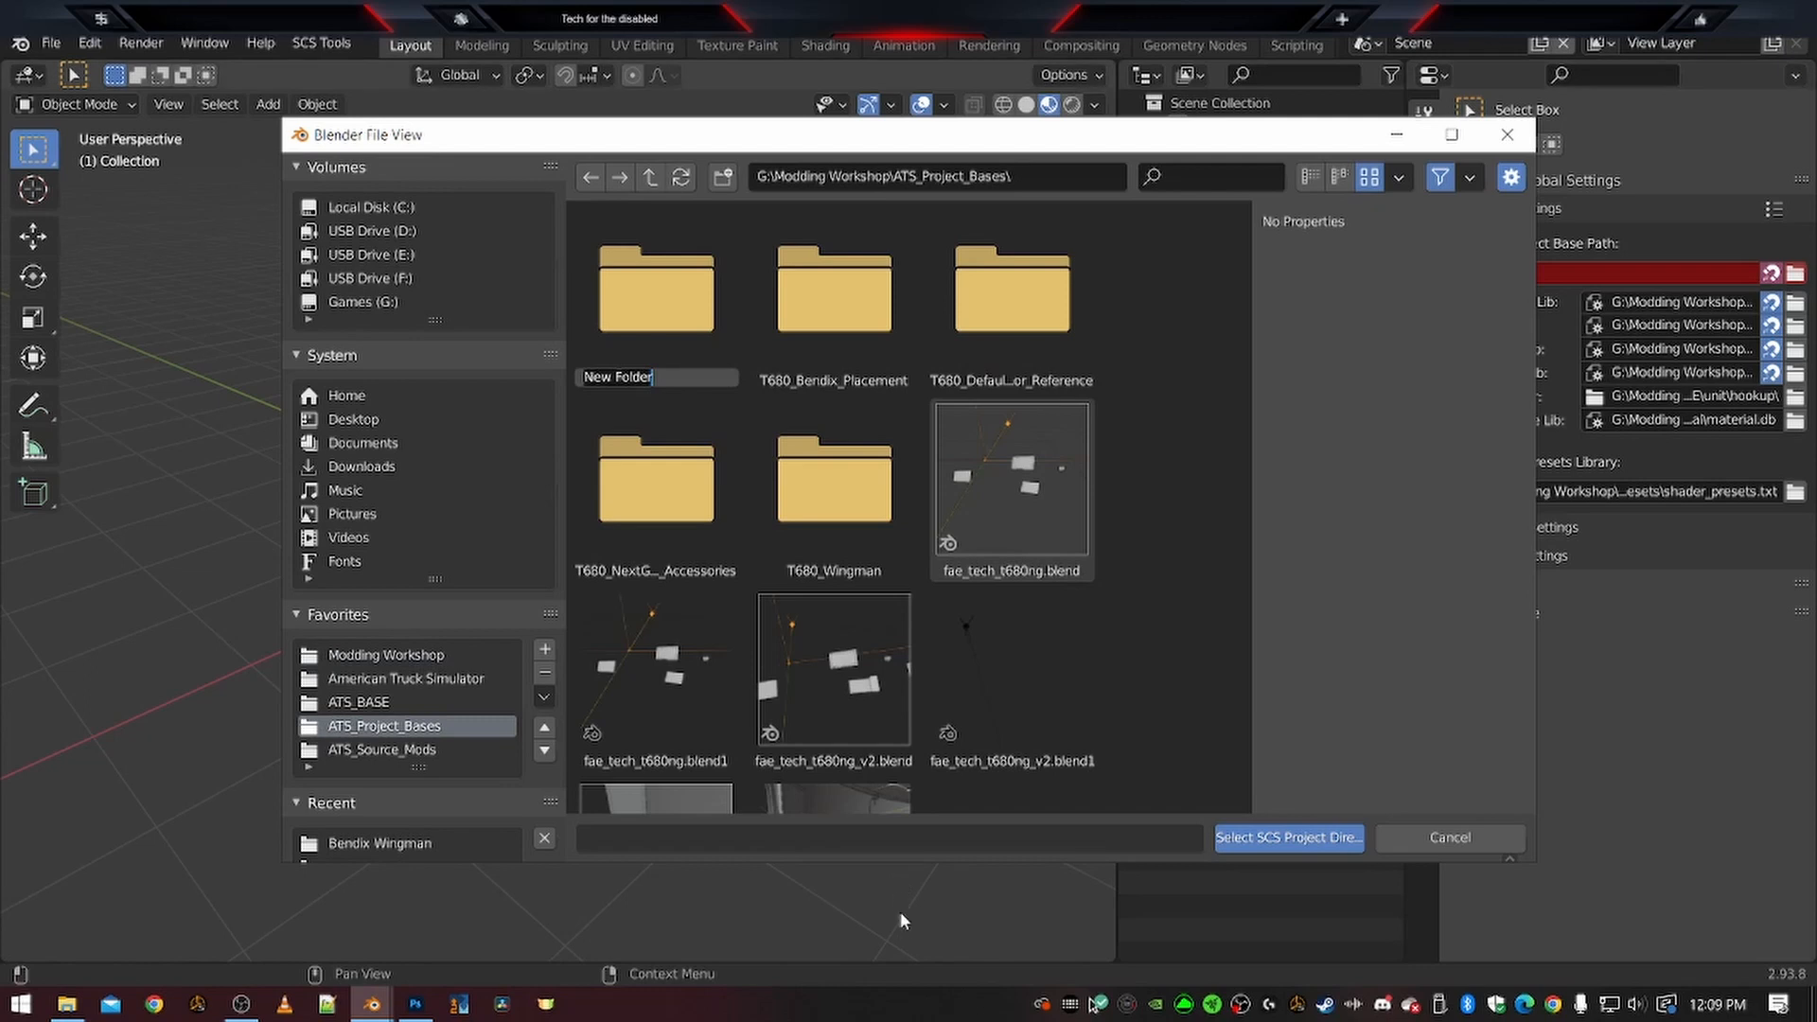
{"action": "type", "text": "T680"}
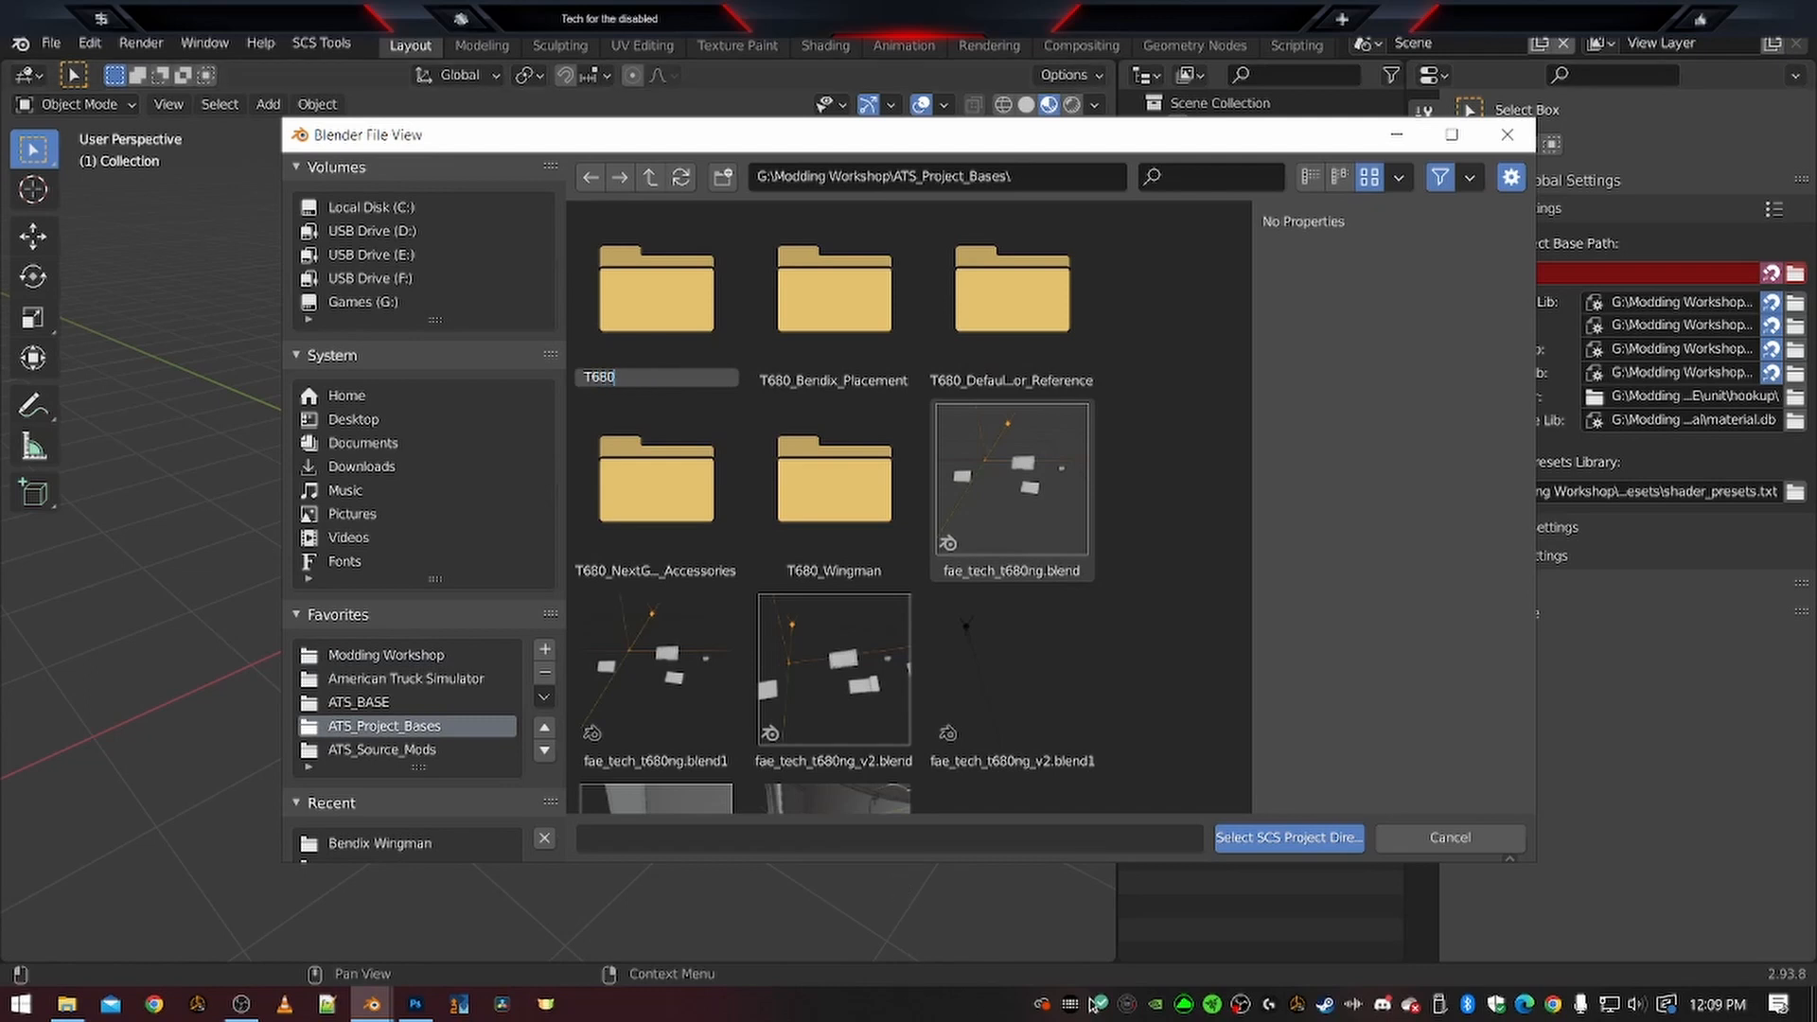
{"action": "type", "text": "_Bendix_Tutorial"}
{"action": "key", "text": "Return"}
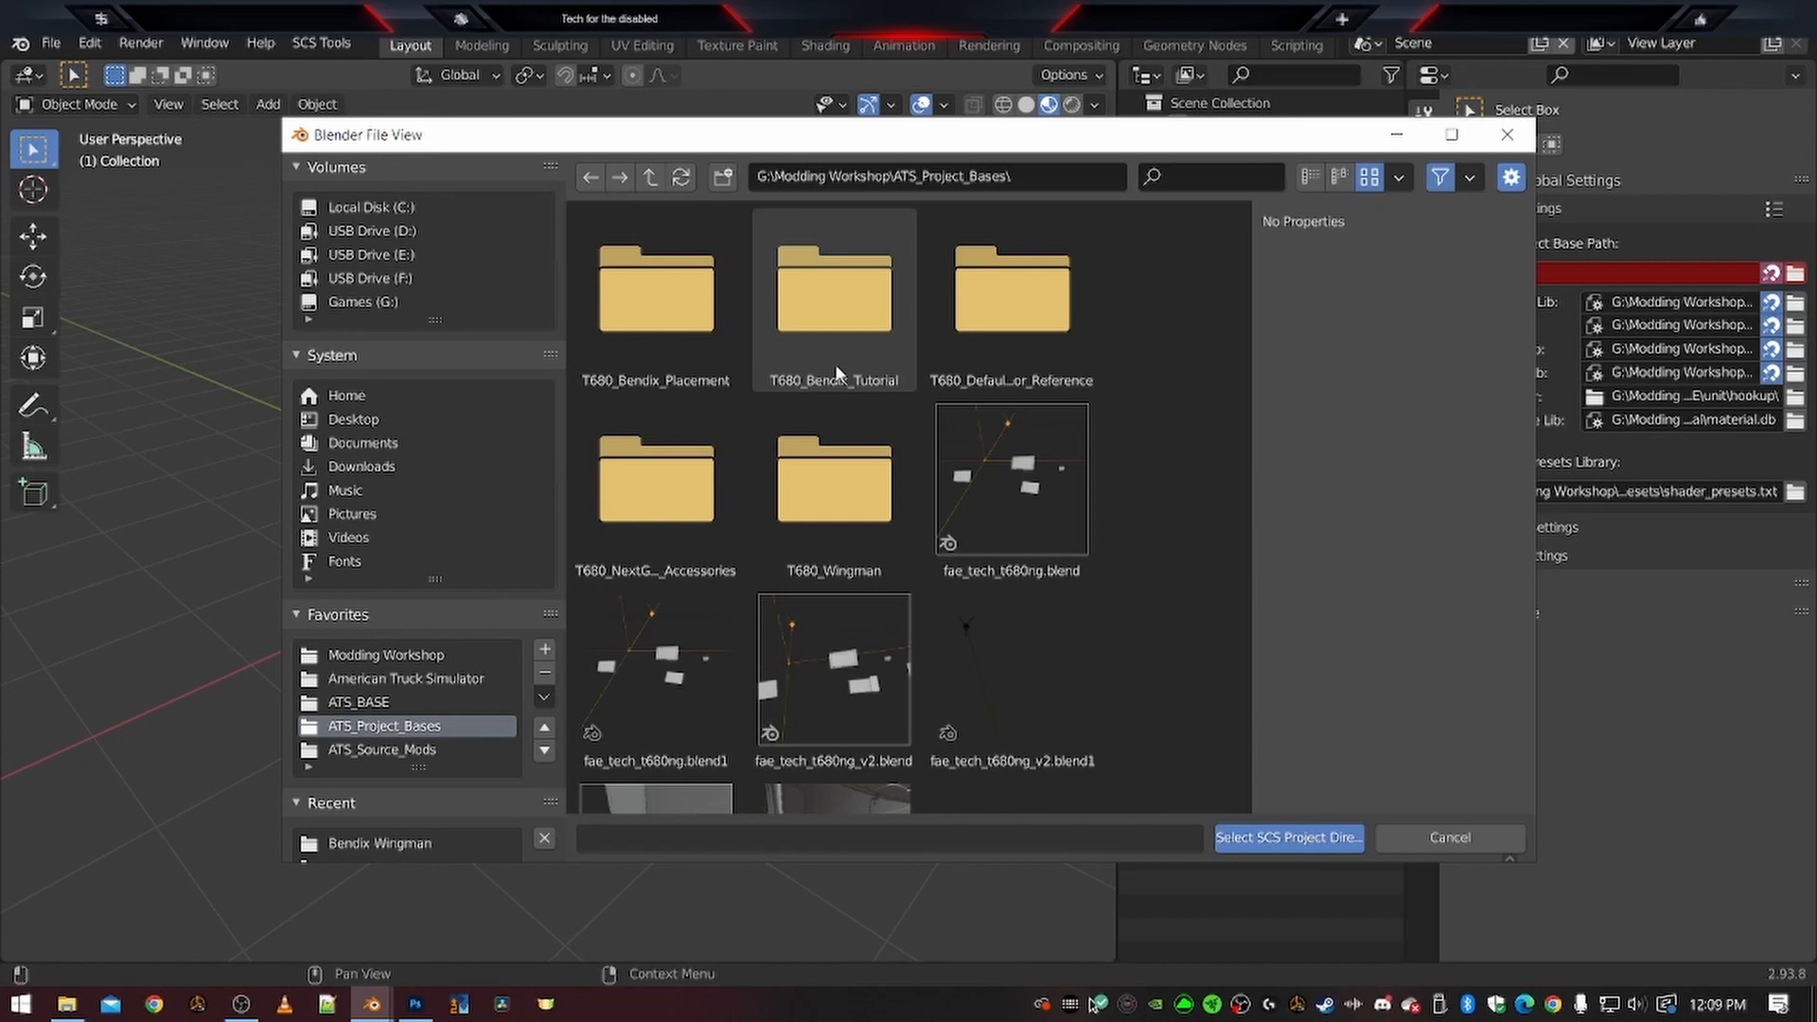
{"action": "double_click", "coordinate": [845, 312]}
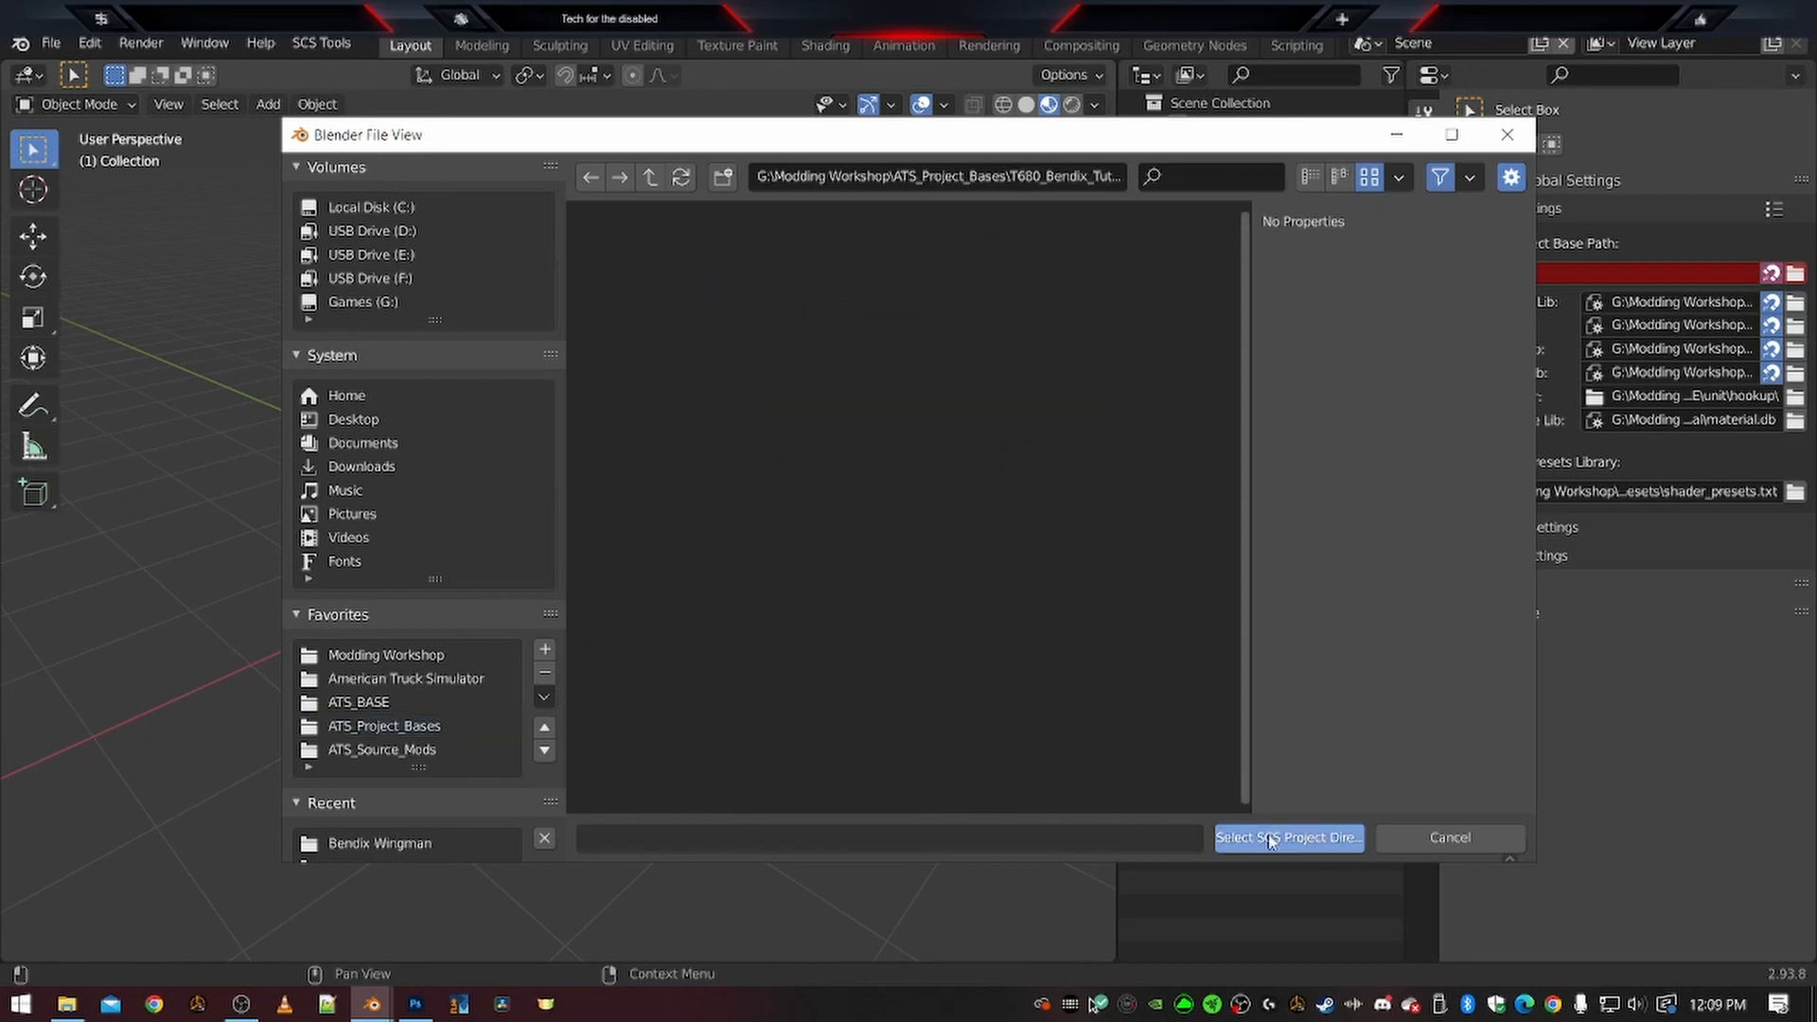
{"action": "left_click", "coordinate": [1287, 836]}
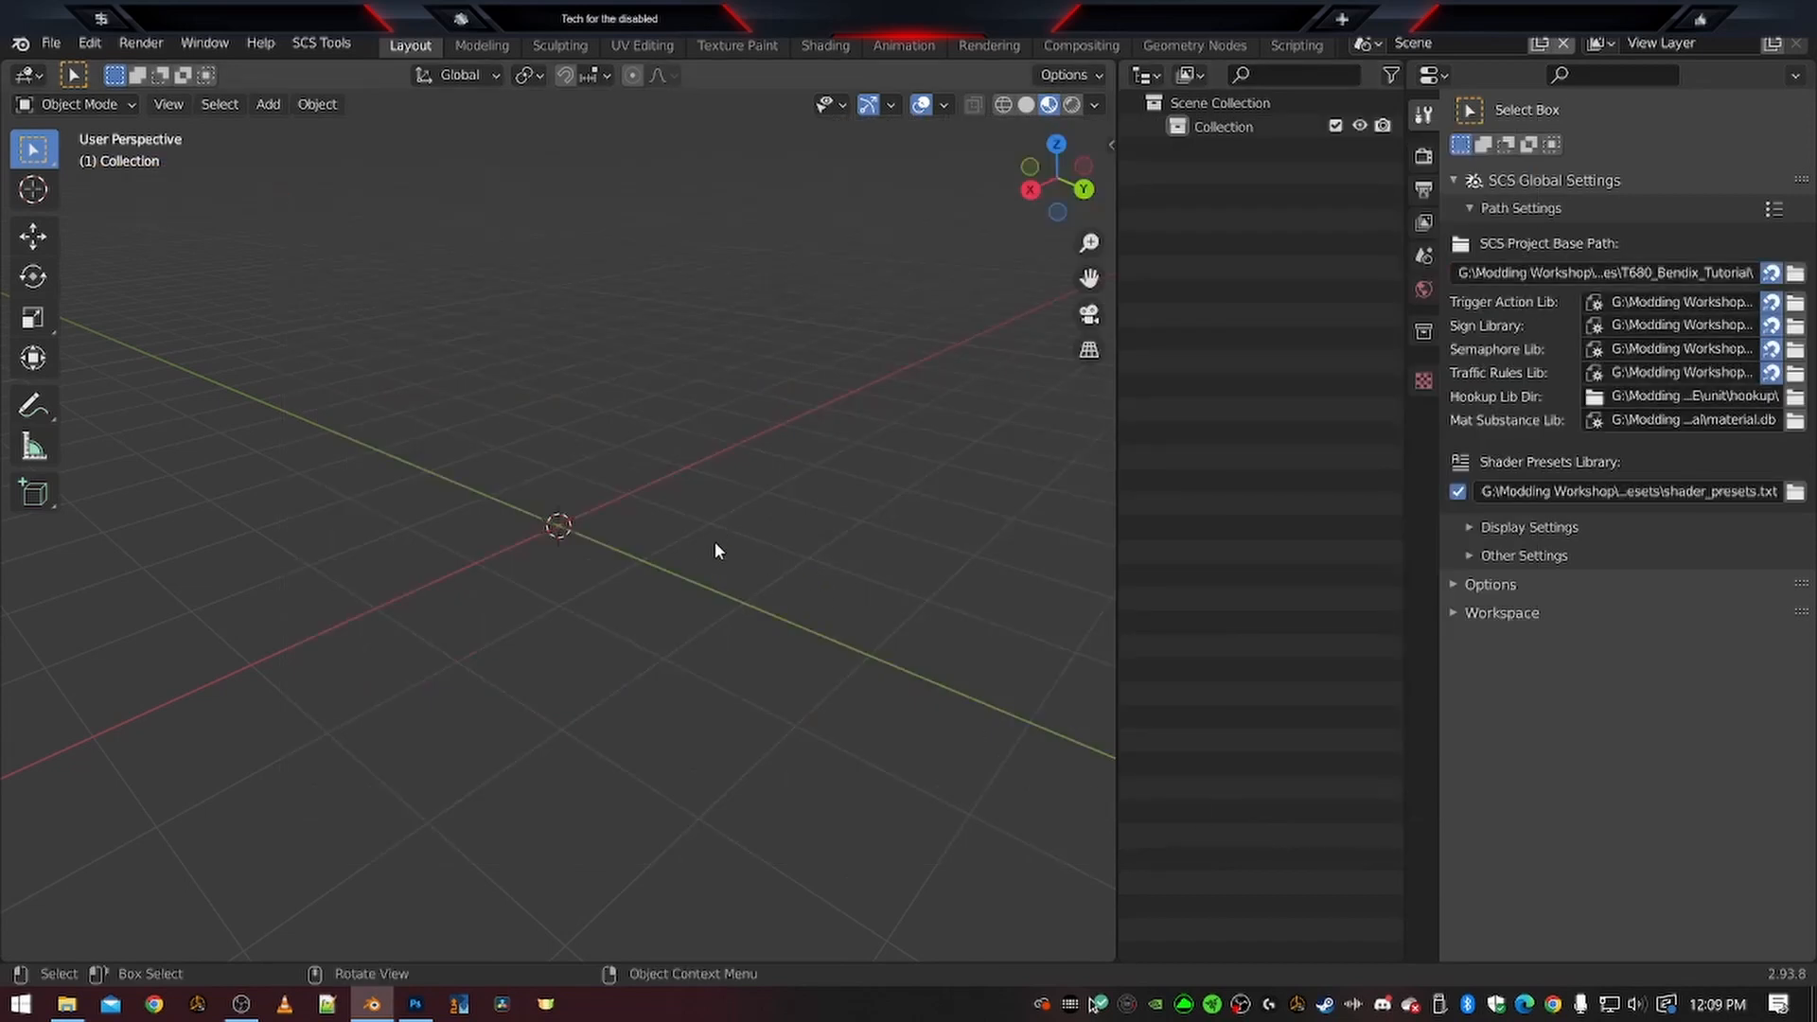
Switch to File Explorer, examine the T680_Bendix_Tutorial folder inside ATS_Project_Bases, and return to Blender
{"action": "left_click", "coordinate": [67, 1003]}
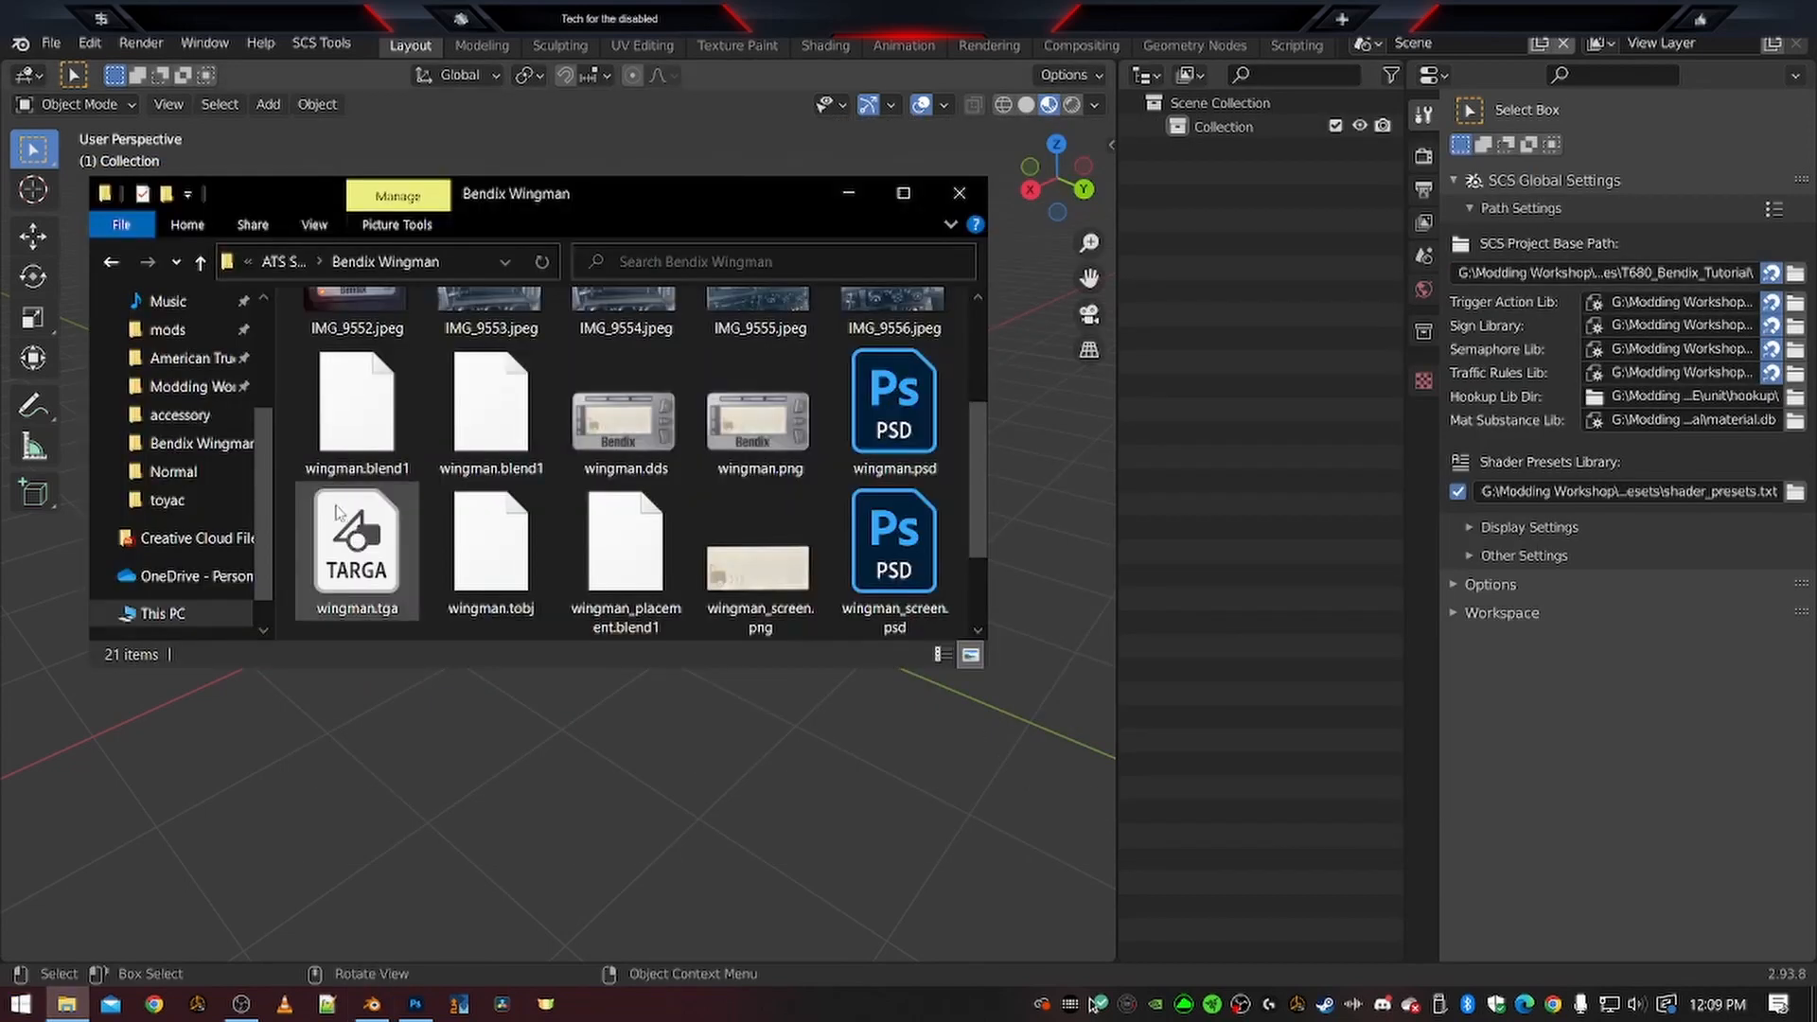
{"action": "left_click", "coordinate": [199, 386]}
{"action": "double_click", "coordinate": [349, 443]}
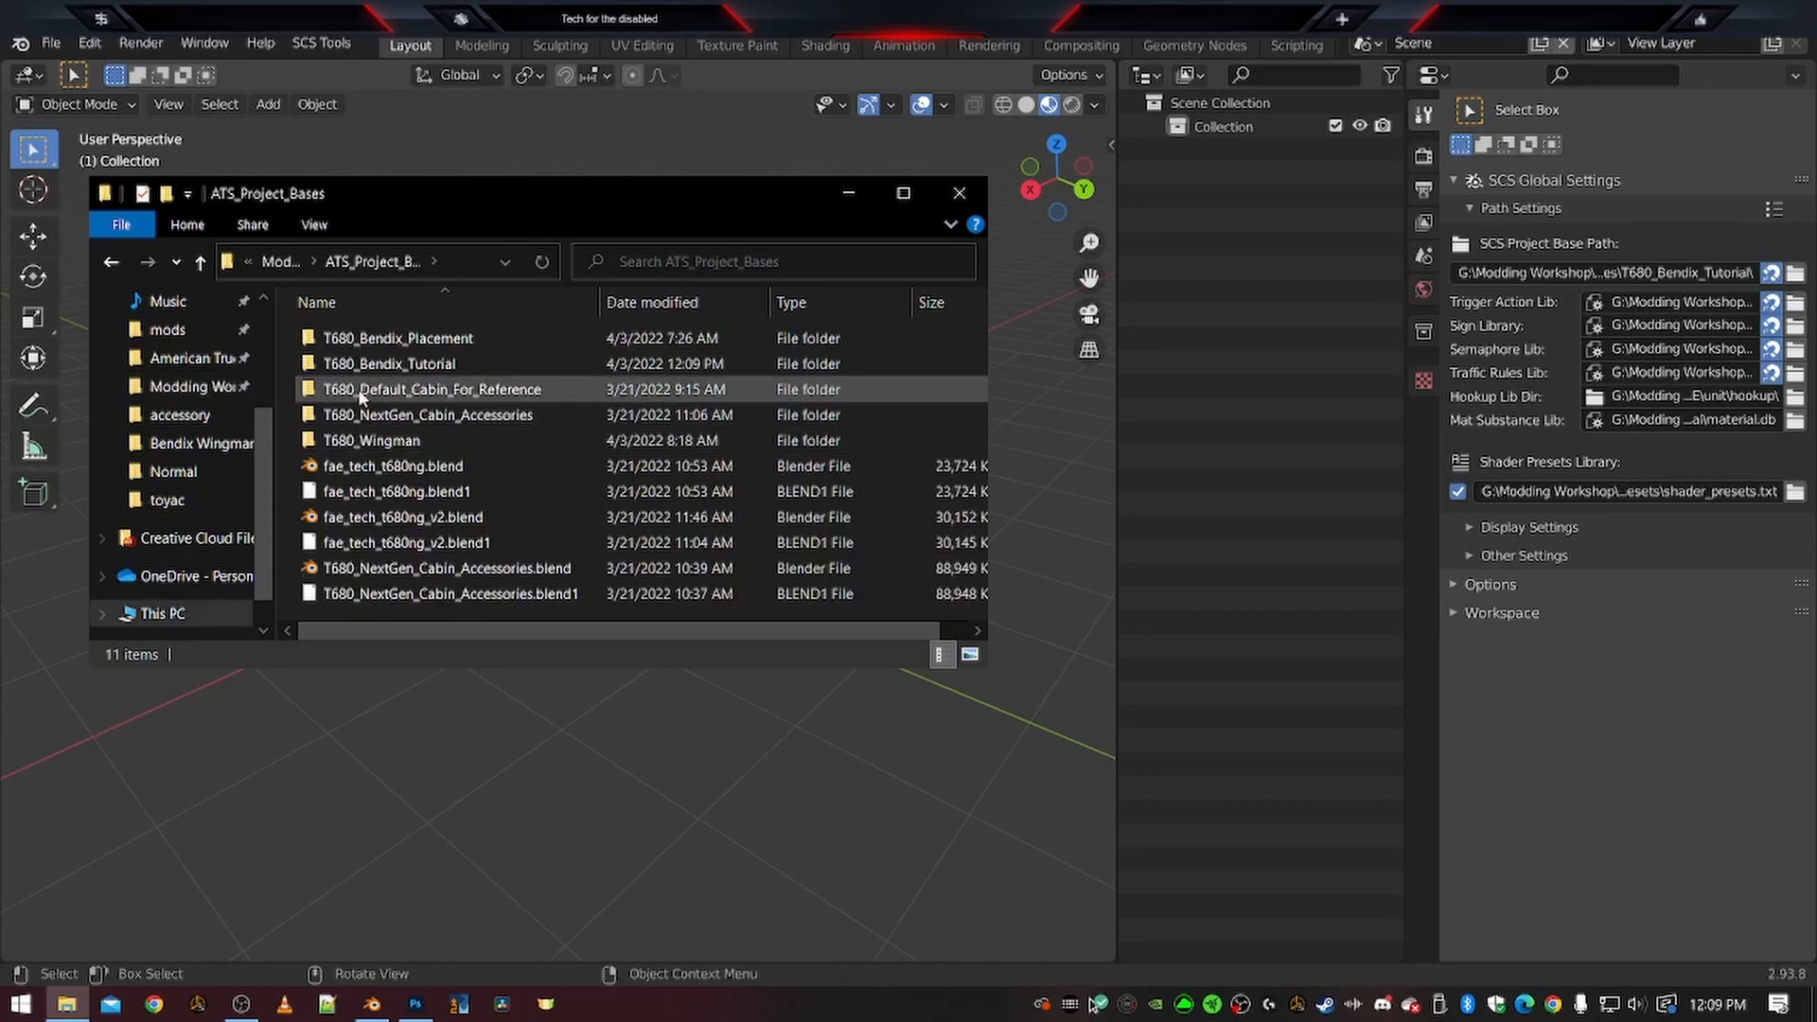
{"action": "double_click", "coordinate": [365, 363]}
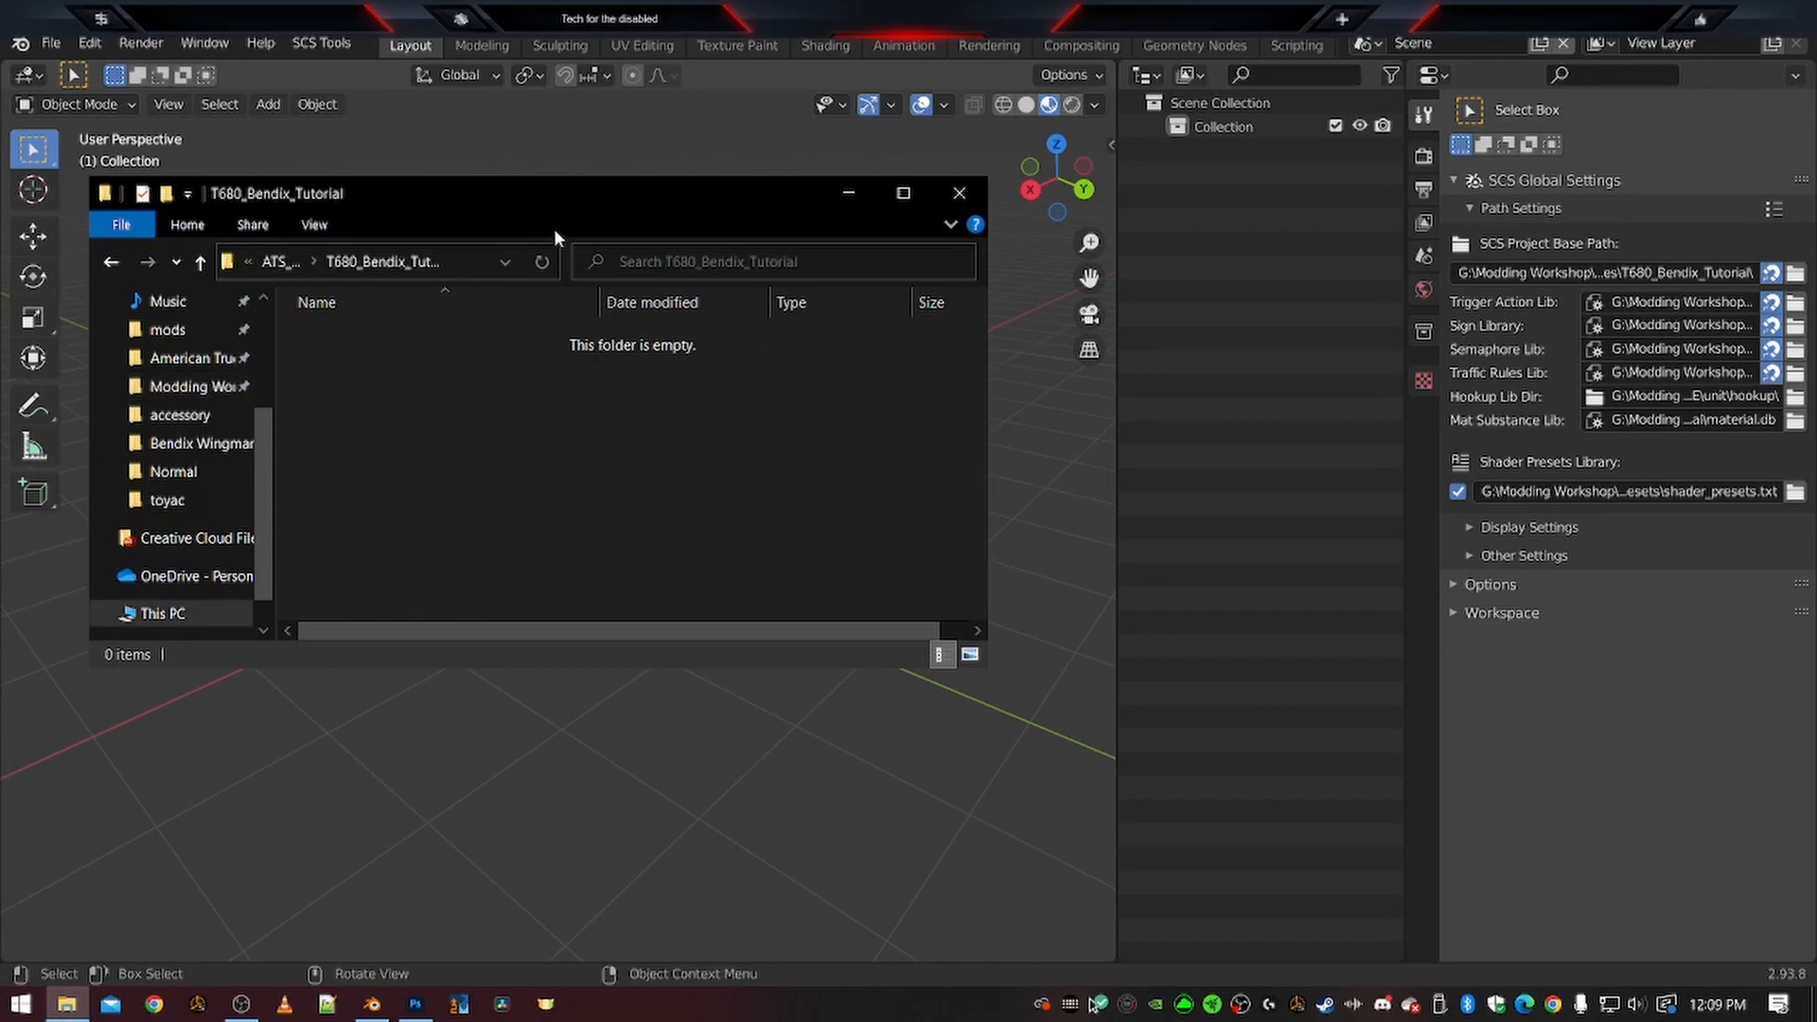
{"action": "left_click_drag", "start_coordinate": [547, 200], "coordinate": [1357, 498]}
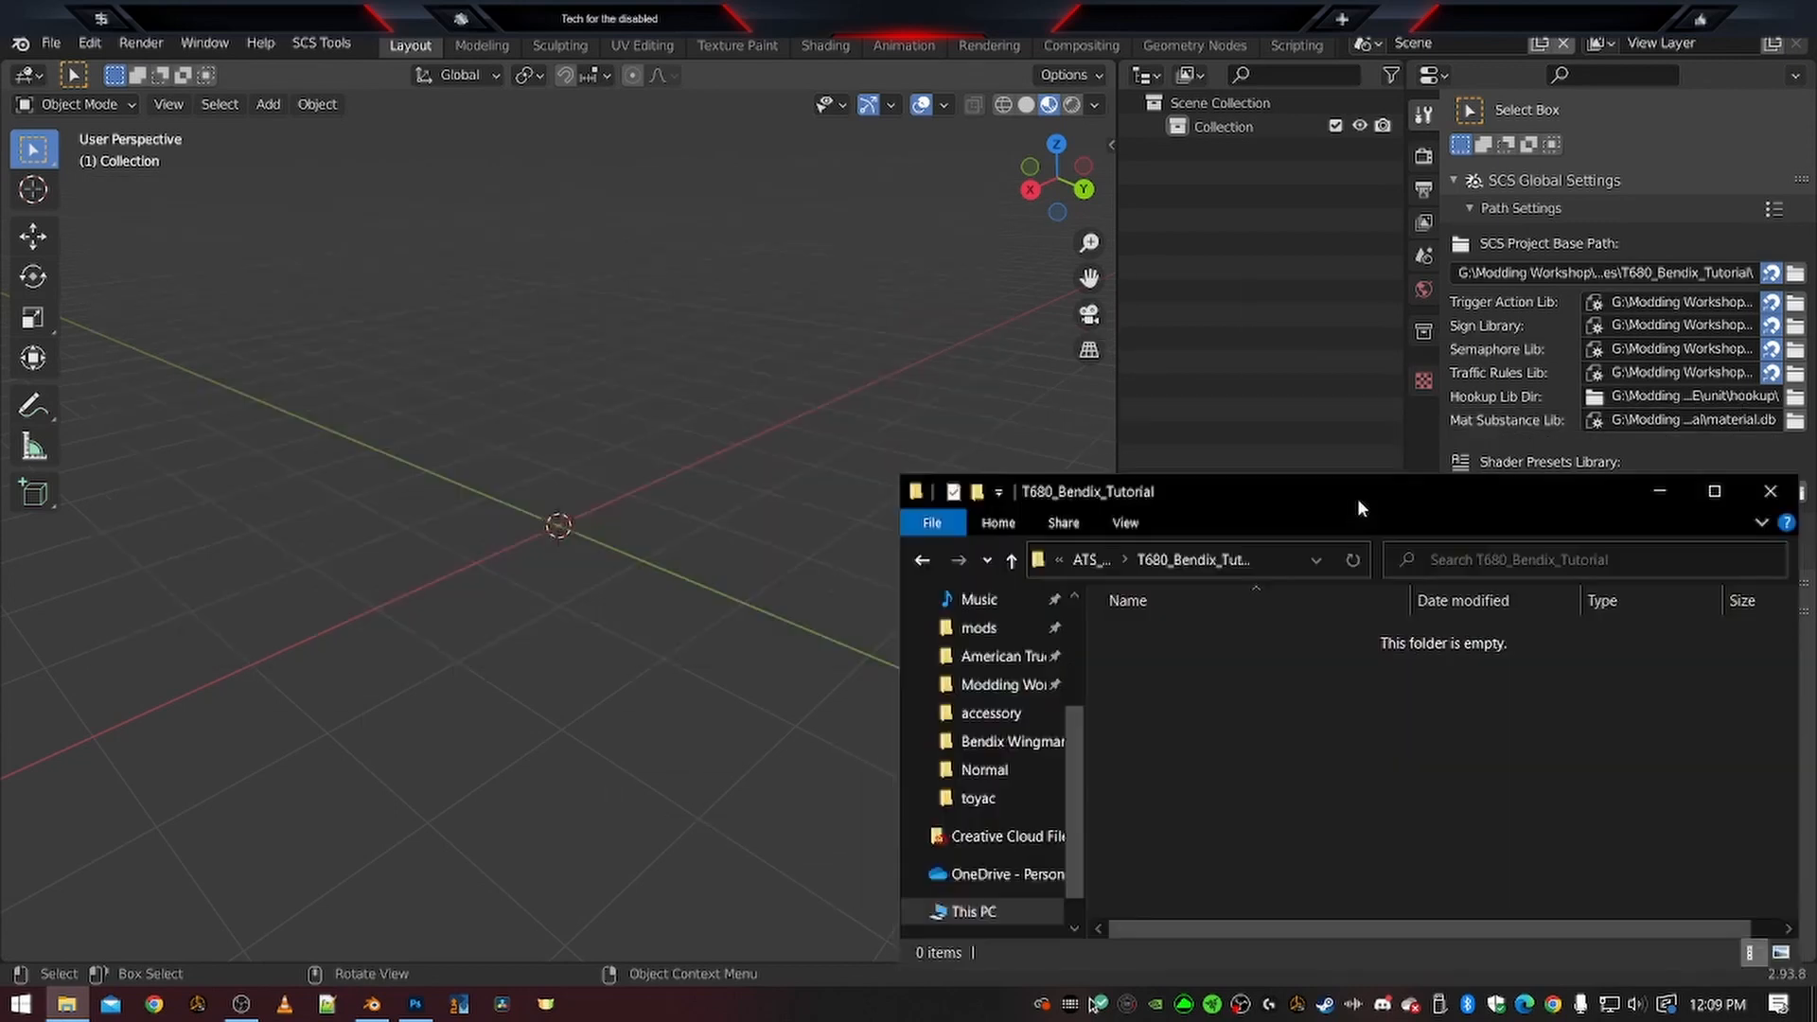
{"action": "left_click", "coordinate": [578, 21]}
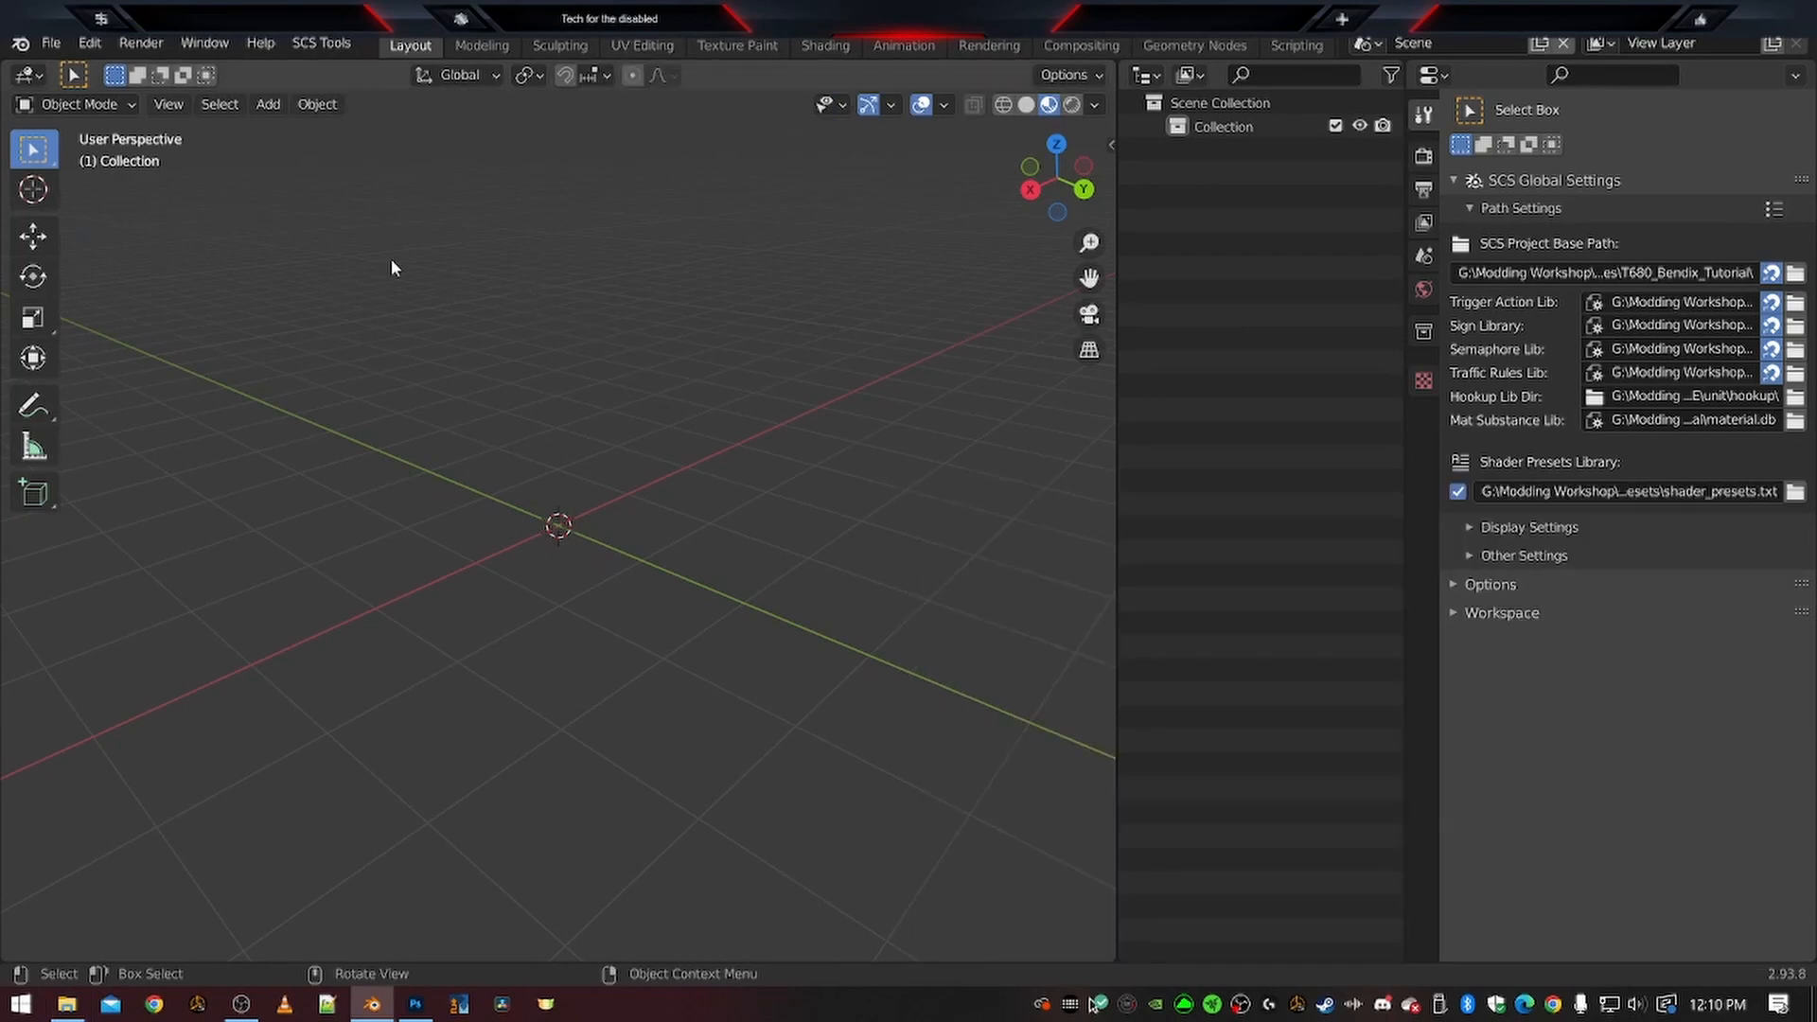
Check the T680_Bendix_Tutorial project folder in File Explorer and return to Blender
{"action": "left_click", "coordinate": [67, 1003]}
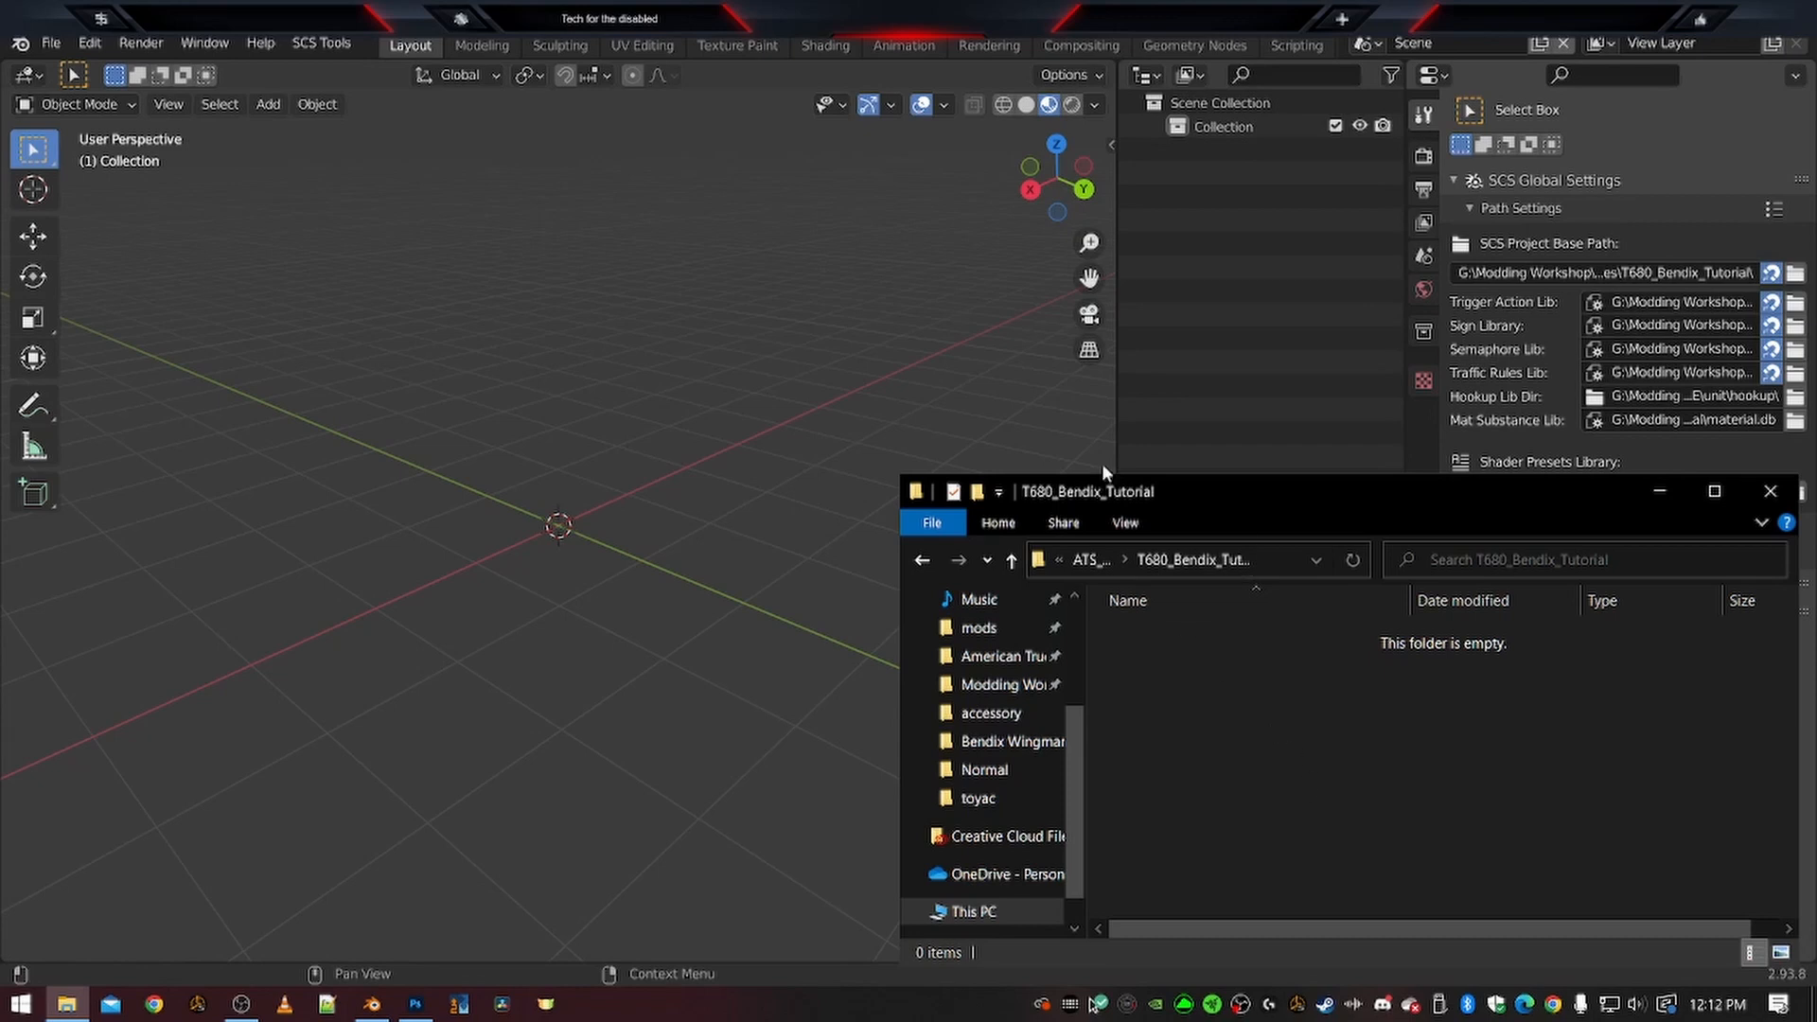
{"action": "left_click", "coordinate": [814, 313]}
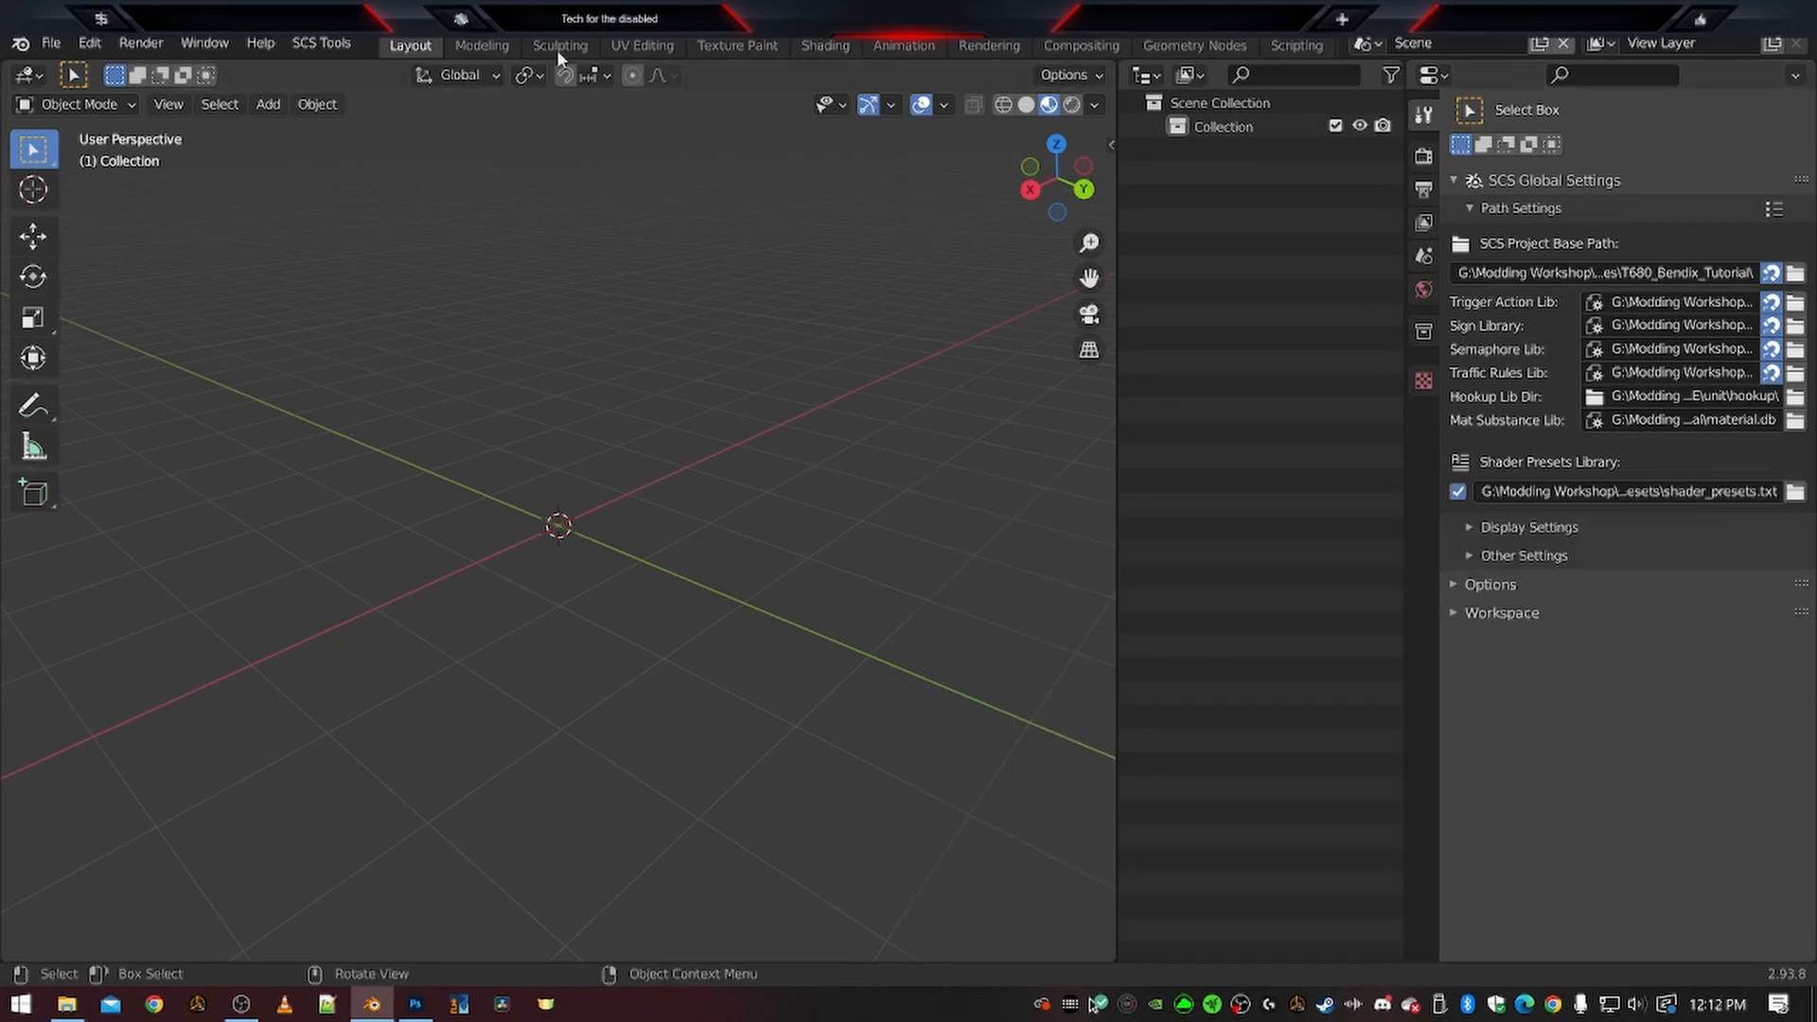
Start an SCS Models ConverterPIX & BT import and add base.scs from the American Truck Simulator folder as an extra archive
{"action": "left_click", "coordinate": [52, 44]}
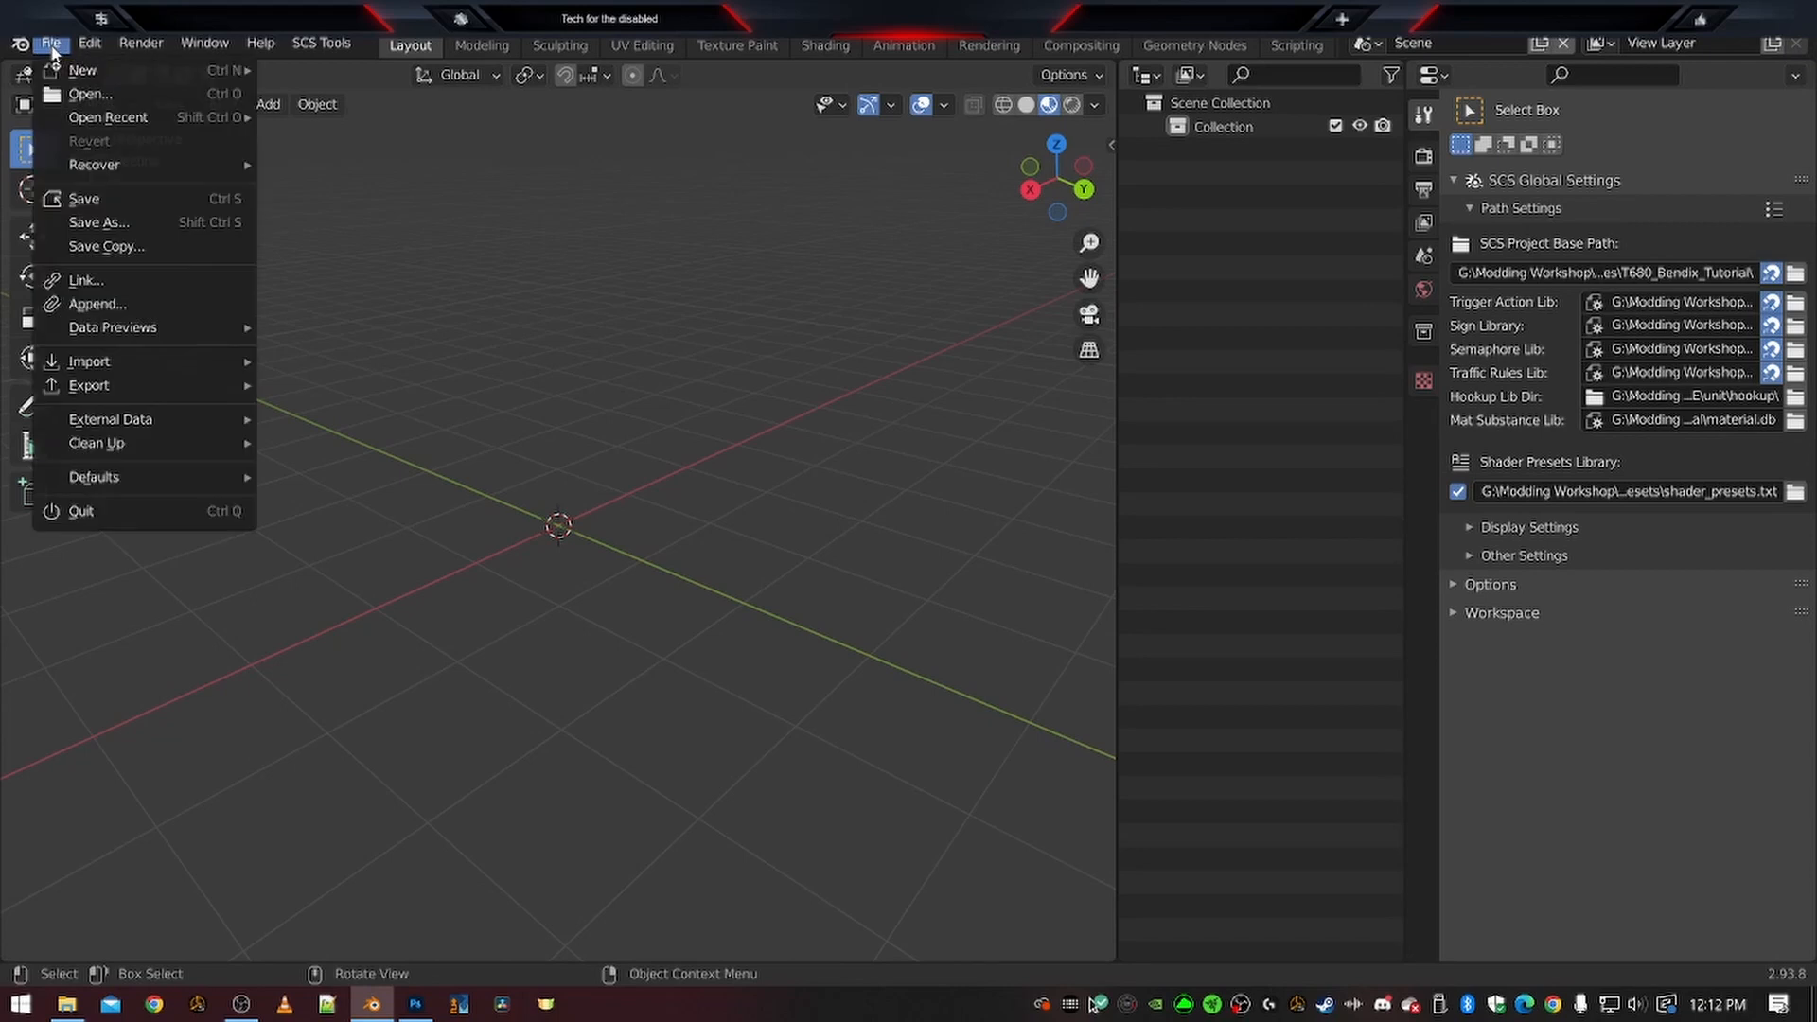
{"action": "mouse_move", "coordinate": [105, 358]}
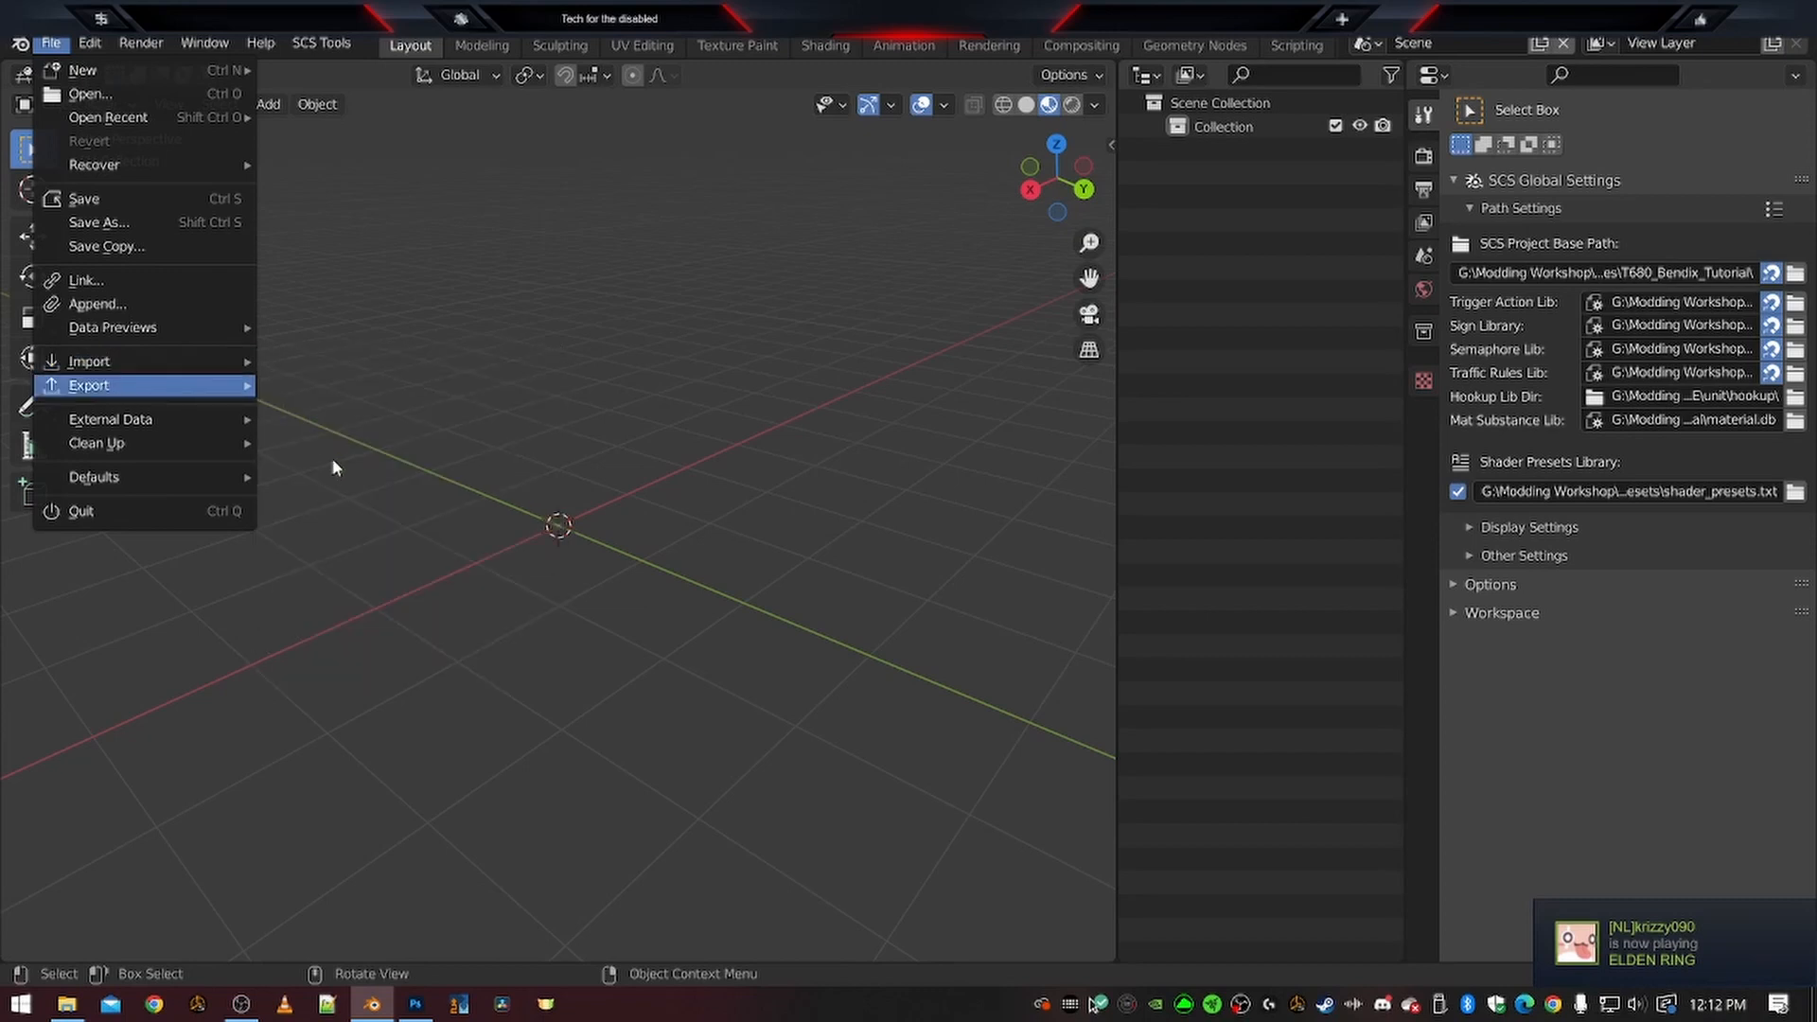
{"action": "mouse_move", "coordinate": [201, 362]}
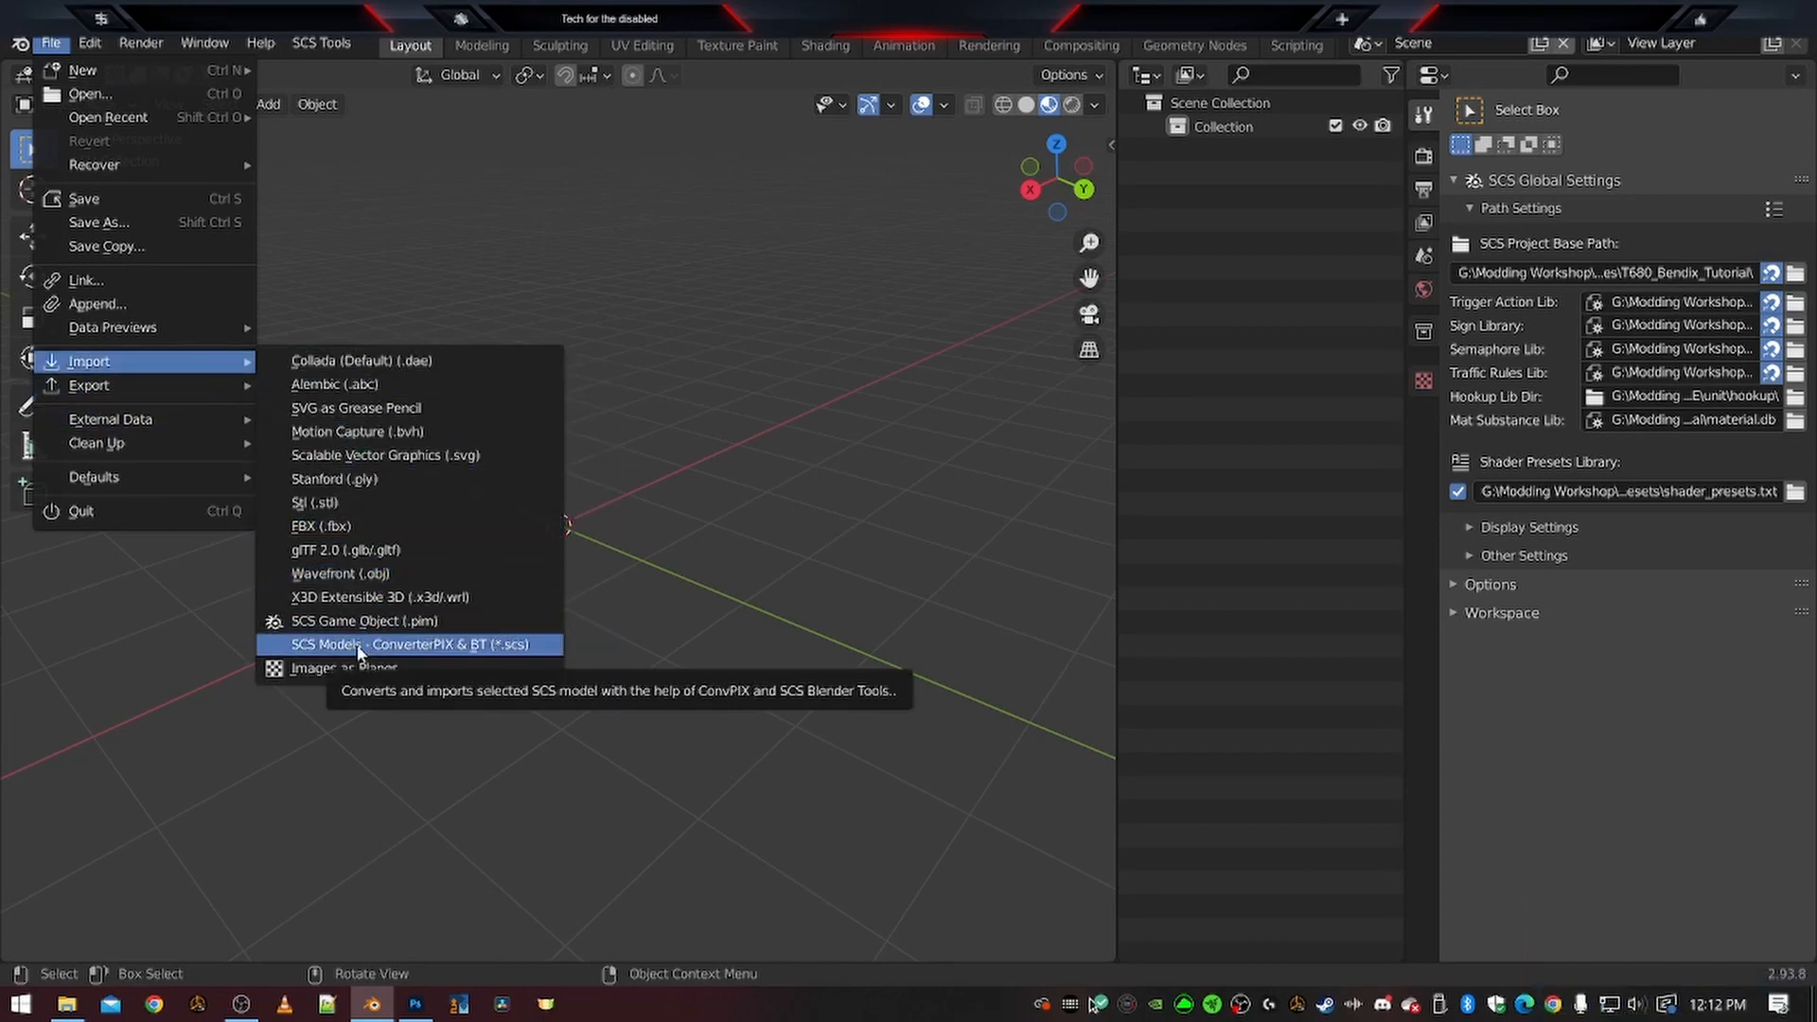
{"action": "left_click", "coordinate": [511, 645]}
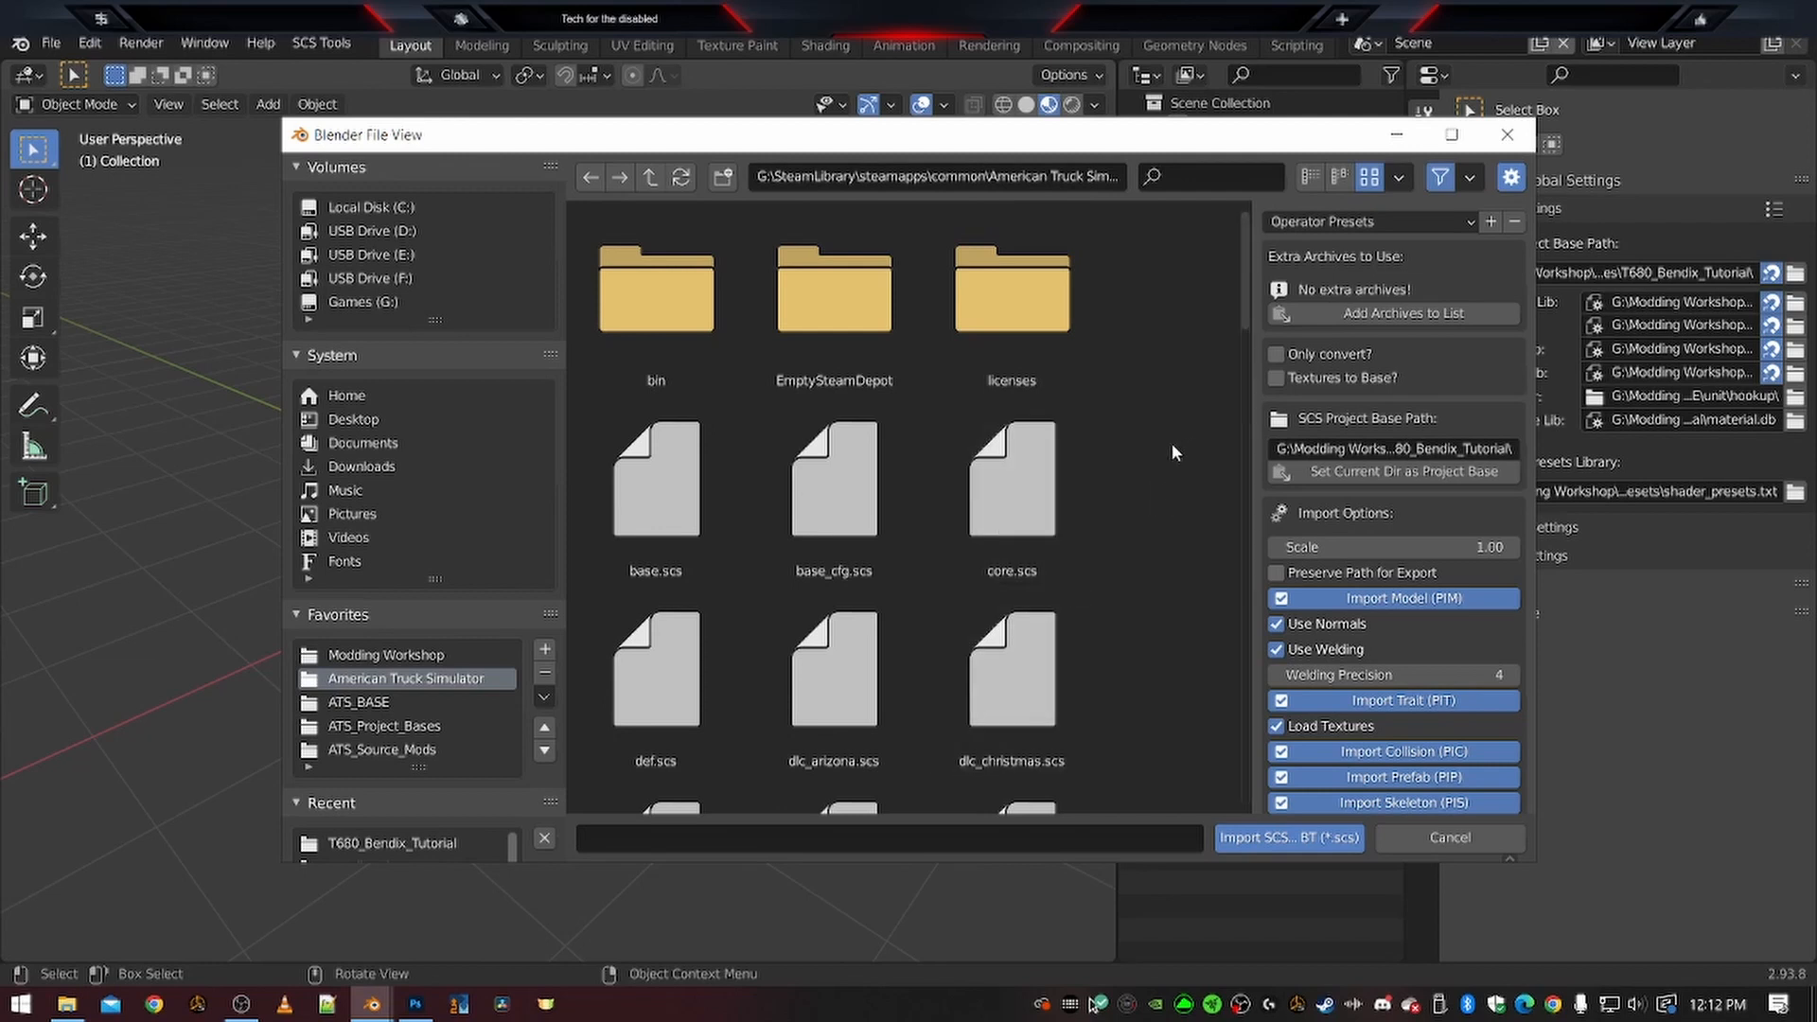
{"action": "left_click", "coordinate": [651, 513]}
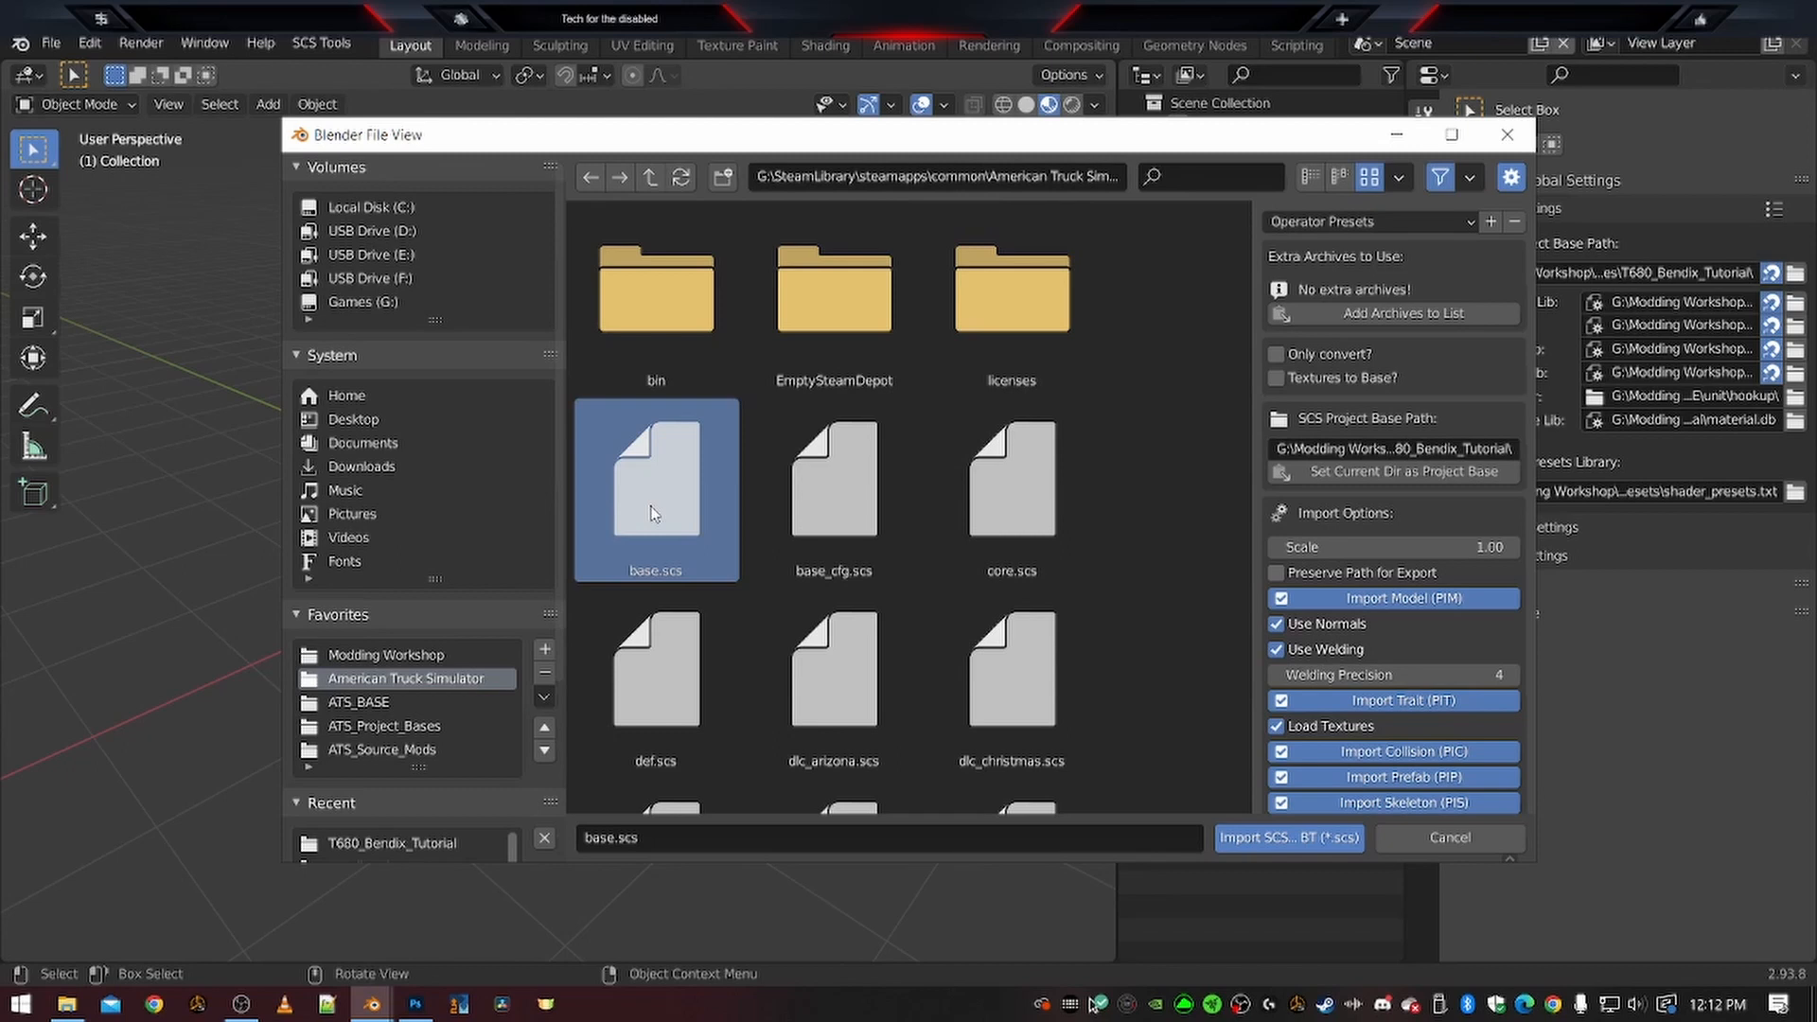
{"action": "left_click", "coordinate": [1385, 315]}
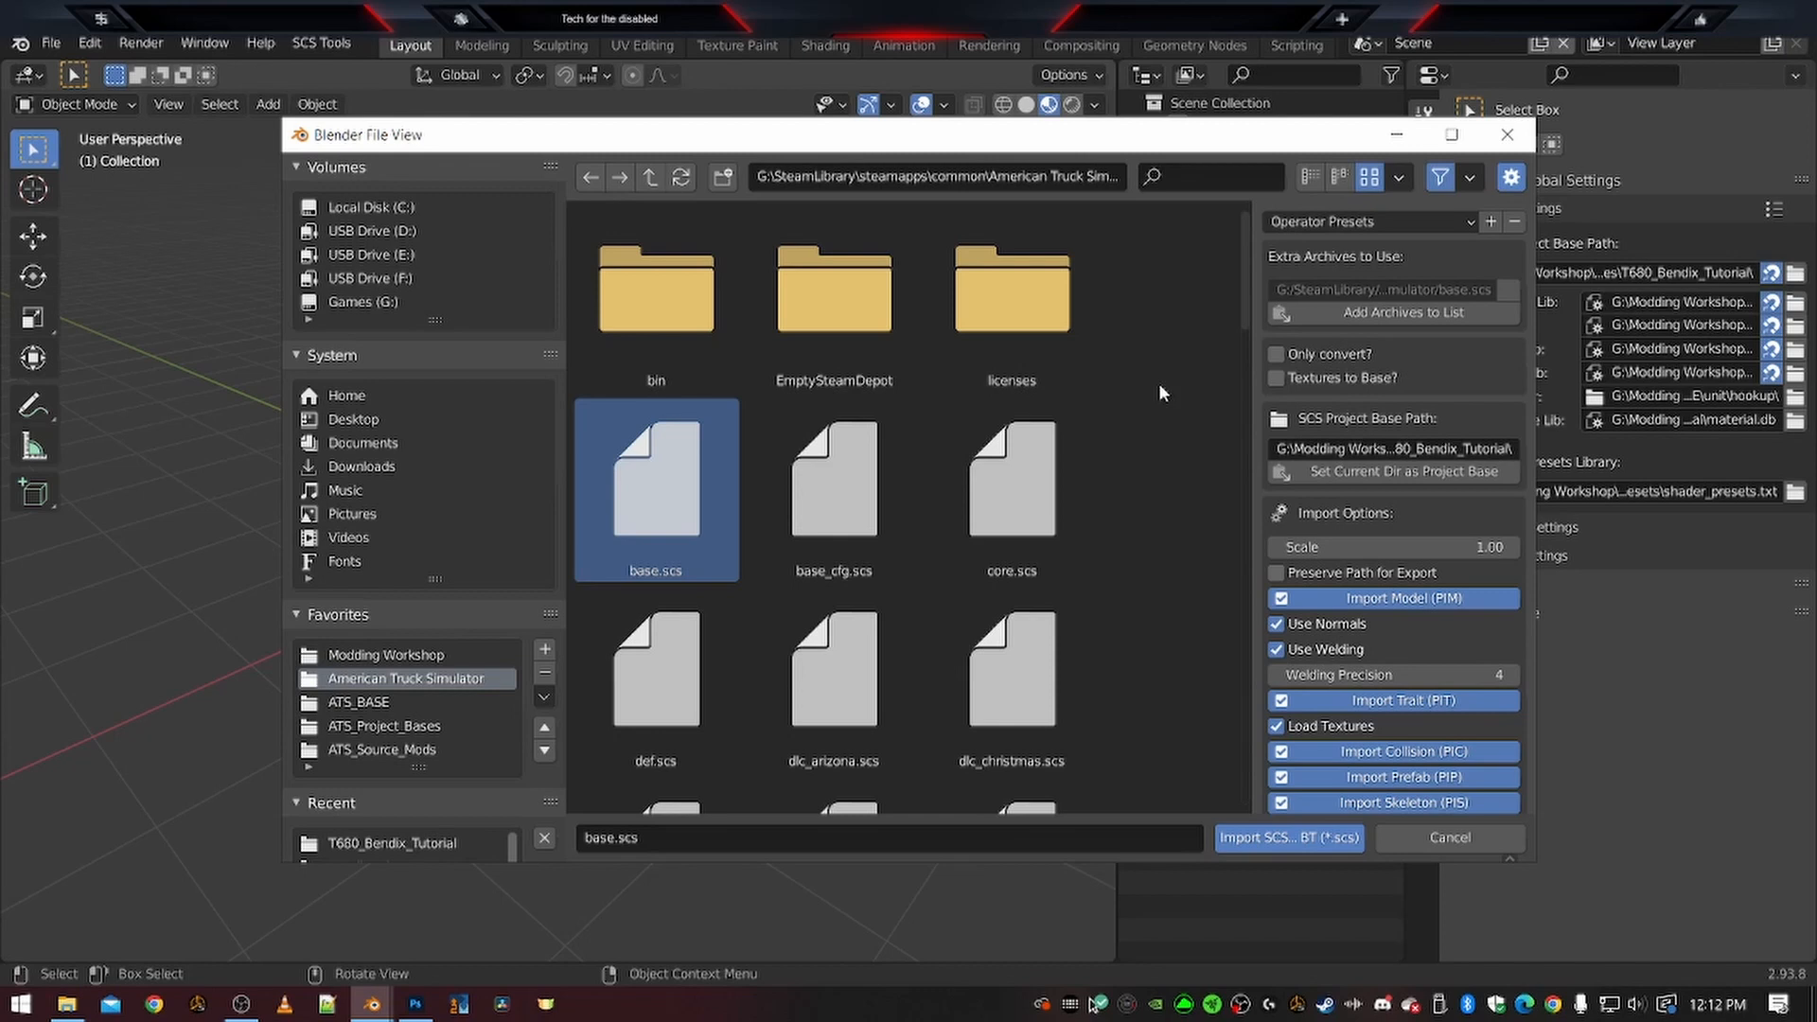
Choose dlc_kenworth_t680.scs as the archive to import from and confirm the file selection
{"action": "scroll", "coordinate": [1145, 378], "scroll_direction": "down", "scroll_amount": 2}
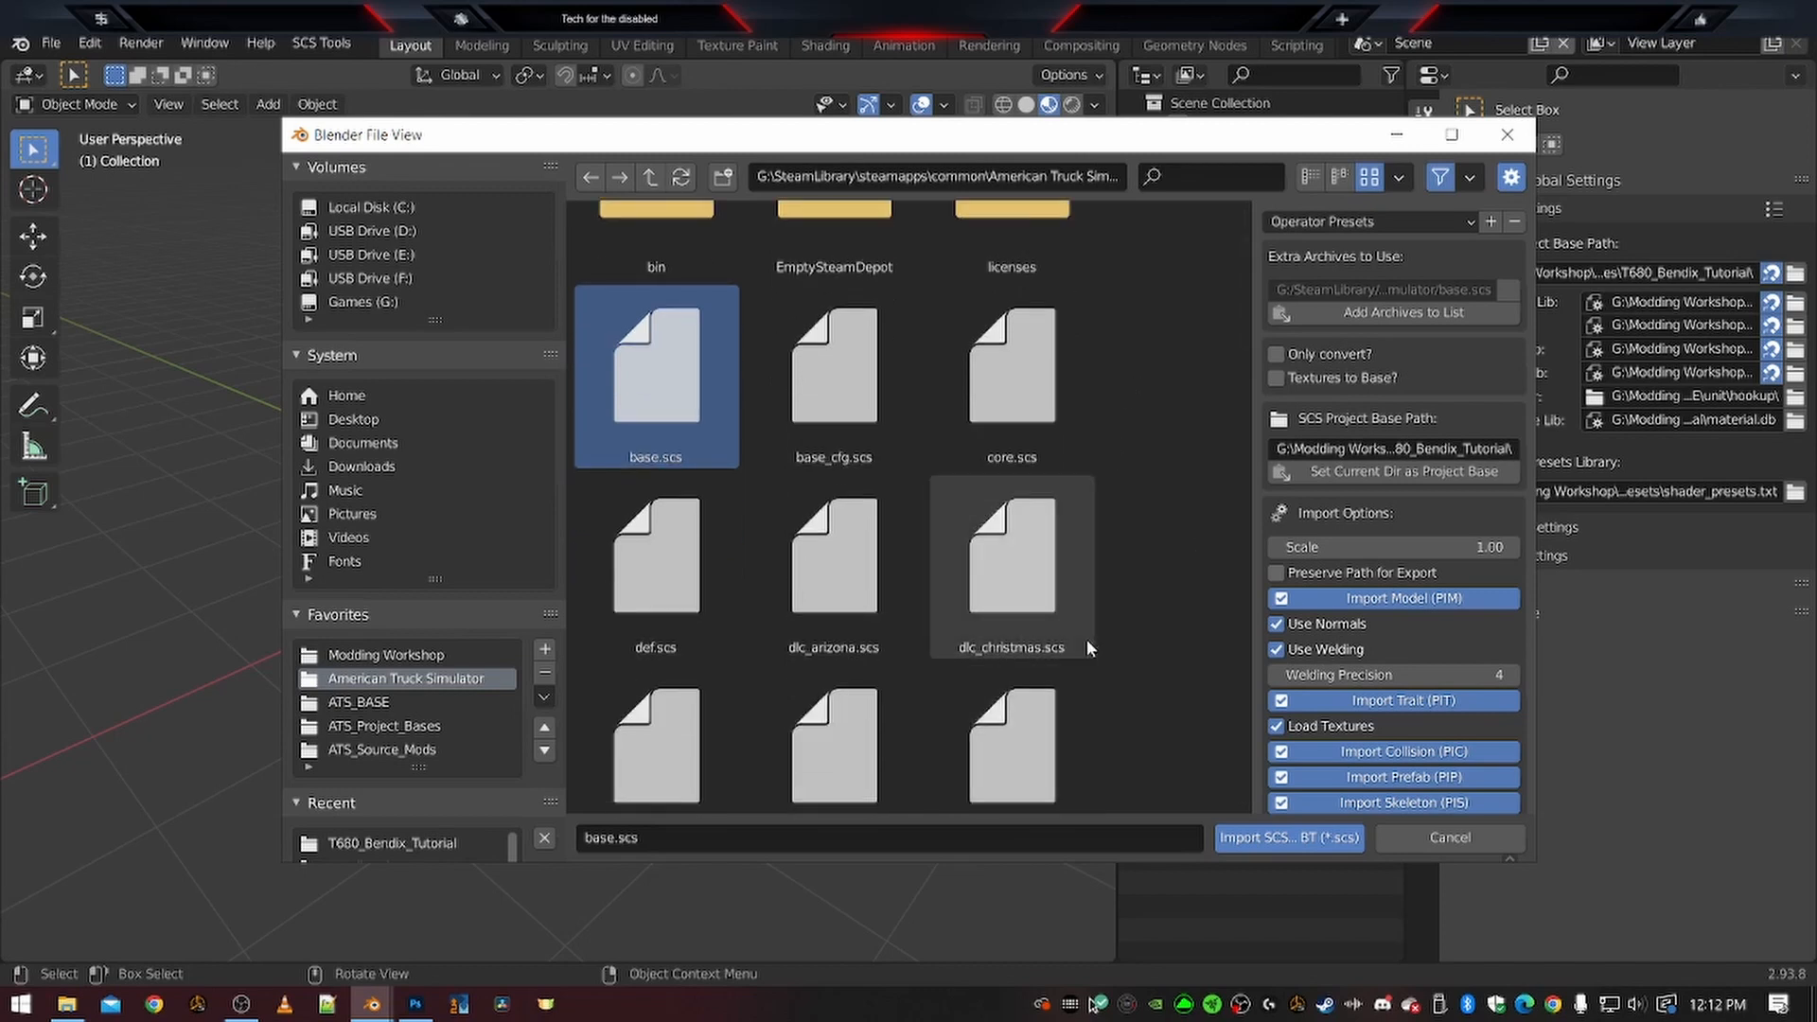
{"action": "scroll", "coordinate": [1155, 593], "scroll_direction": "up", "scroll_amount": 2}
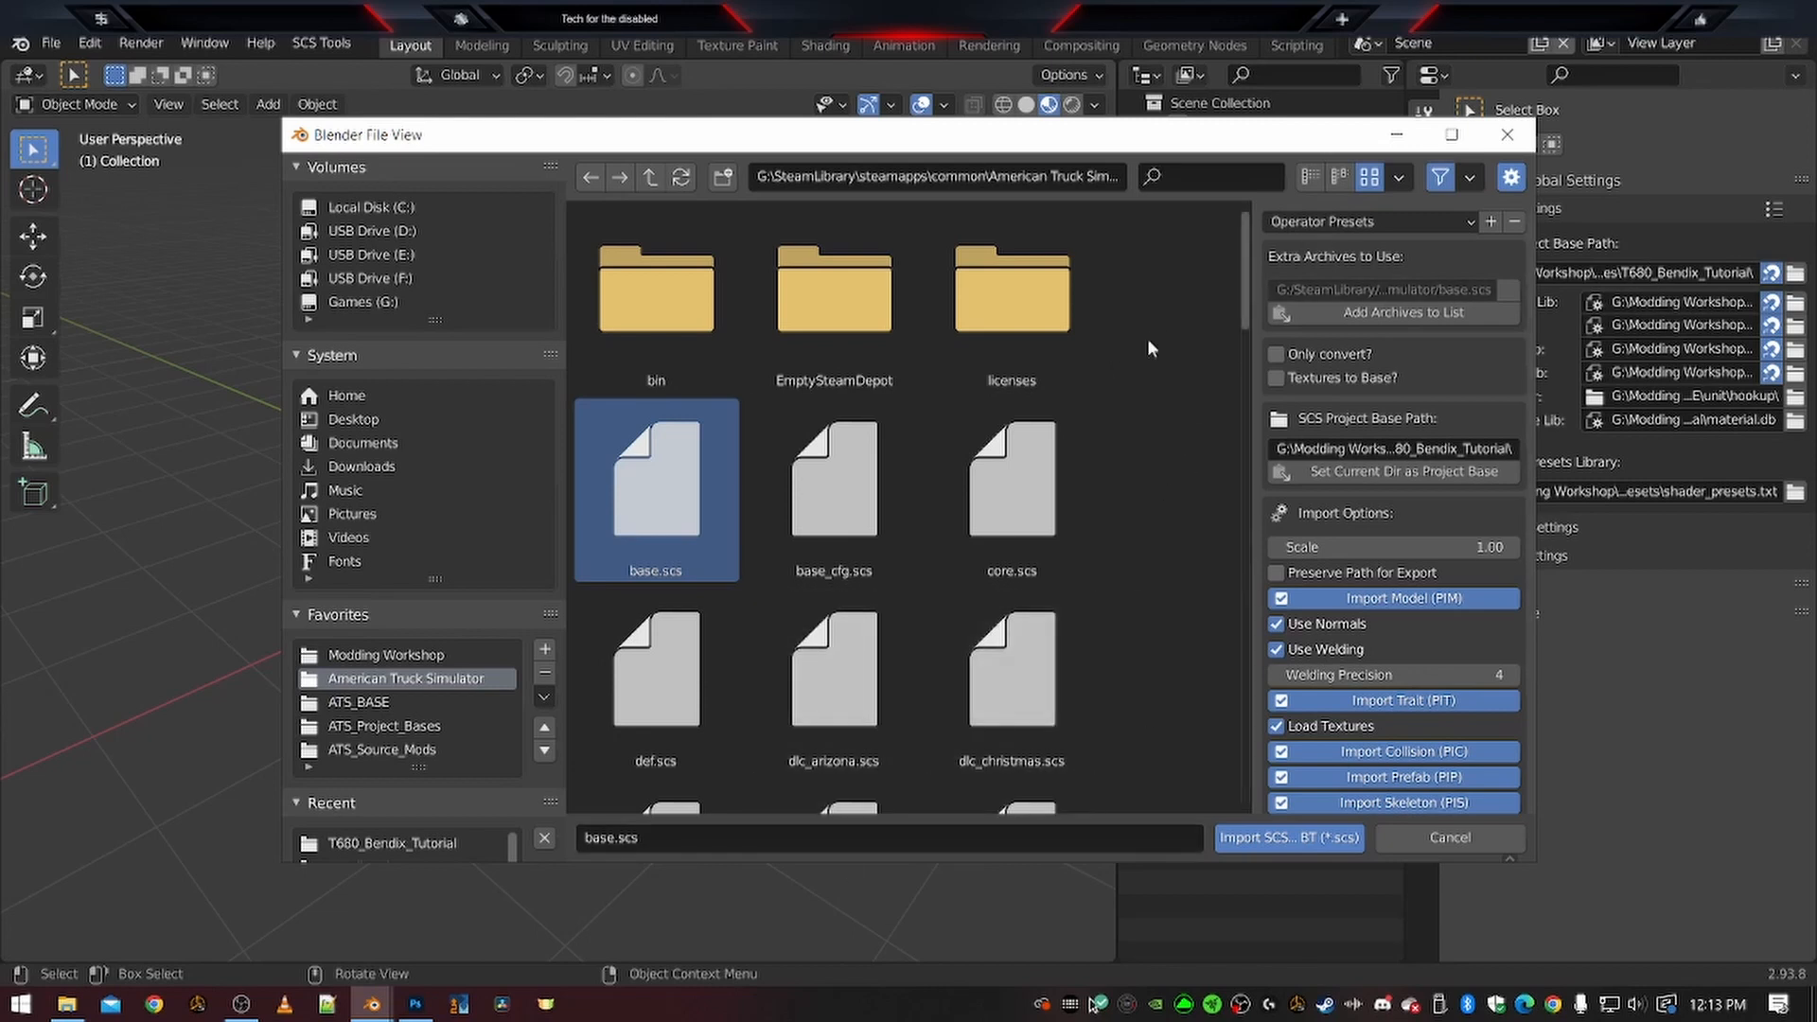
{"action": "scroll", "coordinate": [1140, 539], "scroll_direction": "down", "scroll_amount": 10}
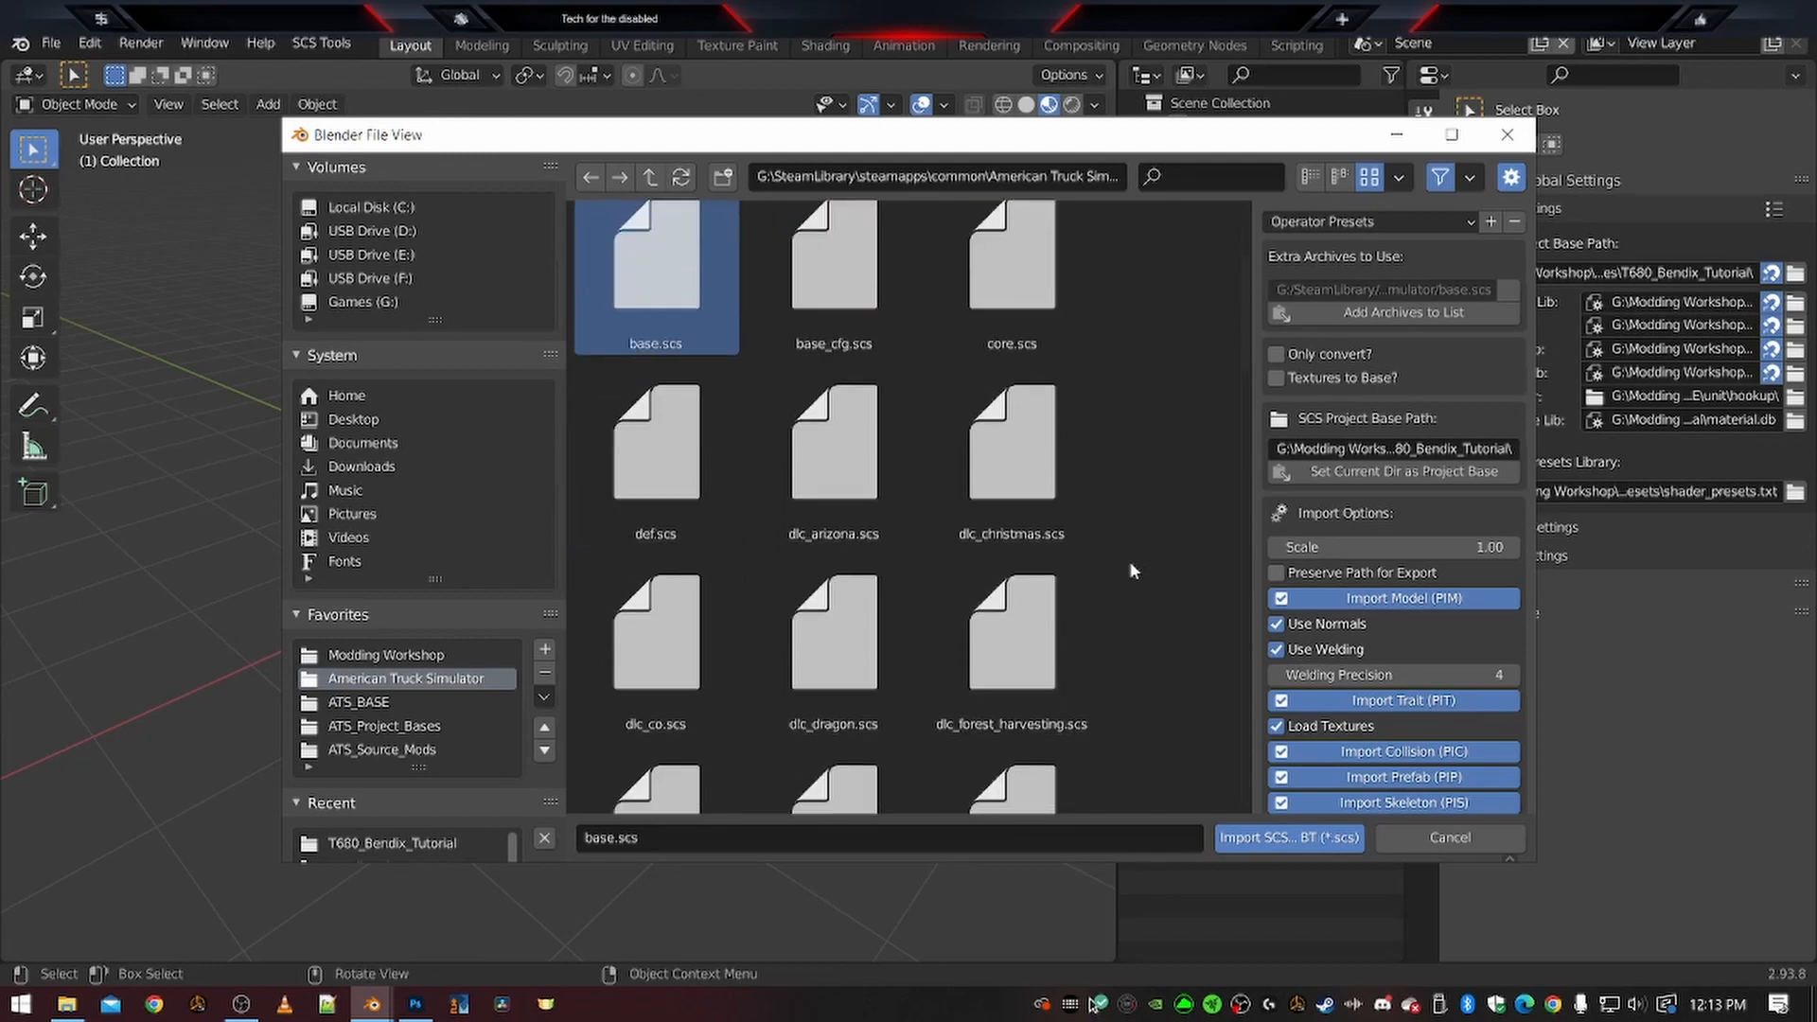
{"action": "scroll", "coordinate": [1128, 598], "scroll_direction": "down", "scroll_amount": 1}
{"action": "left_click", "coordinate": [1010, 462]}
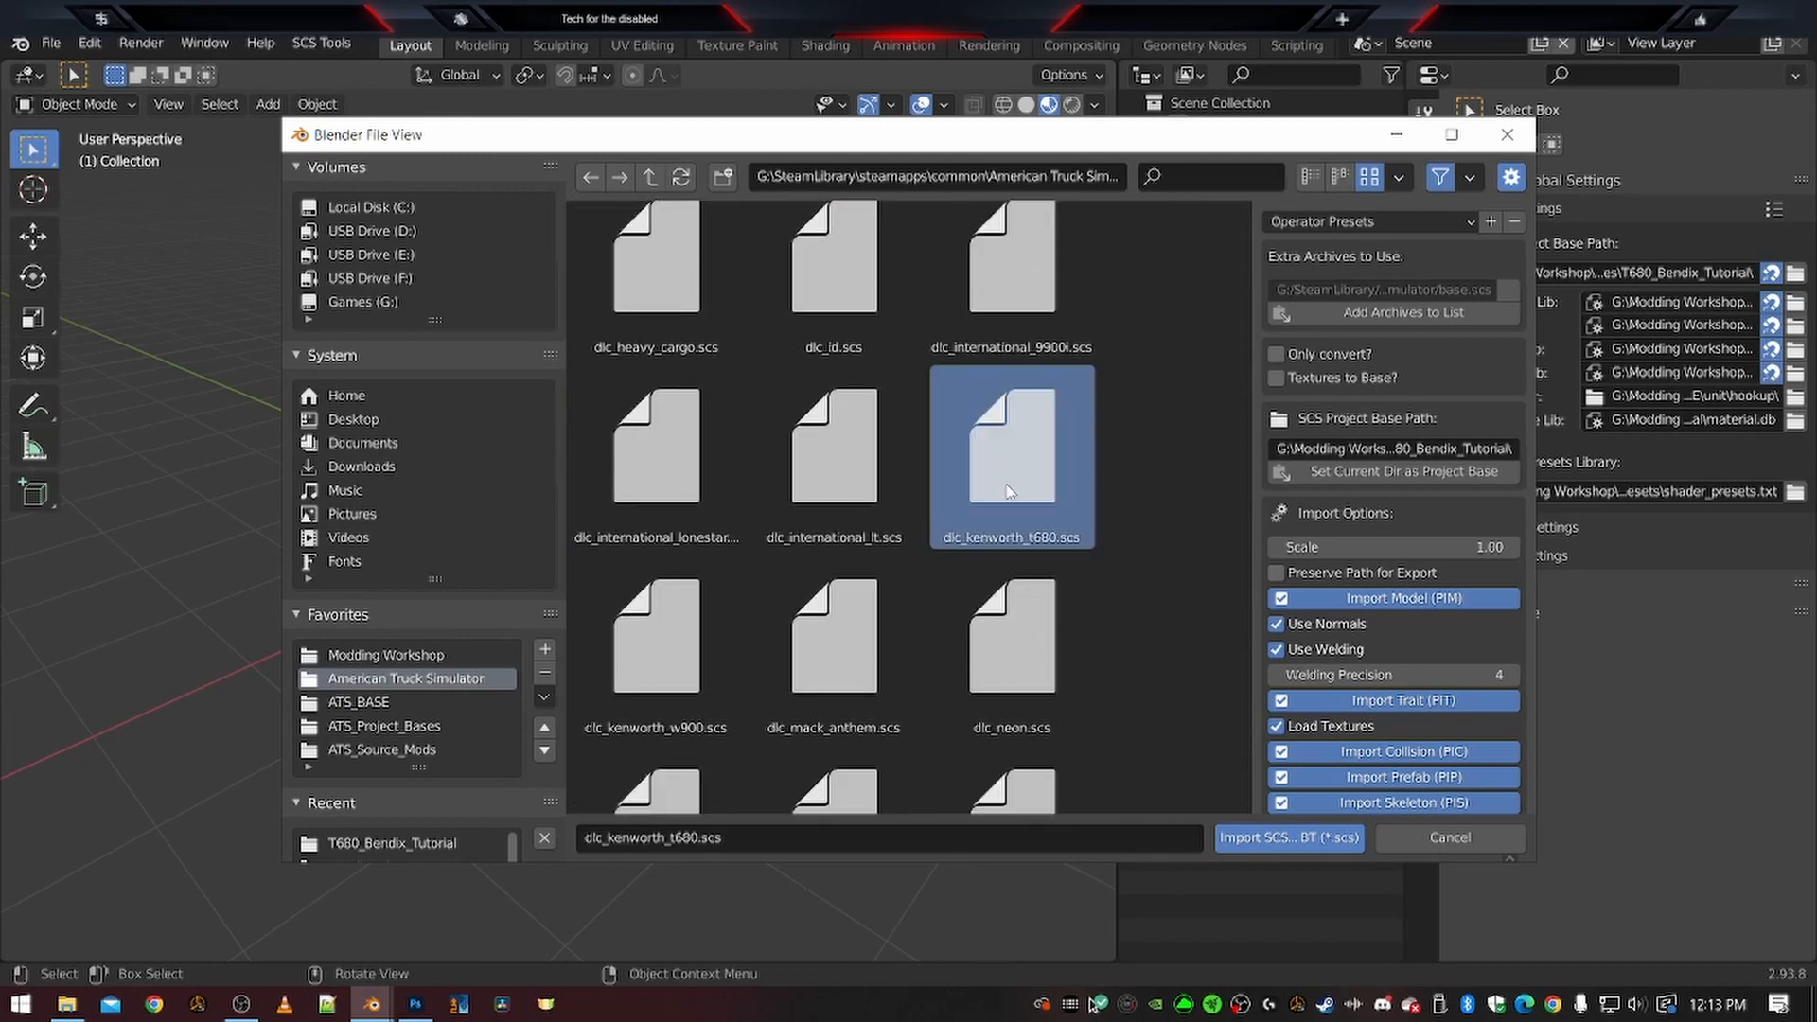
{"action": "left_click", "coordinate": [1289, 847]}
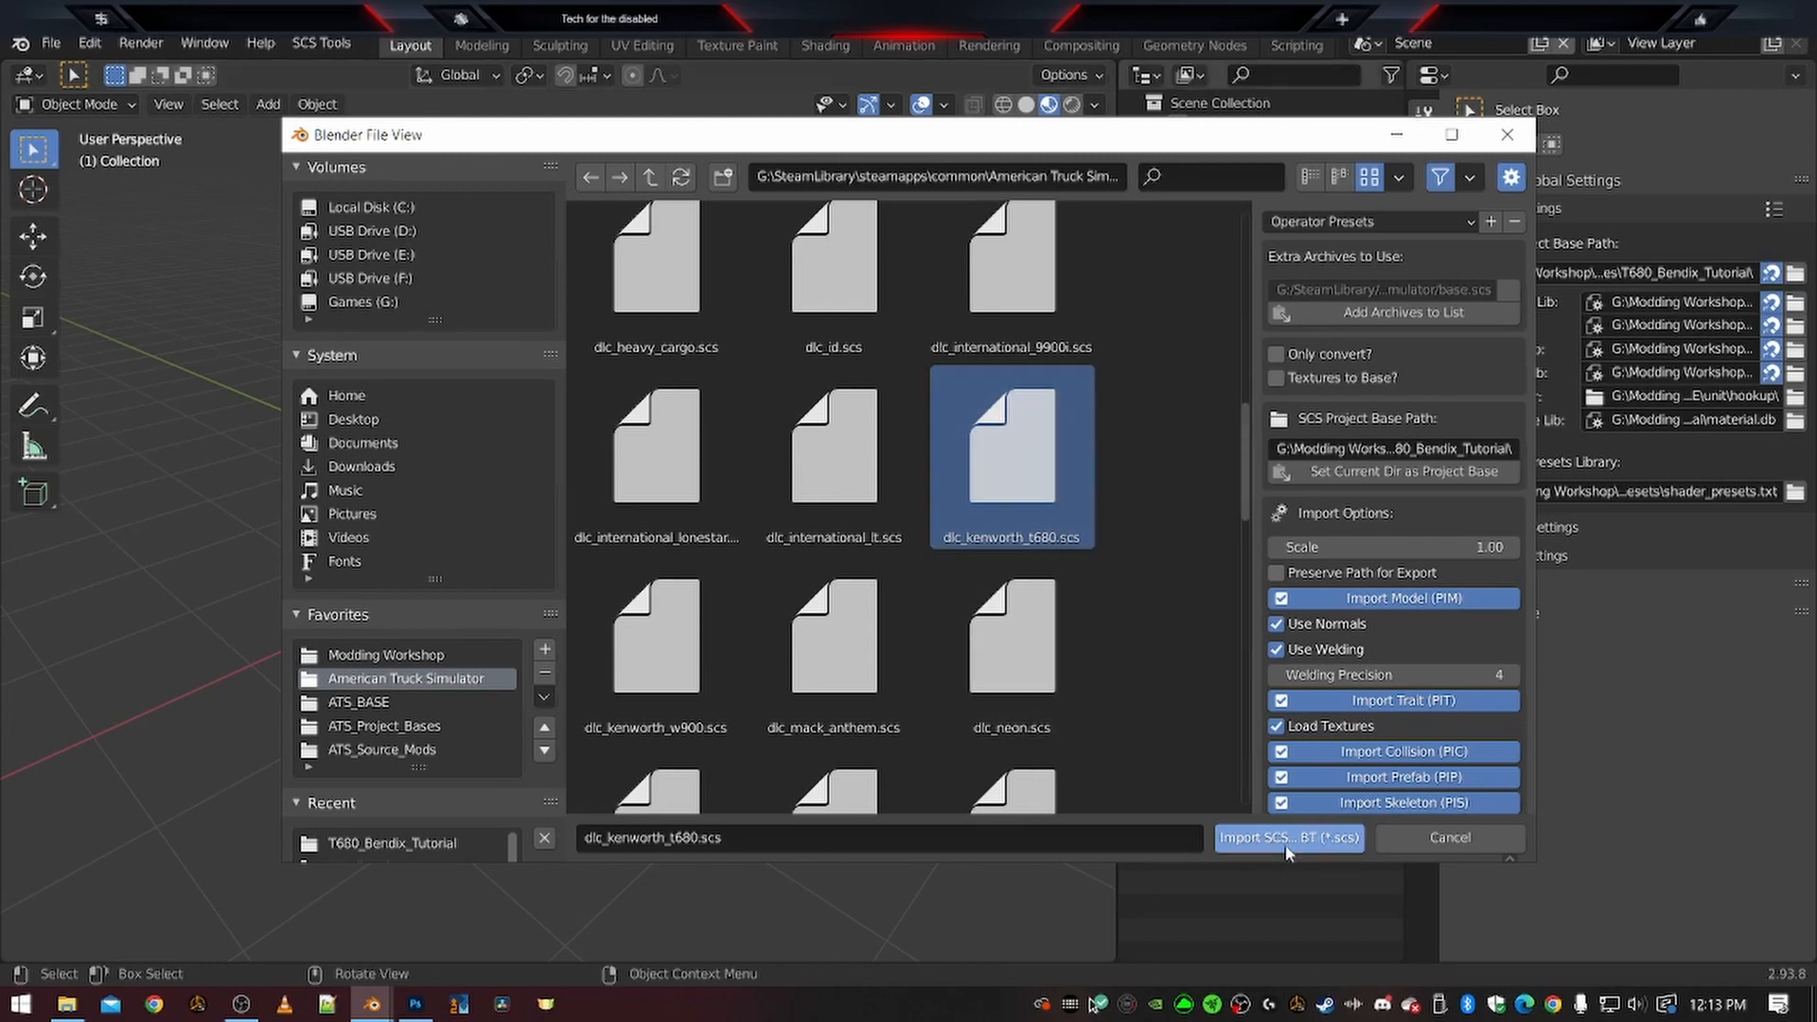
Convert and import model.pmg from /vehicle/truck/kenworth_t680/interior, and dismiss the import warning summary
{"action": "scroll", "coordinate": [1068, 645], "scroll_direction": "down", "scroll_amount": 2}
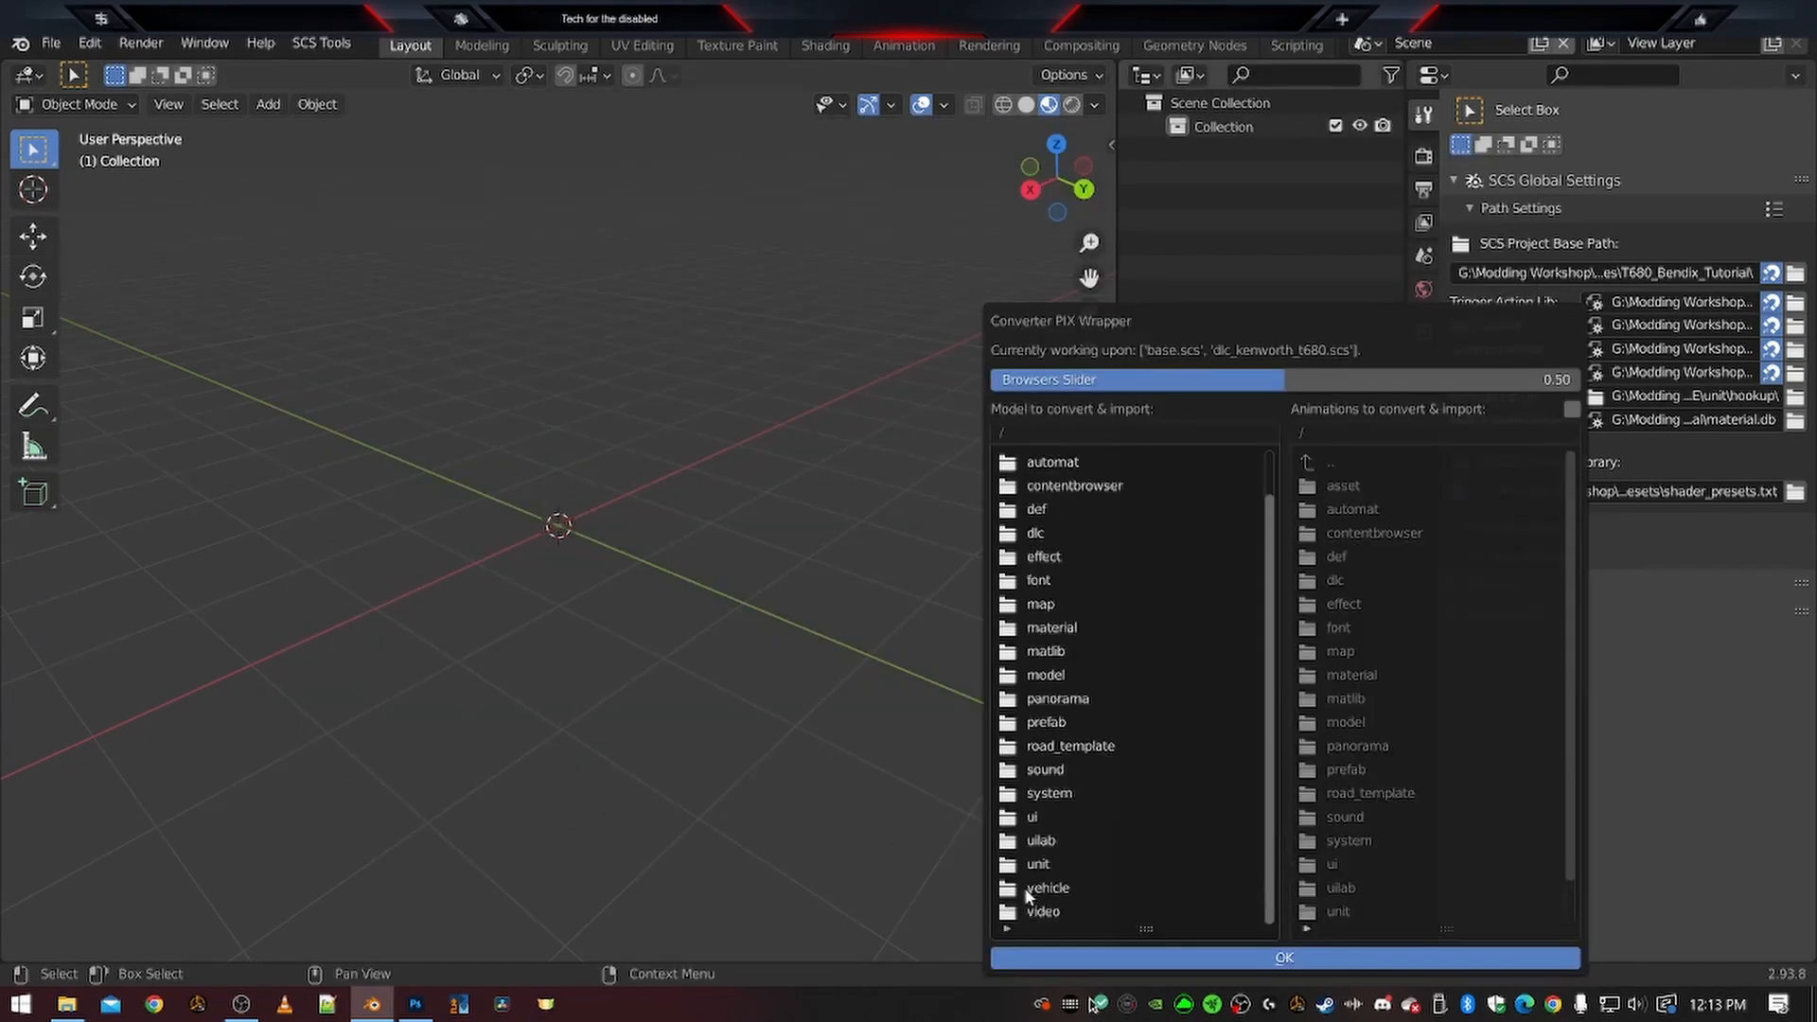
{"action": "double_click", "coordinate": [1014, 895]}
{"action": "double_click", "coordinate": [1007, 601]}
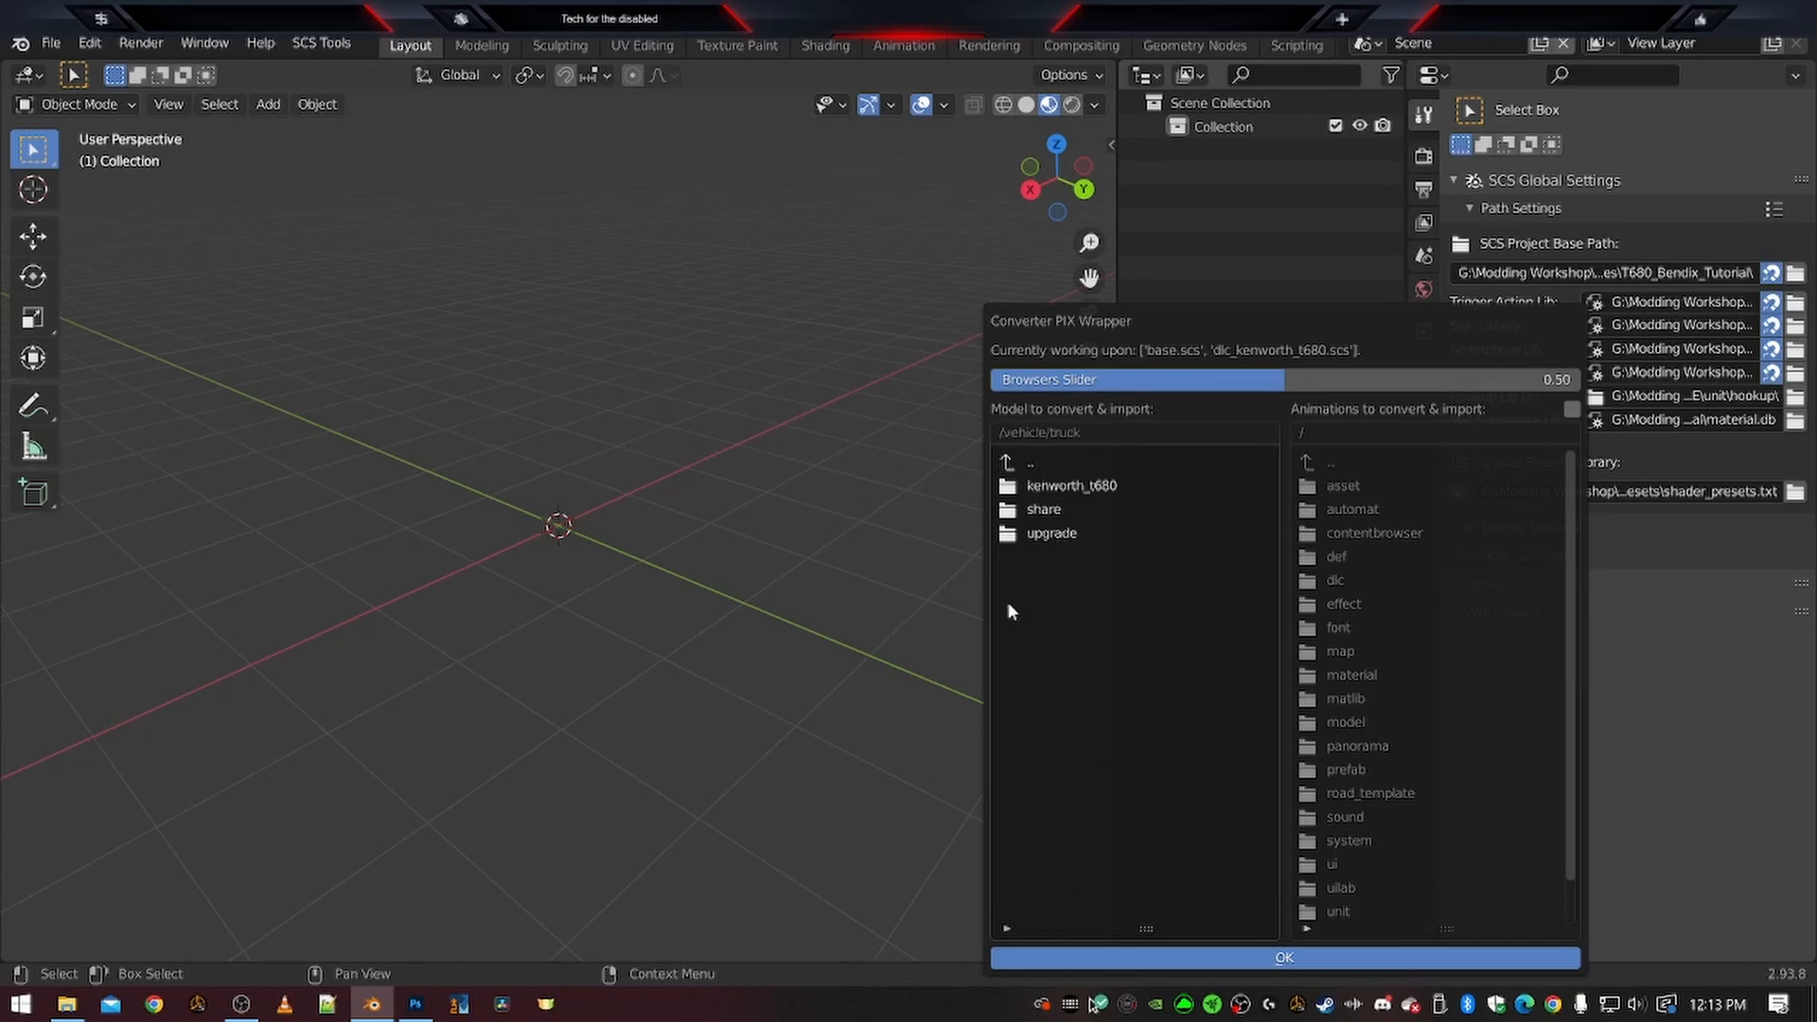
{"action": "double_click", "coordinate": [1012, 490]}
{"action": "double_click", "coordinate": [1013, 511]}
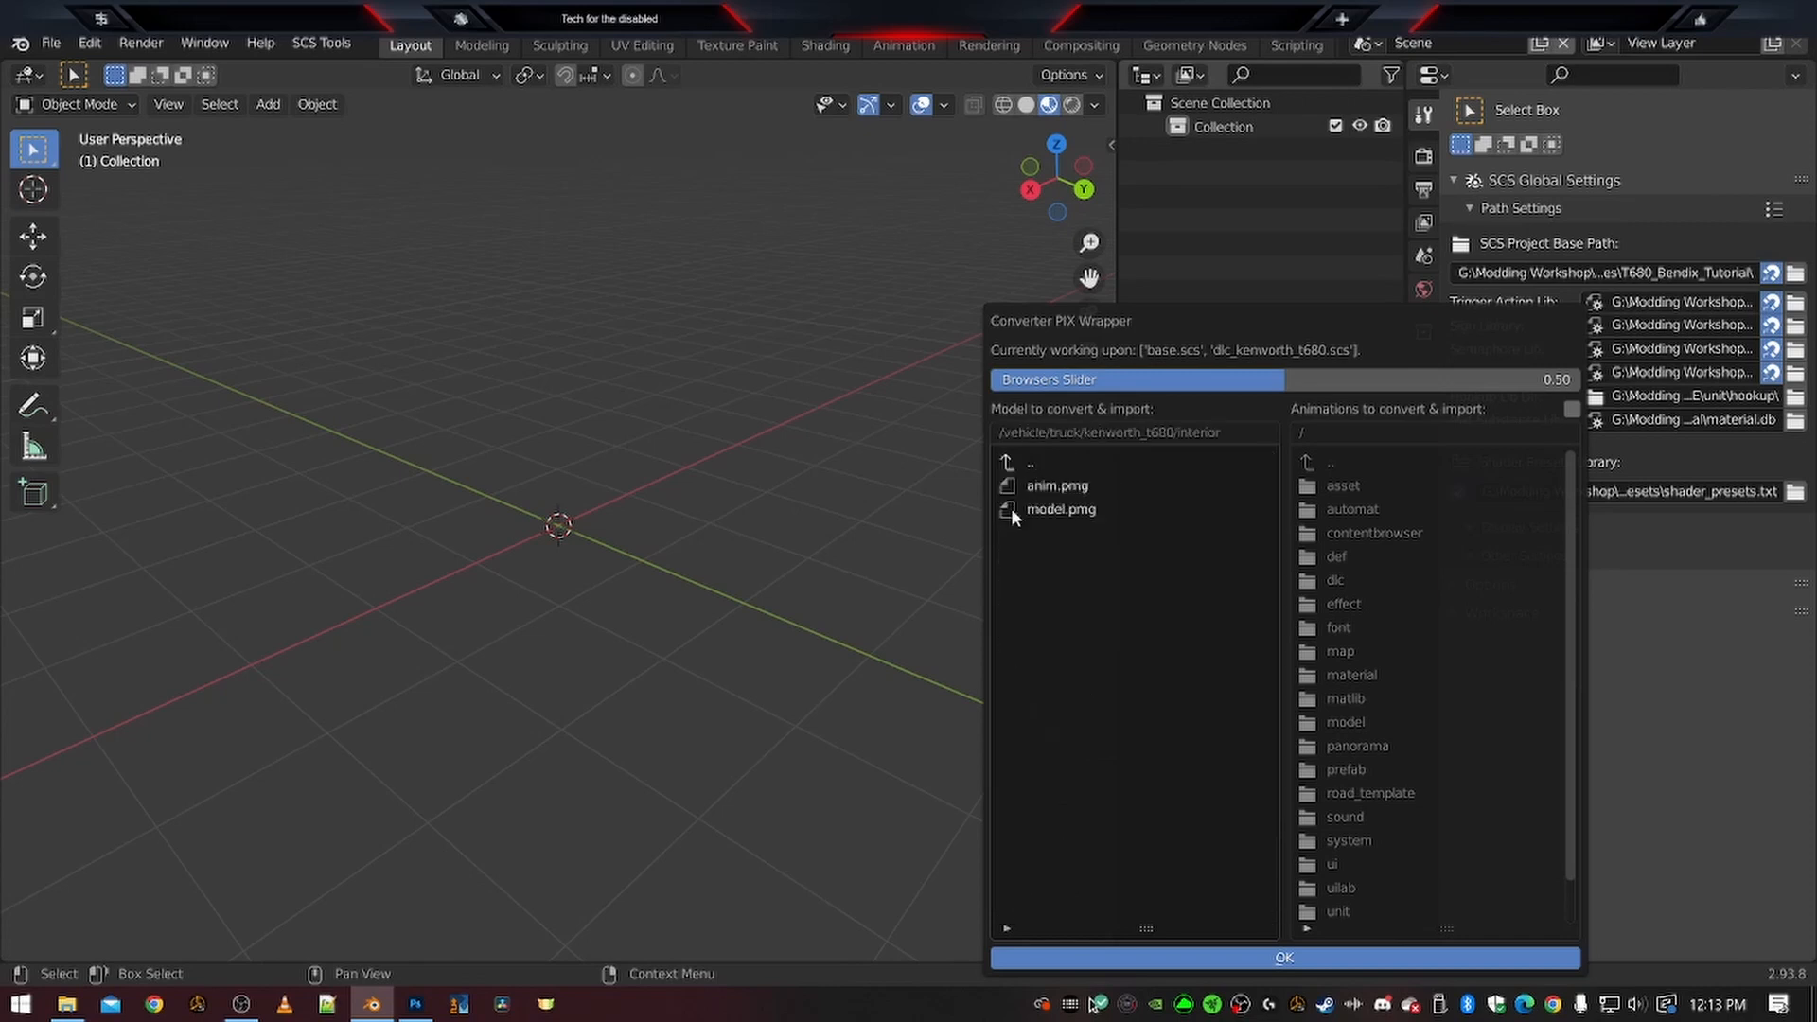
{"action": "left_click", "coordinate": [1010, 508]}
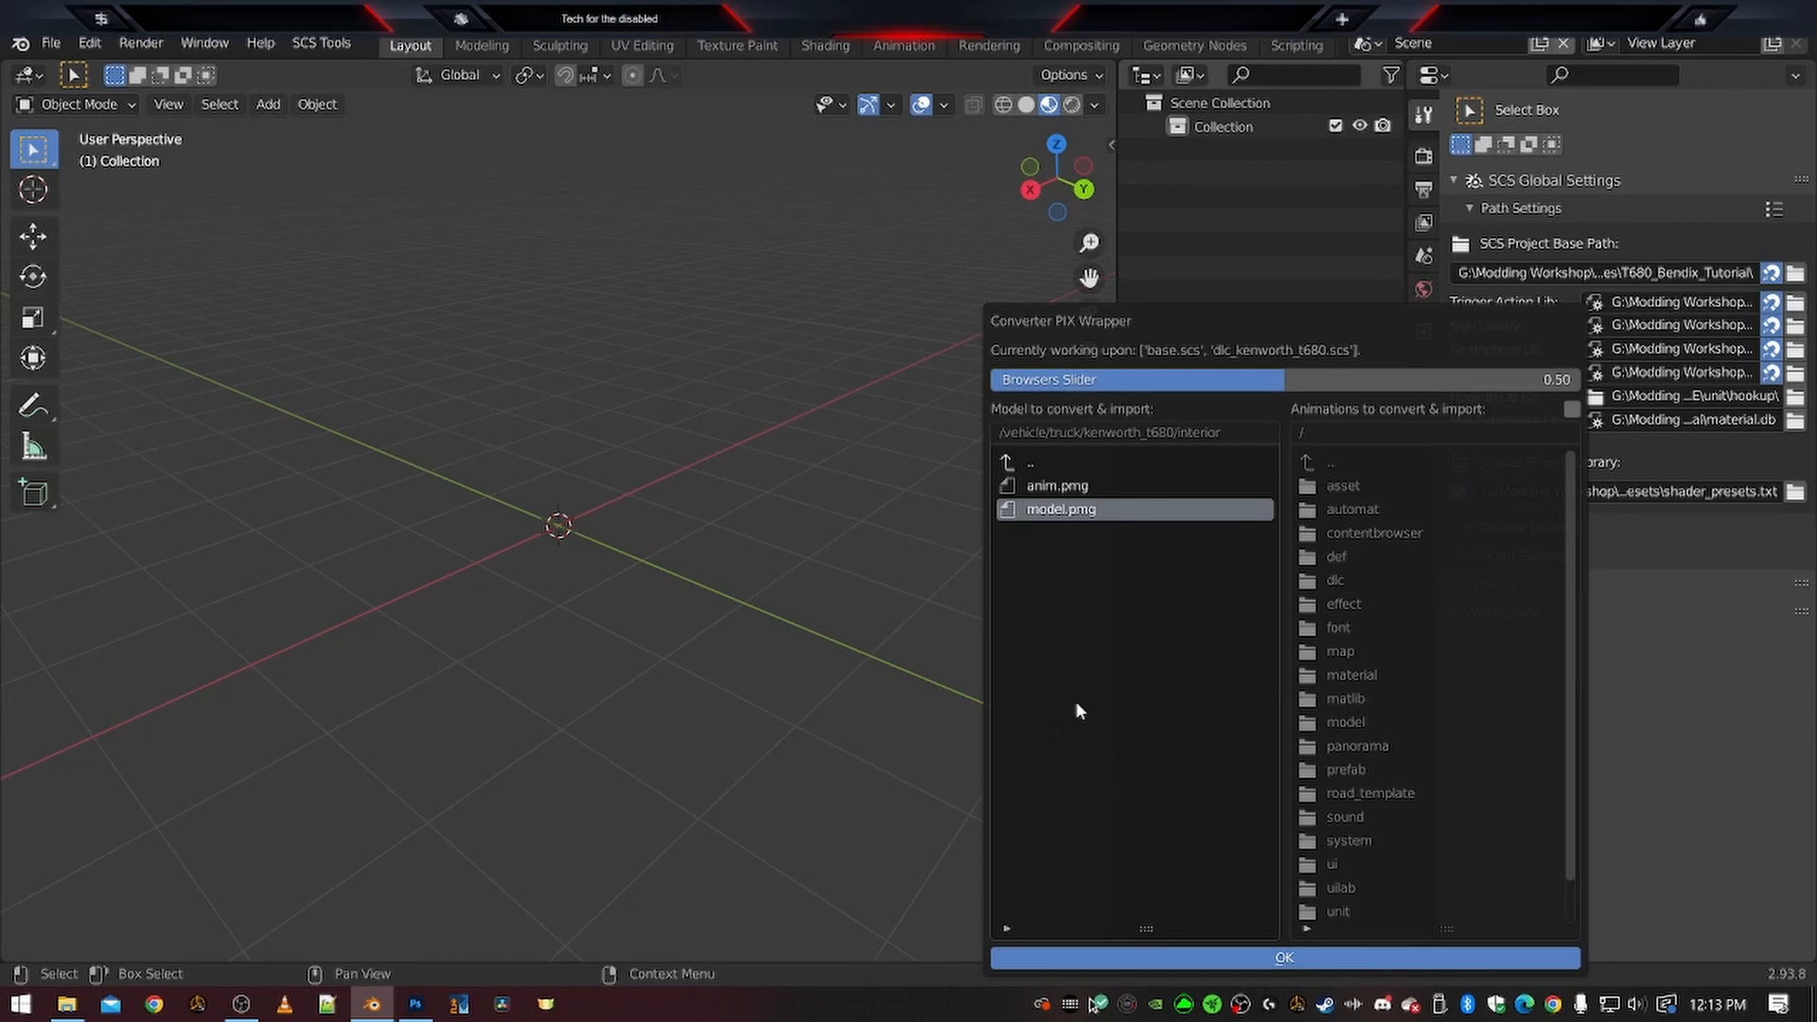
{"action": "left_click", "coordinate": [1252, 963]}
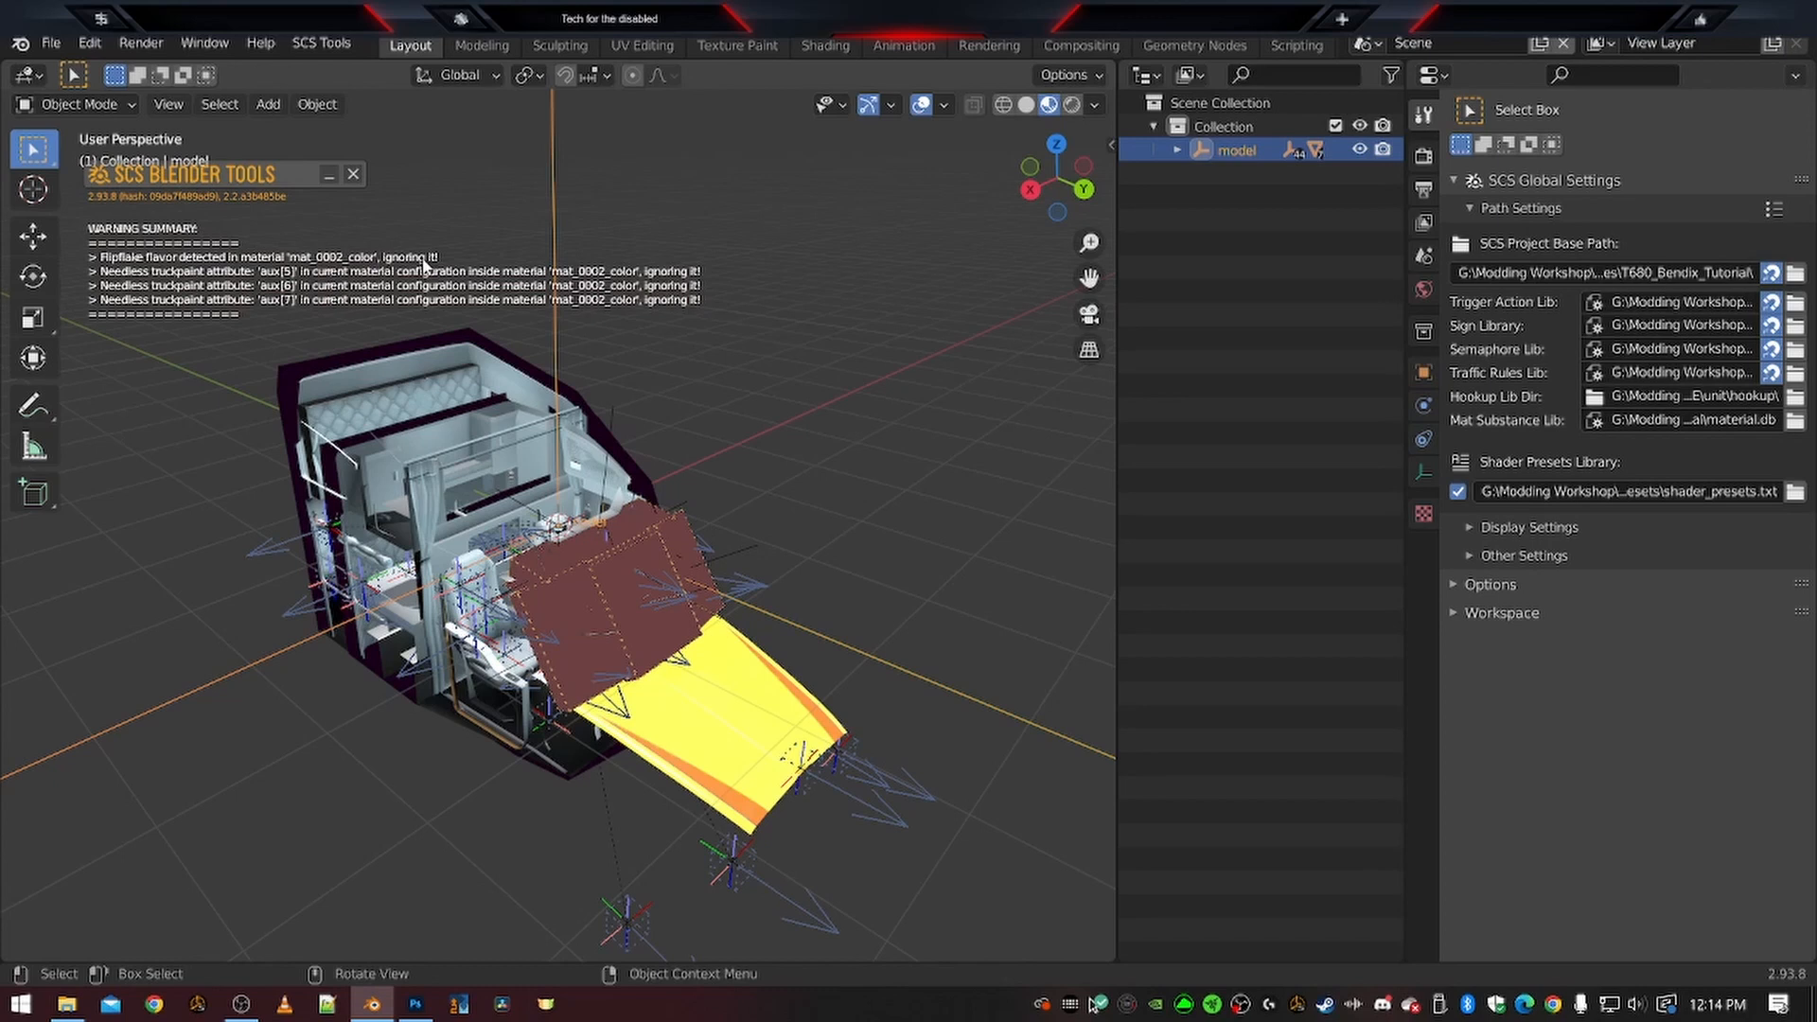
{"action": "left_click", "coordinate": [355, 177]}
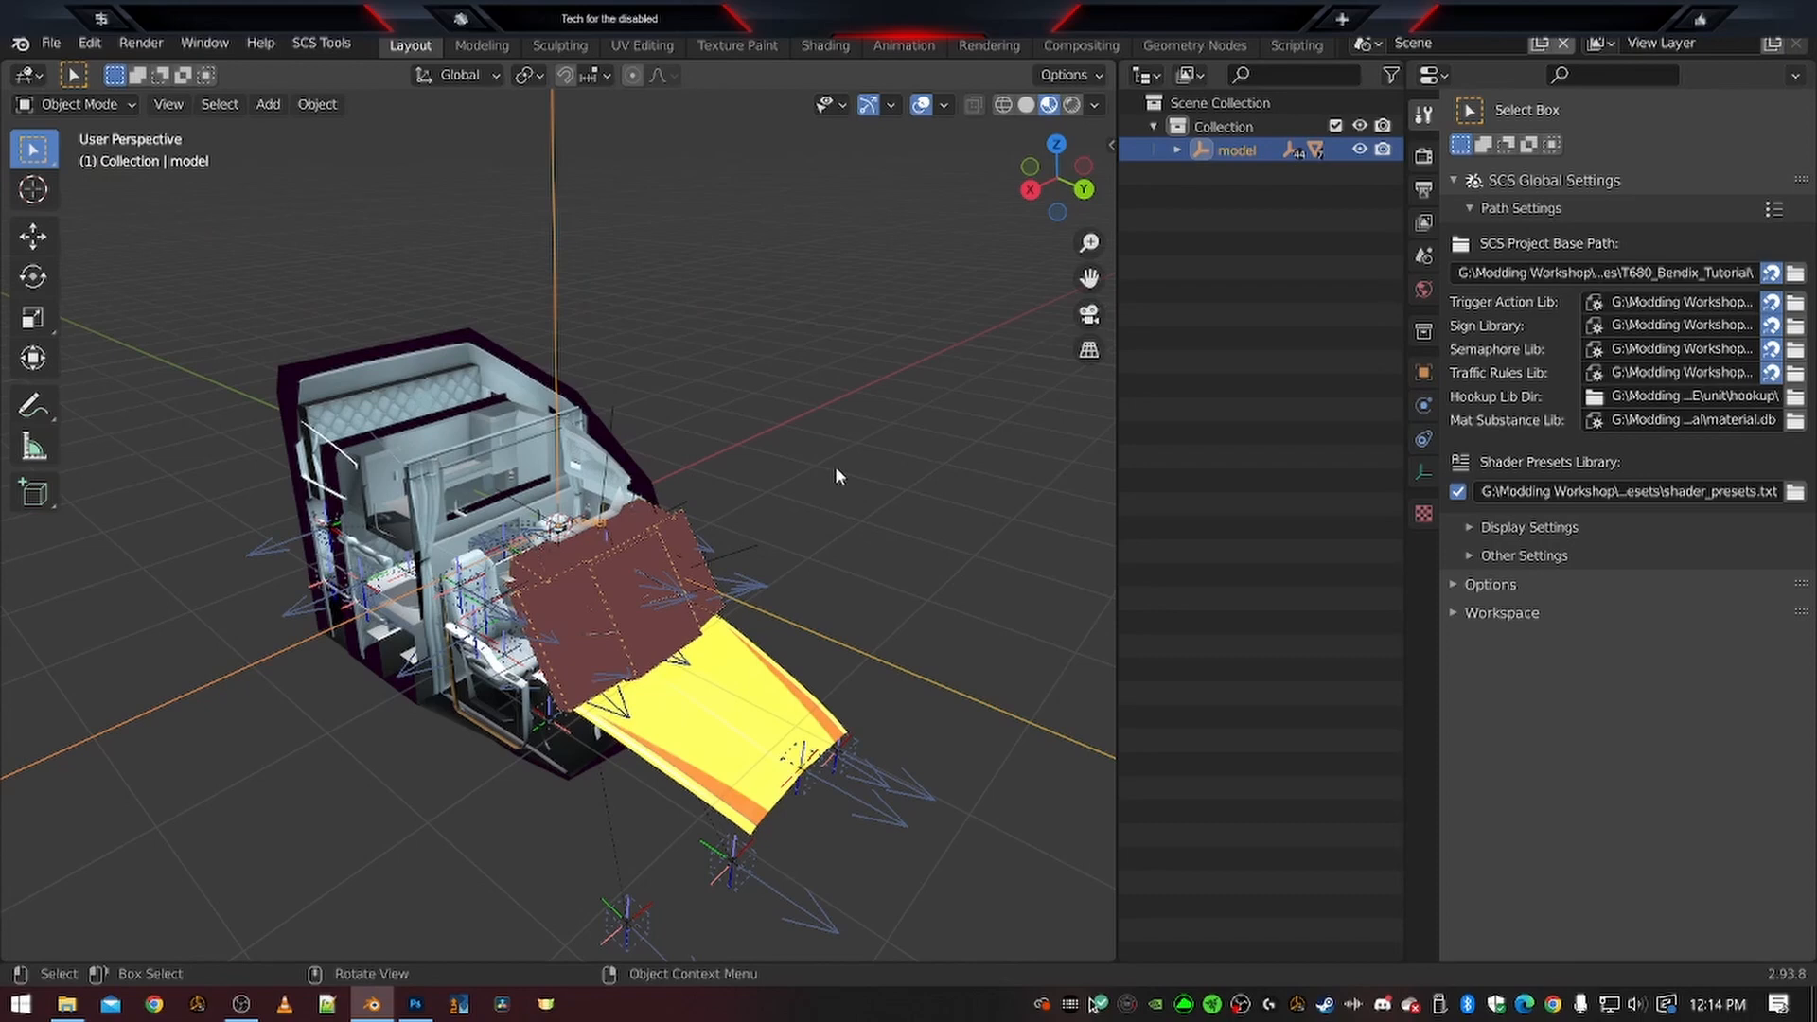
Examine the imported T680 cab interior up close, including the seats, curtain and sleeper area, and return to the whole model
{"action": "middle_click_drag", "start_coordinate": [831, 467], "coordinate": [593, 547]}
{"action": "scroll", "coordinate": [592, 547], "scroll_direction": "up", "scroll_amount": 5}
{"action": "middle_click_drag", "start_coordinate": [779, 584], "coordinate": [606, 526]}
{"action": "middle_click_drag", "start_coordinate": [753, 620], "coordinate": [758, 568], "text": "shift"}
{"action": "scroll", "coordinate": [758, 568], "scroll_direction": "up", "scroll_amount": 8}
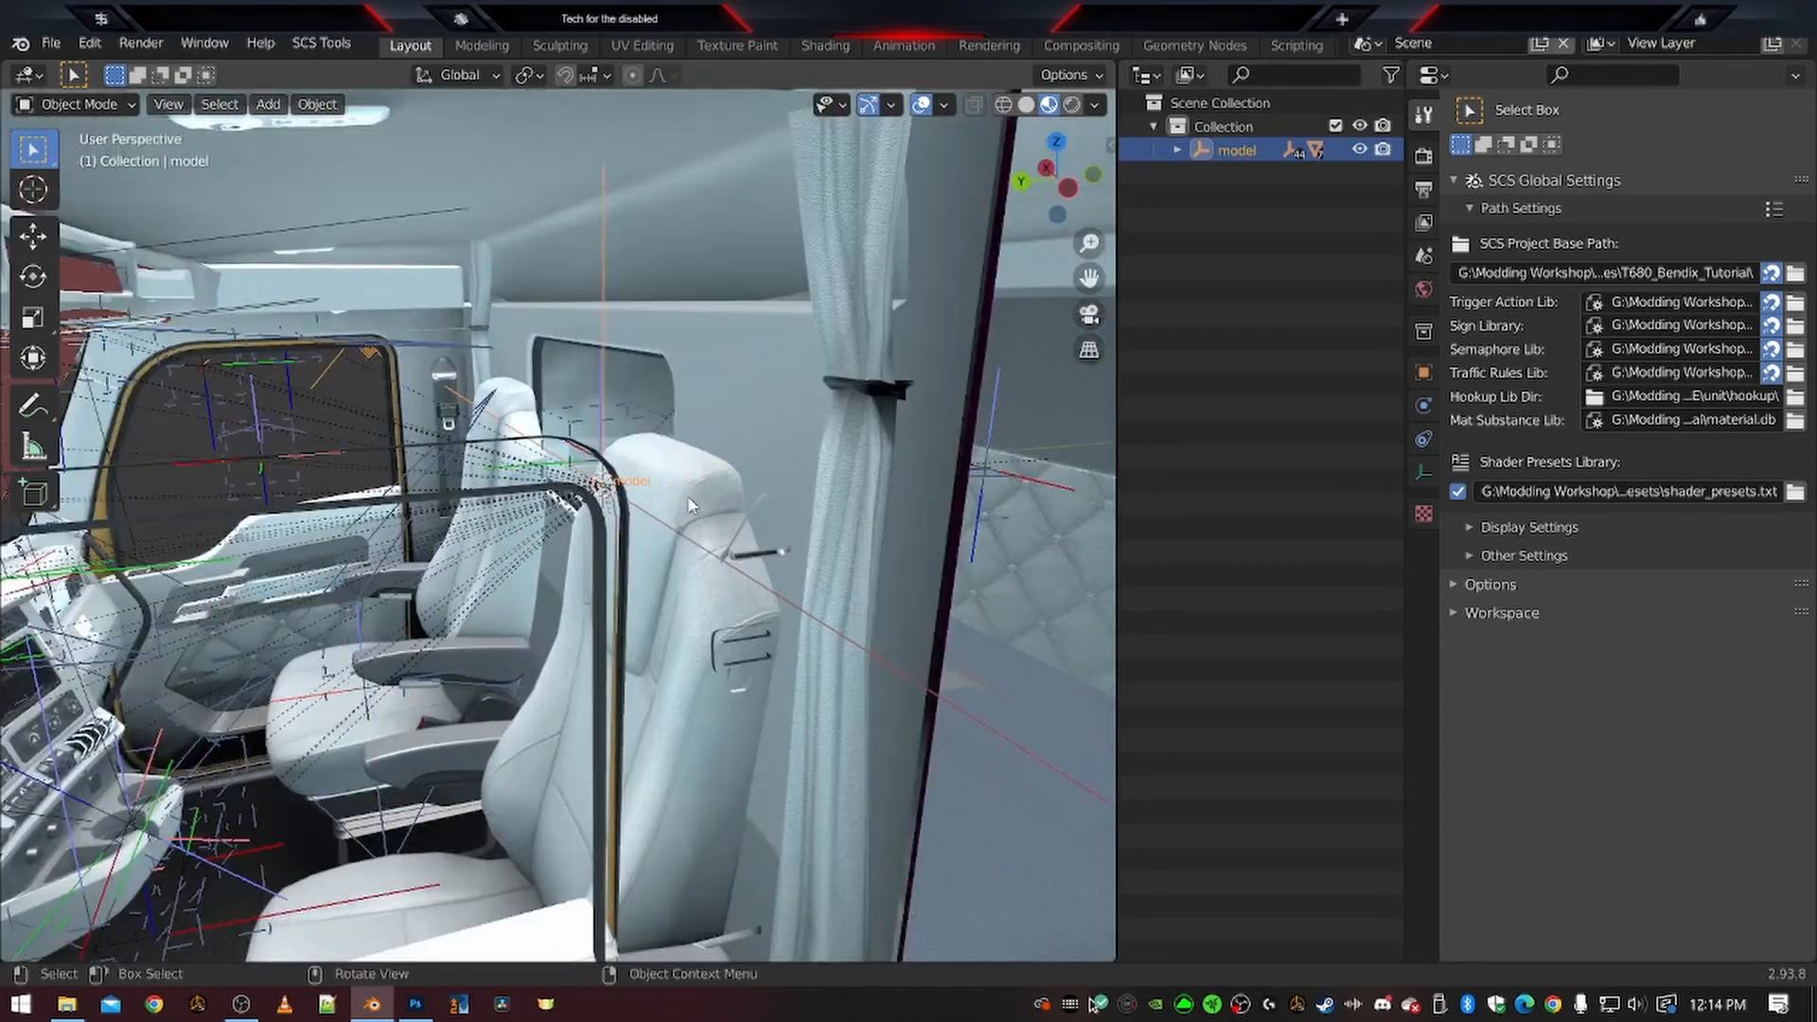
{"action": "scroll", "coordinate": [691, 505], "scroll_direction": "up", "scroll_amount": 2}
{"action": "middle_click_drag", "start_coordinate": [712, 449], "coordinate": [442, 571], "text": "shift"}
{"action": "scroll", "coordinate": [833, 524], "scroll_direction": "up", "scroll_amount": 2}
{"action": "middle_click_drag", "start_coordinate": [747, 564], "coordinate": [318, 533], "text": "shift"}
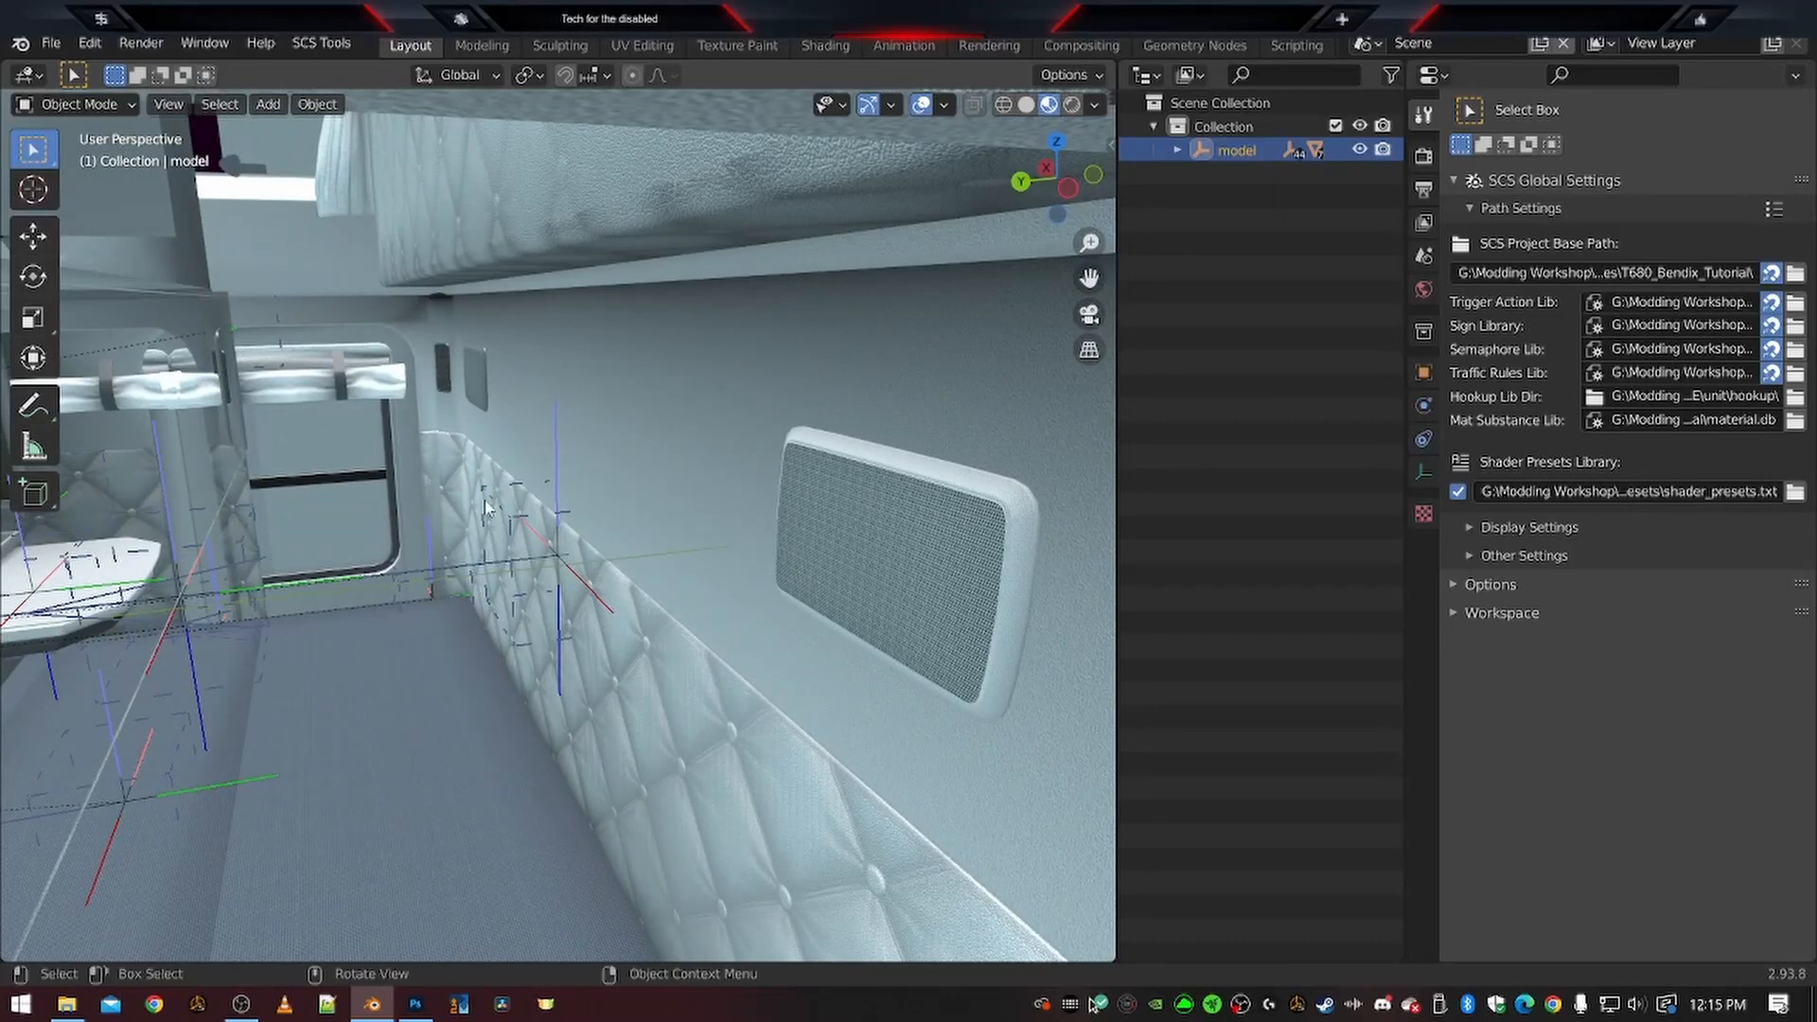
{"action": "scroll", "coordinate": [495, 498], "scroll_direction": "down", "scroll_amount": 3}
{"action": "scroll", "coordinate": [495, 497], "scroll_direction": "up", "scroll_amount": 3}
{"action": "middle_click_drag", "start_coordinate": [476, 409], "coordinate": [492, 456], "text": "shift"}
{"action": "scroll", "coordinate": [493, 461], "scroll_direction": "down", "scroll_amount": 5}
{"action": "scroll", "coordinate": [571, 758], "scroll_direction": "down", "scroll_amount": 4}
{"action": "scroll", "coordinate": [653, 594], "scroll_direction": "down", "scroll_amount": 1}
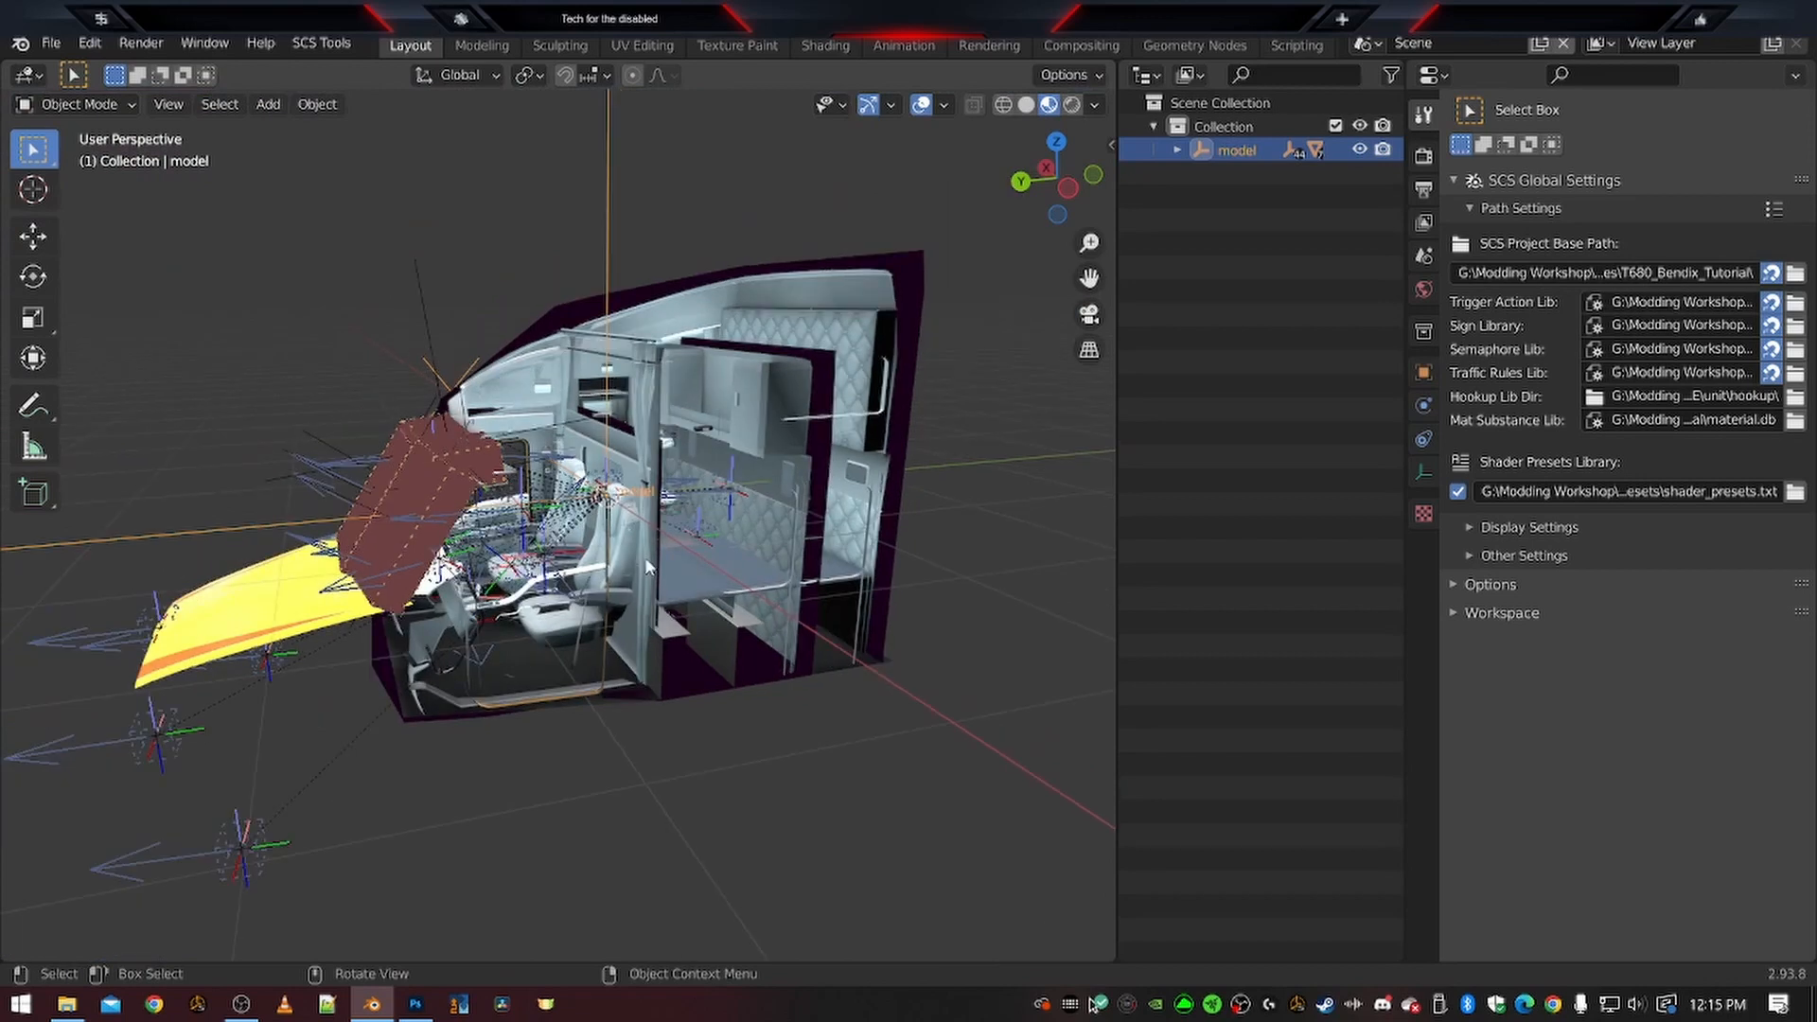
Hide all the imported objects, browse the model's hierarchy, and unhide everything with nothing left selected
{"action": "left_click", "coordinate": [661, 812]}
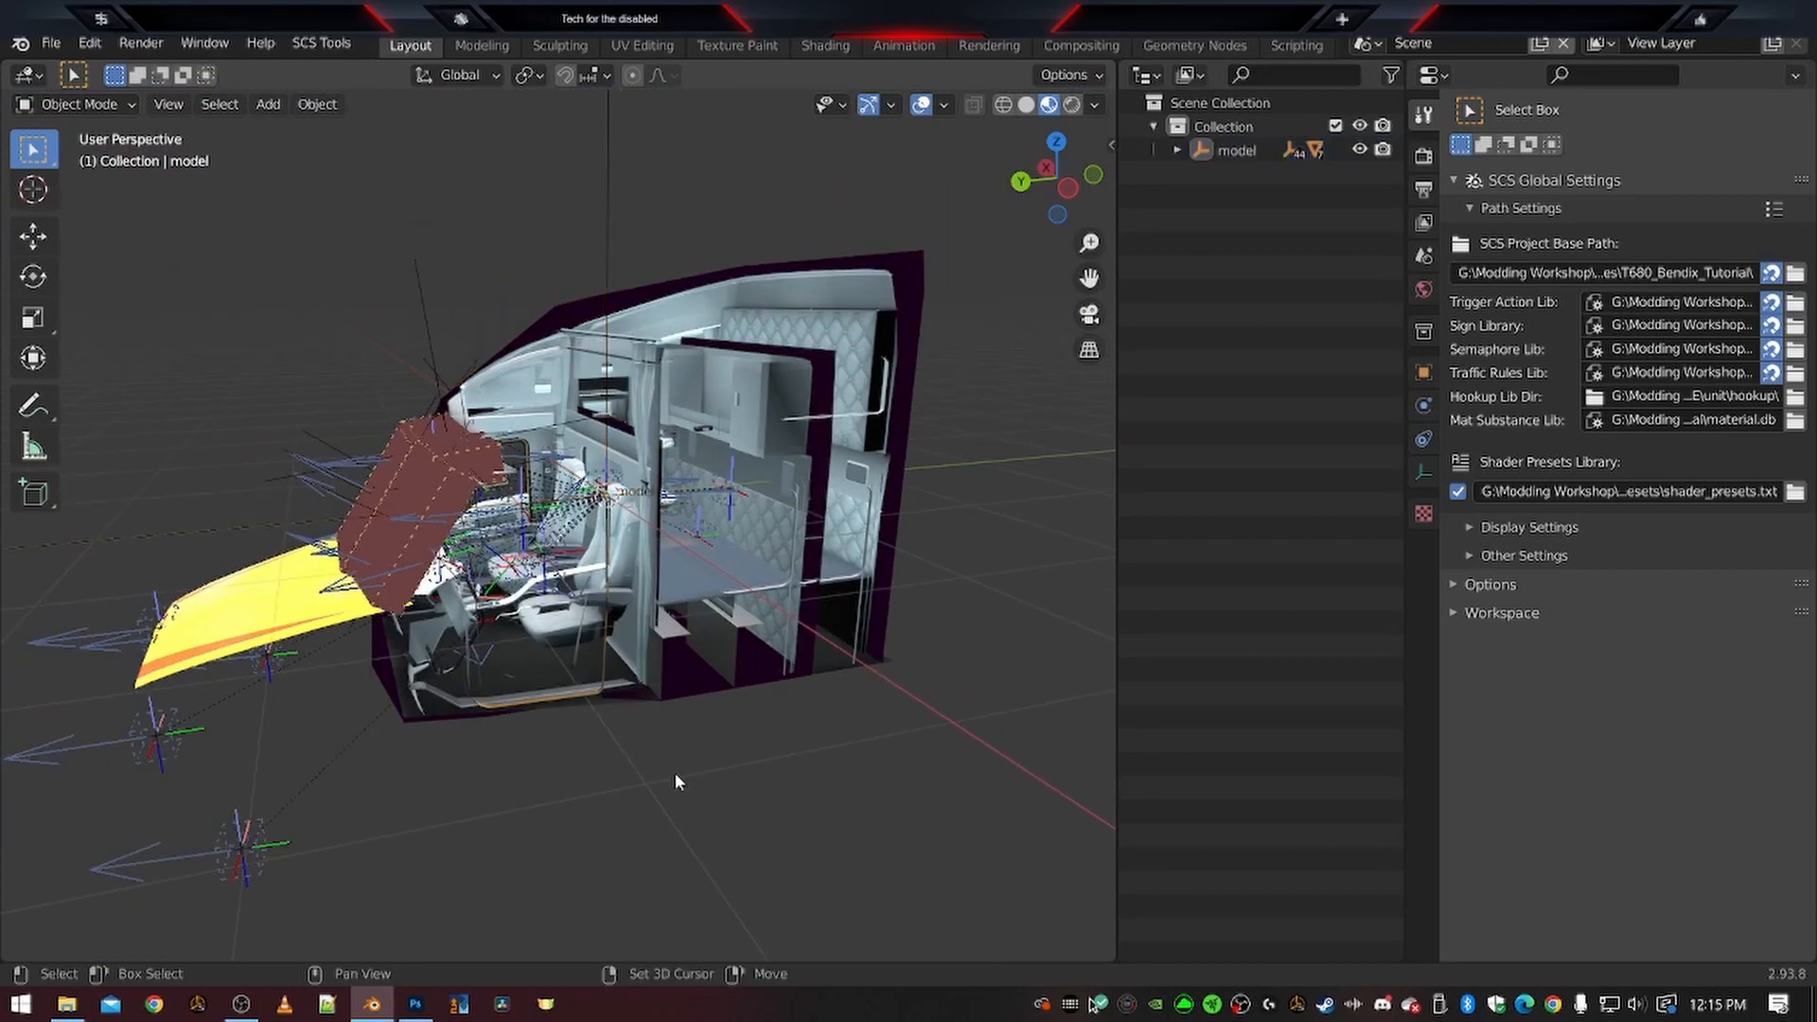
{"action": "key", "text": "shift+h"}
{"action": "left_click", "coordinate": [1177, 150]}
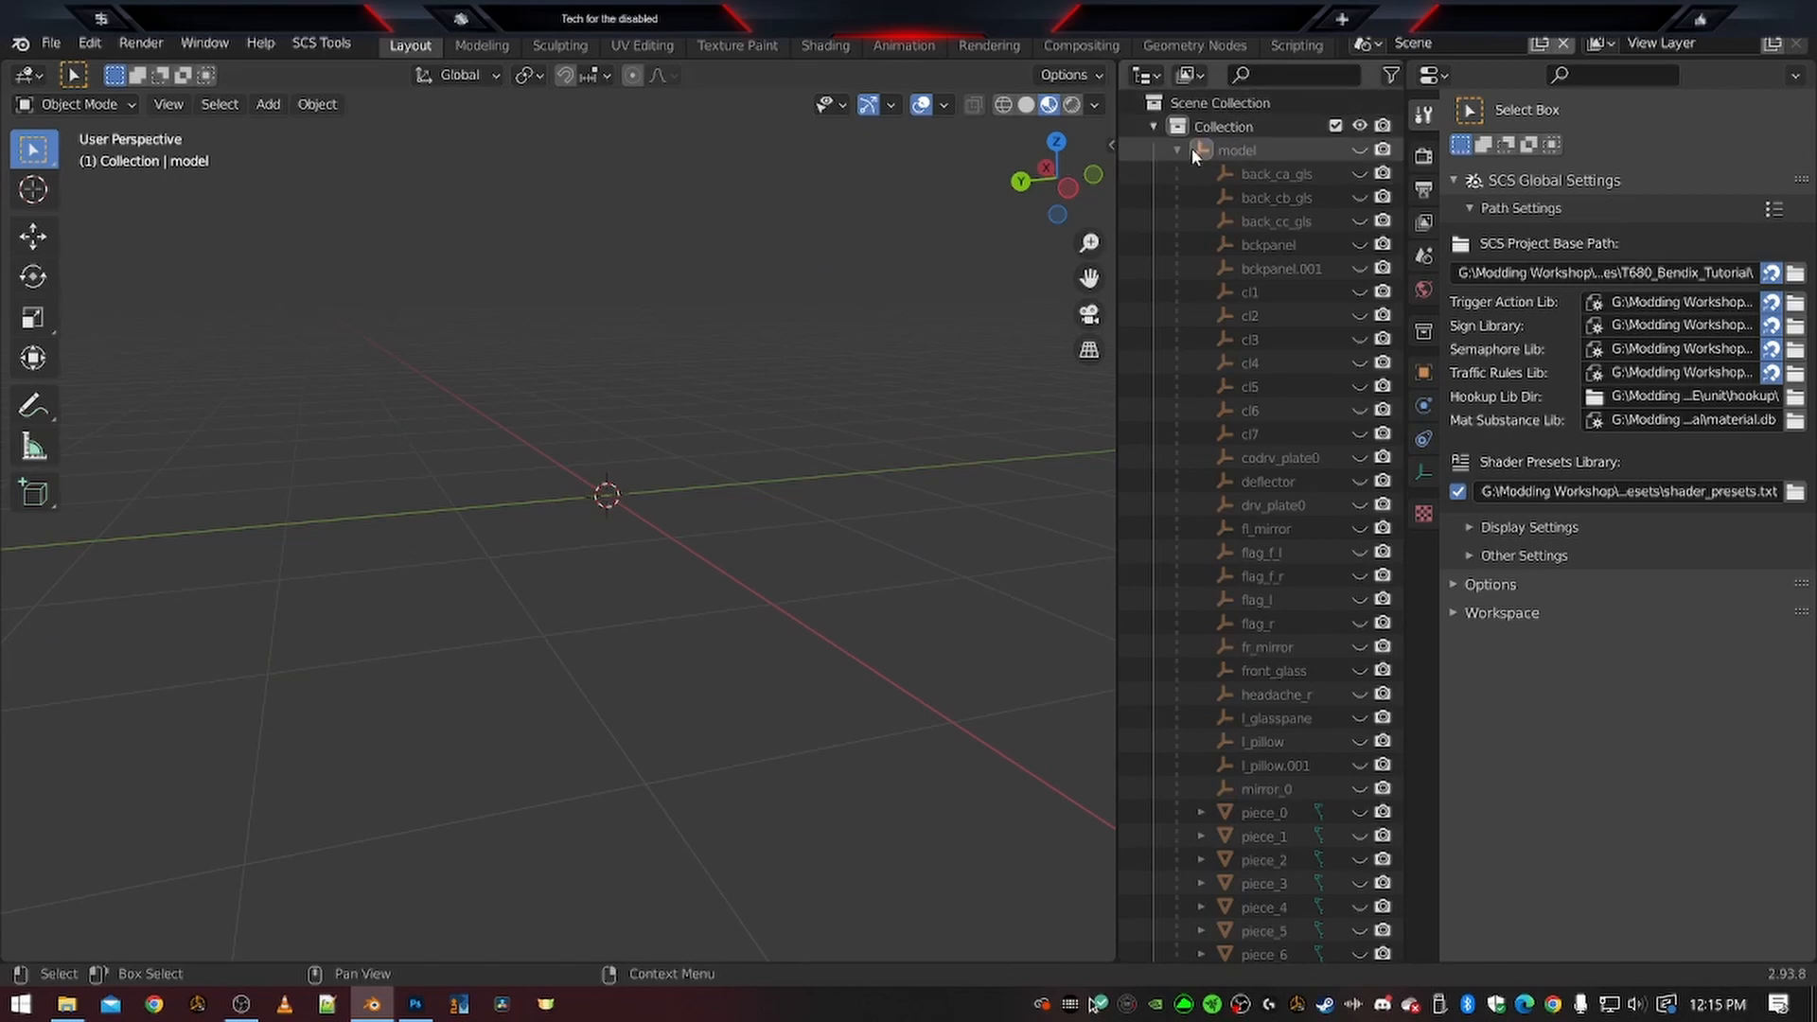
{"action": "left_click", "coordinate": [1178, 150]}
{"action": "left_click", "coordinate": [1177, 149]}
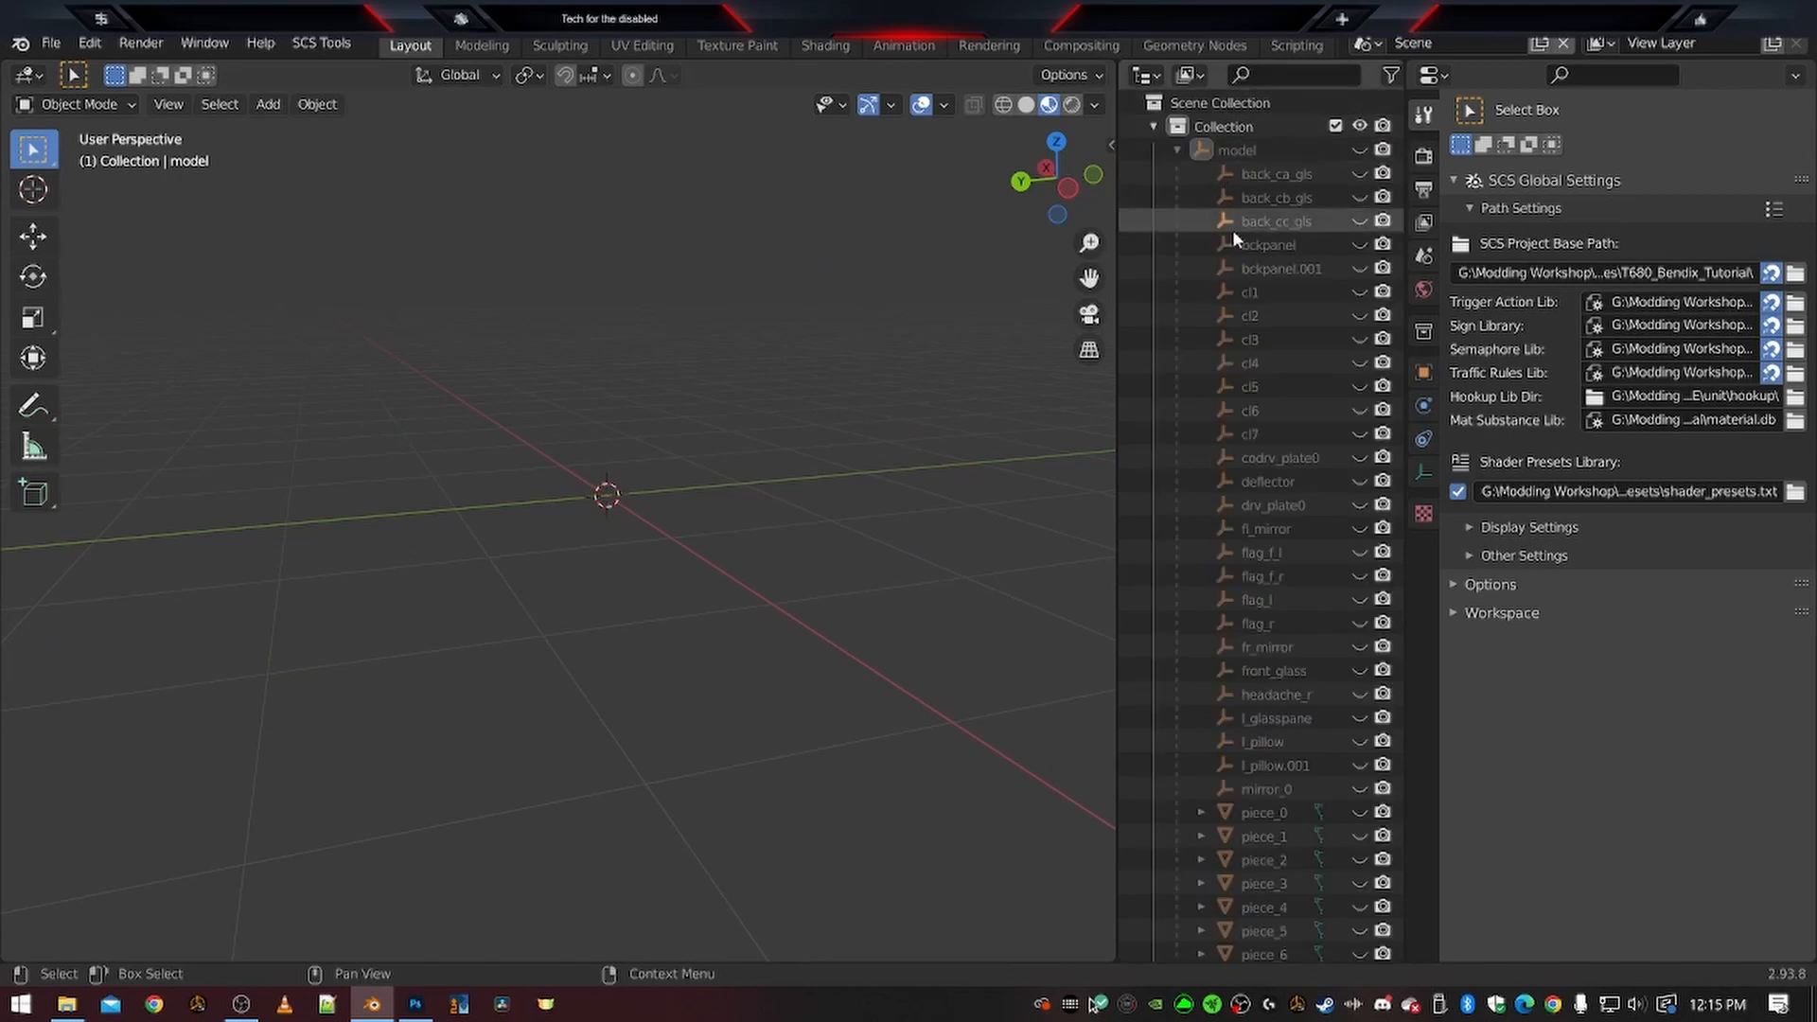
{"action": "scroll", "coordinate": [1273, 454], "scroll_direction": "down", "scroll_amount": 8}
{"action": "scroll", "coordinate": [1272, 565], "scroll_direction": "down", "scroll_amount": 10}
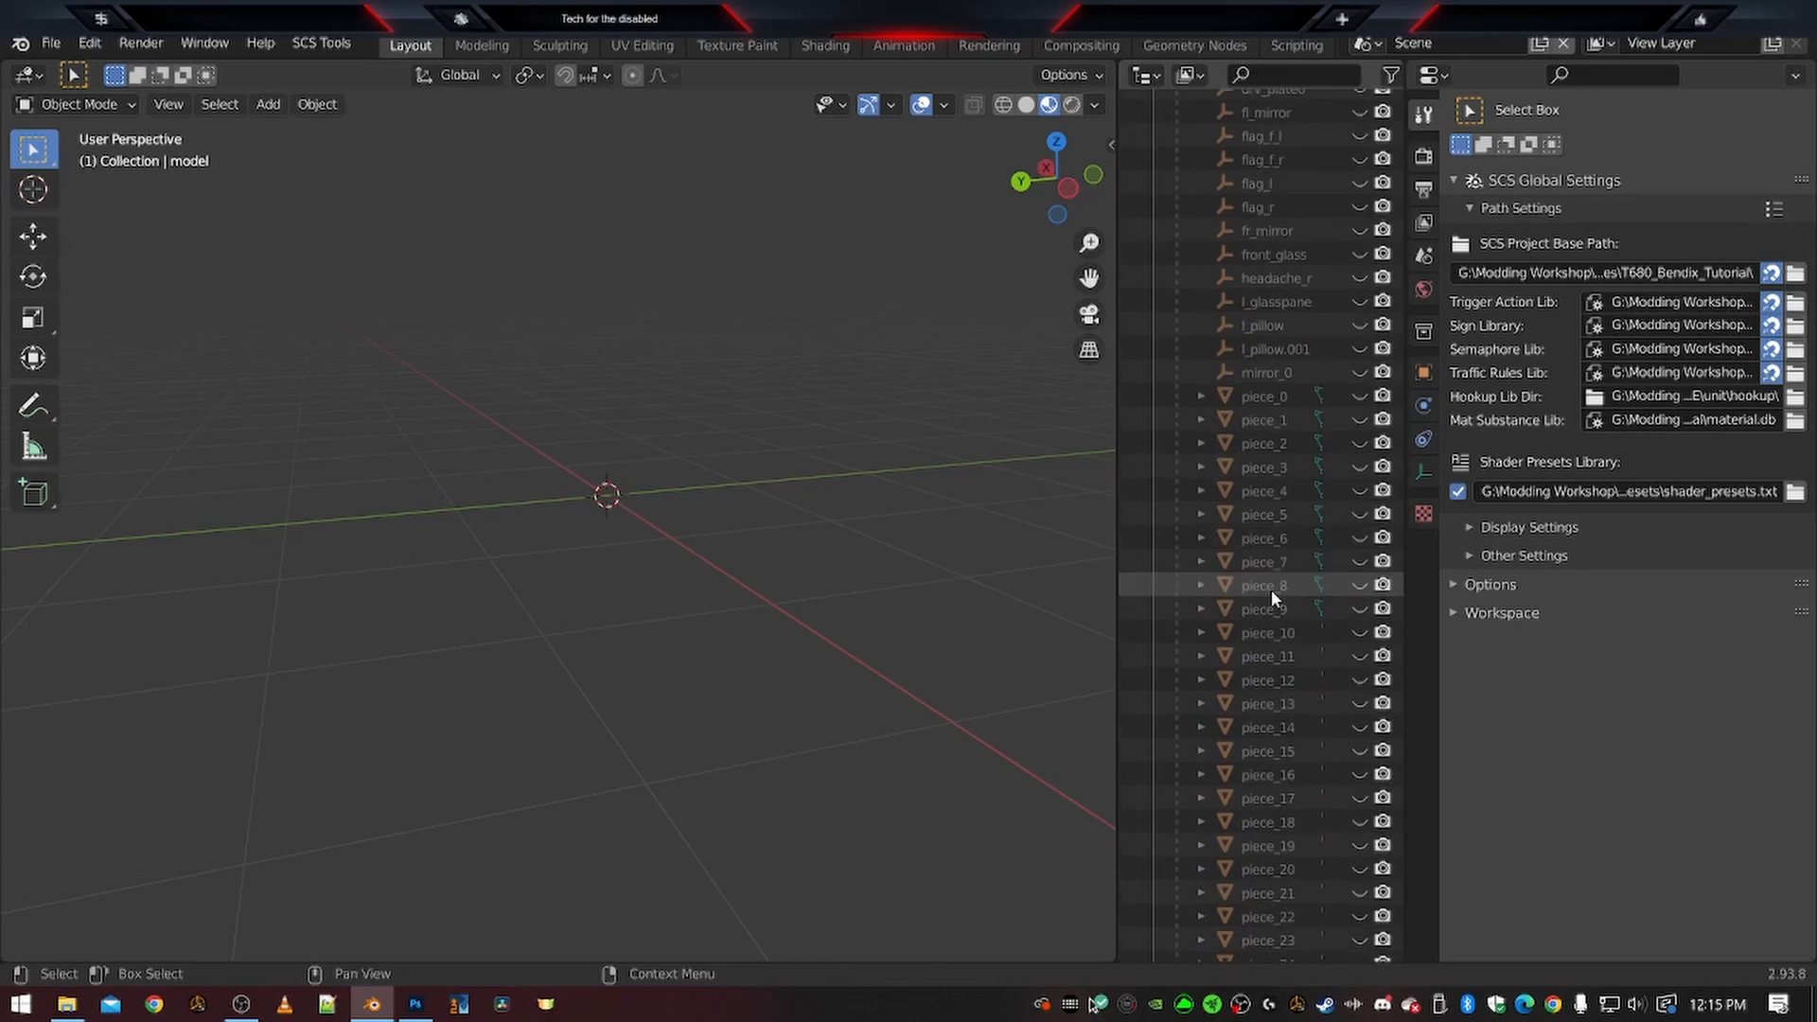
{"action": "scroll", "coordinate": [1287, 804], "scroll_direction": "up", "scroll_amount": 5}
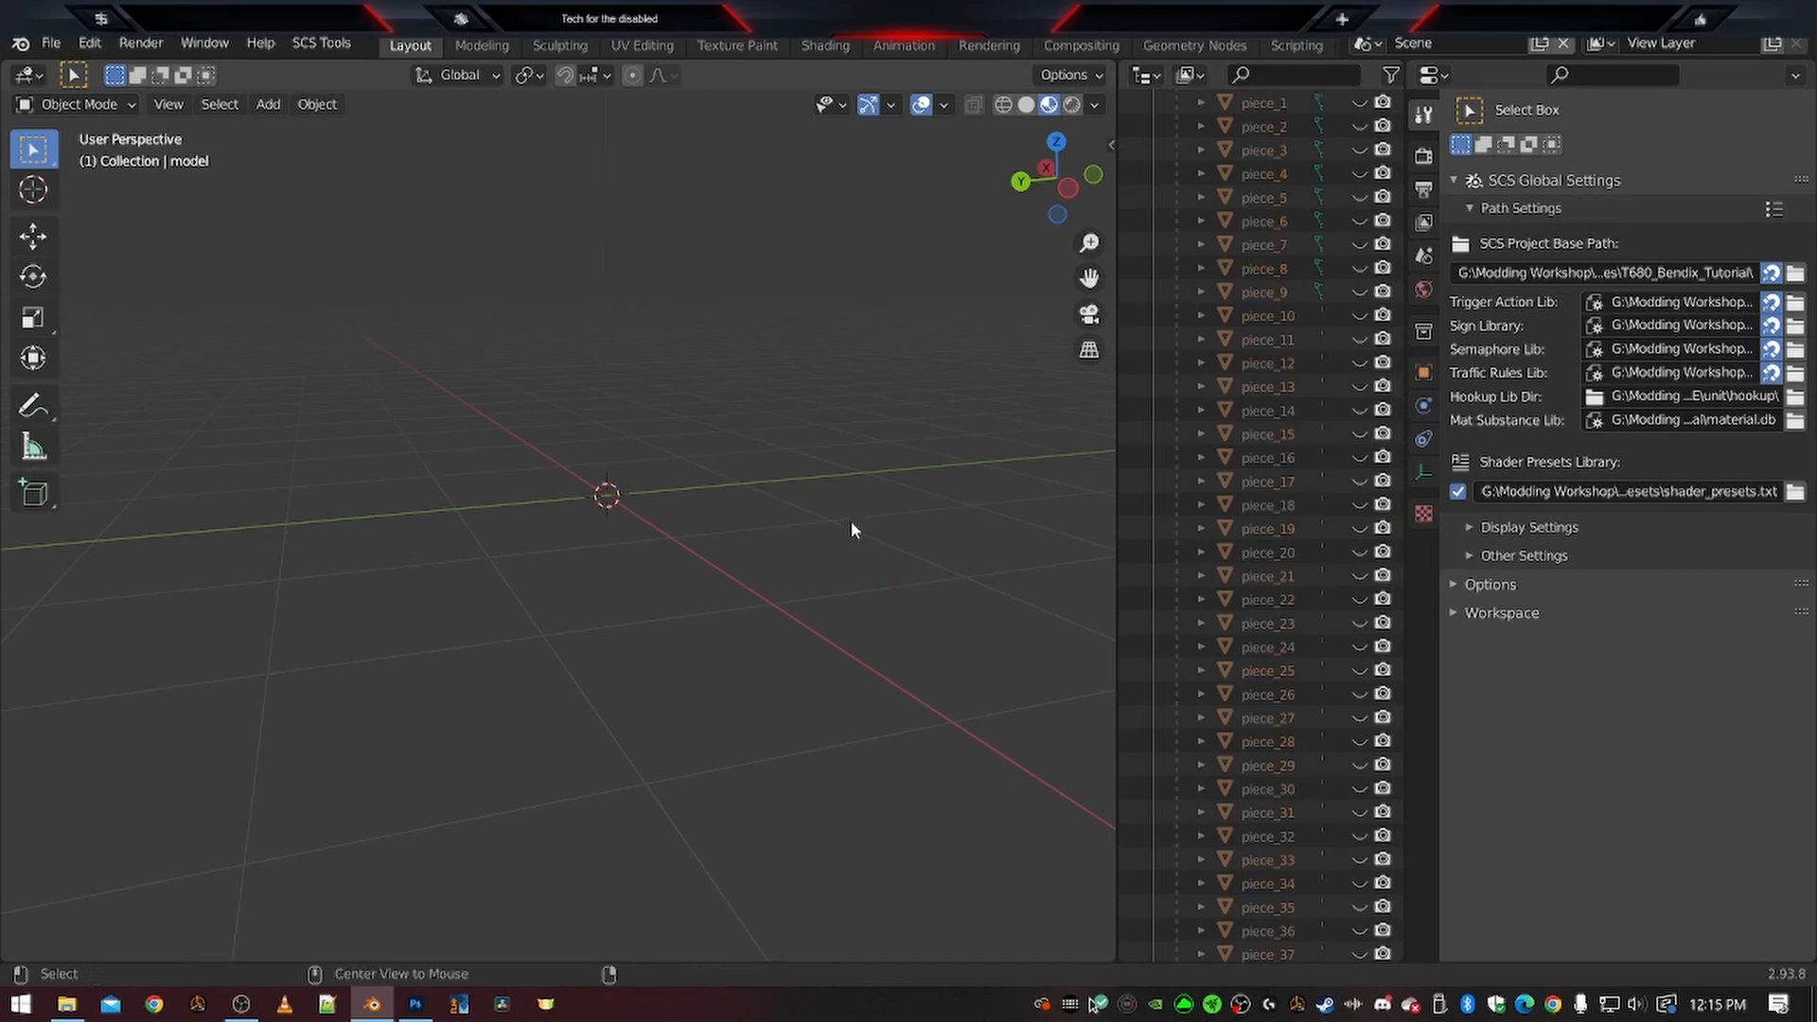
{"action": "key", "text": "alt+h"}
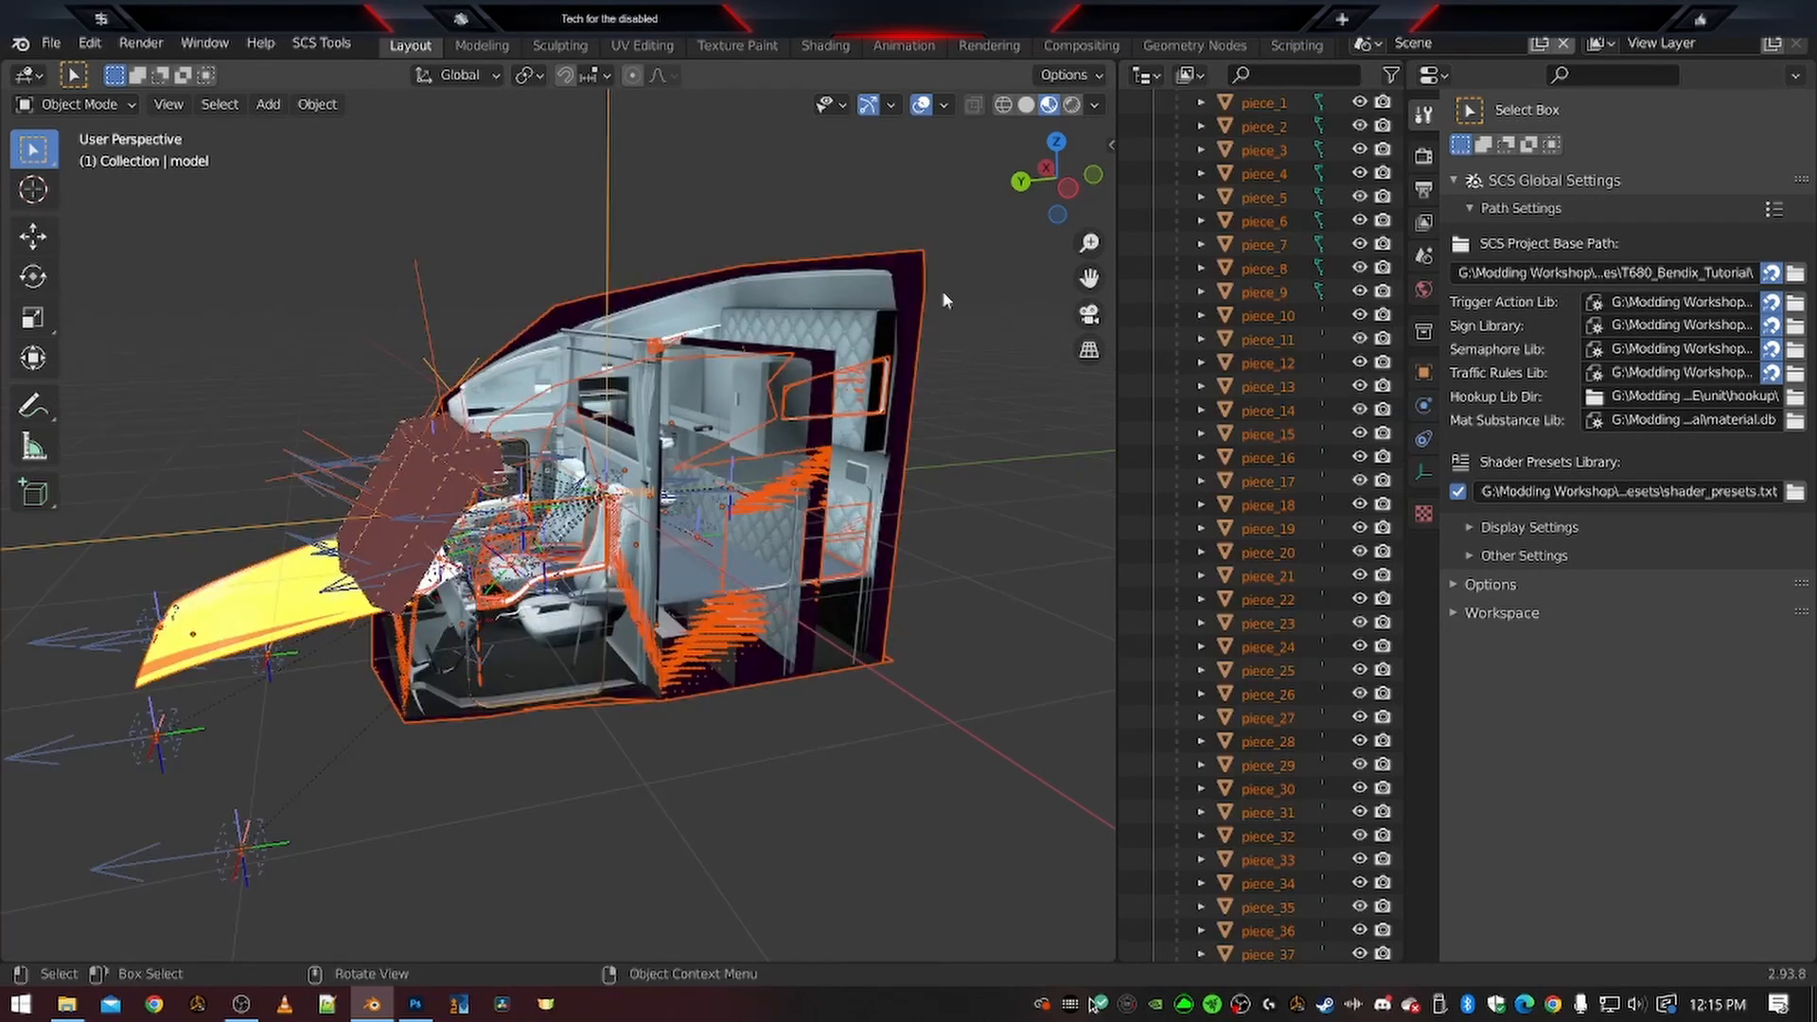
{"action": "left_click", "coordinate": [978, 304]}
Examine the locators and mesh pieces listed under the model object in the scene hierarchy
{"action": "scroll", "coordinate": [1262, 473], "scroll_direction": "up", "scroll_amount": 6}
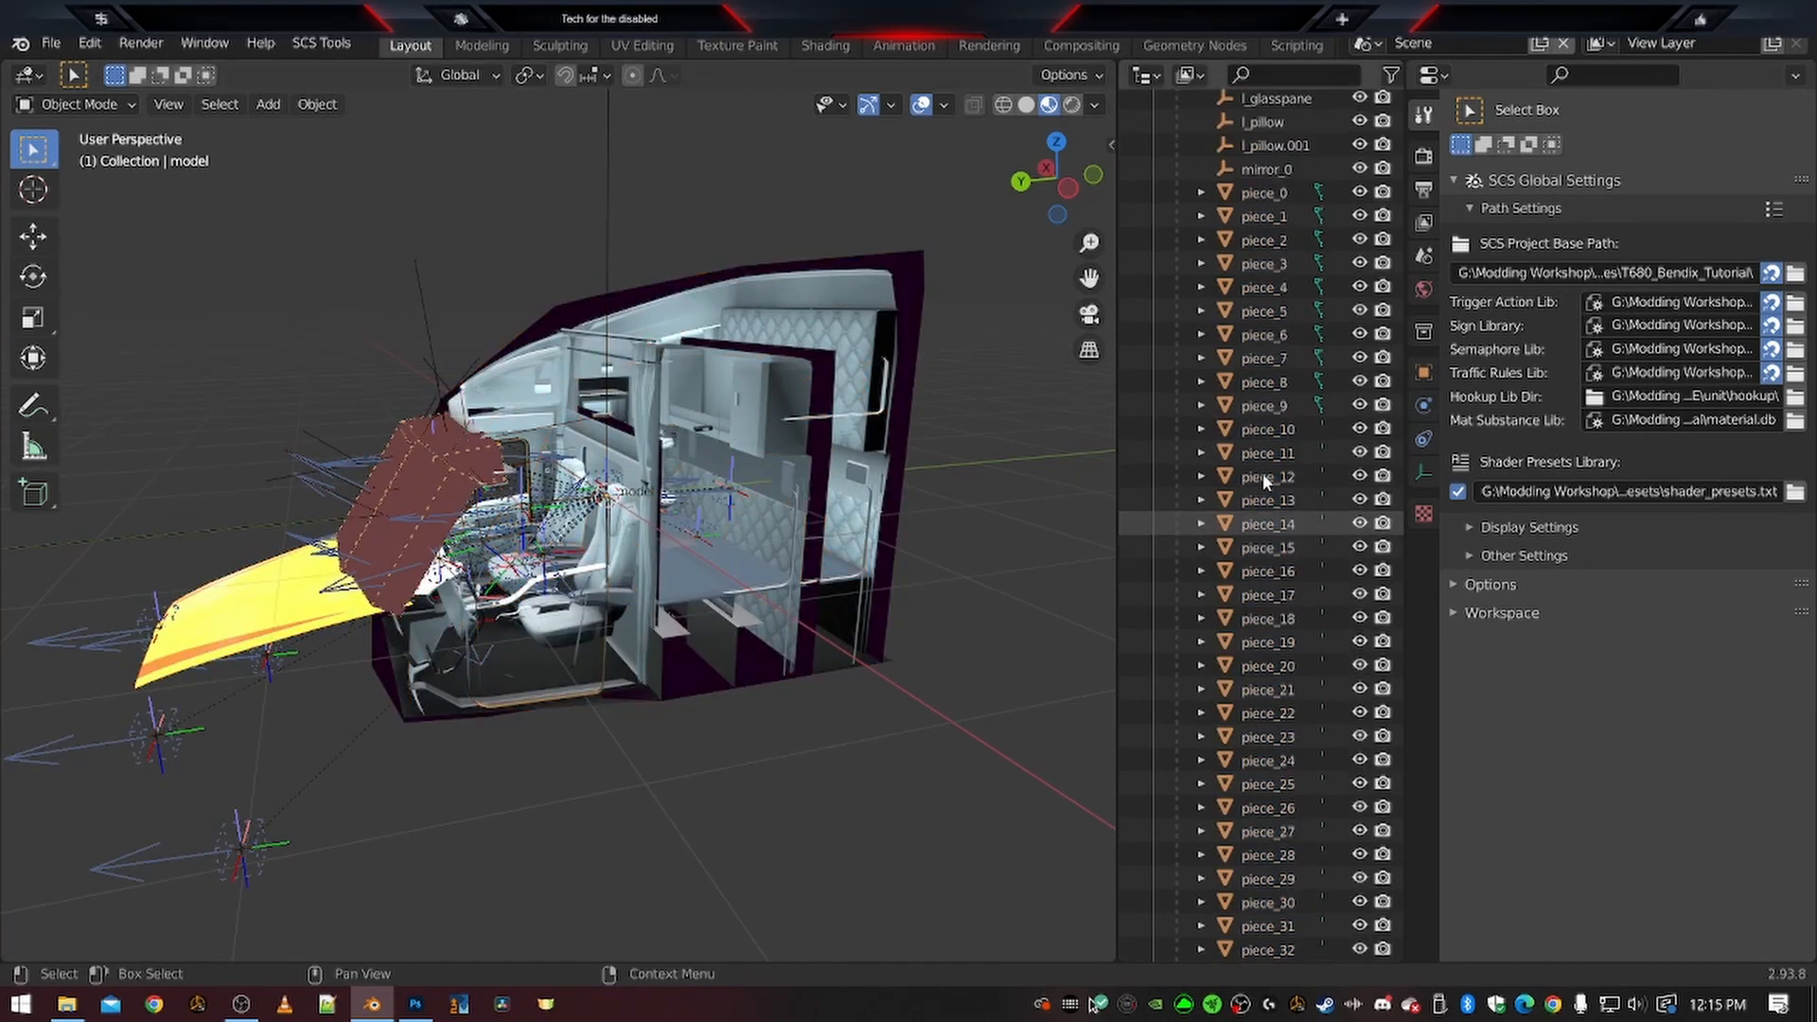
{"action": "scroll", "coordinate": [1266, 497], "scroll_direction": "up", "scroll_amount": 3}
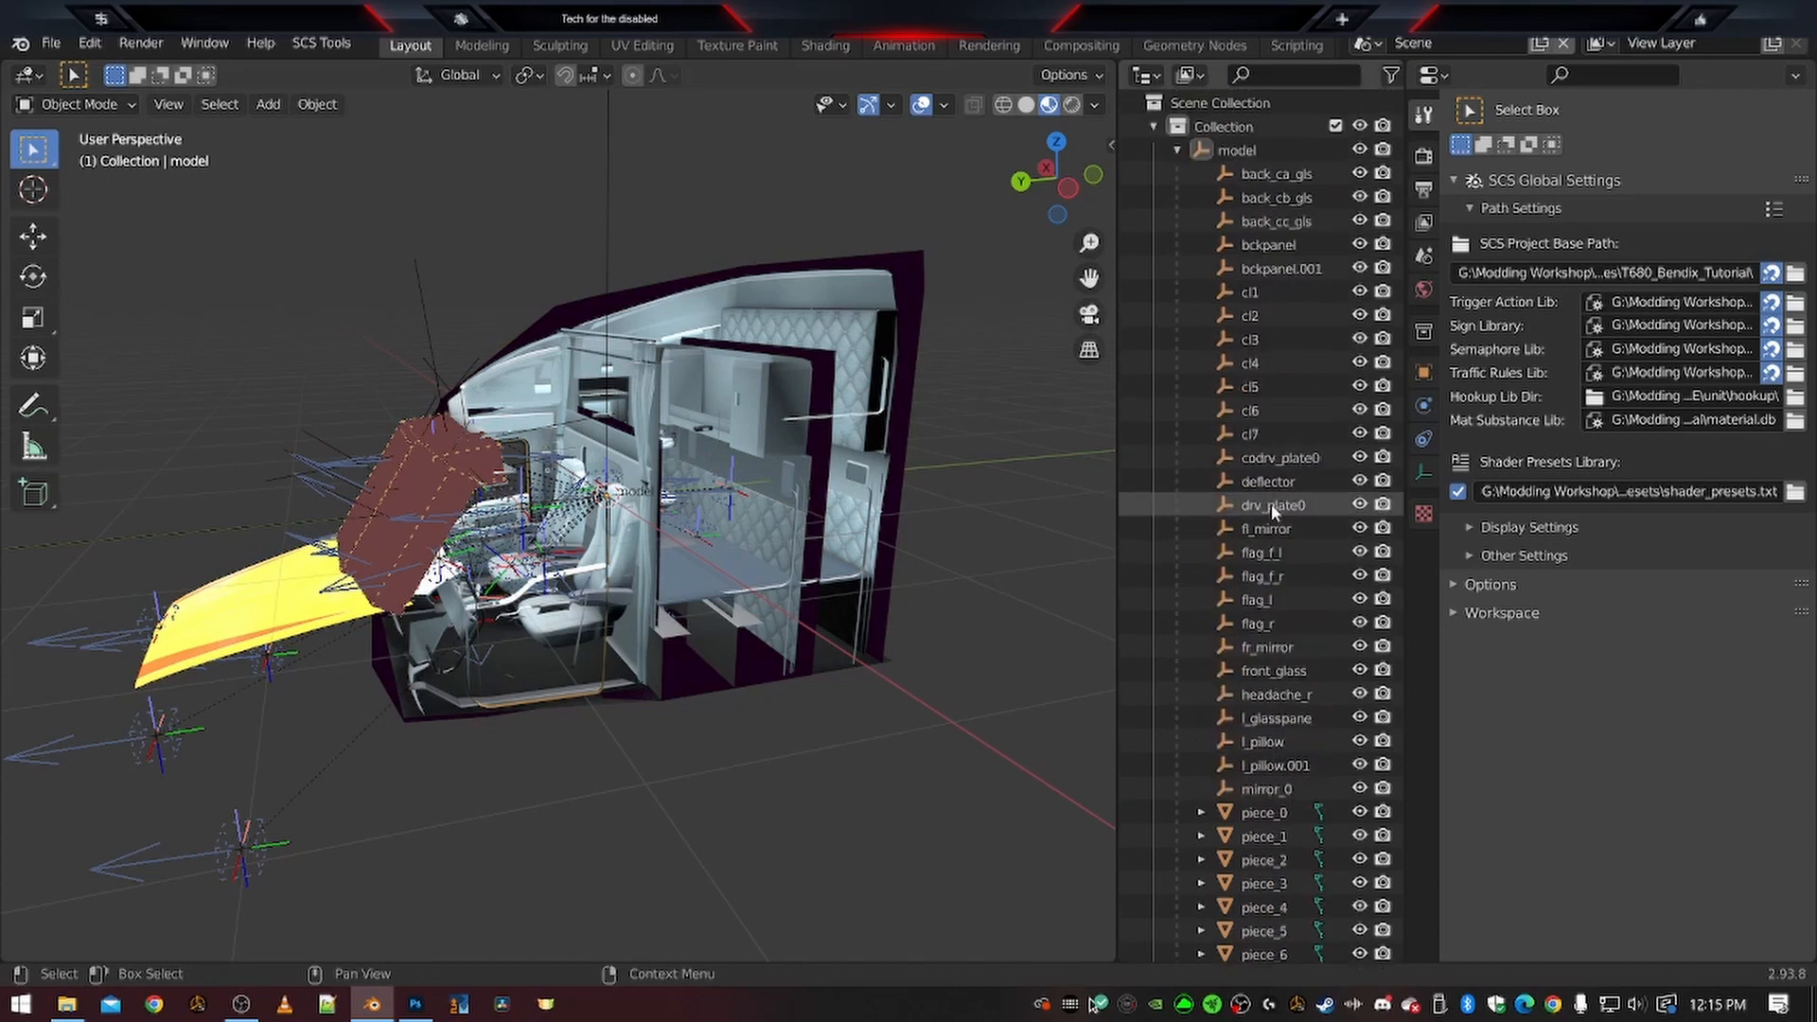
{"action": "left_click", "coordinate": [1176, 151]}
{"action": "left_click", "coordinate": [1177, 150]}
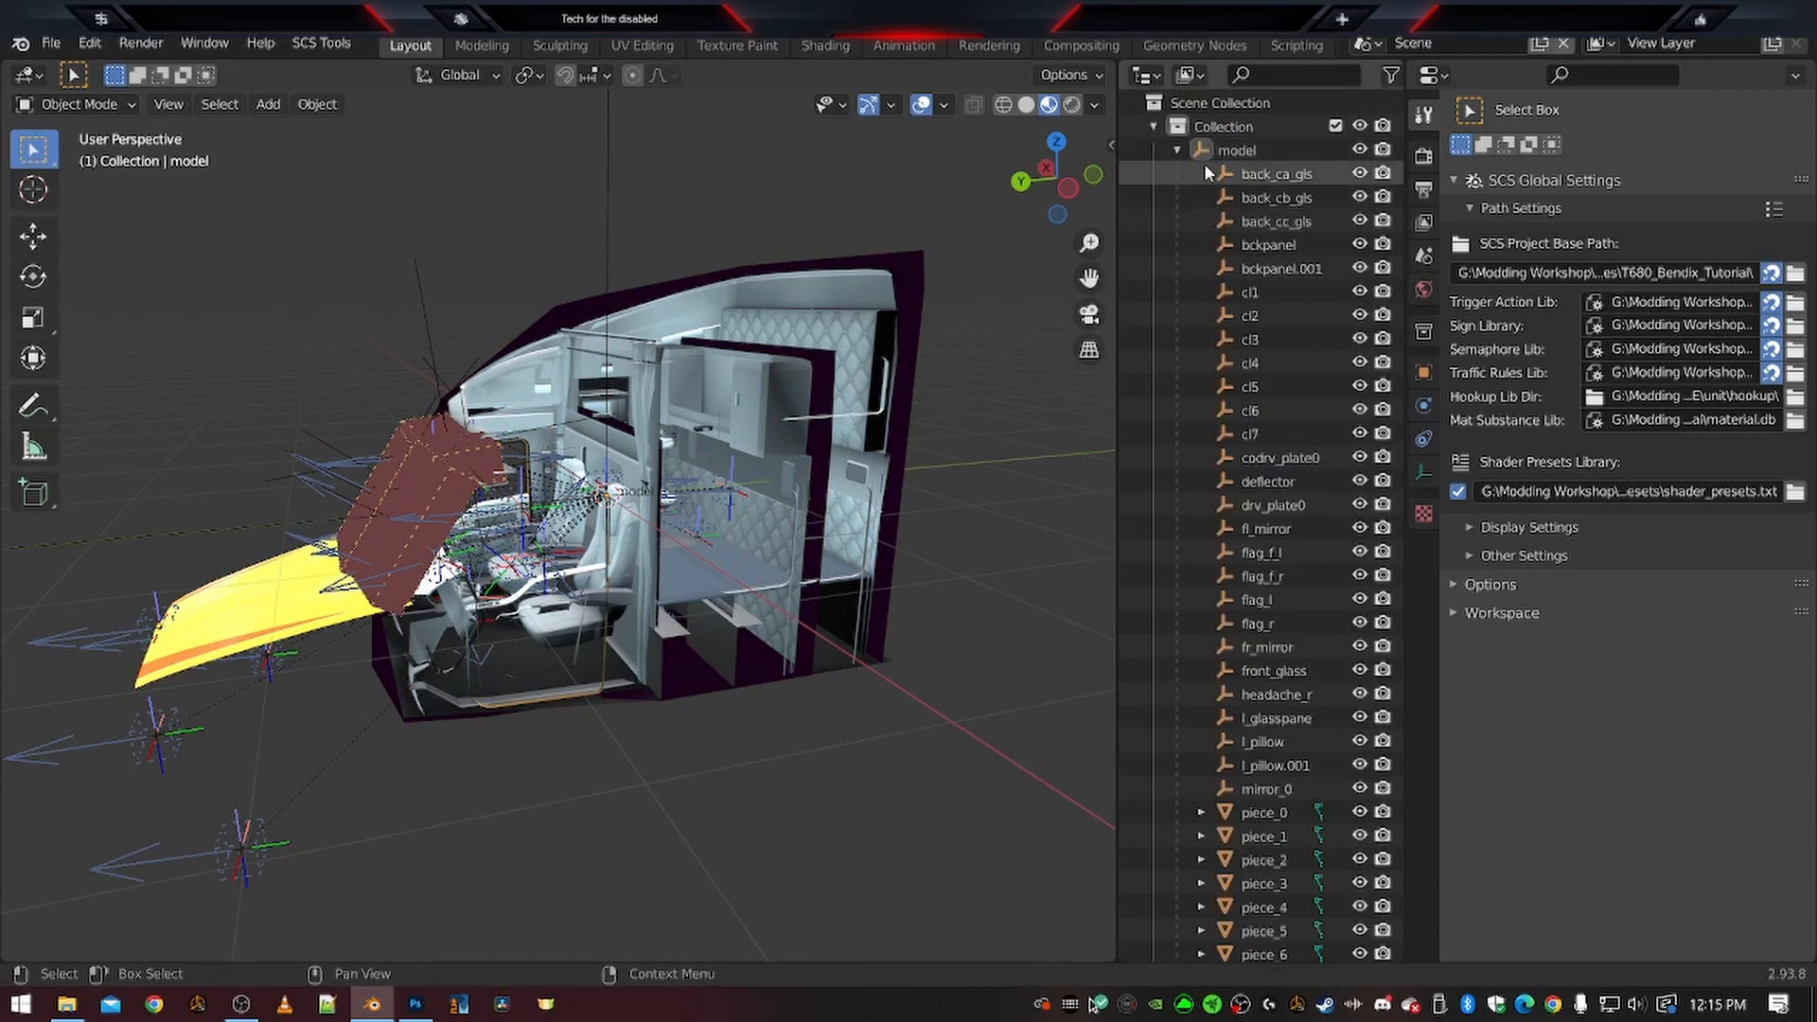
{"action": "scroll", "coordinate": [1274, 269], "scroll_direction": "down", "scroll_amount": 11}
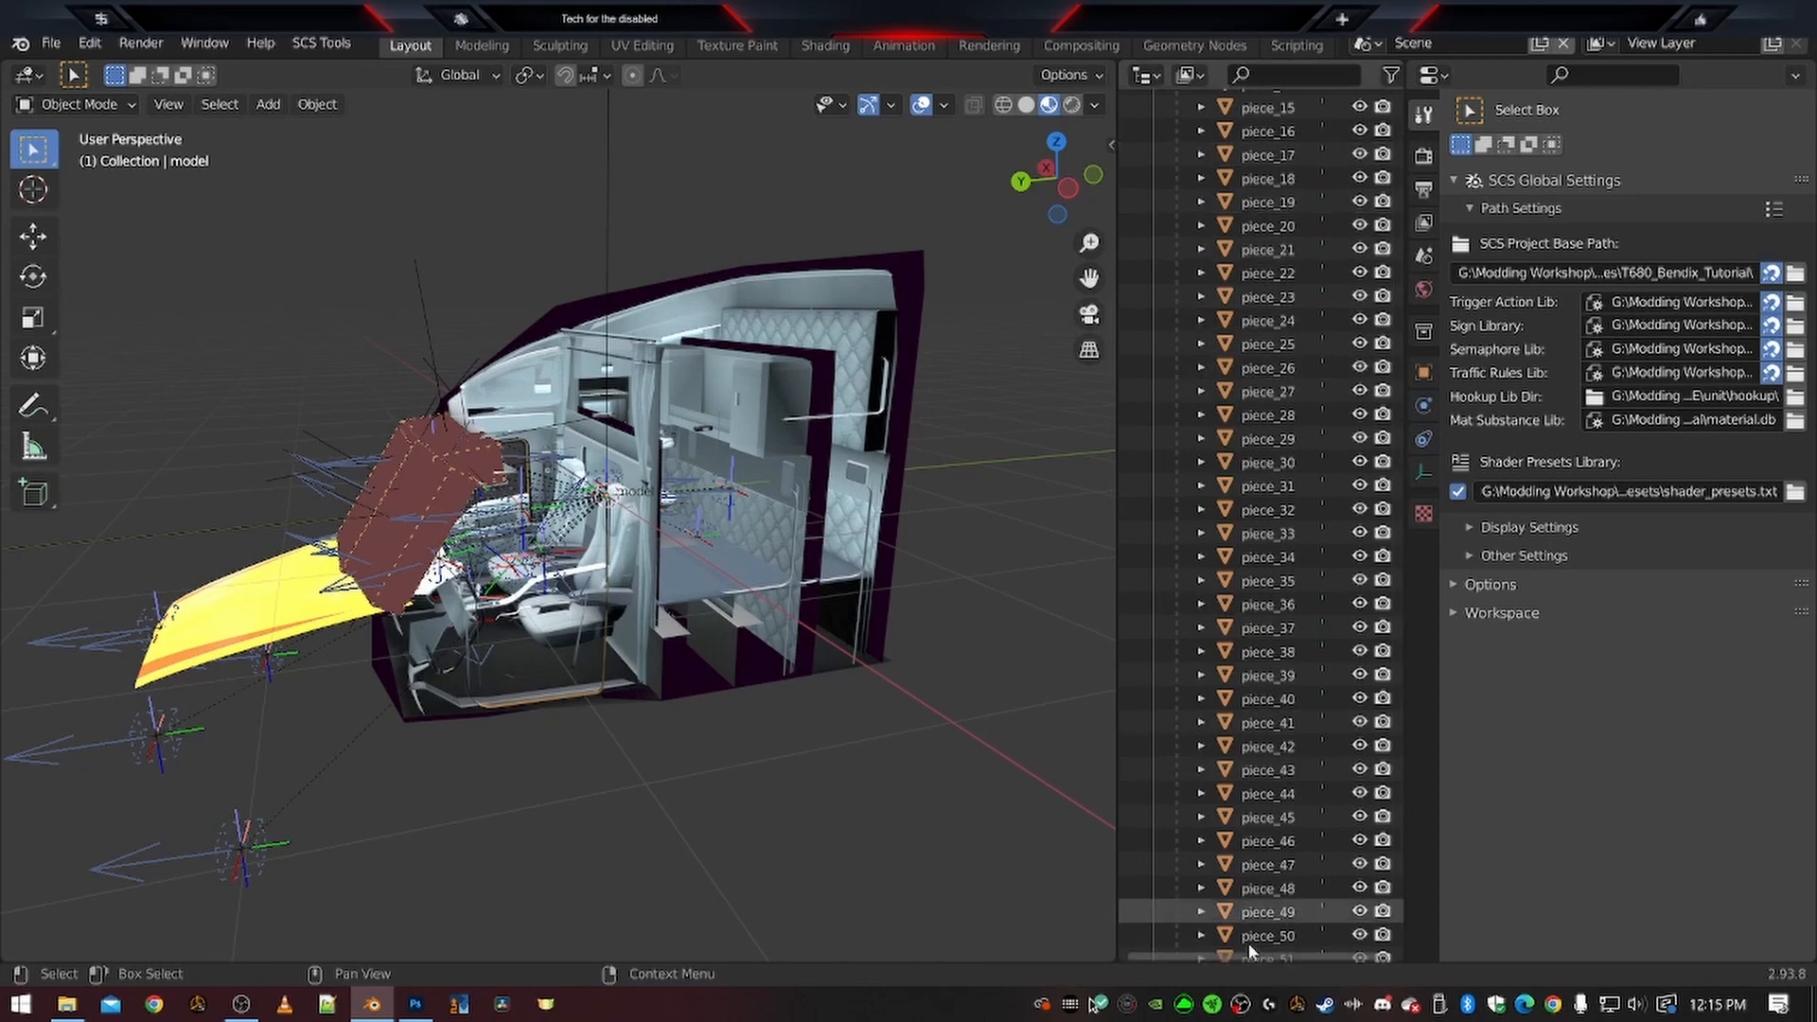
{"action": "scroll", "coordinate": [1259, 568], "scroll_direction": "down", "scroll_amount": 10}
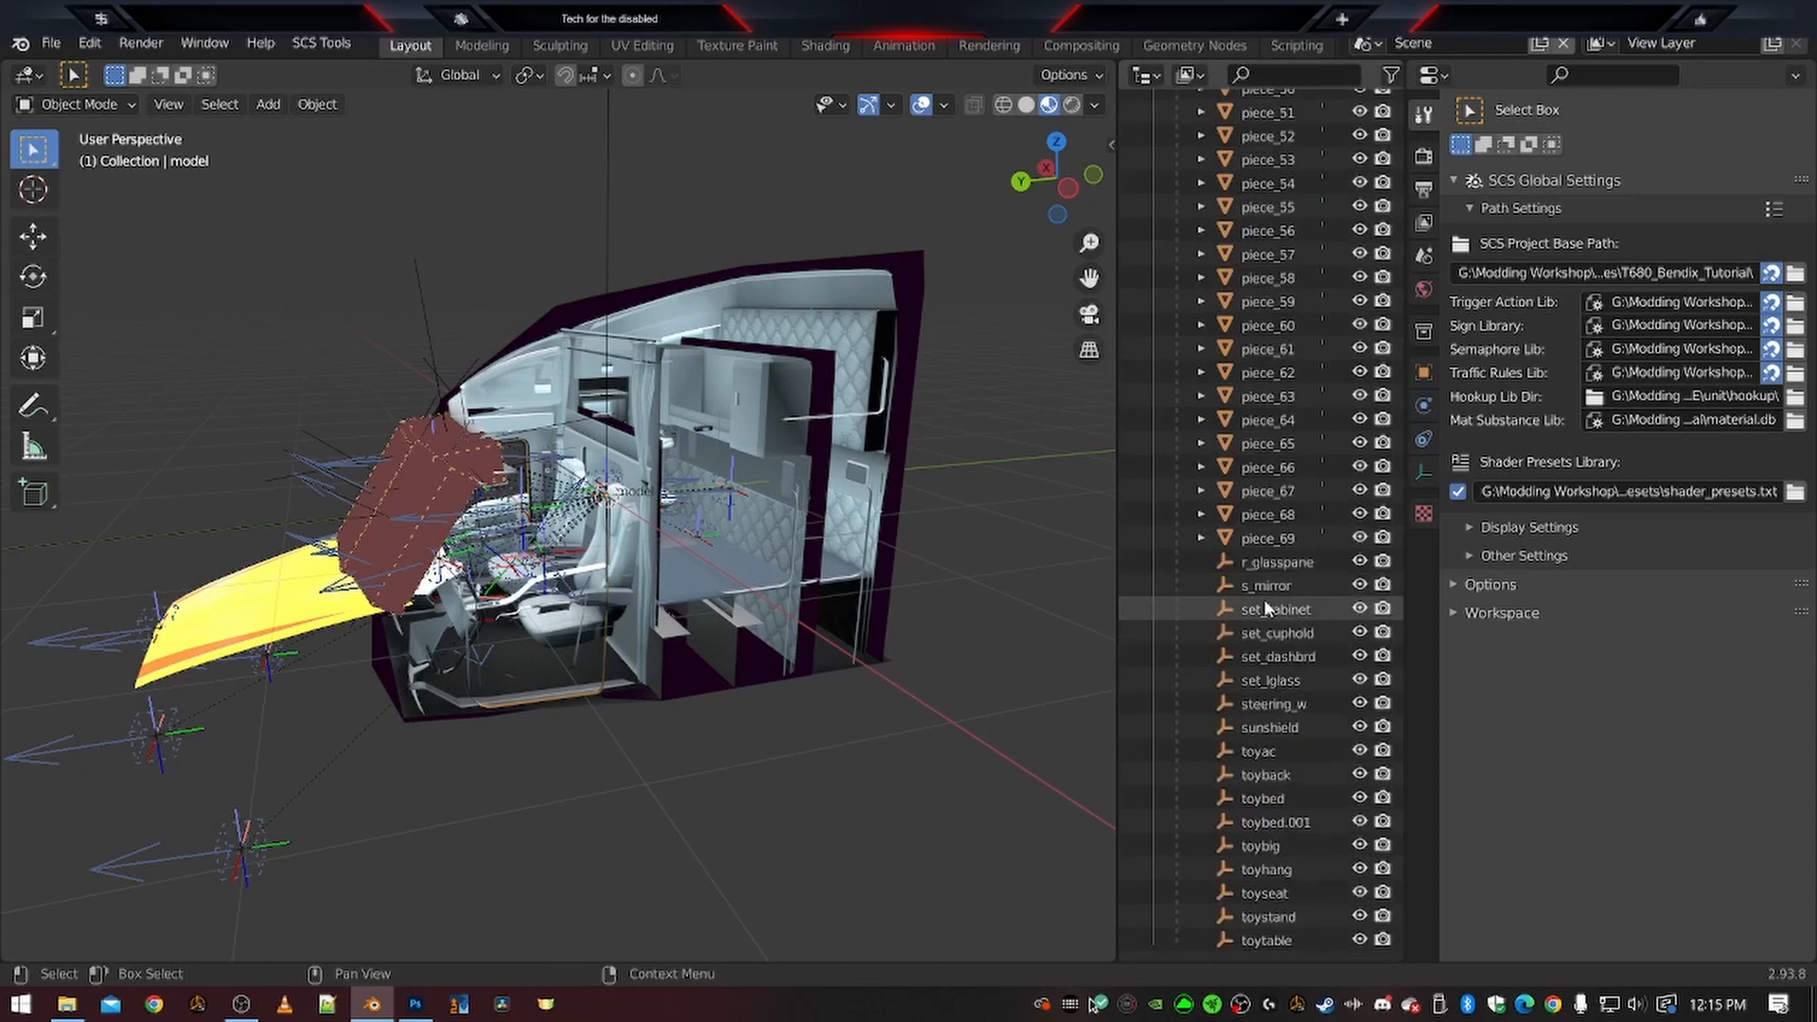
{"action": "scroll", "coordinate": [1266, 626], "scroll_direction": "up", "scroll_amount": 20}
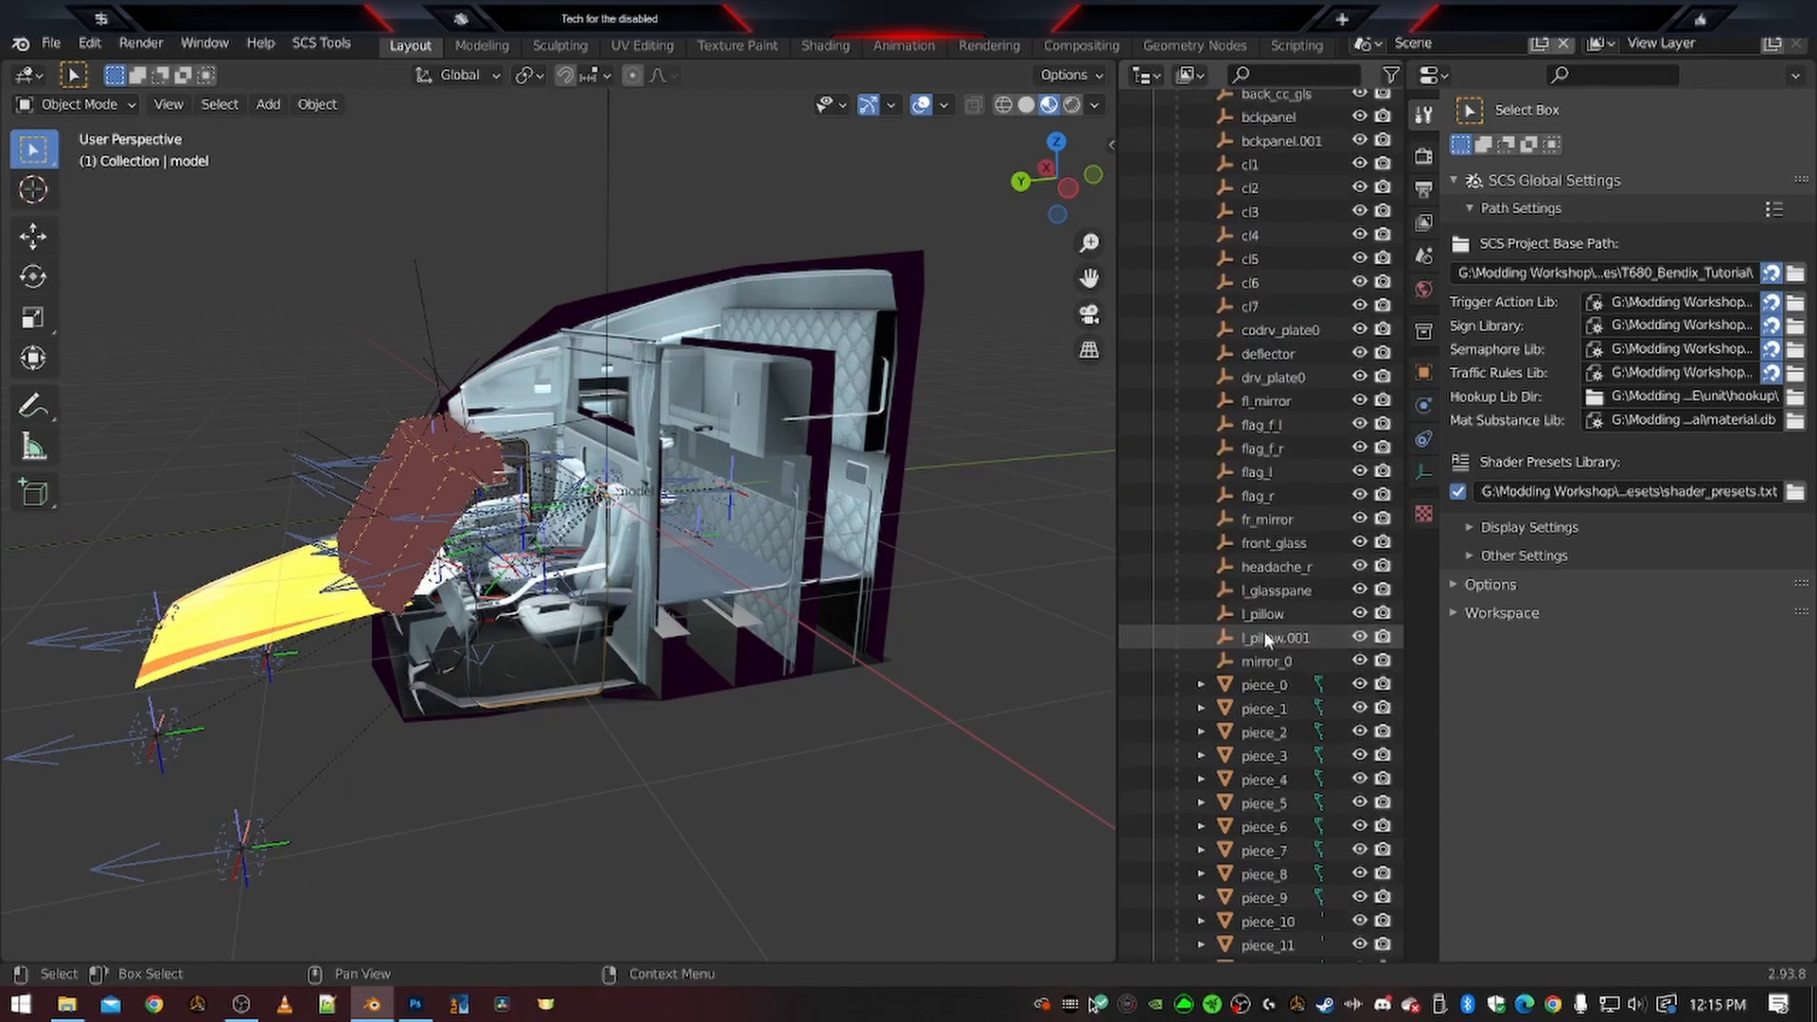
{"action": "key", "text": "shift"}
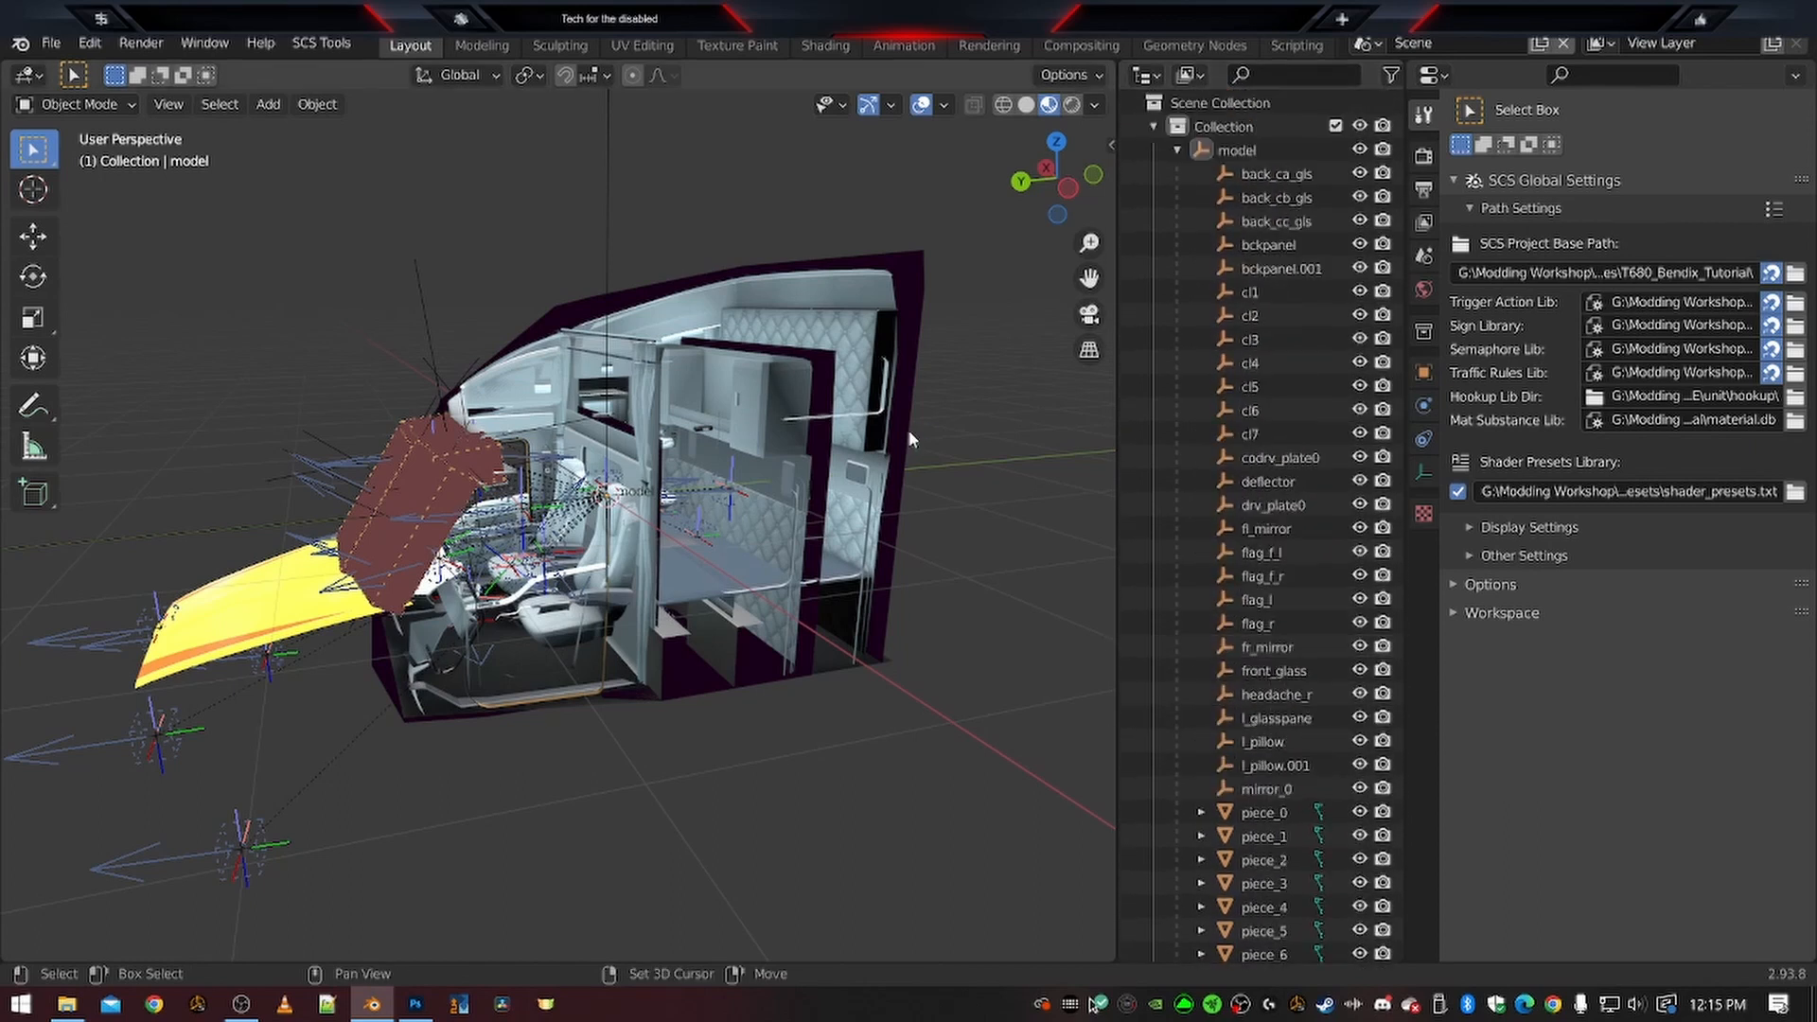
Hide all objects in the viewport and show only the SCS part defaultpart of the root object
{"action": "key", "text": "shift+h"}
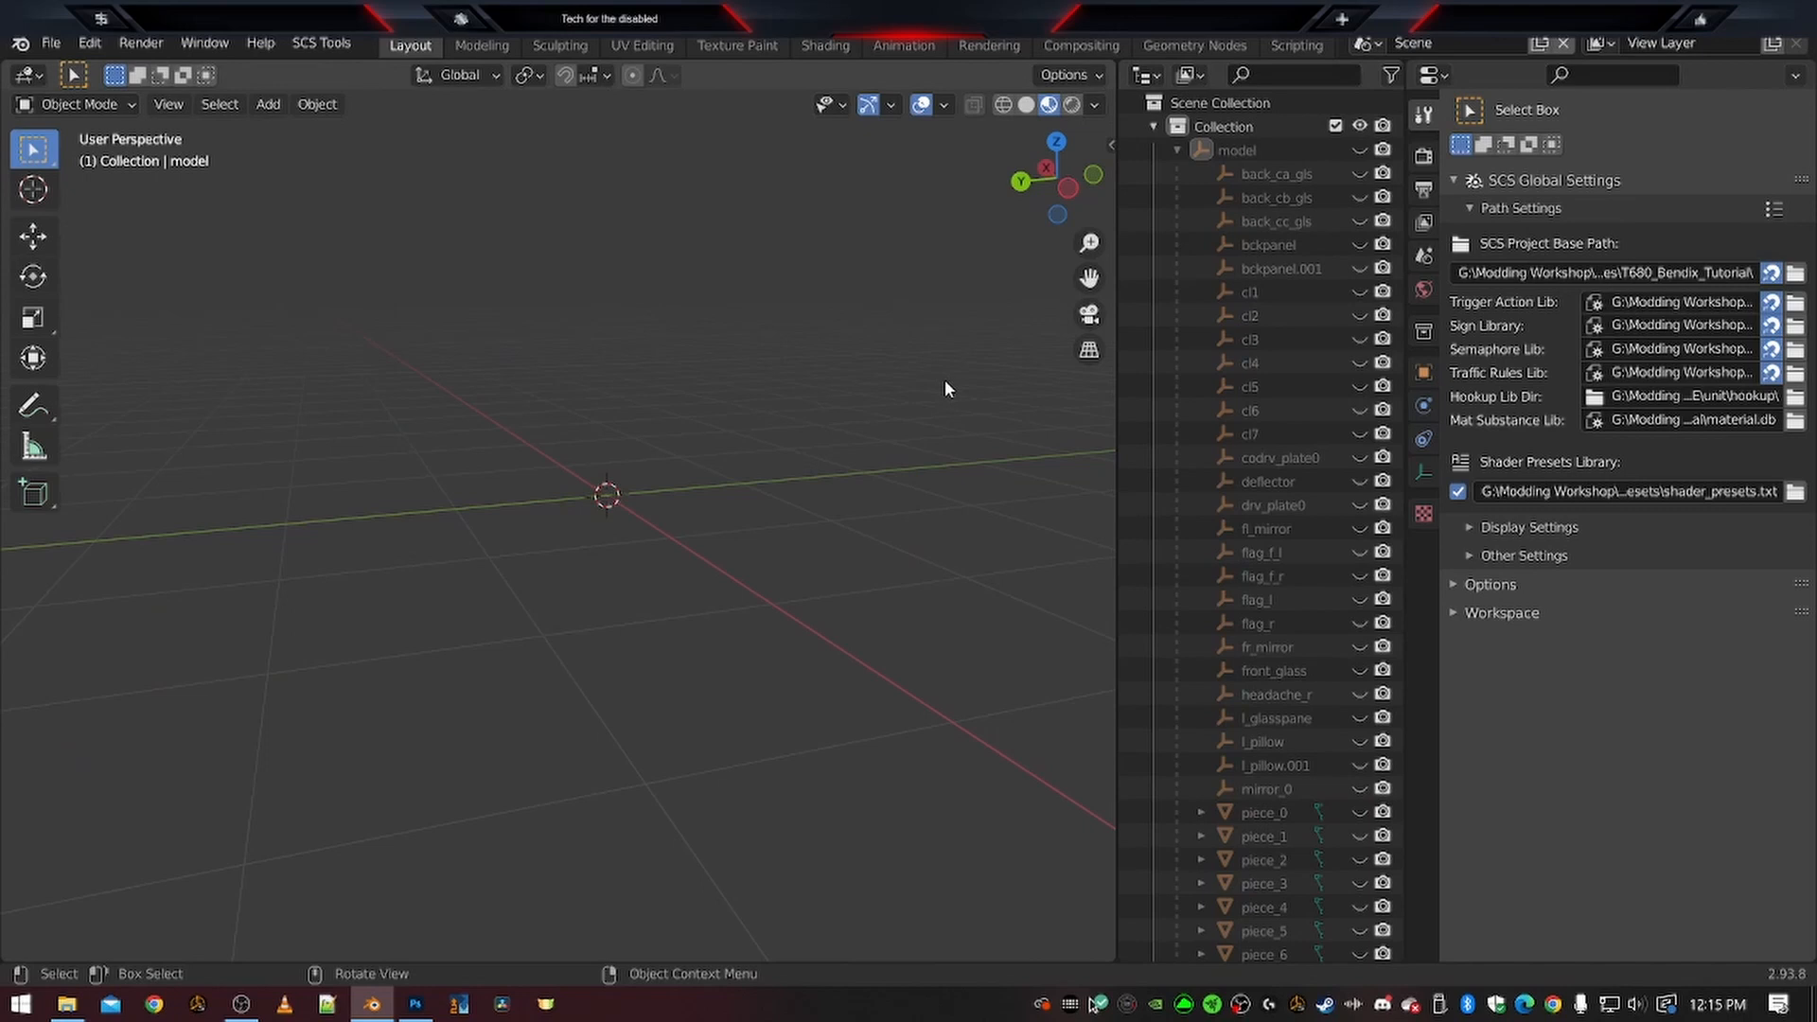
{"action": "left_click", "coordinate": [310, 48]}
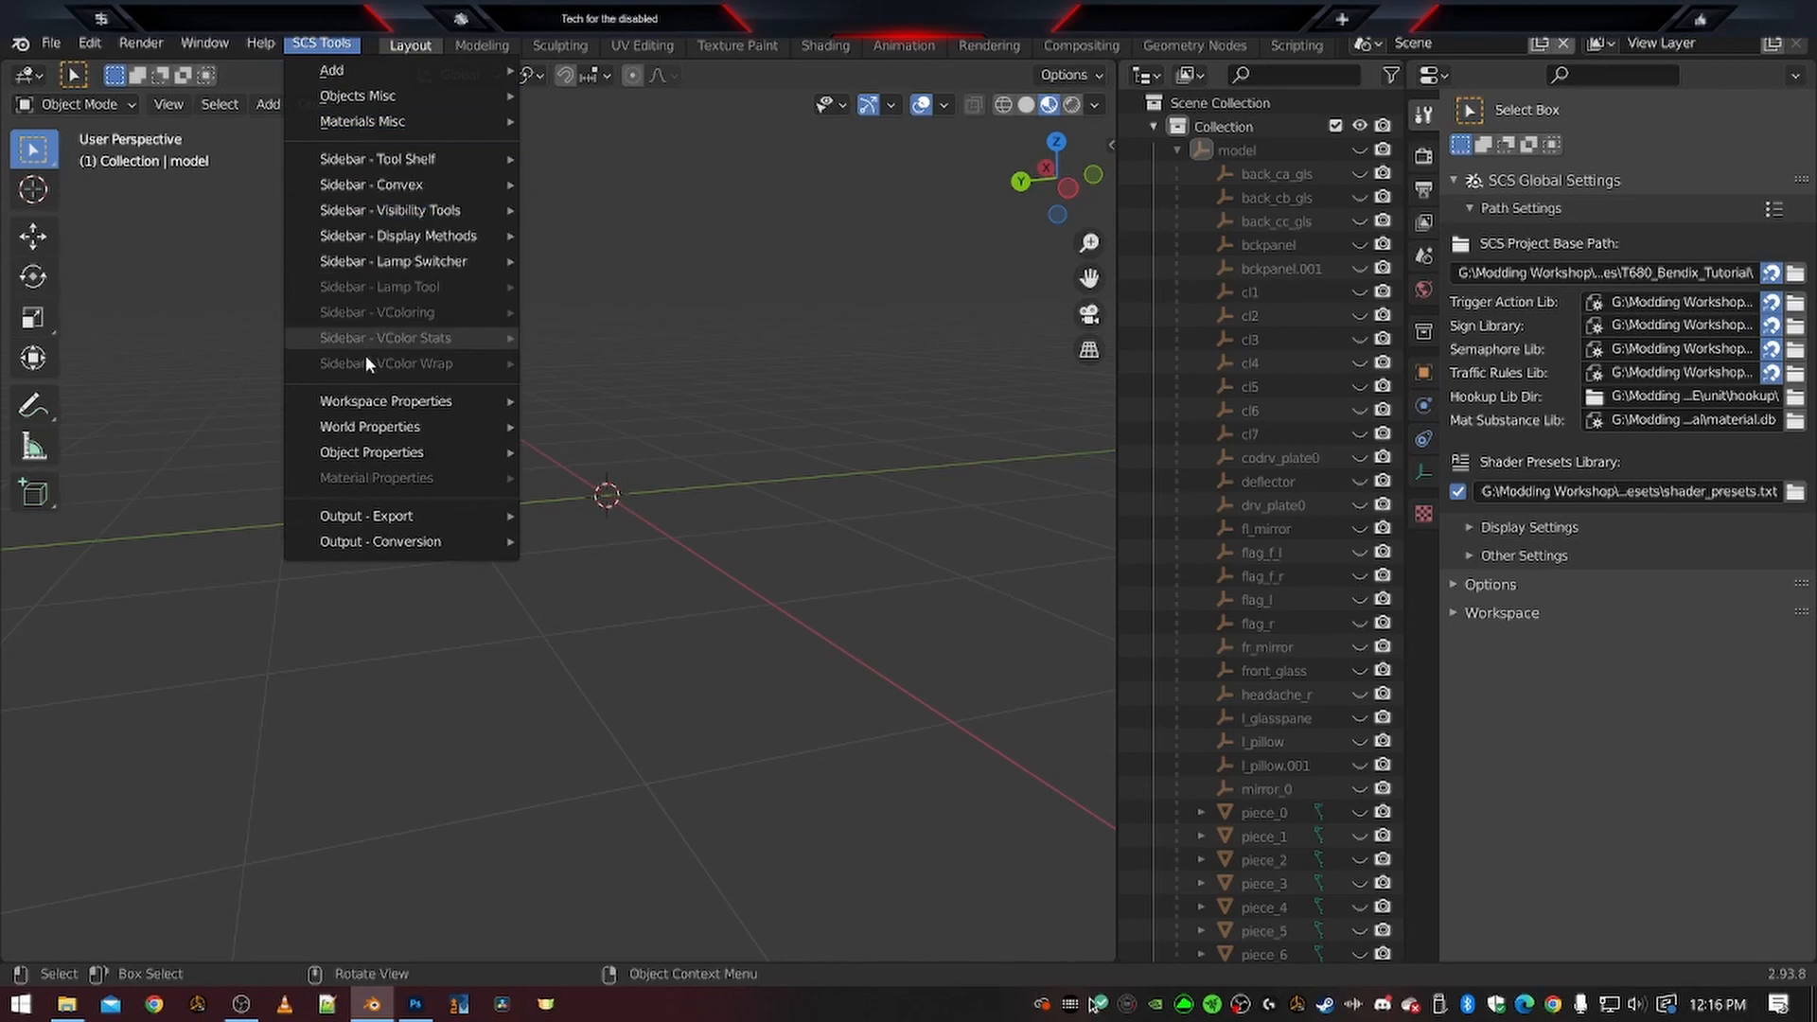
{"action": "mouse_move", "coordinate": [385, 463]}
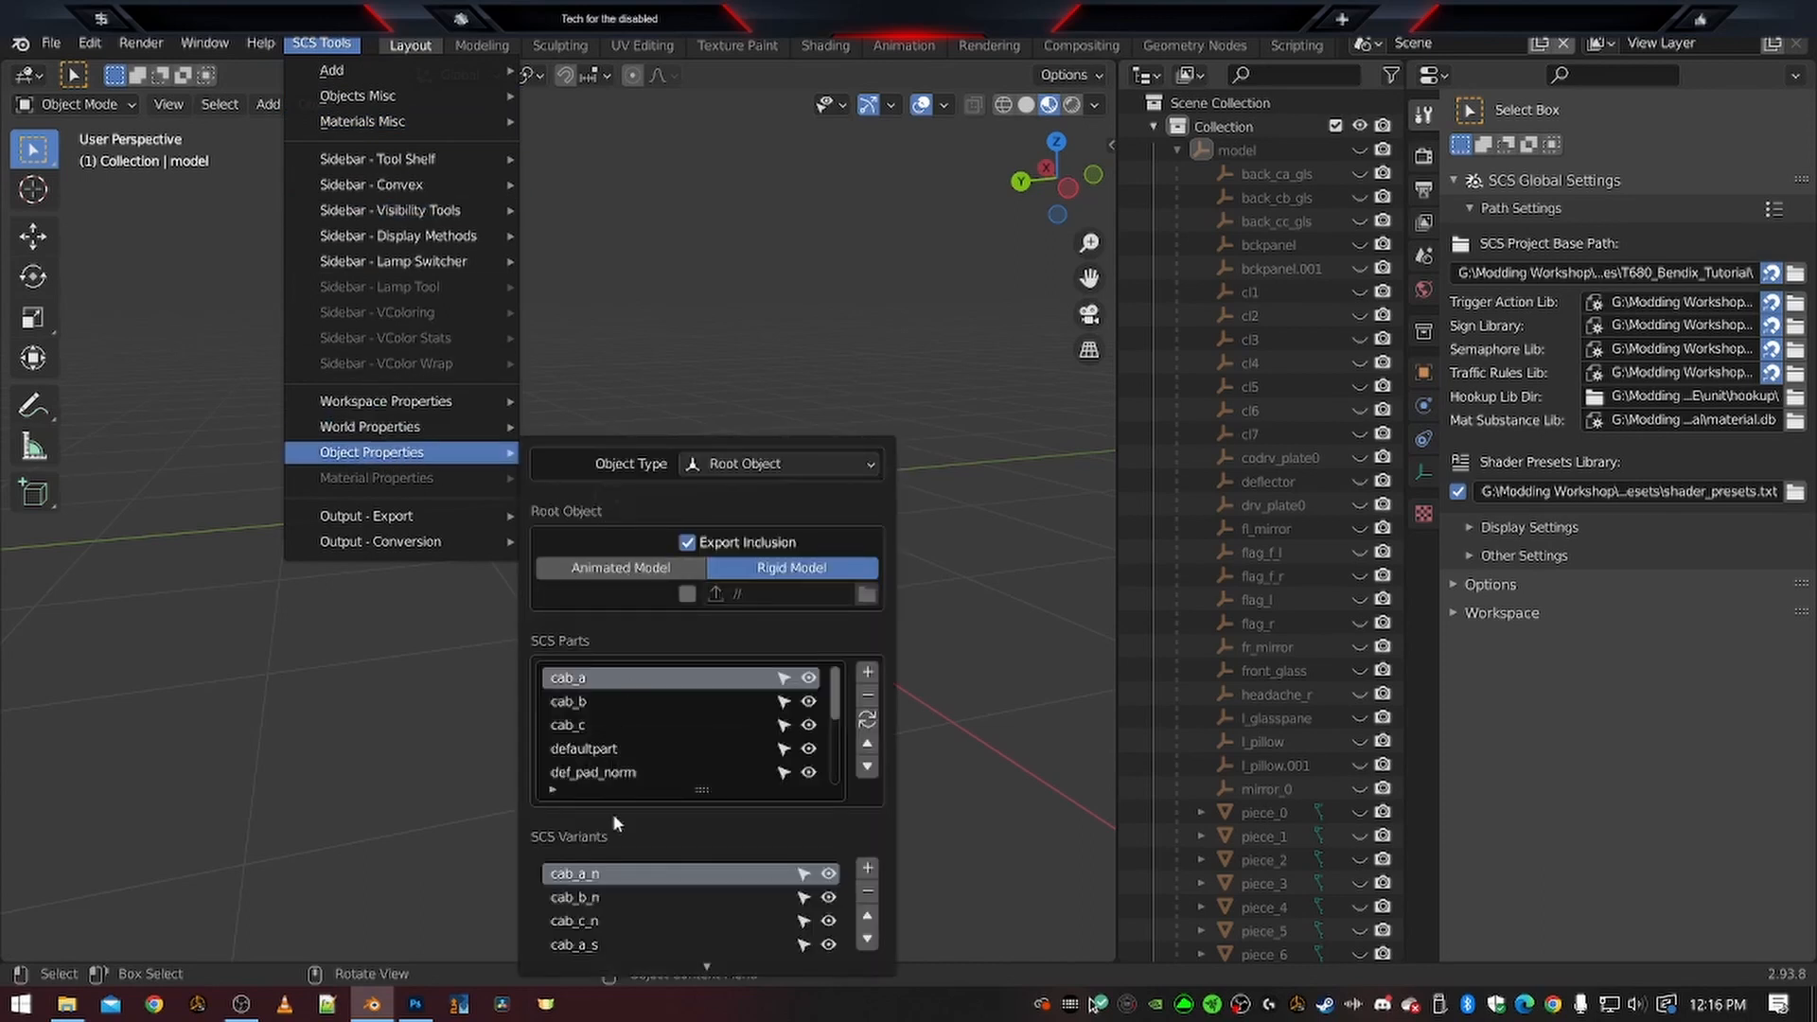
{"action": "scroll", "coordinate": [622, 723], "scroll_direction": "down", "scroll_amount": 8}
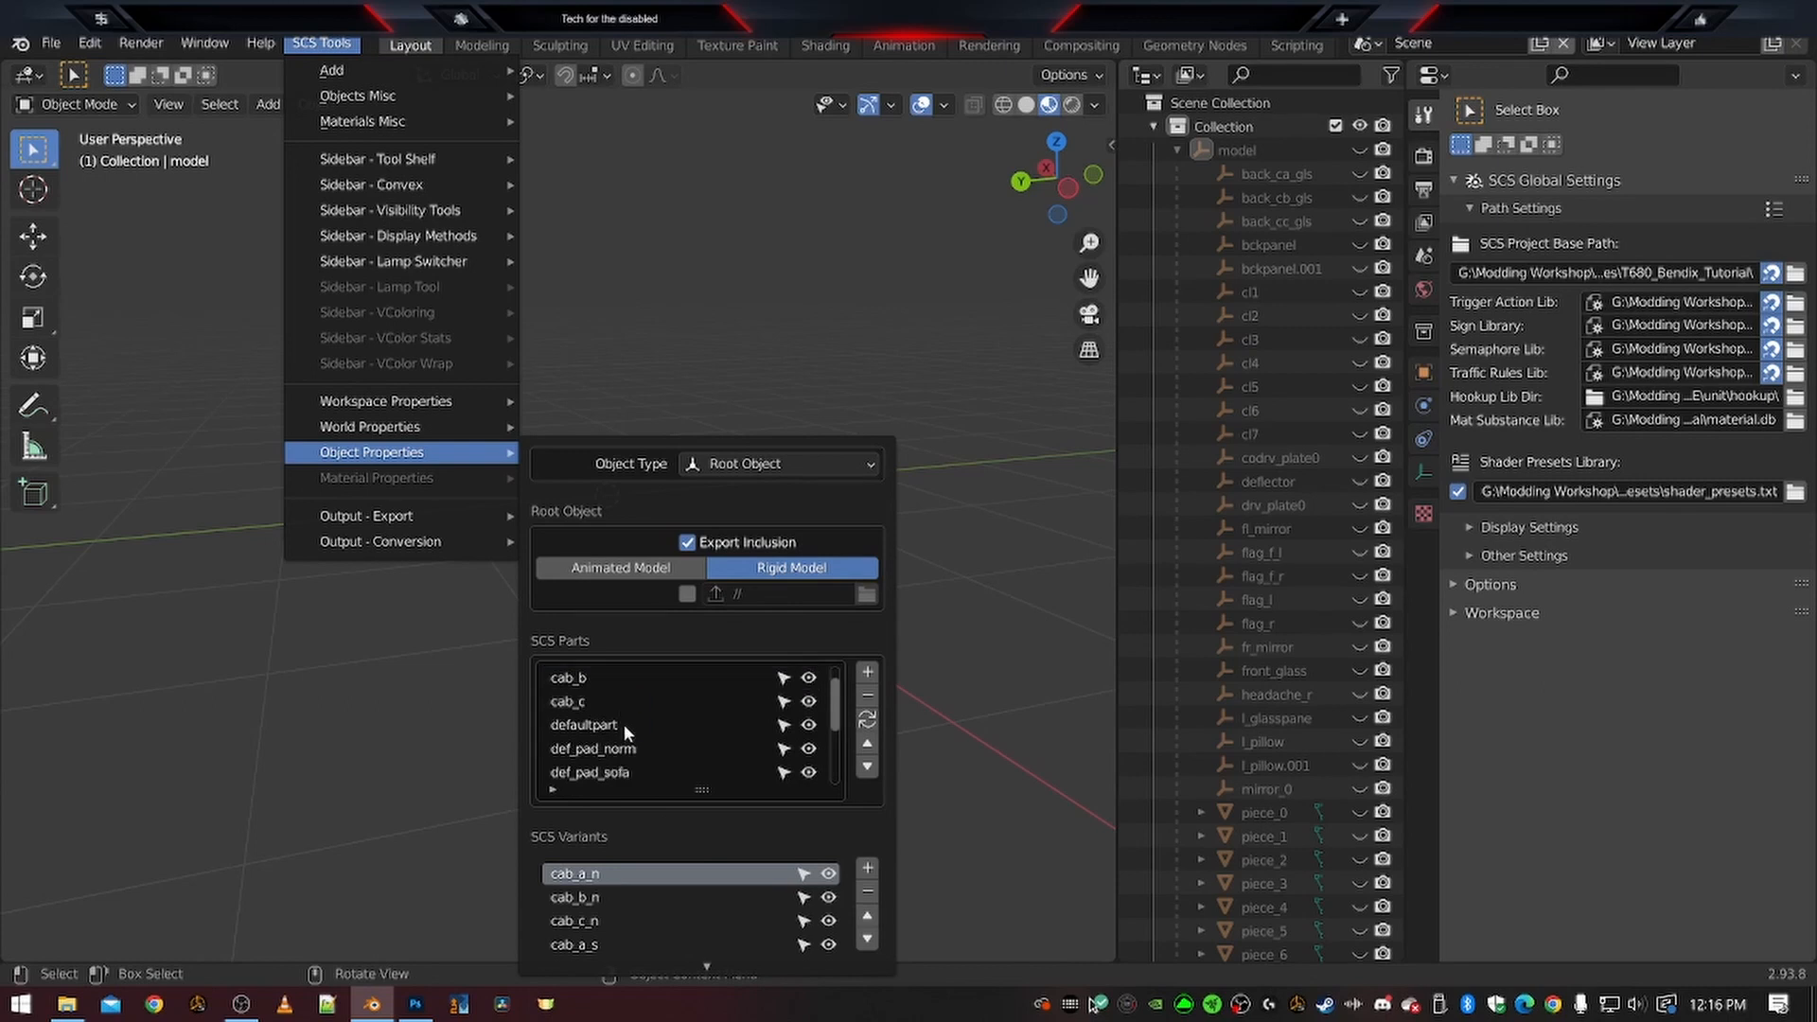
{"action": "scroll", "coordinate": [641, 757], "scroll_direction": "up", "scroll_amount": 8}
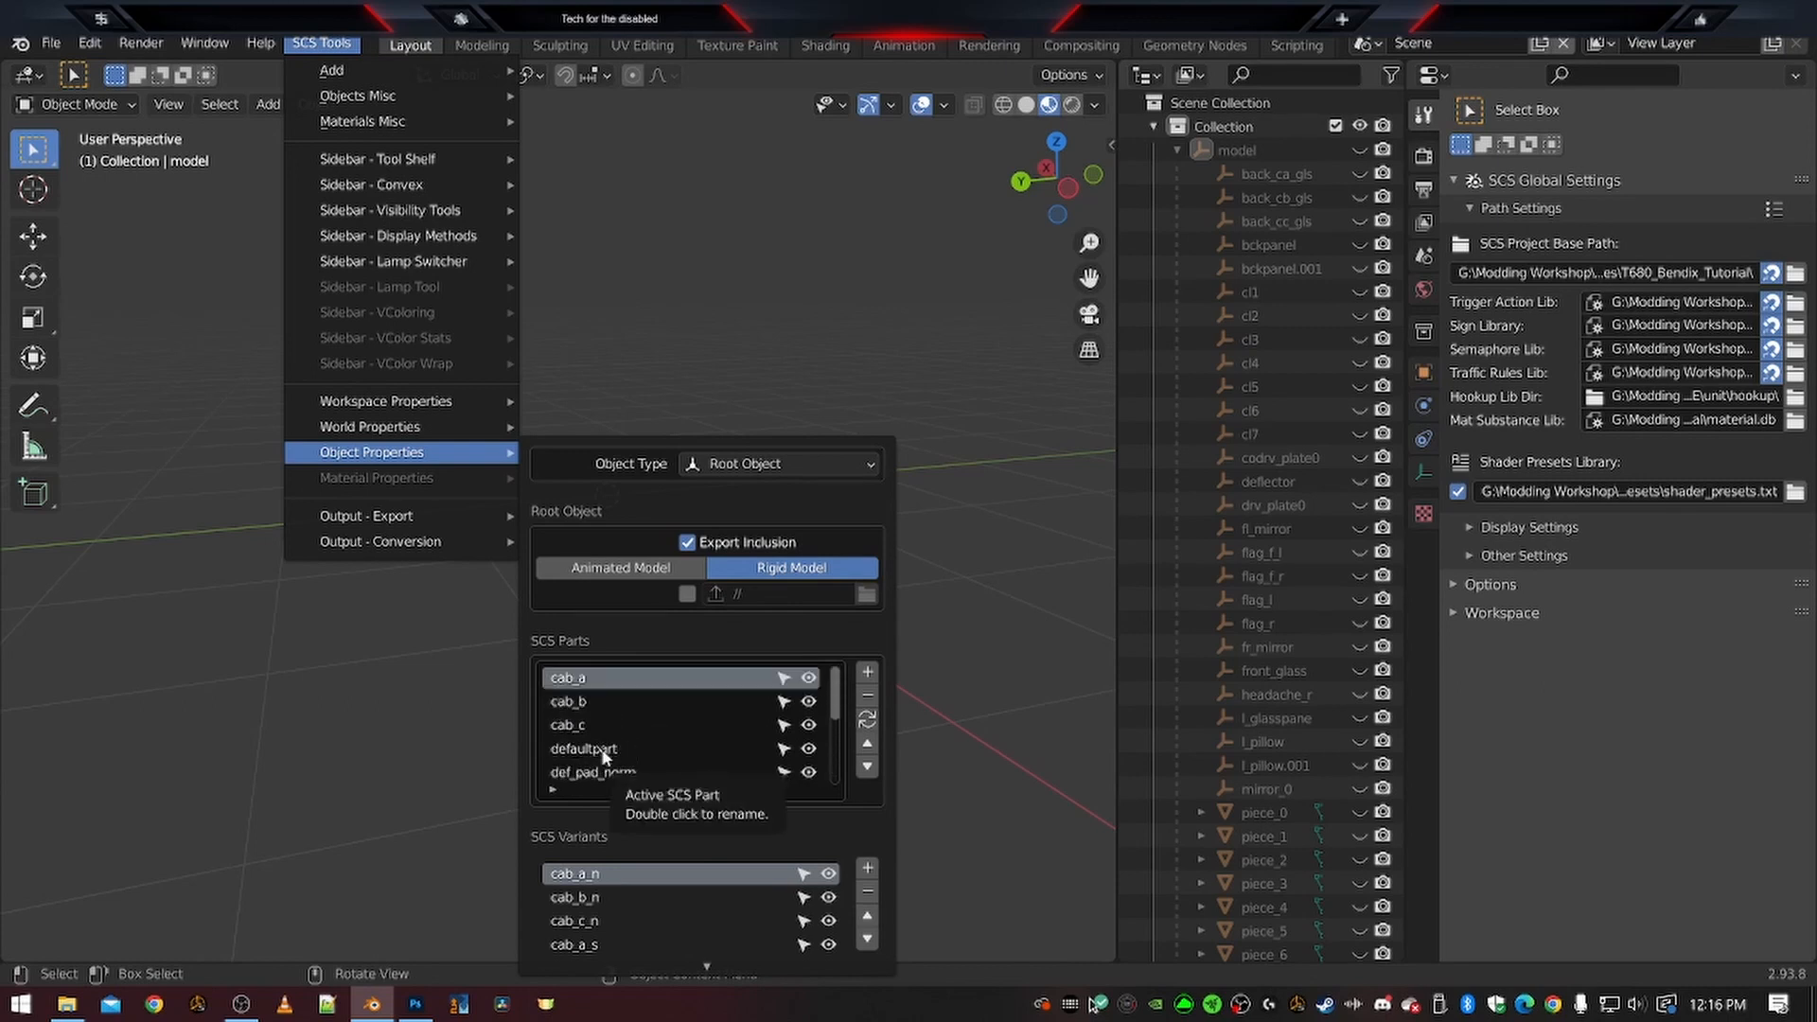
{"action": "left_click", "coordinate": [592, 752]}
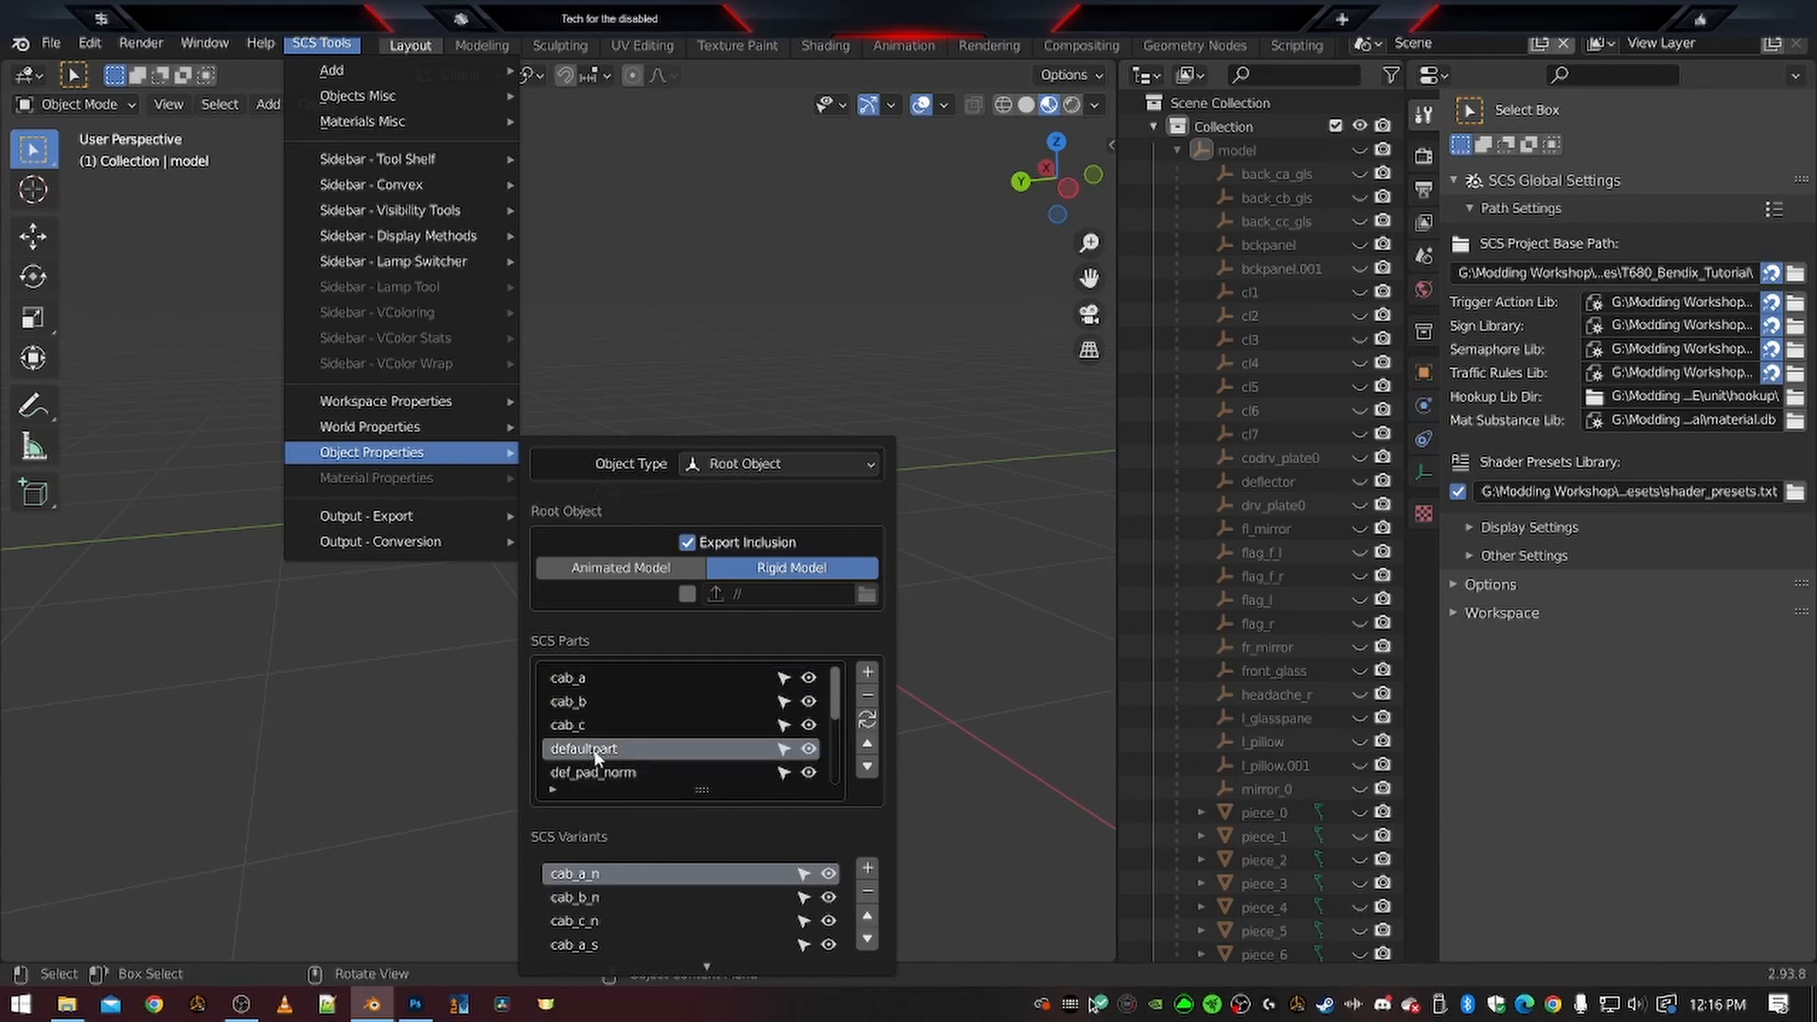
{"action": "left_click", "coordinate": [809, 749]}
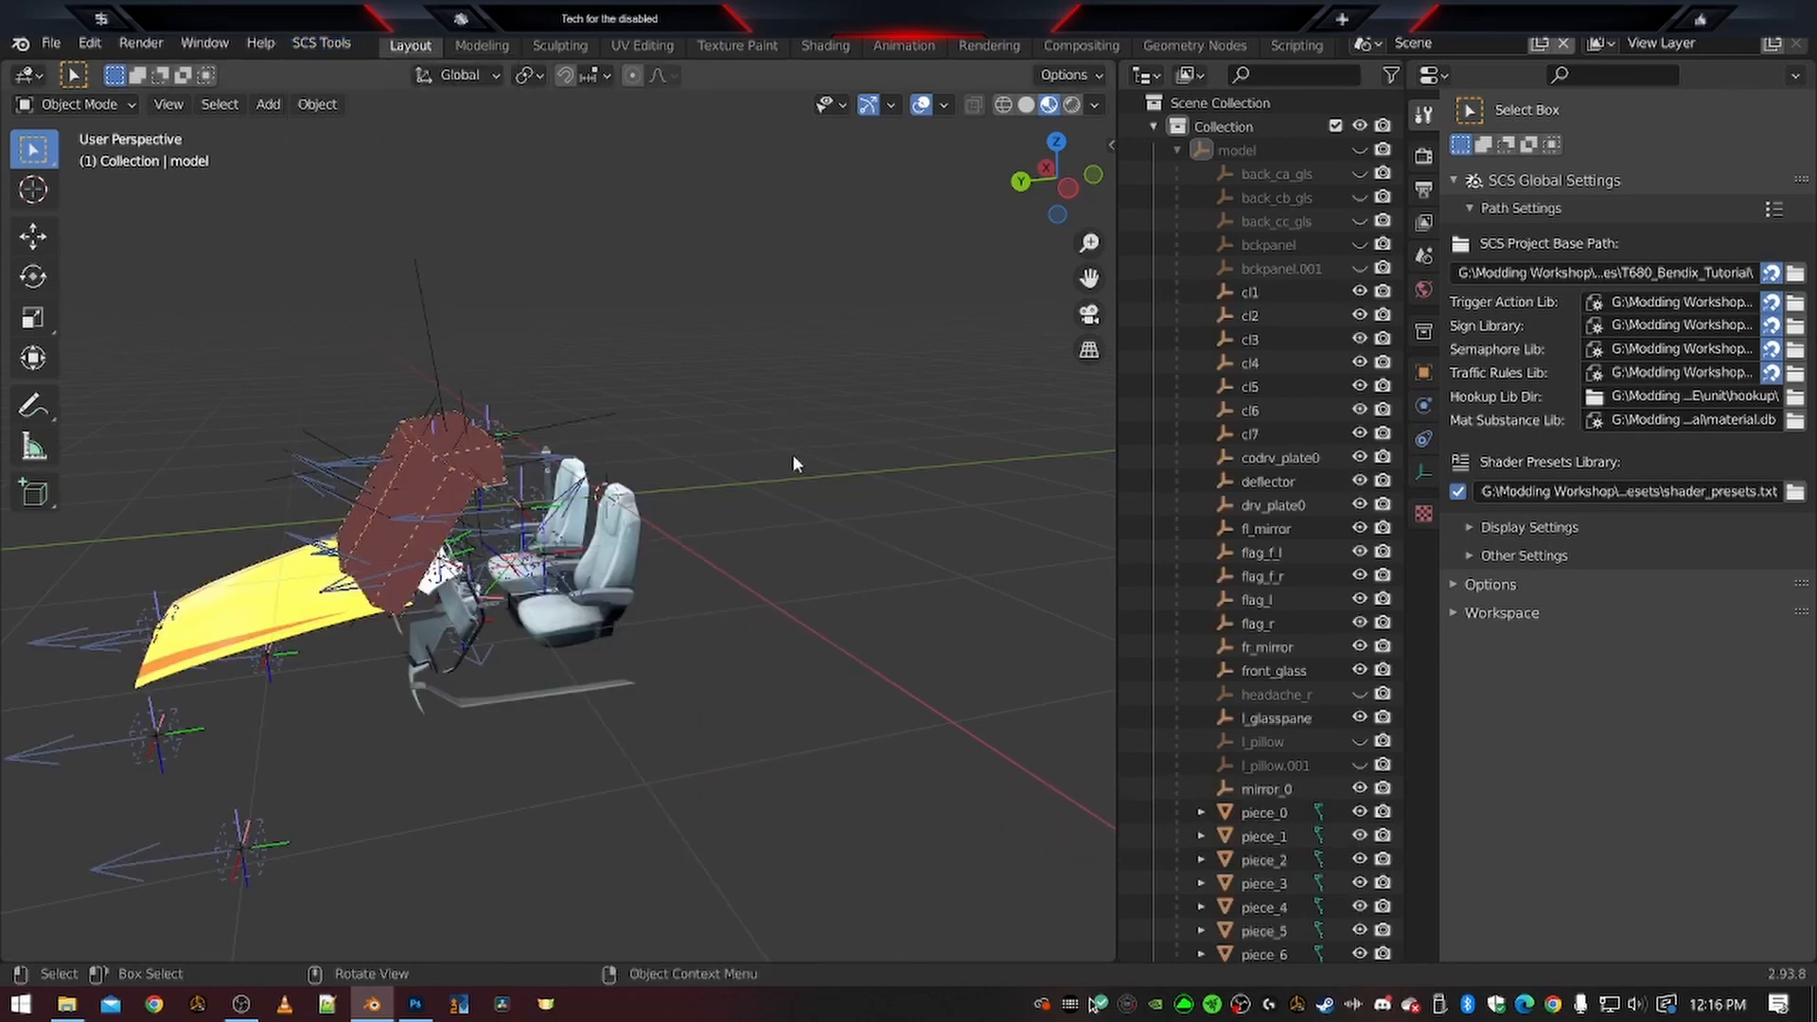
Examine the defaultpart geometry from several angles, including the dashboard, seats and hood
{"action": "mouse_move", "coordinate": [842, 465]}
{"action": "middle_mouse_down"}
{"action": "mouse_move", "coordinate": [761, 474]}
{"action": "mouse_move", "coordinate": [866, 439]}
{"action": "mouse_move", "coordinate": [867, 470]}
{"action": "middle_mouse_up"}
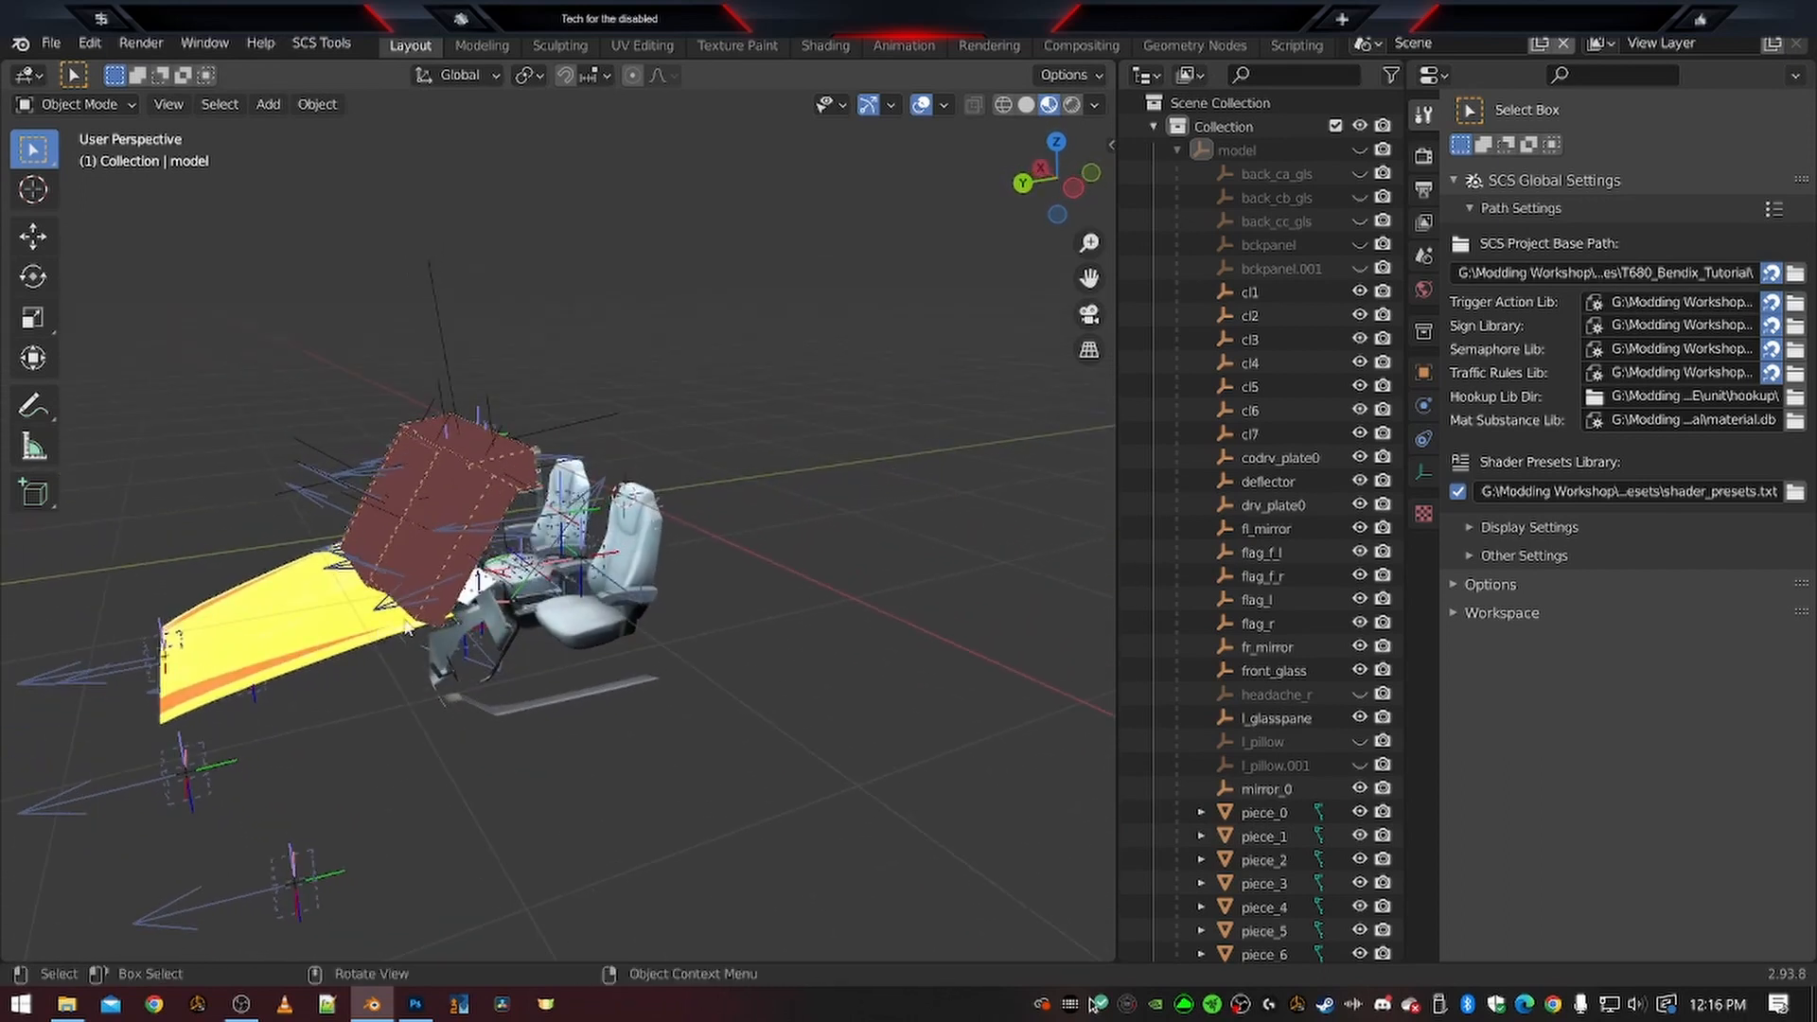
{"action": "middle_click_drag", "start_coordinate": [733, 473], "coordinate": [703, 492]}
{"action": "scroll", "coordinate": [703, 492], "scroll_direction": "up", "scroll_amount": 5}
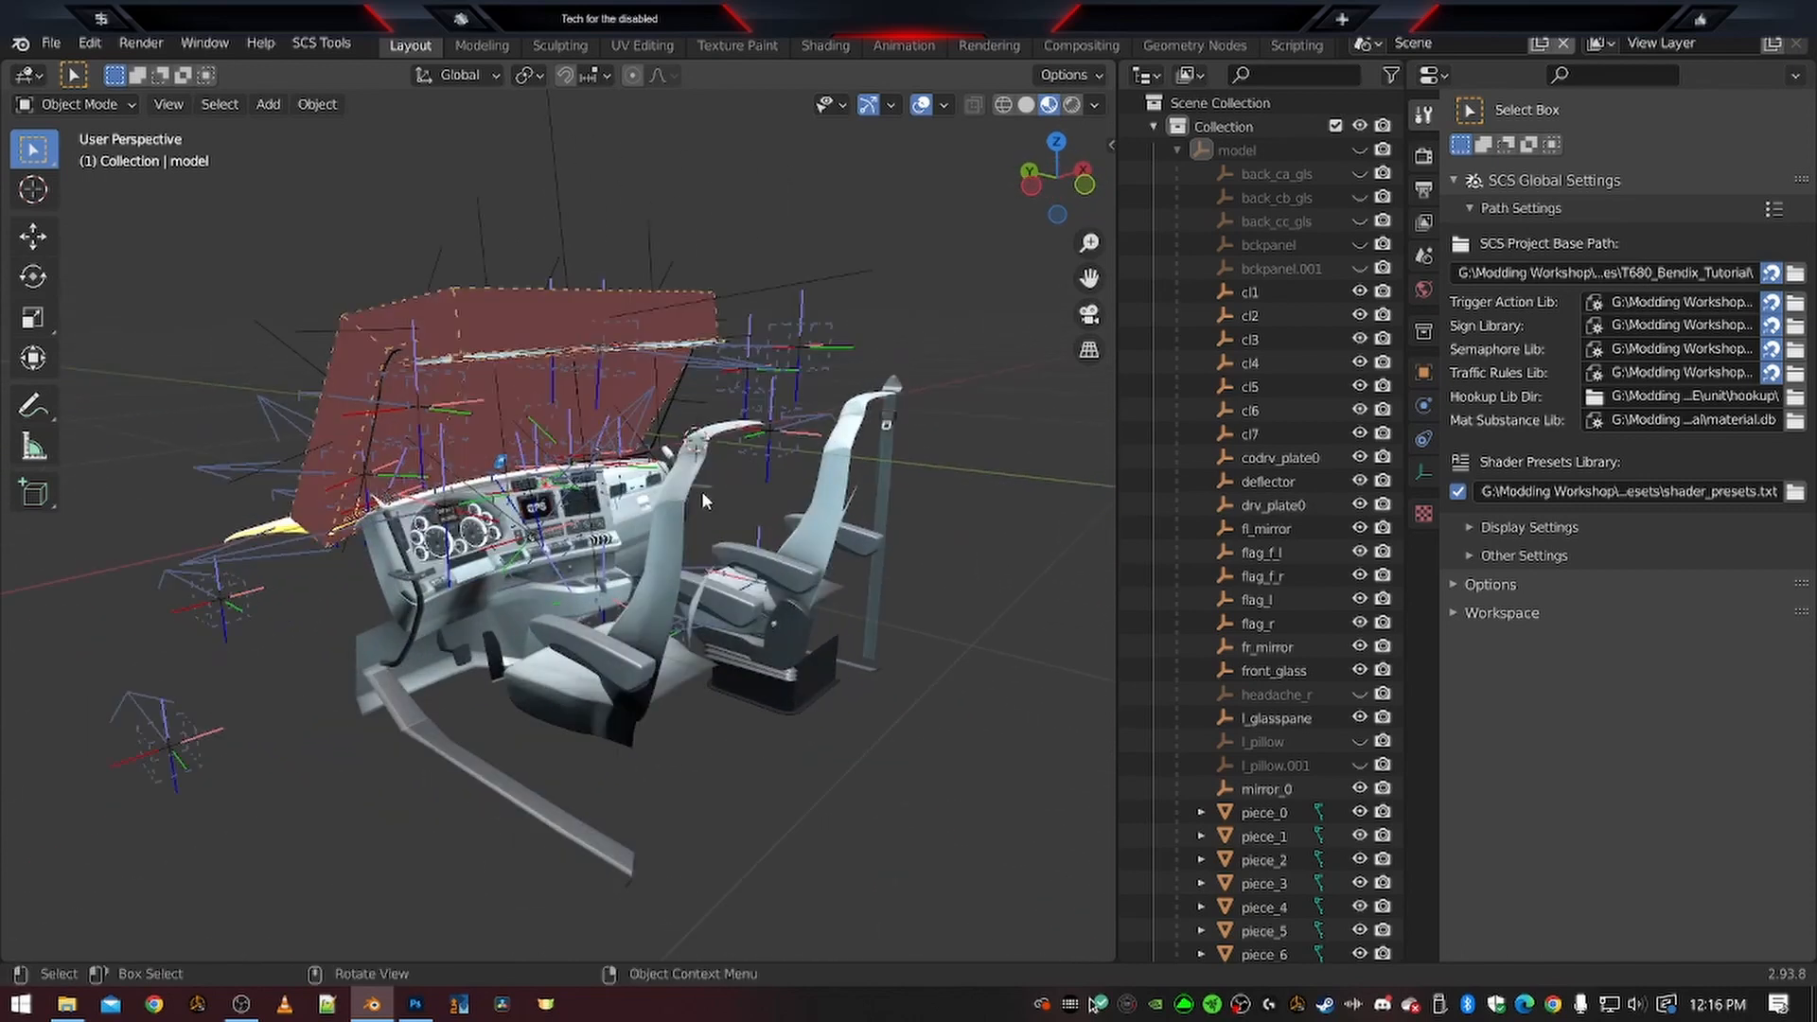
{"action": "middle_click_drag", "start_coordinate": [522, 536], "coordinate": [568, 614]}
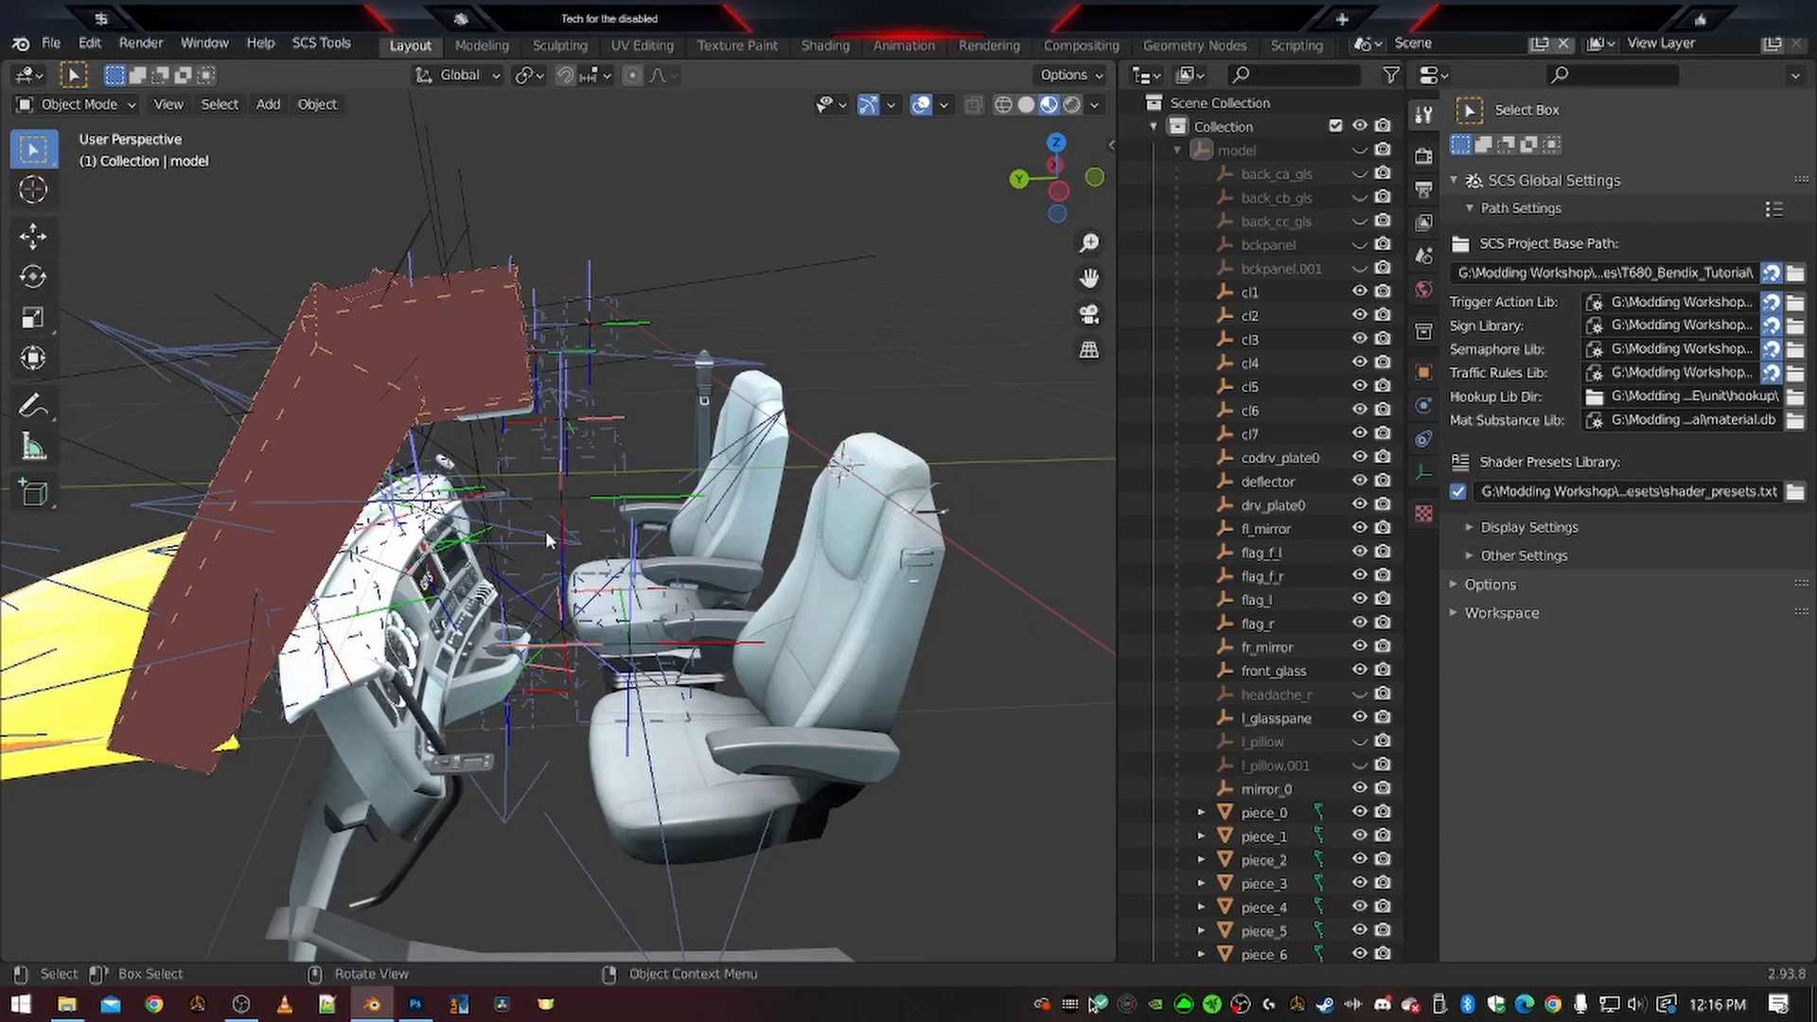
{"action": "middle_click_drag", "start_coordinate": [577, 546], "coordinate": [712, 533]}
{"action": "scroll", "coordinate": [711, 527], "scroll_direction": "up", "scroll_amount": 6}
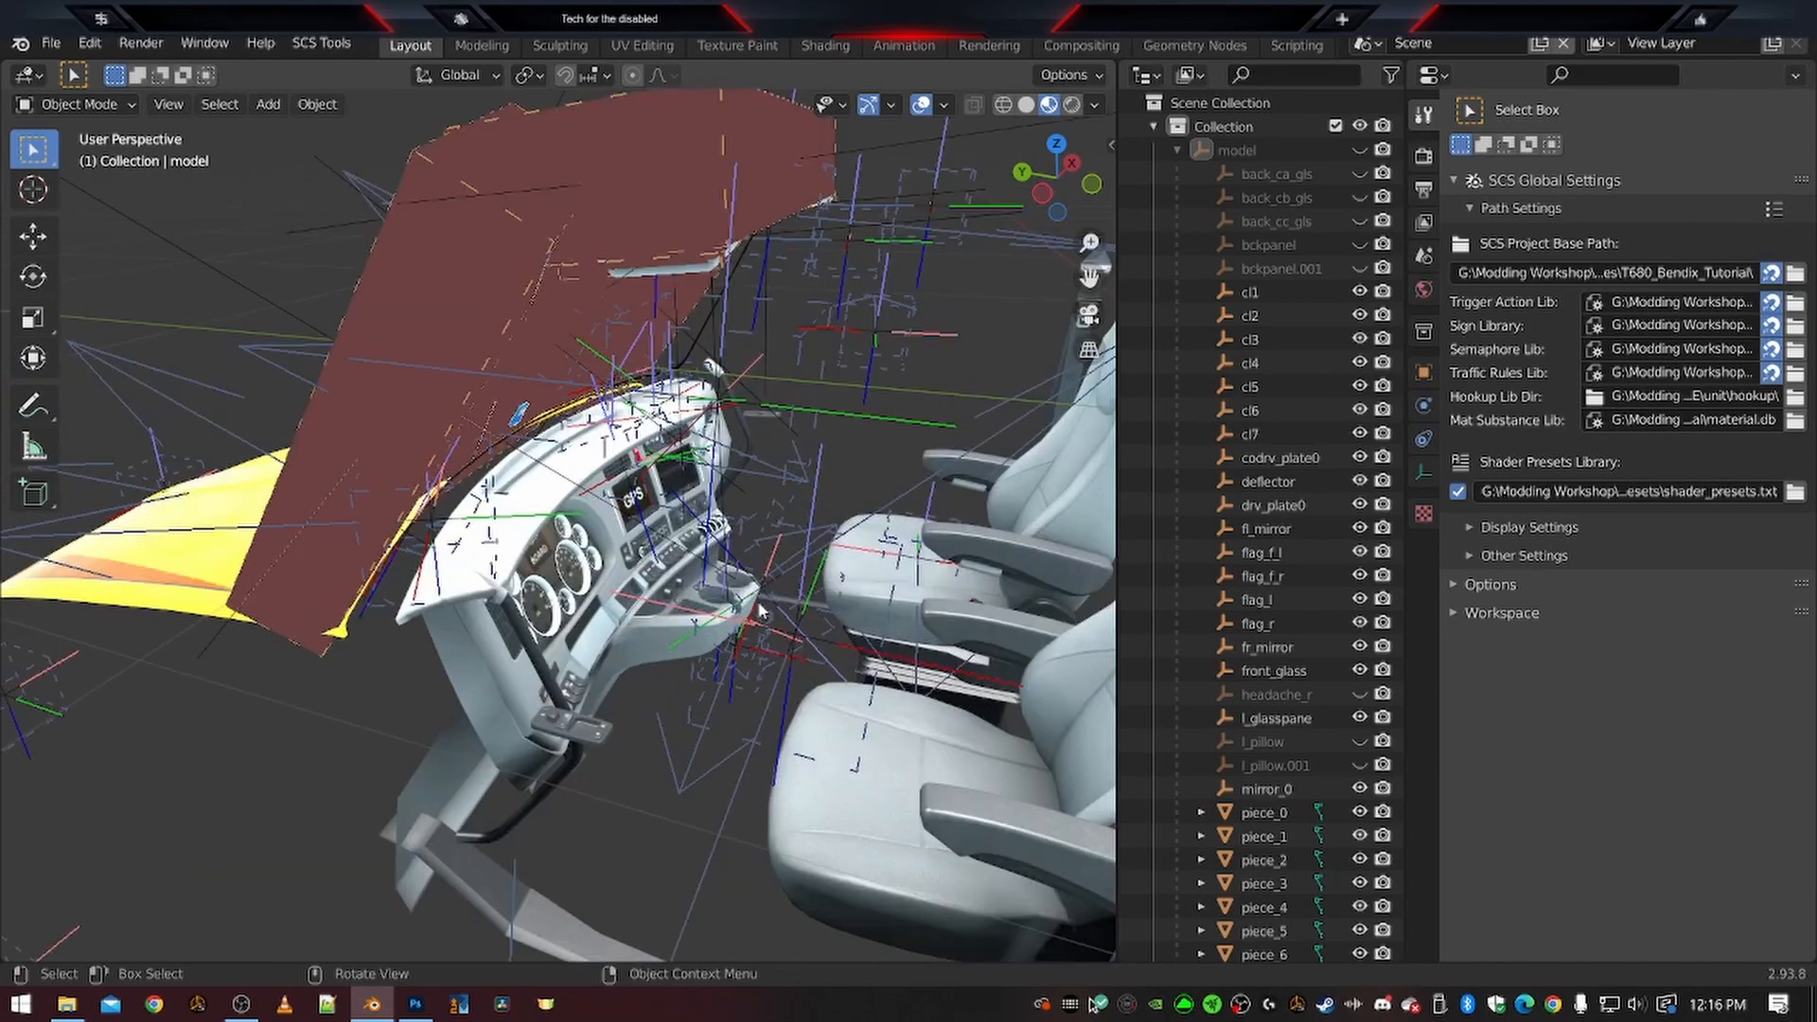
{"action": "scroll", "coordinate": [723, 448], "scroll_direction": "down", "scroll_amount": 7}
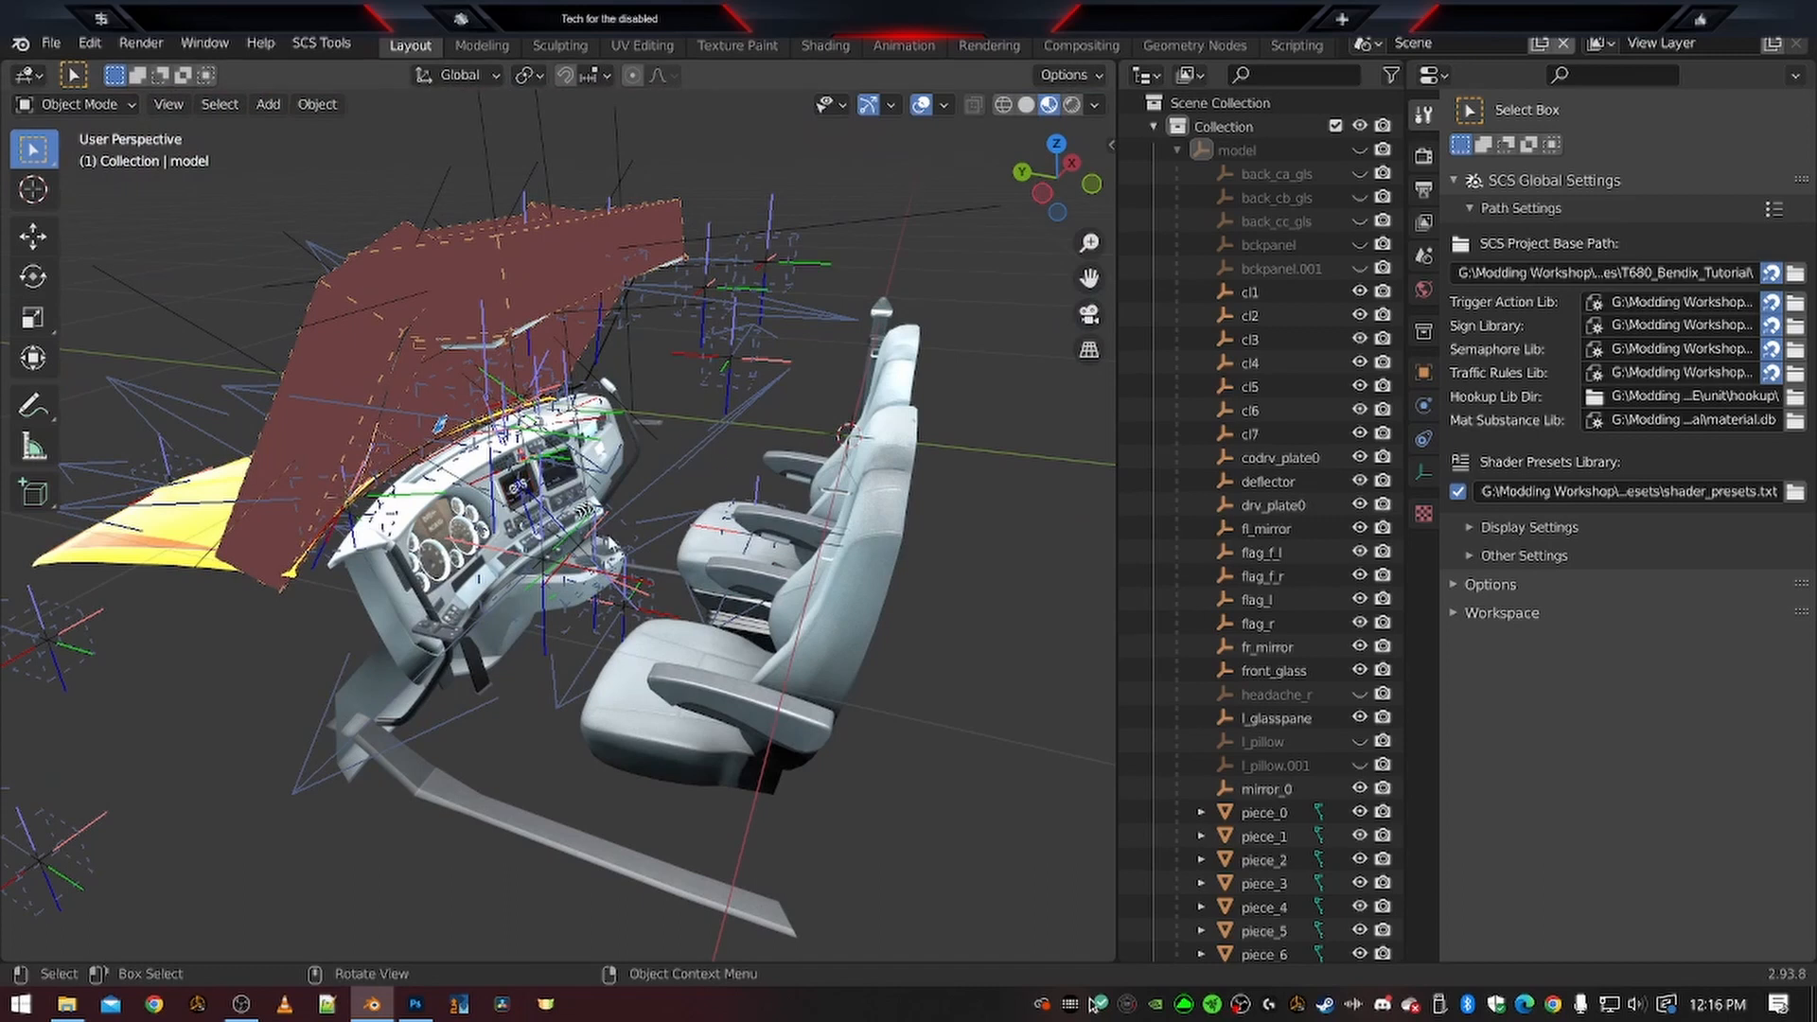
Hide the visible locators from cl1 through mirror_0 in the model's hierarchy
{"action": "left_click_drag", "start_coordinate": [1360, 291], "coordinate": [1363, 436]}
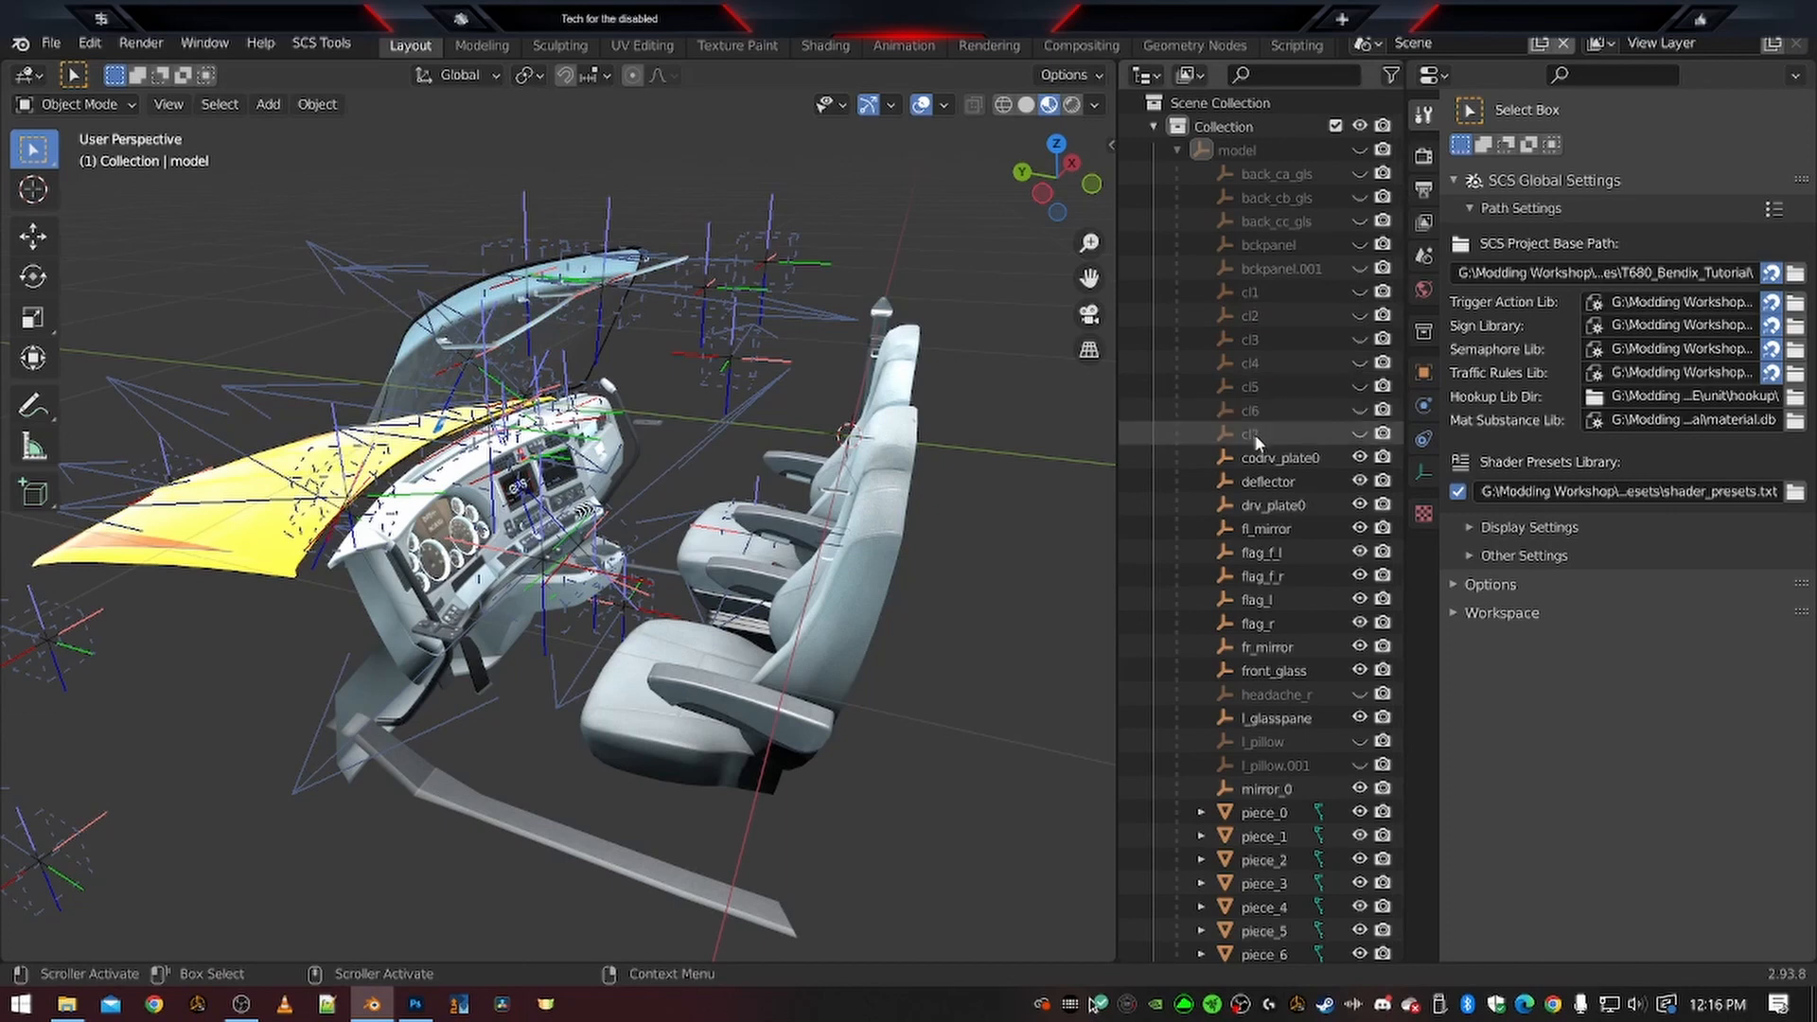
{"action": "left_click_drag", "start_coordinate": [1360, 292], "coordinate": [1366, 435]}
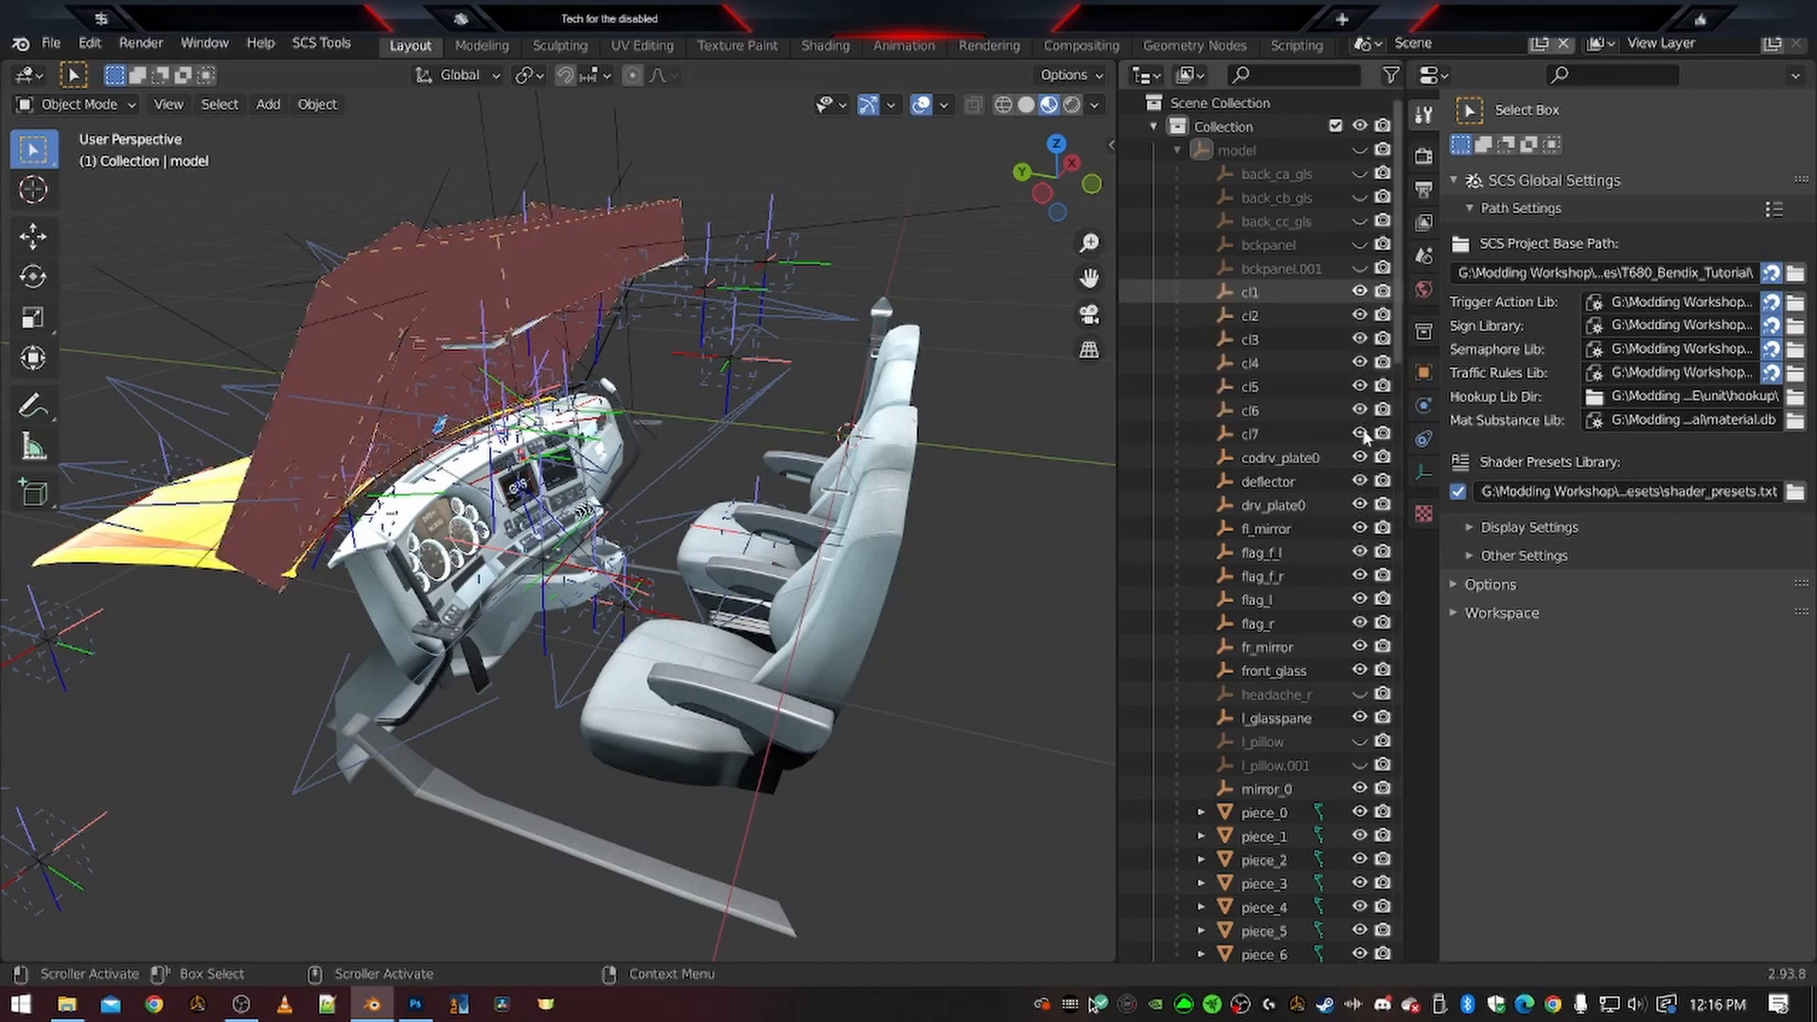
{"action": "left_click", "coordinate": [1360, 292]}
{"action": "left_click_drag", "start_coordinate": [1360, 293], "coordinate": [1363, 791]}
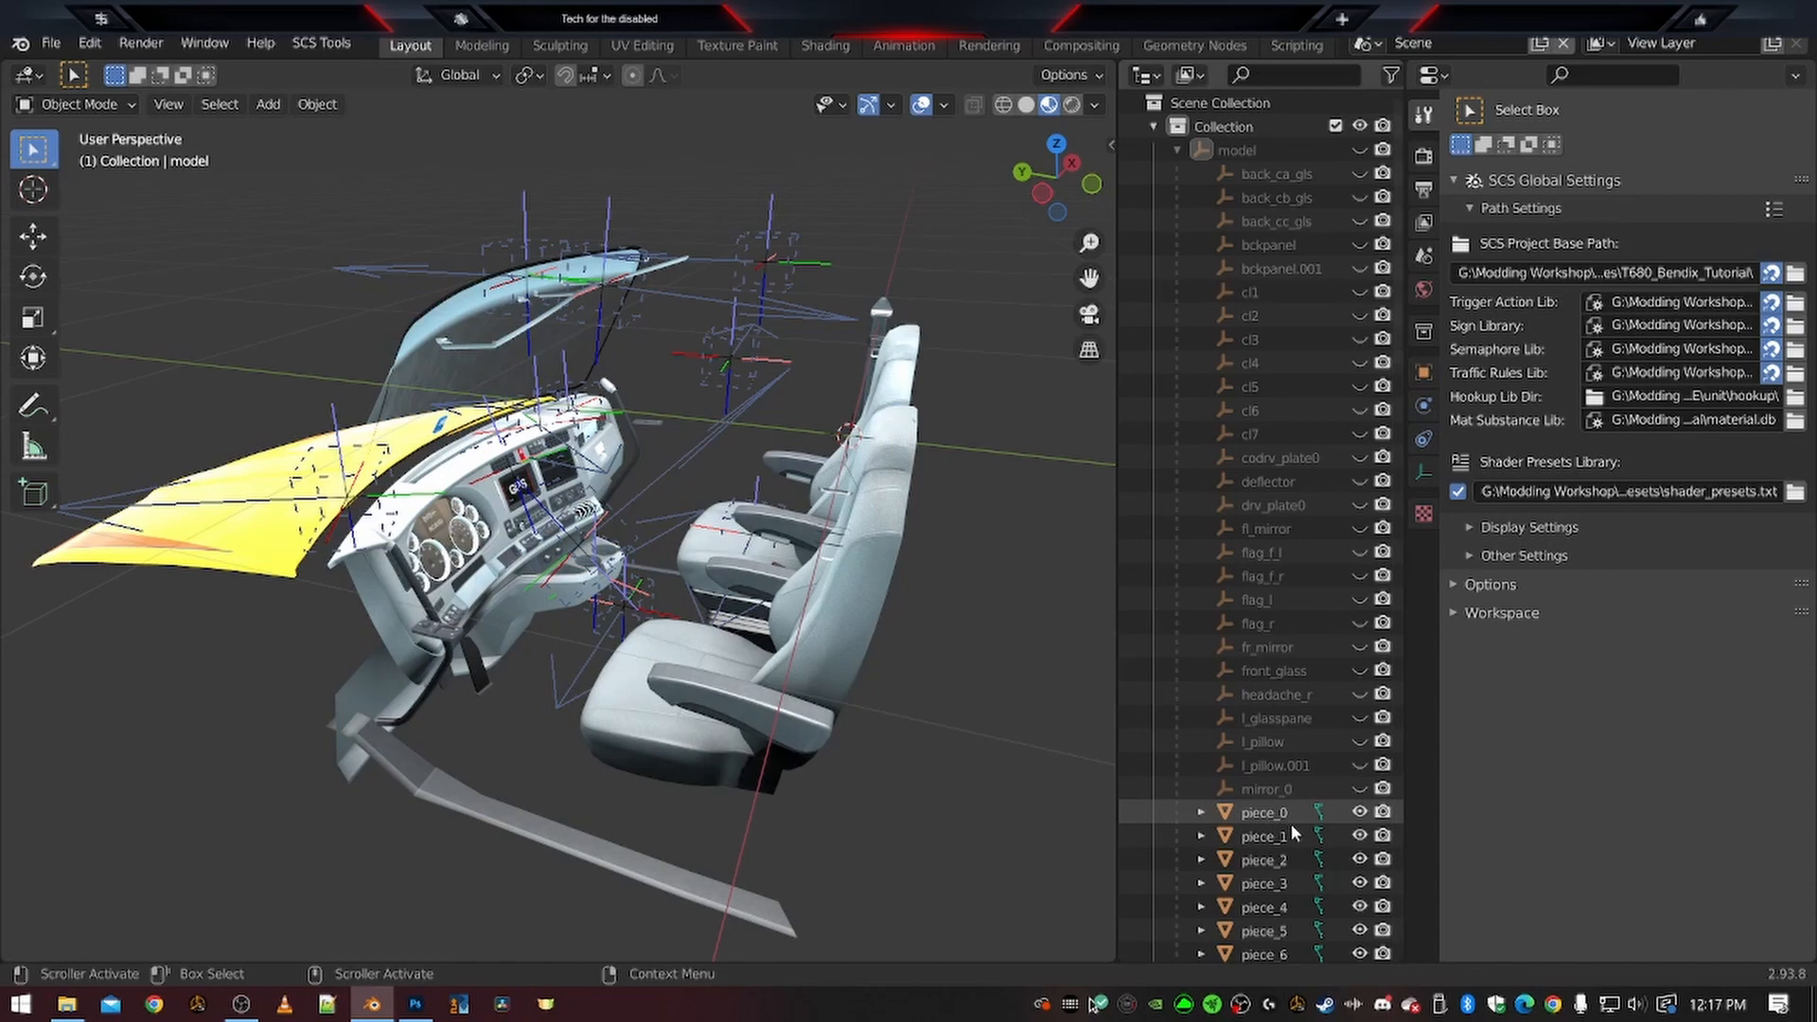
Hide the remaining visible locators below the mesh pieces, from r_glasspane through toytable
{"action": "scroll", "coordinate": [1279, 827], "scroll_direction": "down", "scroll_amount": 5}
{"action": "scroll", "coordinate": [1256, 798], "scroll_direction": "down", "scroll_amount": 5}
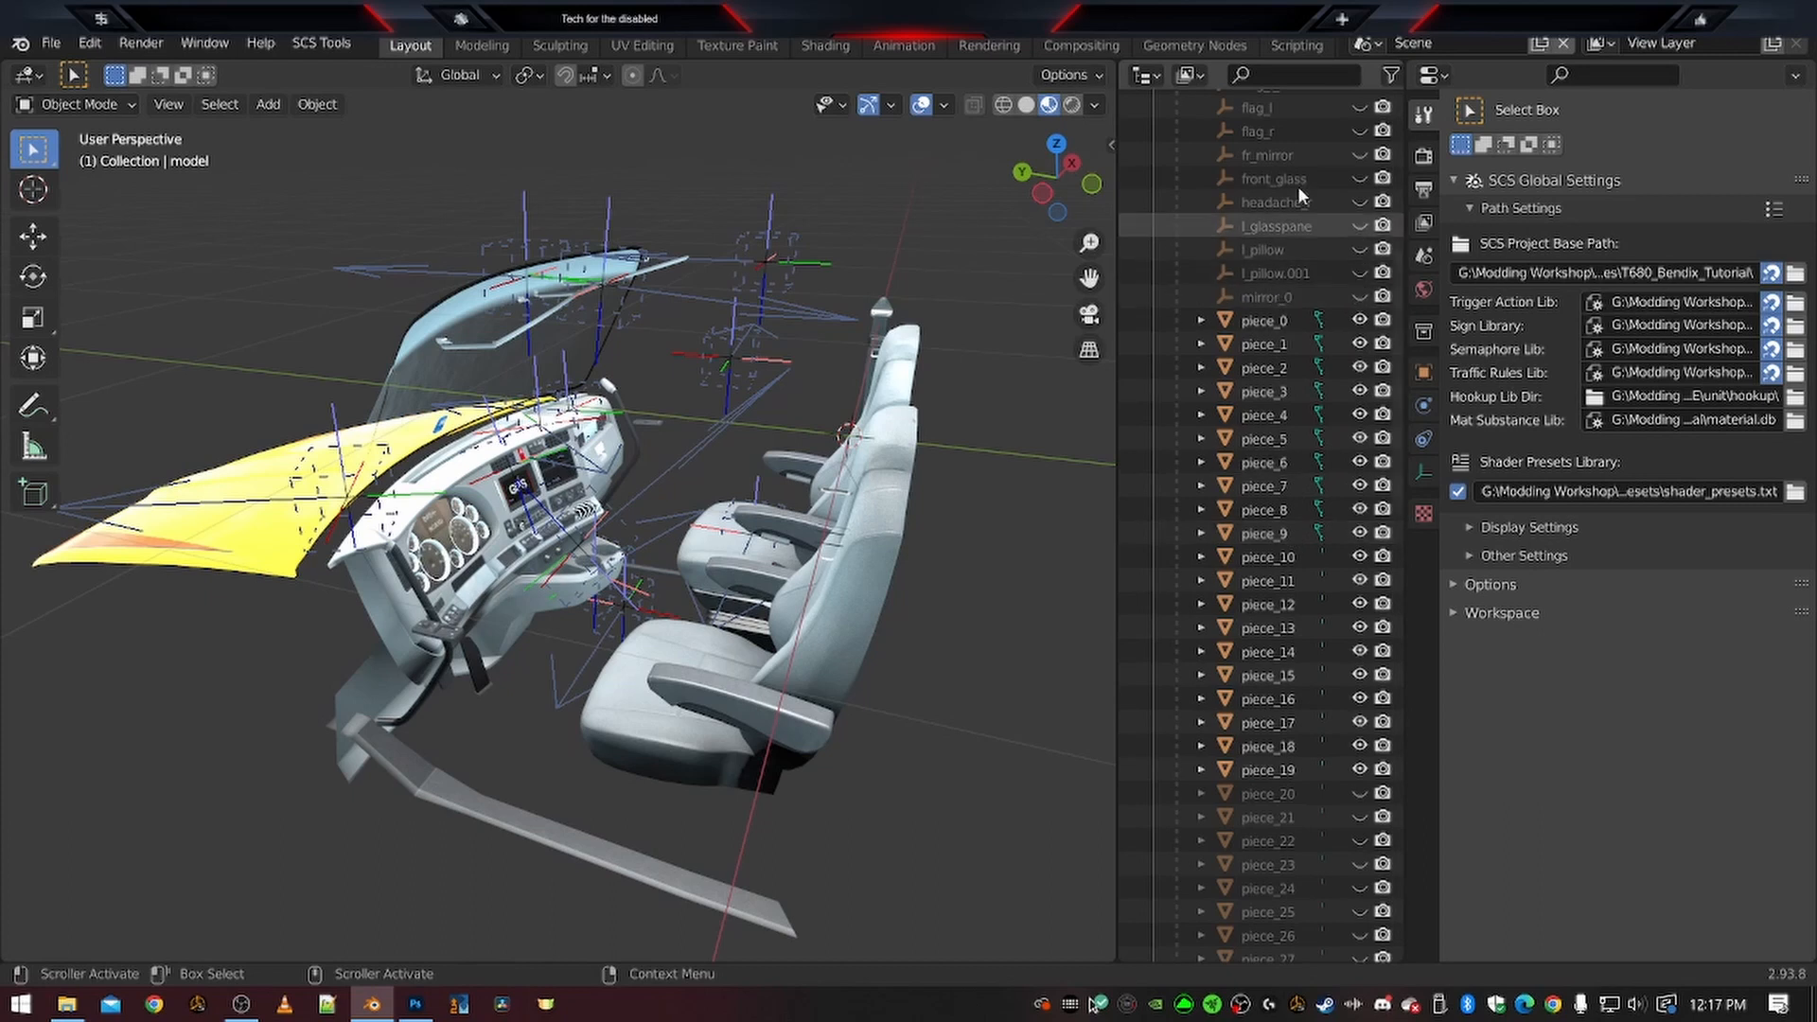
{"action": "scroll", "coordinate": [1274, 435], "scroll_direction": "down", "scroll_amount": 15}
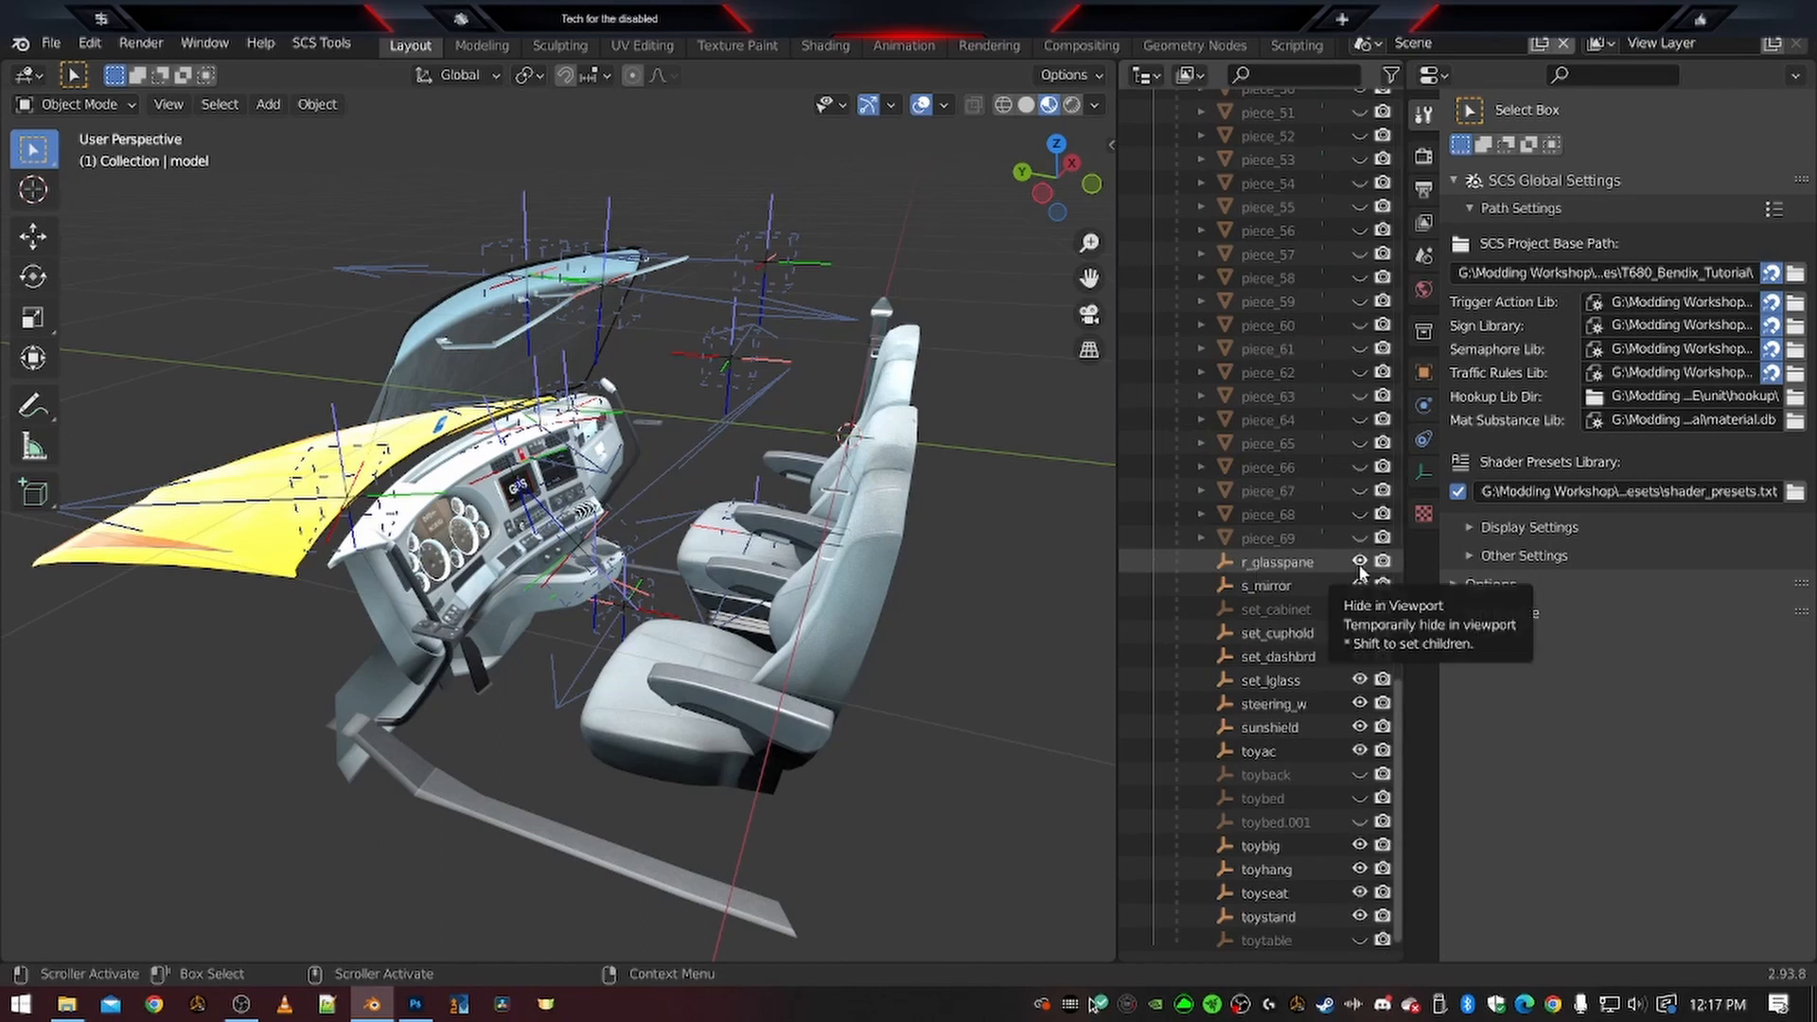
{"action": "left_click_drag", "start_coordinate": [1359, 564], "coordinate": [1353, 951]}
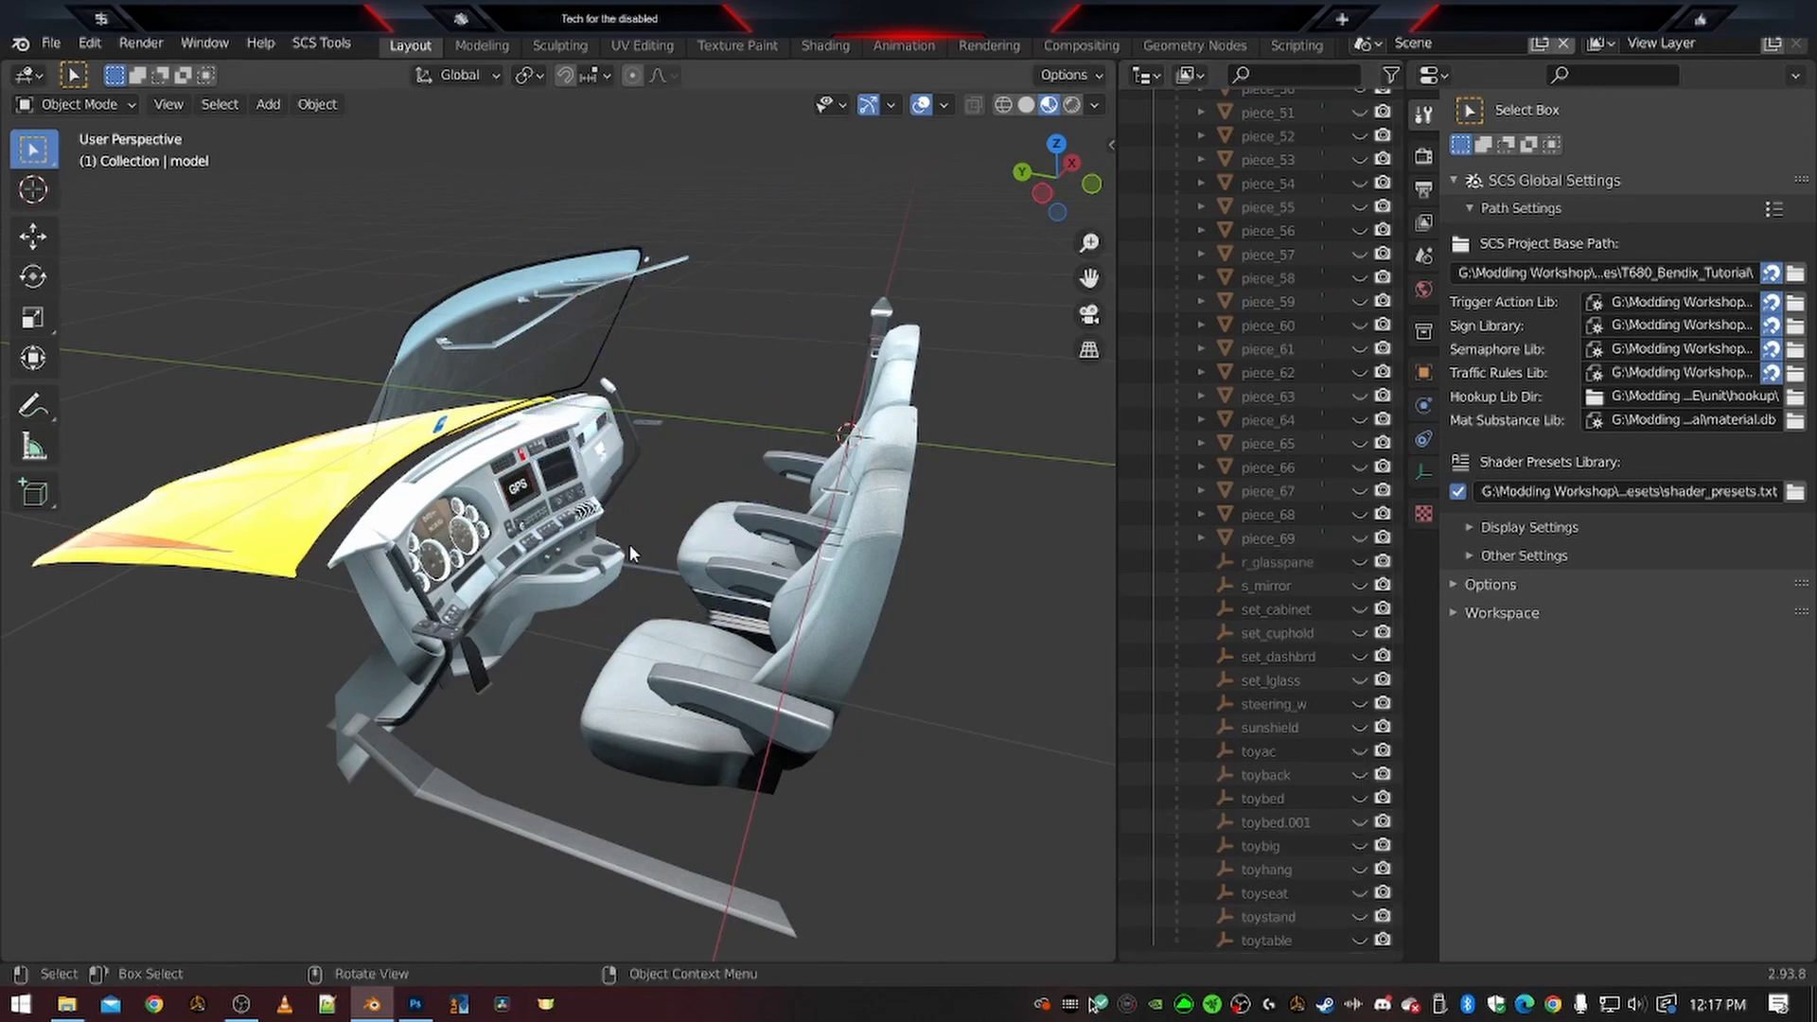
Inspect the dashboard around the GPS screen up close and unhide the toyac locator
{"action": "scroll", "coordinate": [632, 544], "scroll_direction": "up", "scroll_amount": 9}
{"action": "scroll", "coordinate": [666, 526], "scroll_direction": "down", "scroll_amount": 6}
{"action": "middle_click_drag", "start_coordinate": [703, 506], "coordinate": [672, 604]}
{"action": "scroll", "coordinate": [691, 473], "scroll_direction": "up", "scroll_amount": 5}
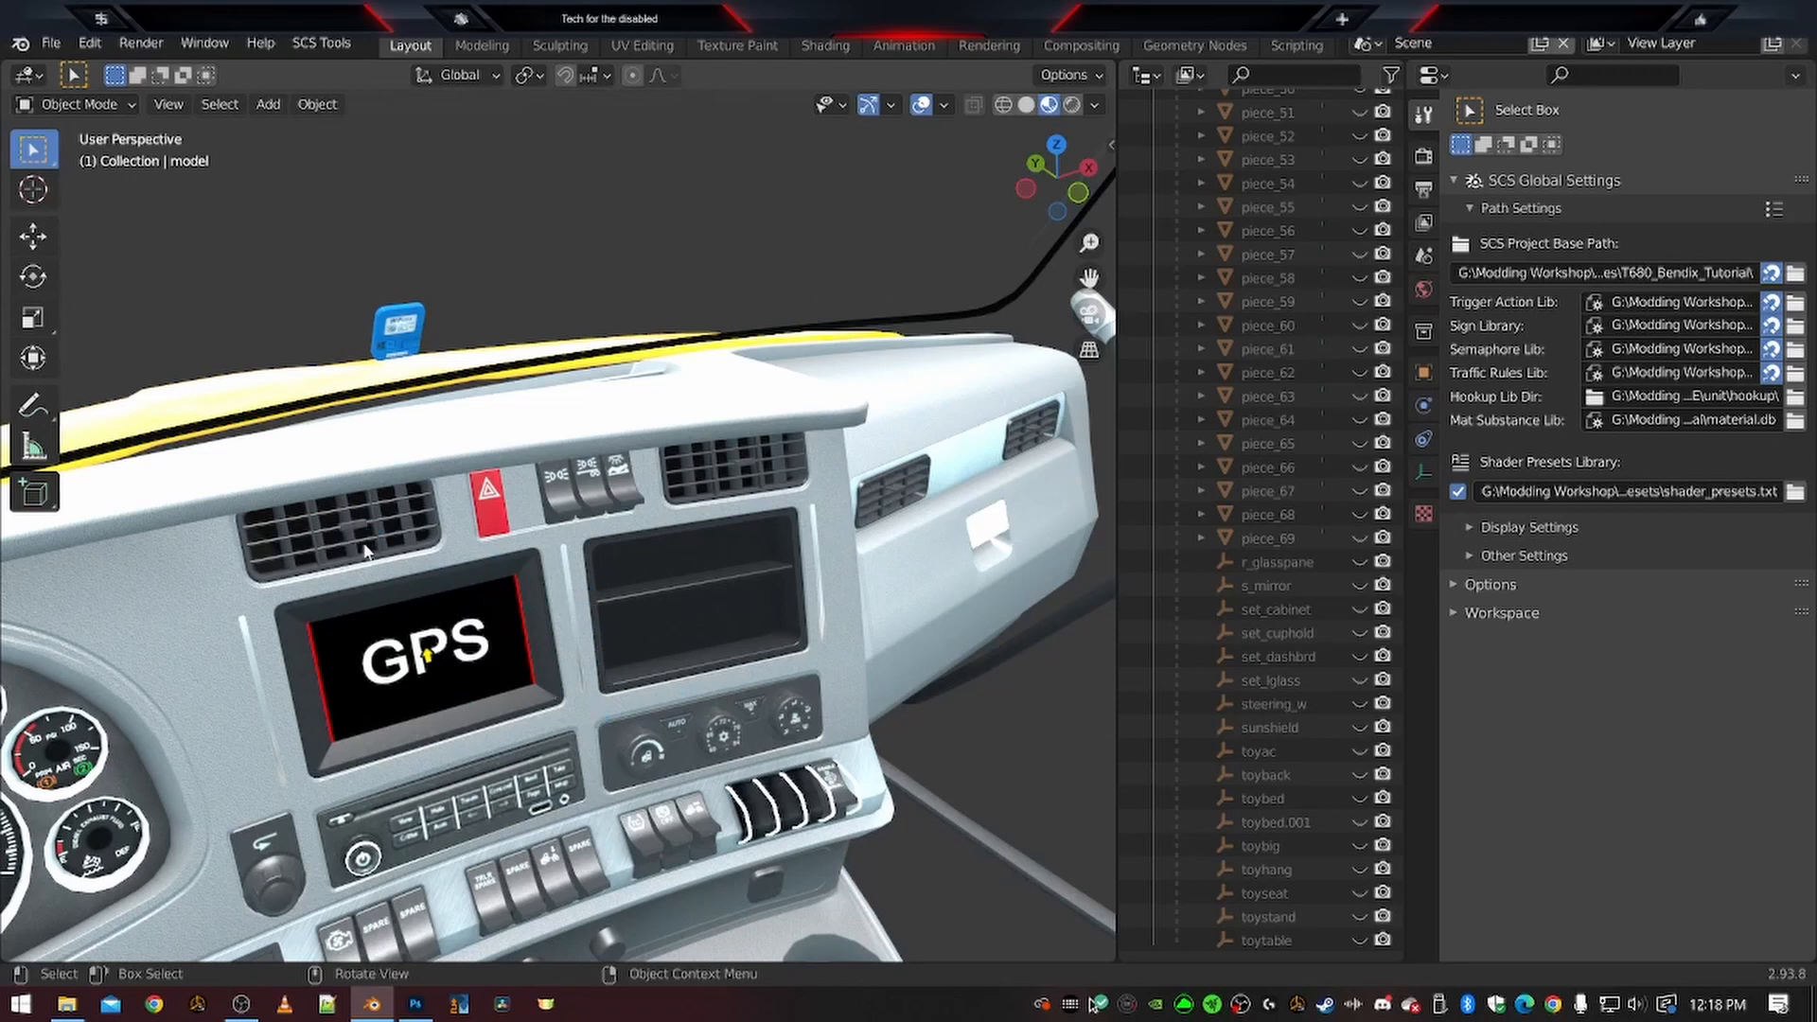
{"action": "scroll", "coordinate": [171, 548], "scroll_direction": "up", "scroll_amount": 3}
{"action": "scroll", "coordinate": [170, 549], "scroll_direction": "down", "scroll_amount": 3}
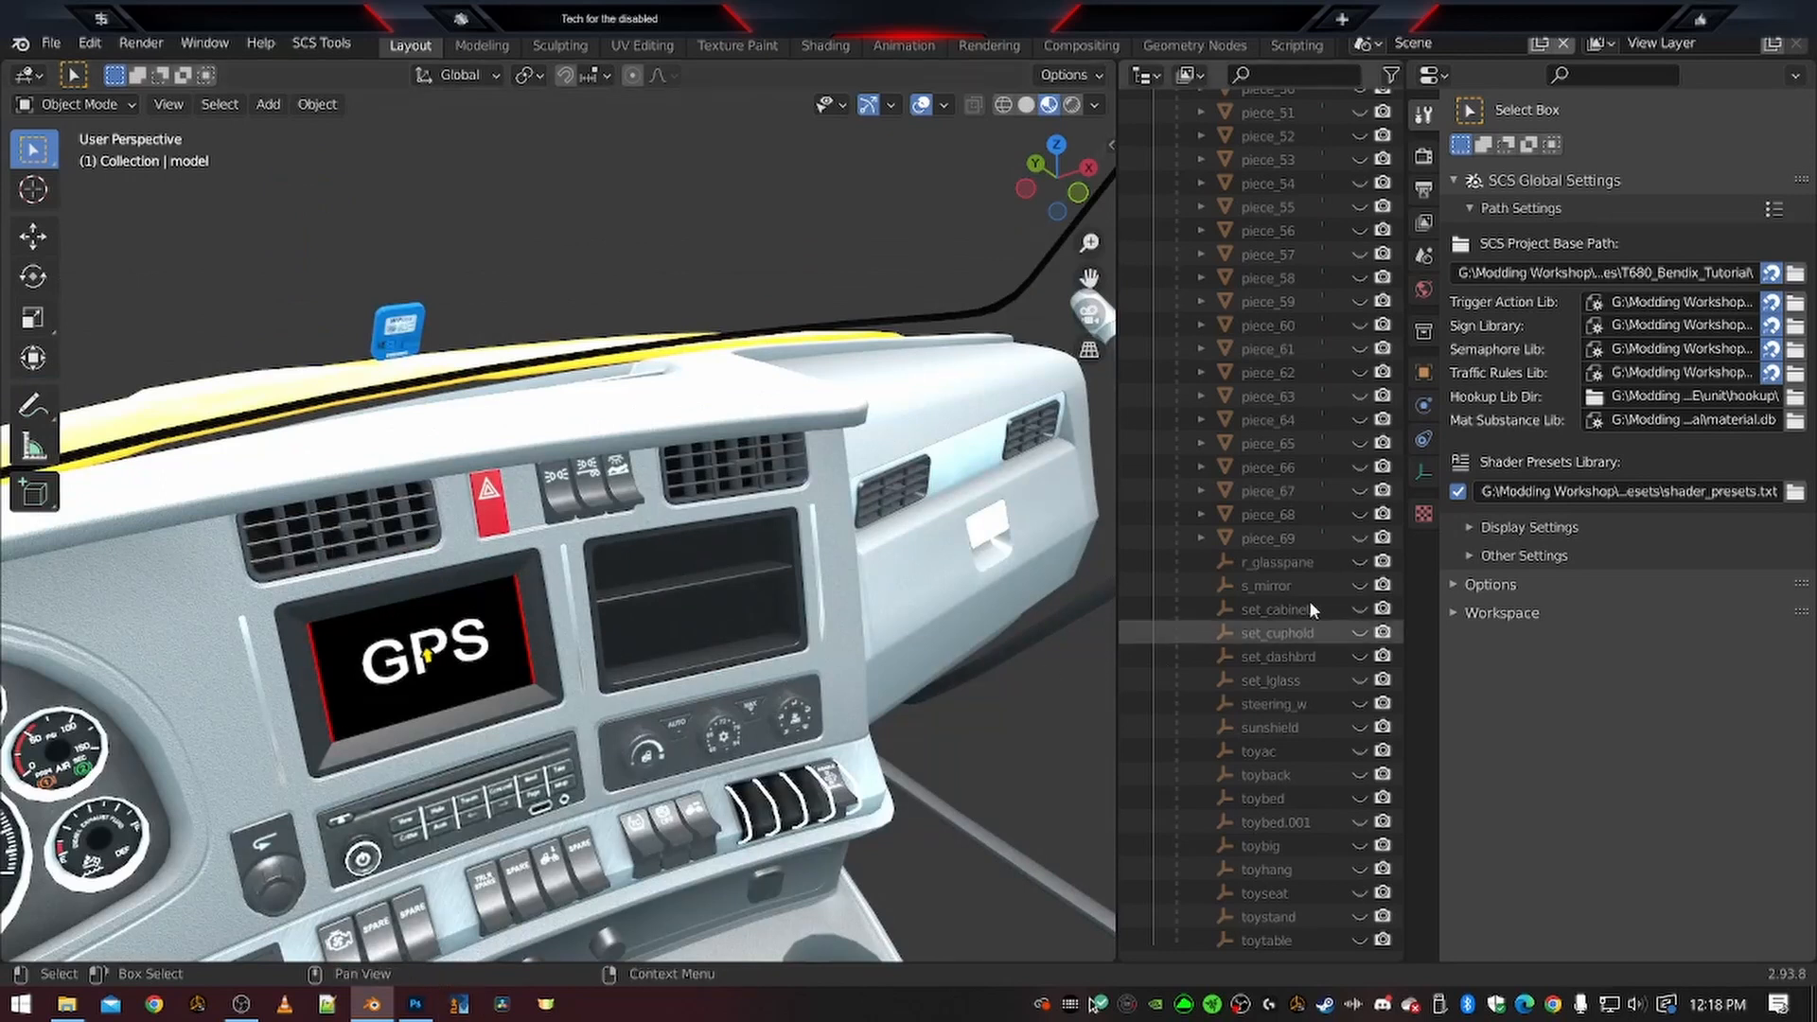
{"action": "left_click", "coordinate": [1360, 751]}
Examine where the toyac locator sits on the dashboard, from the driver's viewpoint and from the side of the cab
{"action": "scroll", "coordinate": [562, 647], "scroll_direction": "down", "scroll_amount": 4}
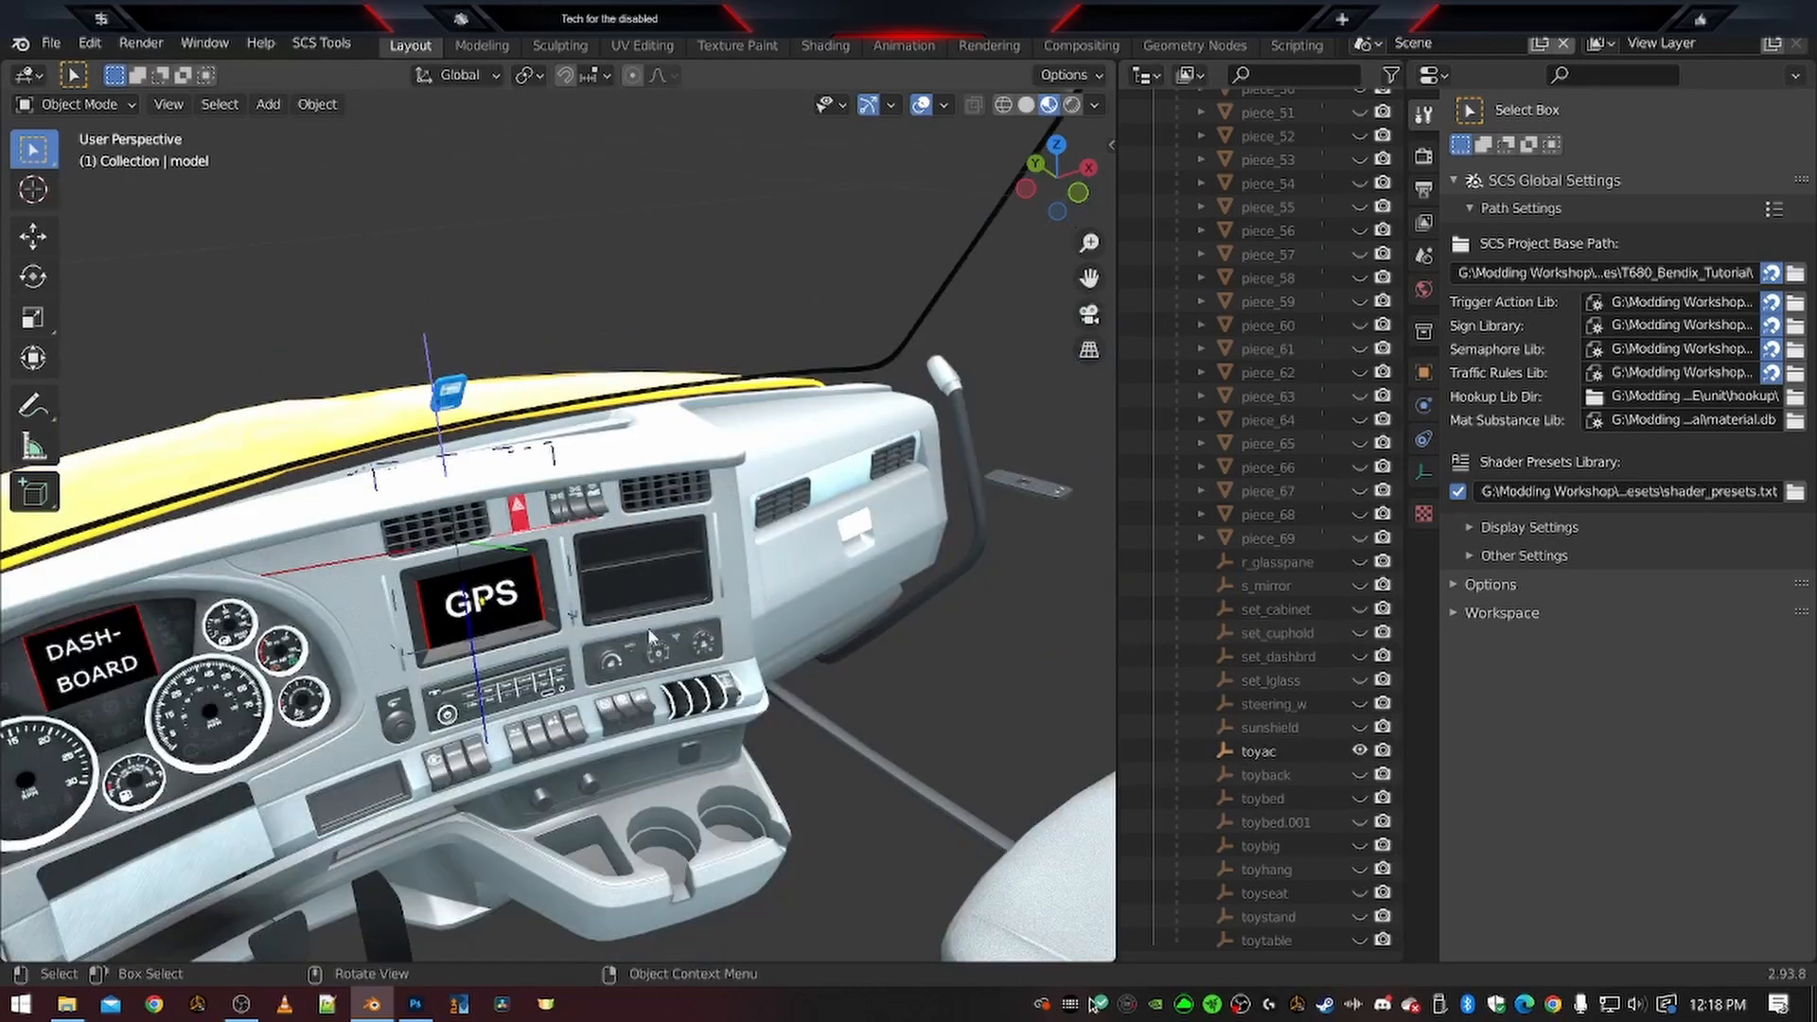
{"action": "scroll", "coordinate": [697, 626], "scroll_direction": "down", "scroll_amount": 8}
{"action": "mouse_move", "coordinate": [534, 626]}
{"action": "middle_mouse_down"}
{"action": "mouse_move", "coordinate": [806, 582]}
{"action": "mouse_move", "coordinate": [782, 610]}
{"action": "mouse_move", "coordinate": [642, 577]}
{"action": "mouse_move", "coordinate": [539, 612]}
{"action": "middle_mouse_up"}
{"action": "scroll", "coordinate": [782, 610], "scroll_direction": "up", "scroll_amount": 4}
{"action": "scroll", "coordinate": [519, 605], "scroll_direction": "up", "scroll_amount": 6}
{"action": "scroll", "coordinate": [441, 582], "scroll_direction": "down", "scroll_amount": 5}
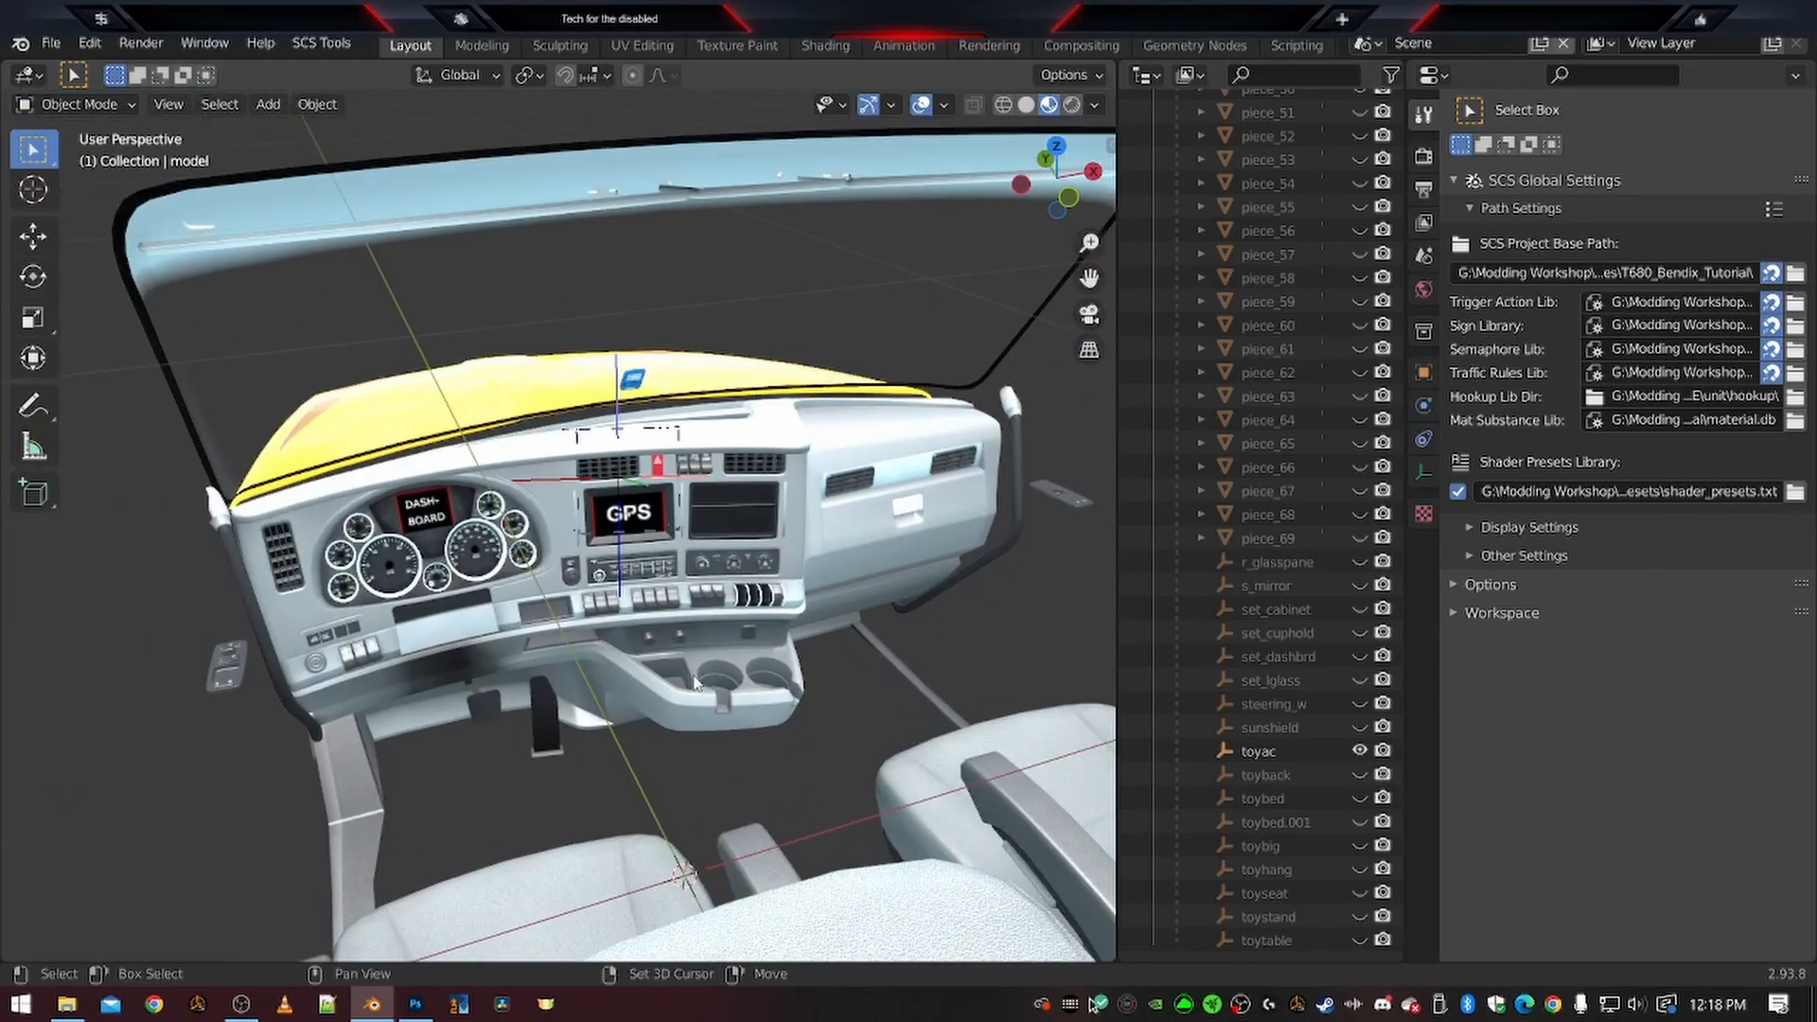
{"action": "middle_click_drag", "start_coordinate": [441, 582], "coordinate": [898, 638]}
{"action": "scroll", "coordinate": [516, 621], "scroll_direction": "up", "scroll_amount": 2}
{"action": "scroll", "coordinate": [516, 625], "scroll_direction": "down", "scroll_amount": 4}
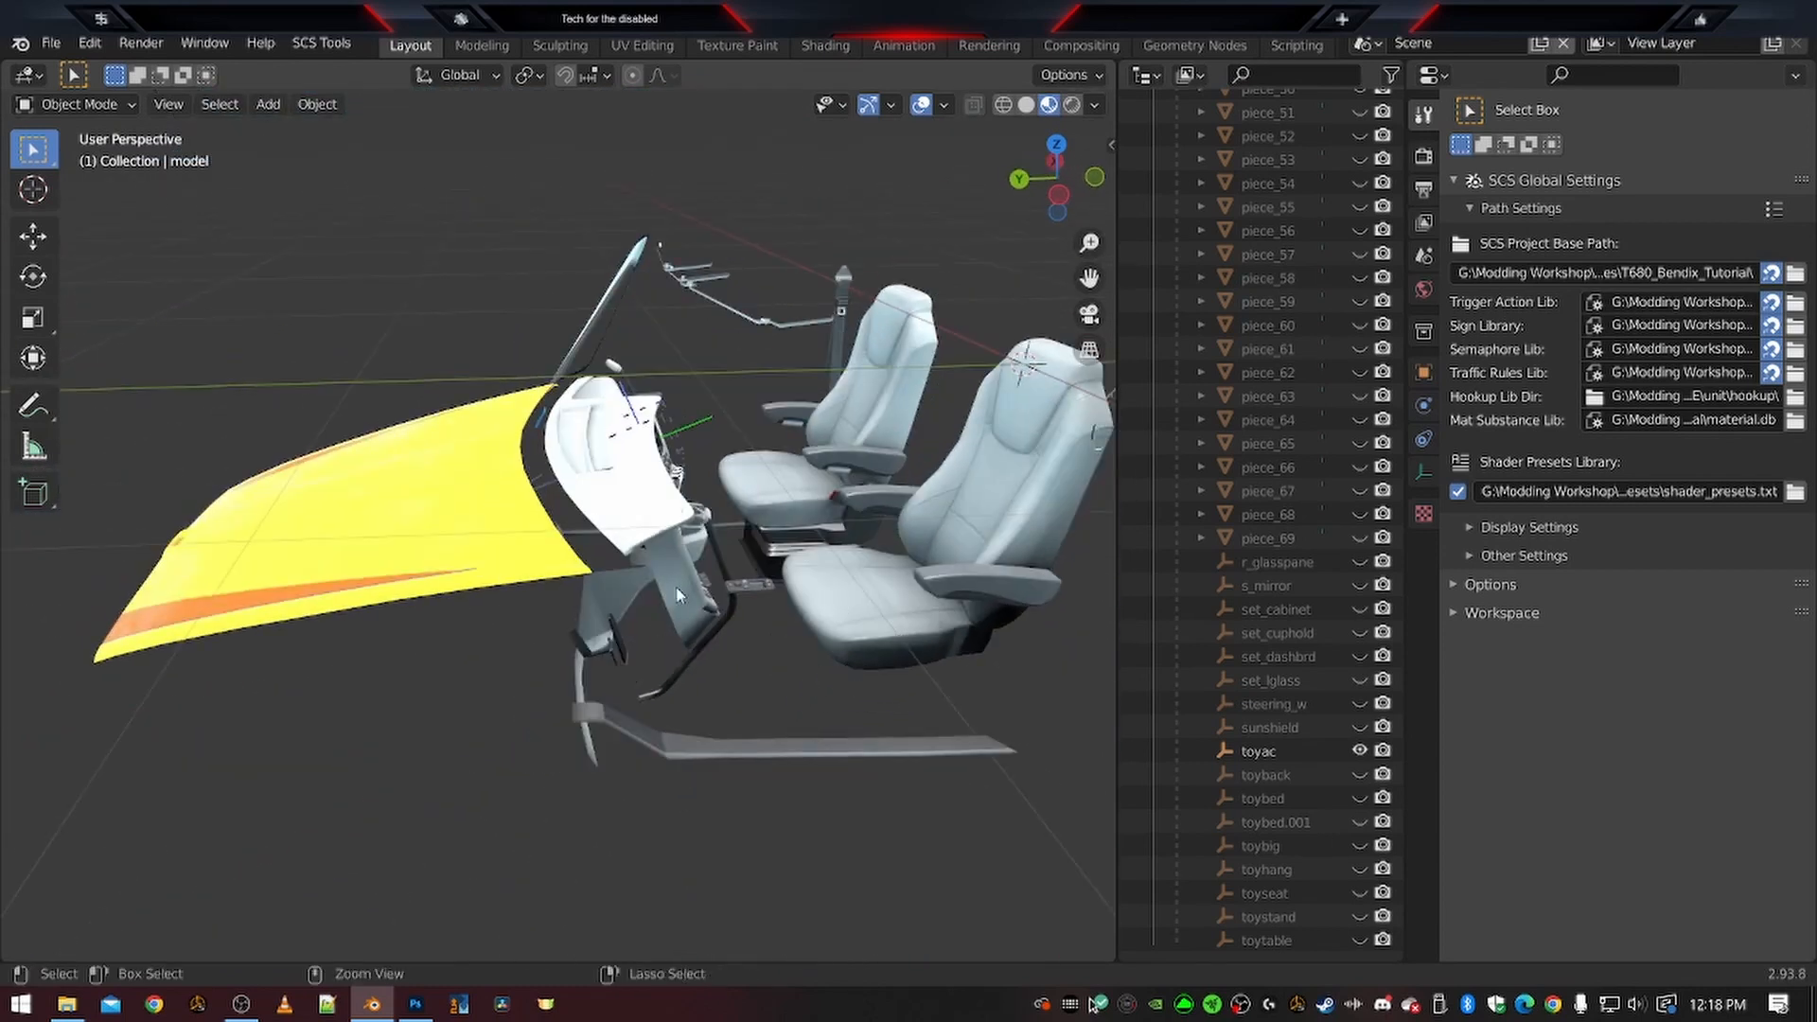
Save the scene as wingman_placement.blend in the Bendix Wingman source folder
{"action": "key", "text": "ctrl+s"}
{"action": "left_click", "coordinate": [677, 836]}
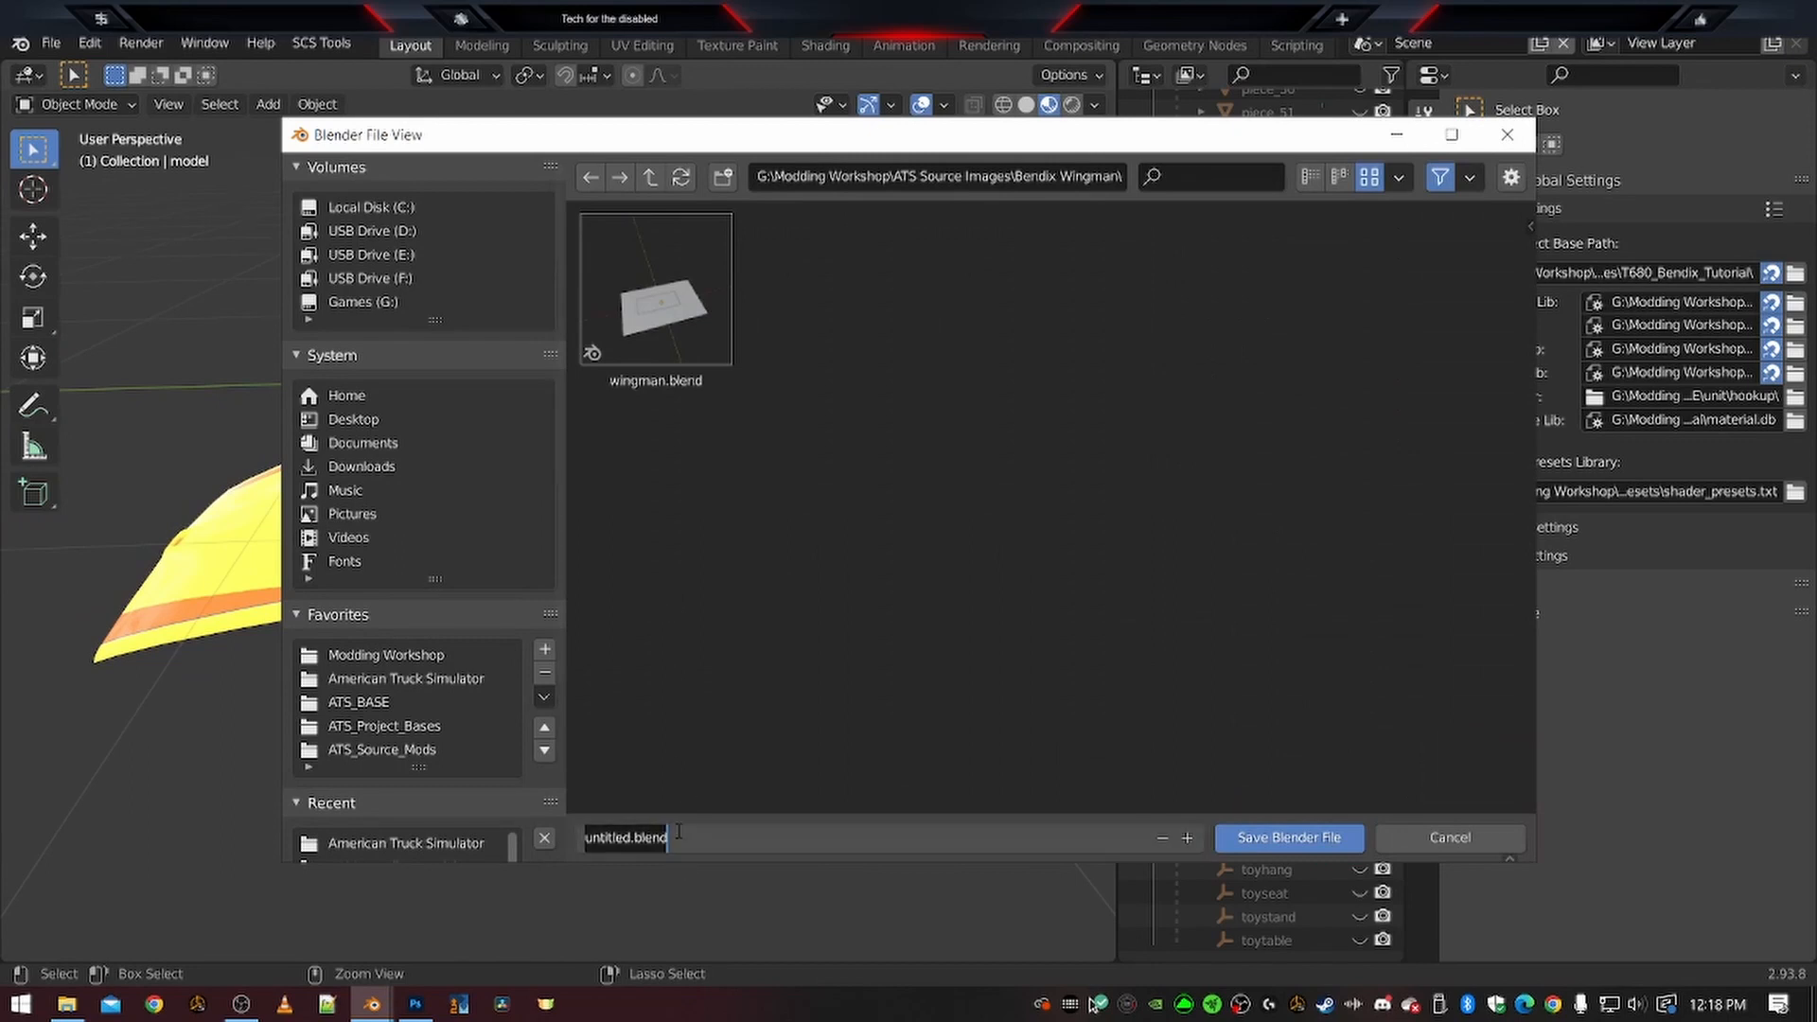
{"action": "type", "text": "w"}
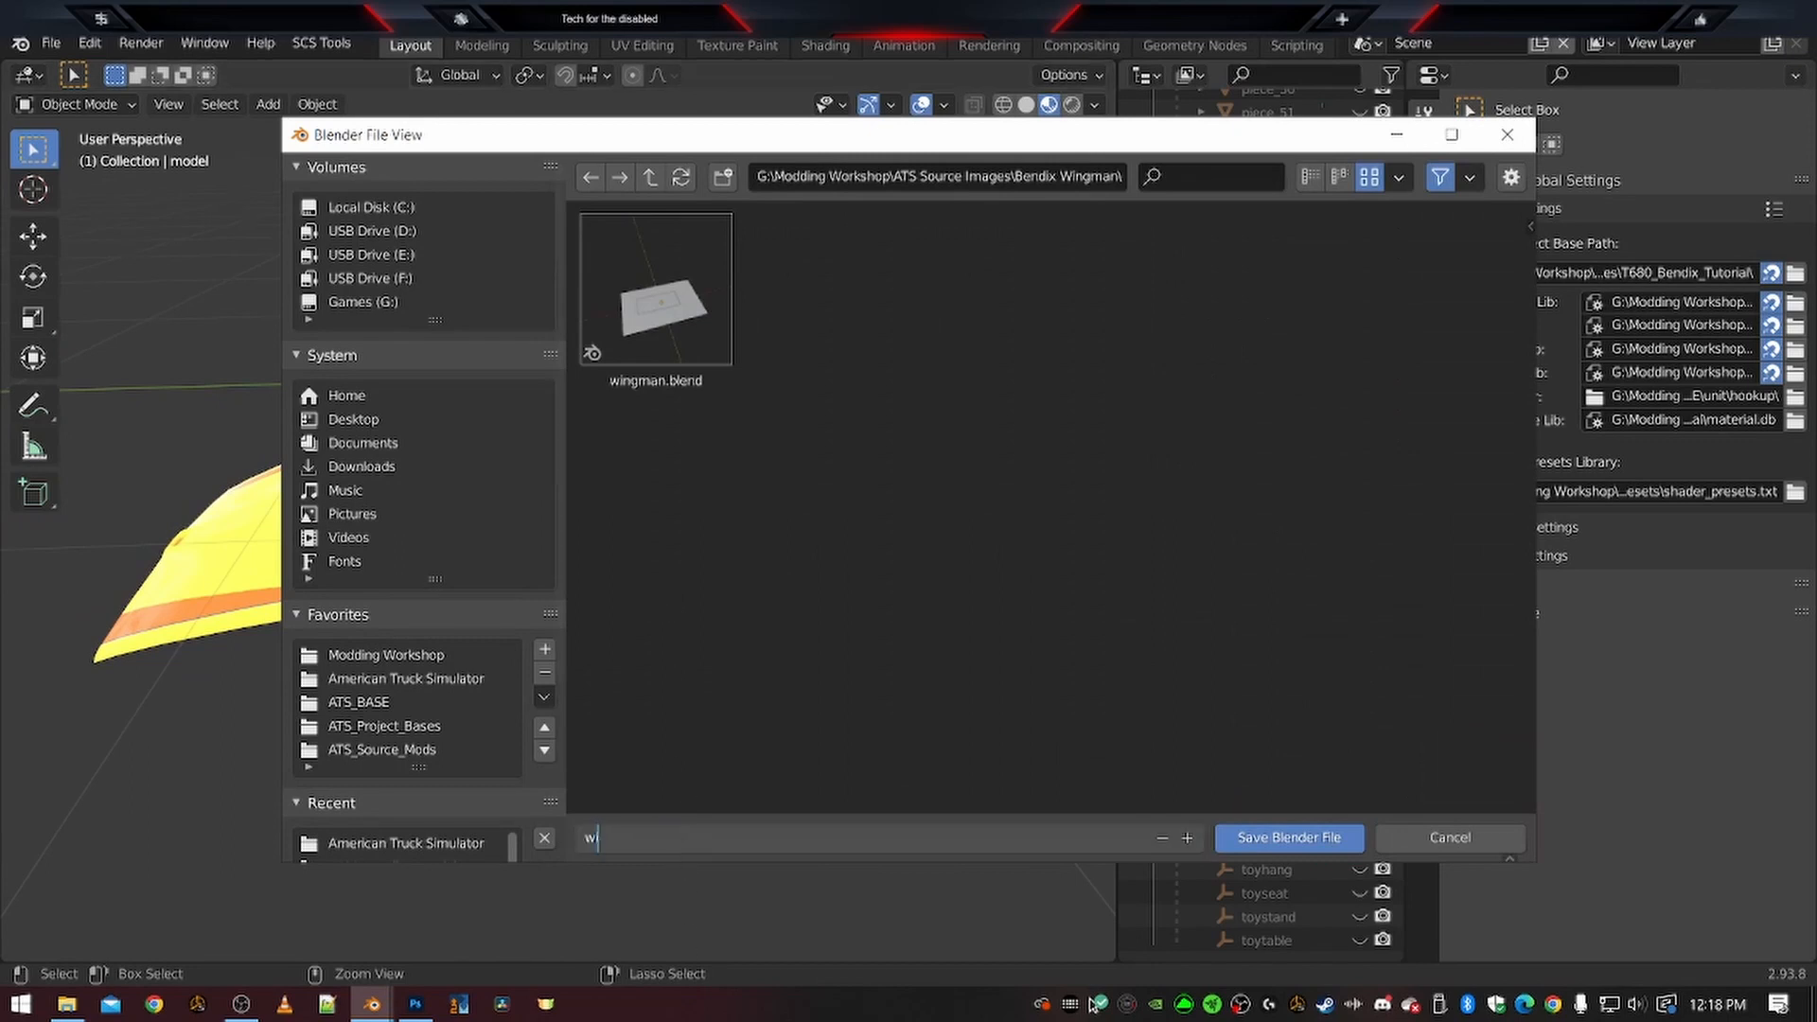
{"action": "type", "text": "ingman_placement"}
{"action": "key", "text": "Return"}
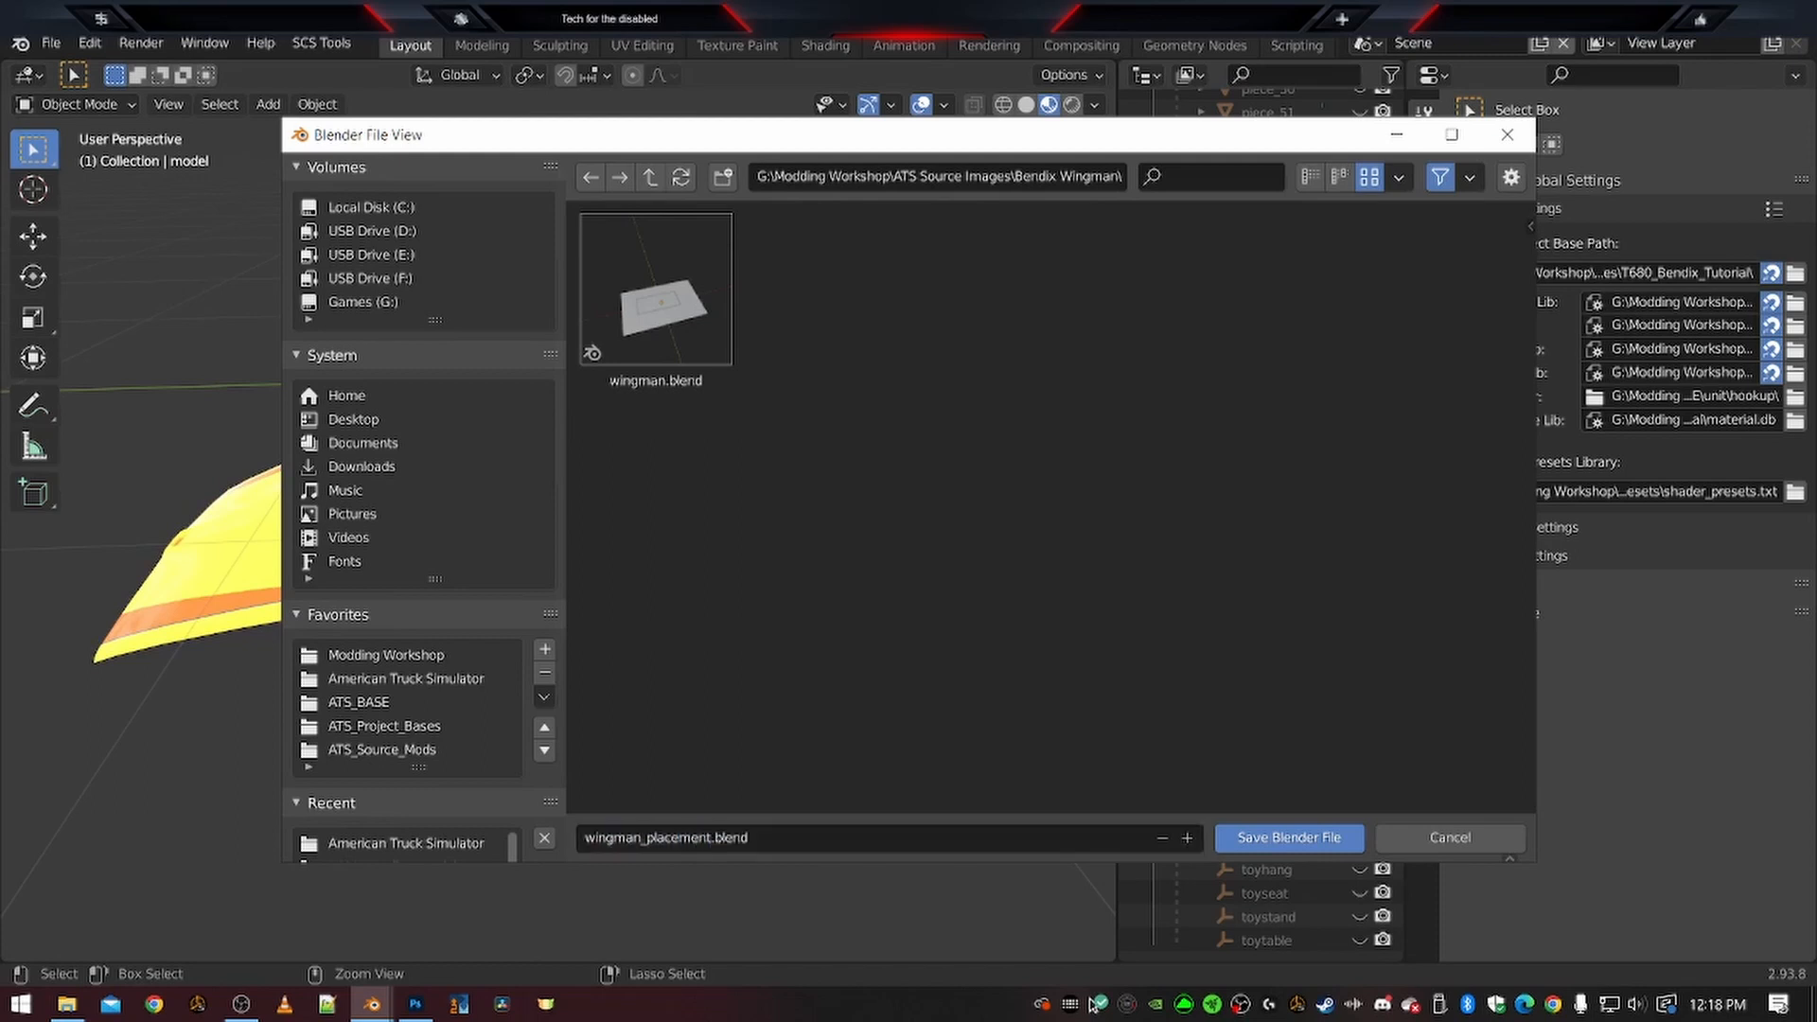
{"action": "left_click", "coordinate": [1273, 840]}
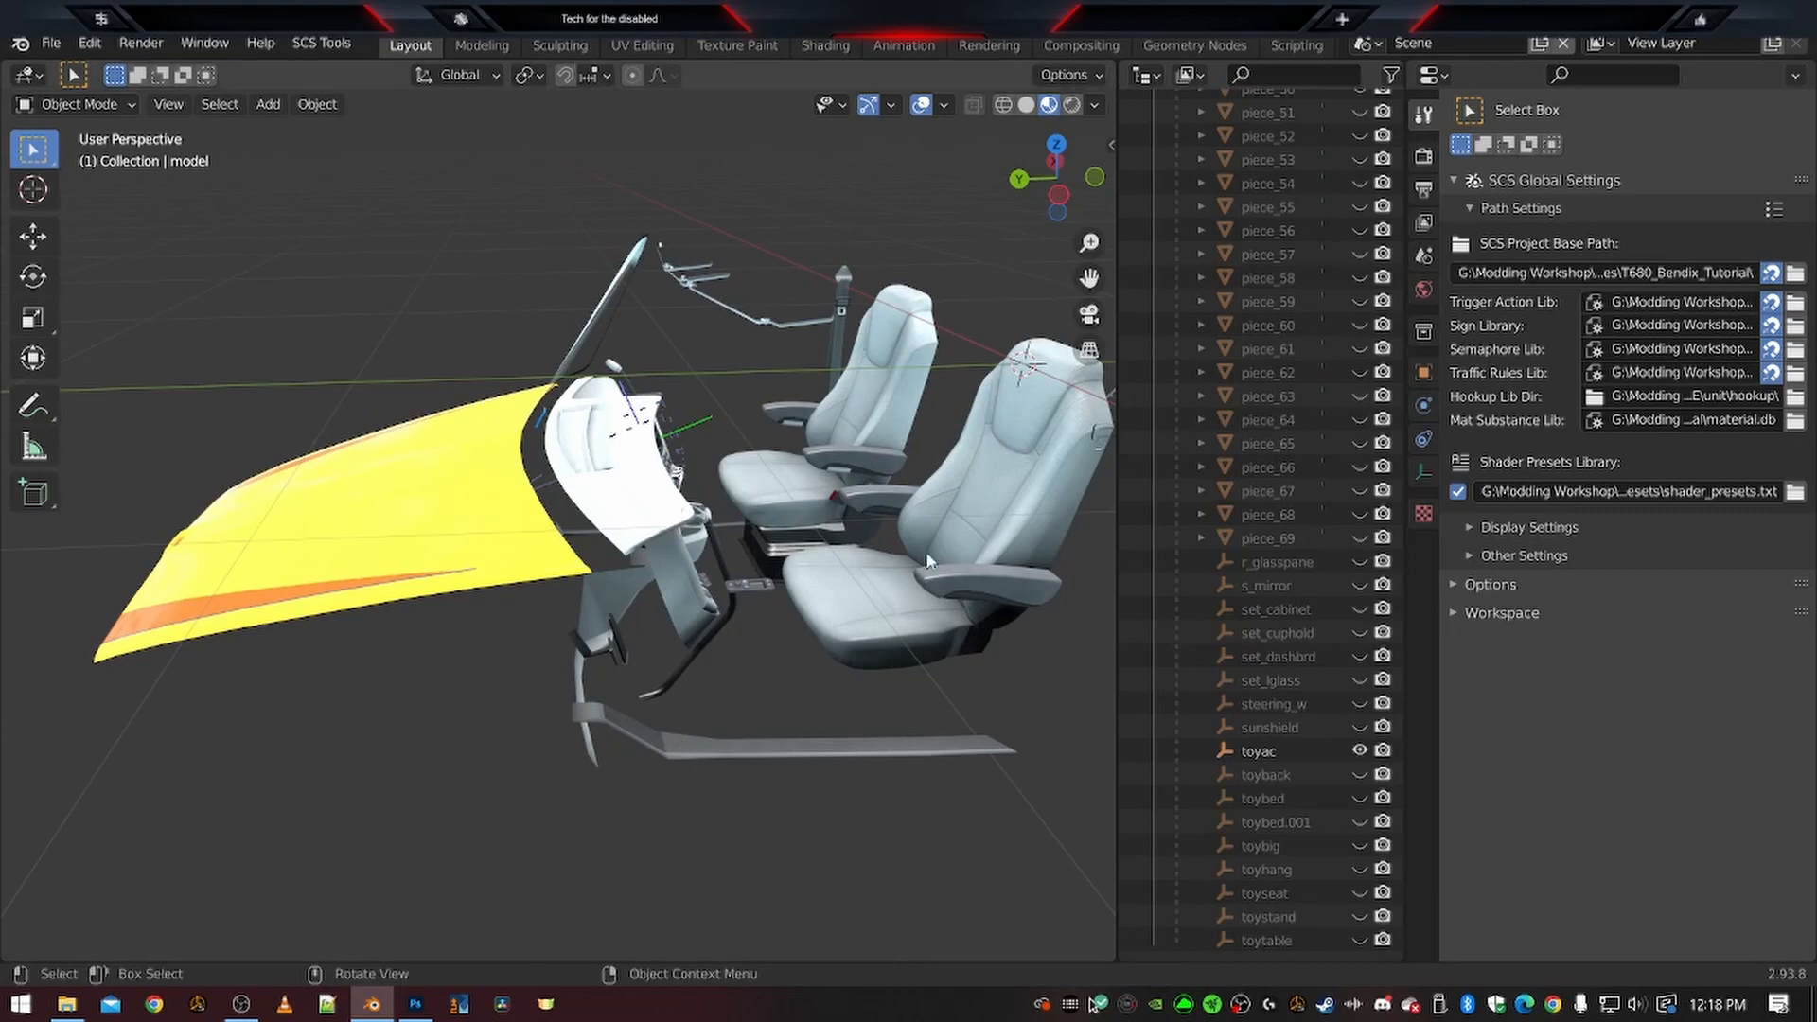
Examine the shelf and passenger-side interior of the storage cubby beside the GPS screen
{"action": "middle_click_drag", "start_coordinate": [842, 571], "coordinate": [506, 653]}
{"action": "scroll", "coordinate": [504, 663], "scroll_direction": "up", "scroll_amount": 5}
{"action": "middle_click_drag", "start_coordinate": [776, 790], "coordinate": [575, 628], "text": "shift"}
{"action": "scroll", "coordinate": [527, 628], "scroll_direction": "up", "scroll_amount": 5}
{"action": "middle_click_drag", "start_coordinate": [374, 647], "coordinate": [680, 636]}
{"action": "middle_click_drag", "start_coordinate": [836, 675], "coordinate": [615, 731], "text": "shift"}
{"action": "scroll", "coordinate": [817, 619], "scroll_direction": "up", "scroll_amount": 2}
{"action": "middle_click_drag", "start_coordinate": [814, 564], "coordinate": [690, 660], "text": "shift"}
{"action": "scroll", "coordinate": [734, 435], "scroll_direction": "up", "scroll_amount": 2}
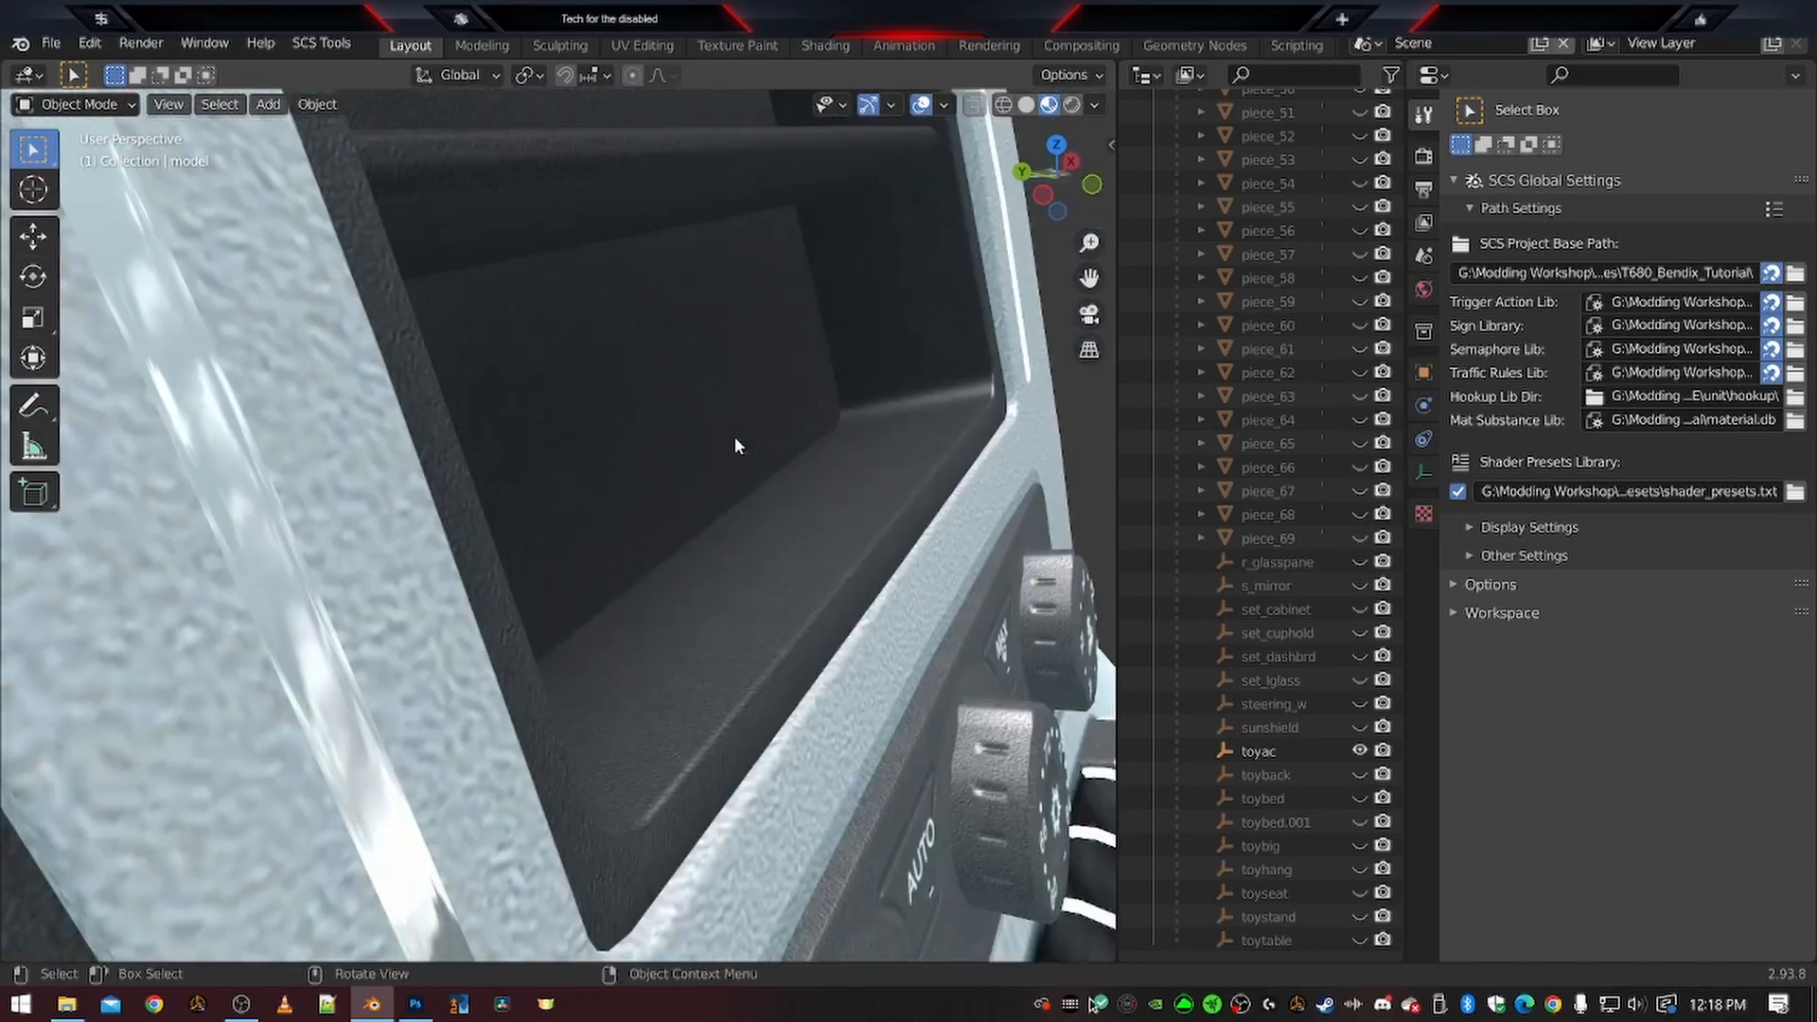
{"action": "middle_click_drag", "start_coordinate": [732, 437], "coordinate": [708, 497], "text": "shift"}
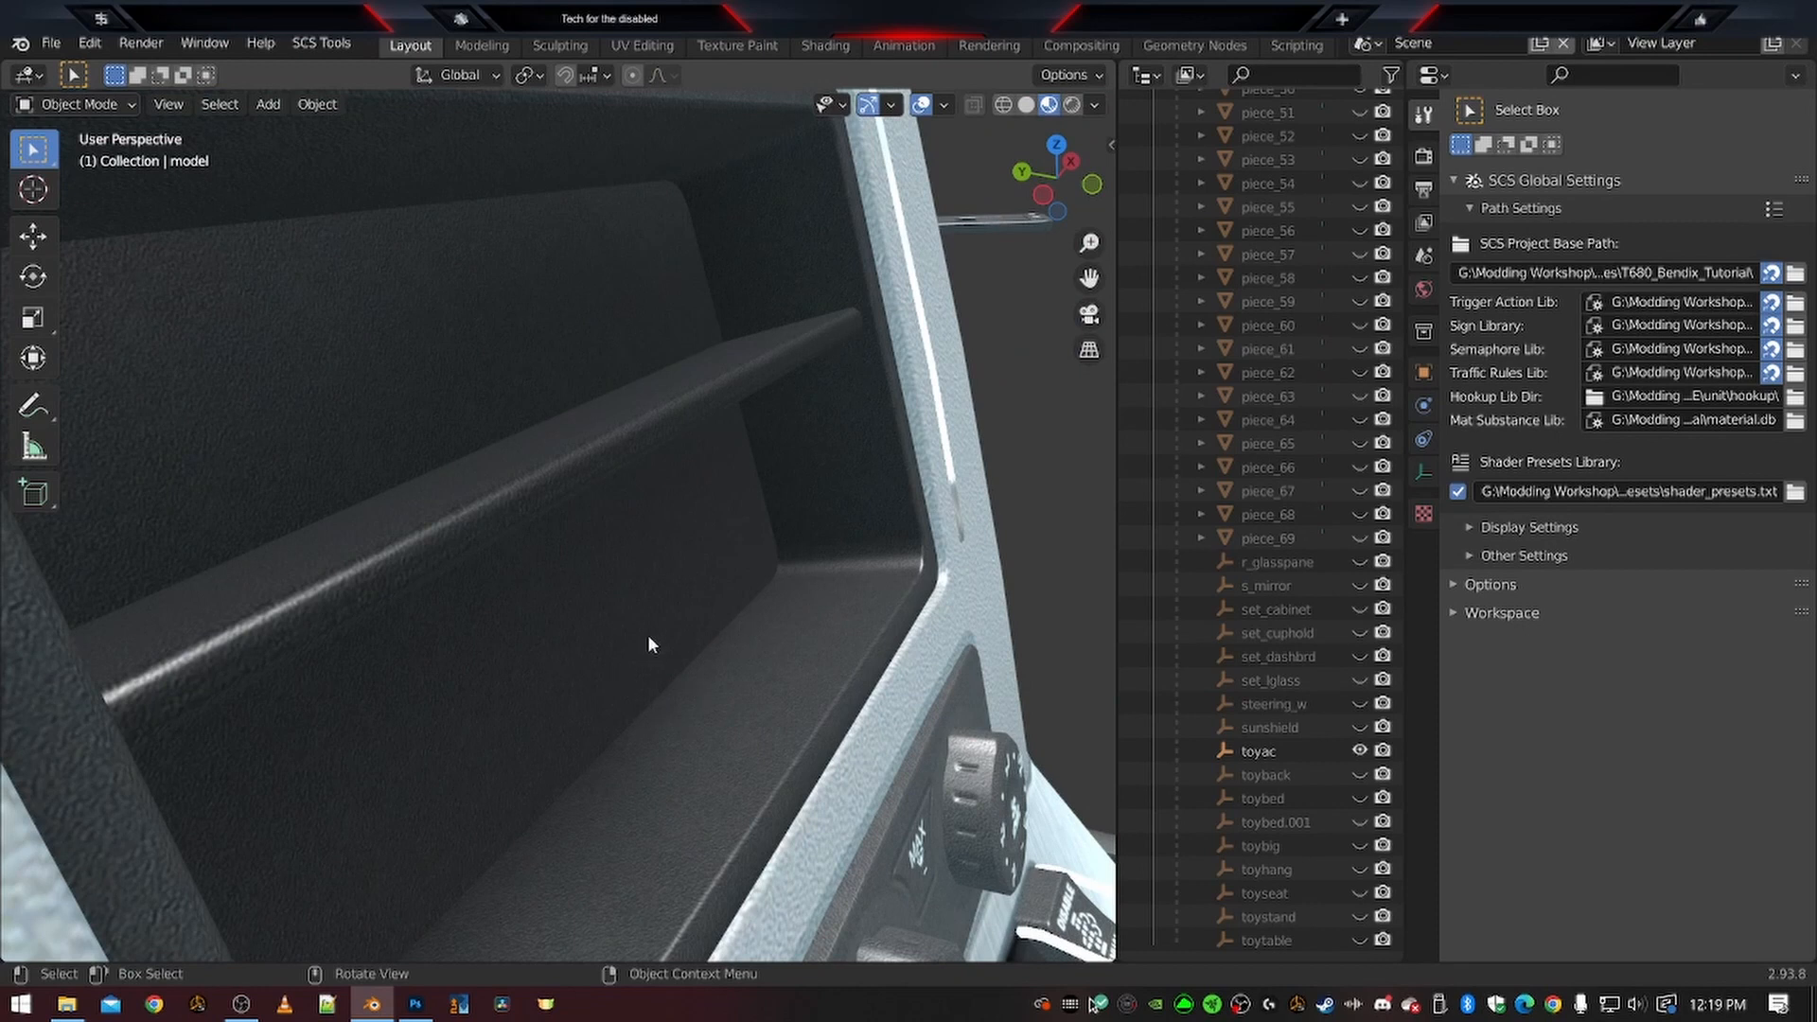
Examine the dashboard cubby from the passenger side, including its shelf edge and the wall nearest the GPS screen
{"action": "scroll", "coordinate": [782, 552], "scroll_direction": "down", "scroll_amount": 8}
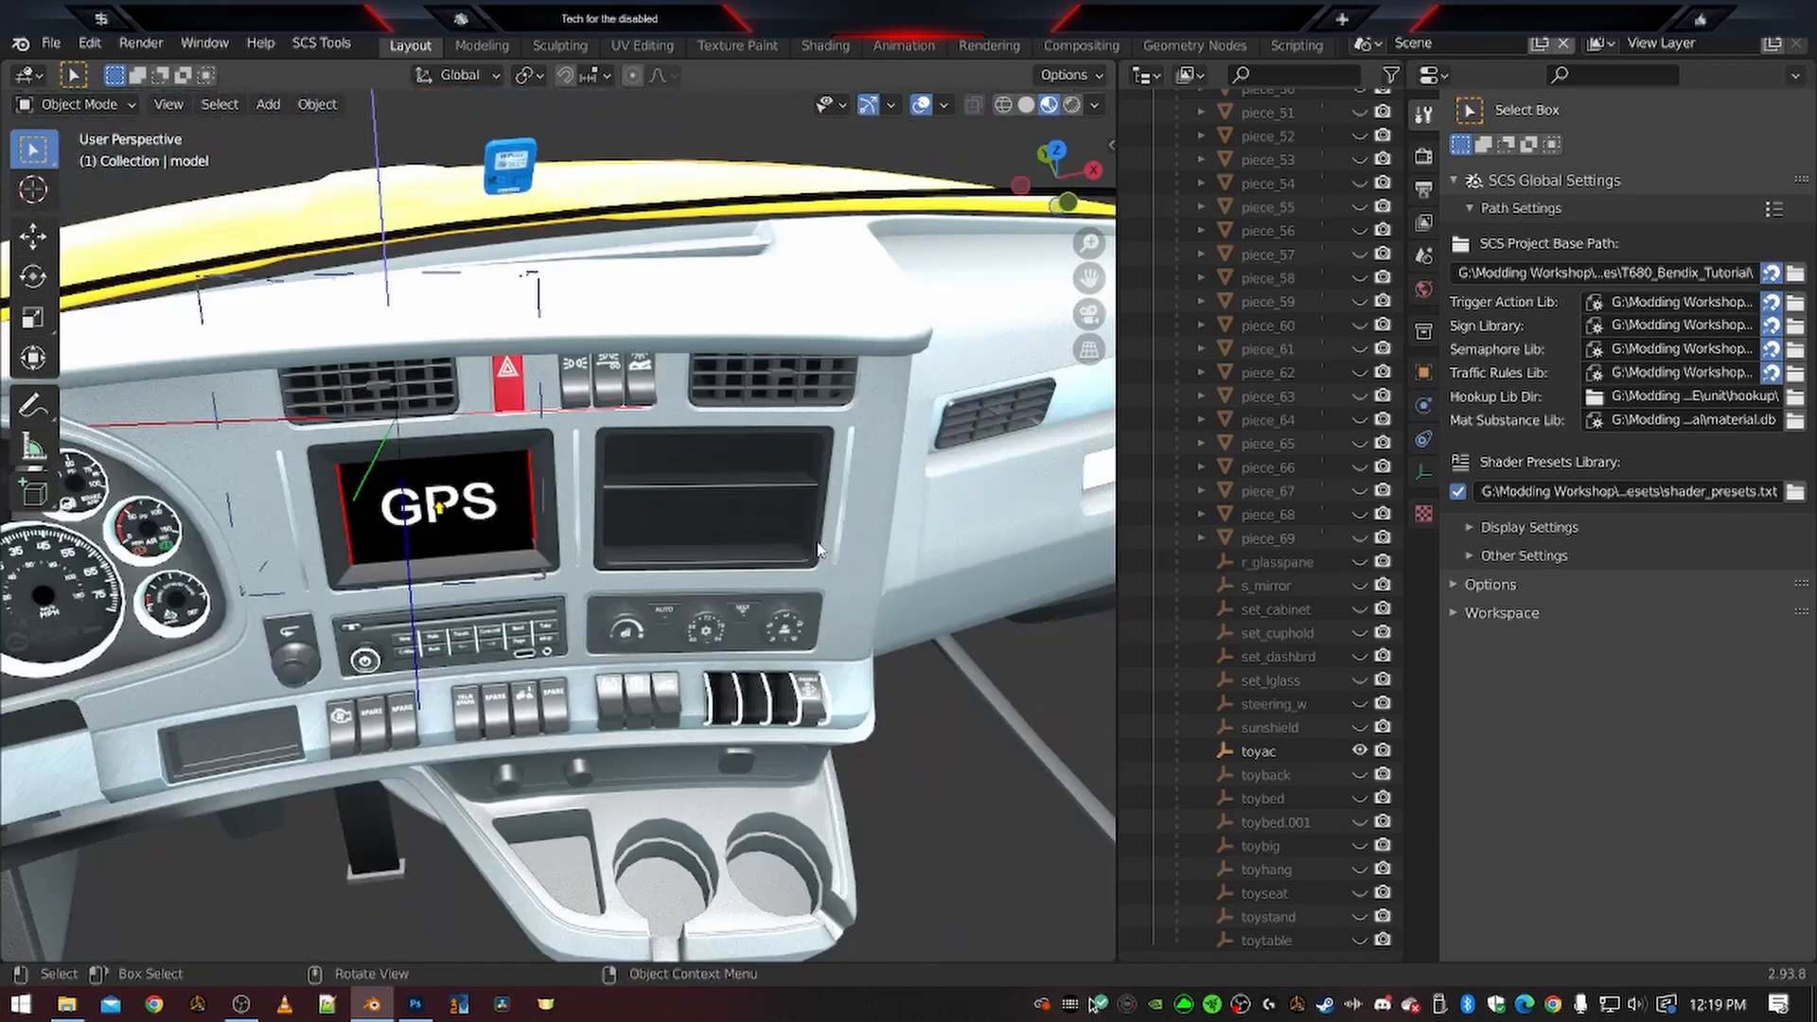
{"action": "middle_click_drag", "start_coordinate": [819, 550], "coordinate": [637, 503]}
{"action": "scroll", "coordinate": [503, 467], "scroll_direction": "up", "scroll_amount": 3}
{"action": "middle_click_drag", "start_coordinate": [400, 420], "coordinate": [591, 532], "text": "shift"}
{"action": "scroll", "coordinate": [590, 532], "scroll_direction": "up", "scroll_amount": 4}
{"action": "scroll", "coordinate": [591, 528], "scroll_direction": "up", "scroll_amount": 2}
{"action": "middle_click_drag", "start_coordinate": [747, 522], "coordinate": [684, 533], "text": "shift"}
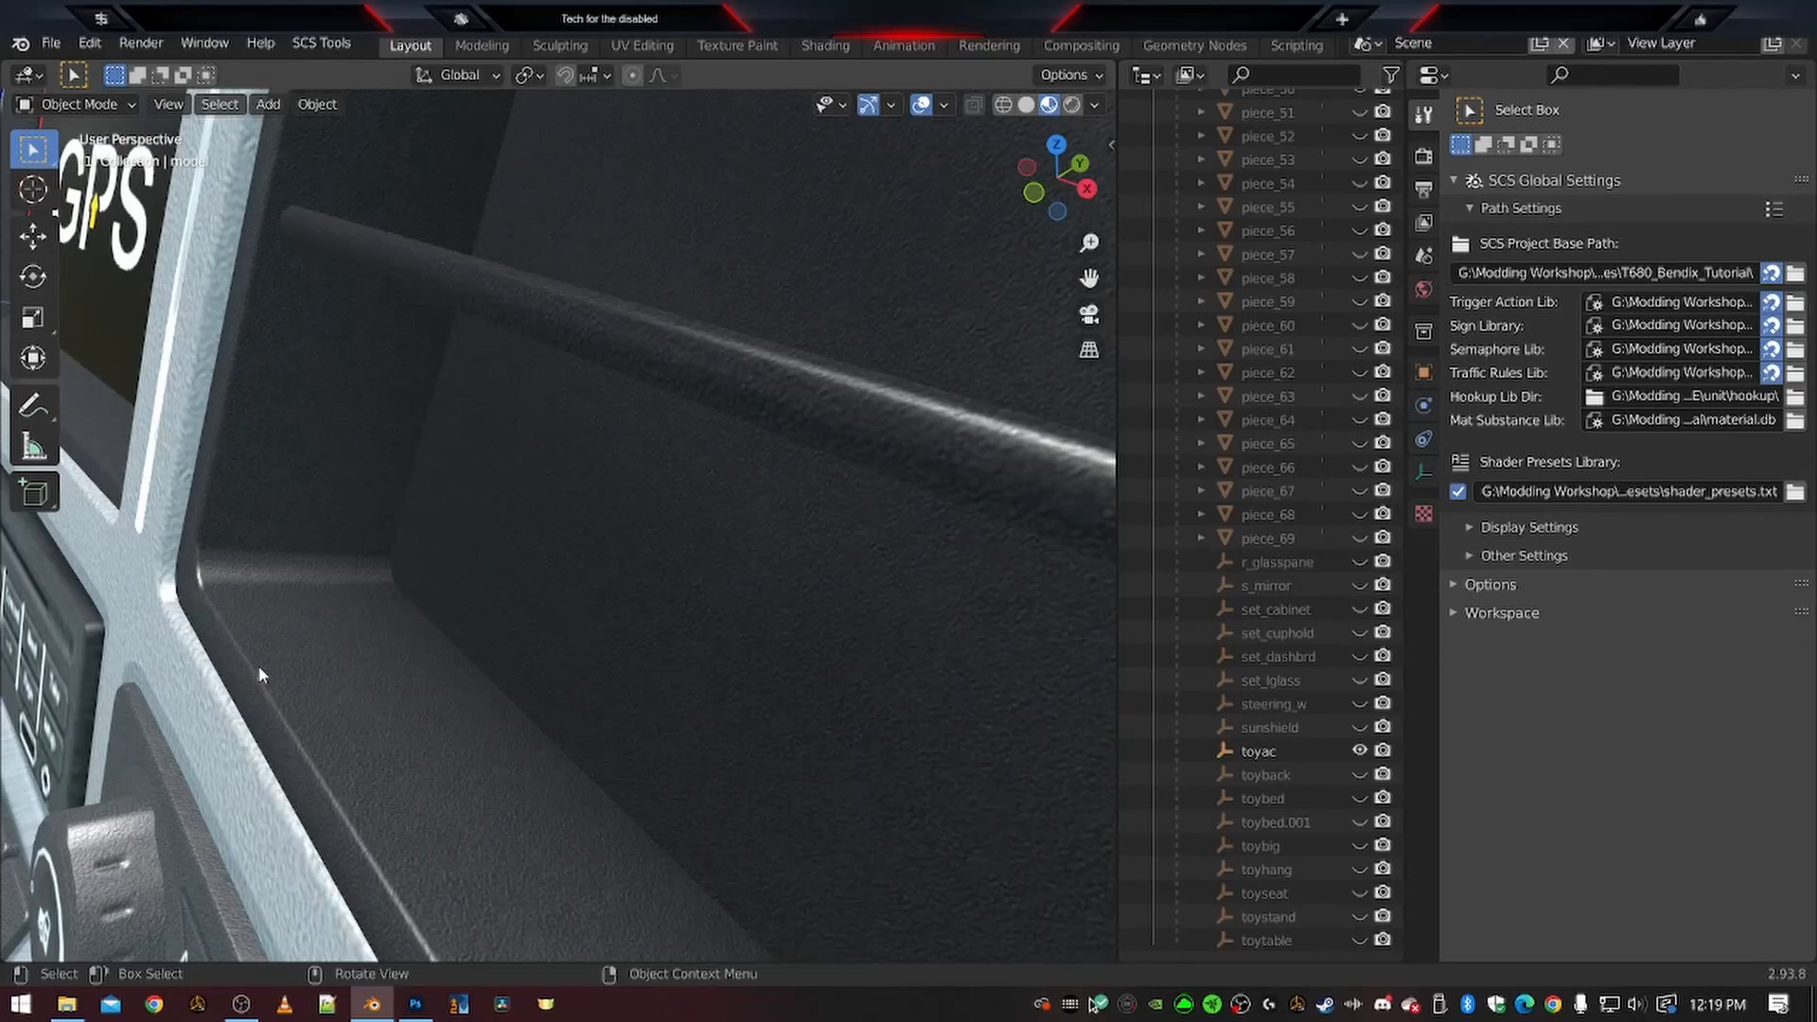
{"action": "scroll", "coordinate": [256, 674], "scroll_direction": "down", "scroll_amount": 6}
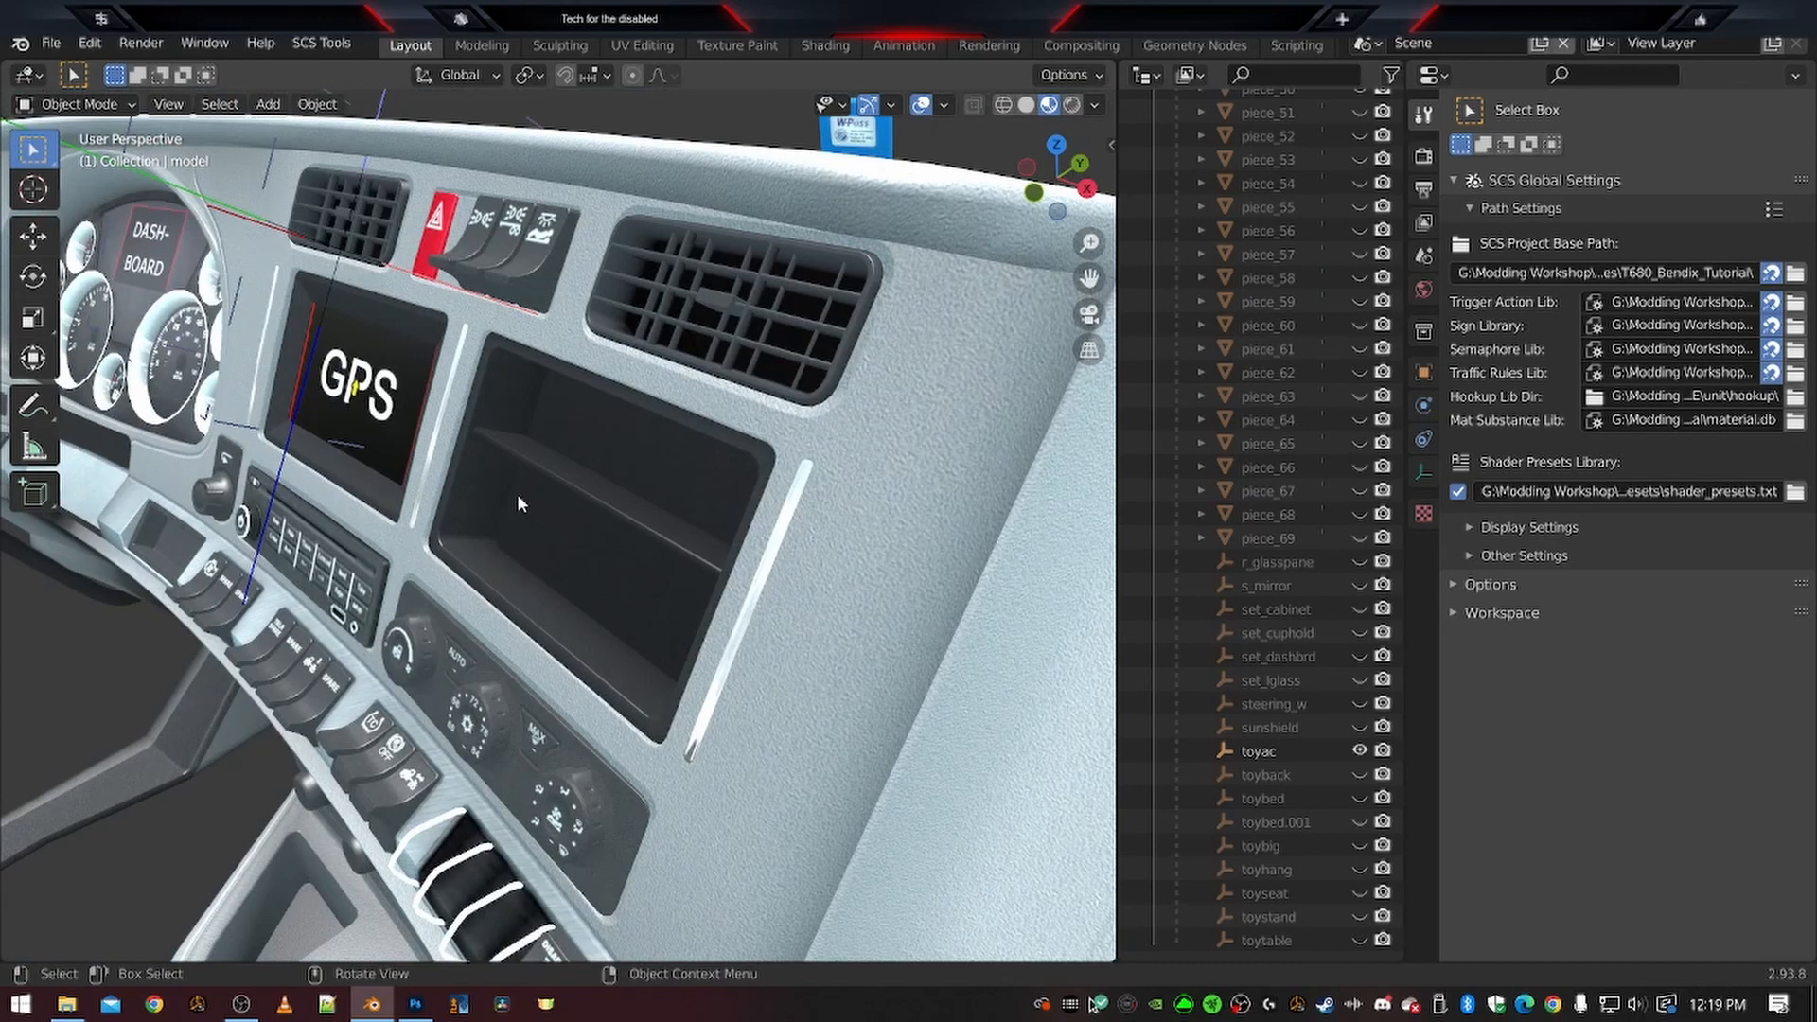
Select the dashboard mesh containing the storage cubby and switch the viewport shading to Wireframe
{"action": "scroll", "coordinate": [517, 494], "scroll_direction": "up", "scroll_amount": 5}
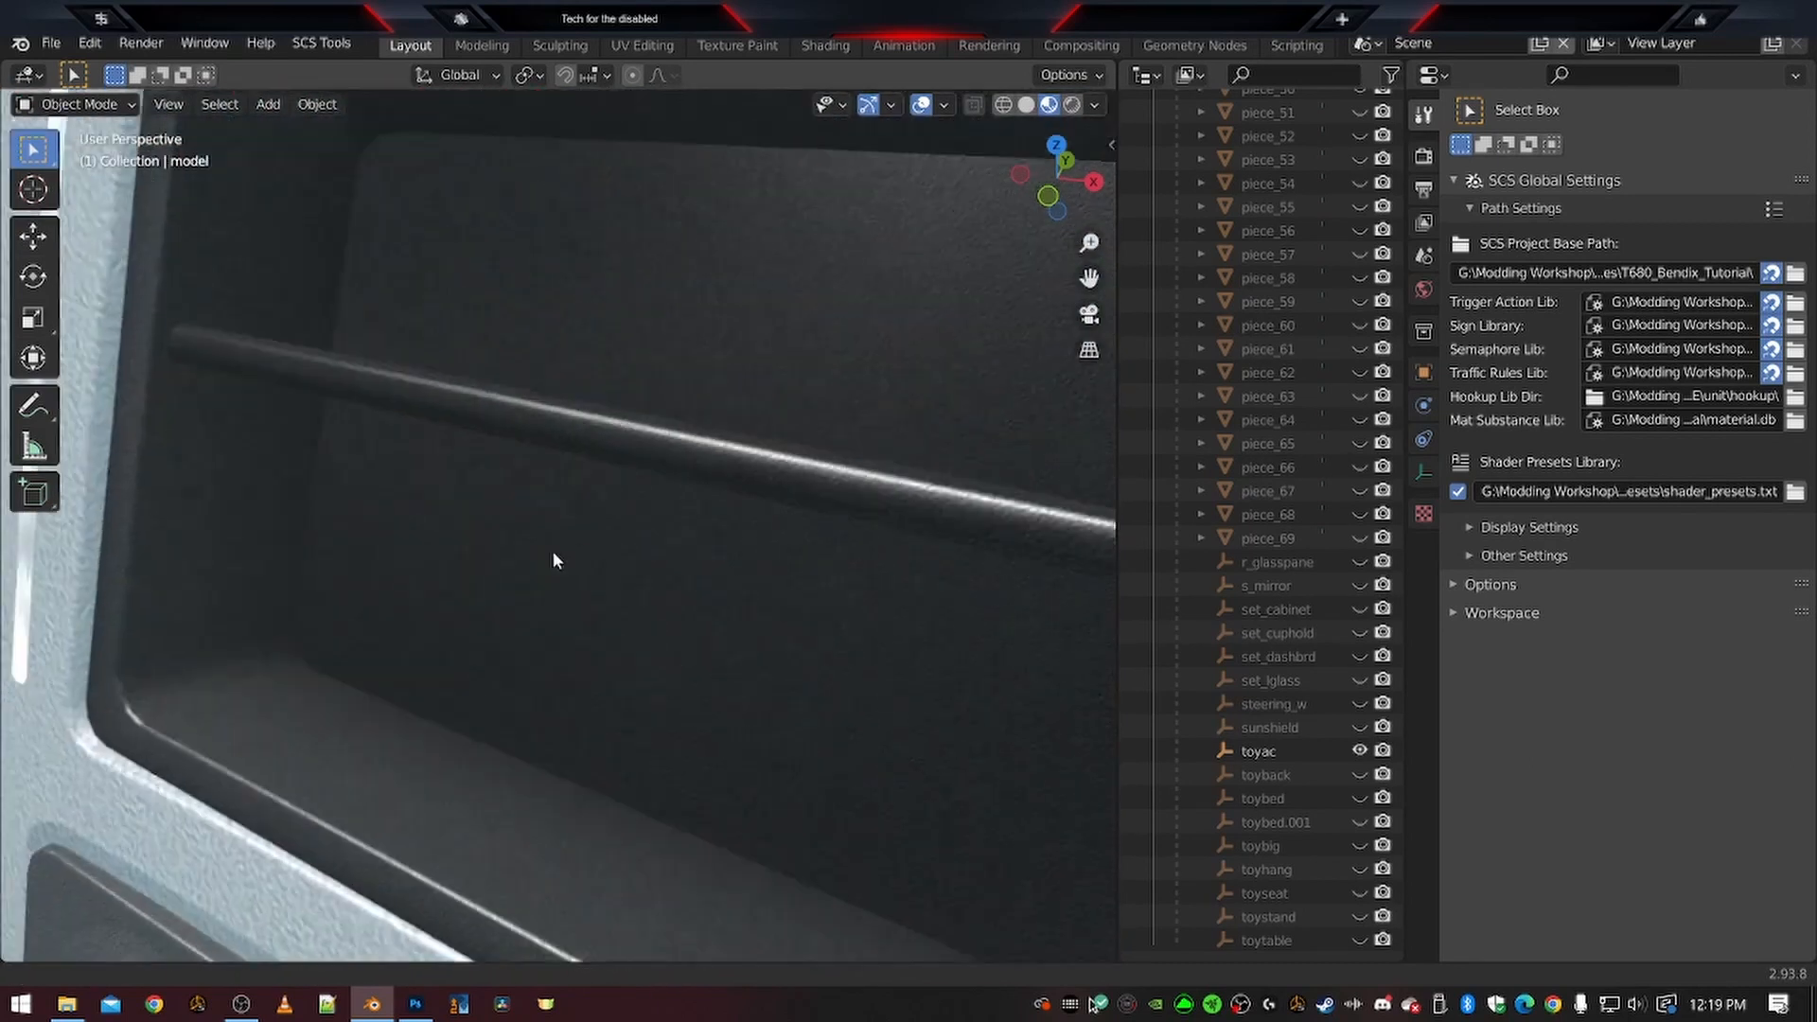
{"action": "scroll", "coordinate": [361, 617], "scroll_direction": "up", "scroll_amount": 2}
{"action": "scroll", "coordinate": [358, 620], "scroll_direction": "down", "scroll_amount": 3}
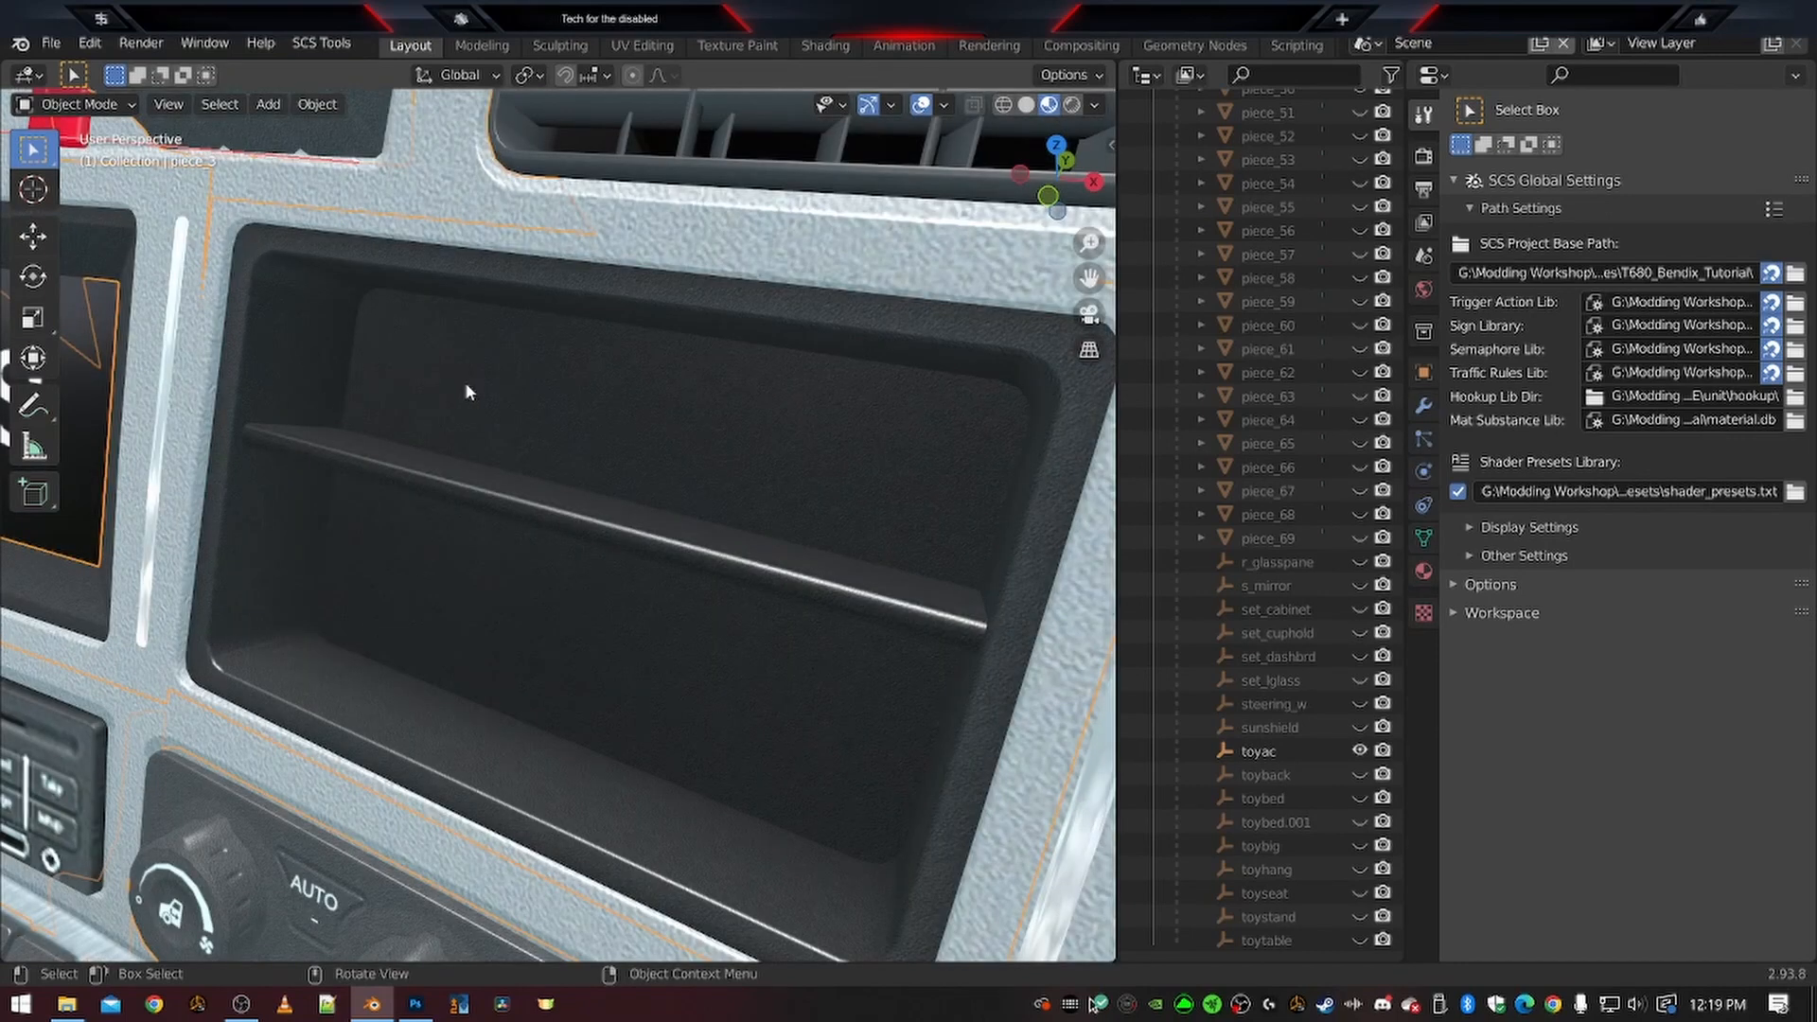
{"action": "key", "text": "z"}
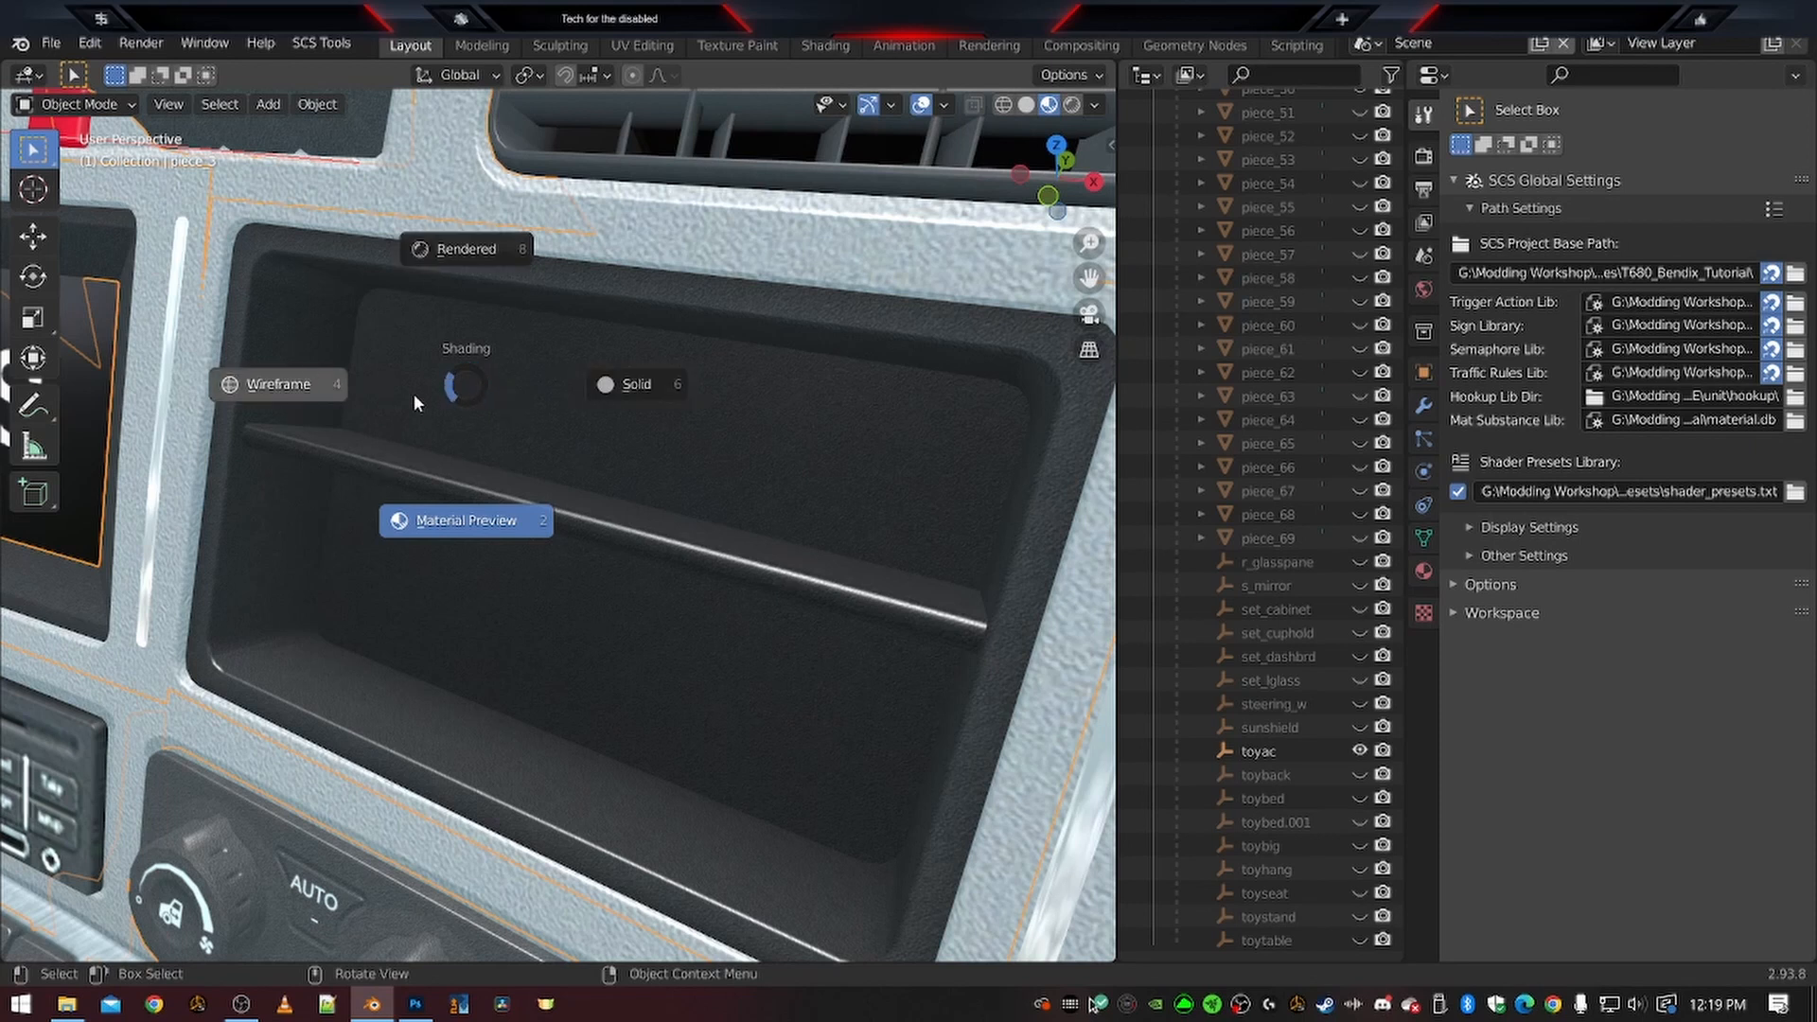
{"action": "left_click", "coordinate": [297, 396]}
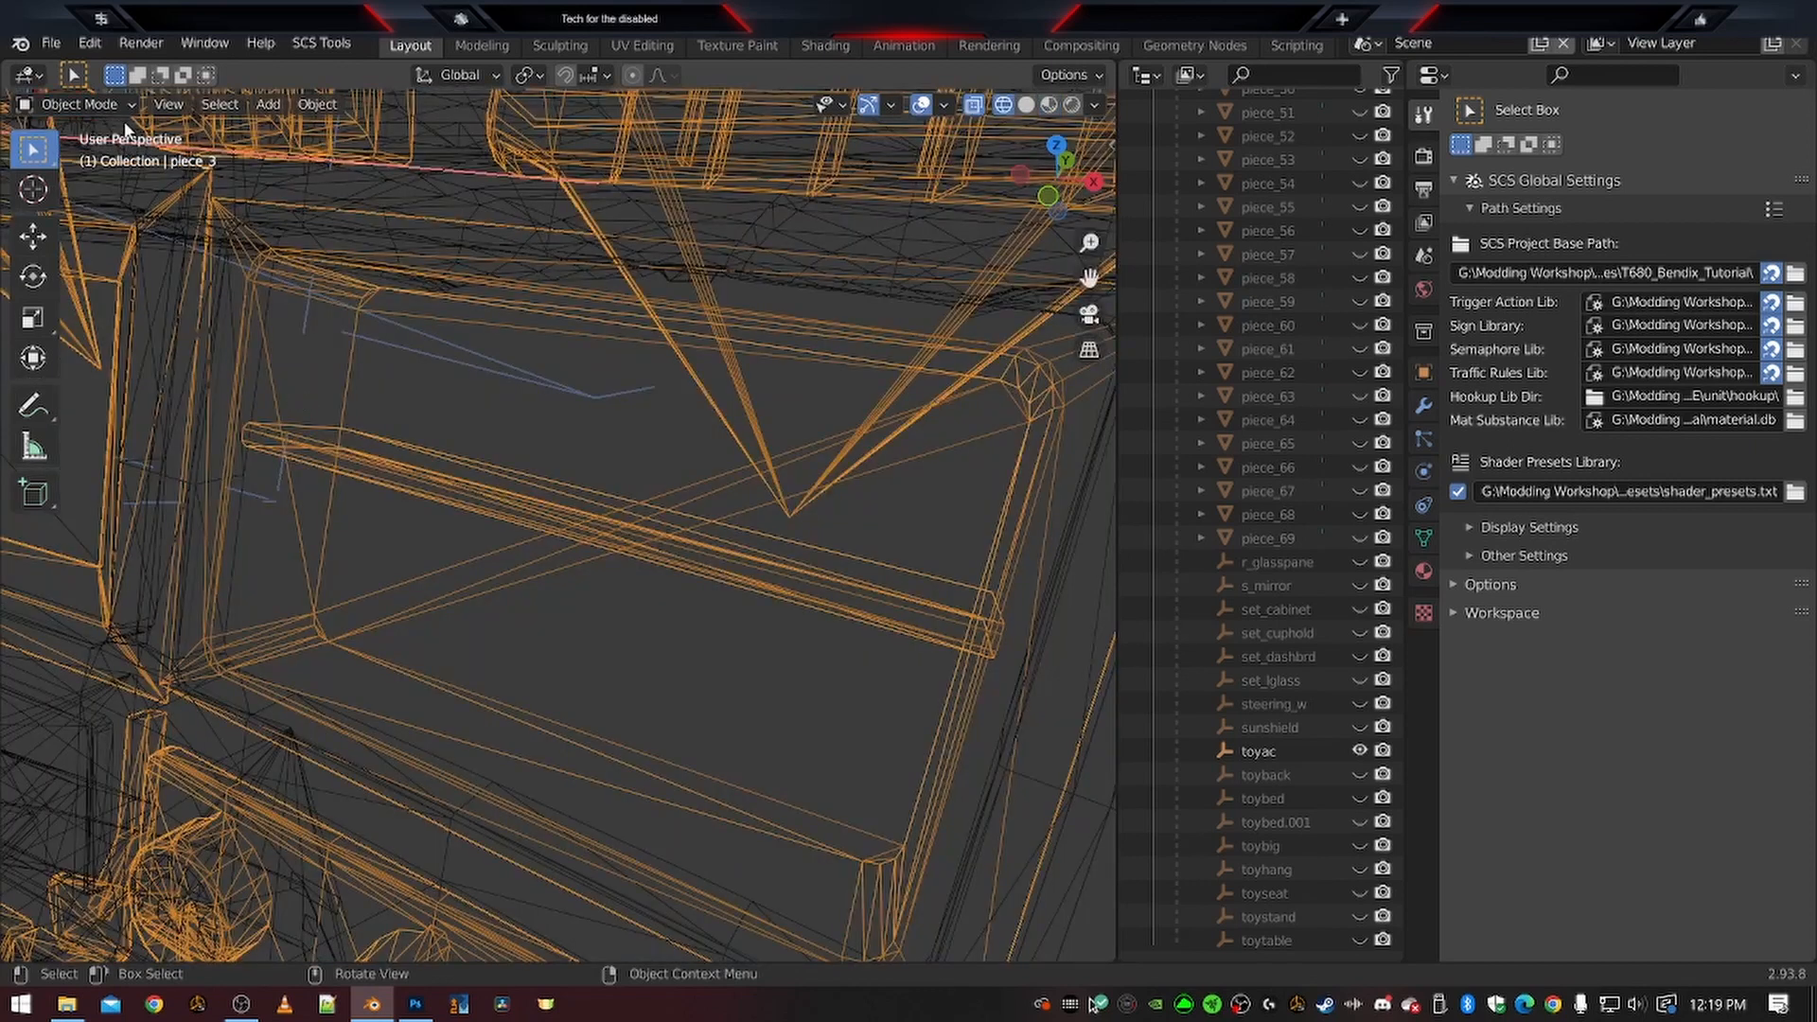
Enter Edit Mode on the dashboard mesh piece_3 and set the selection mode to faces
{"action": "left_click", "coordinate": [104, 105]}
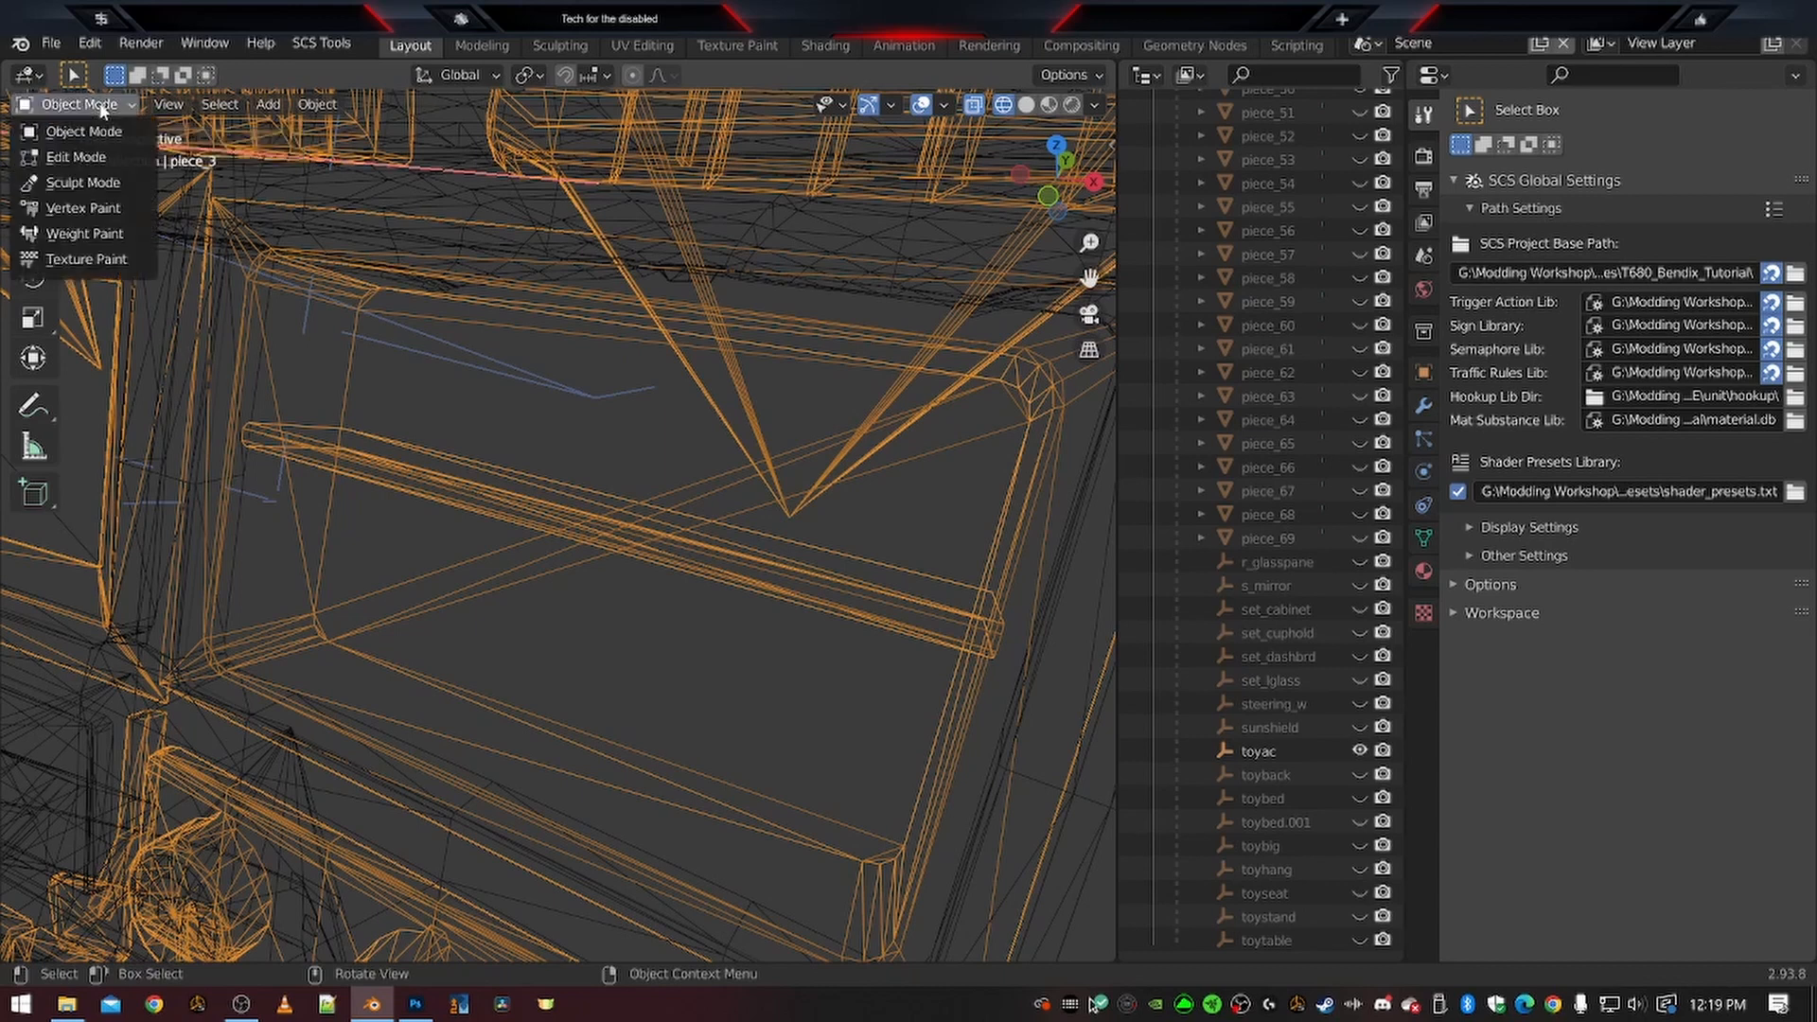
{"action": "left_click", "coordinate": [88, 169]}
{"action": "middle_click_drag", "start_coordinate": [530, 463], "coordinate": [478, 511]}
{"action": "scroll", "coordinate": [522, 473], "scroll_direction": "up", "scroll_amount": 2}
{"action": "scroll", "coordinate": [454, 472], "scroll_direction": "down", "scroll_amount": 2}
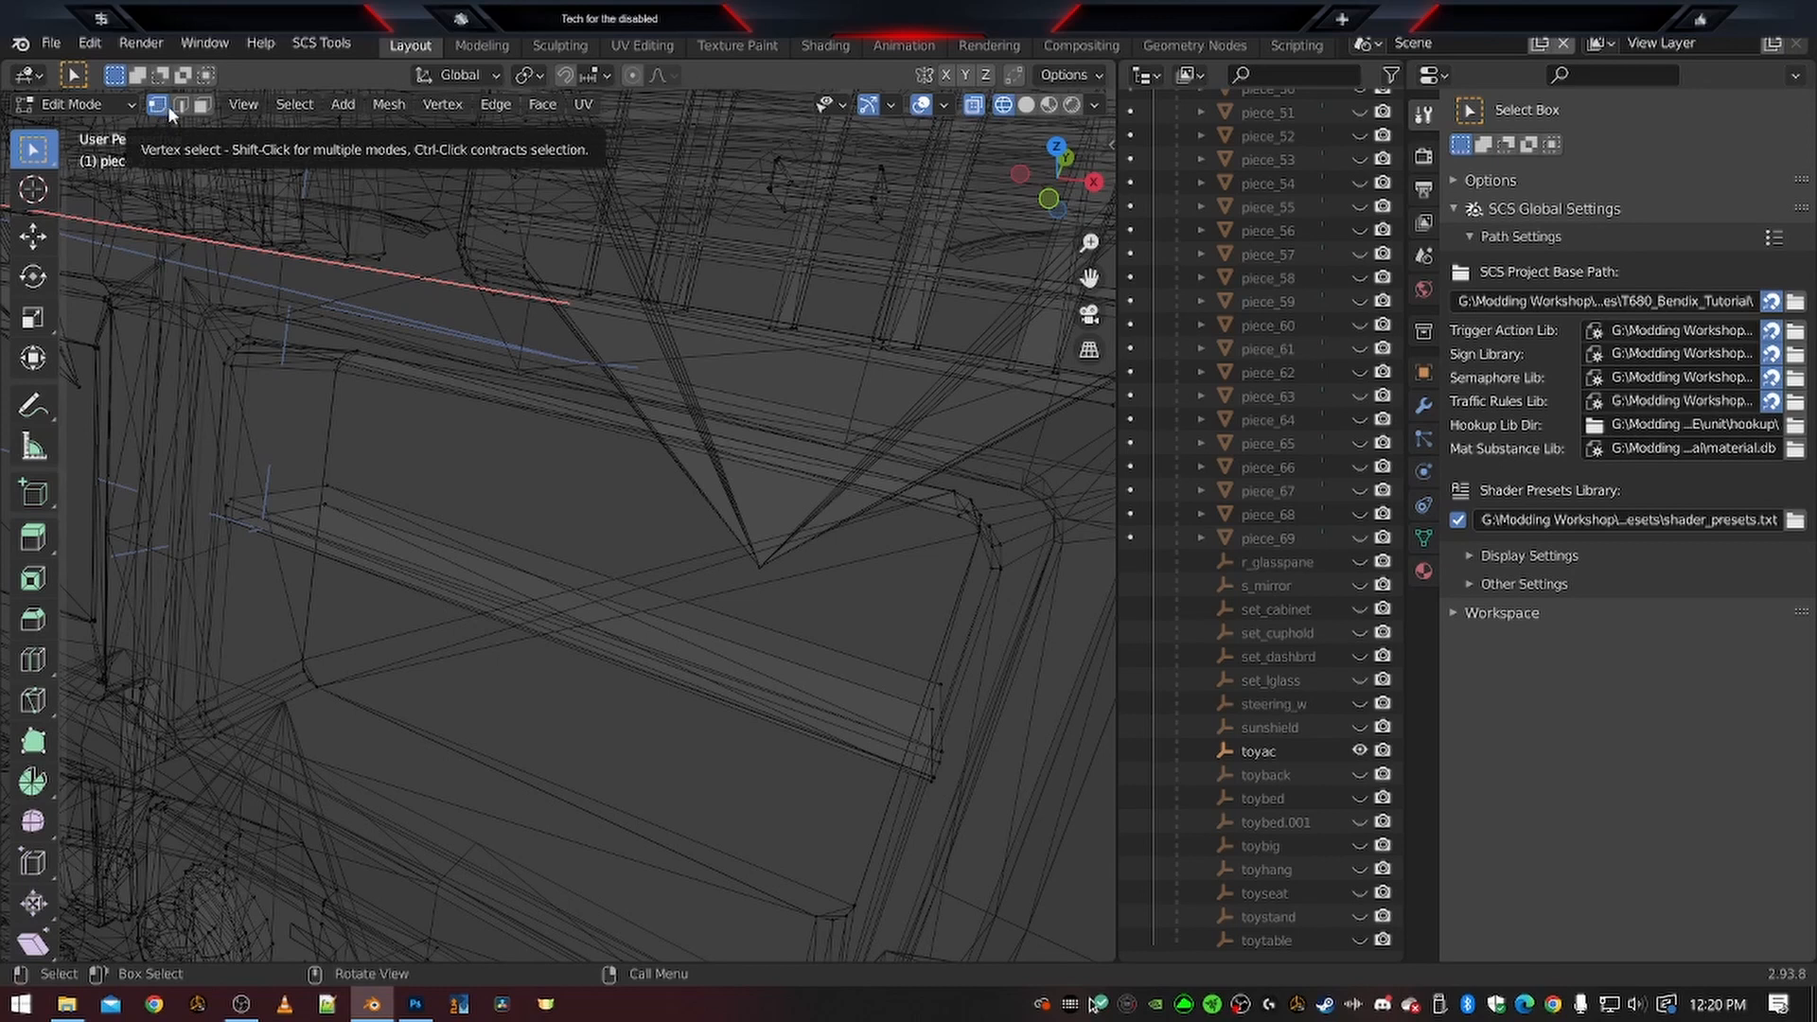
{"action": "left_click", "coordinate": [200, 112]}
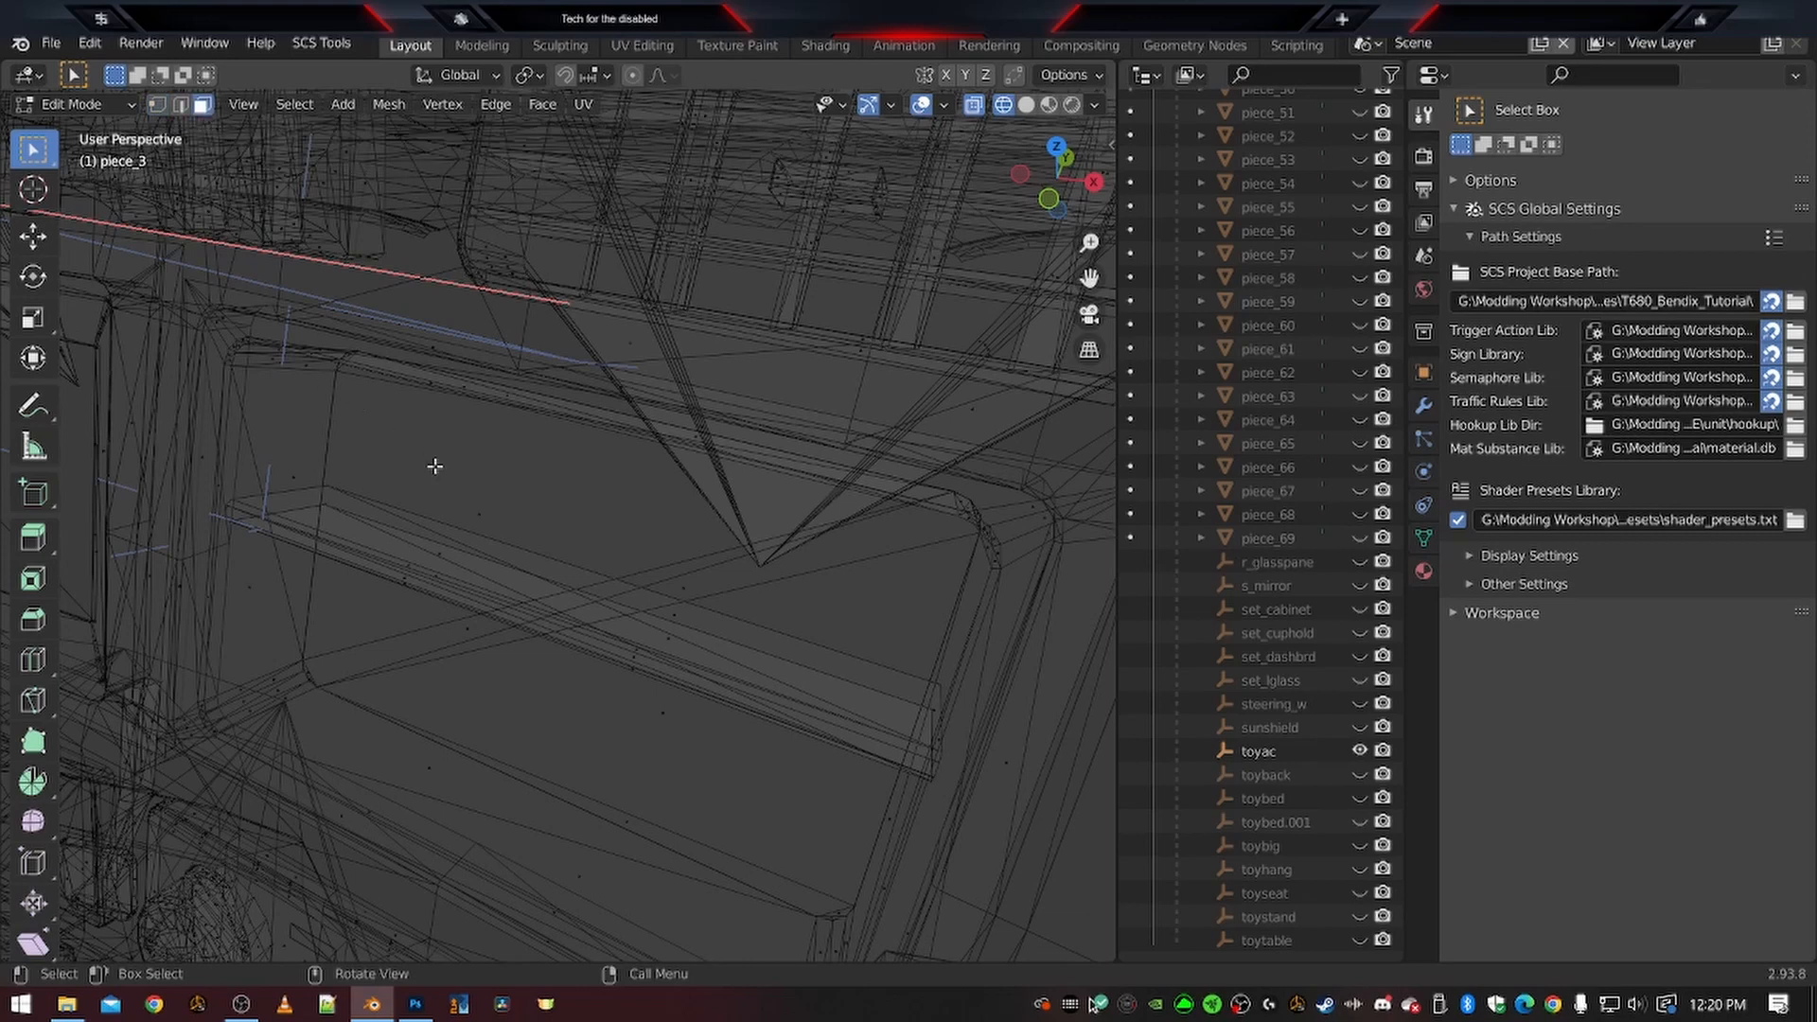
Select the large upper triangular face of the cubby's back wall above the diagonal
{"action": "middle_click_drag", "start_coordinate": [428, 459], "coordinate": [476, 485]}
{"action": "middle_click_drag", "start_coordinate": [656, 583], "coordinate": [495, 507], "text": "shift"}
{"action": "scroll", "coordinate": [505, 506], "scroll_direction": "up", "scroll_amount": 2}
{"action": "middle_click_drag", "start_coordinate": [697, 407], "coordinate": [533, 523], "text": "shift"}
{"action": "middle_click_drag", "start_coordinate": [424, 553], "coordinate": [596, 519], "text": "shift"}
{"action": "scroll", "coordinate": [588, 442], "scroll_direction": "up", "scroll_amount": 1}
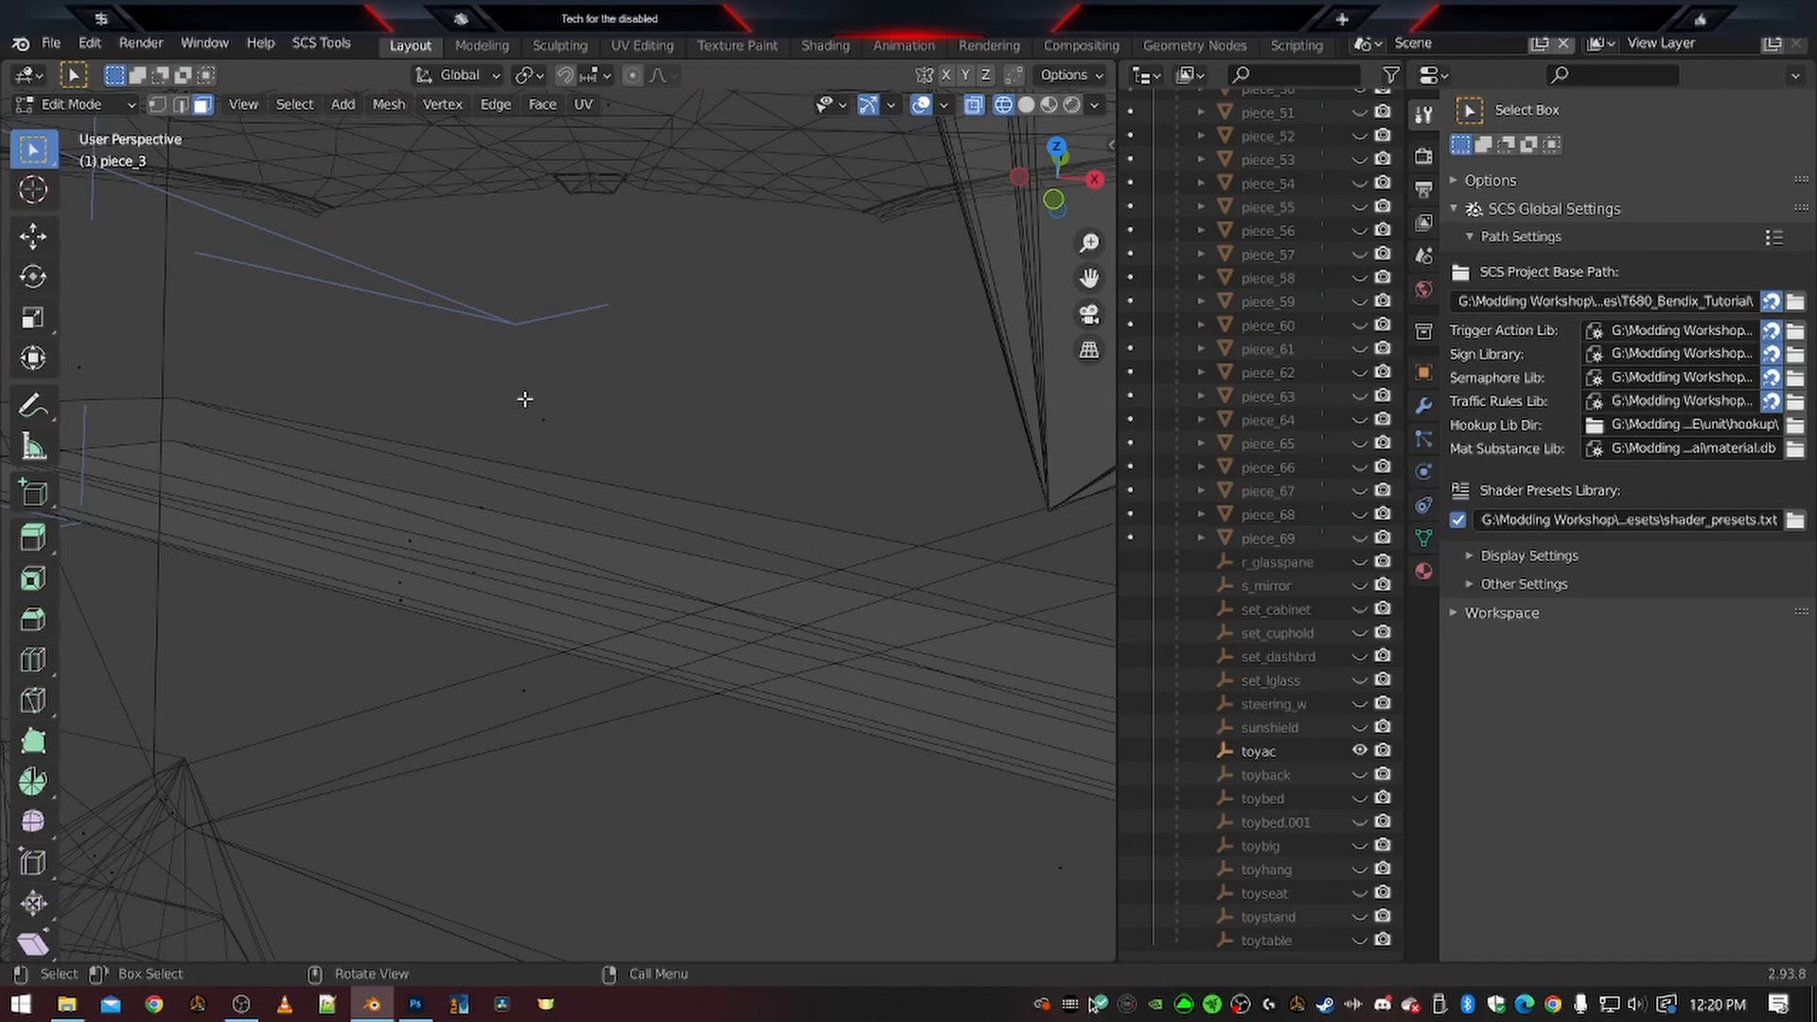
{"action": "left_click_drag", "start_coordinate": [525, 399], "coordinate": [565, 442]}
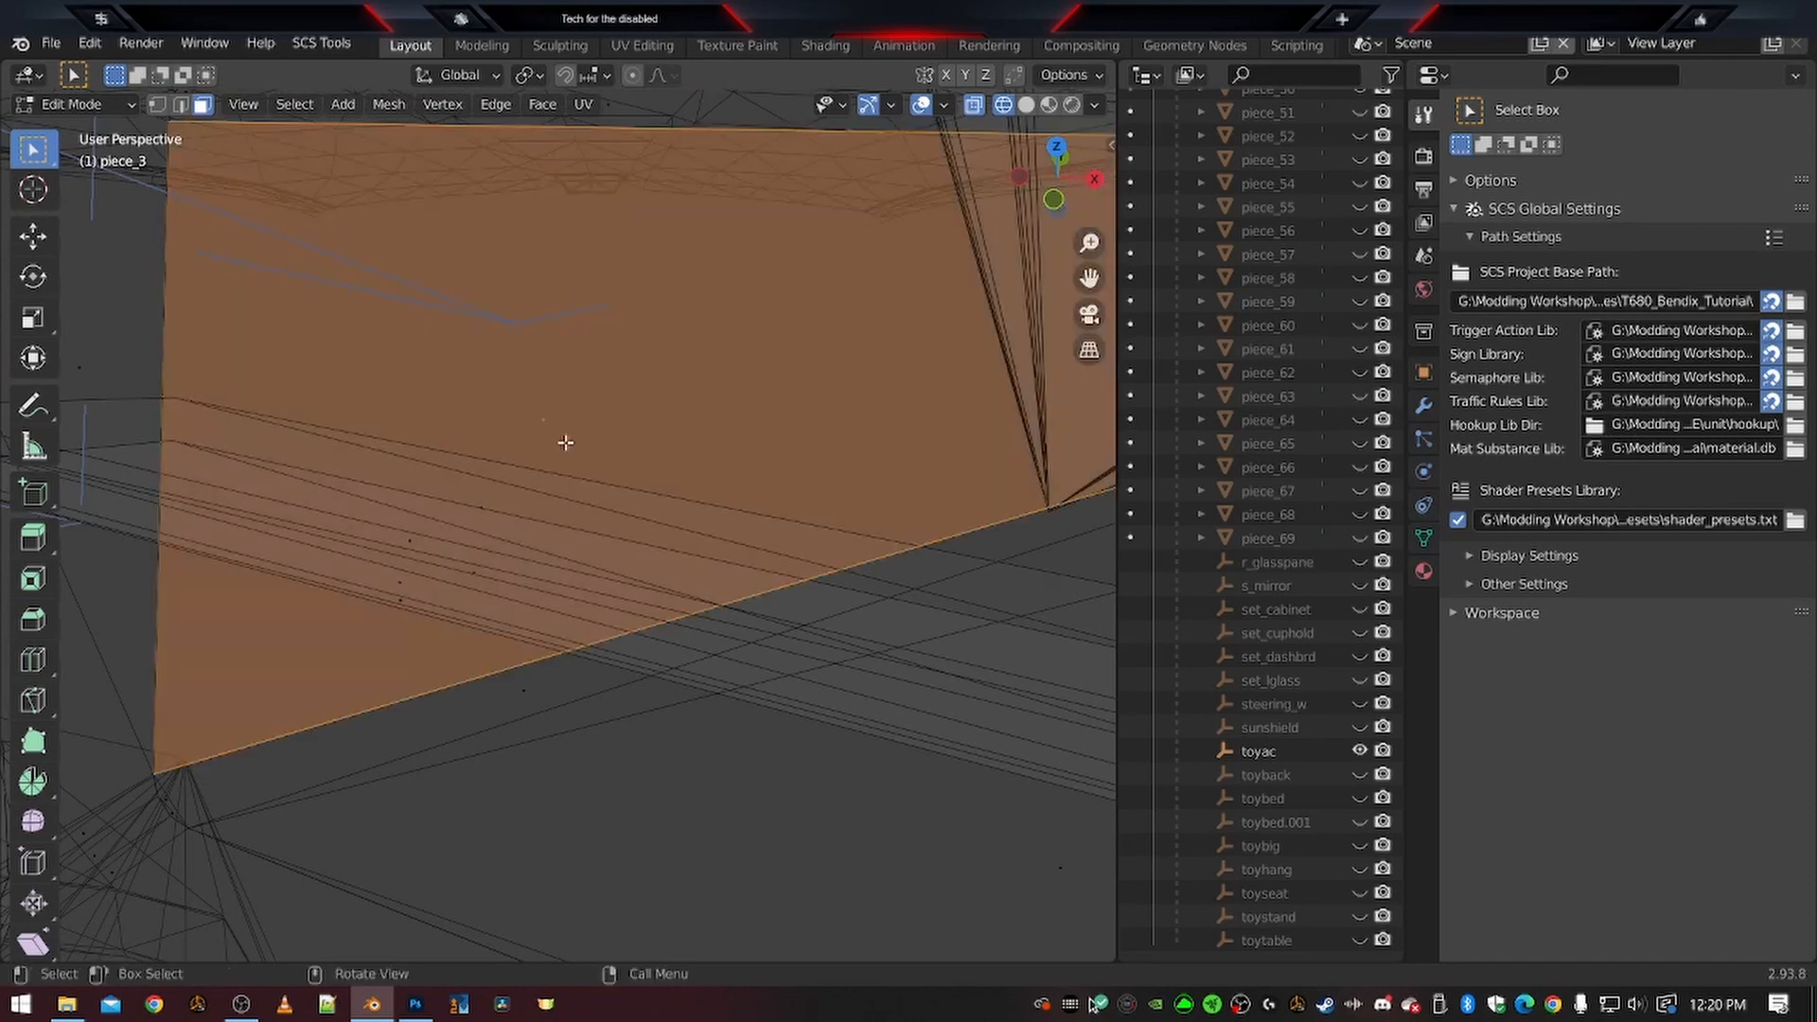
Add the narrow diagonal faces bordering the large upper triangle of the cubby's back wall to the selection
{"action": "scroll", "coordinate": [565, 442], "scroll_direction": "down", "scroll_amount": 1}
{"action": "middle_click_drag", "start_coordinate": [565, 442], "coordinate": [637, 434]}
{"action": "middle_click_drag", "start_coordinate": [754, 406], "coordinate": [570, 436], "text": "shift"}
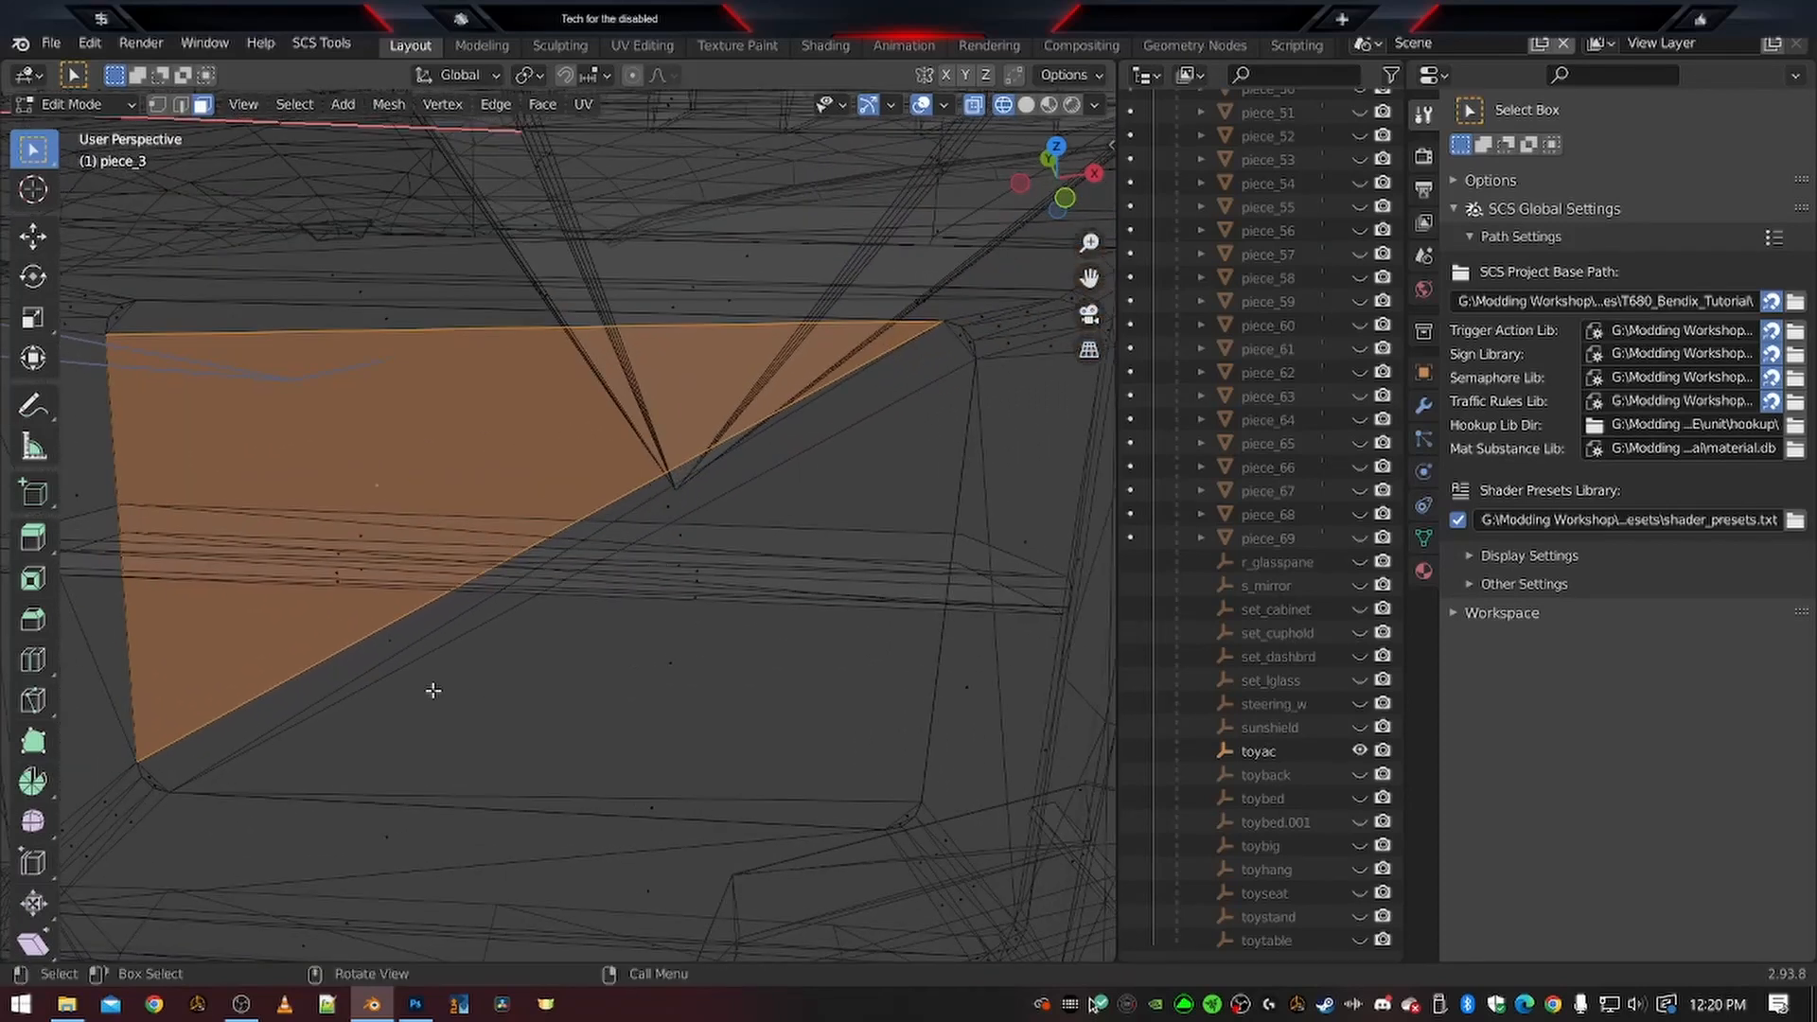
{"action": "middle_click_drag", "start_coordinate": [473, 675], "coordinate": [483, 658]}
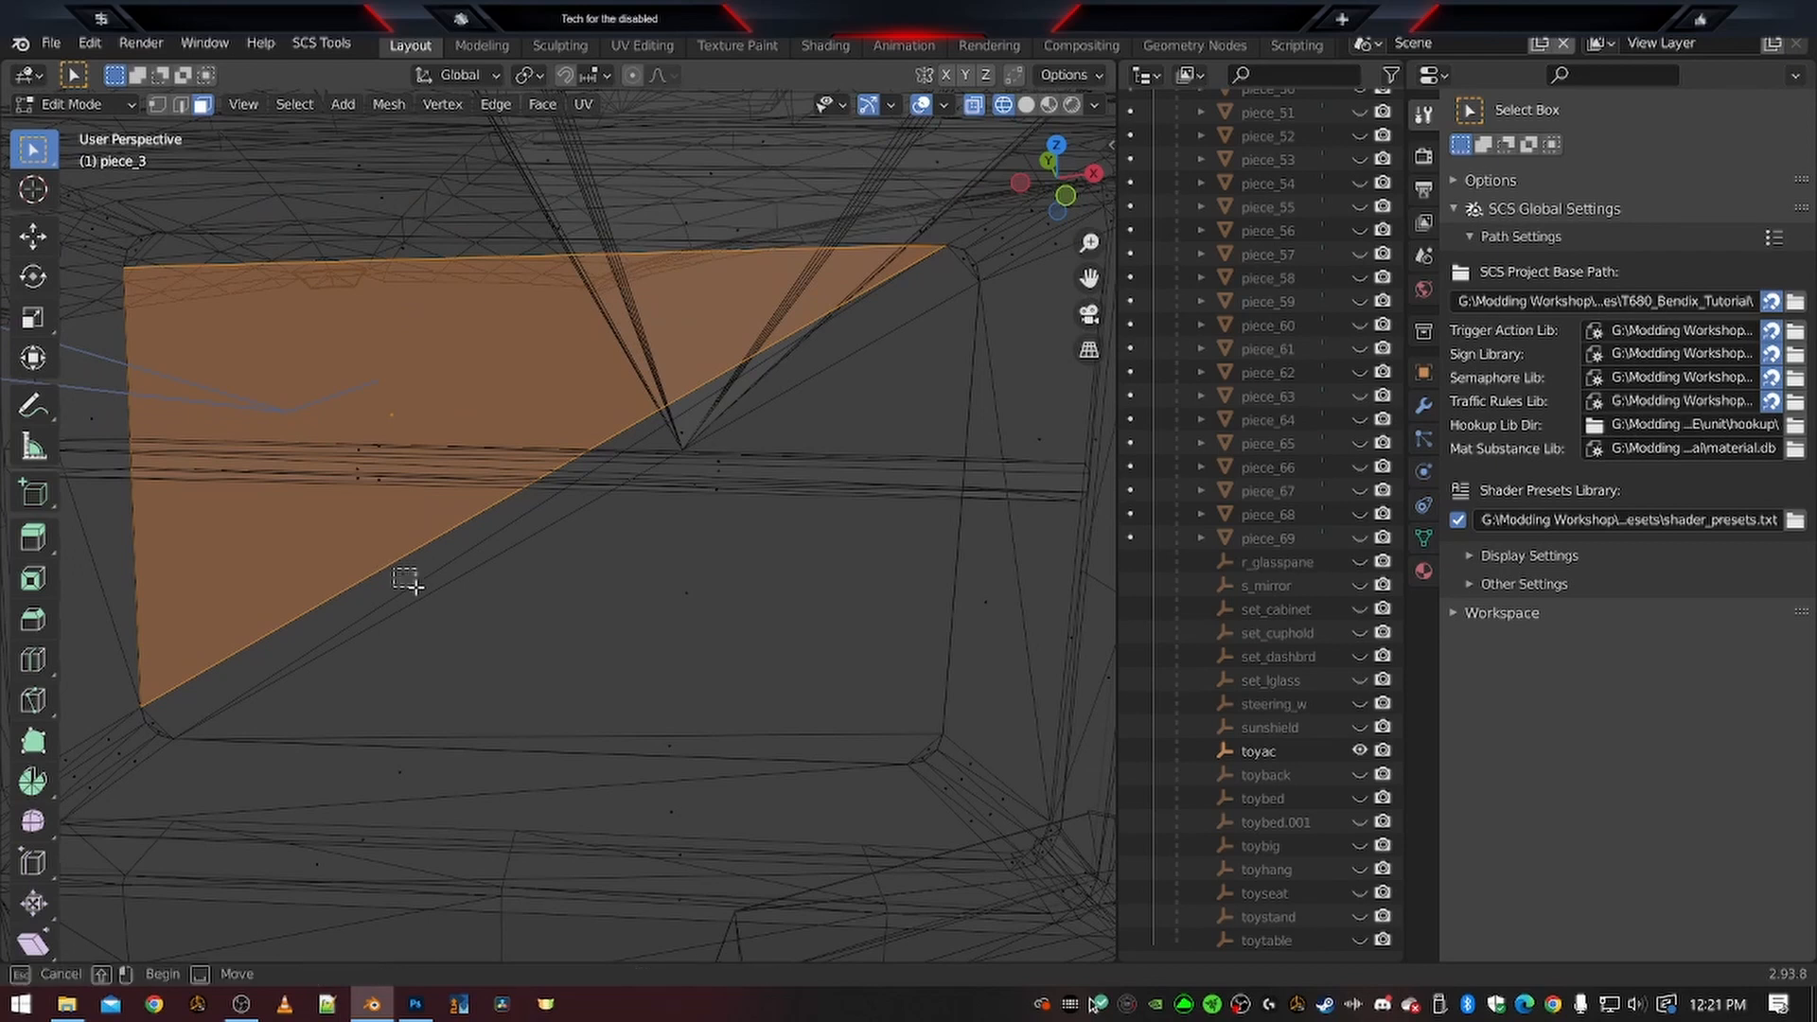
{"action": "scroll", "coordinate": [413, 606], "scroll_direction": "up", "scroll_amount": 4}
{"action": "middle_click_drag", "start_coordinate": [316, 608], "coordinate": [392, 585], "text": "shift"}
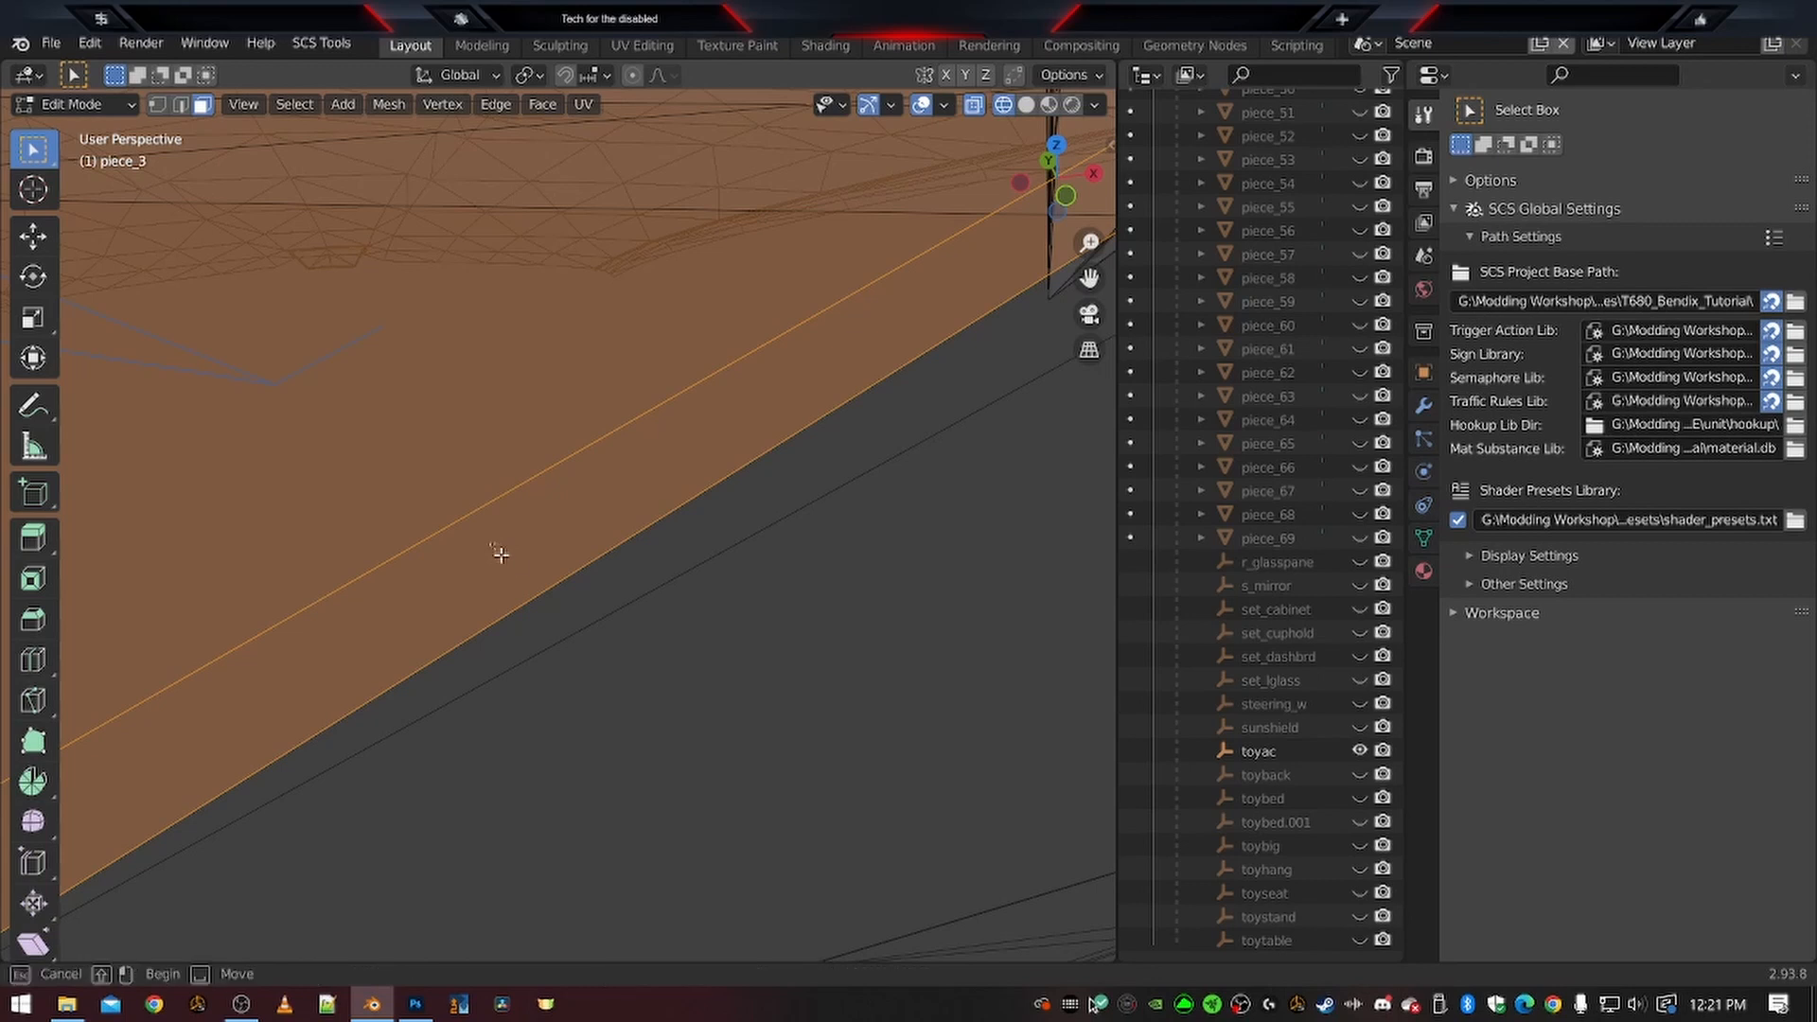
{"action": "left_click", "coordinate": [528, 573], "text": "ctrl"}
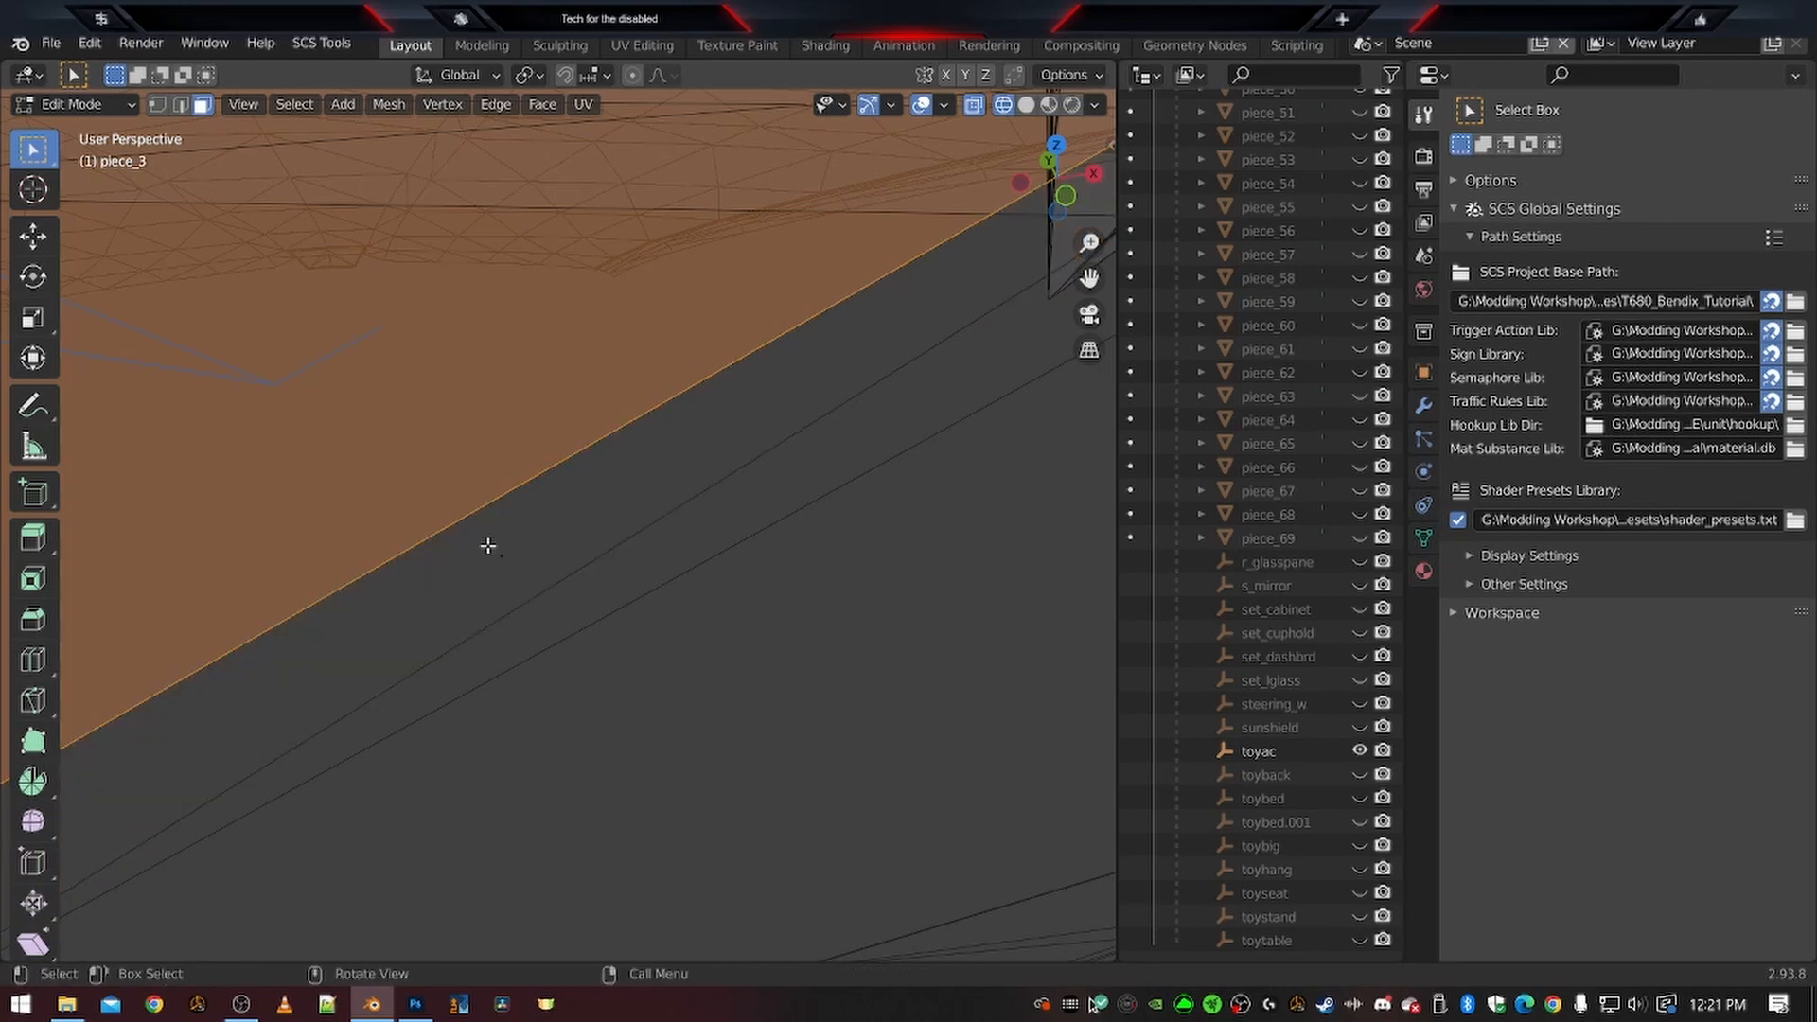
{"action": "scroll", "coordinate": [516, 572], "scroll_direction": "down", "scroll_amount": 5}
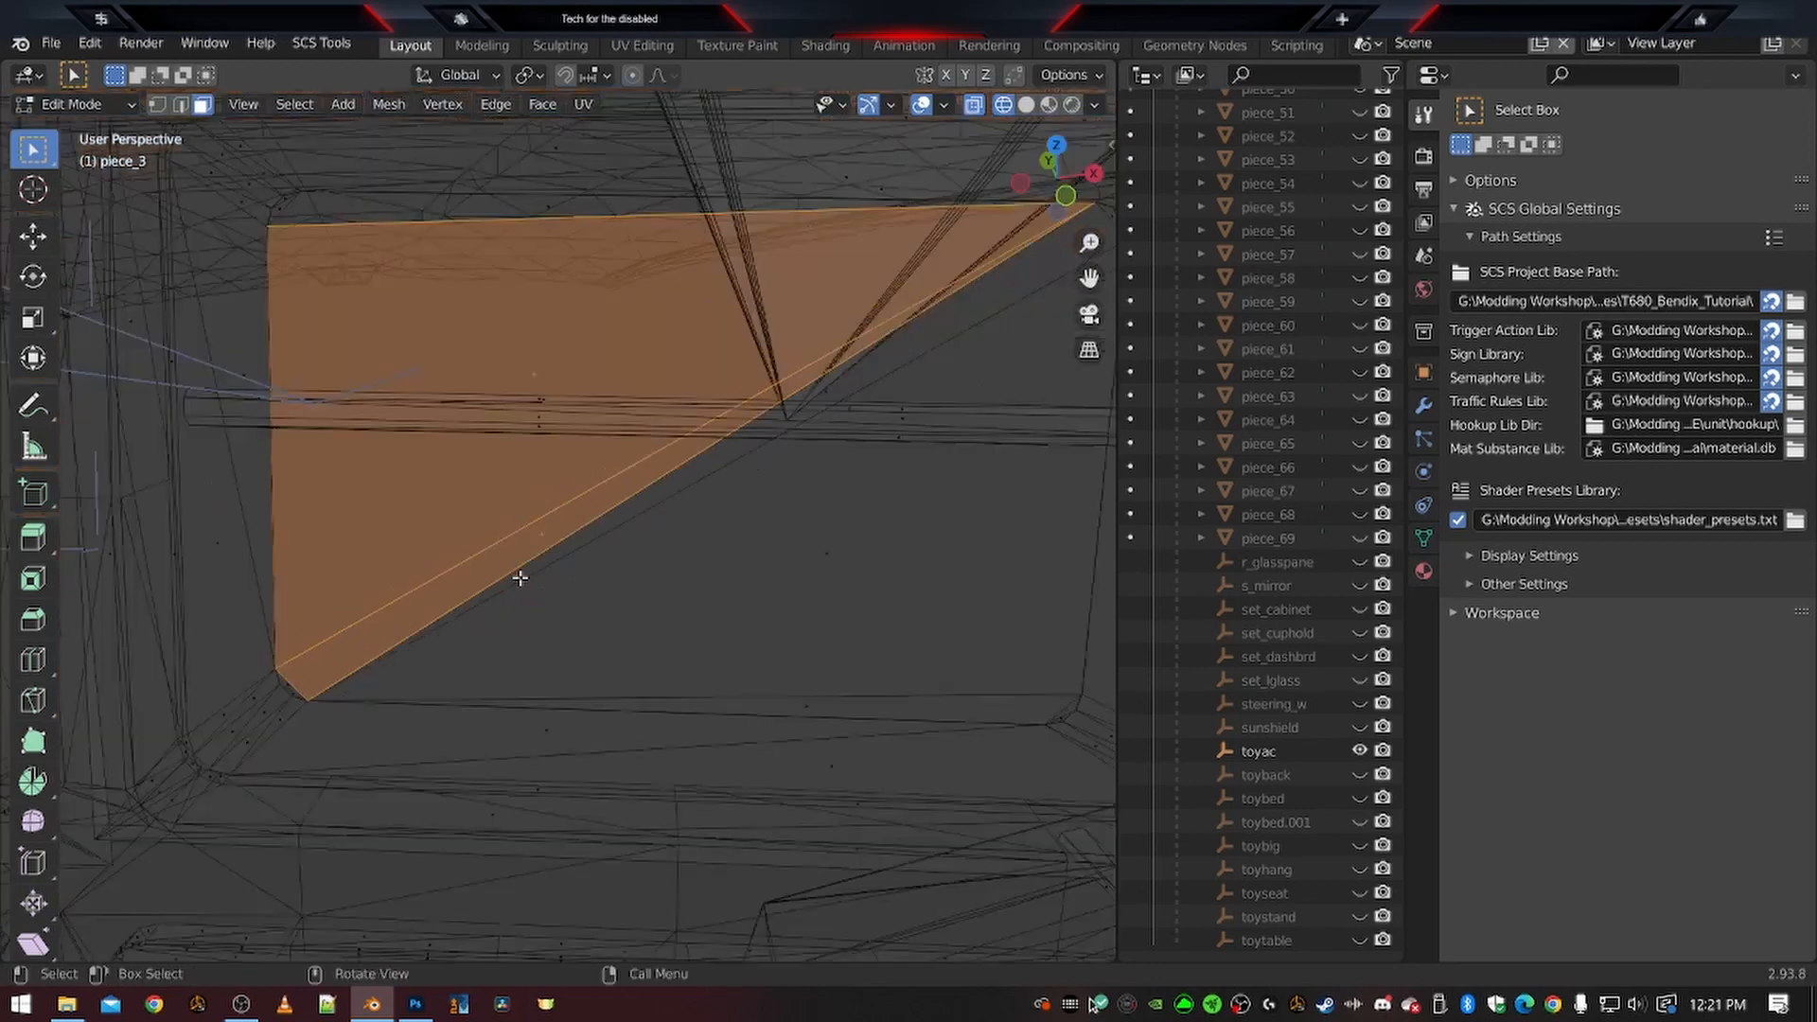
{"action": "scroll", "coordinate": [630, 550], "scroll_direction": "up", "scroll_amount": 4}
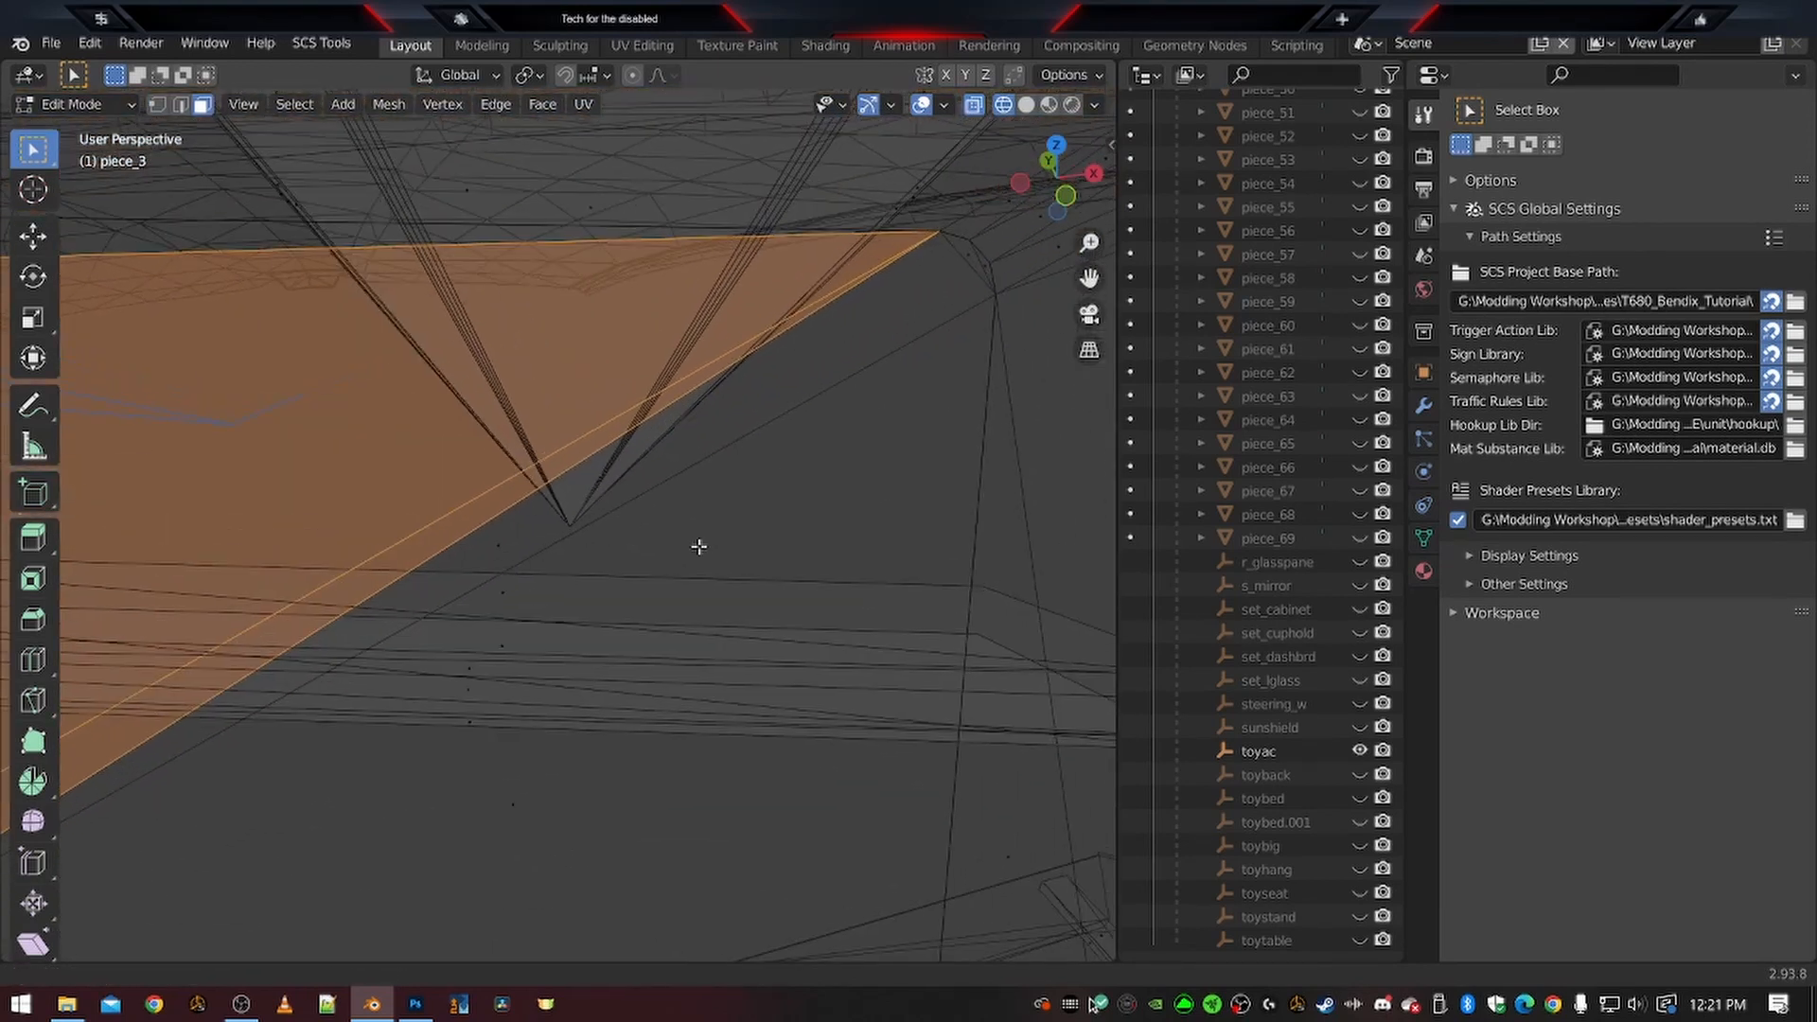
{"action": "left_click", "coordinate": [520, 557], "text": "shift"}
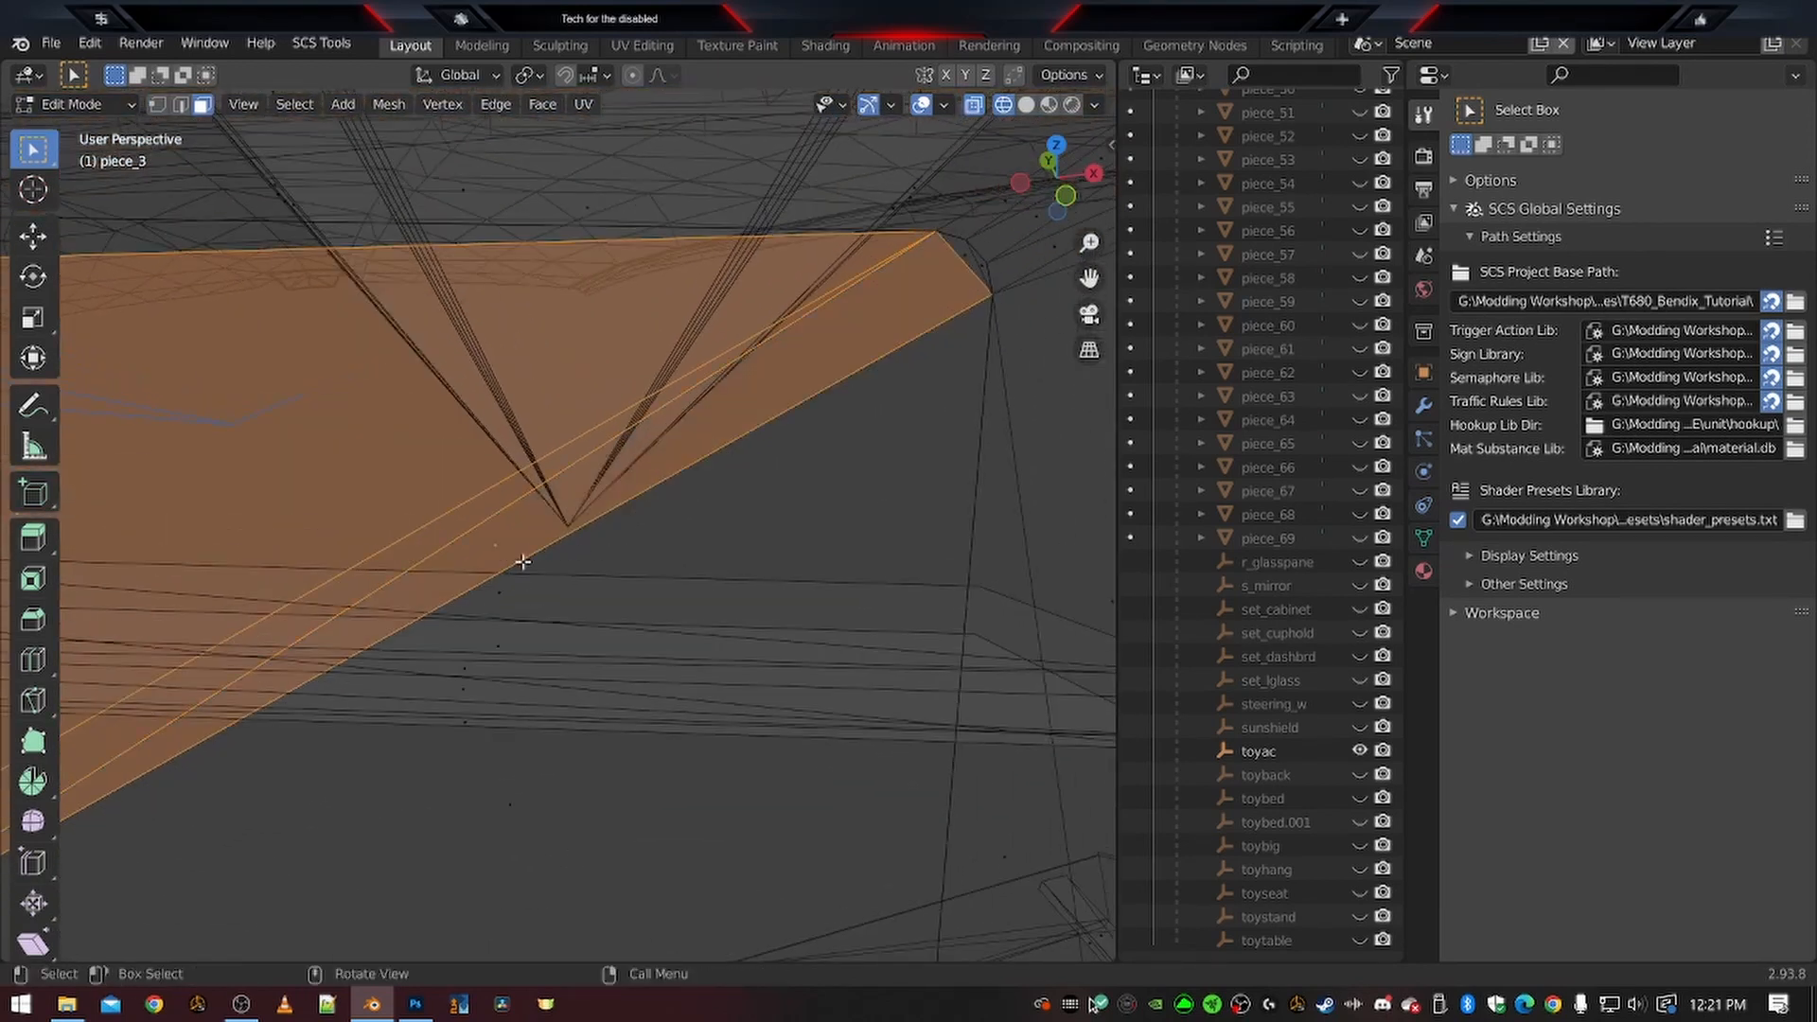
Add the large lower triangular face of the cubby's back wall to the selection
{"action": "middle_click_drag", "start_coordinate": [497, 738], "coordinate": [520, 631], "text": "shift"}
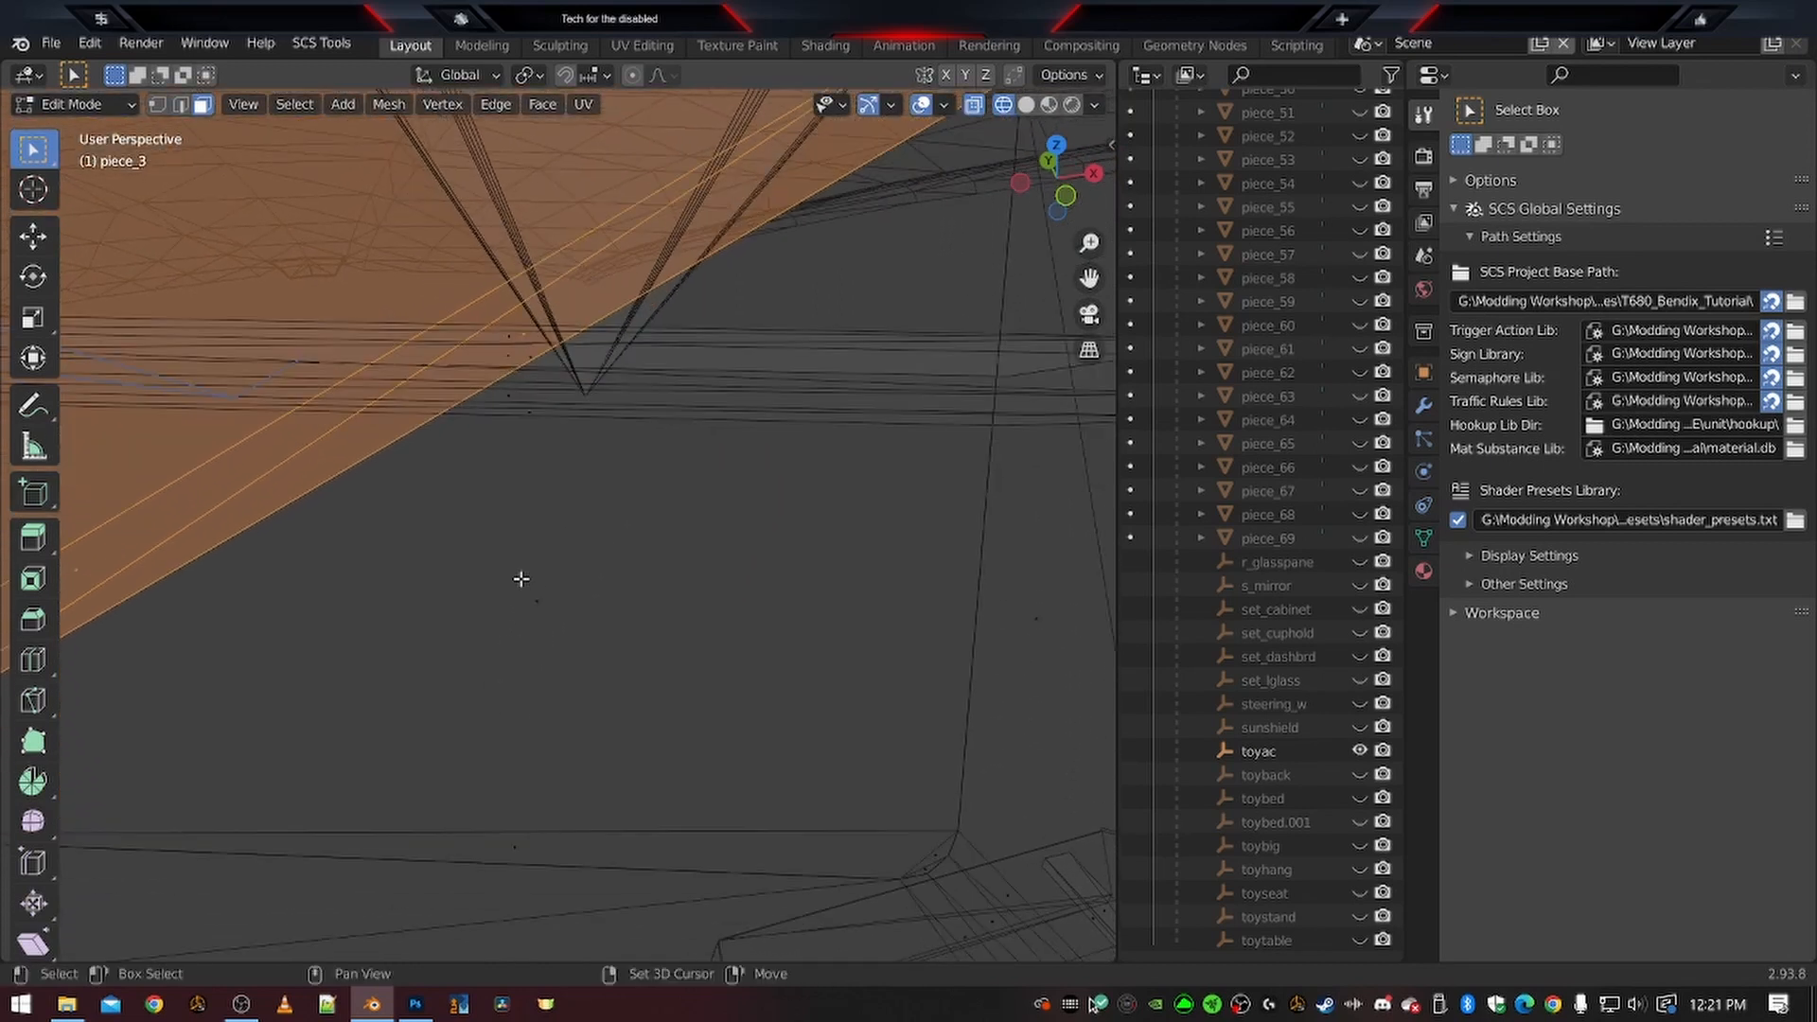
{"action": "left_click", "coordinate": [571, 630], "text": "shift"}
{"action": "scroll", "coordinate": [570, 630], "scroll_direction": "down", "scroll_amount": 4}
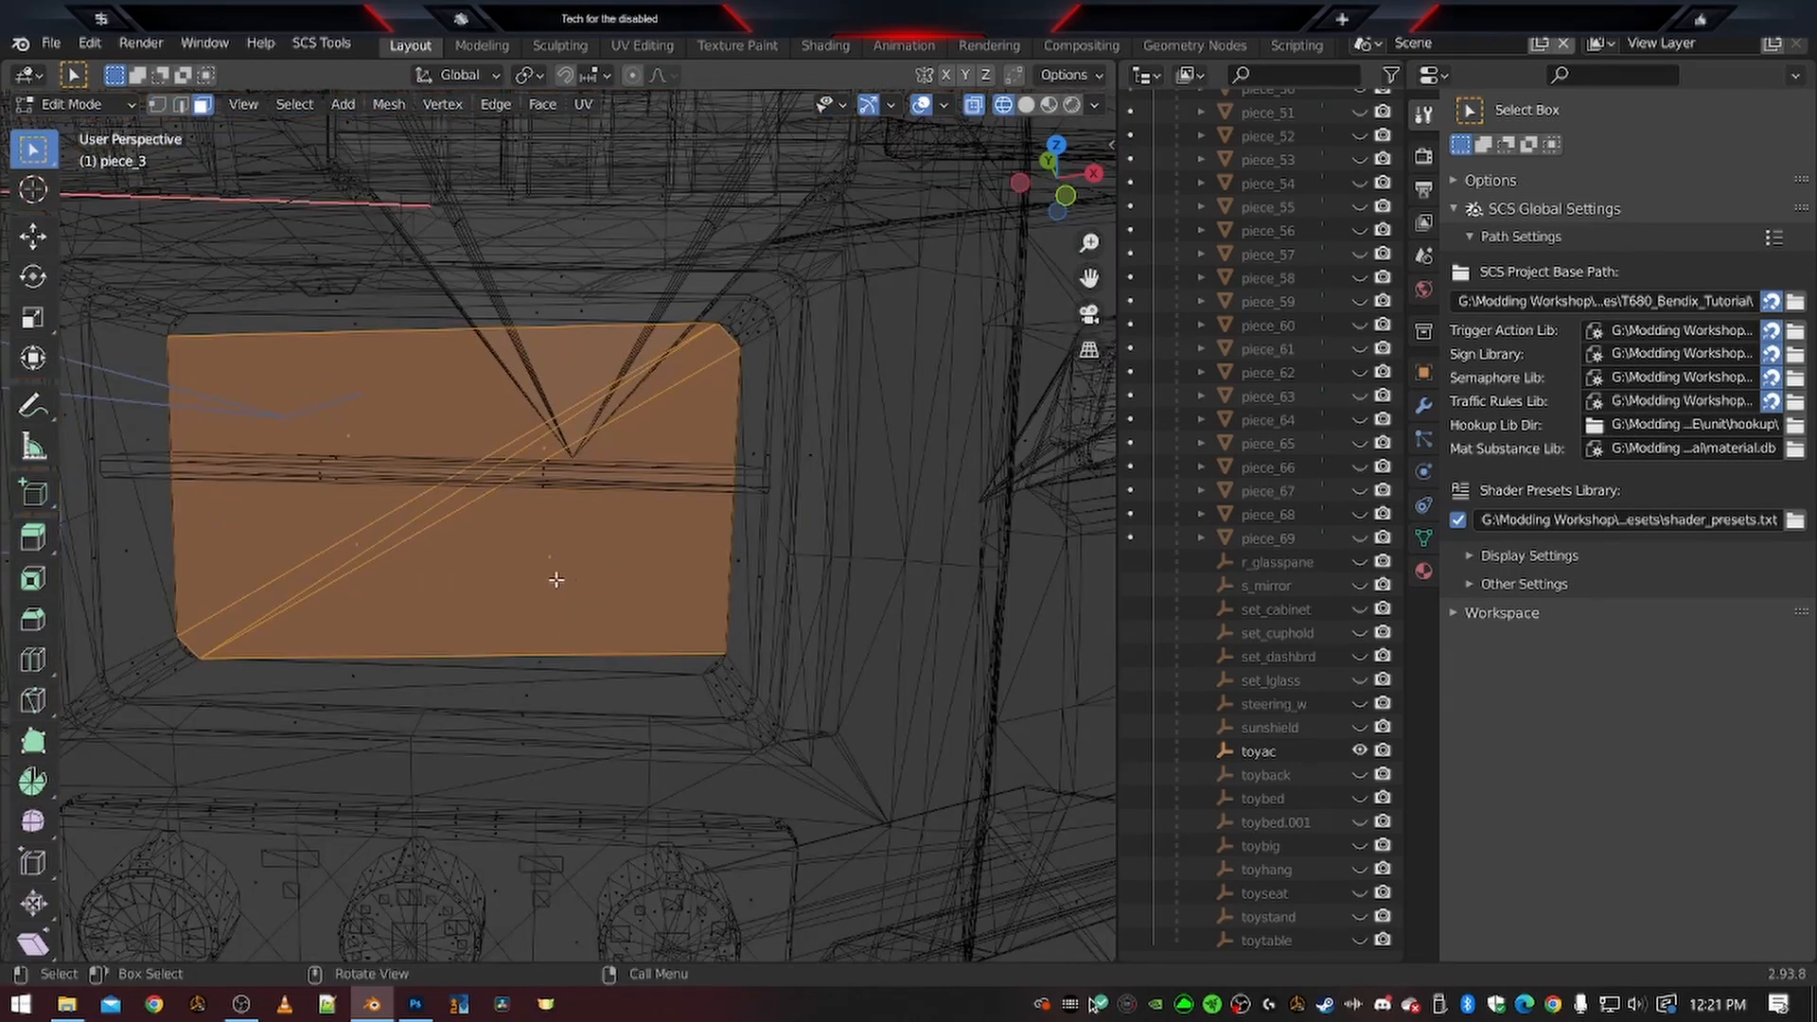
Add the thin strip along the back wall's lower edge to the selection, keeping the cubby's floor face out of it
{"action": "middle_click_drag", "start_coordinate": [473, 573], "coordinate": [586, 631], "text": "shift"}
{"action": "scroll", "coordinate": [610, 705], "scroll_direction": "up", "scroll_amount": 2}
{"action": "middle_click_drag", "start_coordinate": [624, 743], "coordinate": [499, 709]}
{"action": "scroll", "coordinate": [697, 729], "scroll_direction": "up", "scroll_amount": 3}
{"action": "left_click_drag", "start_coordinate": [373, 667], "coordinate": [415, 684], "text": "shift"}
{"action": "middle_click_drag", "start_coordinate": [301, 611], "coordinate": [548, 608], "text": "shift"}
{"action": "scroll", "coordinate": [479, 633], "scroll_direction": "up", "scroll_amount": 2}
{"action": "left_click_drag", "start_coordinate": [519, 731], "coordinate": [561, 756], "text": "shift"}
{"action": "scroll", "coordinate": [653, 572], "scroll_direction": "down", "scroll_amount": 2}
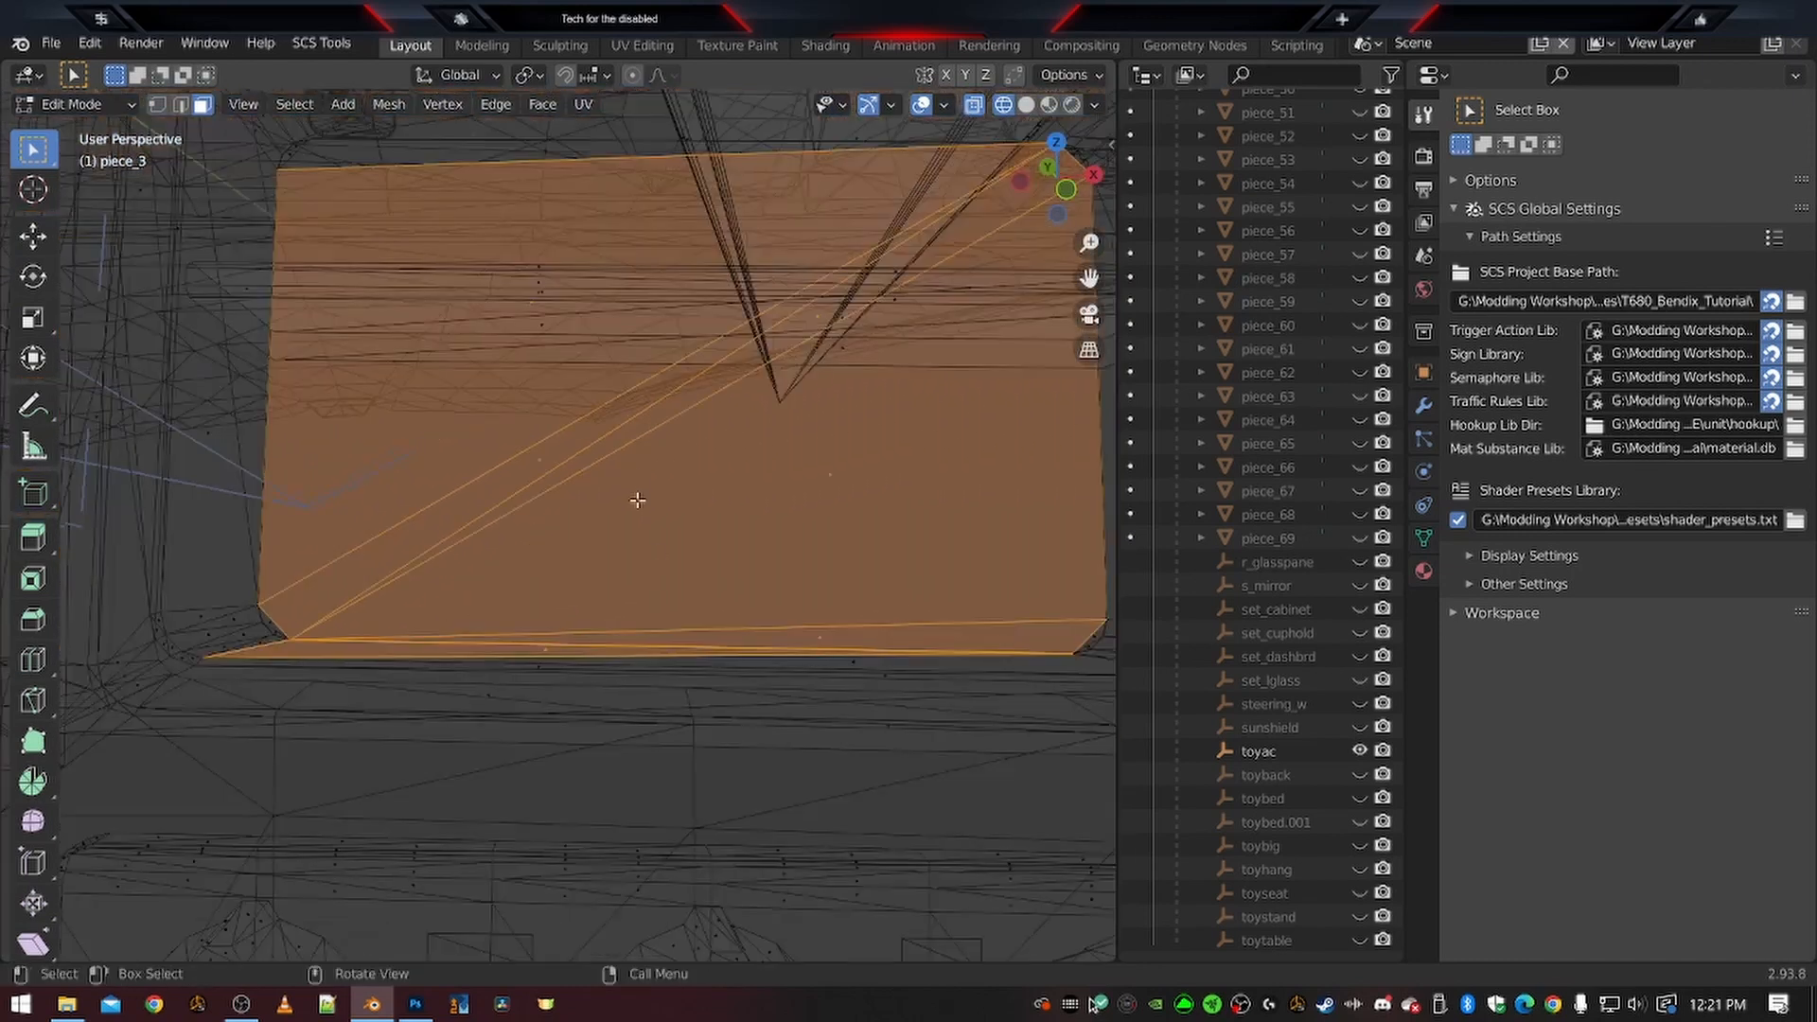
{"action": "middle_click_drag", "start_coordinate": [567, 639], "coordinate": [528, 677]}
{"action": "middle_click_drag", "start_coordinate": [359, 772], "coordinate": [437, 572], "text": "shift"}
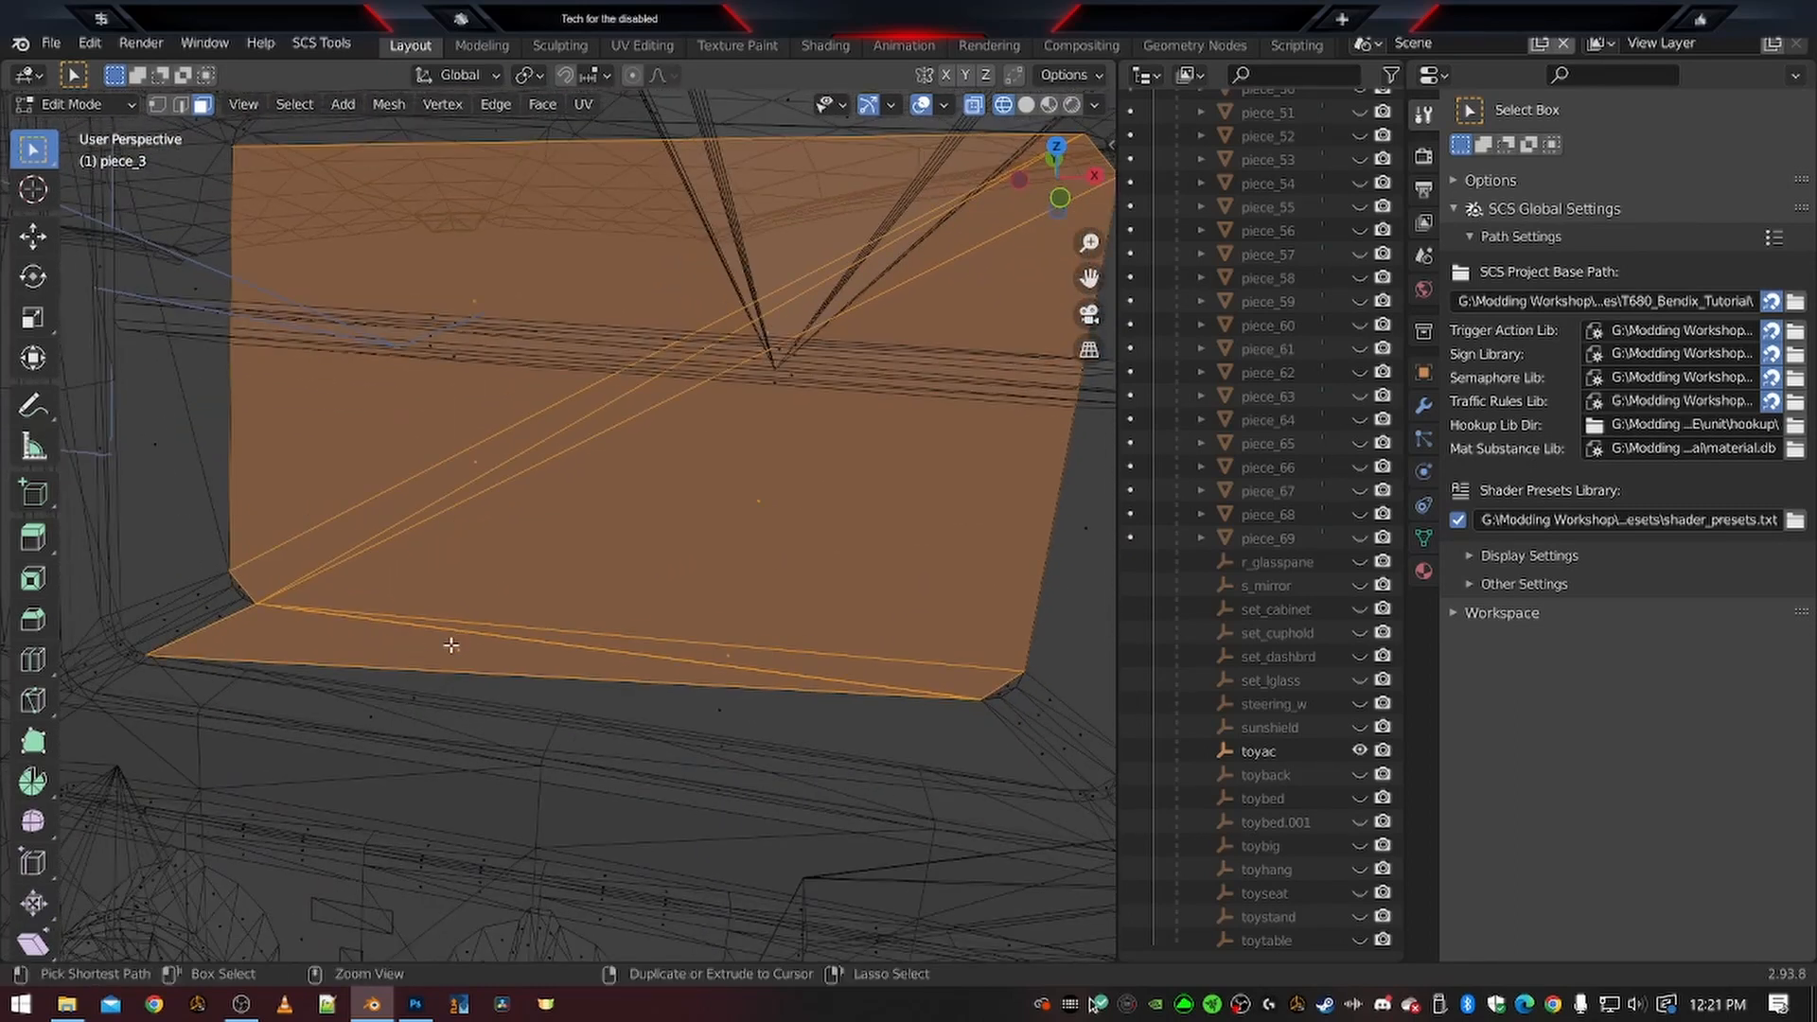
{"action": "left_click", "coordinate": [470, 660], "text": "shift"}
Add the back wall's top strip and the rounded upper corner faces nearest the GPS screen to the selection
{"action": "mouse_move", "coordinate": [841, 615]}
{"action": "middle_mouse_down"}
{"action": "mouse_move", "coordinate": [795, 628]}
{"action": "mouse_move", "coordinate": [840, 601]}
{"action": "middle_mouse_up"}
{"action": "middle_click_drag", "start_coordinate": [775, 426], "coordinate": [755, 556], "text": "shift"}
{"action": "middle_click_drag", "start_coordinate": [495, 470], "coordinate": [454, 665], "text": "ctrl"}
{"action": "scroll", "coordinate": [483, 495], "scroll_direction": "up", "scroll_amount": 5}
{"action": "scroll", "coordinate": [457, 482], "scroll_direction": "down", "scroll_amount": 3}
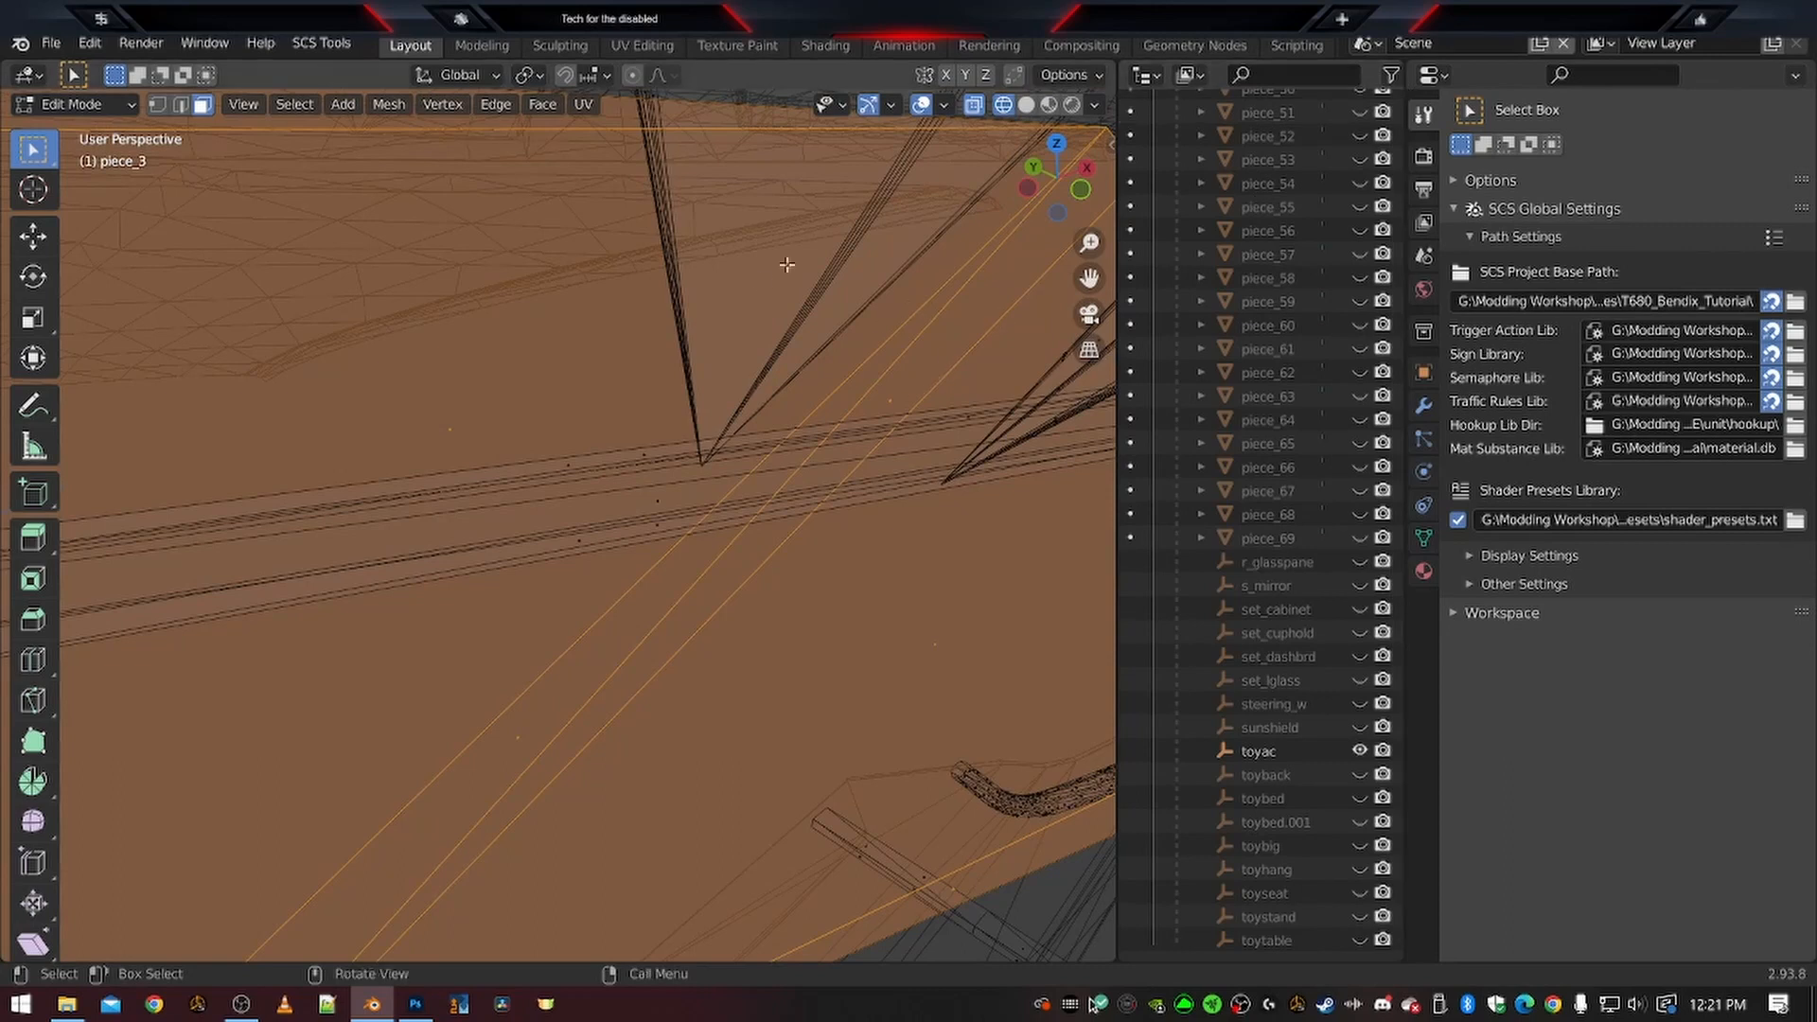
{"action": "middle_click_drag", "start_coordinate": [760, 284], "coordinate": [588, 612]}
{"action": "mouse_move", "coordinate": [478, 596]}
{"action": "middle_mouse_down"}
{"action": "mouse_move", "coordinate": [458, 580]}
{"action": "mouse_move", "coordinate": [489, 574]}
{"action": "middle_mouse_up"}
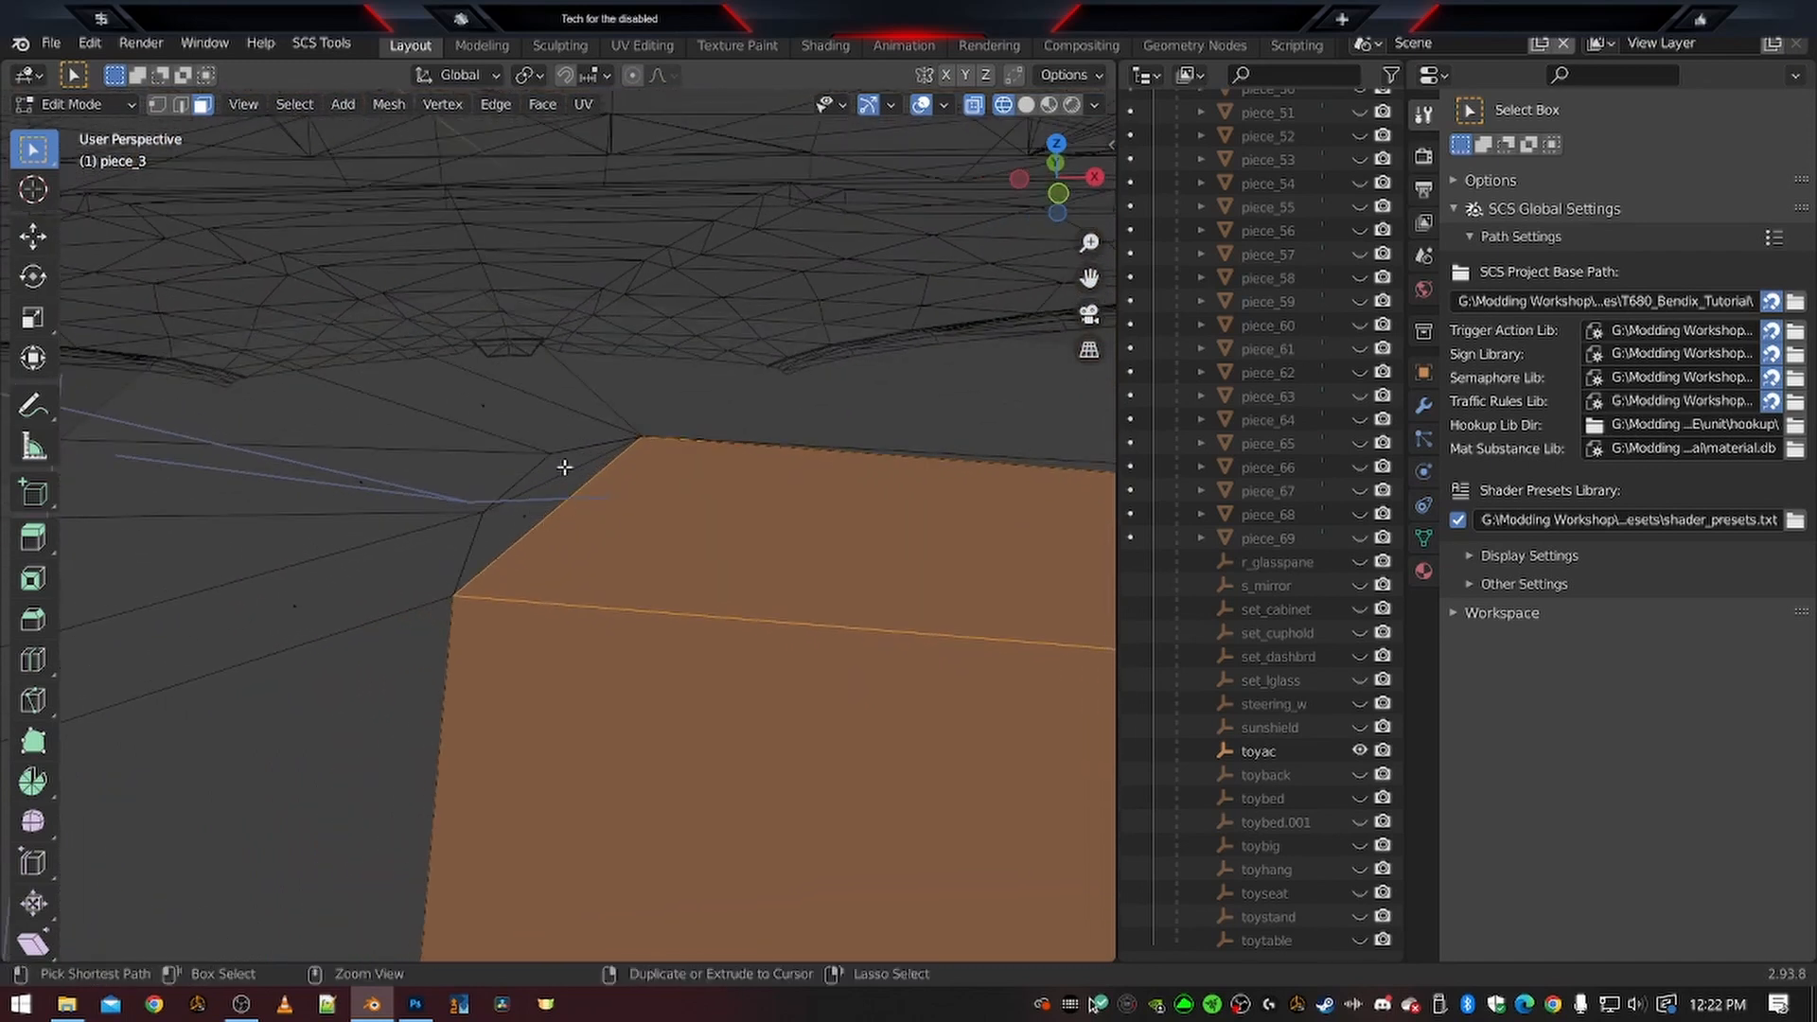
{"action": "left_click", "coordinate": [532, 522], "text": "shift"}
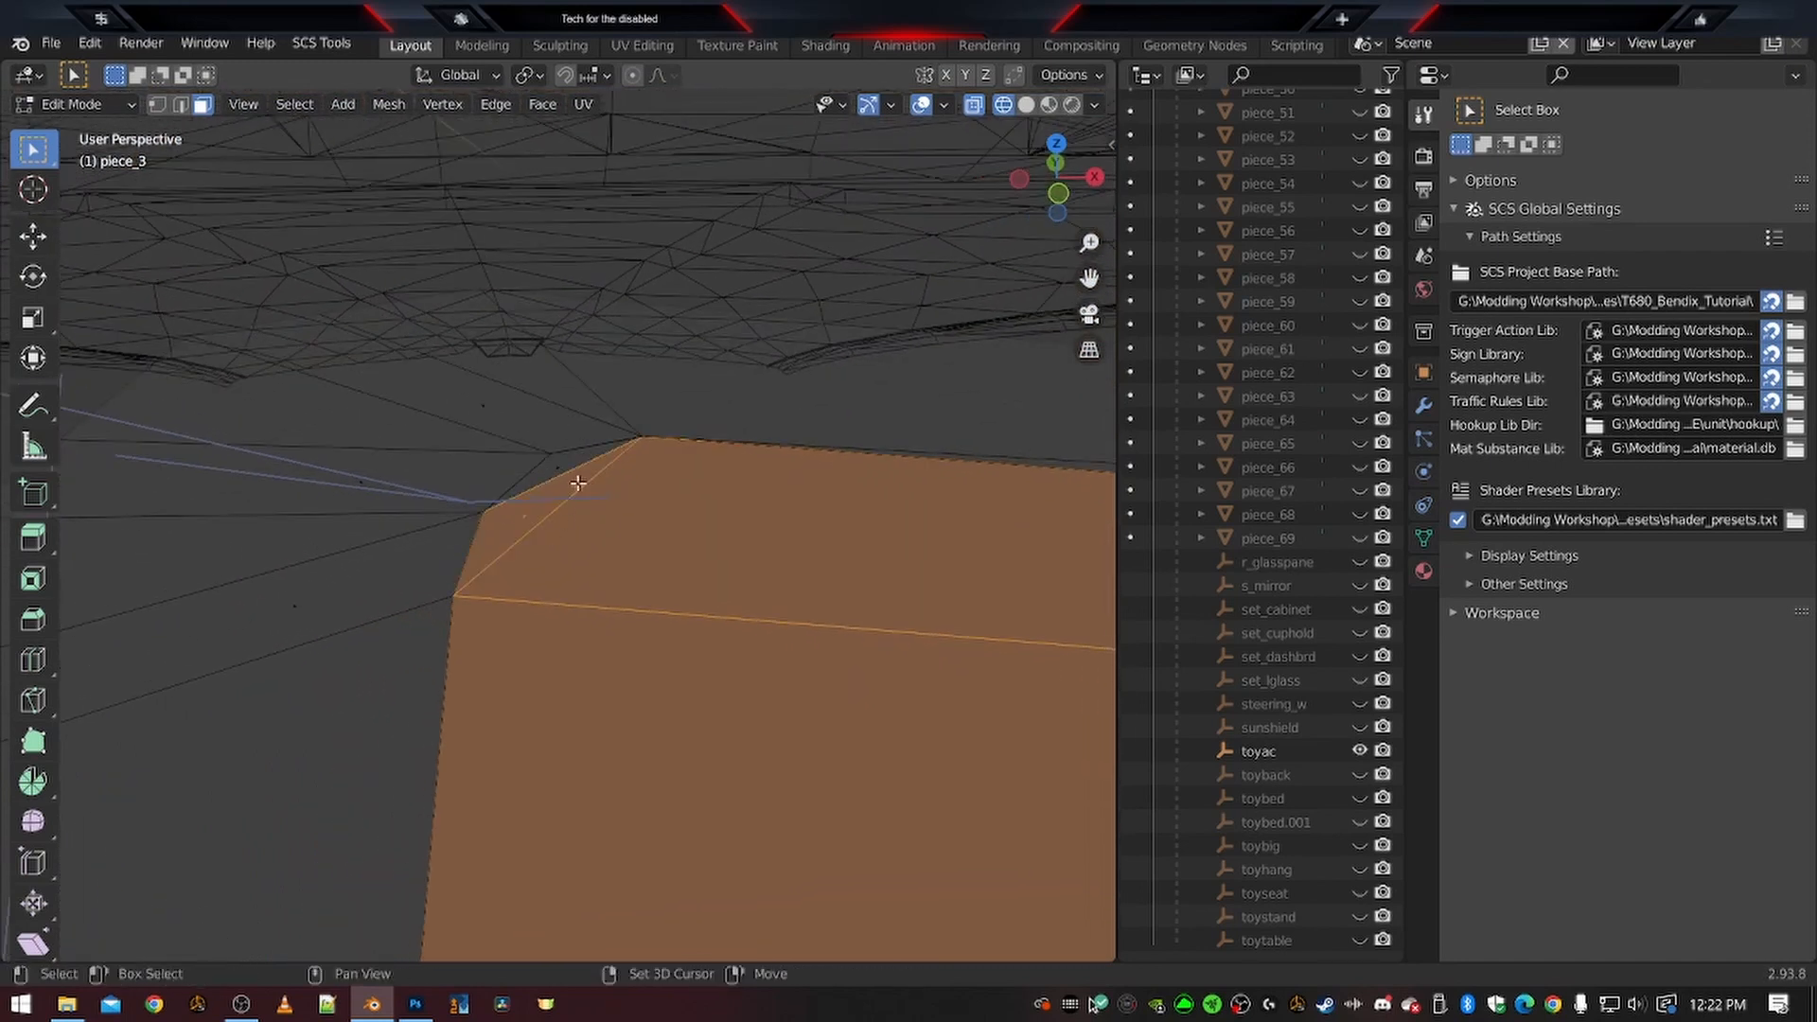
{"action": "left_click", "coordinate": [556, 459], "text": "shift"}
Add the rounded upper and lower corner faces on the passenger side of the back wall to the selection
{"action": "middle_click_drag", "start_coordinate": [592, 507], "coordinate": [912, 596]}
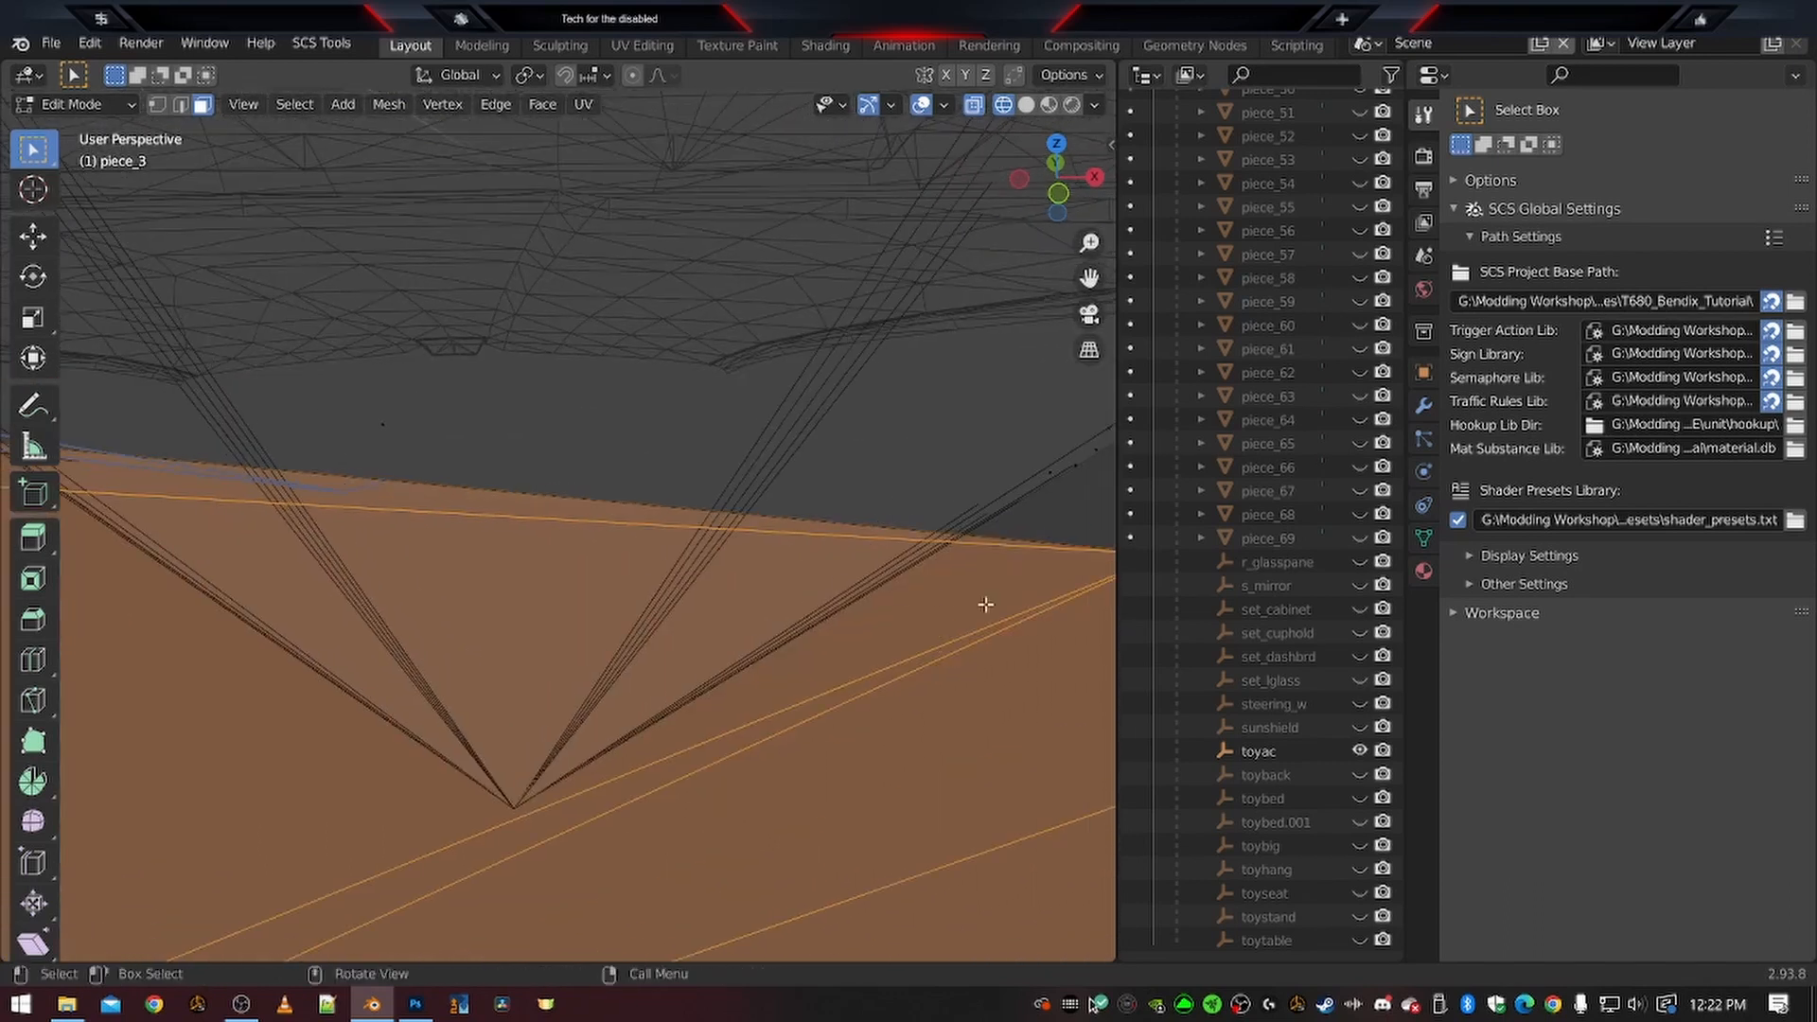
{"action": "middle_click_drag", "start_coordinate": [1028, 613], "coordinate": [708, 515], "text": "shift"}
{"action": "left_click", "coordinate": [724, 469], "text": "shift"}
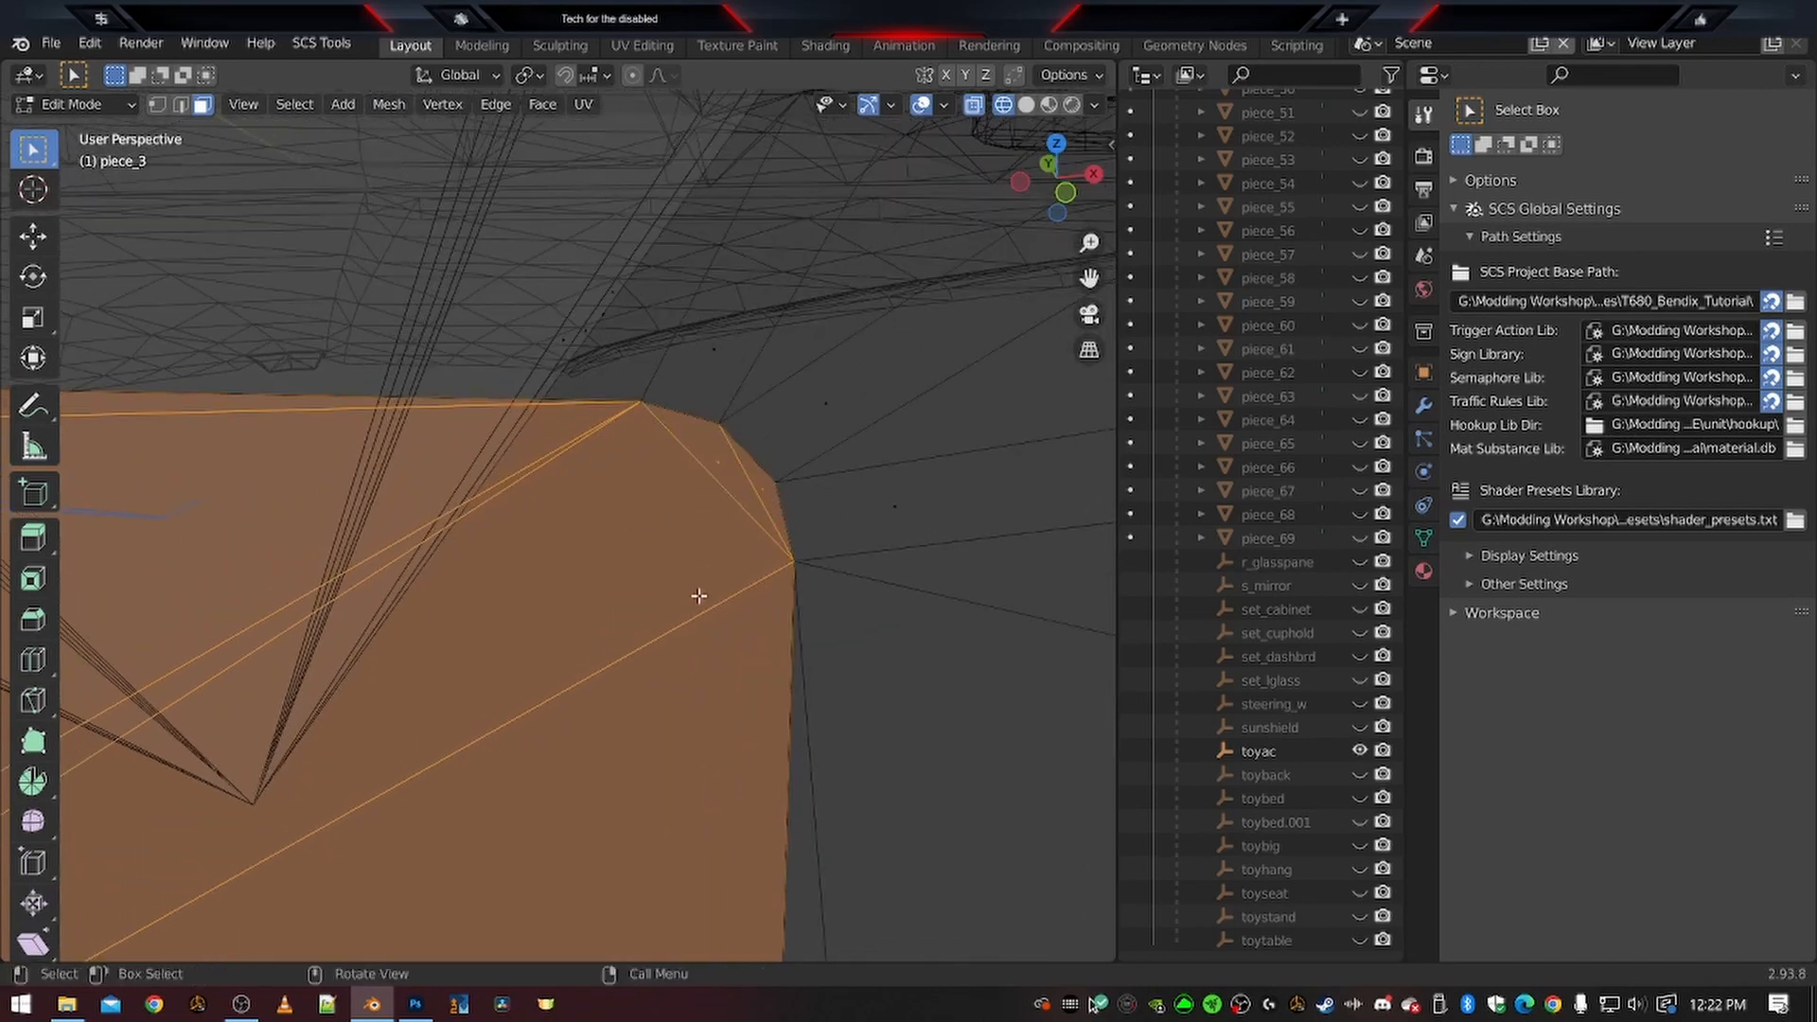
{"action": "middle_click_drag", "start_coordinate": [619, 630], "coordinate": [681, 616]}
{"action": "scroll", "coordinate": [680, 617], "scroll_direction": "down", "scroll_amount": 2}
{"action": "middle_click_drag", "start_coordinate": [559, 702], "coordinate": [523, 473], "text": "shift"}
{"action": "middle_click_drag", "start_coordinate": [543, 669], "coordinate": [556, 477], "text": "ctrl"}
{"action": "left_click", "coordinate": [582, 875], "text": "shift"}
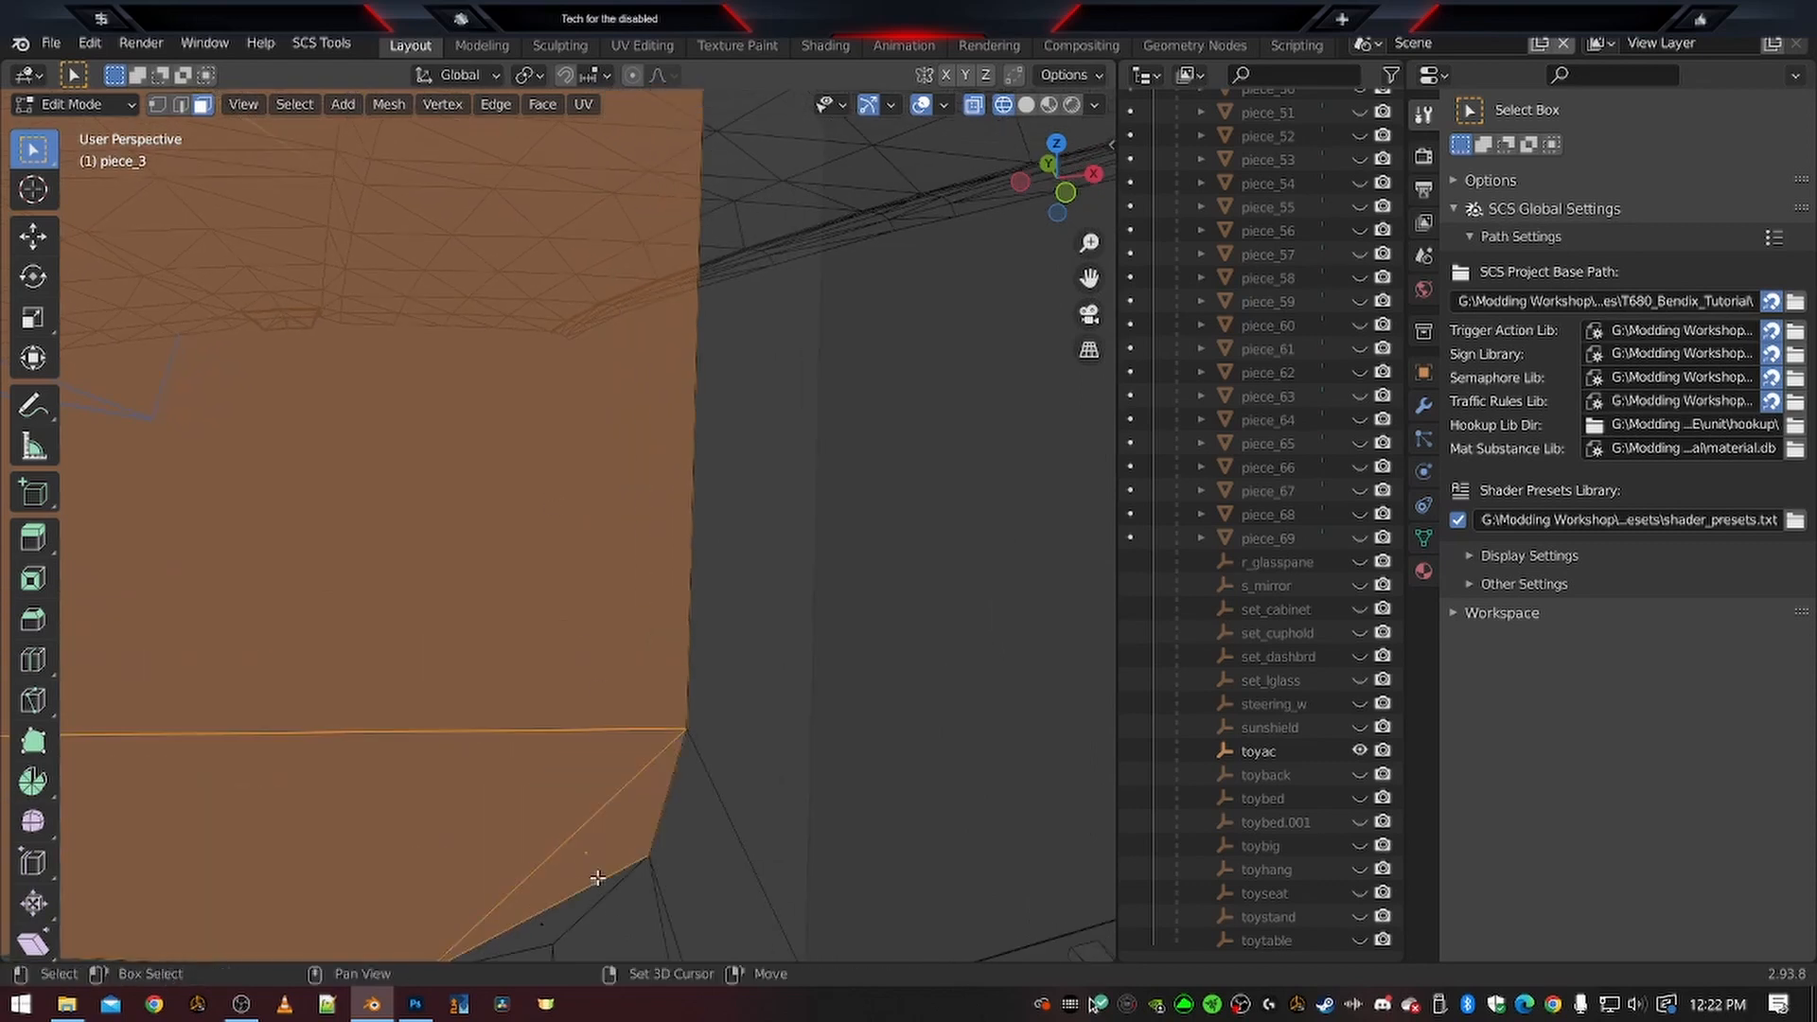
{"action": "left_click", "coordinate": [543, 921], "text": "shift"}
Add the rounded lower corner faces nearest the GPS screen, completing the selection of the cubby's back wall
{"action": "scroll", "coordinate": [530, 868], "scroll_direction": "down", "scroll_amount": 3}
{"action": "middle_click_drag", "start_coordinate": [405, 632], "coordinate": [956, 491], "text": "shift"}
{"action": "middle_click_drag", "start_coordinate": [639, 568], "coordinate": [729, 531]}
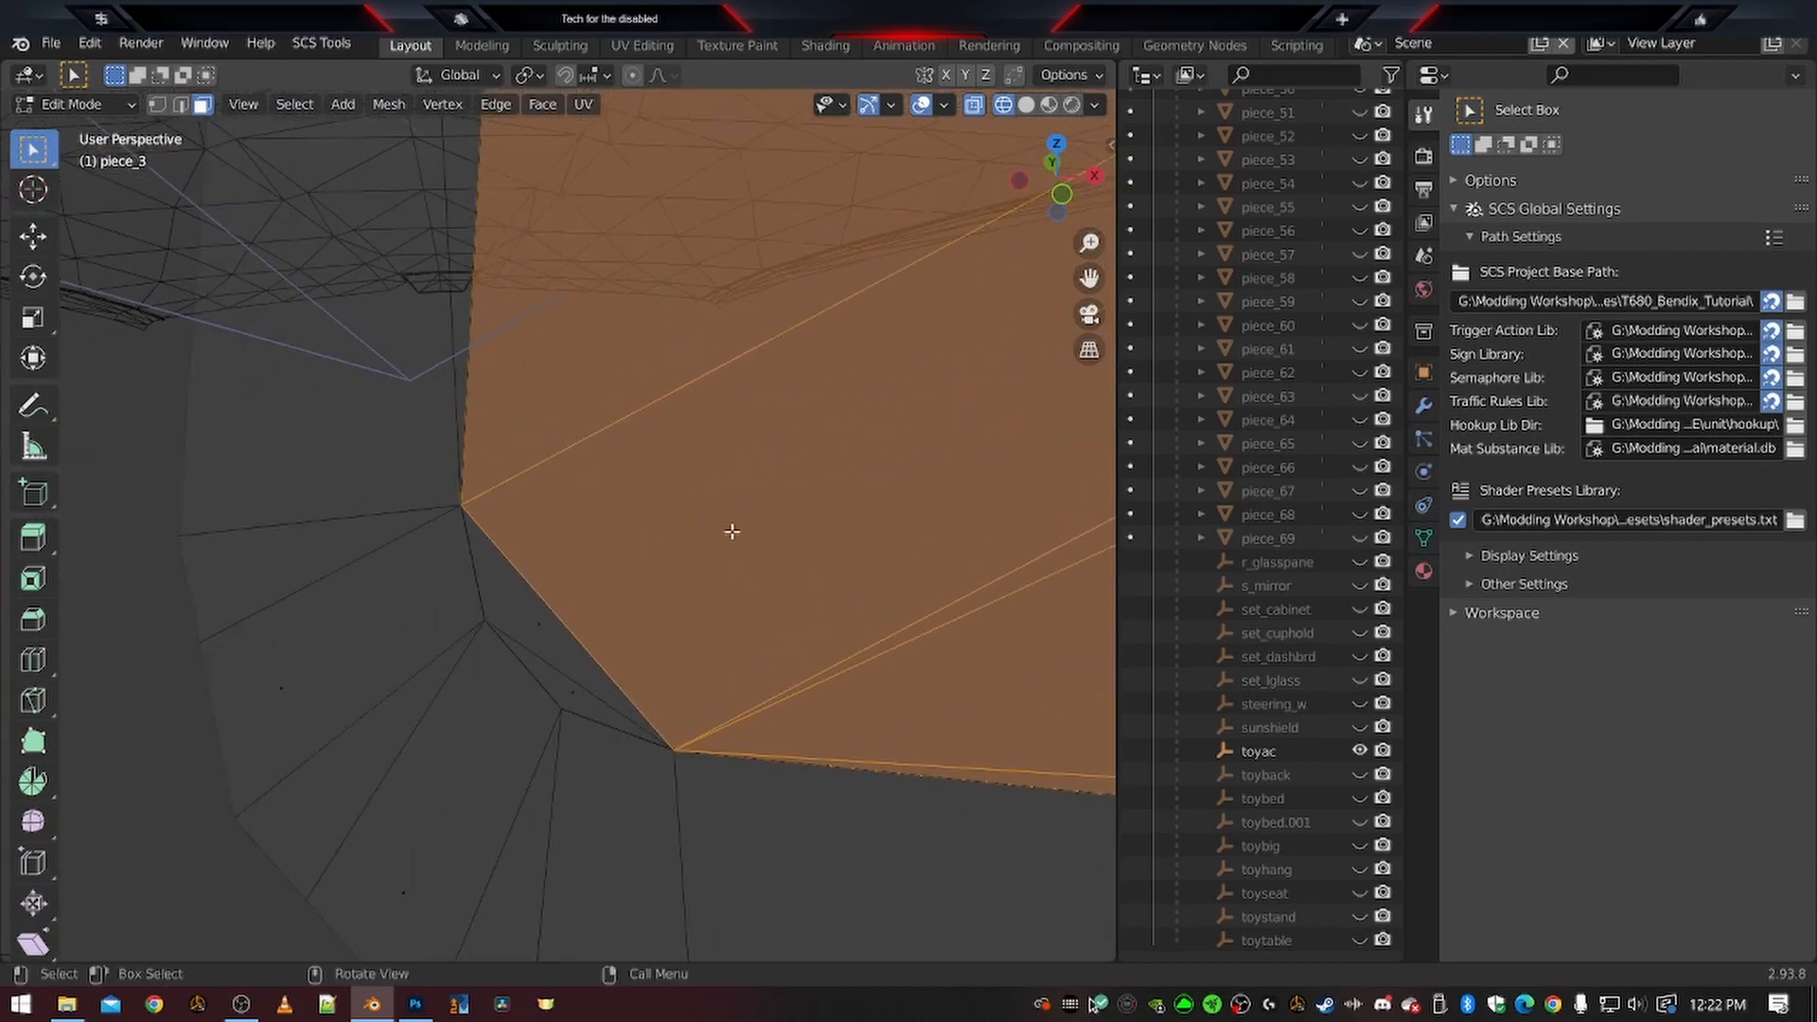
{"action": "left_click", "coordinate": [578, 684], "text": "shift"}
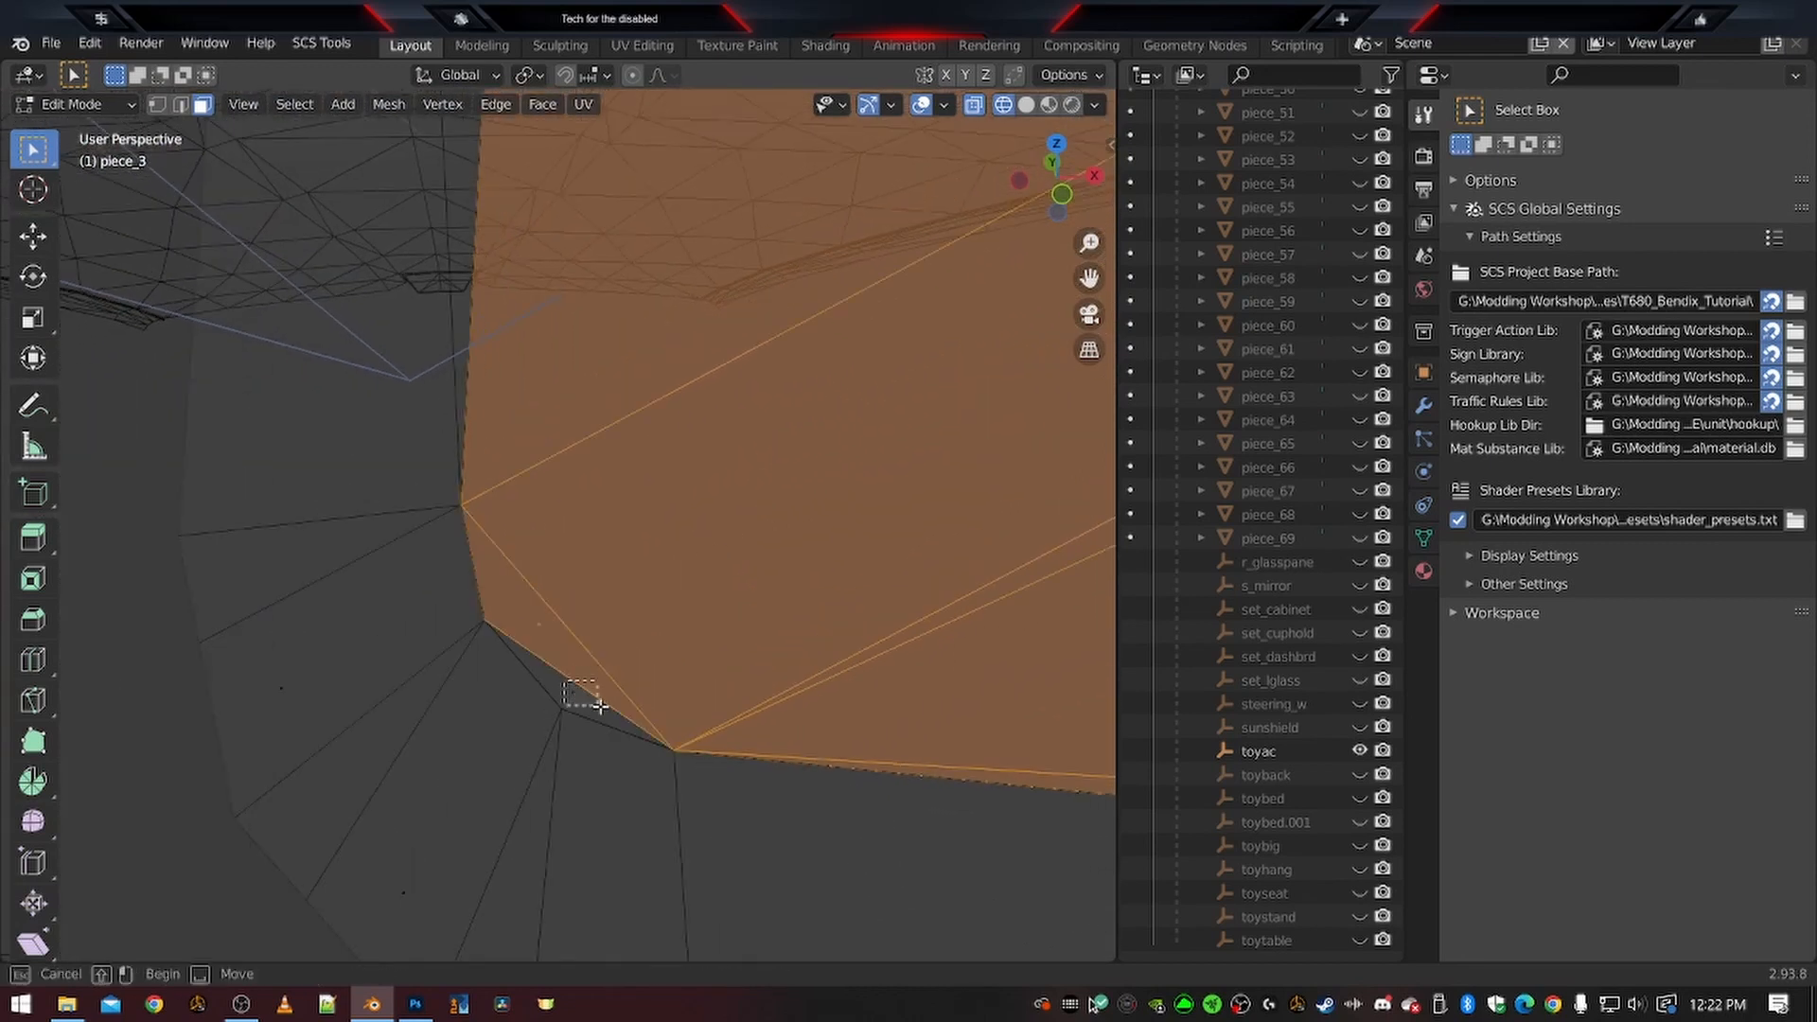
{"action": "left_click", "coordinate": [580, 687], "text": "shift"}
{"action": "scroll", "coordinate": [659, 723], "scroll_direction": "down", "scroll_amount": 2}
{"action": "middle_click_drag", "start_coordinate": [880, 620], "coordinate": [641, 706], "text": "shift"}
{"action": "scroll", "coordinate": [727, 660], "scroll_direction": "down", "scroll_amount": 3}
{"action": "middle_click_drag", "start_coordinate": [805, 562], "coordinate": [709, 621], "text": "shift"}
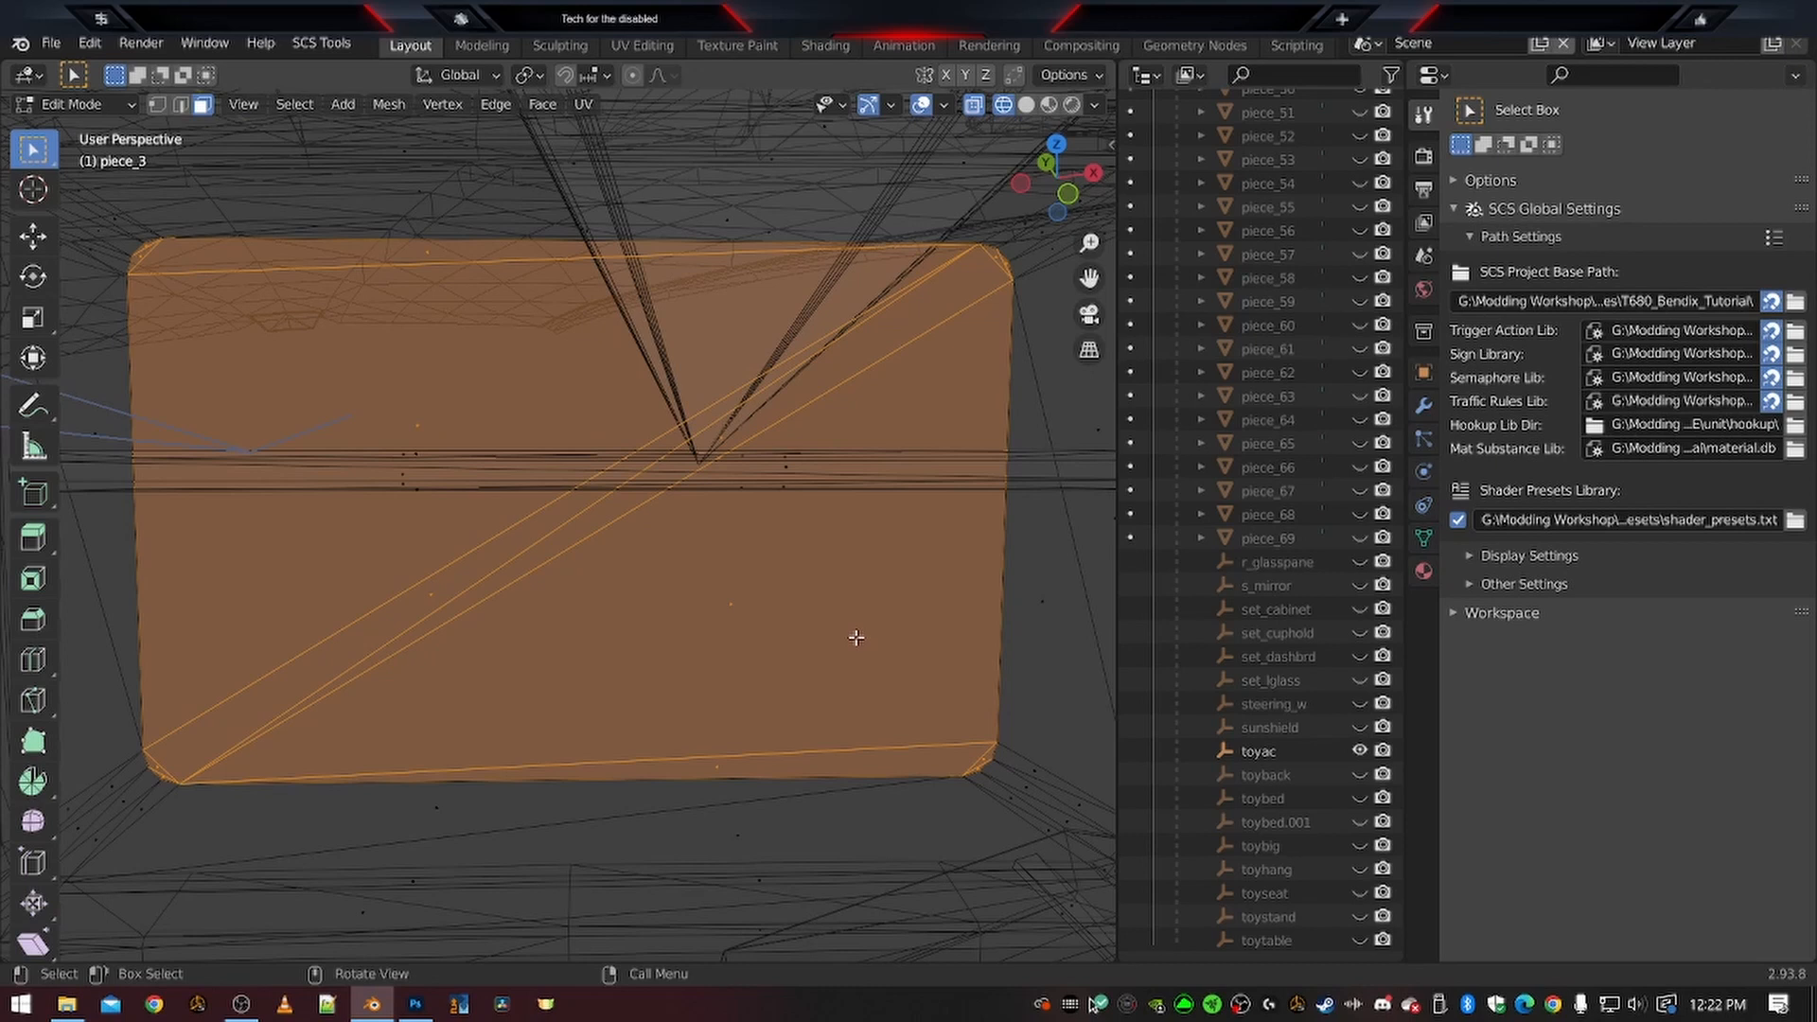
Separate the selected back wall faces from the dashboard mesh into their own object
{"action": "key", "text": "p"}
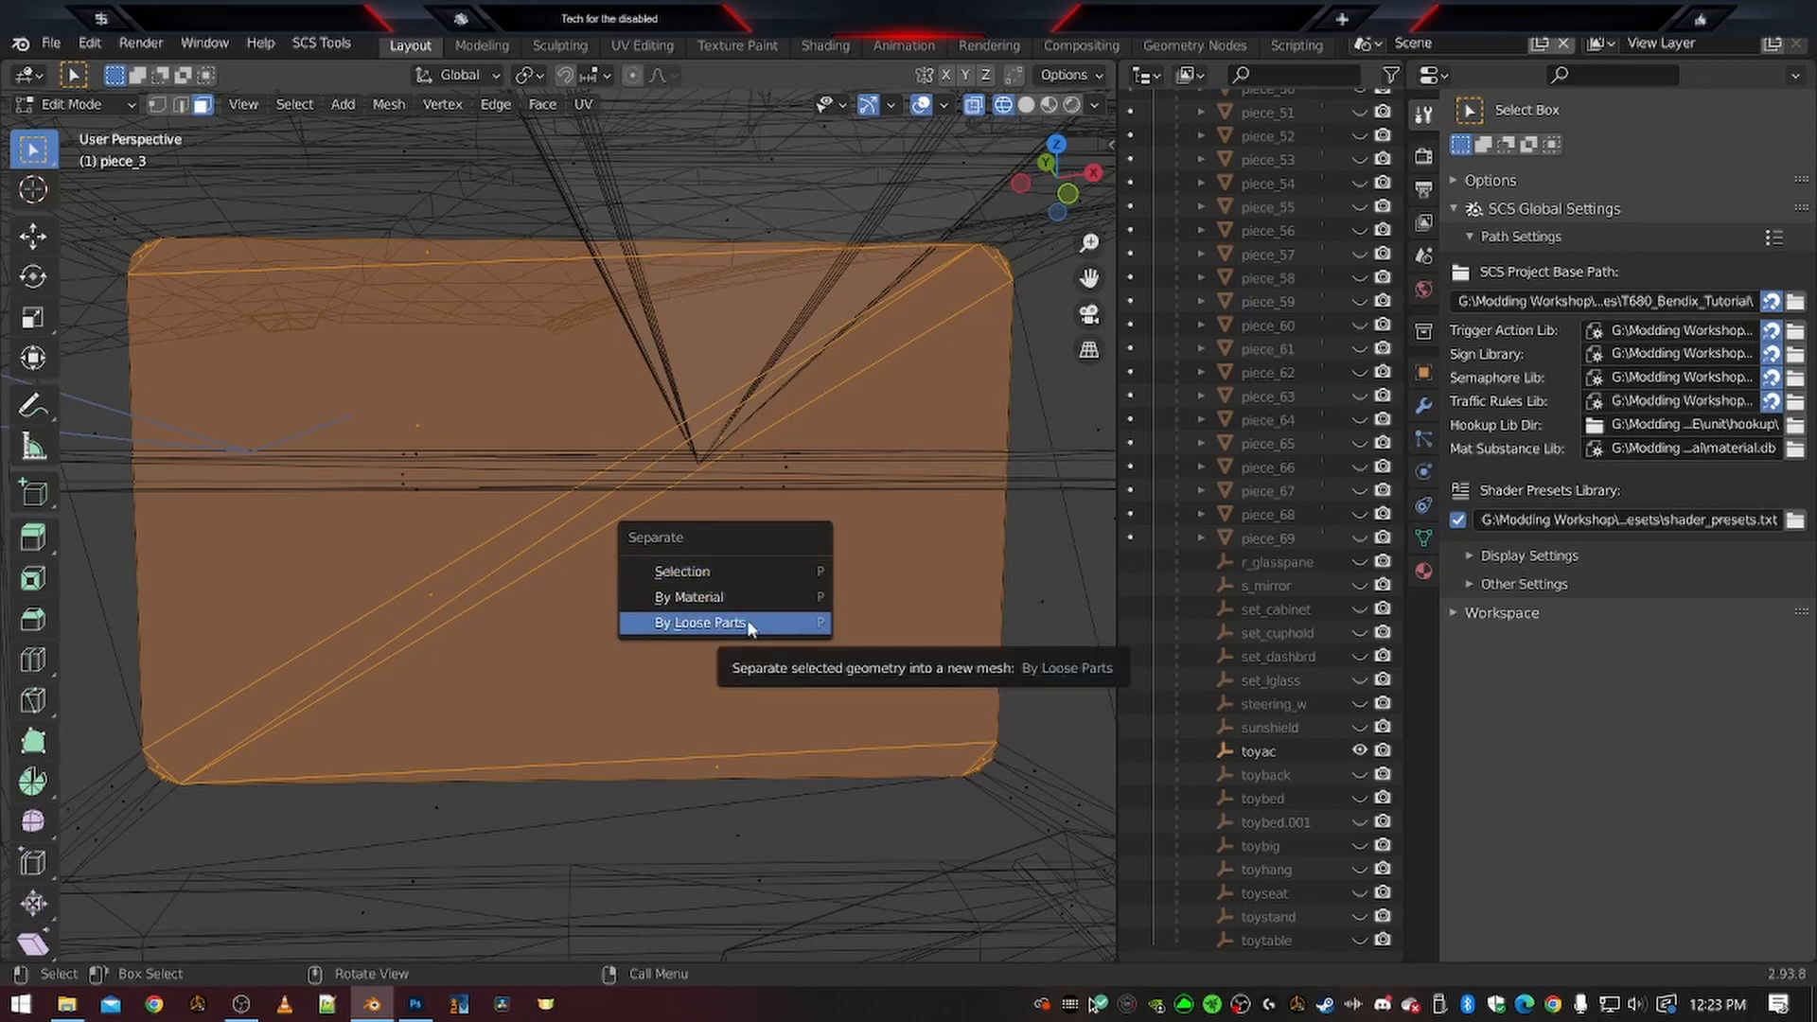
{"action": "left_click", "coordinate": [681, 571]}
{"action": "middle_click_drag", "start_coordinate": [689, 573], "coordinate": [473, 530]}
Return to Object Mode and select only the separated back wall object, piece_3.001
{"action": "scroll", "coordinate": [1264, 517], "scroll_direction": "up", "scroll_amount": 20}
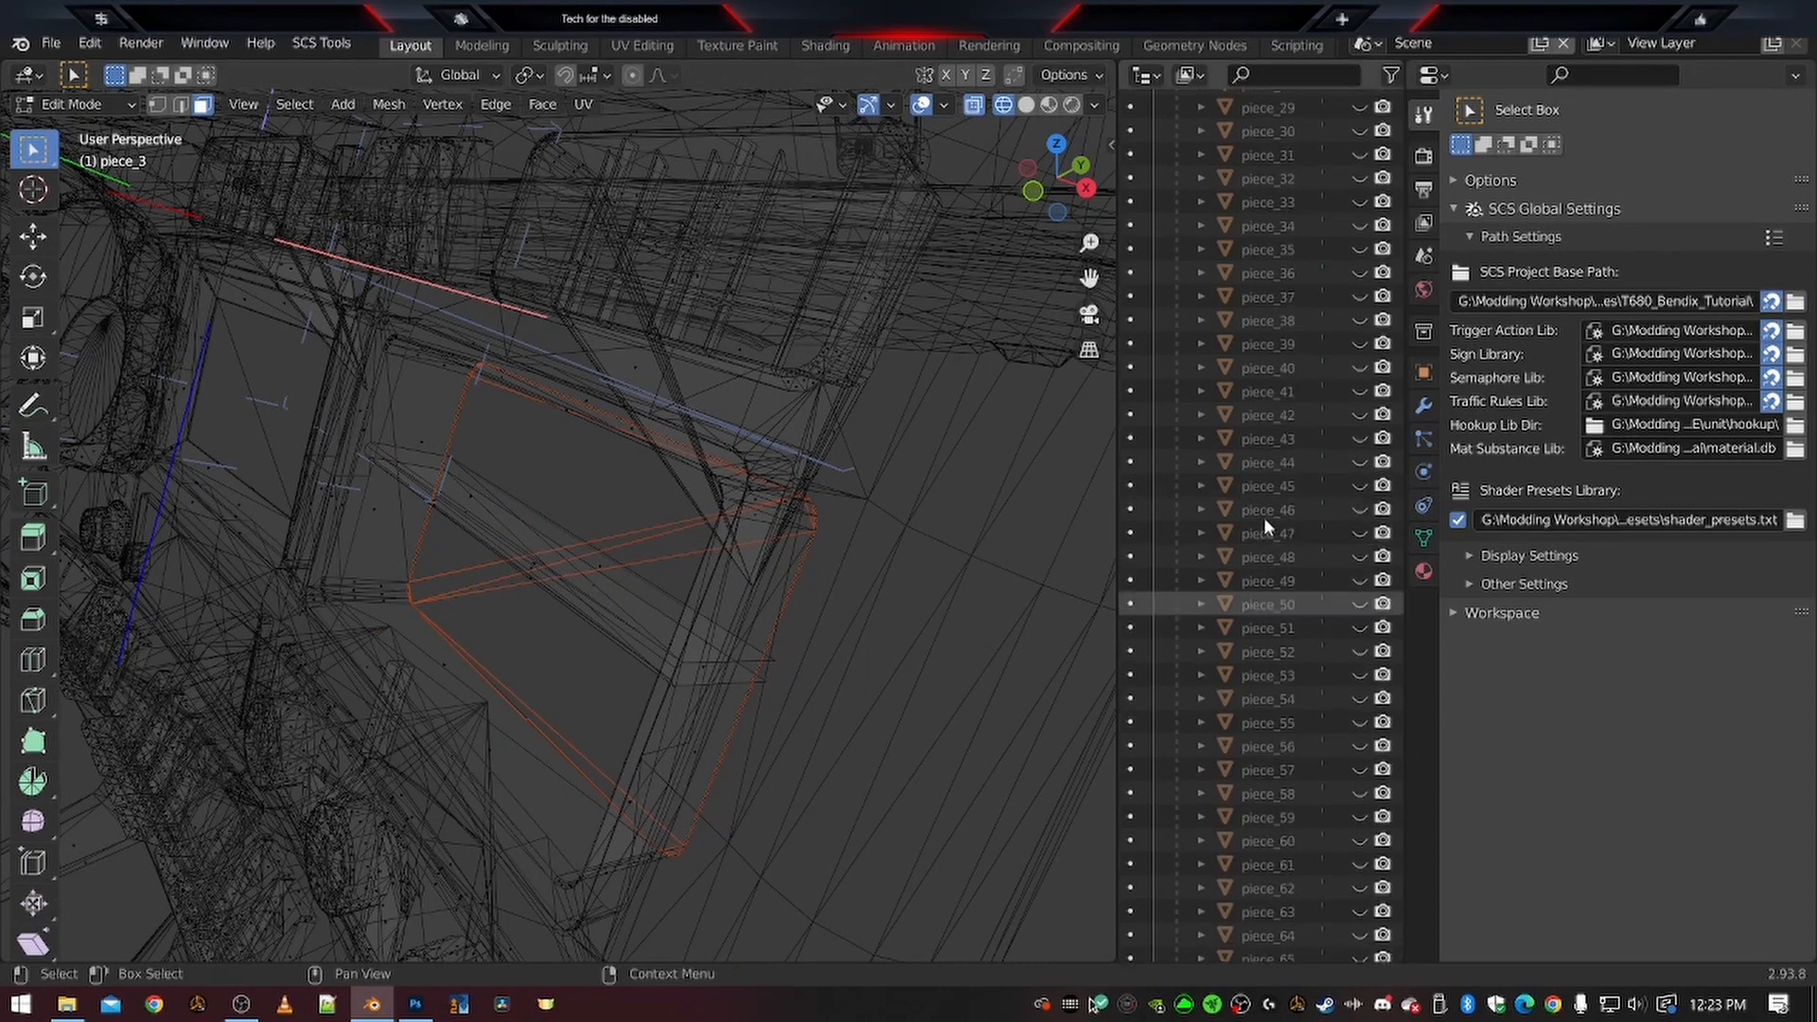
{"action": "scroll", "coordinate": [1264, 519], "scroll_direction": "up", "scroll_amount": 5}
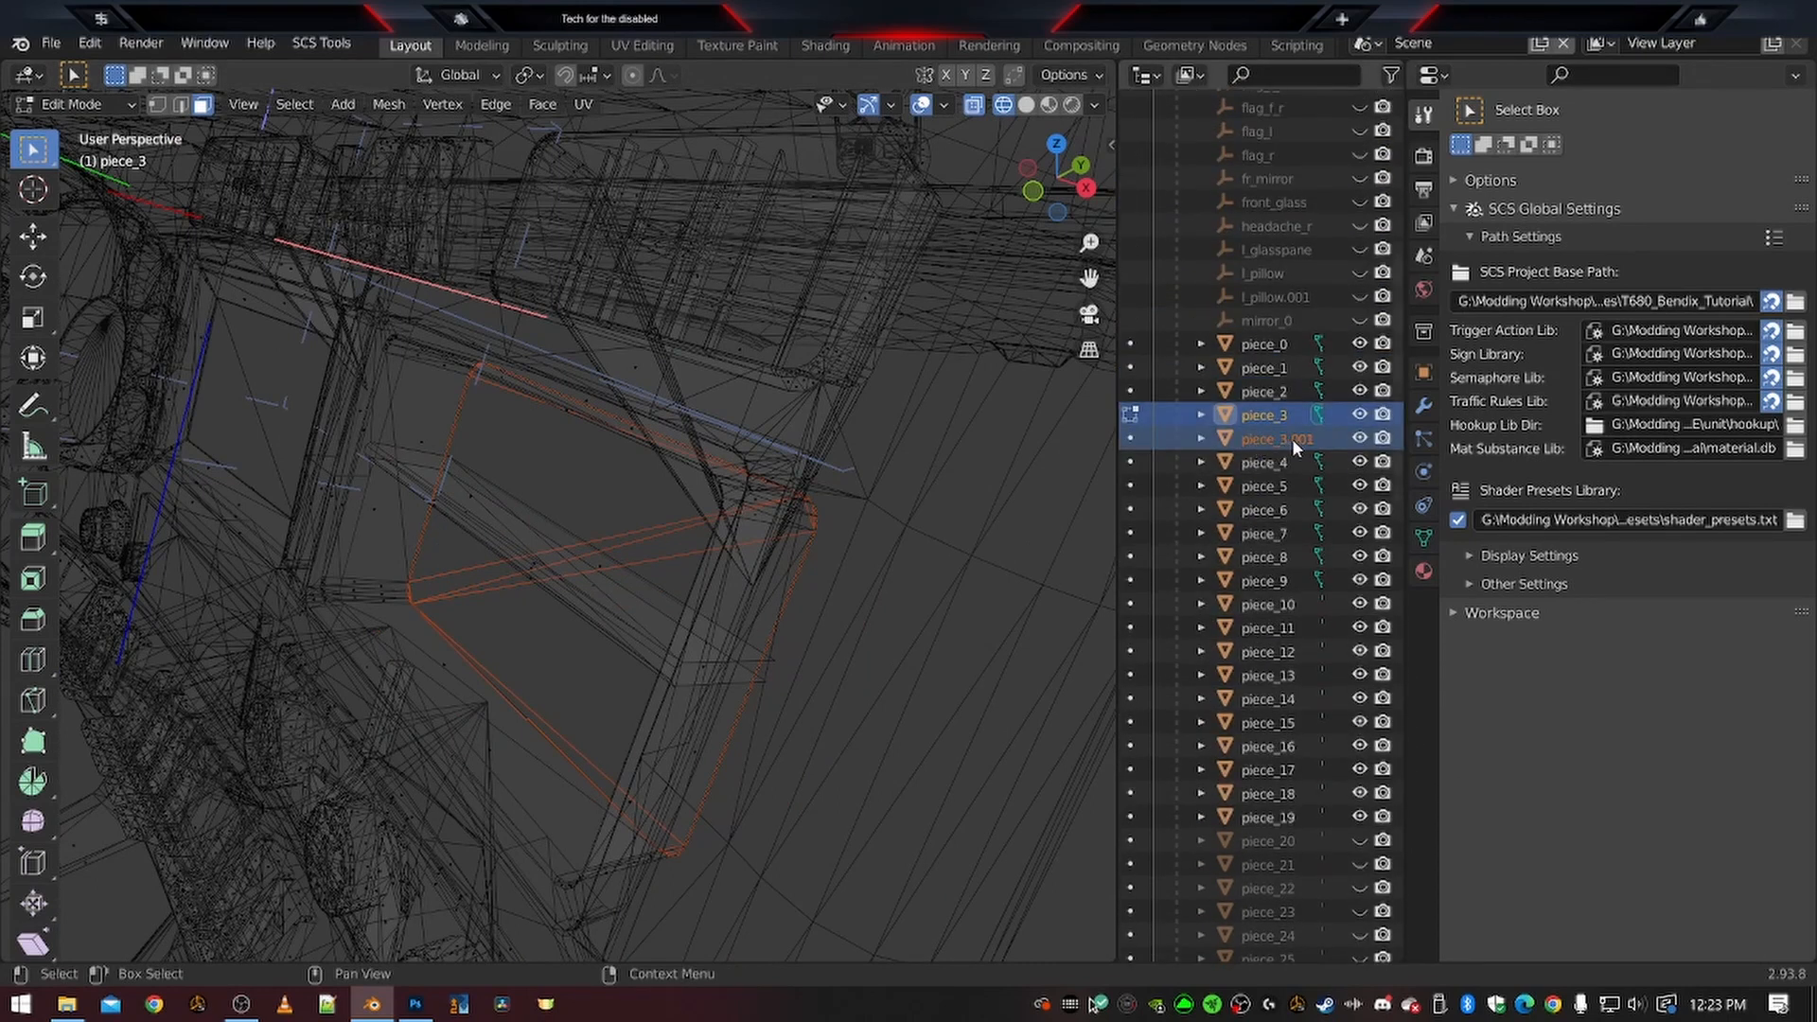
{"action": "left_click", "coordinate": [74, 104]}
{"action": "left_click", "coordinate": [77, 129]}
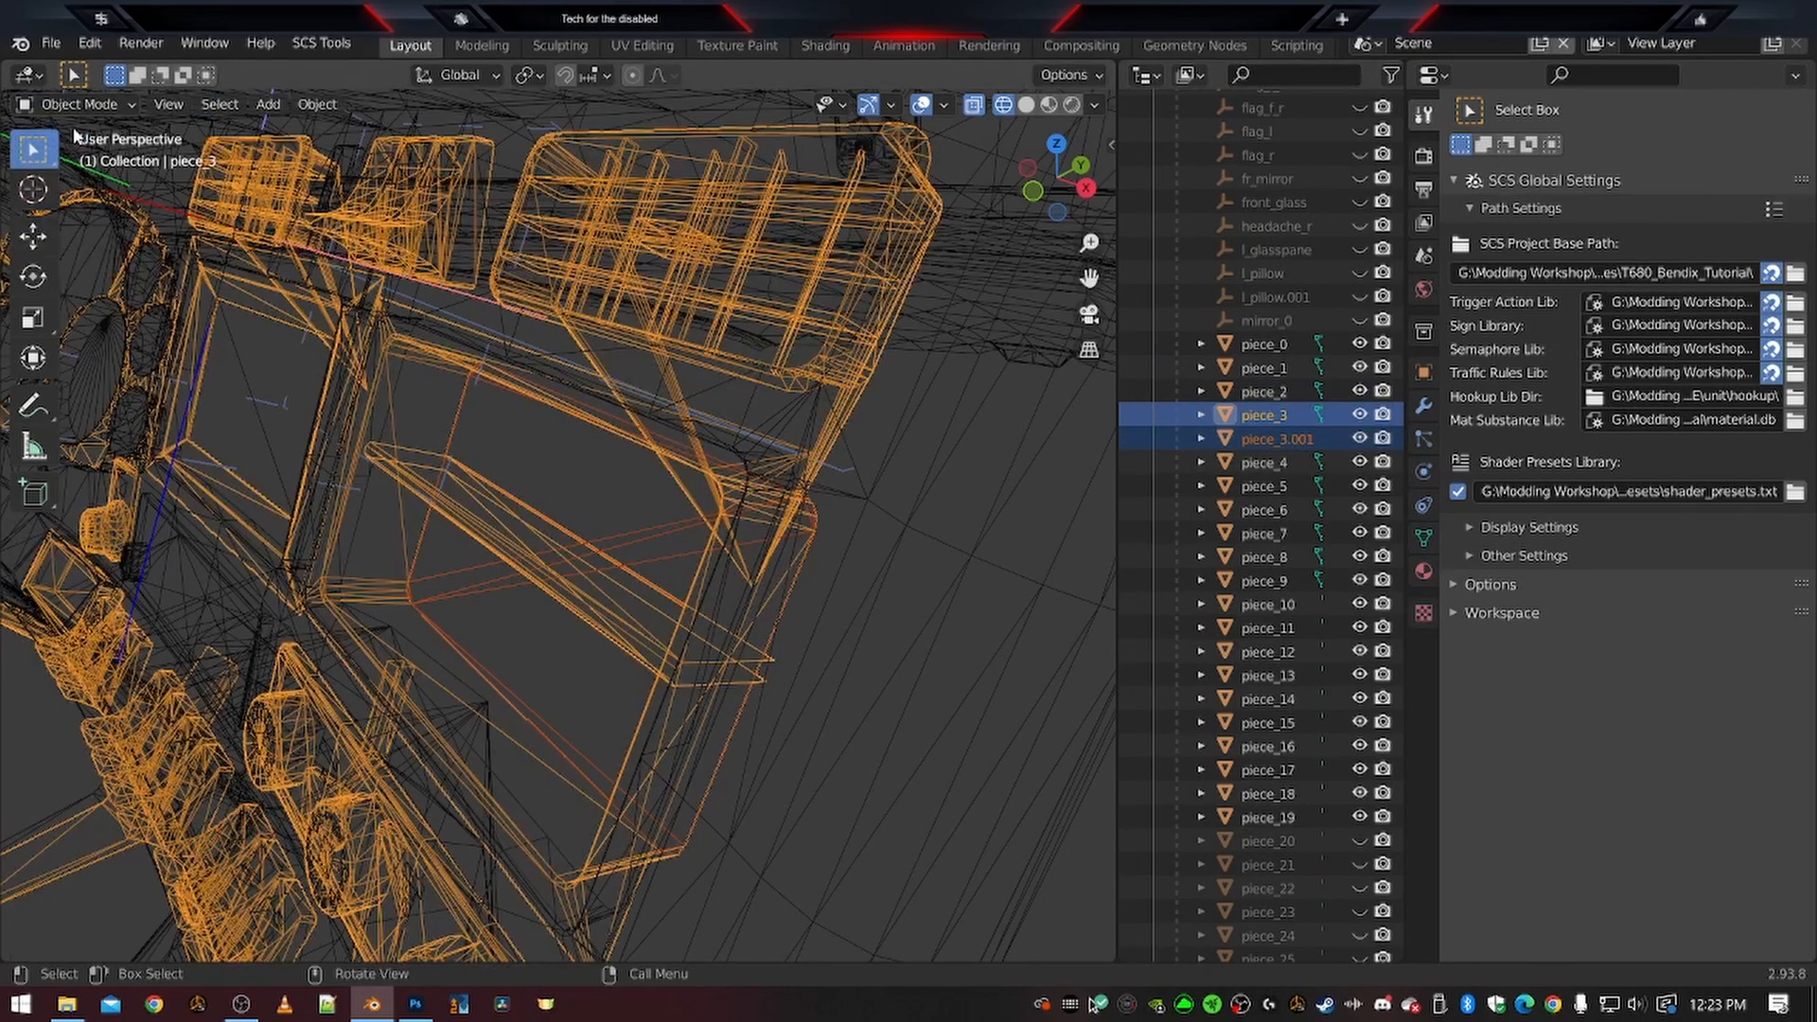
{"action": "left_click", "coordinate": [1263, 391]}
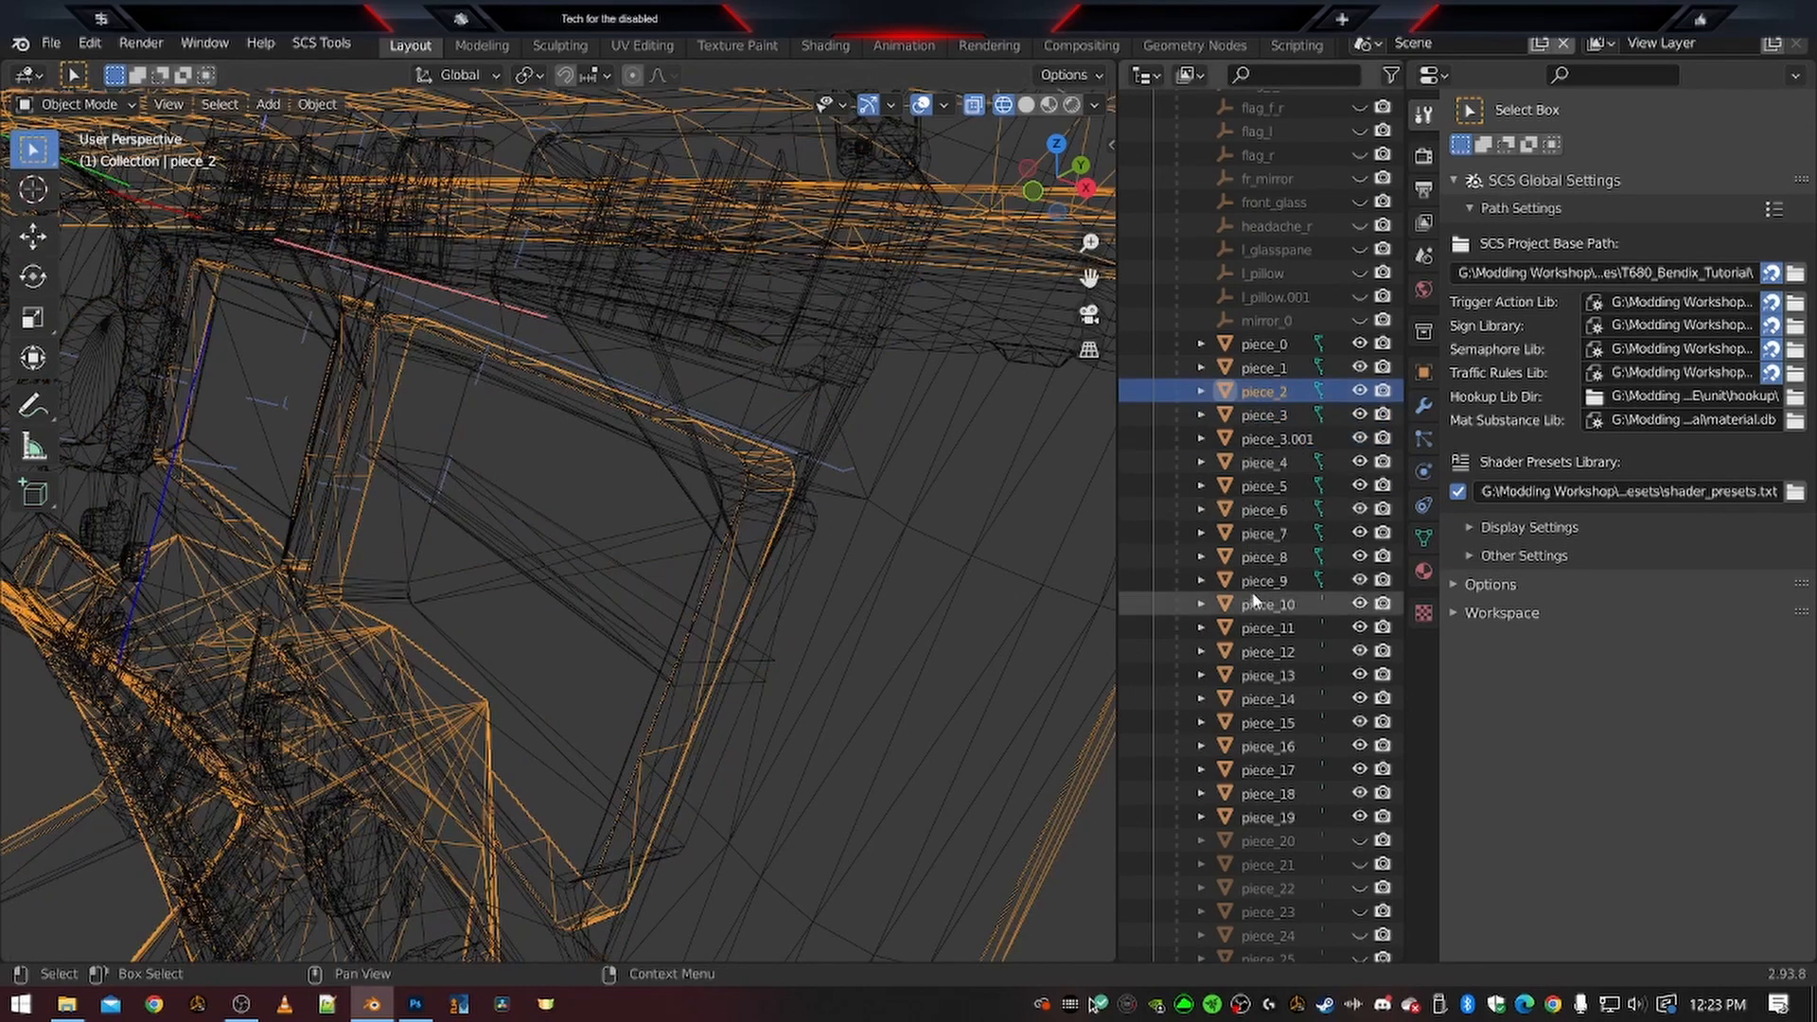
{"action": "left_click", "coordinate": [1254, 600]}
{"action": "left_click", "coordinate": [1266, 441]}
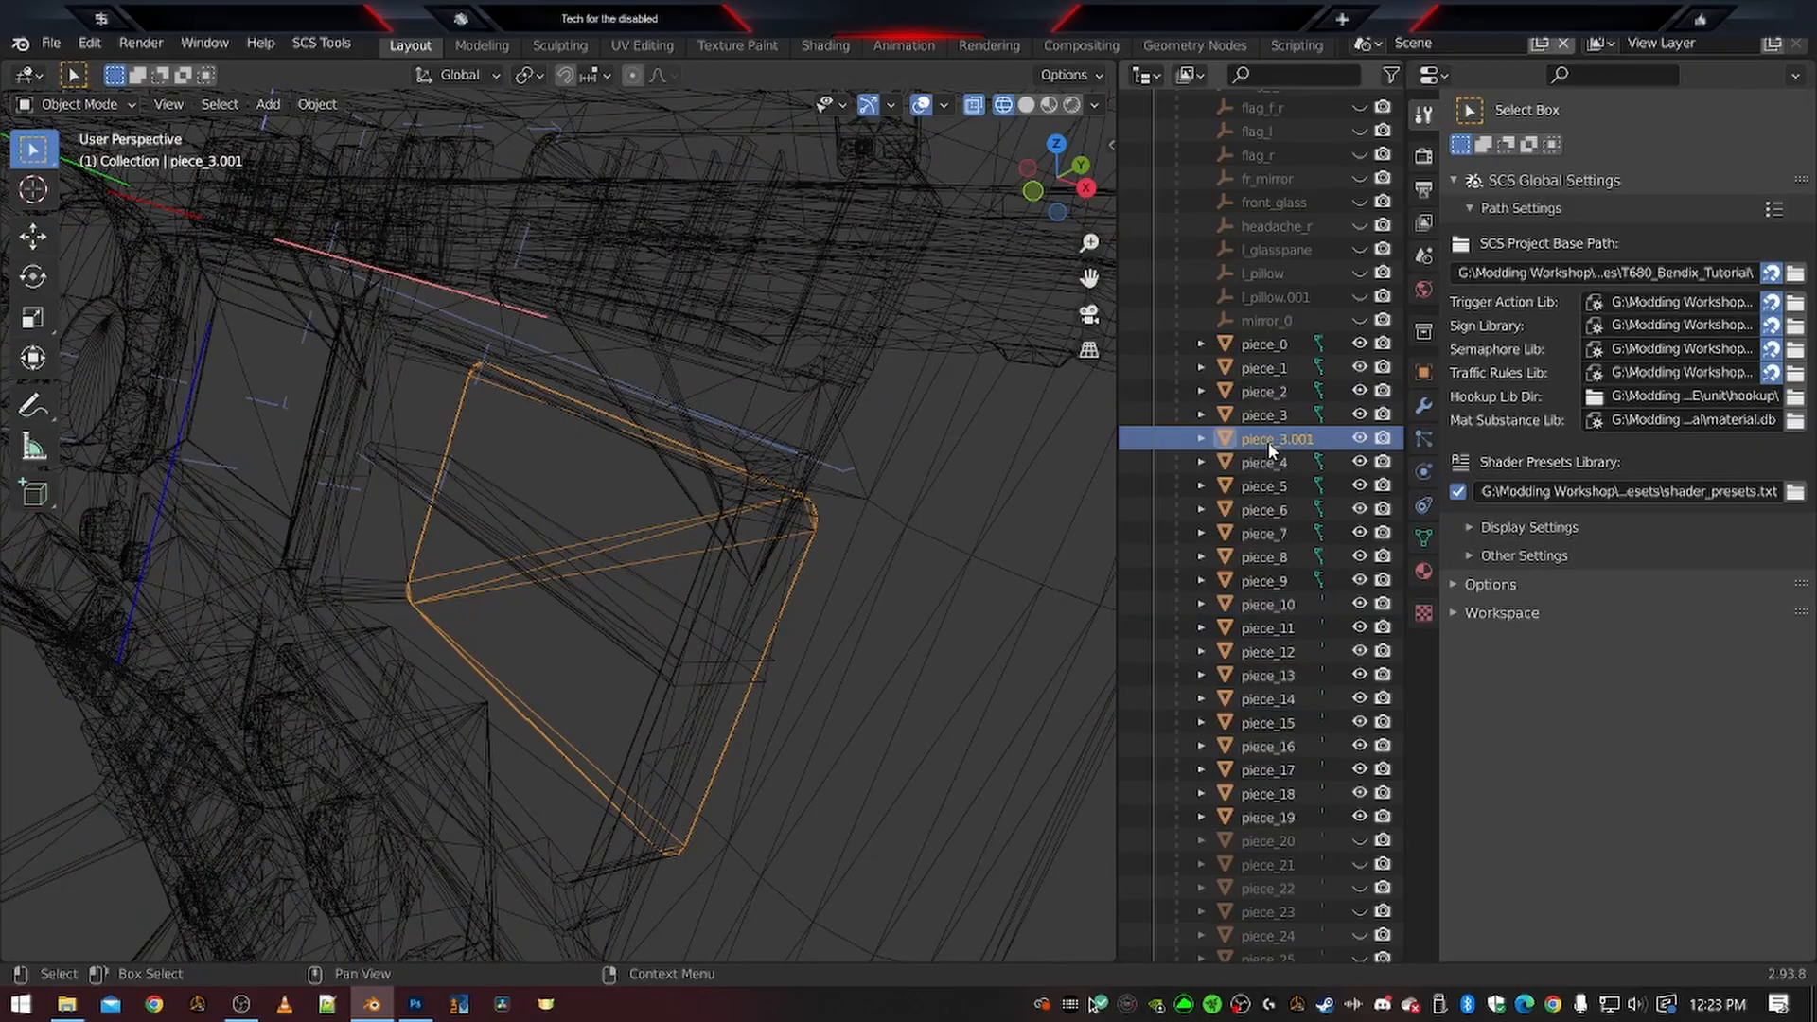
Show the cubby area in Rendered viewport shading, comparing it with Material Preview
{"action": "middle_click_drag", "start_coordinate": [502, 591], "coordinate": [554, 645]}
{"action": "scroll", "coordinate": [517, 617], "scroll_direction": "up", "scroll_amount": 2}
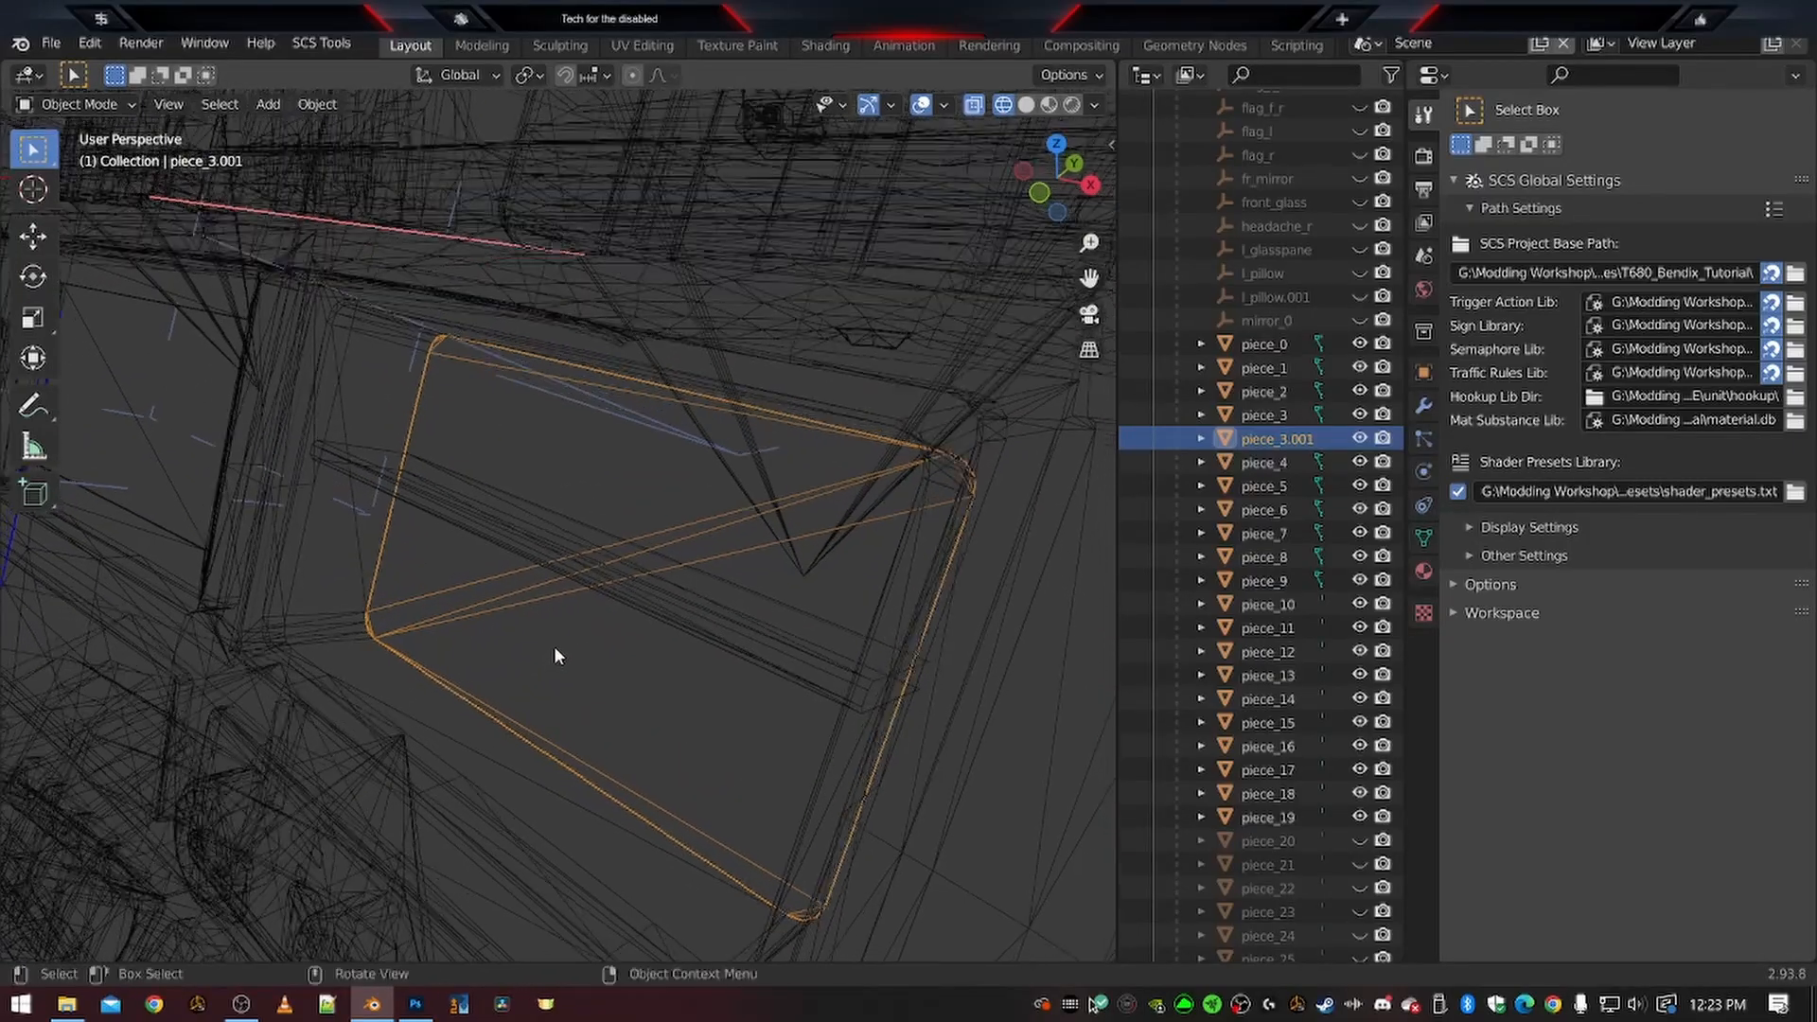
{"action": "key", "text": "z"}
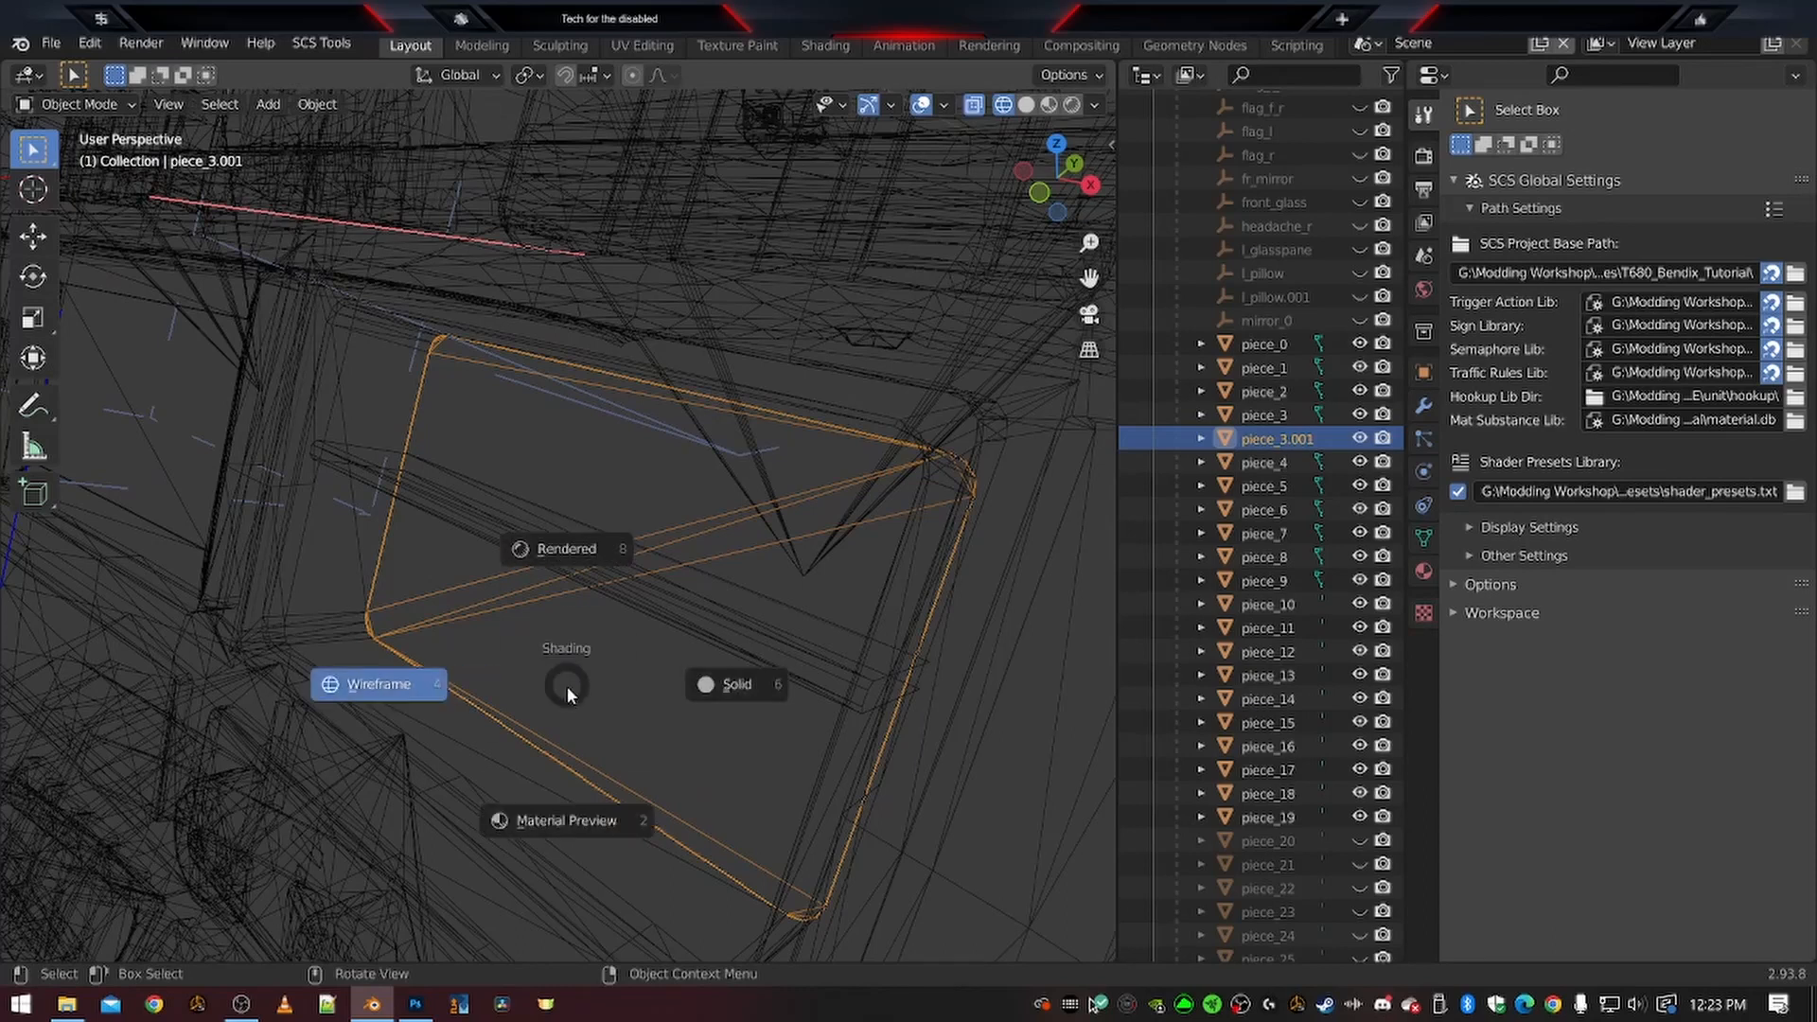
{"action": "left_click", "coordinate": [567, 552]}
{"action": "key", "text": "z"}
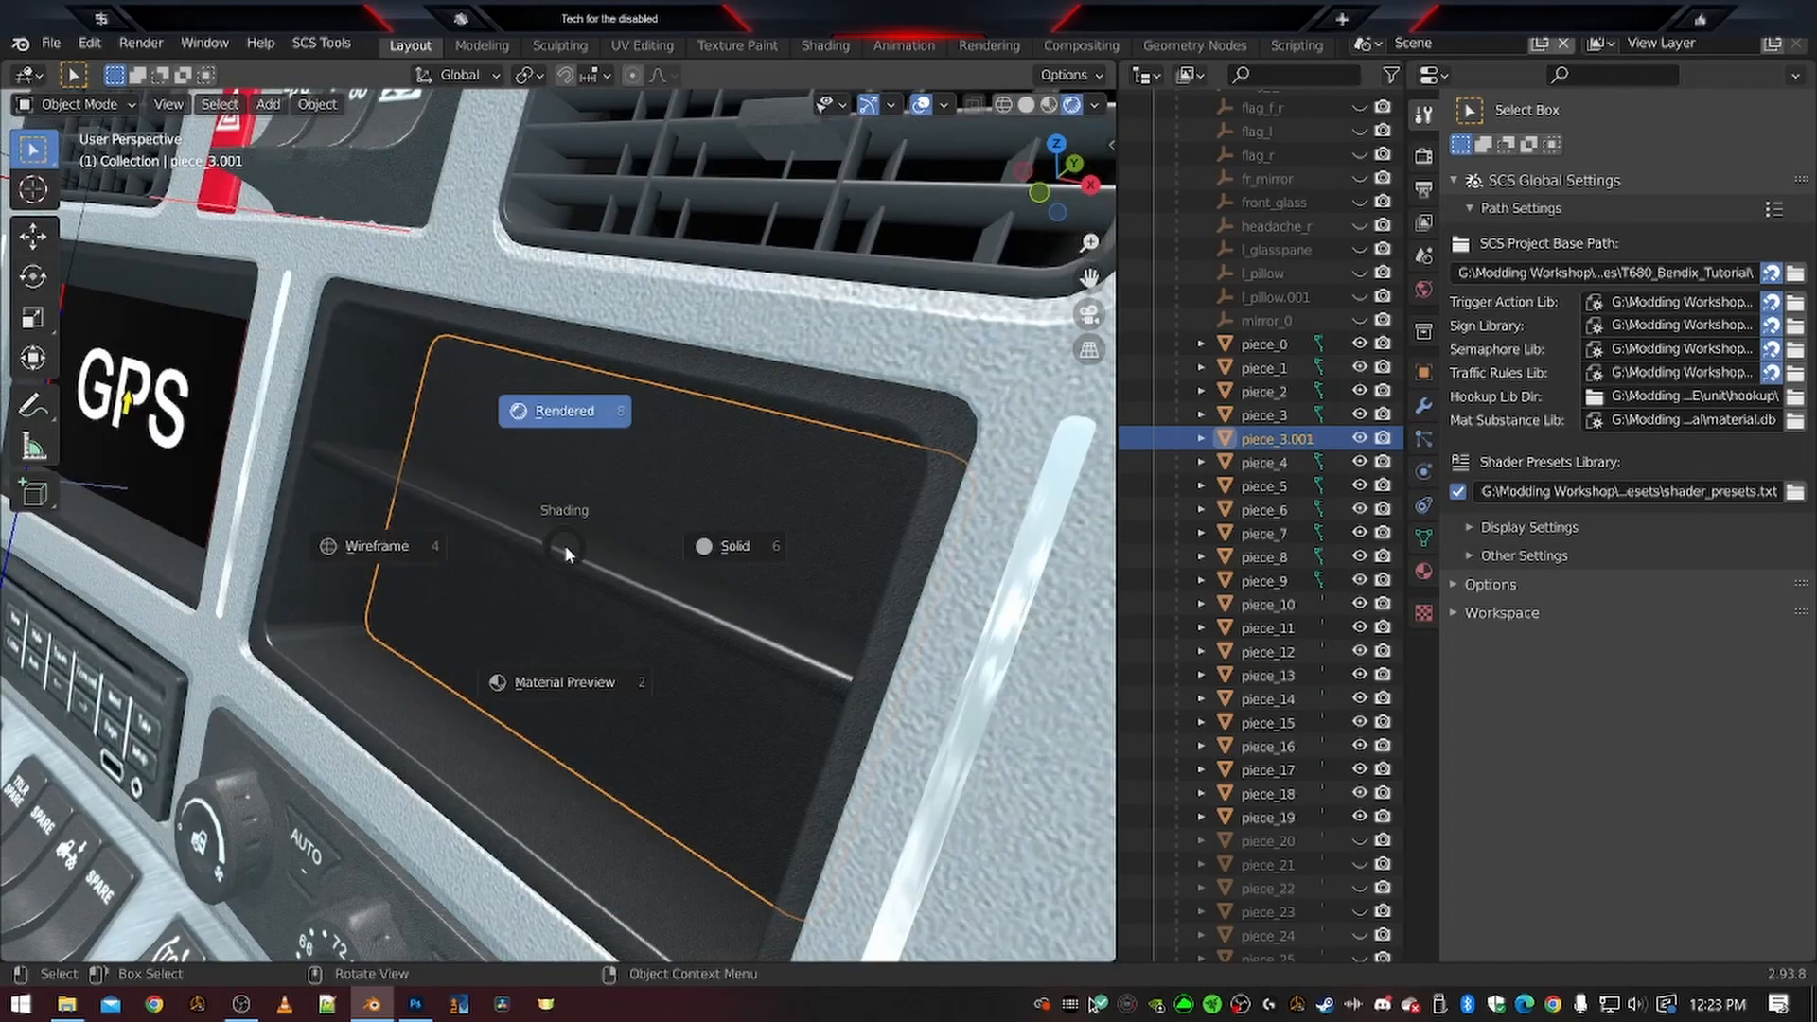
{"action": "left_click", "coordinate": [562, 685]}
{"action": "key", "text": "z"}
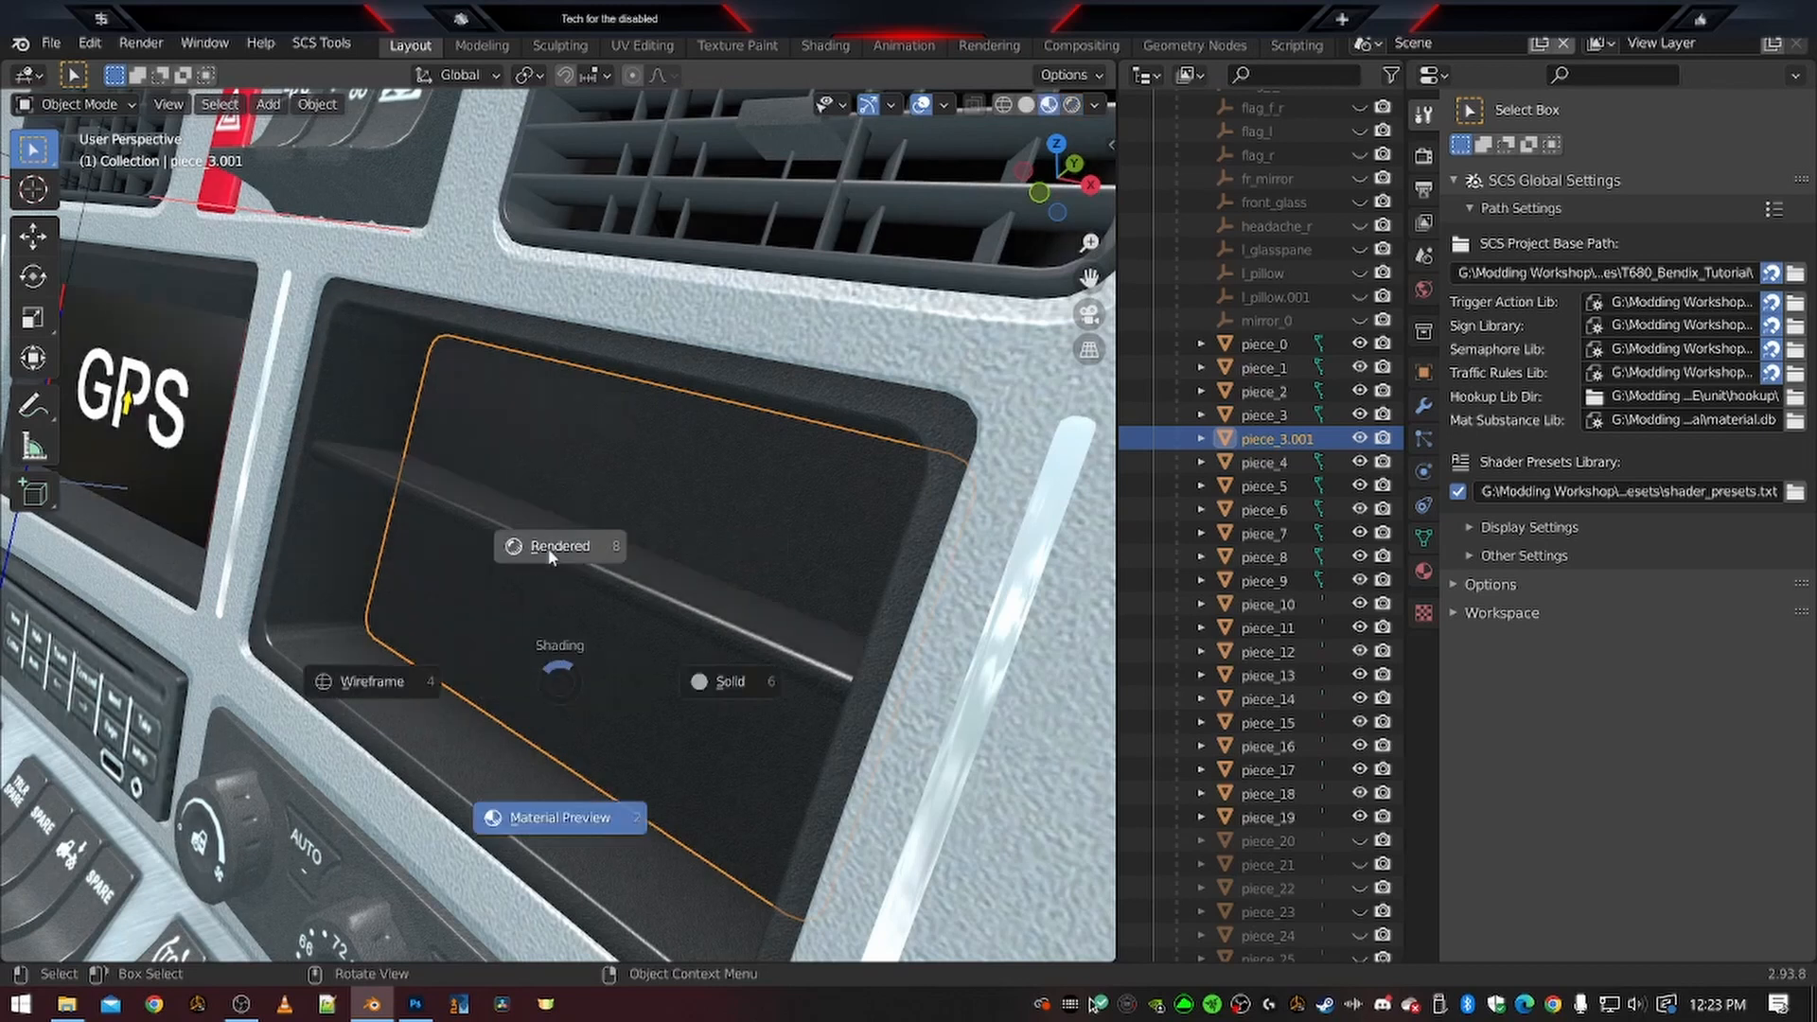
{"action": "left_click", "coordinate": [552, 554]}
Examine the separated back wall's appearance inside the cubby in Material Preview and Rendered shading from several angles
{"action": "middle_click_drag", "start_coordinate": [609, 545], "coordinate": [513, 582]}
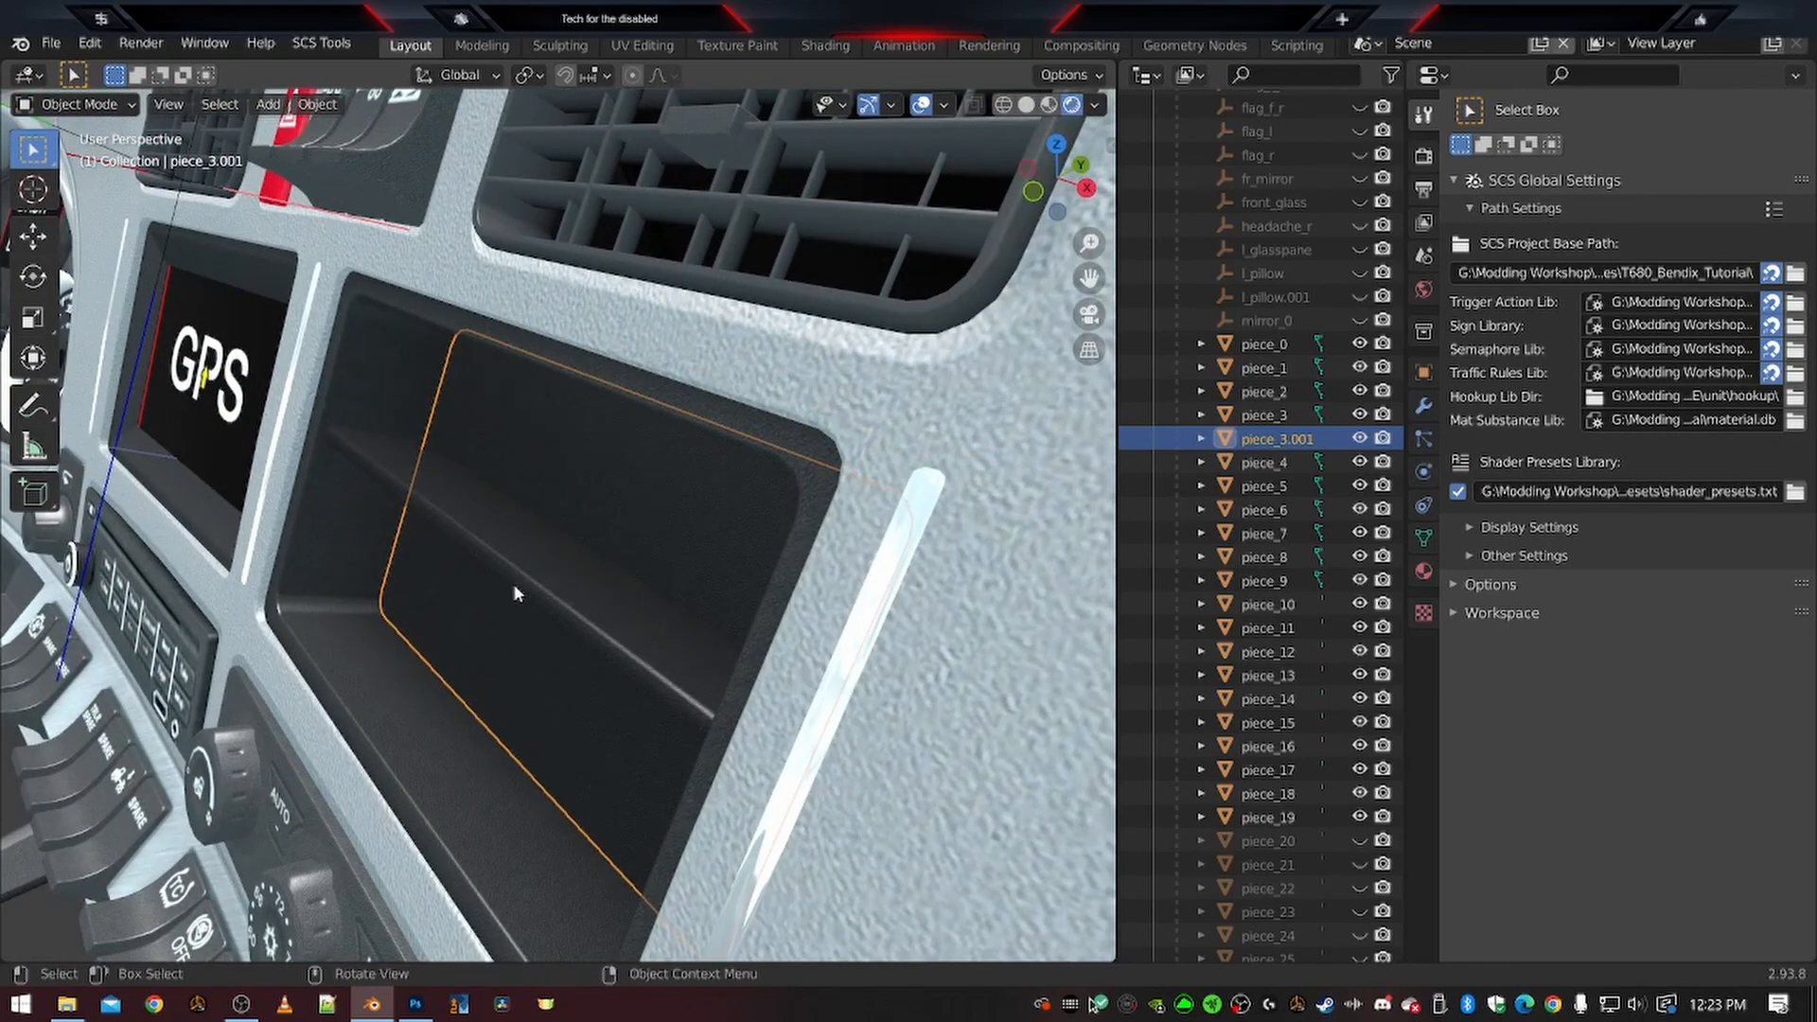
{"action": "key", "text": "z"}
{"action": "left_click", "coordinate": [514, 719]}
{"action": "key", "text": "z"}
{"action": "left_click", "coordinate": [511, 370]}
{"action": "scroll", "coordinate": [530, 603], "scroll_direction": "down", "scroll_amount": 5}
{"action": "middle_click_drag", "start_coordinate": [515, 612], "coordinate": [720, 574]}
{"action": "scroll", "coordinate": [532, 649], "scroll_direction": "up", "scroll_amount": 2}
{"action": "scroll", "coordinate": [532, 649], "scroll_direction": "up", "scroll_amount": 2}
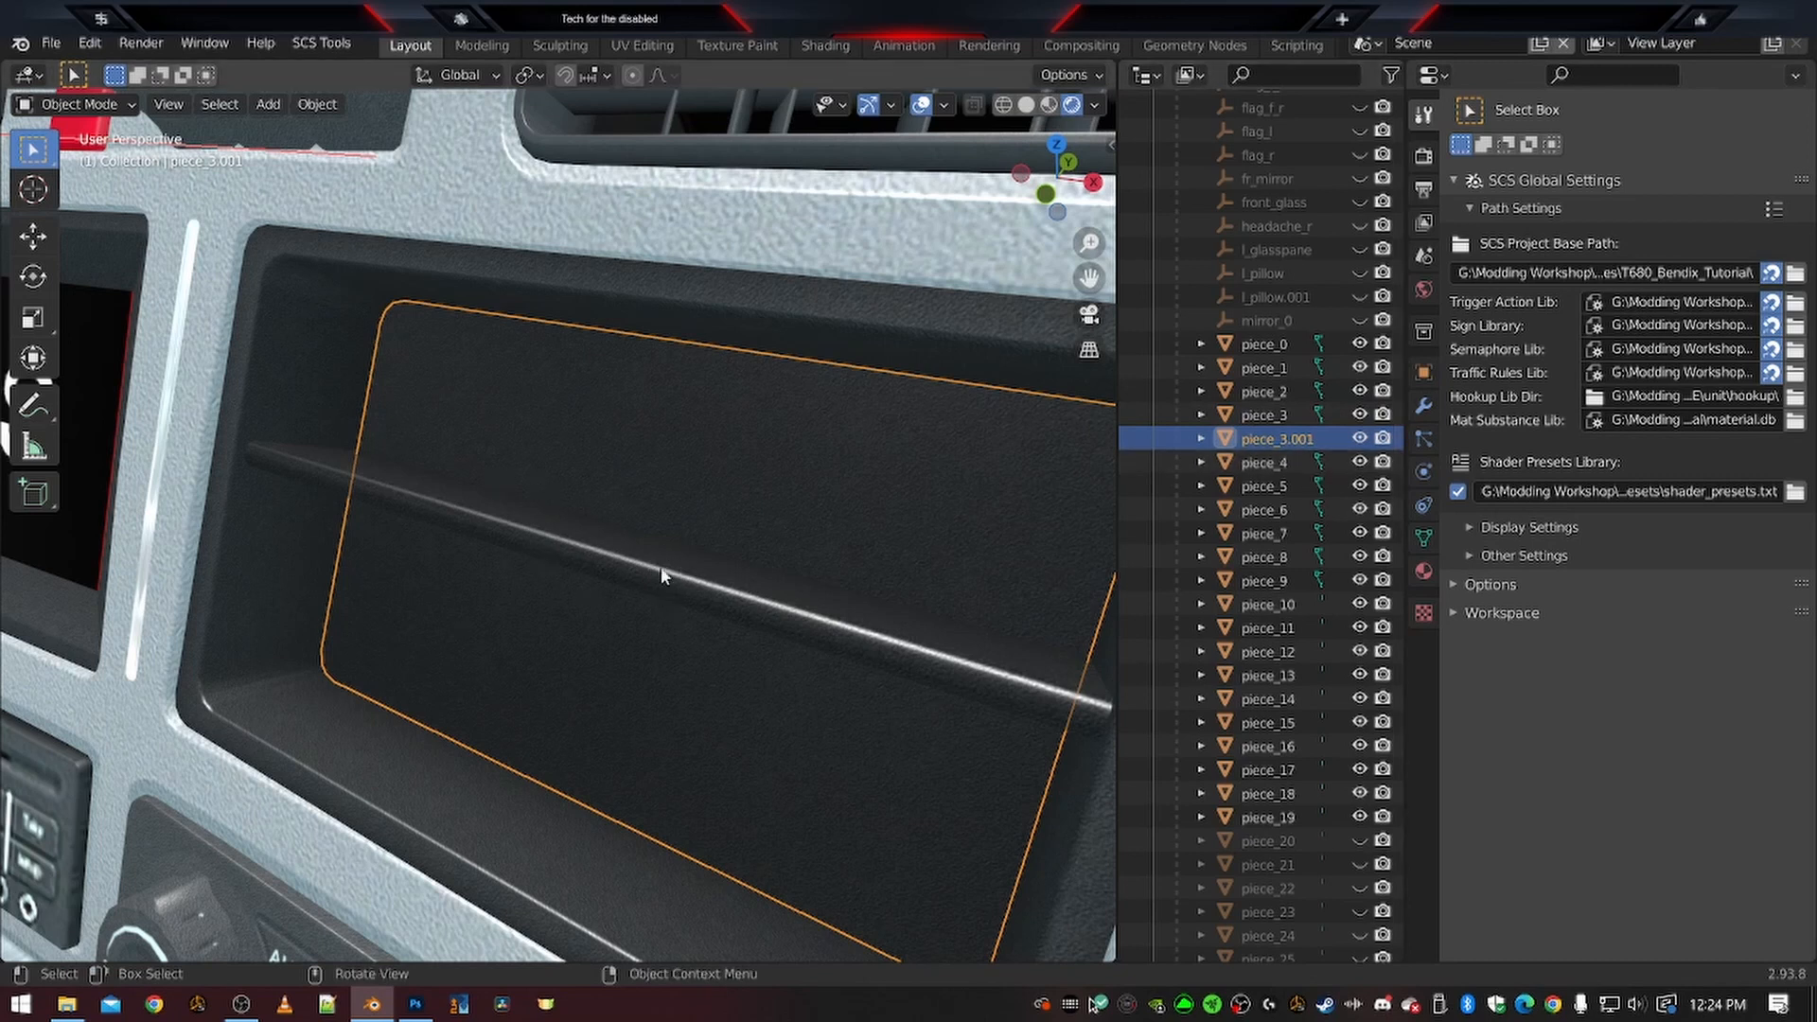
{"action": "scroll", "coordinate": [662, 535], "scroll_direction": "down", "scroll_amount": 6}
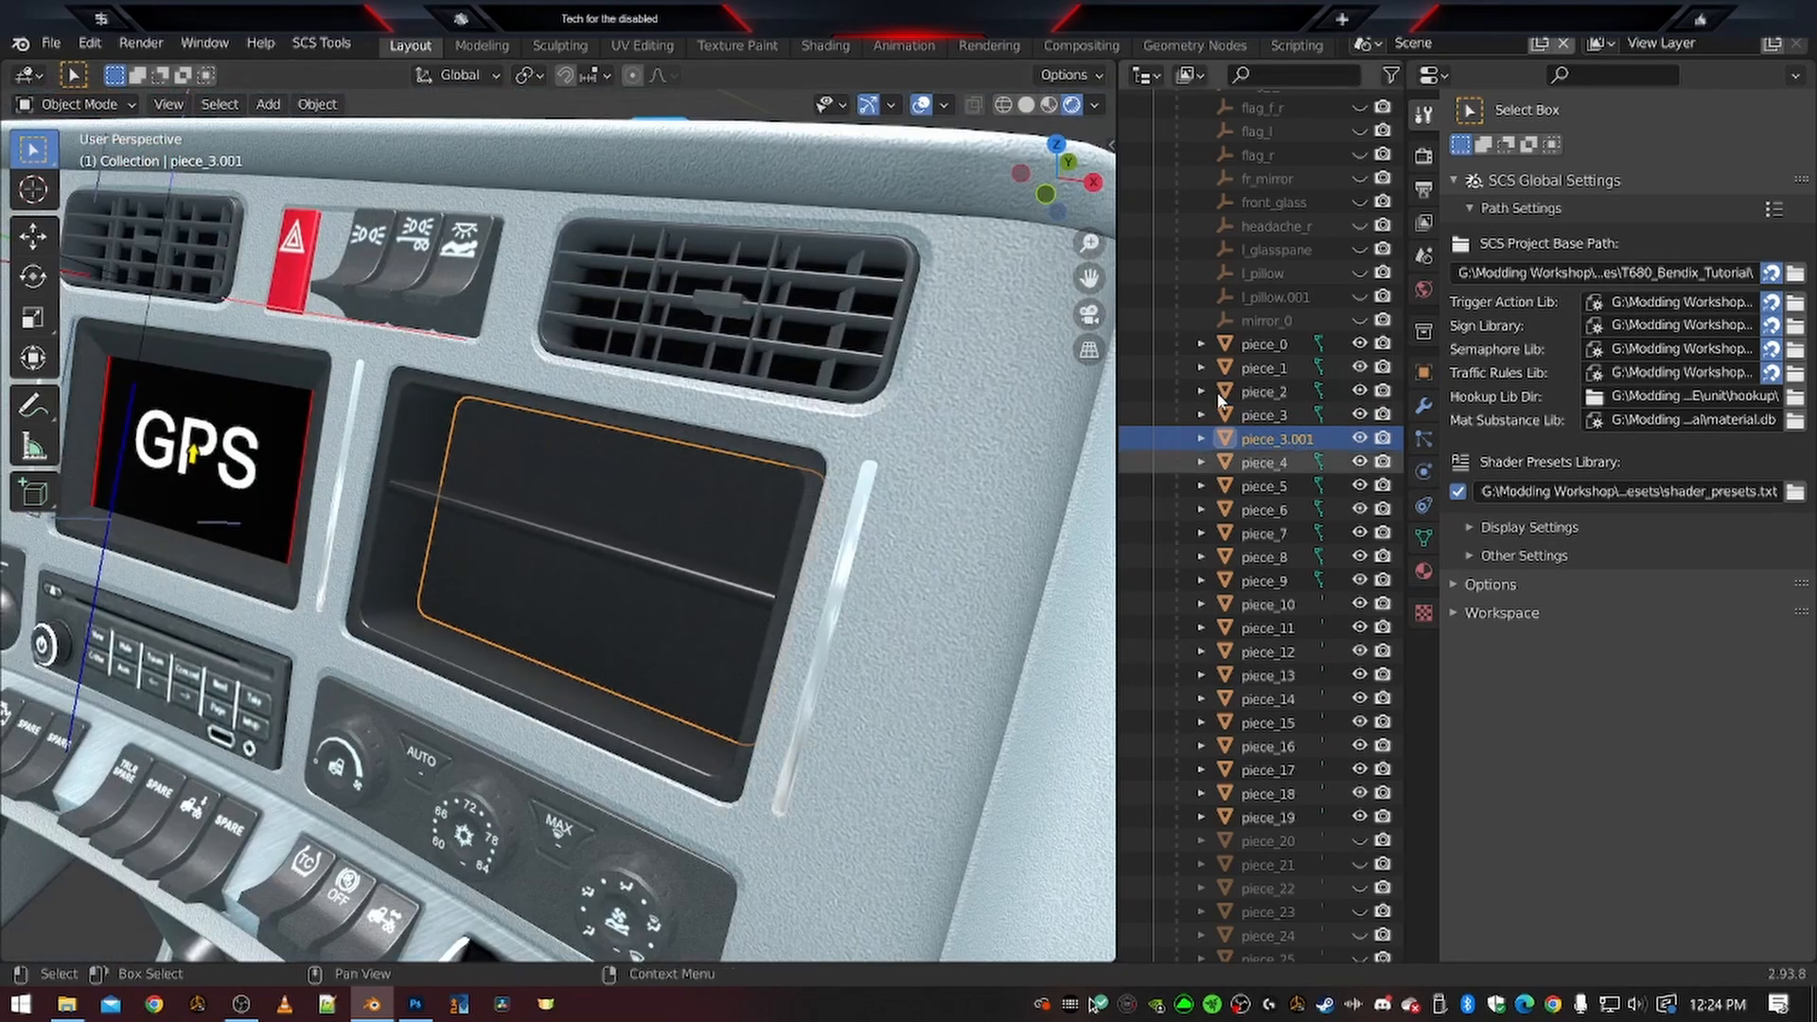
Change the parent of the separated back wall object, piece_3.001, to the toyac locator
{"action": "scroll", "coordinate": [1277, 423], "scroll_direction": "down", "scroll_amount": 2}
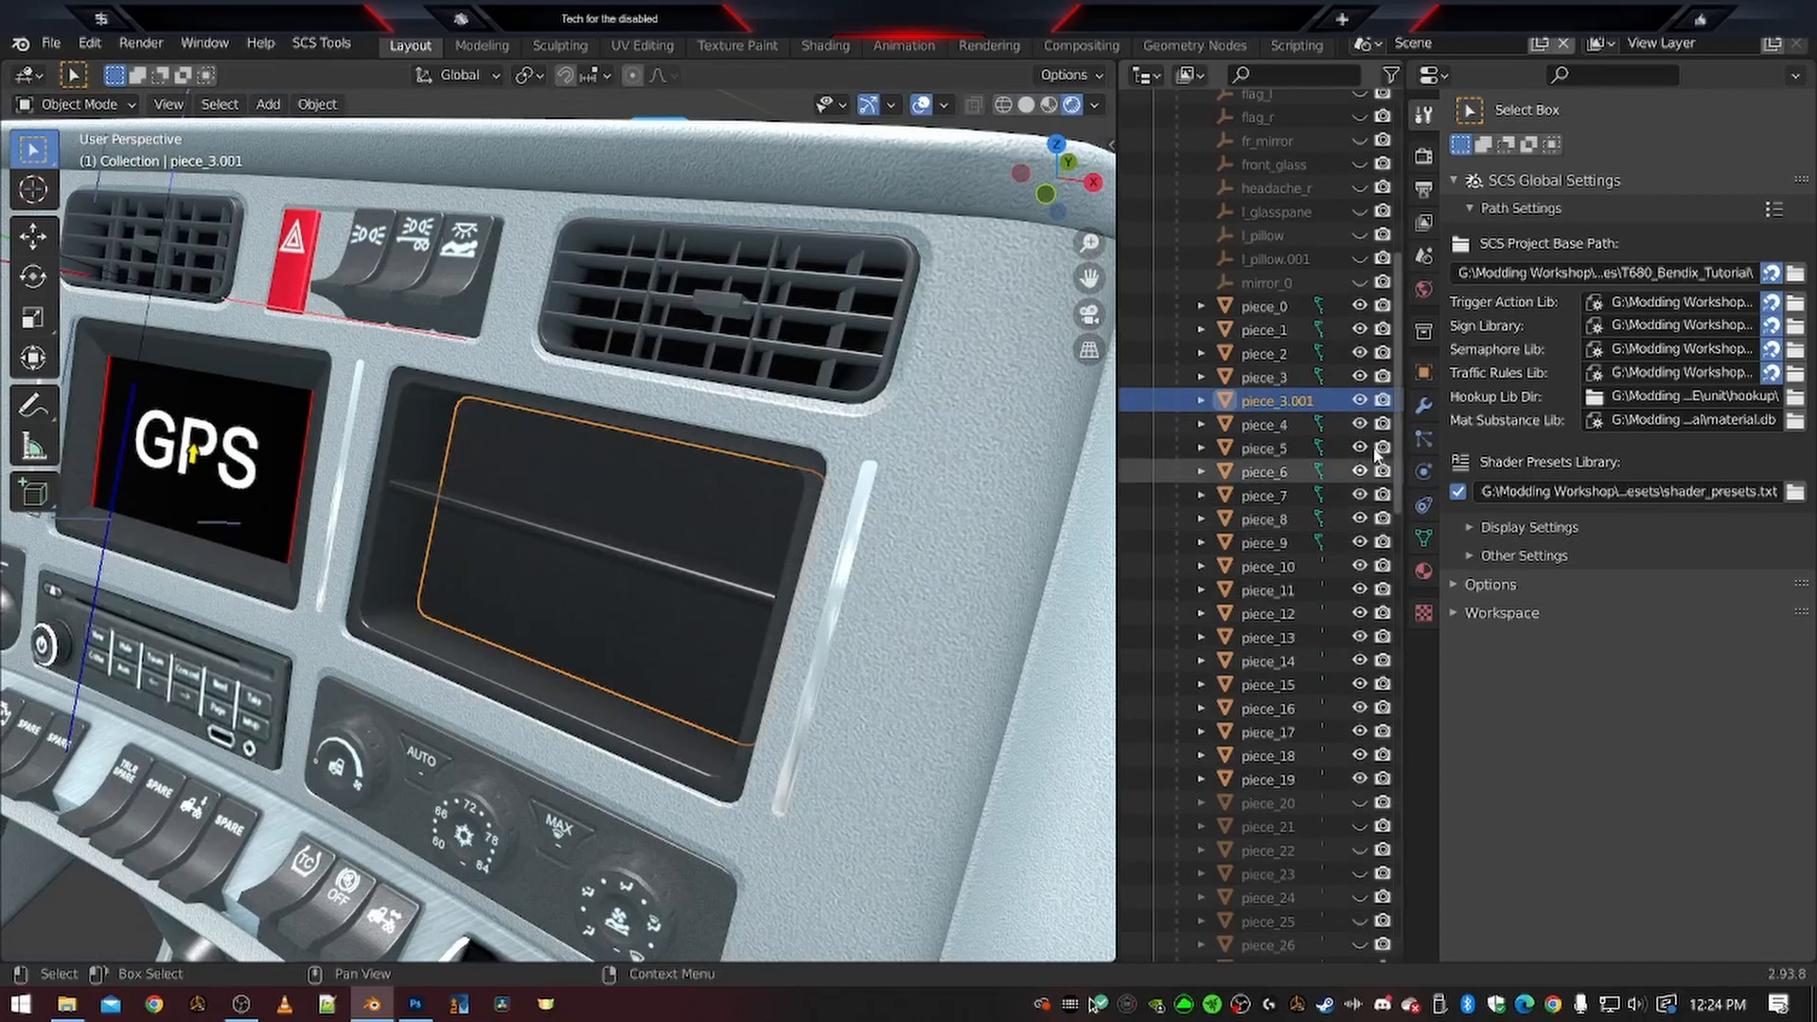
{"action": "left_click", "coordinate": [1424, 375]}
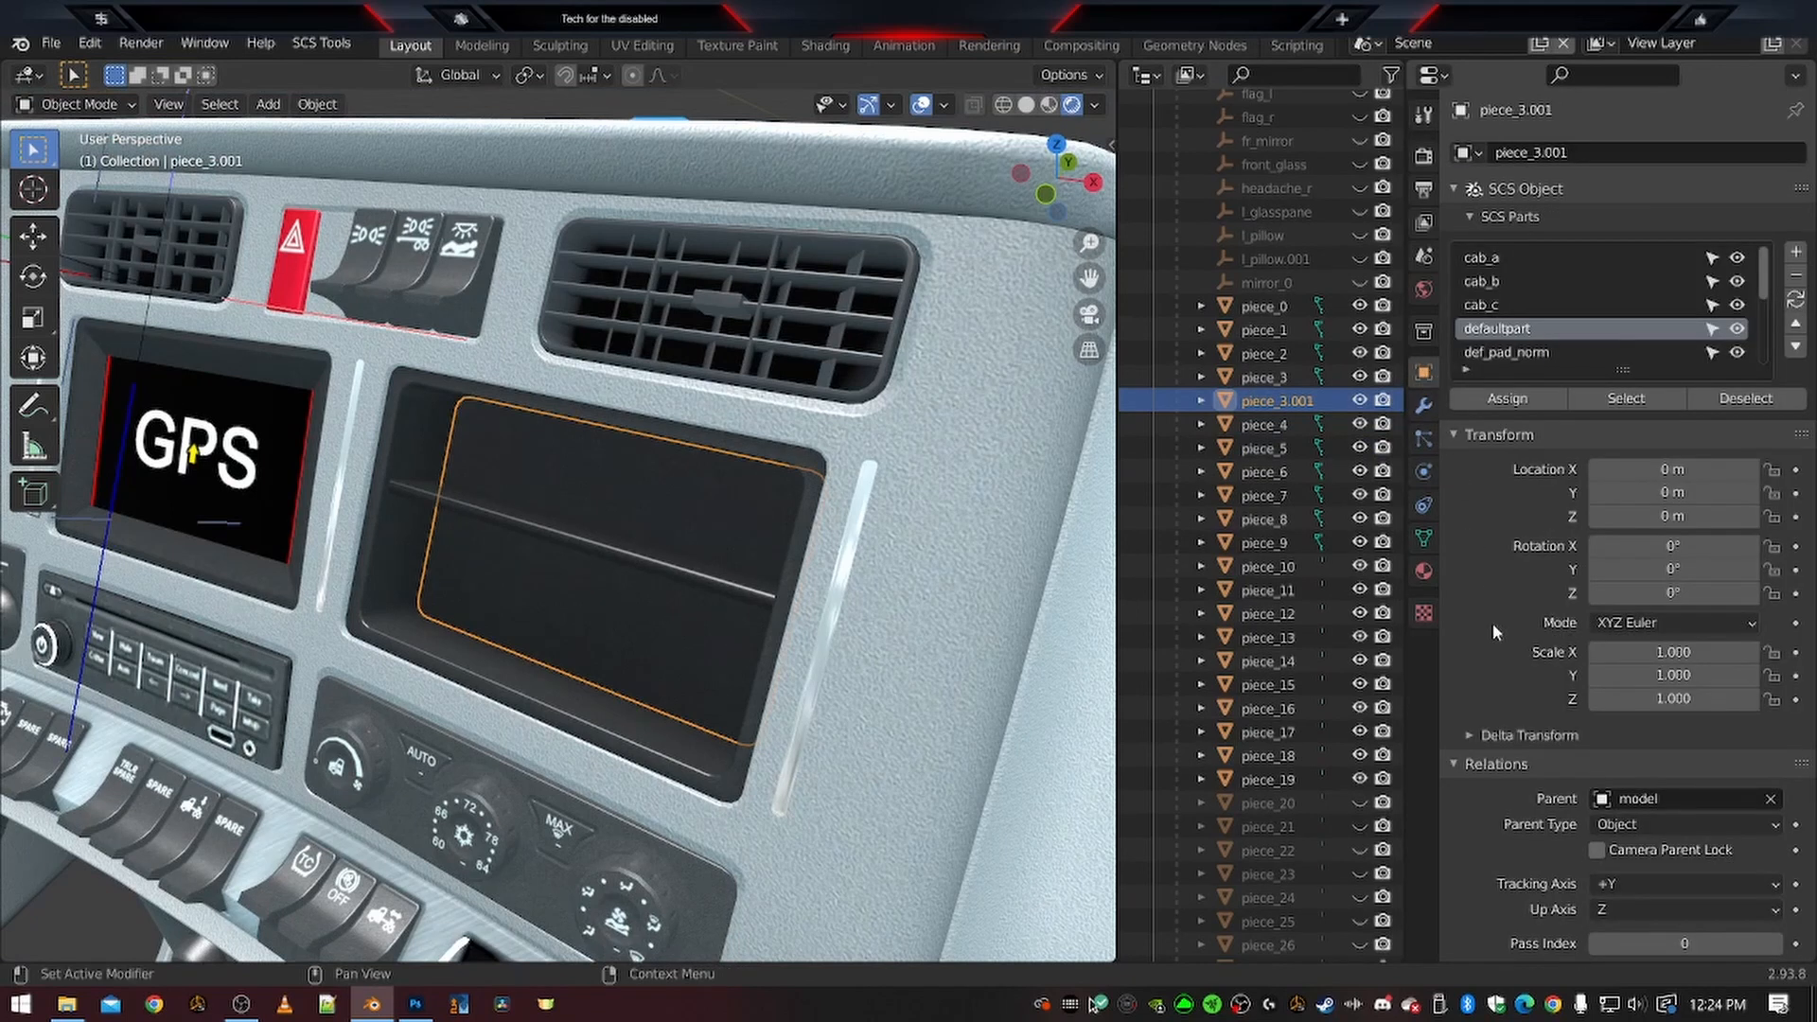
{"action": "scroll", "coordinate": [1492, 621], "scroll_direction": "down", "scroll_amount": 3}
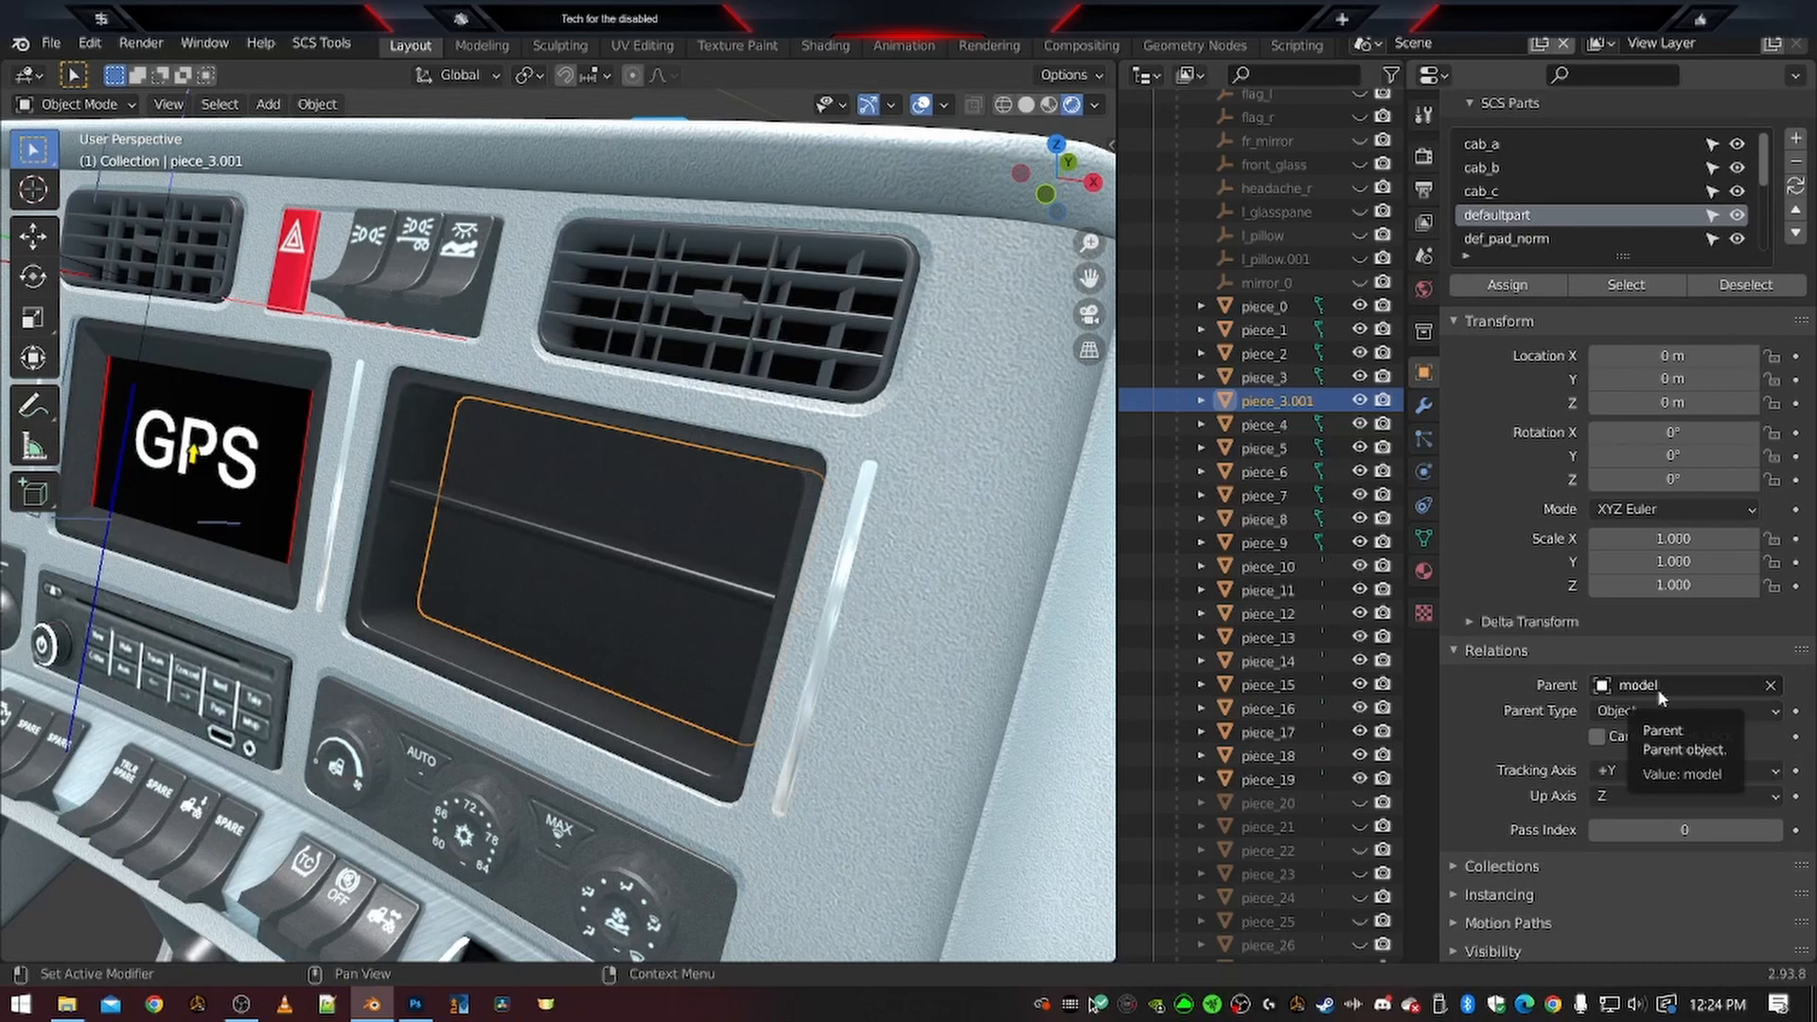
{"action": "left_click", "coordinate": [1658, 694]}
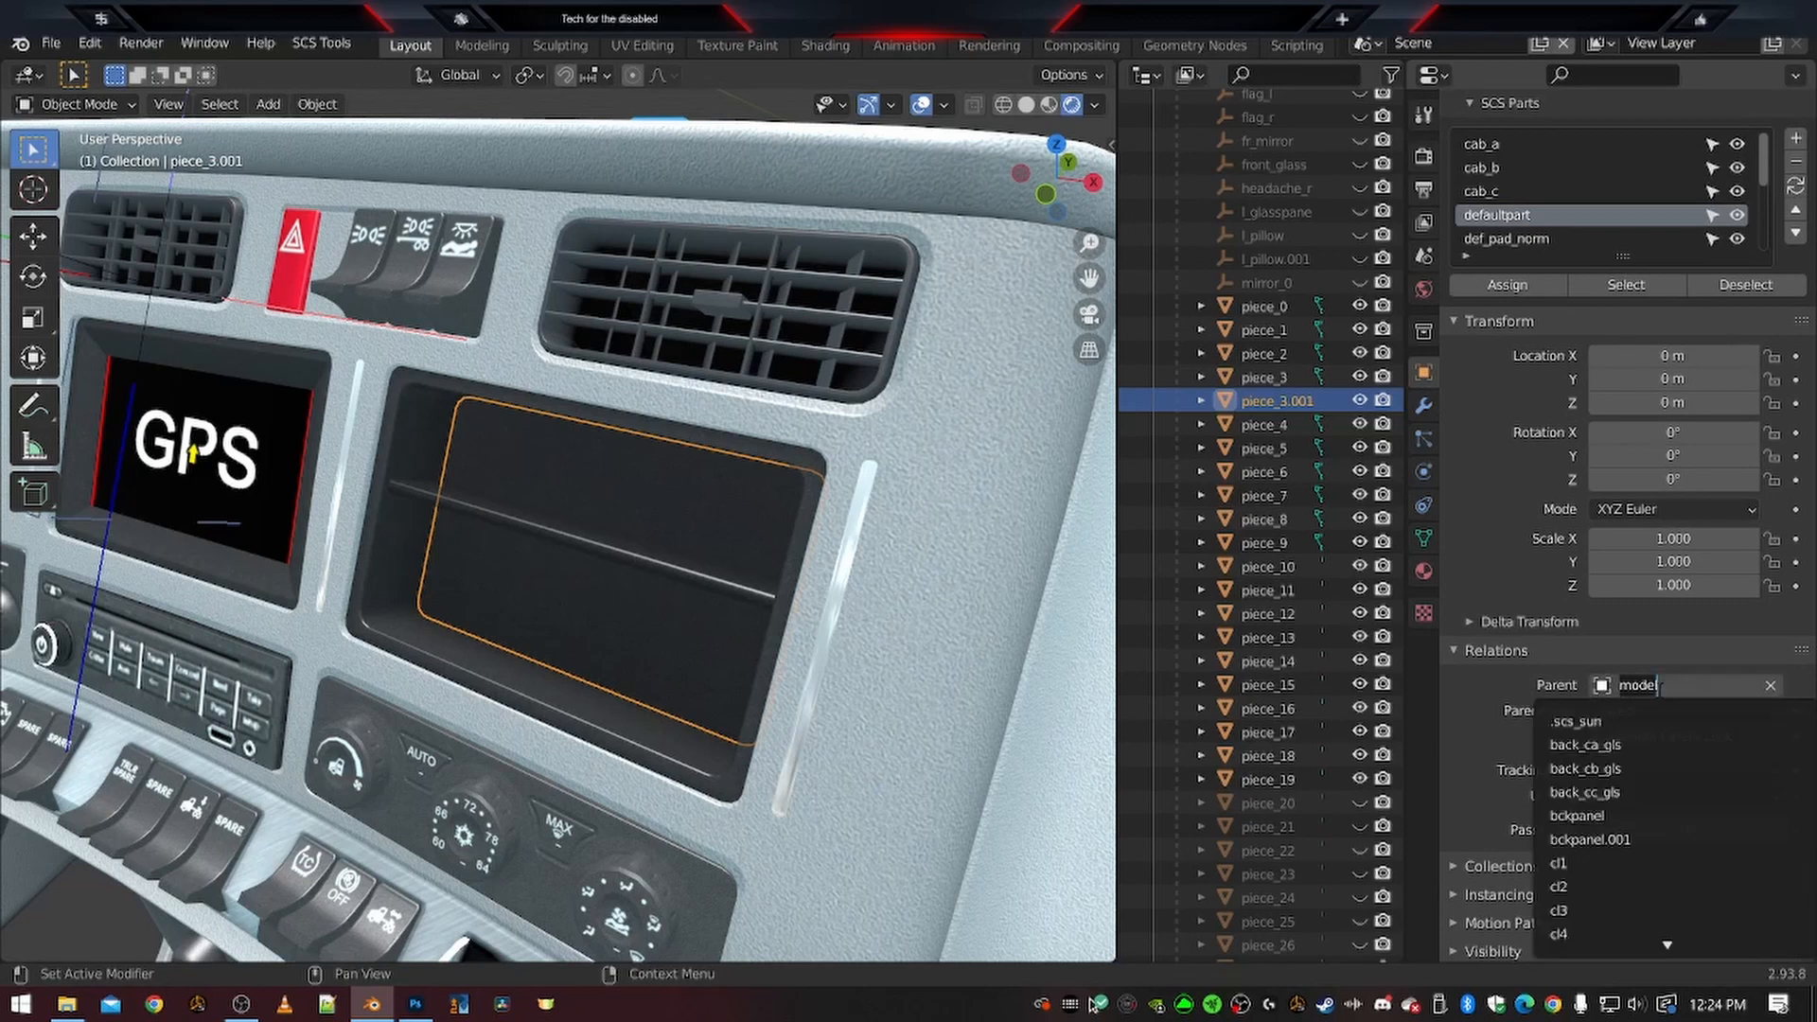
{"action": "type", "text": "toy"}
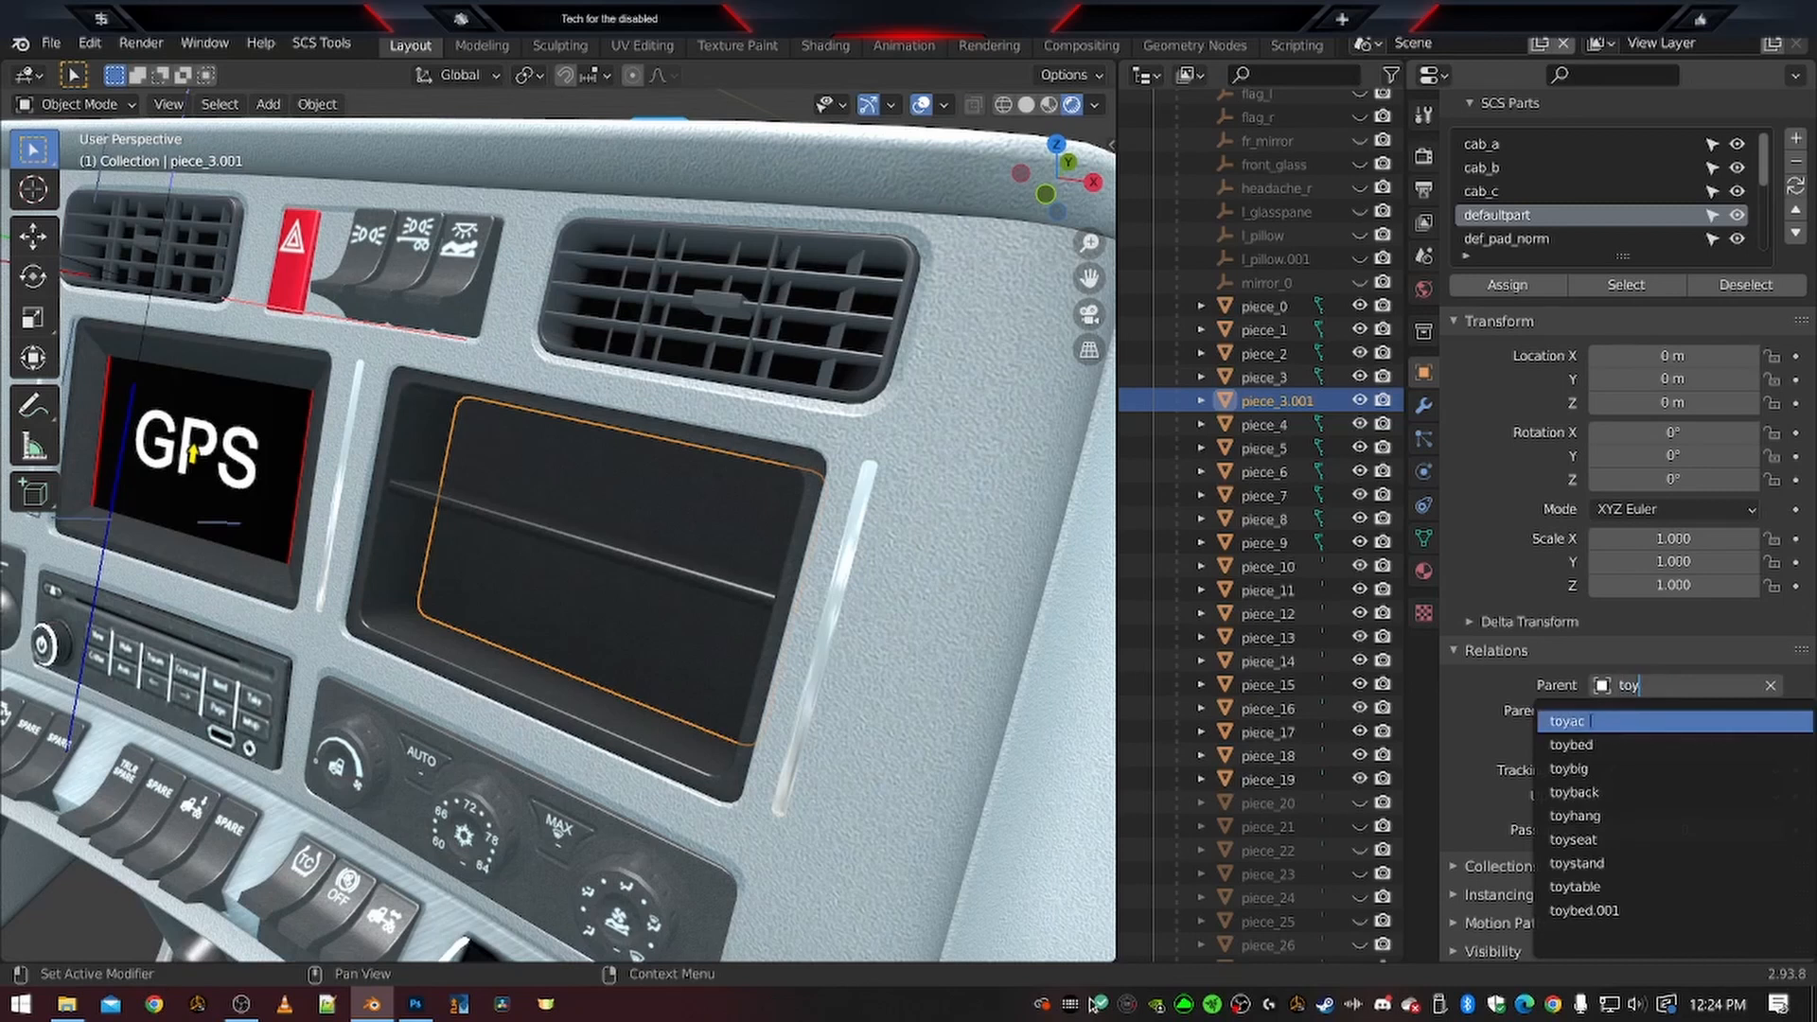
{"action": "left_click", "coordinate": [1591, 723]}
Search in and around the cab for the position of the reparented back wall
{"action": "scroll", "coordinate": [752, 613], "scroll_direction": "down", "scroll_amount": 5}
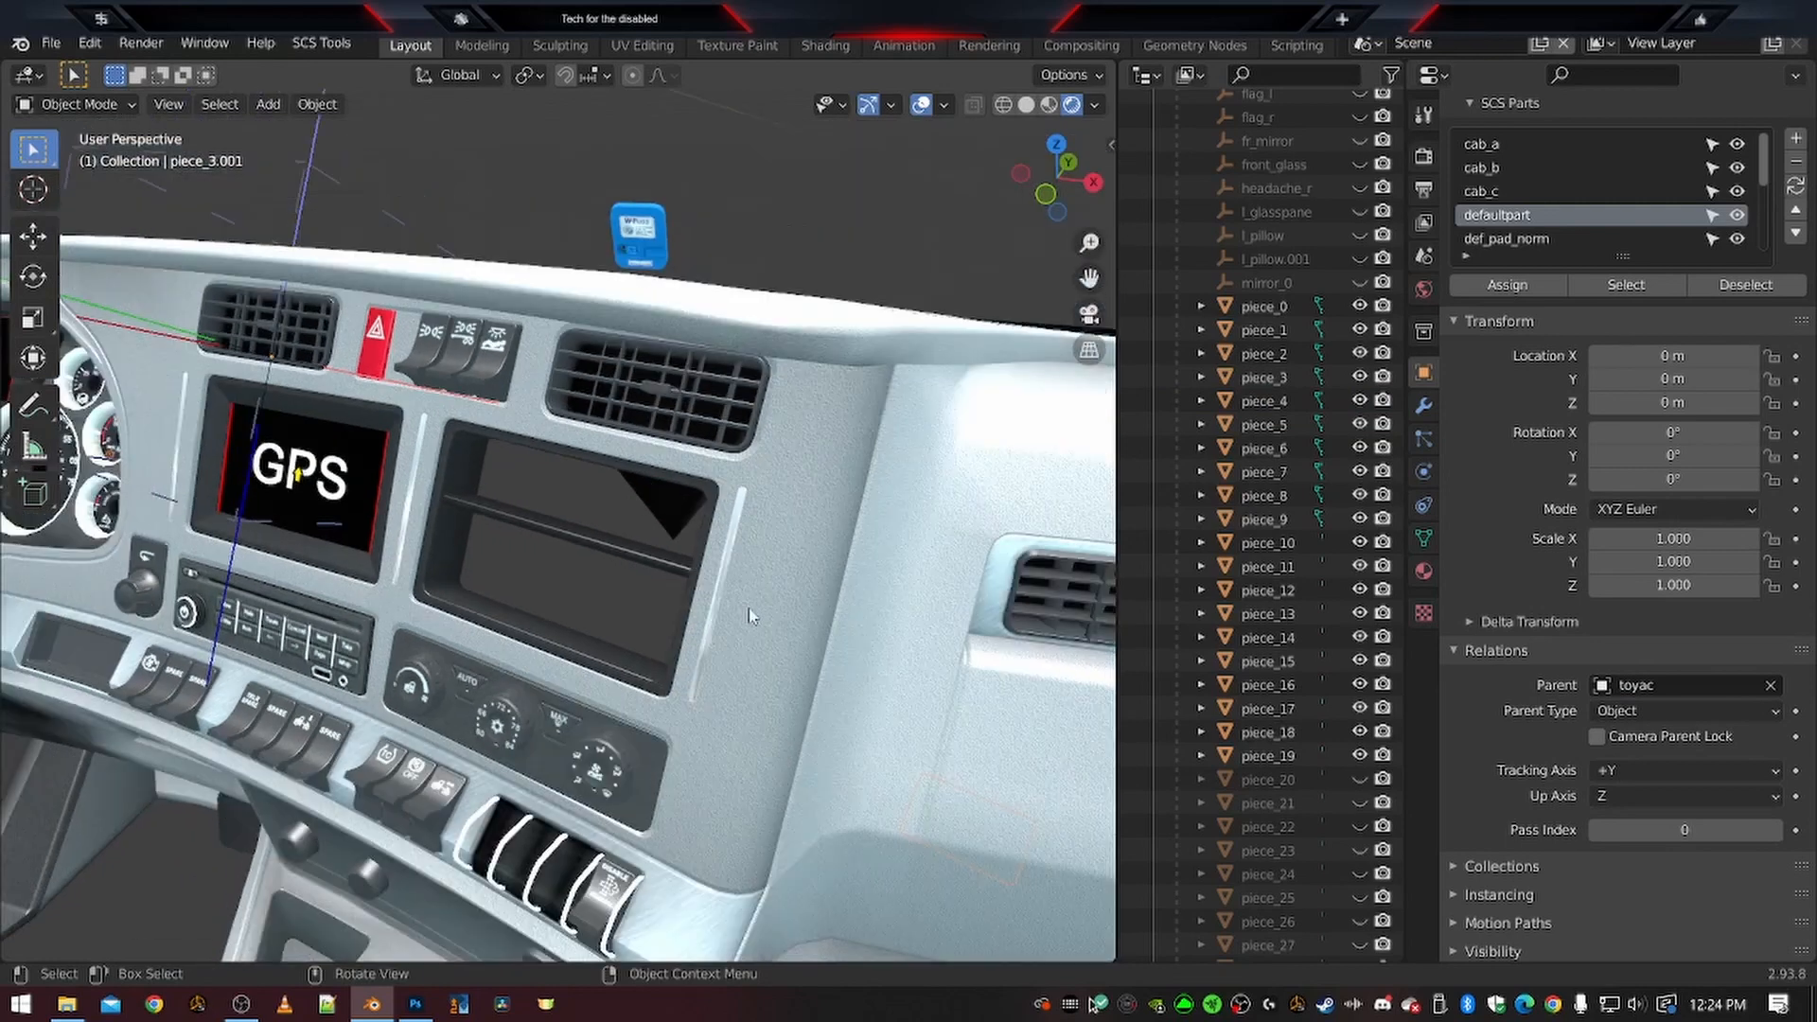
{"action": "scroll", "coordinate": [742, 594], "scroll_direction": "up", "scroll_amount": 7}
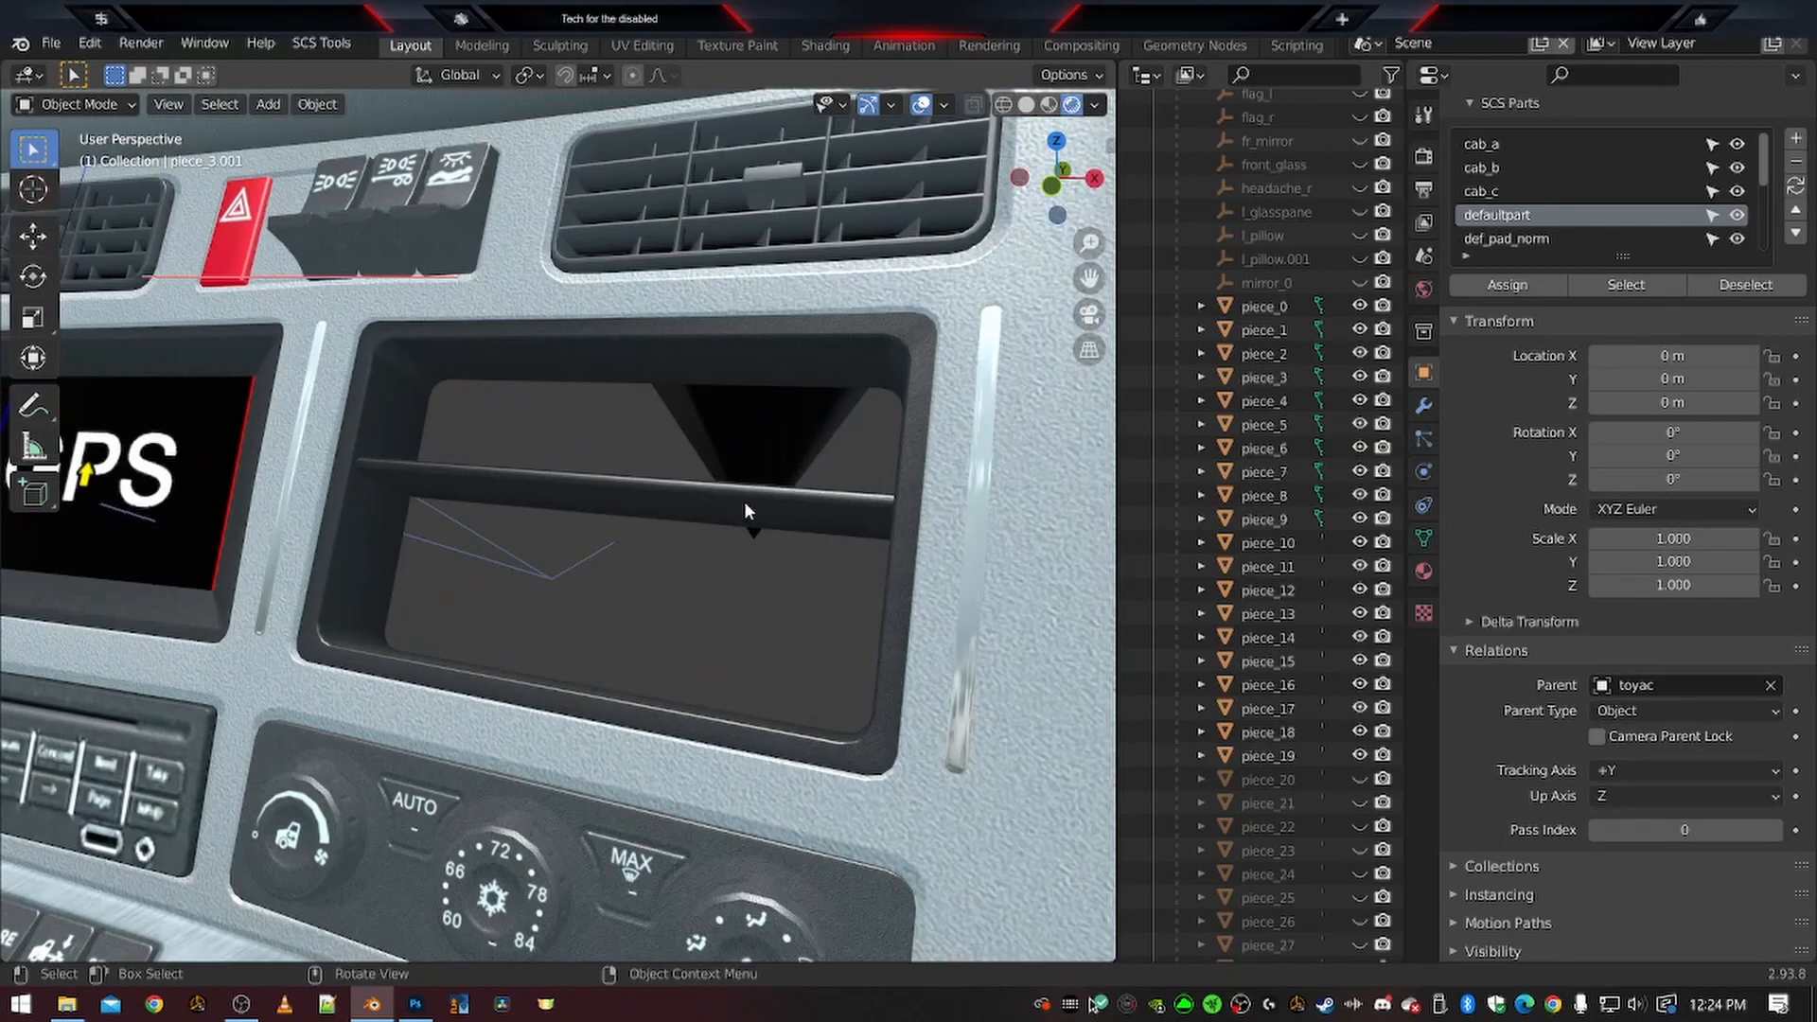
{"action": "scroll", "coordinate": [728, 502], "scroll_direction": "up", "scroll_amount": 4}
{"action": "middle_click_drag", "start_coordinate": [803, 495], "coordinate": [764, 411]}
{"action": "scroll", "coordinate": [764, 455], "scroll_direction": "down", "scroll_amount": 12}
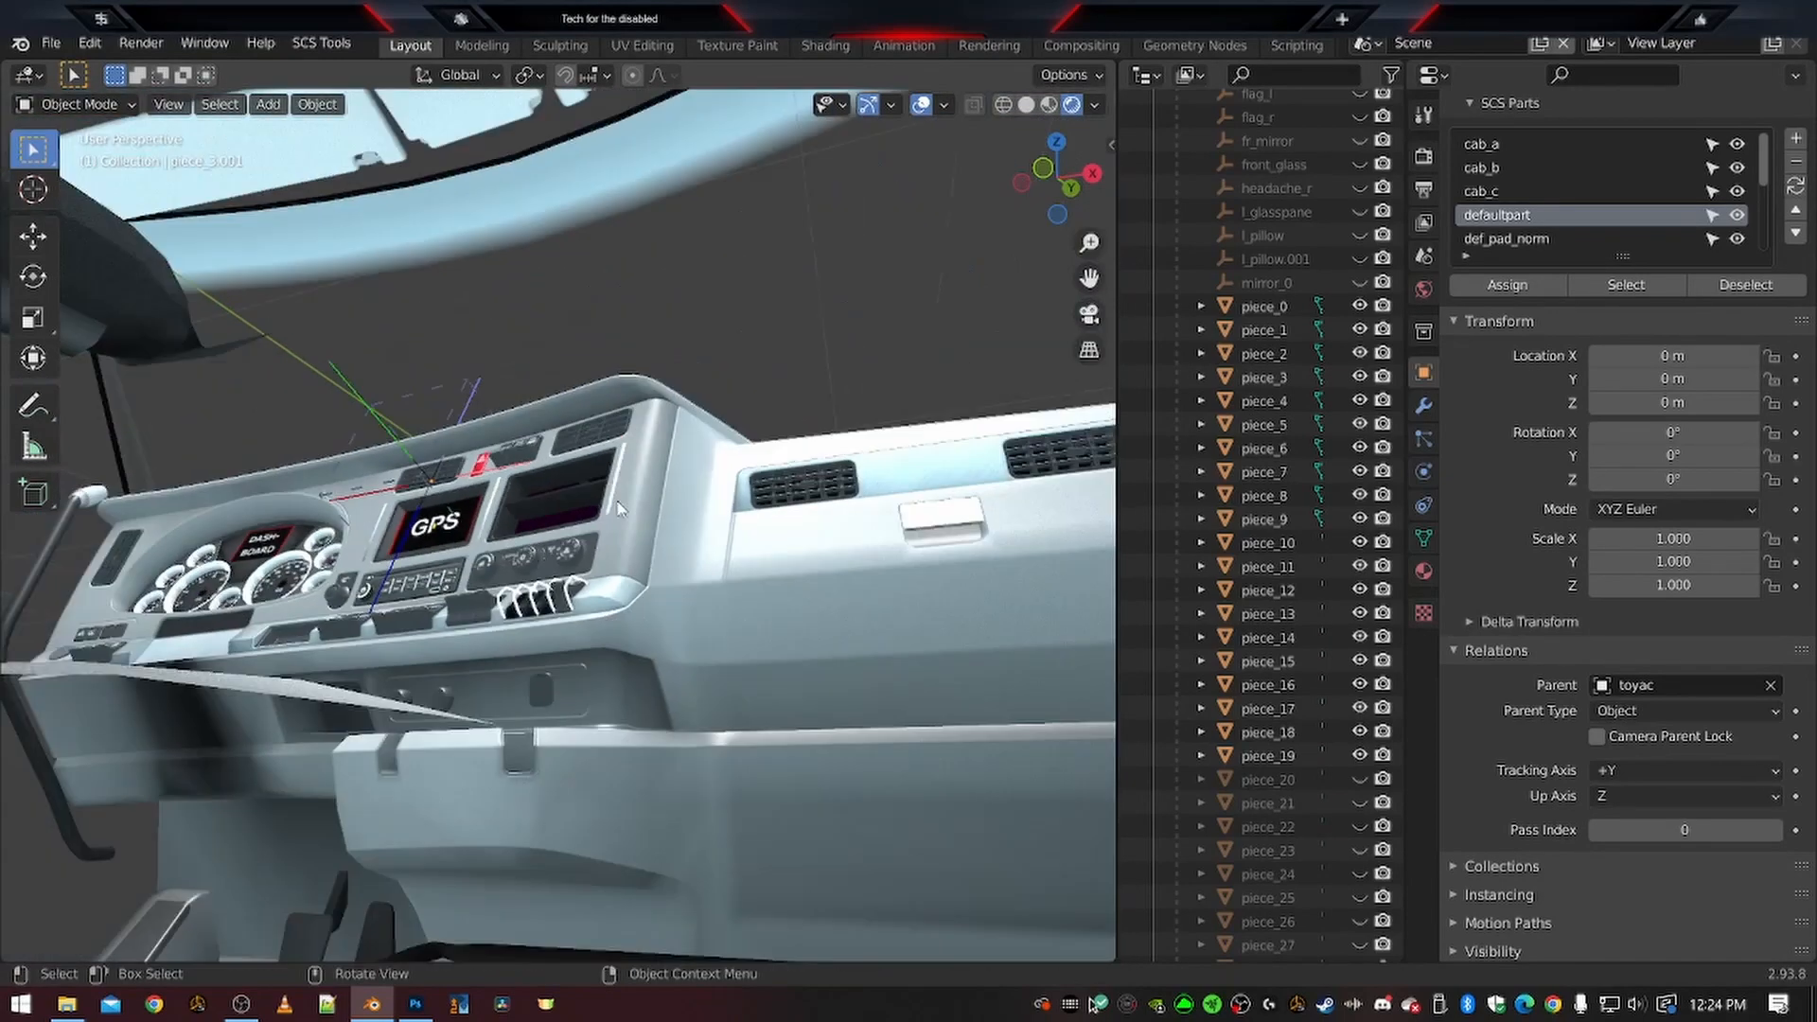
{"action": "middle_click_drag", "start_coordinate": [473, 463], "coordinate": [565, 530]}
{"action": "scroll", "coordinate": [587, 568], "scroll_direction": "down", "scroll_amount": 5}
{"action": "middle_click_drag", "start_coordinate": [615, 710], "coordinate": [608, 511]}
{"action": "scroll", "coordinate": [615, 553], "scroll_direction": "up", "scroll_amount": 5}
{"action": "scroll", "coordinate": [606, 530], "scroll_direction": "up", "scroll_amount": 3}
{"action": "middle_click_drag", "start_coordinate": [554, 458], "coordinate": [445, 539]}
{"action": "middle_click_drag", "start_coordinate": [630, 478], "coordinate": [349, 780], "text": "shift"}
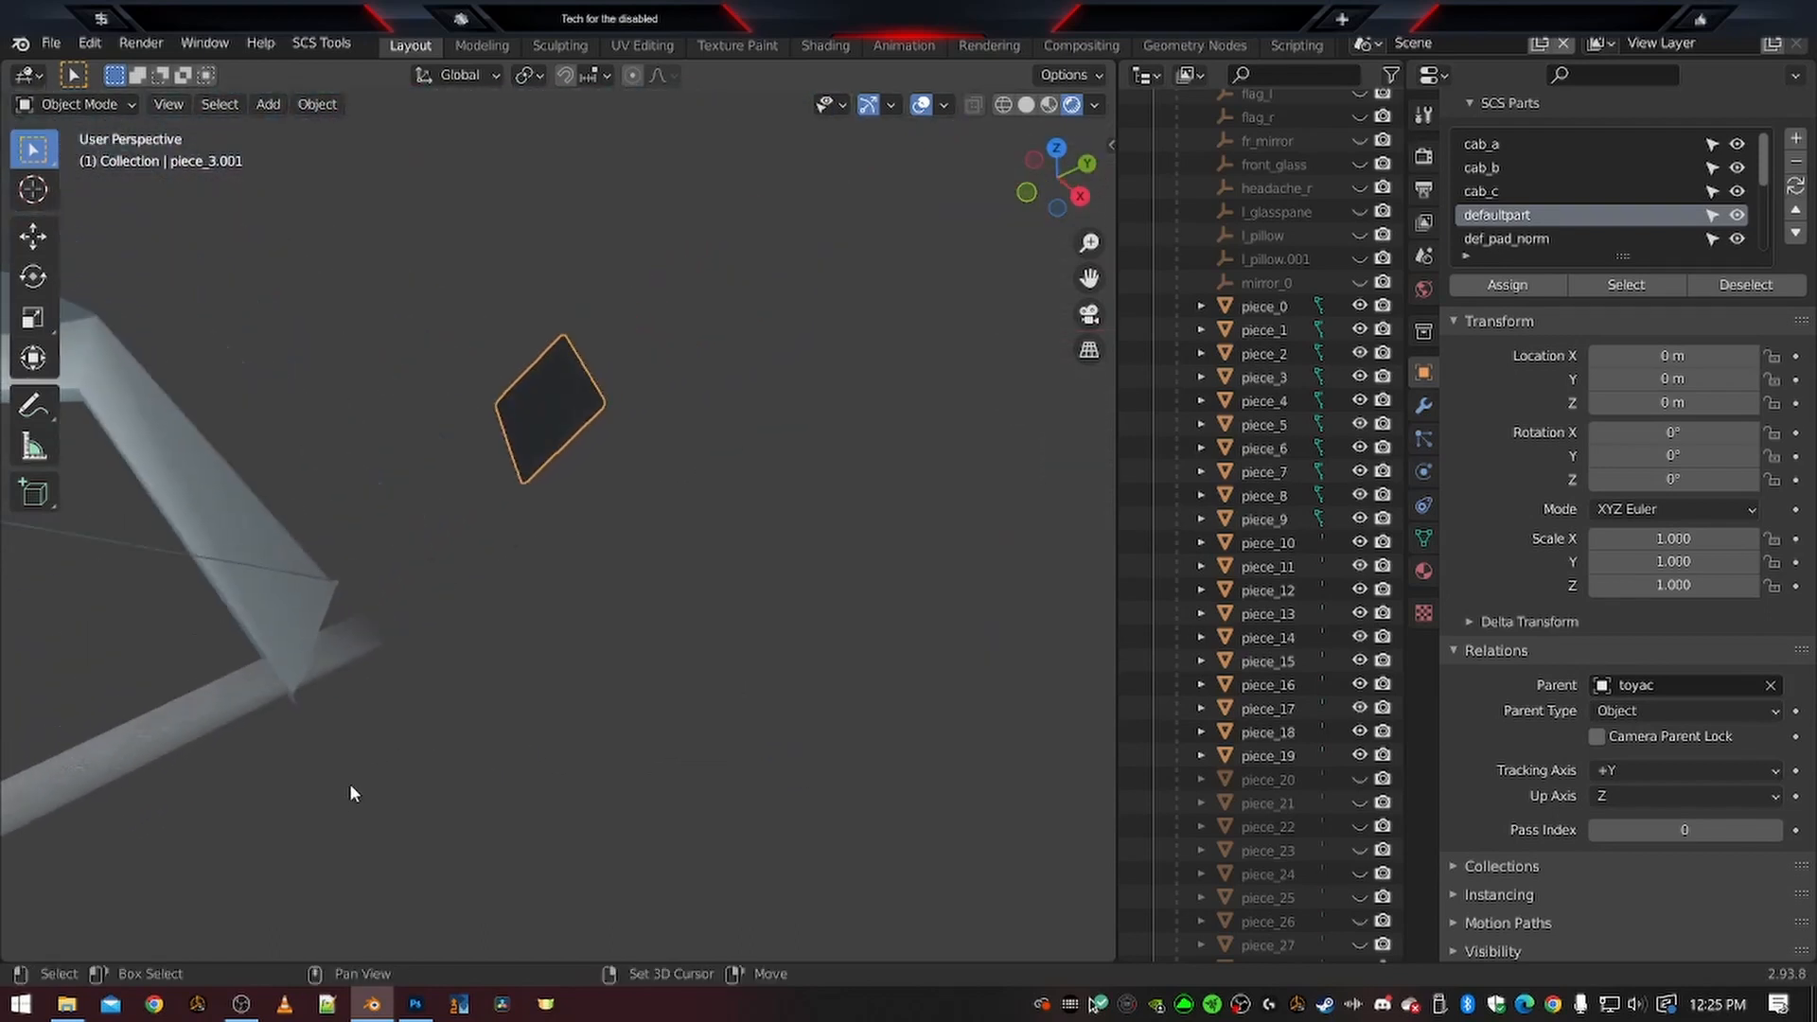
{"action": "scroll", "coordinate": [450, 558], "scroll_direction": "up", "scroll_amount": 4}
{"action": "middle_click_drag", "start_coordinate": [435, 439], "coordinate": [888, 725], "text": "shift"}
{"action": "scroll", "coordinate": [537, 653], "scroll_direction": "up", "scroll_amount": 3}
{"action": "scroll", "coordinate": [712, 594], "scroll_direction": "up", "scroll_amount": 2}
Examine the dashboard and the open back of the cubby from the driver's and passenger's sides
{"action": "scroll", "coordinate": [872, 653], "scroll_direction": "down", "scroll_amount": 10}
{"action": "scroll", "coordinate": [852, 676], "scroll_direction": "down", "scroll_amount": 5}
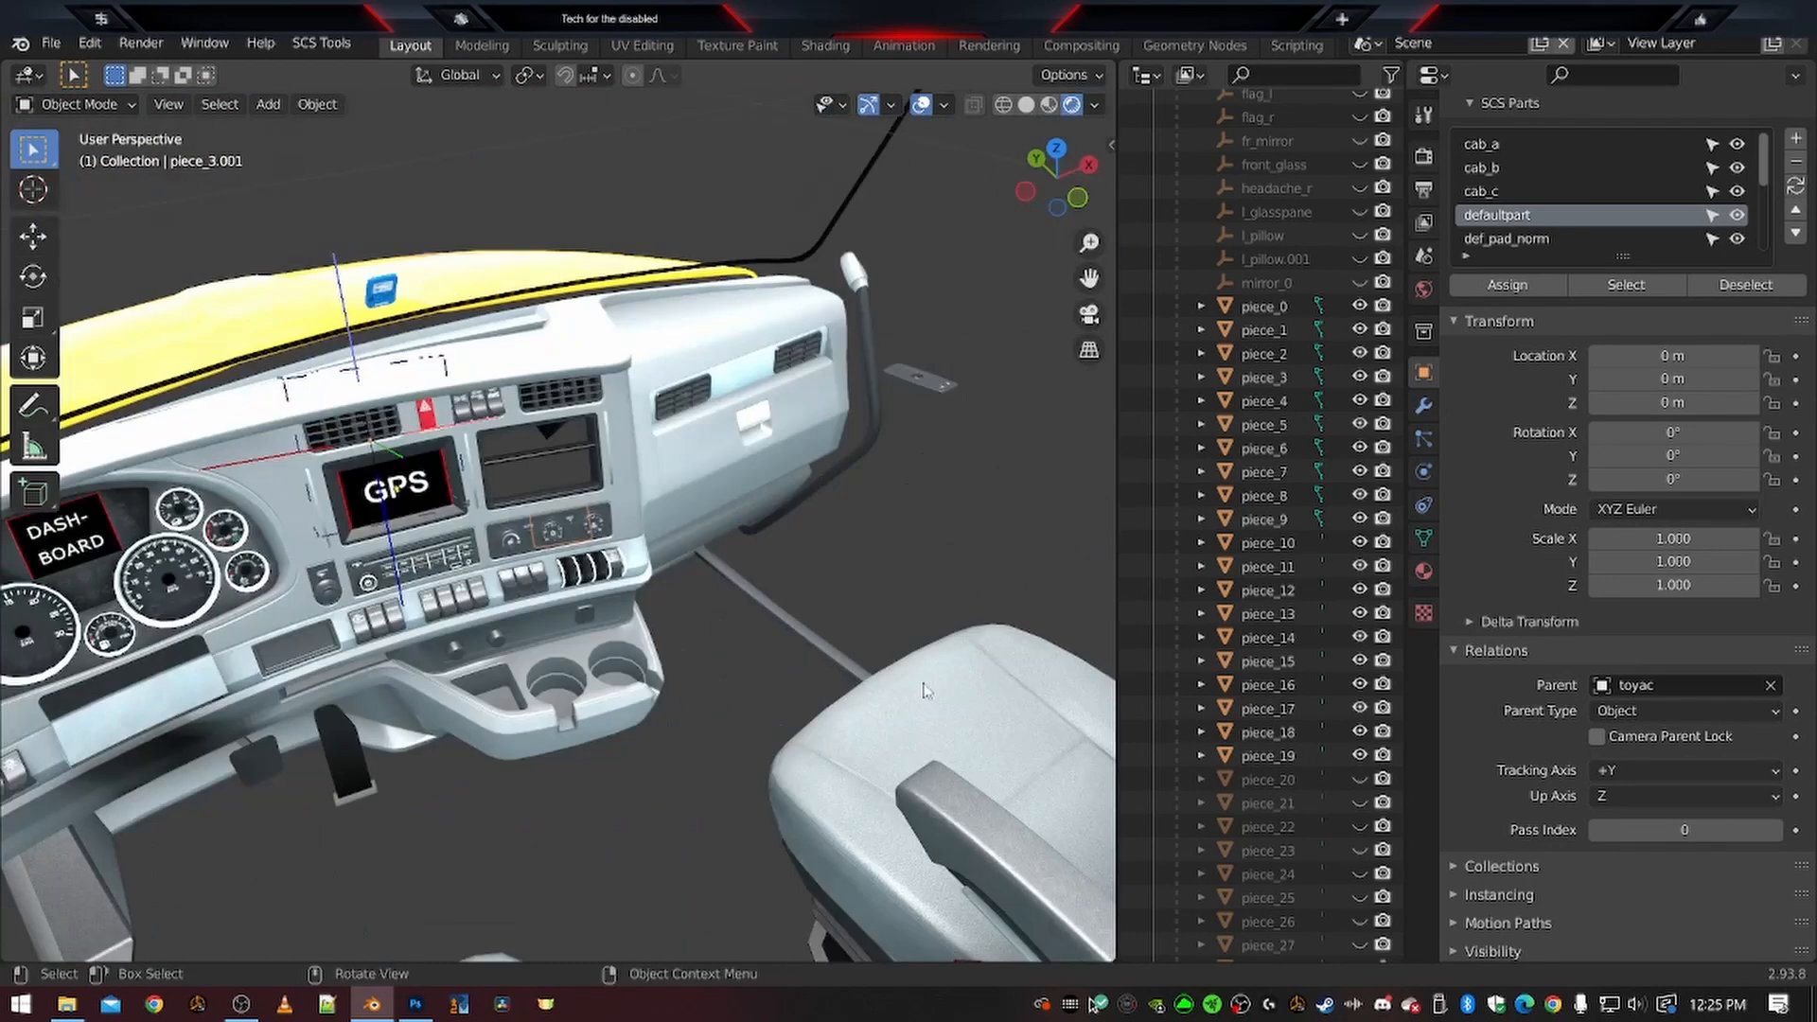
{"action": "middle_click_drag", "start_coordinate": [865, 661], "coordinate": [693, 649]}
{"action": "scroll", "coordinate": [692, 649], "scroll_direction": "down", "scroll_amount": 1}
{"action": "middle_click_drag", "start_coordinate": [369, 529], "coordinate": [606, 663], "text": "shift"}
{"action": "scroll", "coordinate": [672, 479], "scroll_direction": "up", "scroll_amount": 5}
{"action": "scroll", "coordinate": [669, 481], "scroll_direction": "up", "scroll_amount": 2}
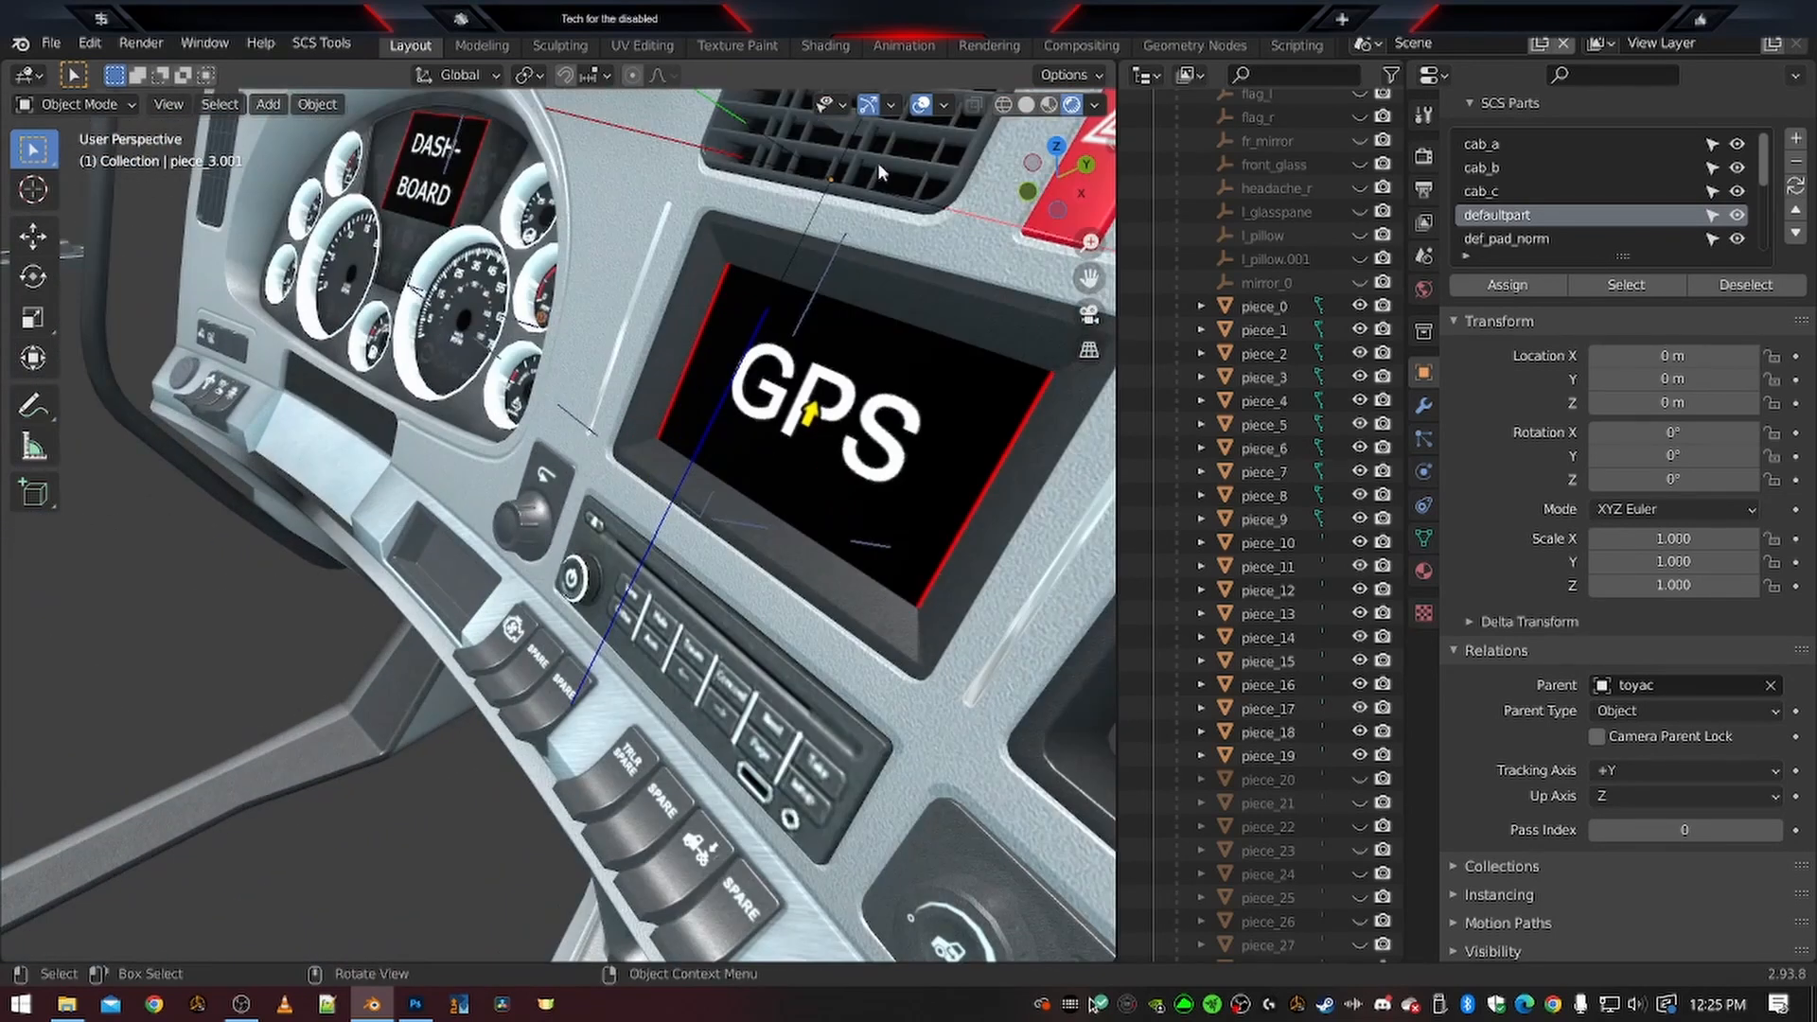
{"action": "scroll", "coordinate": [822, 224], "scroll_direction": "down", "scroll_amount": 7}
{"action": "scroll", "coordinate": [705, 367], "scroll_direction": "down", "scroll_amount": 2}
{"action": "middle_click_drag", "start_coordinate": [307, 559], "coordinate": [832, 740], "text": "shift"}
{"action": "scroll", "coordinate": [536, 659], "scroll_direction": "up", "scroll_amount": 1}
{"action": "scroll", "coordinate": [534, 660], "scroll_direction": "up", "scroll_amount": 3}
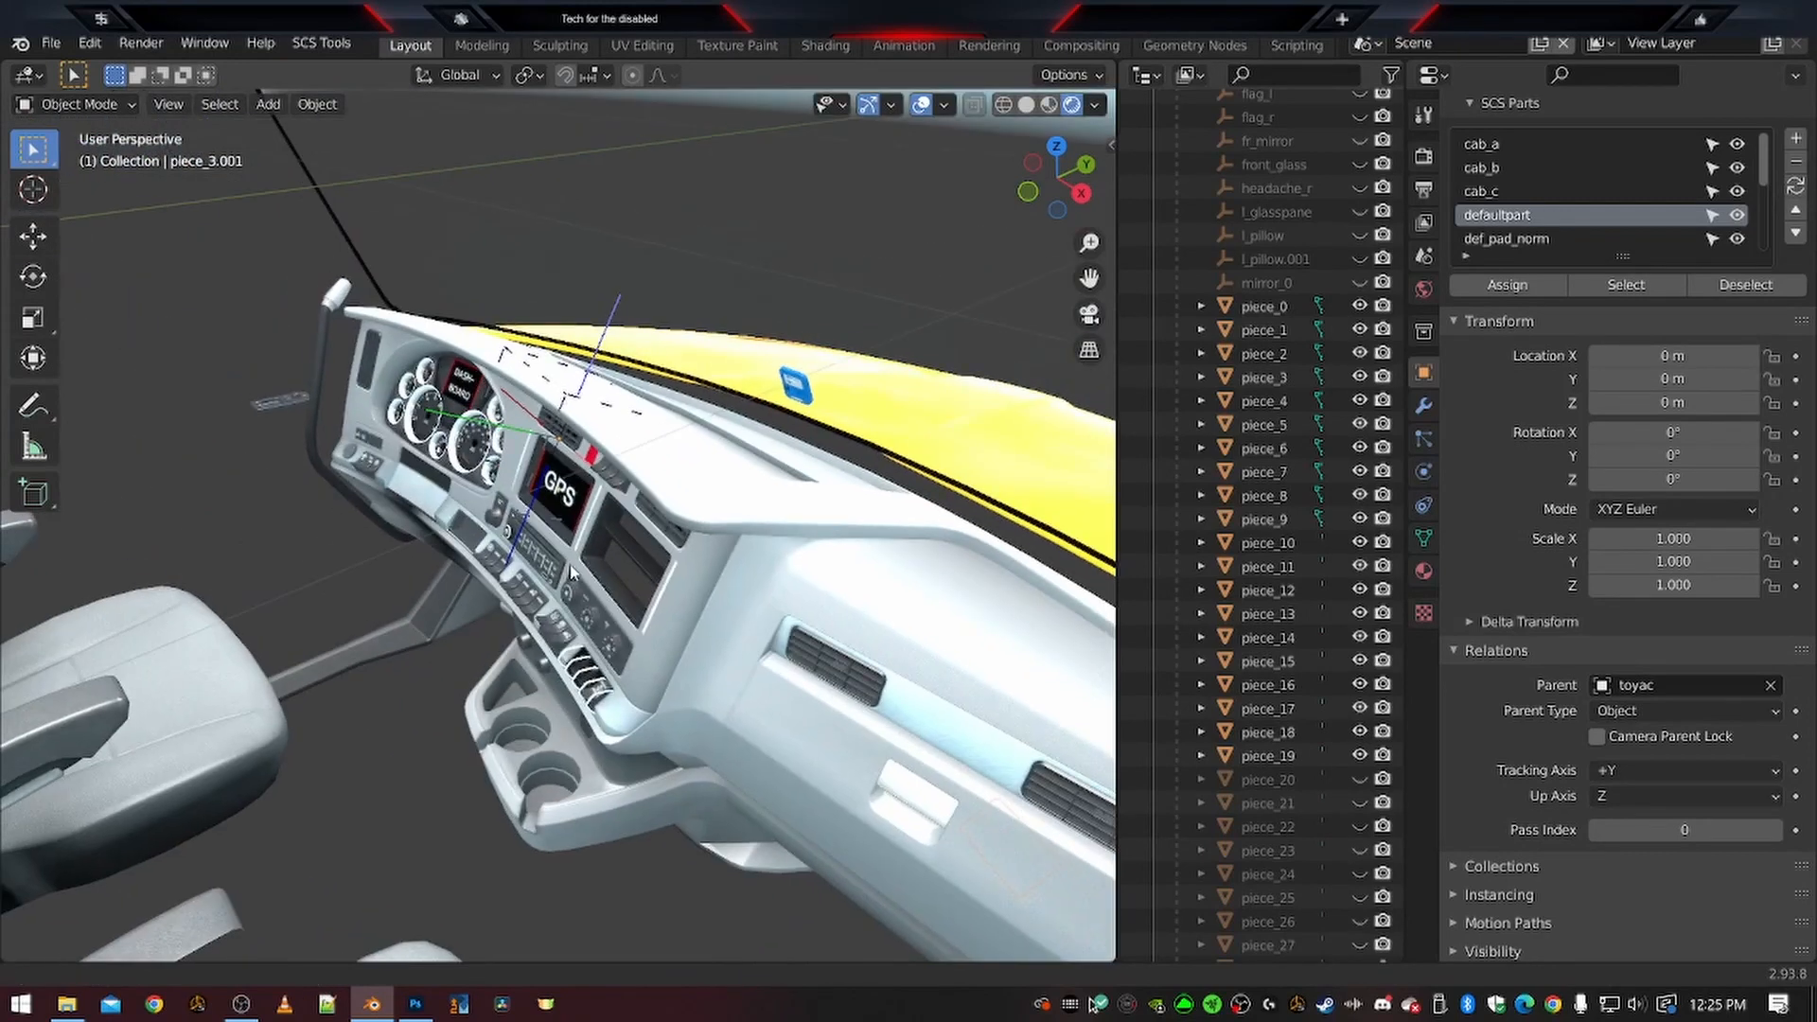
{"action": "scroll", "coordinate": [573, 571], "scroll_direction": "up", "scroll_amount": 7}
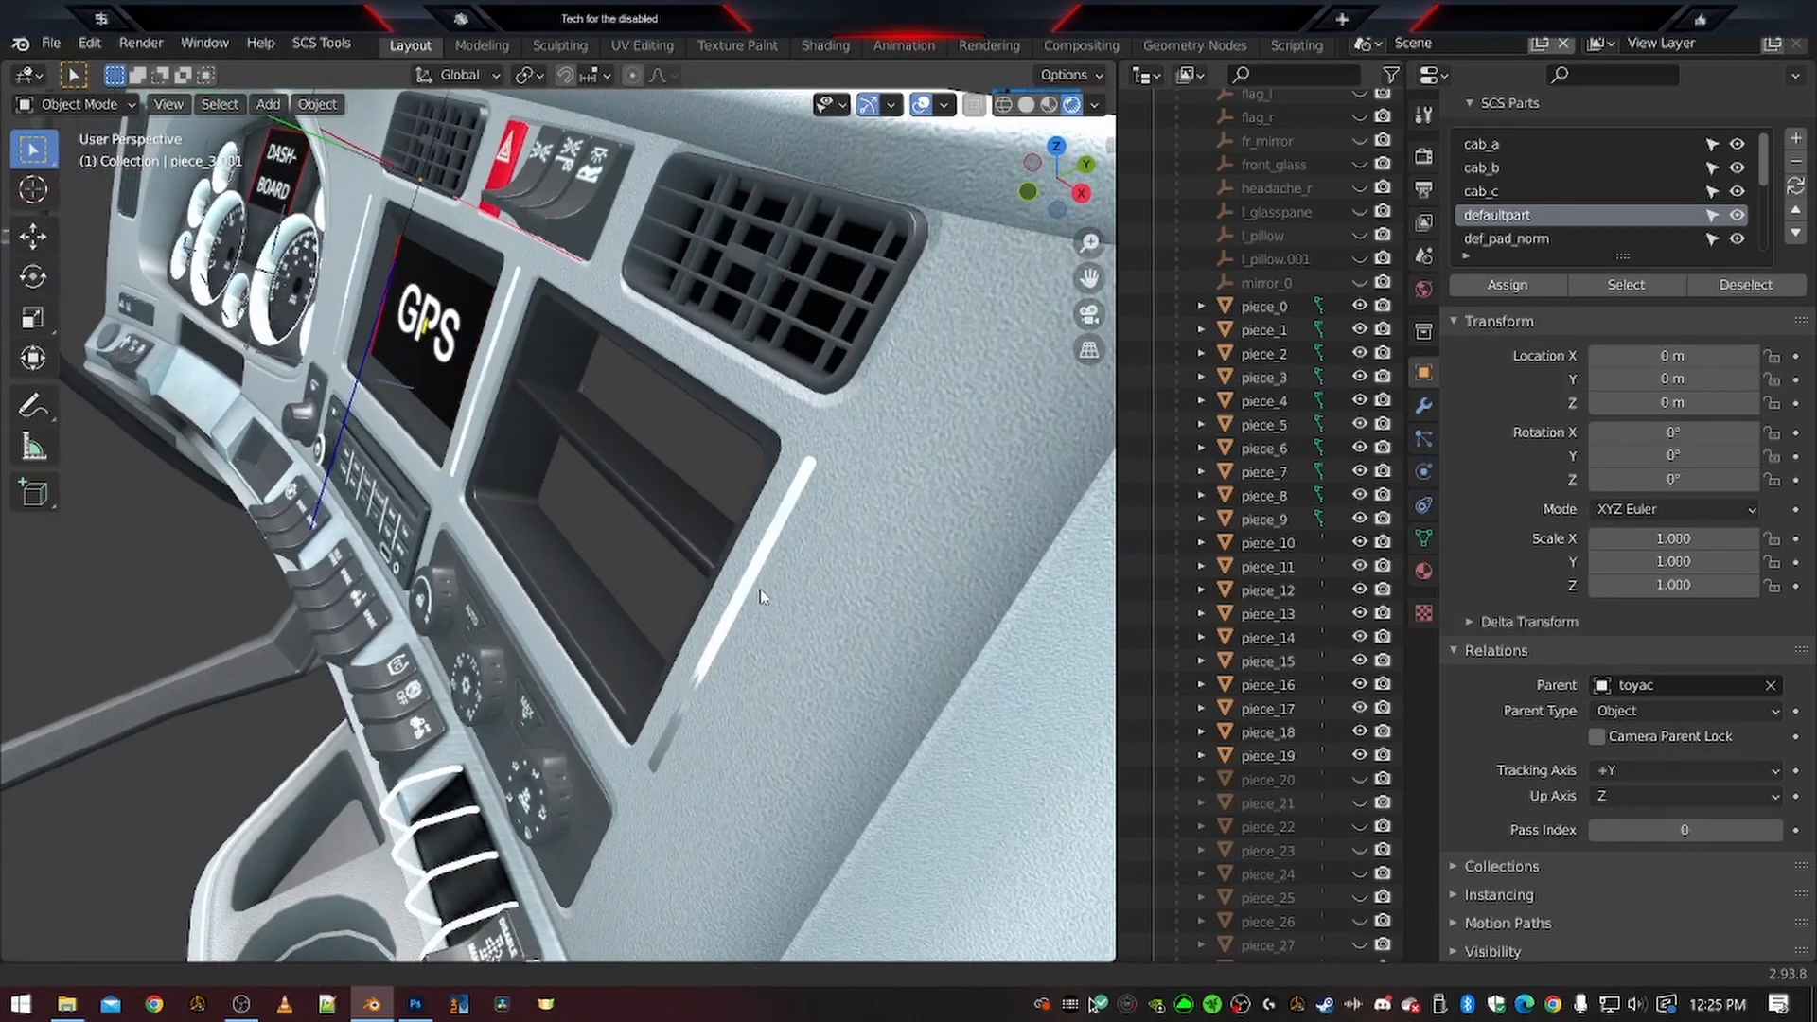
{"action": "scroll", "coordinate": [652, 528], "scroll_direction": "up", "scroll_amount": 3}
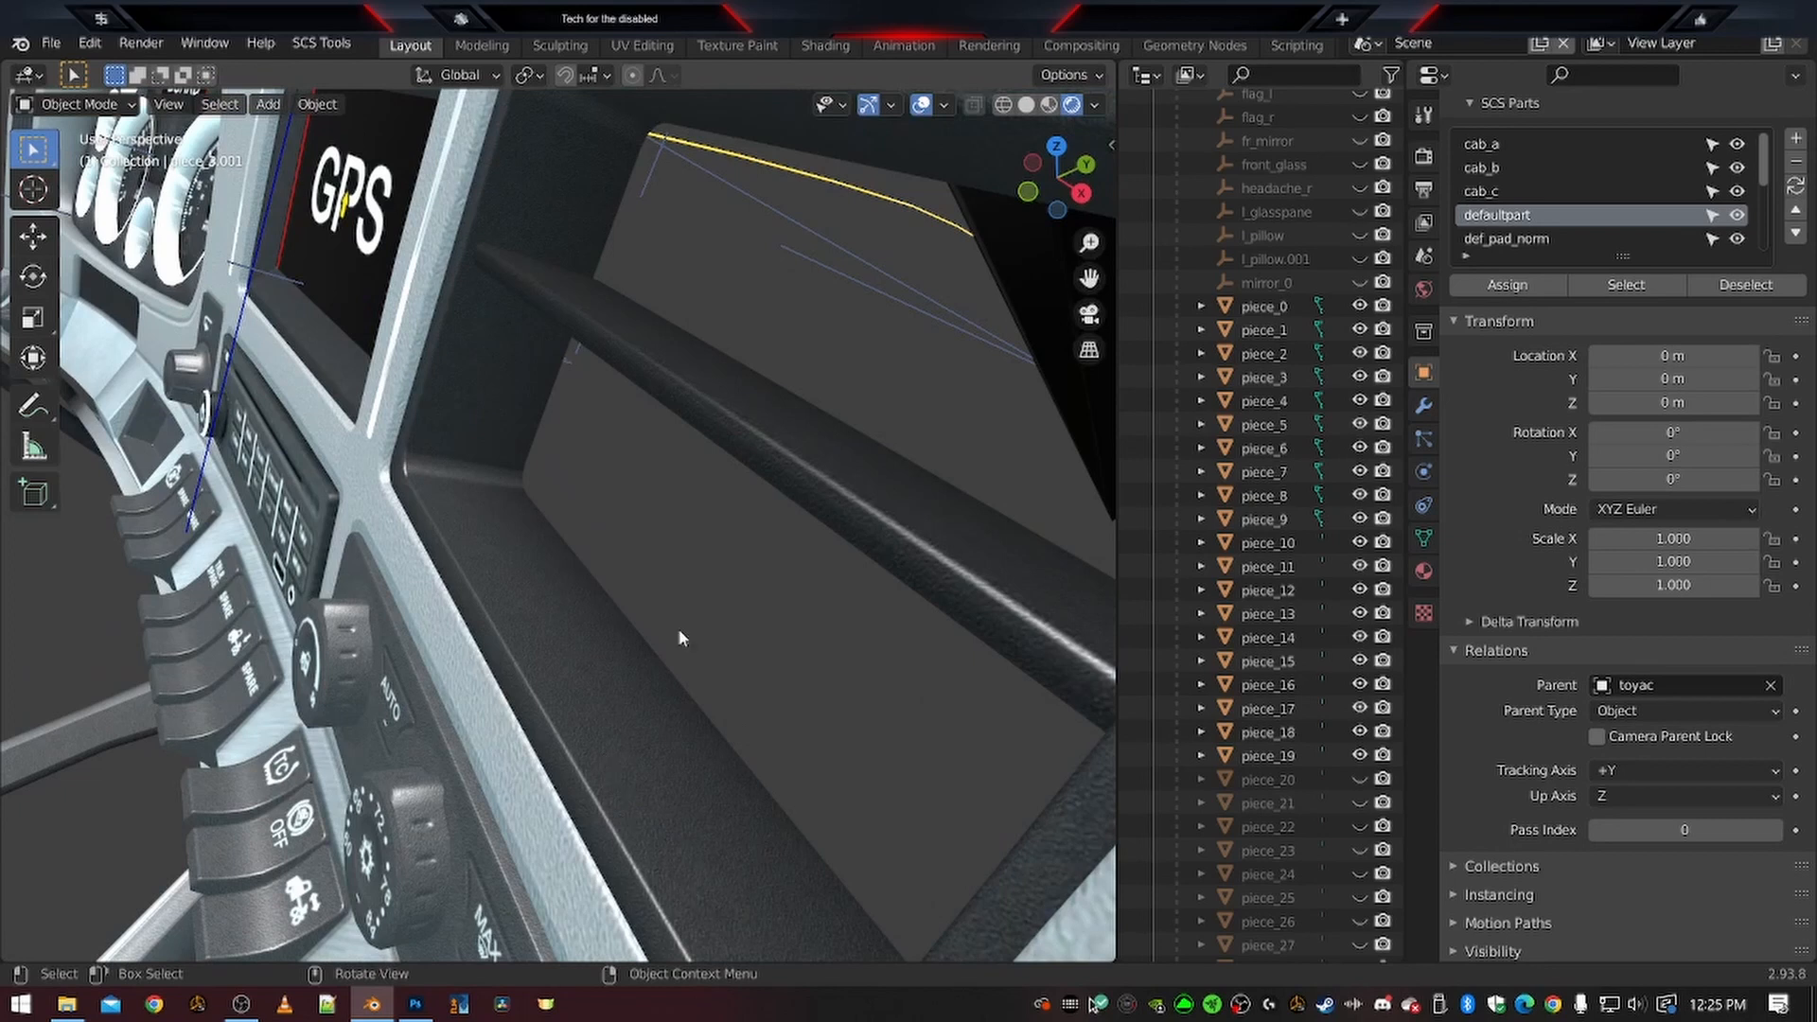
Rename the back wall object under toyac to wm_back
{"action": "scroll", "coordinate": [1281, 625], "scroll_direction": "down", "scroll_amount": 15}
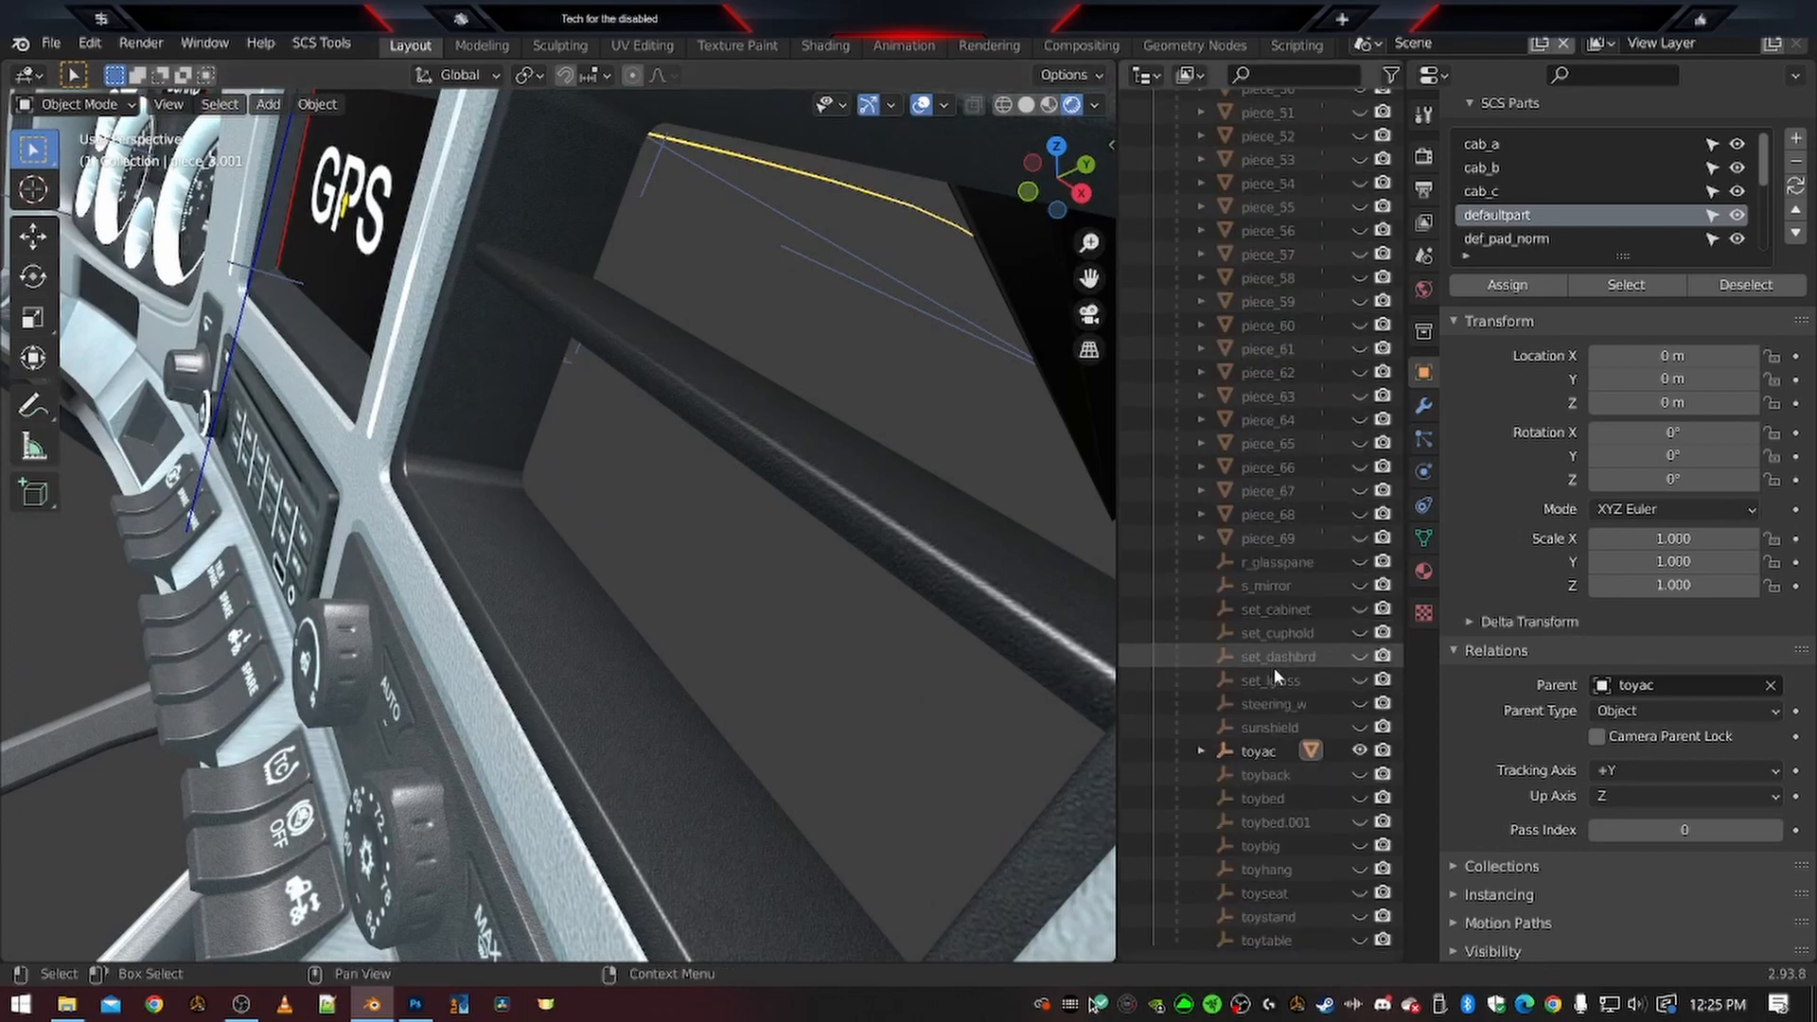
{"action": "left_click", "coordinate": [1200, 753]}
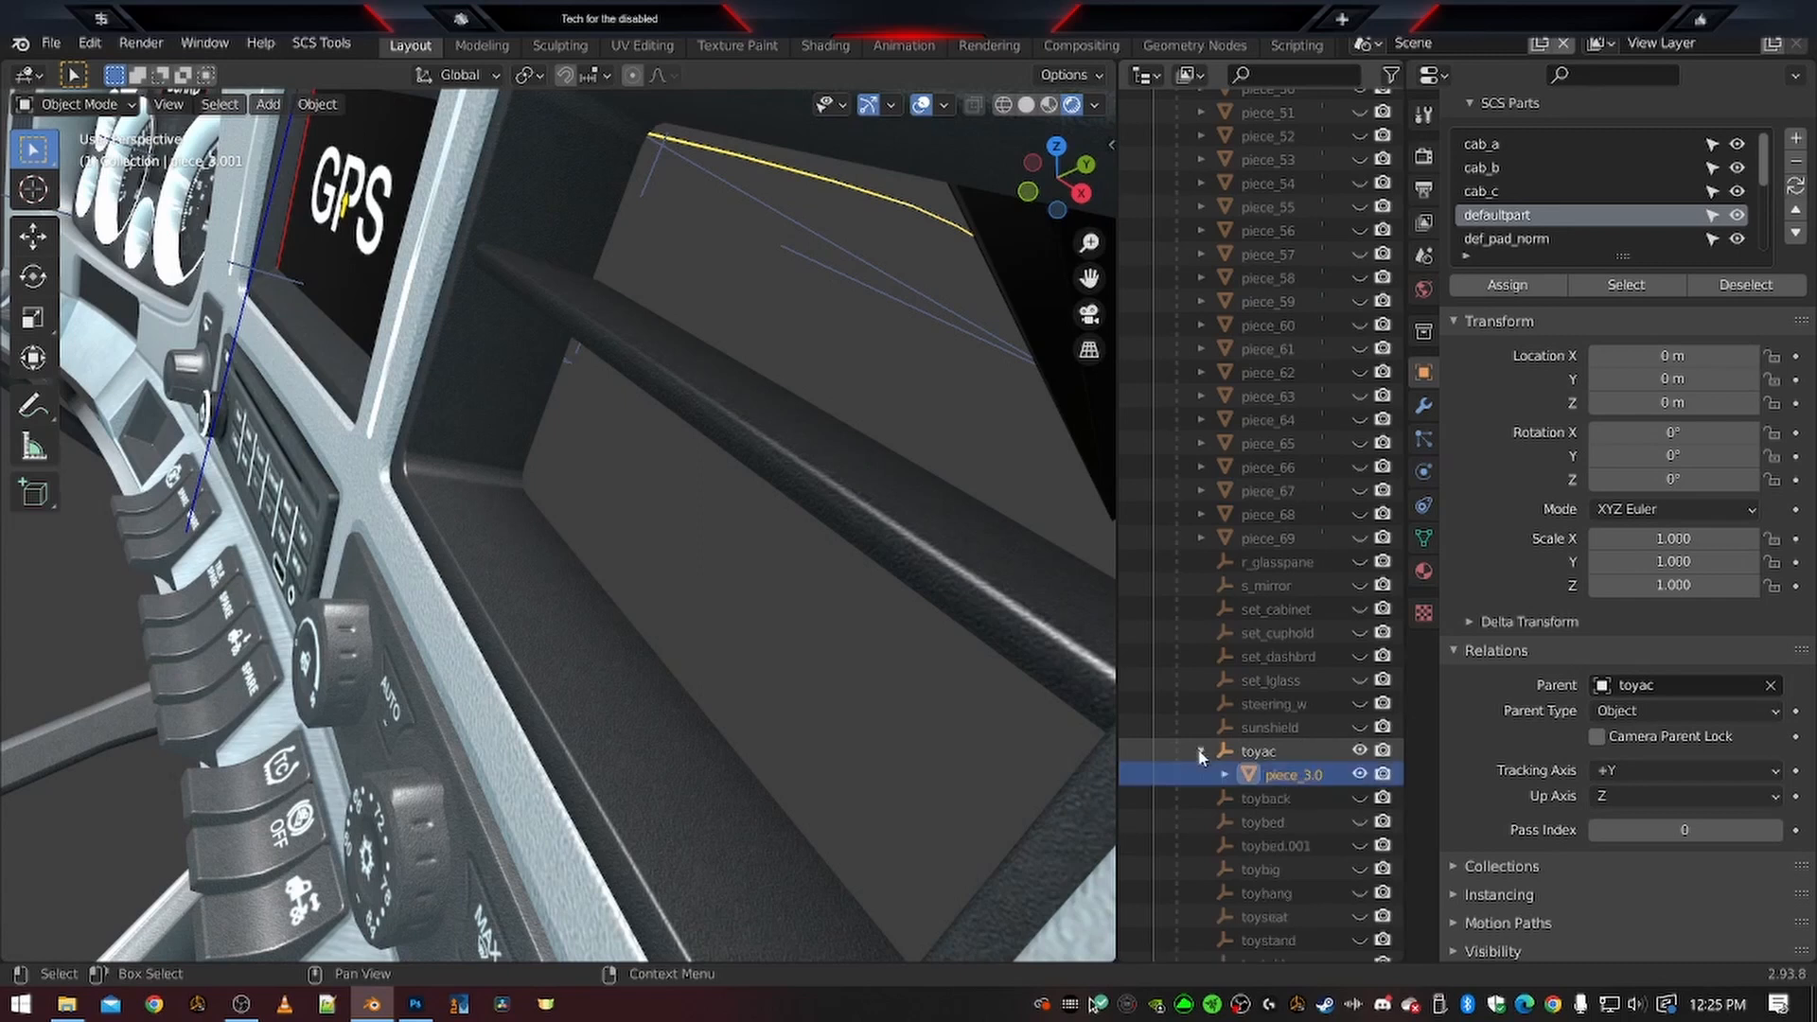
{"action": "double_click", "coordinate": [1289, 774]}
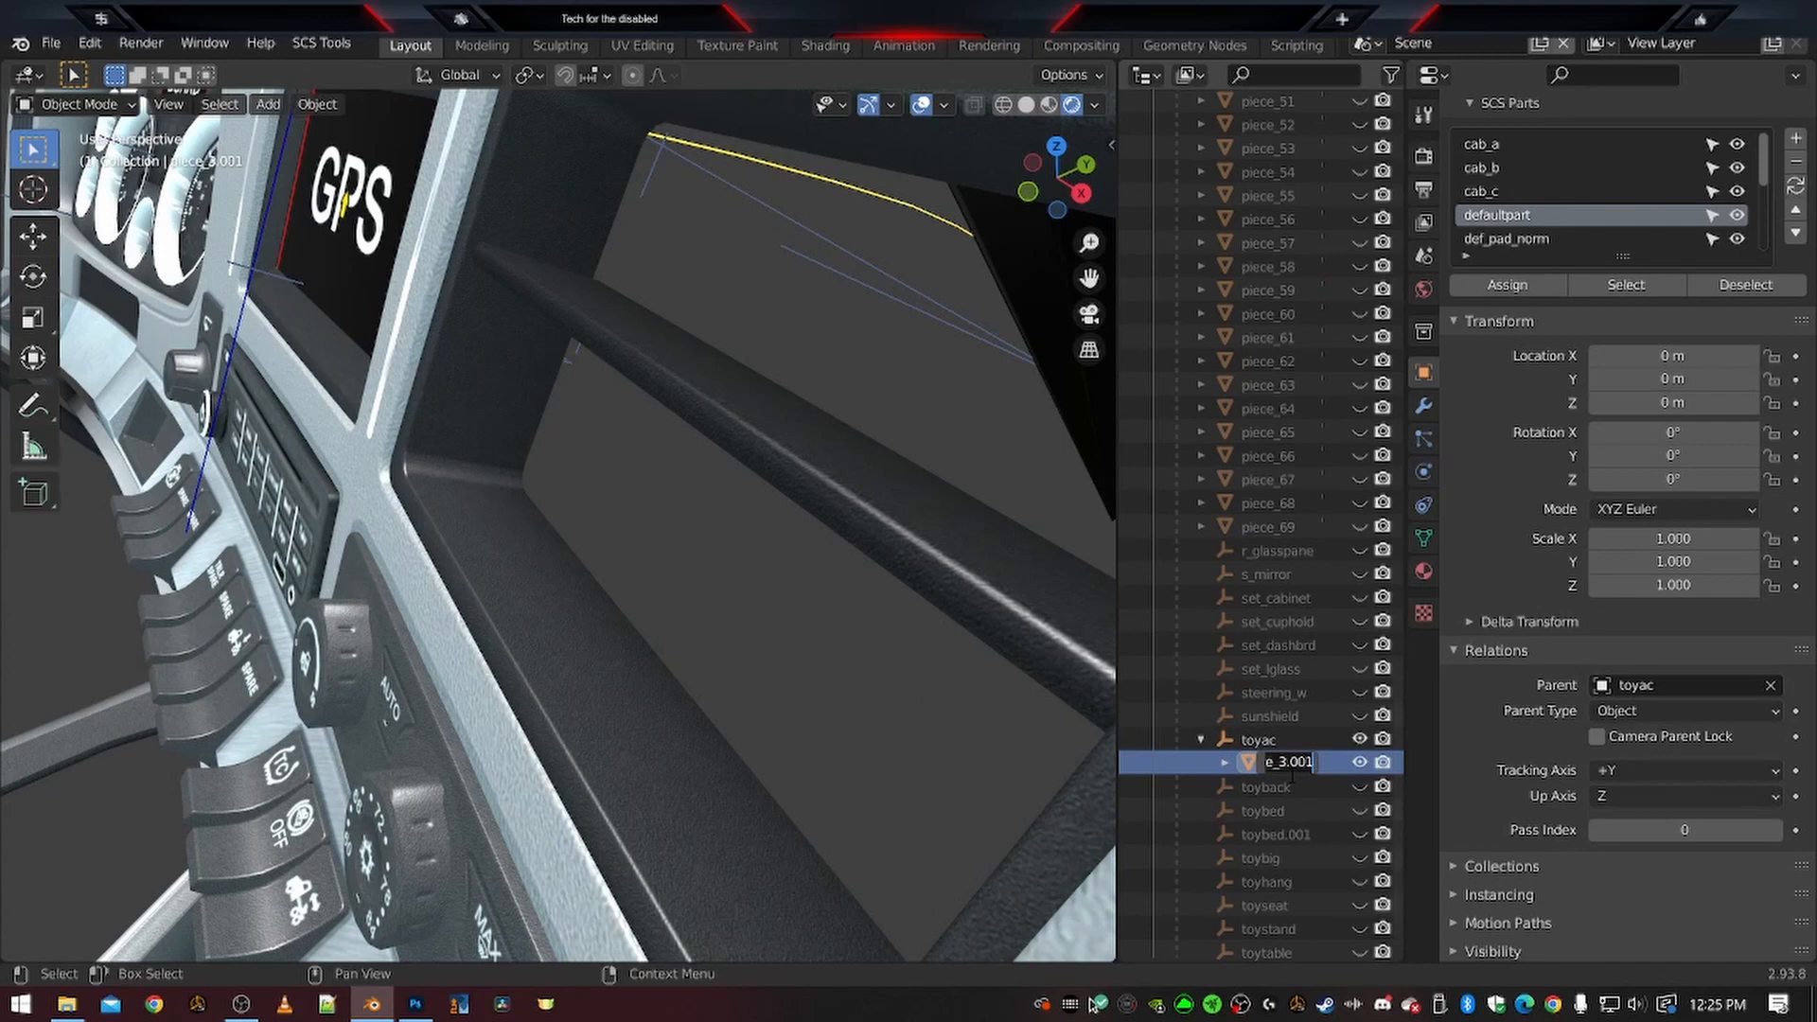
{"action": "type", "text": "wm_back"}
{"action": "key", "text": "Return"}
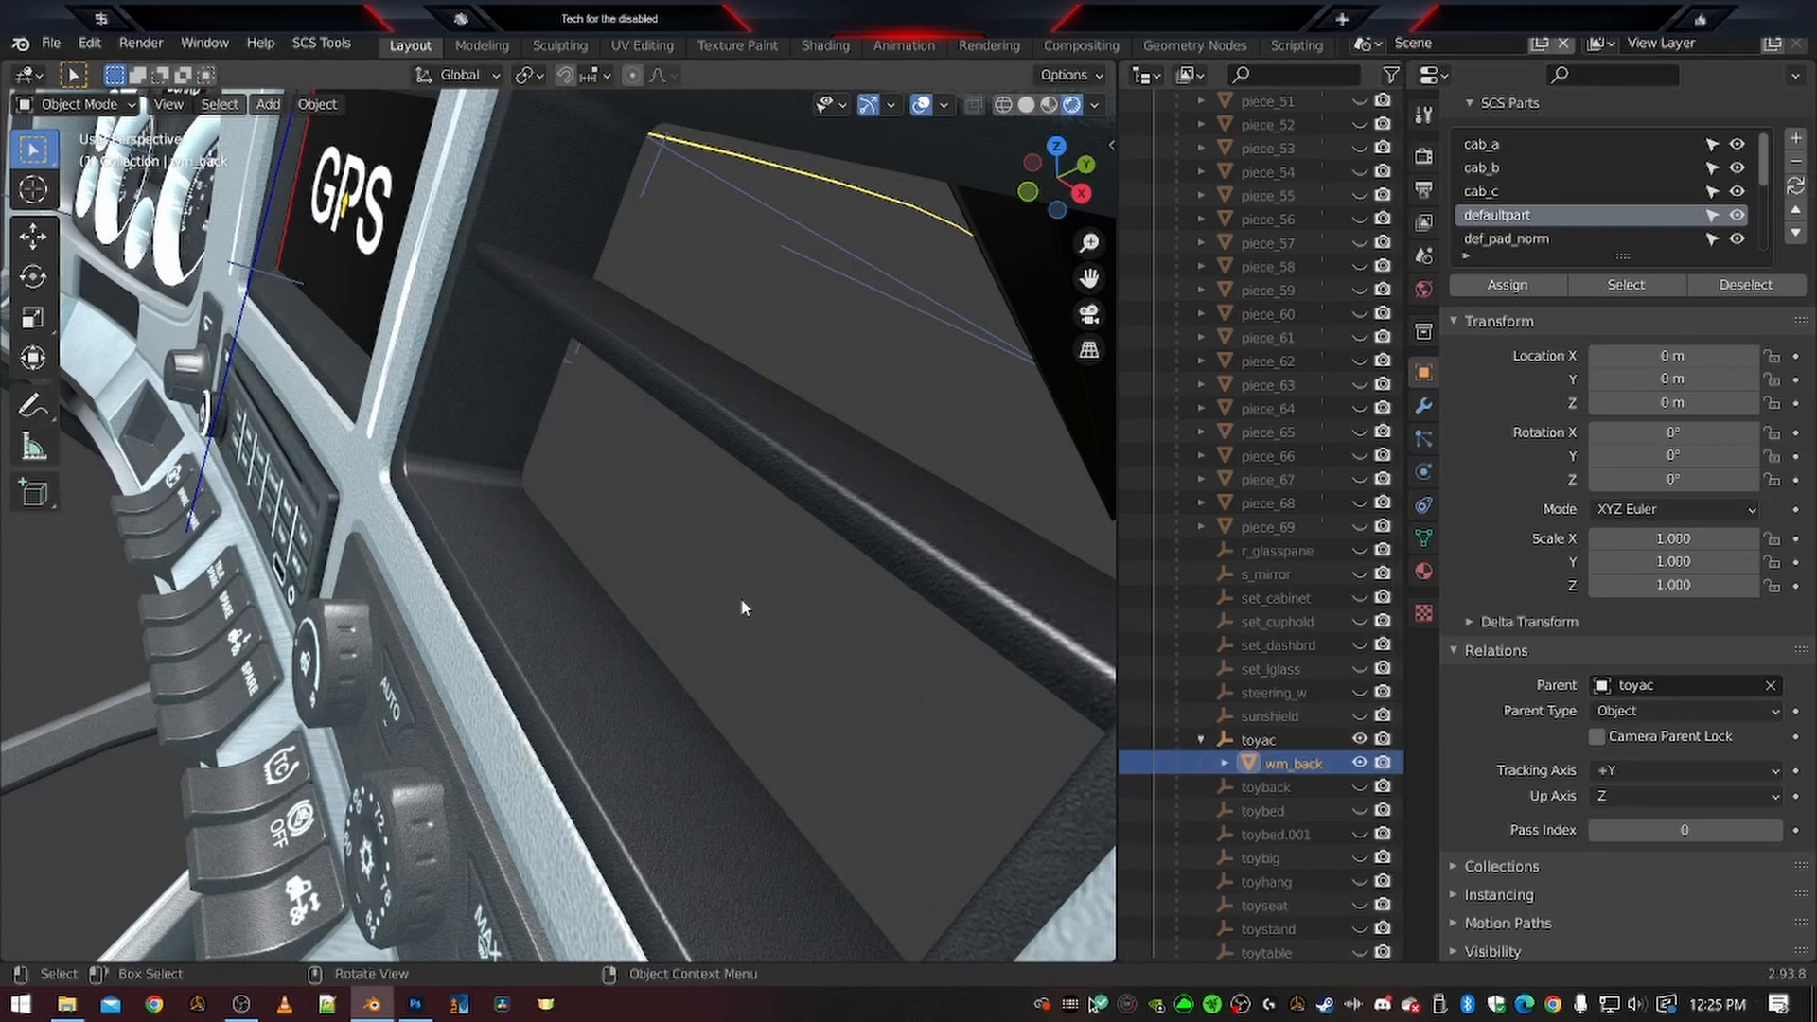
Move wm_back vertically along the global Z axis towards the dashboard's height
{"action": "scroll", "coordinate": [742, 603], "scroll_direction": "down", "scroll_amount": 4}
{"action": "middle_click_drag", "start_coordinate": [742, 603], "coordinate": [776, 600]}
{"action": "scroll", "coordinate": [594, 579], "scroll_direction": "up", "scroll_amount": 4}
{"action": "middle_click_drag", "start_coordinate": [586, 581], "coordinate": [768, 704], "text": "shift"}
{"action": "scroll", "coordinate": [768, 704], "scroll_direction": "up", "scroll_amount": 4}
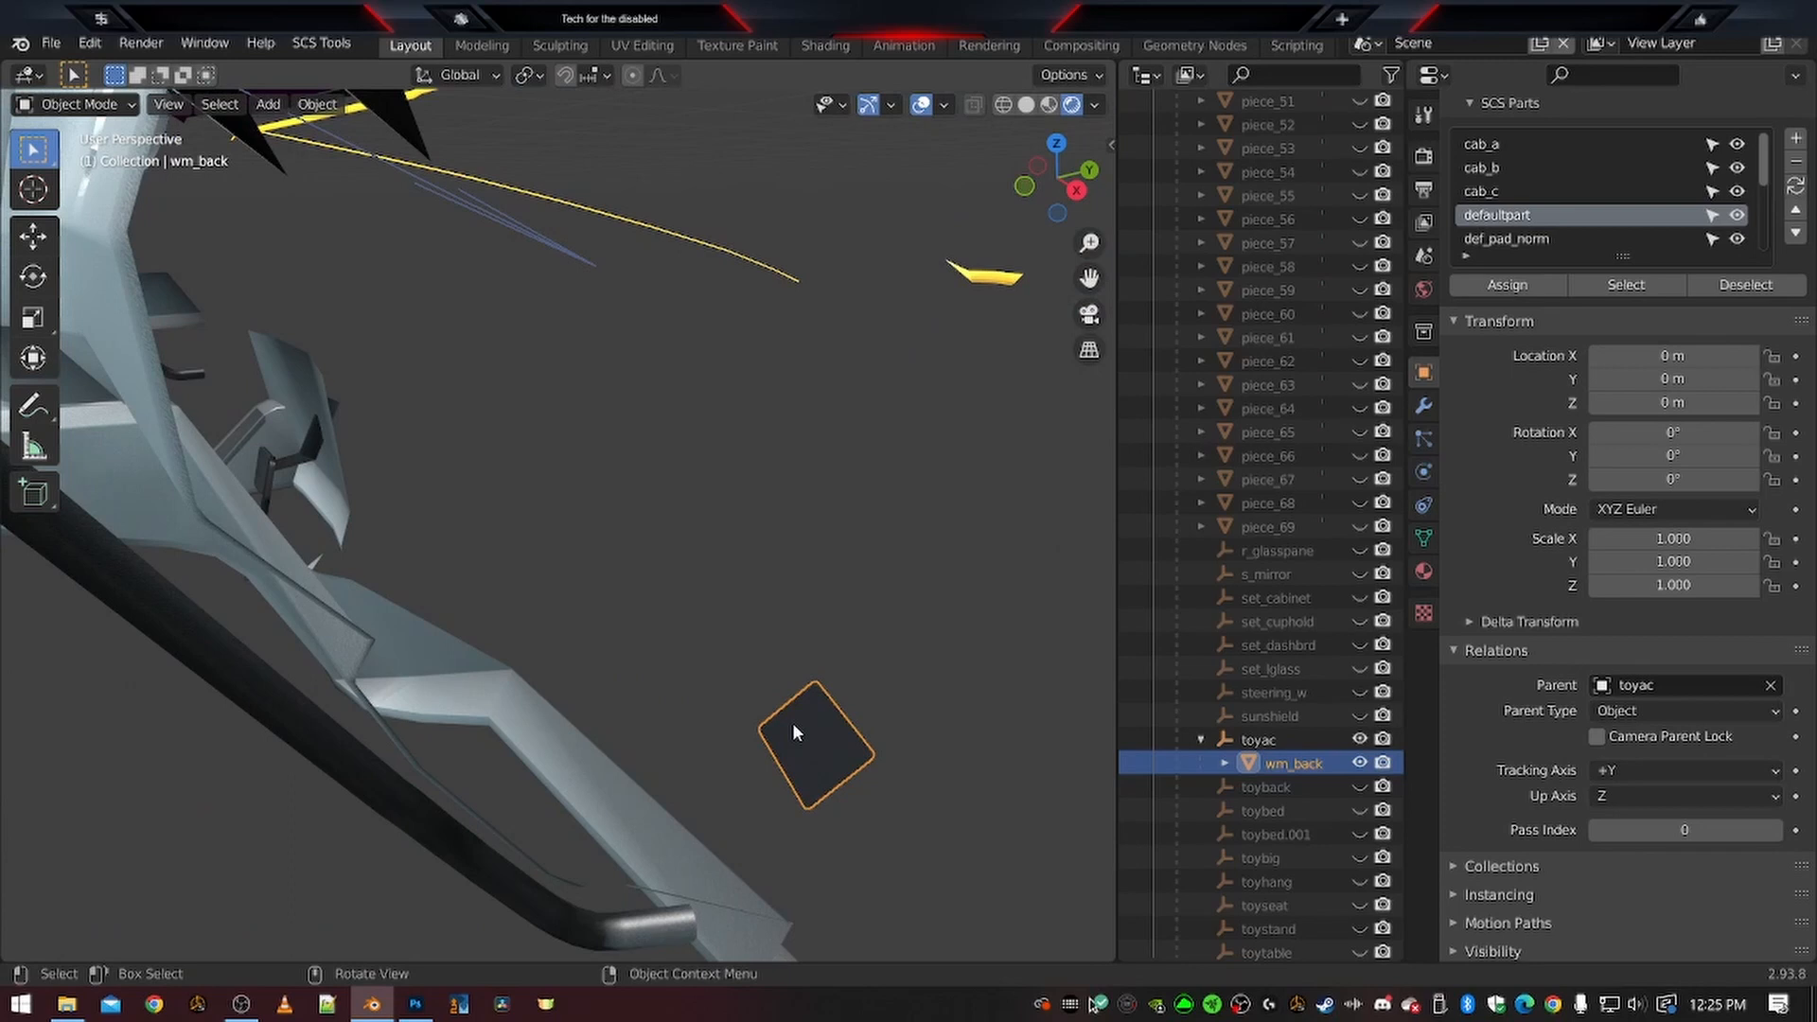
{"action": "key", "text": "g"}
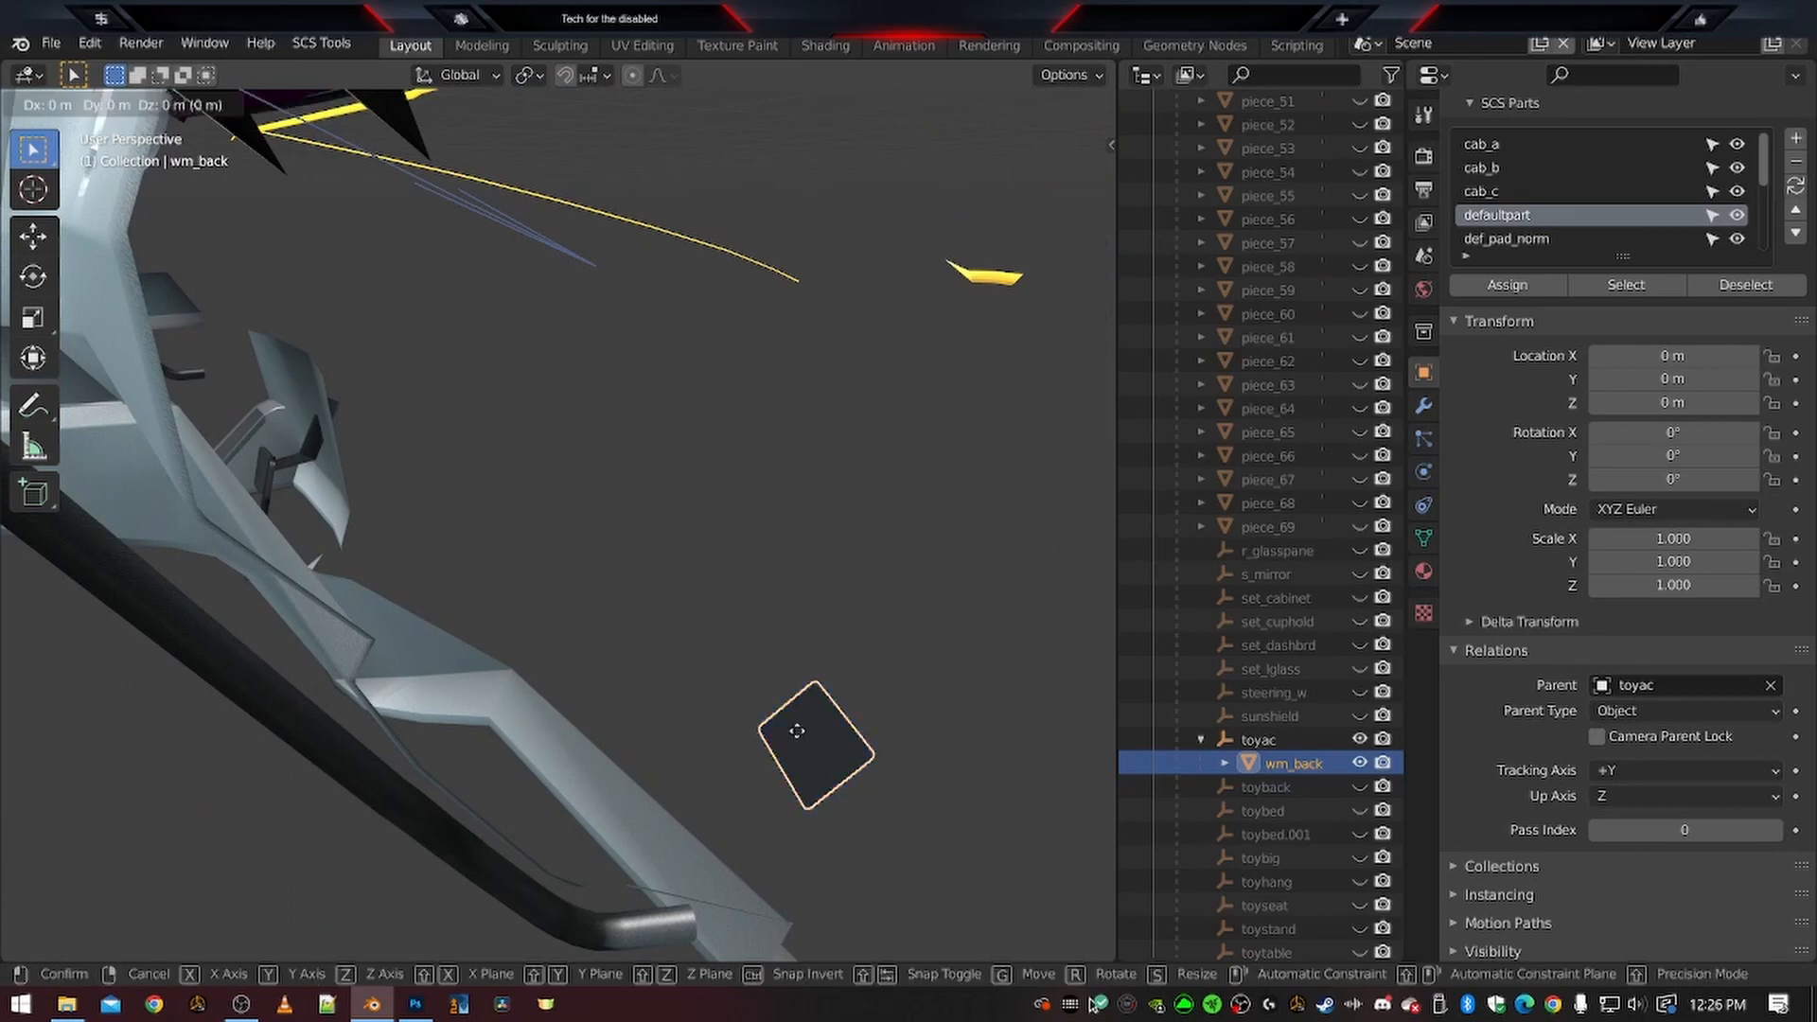
{"action": "key", "text": "z"}
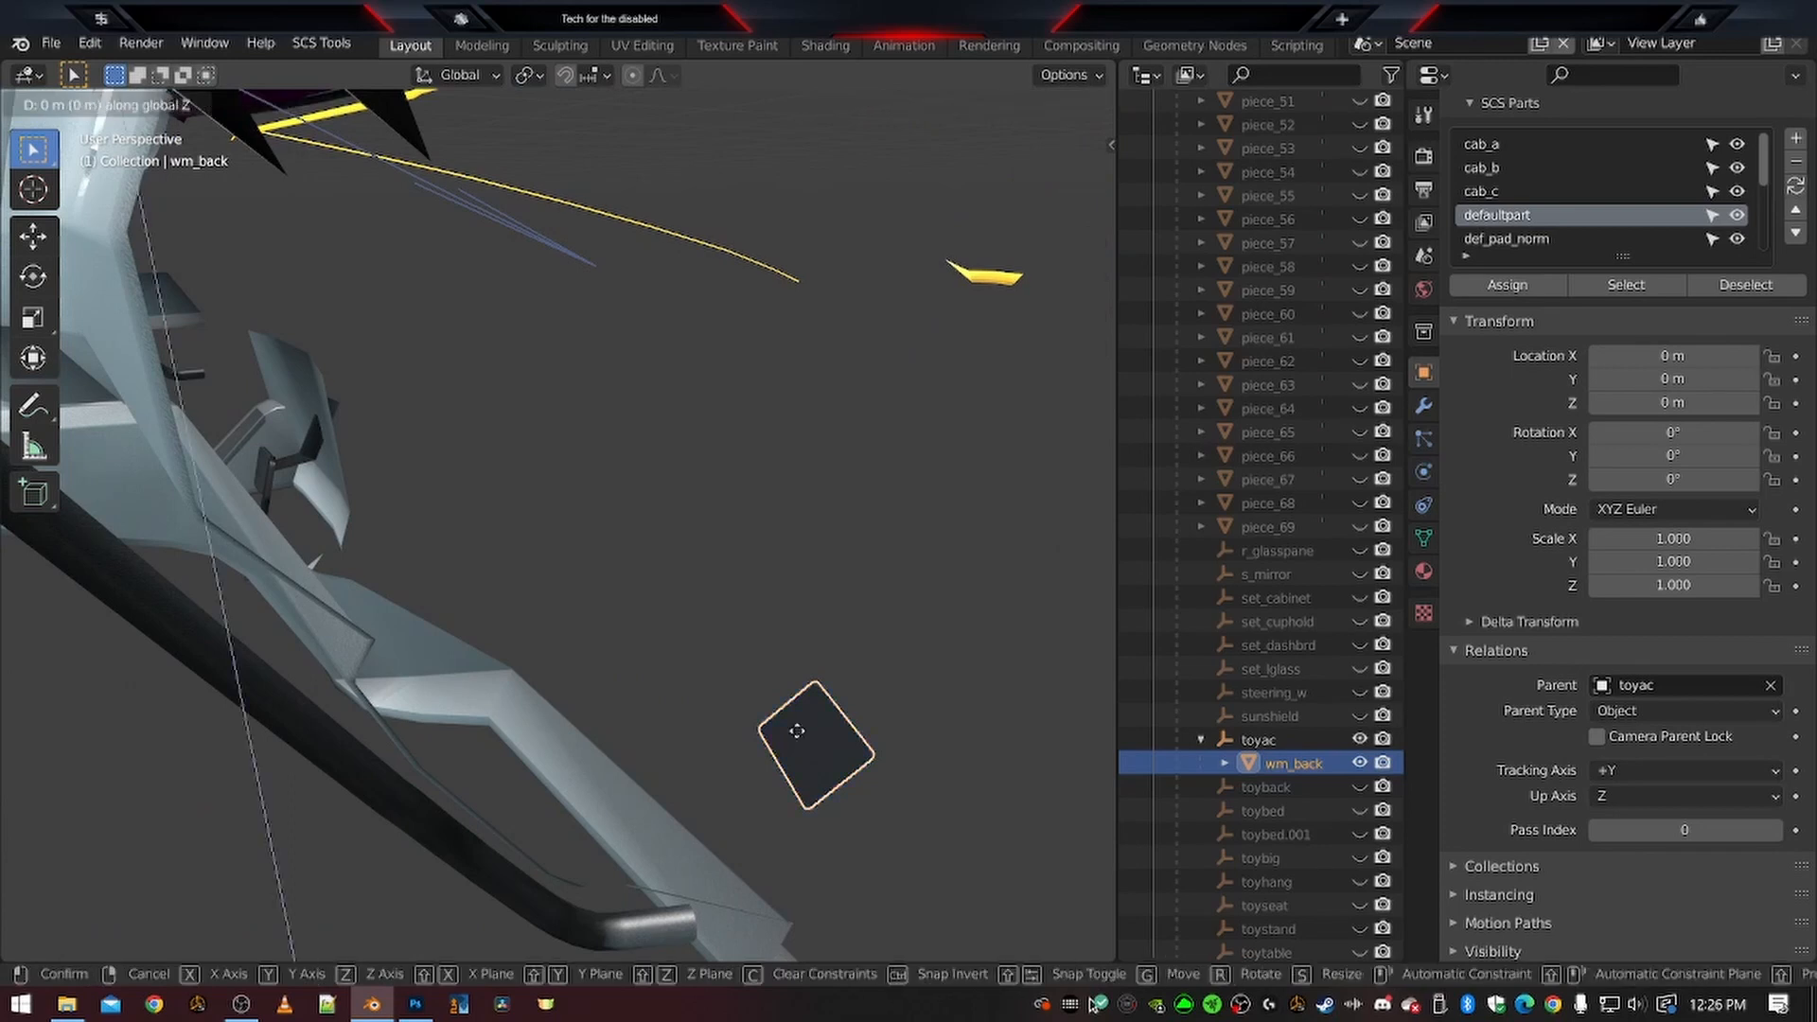
{"action": "left_click", "coordinate": [742, 785]}
Move wm_back along the global Y axis to the dashboard, at about X 0.092, Y -0.913, Z 0.331 m
{"action": "scroll", "coordinate": [740, 492], "scroll_direction": "down", "scroll_amount": 4}
{"action": "middle_click_drag", "start_coordinate": [740, 492], "coordinate": [693, 440]}
{"action": "key", "text": "g"}
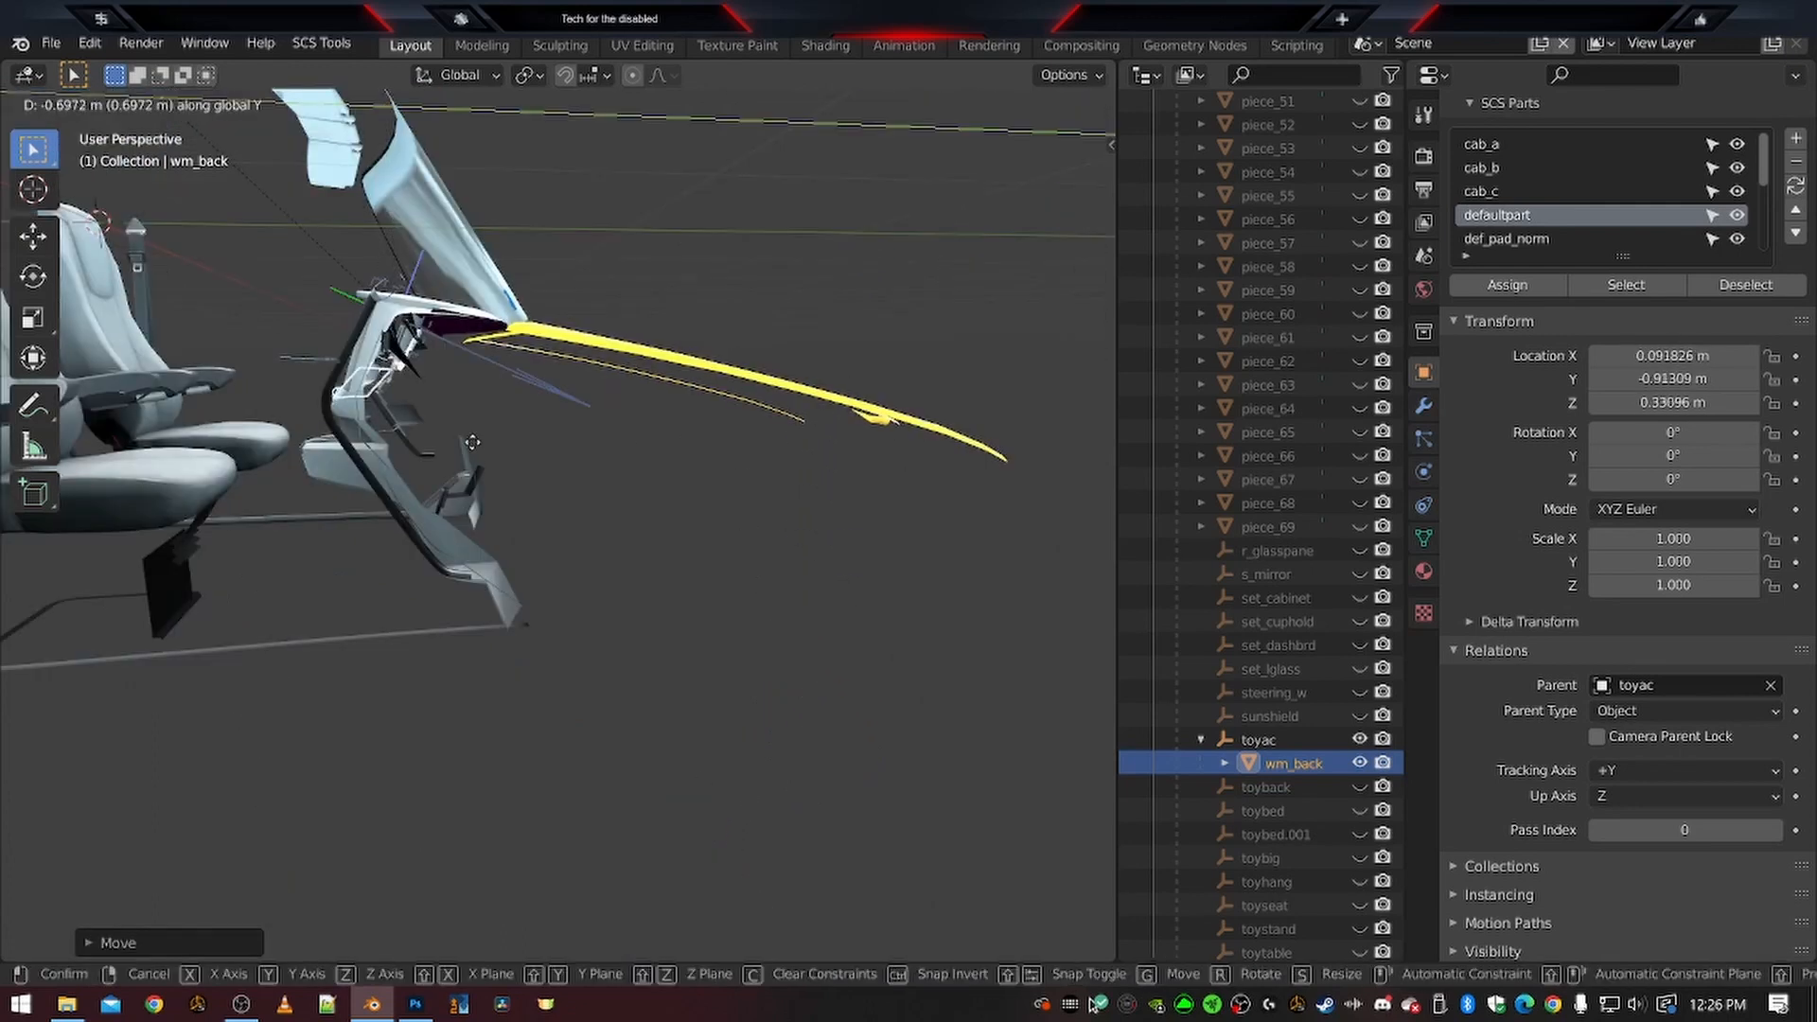
{"action": "left_click", "coordinate": [338, 459]}
Move wm_back along the global X axis from the glovebox towards the cubby, to about X -0.342, Y -0.976, Z 0.278 m
{"action": "middle_click_drag", "start_coordinate": [337, 458], "coordinate": [560, 558]}
{"action": "scroll", "coordinate": [548, 505], "scroll_direction": "up", "scroll_amount": 5}
{"action": "middle_click_drag", "start_coordinate": [885, 661], "coordinate": [725, 641], "text": "shift"}
{"action": "middle_click_drag", "start_coordinate": [628, 670], "coordinate": [661, 665]}
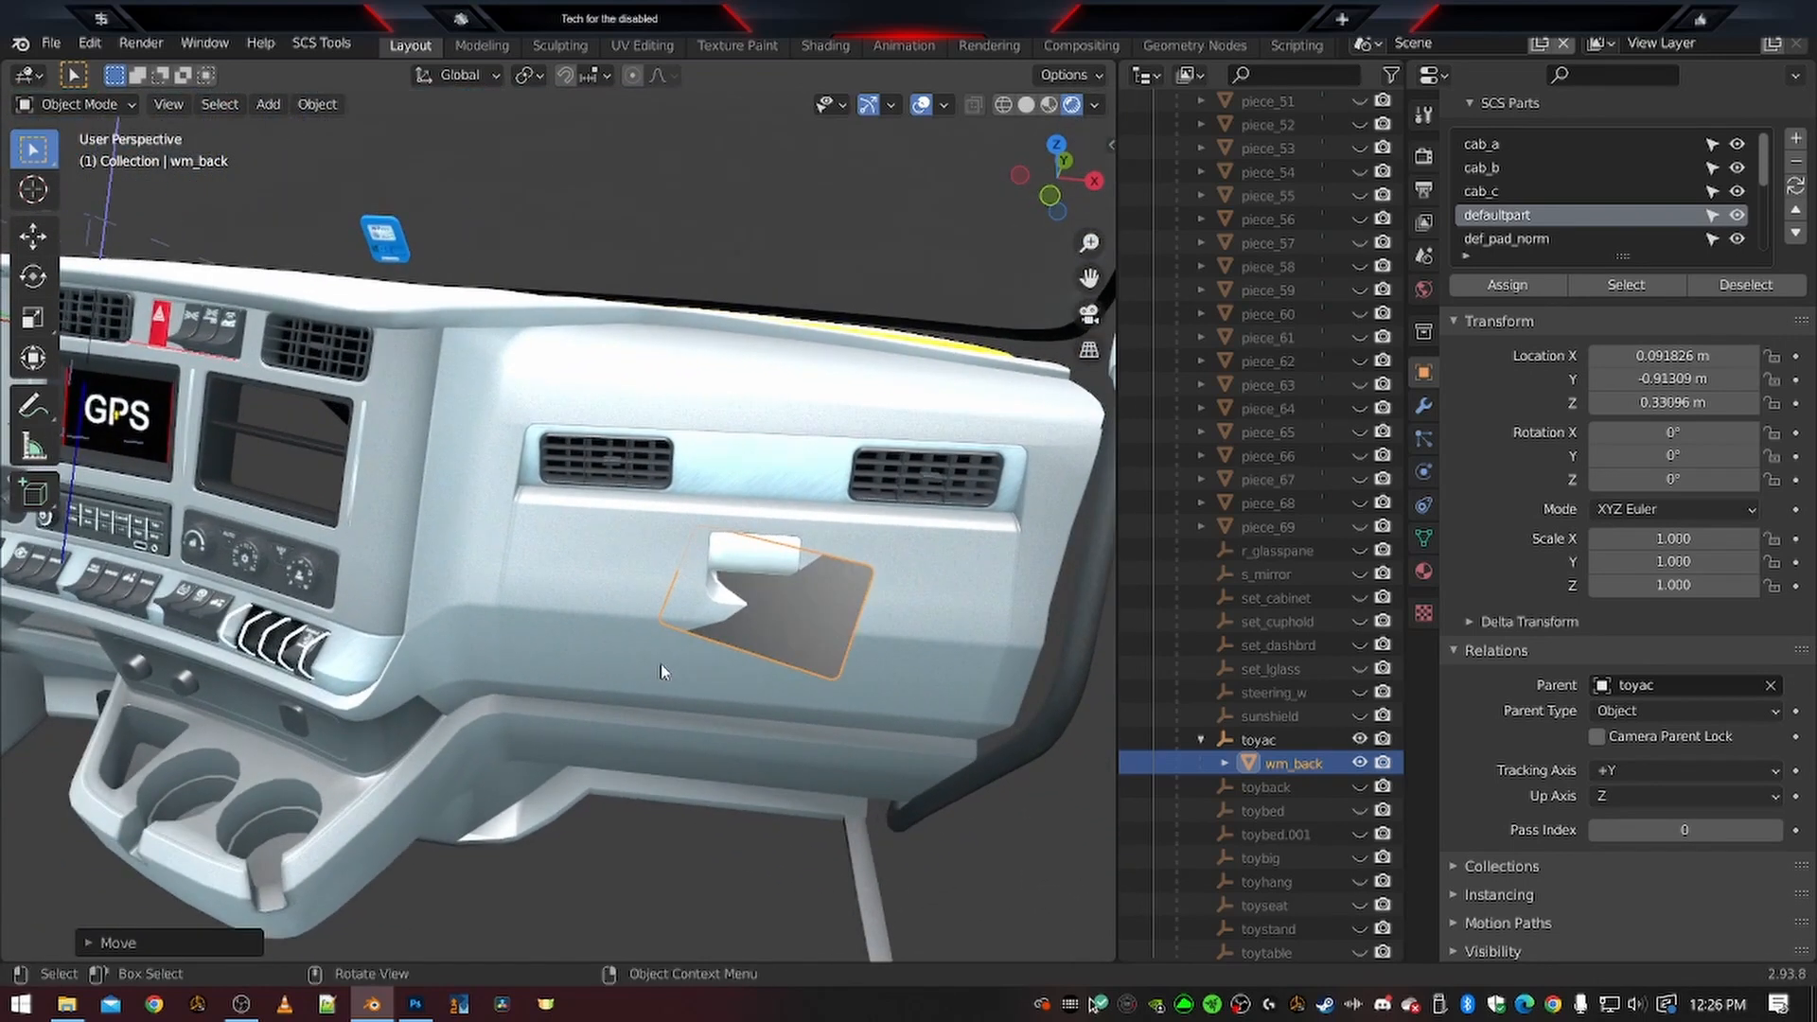
{"action": "key", "text": "g"}
{"action": "key", "text": "x"}
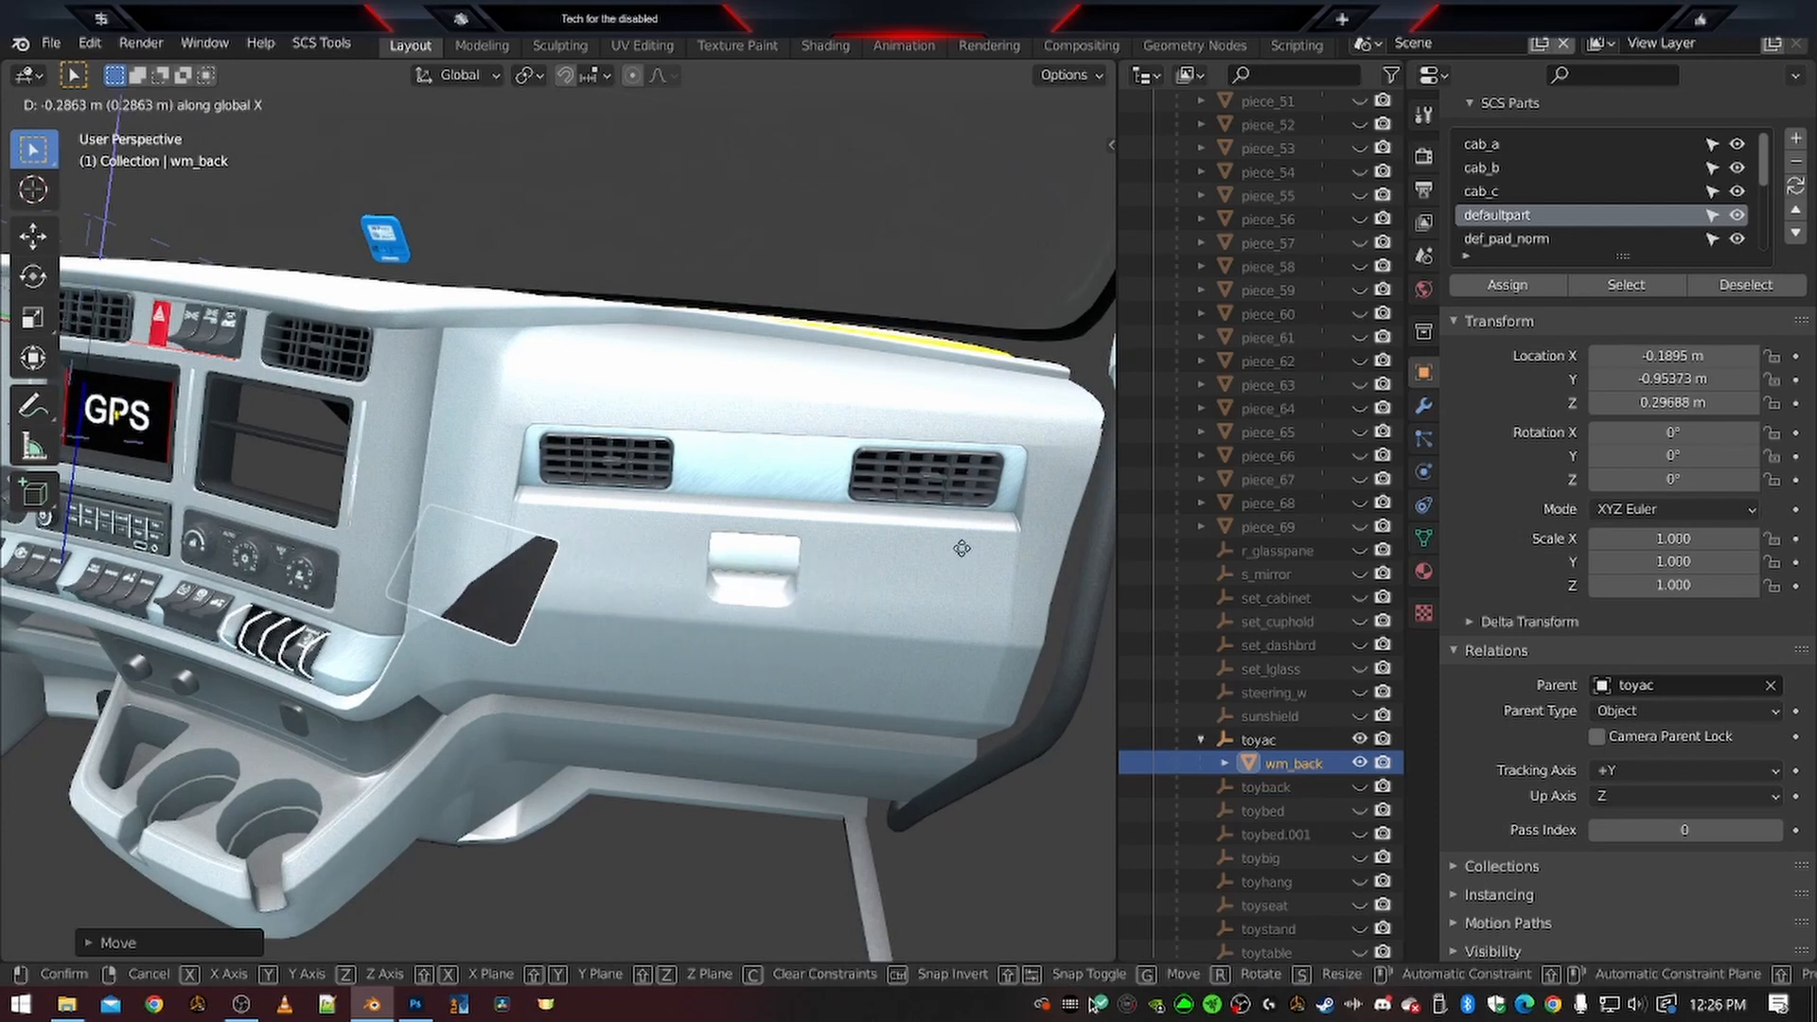
{"action": "left_click", "coordinate": [257, 603]}
Shift wm_back along the global Y axis near the climate controls, to about X -0.333, Y -1.022, Z 0.257 m
{"action": "key", "text": "KP_Decimal"}
{"action": "scroll", "coordinate": [565, 605], "scroll_direction": "down", "scroll_amount": 5}
{"action": "middle_click_drag", "start_coordinate": [565, 604], "coordinate": [552, 605]}
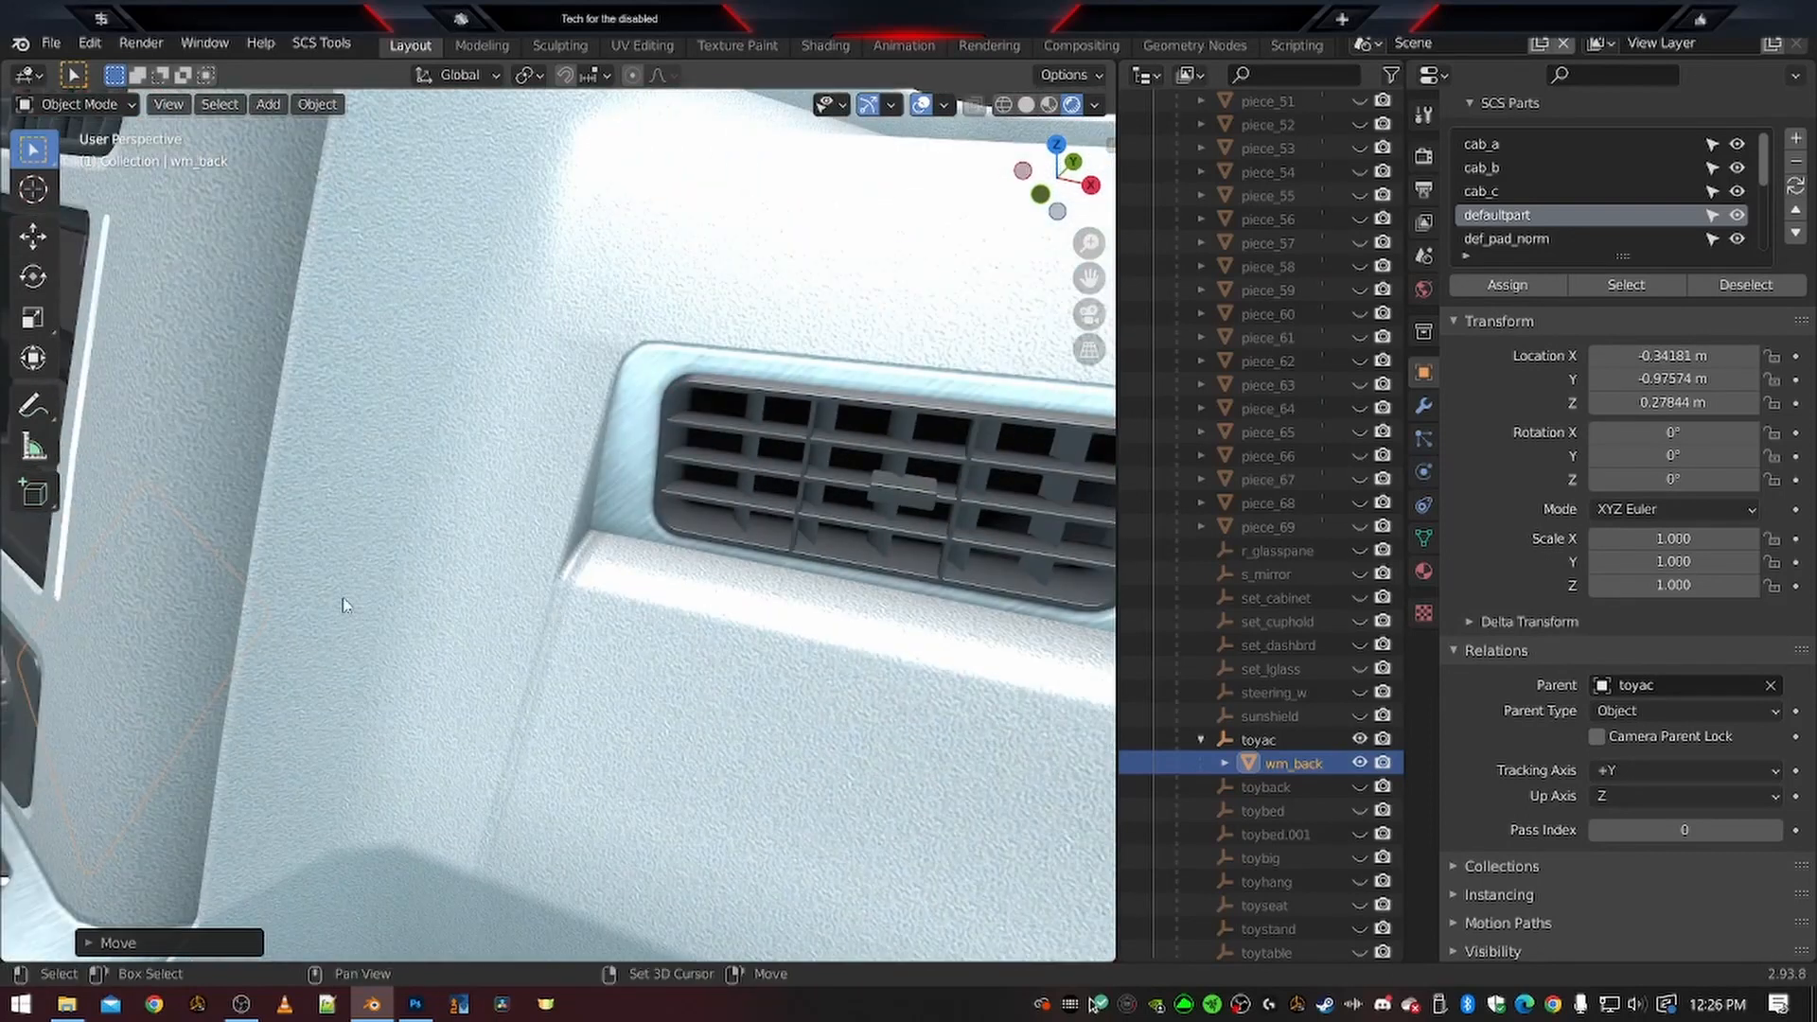
{"action": "middle_click_drag", "start_coordinate": [175, 580], "coordinate": [459, 670], "text": "shift"}
{"action": "key", "text": "g"}
{"action": "key", "text": "y"}
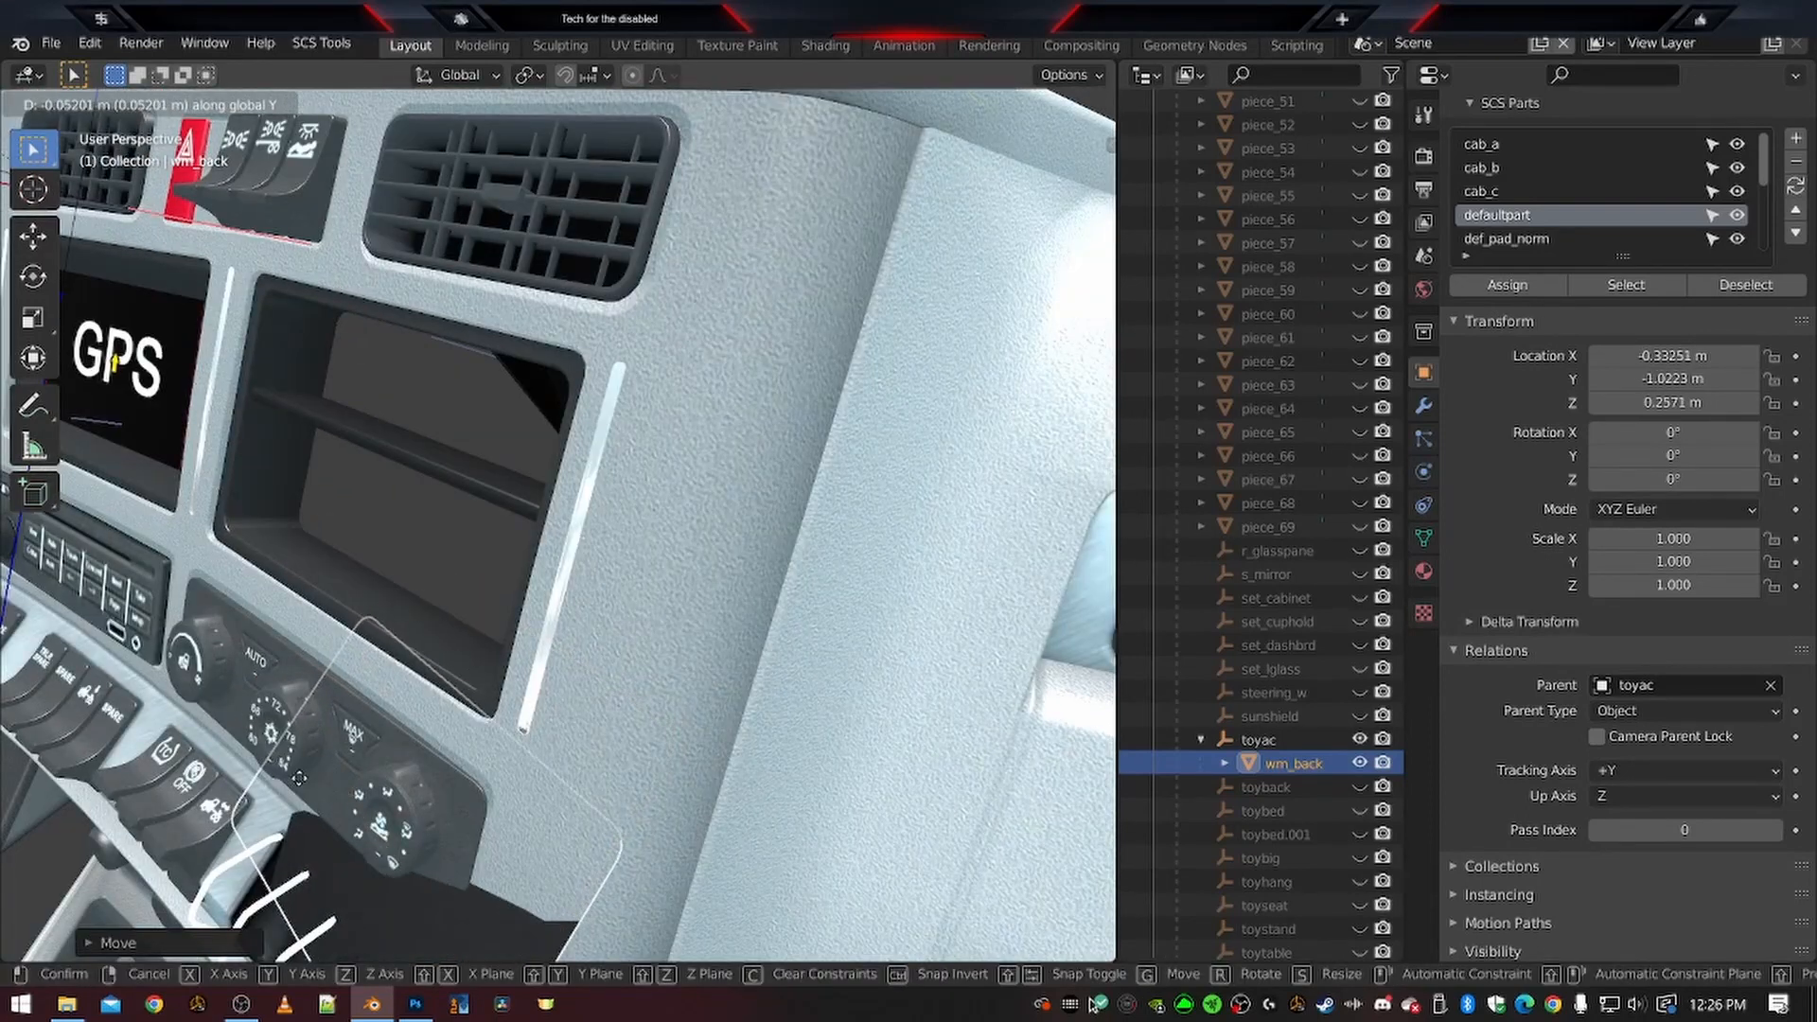
{"action": "left_click", "coordinate": [301, 785]}
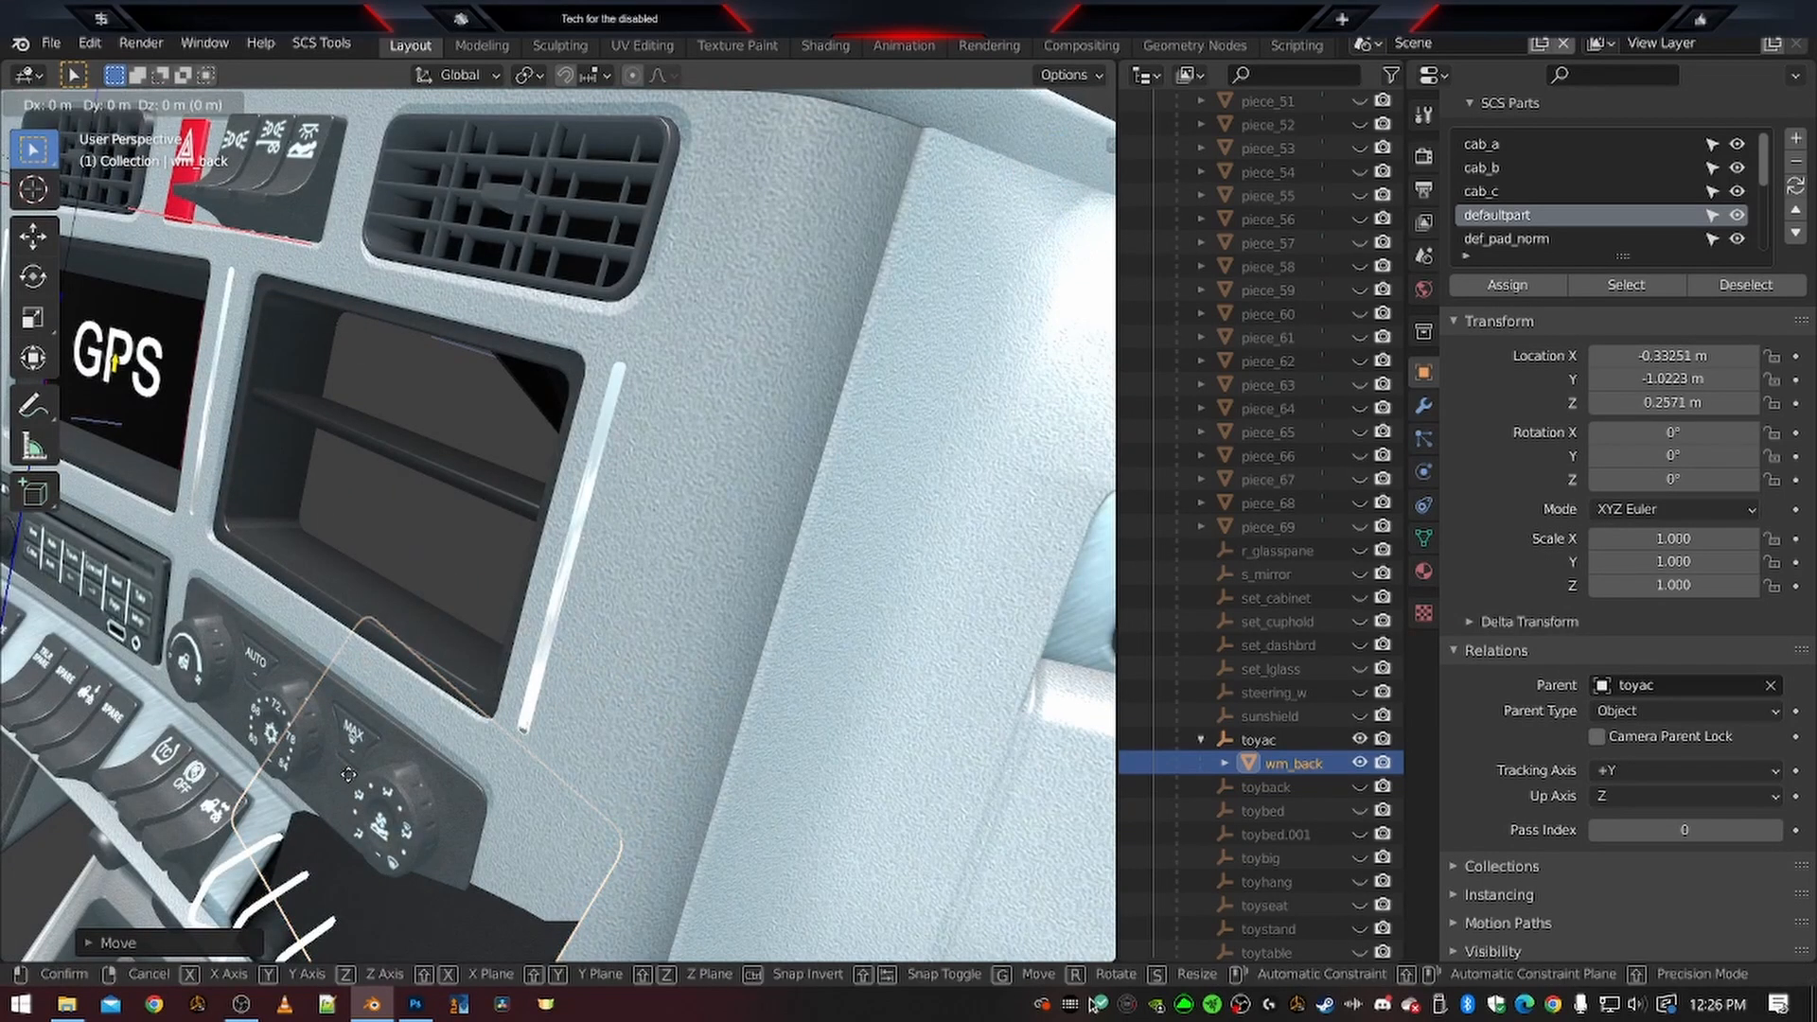
Raise wm_back along the global Z axis in front of the cubby, to about X -0.339, Y -1.083, Z 0.386 m
{"action": "key", "text": "g"}
{"action": "key", "text": "z"}
{"action": "left_click", "coordinate": [370, 369]}
{"action": "middle_click_drag", "start_coordinate": [369, 394], "coordinate": [496, 636]}
{"action": "scroll", "coordinate": [582, 610], "scroll_direction": "up", "scroll_amount": 1}
{"action": "scroll", "coordinate": [580, 613], "scroll_direction": "down", "scroll_amount": 1}
{"action": "scroll", "coordinate": [458, 621], "scroll_direction": "down", "scroll_amount": 2}
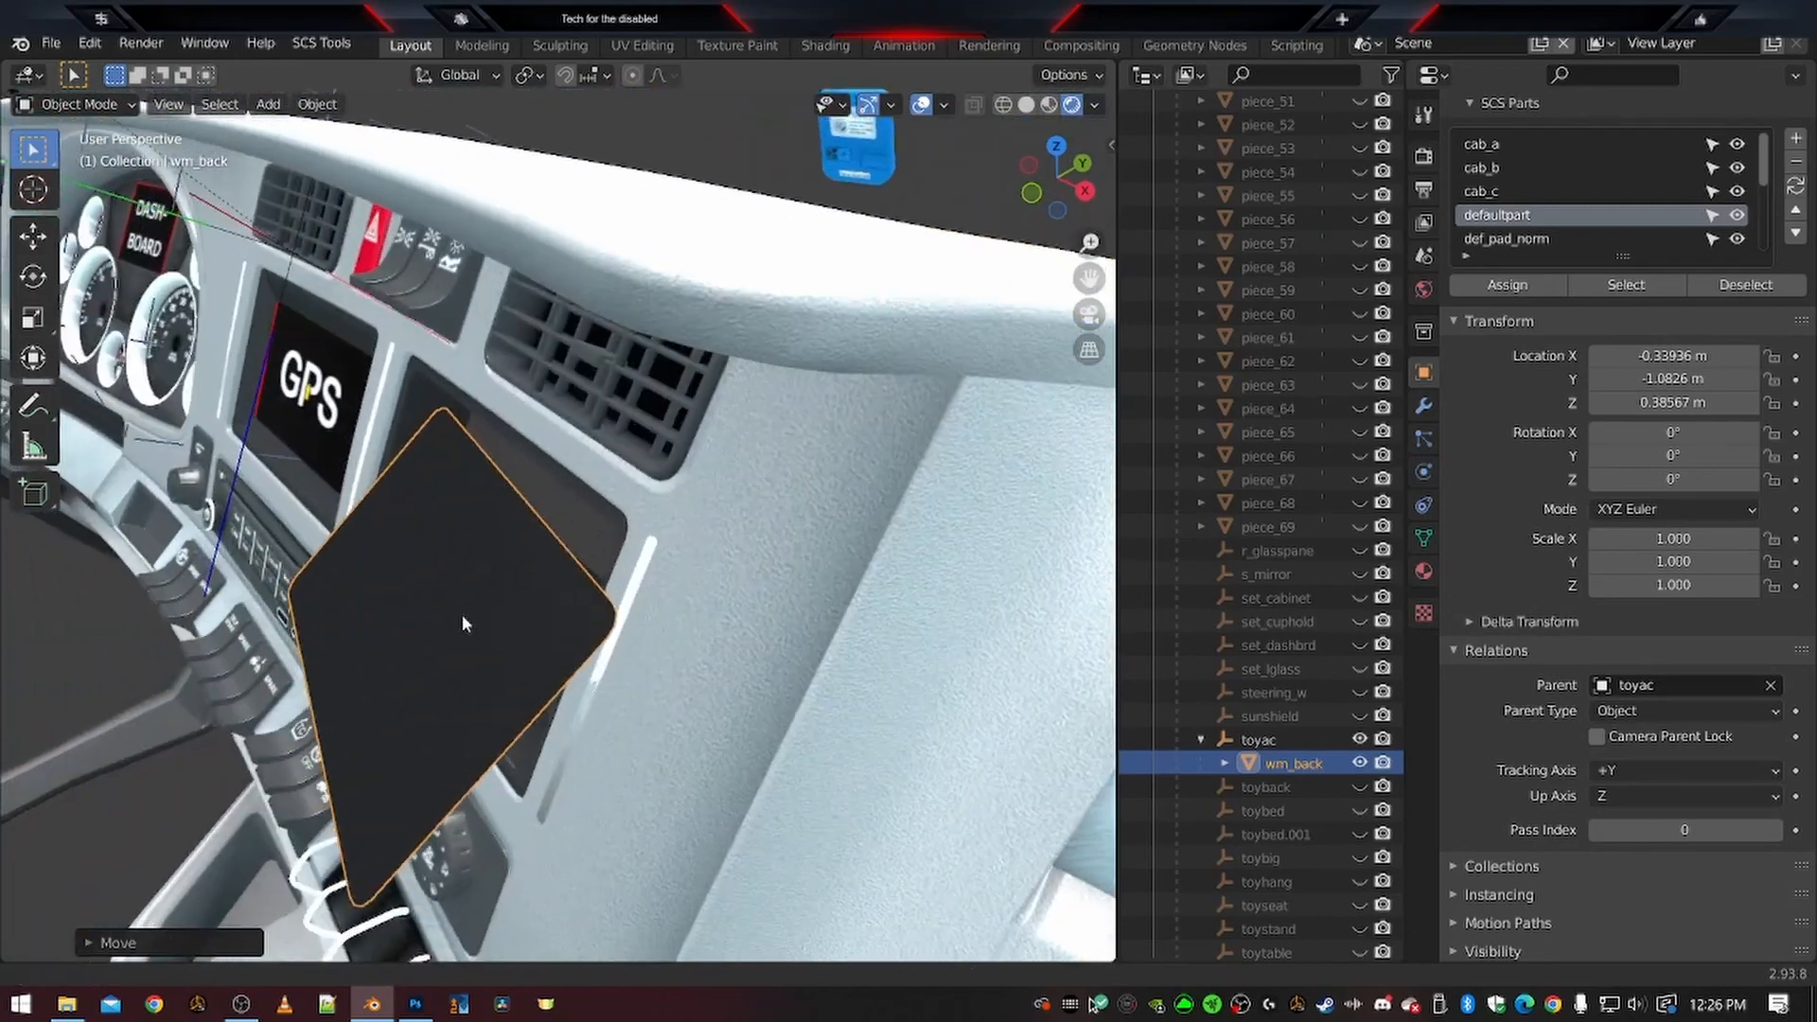
Slide wm_back along the global X axis in front of the cubby, to about X -0.357, Y -1.085, Z 0.384 m
{"action": "scroll", "coordinate": [483, 629], "scroll_direction": "up", "scroll_amount": 1}
{"action": "scroll", "coordinate": [483, 629], "scroll_direction": "down", "scroll_amount": 1}
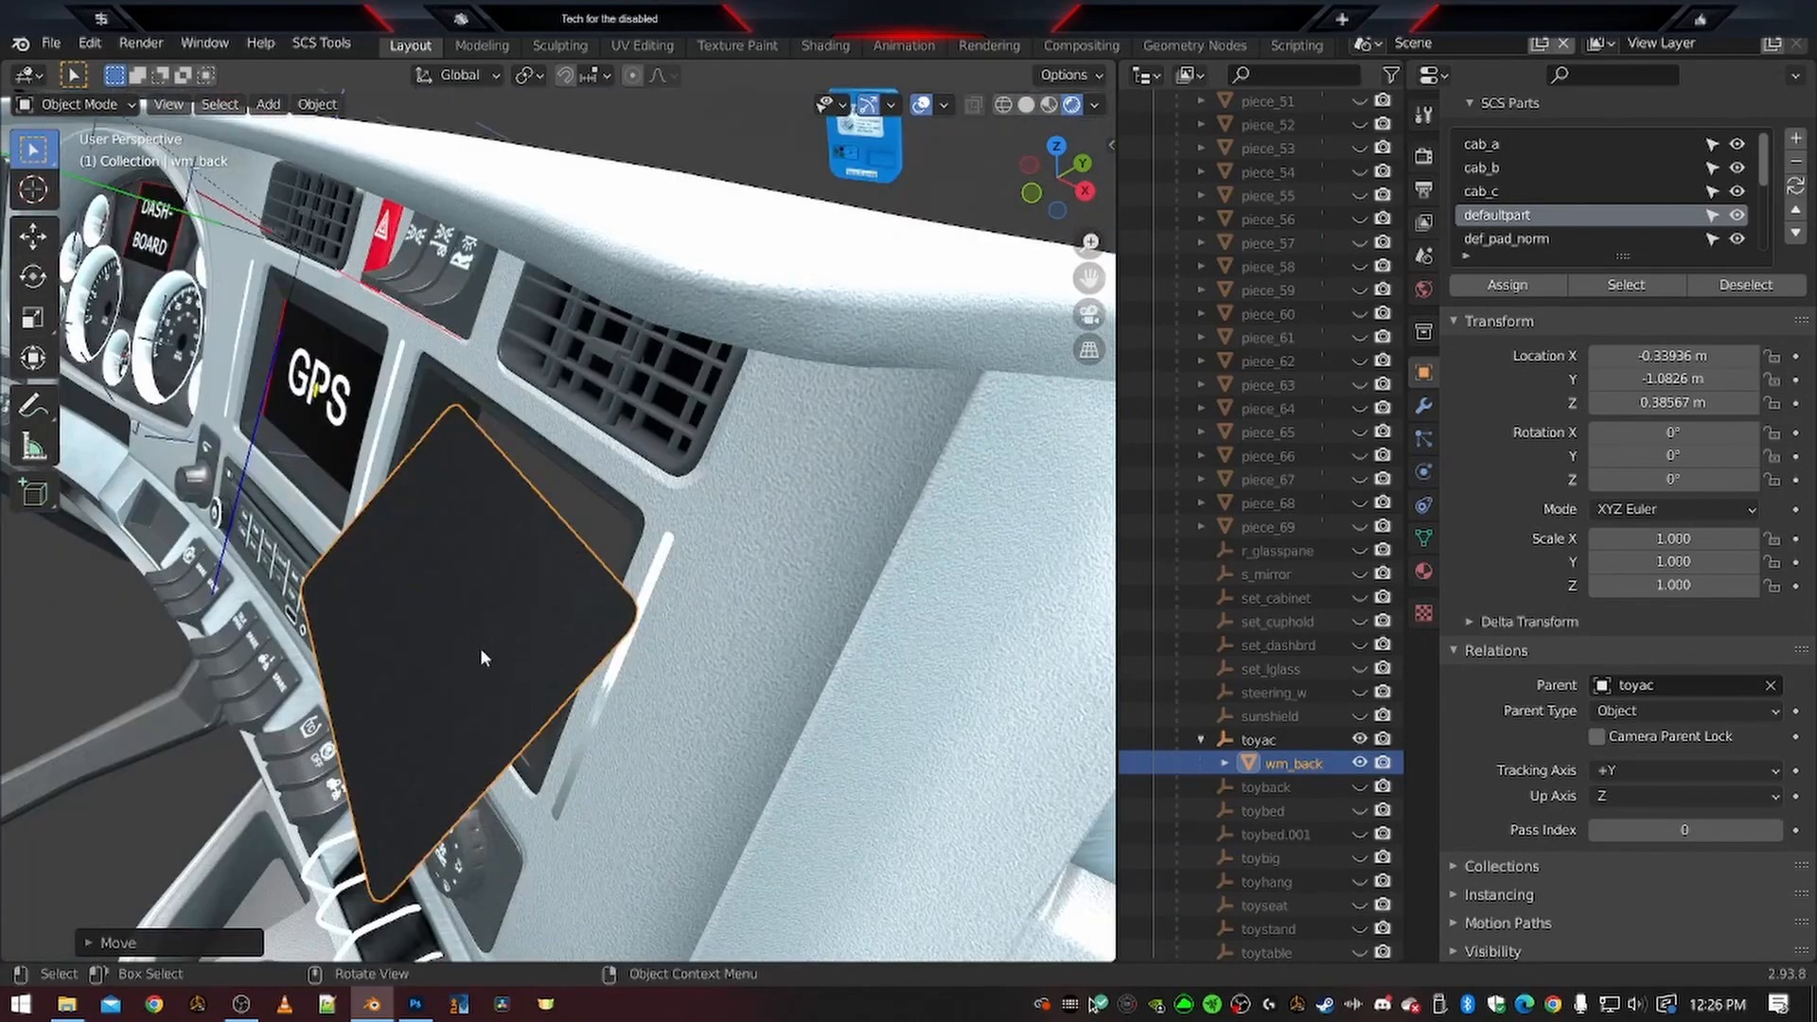
{"action": "key", "text": "g"}
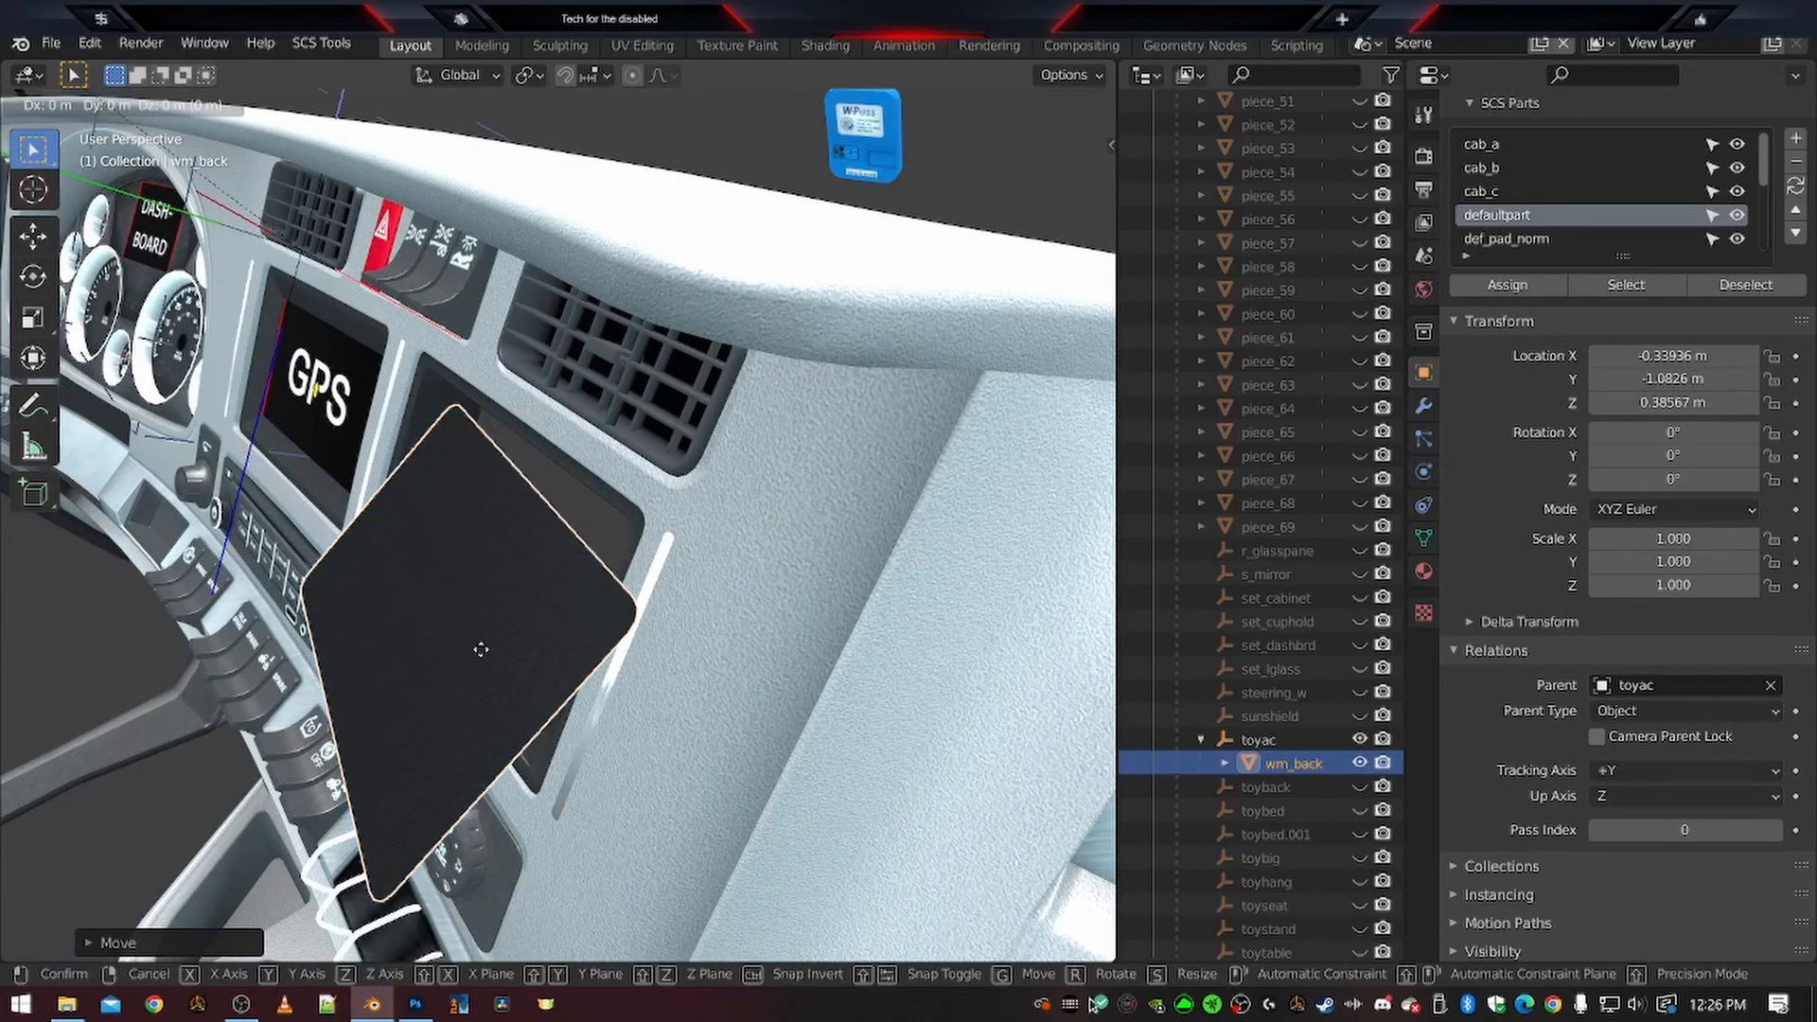
{"action": "key", "text": "x"}
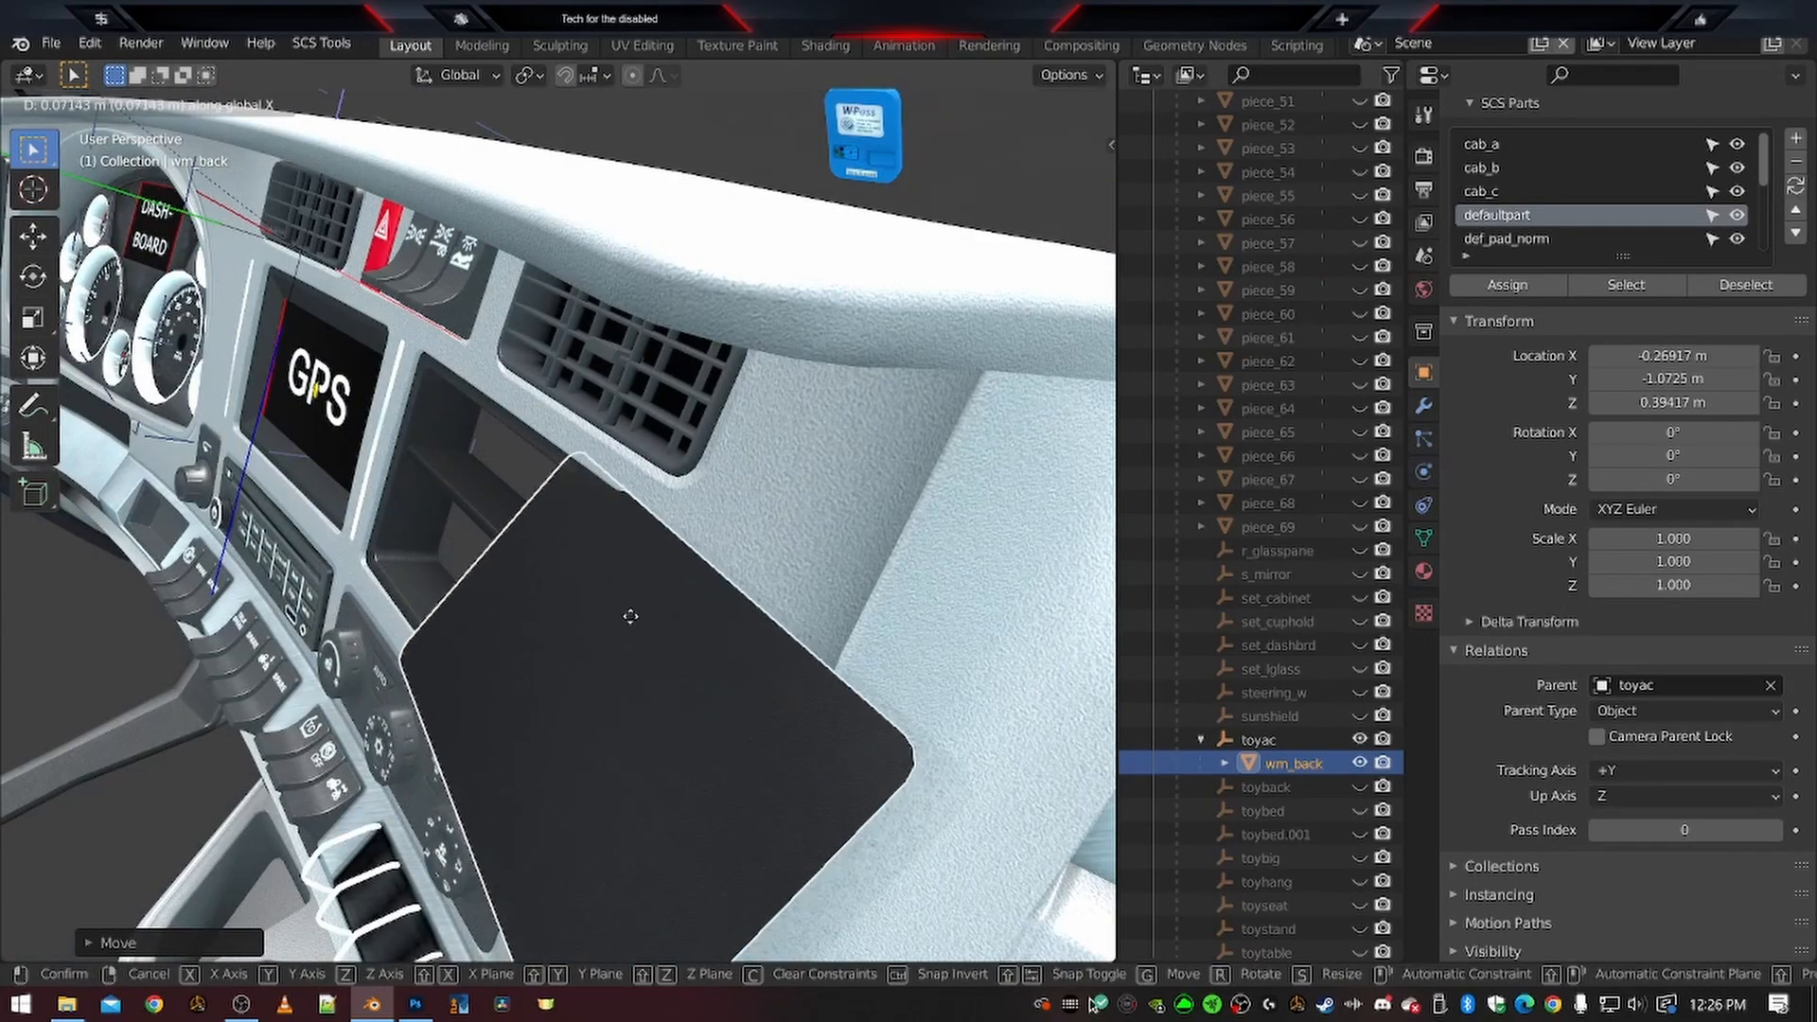
{"action": "left_click", "coordinate": [752, 631]}
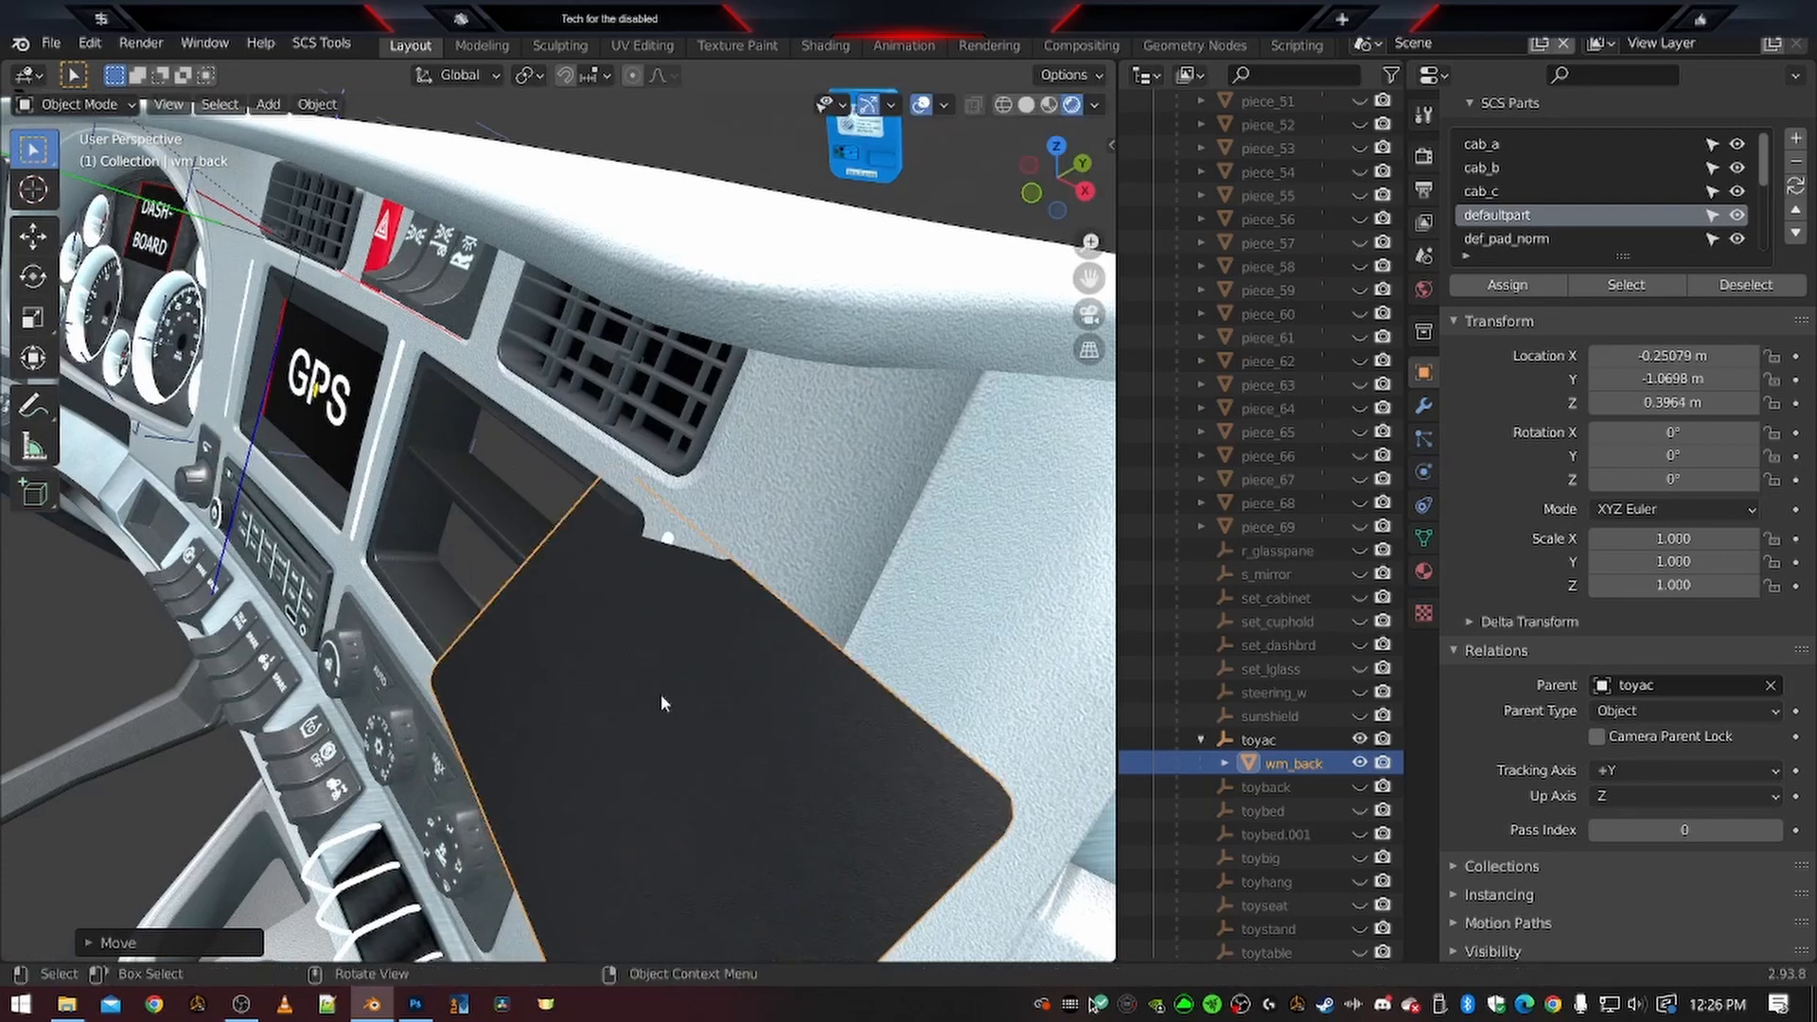
{"action": "key", "text": "g"}
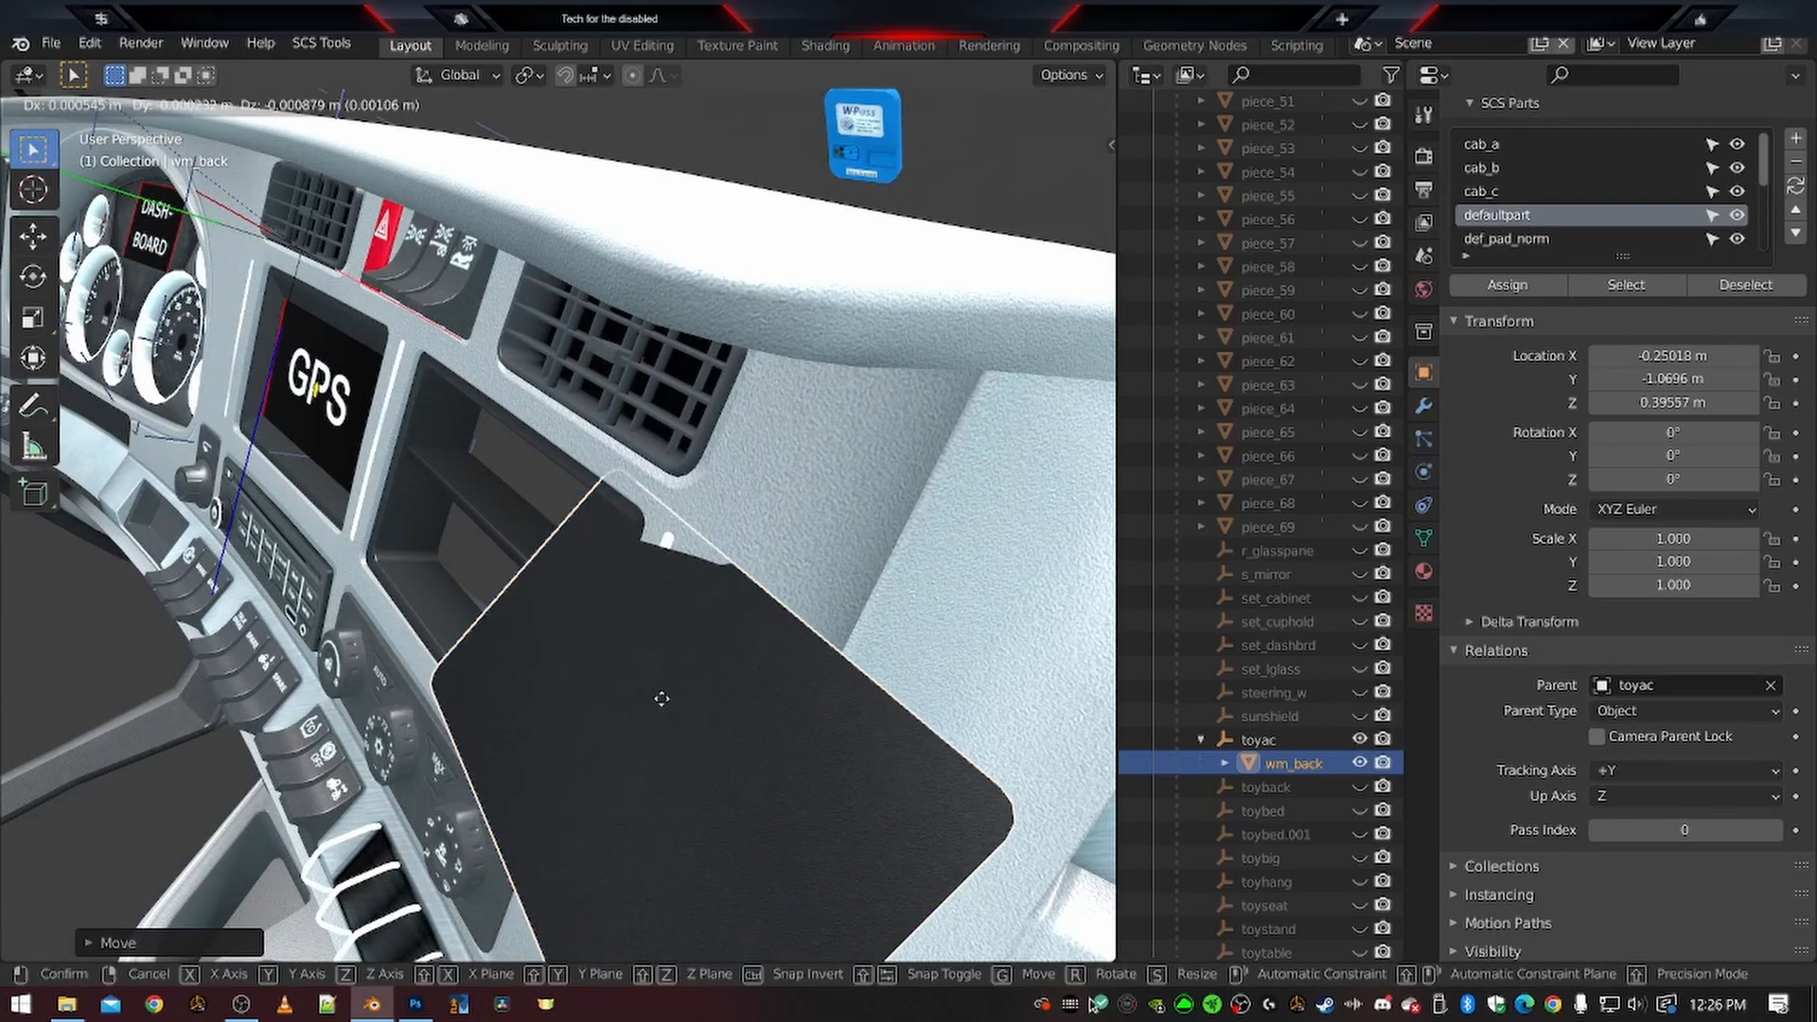
{"action": "key", "text": "x"}
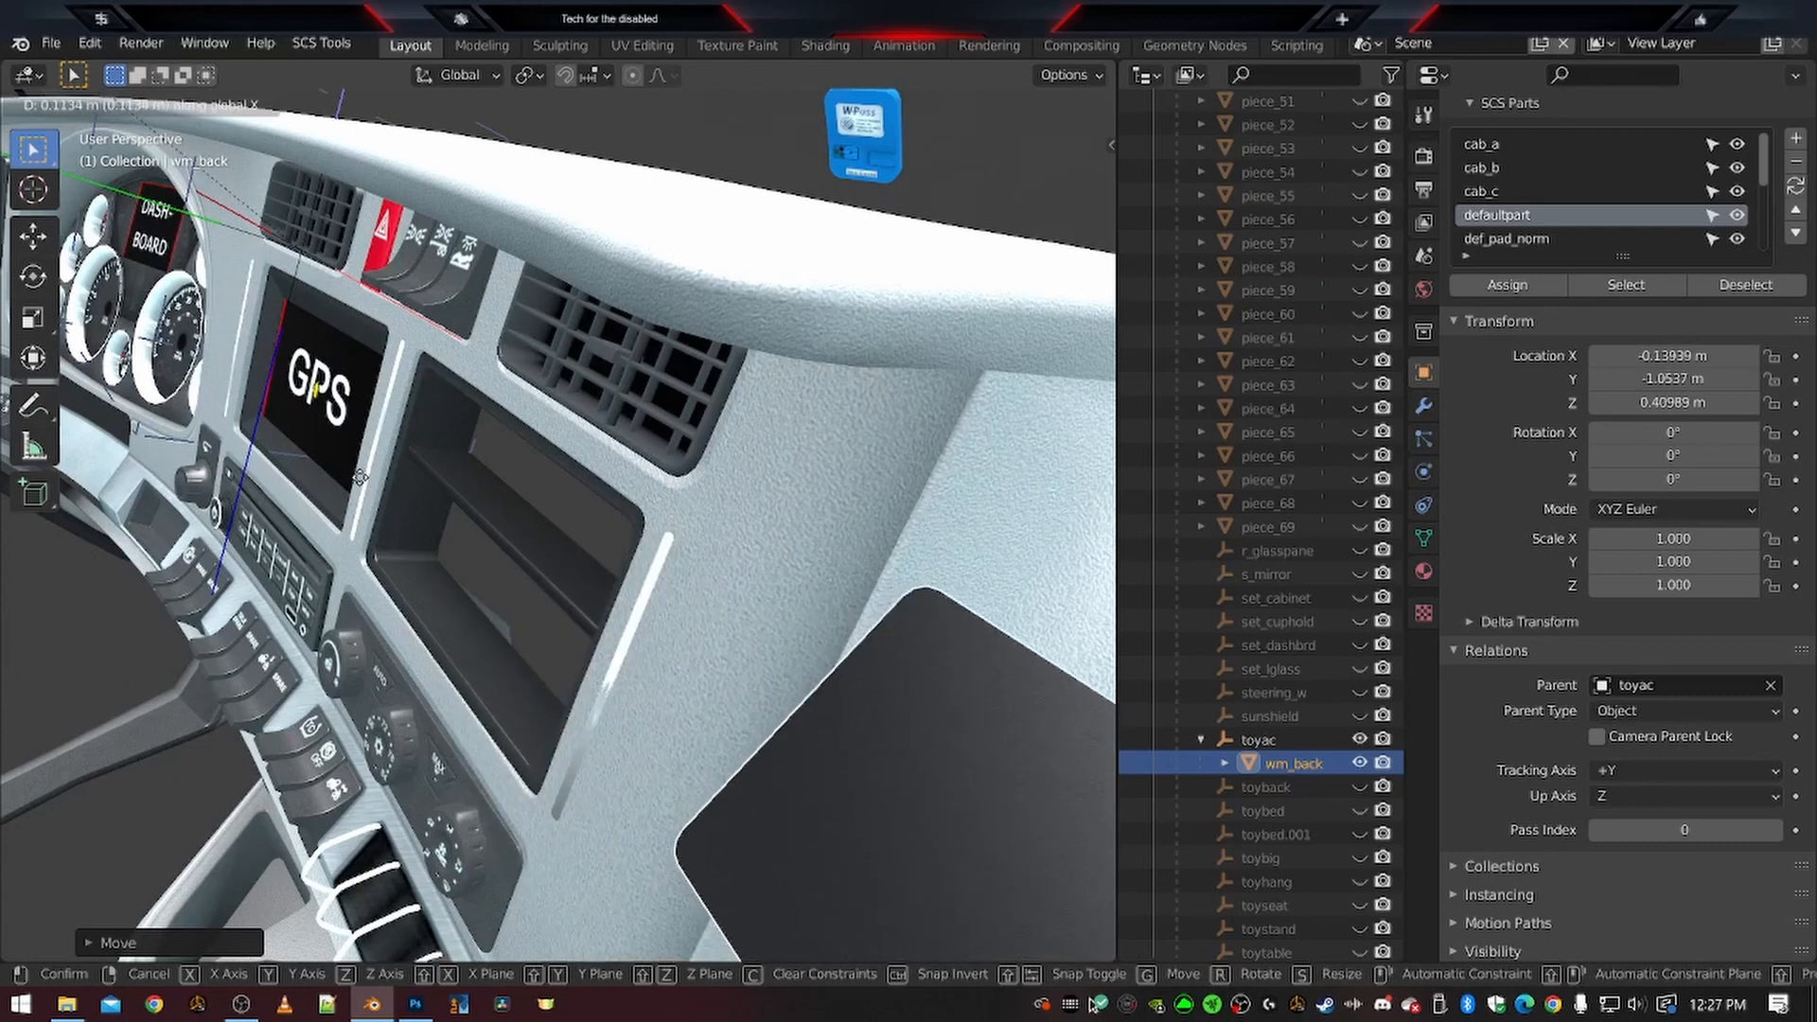
{"action": "left_click", "coordinate": [749, 838]}
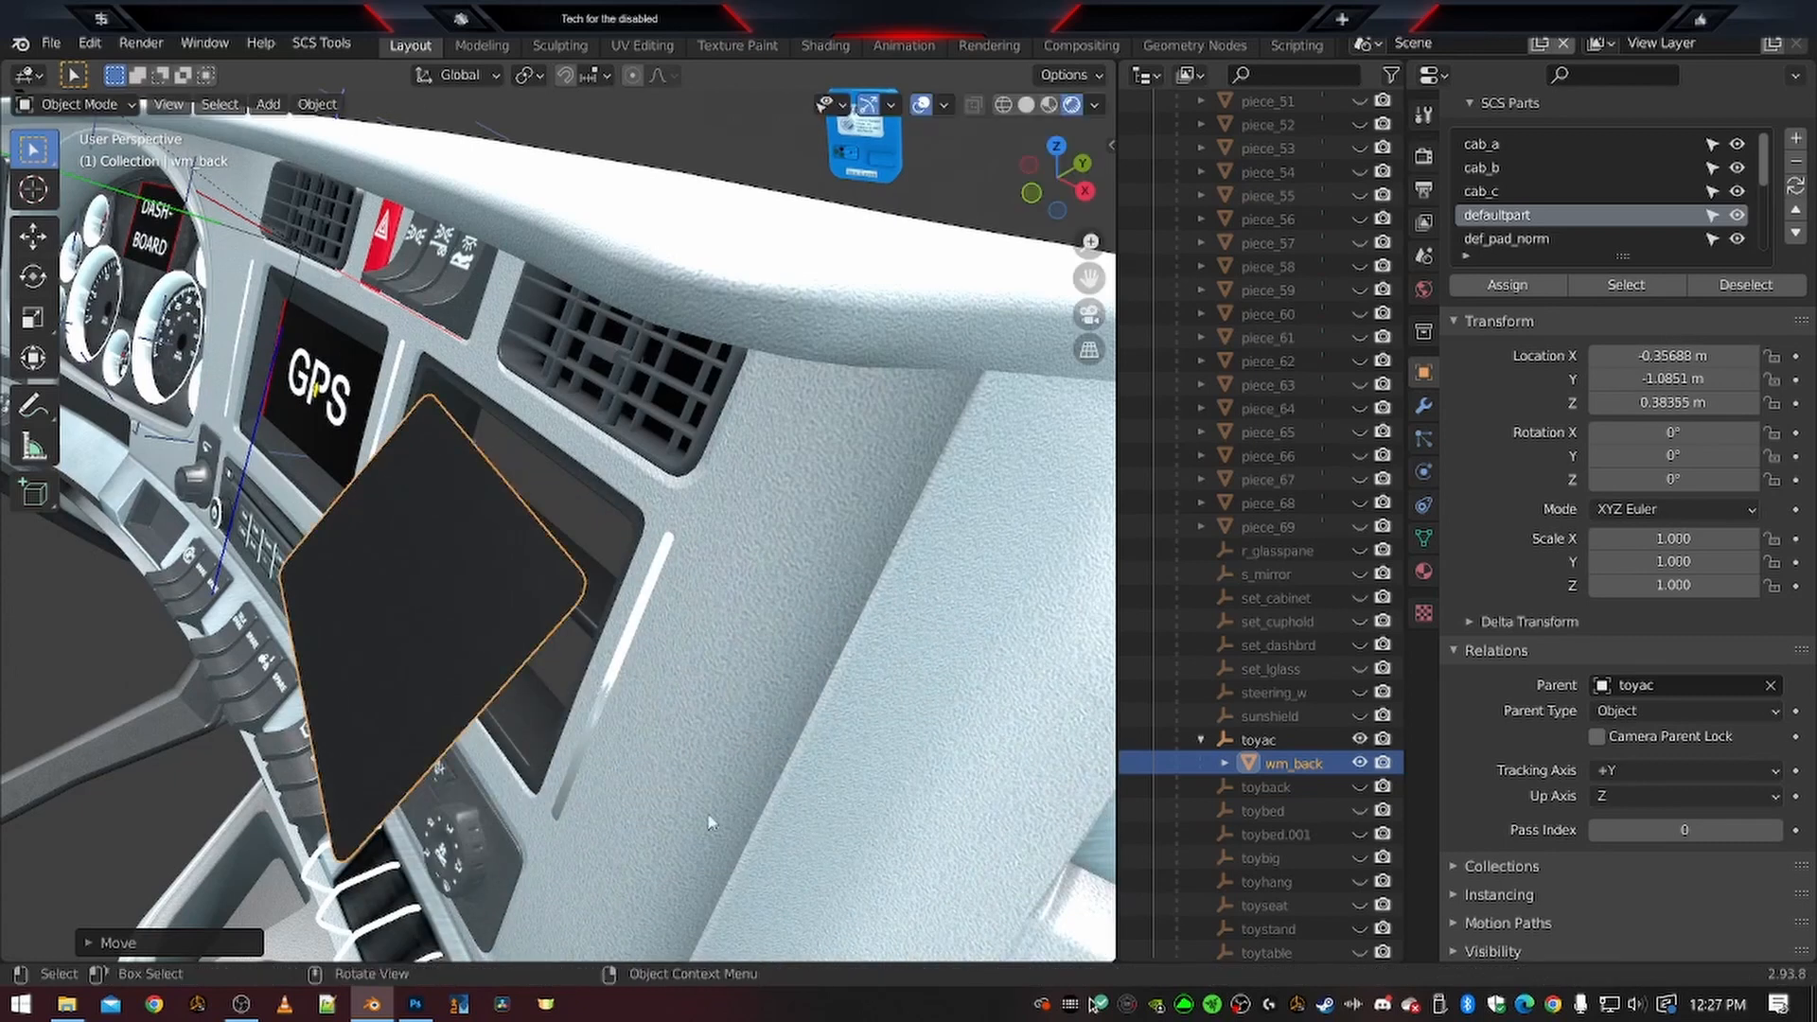
Shift wm_back along the global Y axis towards the cubby opening, to about X -0.363, Y -1.055, Z 0.397 m
{"action": "key", "text": "g"}
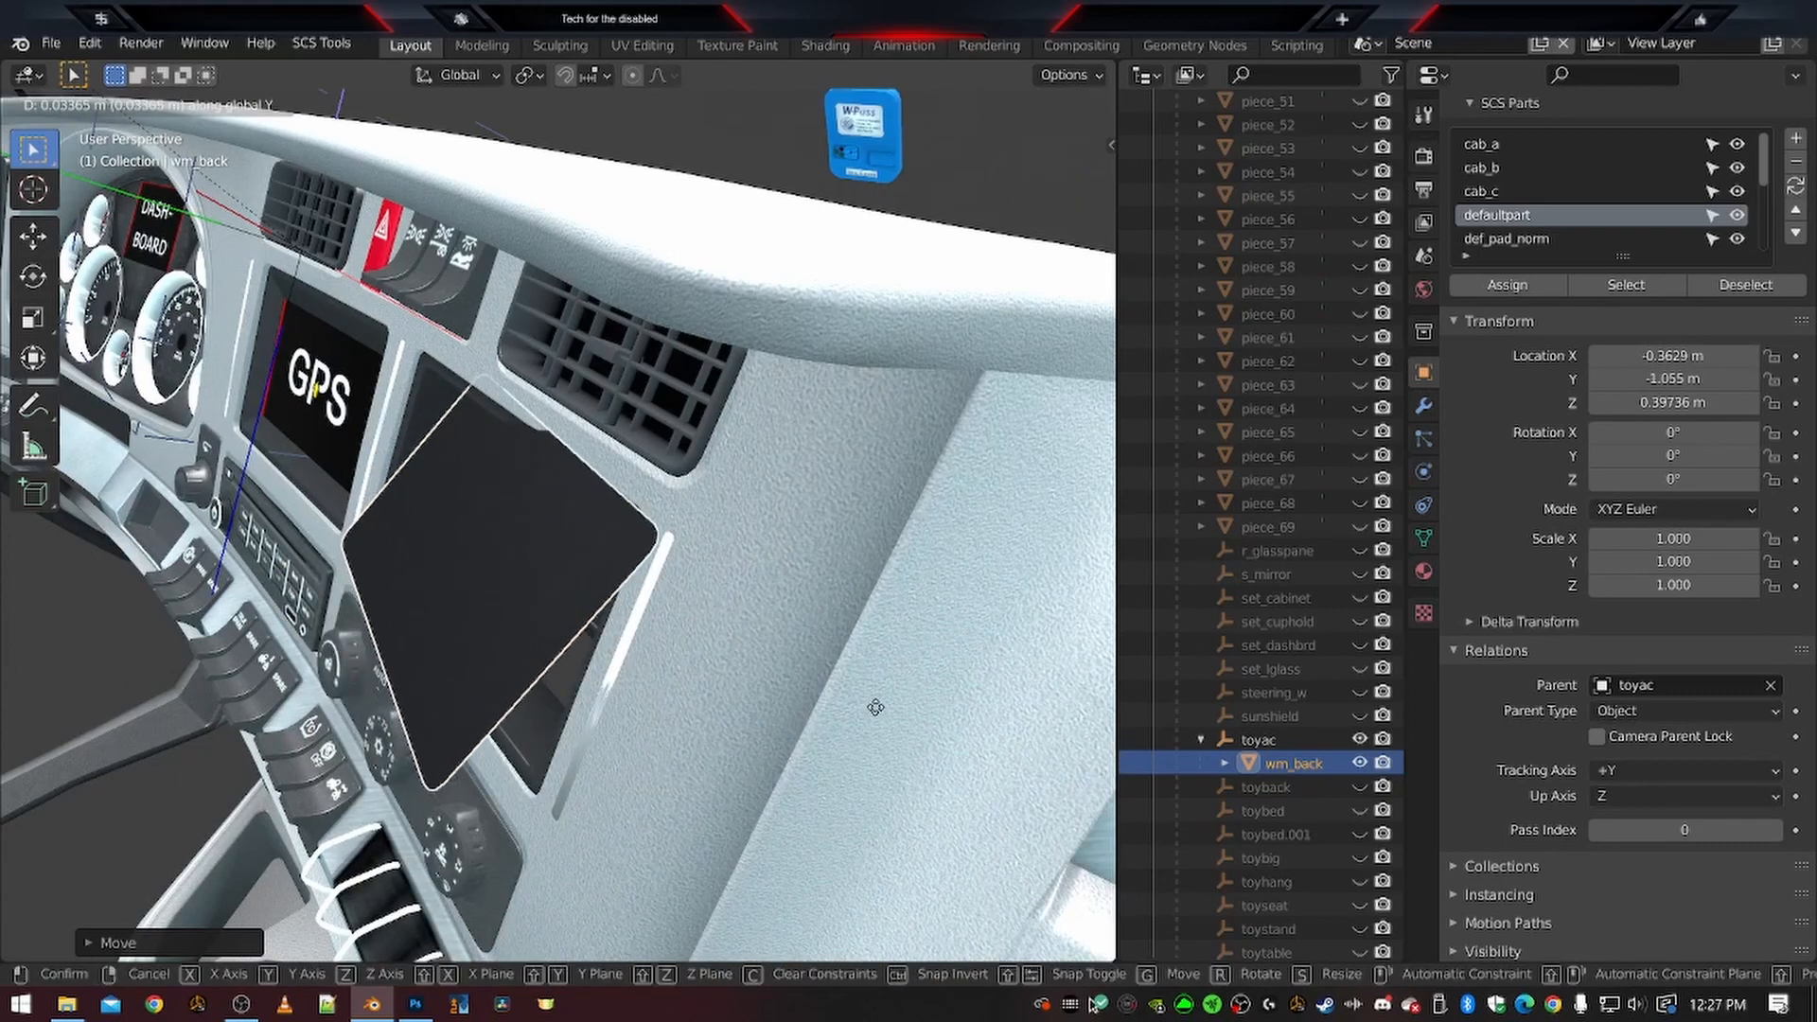
{"action": "left_click", "coordinate": [563, 578]}
{"action": "middle_click_drag", "start_coordinate": [559, 564], "coordinate": [640, 566]}
{"action": "middle_click_drag", "start_coordinate": [852, 546], "coordinate": [546, 571], "text": "shift"}
{"action": "scroll", "coordinate": [502, 613], "scroll_direction": "up", "scroll_amount": 5}
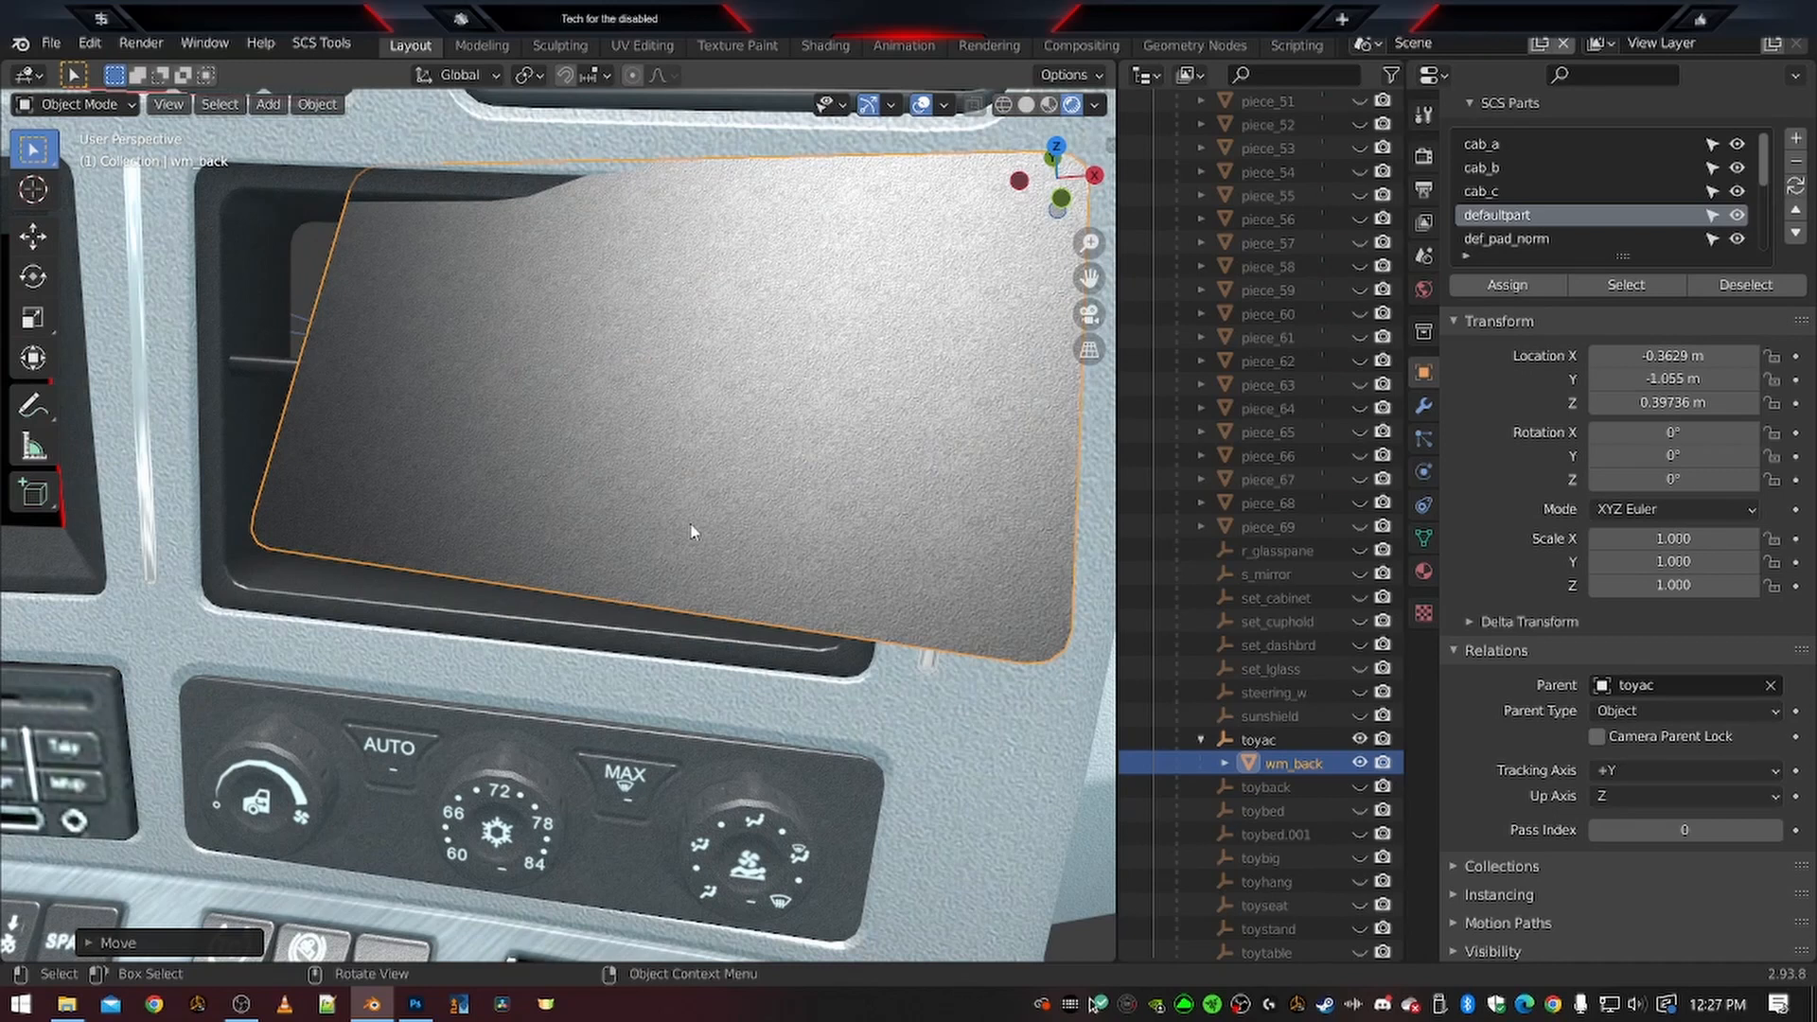
Tilt wm_back slightly about the global X axis, to a rotation of about X -0.77°, Y -0.11°, Z -0.09°
{"action": "scroll", "coordinate": [491, 417], "scroll_direction": "down", "scroll_amount": 6}
{"action": "middle_click_drag", "start_coordinate": [502, 426], "coordinate": [556, 564]}
{"action": "scroll", "coordinate": [496, 532], "scroll_direction": "up", "scroll_amount": 5}
{"action": "scroll", "coordinate": [502, 565], "scroll_direction": "down", "scroll_amount": 4}
{"action": "scroll", "coordinate": [617, 552], "scroll_direction": "up", "scroll_amount": 5}
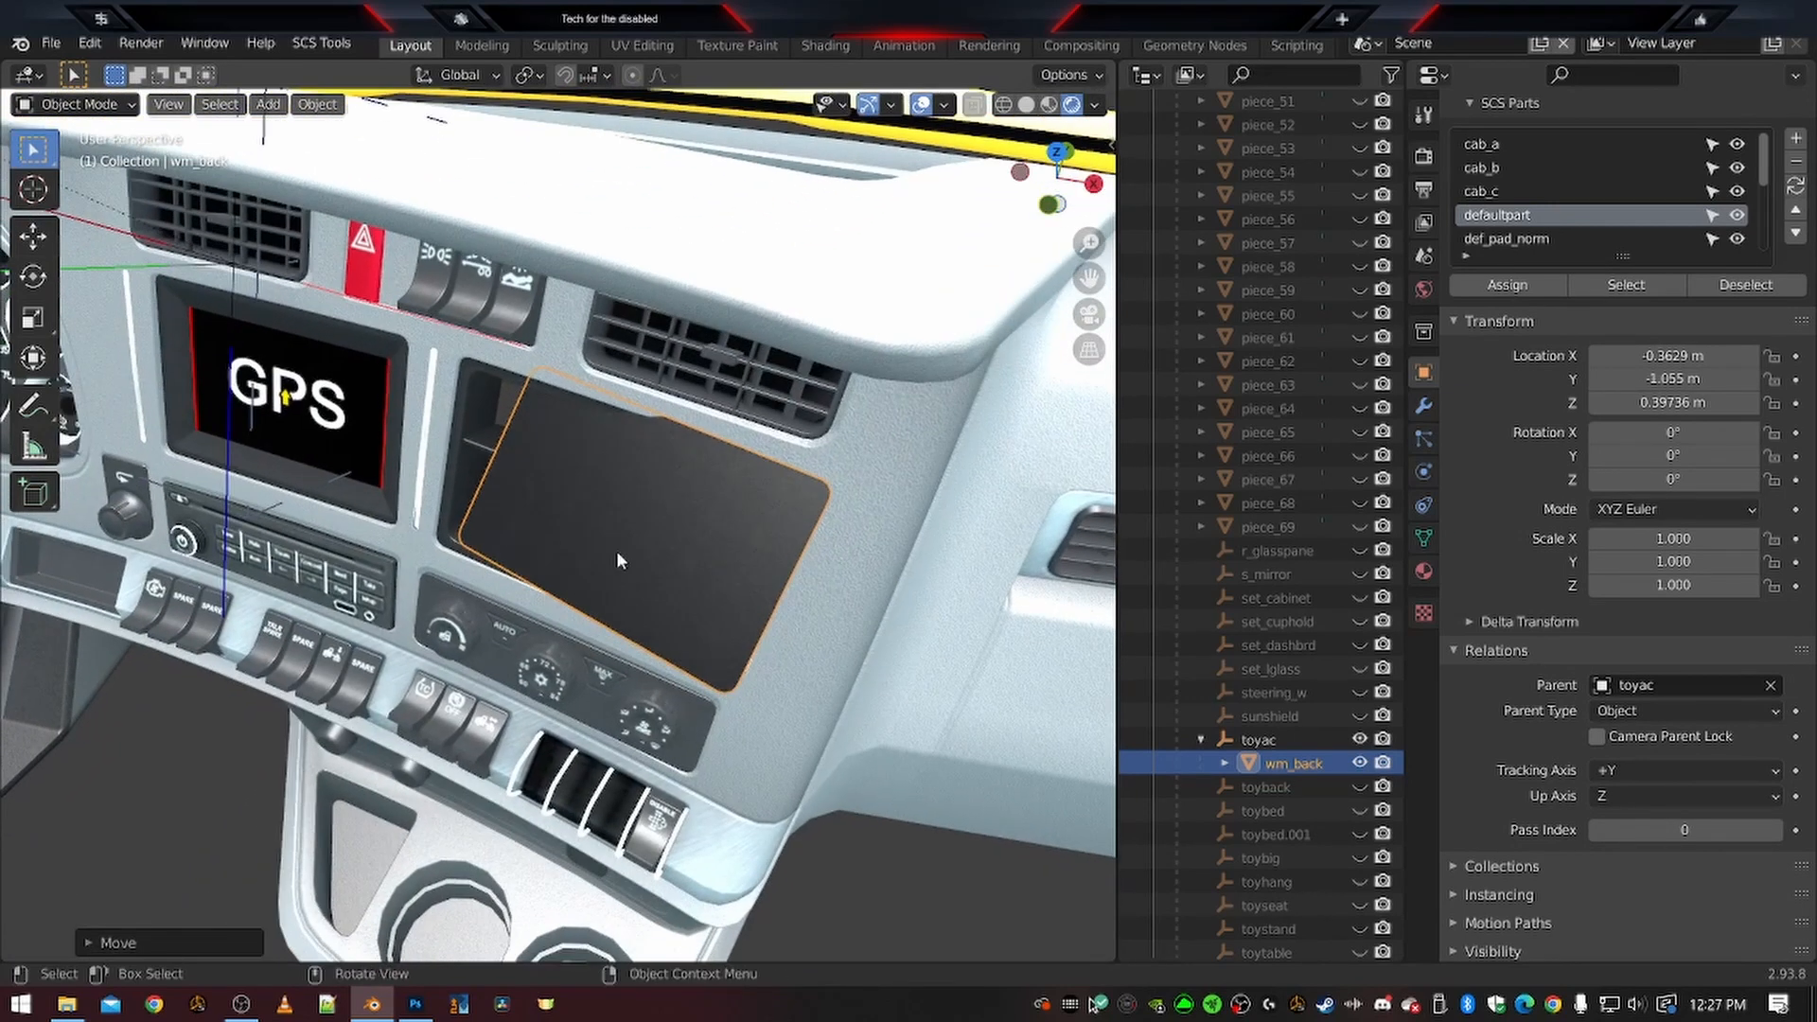
{"action": "middle_click_drag", "start_coordinate": [690, 551], "coordinate": [667, 543]}
{"action": "middle_click_drag", "start_coordinate": [431, 402], "coordinate": [492, 519], "text": "shift"}
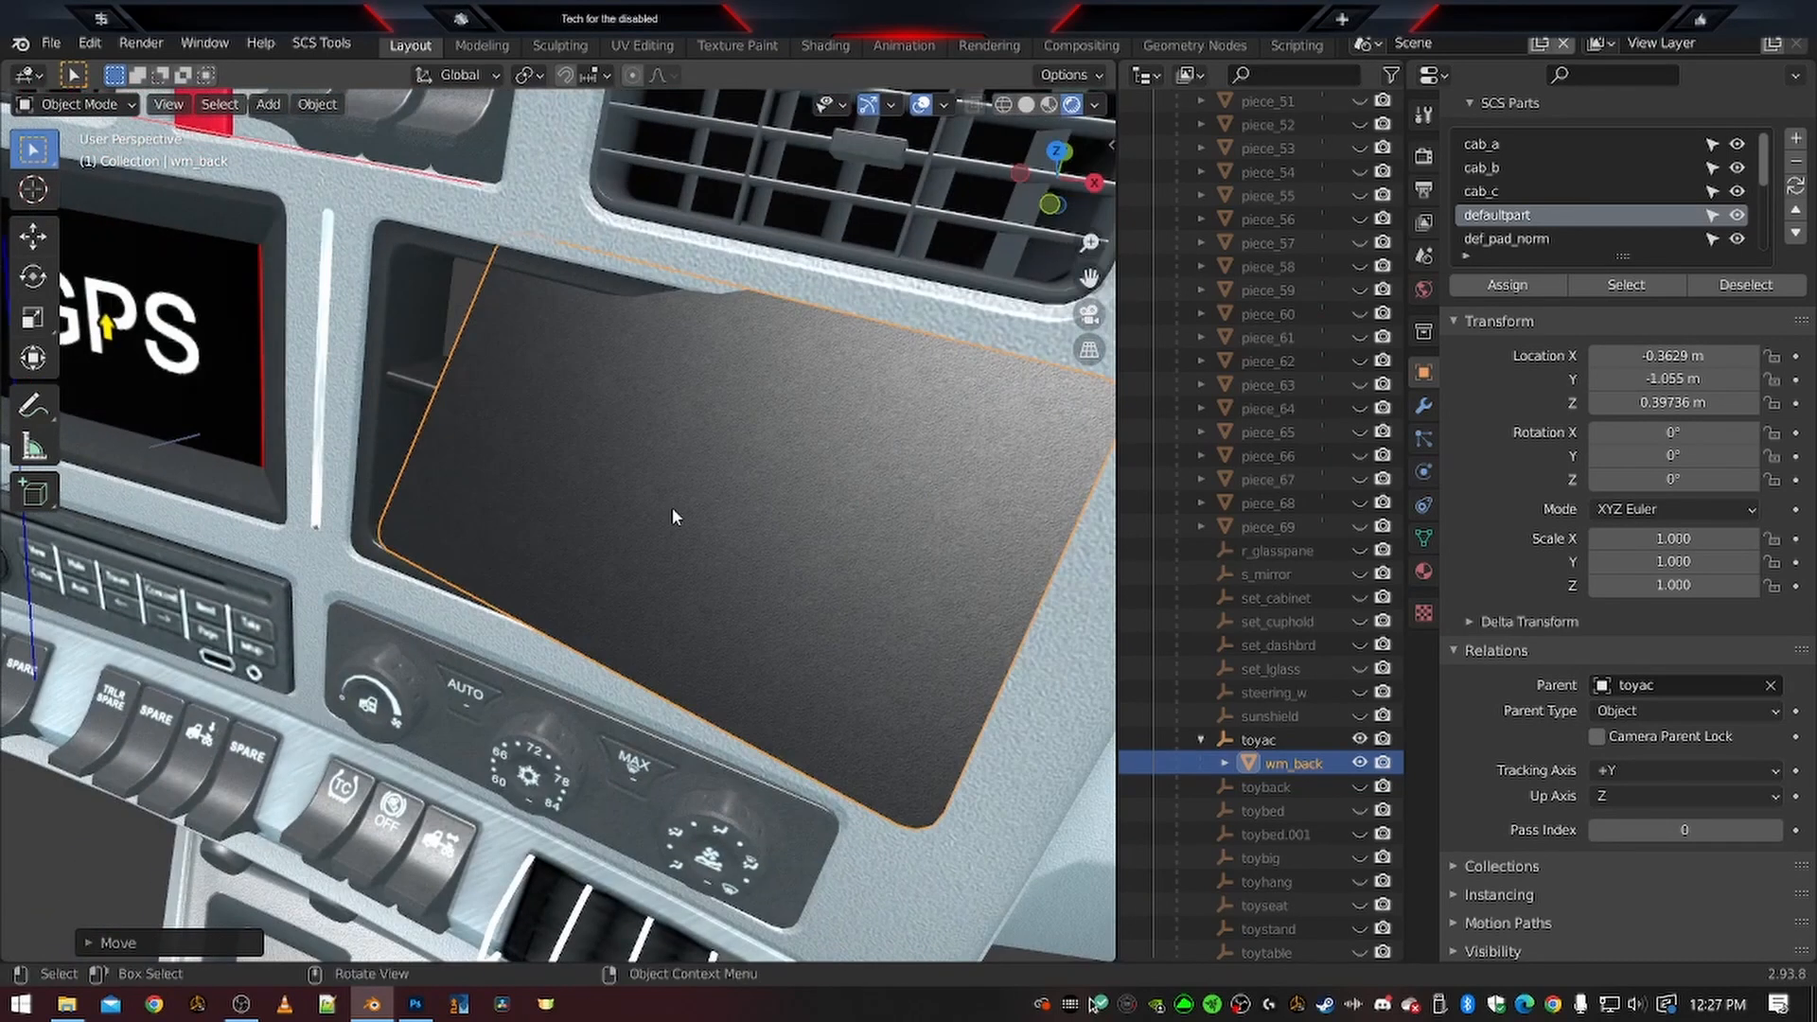
{"action": "middle_click_drag", "start_coordinate": [672, 508], "coordinate": [690, 546]}
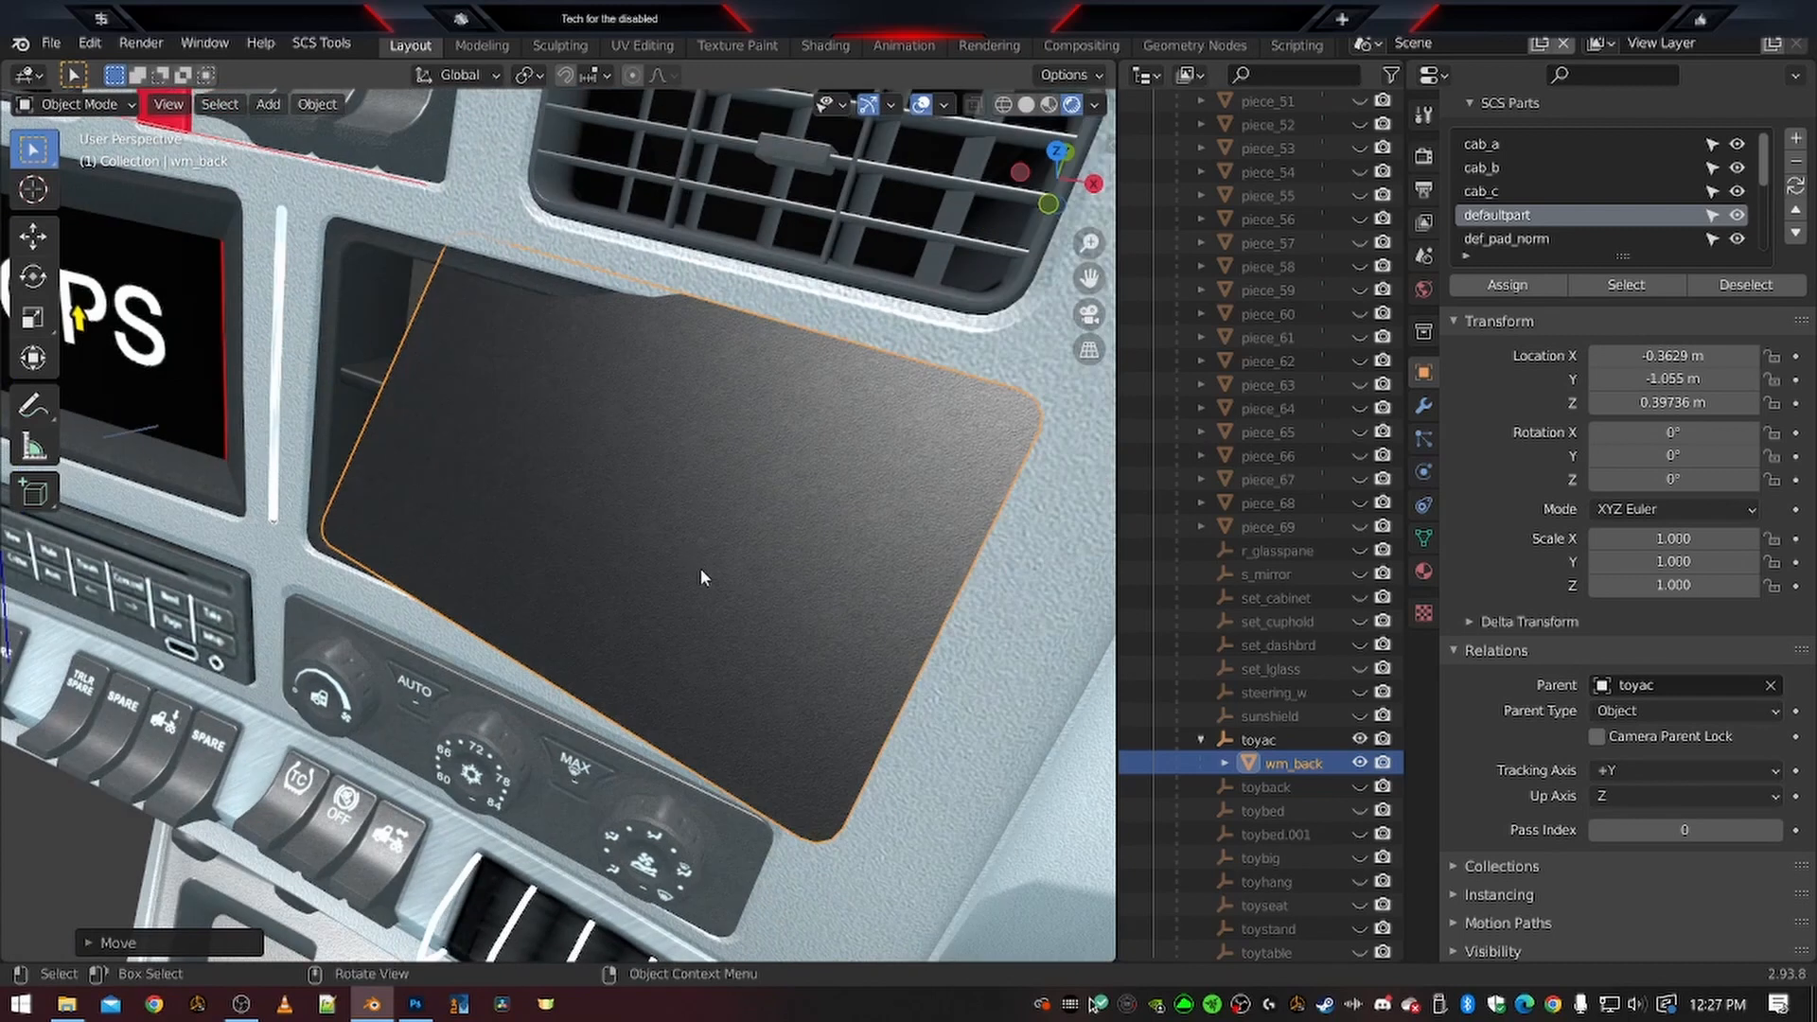
{"action": "key", "text": "r"}
{"action": "key", "text": "x"}
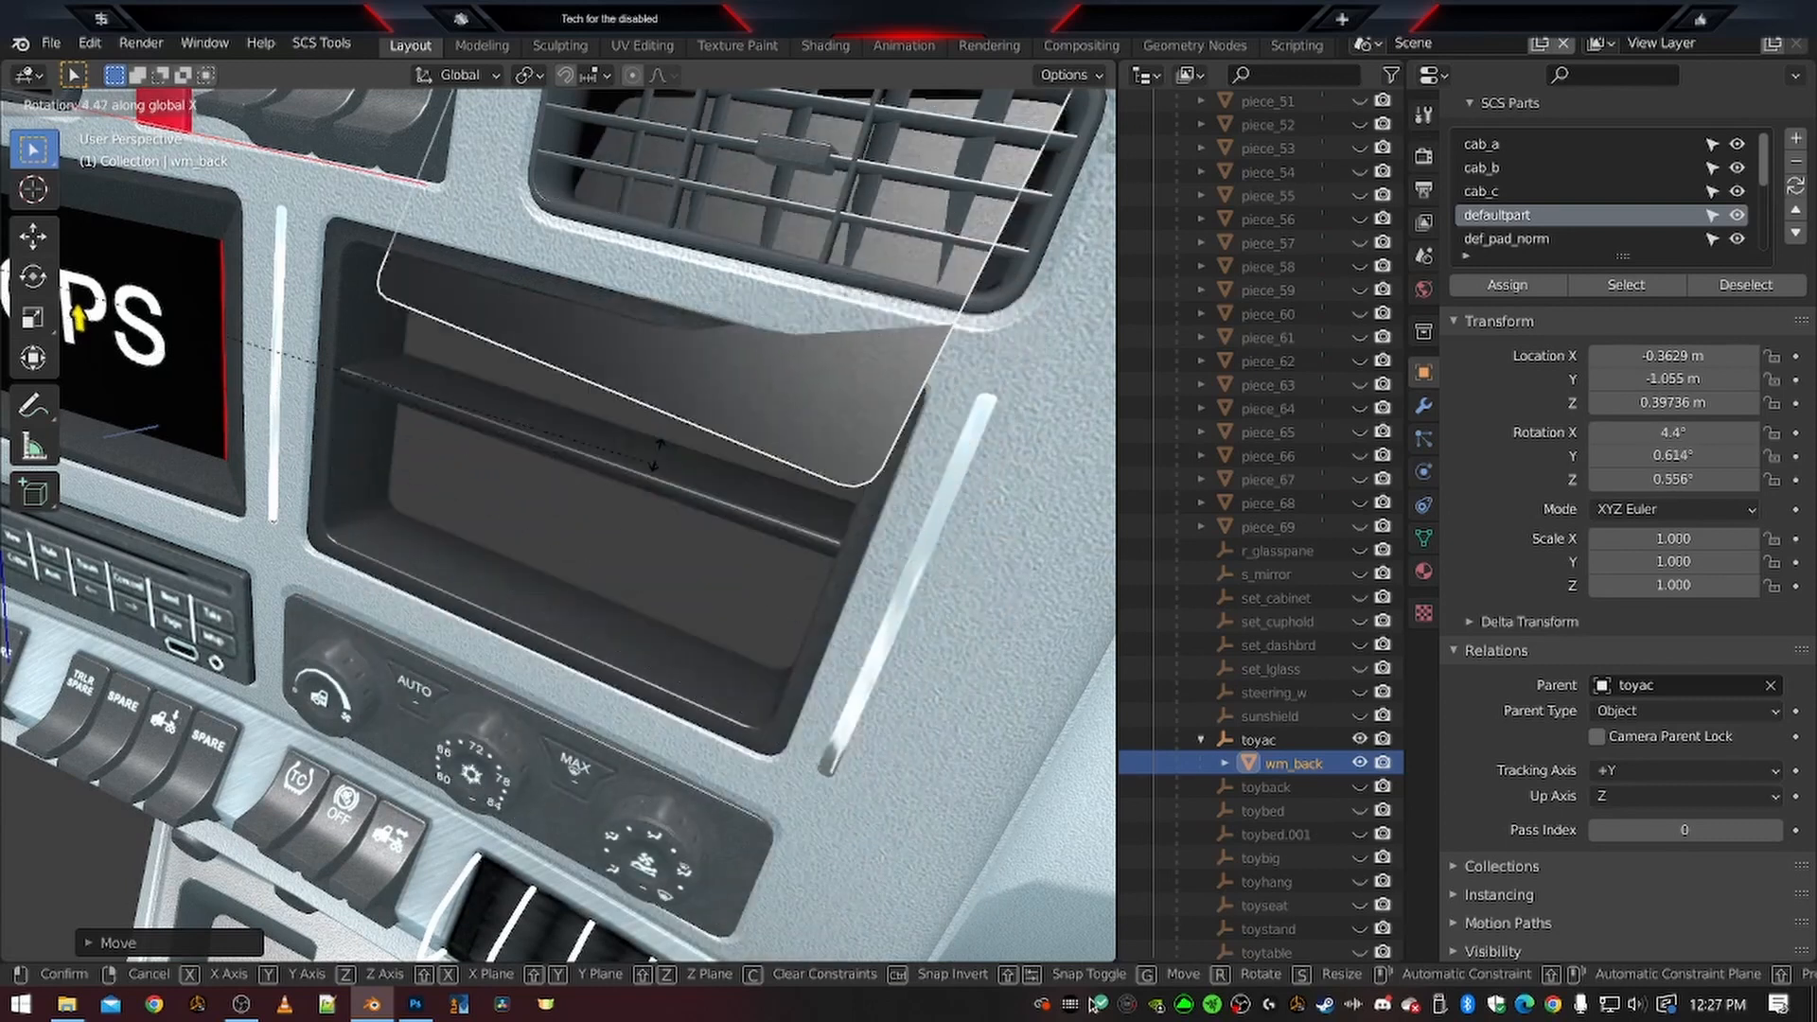
{"action": "left_click", "coordinate": [653, 588]}
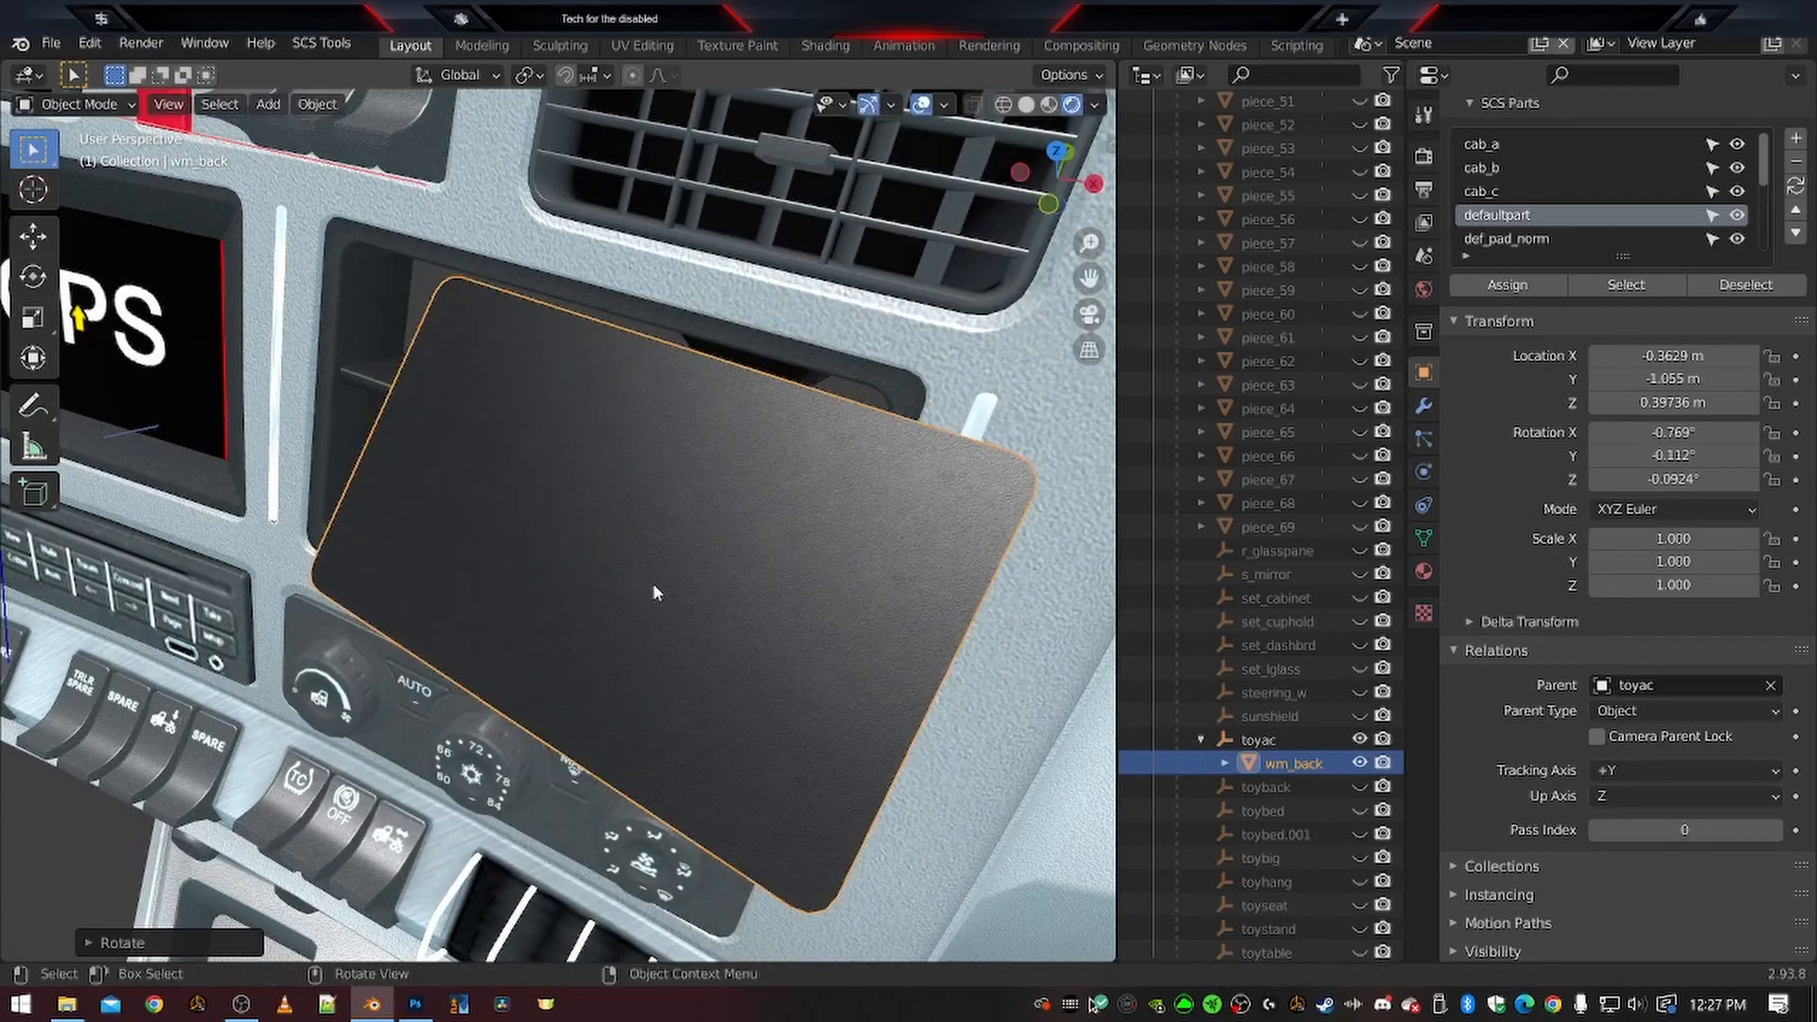
Apply all transforms to wm_back
{"action": "middle_click_drag", "start_coordinate": [617, 605], "coordinate": [660, 606]}
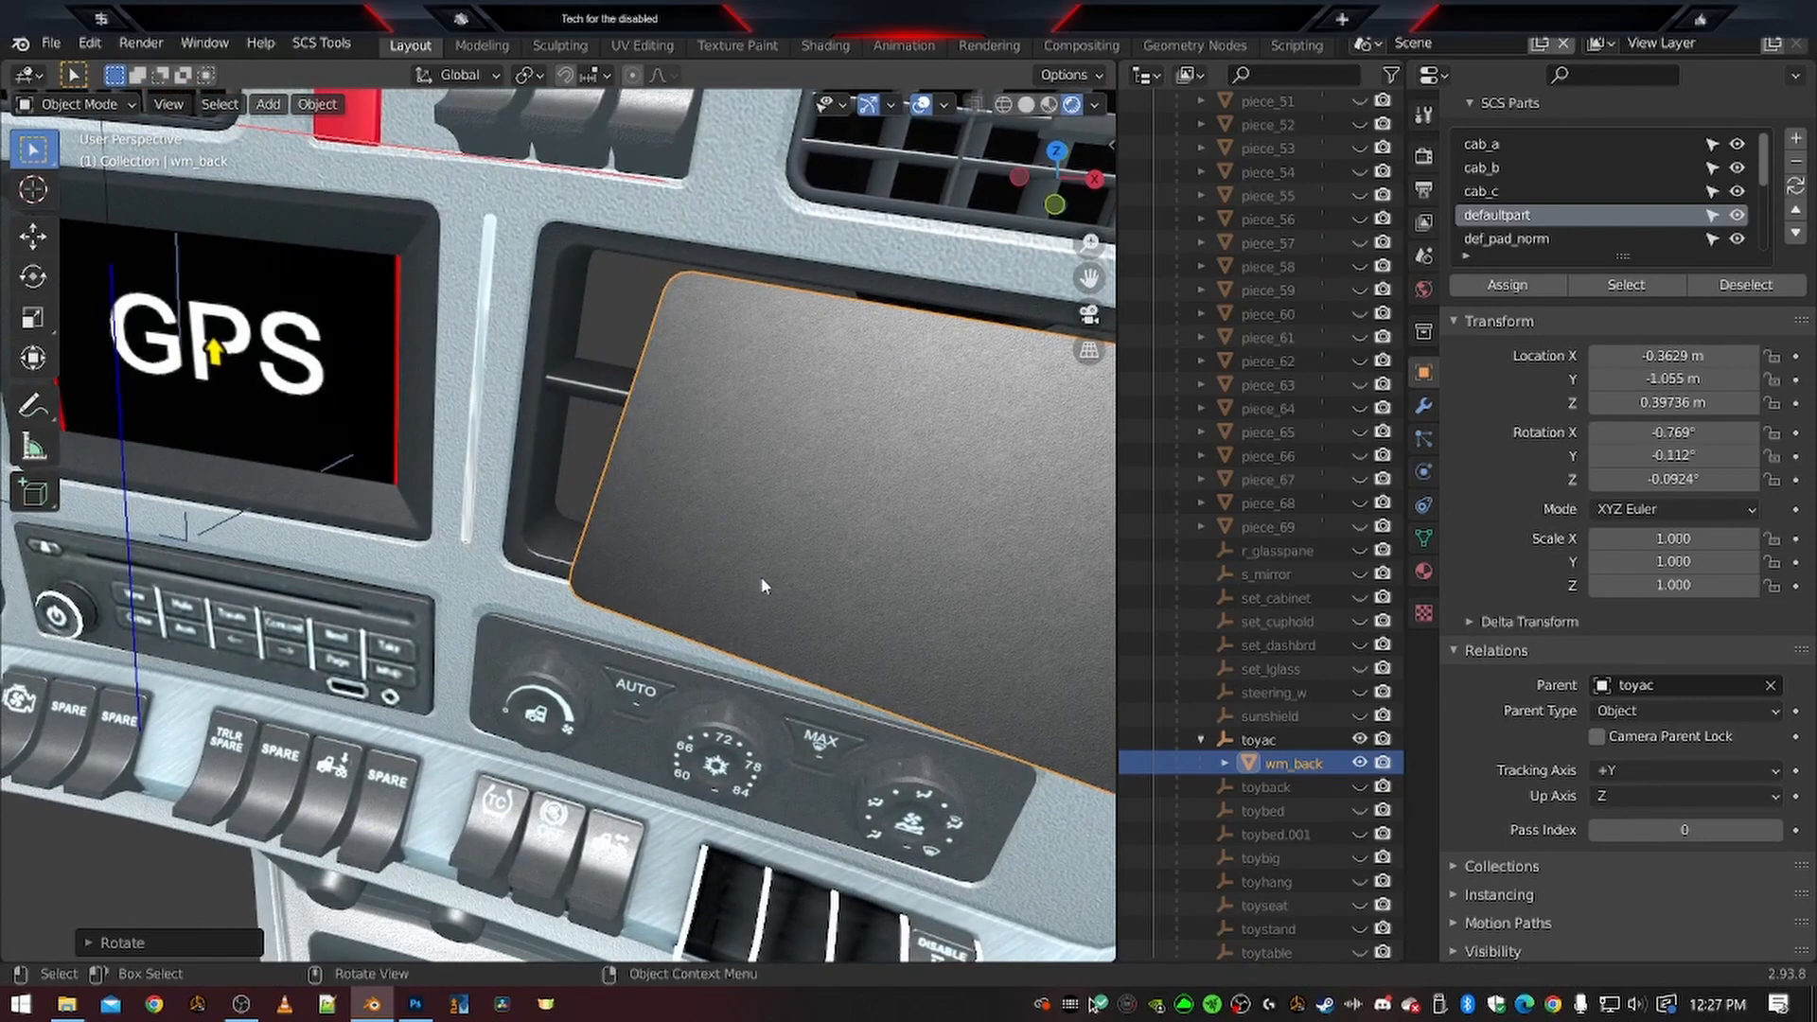
{"action": "middle_click_drag", "start_coordinate": [778, 574], "coordinate": [639, 576], "text": "shift"}
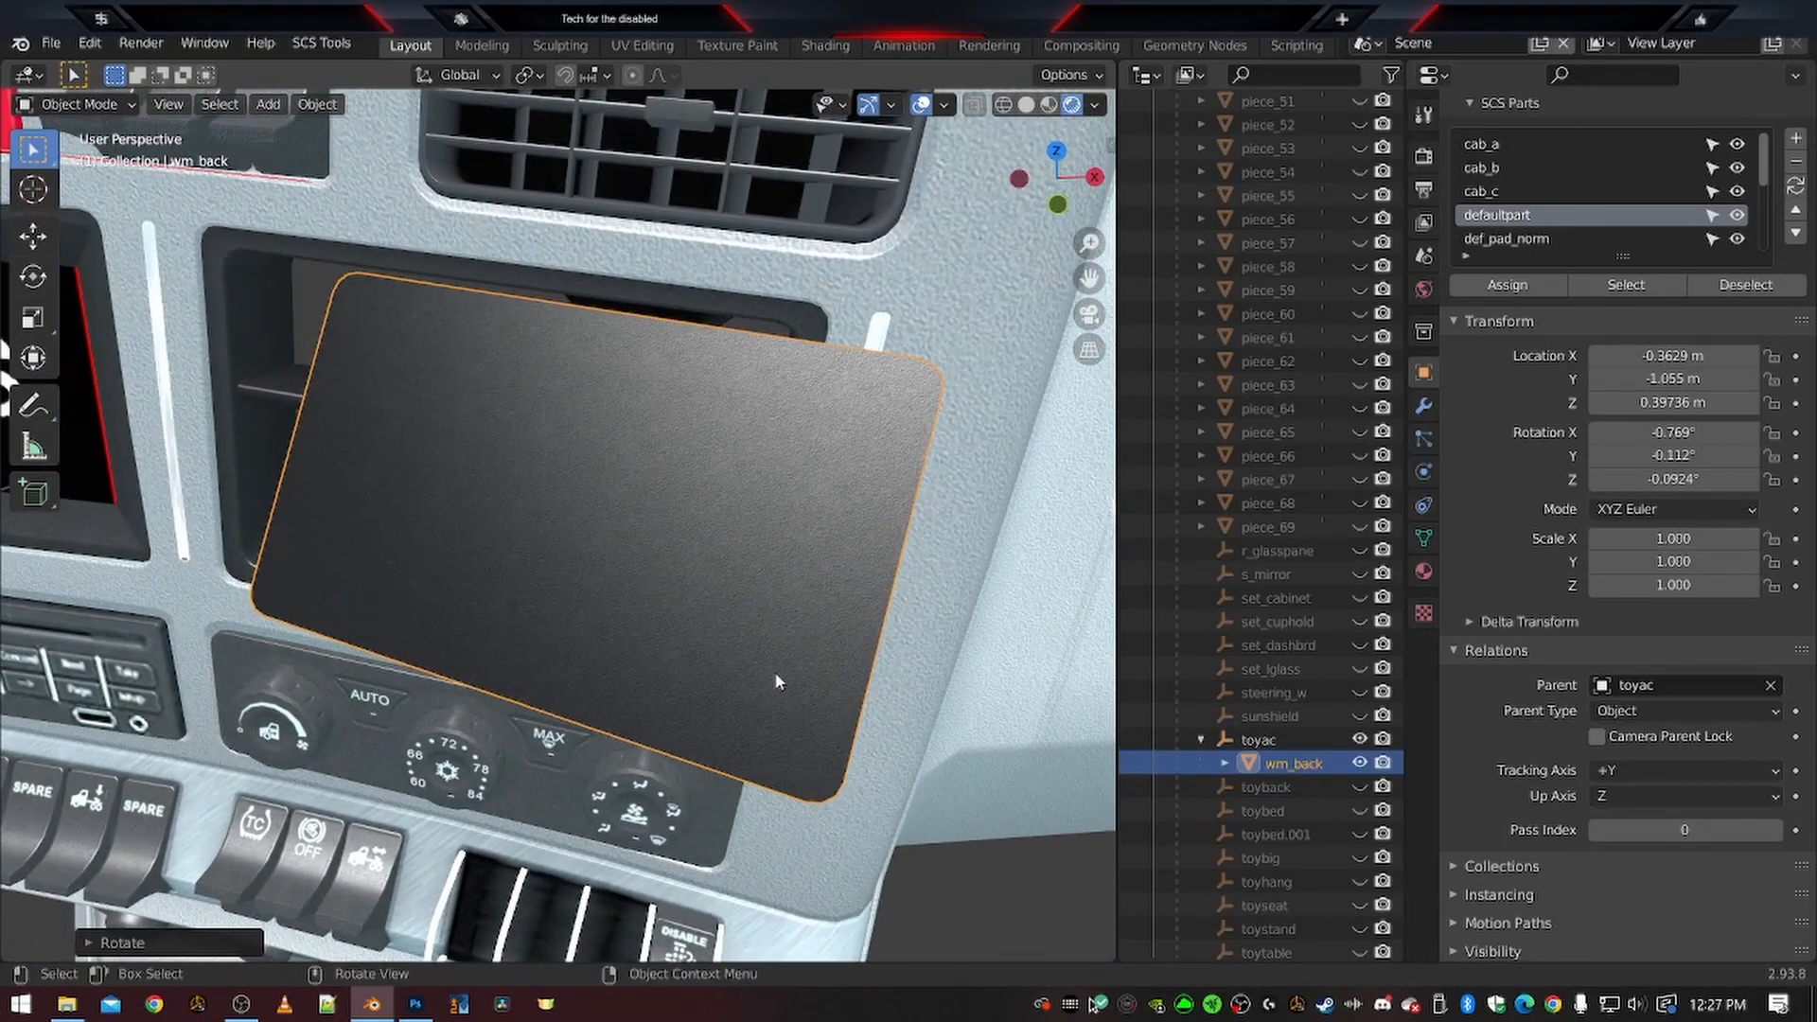
{"action": "key", "text": "ctrl+a"}
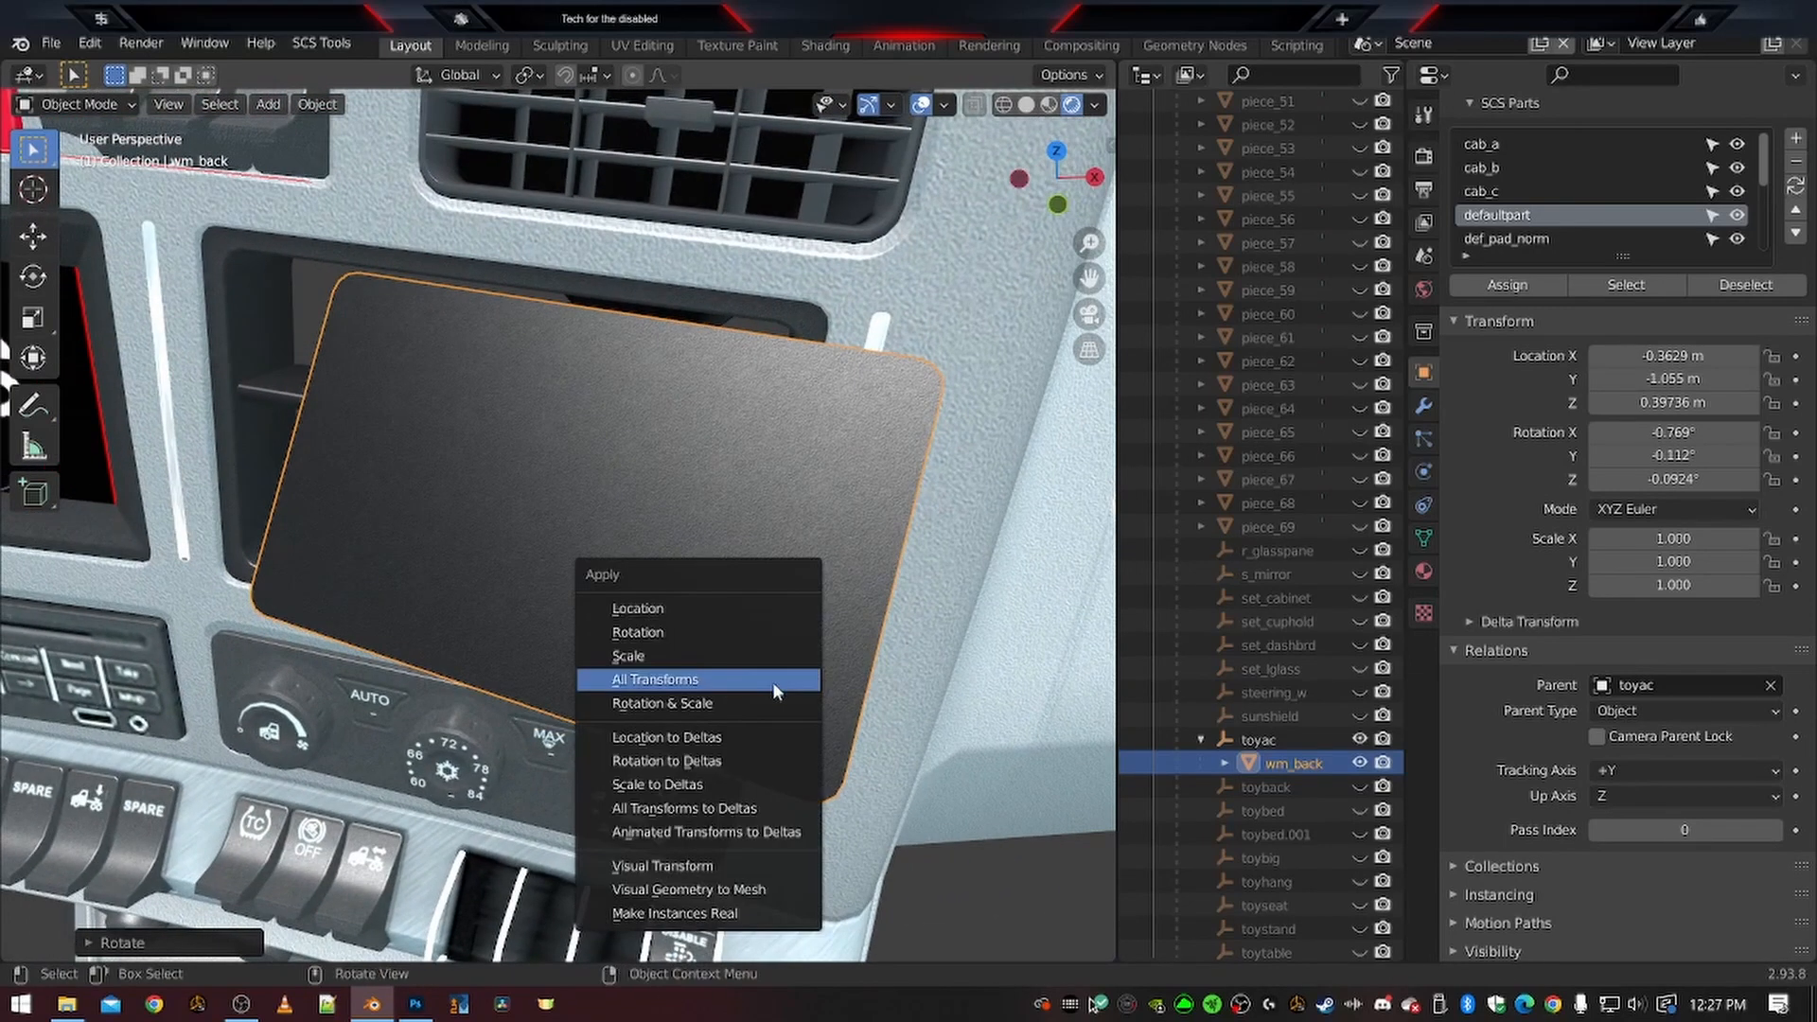
{"action": "left_click", "coordinate": [710, 690]}
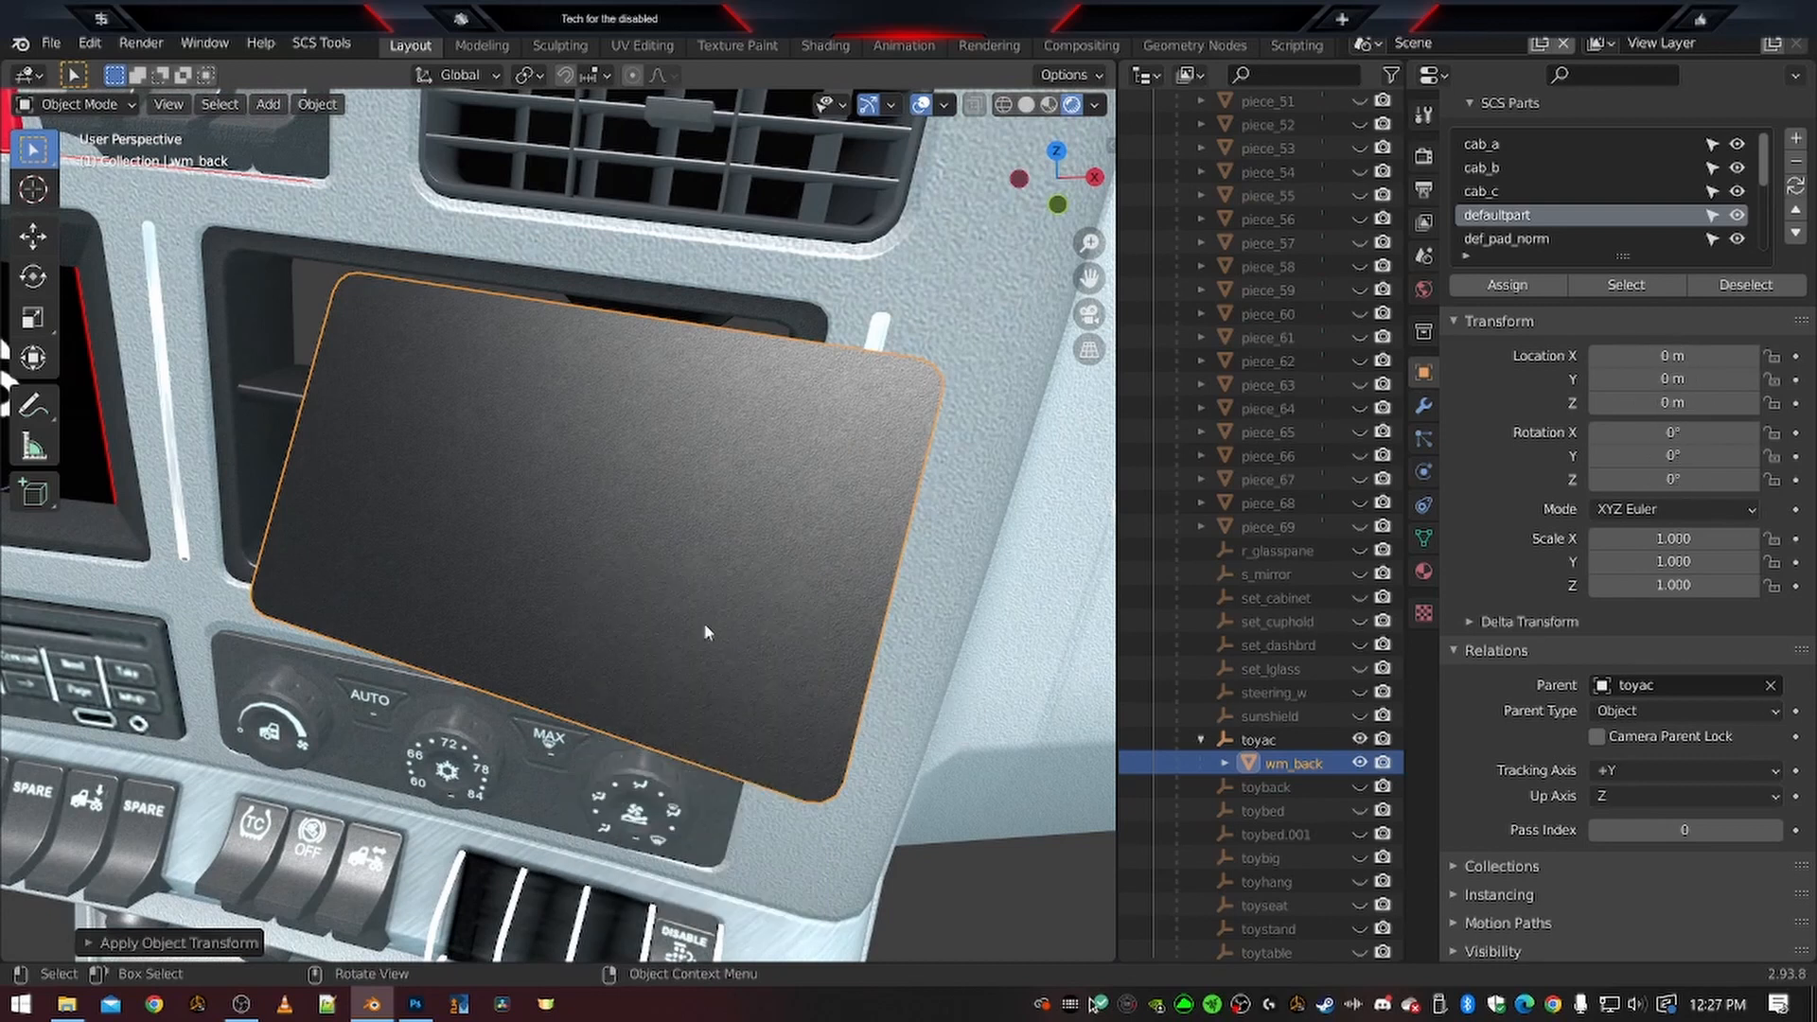
Rotate wm_back about the global X axis, to a rotation of about X 9.97°, Y 1.33°, Z 1.33°
{"action": "scroll", "coordinate": [716, 606], "scroll_direction": "down", "scroll_amount": 4}
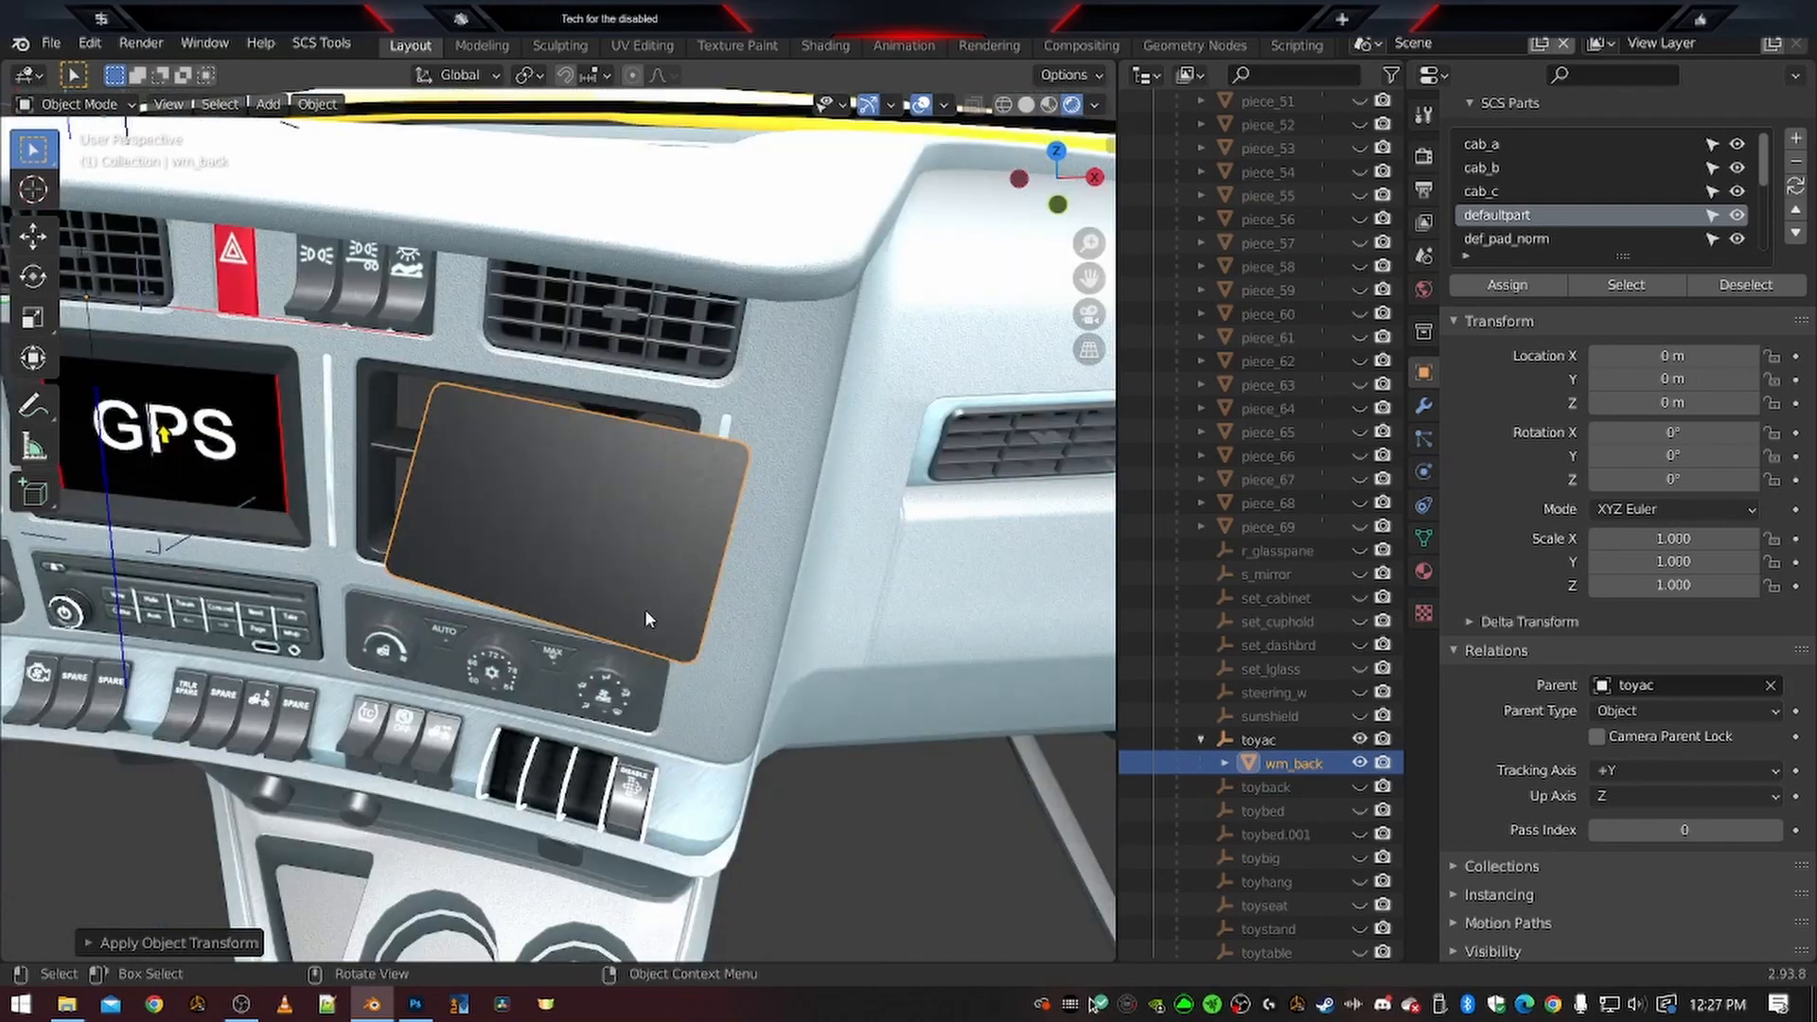
{"action": "scroll", "coordinate": [644, 609], "scroll_direction": "up", "scroll_amount": 6}
{"action": "key", "text": "KP_Decimal"}
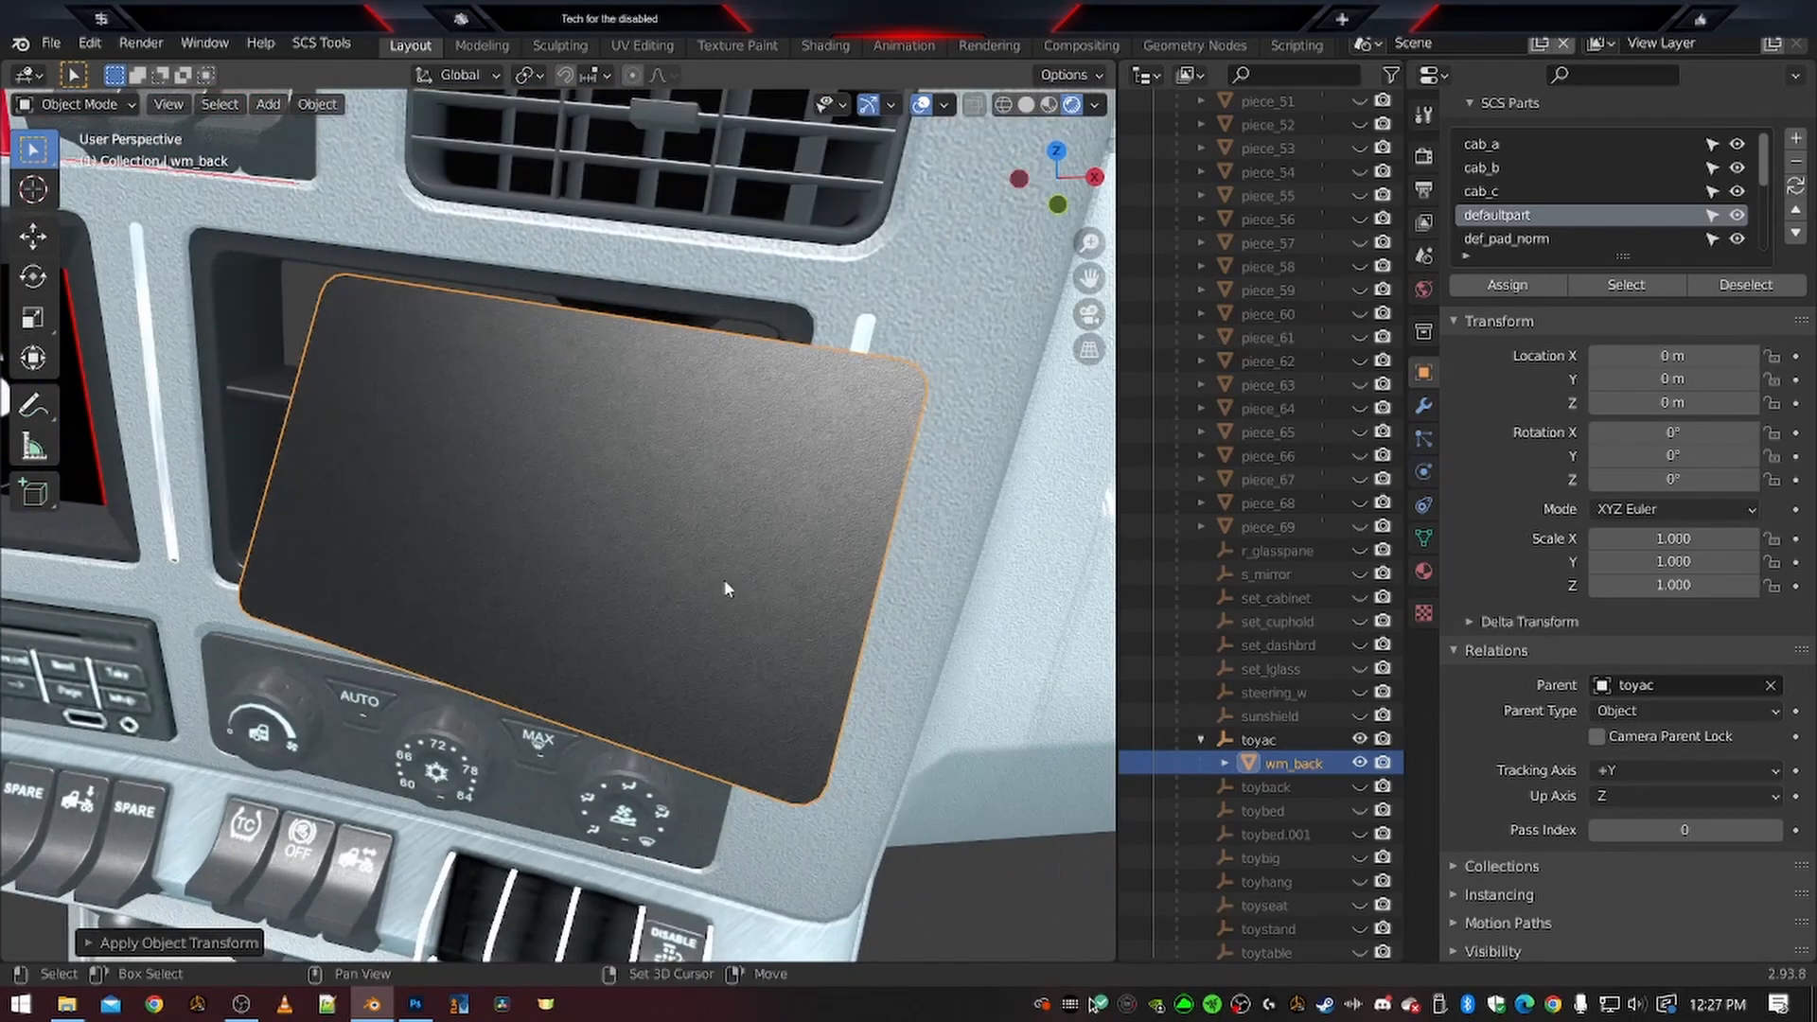
{"action": "key", "text": "s"}
{"action": "key", "text": "r"}
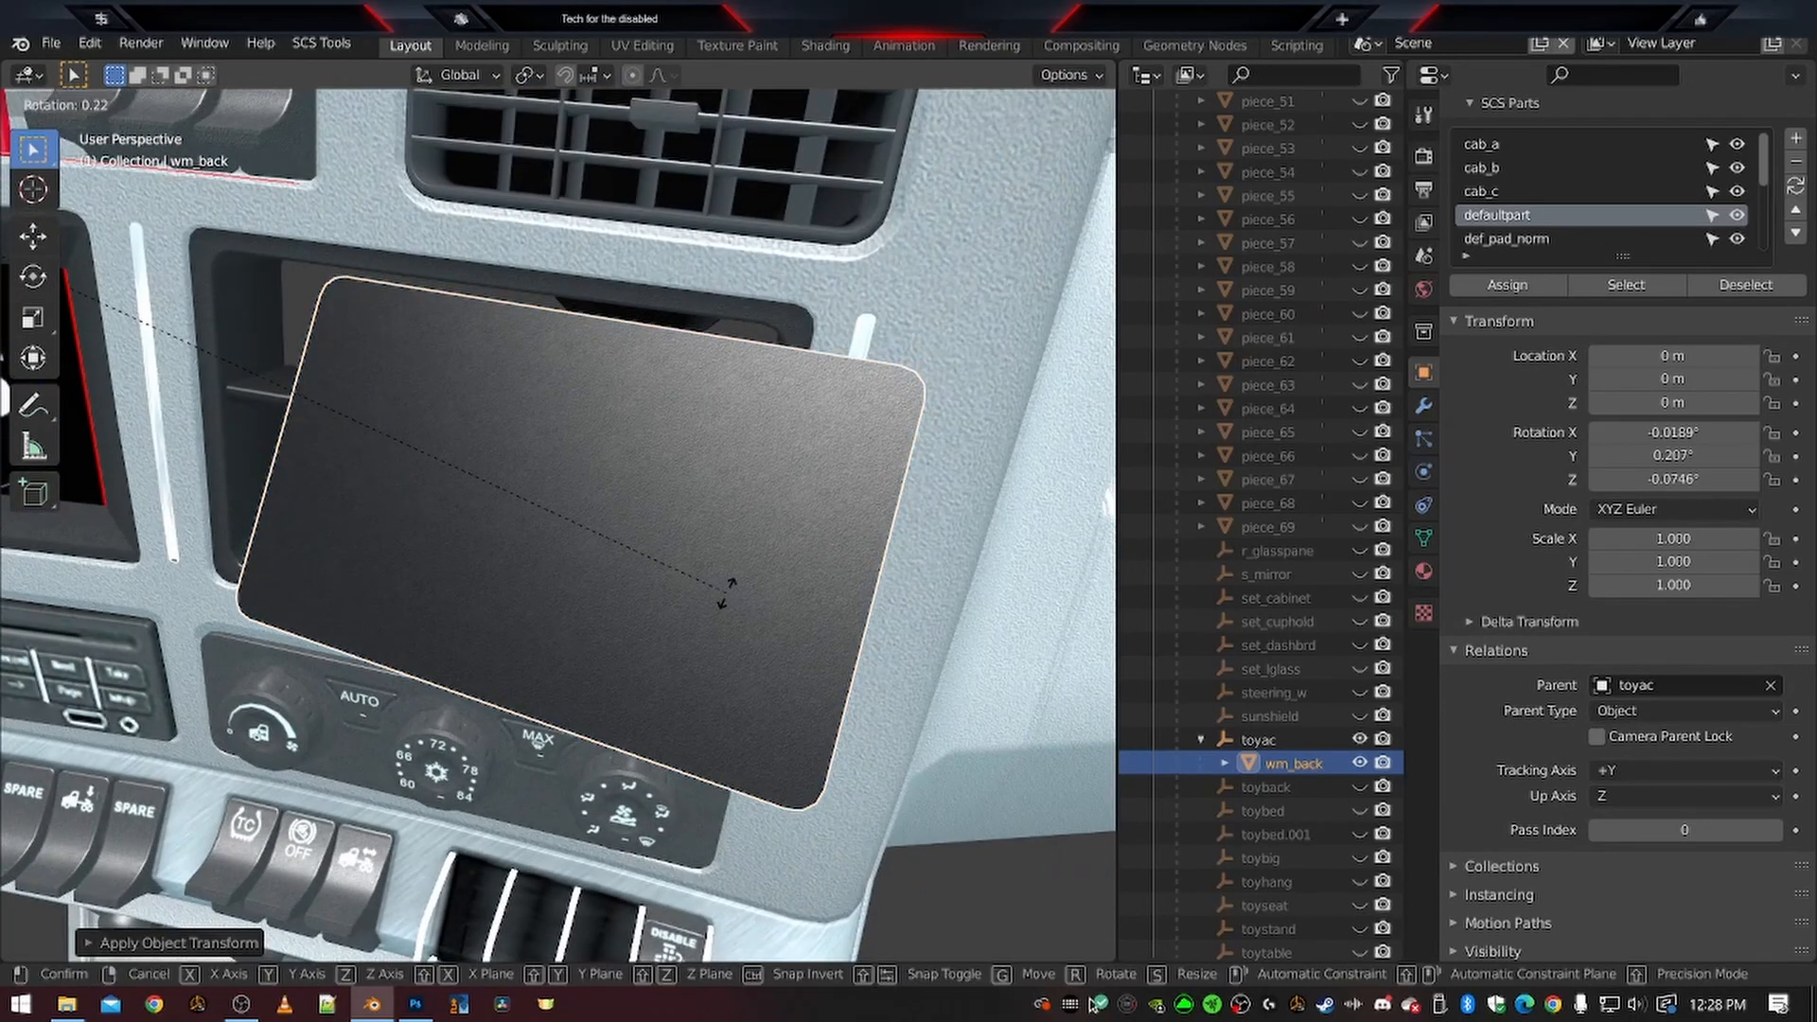
{"action": "key", "text": "x"}
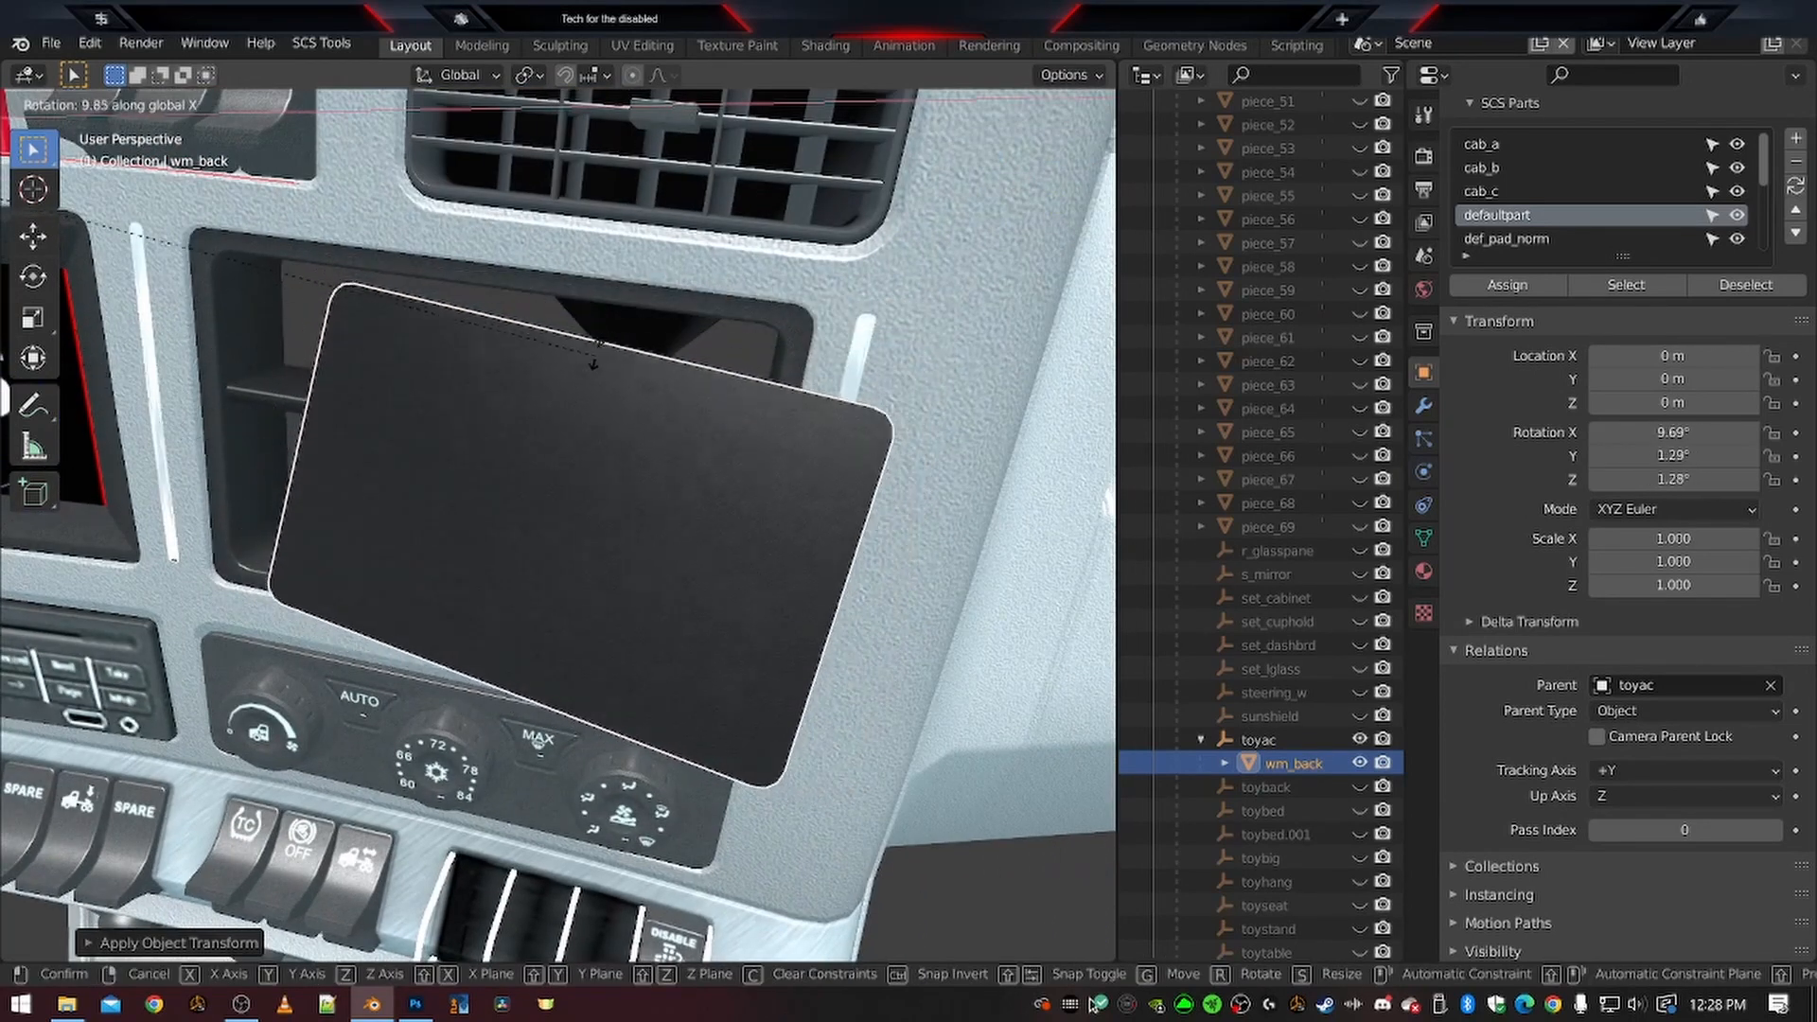
{"action": "left_click", "coordinate": [610, 404]}
Rotate wm_back about the global Z axis into the cubby, to a rotation of about X 9.51°, Y -1.21°, Z 6.72°
{"action": "key", "text": "r"}
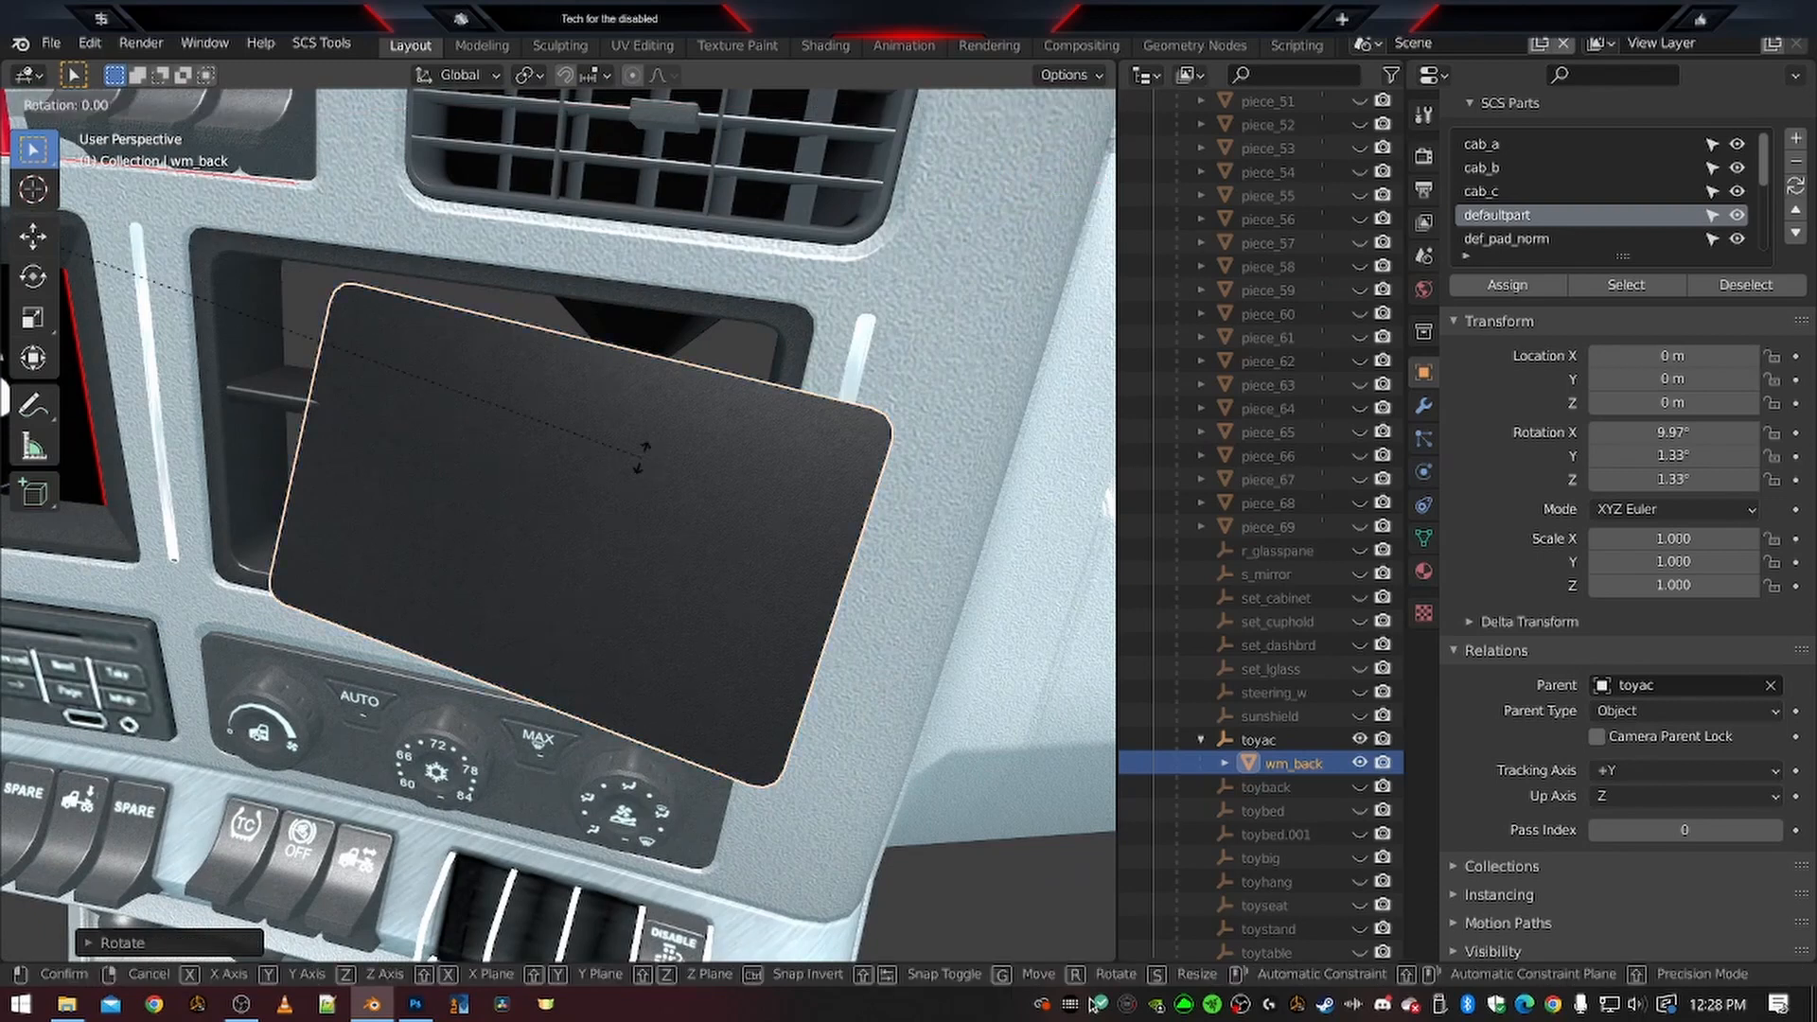
{"action": "key", "text": "z"}
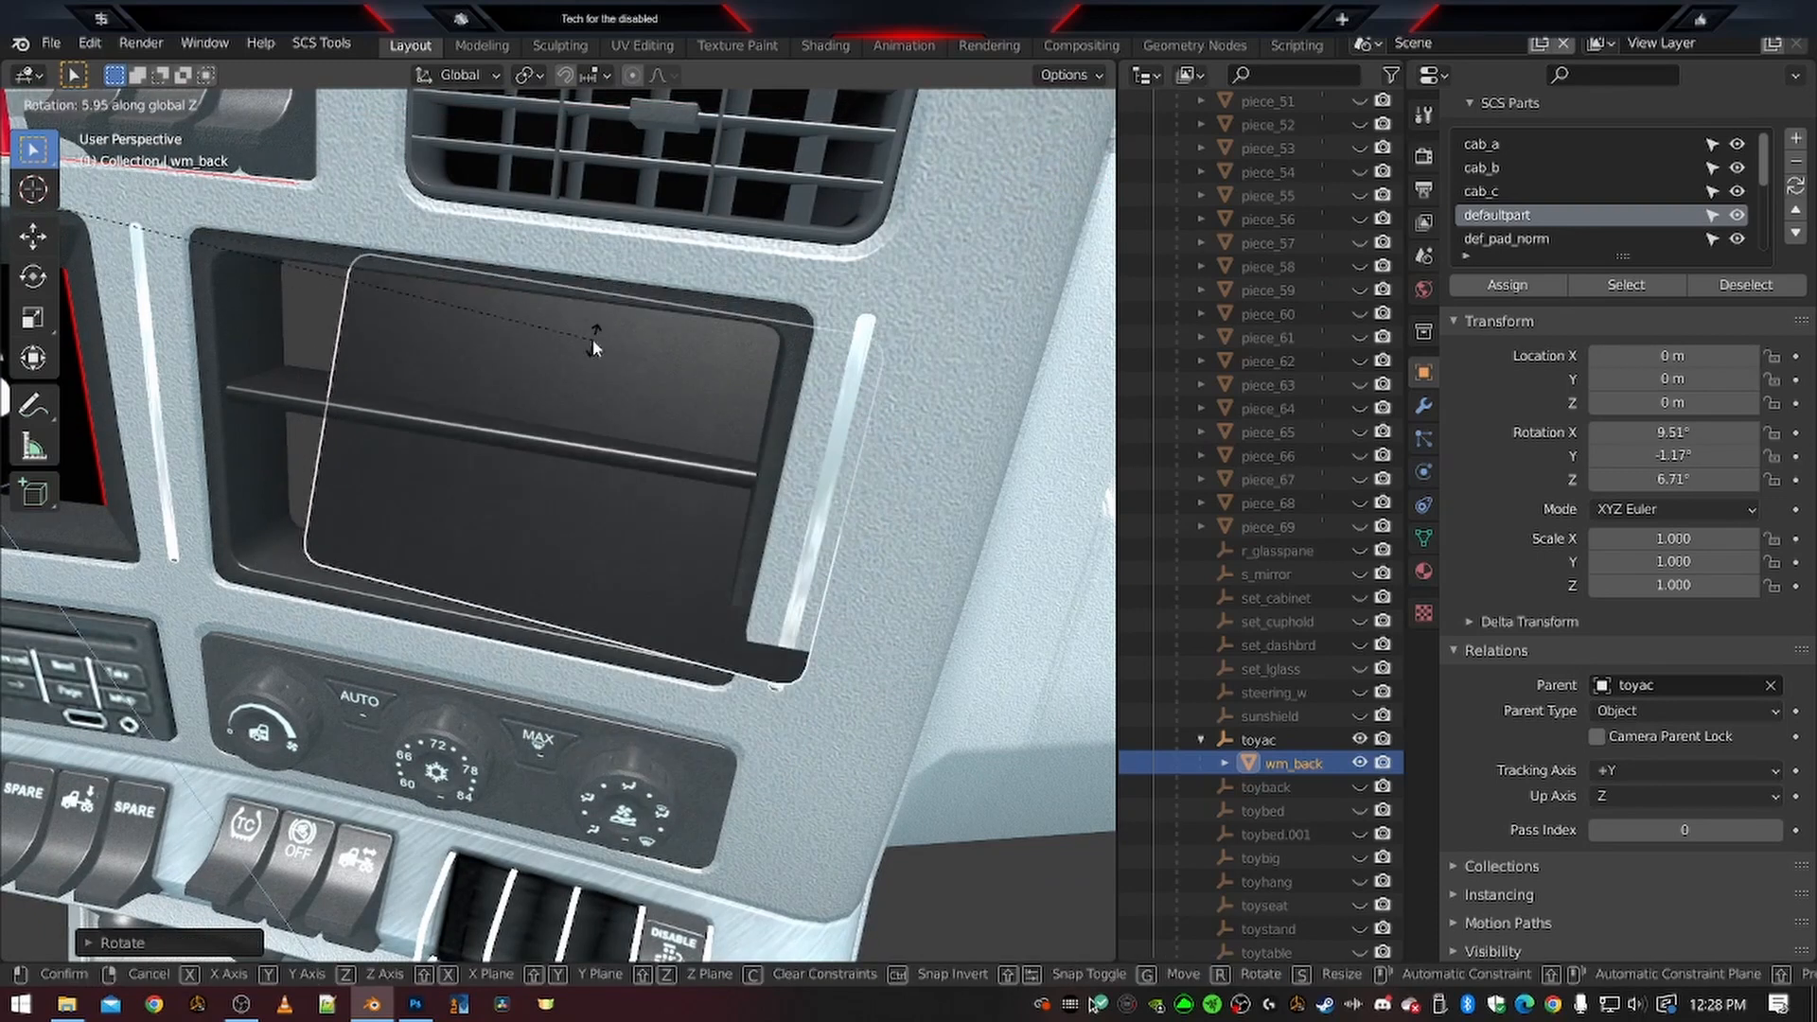
{"action": "left_click", "coordinate": [574, 502]}
{"action": "key", "text": "r"}
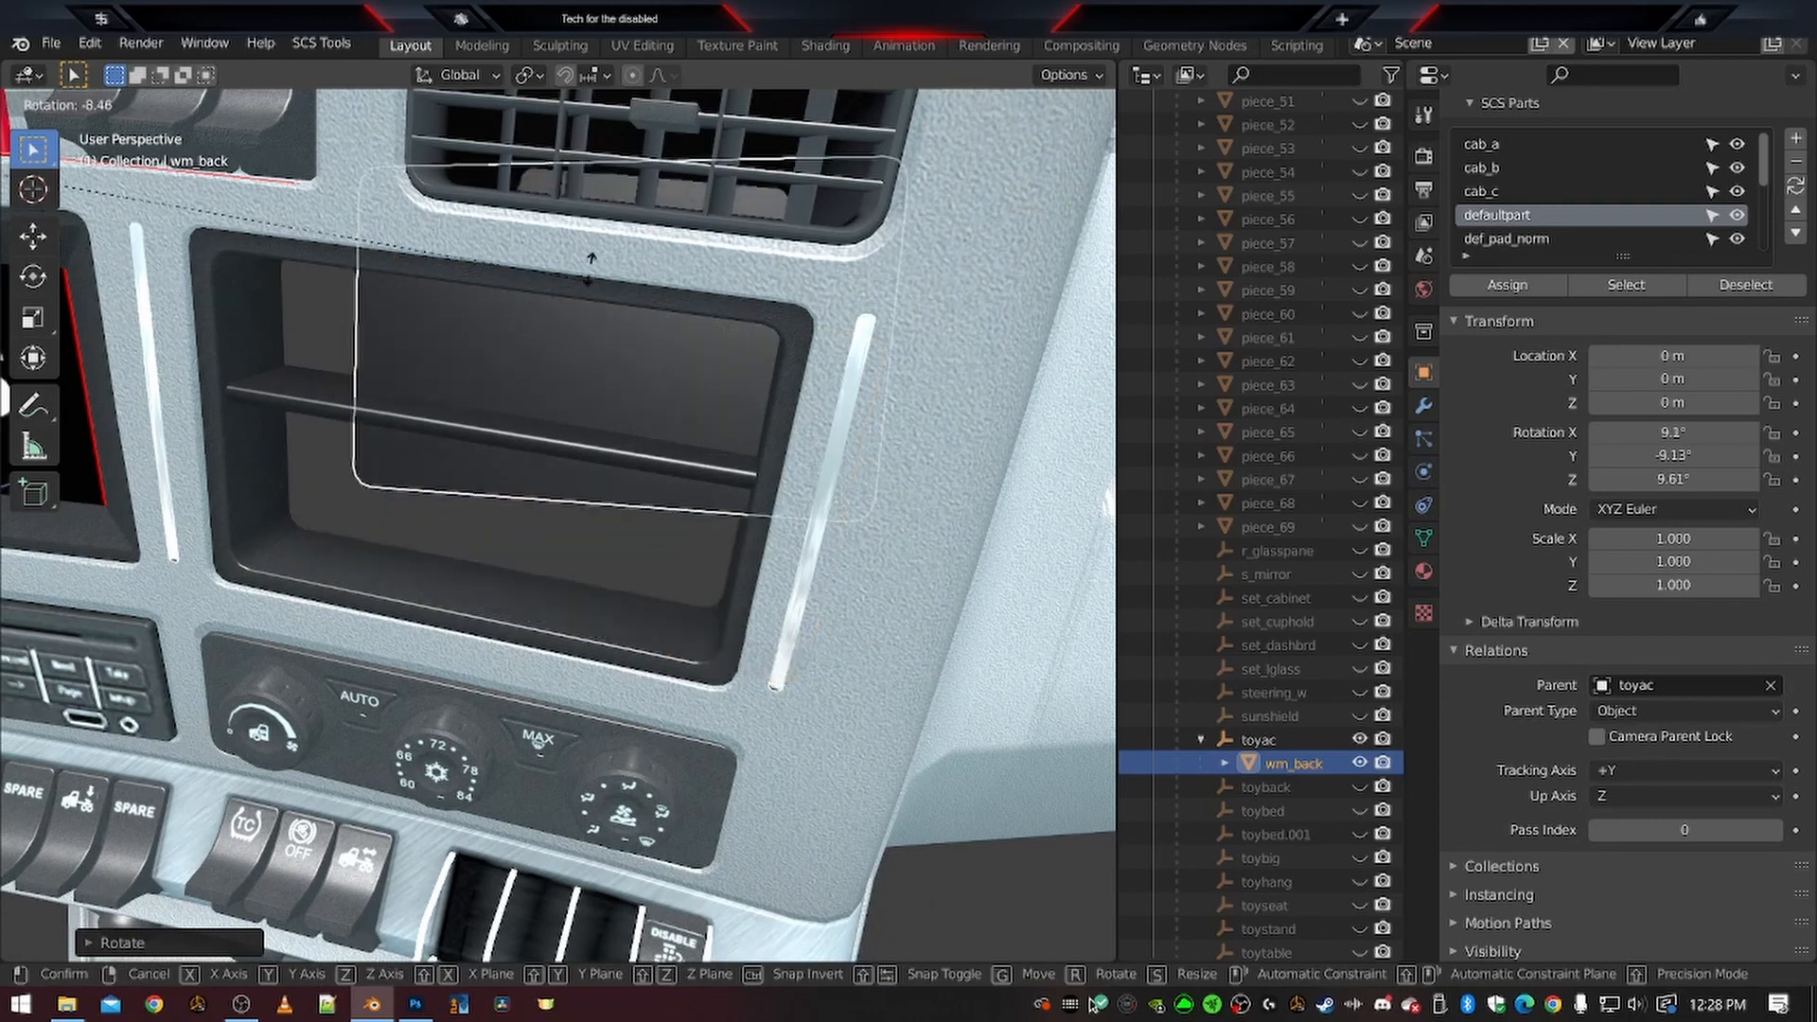
{"action": "left_click", "coordinate": [562, 486]}
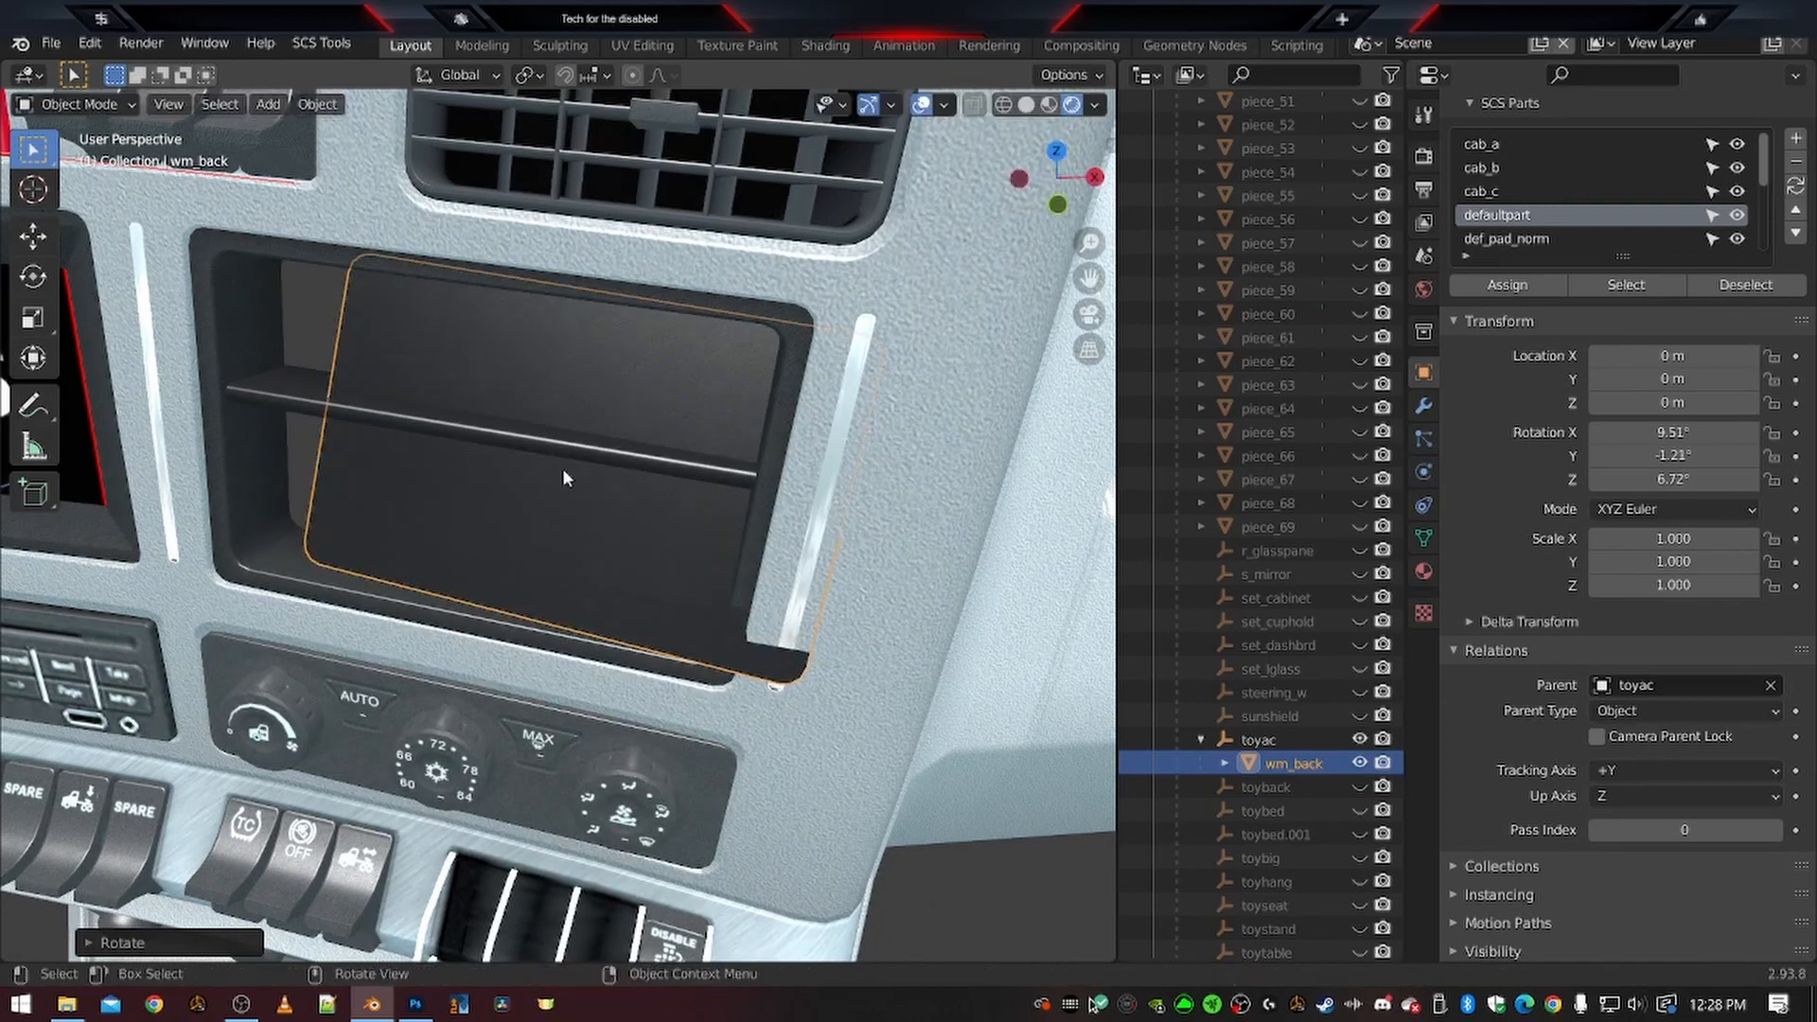
Enter Edit Mode on wm_back and select its entire mesh
{"action": "scroll", "coordinate": [556, 456], "scroll_direction": "down", "scroll_amount": 3}
{"action": "scroll", "coordinate": [583, 451], "scroll_direction": "up", "scroll_amount": 7}
{"action": "scroll", "coordinate": [576, 465], "scroll_direction": "down", "scroll_amount": 4}
{"action": "left_click", "coordinate": [87, 104]}
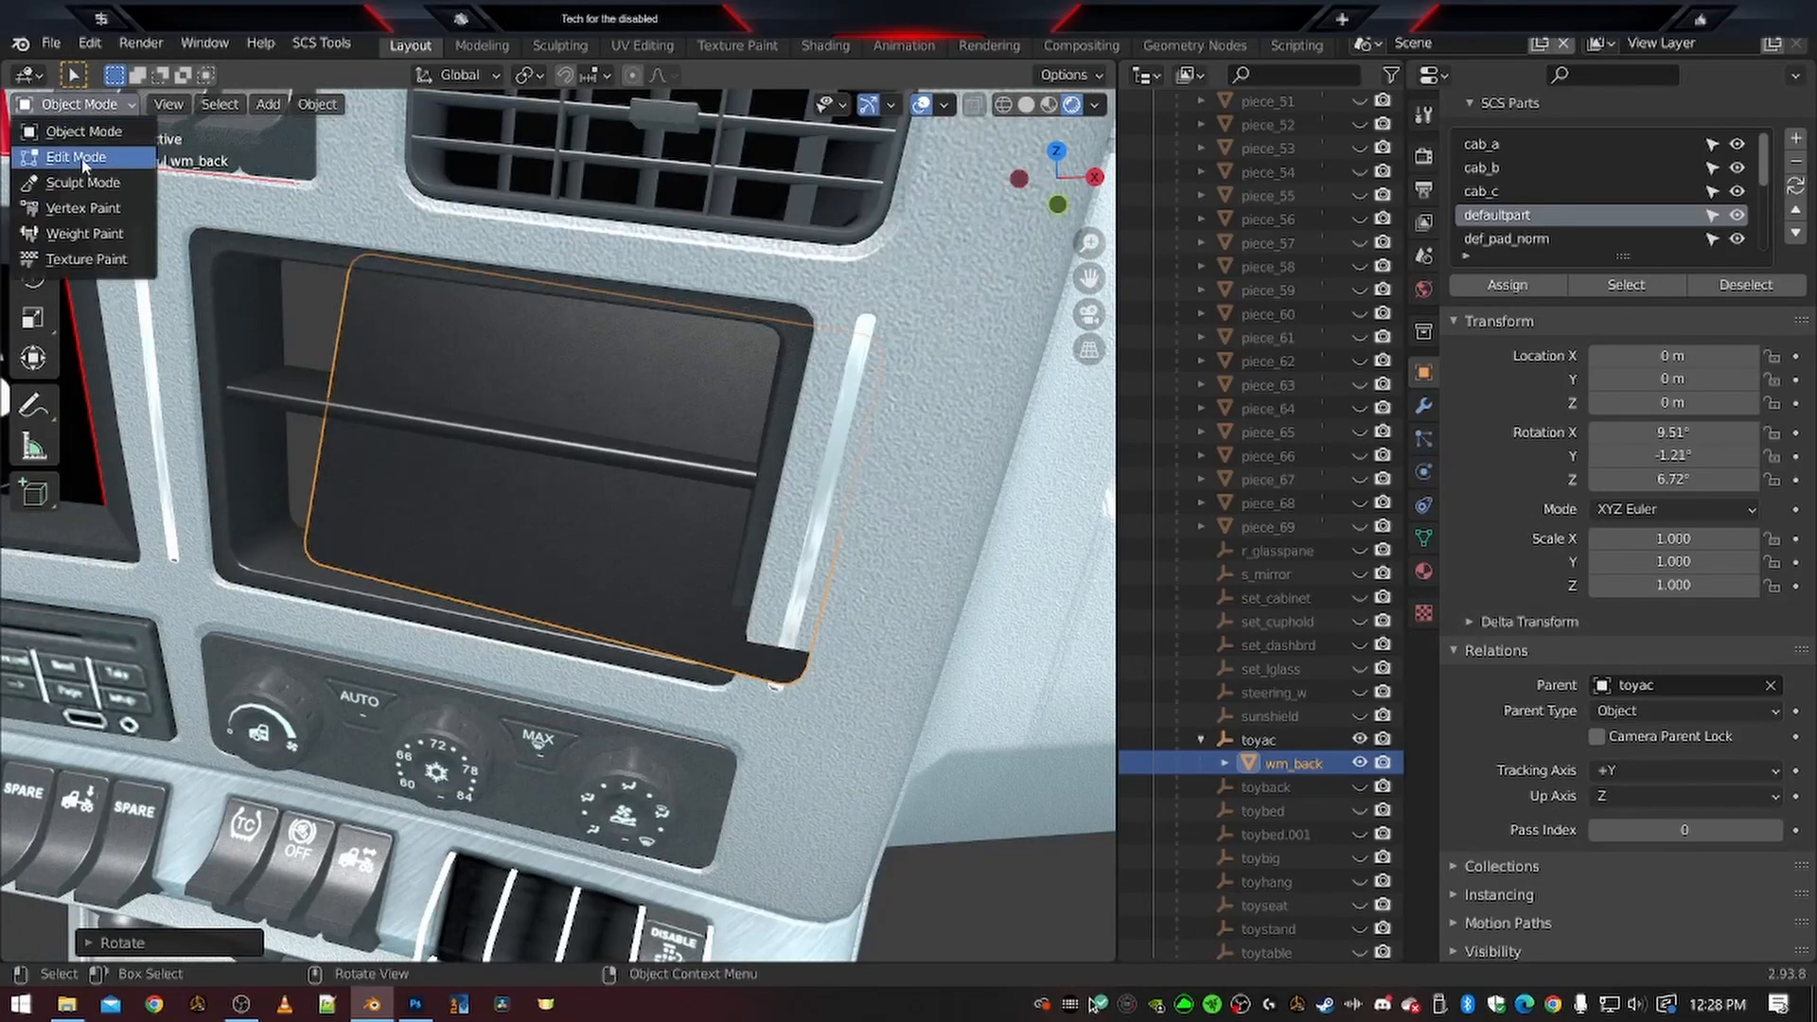
{"action": "left_click", "coordinate": [84, 158]}
{"action": "key", "text": "a"}
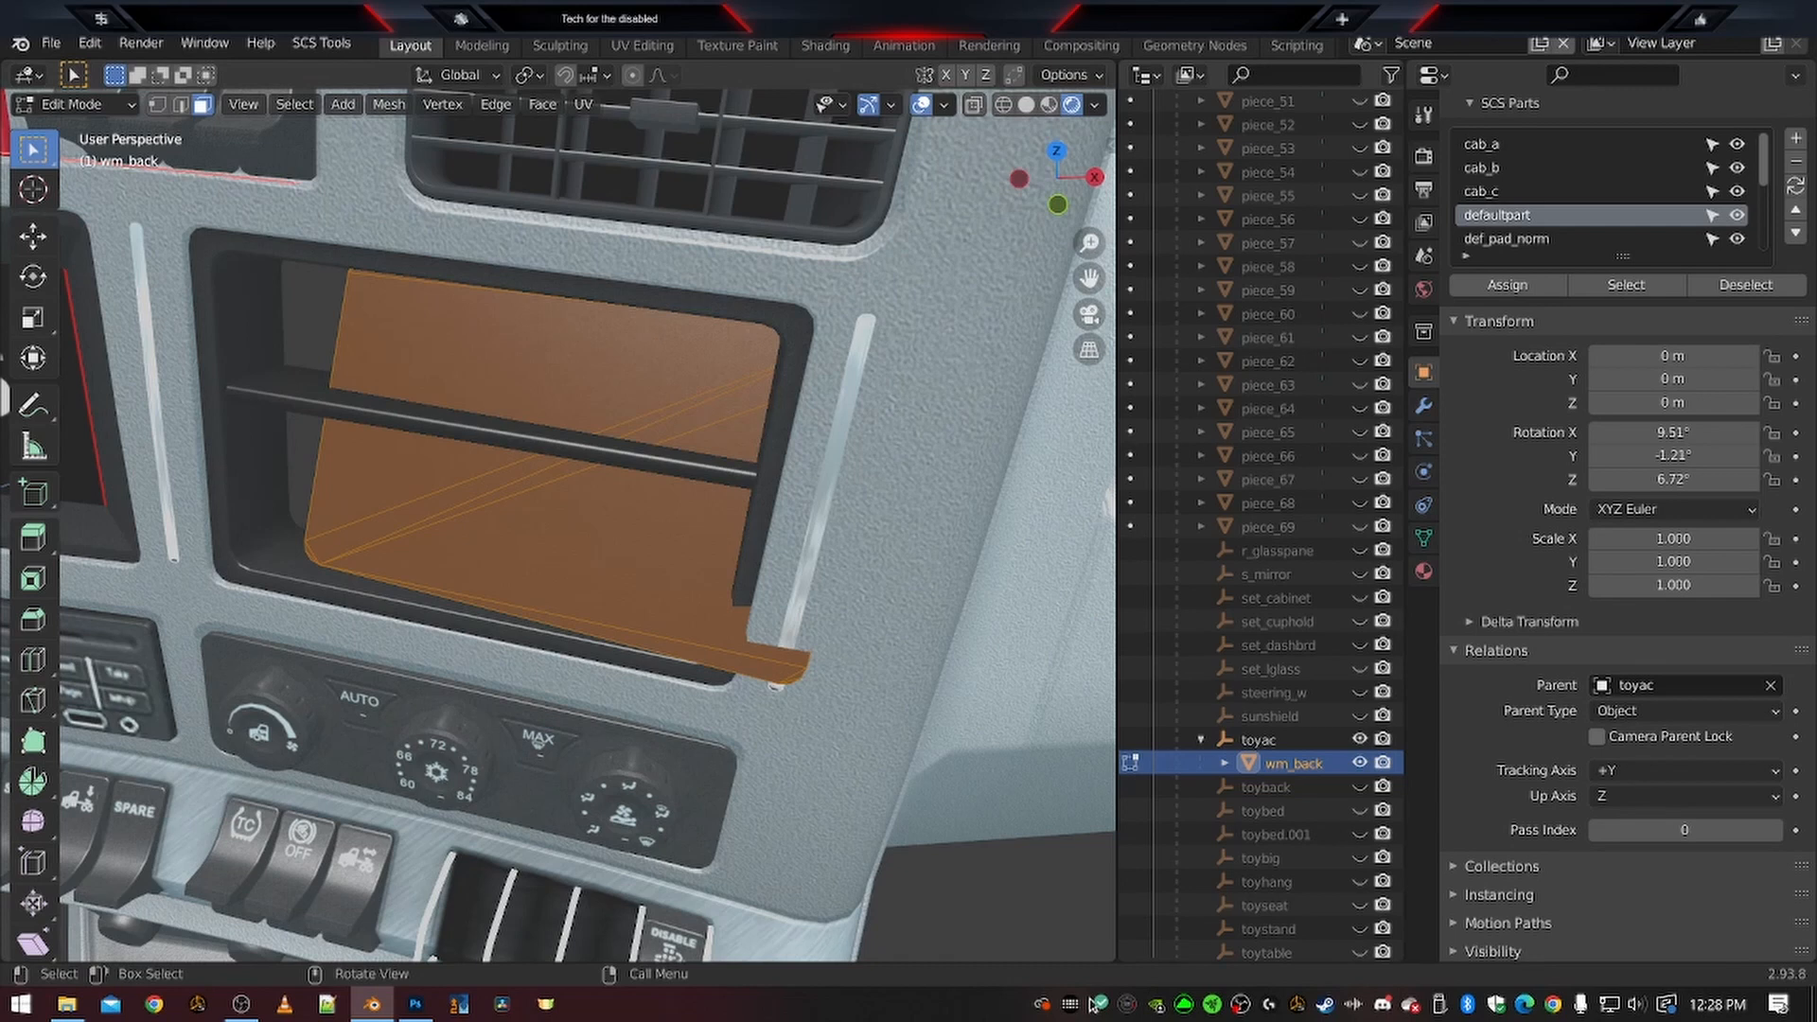
Move the selected wm_back mesh freely sideways so it lines up with the cubby opening
{"action": "middle_click_drag", "start_coordinate": [647, 442], "coordinate": [703, 473]}
{"action": "scroll", "coordinate": [716, 459], "scroll_direction": "up", "scroll_amount": 3}
{"action": "middle_click_drag", "start_coordinate": [820, 354], "coordinate": [774, 462], "text": "shift"}
{"action": "scroll", "coordinate": [757, 511], "scroll_direction": "down", "scroll_amount": 4}
{"action": "middle_click_drag", "start_coordinate": [676, 551], "coordinate": [745, 551]}
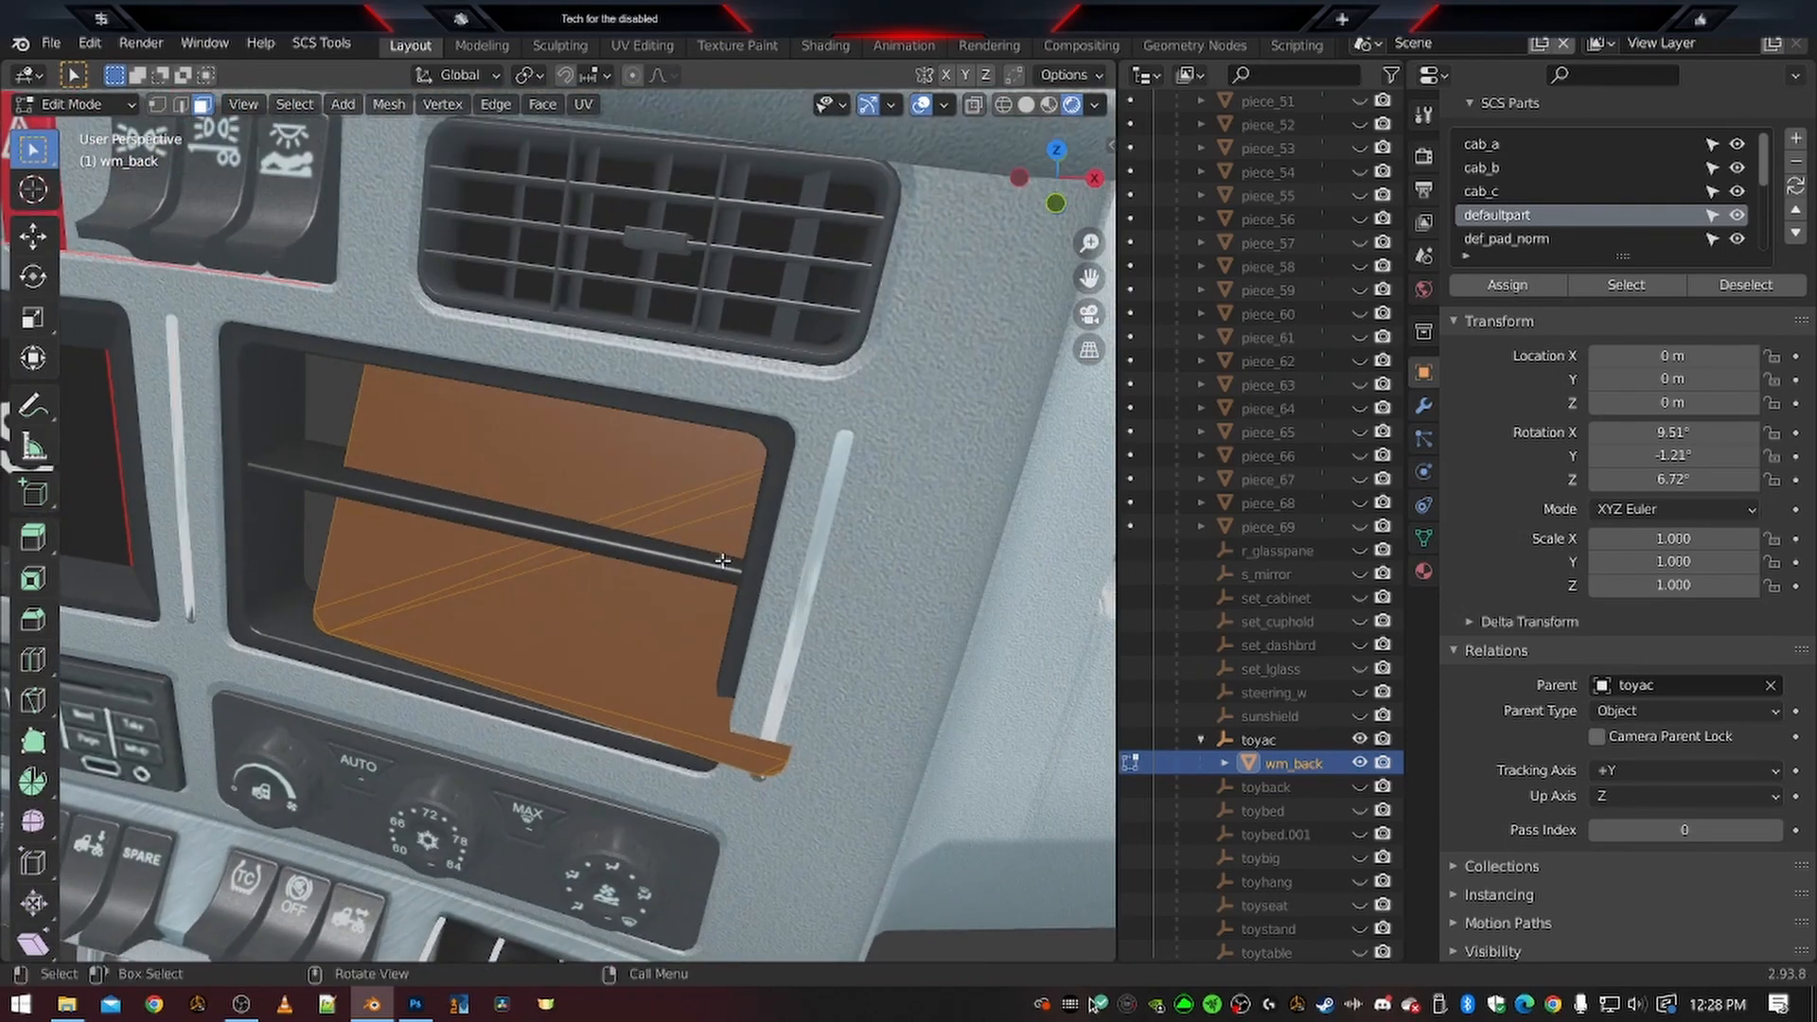
{"action": "scroll", "coordinate": [735, 567], "scroll_direction": "up", "scroll_amount": 4}
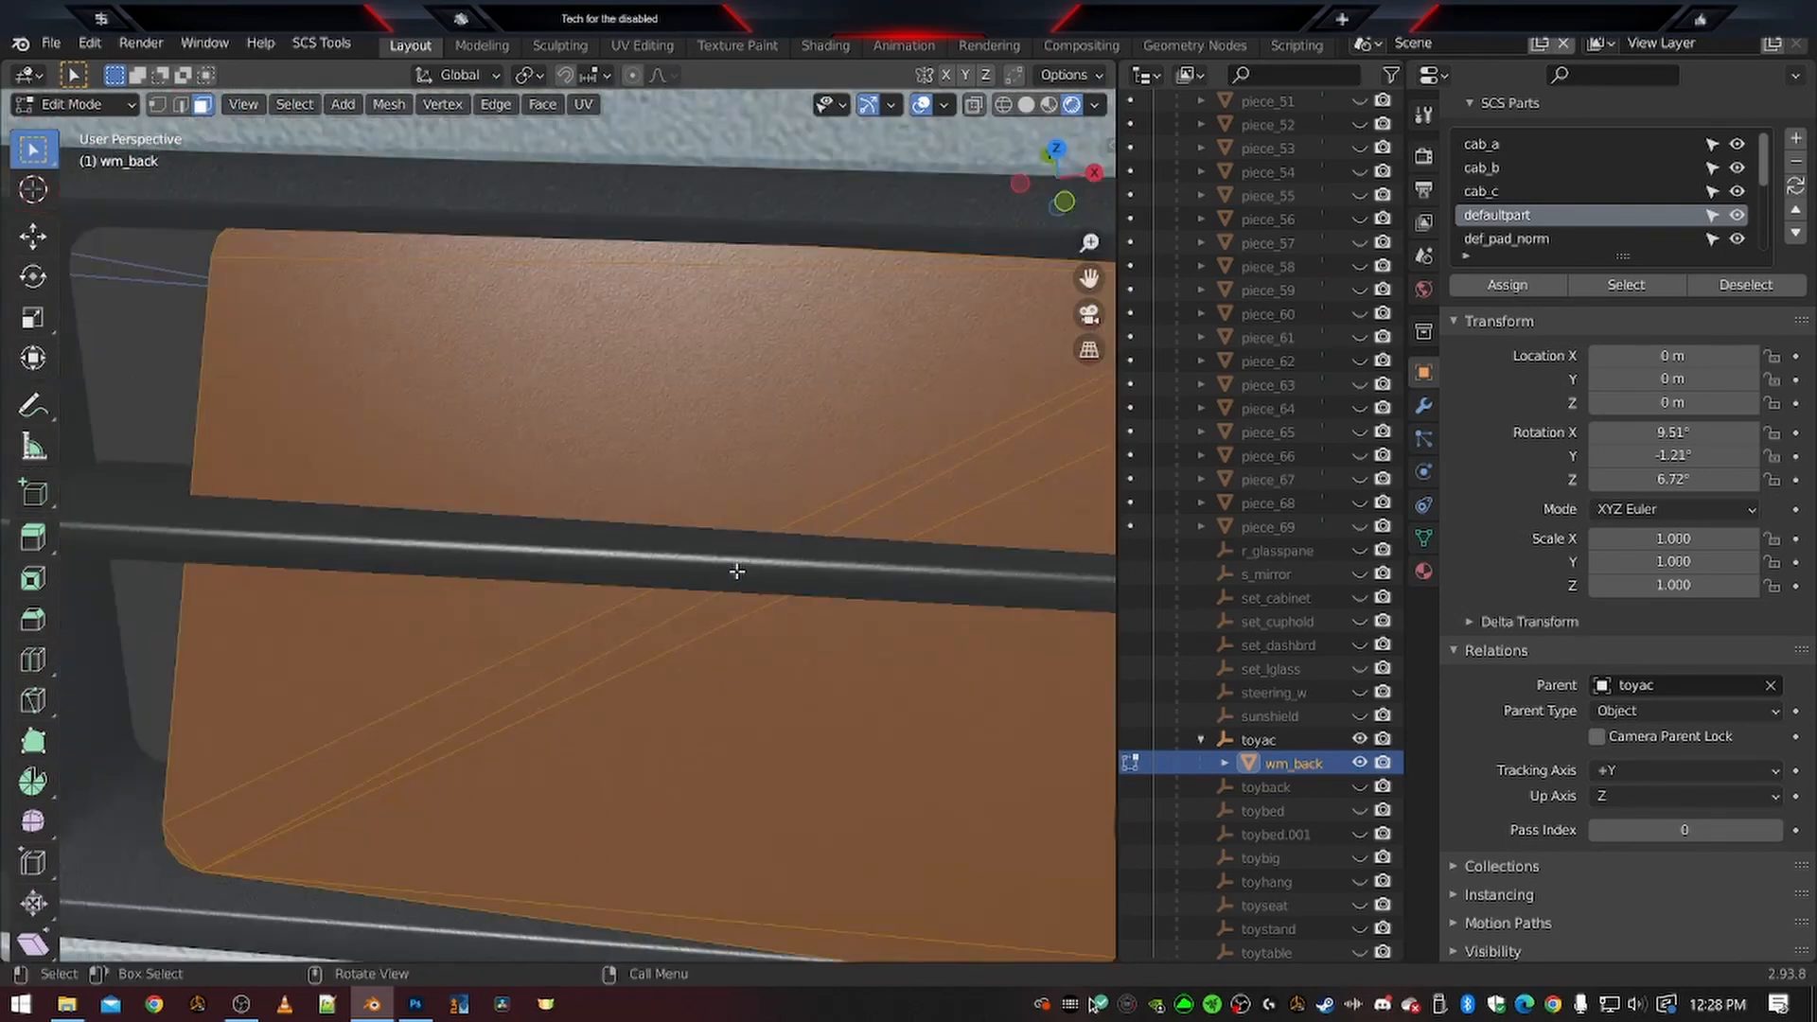
{"action": "key", "text": "g"}
{"action": "left_click", "coordinate": [628, 570]}
{"action": "scroll", "coordinate": [628, 570], "scroll_direction": "down", "scroll_amount": 5}
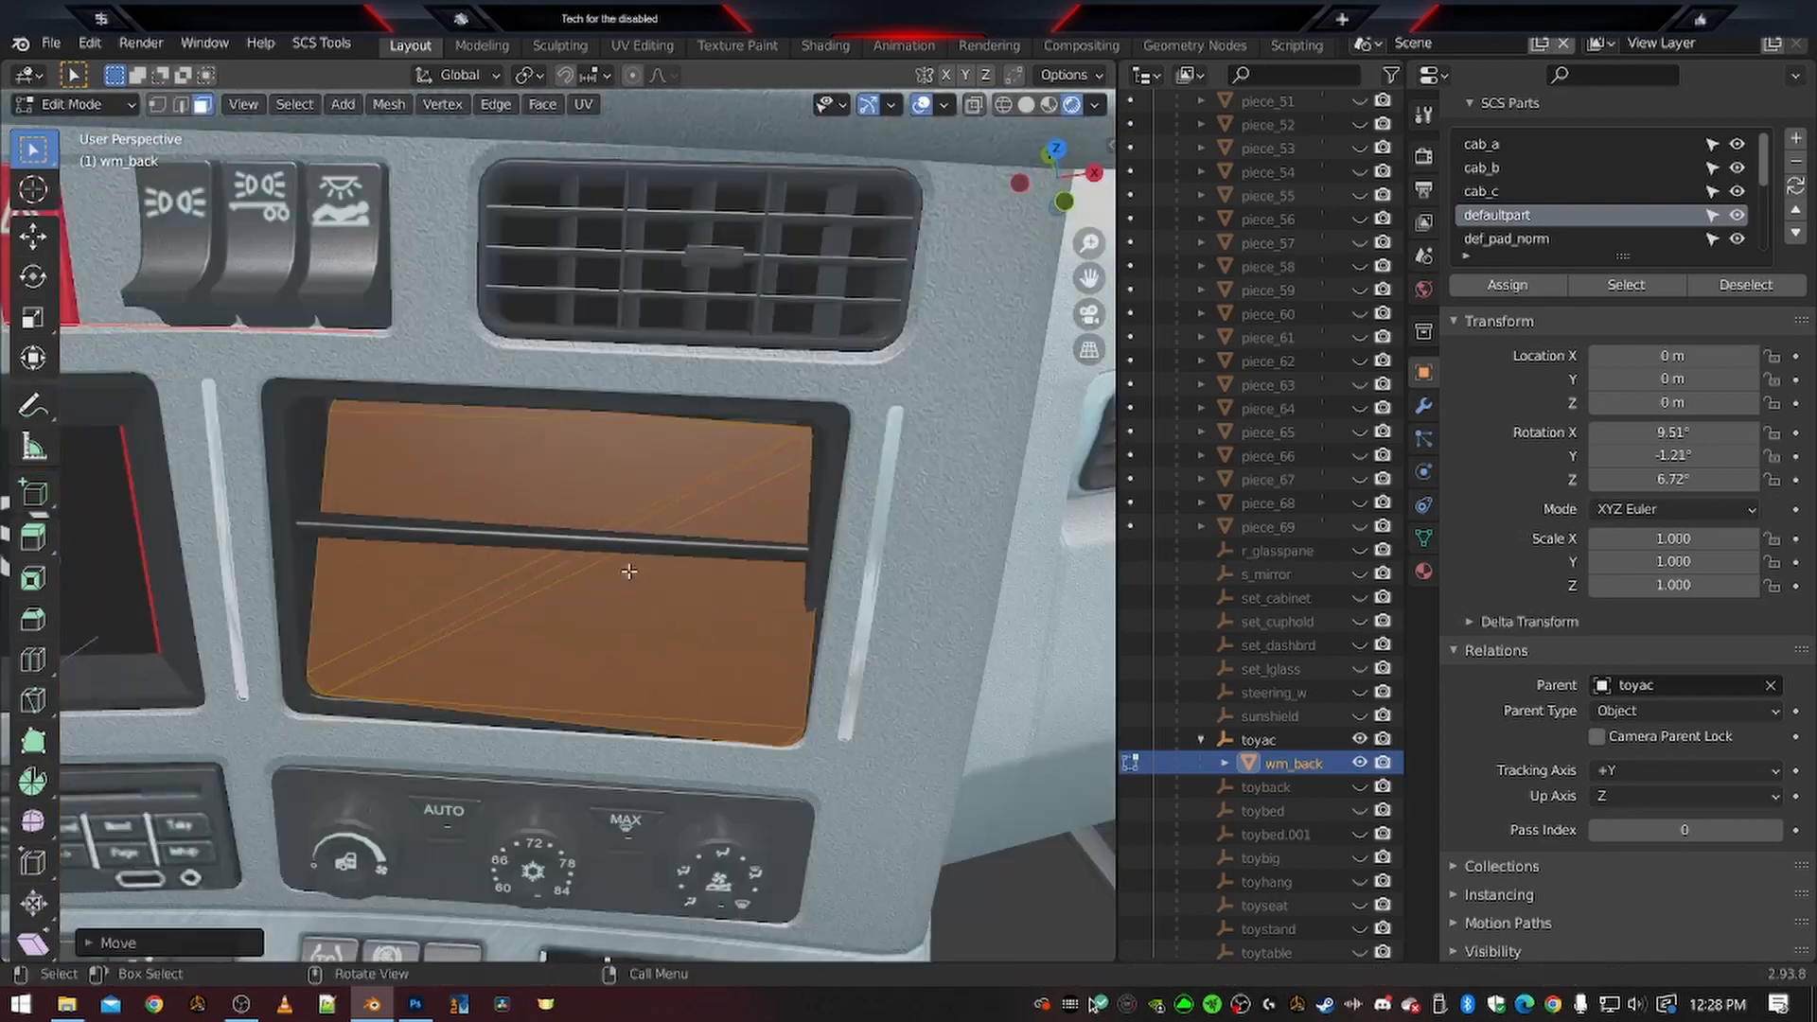
Rotate the selected wm_back mesh about the global X axis to match the slant of the cubby opening
{"action": "middle_click_drag", "start_coordinate": [641, 584], "coordinate": [602, 581]}
{"action": "middle_click_drag", "start_coordinate": [433, 600], "coordinate": [667, 442], "text": "shift"}
{"action": "scroll", "coordinate": [686, 487], "scroll_direction": "up", "scroll_amount": 1}
{"action": "middle_click_drag", "start_coordinate": [560, 386], "coordinate": [634, 491], "text": "shift"}
{"action": "scroll", "coordinate": [546, 474], "scroll_direction": "up", "scroll_amount": 1}
{"action": "scroll", "coordinate": [548, 475], "scroll_direction": "down", "scroll_amount": 1}
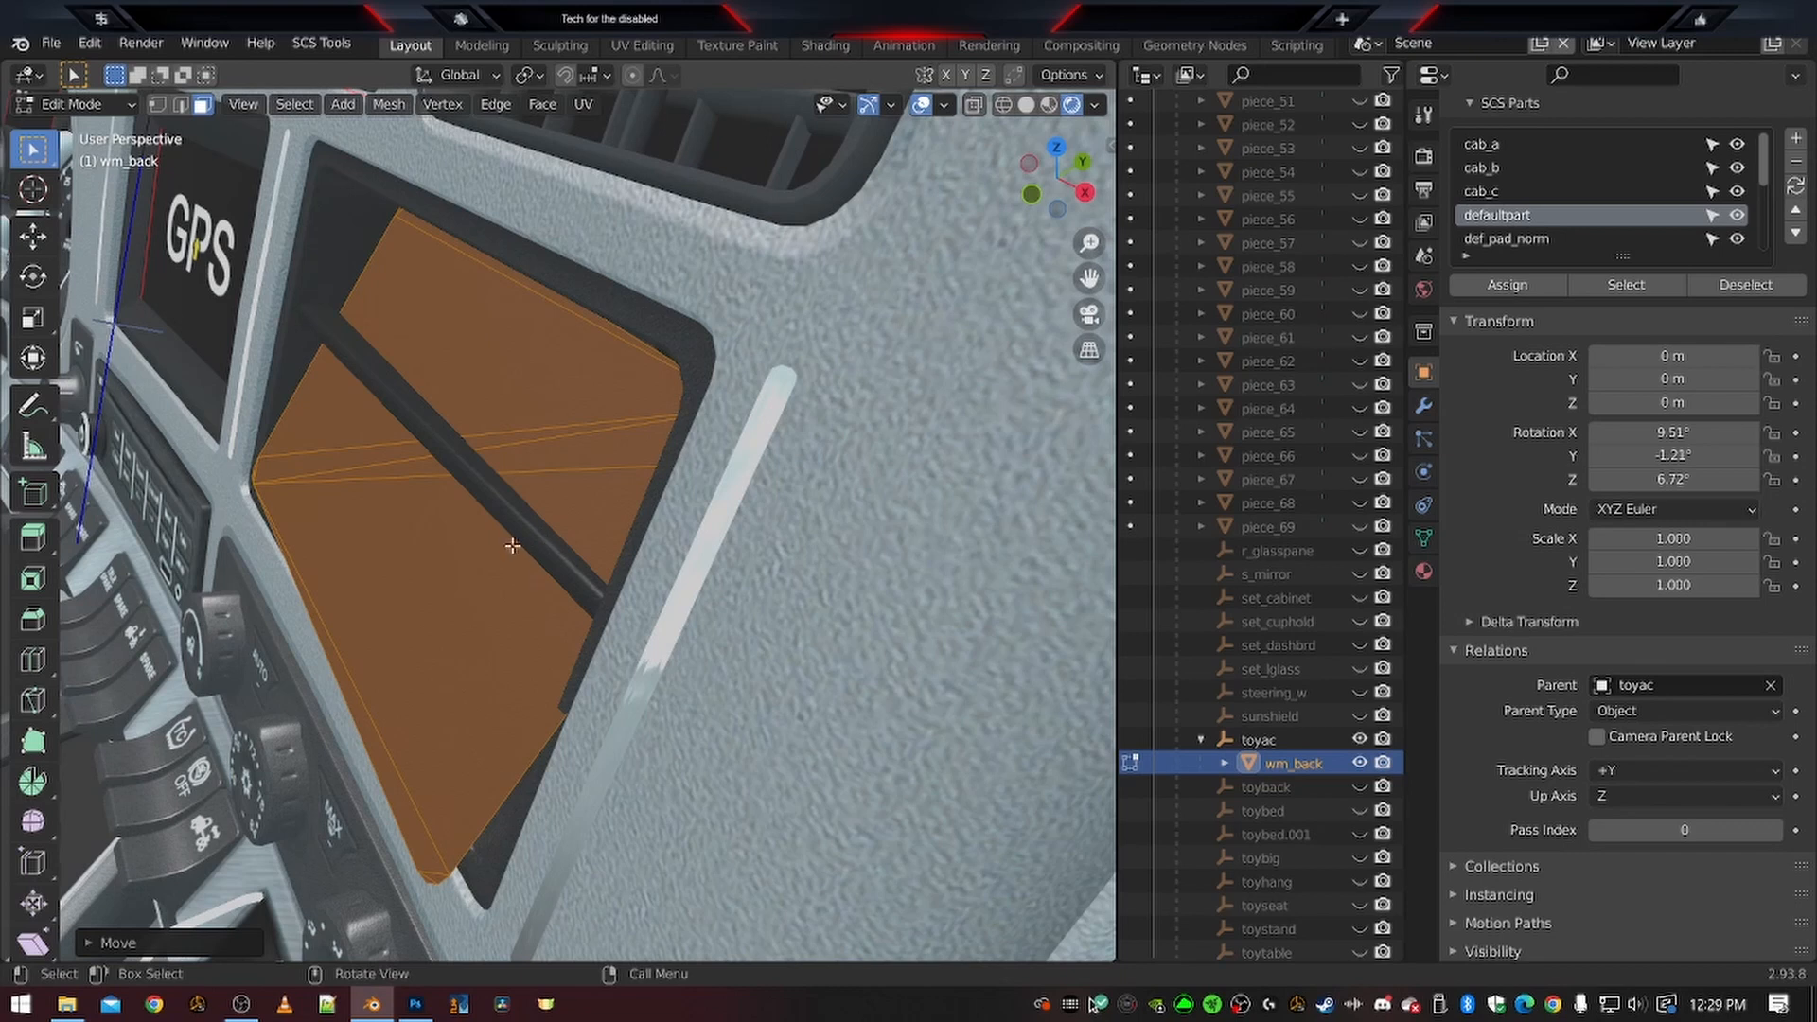
{"action": "key", "text": "r"}
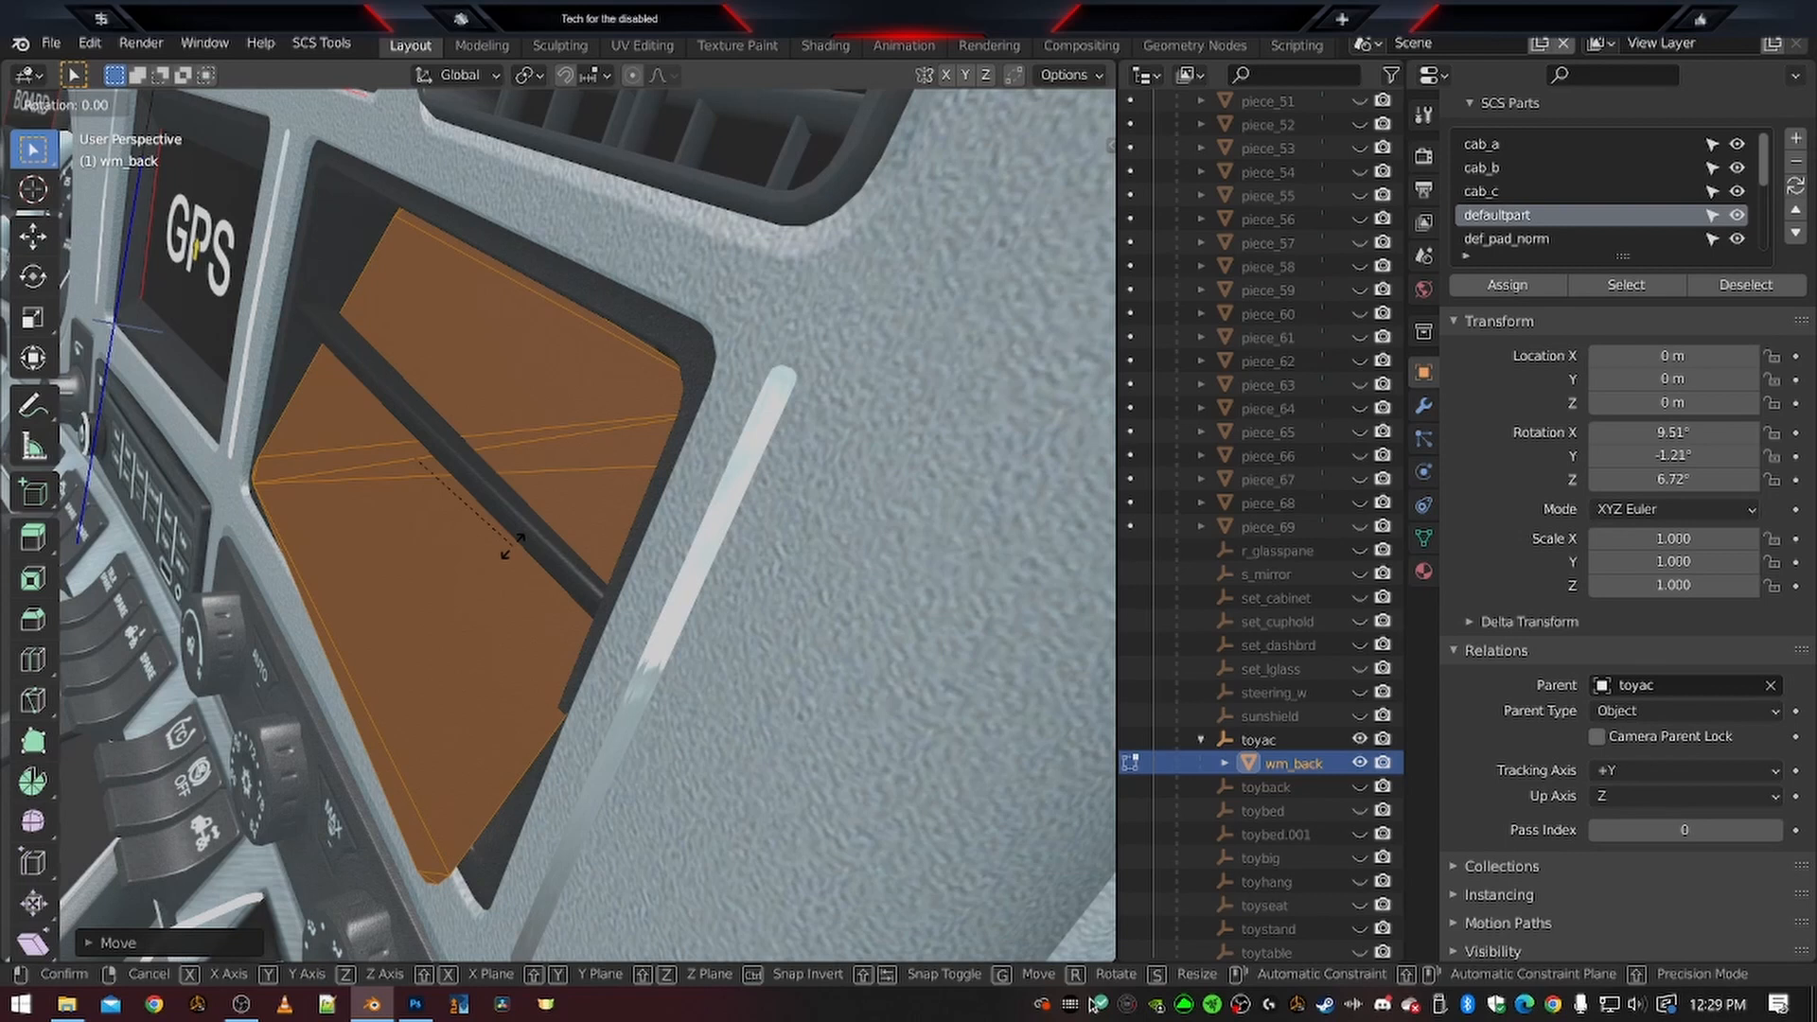
{"action": "key", "text": "x"}
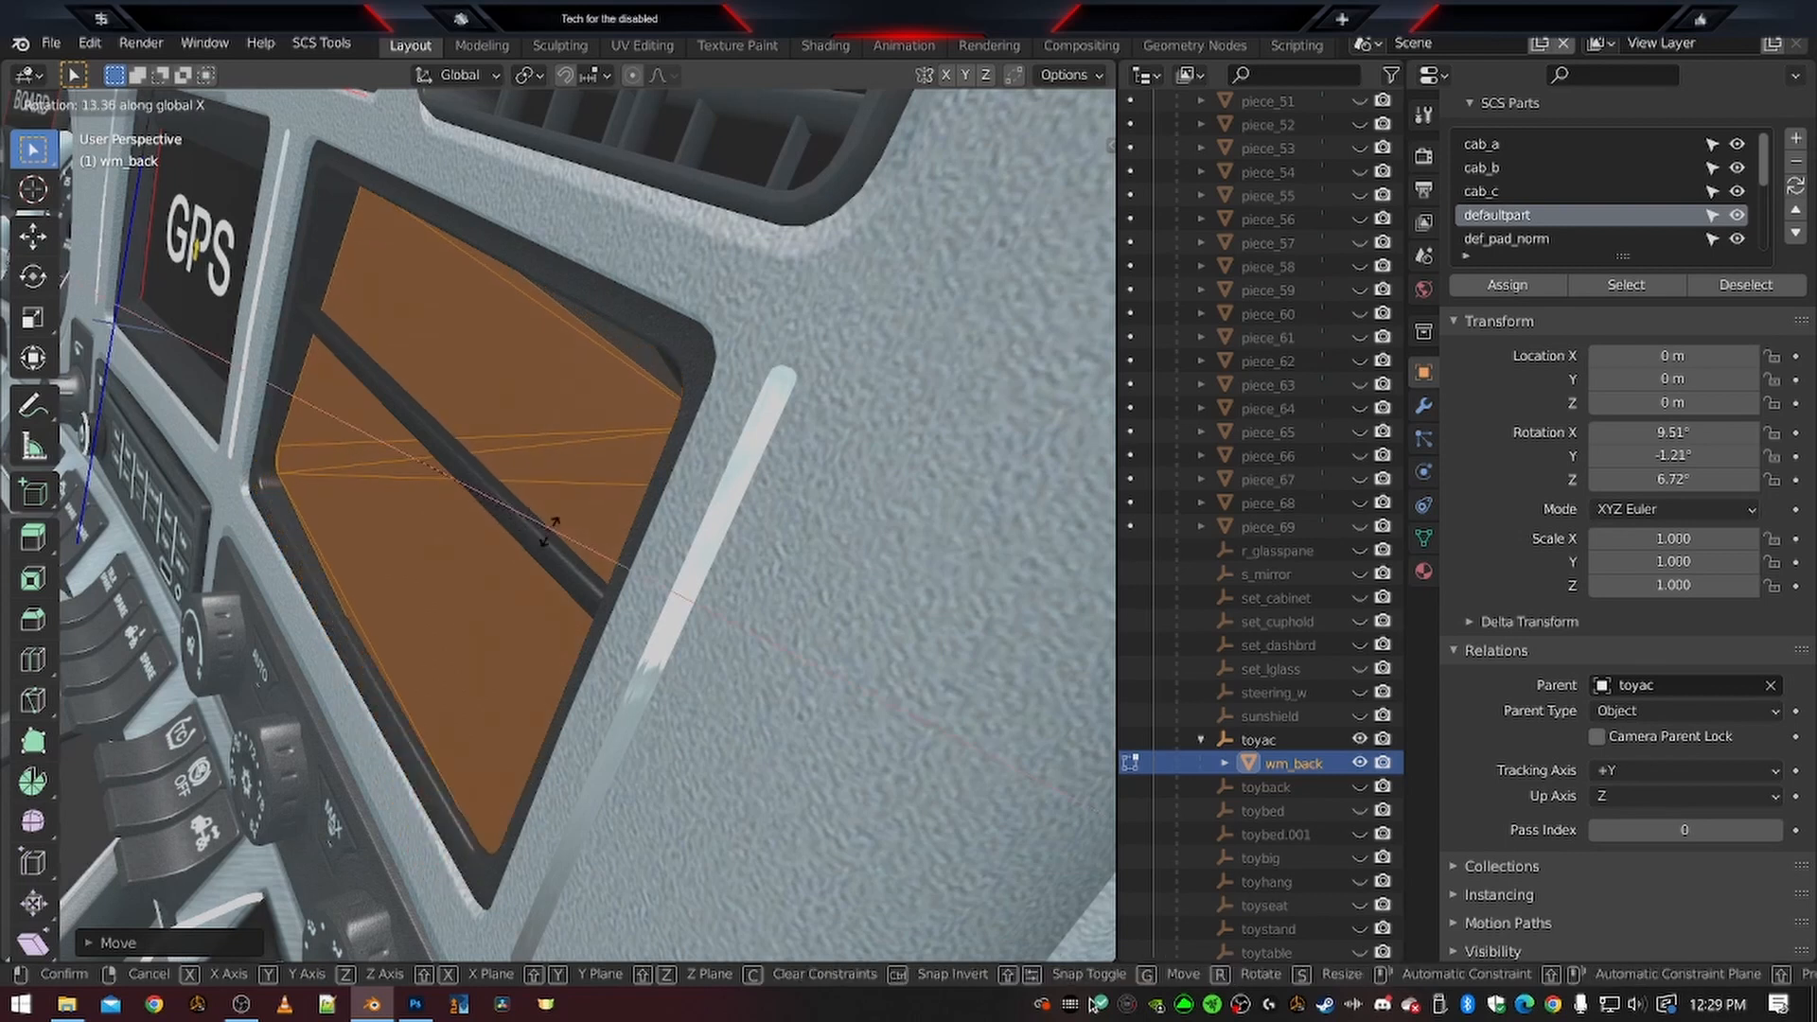
{"action": "left_click", "coordinate": [555, 527]}
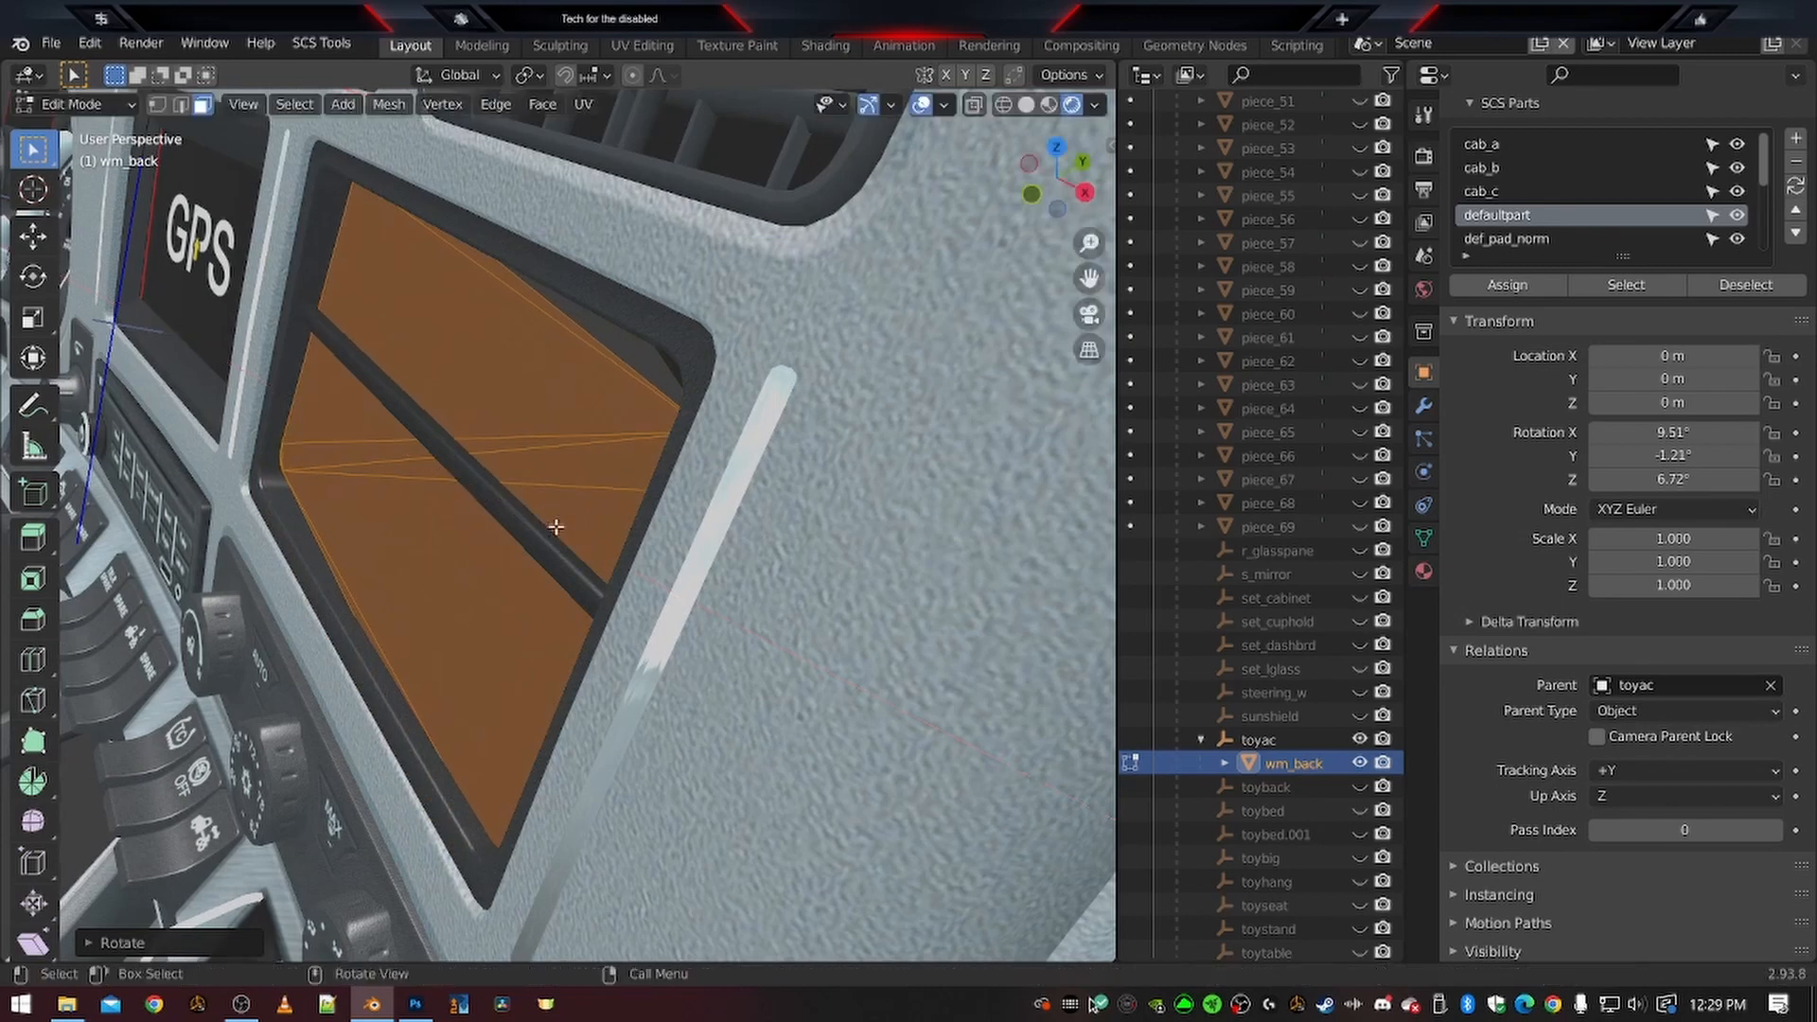
Rotate the selected wm_back mesh about -5.22° around the global Y axis to level it with the cubby opening
{"action": "middle_click_drag", "start_coordinate": [608, 484], "coordinate": [564, 514]}
{"action": "middle_click_drag", "start_coordinate": [746, 414], "coordinate": [659, 496], "text": "shift"}
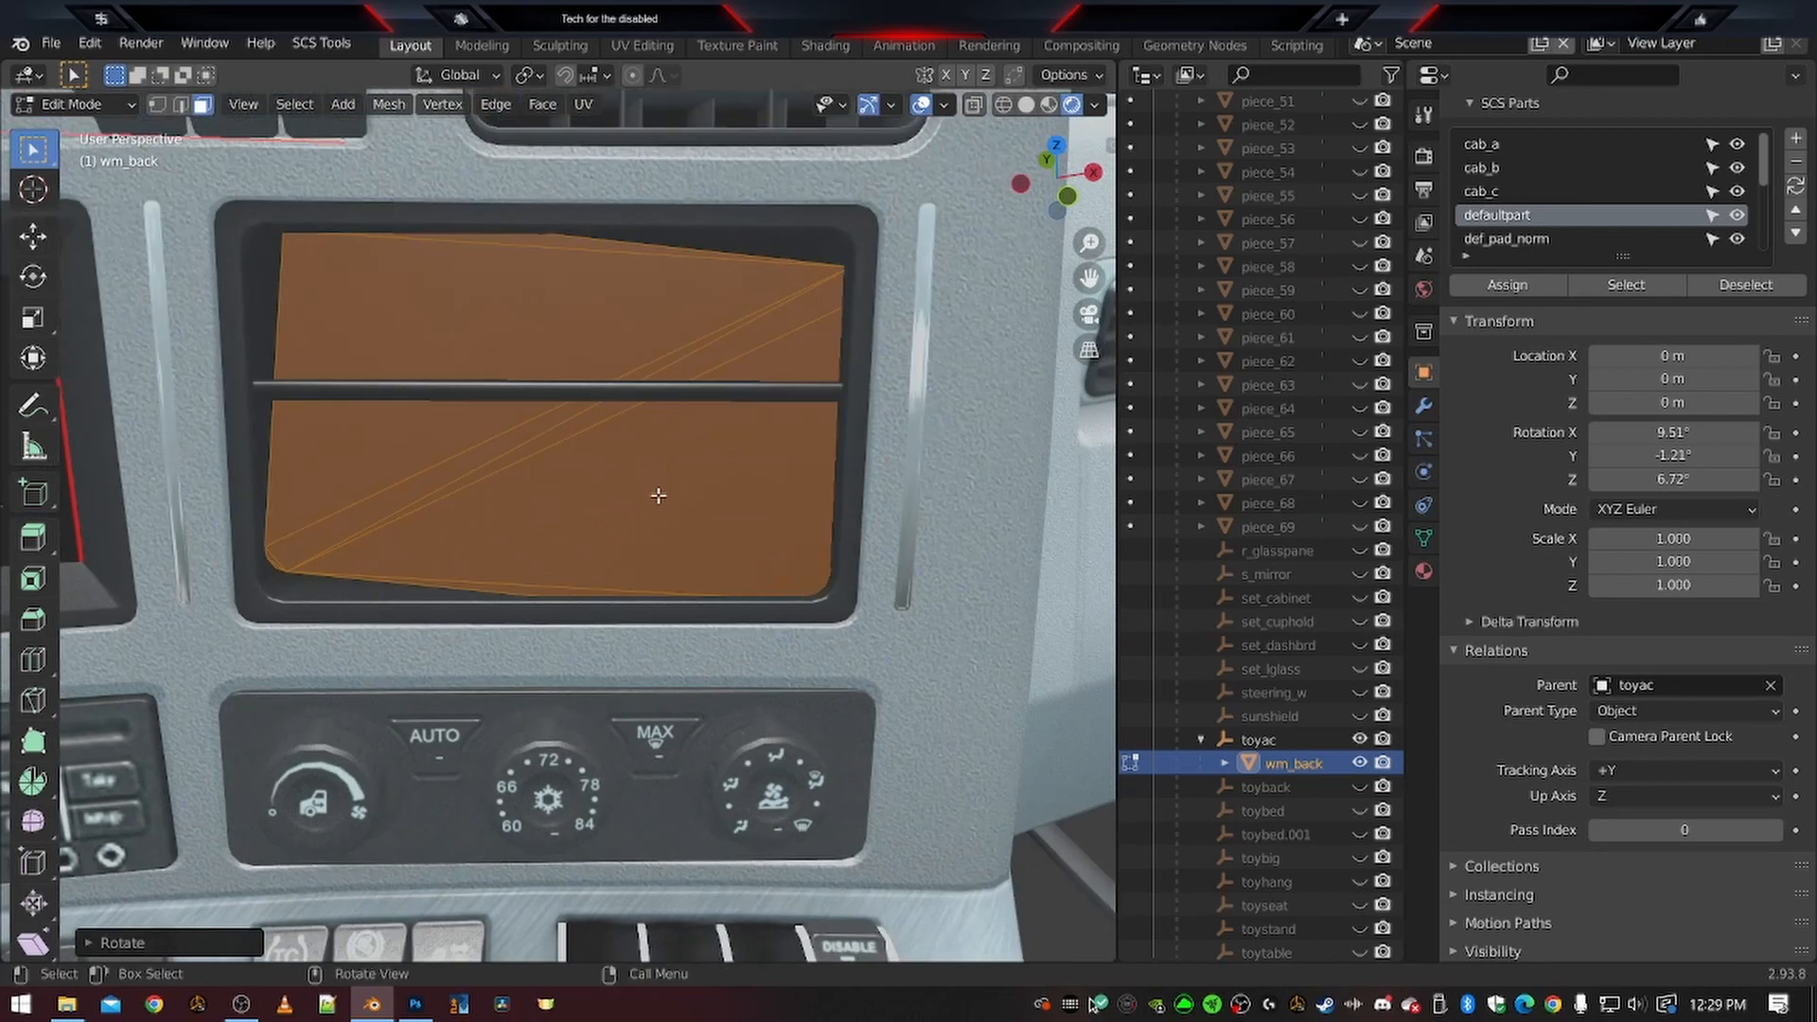
{"action": "key", "text": "r"}
{"action": "key", "text": "y"}
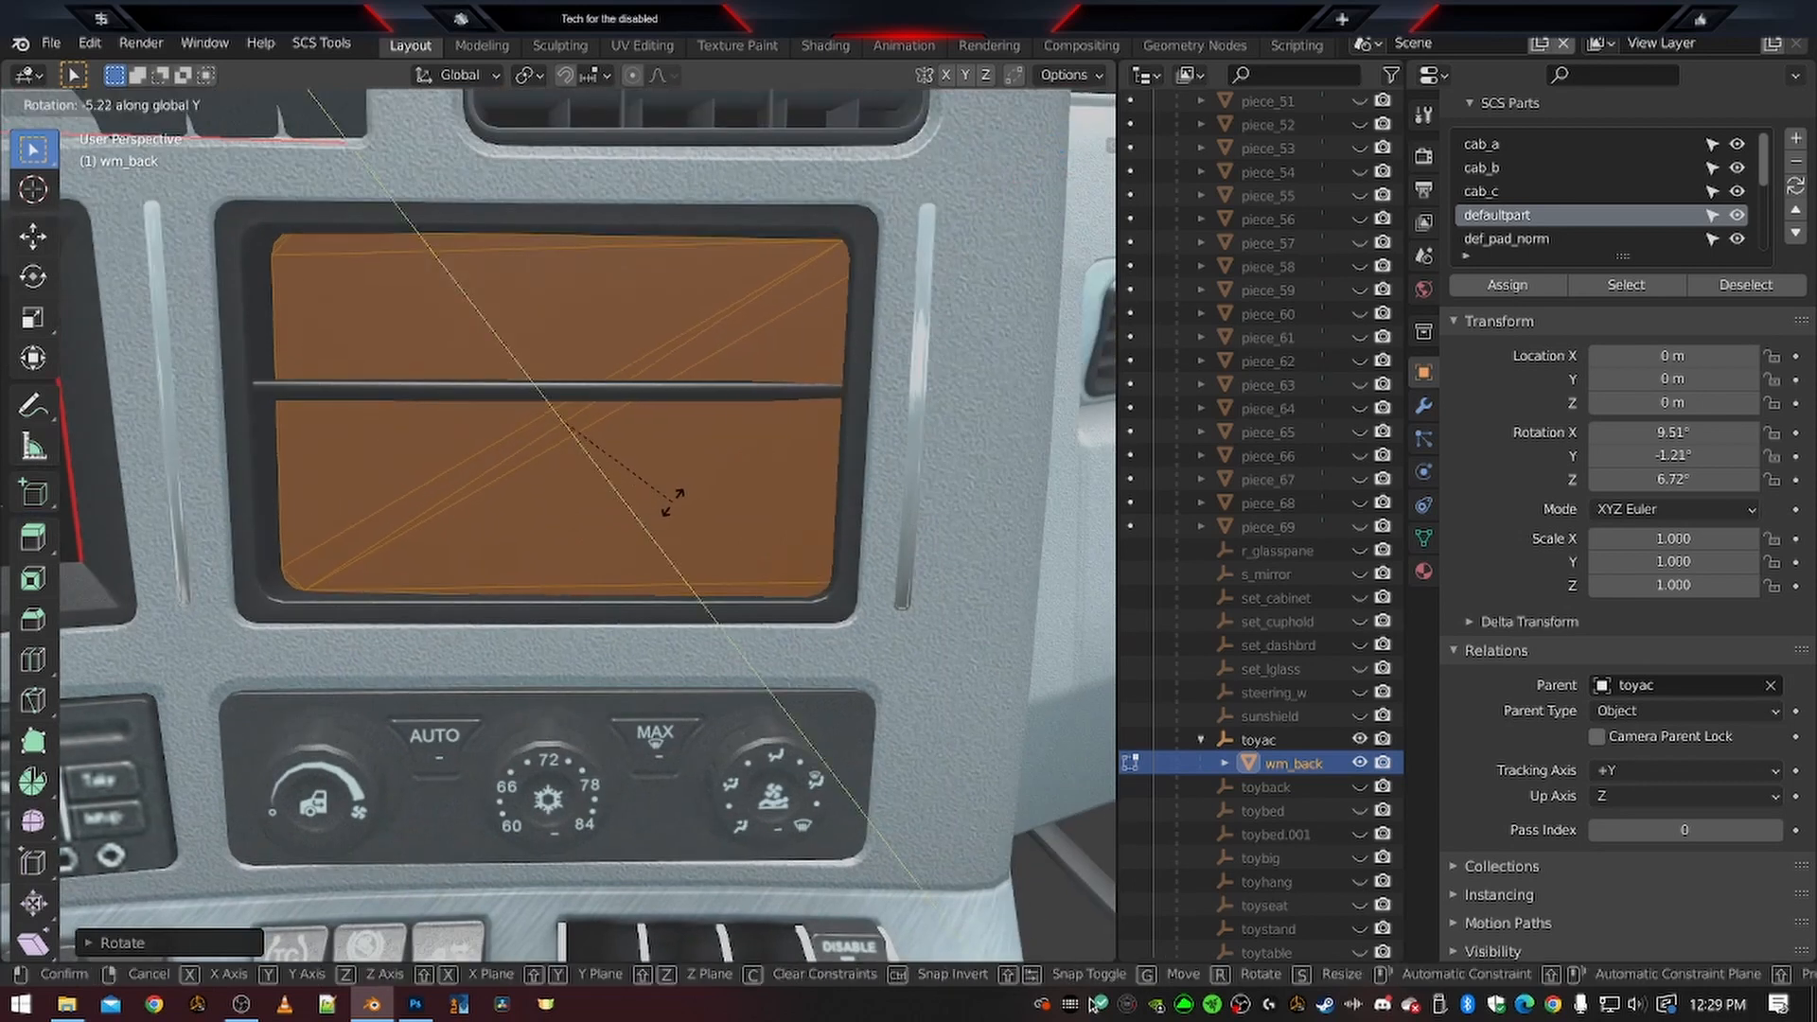
{"action": "left_click", "coordinate": [673, 502]}
Rotate the wm_back mesh around the global Z axis by about 2.17°, plus a fine adjustment of about 0.31°, to parallel the cubby frame
{"action": "middle_click_drag", "start_coordinate": [769, 468], "coordinate": [624, 632]}
{"action": "middle_click_drag", "start_coordinate": [388, 731], "coordinate": [490, 607], "text": "shift"}
{"action": "middle_click_drag", "start_coordinate": [653, 553], "coordinate": [601, 696]}
{"action": "middle_click_drag", "start_coordinate": [440, 771], "coordinate": [594, 564], "text": "shift"}
{"action": "scroll", "coordinate": [833, 641], "scroll_direction": "up", "scroll_amount": 3}
{"action": "middle_click_drag", "start_coordinate": [909, 601], "coordinate": [605, 464], "text": "shift"}
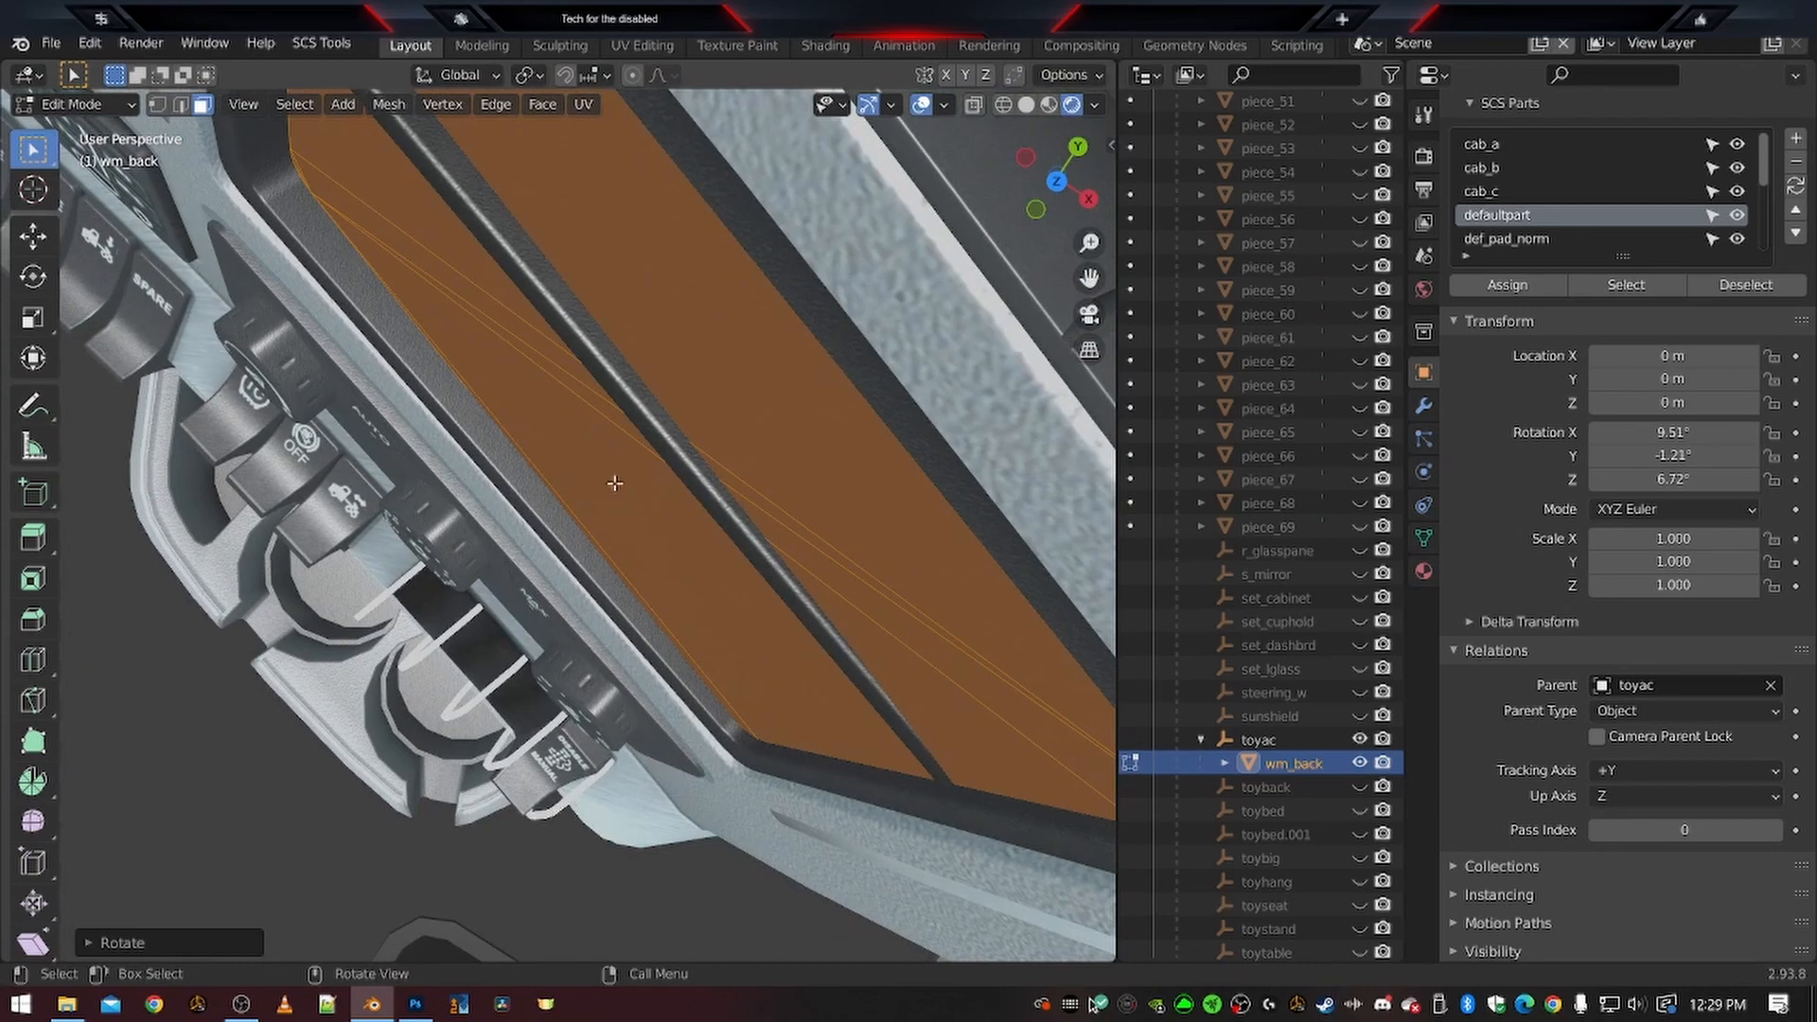
{"action": "key", "text": "r"}
{"action": "key", "text": "z"}
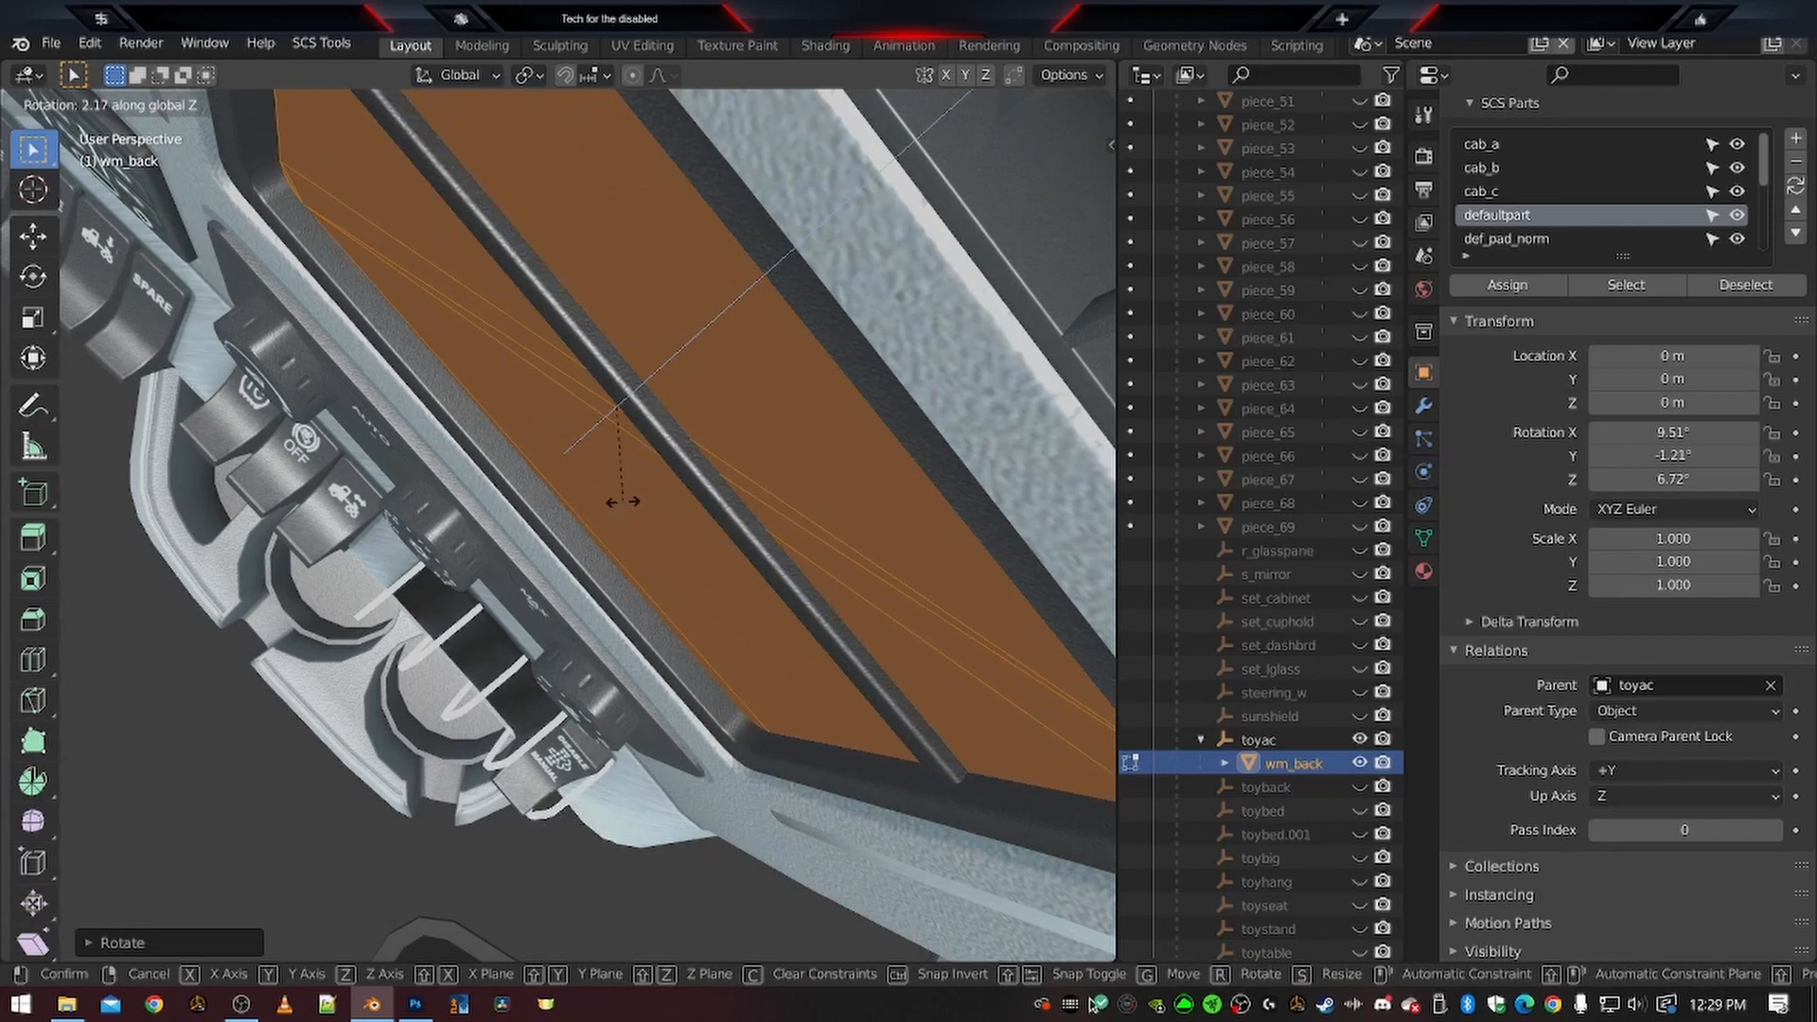
{"action": "left_click", "coordinate": [623, 501]}
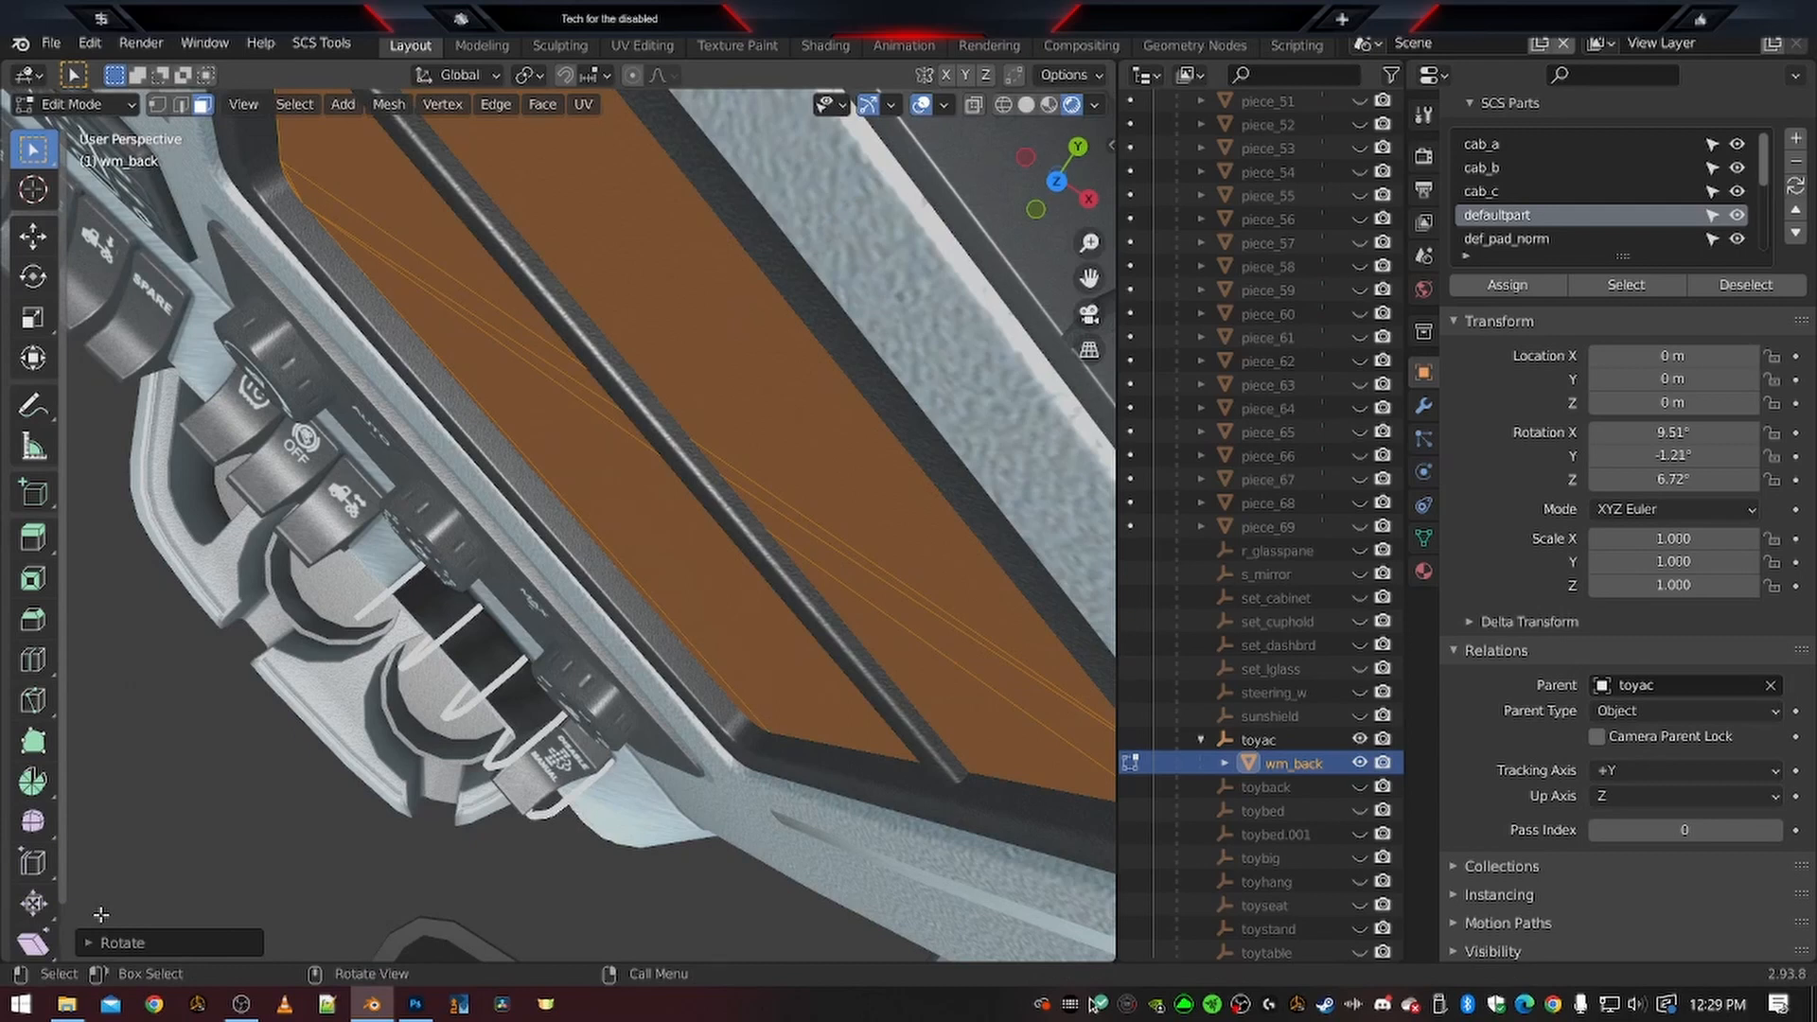
{"action": "key", "text": "r"}
{"action": "key", "text": "z"}
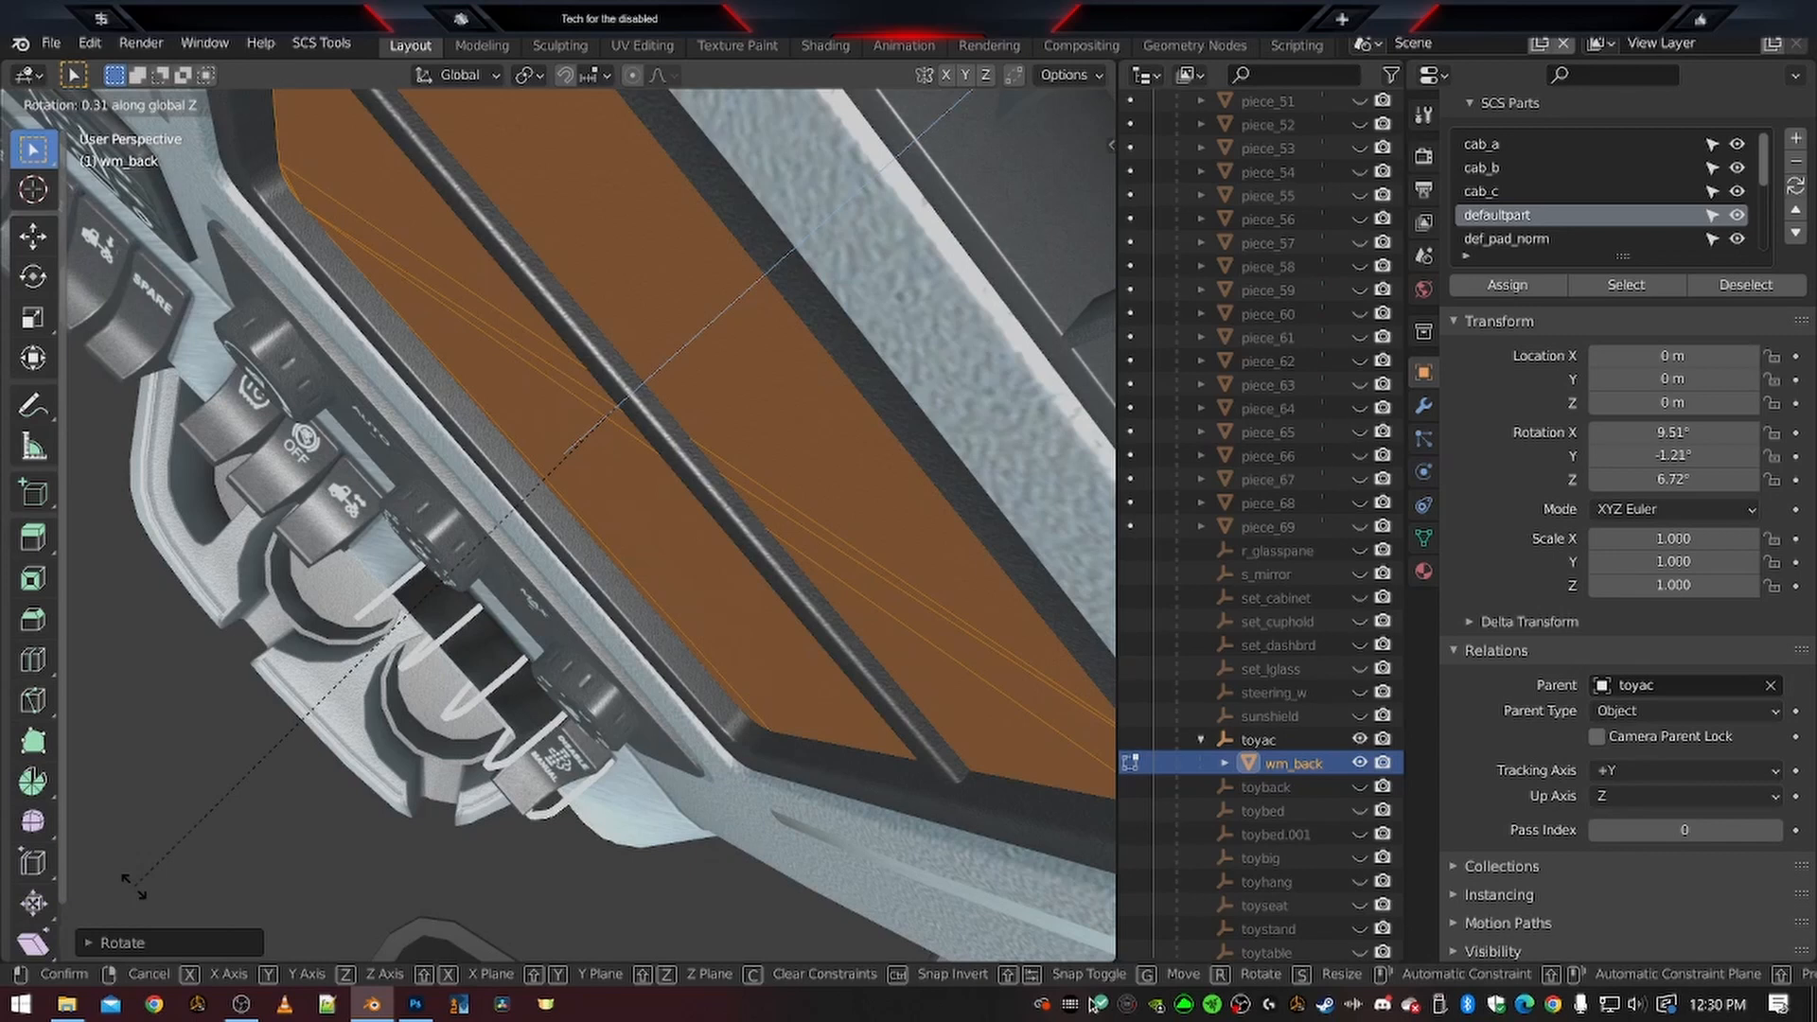
{"action": "left_click", "coordinate": [133, 886]}
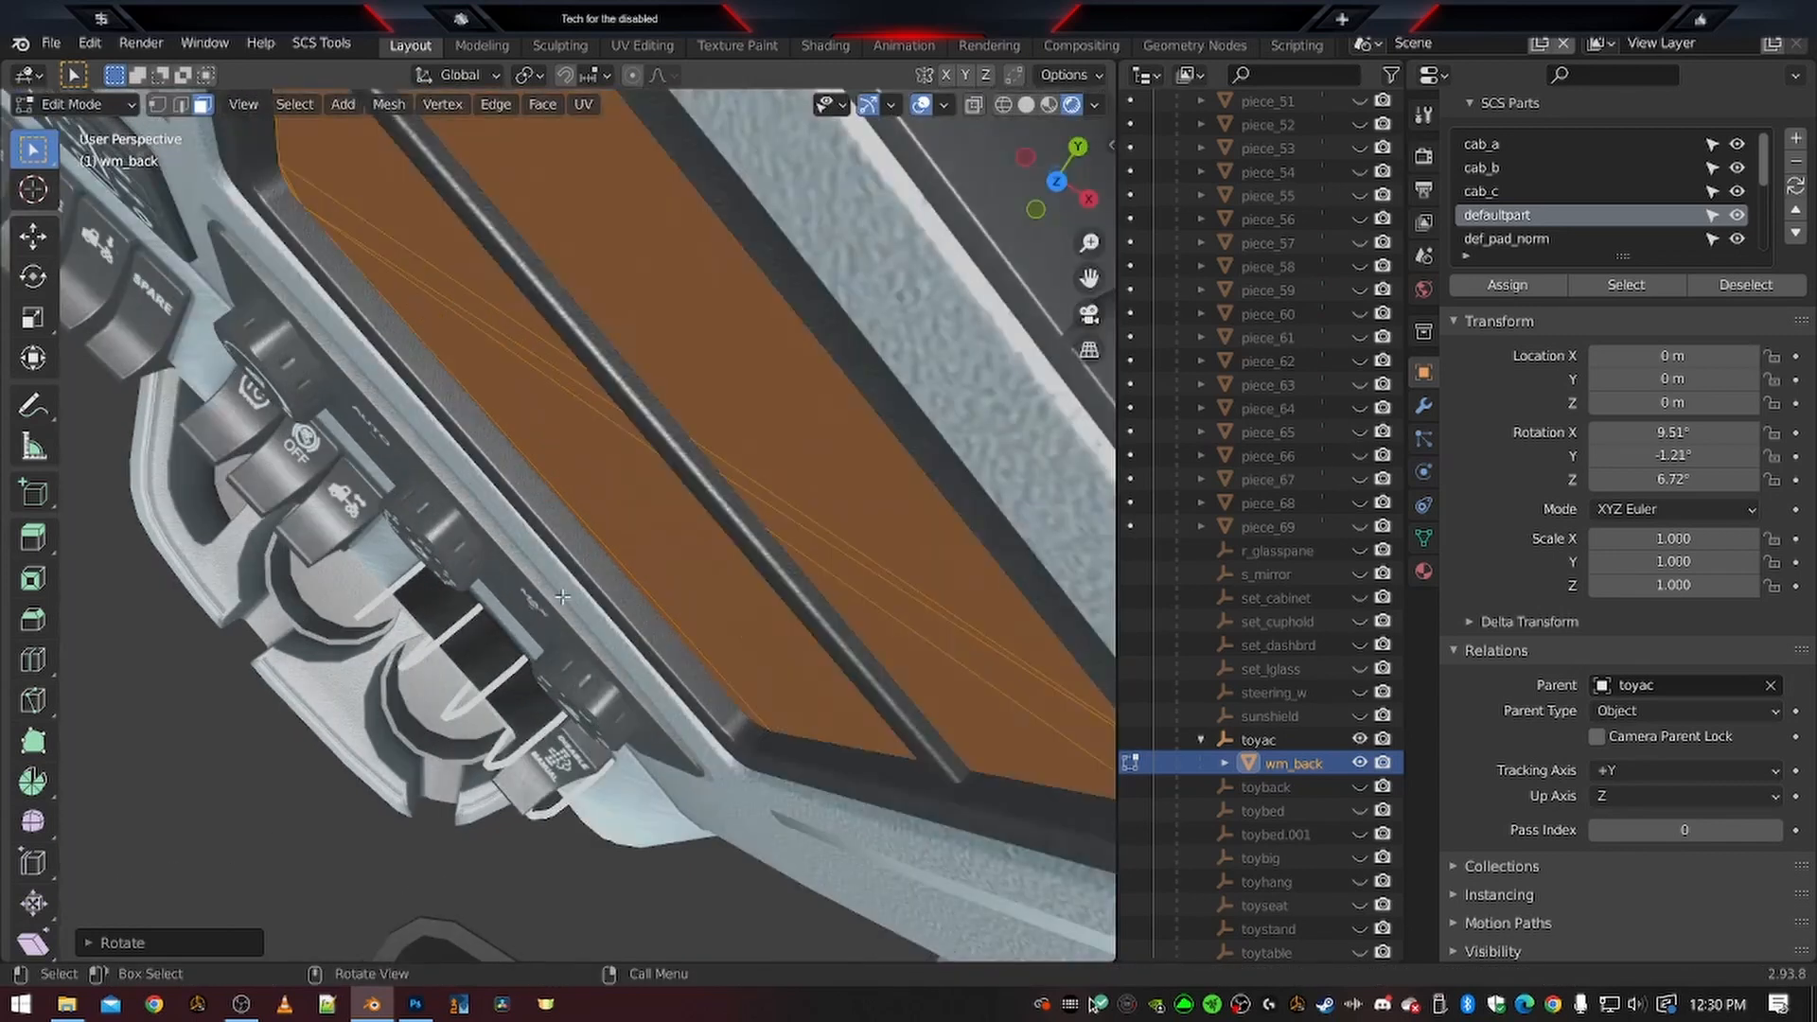
Move the wm_back mesh about -0.004 m along the global Y axis, towards the front of the cubby
{"action": "middle_click_drag", "start_coordinate": [562, 596], "coordinate": [479, 616]}
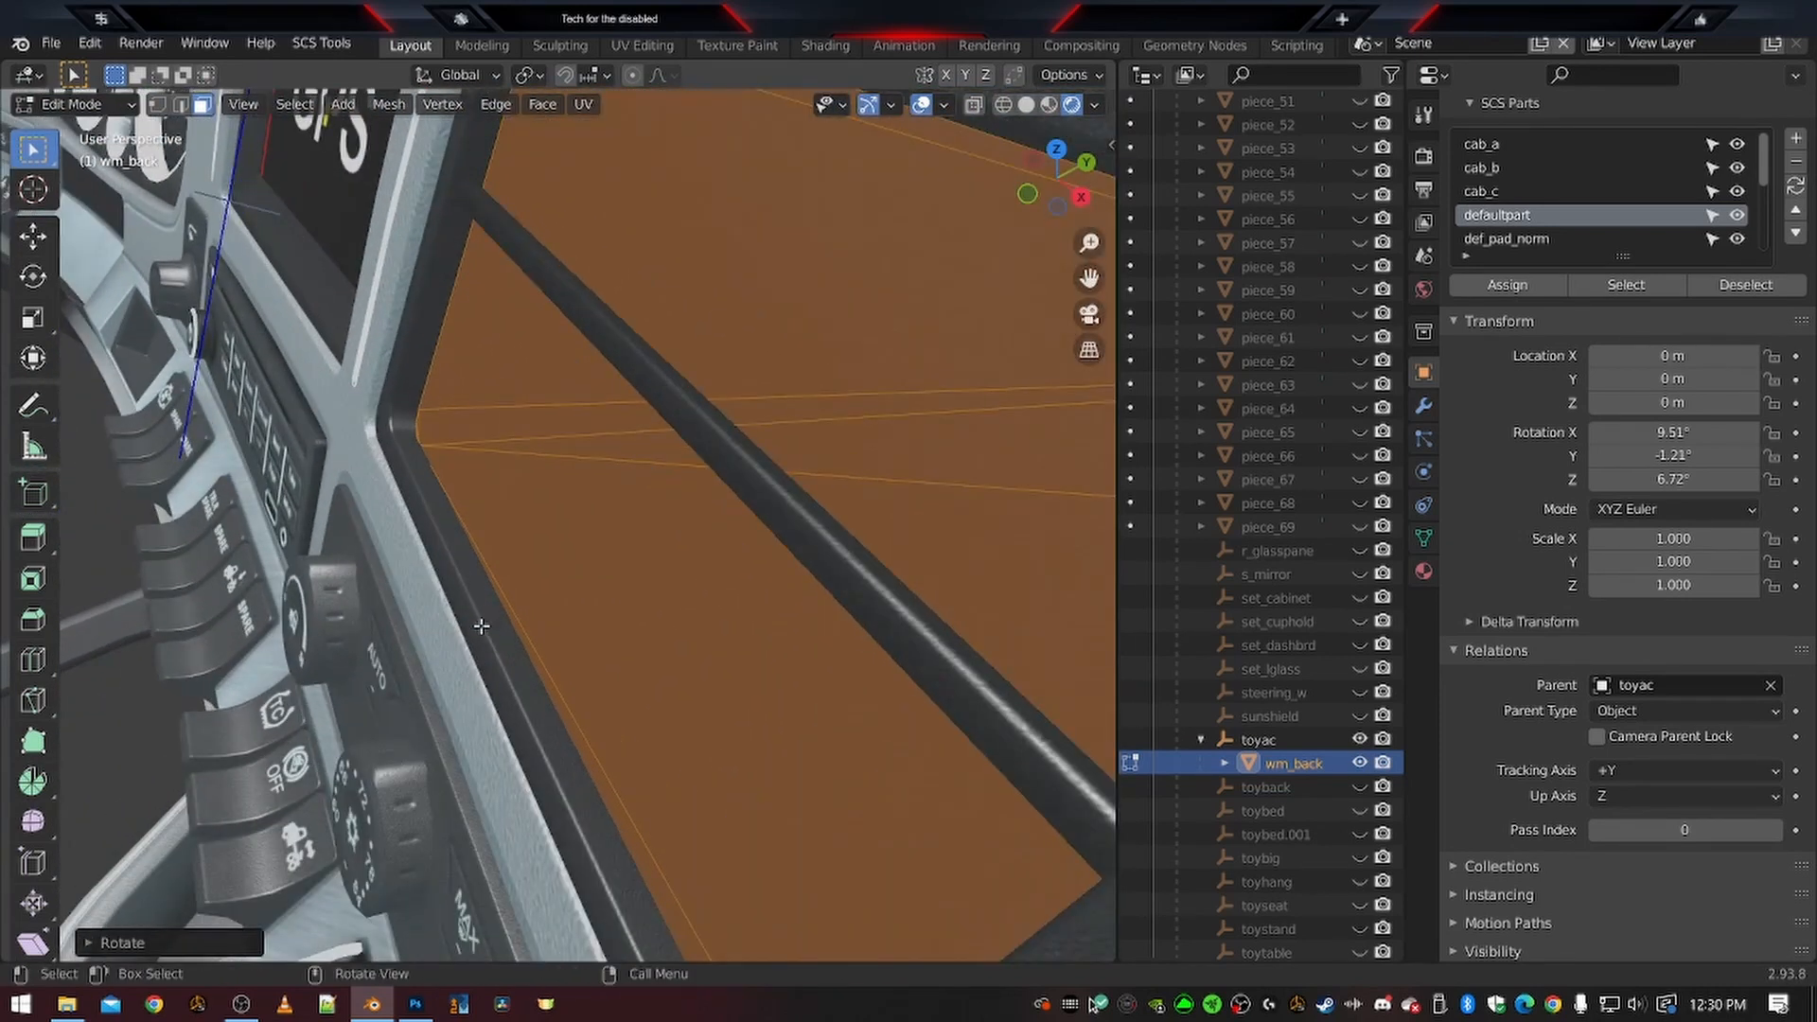
{"action": "key", "text": "g"}
{"action": "key", "text": "y"}
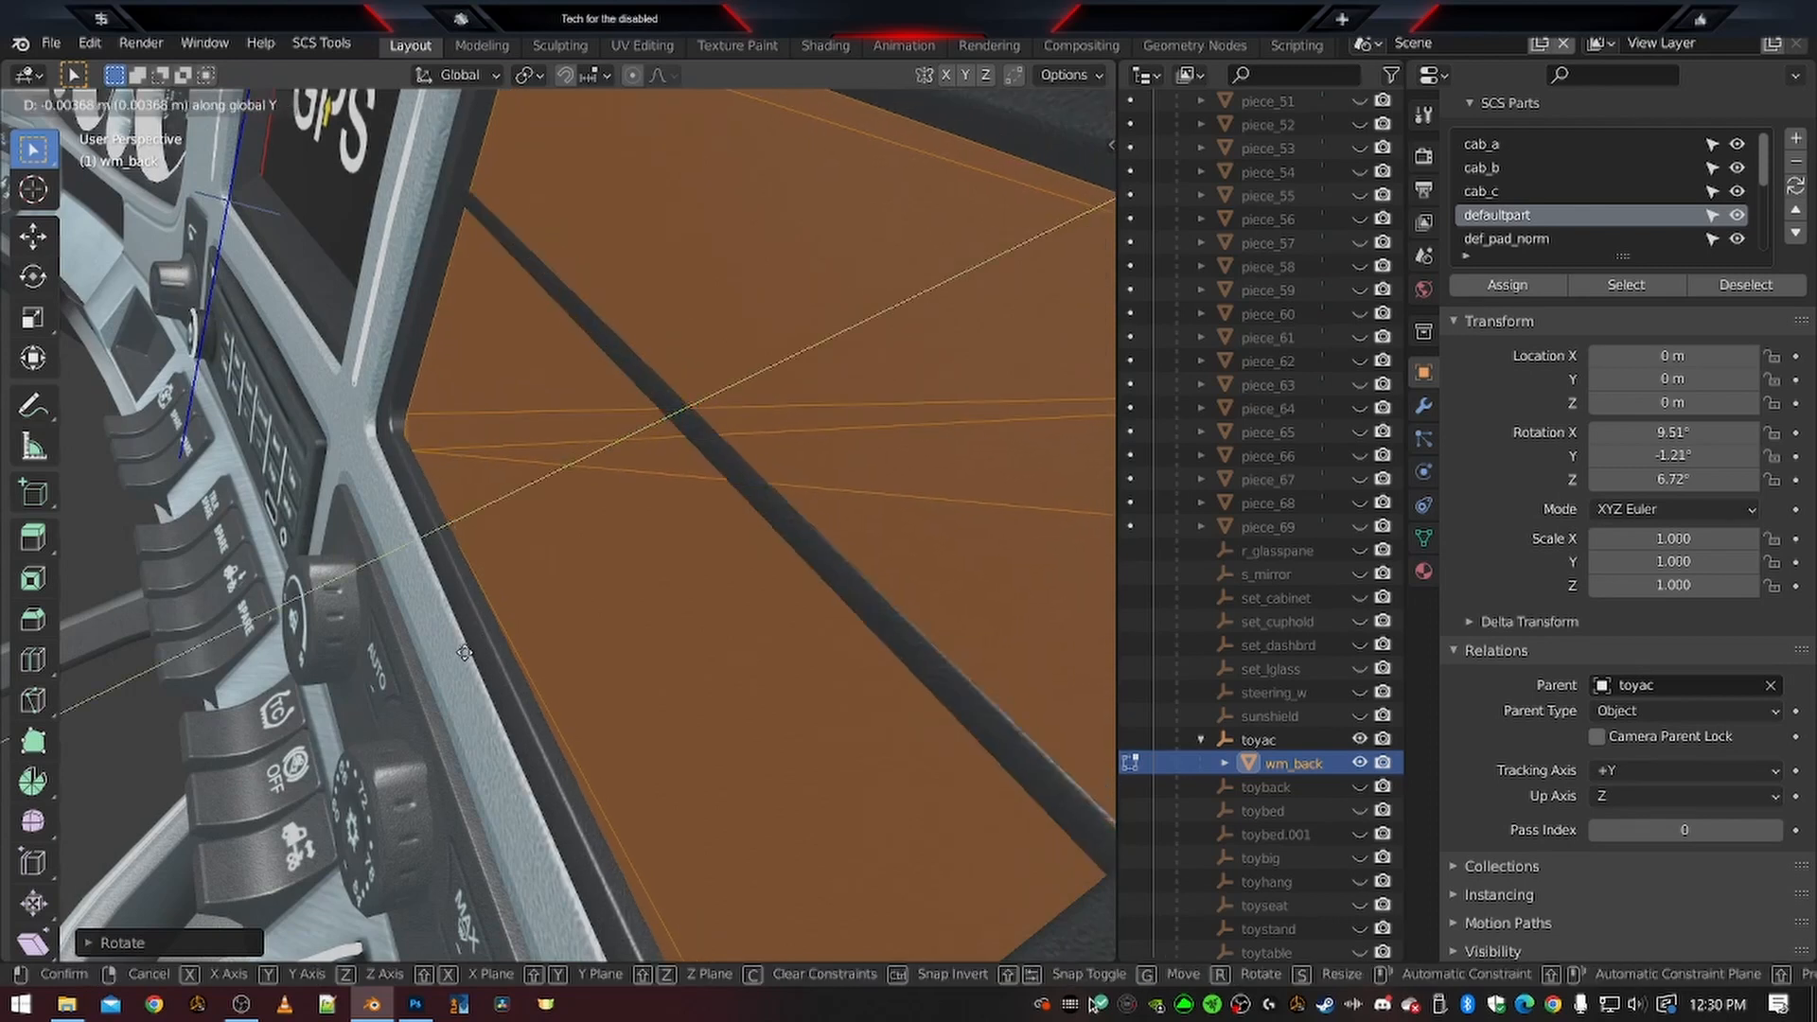
{"action": "left_click", "coordinate": [459, 653]}
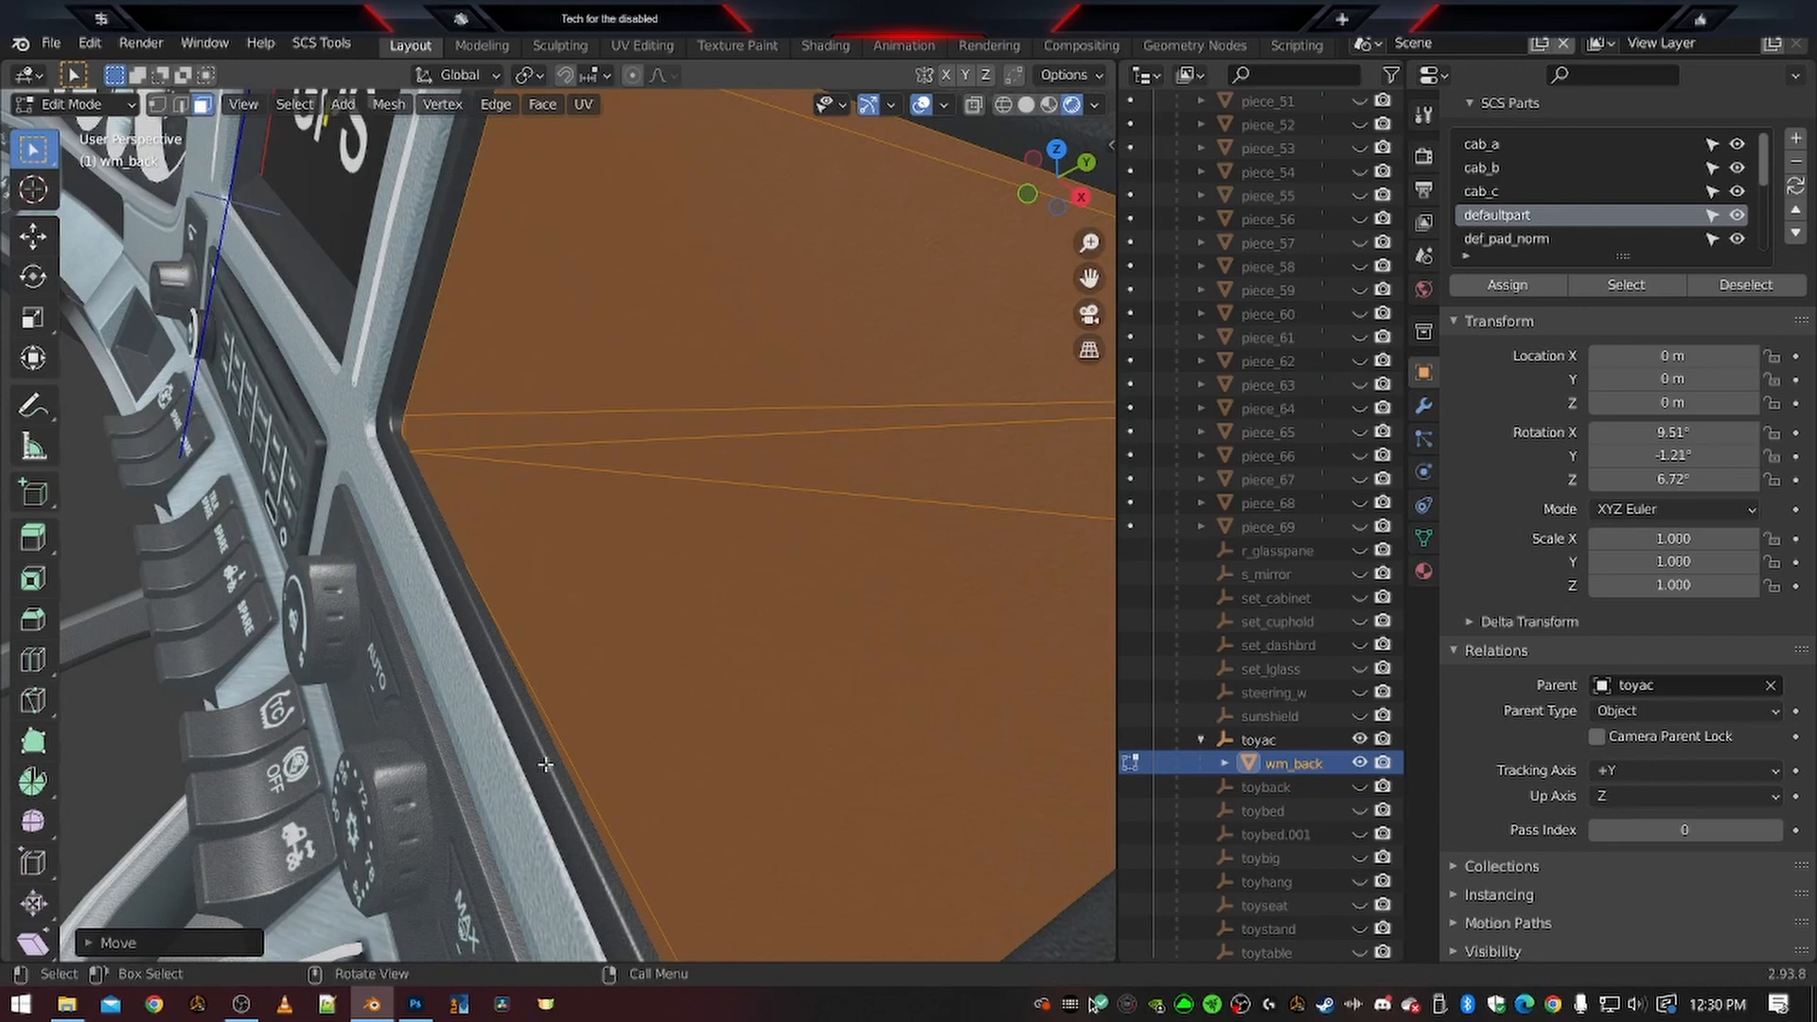
Raise the wm_back mesh about 0.0022 m along the global Z axis to meet the cubby's upper edge
{"action": "scroll", "coordinate": [545, 764], "scroll_direction": "up", "scroll_amount": 3}
{"action": "scroll", "coordinate": [386, 763], "scroll_direction": "down", "scroll_amount": 5}
{"action": "scroll", "coordinate": [652, 652], "scroll_direction": "up", "scroll_amount": 5}
{"action": "scroll", "coordinate": [674, 499], "scroll_direction": "down", "scroll_amount": 3}
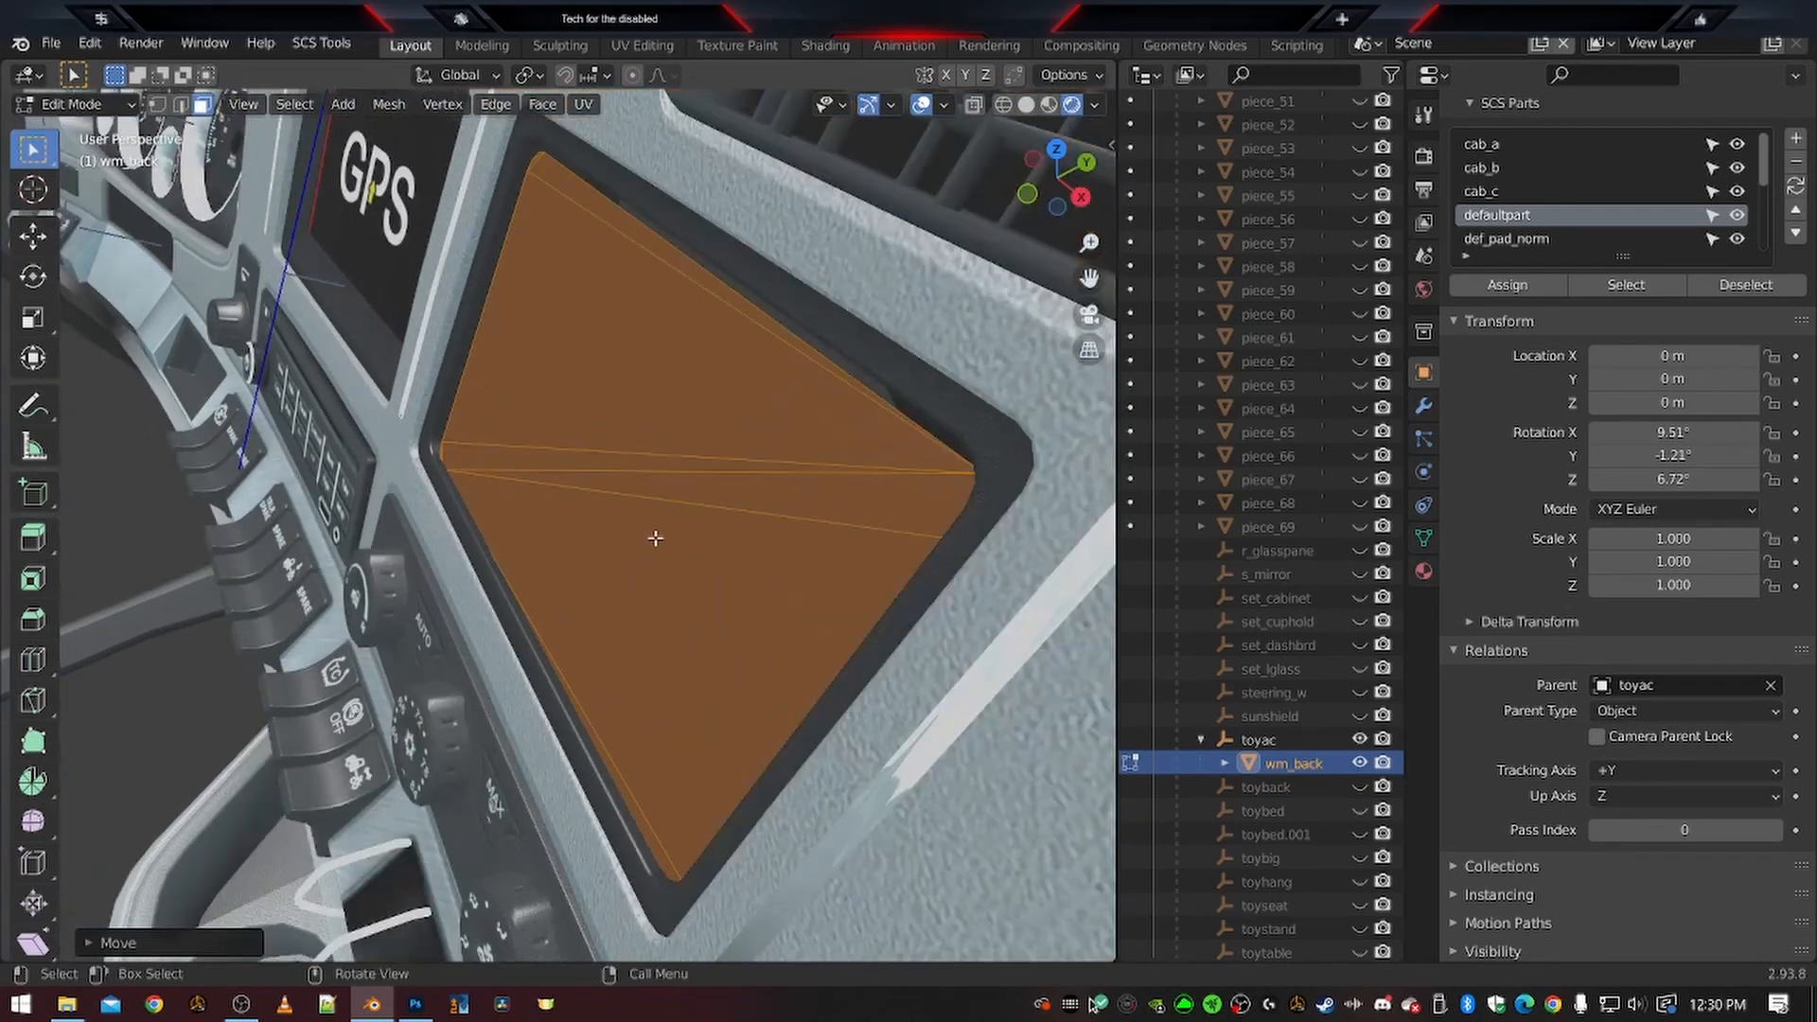
{"action": "middle_click_drag", "start_coordinate": [507, 542], "coordinate": [548, 600]}
{"action": "scroll", "coordinate": [559, 583], "scroll_direction": "up", "scroll_amount": 3}
{"action": "scroll", "coordinate": [496, 509], "scroll_direction": "down", "scroll_amount": 6}
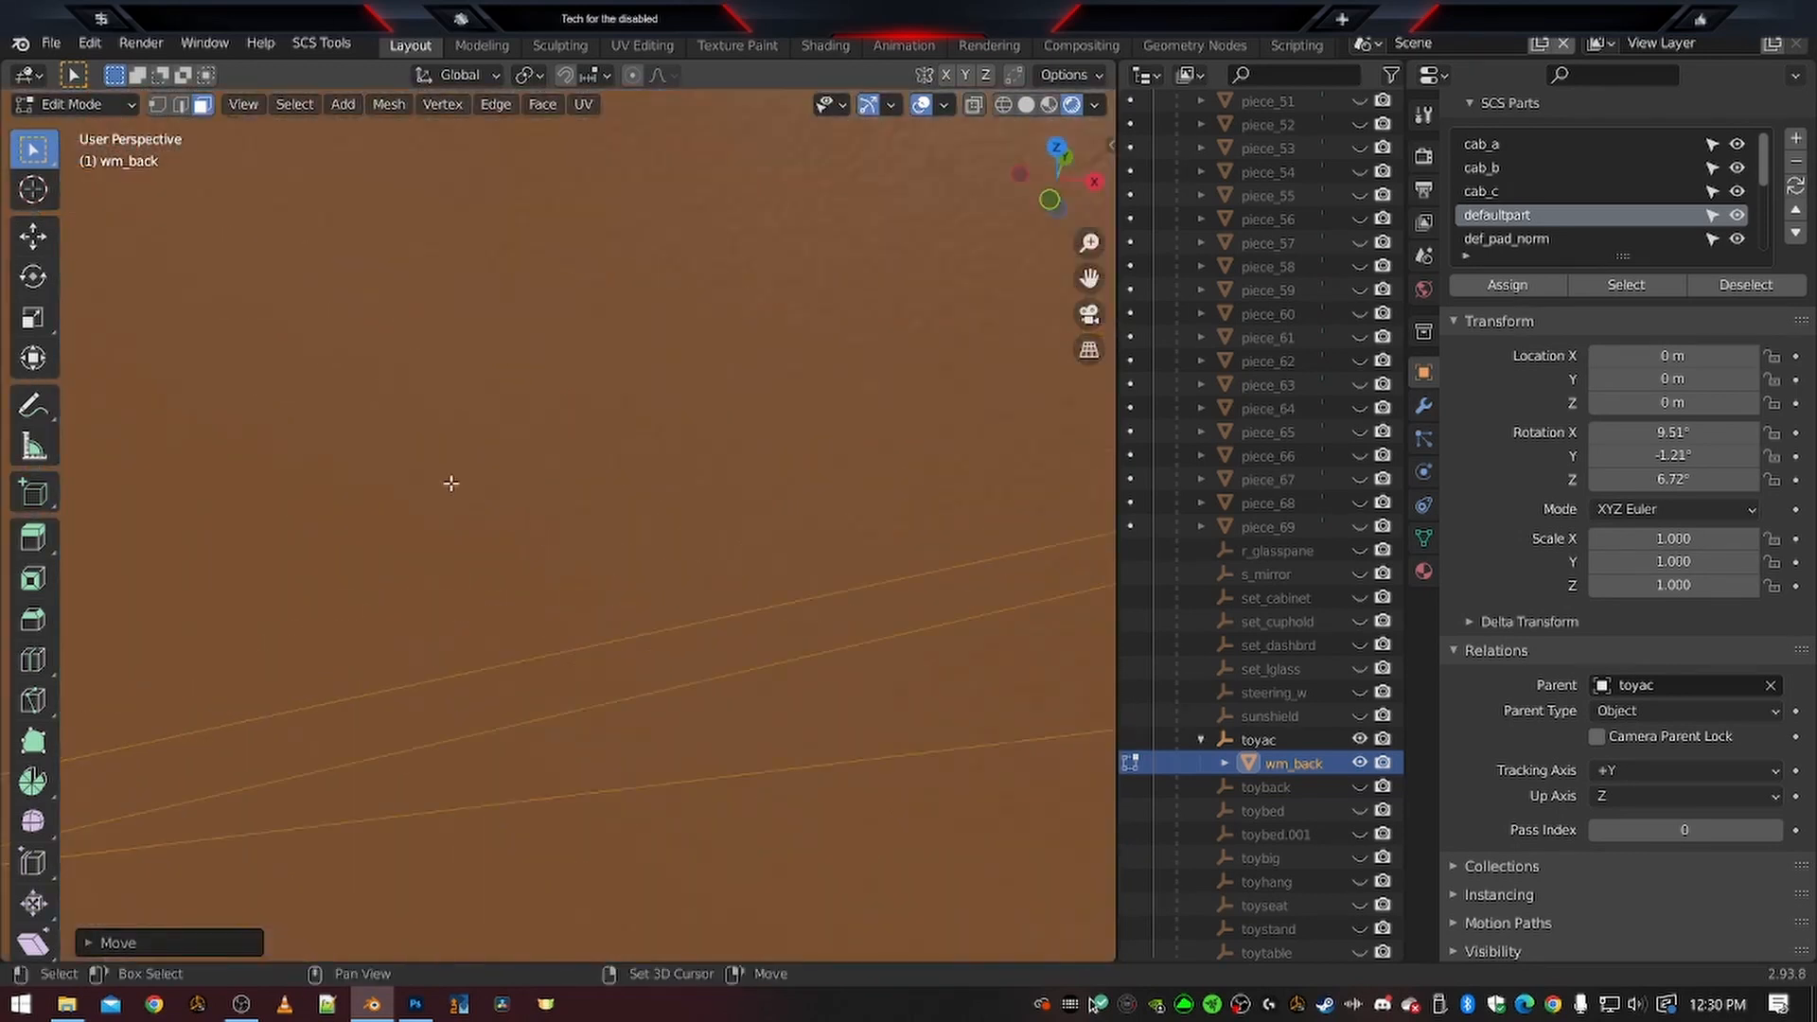
{"action": "scroll", "coordinate": [679, 617], "scroll_direction": "up", "scroll_amount": 3}
{"action": "middle_click_drag", "start_coordinate": [592, 556], "coordinate": [647, 563]}
{"action": "scroll", "coordinate": [487, 584], "scroll_direction": "up", "scroll_amount": 2}
{"action": "middle_click_drag", "start_coordinate": [487, 584], "coordinate": [534, 590]}
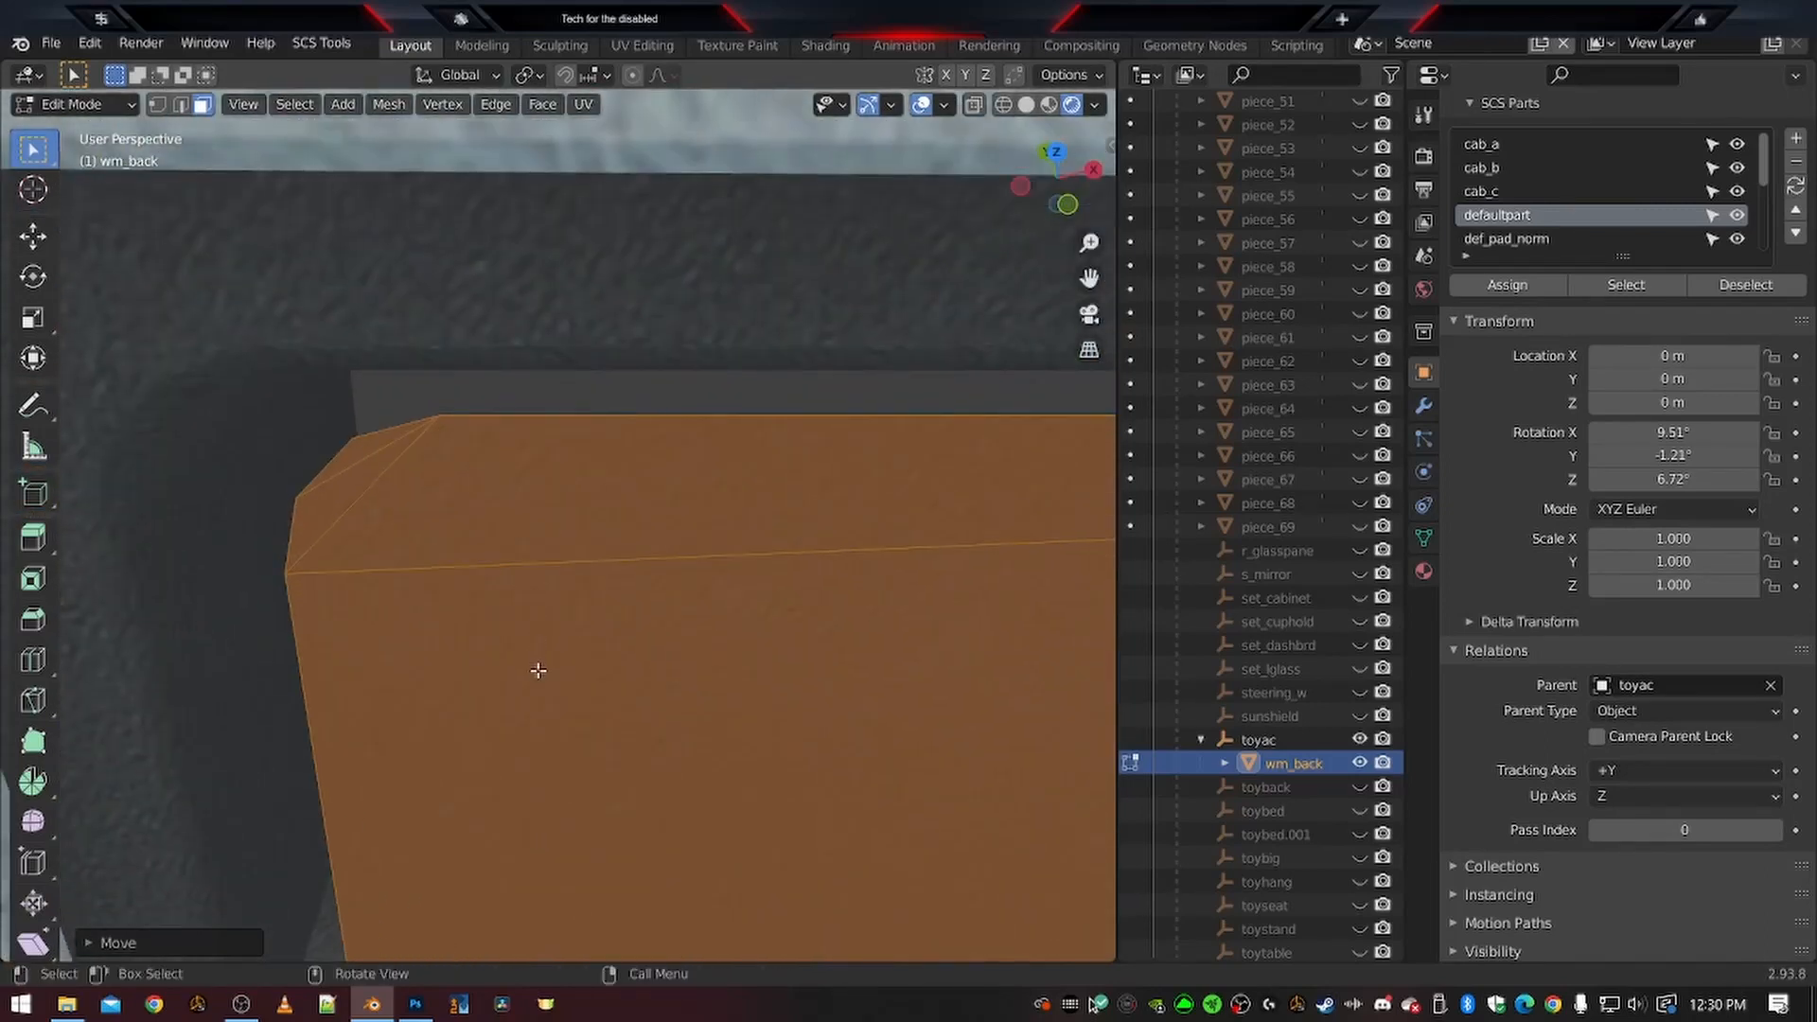
{"action": "key", "text": "g"}
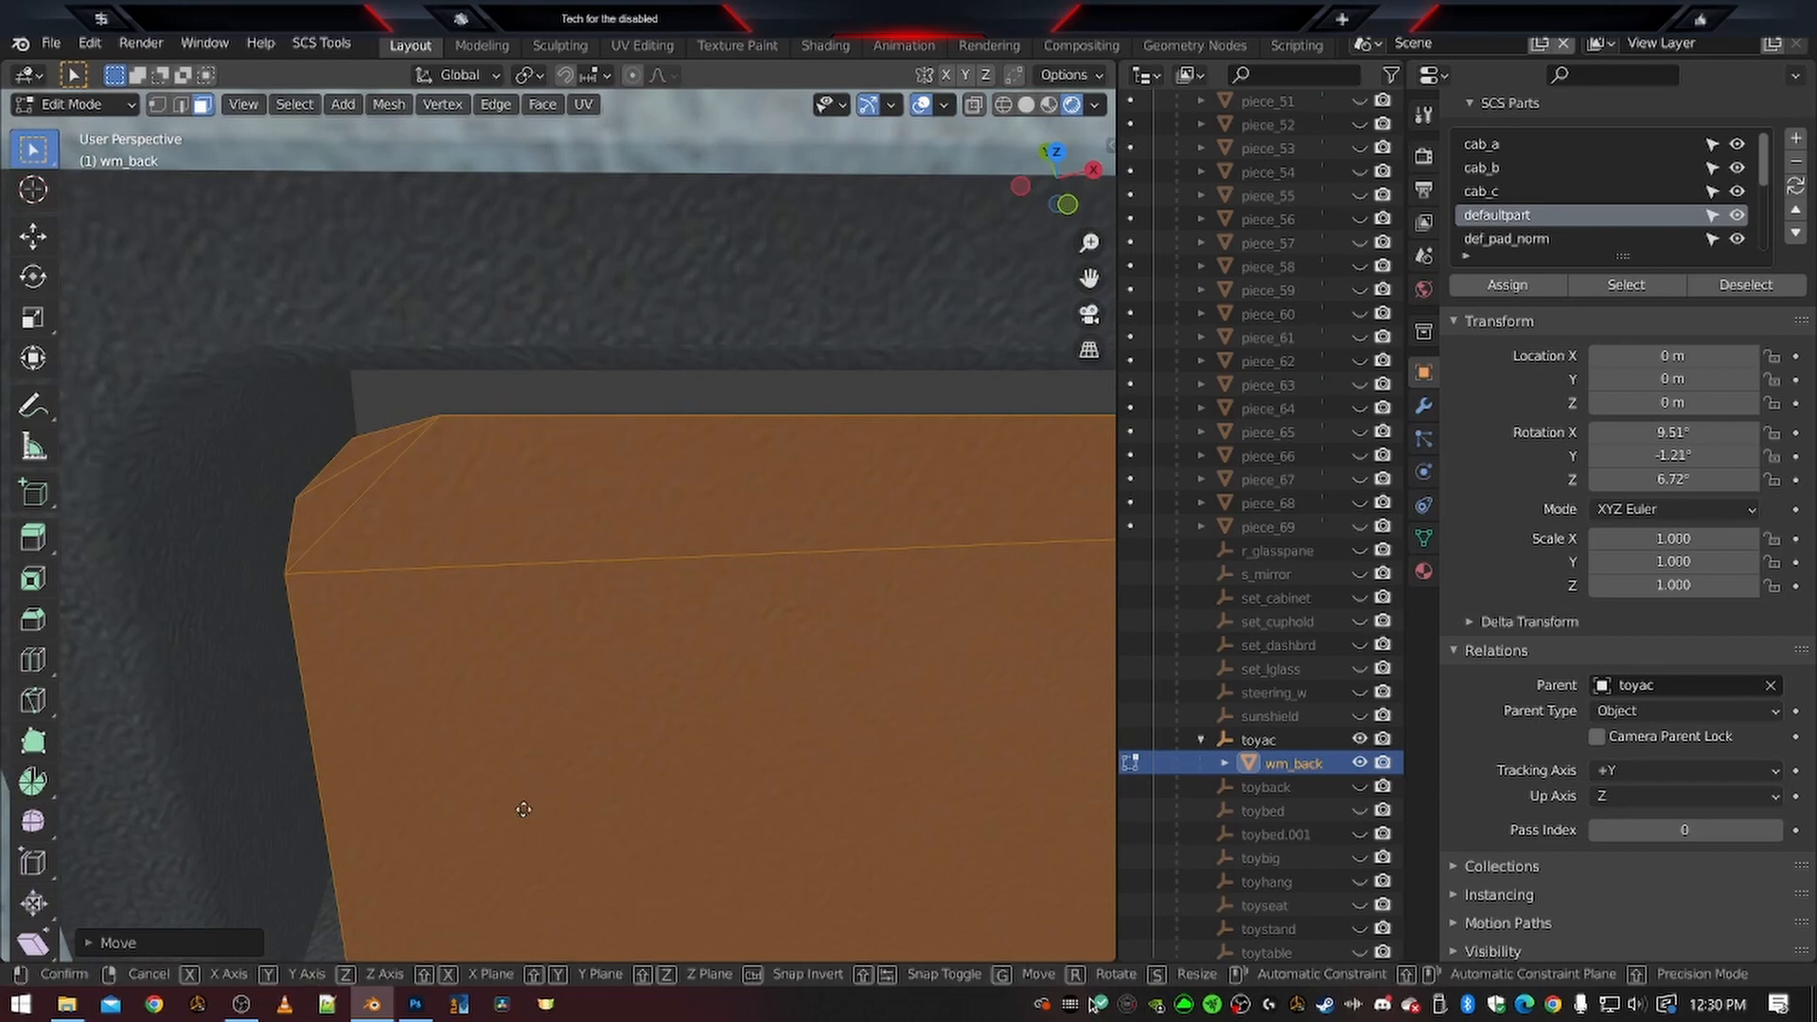
{"action": "key", "text": "z"}
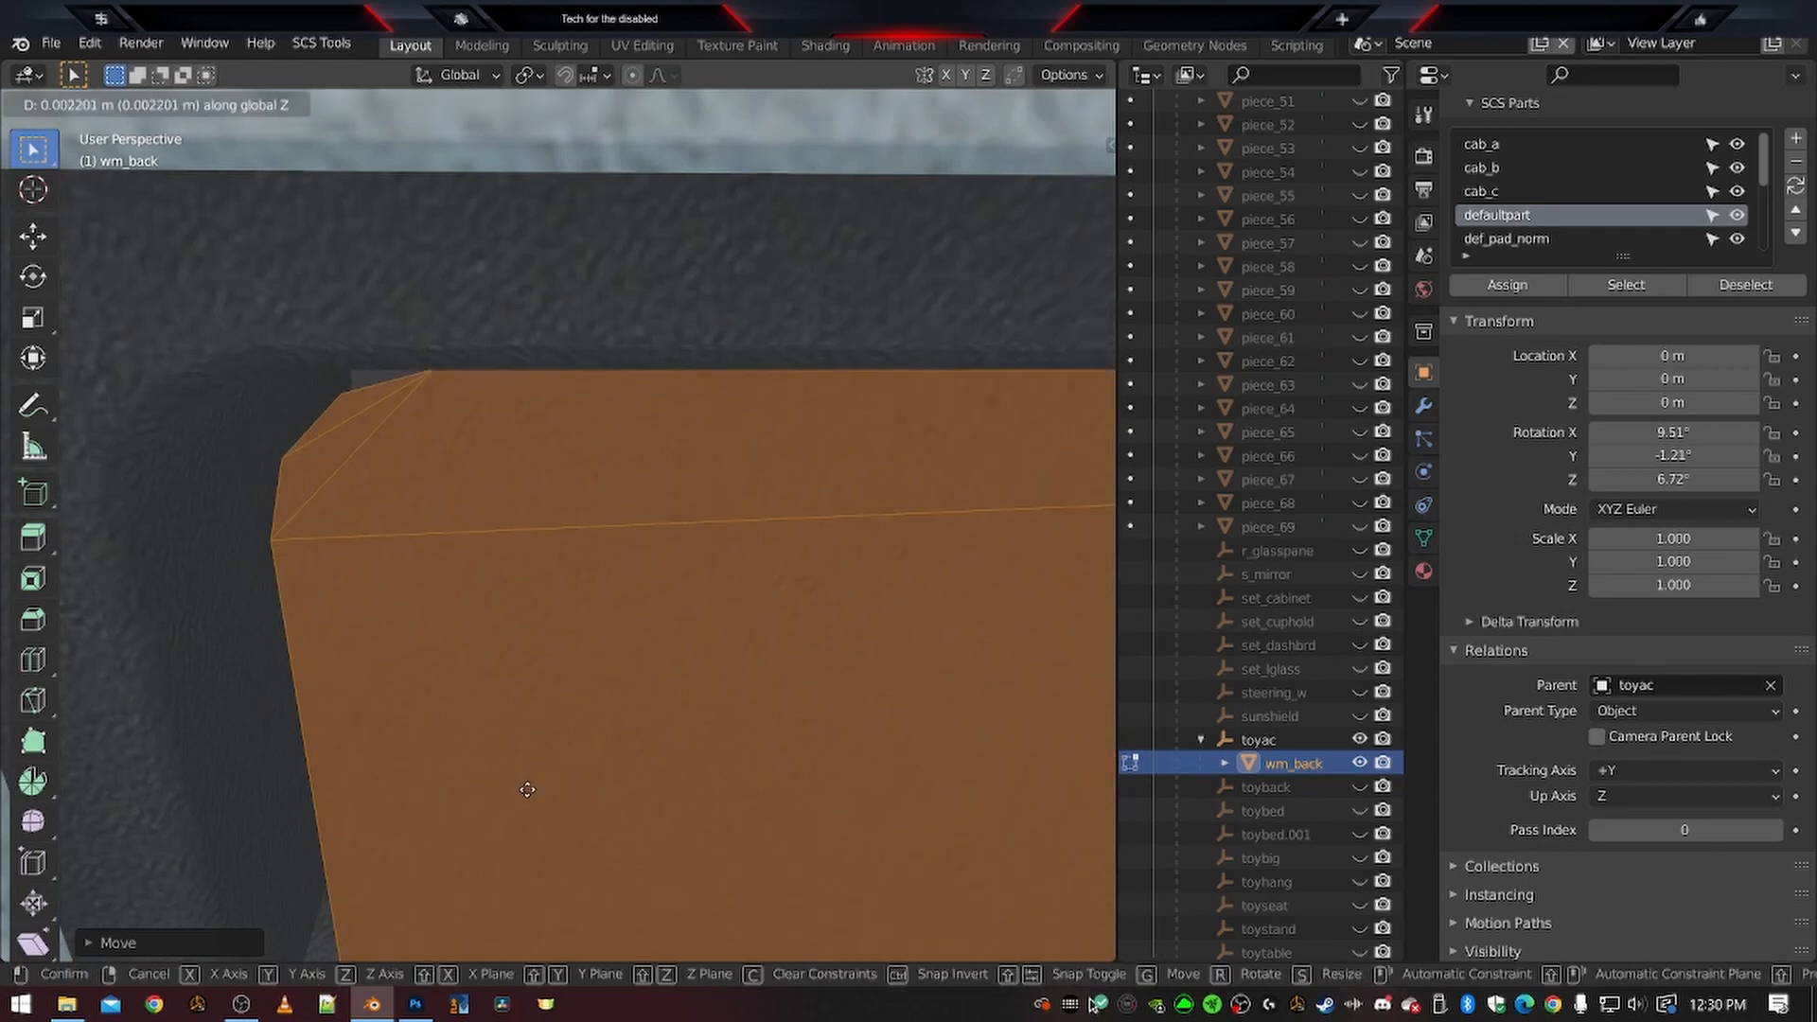
{"action": "left_click", "coordinate": [527, 789]}
Move the wm_back mesh freely sideways to close the gap at the cubby's left edge
{"action": "middle_click_drag", "start_coordinate": [487, 758], "coordinate": [543, 738]}
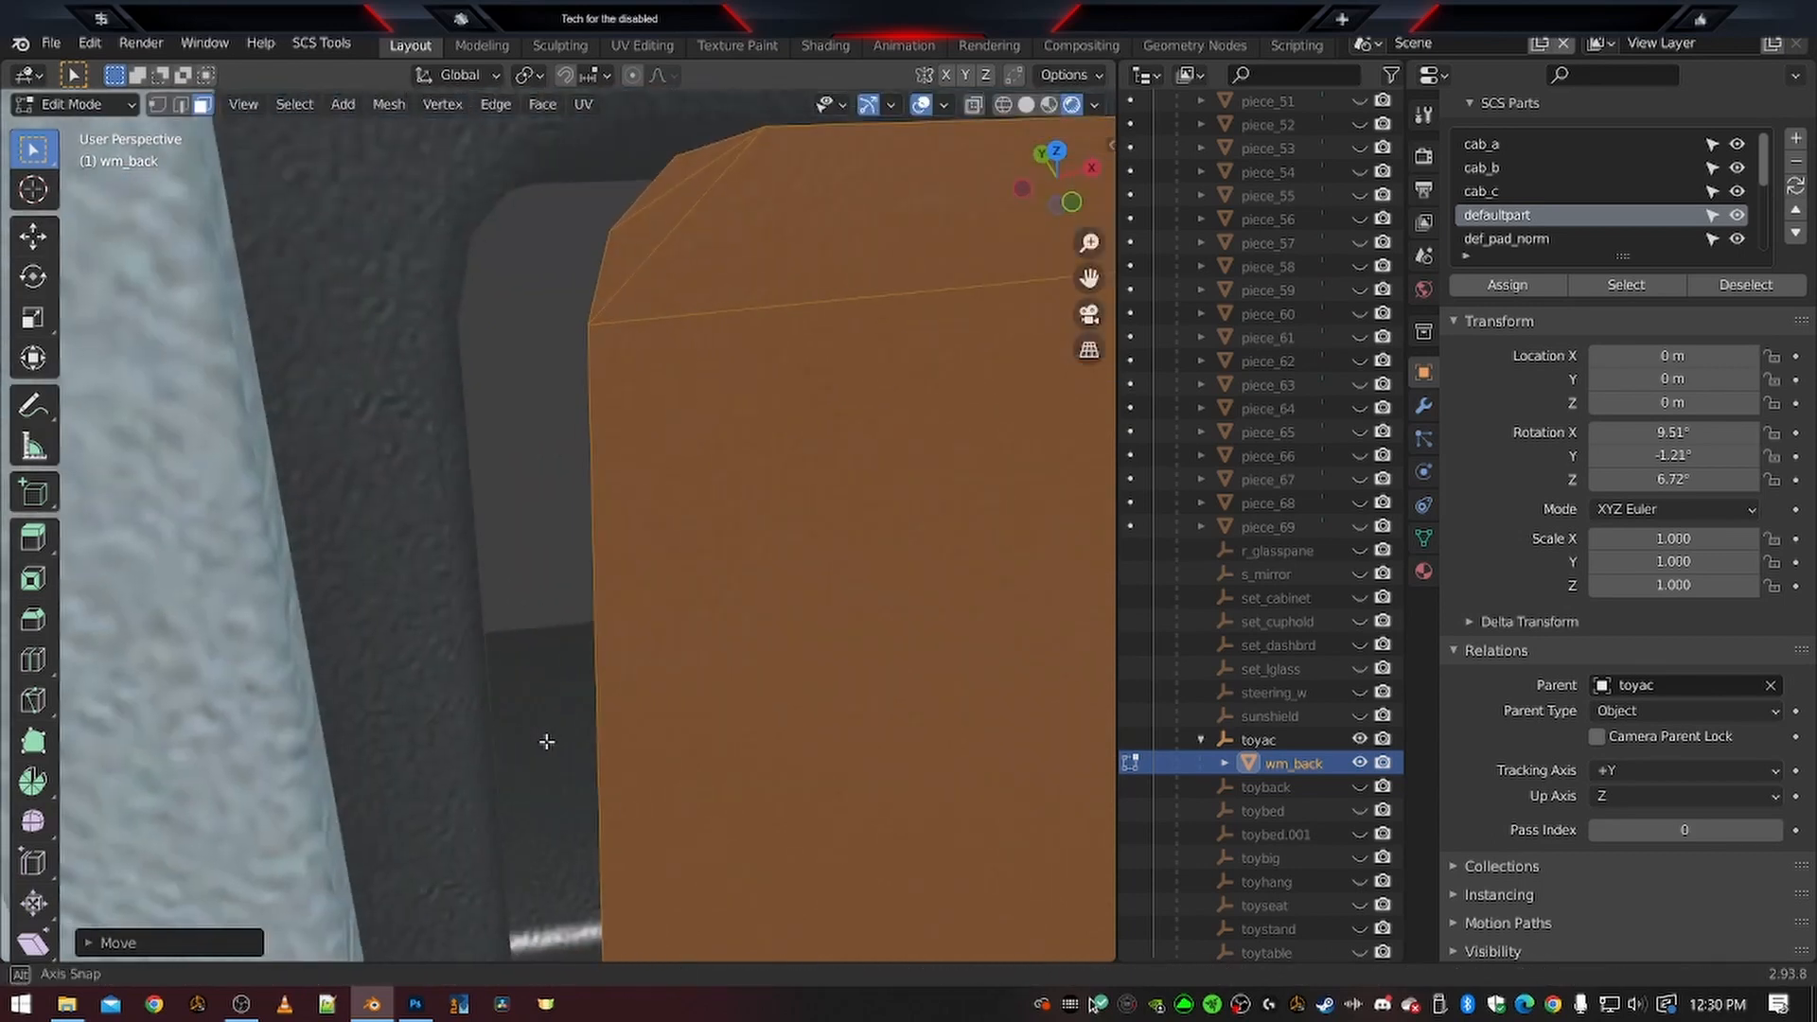
{"action": "key", "text": "g"}
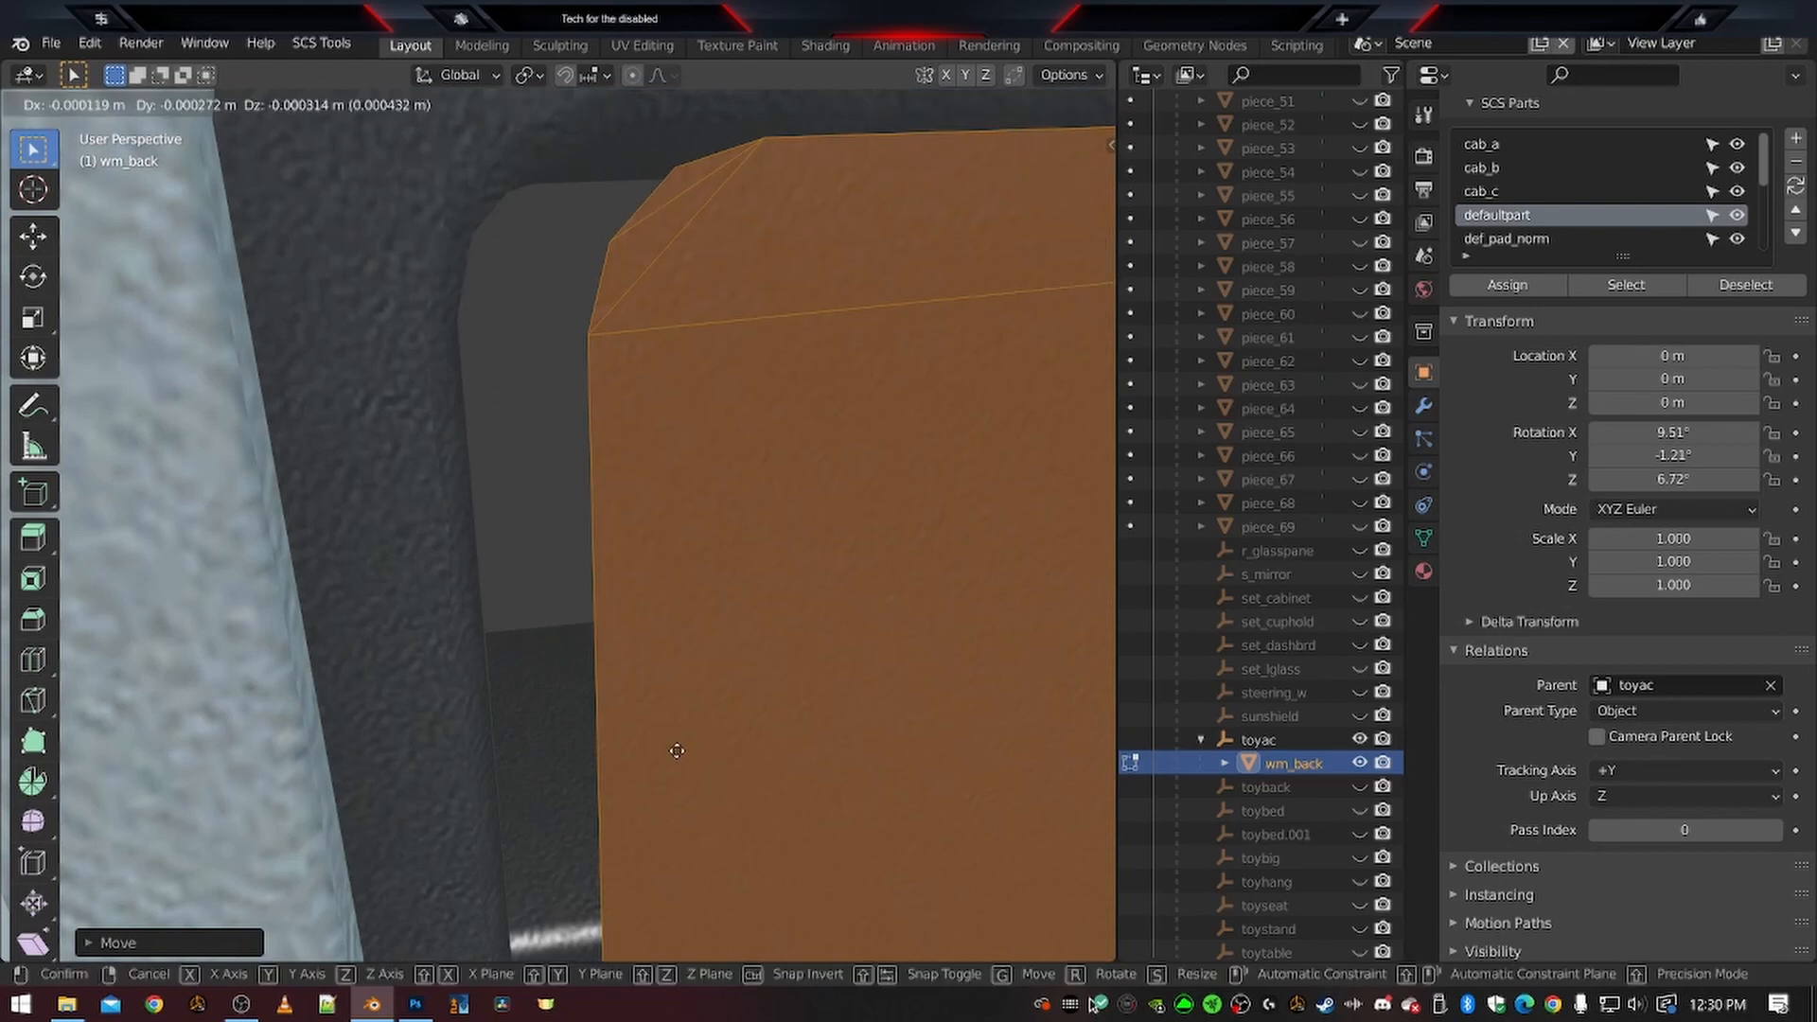
{"action": "left_click", "coordinate": [607, 760]}
{"action": "mouse_move", "coordinate": [714, 661]}
{"action": "middle_mouse_down"}
{"action": "mouse_move", "coordinate": [702, 678]}
{"action": "mouse_move", "coordinate": [734, 649]}
{"action": "middle_mouse_up"}
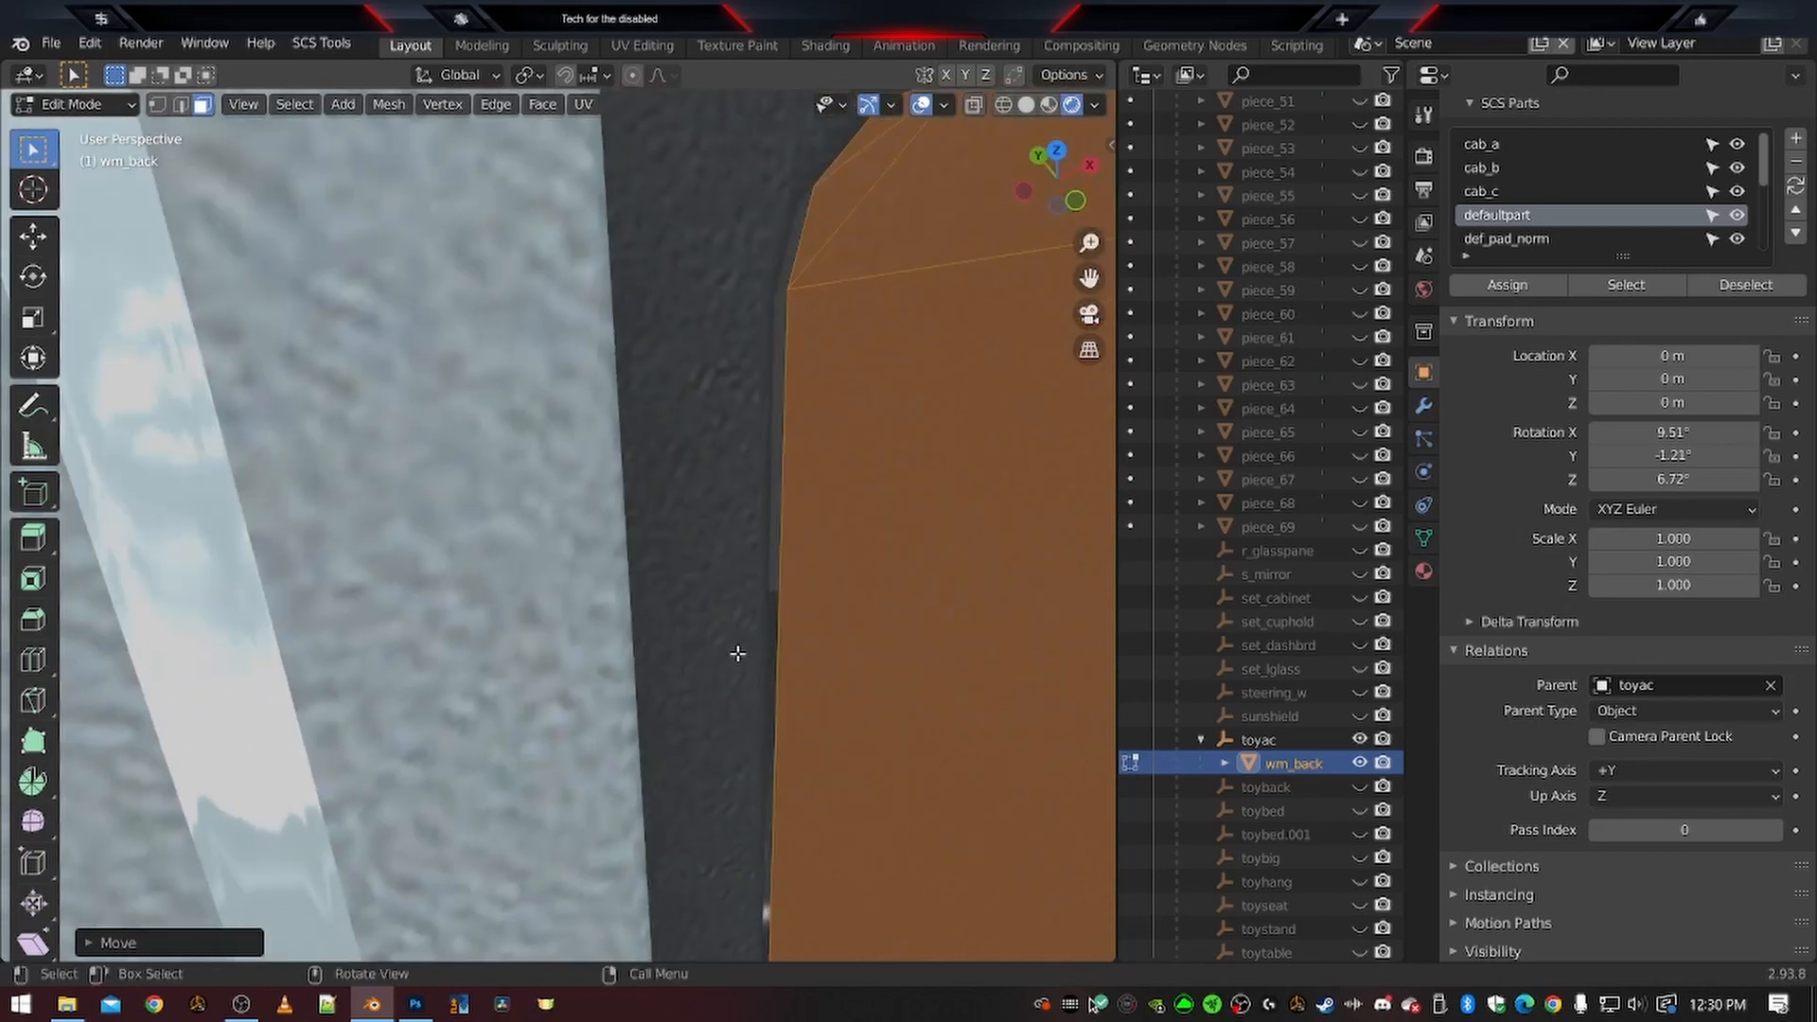
{"action": "middle_click_drag", "start_coordinate": [896, 633], "coordinate": [765, 497]}
{"action": "scroll", "coordinate": [771, 464], "scroll_direction": "down", "scroll_amount": 3}
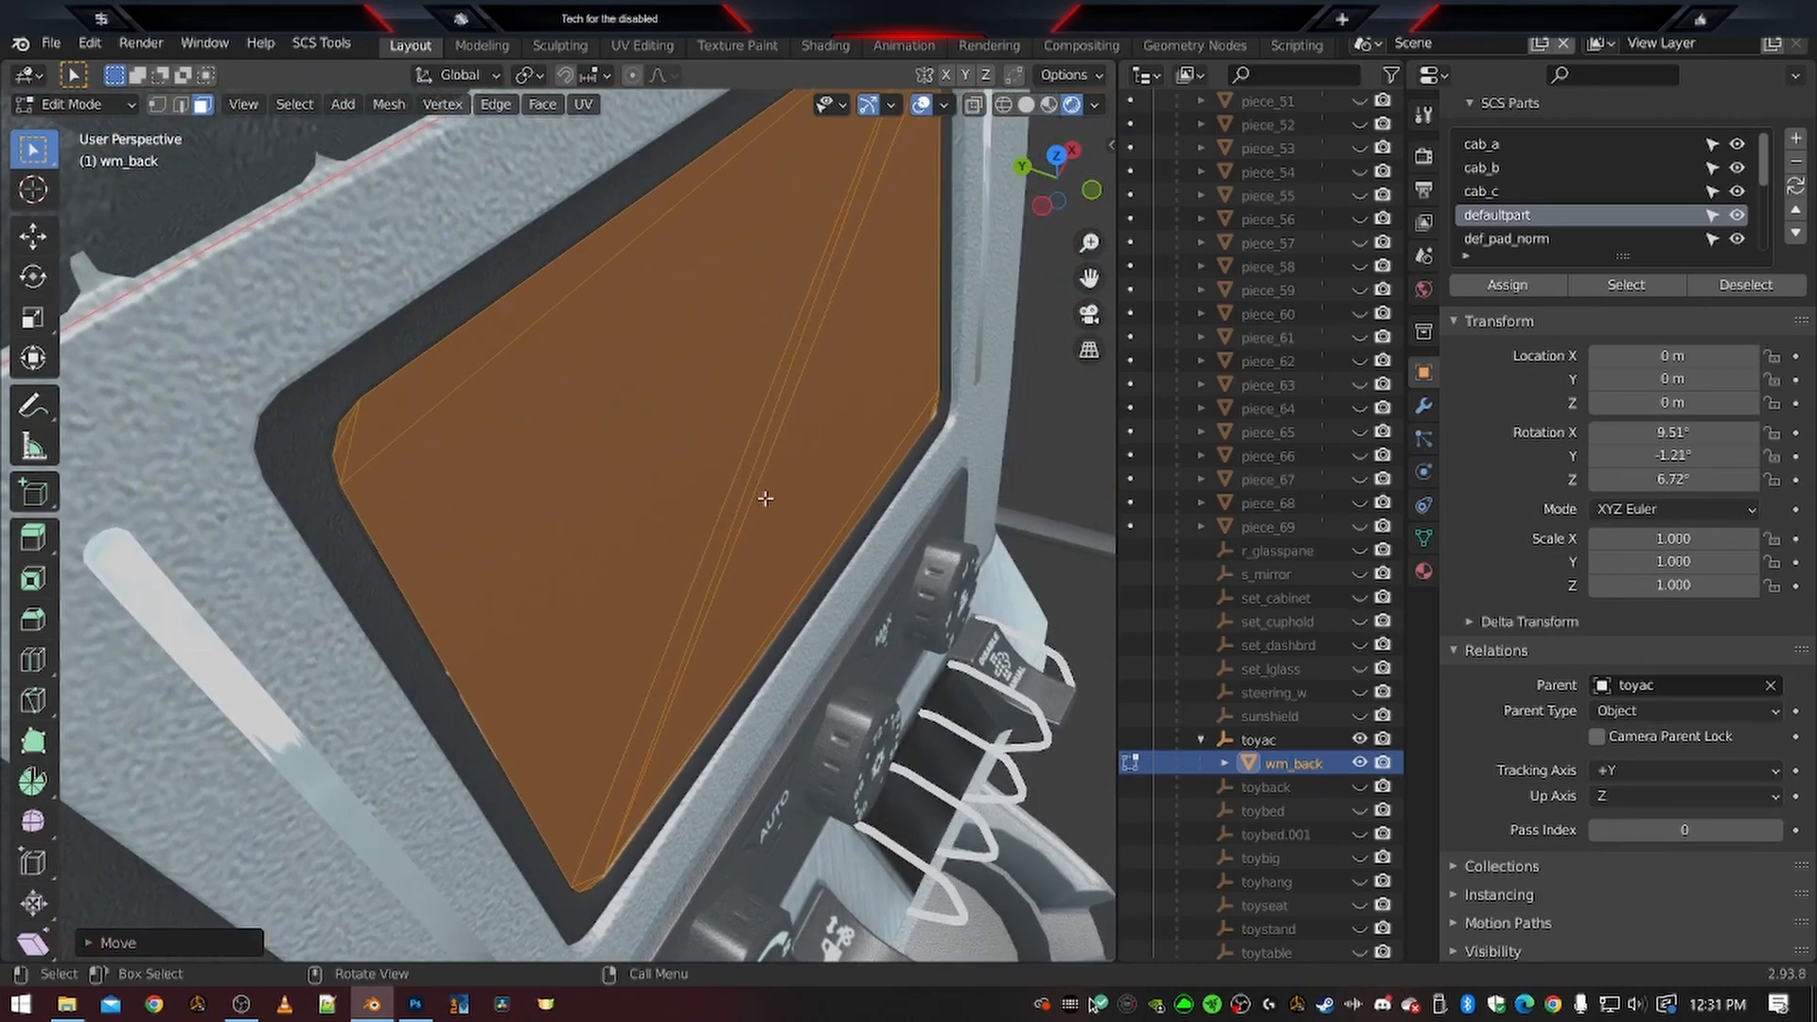
{"action": "key", "text": "g"}
{"action": "key", "text": "y"}
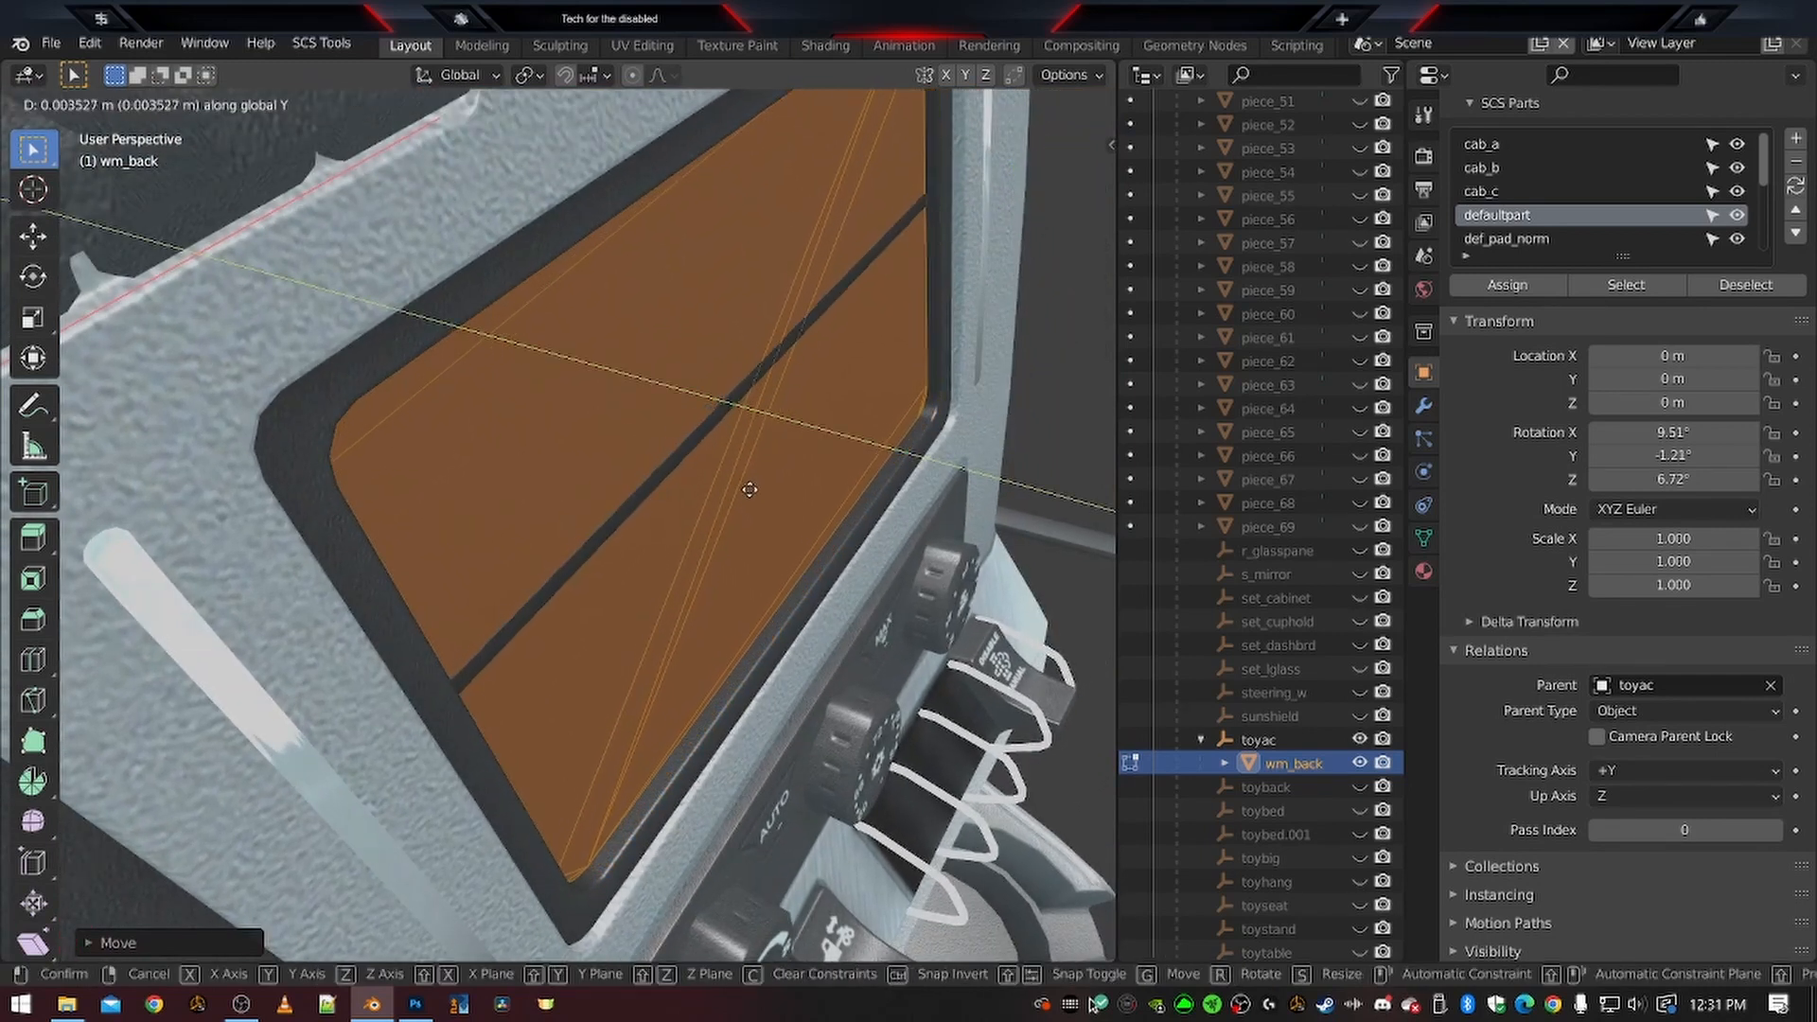
{"action": "key", "text": "Escape"}
Shift the wm_back mesh slightly along positive global X to close the gap at the cubby's right edge
{"action": "middle_click_drag", "start_coordinate": [867, 536], "coordinate": [691, 466]}
{"action": "middle_click_drag", "start_coordinate": [572, 439], "coordinate": [767, 593], "text": "shift"}
{"action": "scroll", "coordinate": [629, 528], "scroll_direction": "up", "scroll_amount": 3}
{"action": "middle_click_drag", "start_coordinate": [378, 473], "coordinate": [371, 539], "text": "shift"}
{"action": "scroll", "coordinate": [726, 592], "scroll_direction": "down", "scroll_amount": 5}
{"action": "middle_click_drag", "start_coordinate": [725, 593], "coordinate": [298, 477], "text": "shift"}
{"action": "scroll", "coordinate": [279, 495], "scroll_direction": "up", "scroll_amount": 3}
{"action": "scroll", "coordinate": [278, 495], "scroll_direction": "up", "scroll_amount": 3}
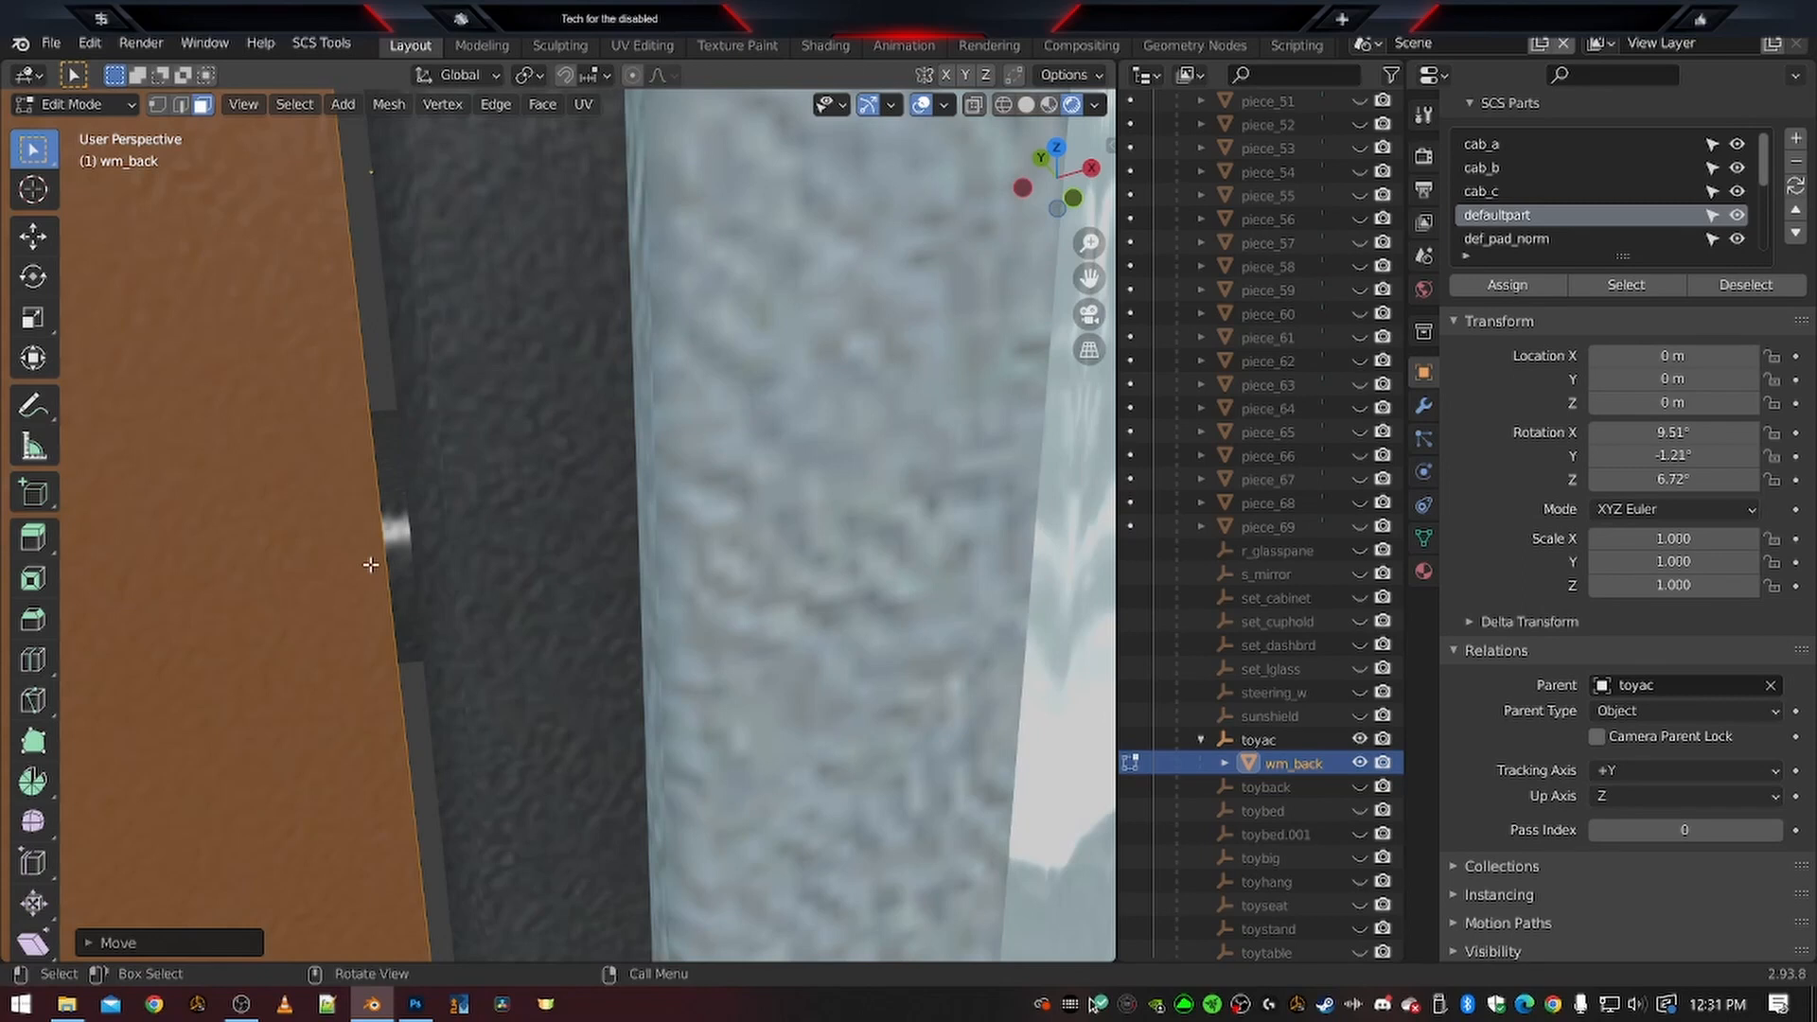
{"action": "key", "text": "g"}
{"action": "key", "text": "x"}
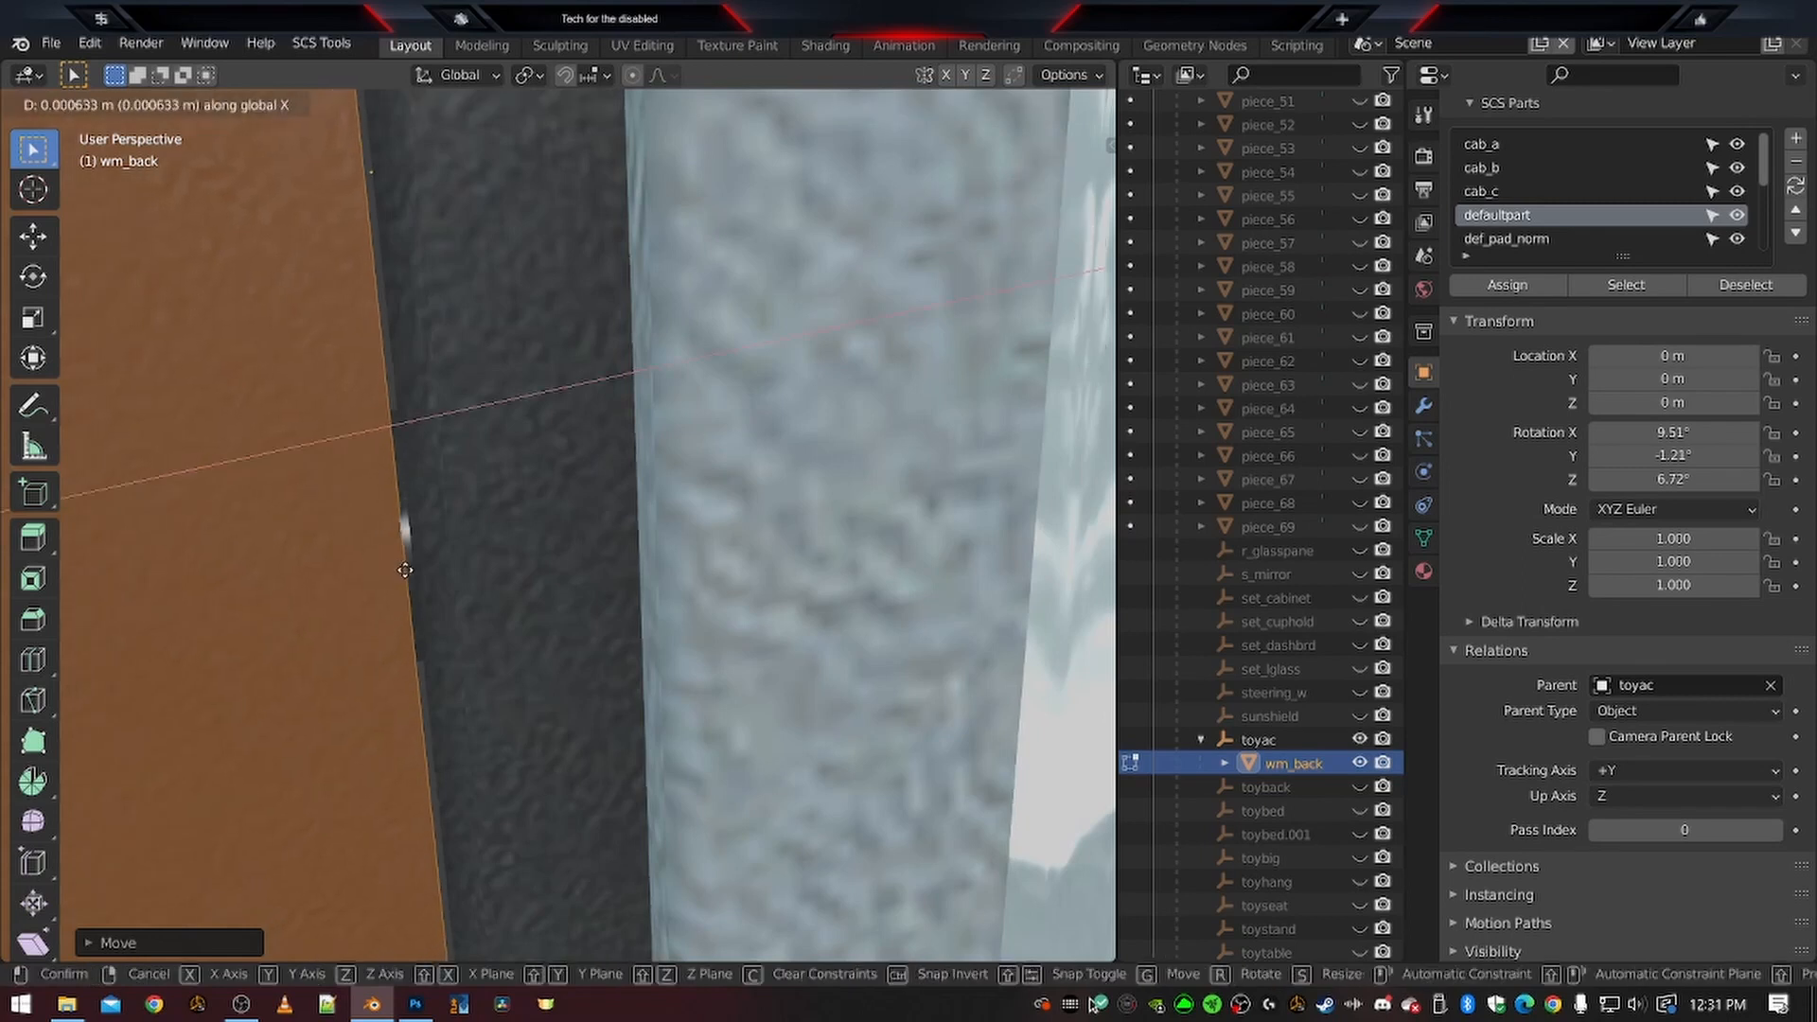
{"action": "left_click", "coordinate": [423, 571]}
Lower the wm_back mesh slightly along the global Z axis to close the gap at the cubby's lower edge
{"action": "scroll", "coordinate": [365, 593], "scroll_direction": "down", "scroll_amount": 5}
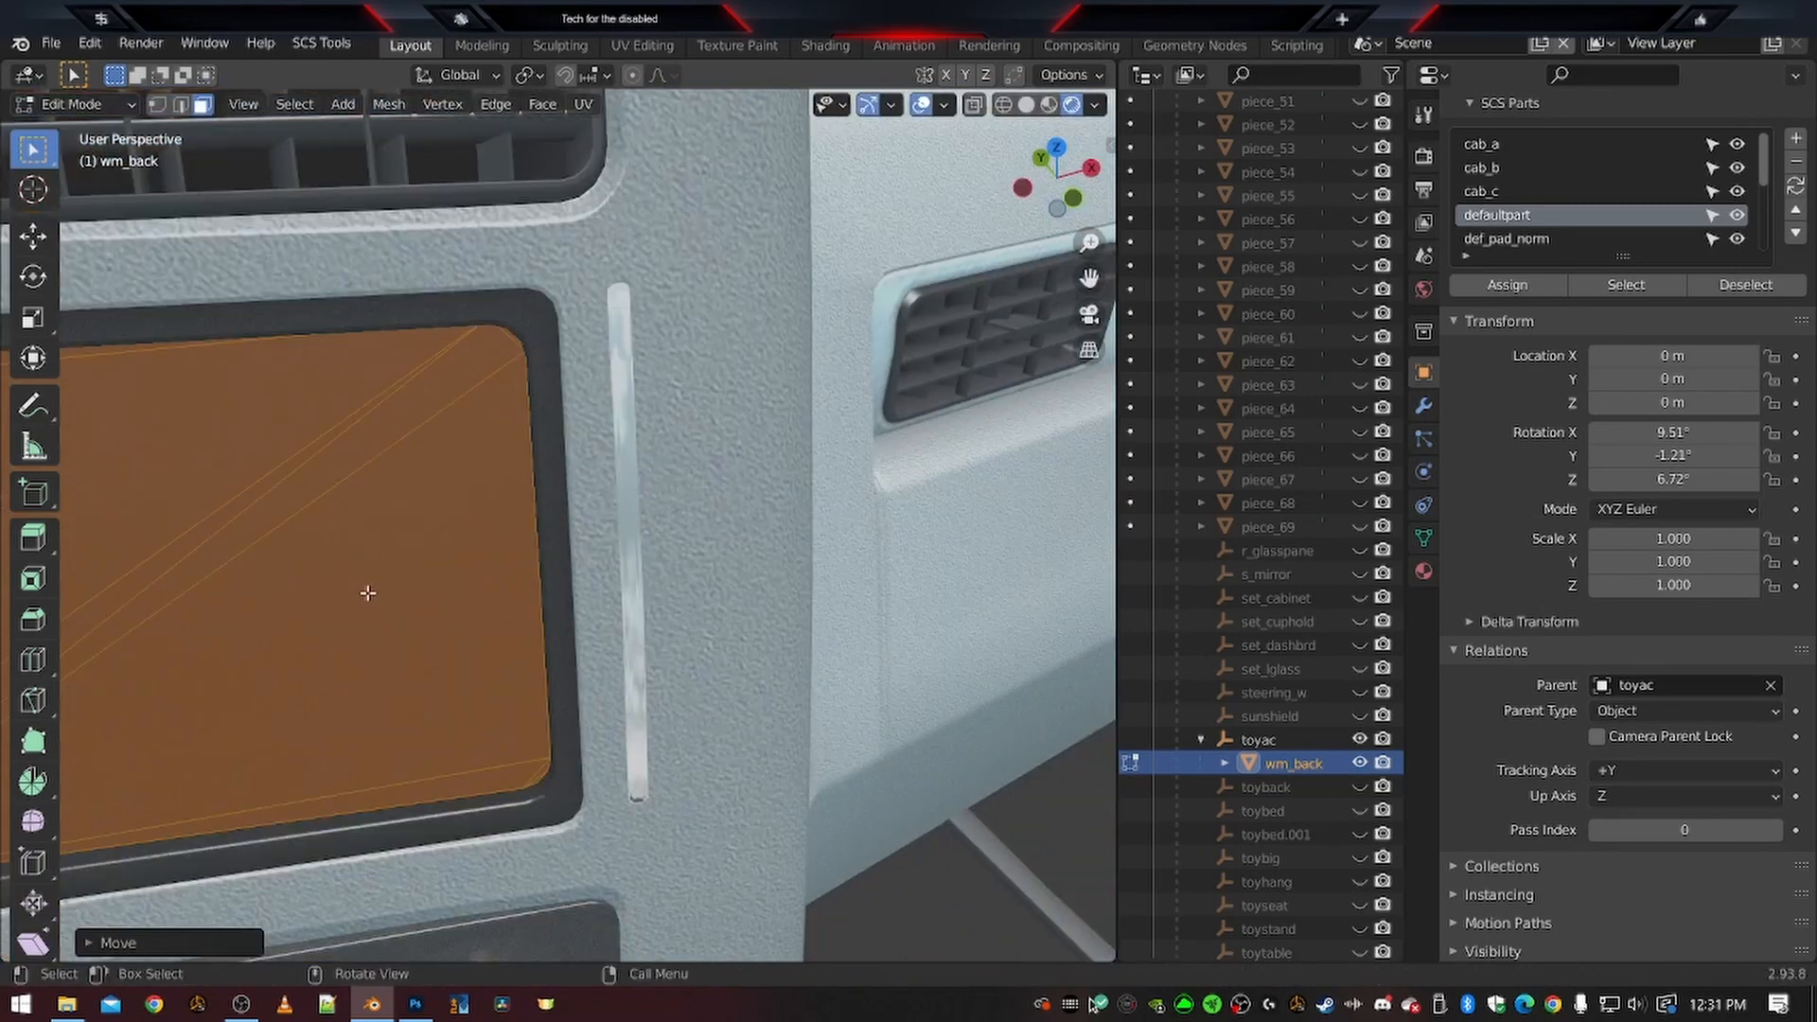
{"action": "scroll", "coordinate": [438, 661], "scroll_direction": "up", "scroll_amount": 4}
{"action": "middle_click_drag", "start_coordinate": [701, 476], "coordinate": [566, 430], "text": "shift"}
{"action": "scroll", "coordinate": [729, 483], "scroll_direction": "up", "scroll_amount": 7}
{"action": "middle_click_drag", "start_coordinate": [870, 507], "coordinate": [577, 483], "text": "shift"}
{"action": "scroll", "coordinate": [578, 482], "scroll_direction": "up", "scroll_amount": 5}
{"action": "scroll", "coordinate": [568, 484], "scroll_direction": "down", "scroll_amount": 5}
{"action": "scroll", "coordinate": [523, 515], "scroll_direction": "up", "scroll_amount": 2}
{"action": "middle_click_drag", "start_coordinate": [455, 442], "coordinate": [508, 519], "text": "shift"}
{"action": "scroll", "coordinate": [523, 514], "scroll_direction": "down", "scroll_amount": 2}
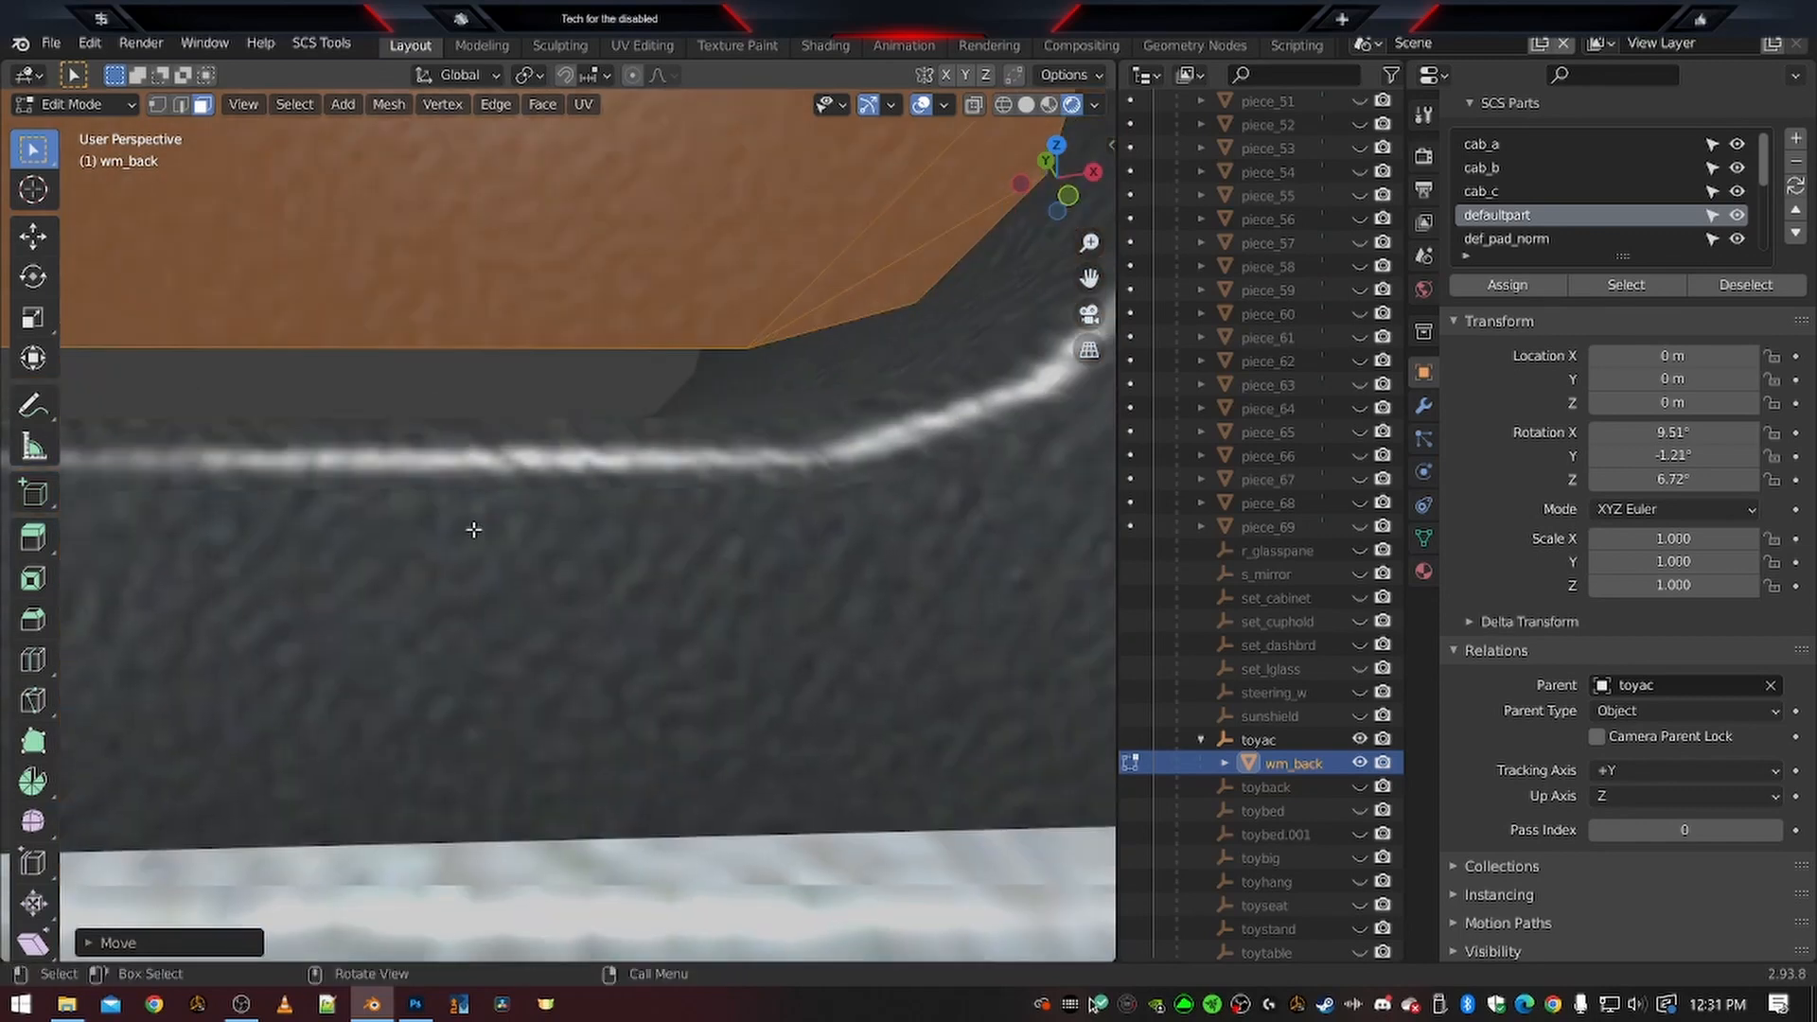
{"action": "key", "text": "g"}
{"action": "key", "text": "z"}
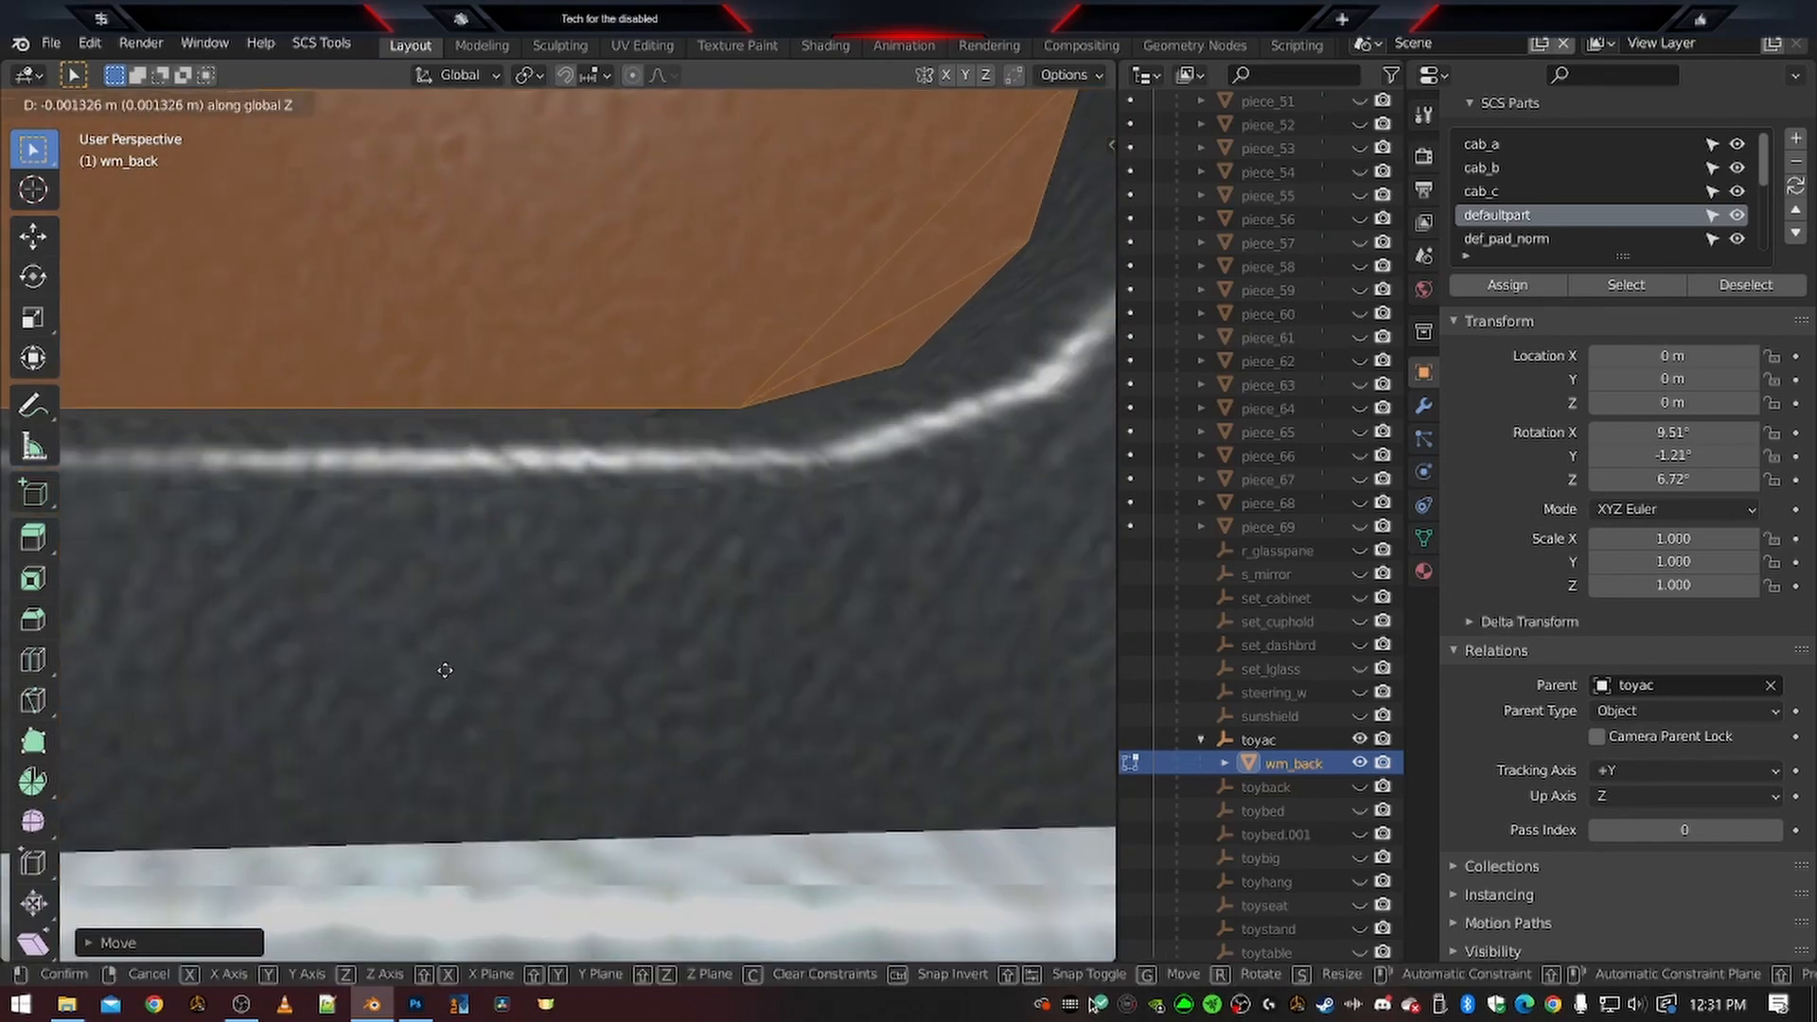
{"action": "left_click", "coordinate": [441, 705]}
Move the wm_back mesh about -0.0005 m along global Y so it covers more of the cubby's divider bar
{"action": "scroll", "coordinate": [446, 698], "scroll_direction": "down", "scroll_amount": 5}
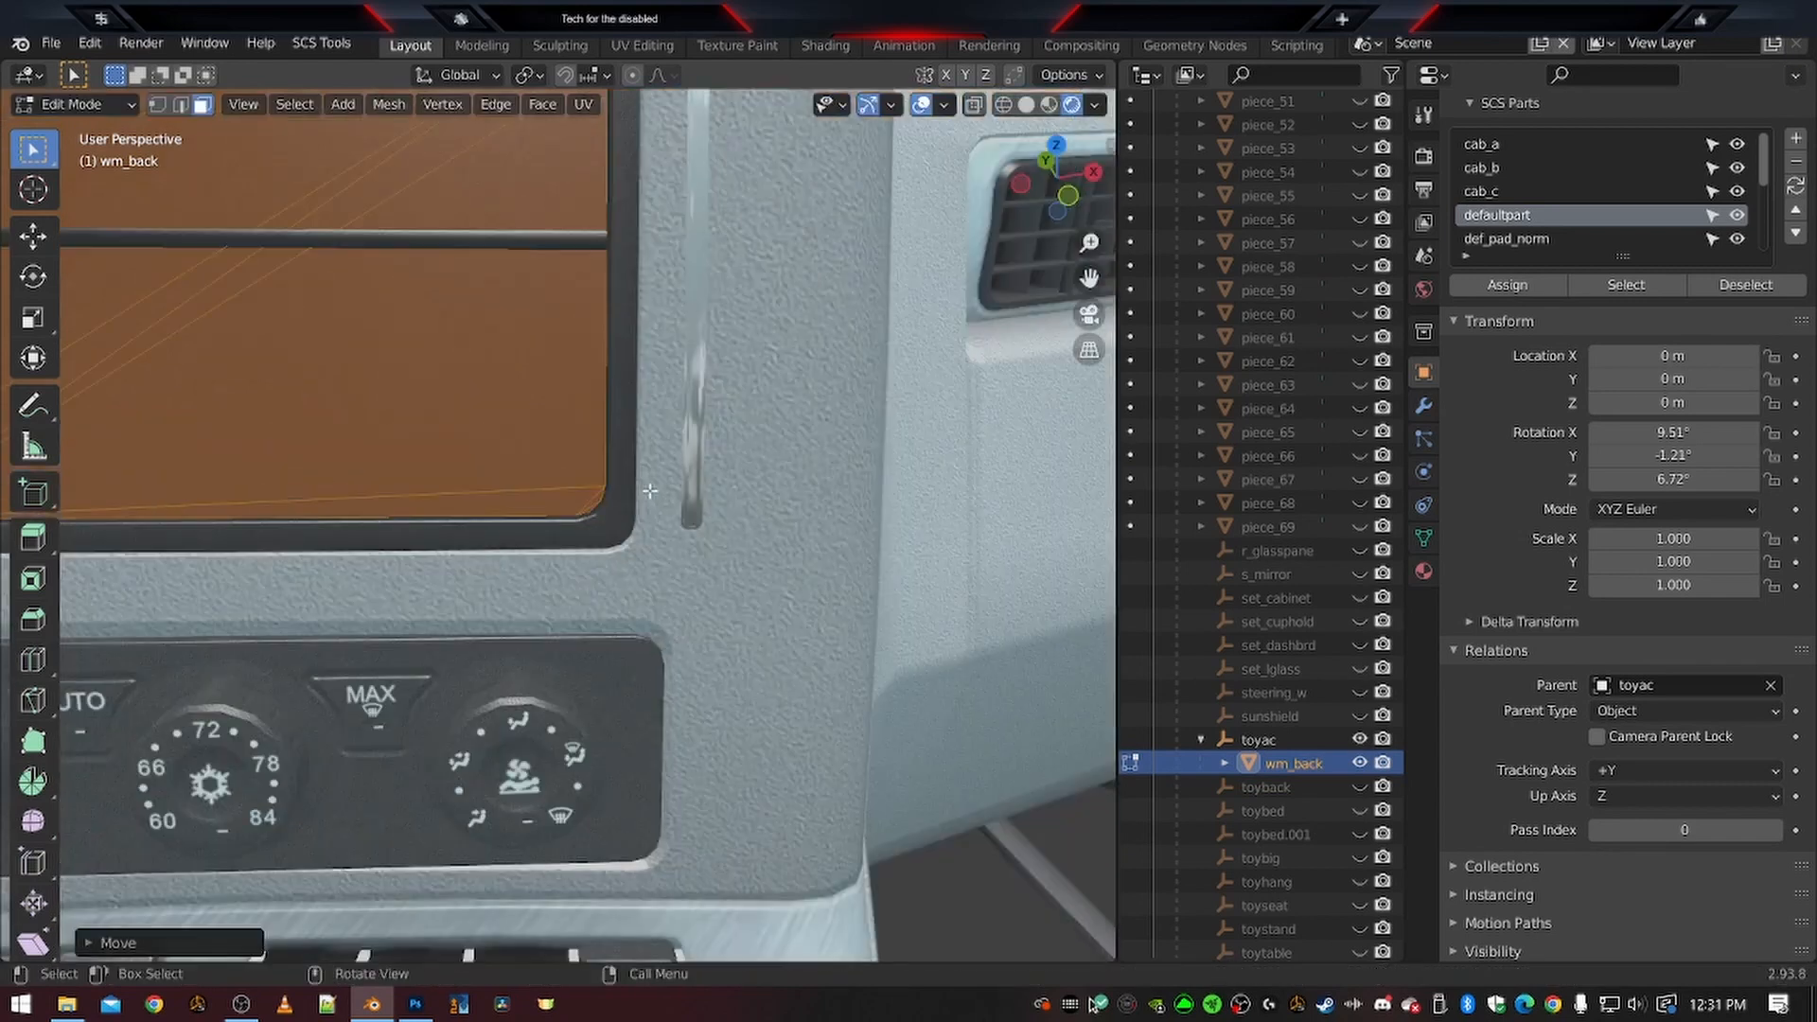
{"action": "scroll", "coordinate": [484, 494], "scroll_direction": "down", "scroll_amount": 4}
{"action": "middle_click_drag", "start_coordinate": [558, 578], "coordinate": [674, 566]}
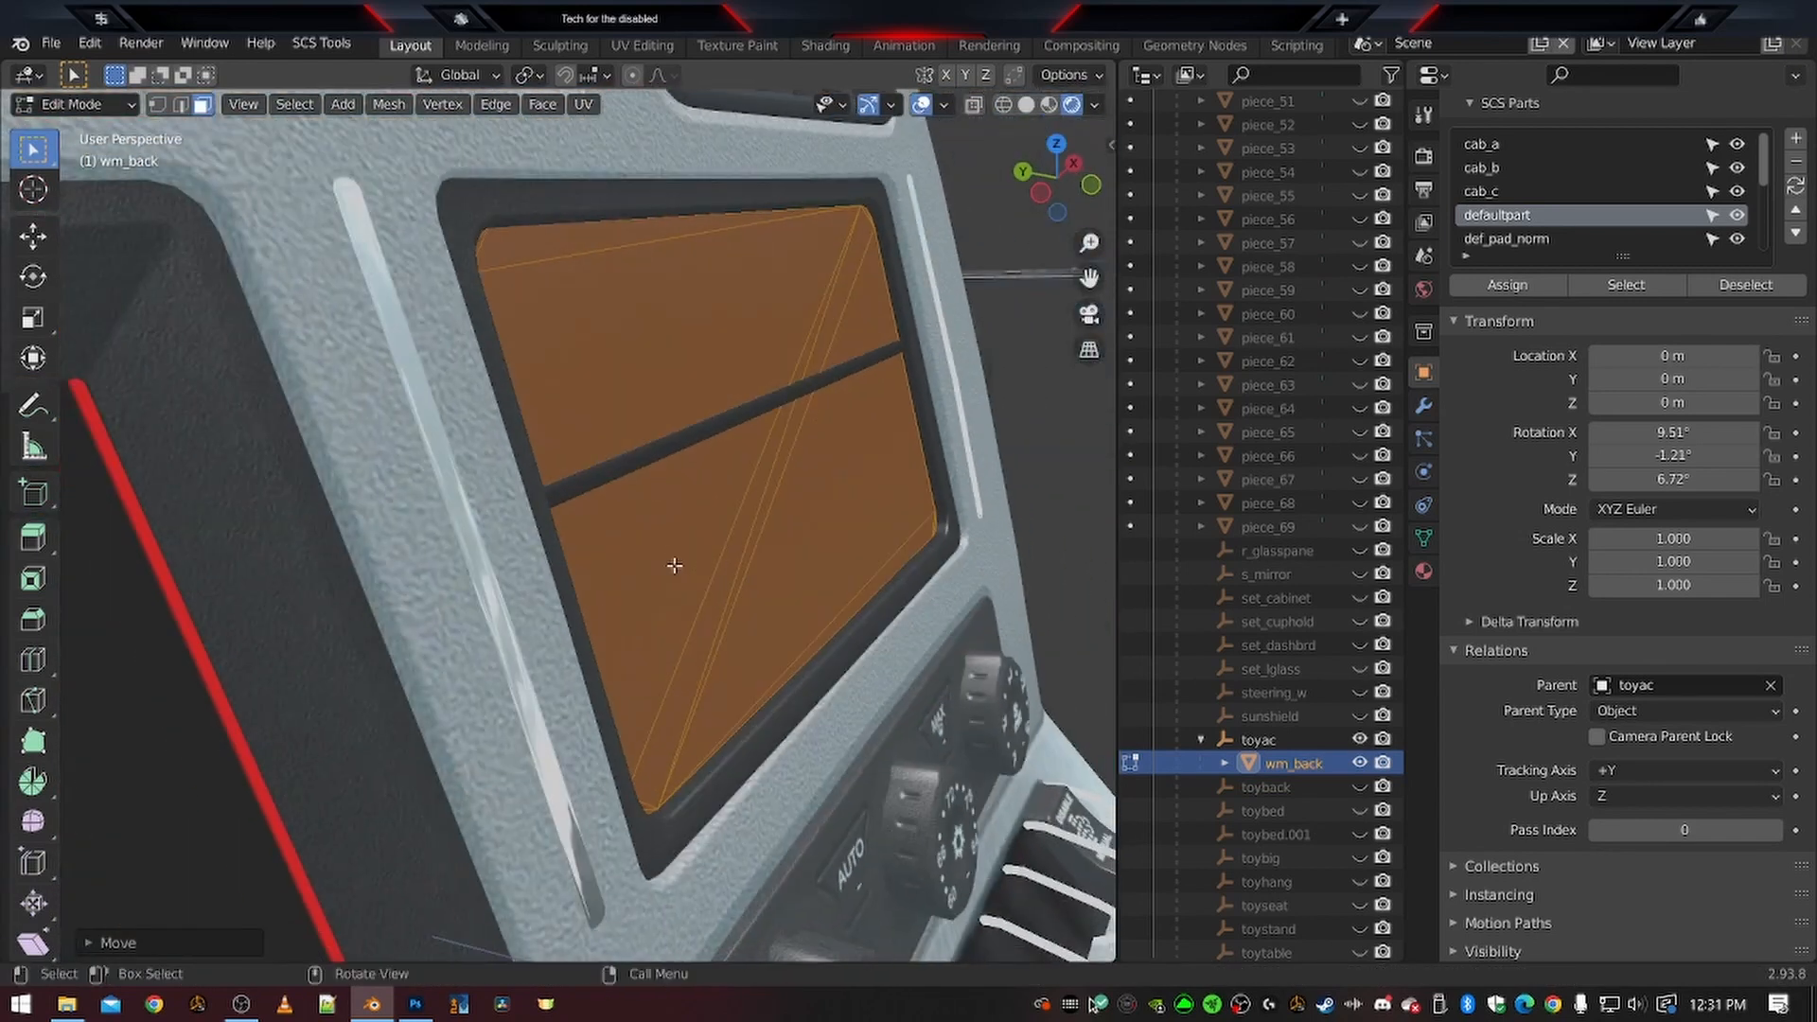
{"action": "middle_click_drag", "start_coordinate": [795, 554], "coordinate": [722, 592]}
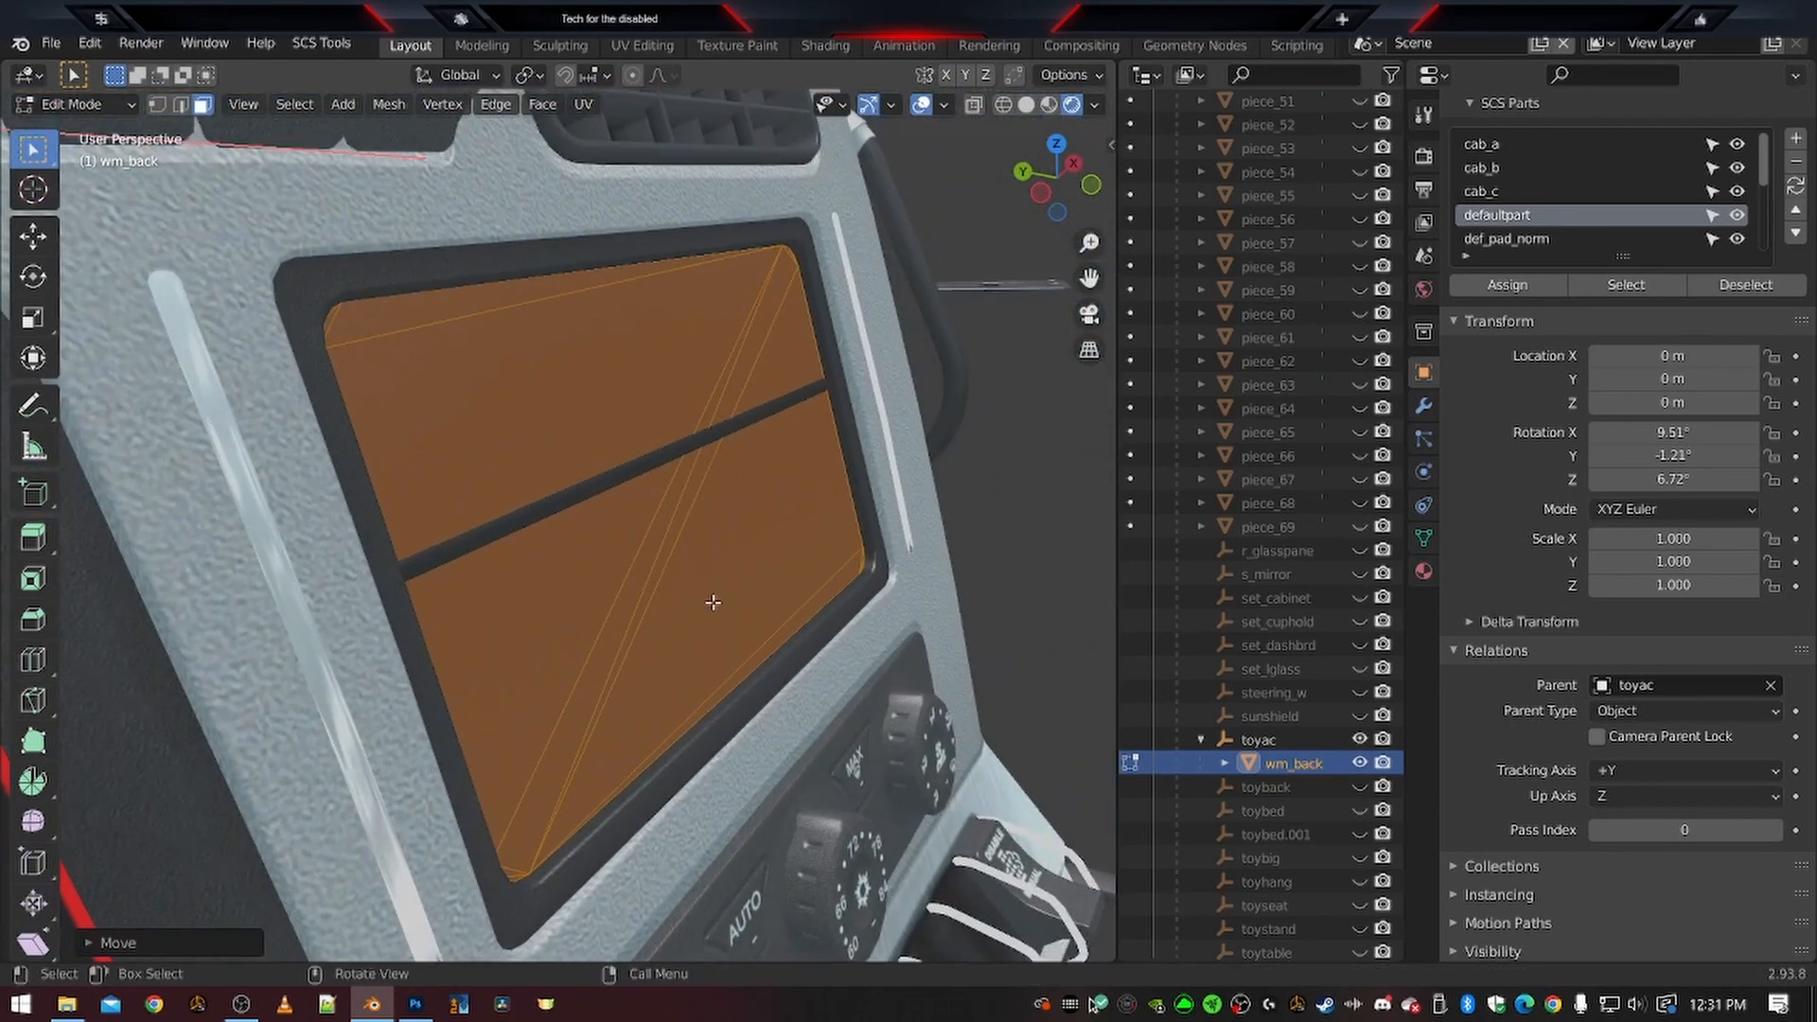
{"action": "key", "text": "g"}
{"action": "key", "text": "y"}
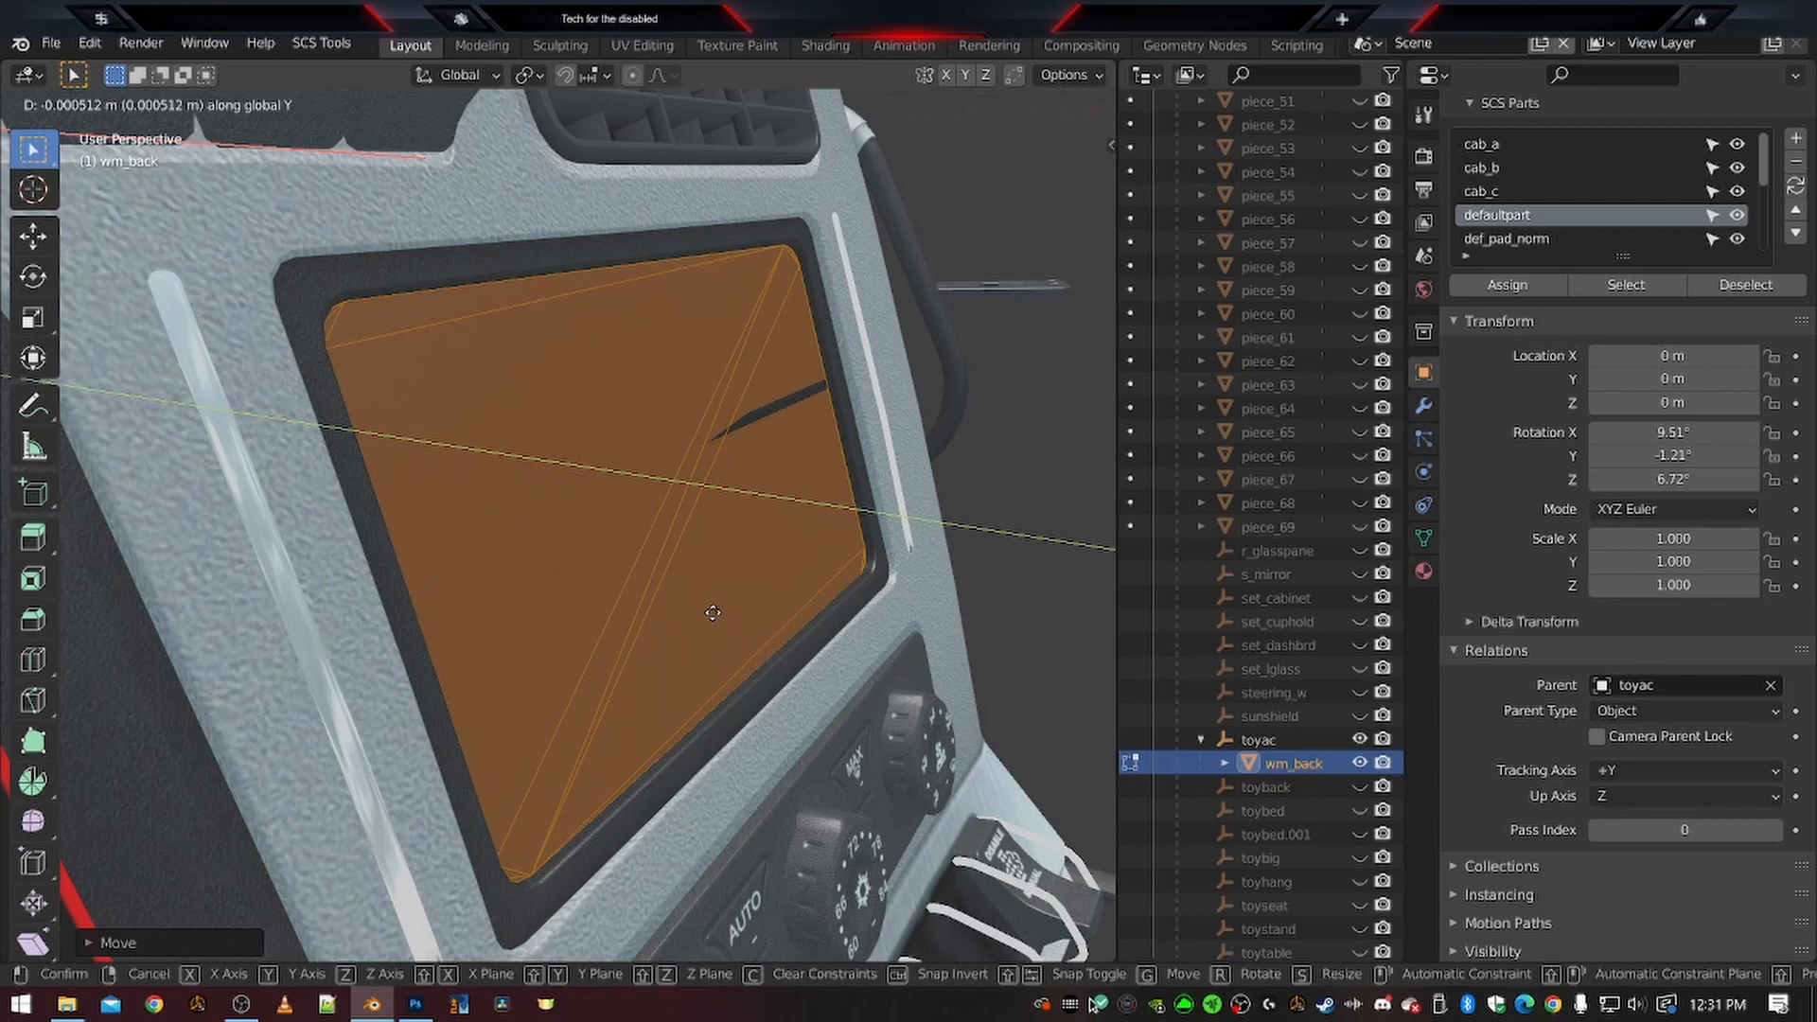
{"action": "left_click", "coordinate": [714, 613]}
Fine-tune the wm_back mesh's rotation by about -0.03° around the global Z axis so it covers the divider bar more evenly
{"action": "middle_click_drag", "start_coordinate": [746, 575], "coordinate": [599, 681]}
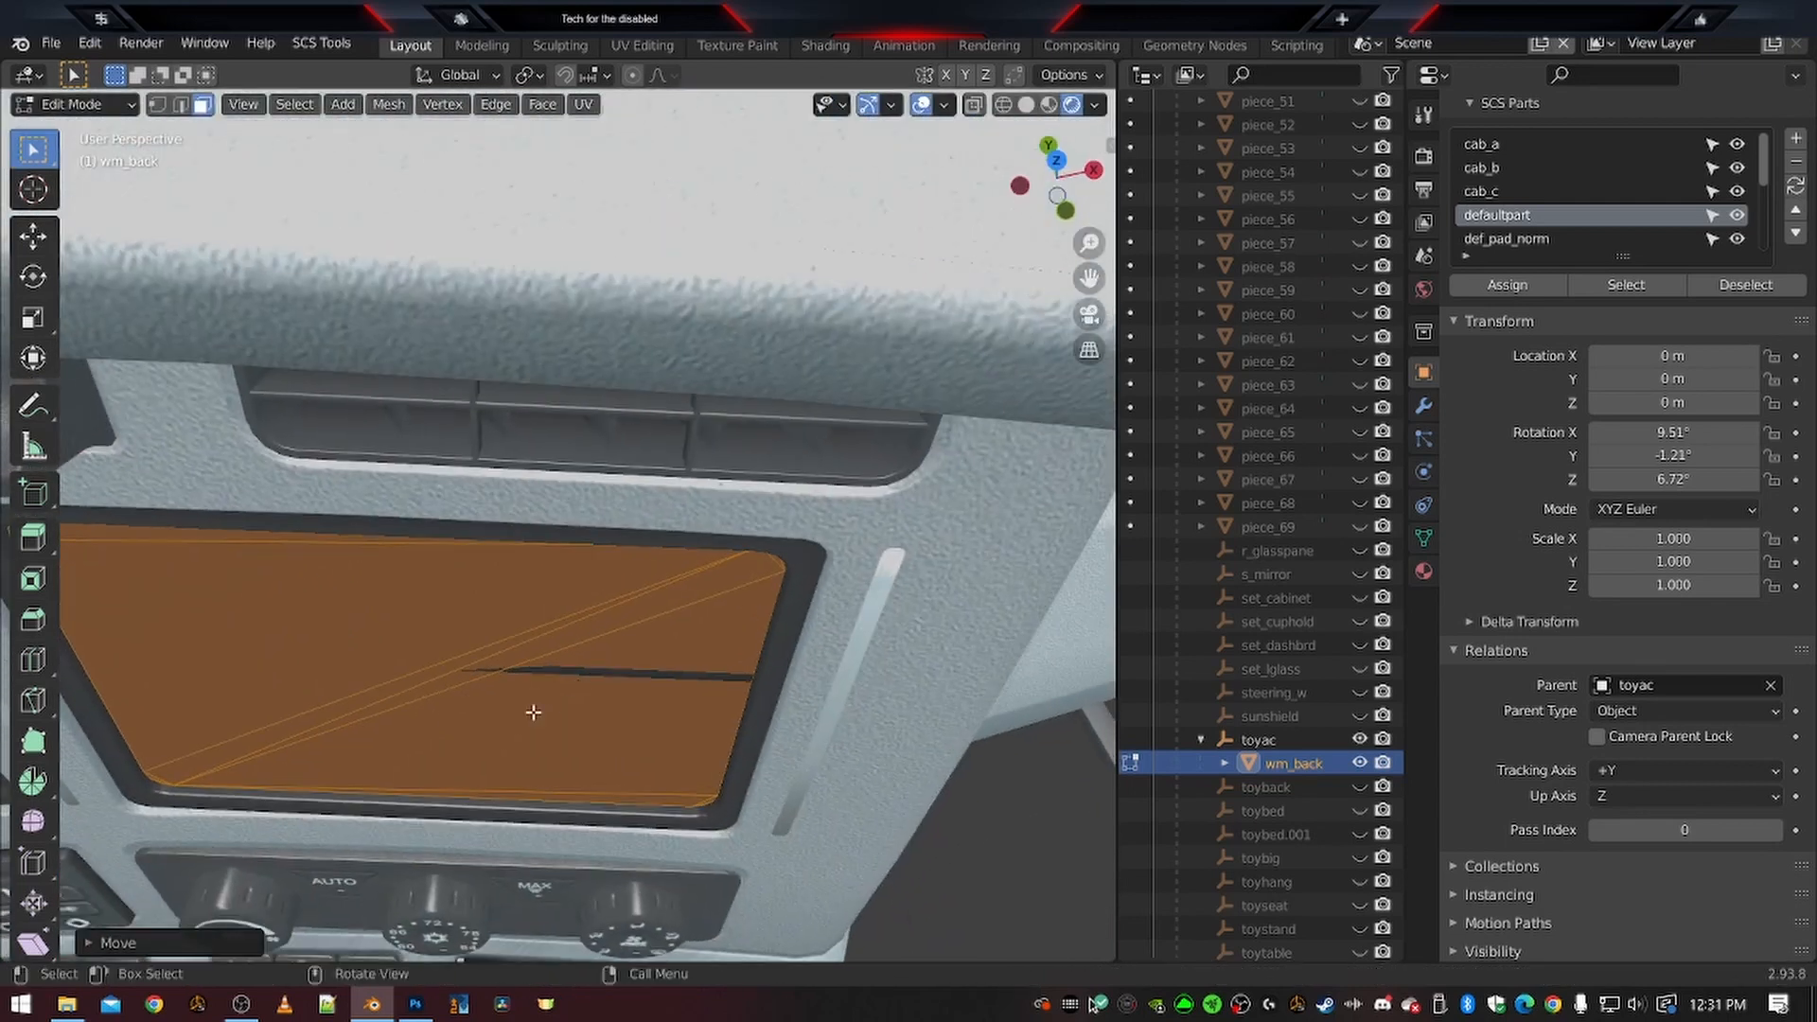
{"action": "scroll", "coordinate": [534, 712], "scroll_direction": "up", "scroll_amount": 2}
{"action": "middle_click_drag", "start_coordinate": [505, 744], "coordinate": [662, 604]}
{"action": "scroll", "coordinate": [653, 608], "scroll_direction": "up", "scroll_amount": 4}
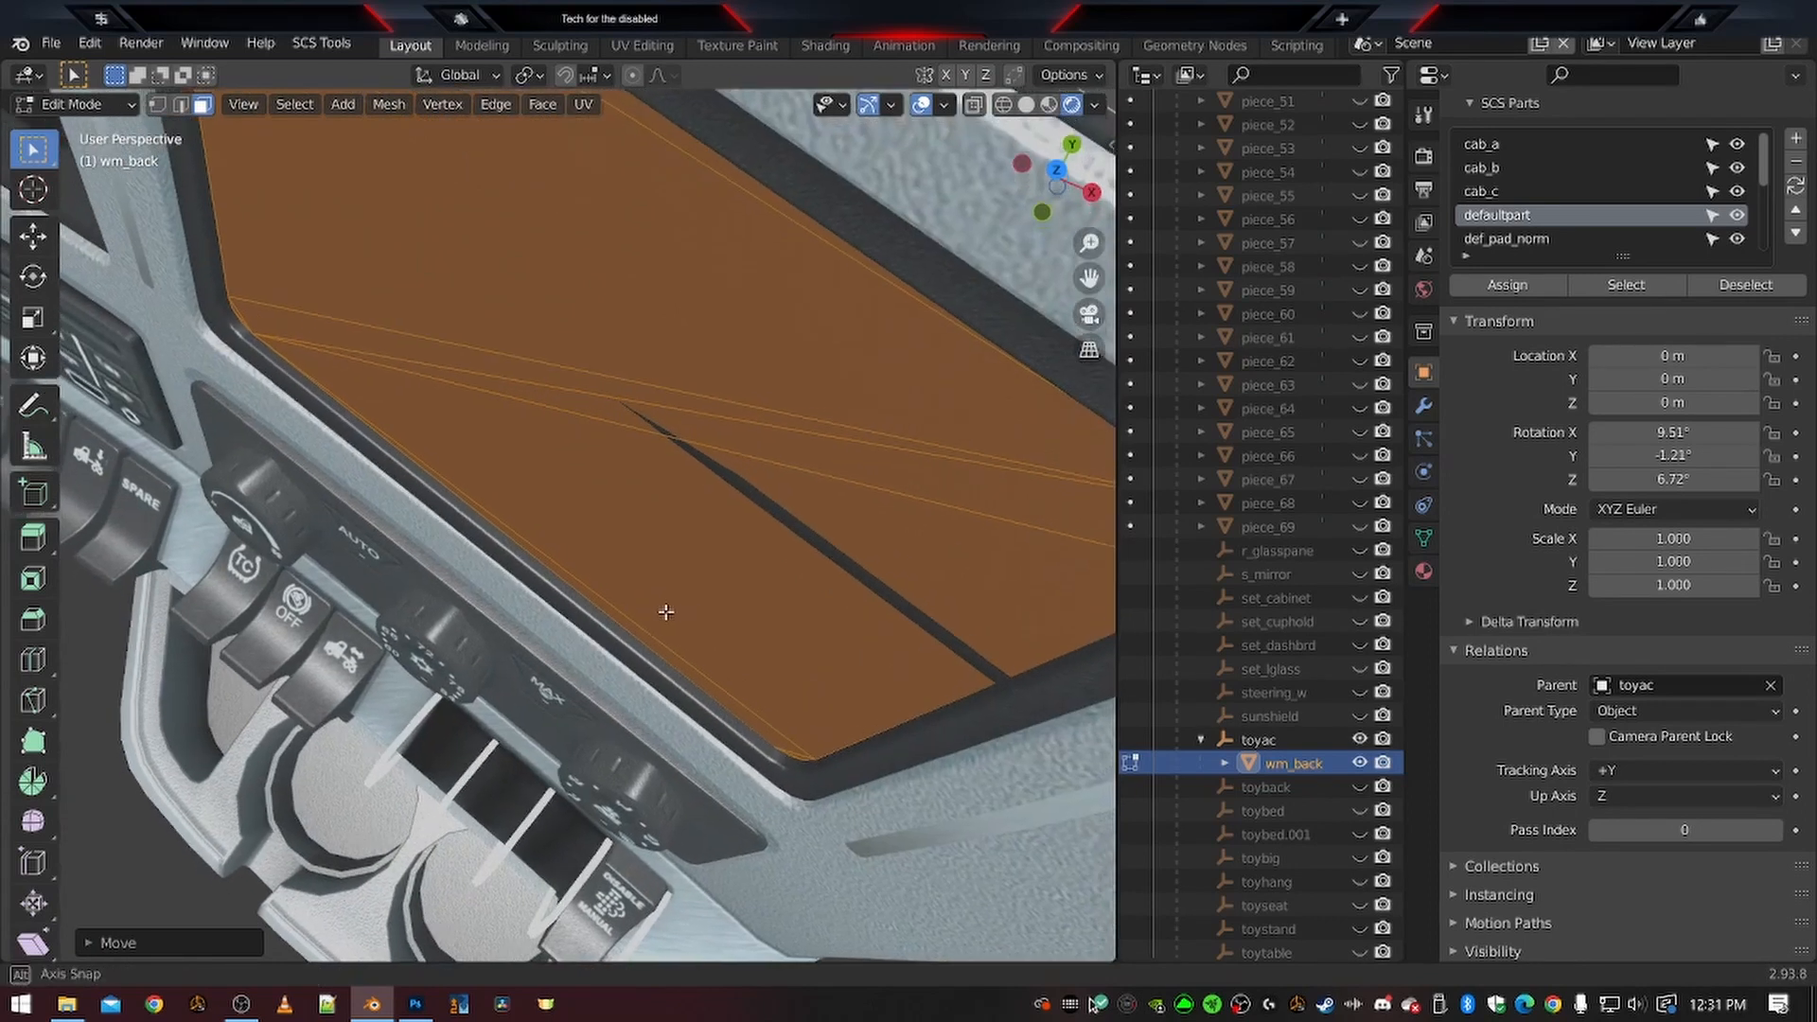
{"action": "middle_click_drag", "start_coordinate": [278, 848], "coordinate": [603, 659], "text": "shift"}
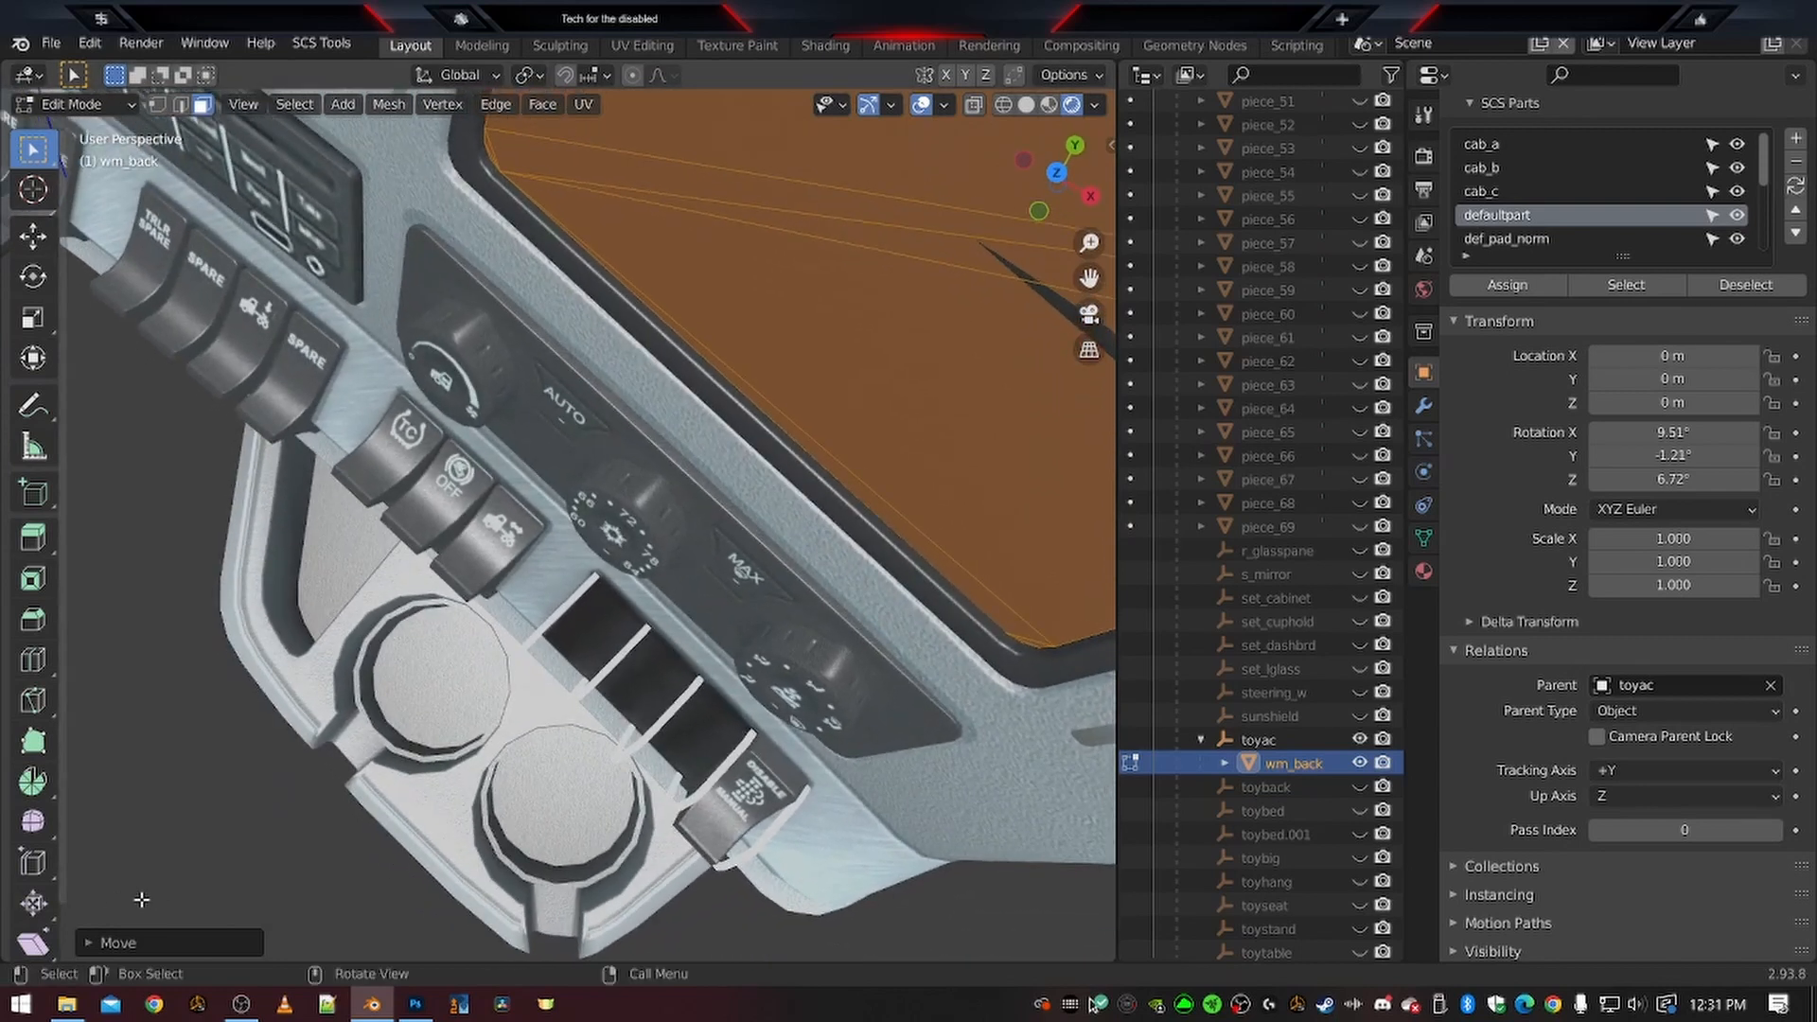
{"action": "key", "text": "r"}
{"action": "key", "text": "z"}
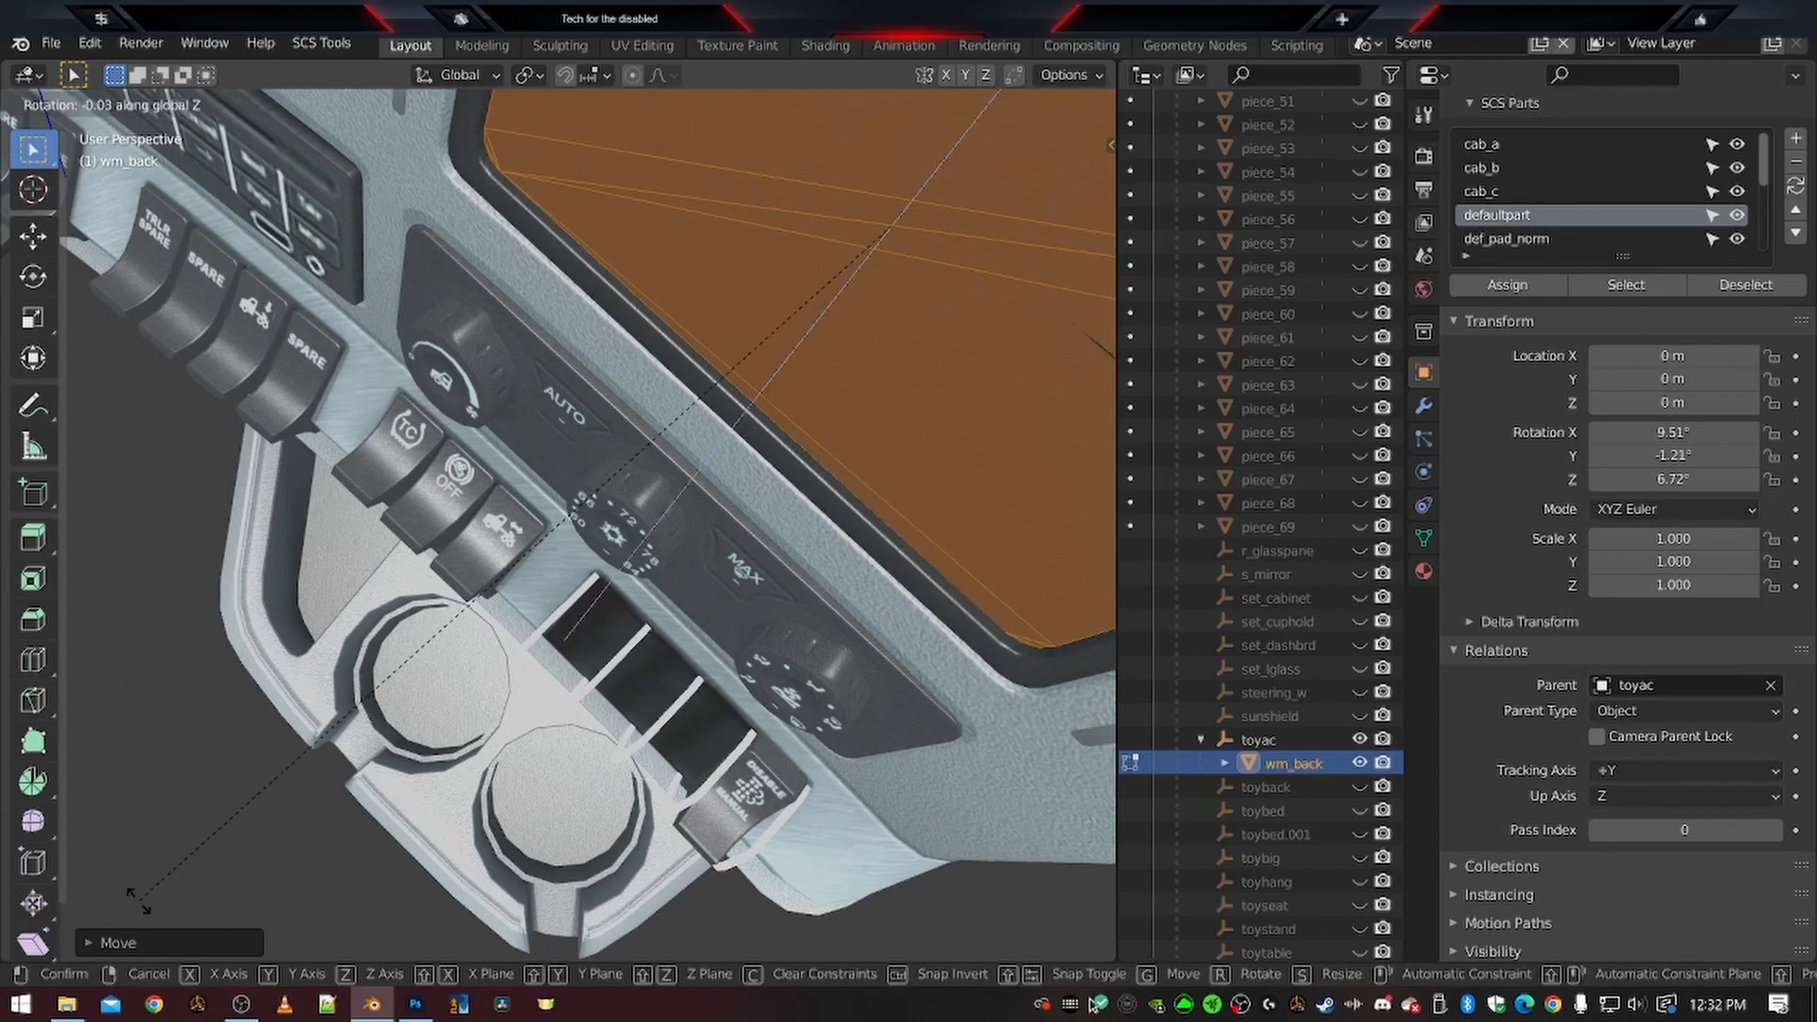
{"action": "left_click", "coordinate": [139, 901]}
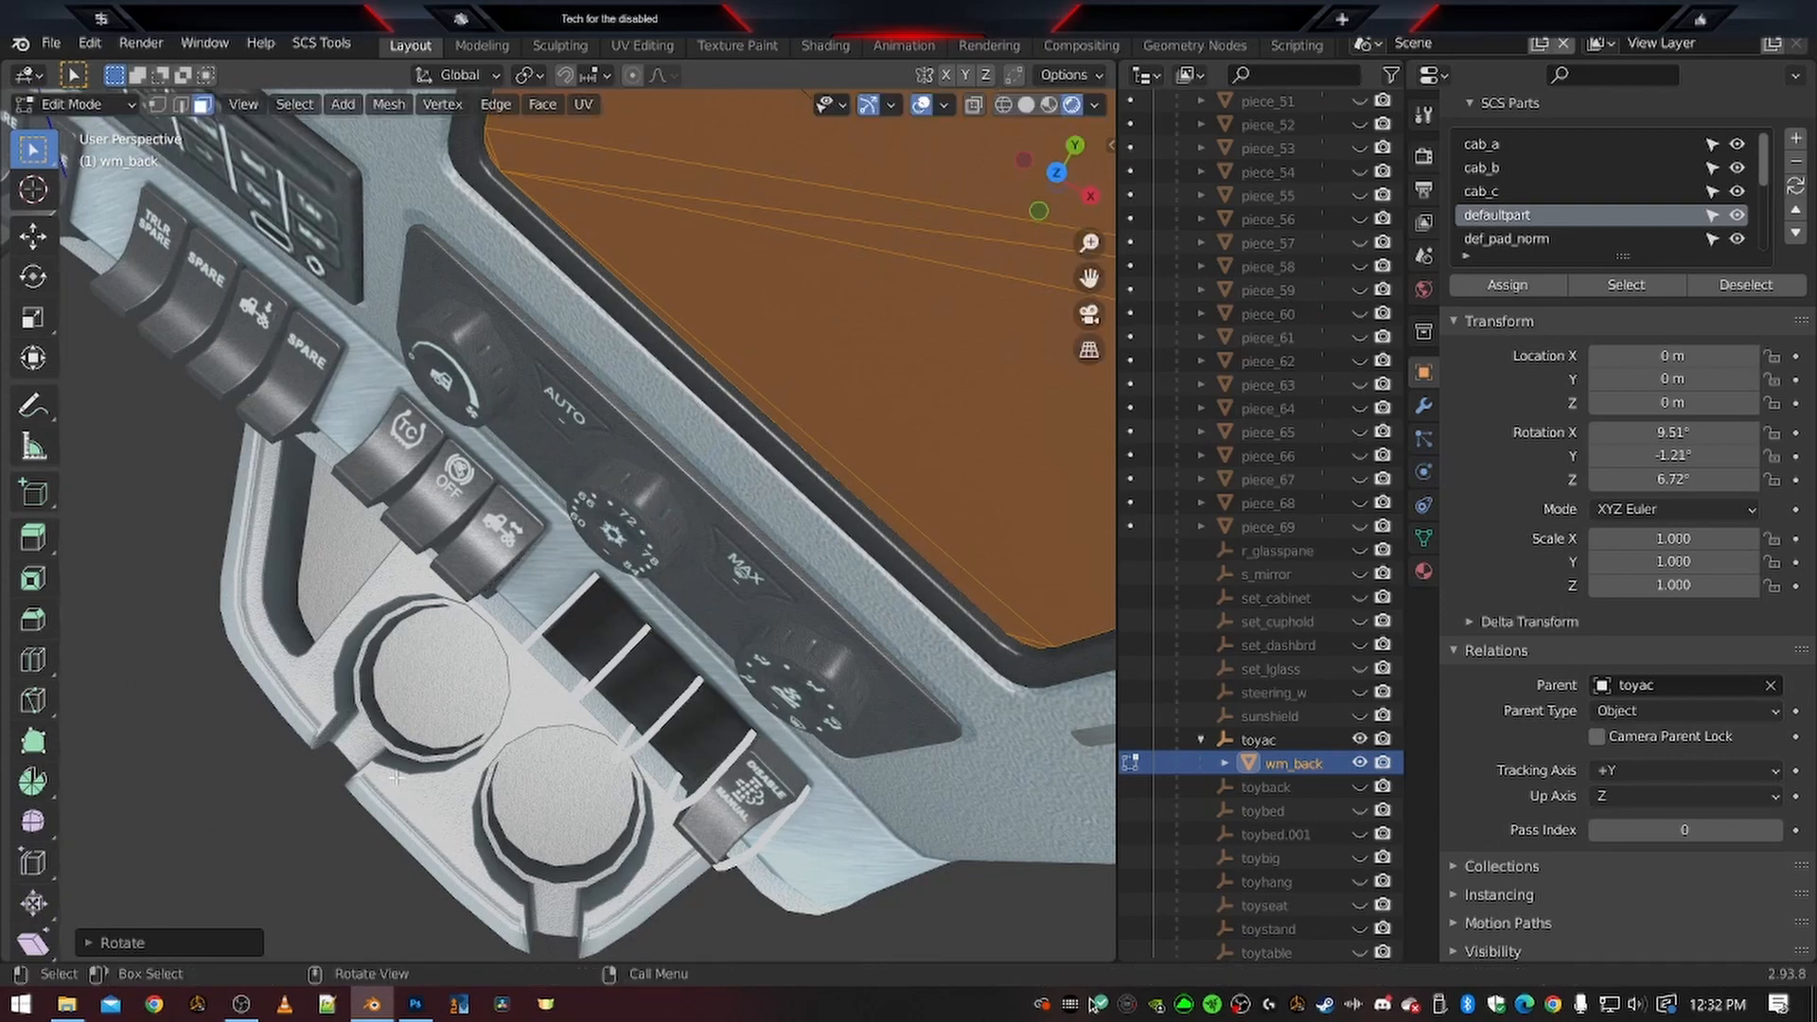
{"action": "middle_click_drag", "start_coordinate": [139, 901], "coordinate": [401, 778]}
{"action": "scroll", "coordinate": [391, 798], "scroll_direction": "down", "scroll_amount": 3}
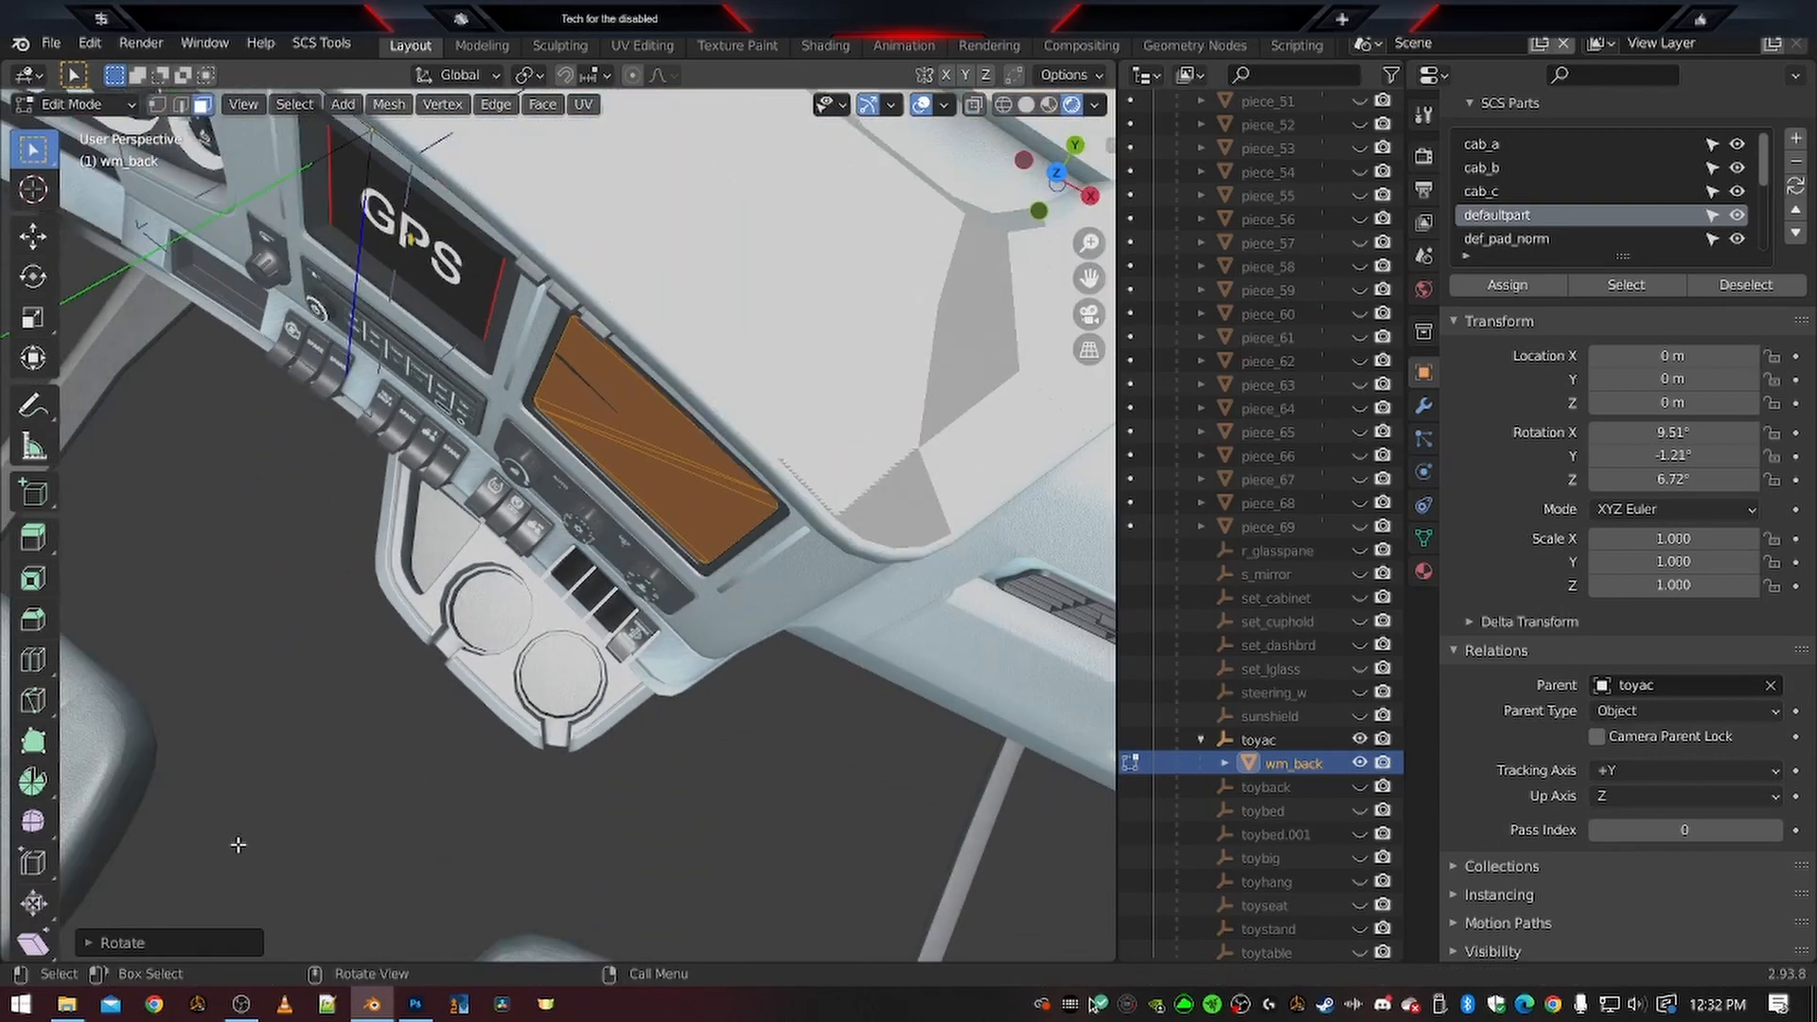
Rotate the wm_back mesh by about -0.08° around the global Z axis to even out its coverage of the divider bar
{"action": "key", "text": "r"}
{"action": "key", "text": "z"}
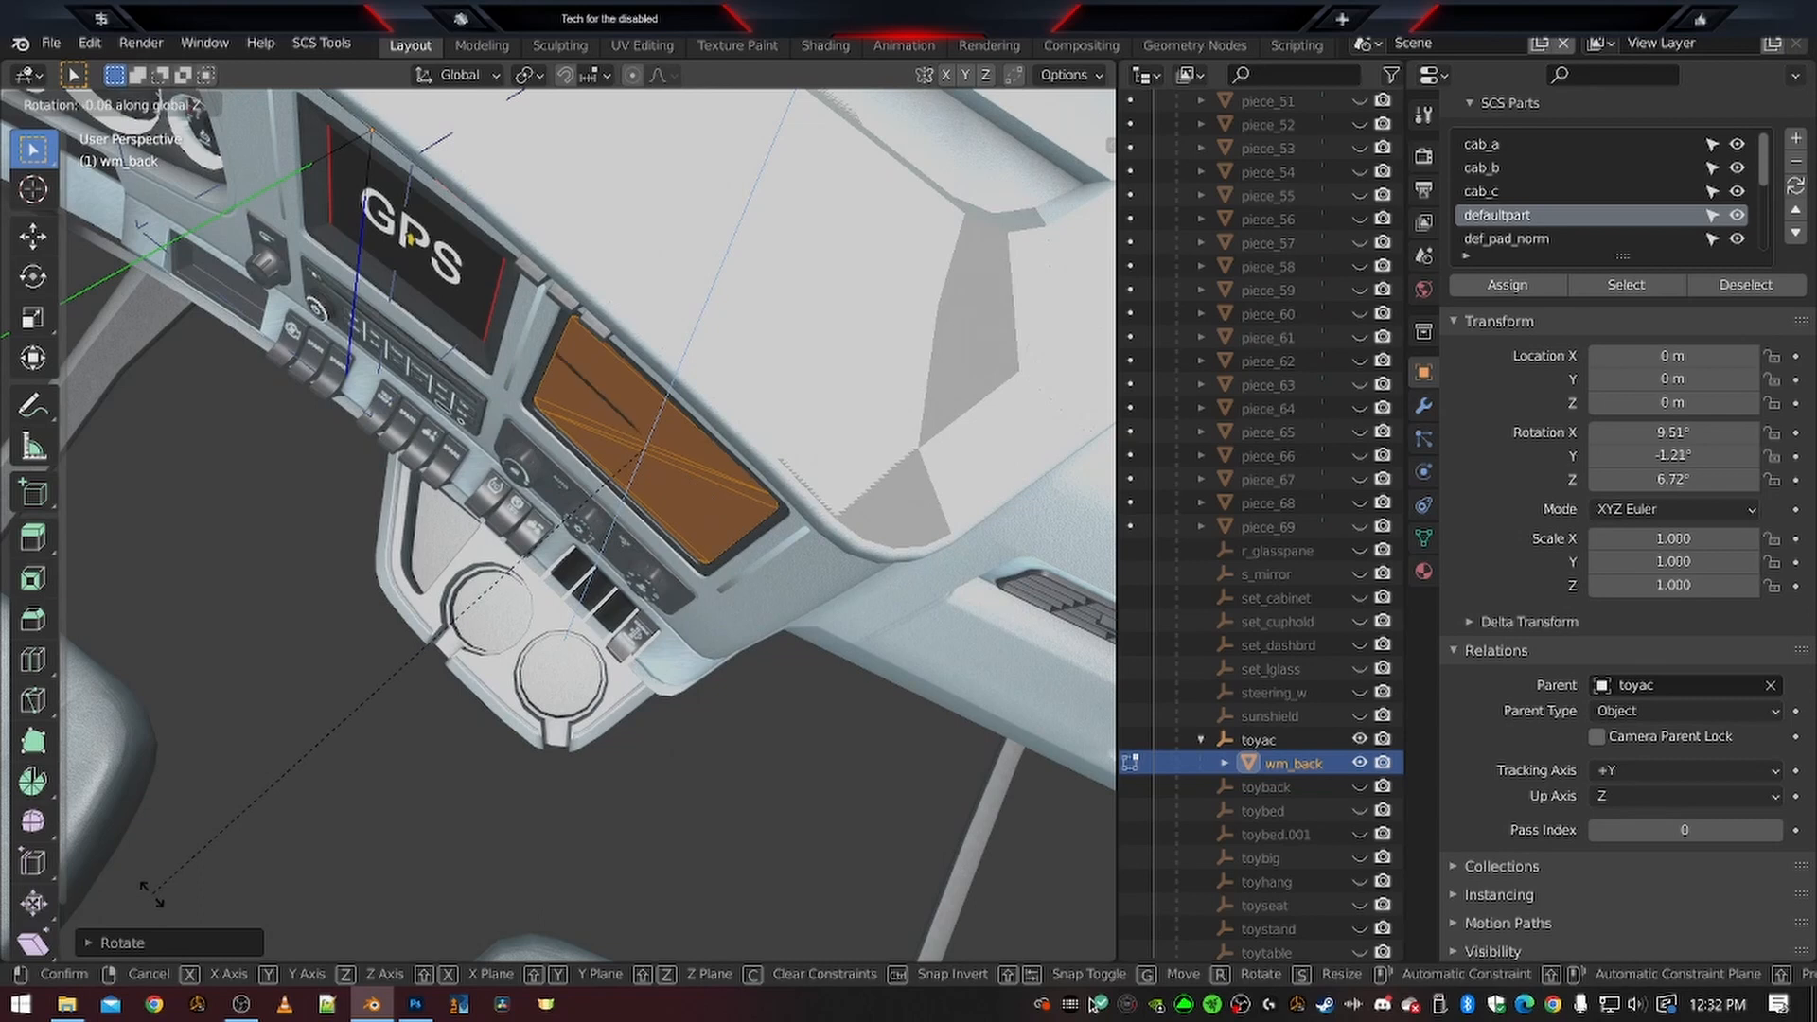
{"action": "left_click", "coordinate": [153, 894]}
Move the wm_back mesh slightly along global Y until it completely covers the cubby's divider bar
{"action": "scroll", "coordinate": [779, 434], "scroll_direction": "up", "scroll_amount": 3}
{"action": "middle_click_drag", "start_coordinate": [779, 434], "coordinate": [241, 880], "text": "shift"}
{"action": "scroll", "coordinate": [599, 558], "scroll_direction": "up", "scroll_amount": 2}
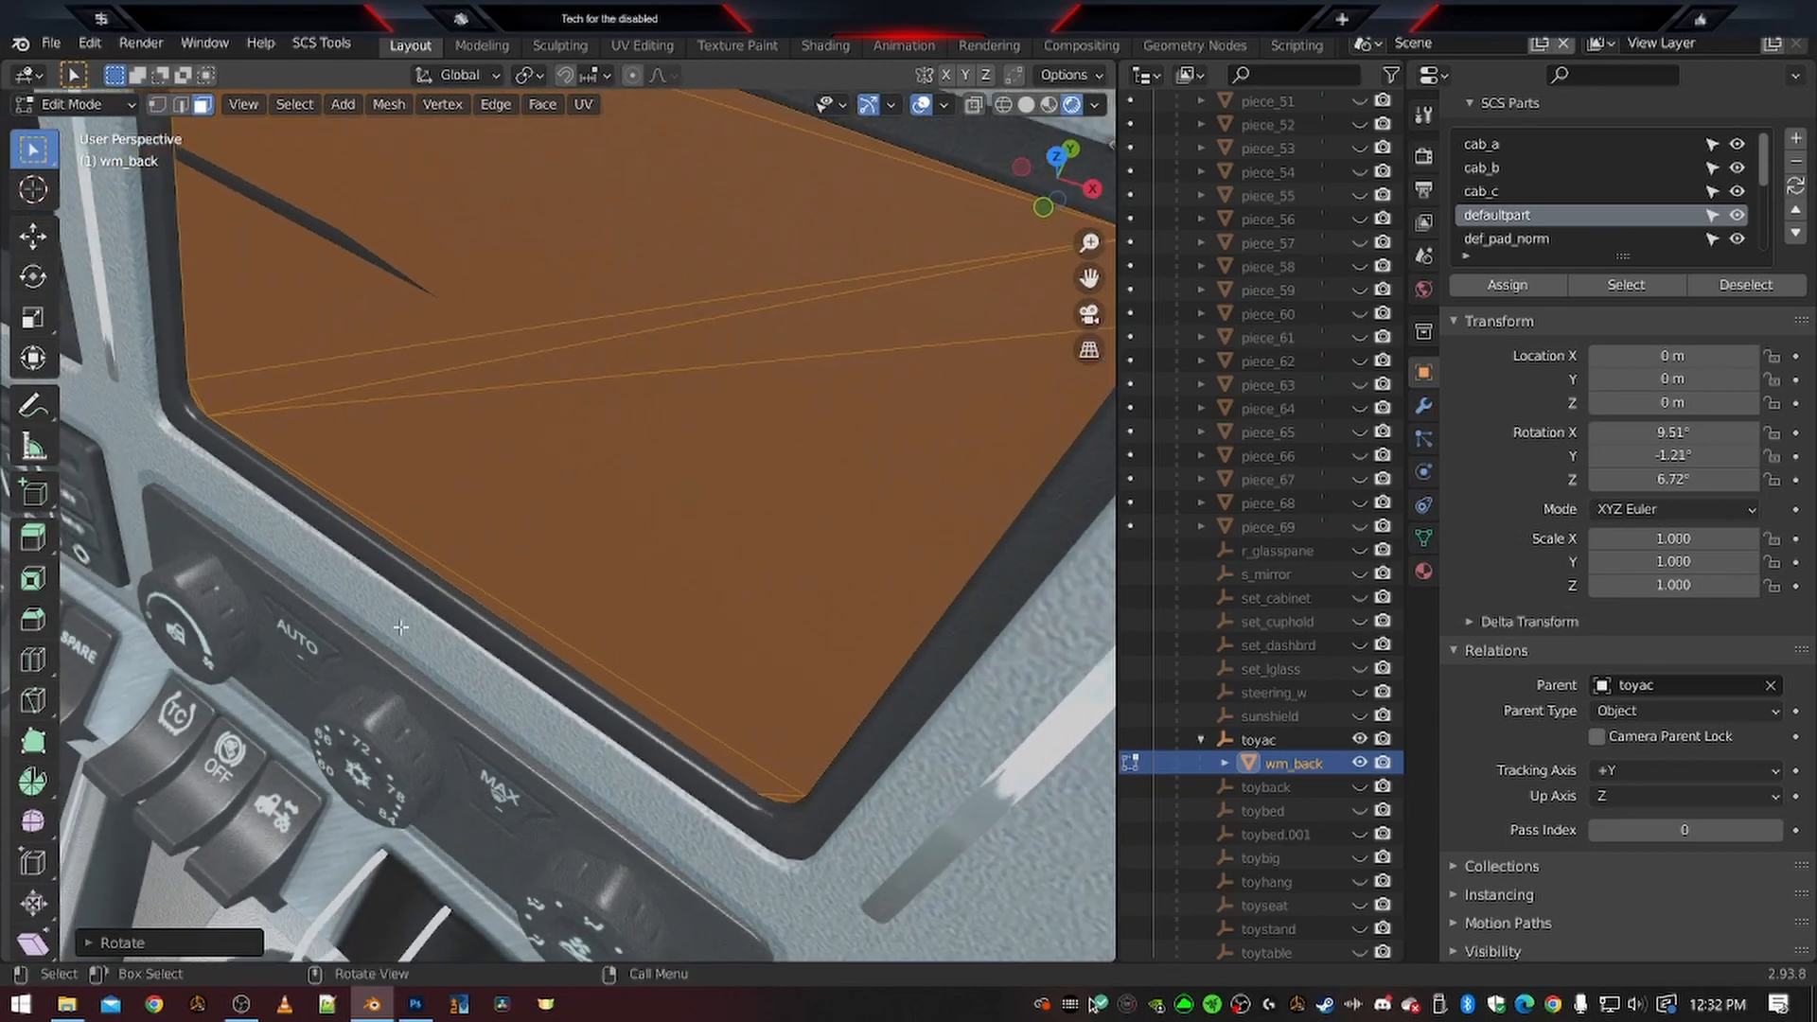
{"action": "key", "text": "g"}
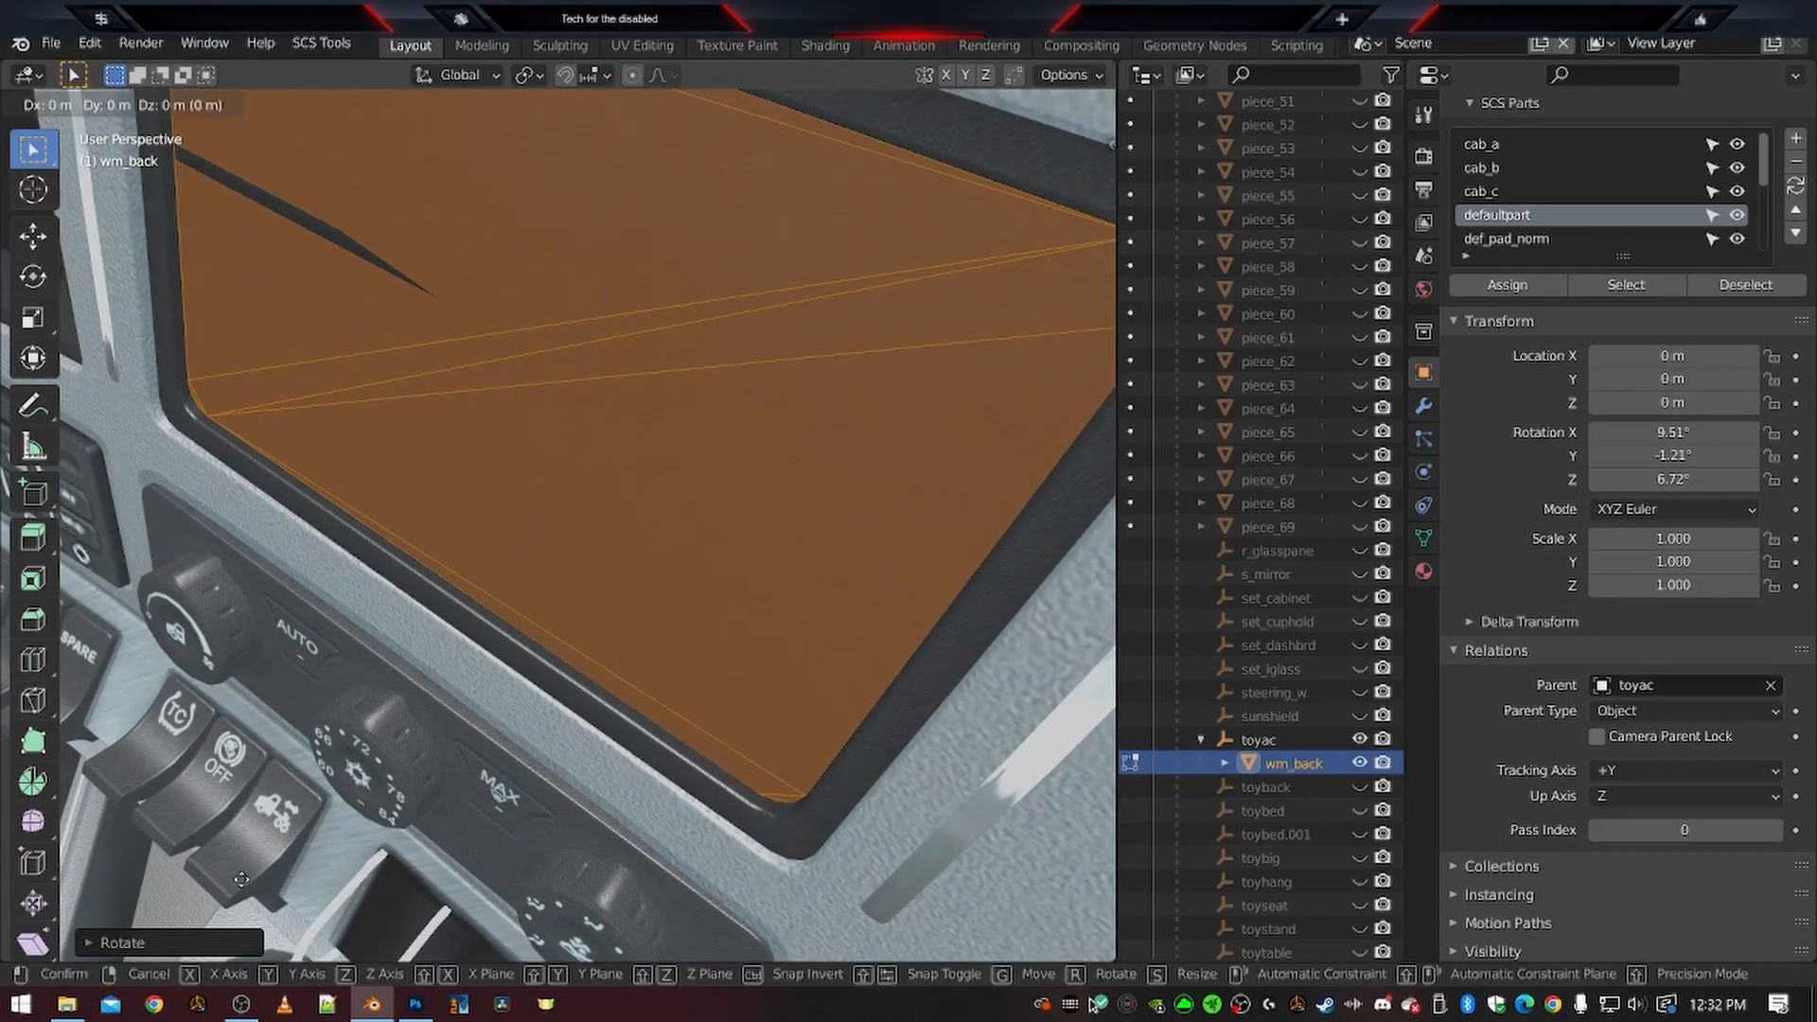
{"action": "key", "text": "y"}
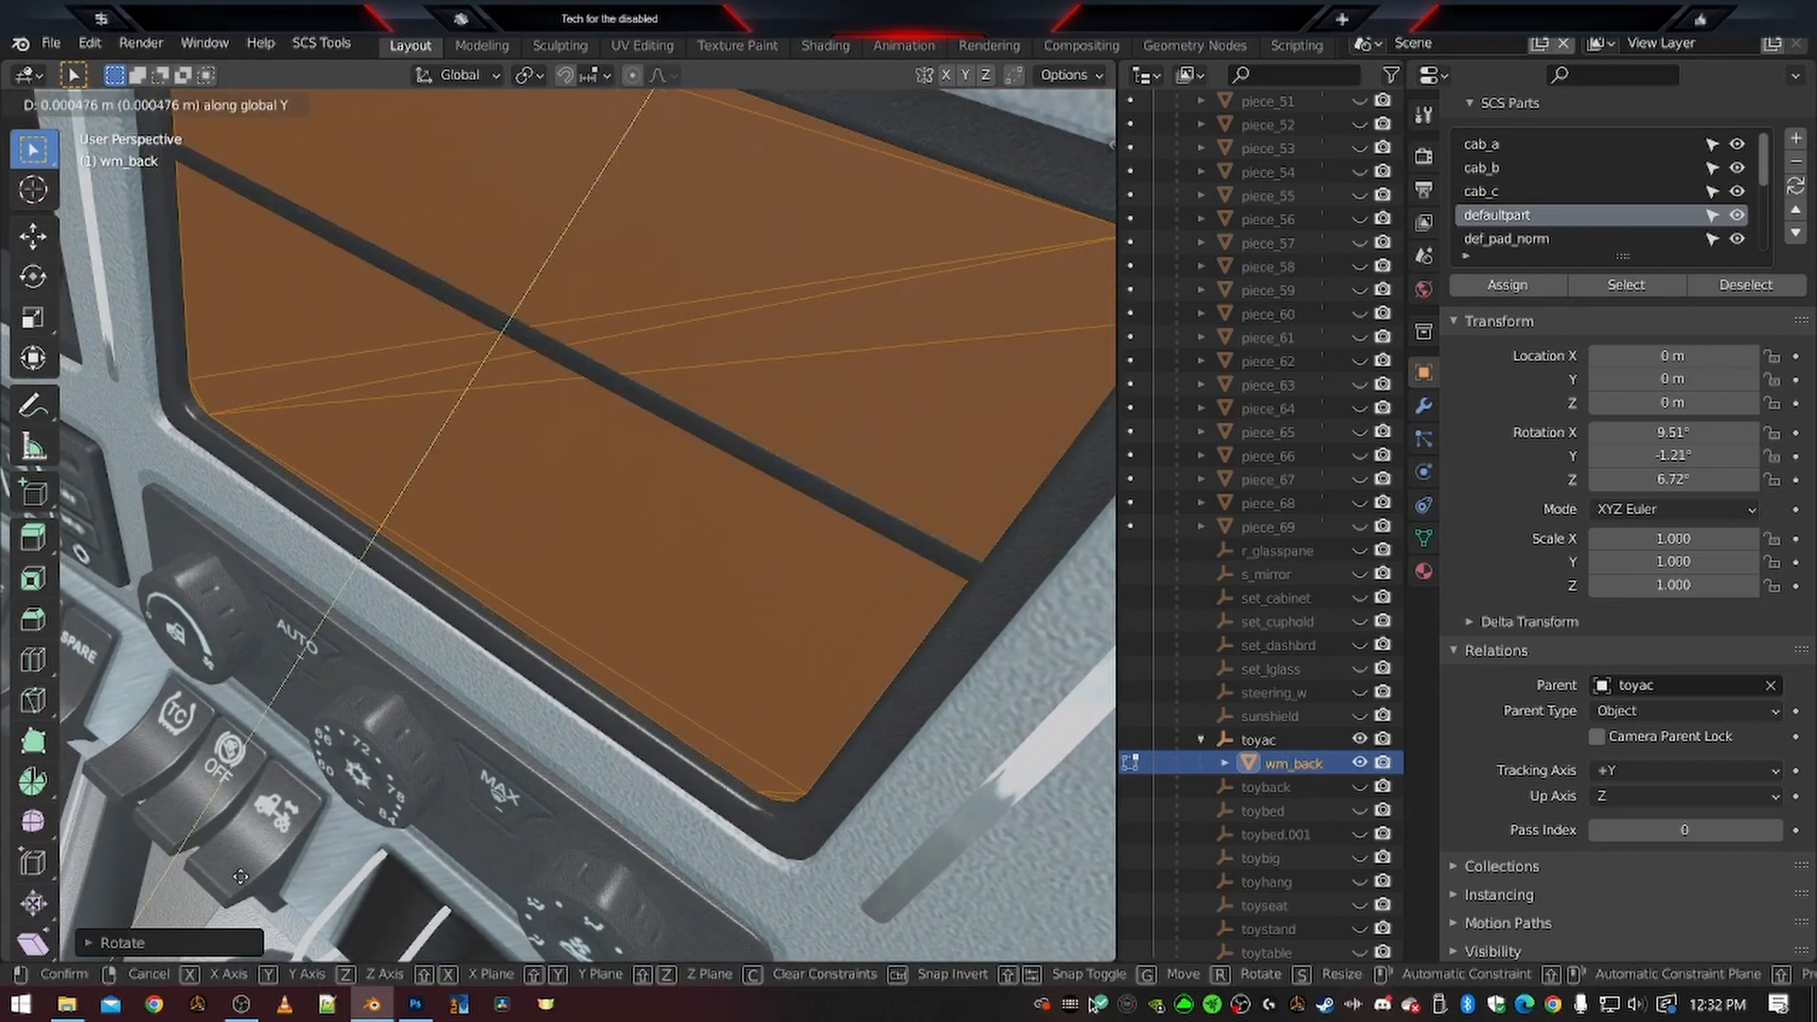
{"action": "left_click", "coordinate": [240, 879]}
Examine the wm_back mesh's edges and corners against the cubby frame for remaining gaps
{"action": "middle_click_drag", "start_coordinate": [363, 872], "coordinate": [402, 755]}
{"action": "scroll", "coordinate": [435, 696], "scroll_direction": "up", "scroll_amount": 8}
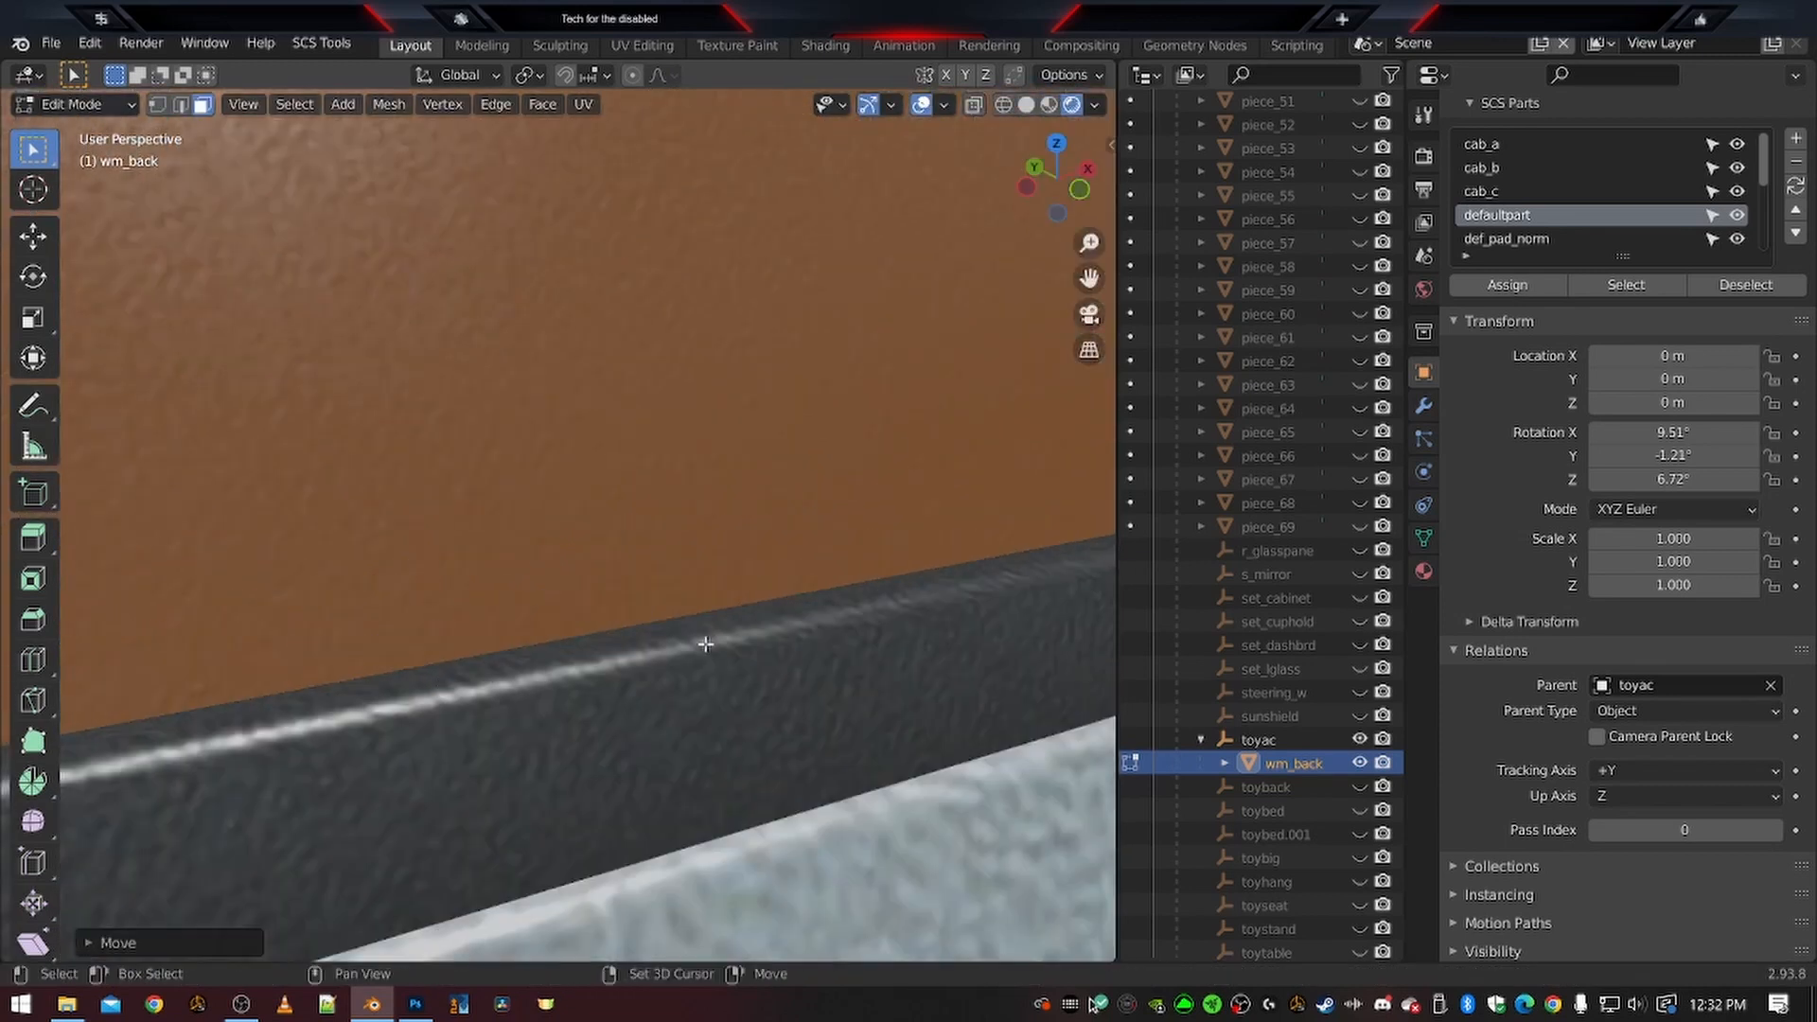
{"action": "middle_click_drag", "start_coordinate": [703, 642], "coordinate": [724, 840], "text": "shift"}
{"action": "middle_click_drag", "start_coordinate": [324, 422], "coordinate": [961, 263], "text": "shift"}
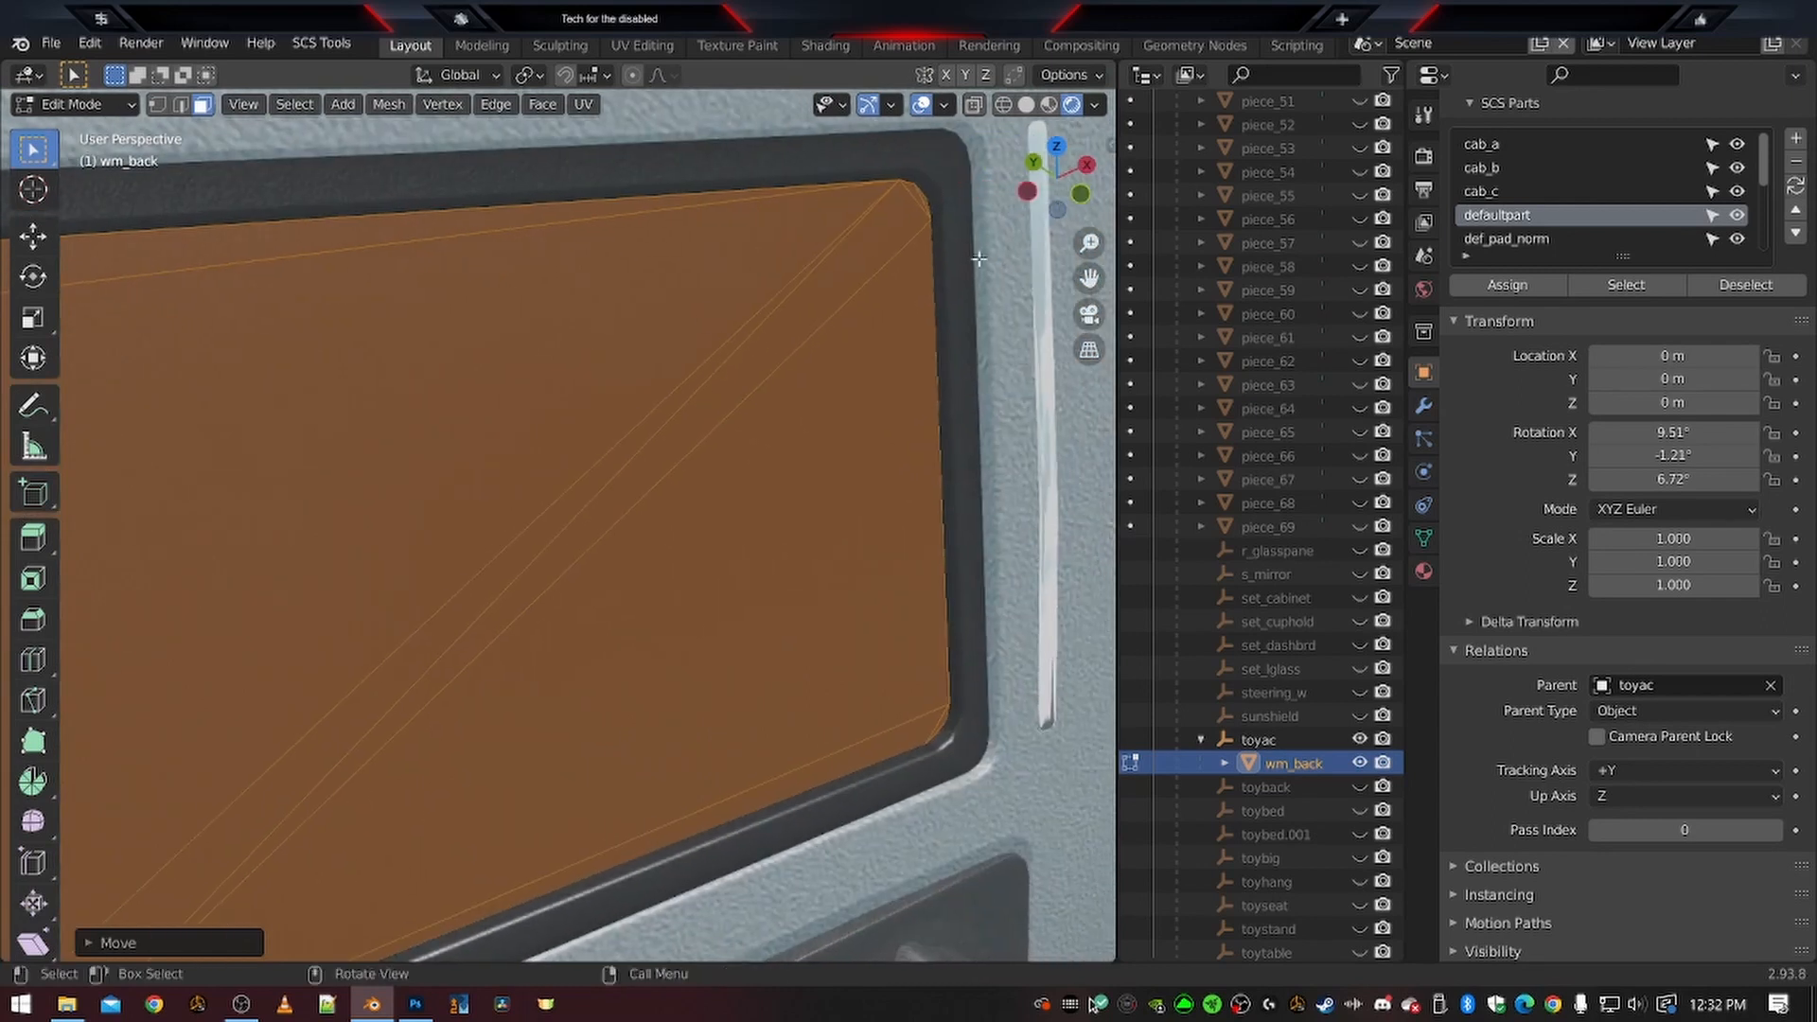
{"action": "scroll", "coordinate": [454, 445], "scroll_direction": "down", "scroll_amount": 4}
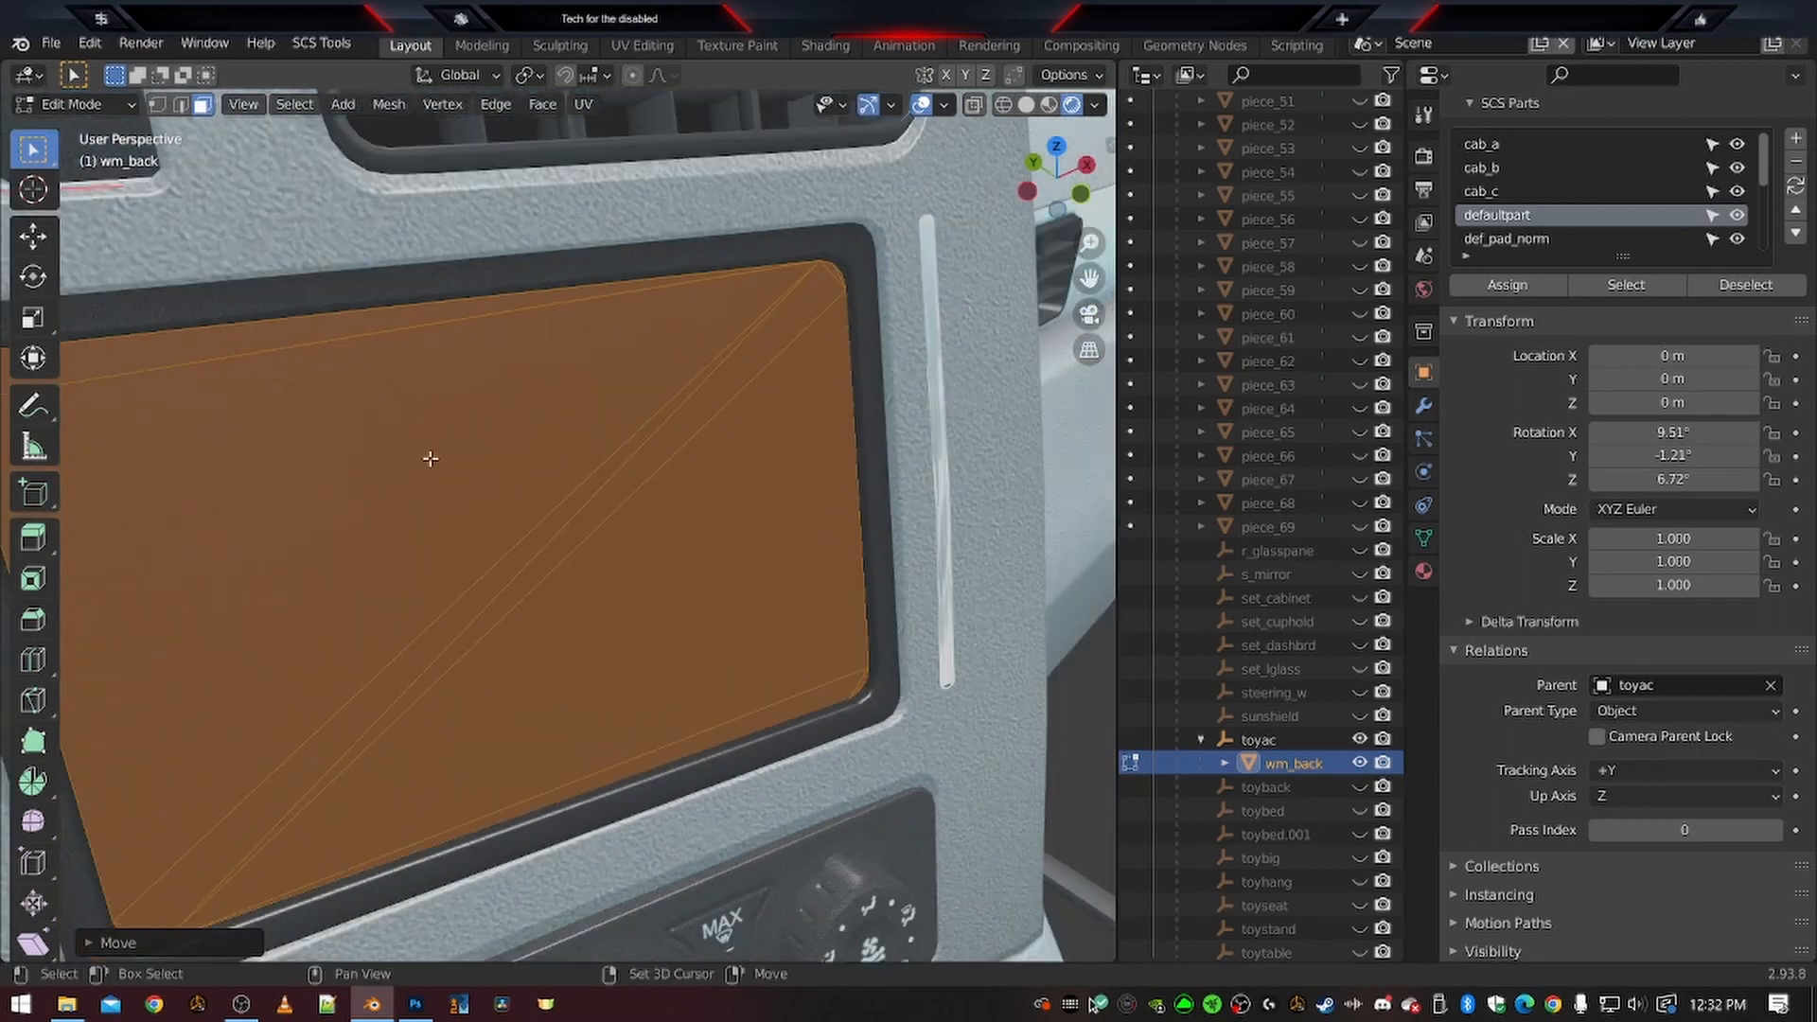
{"action": "scroll", "coordinate": [615, 407], "scroll_direction": "up", "scroll_amount": 6}
{"action": "scroll", "coordinate": [541, 715], "scroll_direction": "down", "scroll_amount": 3}
{"action": "scroll", "coordinate": [543, 722], "scroll_direction": "up", "scroll_amount": 3}
{"action": "middle_click_drag", "start_coordinate": [543, 722], "coordinate": [560, 426], "text": "shift"}
{"action": "scroll", "coordinate": [615, 433], "scroll_direction": "up", "scroll_amount": 3}
{"action": "scroll", "coordinate": [696, 457], "scroll_direction": "down", "scroll_amount": 8}
{"action": "middle_click_drag", "start_coordinate": [754, 346], "coordinate": [592, 558], "text": "shift"}
{"action": "scroll", "coordinate": [489, 611], "scroll_direction": "down", "scroll_amount": 3}
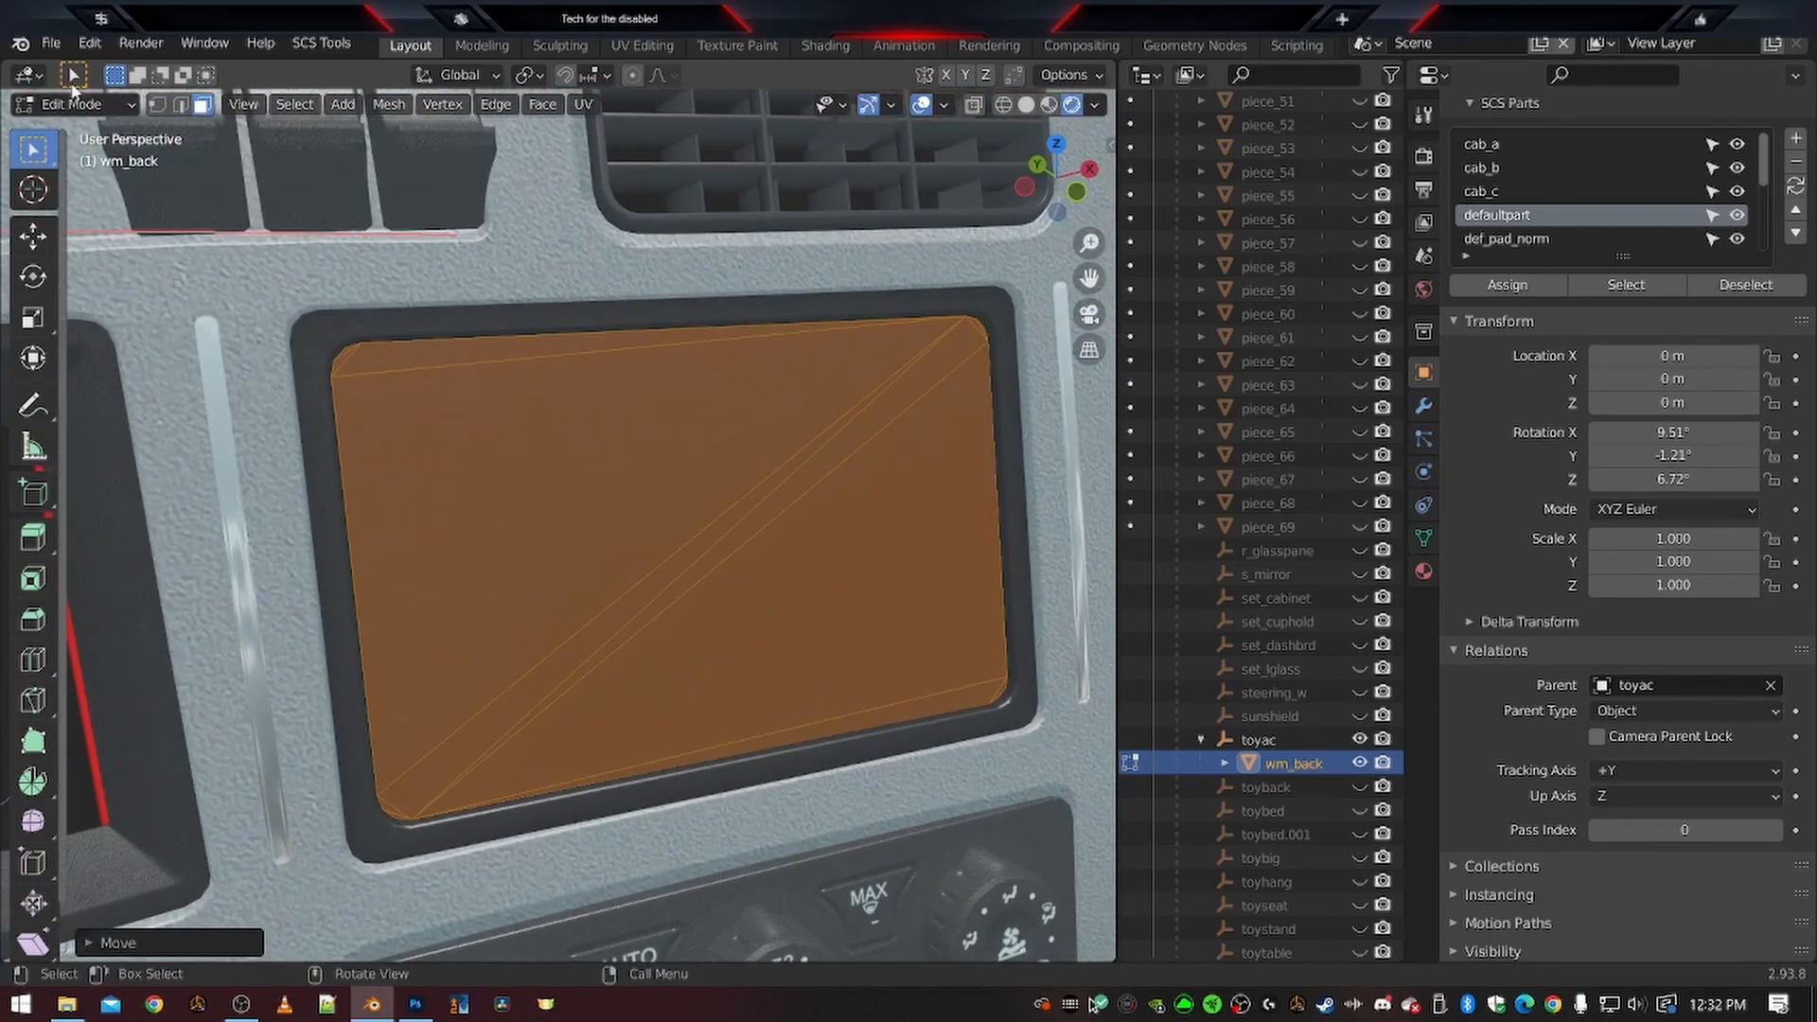
Switch from Edit Mode to Object Mode and deselect wm_back to check its fit without the outline
{"action": "left_click", "coordinate": [73, 104]}
{"action": "left_click", "coordinate": [75, 130]}
{"action": "left_click", "coordinate": [78, 106]}
{"action": "left_click", "coordinate": [76, 128]}
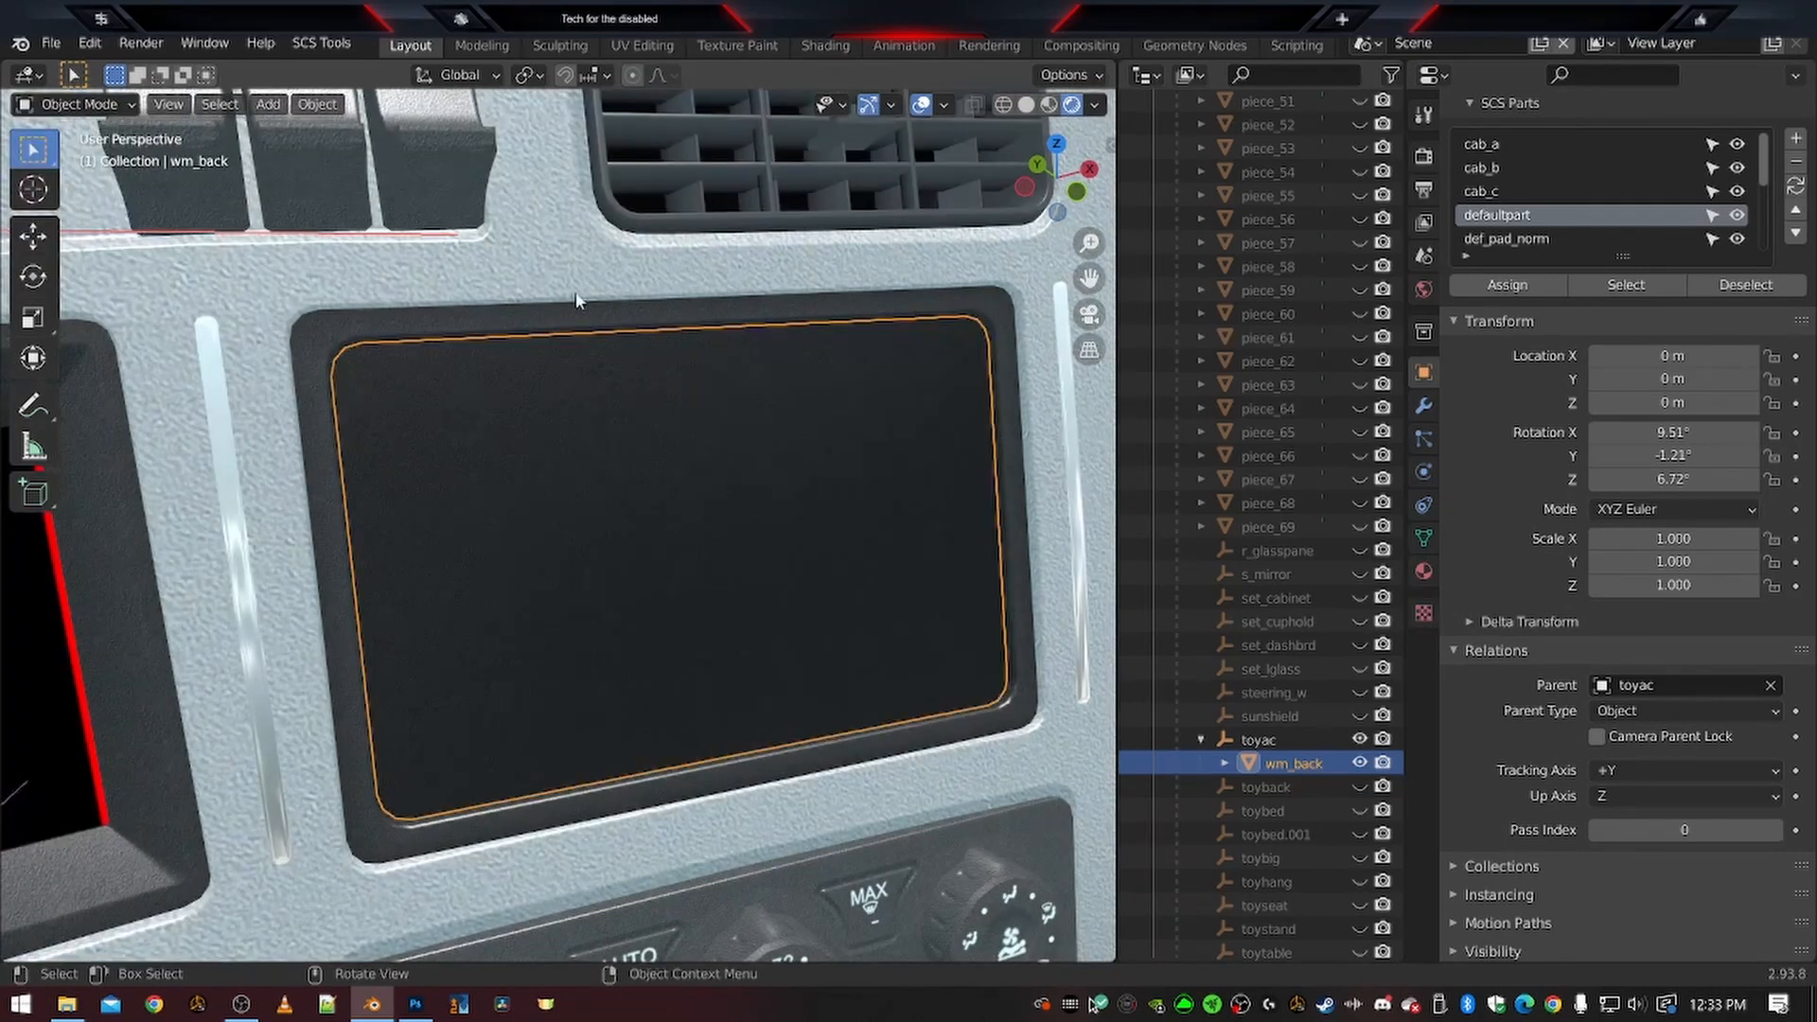
{"action": "scroll", "coordinate": [487, 314], "scroll_direction": "down", "scroll_amount": 11}
{"action": "left_click", "coordinate": [953, 412]}
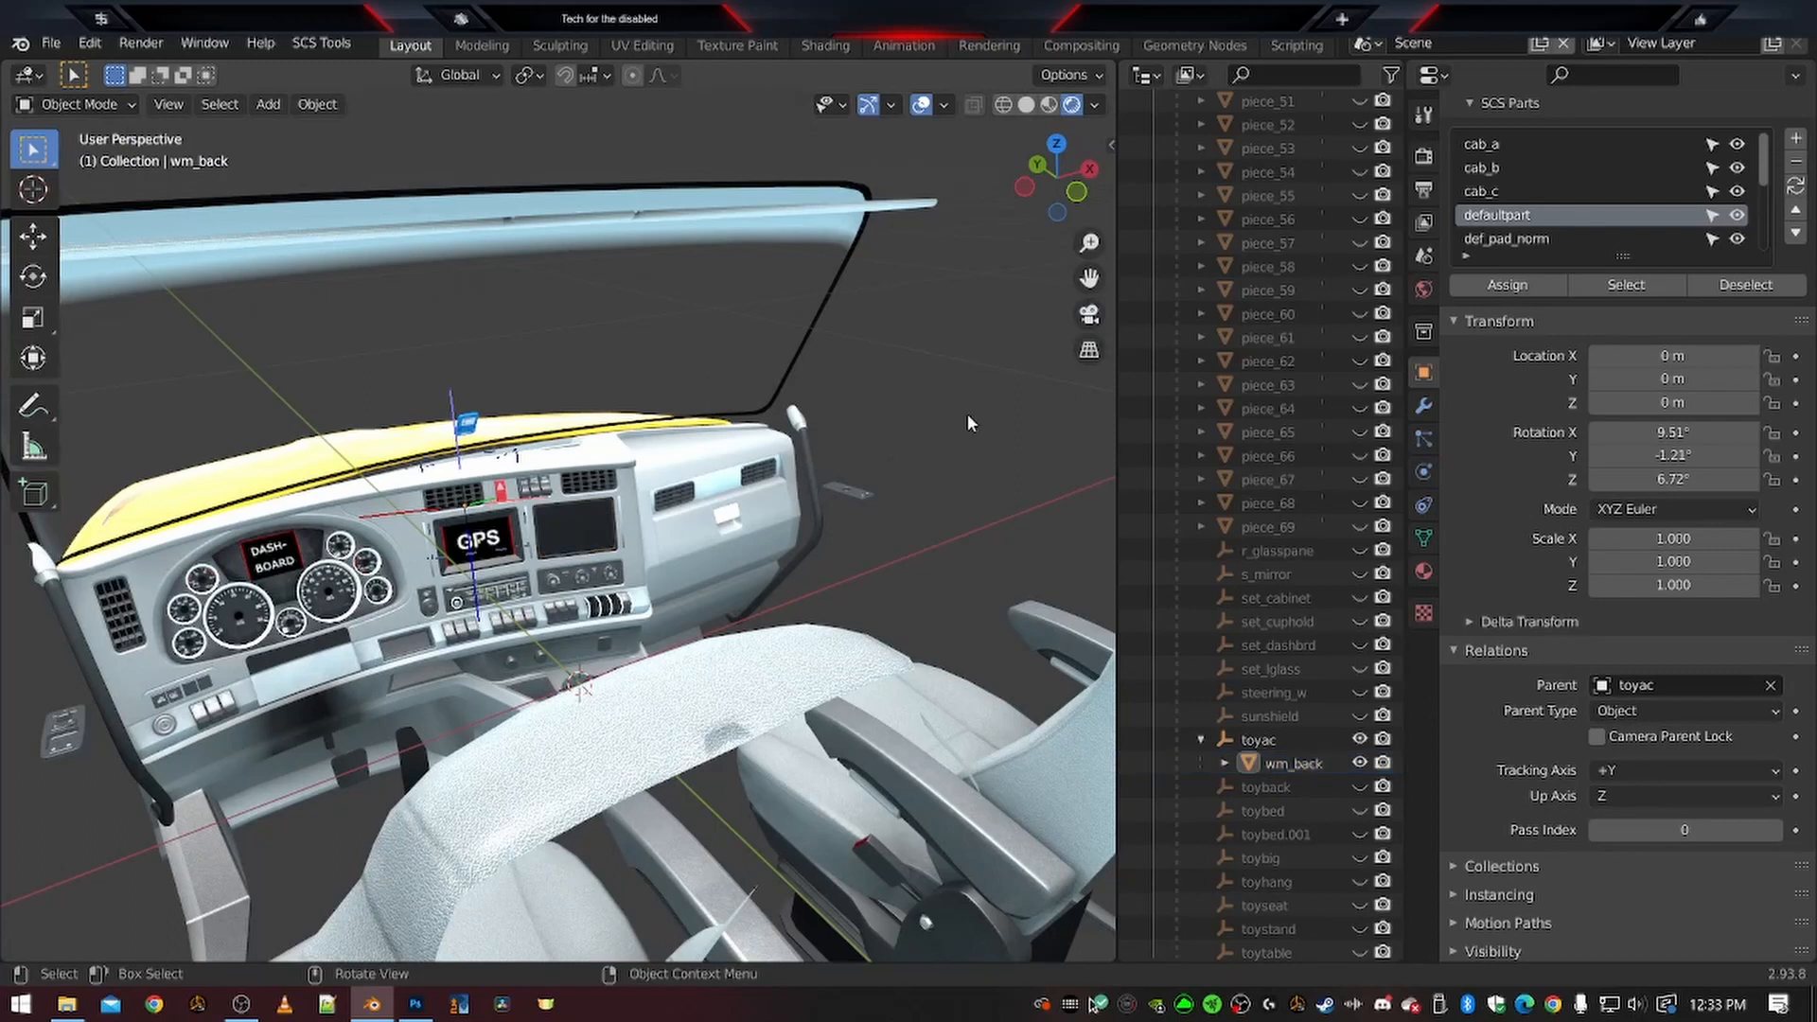
{"action": "scroll", "coordinate": [709, 515], "scroll_direction": "up", "scroll_amount": 10}
{"action": "scroll", "coordinate": [702, 517], "scroll_direction": "up", "scroll_amount": 2}
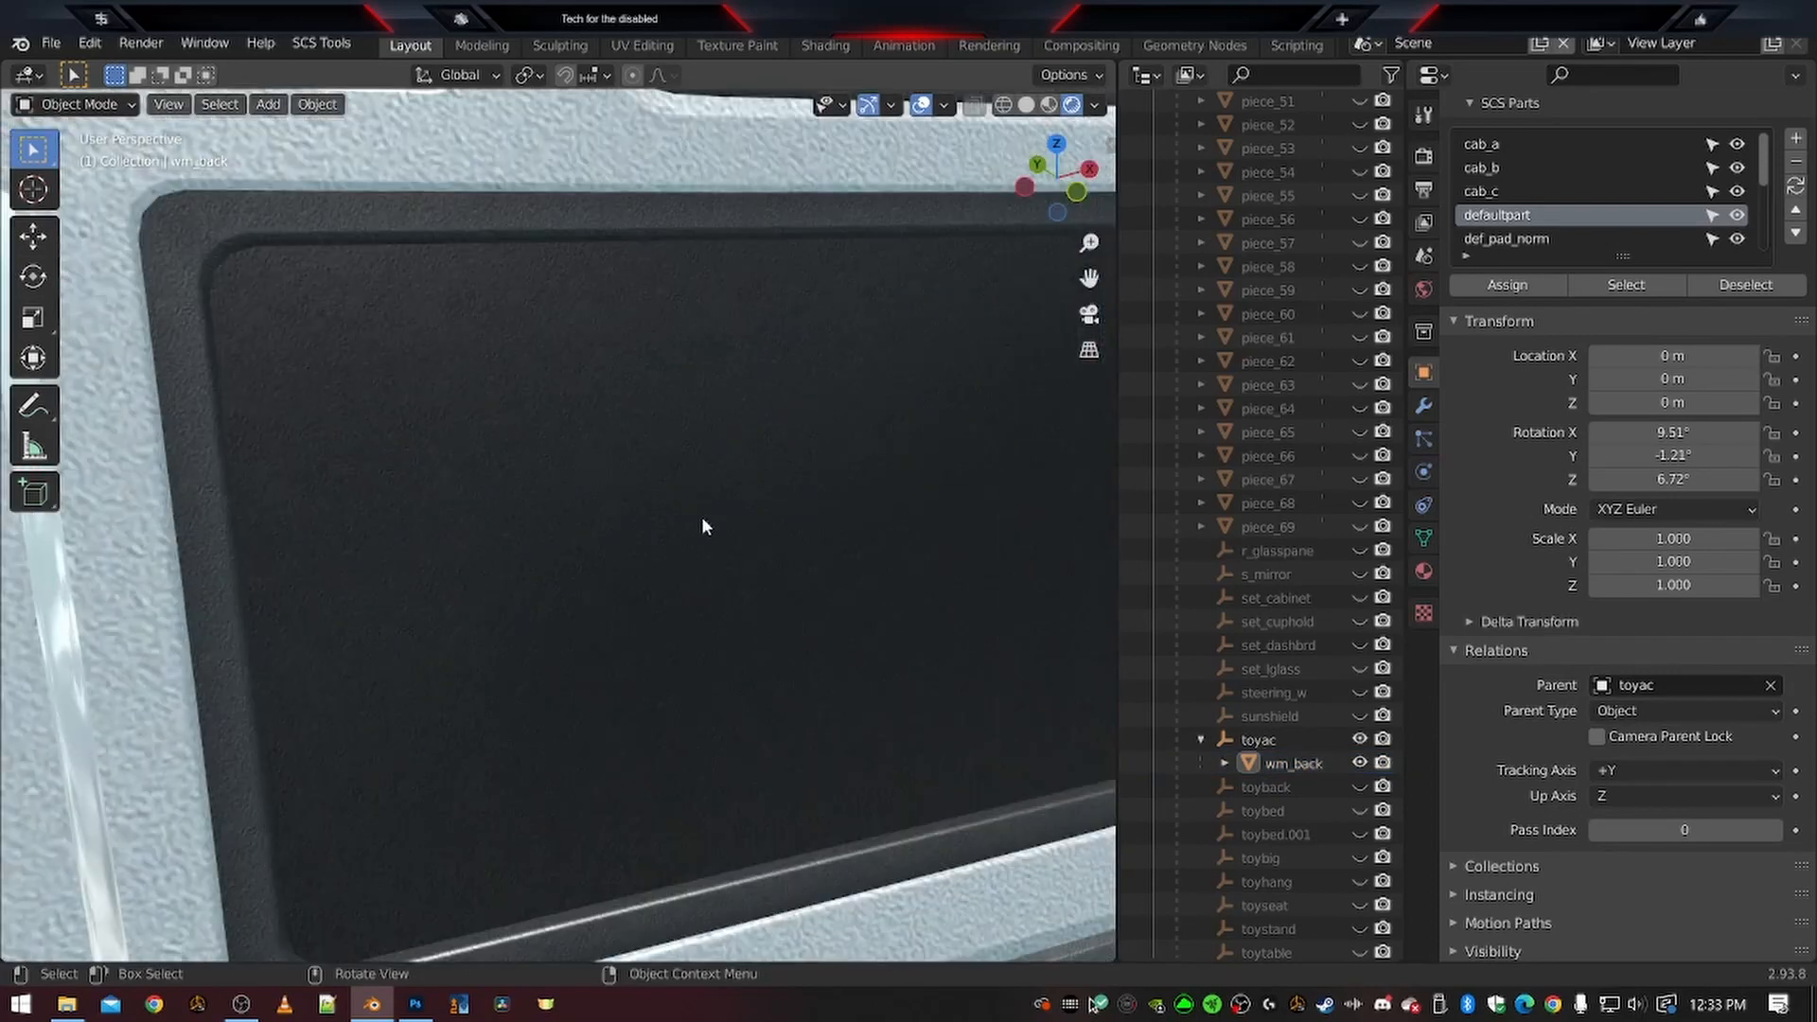
{"action": "middle_click_drag", "start_coordinate": [710, 488], "coordinate": [619, 497]}
{"action": "scroll", "coordinate": [644, 487], "scroll_direction": "down", "scroll_amount": 4}
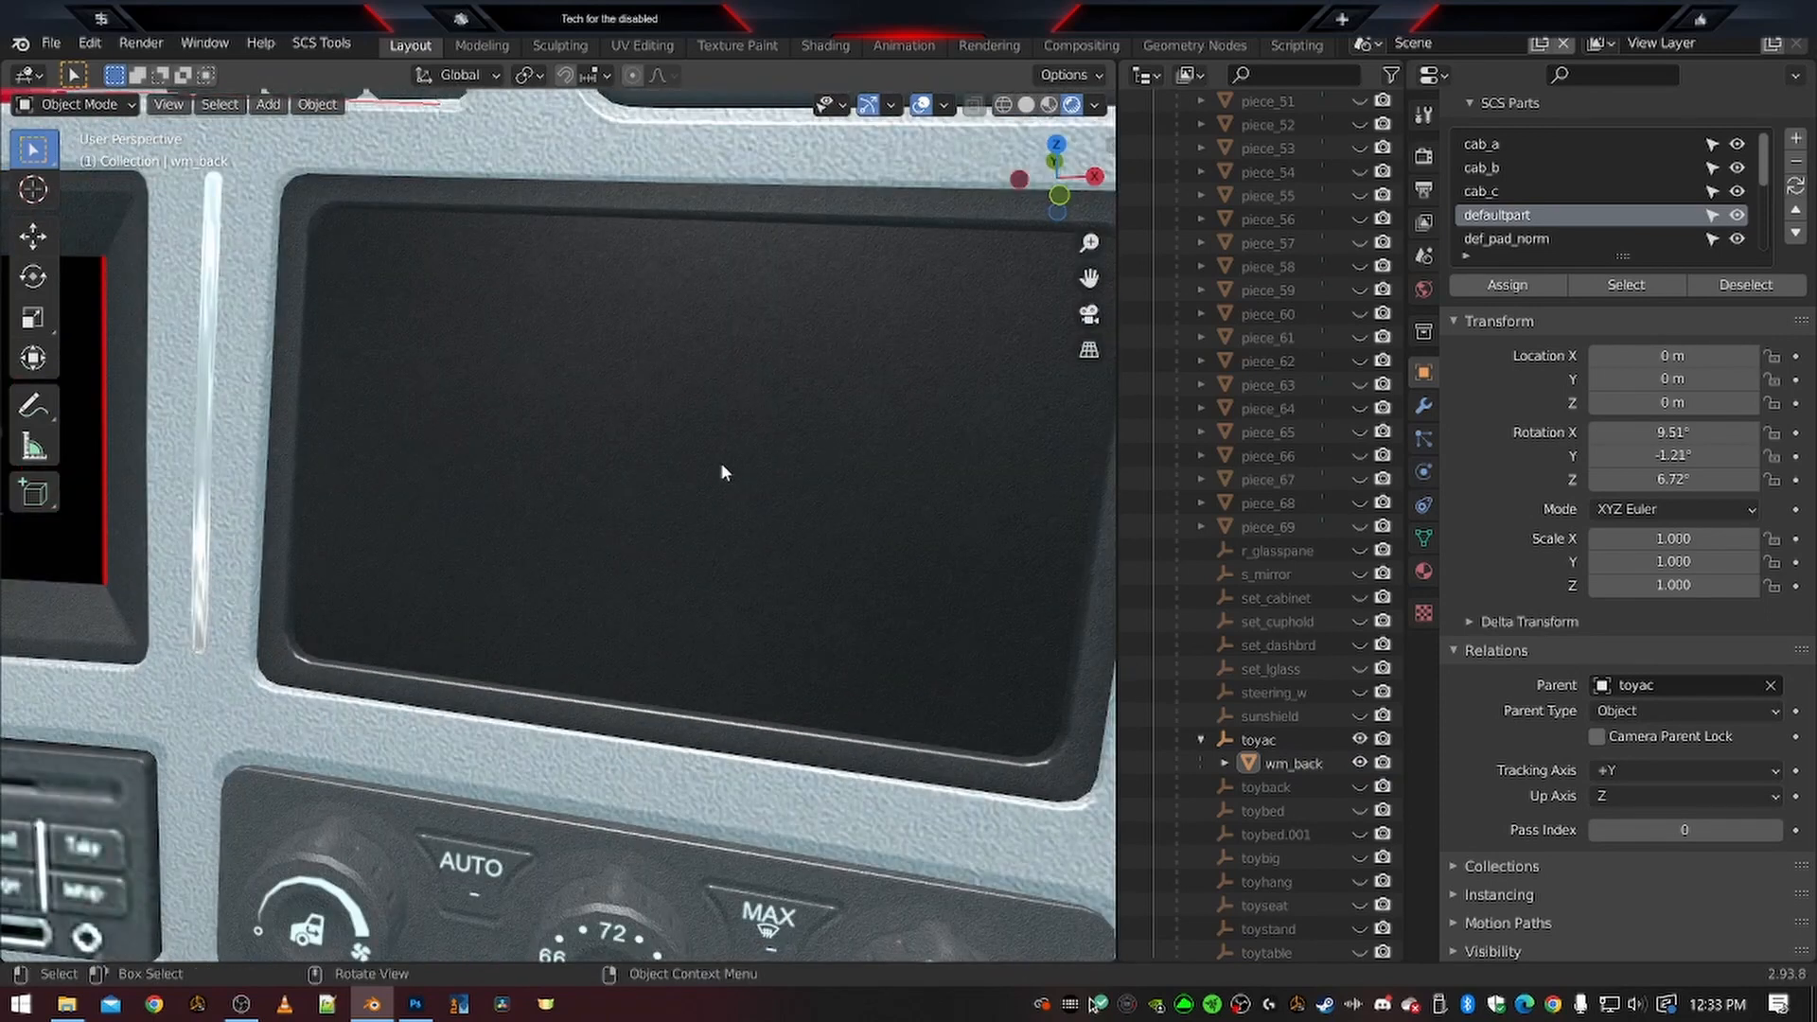
Select the wm_back object and apply all of its transforms
{"action": "left_click", "coordinate": [624, 389]}
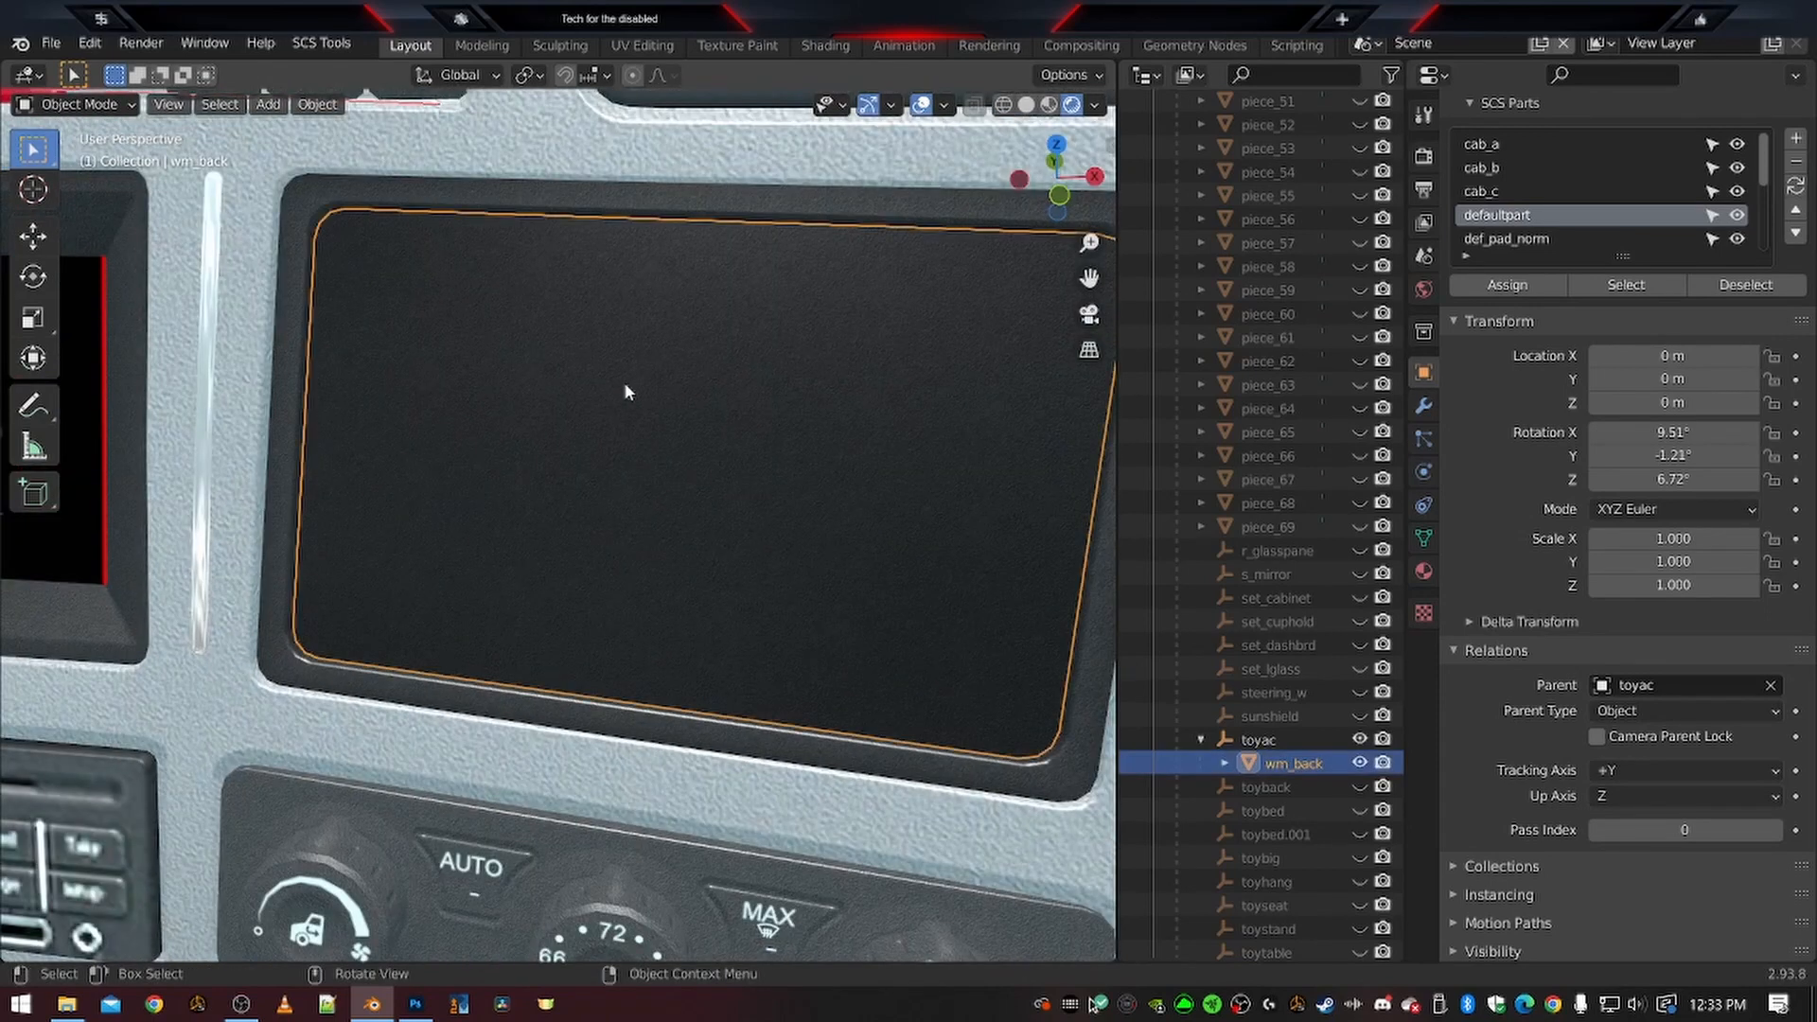
{"action": "key", "text": "ctrl+a"}
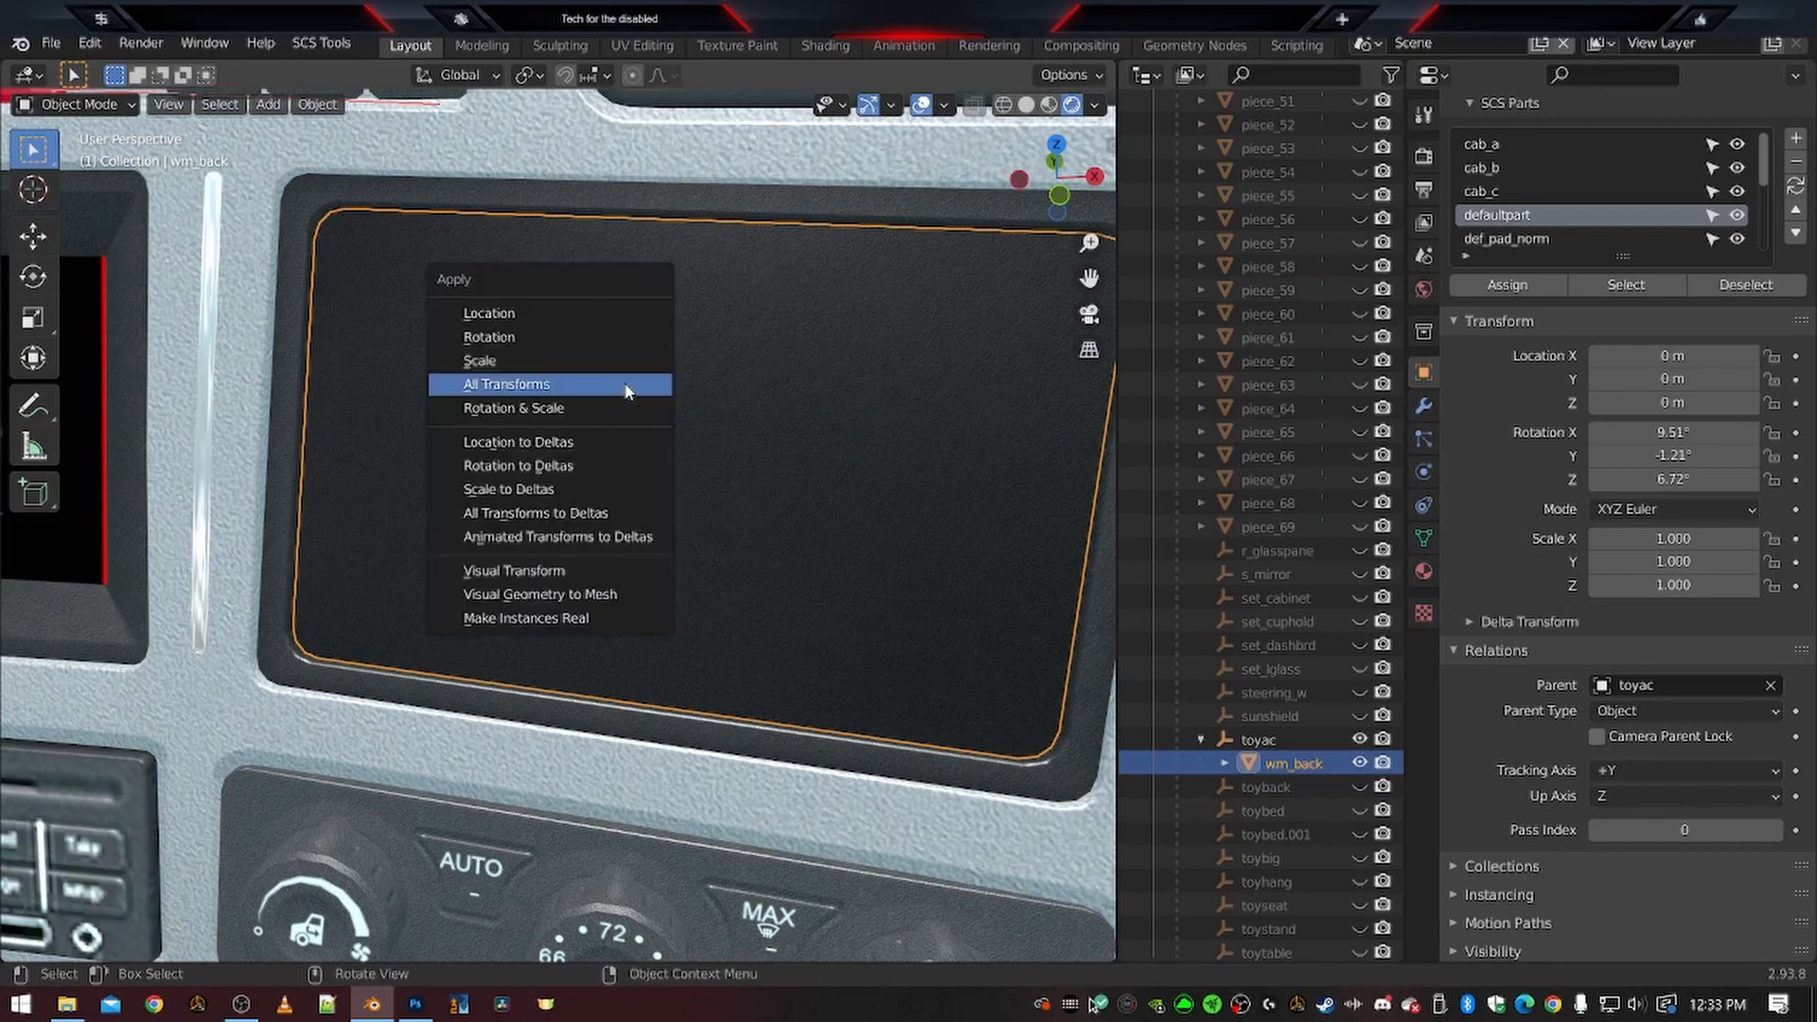
{"action": "left_click", "coordinate": [626, 384]}
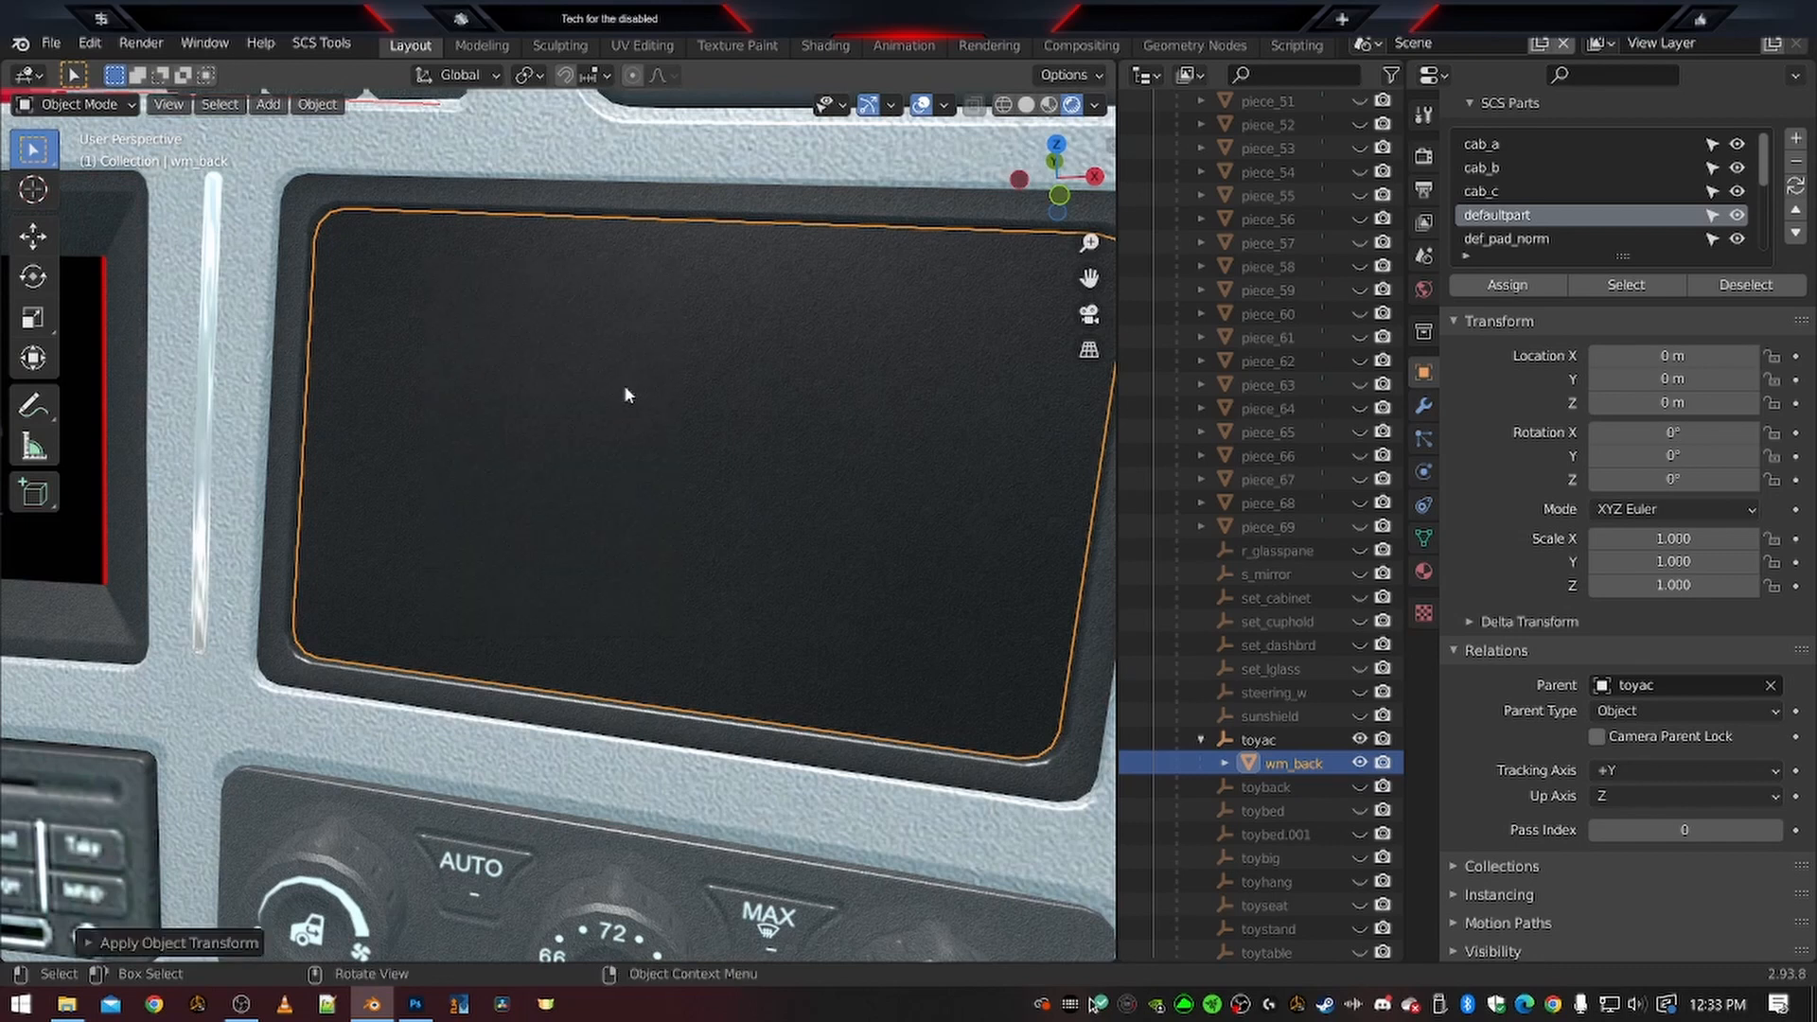
Deselect wm_back and inspect the covered cubby up close and against the surrounding dashboard
{"action": "scroll", "coordinate": [520, 470], "scroll_direction": "down", "scroll_amount": 10}
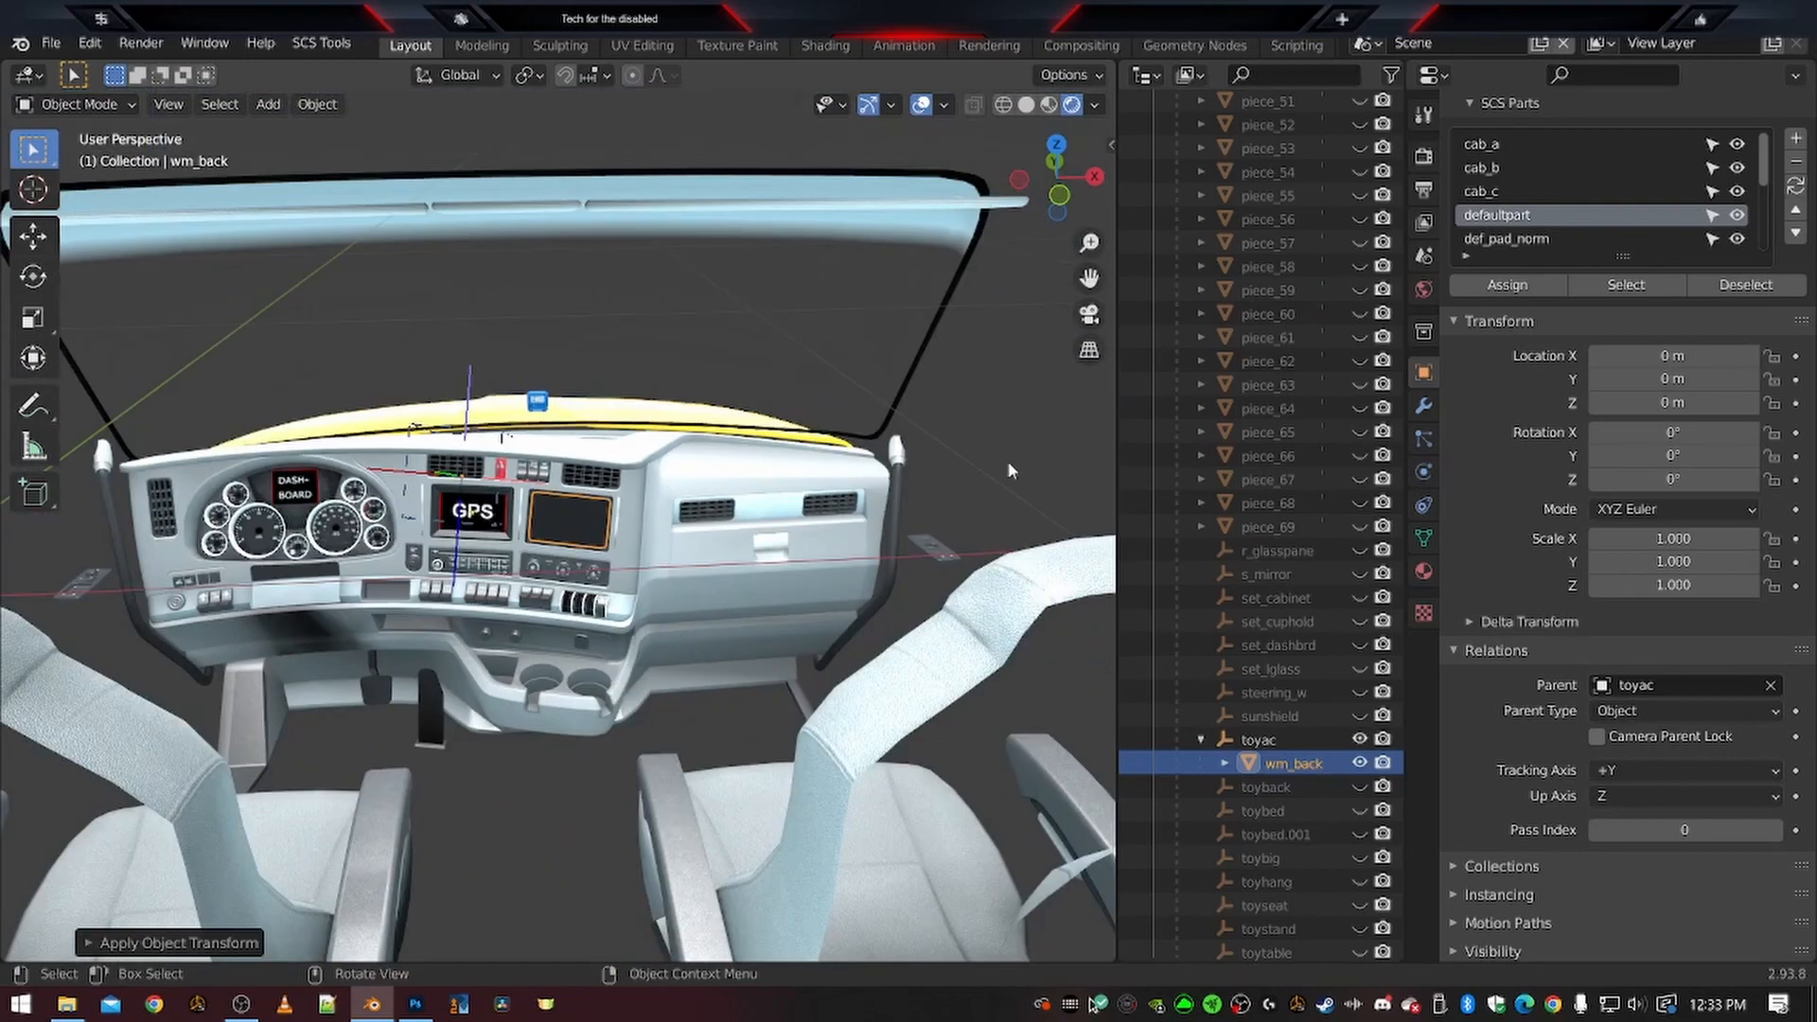
{"action": "left_click", "coordinate": [1010, 471]}
{"action": "scroll", "coordinate": [488, 557], "scroll_direction": "up", "scroll_amount": 5}
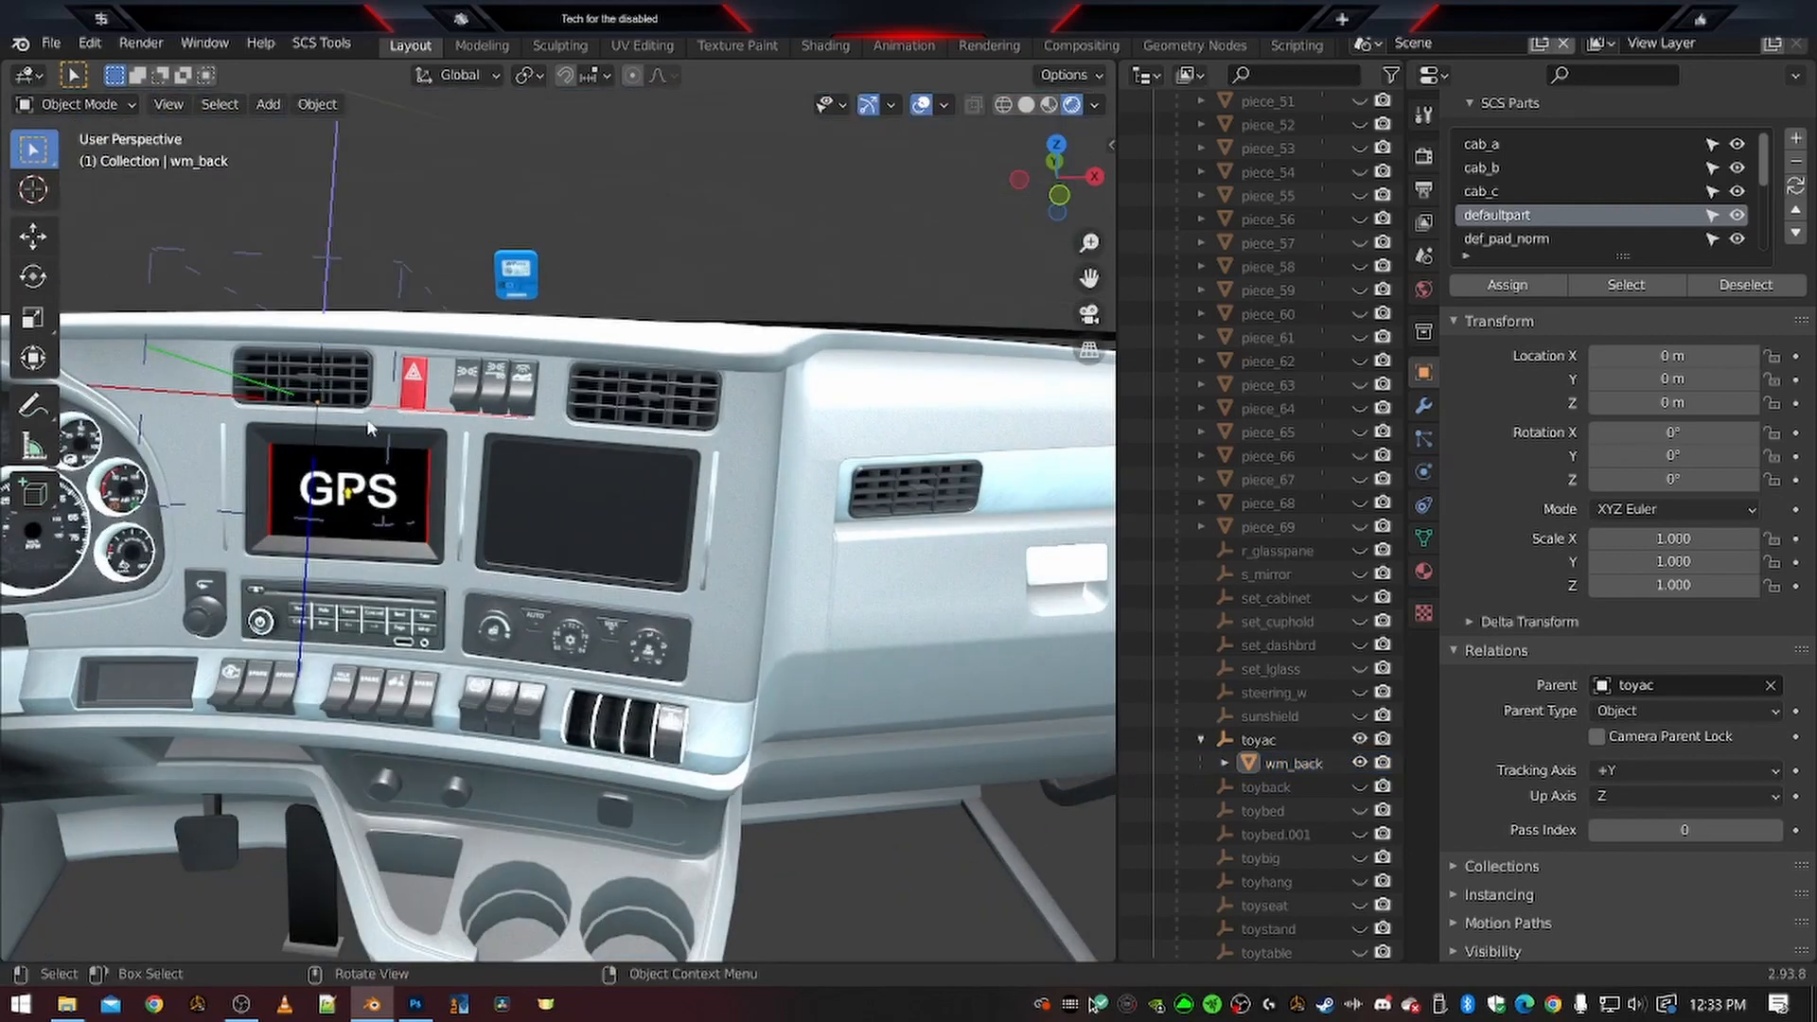
{"action": "scroll", "coordinate": [316, 410], "scroll_direction": "up", "scroll_amount": 4}
{"action": "middle_click_drag", "start_coordinate": [173, 341], "coordinate": [276, 401], "text": "shift"}
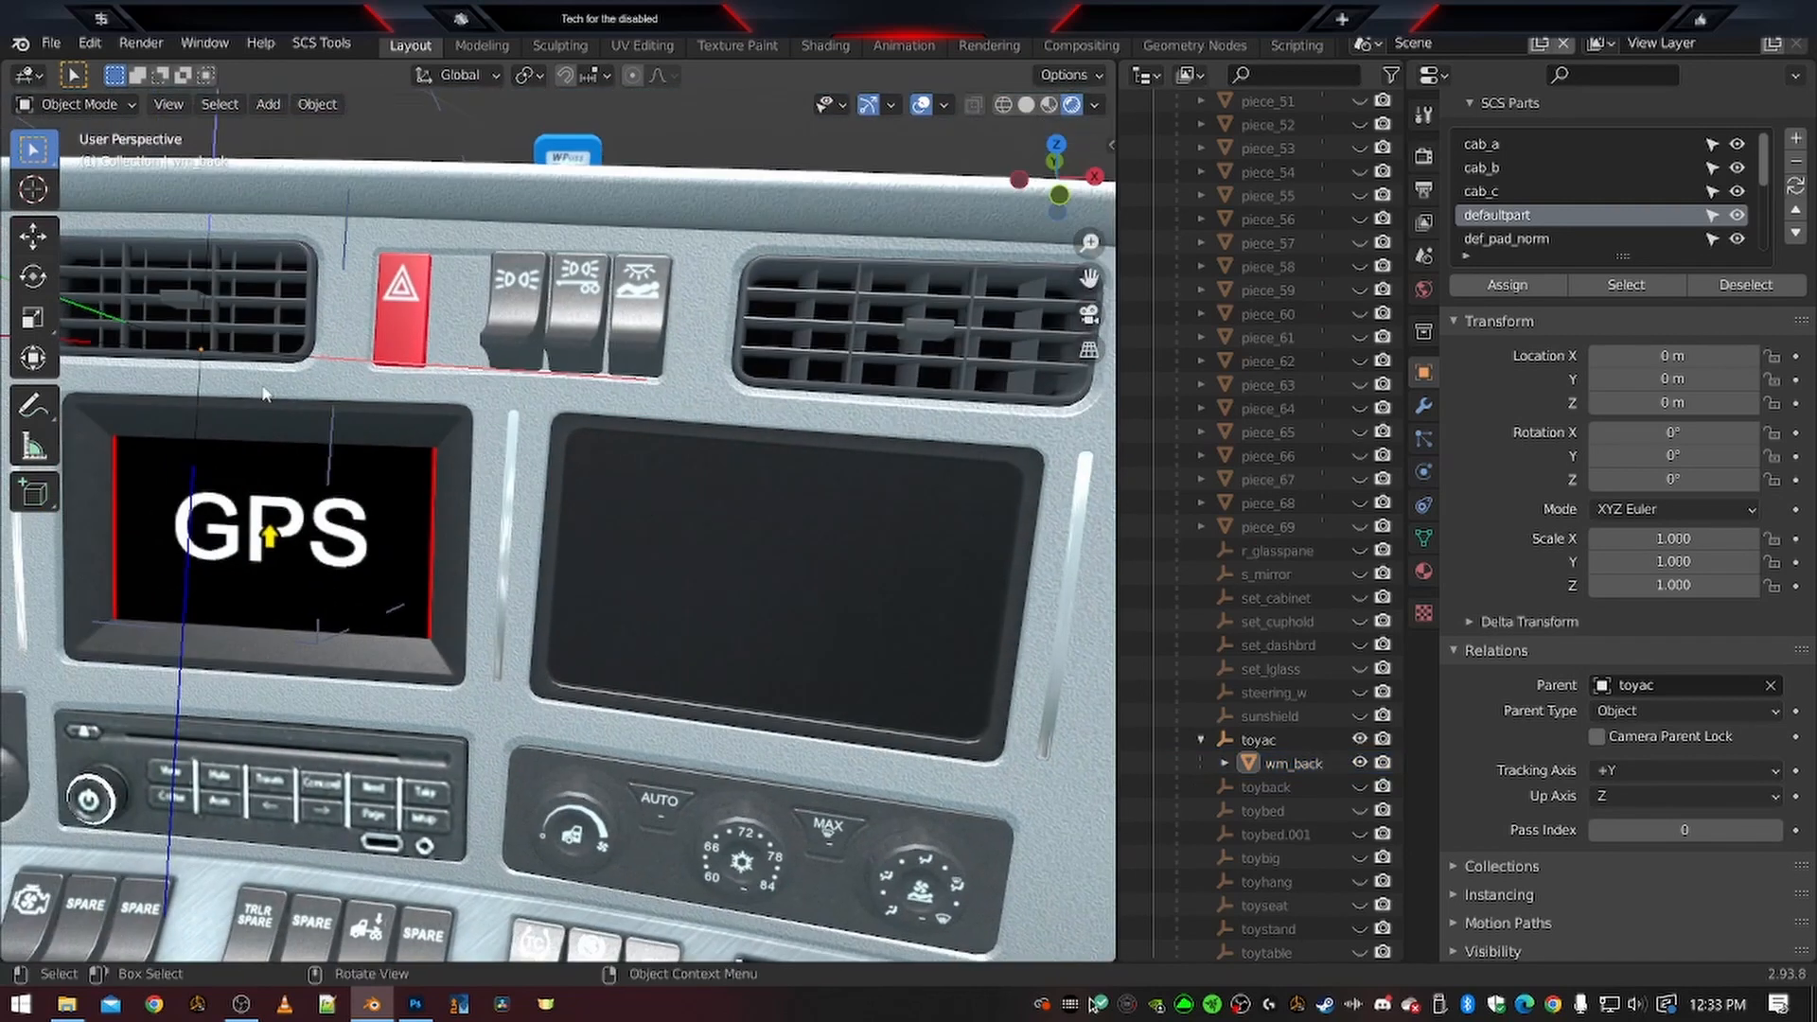
{"action": "middle_click_drag", "start_coordinate": [795, 617], "coordinate": [564, 531], "text": "shift"}
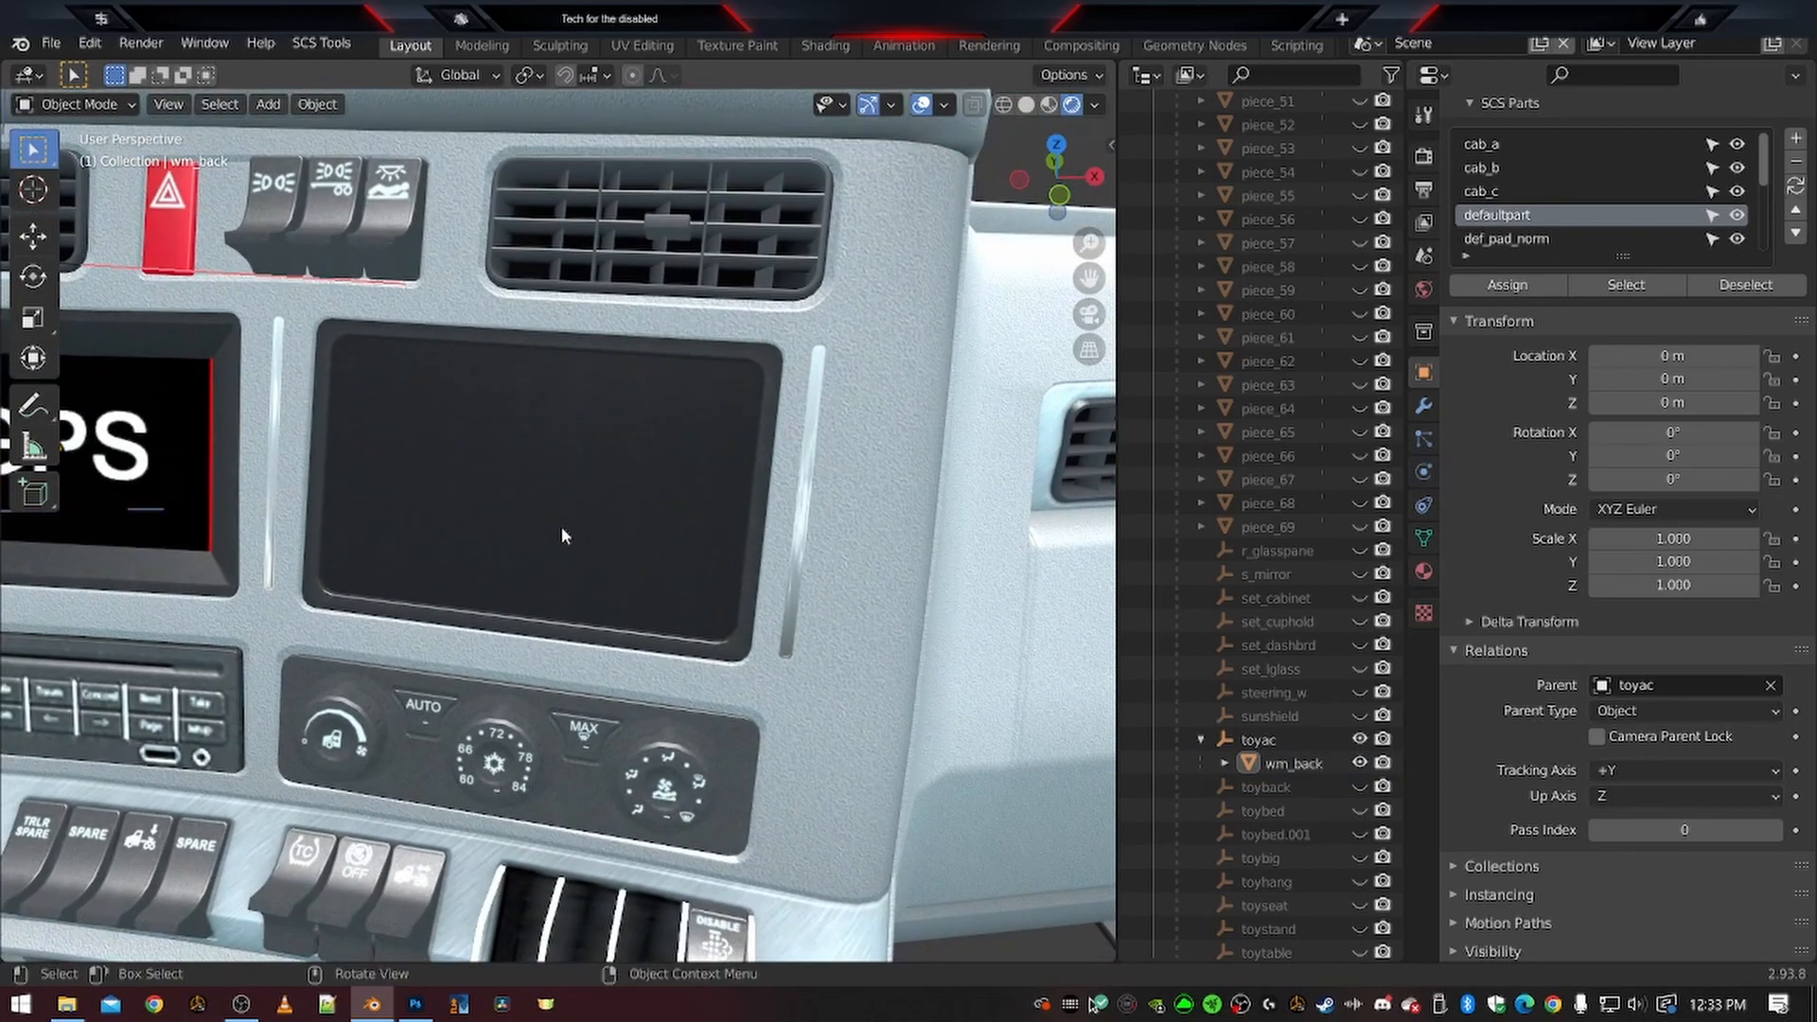
{"action": "scroll", "coordinate": [564, 531], "scroll_direction": "up", "scroll_amount": 4}
{"action": "scroll", "coordinate": [416, 579], "scroll_direction": "up", "scroll_amount": 6}
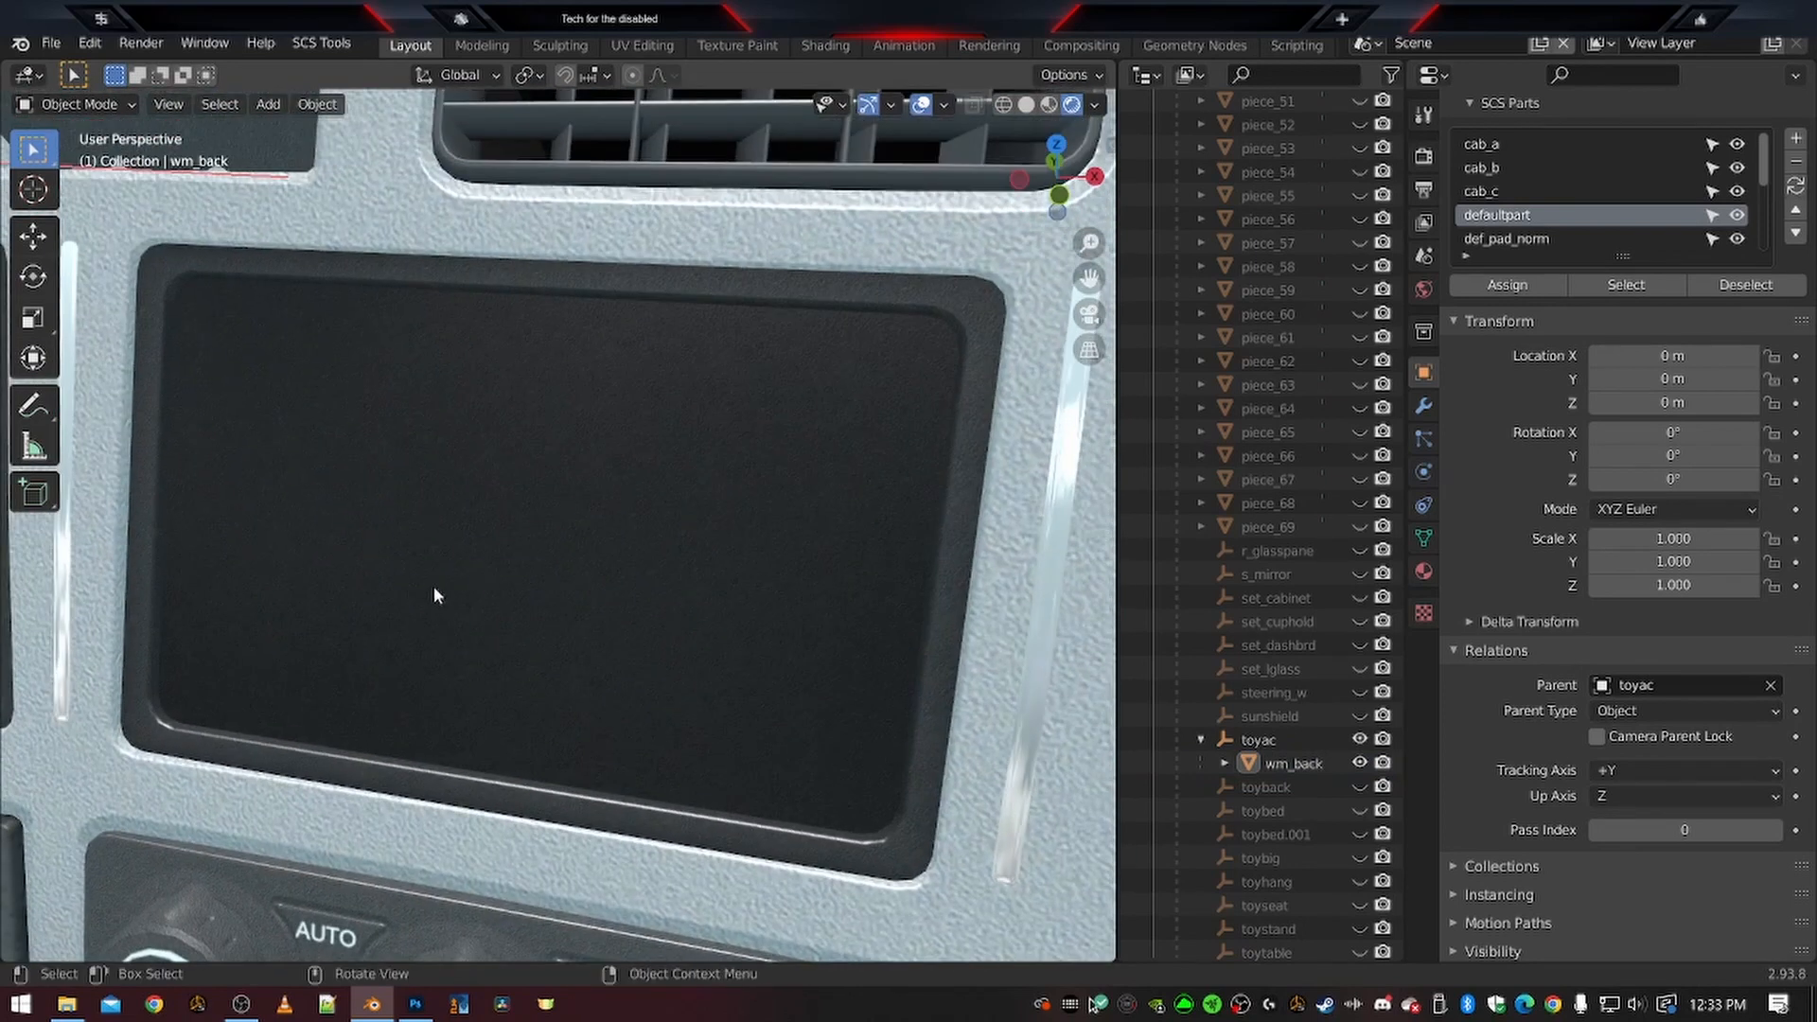
{"action": "scroll", "coordinate": [434, 585], "scroll_direction": "down", "scroll_amount": 4}
{"action": "middle_click_drag", "start_coordinate": [441, 589], "coordinate": [543, 547]}
{"action": "scroll", "coordinate": [653, 568], "scroll_direction": "down", "scroll_amount": 3}
{"action": "scroll", "coordinate": [653, 568], "scroll_direction": "down", "scroll_amount": 2}
{"action": "scroll", "coordinate": [531, 565], "scroll_direction": "down", "scroll_amount": 3}
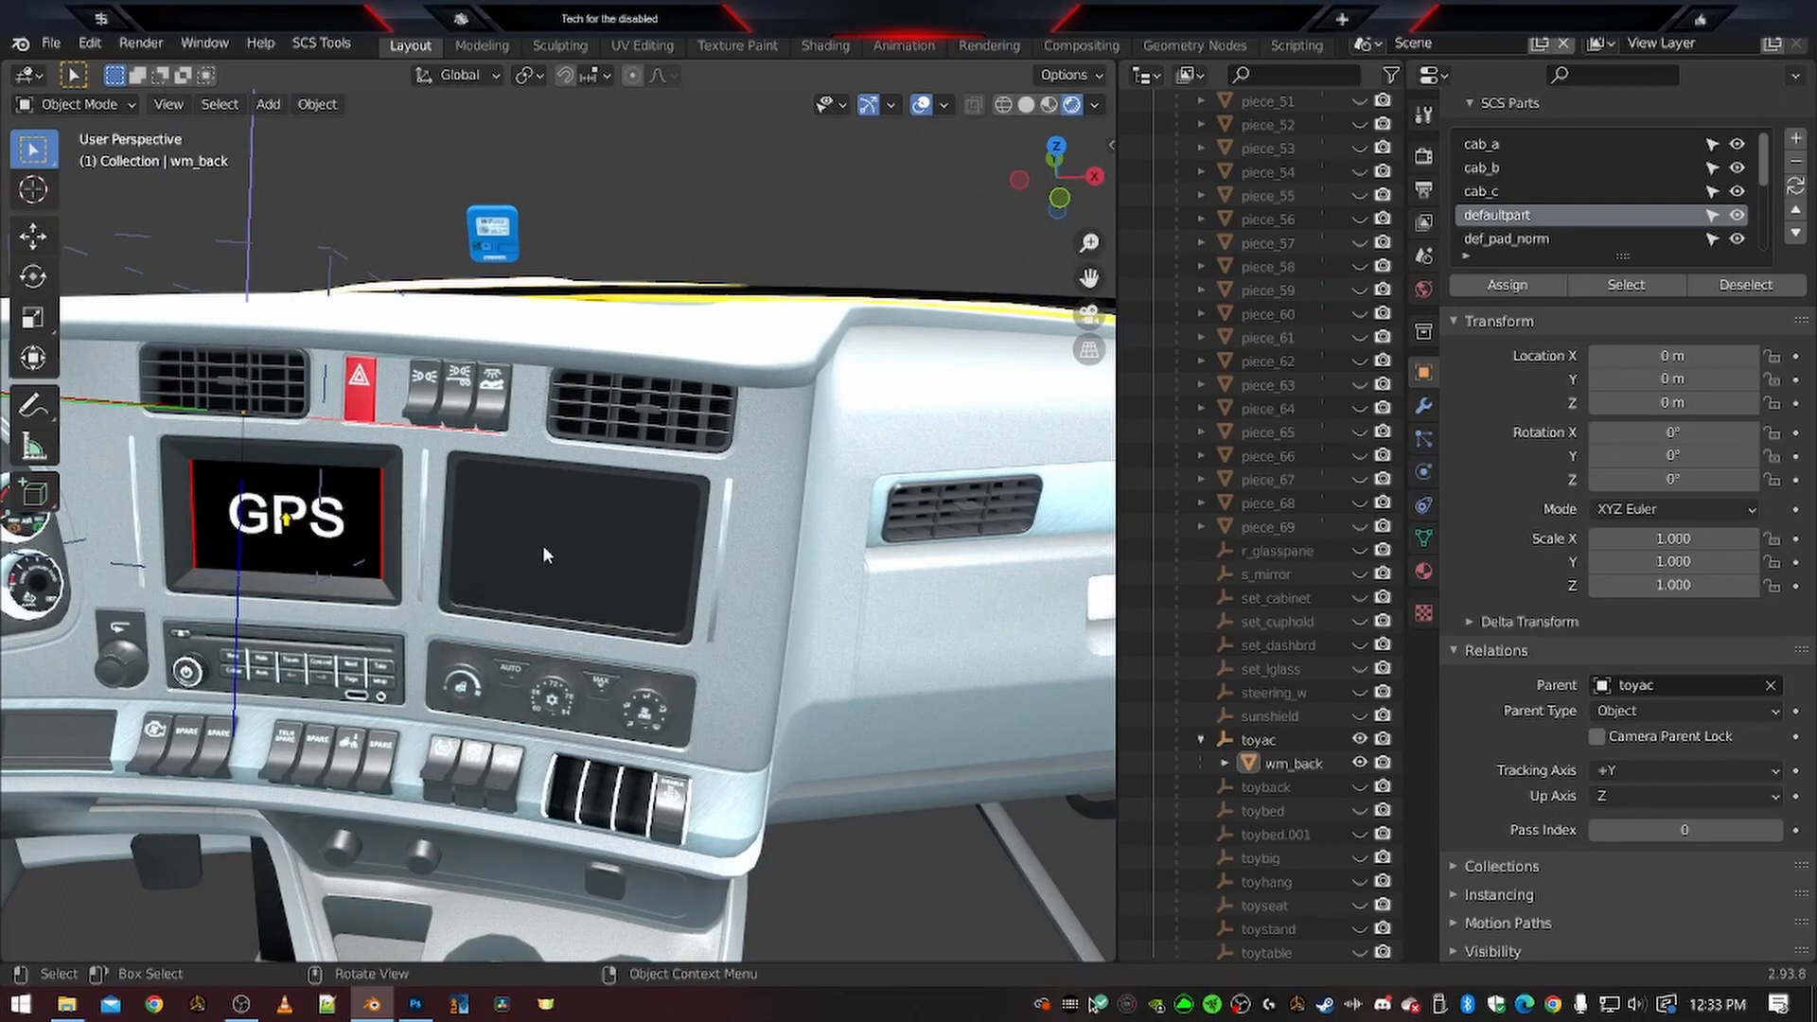
Append the wingman and wingman_screen objects from wingman.blend in the Bendix Wingman folder
{"action": "left_click", "coordinate": [51, 43]}
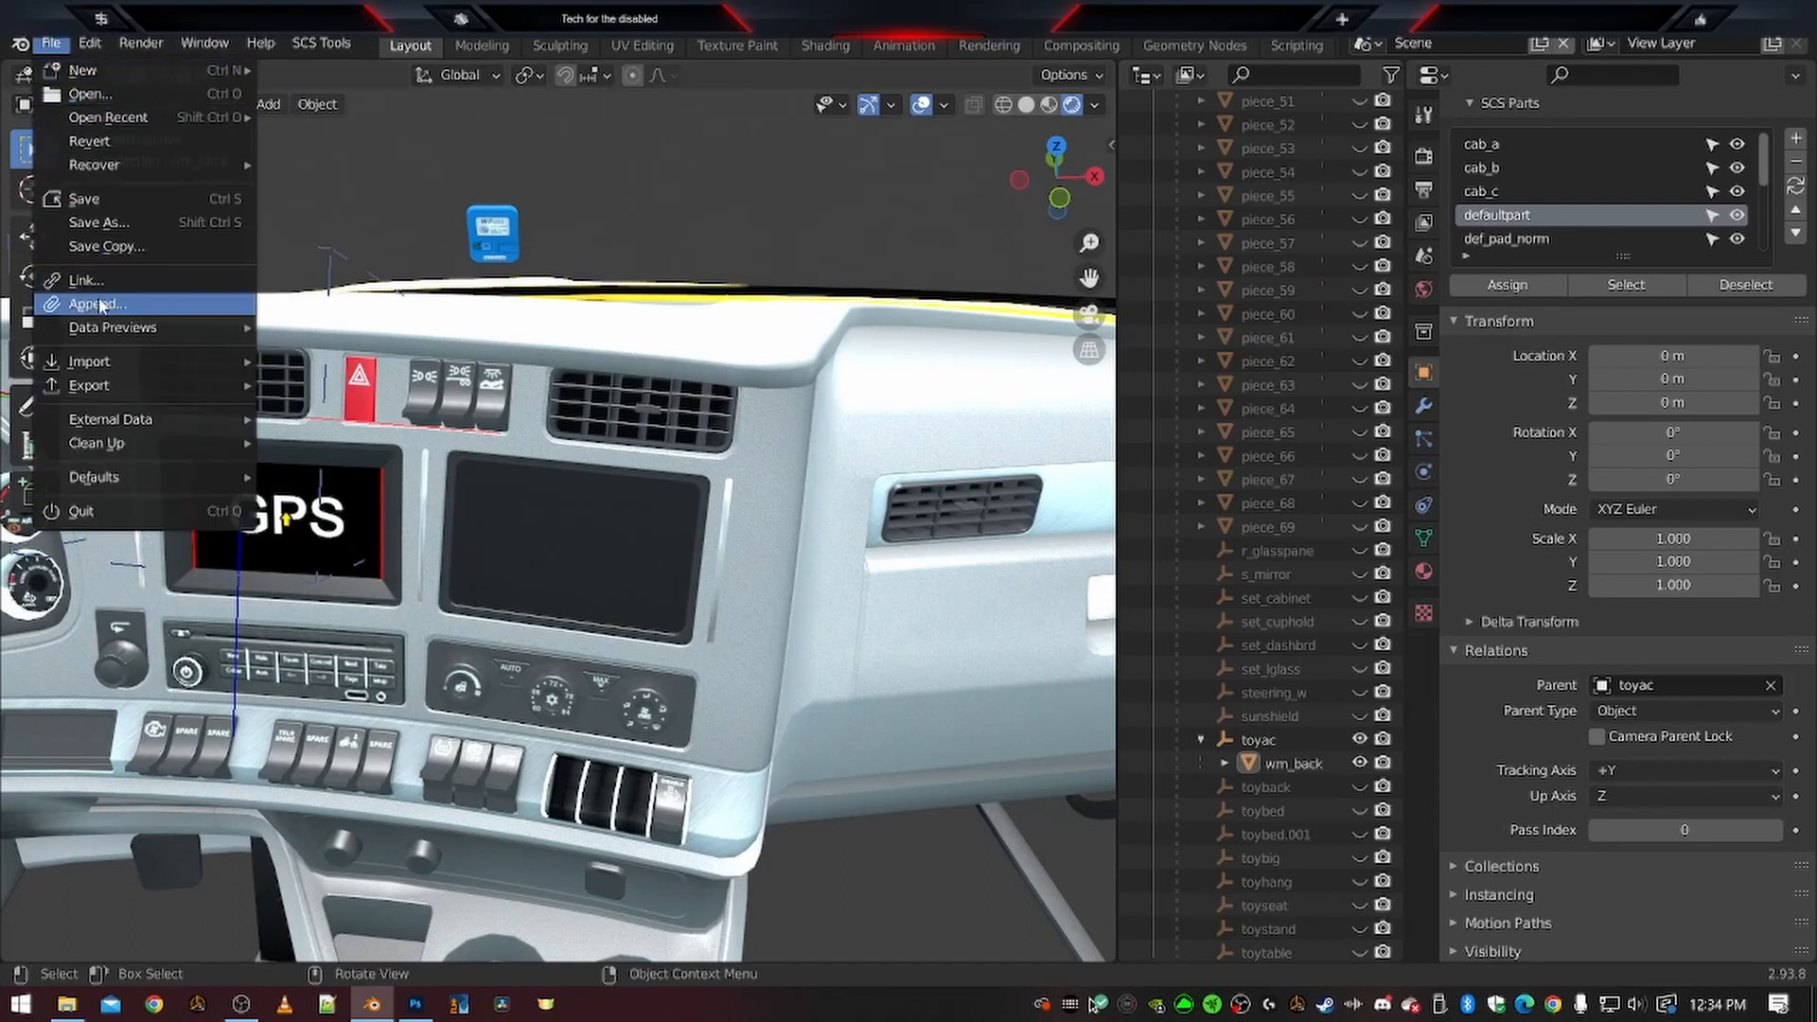
{"action": "mouse_move", "coordinate": [110, 369]}
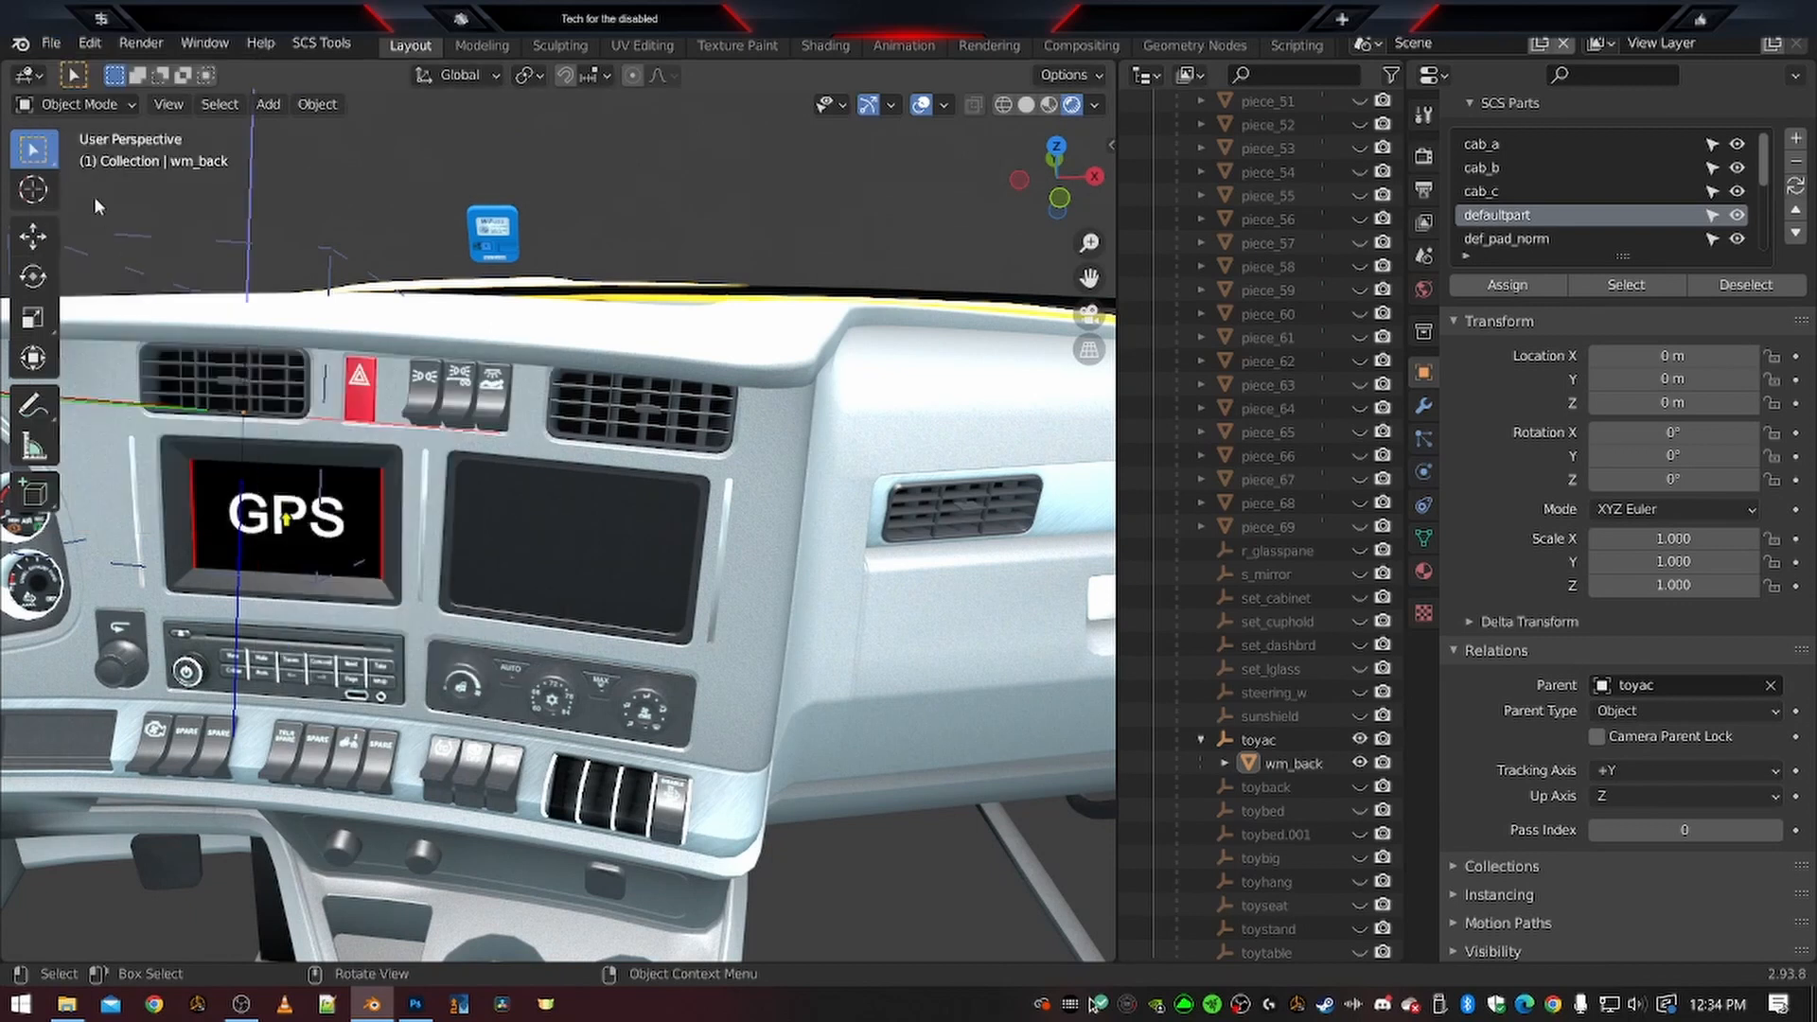
{"action": "left_click", "coordinate": [52, 43]}
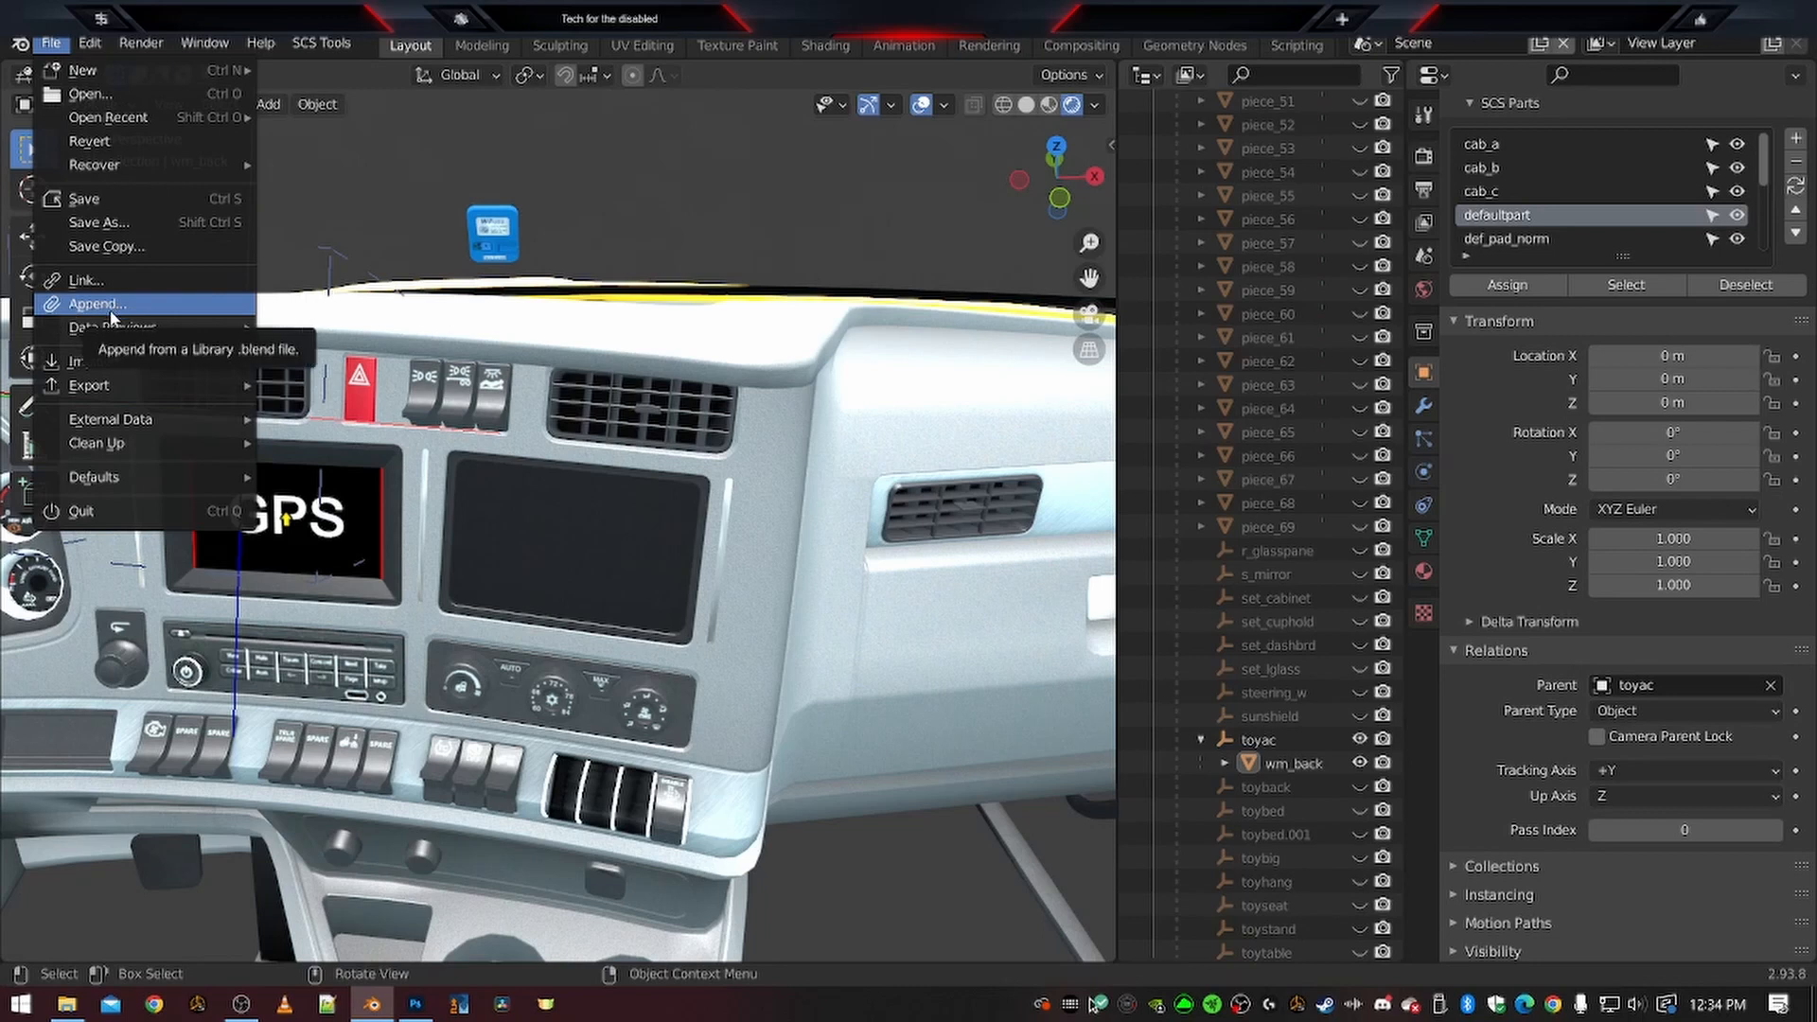
{"action": "mouse_move", "coordinate": [112, 329]}
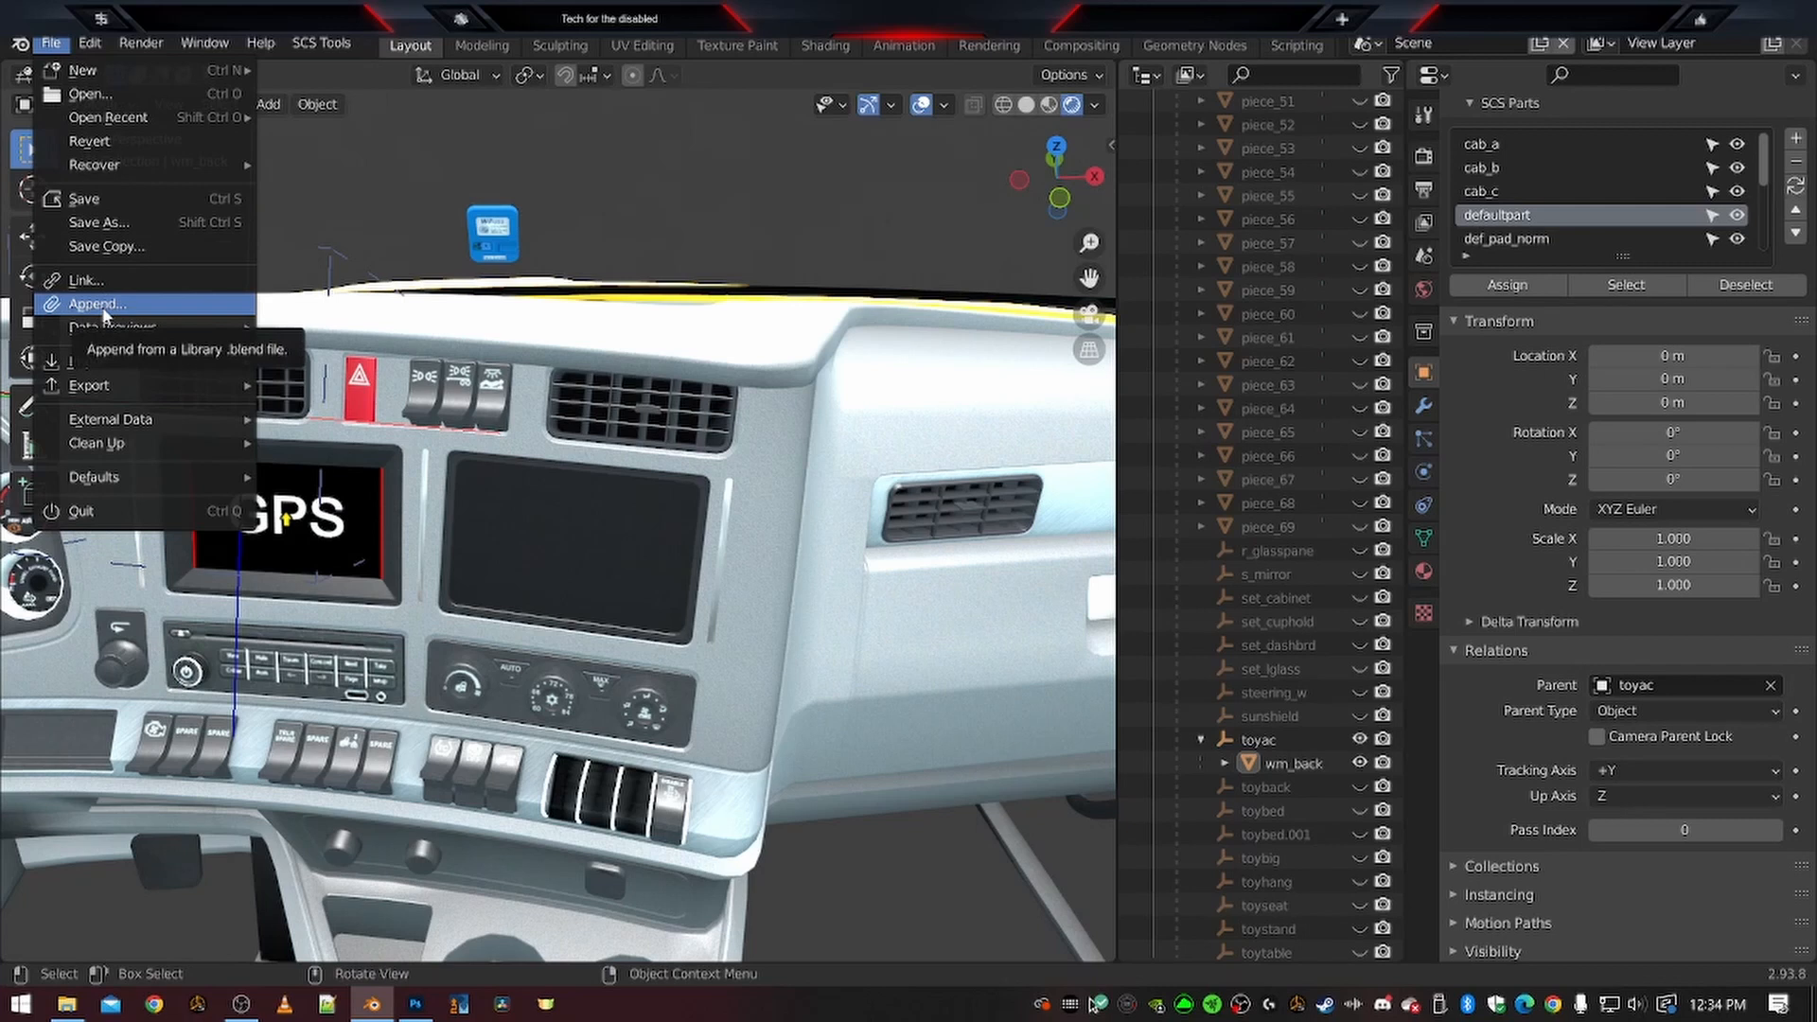
{"action": "left_click", "coordinate": [105, 312]}
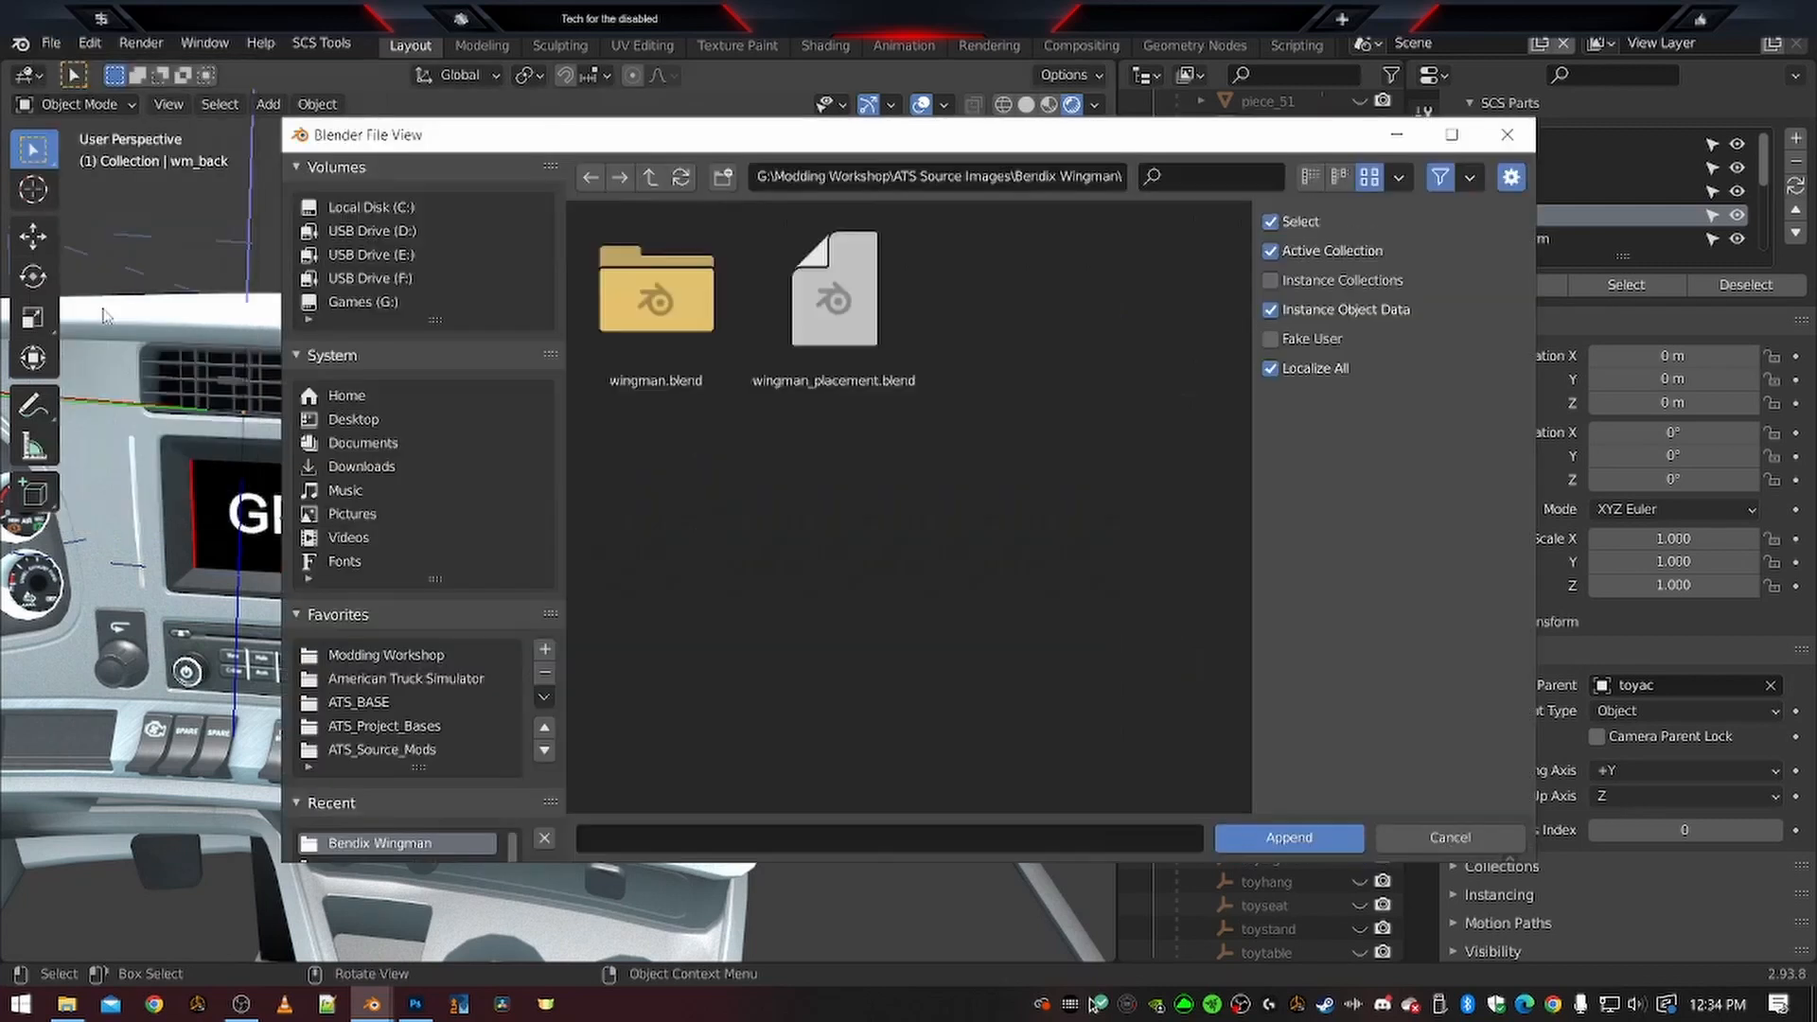
{"action": "double_click", "coordinate": [640, 315]}
{"action": "scroll", "coordinate": [836, 623], "scroll_direction": "down", "scroll_amount": 2}
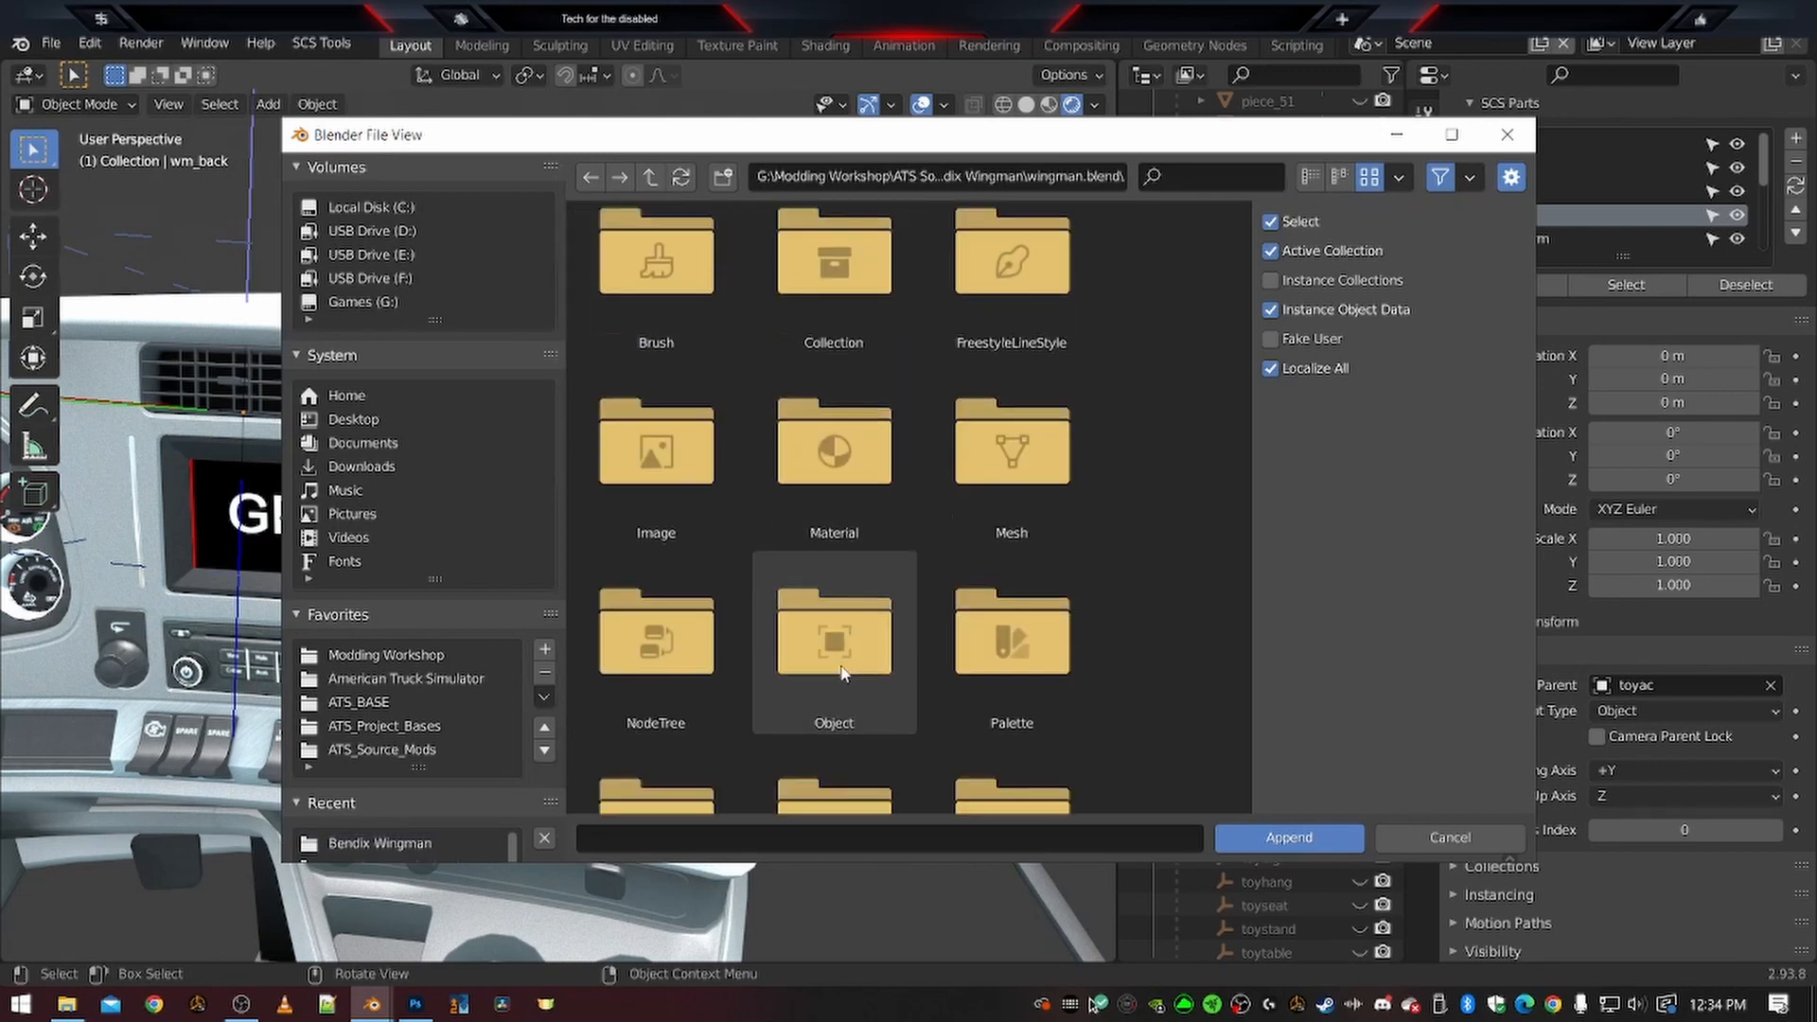
{"action": "left_click", "coordinate": [837, 621]}
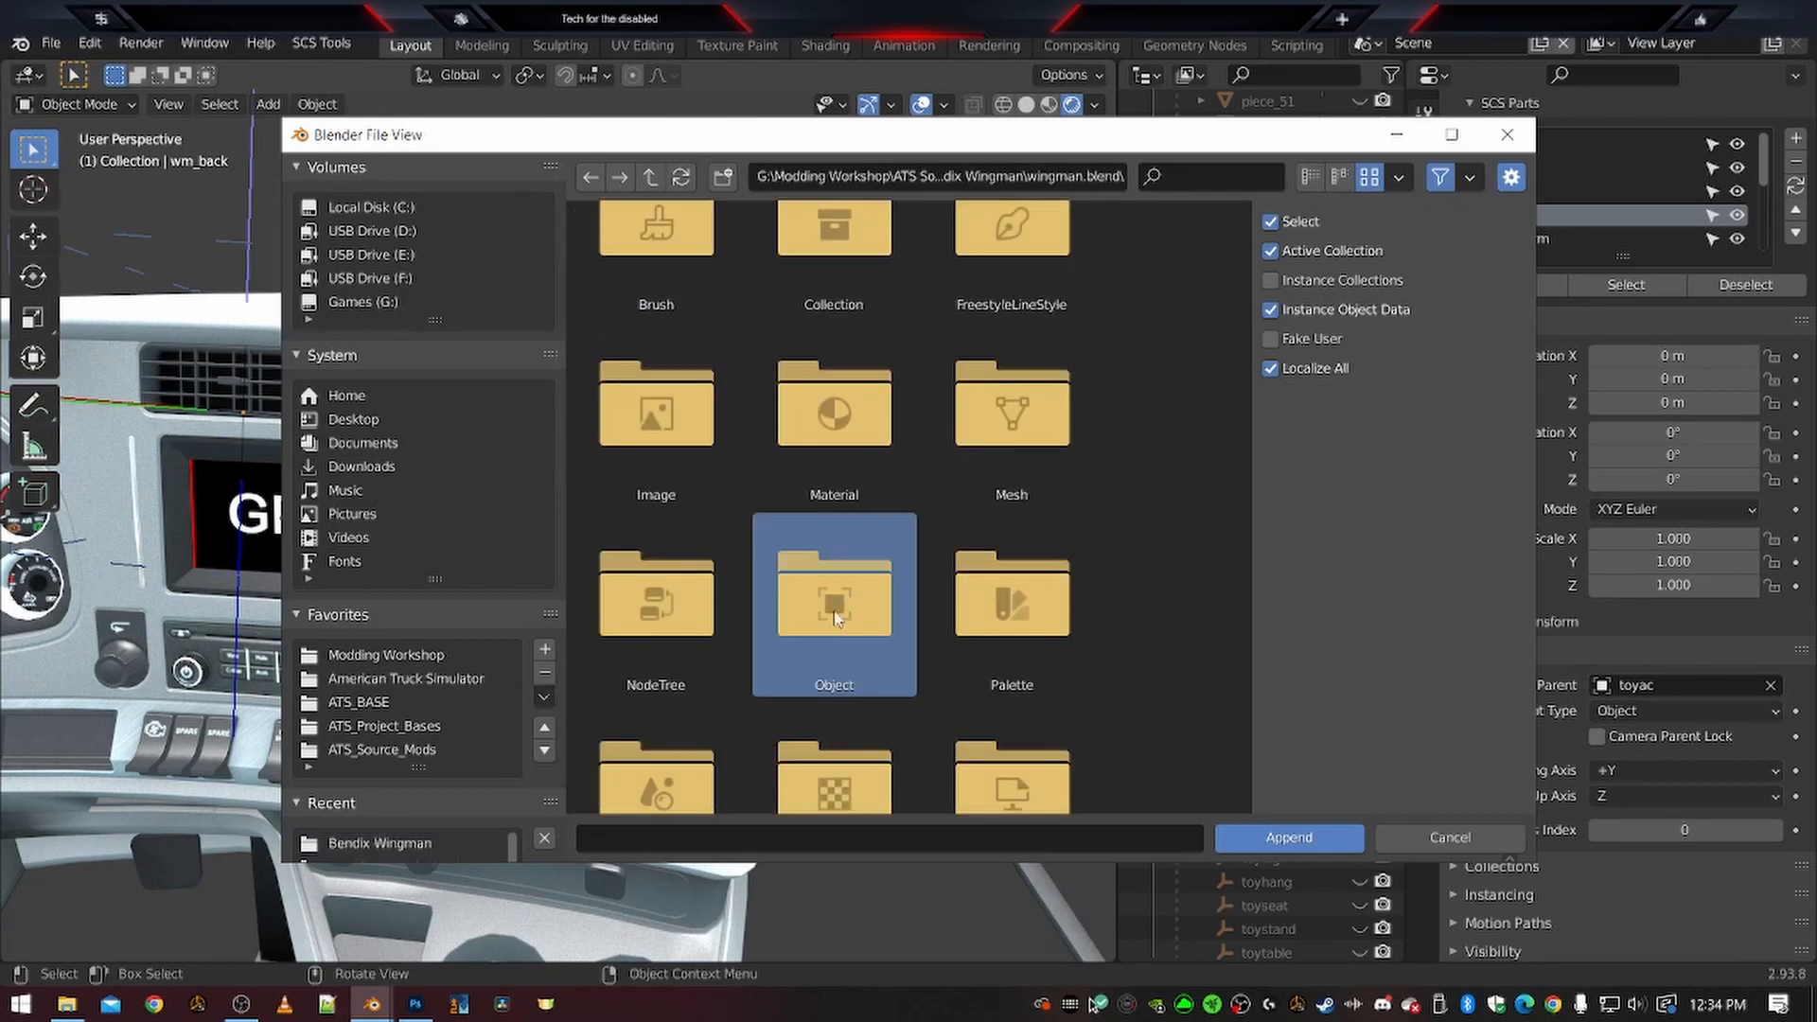
{"action": "double_click", "coordinate": [836, 617]}
{"action": "left_click", "coordinate": [821, 325]}
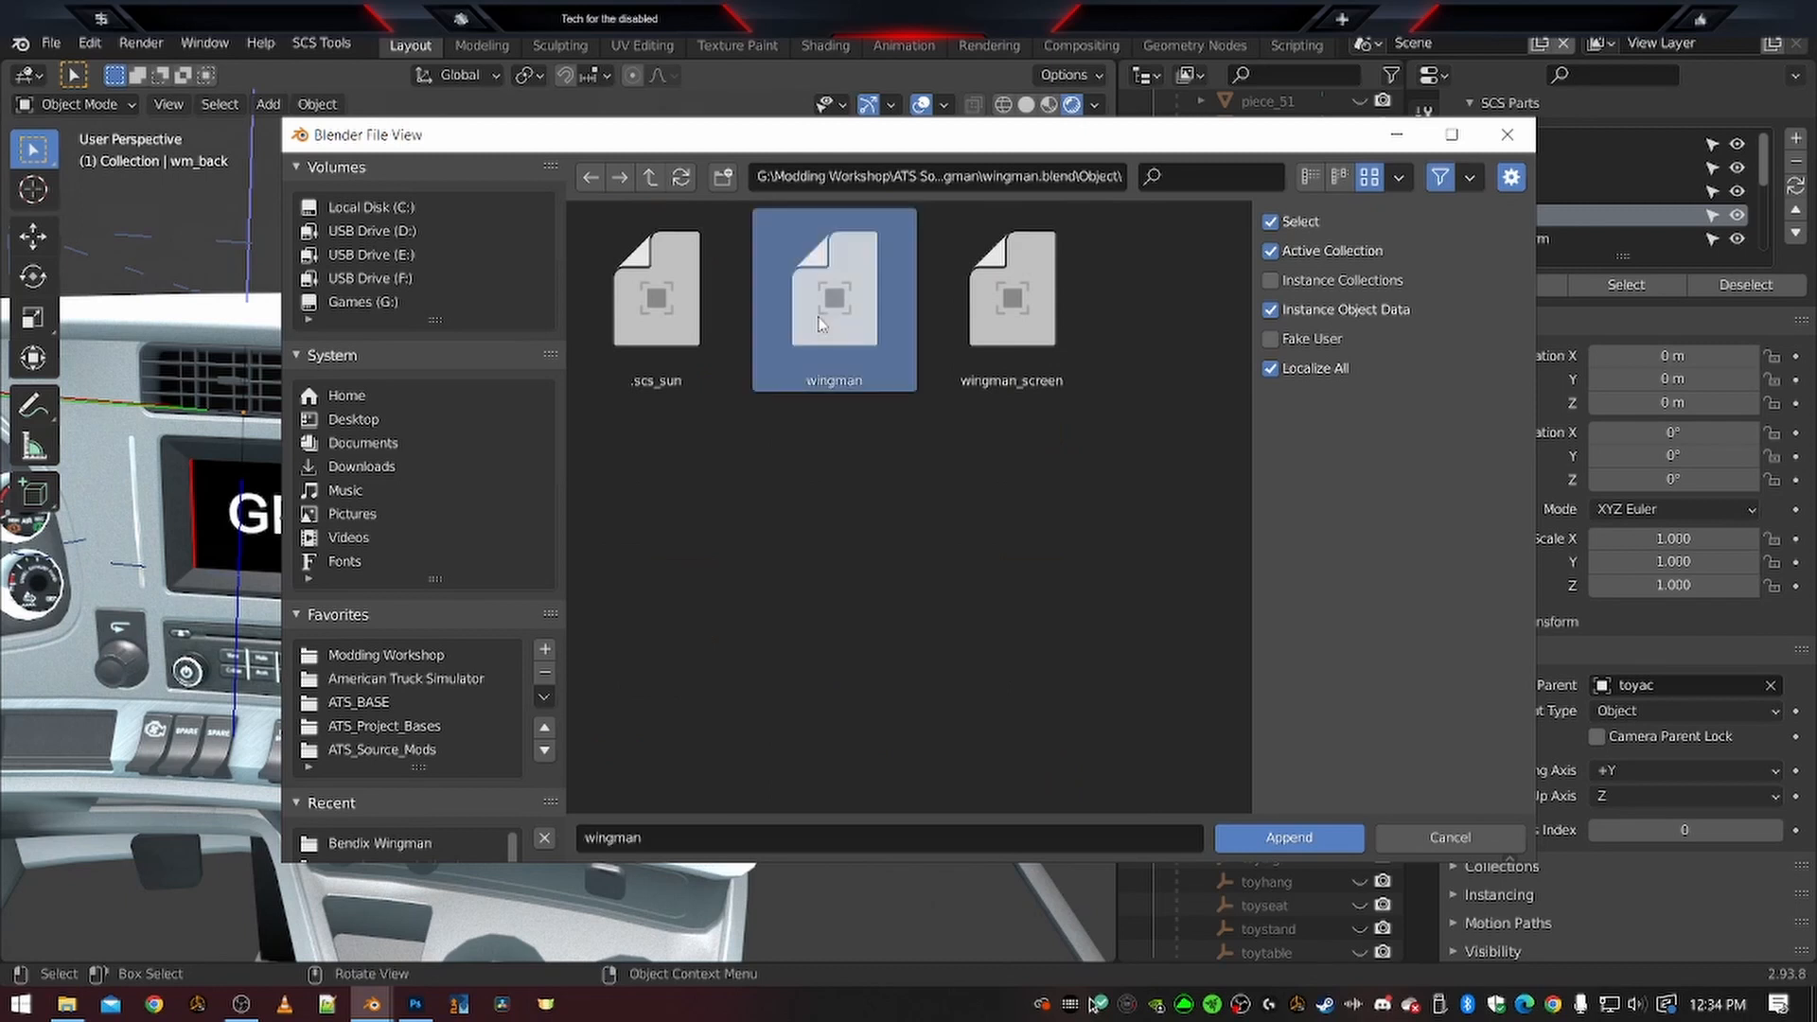
{"action": "left_click", "coordinate": [996, 348], "text": "shift"}
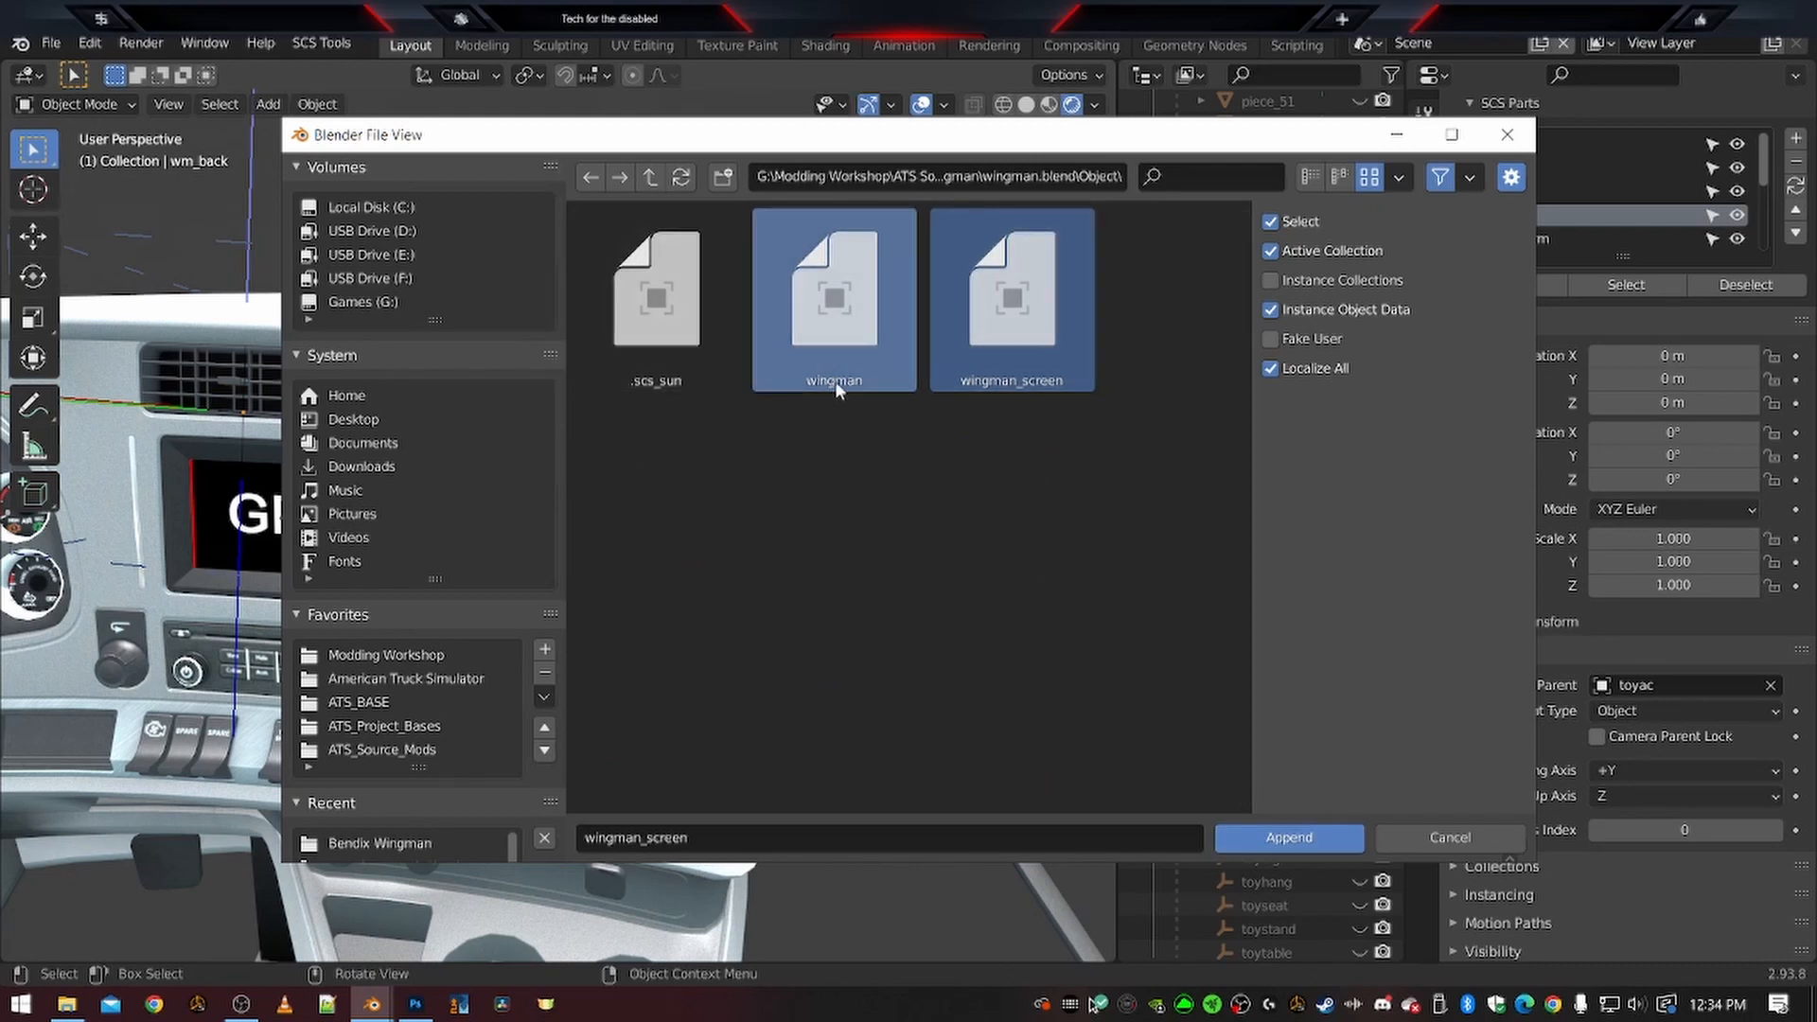
{"action": "left_click", "coordinate": [1289, 838]}
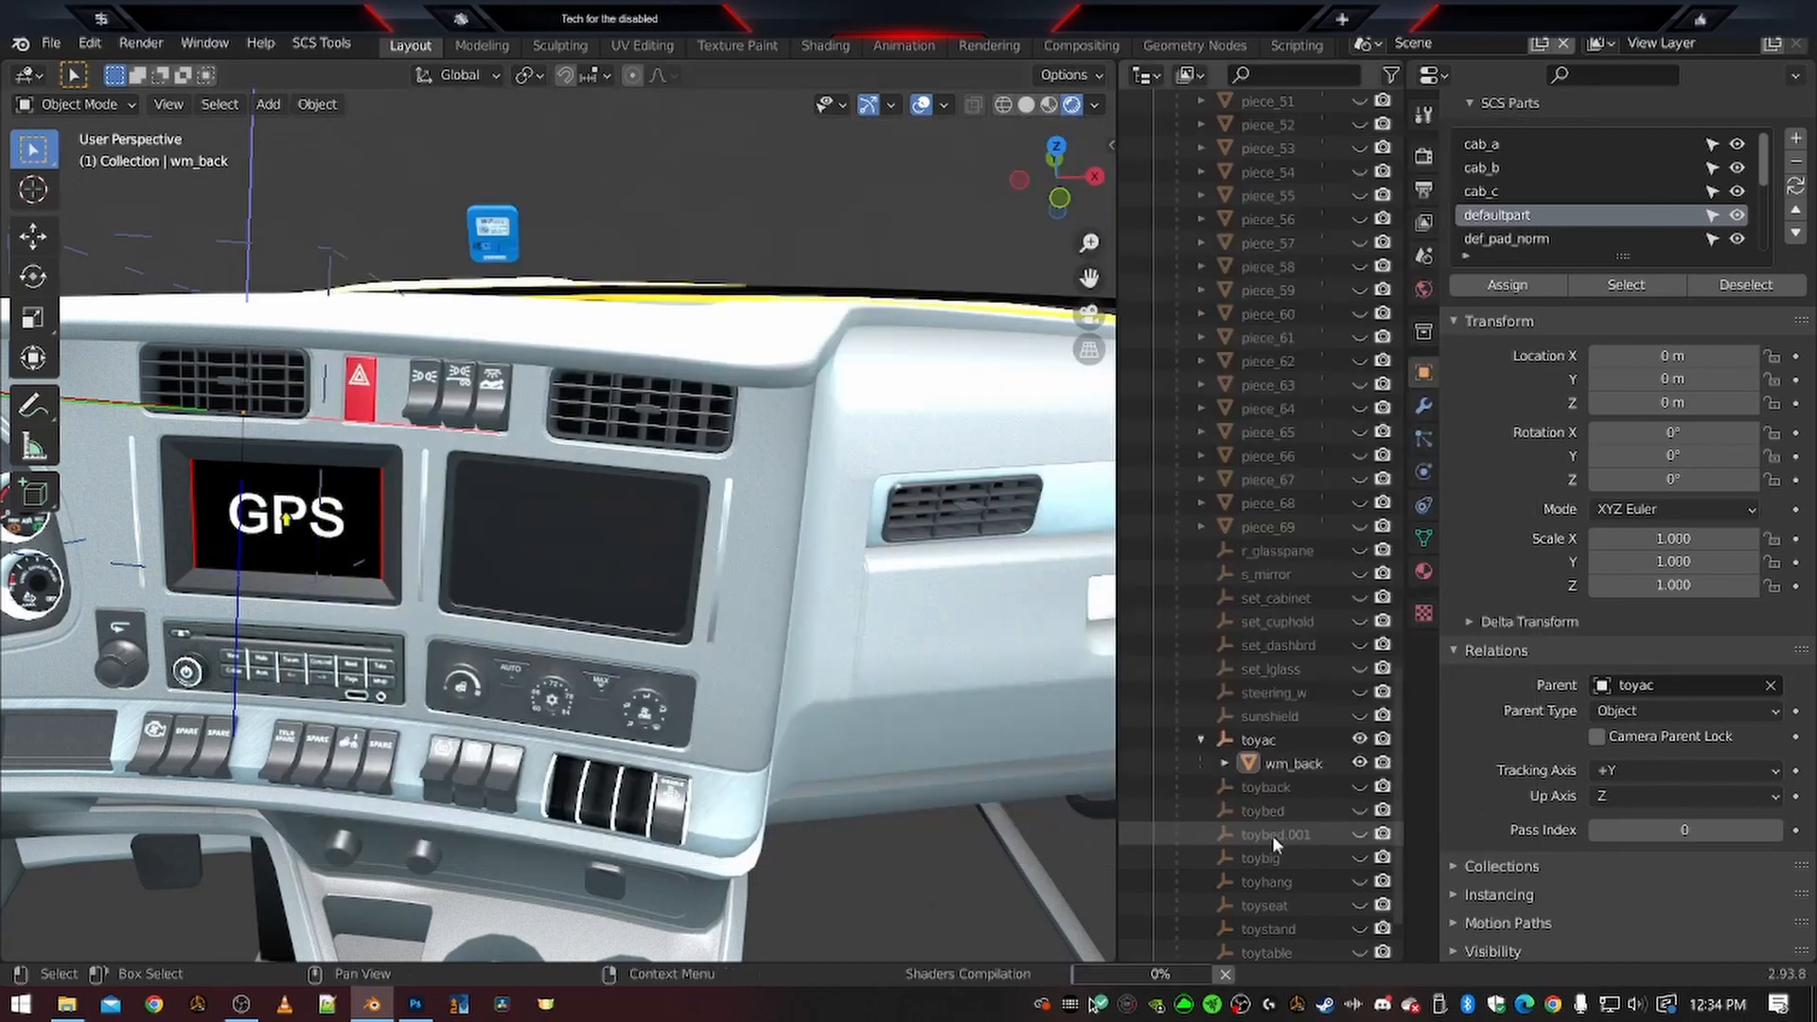
Locate the appended Bendix unit in the scene and select only the wingman object
{"action": "scroll", "coordinate": [562, 563], "scroll_direction": "down", "scroll_amount": 12}
{"action": "scroll", "coordinate": [541, 608], "scroll_direction": "up", "scroll_amount": 5}
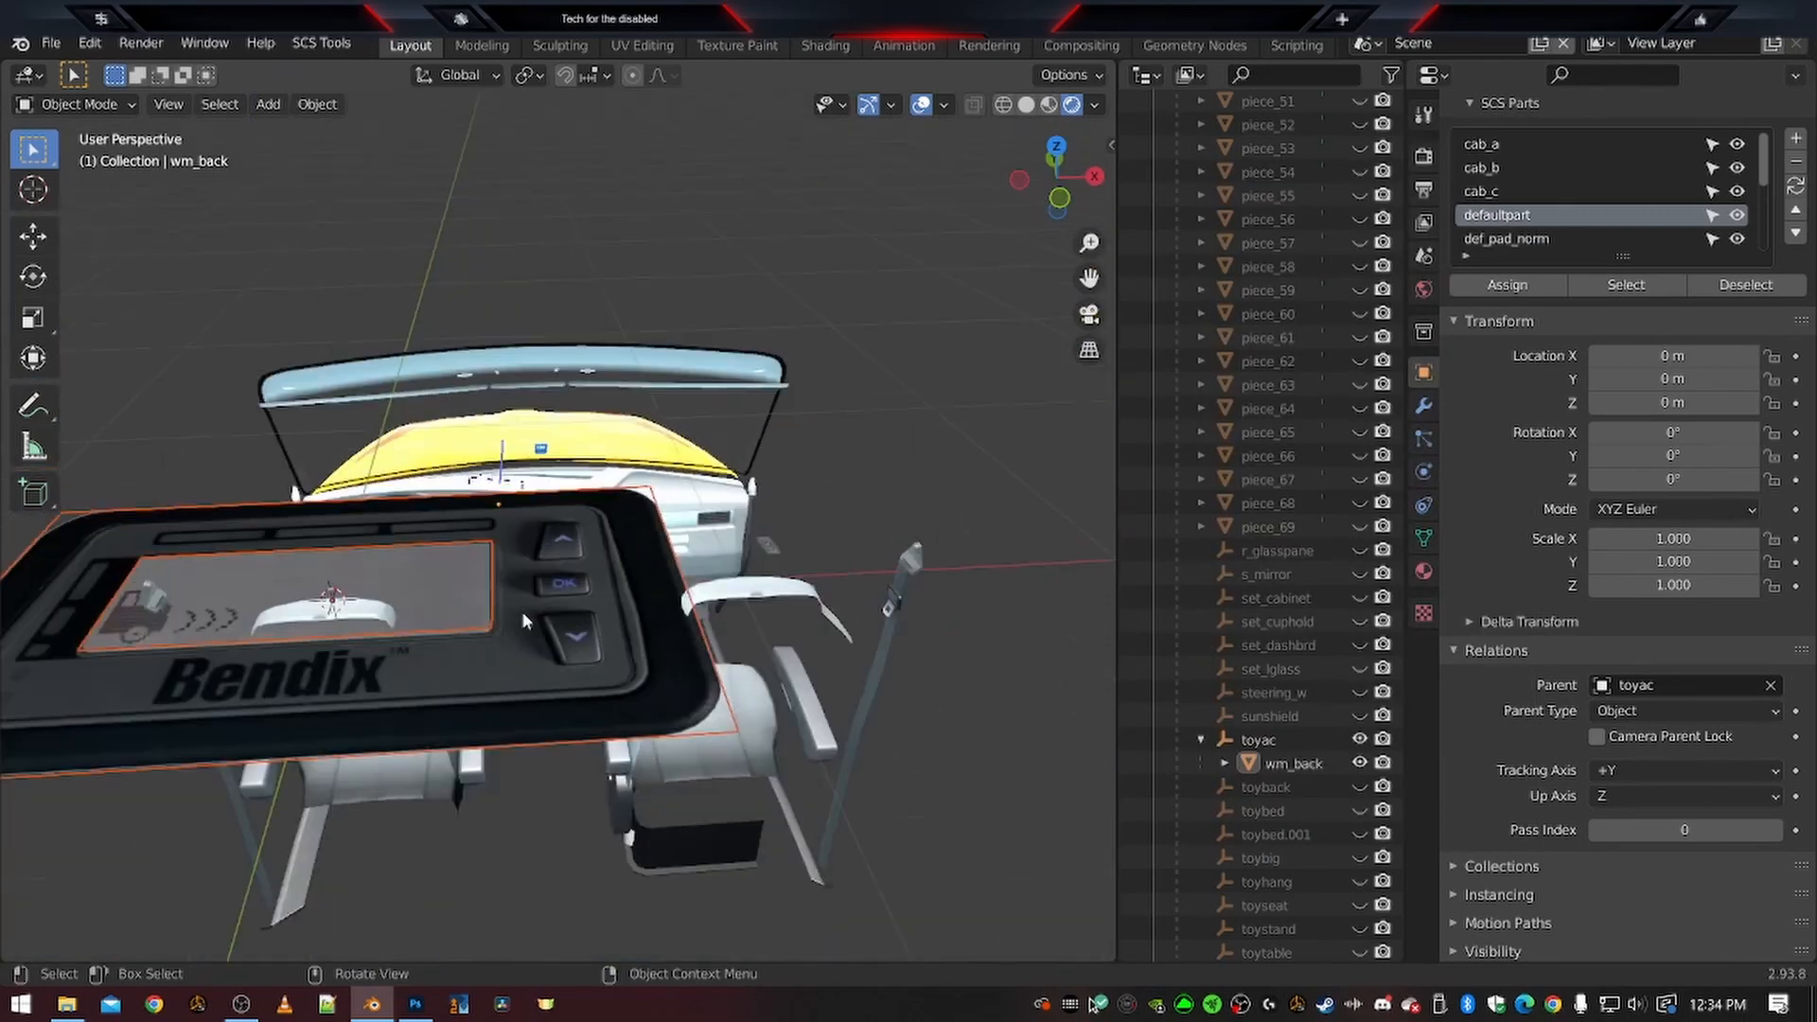
{"action": "middle_click_drag", "start_coordinate": [447, 619], "coordinate": [579, 501]}
{"action": "scroll", "coordinate": [645, 503], "scroll_direction": "up", "scroll_amount": 3}
{"action": "scroll", "coordinate": [645, 504], "scroll_direction": "down", "scroll_amount": 3}
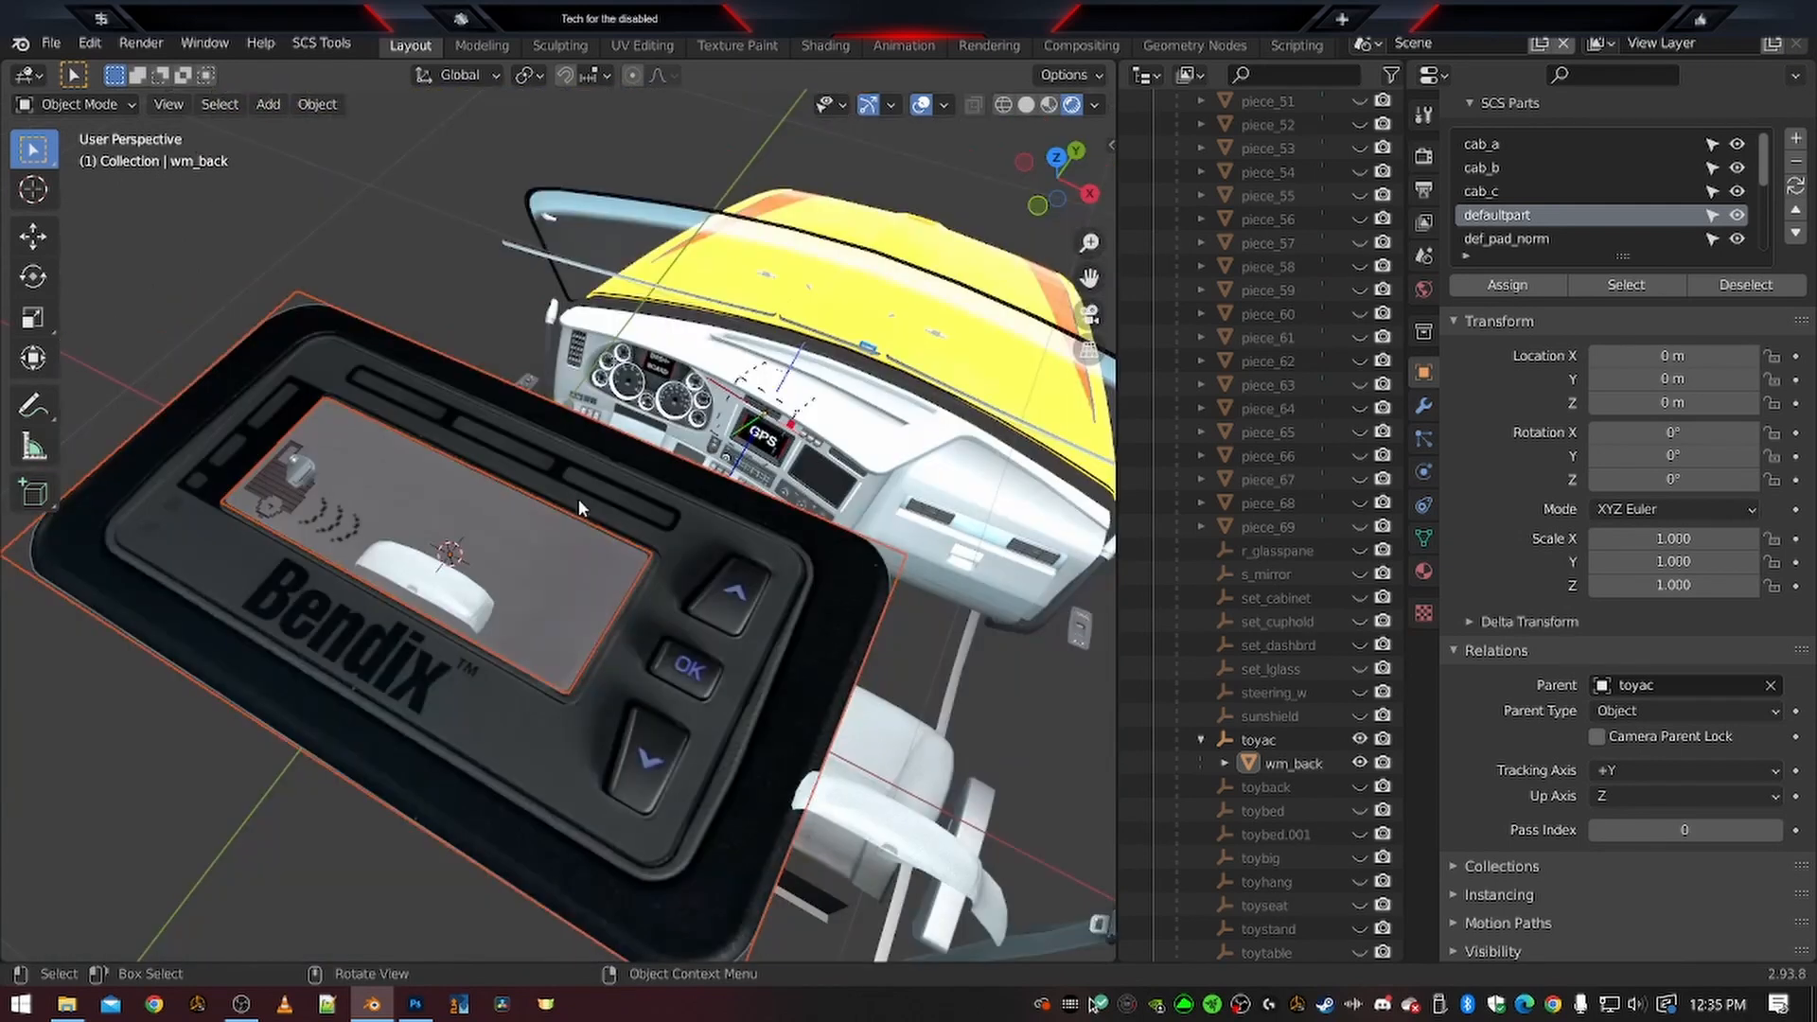
{"action": "scroll", "coordinate": [457, 693], "scroll_direction": "down", "scroll_amount": 5}
{"action": "scroll", "coordinate": [457, 690], "scroll_direction": "up", "scroll_amount": 5}
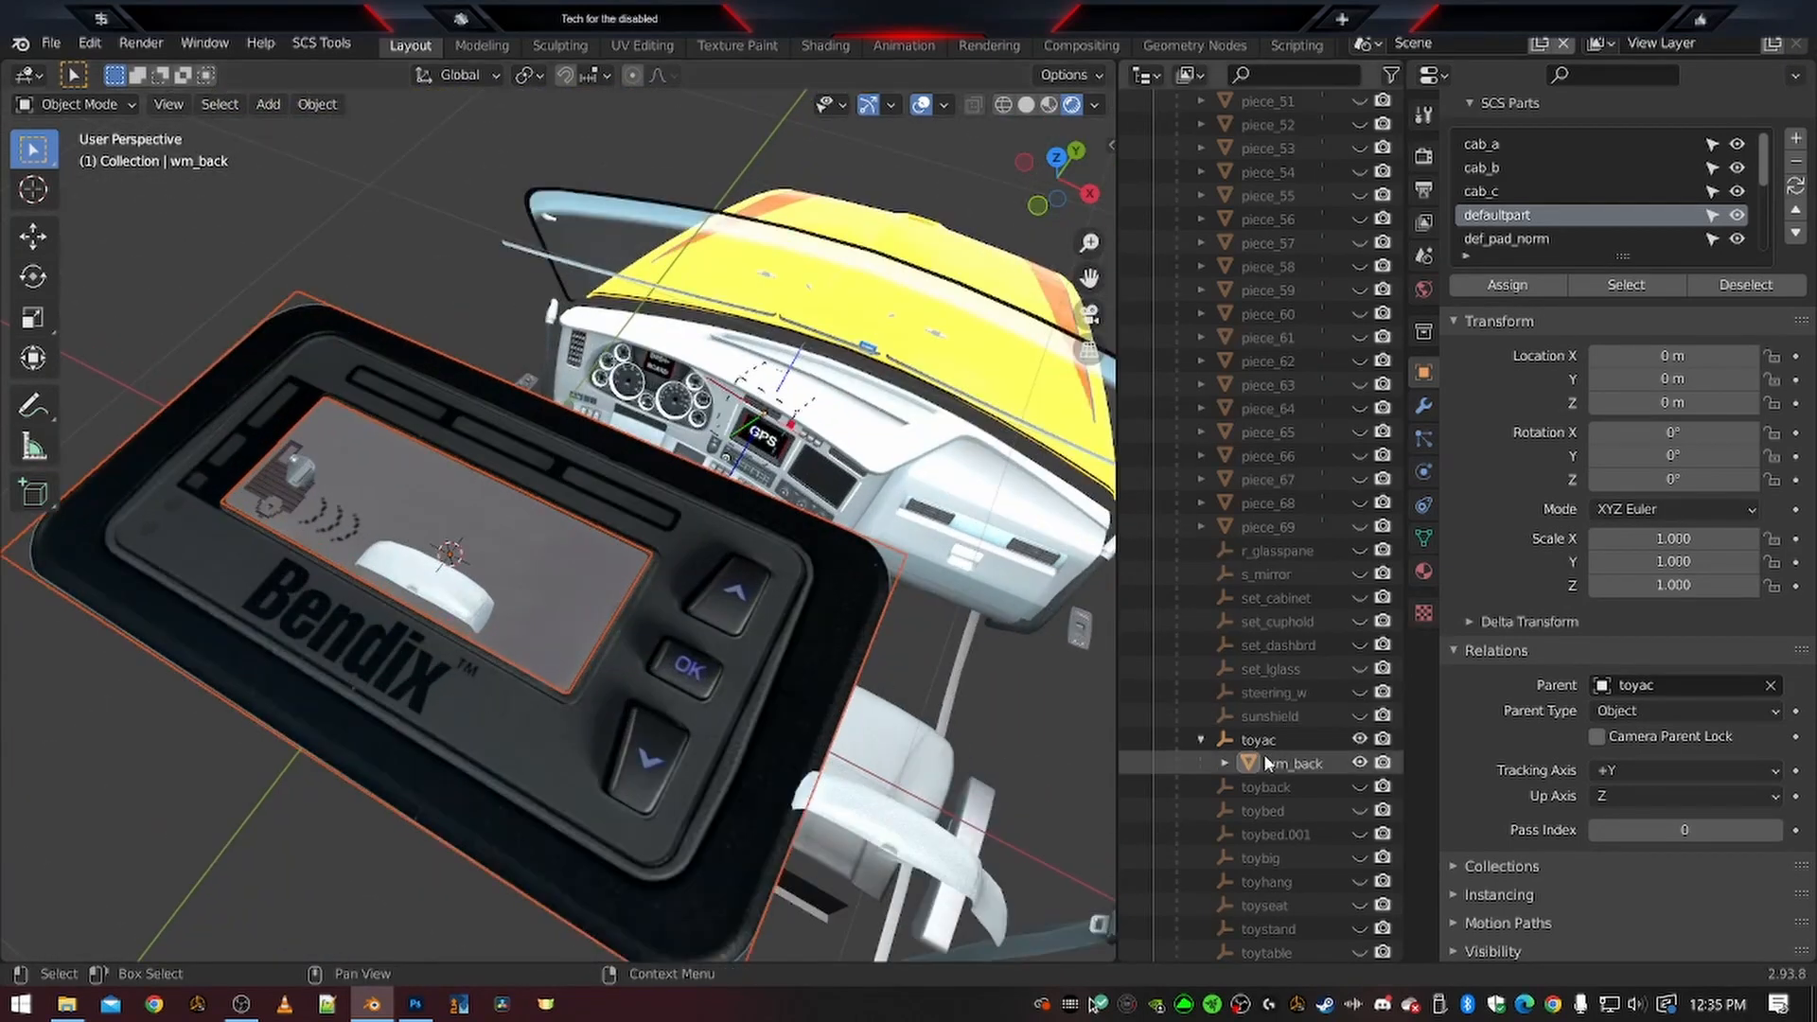
{"action": "scroll", "coordinate": [1266, 763], "scroll_direction": "down", "scroll_amount": 3}
{"action": "left_click", "coordinate": [1249, 914]}
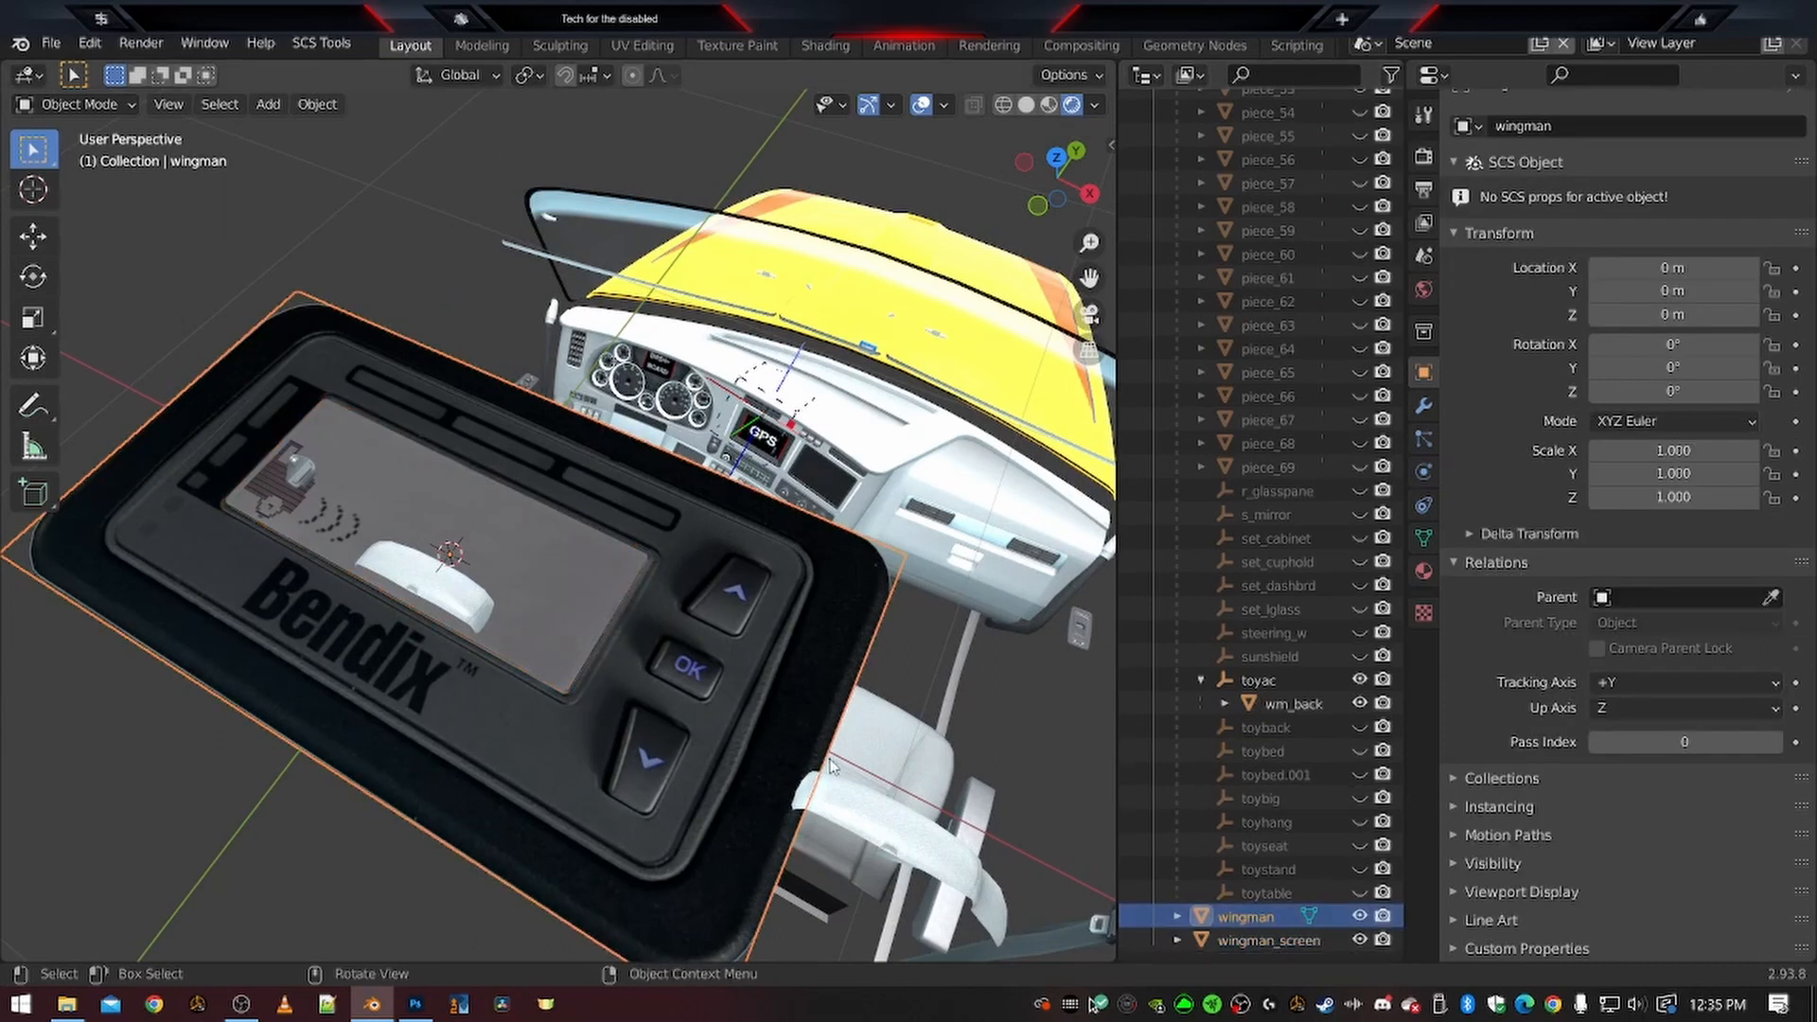
Parent the wingman and wingman_screen objects to the toyac empty
{"action": "left_click", "coordinate": [1640, 598]}
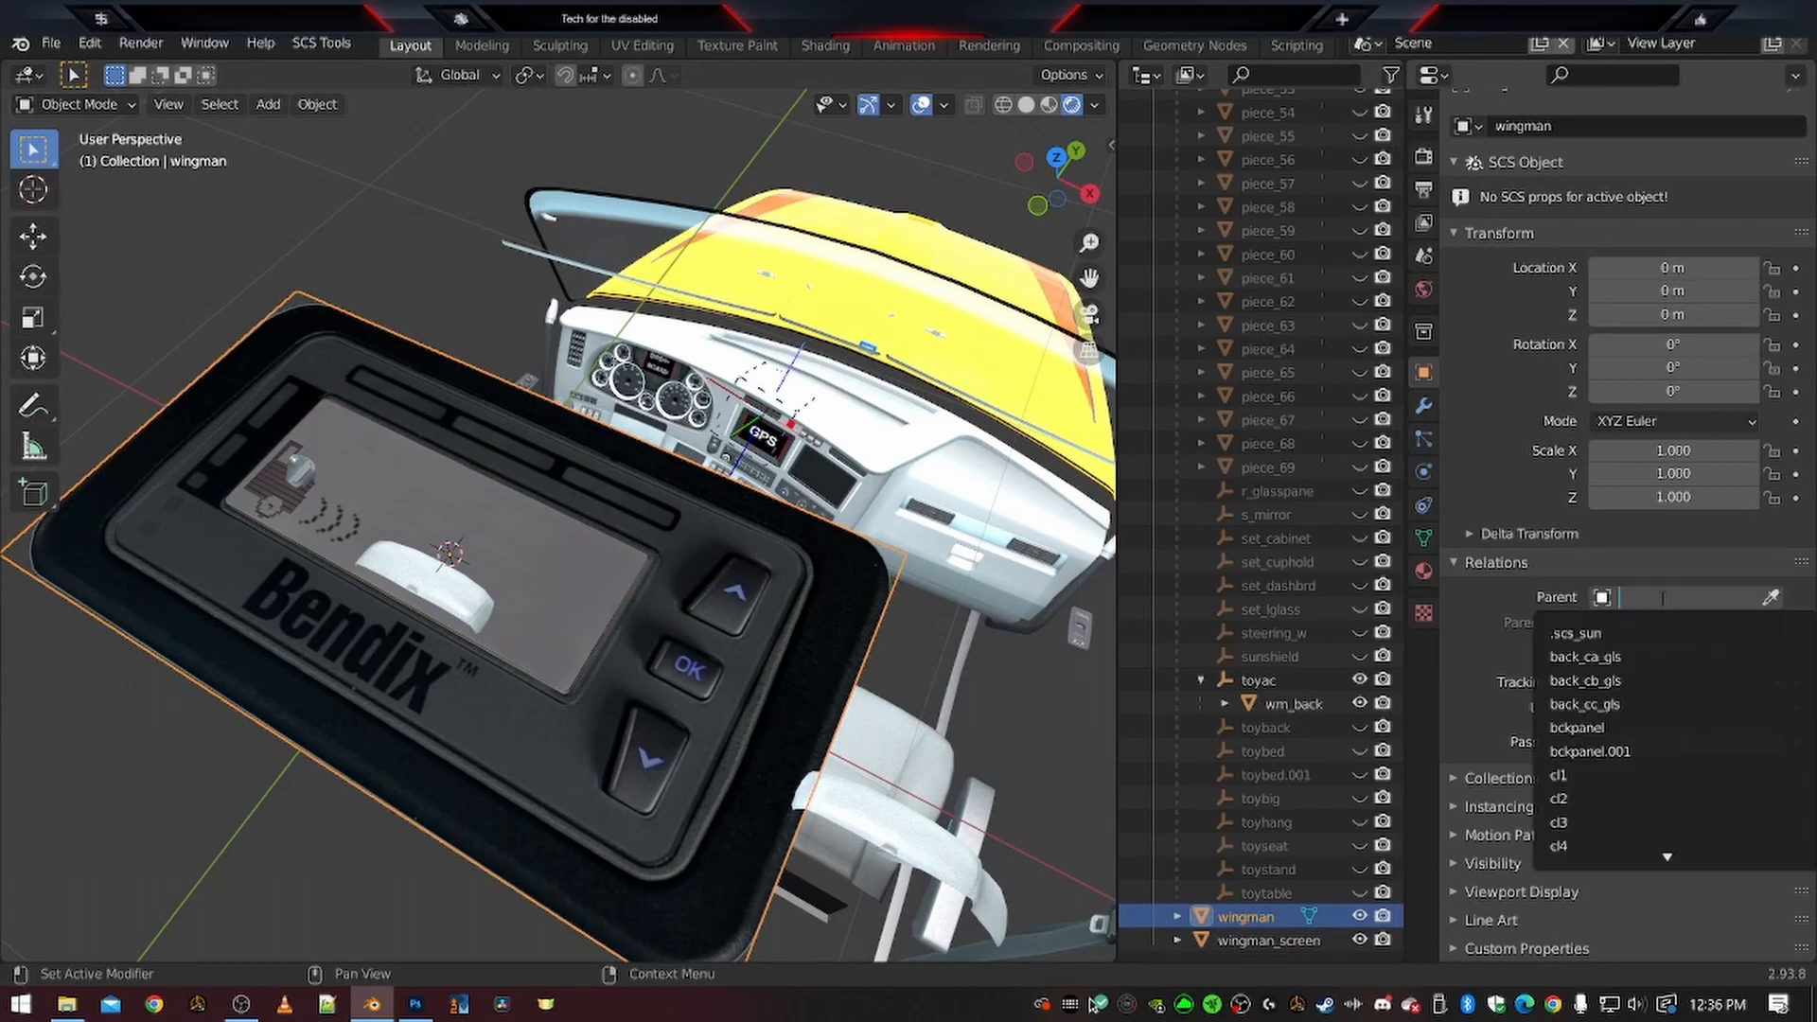
{"action": "type", "text": "toy"}
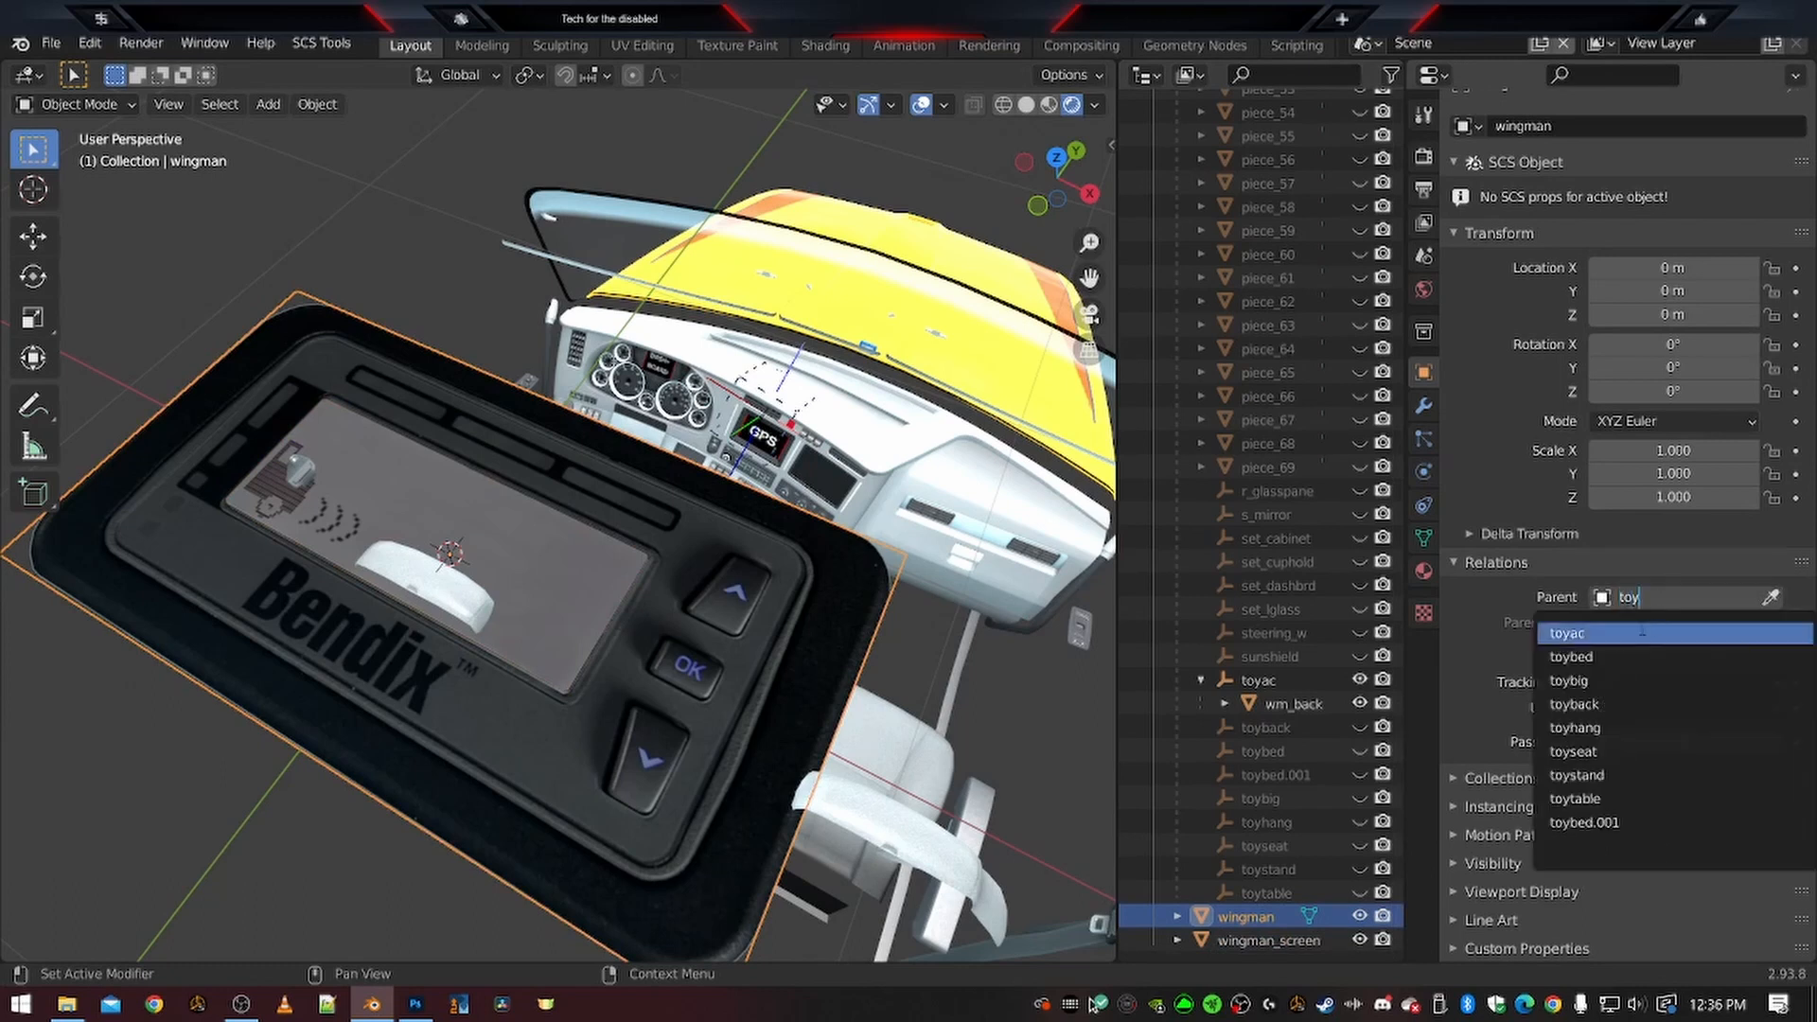
{"action": "left_click", "coordinate": [1591, 634]}
{"action": "left_click", "coordinate": [1292, 726]}
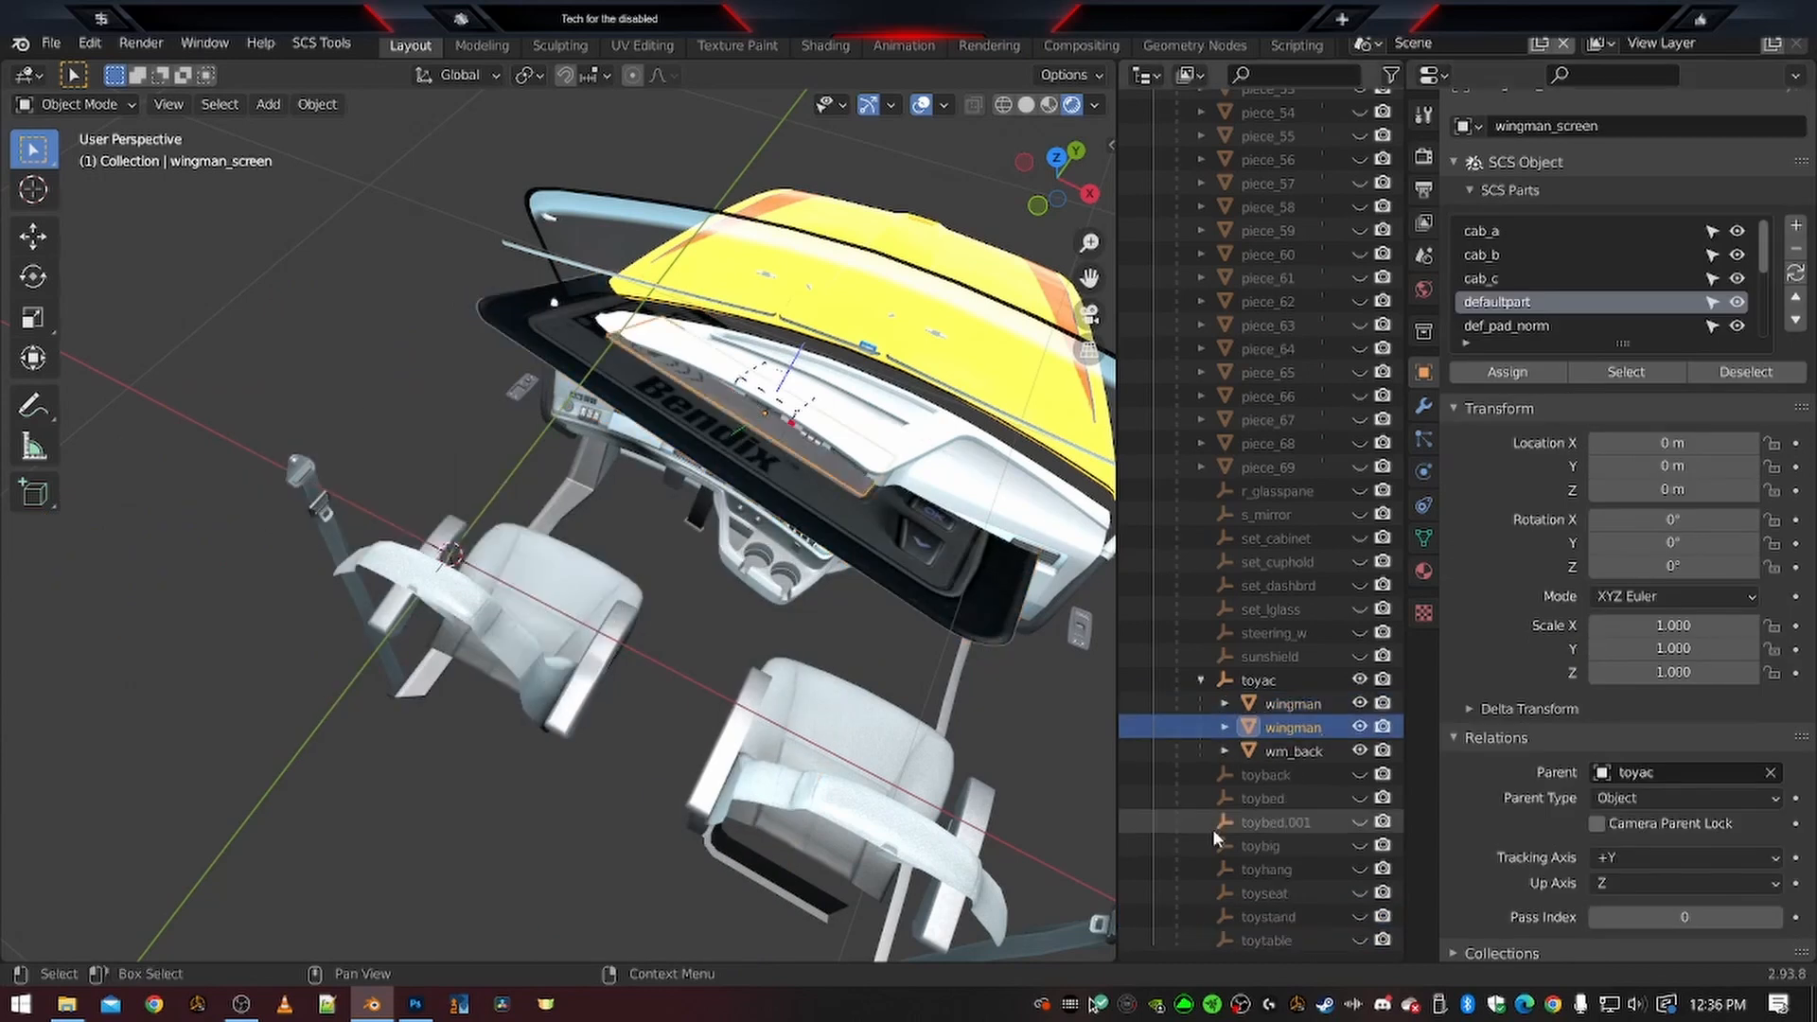
Rotate the wingman_screen object 90° about the global X axis so the display stands upright
{"action": "scroll", "coordinate": [797, 482], "scroll_direction": "up", "scroll_amount": 4}
{"action": "middle_click_drag", "start_coordinate": [797, 481], "coordinate": [378, 455], "text": "shift"}
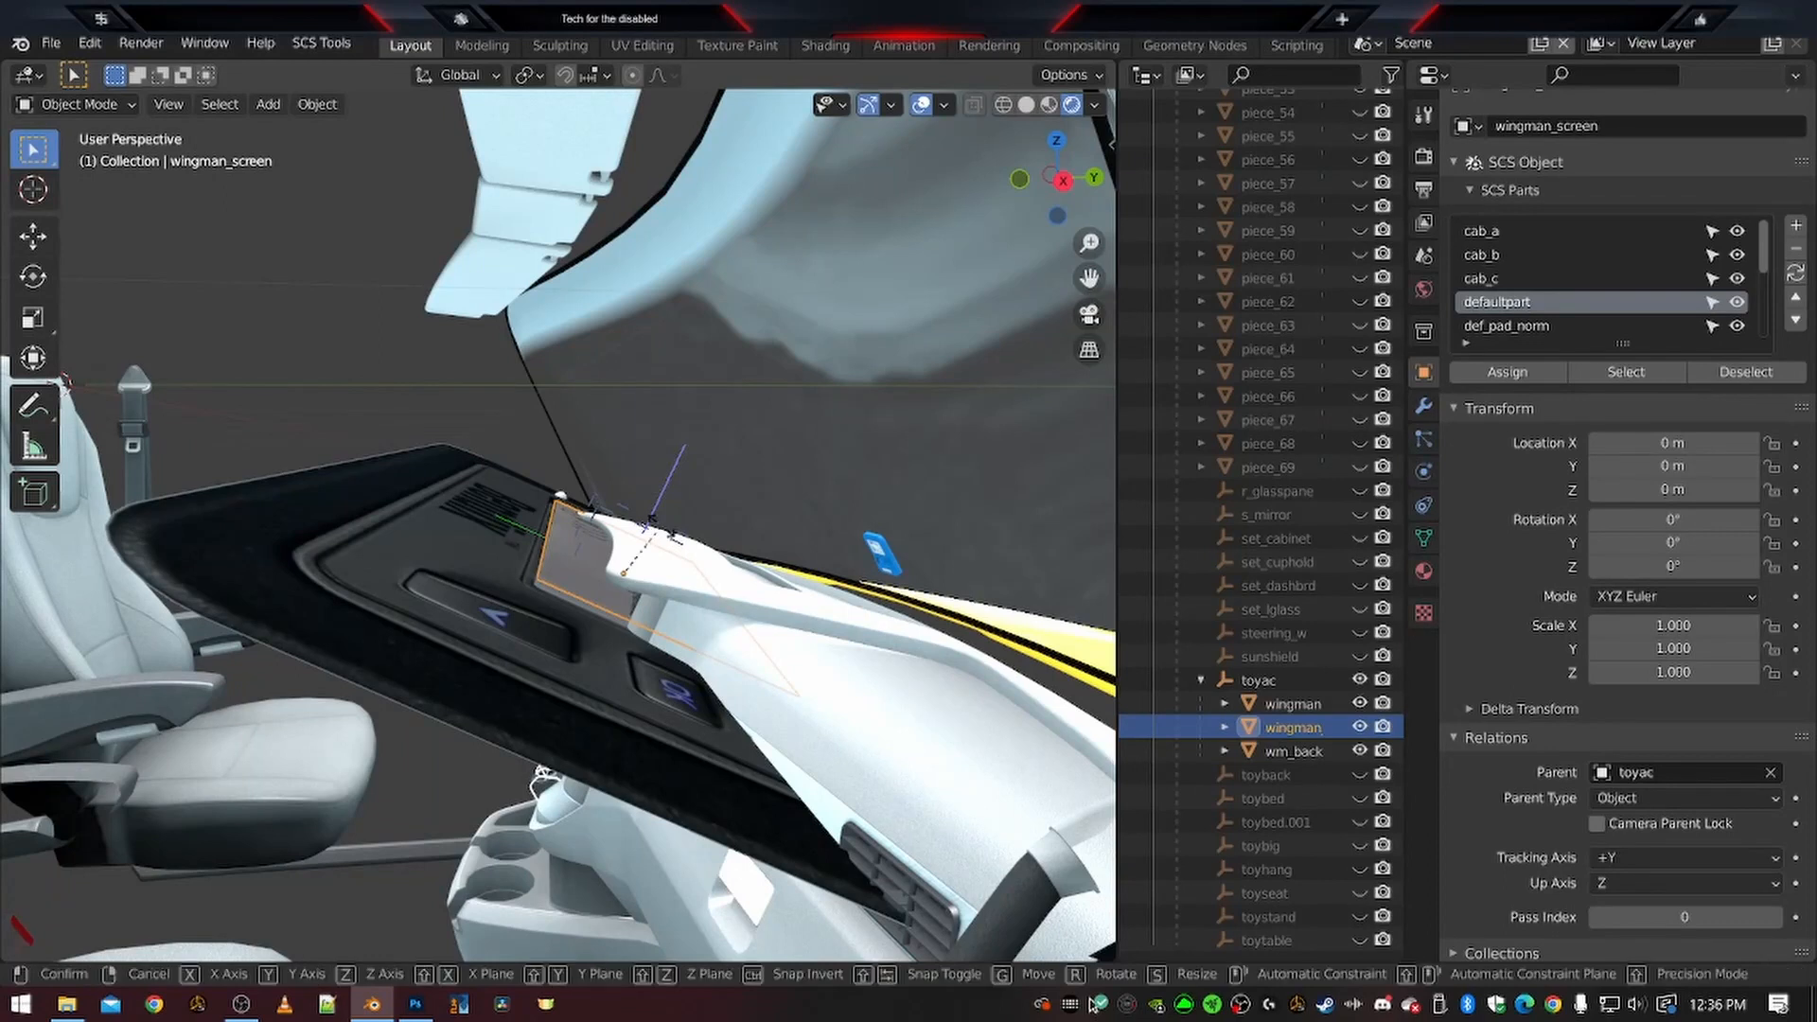
{"action": "key", "text": "r"}
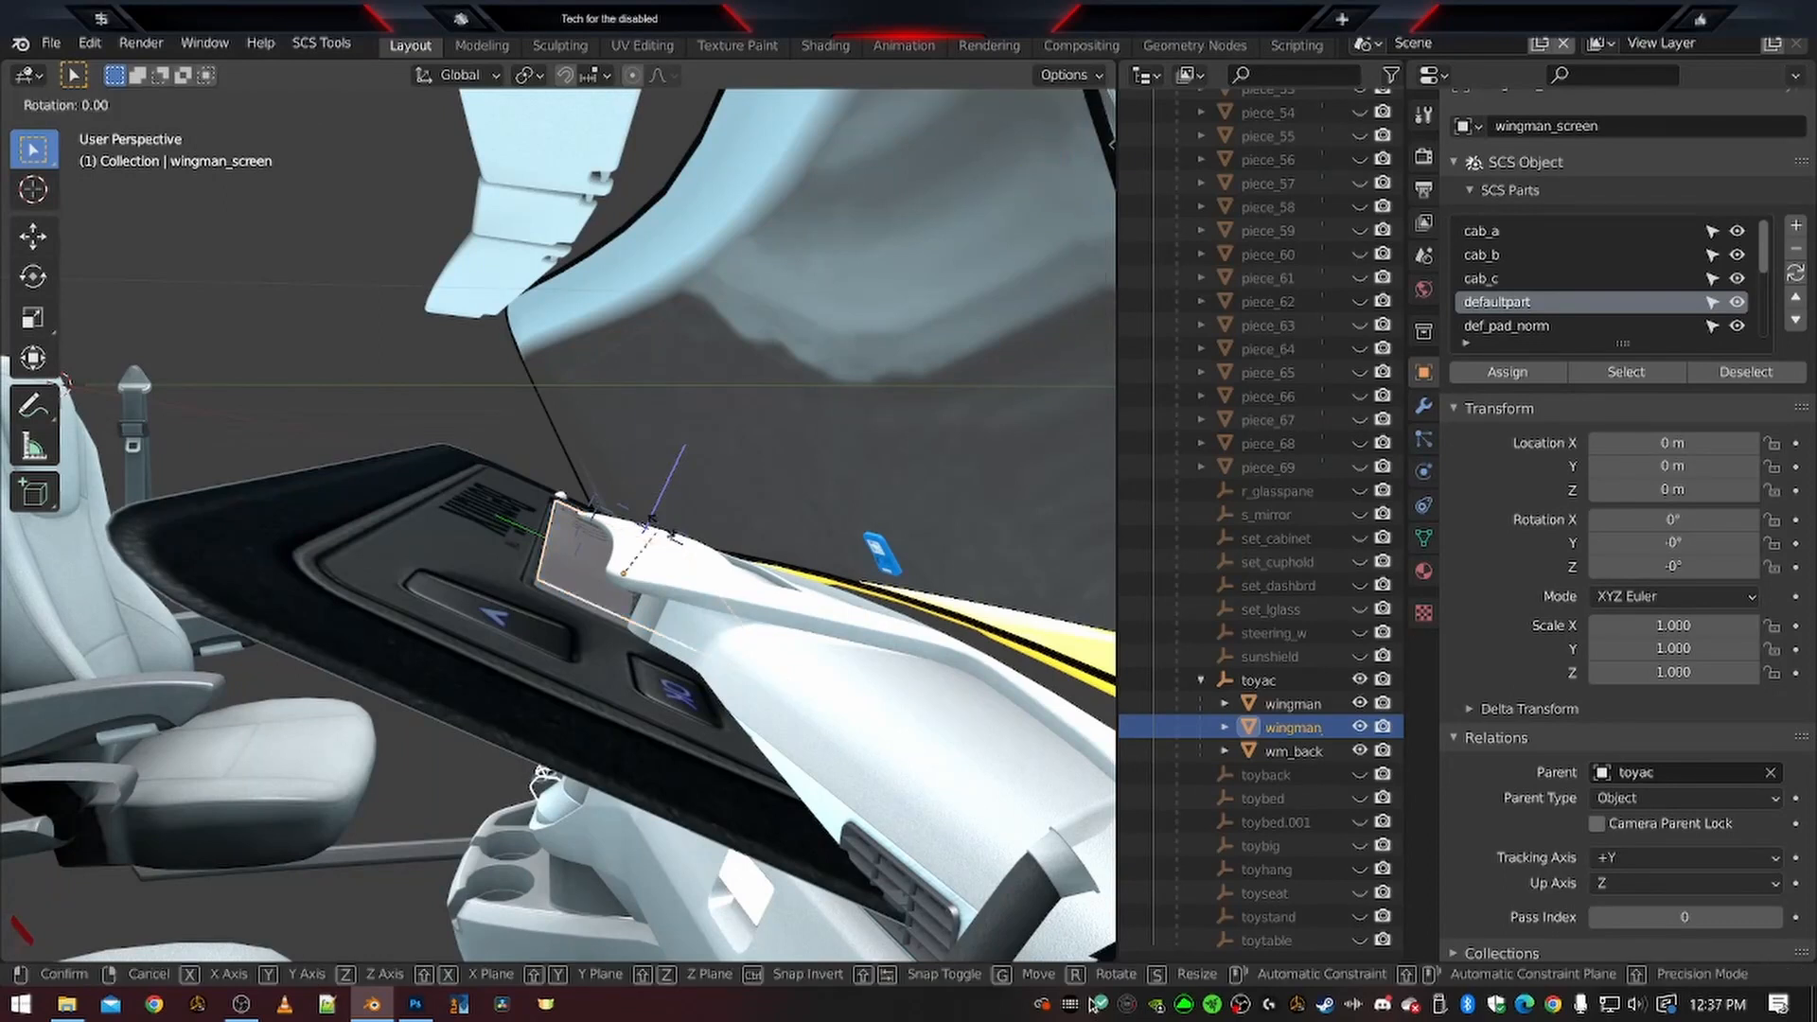
{"action": "key", "text": "x"}
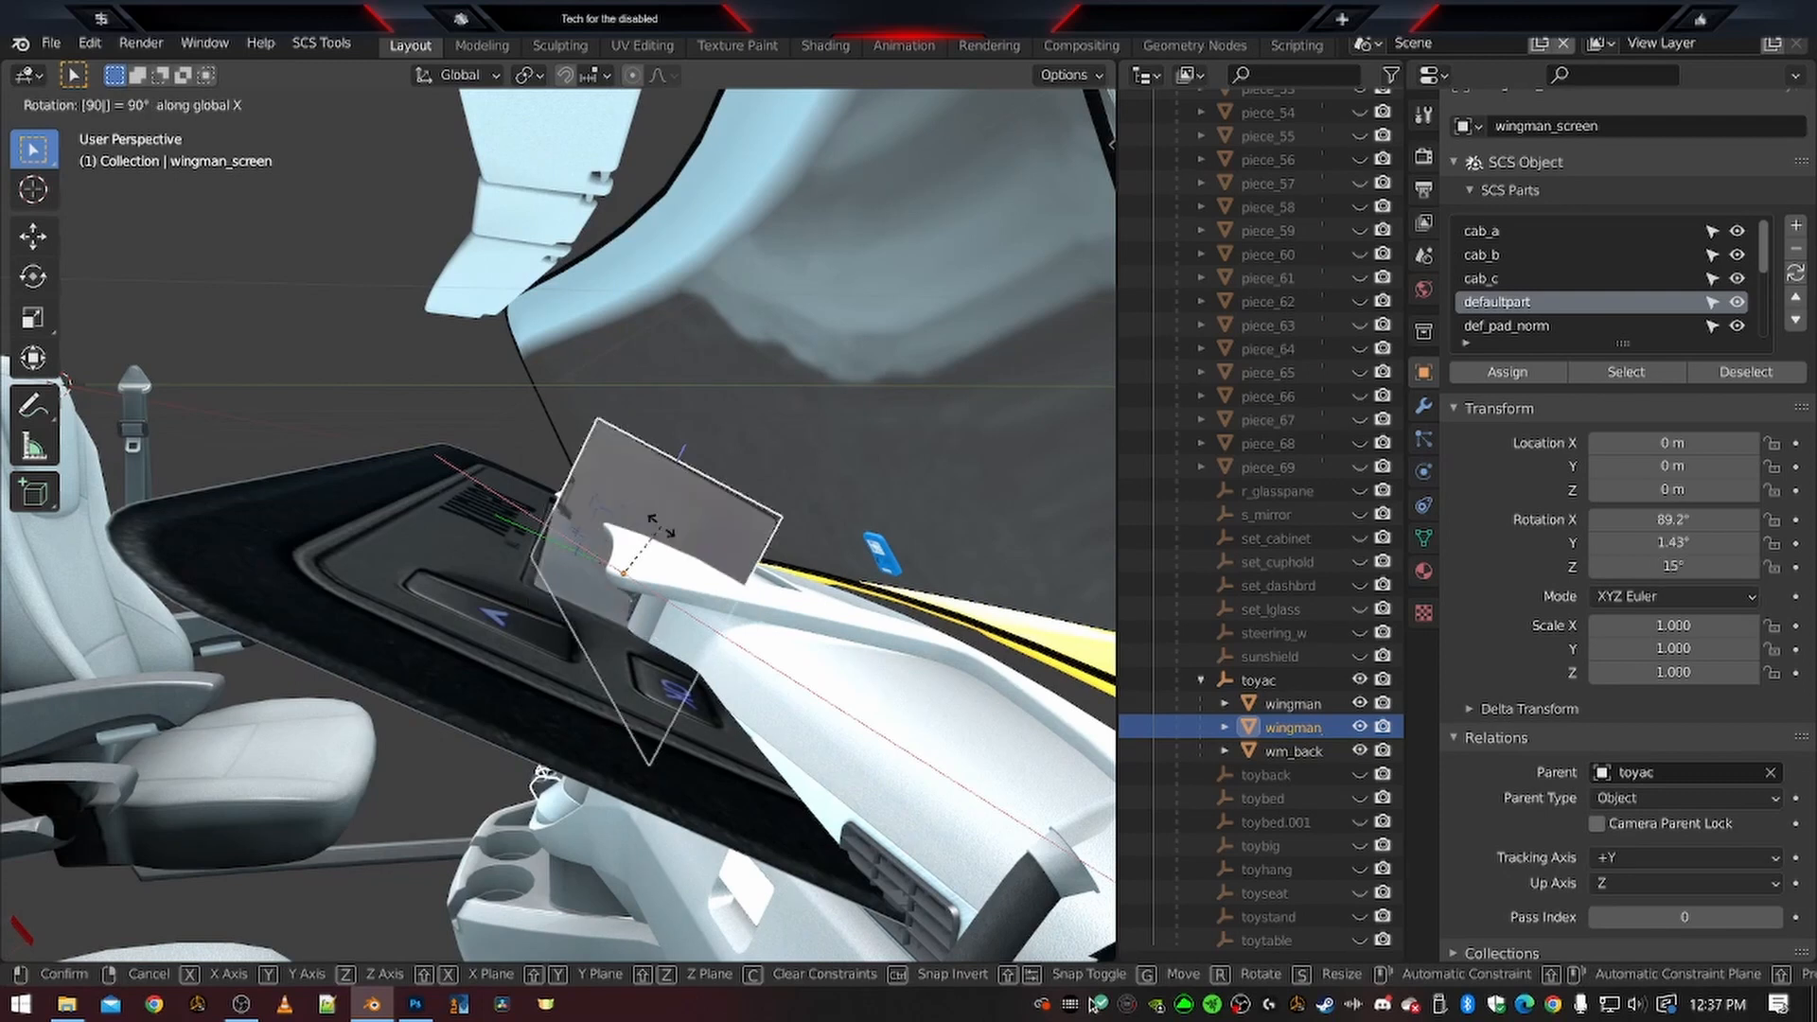
{"action": "left_click", "coordinate": [660, 535]}
{"action": "scroll", "coordinate": [774, 527], "scroll_direction": "up", "scroll_amount": 2}
{"action": "mouse_move", "coordinate": [773, 525]}
{"action": "middle_mouse_down"}
{"action": "mouse_move", "coordinate": [756, 504]}
{"action": "mouse_move", "coordinate": [776, 532]}
{"action": "middle_mouse_up"}
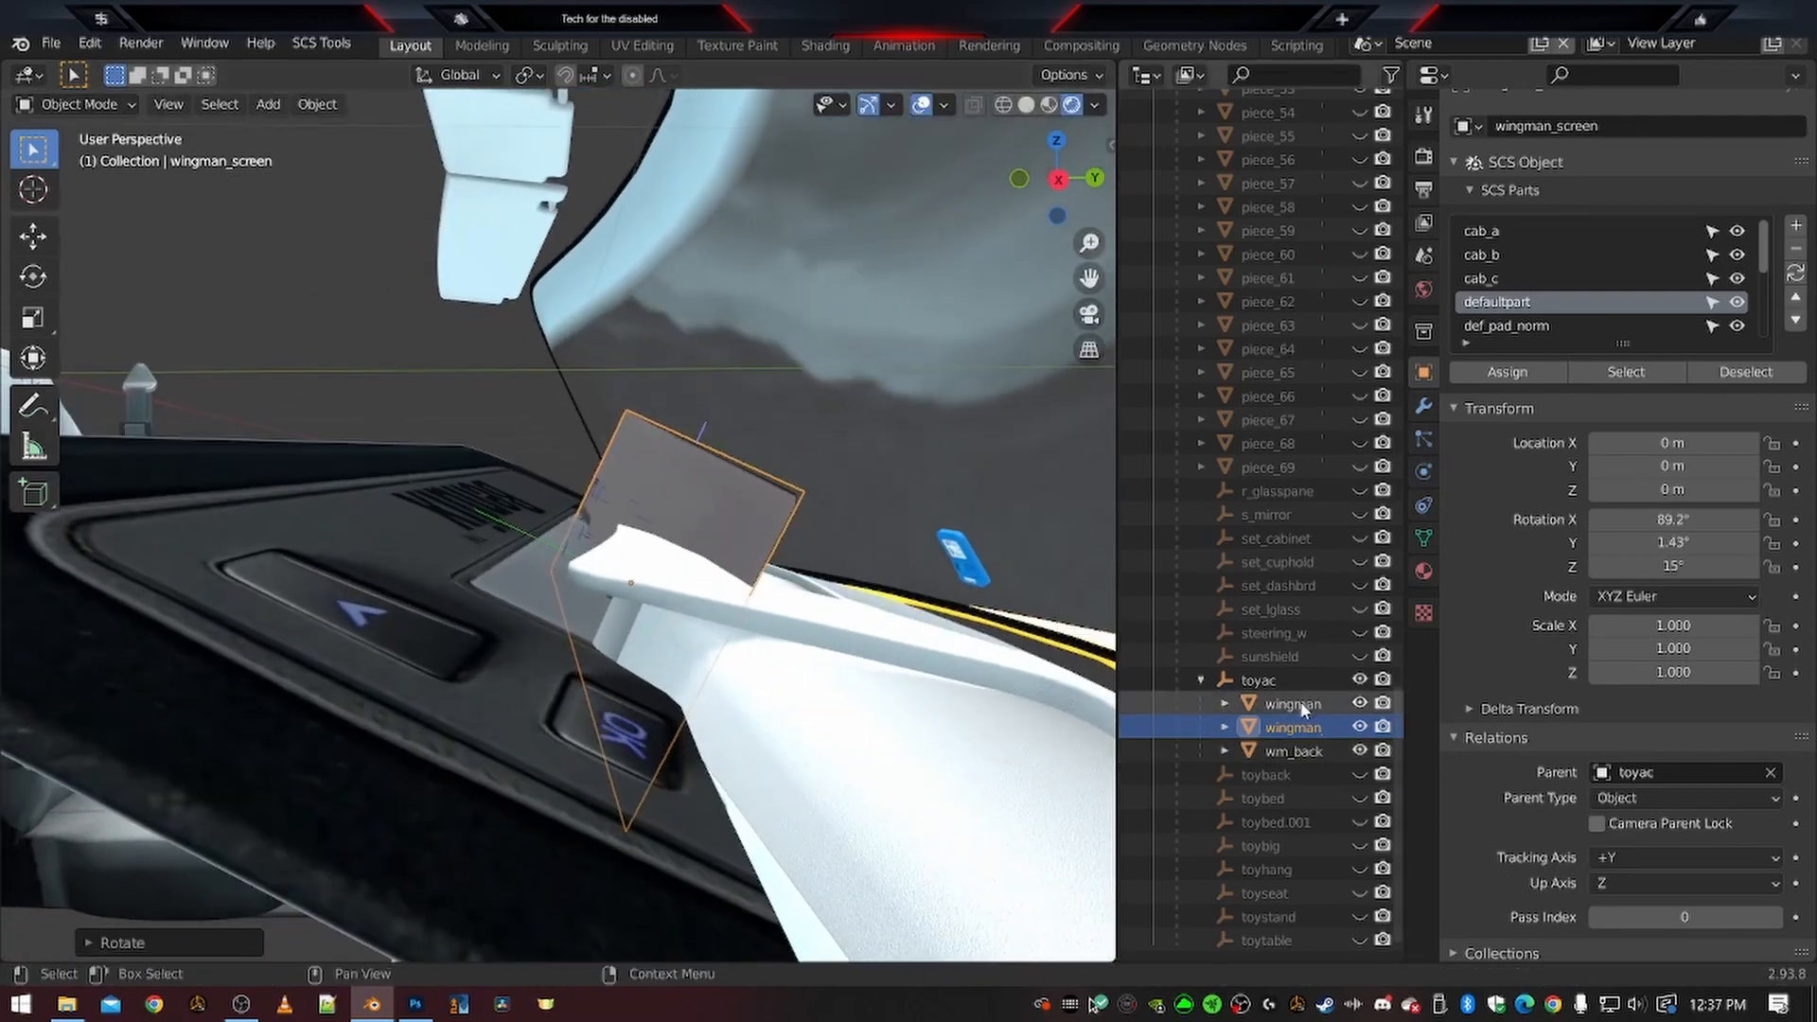
Rename the wingman_screen object as wm_screen
{"action": "double_click", "coordinate": [1296, 735]}
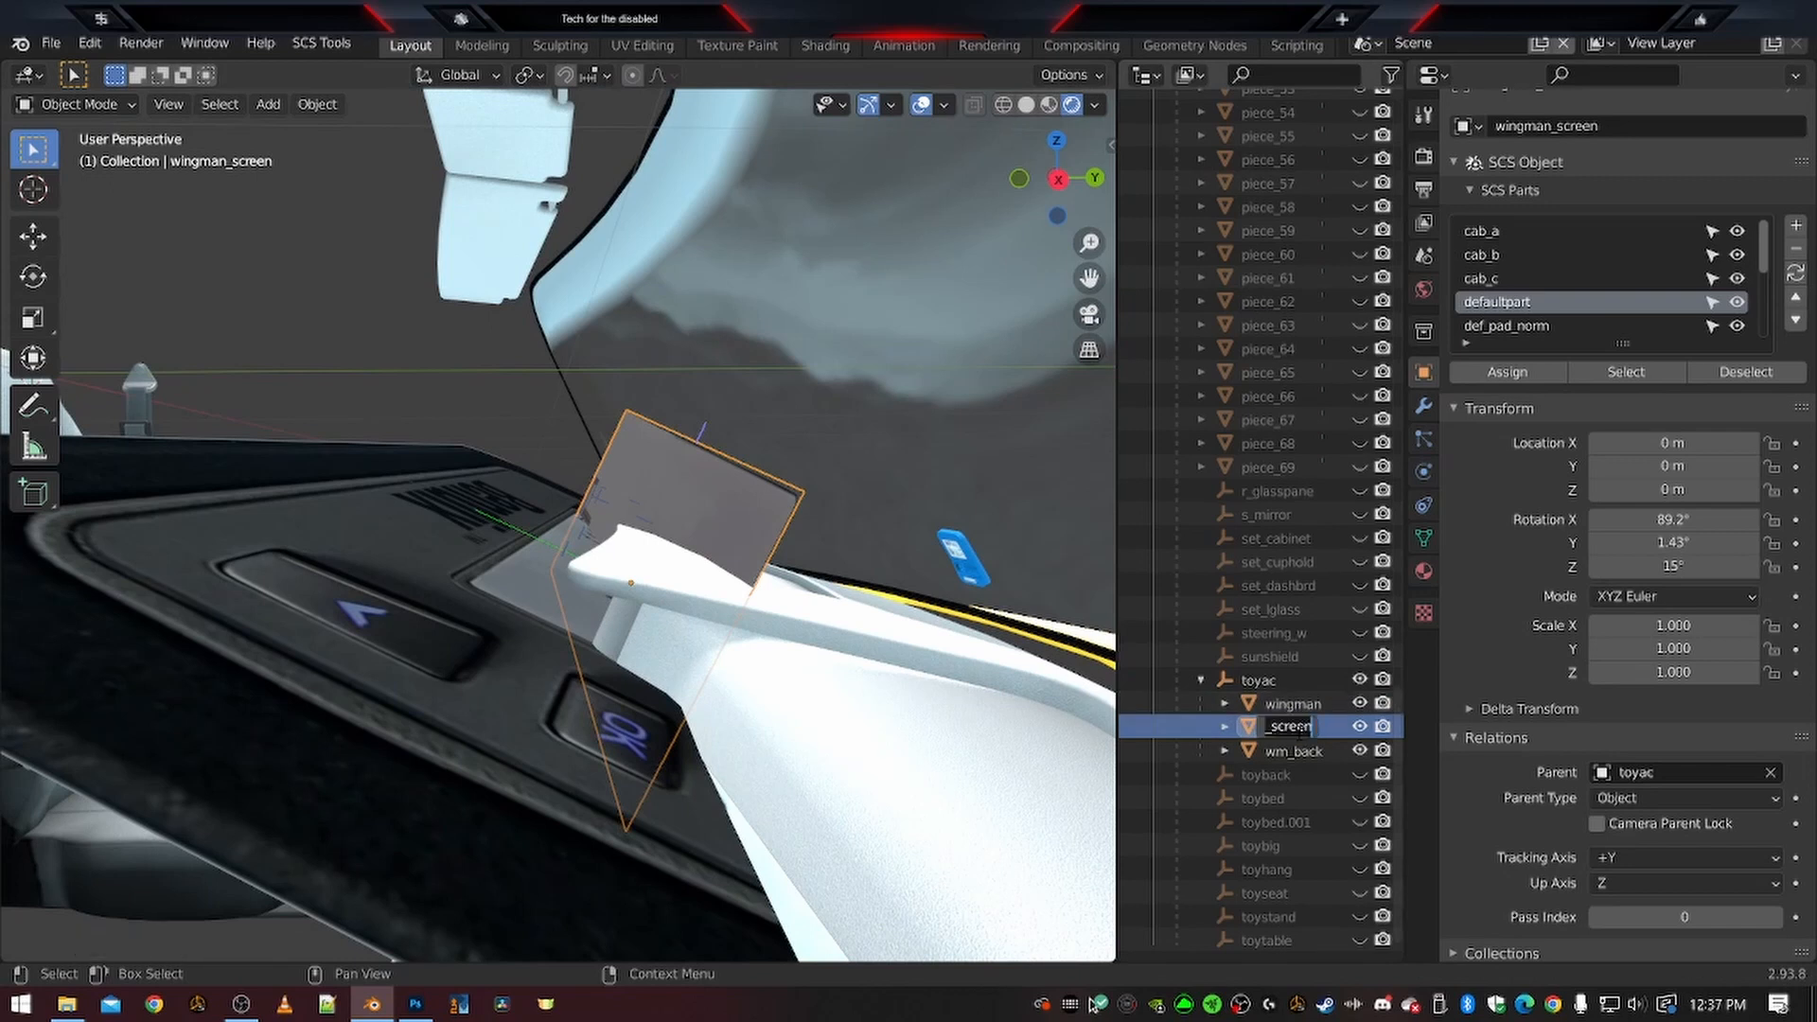
{"action": "type", "text": "wm_scre"}
{"action": "type", "text": "en"}
{"action": "key", "text": "Return"}
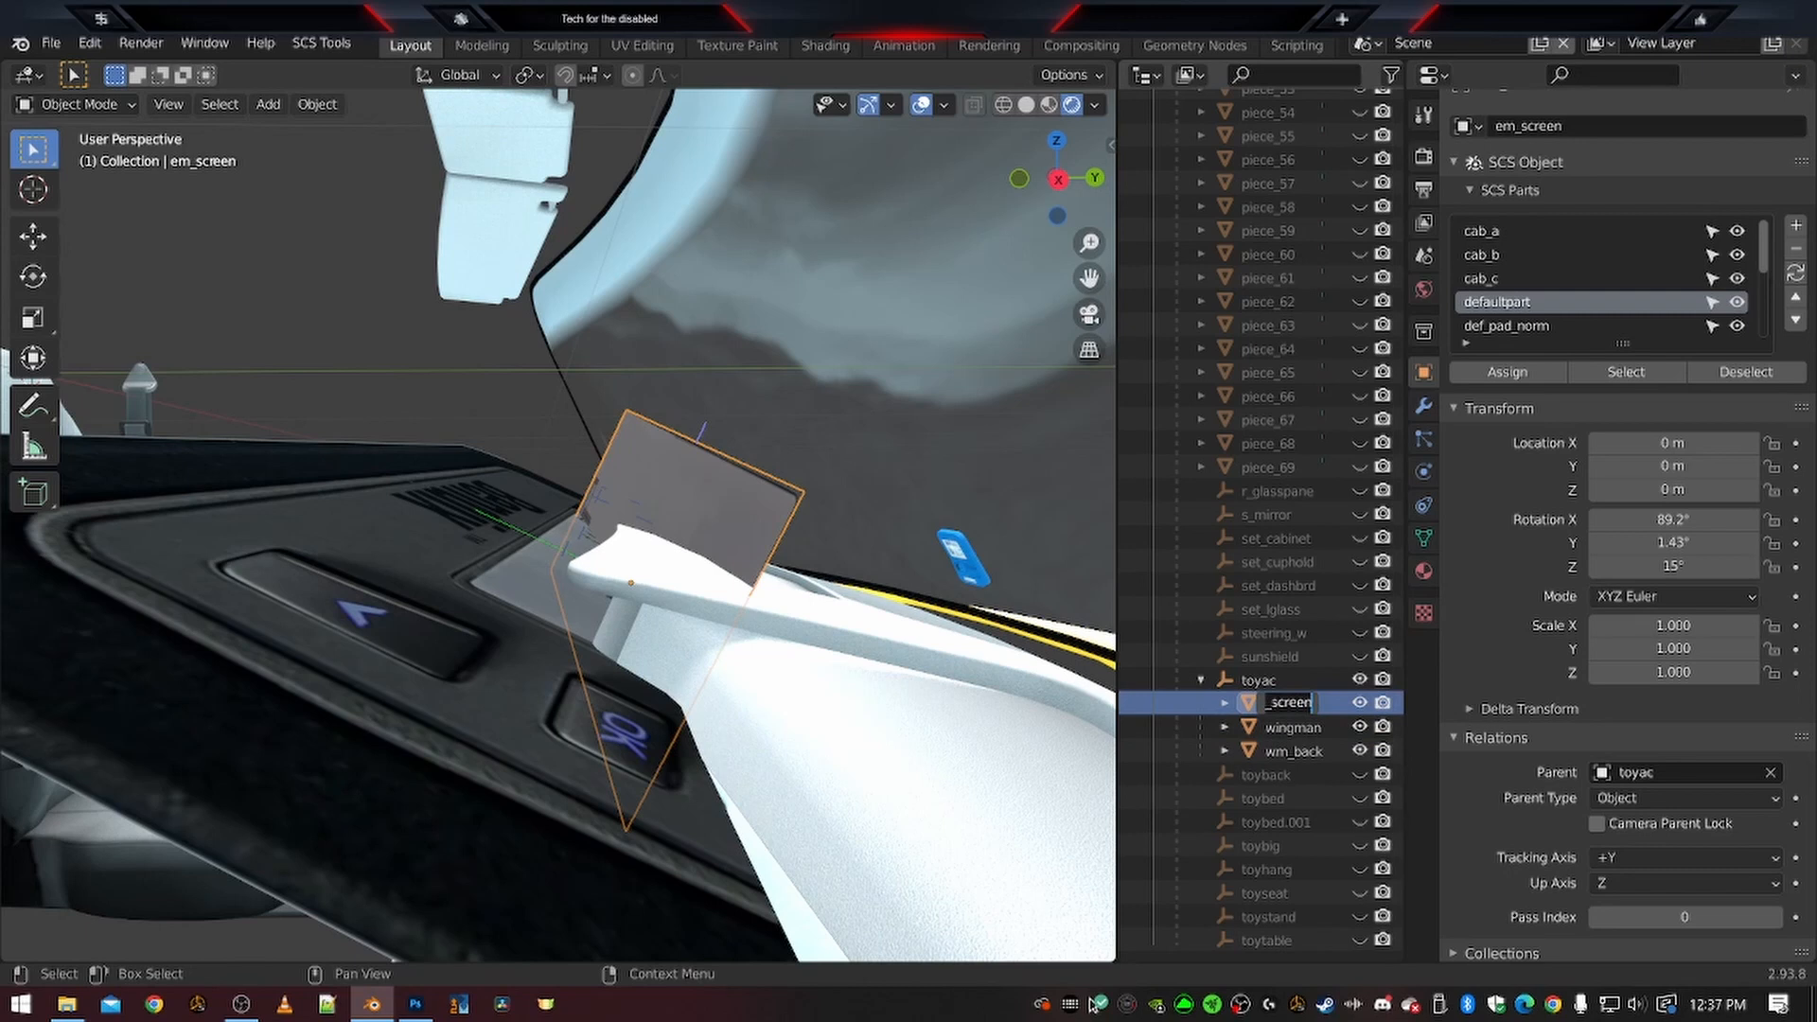
Select the wingman object and rotate it 90° about the global X axis to match its screen
{"action": "left_click", "coordinate": [1291, 706]}
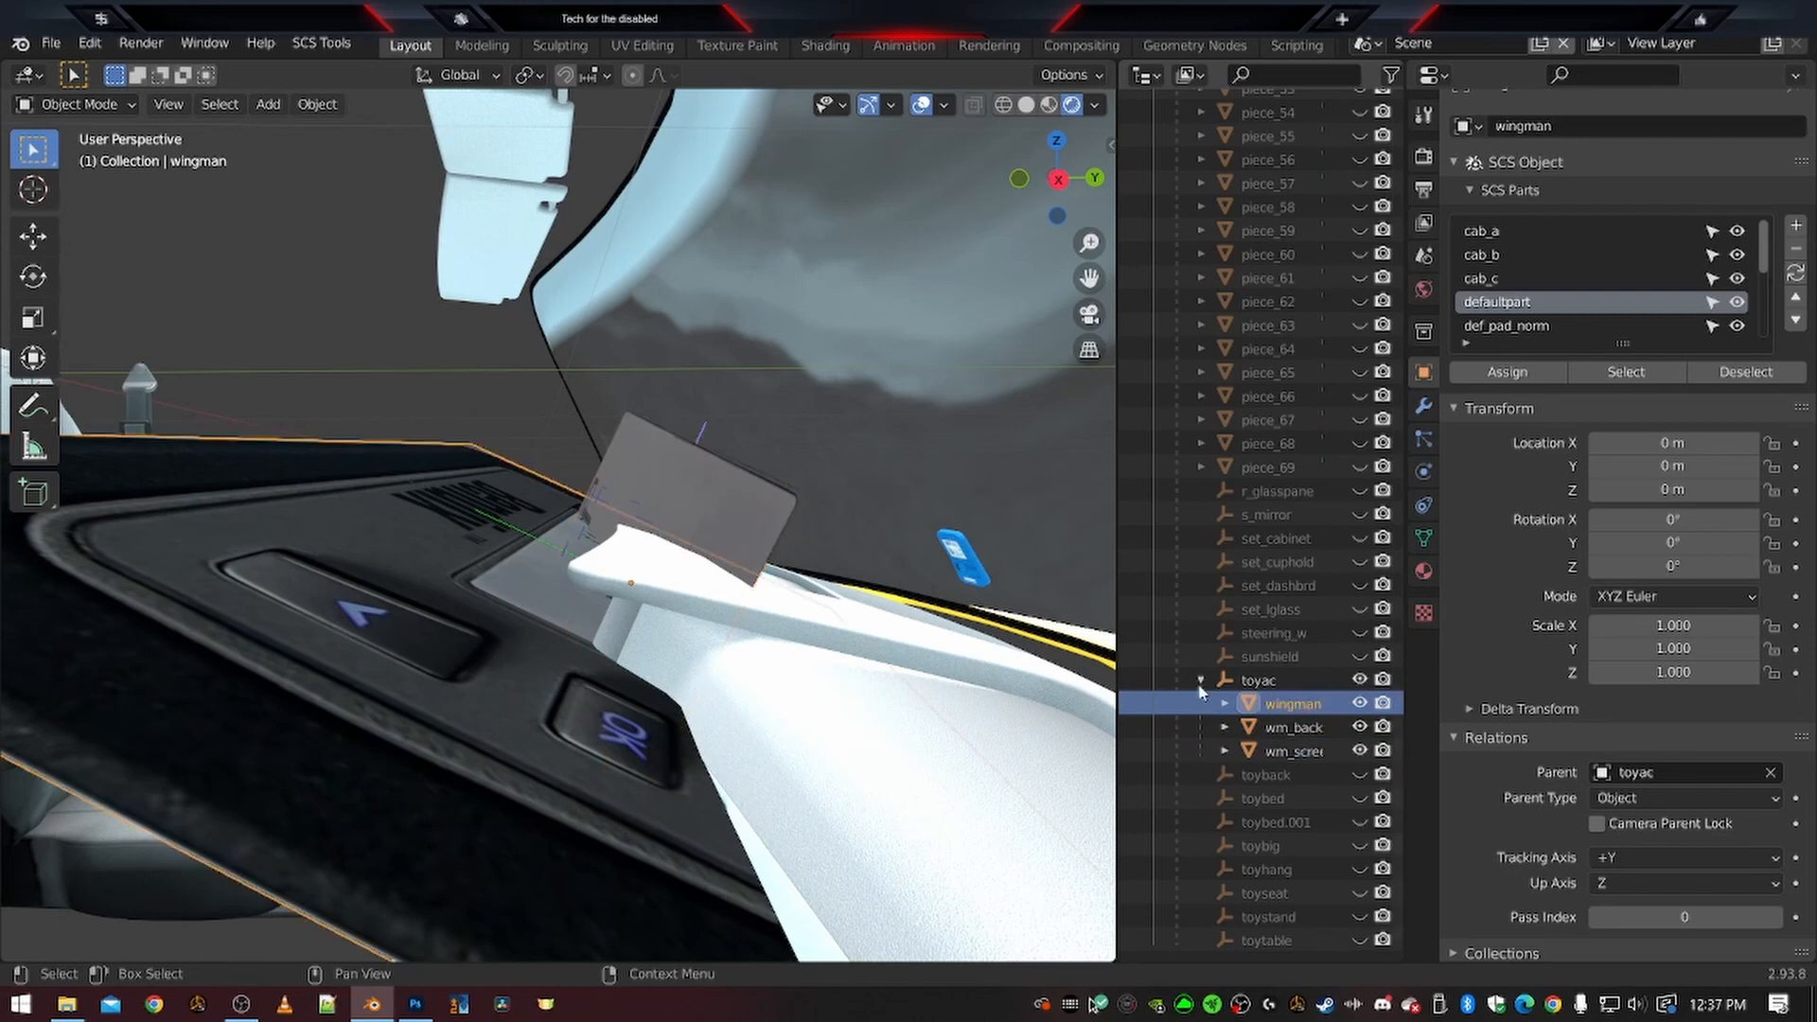
{"action": "type", "text": "rx"}
{"action": "type", "text": "90"}
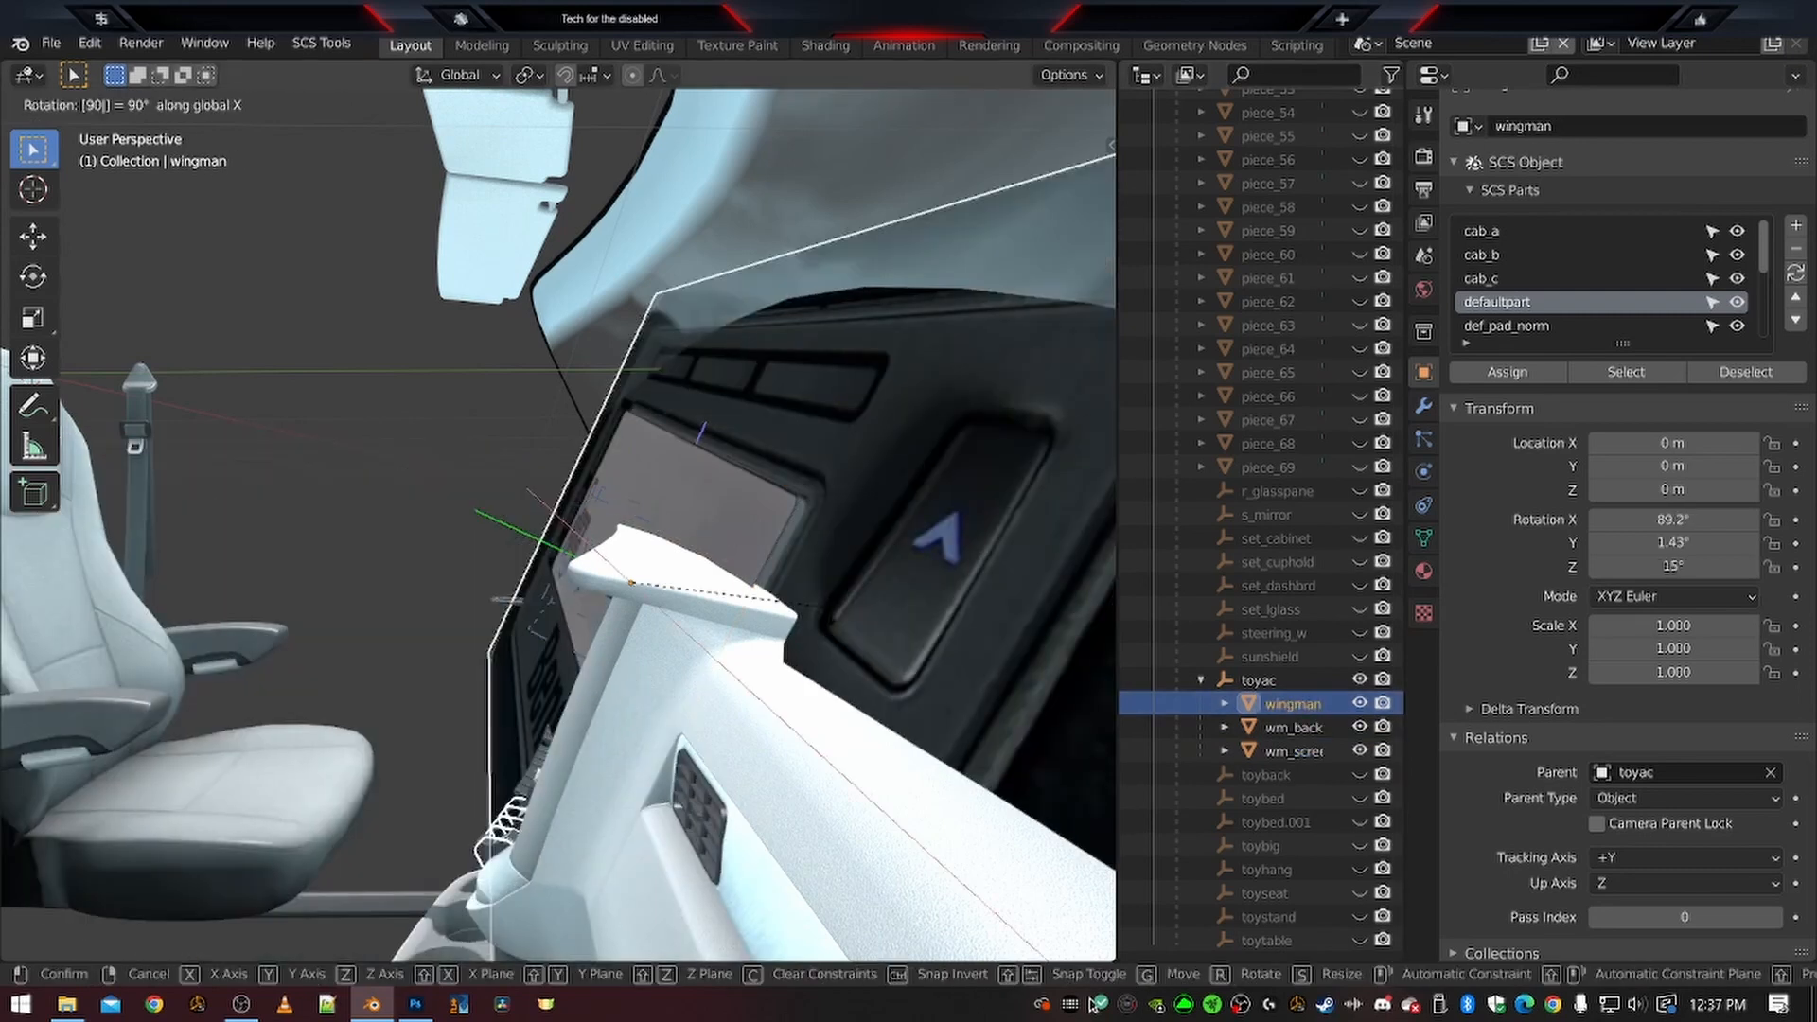
{"action": "key", "text": "Return"}
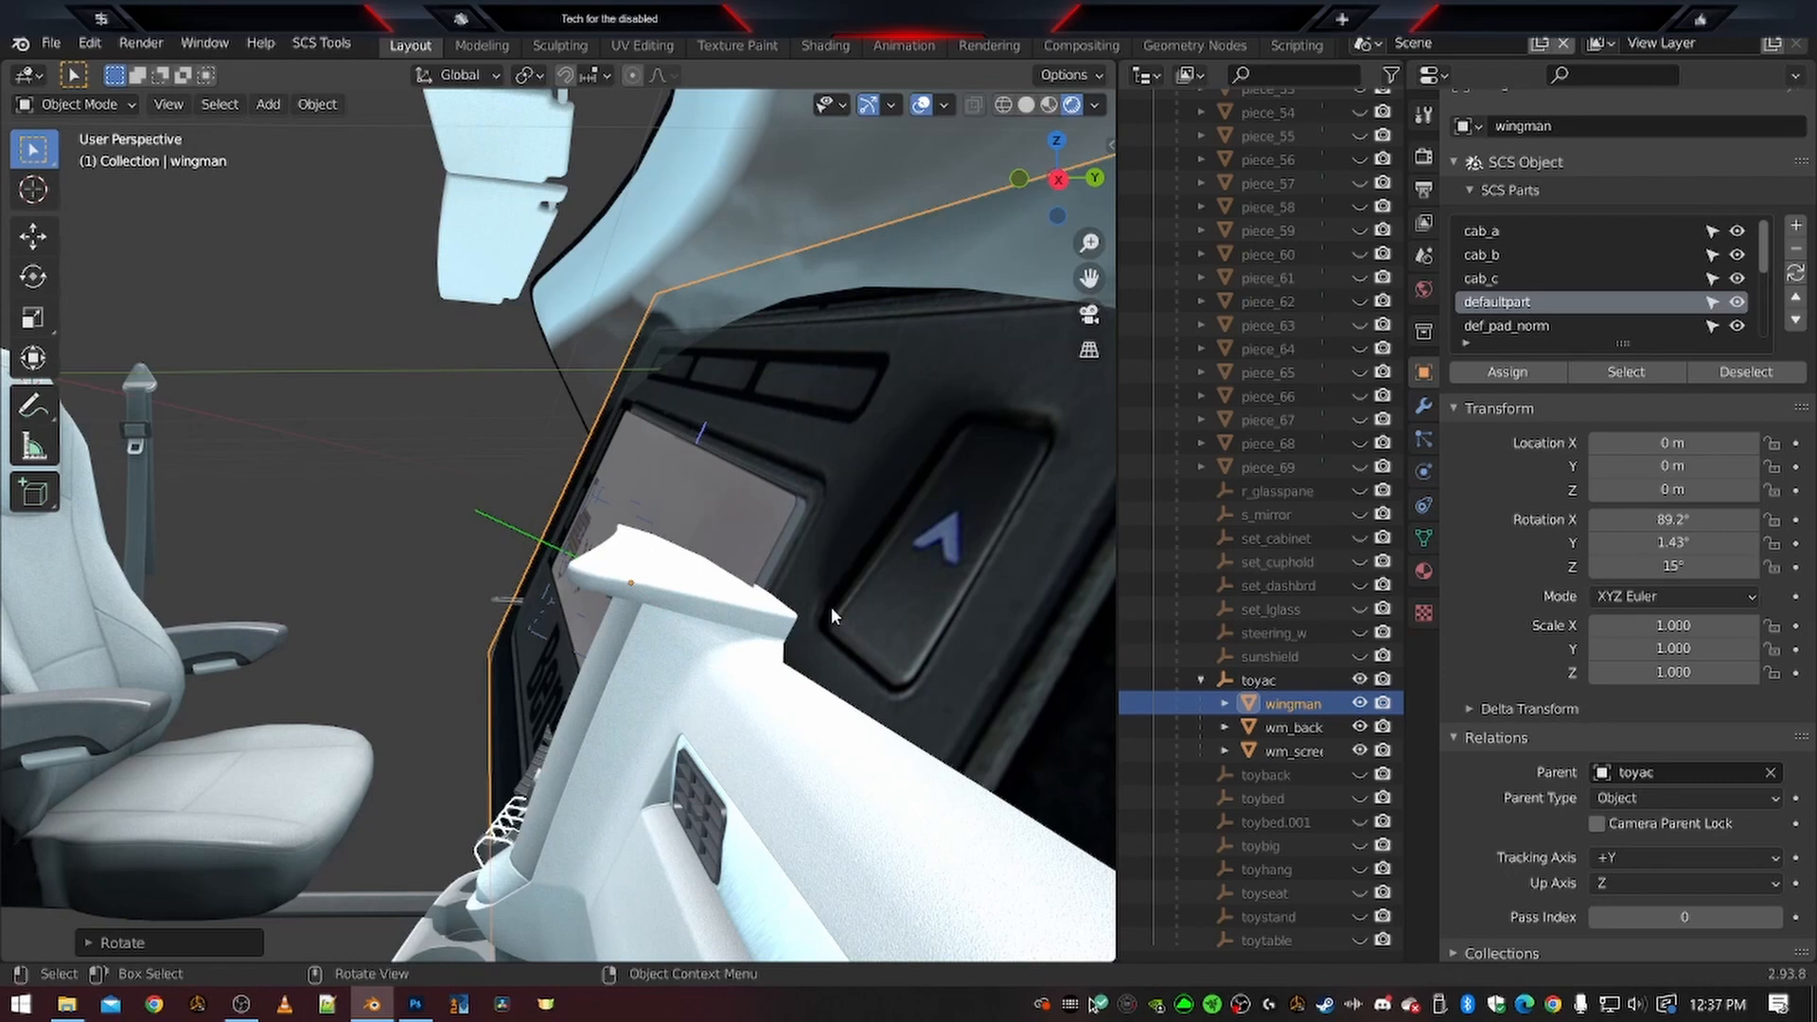
{"action": "middle_click_drag", "start_coordinate": [654, 567], "coordinate": [541, 489]}
{"action": "scroll", "coordinate": [705, 596], "scroll_direction": "up", "scroll_amount": 4}
{"action": "middle_click_drag", "start_coordinate": [790, 549], "coordinate": [563, 541]}
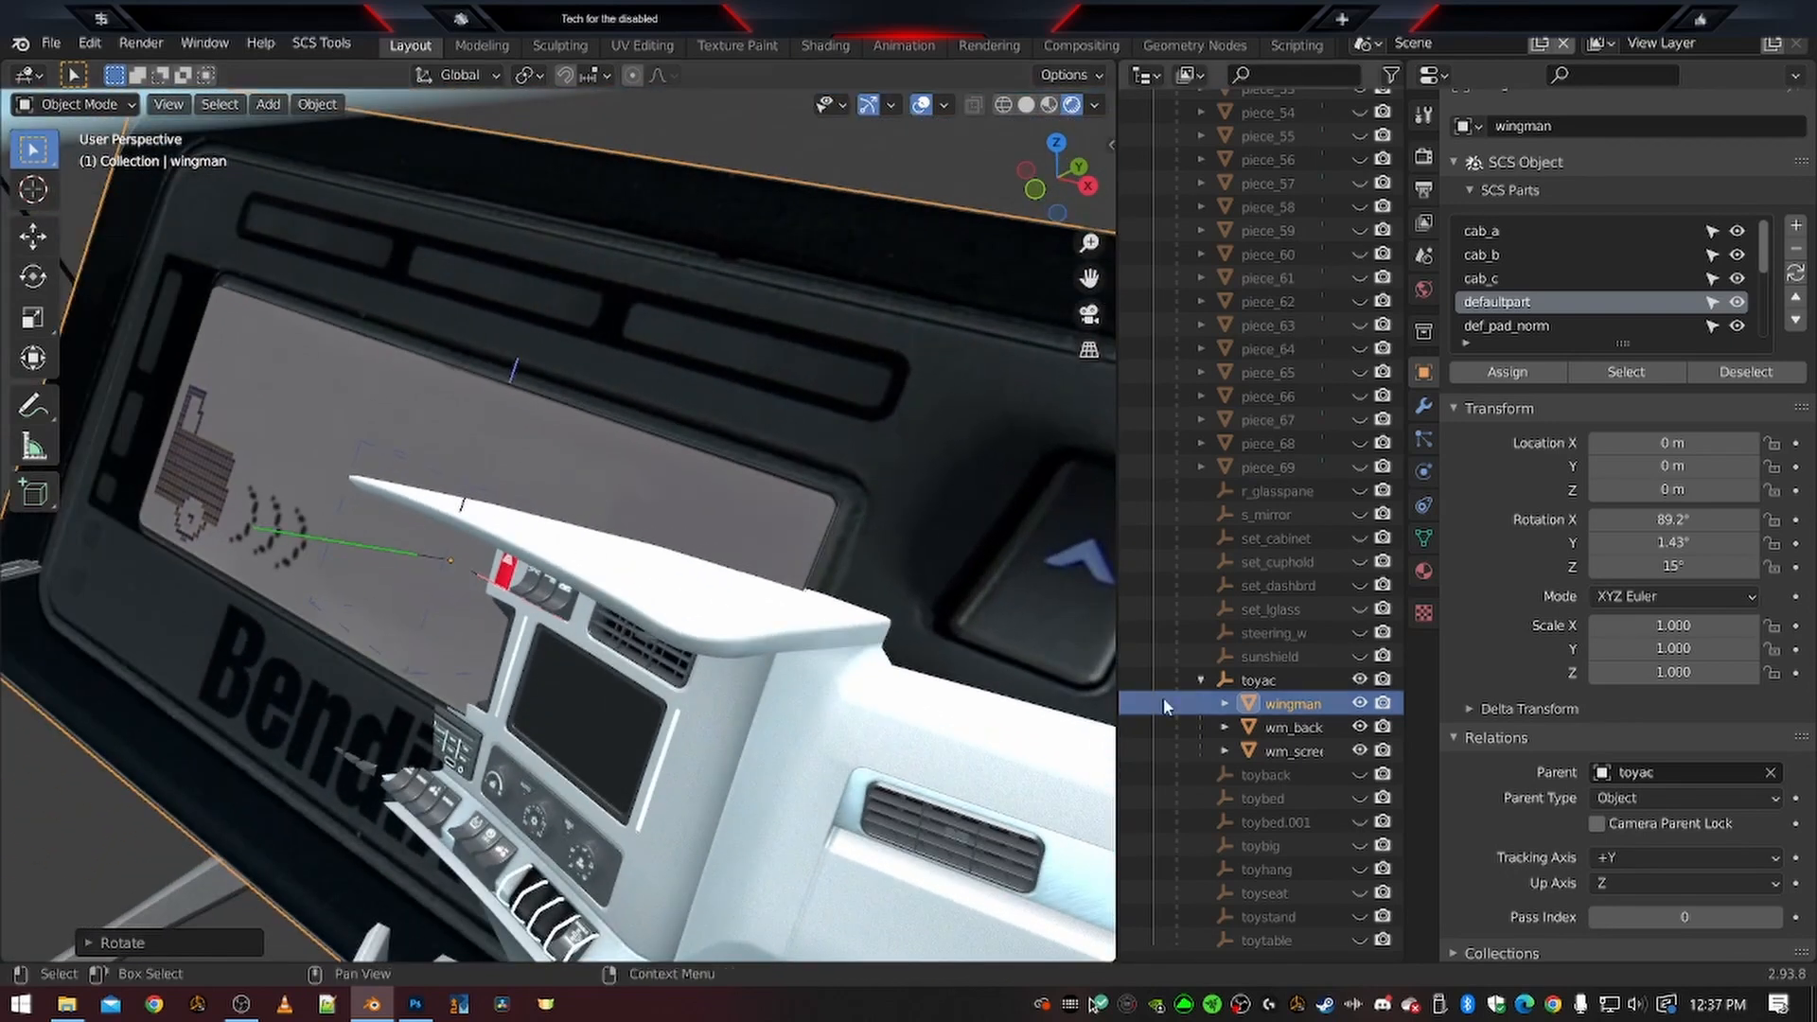
Rename the wingman object as wm_body
{"action": "double_click", "coordinate": [1291, 704]}
{"action": "type", "text": "wm_bo"}
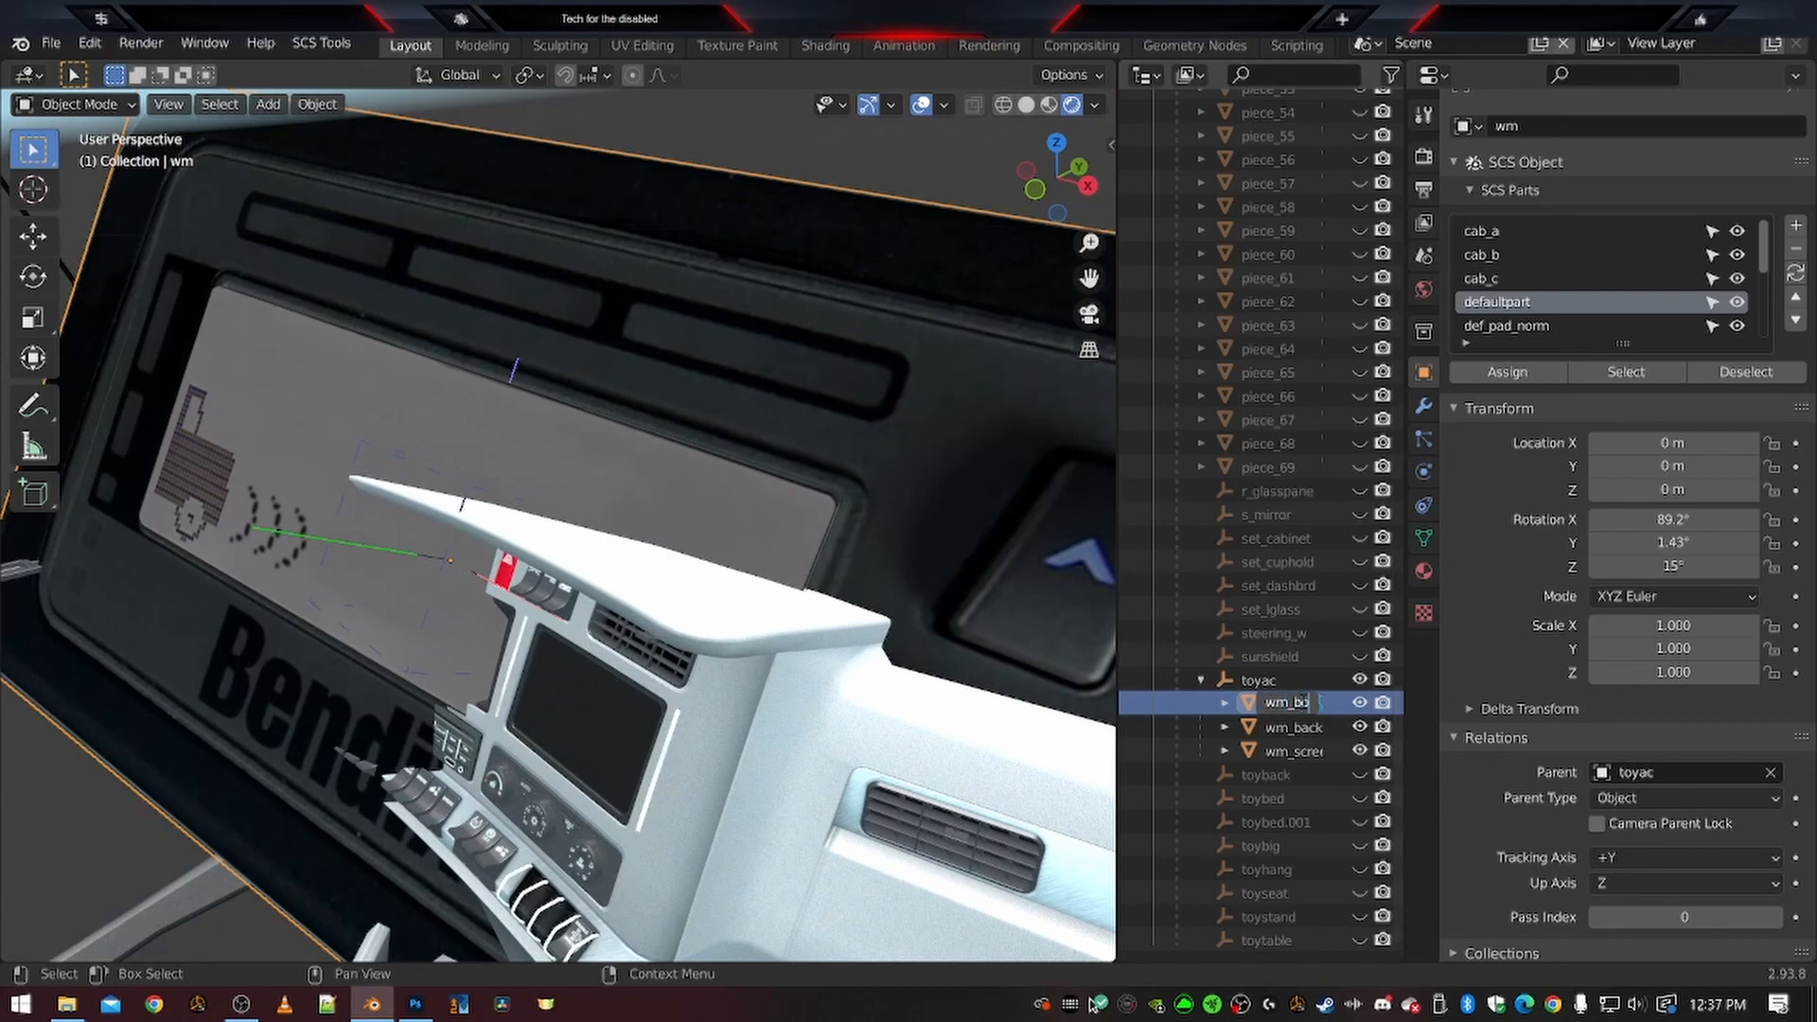
{"action": "type", "text": "dy"}
{"action": "key", "text": "Return"}
Select wm_body and wm_screen together and scale them down to about 0.062
{"action": "left_click", "coordinate": [1289, 708]}
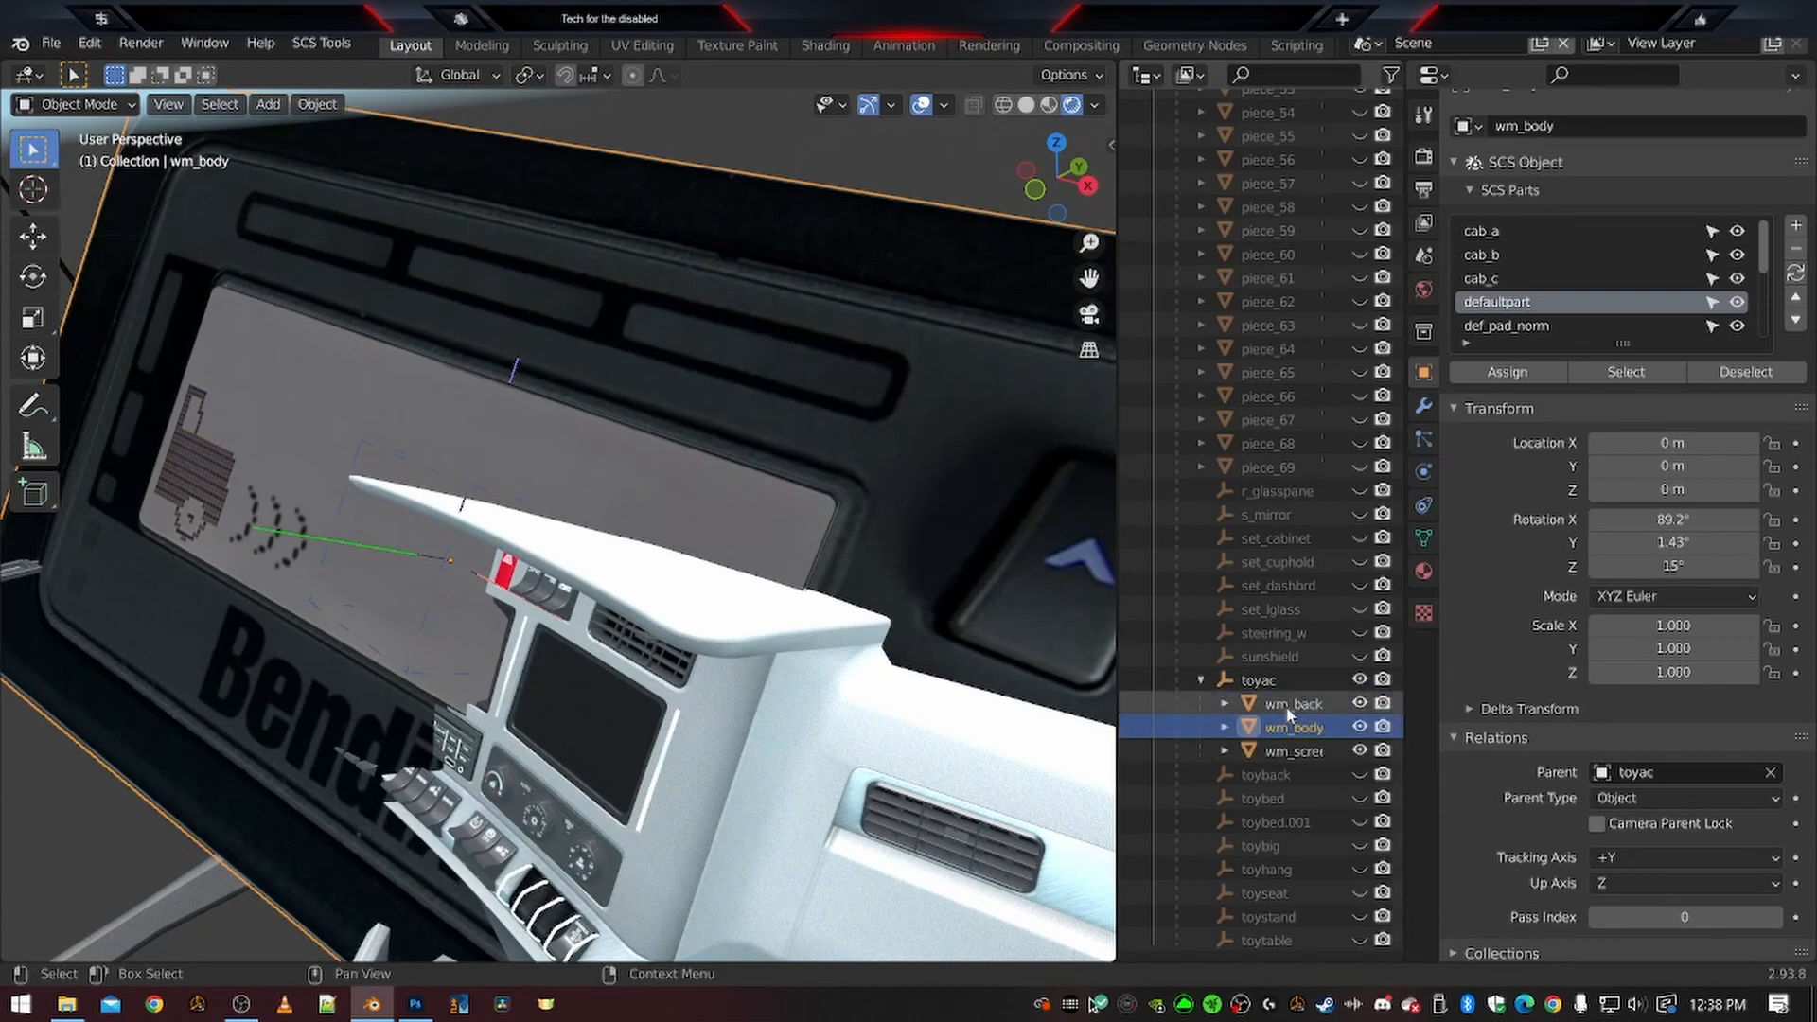
{"action": "left_click", "coordinate": [1299, 753]}
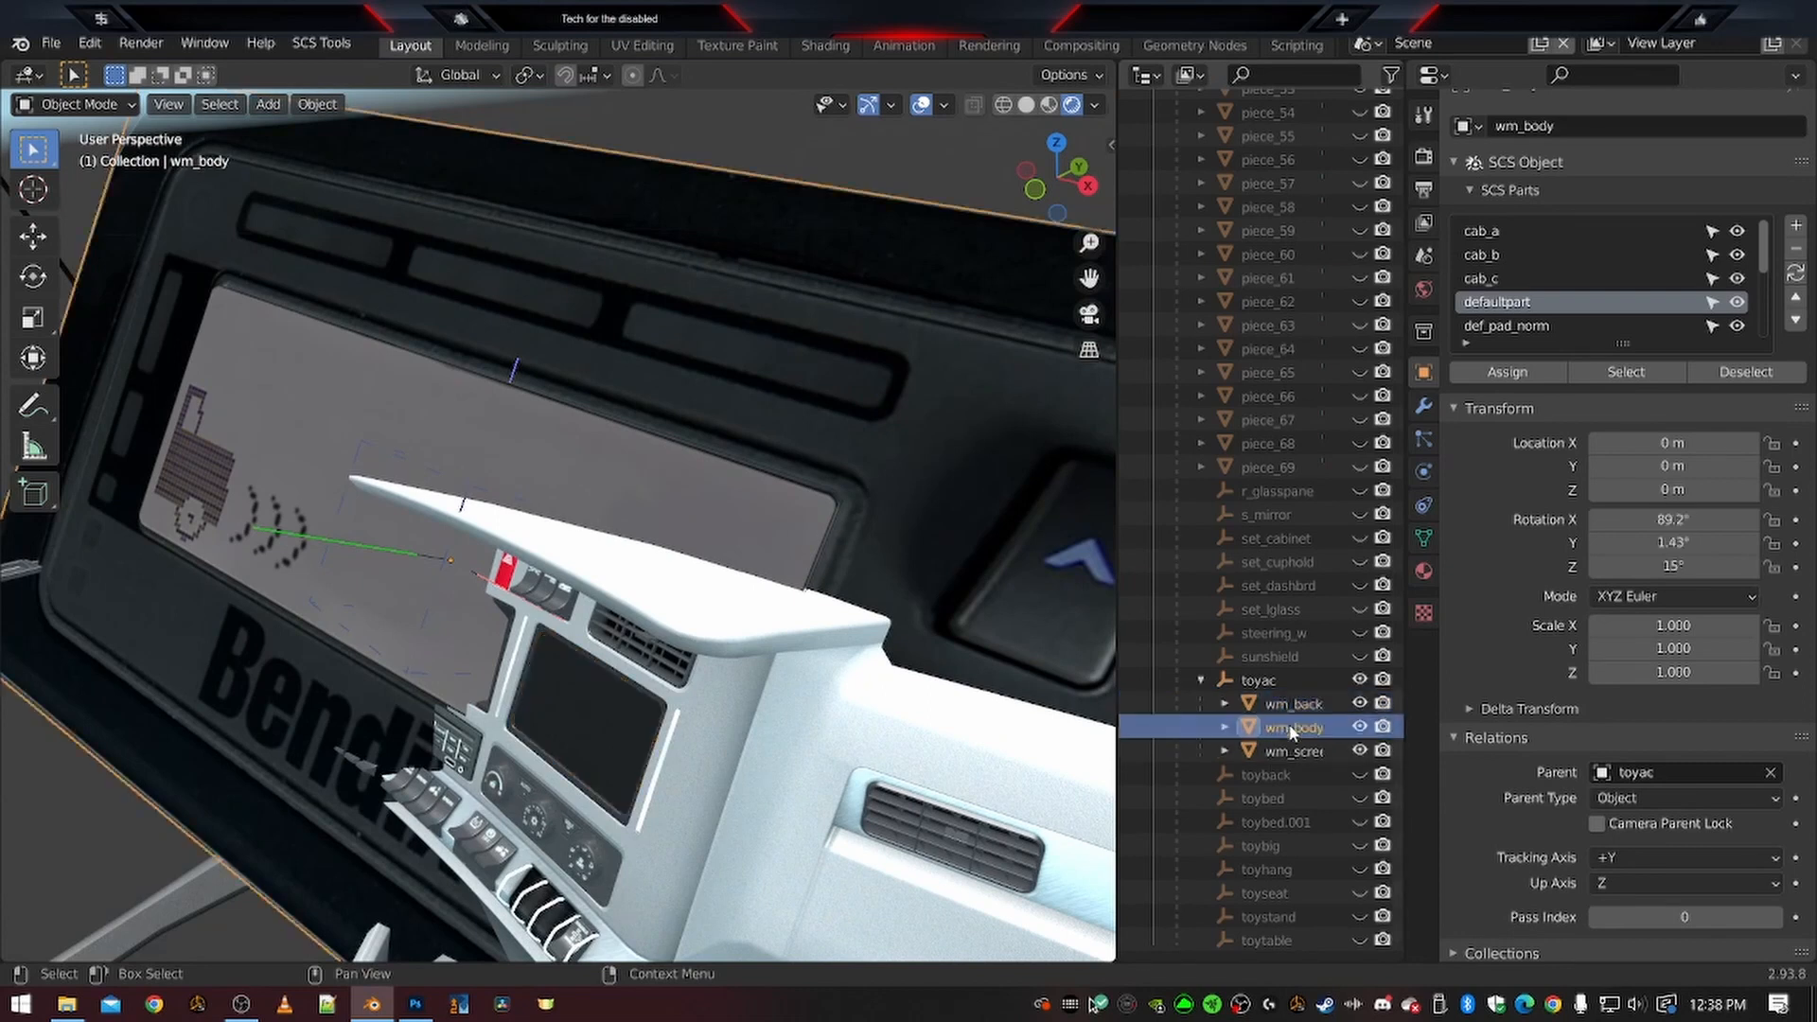
{"action": "key", "text": "Up"}
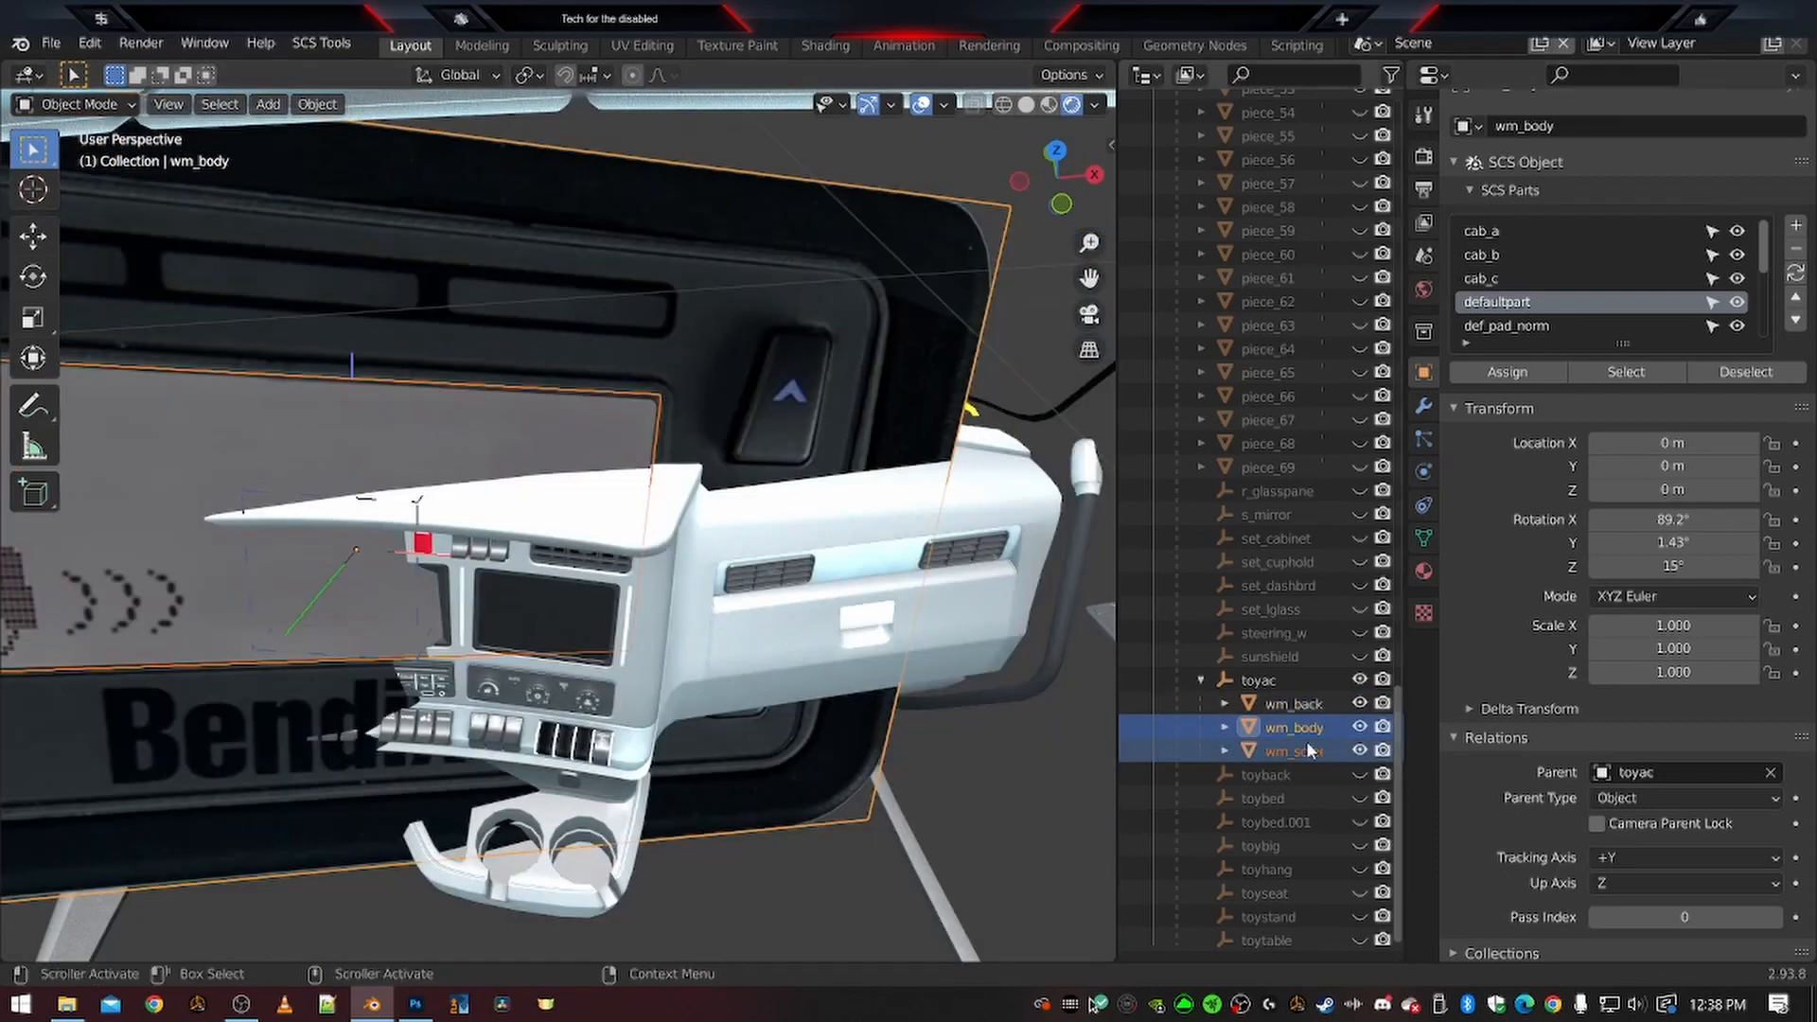
{"action": "middle_click_drag", "start_coordinate": [543, 567], "coordinate": [512, 574]}
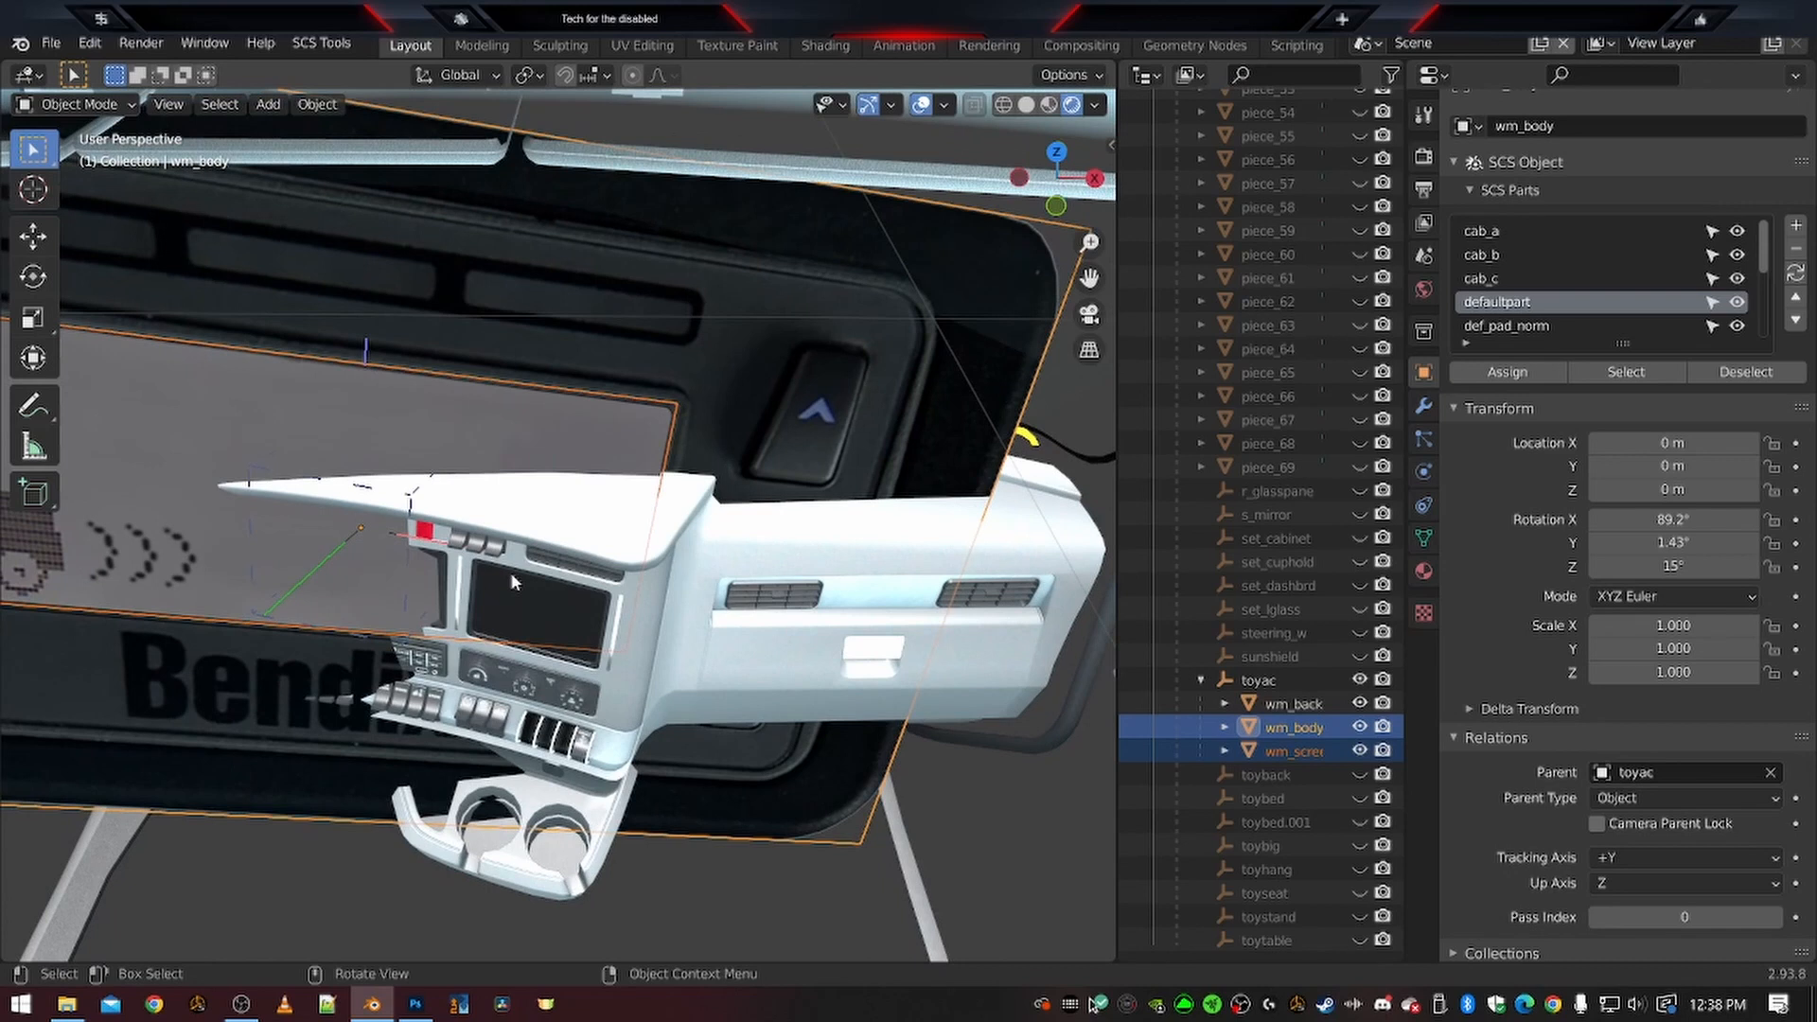
{"action": "key", "text": "s"}
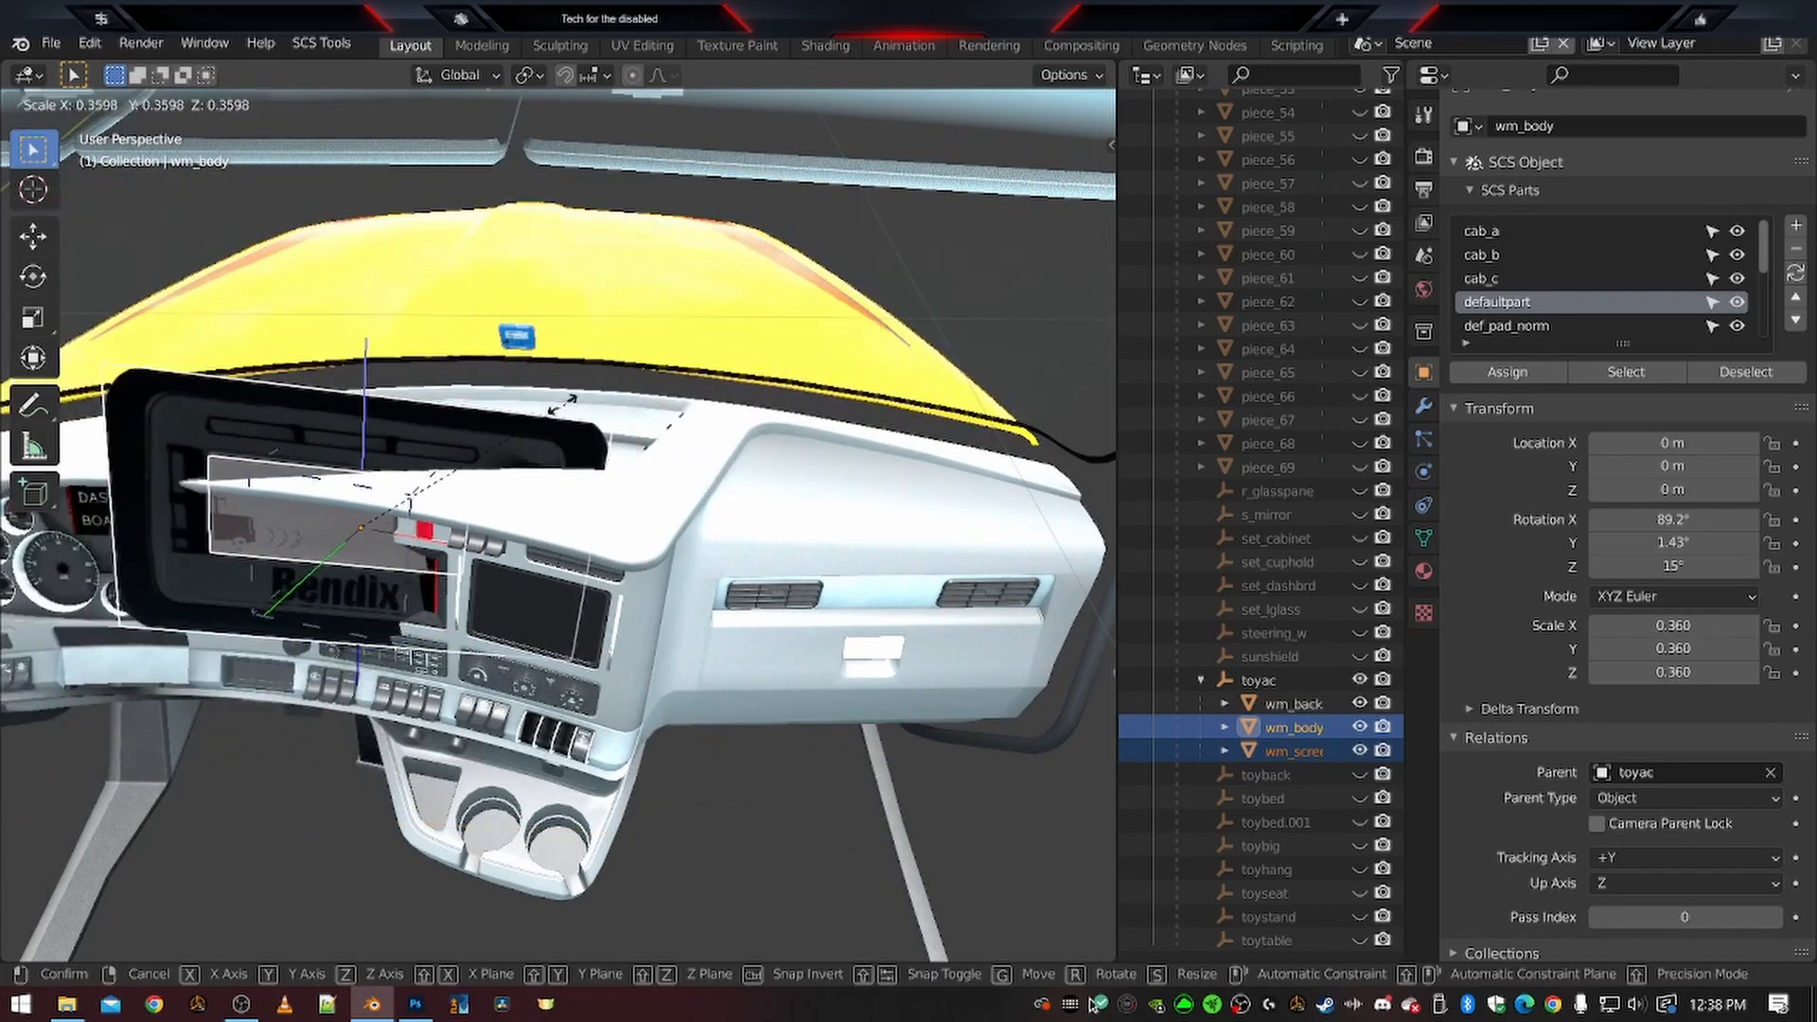
{"action": "left_click", "coordinate": [365, 487]}
Move the Bendix body and screen across the dashboard from above the GPS toward the covered cubby
{"action": "scroll", "coordinate": [397, 535], "scroll_direction": "up", "scroll_amount": 4}
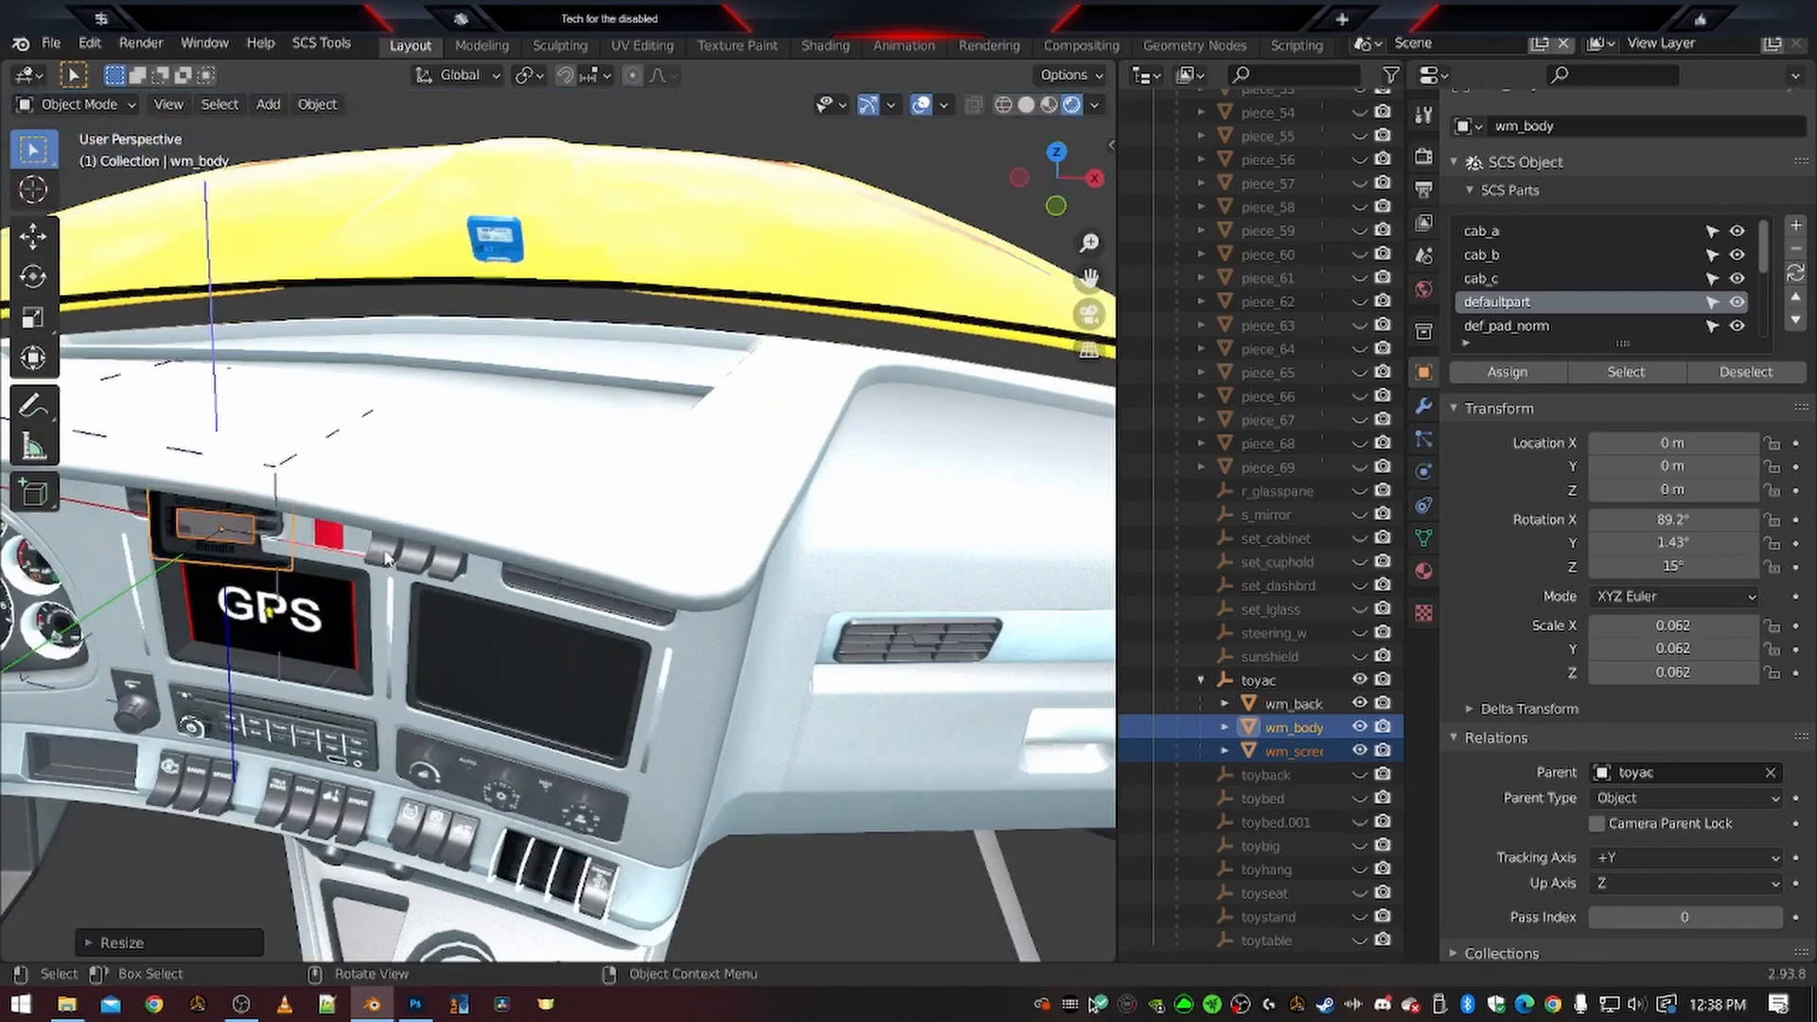
{"action": "middle_click_drag", "start_coordinate": [397, 535], "coordinate": [837, 235], "text": "shift"}
{"action": "scroll", "coordinate": [837, 235], "scroll_direction": "down", "scroll_amount": 3}
{"action": "scroll", "coordinate": [682, 256], "scroll_direction": "up", "scroll_amount": 4}
{"action": "middle_click_drag", "start_coordinate": [663, 260], "coordinate": [491, 483], "text": "shift"}
{"action": "key", "text": "g"}
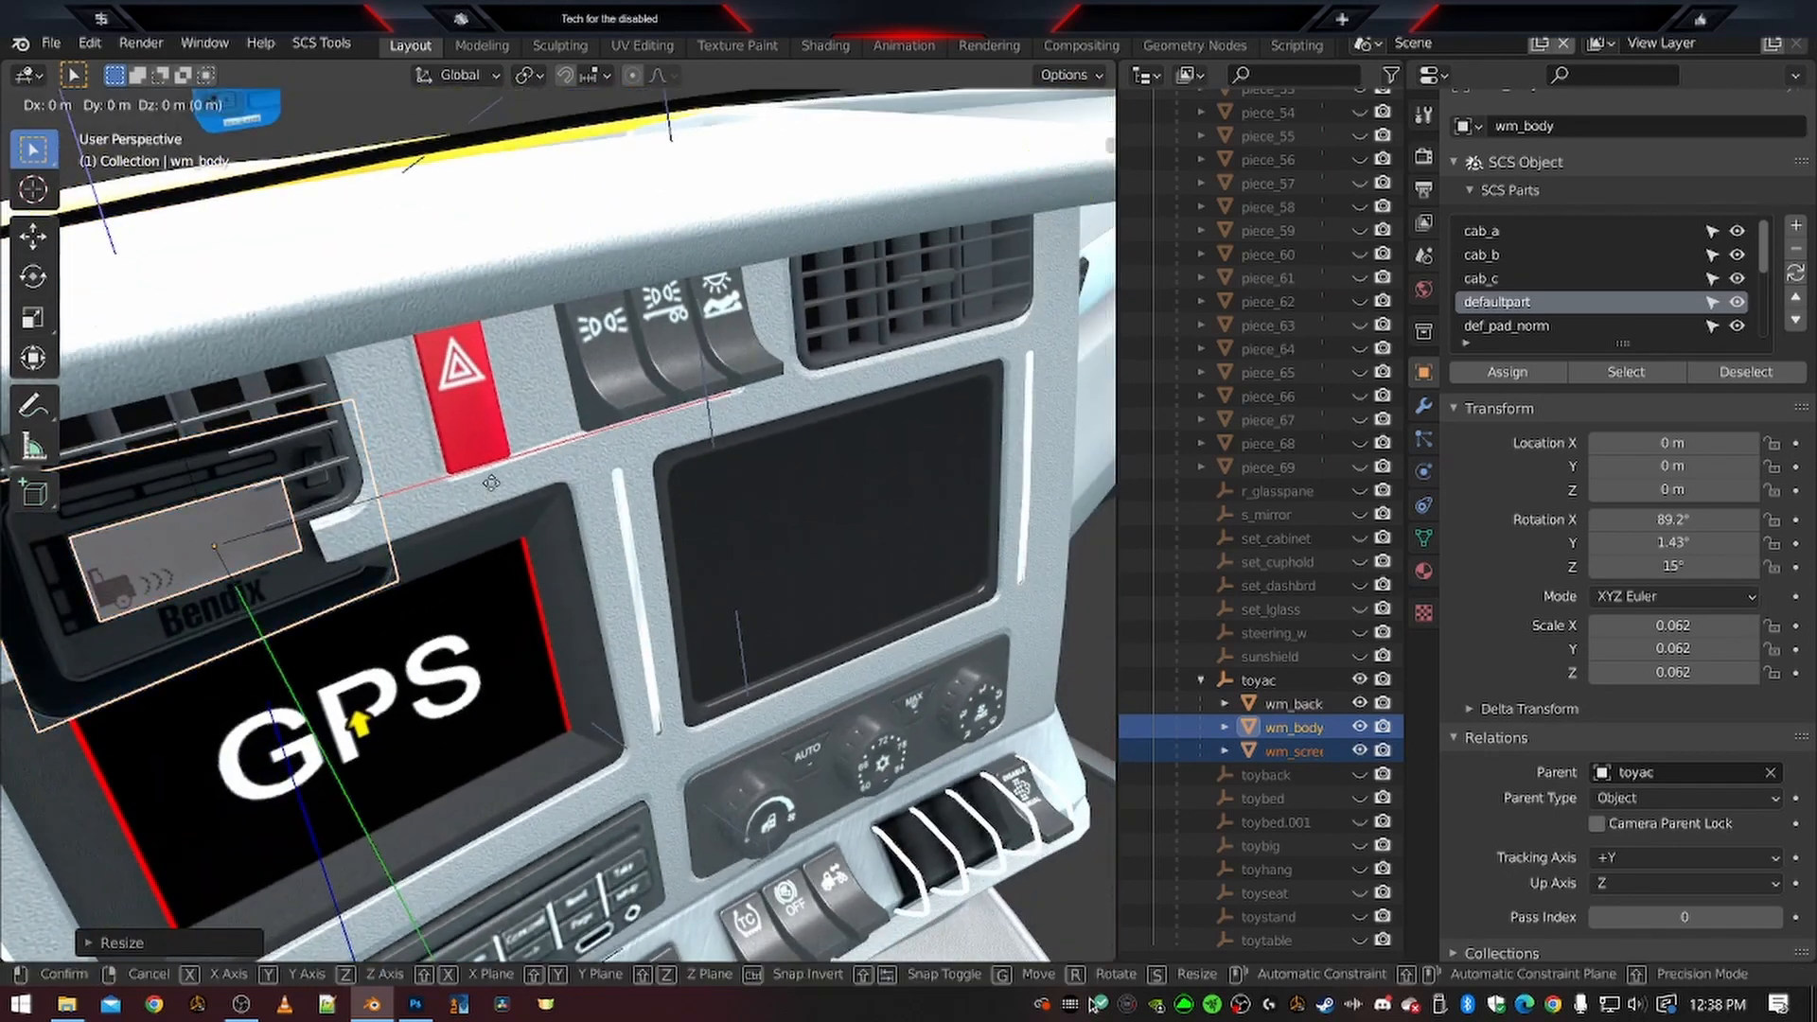
{"action": "left_click", "coordinate": [771, 405]}
Bring the Bendix unit forward along global Y and lower it over the cubby cover to about X 0.207, Y -0.016, Z -0.055 m
{"action": "middle_click_drag", "start_coordinate": [852, 327], "coordinate": [736, 369]}
{"action": "key", "text": "g"}
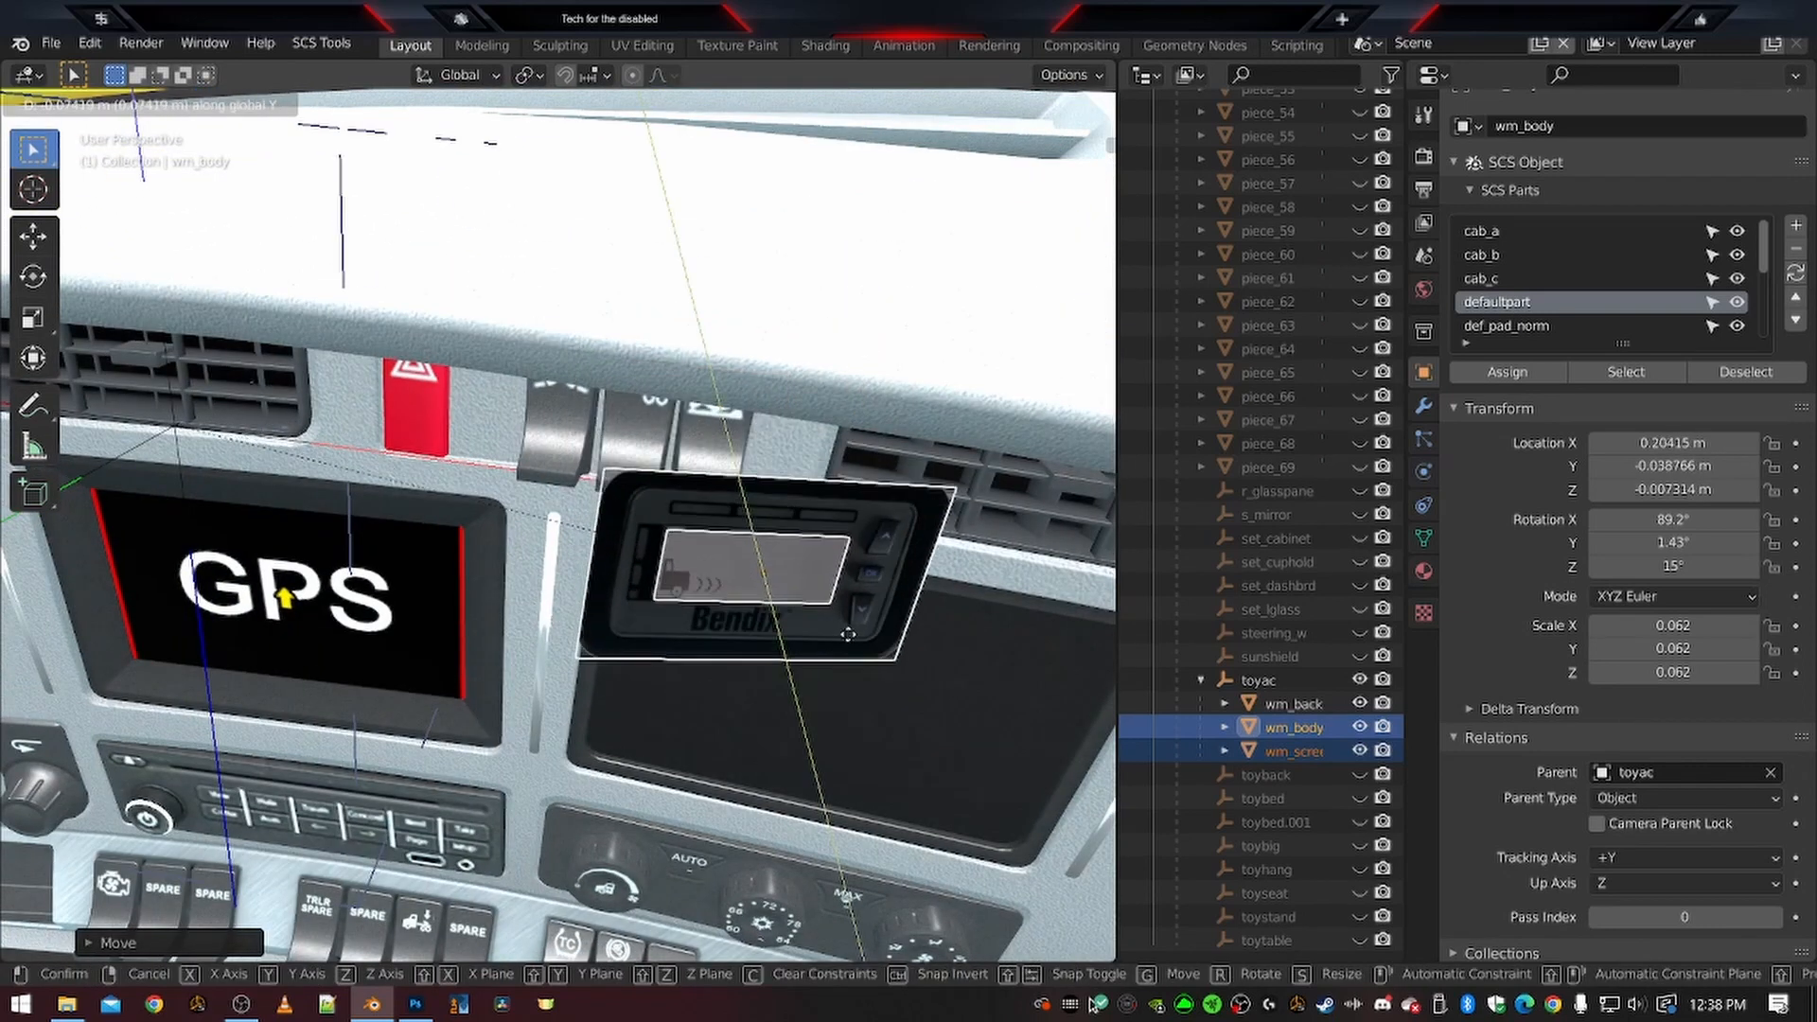
{"action": "left_click", "coordinate": [843, 616]}
{"action": "key", "text": "g"}
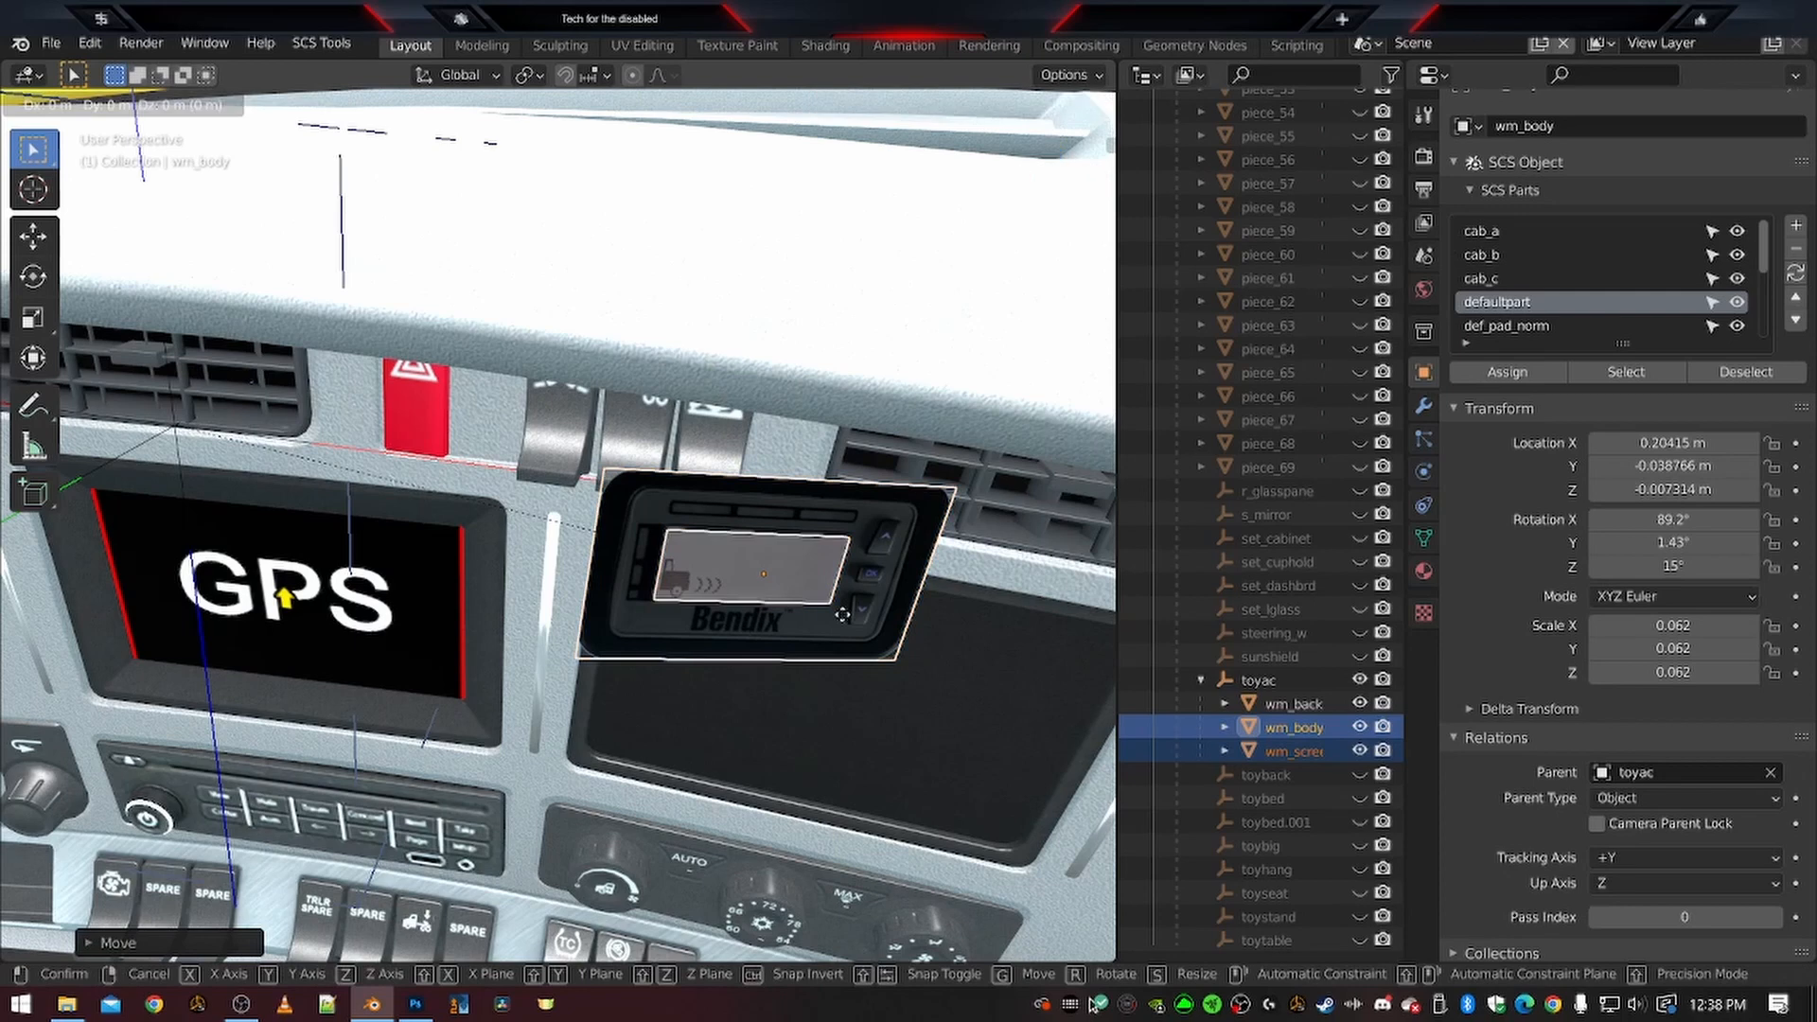
{"action": "left_click", "coordinate": [833, 719]}
Rotate the Bendix unit about global Z to follow the cubby face, giving rotations of about 91°, 9.4° and -2.2°
{"action": "middle_click_drag", "start_coordinate": [812, 690], "coordinate": [602, 414], "text": "shift"}
{"action": "scroll", "coordinate": [602, 415], "scroll_direction": "up", "scroll_amount": 2}
{"action": "scroll", "coordinate": [600, 413], "scroll_direction": "up", "scroll_amount": 3}
{"action": "scroll", "coordinate": [600, 413], "scroll_direction": "down", "scroll_amount": 4}
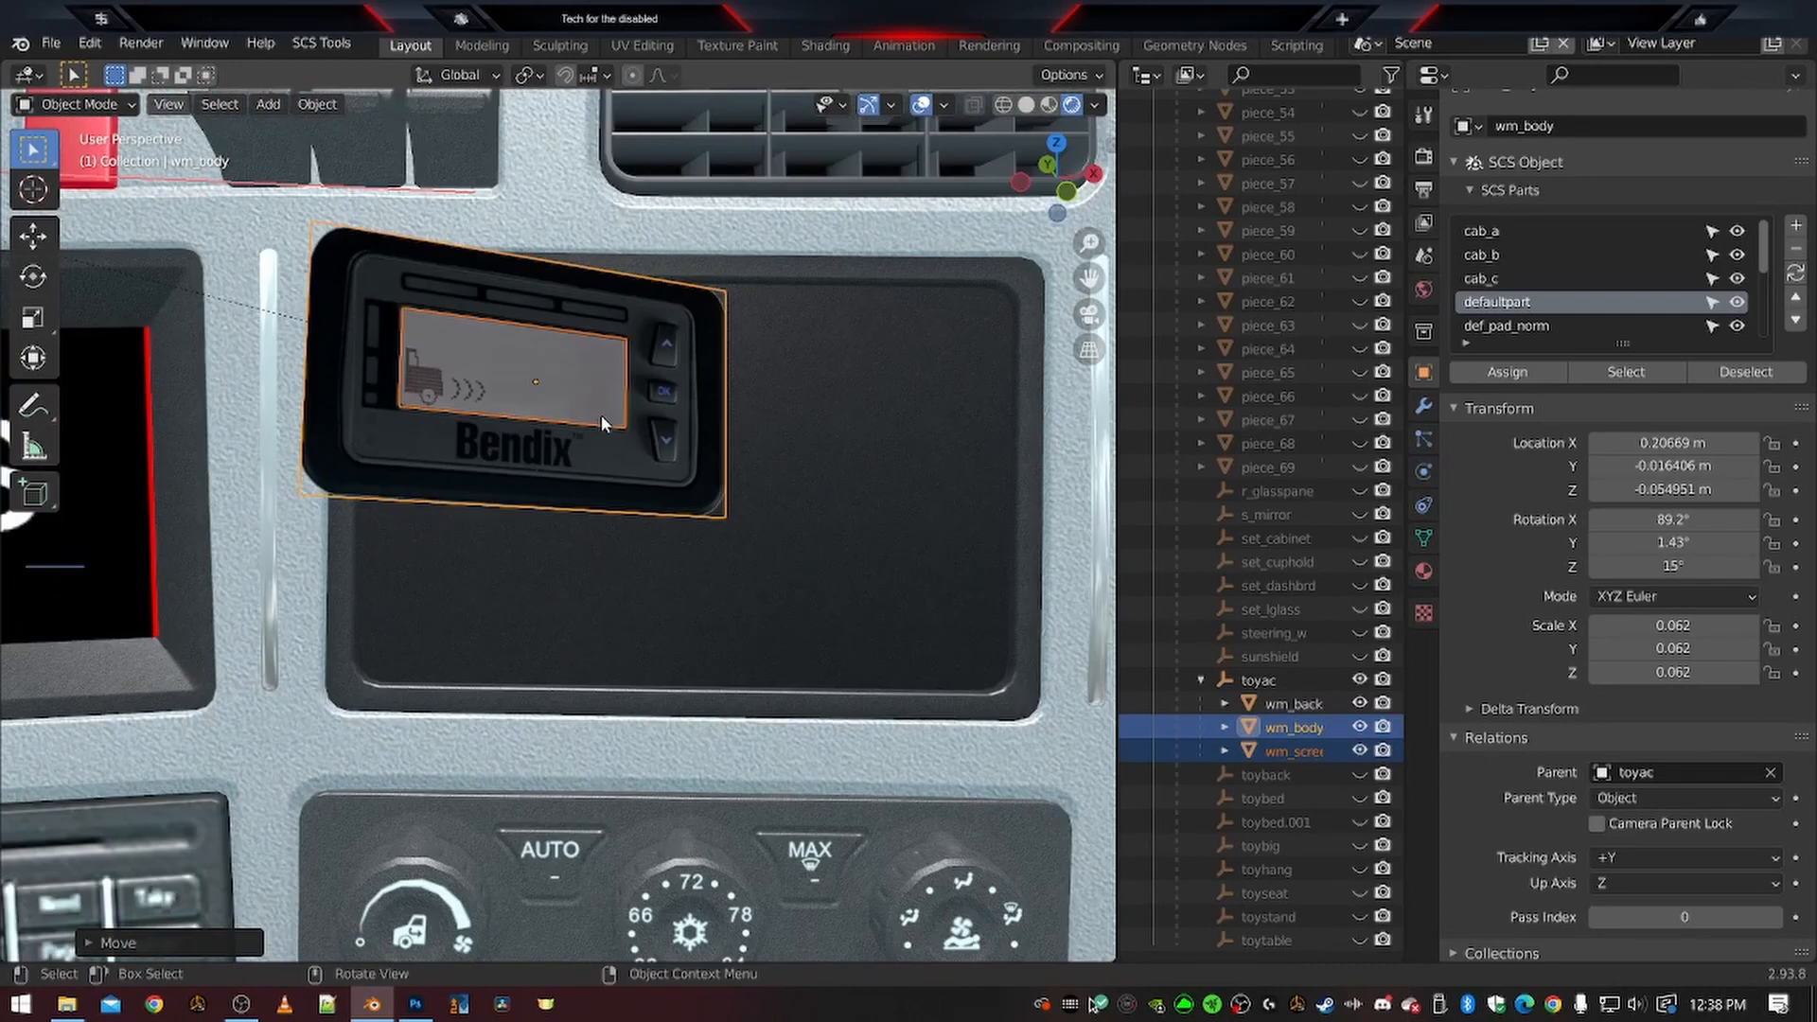
{"action": "scroll", "coordinate": [600, 415], "scroll_direction": "up", "scroll_amount": 4}
{"action": "scroll", "coordinate": [600, 414], "scroll_direction": "down", "scroll_amount": 1}
{"action": "middle_click_drag", "start_coordinate": [609, 417], "coordinate": [628, 537]}
{"action": "key", "text": "r"}
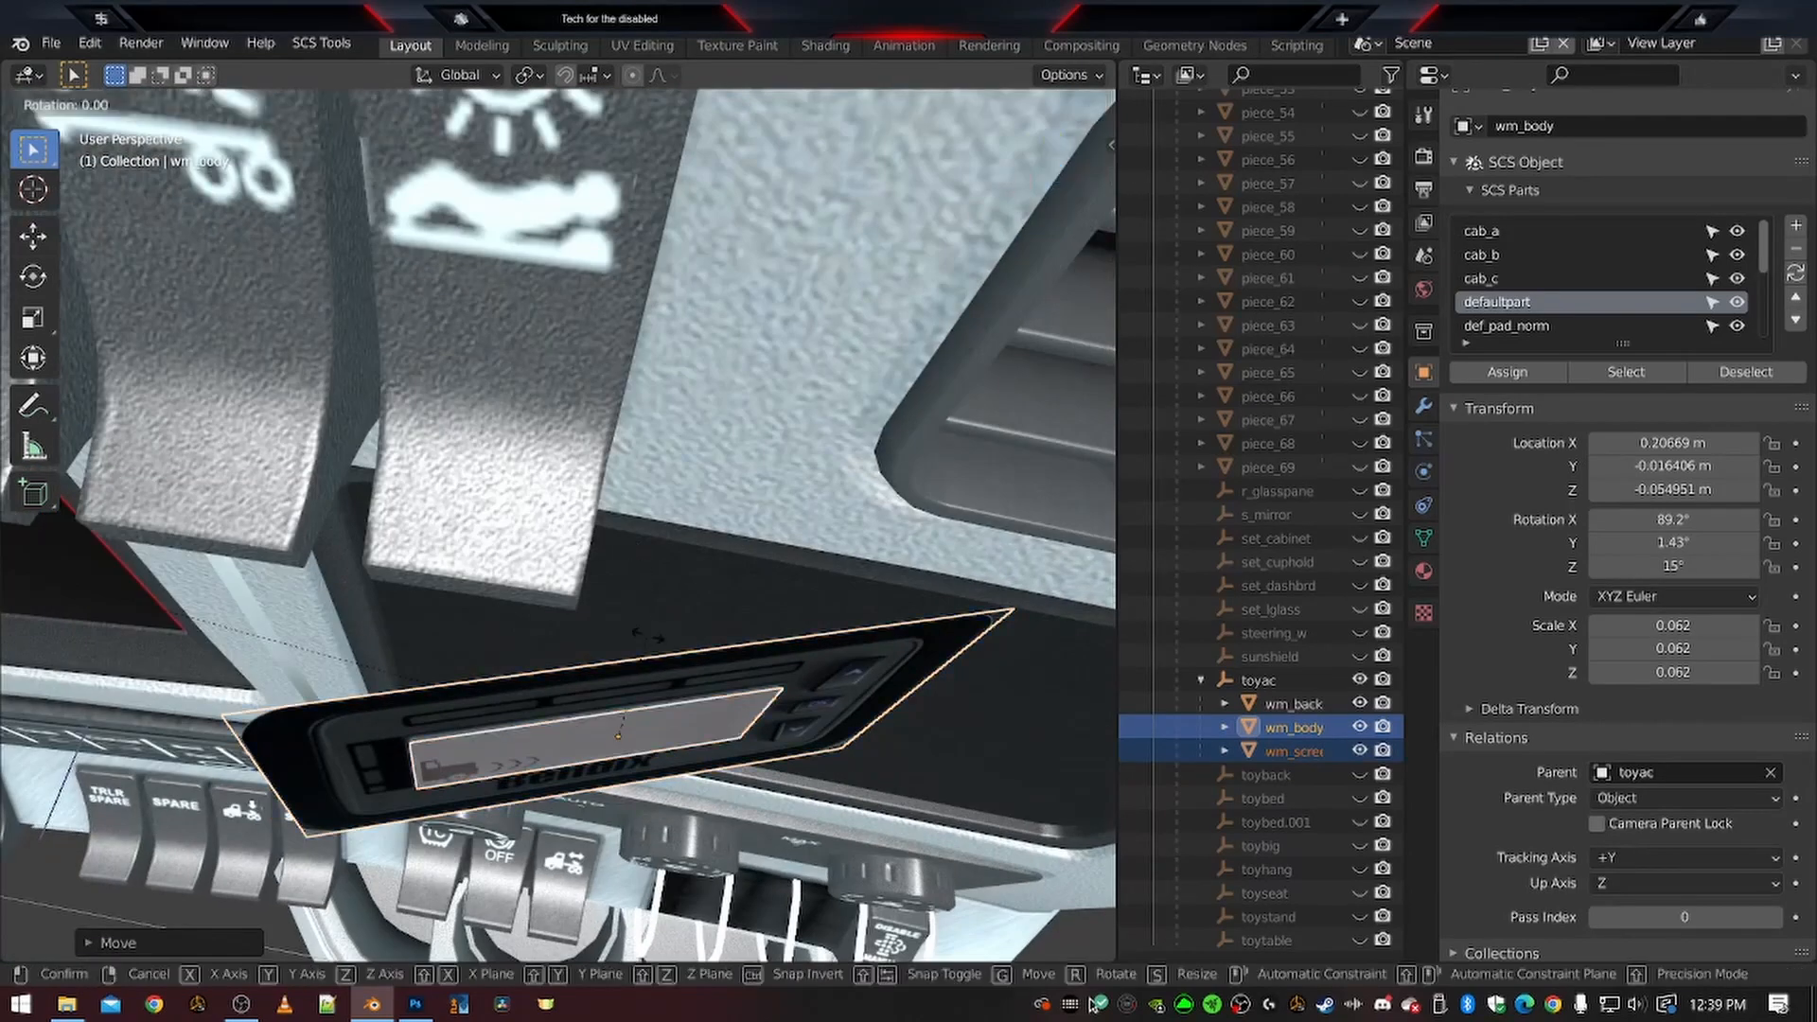
{"action": "key", "text": "z"}
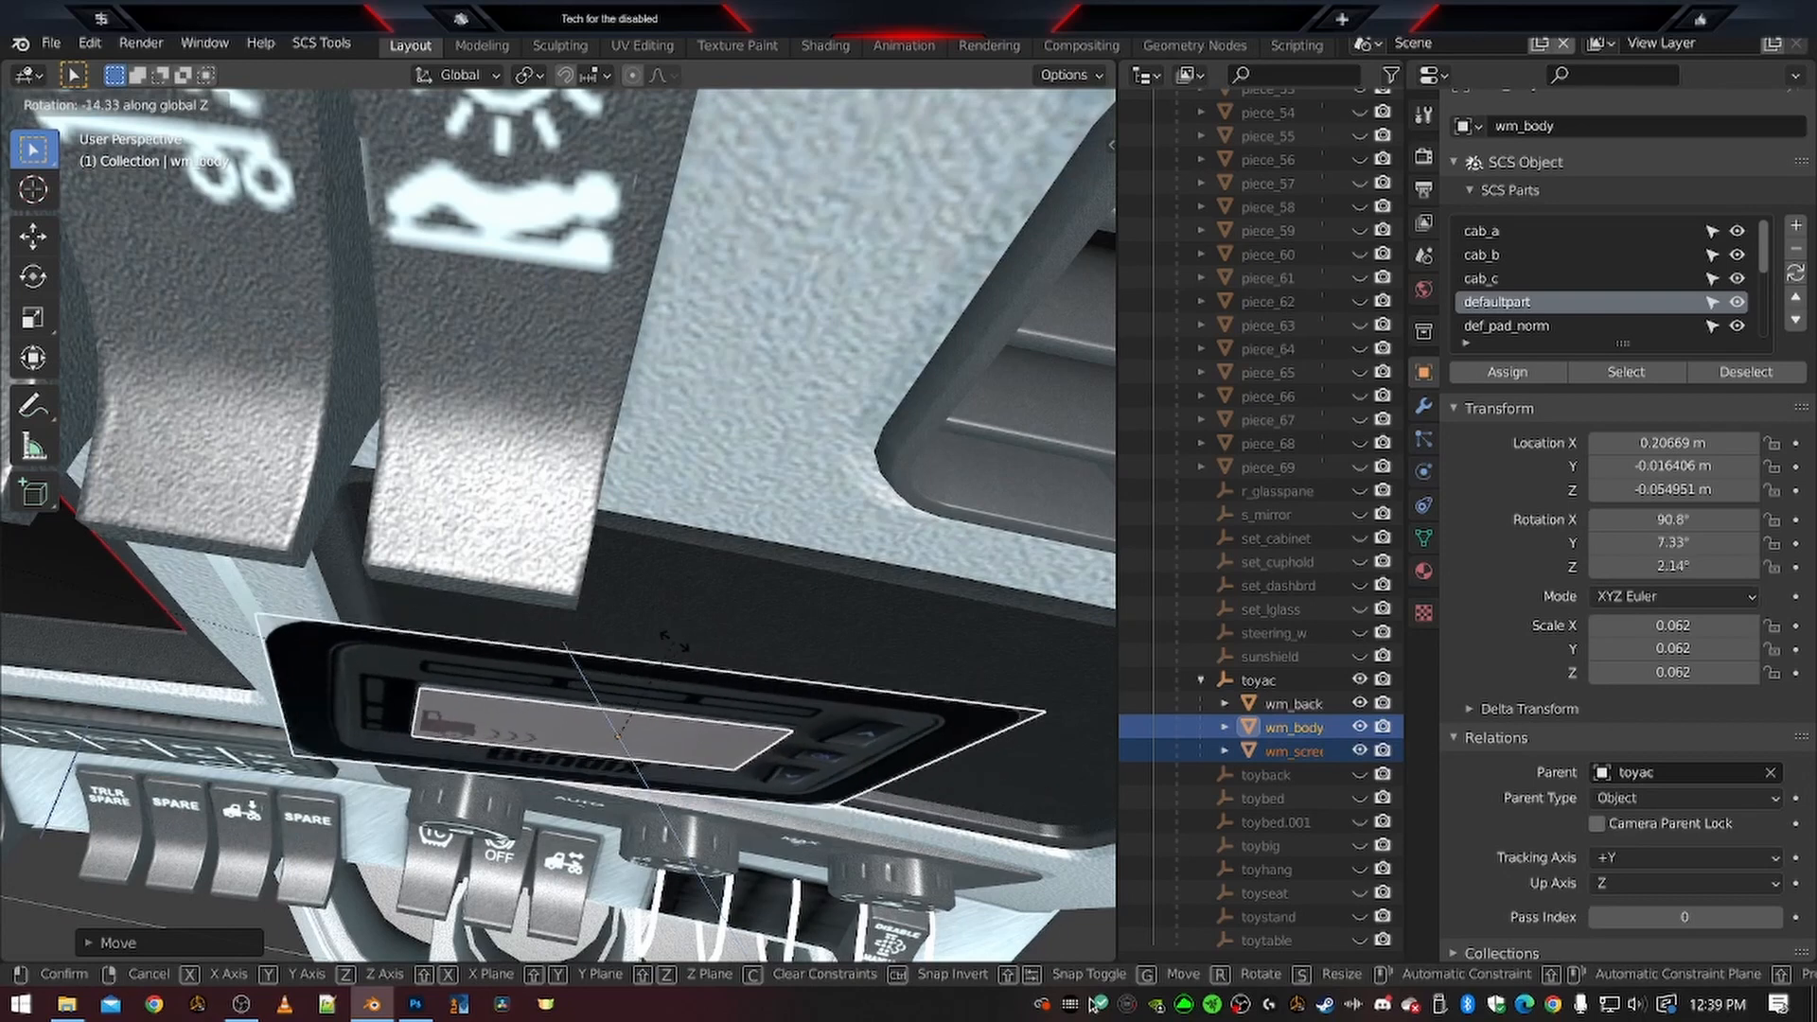
{"action": "left_click", "coordinate": [676, 641]}
{"action": "middle_click_drag", "start_coordinate": [676, 642], "coordinate": [752, 528]}
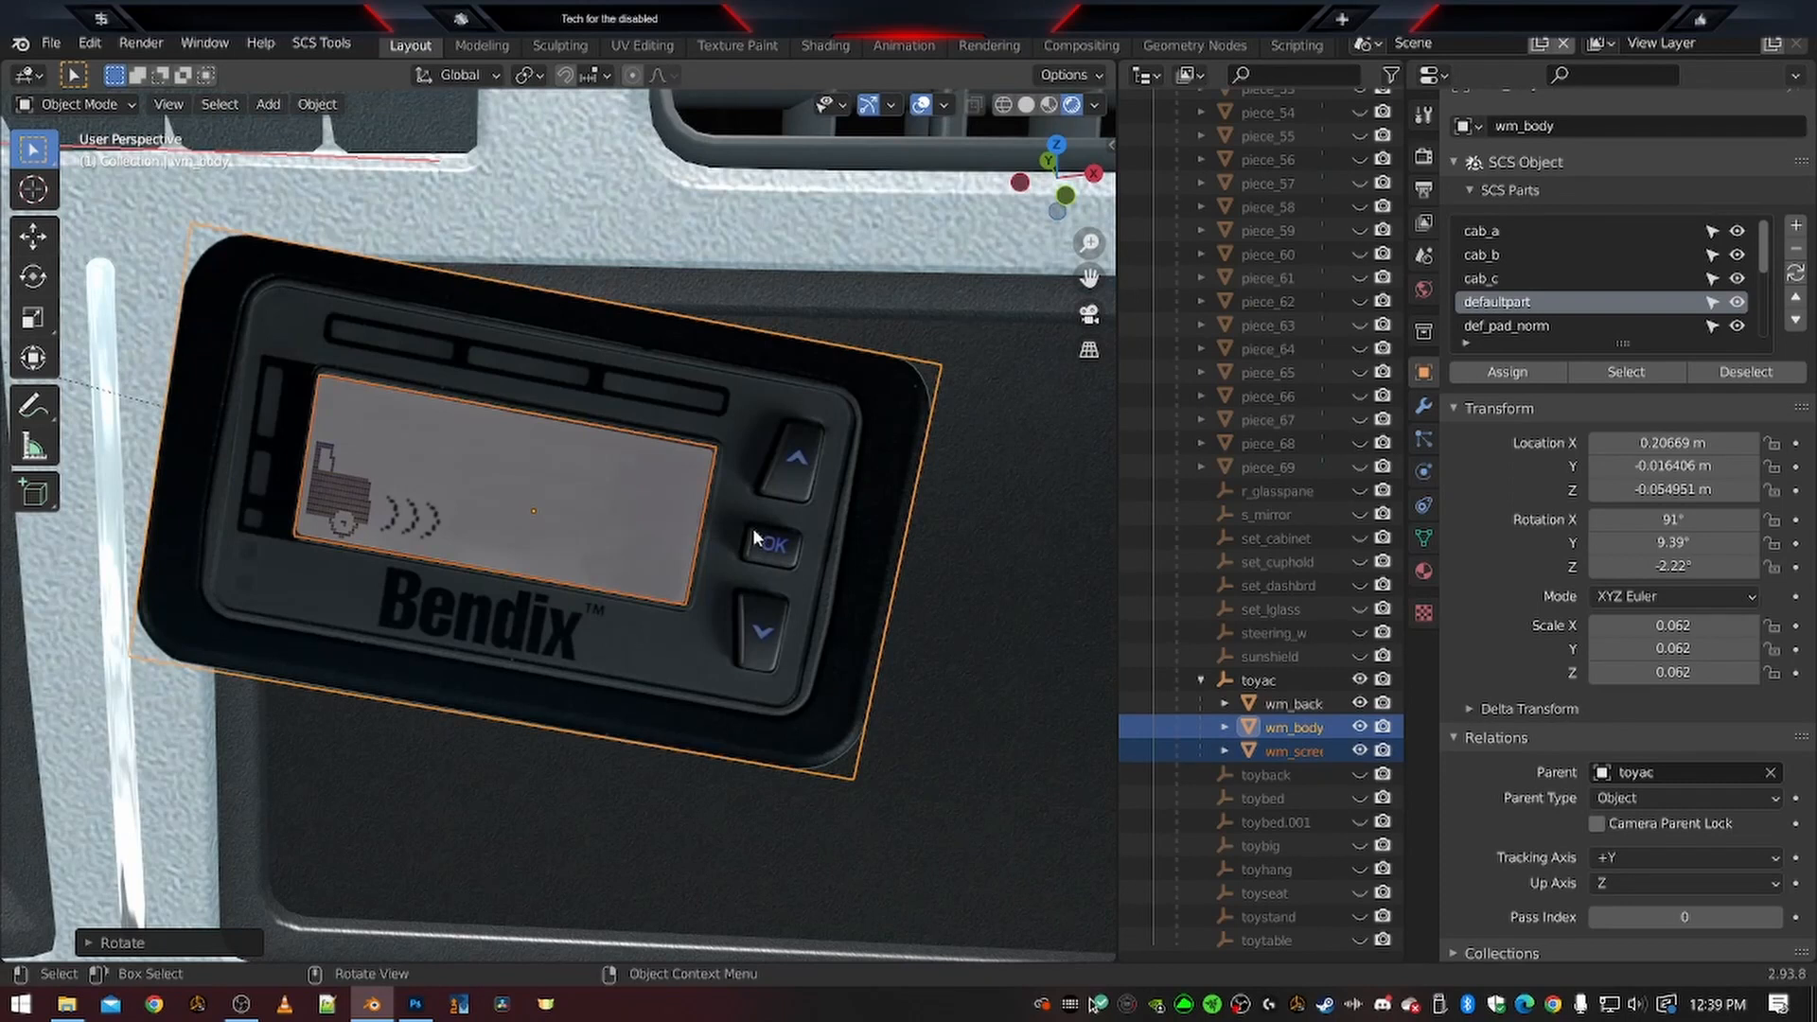
{"action": "key", "text": "r"}
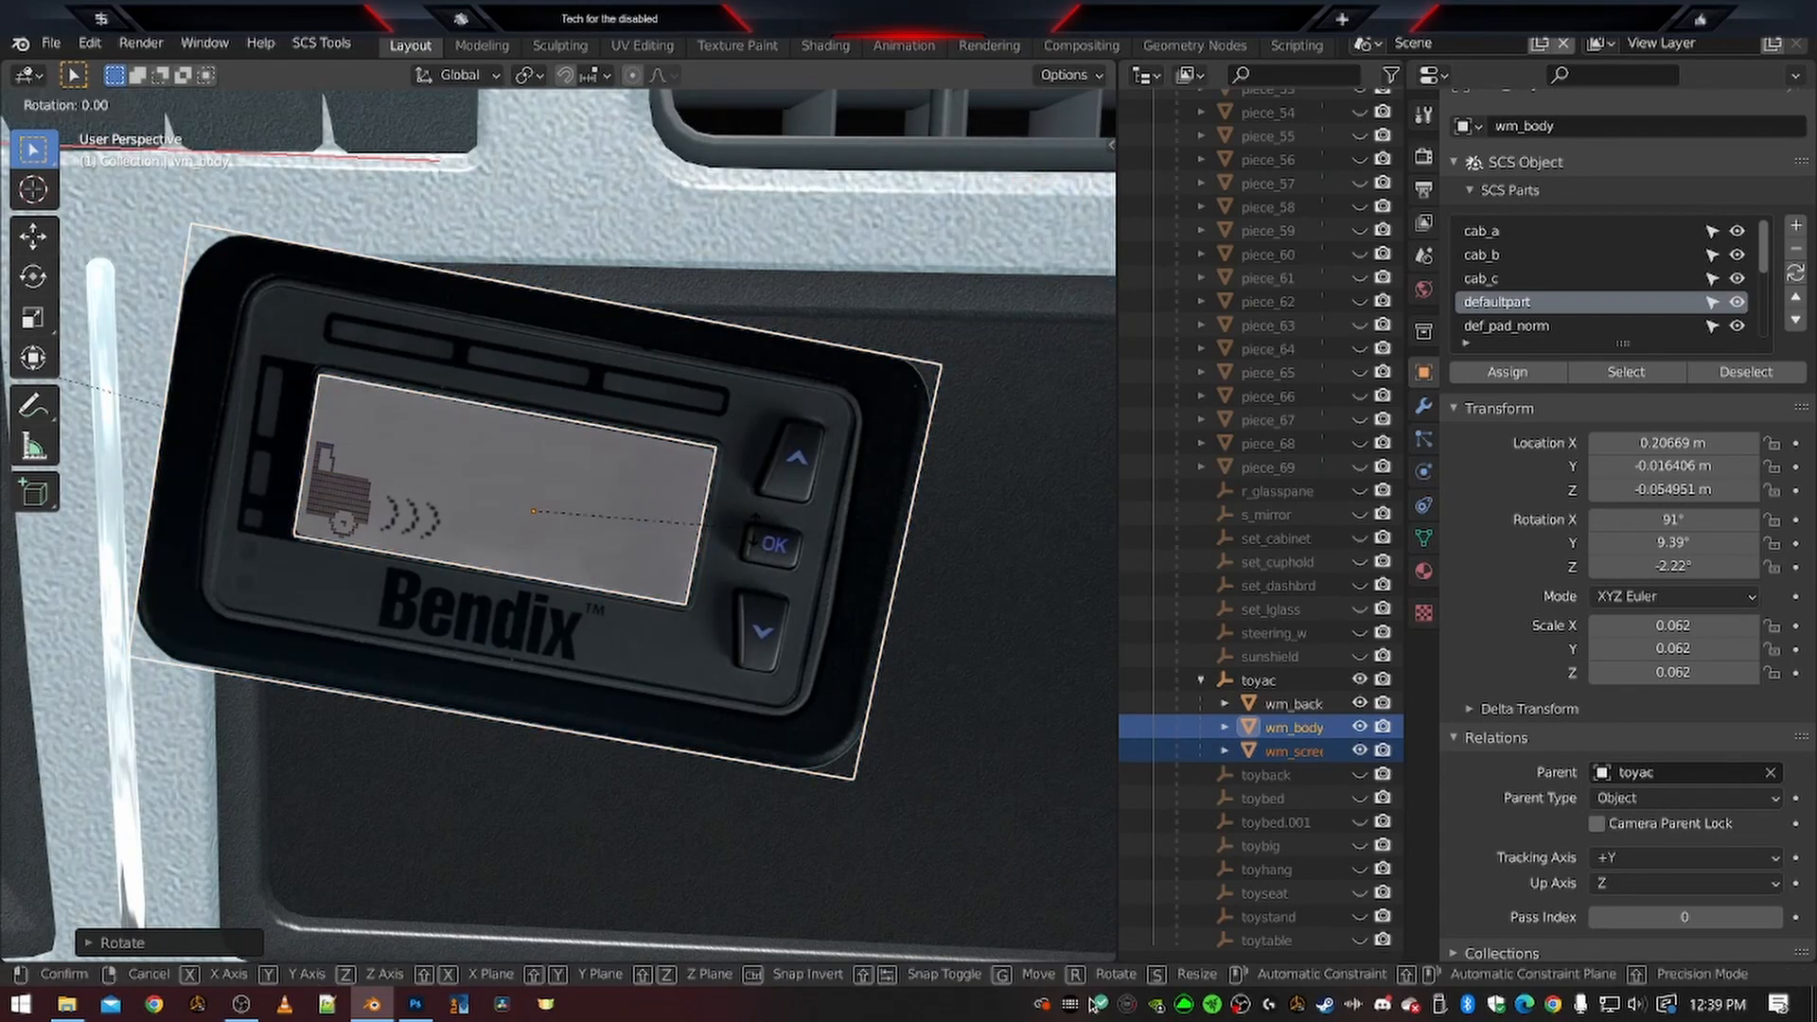
{"action": "key", "text": "x"}
{"action": "right_click", "coordinate": [776, 462]}
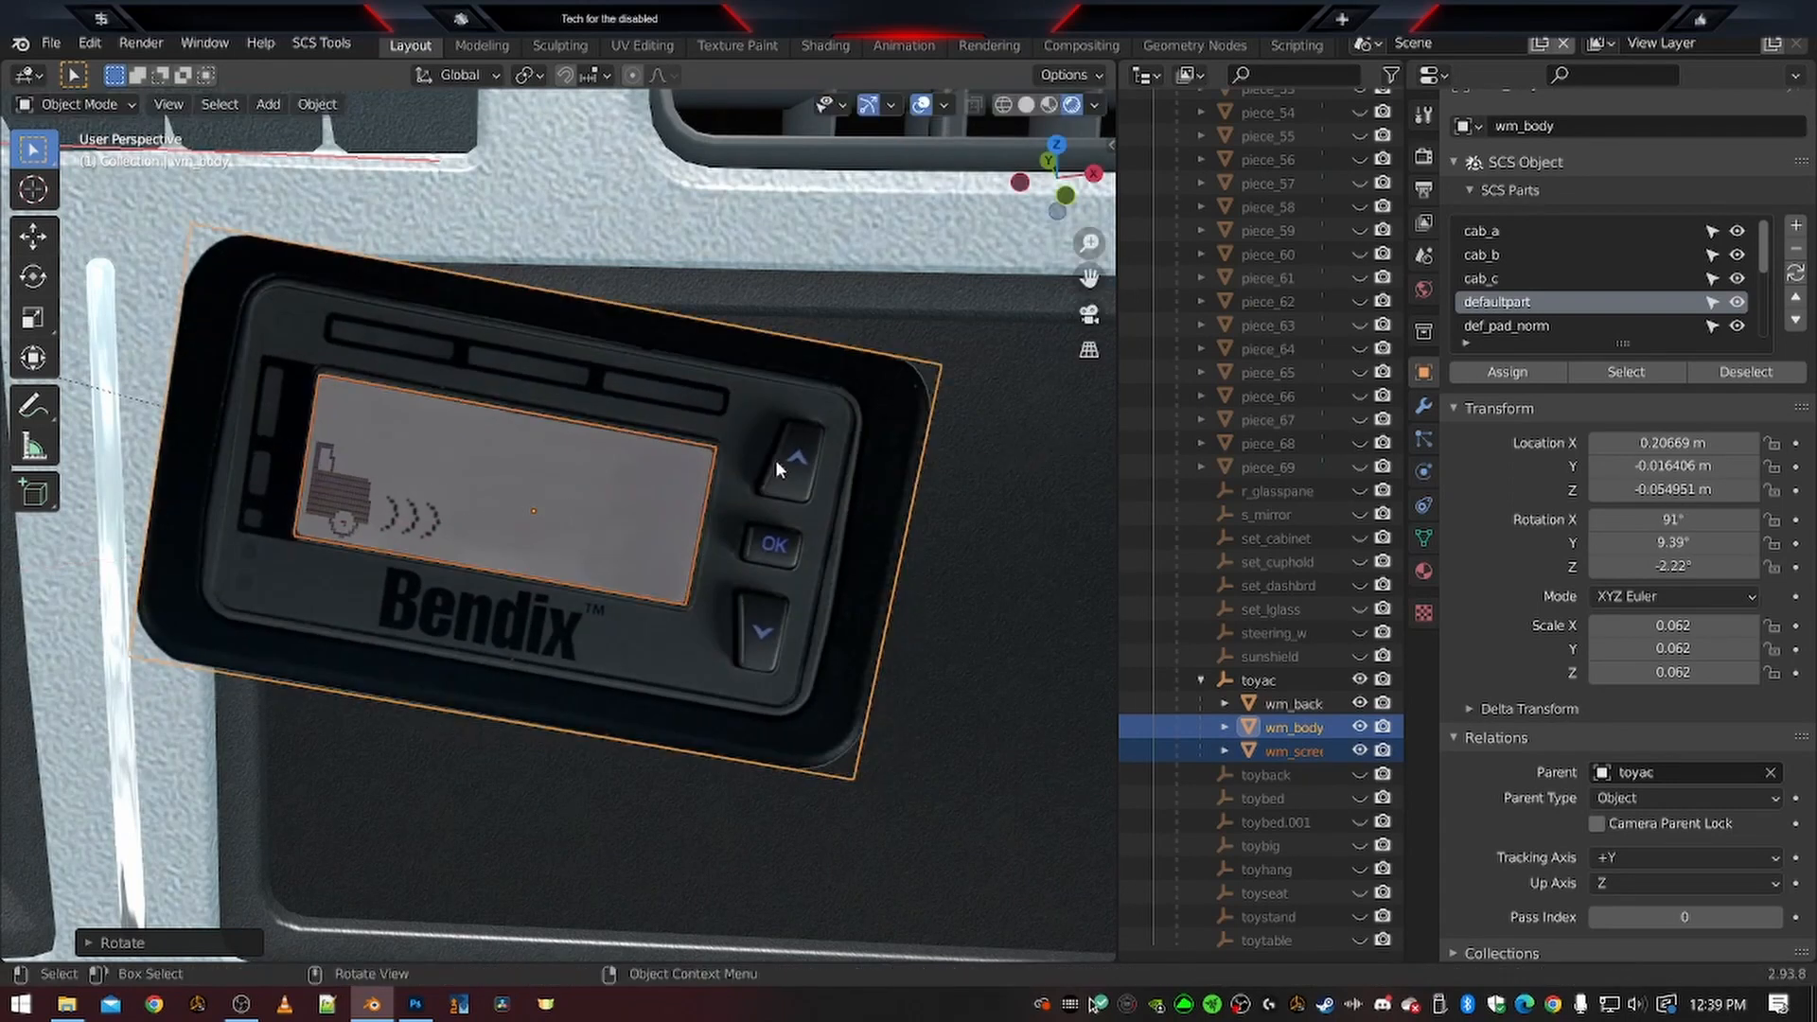
Rotate the Bendix unit about global Y to level it with the cubby edges, at about 93.3°, 1.2° and -5.8°
{"action": "key", "text": "r"}
{"action": "key", "text": "y"}
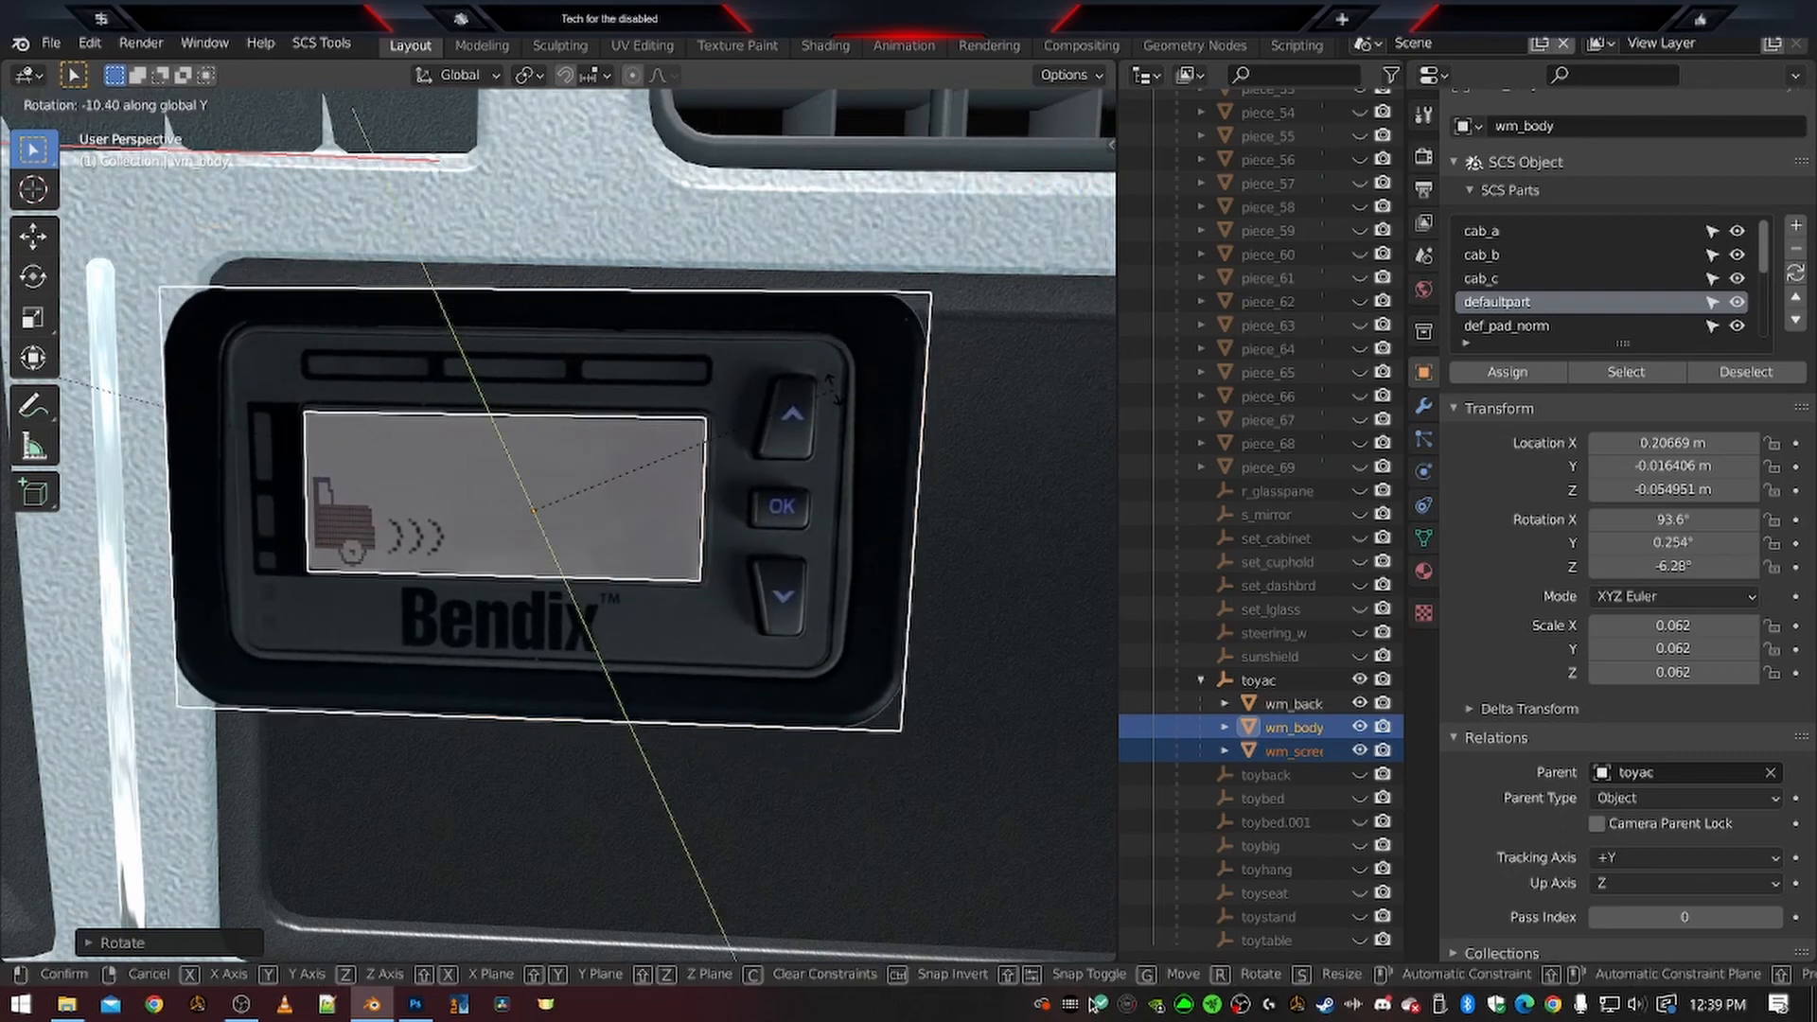
{"action": "left_click", "coordinate": [827, 398]}
{"action": "scroll", "coordinate": [827, 397], "scroll_direction": "down", "scroll_amount": 5}
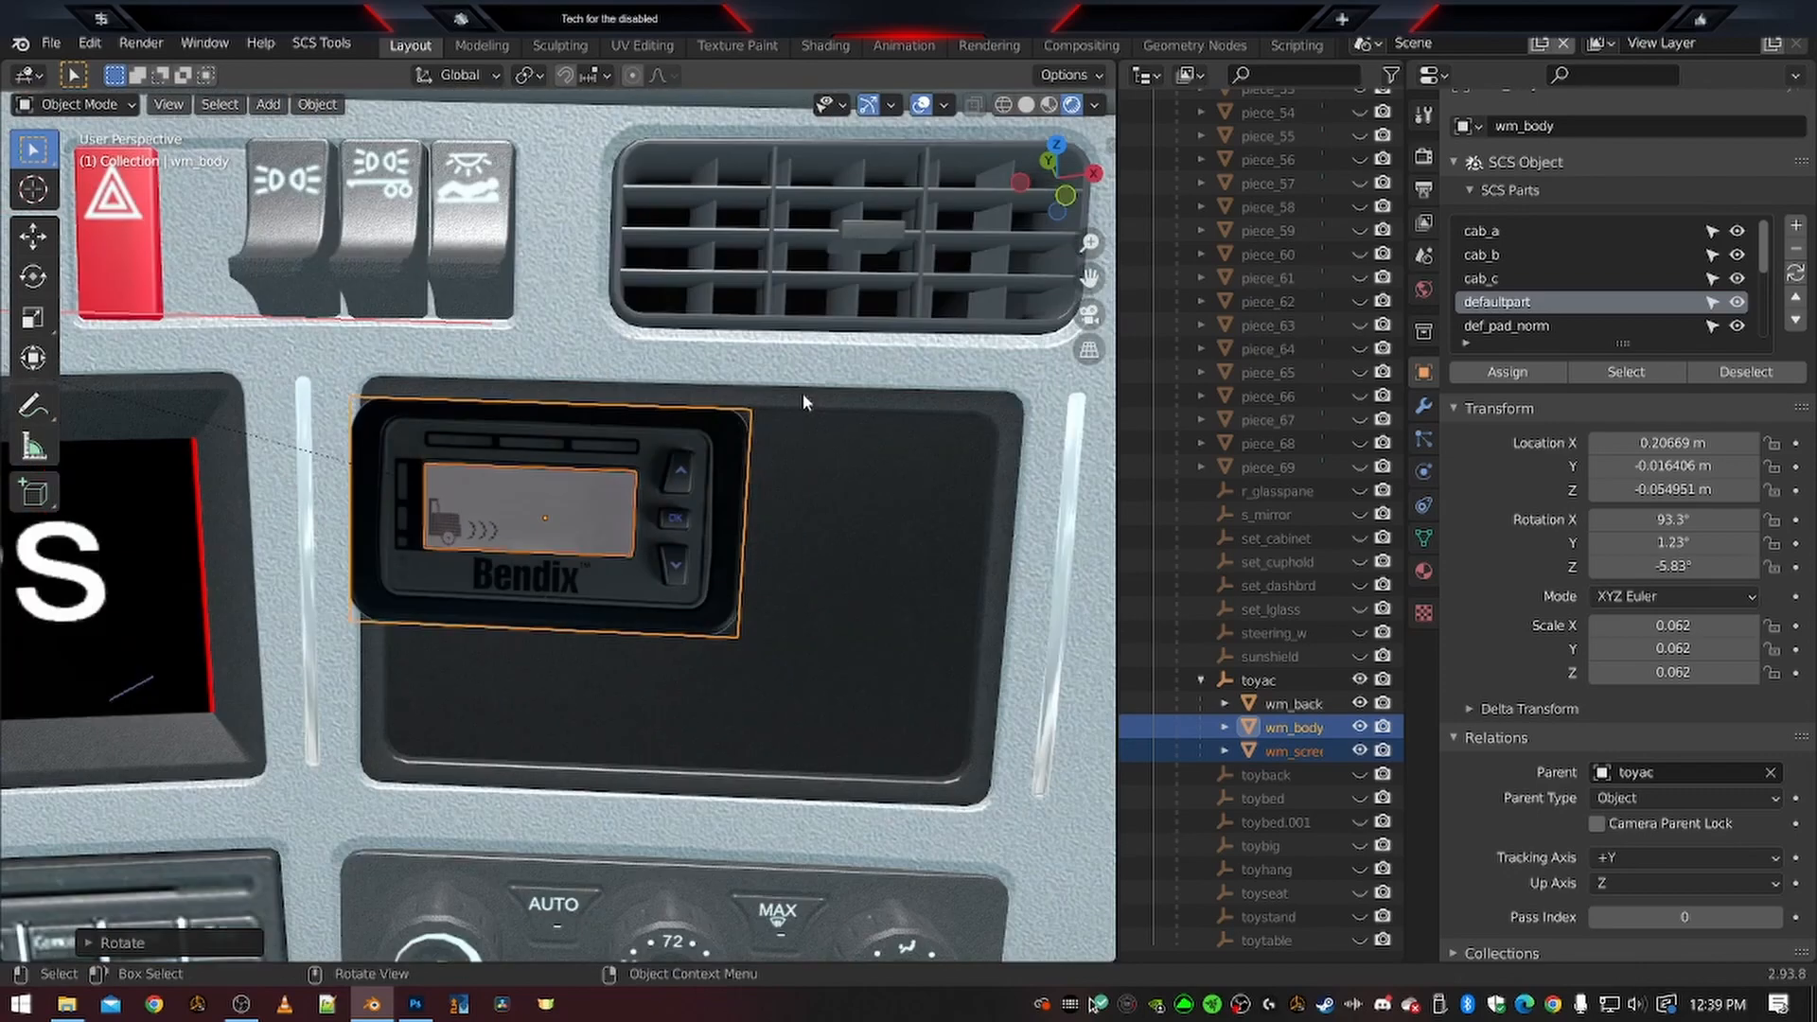
Push the Bendix unit back along global Y against the cubby cover, to about X 0.202, Y 0.005, Z -0.045 m
{"action": "middle_click_drag", "start_coordinate": [838, 460], "coordinate": [465, 441]}
{"action": "key", "text": "g"}
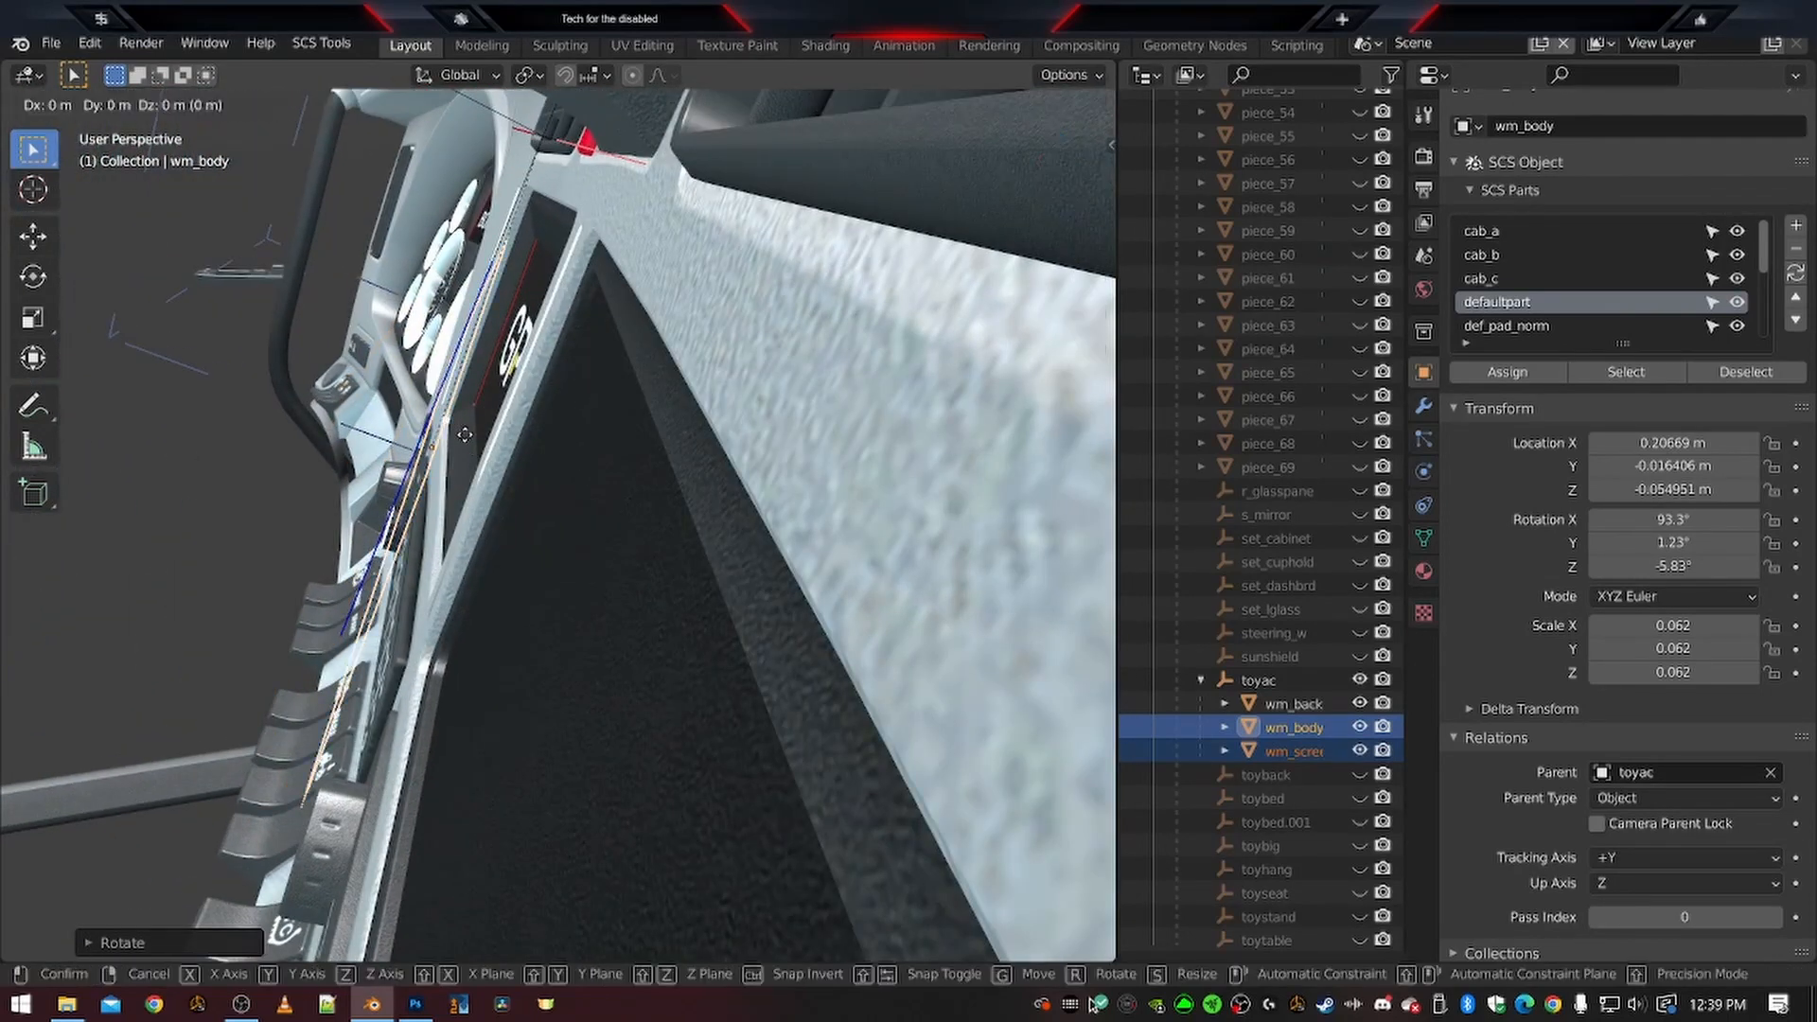
{"action": "key", "text": "y"}
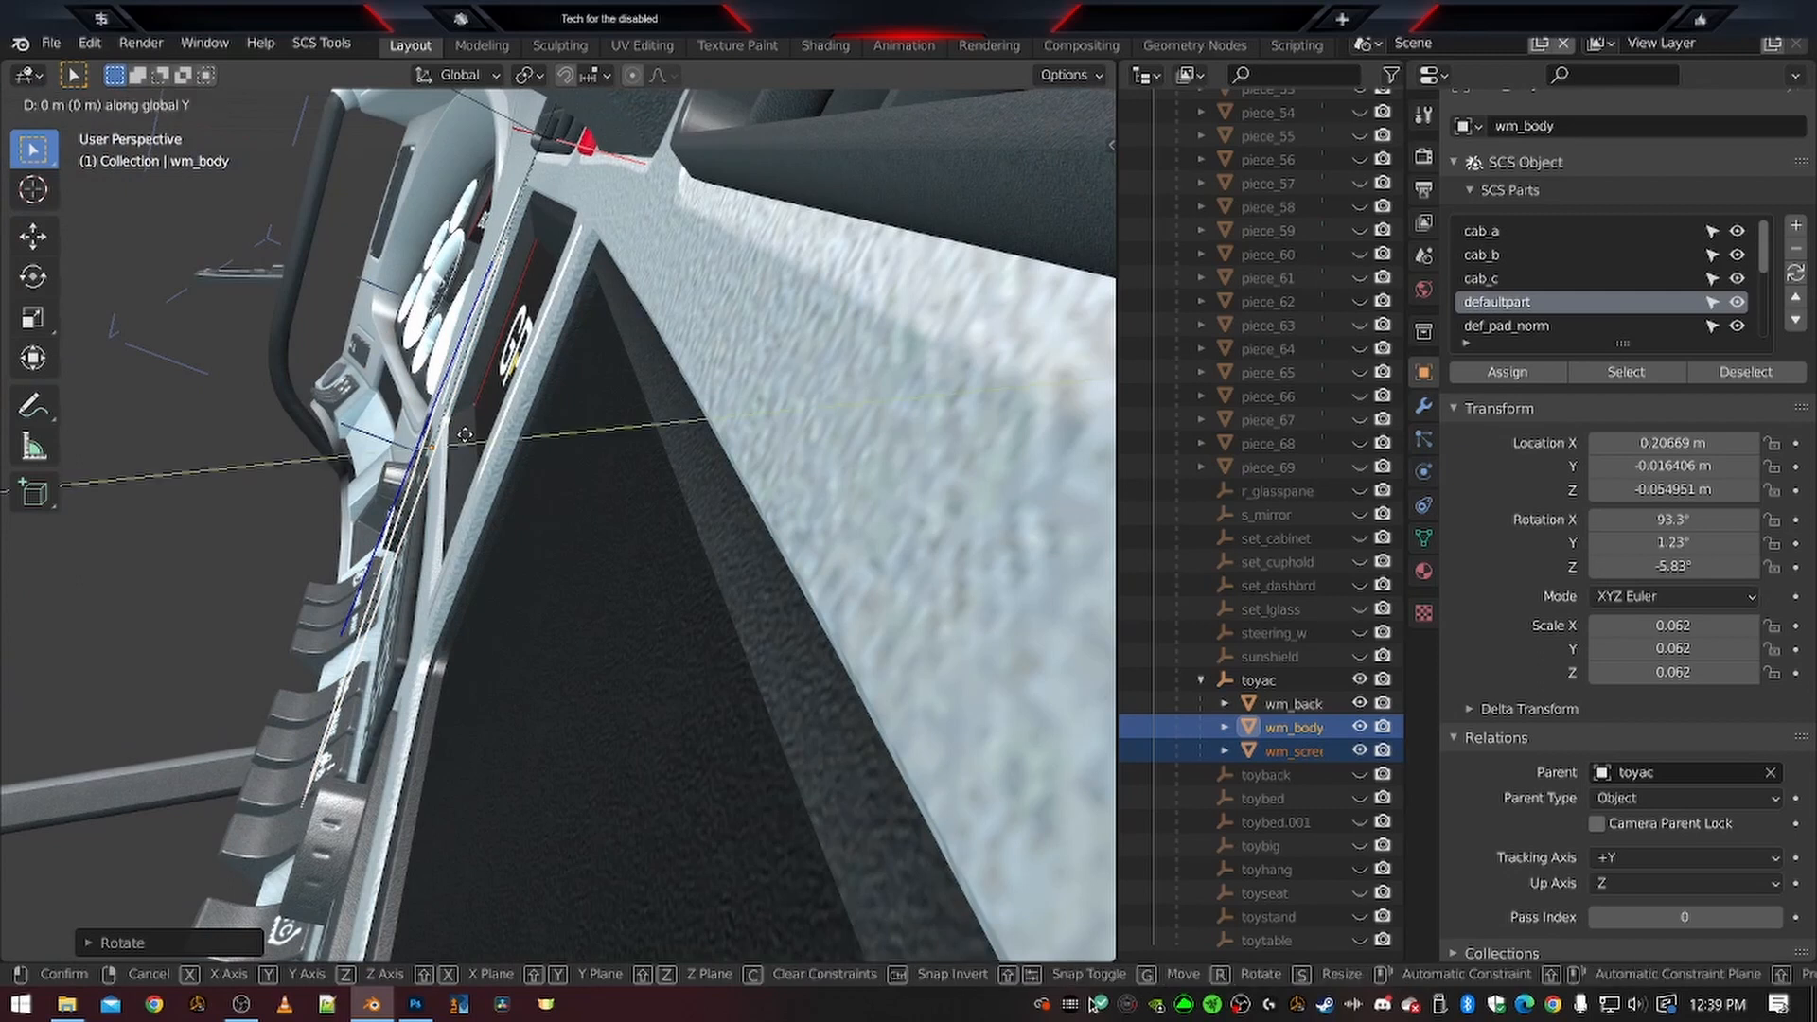
{"action": "left_click", "coordinate": [602, 433]}
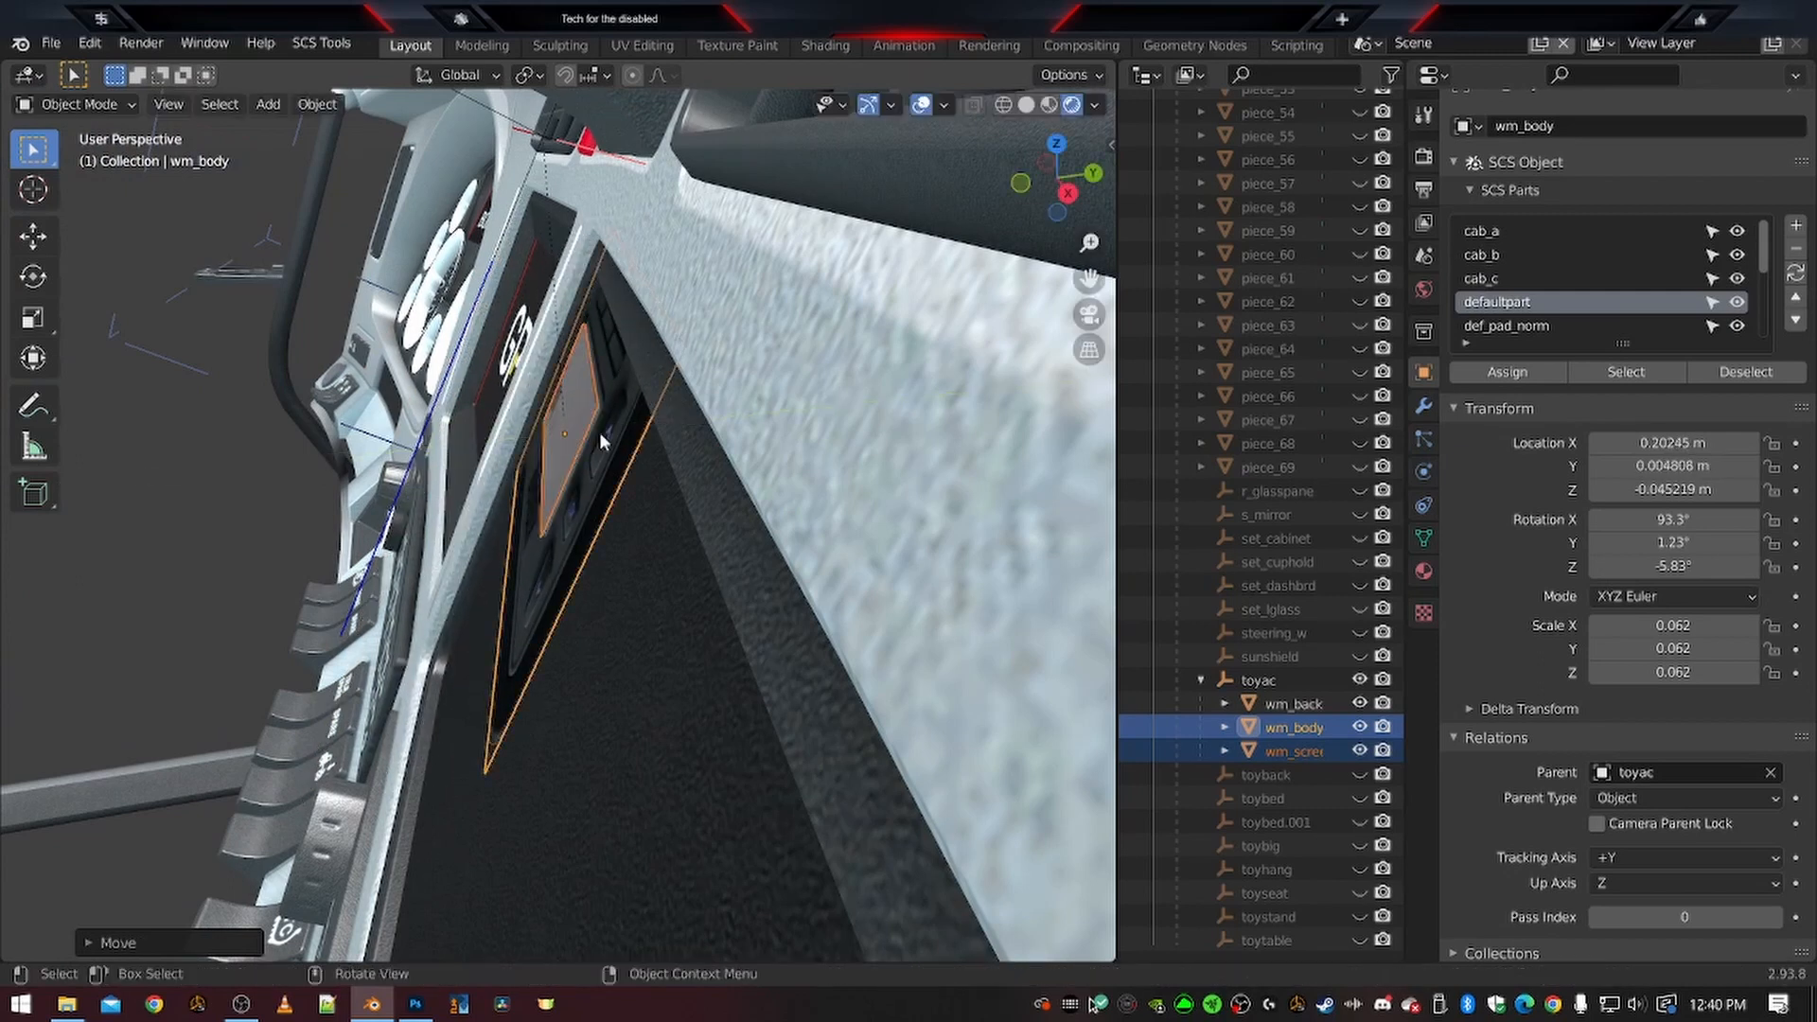
{"action": "middle_click_drag", "start_coordinate": [602, 432], "coordinate": [723, 441]}
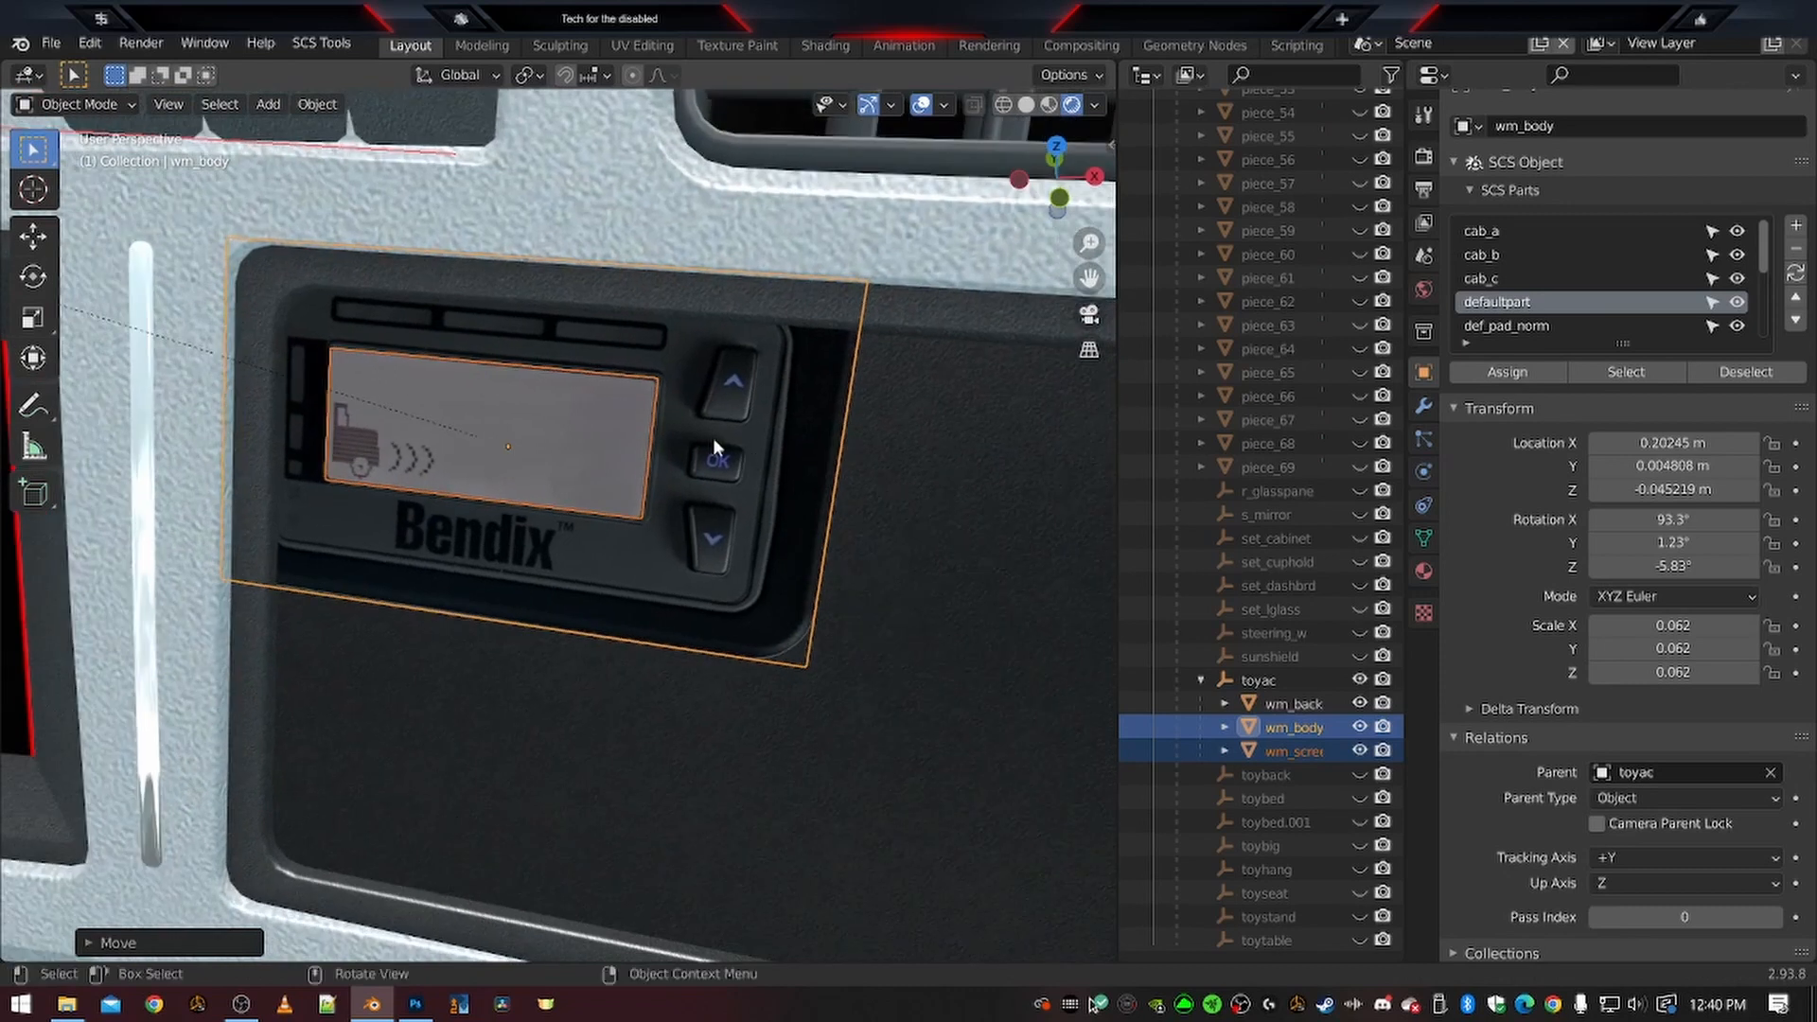
Lower the Bendix unit along global Z to about Z -0.059 m and bring it forward along global Y out of the cubby cover
{"action": "key", "text": "g"}
{"action": "key", "text": "z"}
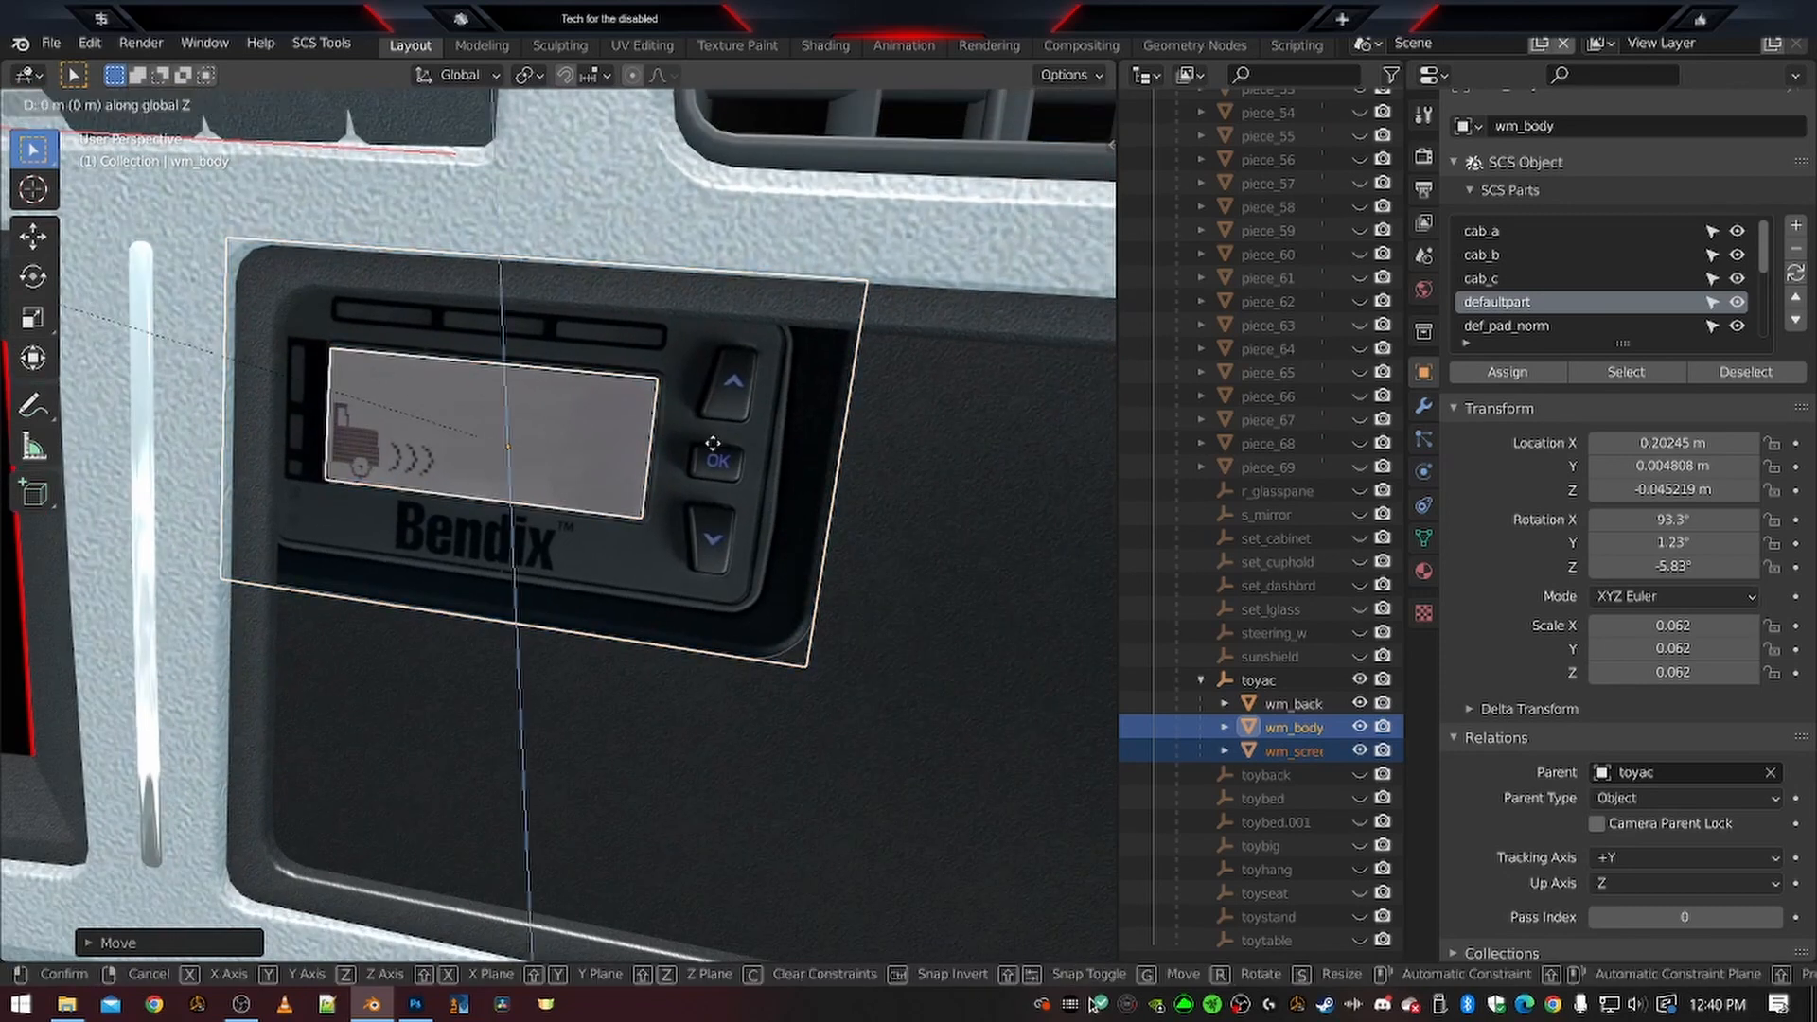
{"action": "left_click", "coordinate": [697, 517]}
{"action": "middle_click_drag", "start_coordinate": [826, 493], "coordinate": [691, 474]}
{"action": "key", "text": "g"}
{"action": "key", "text": "y"}
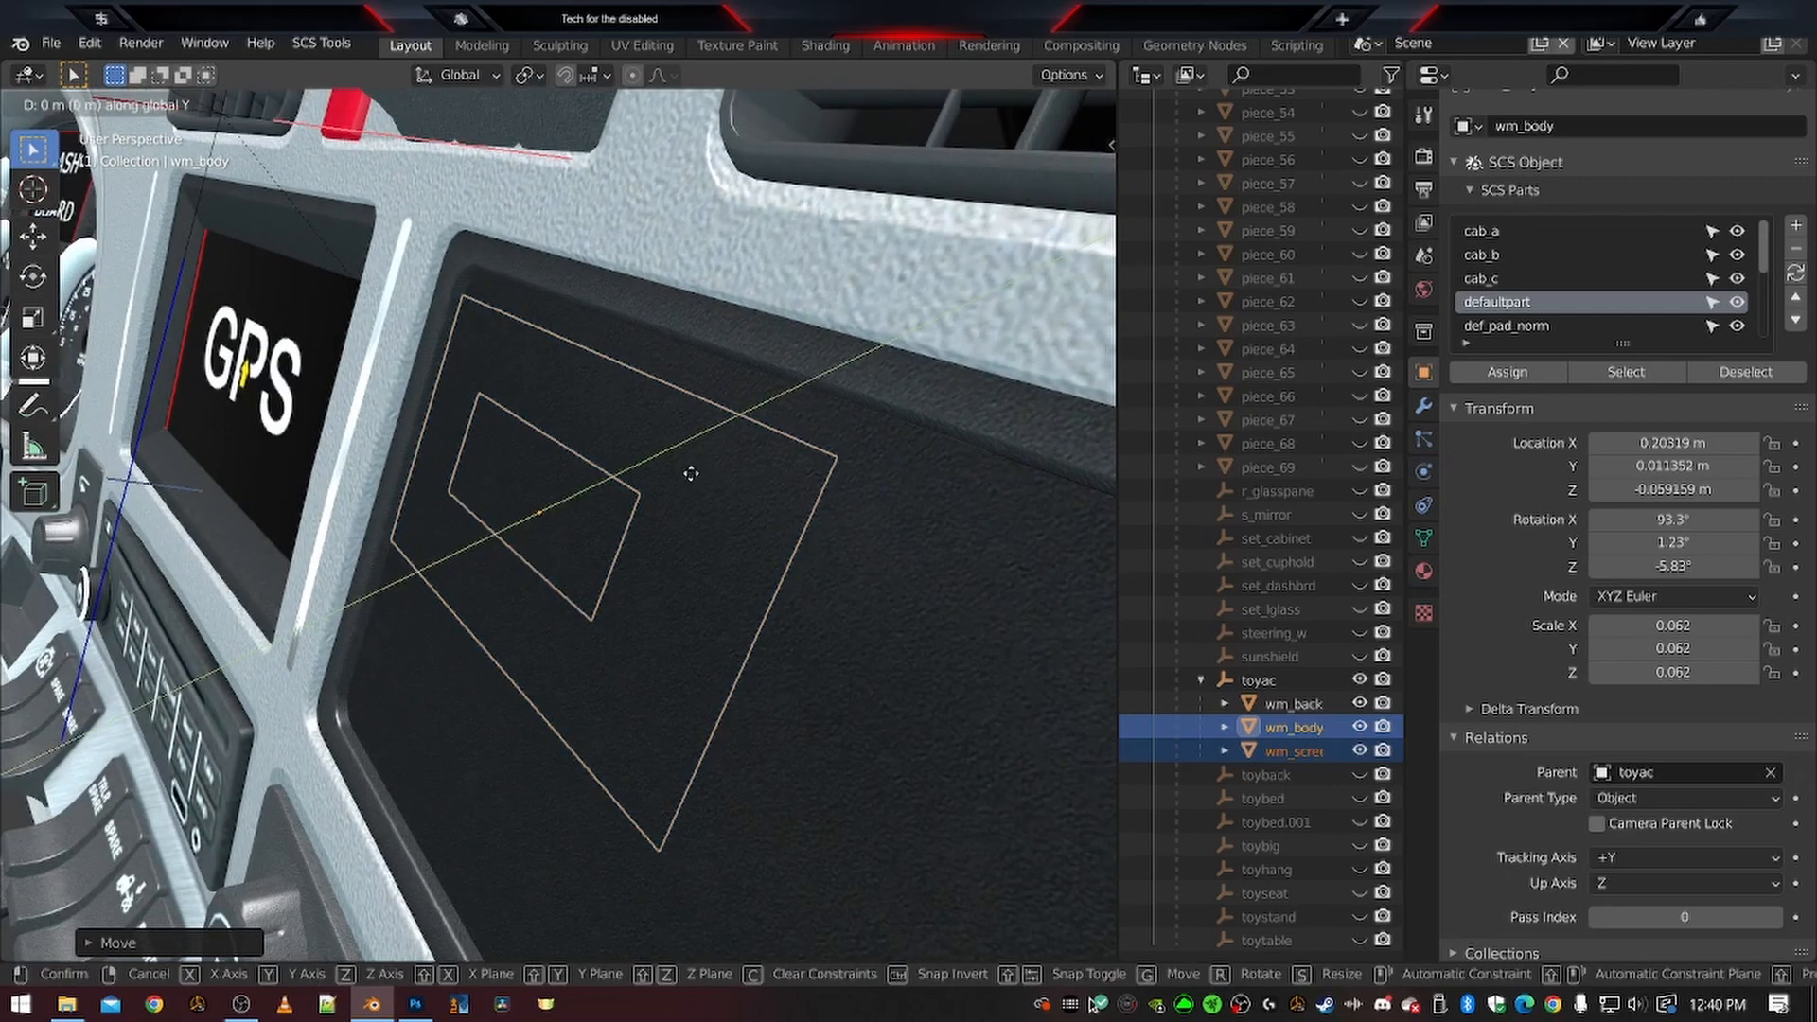
{"action": "left_click", "coordinate": [467, 517]}
Slide the Bendix unit about 0.019 m along global X, to about X 0.224, Y 0.004, Z -0.061 m
{"action": "middle_click_drag", "start_coordinate": [468, 517], "coordinate": [556, 516]}
{"action": "key", "text": "g"}
{"action": "key", "text": "x"}
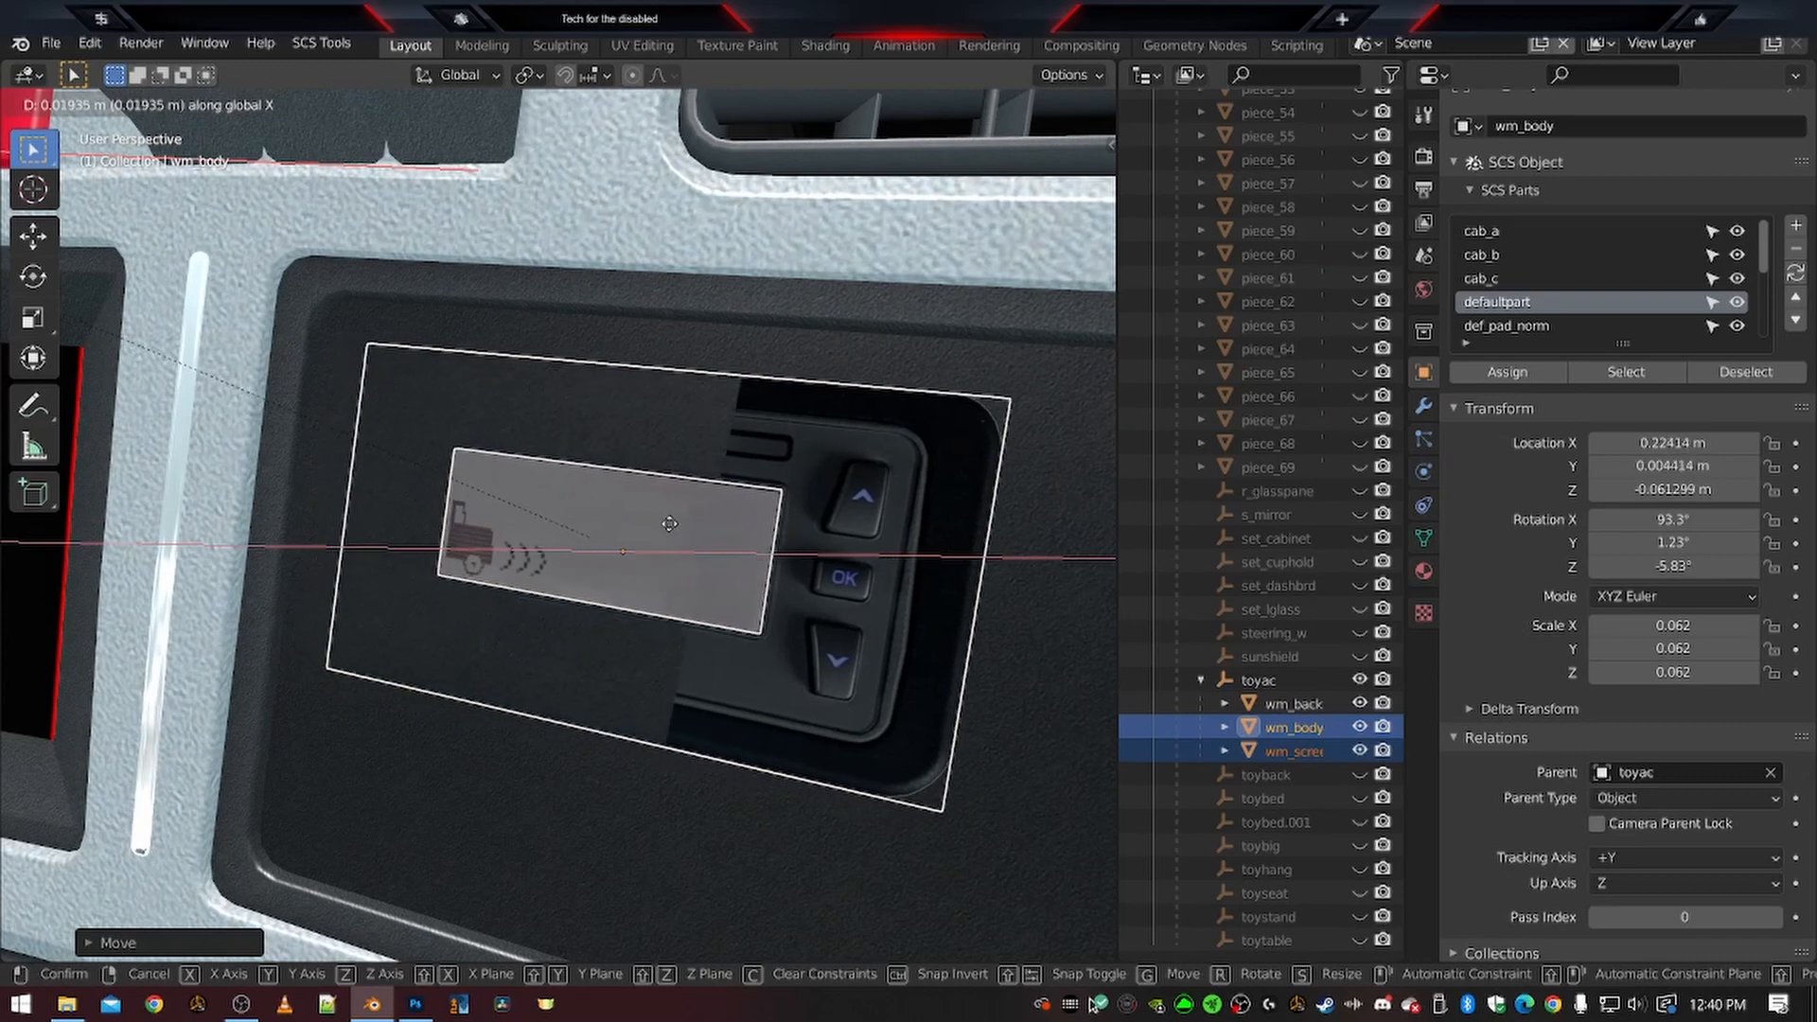
{"action": "left_click", "coordinate": [668, 523]}
Rotate the Bendix unit about 0.46° around global Z, giving rotations of about 93.3°, 1.0° and -5.4°
{"action": "middle_click_drag", "start_coordinate": [774, 510], "coordinate": [654, 593]}
{"action": "scroll", "coordinate": [579, 659], "scroll_direction": "up", "scroll_amount": 2}
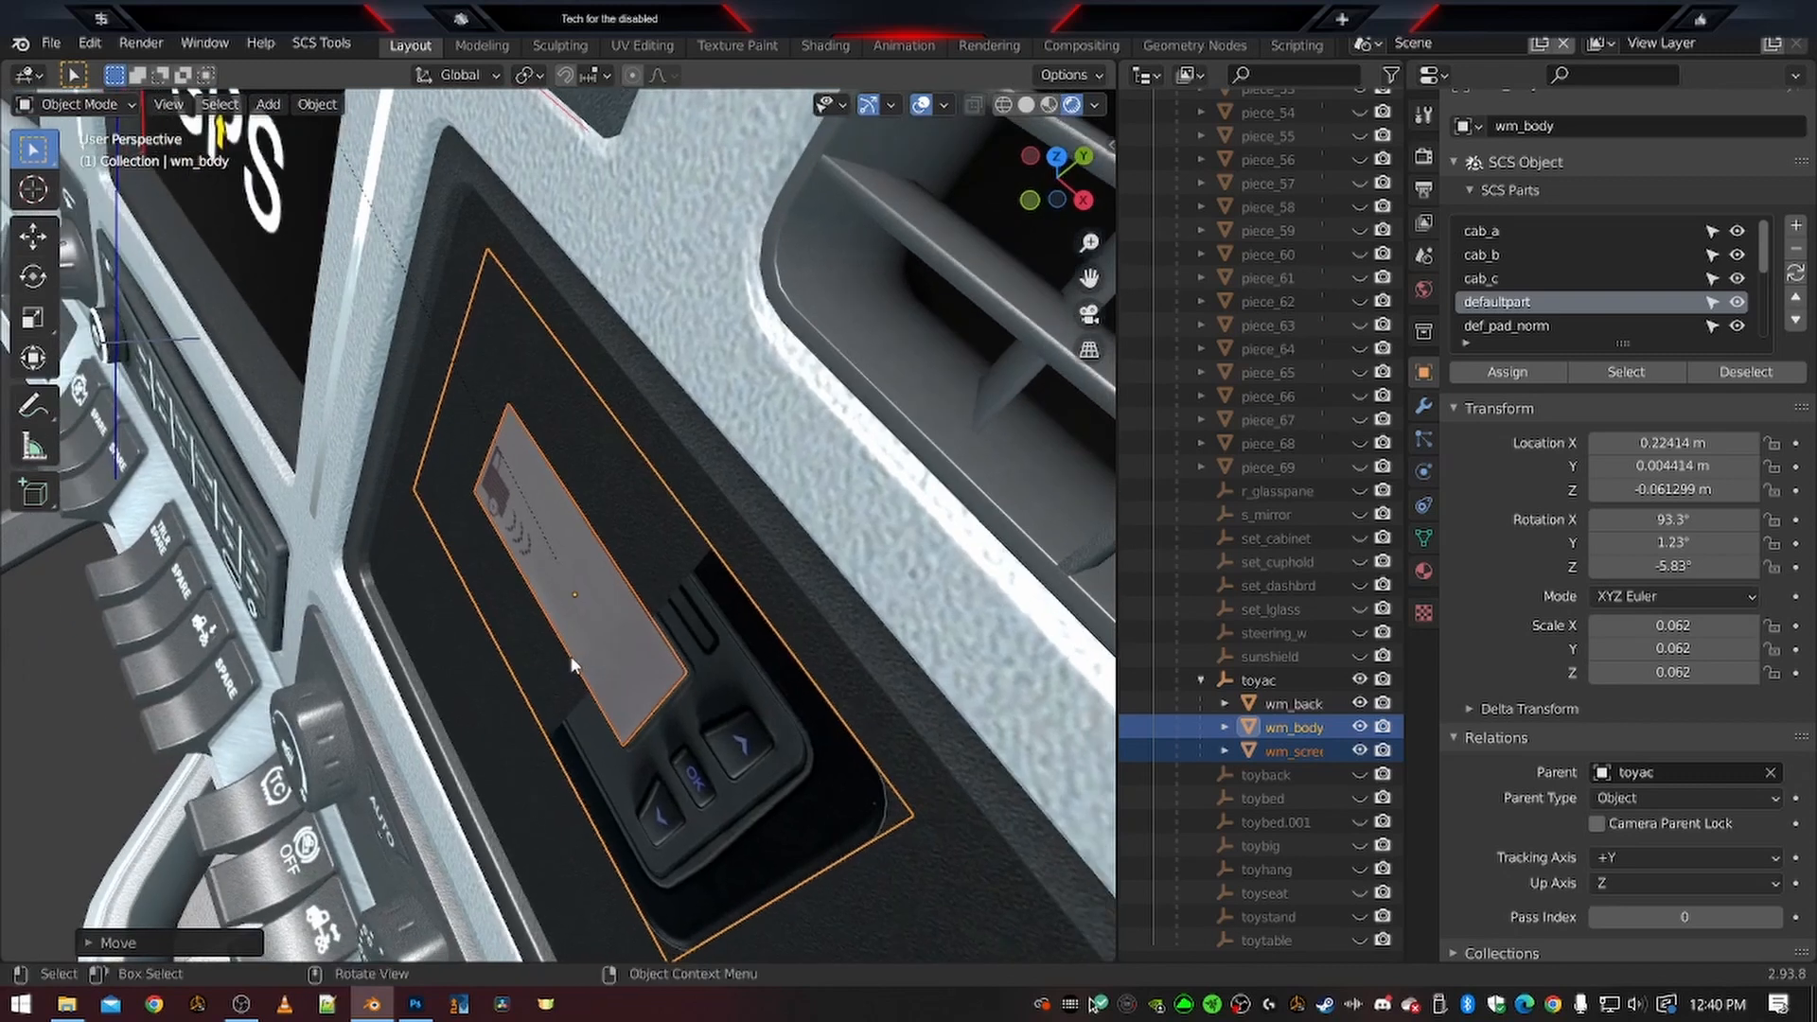
{"action": "key", "text": "r"}
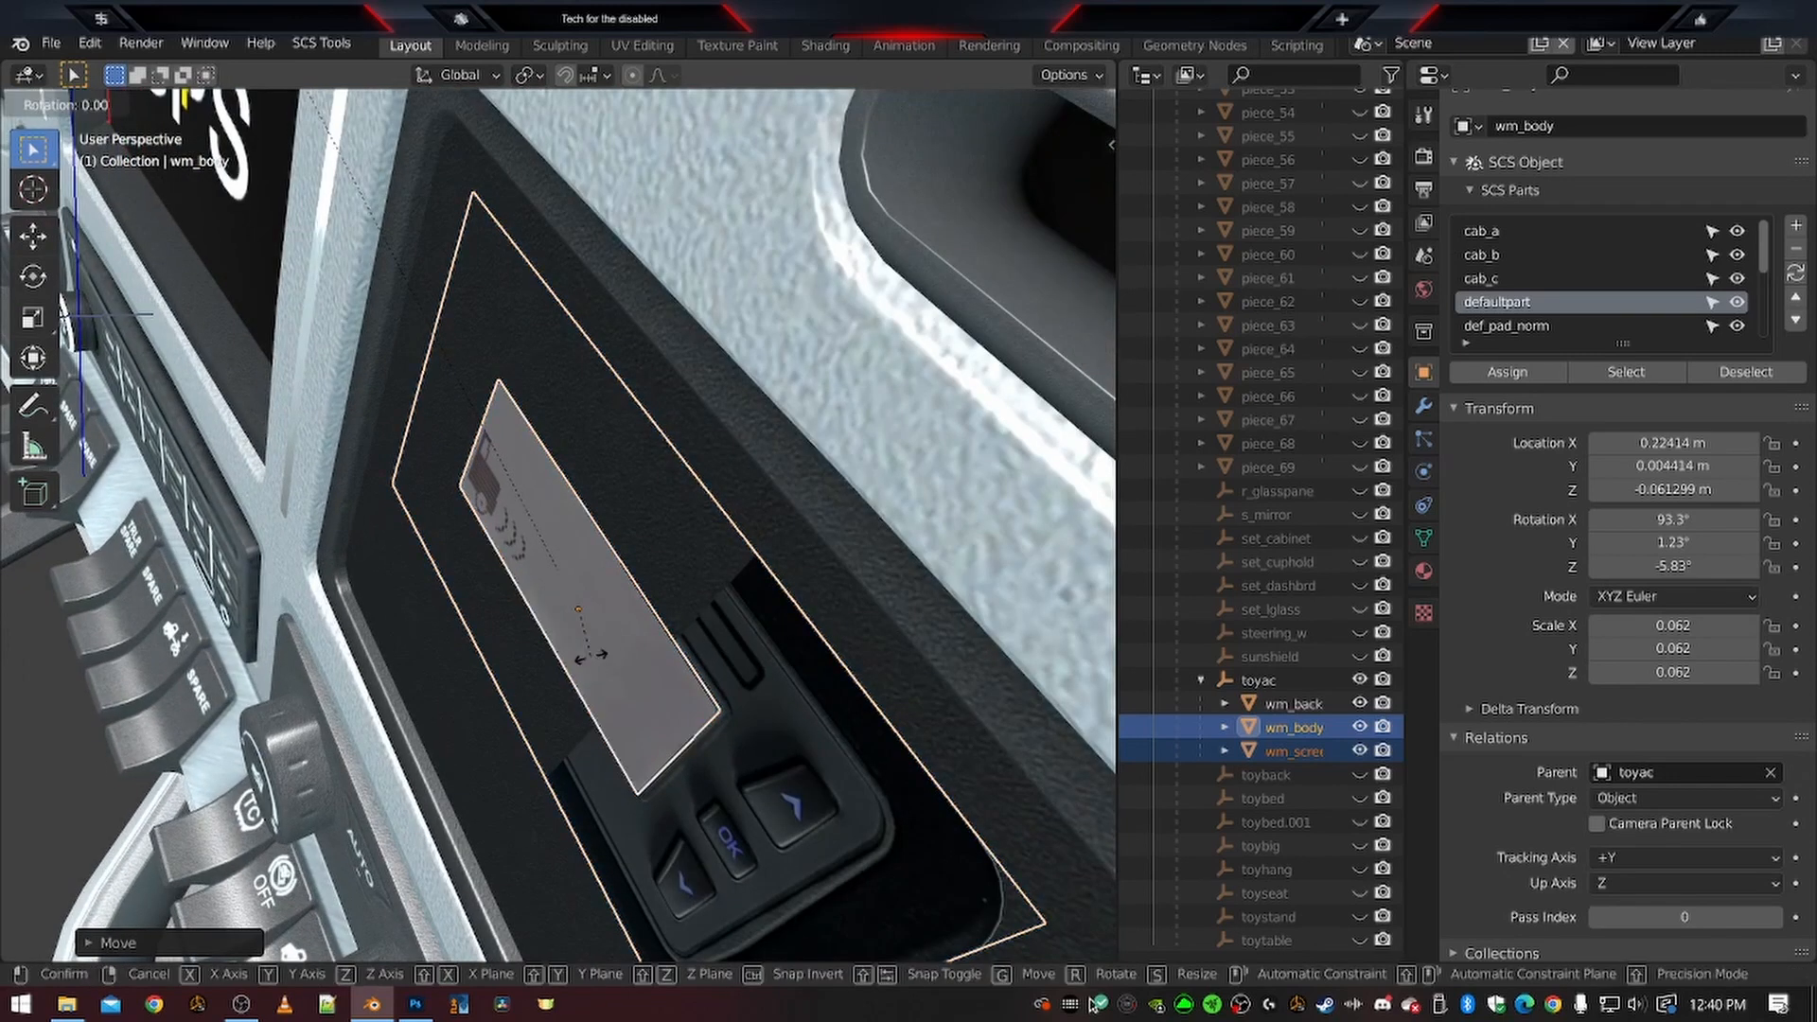
{"action": "key", "text": "z"}
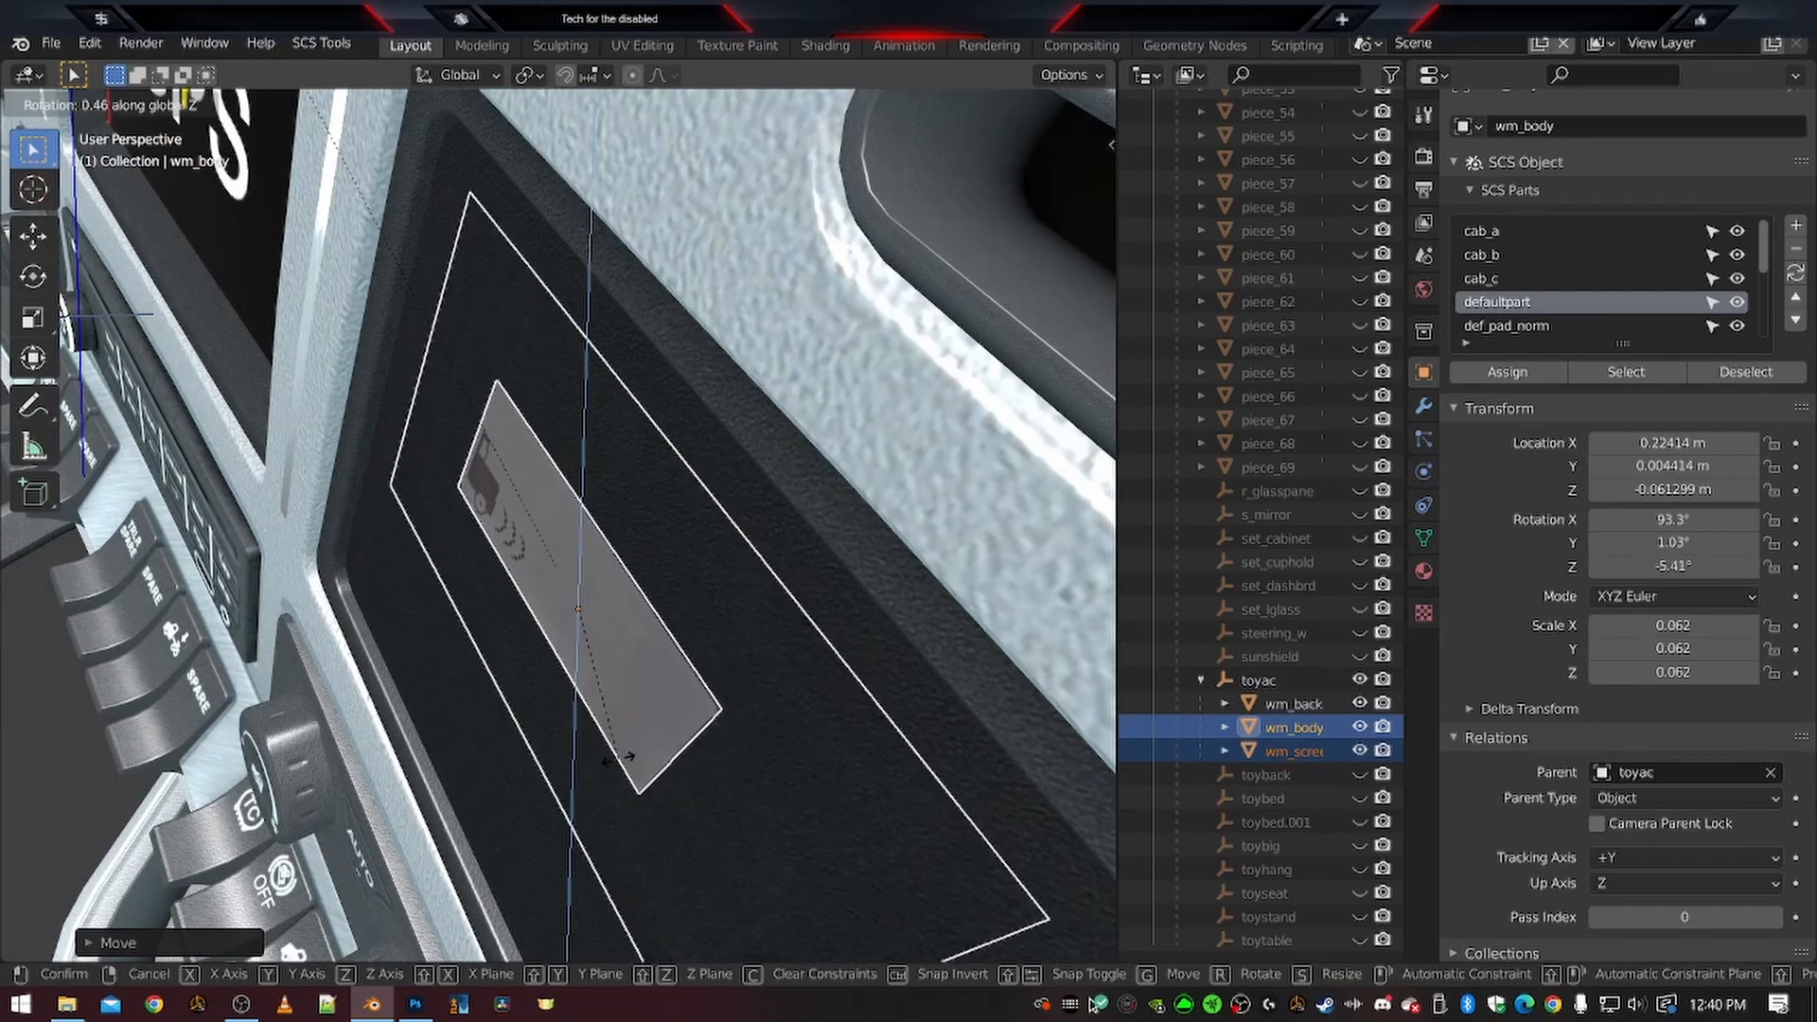
{"action": "left_click", "coordinate": [620, 757]}
Lower the Bendix unit slightly along global Z and bring it forward along global Y, to about X 0.225, Y 0.004, Z -0.064 m
{"action": "middle_click_drag", "start_coordinate": [469, 757], "coordinate": [662, 520]}
{"action": "scroll", "coordinate": [647, 657], "scroll_direction": "up", "scroll_amount": 2}
{"action": "key", "text": "g"}
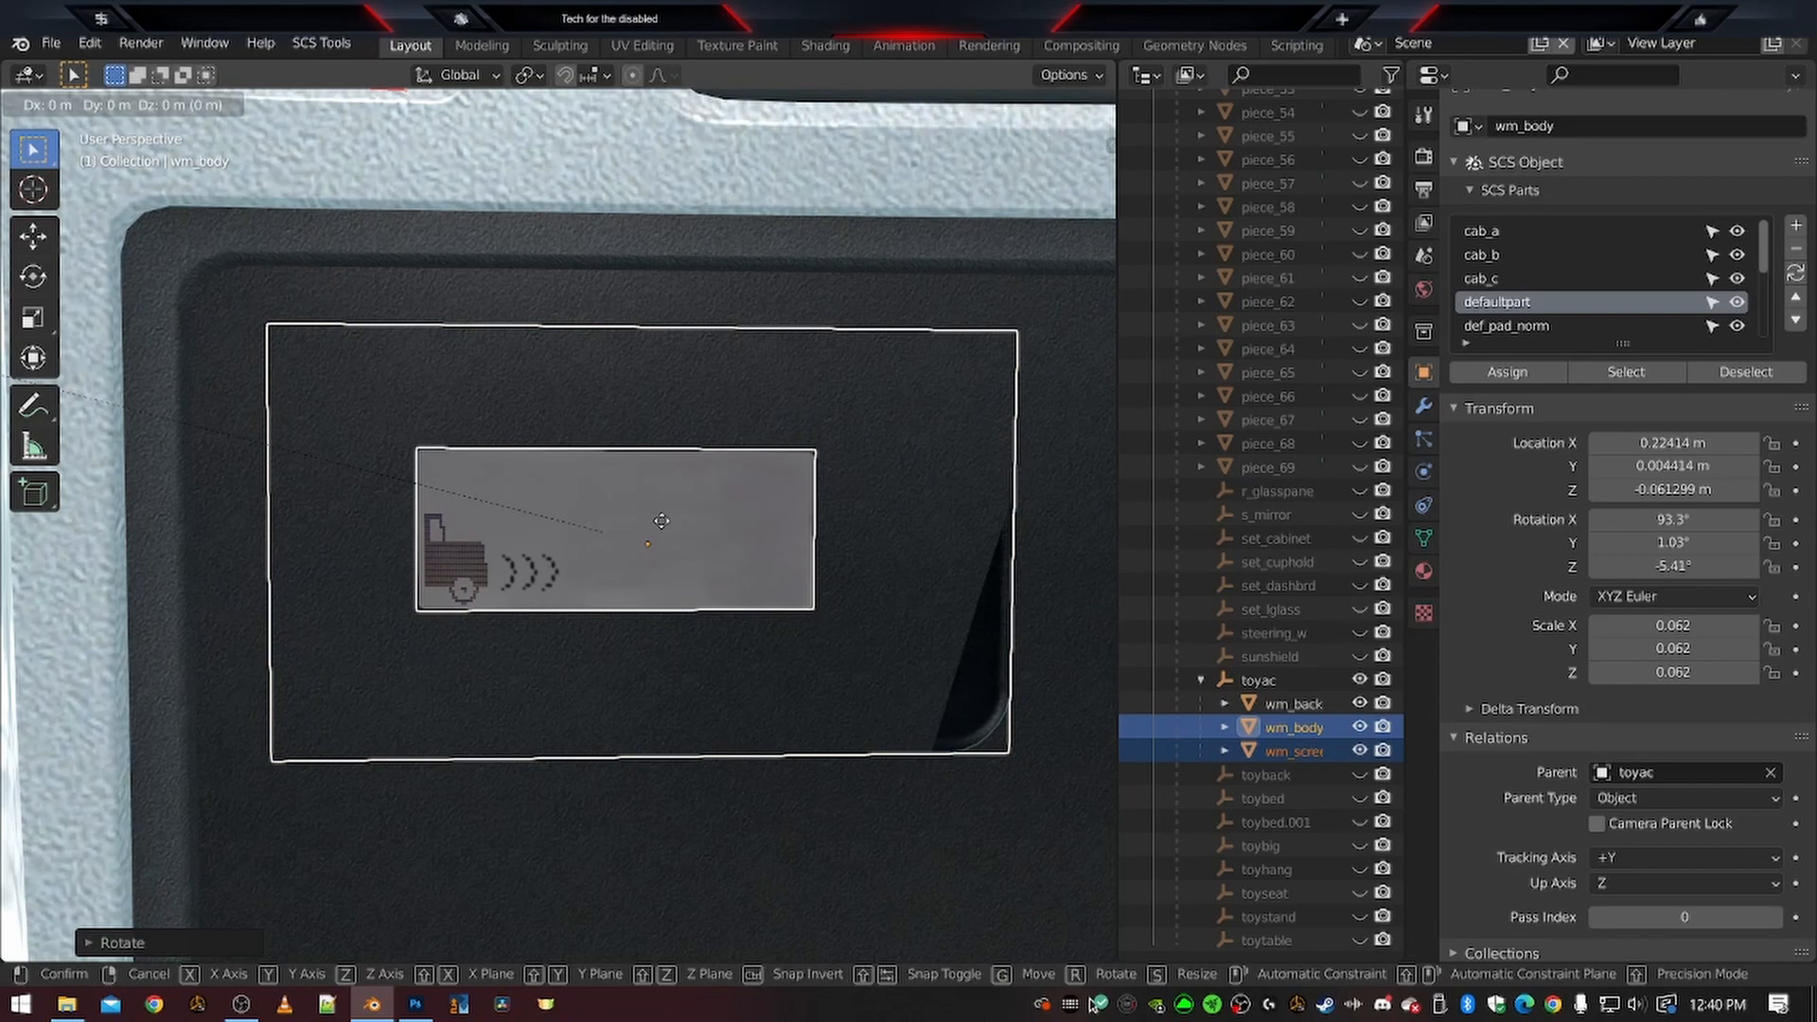
{"action": "key", "text": "z"}
{"action": "left_click", "coordinate": [661, 535]}
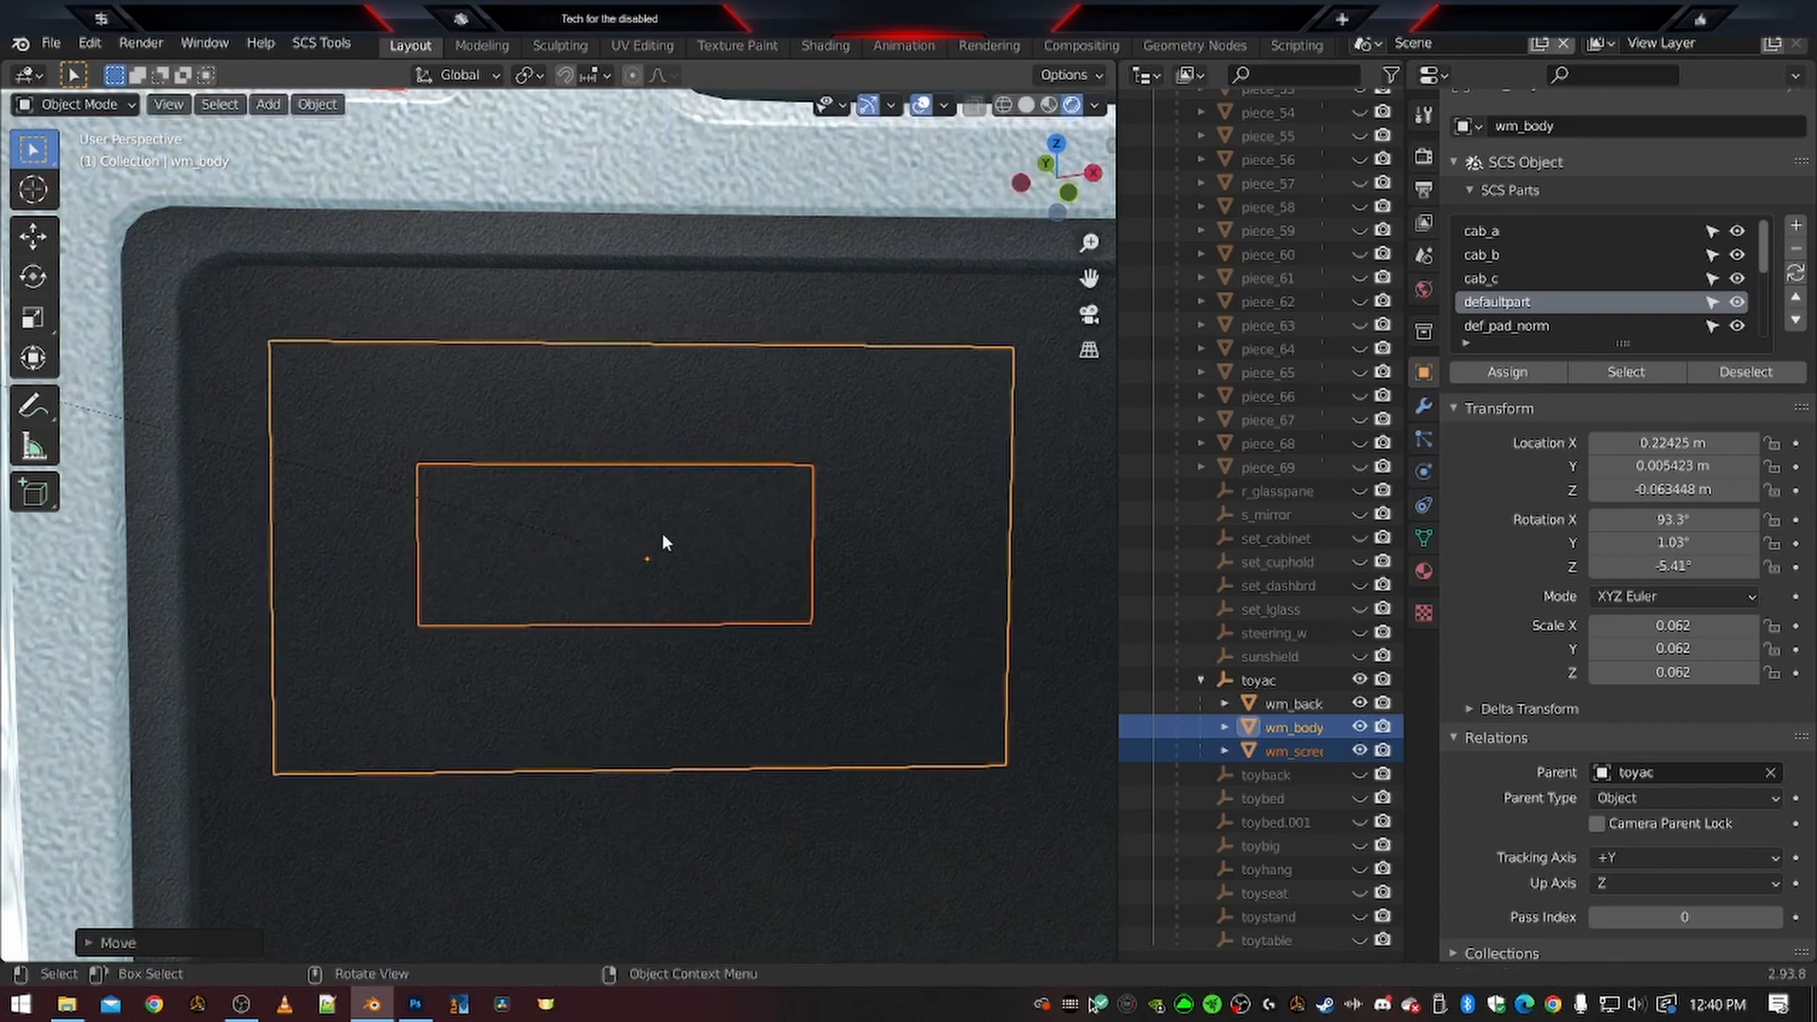
{"action": "middle_click_drag", "start_coordinate": [727, 509], "coordinate": [549, 497]}
{"action": "key", "text": "g"}
{"action": "key", "text": "y"}
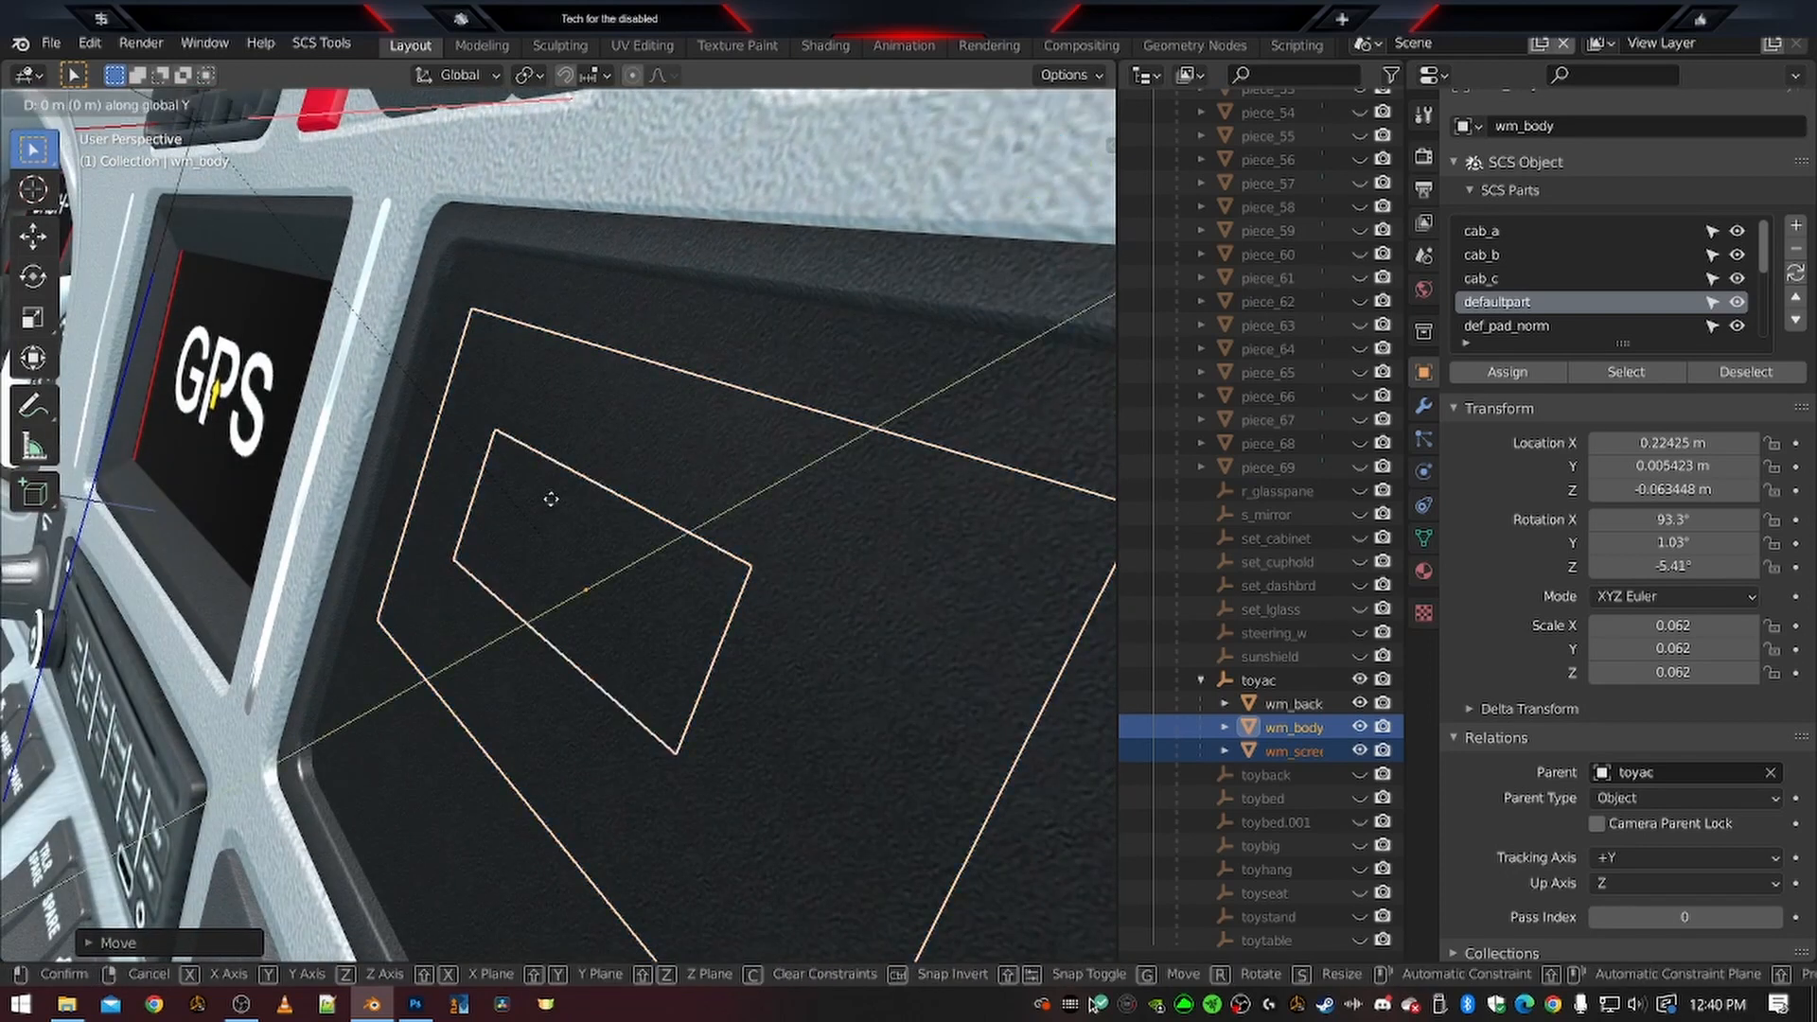
{"action": "left_click", "coordinate": [545, 509]}
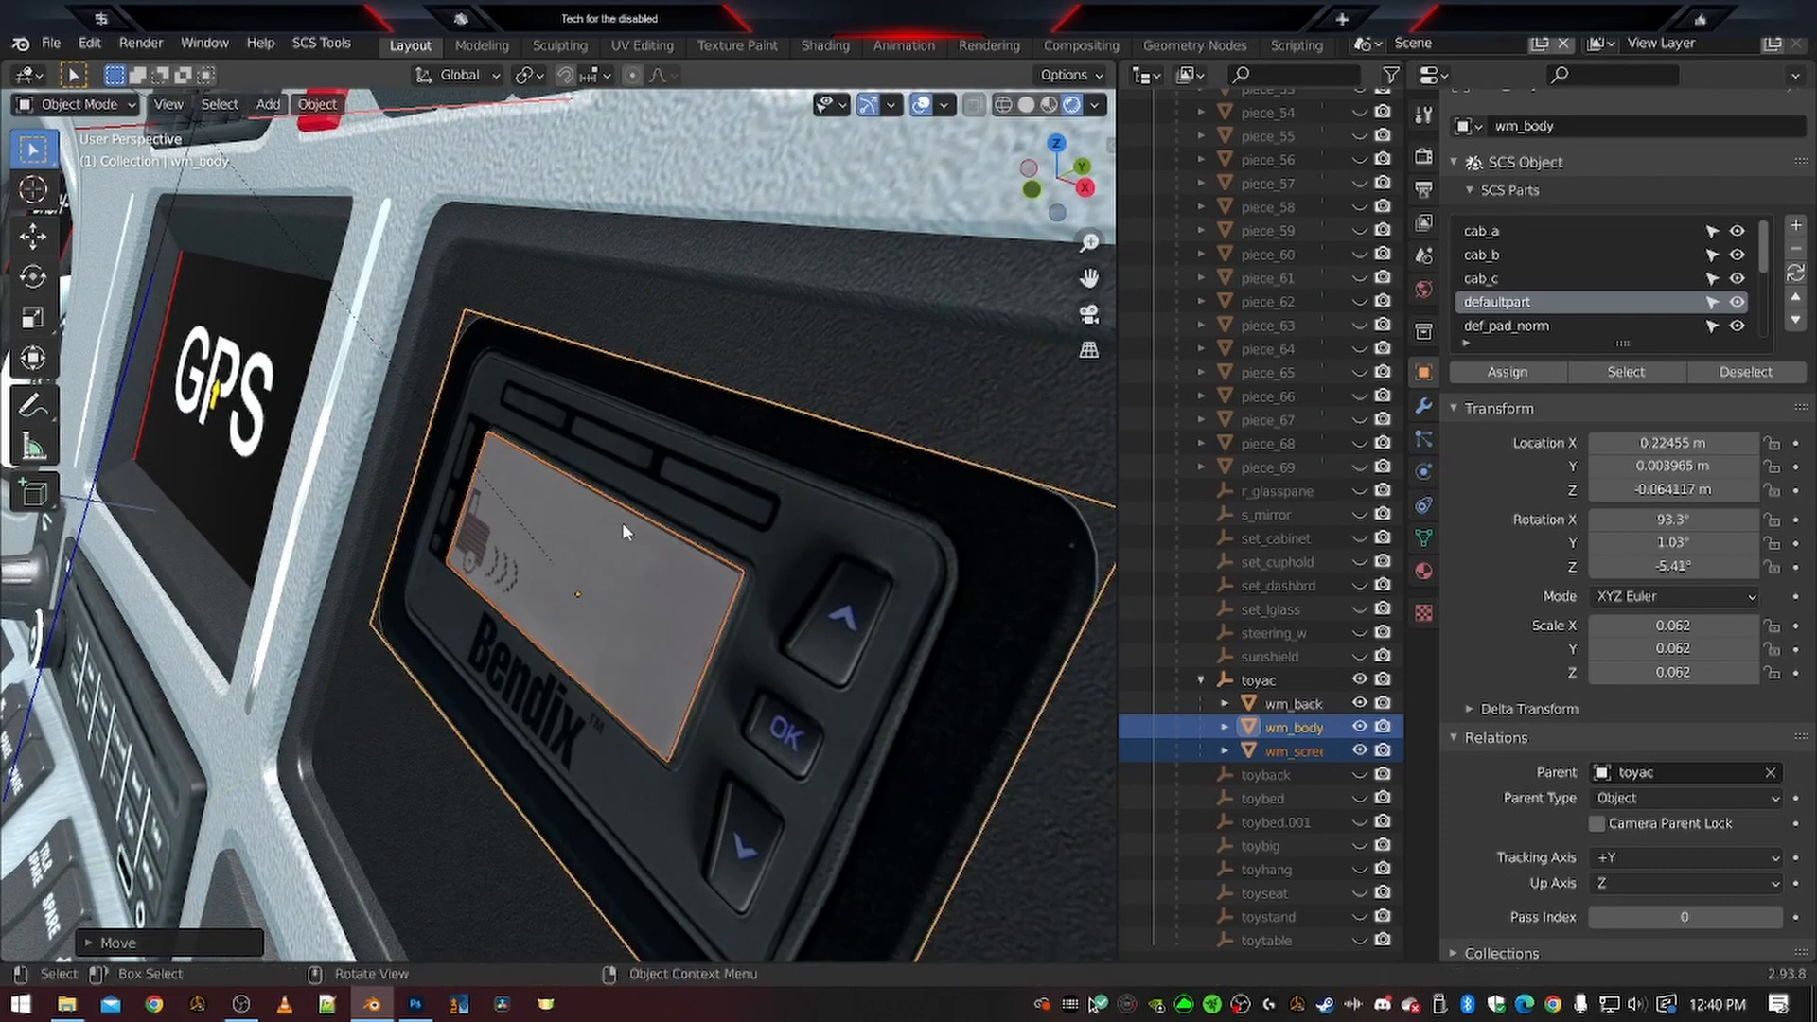
Apply all transforms to wm_body and the screen, and save wingman_placement.blend
{"action": "scroll", "coordinate": [623, 524], "scroll_direction": "down", "scroll_amount": 3}
{"action": "middle_click_drag", "start_coordinate": [546, 554], "coordinate": [761, 565]}
{"action": "scroll", "coordinate": [759, 562], "scroll_direction": "down", "scroll_amount": 5}
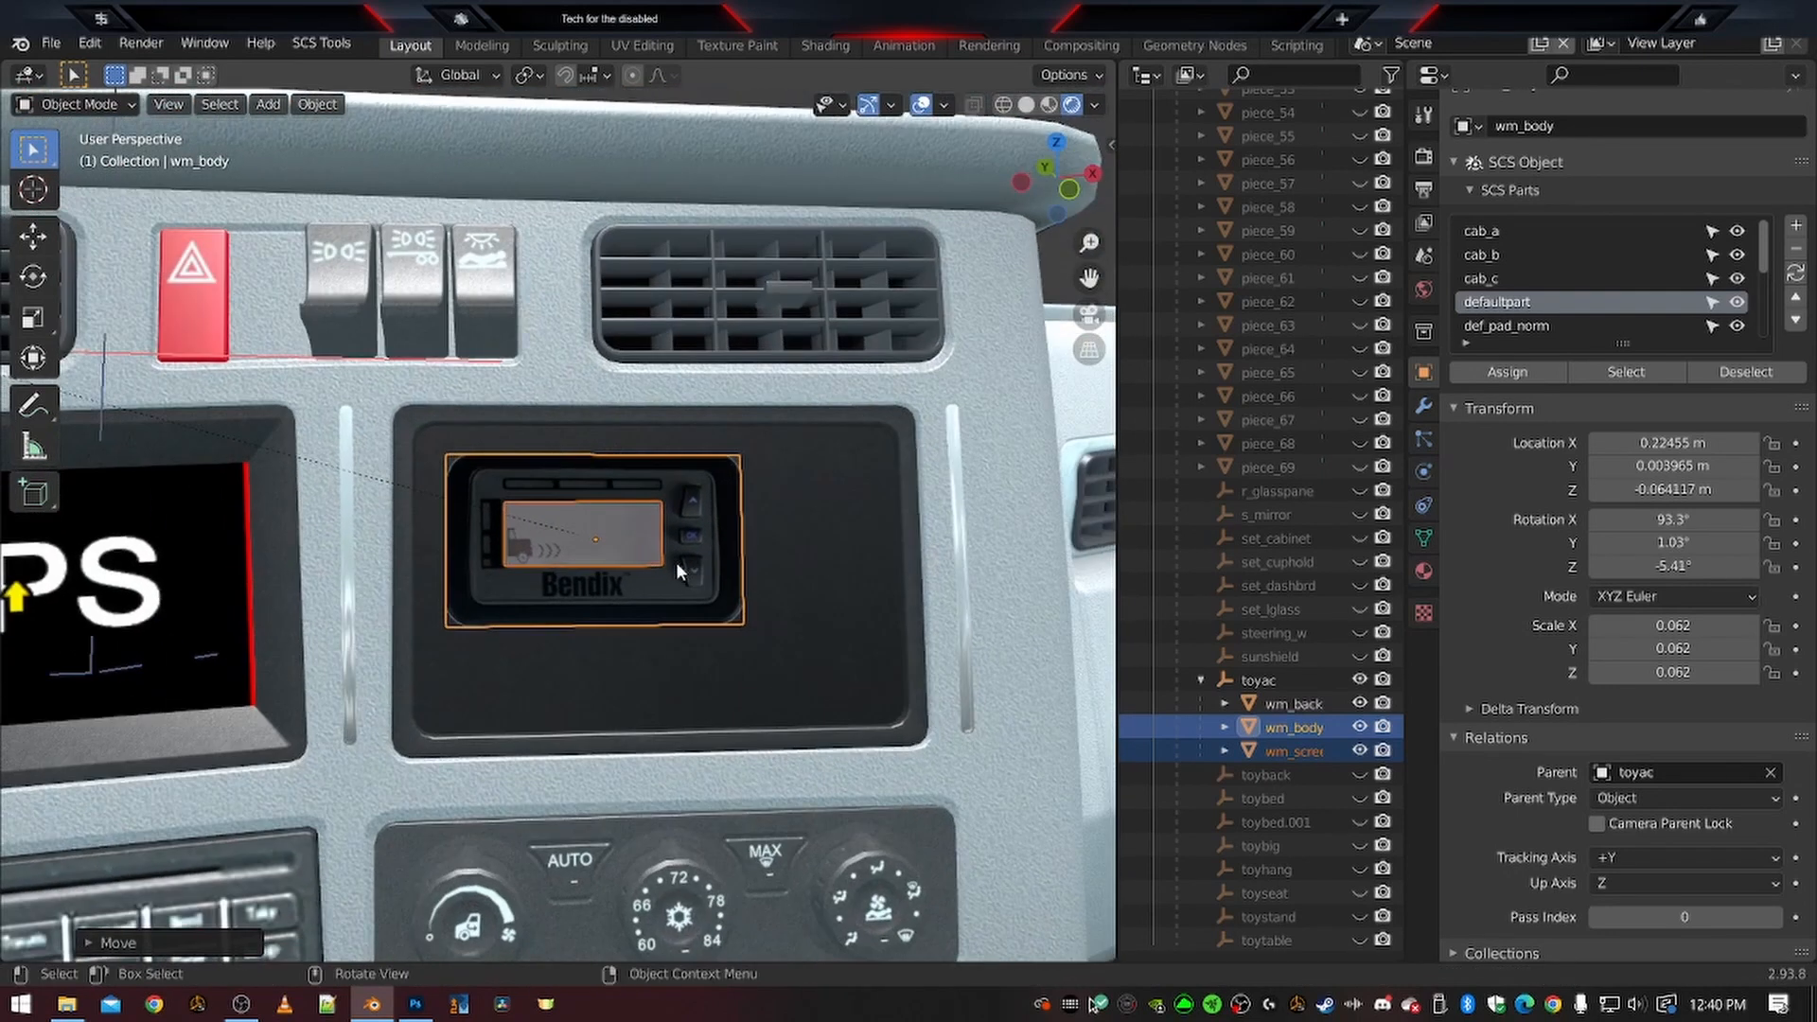
{"action": "scroll", "coordinate": [676, 562], "scroll_direction": "up", "scroll_amount": 6}
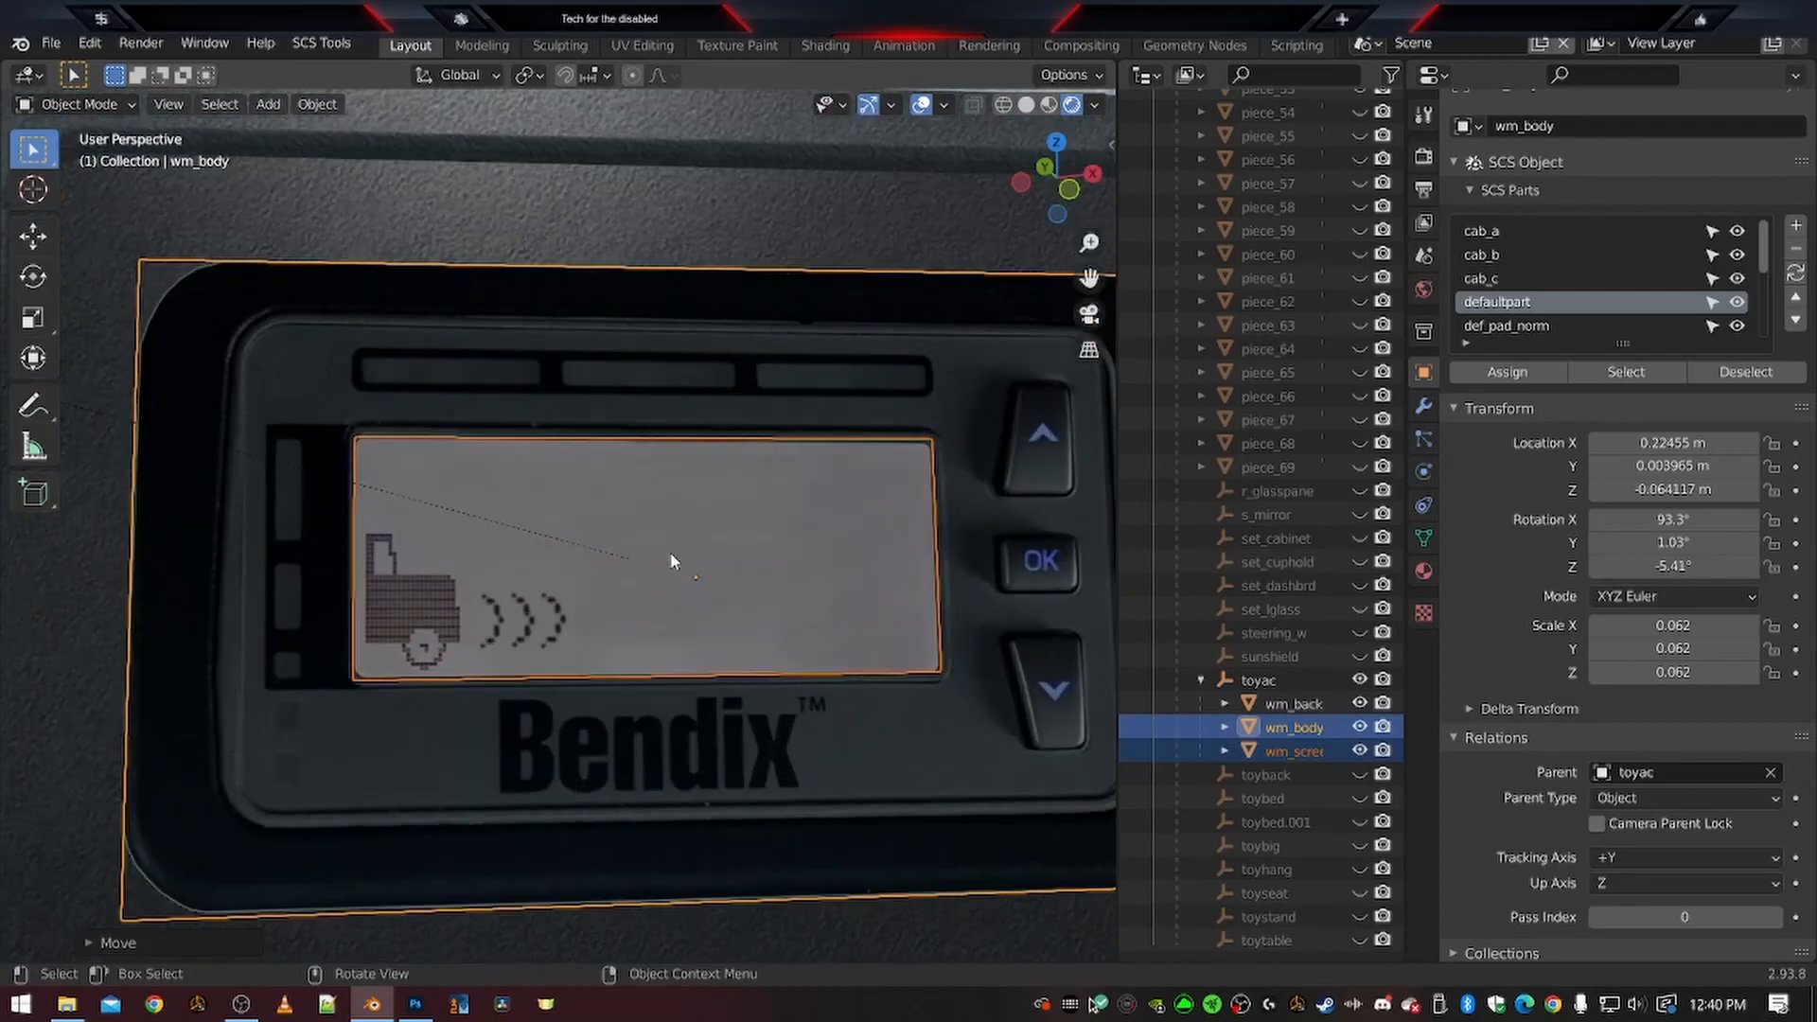
{"action": "middle_click_drag", "start_coordinate": [674, 560], "coordinate": [675, 558]}
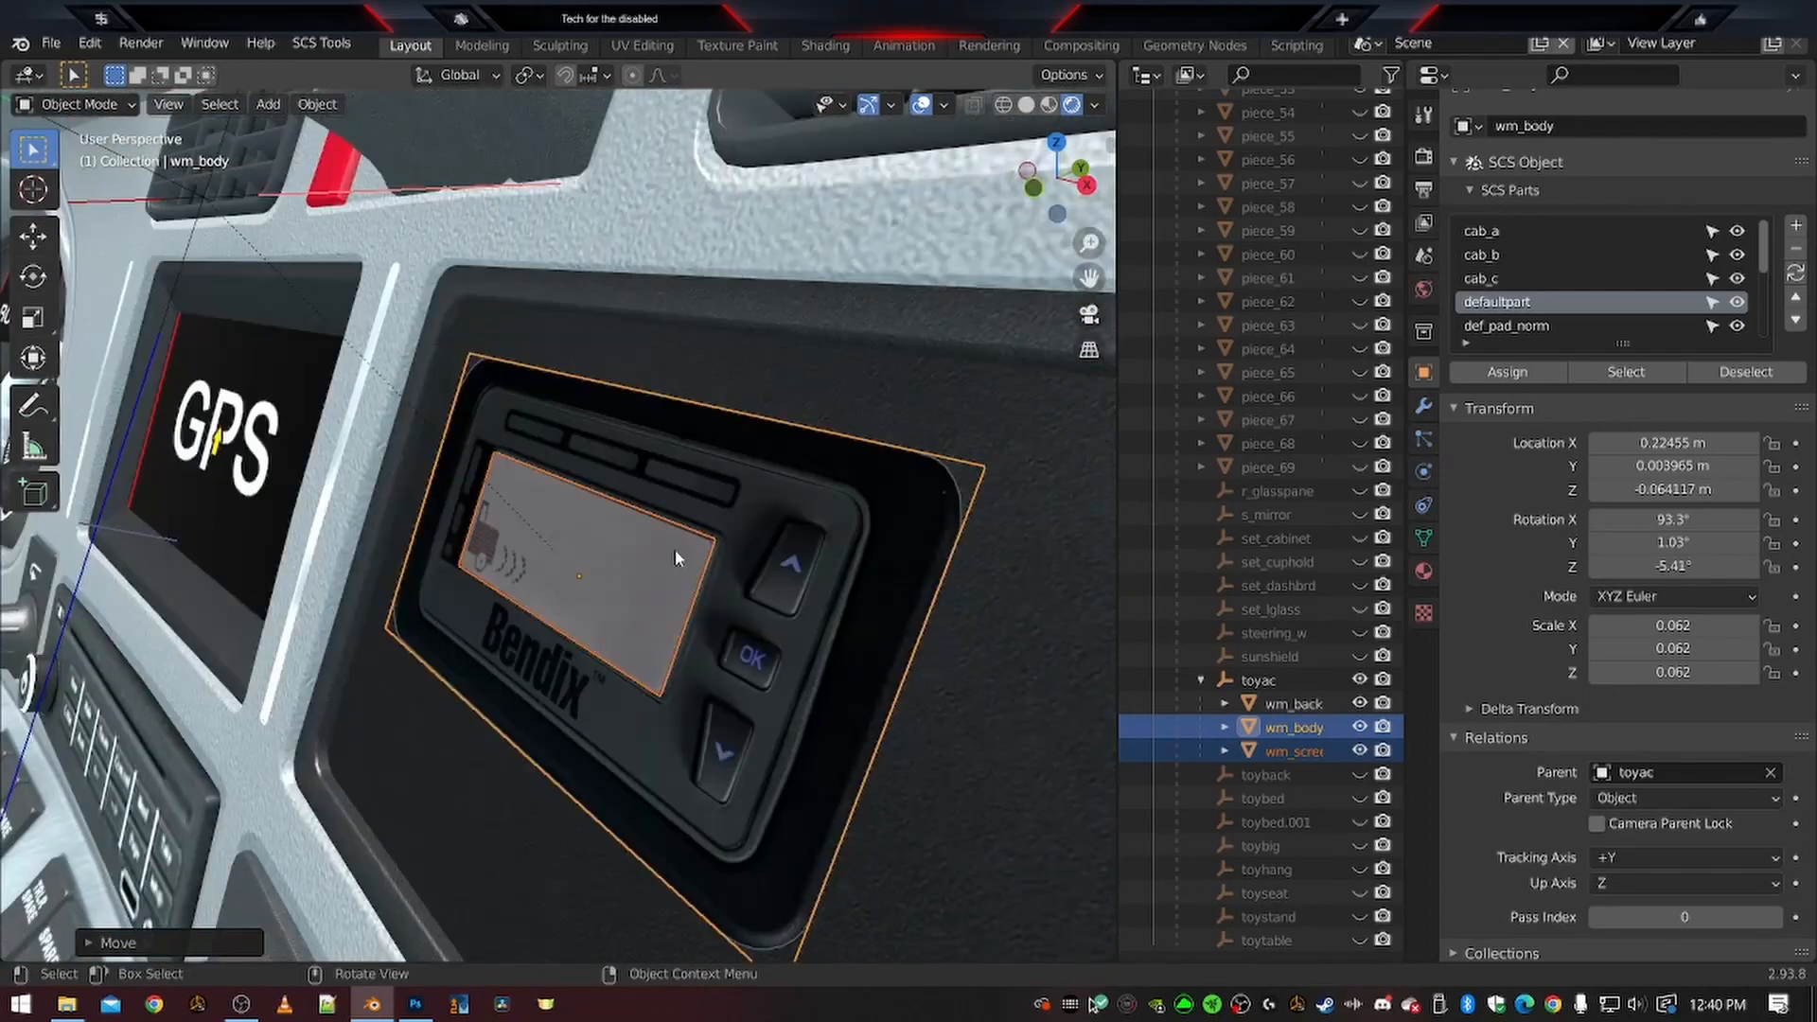
{"action": "key", "text": "ctrl+a"}
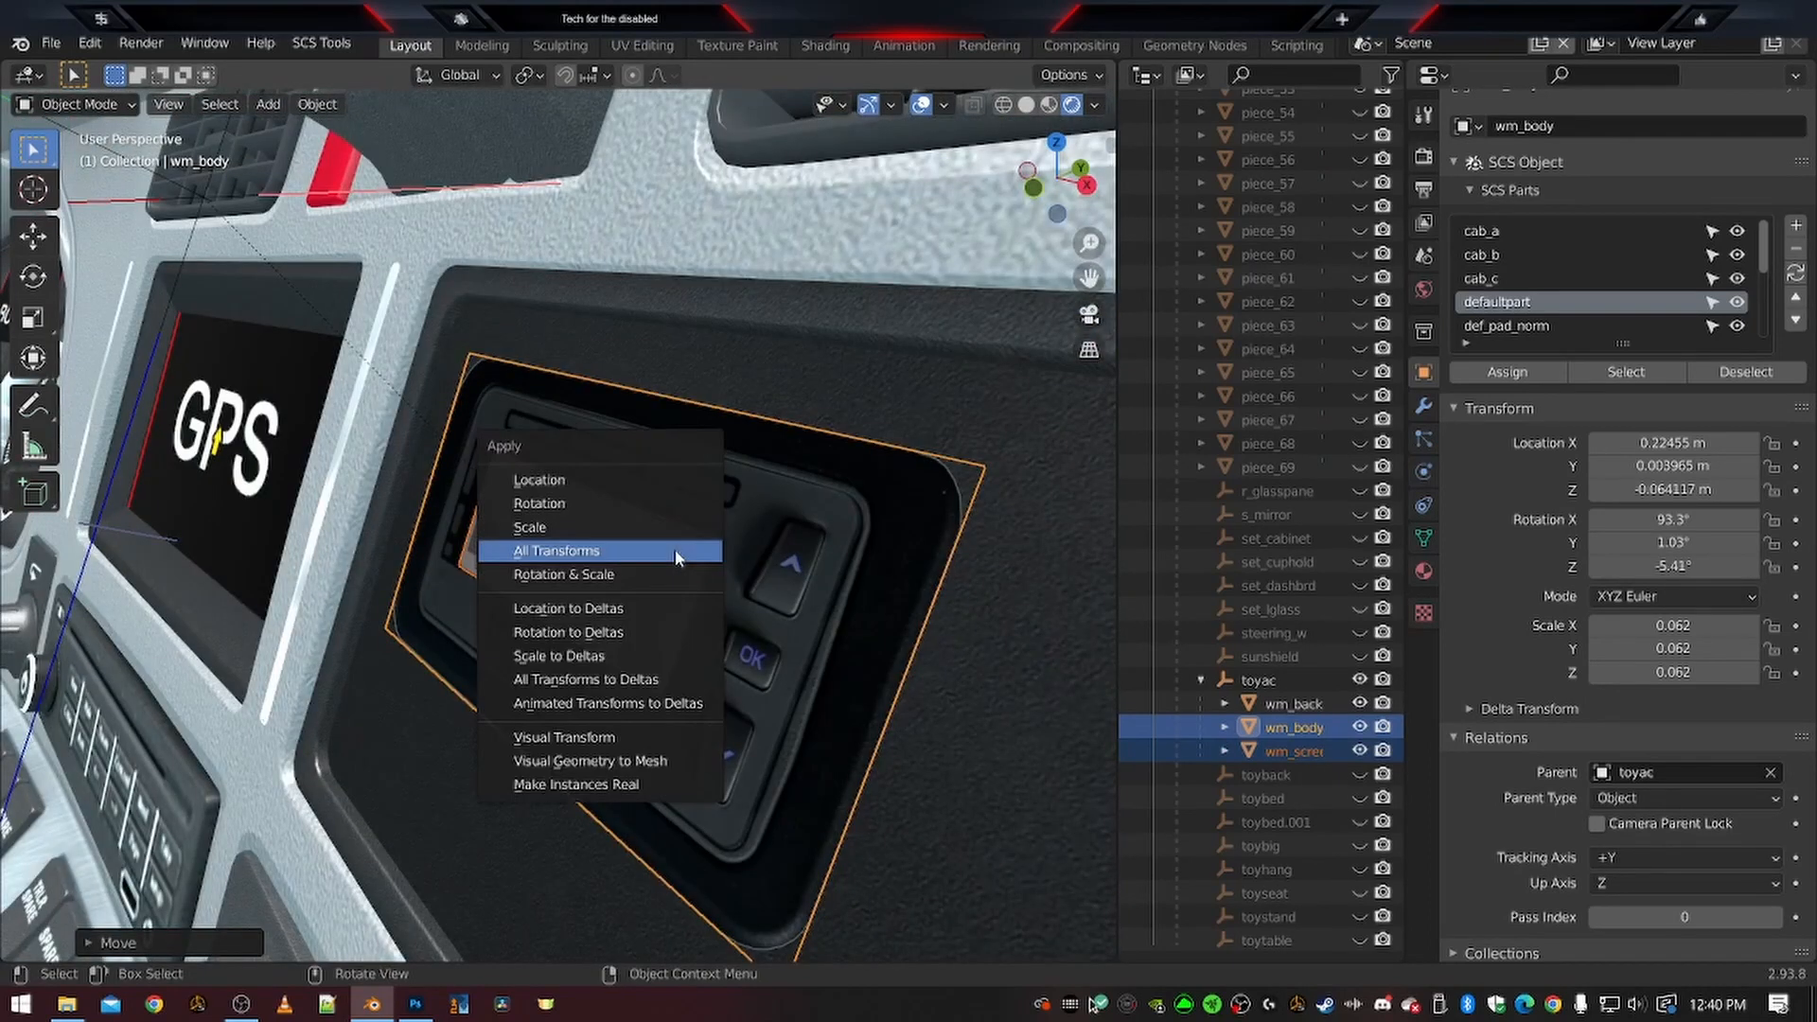
{"action": "left_click", "coordinate": [572, 551]}
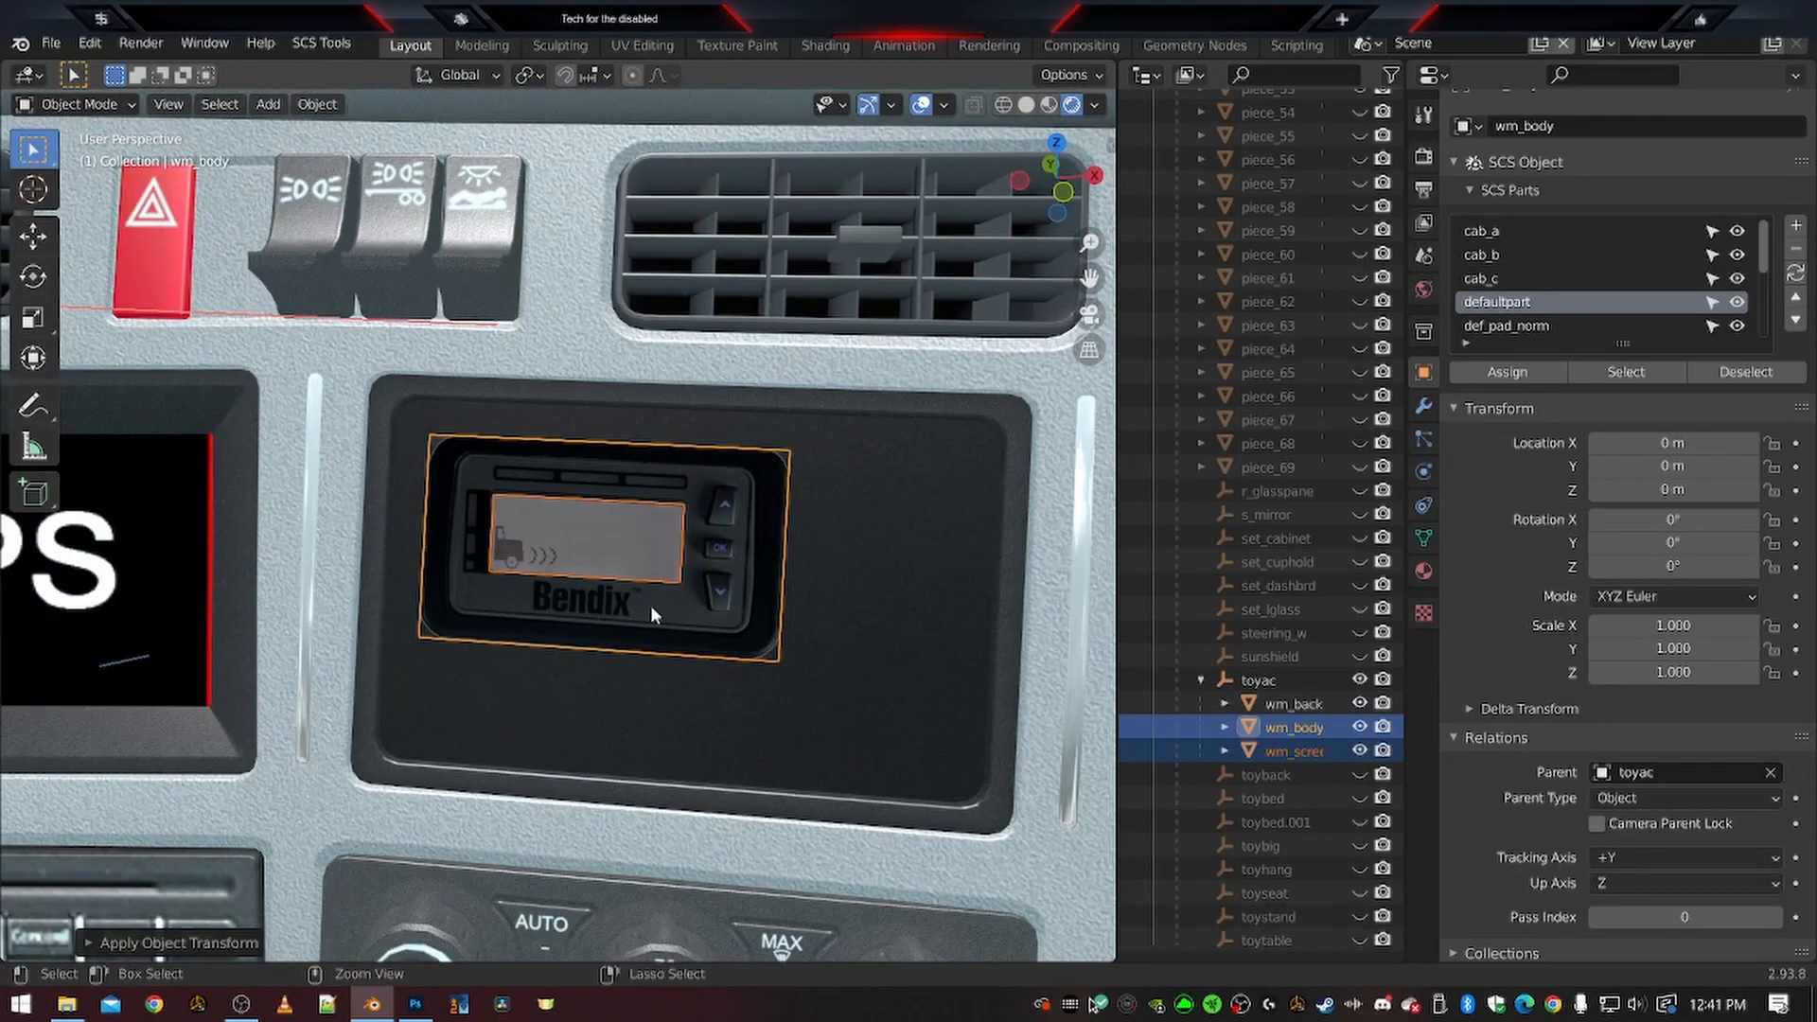
{"action": "key", "text": "ctrl+s"}
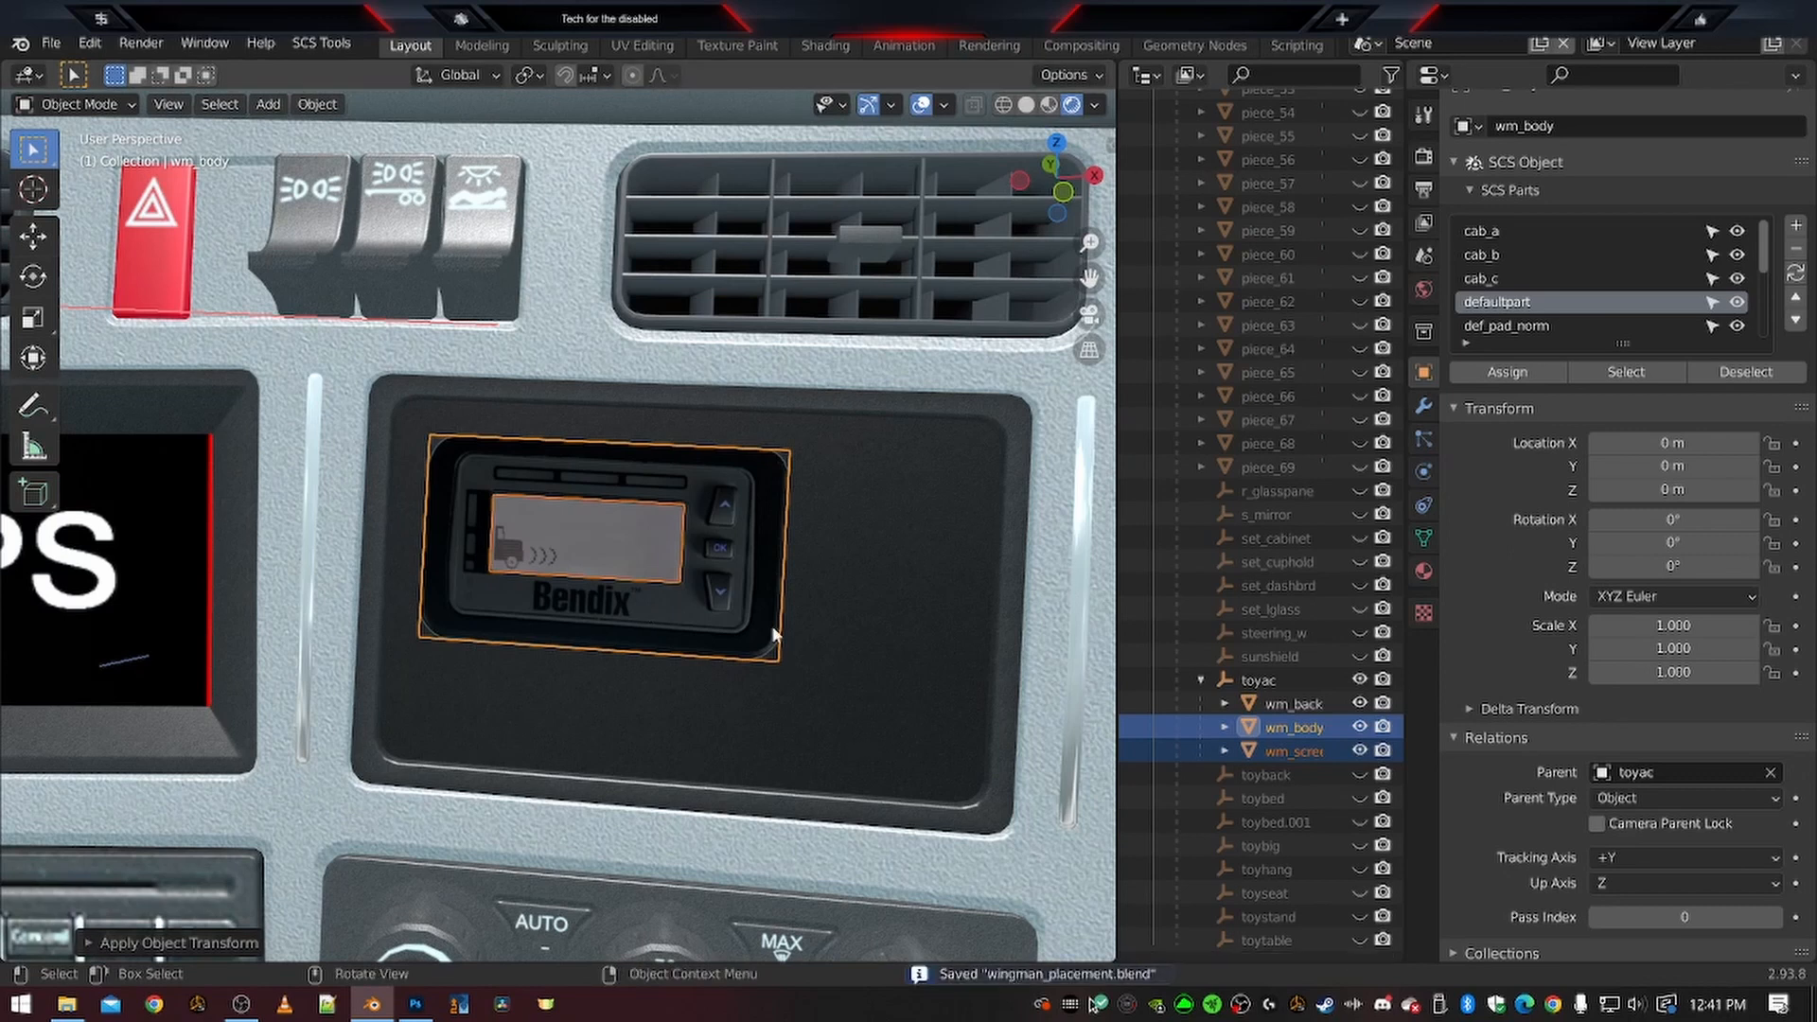
Open the reference photo IMG_9553.jpeg from the Bendix Wingman folder in ATS Source Images to compare with the placed unit
{"action": "scroll", "coordinate": [662, 605], "scroll_direction": "up", "scroll_amount": 4}
{"action": "scroll", "coordinate": [634, 590], "scroll_direction": "down", "scroll_amount": 4}
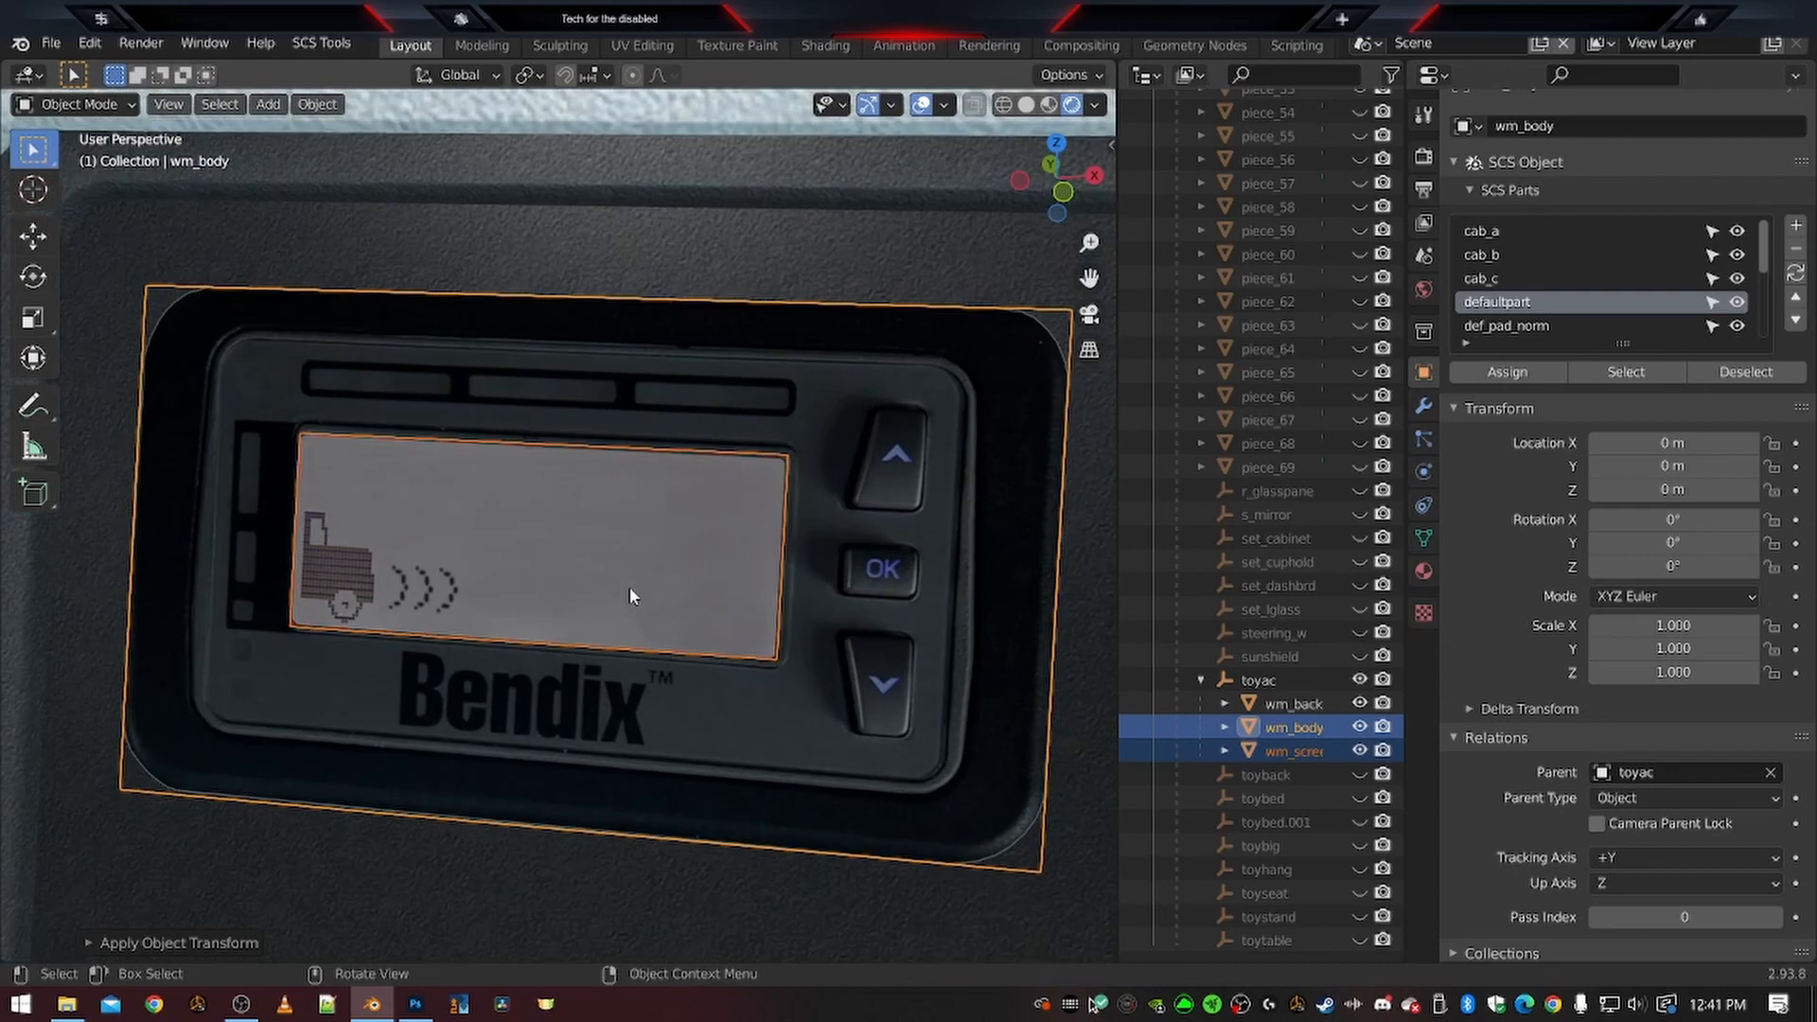
{"action": "middle_click_drag", "start_coordinate": [628, 587], "coordinate": [568, 492]}
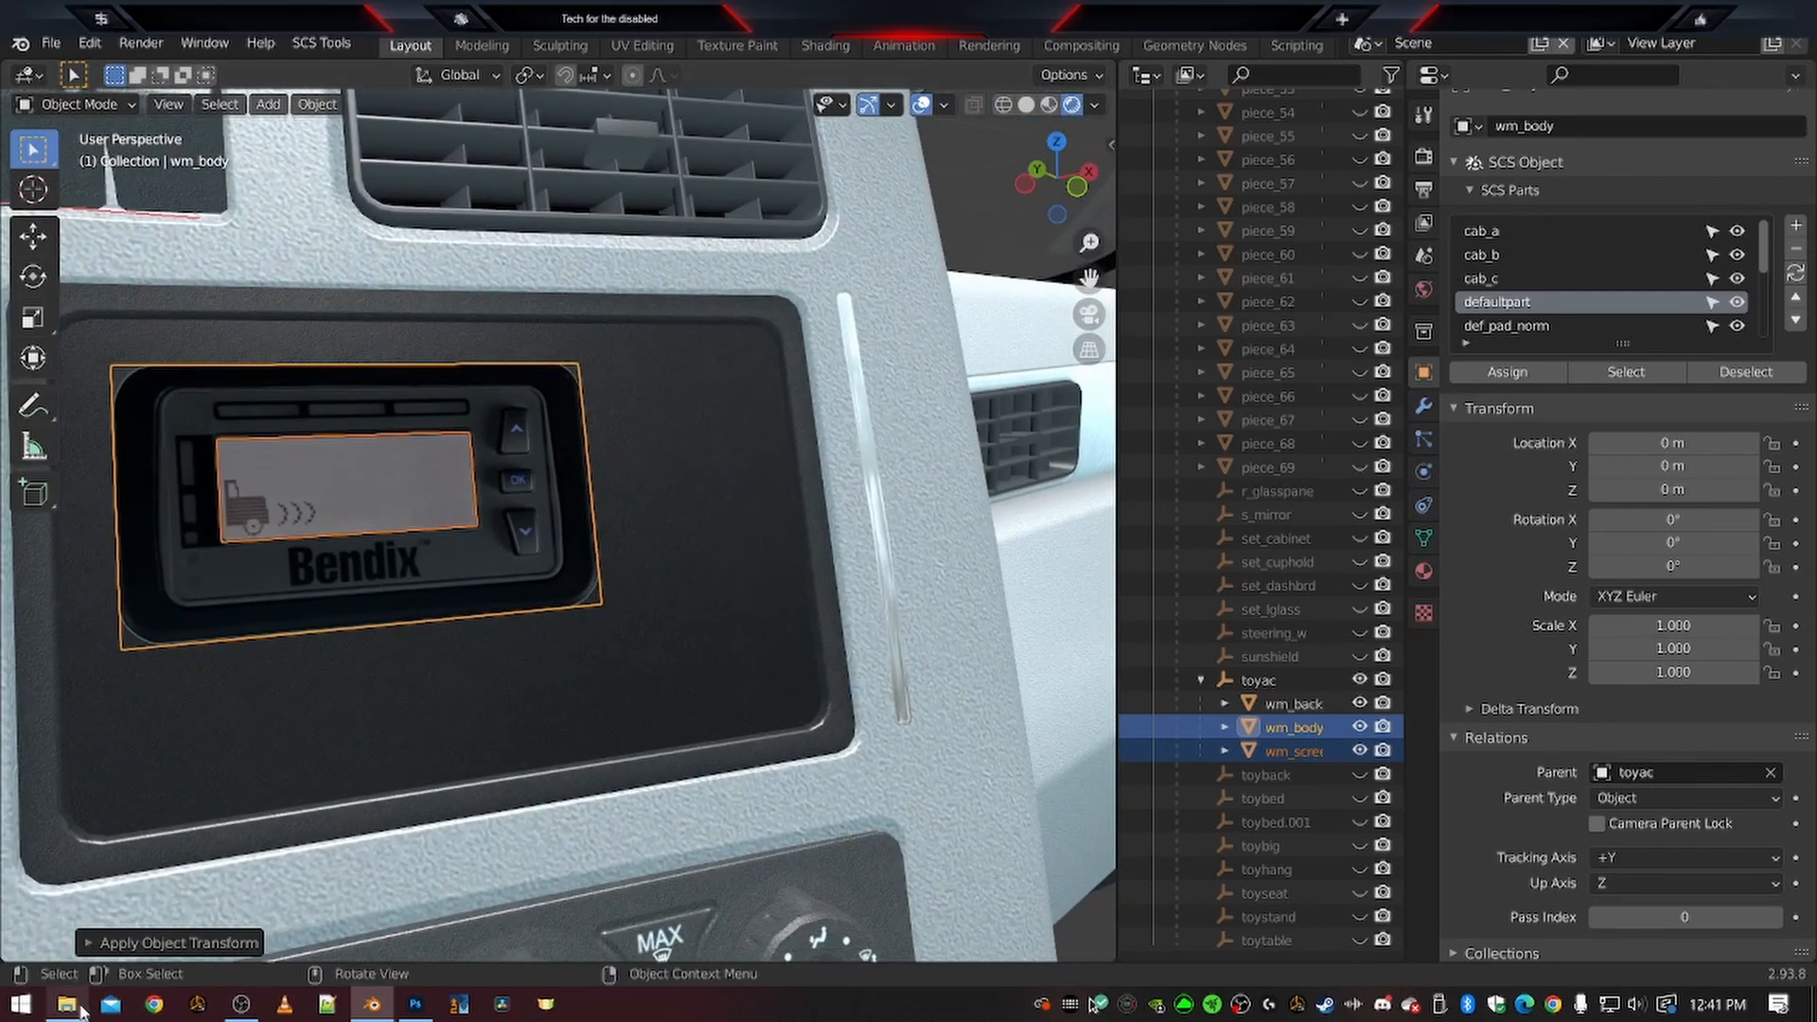
{"action": "right_click", "coordinate": [67, 1004]}
{"action": "left_click", "coordinate": [142, 628]}
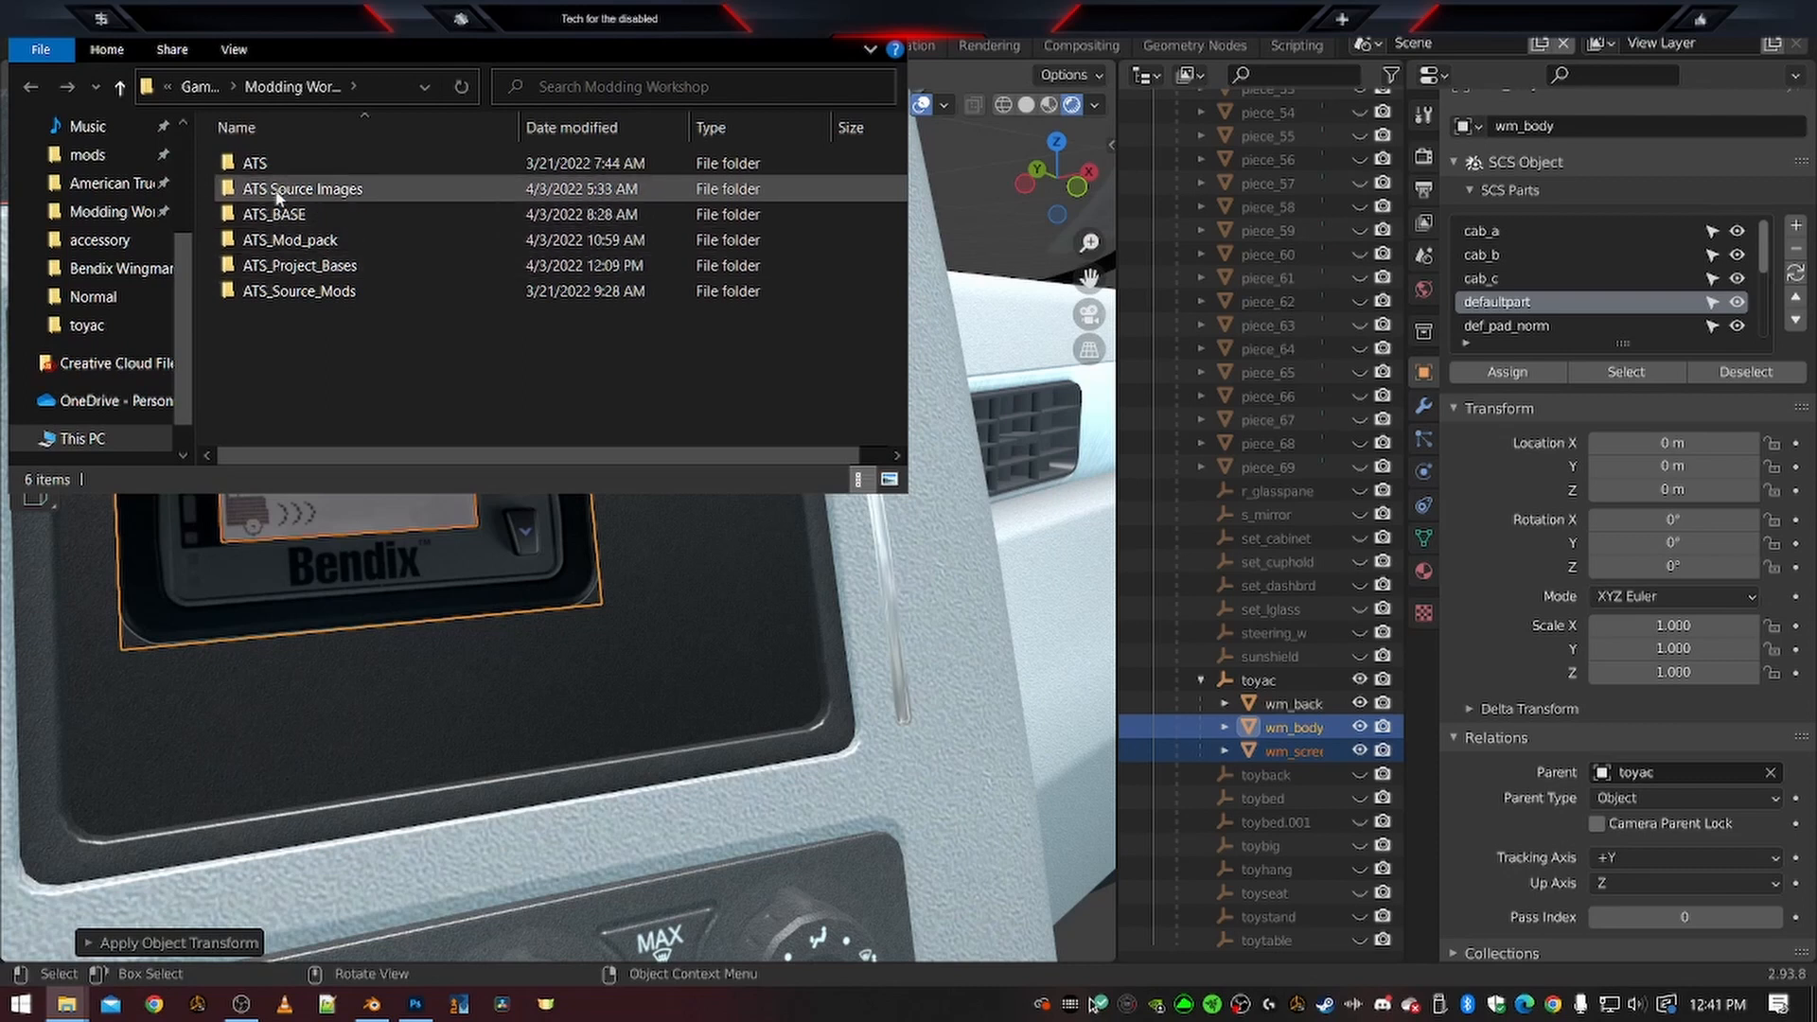
{"action": "double_click", "coordinate": [279, 192]}
{"action": "double_click", "coordinate": [276, 190]}
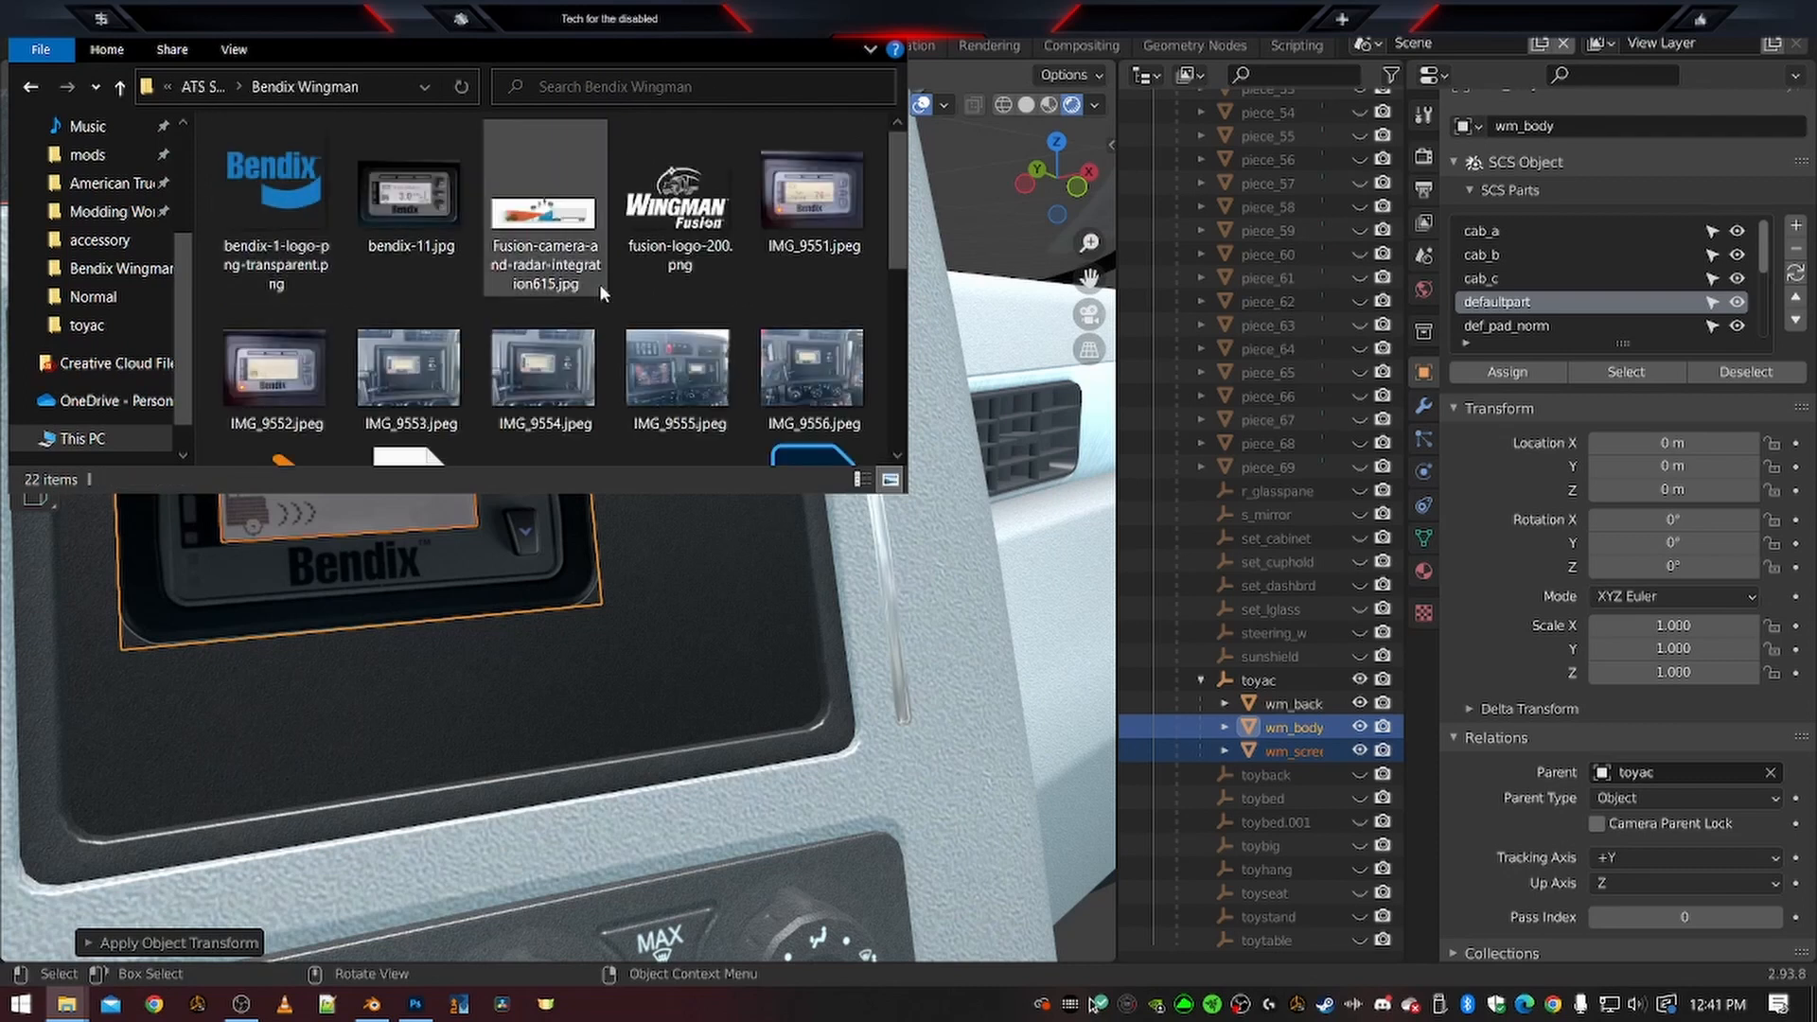
{"action": "double_click", "coordinate": [408, 371]}
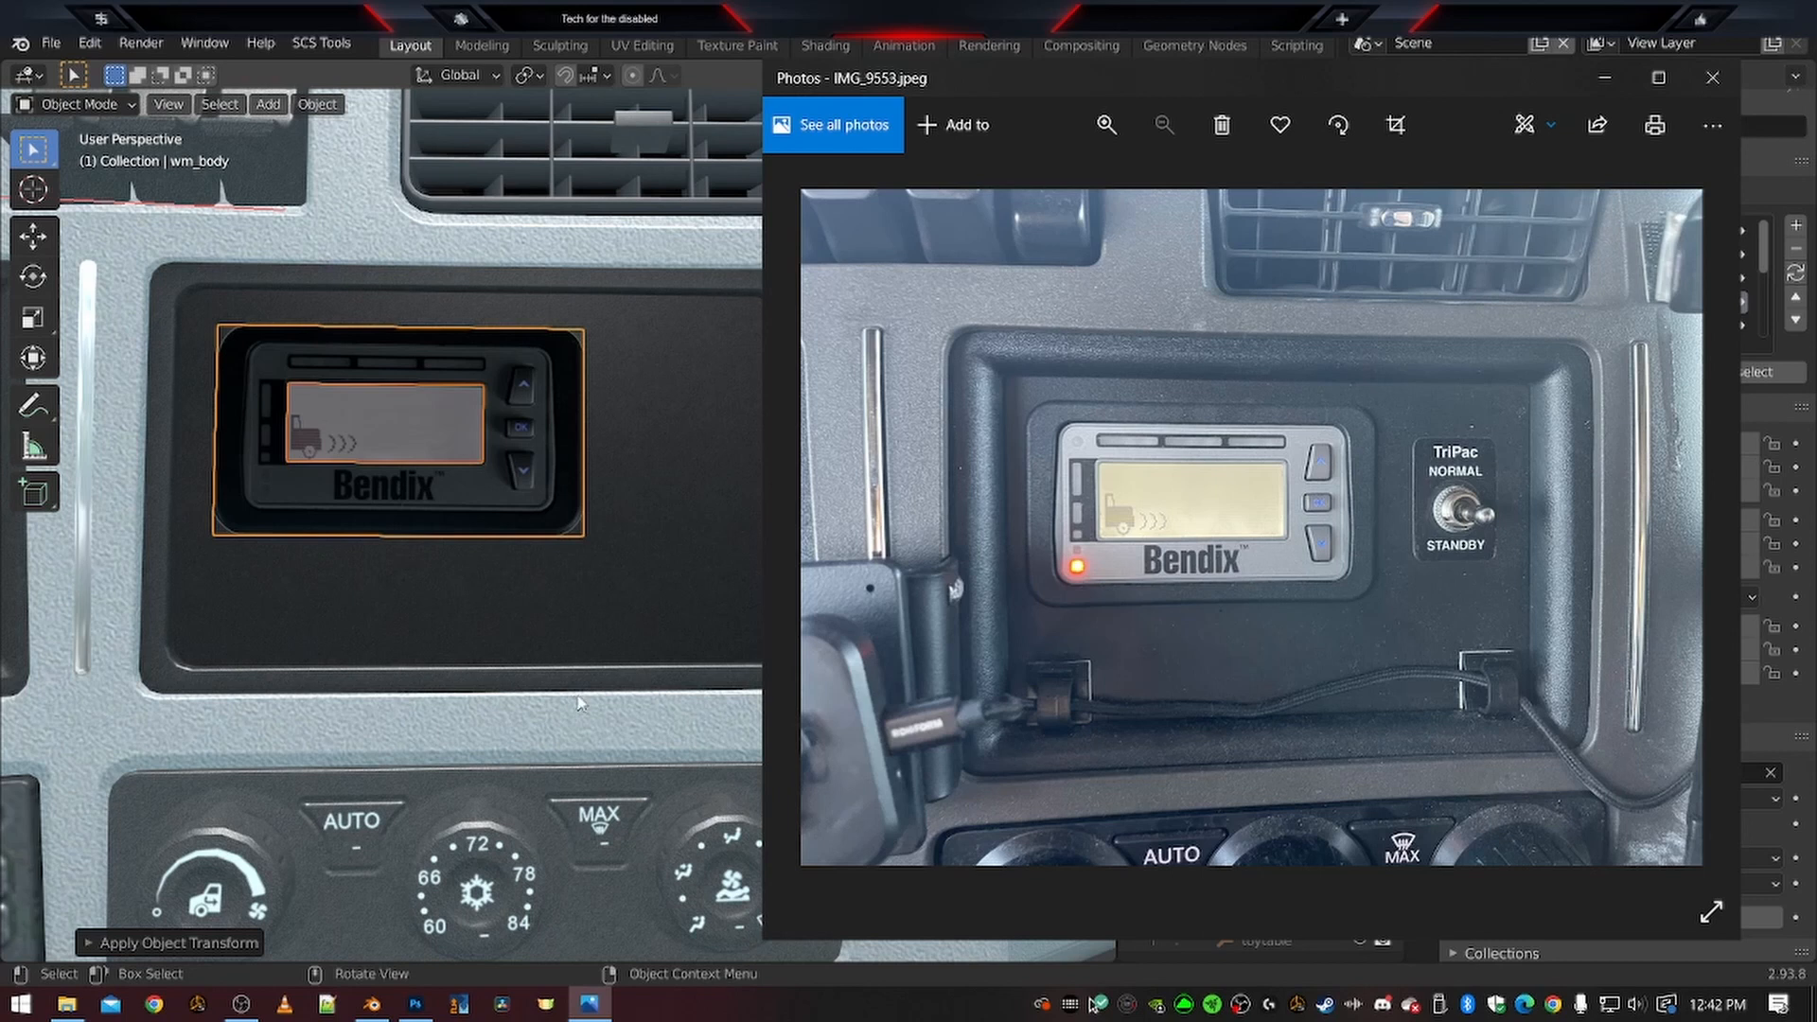
Try brightening the Diffuse colour of wm_body's wingman material up to a value of 1.000, and return it to its original grey
{"action": "left_click", "coordinate": [514, 482]}
{"action": "left_click", "coordinate": [514, 482]}
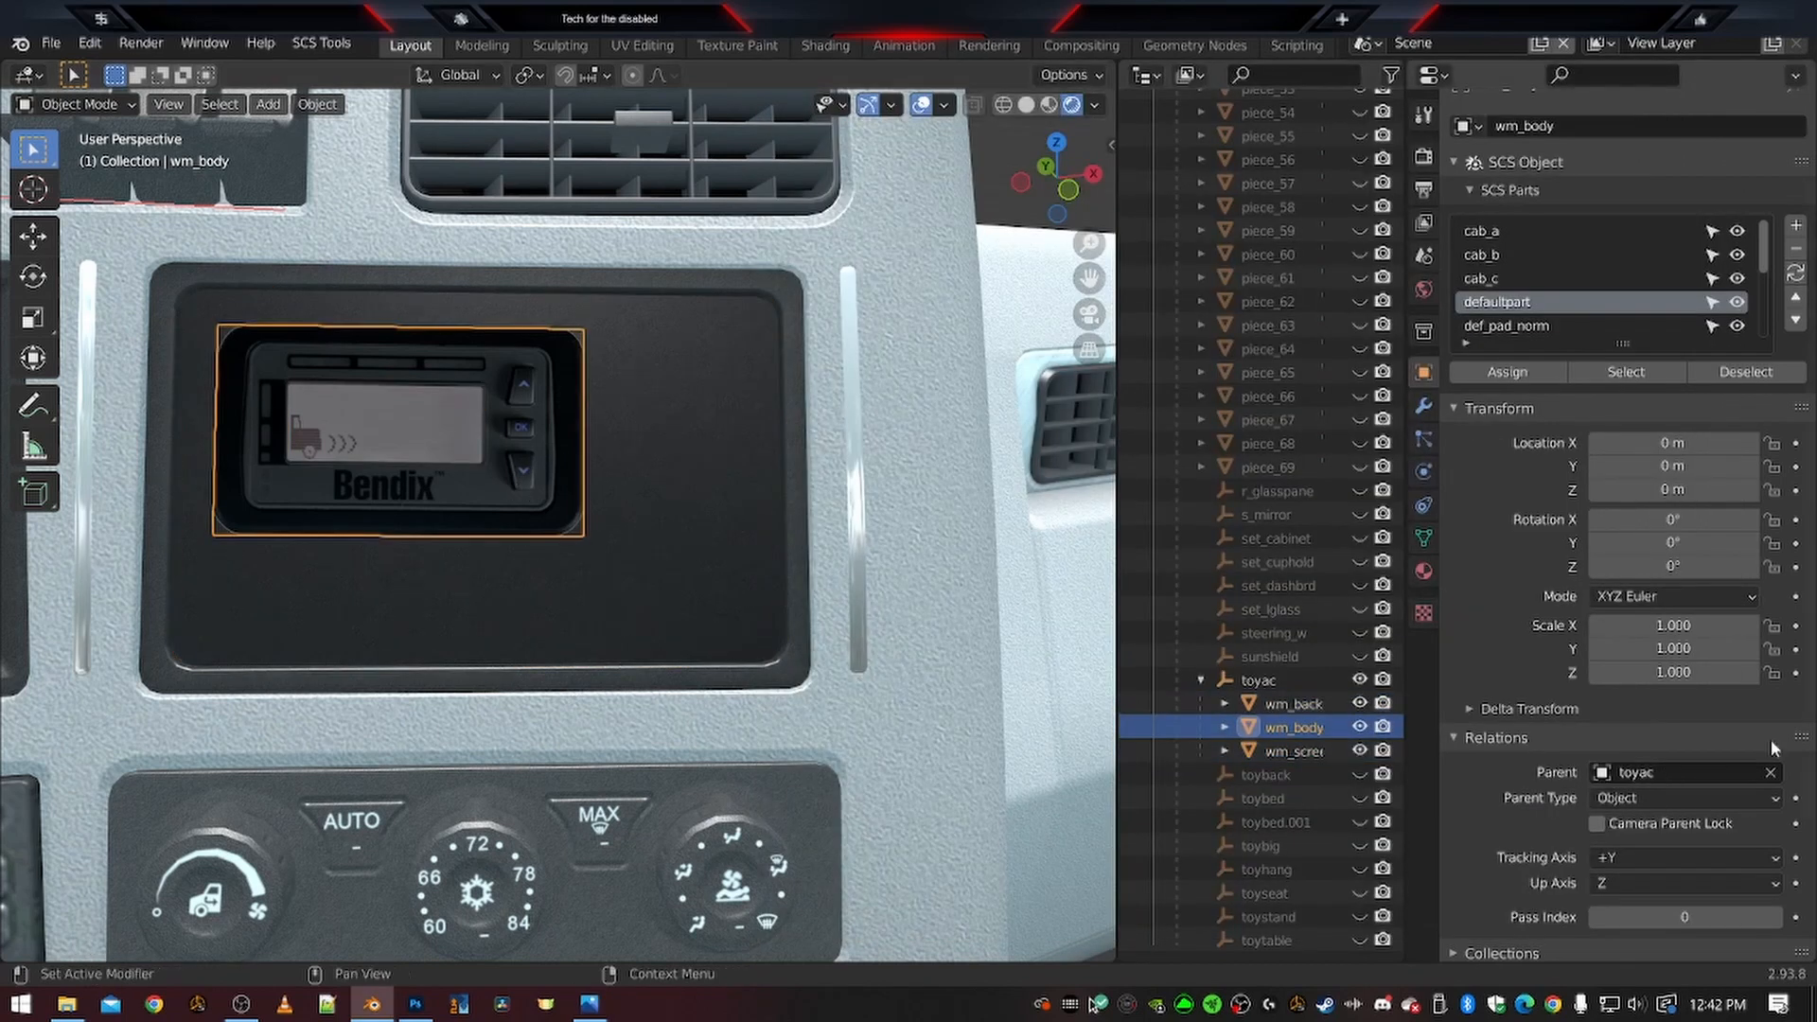
{"action": "left_click", "coordinate": [1424, 572]}
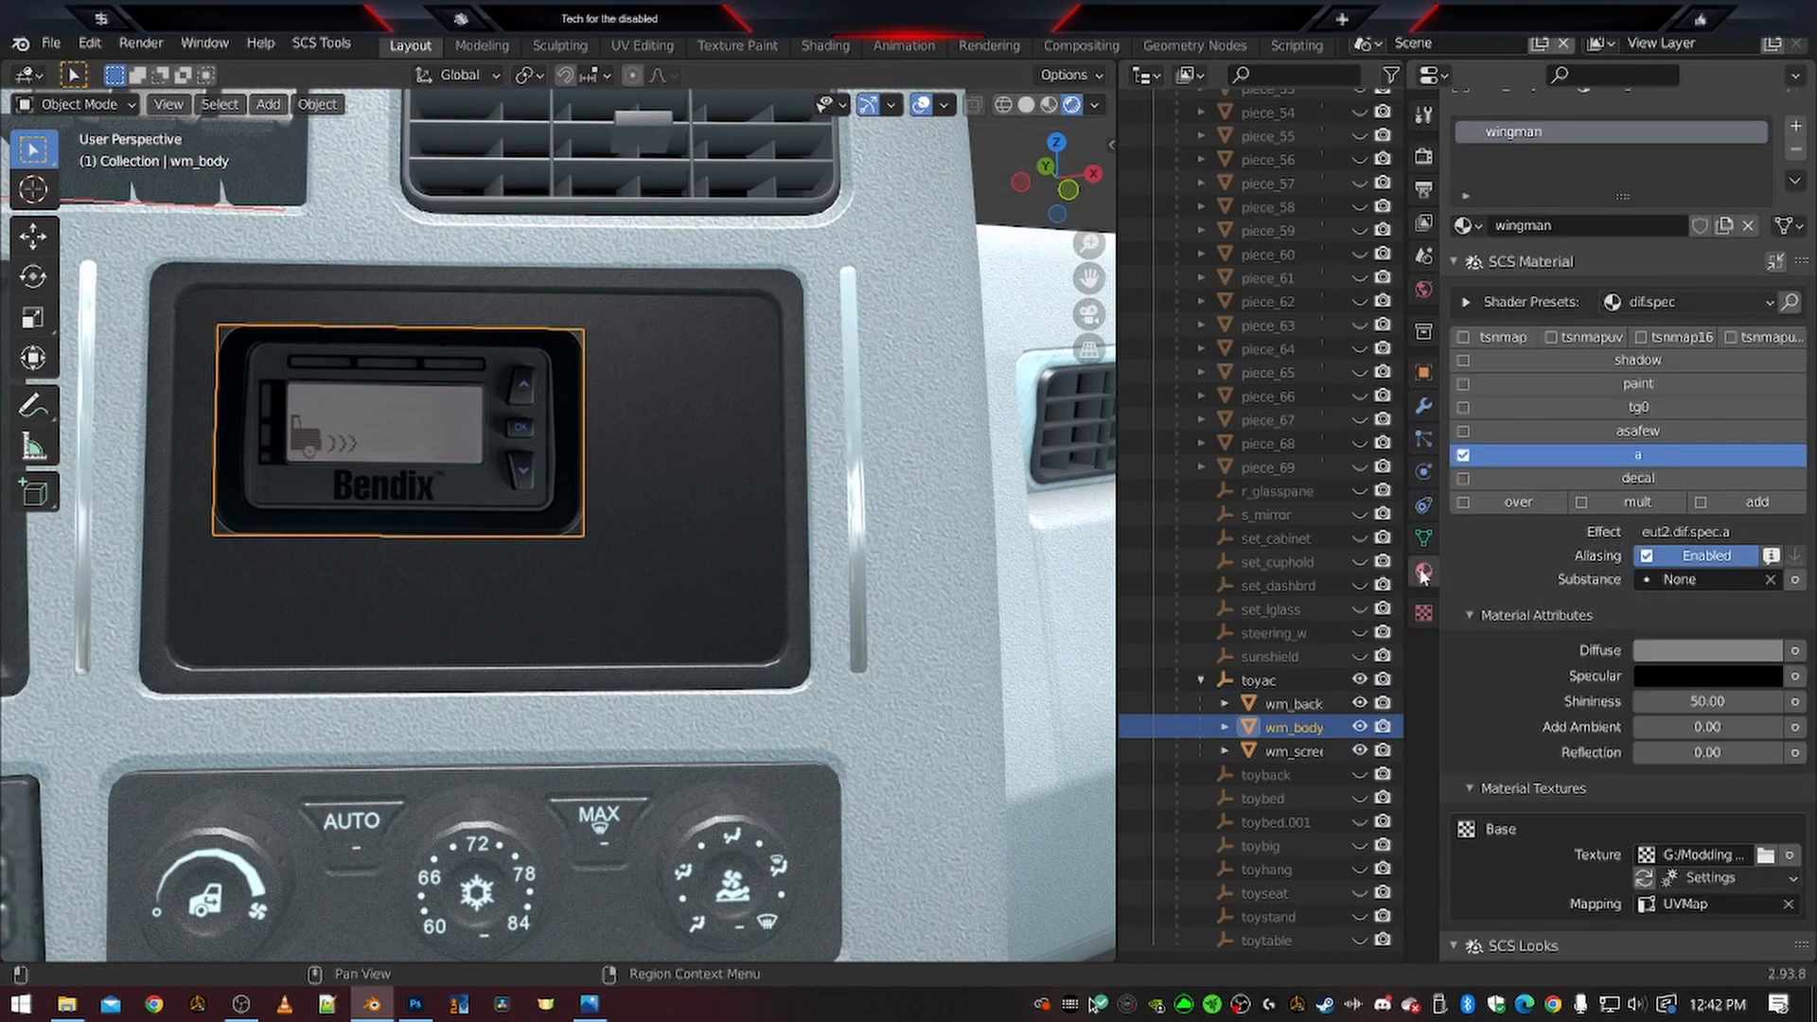
{"action": "left_click", "coordinate": [1683, 655]}
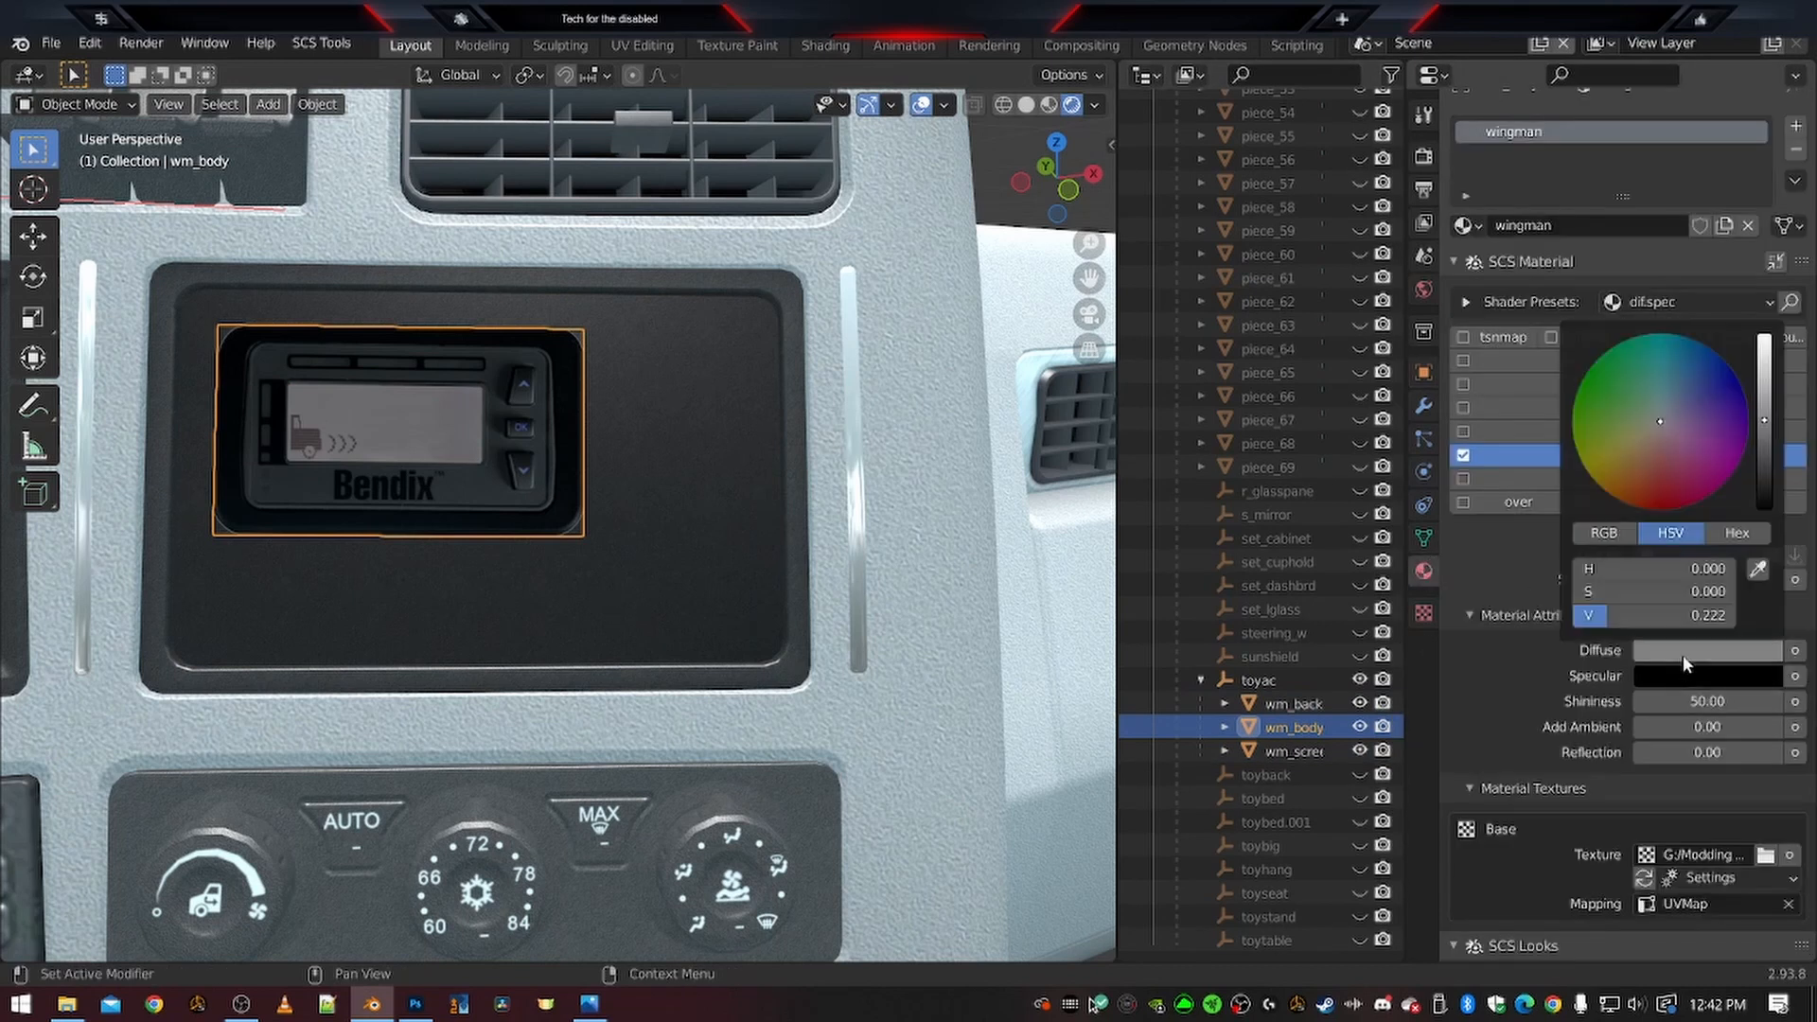
{"action": "left_click_drag", "start_coordinate": [1762, 443], "coordinate": [1764, 389]}
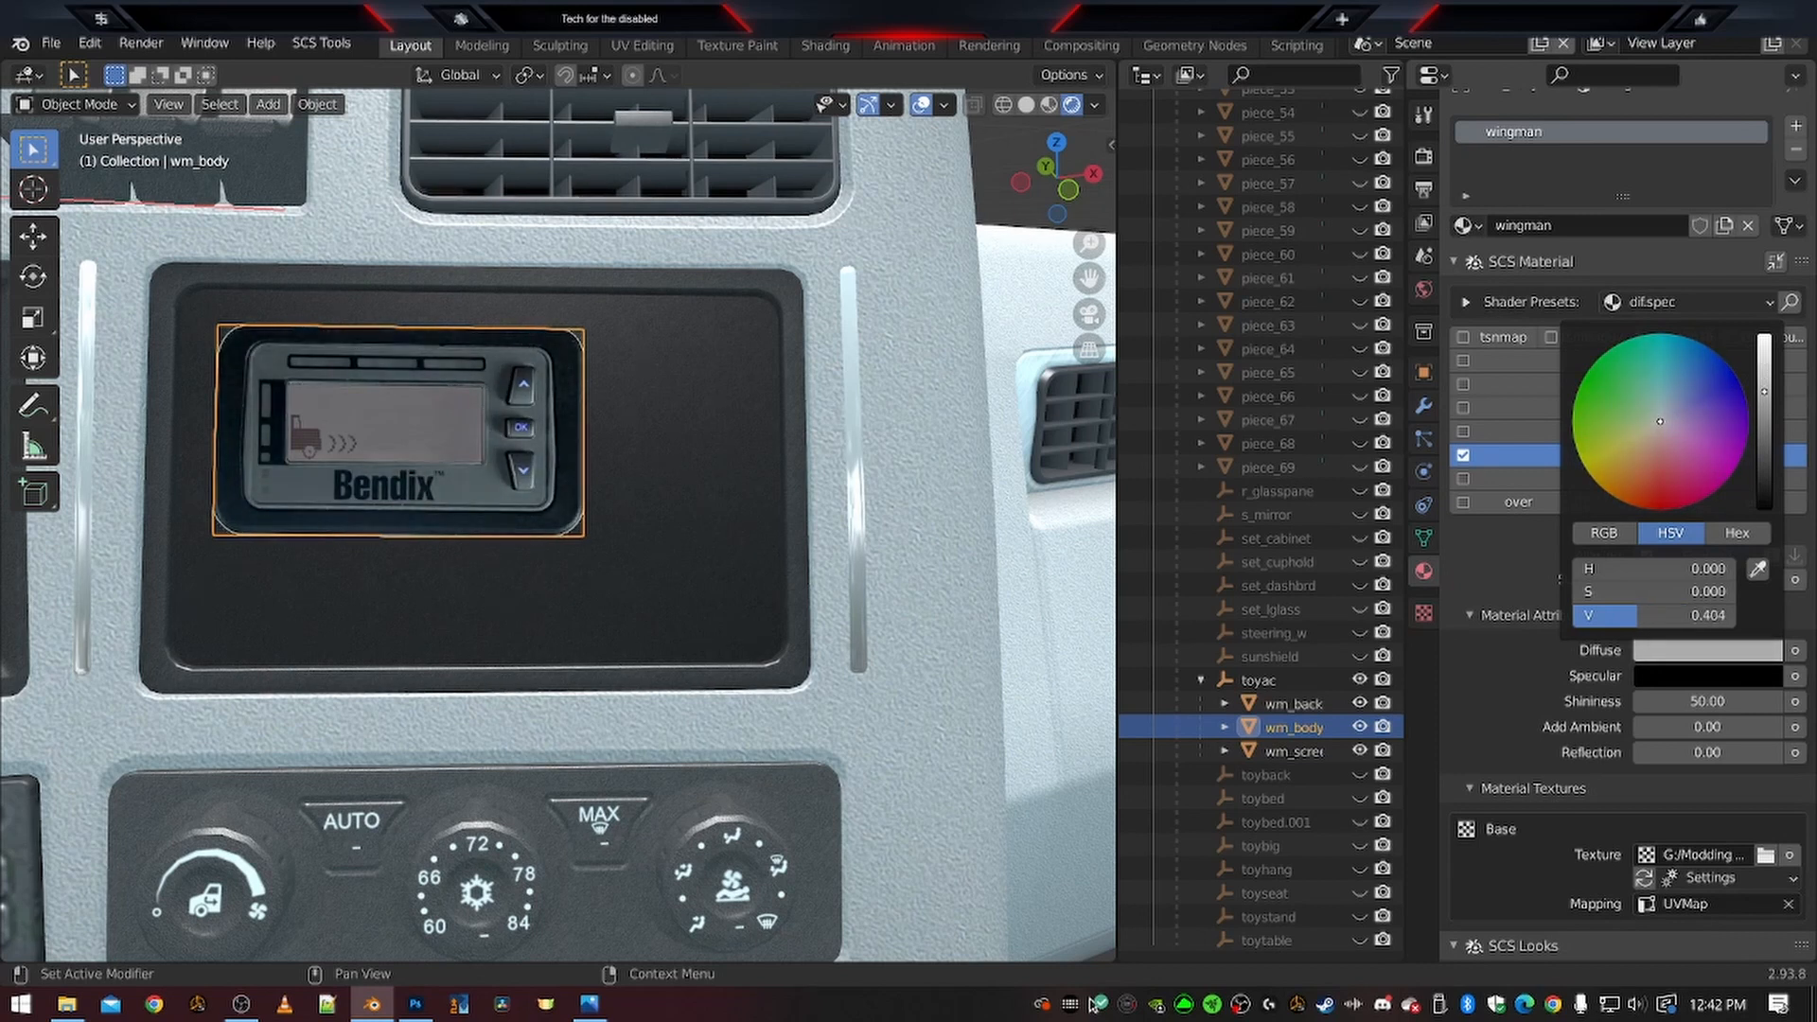
{"action": "left_click_drag", "start_coordinate": [1764, 389], "coordinate": [1764, 336]}
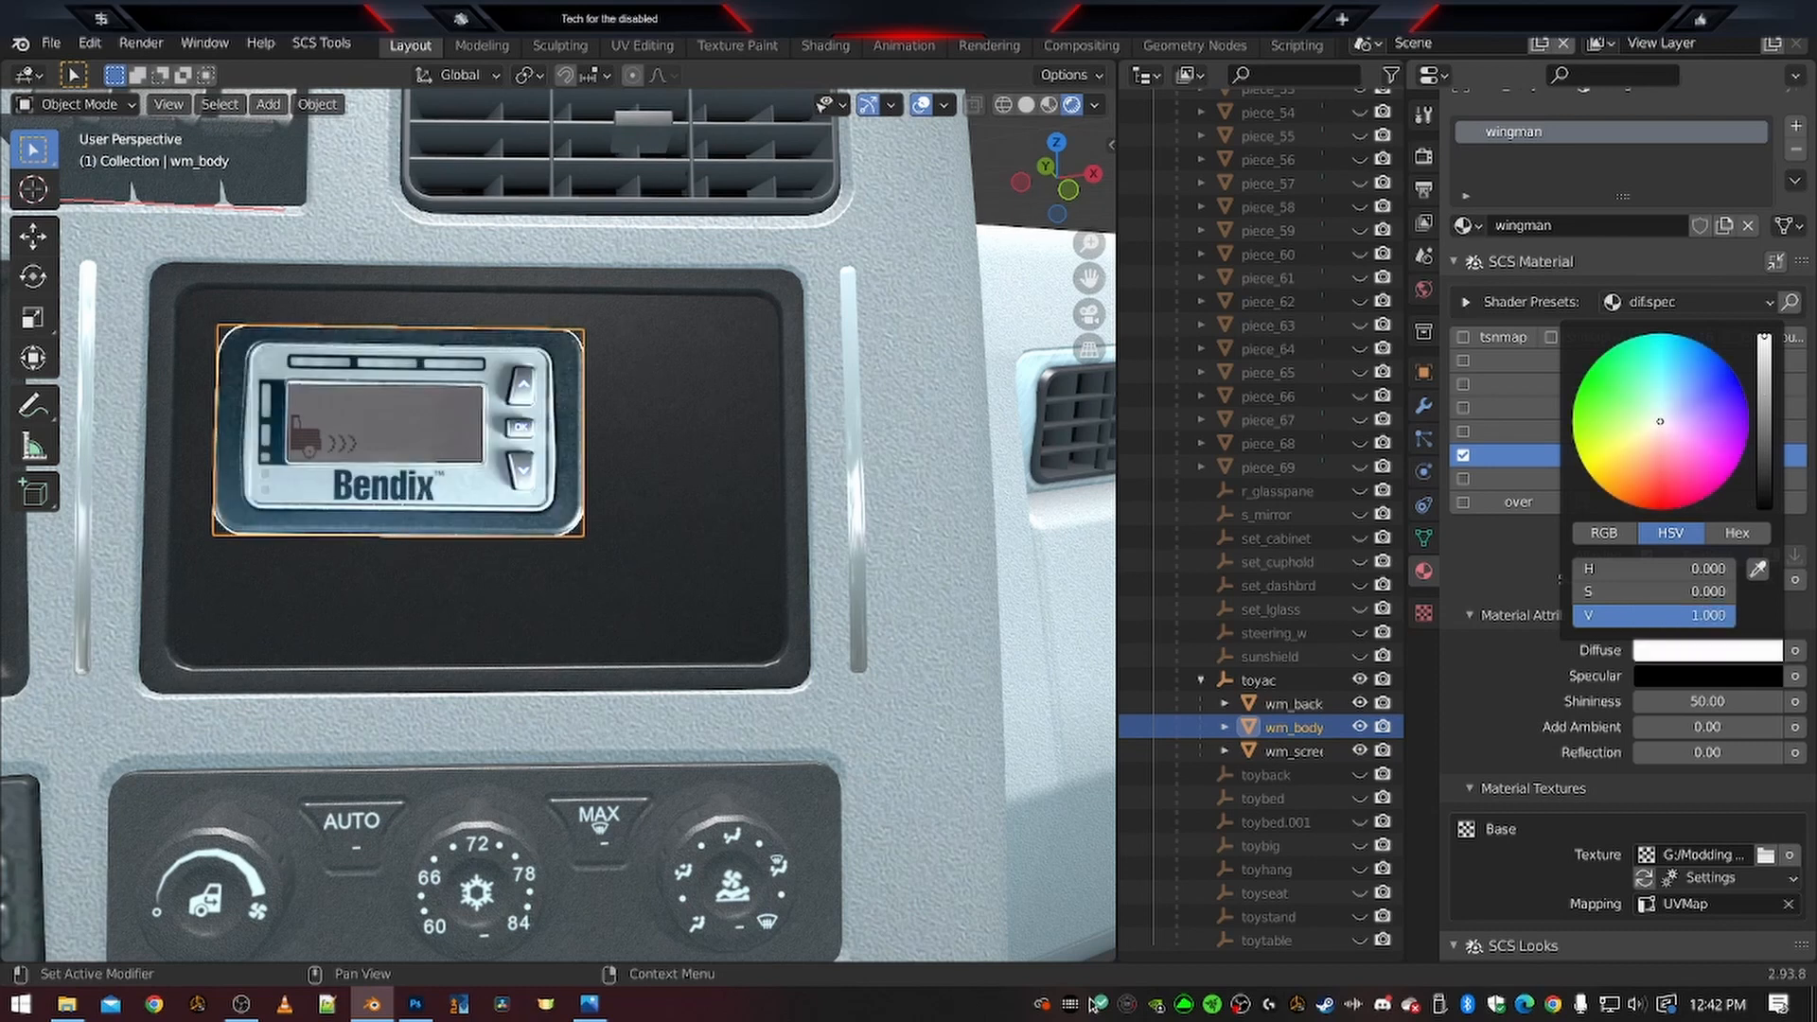
{"action": "left_click_drag", "start_coordinate": [1764, 335], "coordinate": [1764, 419]}
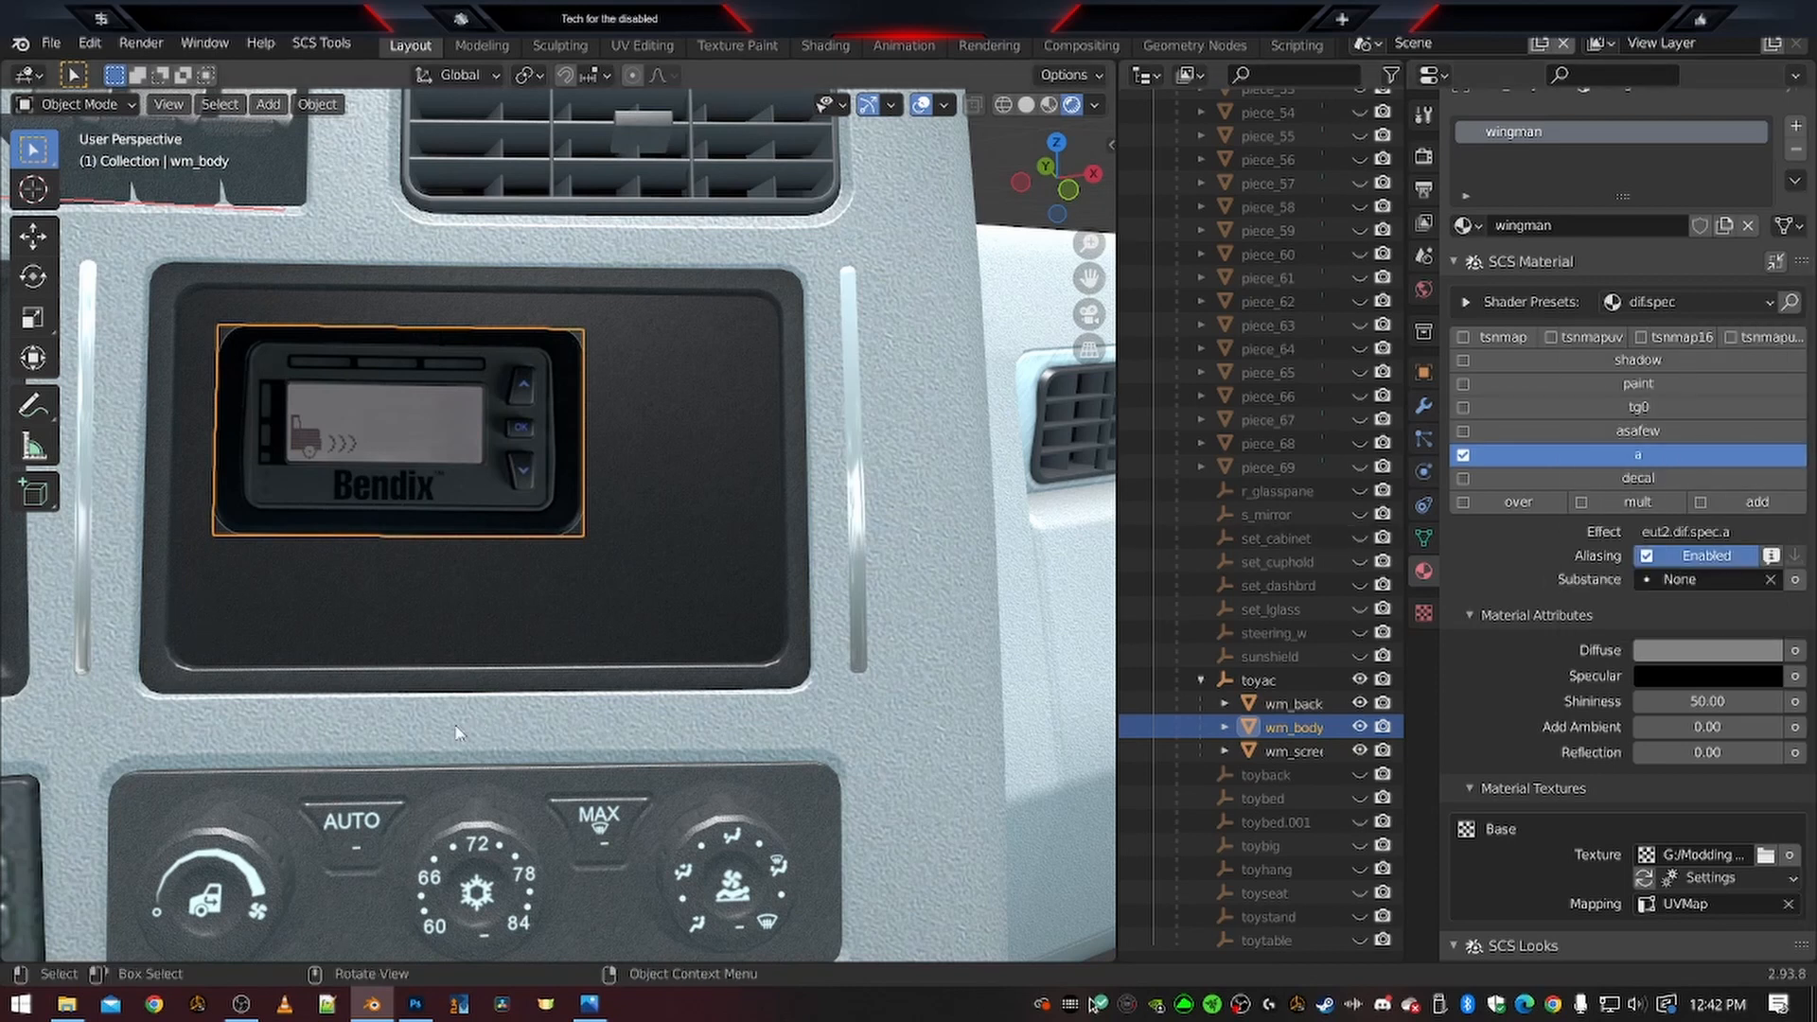
Switch to wingman.psd in Photoshop and compare its body texture with the reference photo IMG_9553.jpeg
{"action": "left_click", "coordinate": [414, 1005]}
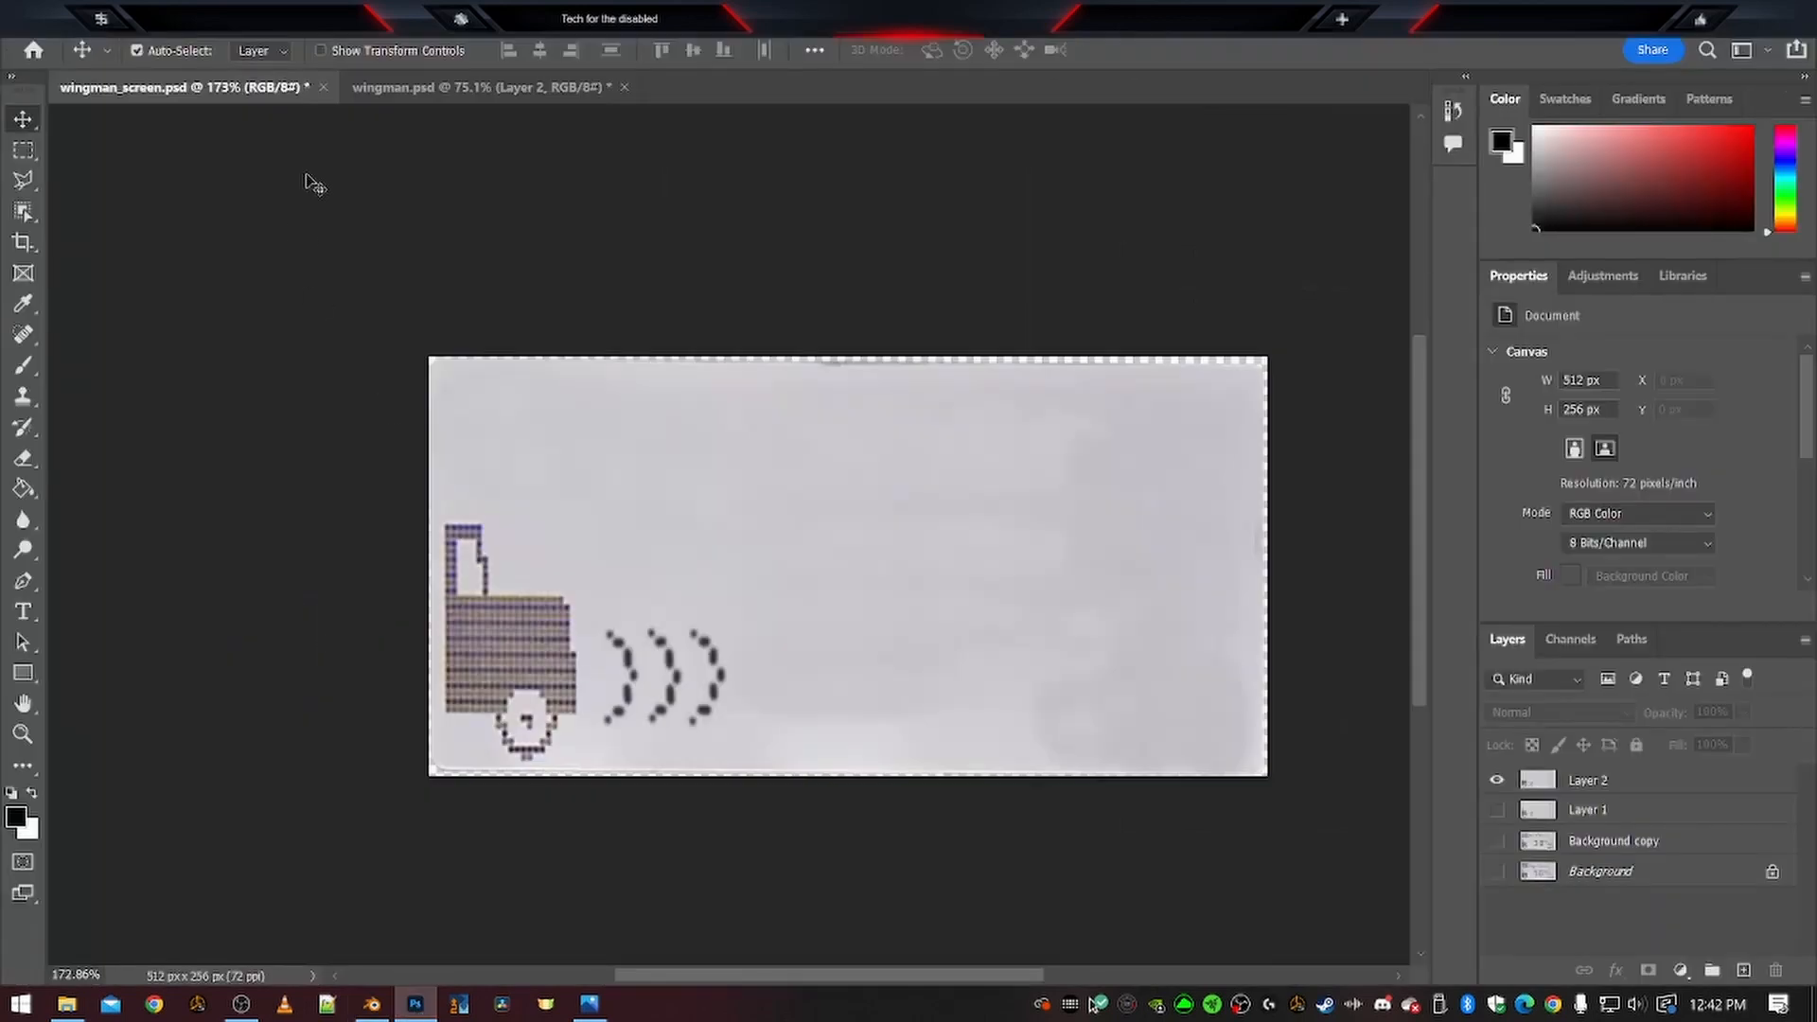
{"action": "left_click", "coordinate": [433, 85]}
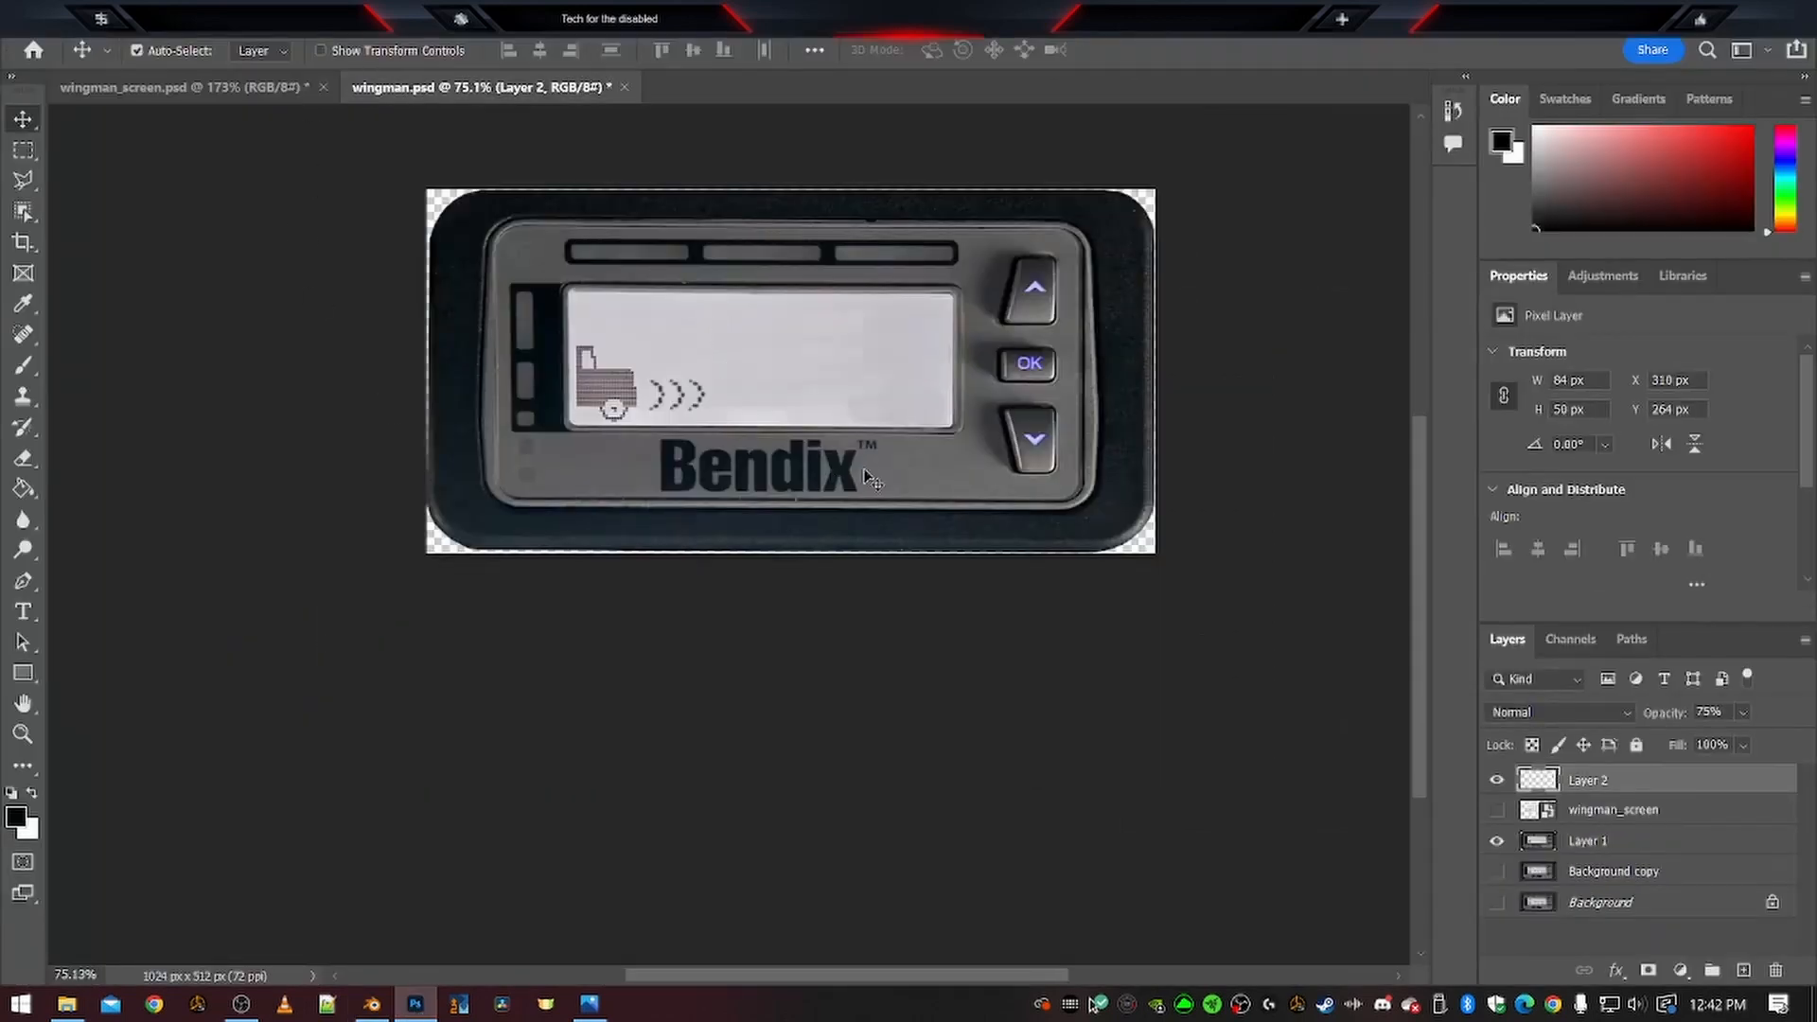
{"action": "left_click", "coordinate": [600, 1009]}
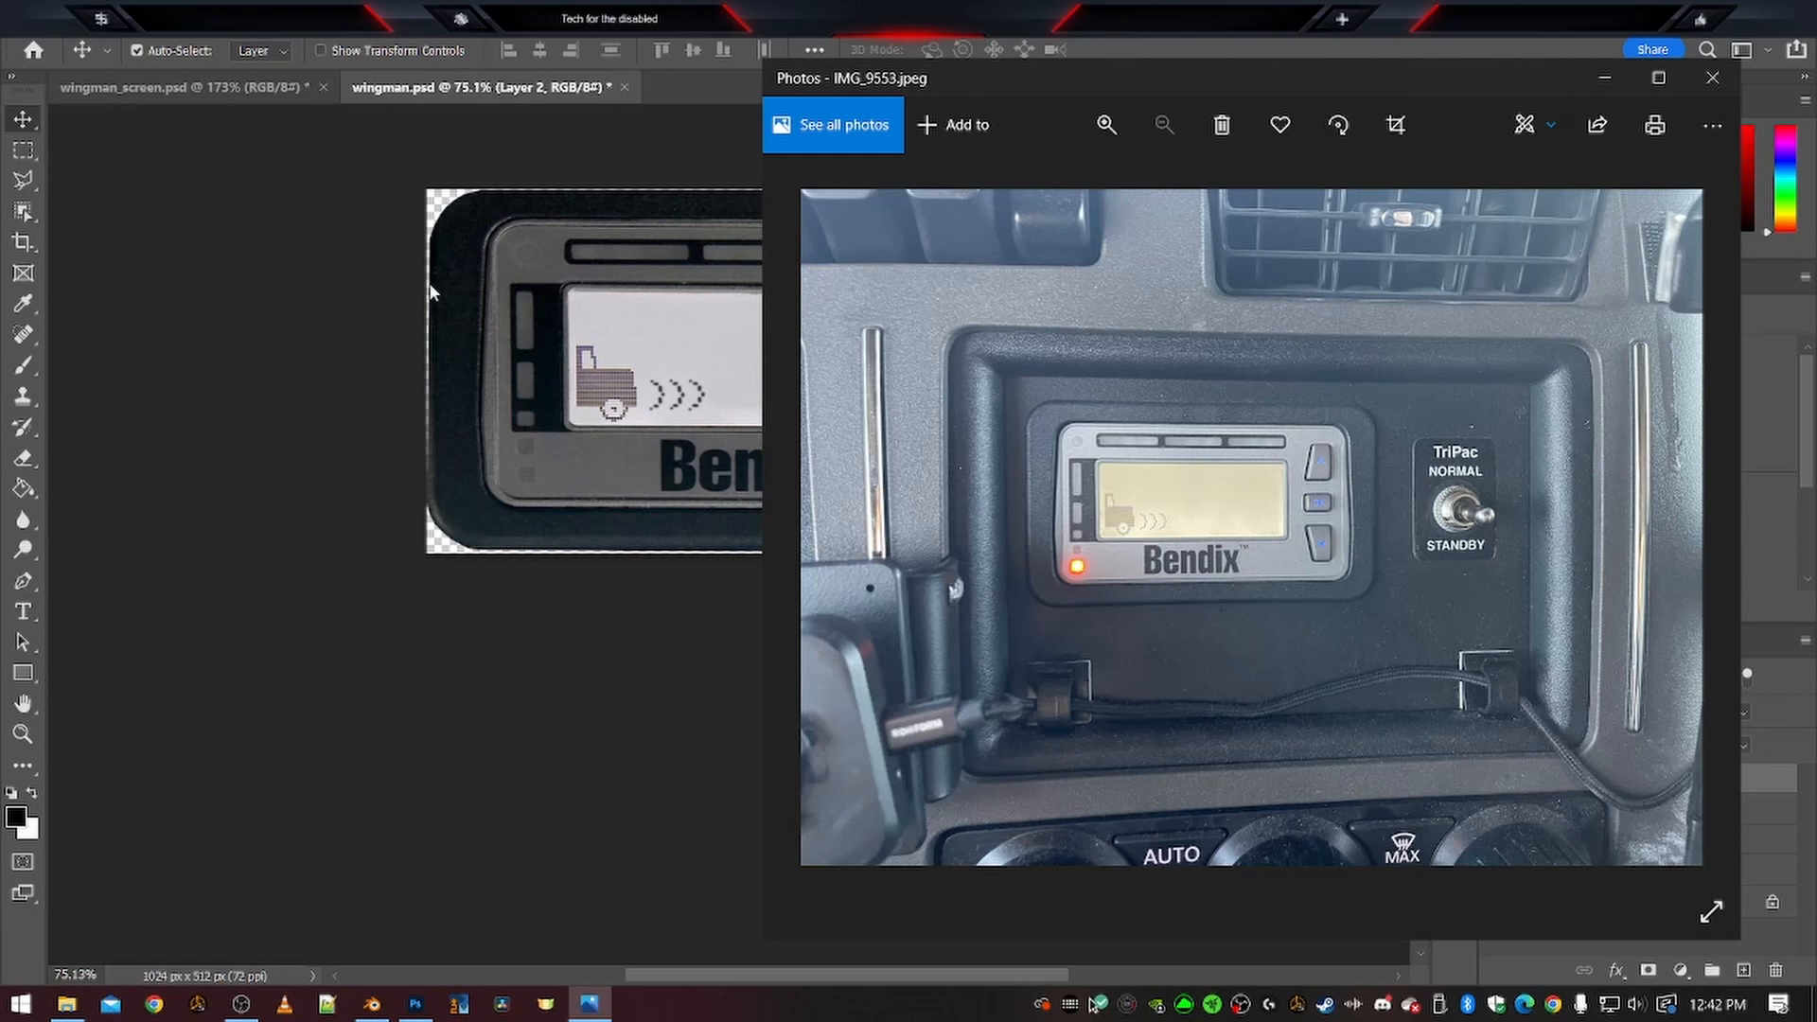
{"action": "left_click", "coordinate": [271, 343]}
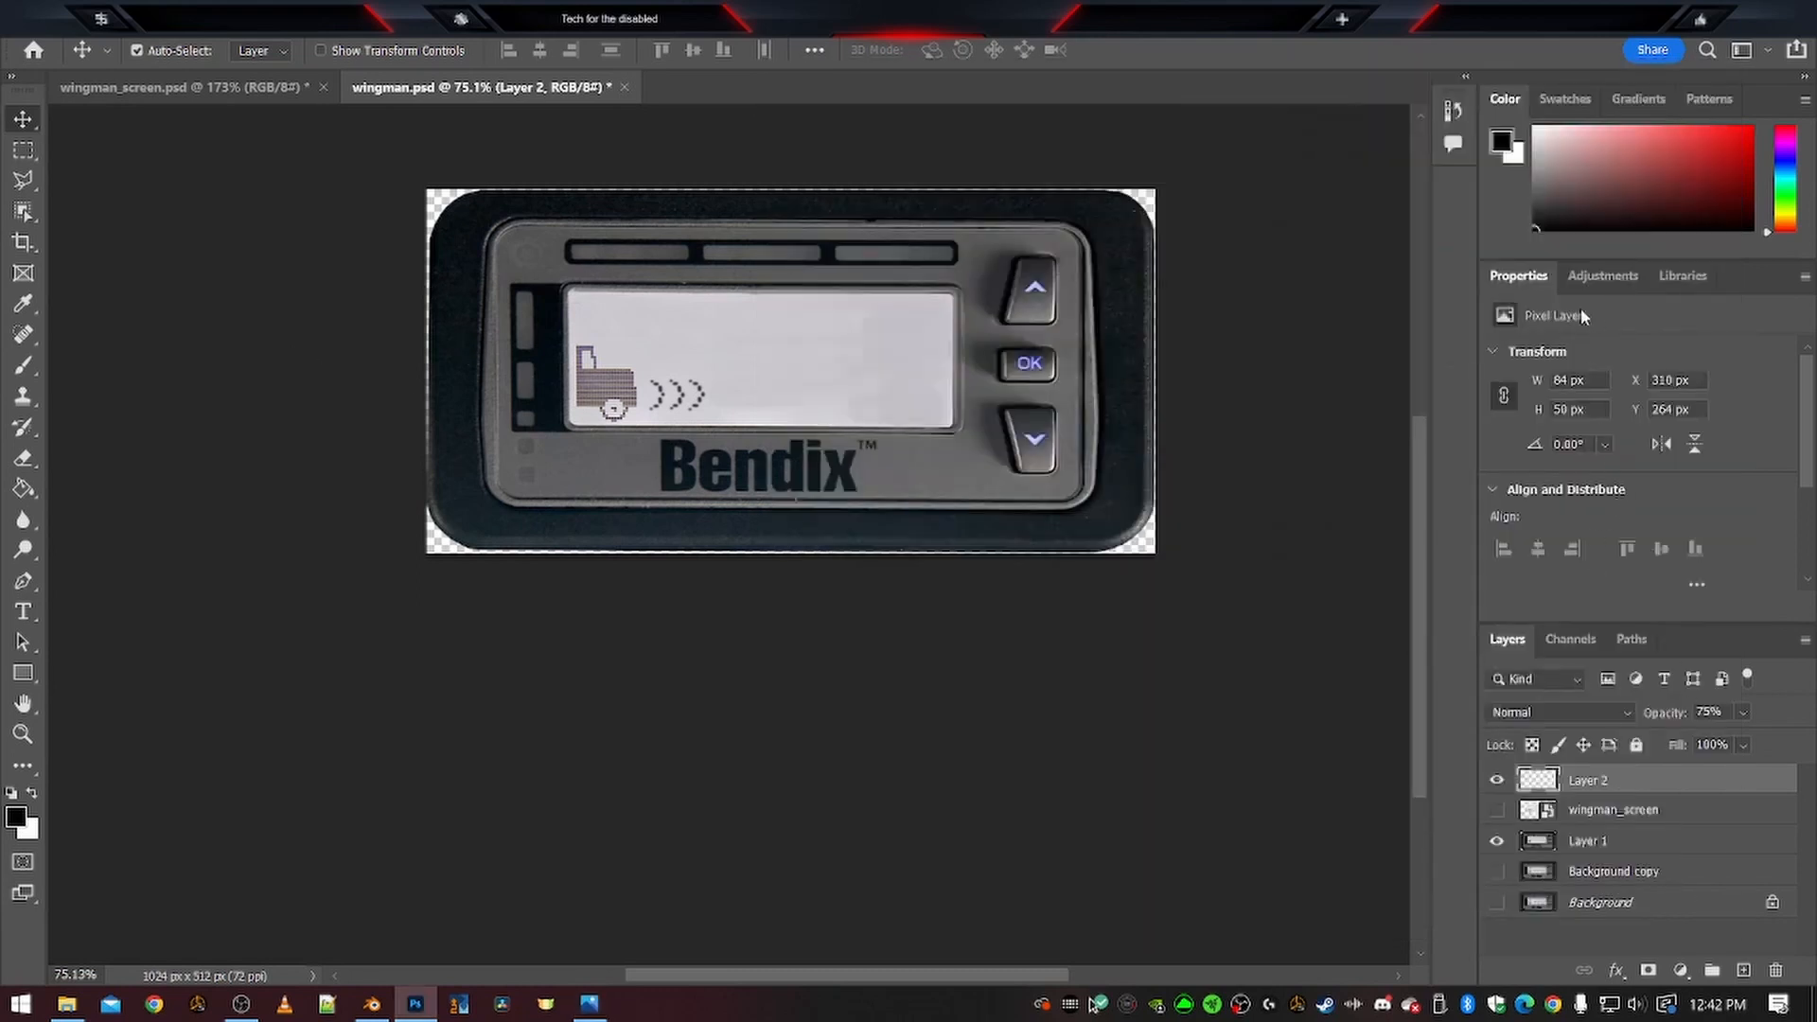
Add a Brightness/Contrast adjustment layer to wingman.psd with brightness 75 and contrast 100, checking it against the reference photo
{"action": "left_click", "coordinate": [1606, 275]}
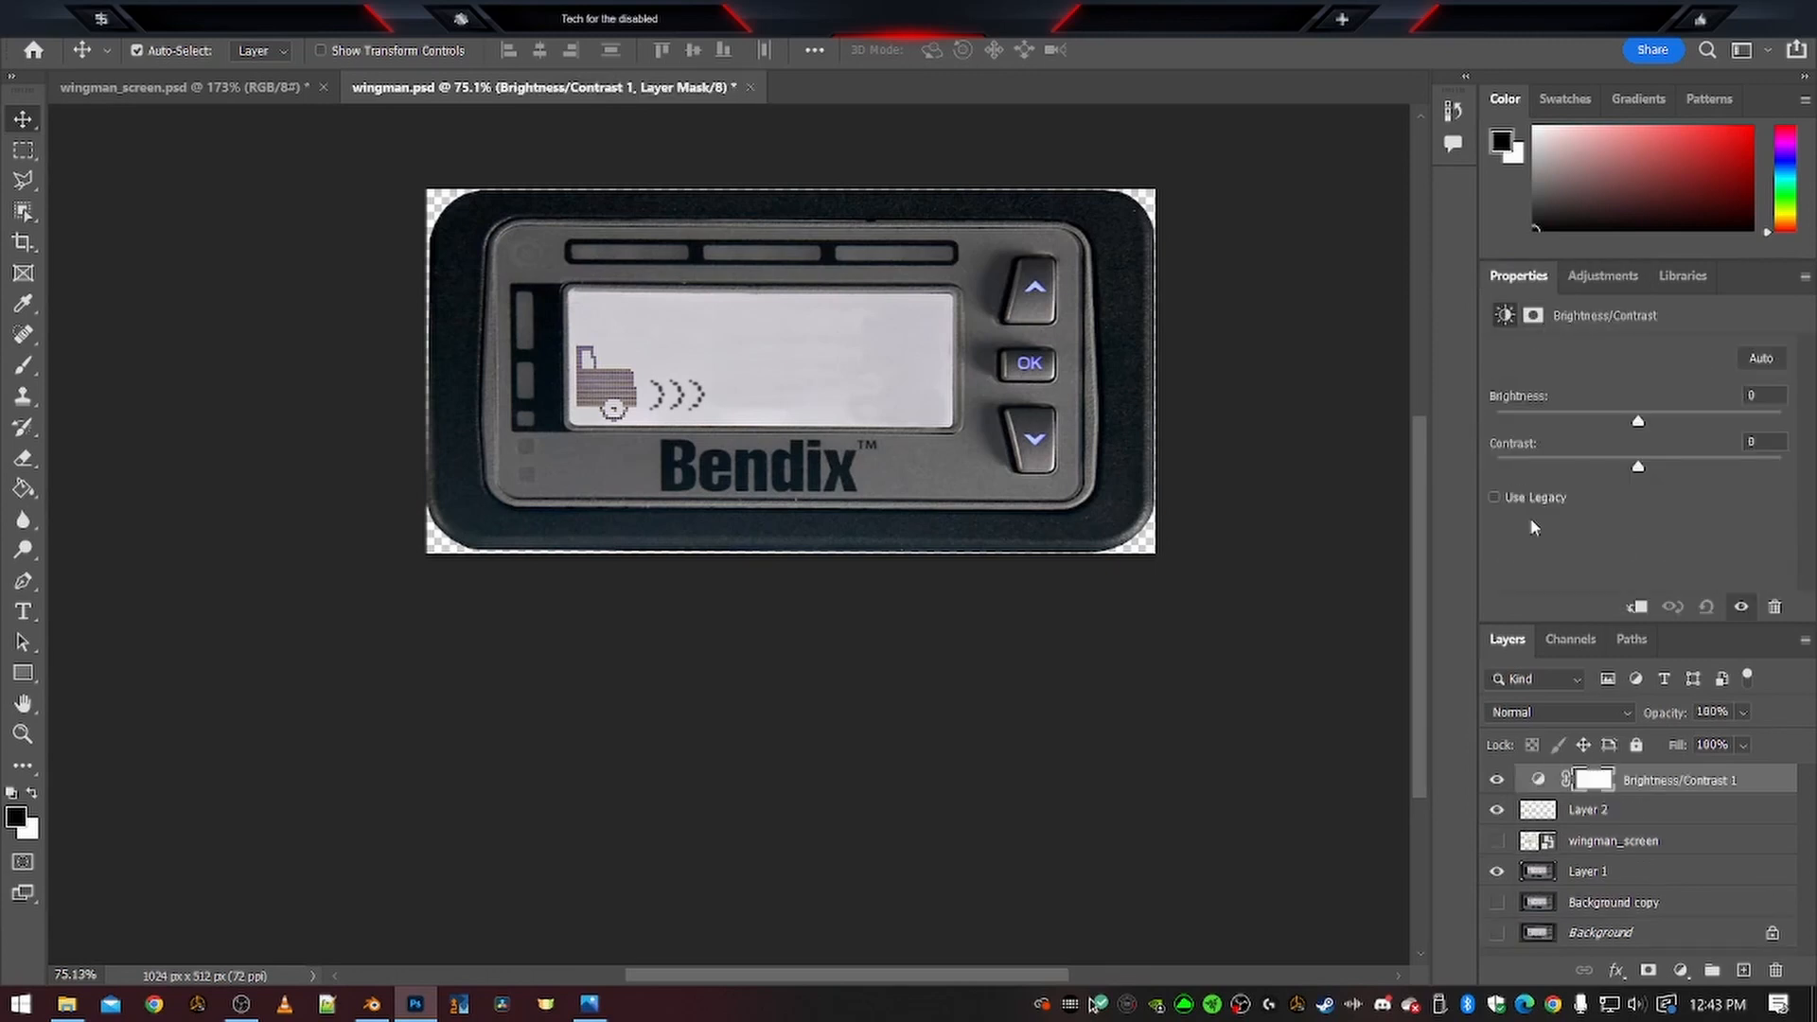
{"action": "left_click_drag", "start_coordinate": [1638, 421], "coordinate": [1709, 425]}
{"action": "left_click", "coordinate": [589, 1004]}
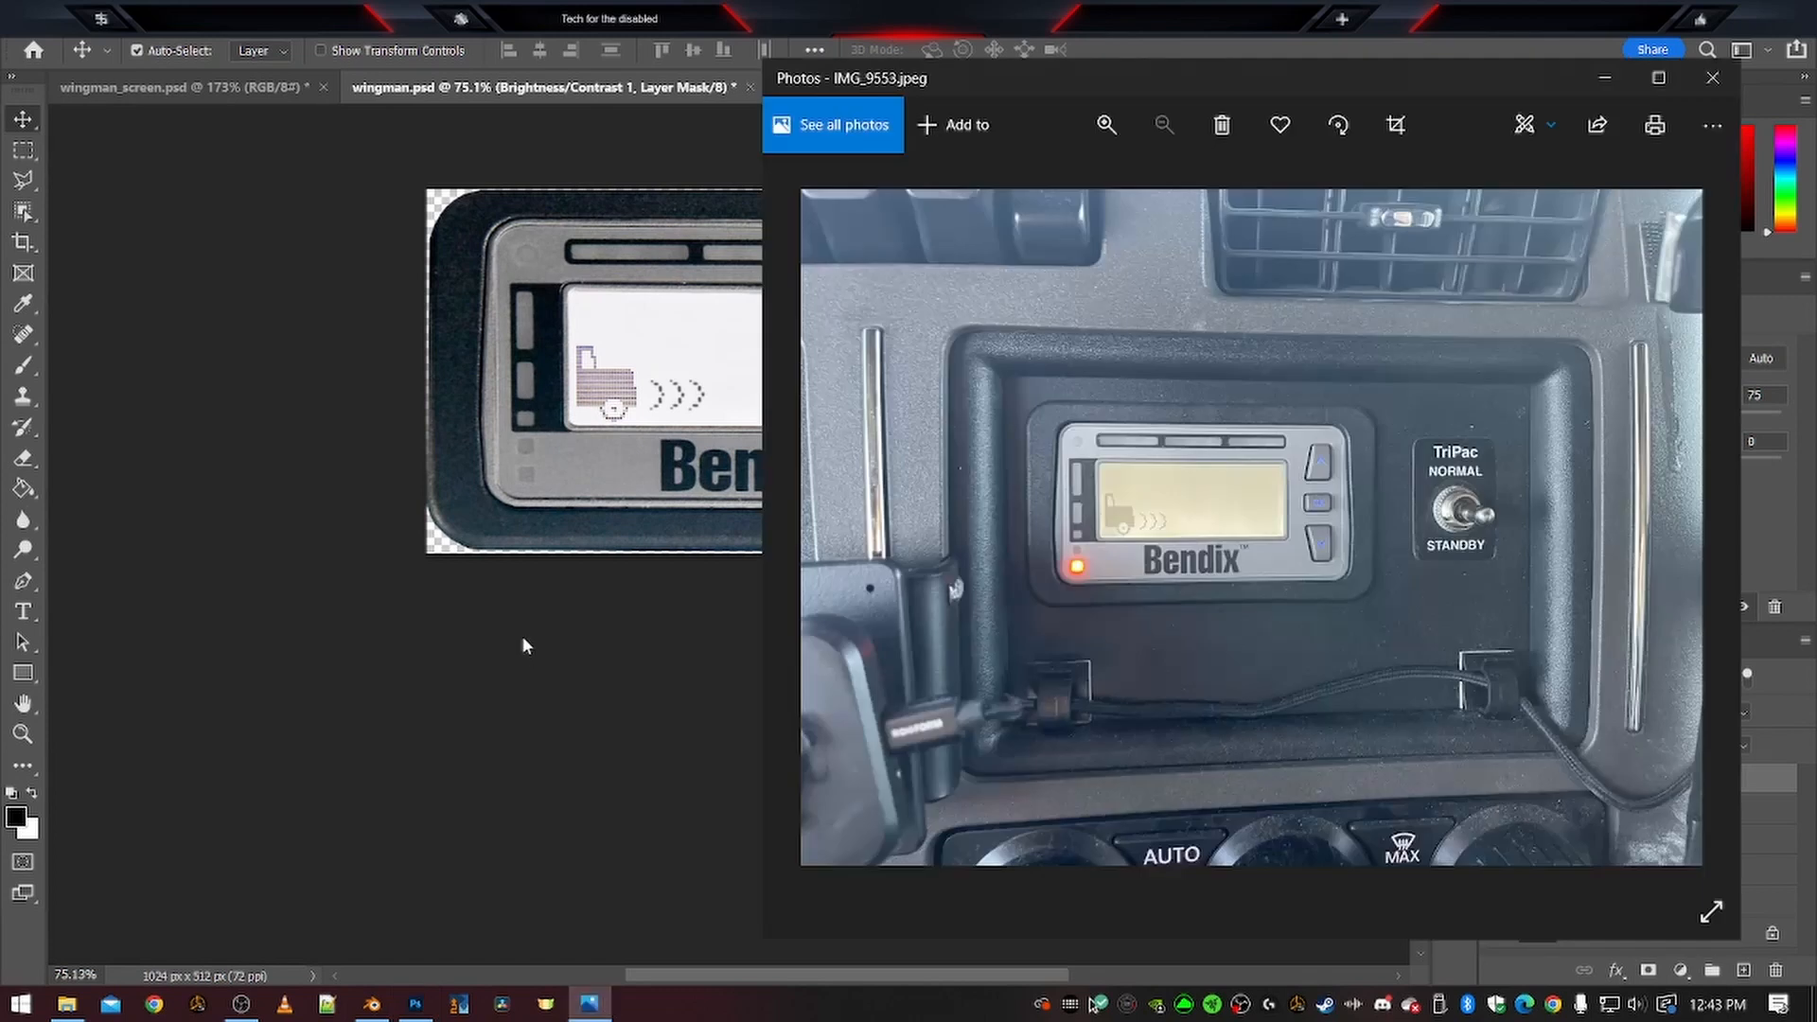
{"action": "left_click", "coordinate": [524, 646]}
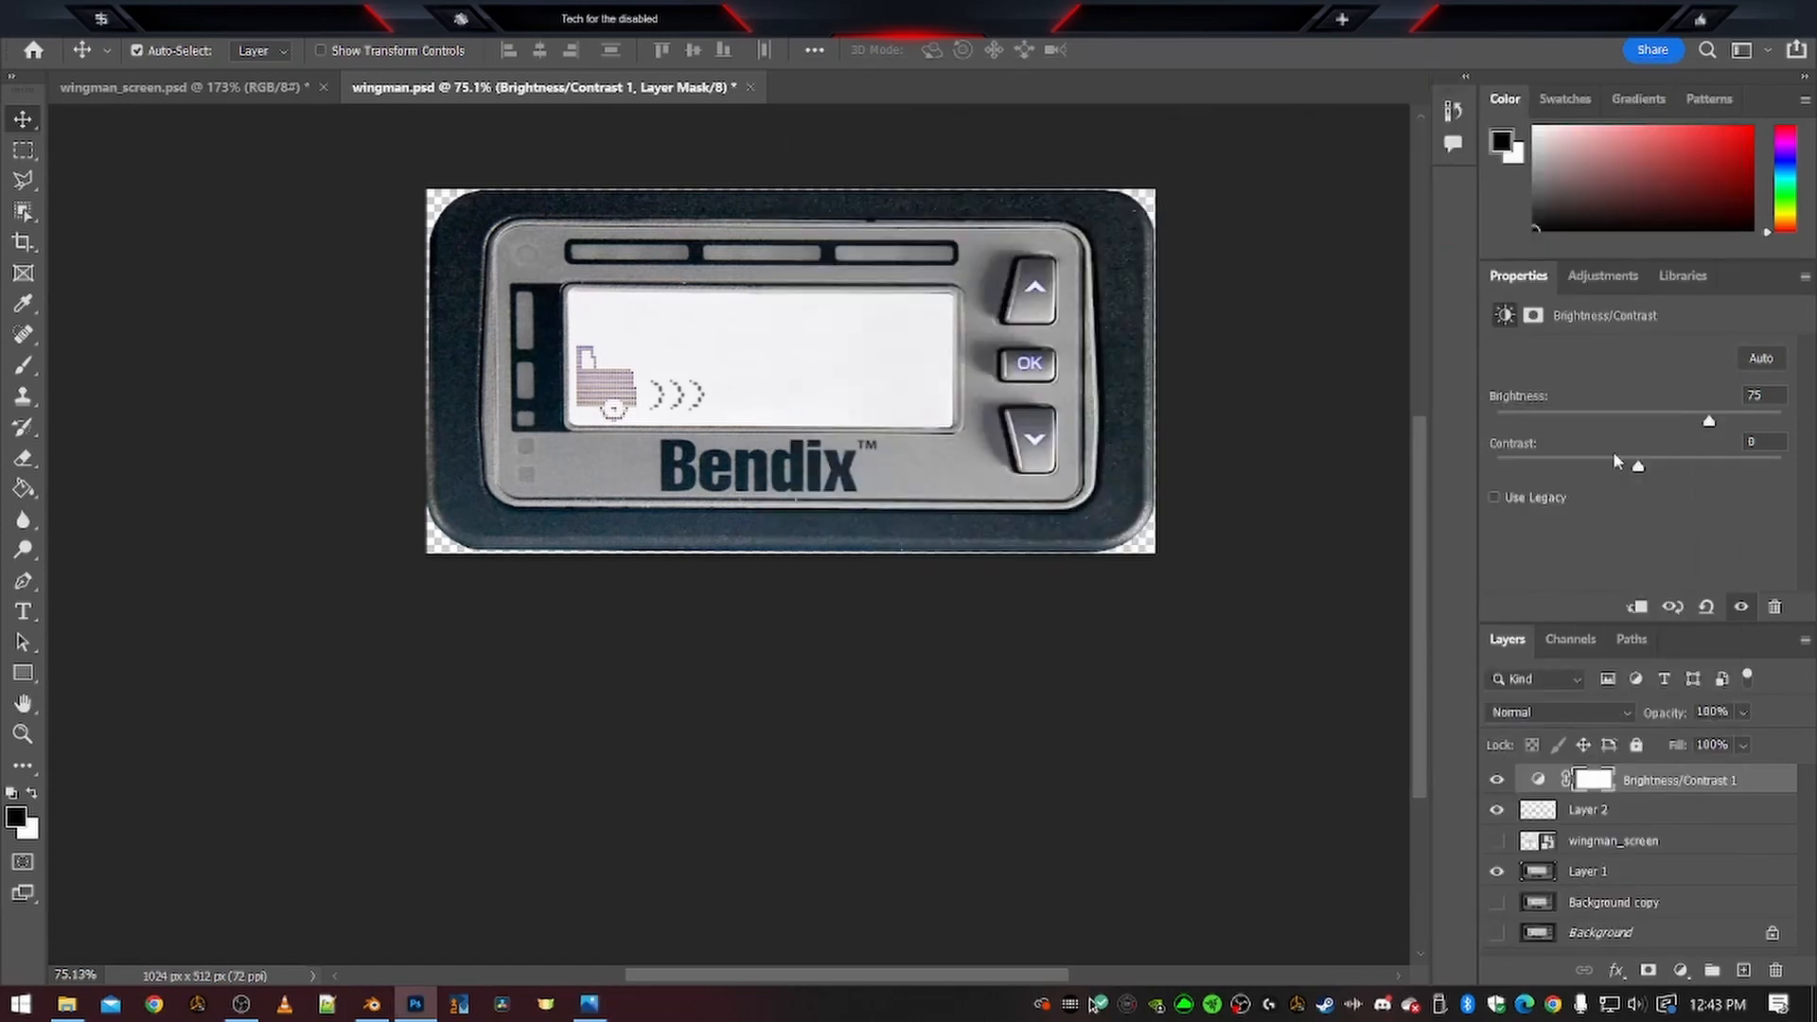
{"action": "left_click_drag", "start_coordinate": [1639, 468], "coordinate": [1731, 464]}
{"action": "key", "text": "ctrl+z"}
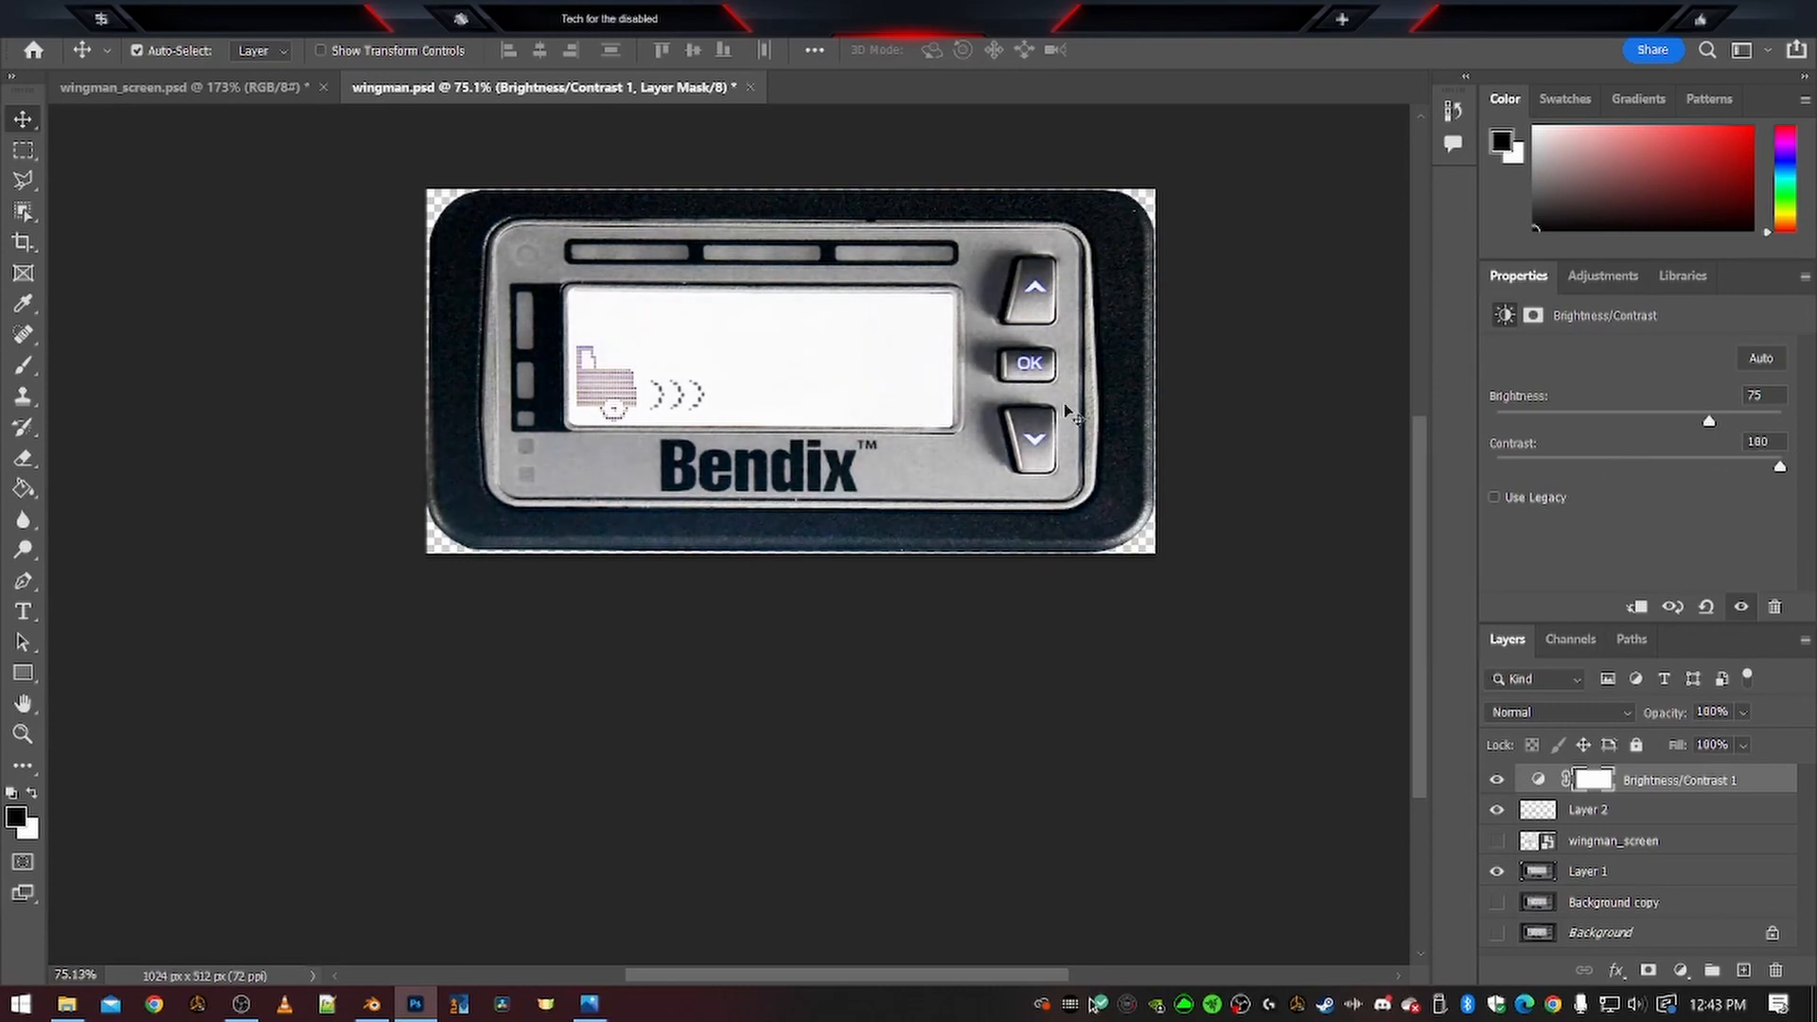
Lower the Brightness/Contrast adjustment layer's contrast to 75 in wingman.psd and save a copy of the texture
{"action": "left_click_drag", "start_coordinate": [1780, 467], "coordinate": [1740, 483]}
{"action": "left_click_drag", "start_coordinate": [1748, 471], "coordinate": [1744, 471]}
{"action": "key", "text": "ctrl"}
{"action": "key", "text": "ctrl+alt+s"}
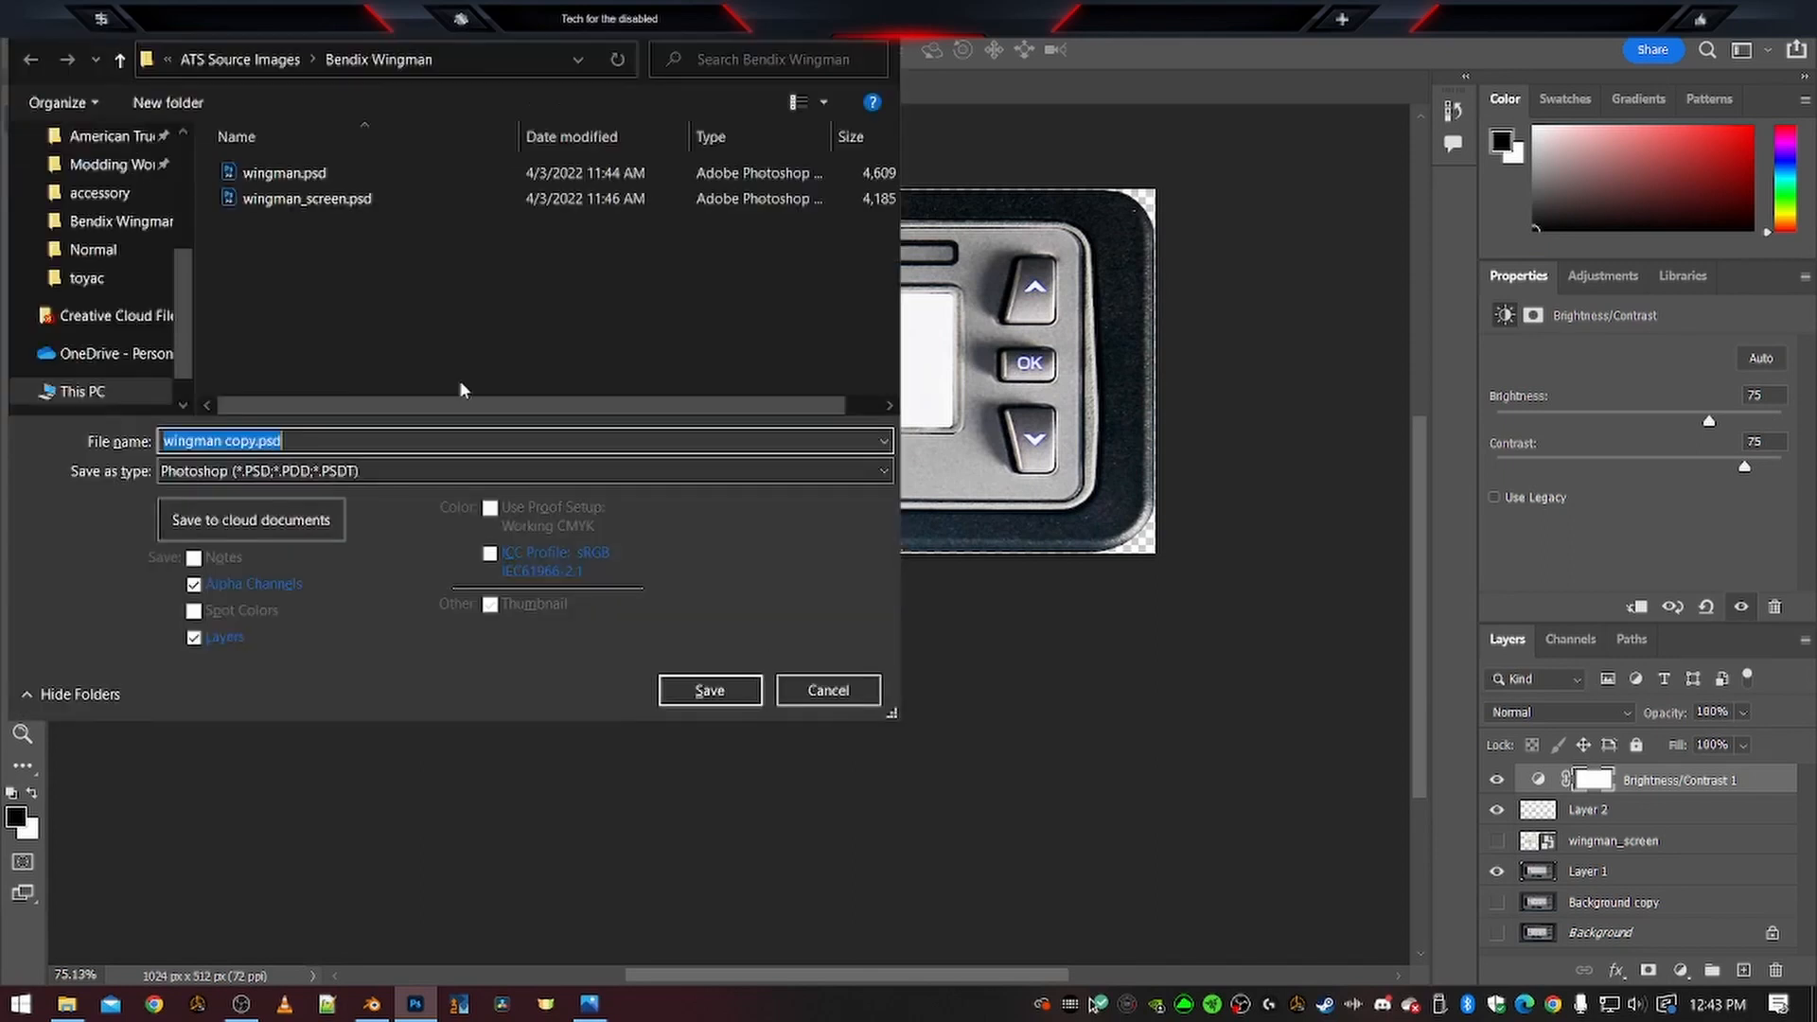
{"action": "left_click", "coordinate": [586, 471]}
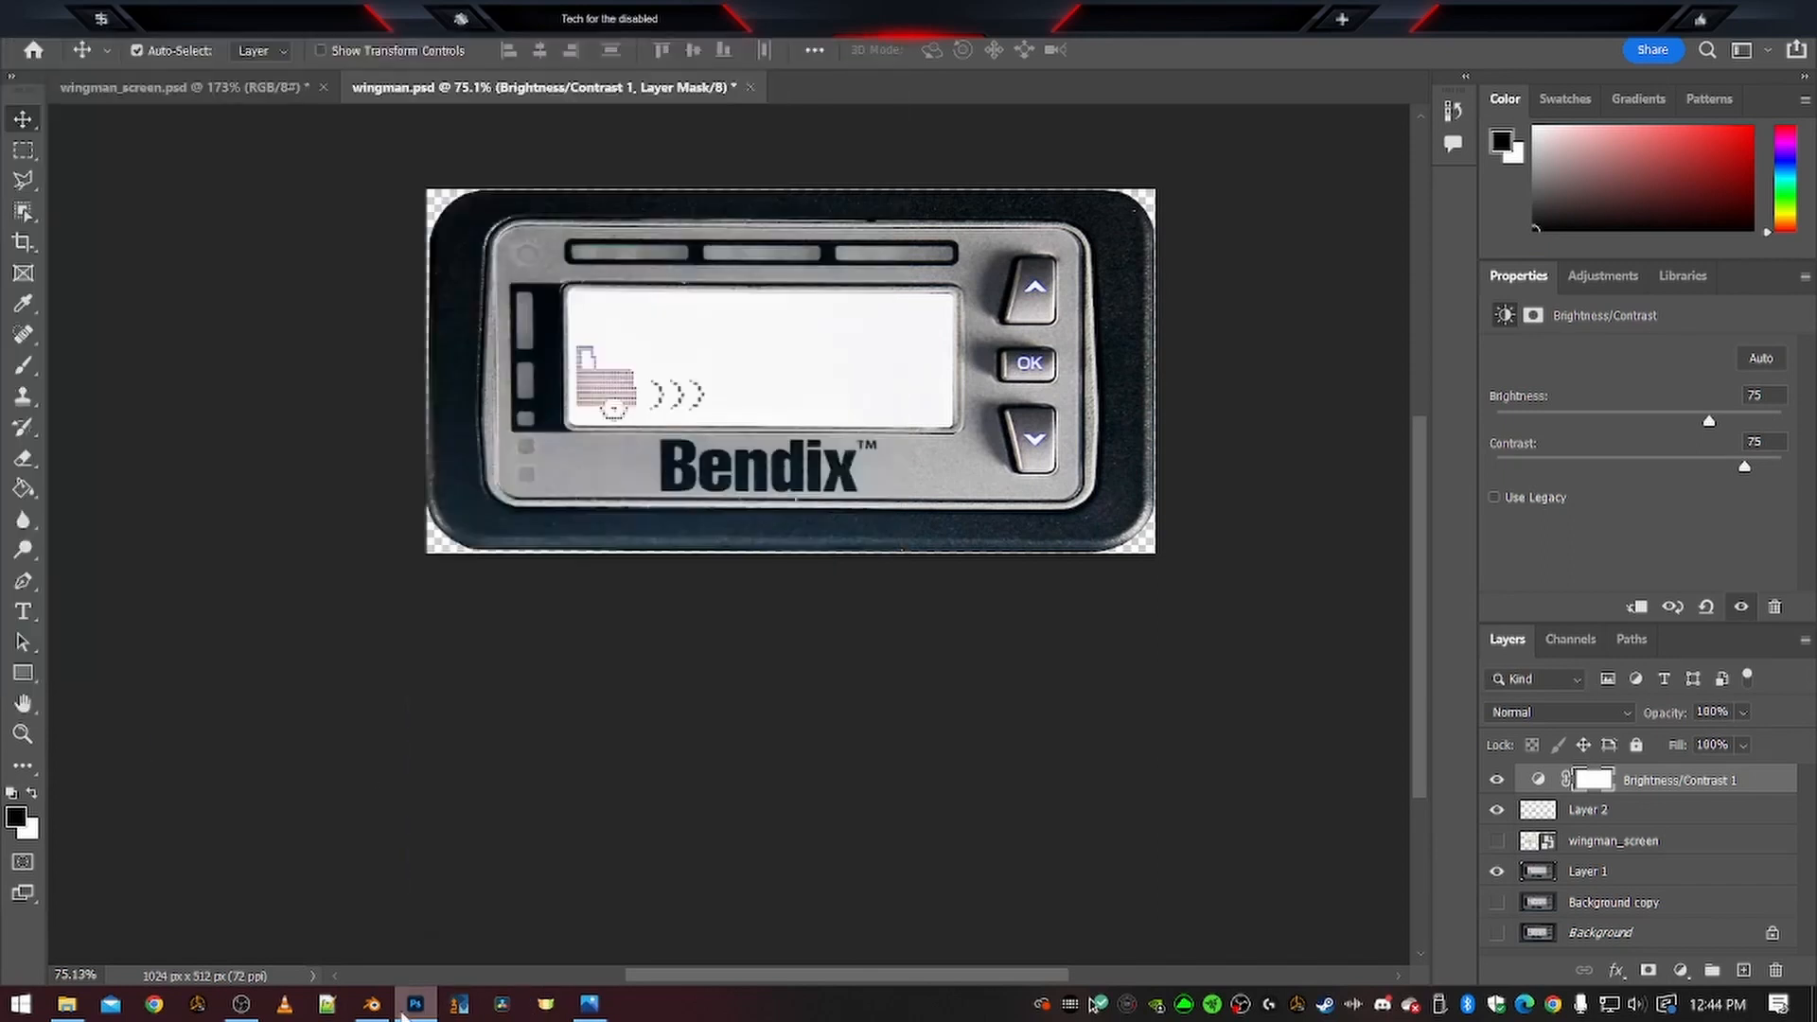
Switch to Blender, reload the base texture of wm_body's wingman material, and inspect the unit against the cubby cover
{"action": "left_click", "coordinate": [374, 1013]}
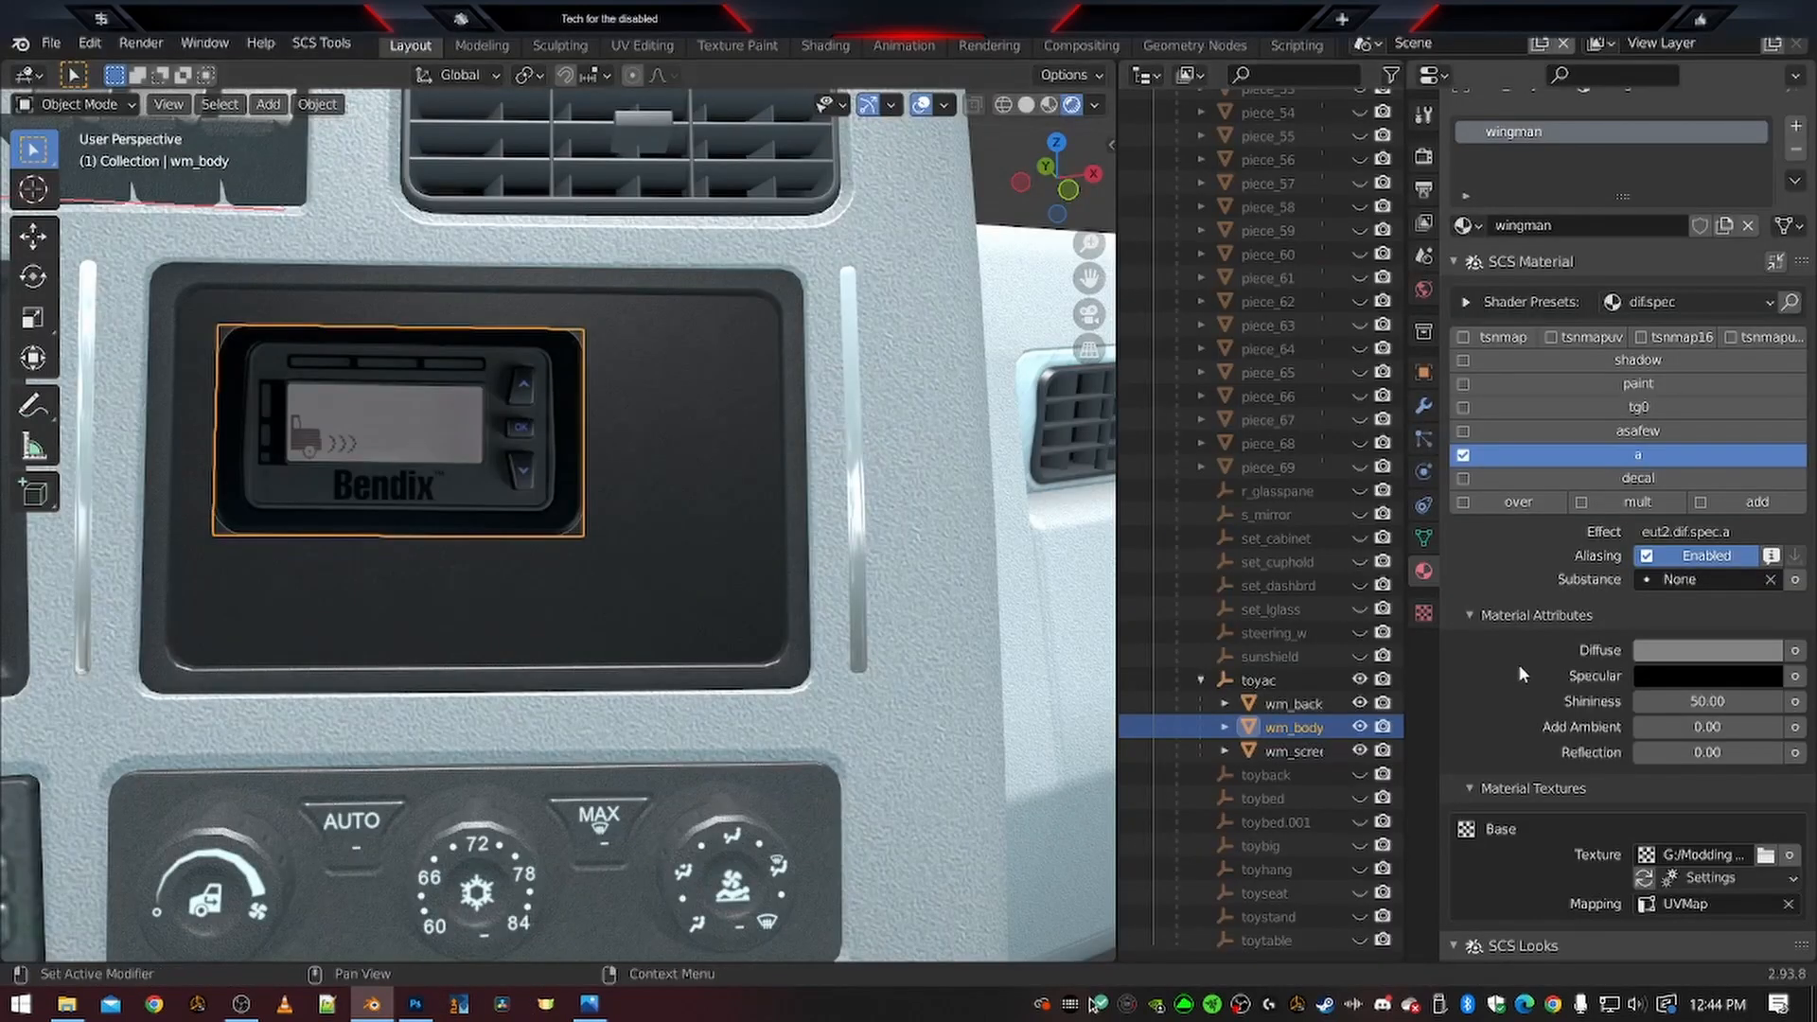
{"action": "scroll", "coordinate": [1747, 546], "scroll_direction": "down", "scroll_amount": 8}
{"action": "key", "text": "Return"}
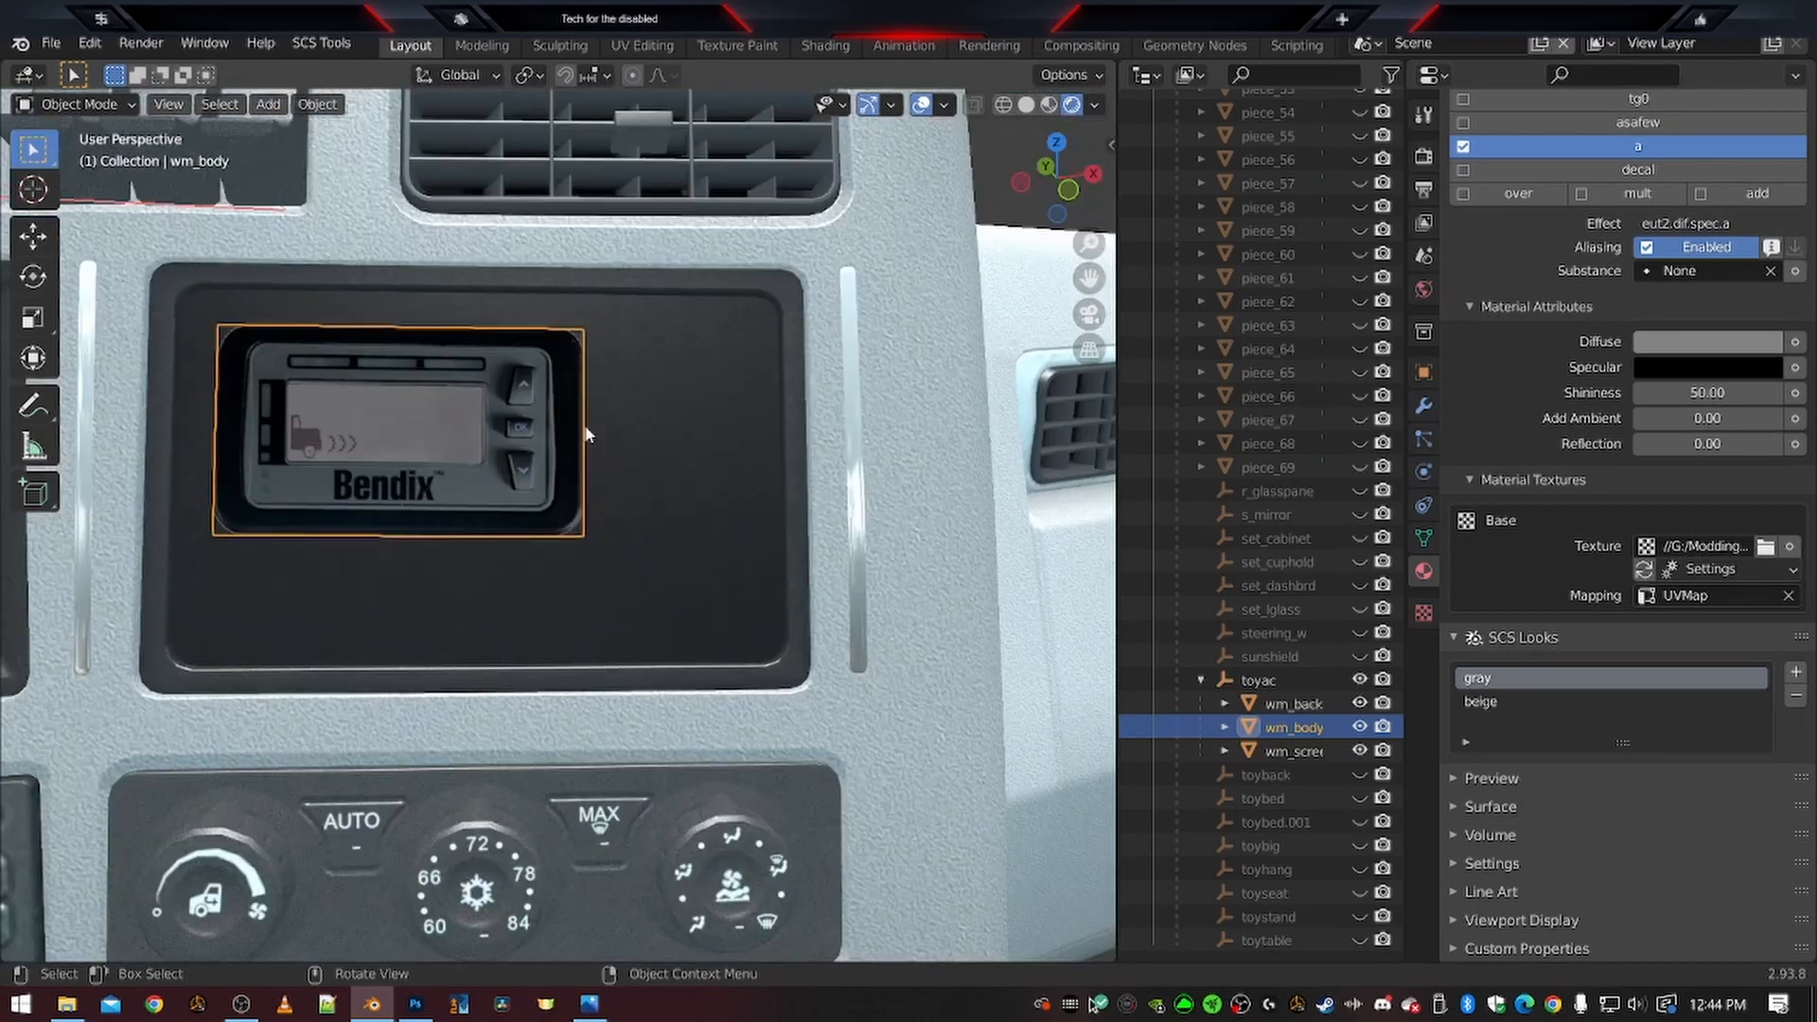
{"action": "scroll", "coordinate": [583, 424], "scroll_direction": "up", "scroll_amount": 2}
{"action": "mouse_move", "coordinate": [583, 431]}
{"action": "middle_mouse_down"}
{"action": "mouse_move", "coordinate": [526, 477]}
{"action": "mouse_move", "coordinate": [582, 443]}
{"action": "middle_mouse_up"}
{"action": "scroll", "coordinate": [593, 426], "scroll_direction": "up", "scroll_amount": 3}
{"action": "scroll", "coordinate": [593, 426], "scroll_direction": "down", "scroll_amount": 3}
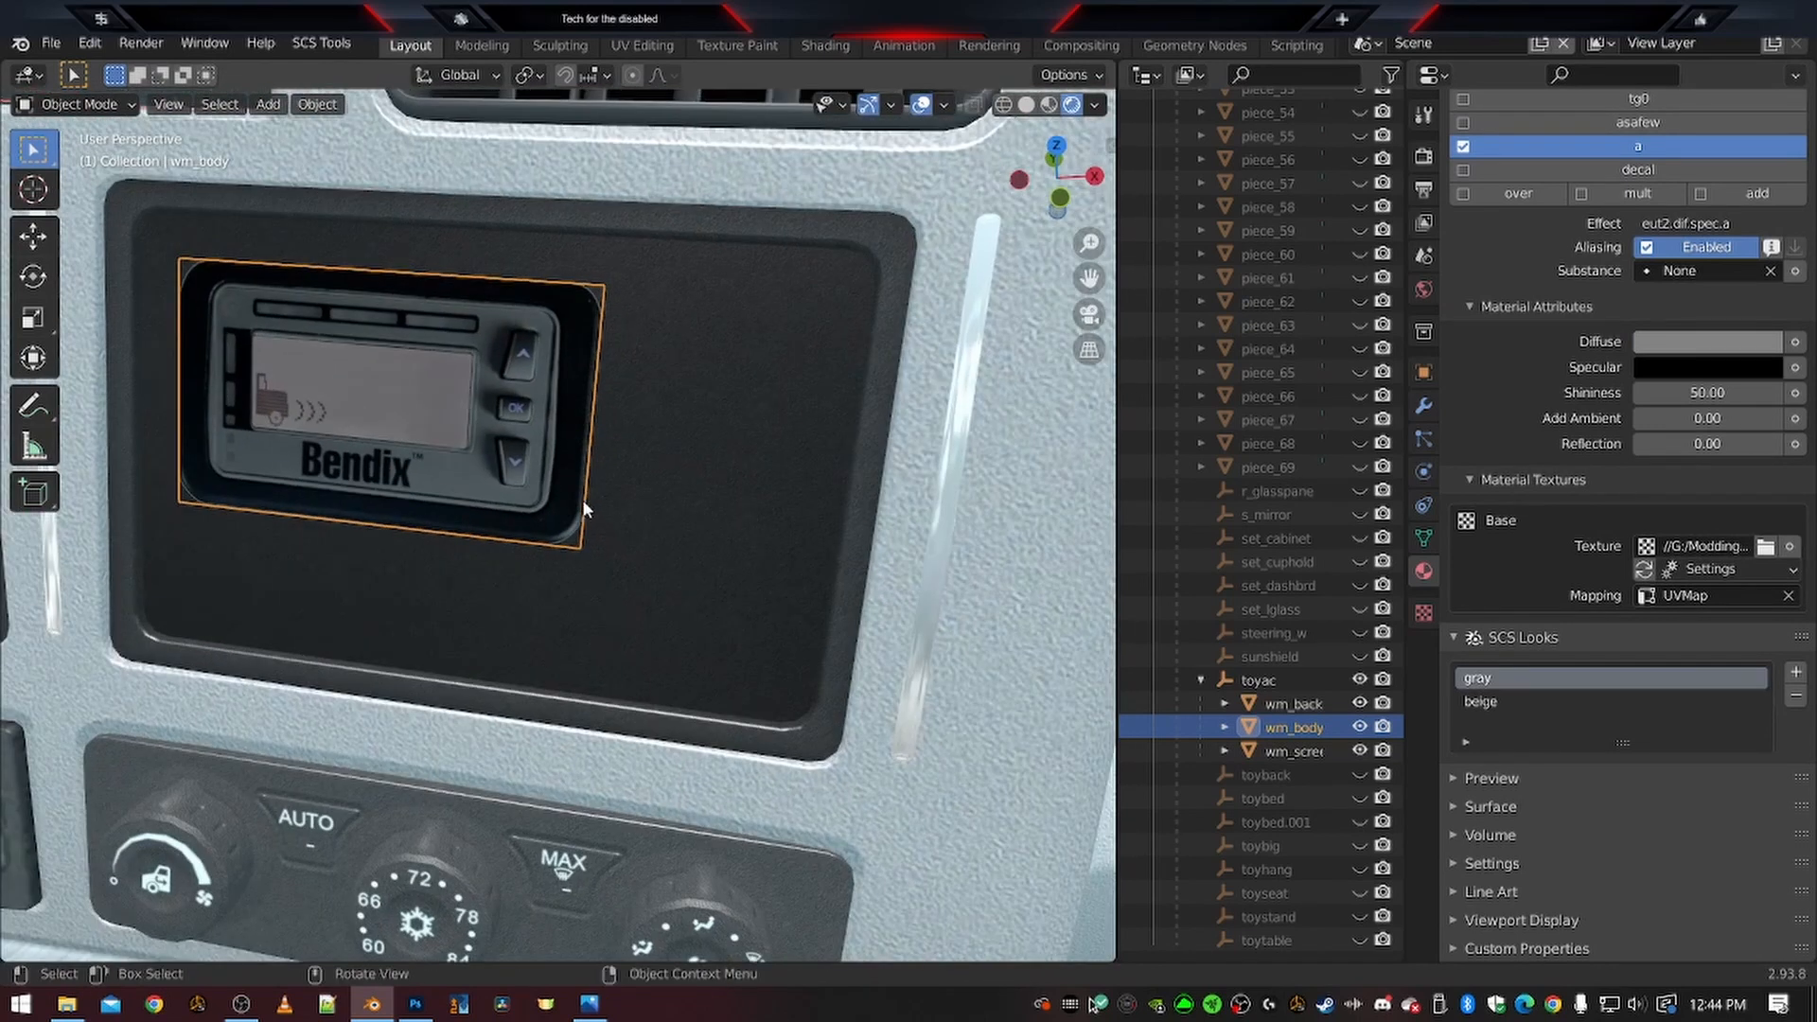
{"action": "scroll", "coordinate": [568, 506], "scroll_direction": "up", "scroll_amount": 3}
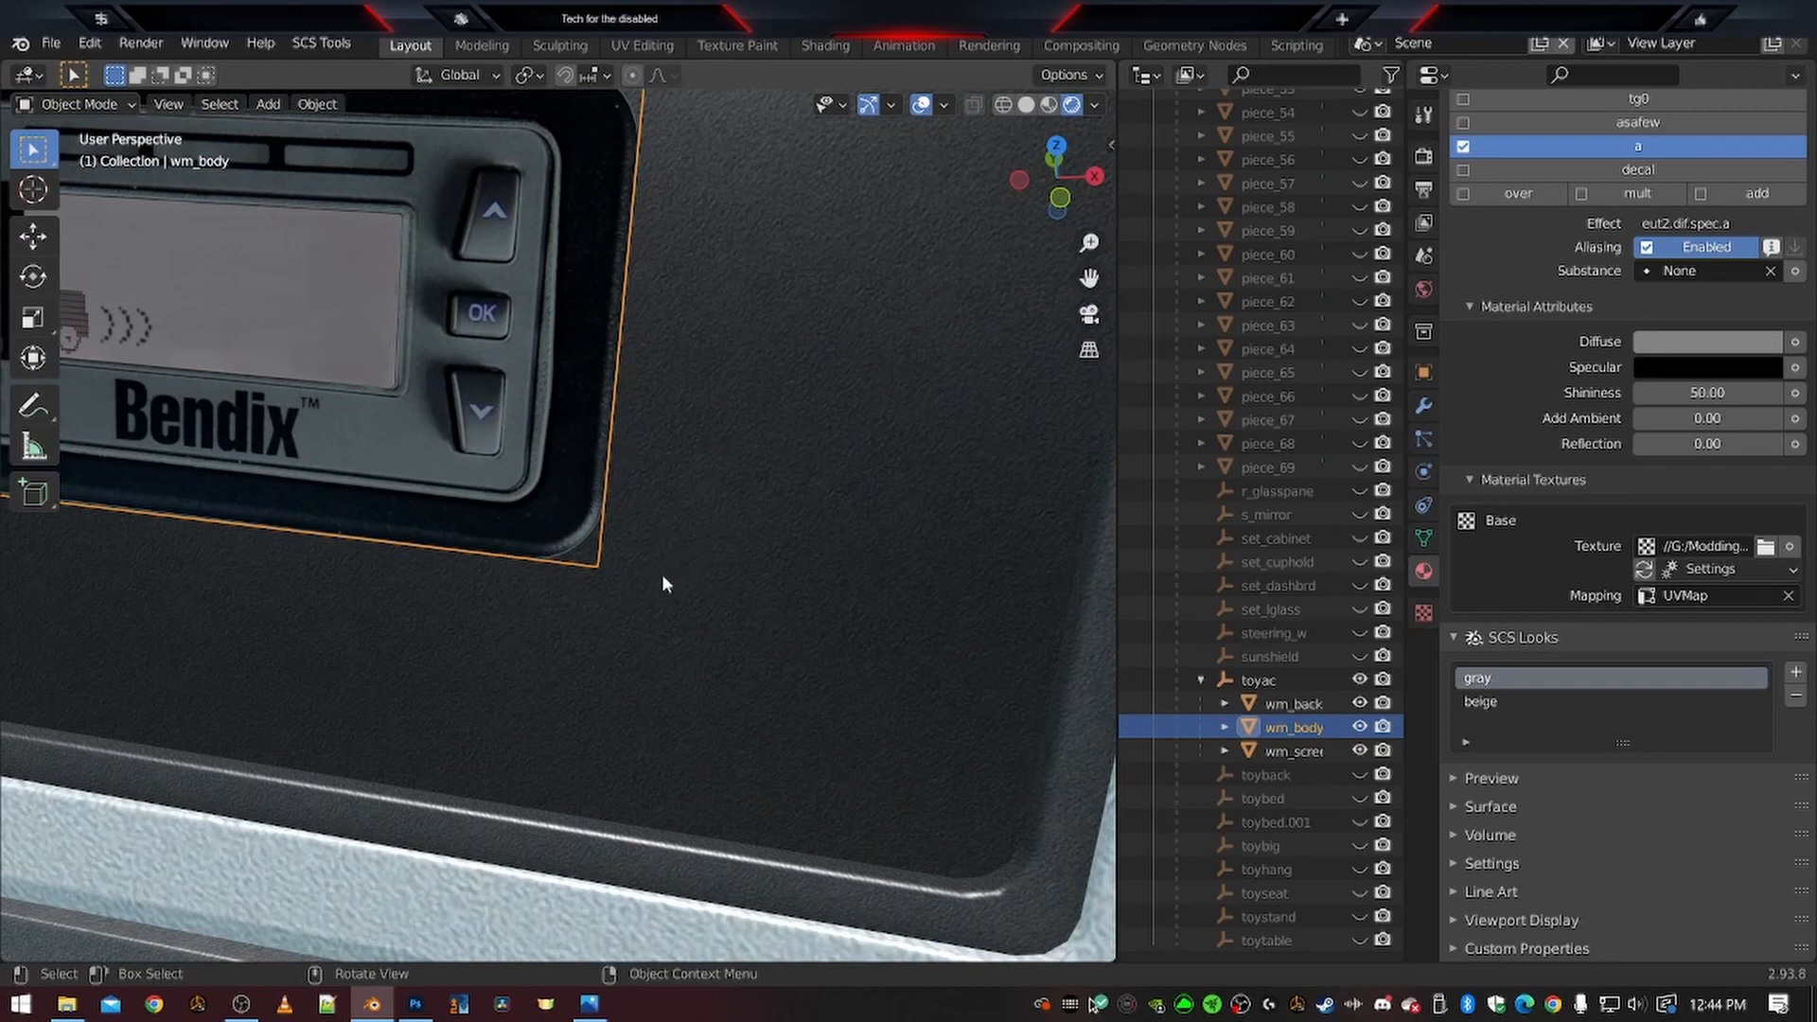
{"action": "scroll", "coordinate": [663, 577], "scroll_direction": "down", "scroll_amount": 3}
{"action": "scroll", "coordinate": [662, 577], "scroll_direction": "up", "scroll_amount": 3}
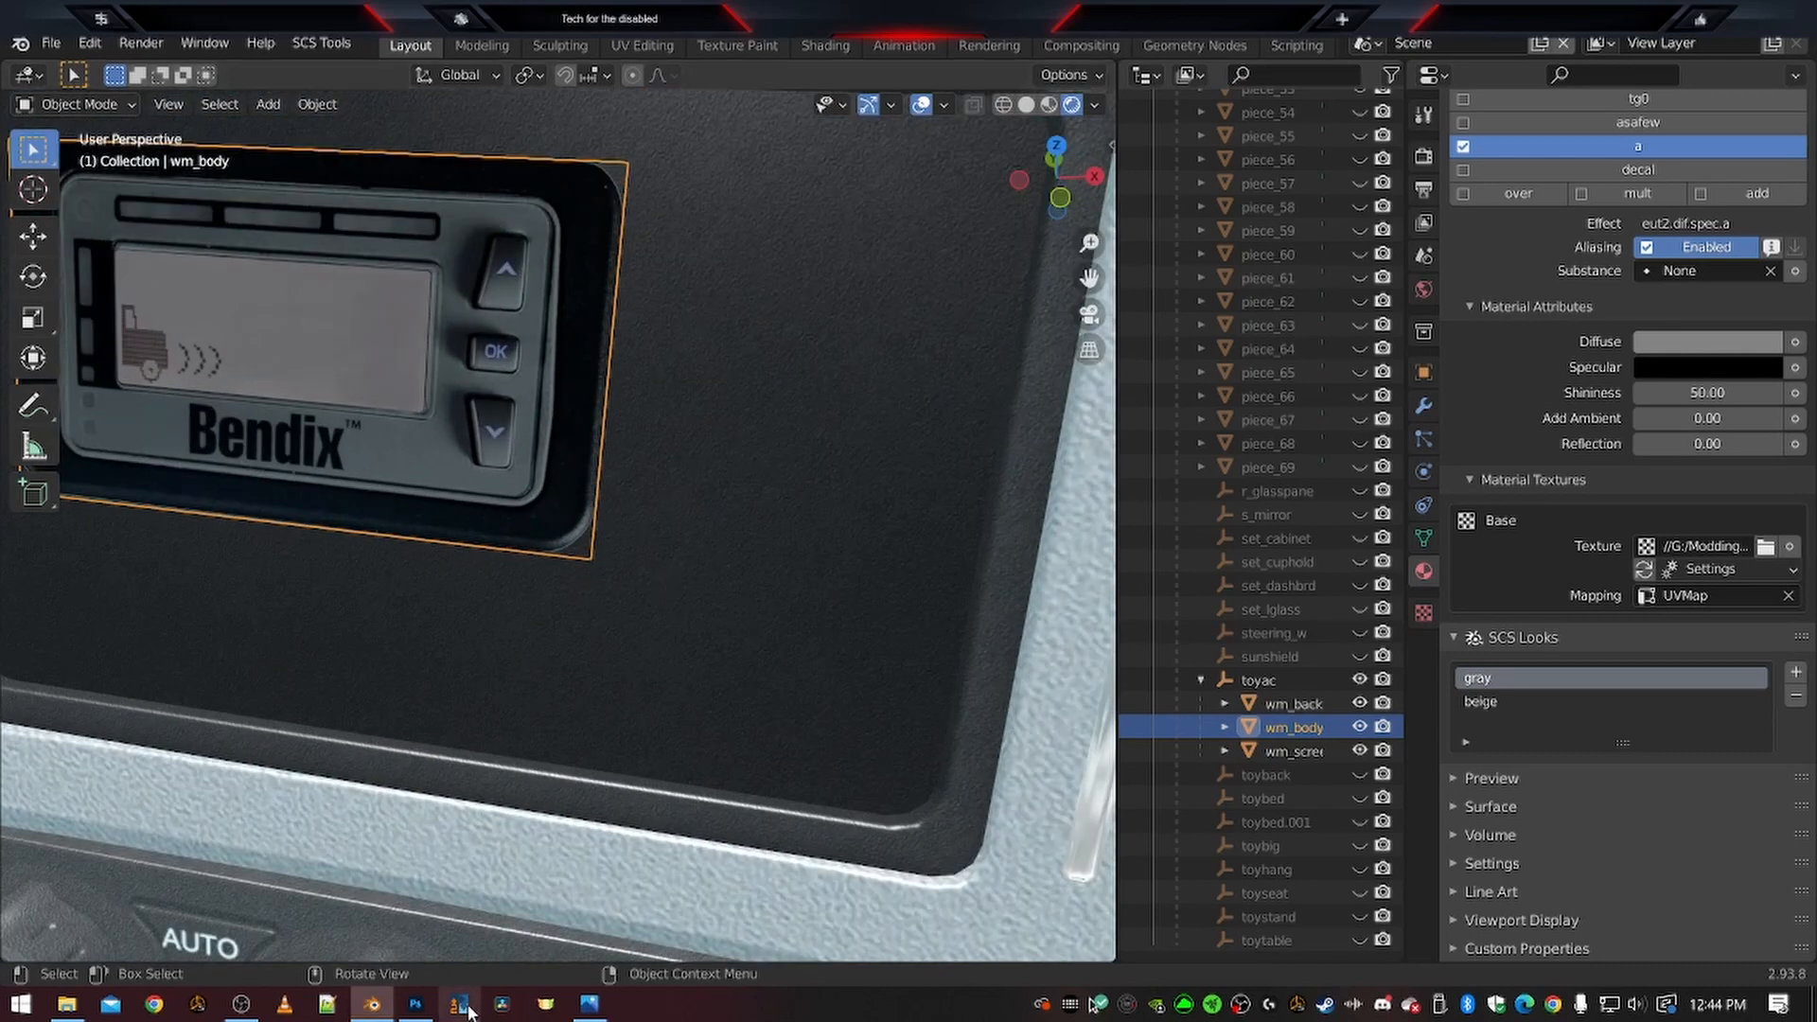
Return to wingman.psd in Photoshop, set the adjustment layer's contrast to 0, and save a copy of the texture again
{"action": "left_click", "coordinate": [415, 1004]}
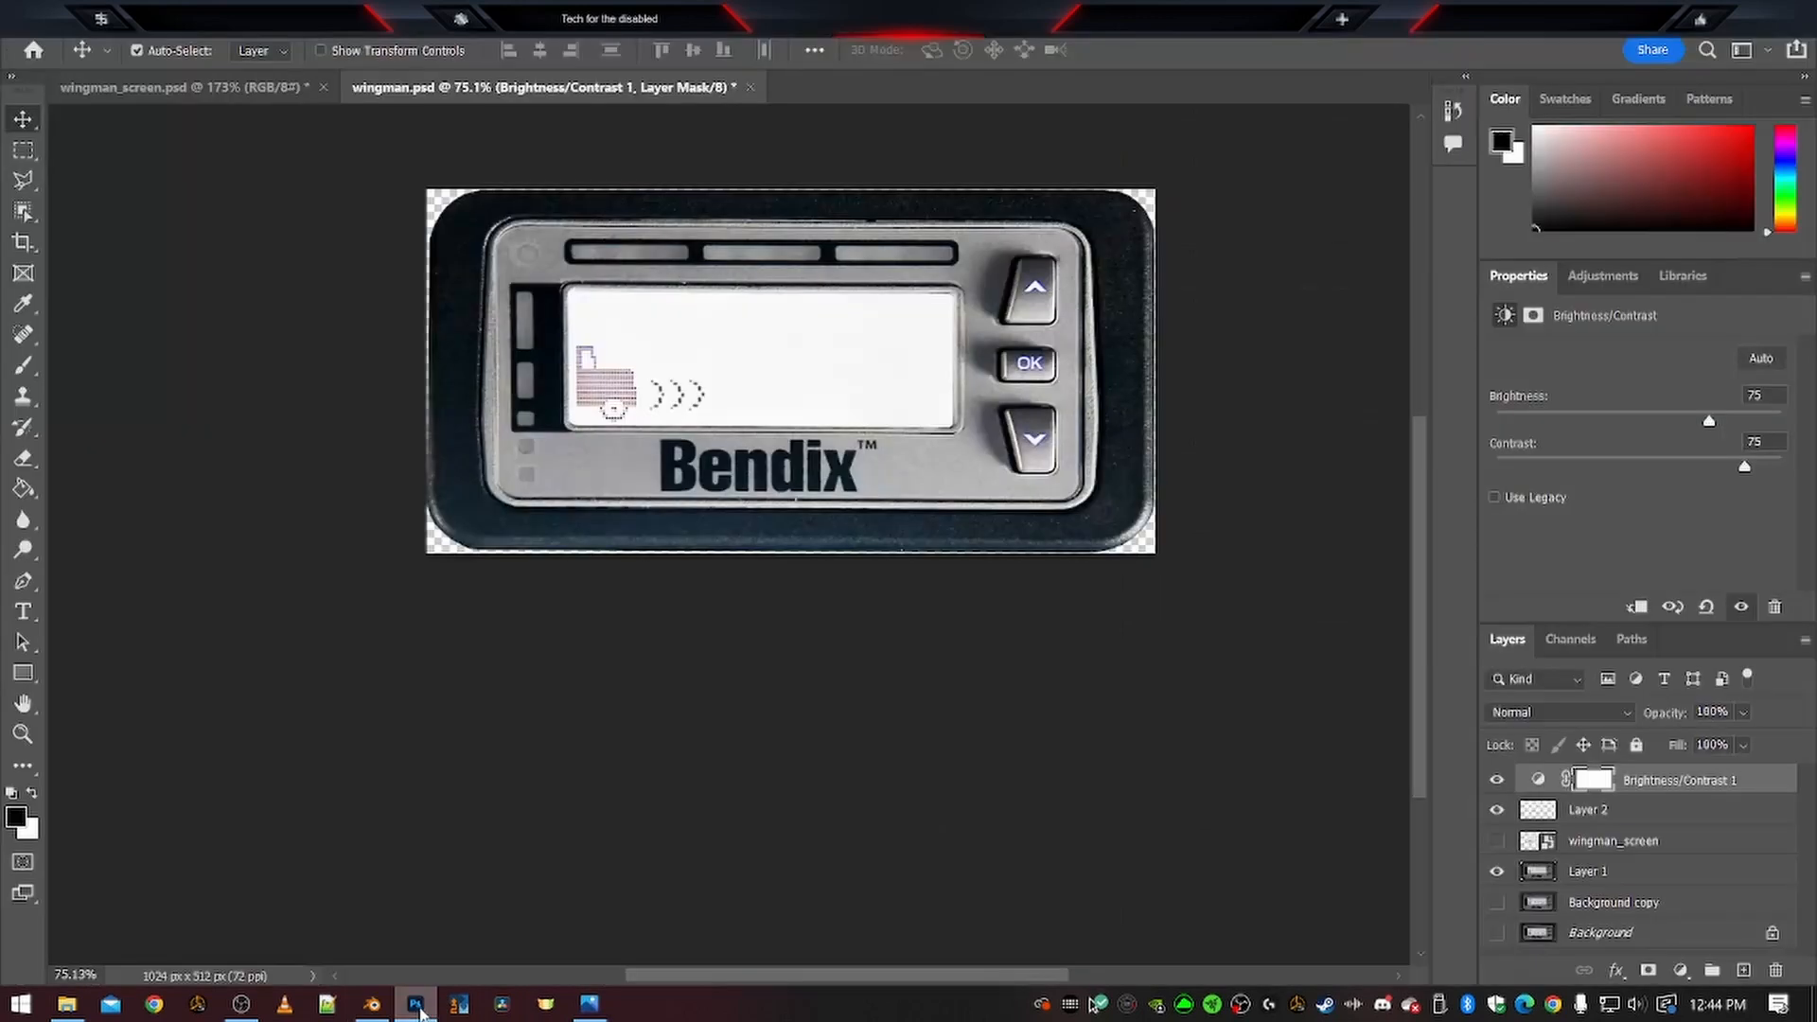
{"action": "left_click", "coordinate": [1761, 441]}
{"action": "type", "text": "8"}
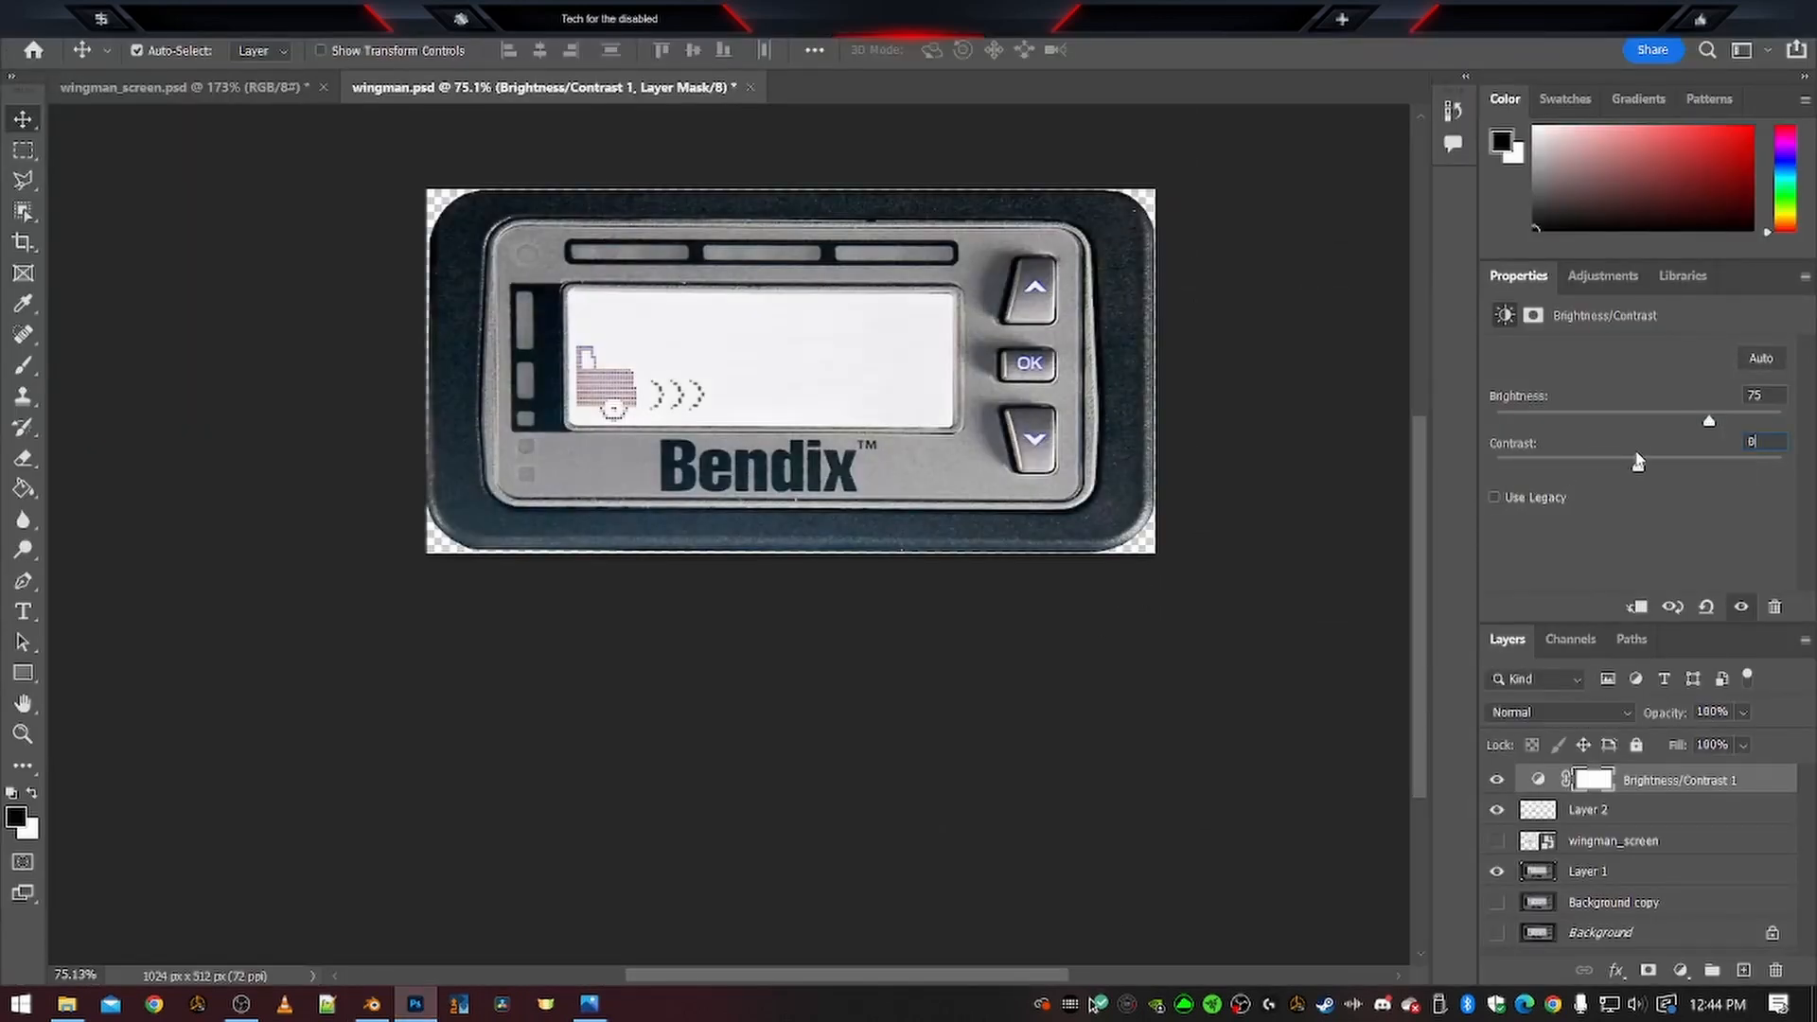
{"action": "left_click", "coordinate": [1083, 668]}
{"action": "key", "text": "ctrl+shift+s"}
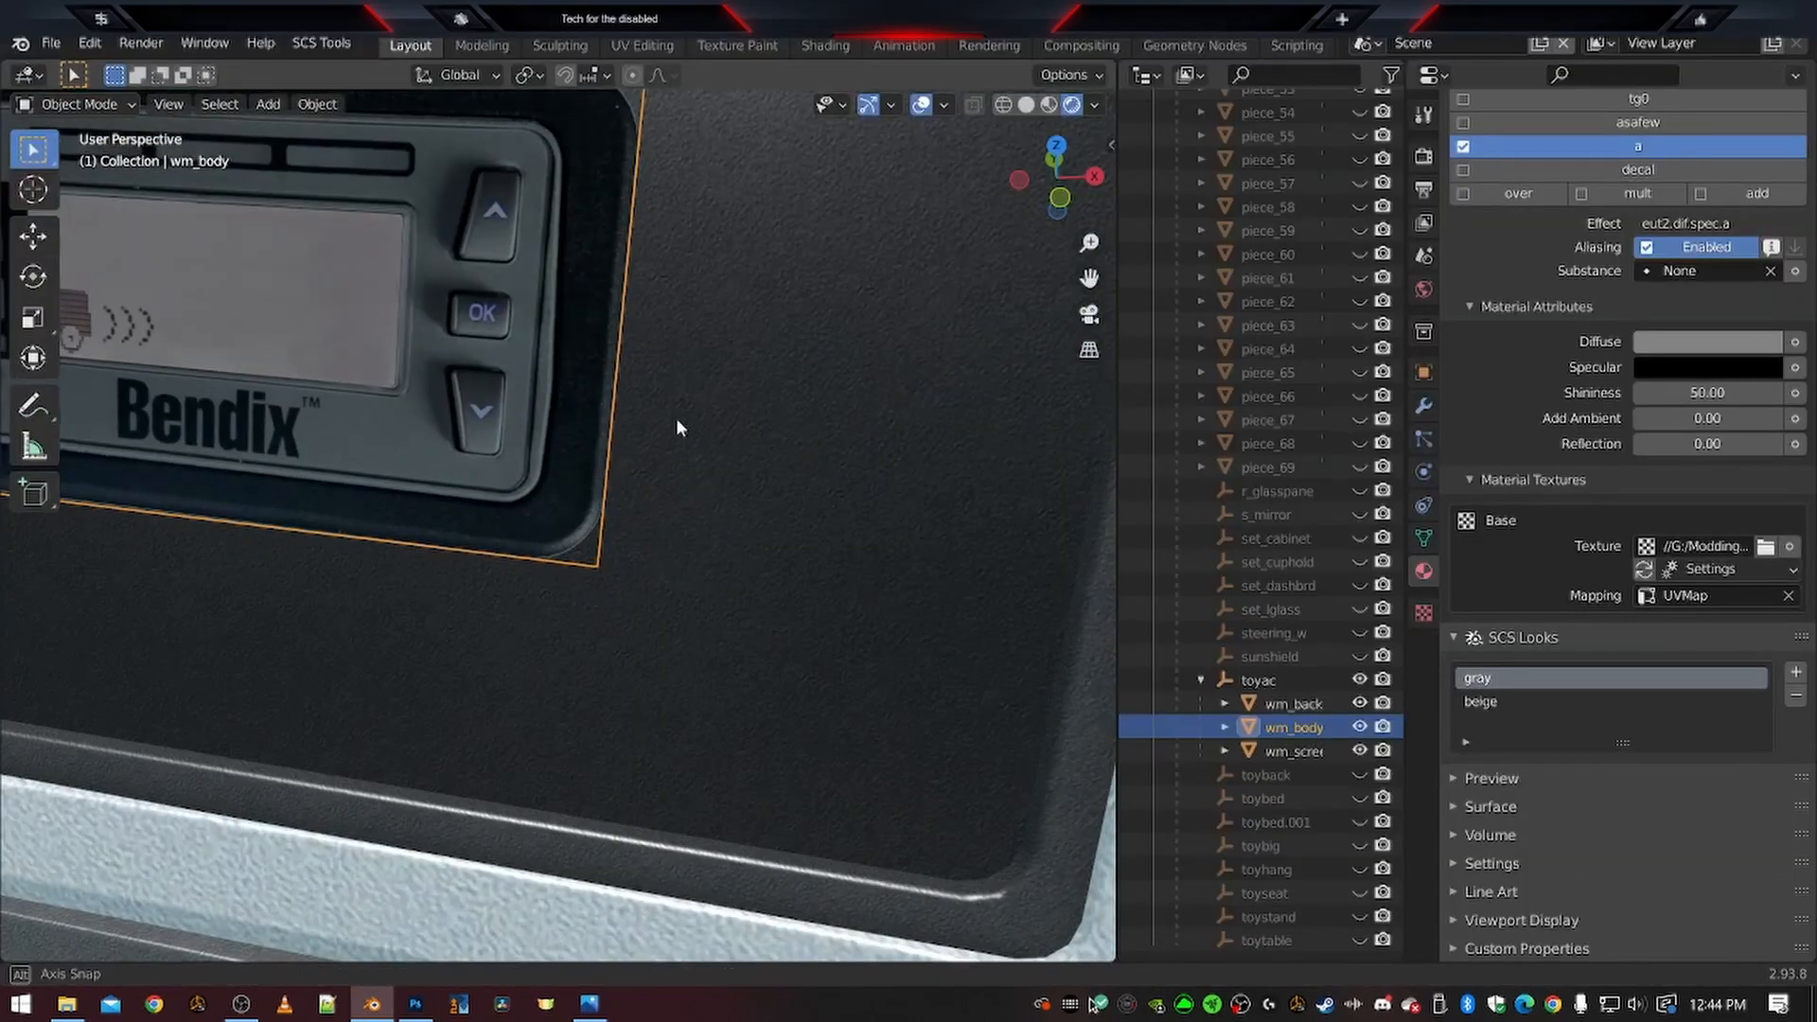
Examine the refreshed body texture in Blender from several angles, up close and within the whole cab interior
{"action": "middle_click_drag", "start_coordinate": [676, 418], "coordinate": [781, 390]}
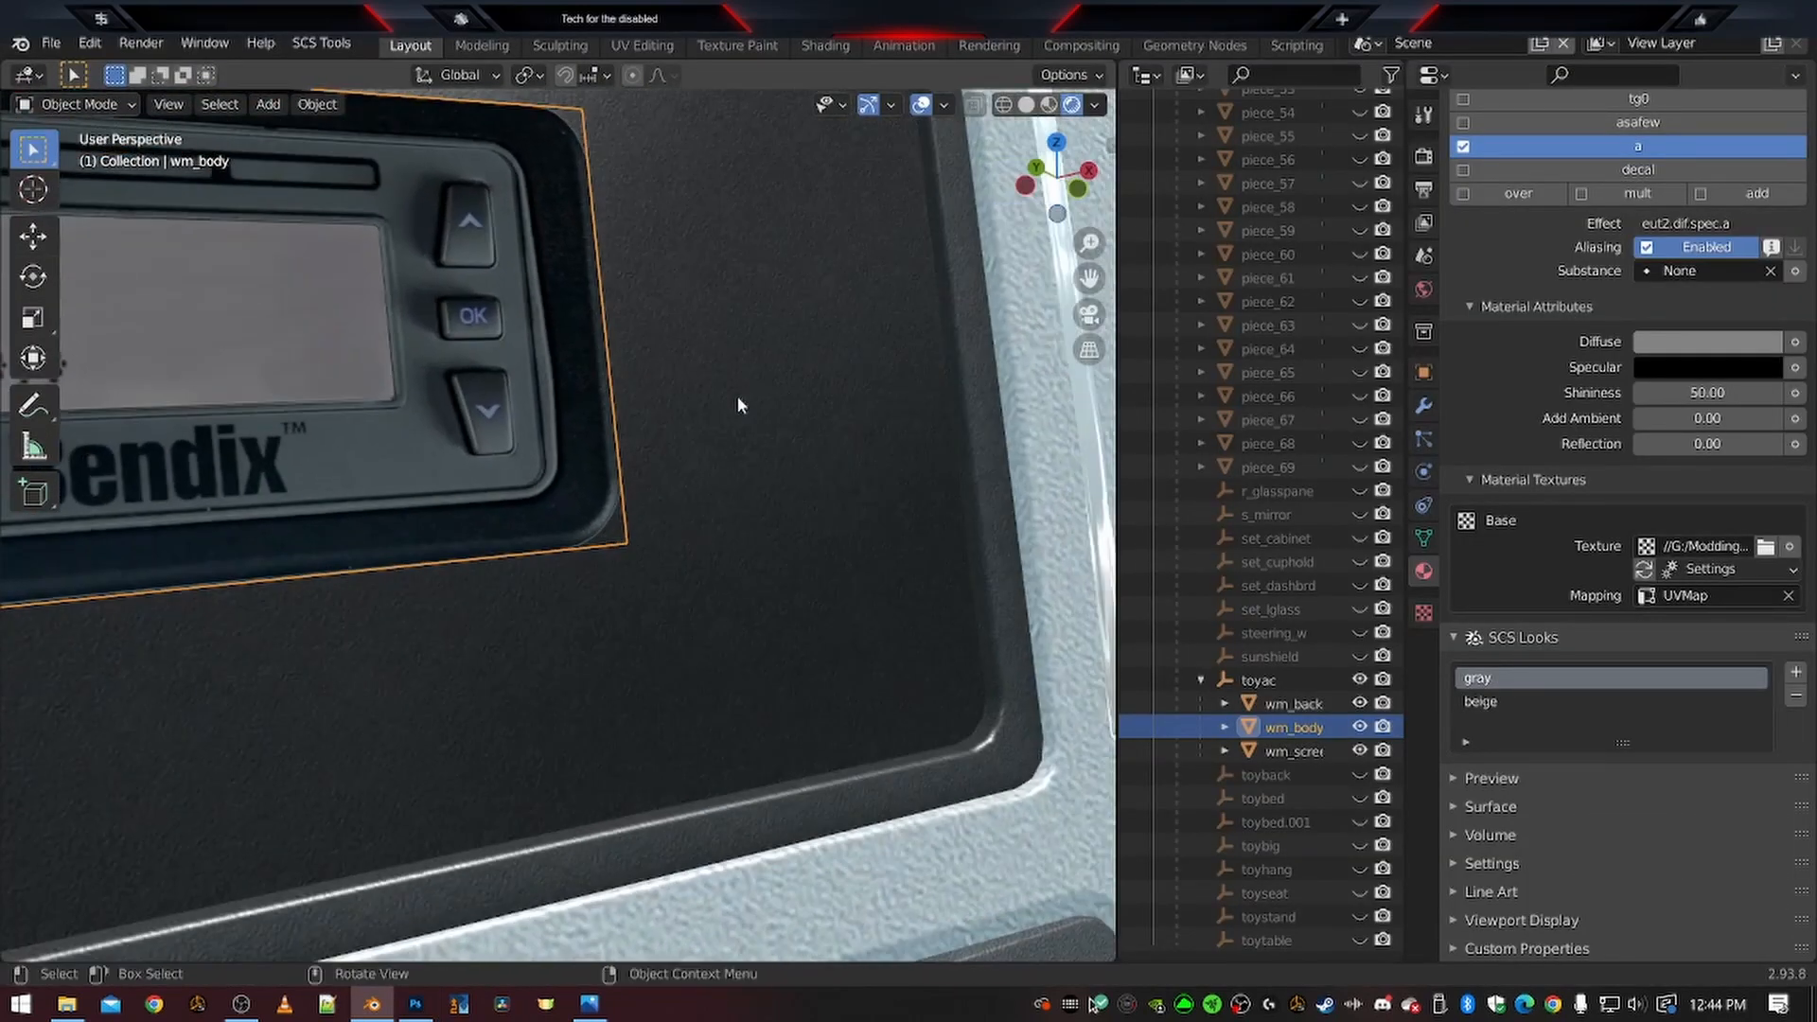
{"action": "scroll", "coordinate": [615, 419], "scroll_direction": "down", "scroll_amount": 3}
{"action": "middle_click_drag", "start_coordinate": [452, 448], "coordinate": [616, 526], "text": "shift"}
{"action": "scroll", "coordinate": [615, 530], "scroll_direction": "up", "scroll_amount": 2}
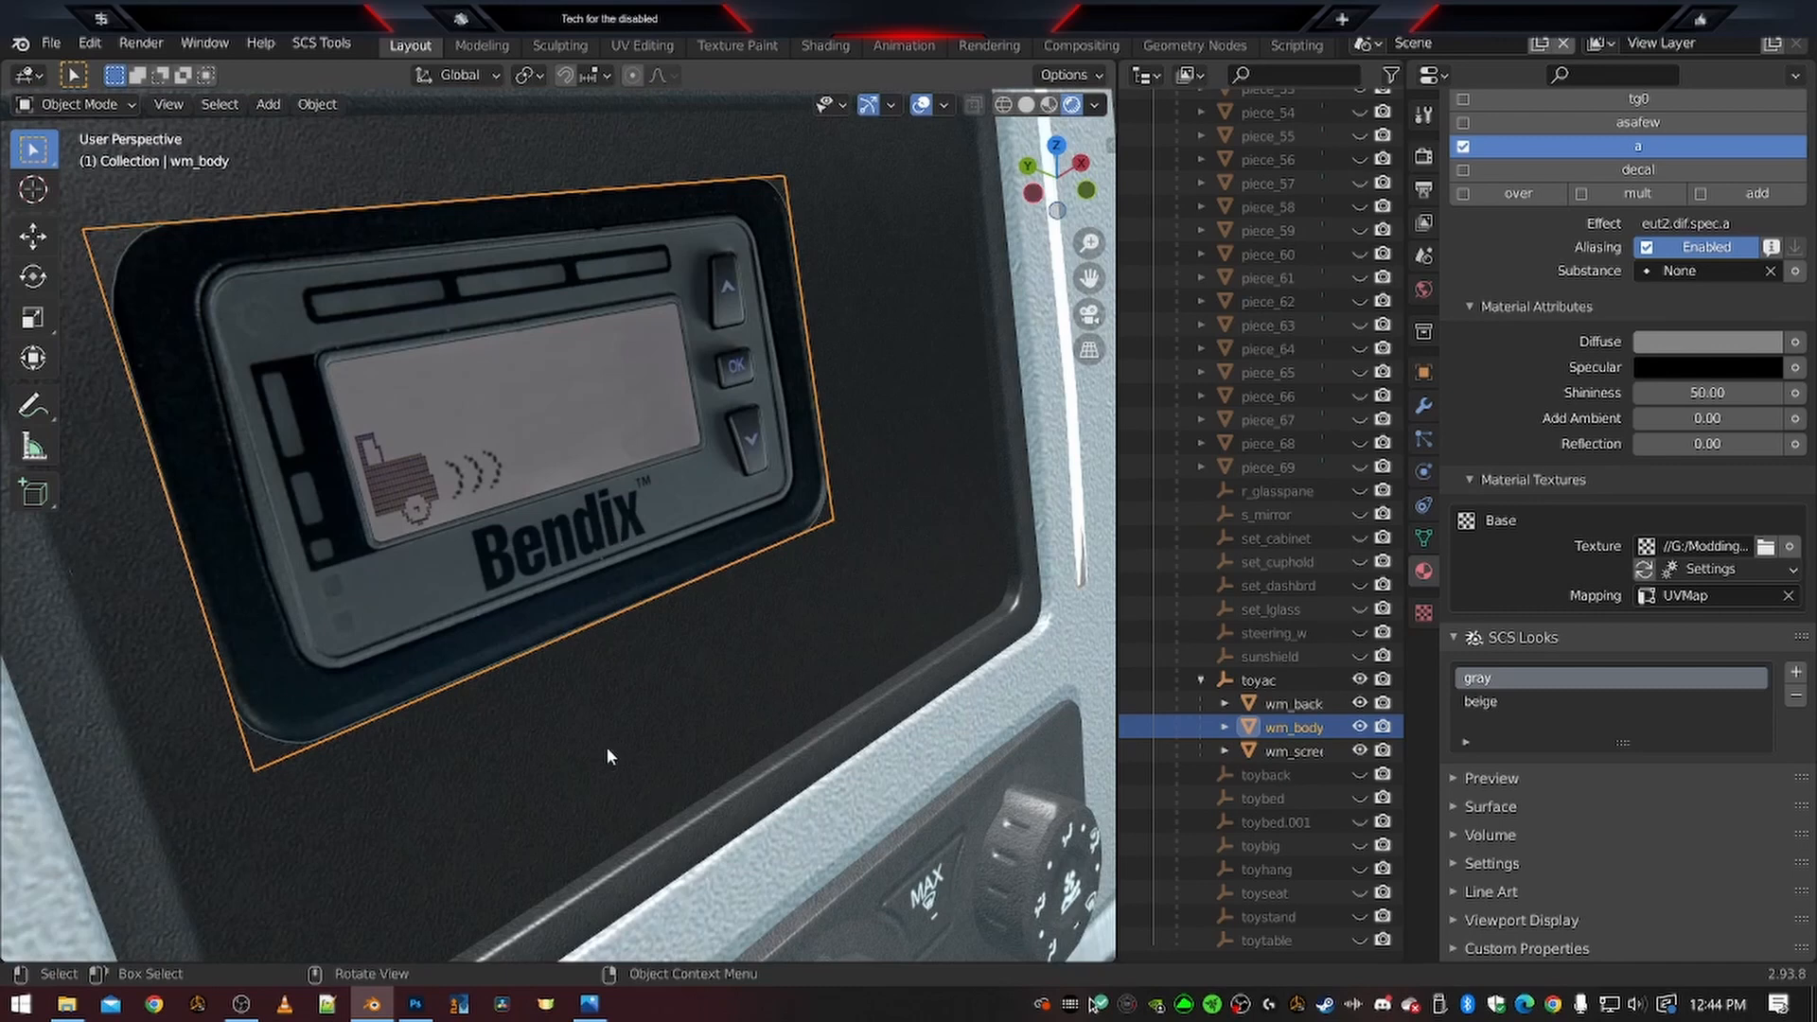
{"action": "scroll", "coordinate": [607, 748], "scroll_direction": "down", "scroll_amount": 3}
{"action": "middle_click_drag", "start_coordinate": [781, 655], "coordinate": [556, 616]}
{"action": "scroll", "coordinate": [729, 626], "scroll_direction": "up", "scroll_amount": 4}
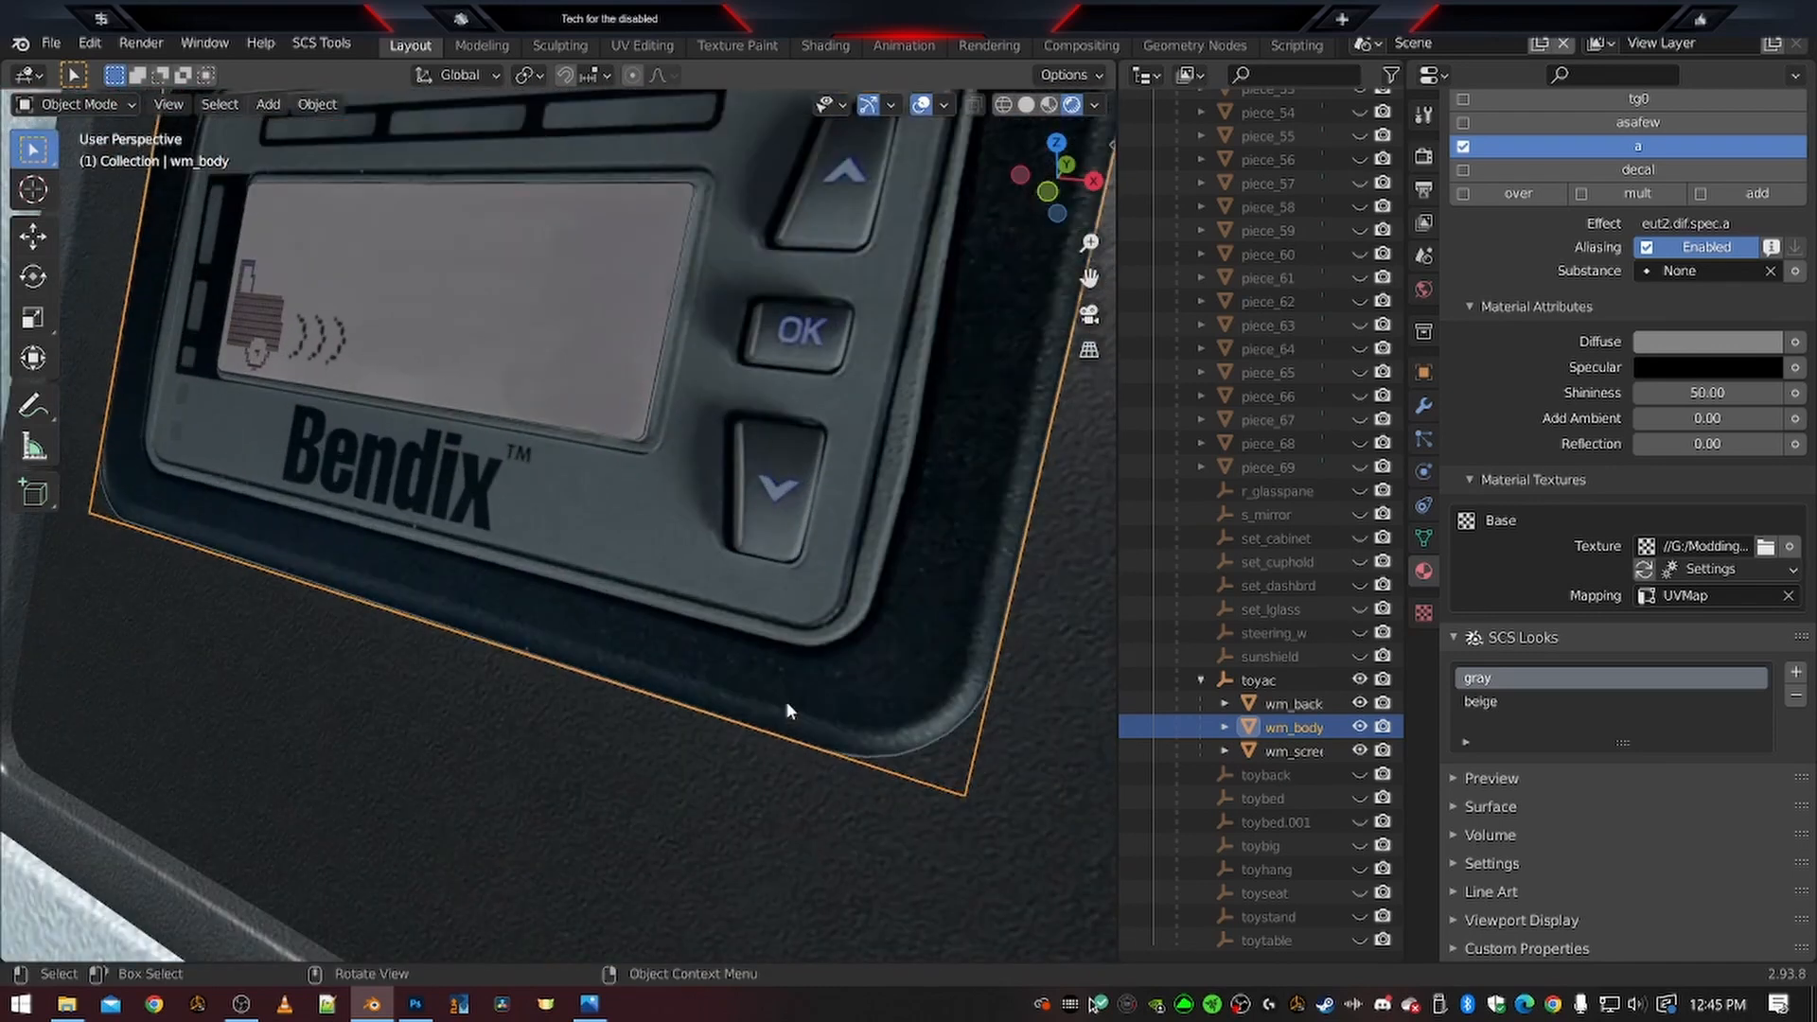
{"action": "scroll", "coordinate": [591, 679], "scroll_direction": "down", "scroll_amount": 10}
{"action": "scroll", "coordinate": [638, 434], "scroll_direction": "down", "scroll_amount": 3}
{"action": "scroll", "coordinate": [638, 439], "scroll_direction": "down", "scroll_amount": 3}
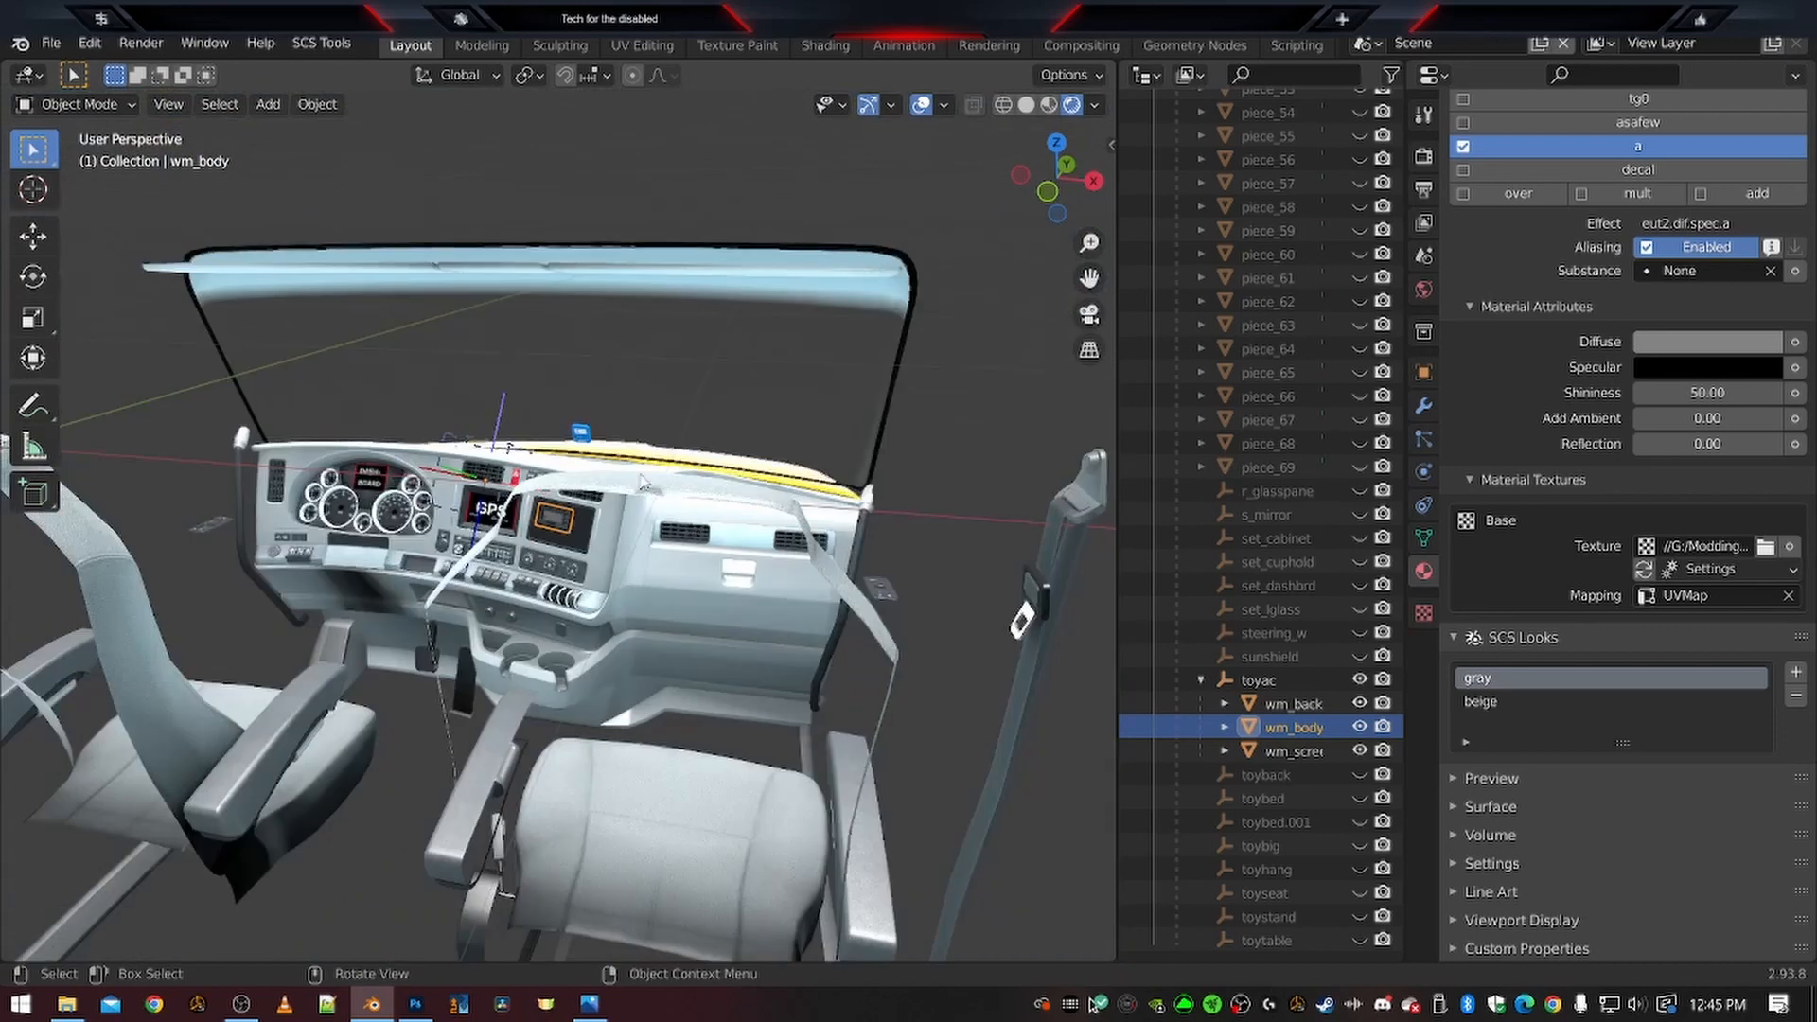
Deselect wm_body and inspect how the unit's frame blends with the cubby cover without the selection outline
{"action": "left_click", "coordinate": [934, 460]}
{"action": "scroll", "coordinate": [899, 473], "scroll_direction": "up", "scroll_amount": 13}
{"action": "scroll", "coordinate": [574, 594], "scroll_direction": "up", "scroll_amount": 2}
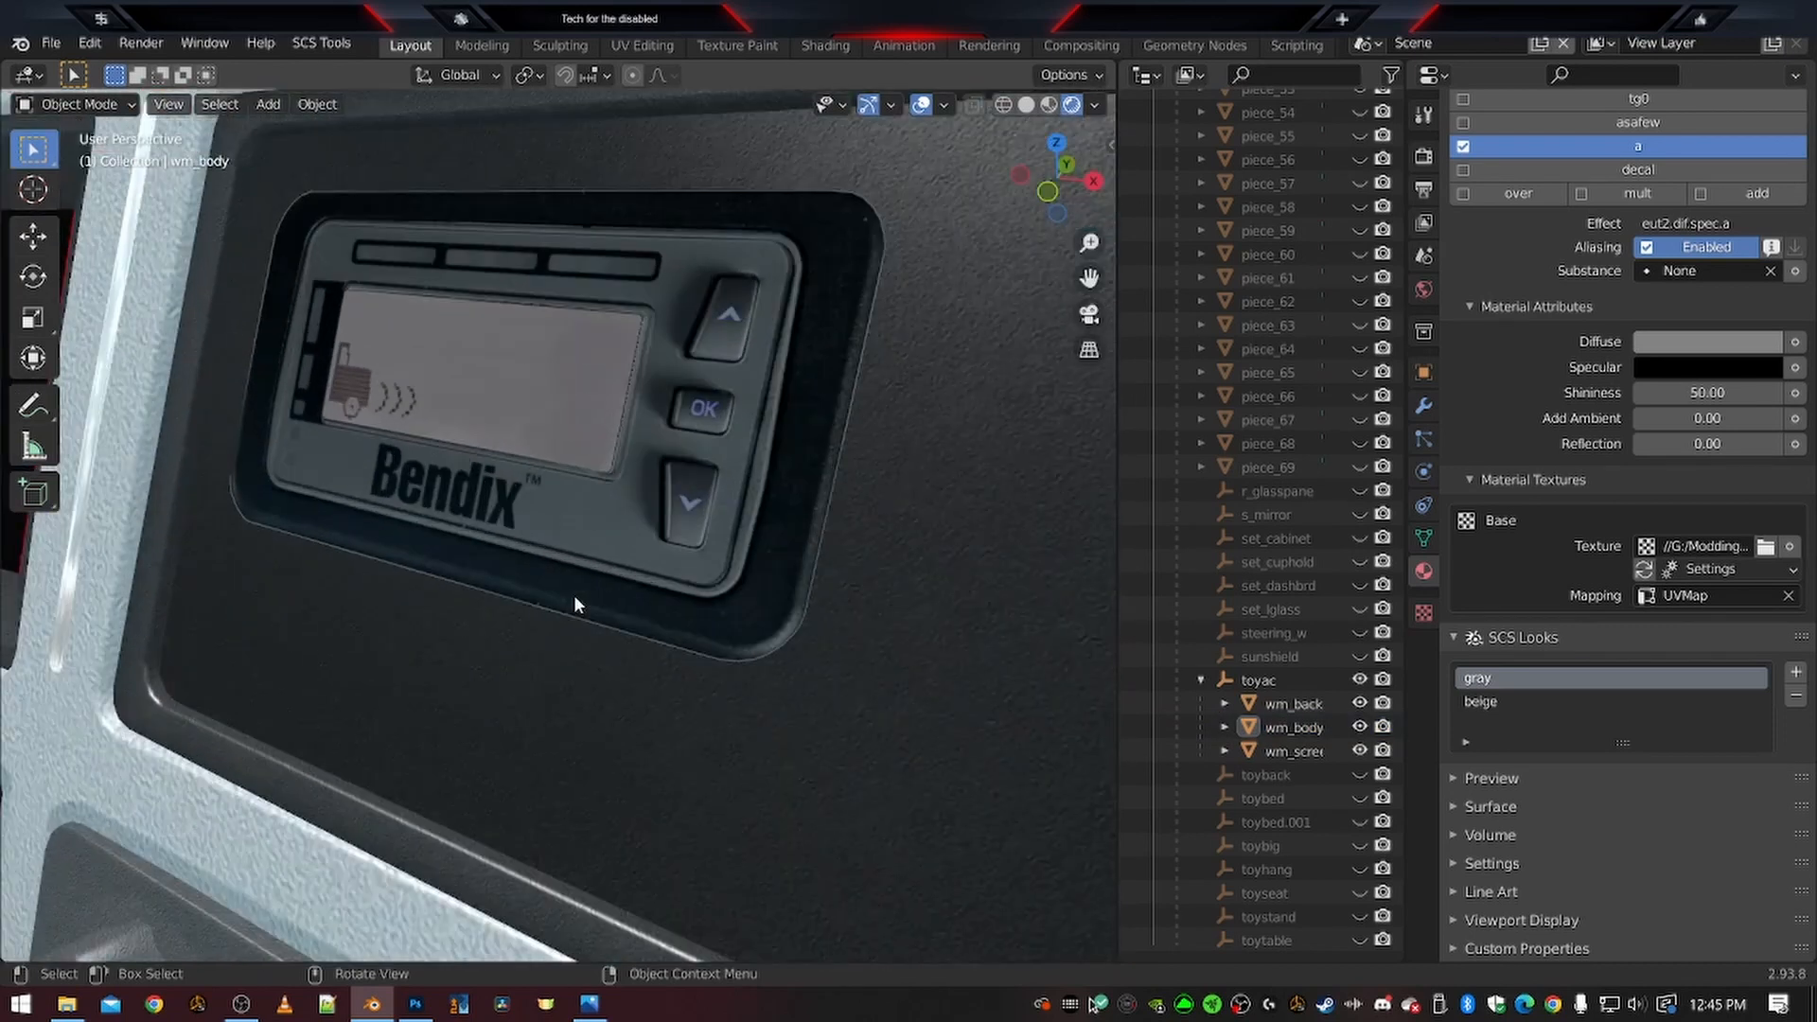
{"action": "middle_click_drag", "start_coordinate": [393, 632], "coordinate": [520, 688]}
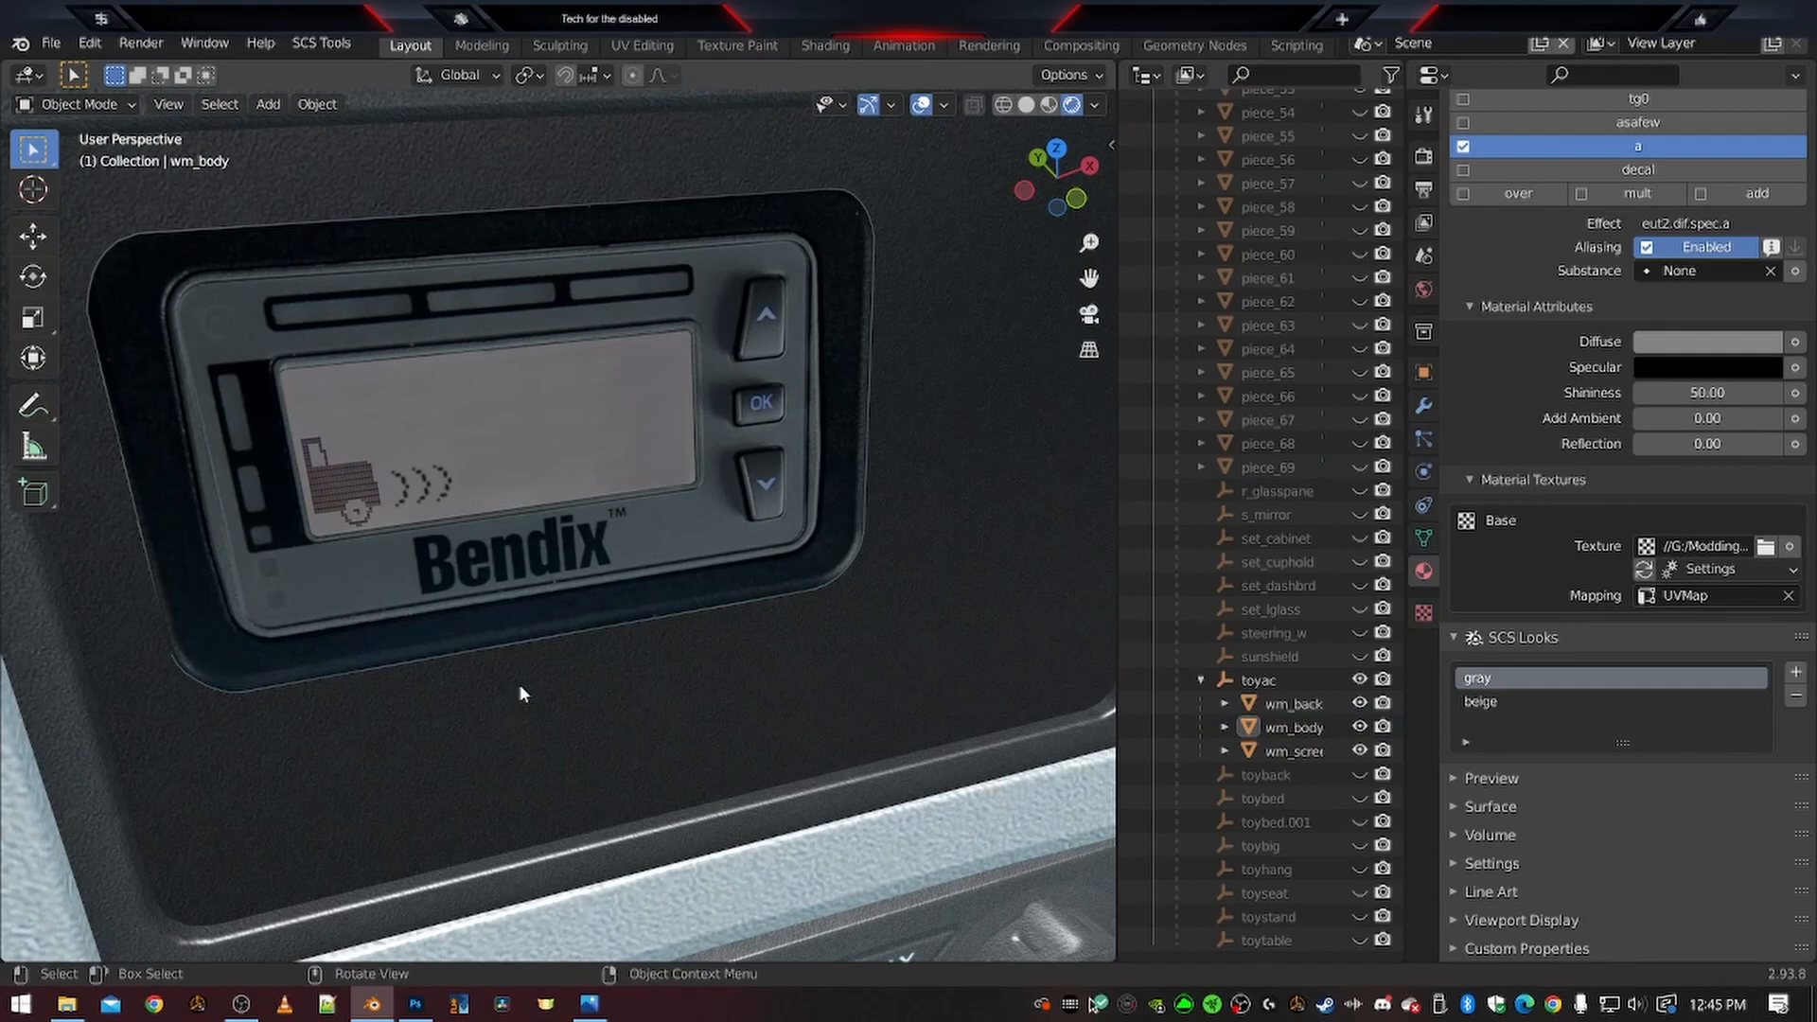
{"action": "middle_click_drag", "start_coordinate": [685, 599], "coordinate": [628, 486]}
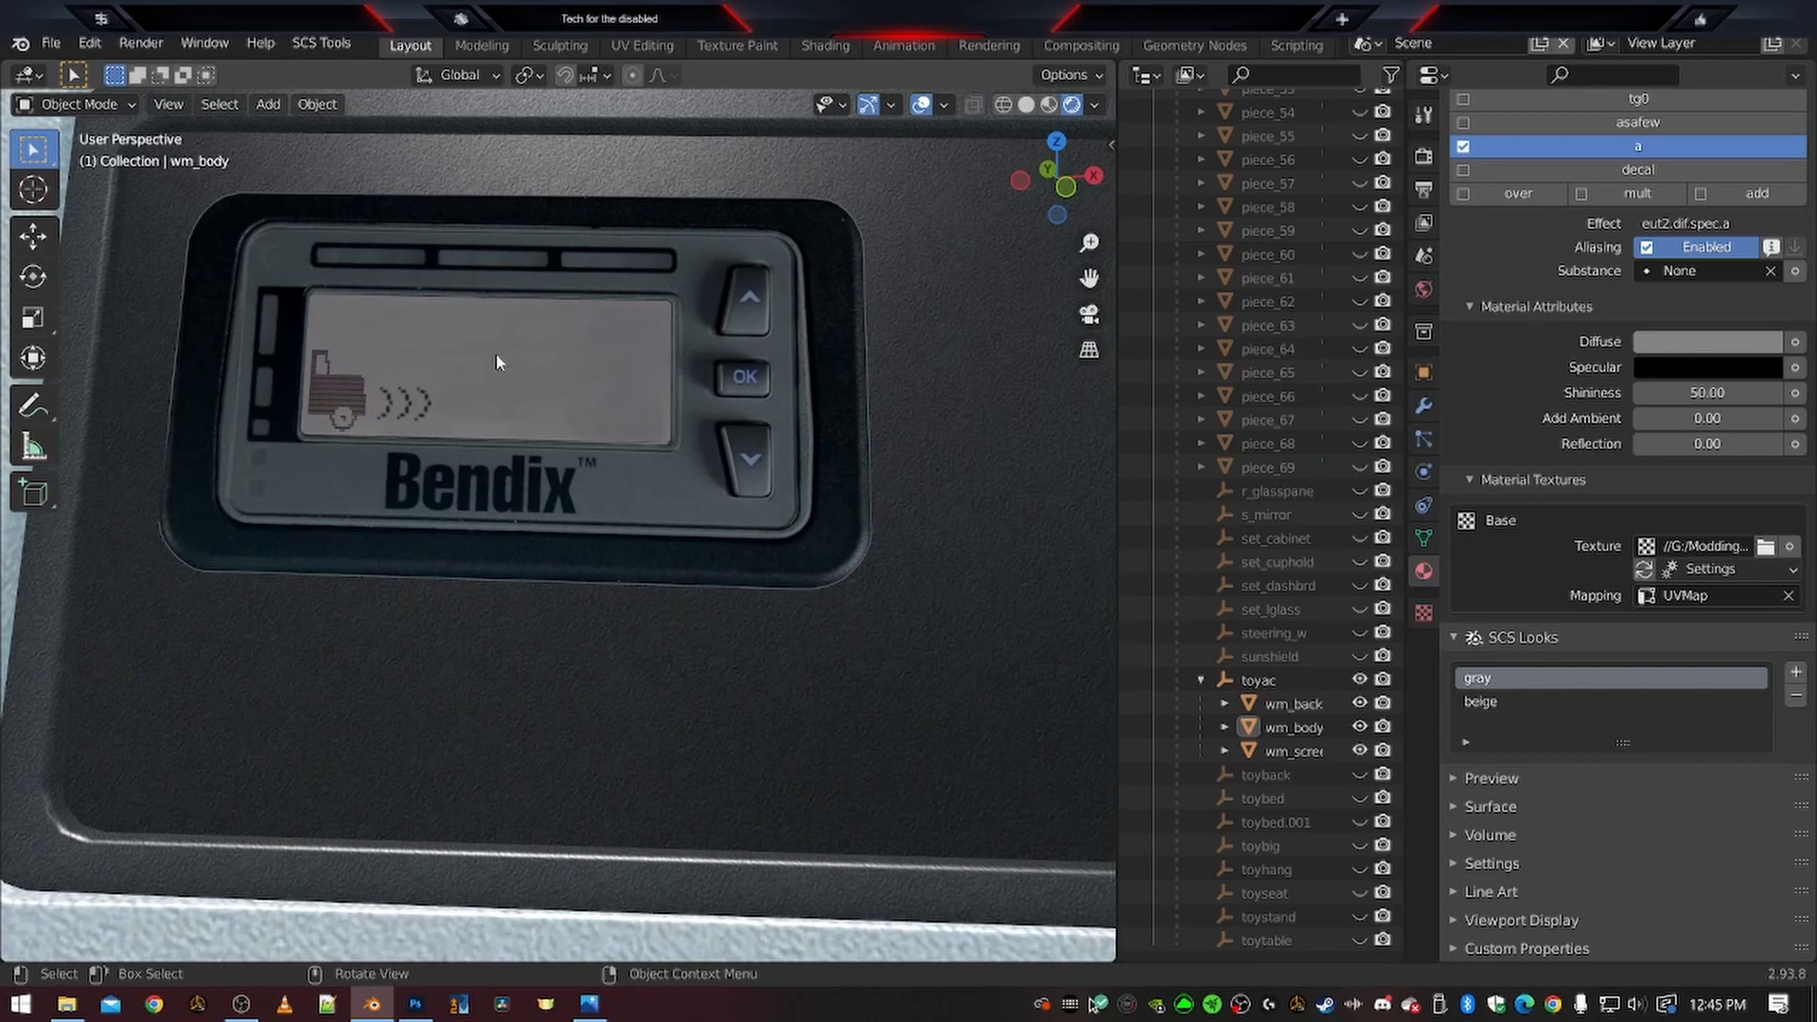
{"action": "scroll", "coordinate": [556, 417], "scroll_direction": "down", "scroll_amount": 4}
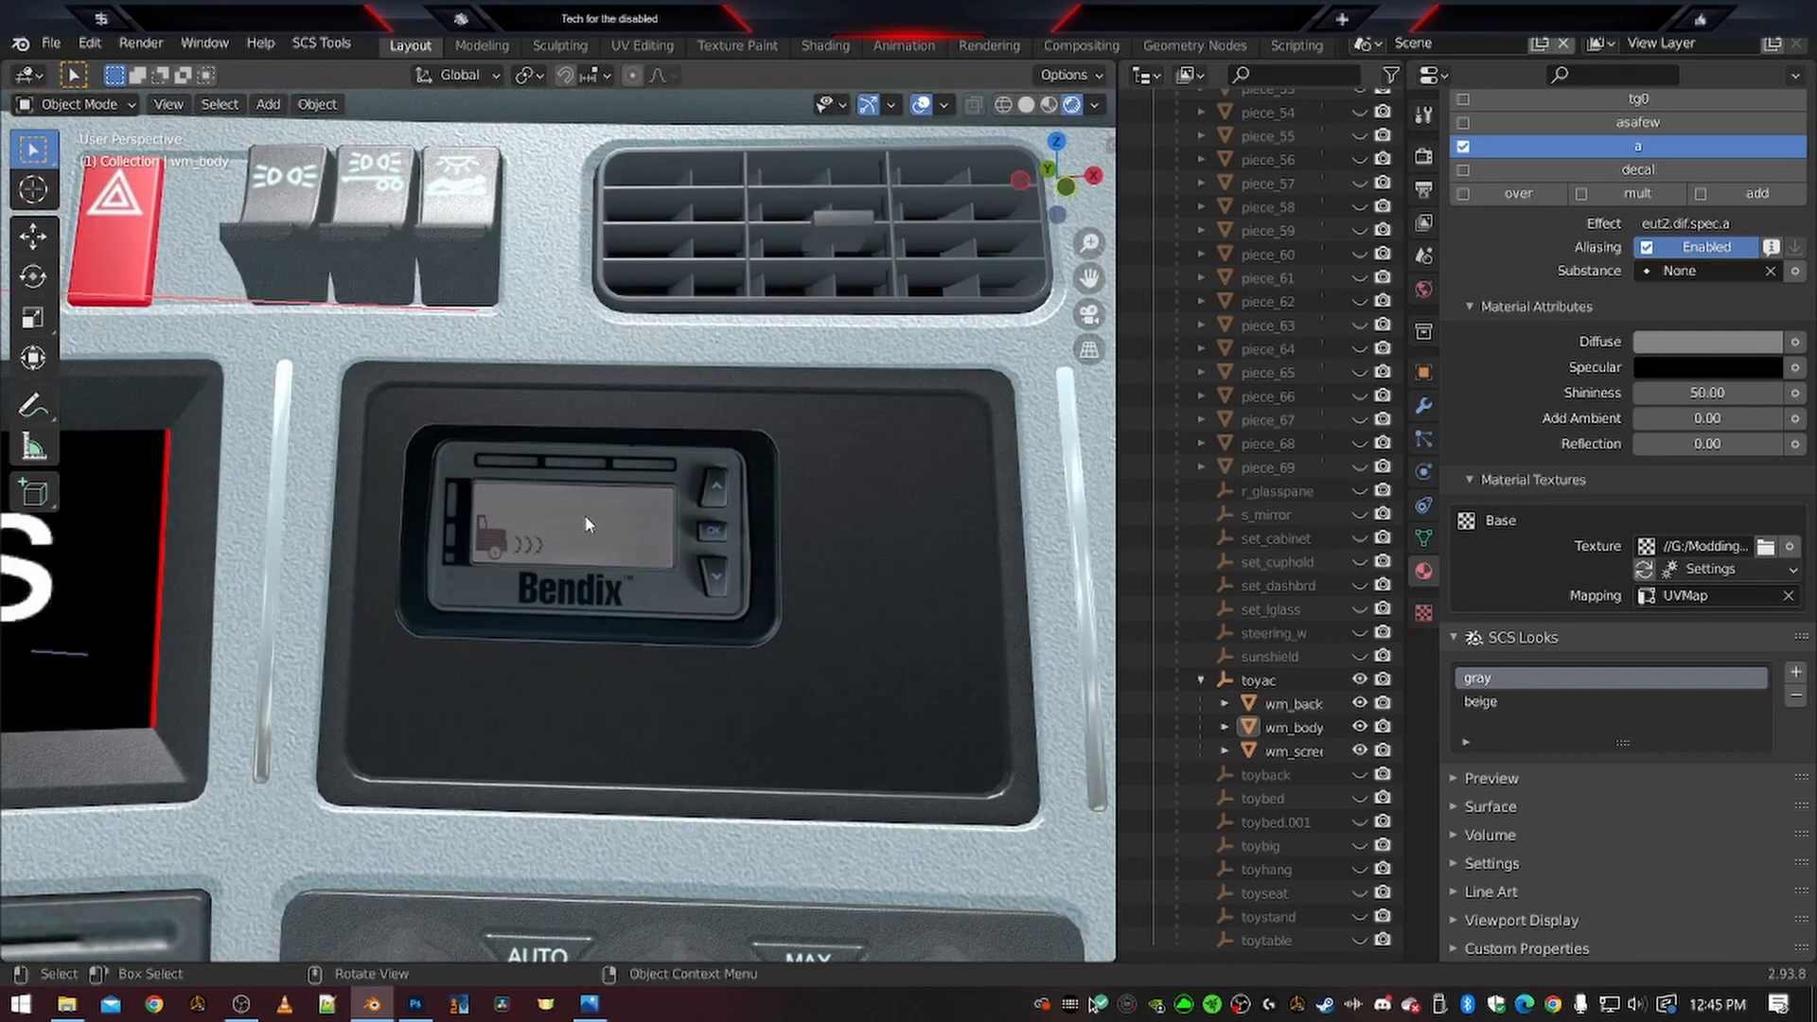
{"action": "middle_click_drag", "start_coordinate": [584, 531], "coordinate": [565, 560]}
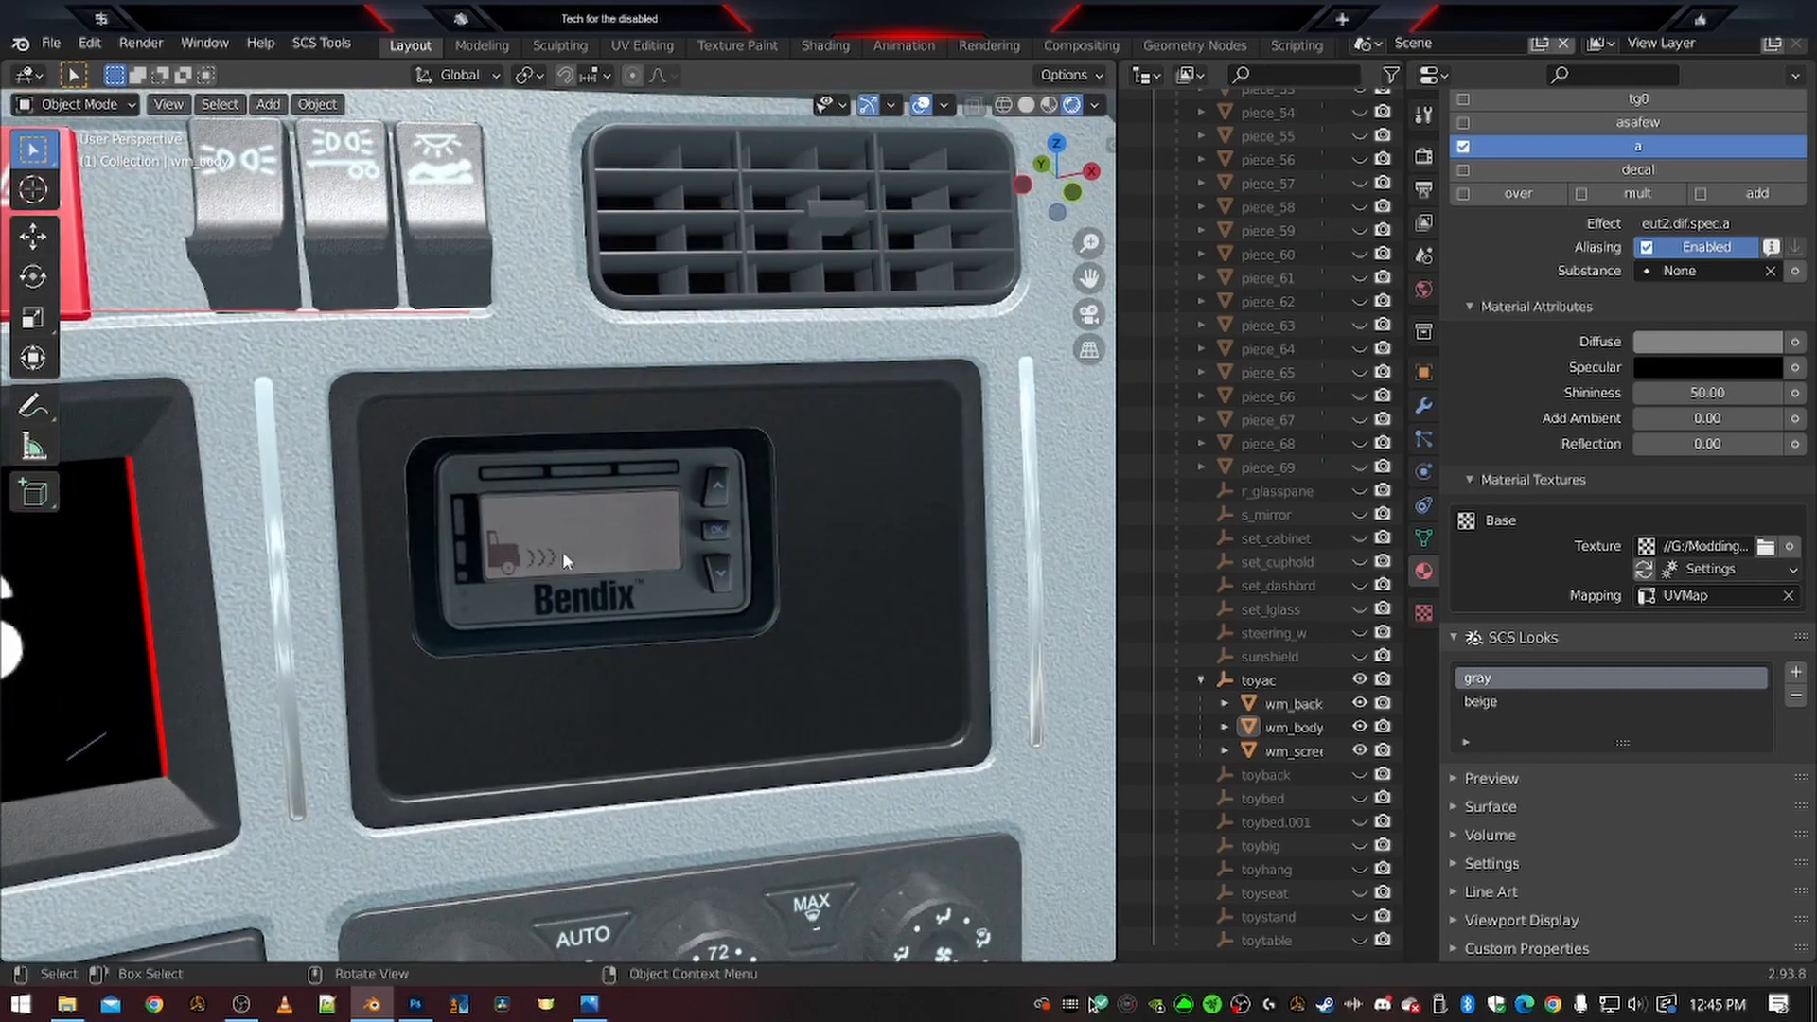
{"action": "scroll", "coordinate": [616, 553], "scroll_direction": "up", "scroll_amount": 5}
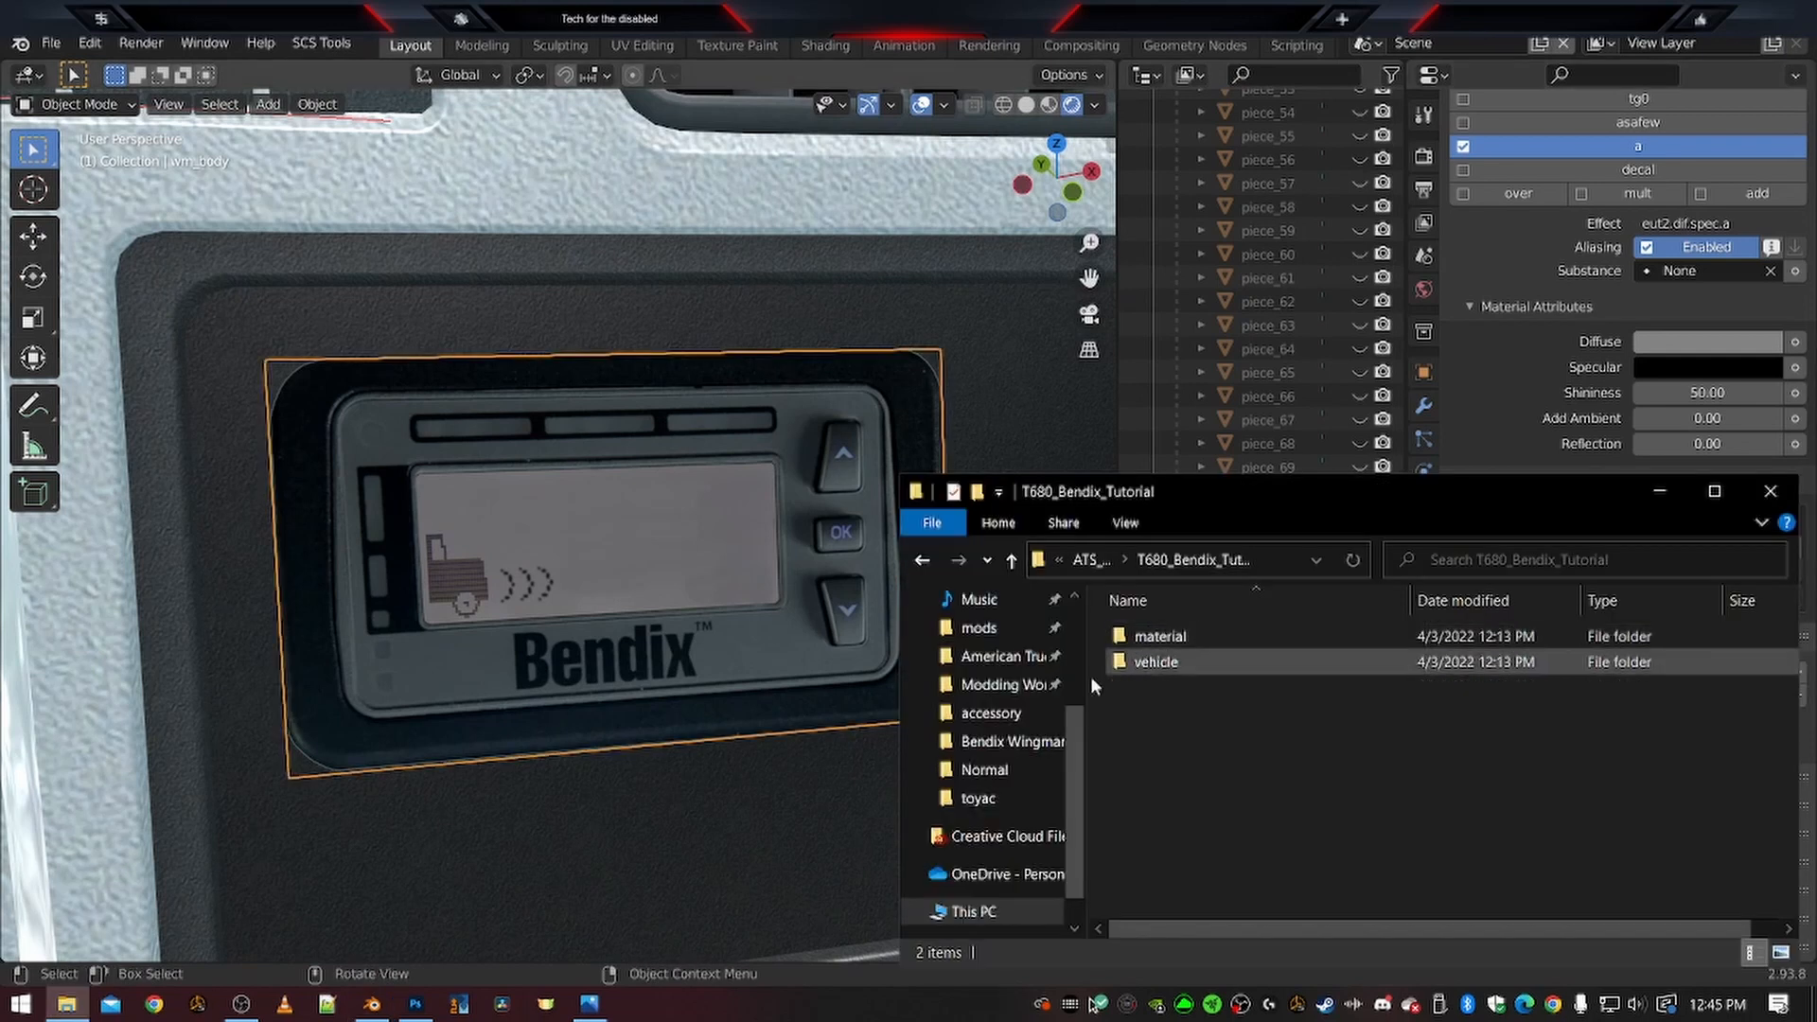
Close the T680_Bendix_Tutorial folder window and open Modding Workshop's ATS Source Images > Bendix Wingman folder in File Explorer below the unit
{"action": "left_click", "coordinate": [1771, 491]}
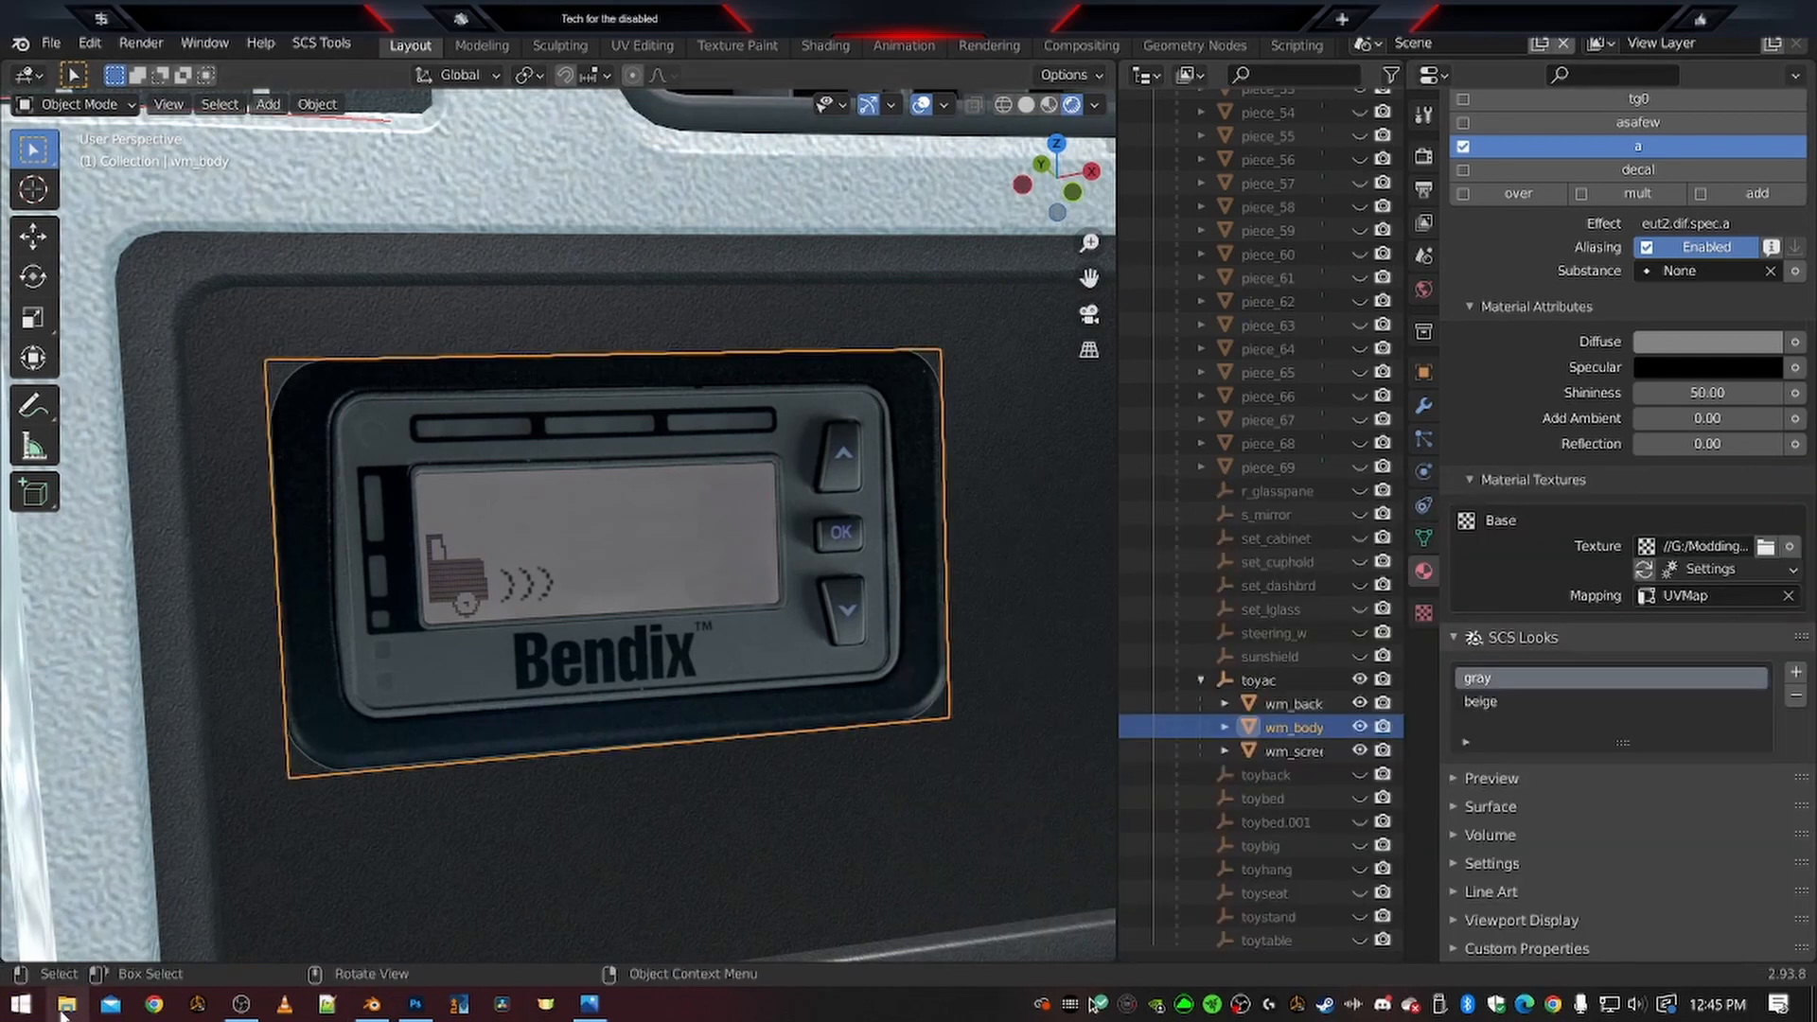
{"action": "right_click", "coordinate": [66, 1008]}
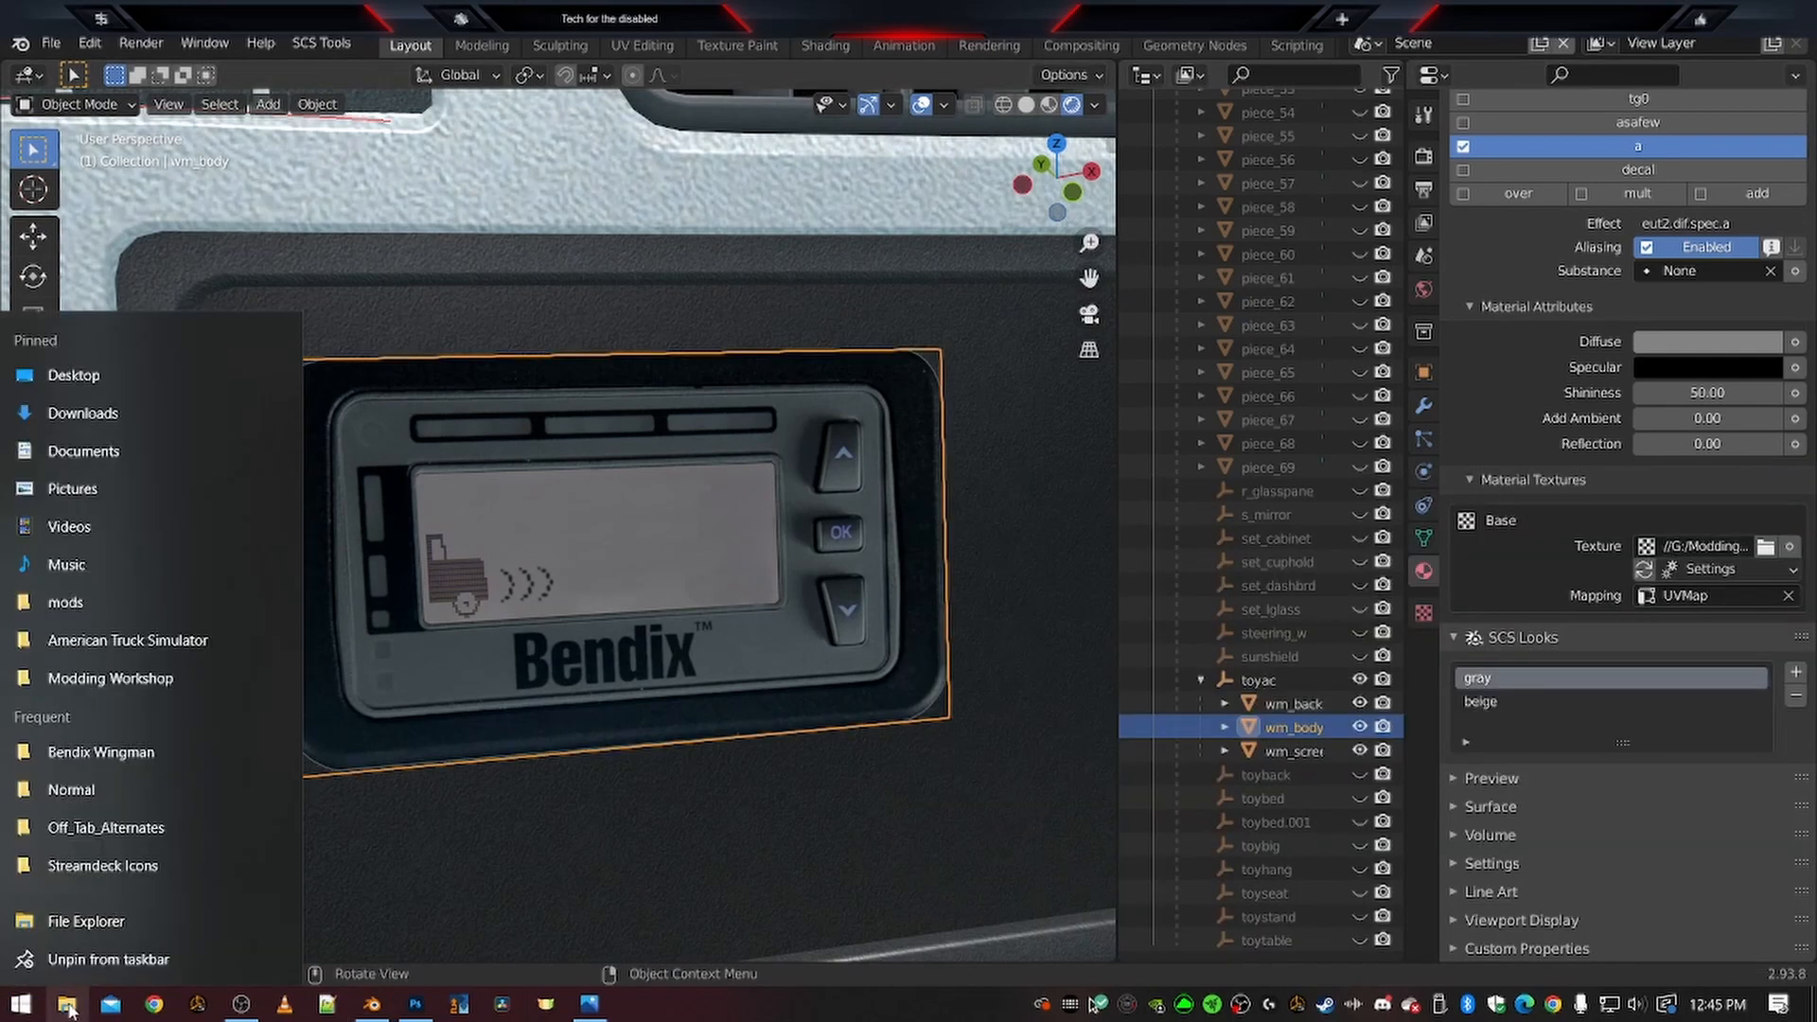
{"action": "left_click", "coordinate": [105, 677]}
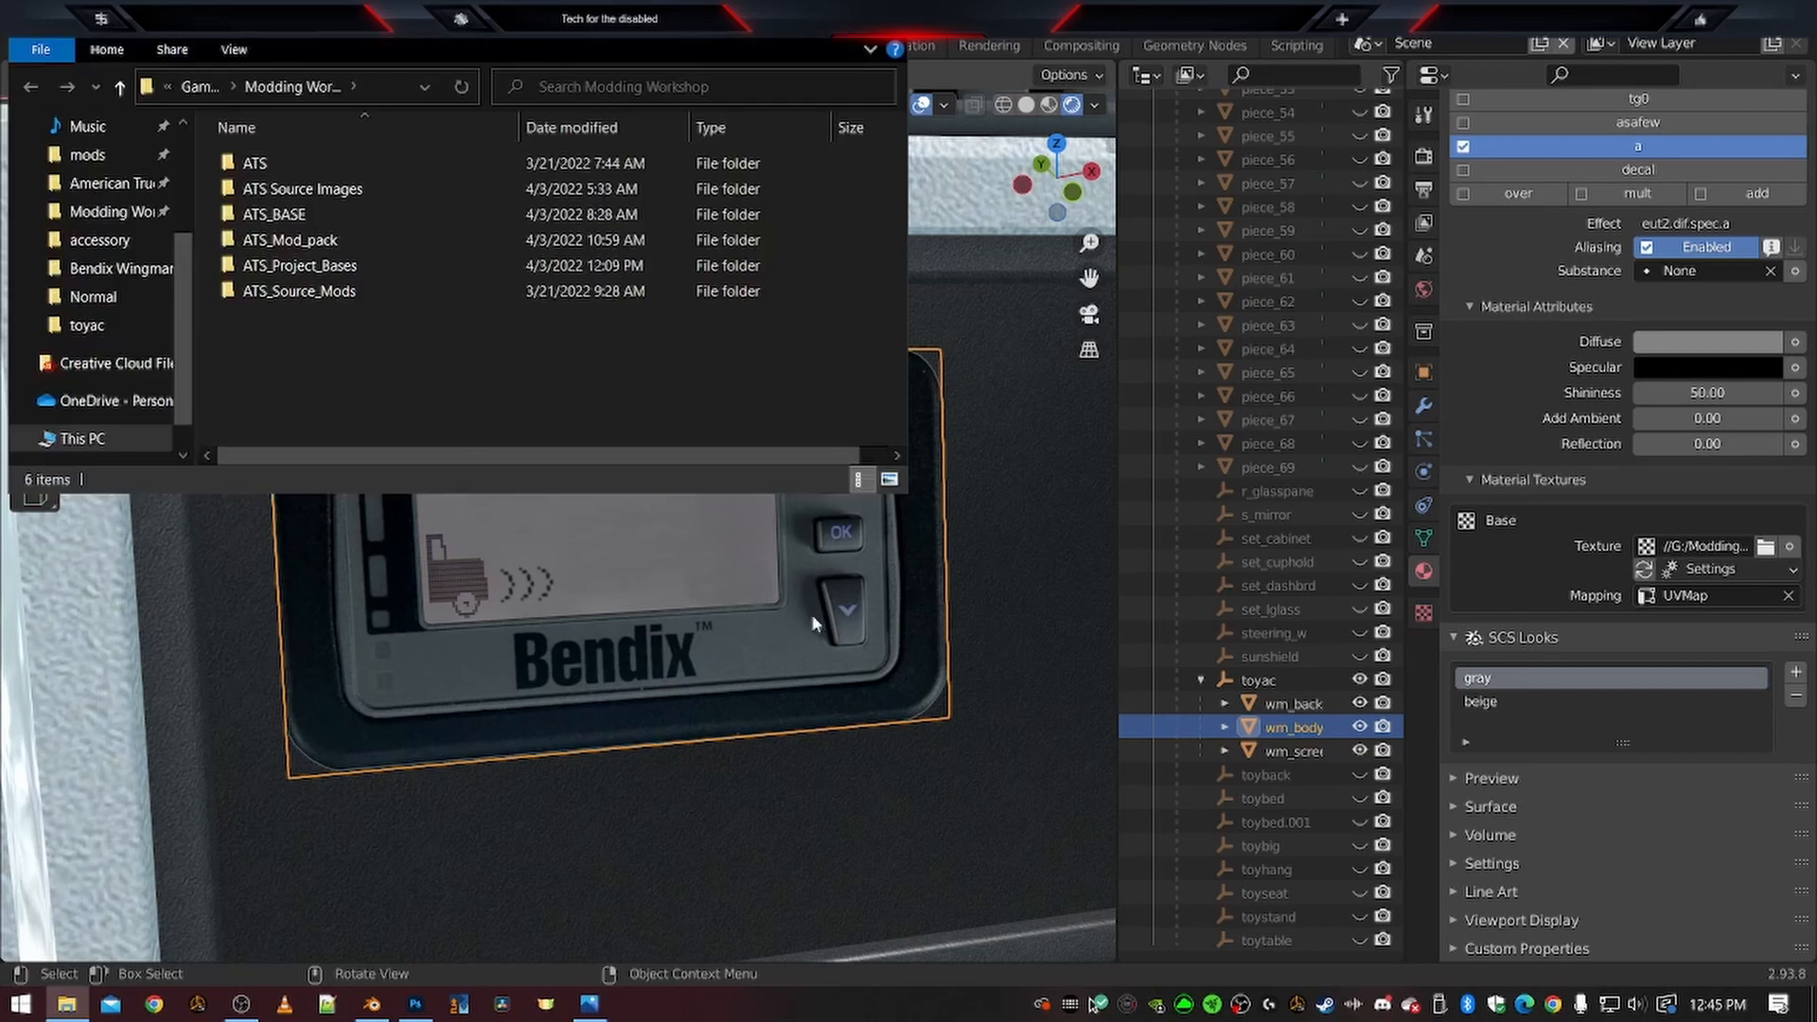
{"action": "double_click", "coordinate": [264, 190]}
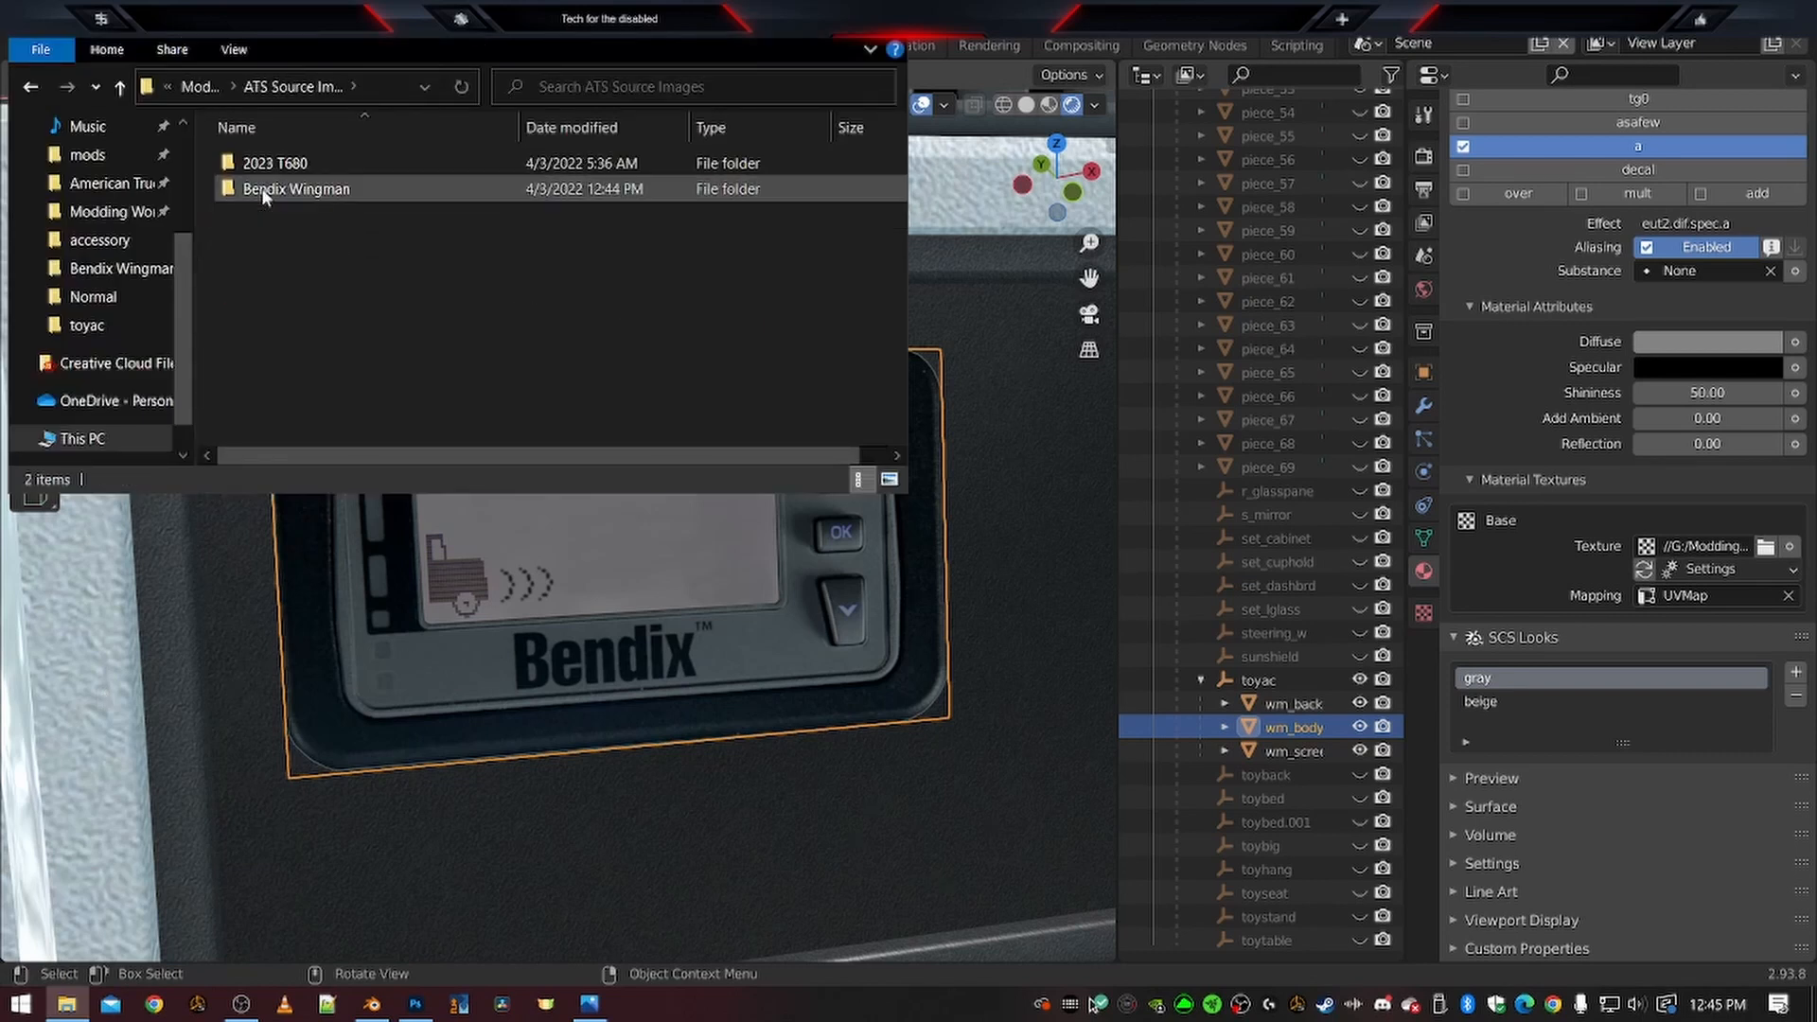
{"action": "double_click", "coordinate": [264, 190]}
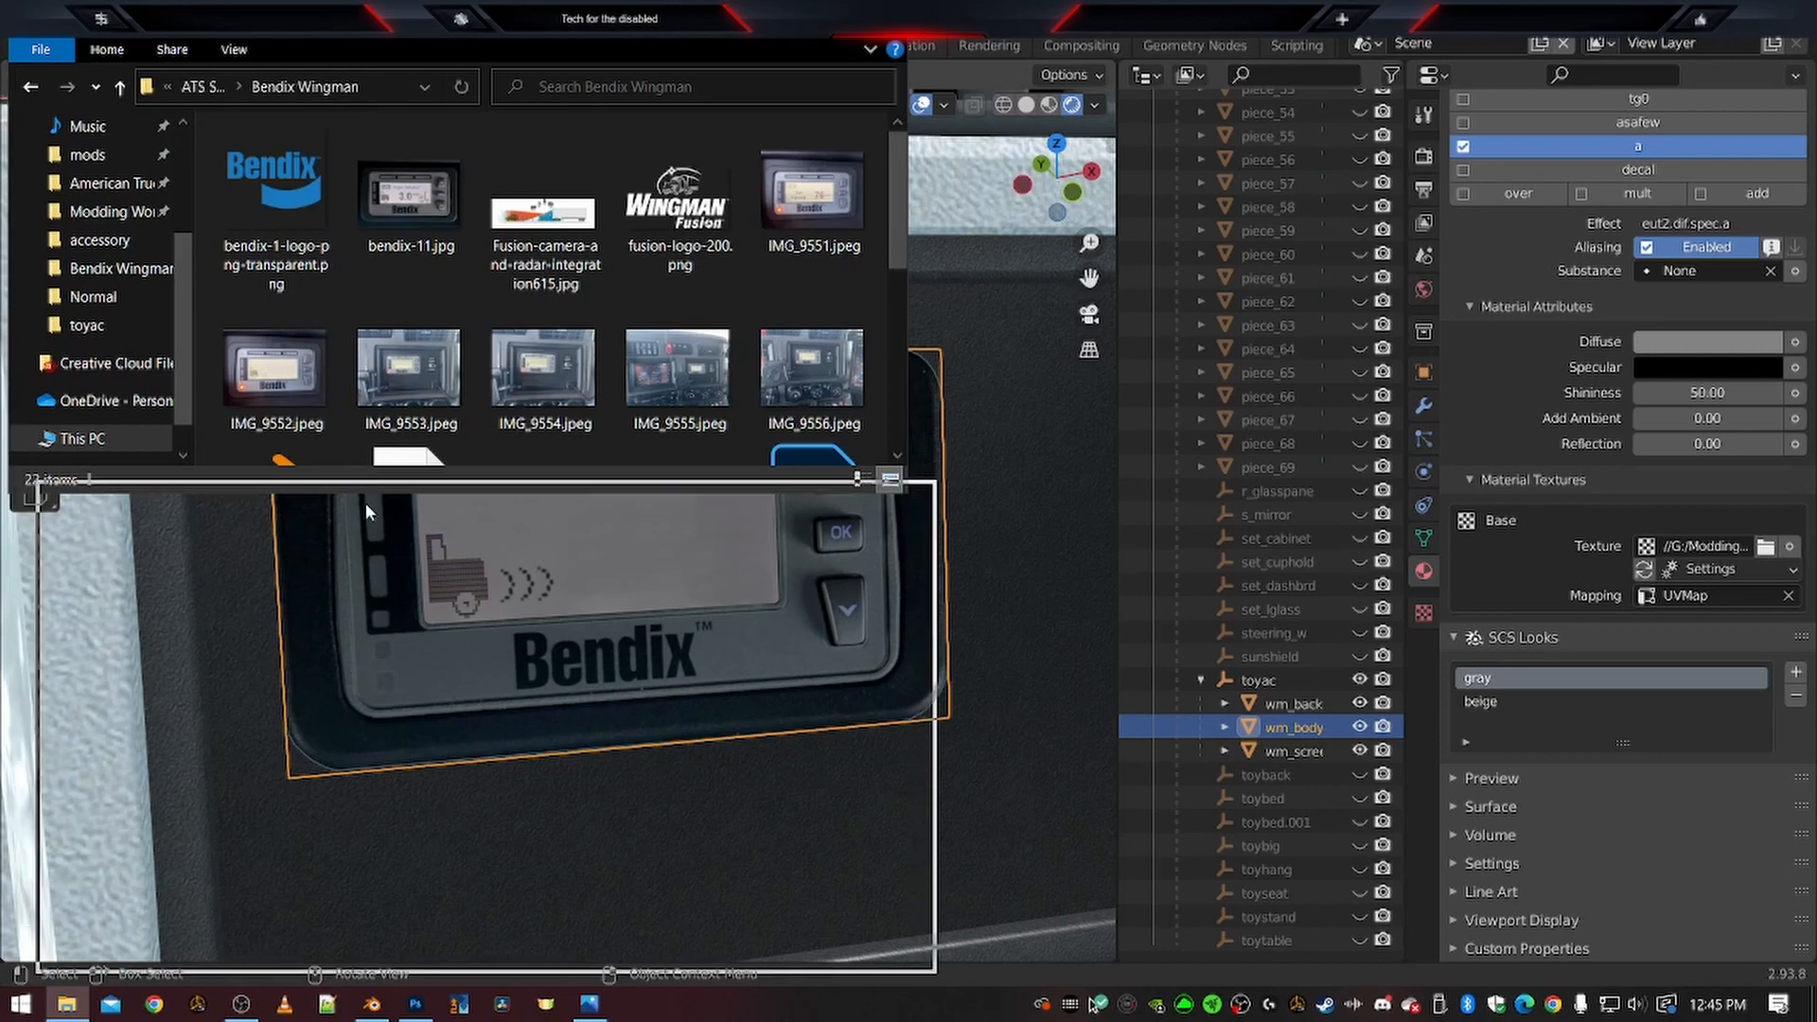
{"action": "left_click_drag", "start_coordinate": [347, 509], "coordinate": [346, 508]}
Open ATS_Project_Bases > T680_Bendix_Tutorial > vehicle > truck > upgrade in a second File Explorer window and place it beside the Bendix Wingman folder
{"action": "right_click", "coordinate": [66, 1003]}
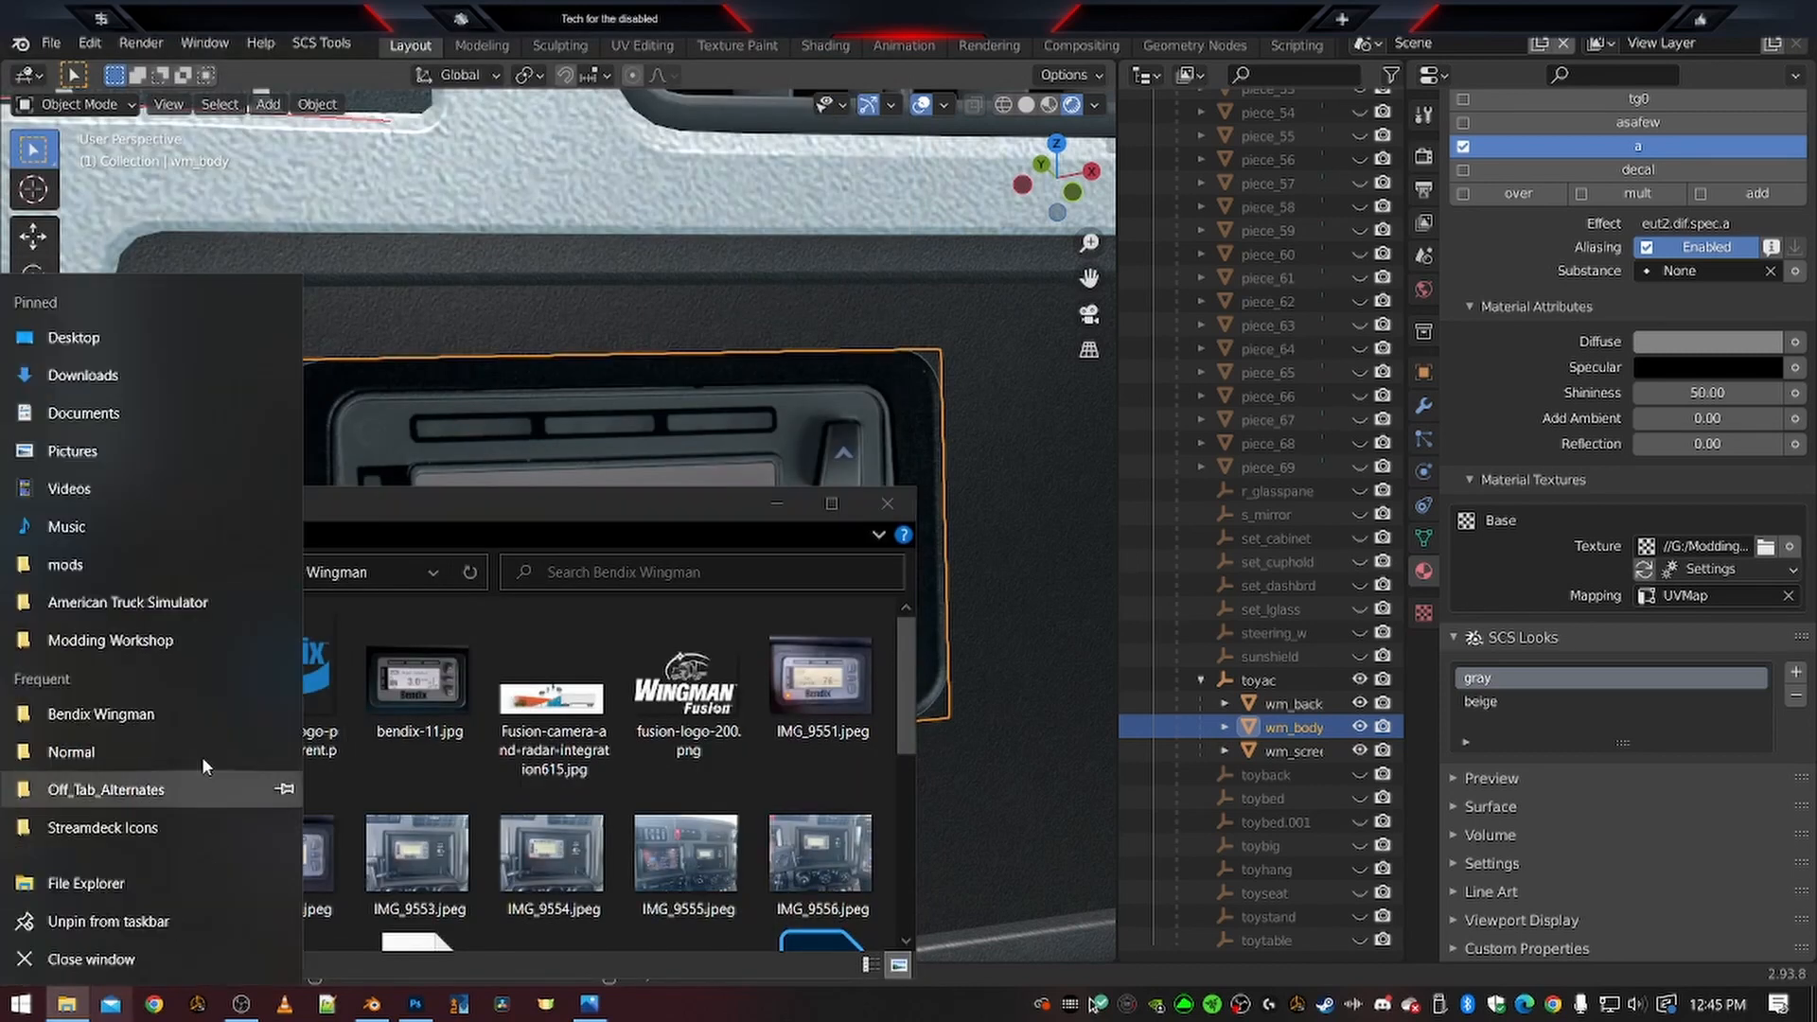
{"action": "left_click", "coordinate": [112, 640]}
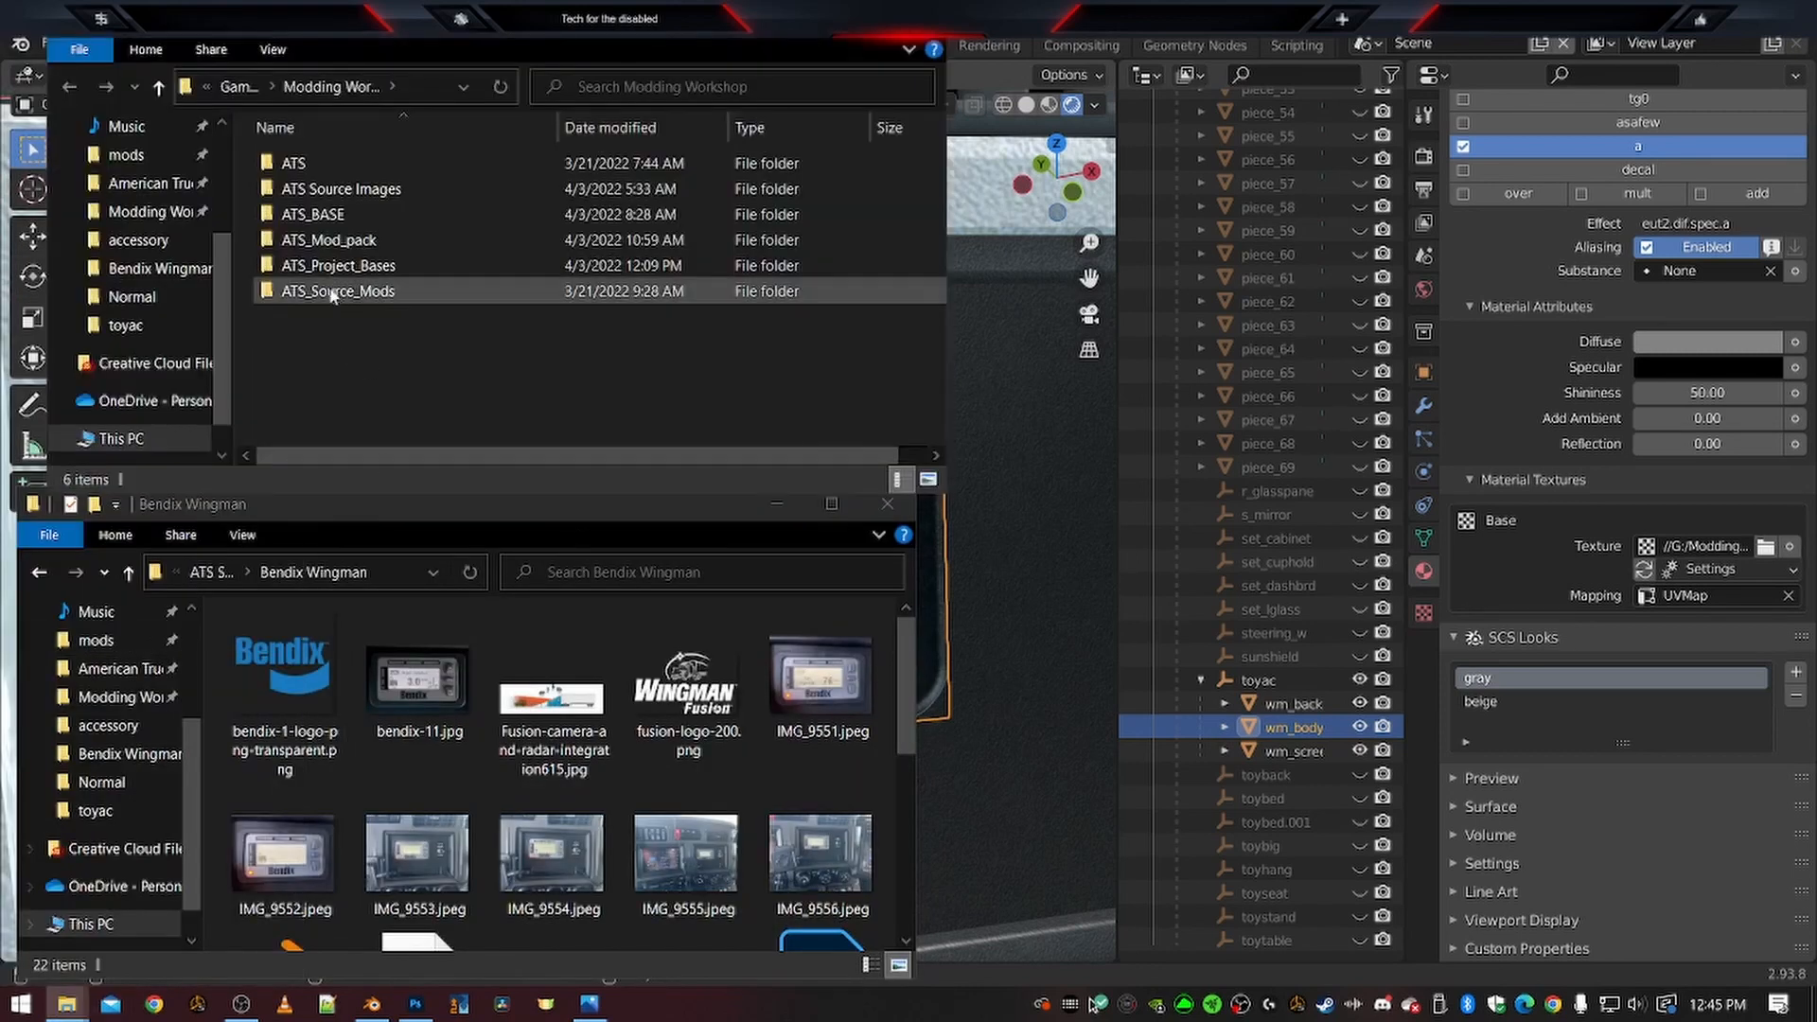
{"action": "double_click", "coordinate": [321, 265]}
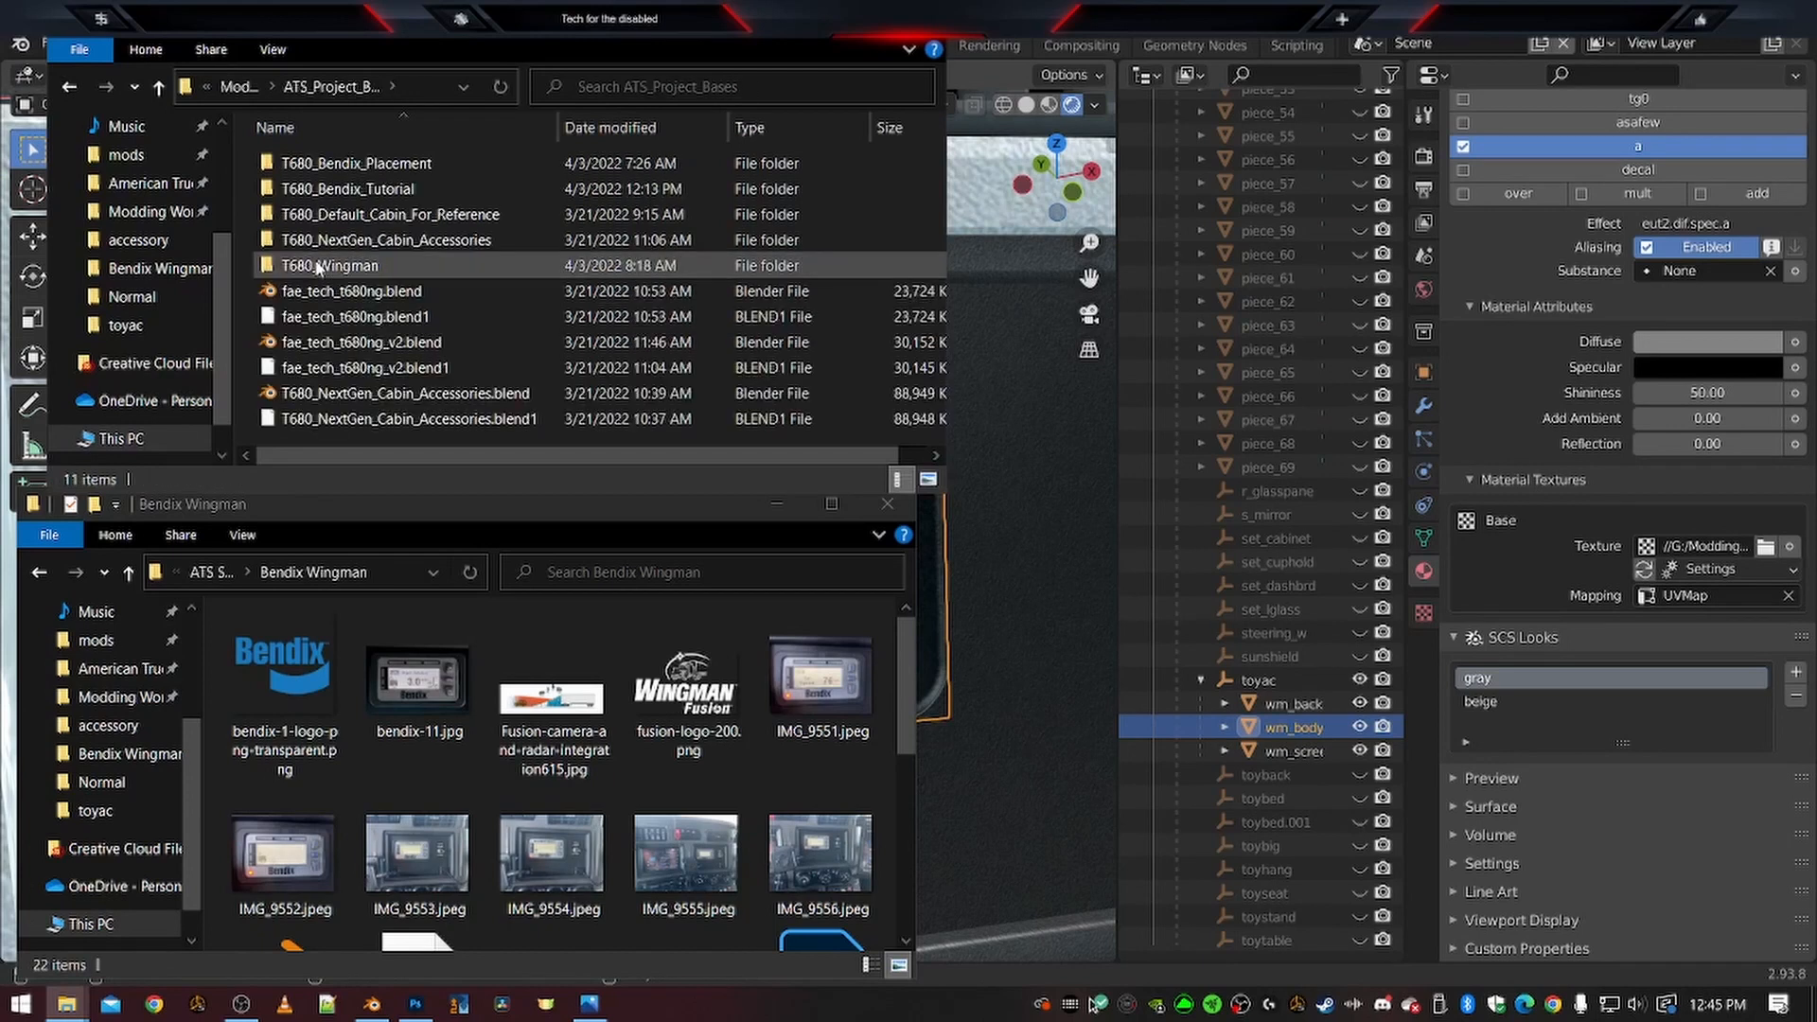
{"action": "double_click", "coordinate": [318, 189]}
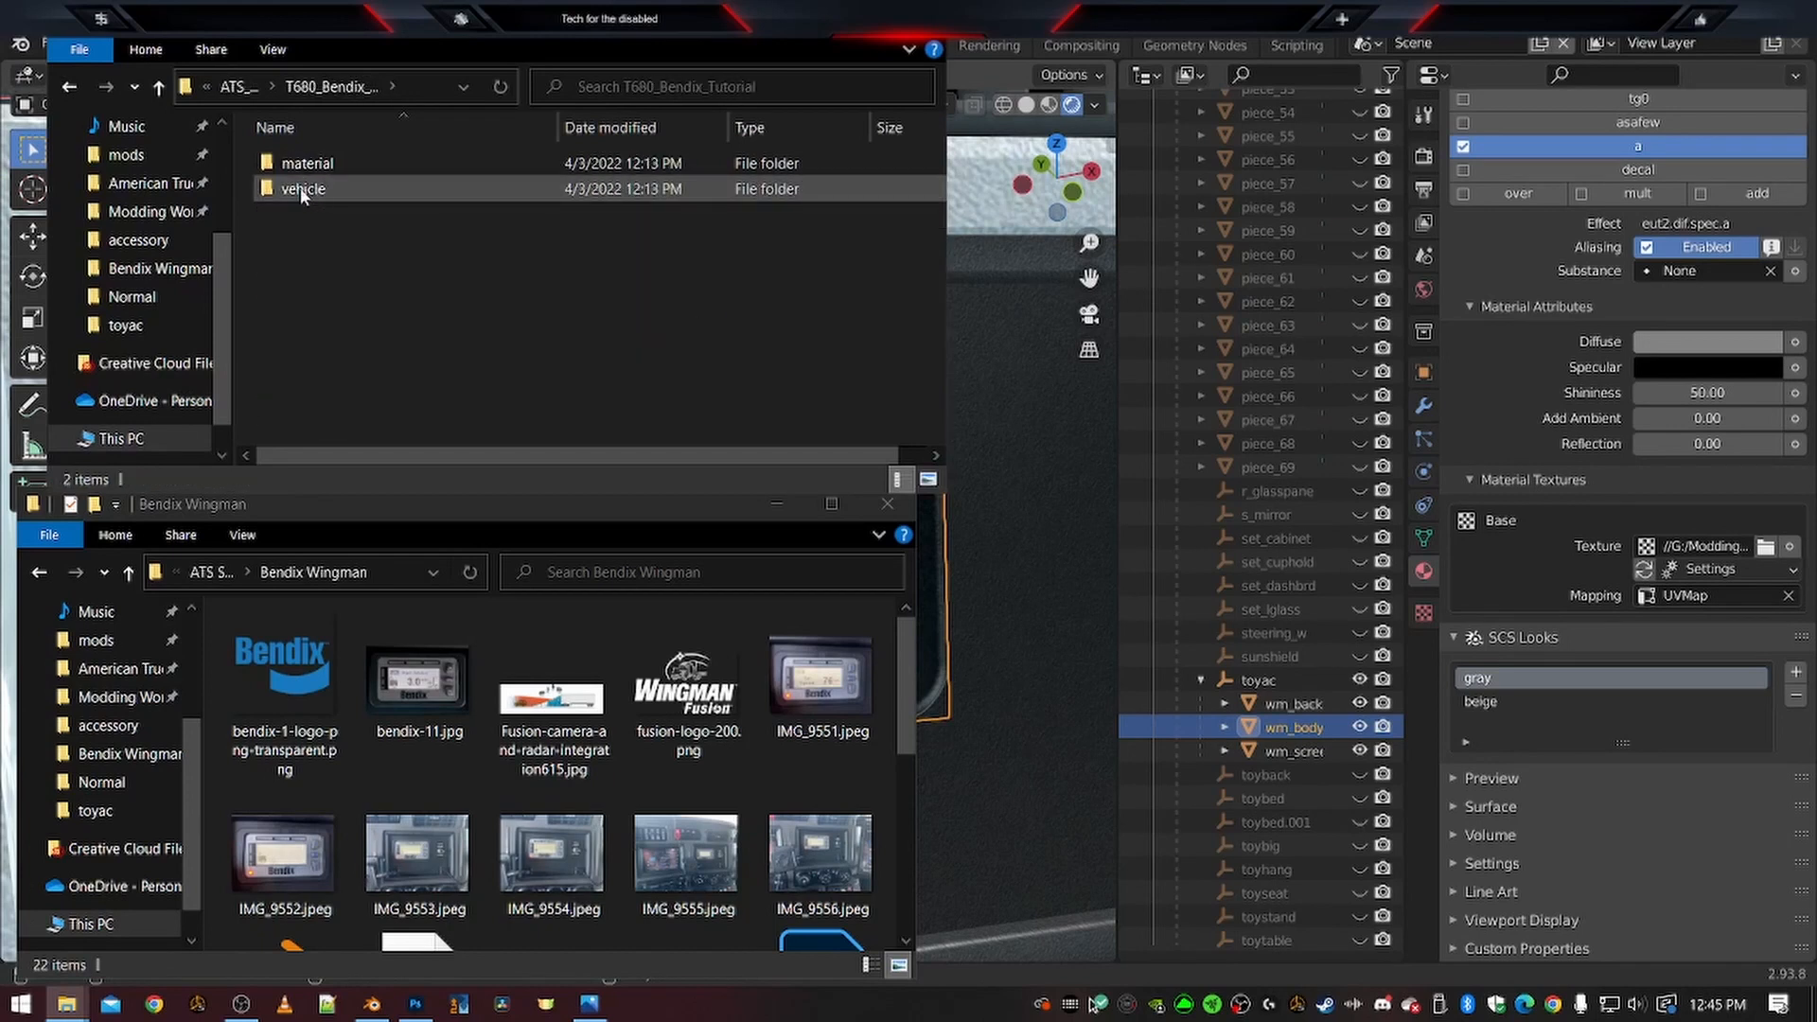
{"action": "double_click", "coordinate": [303, 190]}
{"action": "double_click", "coordinate": [300, 164]}
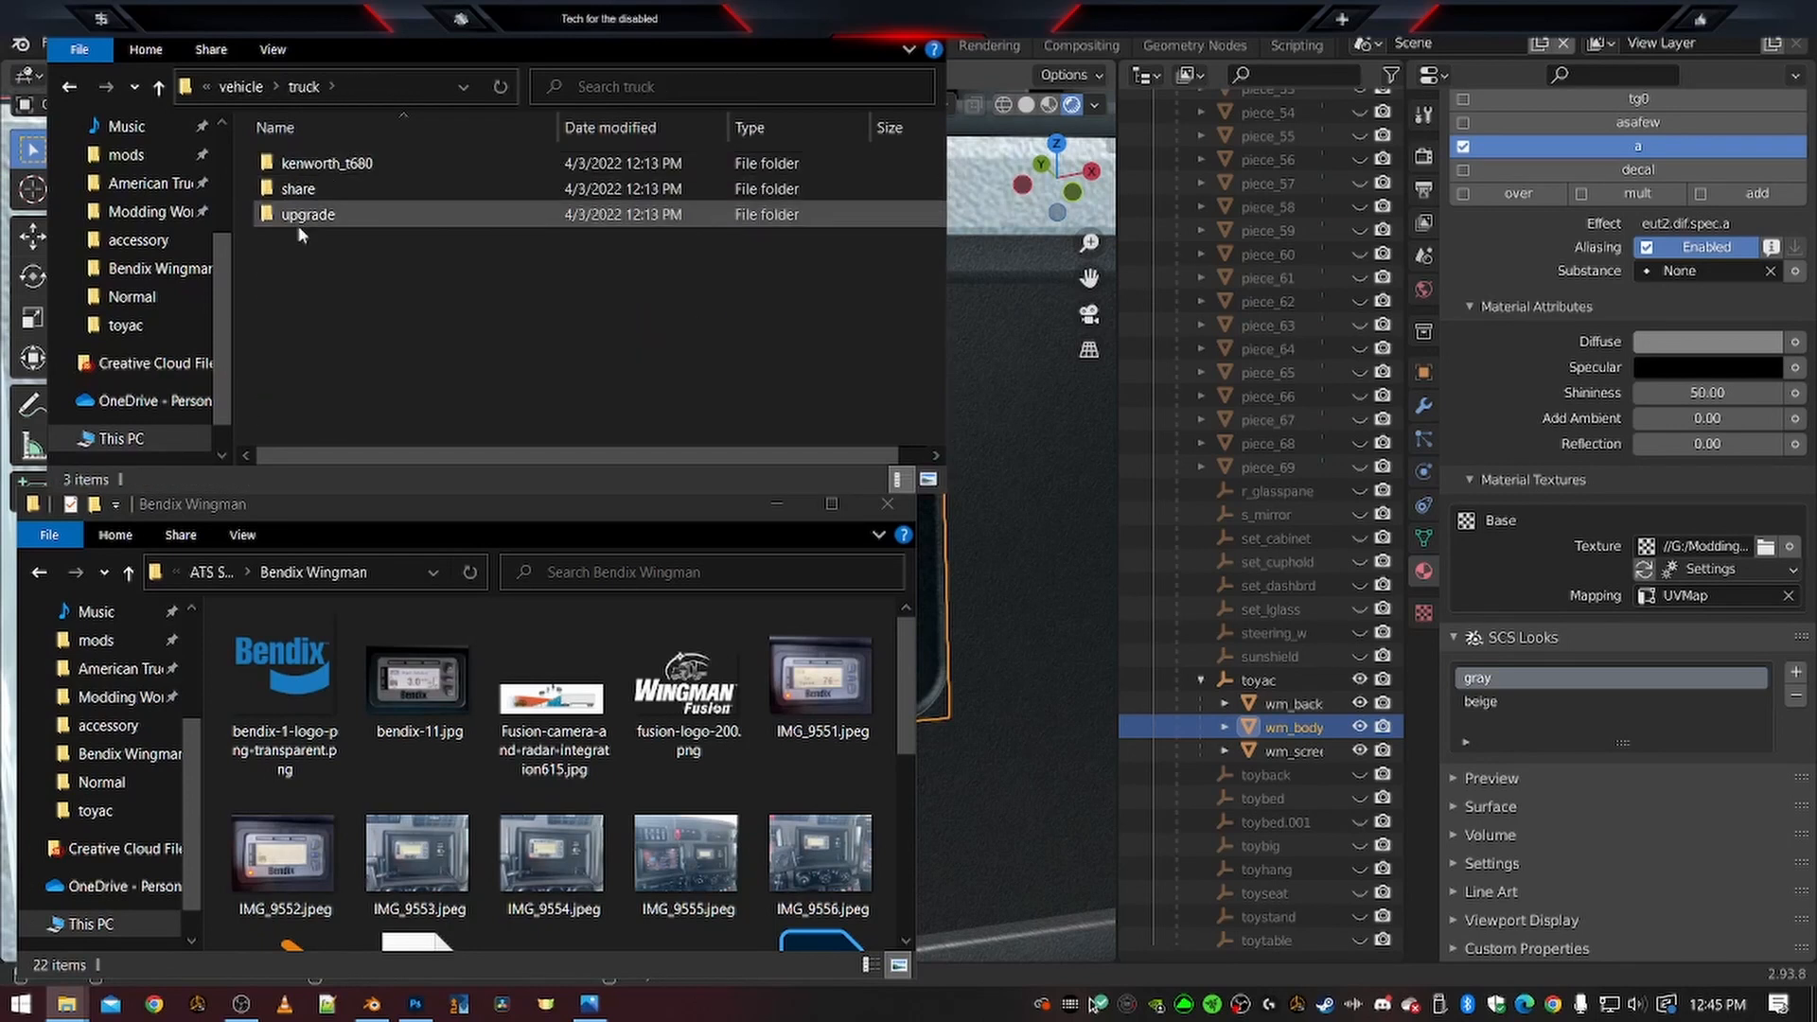
{"action": "double_click", "coordinate": [297, 215]}
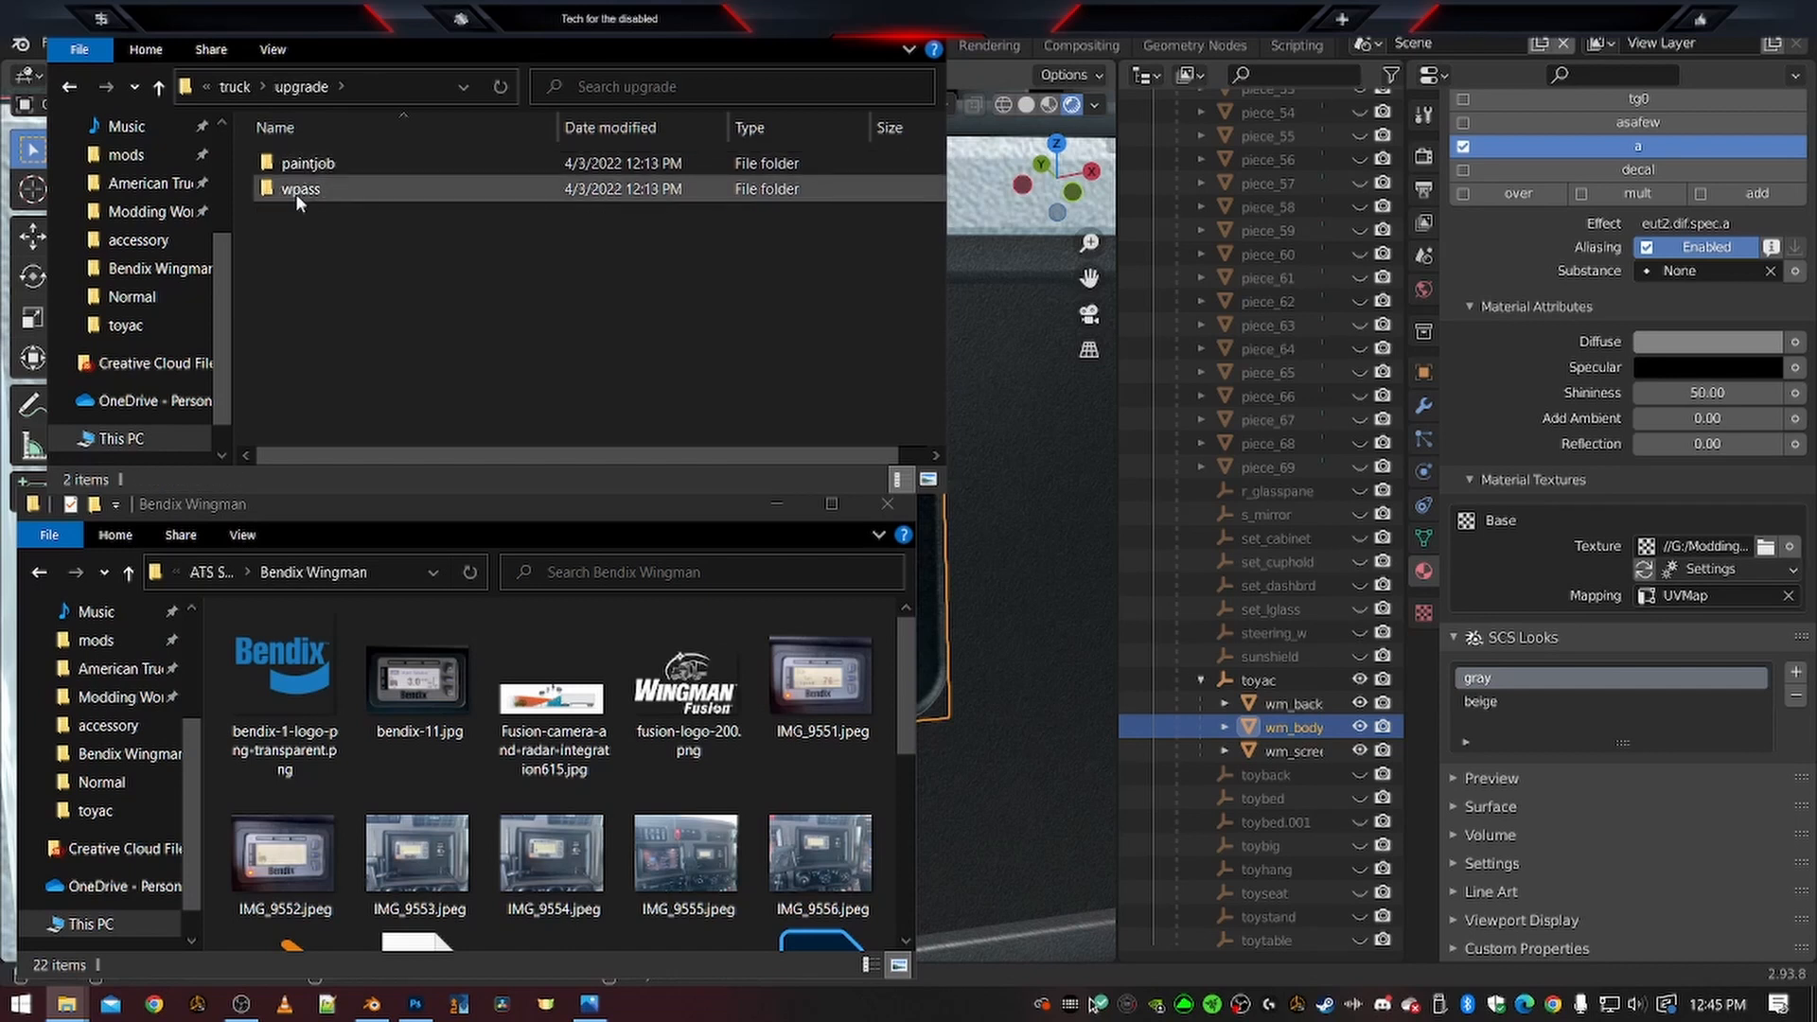
{"action": "left_click_drag", "start_coordinate": [389, 39], "coordinate": [1241, 517]}
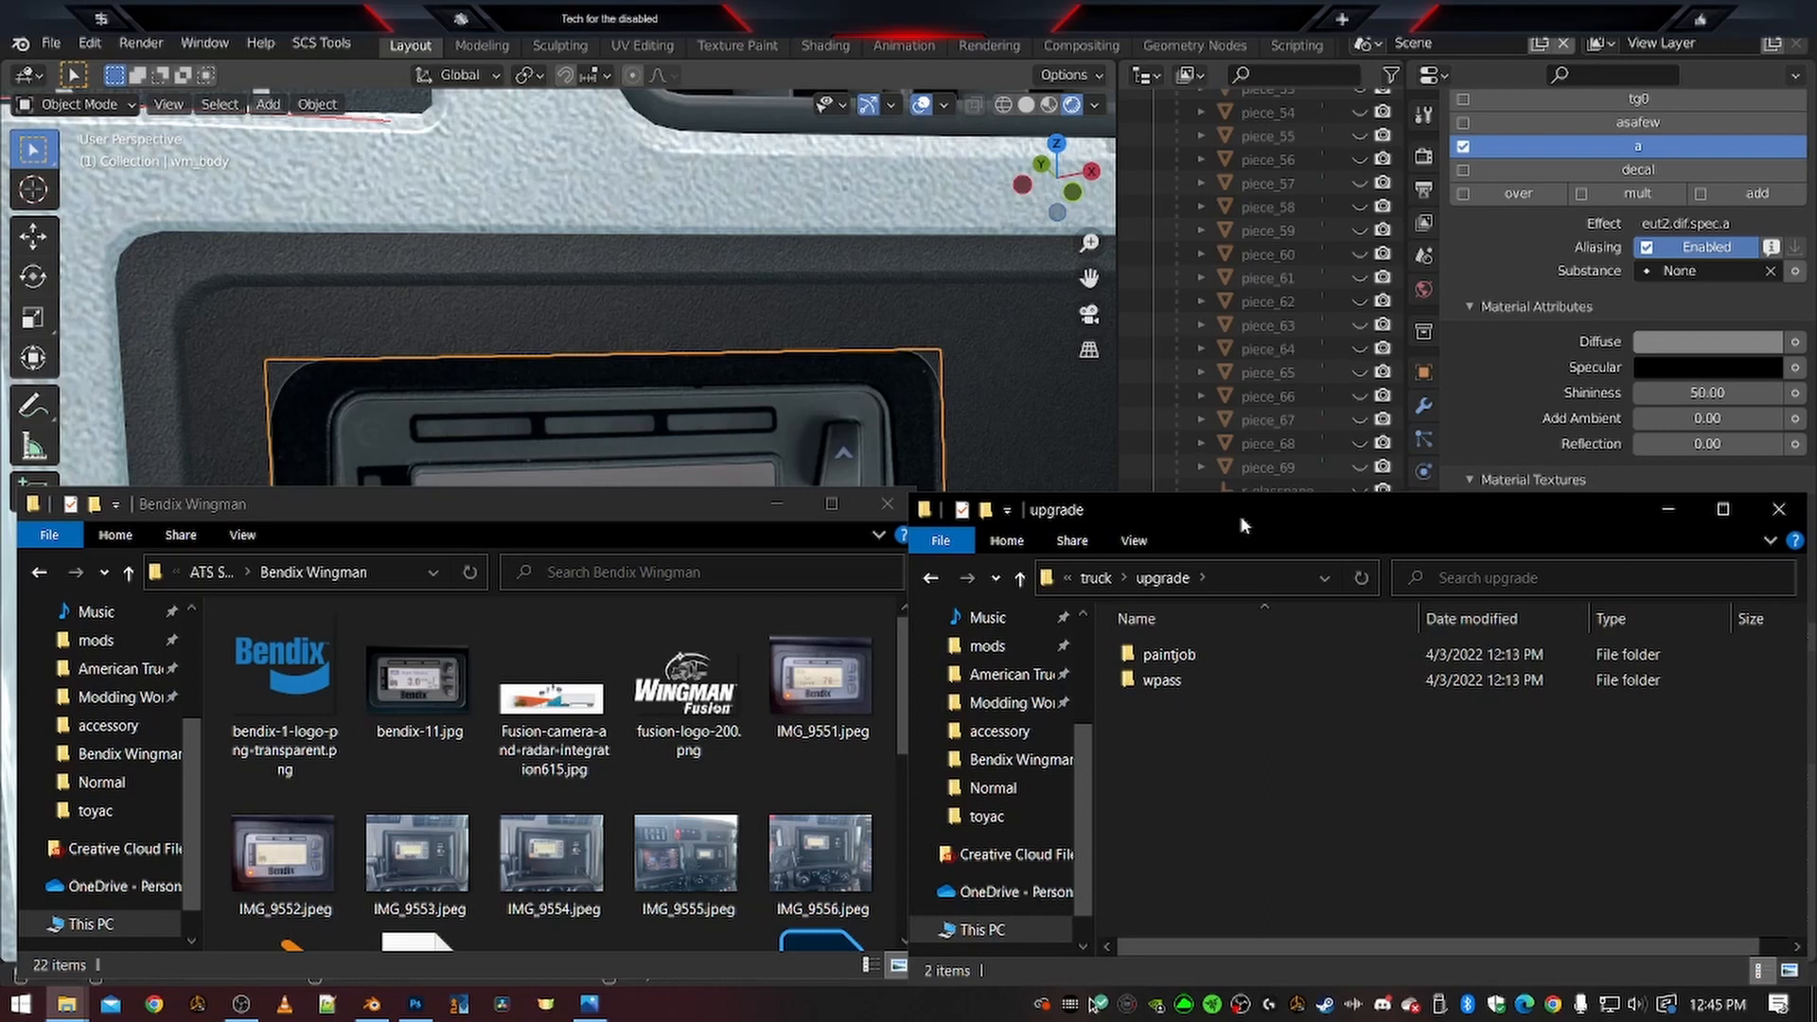
Create a folder named interior_decors inside the project's upgrade folder and open it
{"action": "right_click", "coordinate": [1196, 825]}
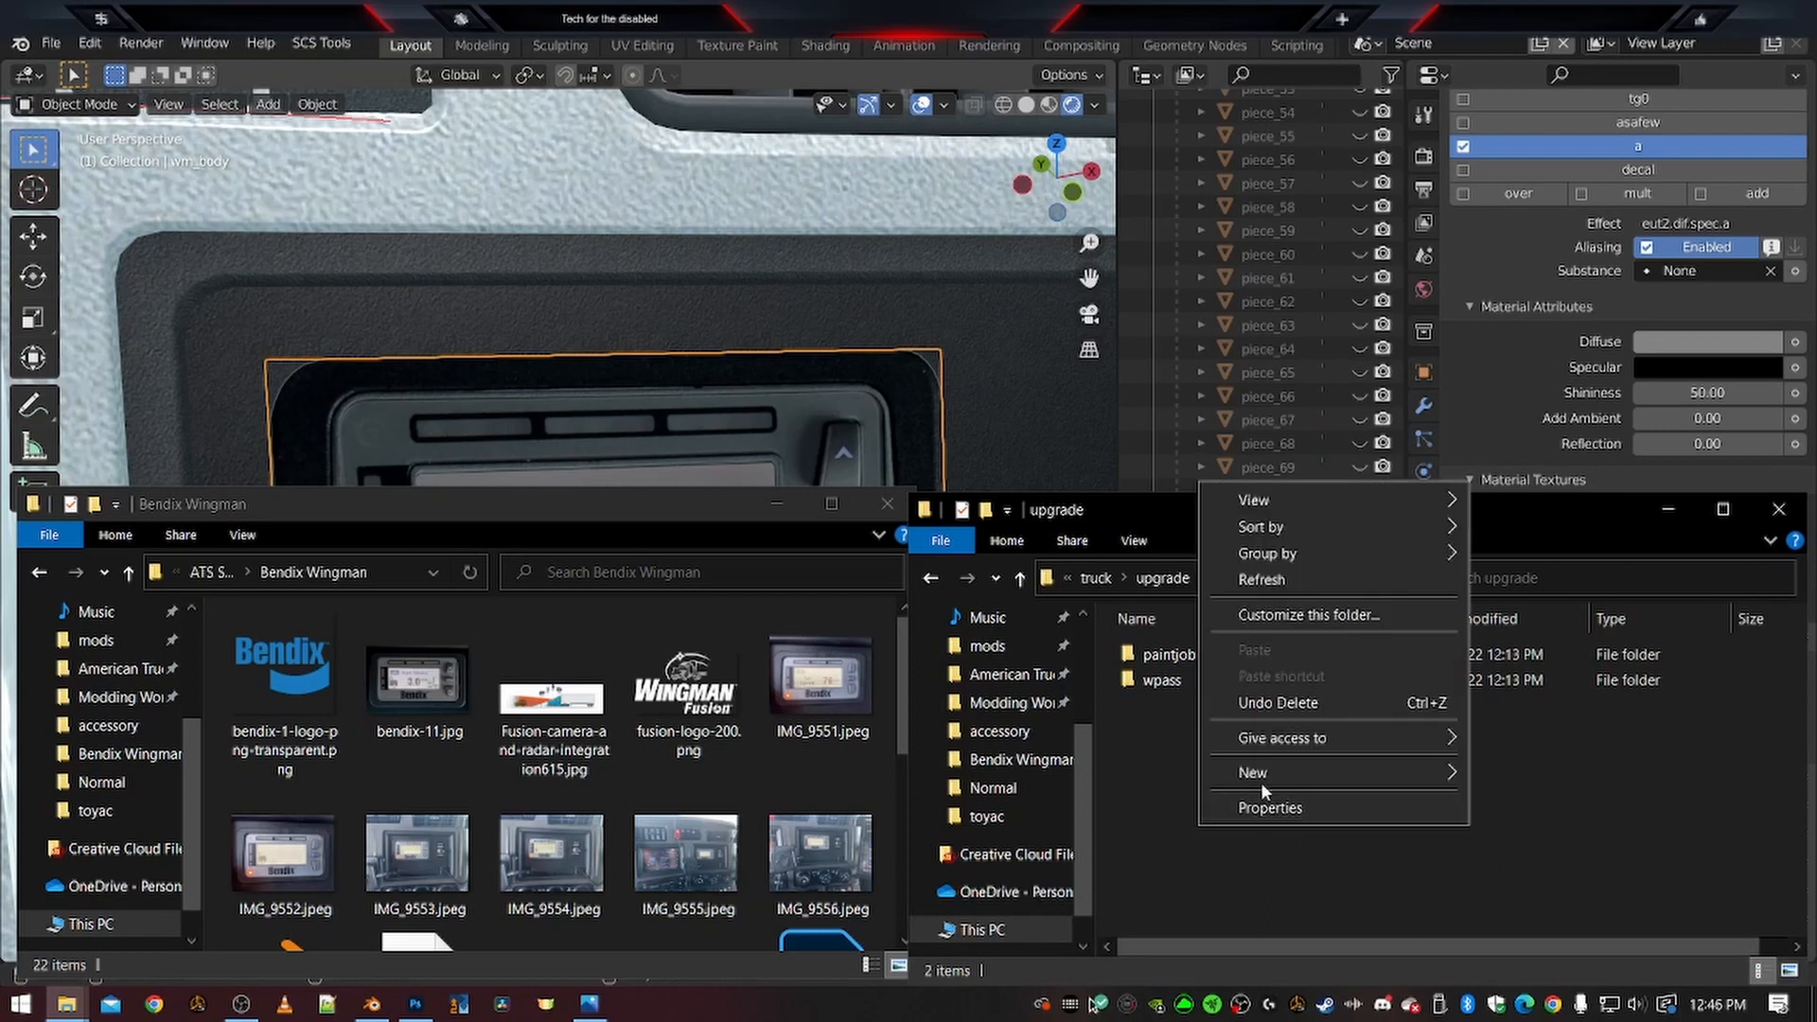
{"action": "mouse_move", "coordinate": [1285, 774]}
{"action": "left_click", "coordinate": [1539, 775]}
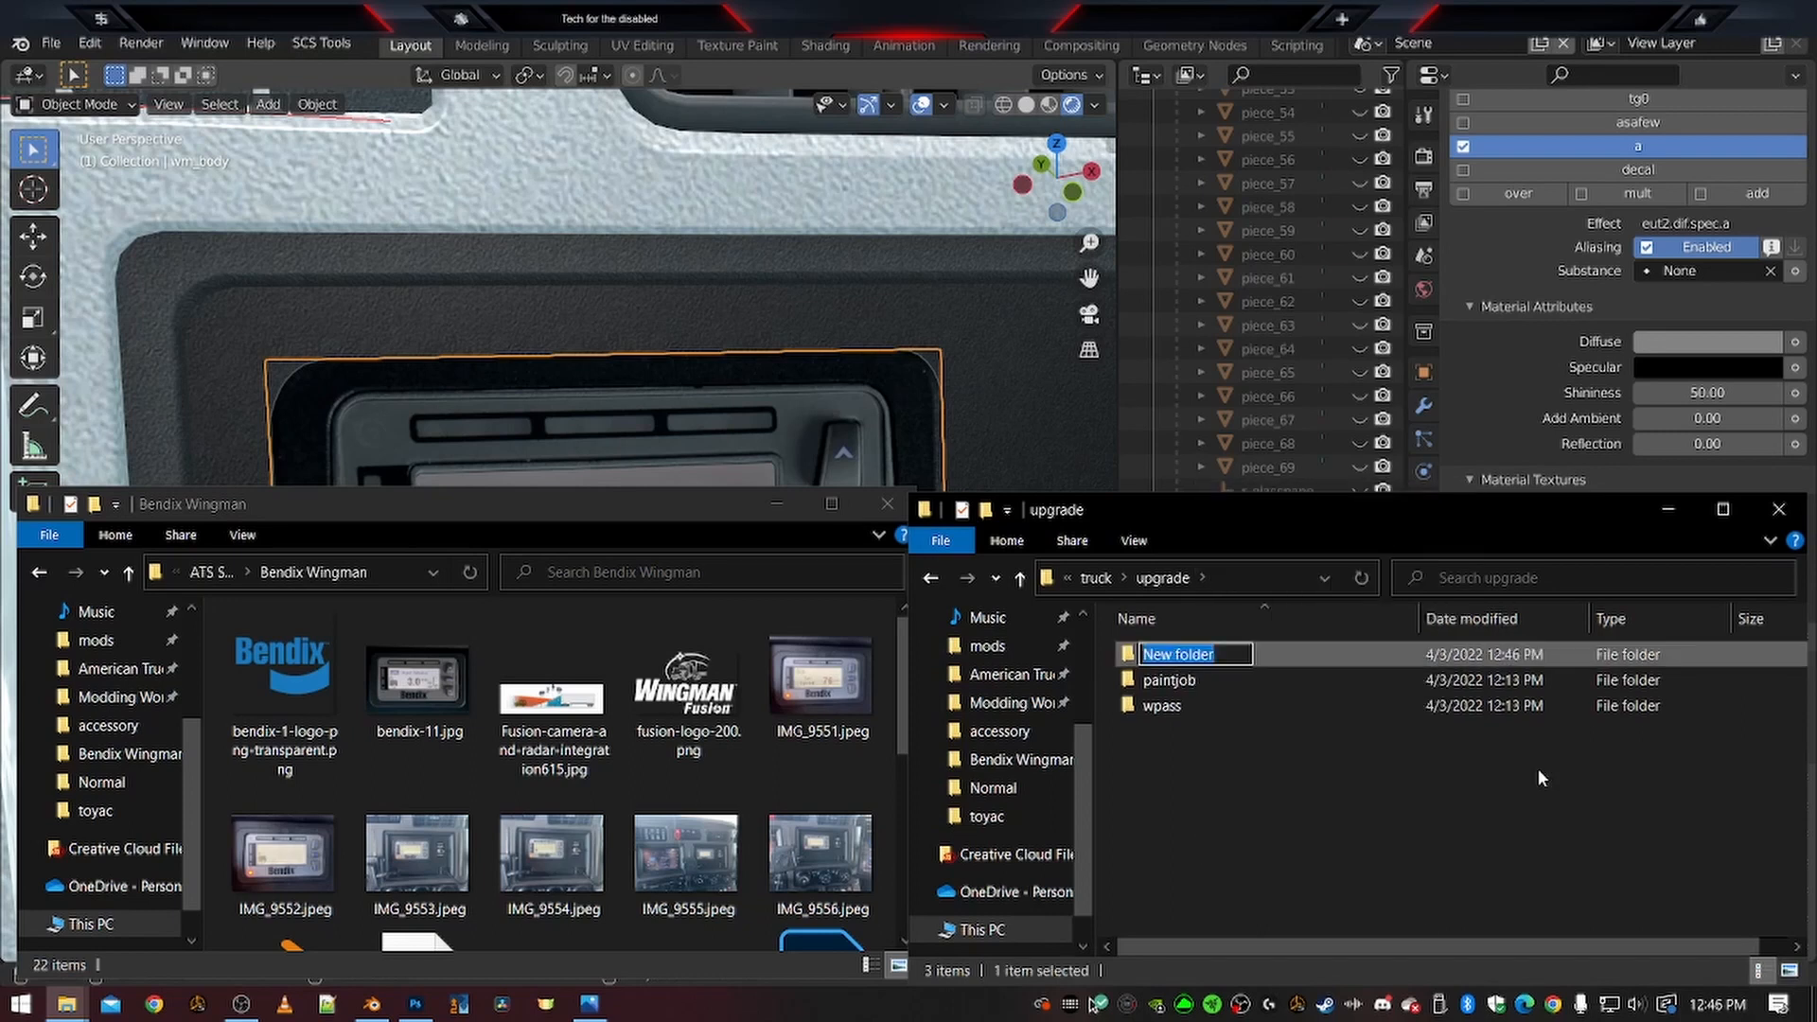
{"action": "type", "text": "inter"}
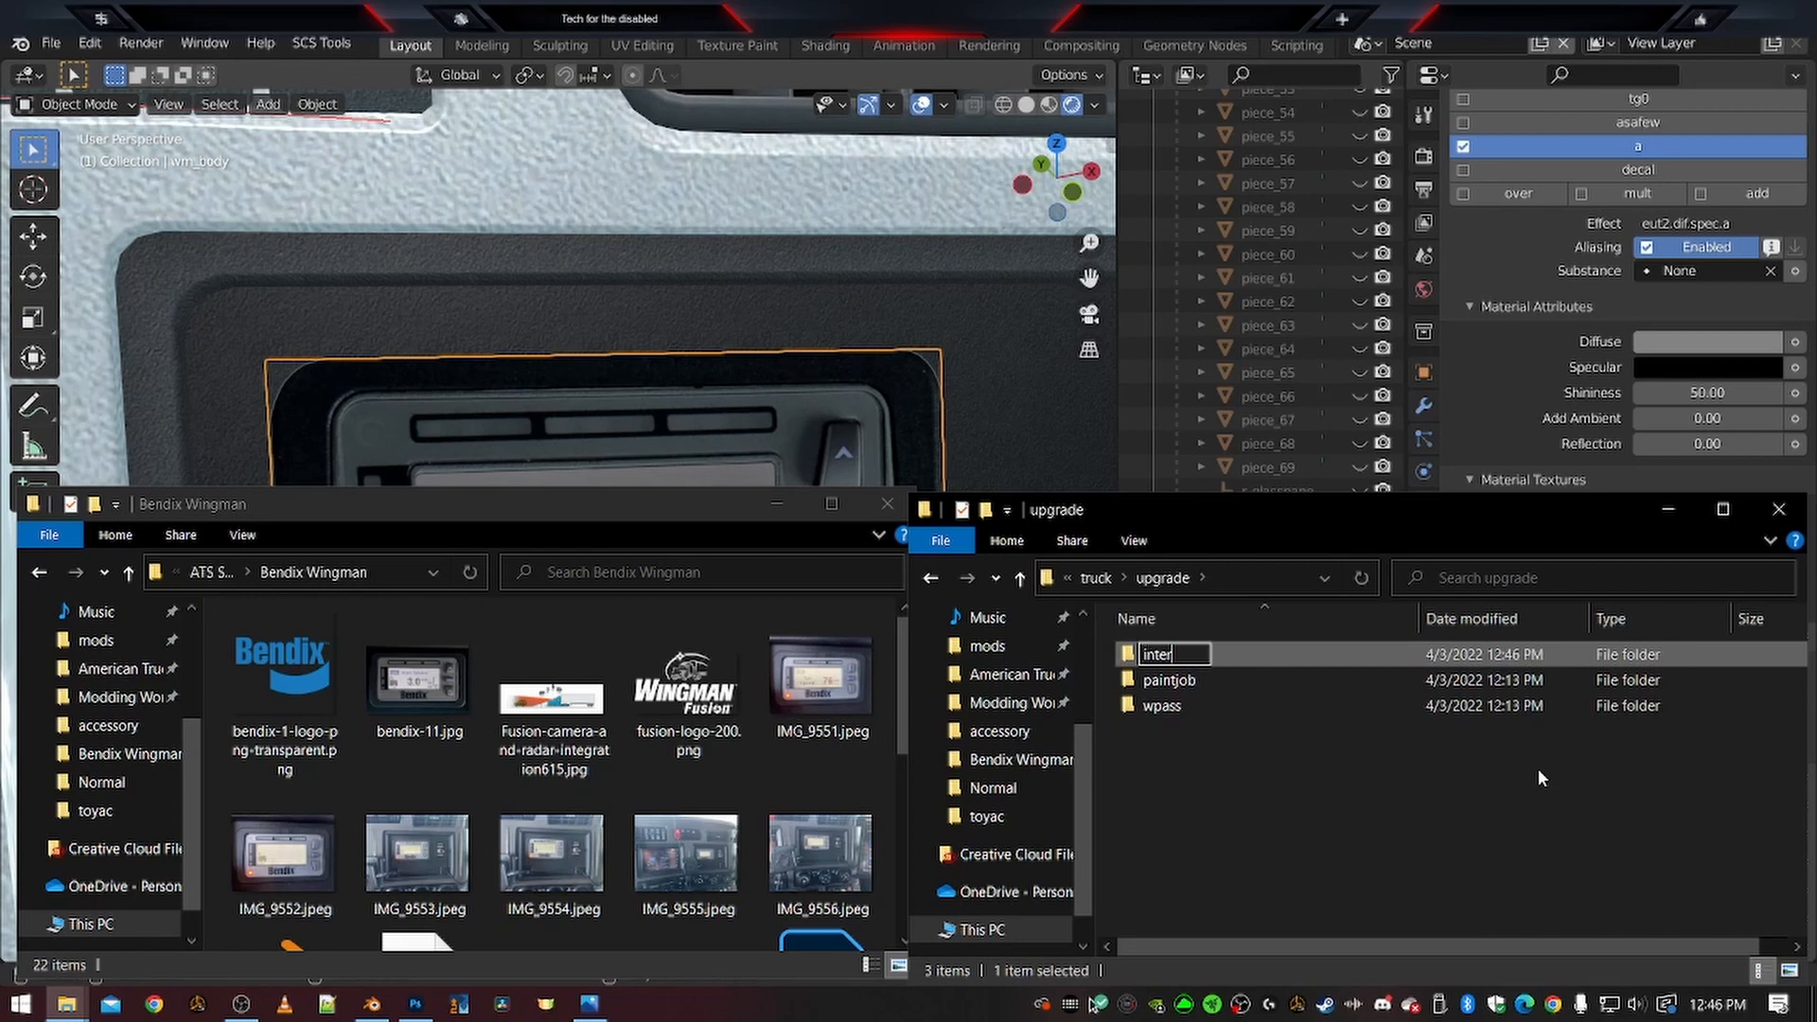
{"action": "type", "text": "ior_decors"}
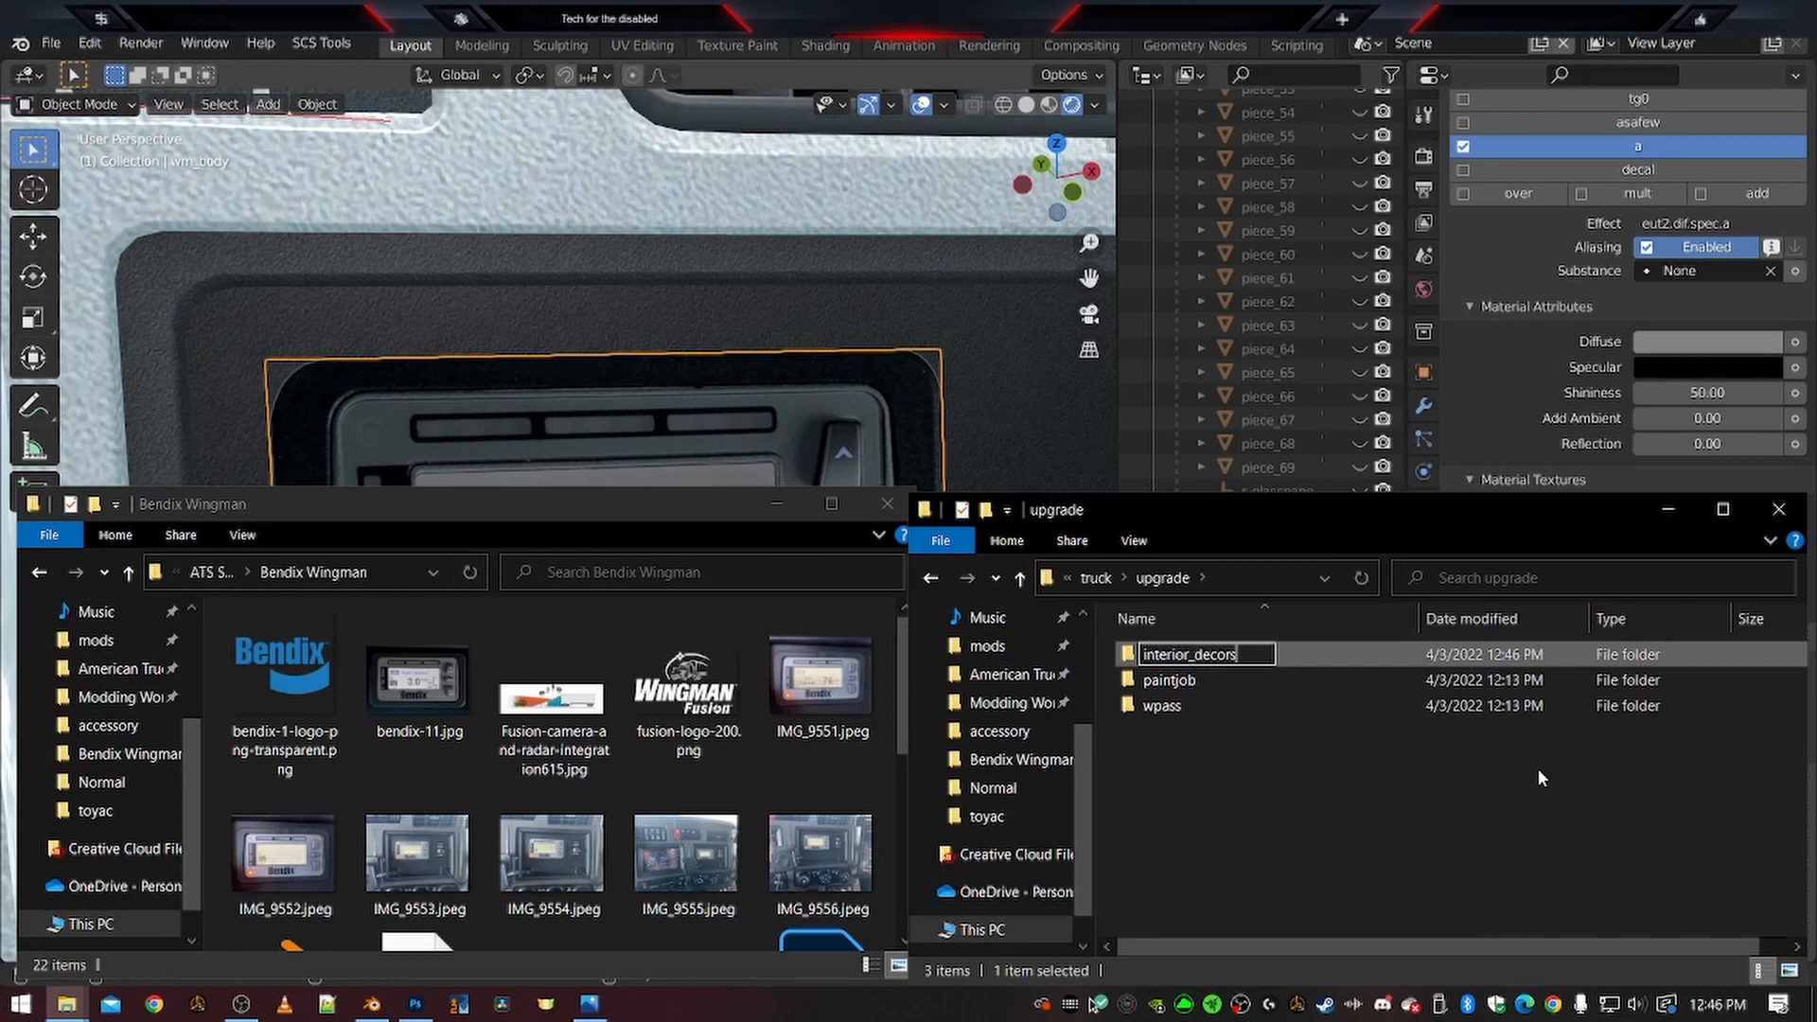
{"action": "key", "text": "Return"}
{"action": "key", "text": "Return"}
Create a folder named toyac inside interior_decors and open it
{"action": "right_click", "coordinate": [1537, 769]}
{"action": "mouse_move", "coordinate": [1504, 781]}
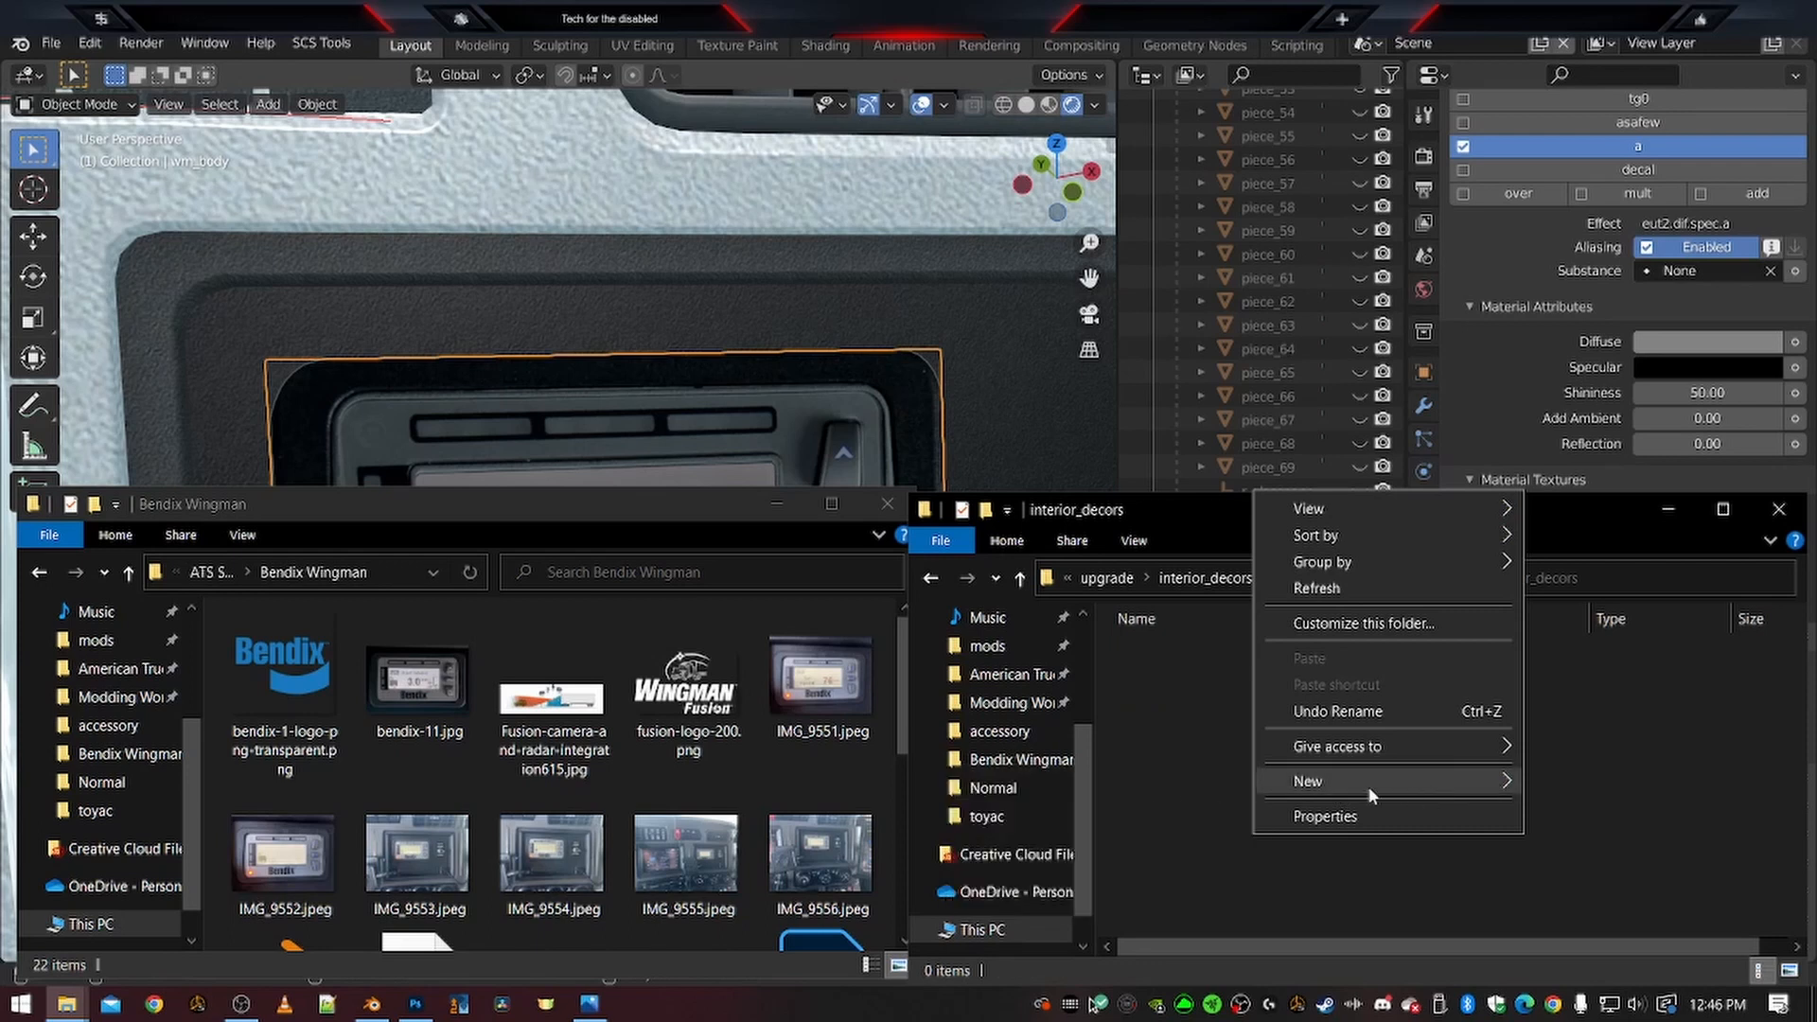
{"action": "left_click", "coordinate": [1160, 780]}
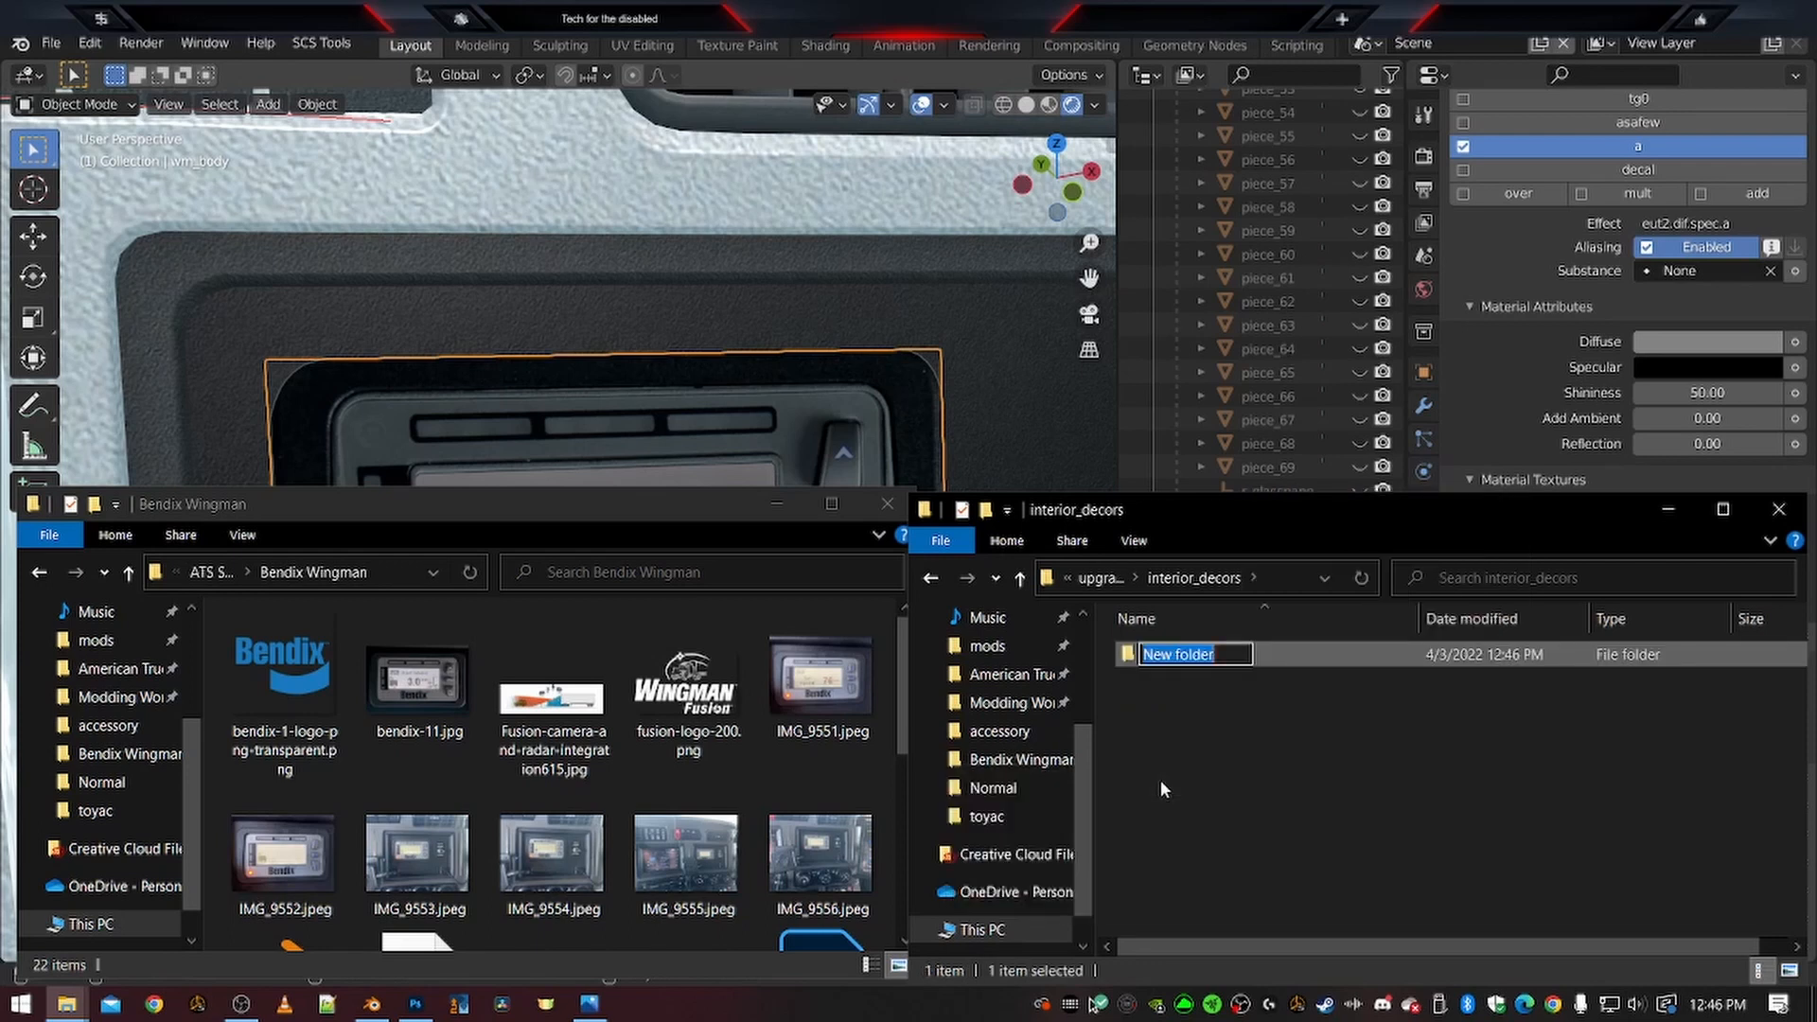
{"action": "type", "text": "toyac"}
{"action": "key", "text": "Return"}
{"action": "key", "text": "Return"}
{"action": "key", "text": "alt+d"}
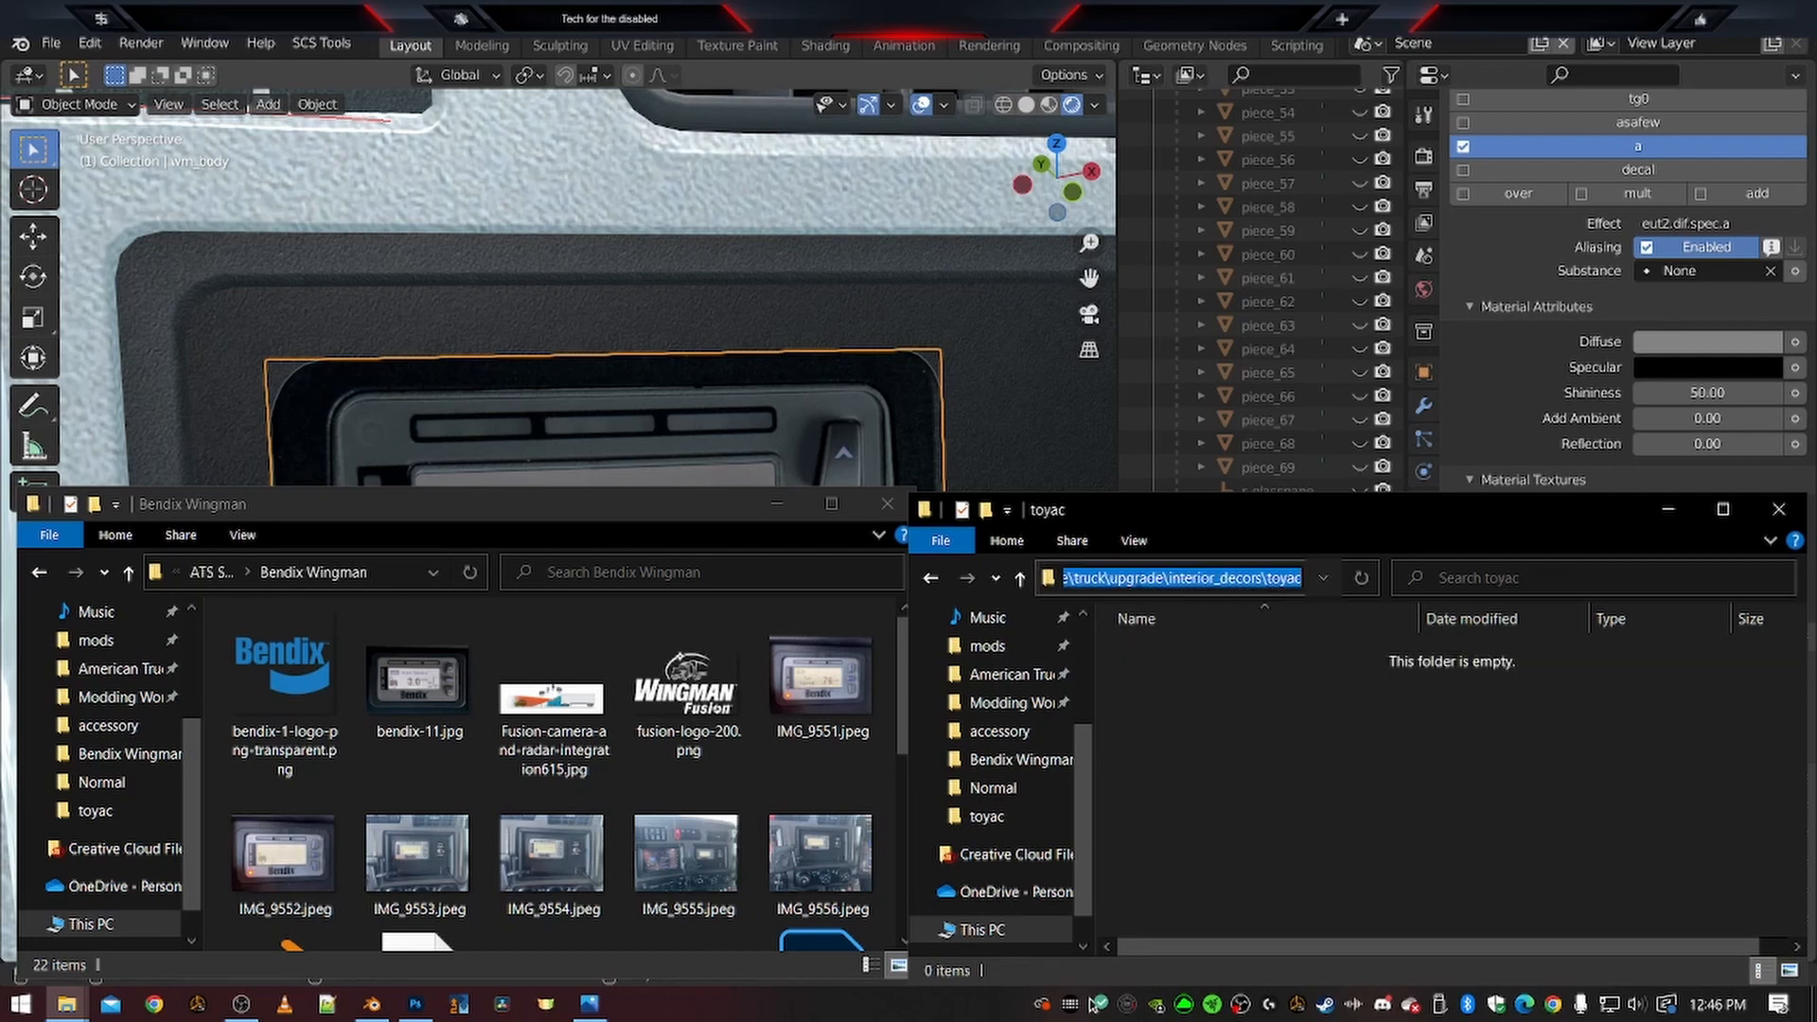
{"action": "left_click", "coordinate": [1296, 814]}
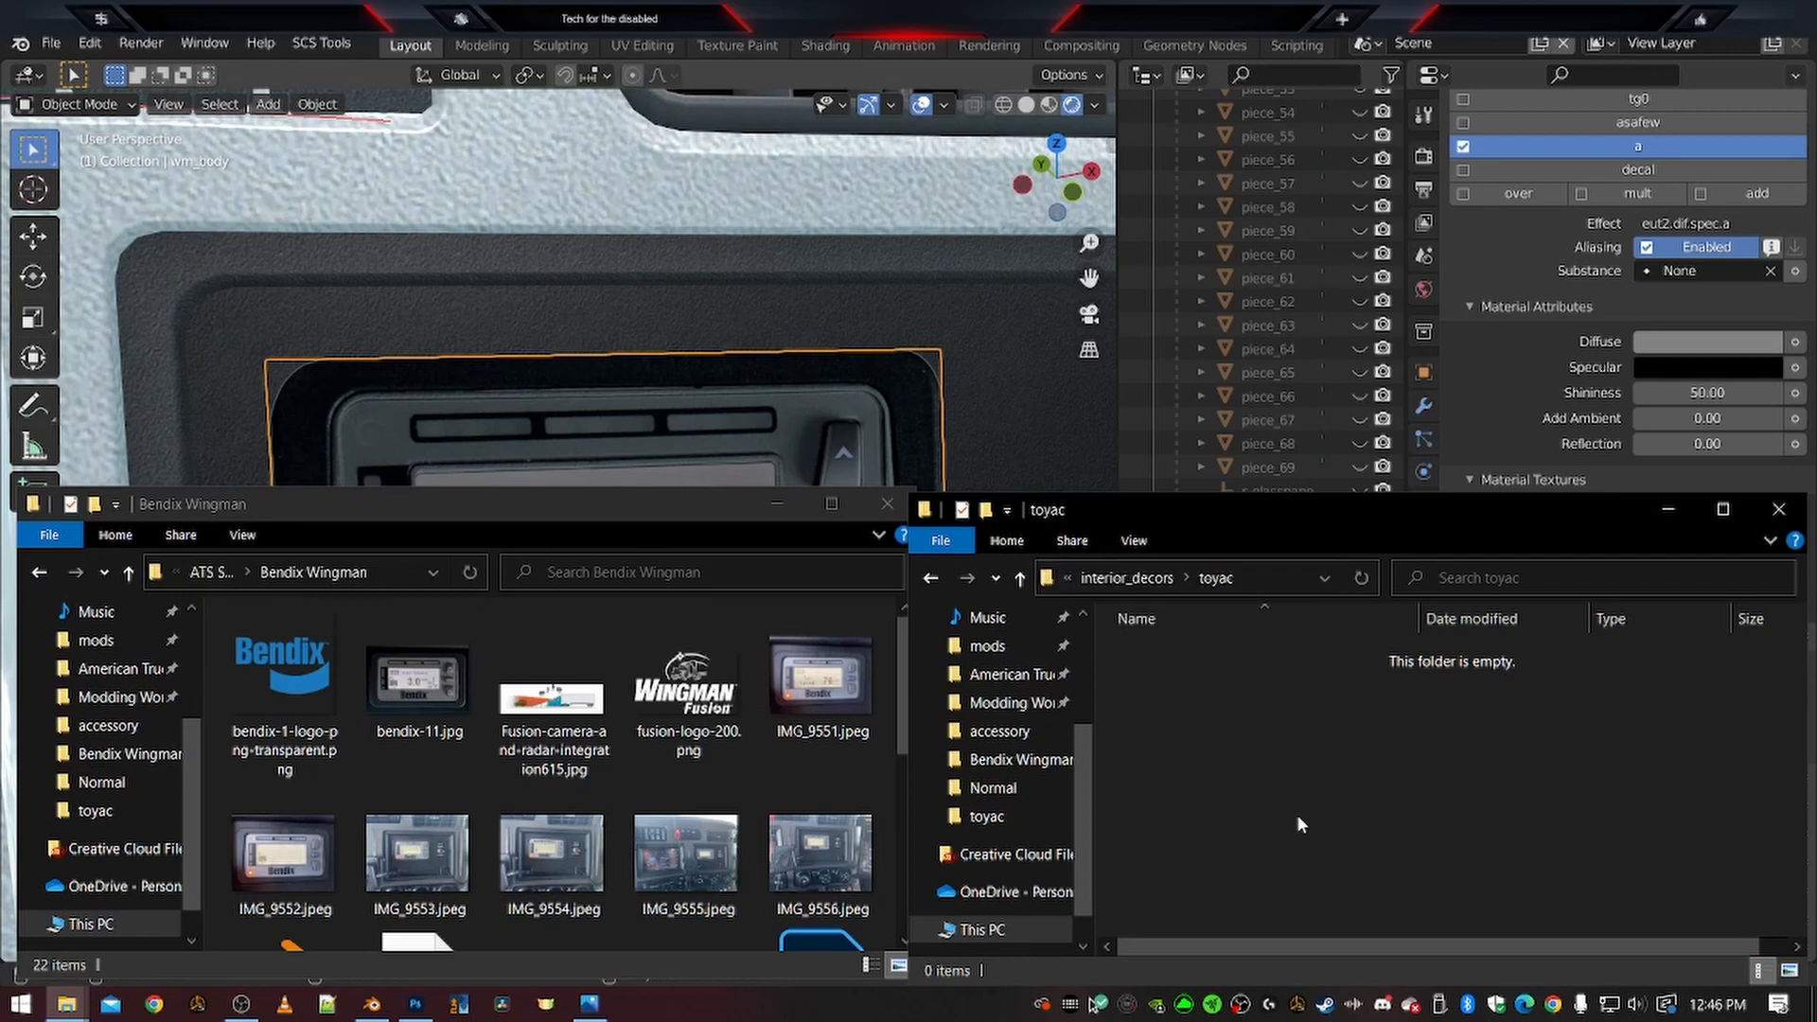
Copy wingman.tga and wingman_screen.tga from the Bendix Wingman folder into the new toyac folder
{"action": "scroll", "coordinate": [502, 839], "scroll_direction": "down", "scroll_amount": 5}
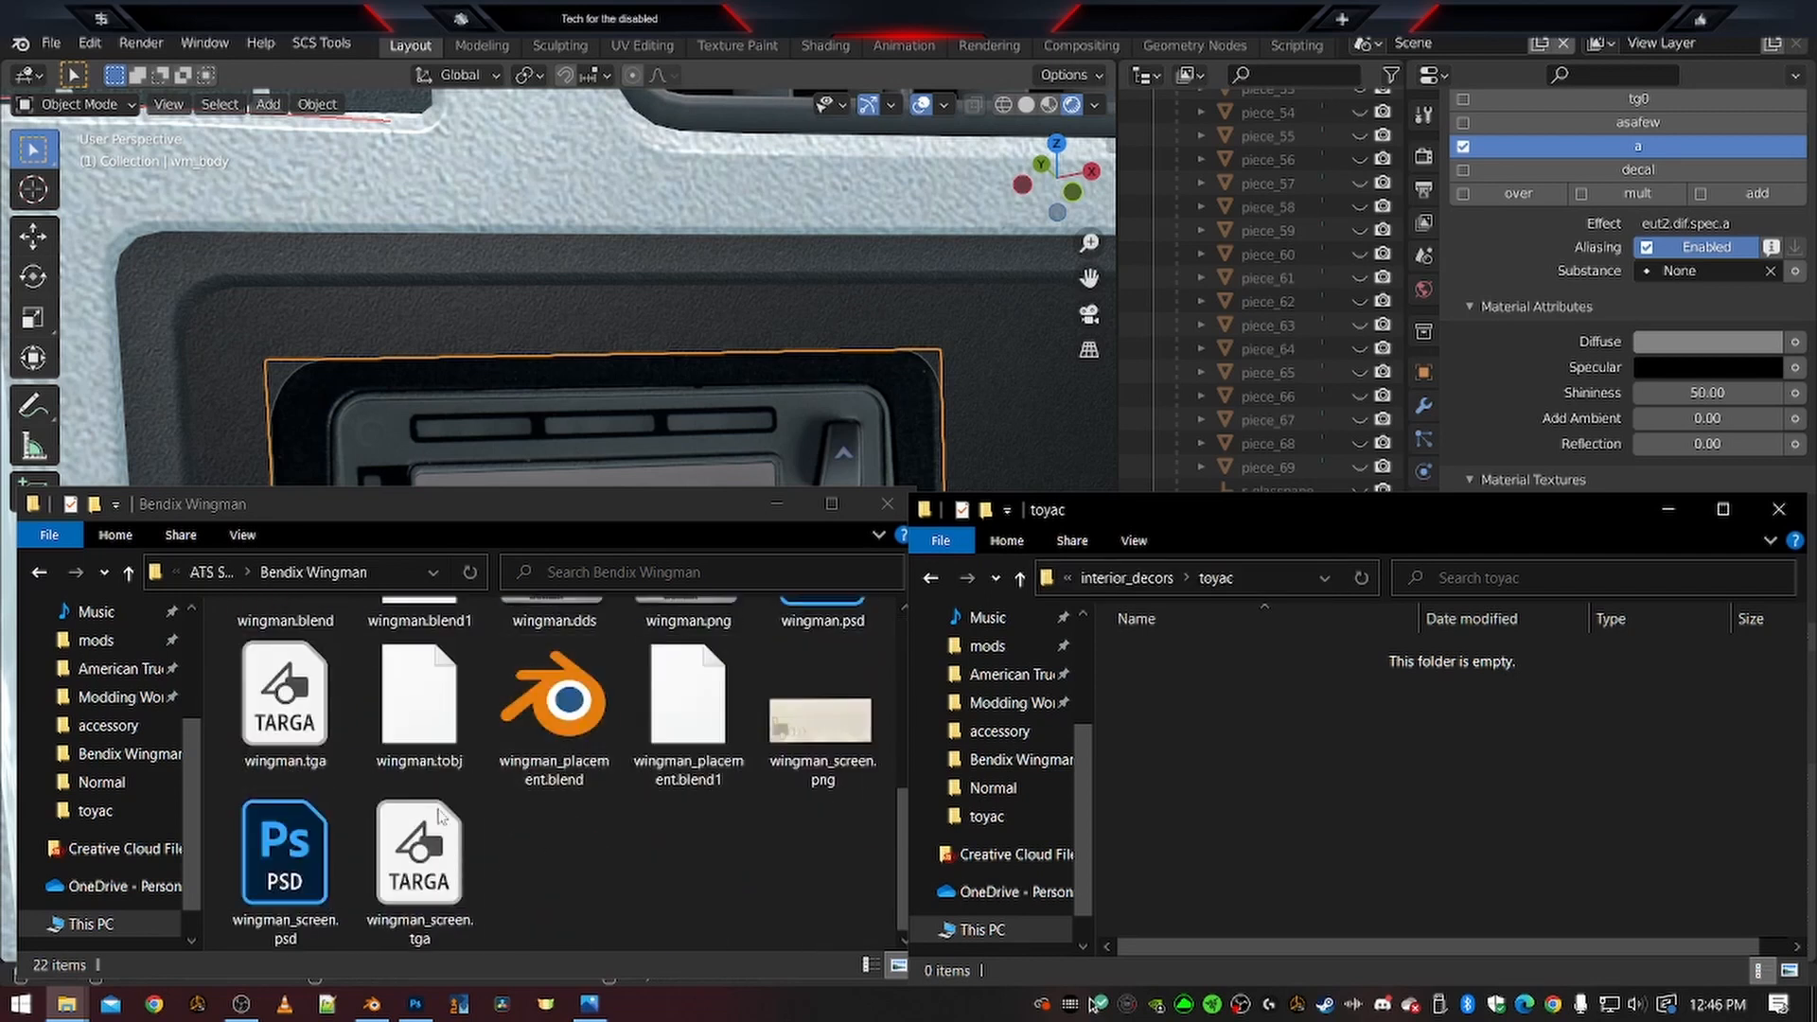
{"action": "left_click", "coordinate": [259, 712]}
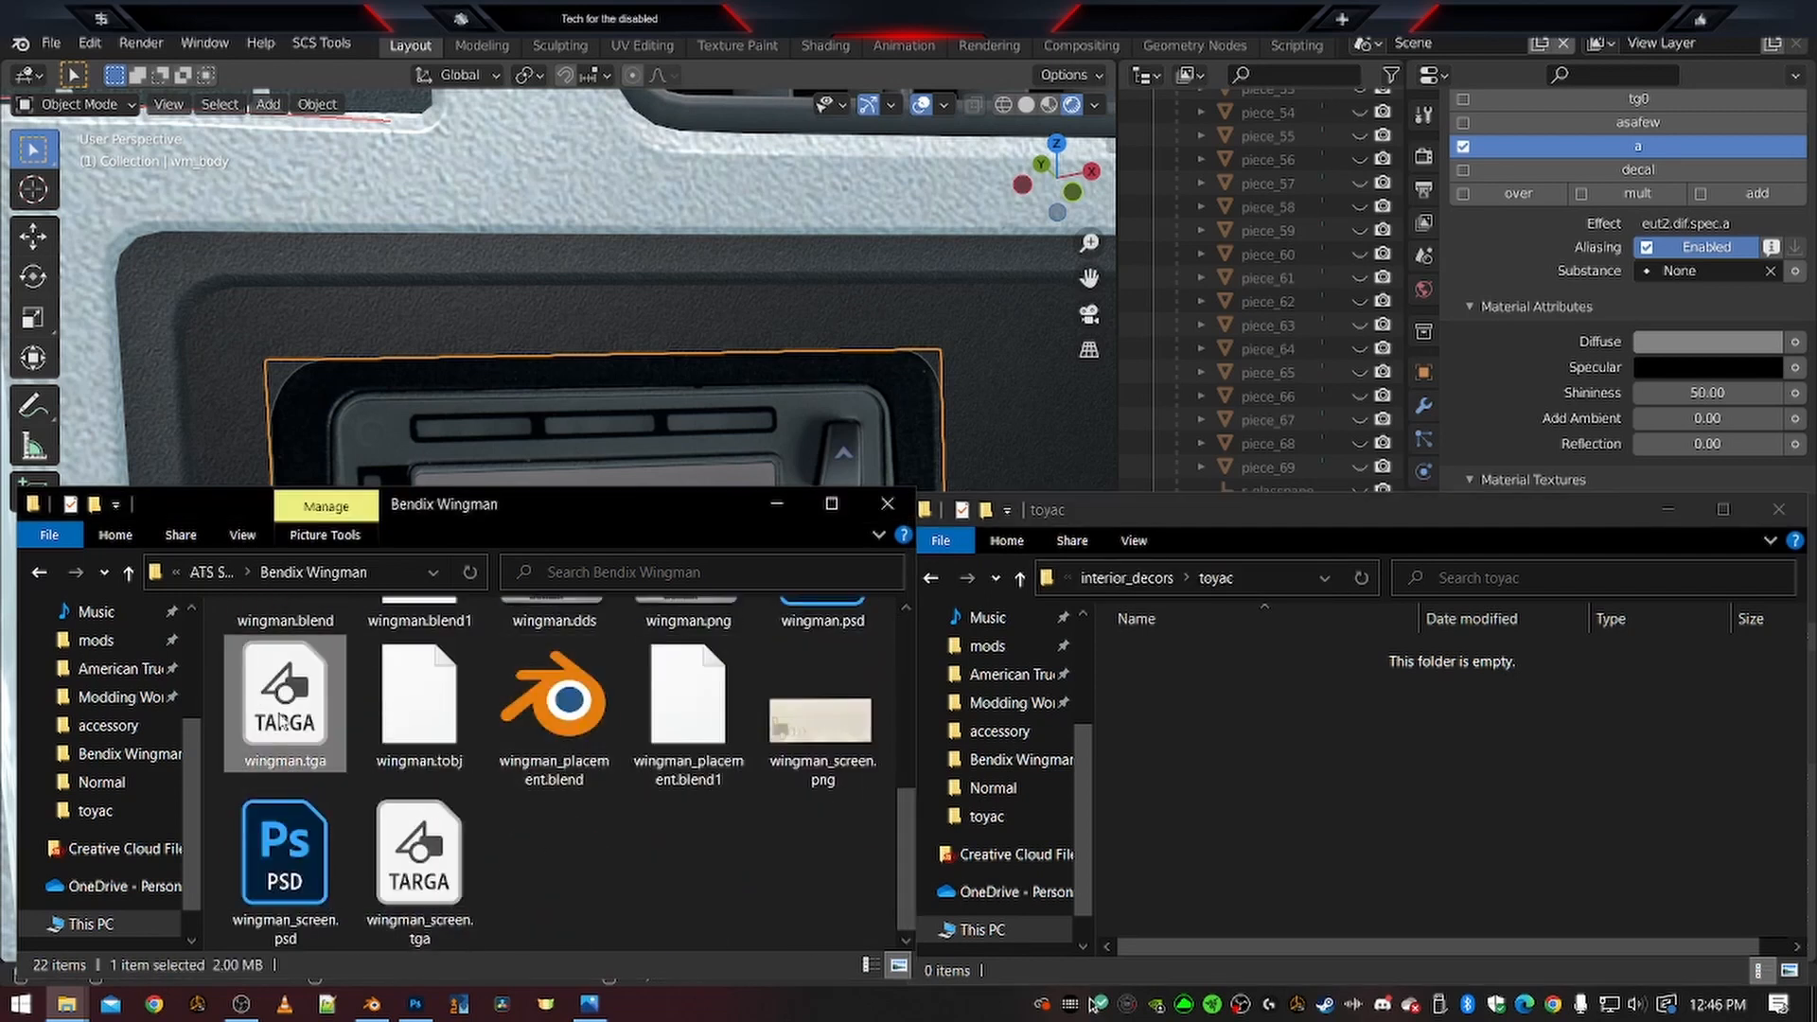
{"action": "left_click", "coordinate": [434, 884], "text": "ctrl"}
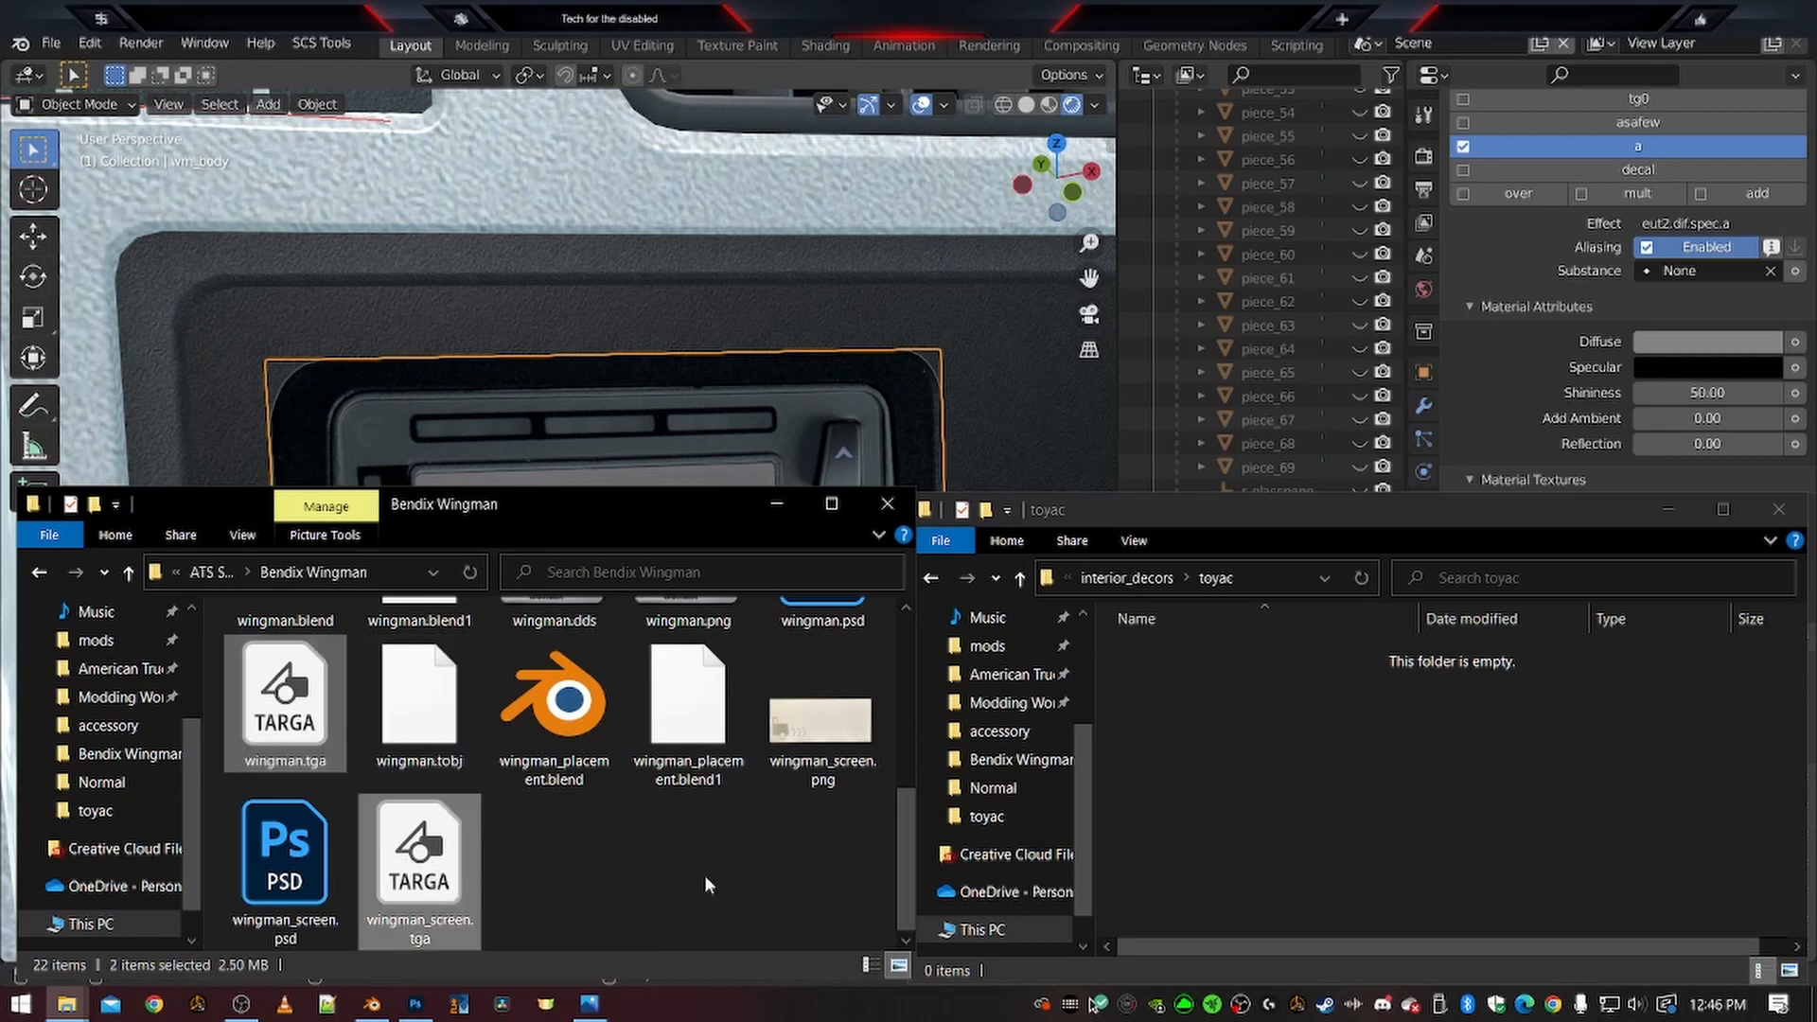
{"action": "left_click", "coordinate": [1370, 785]}
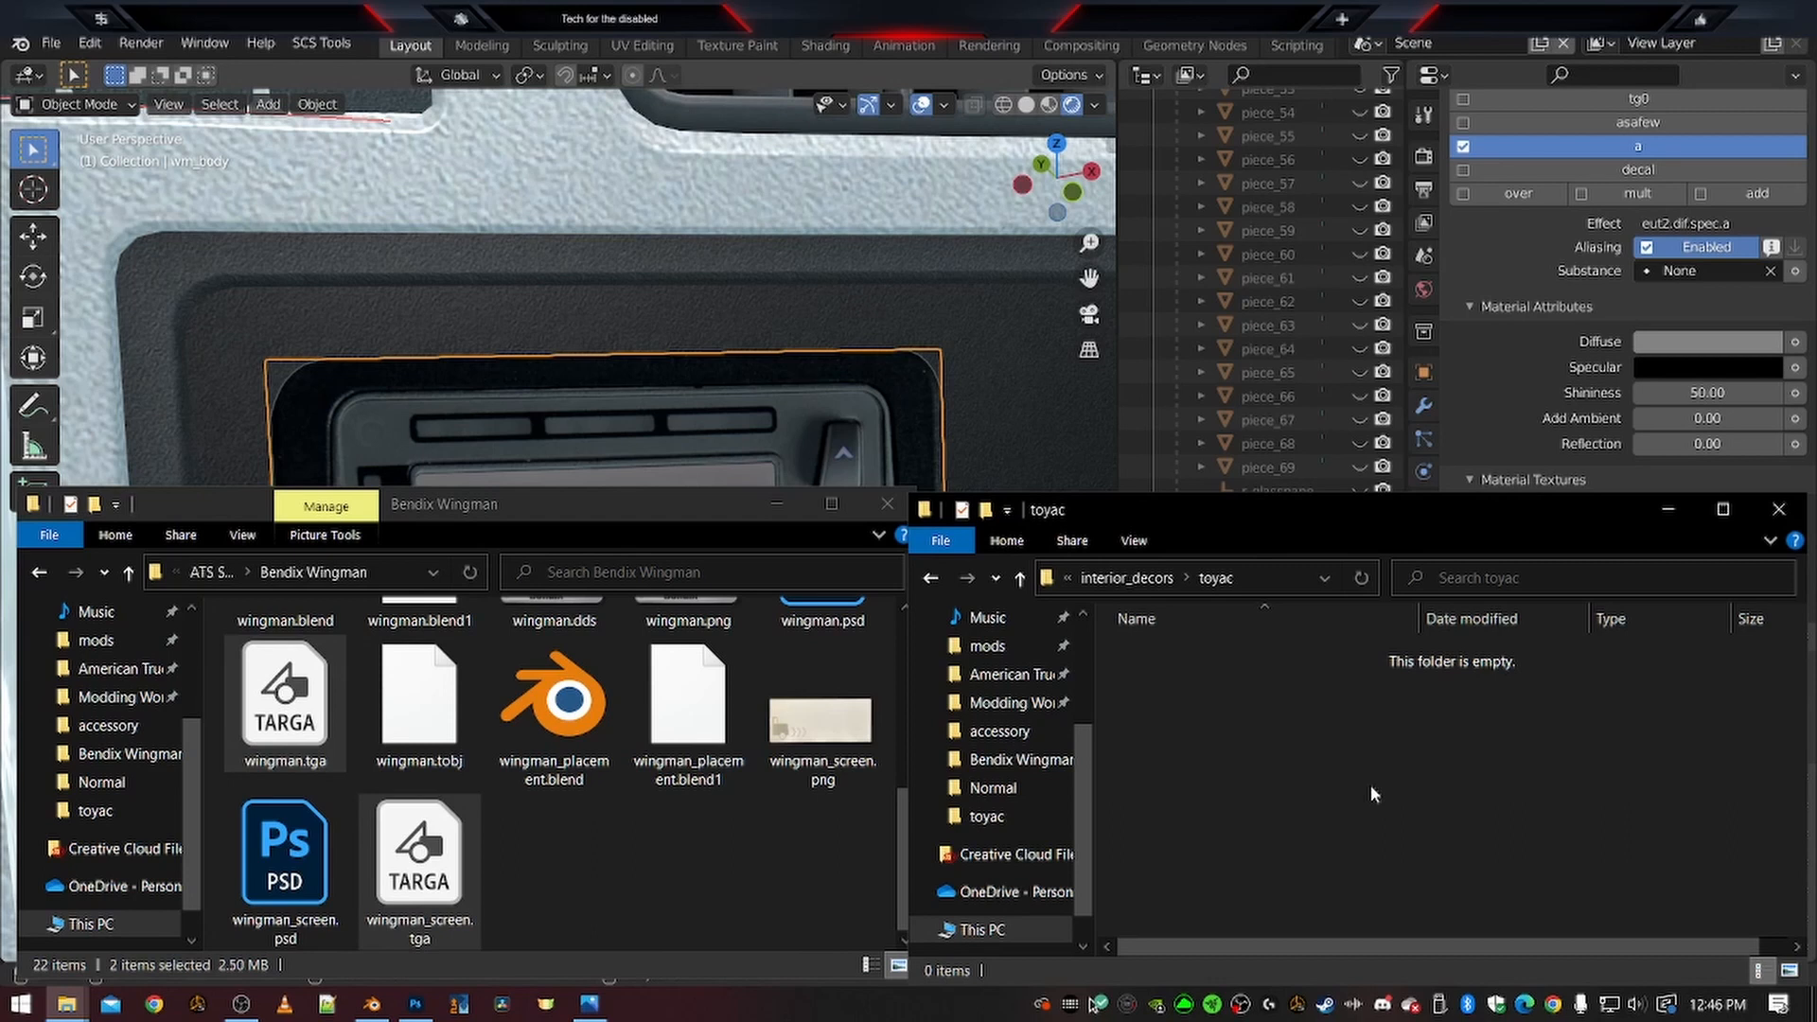
{"action": "key", "text": "ctrl+v"}
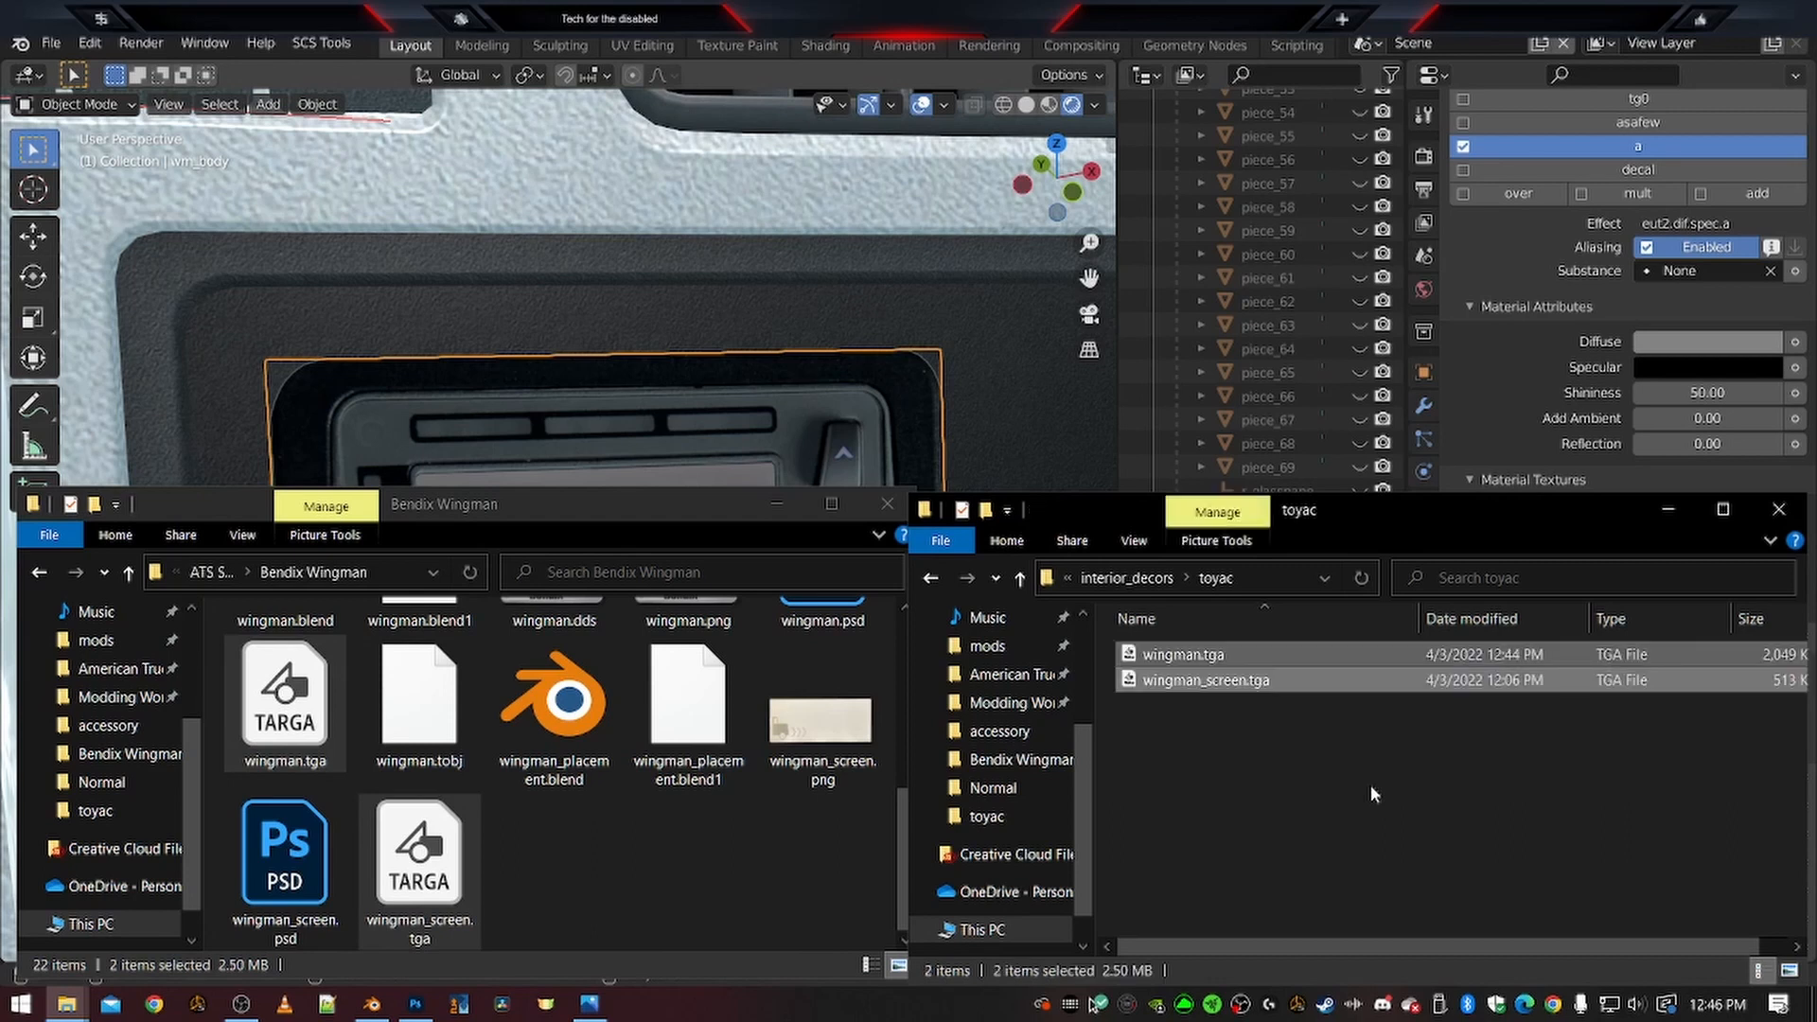
Back in Blender, set wm_body's base texture to wingman.tga from T680_Bendix_Tutorial's vehicle/truck/upgrade/interior_decors/toyac folder and create its TOBJ file
{"action": "left_click", "coordinate": [1147, 390]}
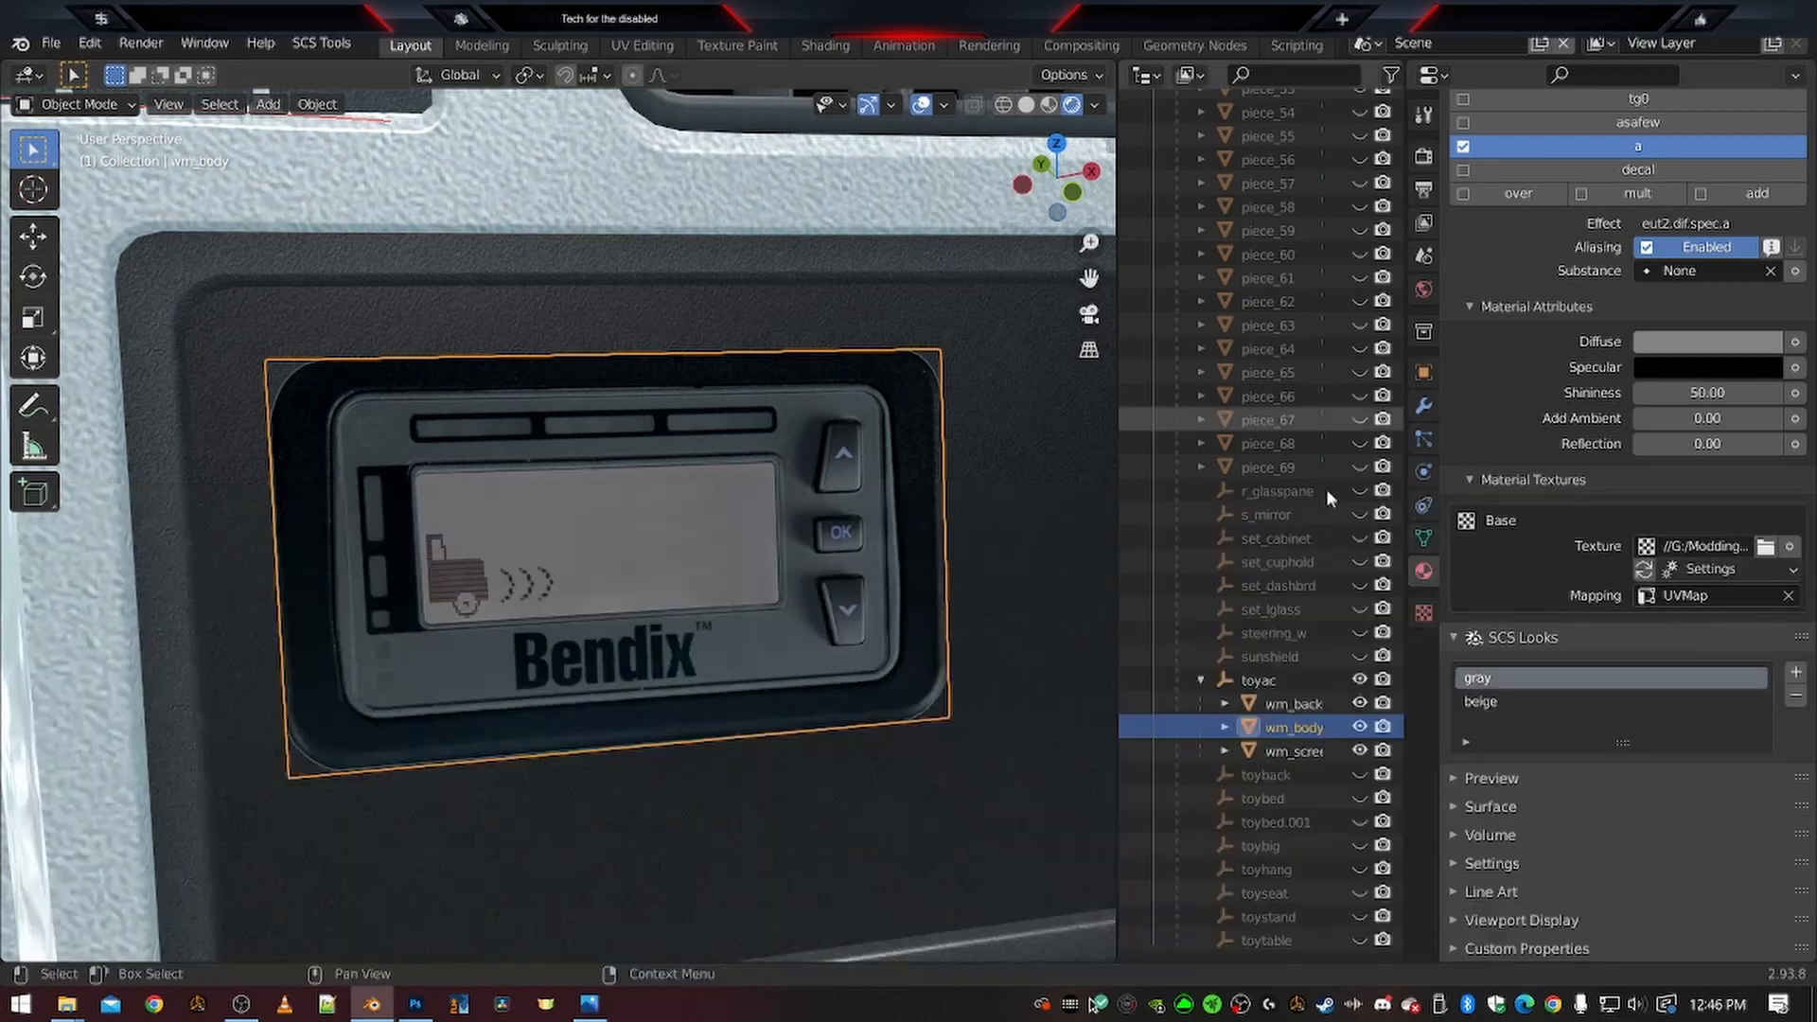
{"action": "left_click", "coordinate": [1766, 547]}
{"action": "left_click", "coordinate": [362, 655]}
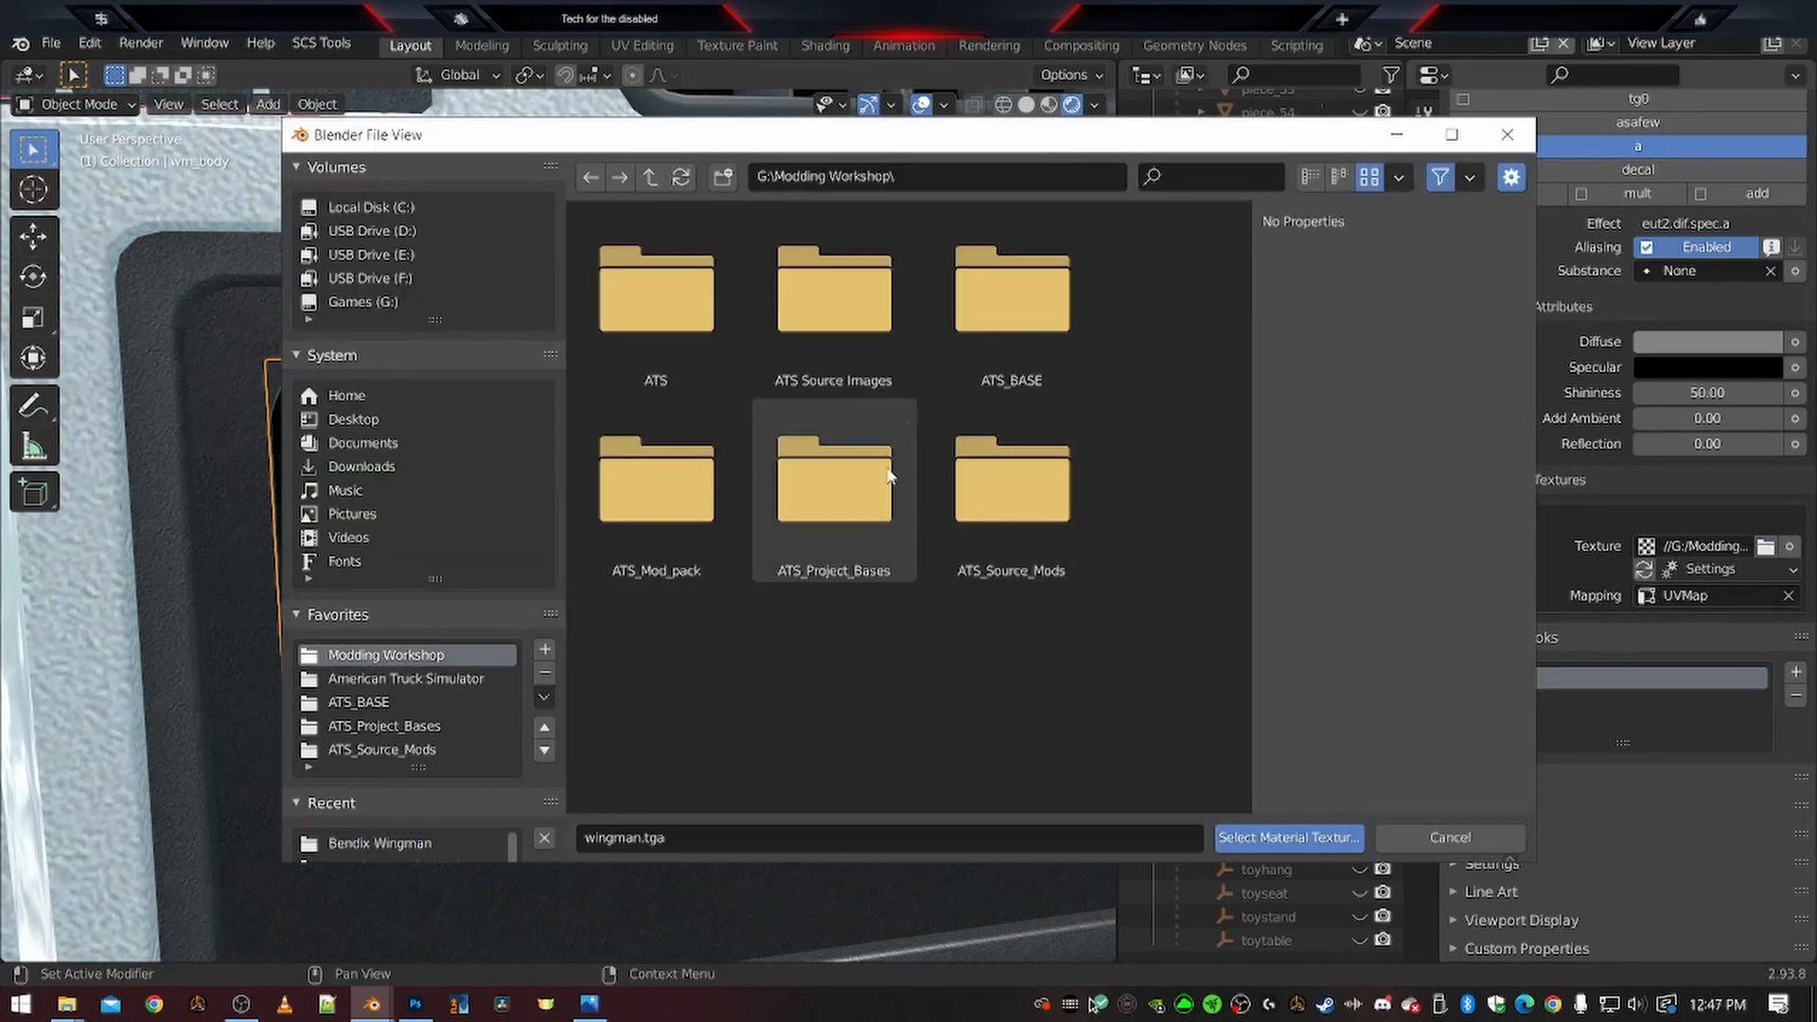
{"action": "left_click", "coordinate": [840, 487]}
{"action": "left_click", "coordinate": [836, 325]}
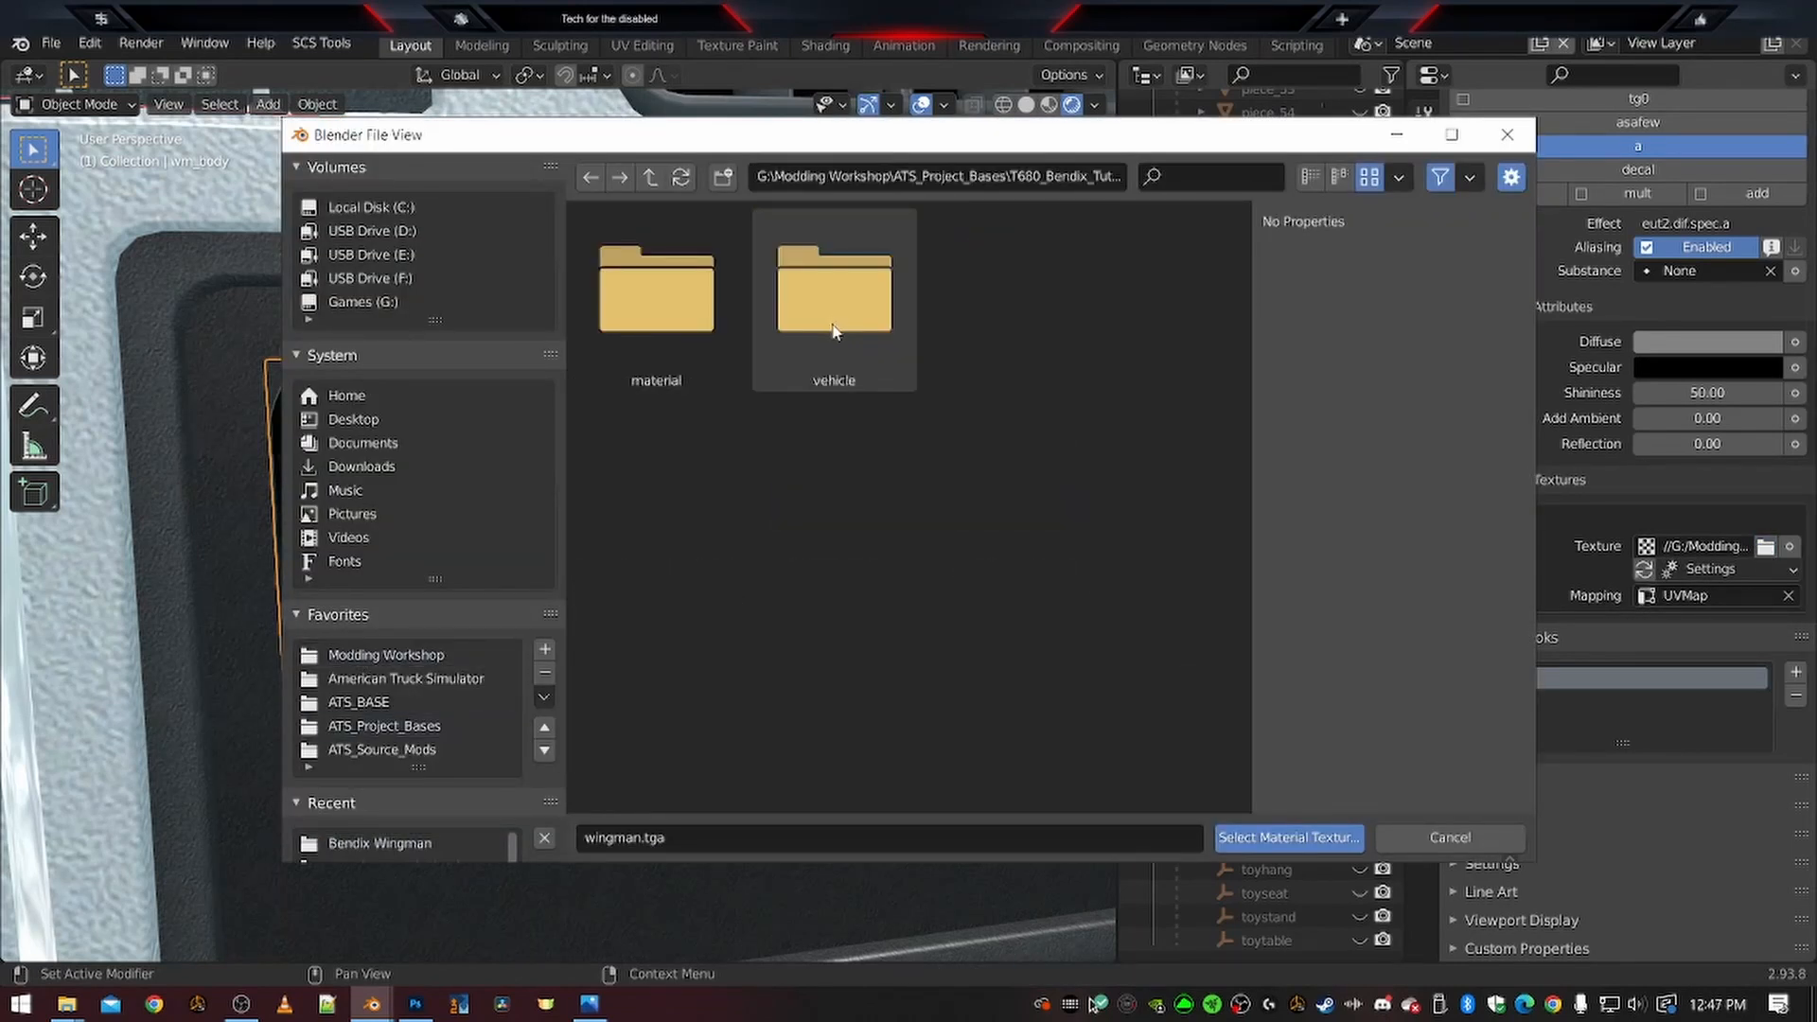
{"action": "left_click", "coordinate": [830, 308]}
{"action": "left_click", "coordinate": [692, 319]}
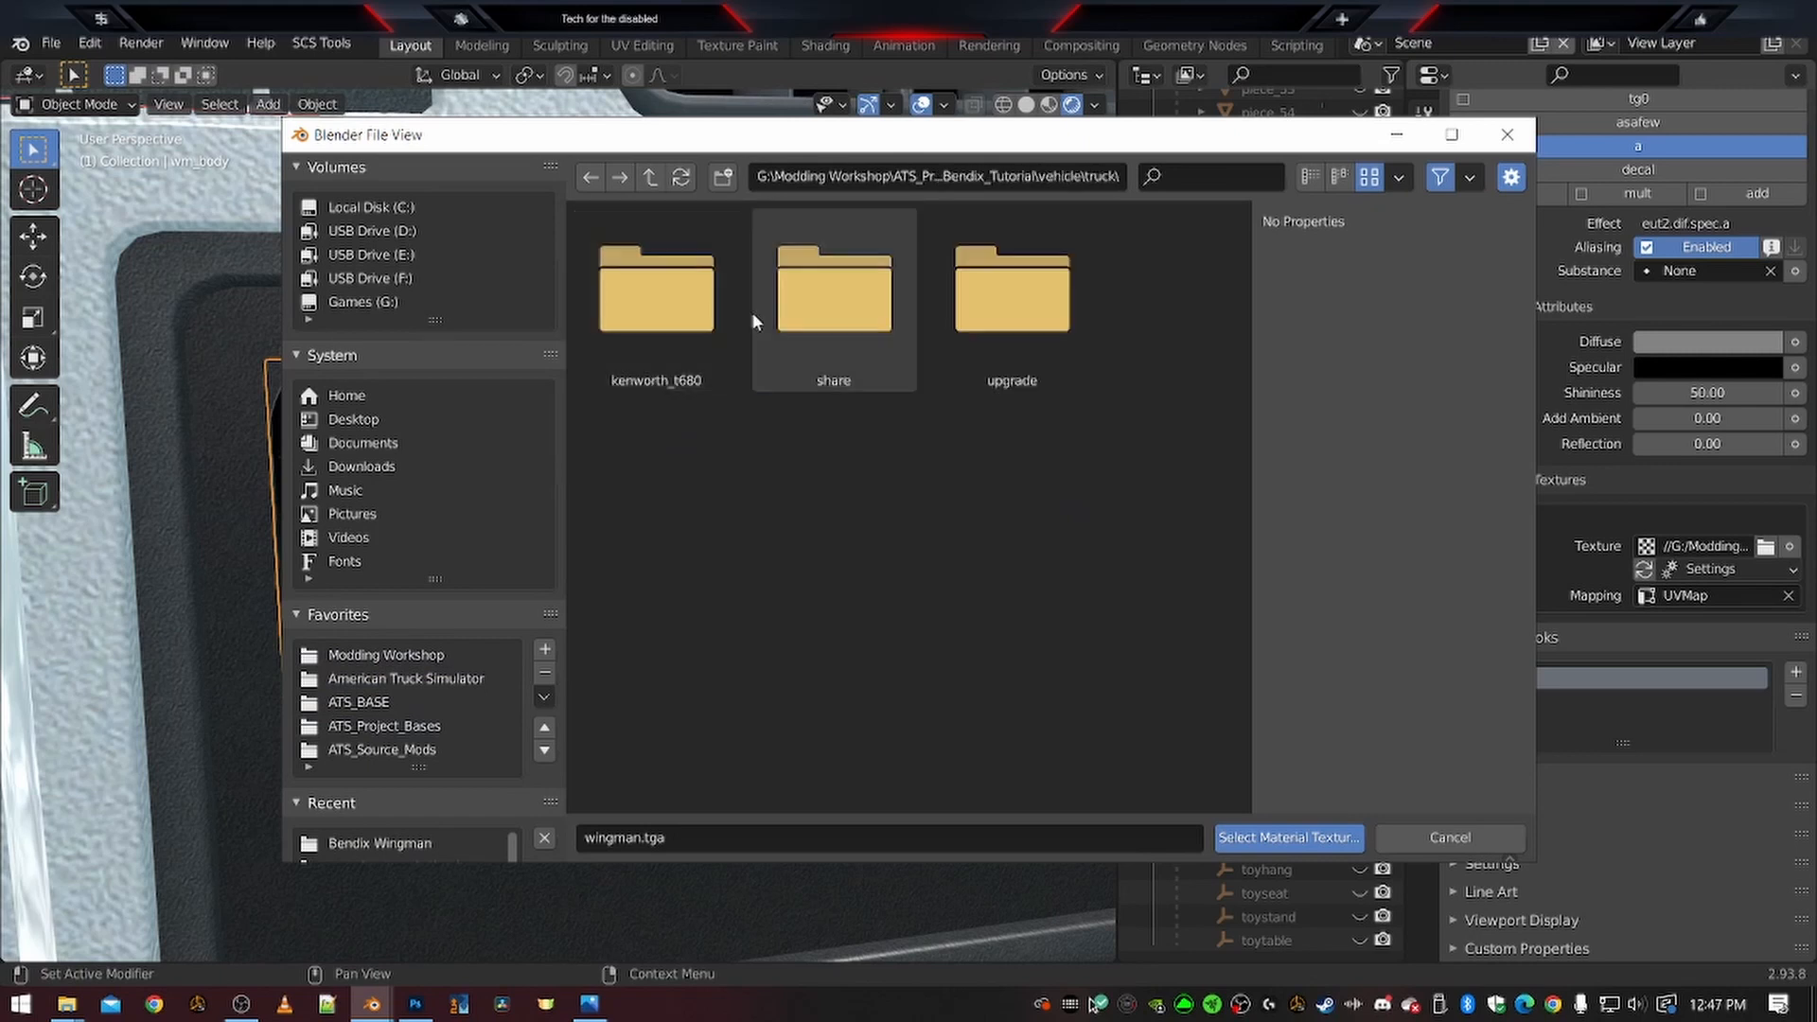
{"action": "left_click", "coordinate": [1039, 329]}
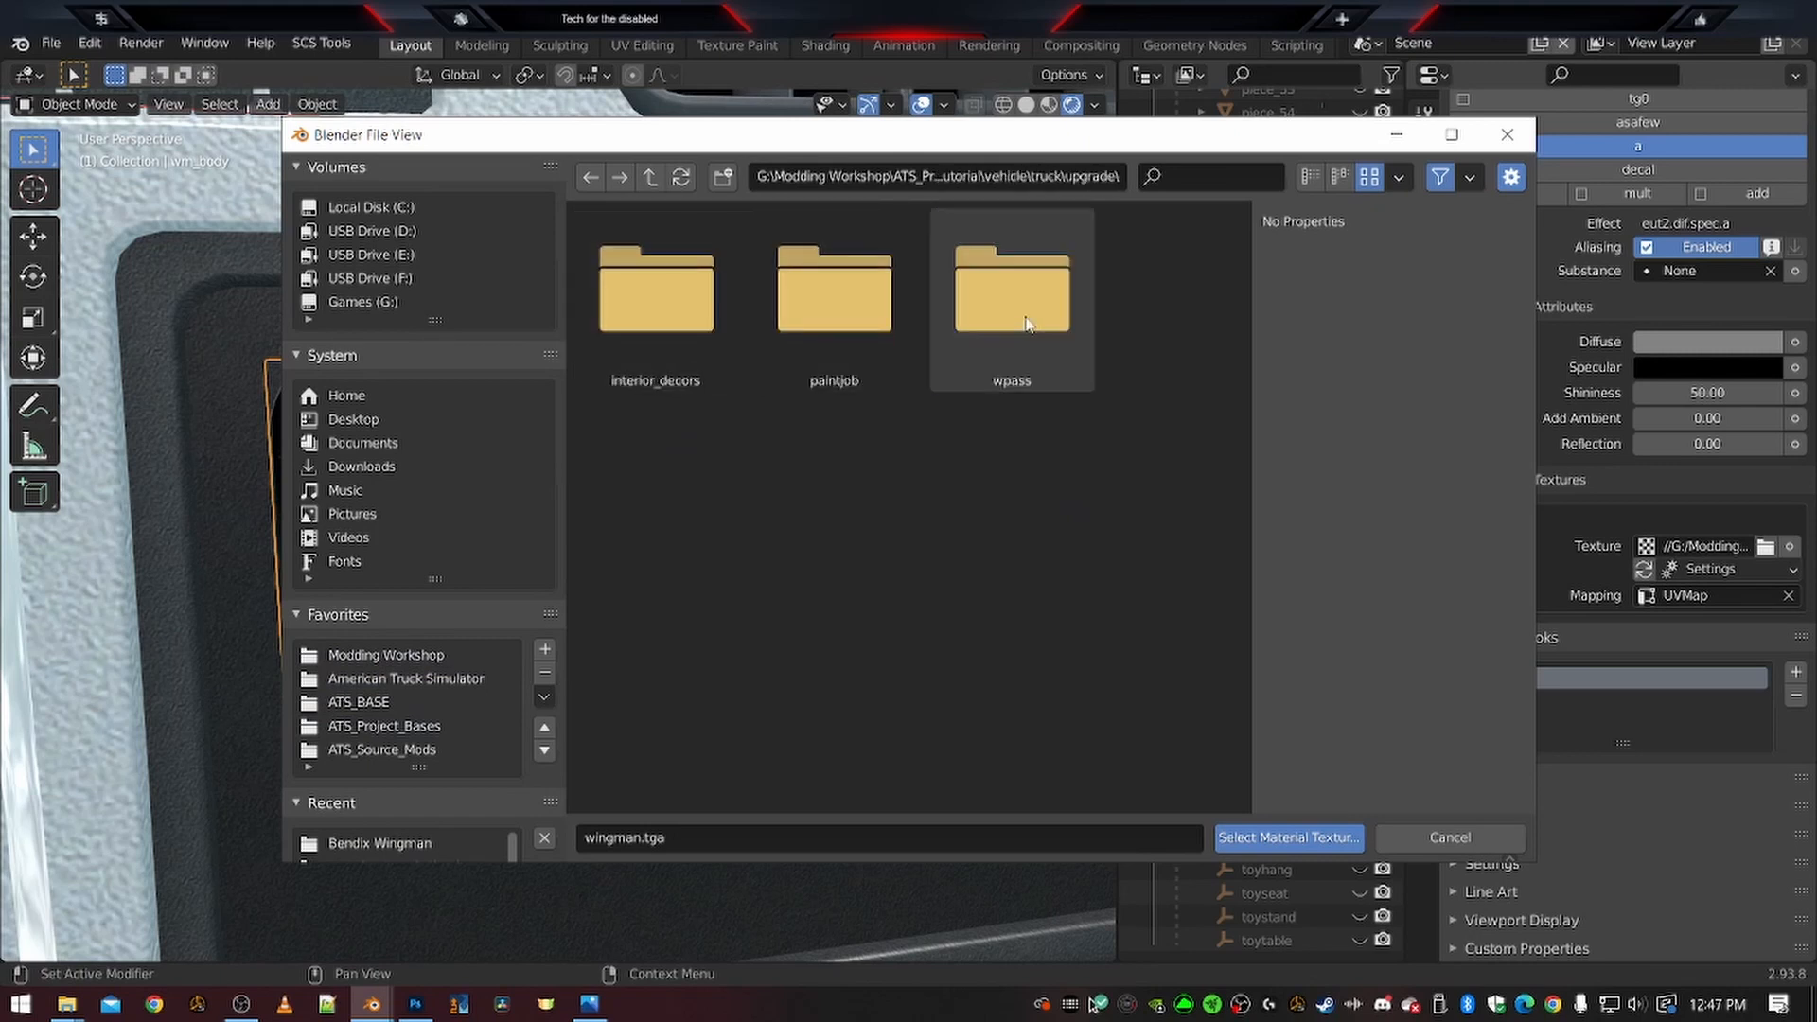
{"action": "left_click", "coordinate": [674, 320]}
{"action": "left_click", "coordinate": [654, 317]}
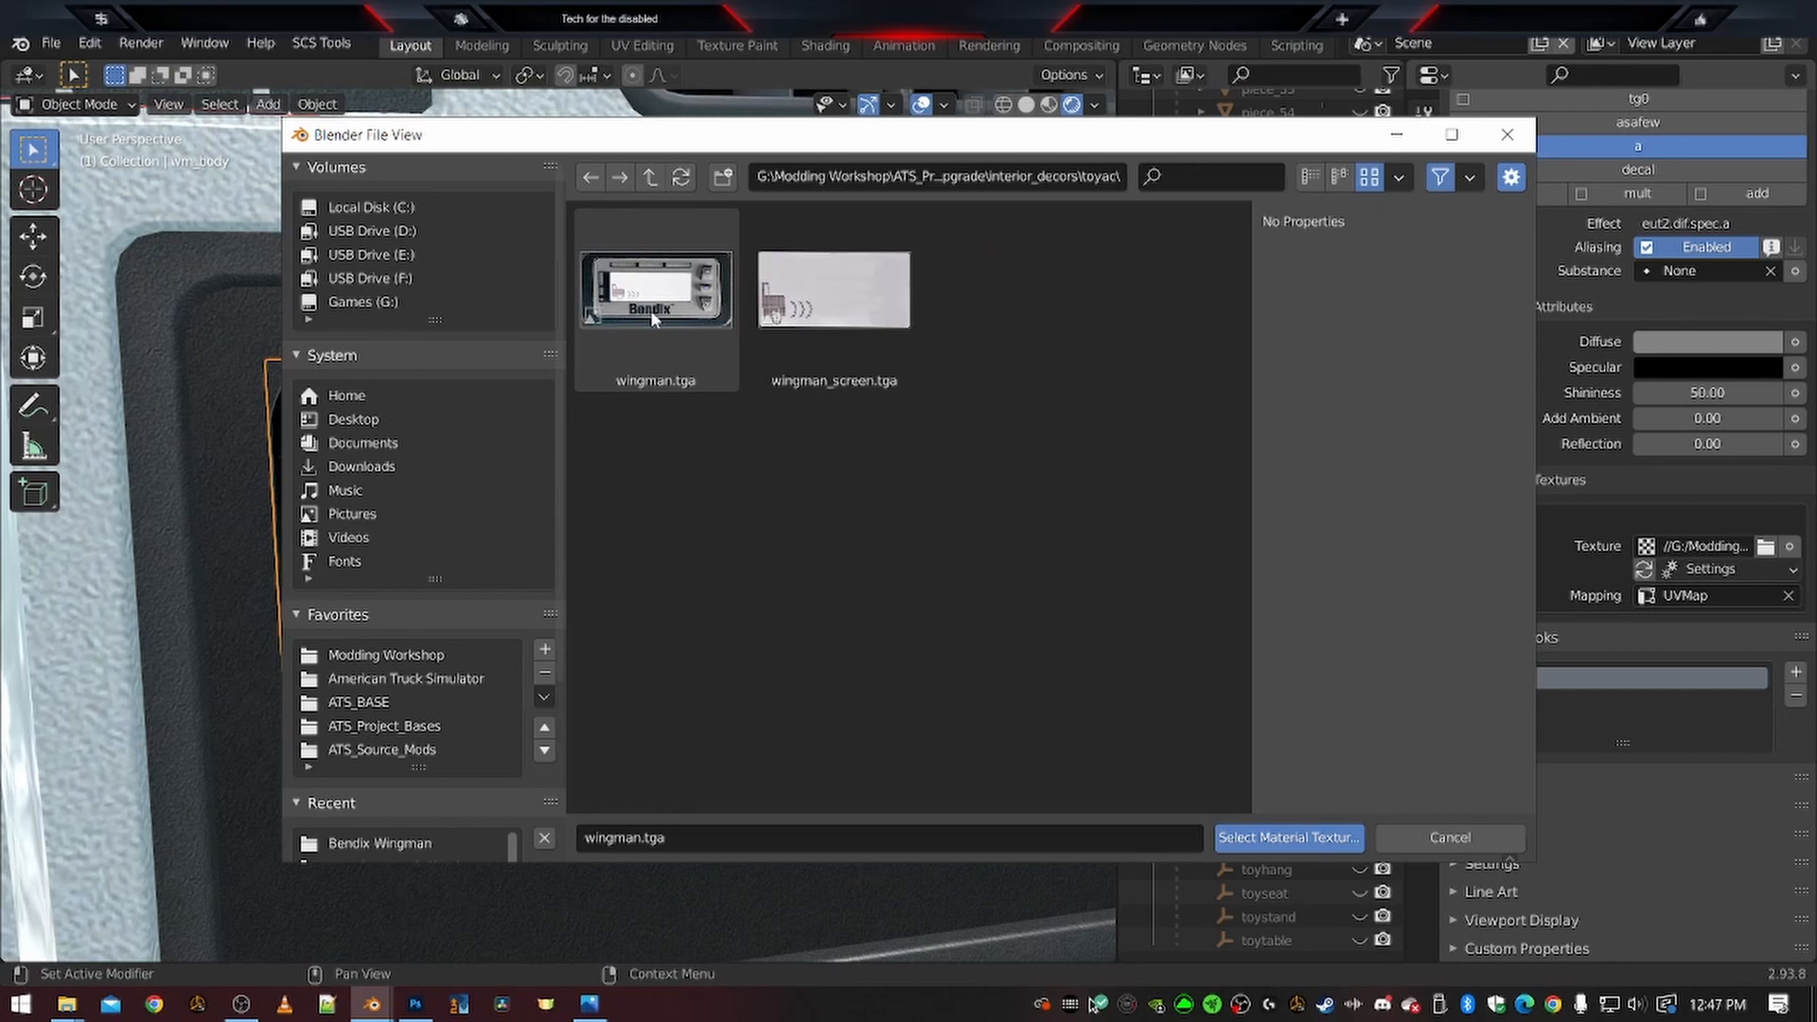
{"action": "double_click", "coordinate": [650, 309]}
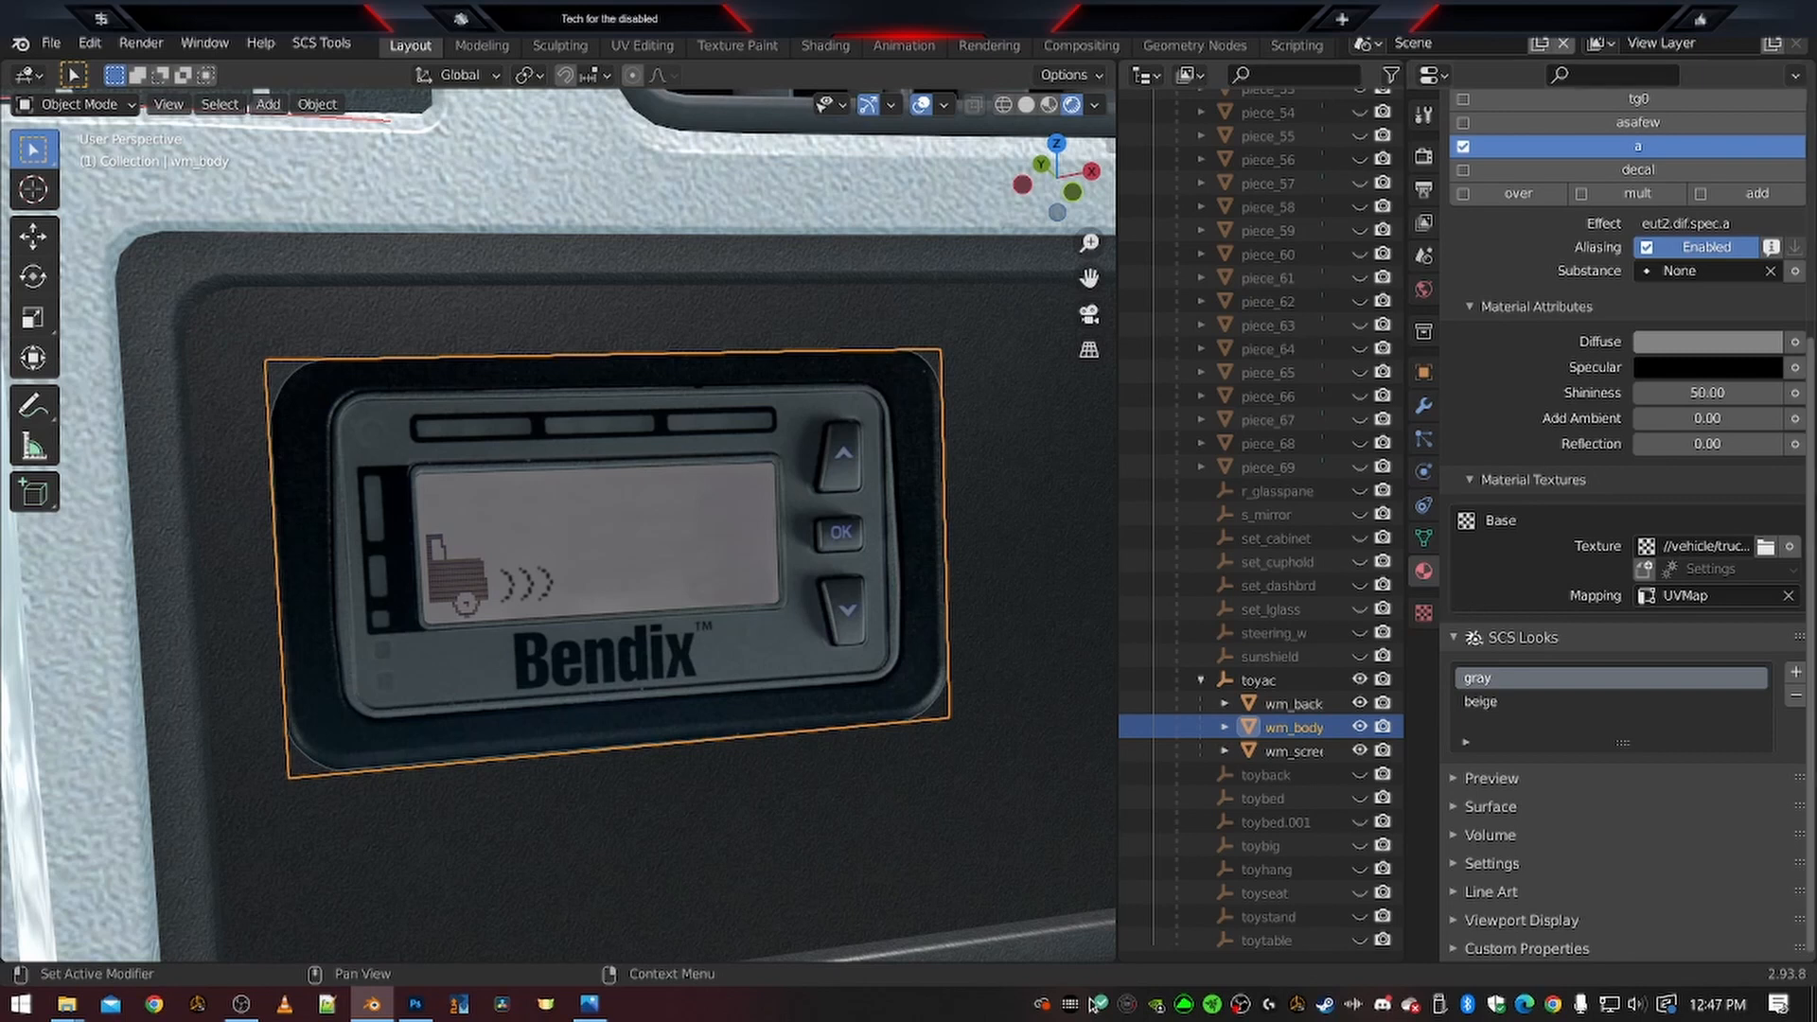
{"action": "left_click", "coordinate": [1644, 570]}
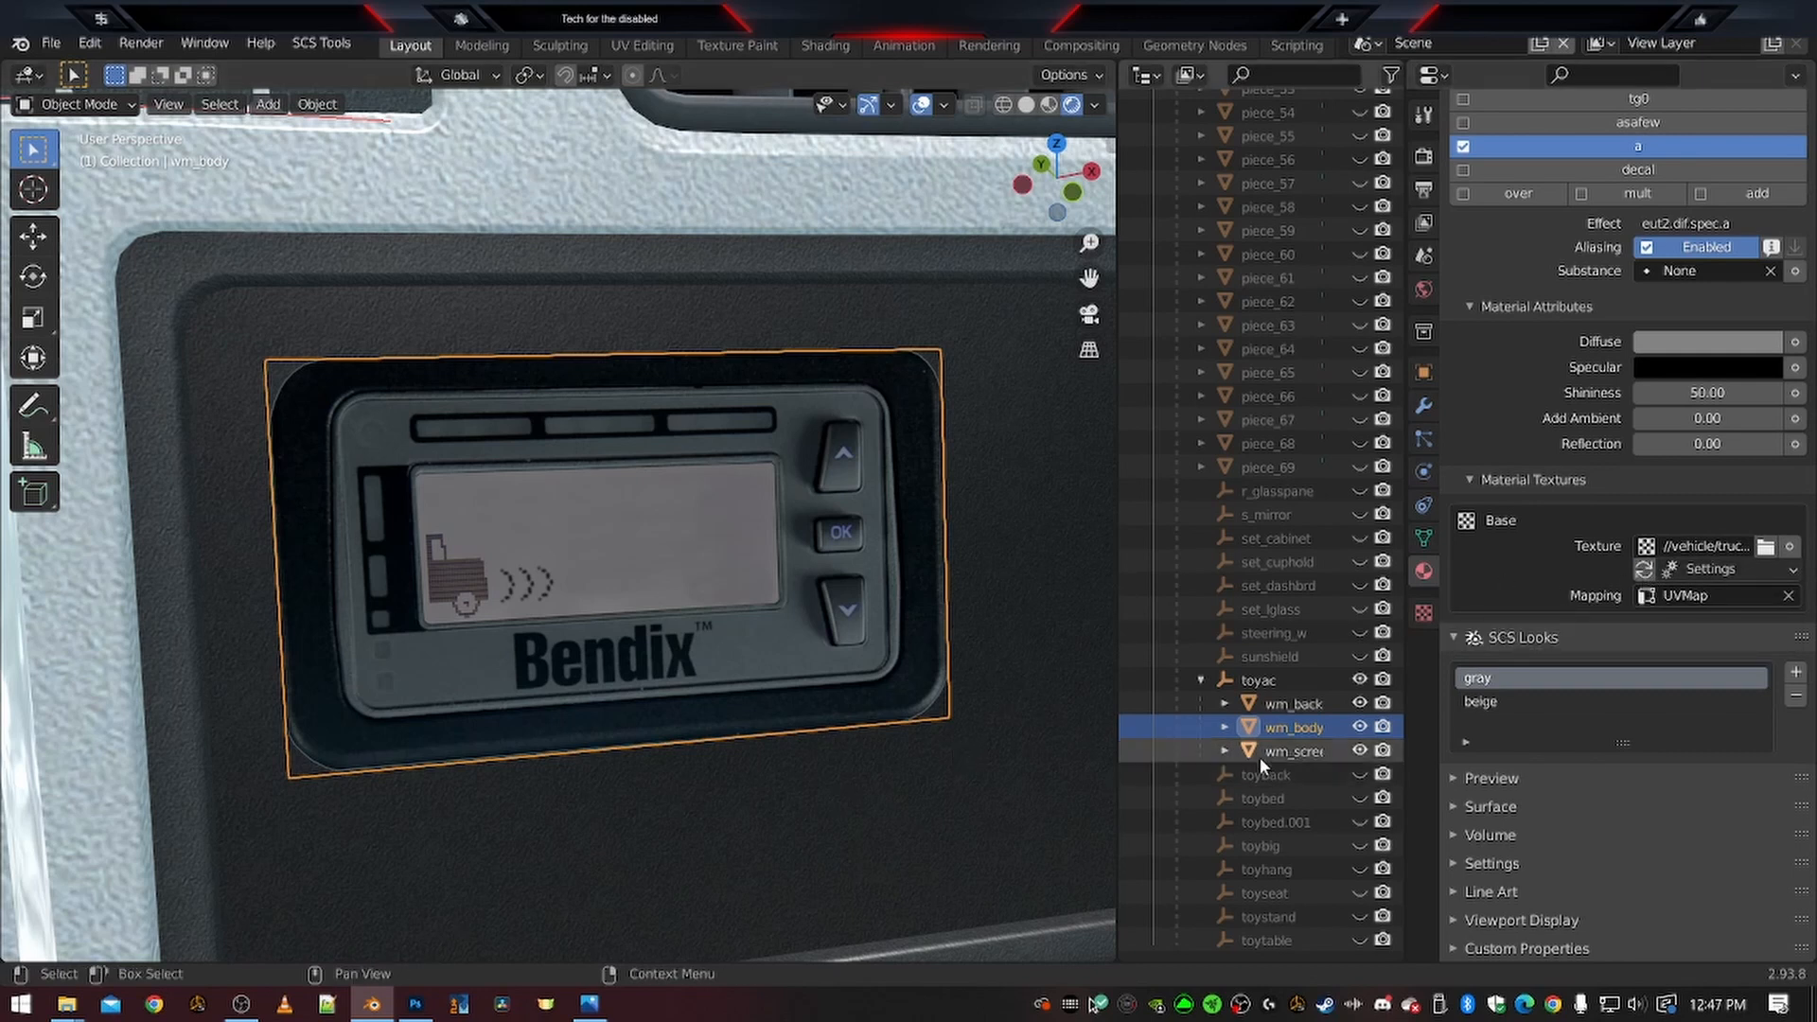
Set the wingman screen object's base texture to wingman_screen.tga from T680_Bendix_Tutorial's vehicle/truck/upgrade/interior_decors/toyac folder
{"action": "left_click", "coordinate": [1287, 757]}
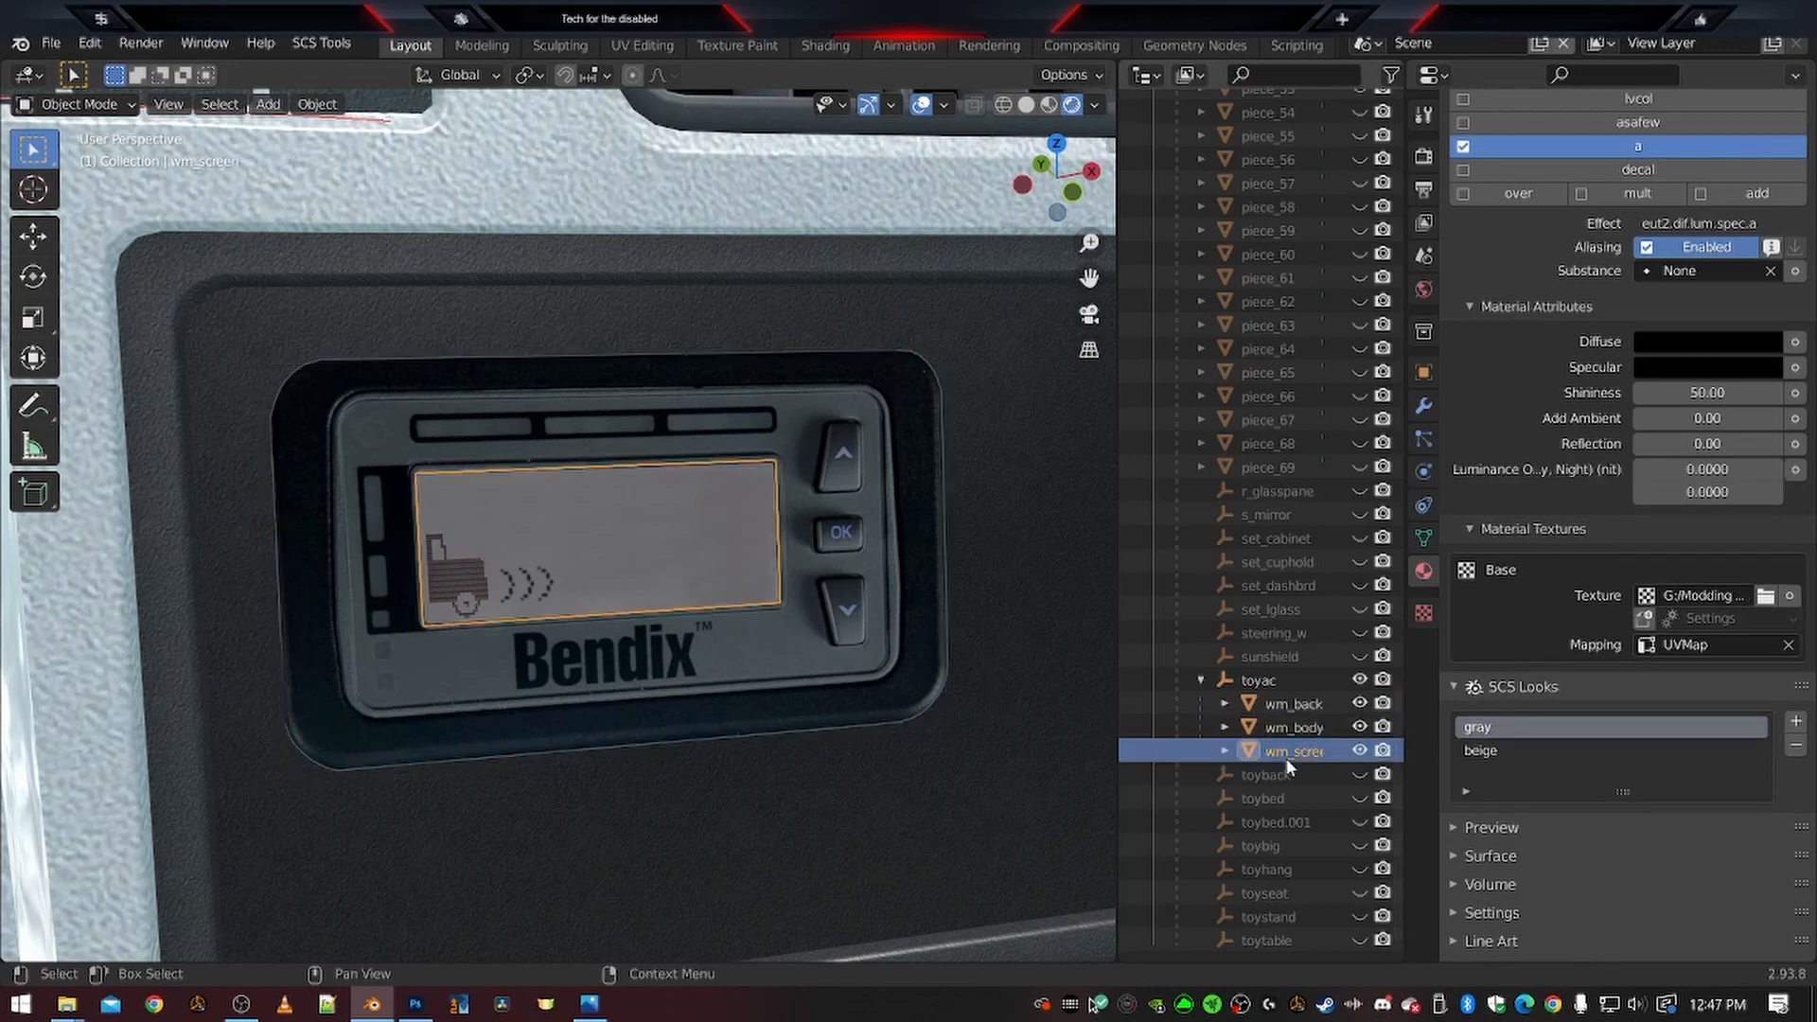
{"action": "left_click", "coordinate": [1766, 596]}
{"action": "left_click", "coordinate": [502, 651]}
{"action": "double_click", "coordinate": [834, 482]}
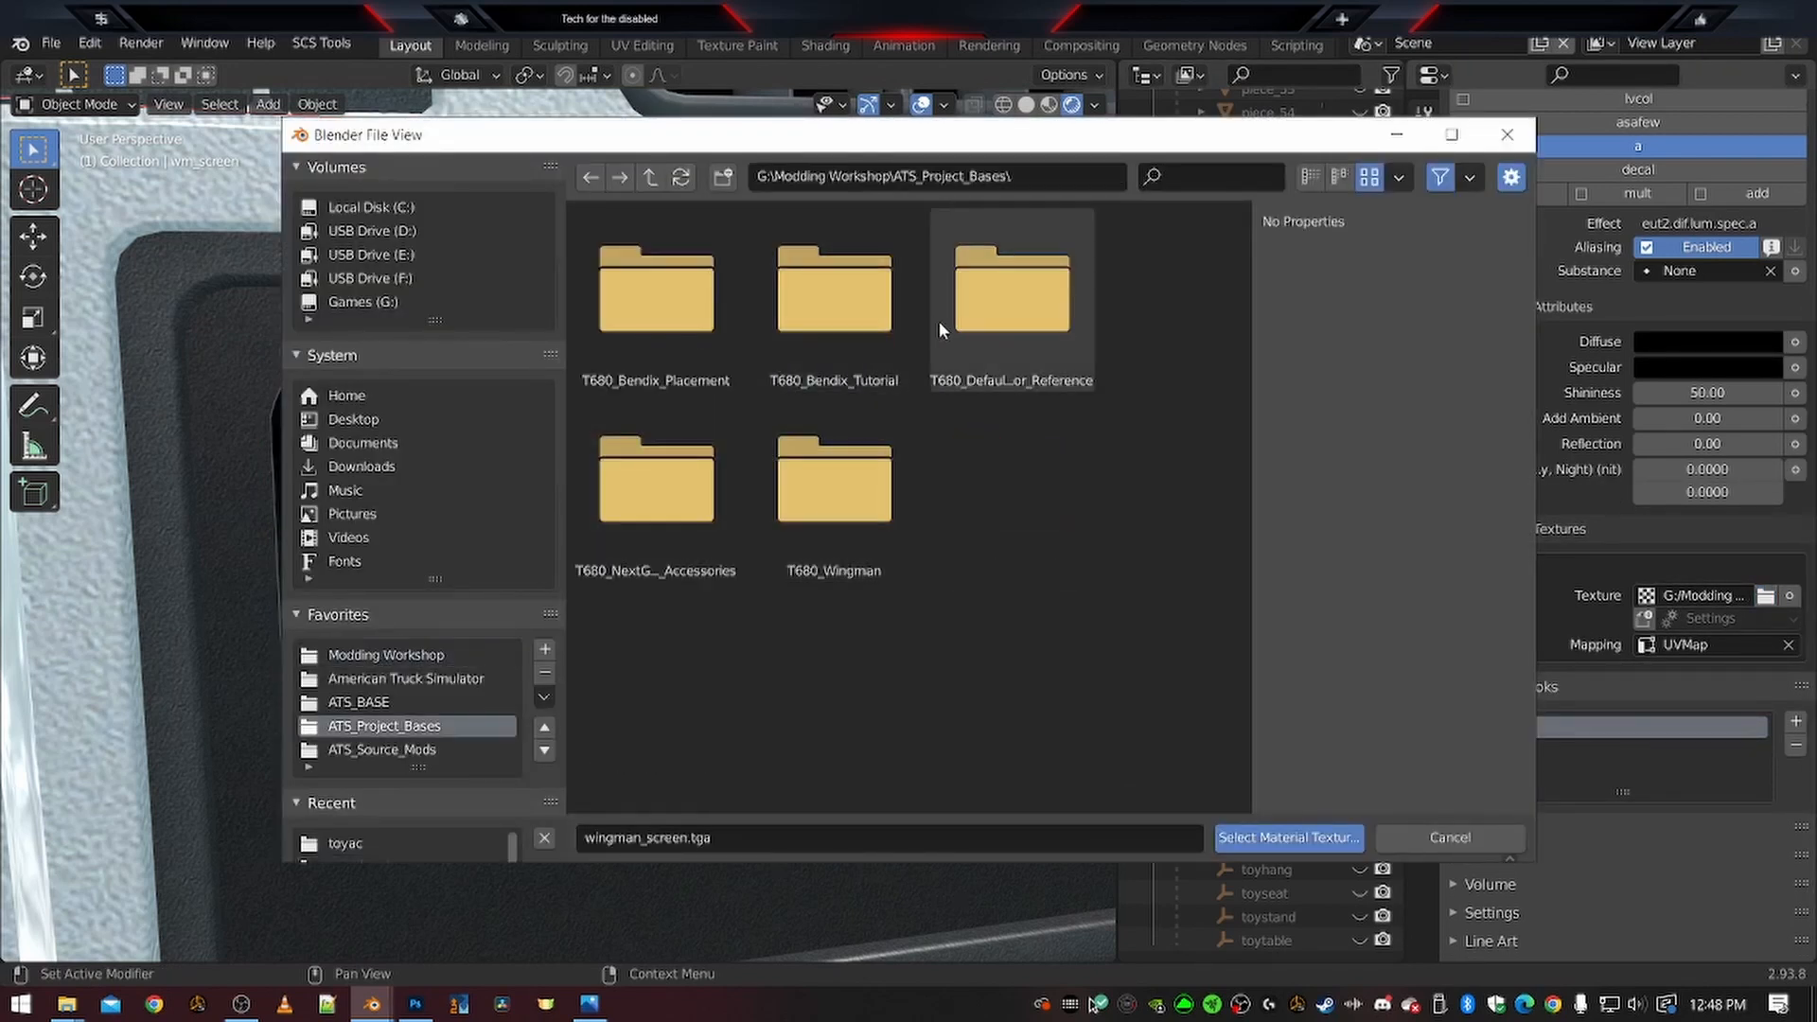
{"action": "double_click", "coordinate": [834, 293]}
{"action": "double_click", "coordinate": [834, 333]}
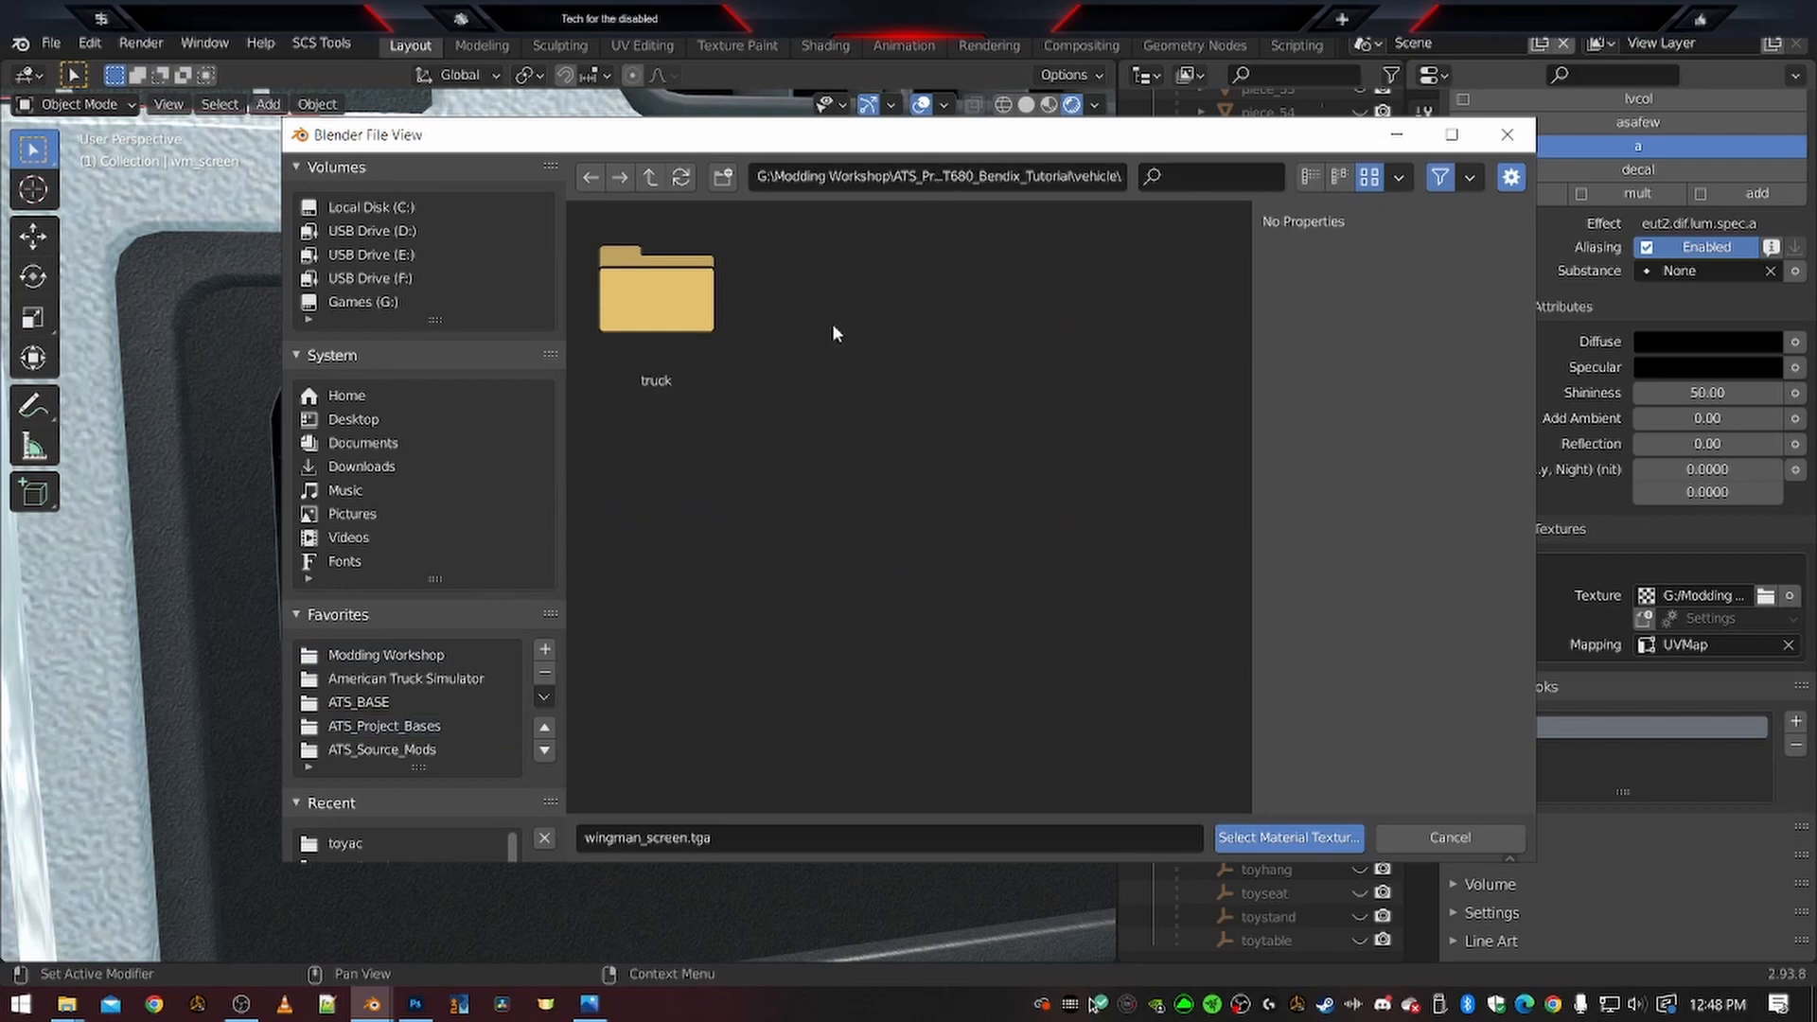
{"action": "double_click", "coordinate": [634, 326]}
{"action": "left_click", "coordinate": [1060, 320]}
{"action": "double_click", "coordinate": [1060, 320]}
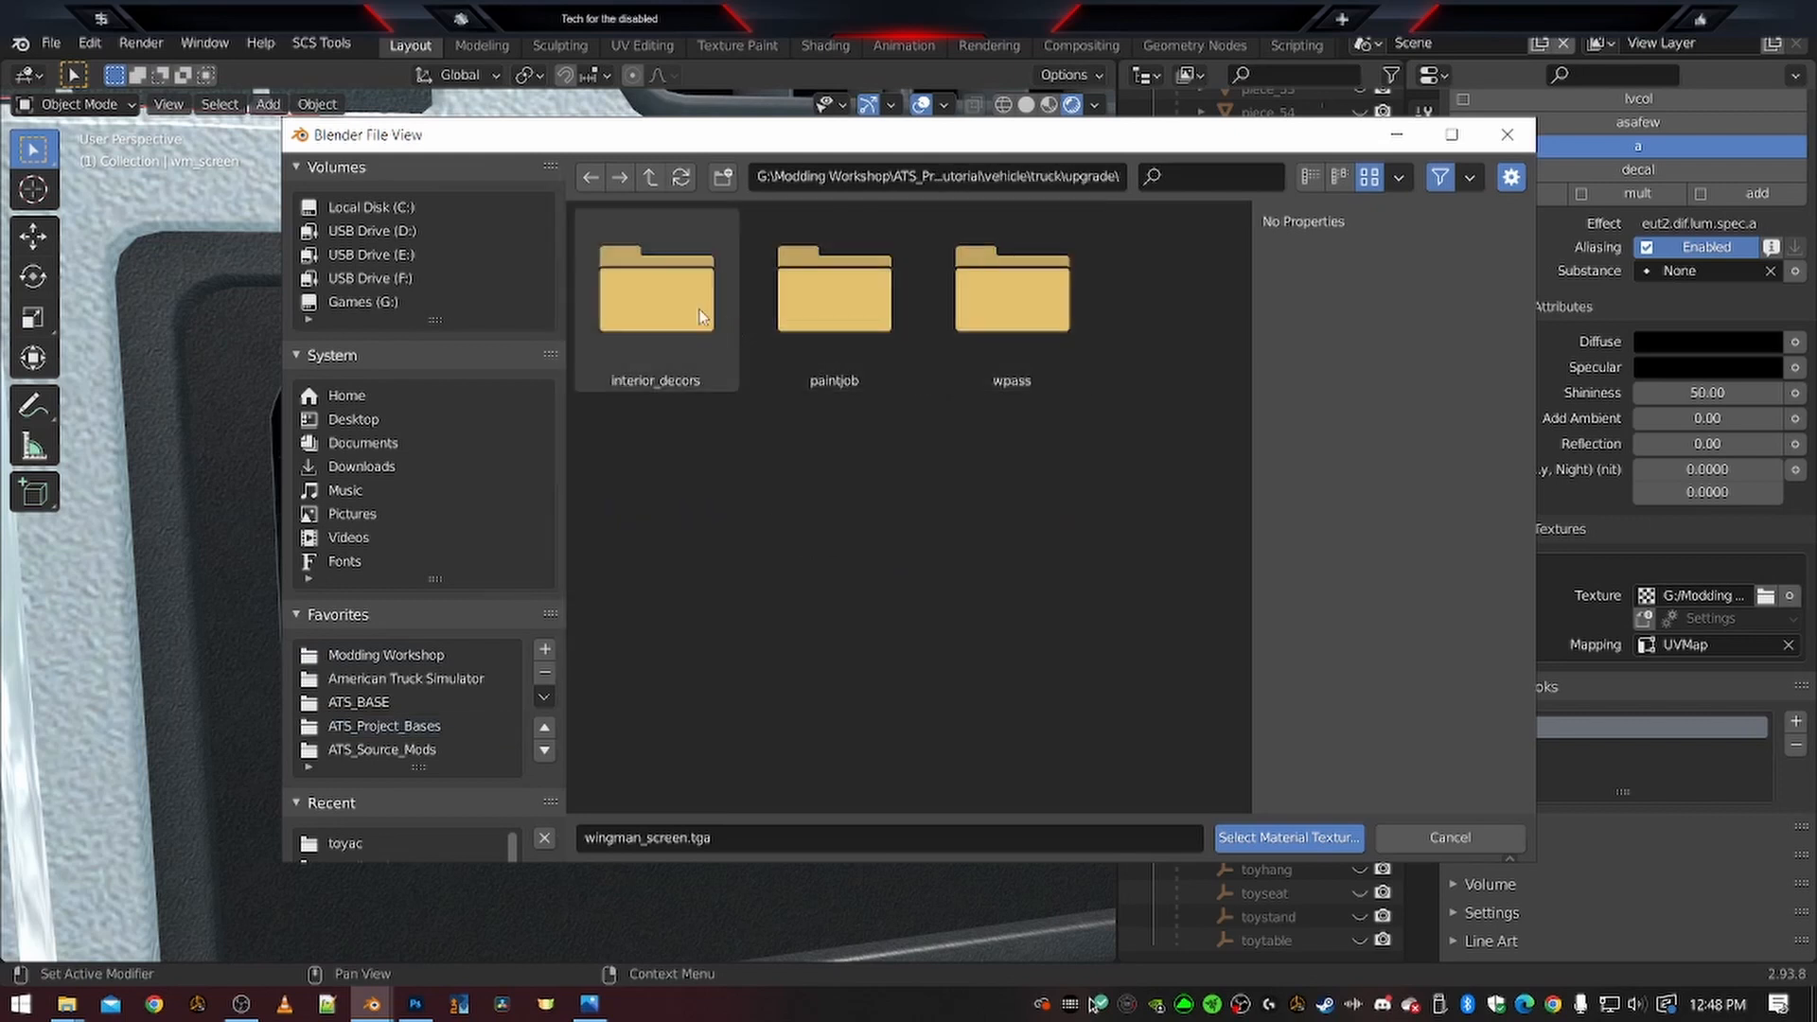
{"action": "double_click", "coordinate": [662, 309]}
{"action": "double_click", "coordinate": [662, 309]}
{"action": "double_click", "coordinate": [1012, 295]}
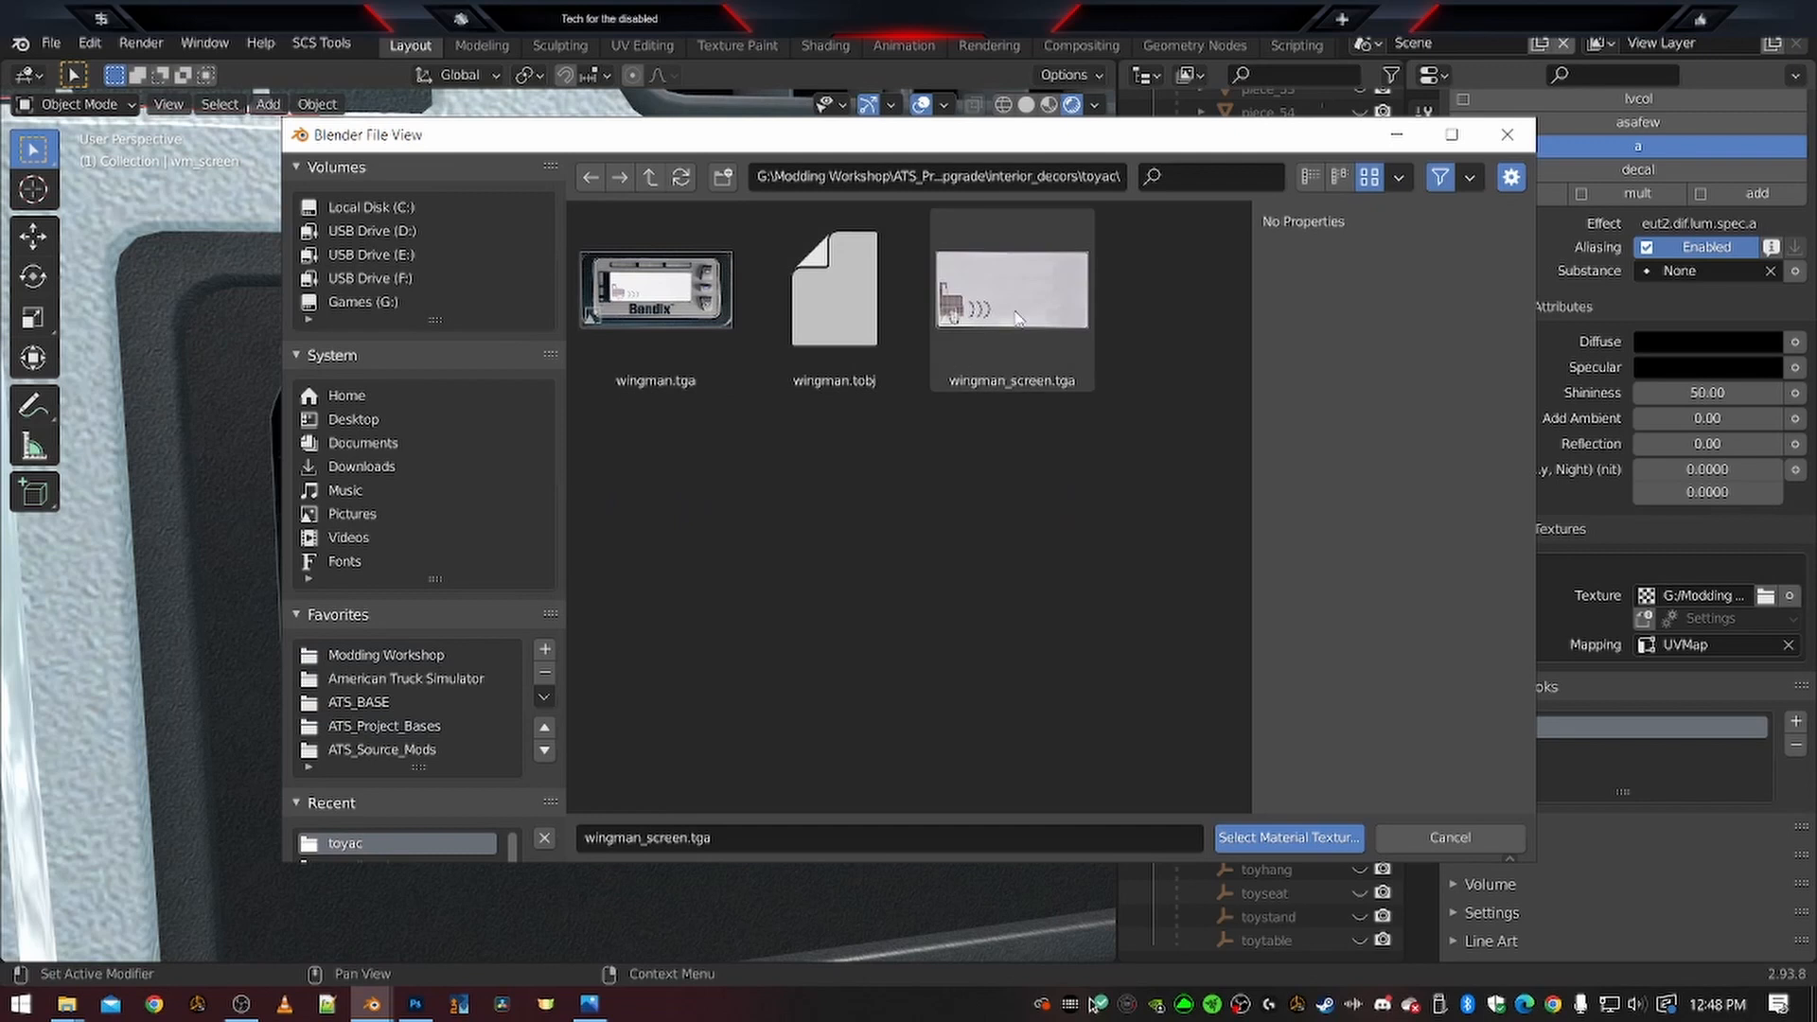
Load wingman_screen.tga as the screen material's base texture in the gray look and save the project
{"action": "left_click", "coordinate": [1646, 619]}
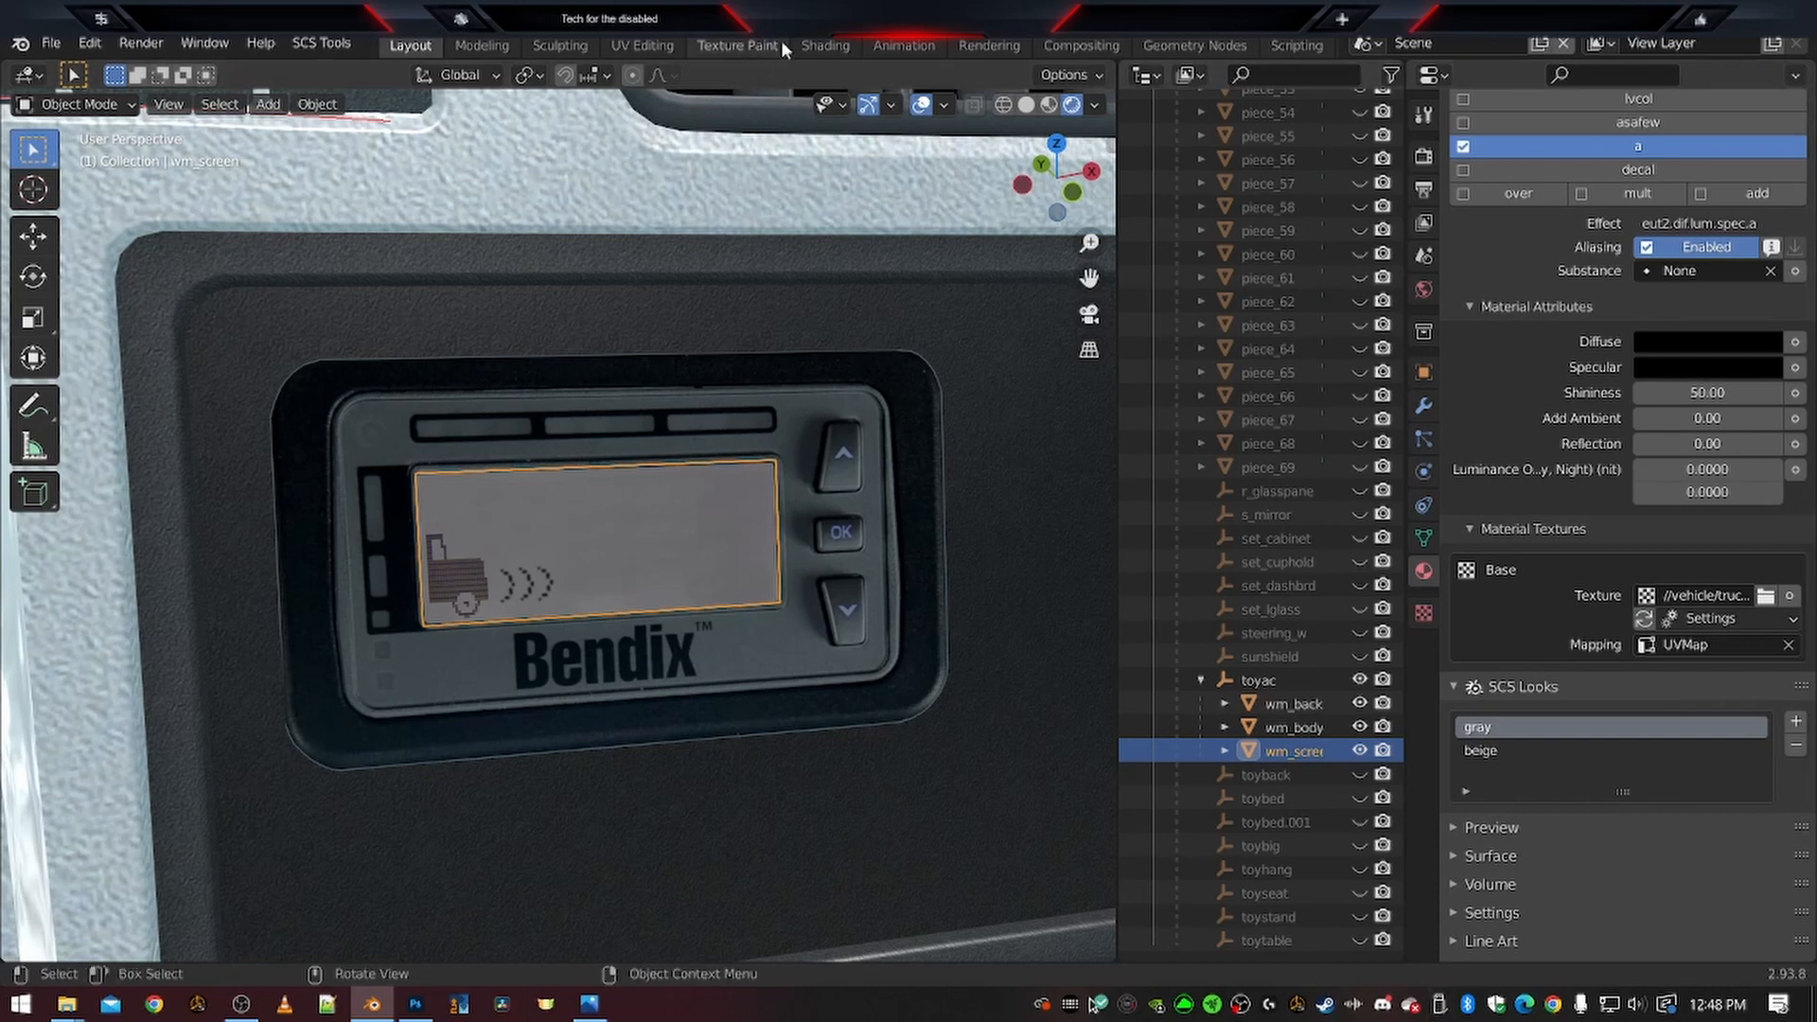
{"action": "key", "text": "ctrl+s"}
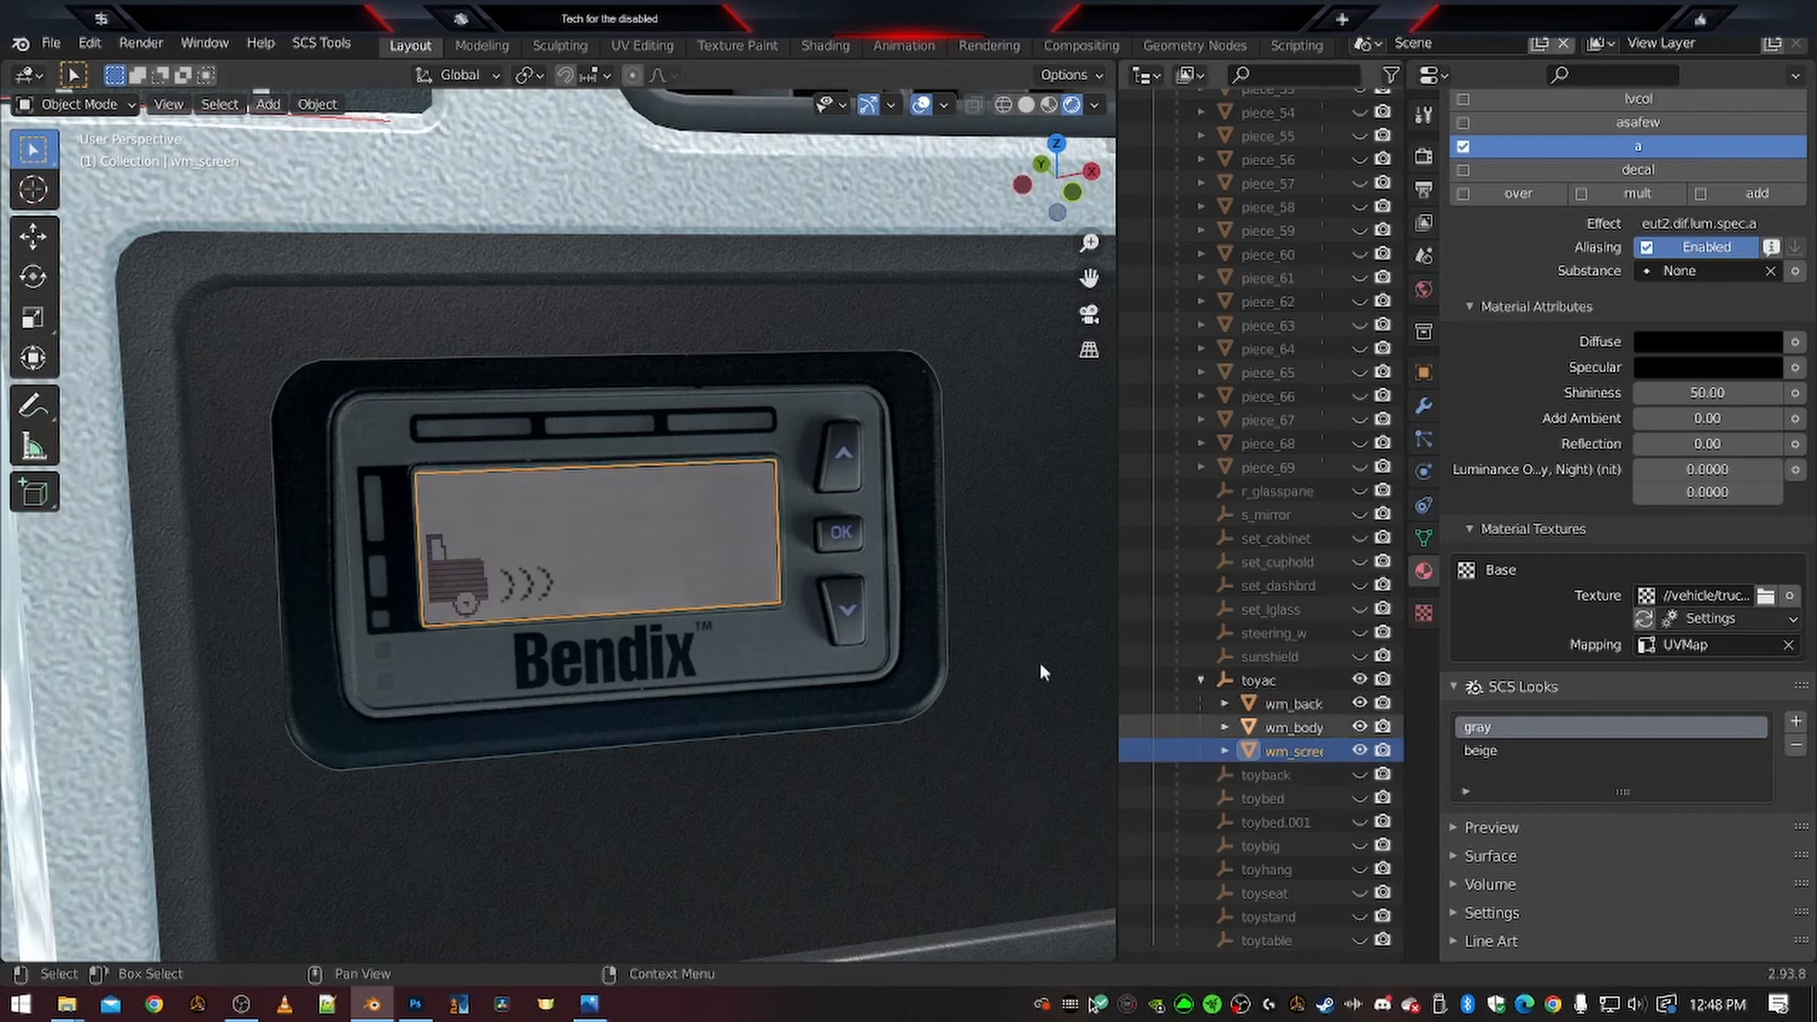
{"action": "scroll", "coordinate": [900, 580], "scroll_direction": "down", "scroll_amount": 5}
{"action": "scroll", "coordinate": [901, 579], "scroll_direction": "up", "scroll_amount": 5}
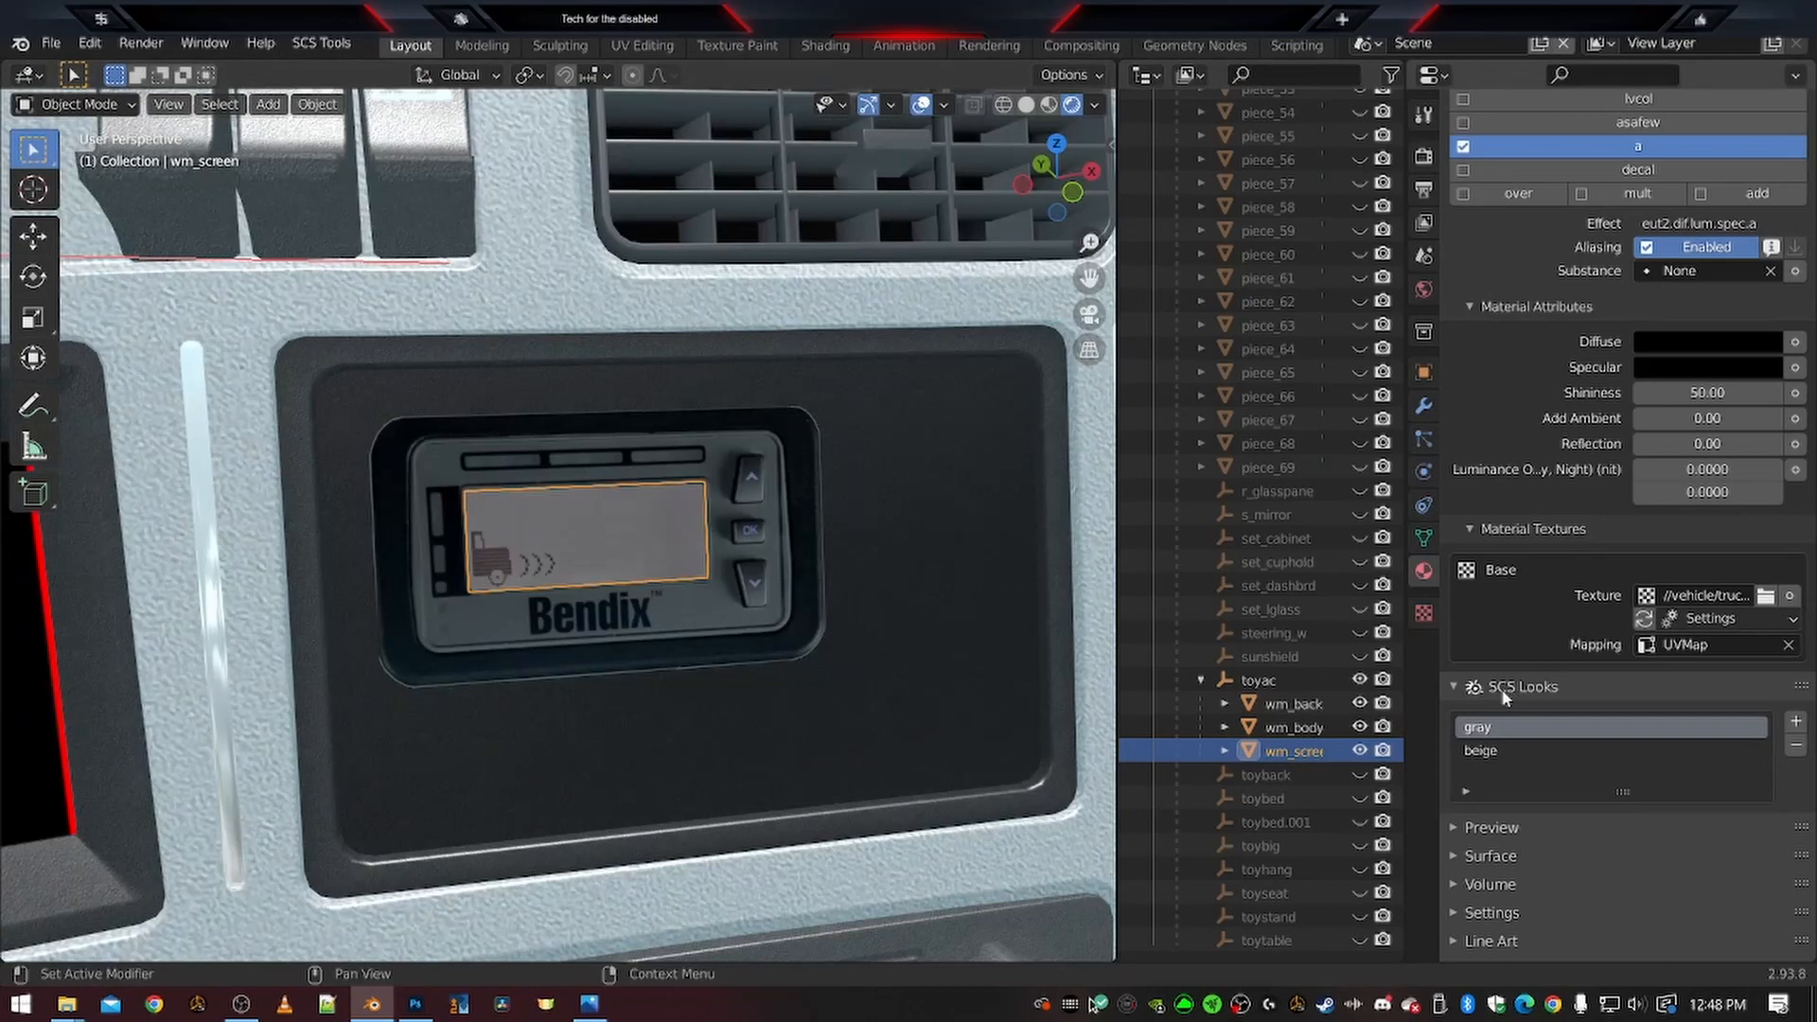
Switch the screen to the beige look and compare the wm_body and wm_screen materials
{"action": "left_click", "coordinate": [1479, 753]}
{"action": "scroll", "coordinate": [784, 627], "scroll_direction": "up", "scroll_amount": 2}
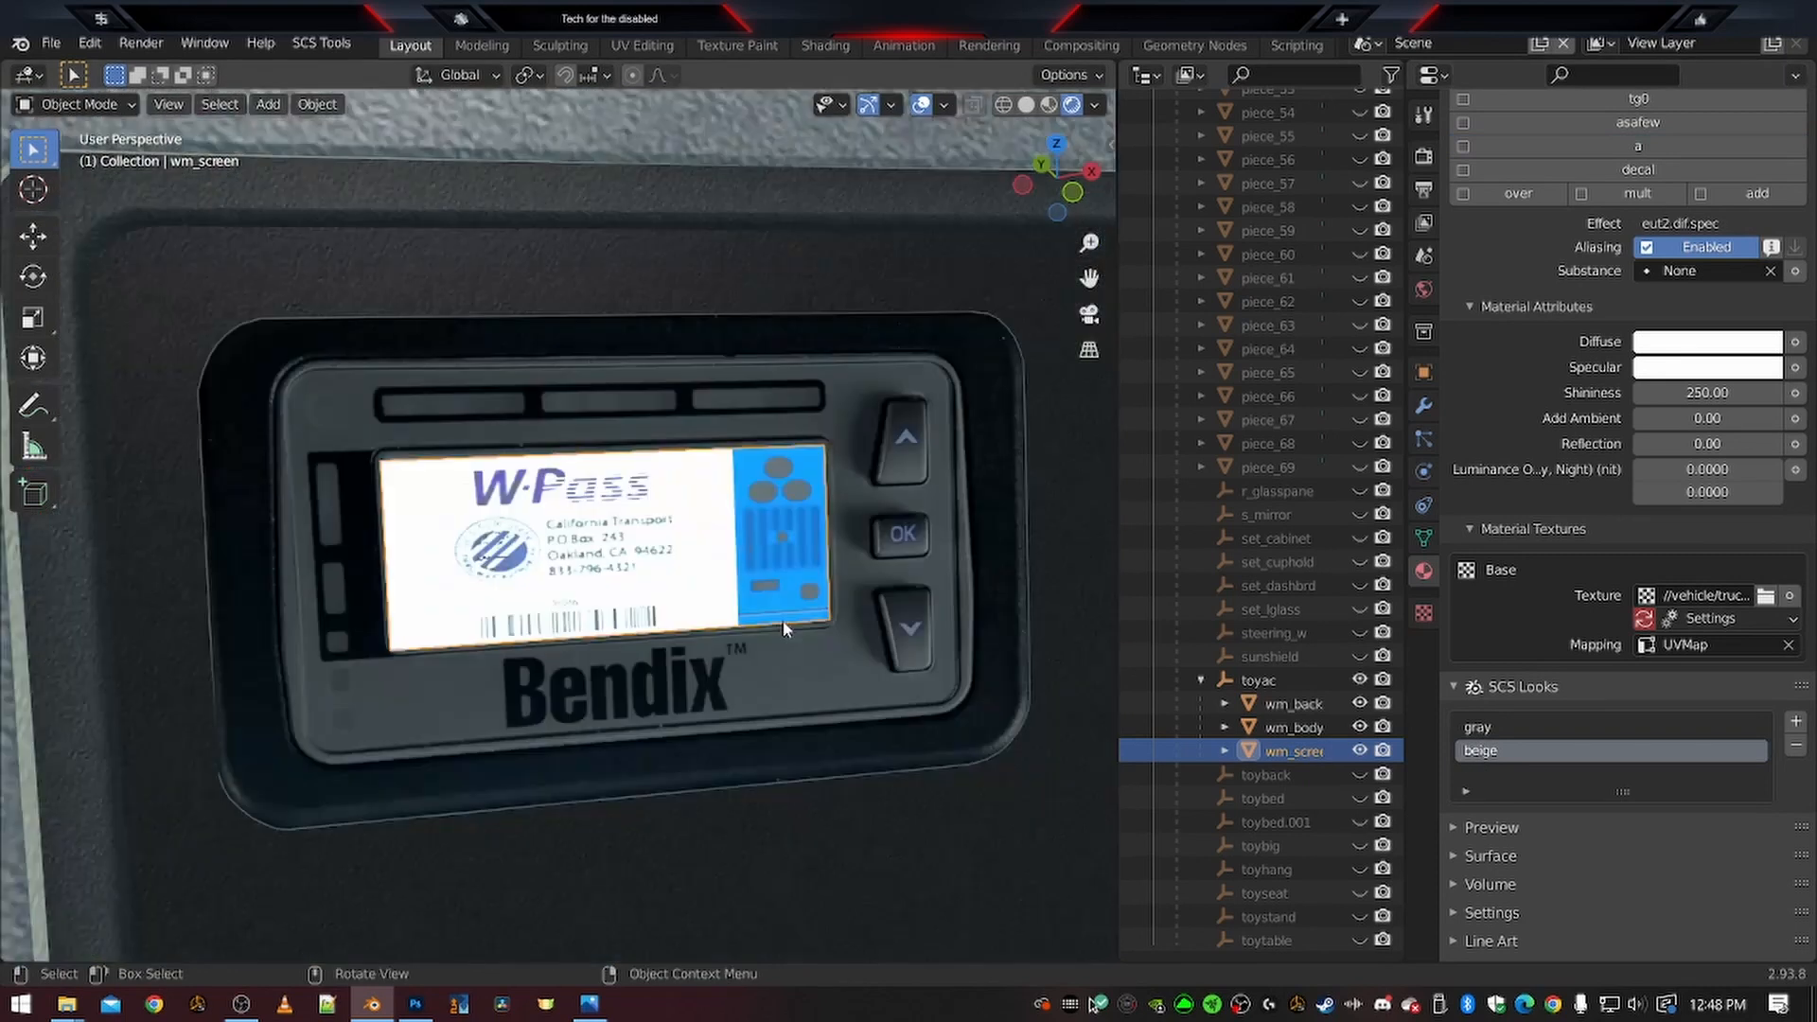
{"action": "left_click", "coordinate": [1289, 728]}
{"action": "left_click", "coordinate": [1284, 752]}
{"action": "left_click", "coordinate": [1280, 731]}
{"action": "left_click", "coordinate": [1283, 755]}
{"action": "scroll", "coordinate": [1633, 392], "scroll_direction": "up", "scroll_amount": 7}
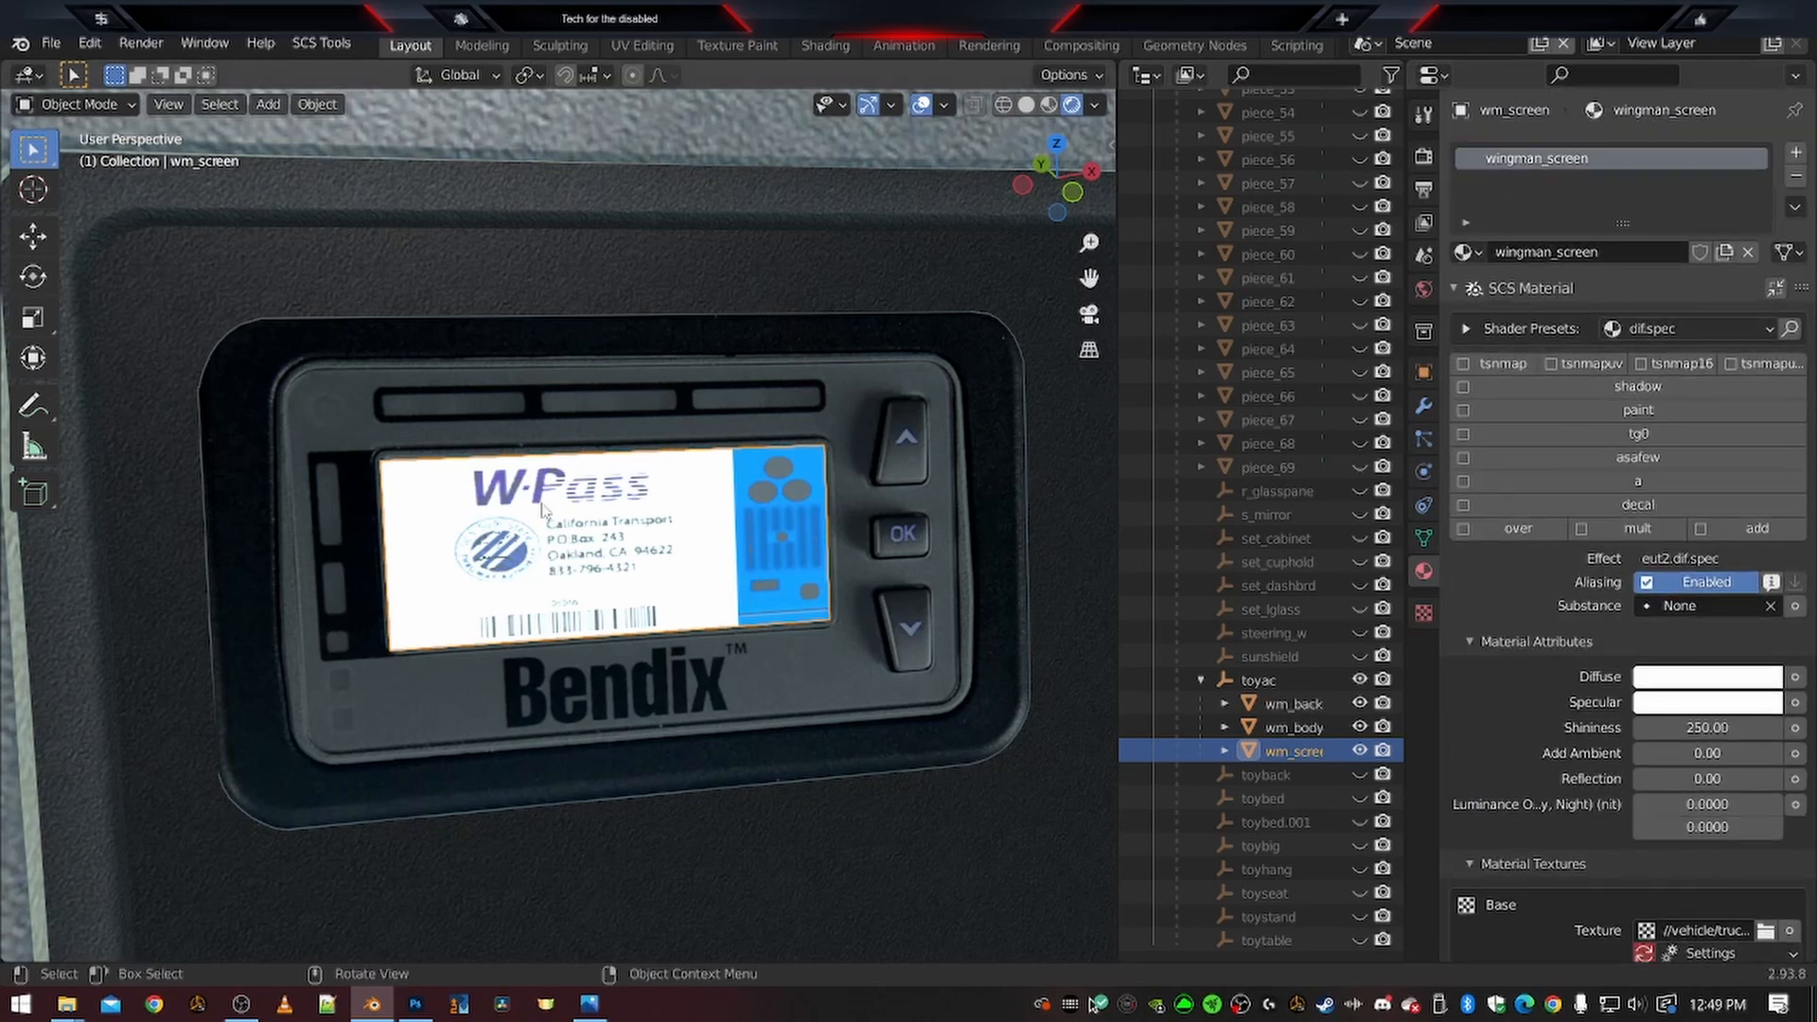
Examine the windshield-mounted device and the Bendix screen on the dashboard in the gray and beige looks
{"action": "scroll", "coordinate": [544, 539], "scroll_direction": "down", "scroll_amount": 6}
{"action": "middle_click_drag", "start_coordinate": [552, 296], "coordinate": [710, 497]}
{"action": "scroll", "coordinate": [494, 263], "scroll_direction": "down", "scroll_amount": 4}
{"action": "scroll", "coordinate": [523, 312], "scroll_direction": "up", "scroll_amount": 5}
{"action": "scroll", "coordinate": [710, 519], "scroll_direction": "up", "scroll_amount": 5}
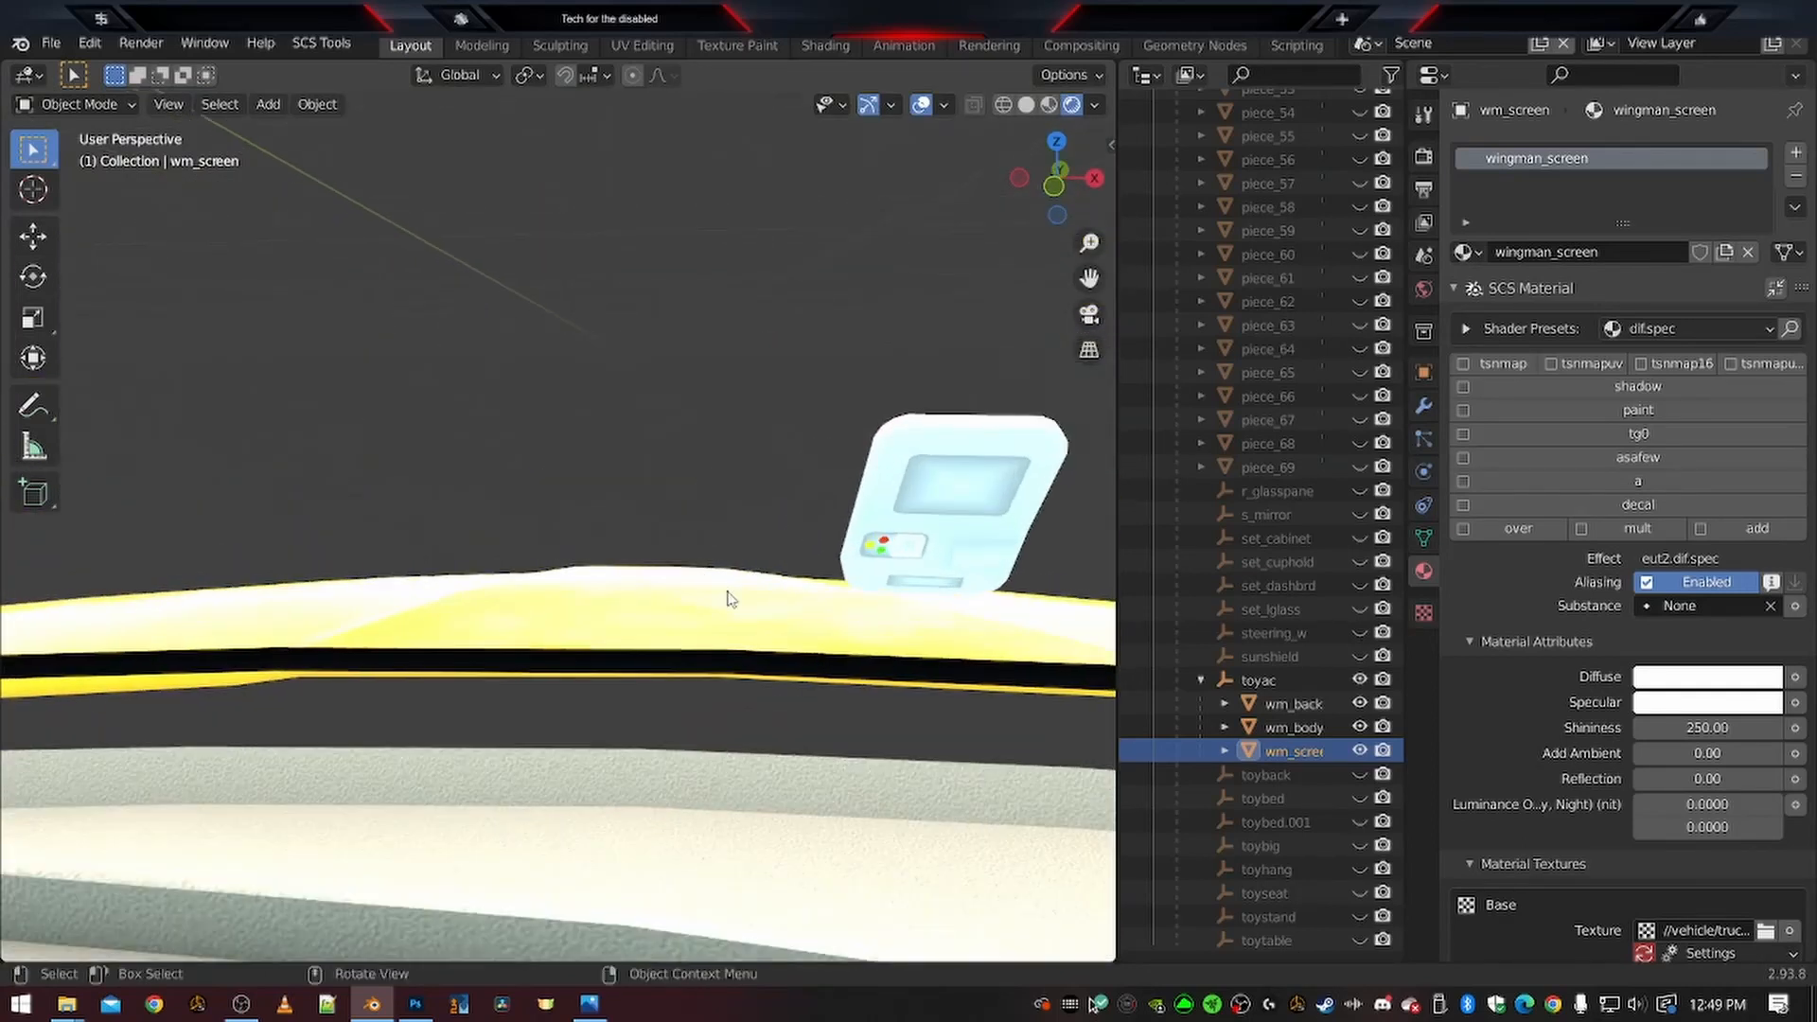
{"action": "middle_click_drag", "start_coordinate": [864, 633], "coordinate": [661, 636]}
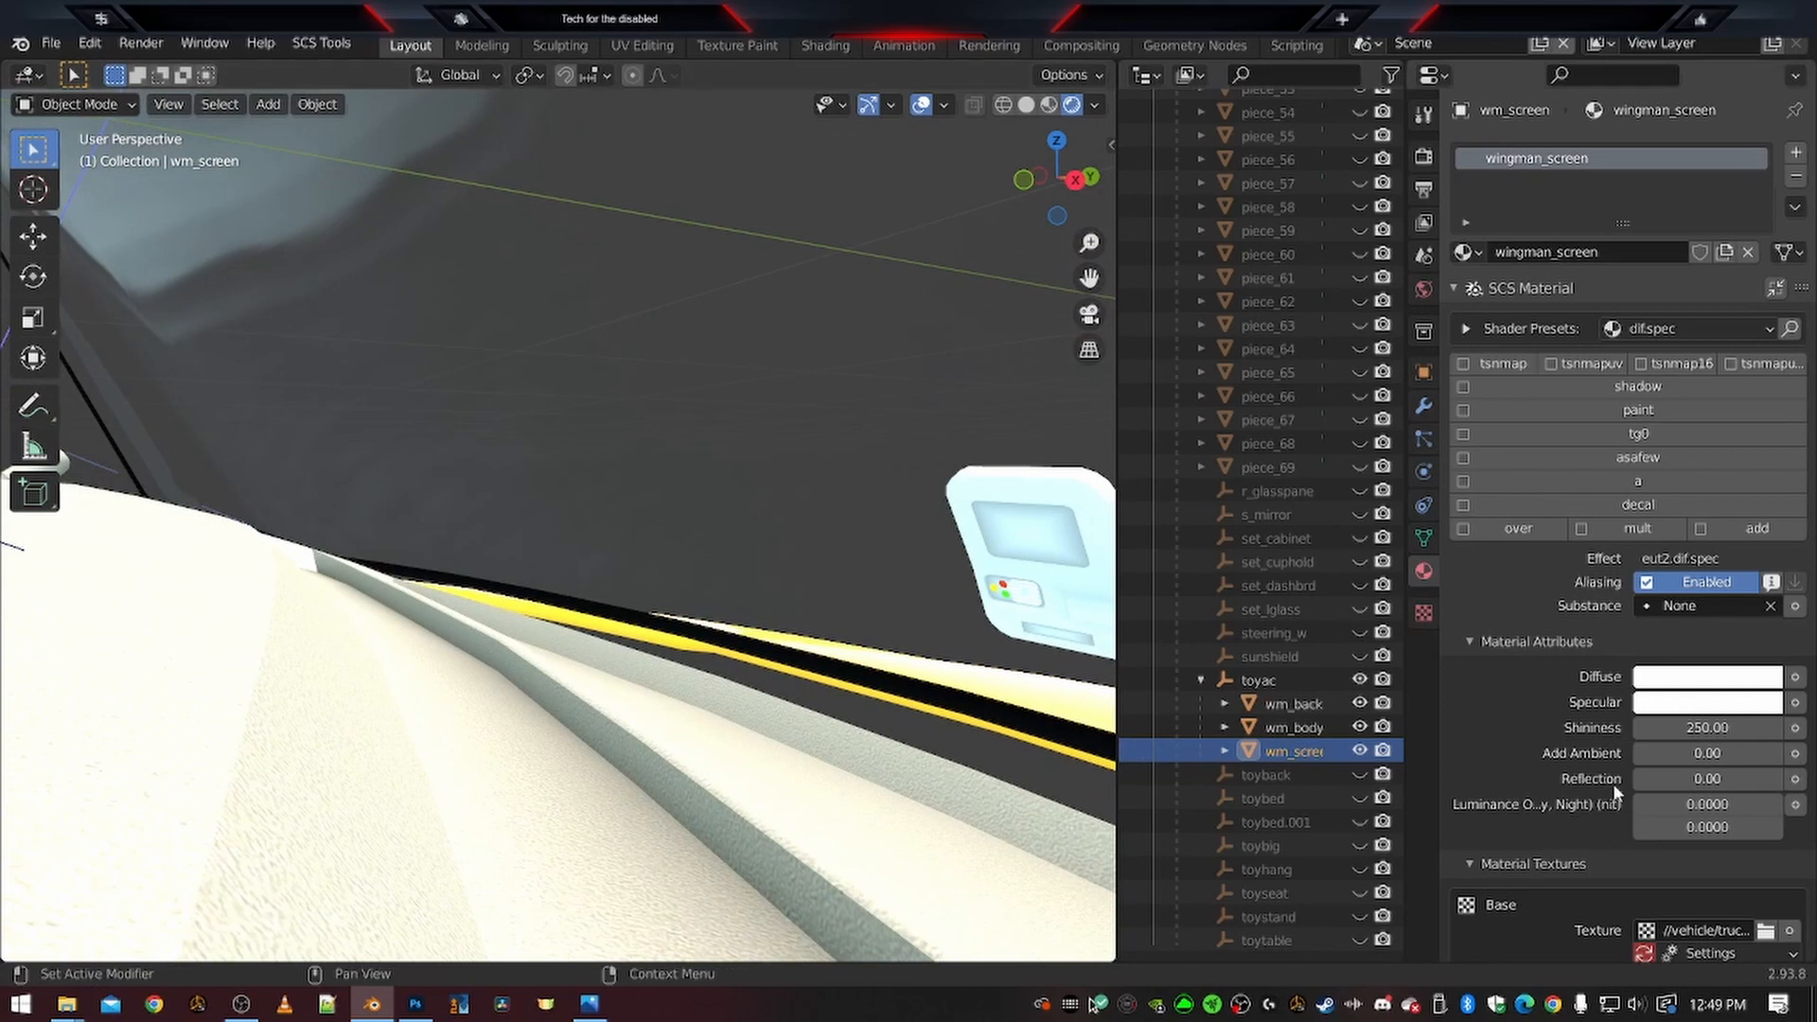
{"action": "scroll", "coordinate": [1544, 842], "scroll_direction": "down", "scroll_amount": 6}
{"action": "left_click", "coordinate": [1501, 800]}
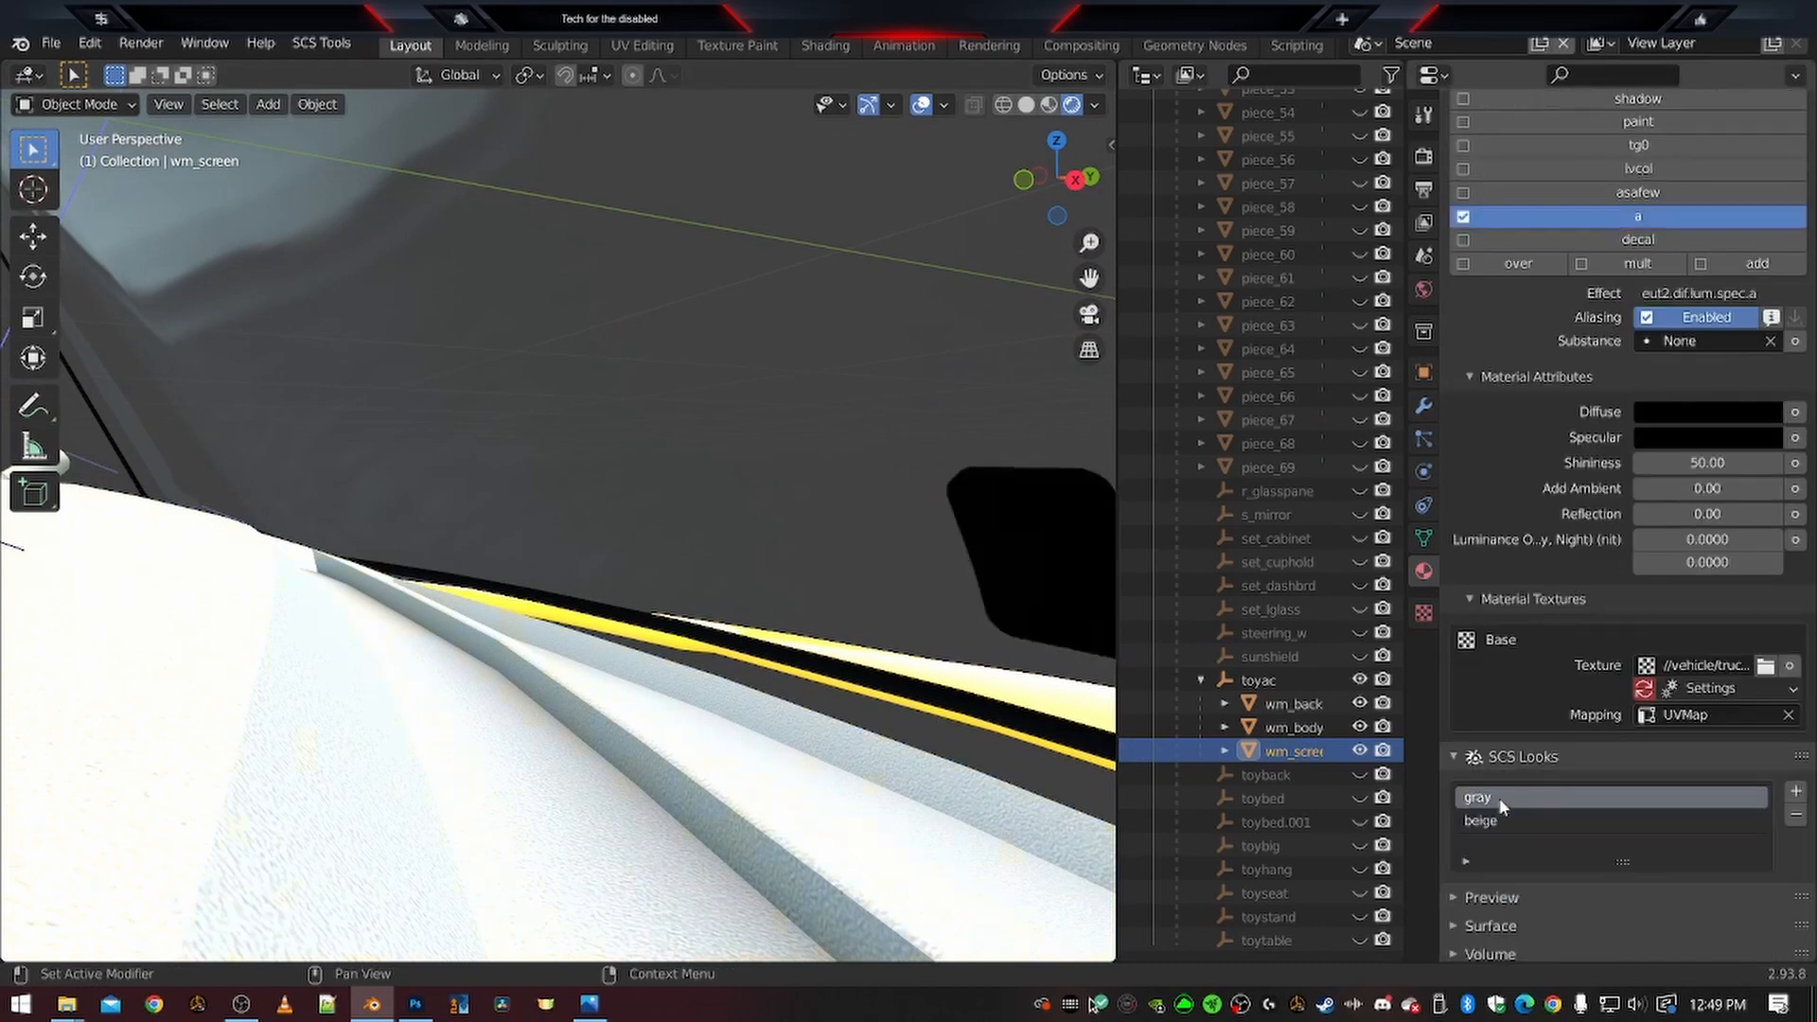
{"action": "left_click", "coordinate": [1481, 822]}
{"action": "left_click", "coordinate": [1479, 798]}
{"action": "middle_click_drag", "start_coordinate": [772, 596], "coordinate": [624, 703]}
{"action": "scroll", "coordinate": [634, 714], "scroll_direction": "up", "scroll_amount": 3}
{"action": "middle_click_drag", "start_coordinate": [827, 791], "coordinate": [383, 655], "text": "shift"}
{"action": "scroll", "coordinate": [605, 553], "scroll_direction": "up", "scroll_amount": 4}
Set the wm_screen base texture in the beige look to wingman_screen.tga from the upgrade/interior_decors/toyac folder
{"action": "left_click", "coordinate": [1485, 821]}
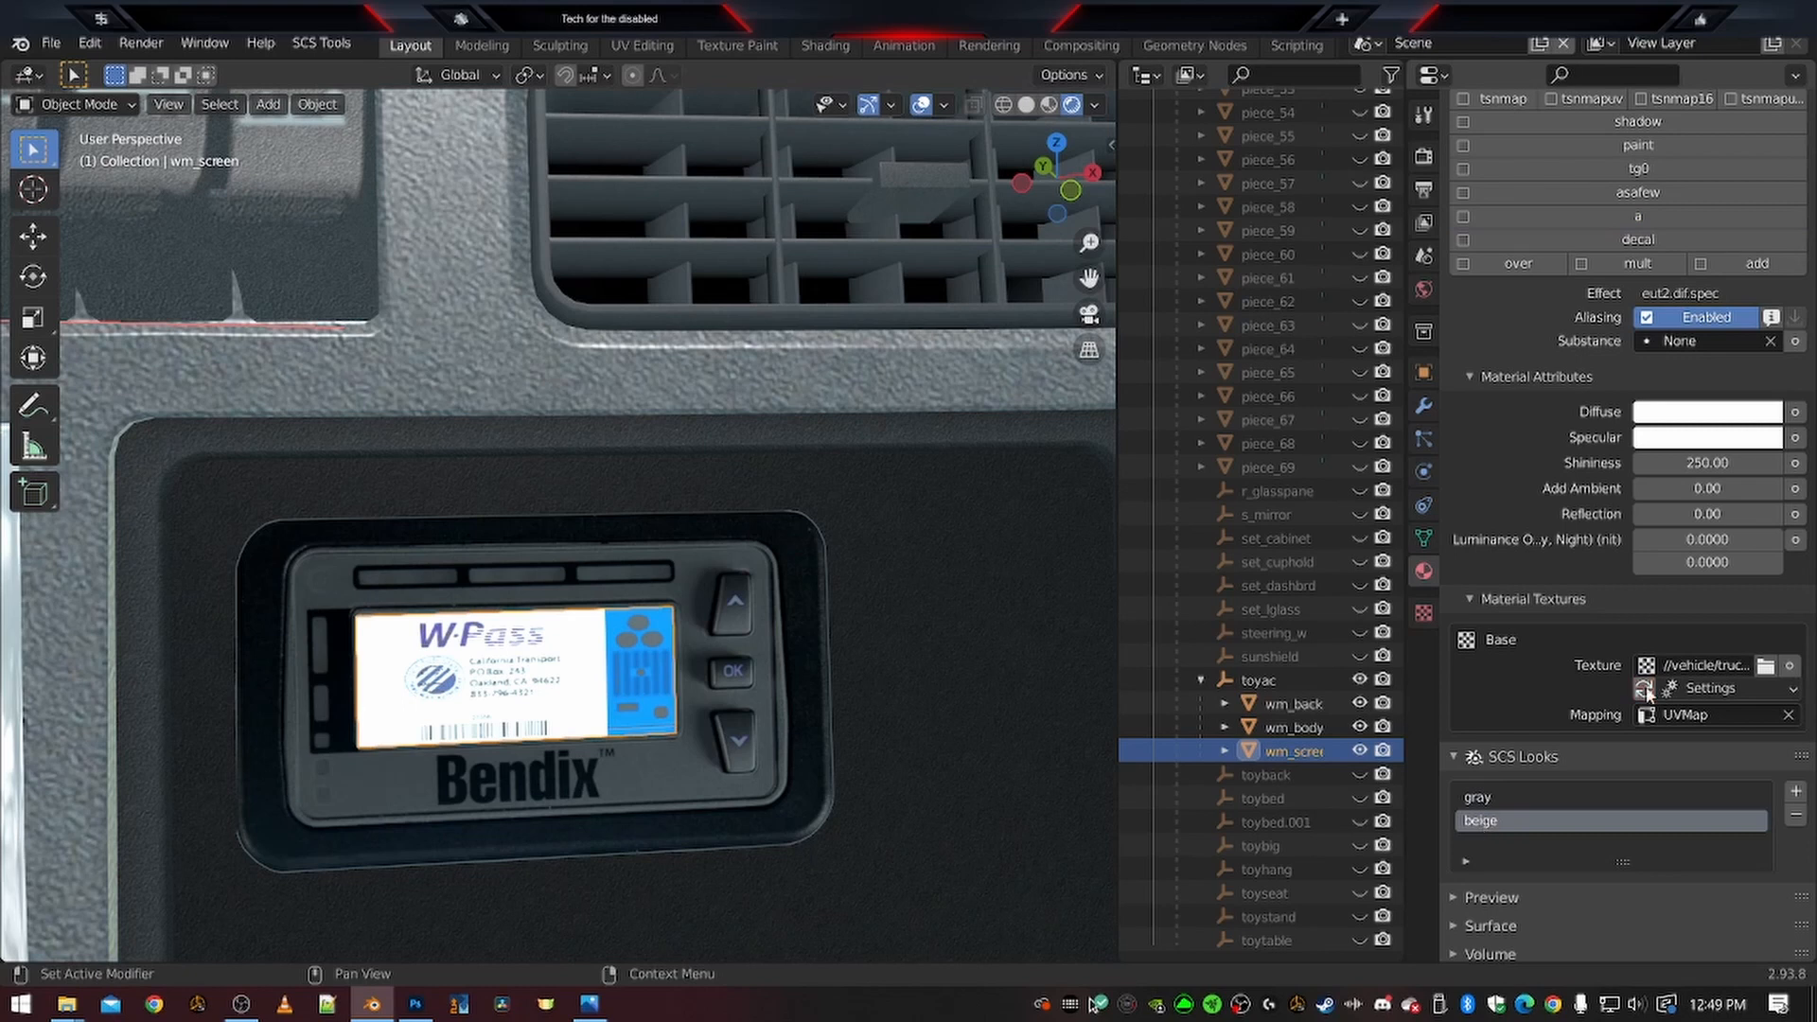
{"action": "left_click", "coordinate": [1766, 665]}
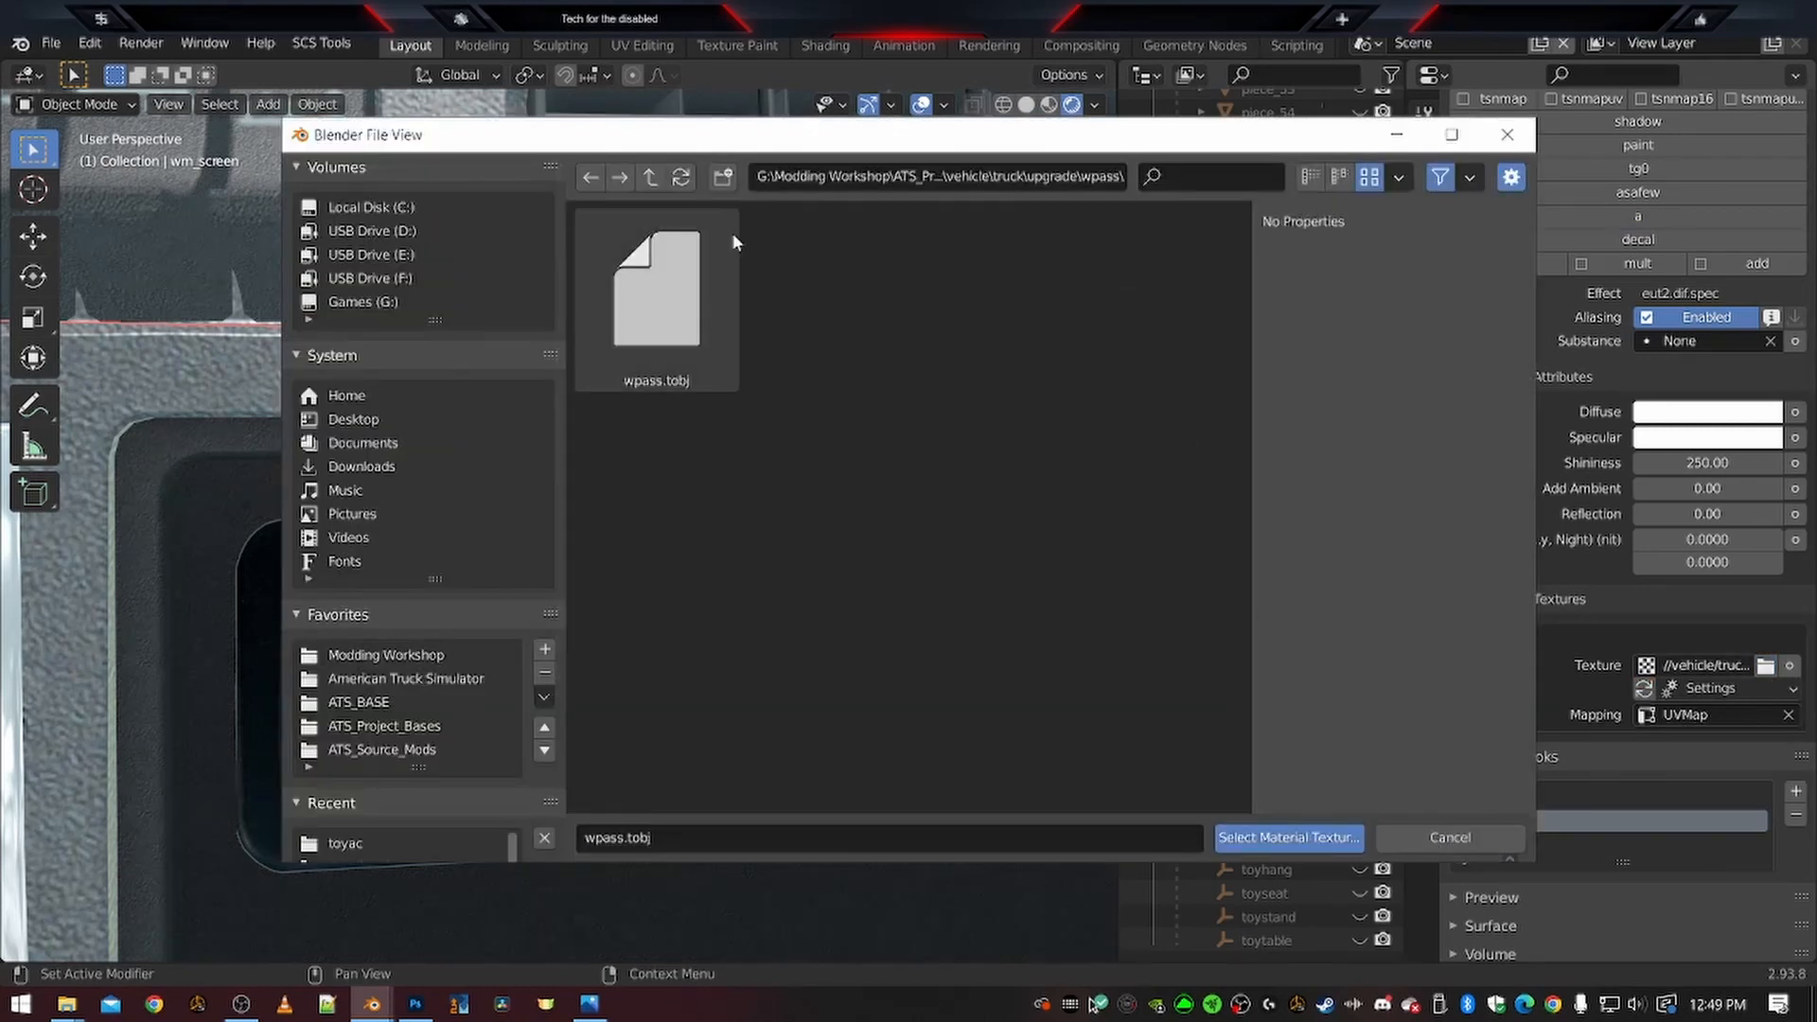
{"action": "left_click", "coordinate": [650, 178]}
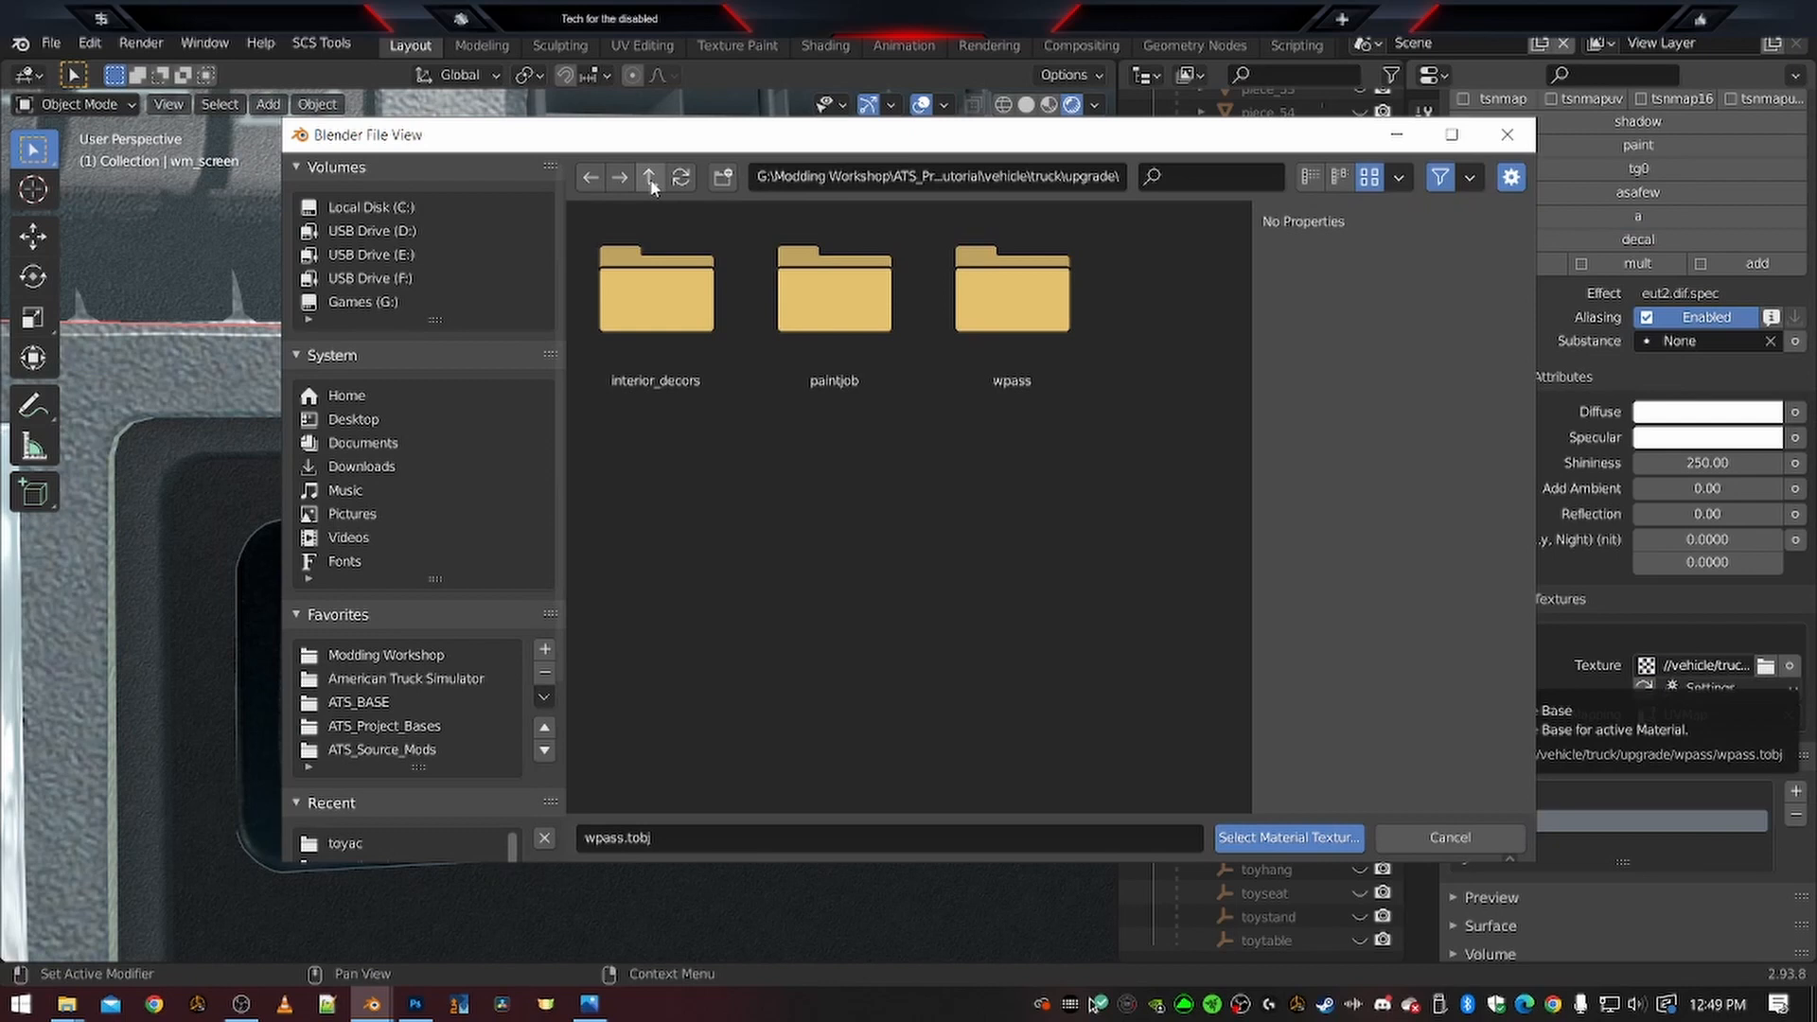
{"action": "double_click", "coordinate": [656, 294]}
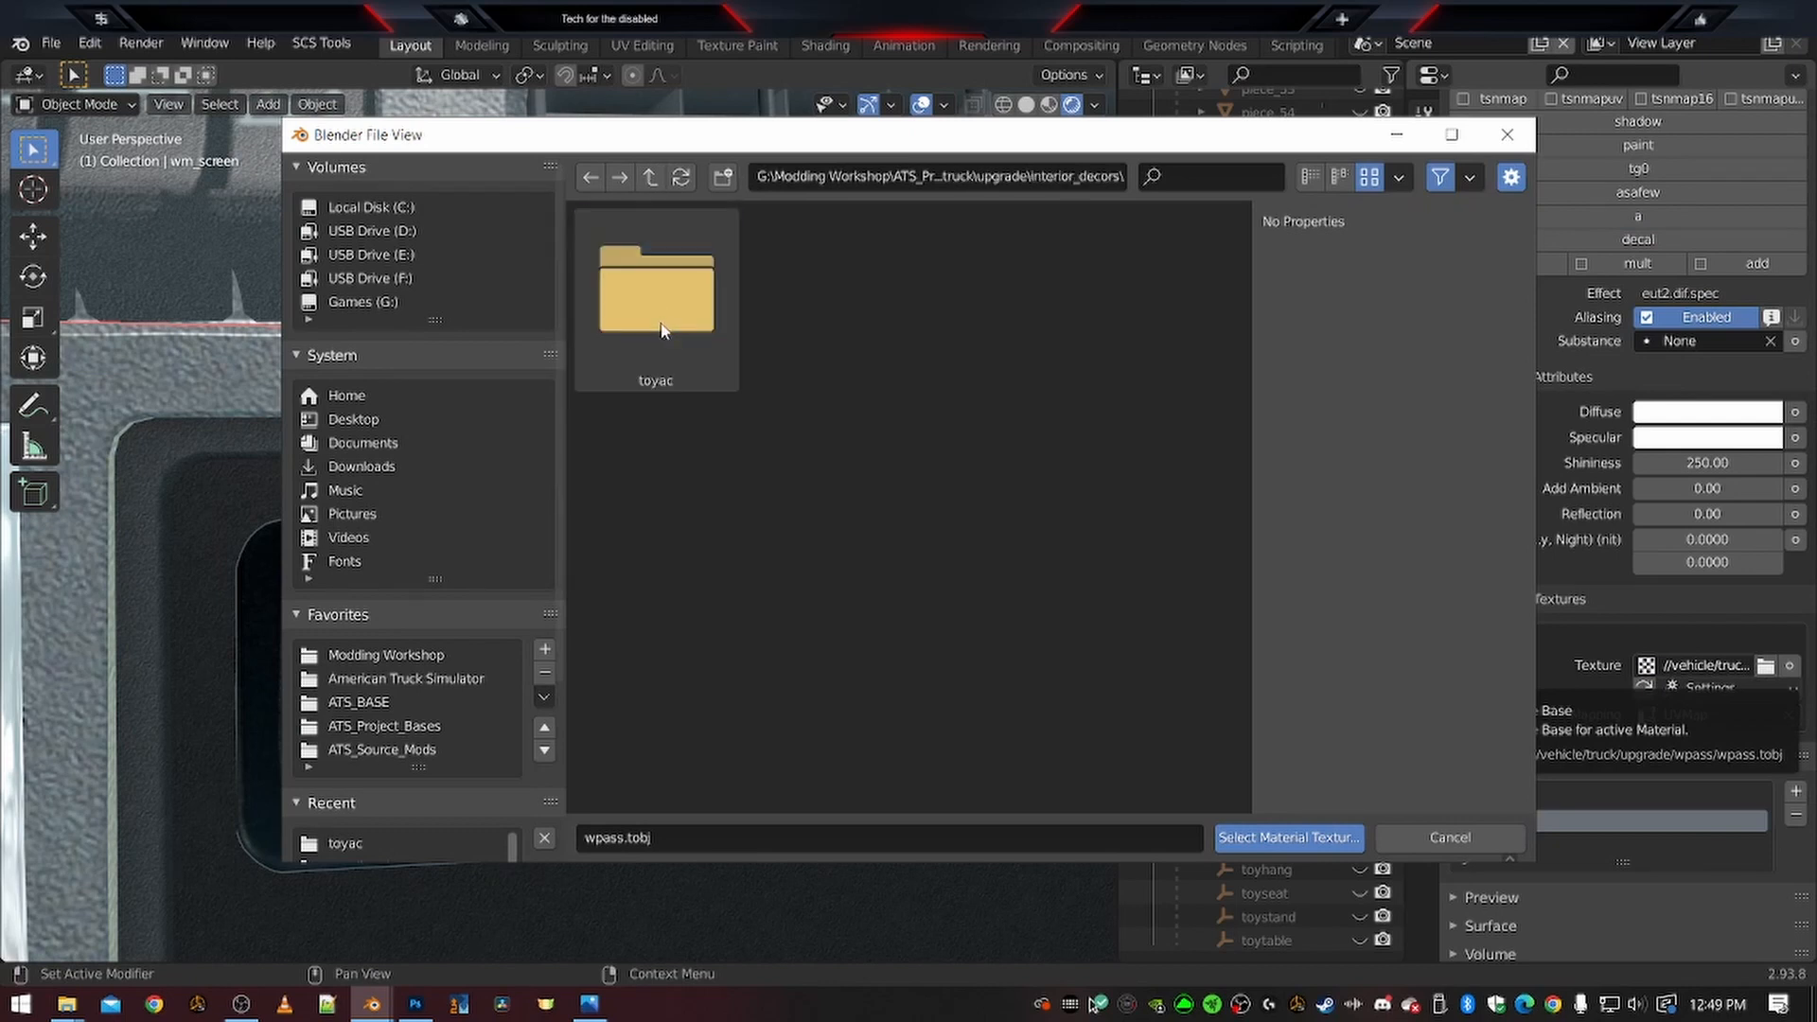
{"action": "double_click", "coordinate": [659, 312]}
{"action": "double_click", "coordinate": [1009, 305]}
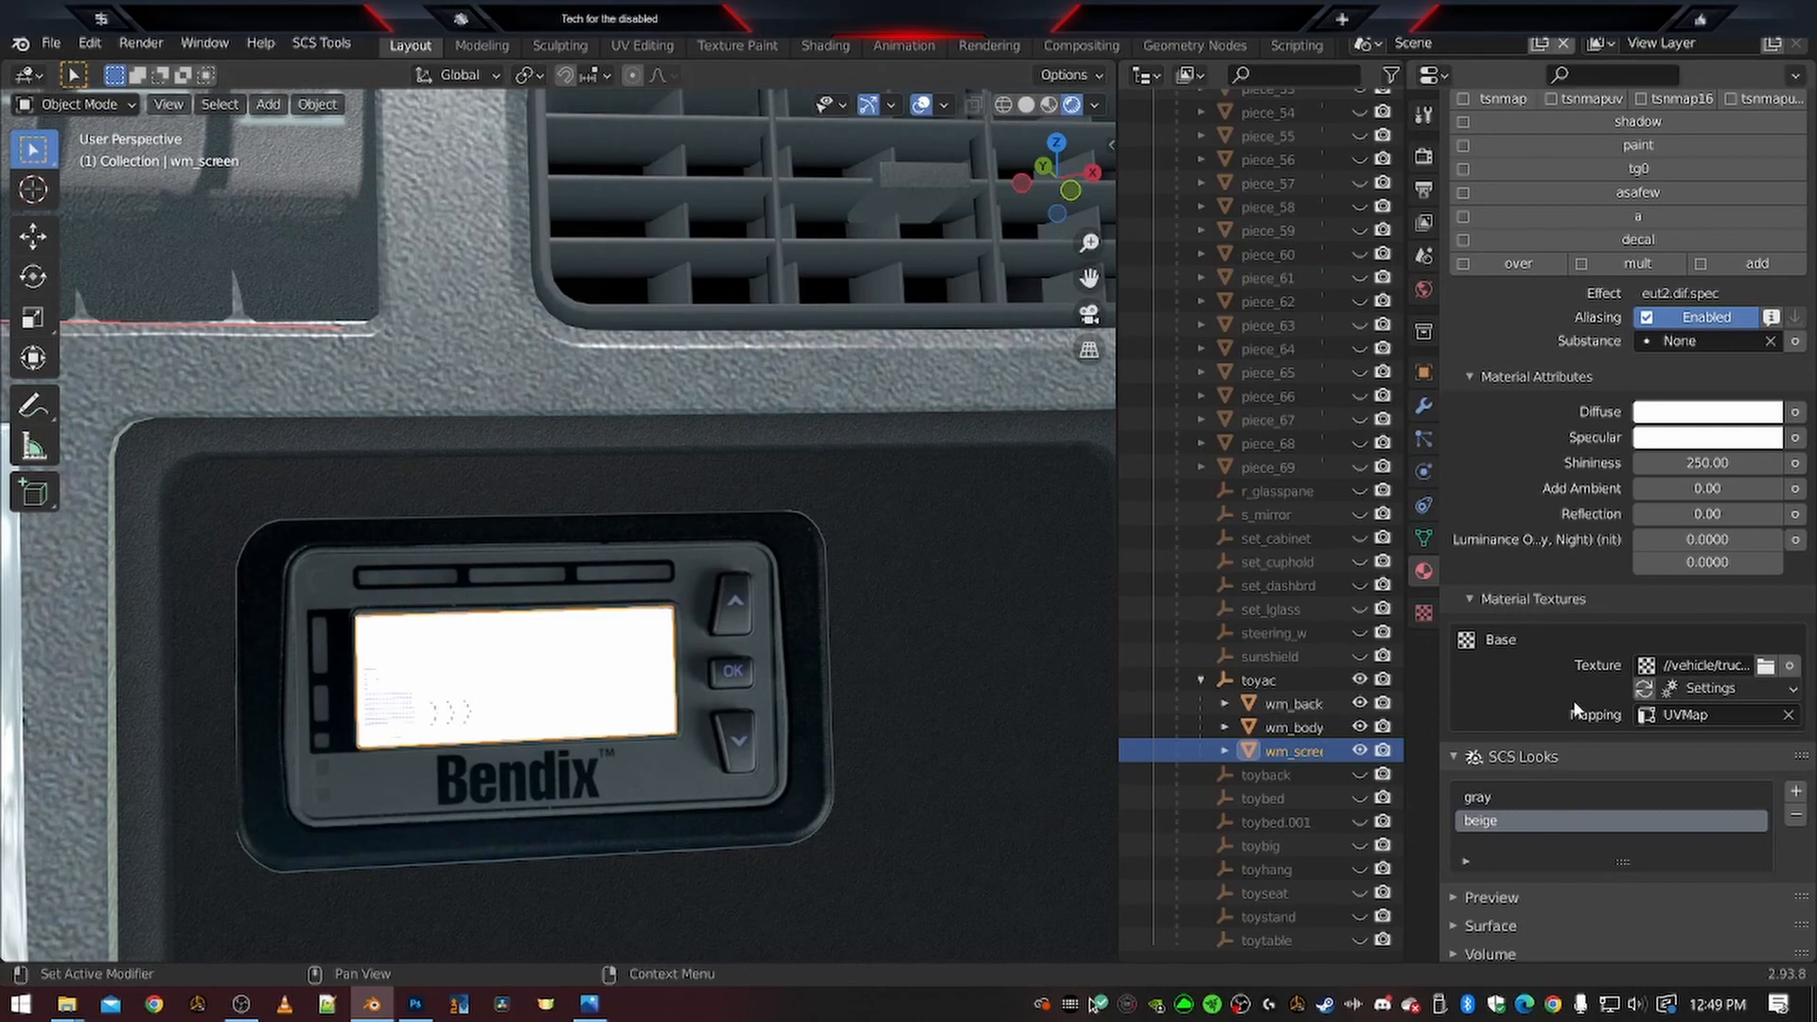
Set the diffuse and specular colours of the wm_screen material to black in the beige look
{"action": "scroll", "coordinate": [1574, 708], "scroll_direction": "up", "scroll_amount": 5}
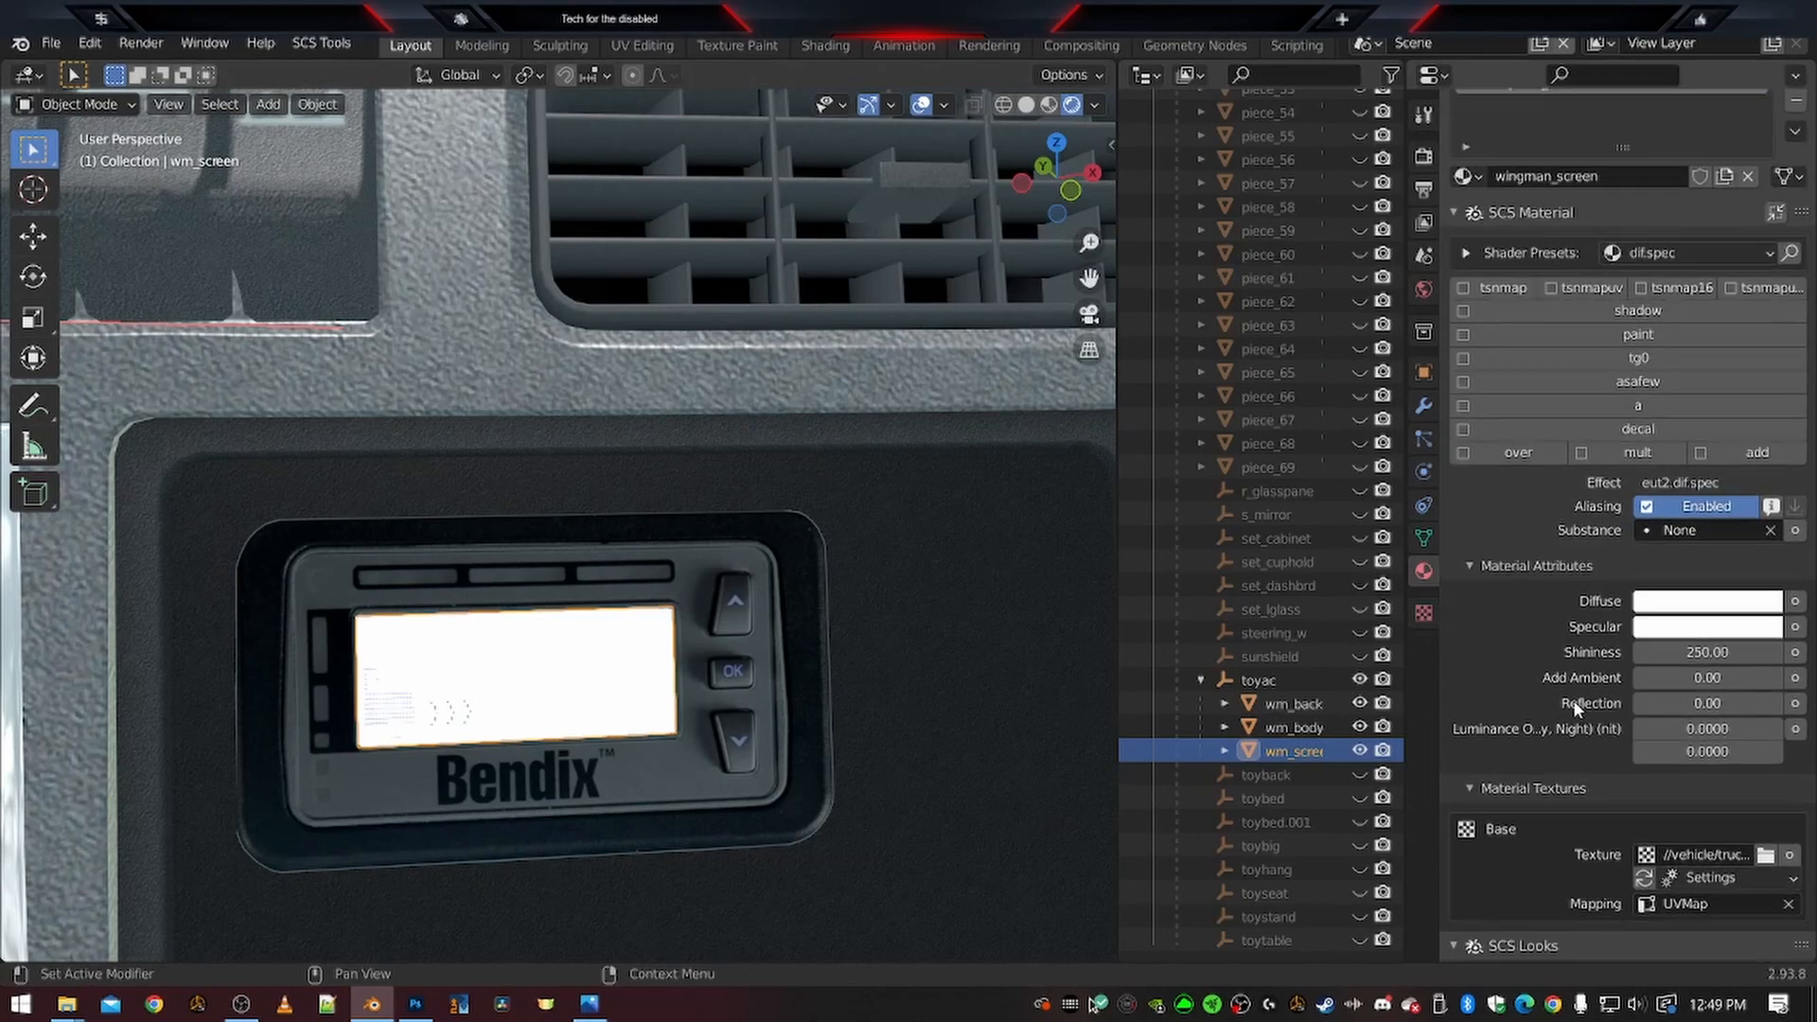
{"action": "left_click", "coordinate": [1673, 604]}
{"action": "left_click_drag", "start_coordinate": [1764, 364], "coordinate": [1763, 463]}
{"action": "left_click", "coordinate": [1712, 626]}
{"action": "left_click_drag", "start_coordinate": [1764, 385], "coordinate": [1764, 483]}
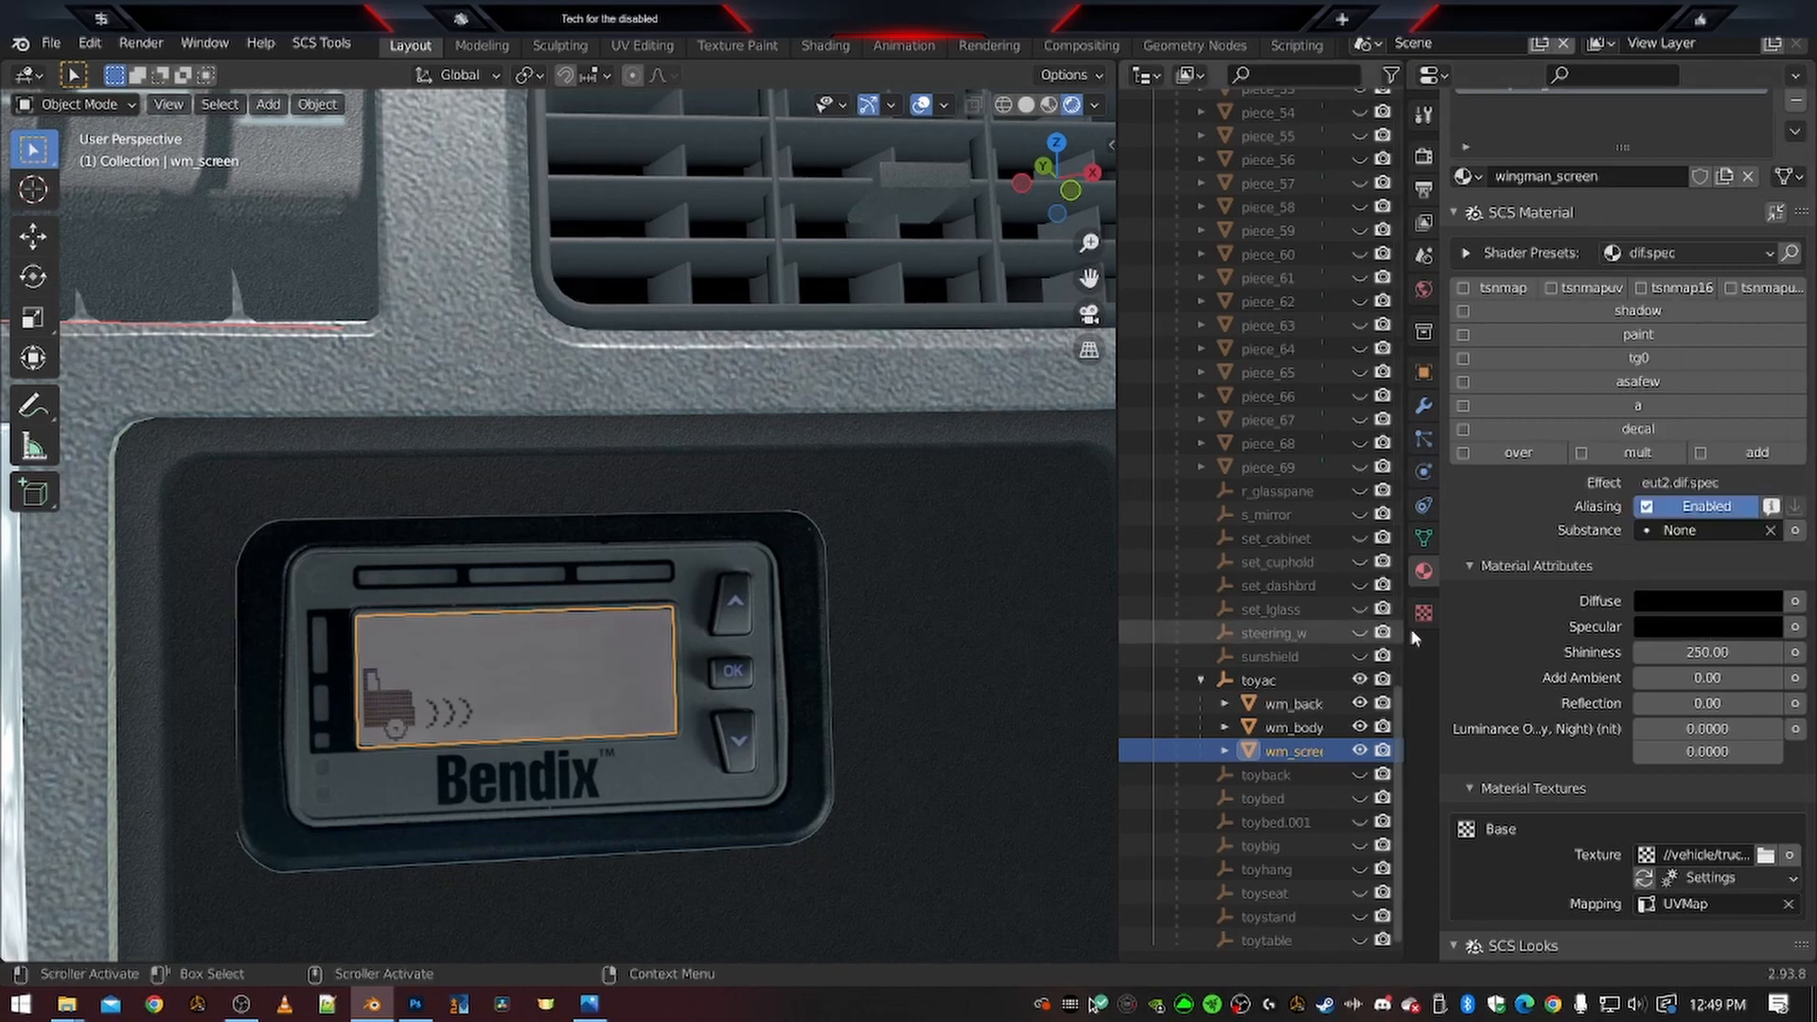
Compare the Bendix screen's appearance between the gray and beige looks, close up and across the dashboard
{"action": "scroll", "coordinate": [1488, 678], "scroll_direction": "down", "scroll_amount": 6}
{"action": "left_click", "coordinate": [1477, 759]}
{"action": "left_click", "coordinate": [1478, 783]}
{"action": "left_click", "coordinate": [1475, 760]}
{"action": "left_click", "coordinate": [1474, 784]}
{"action": "left_click", "coordinate": [1471, 760]}
{"action": "left_click", "coordinate": [1475, 785]}
{"action": "left_click", "coordinate": [1481, 763]}
{"action": "left_click", "coordinate": [1485, 787]}
{"action": "scroll", "coordinate": [521, 434], "scroll_direction": "down", "scroll_amount": 10}
{"action": "scroll", "coordinate": [473, 416], "scroll_direction": "up", "scroll_amount": 8}
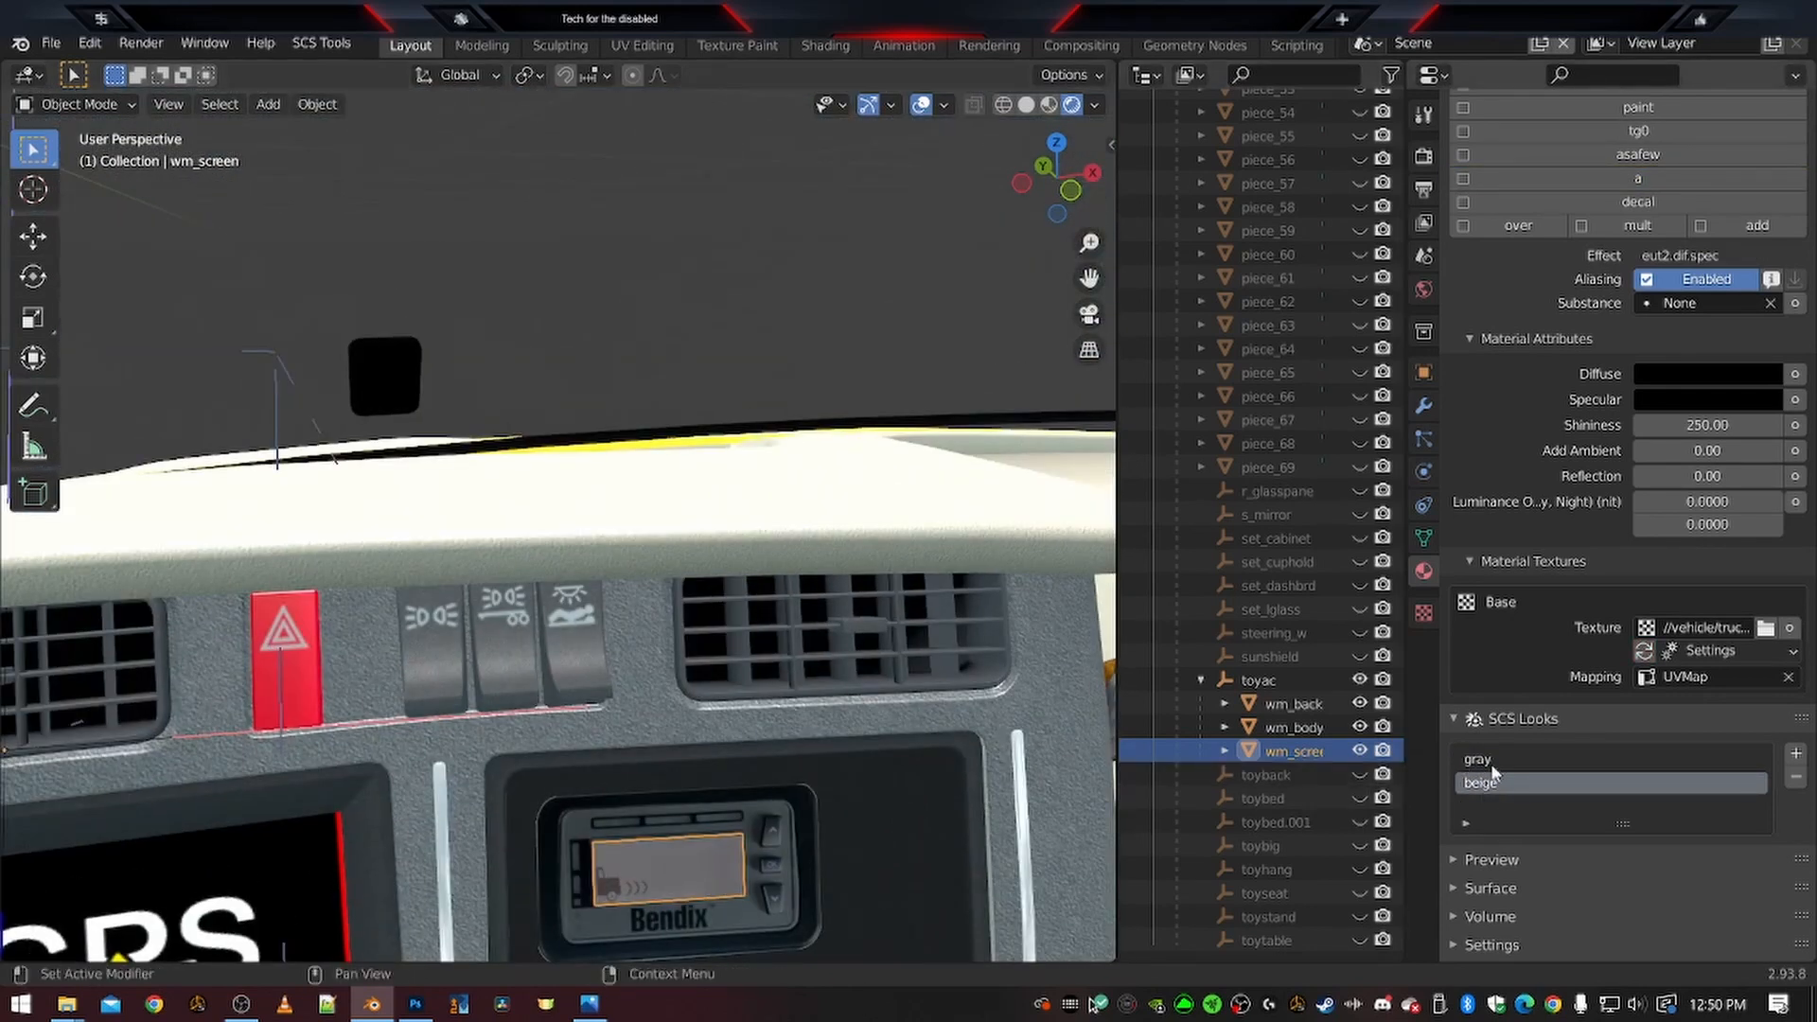
{"action": "left_click", "coordinate": [1494, 760]}
{"action": "left_click", "coordinate": [1472, 784]}
{"action": "scroll", "coordinate": [508, 480], "scroll_direction": "up", "scroll_amount": 8}
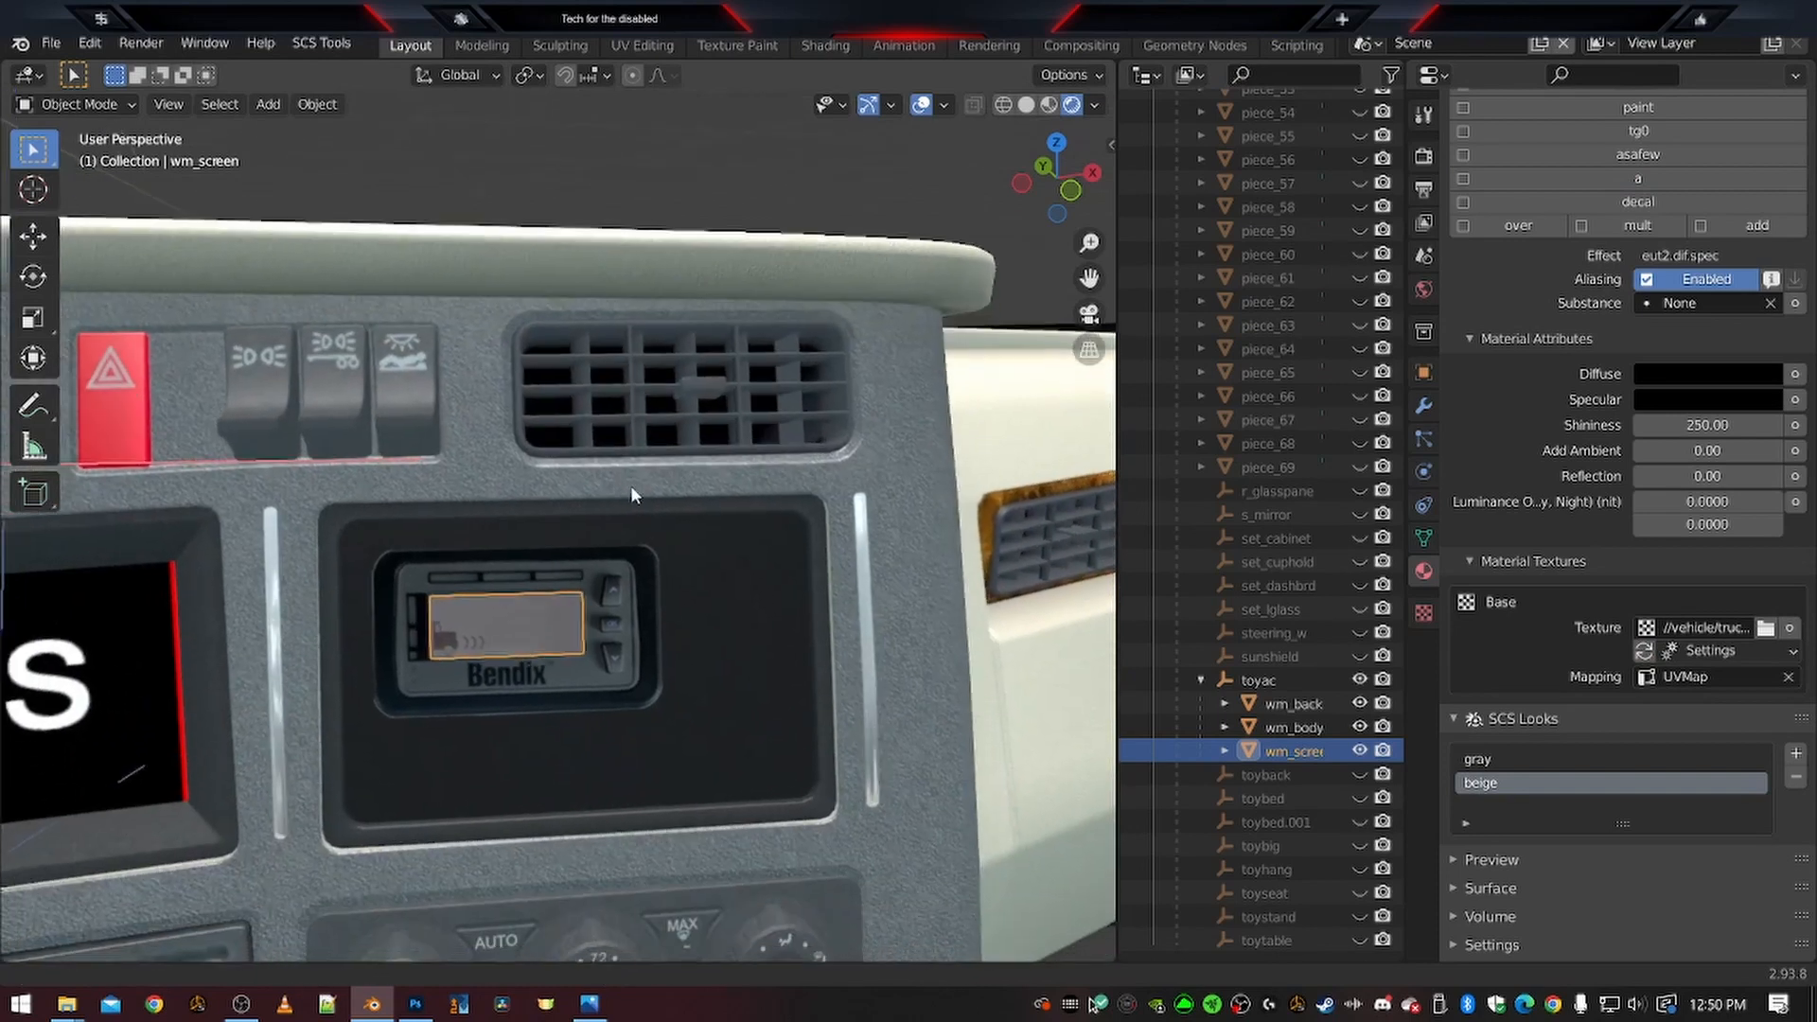
{"action": "scroll", "coordinate": [712, 606], "scroll_direction": "down", "scroll_amount": 10}
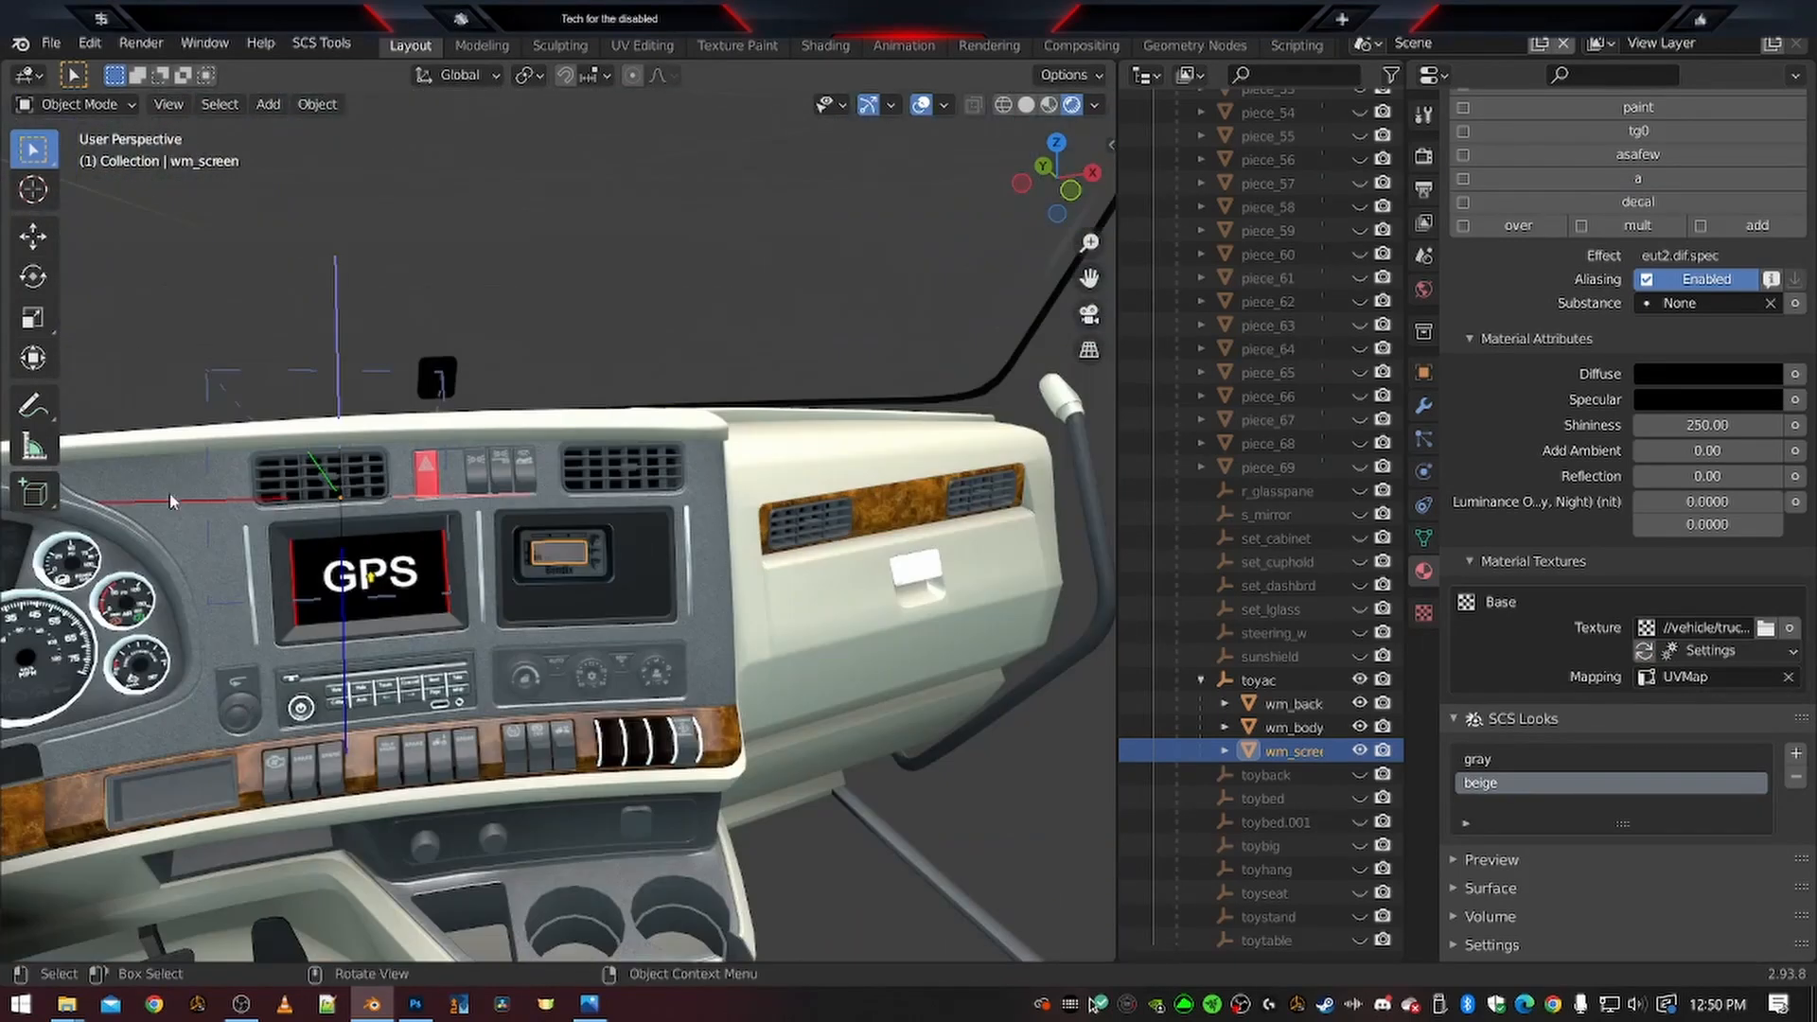
{"action": "scroll", "coordinate": [687, 616], "scroll_direction": "up", "scroll_amount": 5}
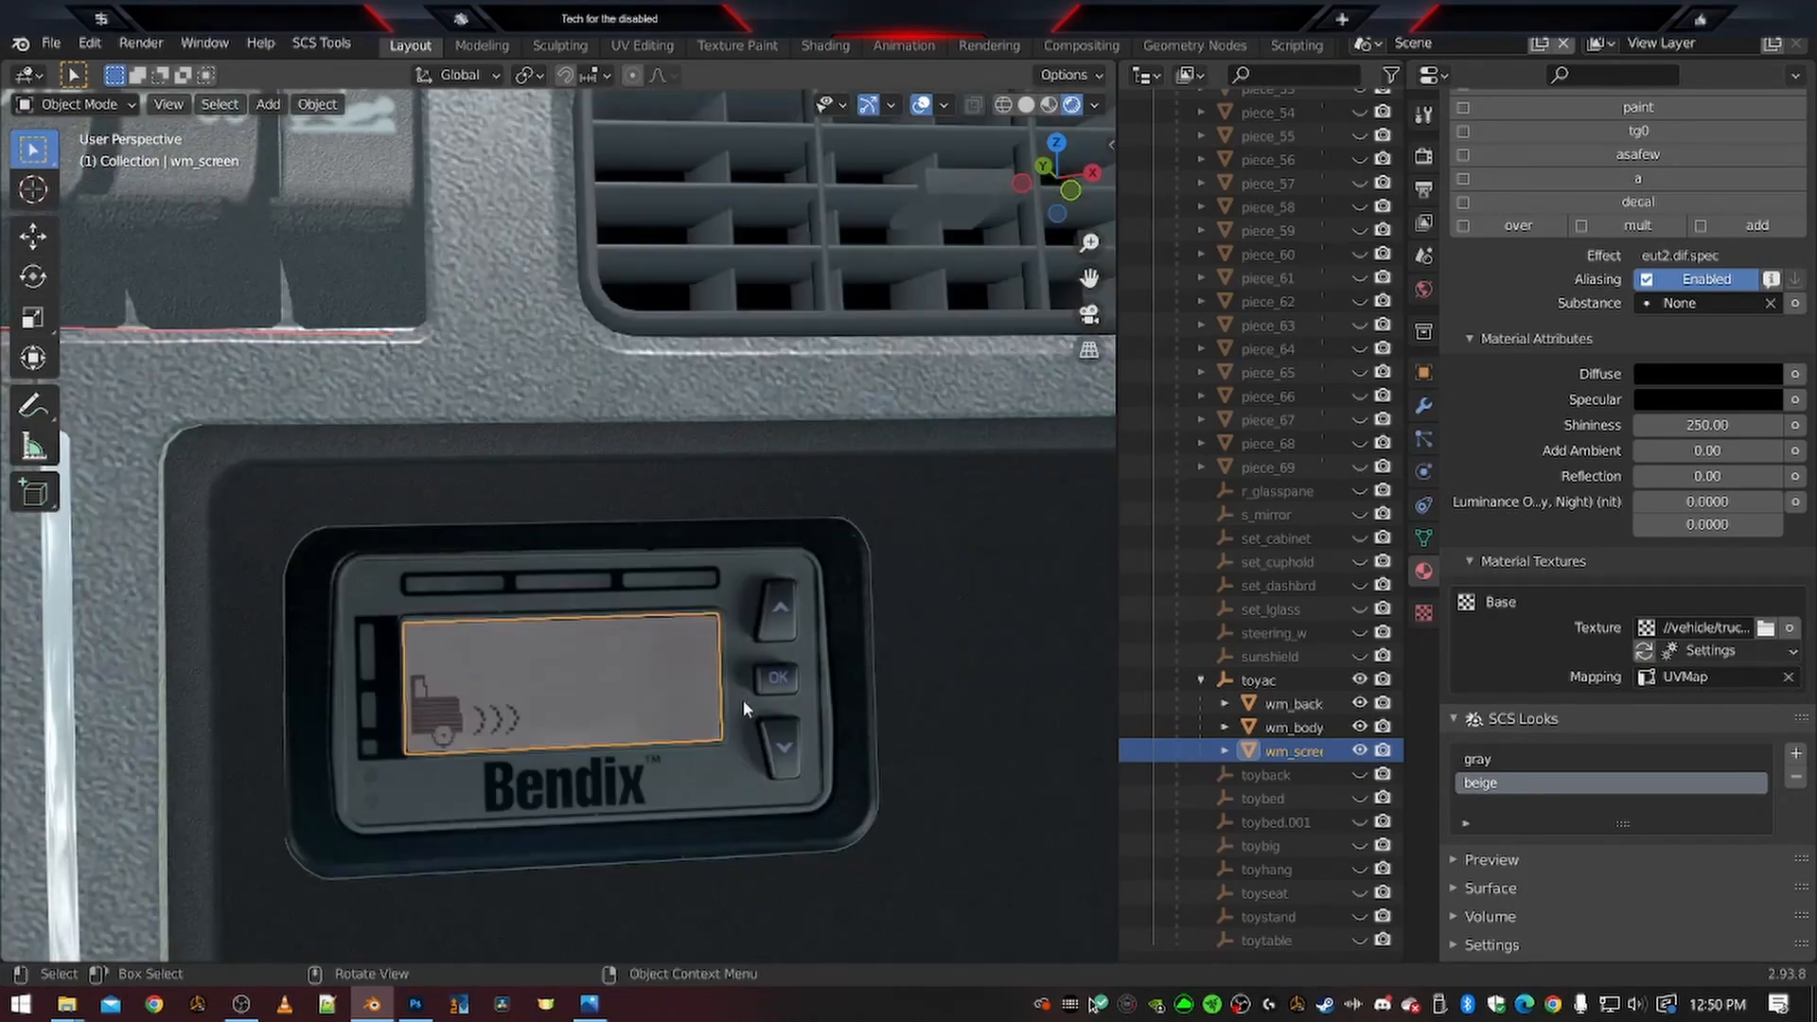
Compare the wm_screen material settings in the gray and beige looks and open the beige base texture's file selection
{"action": "left_click", "coordinate": [1477, 760]}
{"action": "scroll", "coordinate": [1654, 248], "scroll_direction": "up", "scroll_amount": 8}
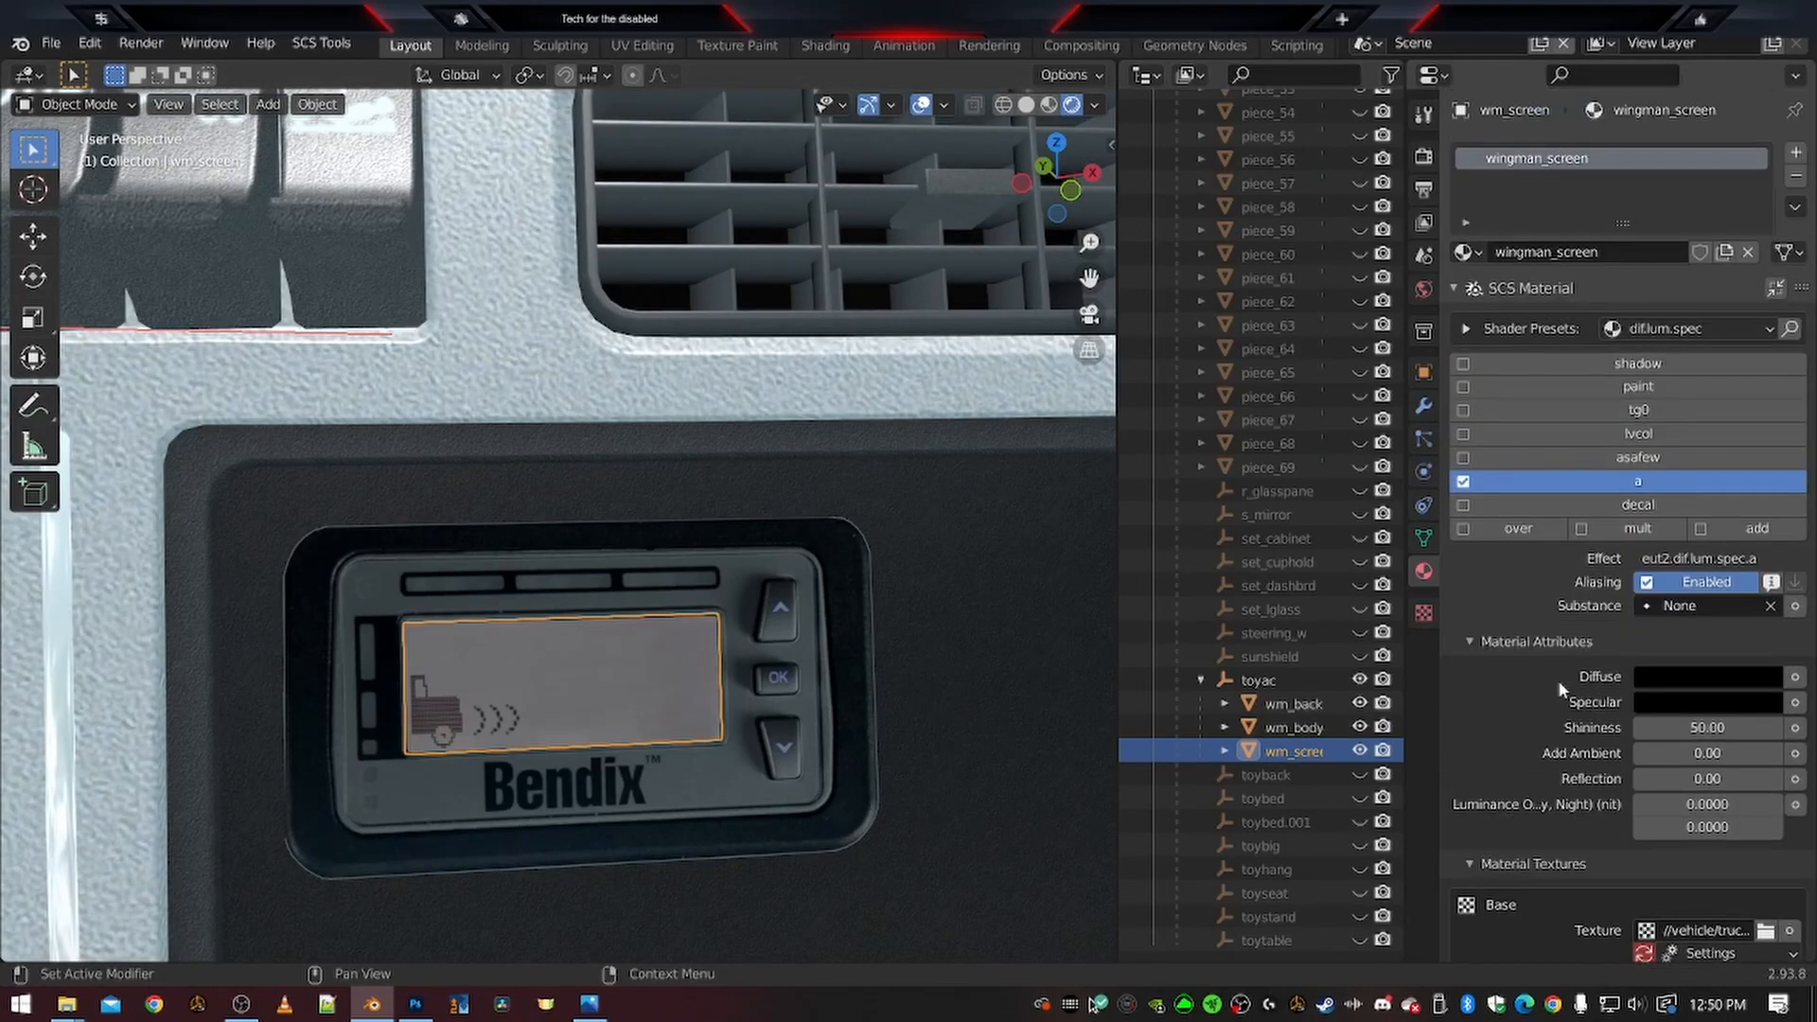
{"action": "scroll", "coordinate": [1559, 689], "scroll_direction": "down", "scroll_amount": 9}
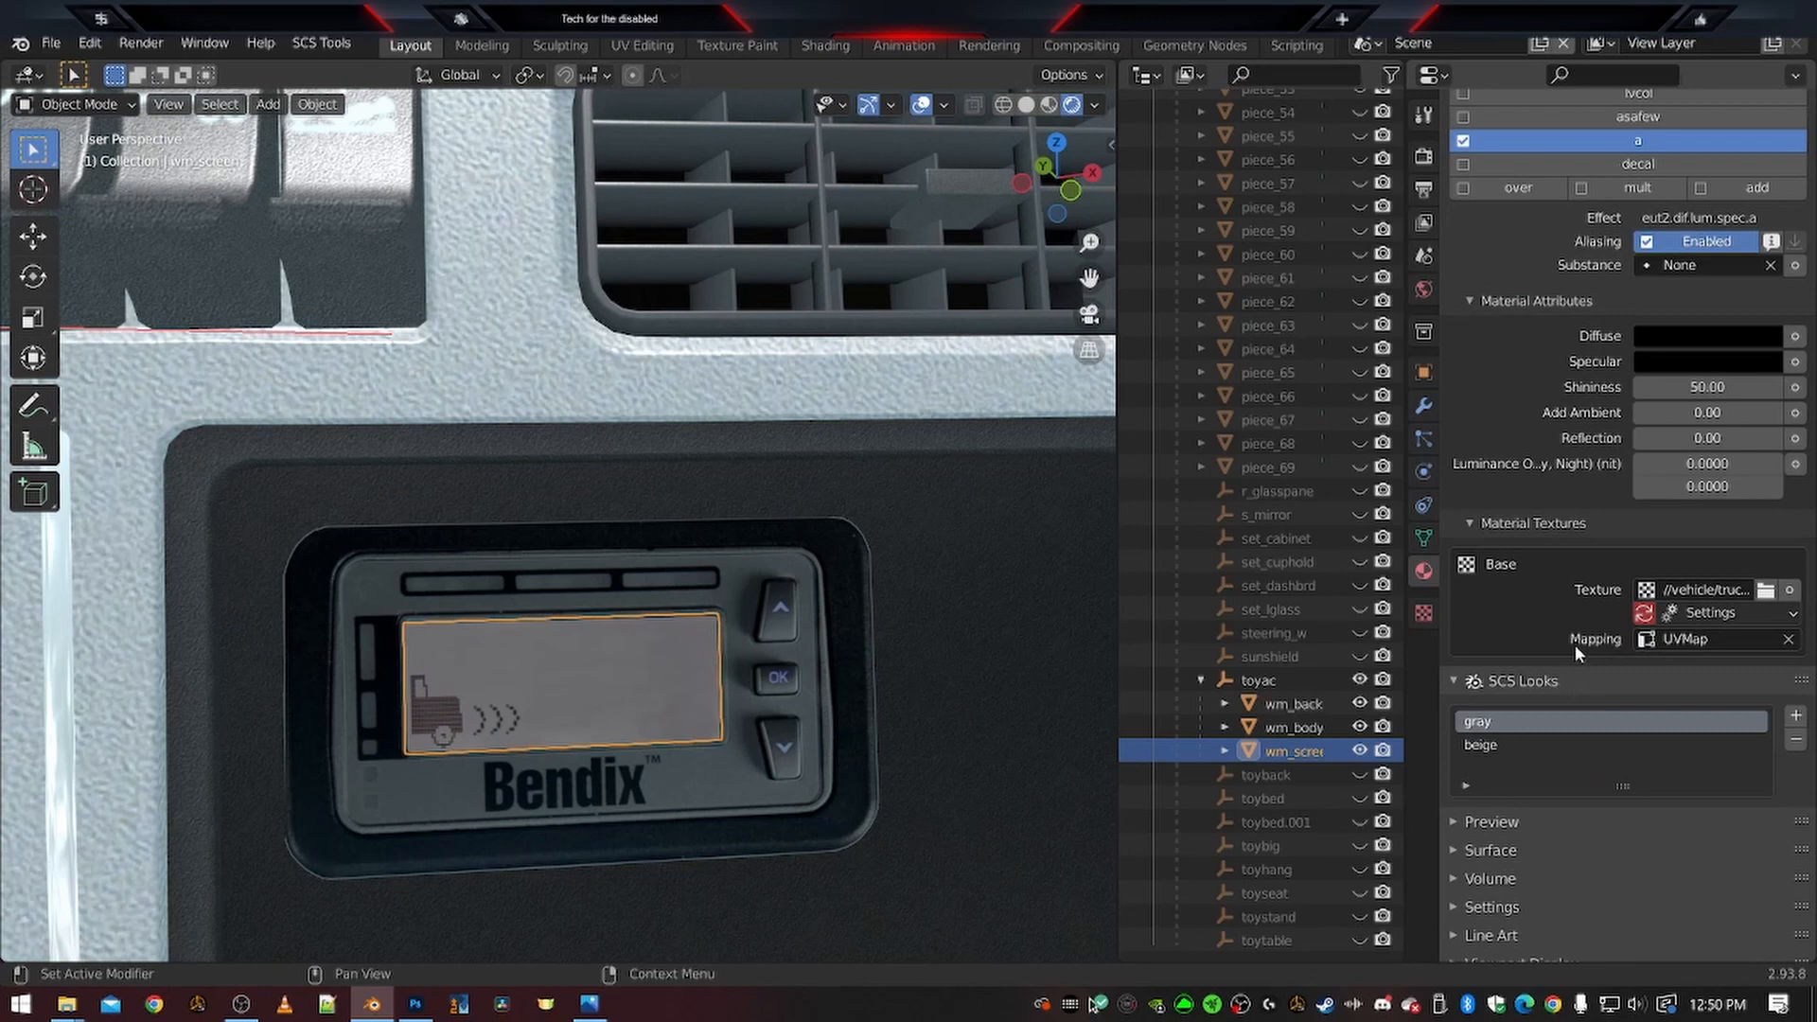
{"action": "left_click", "coordinate": [1486, 745]}
{"action": "left_click", "coordinate": [1484, 725]}
{"action": "left_click", "coordinate": [1482, 746]}
{"action": "left_click", "coordinate": [1765, 590]}
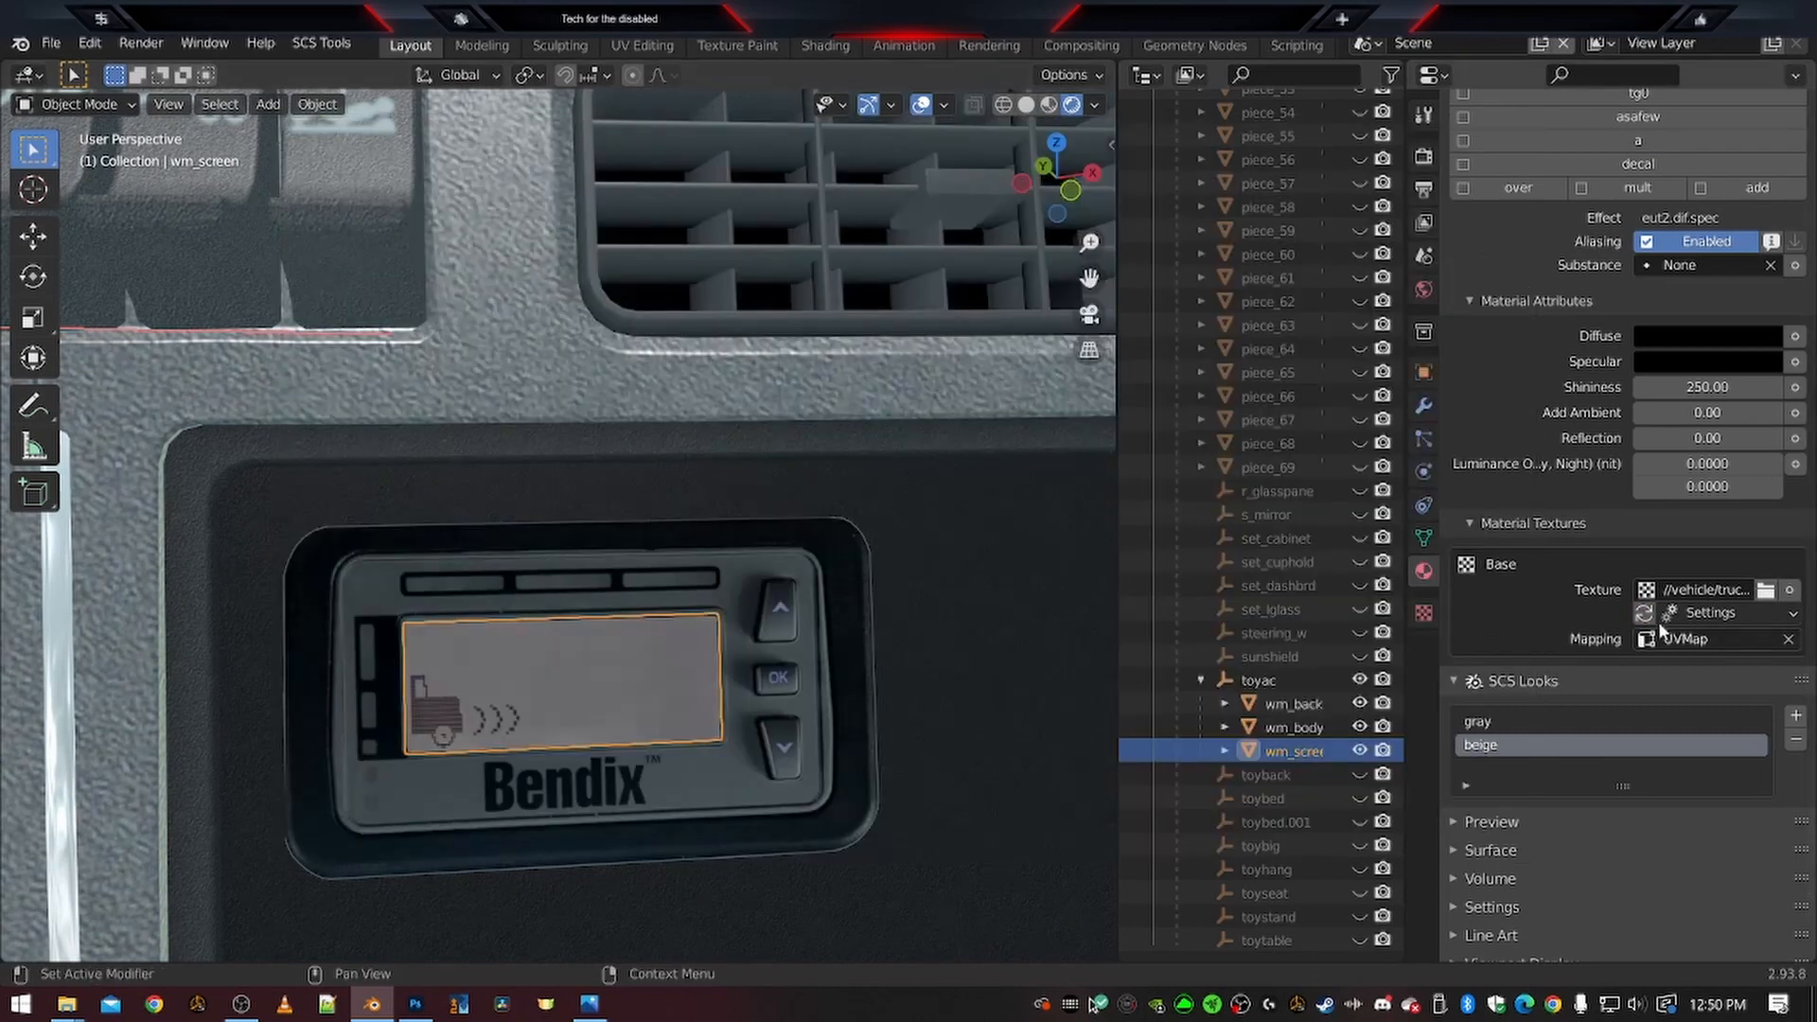
Select wm_body, compare its material in the gray and beige looks, and leave the beige look active
{"action": "left_click", "coordinate": [1289, 728]}
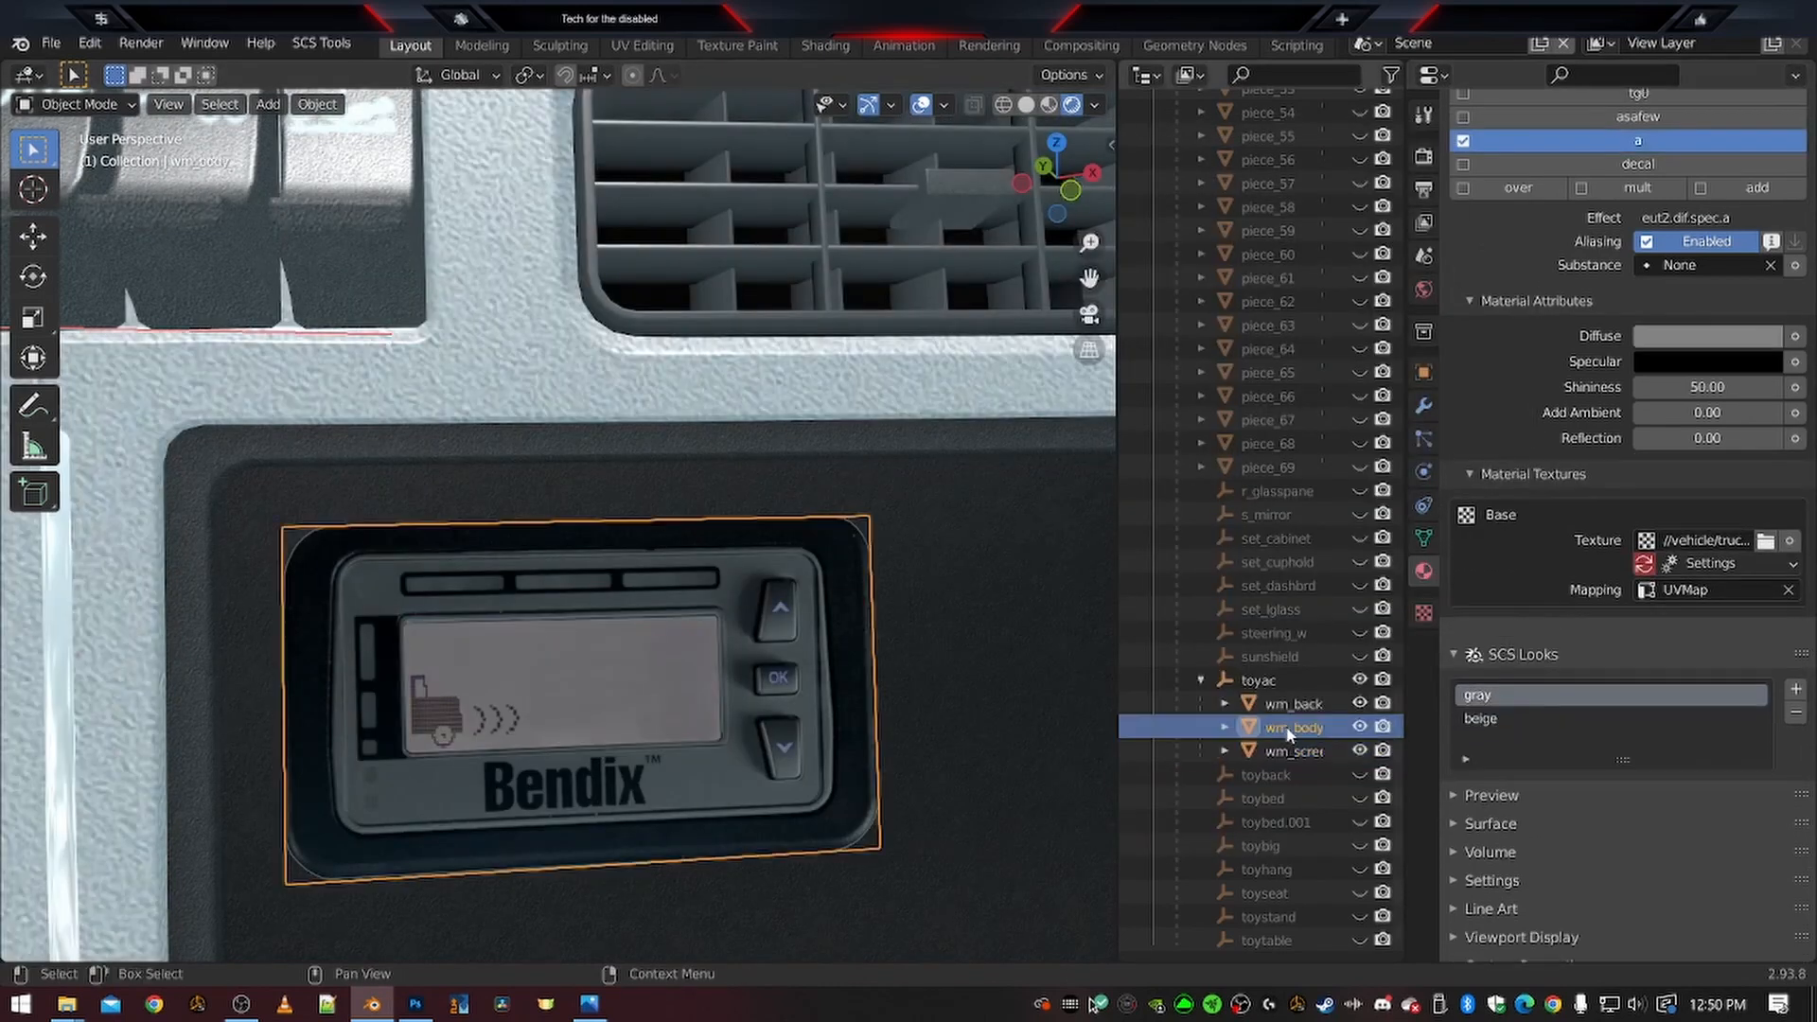
{"action": "left_click", "coordinate": [1489, 706]}
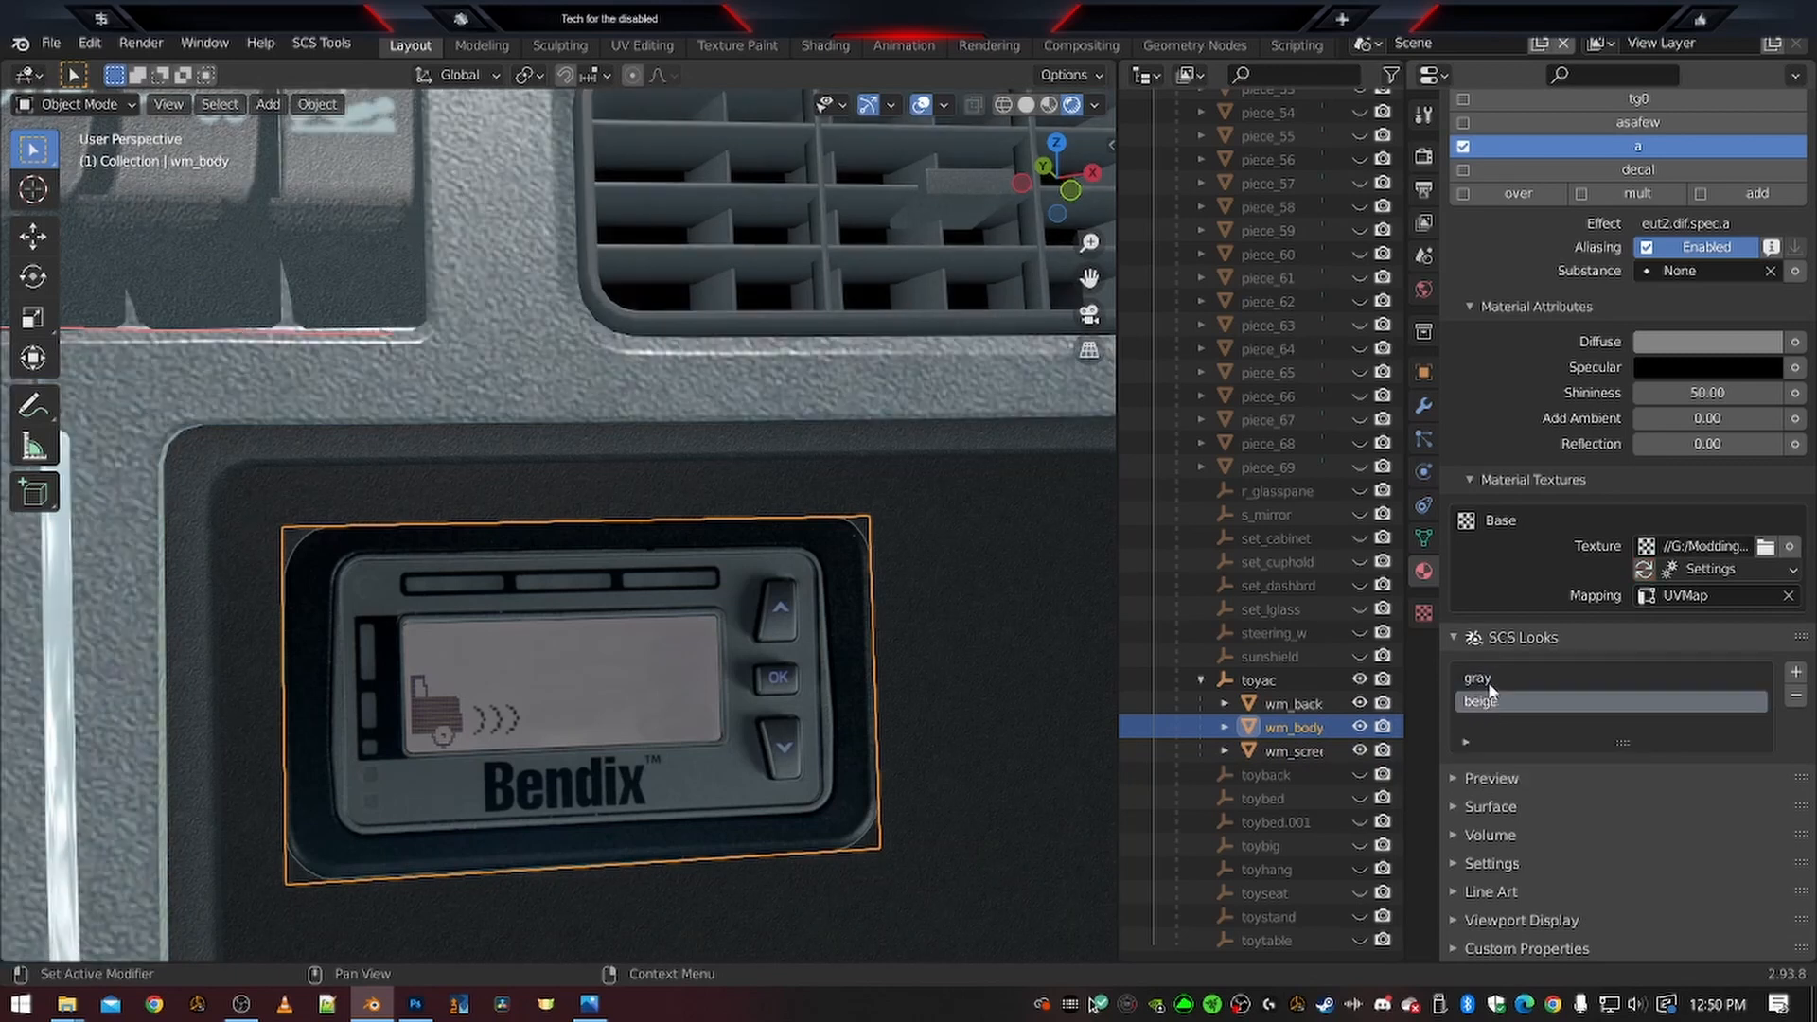
{"action": "left_click", "coordinate": [1489, 686]}
{"action": "left_click", "coordinate": [1486, 707]}
Set the wm_body base texture in the beige look to wingman.tobj from the project's vehicle/truck/upgrade/interior_decors/toyac folder
{"action": "left_click", "coordinate": [1765, 548]}
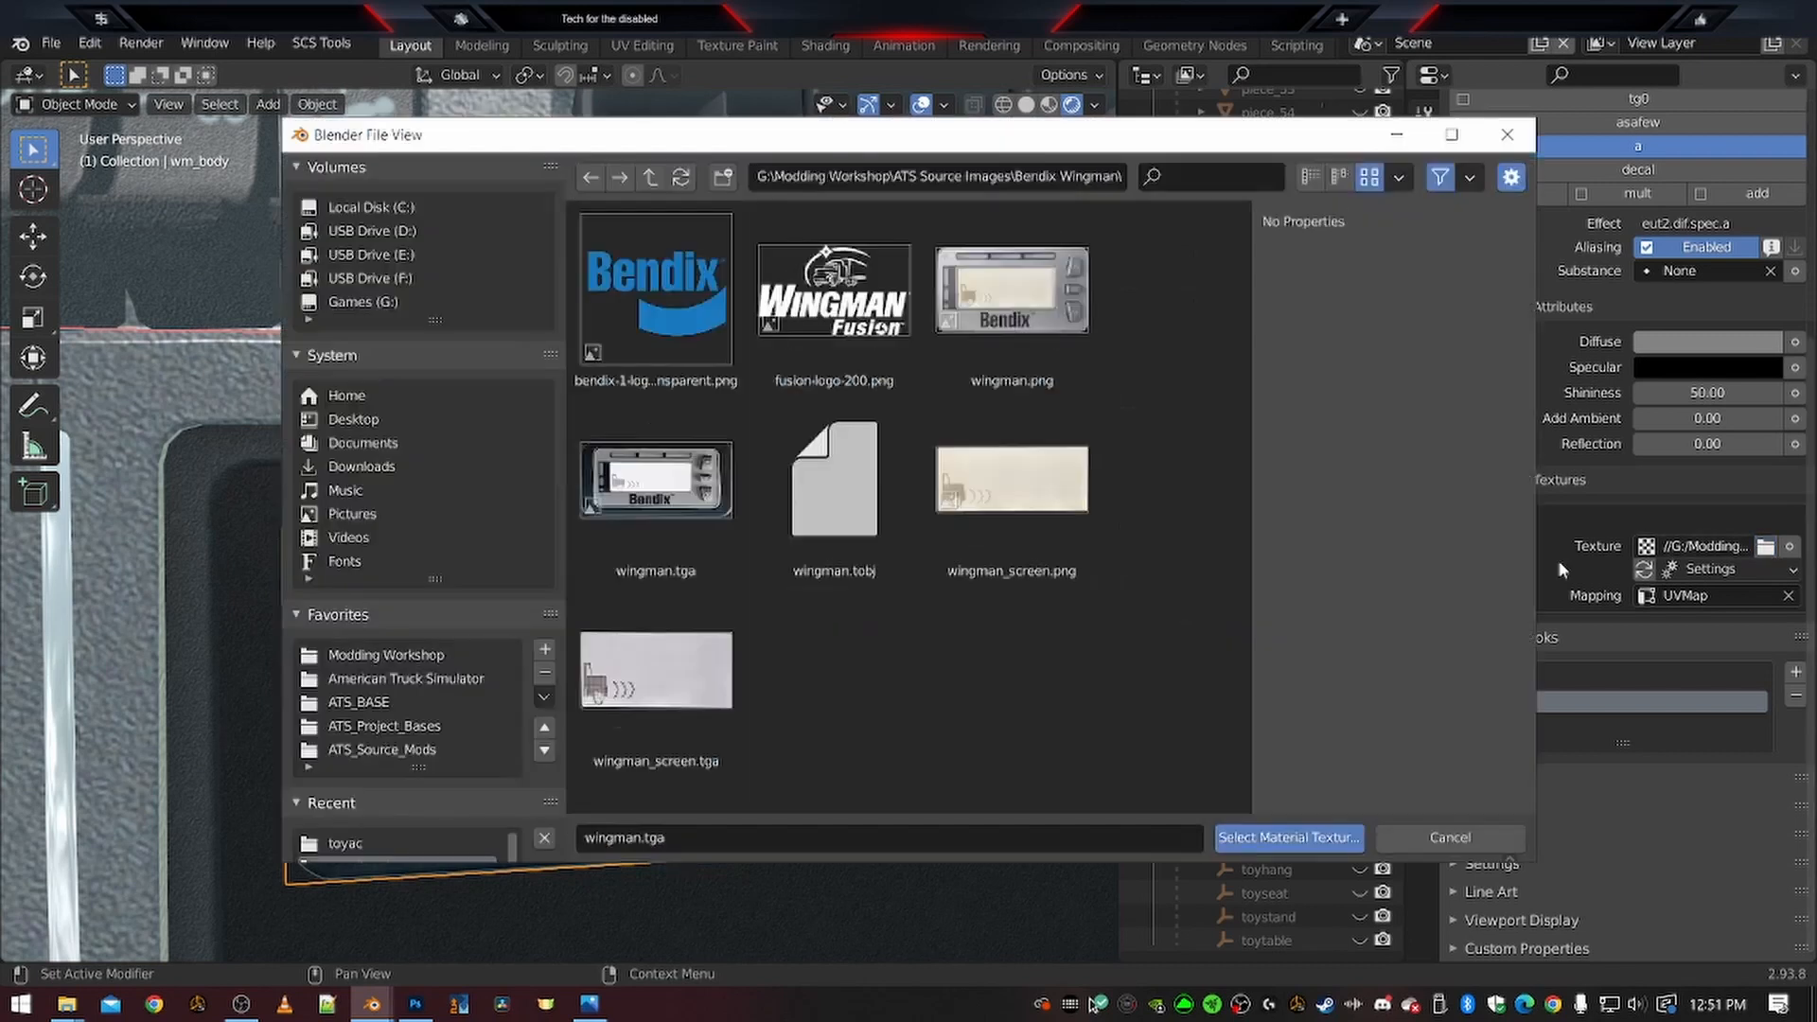
{"action": "left_click", "coordinate": [380, 651]}
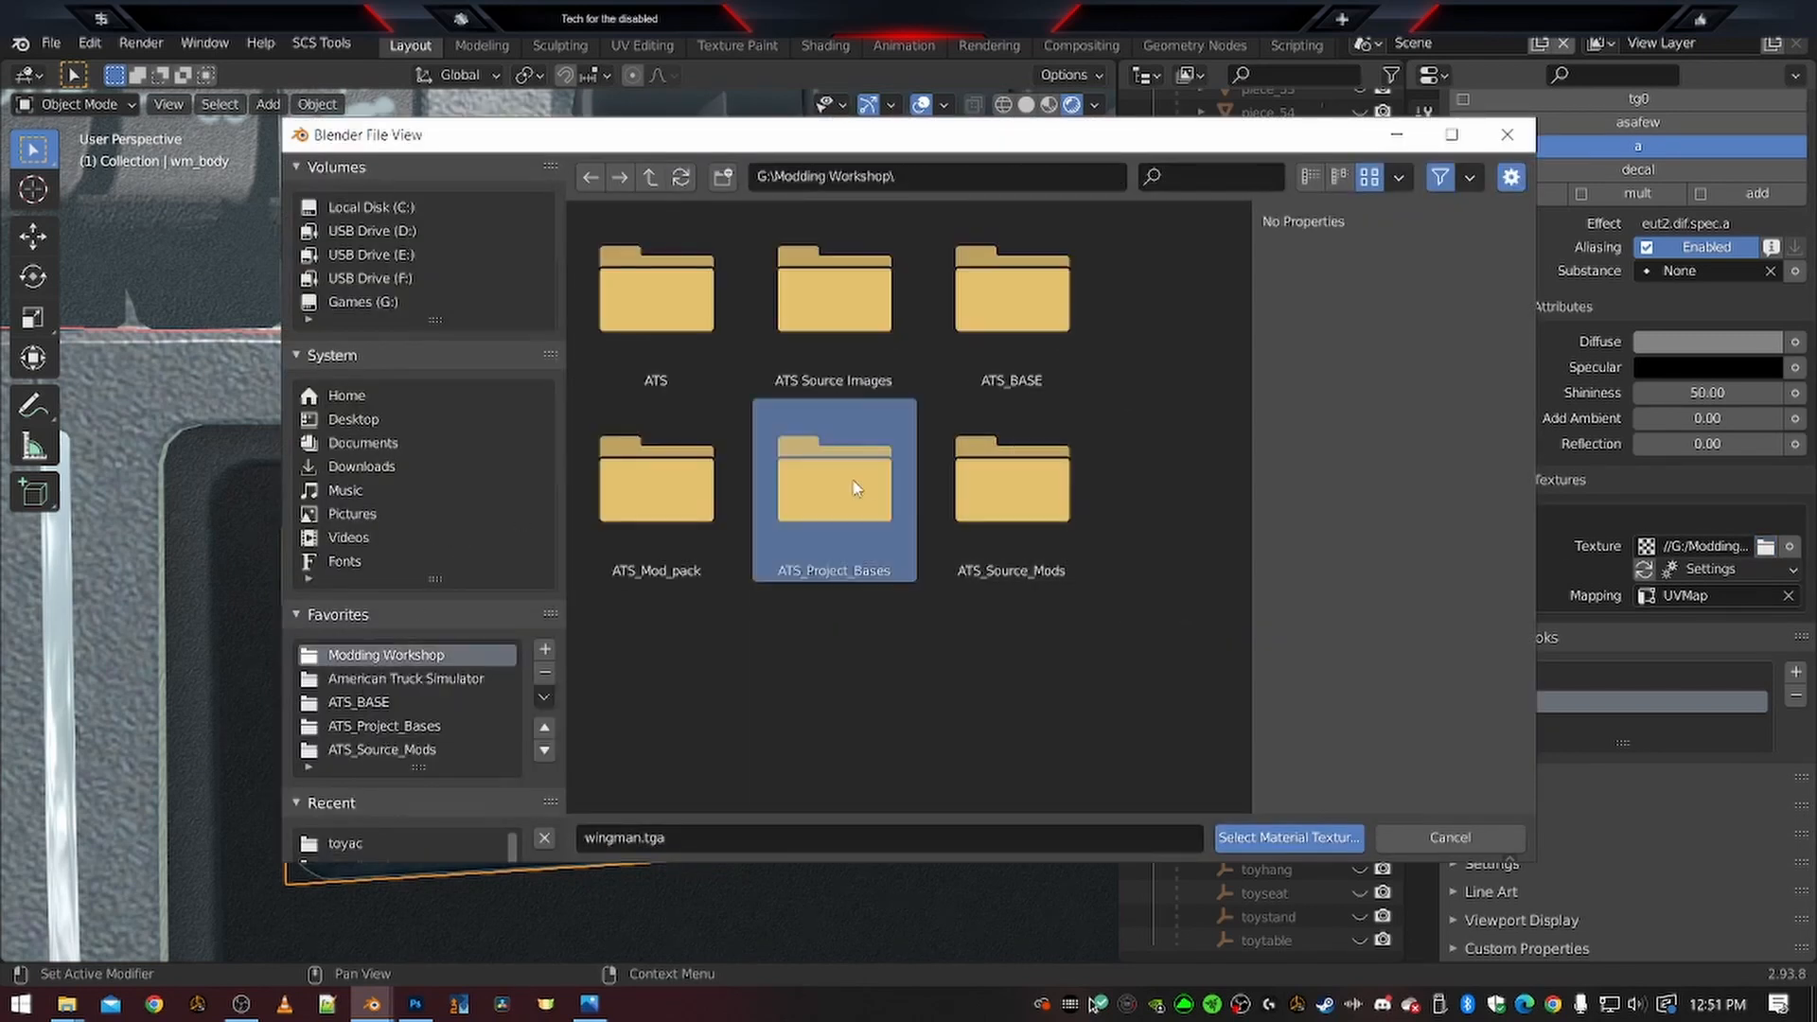
{"action": "double_click", "coordinate": [849, 485]}
{"action": "double_click", "coordinate": [865, 331]}
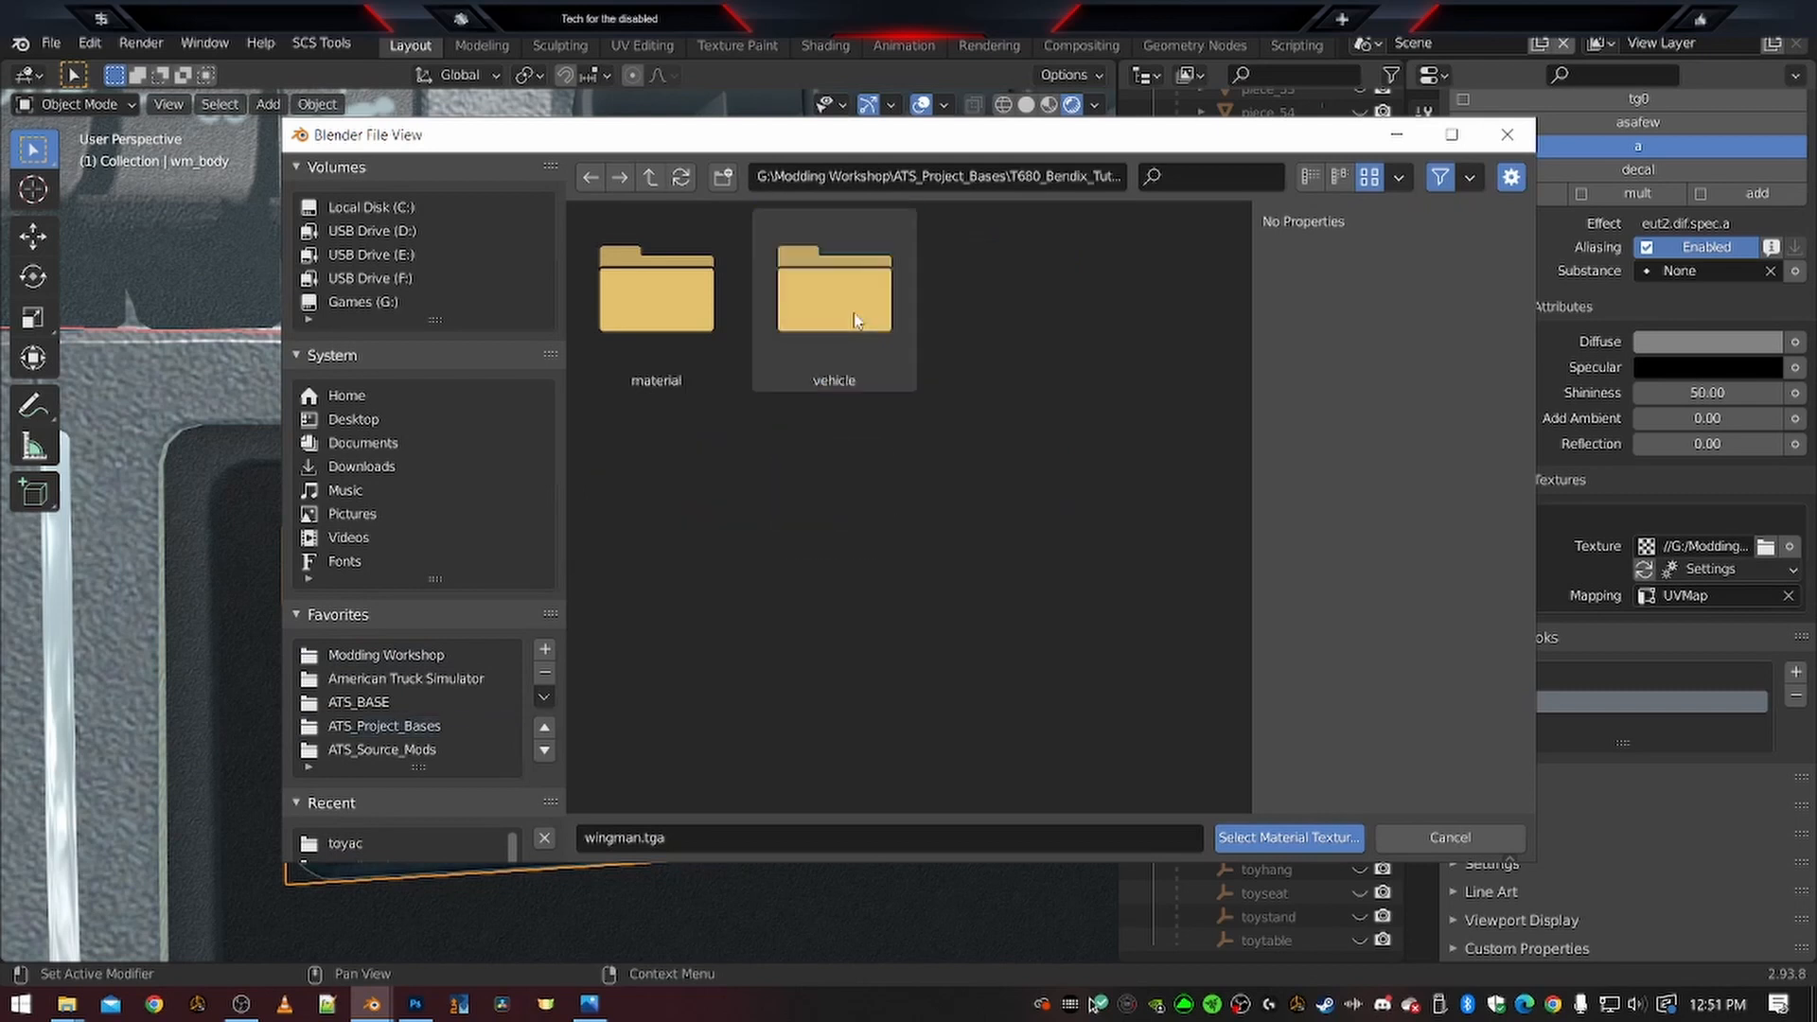
{"action": "double_click", "coordinate": [824, 317]}
{"action": "double_click", "coordinate": [653, 302]}
{"action": "double_click", "coordinate": [1026, 305]}
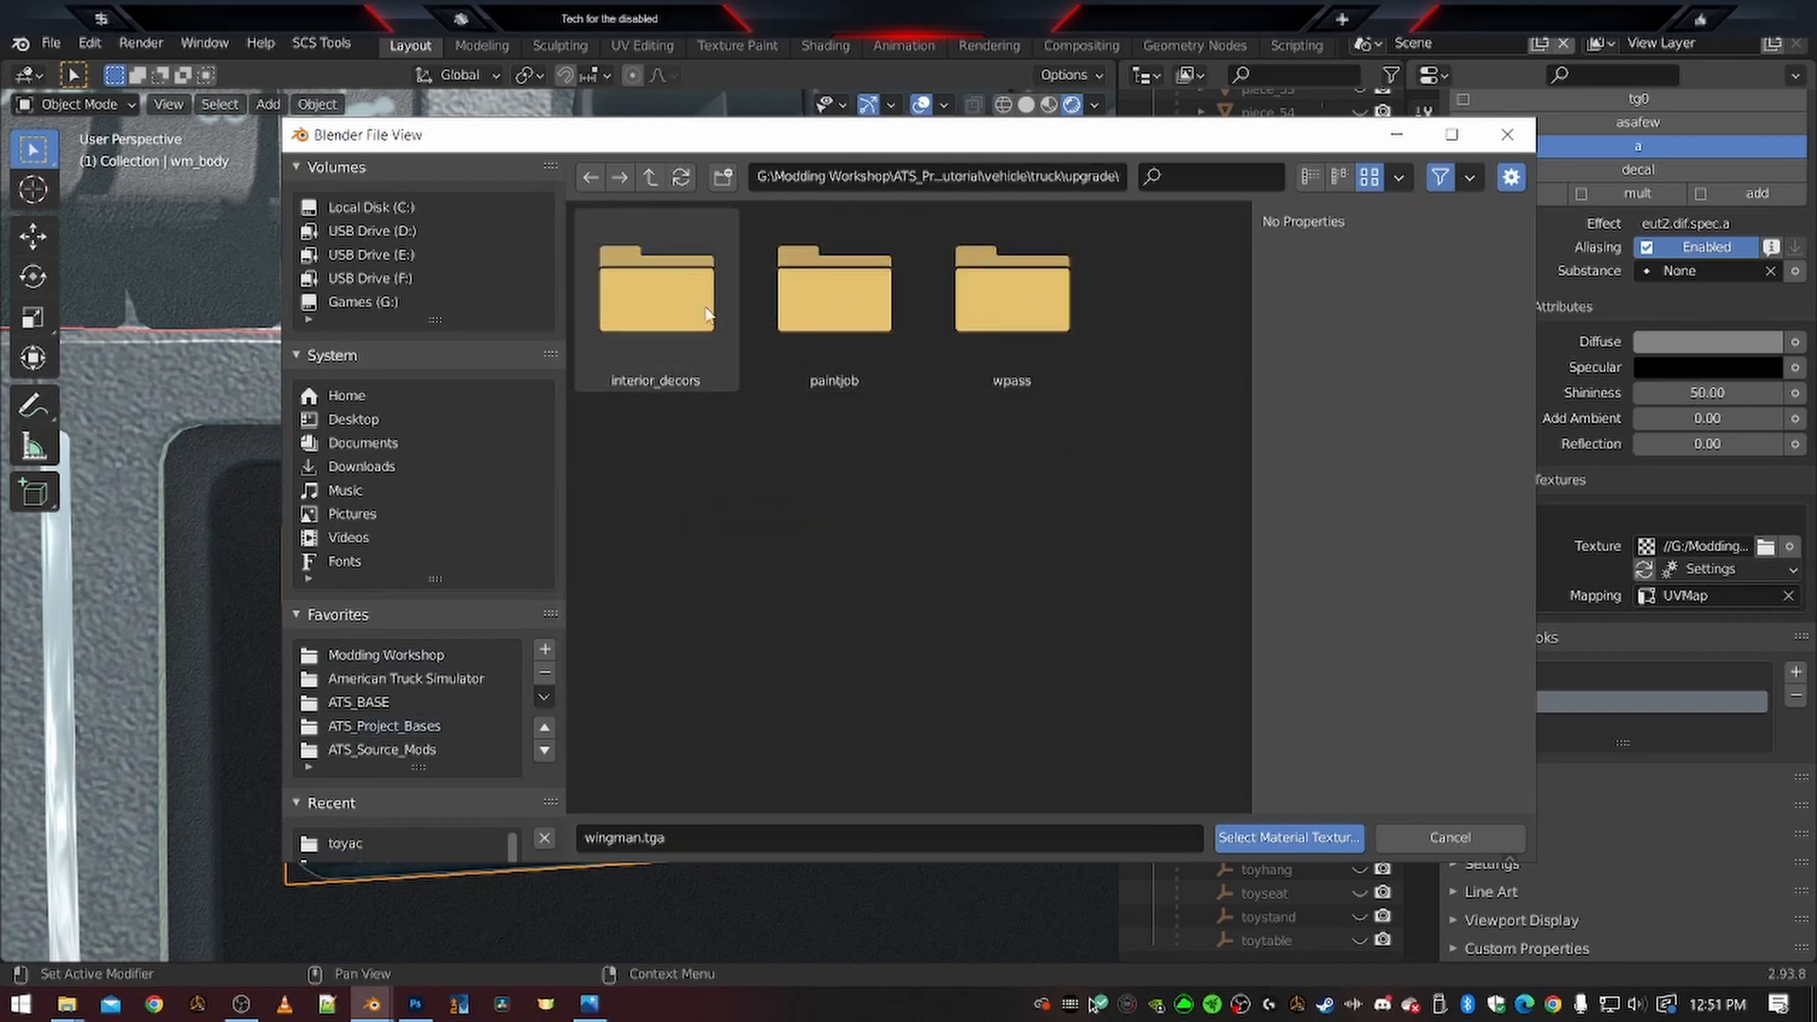
{"action": "double_click", "coordinate": [655, 309]}
{"action": "double_click", "coordinate": [658, 313]}
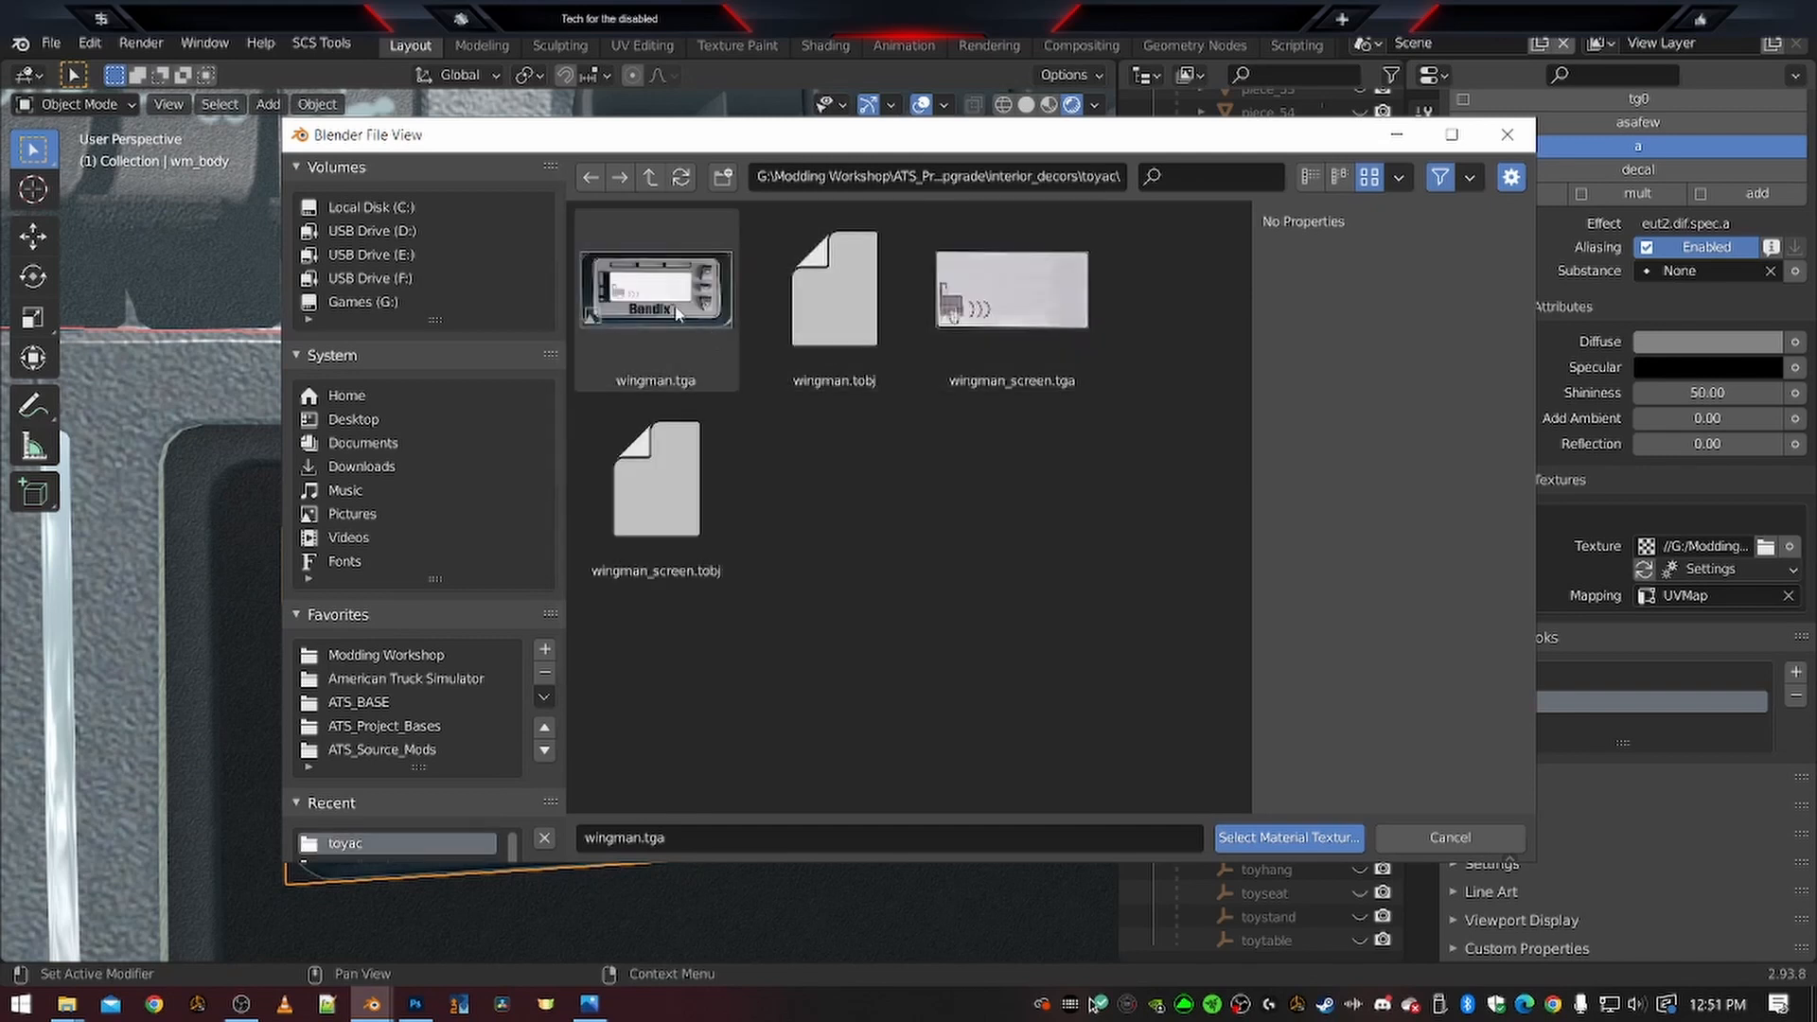
{"action": "left_click", "coordinate": [839, 339]}
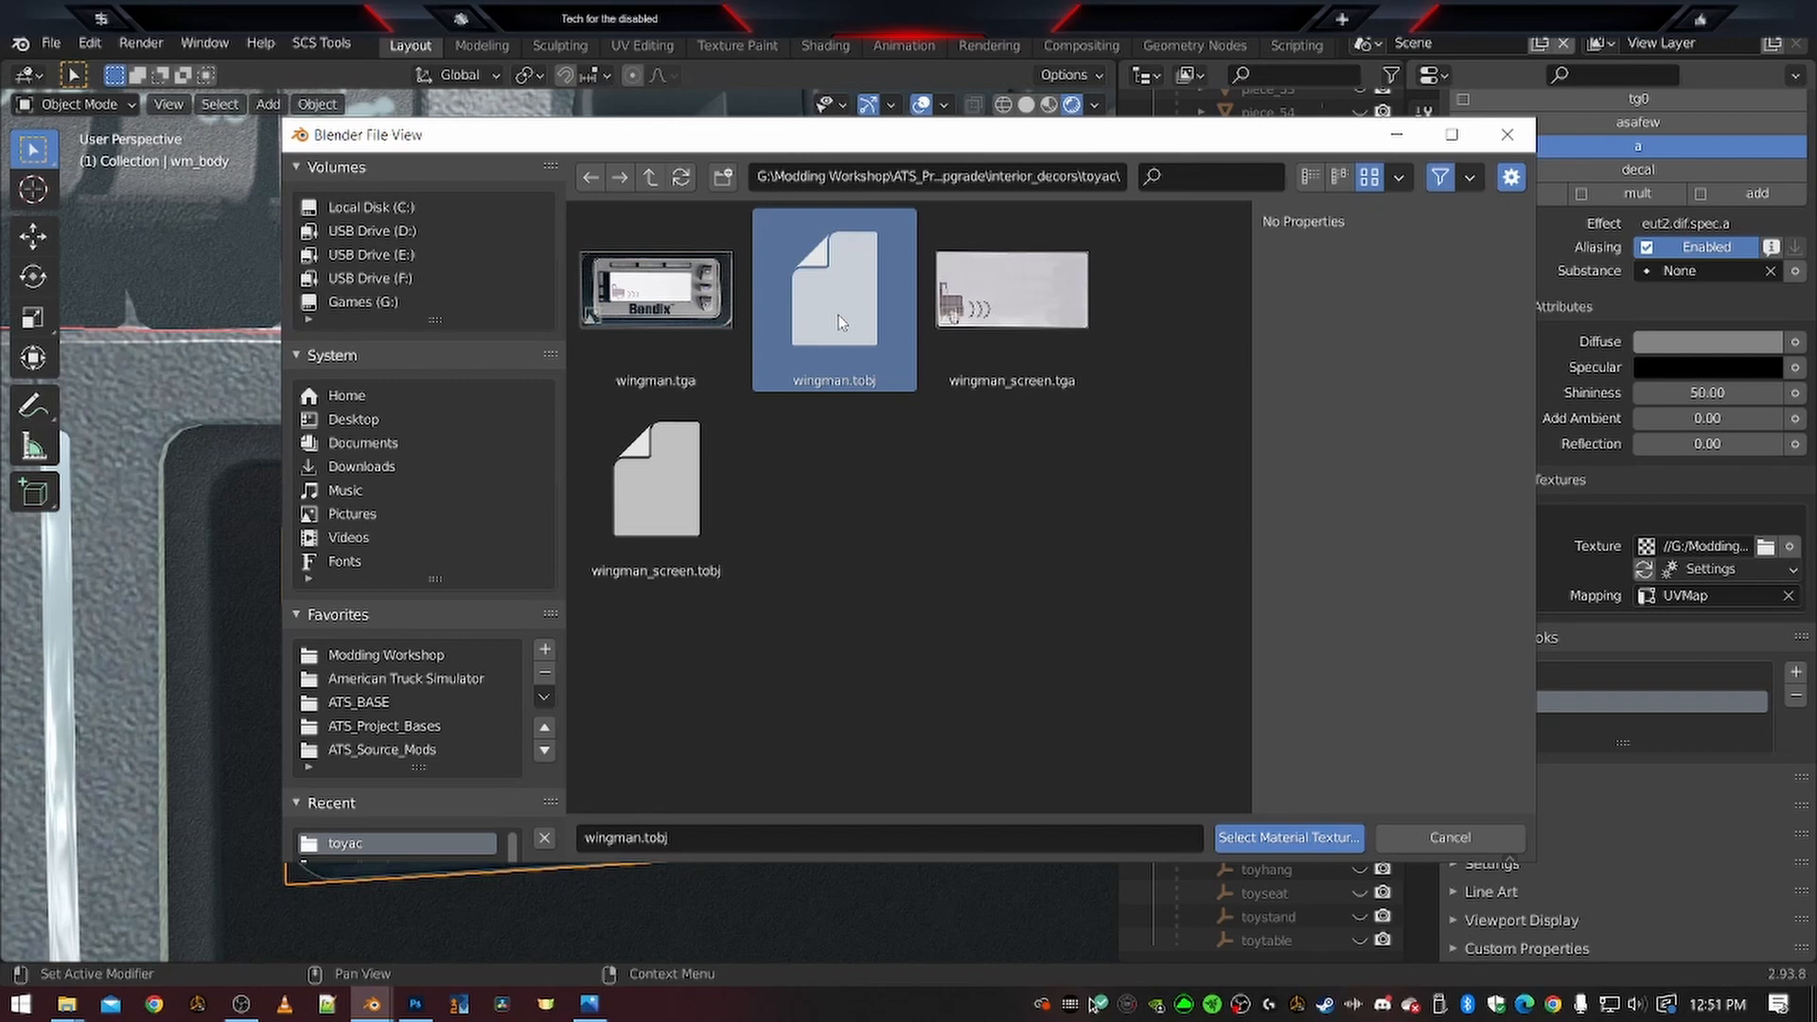
{"action": "double_click", "coordinate": [839, 322]}
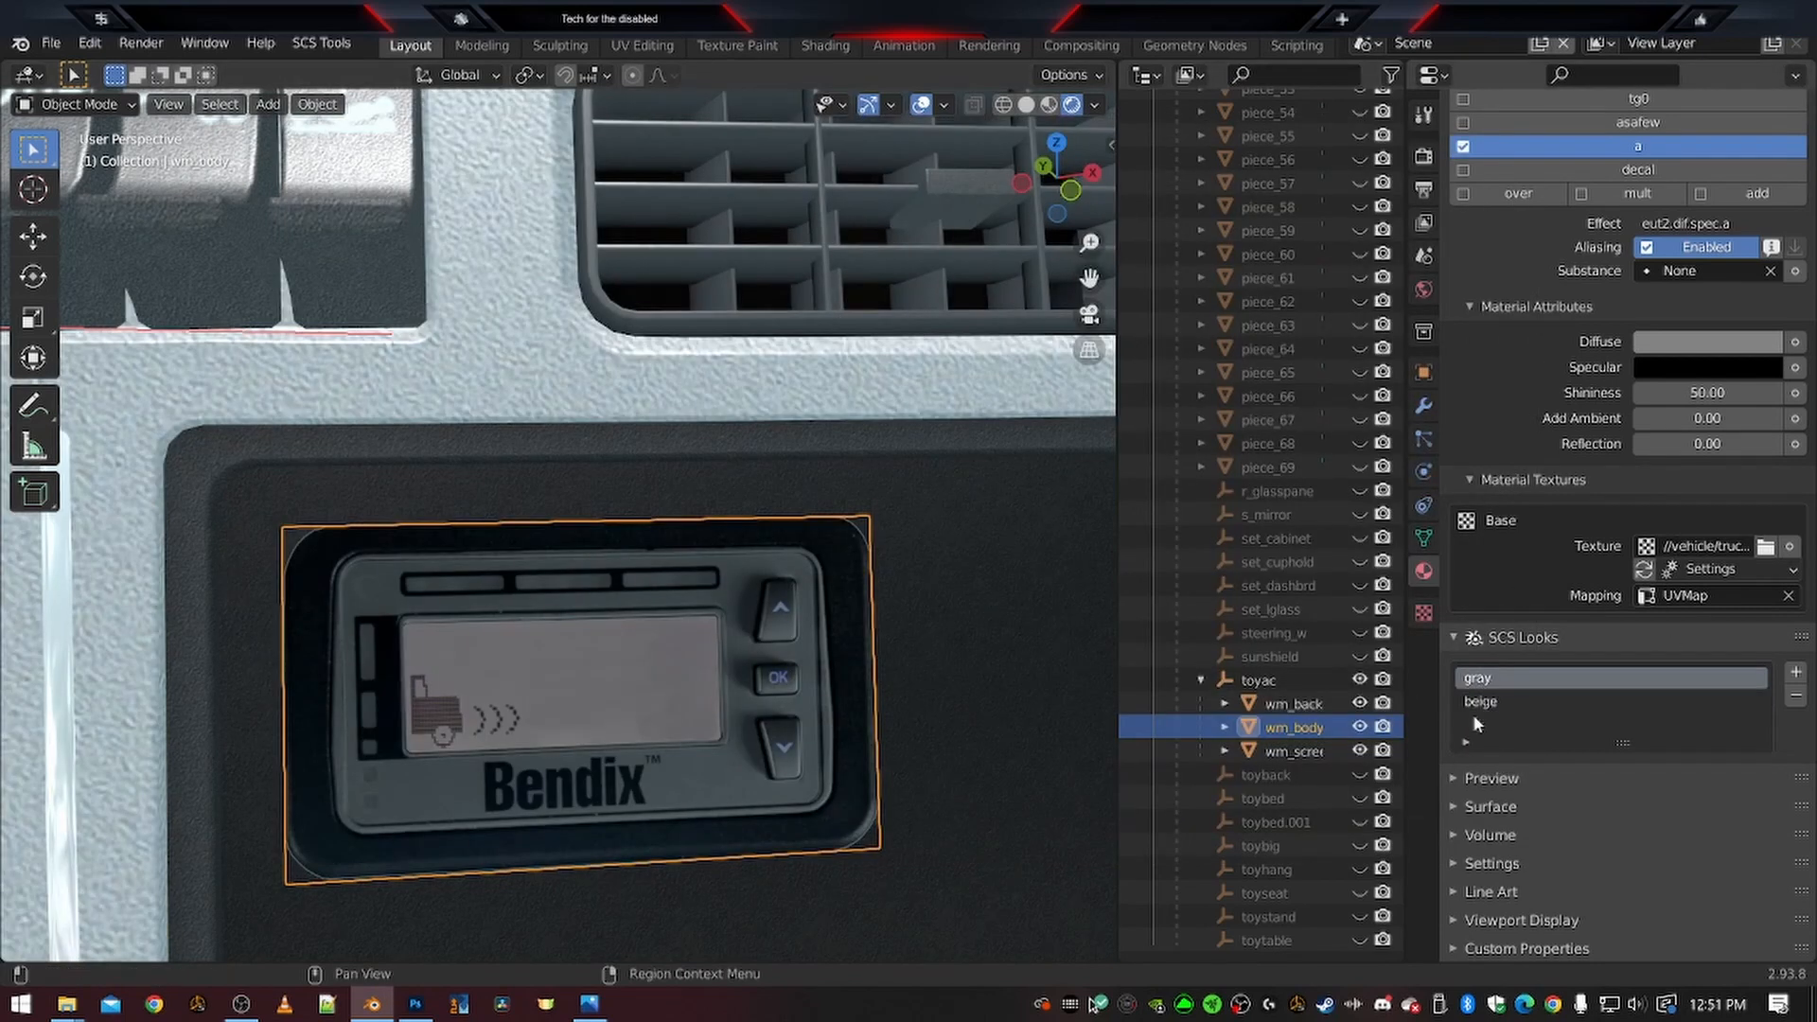
Compare the Bendix unit in the beige and gray looks across the dashboard and deselect the body
{"action": "scroll", "coordinate": [849, 743], "scroll_direction": "down", "scroll_amount": 8}
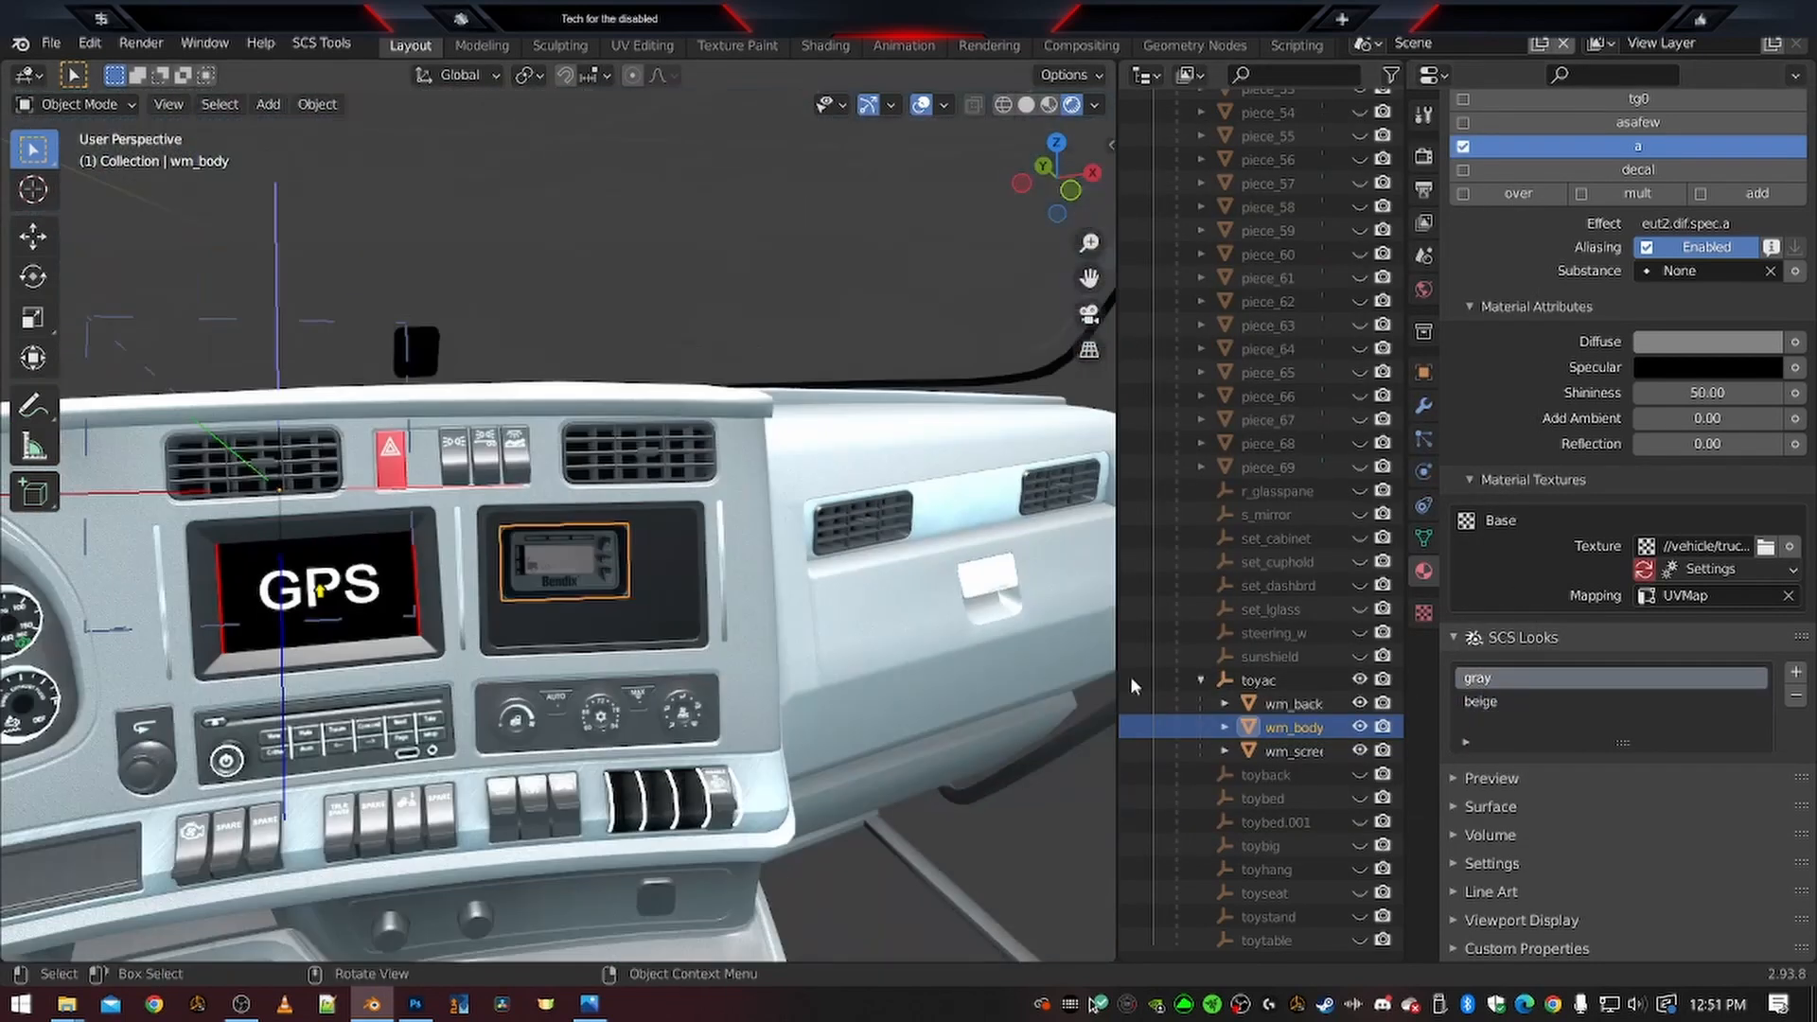
{"action": "left_click", "coordinate": [1481, 701]}
{"action": "left_click", "coordinate": [1477, 678]}
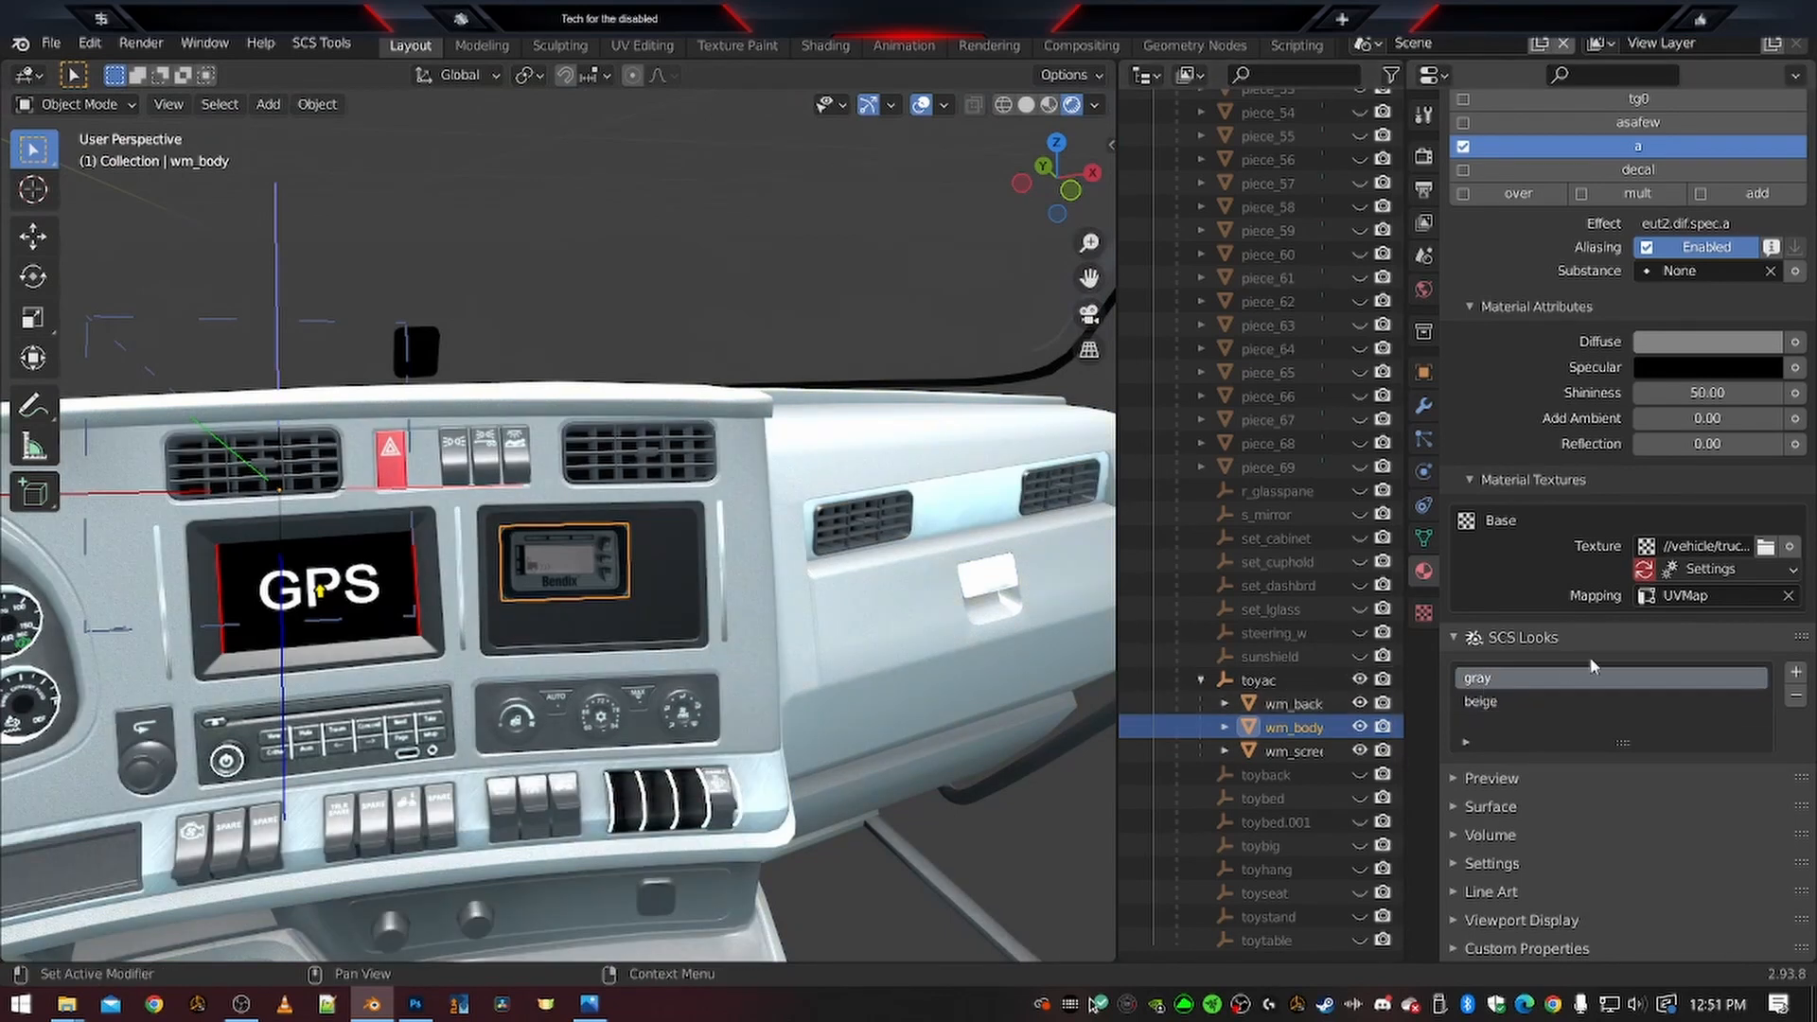
{"action": "scroll", "coordinate": [730, 564], "scroll_direction": "up", "scroll_amount": 5}
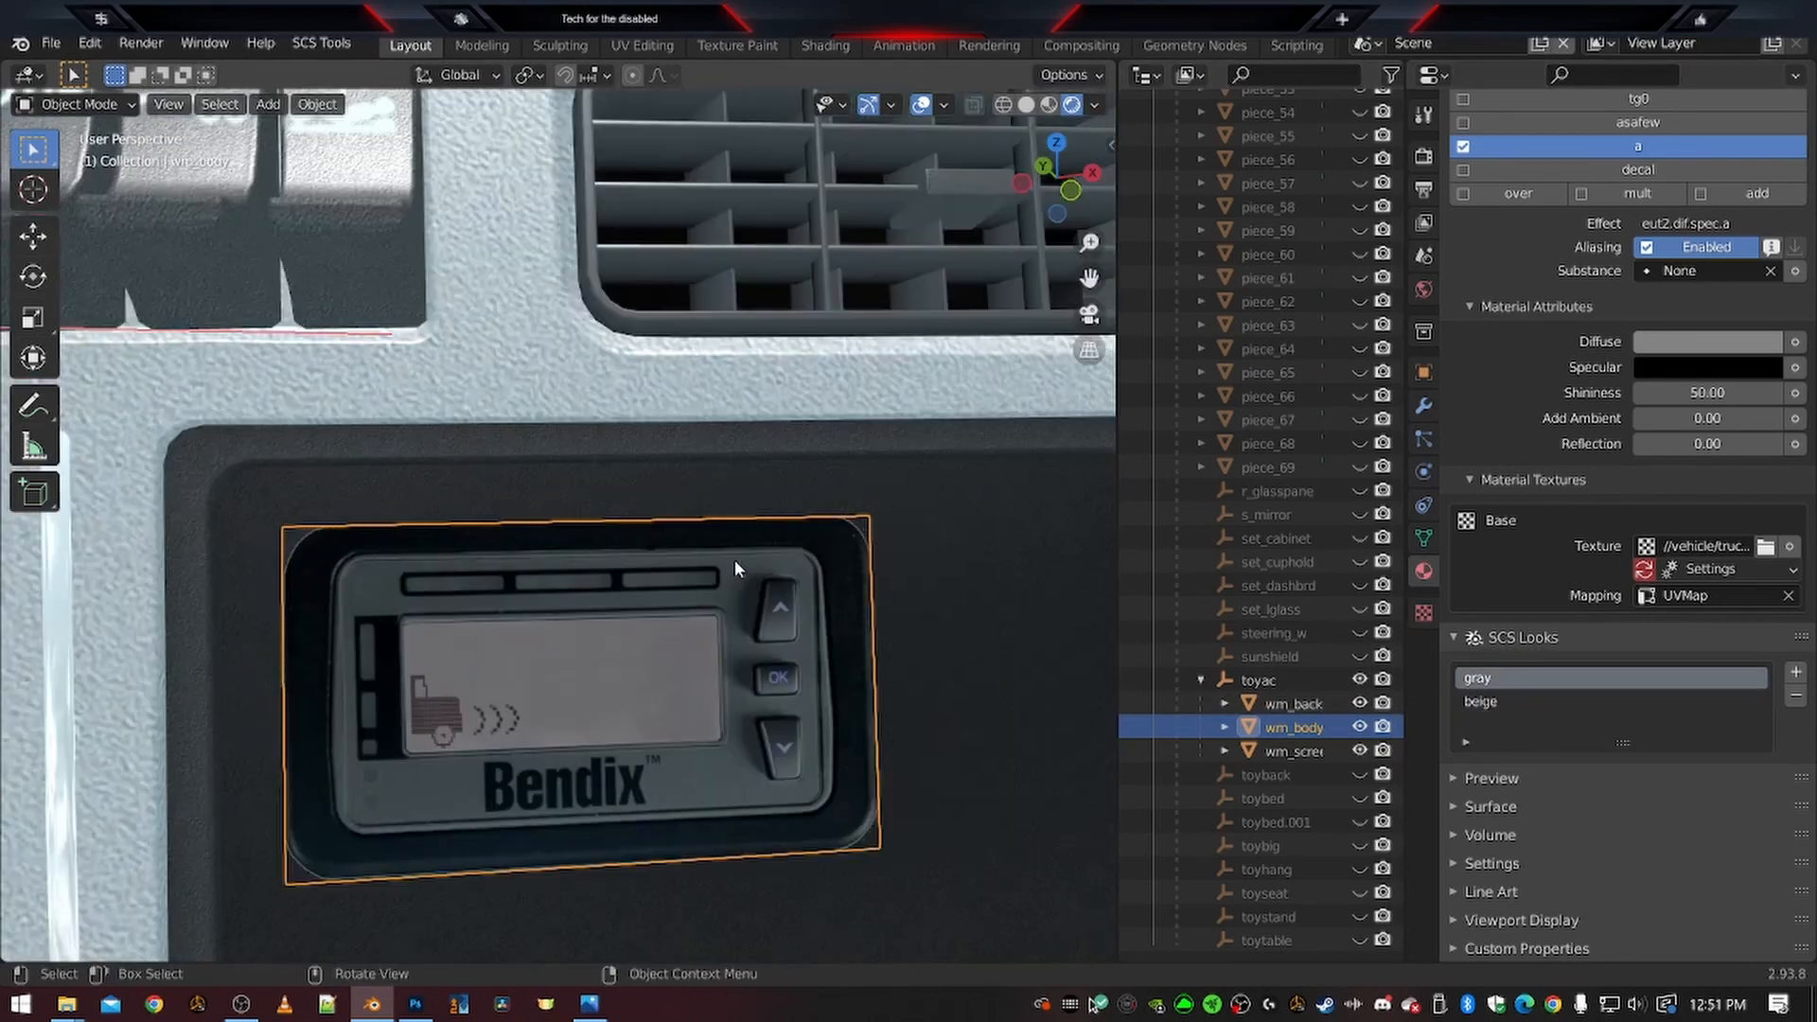
{"action": "scroll", "coordinate": [735, 559], "scroll_direction": "down", "scroll_amount": 6}
{"action": "scroll", "coordinate": [689, 498], "scroll_direction": "down", "scroll_amount": 5}
{"action": "left_click", "coordinate": [1073, 536]}
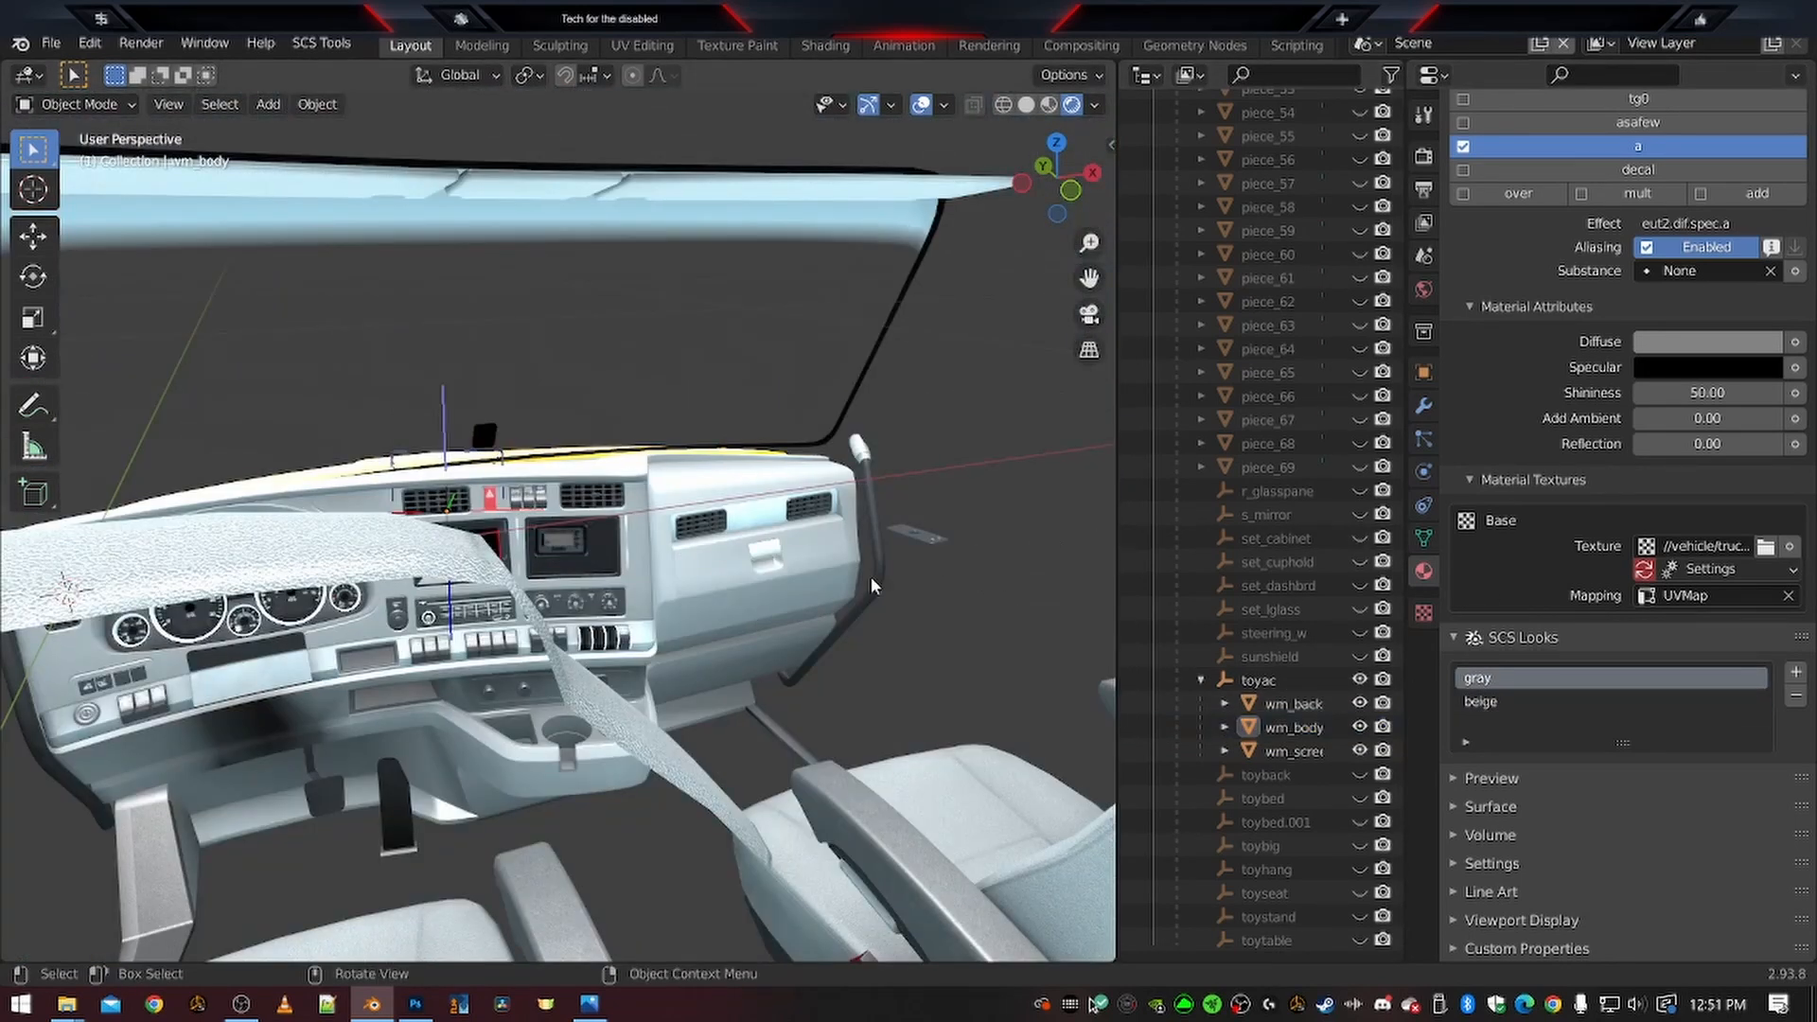
Check the Bendix unit up close on the dashboard and save the current file
{"action": "scroll", "coordinate": [771, 618], "scroll_direction": "up", "scroll_amount": 8}
{"action": "scroll", "coordinate": [770, 621], "scroll_direction": "up", "scroll_amount": 3}
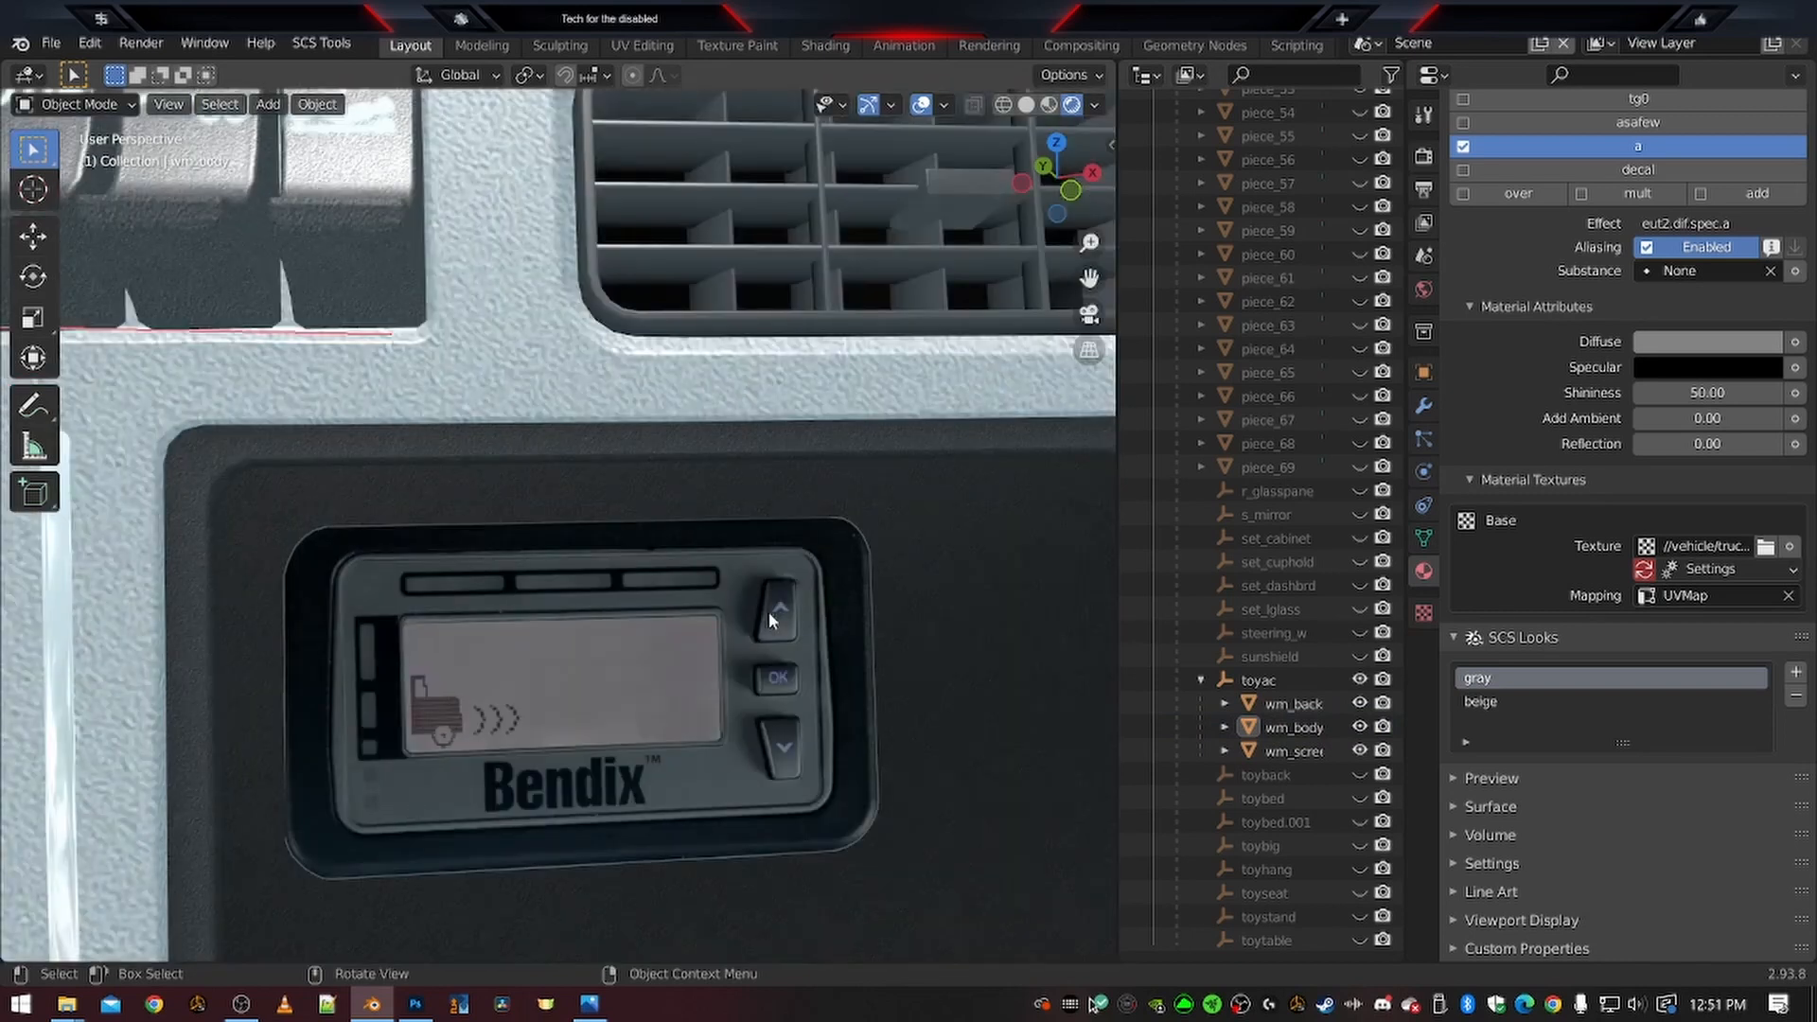
{"action": "middle_click_drag", "start_coordinate": [854, 693], "coordinate": [804, 627], "text": "shift"}
{"action": "scroll", "coordinate": [781, 623], "scroll_direction": "down", "scroll_amount": 2}
{"action": "middle_click_drag", "start_coordinate": [599, 622], "coordinate": [682, 690], "text": "shift"}
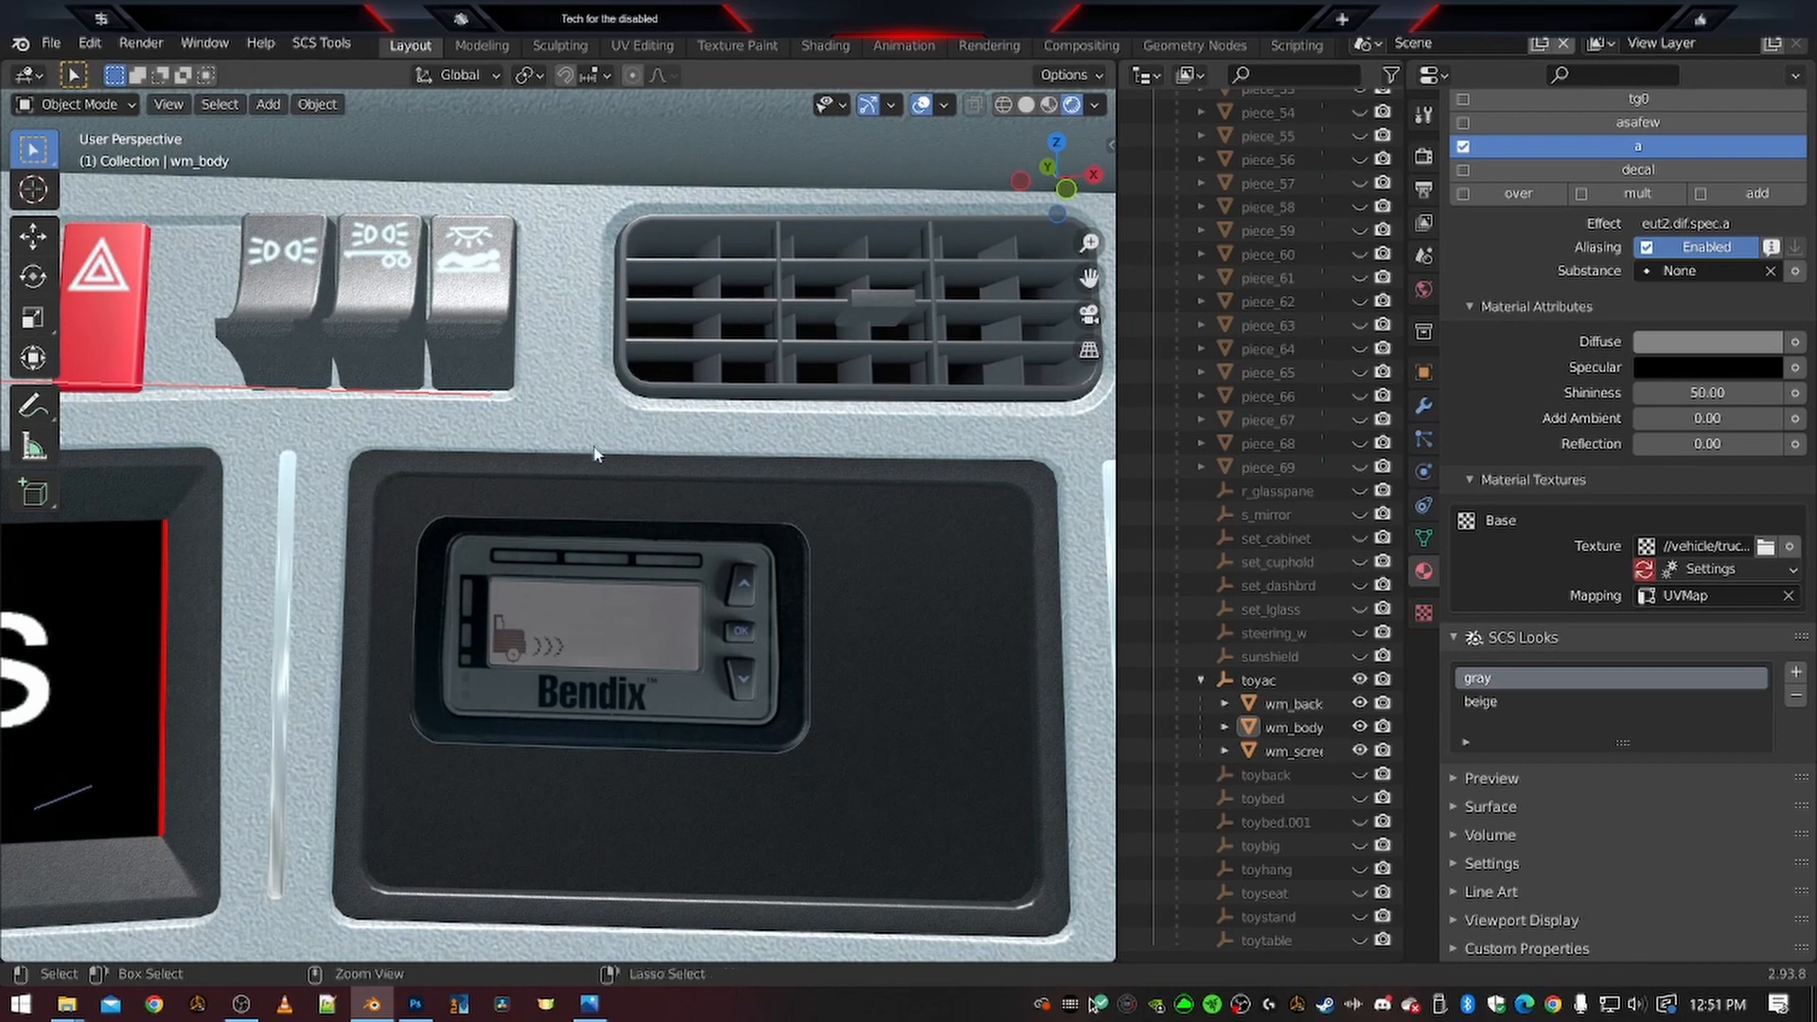
{"action": "key", "text": "ctrl+s"}
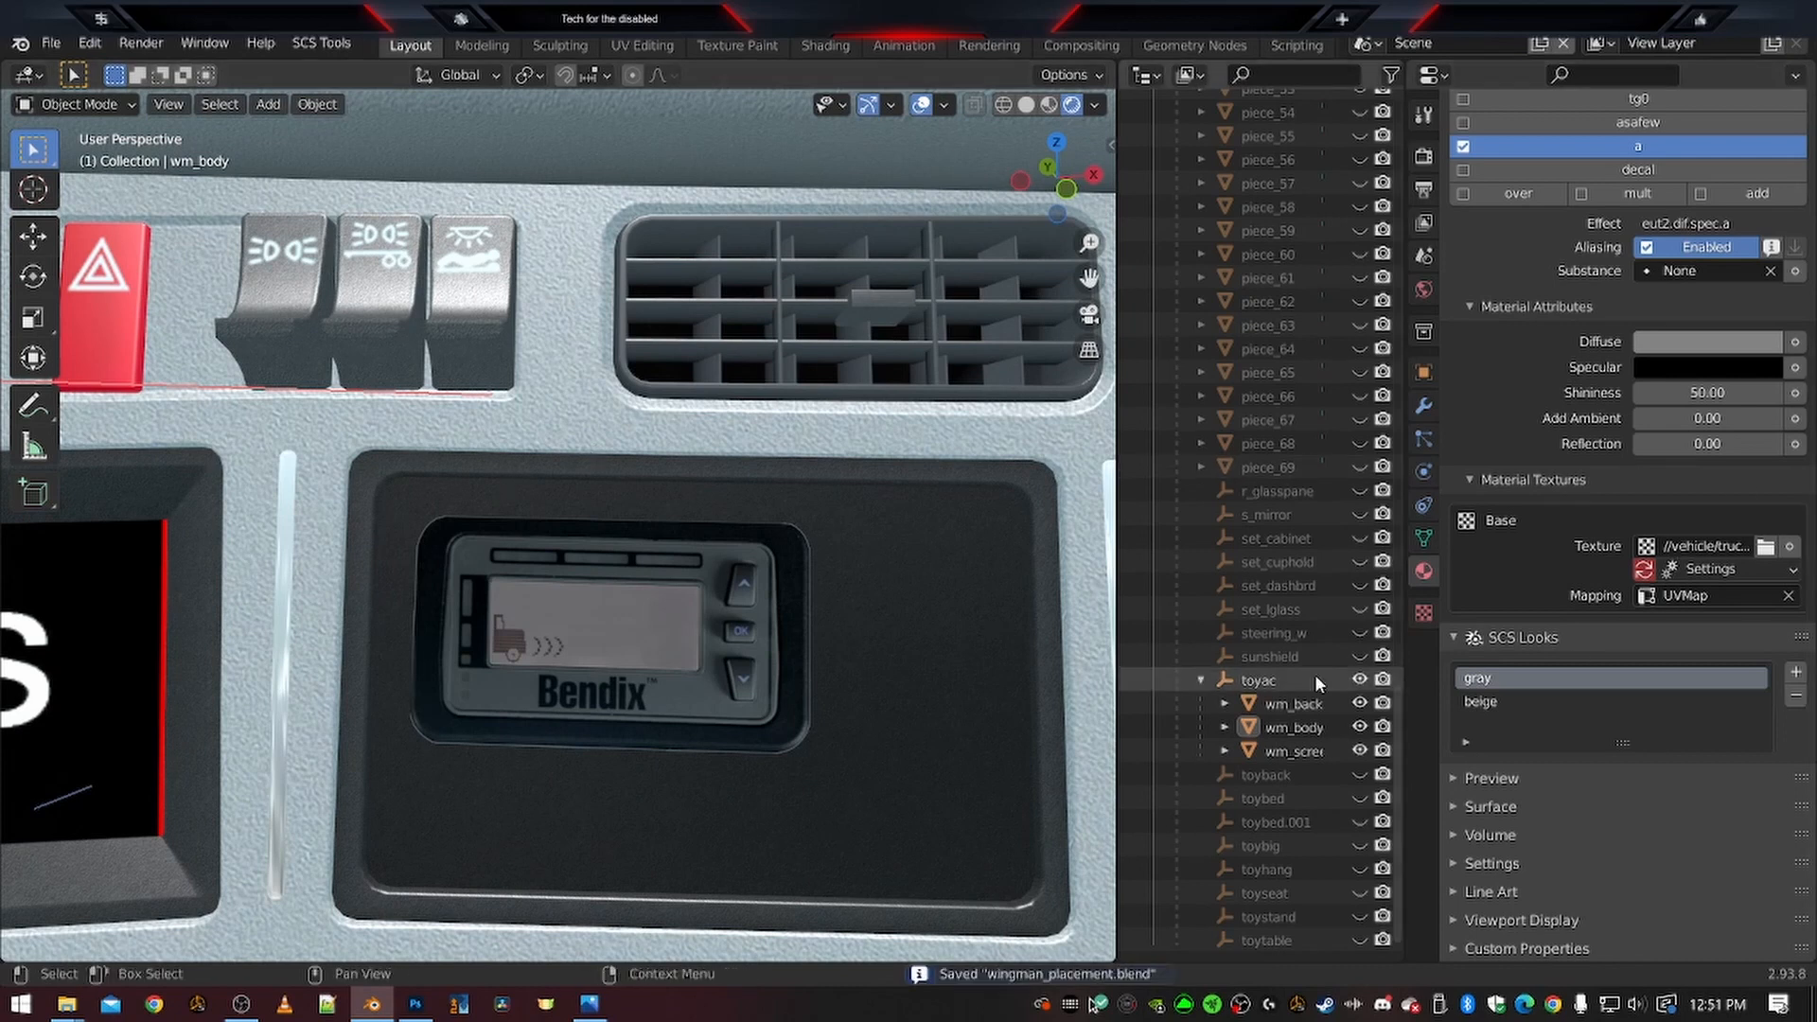
Clear the parent of the toyac locator so it is detached from the truck interior model
{"action": "left_click", "coordinate": [1269, 689]}
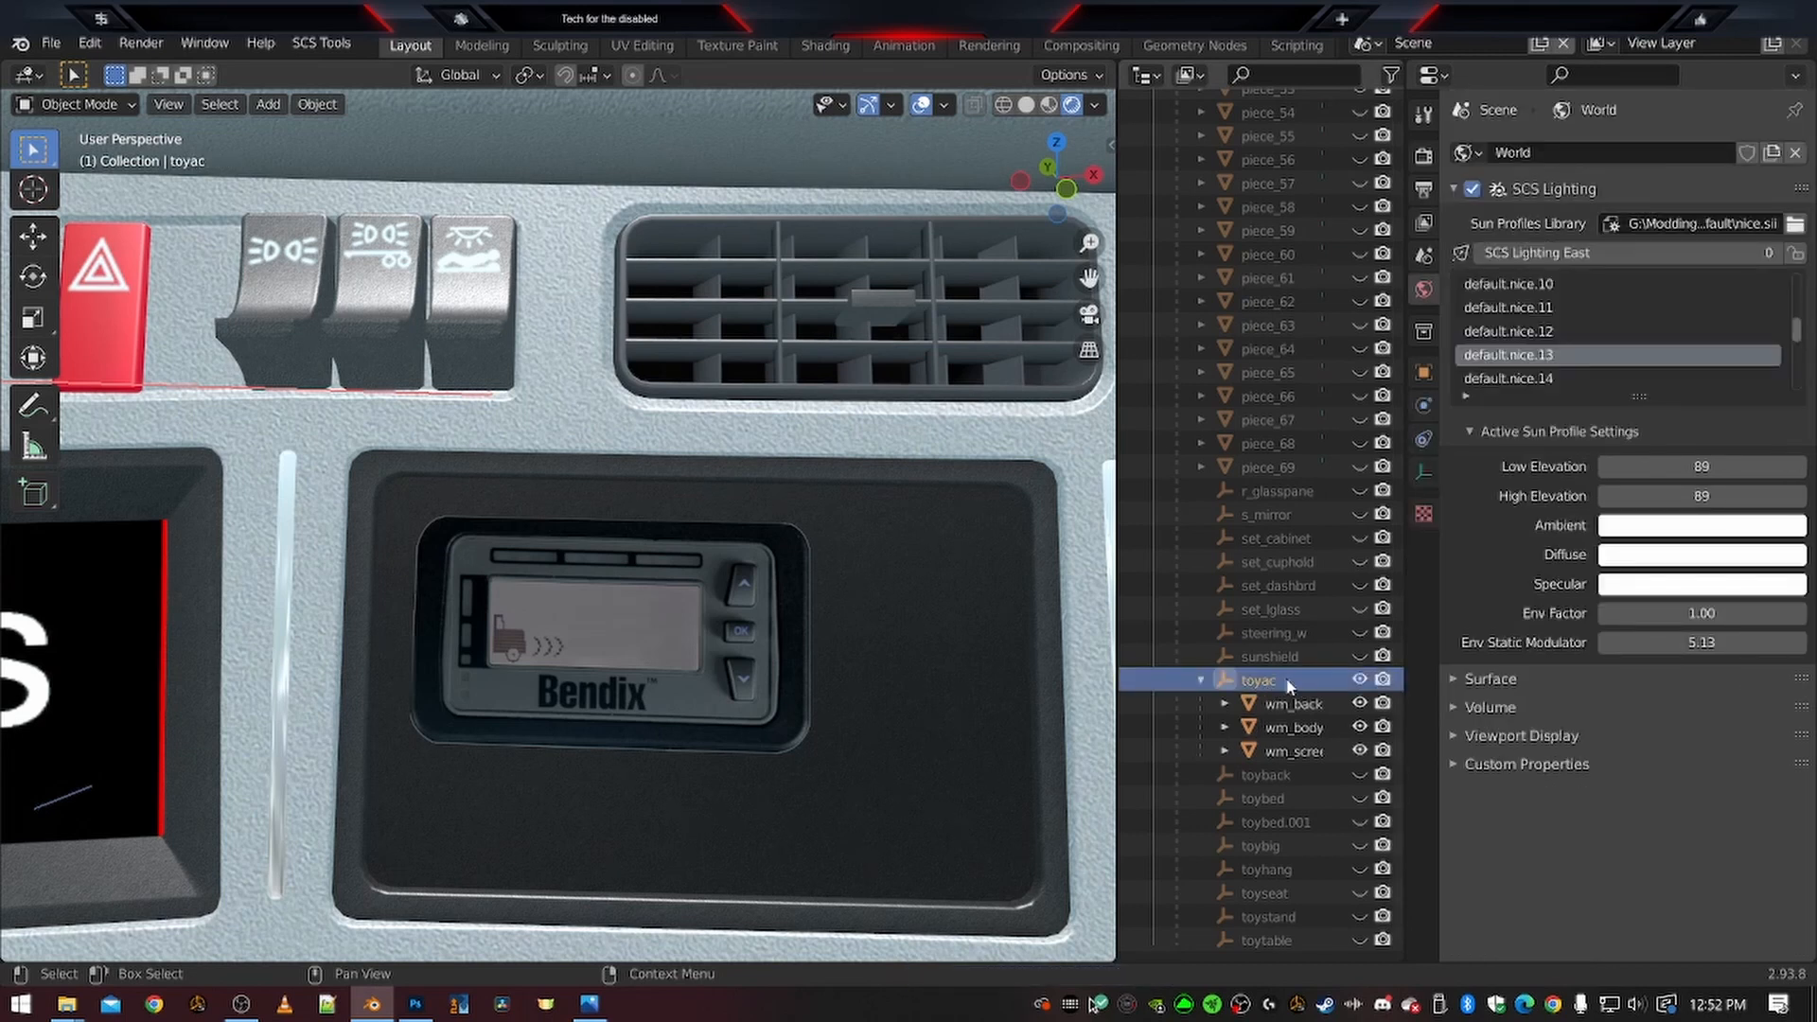
{"action": "left_click", "coordinate": [1423, 370]}
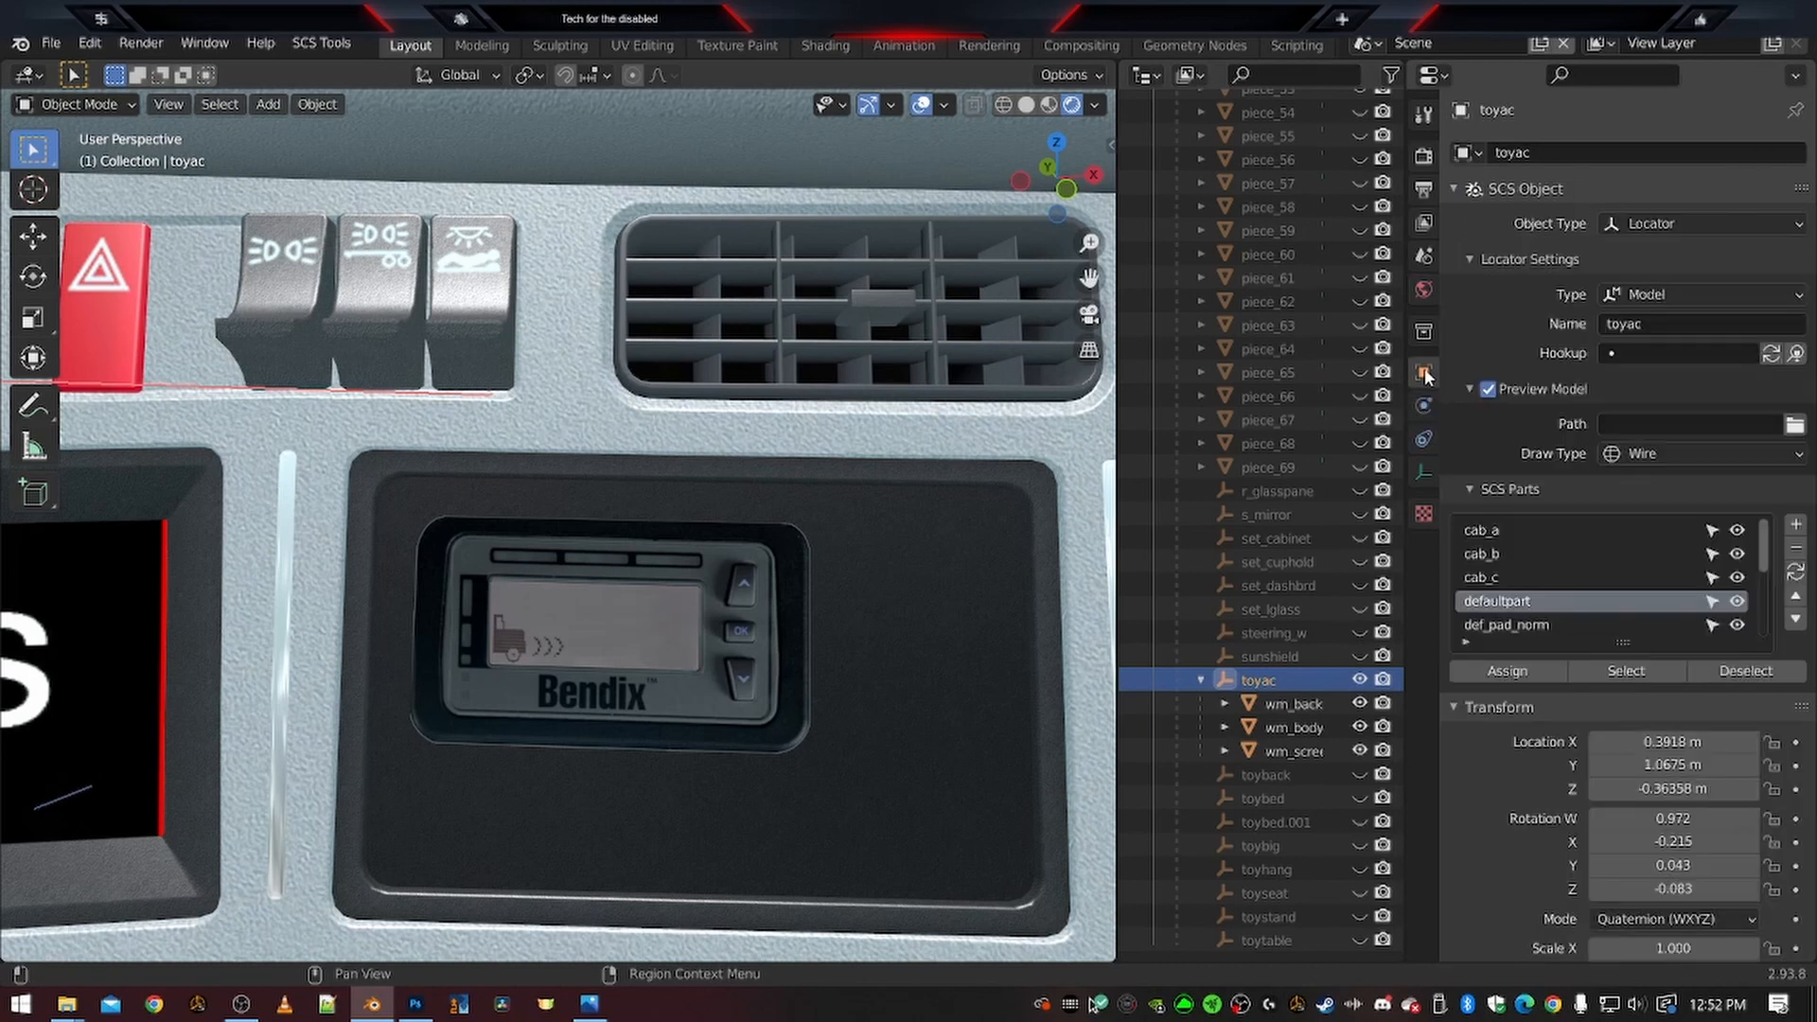
{"action": "scroll", "coordinate": [1556, 711], "scroll_direction": "down", "scroll_amount": 8}
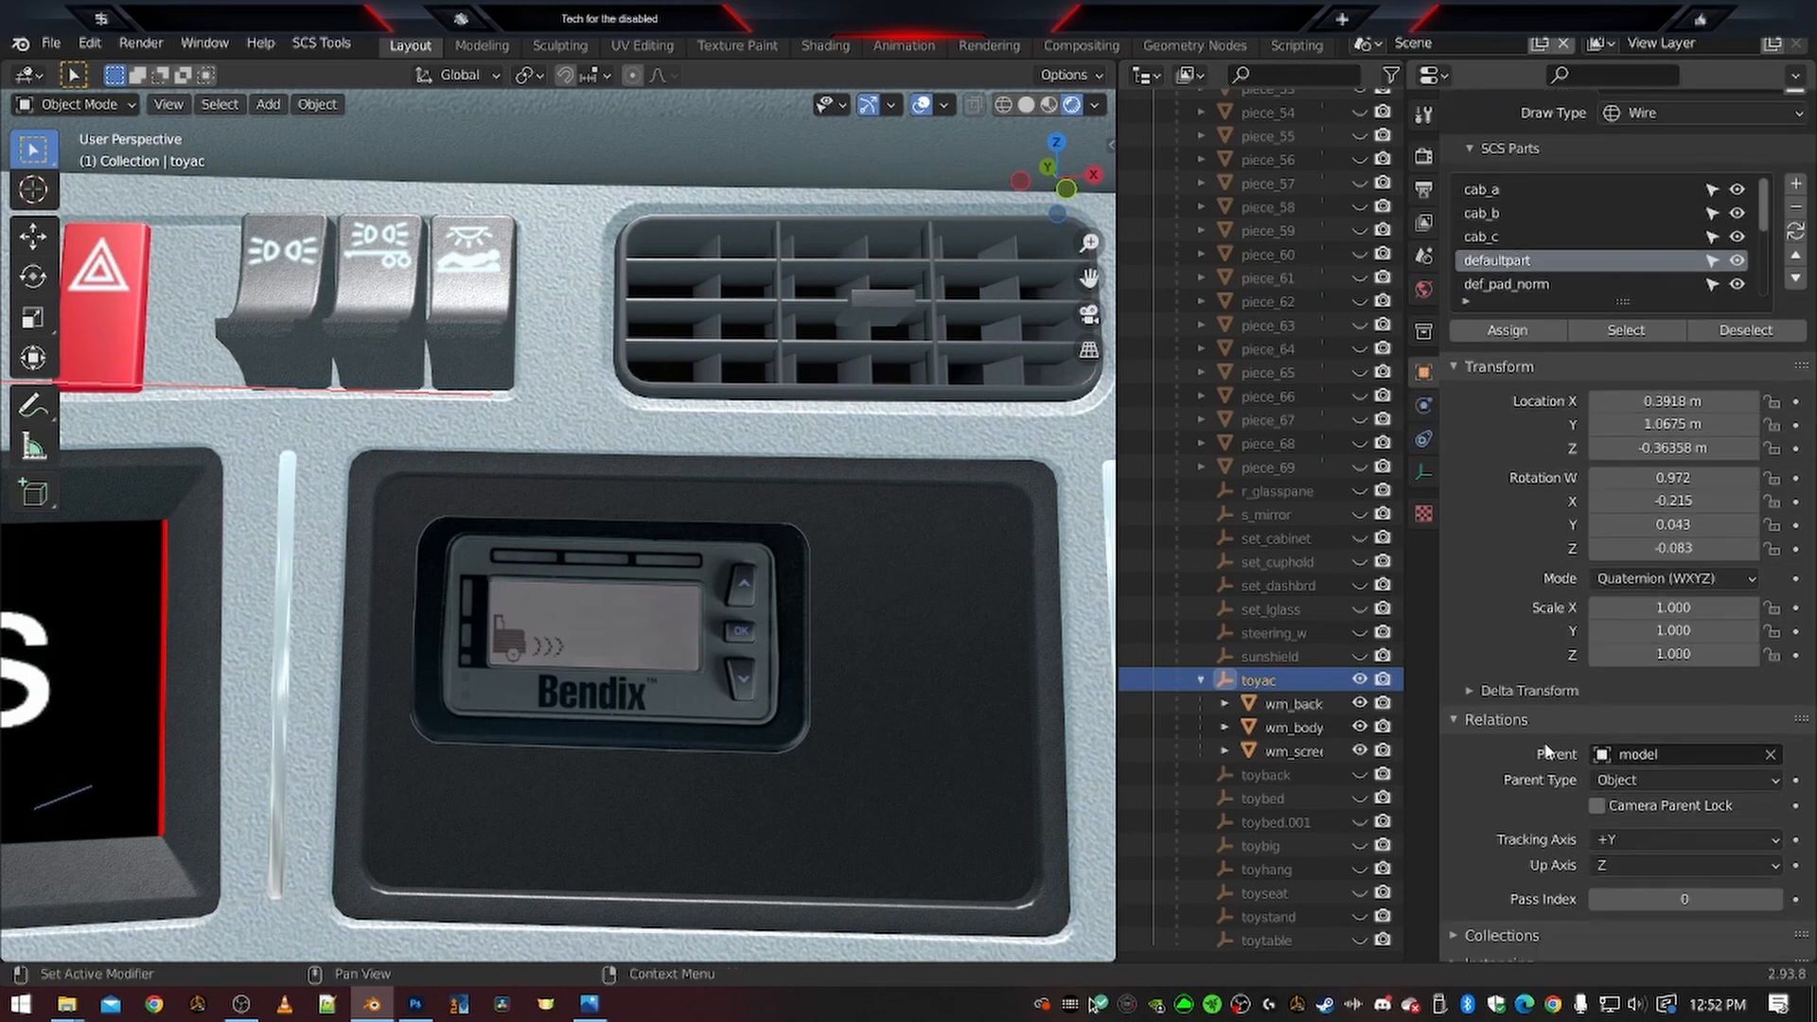
{"action": "left_click", "coordinate": [1769, 756]}
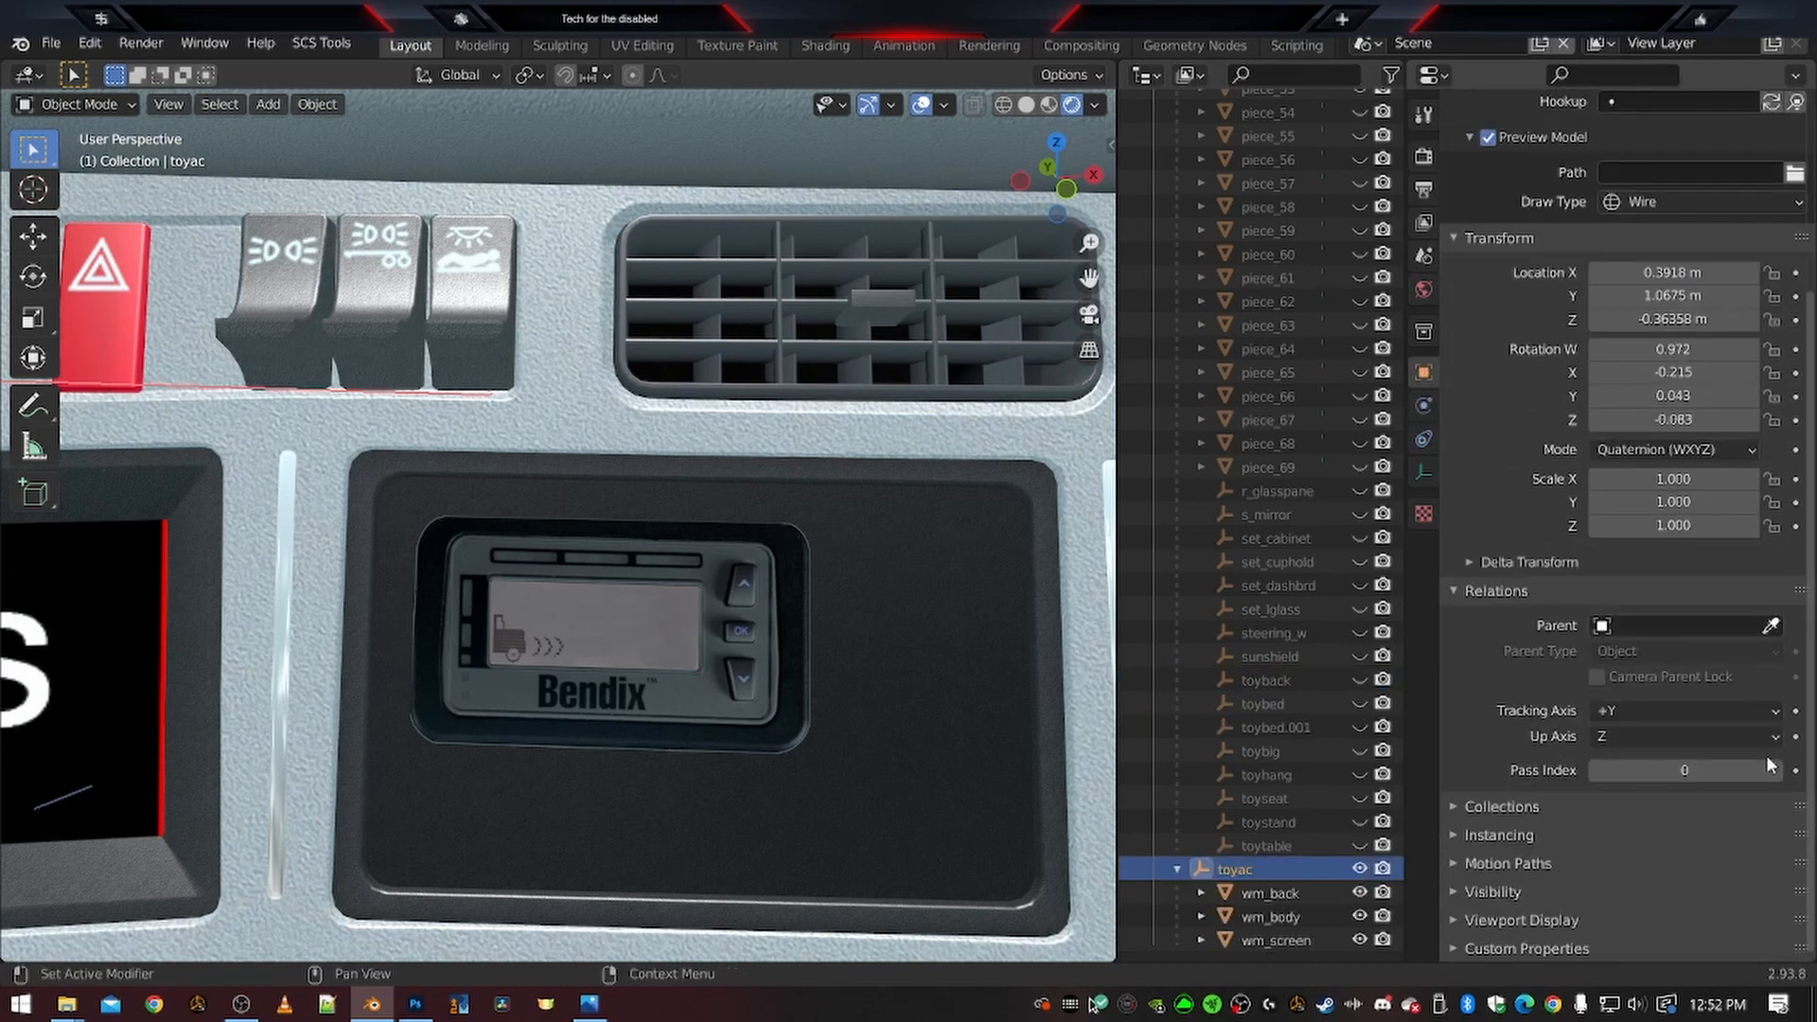
Delete the model root with its entire hierarchy, keeping only toyac and its three wm parts
{"action": "scroll", "coordinate": [917, 705], "scroll_direction": "down", "scroll_amount": 10}
{"action": "scroll", "coordinate": [916, 713], "scroll_direction": "up", "scroll_amount": 6}
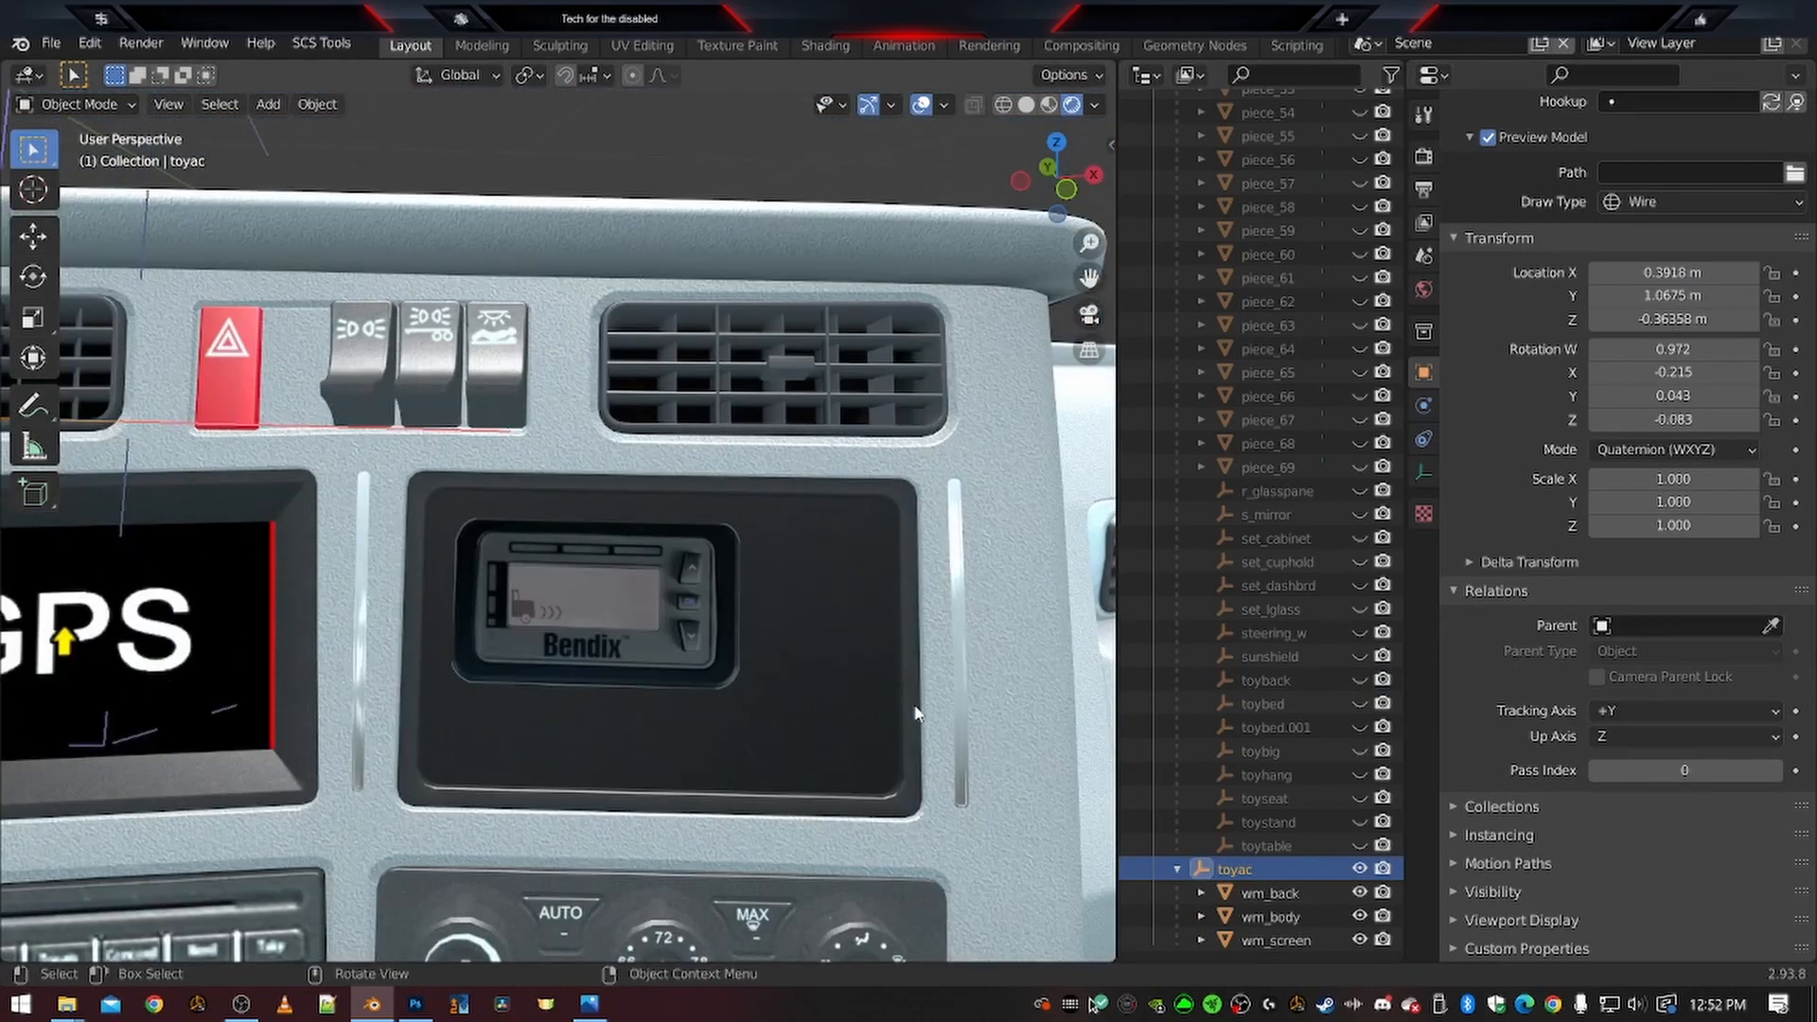
{"action": "scroll", "coordinate": [1213, 595], "scroll_direction": "up", "scroll_amount": 15}
{"action": "scroll", "coordinate": [1260, 530], "scroll_direction": "up", "scroll_amount": 13}
{"action": "middle_click_drag", "start_coordinate": [696, 321], "coordinate": [708, 413]}
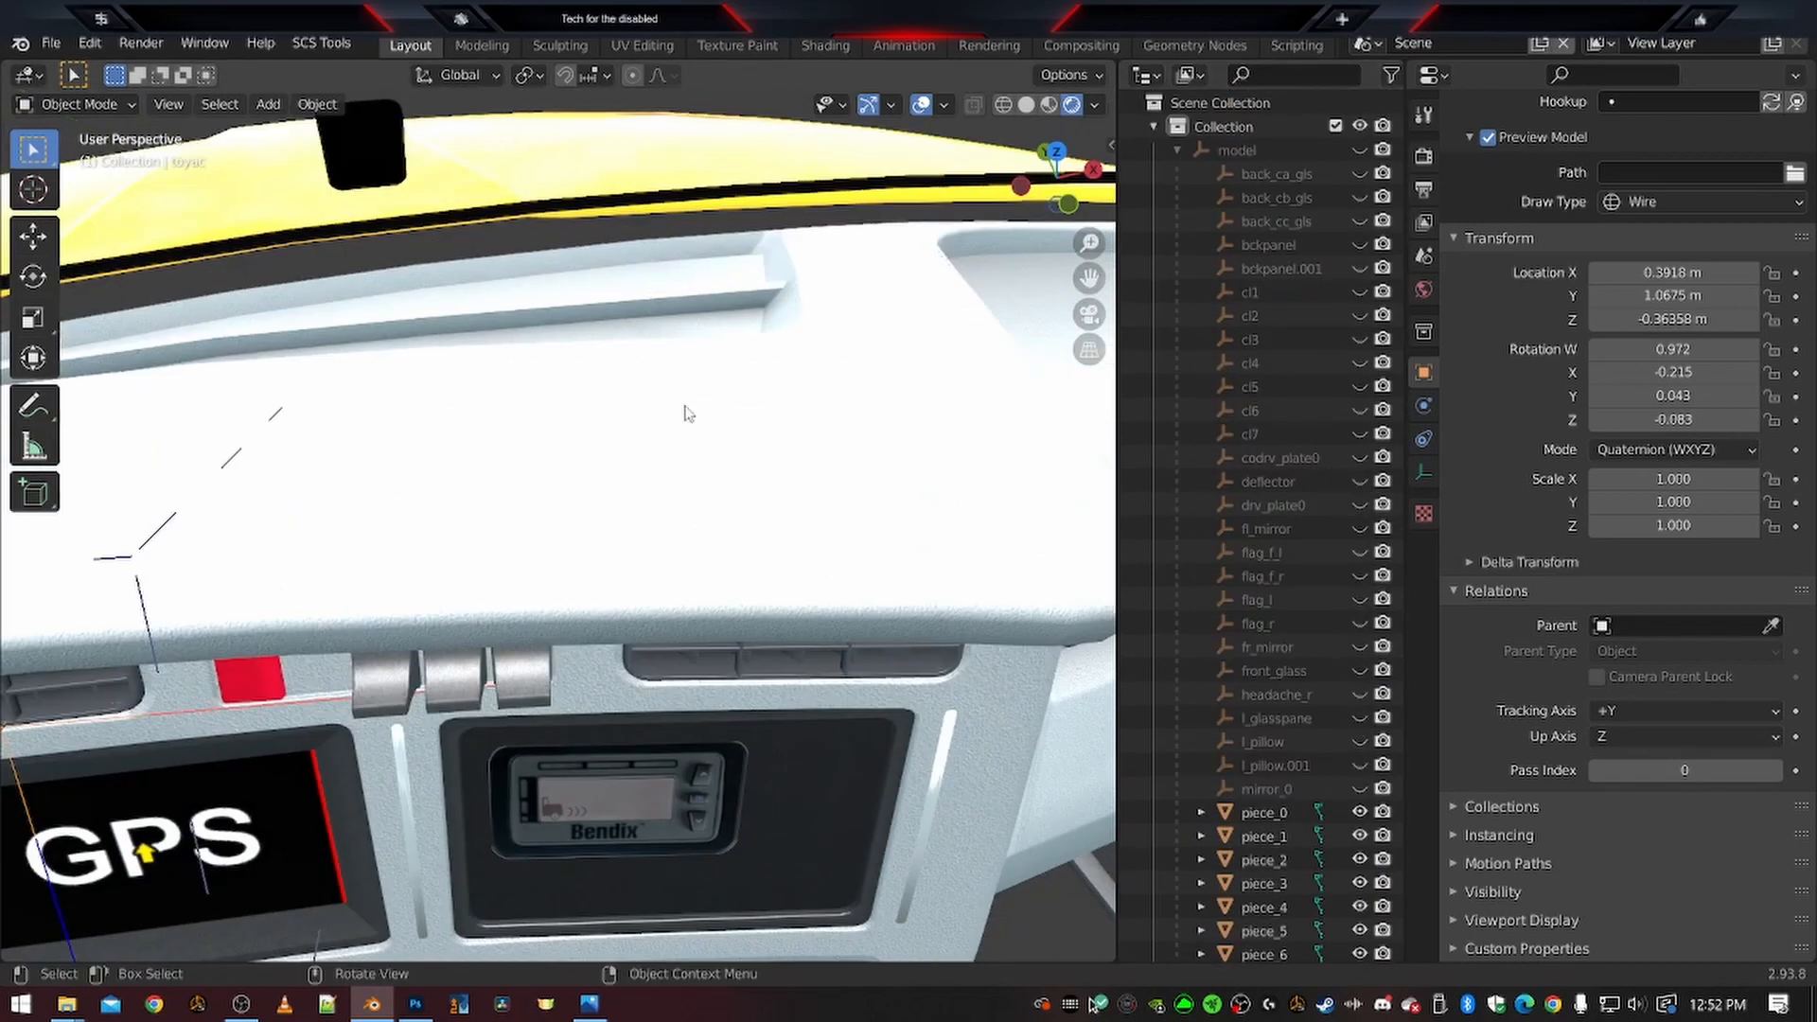
{"action": "right_click", "coordinate": [1235, 154]}
{"action": "left_click", "coordinate": [1137, 238]}
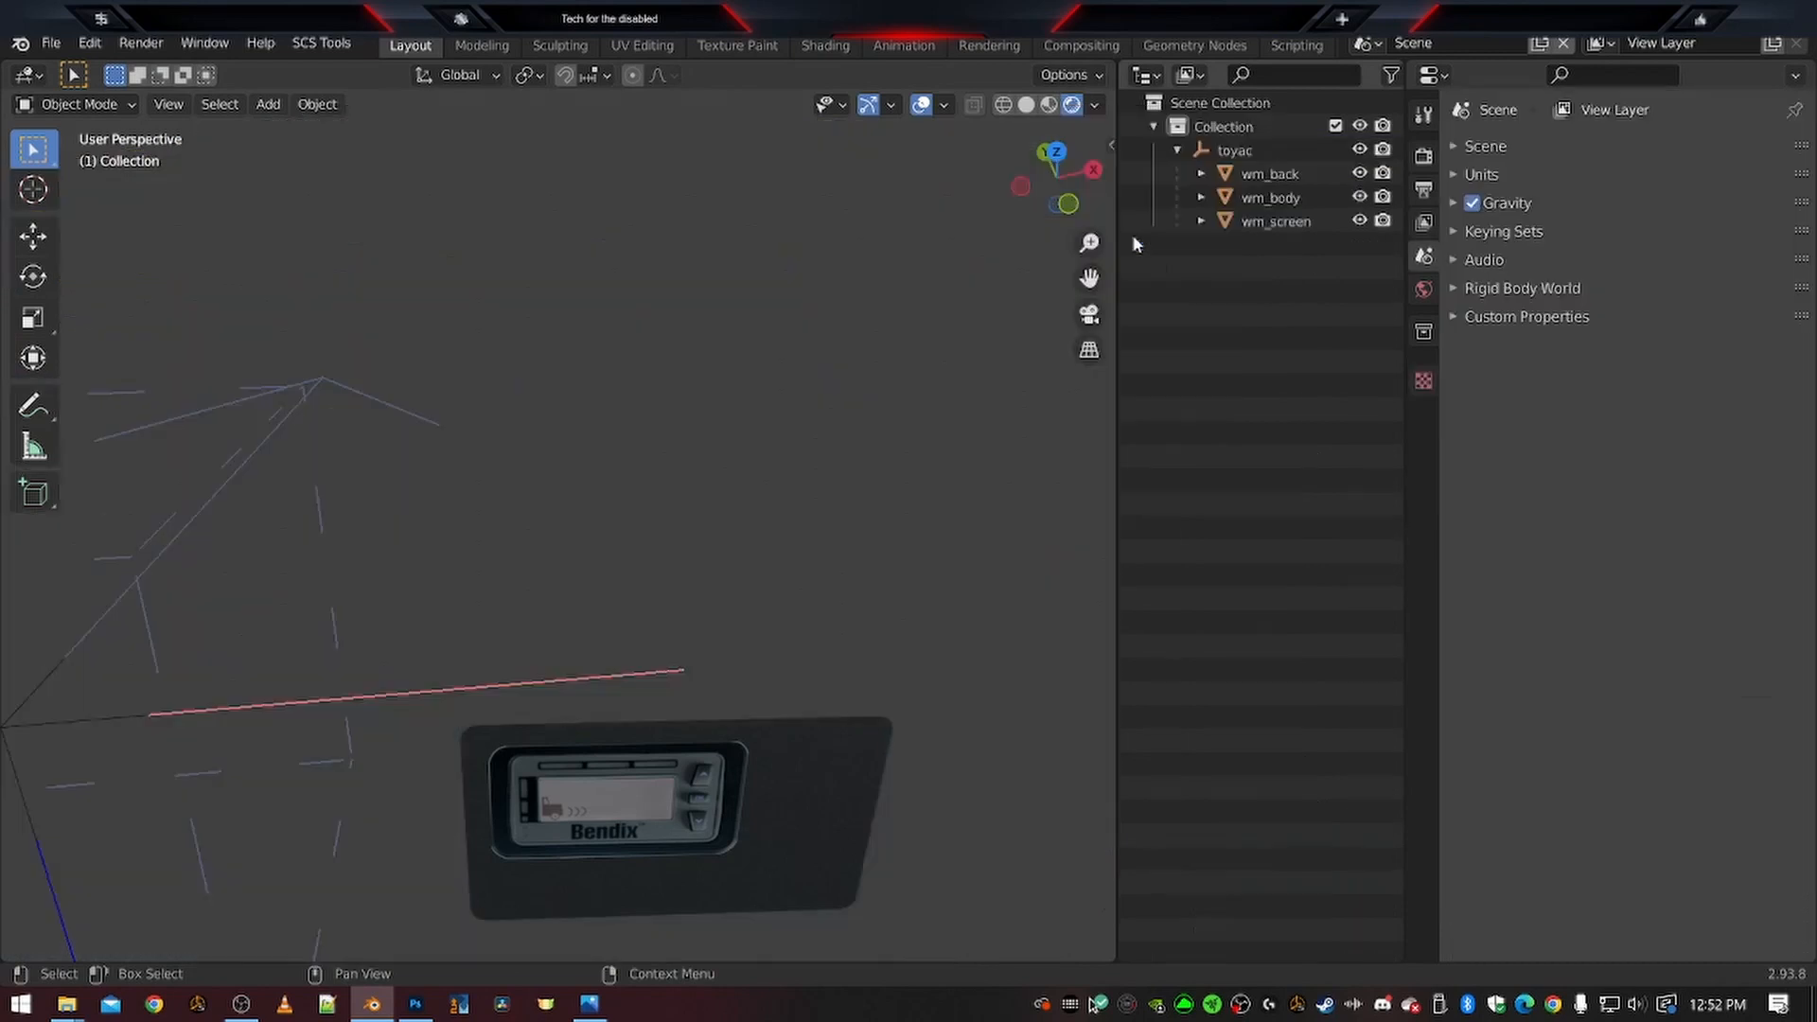
Examine the isolated Bendix unit and its backing panel from several angles
{"action": "scroll", "coordinate": [694, 637], "scroll_direction": "down", "scroll_amount": 5}
{"action": "middle_click_drag", "start_coordinate": [693, 637], "coordinate": [605, 560]}
{"action": "scroll", "coordinate": [605, 560], "scroll_direction": "up", "scroll_amount": 4}
{"action": "middle_click_drag", "start_coordinate": [505, 610], "coordinate": [783, 613]}
{"action": "scroll", "coordinate": [785, 613], "scroll_direction": "up", "scroll_amount": 3}
{"action": "scroll", "coordinate": [803, 621], "scroll_direction": "down", "scroll_amount": 8}
{"action": "middle_click_drag", "start_coordinate": [757, 584], "coordinate": [277, 676]}
{"action": "middle_click_drag", "start_coordinate": [896, 594], "coordinate": [660, 646]}
{"action": "scroll", "coordinate": [636, 596], "scroll_direction": "up", "scroll_amount": 5}
{"action": "scroll", "coordinate": [659, 646], "scroll_direction": "up", "scroll_amount": 2}
{"action": "middle_click_drag", "start_coordinate": [770, 651], "coordinate": [725, 675]}
{"action": "scroll", "coordinate": [672, 639], "scroll_direction": "up", "scroll_amount": 2}
{"action": "scroll", "coordinate": [672, 644], "scroll_direction": "down", "scroll_amount": 4}
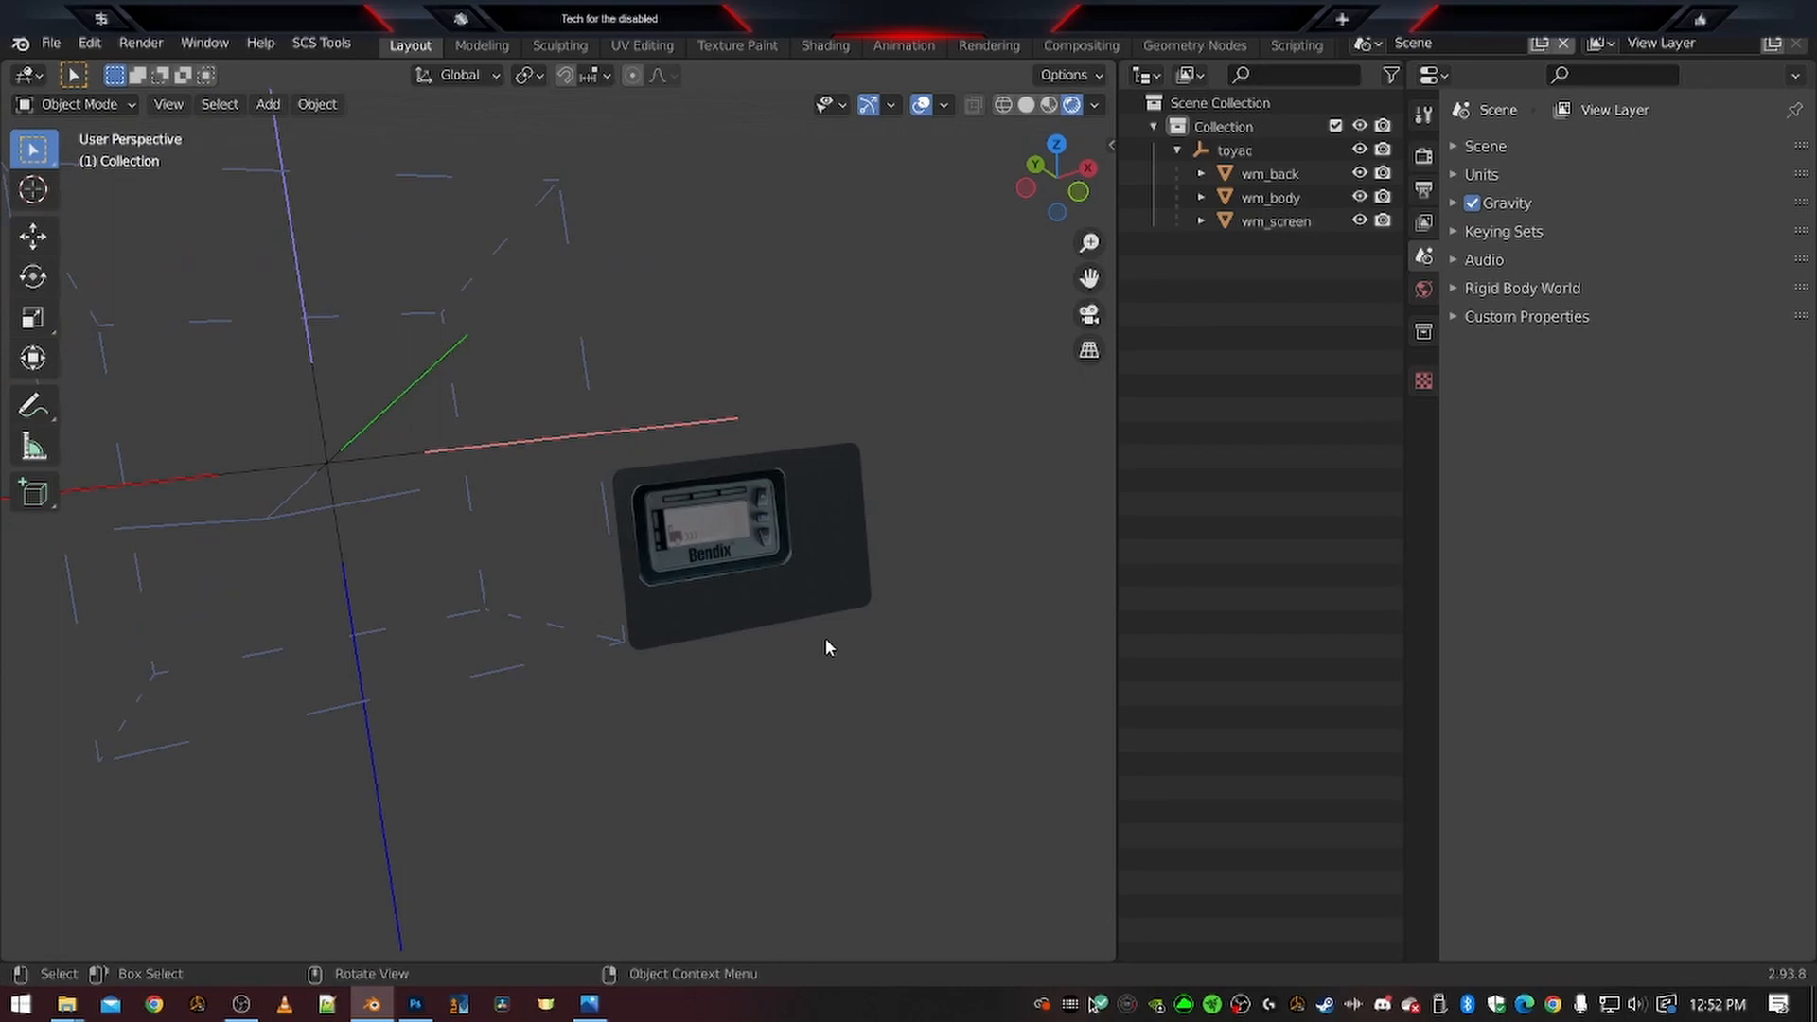
{"action": "scroll", "coordinate": [825, 648], "scroll_direction": "up", "scroll_amount": 3}
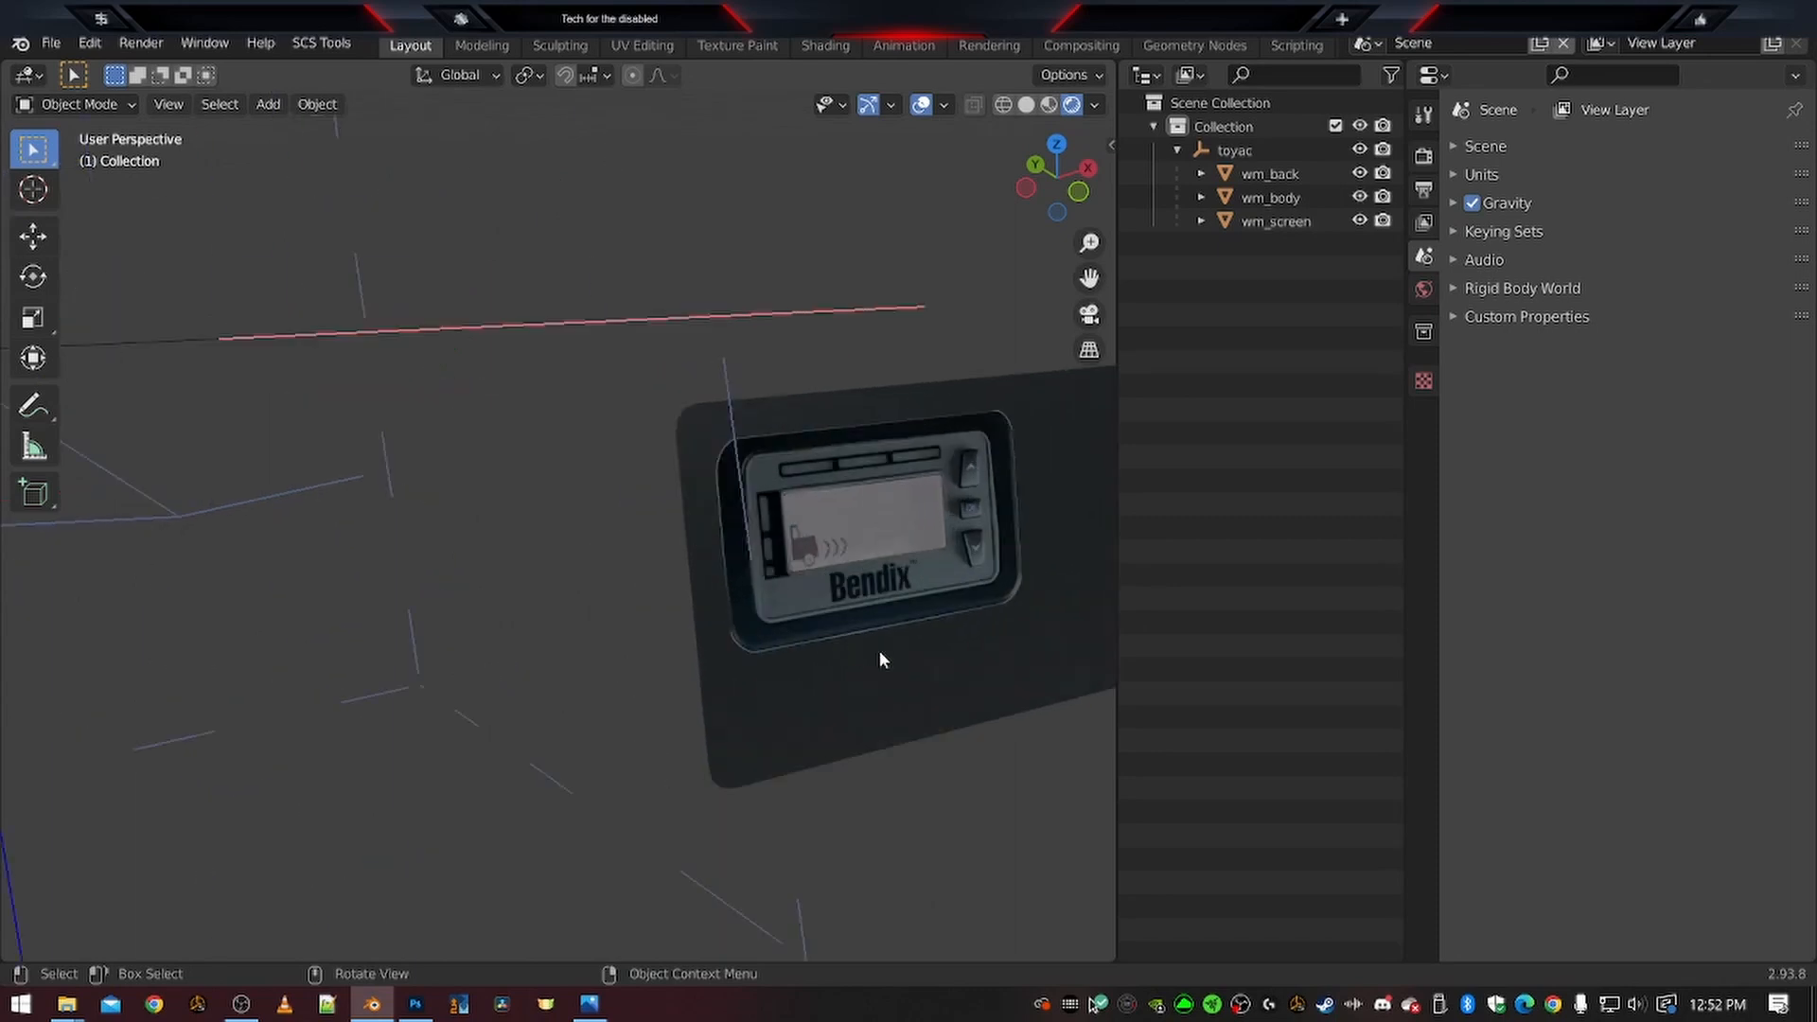
{"action": "scroll", "coordinate": [880, 653], "scroll_direction": "down", "scroll_amount": 3}
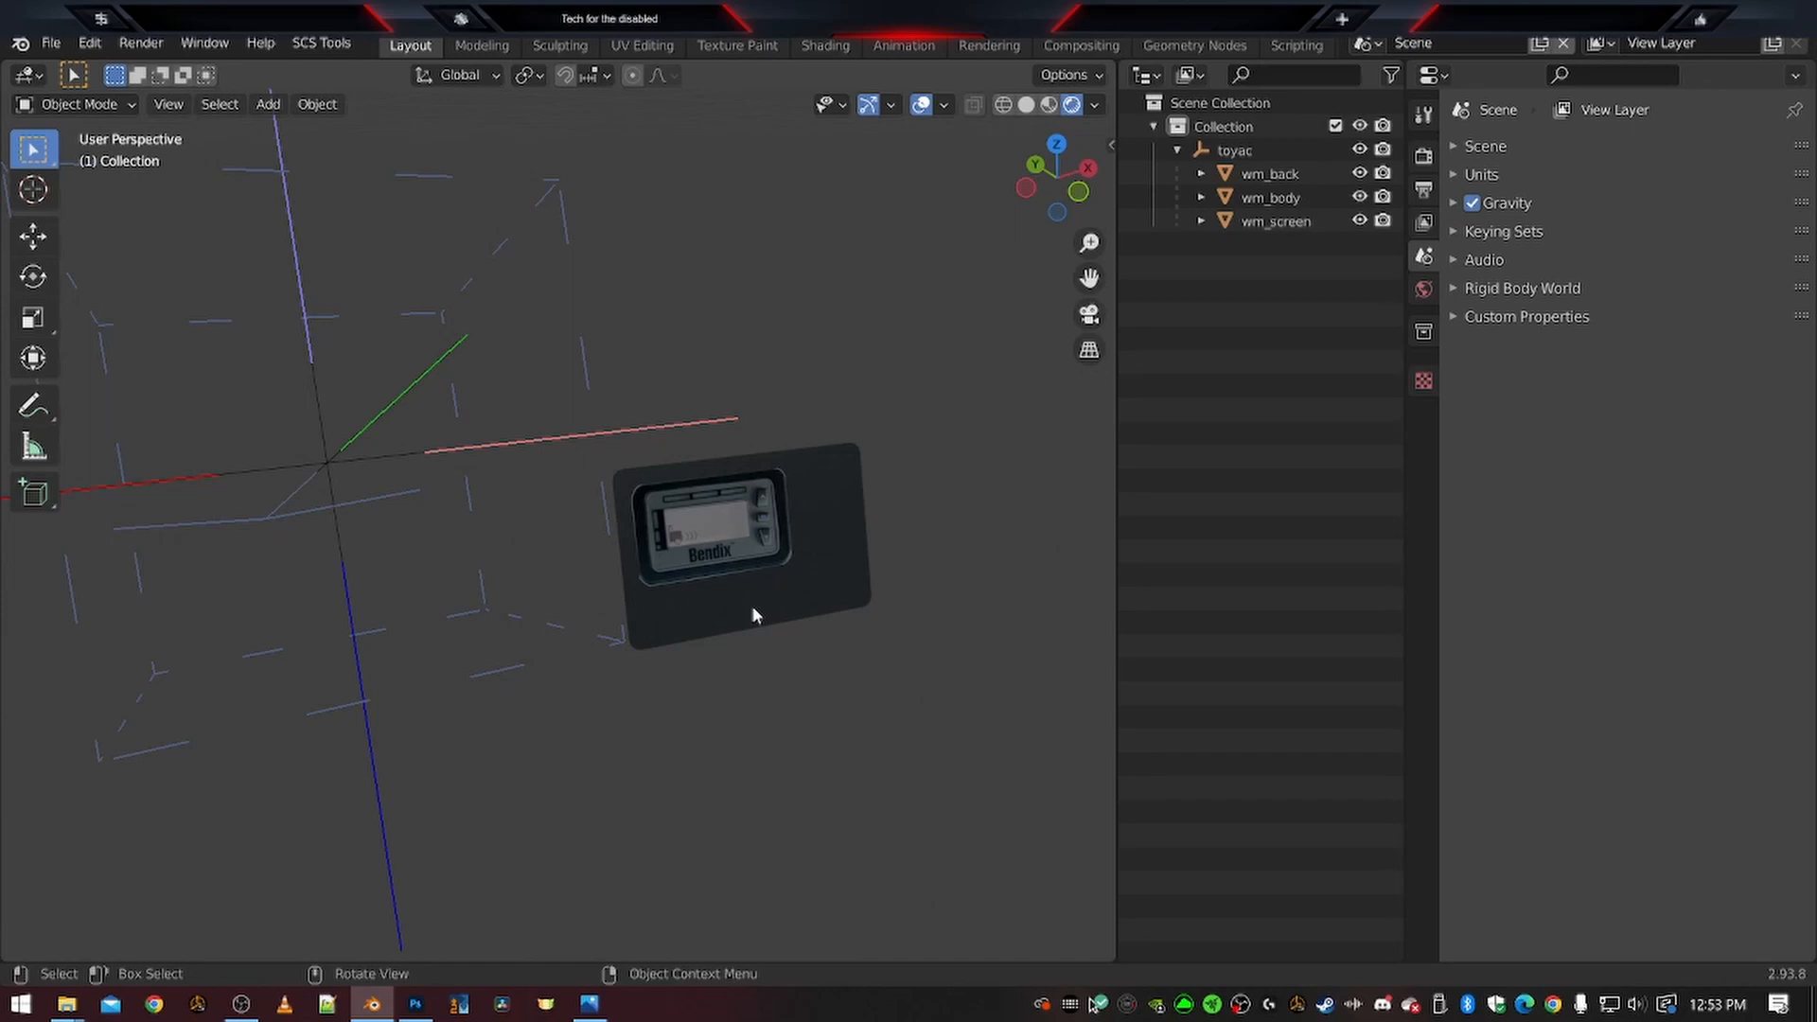
Add an SCS root object to the scene and name it wingman
{"action": "left_click", "coordinate": [326, 42]}
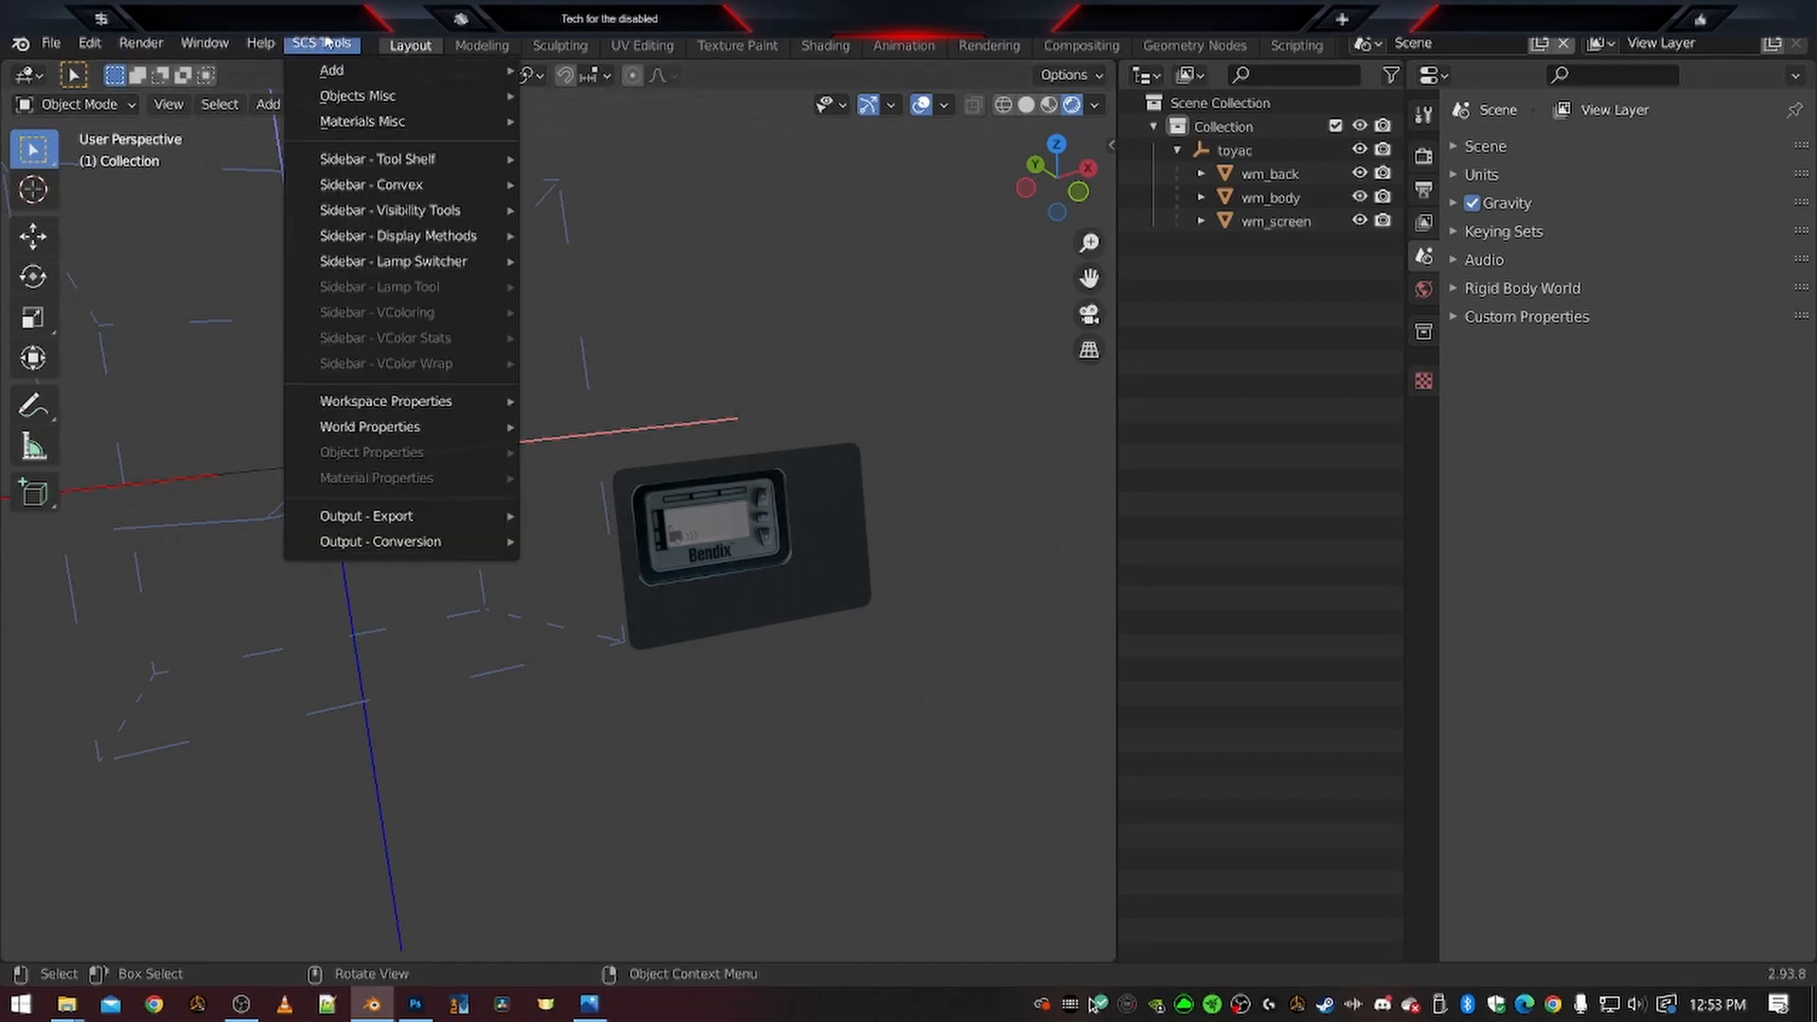
{"action": "mouse_move", "coordinate": [331, 70]}
{"action": "left_click", "coordinate": [607, 74]}
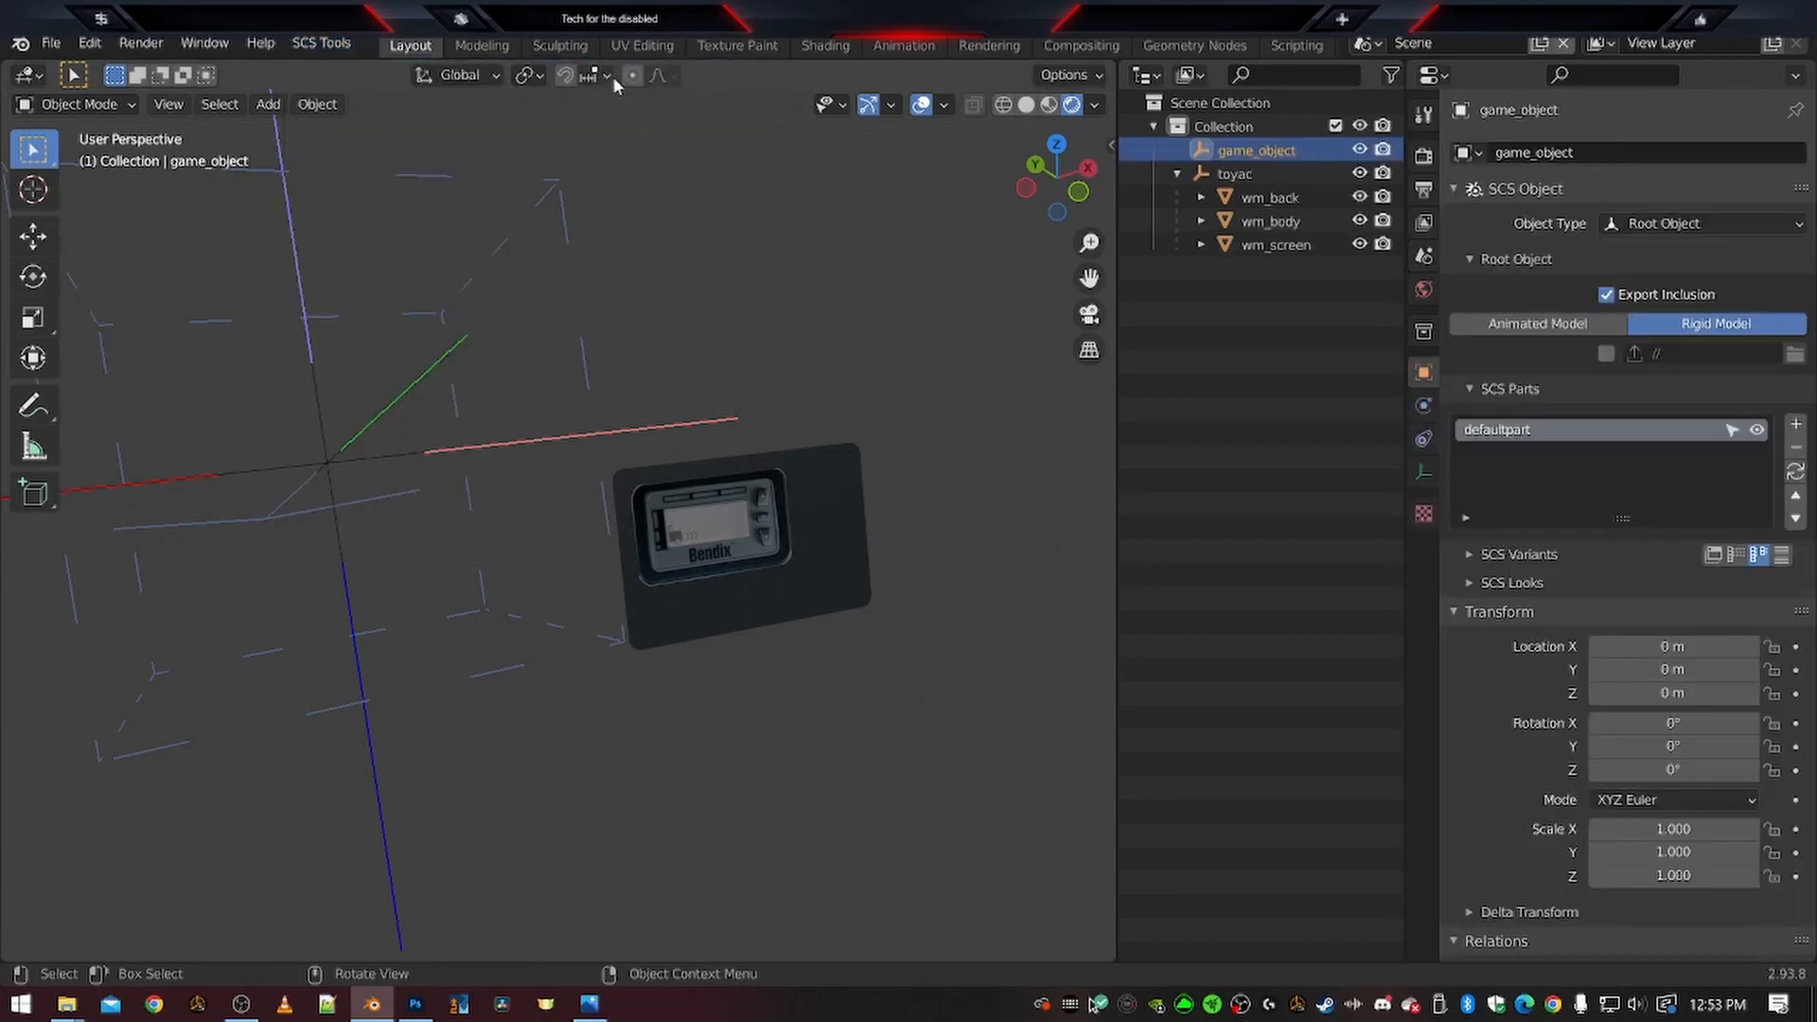
{"action": "double_click", "coordinate": [1255, 149]}
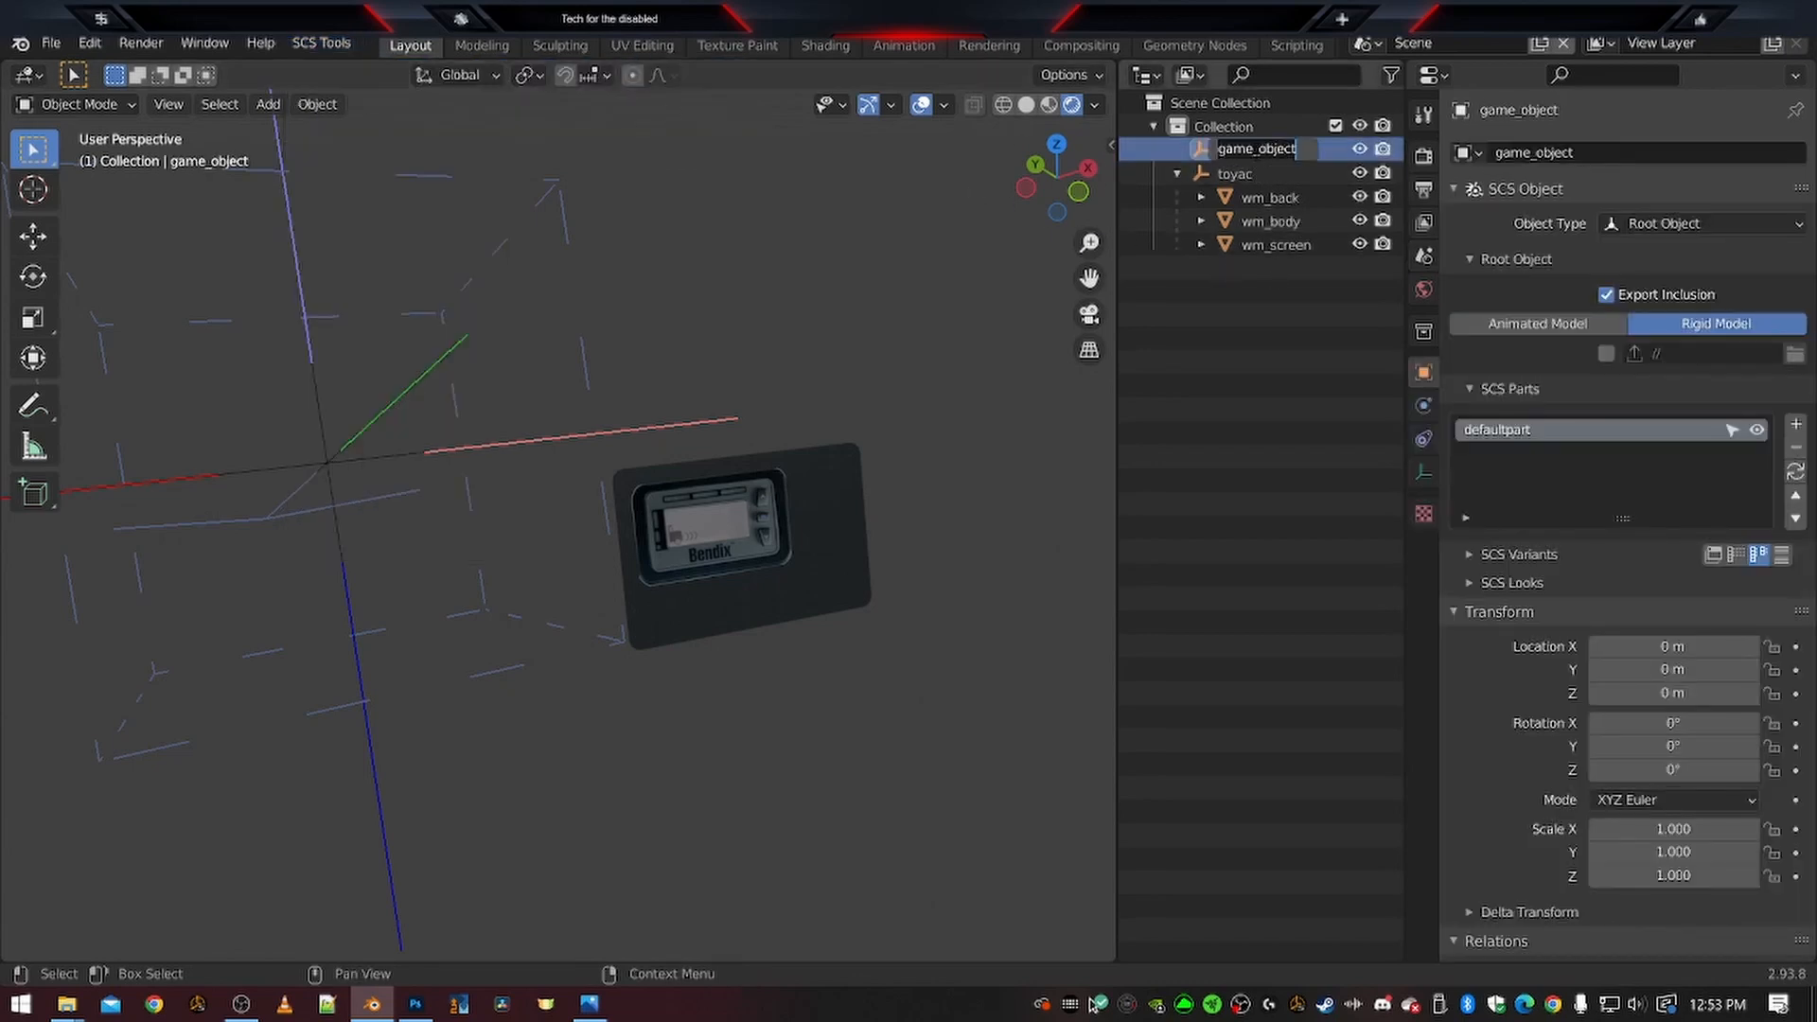
{"action": "type", "text": "wingman"}
{"action": "key", "text": "Return"}
{"action": "scroll", "coordinate": [929, 532], "scroll_direction": "down", "scroll_amount": 1}
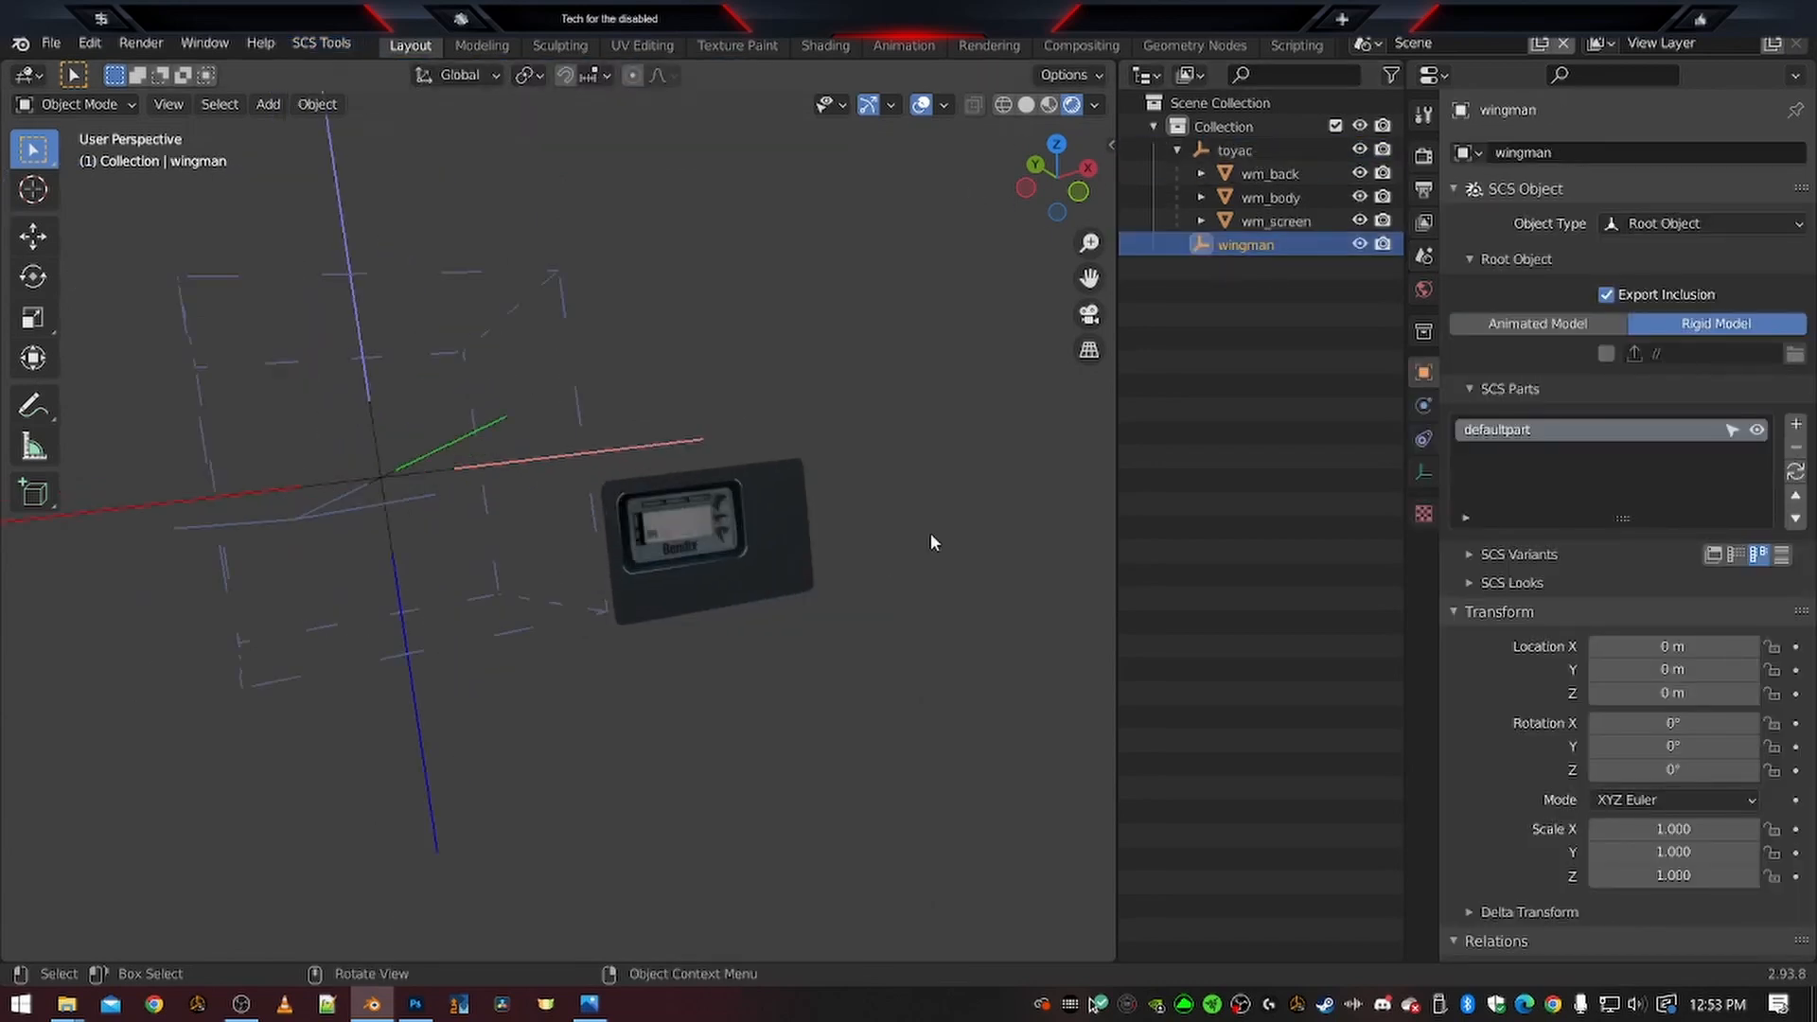
Change the parent of wm_back, wm_body and wm_screen from toyac to the wingman root object
{"action": "left_click", "coordinate": [1272, 175]}
{"action": "left_click", "coordinate": [1671, 625]}
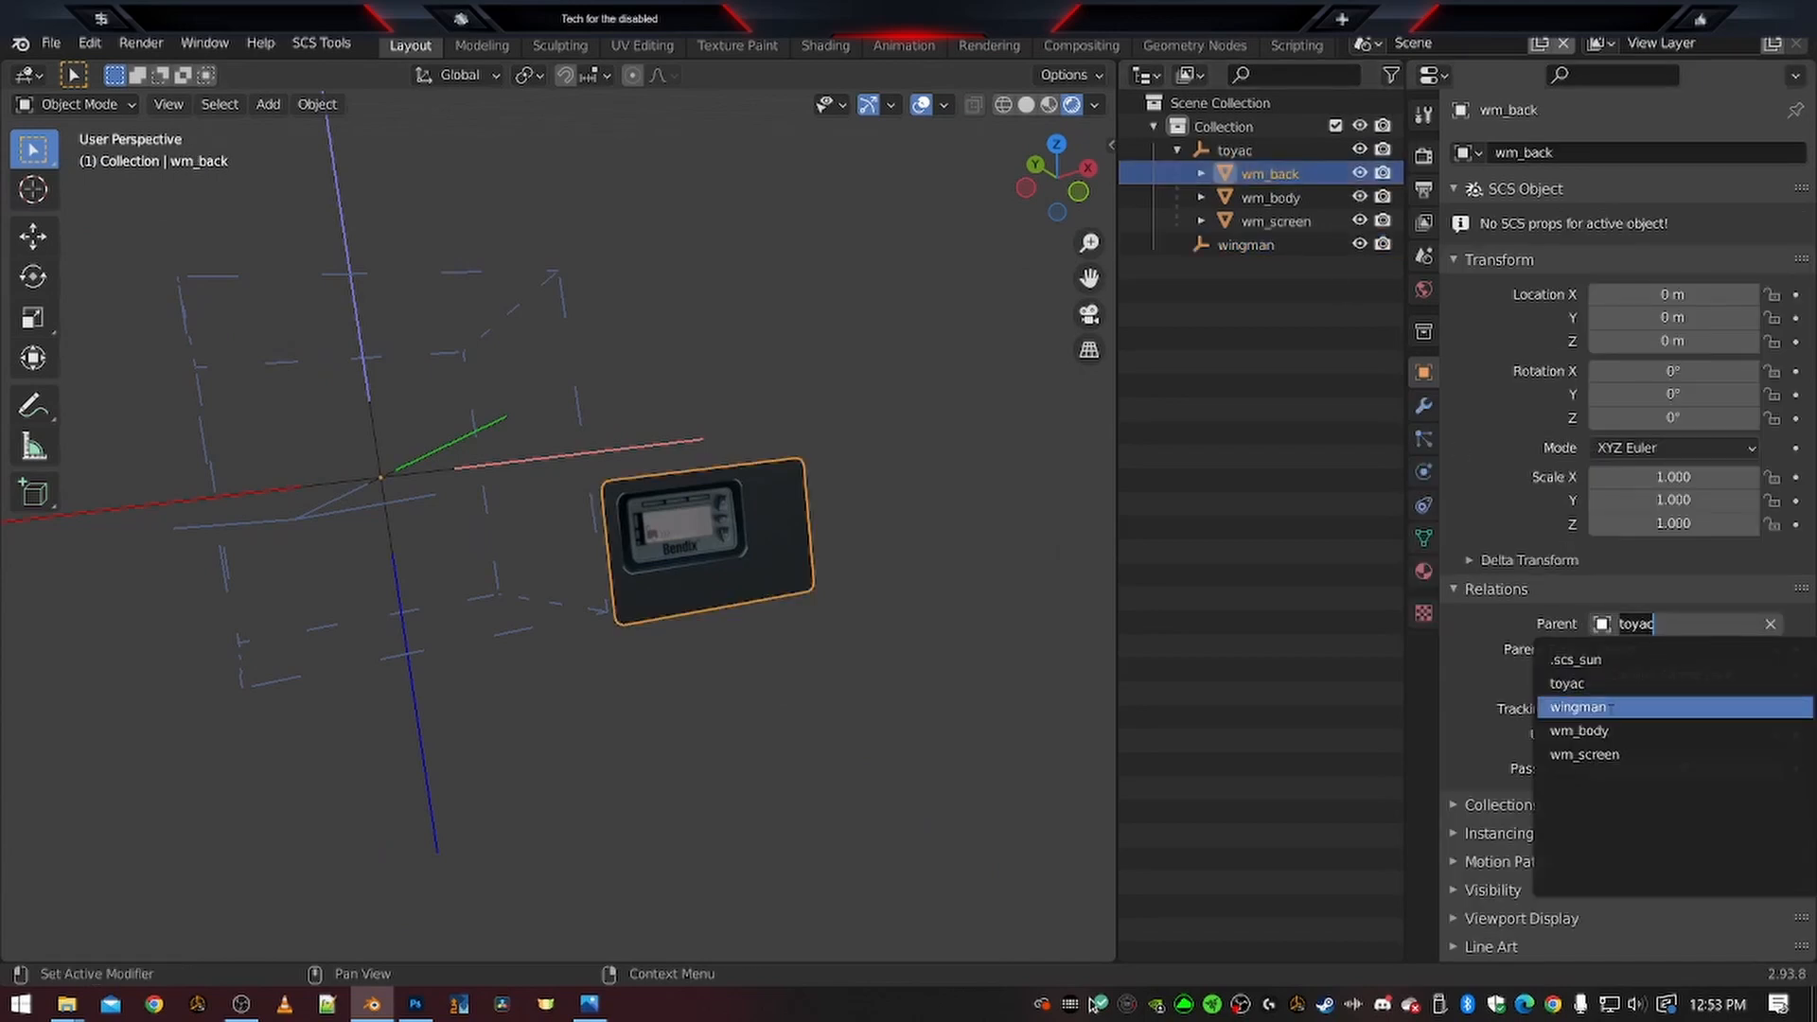
{"action": "left_click", "coordinate": [1608, 708]}
{"action": "left_click", "coordinate": [1264, 197]}
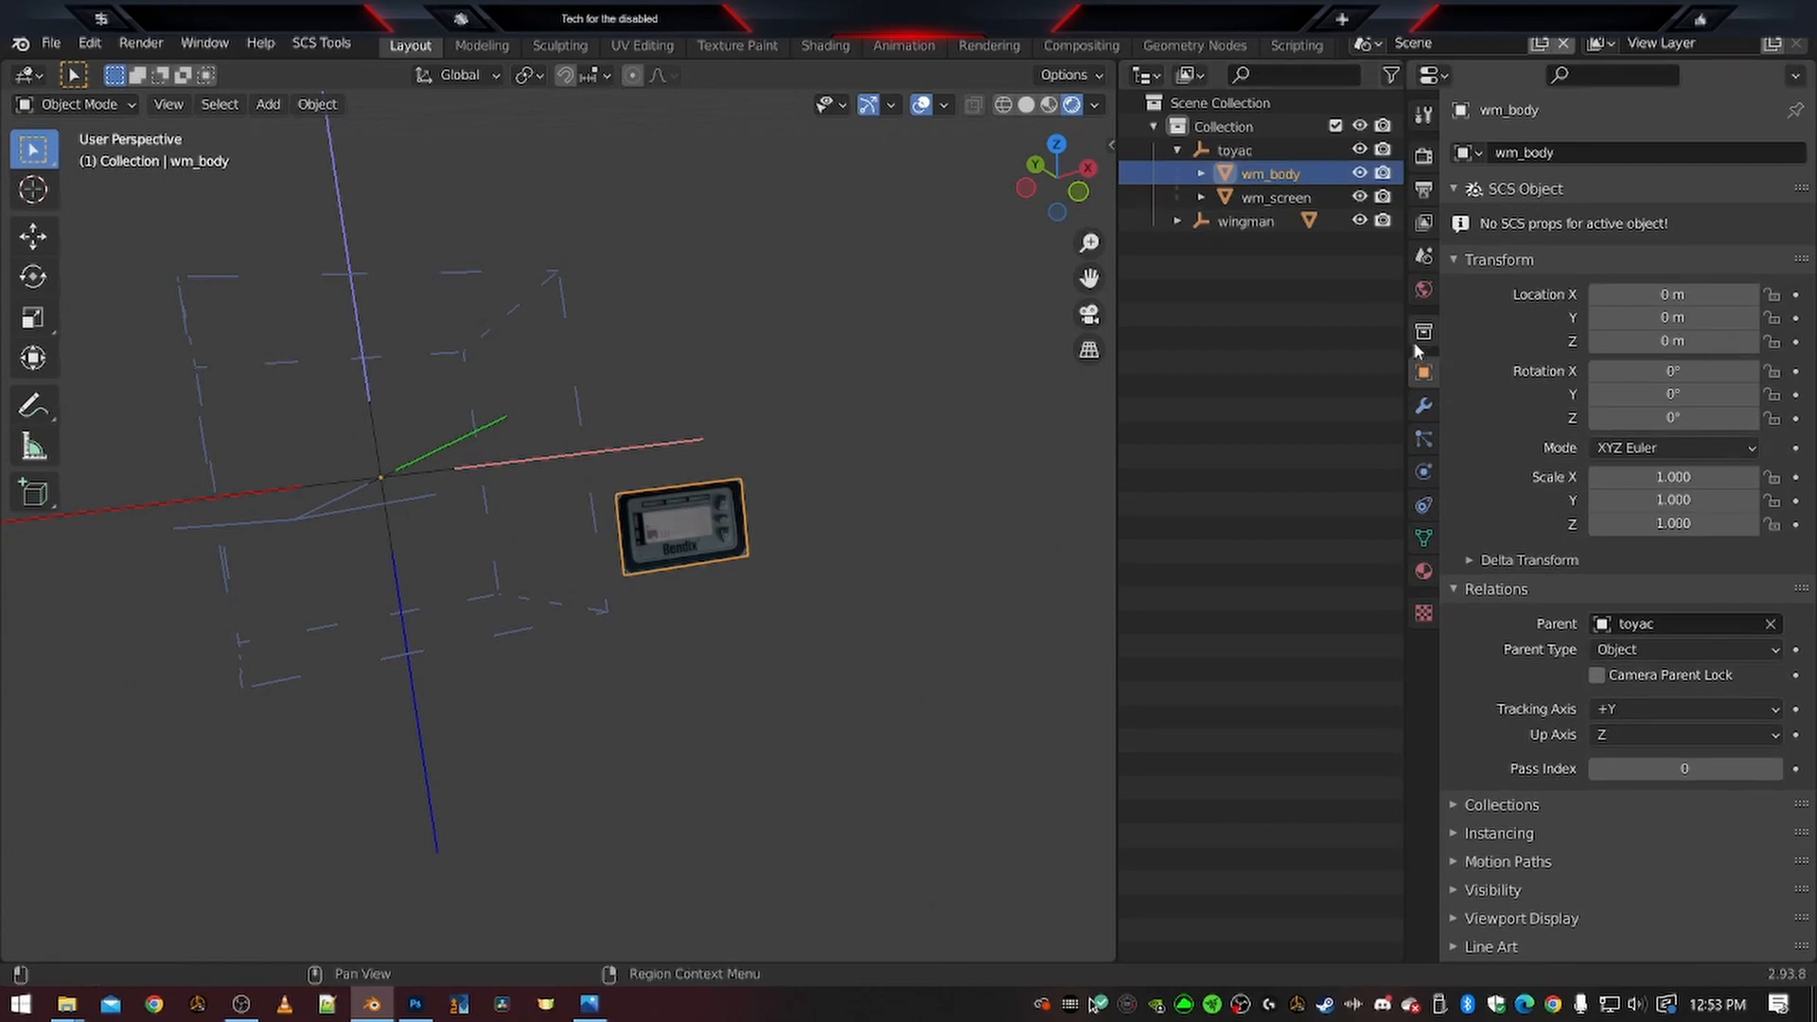
{"action": "left_click", "coordinate": [1677, 626]}
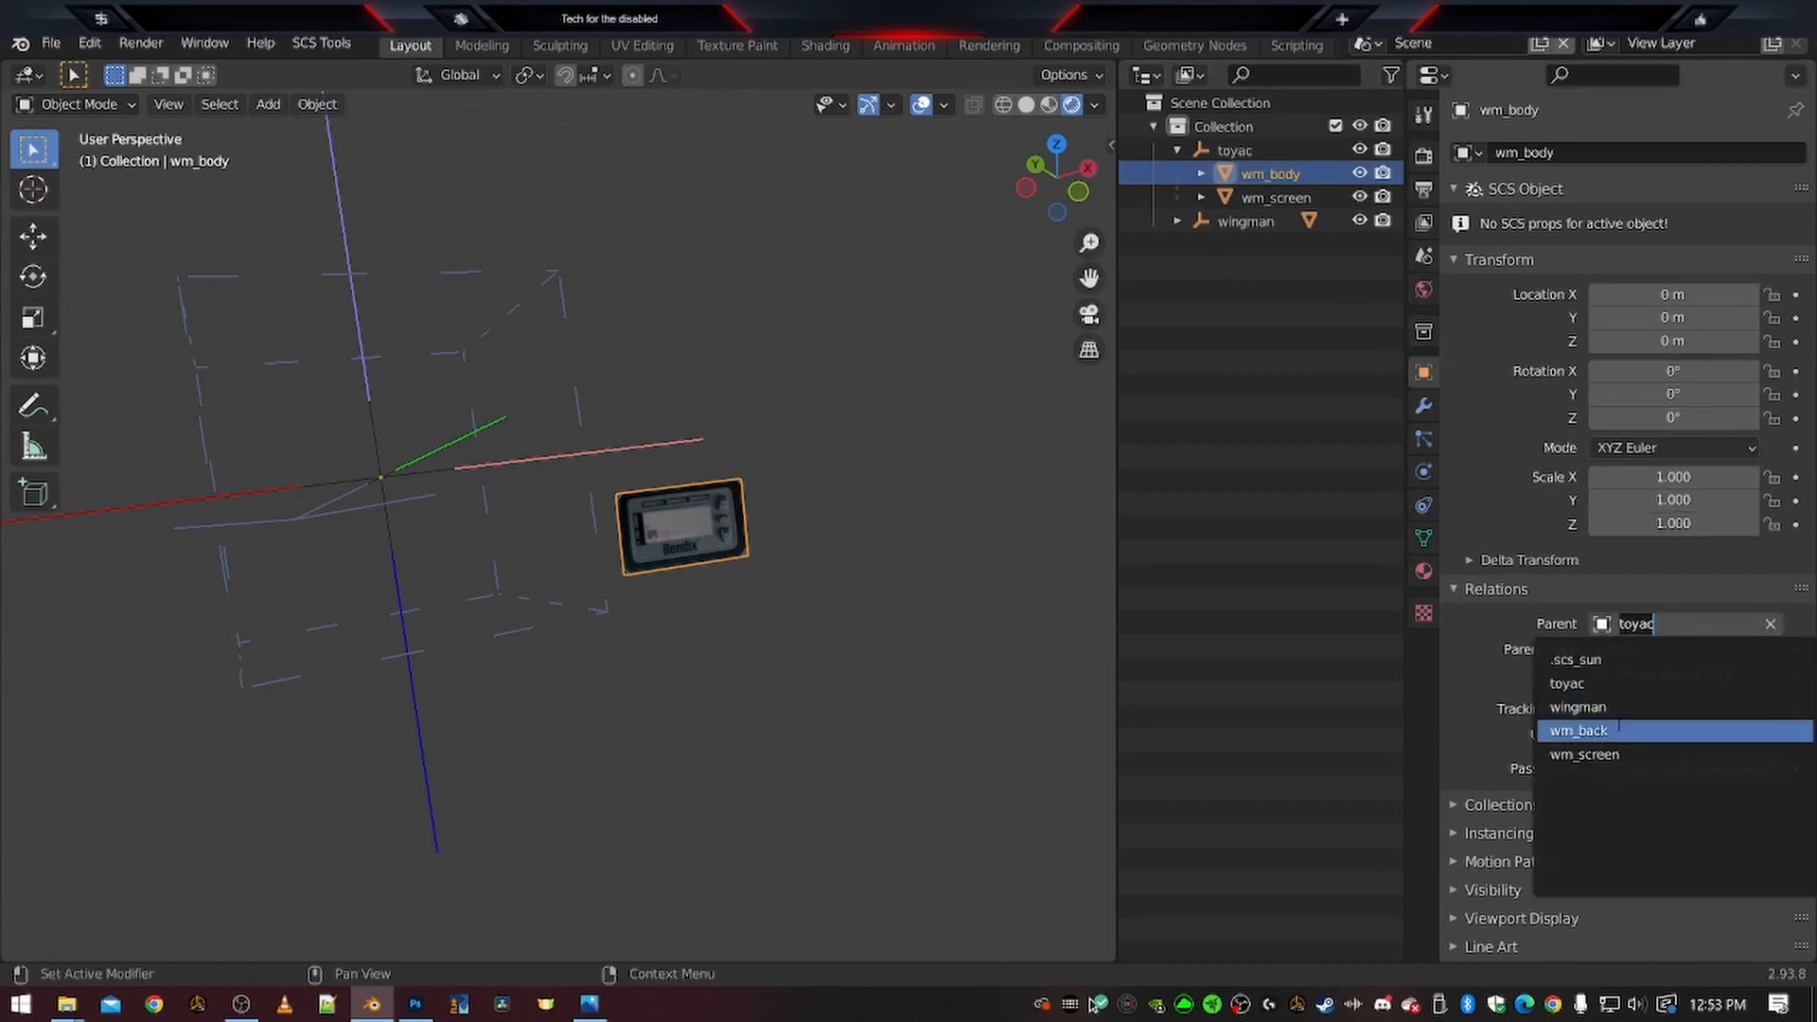
{"action": "left_click", "coordinate": [1589, 707]}
{"action": "left_click", "coordinate": [1273, 173]}
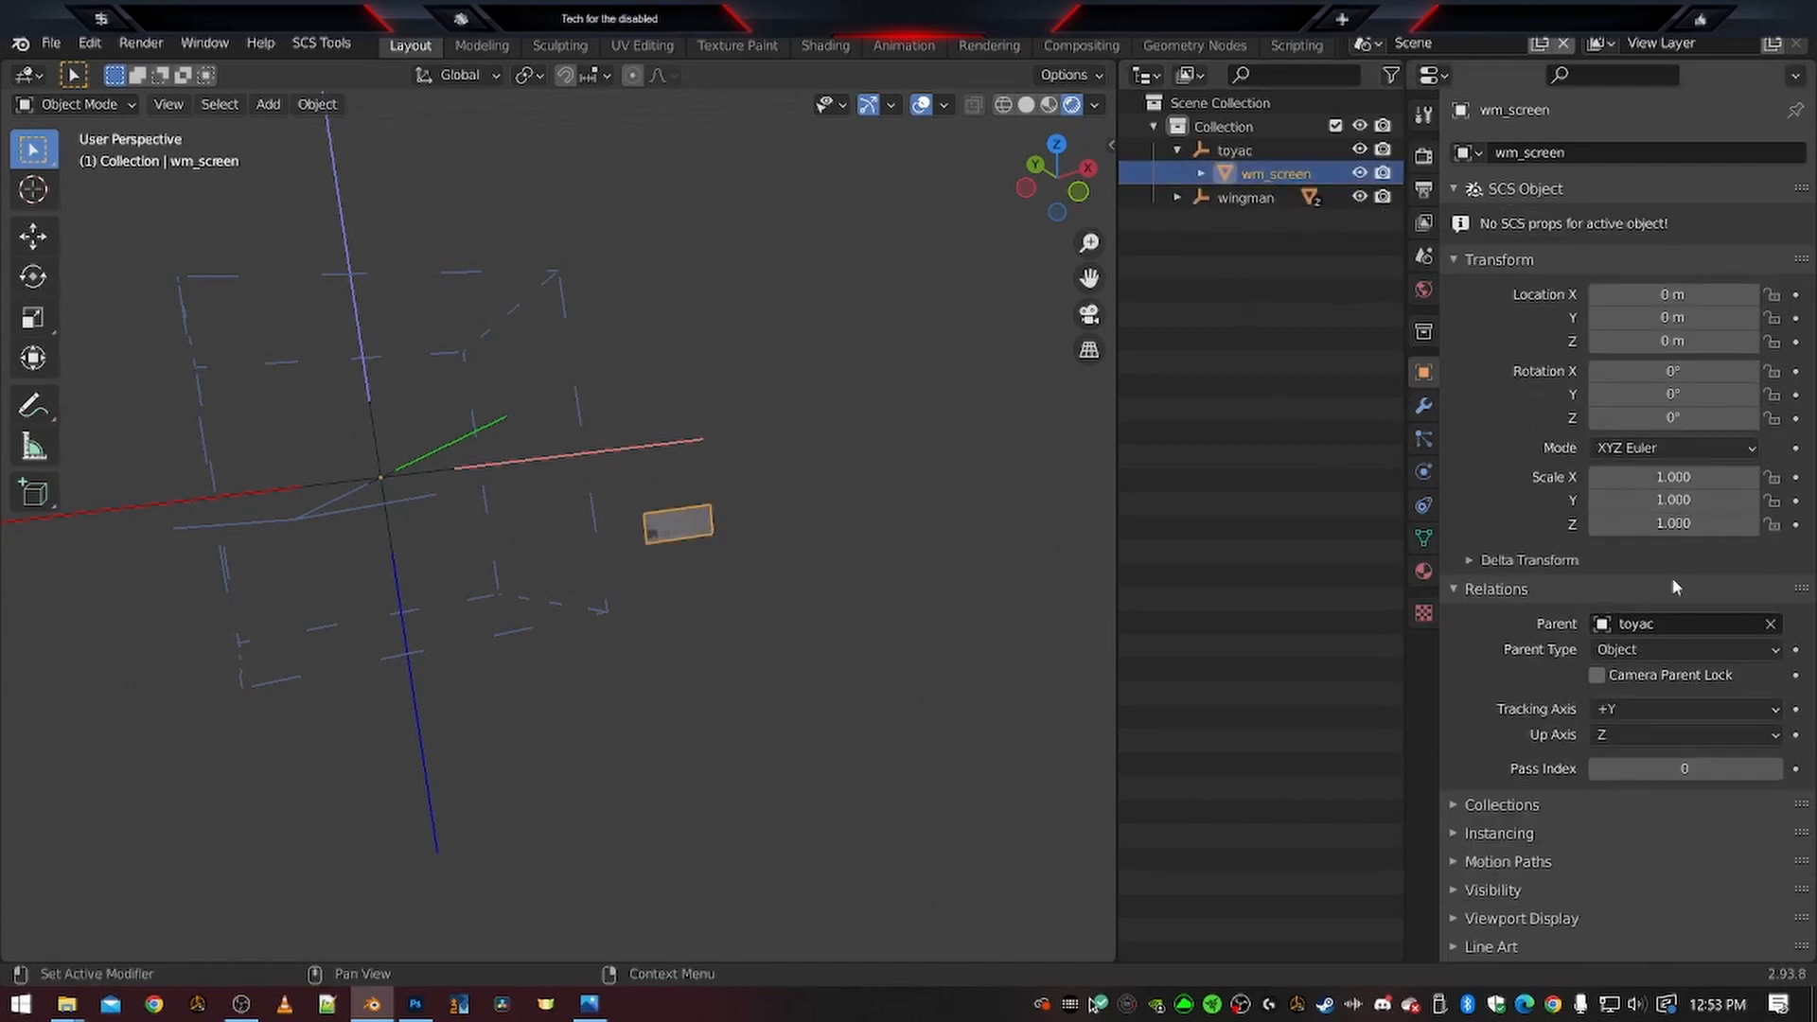
{"action": "left_click", "coordinate": [1677, 626]}
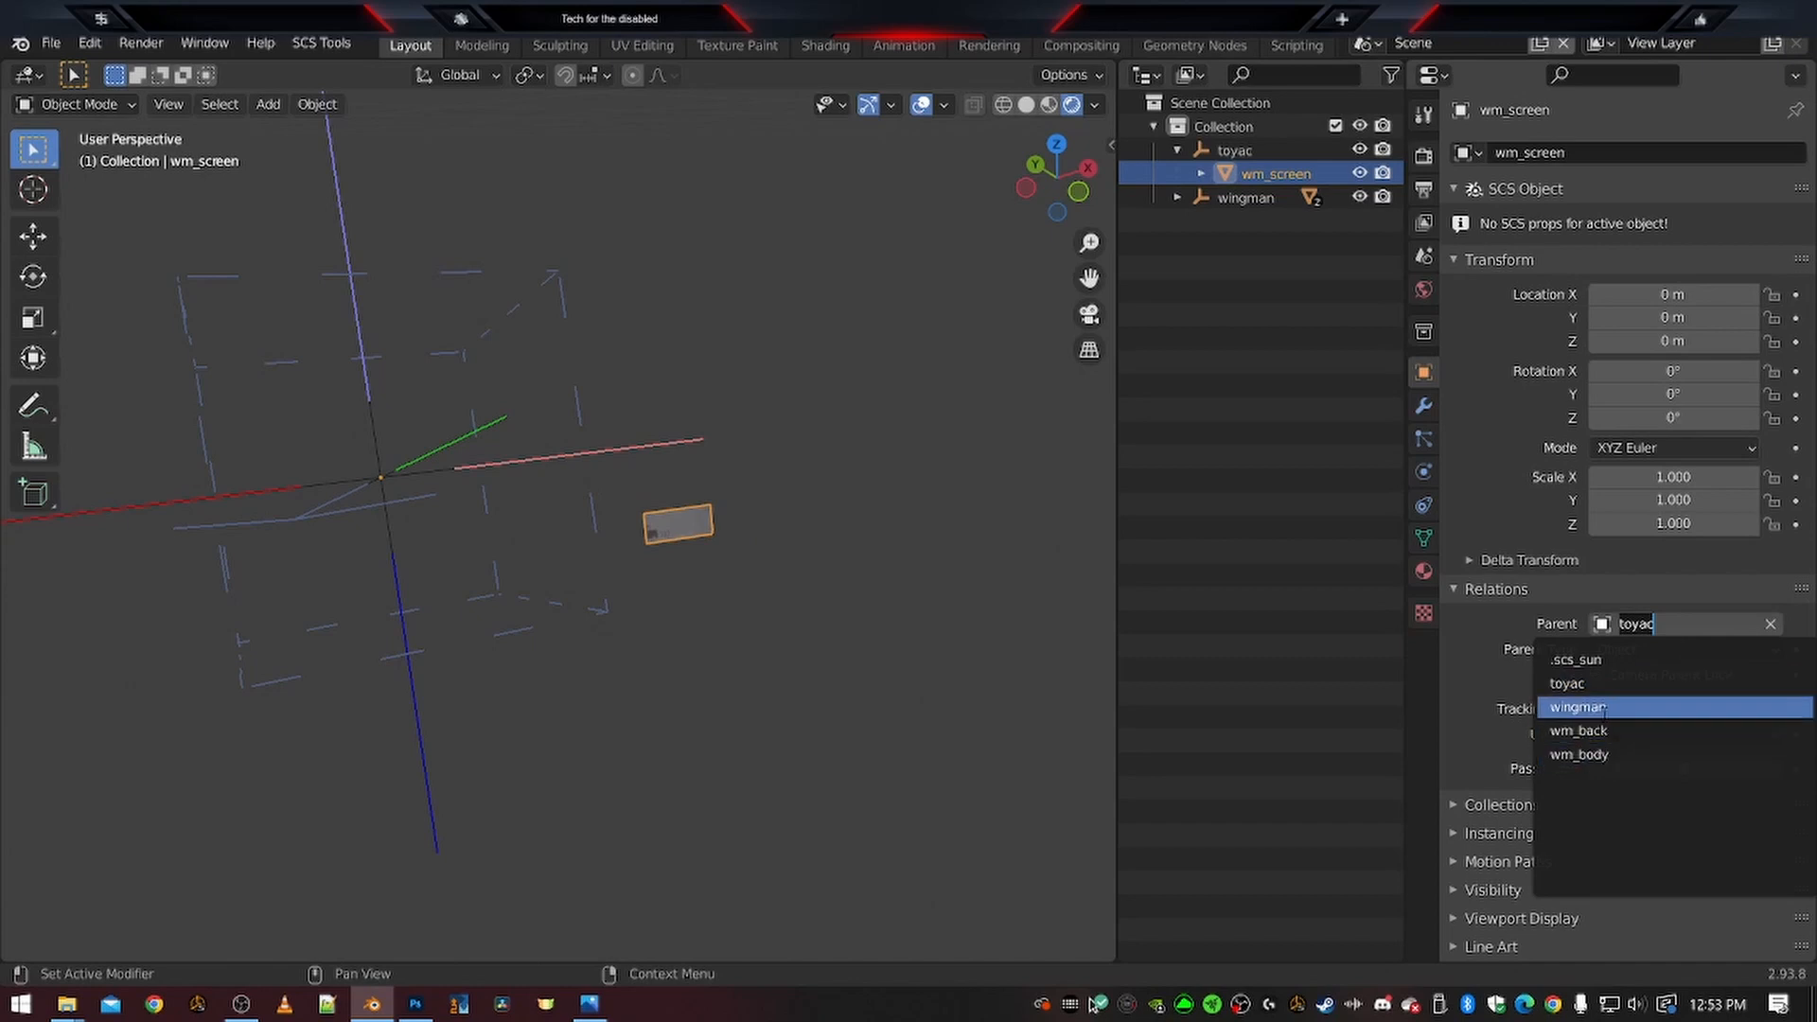
{"action": "left_click", "coordinate": [1603, 706]}
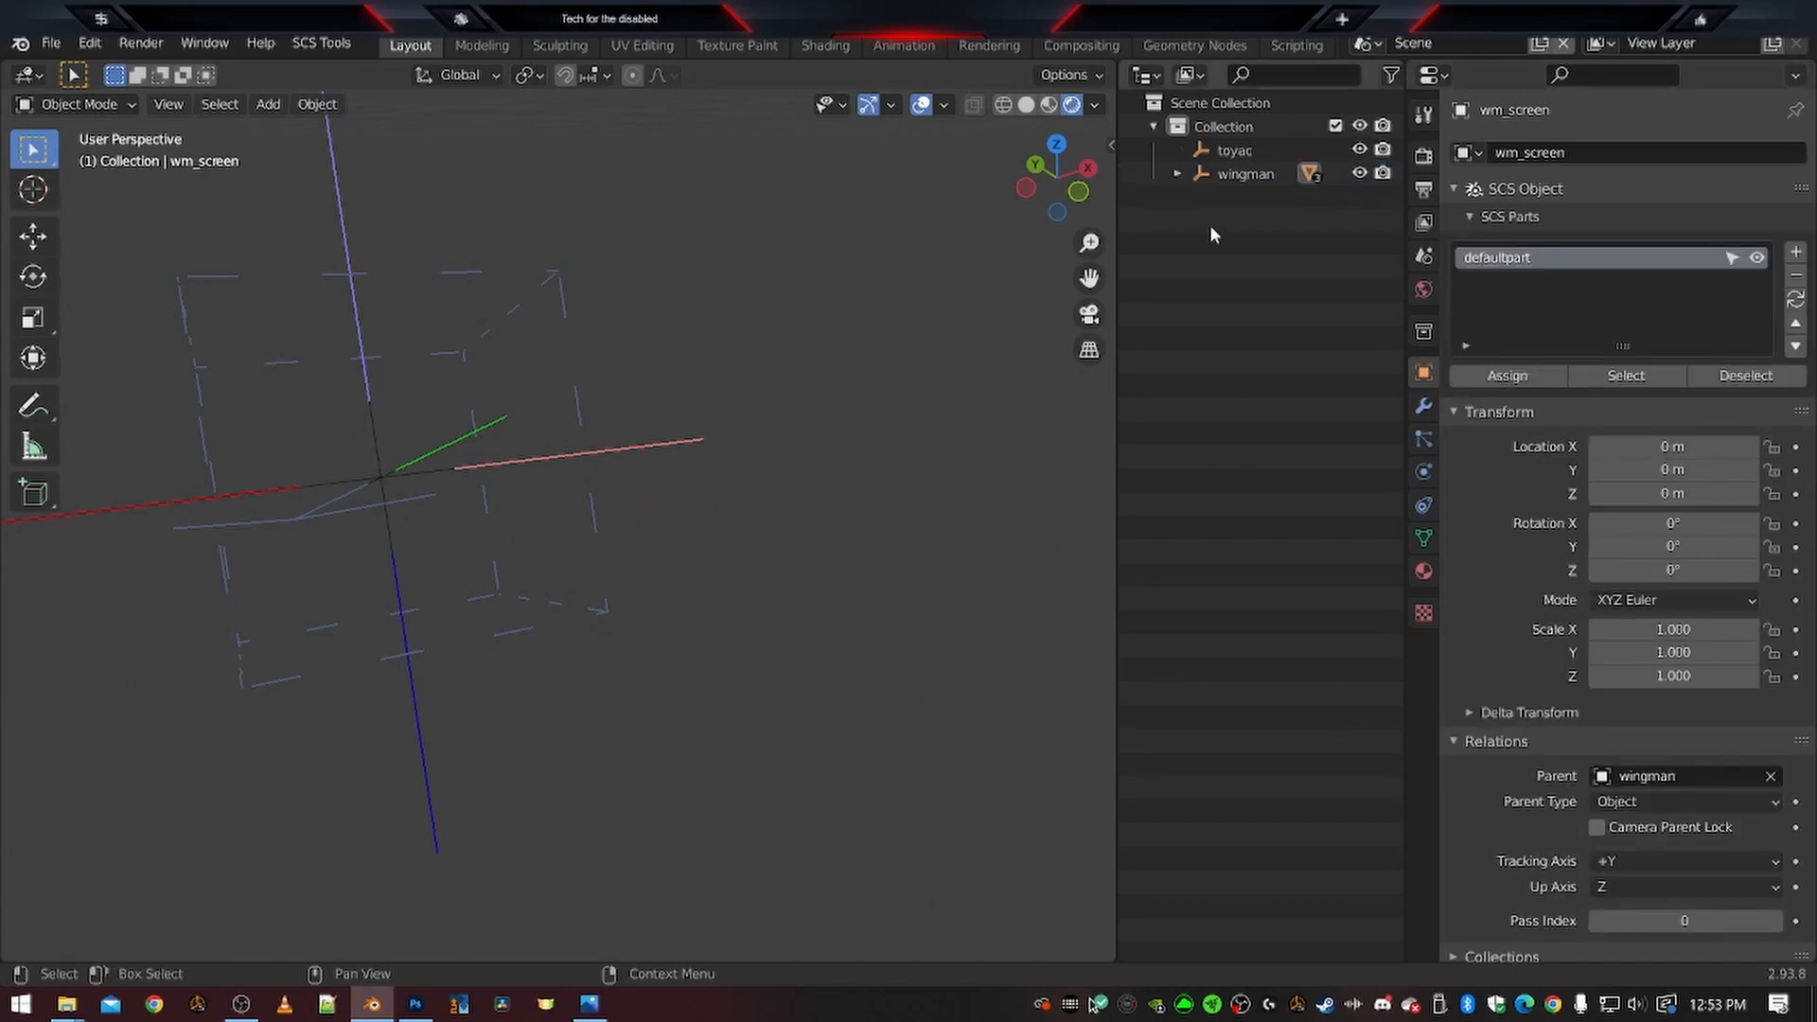
{"action": "left_click", "coordinate": [1177, 173]}
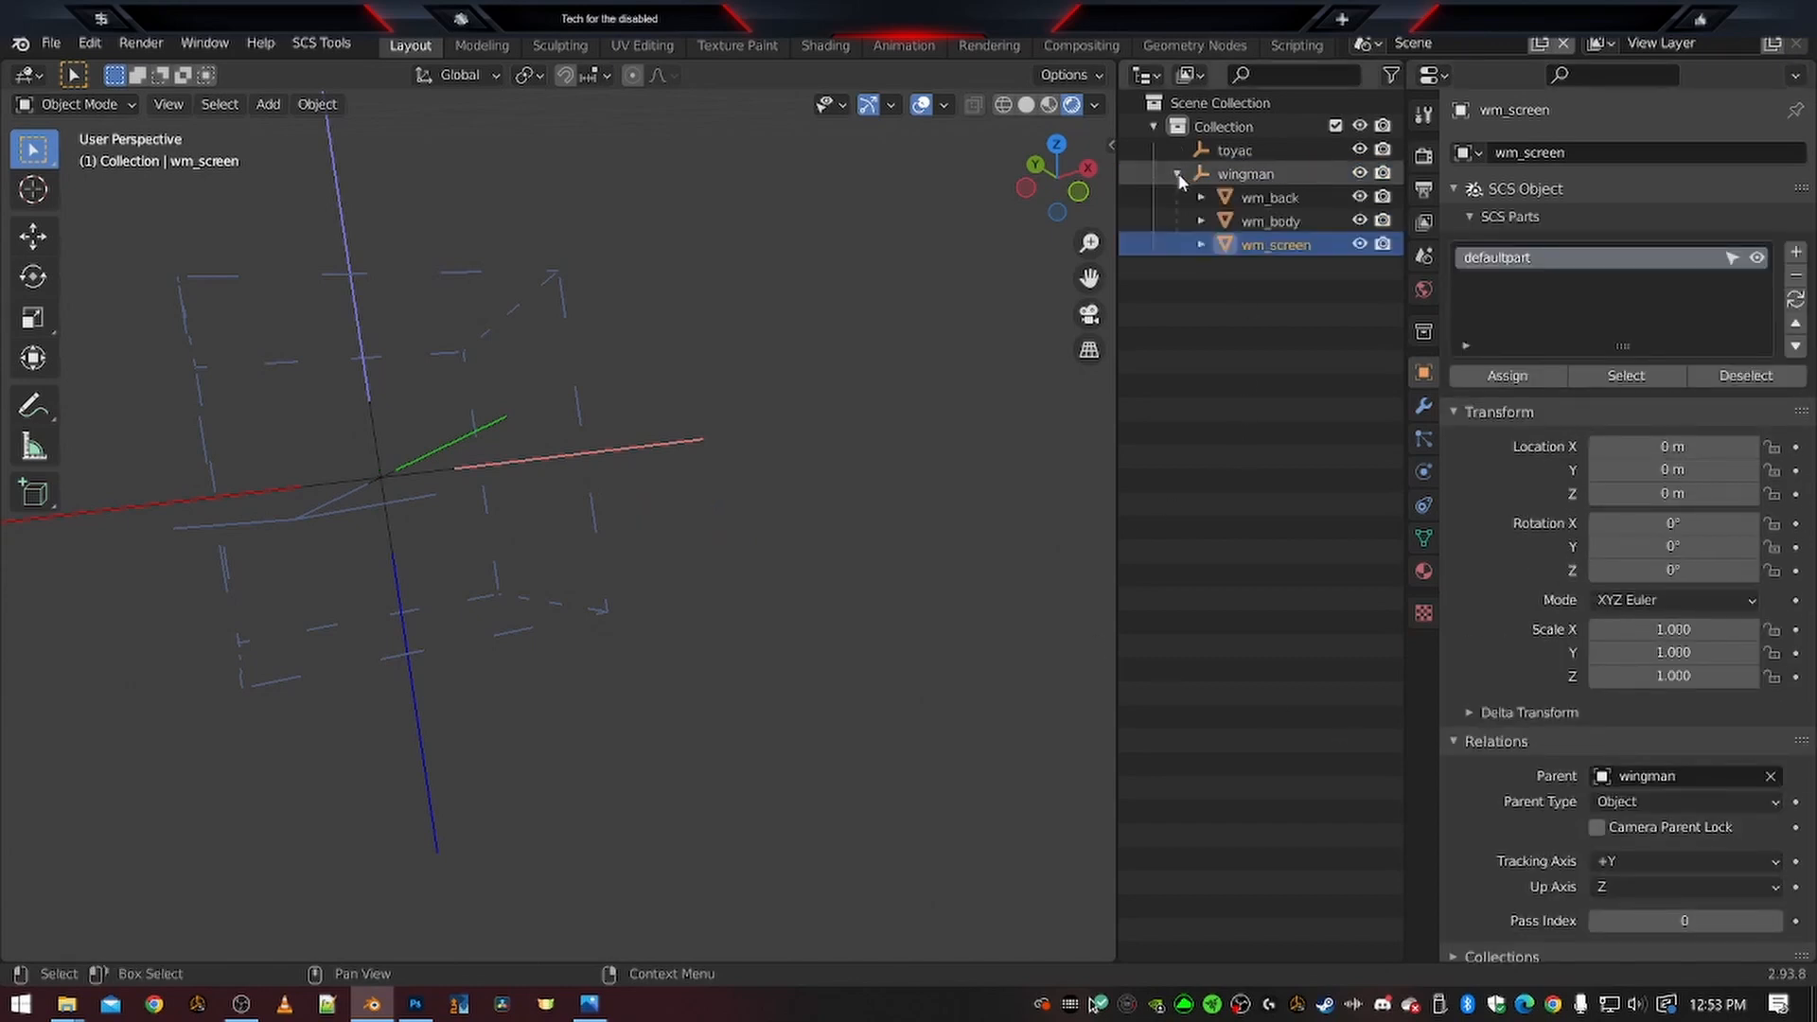
Delete the empty toyac locator and check the remaining Bendix unit in the scene
{"action": "left_click", "coordinate": [1226, 150]}
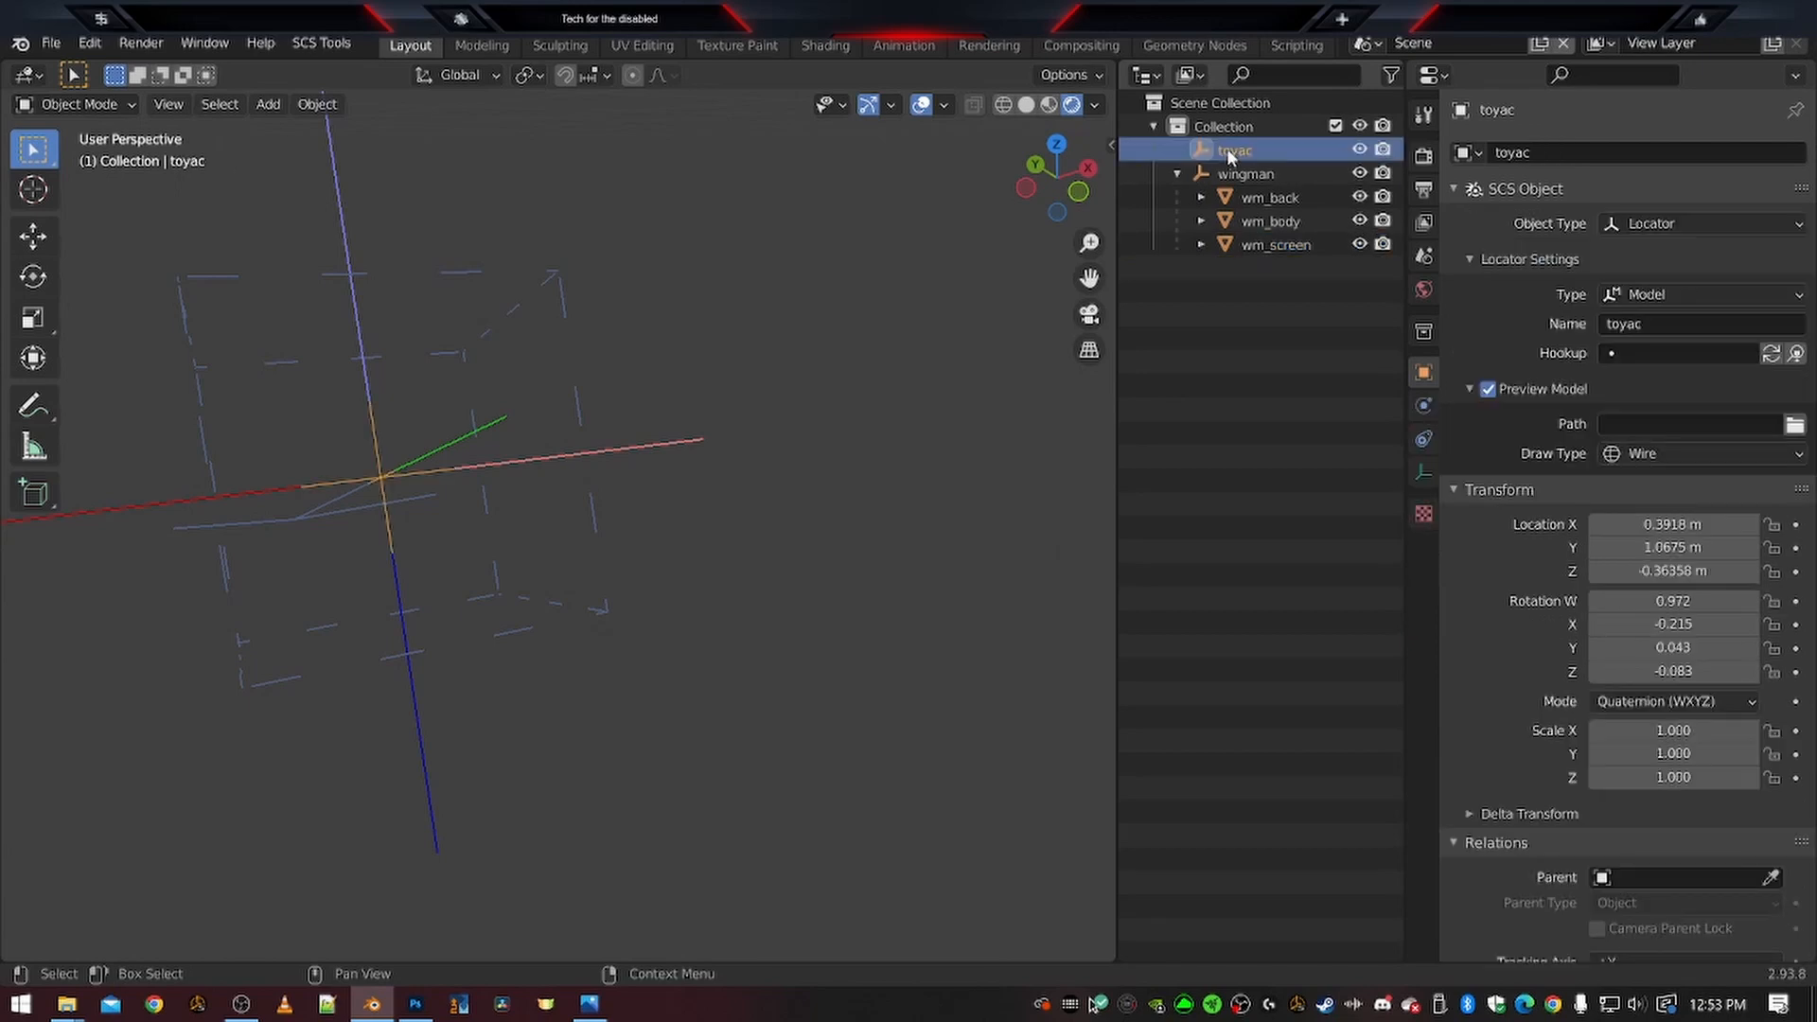
{"action": "key", "text": "Delete"}
{"action": "scroll", "coordinate": [672, 537], "scroll_direction": "down", "scroll_amount": 8}
{"action": "scroll", "coordinate": [764, 566], "scroll_direction": "up", "scroll_amount": 10}
{"action": "middle_click_drag", "start_coordinate": [520, 546], "coordinate": [621, 569]}
{"action": "scroll", "coordinate": [632, 585], "scroll_direction": "down", "scroll_amount": 4}
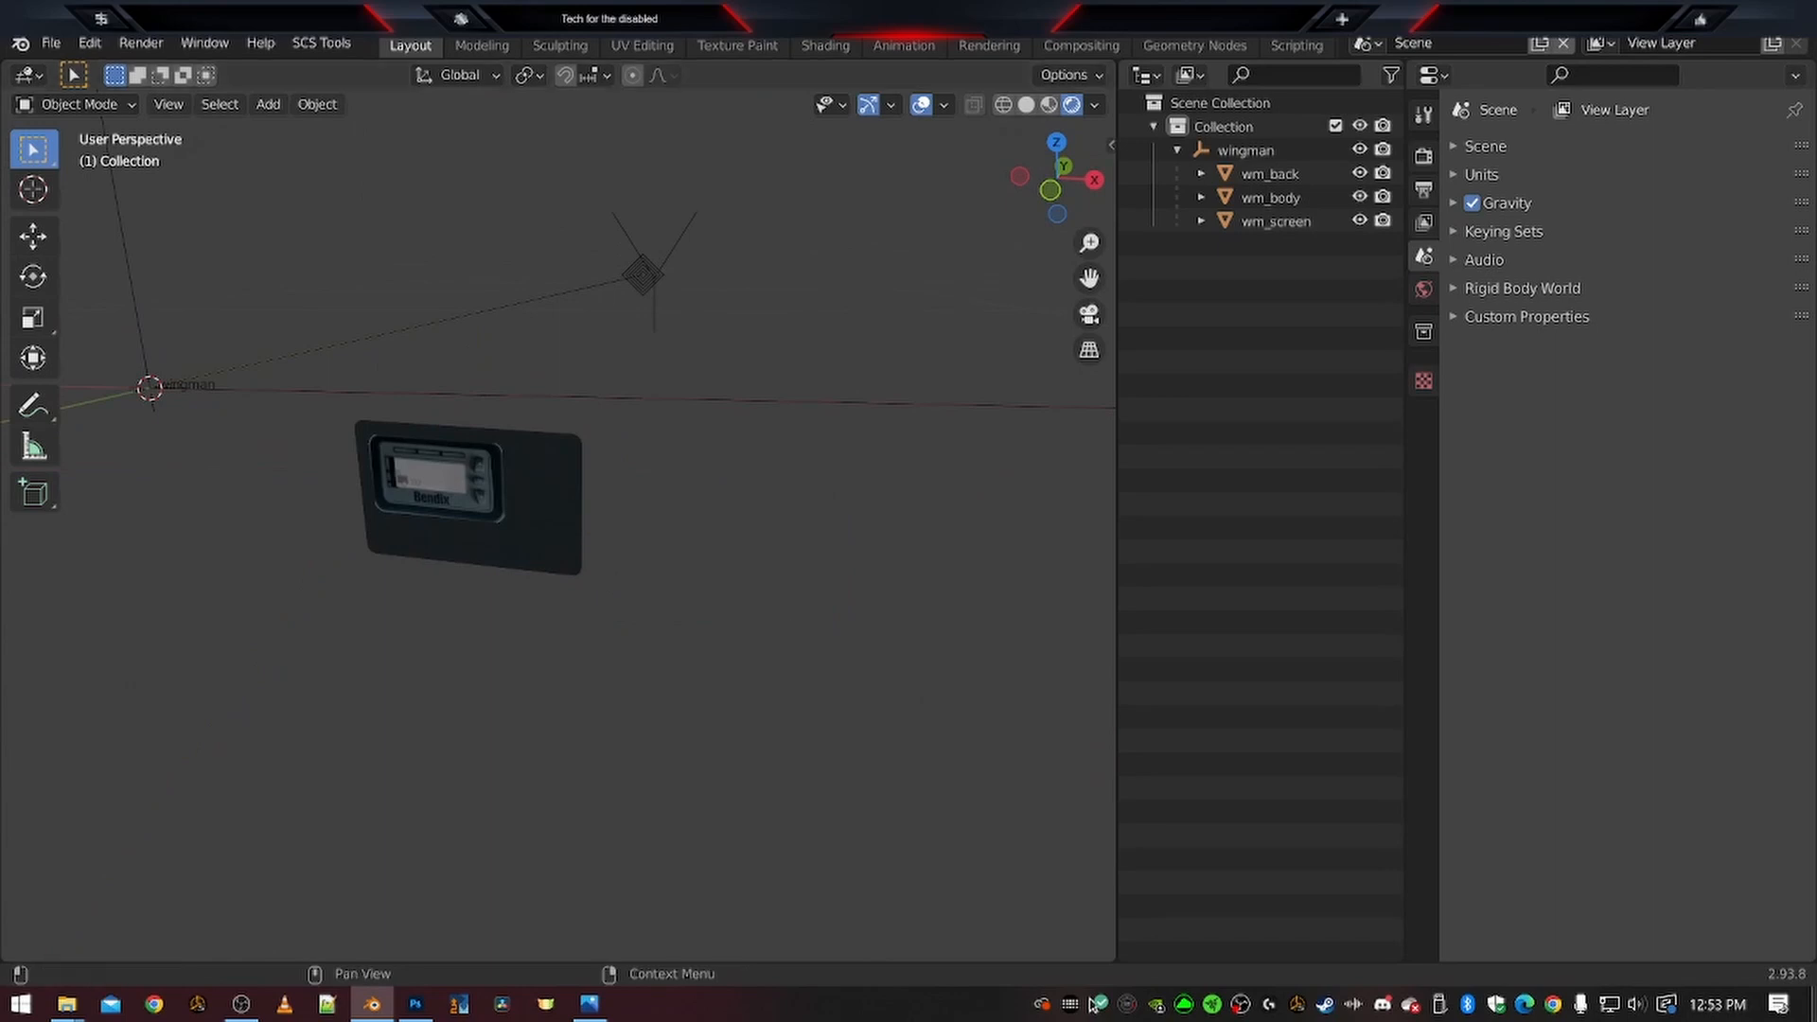
Save the scene as a new file named wingman_export in the Bendix Wingman folder
{"action": "left_click", "coordinate": [51, 43]}
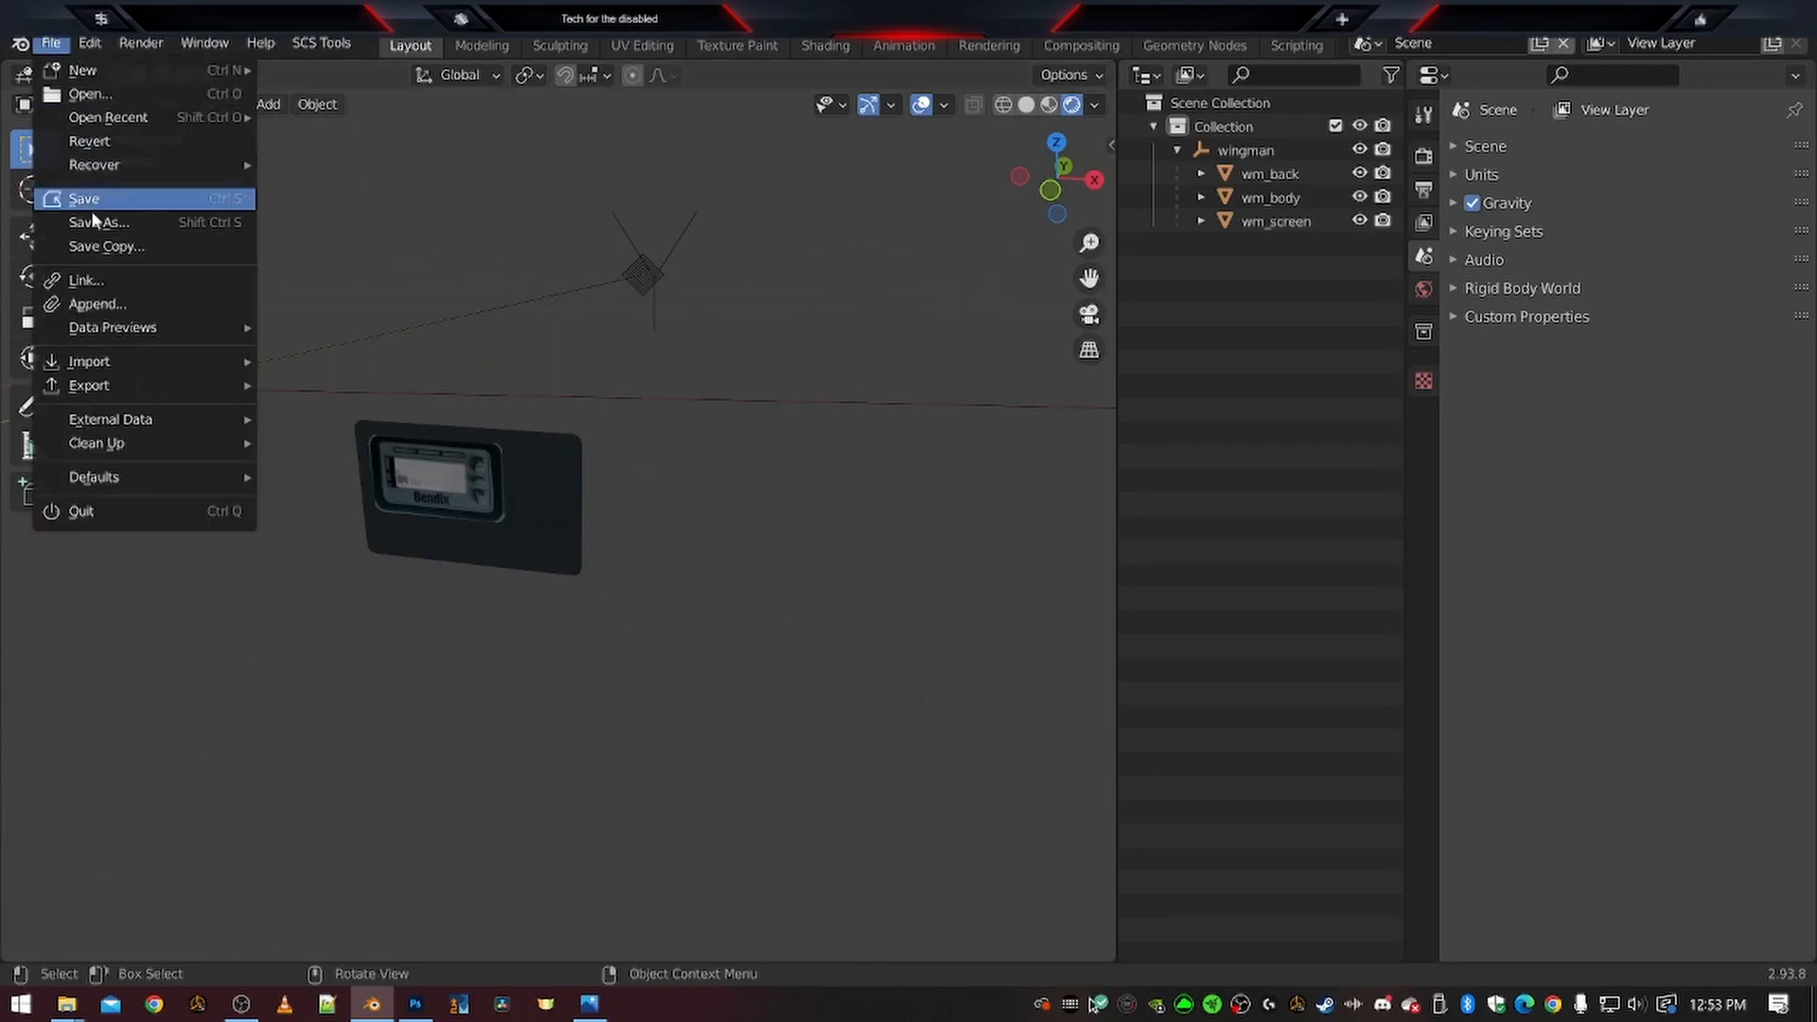
{"action": "left_click", "coordinate": [71, 219]}
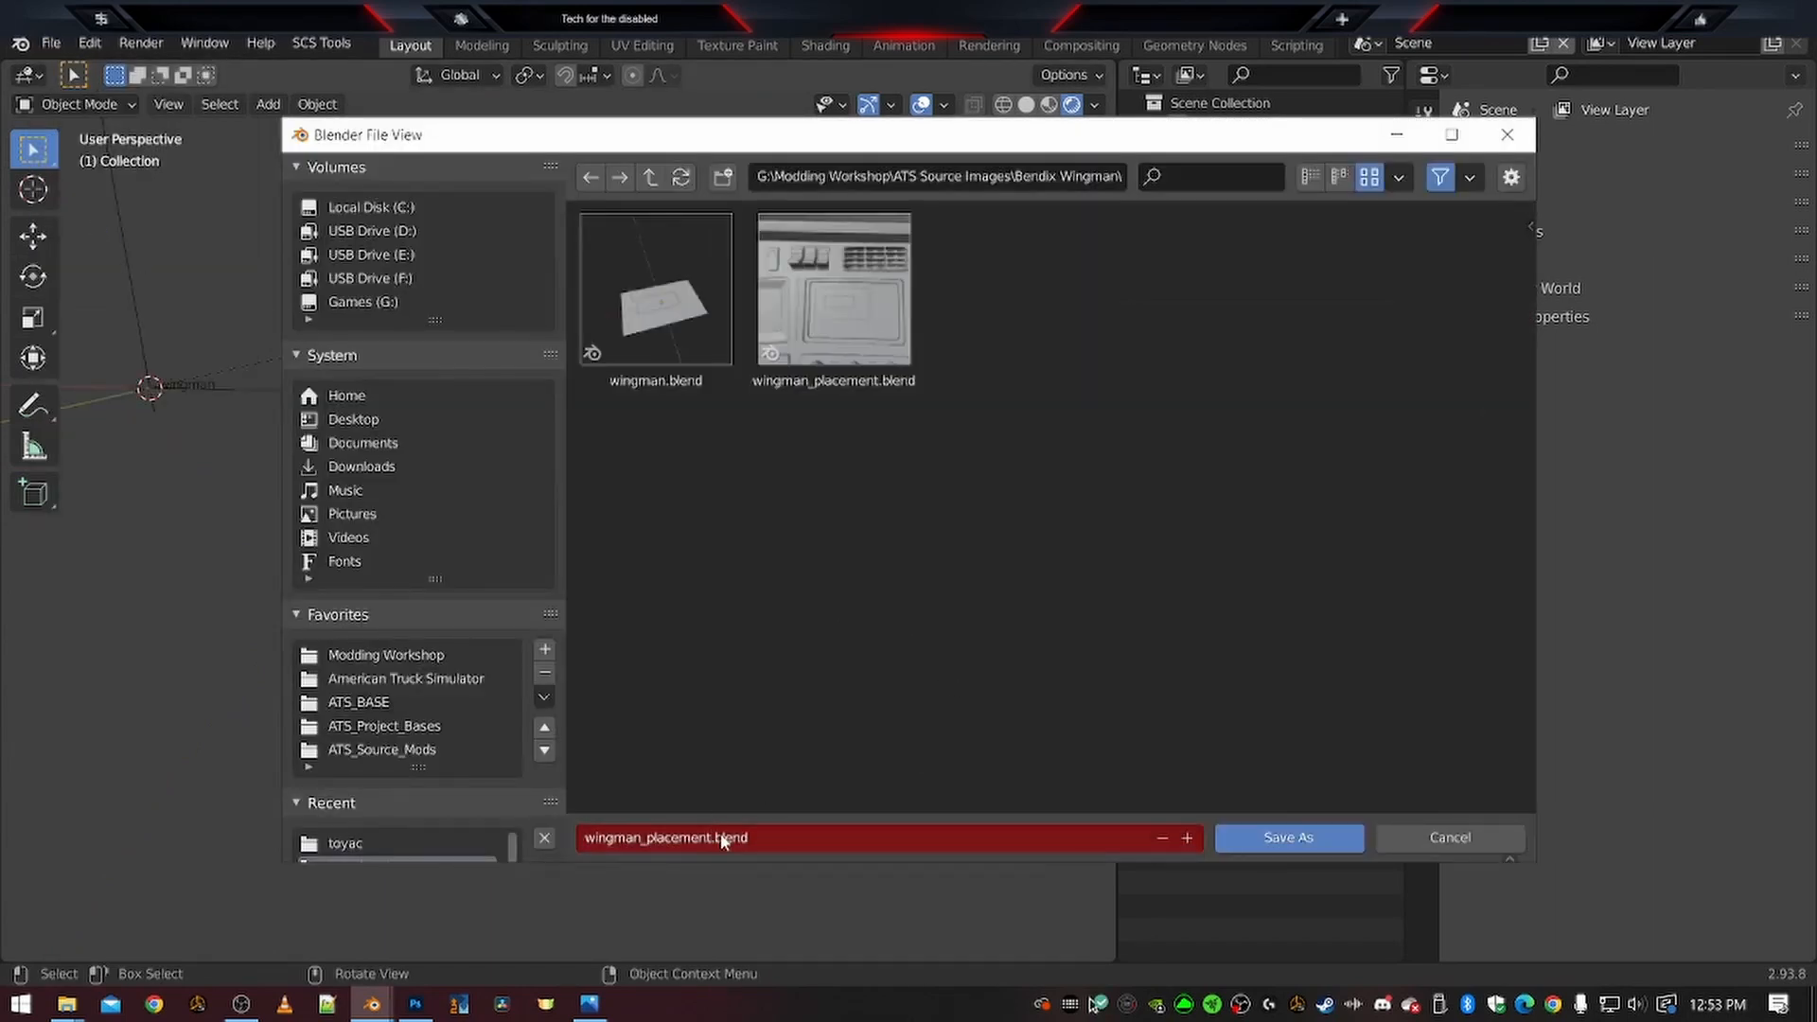
{"action": "left_click", "coordinate": [888, 842]}
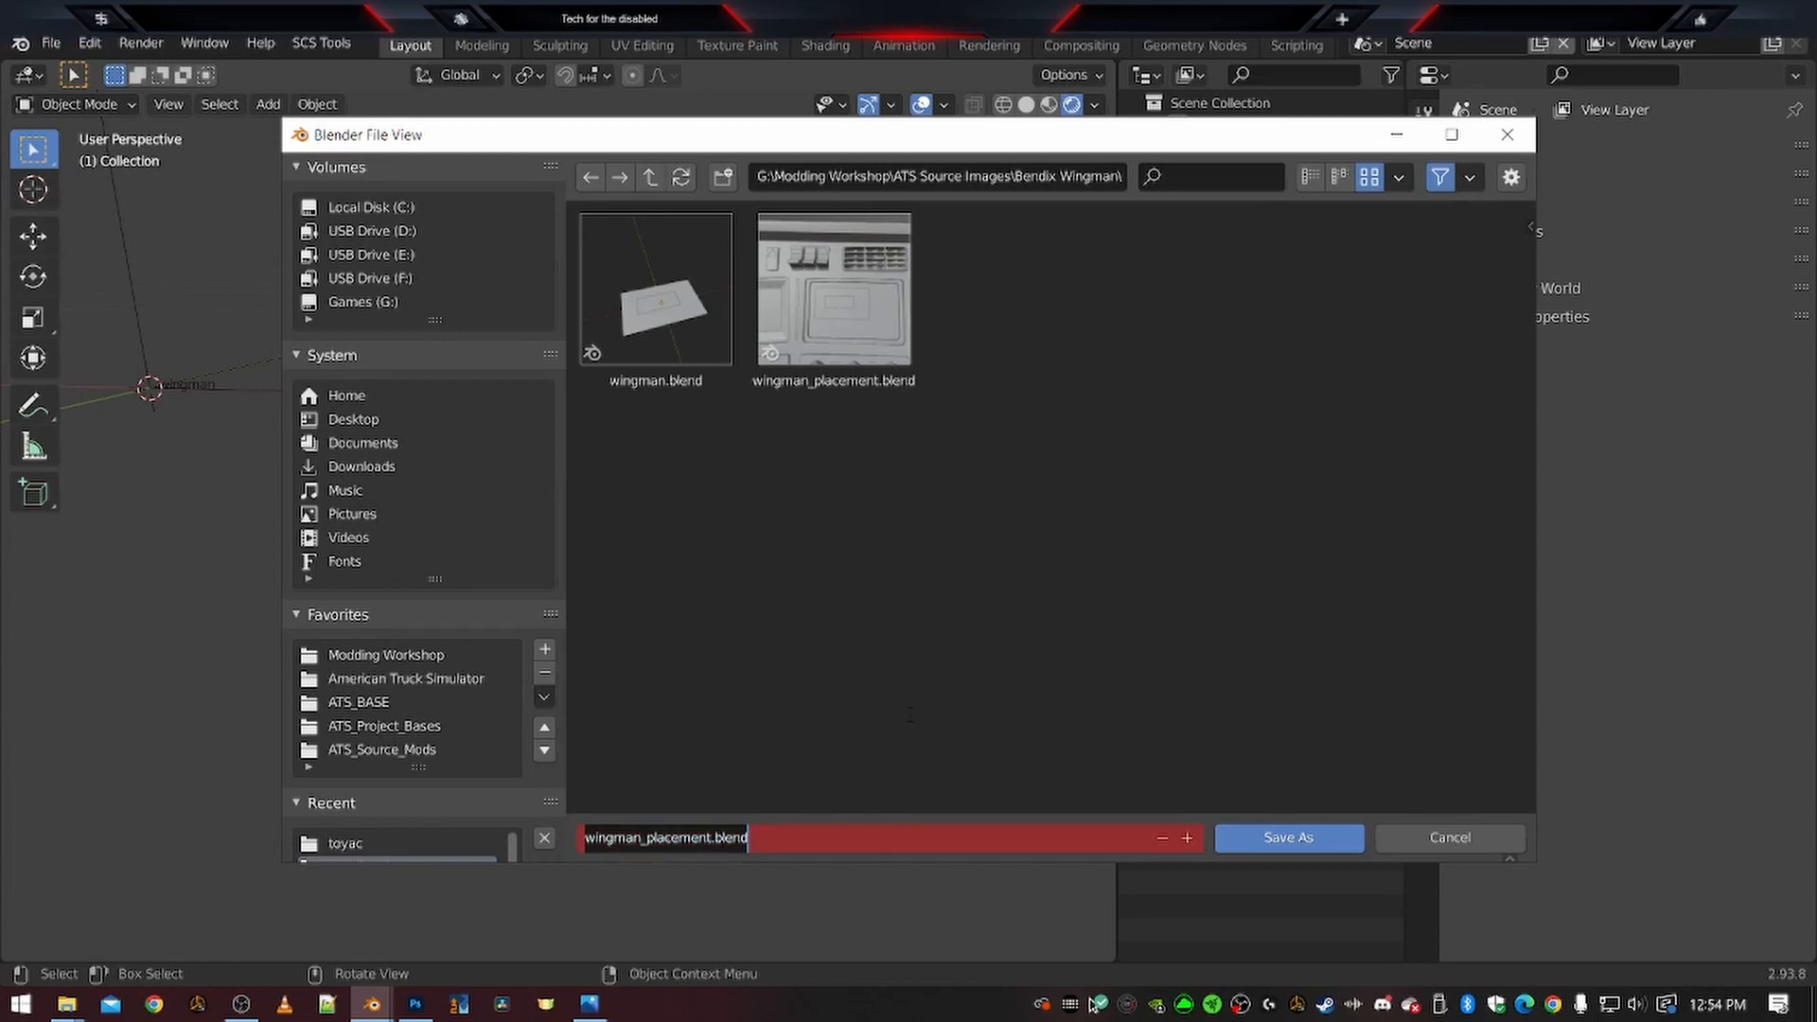
{"action": "type", "text": "win"}
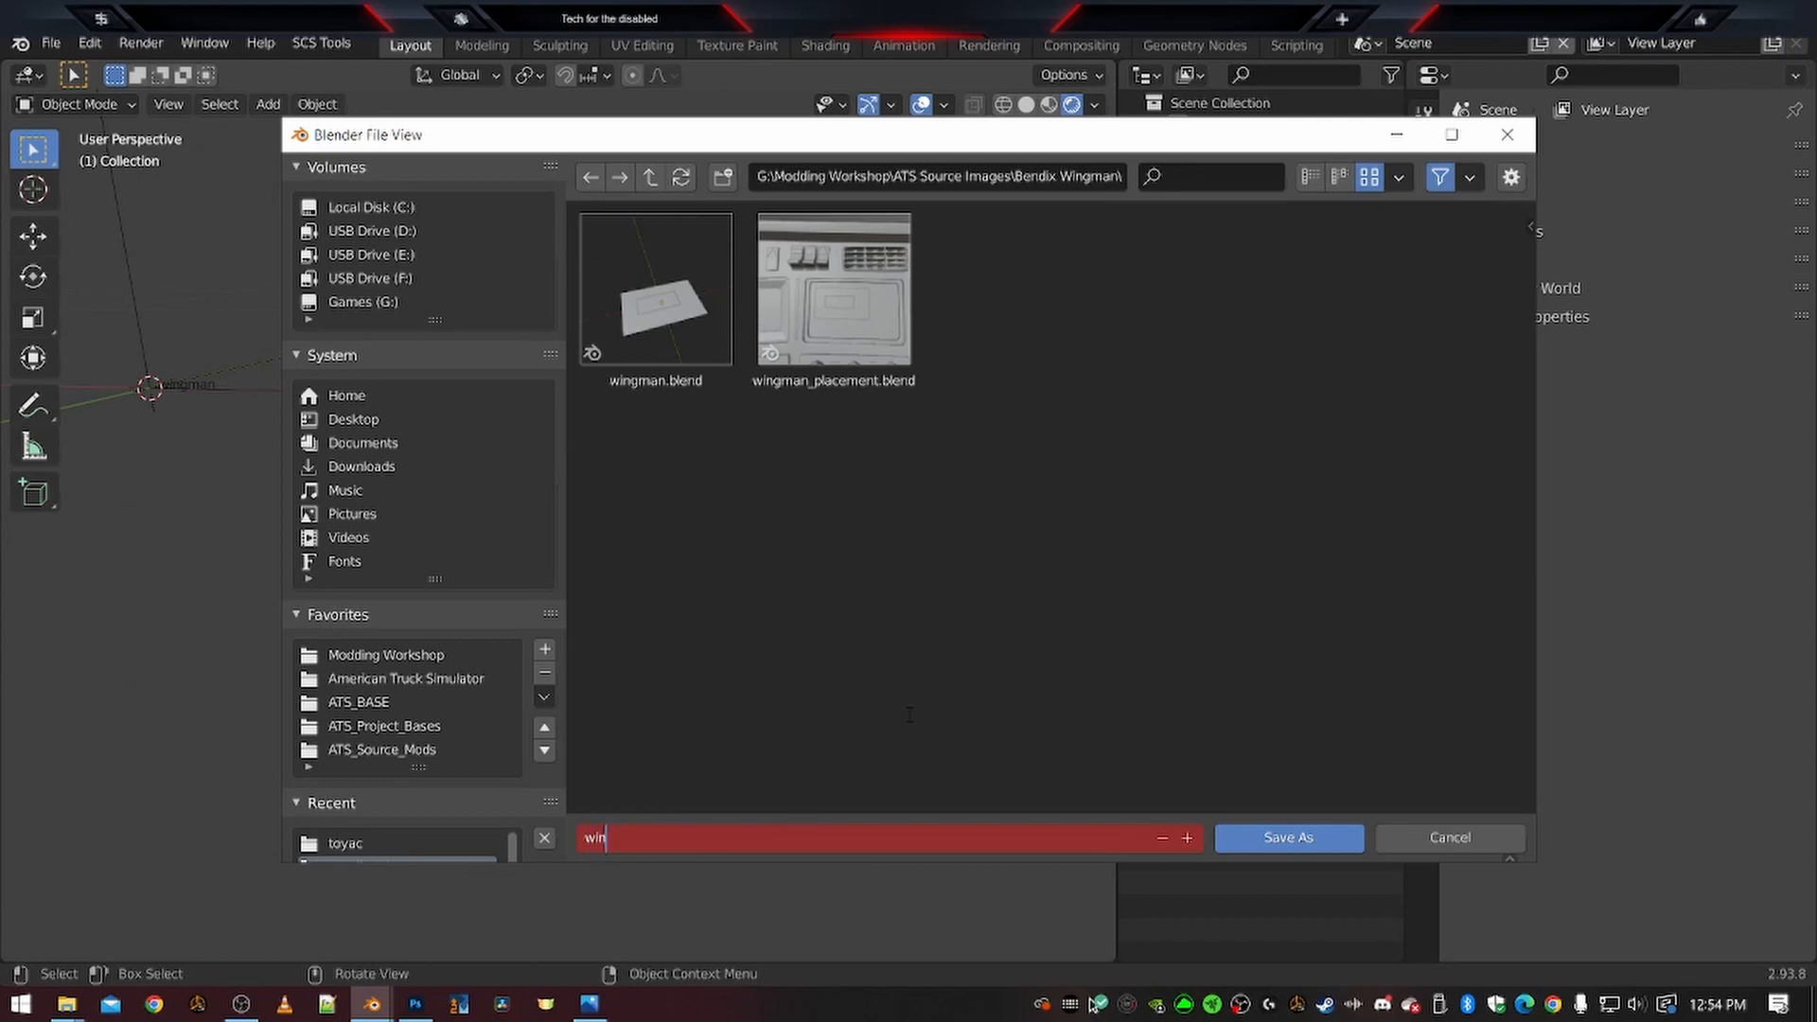
{"action": "type", "text": "gman_export"}
{"action": "key", "text": "Return"}
{"action": "key", "text": "Return"}
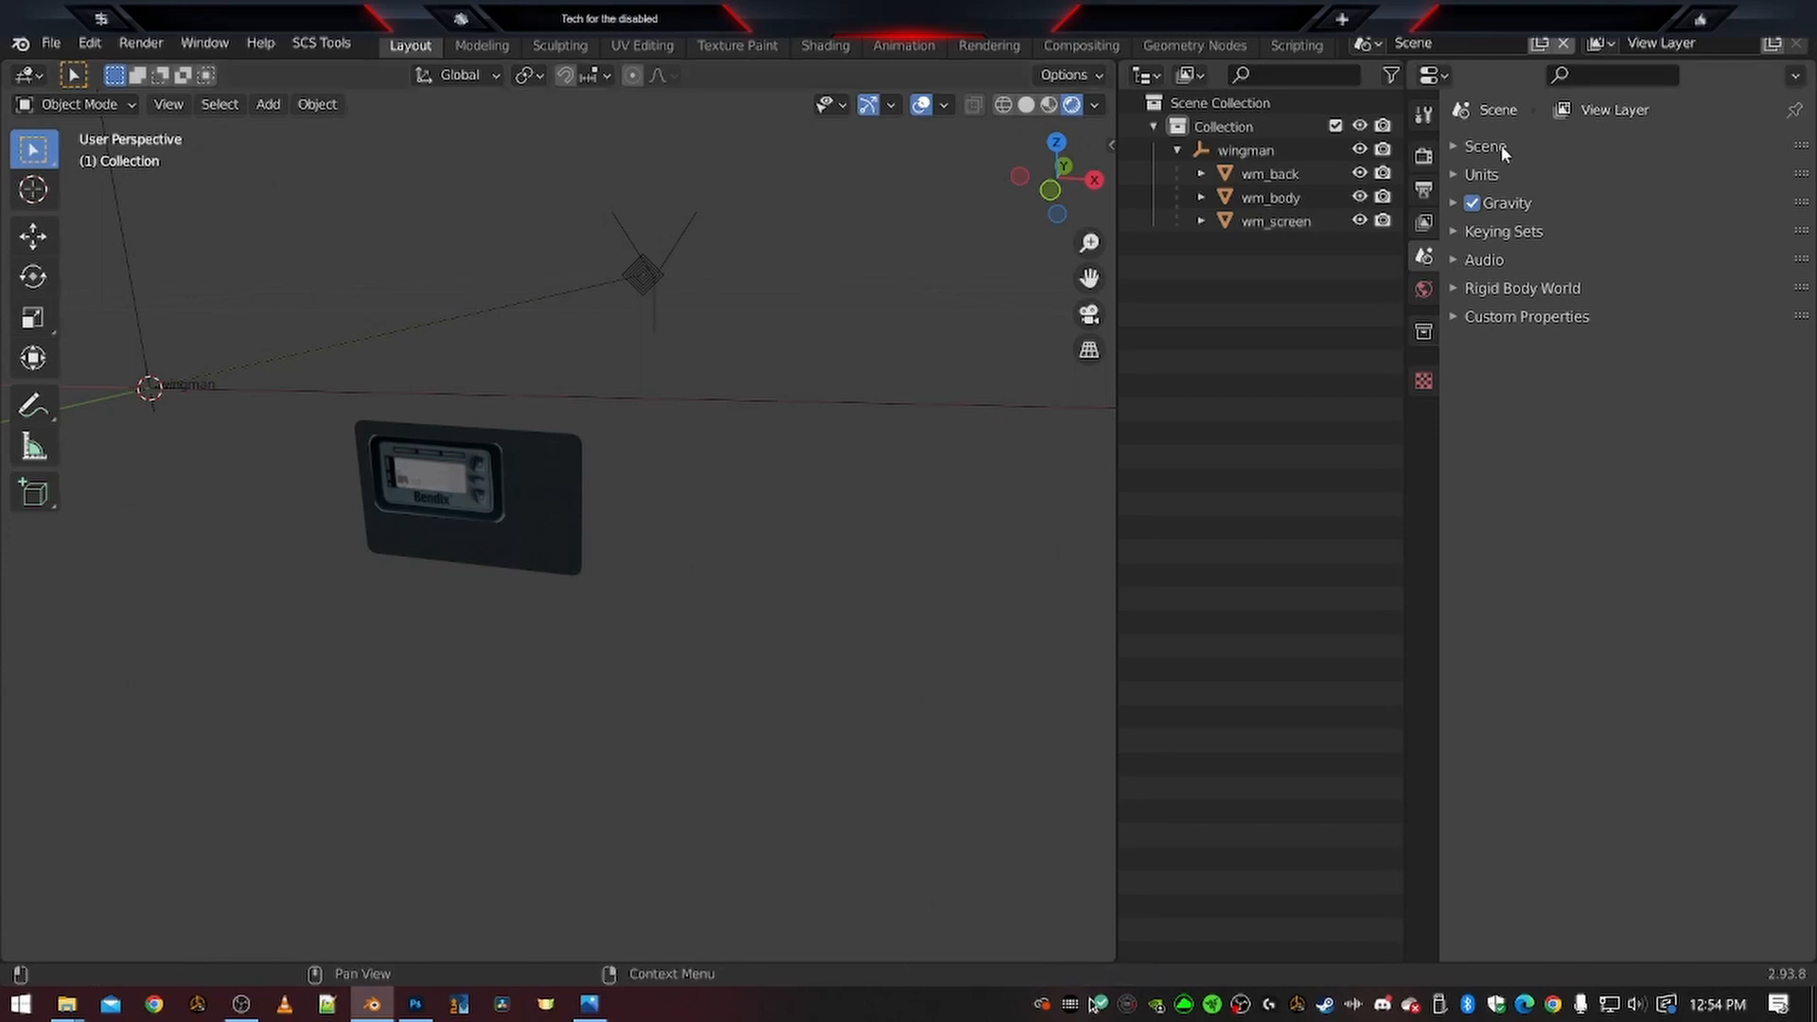
Set the SCS default export path to the project's vehicle/truck/upgrade/interior_decors/toyac folder
{"action": "left_click", "coordinate": [1424, 192]}
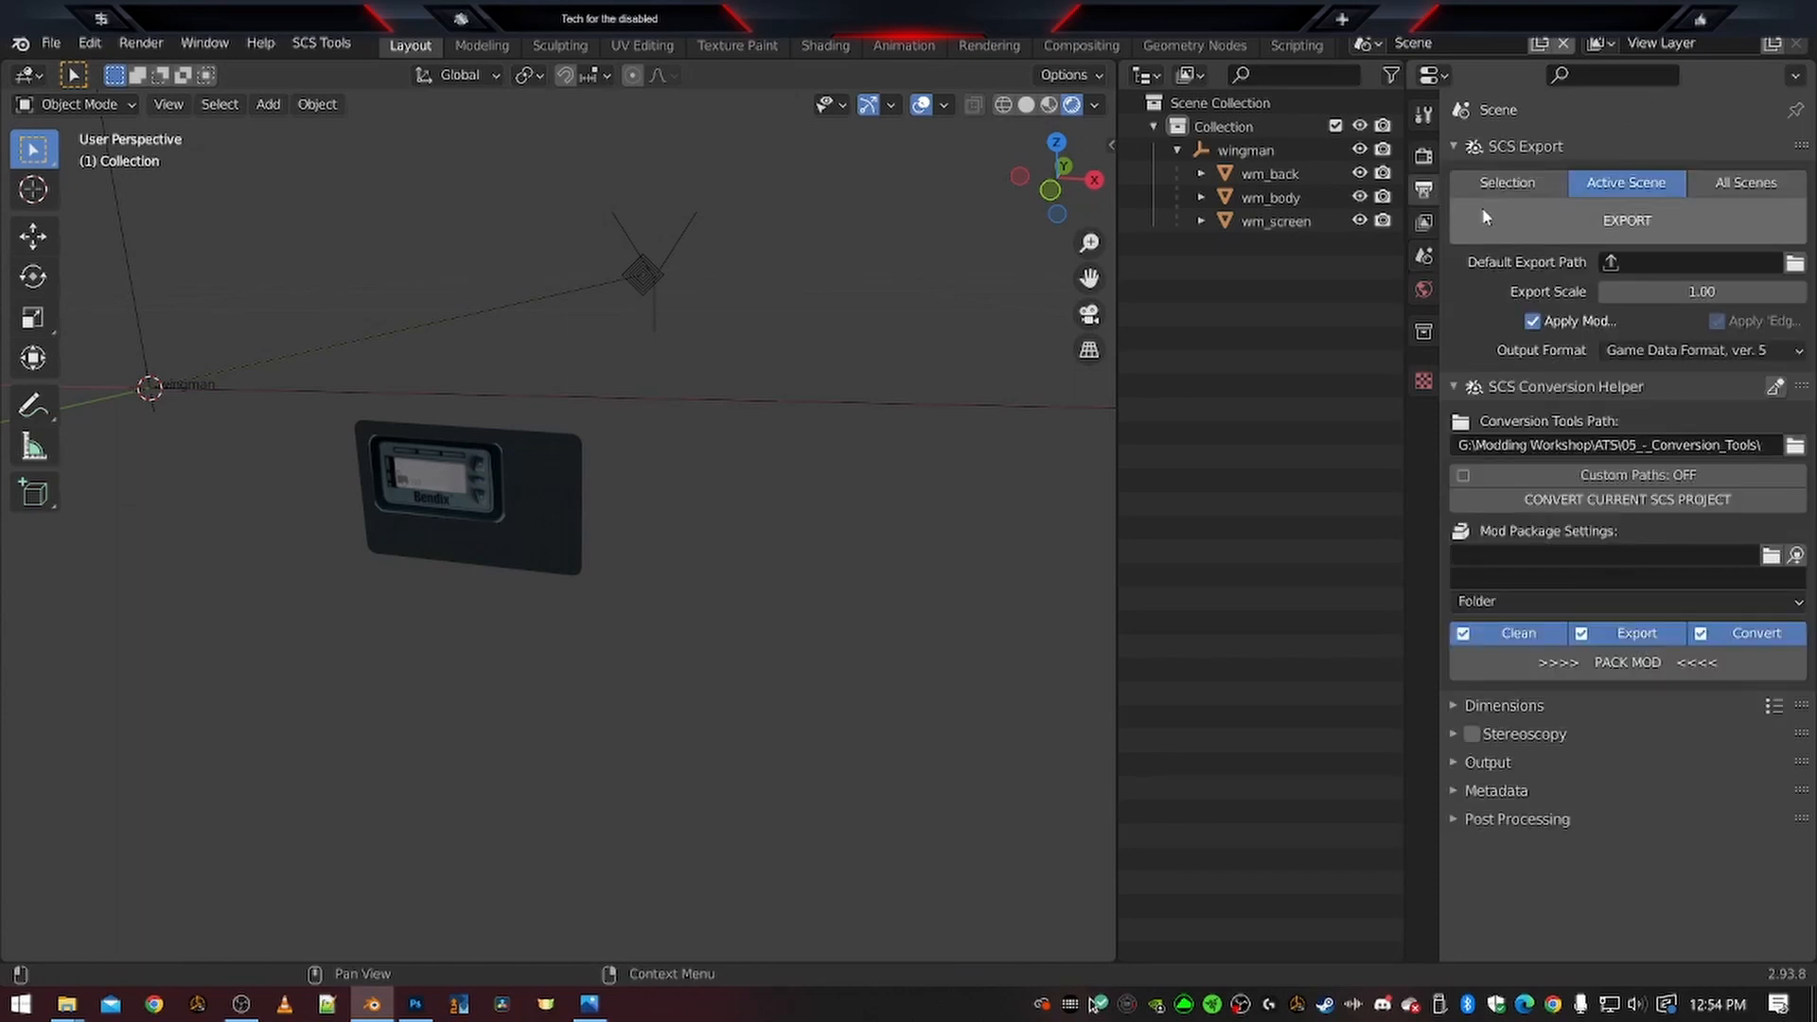
{"action": "left_click", "coordinate": [1795, 264]}
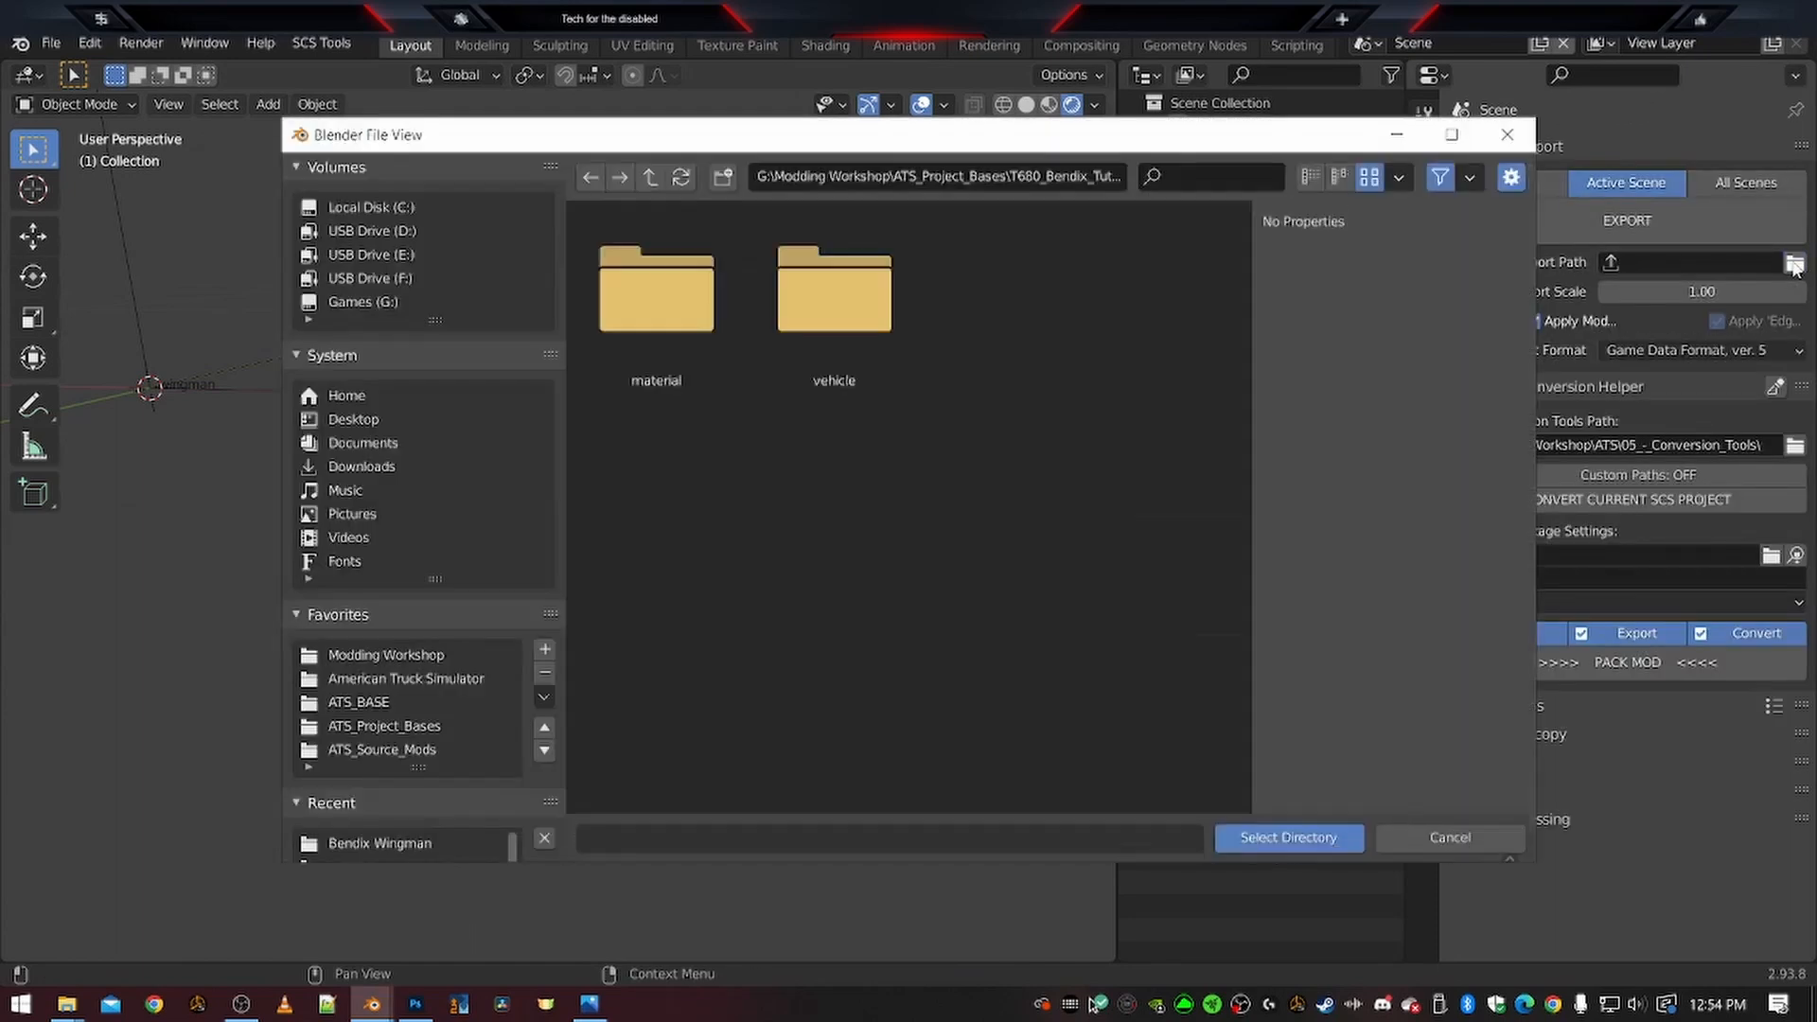
{"action": "double_click", "coordinate": [890, 324]}
{"action": "double_click", "coordinate": [701, 322]}
{"action": "double_click", "coordinate": [1012, 293]}
{"action": "double_click", "coordinate": [678, 321]}
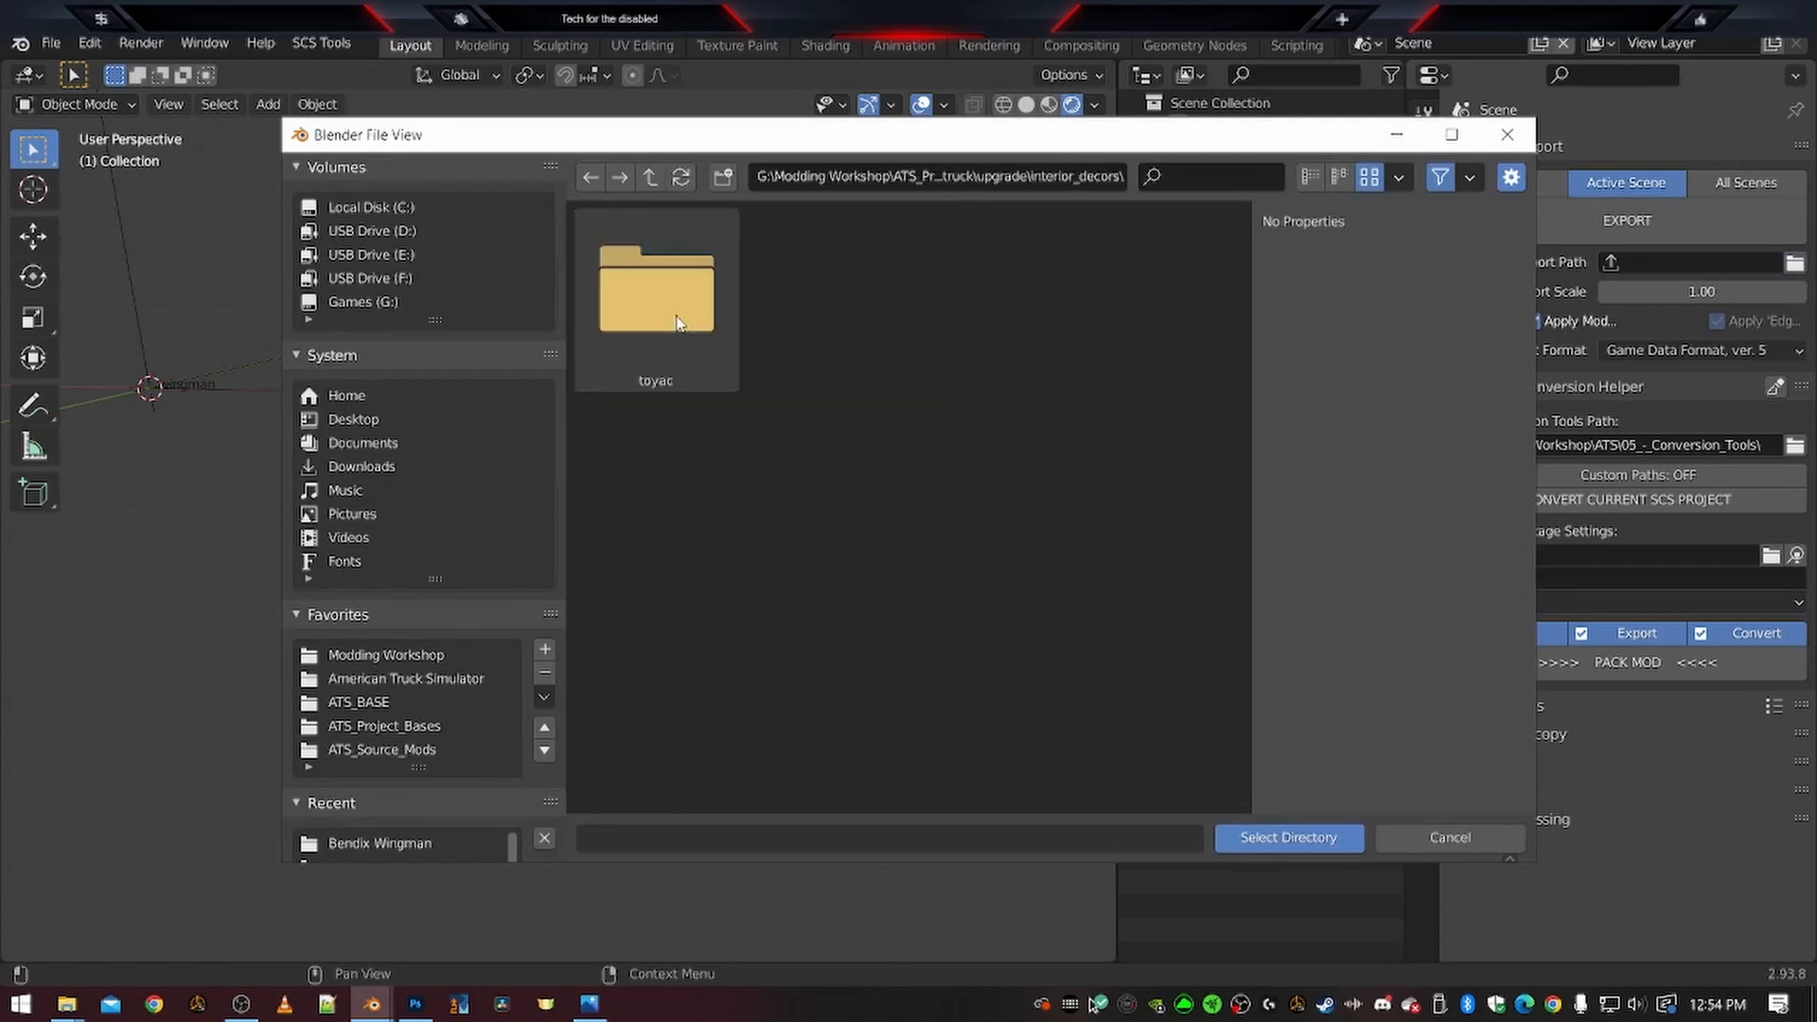
{"action": "double_click", "coordinate": [677, 321]}
{"action": "left_click", "coordinate": [1287, 837]}
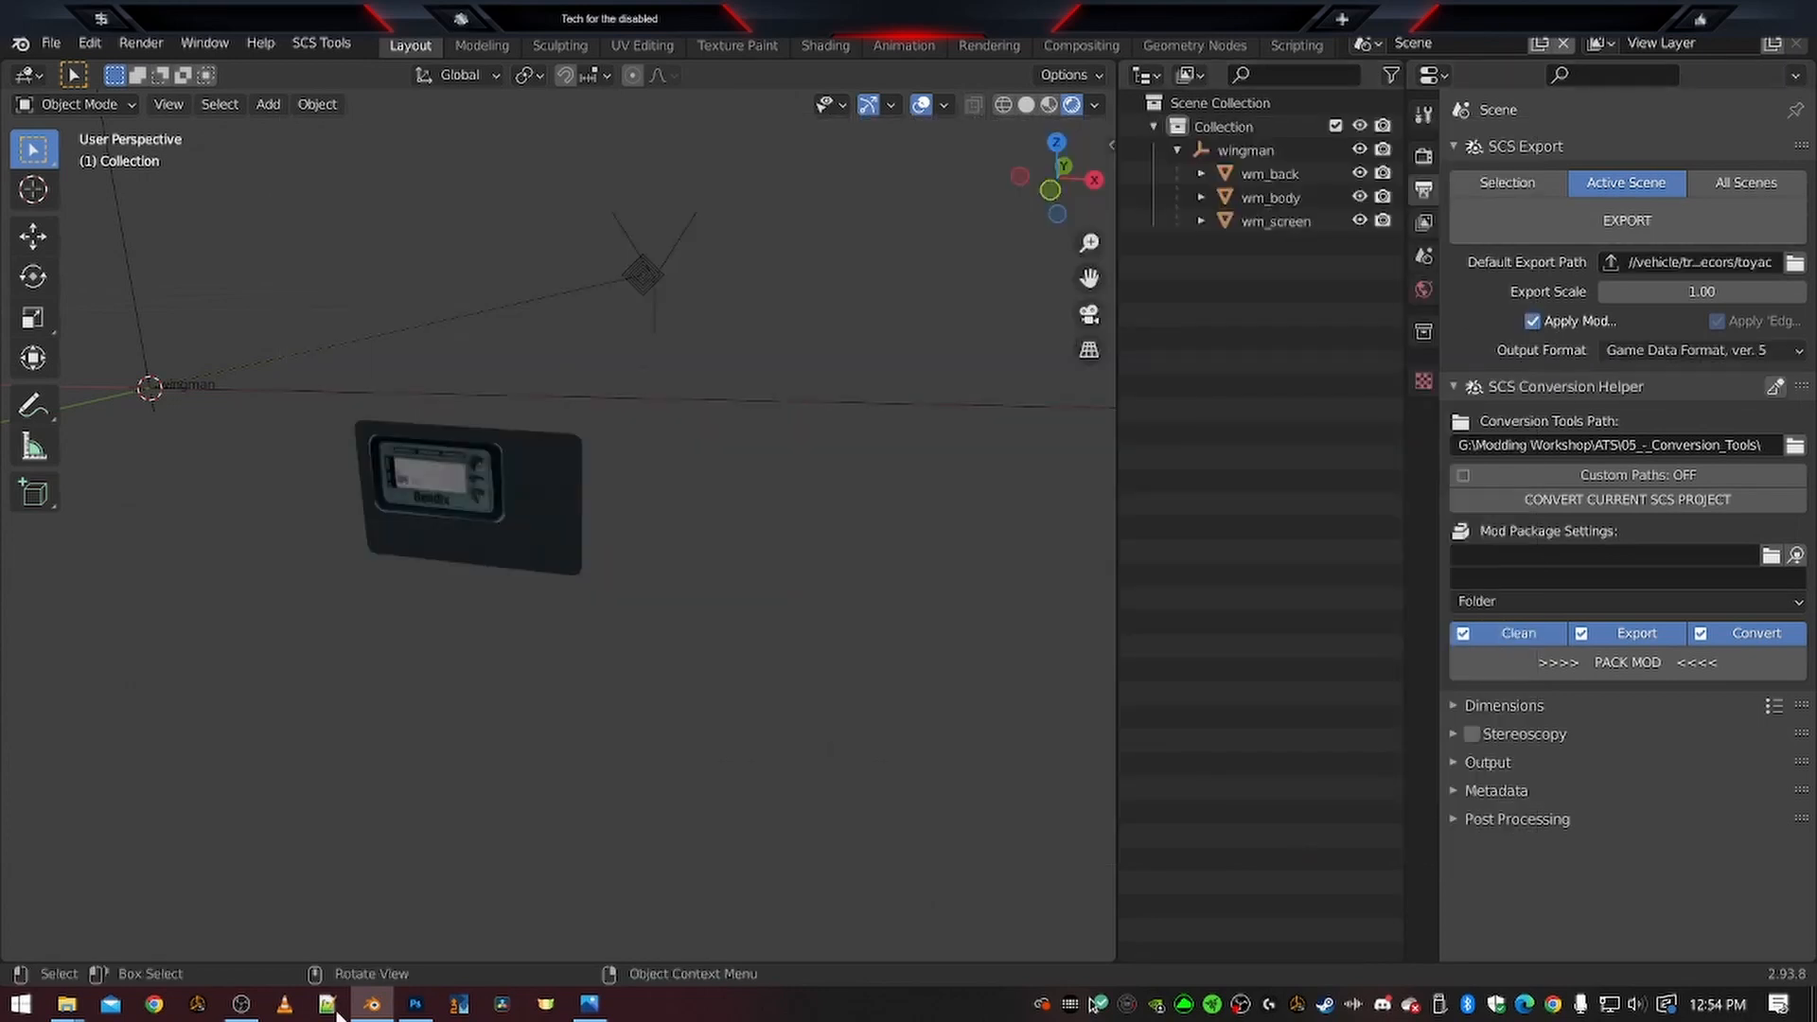
Export the active scene to the toyac folder and check the wingman files written there
{"action": "mouse_move", "coordinate": [66, 1005]}
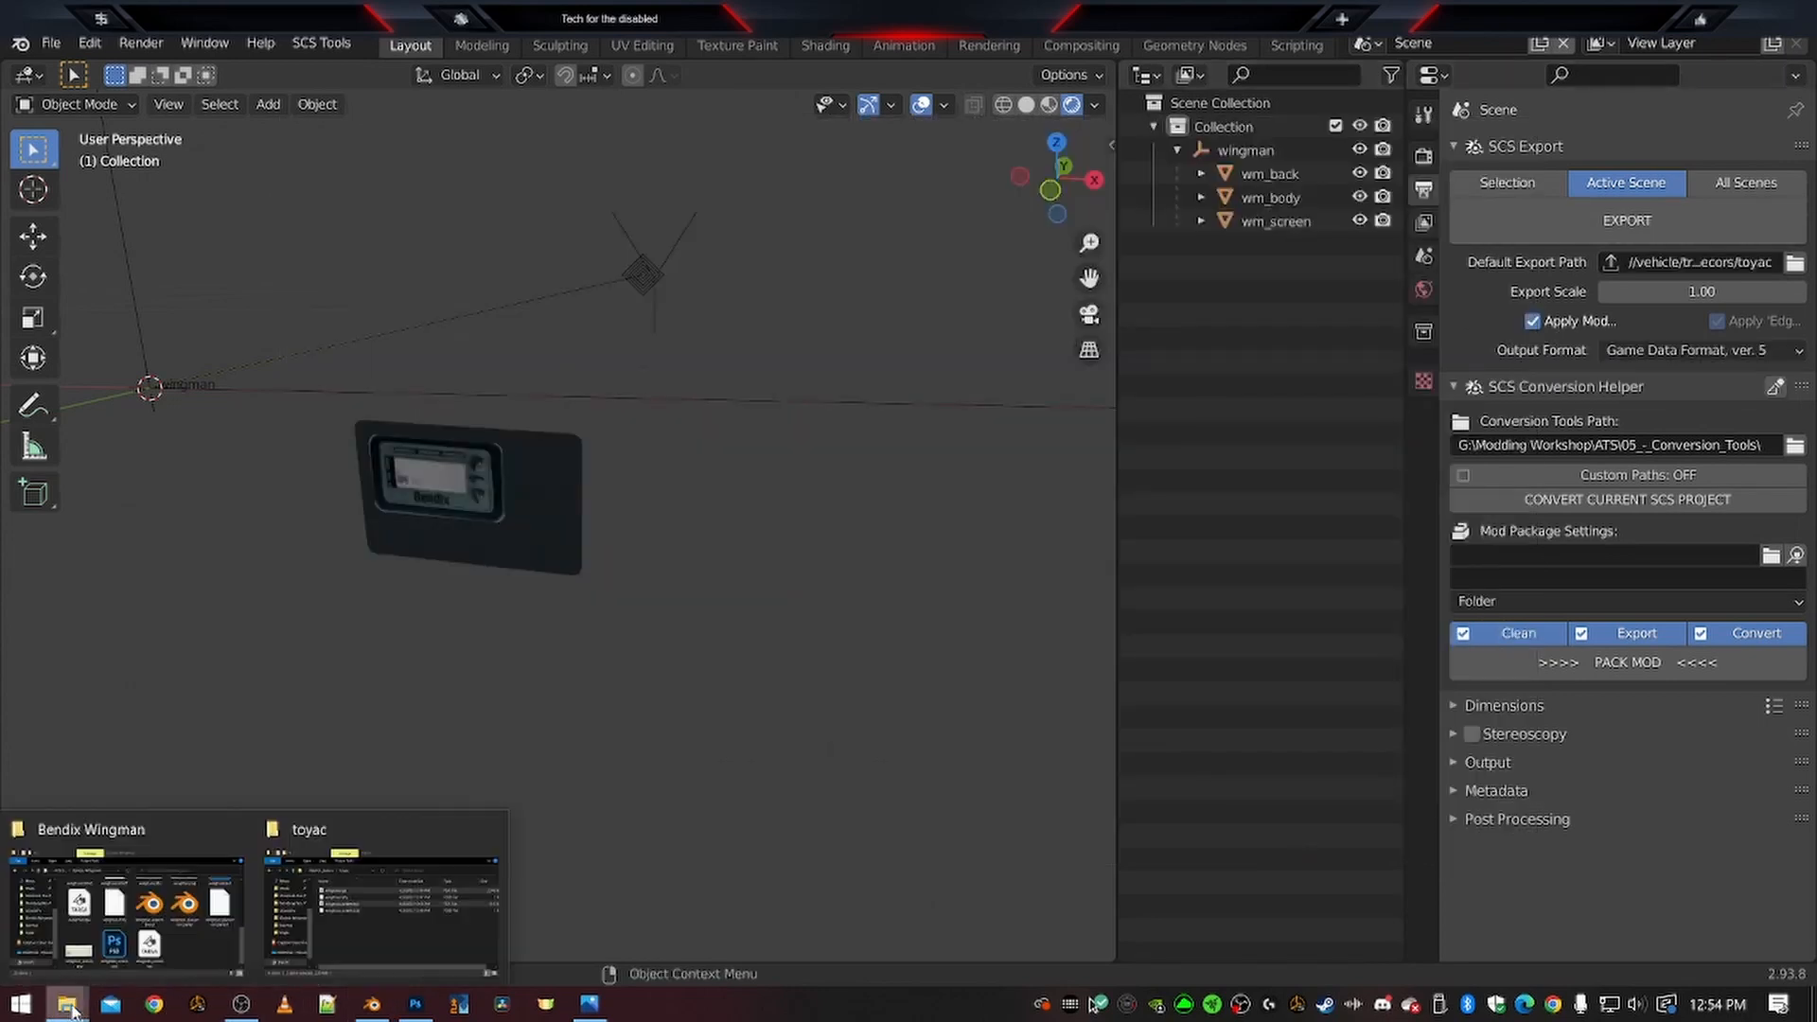
{"action": "left_click", "coordinate": [362, 921]}
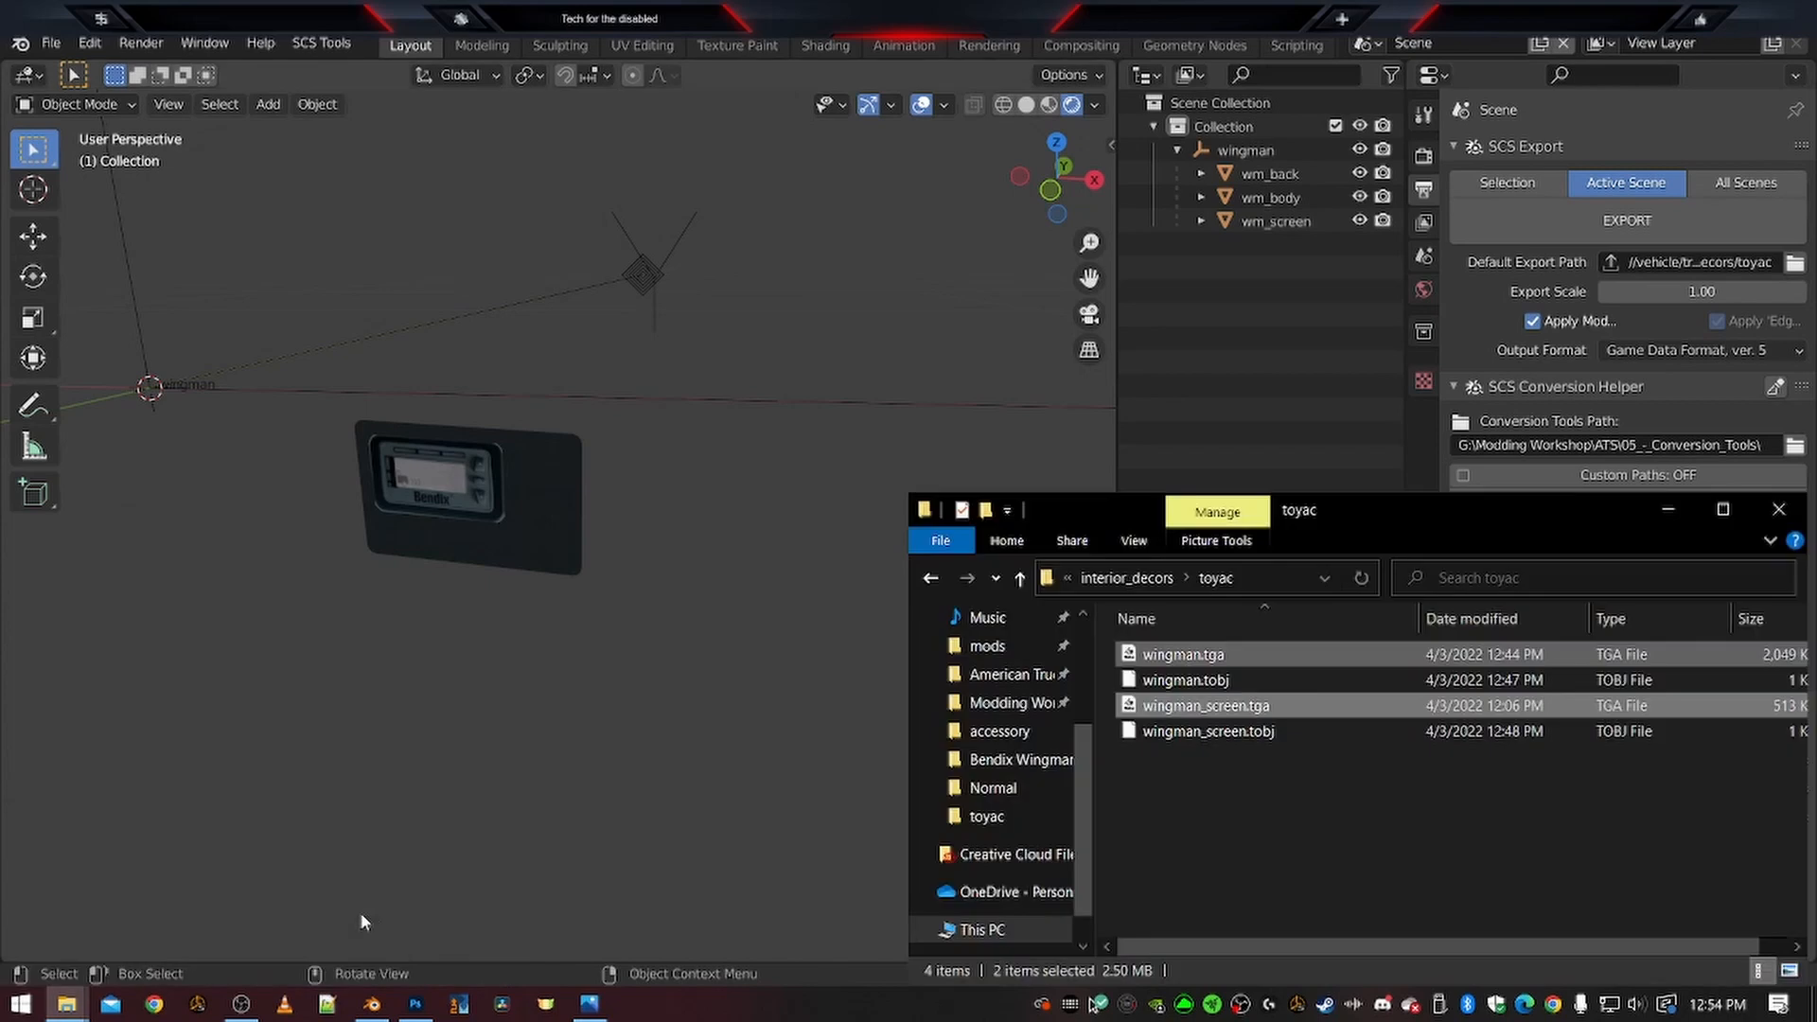
{"action": "left_click", "coordinate": [1253, 797]}
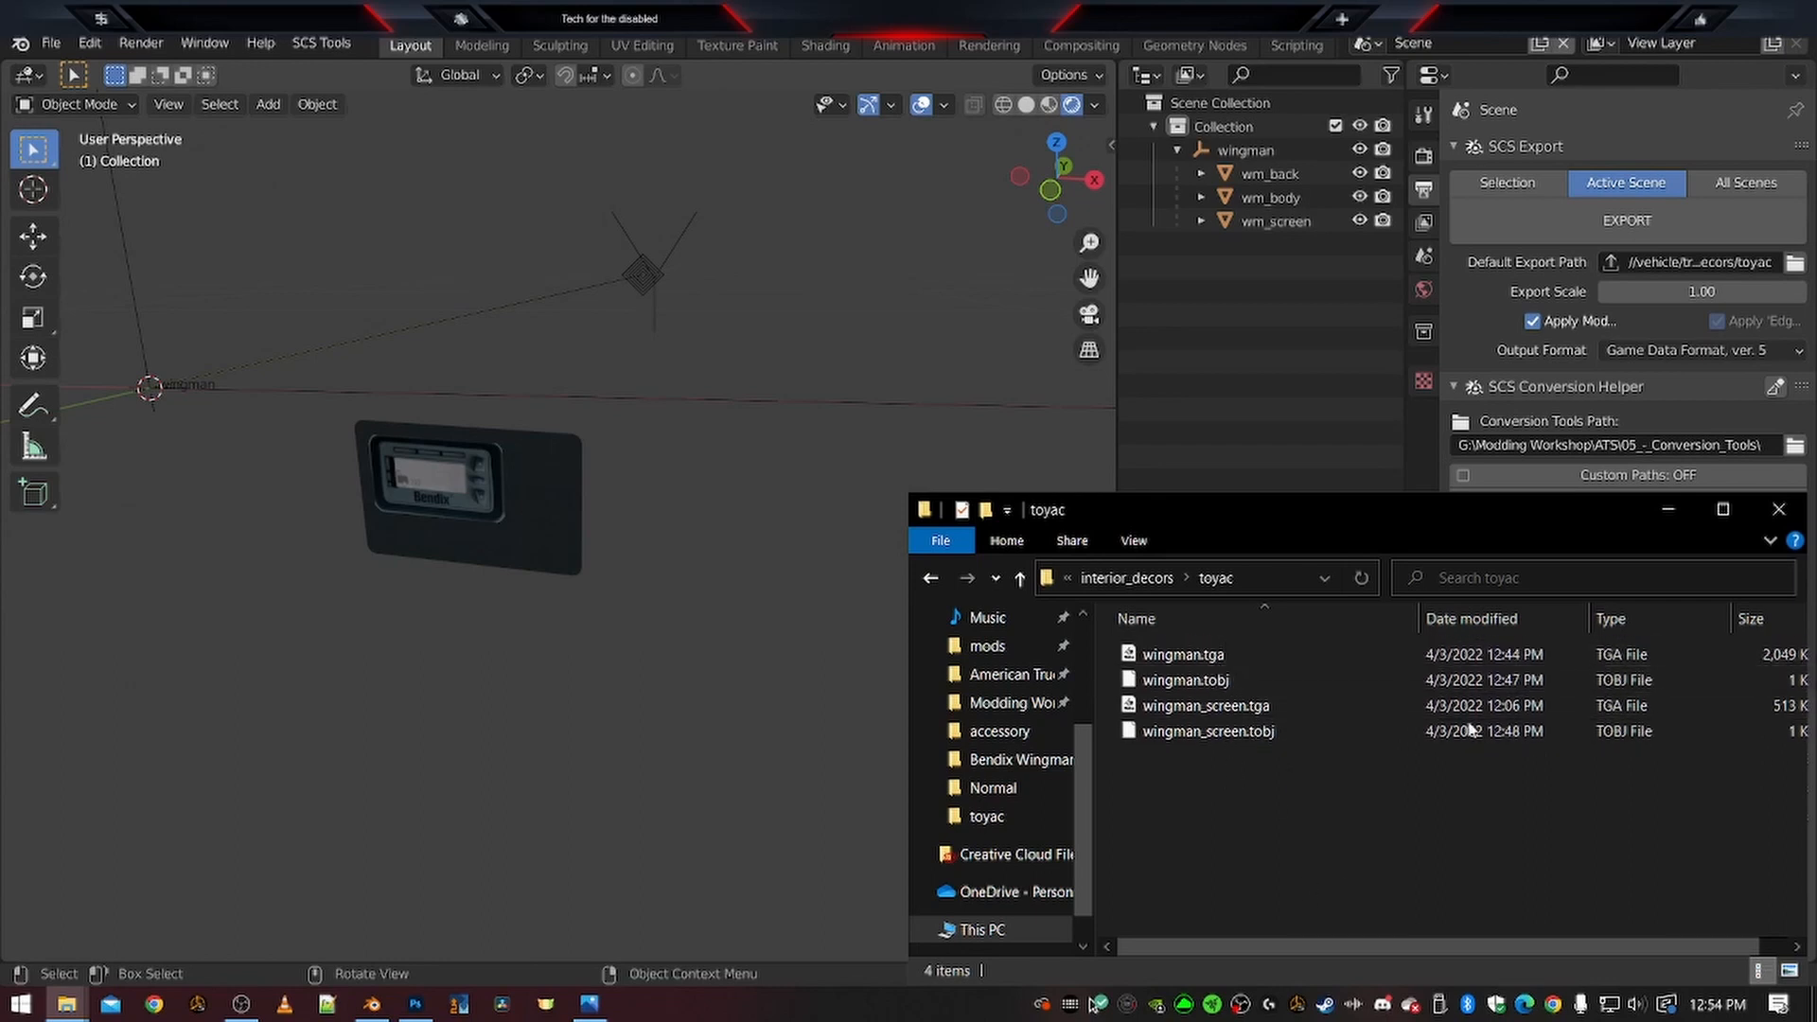
{"action": "left_click", "coordinate": [1629, 223]}
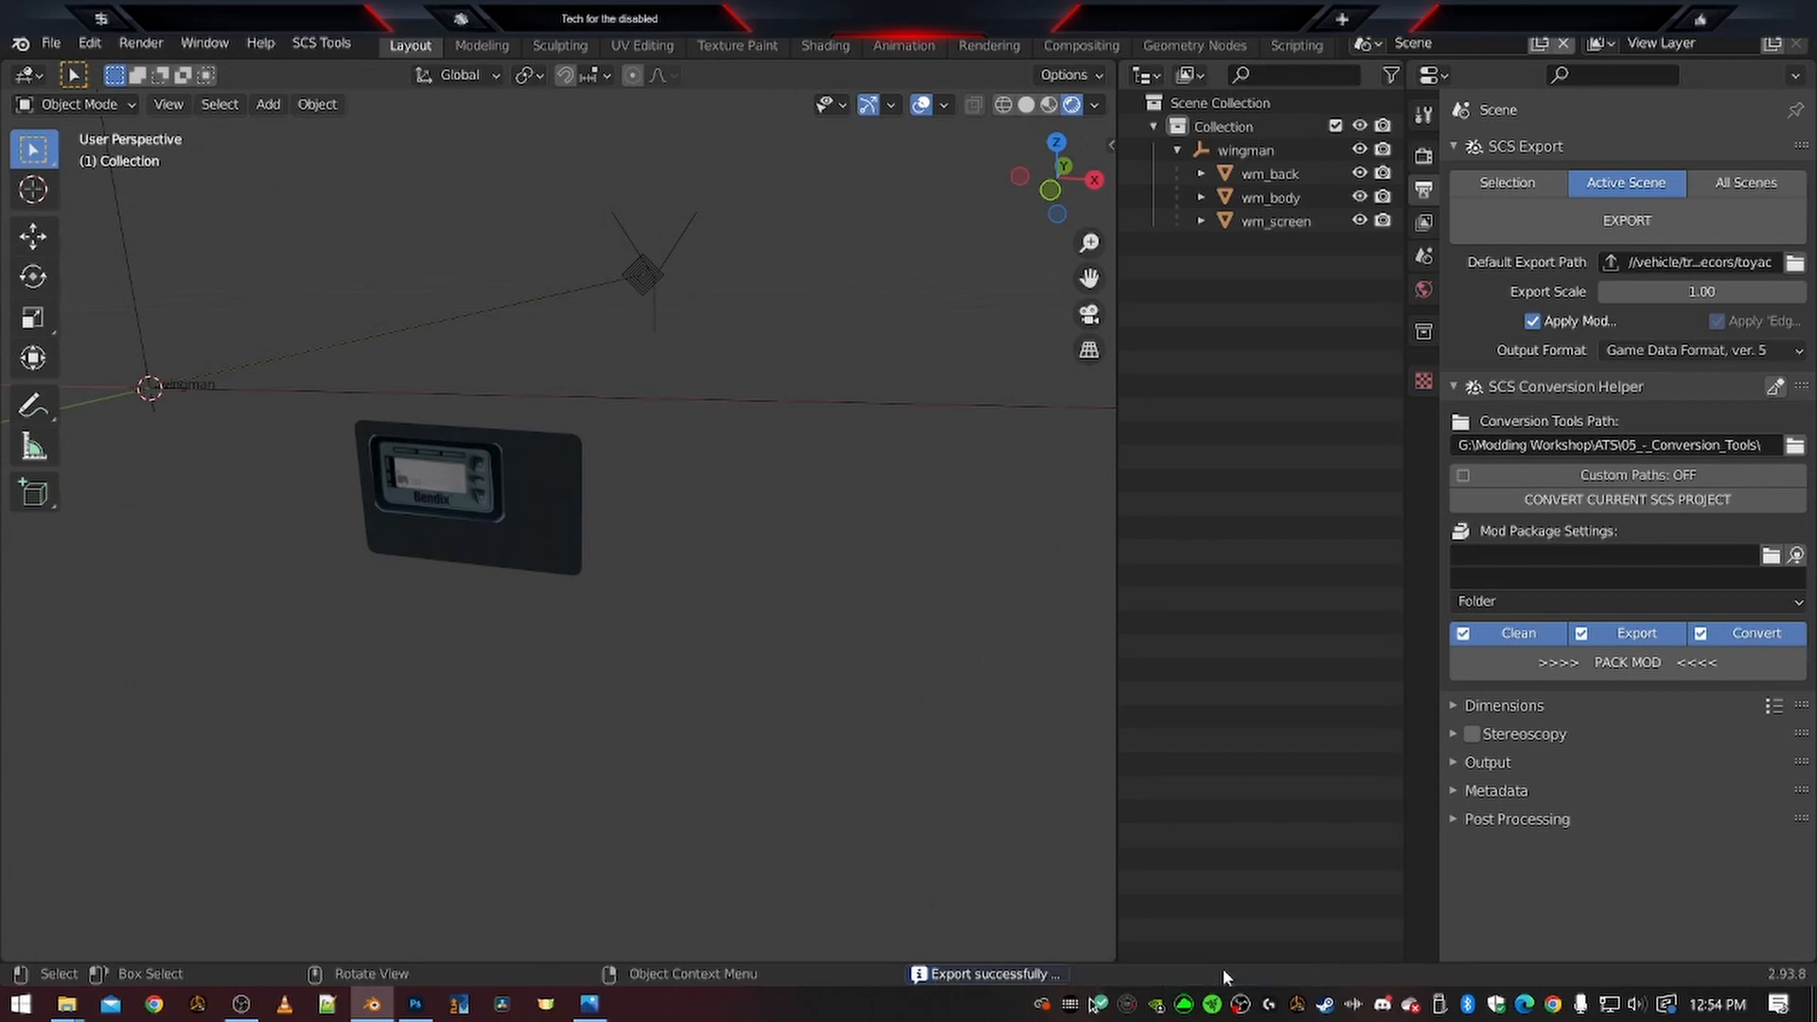
{"action": "mouse_move", "coordinate": [68, 1005]}
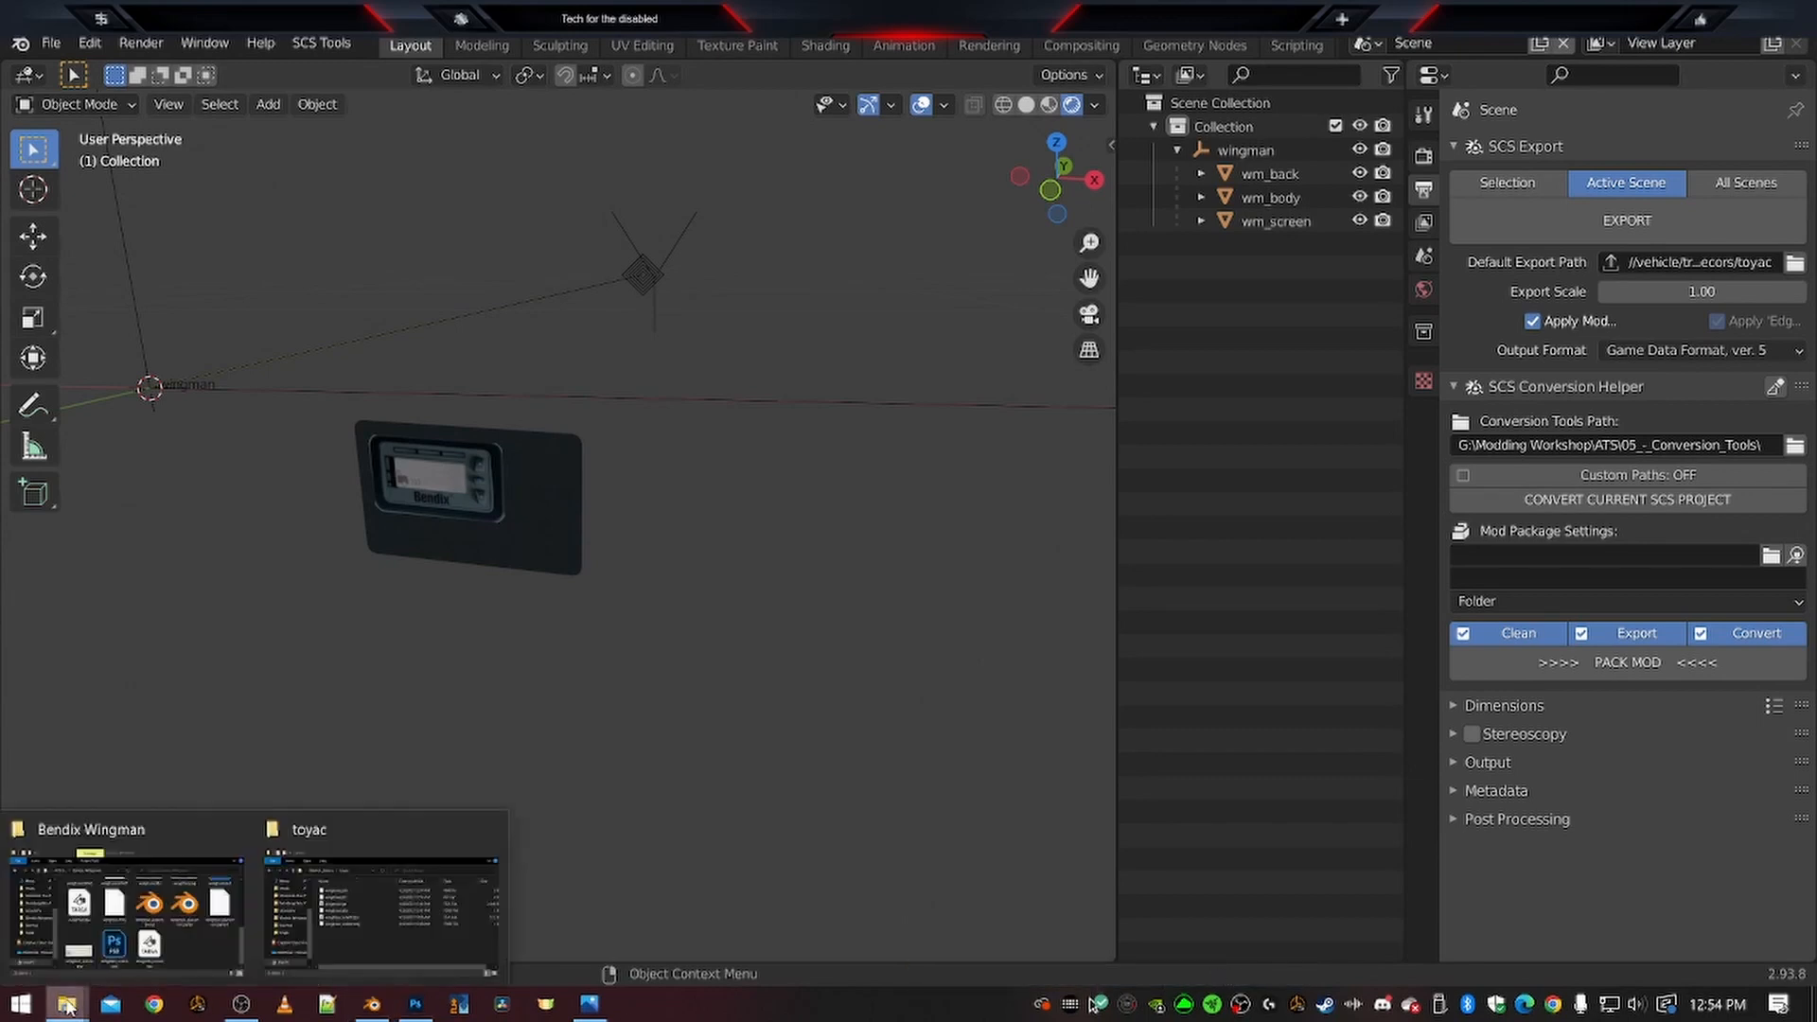
{"action": "left_click", "coordinate": [398, 927]}
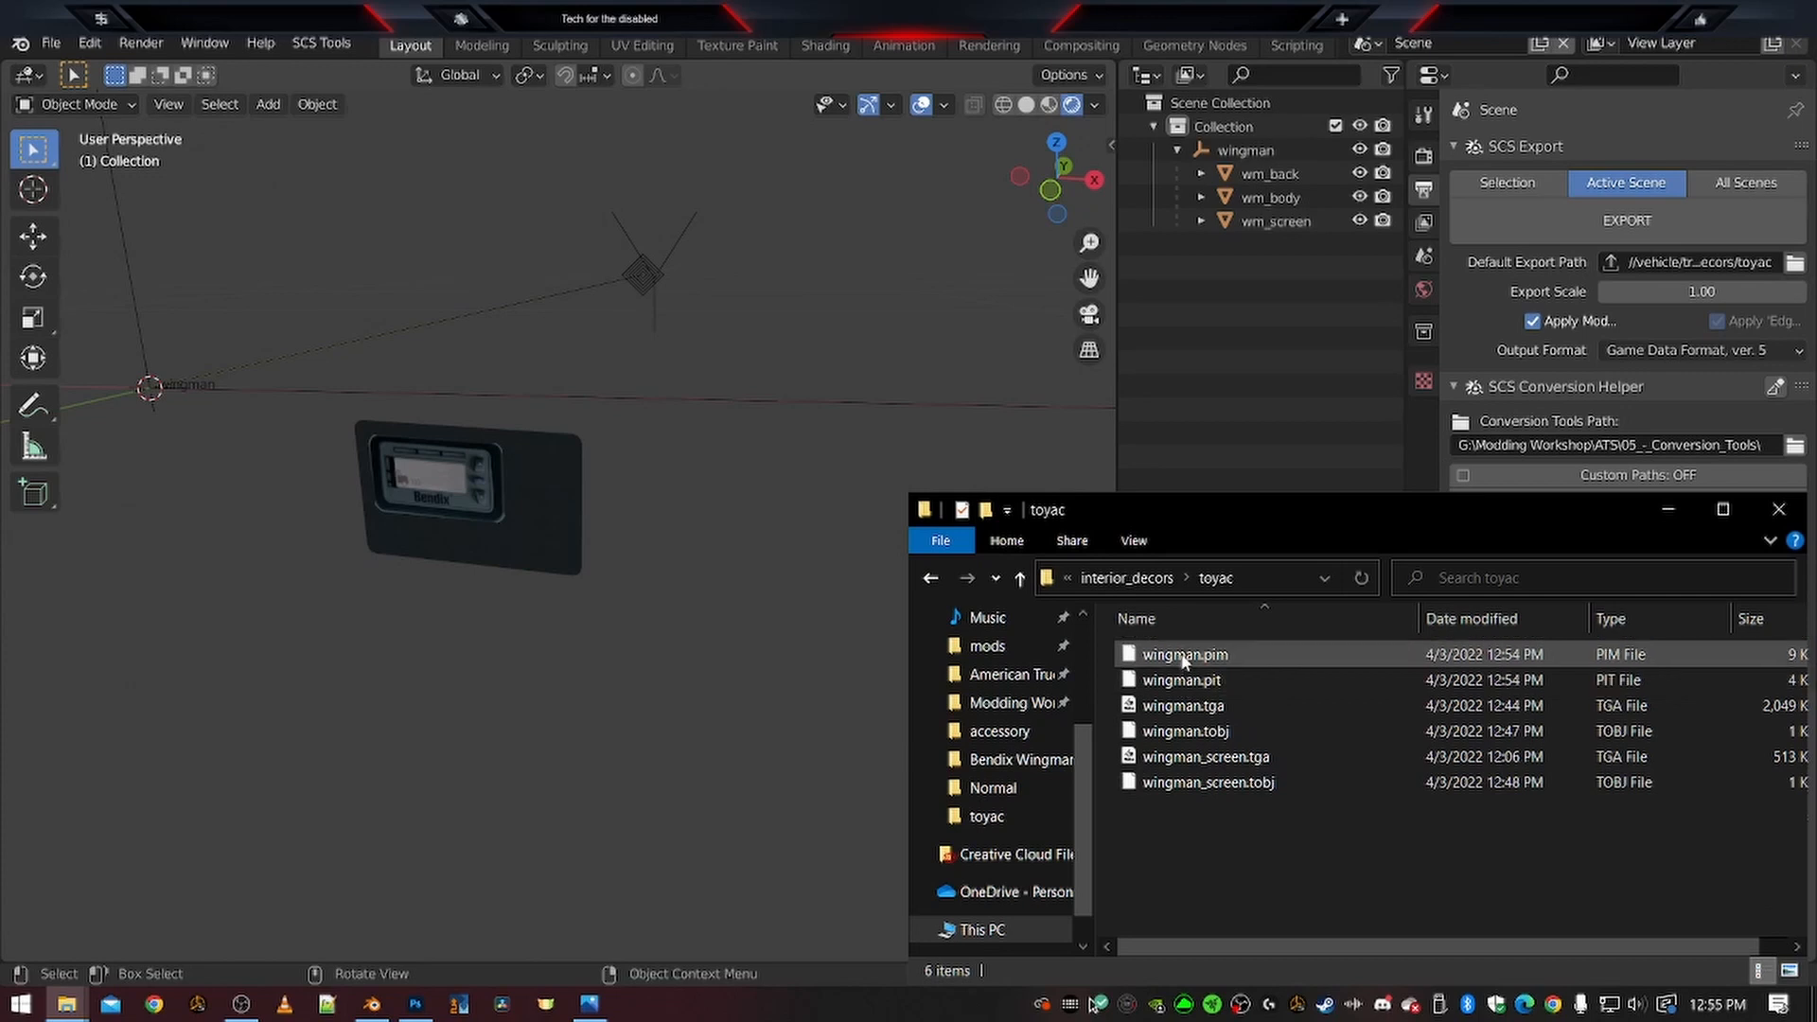
Set the mod package destination to the ATS_Mod_pack folder inside Modding Workshop
{"action": "left_click", "coordinate": [372, 1004]}
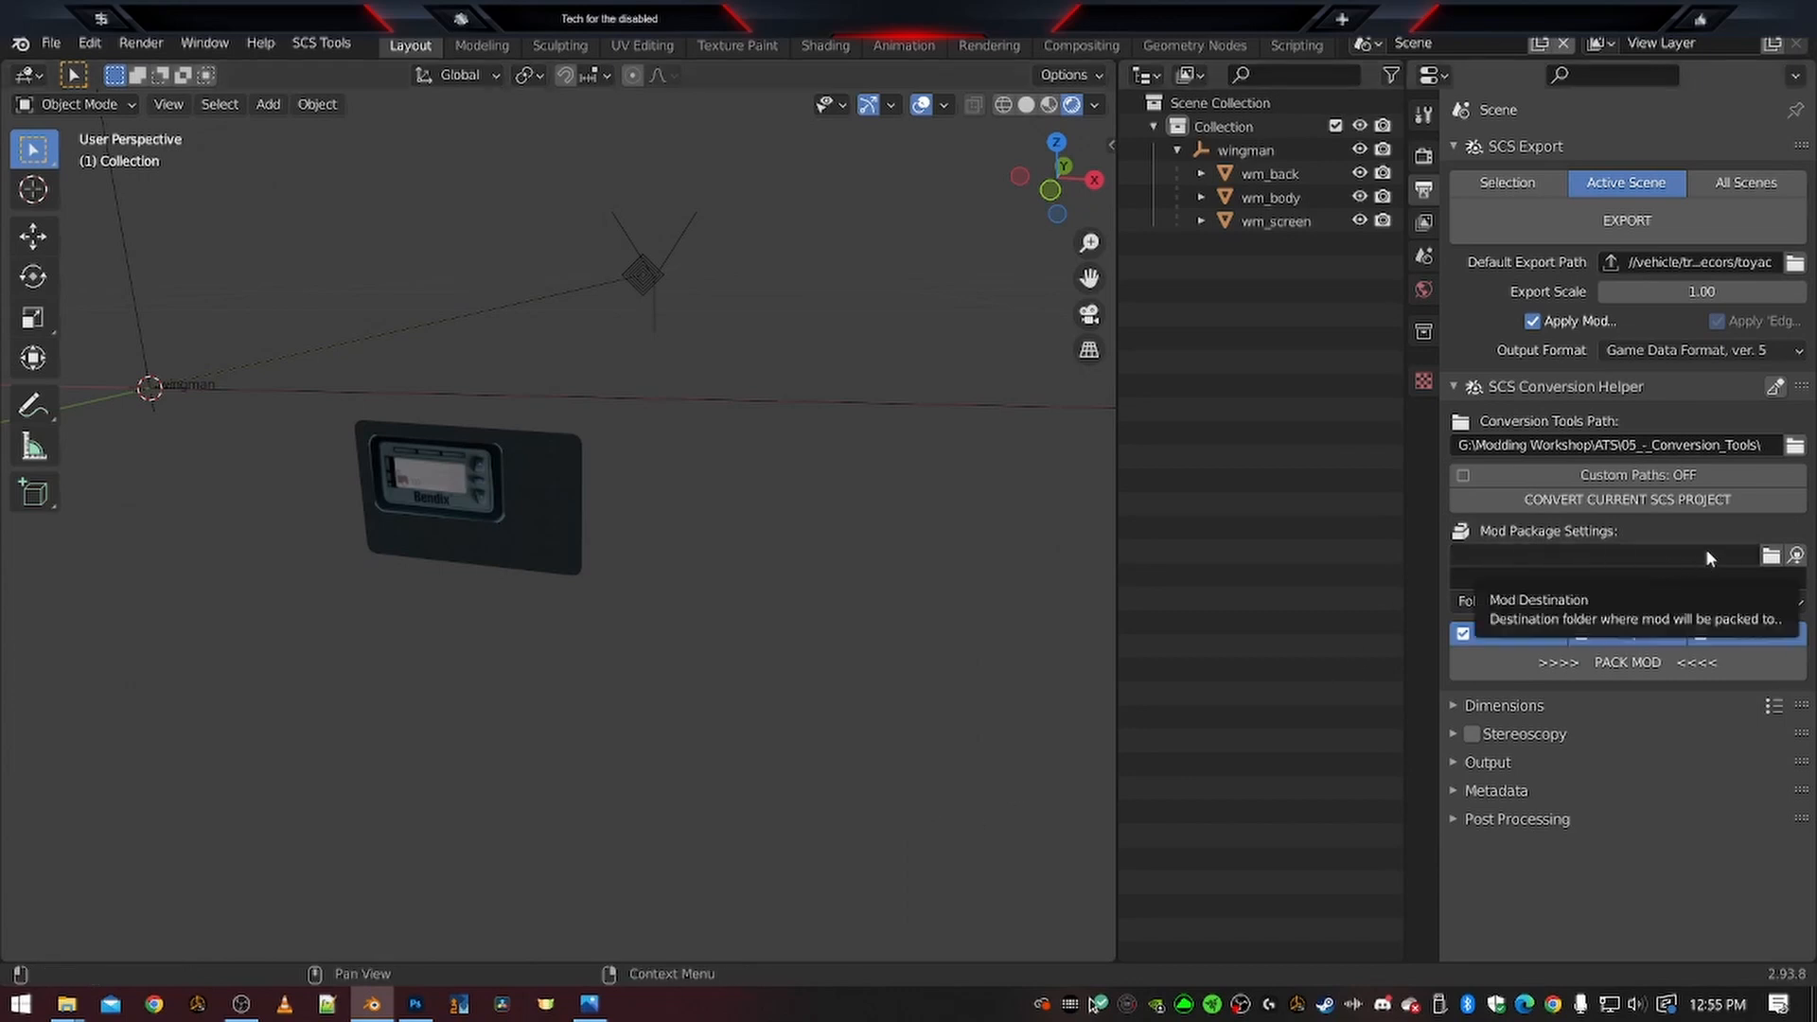
{"action": "left_click", "coordinate": [1771, 556]}
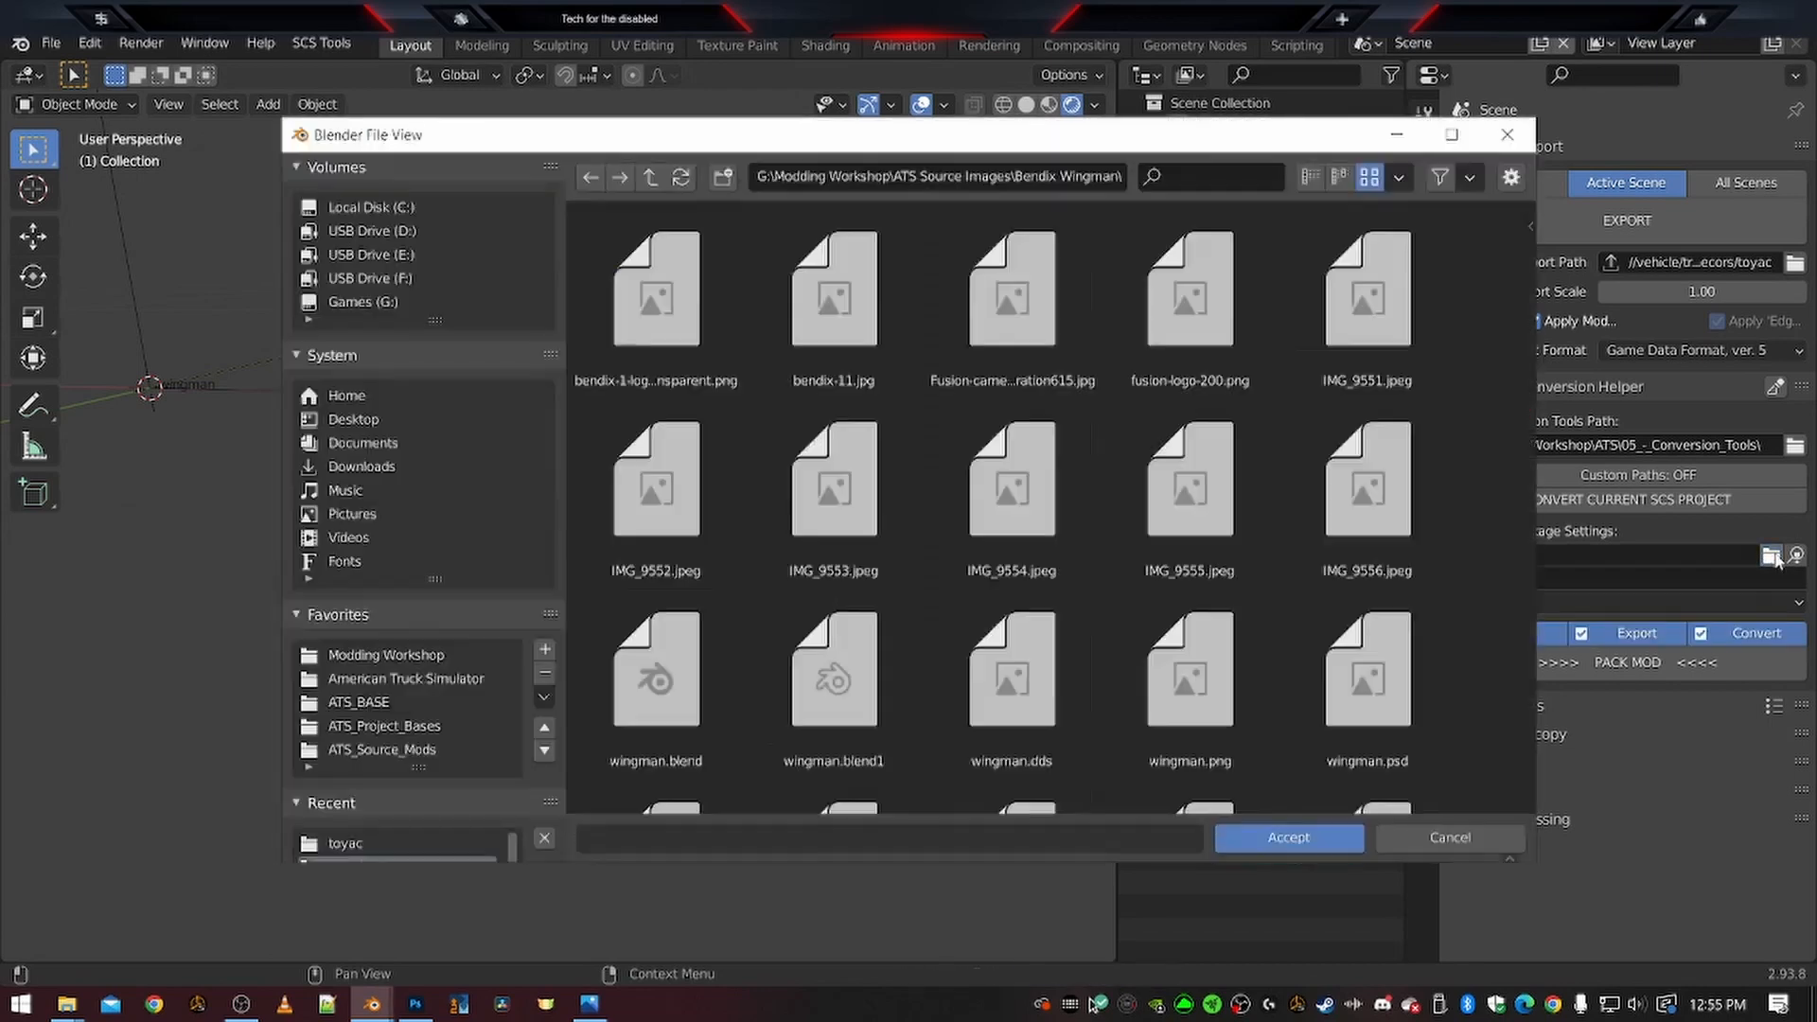
{"action": "left_click", "coordinate": [1448, 843]}
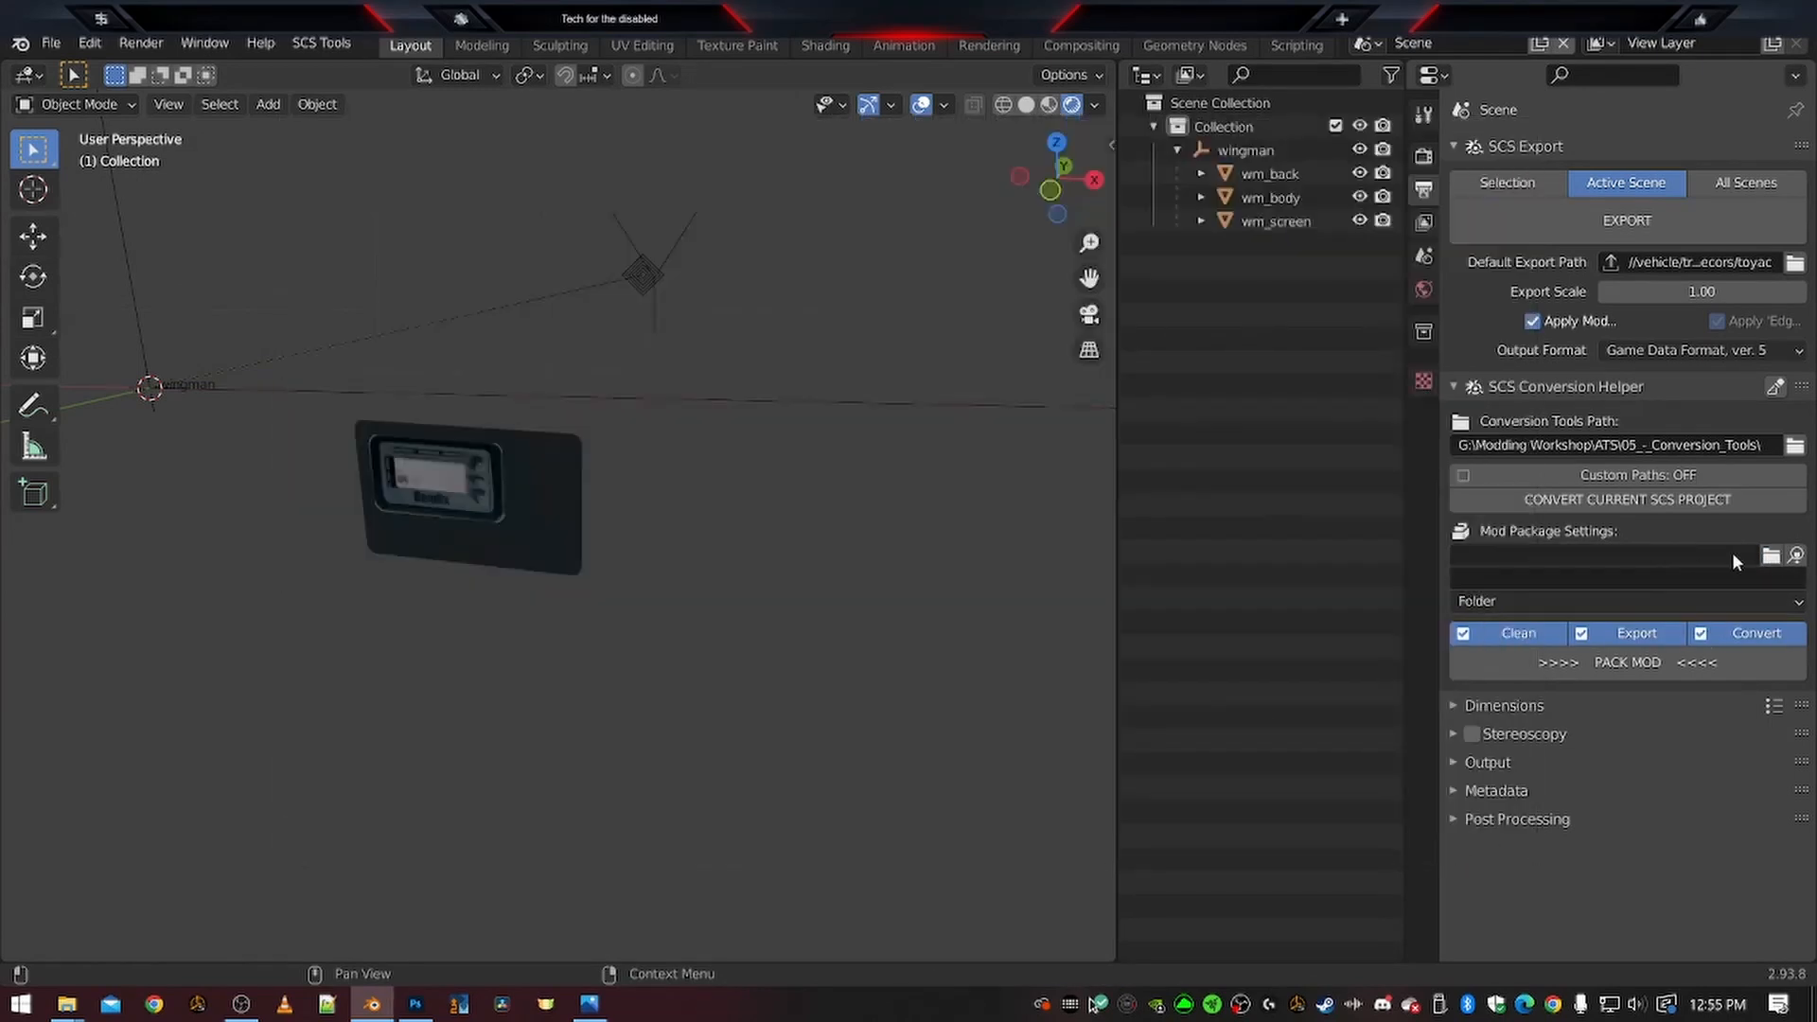
{"action": "left_click", "coordinate": [1772, 557]}
{"action": "left_click", "coordinate": [386, 655]}
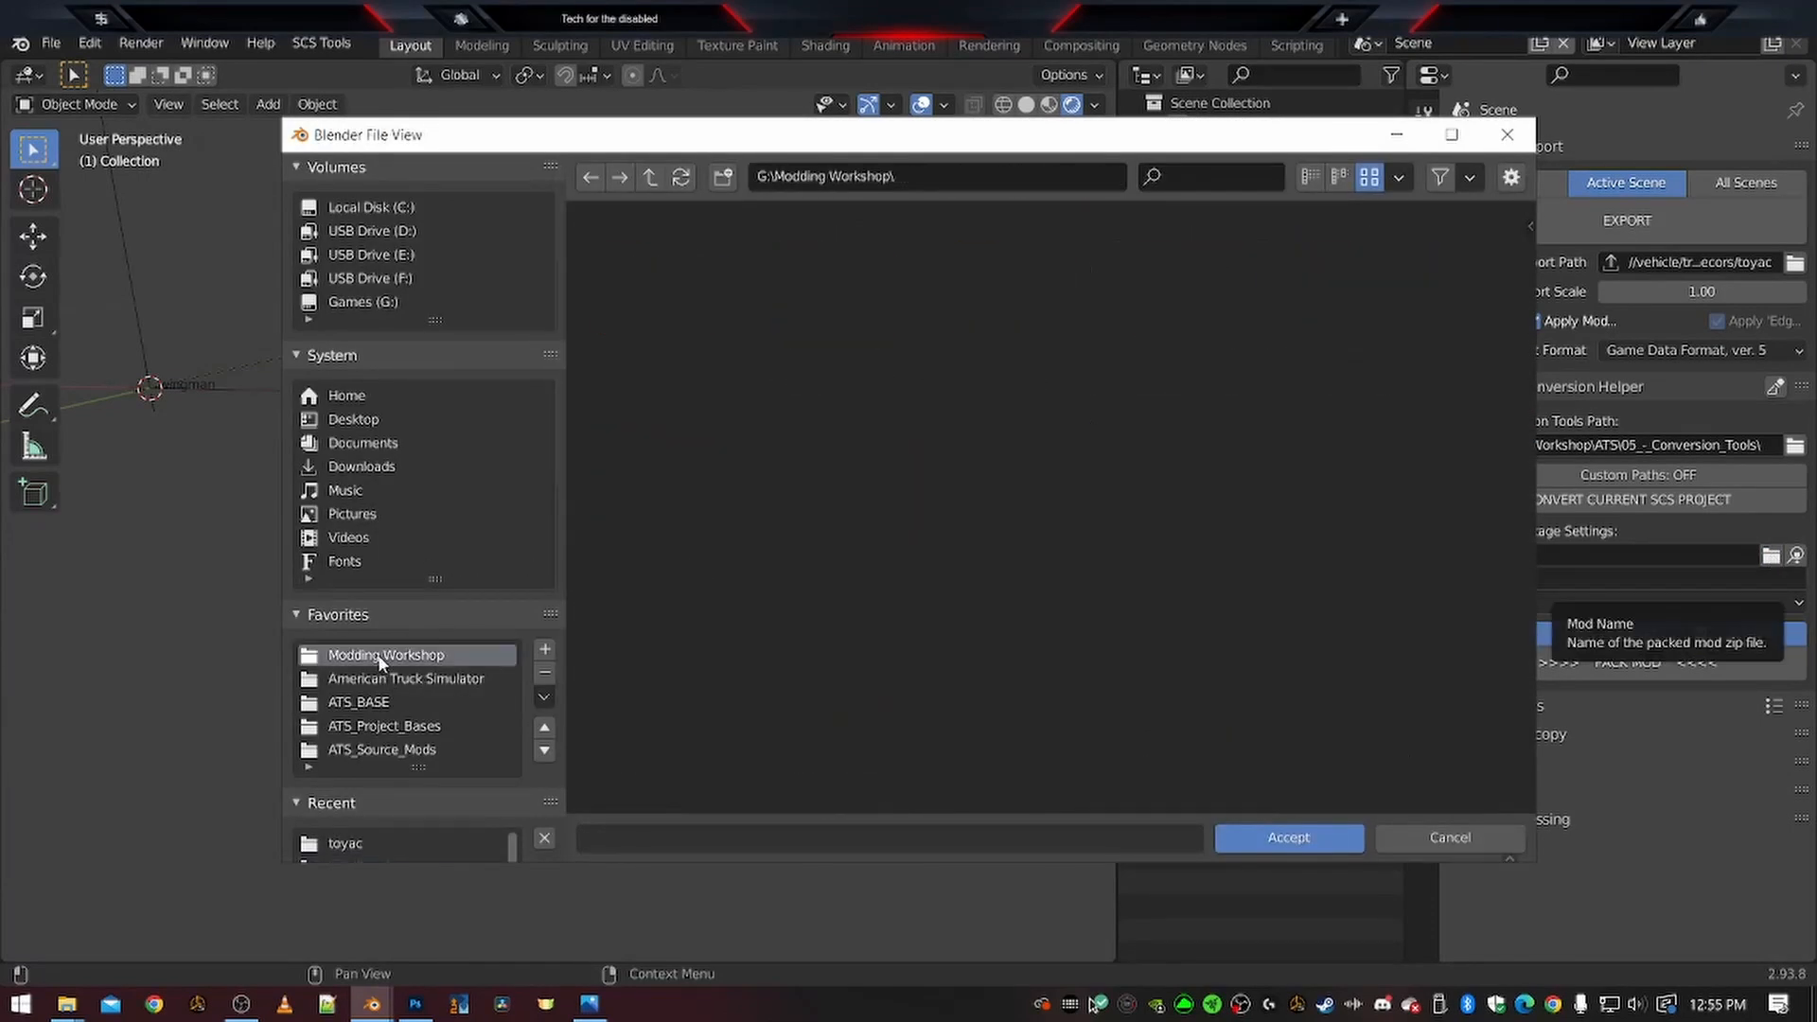
{"action": "left_click", "coordinate": [1191, 327]}
{"action": "double_click", "coordinate": [1190, 327]}
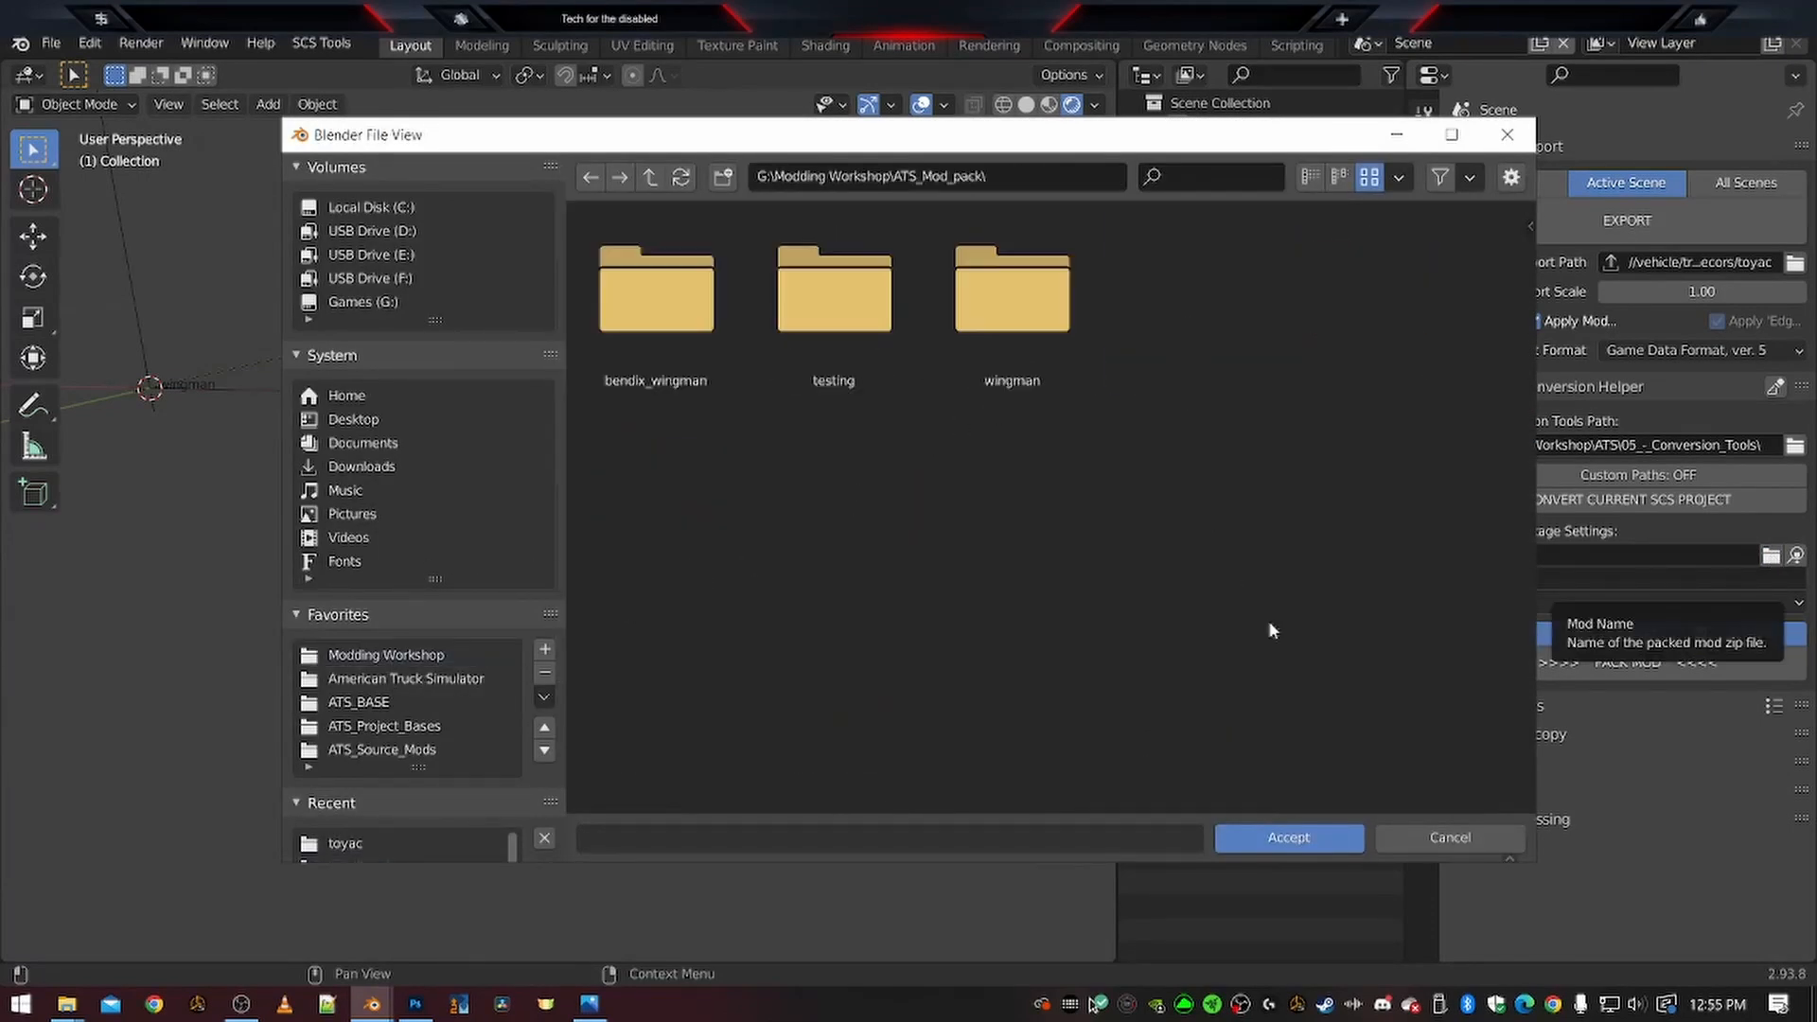
{"action": "left_click", "coordinate": [1285, 833]}
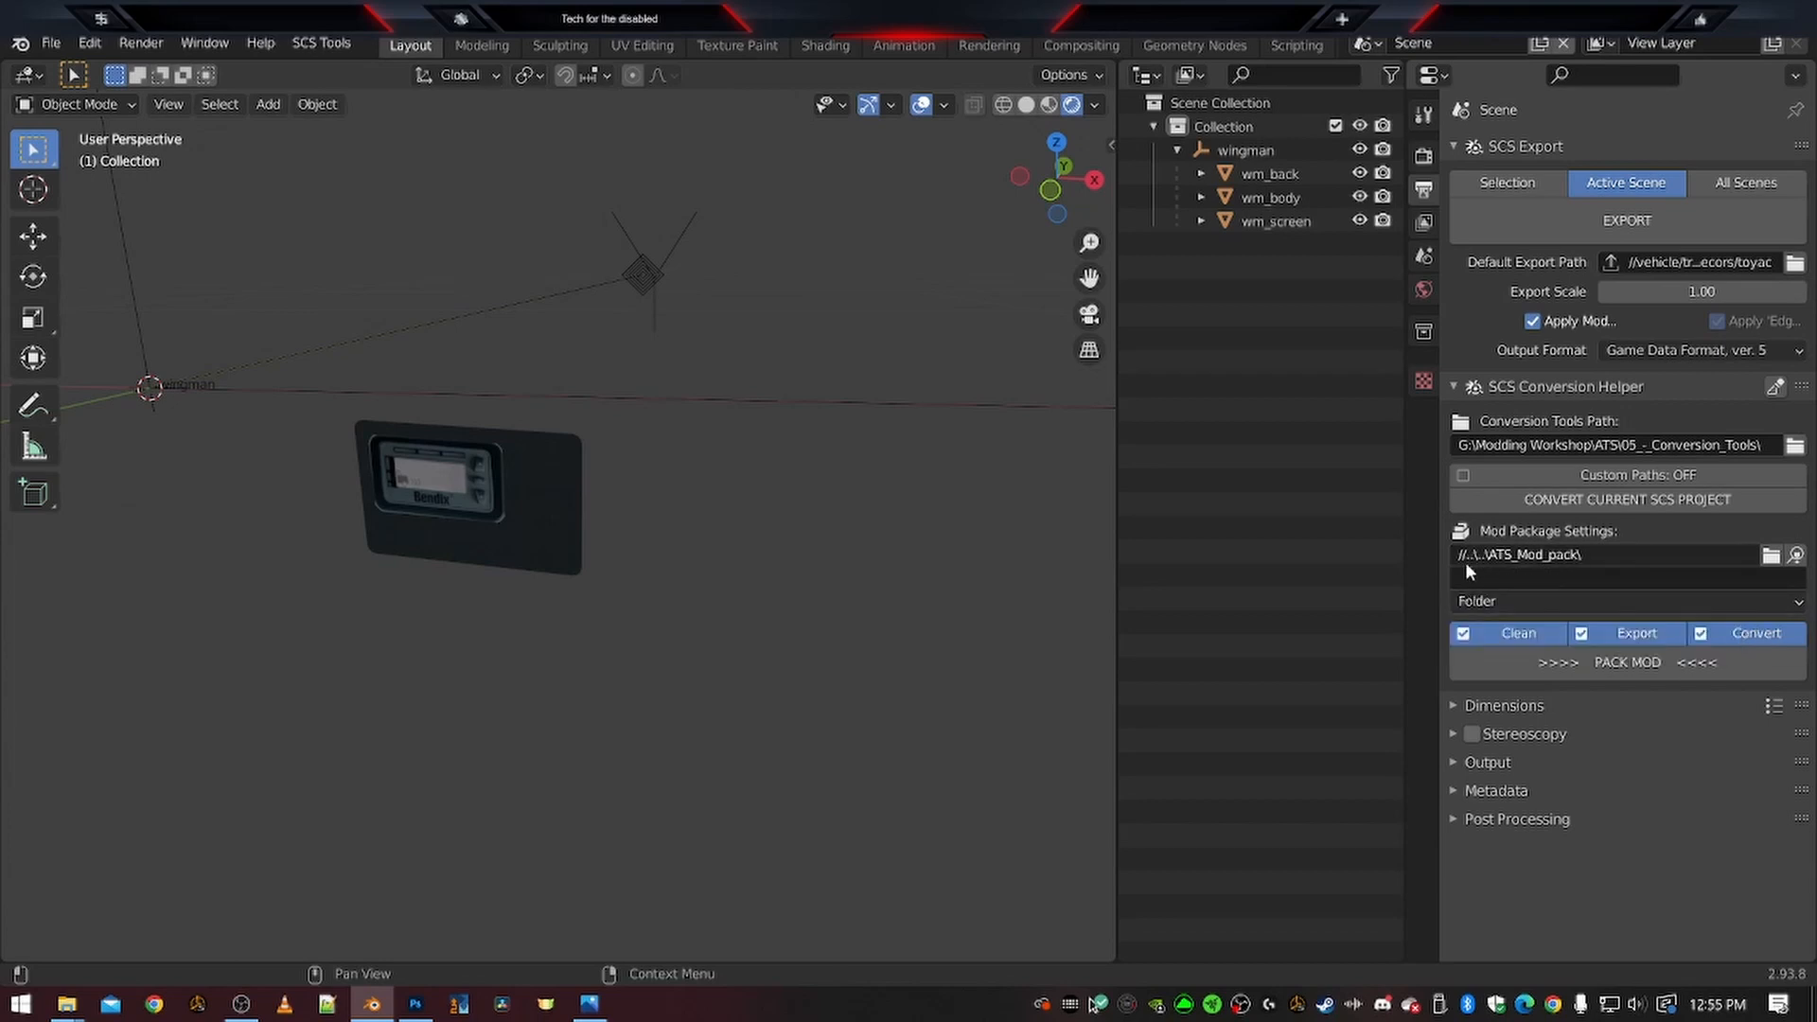
Copy the ATS_Mod_pack folder's full path and set the mod destination to G:\Modding Workshop\ATS_Mod_pack
{"action": "mouse_move", "coordinate": [66, 1003]}
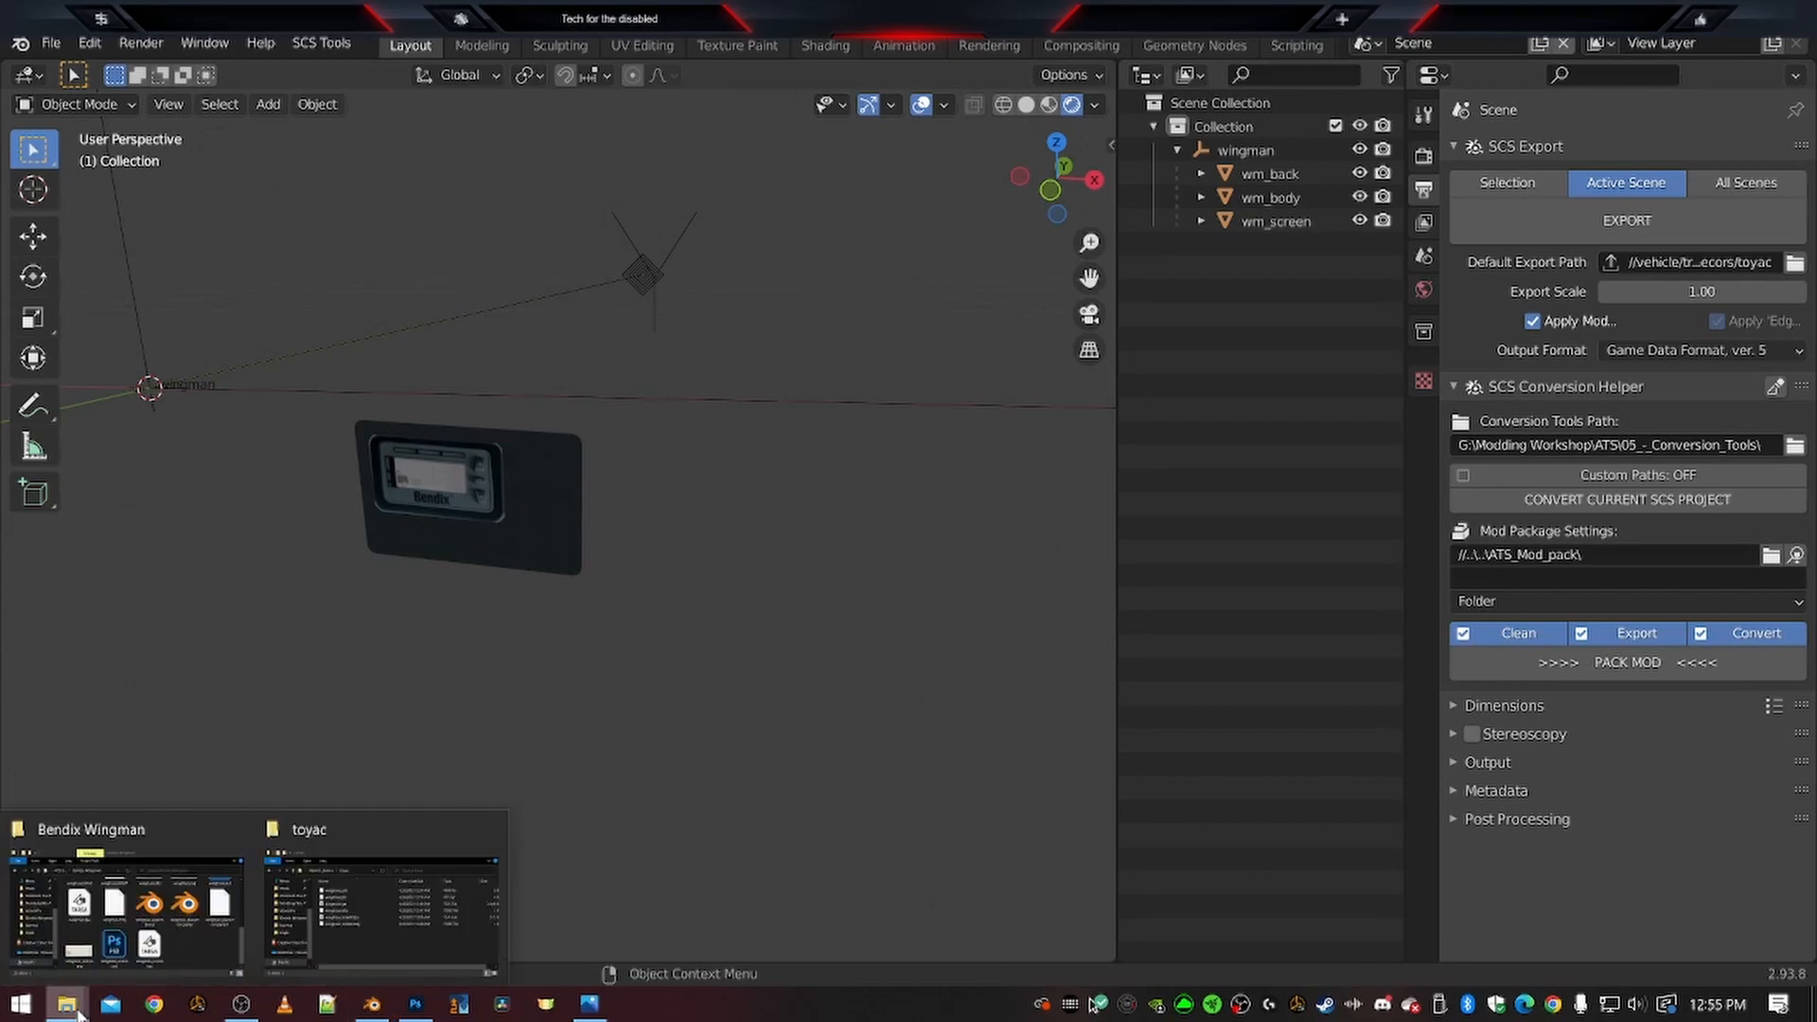
{"action": "left_click", "coordinate": [371, 918]}
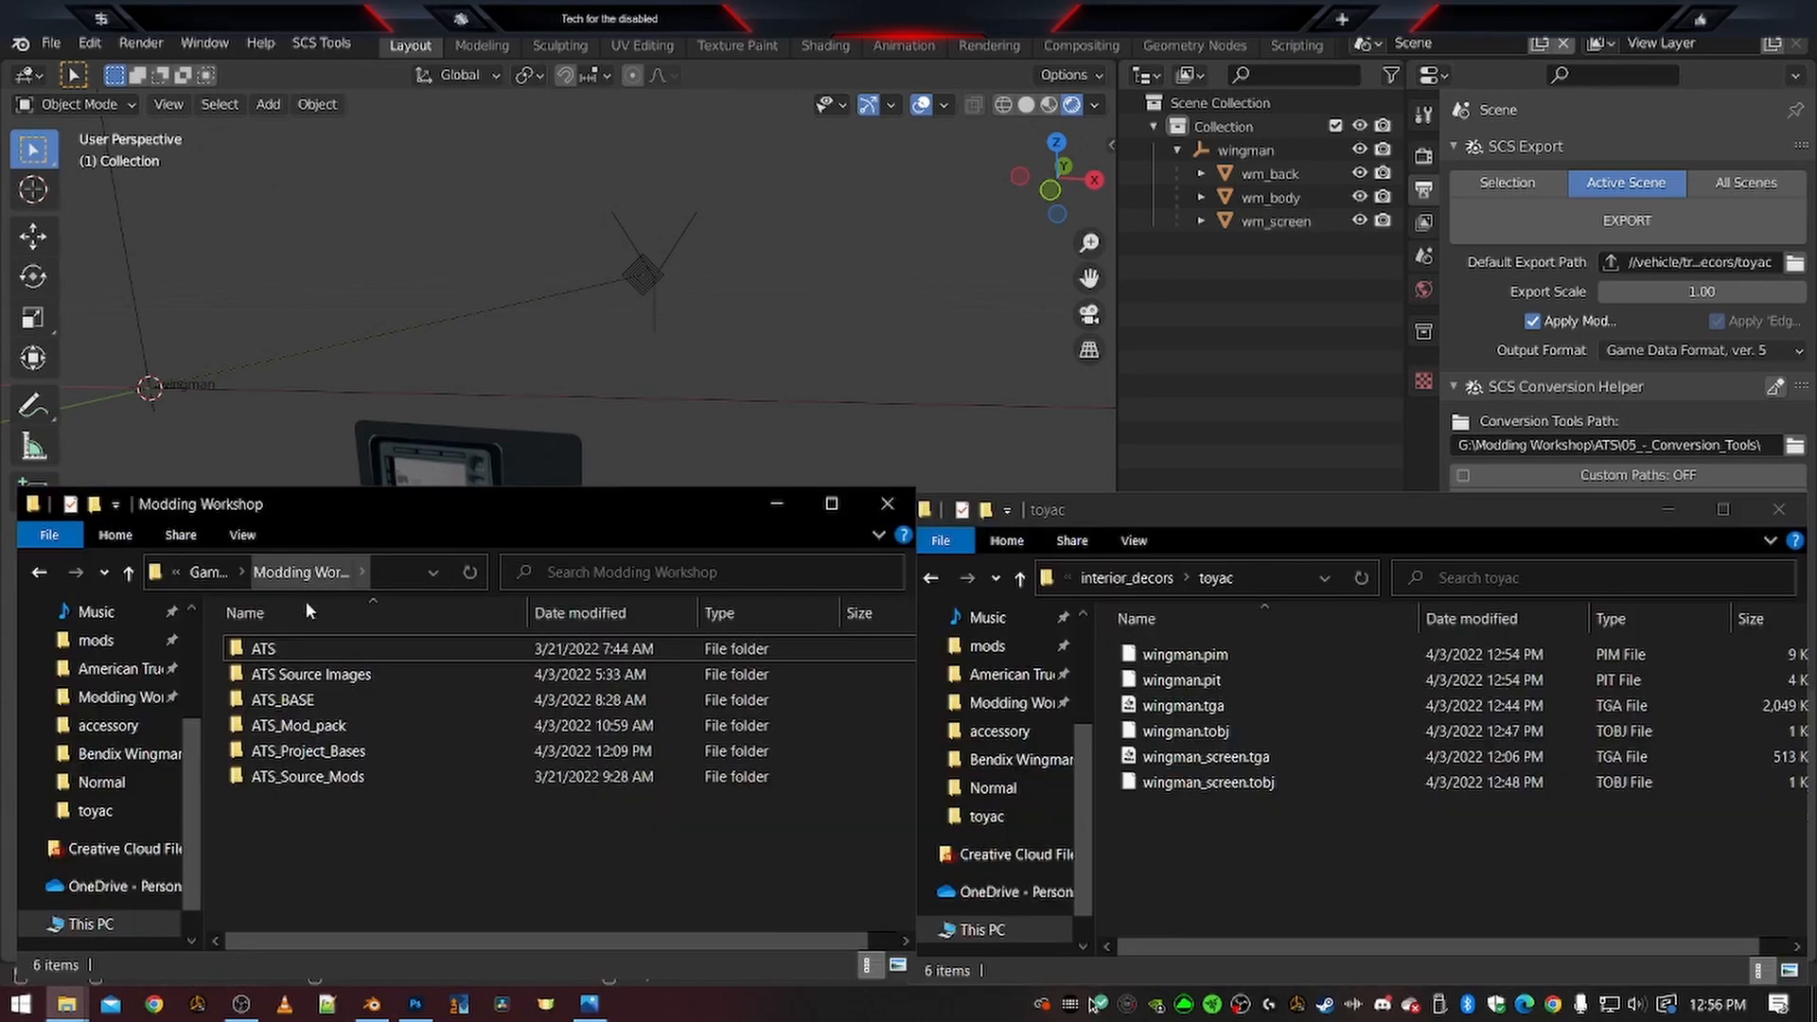
{"action": "double_click", "coordinate": [318, 725]}
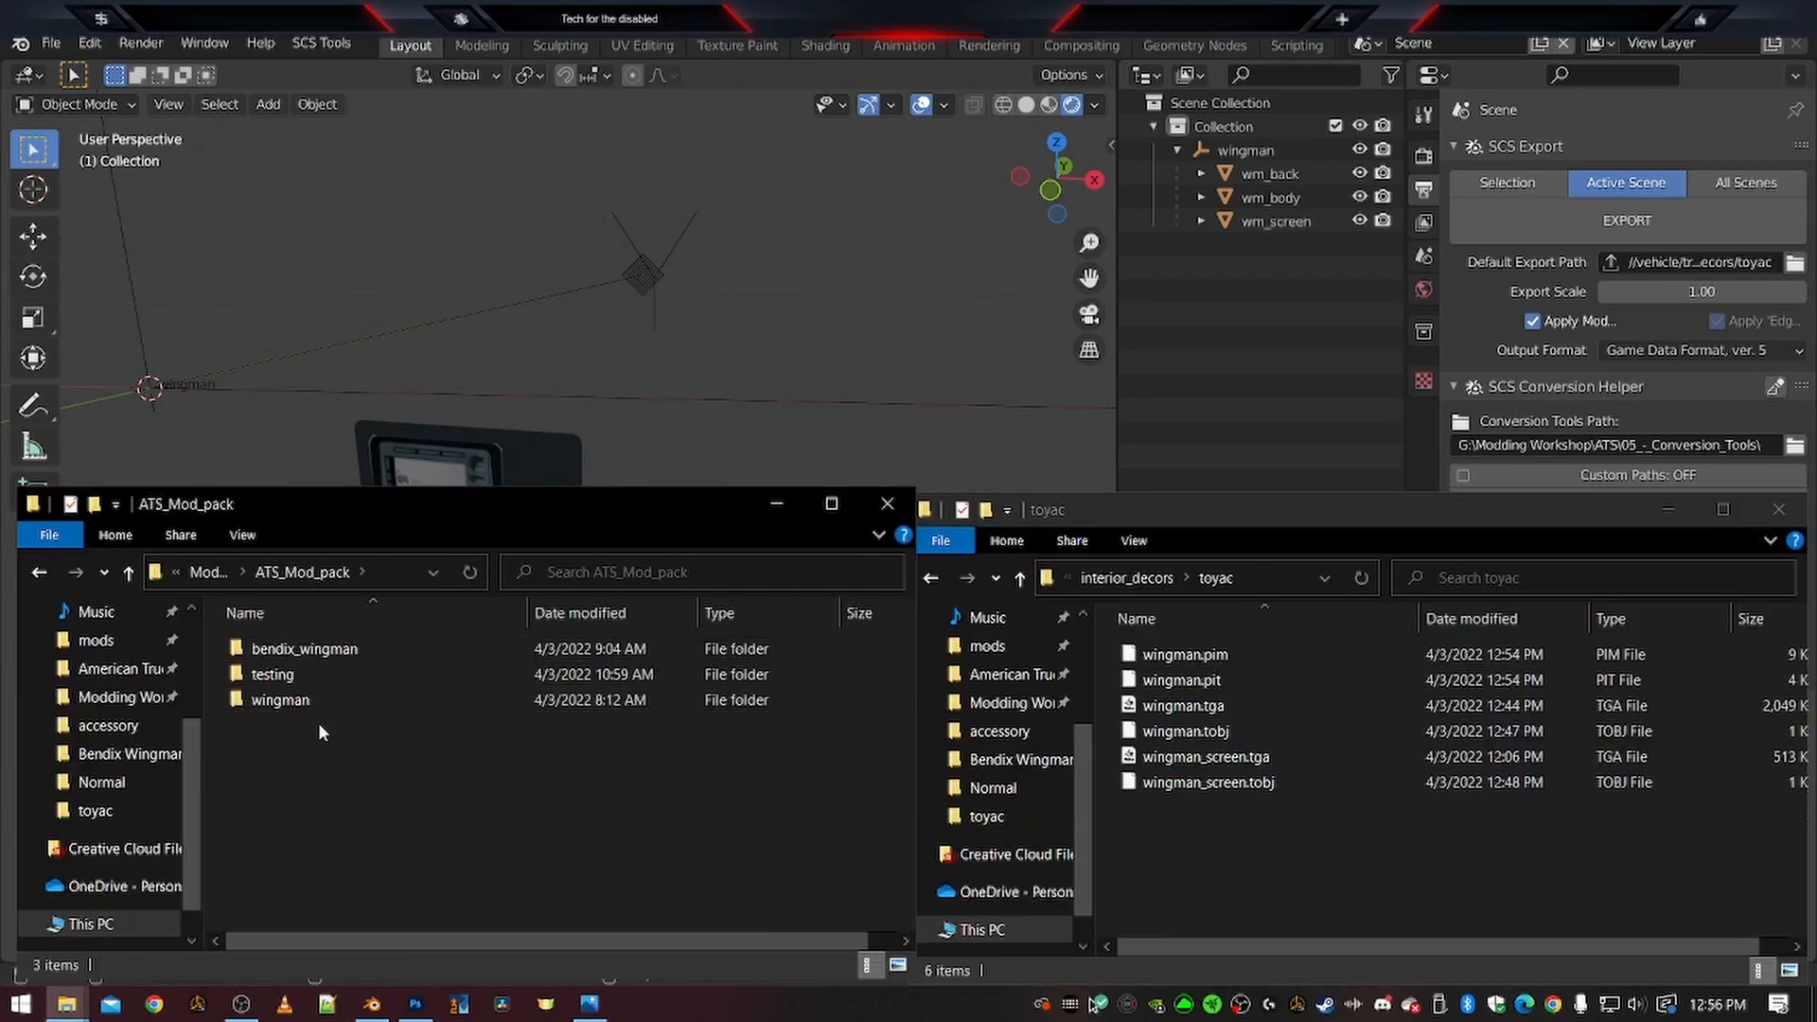
{"action": "left_click", "coordinate": [393, 571]}
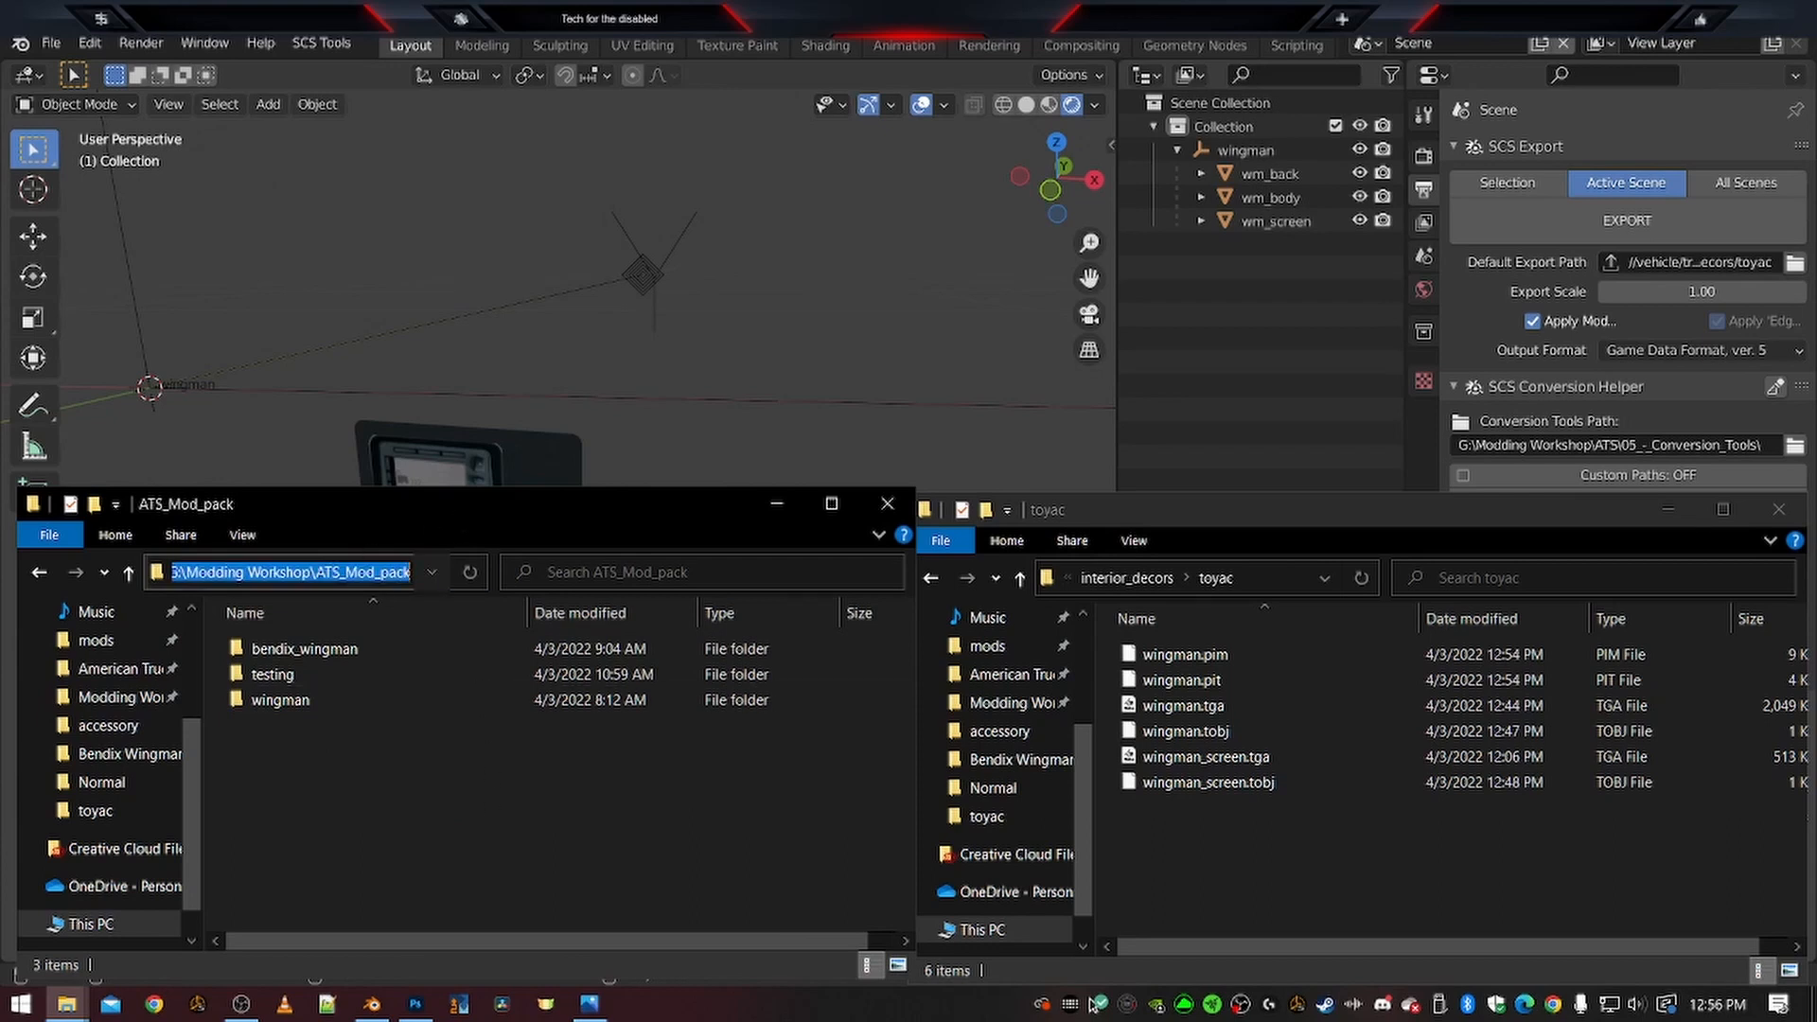
{"action": "left_click", "coordinate": [371, 1004]}
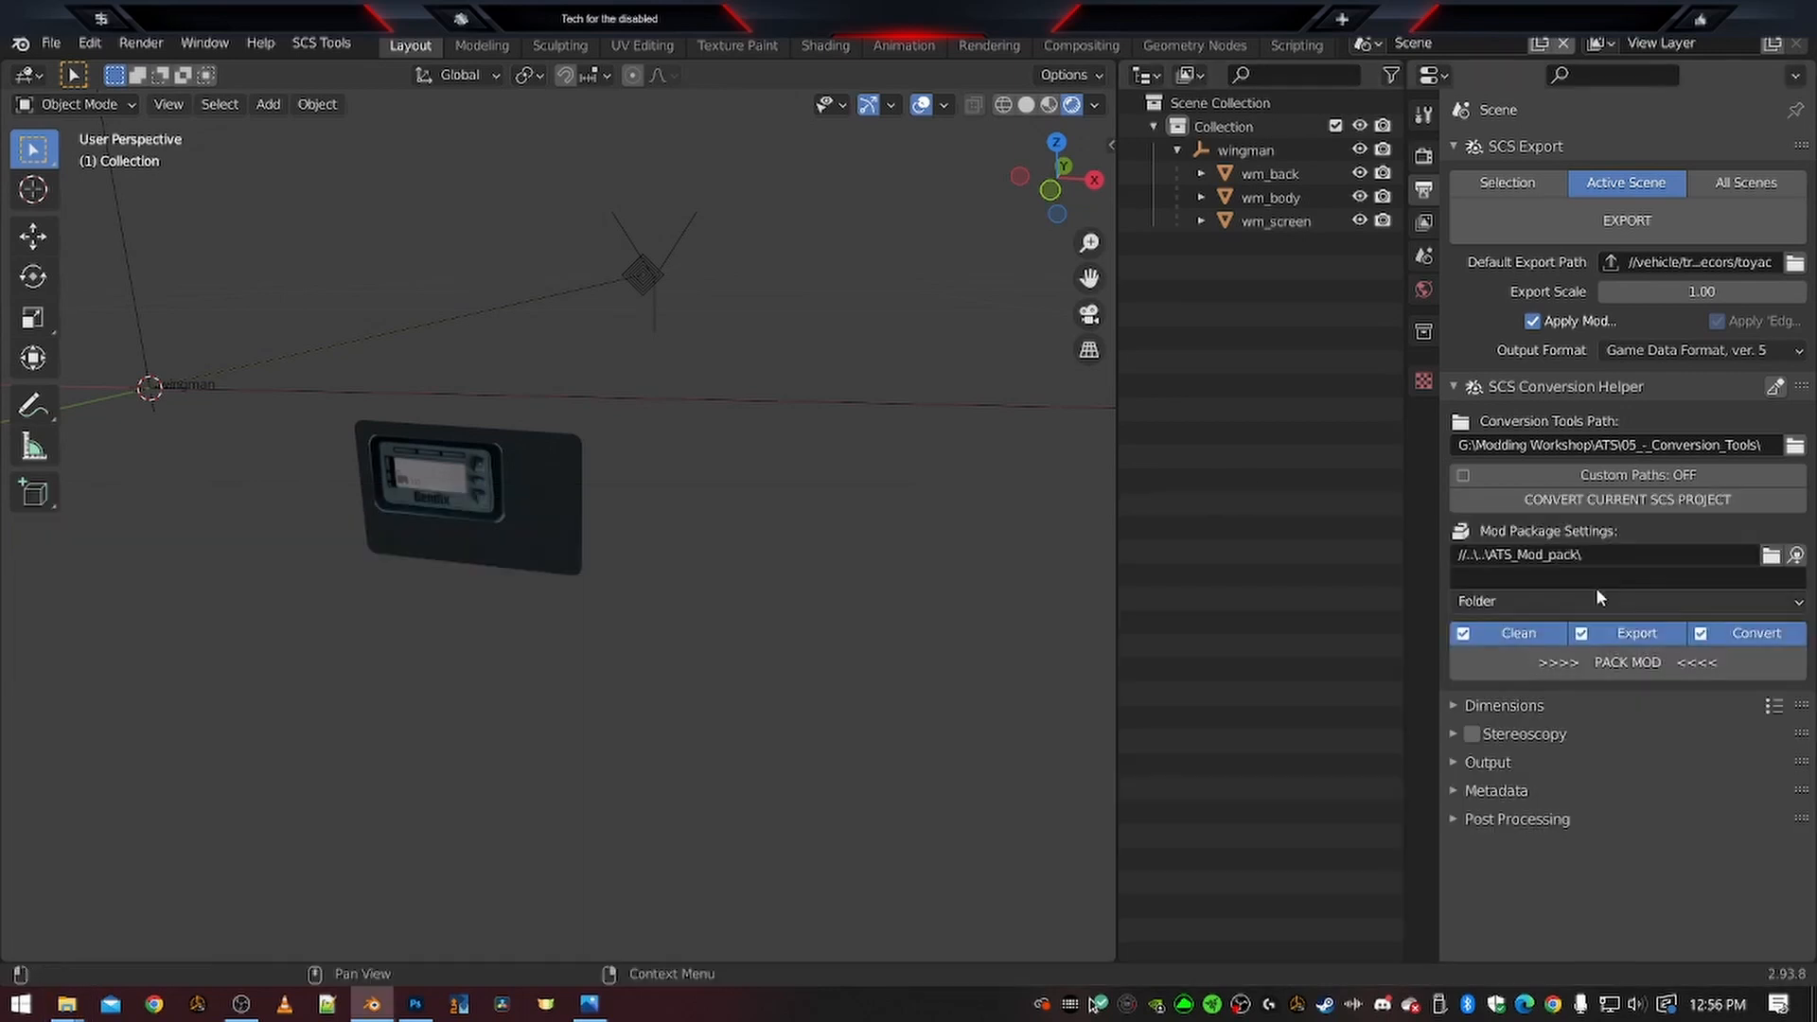
{"action": "left_click", "coordinate": [1611, 554]}
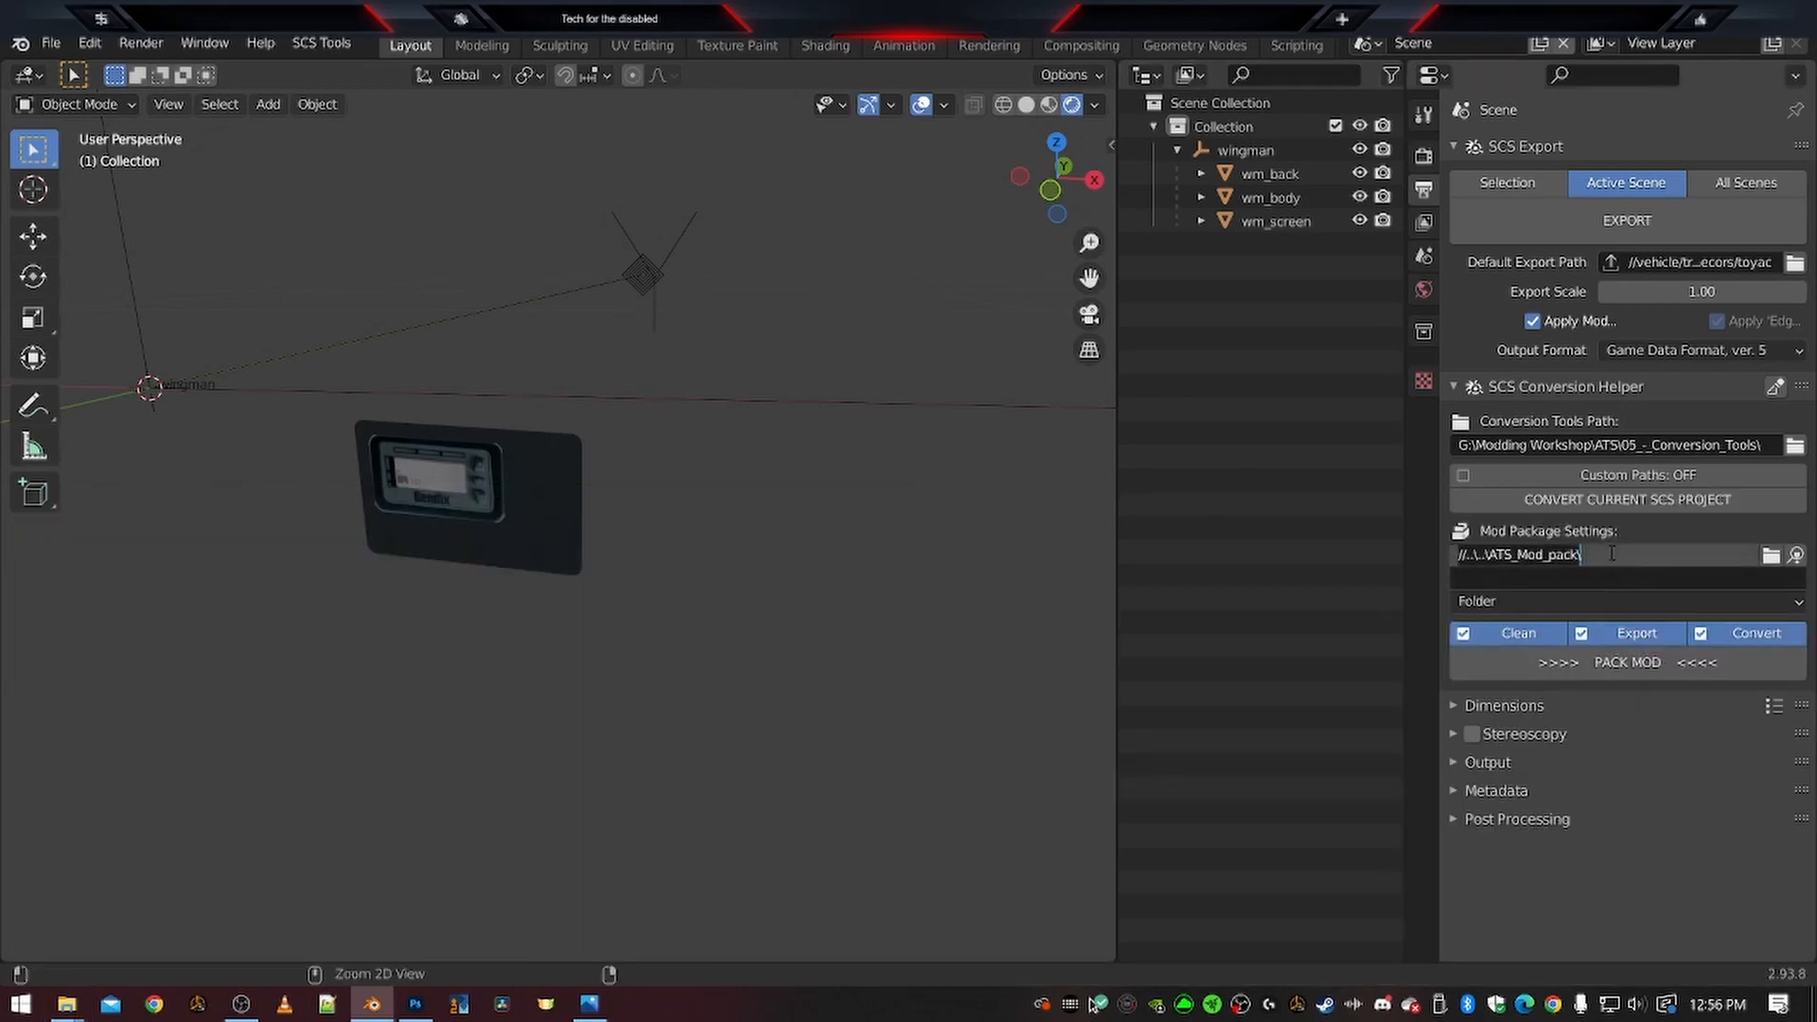
{"action": "key", "text": "Return"}
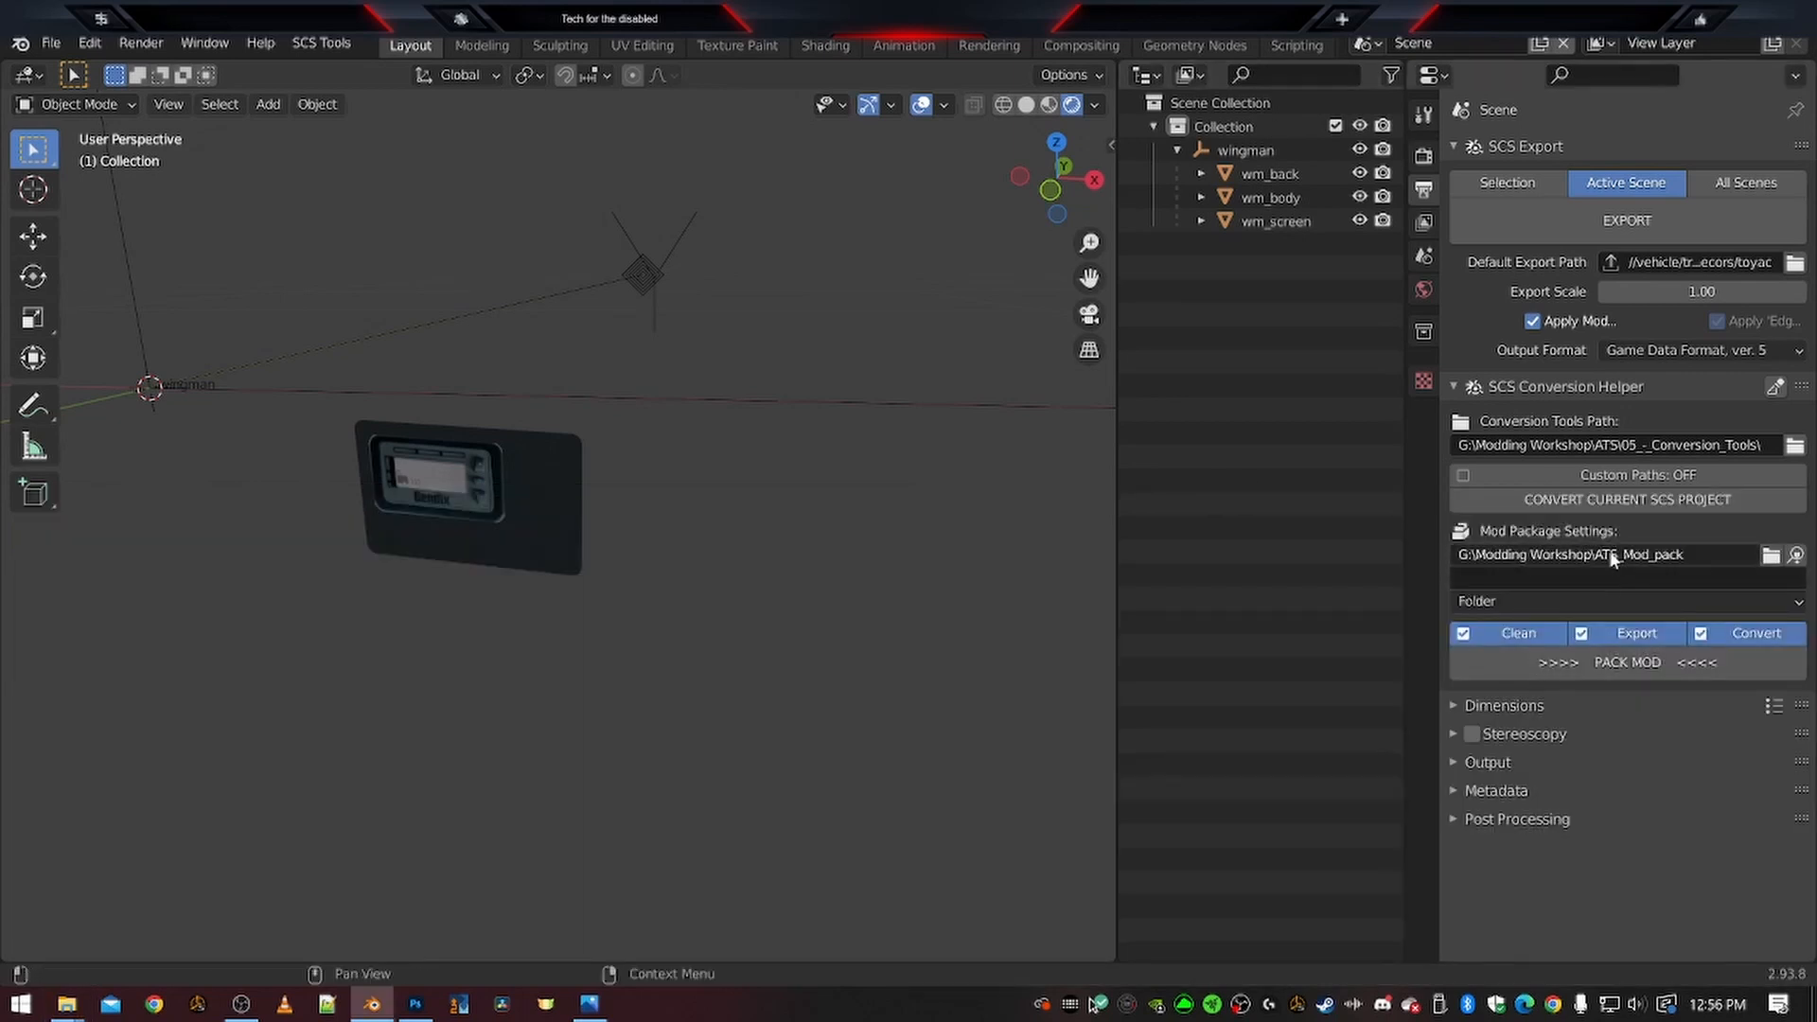
Name the mod package bendix_wingman_tutorial and pack it as a folder with clean, export and convert enabled
{"action": "left_click", "coordinate": [1503, 576]}
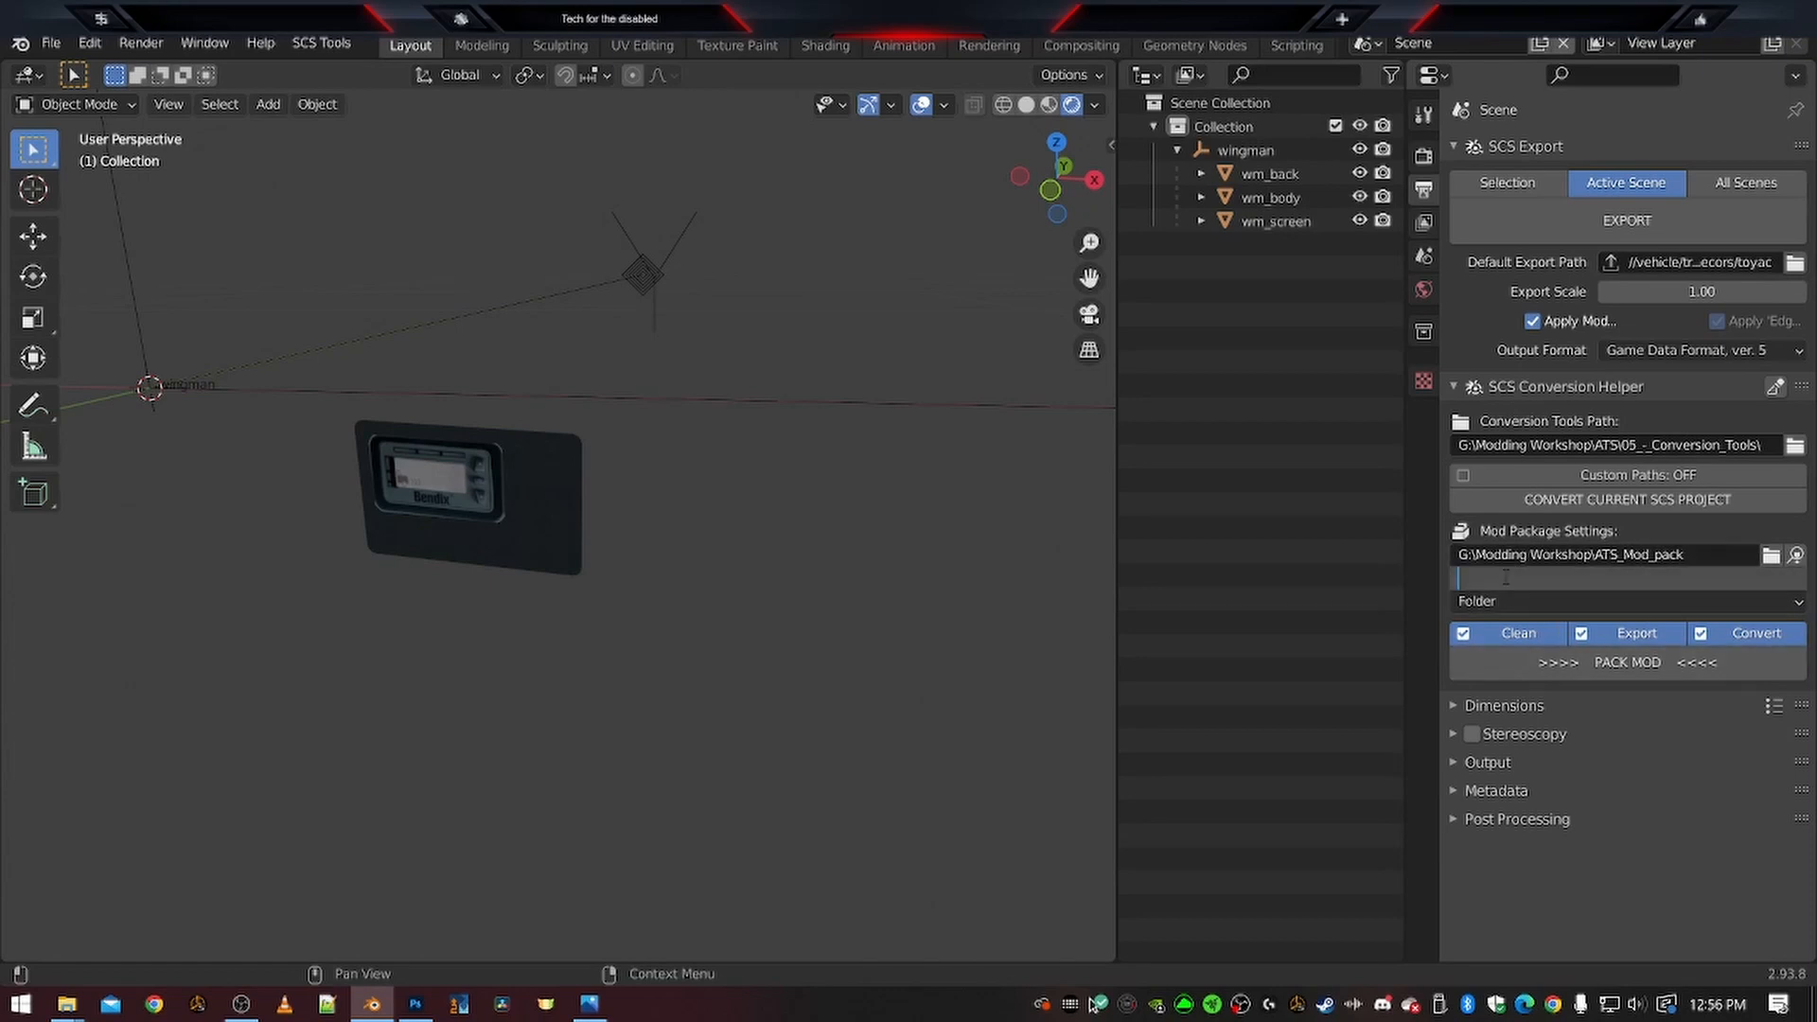
{"action": "type", "text": "bendix_wingman_tutorial"}
{"action": "key", "text": "Return"}
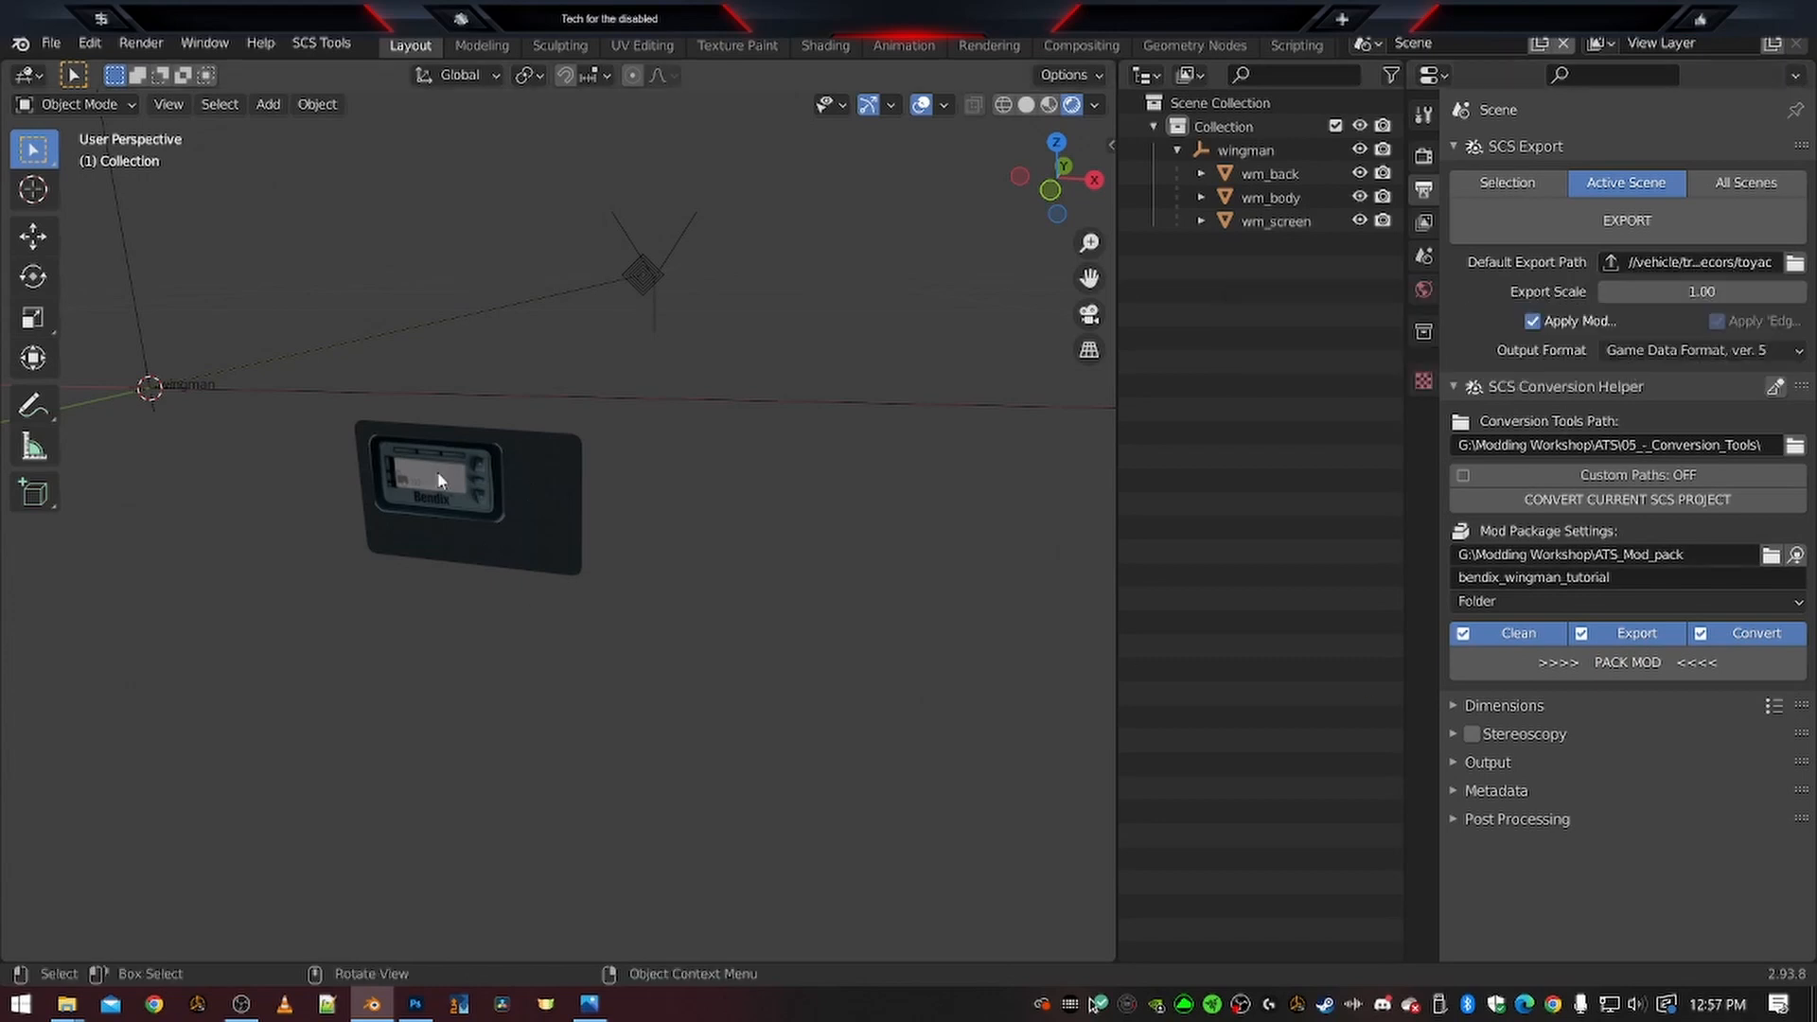
{"action": "left_click", "coordinate": [1624, 662]}
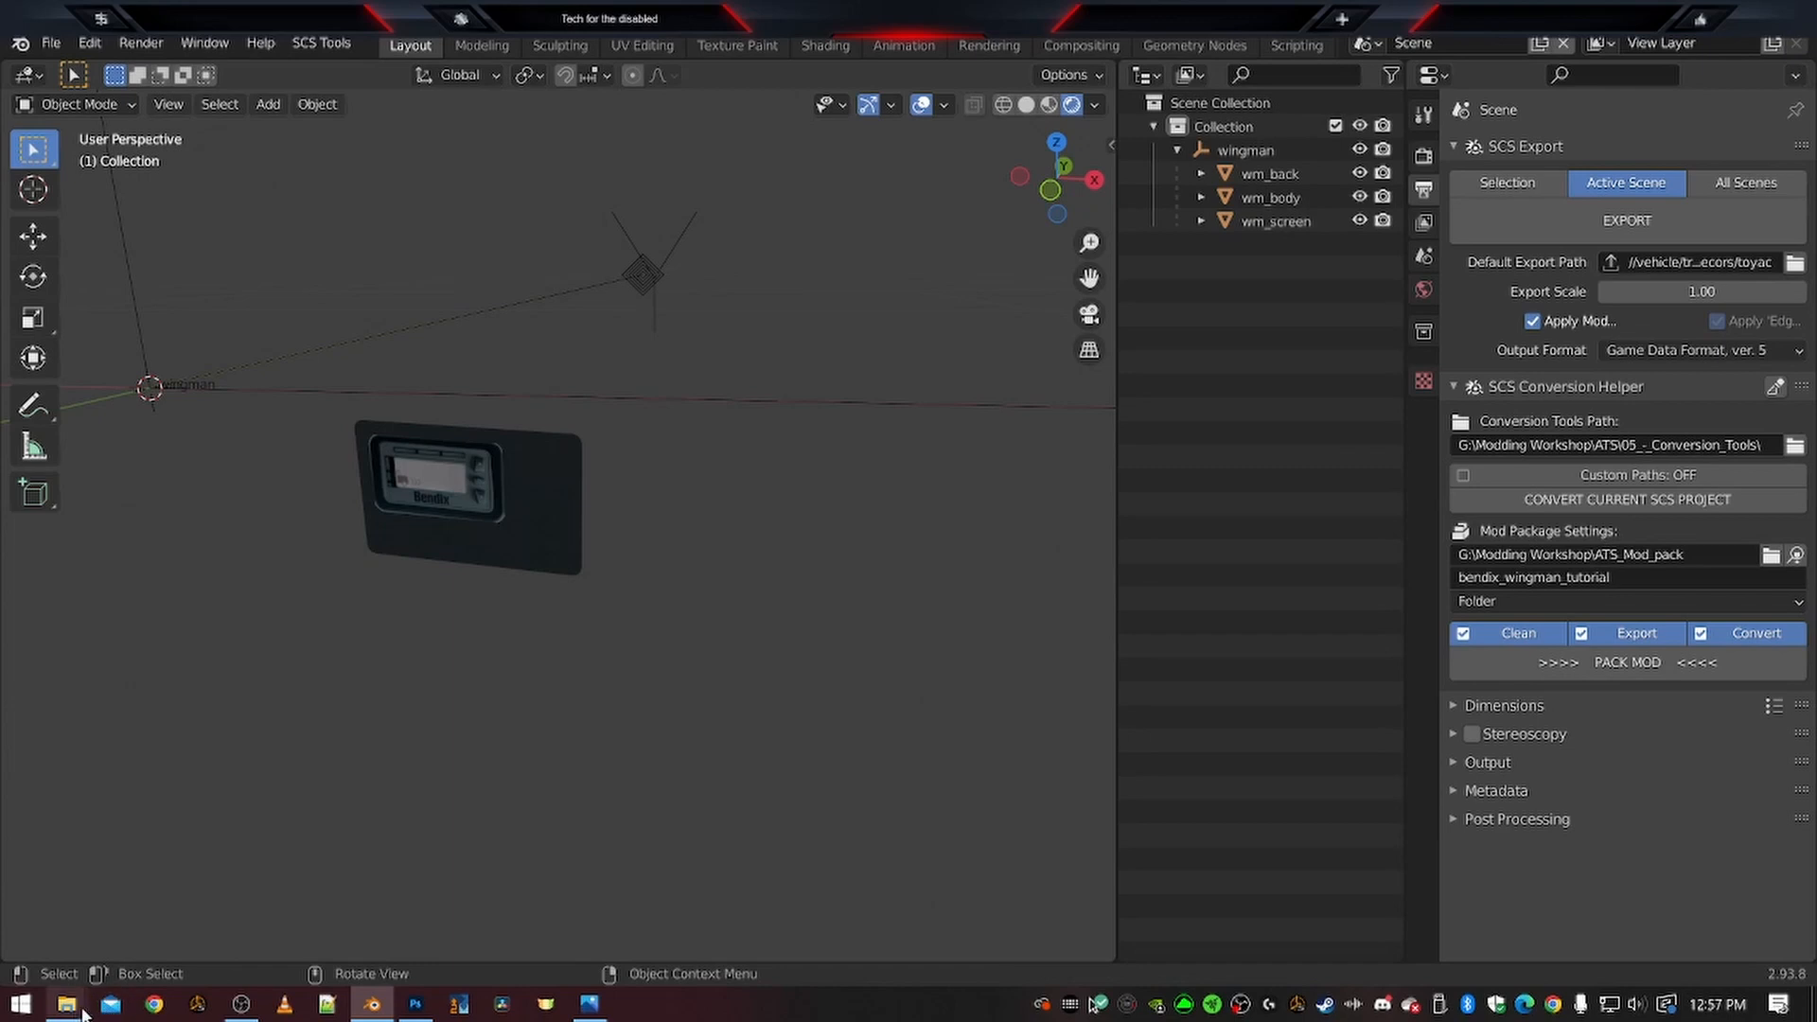
Open the vehicle/truck/upgrade folder of the packed bendix_wingman_tutorial mod in File Explorer
{"action": "mouse_move", "coordinate": [67, 1003]}
{"action": "left_click", "coordinate": [150, 920]}
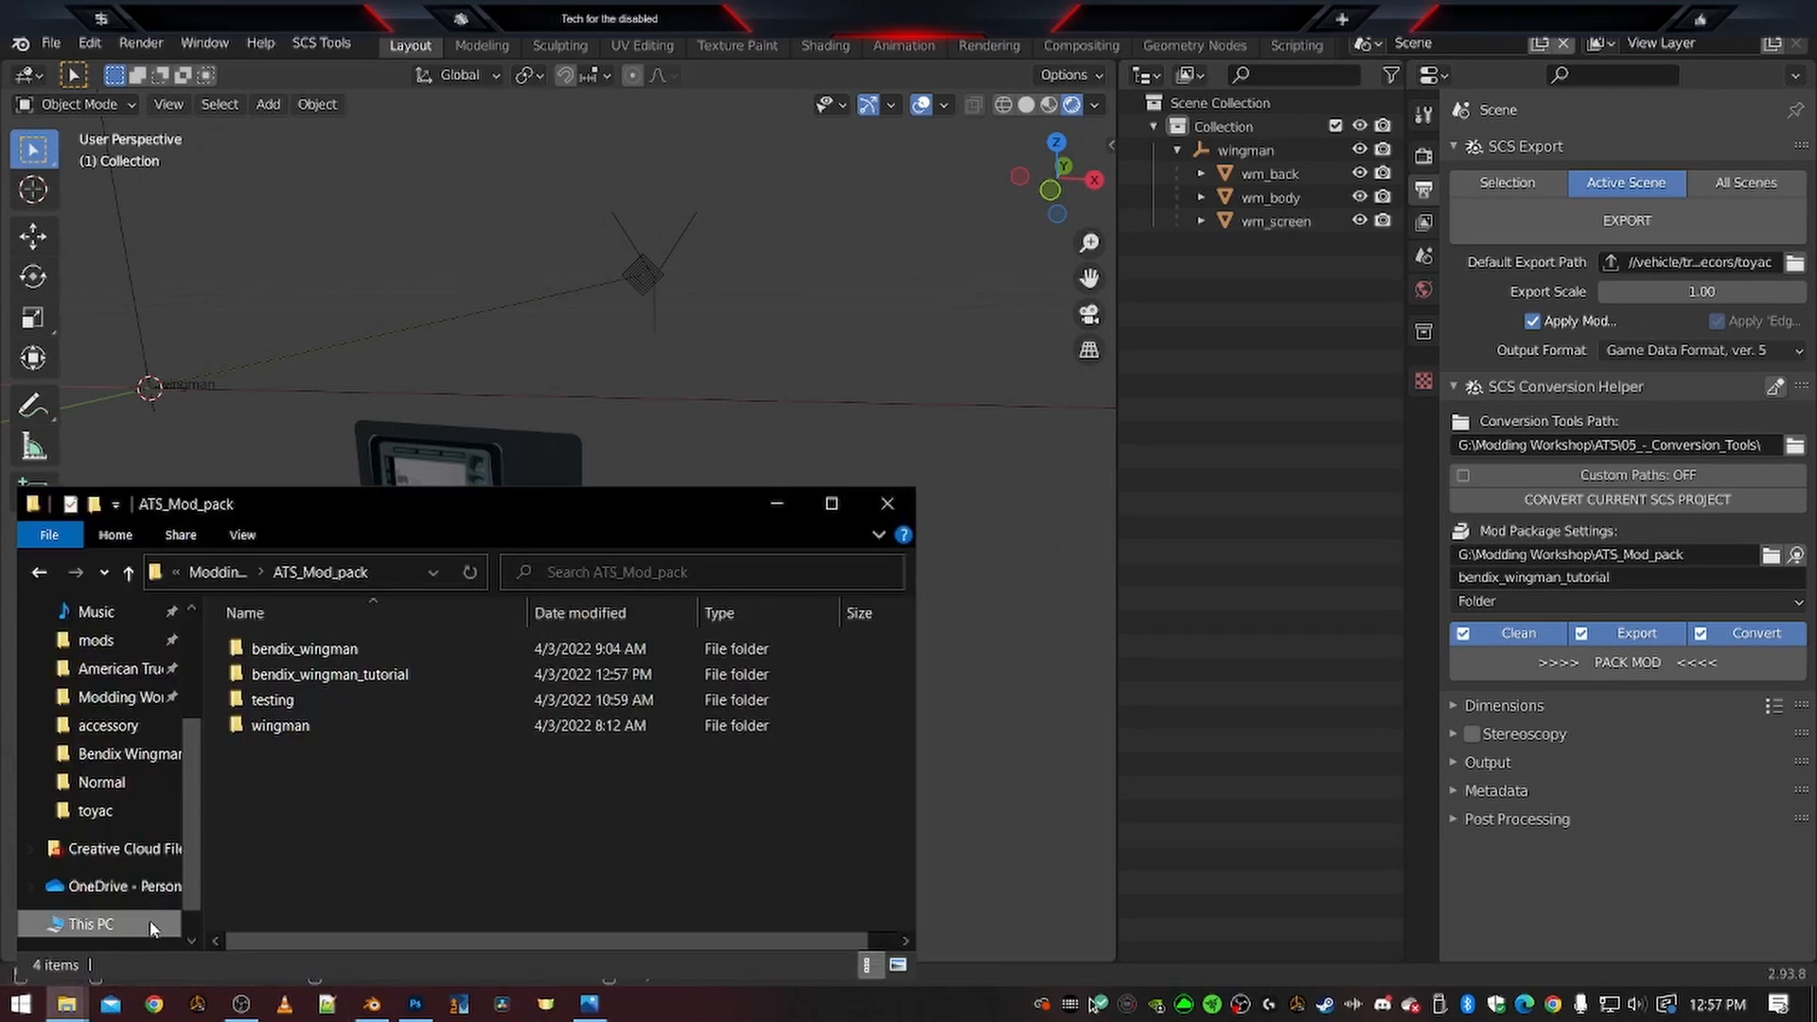
{"action": "double_click", "coordinate": [321, 678]}
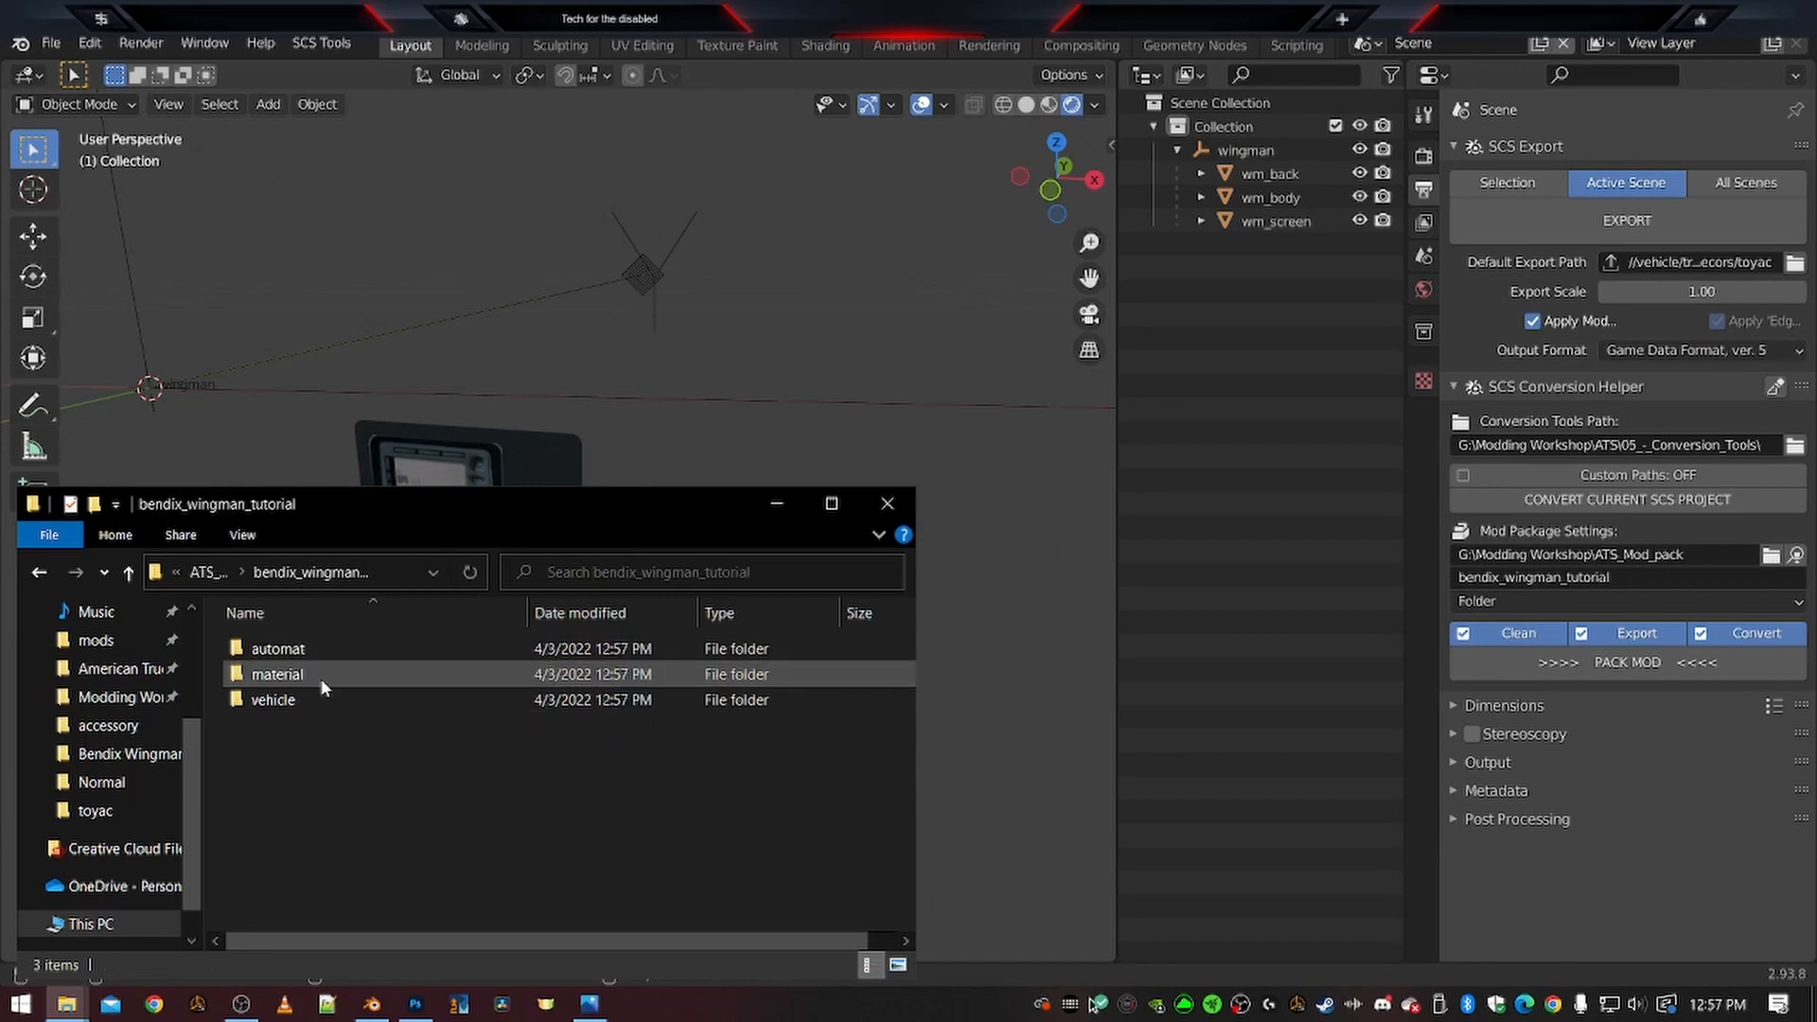
{"action": "double_click", "coordinate": [270, 702]}
{"action": "double_click", "coordinate": [270, 649]}
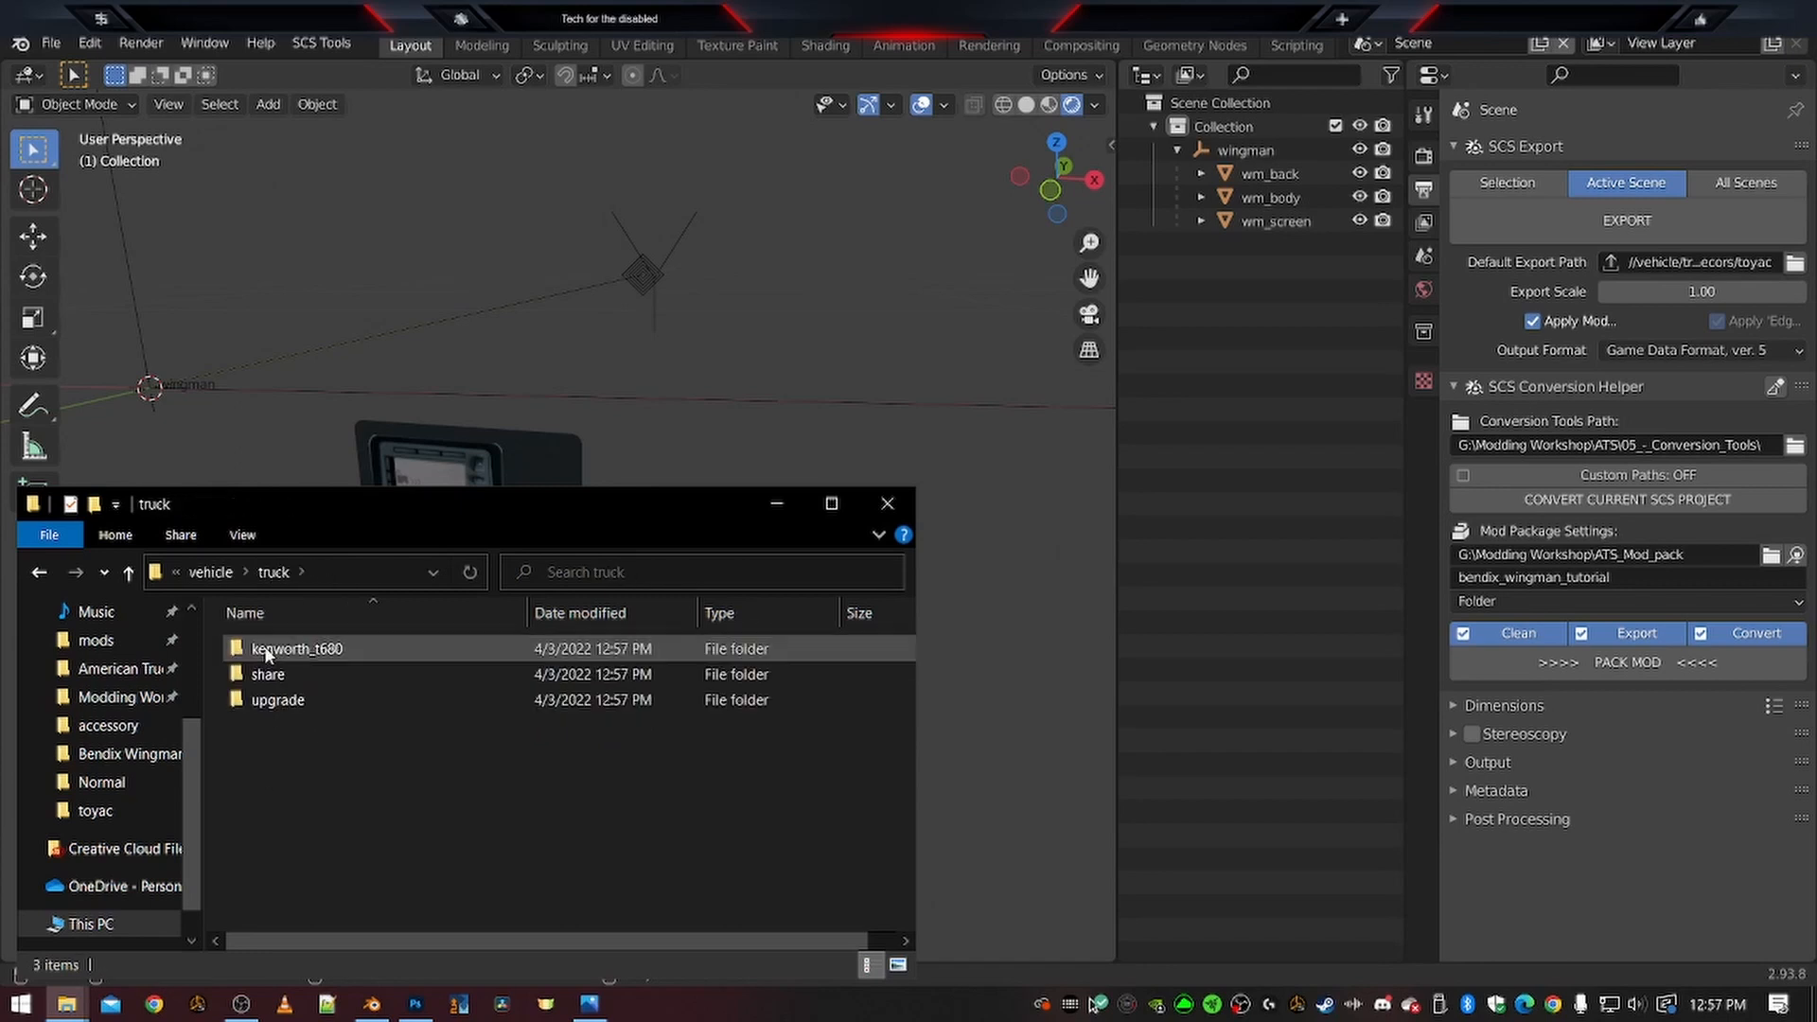
{"action": "double_click", "coordinate": [271, 701]}
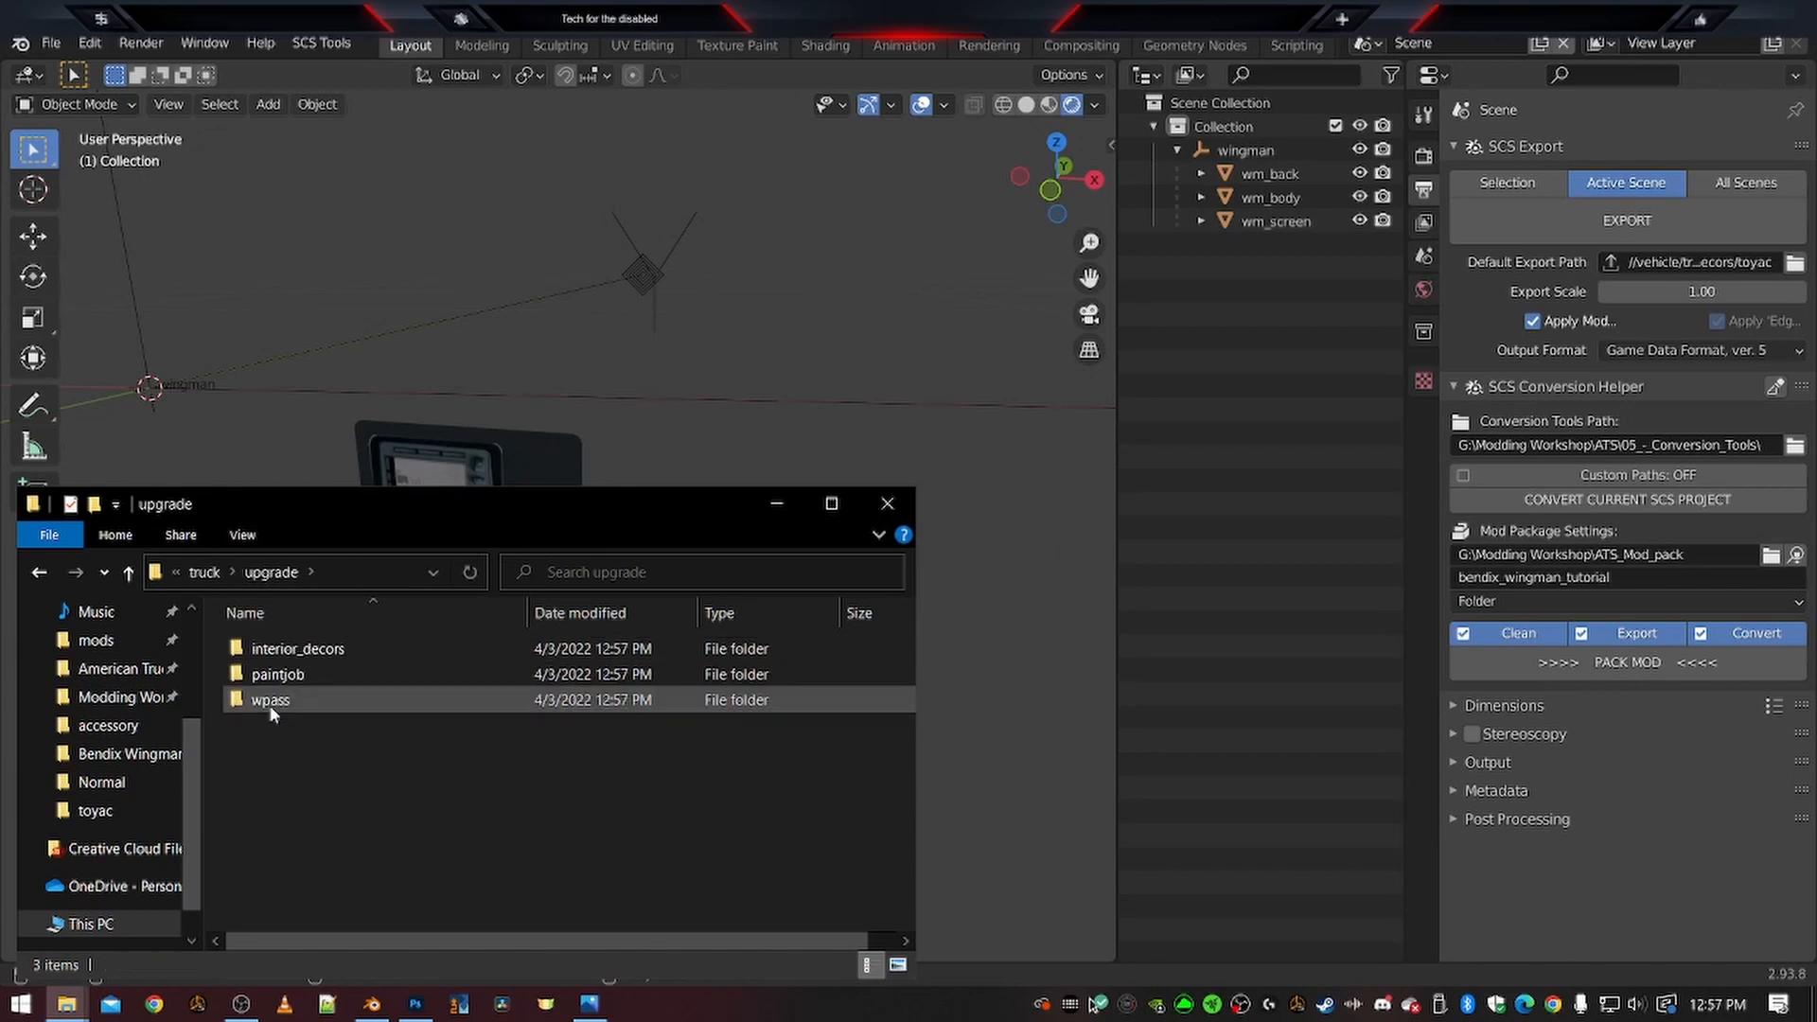
Check the contents of the wpass and paintjob folders, and delete both from the packed mod's upgrade folder
{"action": "double_click", "coordinate": [269, 700]}
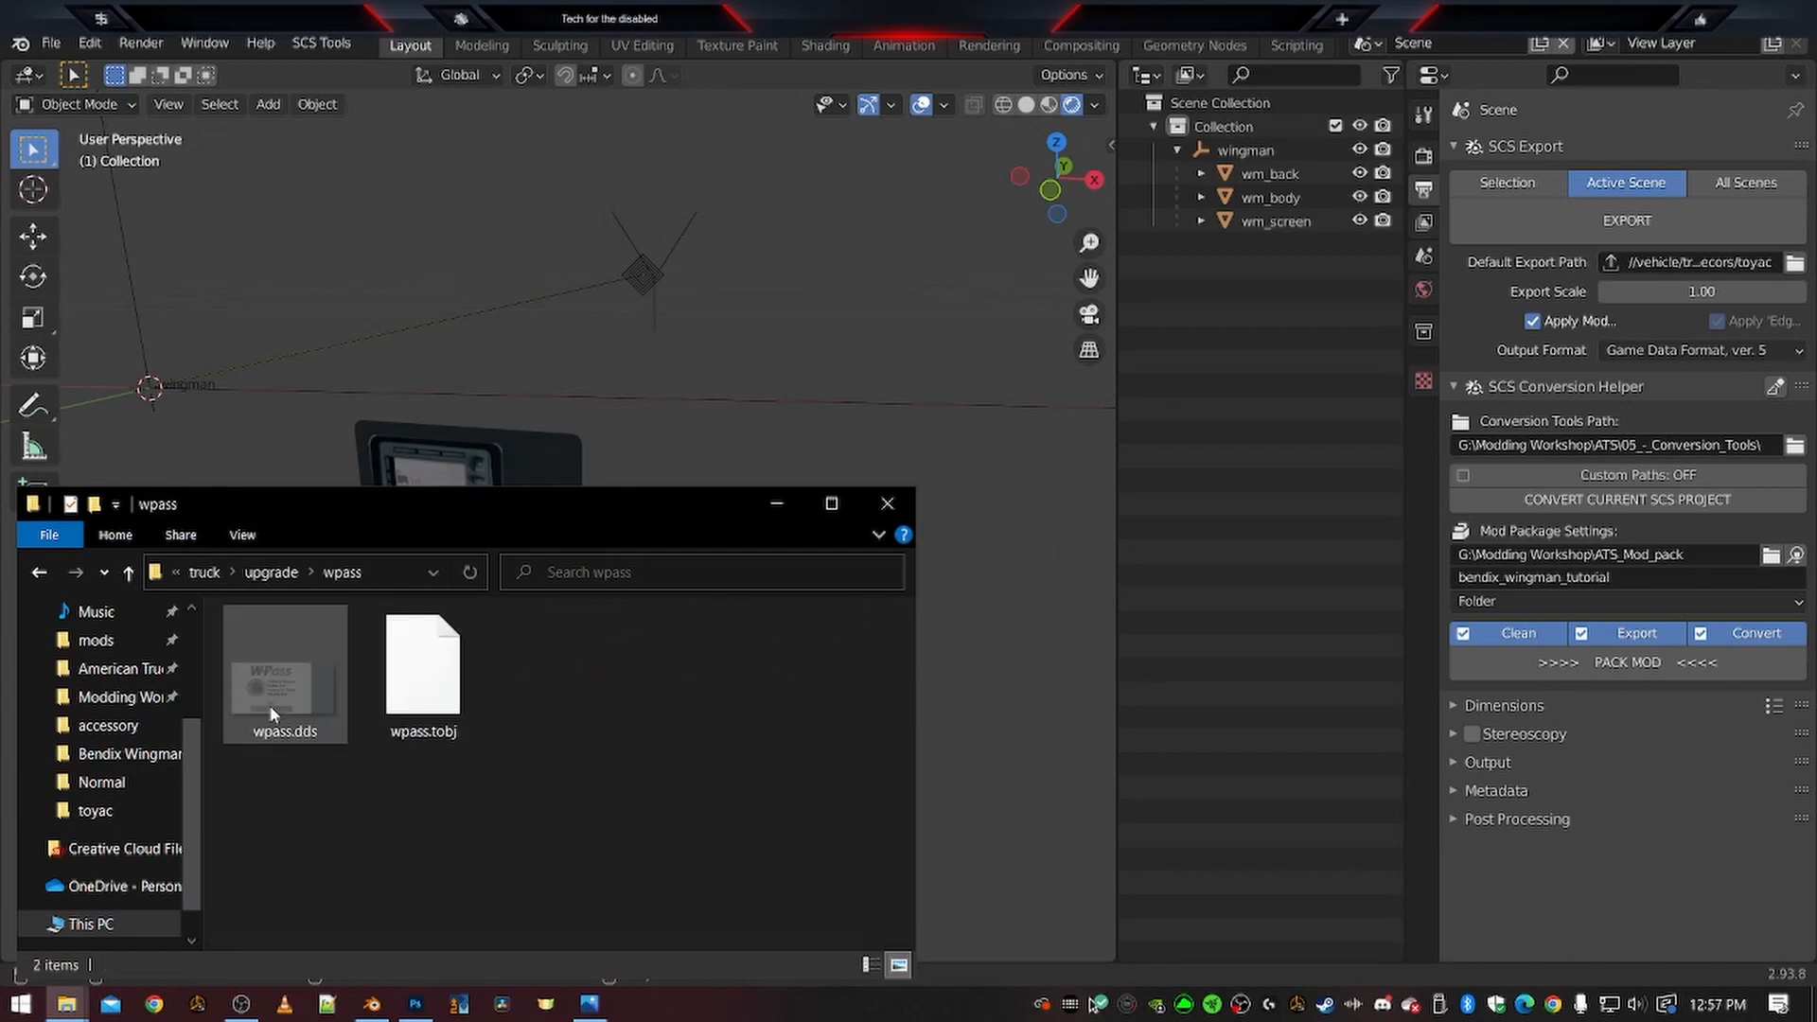
{"action": "key", "text": "alt+Left"}
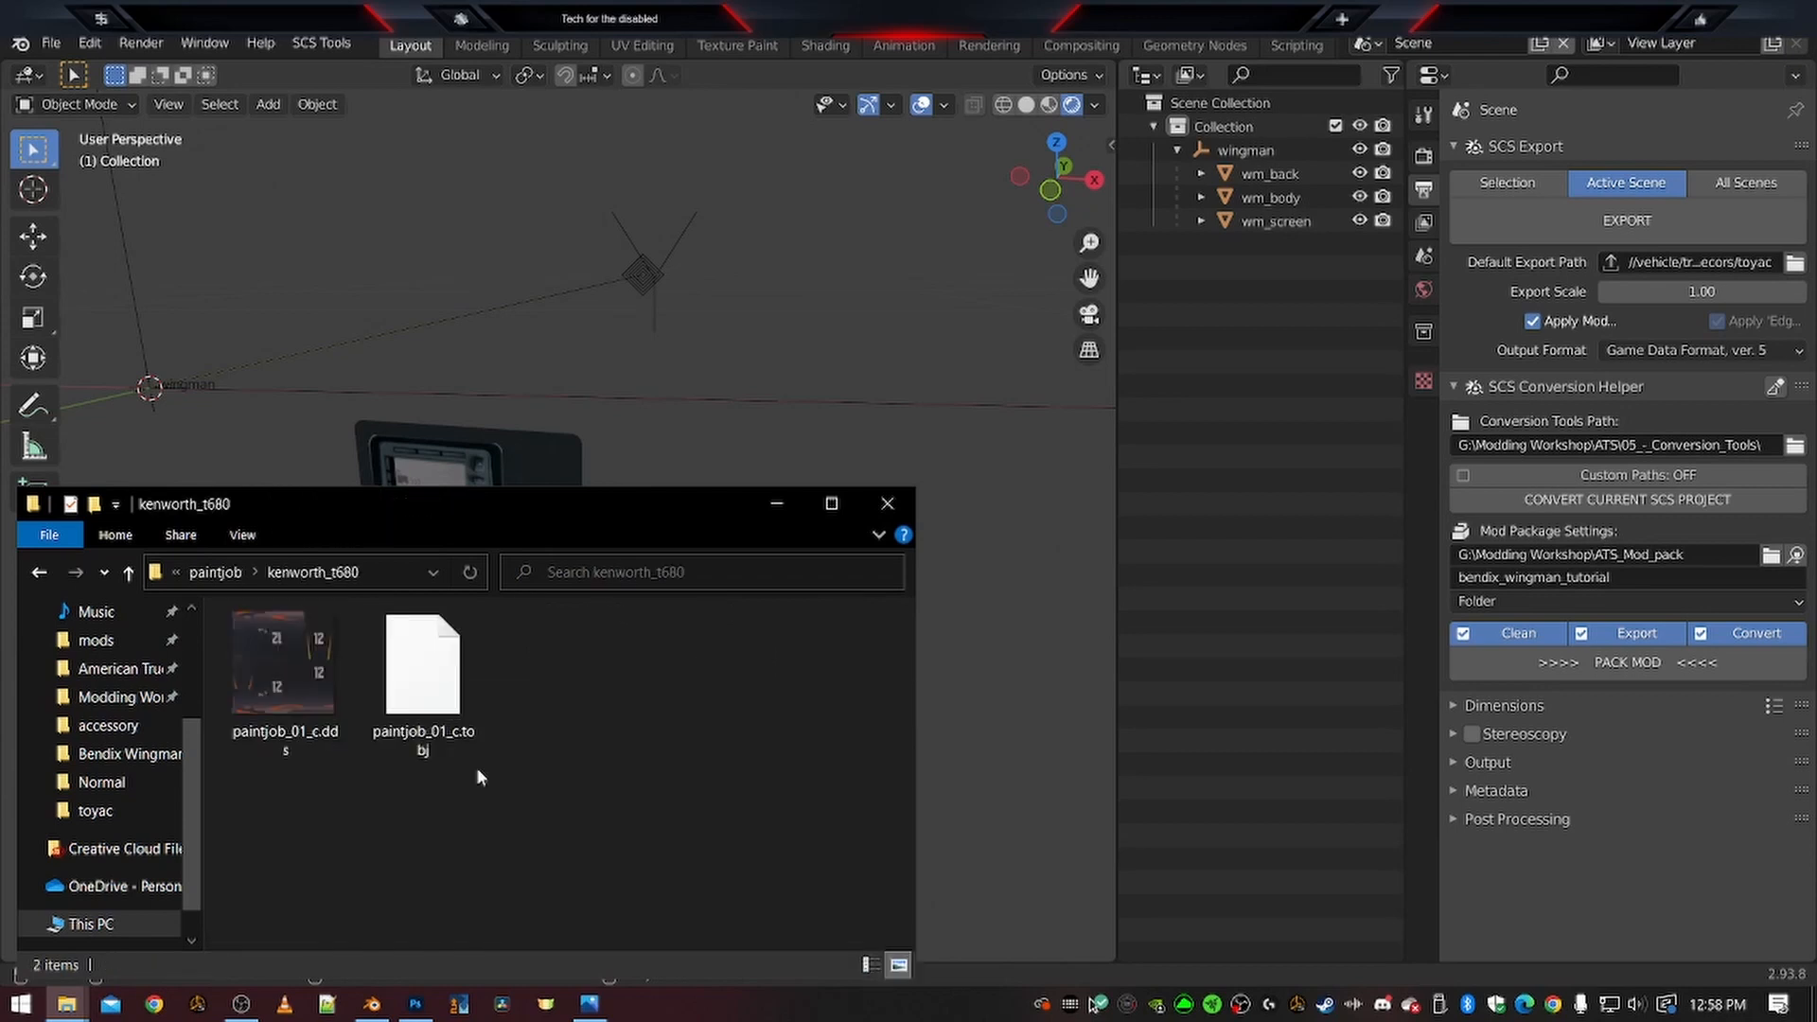
{"action": "key", "text": "alt+Left"}
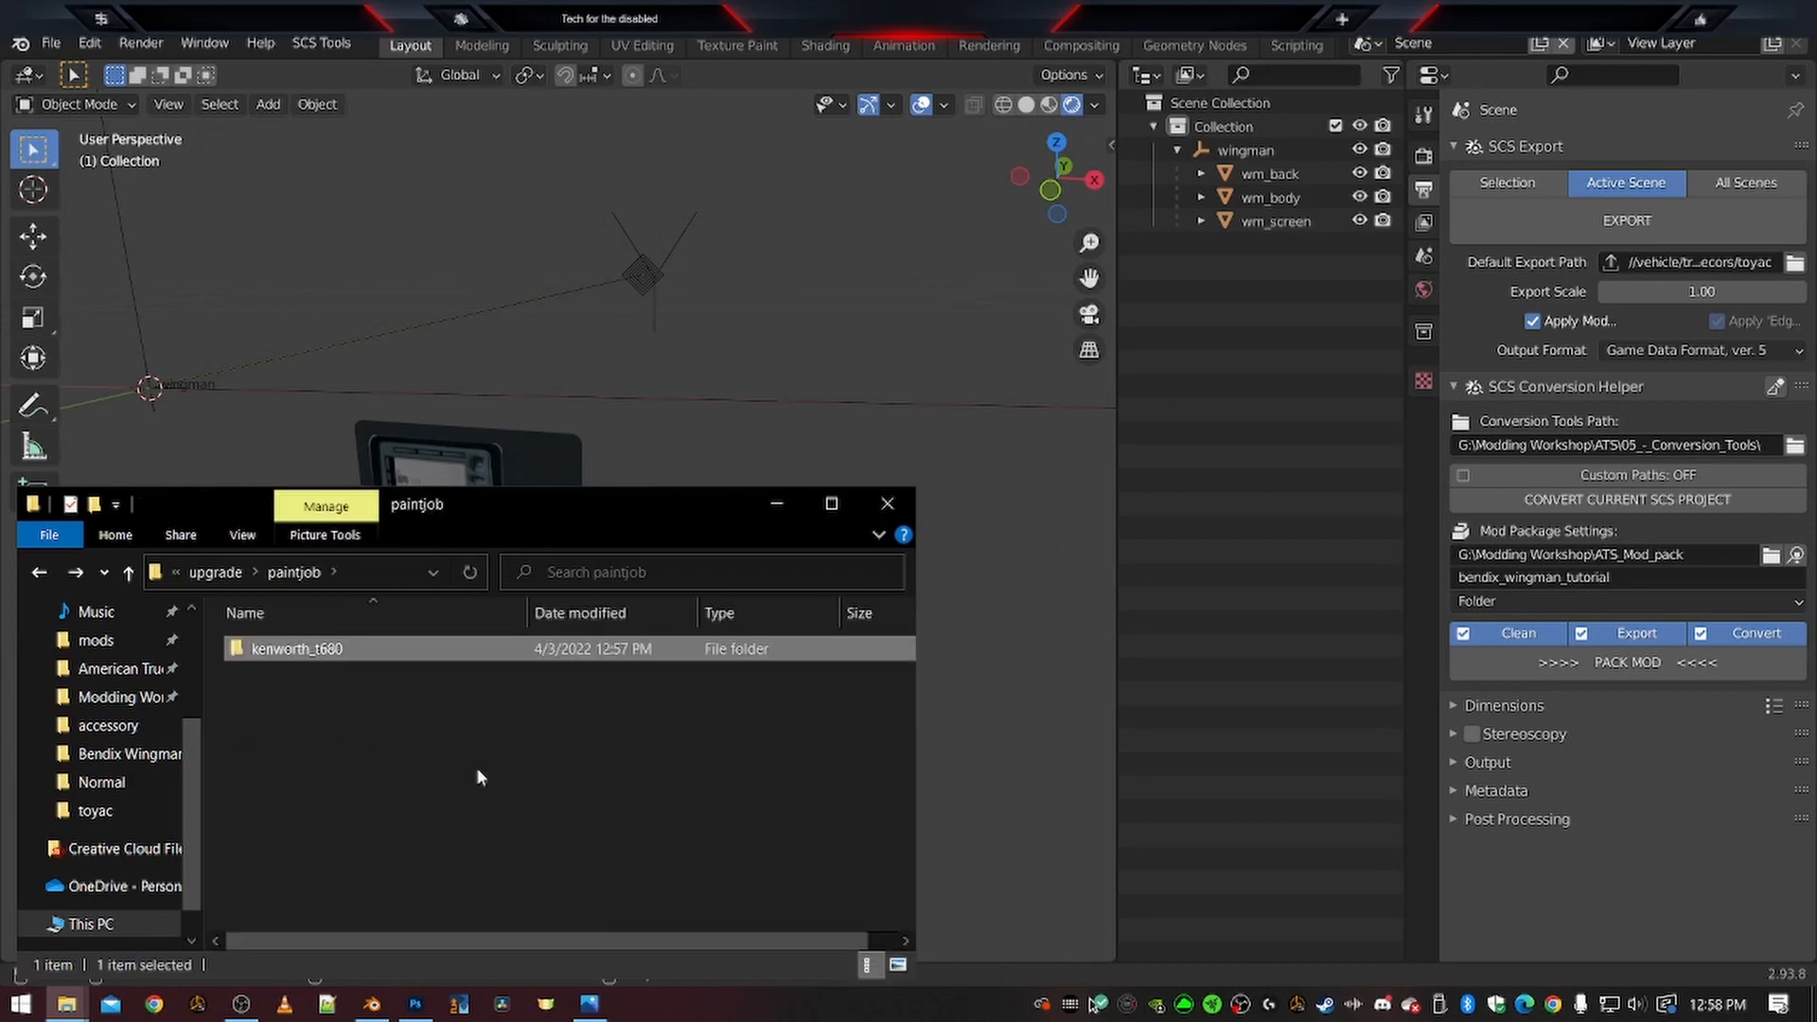
{"action": "key", "text": "alt+Left"}
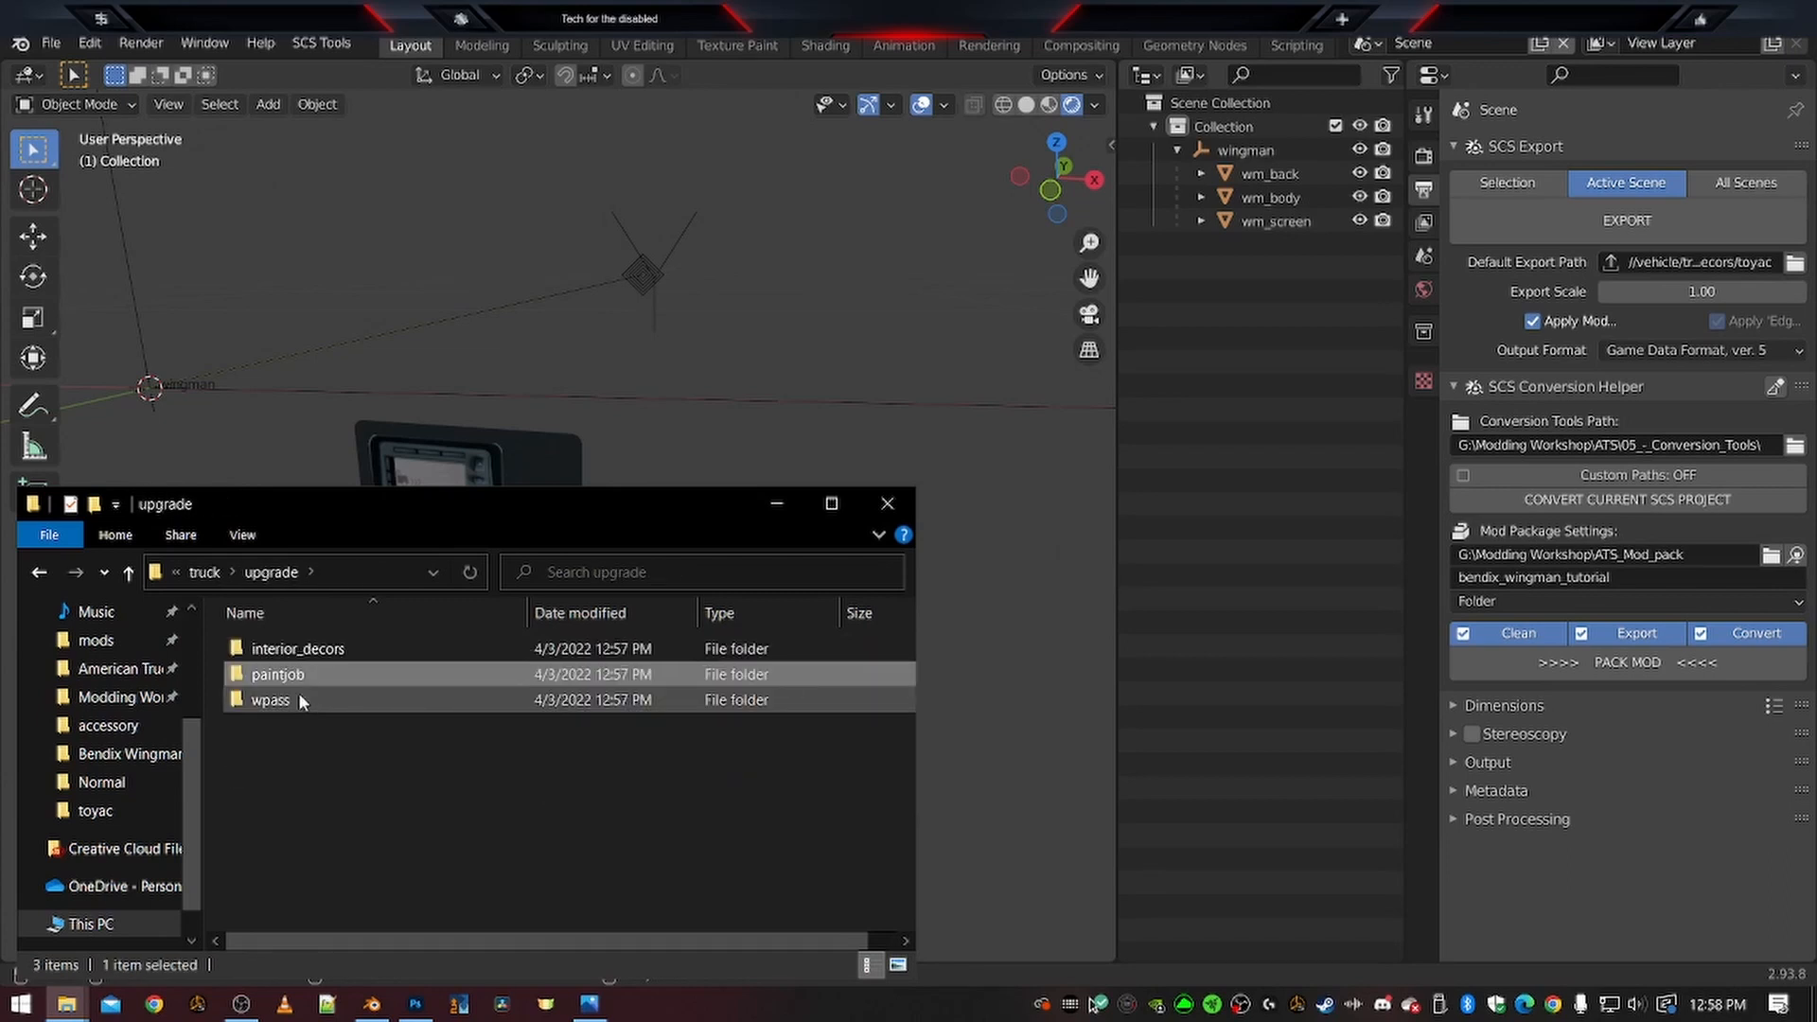
{"action": "left_click", "coordinate": [299, 697], "text": "ctrl"}
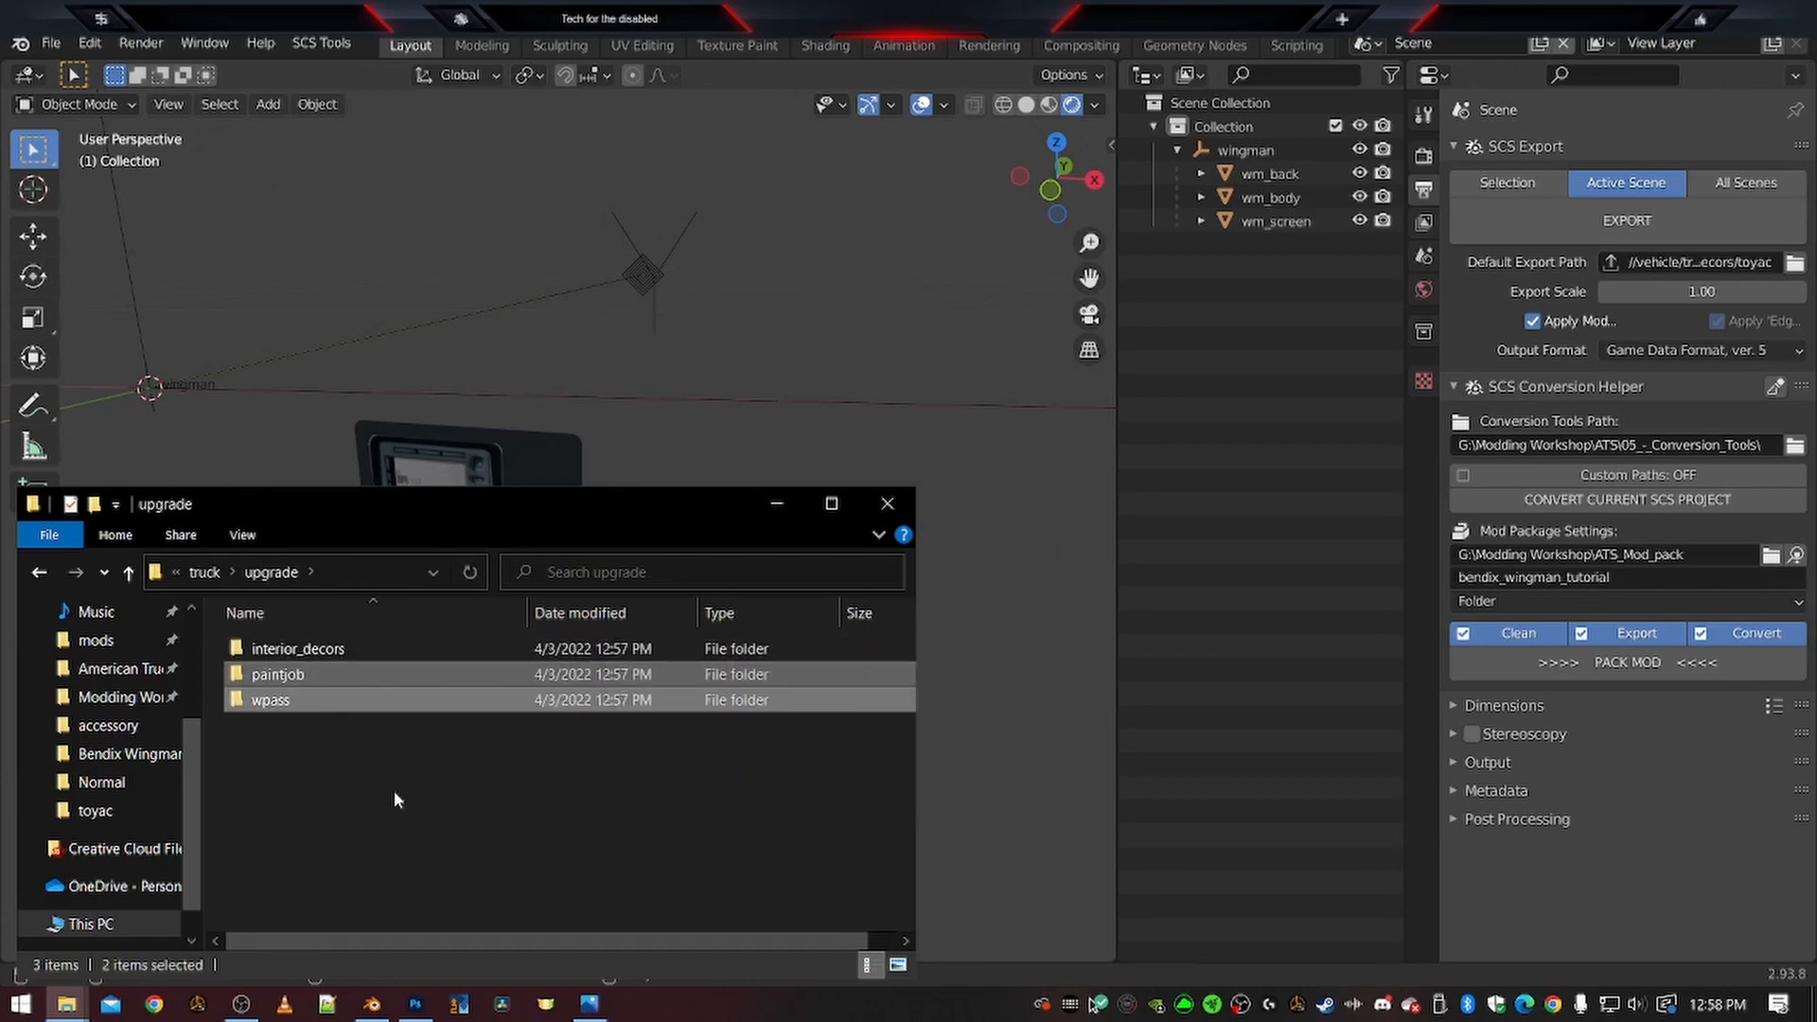
{"action": "key", "text": "Delete"}
Check the converted wingman model and texture files in the packed mod's interior_decors/toyac folder
{"action": "double_click", "coordinate": [276, 649]}
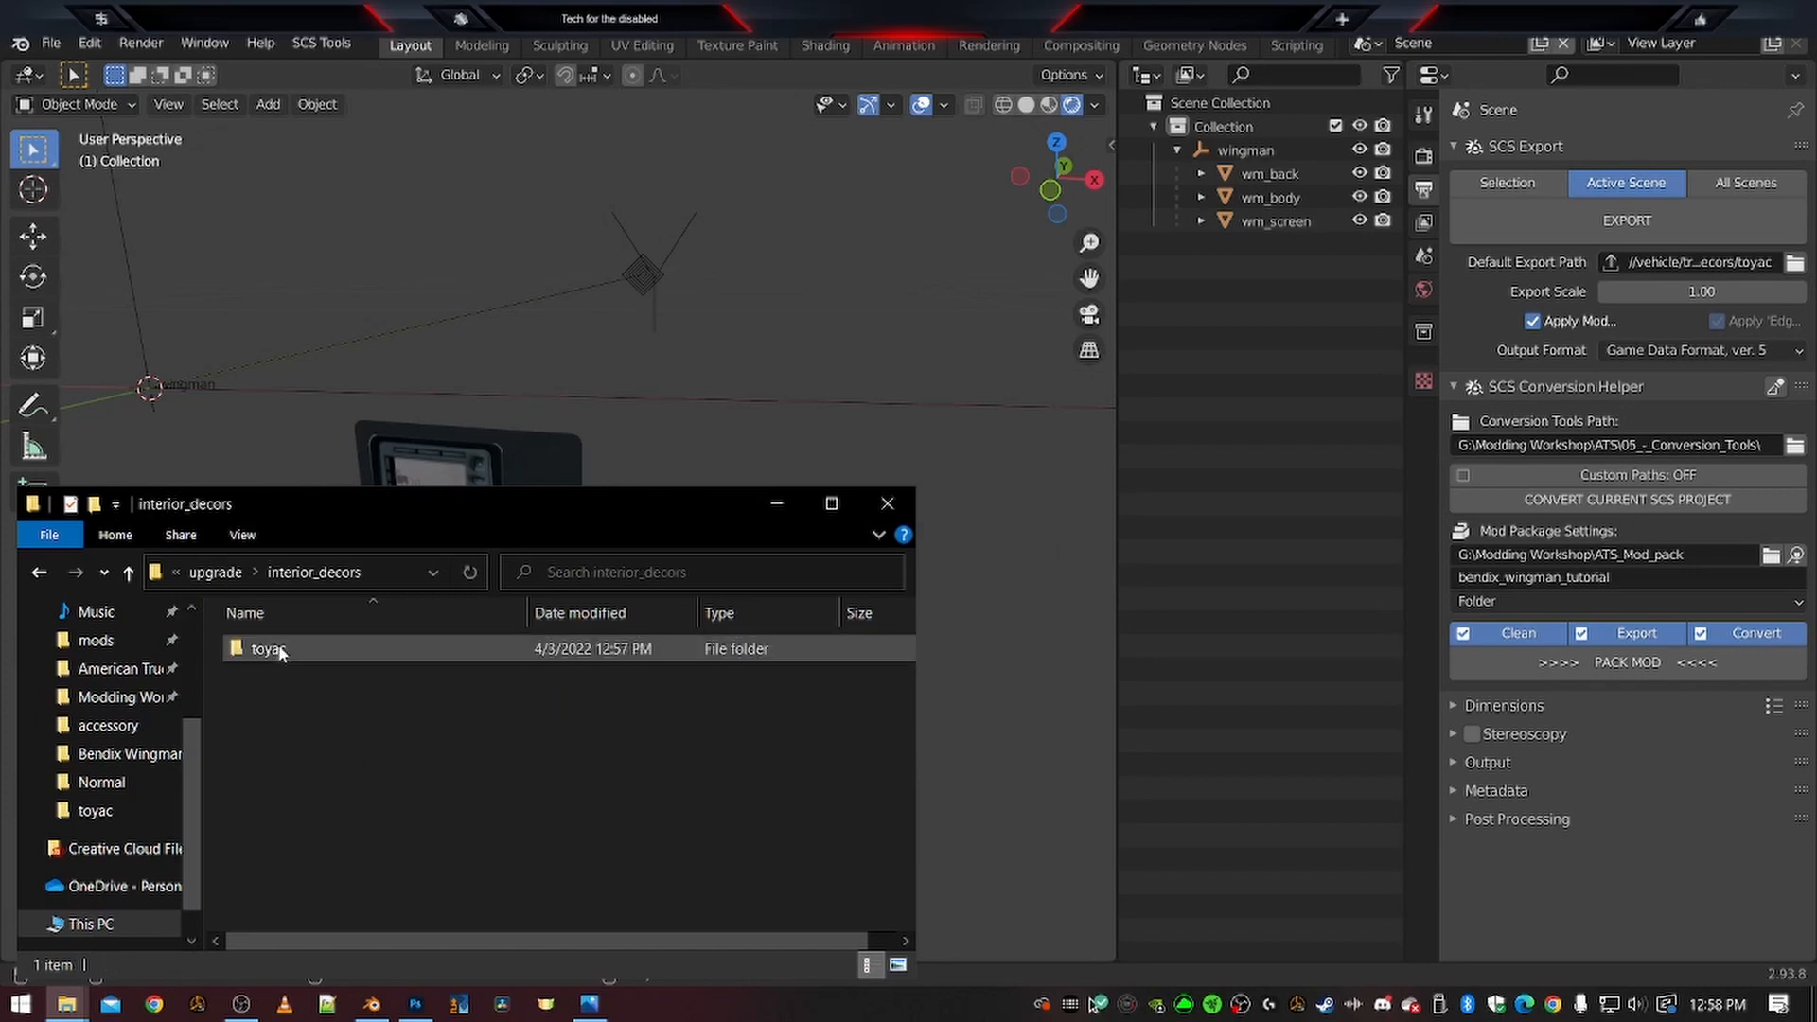
{"action": "double_click", "coordinate": [267, 655]}
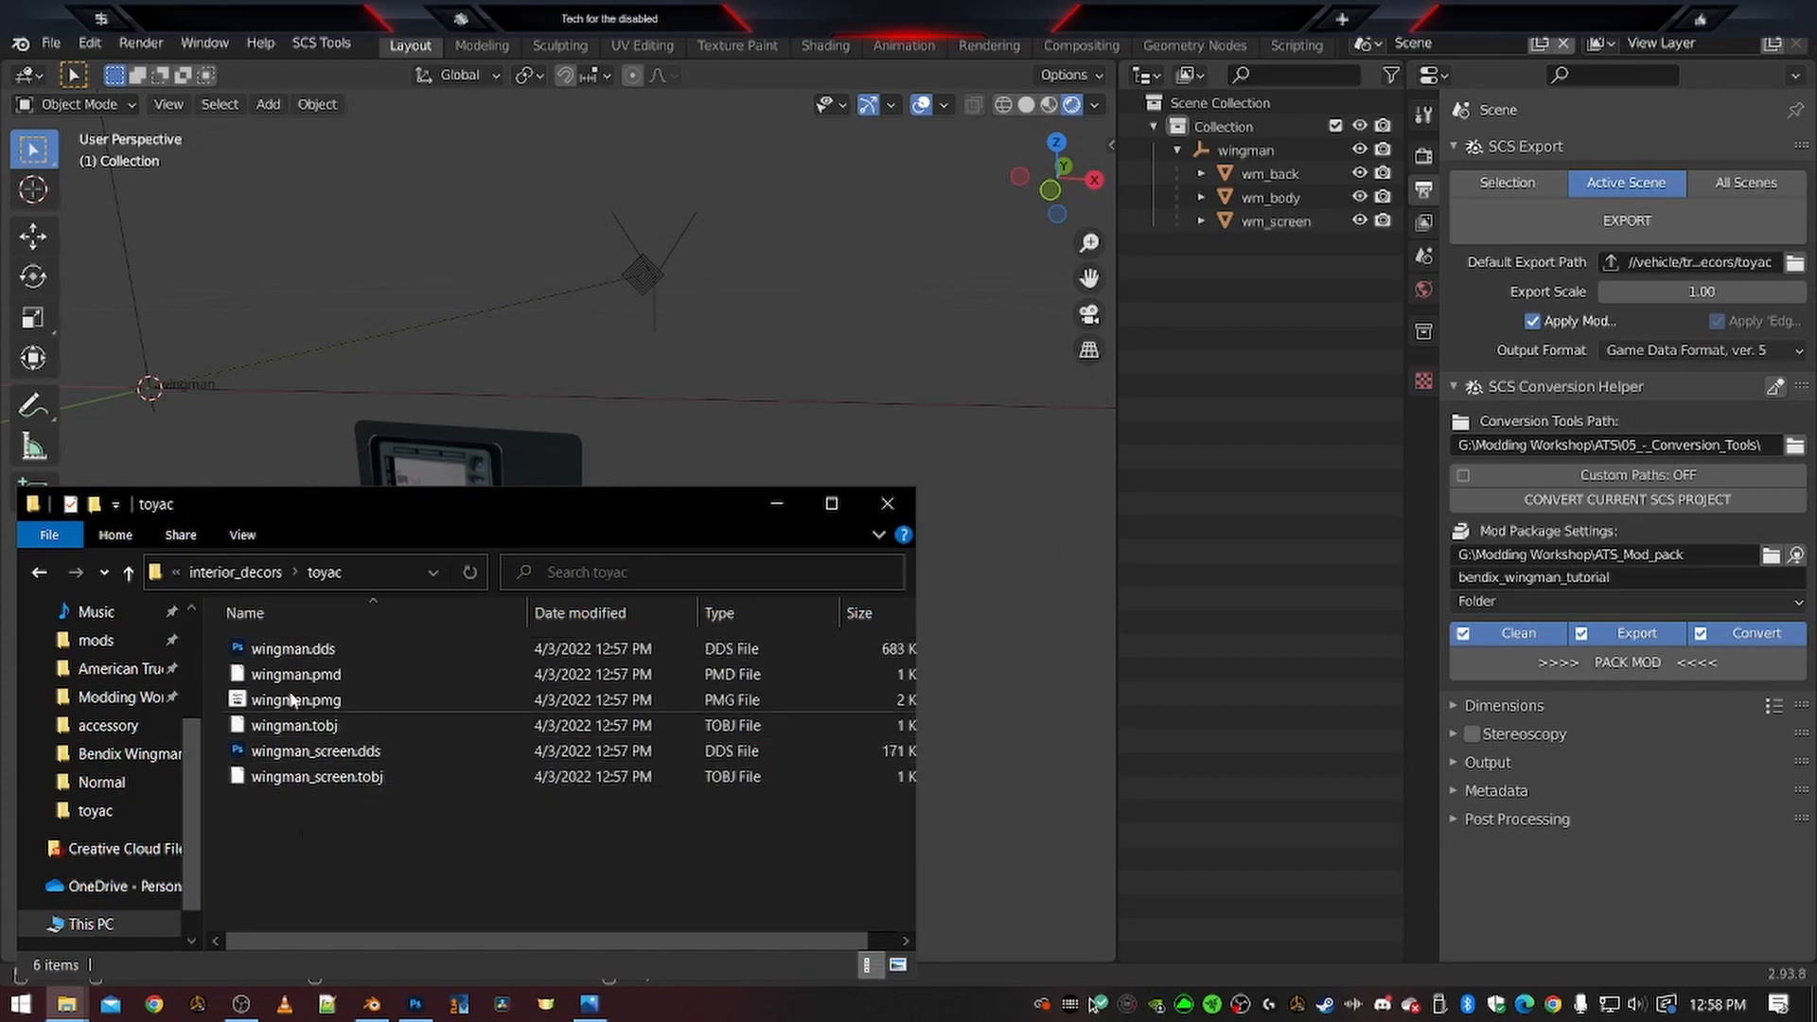
{"action": "key", "text": "alt+Left"}
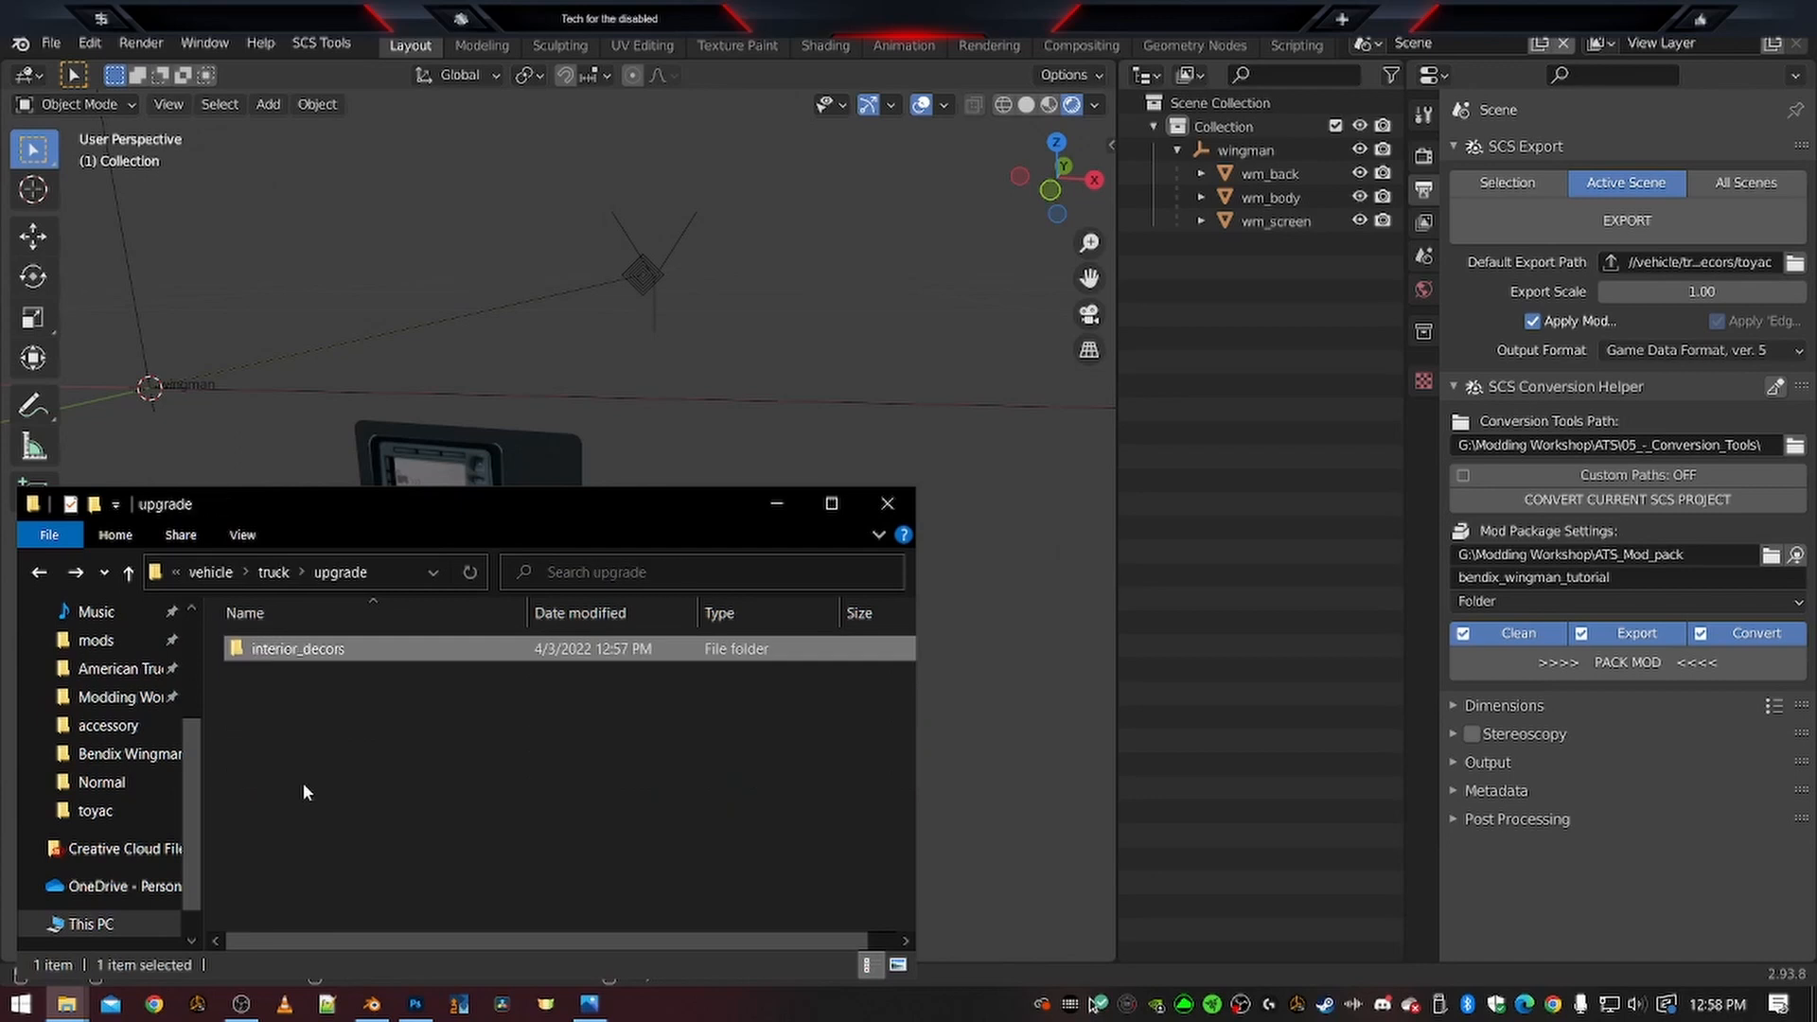
Go back to the packed mod's truck folder and examine the contents of its share folder
{"action": "key", "text": "alt+Left"}
{"action": "key", "text": "alt+Left"}
{"action": "double_click", "coordinate": [259, 676]}
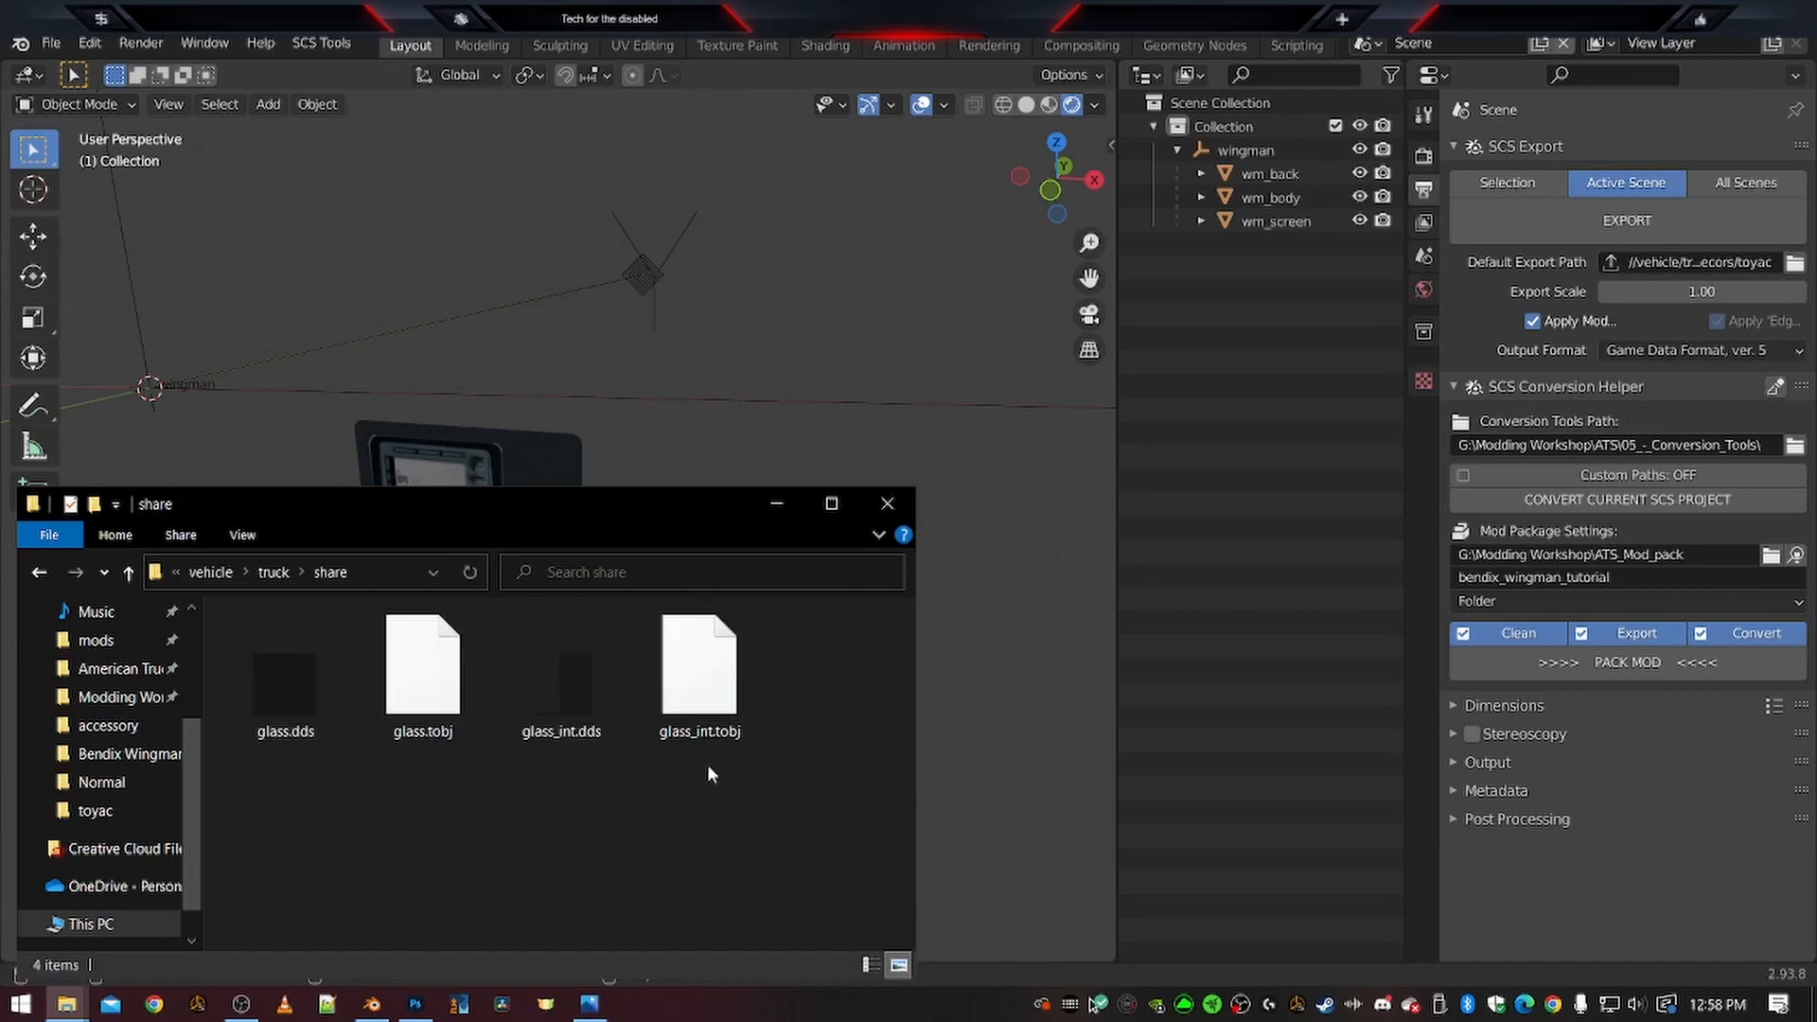
Delete the share folder from the packed mod's truck folder, and open the kenworth_t680 folder
{"action": "key", "text": "alt+Left"}
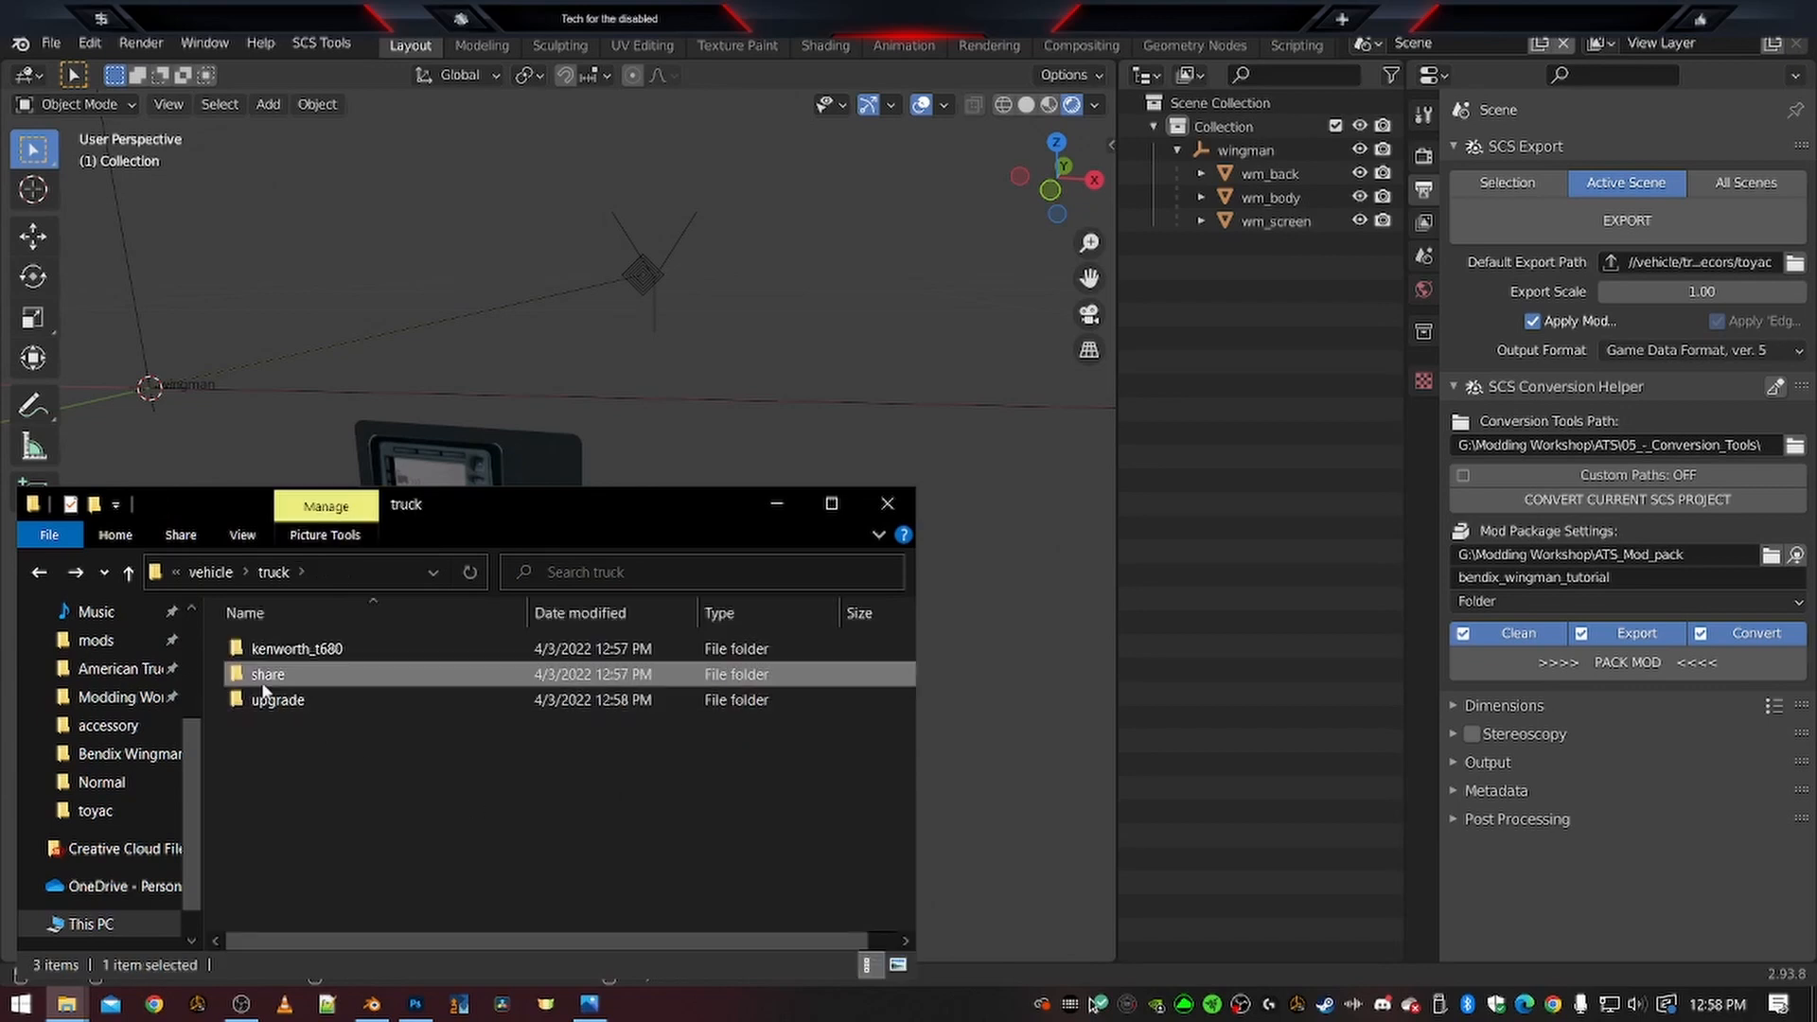
{"action": "key", "text": "Delete"}
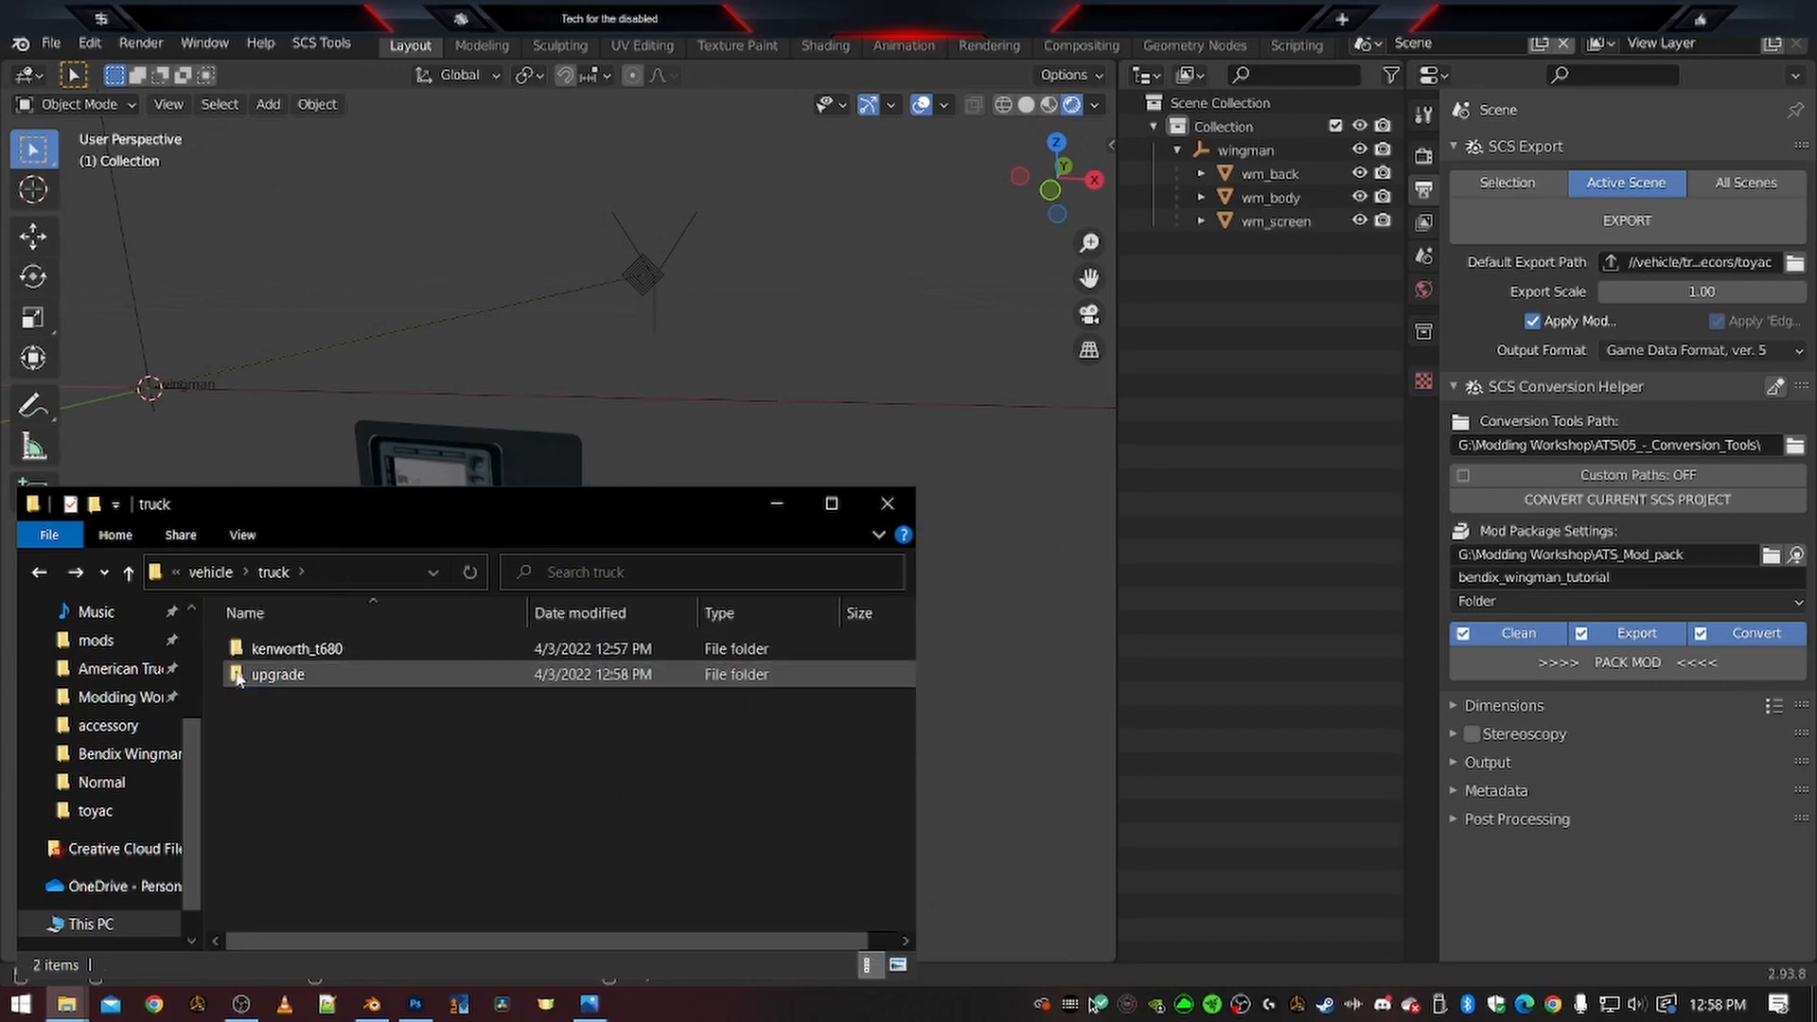
{"action": "left_click", "coordinate": [254, 657]}
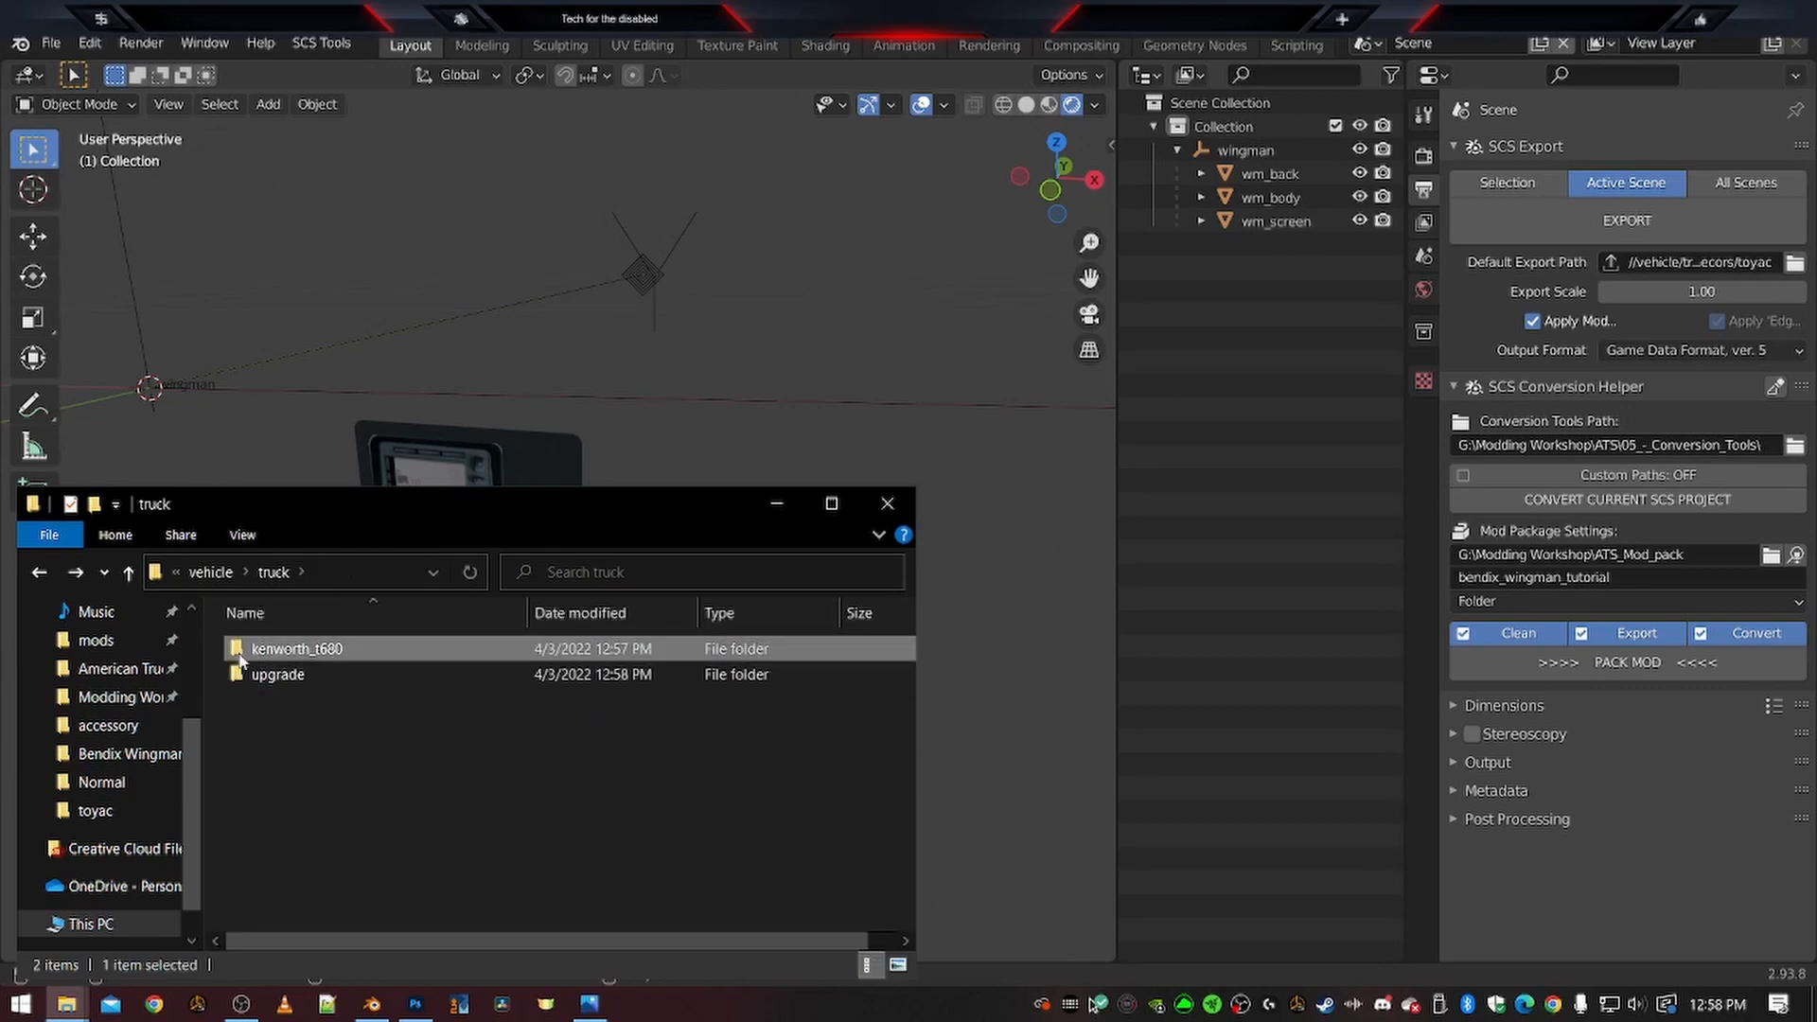
{"action": "double_click", "coordinate": [274, 649]}
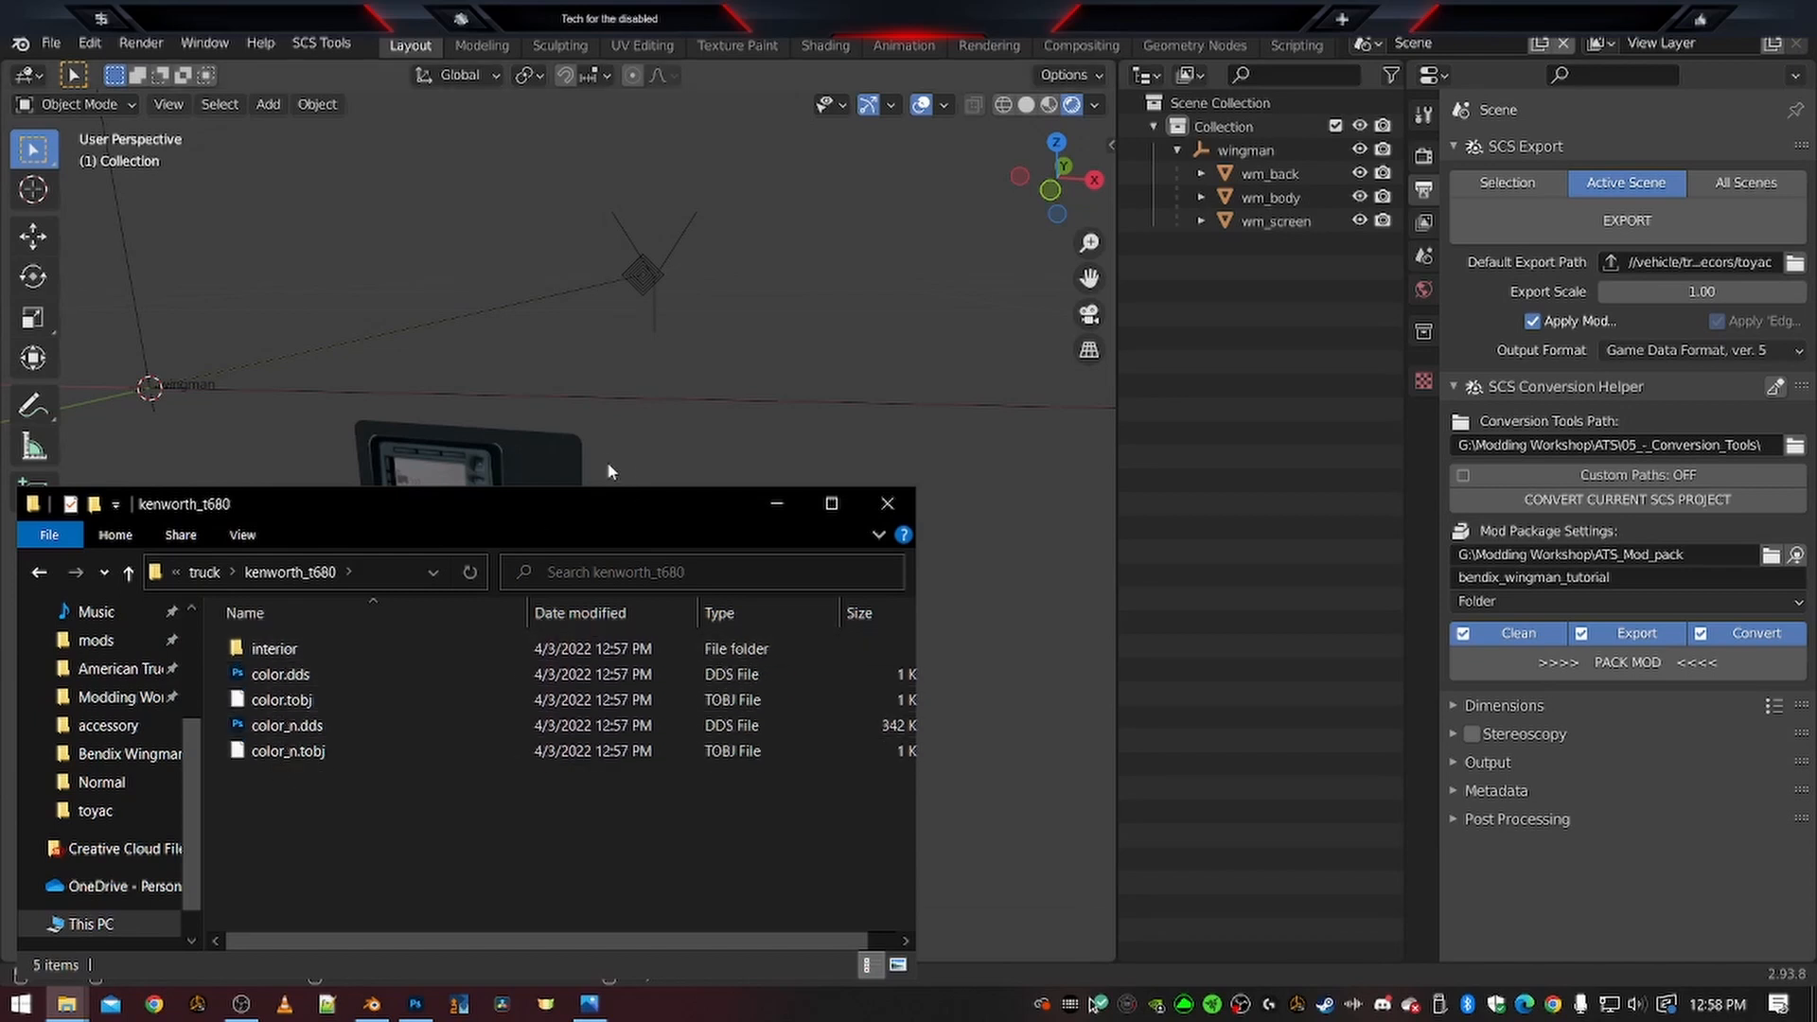
Open the interior folder inside kenworth_t680 and look through its list of texture and model files
{"action": "scroll", "coordinate": [563, 458], "scroll_direction": "up", "scroll_amount": 3}
{"action": "left_click", "coordinate": [269, 652]}
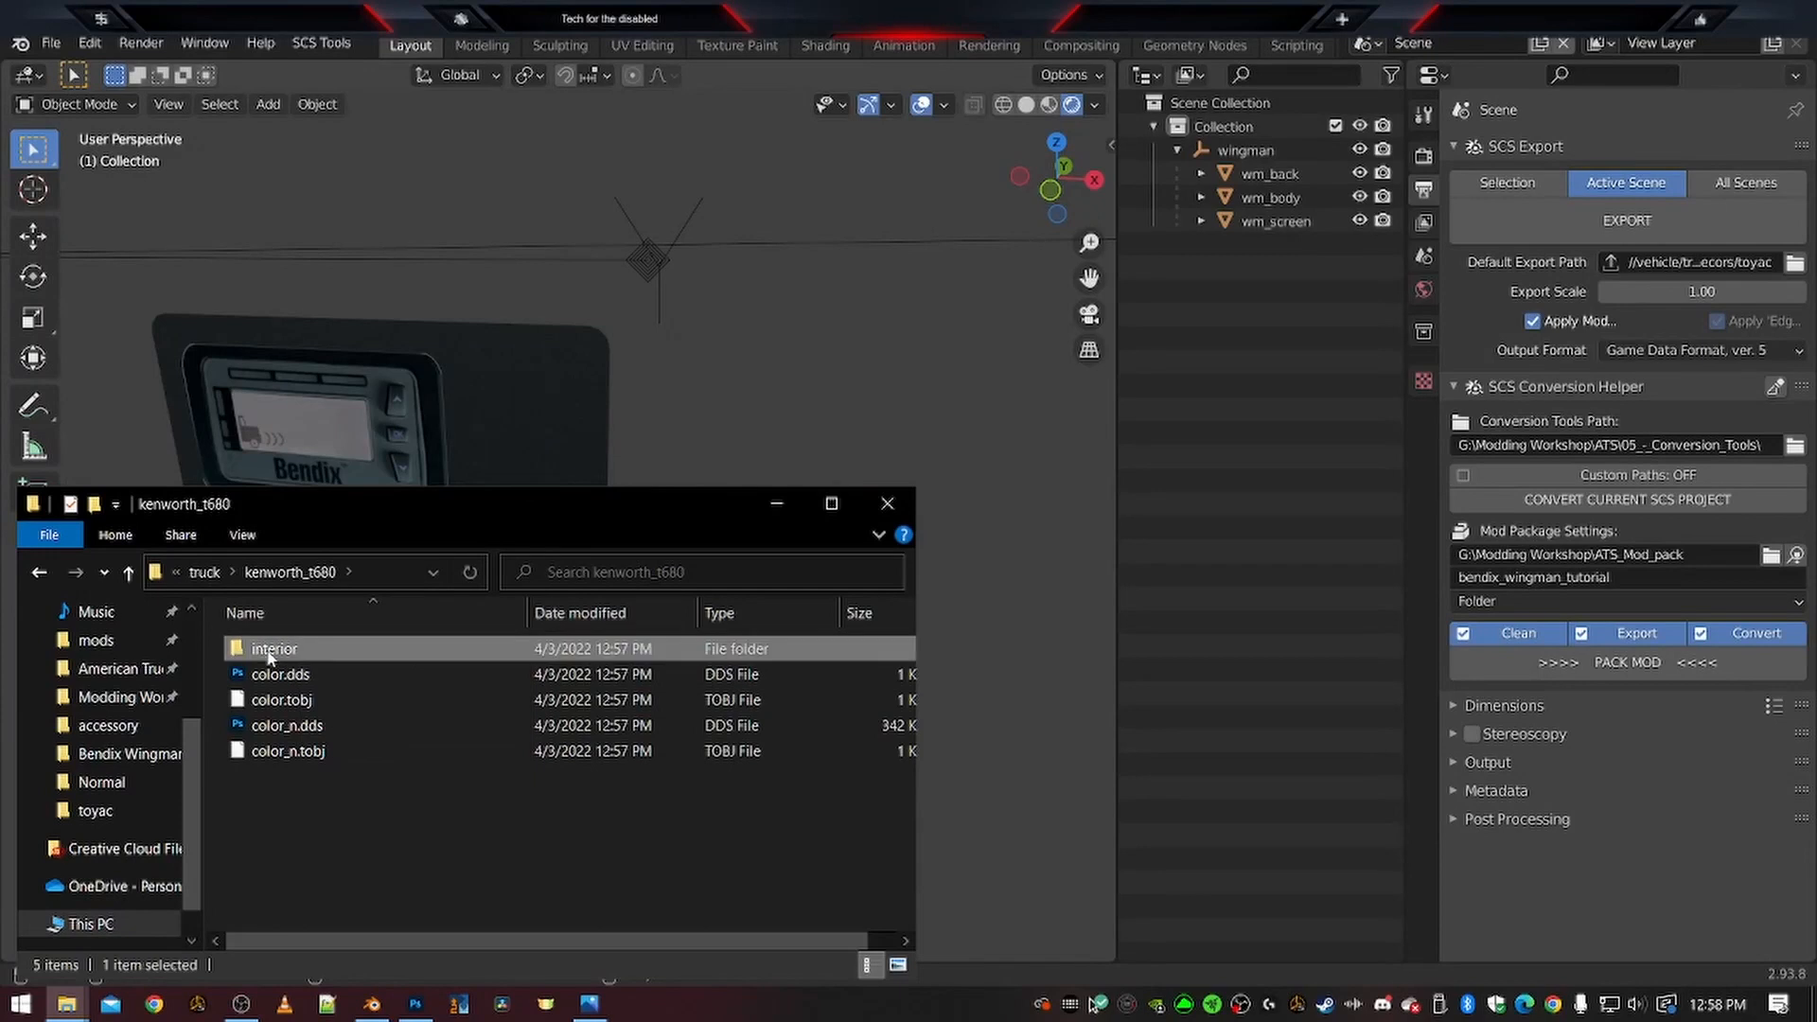
{"action": "double_click", "coordinate": [269, 653]}
{"action": "scroll", "coordinate": [326, 791], "scroll_direction": "down", "scroll_amount": 9}
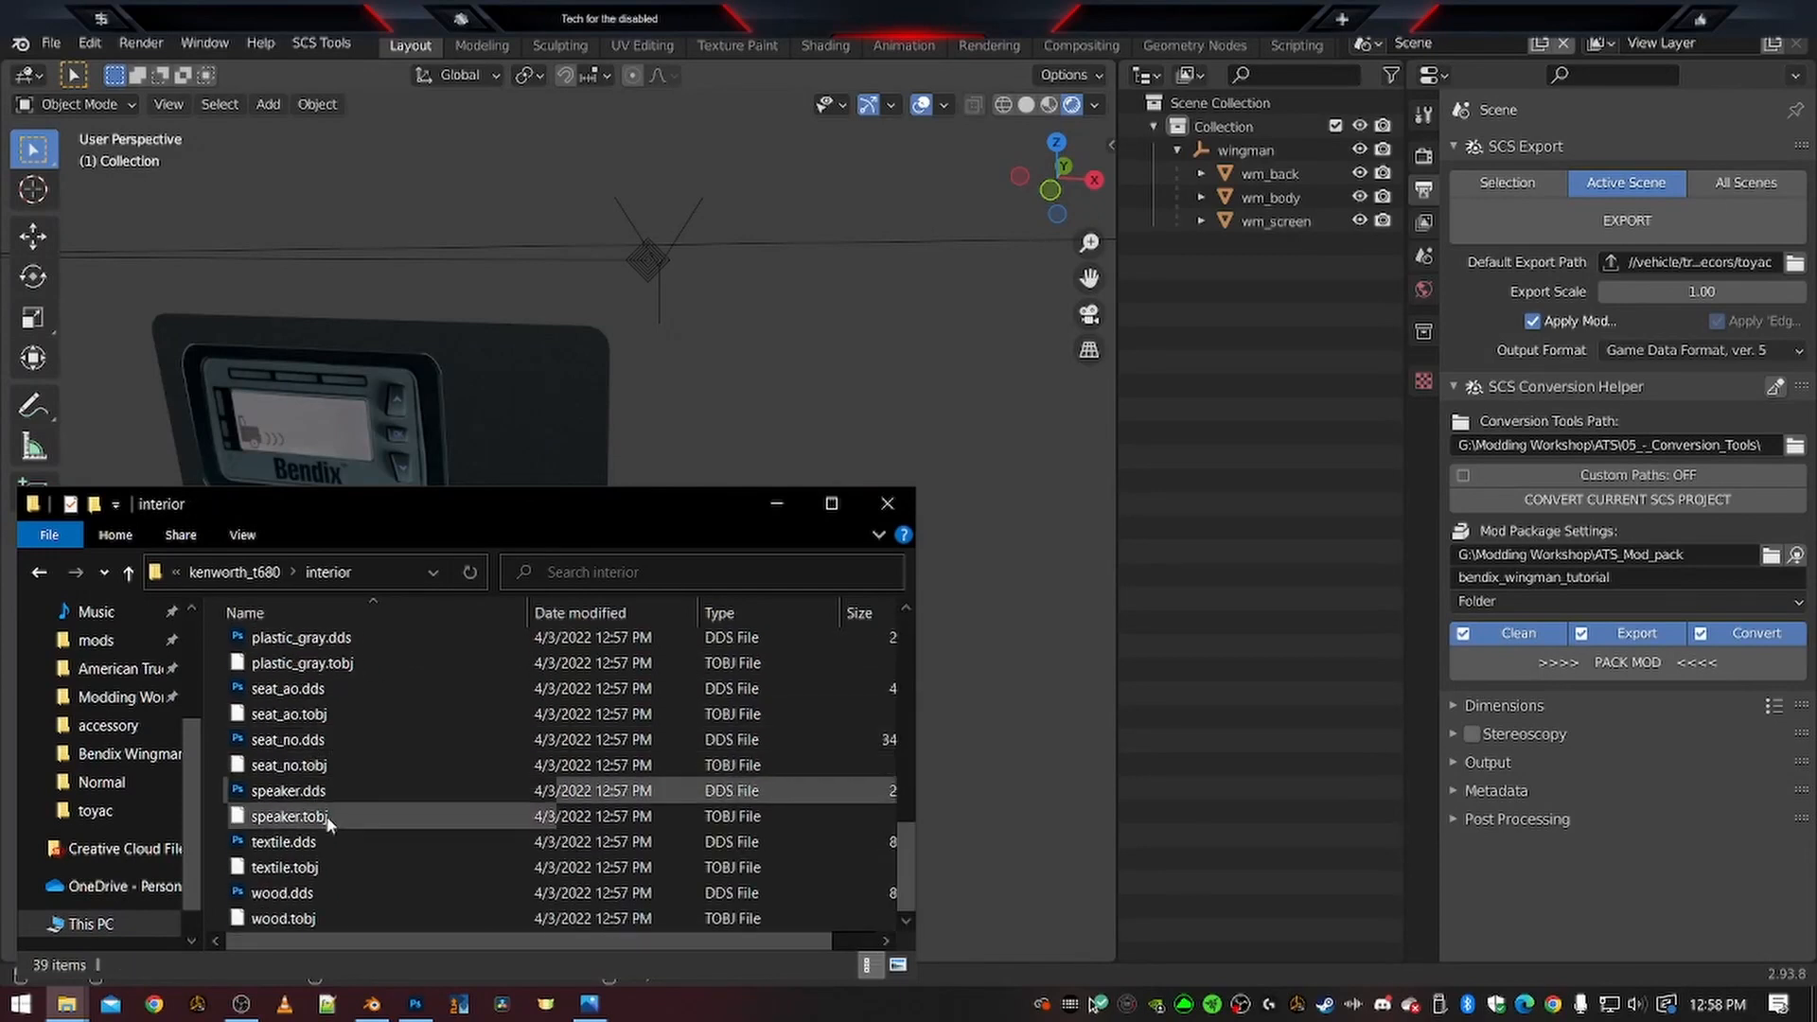
{"action": "scroll", "coordinate": [340, 867], "scroll_direction": "up", "scroll_amount": 8}
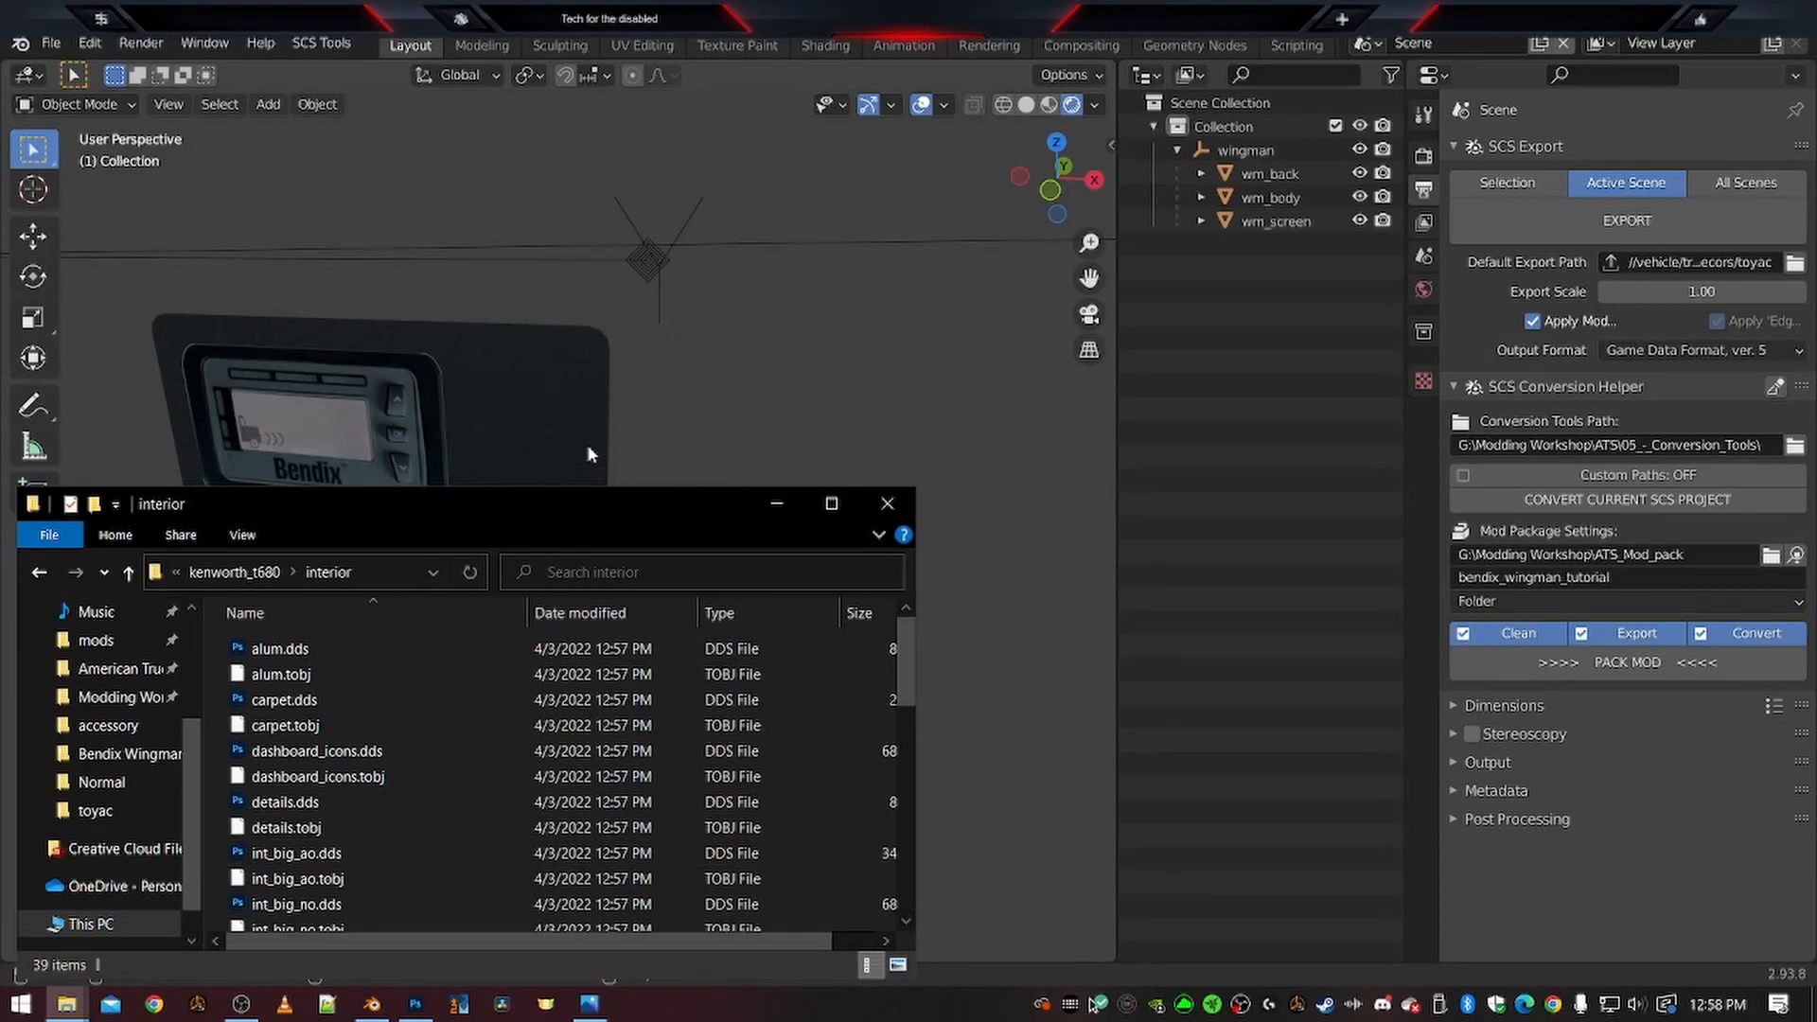
Switch to Blender and check which textures the material of the wm_back mesh uses
{"action": "left_click", "coordinate": [588, 458]}
{"action": "left_click", "coordinate": [1423, 612]}
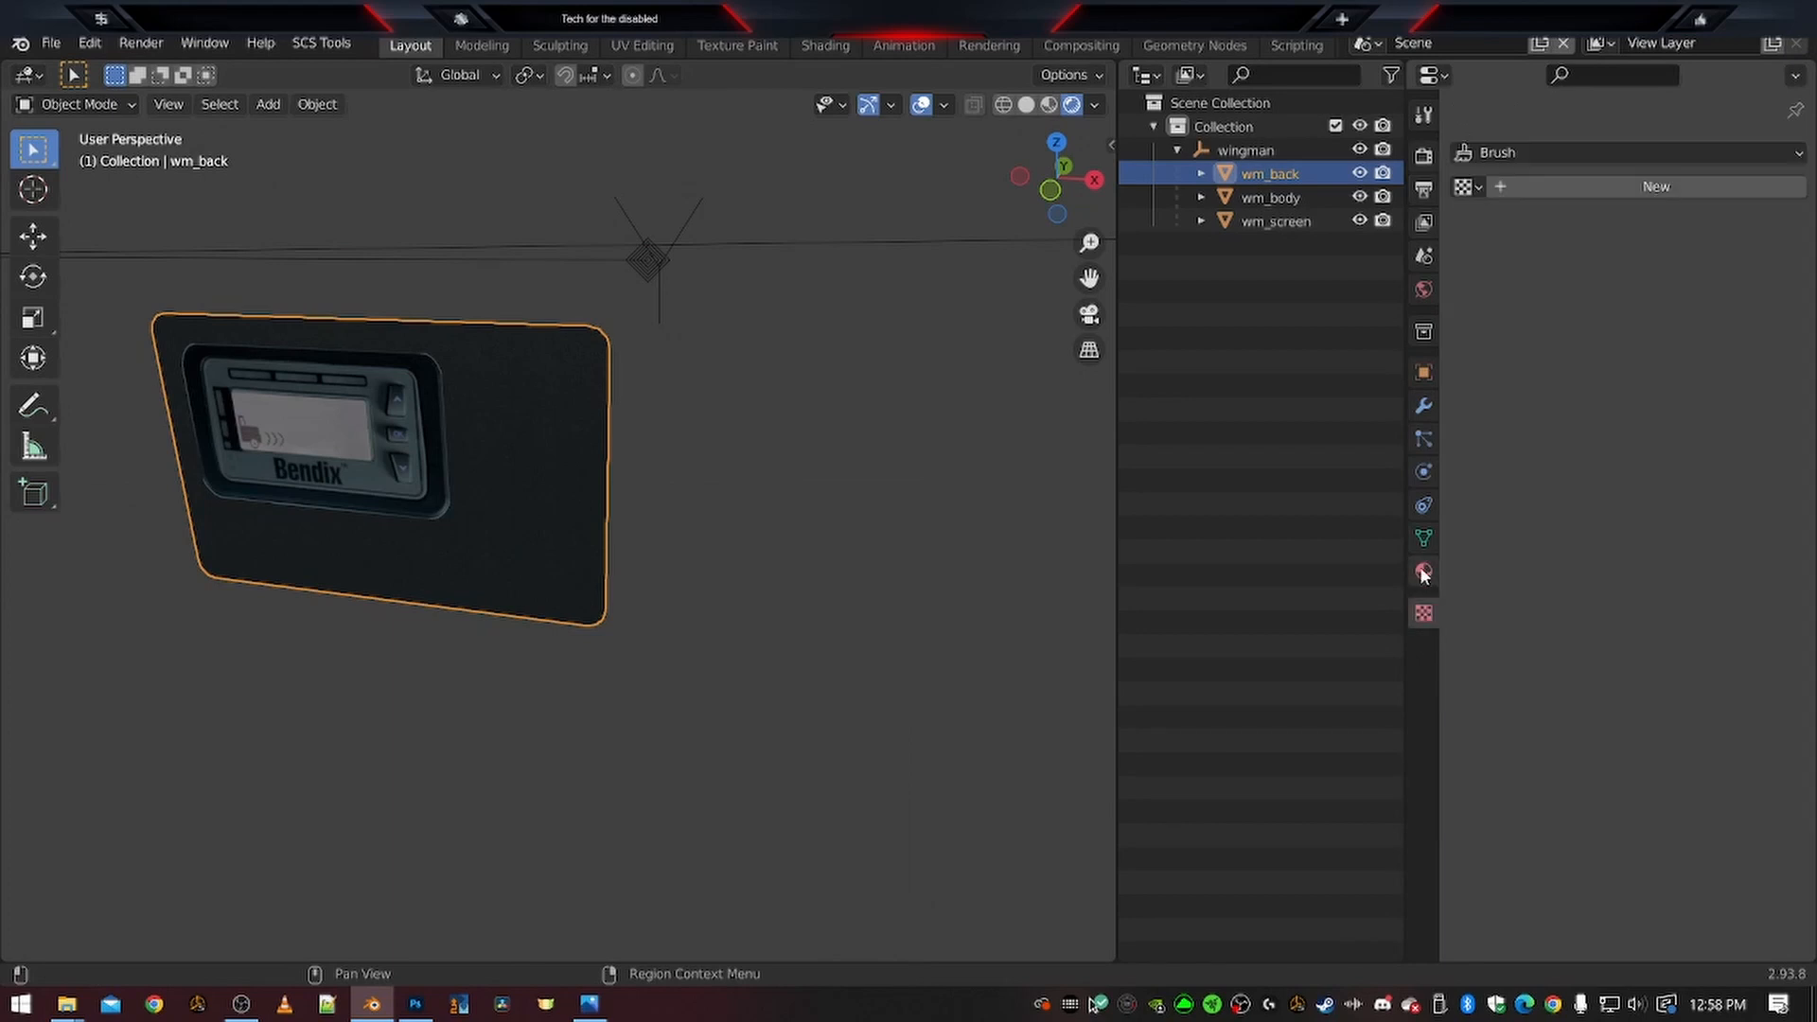
{"action": "left_click", "coordinate": [1423, 571]}
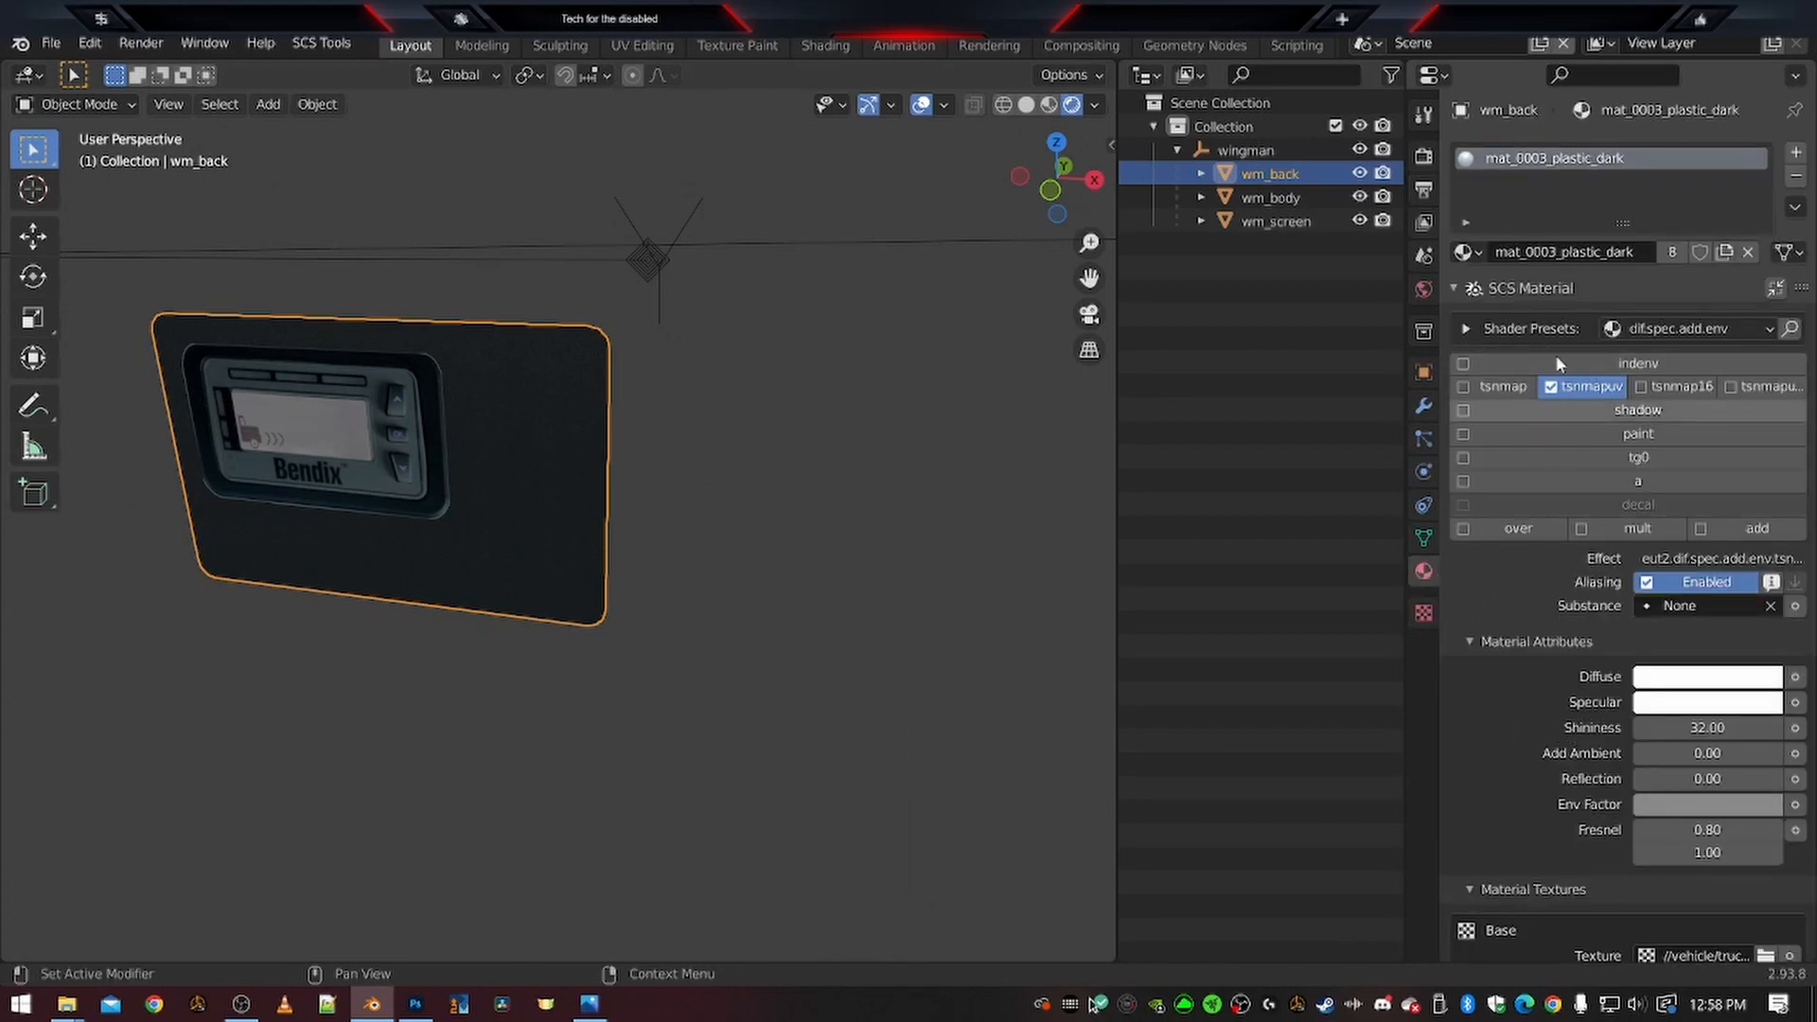
{"action": "scroll", "coordinate": [1677, 549], "scroll_direction": "down", "scroll_amount": 10}
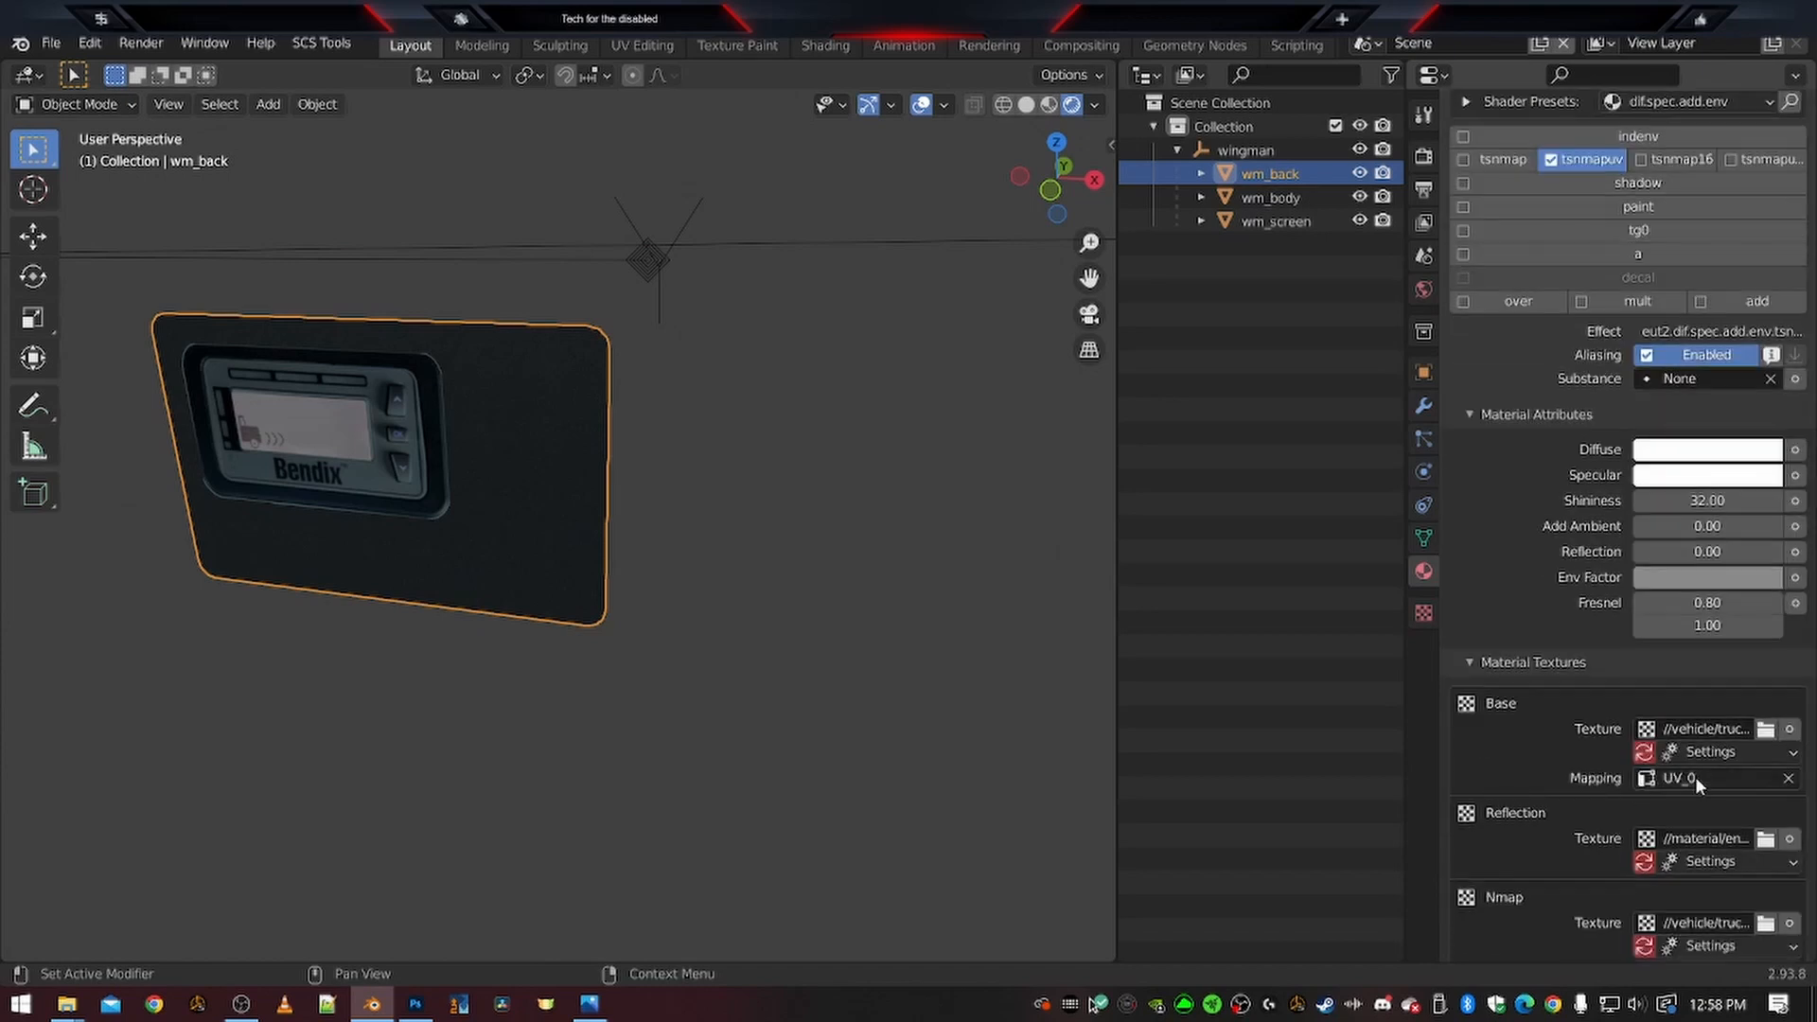
{"action": "scroll", "coordinate": [1546, 770], "scroll_direction": "down", "scroll_amount": 3}
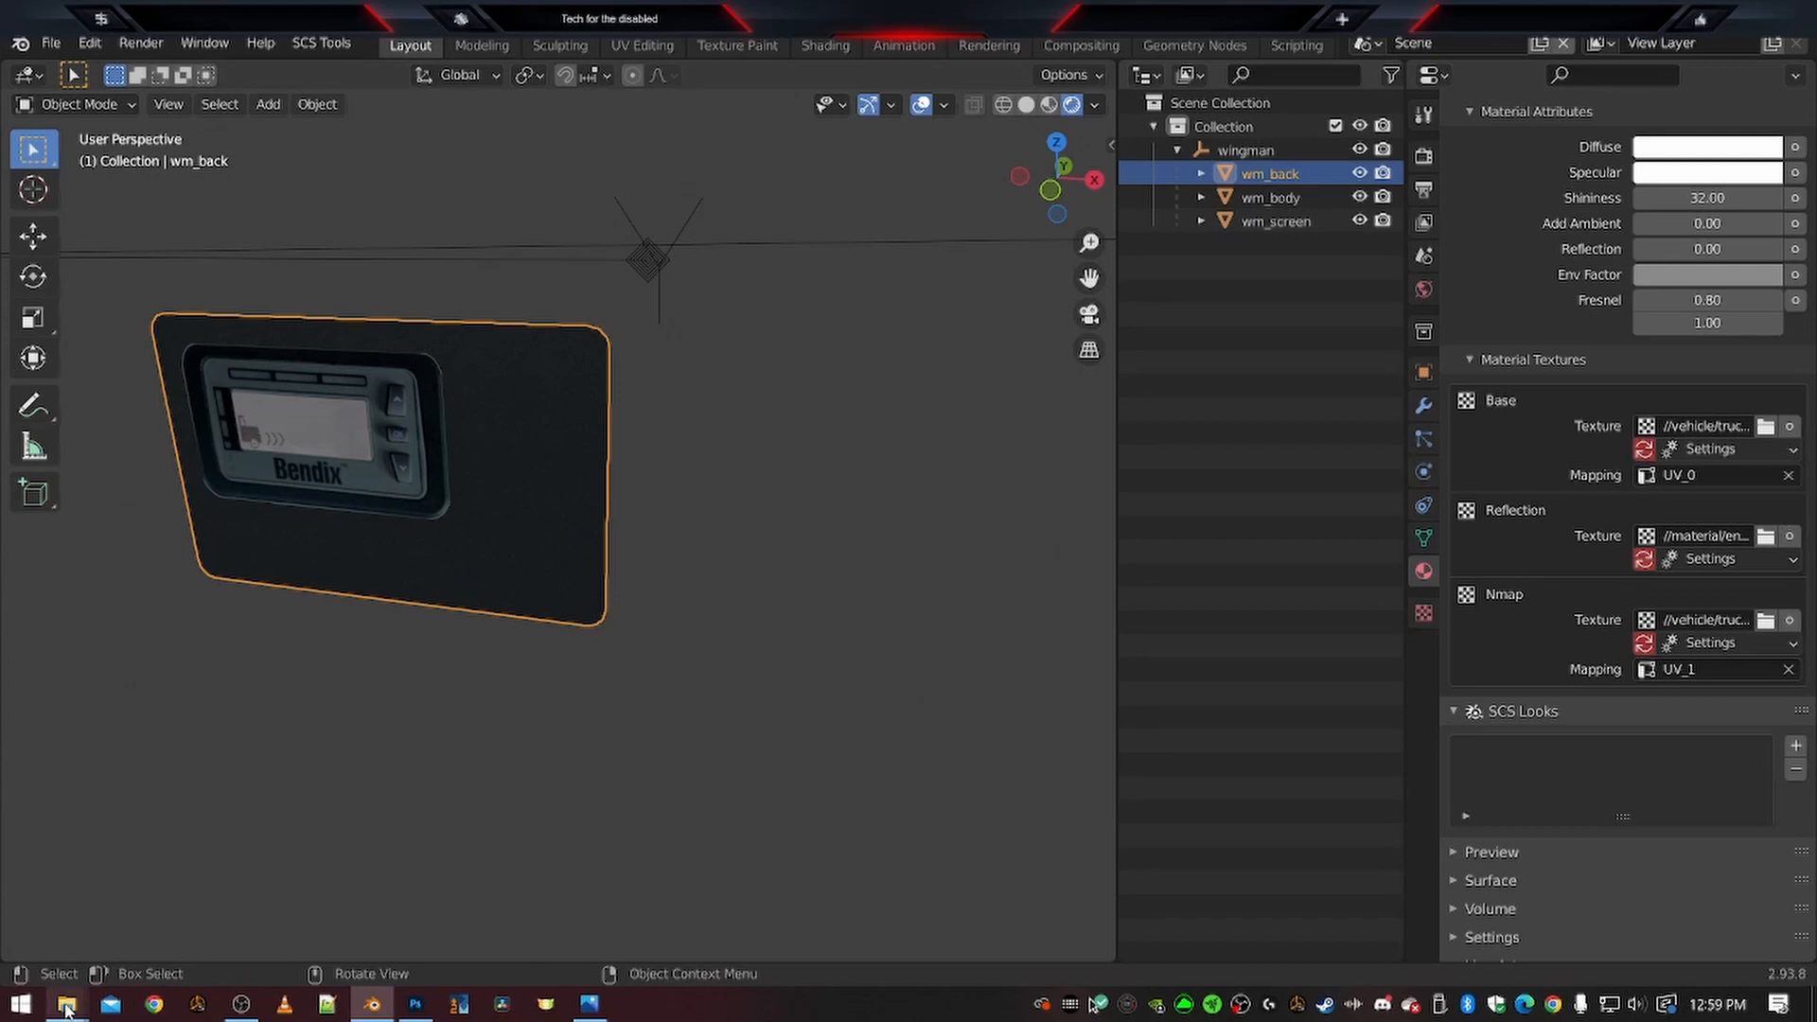
Return to File Explorer and delete the files from alum.dds through int_big_ao.tobj in the kenworth_t680/interior folder
{"action": "mouse_move", "coordinate": [66, 1005]}
{"action": "left_click", "coordinate": [156, 909]}
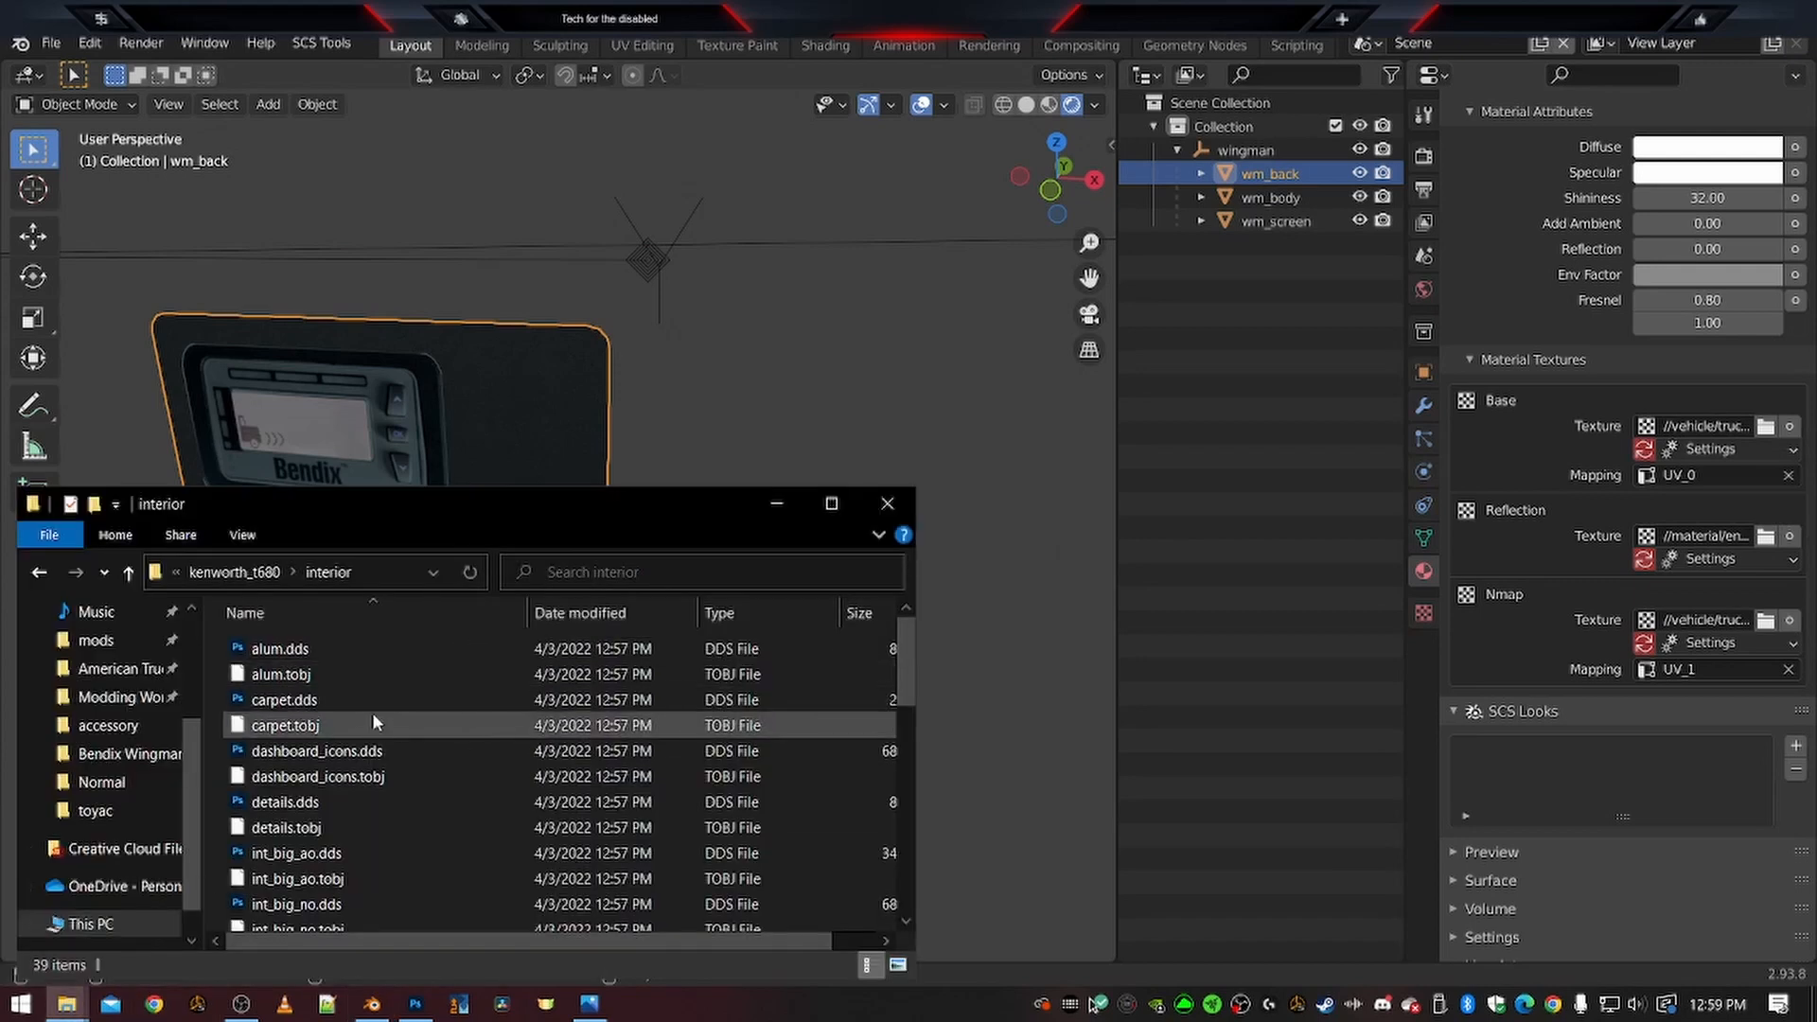
{"action": "left_click", "coordinate": [301, 651]}
{"action": "scroll", "coordinate": [303, 749], "scroll_direction": "down", "scroll_amount": 1}
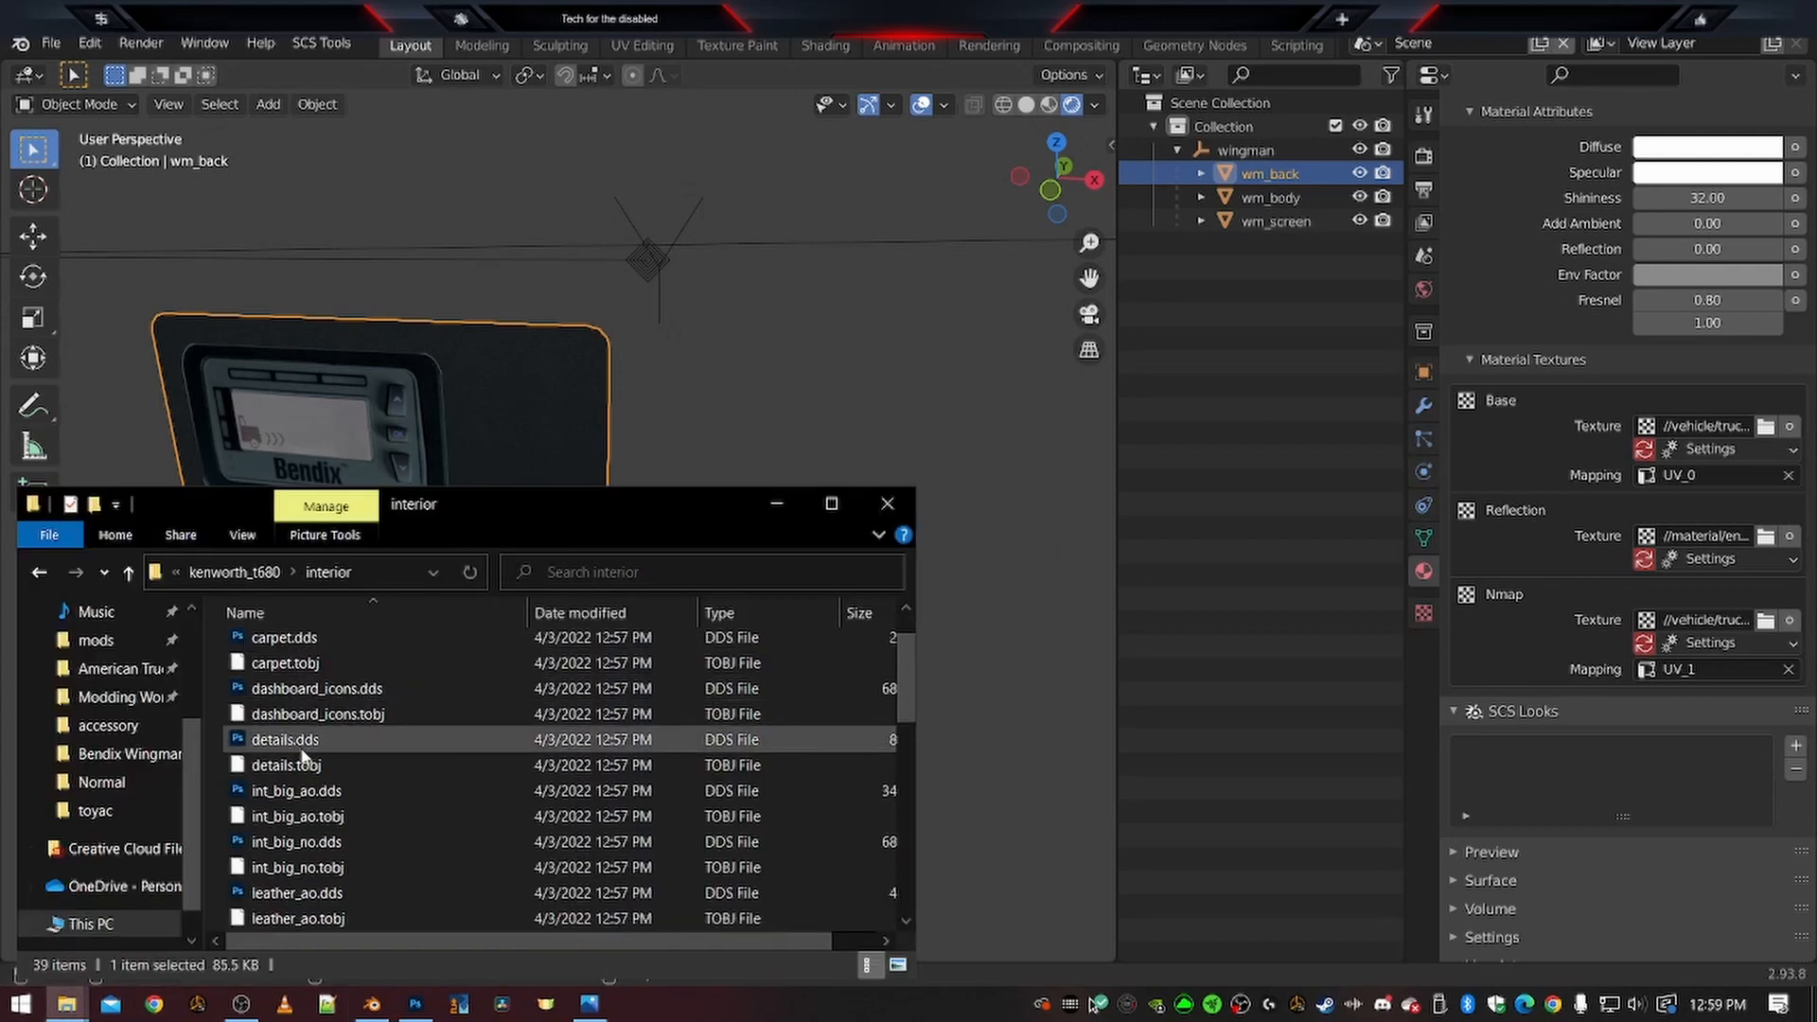
{"action": "left_click", "coordinate": [333, 818], "text": "shift"}
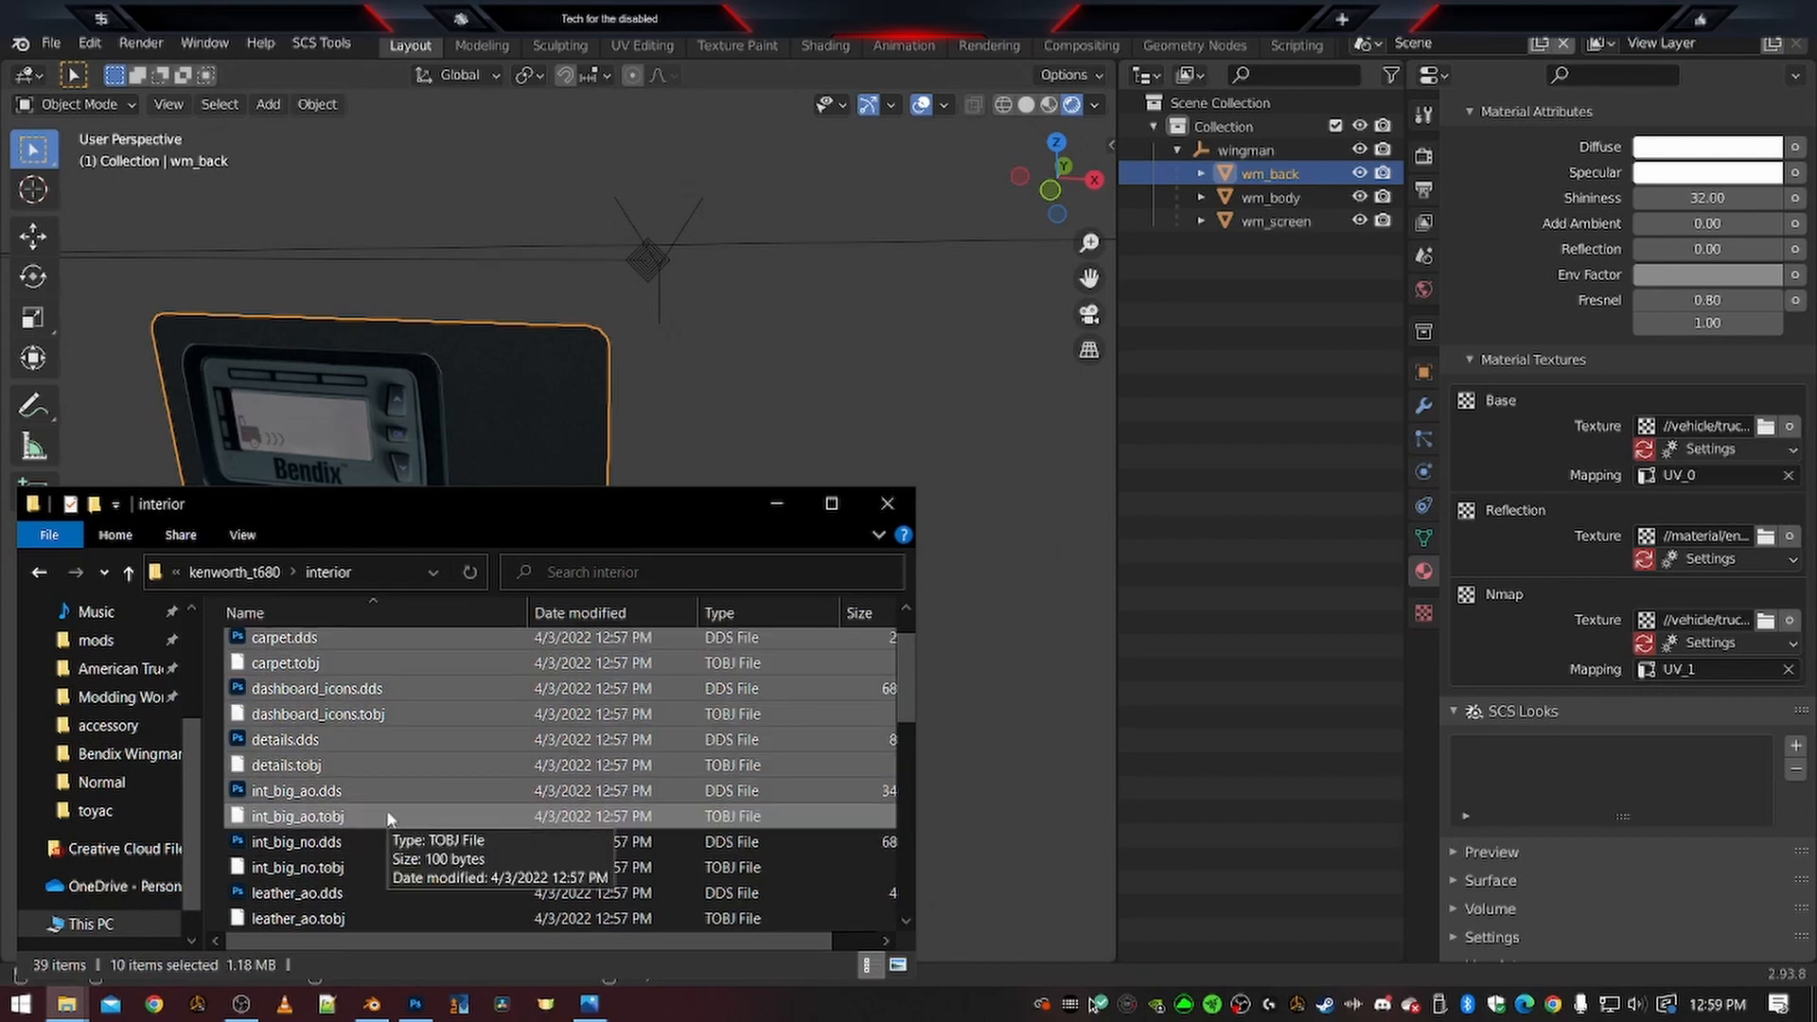
{"action": "key", "text": "Delete"}
{"action": "scroll", "coordinate": [313, 706], "scroll_direction": "up", "scroll_amount": 1}
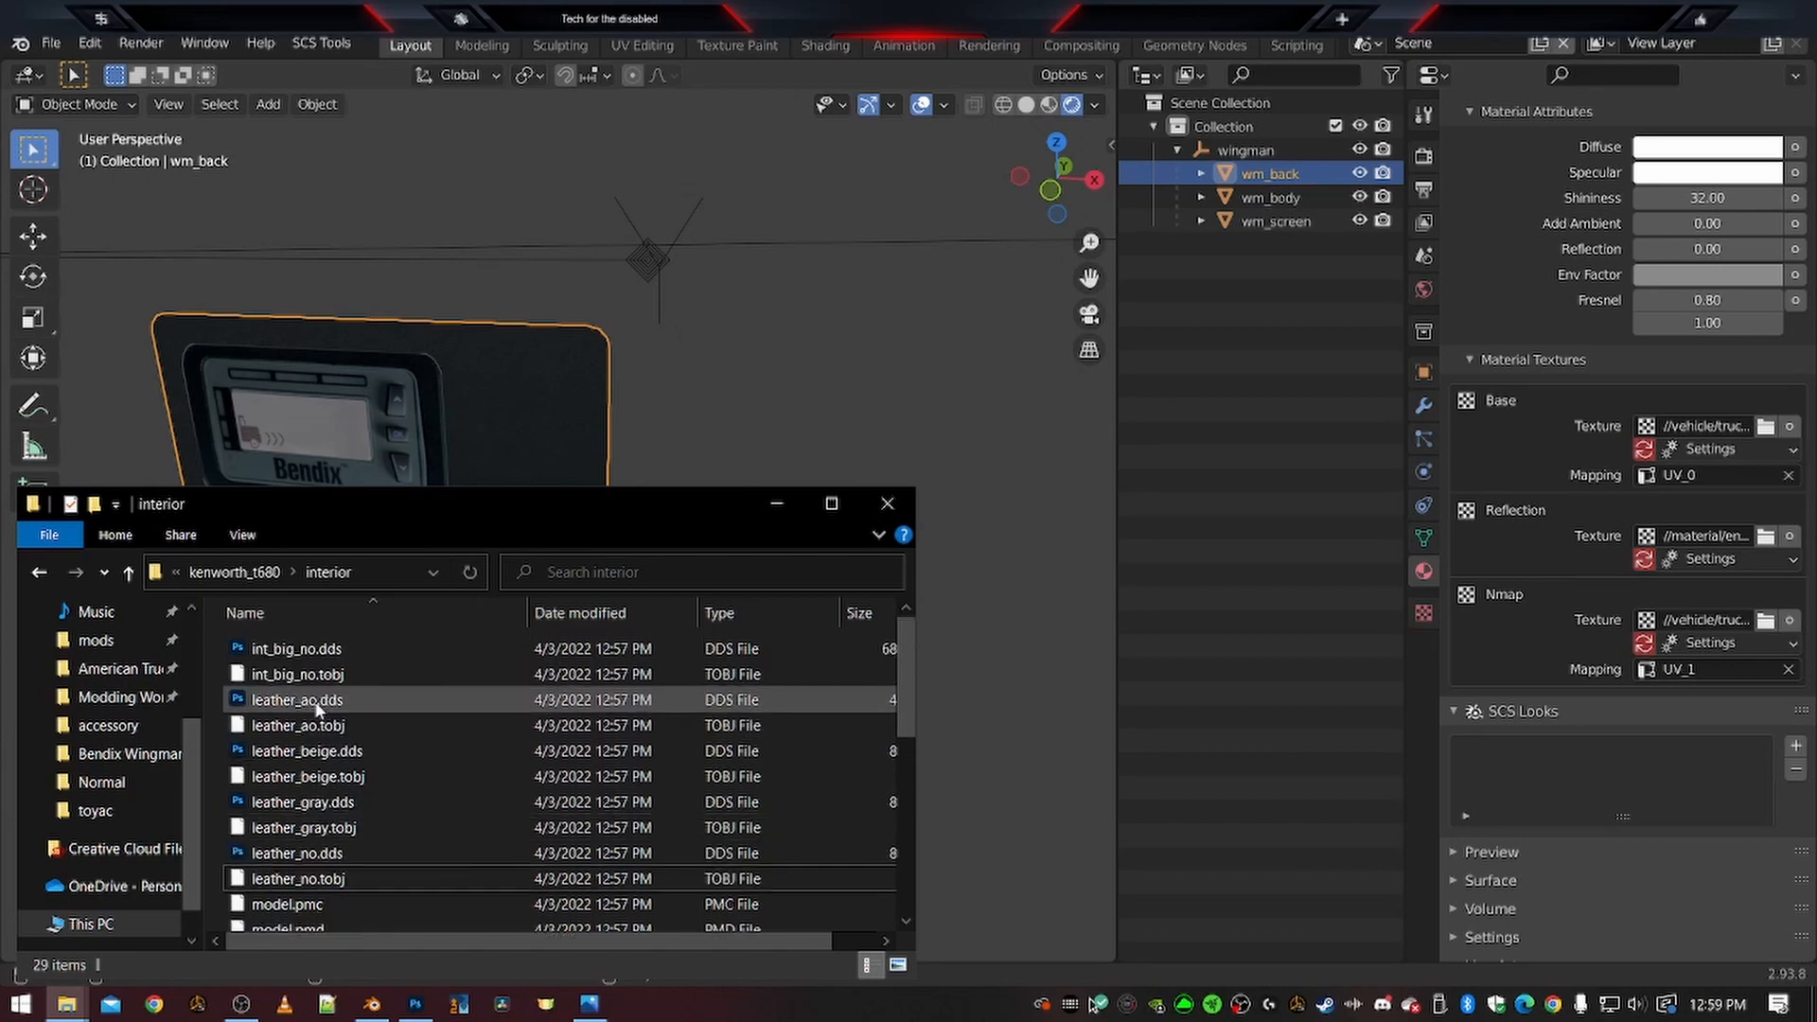
Delete the files from leather_ao.dds through plastic_beige.tobj in the interior folder, including the three model files
{"action": "left_click", "coordinate": [303, 705]}
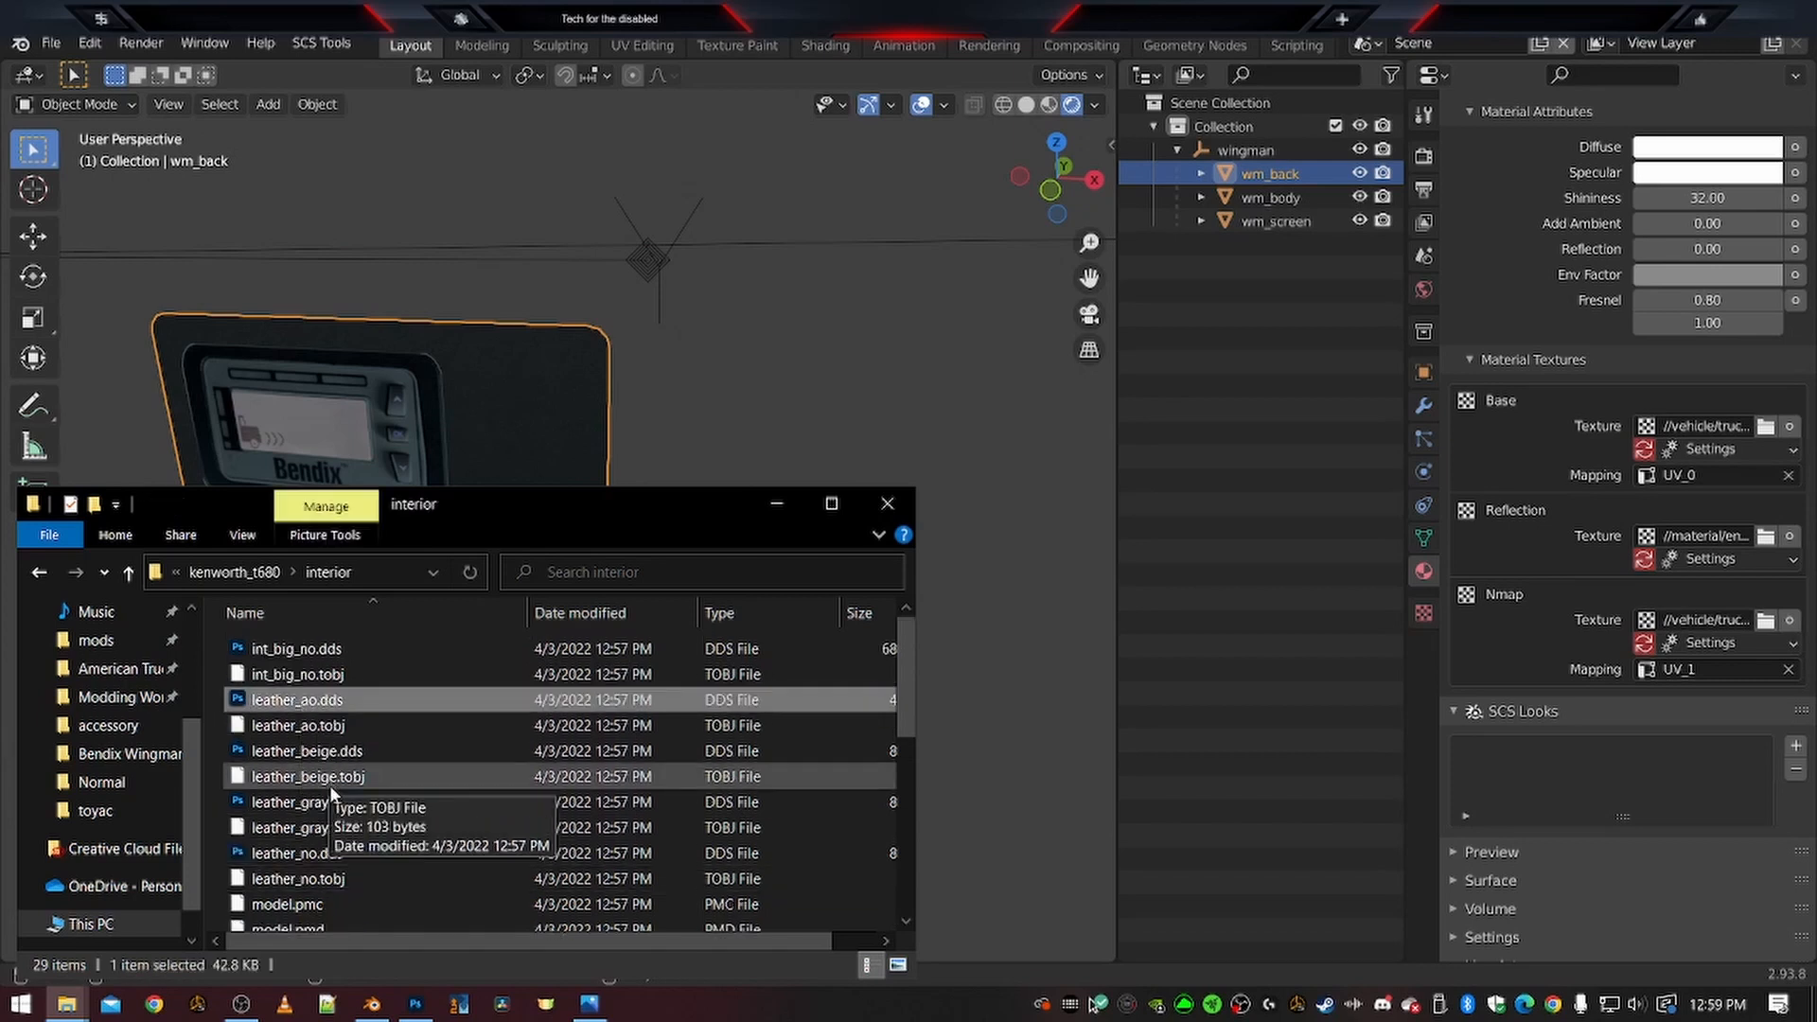
{"action": "scroll", "coordinate": [335, 841], "scroll_direction": "down", "scroll_amount": 1}
{"action": "scroll", "coordinate": [335, 841], "scroll_direction": "down", "scroll_amount": 1}
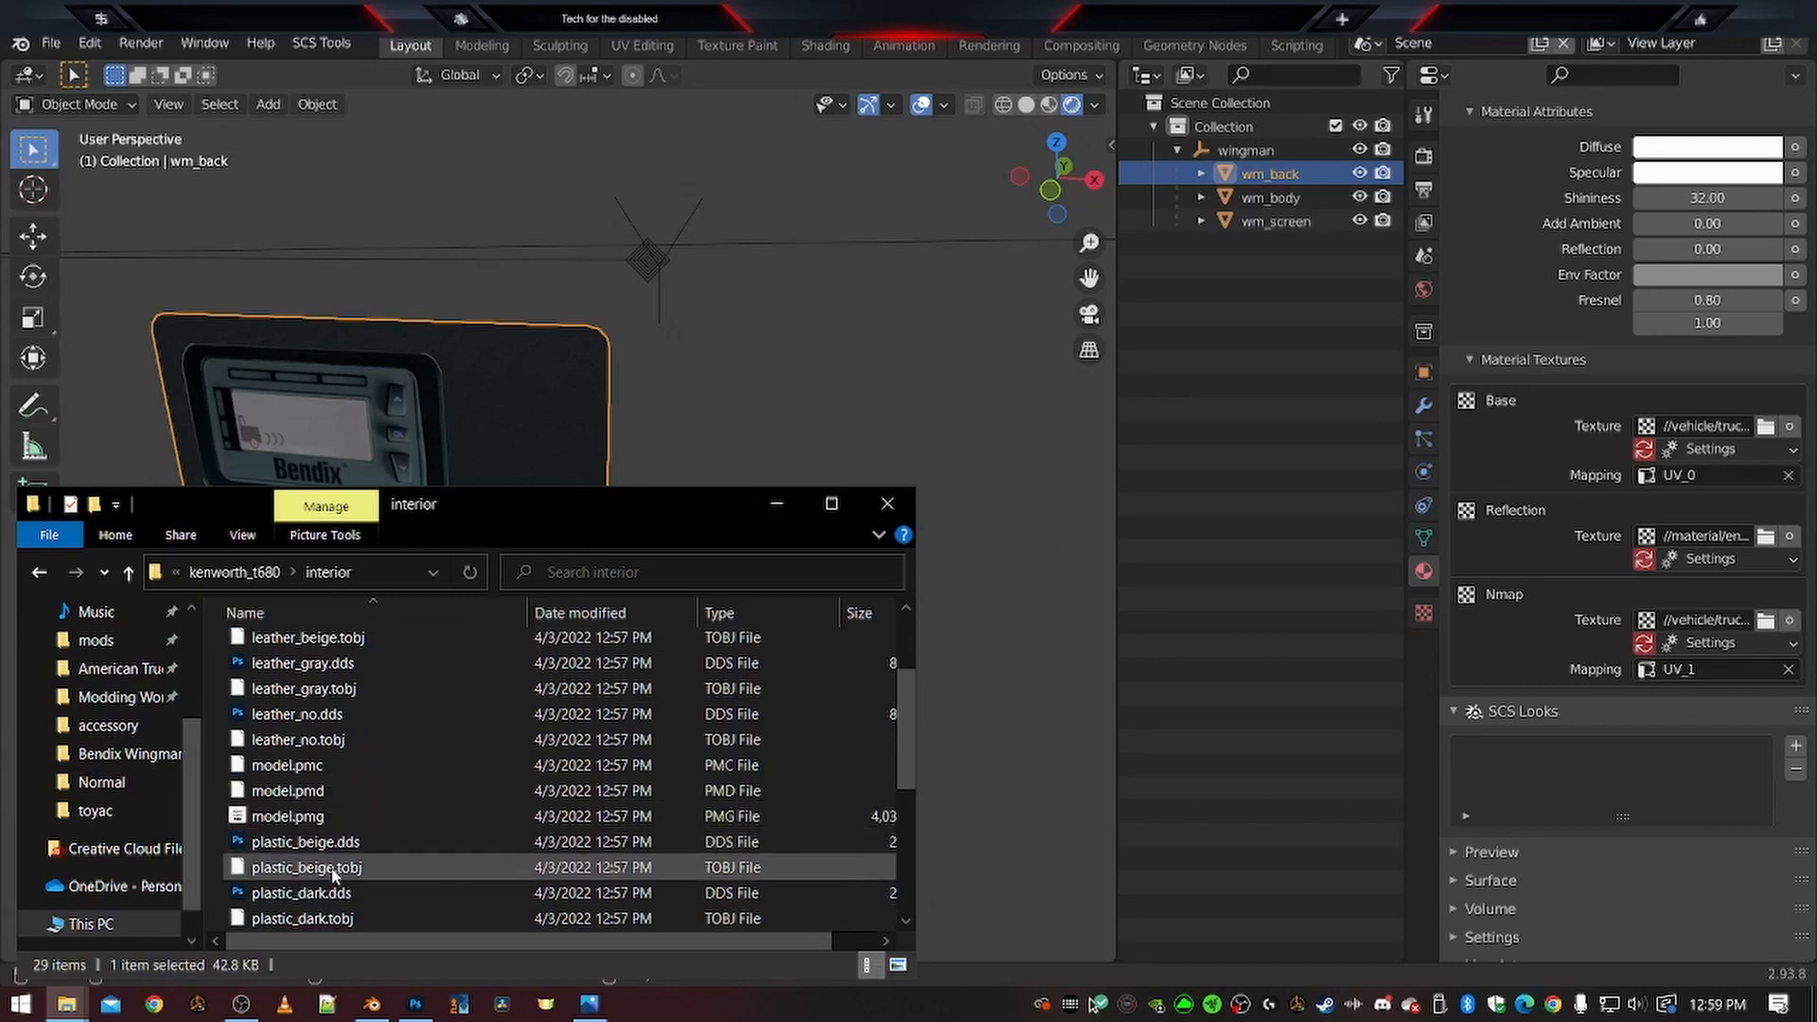
{"action": "left_click", "coordinate": [333, 869], "text": "shift"}
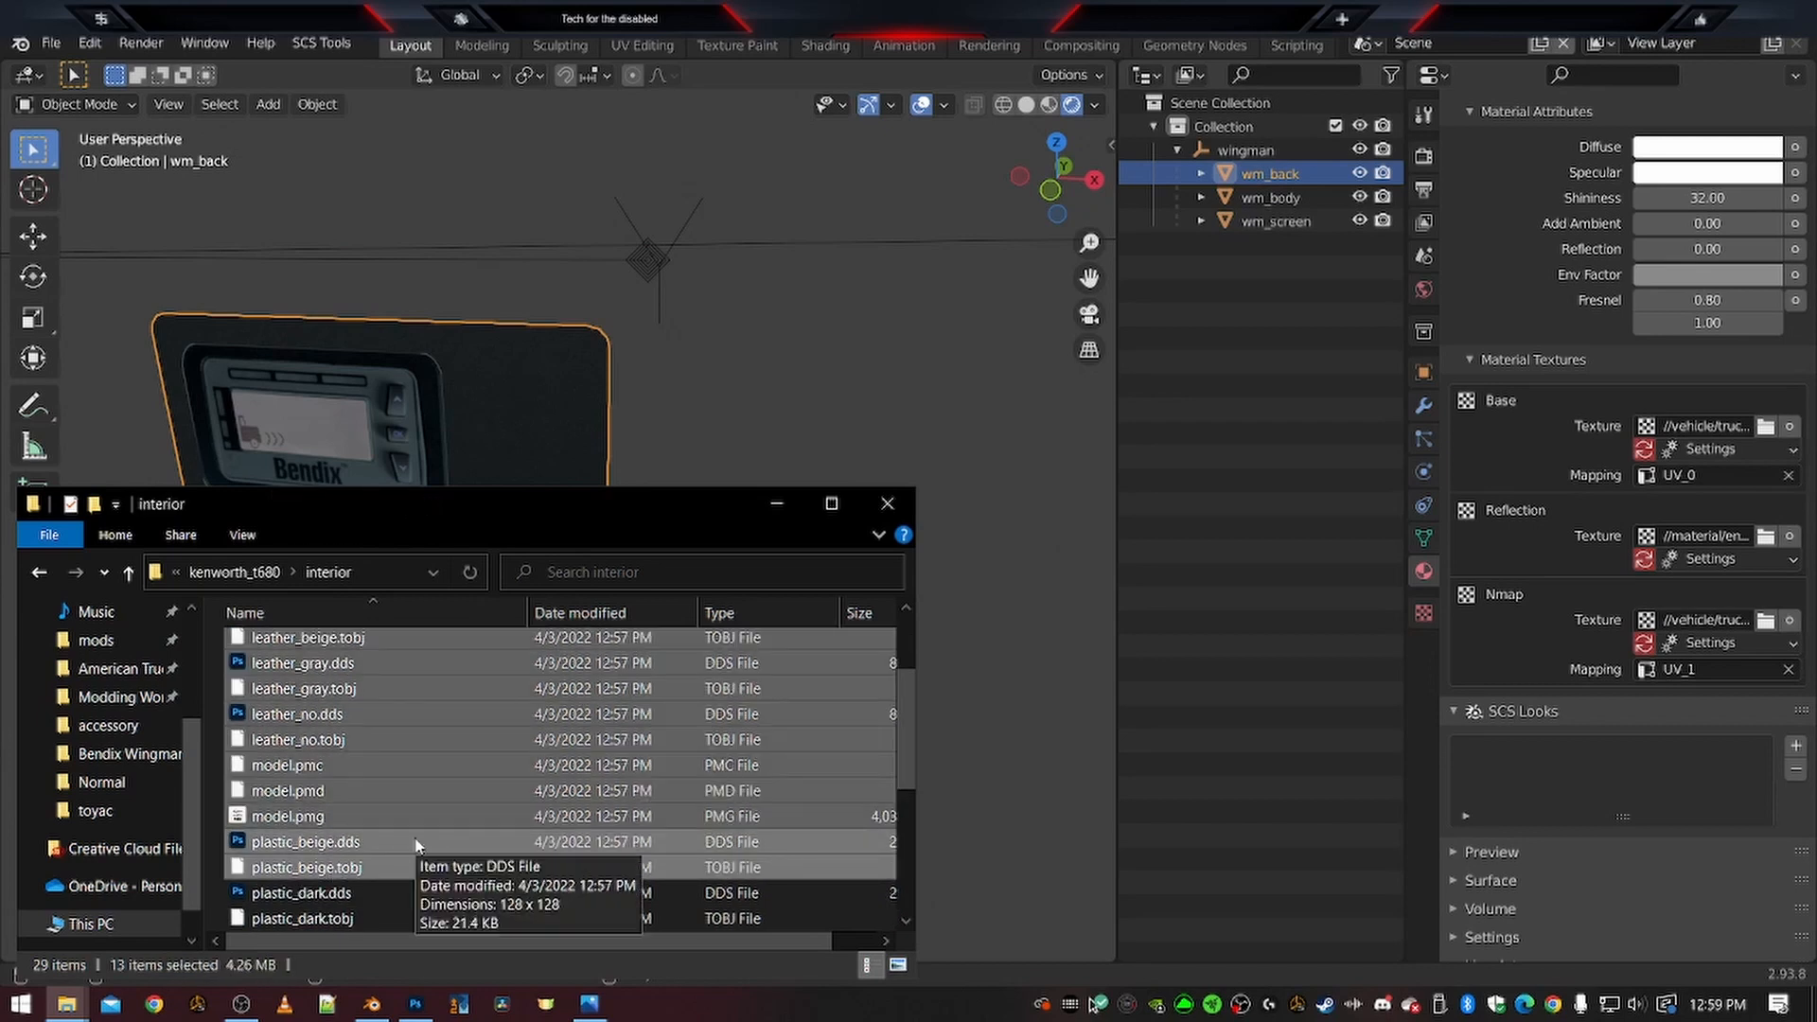
{"action": "key", "text": "Delete"}
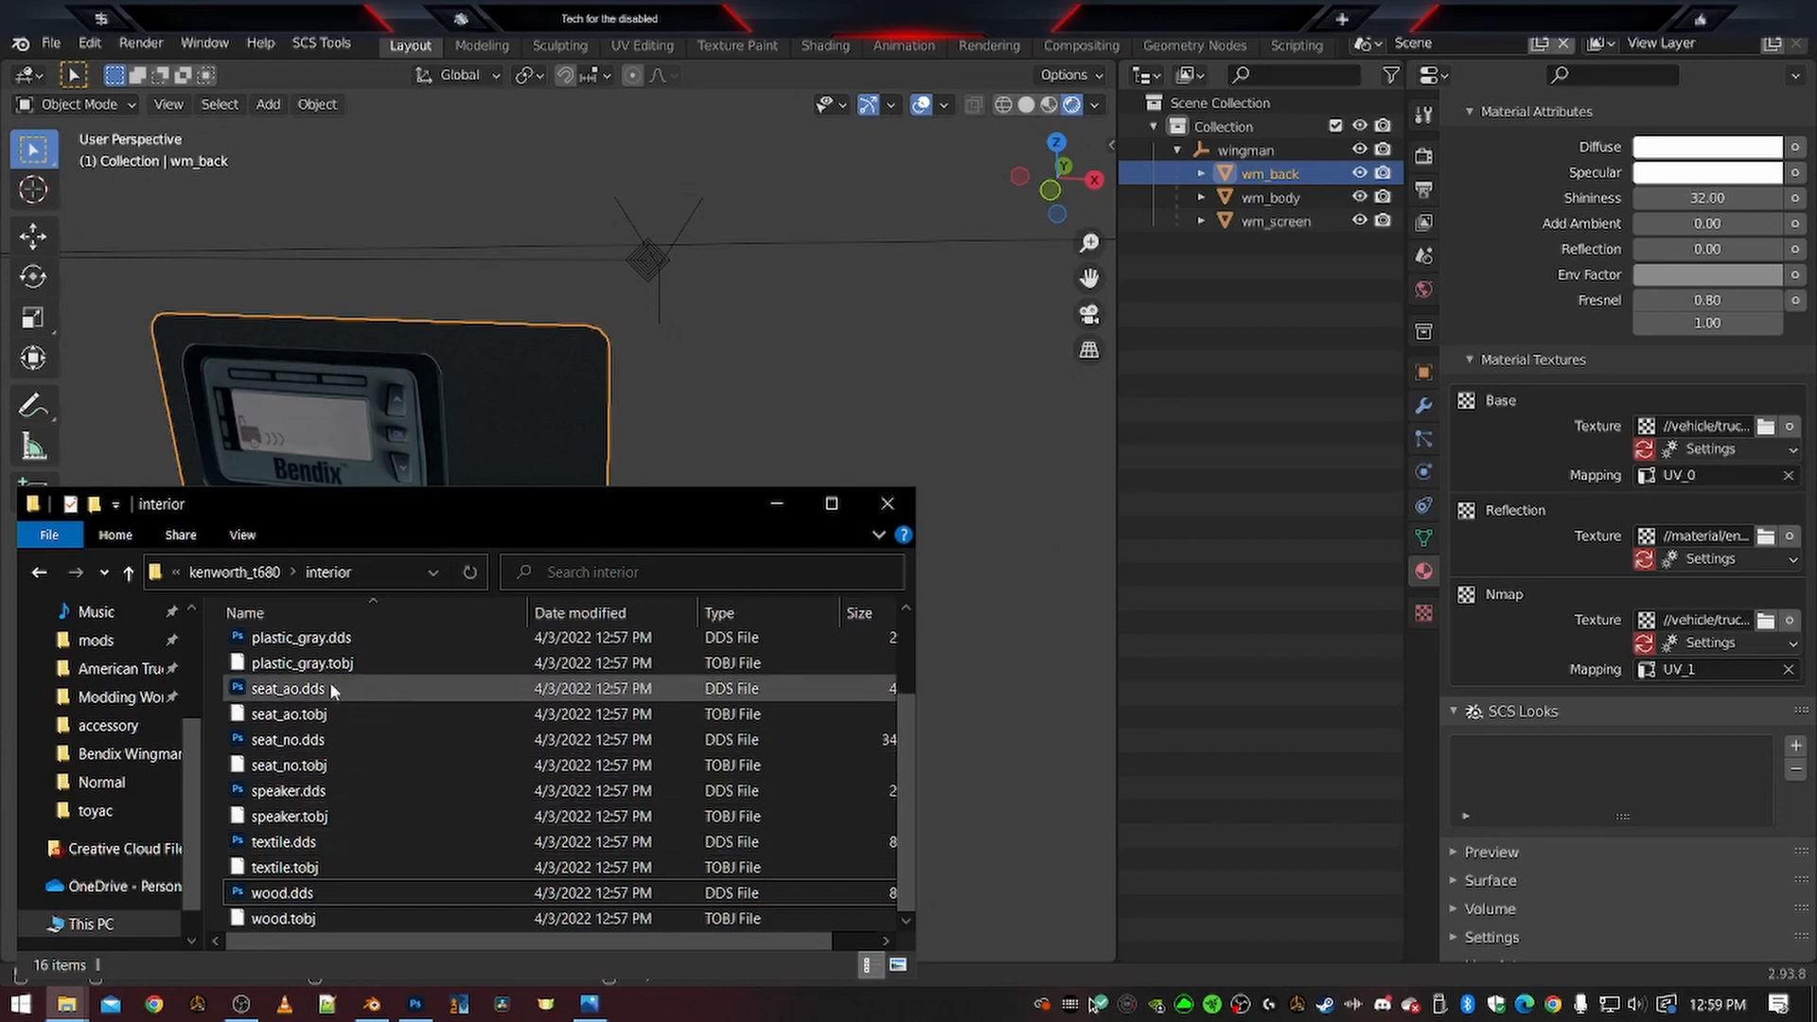
Delete the files from plastic_gray.dds through wood.tobj in the interior folder
{"action": "scroll", "coordinate": [340, 705], "scroll_direction": "up", "scroll_amount": 2}
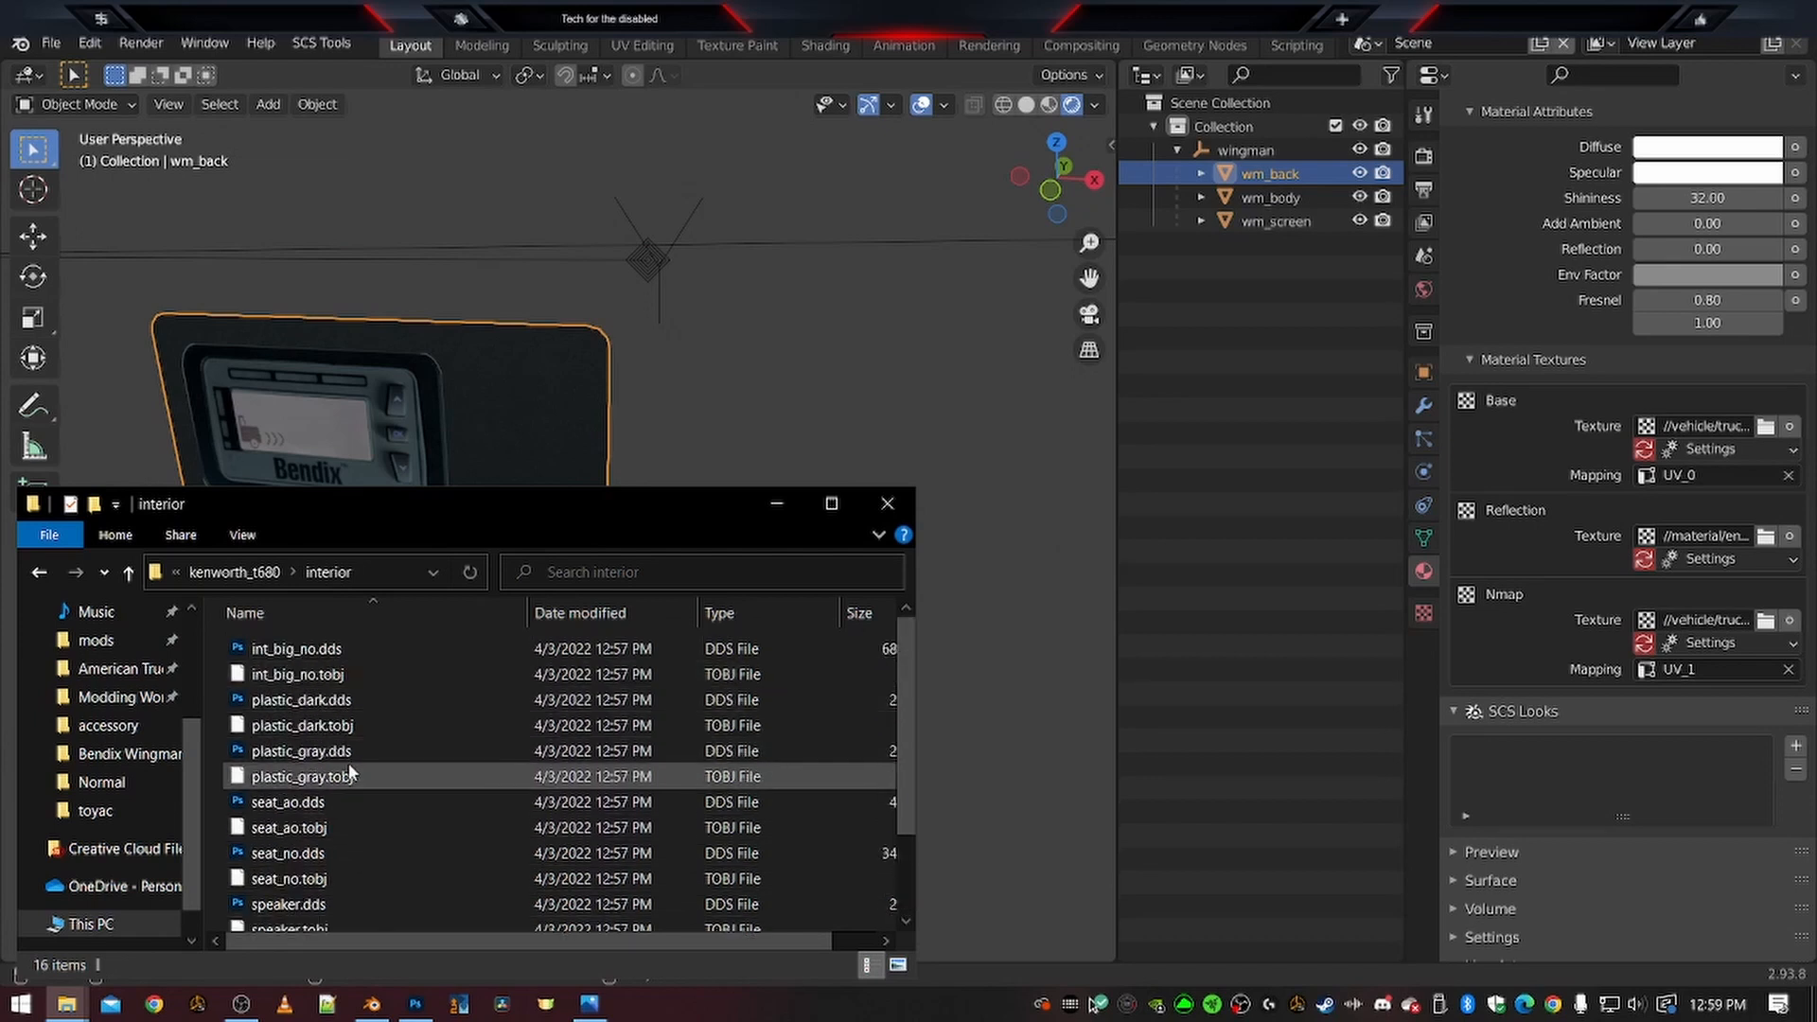
{"action": "left_click", "coordinate": [293, 752]}
{"action": "scroll", "coordinate": [295, 757], "scroll_direction": "down", "scroll_amount": 1}
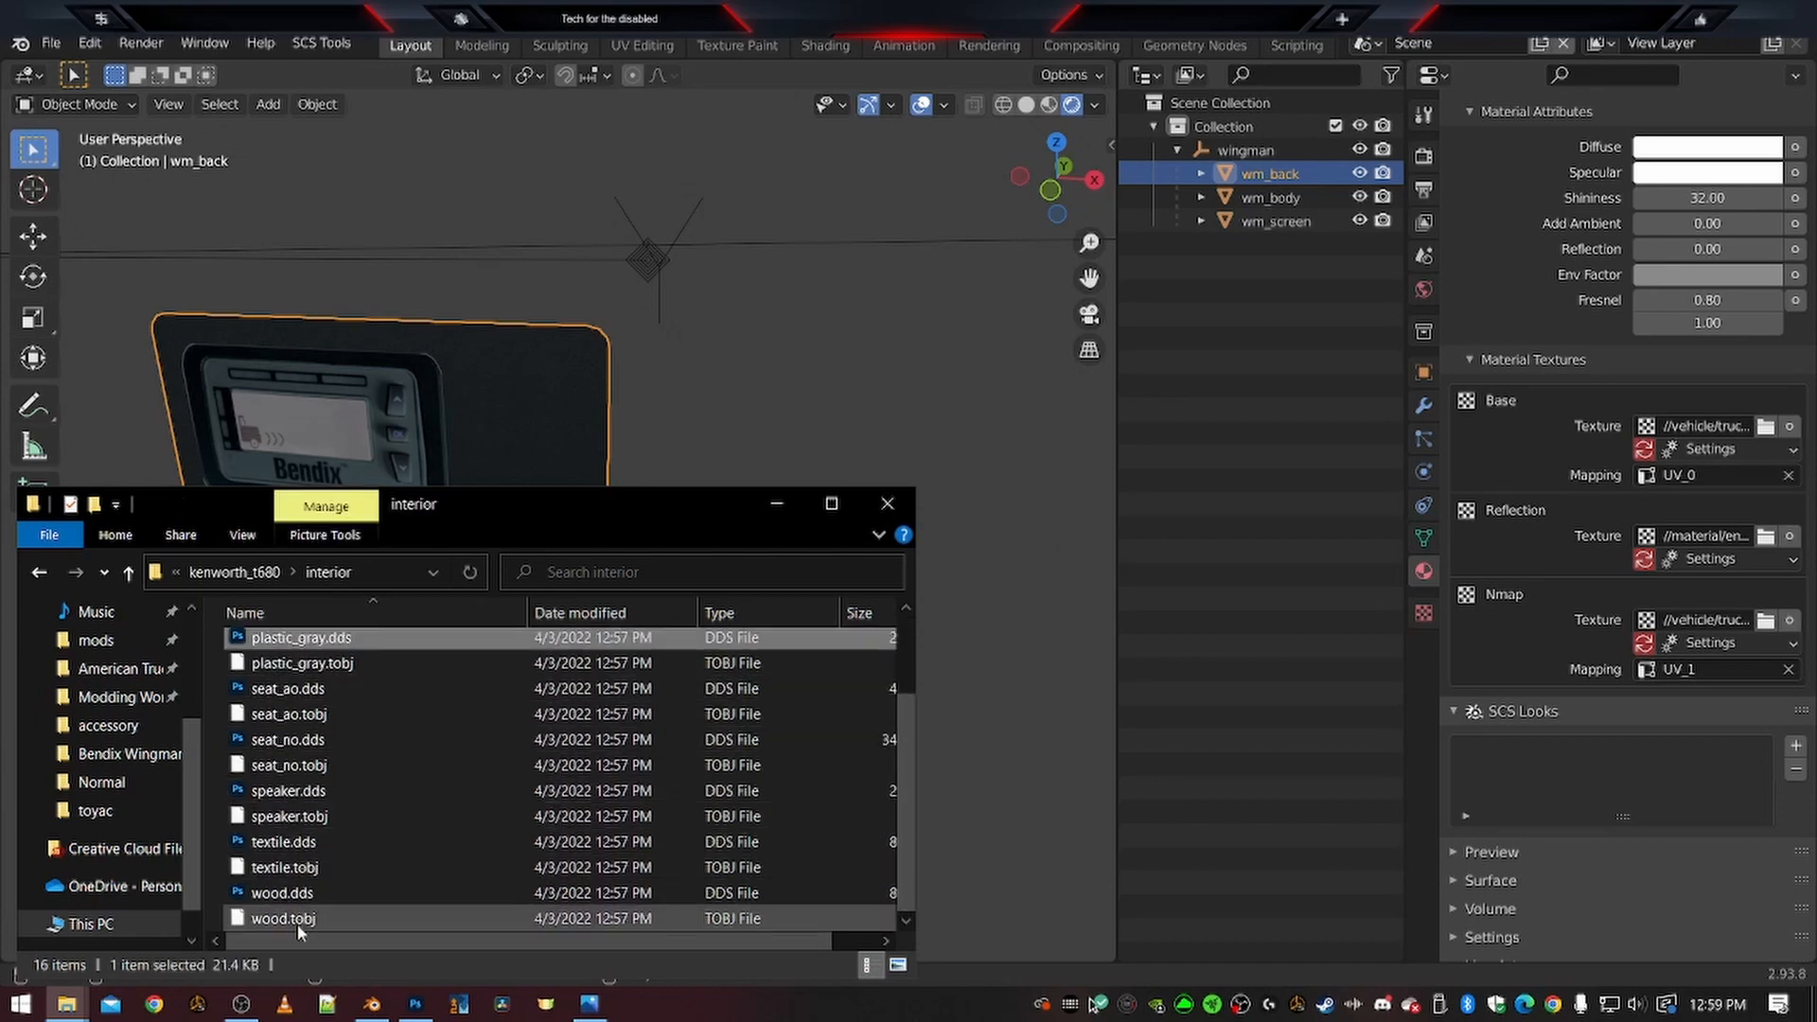
{"action": "left_click", "coordinate": [299, 918], "text": "shift"}
{"action": "key", "text": "Delete"}
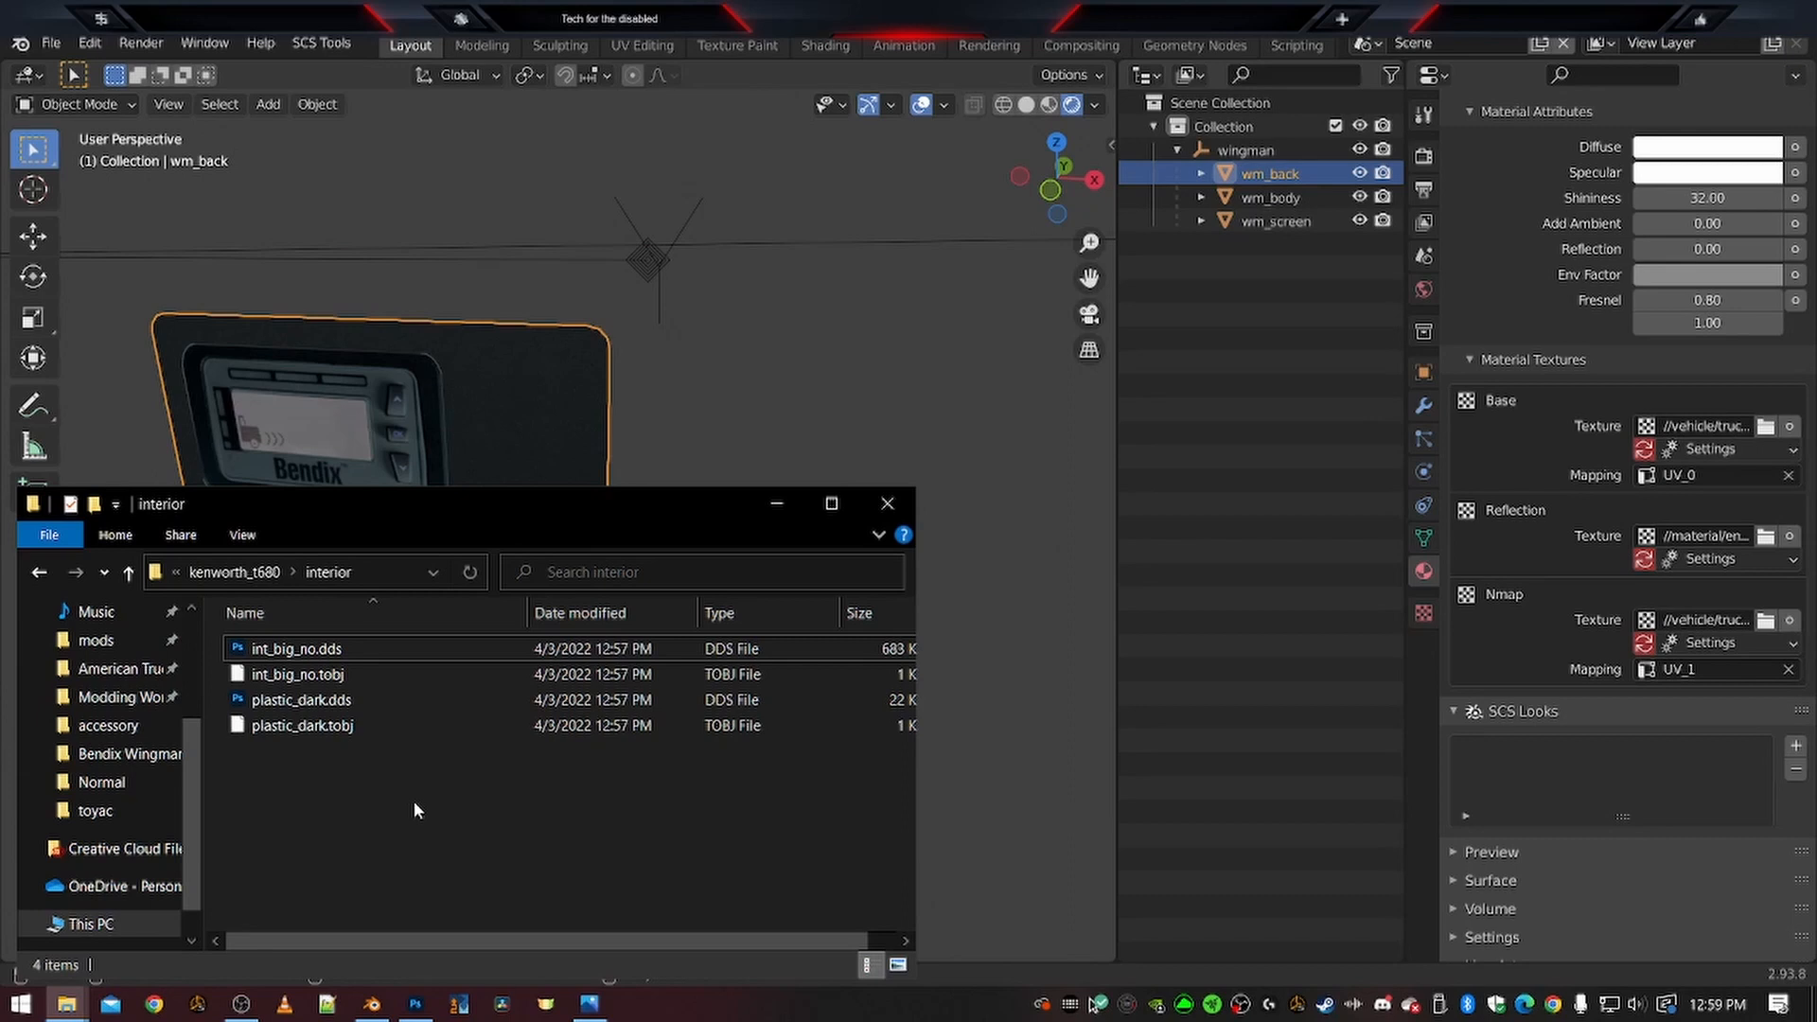
Go back to the truck folder and recheck the wingman files in upgrade/interior_decors/toyac
{"action": "left_click", "coordinate": [235, 572]}
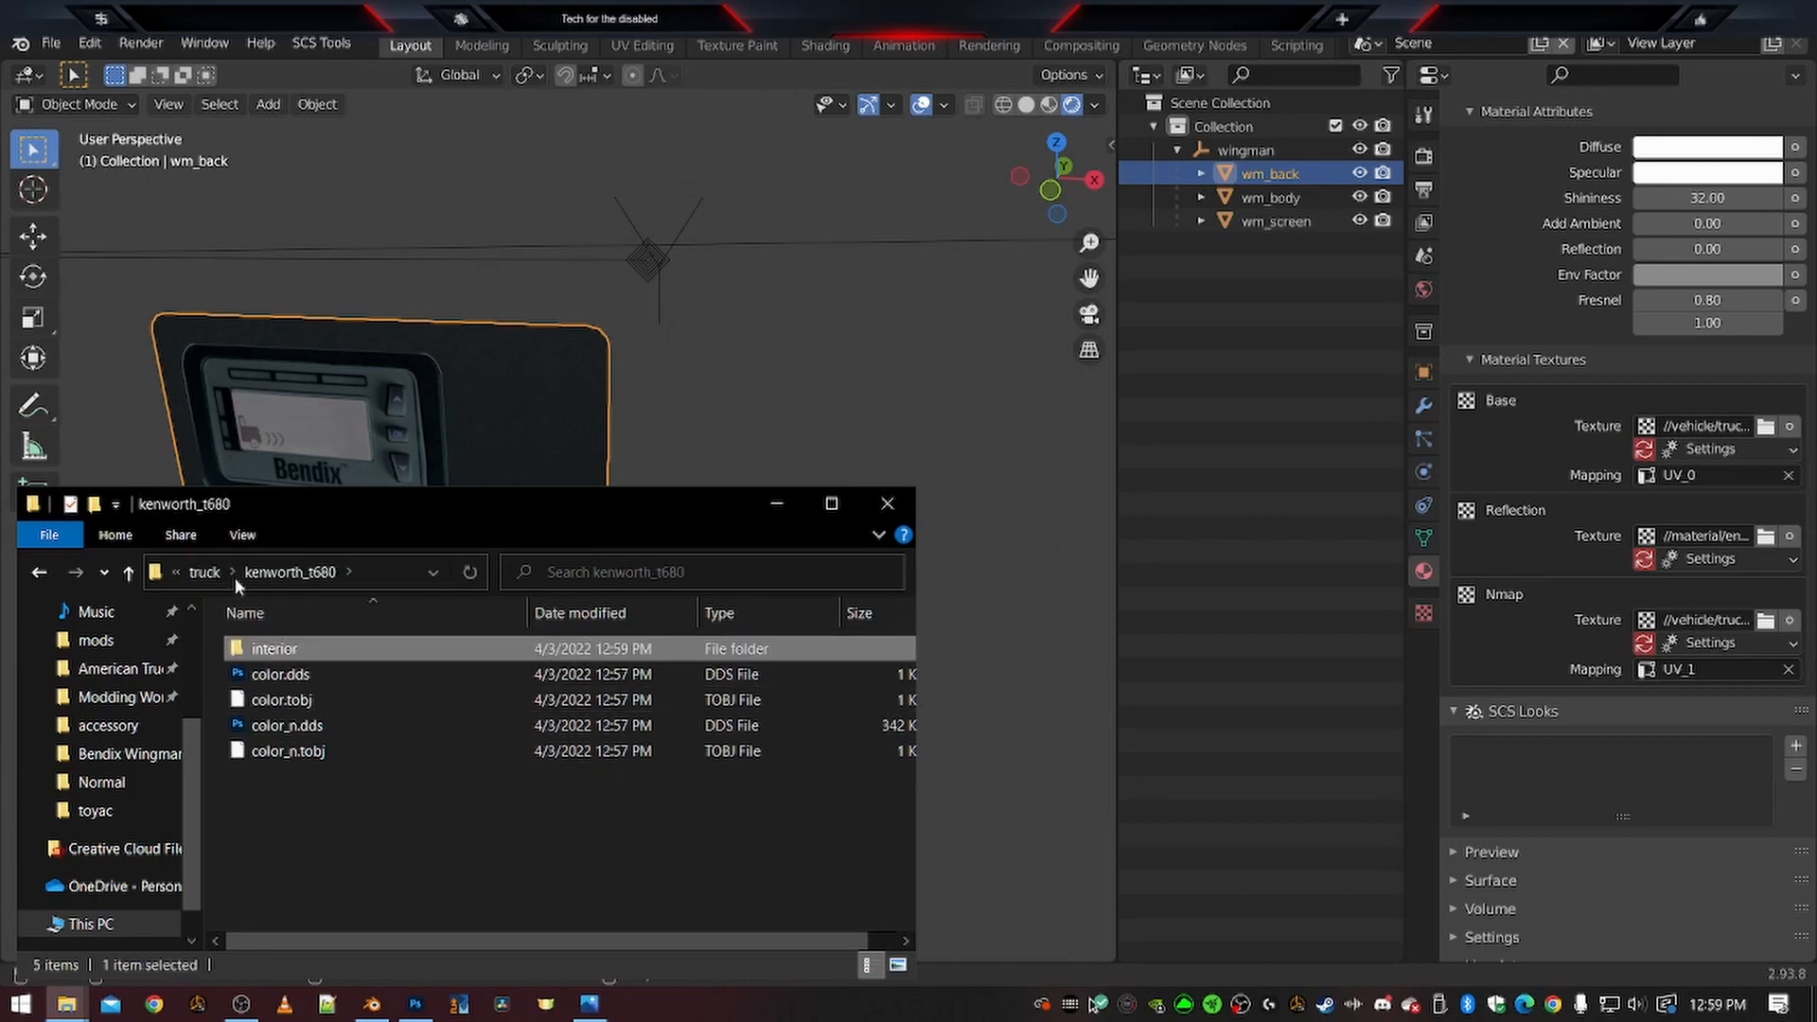
{"action": "left_click", "coordinate": [204, 572]}
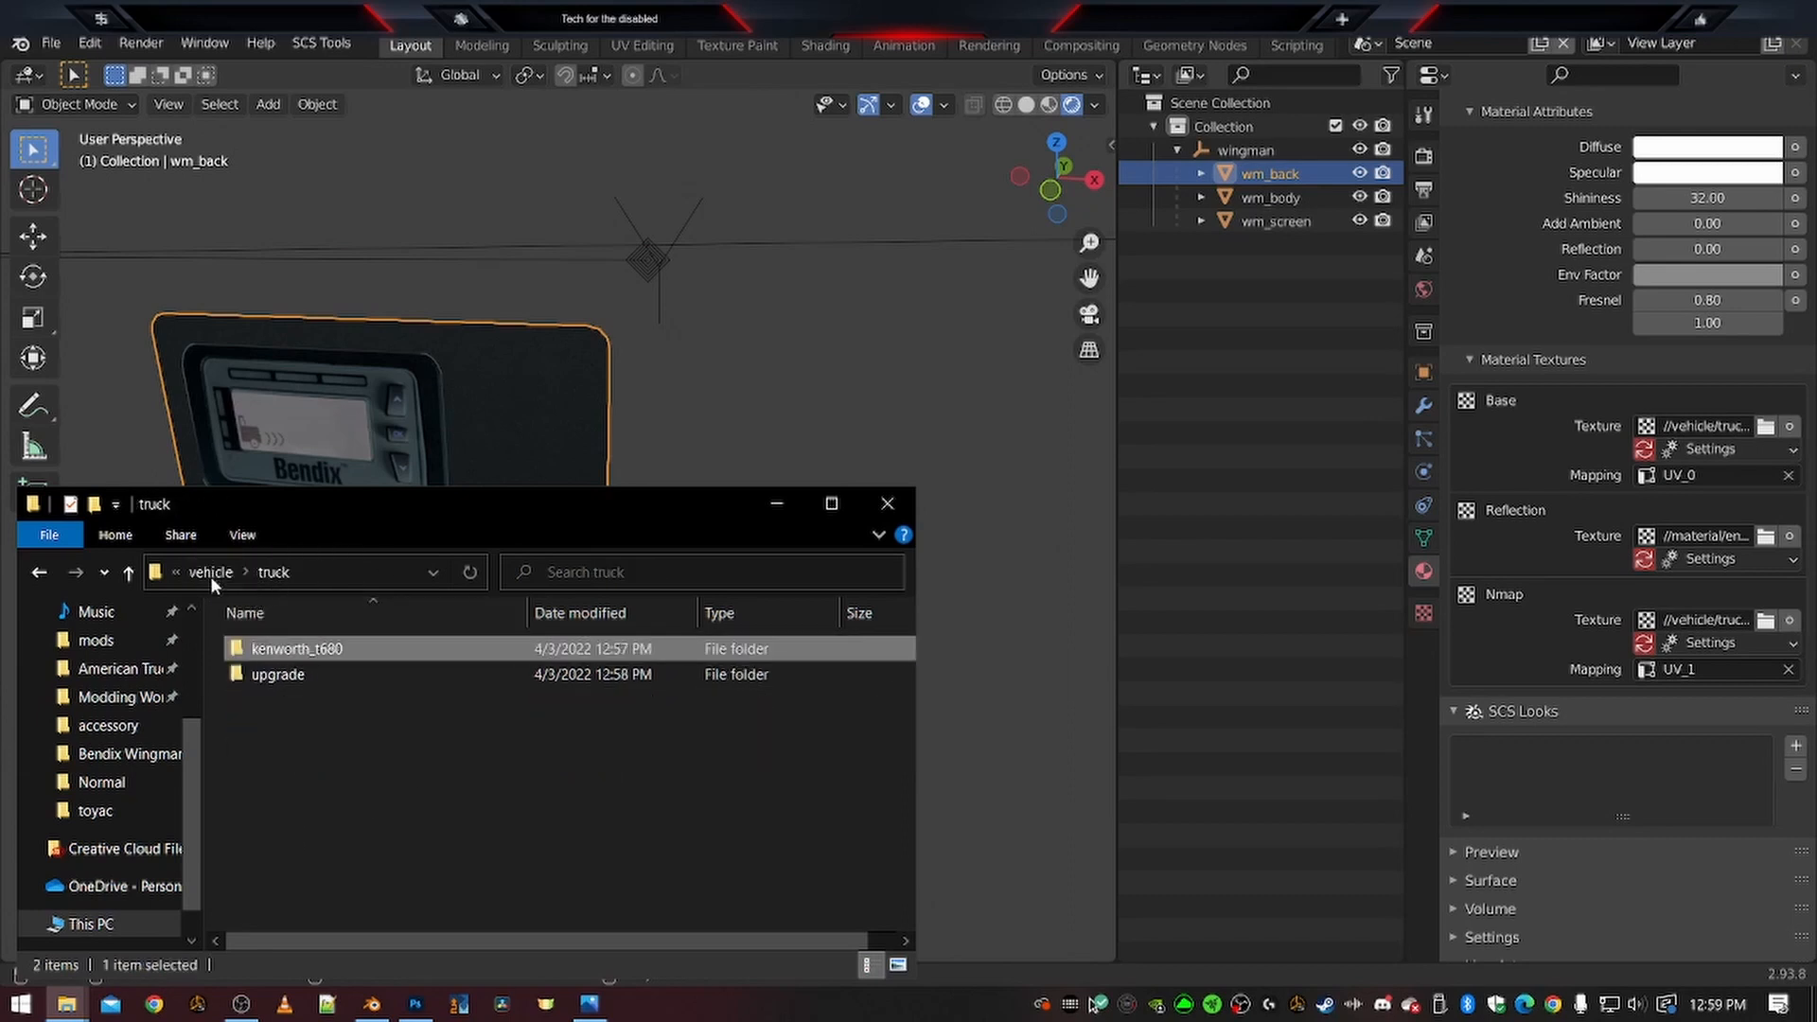
{"action": "double_click", "coordinate": [274, 674]}
{"action": "double_click", "coordinate": [270, 649]}
{"action": "double_click", "coordinate": [269, 650]}
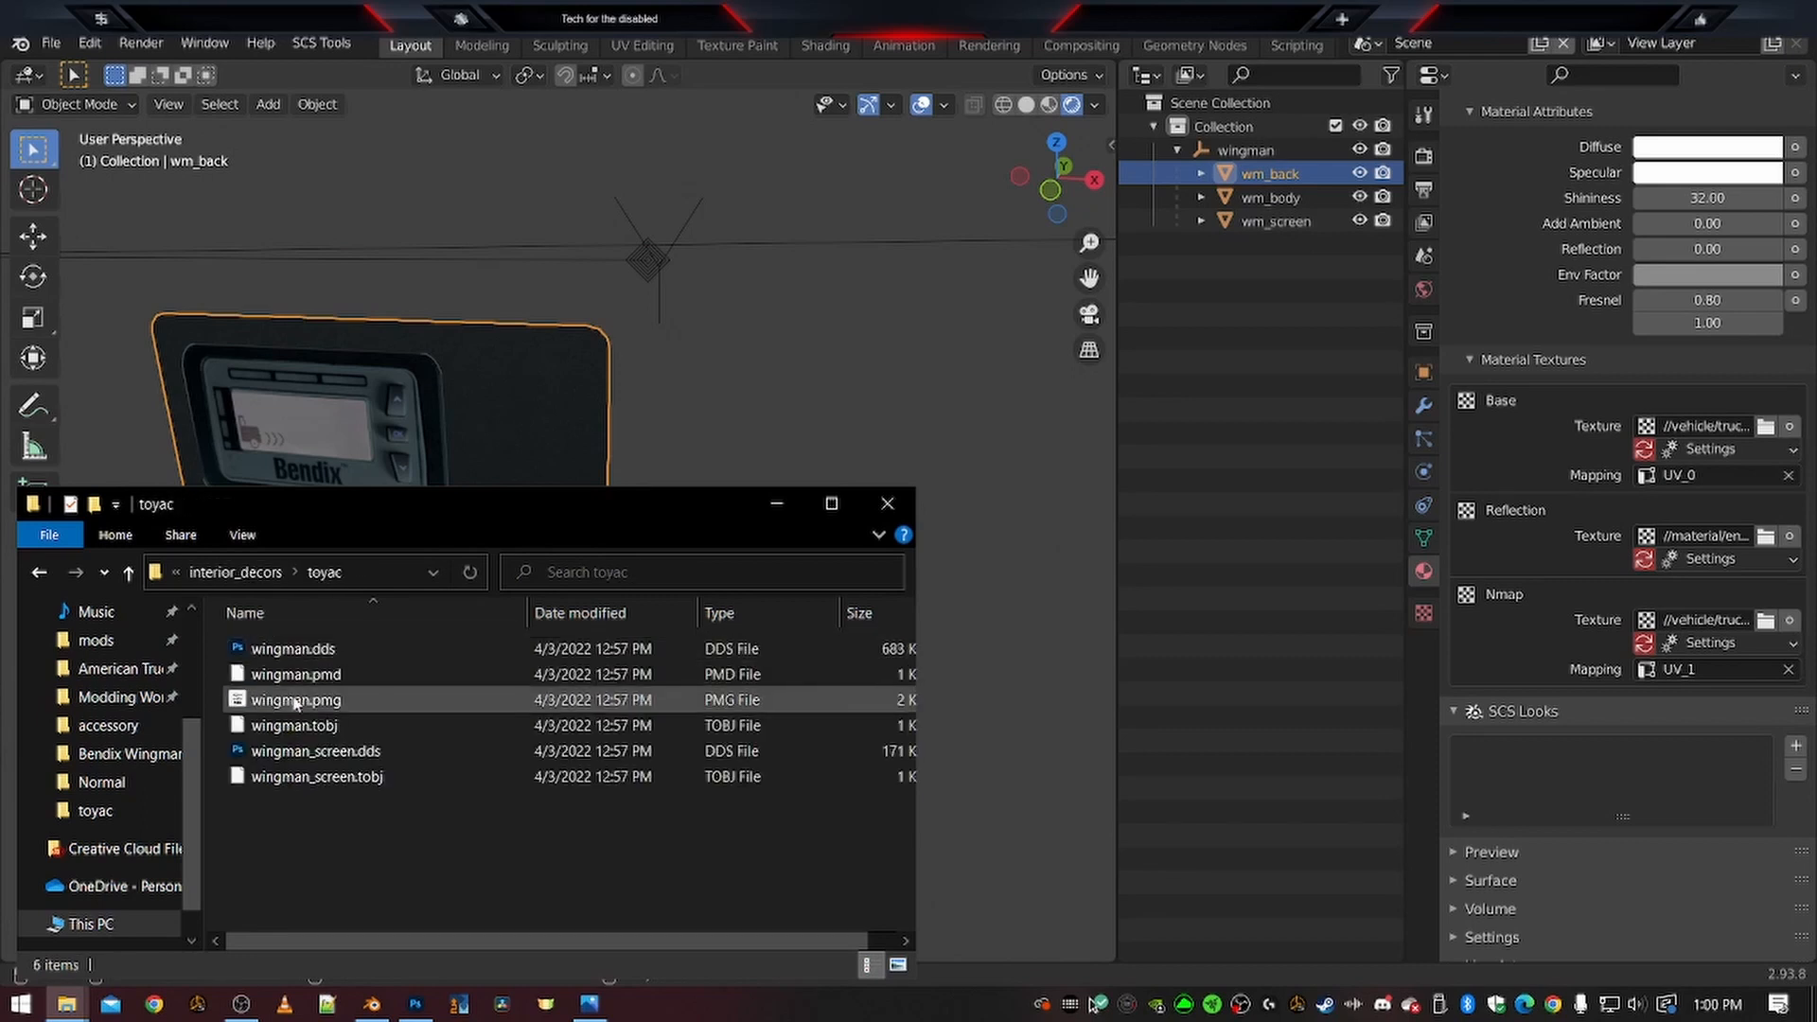
{"action": "key", "text": "BackSpace"}
{"action": "key", "text": "BackSpace"}
{"action": "key", "text": "BackSpace"}
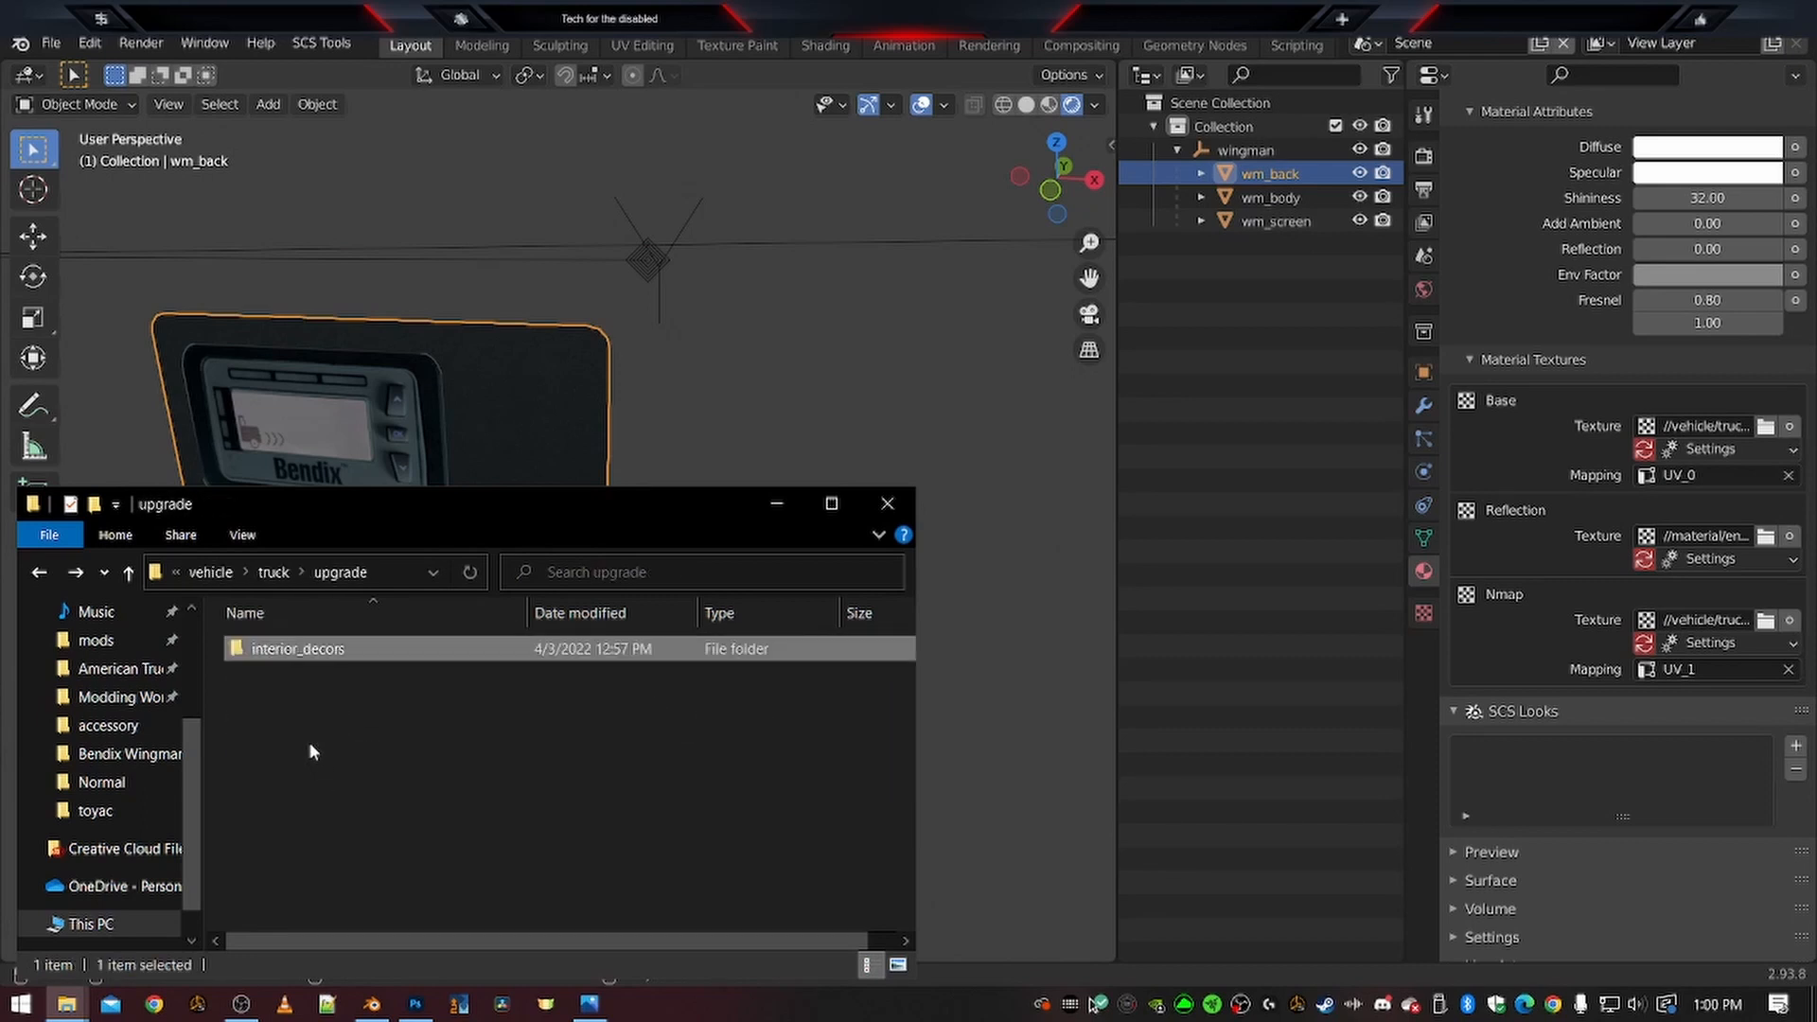
Delete color.dds, color.tobj, color_n.dds and color_n.tobj from the packed mod's kenworth_t680 folder
{"action": "left_click", "coordinate": [263, 652]}
{"action": "double_click", "coordinate": [263, 655]}
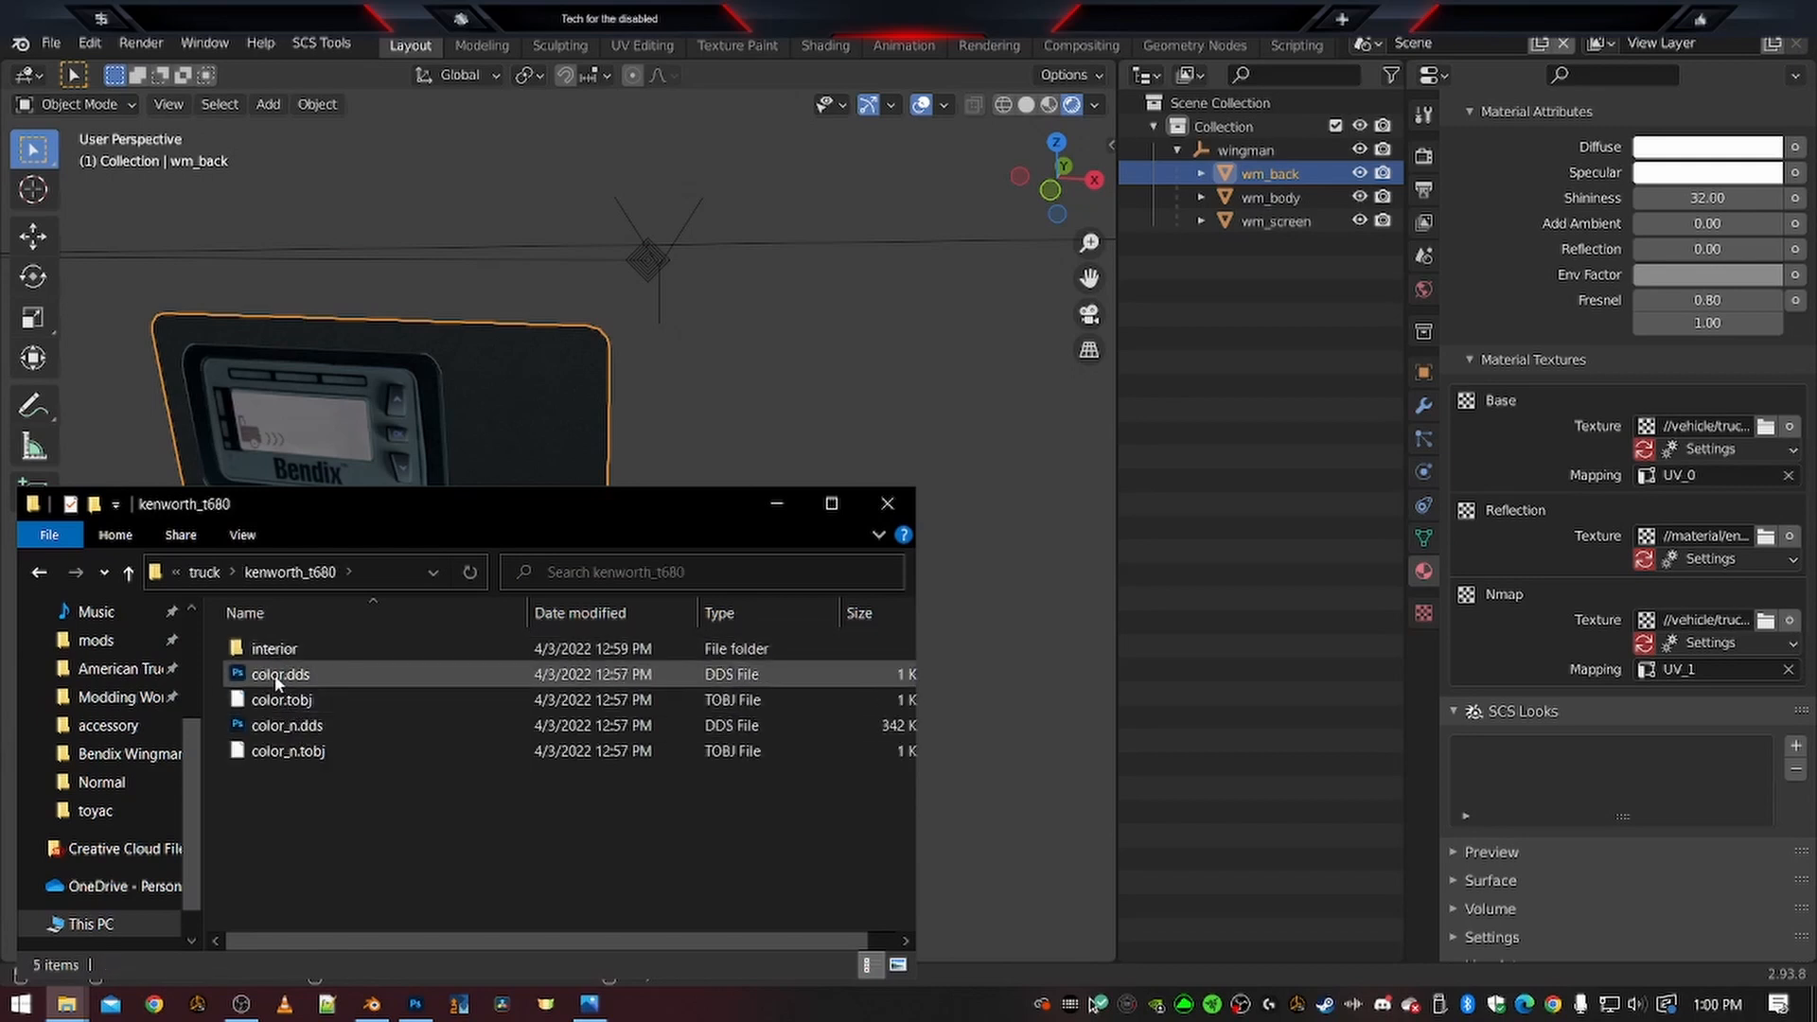
{"action": "left_click_drag", "start_coordinate": [309, 819], "coordinate": [272, 683]}
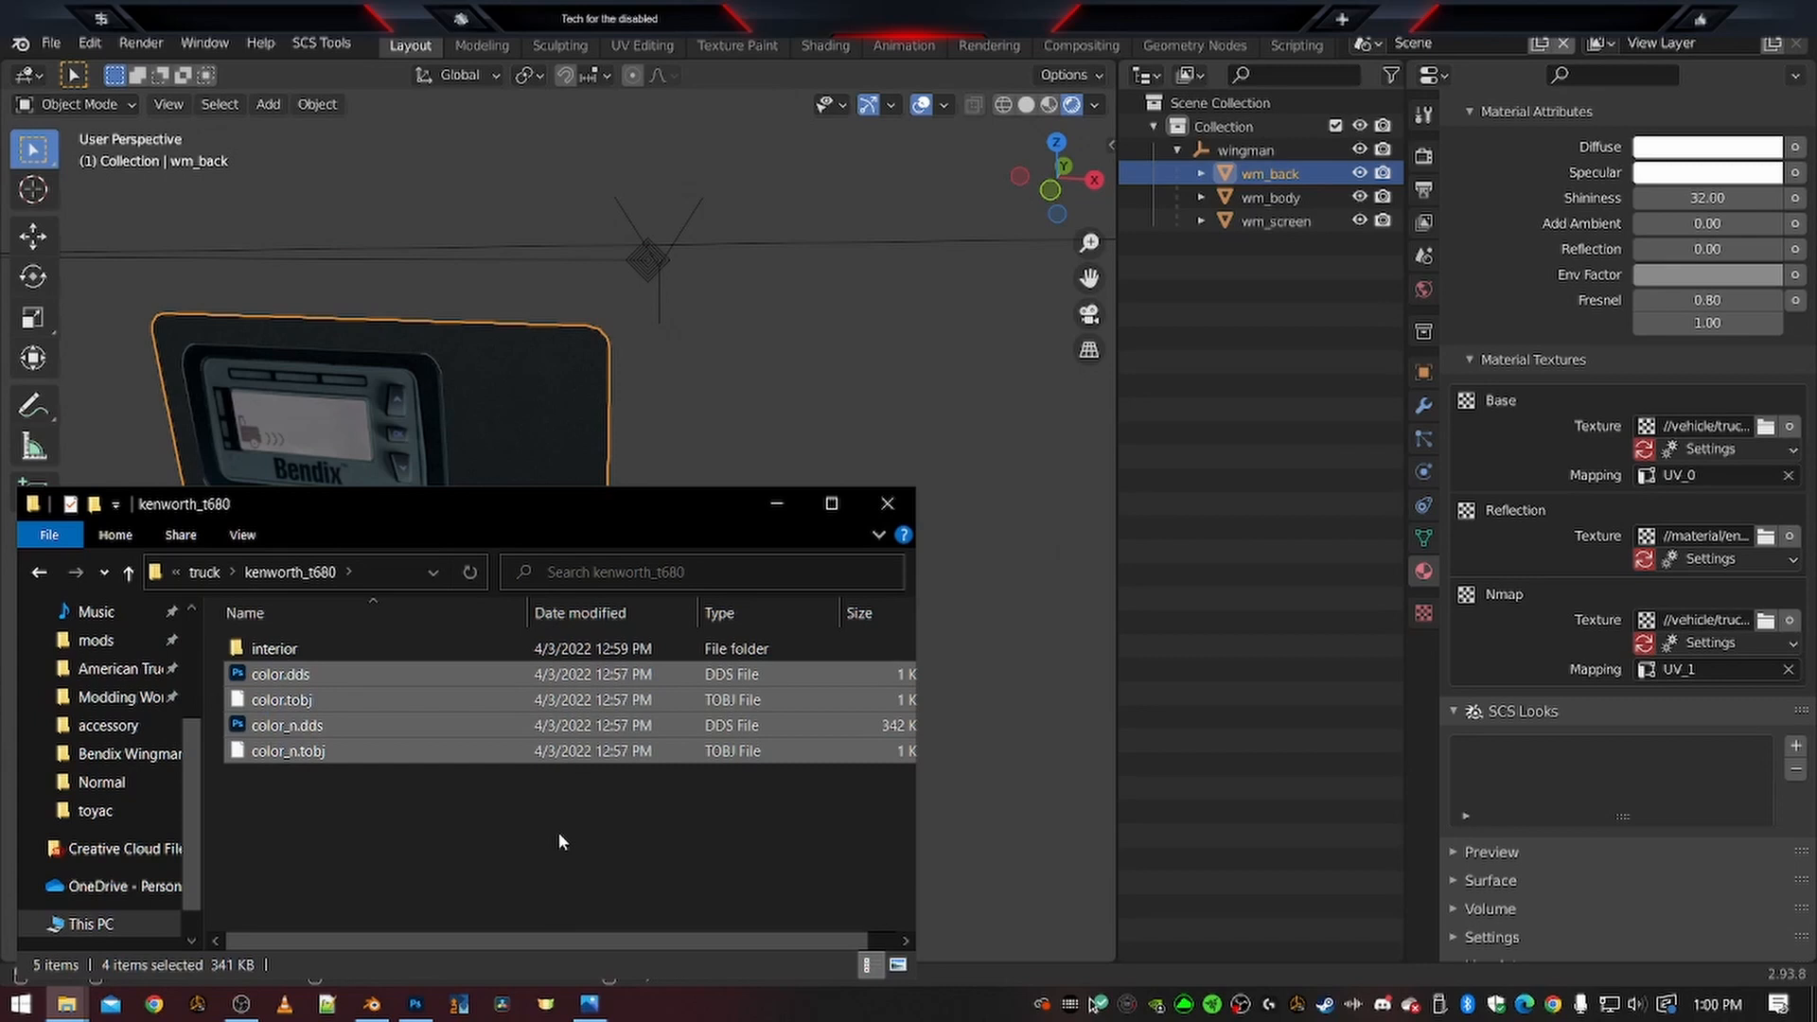
{"action": "key", "text": "Delete"}
Check the flake_noise files in the packed mod's material/custom folder, and delete the custom folder
{"action": "key", "text": "alt+Left"}
{"action": "key", "text": "alt+Left"}
{"action": "key", "text": "alt+Left"}
{"action": "double_click", "coordinate": [273, 697]}
{"action": "key", "text": "alt+Left"}
{"action": "double_click", "coordinate": [275, 674]}
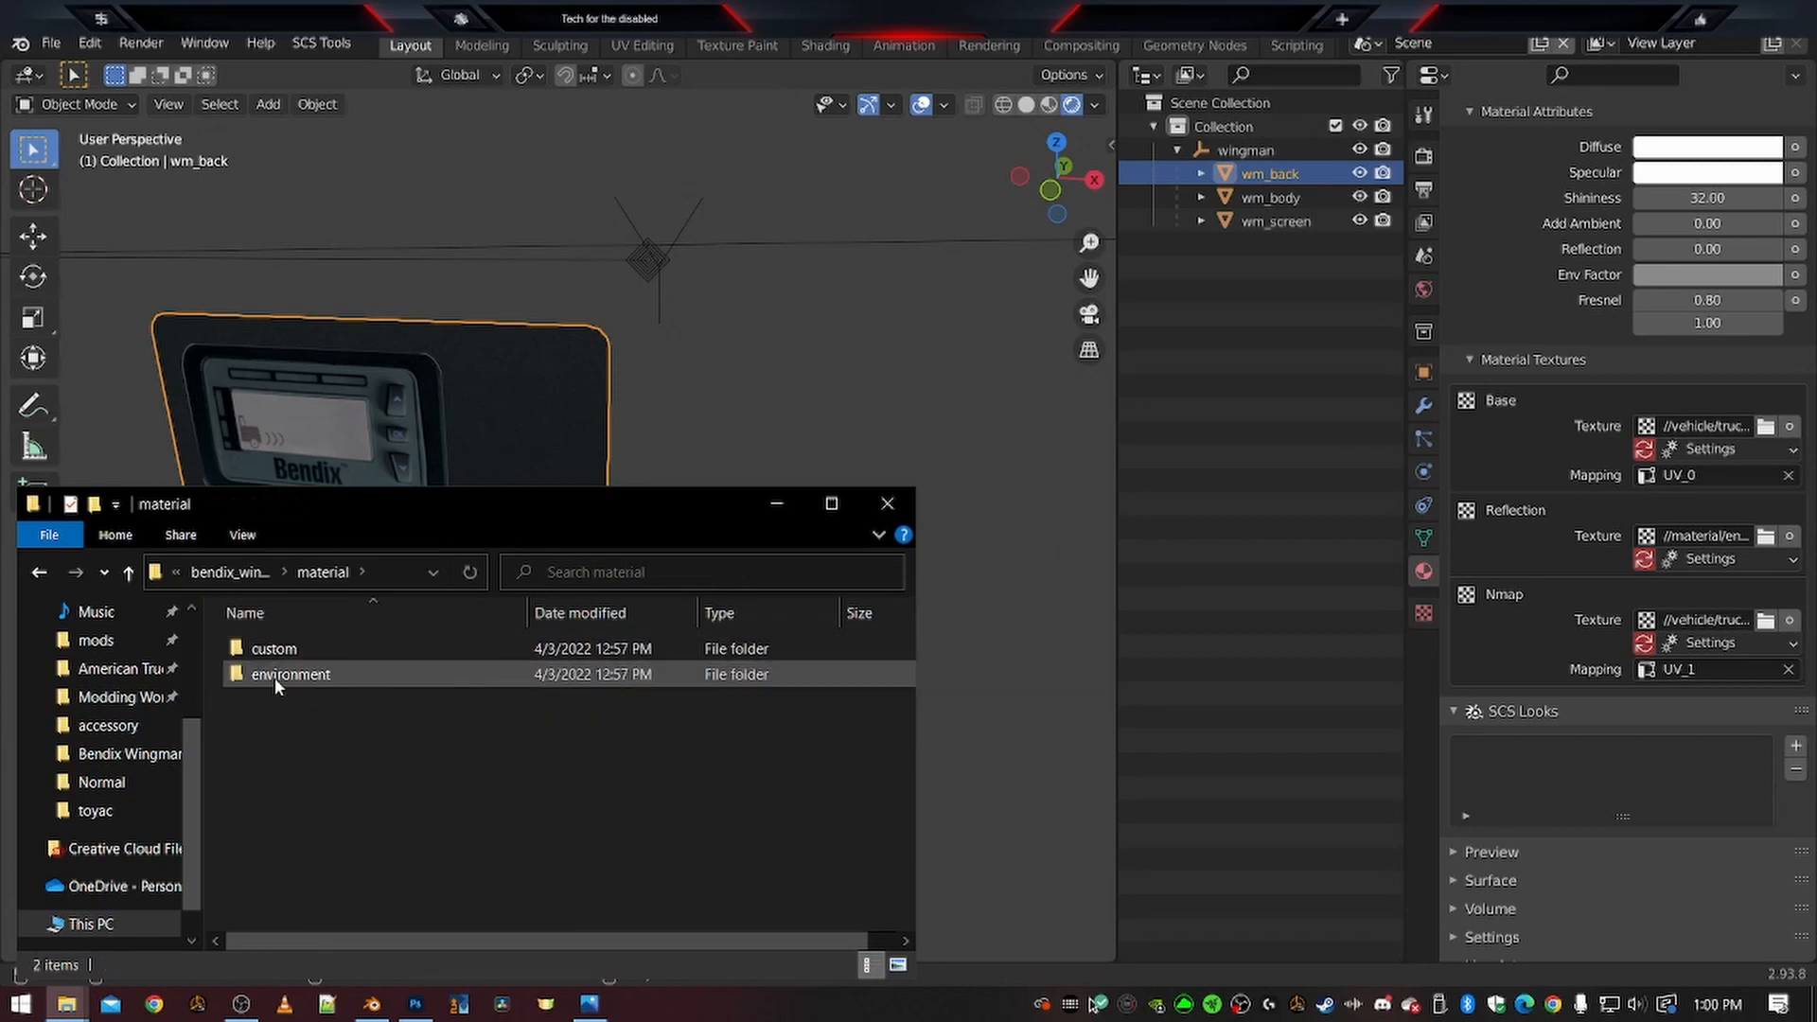
{"action": "double_click", "coordinate": [274, 649]}
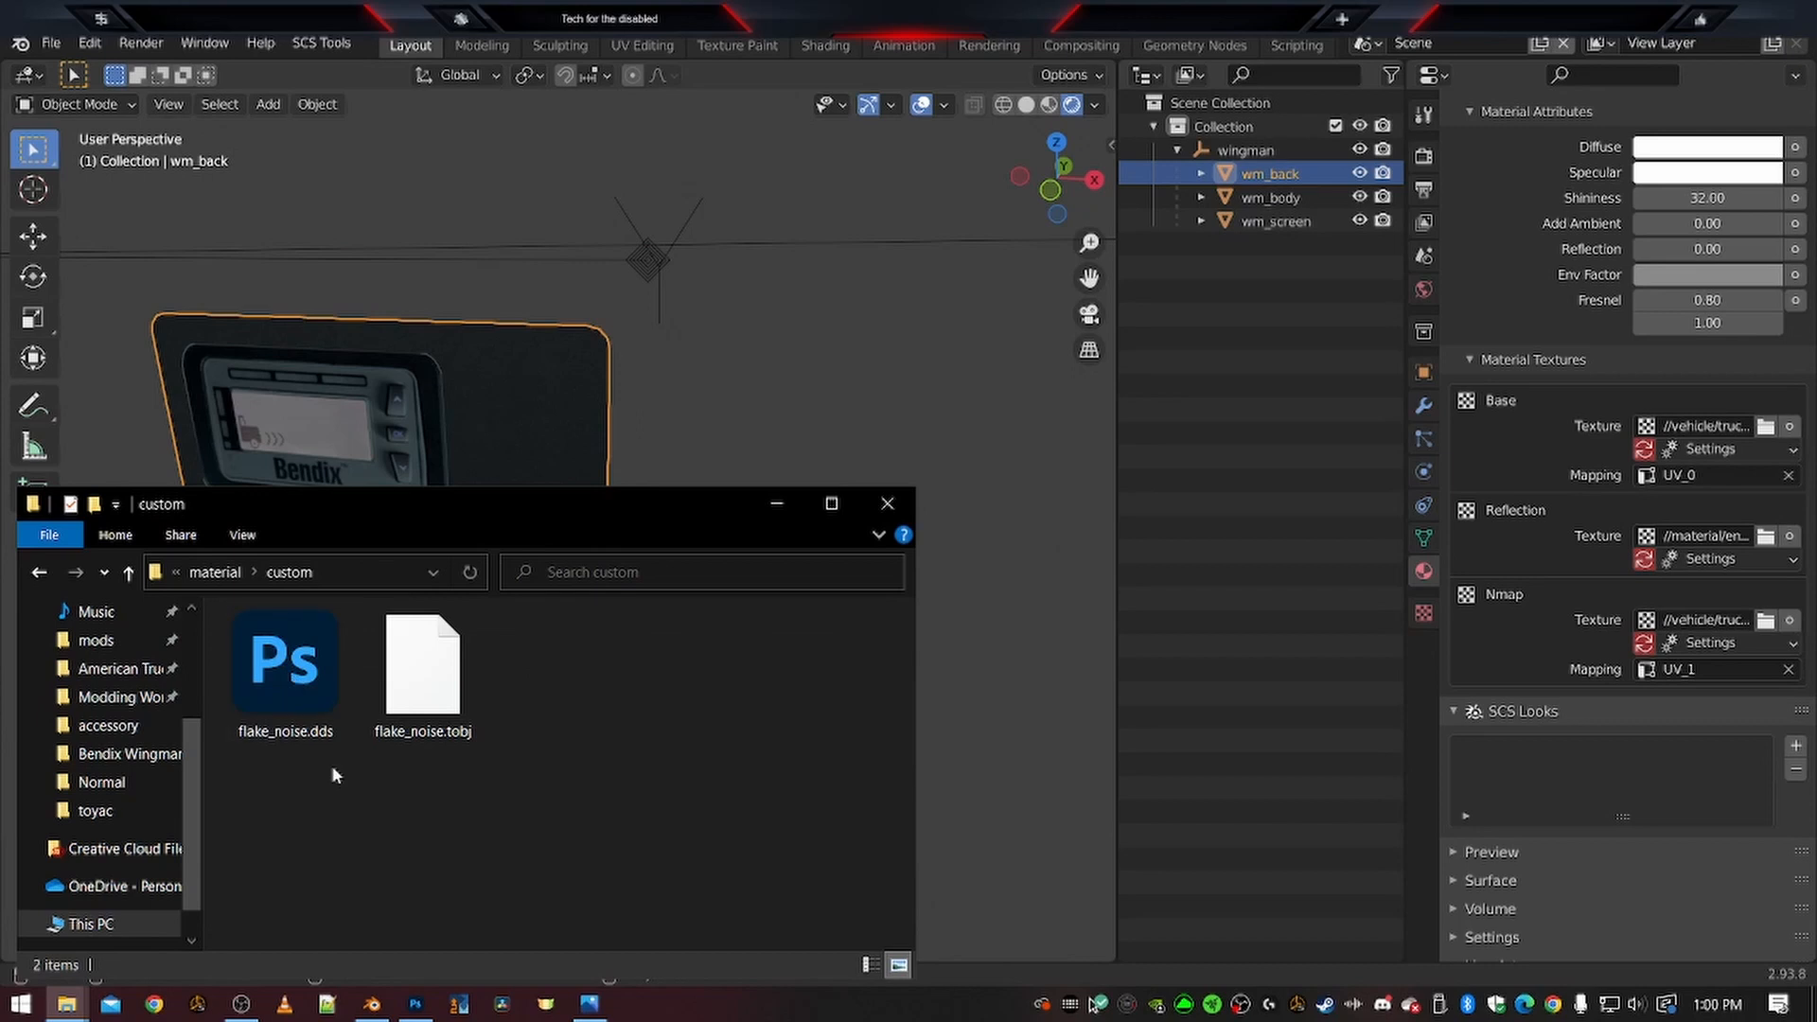
{"action": "key", "text": "alt+Left"}
{"action": "key", "text": "Delete"}
Examine the soft_reflection textures inside the environment folder, and return to the bendix_wingman_tutorial folder
{"action": "double_click", "coordinate": [254, 652]}
{"action": "double_click", "coordinate": [284, 649]}
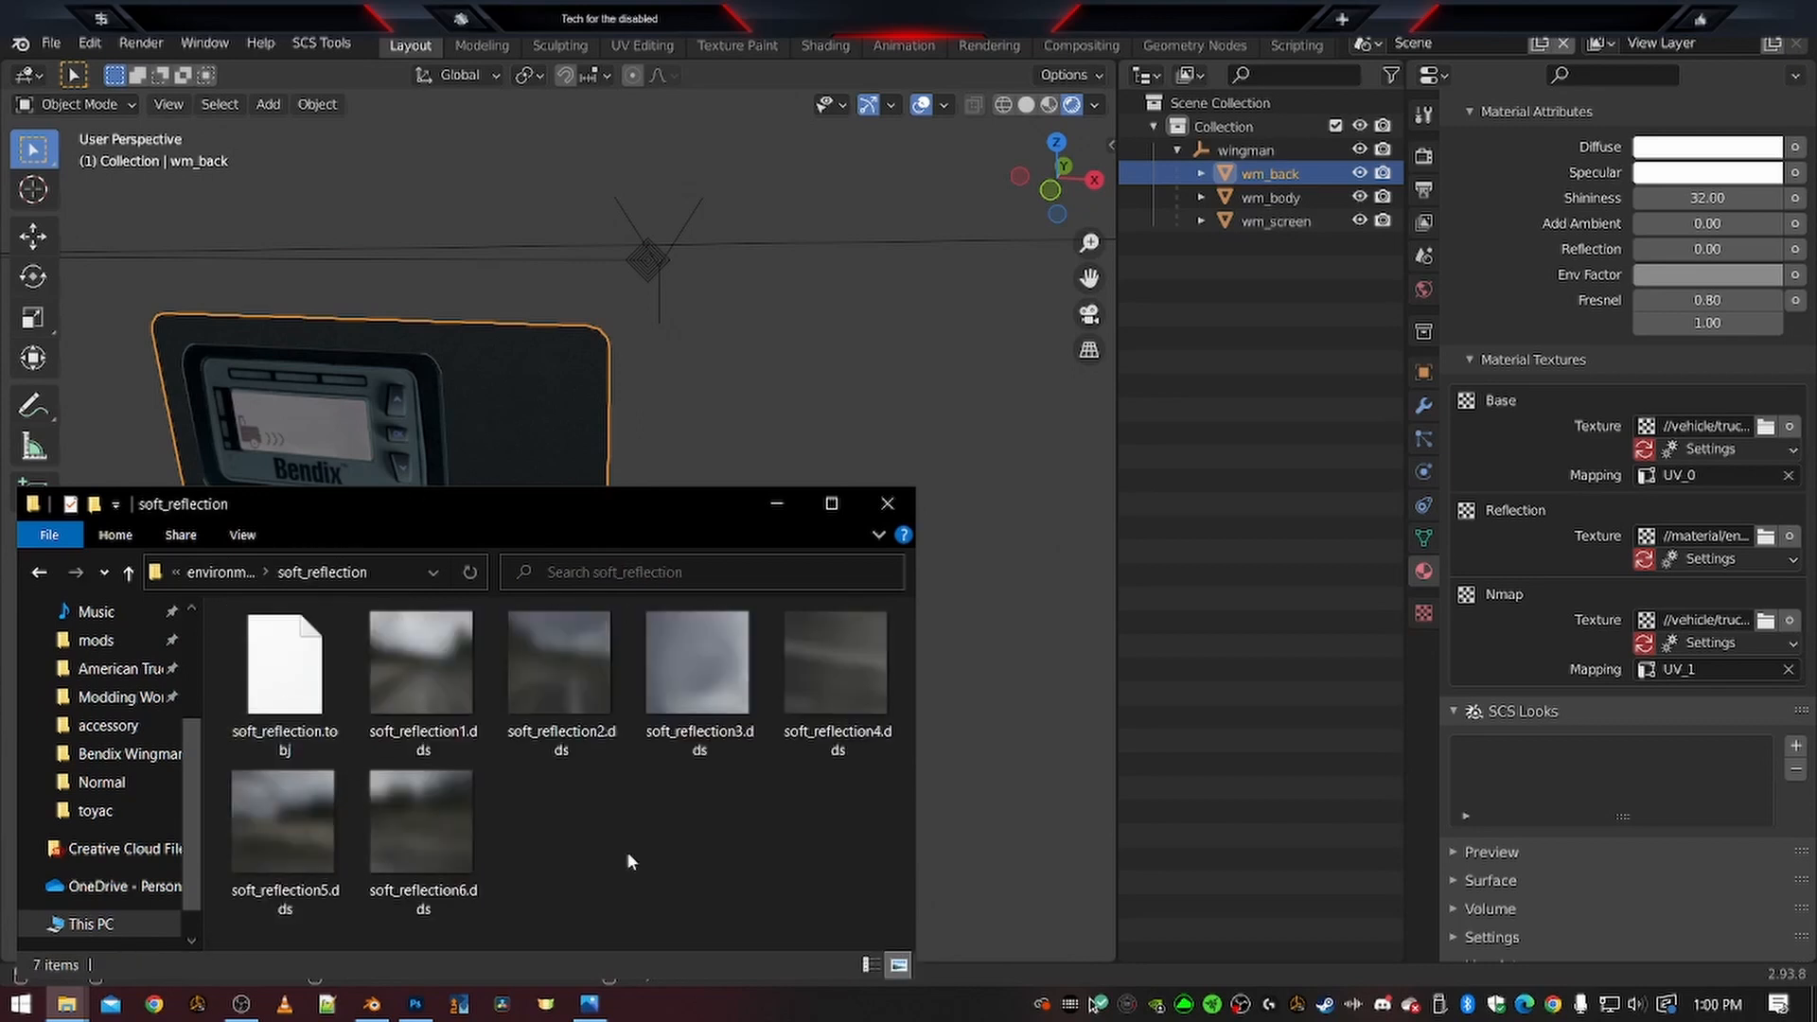
{"action": "key", "text": "alt+Left"}
{"action": "key", "text": "alt+Left"}
{"action": "key", "text": "alt+Left"}
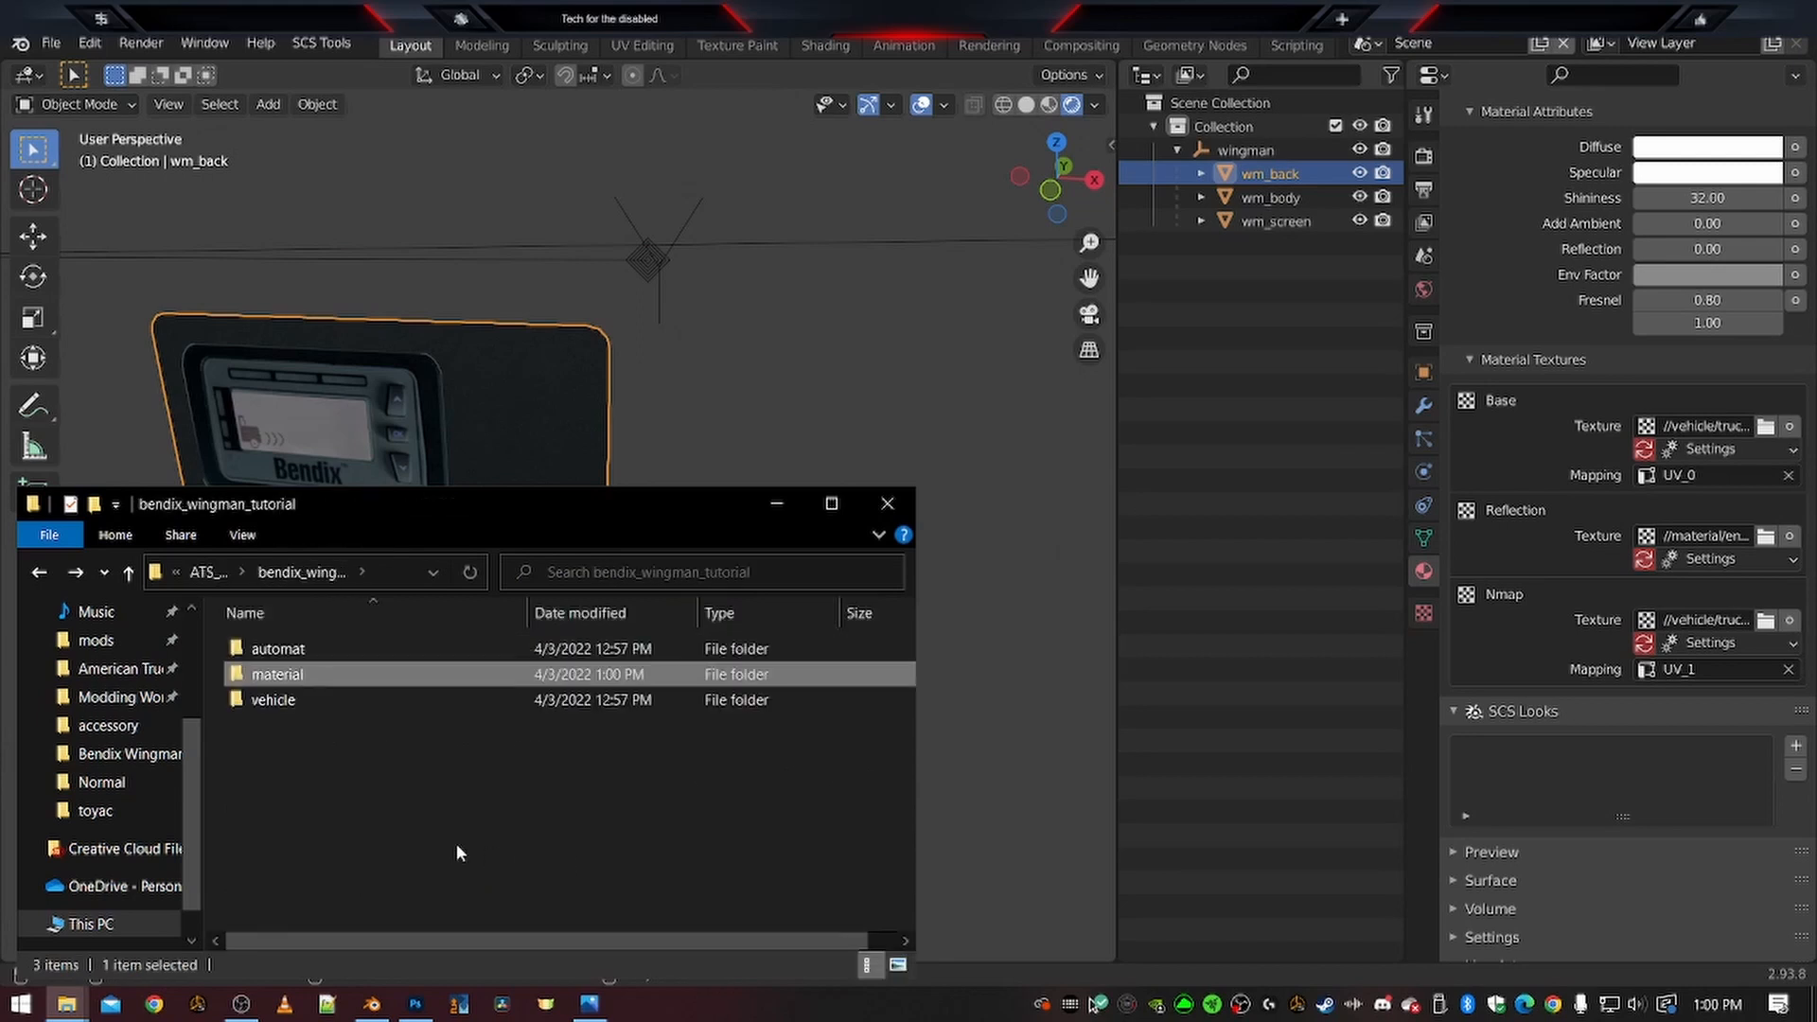
Recheck the contents of the material folder and select its environment folder
{"action": "double_click", "coordinate": [274, 675]}
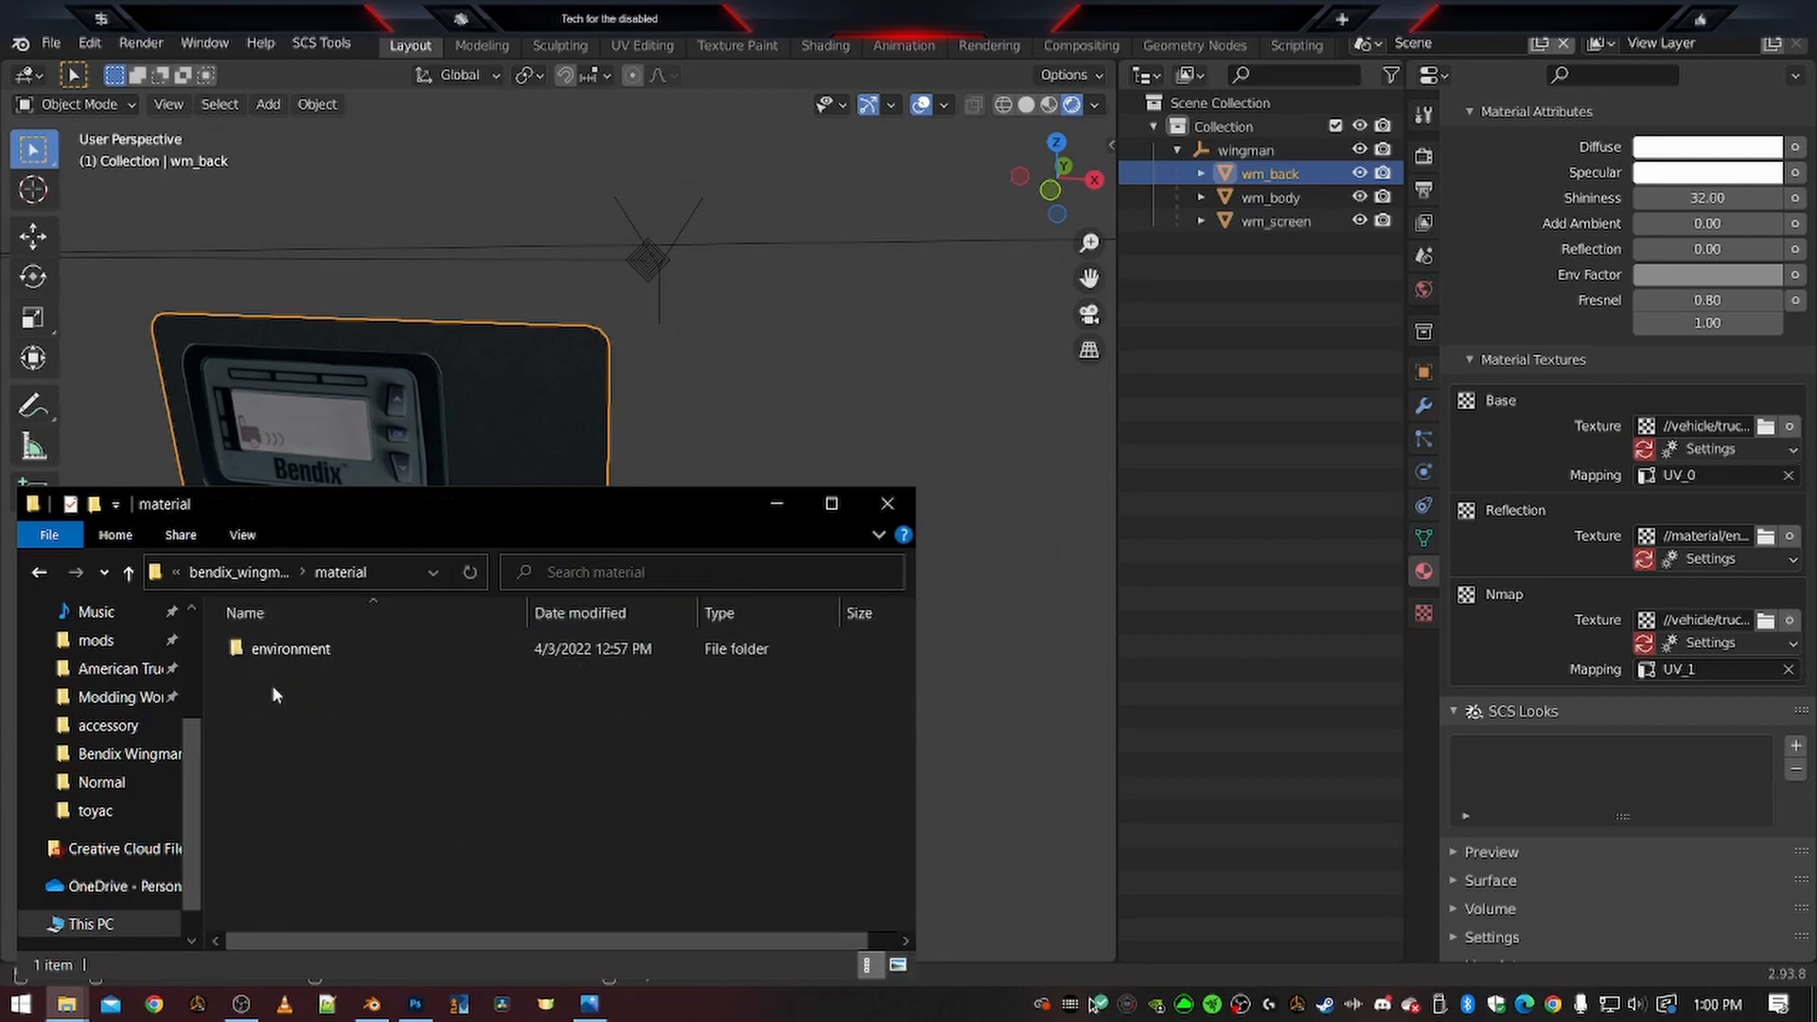
{"action": "key", "text": "alt+Left"}
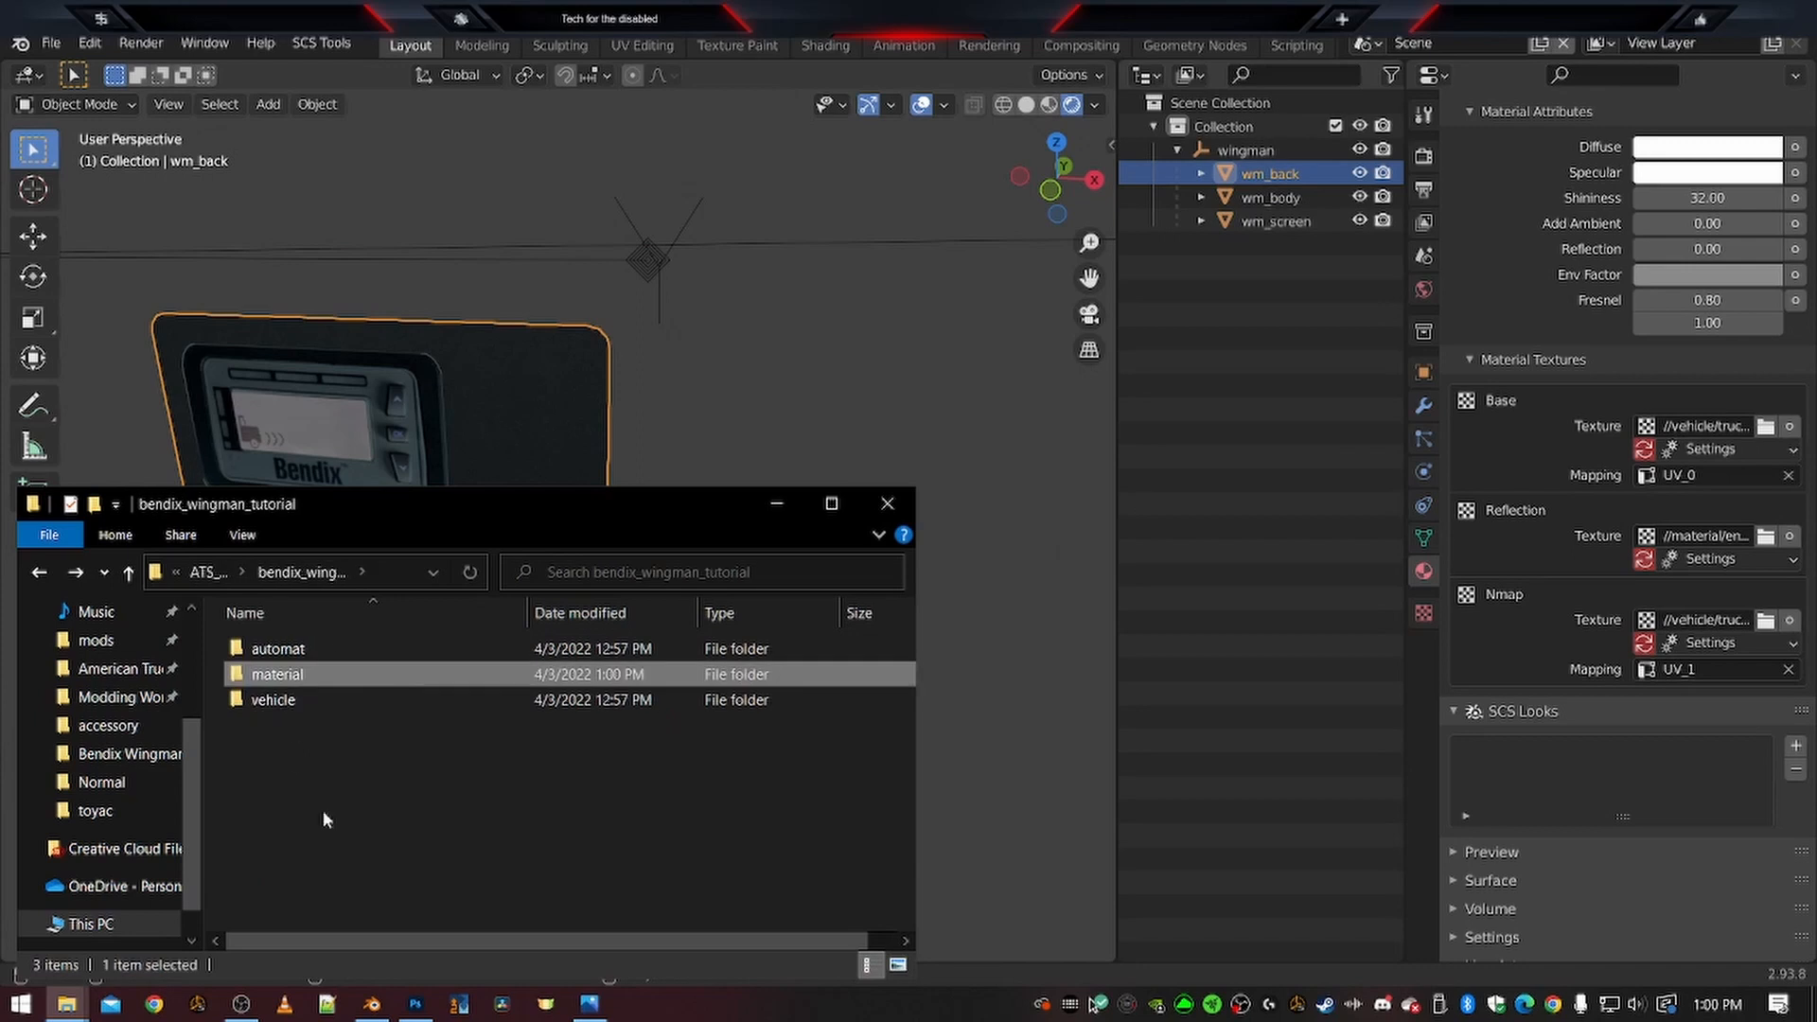
{"action": "double_click", "coordinate": [286, 675]}
{"action": "left_click", "coordinate": [272, 658]}
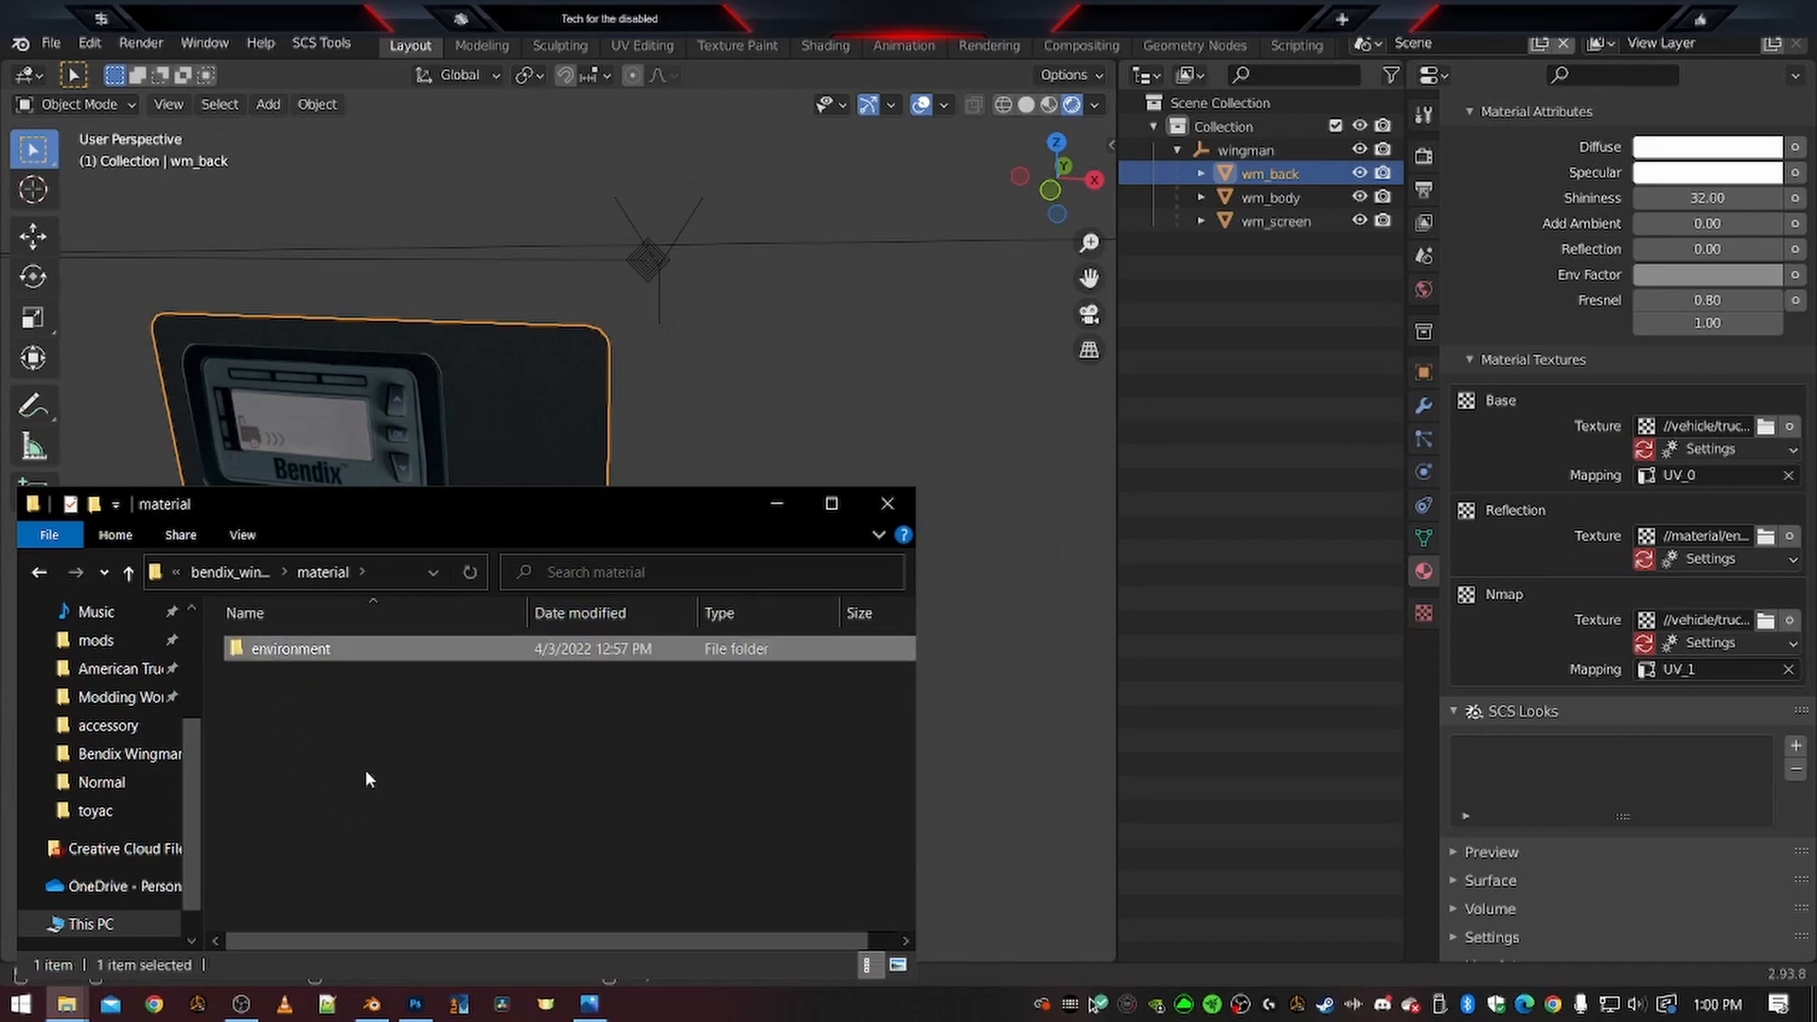
Examine the subfolders of the packed mod's automat folder, and return to the bendix_wingman_tutorial folder
{"action": "key", "text": "alt+Left"}
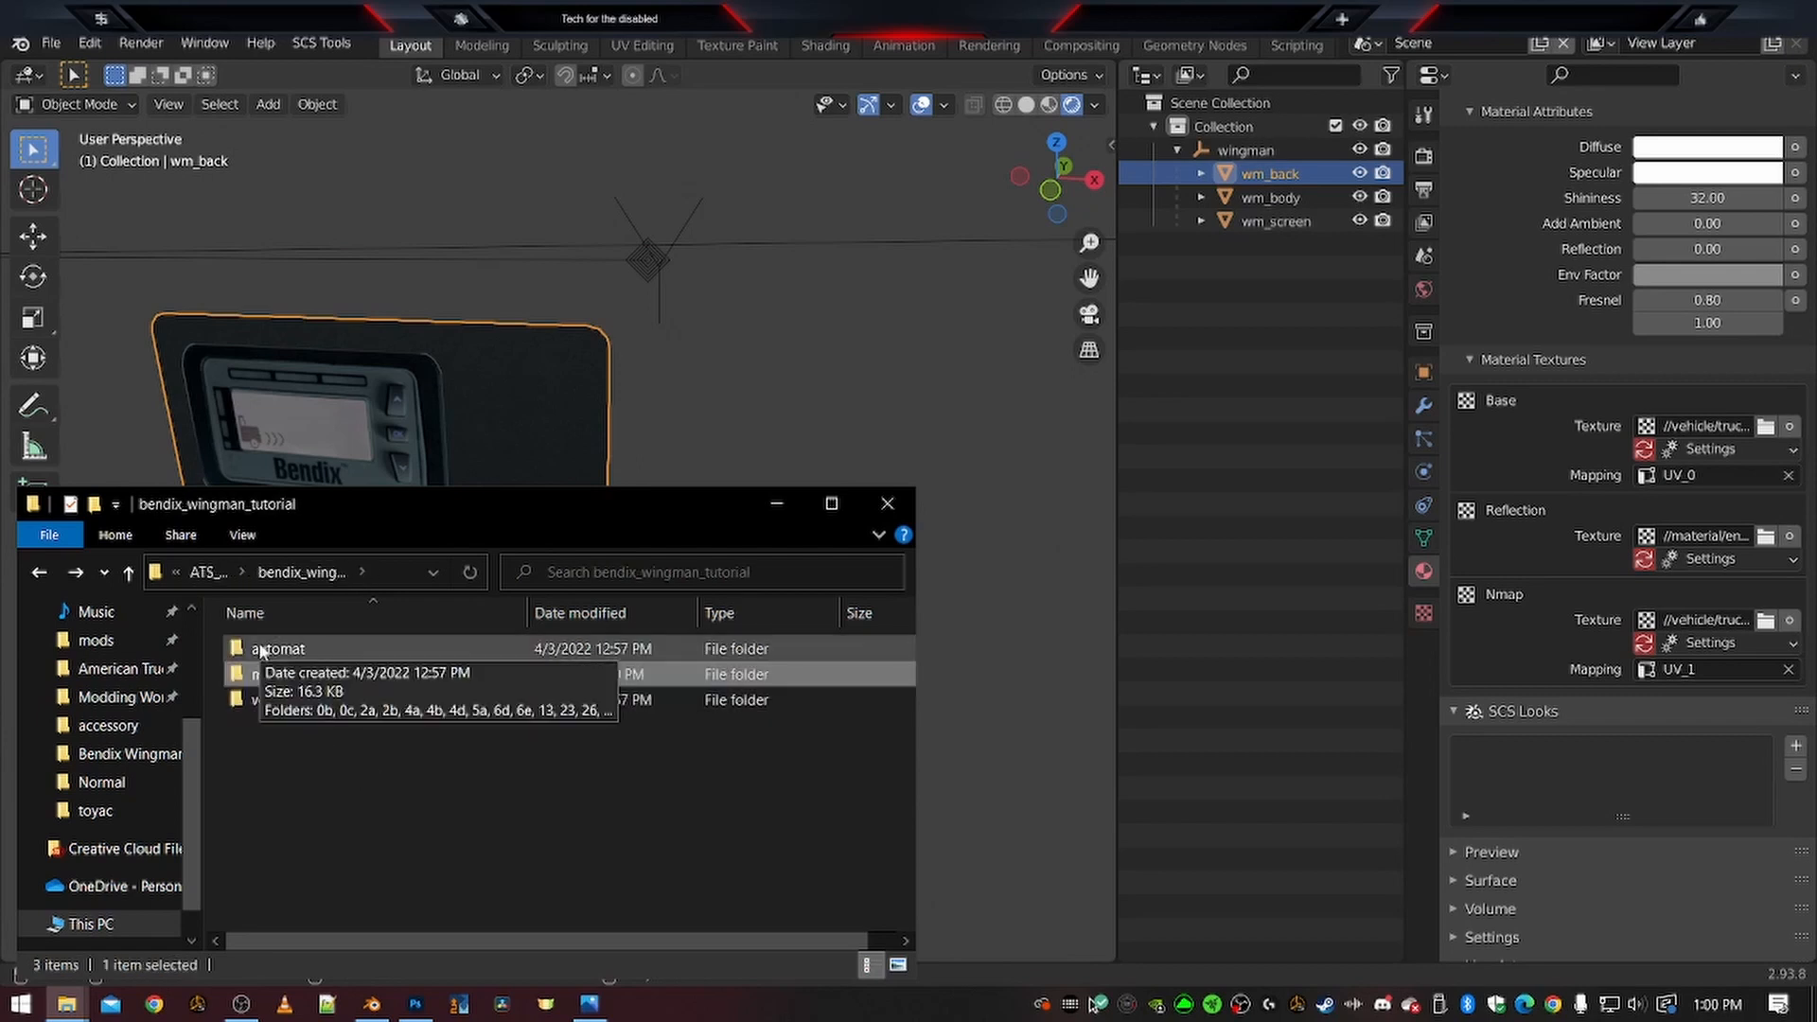
{"action": "double_click", "coordinate": [261, 650]}
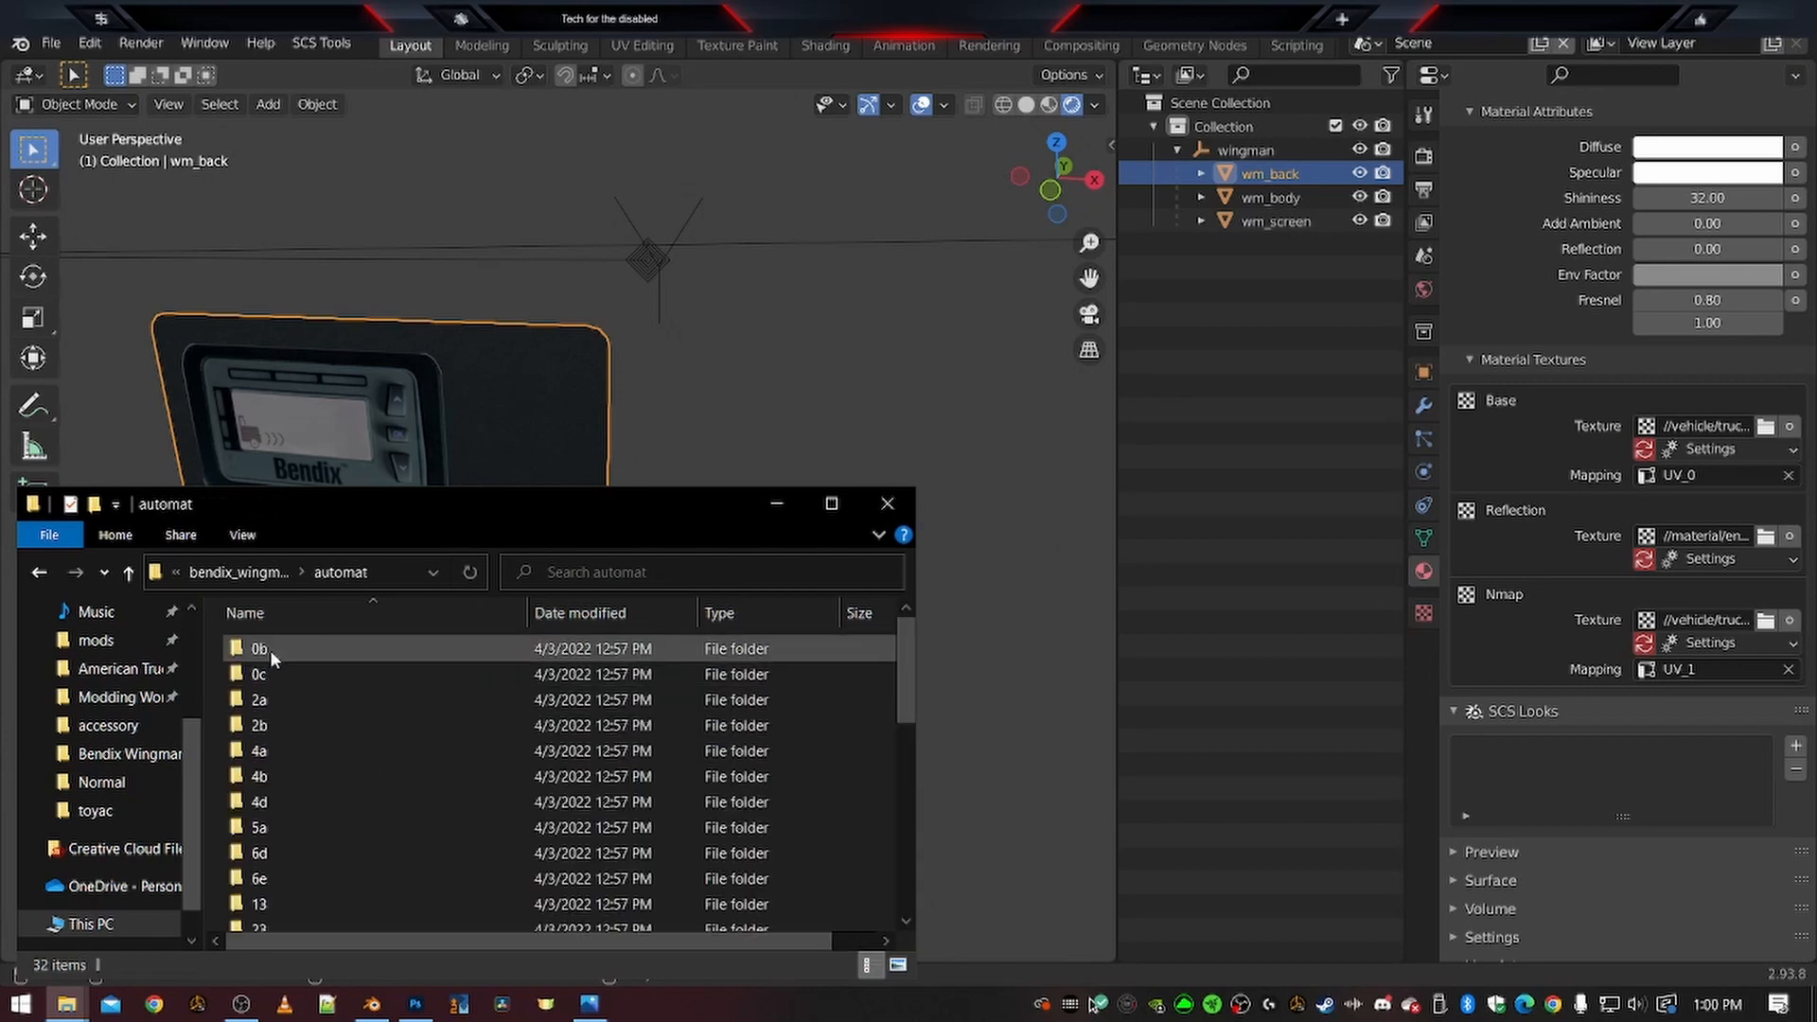
{"action": "scroll", "coordinate": [272, 682], "scroll_direction": "down", "scroll_amount": 6}
{"action": "scroll", "coordinate": [311, 701], "scroll_direction": "up", "scroll_amount": 7}
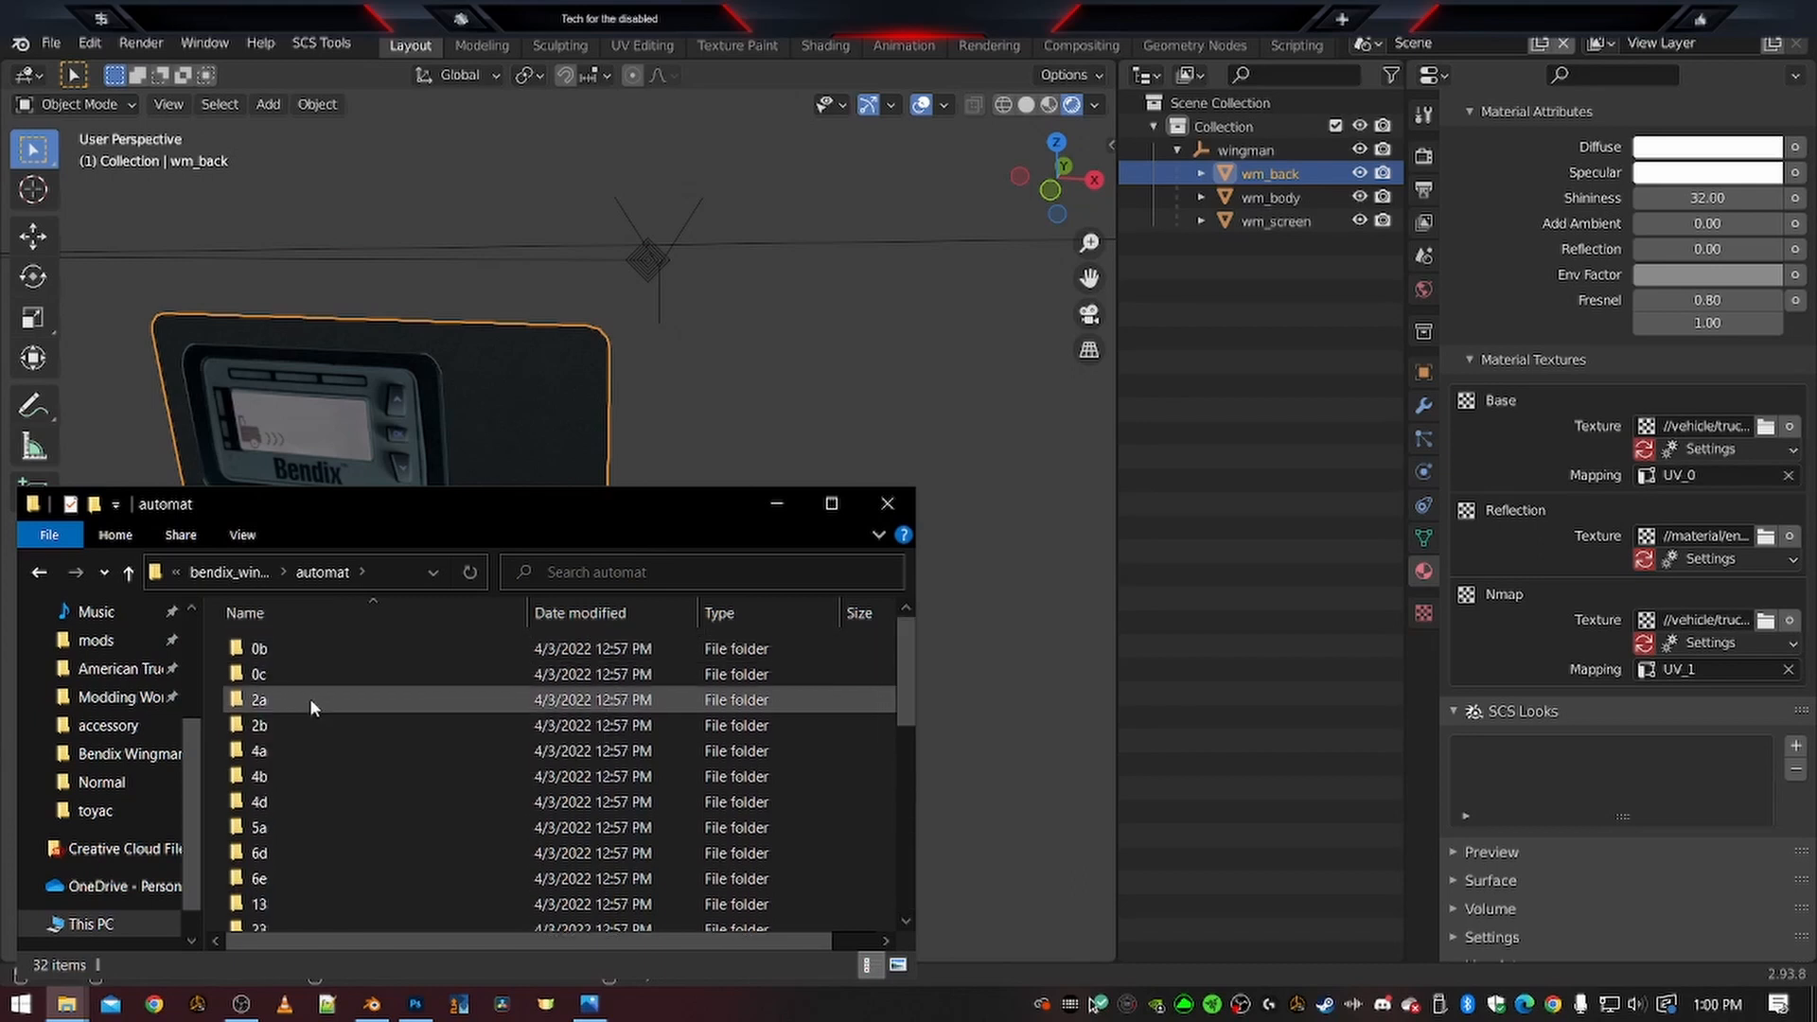
{"action": "key", "text": "alt+Left"}
{"action": "left_click", "coordinate": [332, 843]}
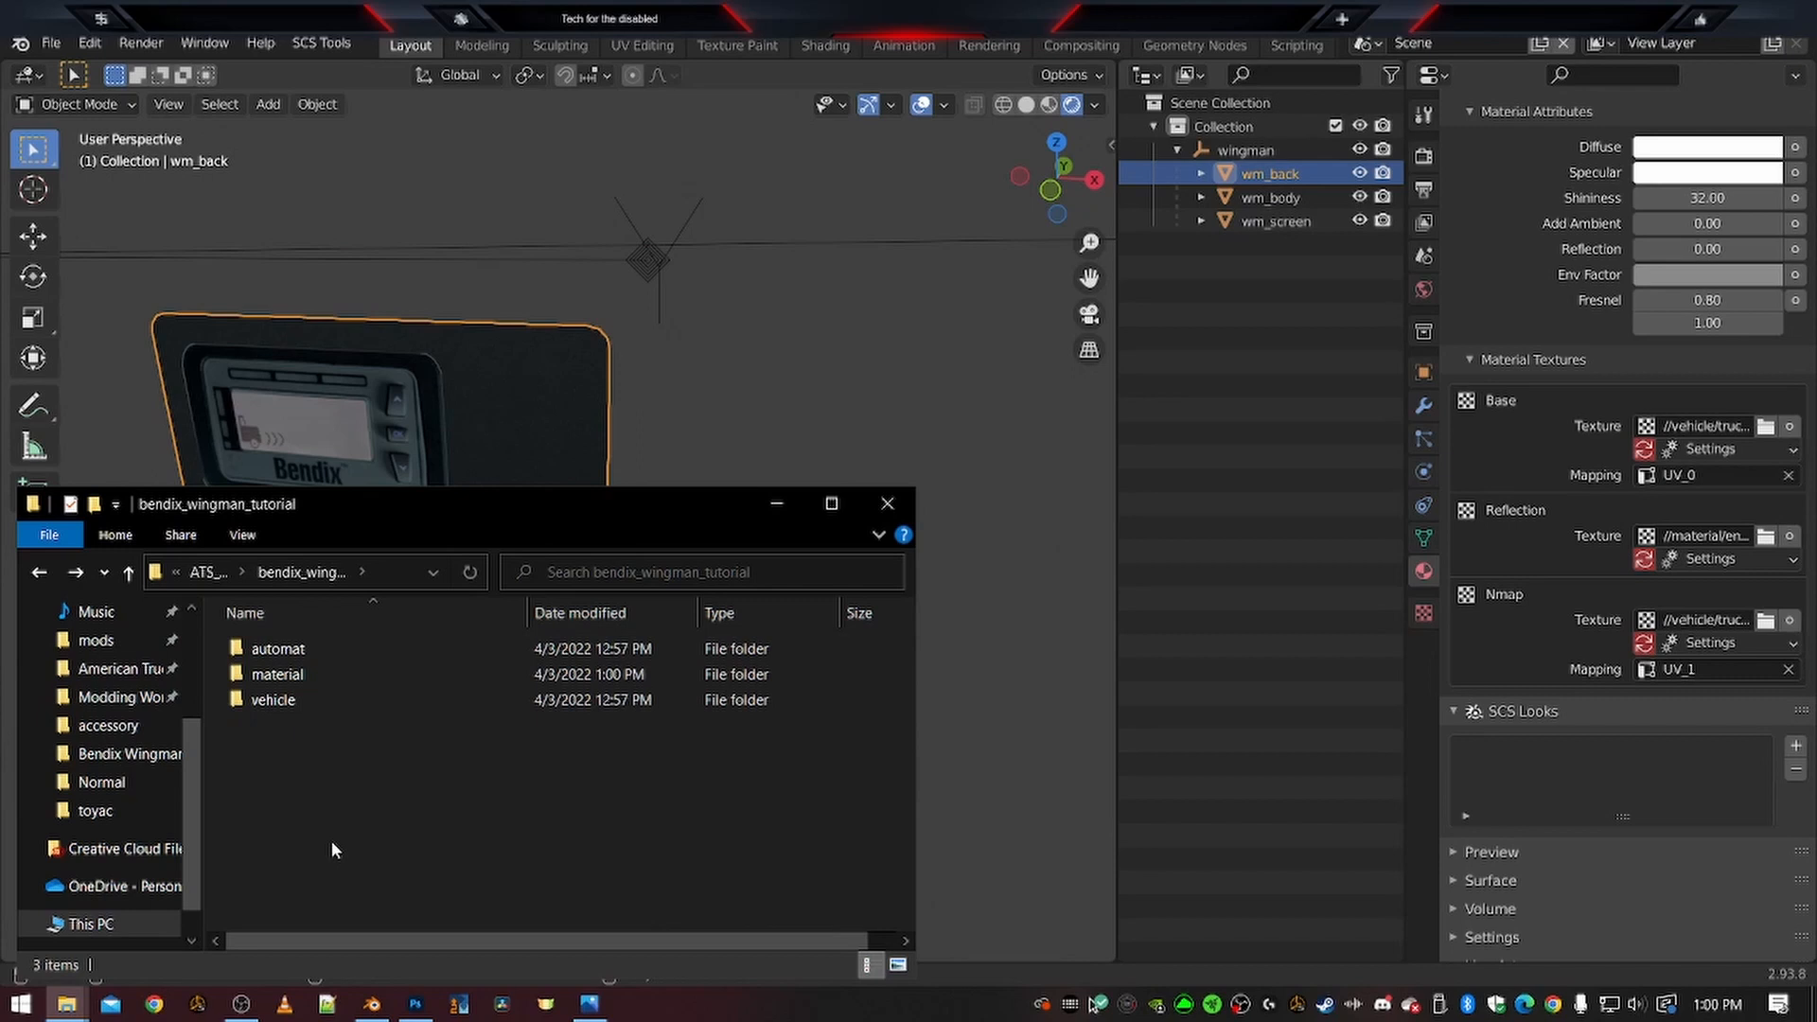
{"action": "left_click", "coordinate": [272, 653]}
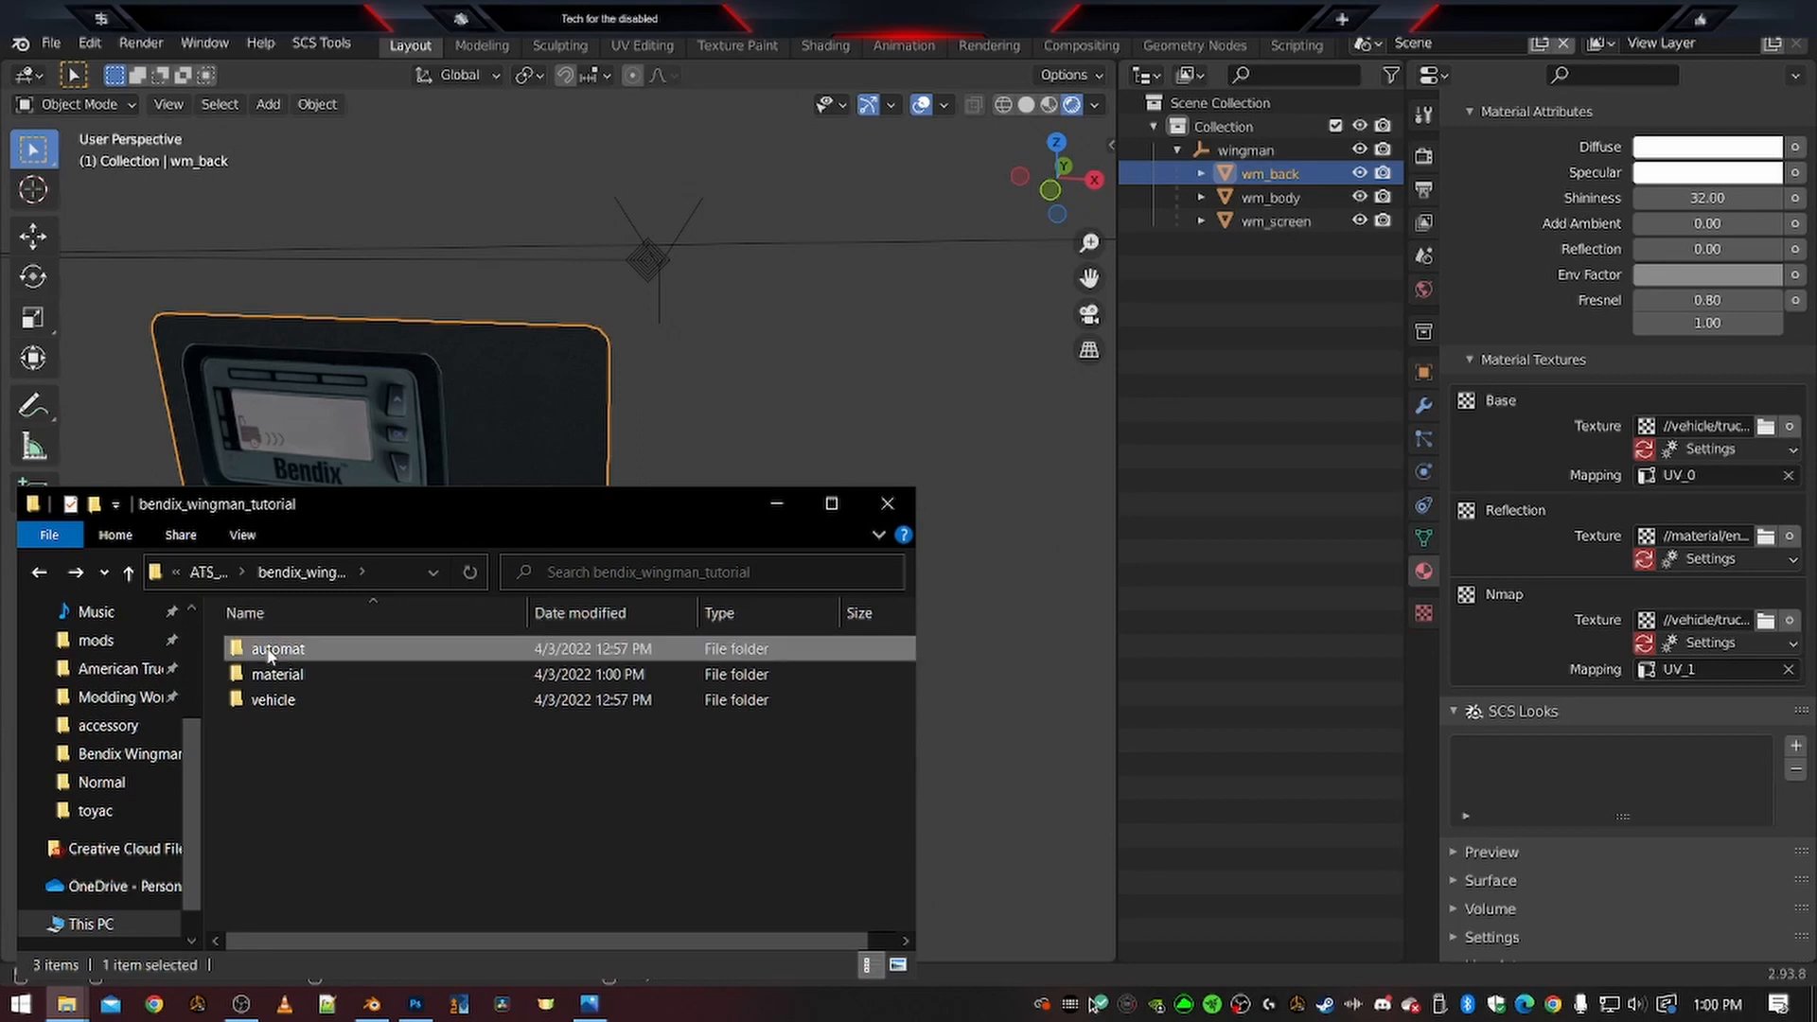
{"action": "left_click", "coordinate": [297, 847]}
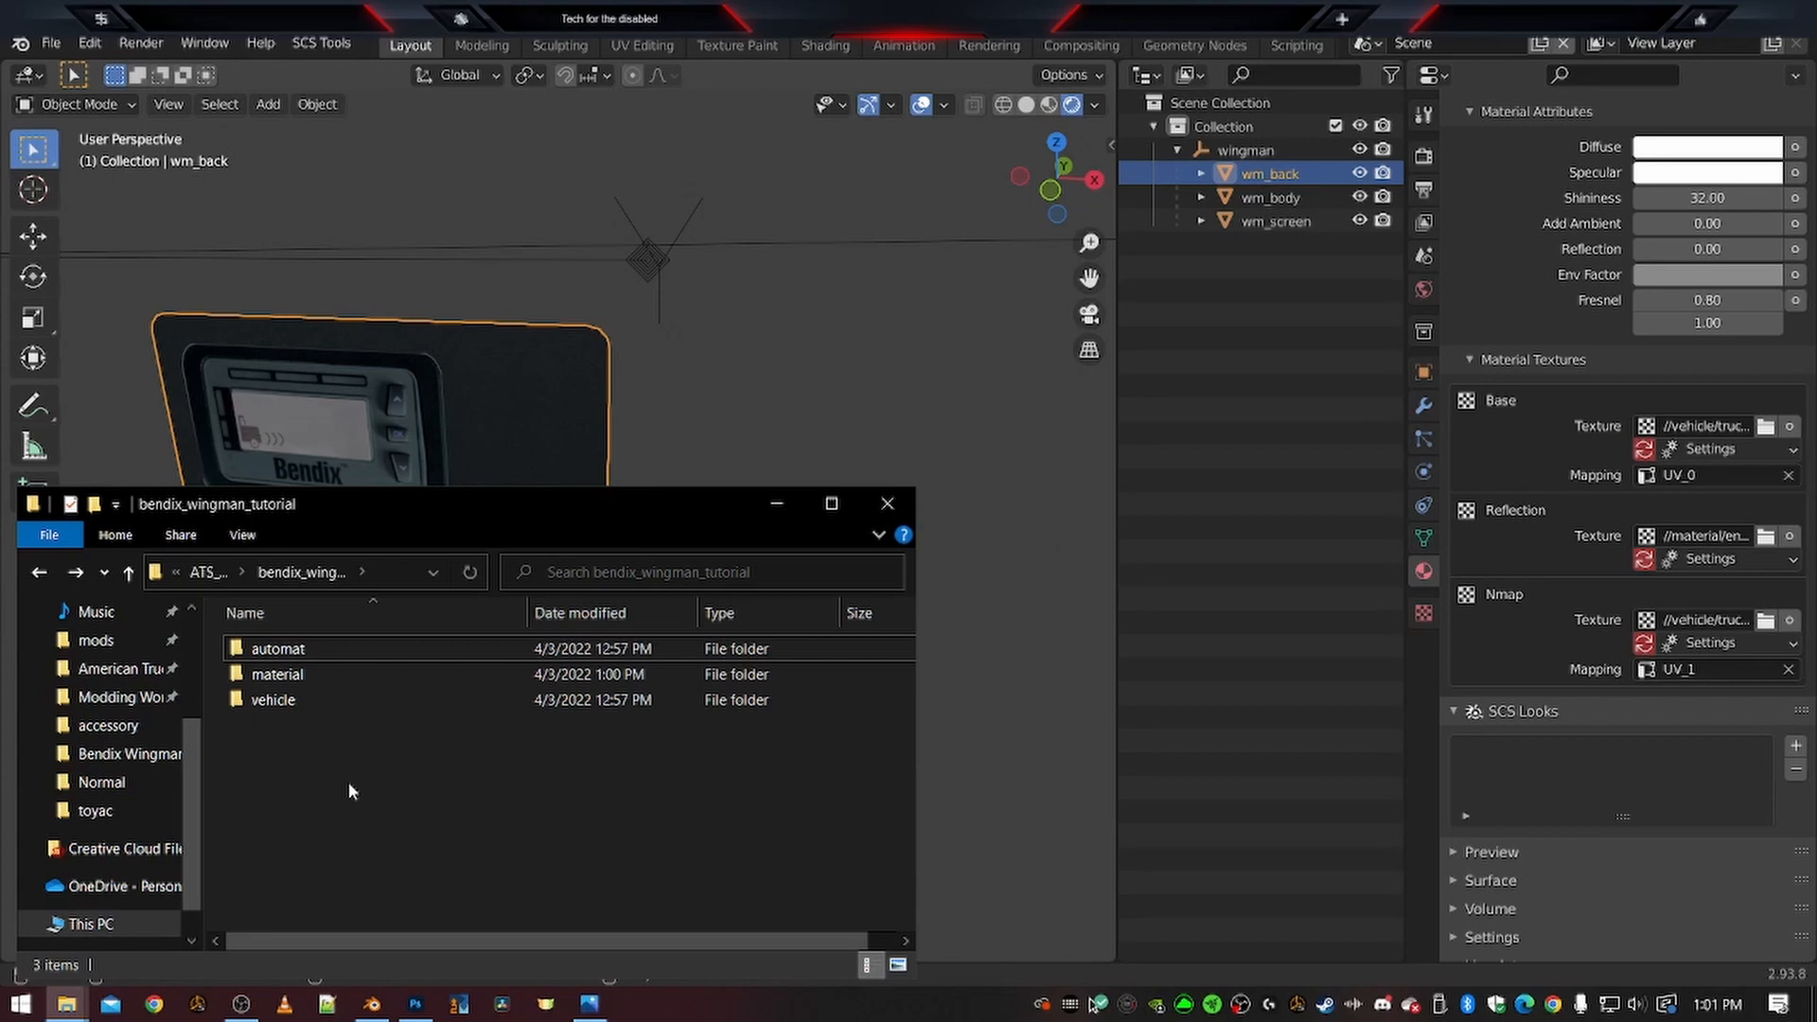
Open the Modding Workshop's ATS_BASE folder in a second file window beside the bendix_wingman_tutorial folder
{"action": "left_click_drag", "start_coordinate": [428, 499], "coordinate": [1319, 498]}
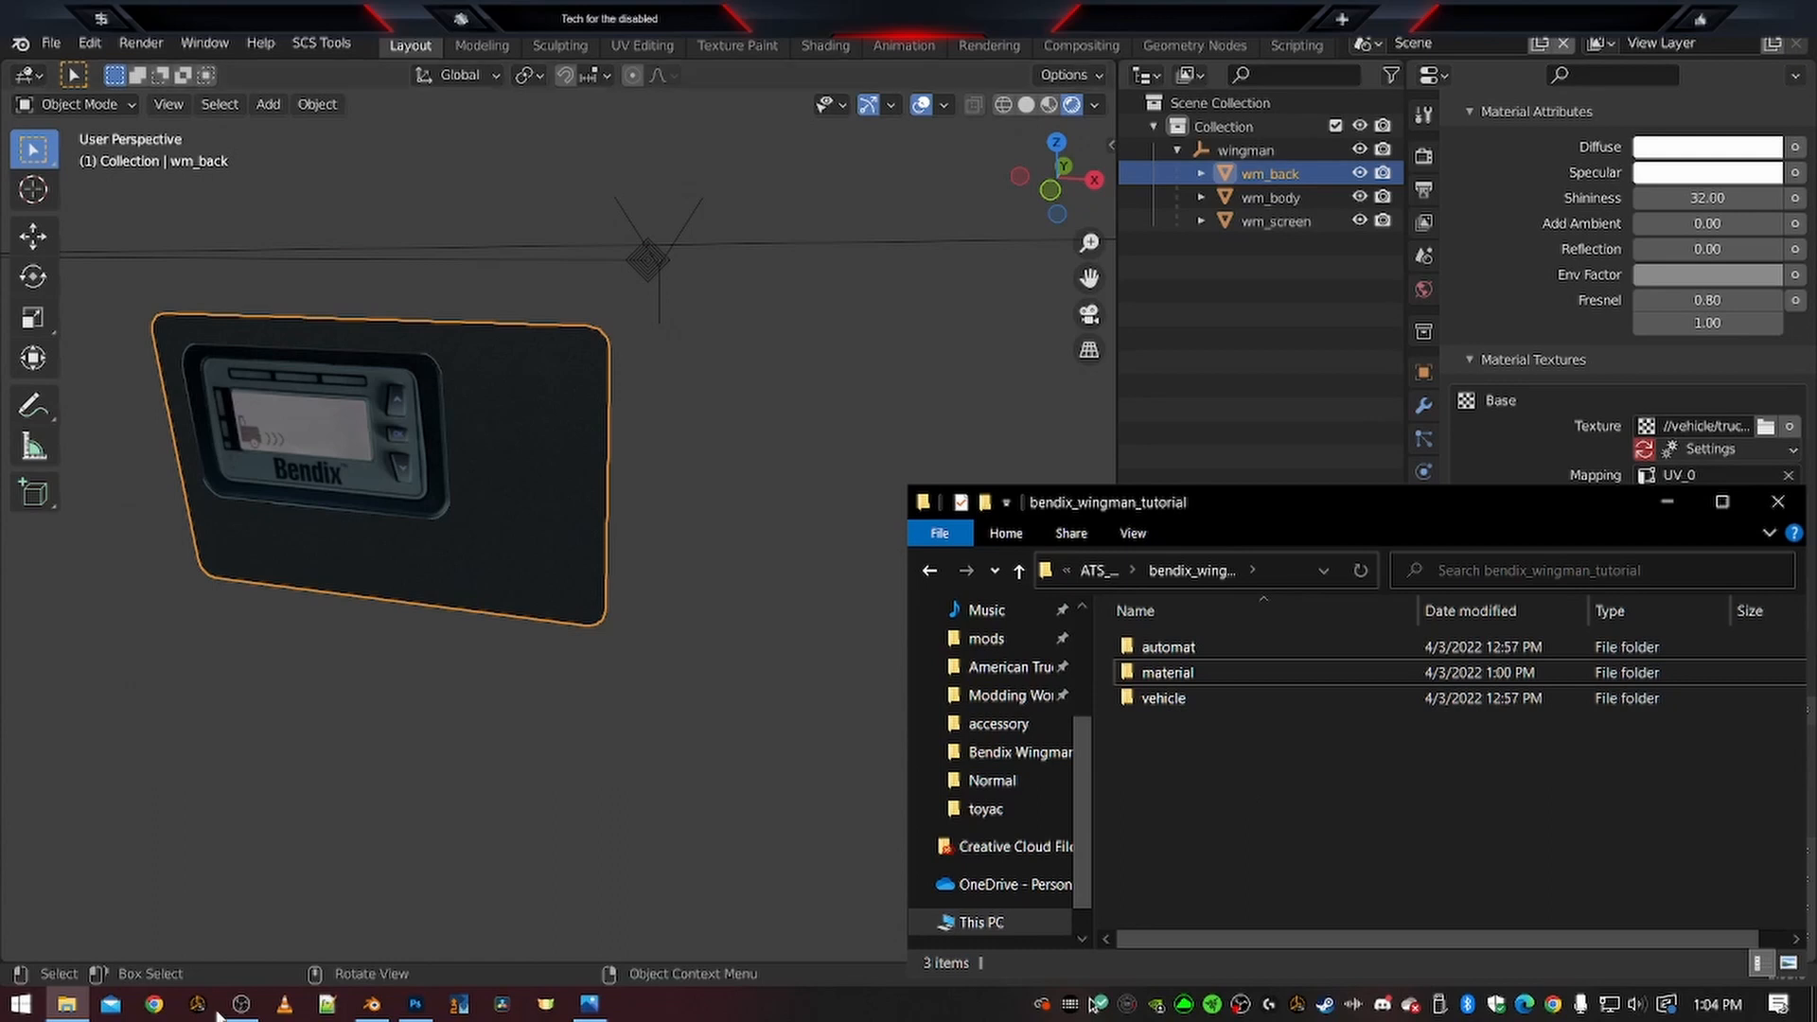
{"action": "right_click", "coordinate": [66, 1003]}
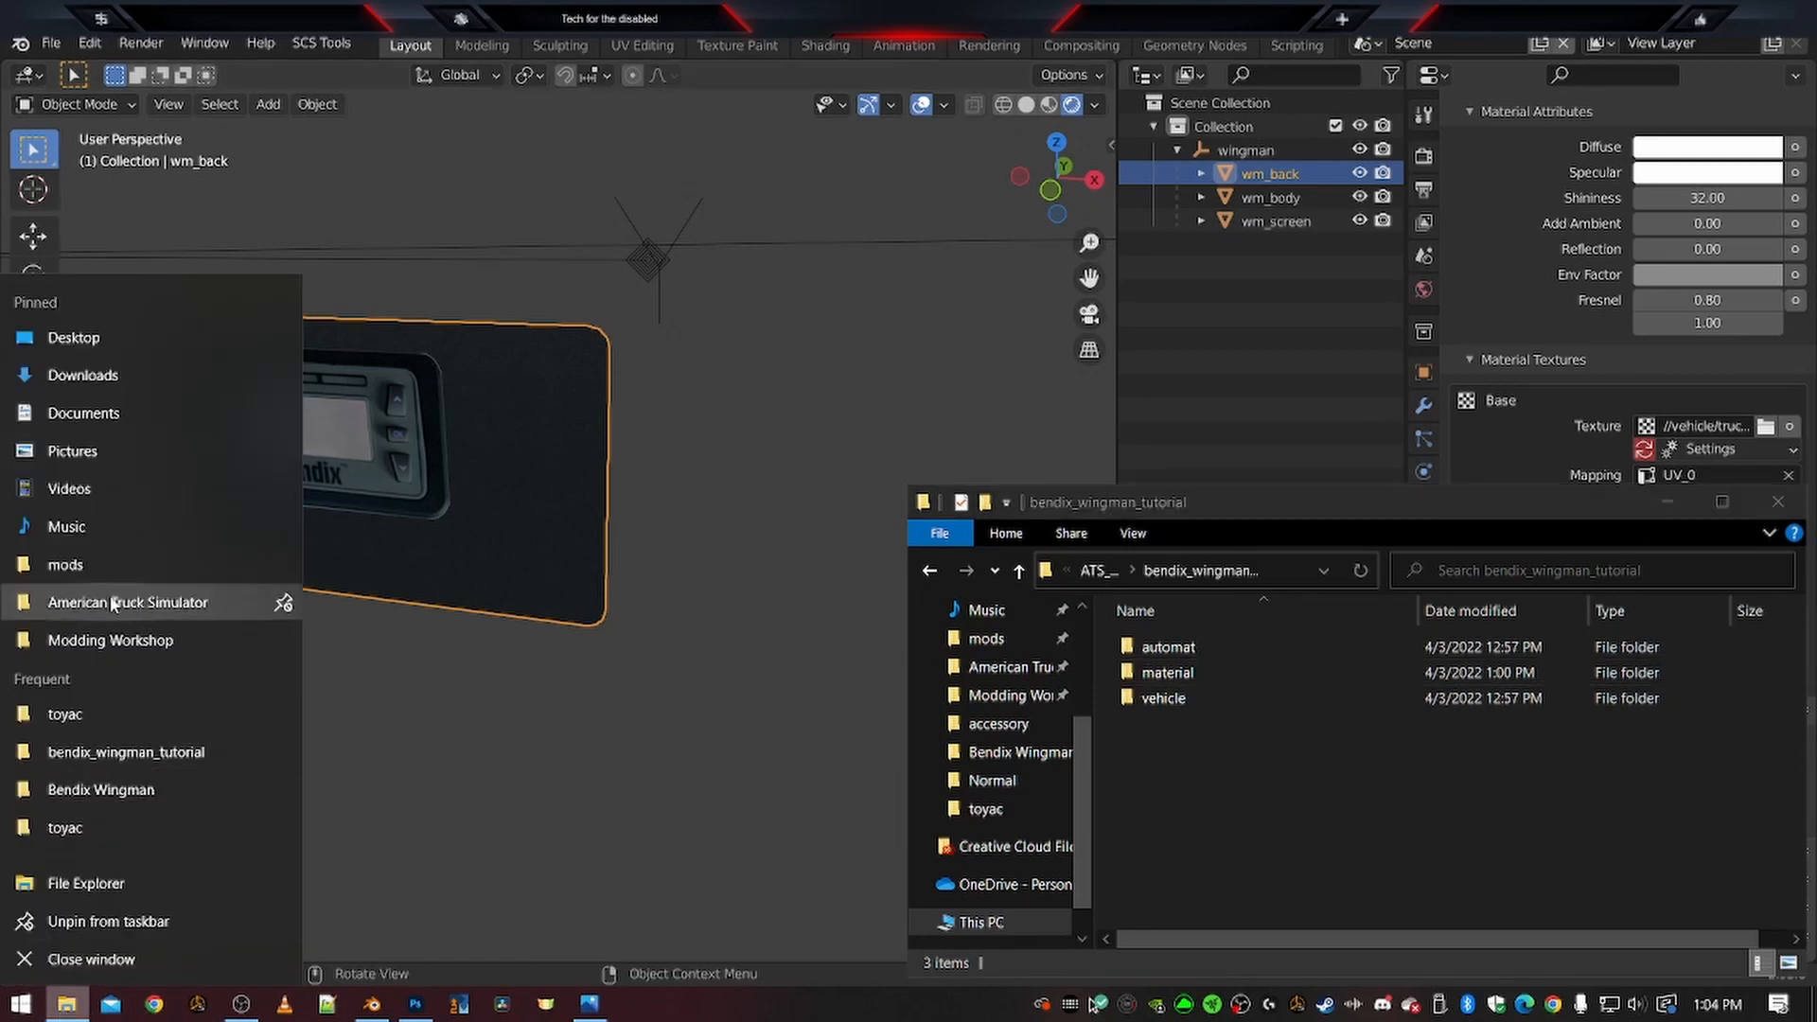
{"action": "left_click", "coordinate": [79, 647]}
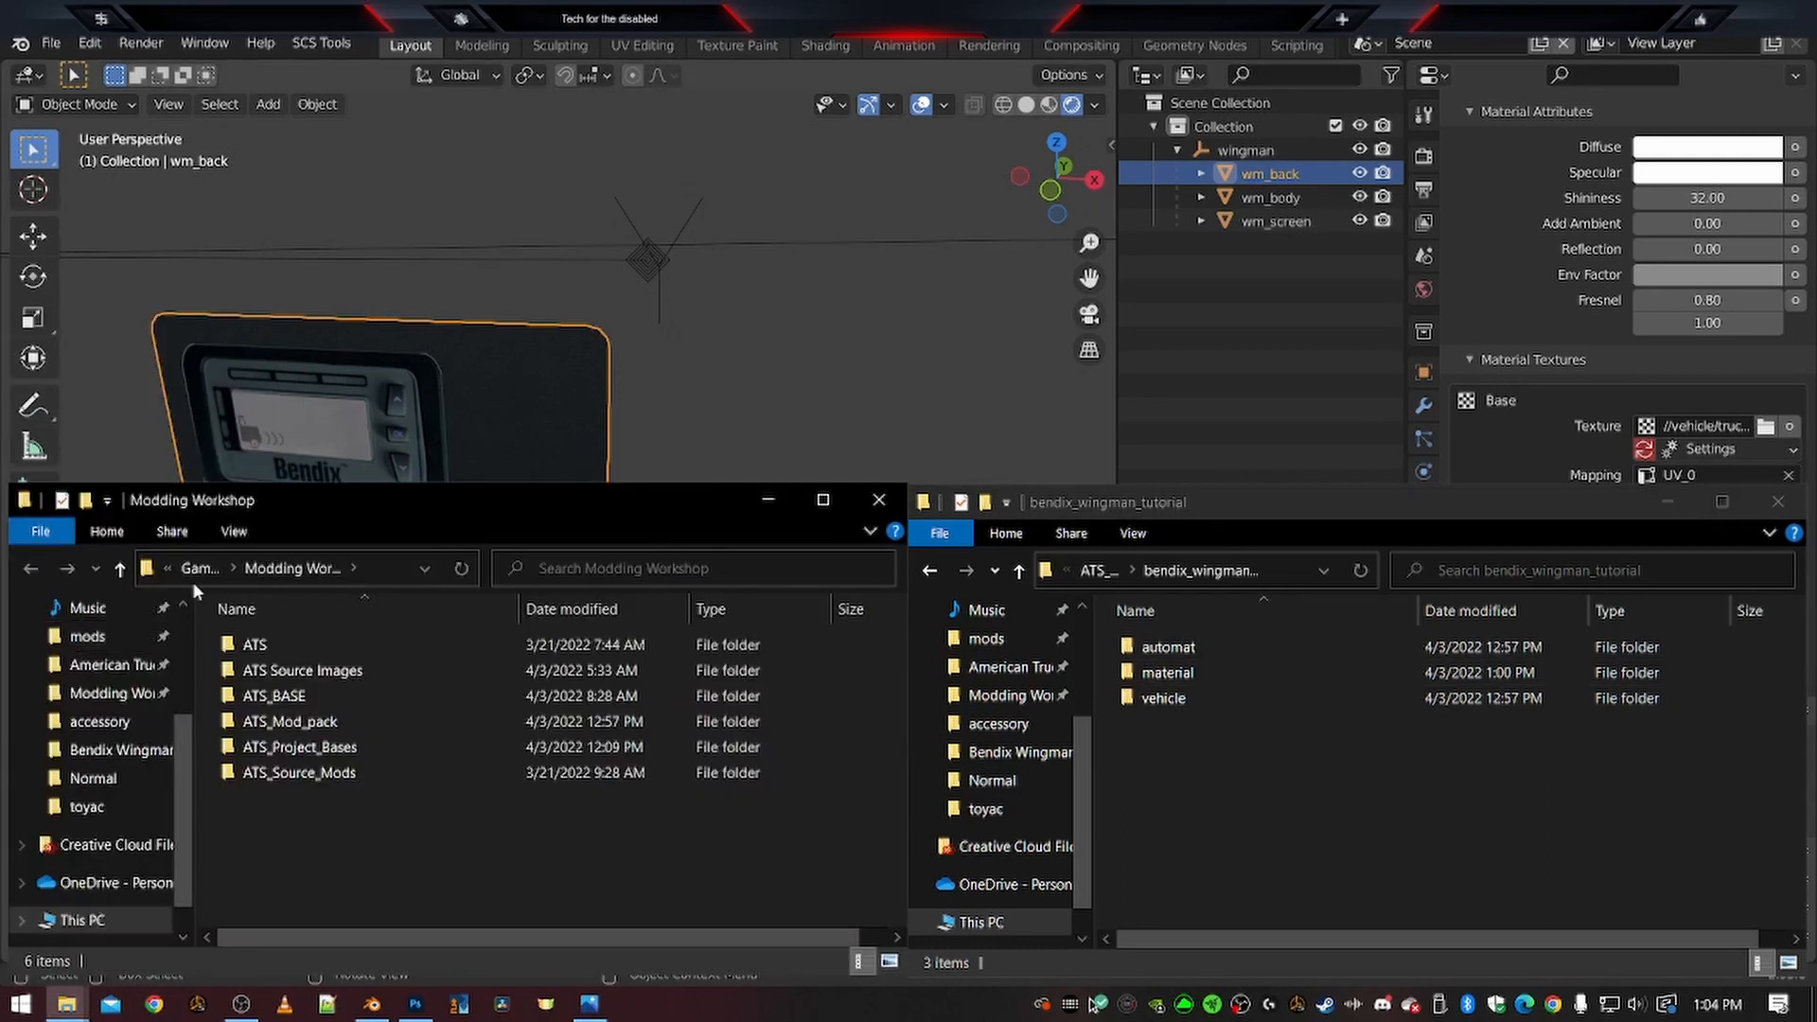
{"action": "double_click", "coordinate": [256, 696]}
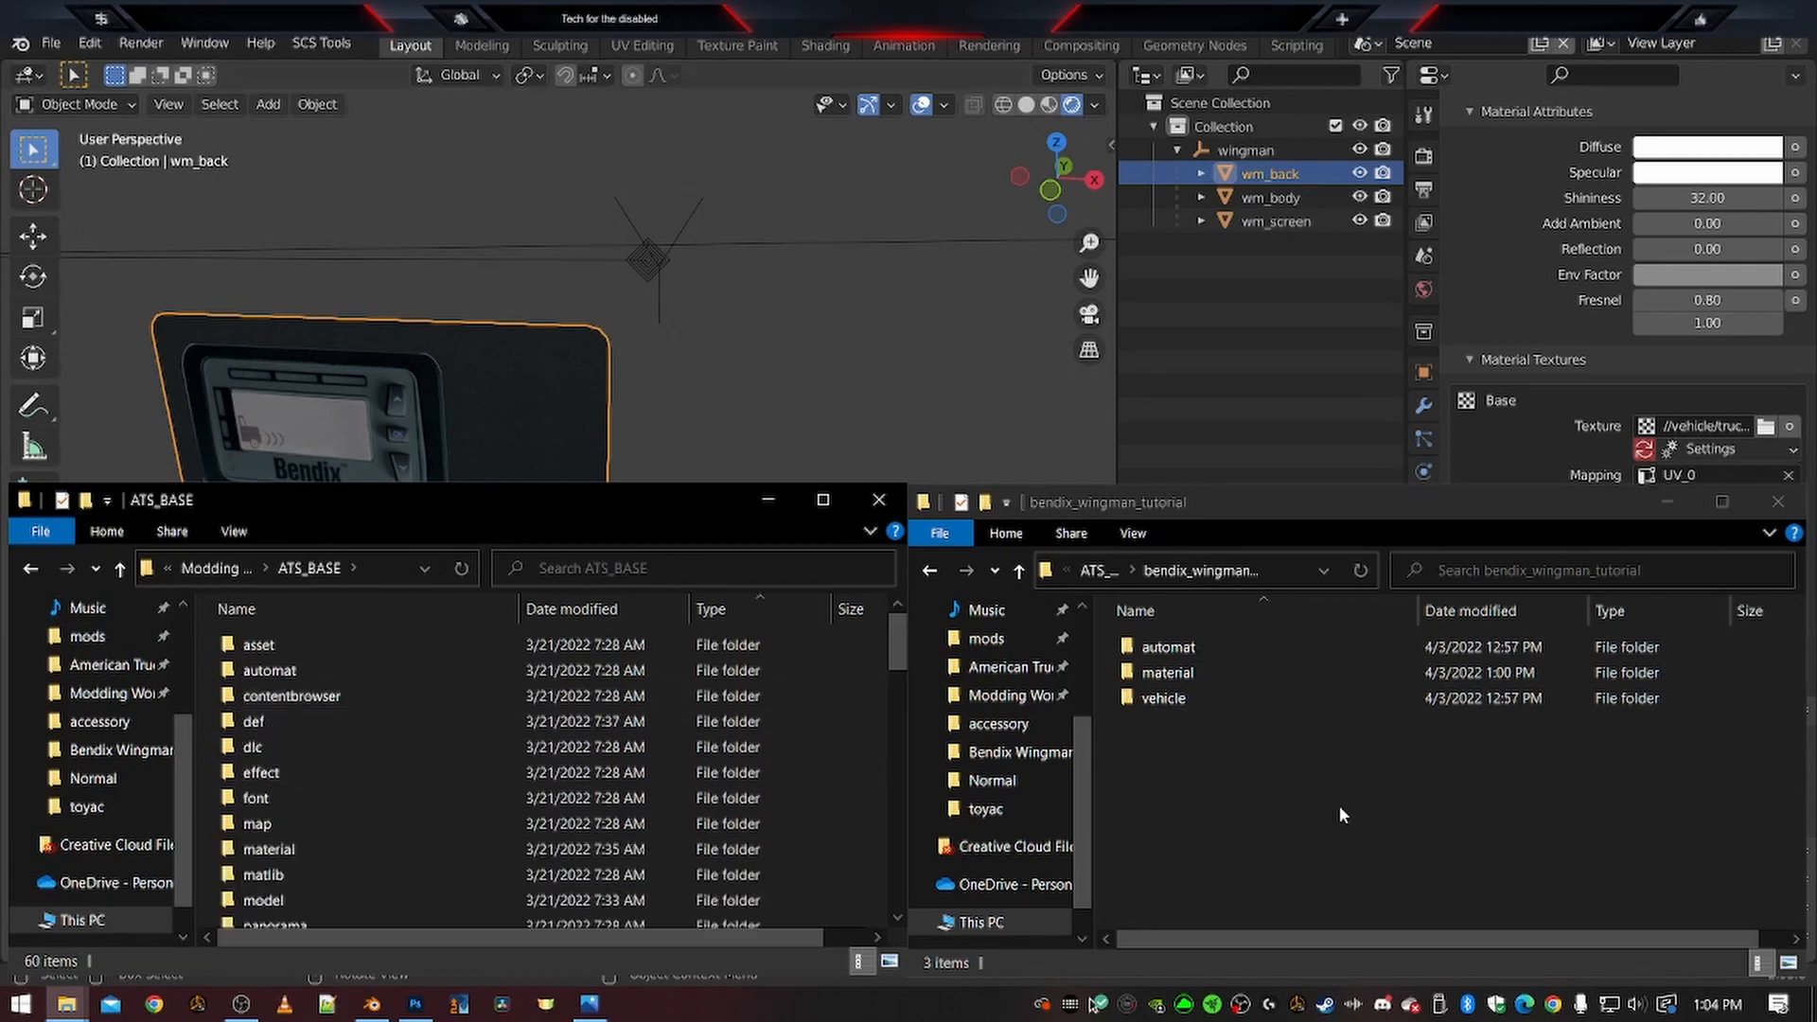
Create a def folder in bendix_wingman_tutorial and open it
{"action": "left_click", "coordinate": [1432, 794]}
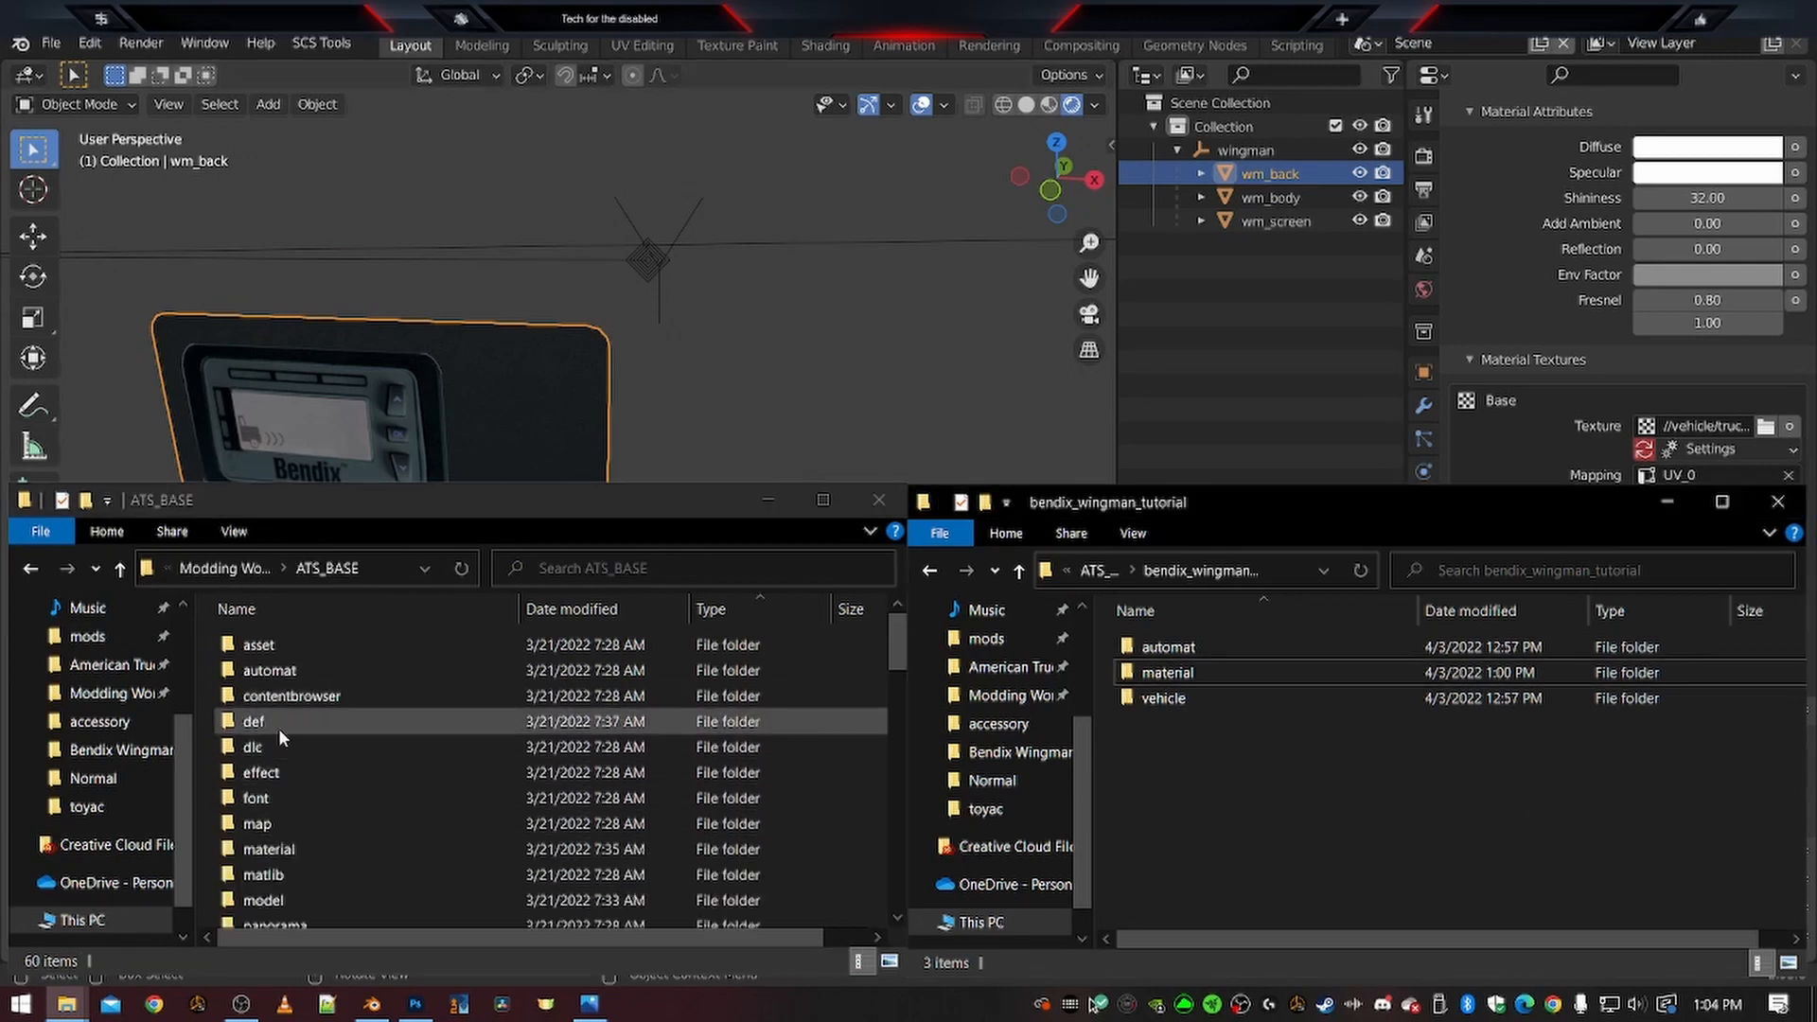
{"action": "right_click", "coordinate": [1245, 807]}
{"action": "mouse_move", "coordinate": [1304, 763]}
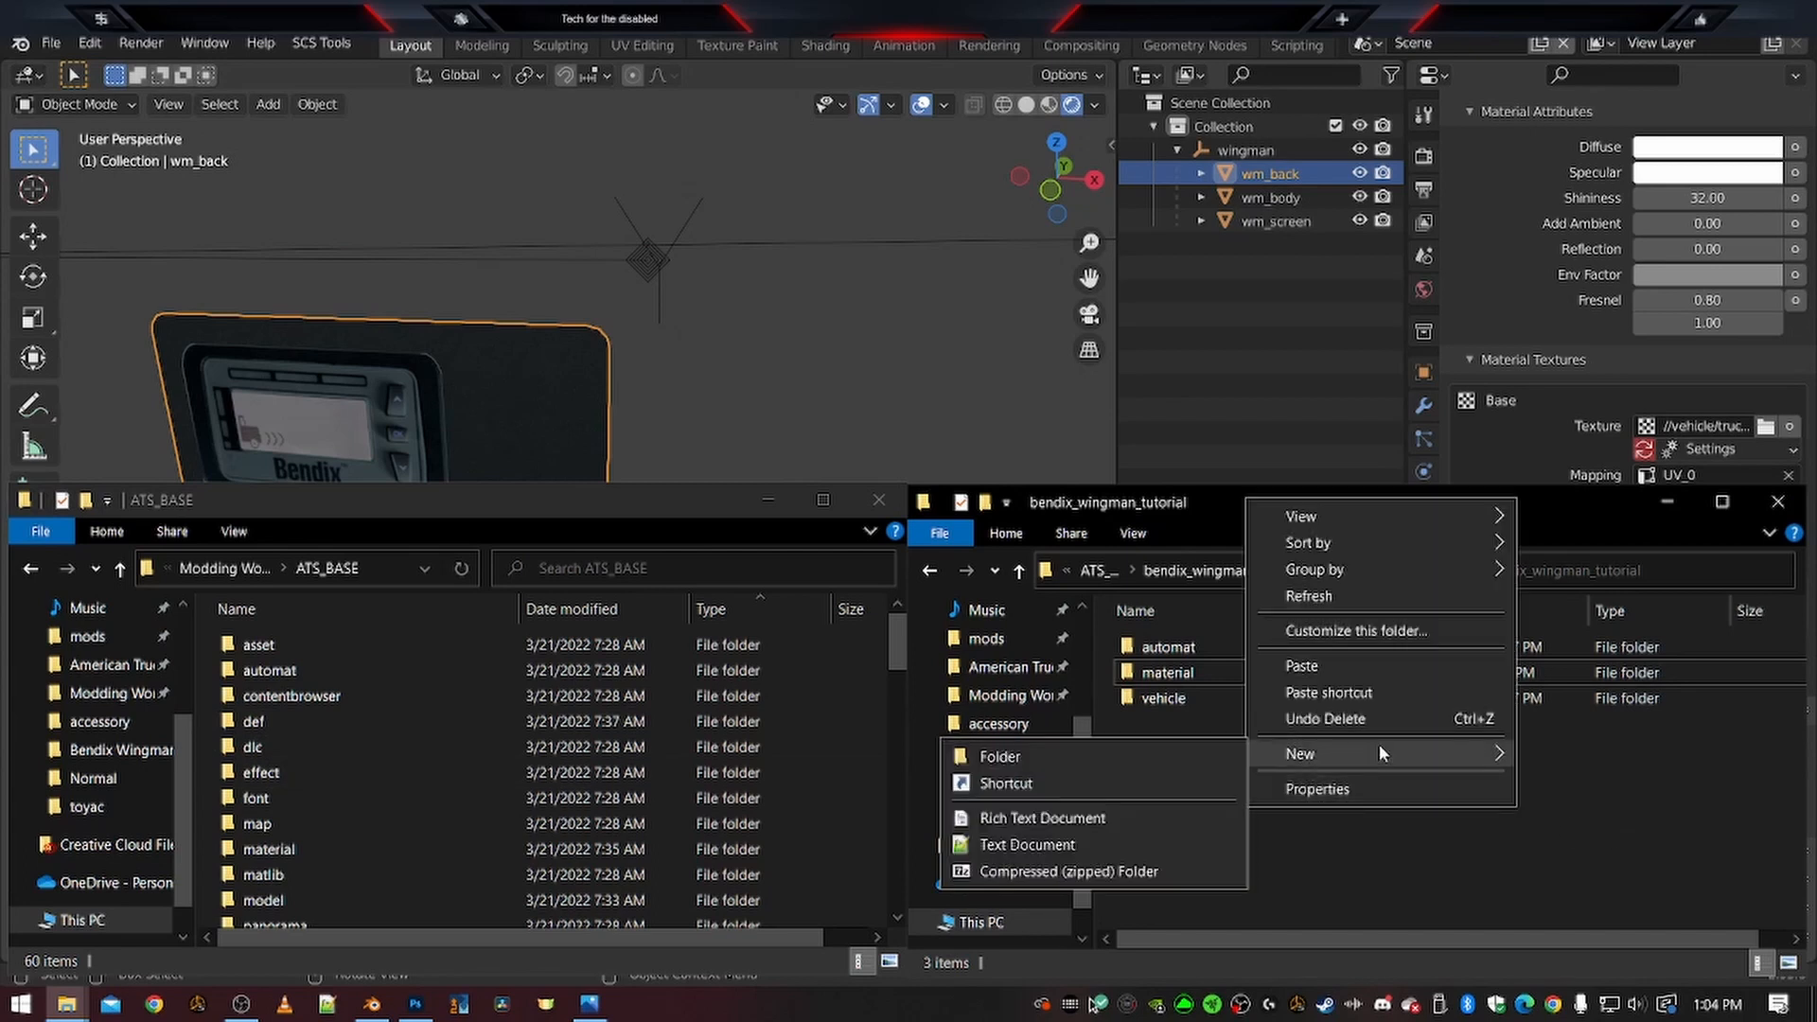
{"action": "left_click", "coordinate": [1122, 741]}
{"action": "type", "text": "def"}
{"action": "key", "text": "Return"}
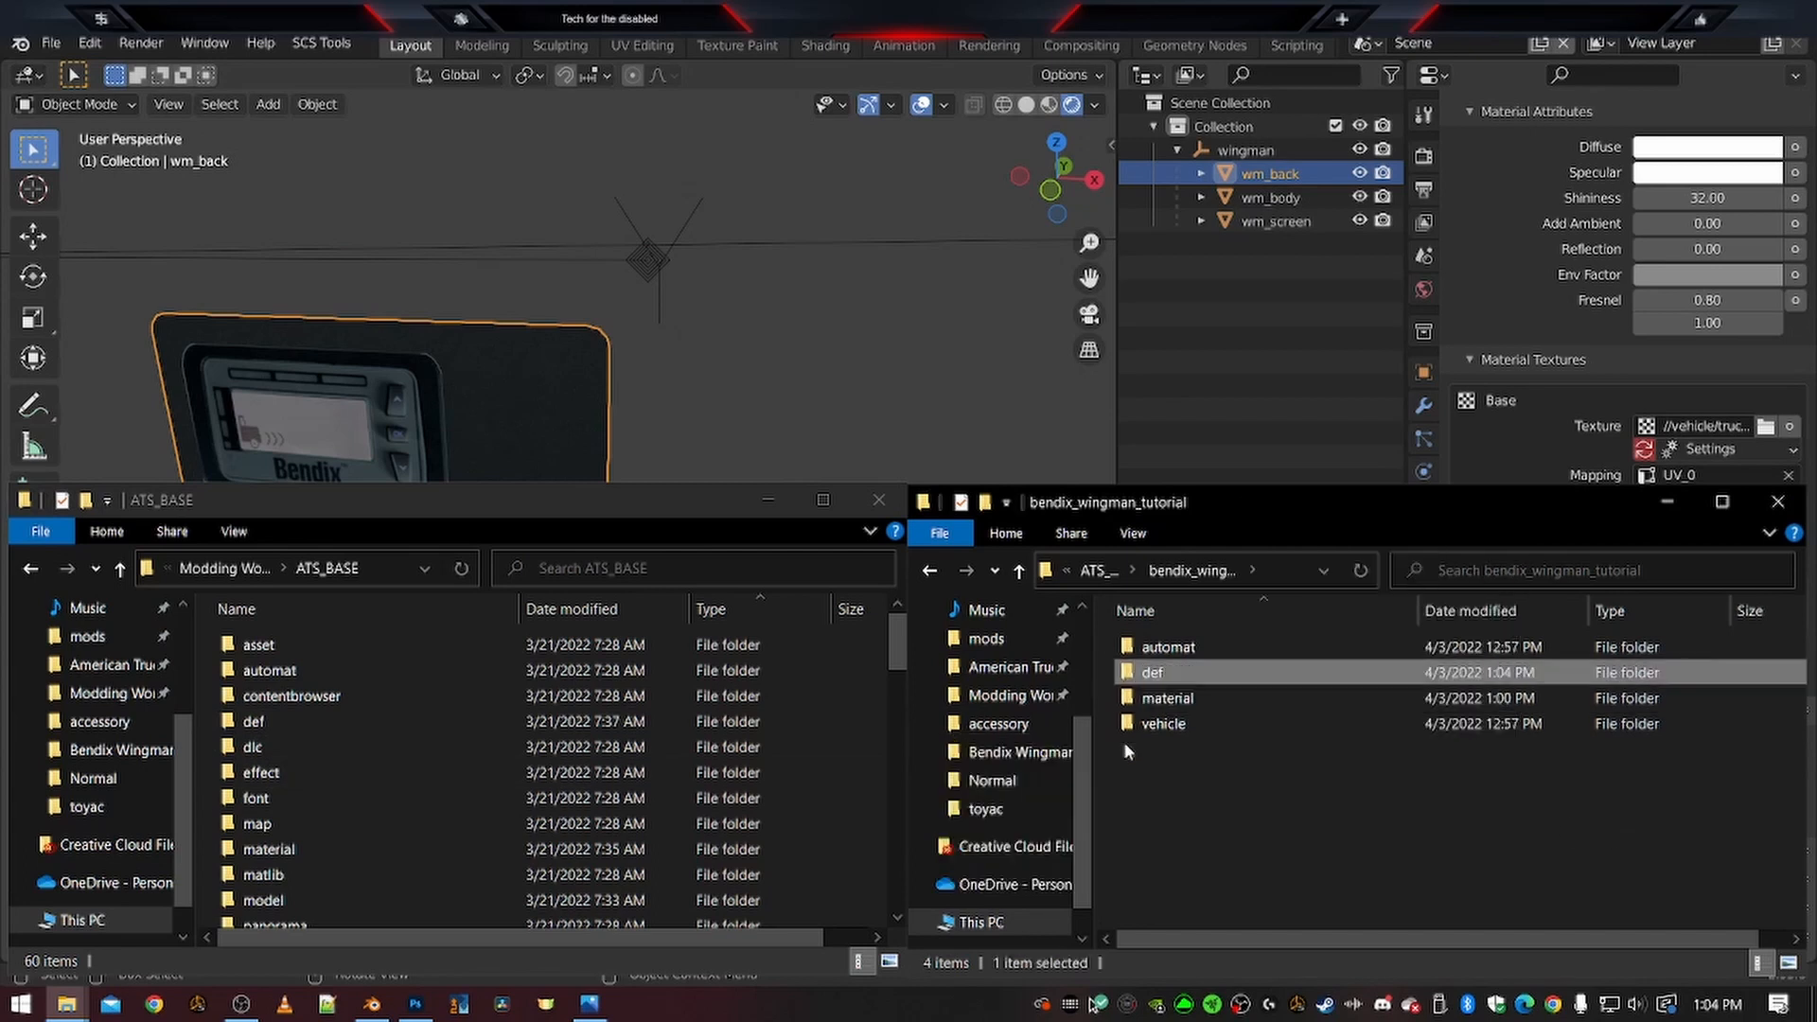
{"action": "key", "text": "Return"}
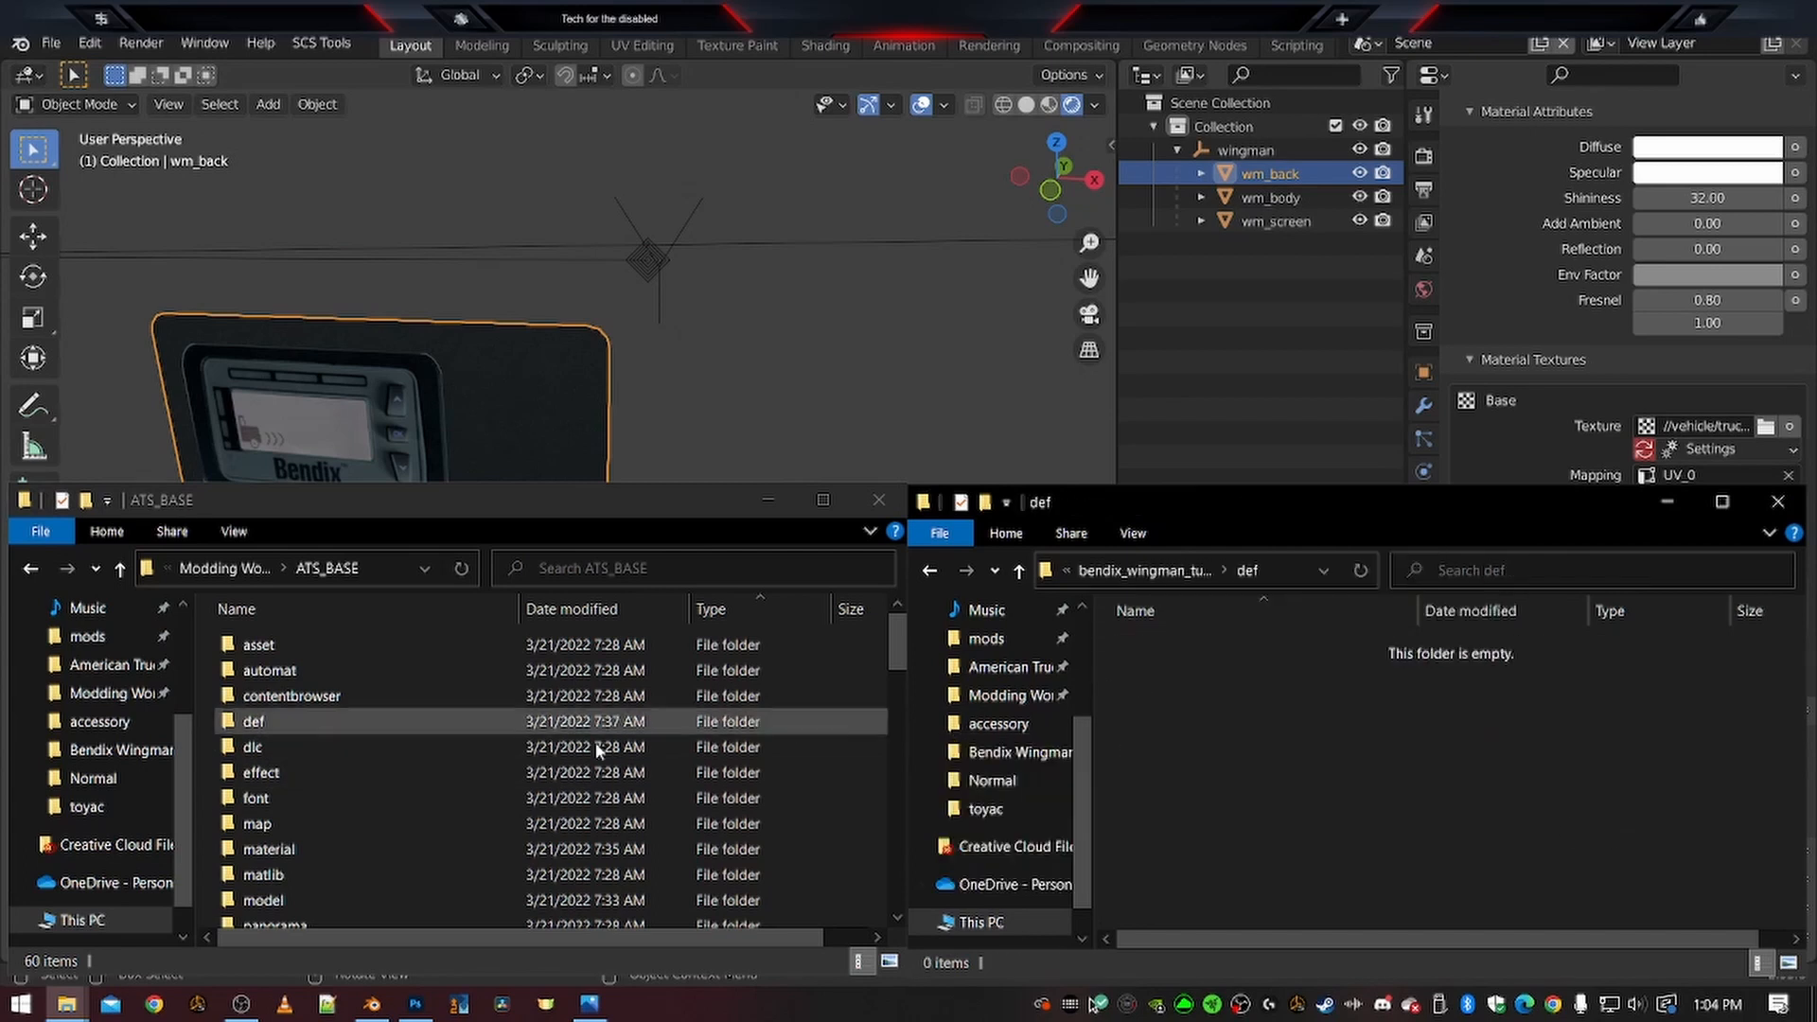
Open the def folder of ATS_BASE for reference, and create a vehicle folder inside the mod's def folder
{"action": "double_click", "coordinate": [256, 729]}
{"action": "right_click", "coordinate": [1293, 779]}
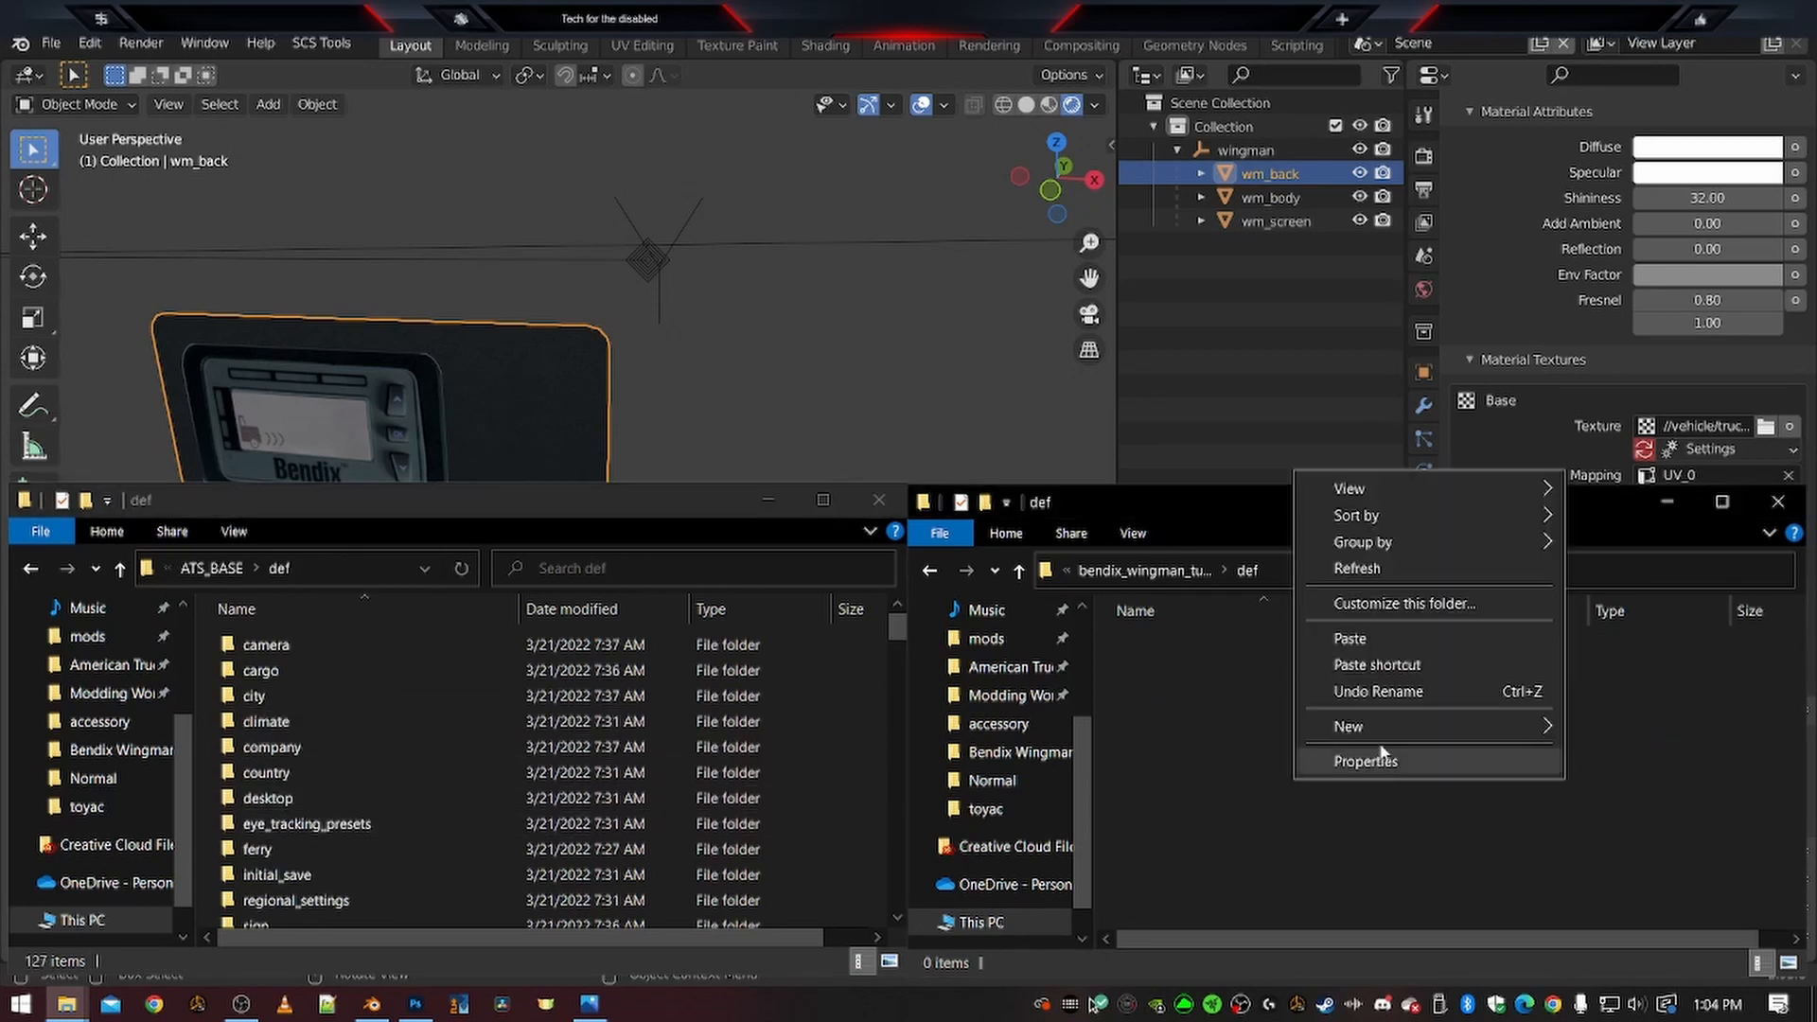
{"action": "mouse_move", "coordinate": [1374, 727]}
{"action": "left_click", "coordinate": [1152, 732]}
{"action": "type", "text": "vehicle"}
{"action": "key", "text": "Return"}
Create a truck folder inside the mod's def/vehicle folder
{"action": "right_click", "coordinate": [1197, 798]}
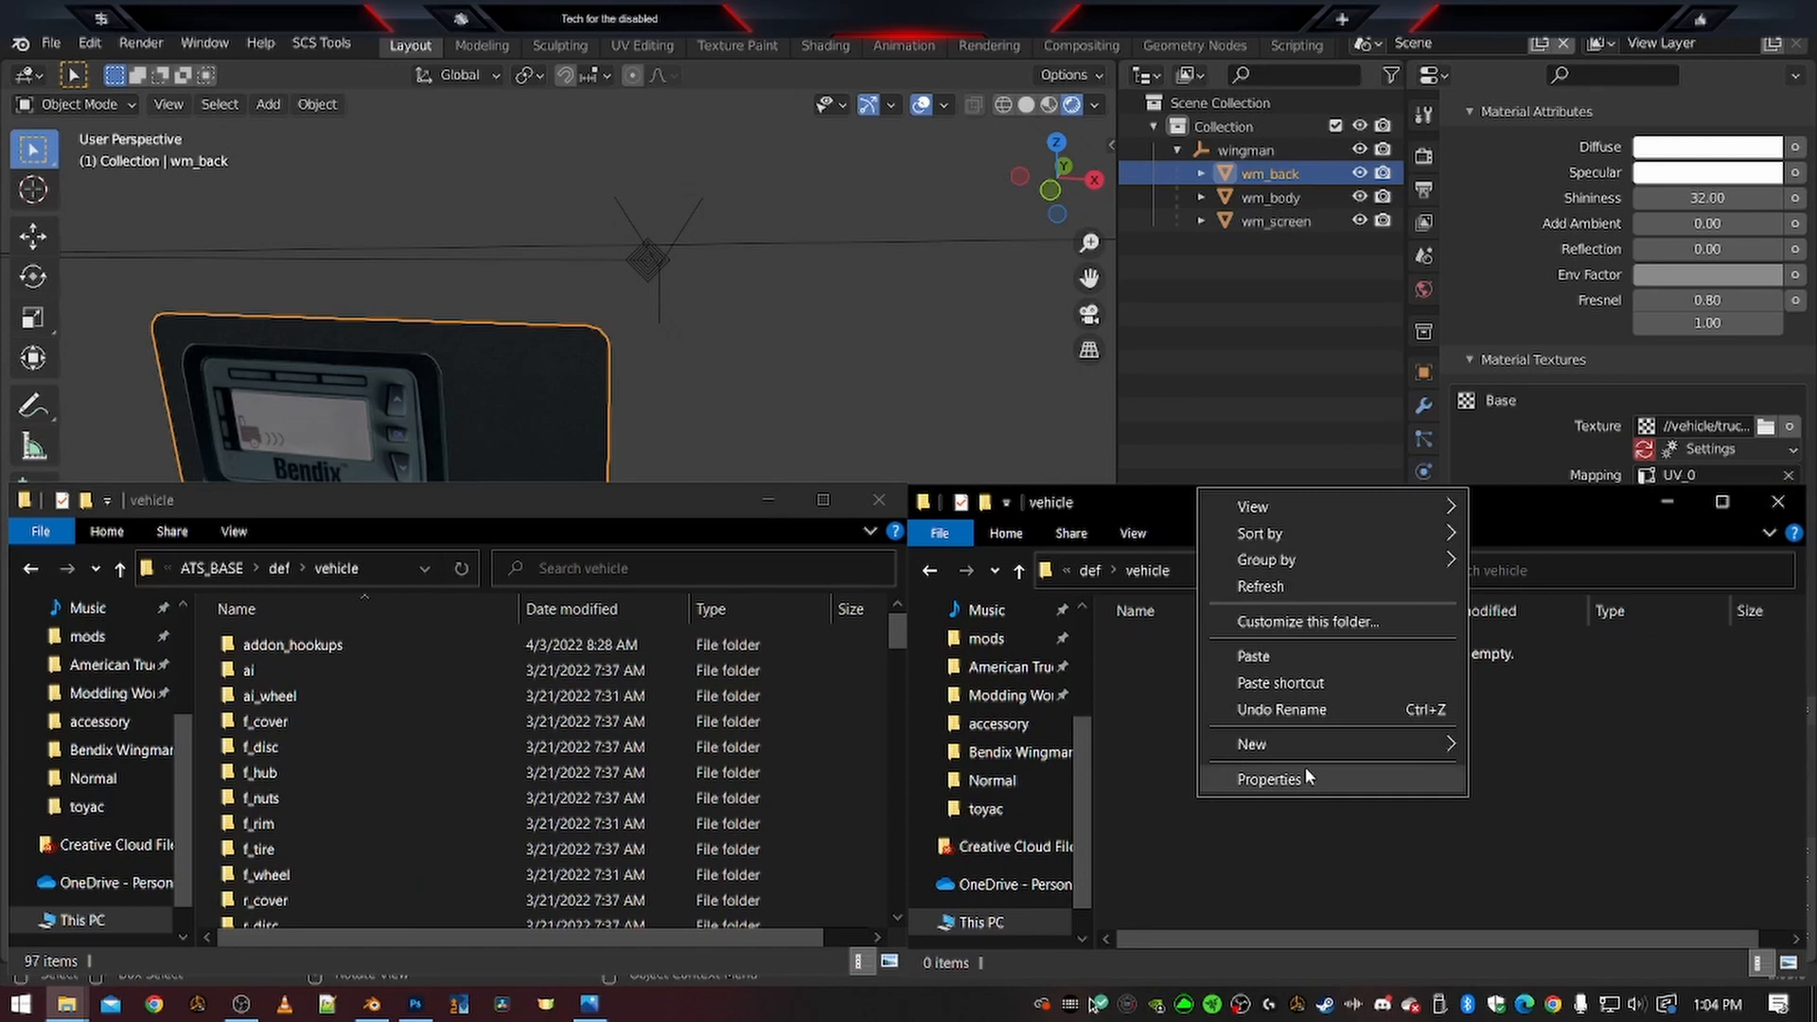
{"action": "mouse_move", "coordinate": [1302, 754]}
{"action": "left_click", "coordinate": [1508, 749]}
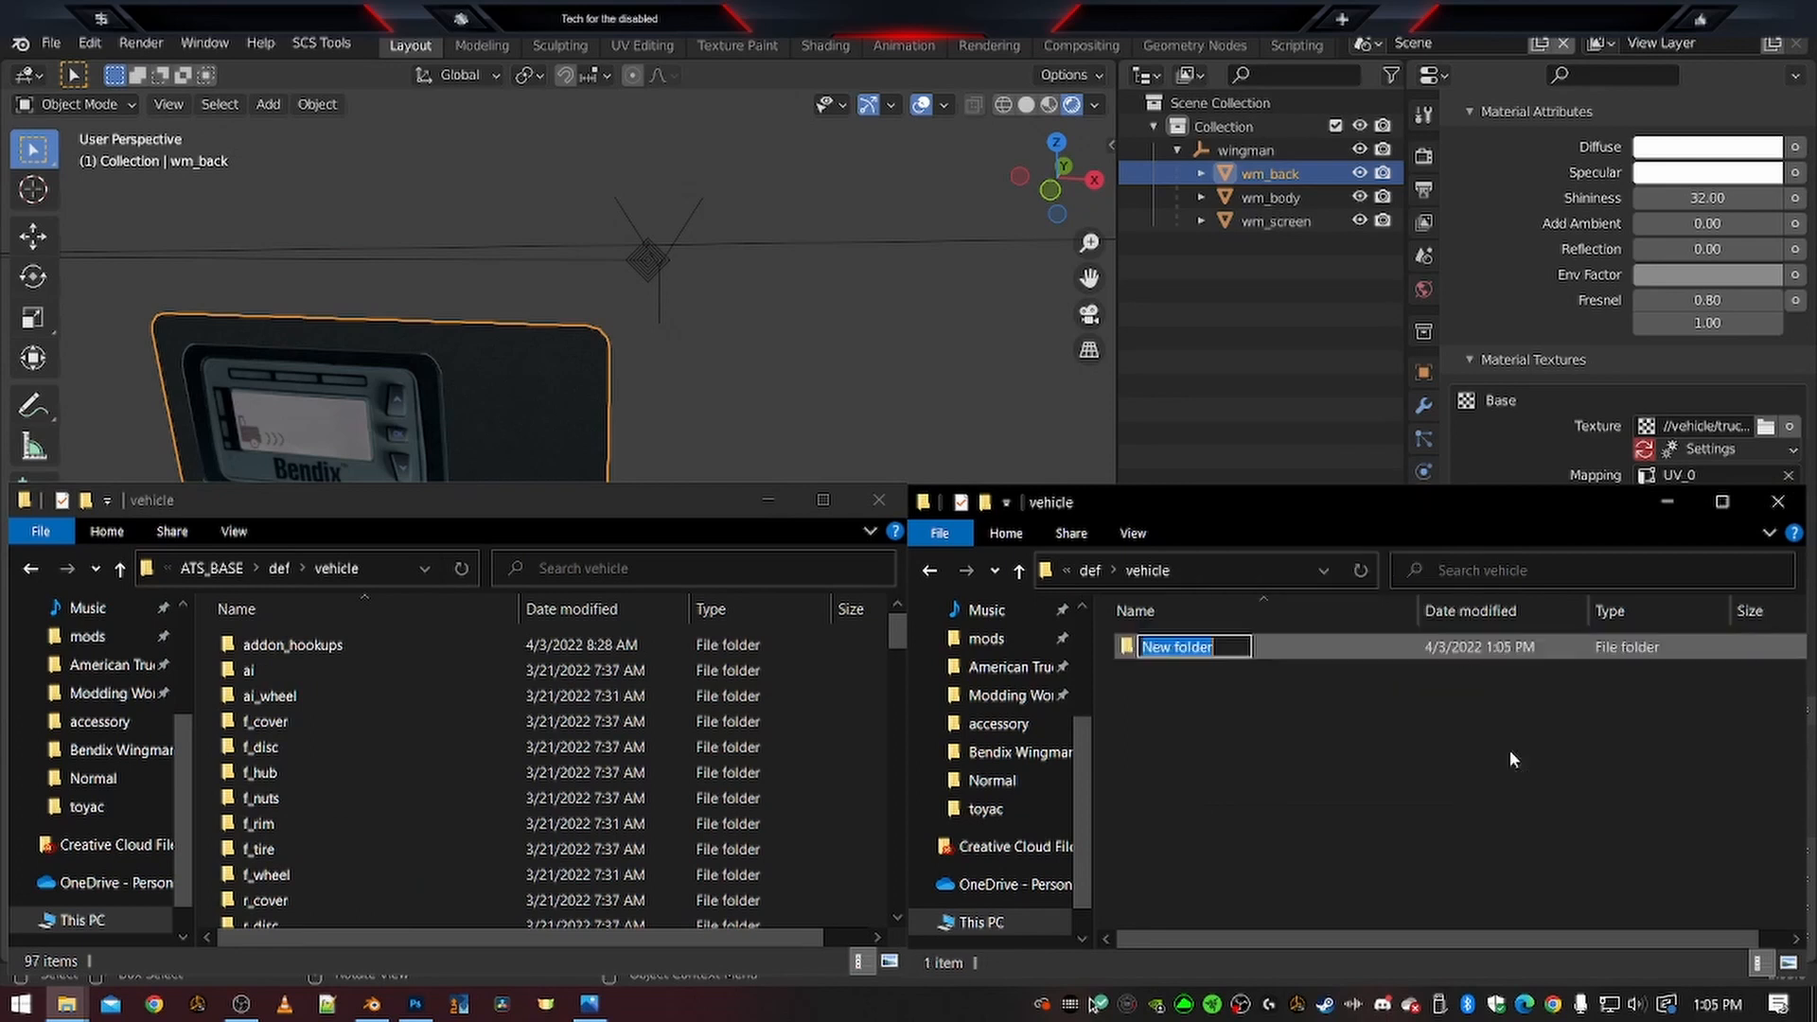
{"action": "type", "text": "truck"}
Copy the kenworth.t680 folder name from ATS_BASE and create a folder with that name inside the mod's truck folder
{"action": "right_click", "coordinate": [1216, 757]}
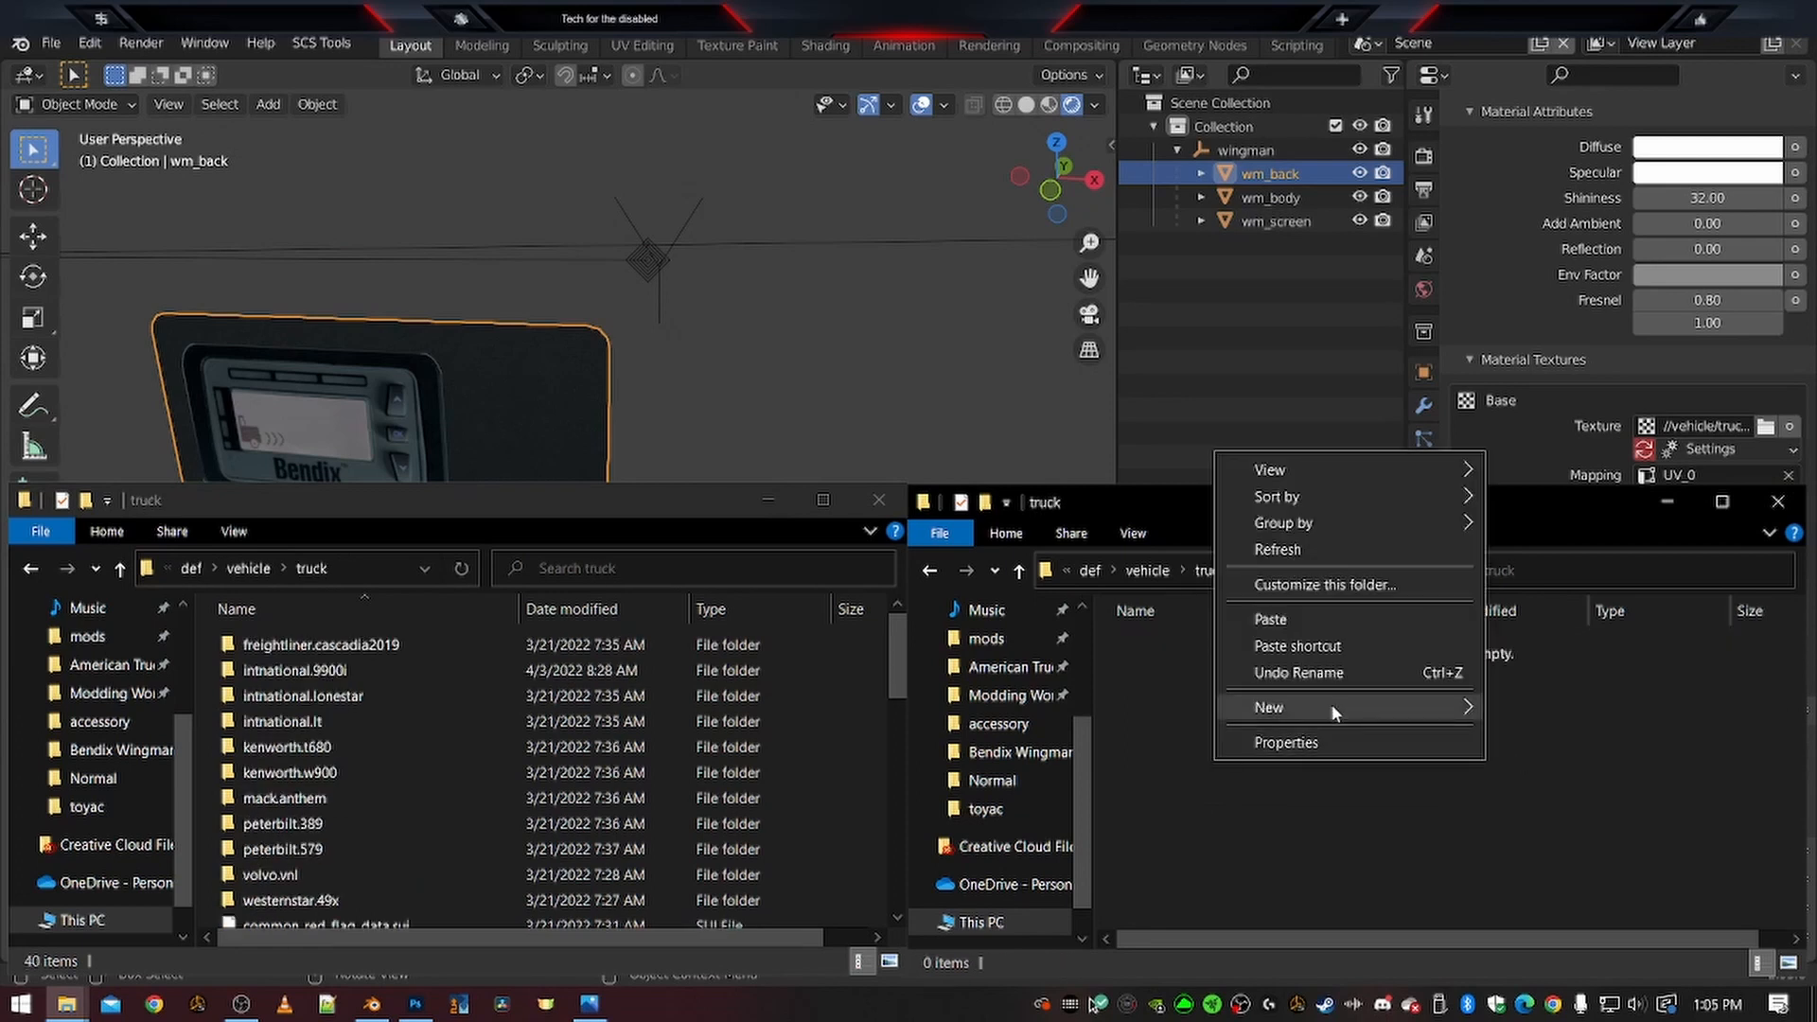
{"action": "left_click", "coordinate": [281, 774]}
{"action": "double_click", "coordinate": [280, 774]}
{"action": "key", "text": "alt+Left"}
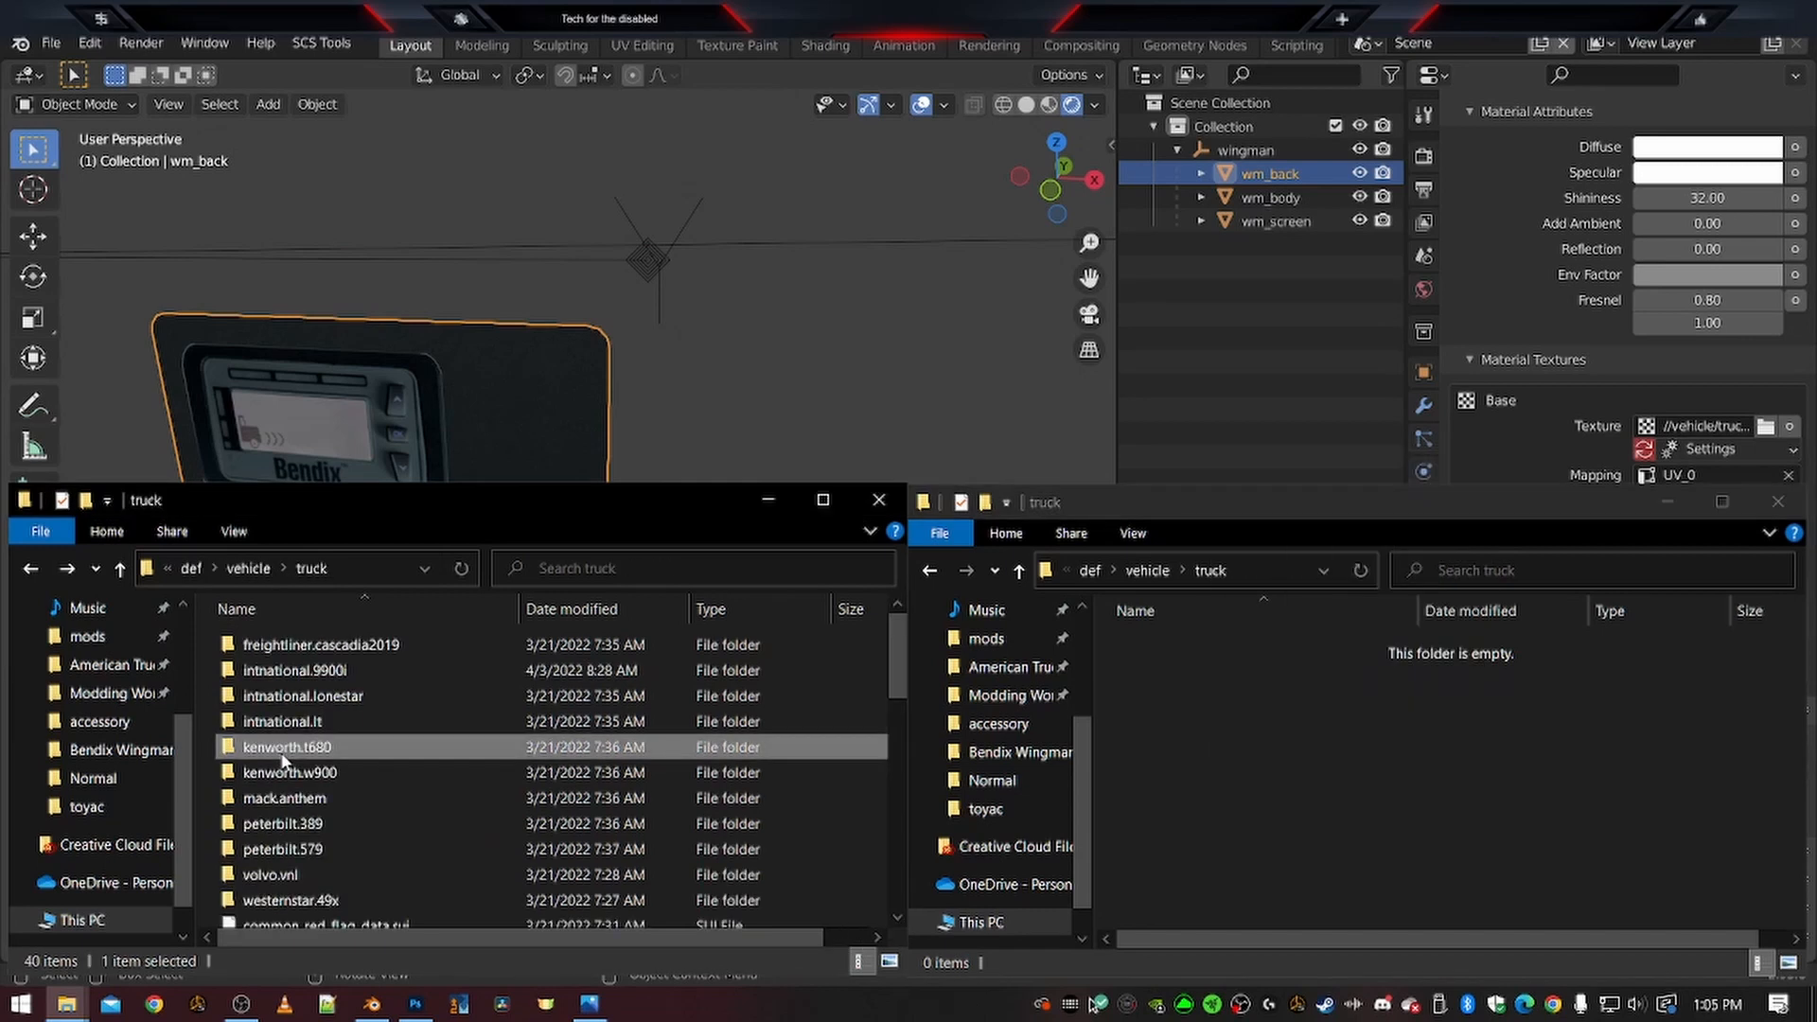
{"action": "left_click", "coordinate": [283, 753]}
{"action": "key", "text": "ctrl+c"}
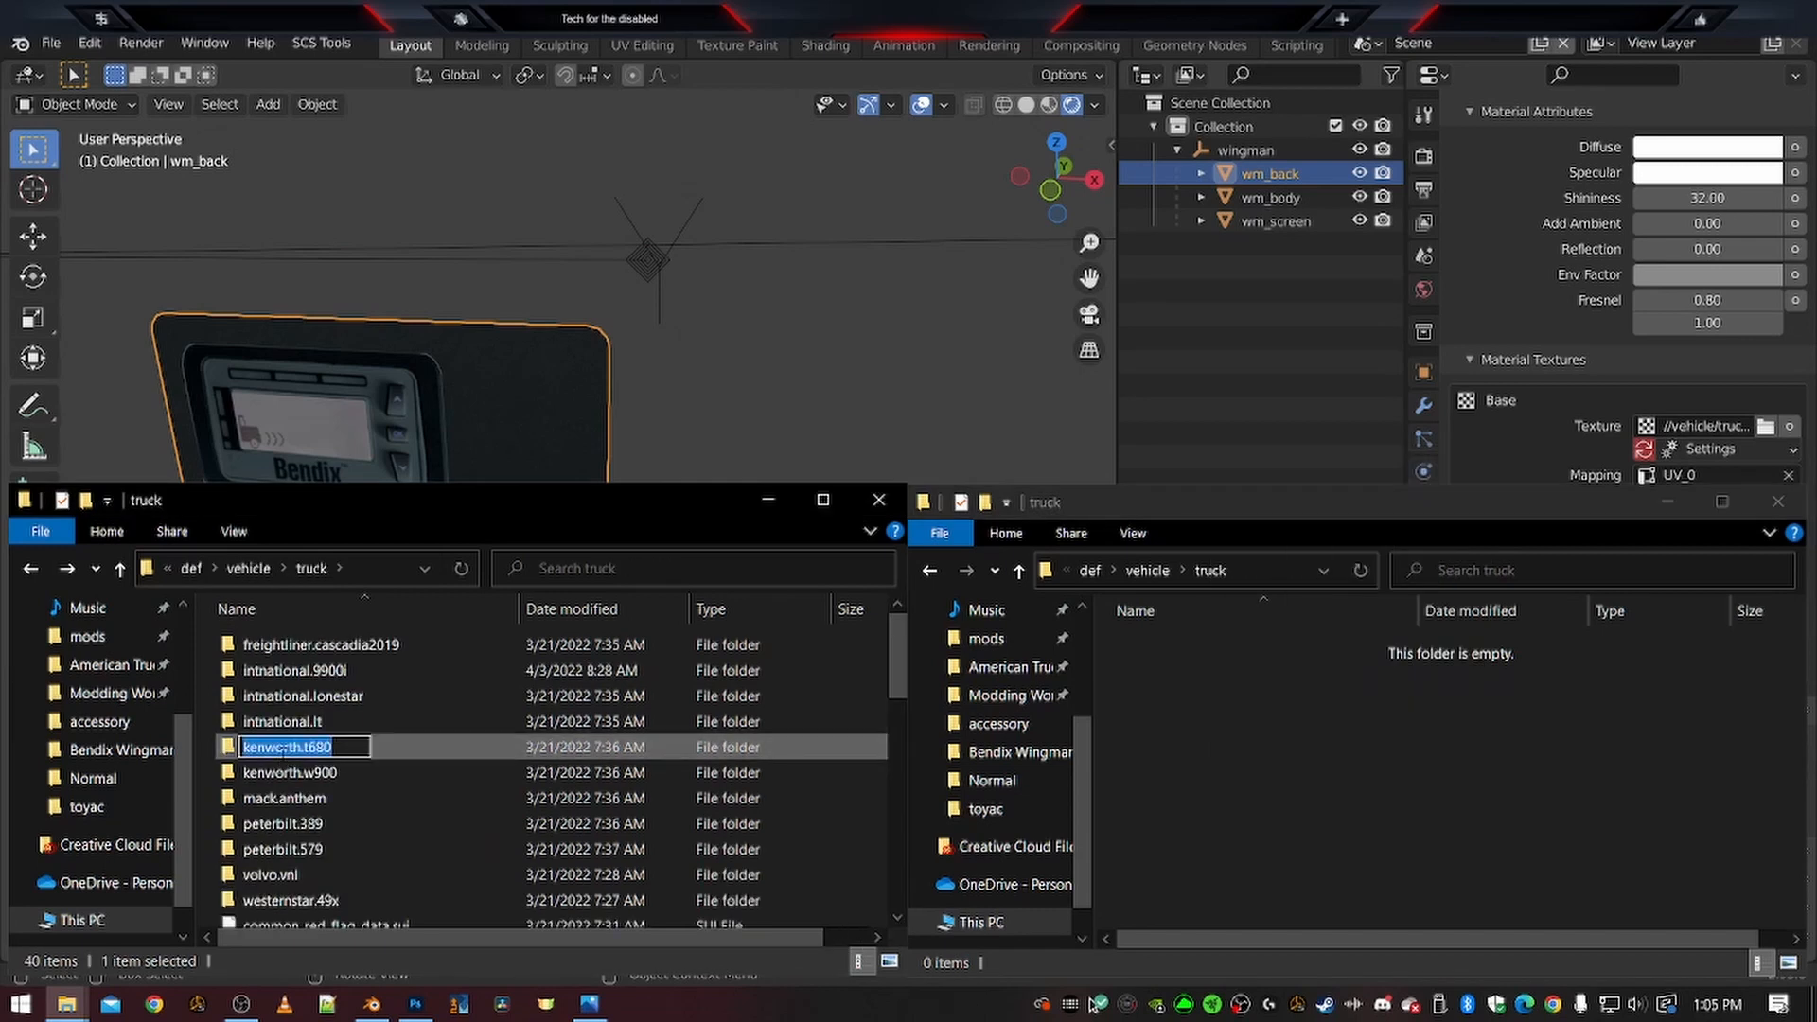
{"action": "right_click", "coordinate": [1199, 738]}
{"action": "mouse_move", "coordinate": [1283, 689]}
{"action": "left_click", "coordinate": [1500, 690]}
{"action": "key", "text": "ctrl+v"}
{"action": "key", "text": "Return"}
{"action": "key", "text": "Return"}
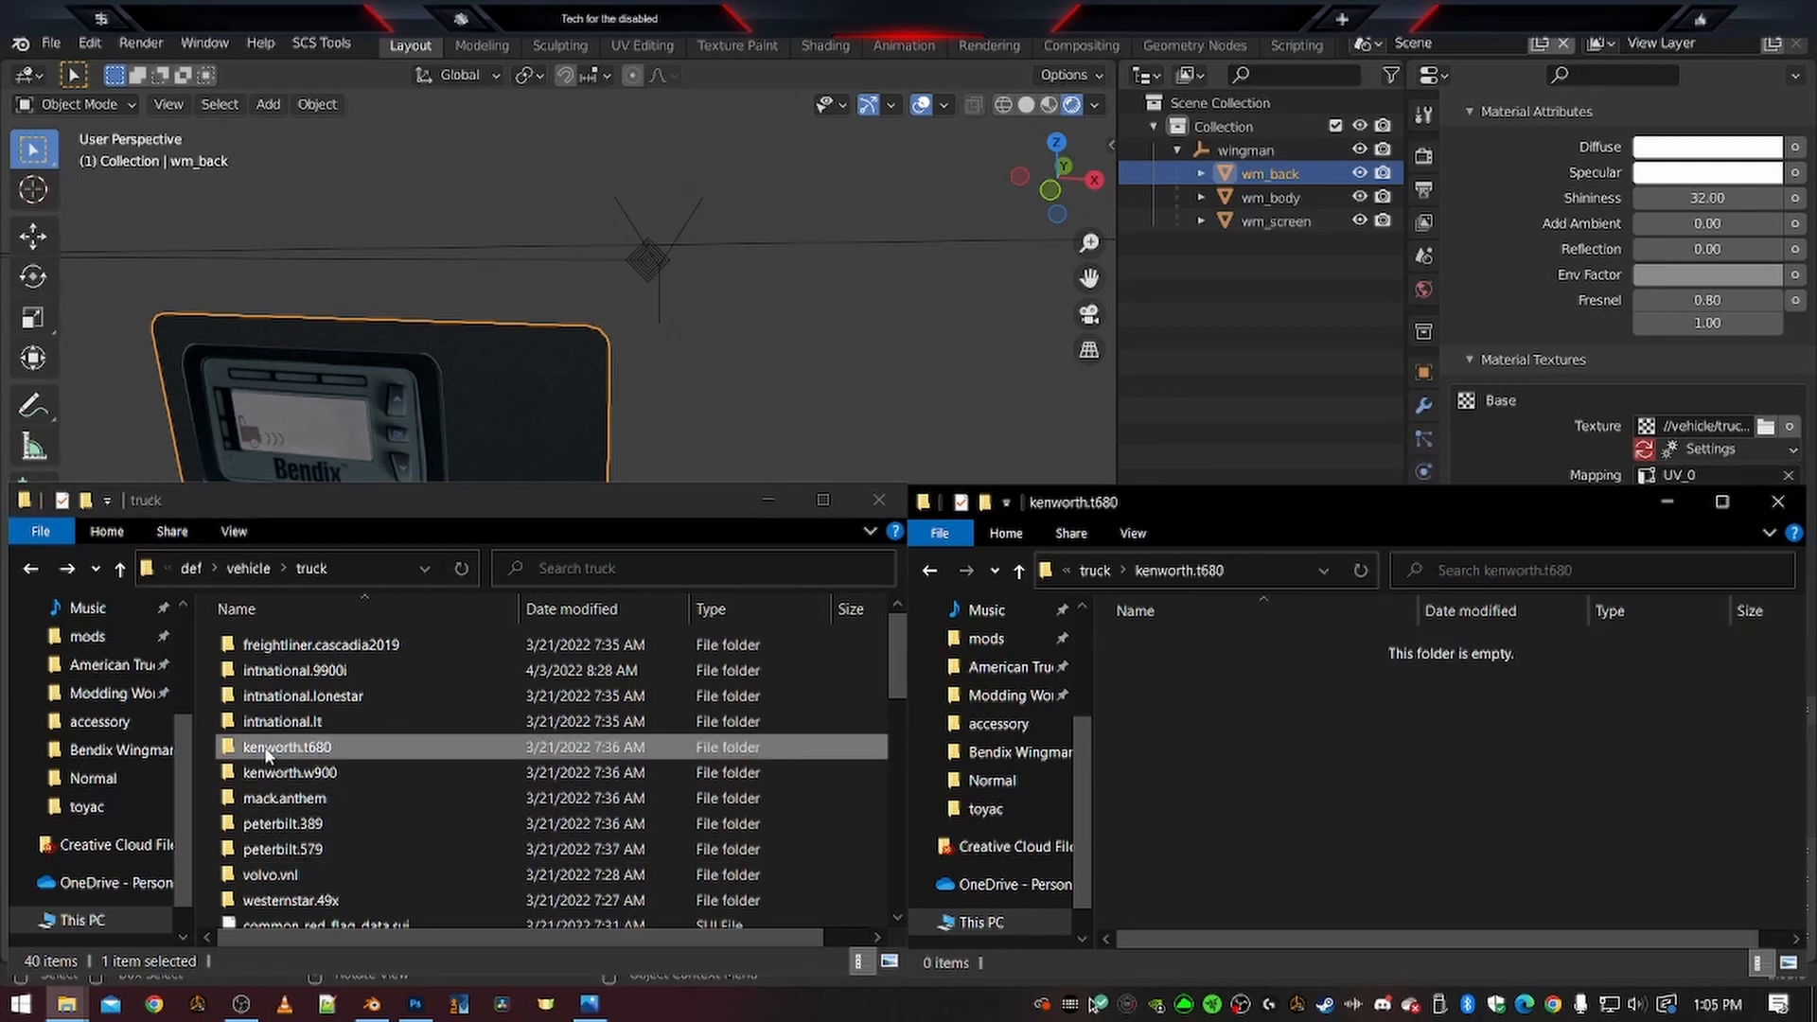
Create an accessory folder inside the mod's kenworth.t680 folder, and a toyac folder within it, matching ATS_BASE
{"action": "double_click", "coordinate": [268, 748]}
{"action": "right_click", "coordinate": [1234, 721]}
{"action": "mouse_move", "coordinate": [1332, 670]}
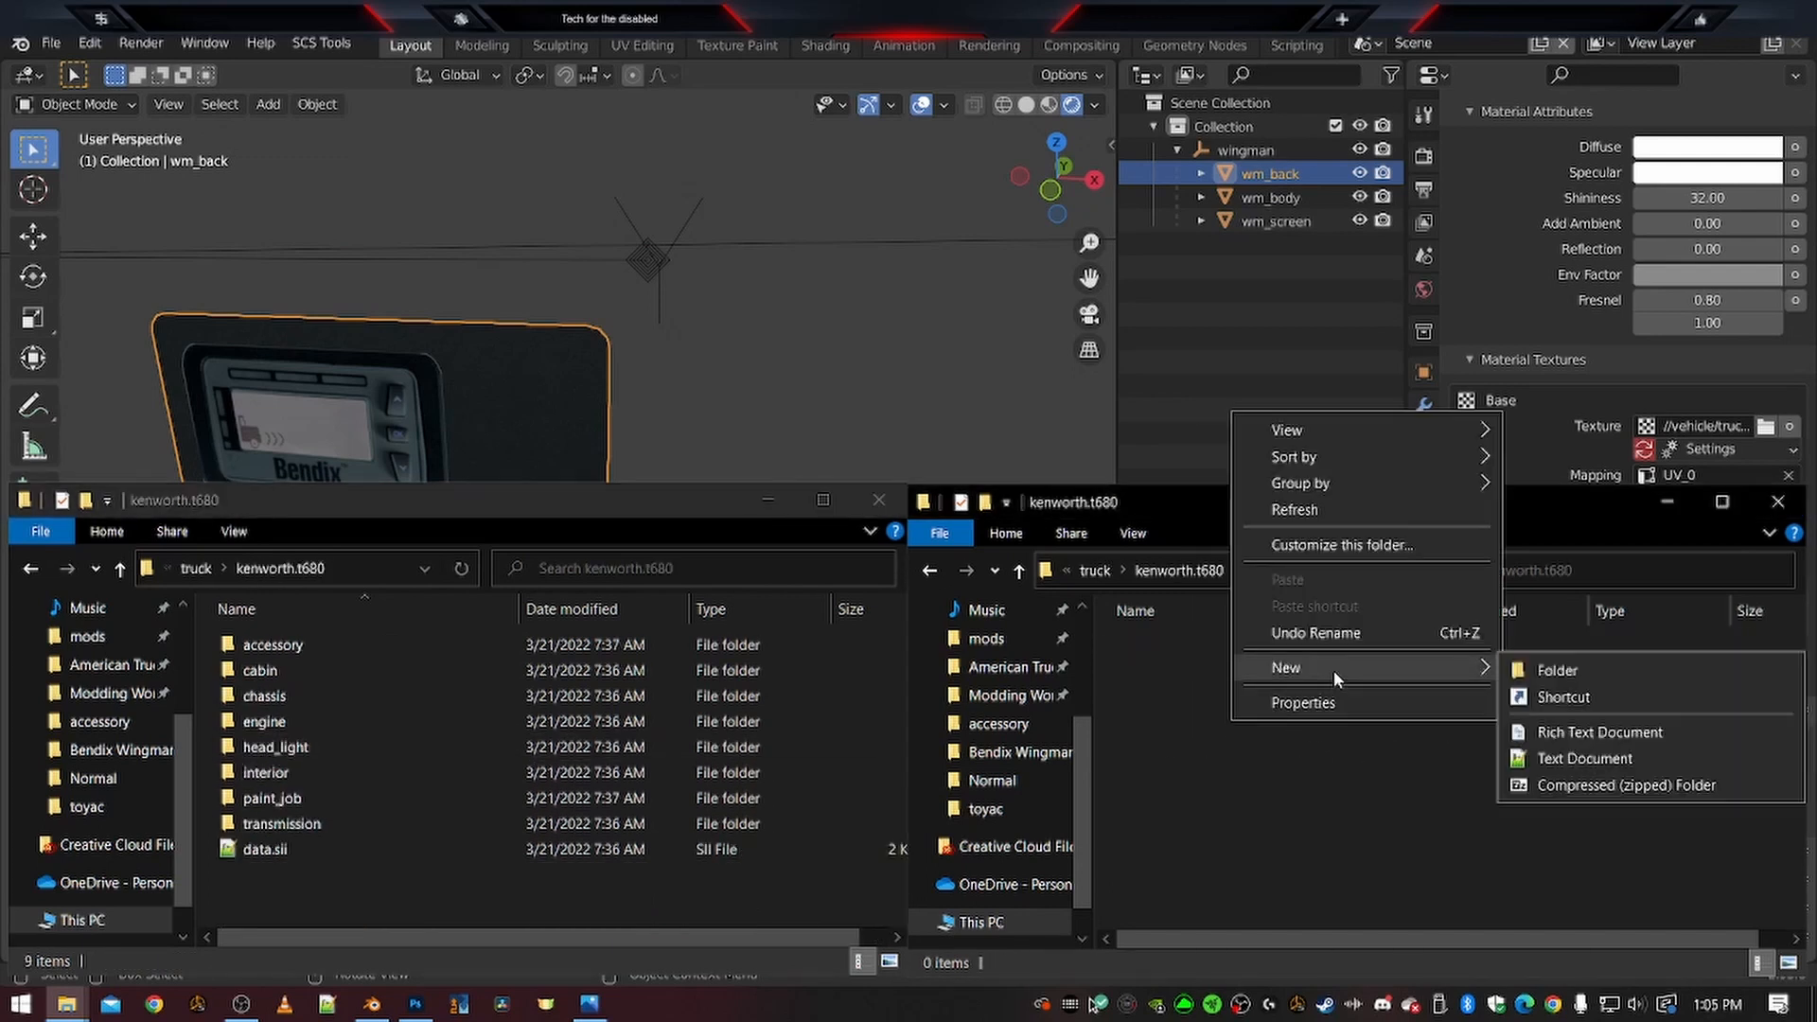
{"action": "left_click", "coordinate": [1514, 677]}
{"action": "type", "text": "accessory"}
{"action": "key", "text": "Return"}
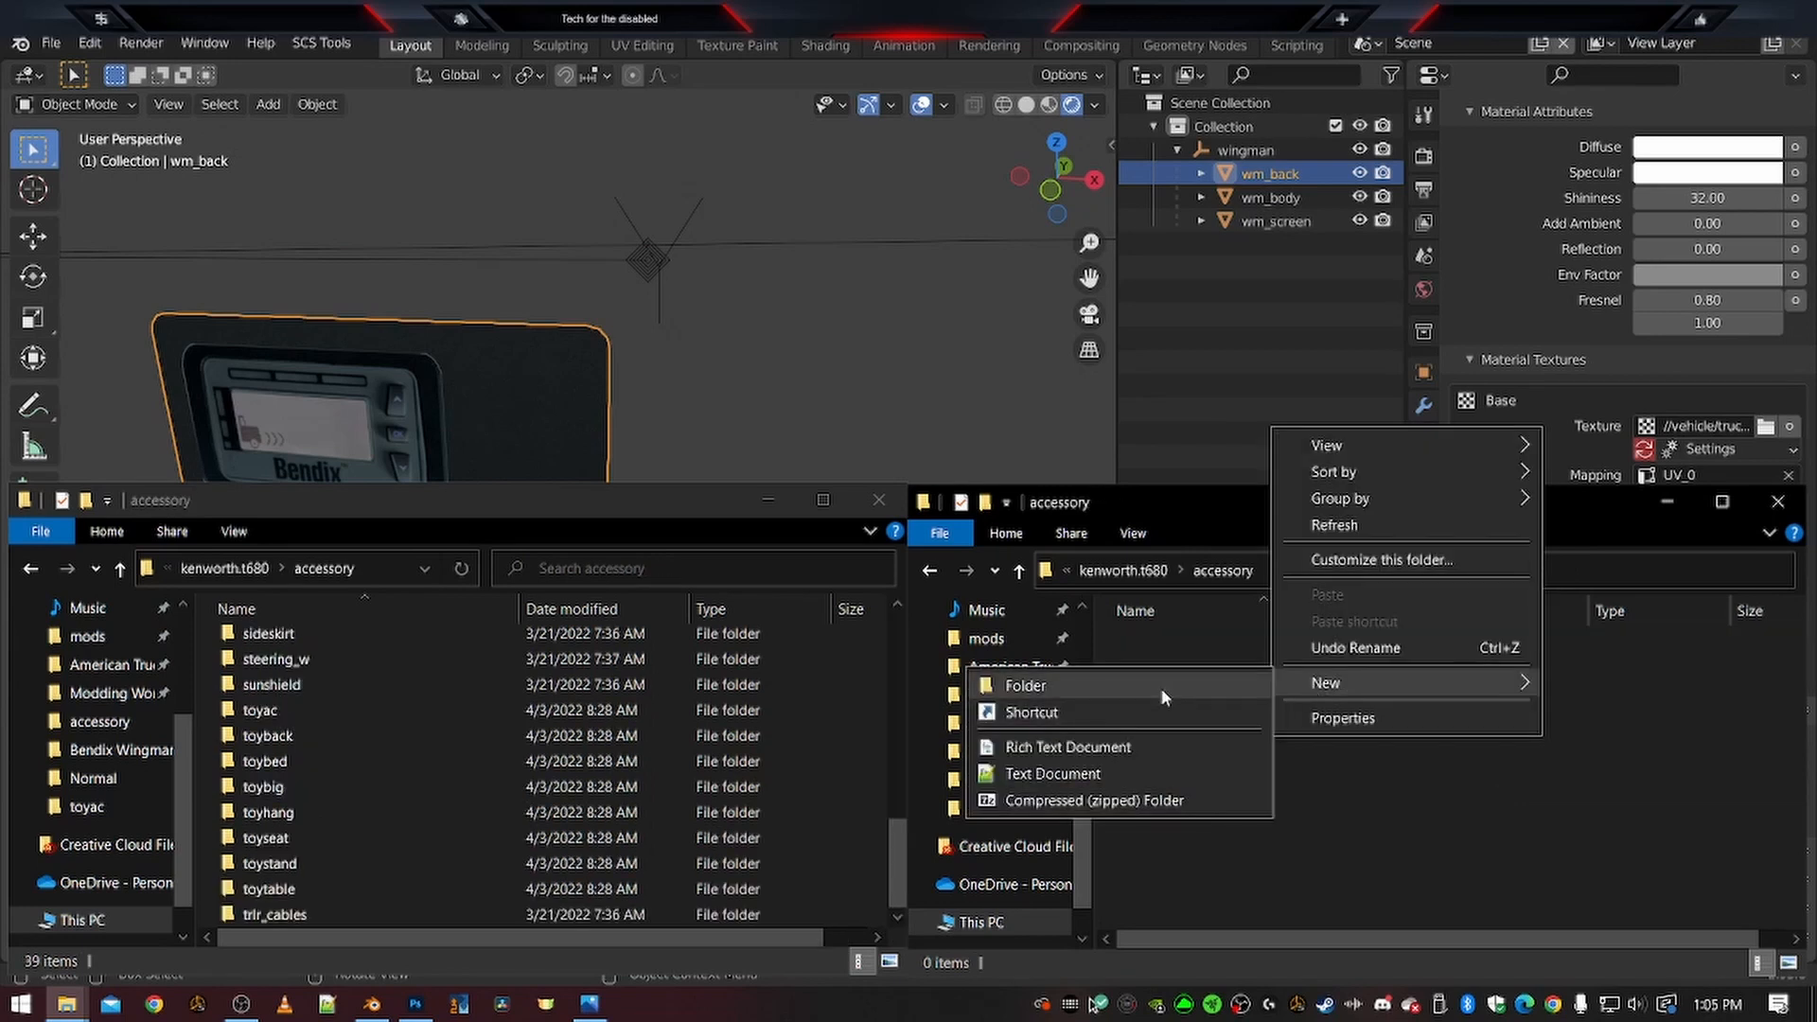
{"action": "left_click", "coordinate": [1161, 688]}
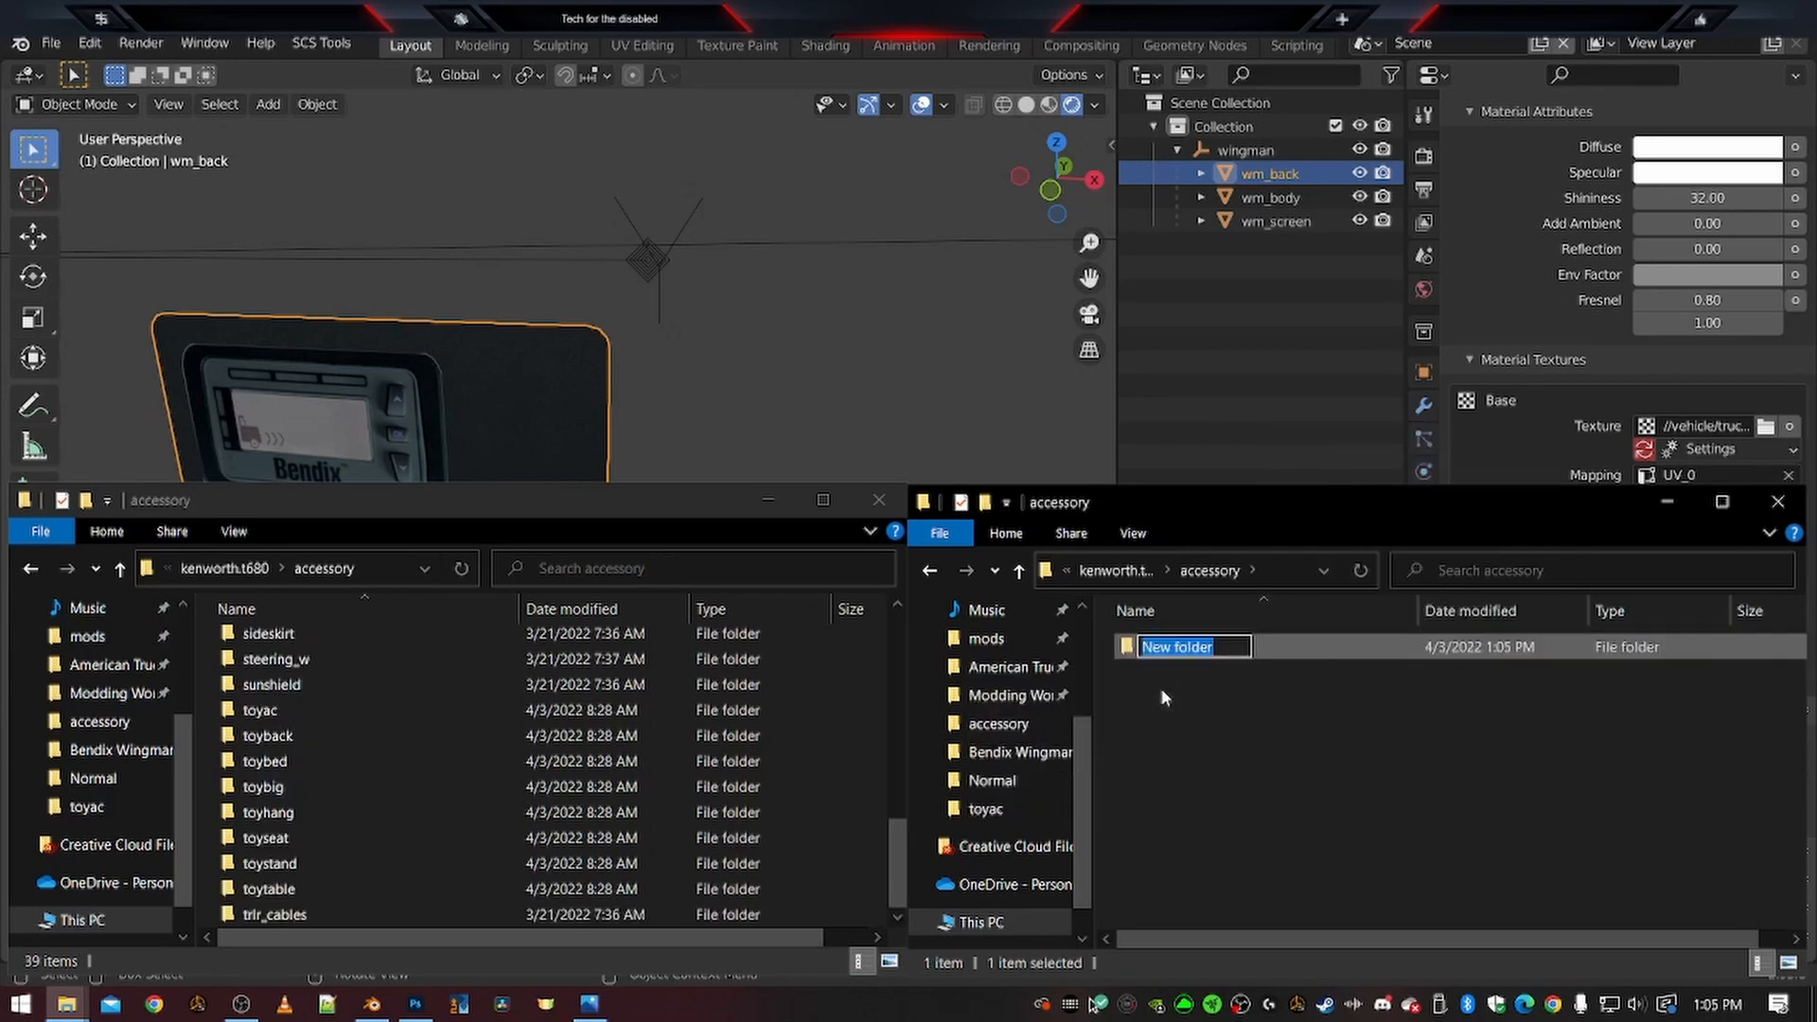
{"action": "type", "text": "toyac"}
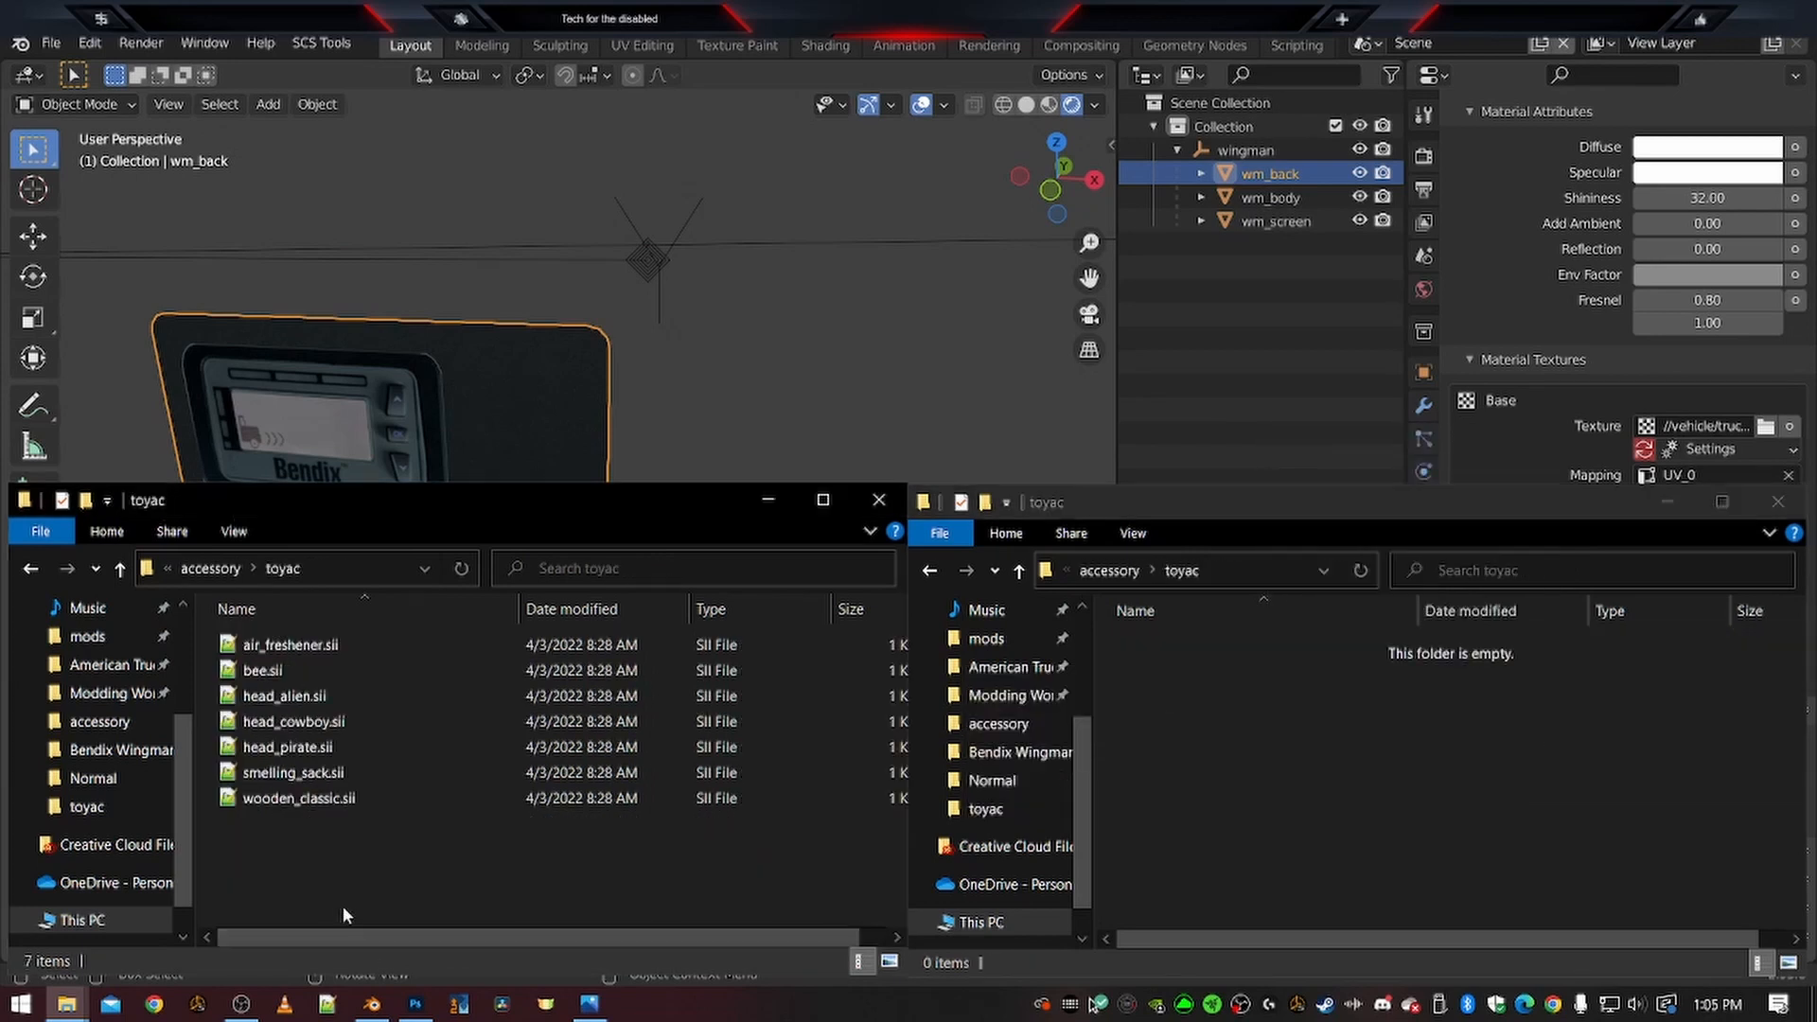
Copy wooden_classic.sii from the ATS_BASE toyac folder into the mod's toyac folder
{"action": "left_click", "coordinate": [258, 800]}
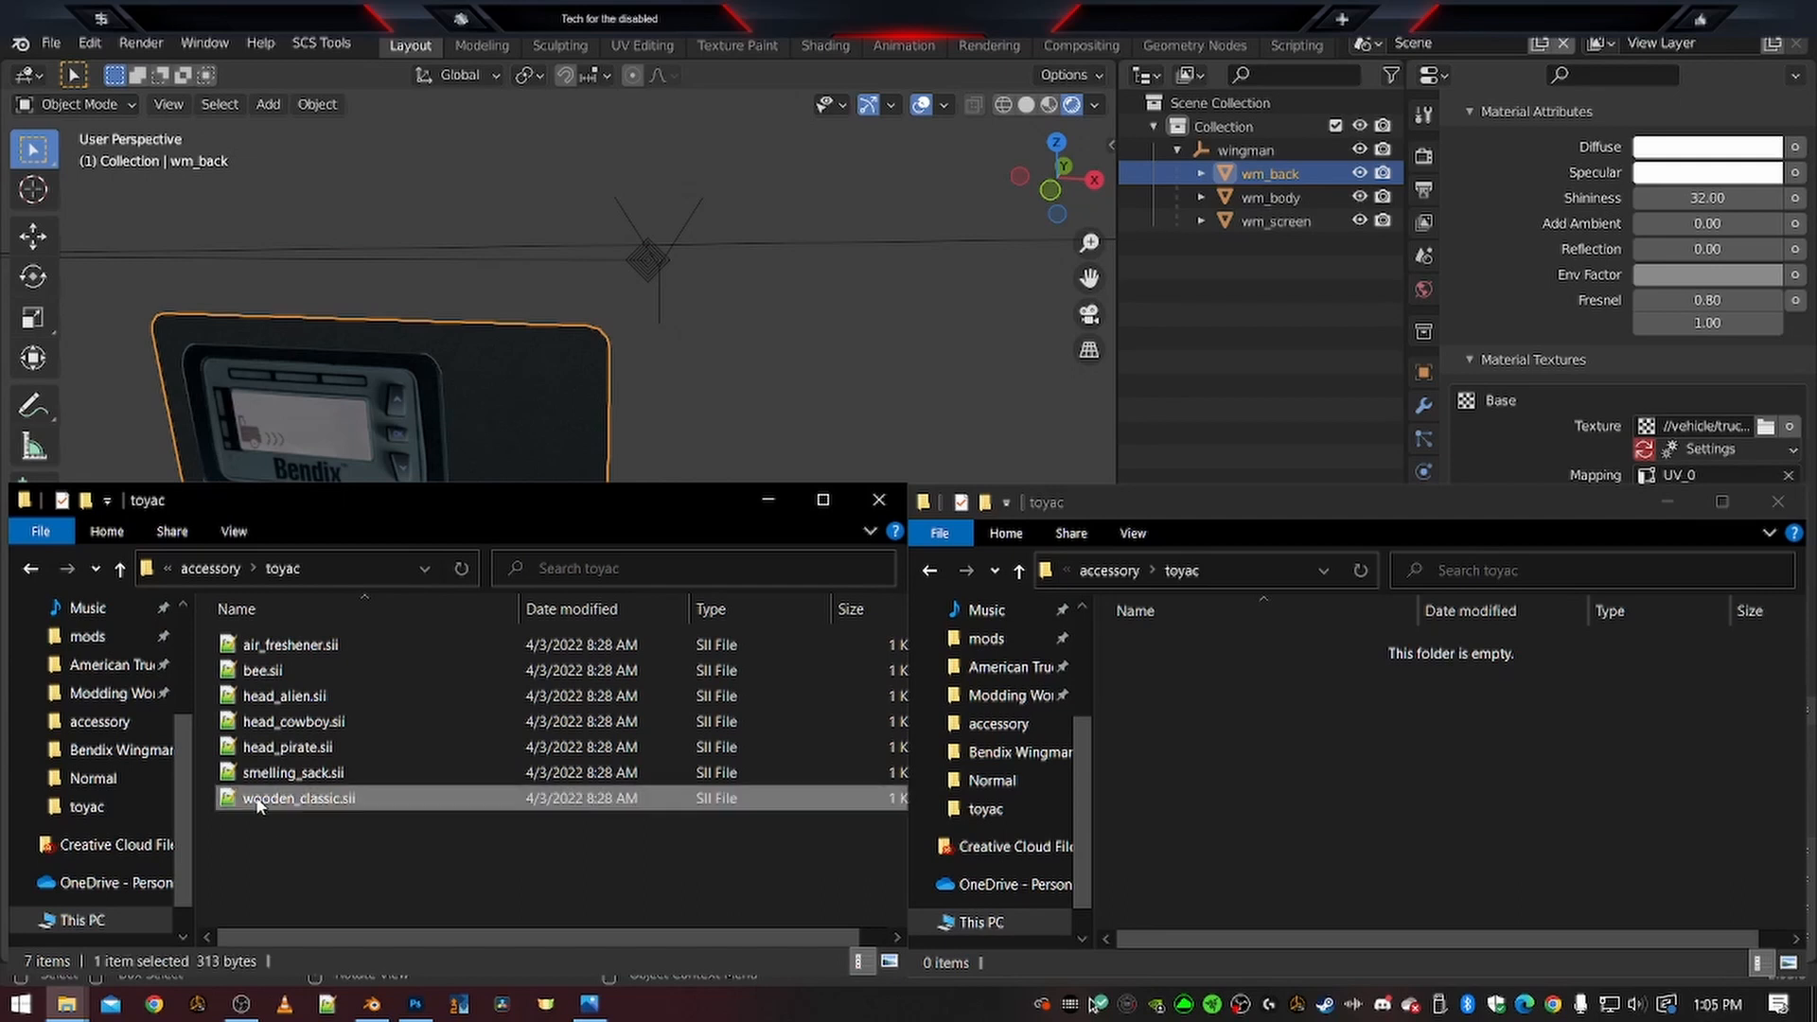
{"action": "left_click", "coordinate": [1284, 755]}
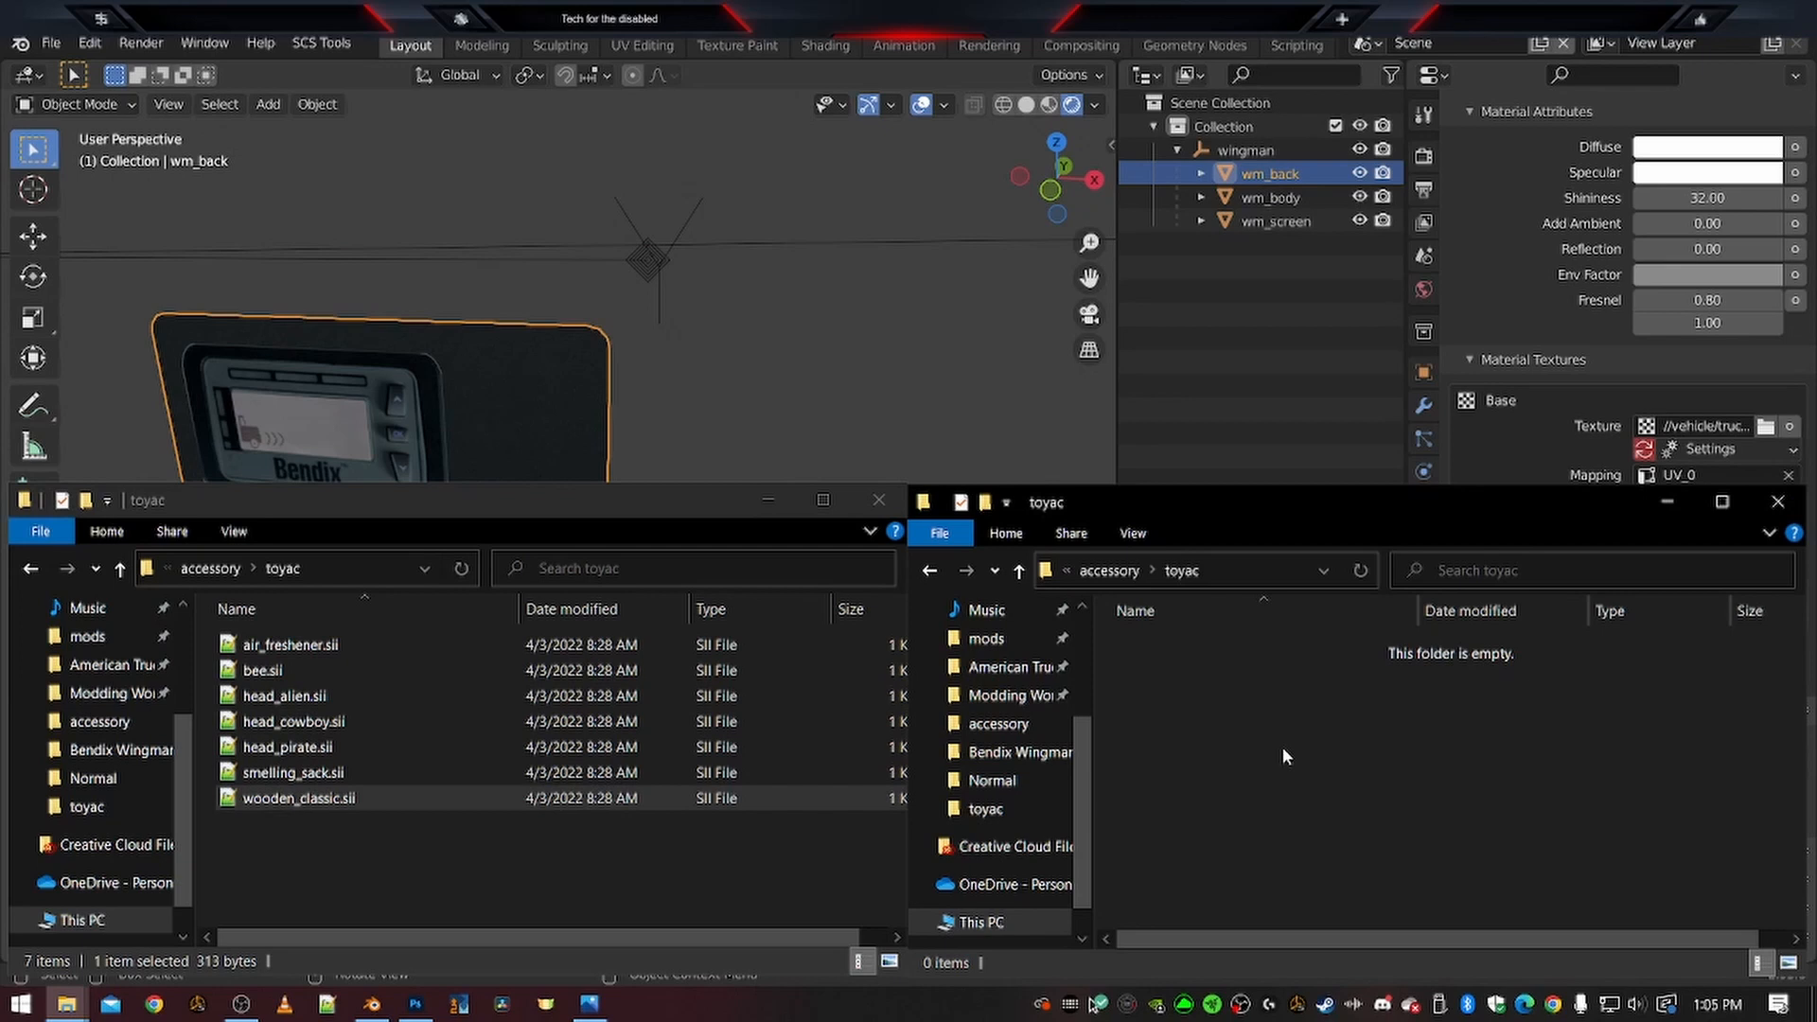
{"action": "key", "text": "ctrl+v"}
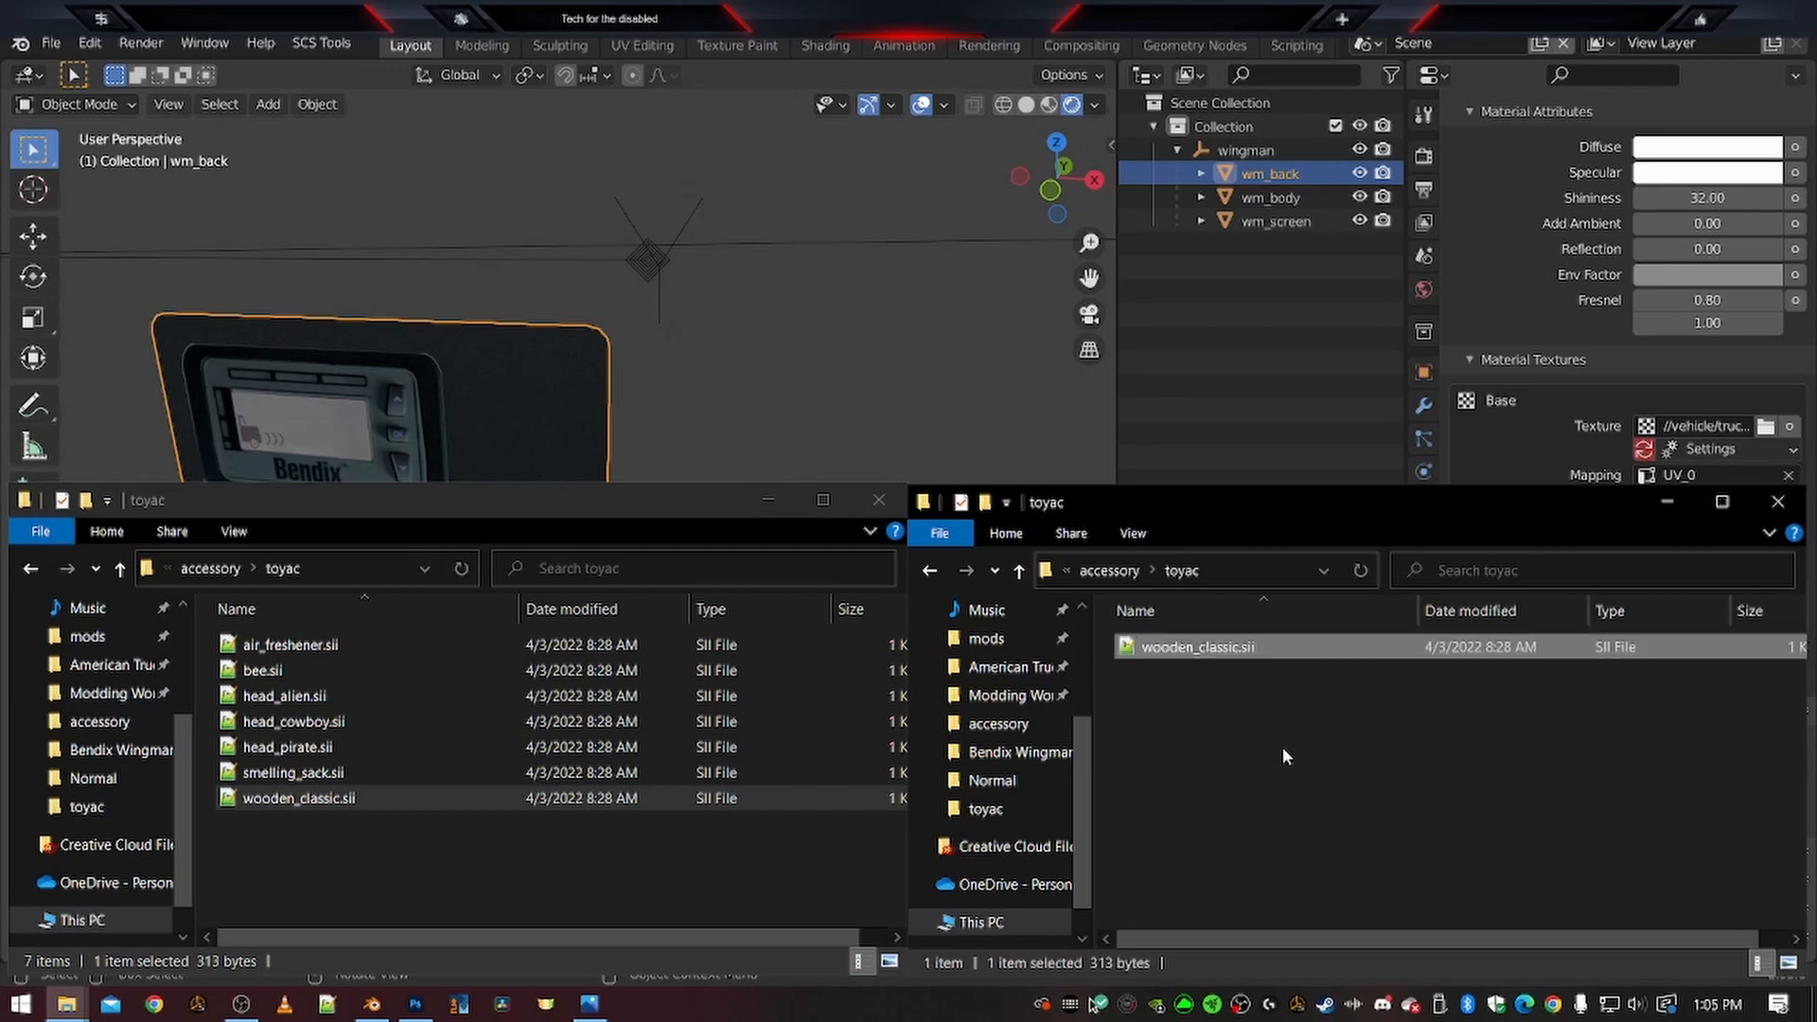
Rename the copied wooden_classic.sii in the mod's toyac folder to wingman.sii
{"action": "left_click", "coordinate": [1171, 648]}
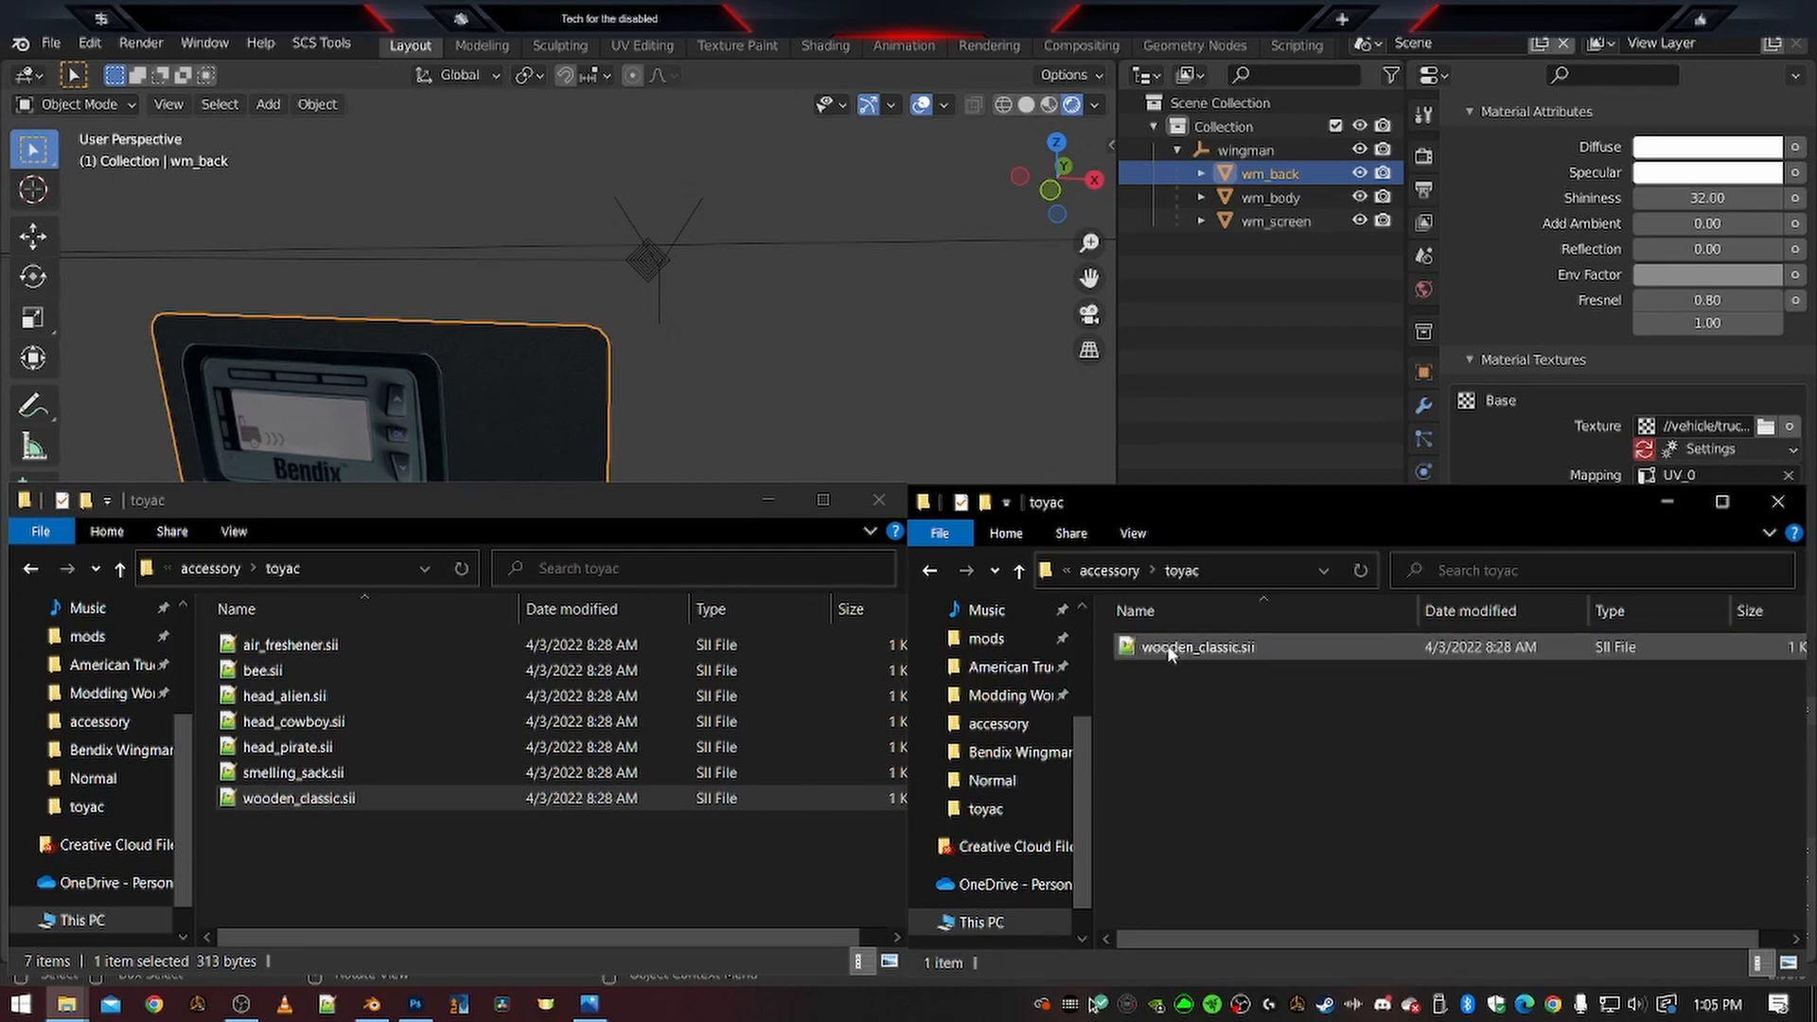
{"action": "left_click", "coordinate": [1171, 650]}
{"action": "left_click", "coordinate": [1172, 649]}
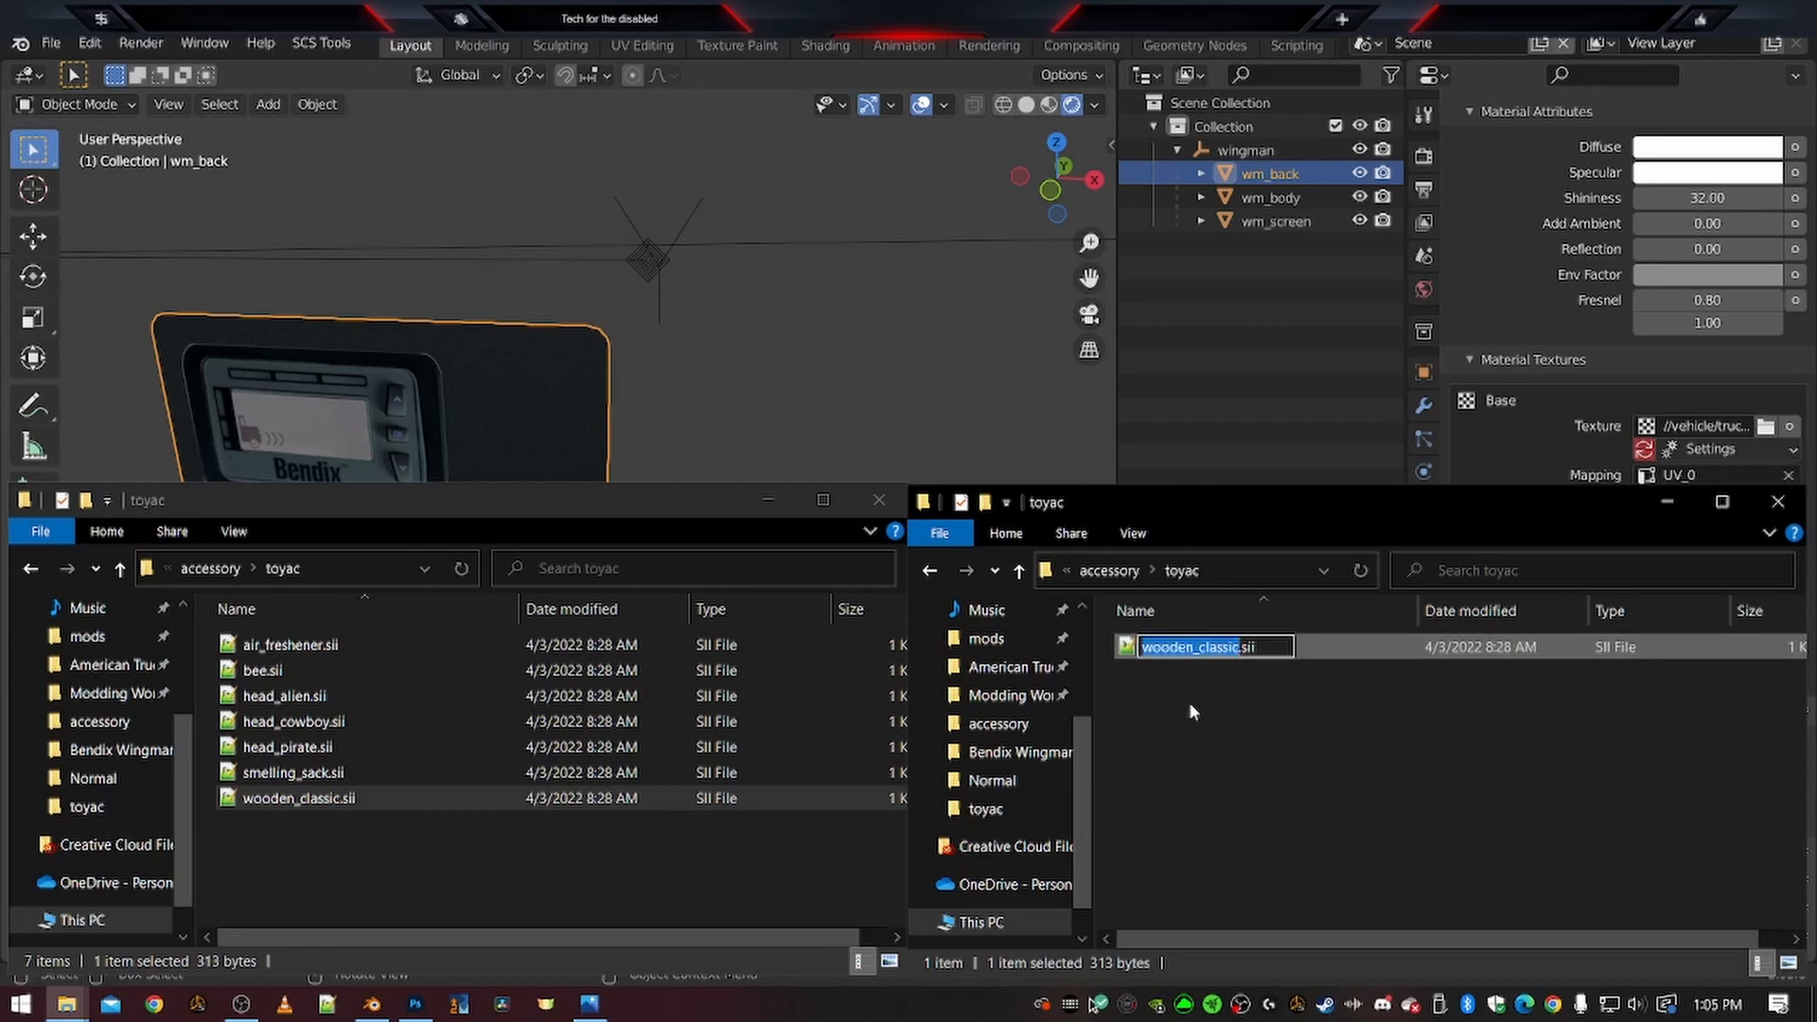
{"action": "type", "text": "wingman"}
{"action": "key", "text": "Return"}
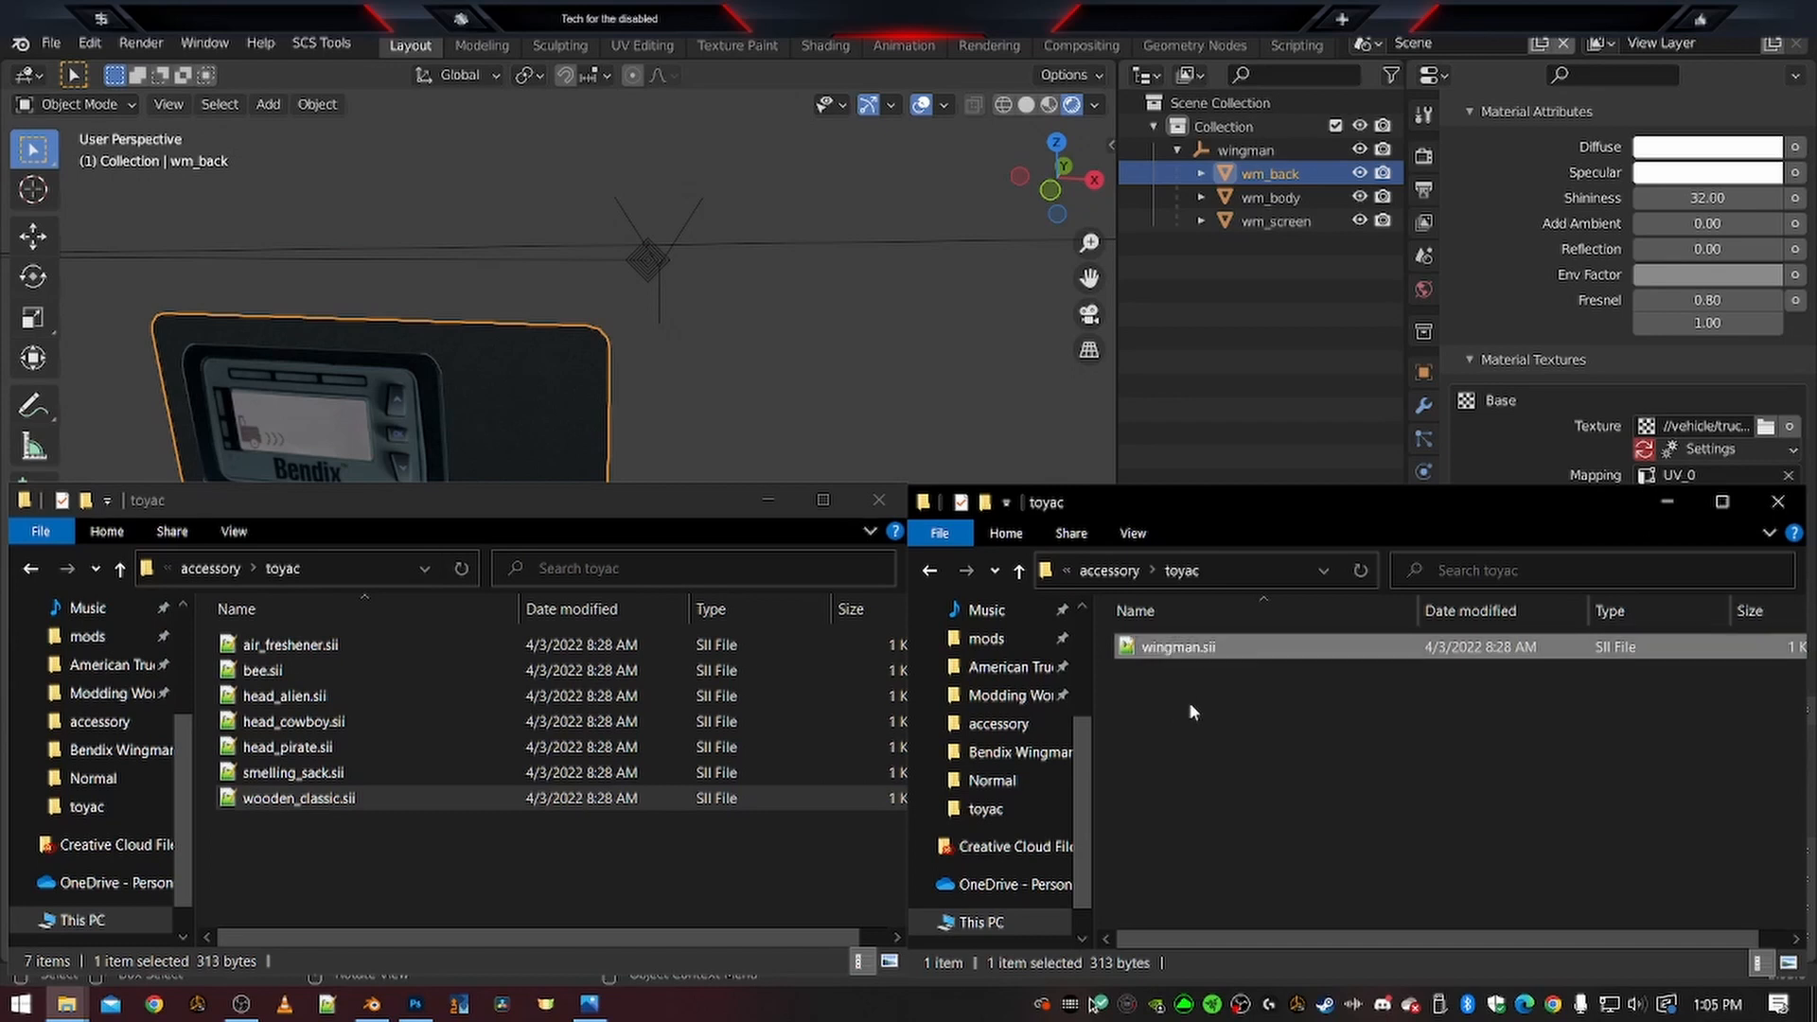
Open wingman.sii for editing and replace "wood" with "wingman" in the accessory_addon_int_data unit name
{"action": "key", "text": "Return"}
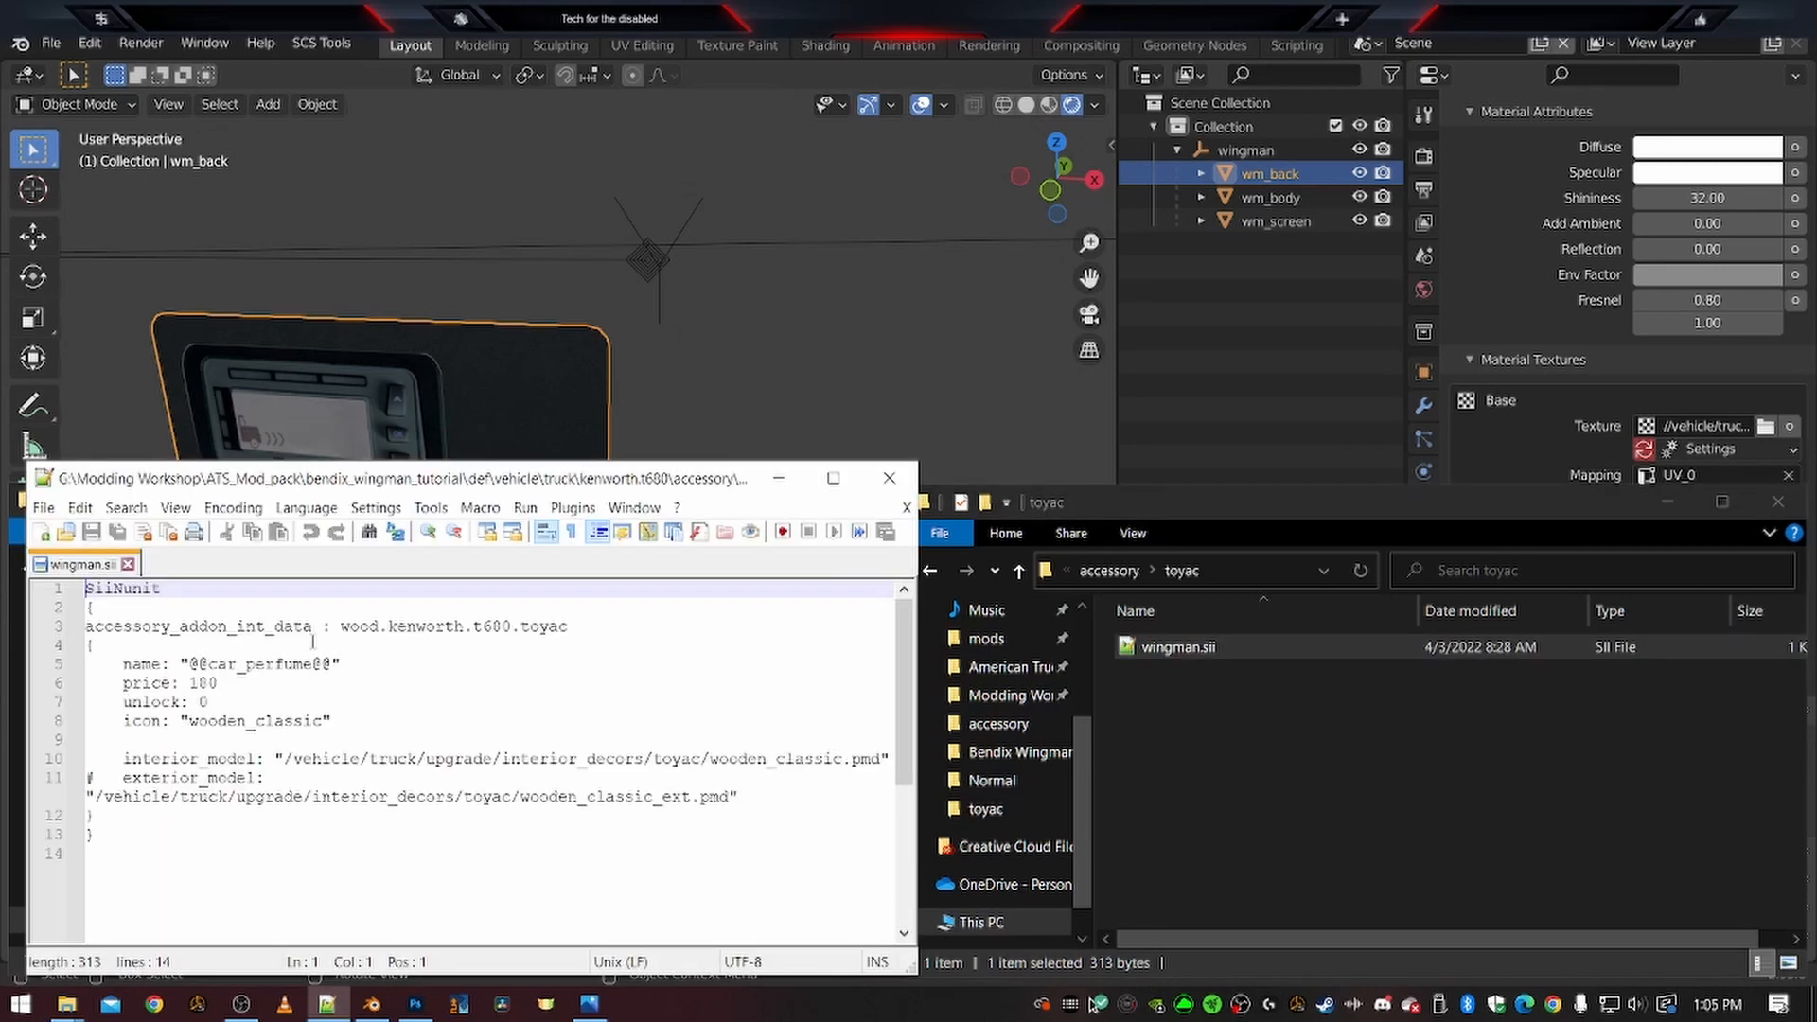
{"action": "left_click_drag", "start_coordinate": [124, 628], "coordinate": [309, 633]}
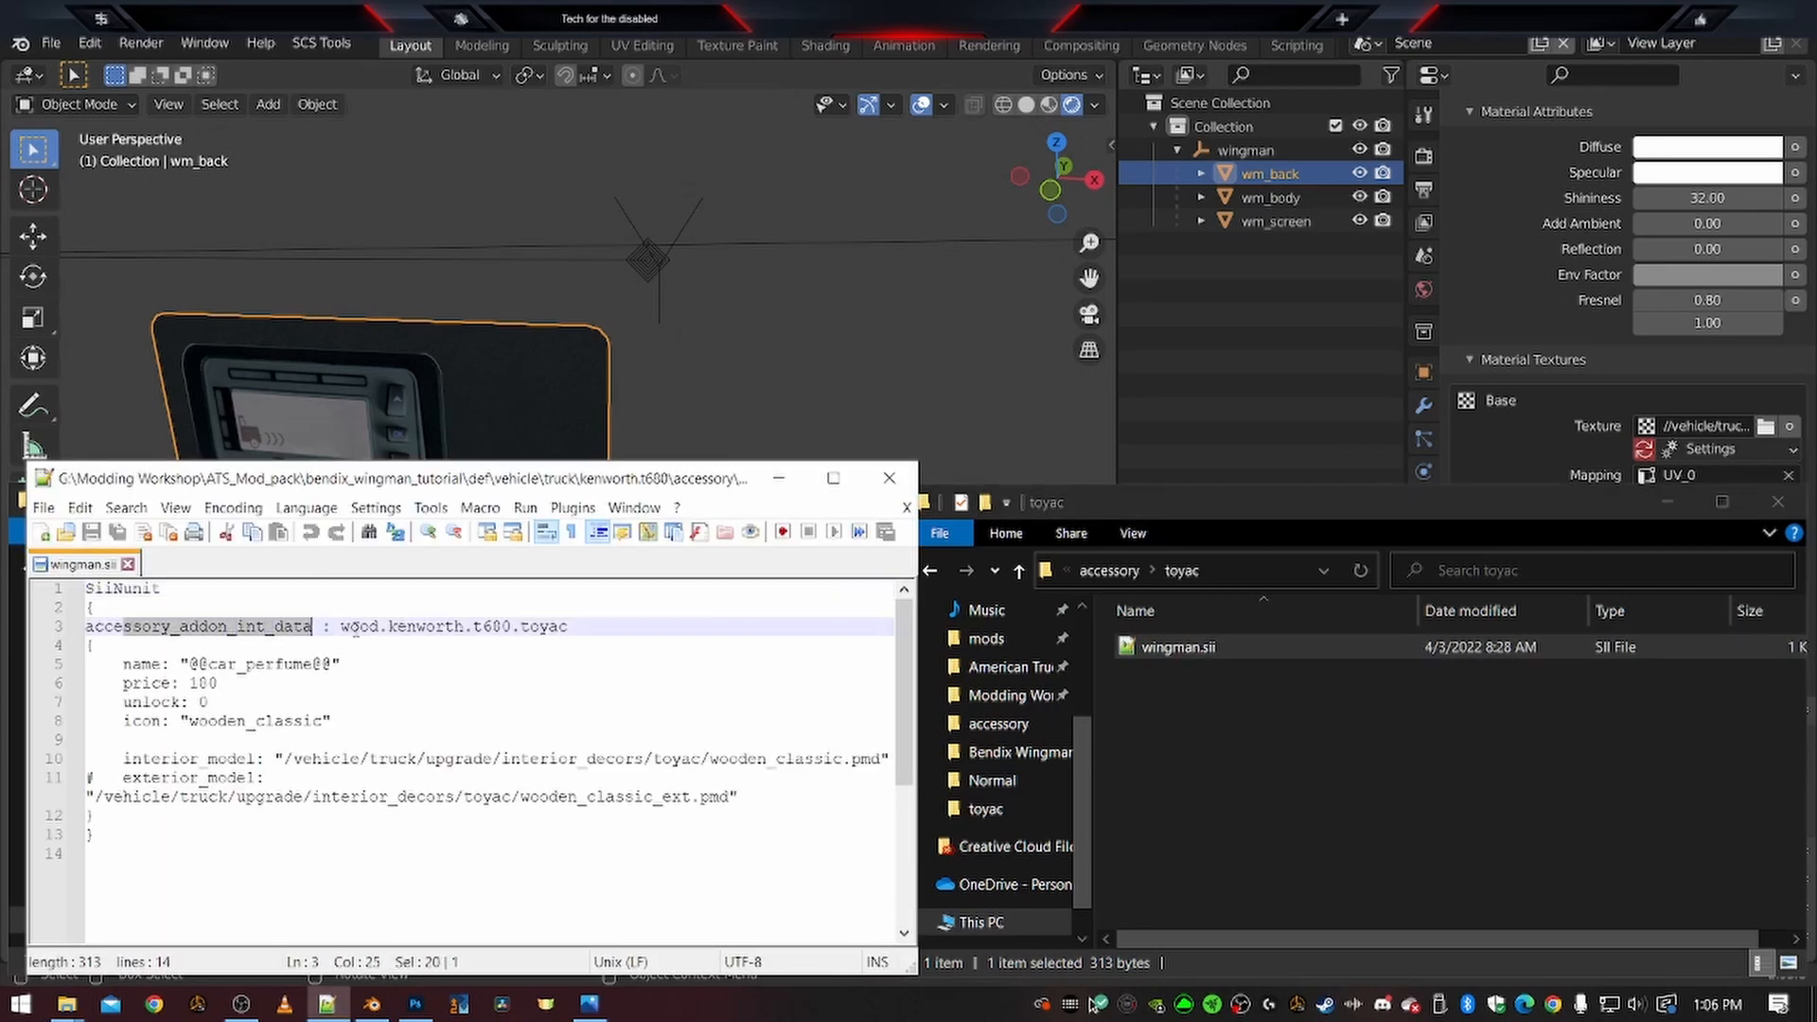
{"action": "left_click", "coordinate": [348, 628]}
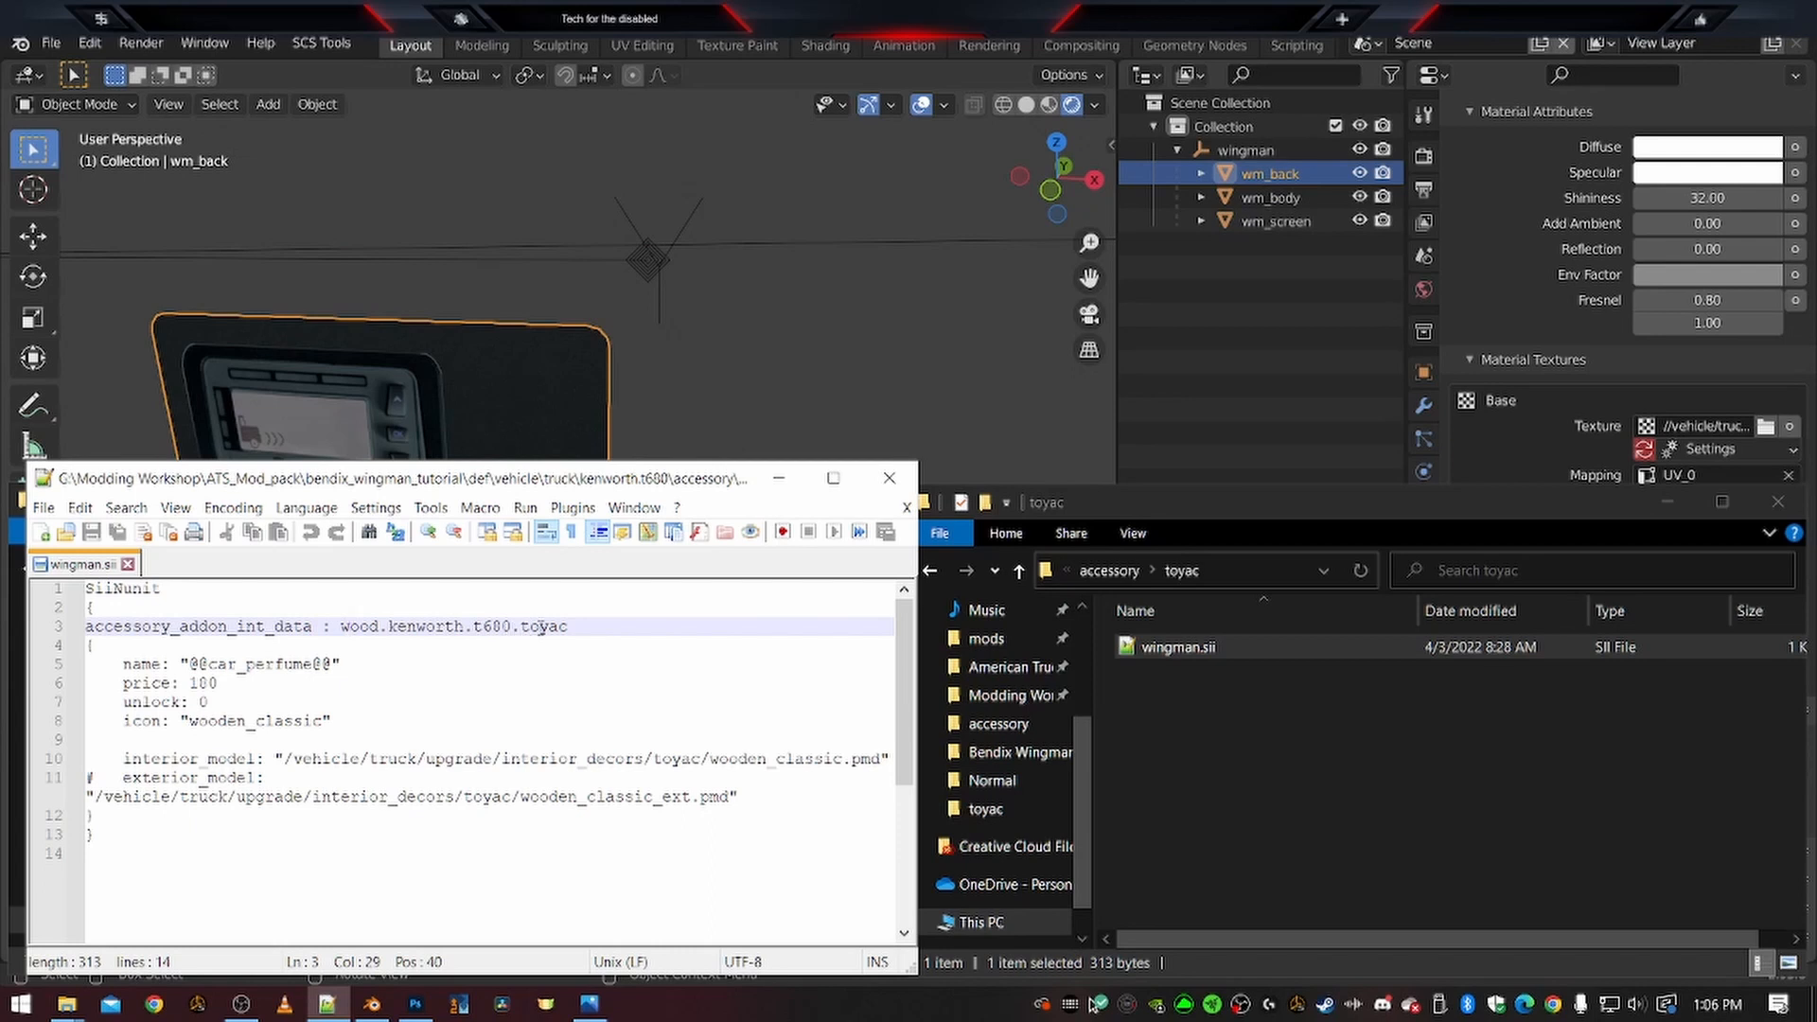
{"action": "double_click", "coordinate": [360, 628]}
{"action": "type", "text": "wingman"}
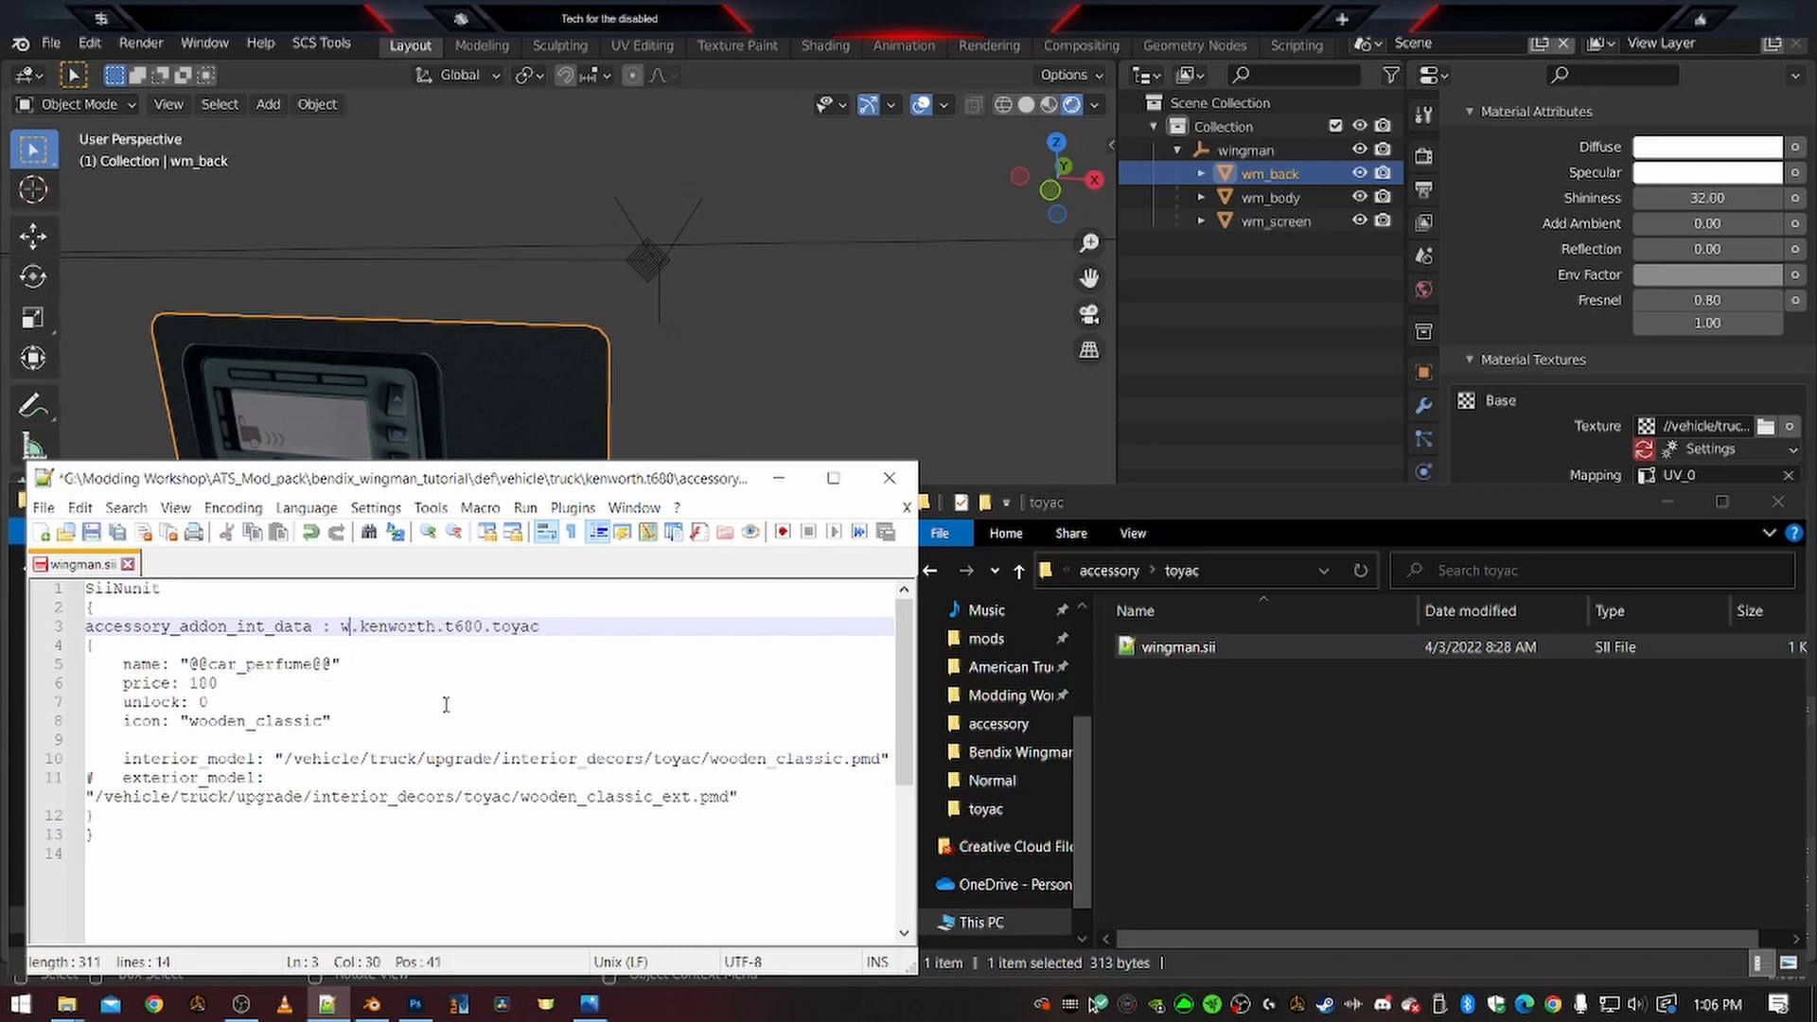
Save the unit name edit in wingman.sii, and set the accessory's name value to "Bendix Wingman"
{"action": "key", "text": "ctrl+s"}
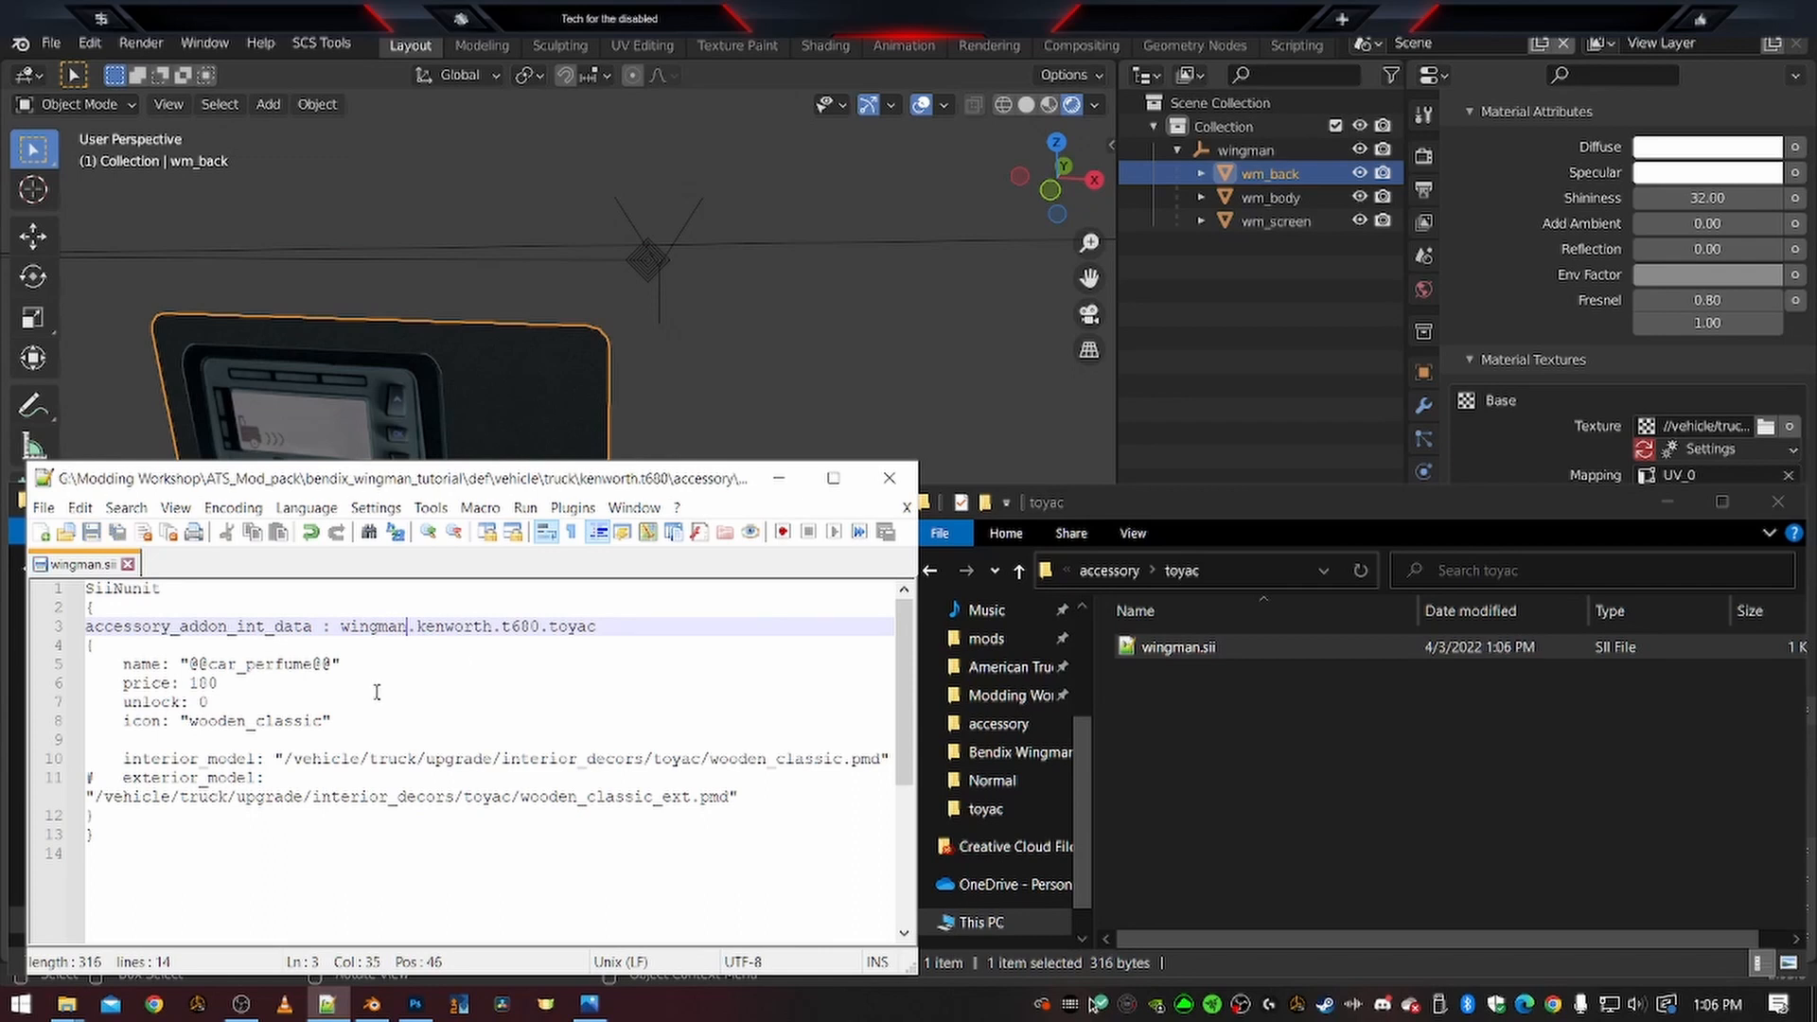
{"action": "left_click_drag", "start_coordinate": [191, 663], "coordinate": [333, 664]}
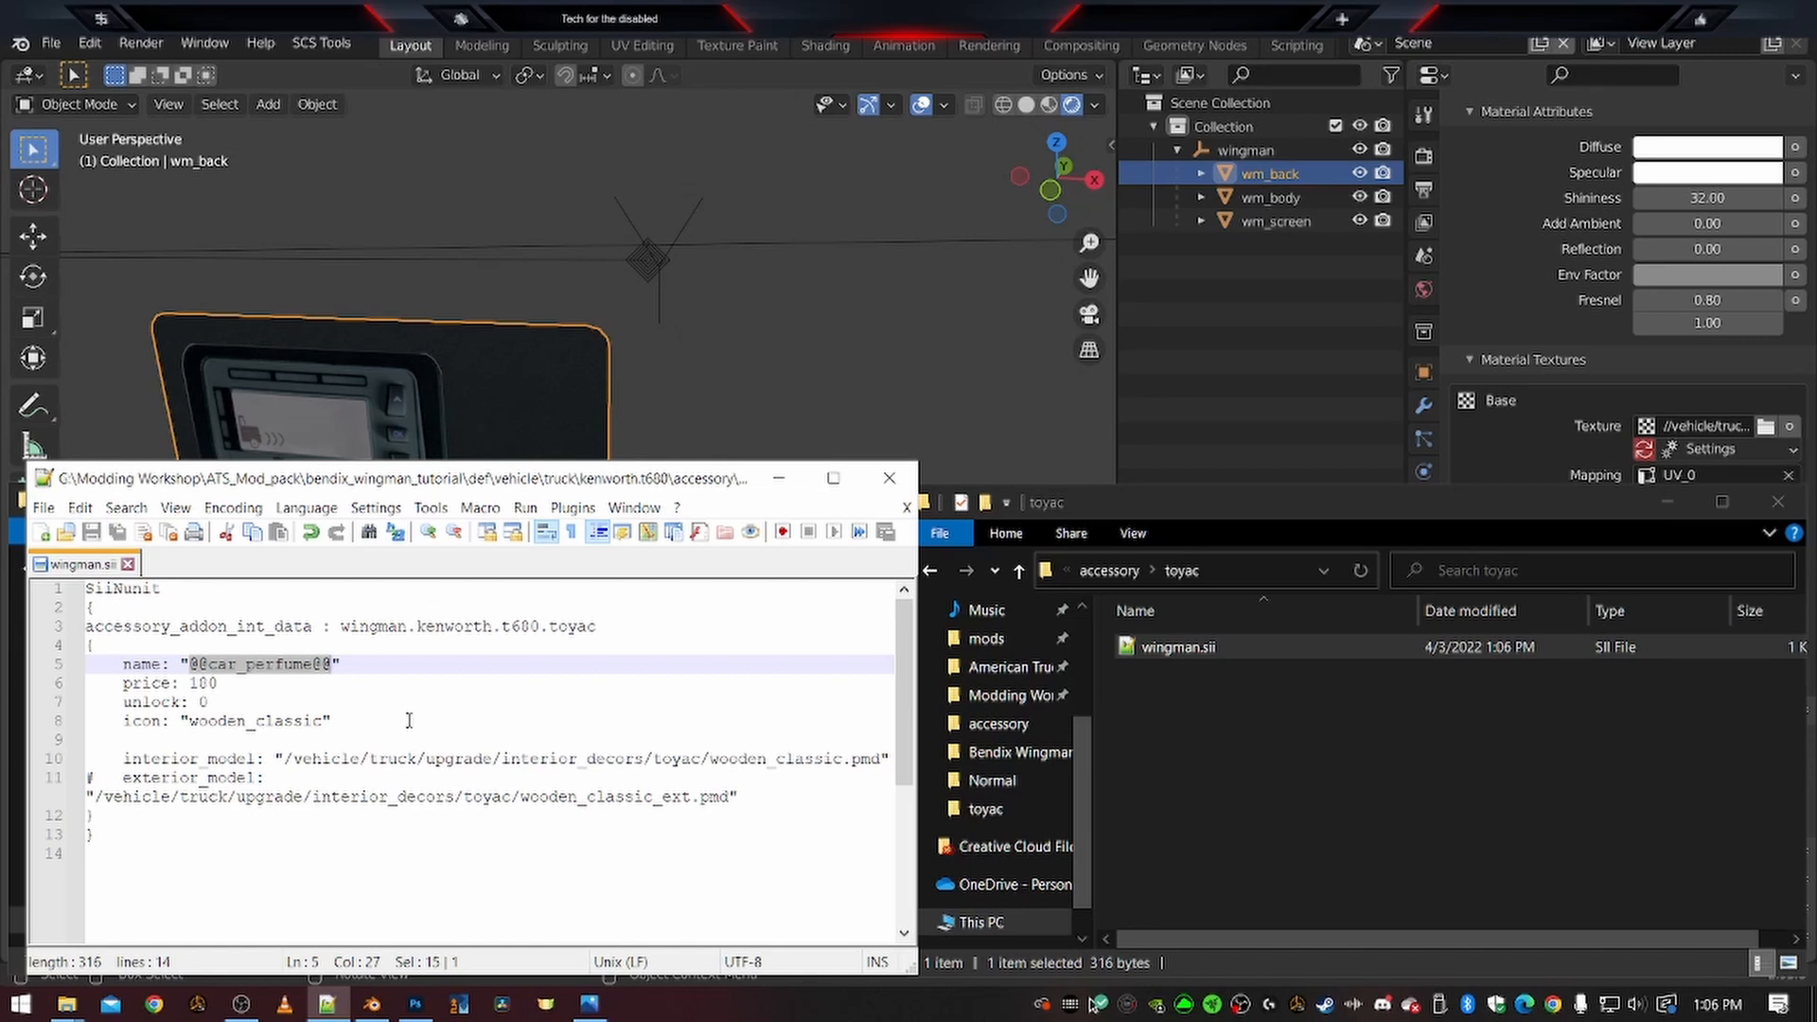
{"action": "type", "text": "Bendix Wingman"}
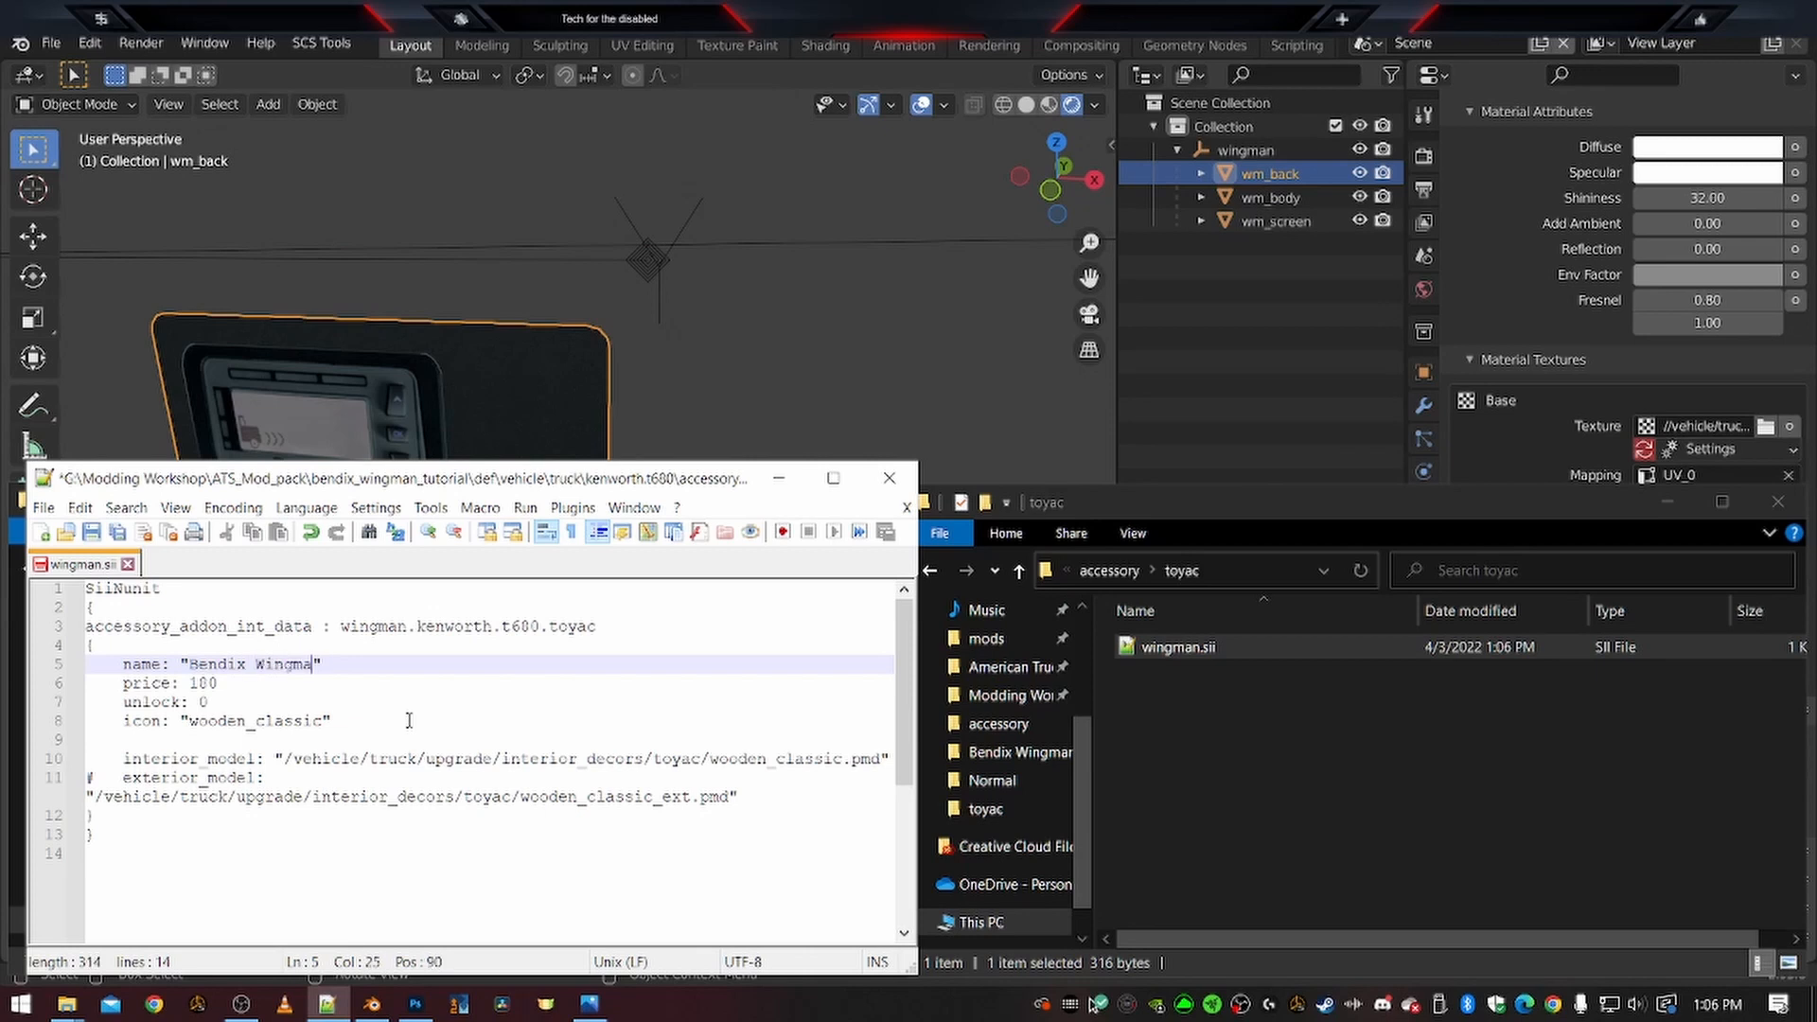
{"action": "left_click", "coordinate": [200, 702]}
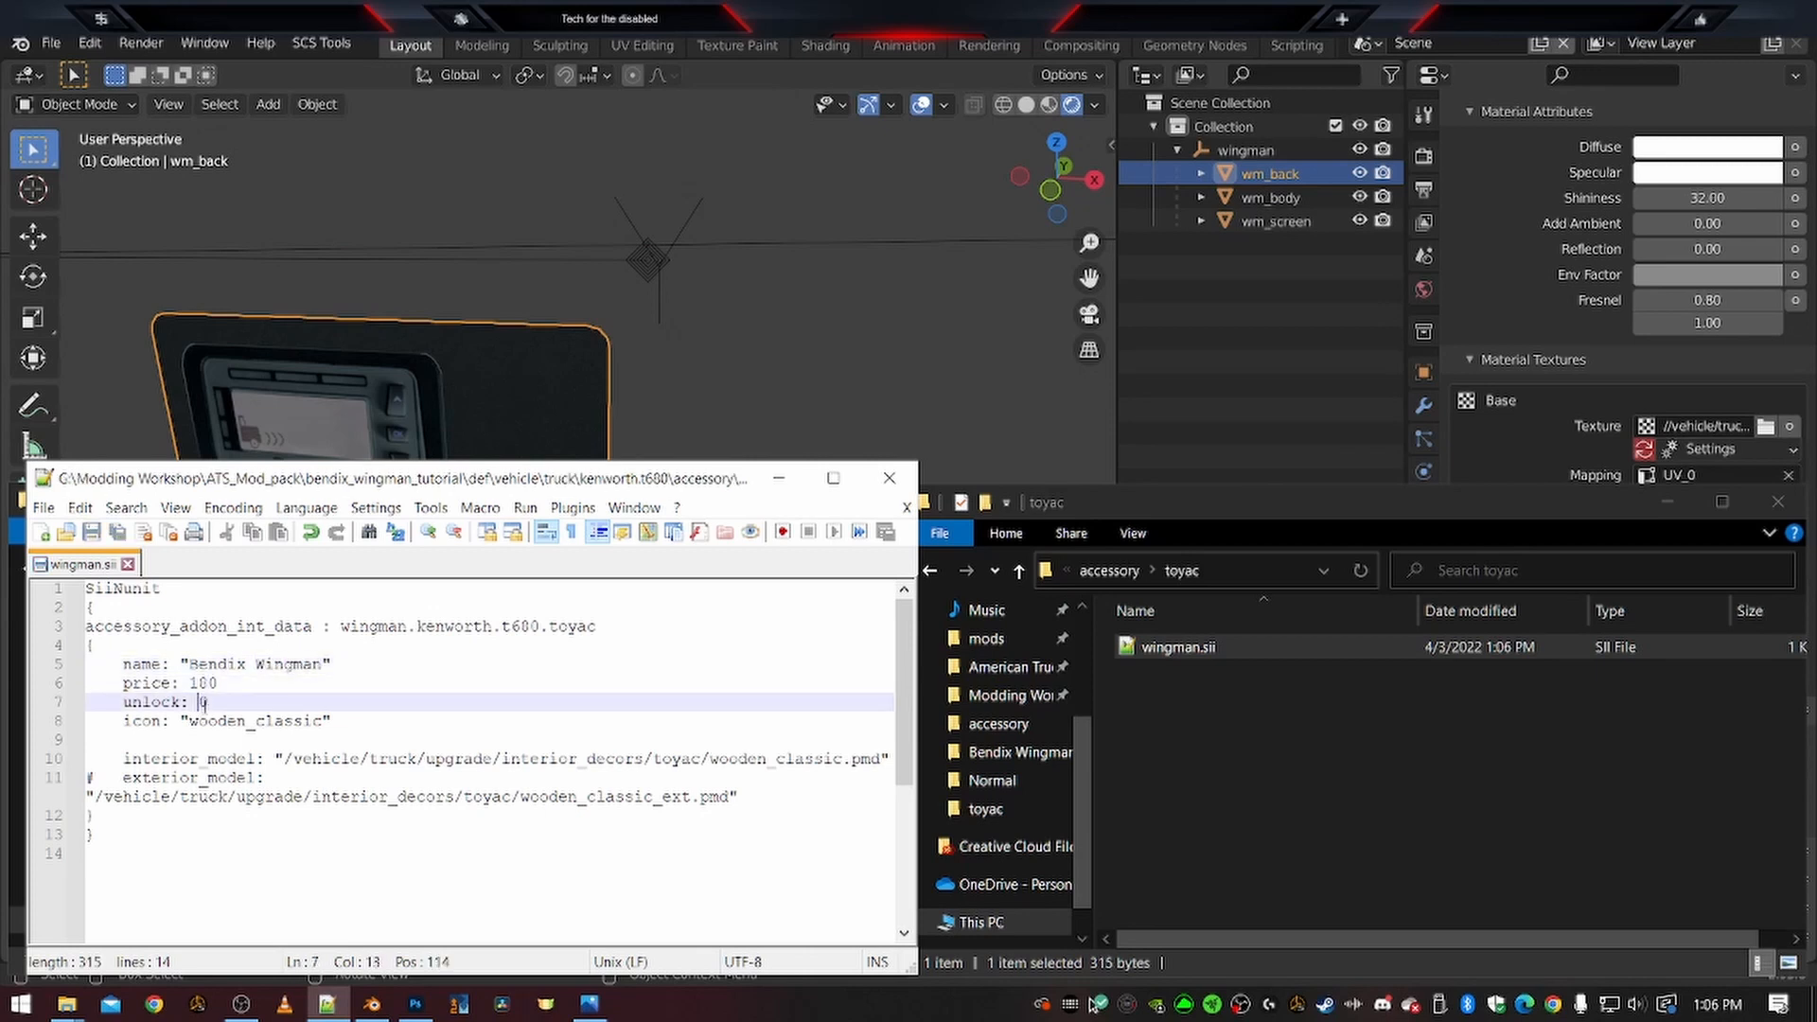
Copy the icon name wooden_classic from wingman.sii, and go back up to the ATS_BASE root folder
{"action": "double_click", "coordinate": [305, 722]}
{"action": "key", "text": "ctrl+c"}
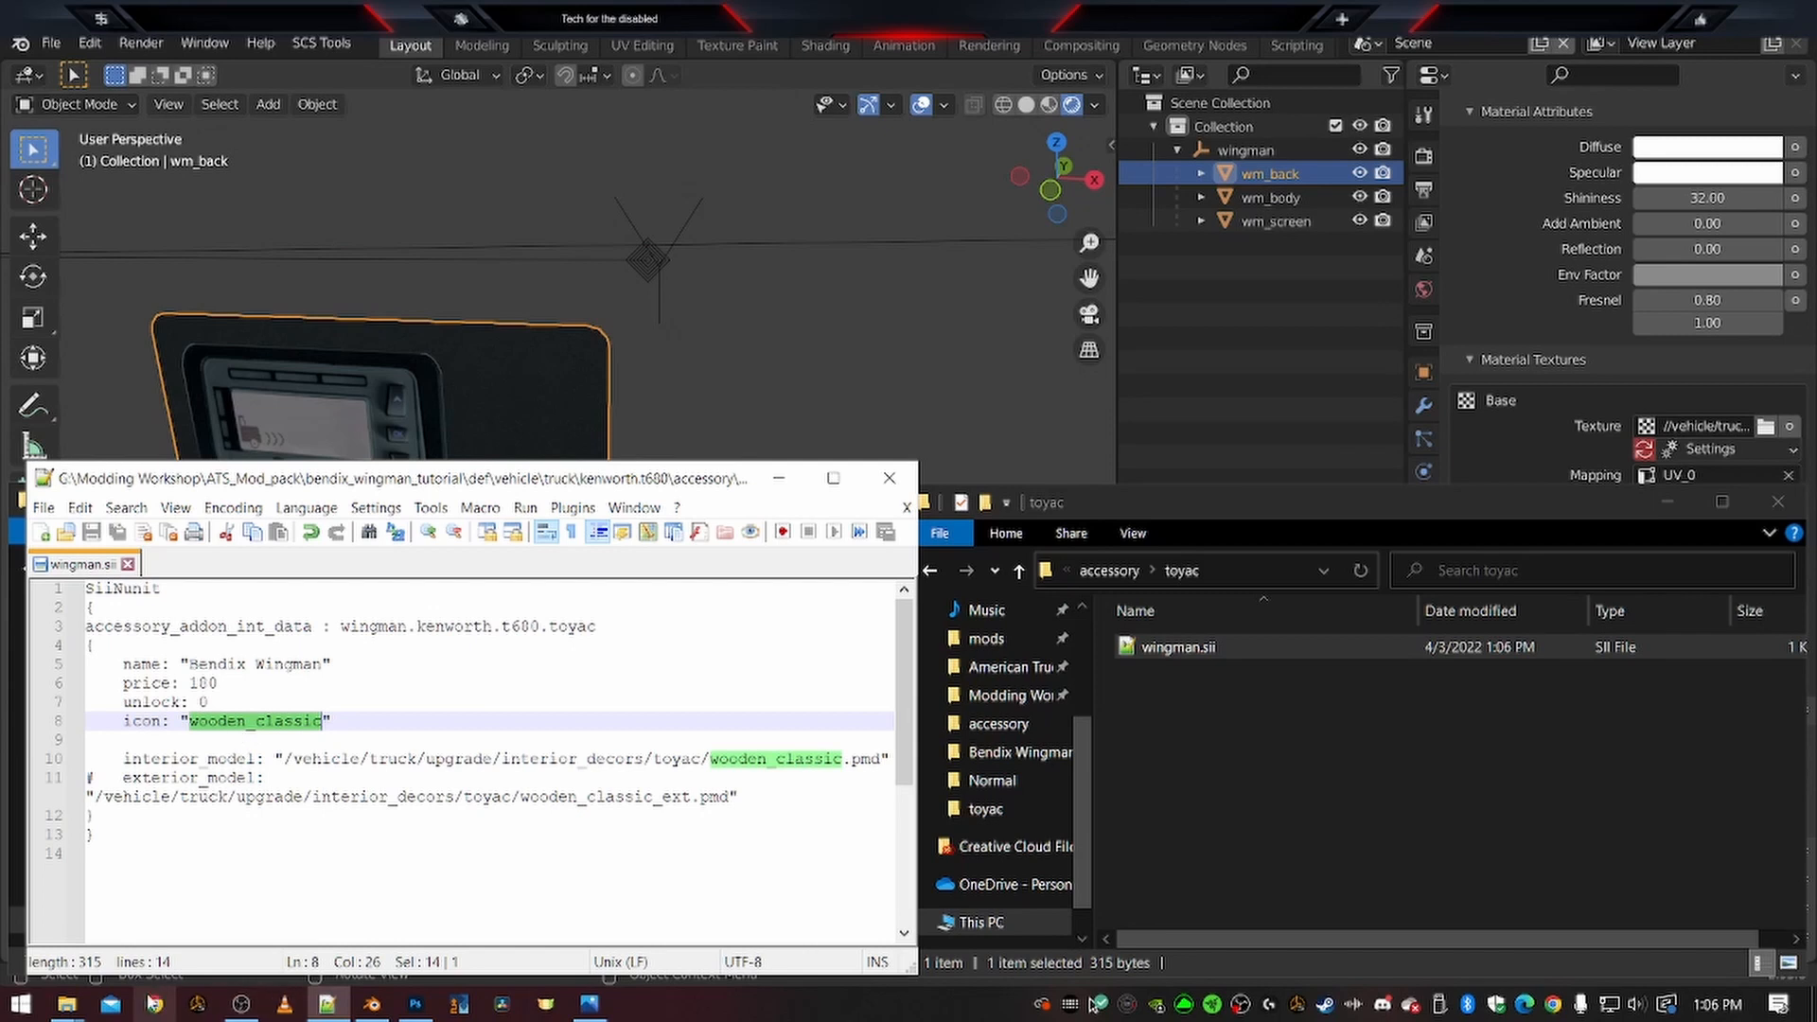
{"action": "mouse_move", "coordinate": [66, 1003]}
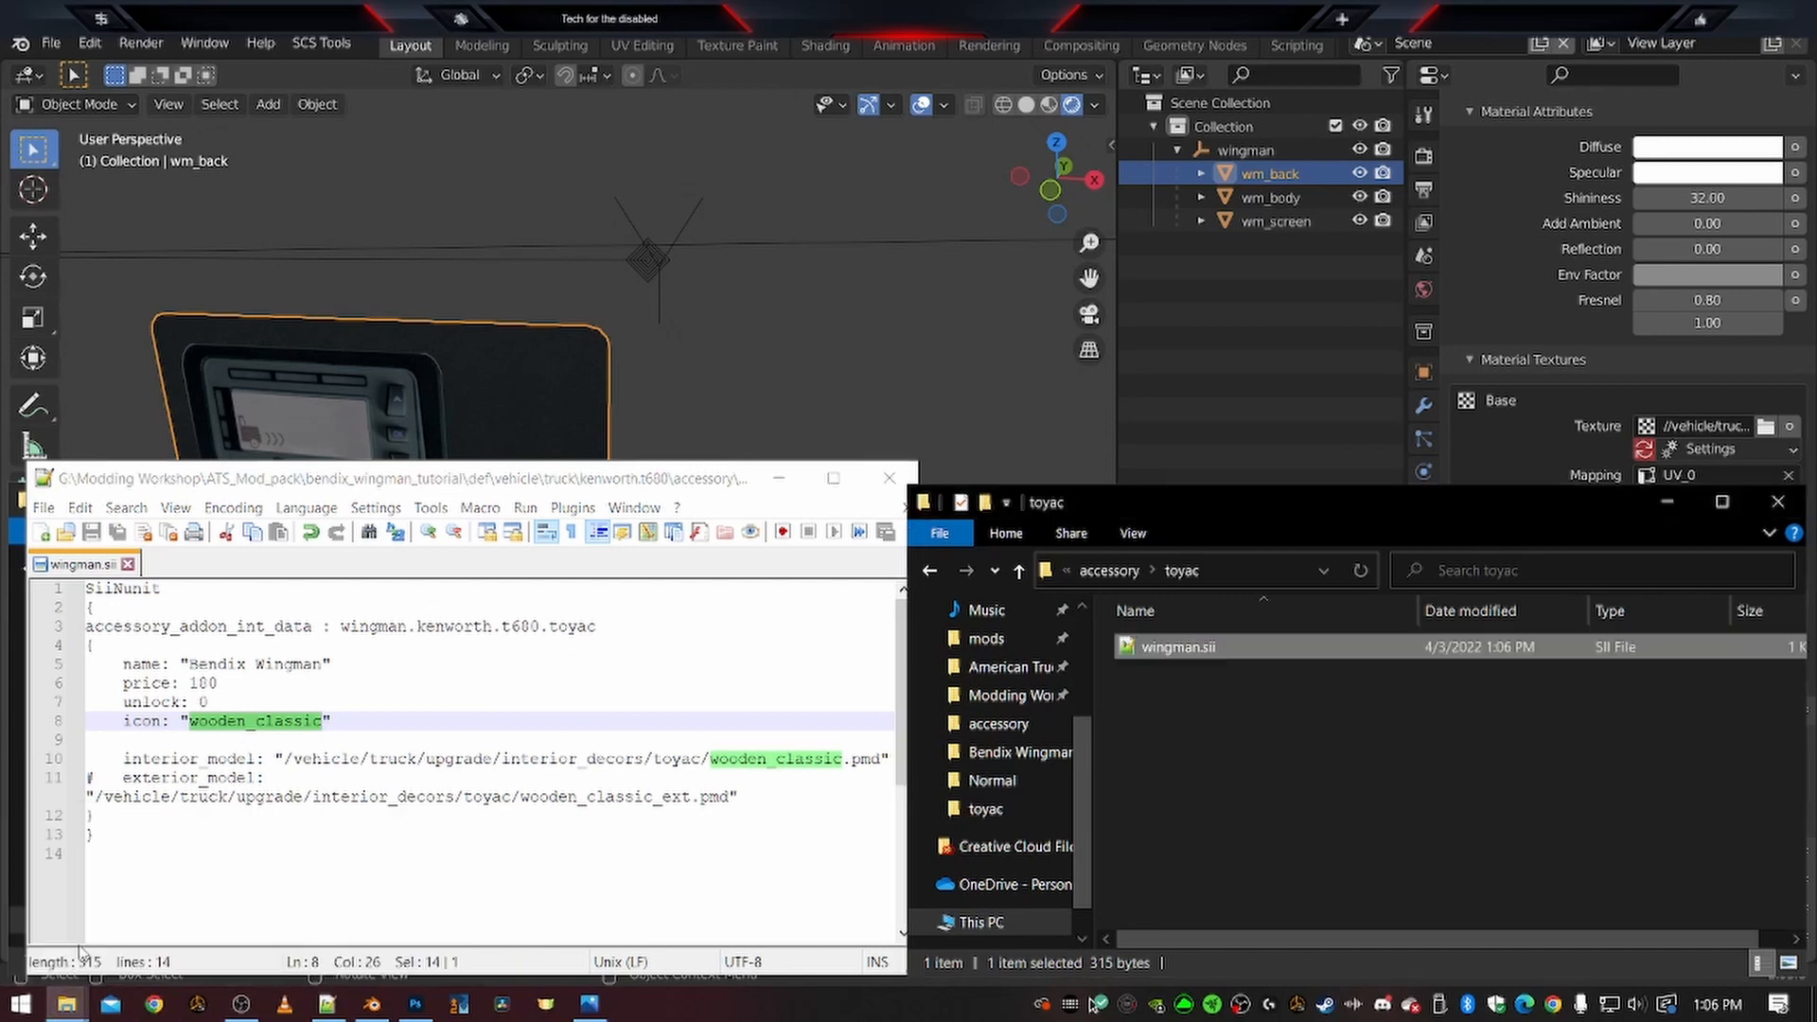
{"action": "left_click", "coordinate": [358, 941]}
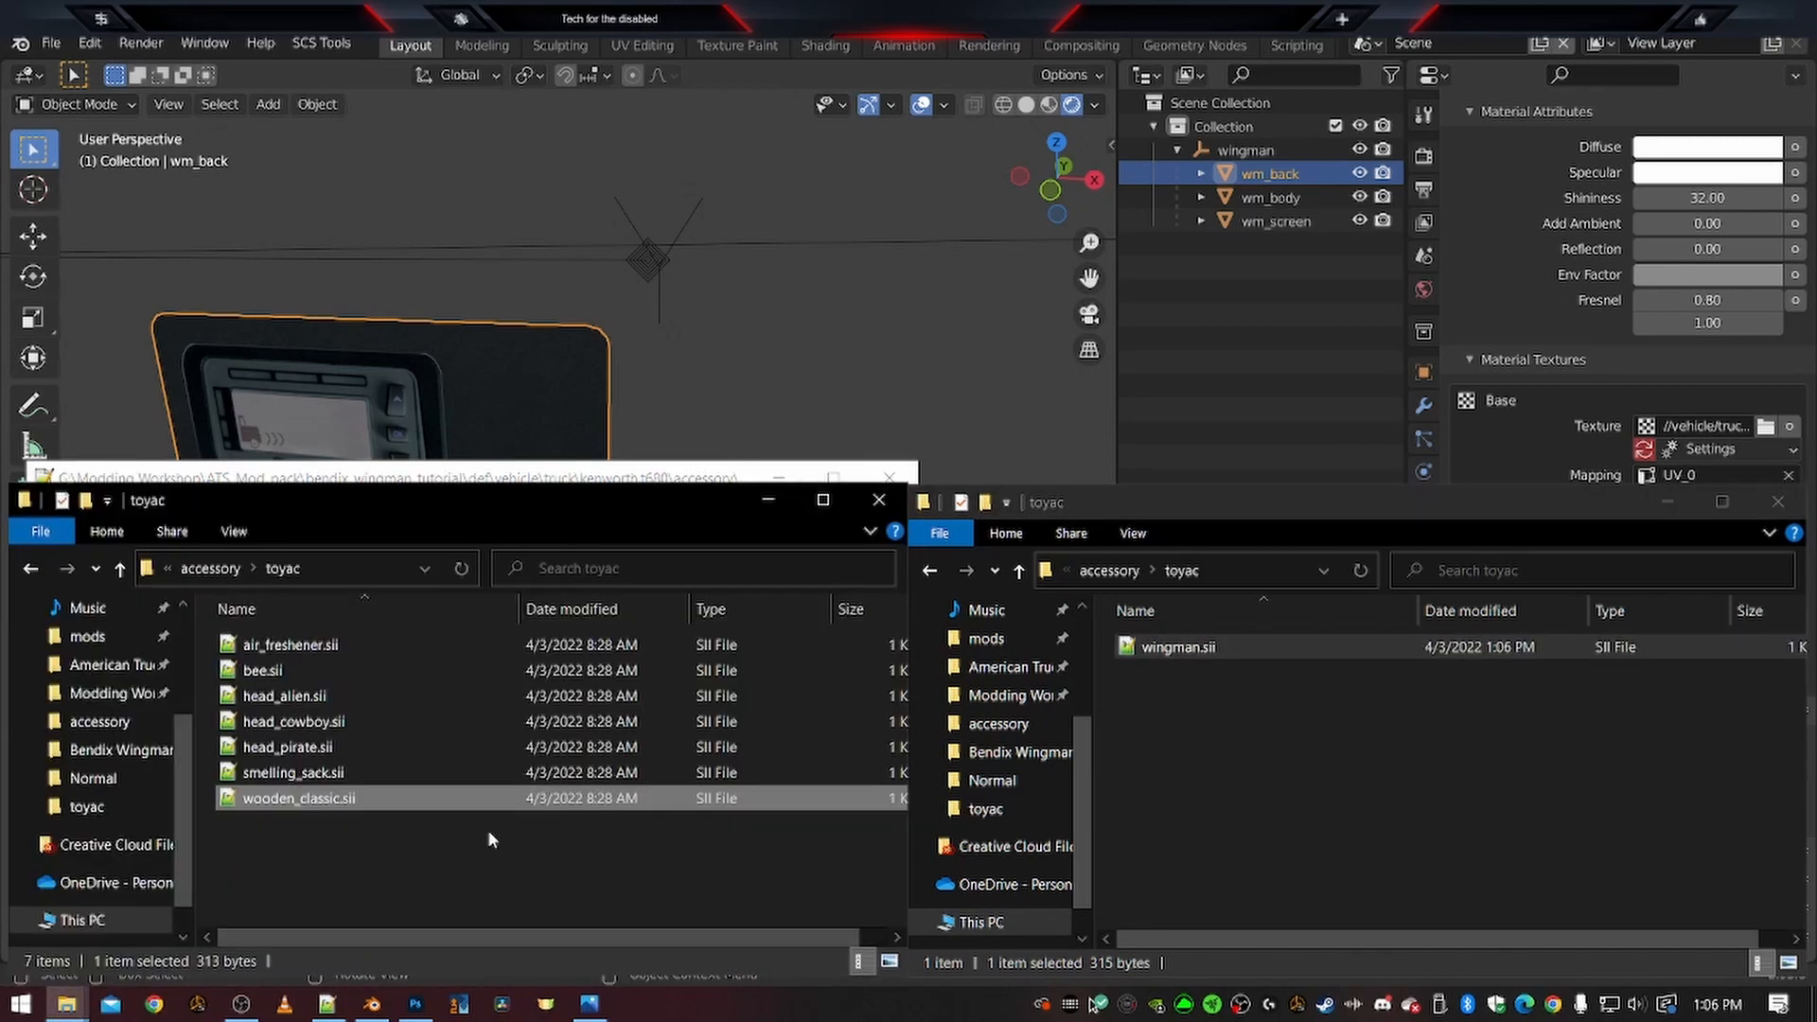
{"action": "left_click", "coordinate": [210, 568]}
{"action": "left_click", "coordinate": [227, 573]}
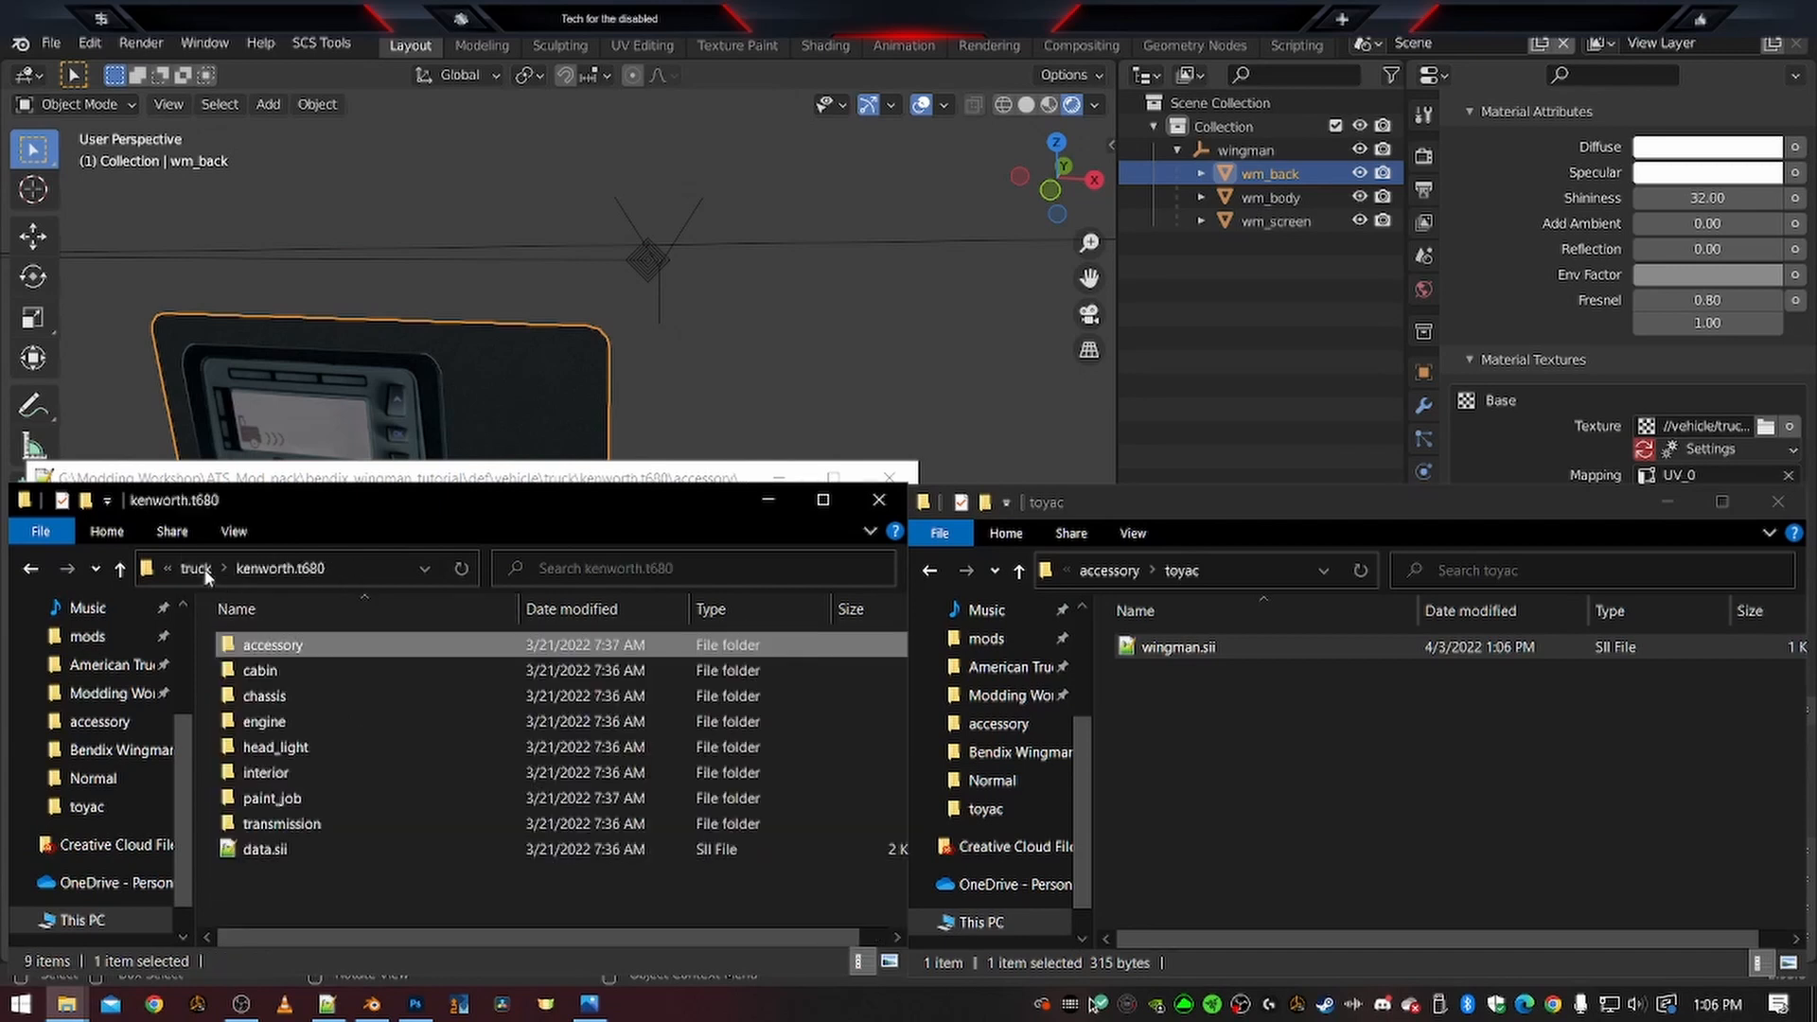
{"action": "left_click", "coordinate": [203, 567]}
{"action": "left_click", "coordinate": [203, 568]}
{"action": "left_click", "coordinate": [201, 568]}
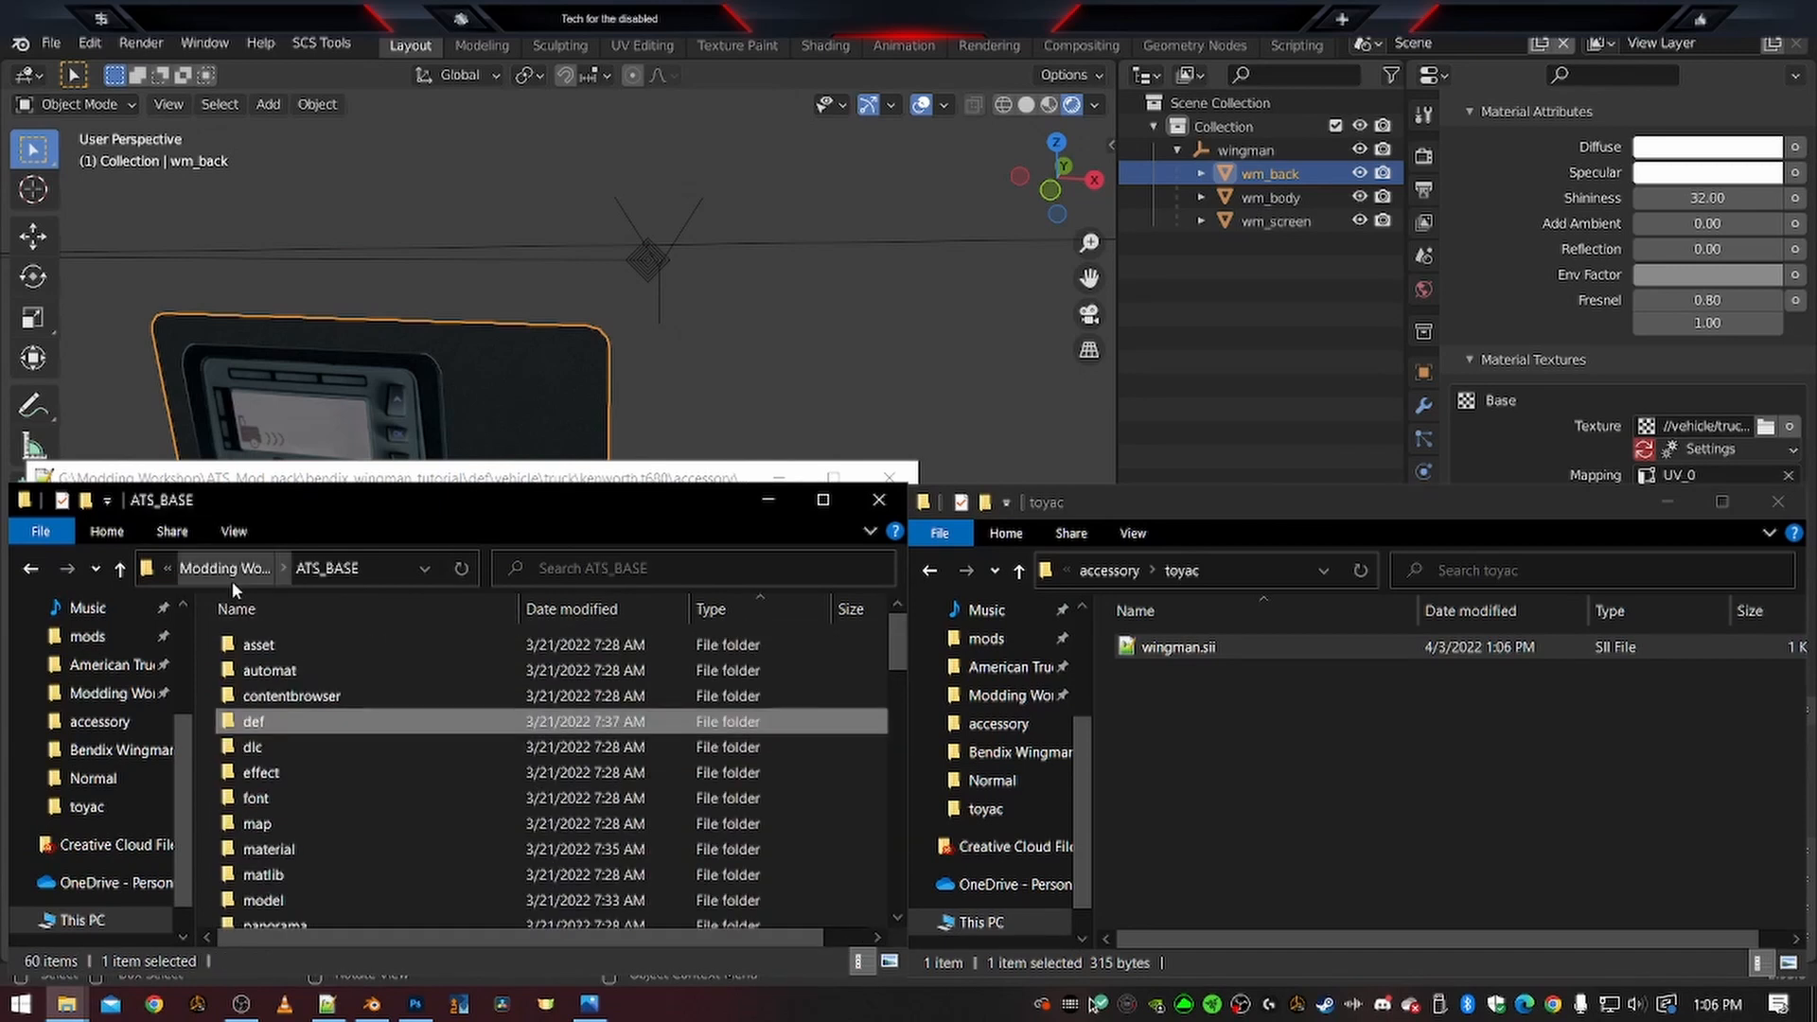
Go back up from the mod's toyac folder to the bendix_wingman_tutorial root folder
{"action": "left_click", "coordinate": [1120, 573]}
{"action": "left_click", "coordinate": [1120, 572]}
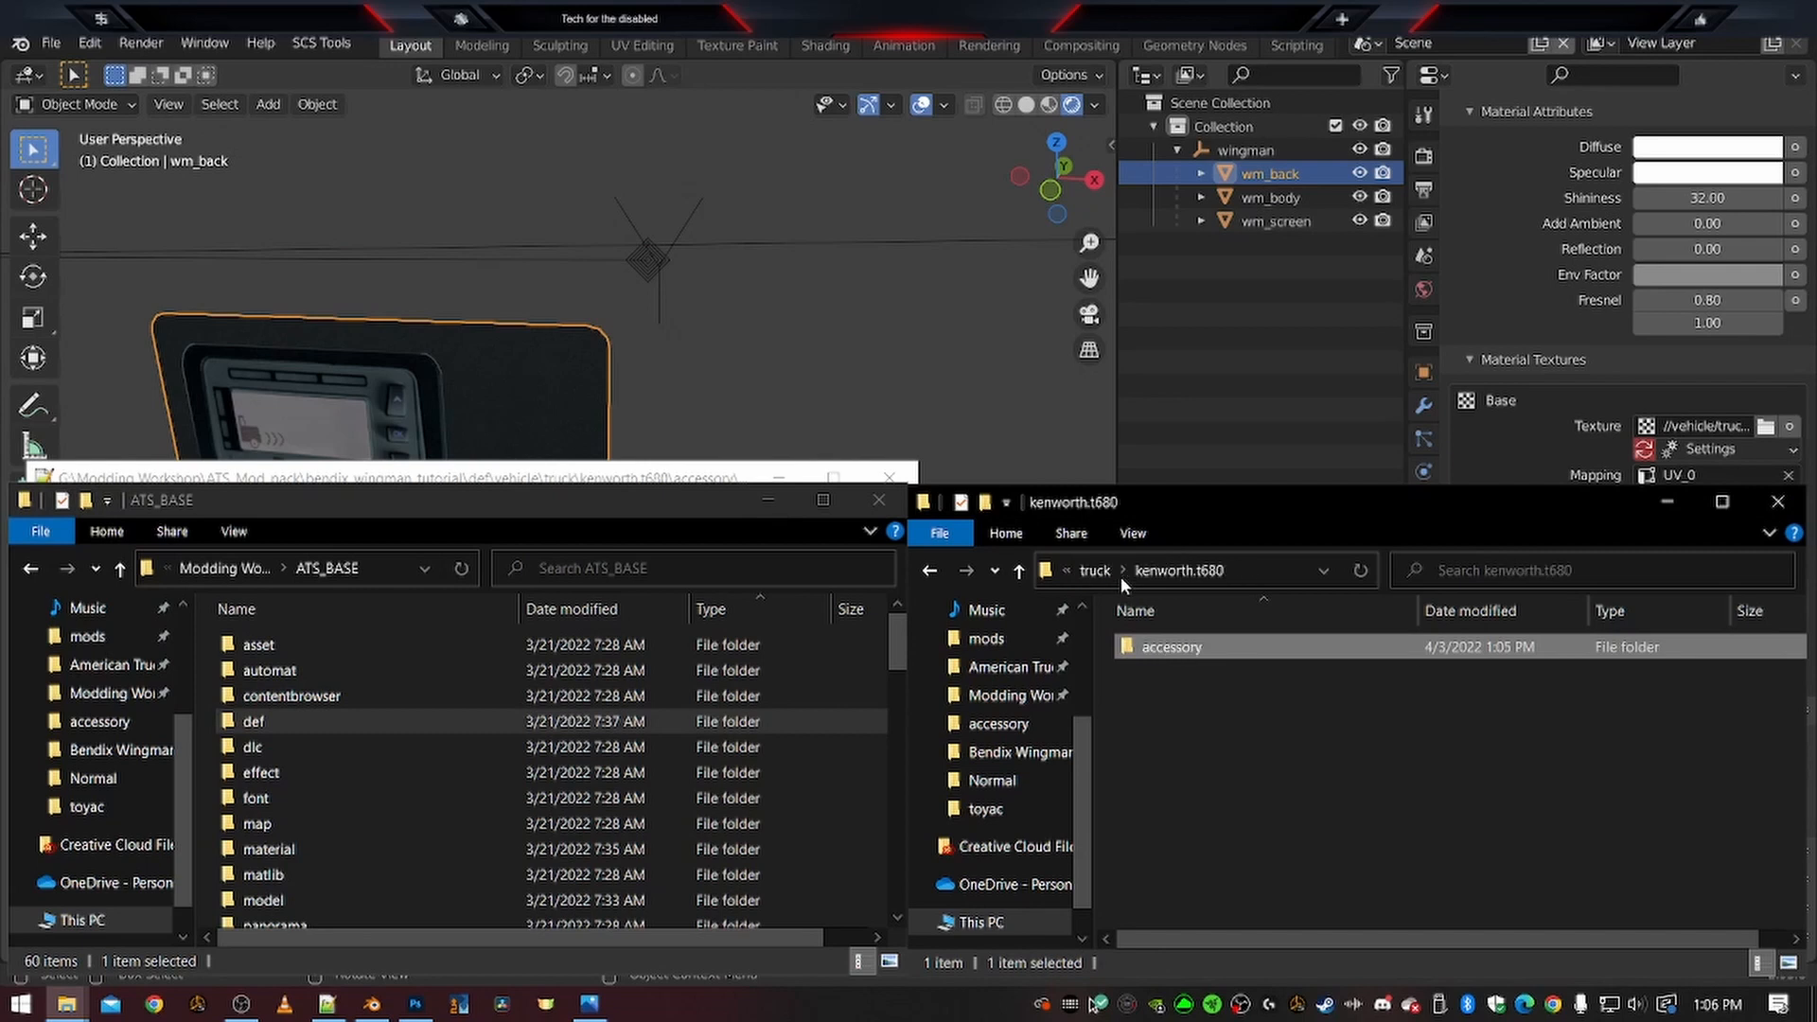
{"action": "left_click", "coordinate": [1122, 572]}
{"action": "left_click", "coordinate": [1094, 573]}
{"action": "left_click", "coordinate": [1094, 573]}
{"action": "left_click", "coordinate": [1093, 573]}
{"action": "left_click", "coordinate": [1094, 573]}
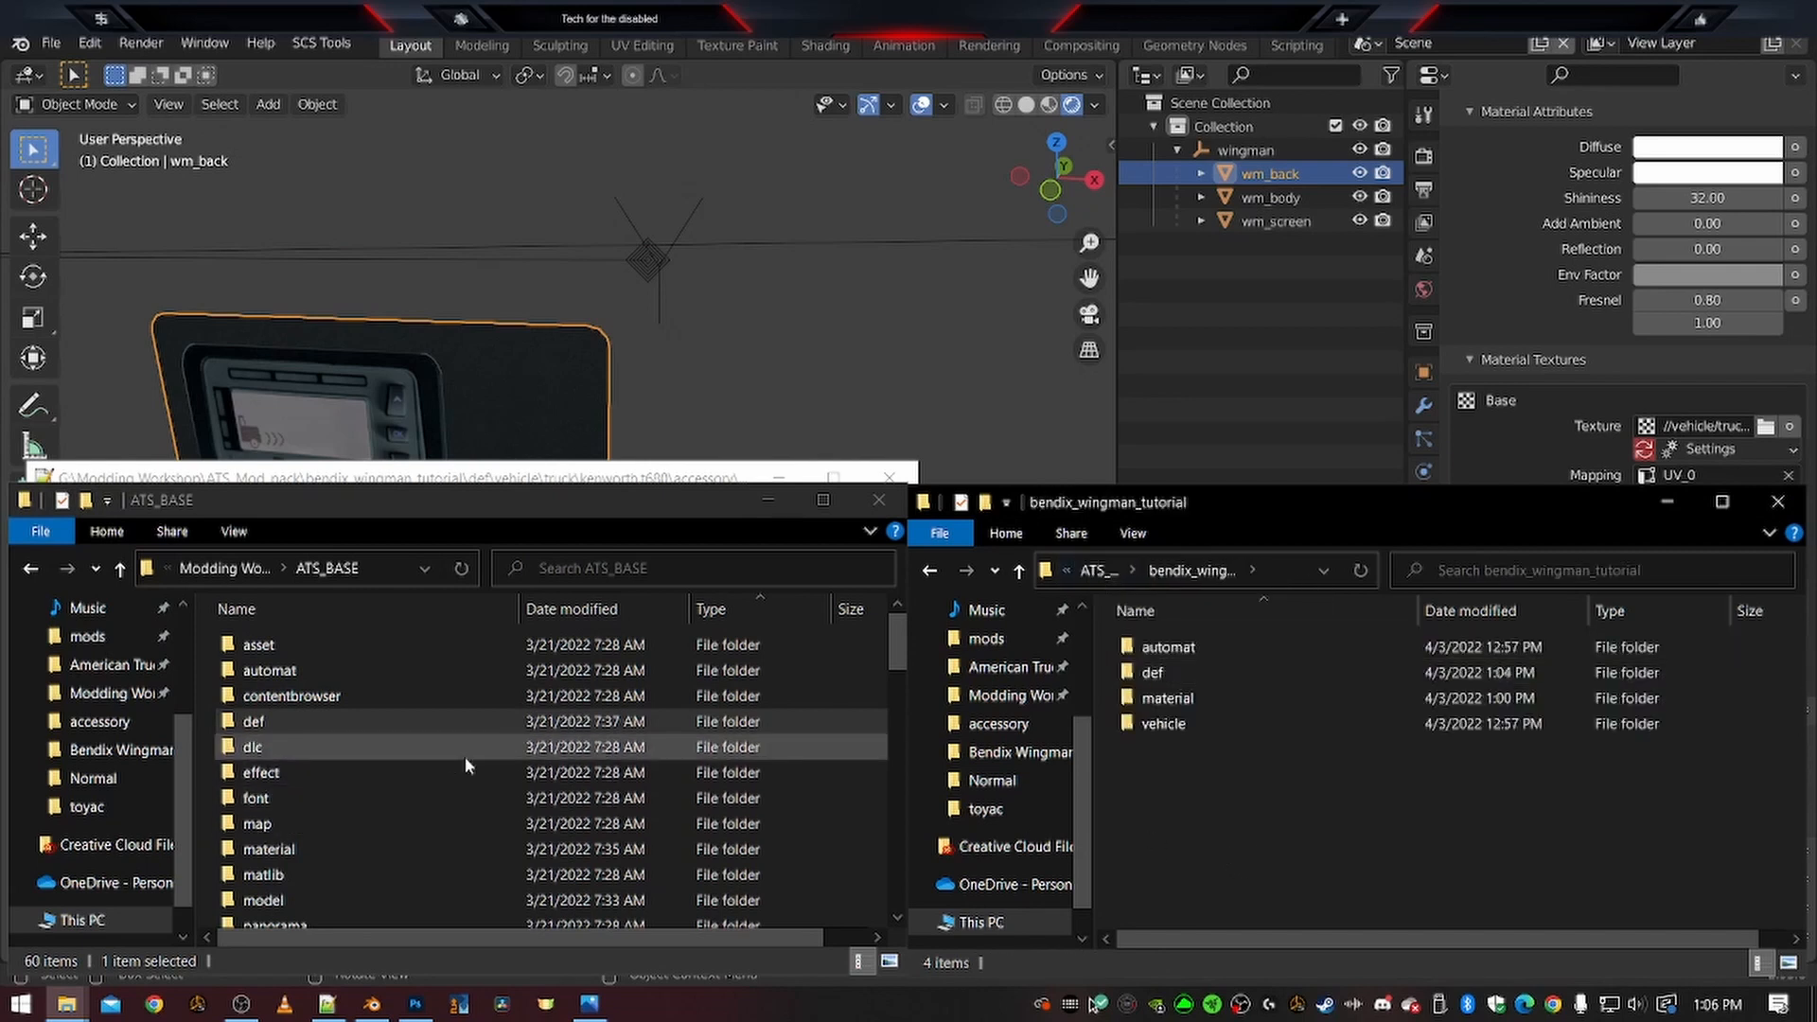
Open the mod's empty material folder, and go to the material\ui\accessory folder in ATS_BASE
{"action": "scroll", "coordinate": [372, 798], "scroll_direction": "down", "scroll_amount": 1}
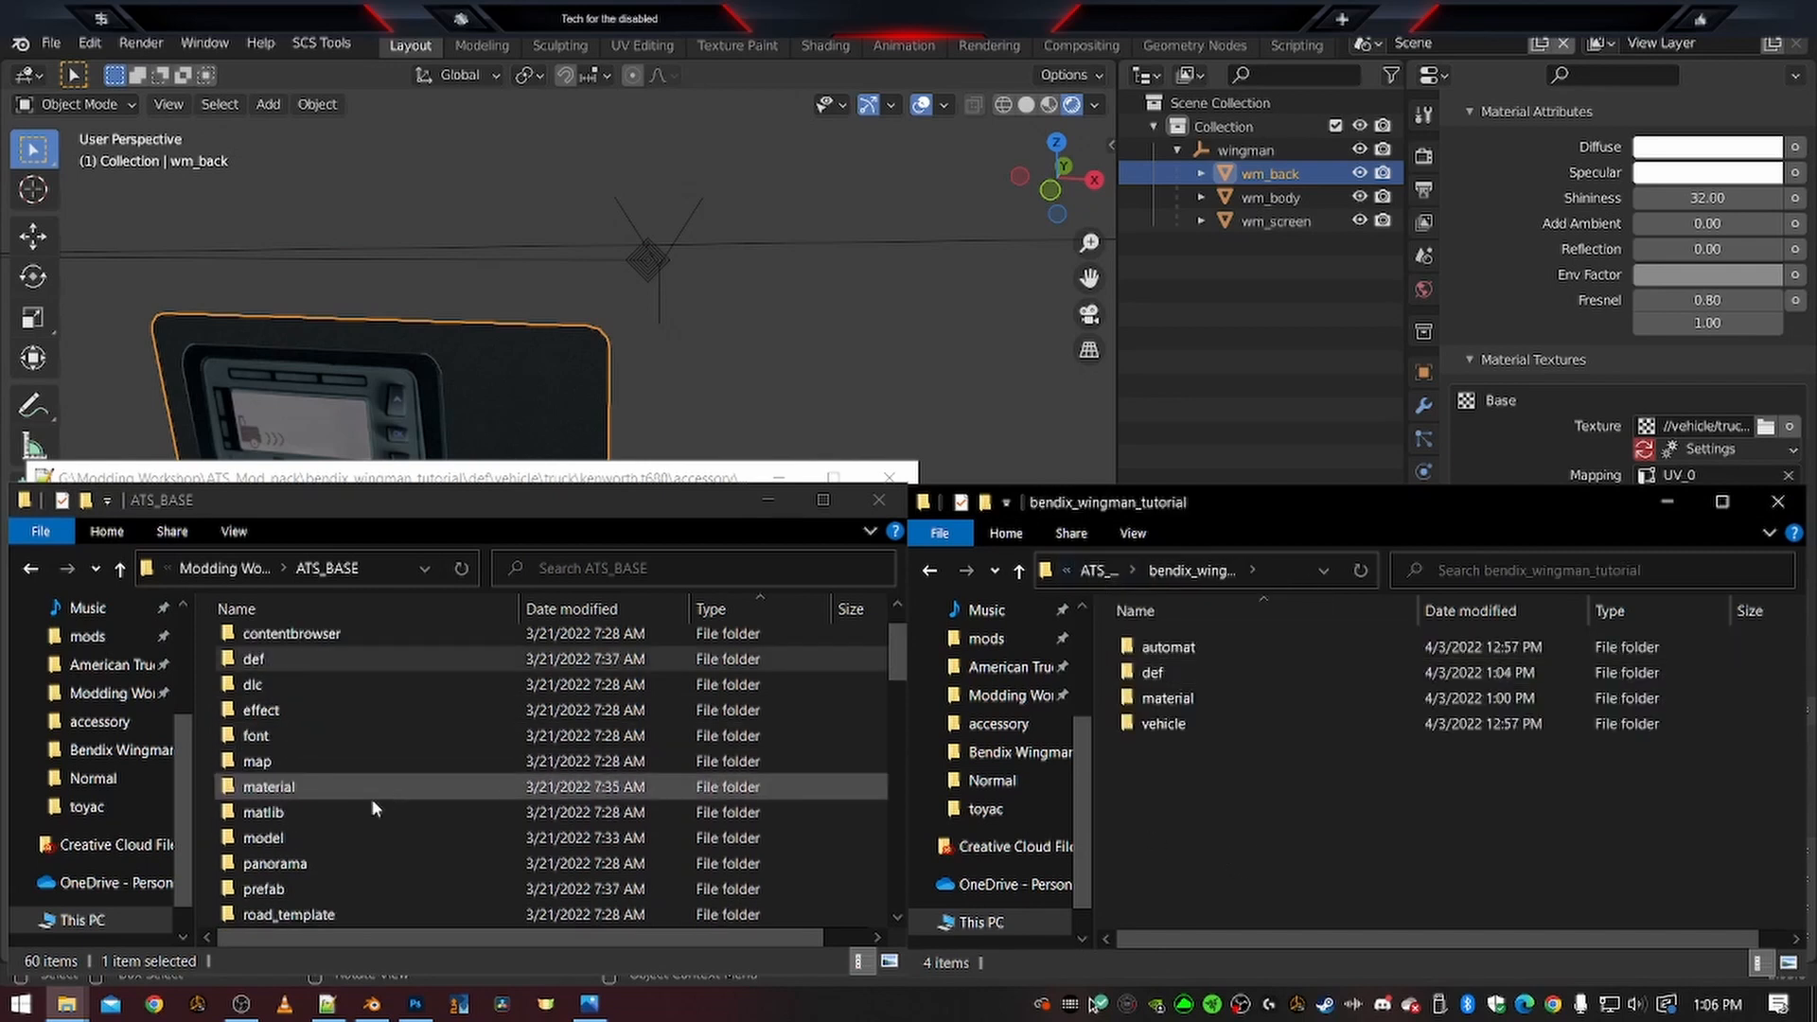
{"action": "double_click", "coordinate": [265, 789]}
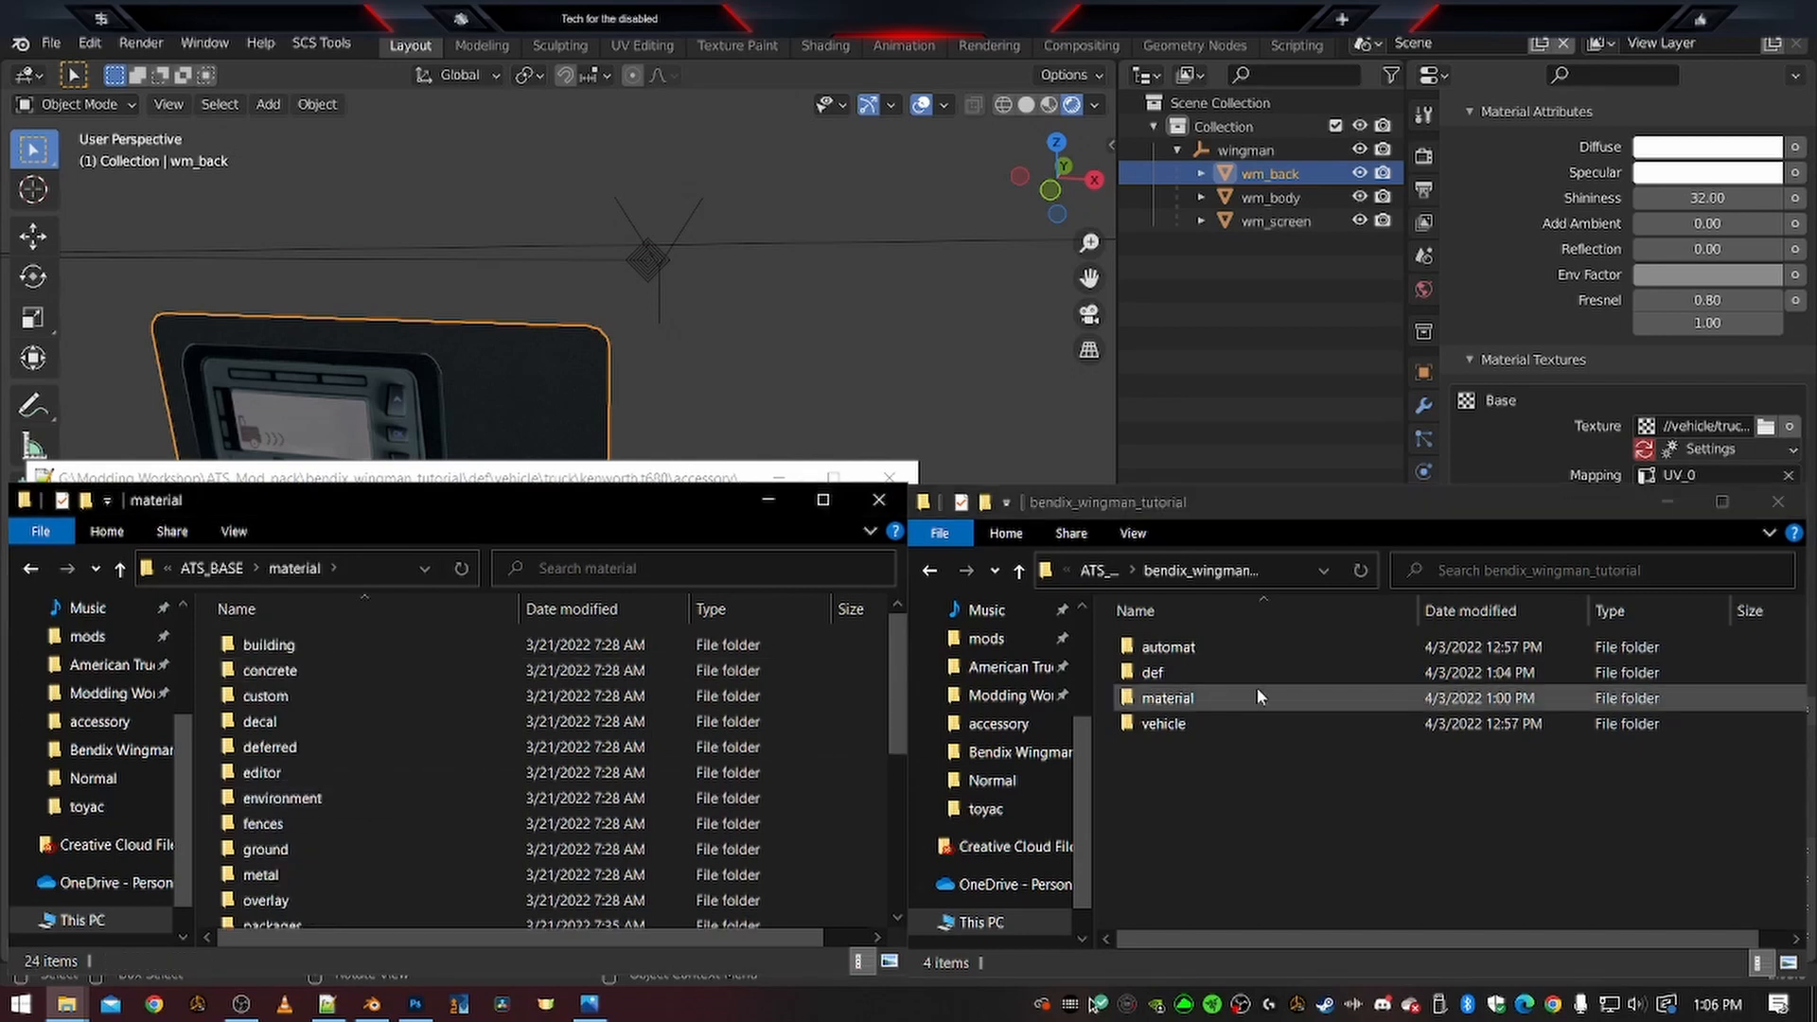
{"action": "double_click", "coordinate": [1230, 698]}
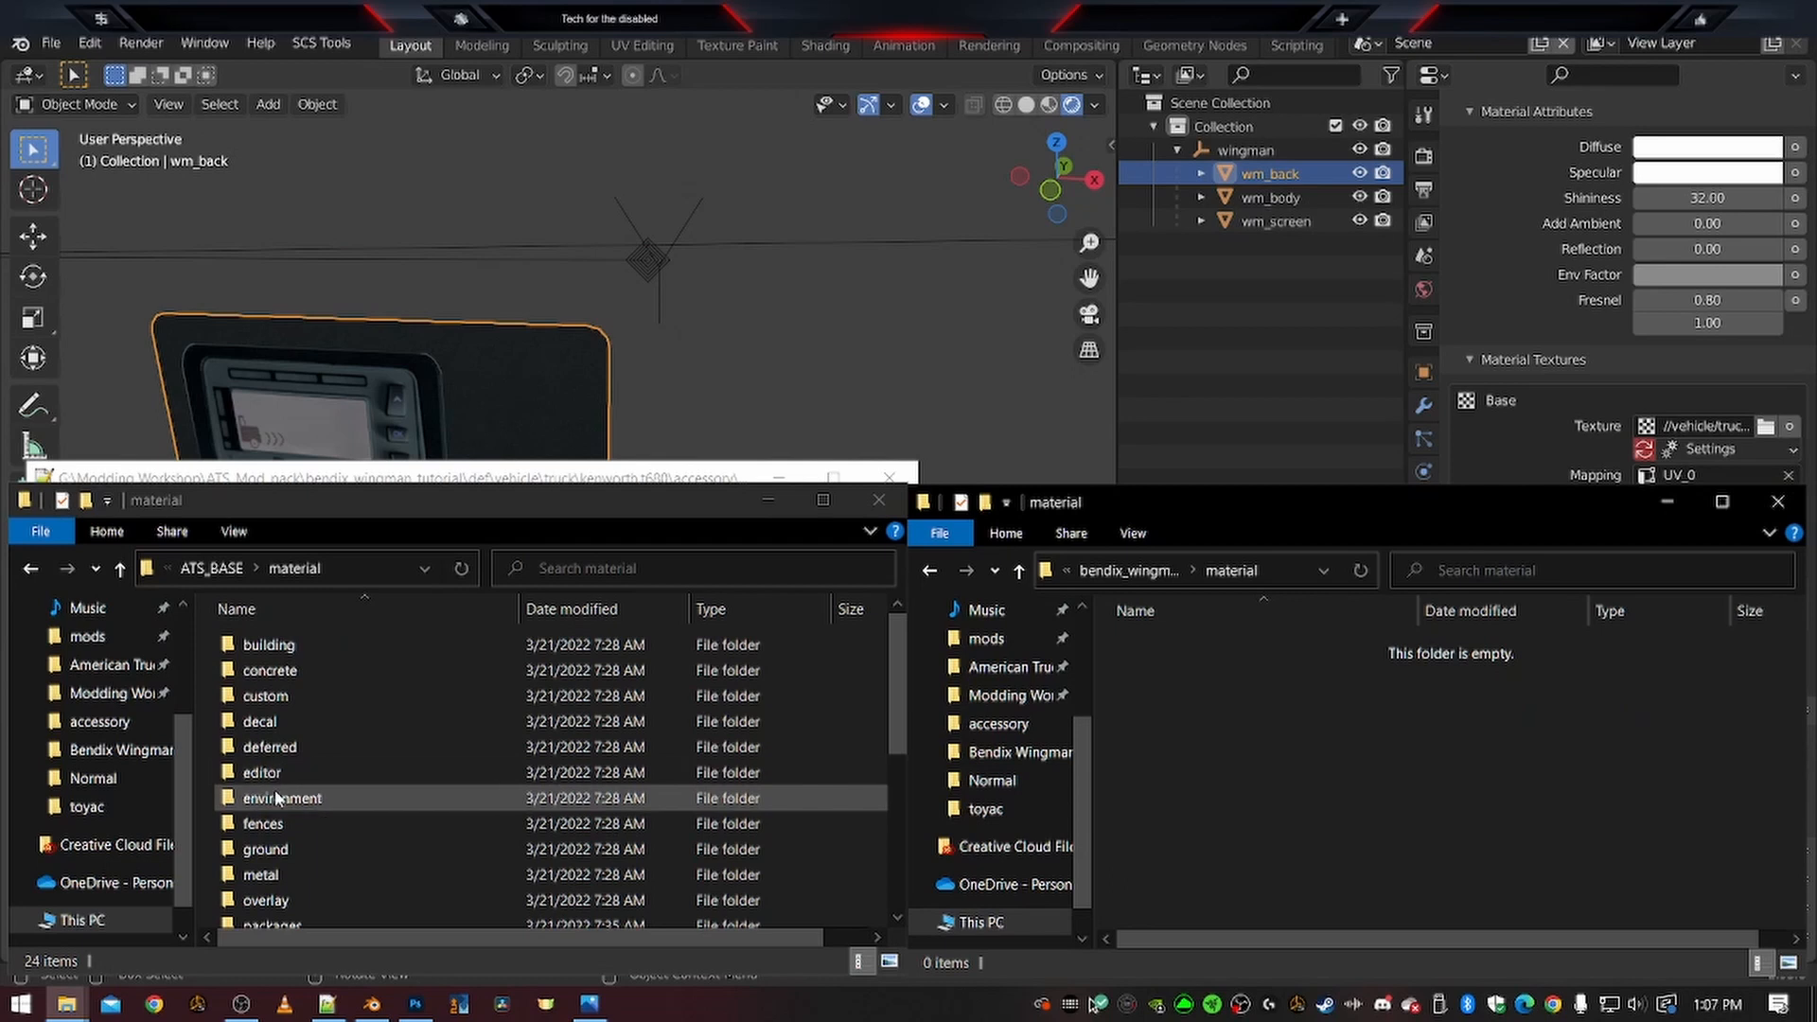
{"action": "scroll", "coordinate": [276, 805], "scroll_direction": "down", "scroll_amount": 4}
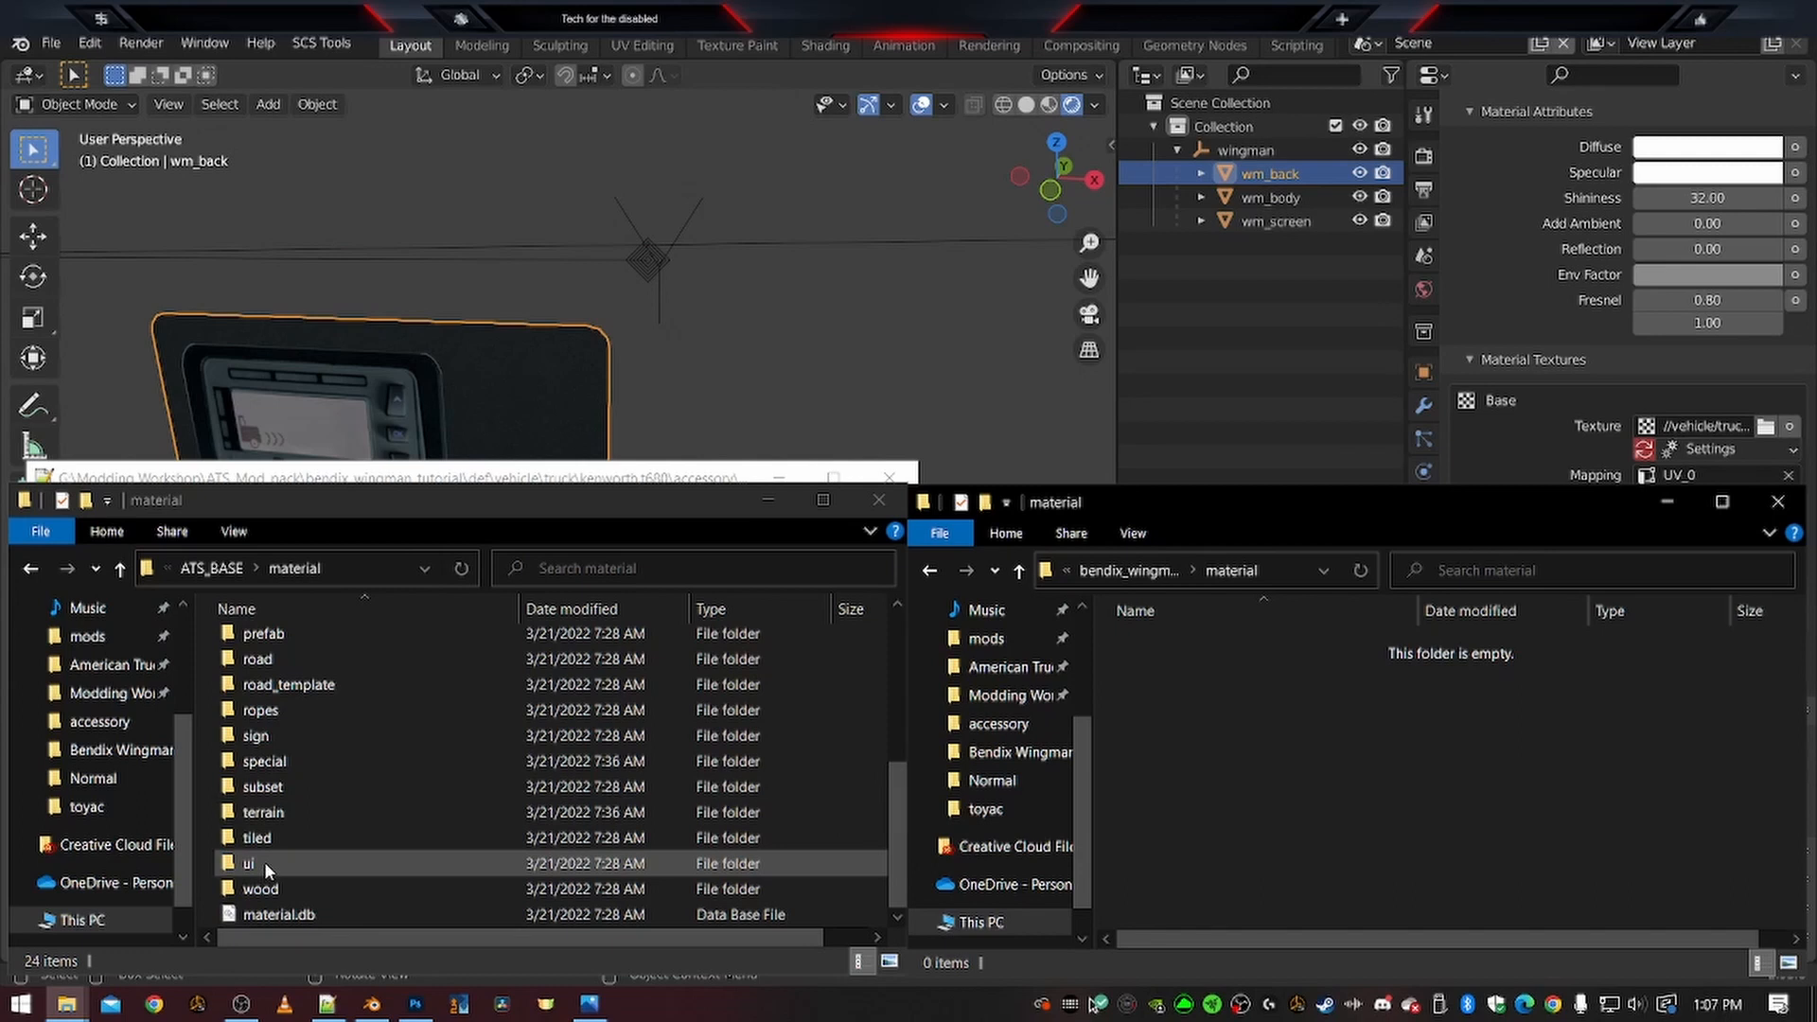
{"action": "double_click", "coordinate": [266, 863]}
{"action": "left_click", "coordinate": [258, 646]}
{"action": "double_click", "coordinate": [258, 646]}
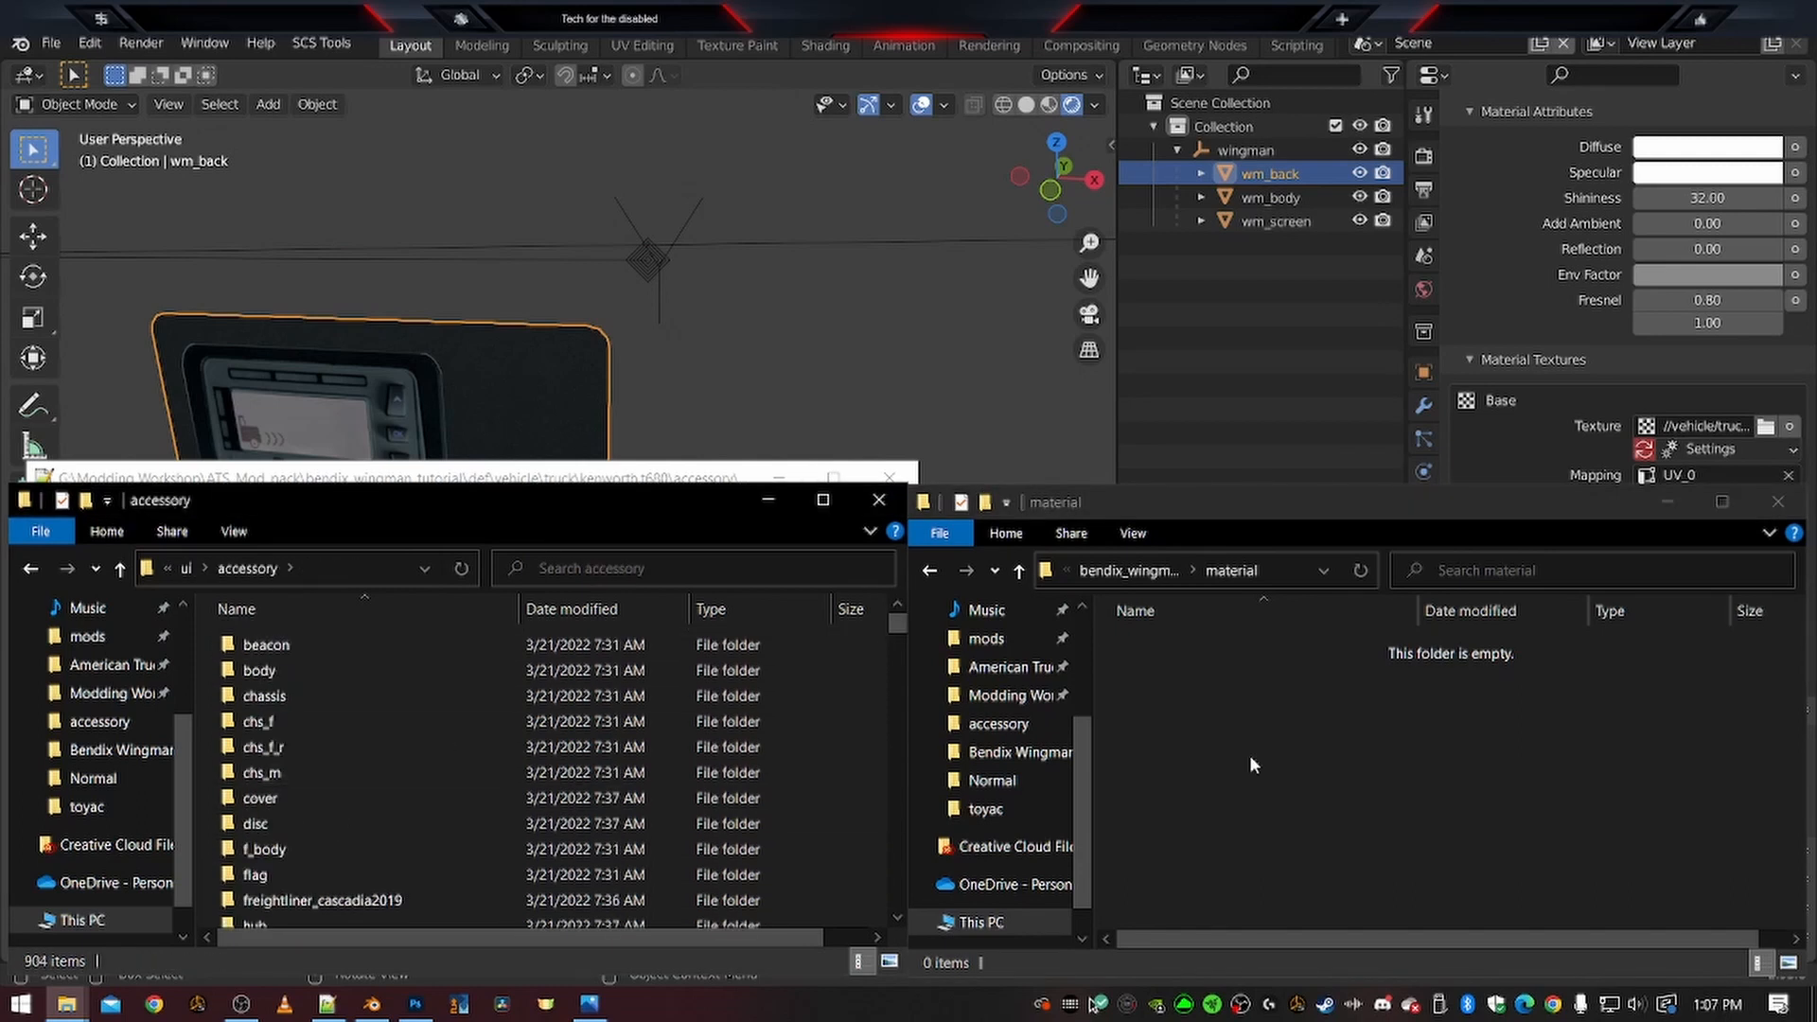
Create a folder named ui inside the mod's material folder
{"action": "right_click", "coordinate": [1225, 758]}
{"action": "mouse_move", "coordinate": [1457, 702]}
{"action": "left_click", "coordinate": [1524, 700]}
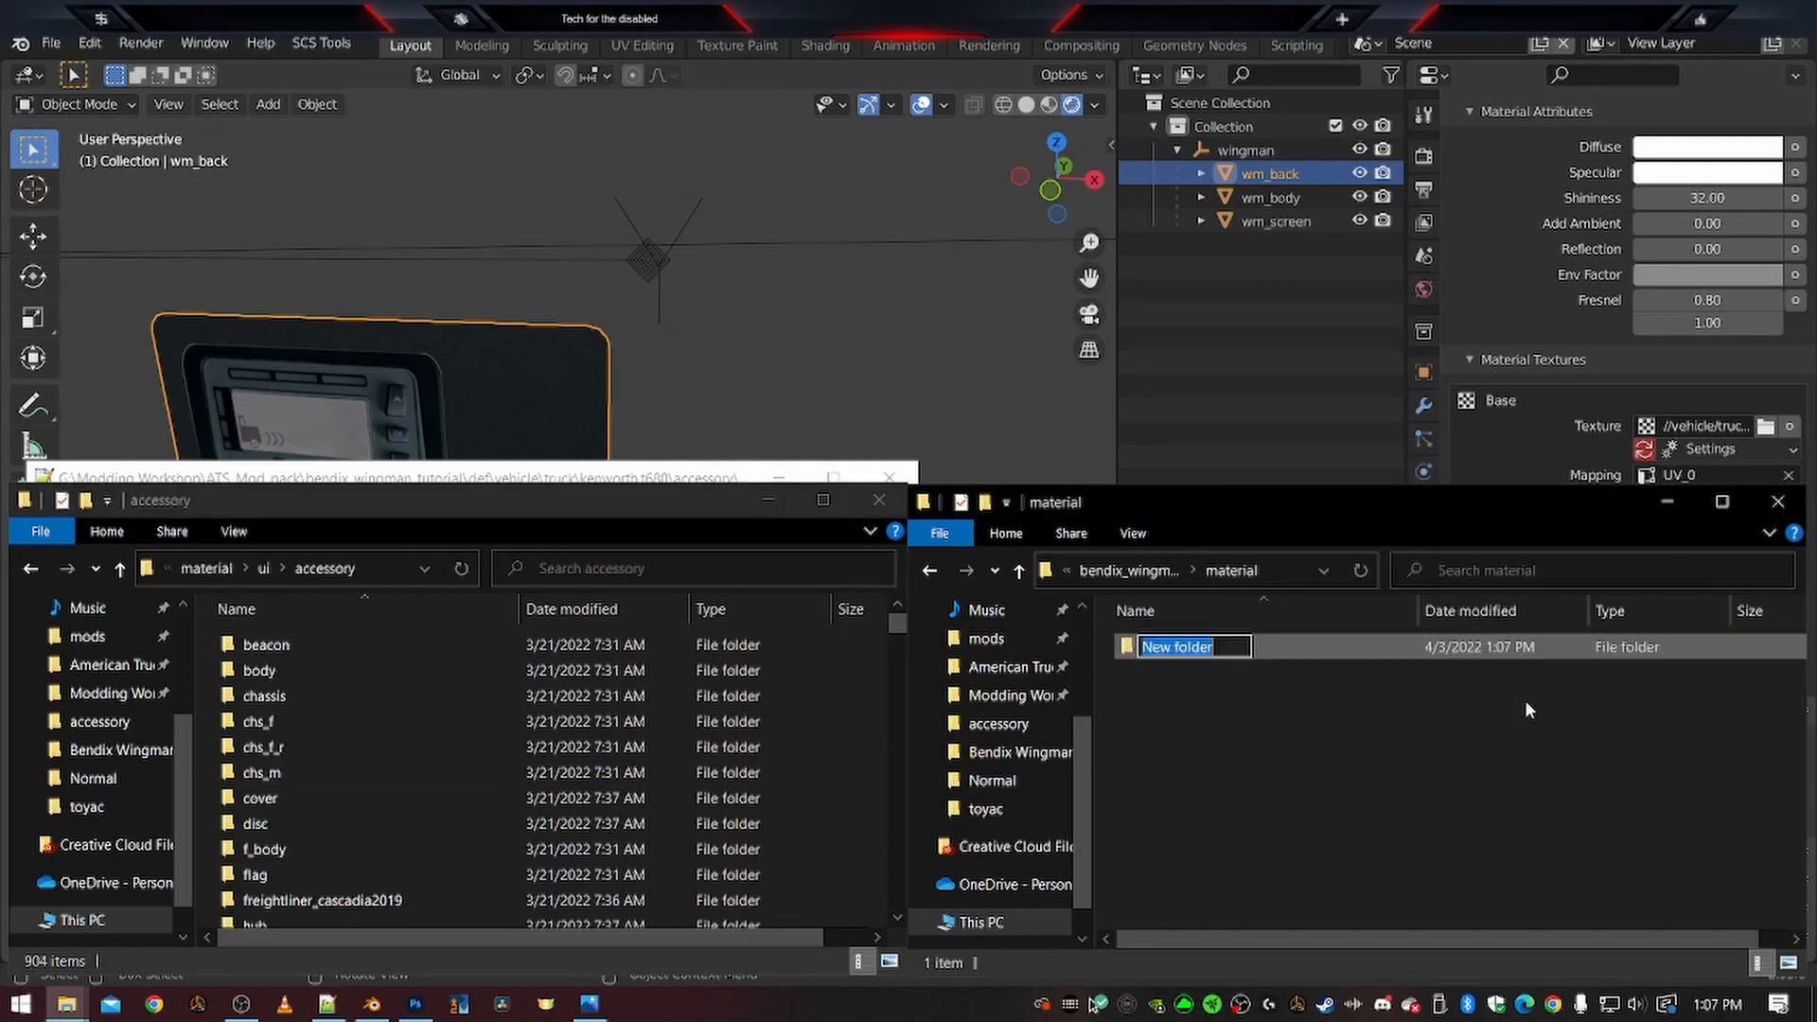
{"action": "type", "text": "ui"}
{"action": "key", "text": "Return"}
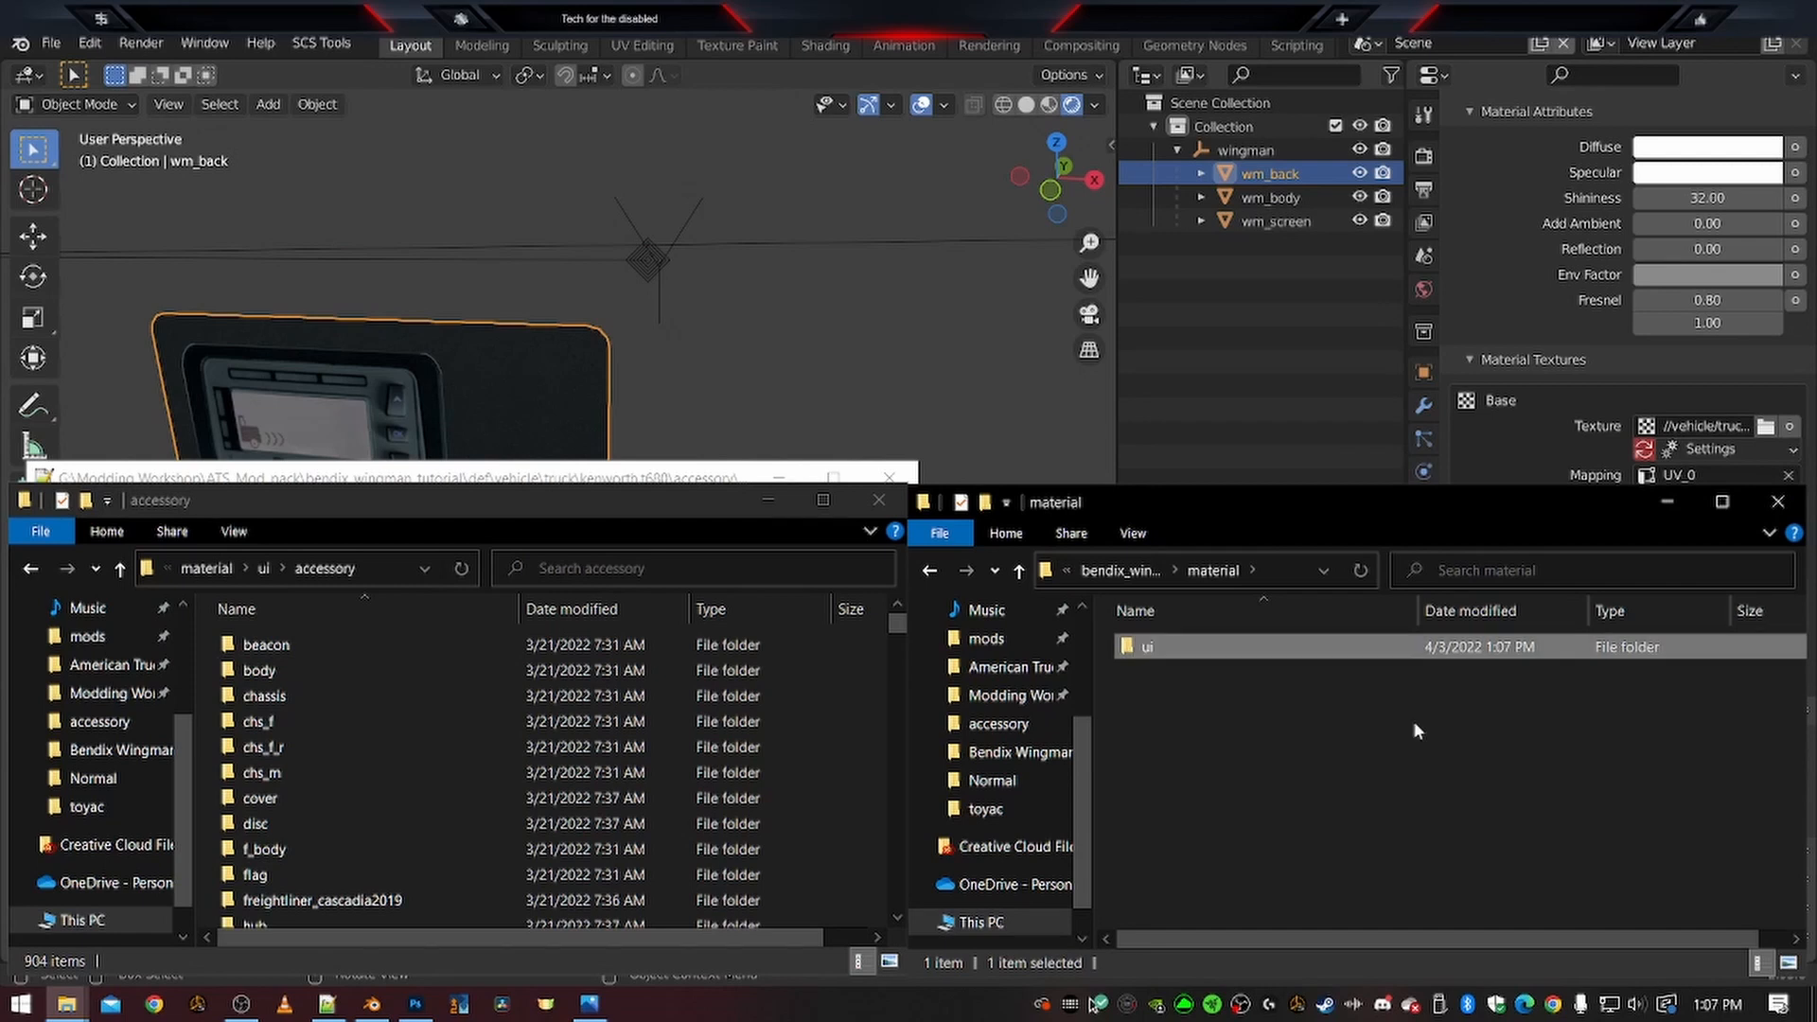
Create a folder named accessory inside the mod's ui folder and open it
{"action": "double_click", "coordinate": [1127, 647]}
{"action": "right_click", "coordinate": [1200, 730]}
{"action": "mouse_move", "coordinate": [1262, 680]}
{"action": "left_click", "coordinate": [1510, 680]}
{"action": "type", "text": "accessory"}
{"action": "key", "text": "Return"}
{"action": "key", "text": "Return"}
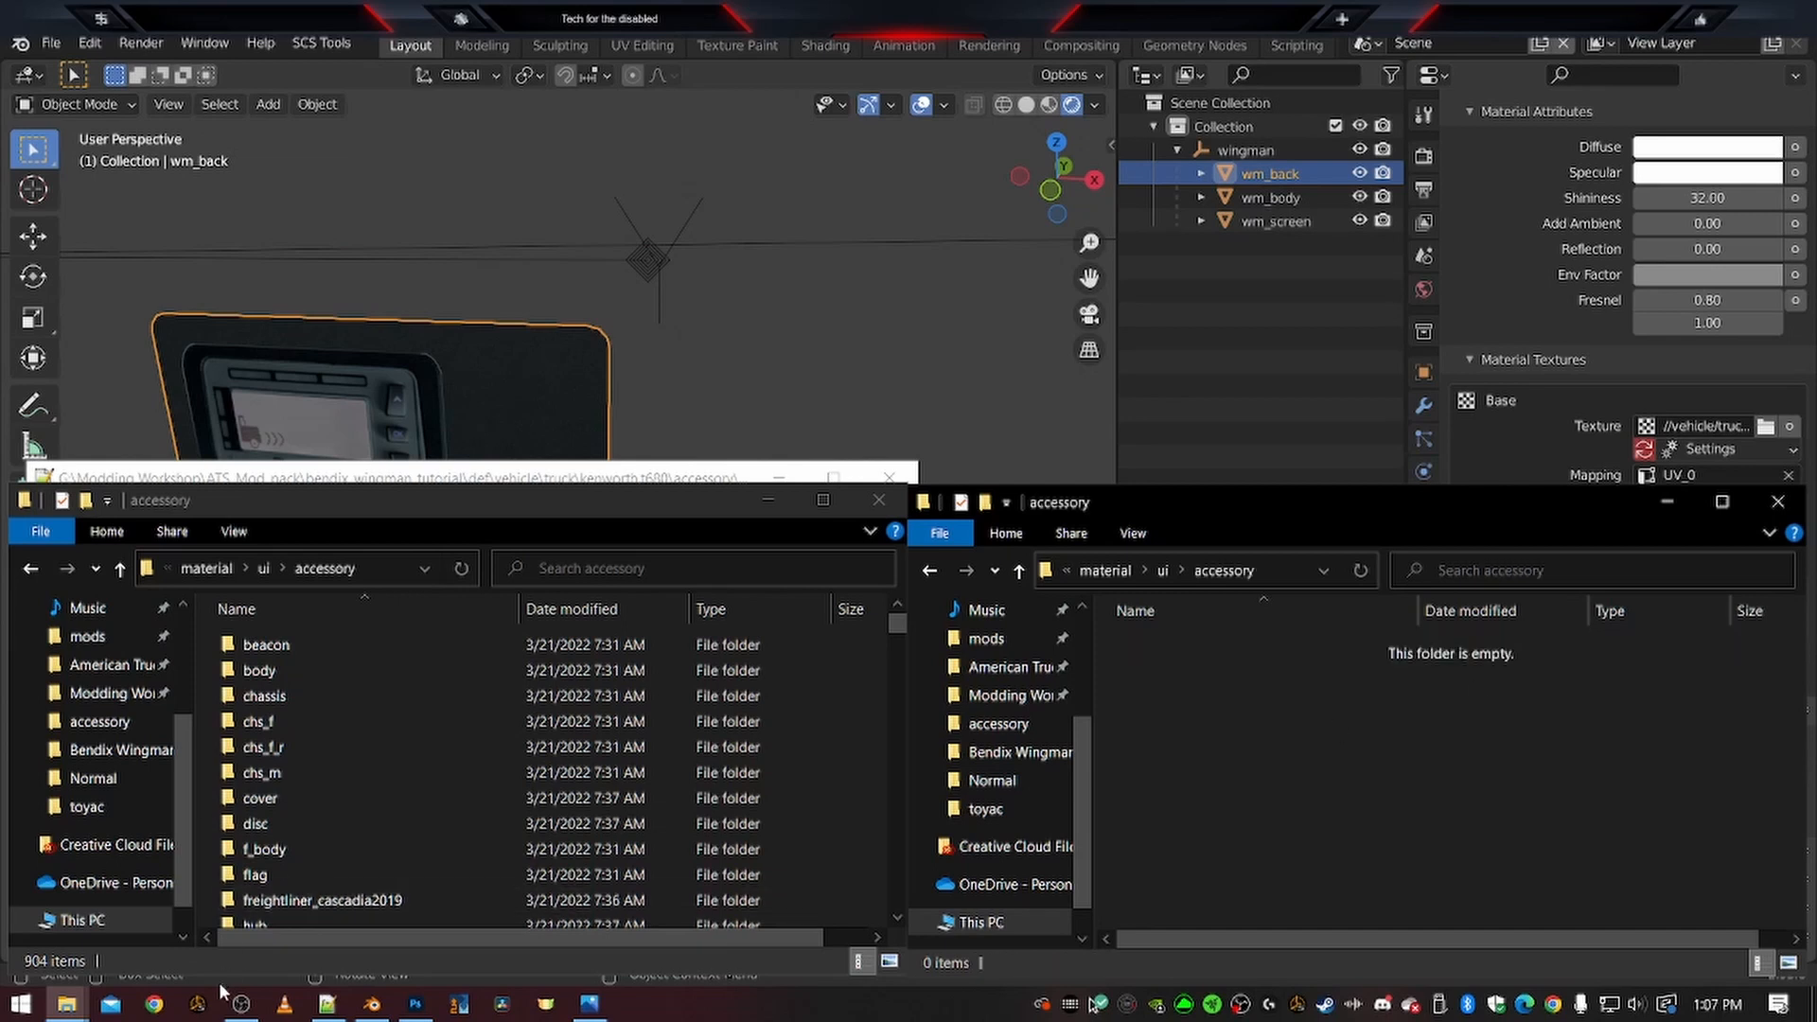
Search the ATS_BASE material\ui\accessory folder for the copied icon name wooden_classic
{"action": "left_click", "coordinate": [330, 1011]}
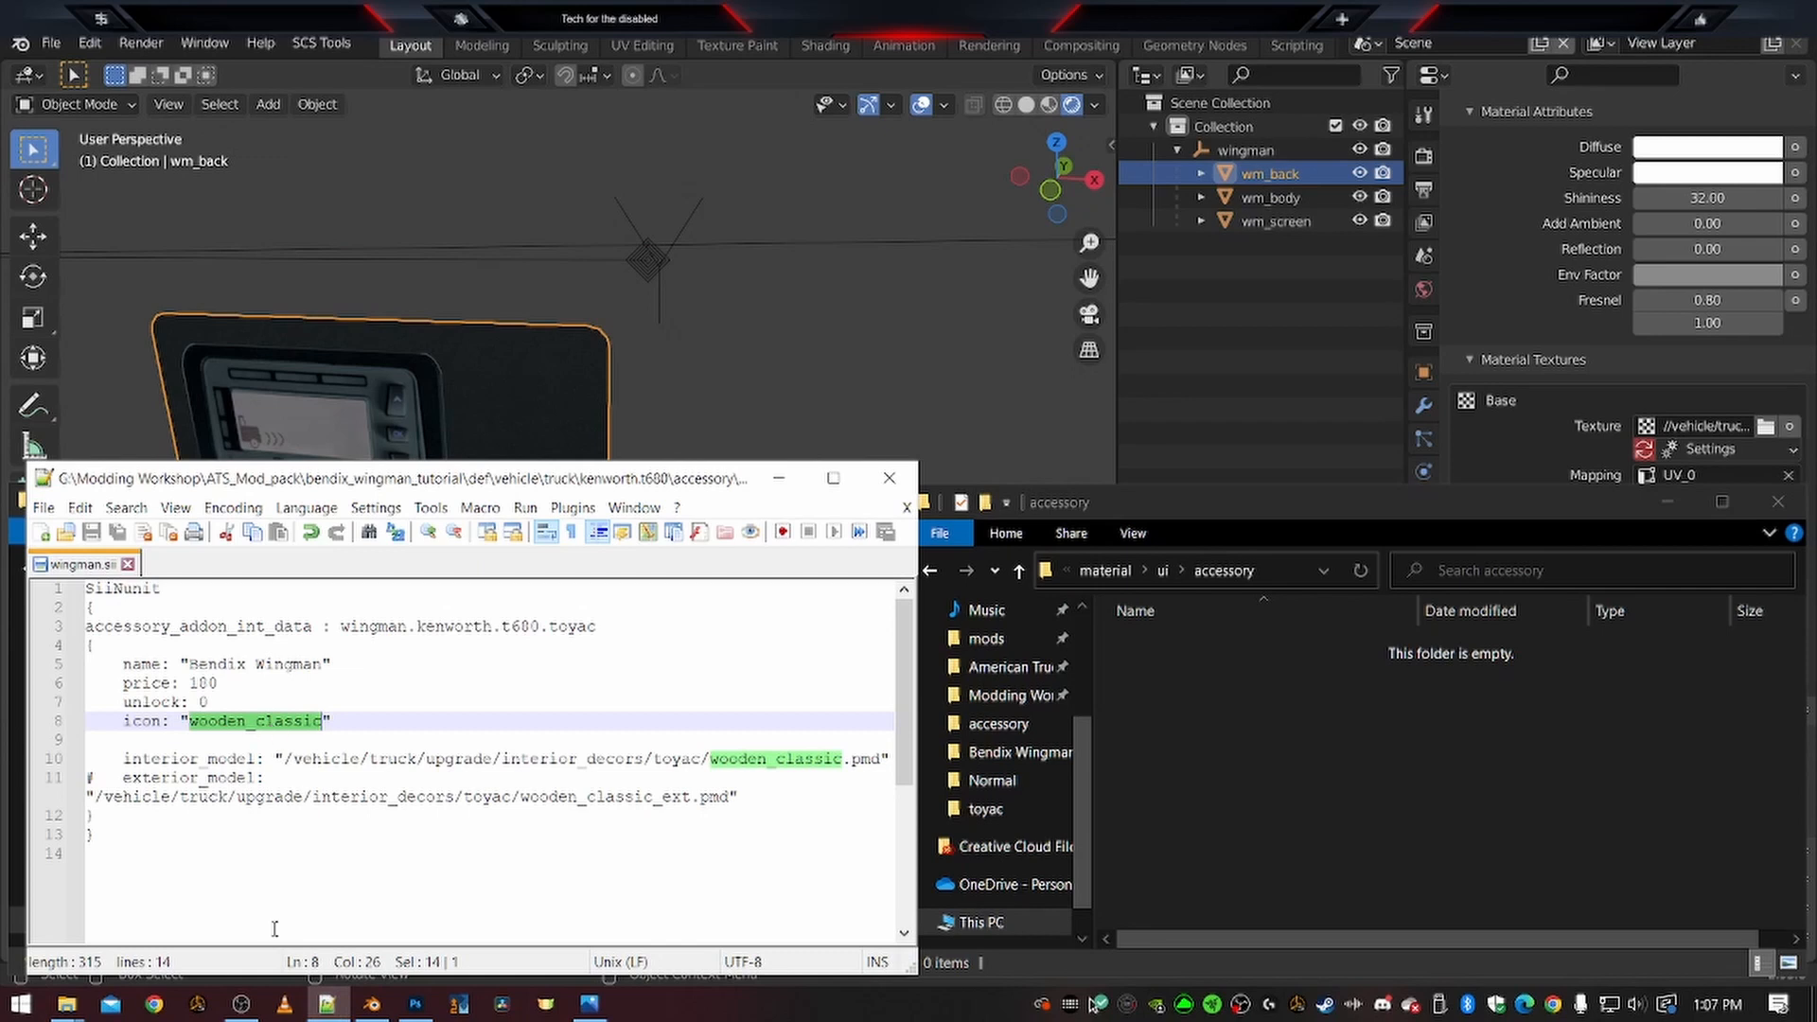
{"action": "mouse_move", "coordinate": [68, 1005]}
{"action": "left_click", "coordinate": [141, 904]}
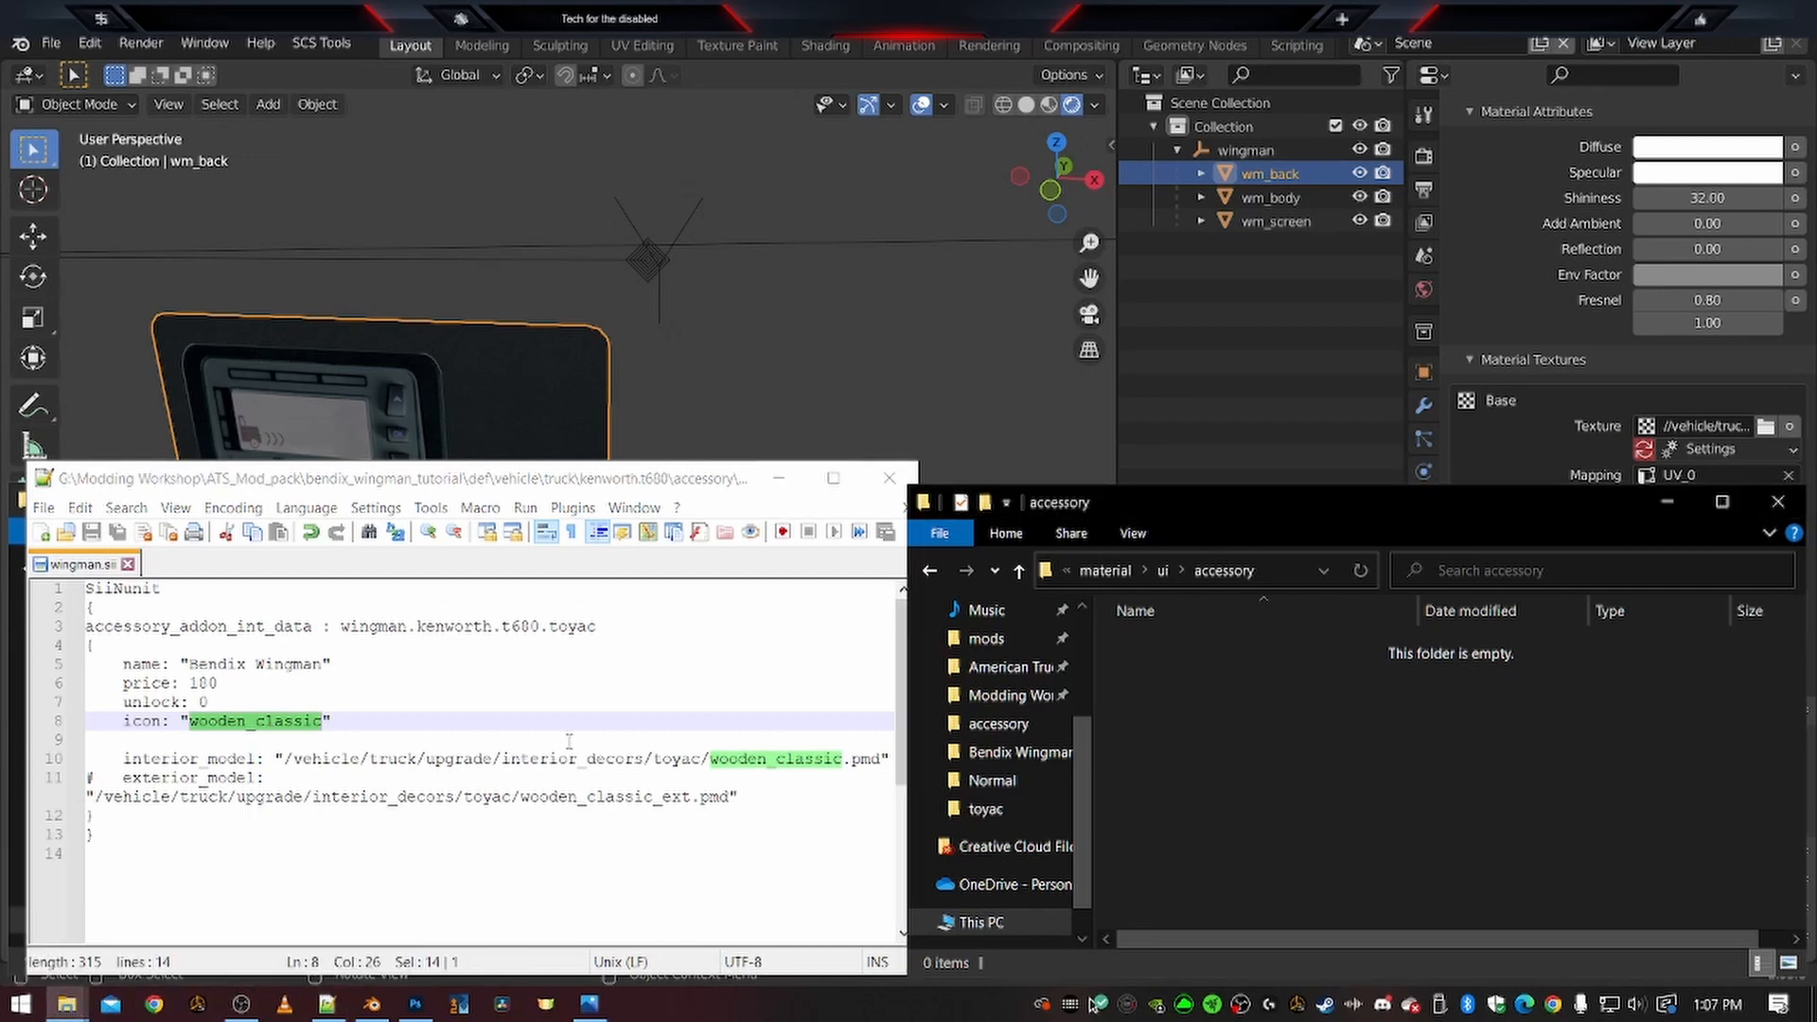
{"action": "left_click", "coordinate": [298, 966]}
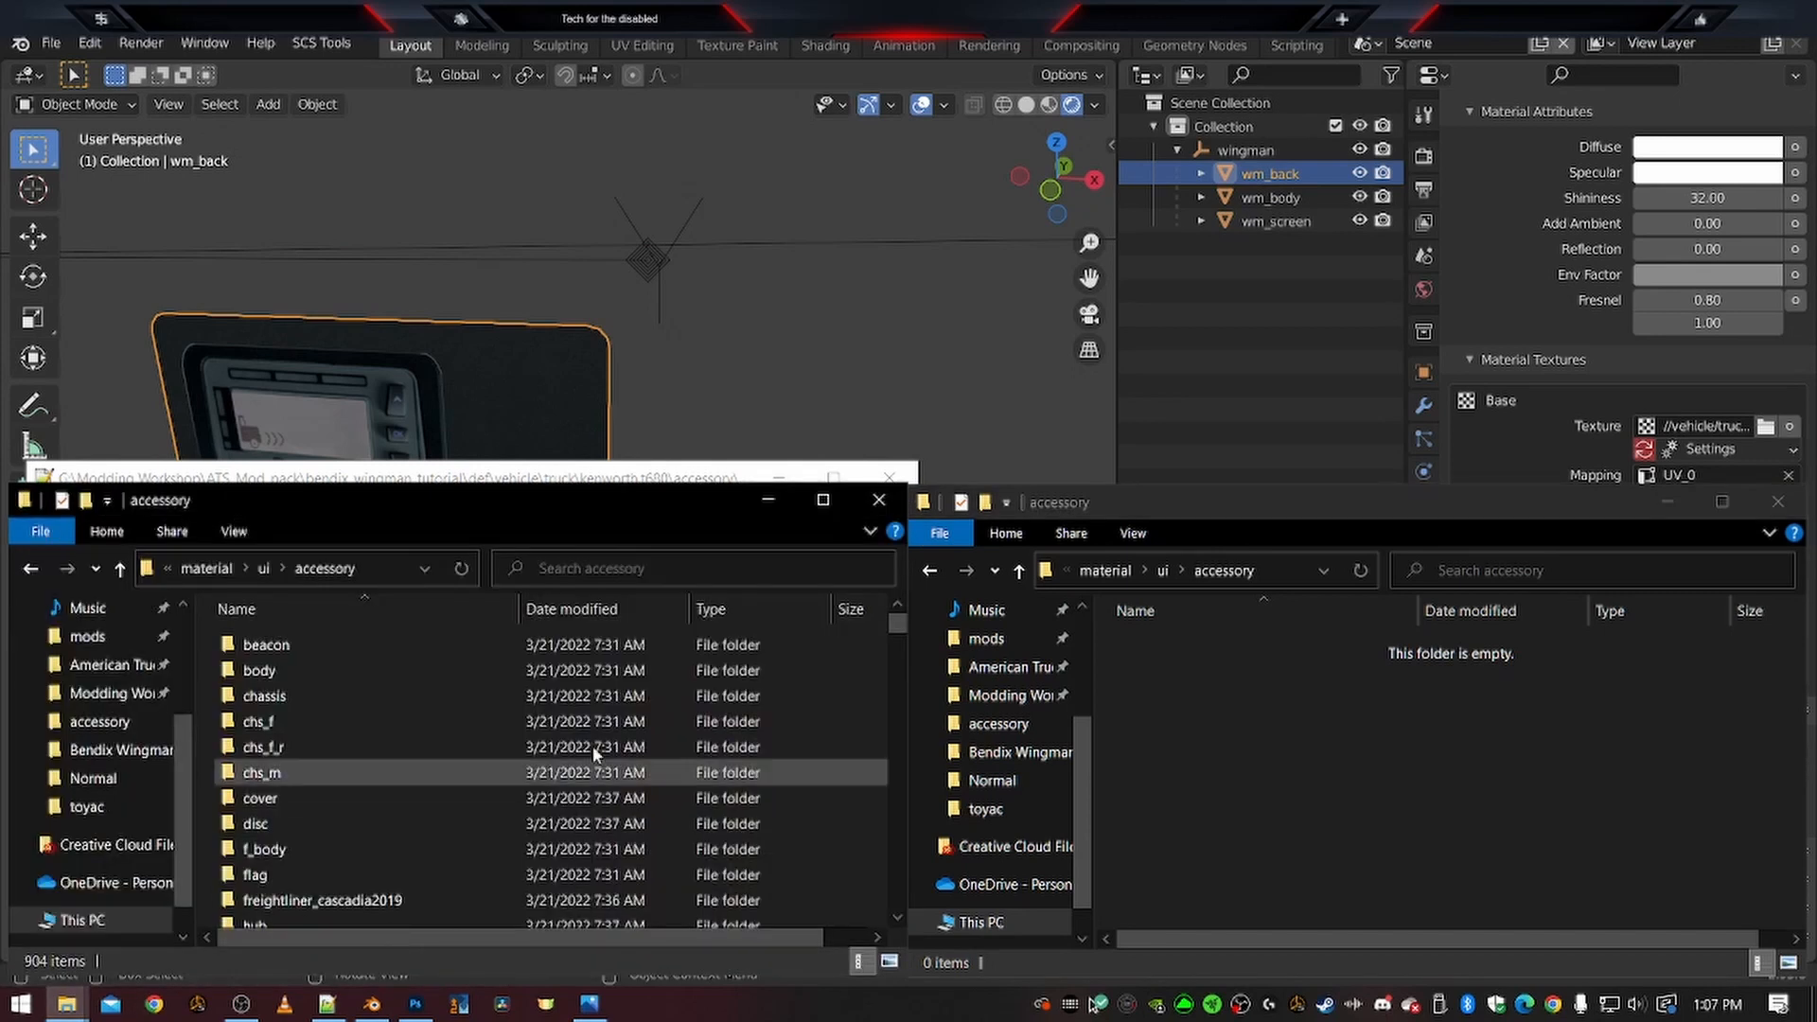
{"action": "left_click", "coordinate": [626, 570]}
{"action": "key", "text": "ctrl+v"}
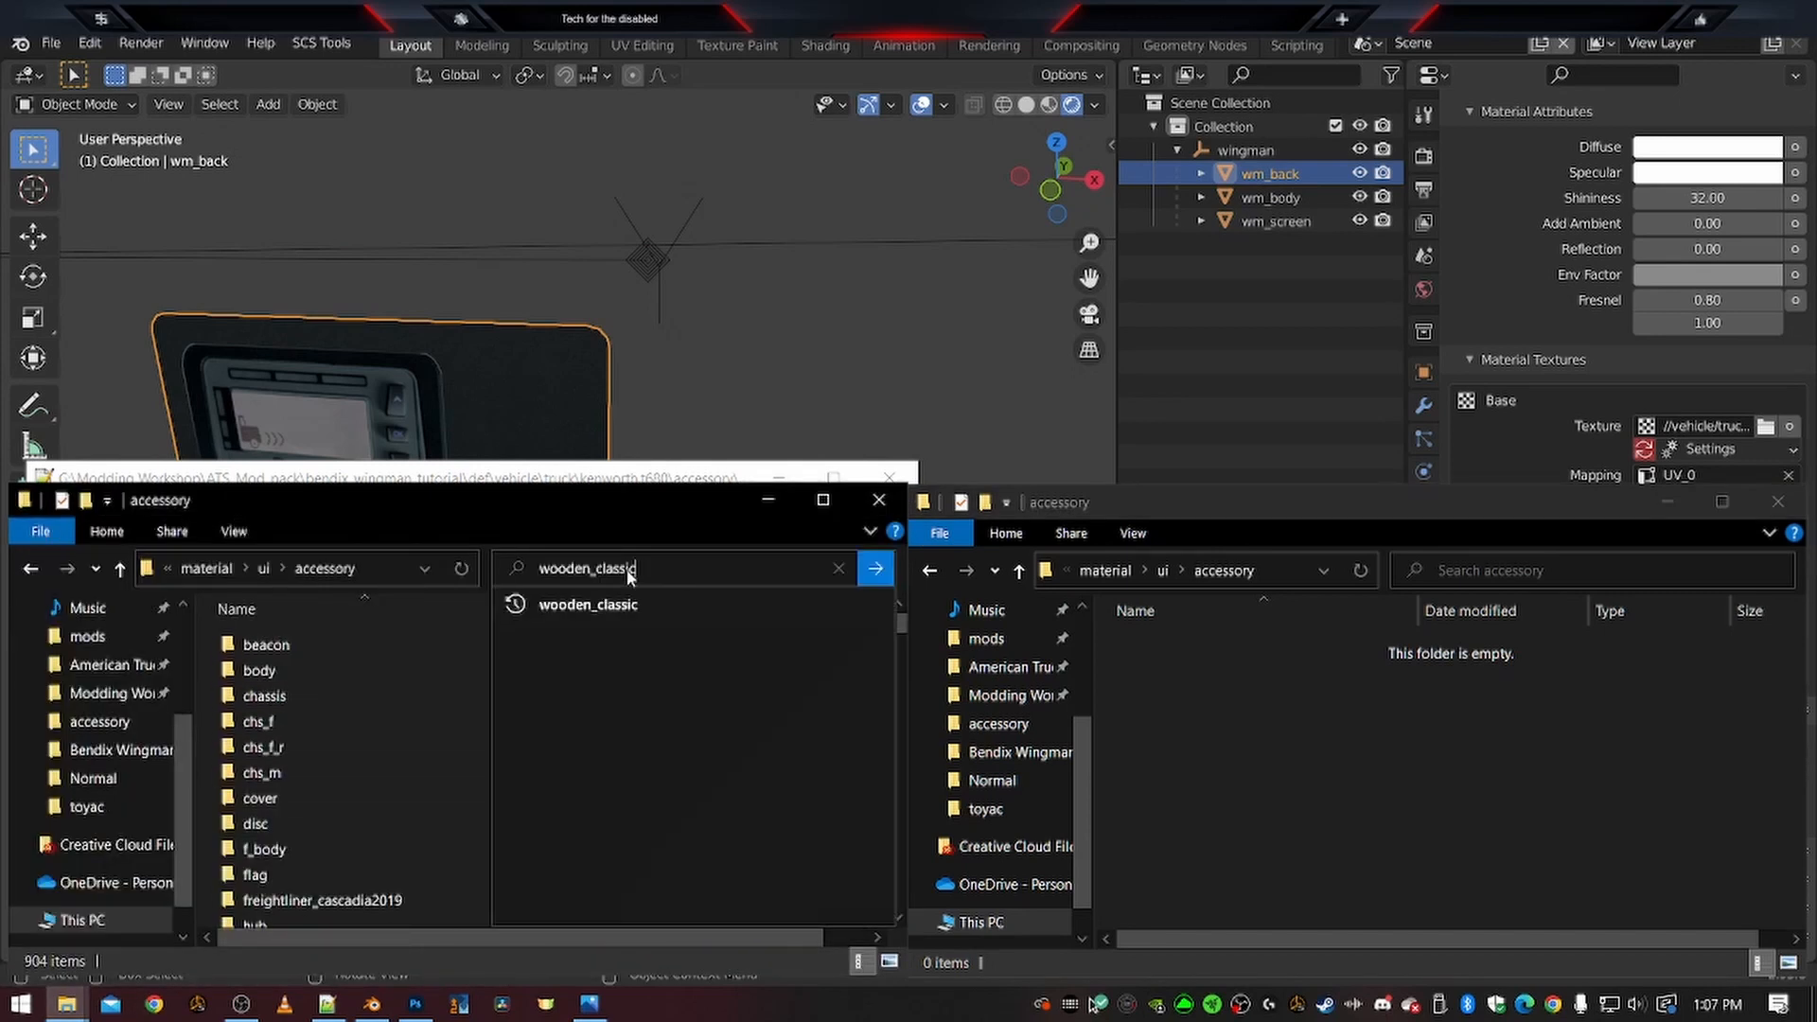
{"action": "key", "text": "Return"}
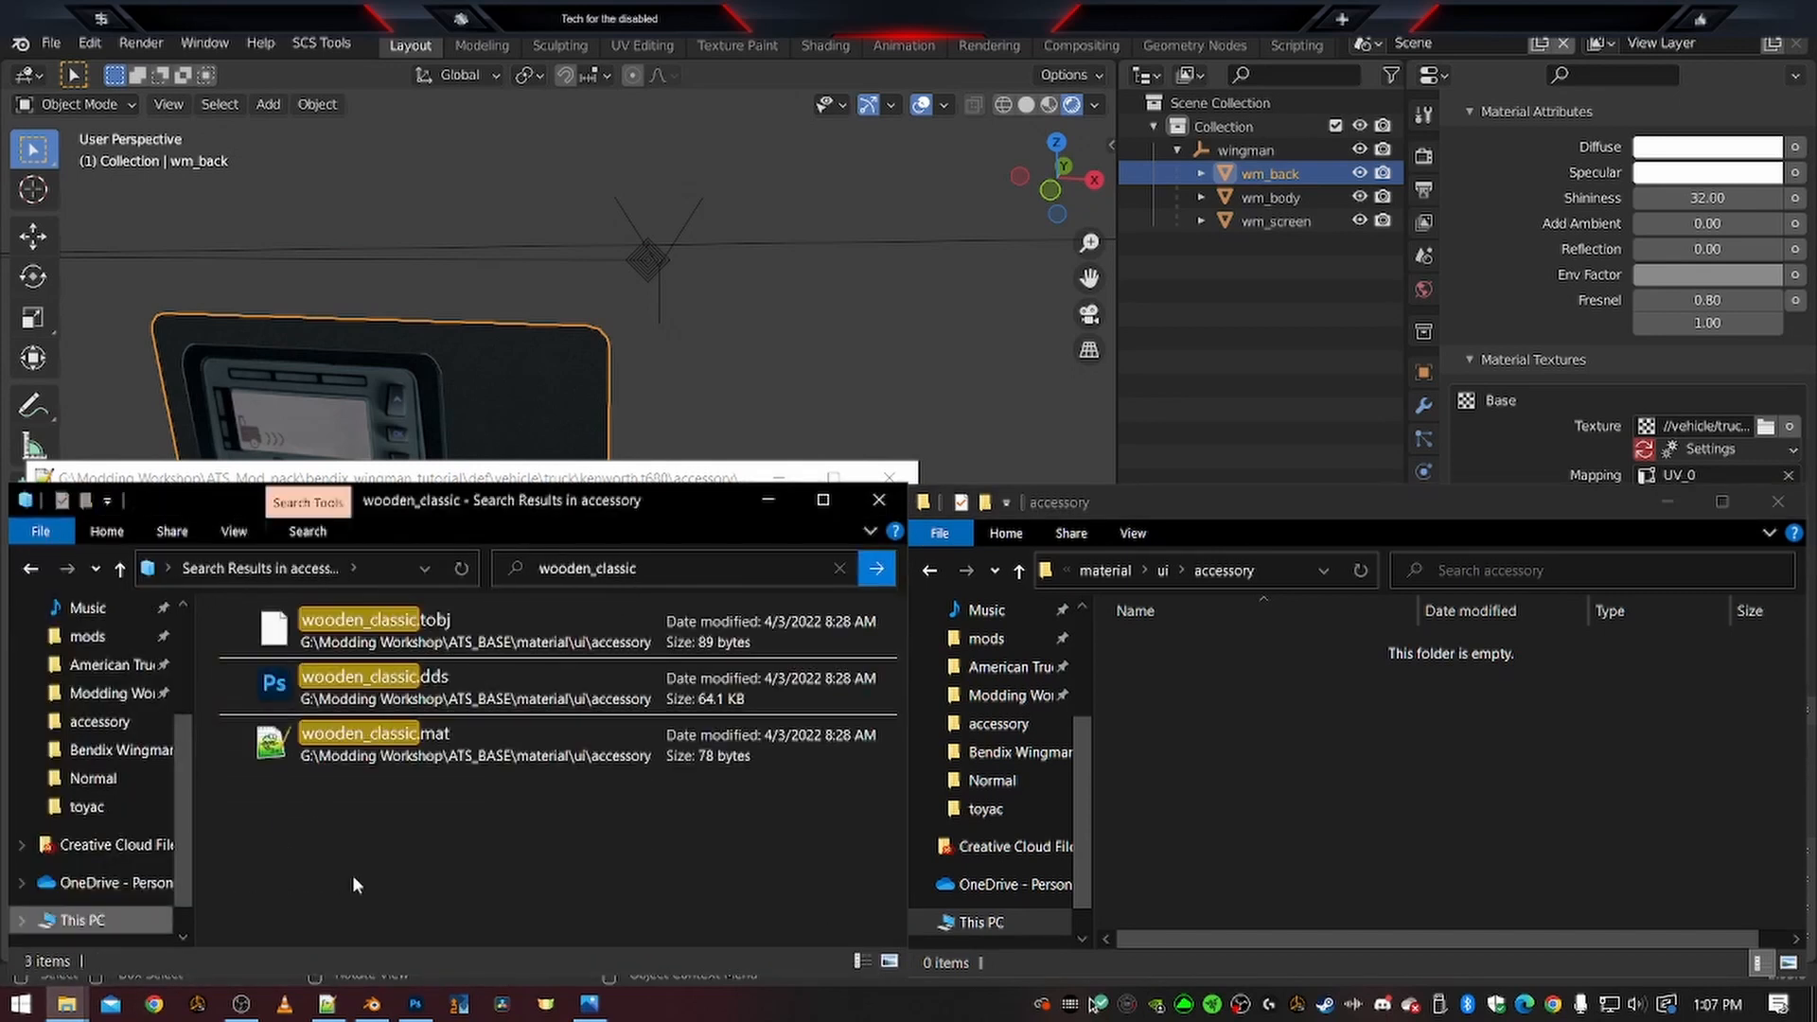
Copy the wooden_classic .tobj, .dds and .mat files into the mod's material\ui\accessory folder and leave the search
{"action": "left_click_drag", "start_coordinate": [401, 835], "coordinate": [279, 610]}
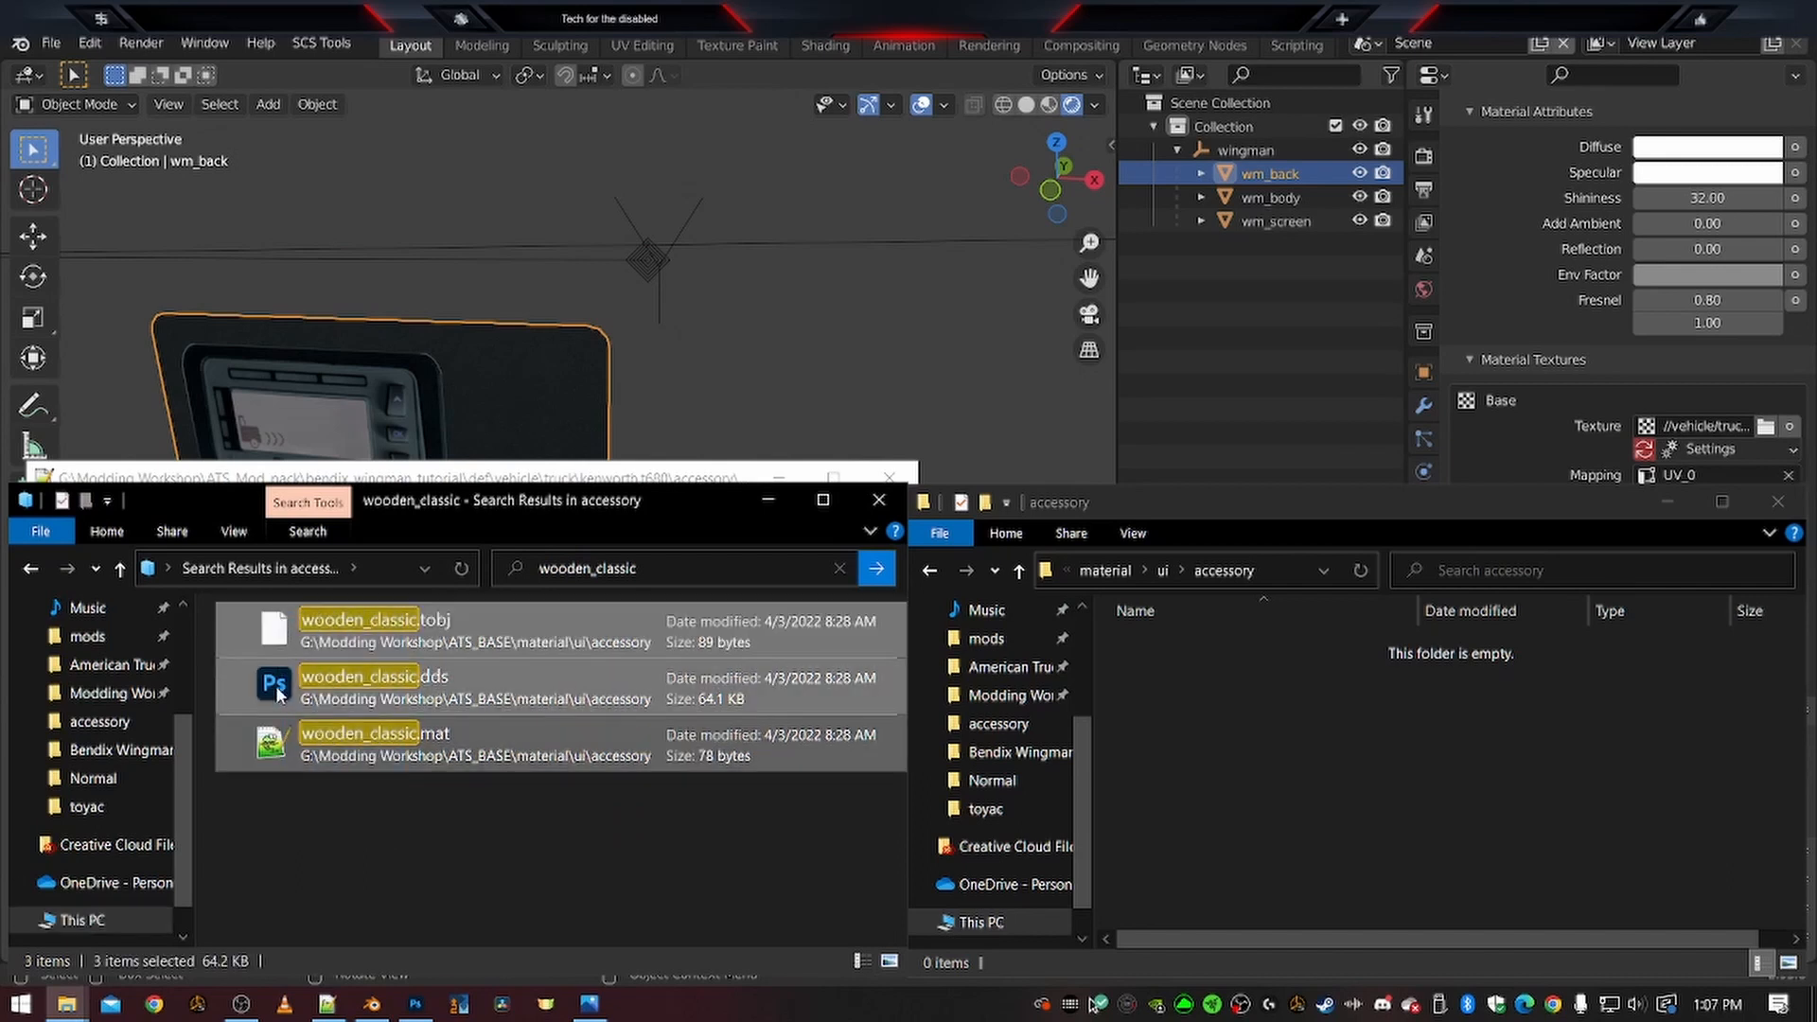
{"action": "left_click", "coordinate": [1241, 747]}
{"action": "key", "text": "ctrl+v"}
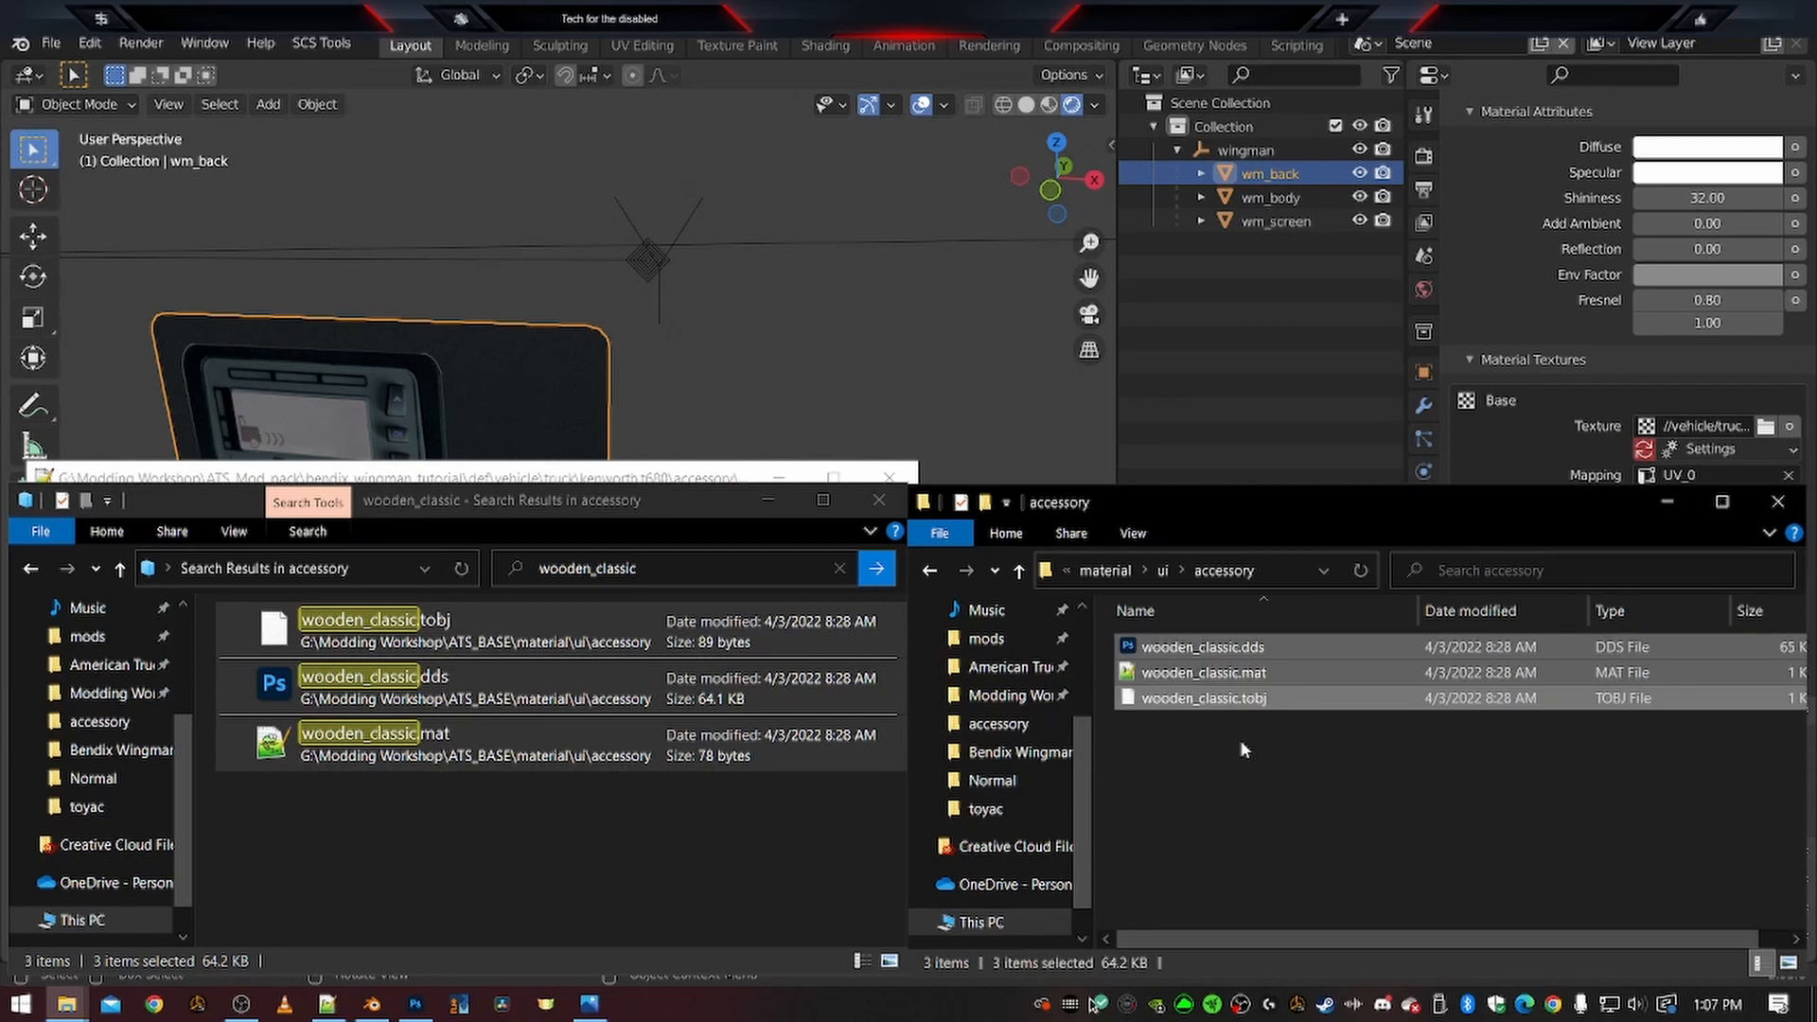
{"action": "left_click", "coordinate": [284, 710]}
{"action": "key", "text": "BackSpace"}
{"action": "left_click", "coordinate": [284, 688]}
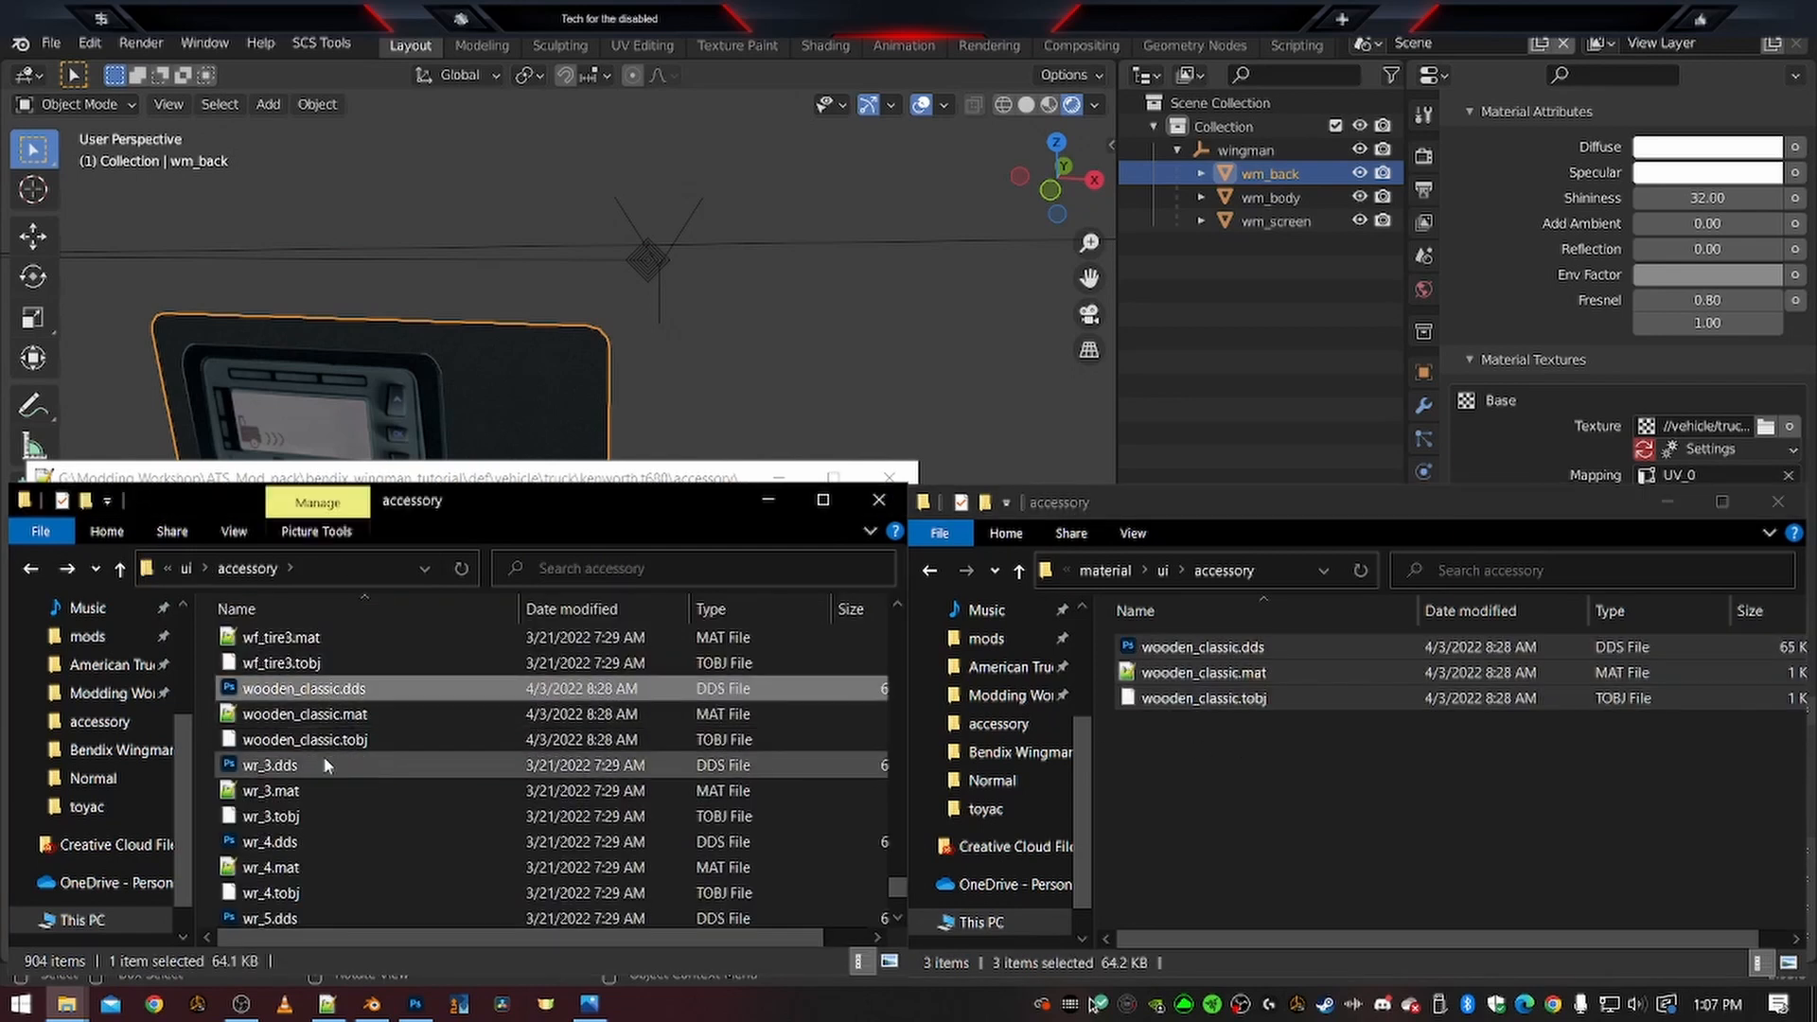
{"action": "left_click", "coordinate": [1238, 723]}
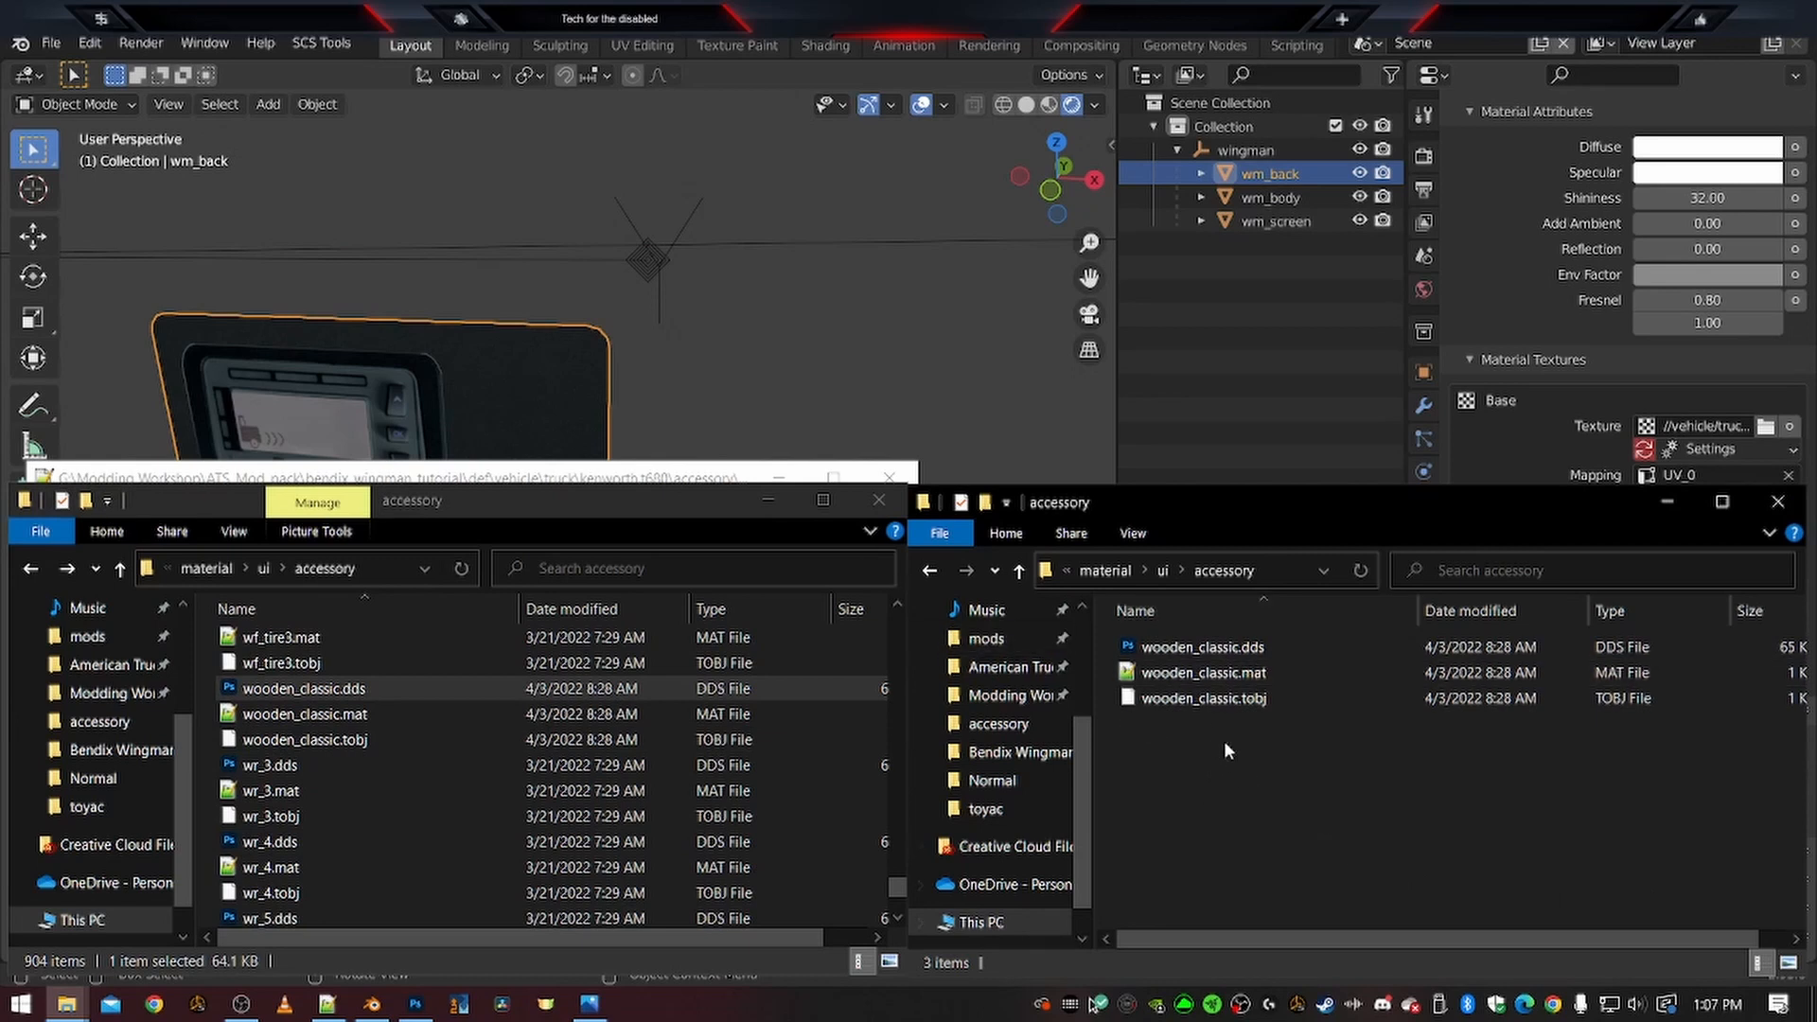
Rename wooden_classic.dds in the mod's accessory folder to wingman.dds
{"action": "left_click", "coordinate": [1202, 647]}
{"action": "left_click", "coordinate": [1252, 788]}
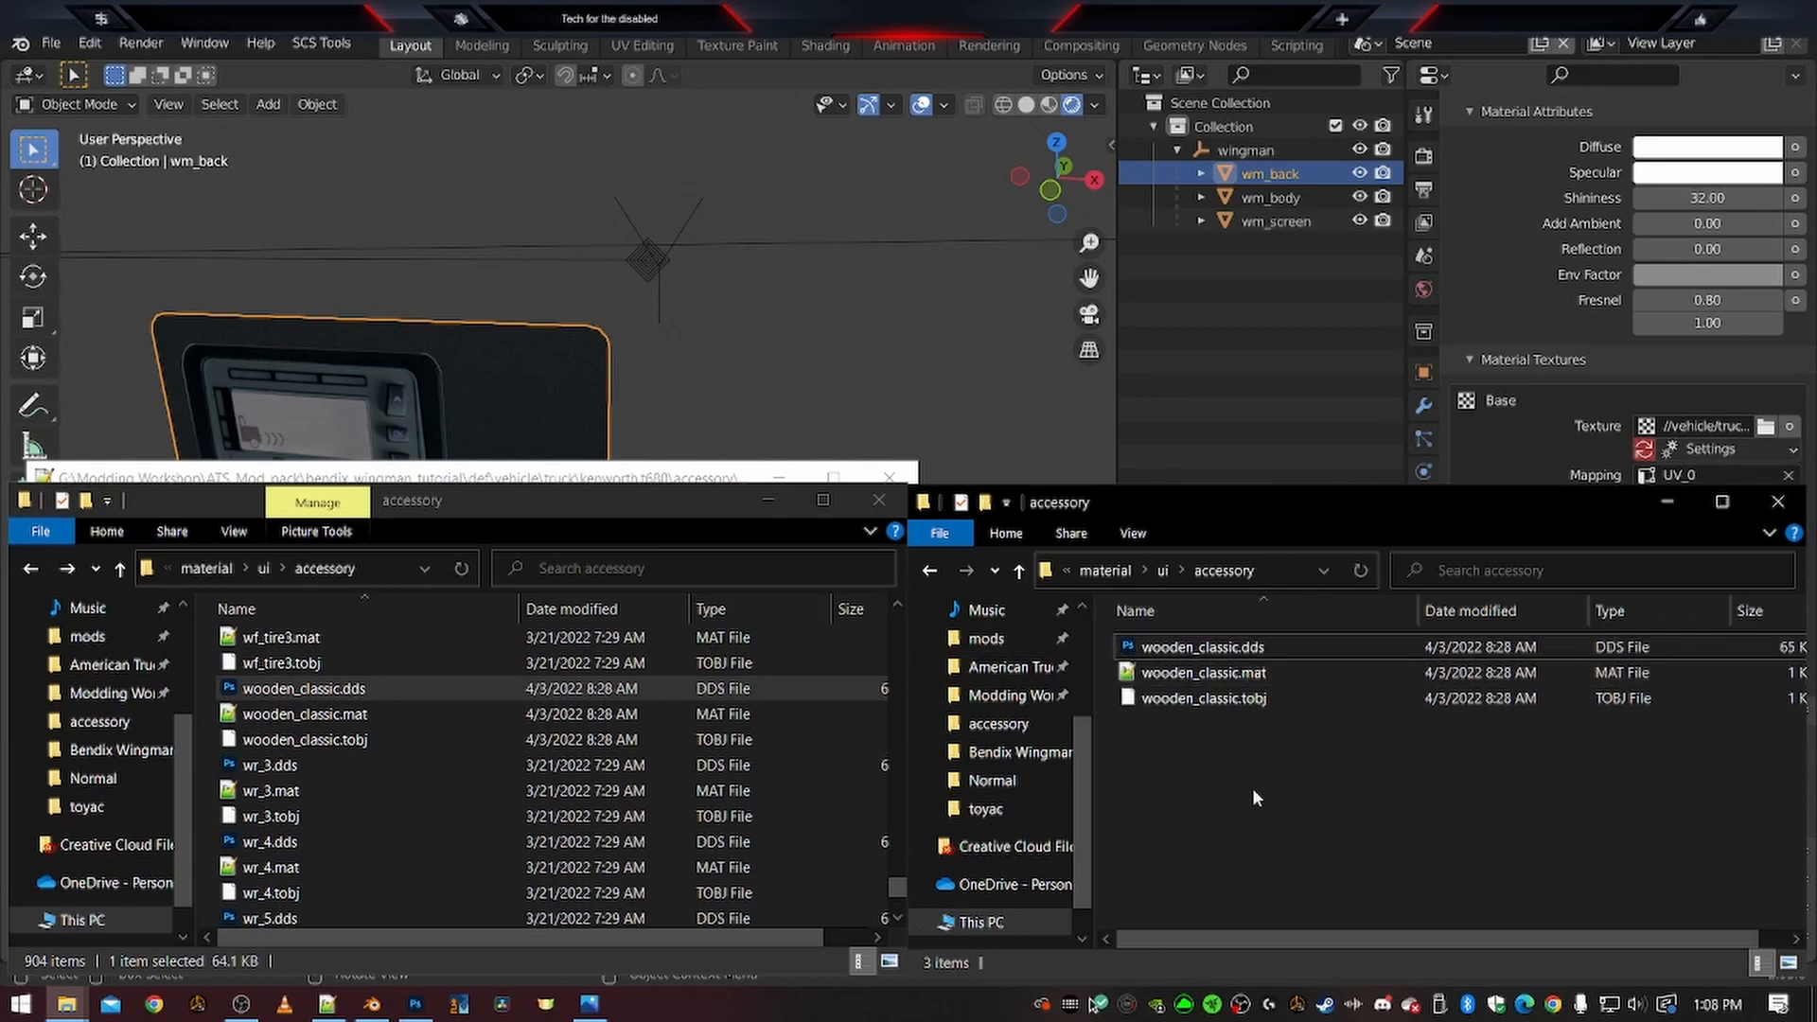
{"action": "left_click", "coordinate": [1182, 650]}
{"action": "key", "text": "F2"}
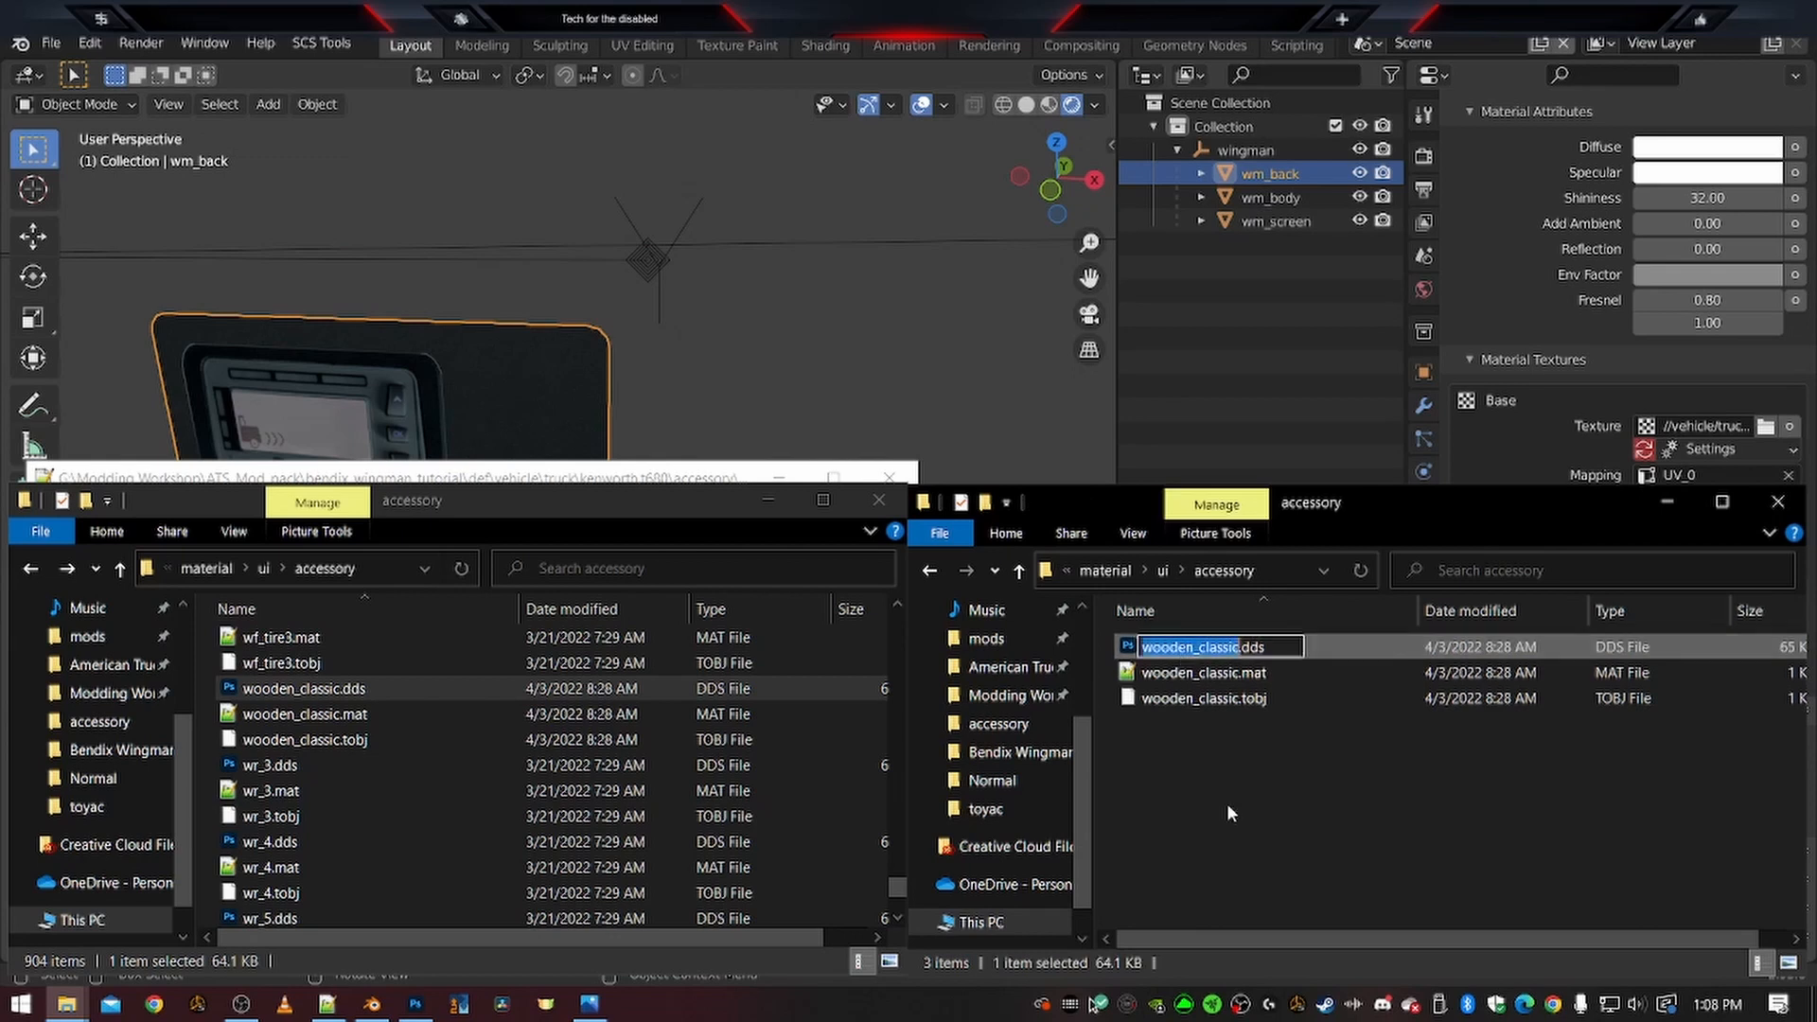
{"action": "type", "text": "wingman"}
{"action": "key", "text": "Return"}
Rename the mod's wooden_classic.mat and wooden_classic.tobj files to wingman.mat and wingman.tobj
{"action": "left_click", "coordinate": [1168, 674]}
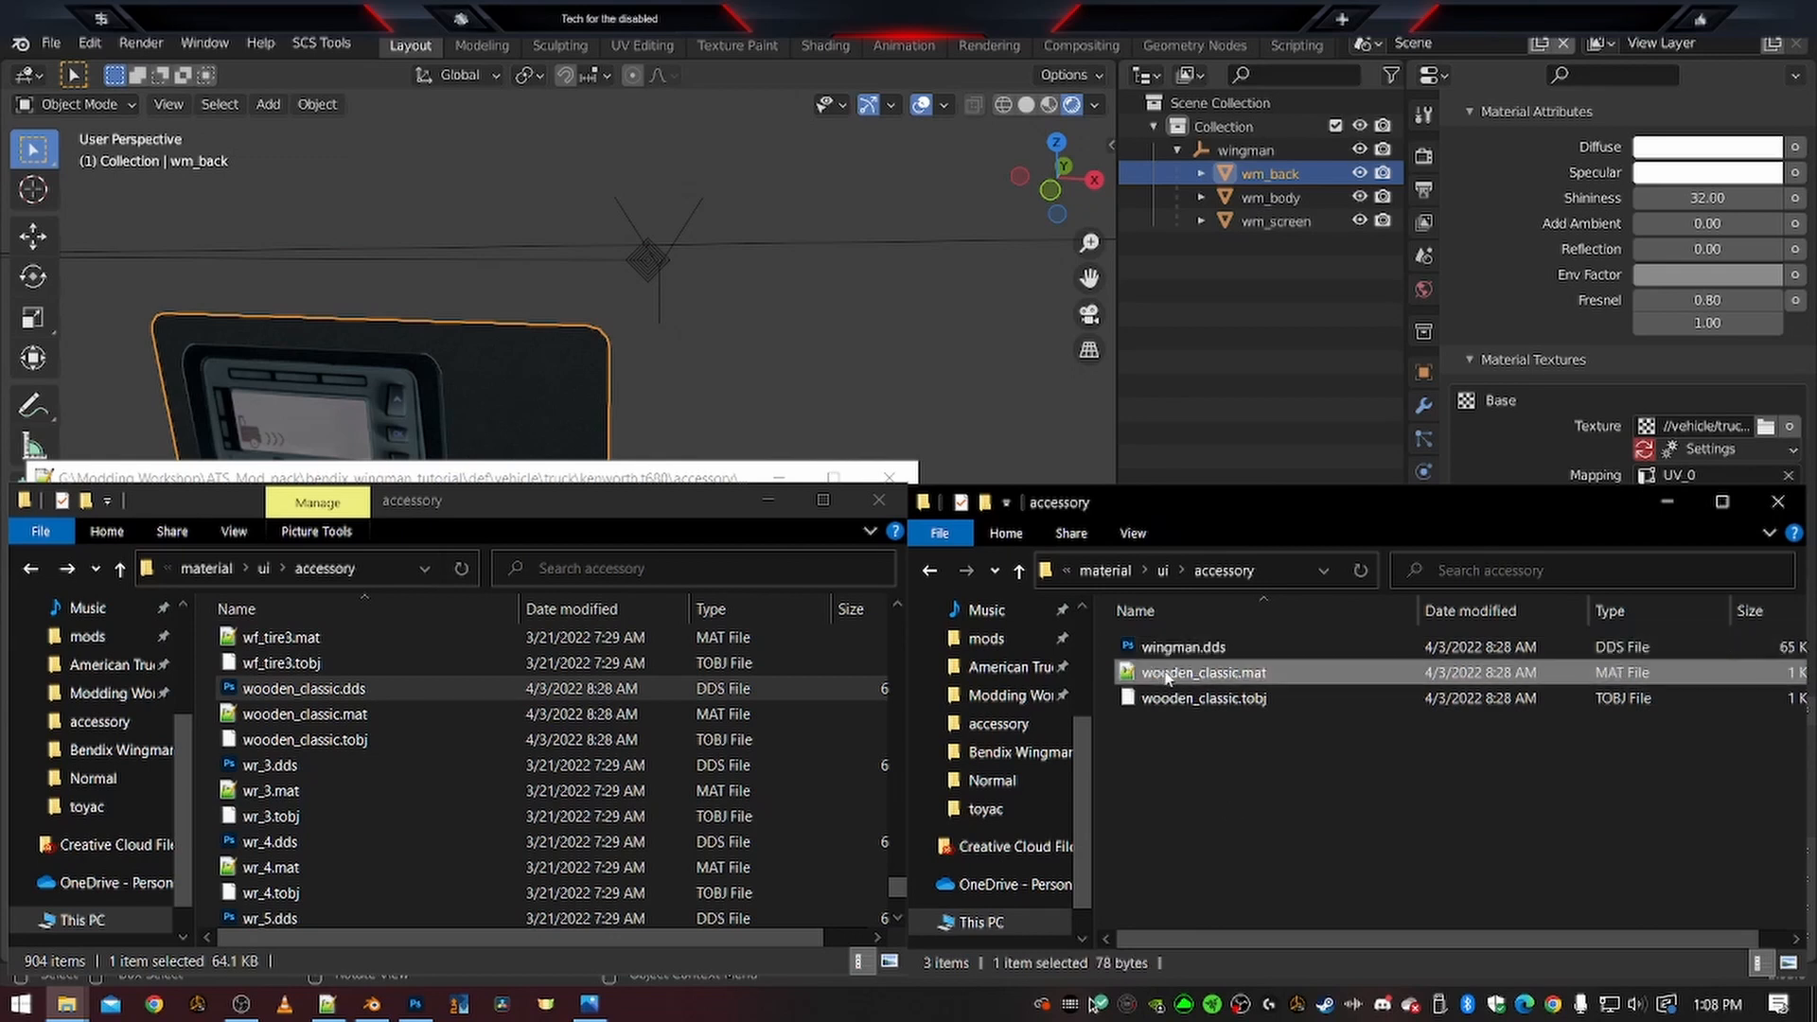
{"action": "key", "text": "F2"}
{"action": "type", "text": "wingman"}
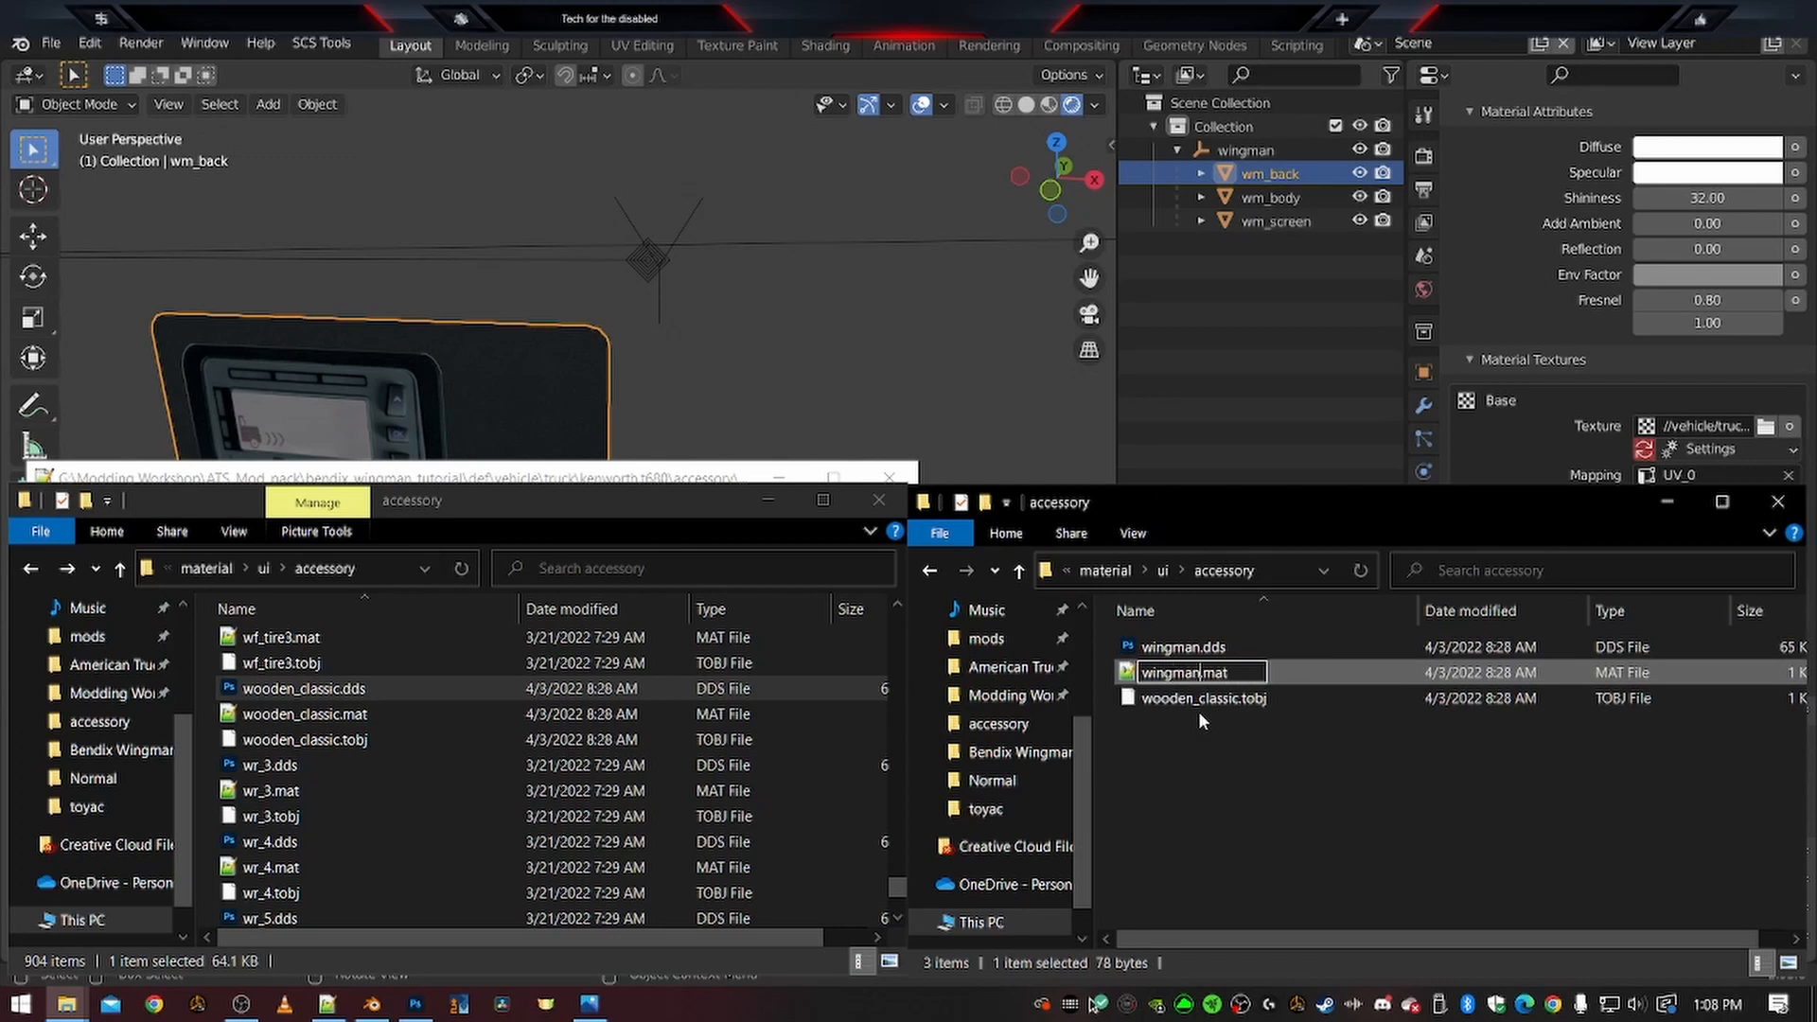
{"action": "key", "text": "Return"}
{"action": "left_click", "coordinate": [1195, 697]}
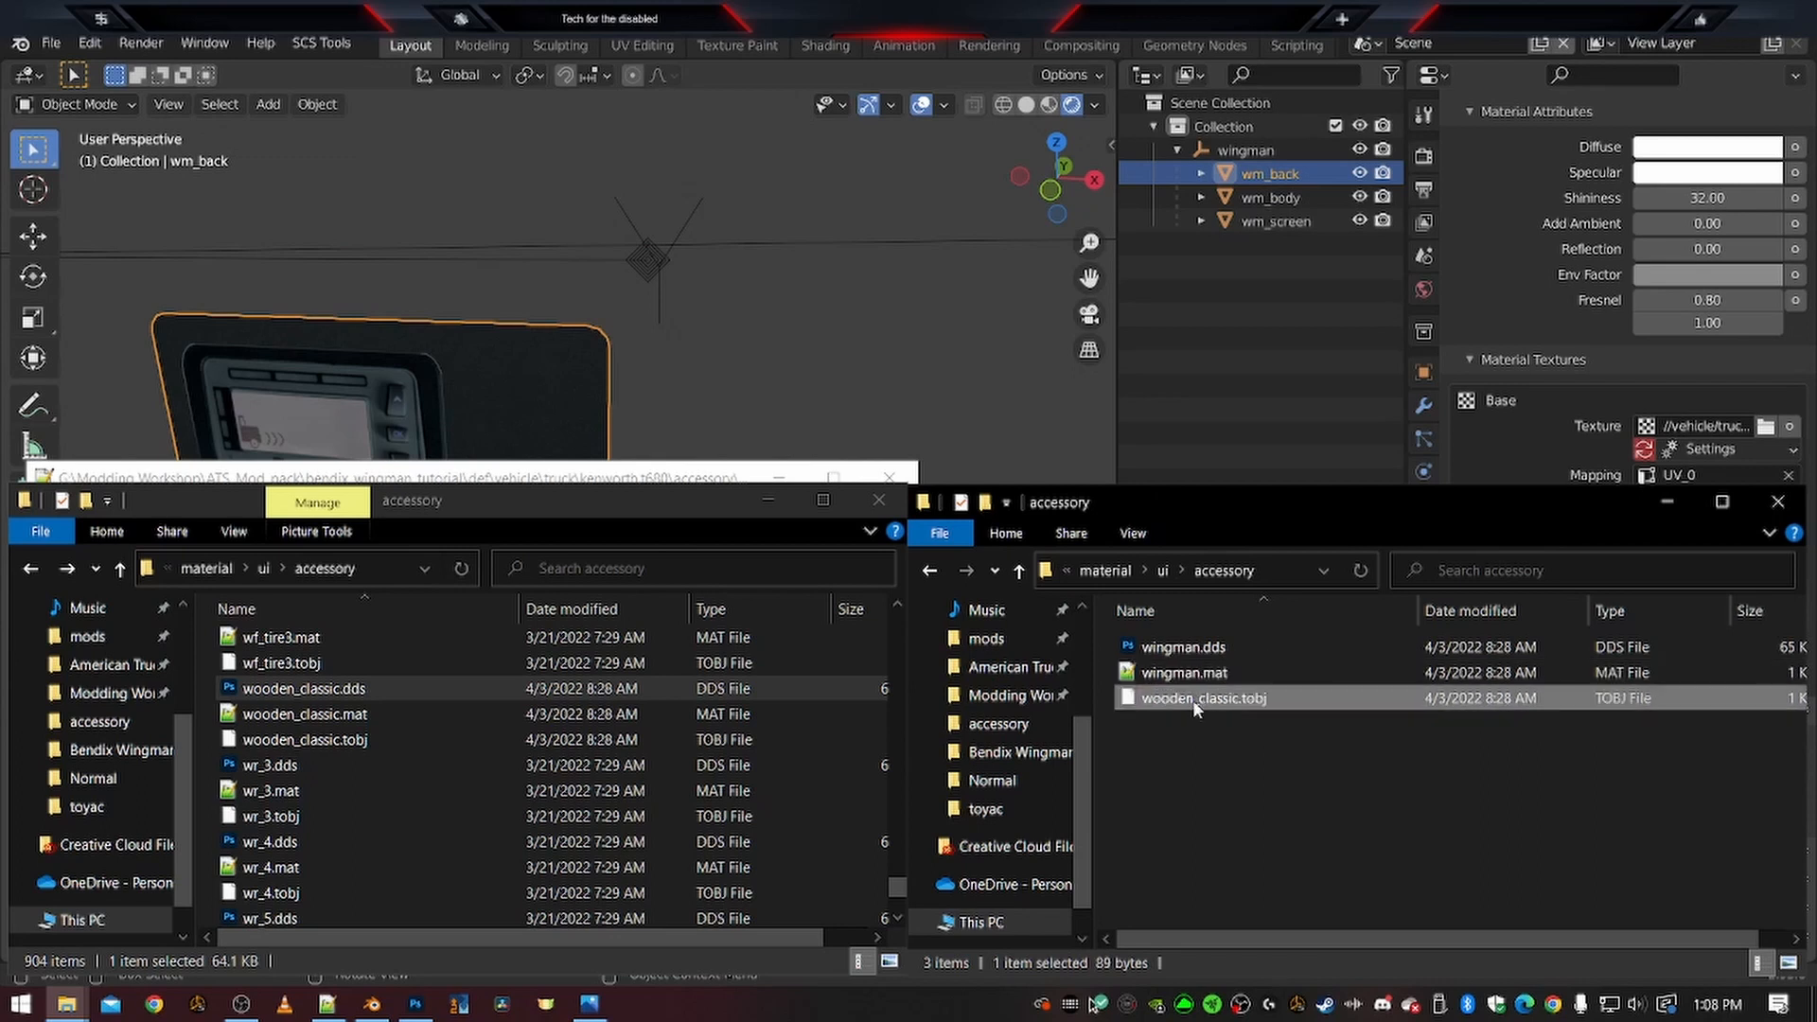
{"action": "key", "text": "F2"}
{"action": "type", "text": "wingman"}
{"action": "key", "text": "Return"}
{"action": "left_click", "coordinate": [1217, 788]}
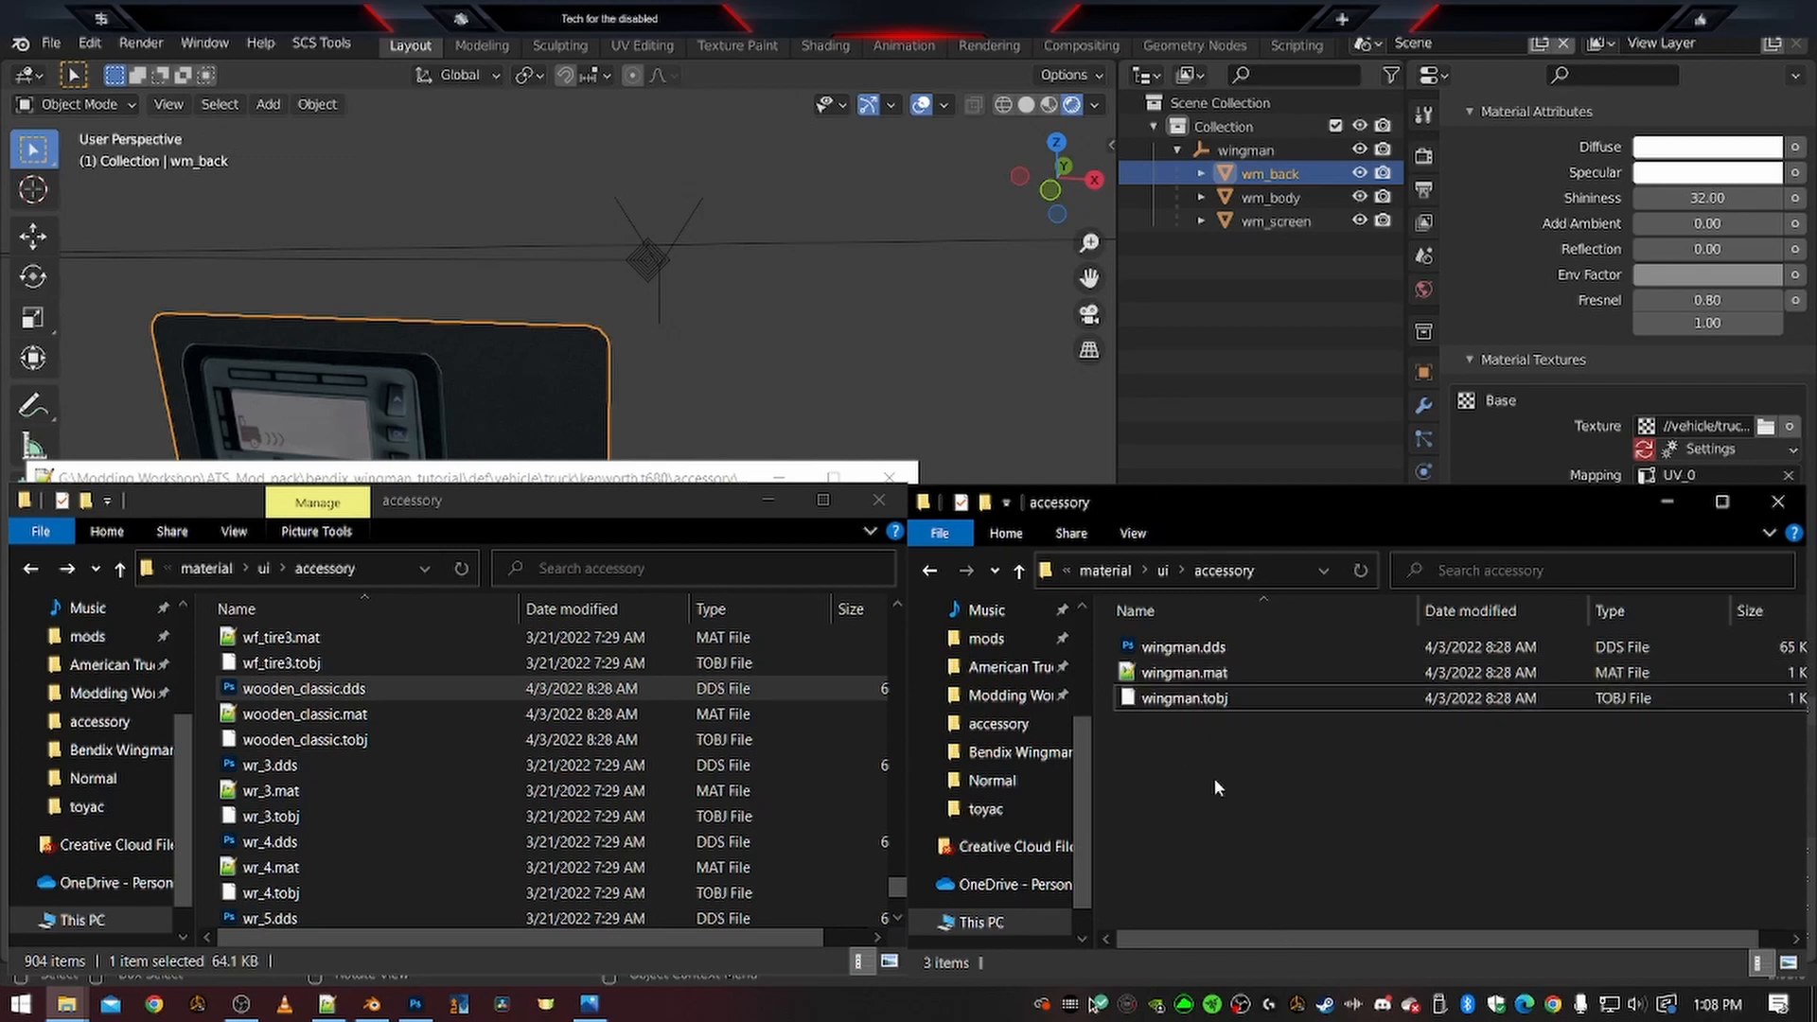
Open wingman.dds from the mod's accessory folder in Photoshop
{"action": "double_click", "coordinate": [1139, 647]}
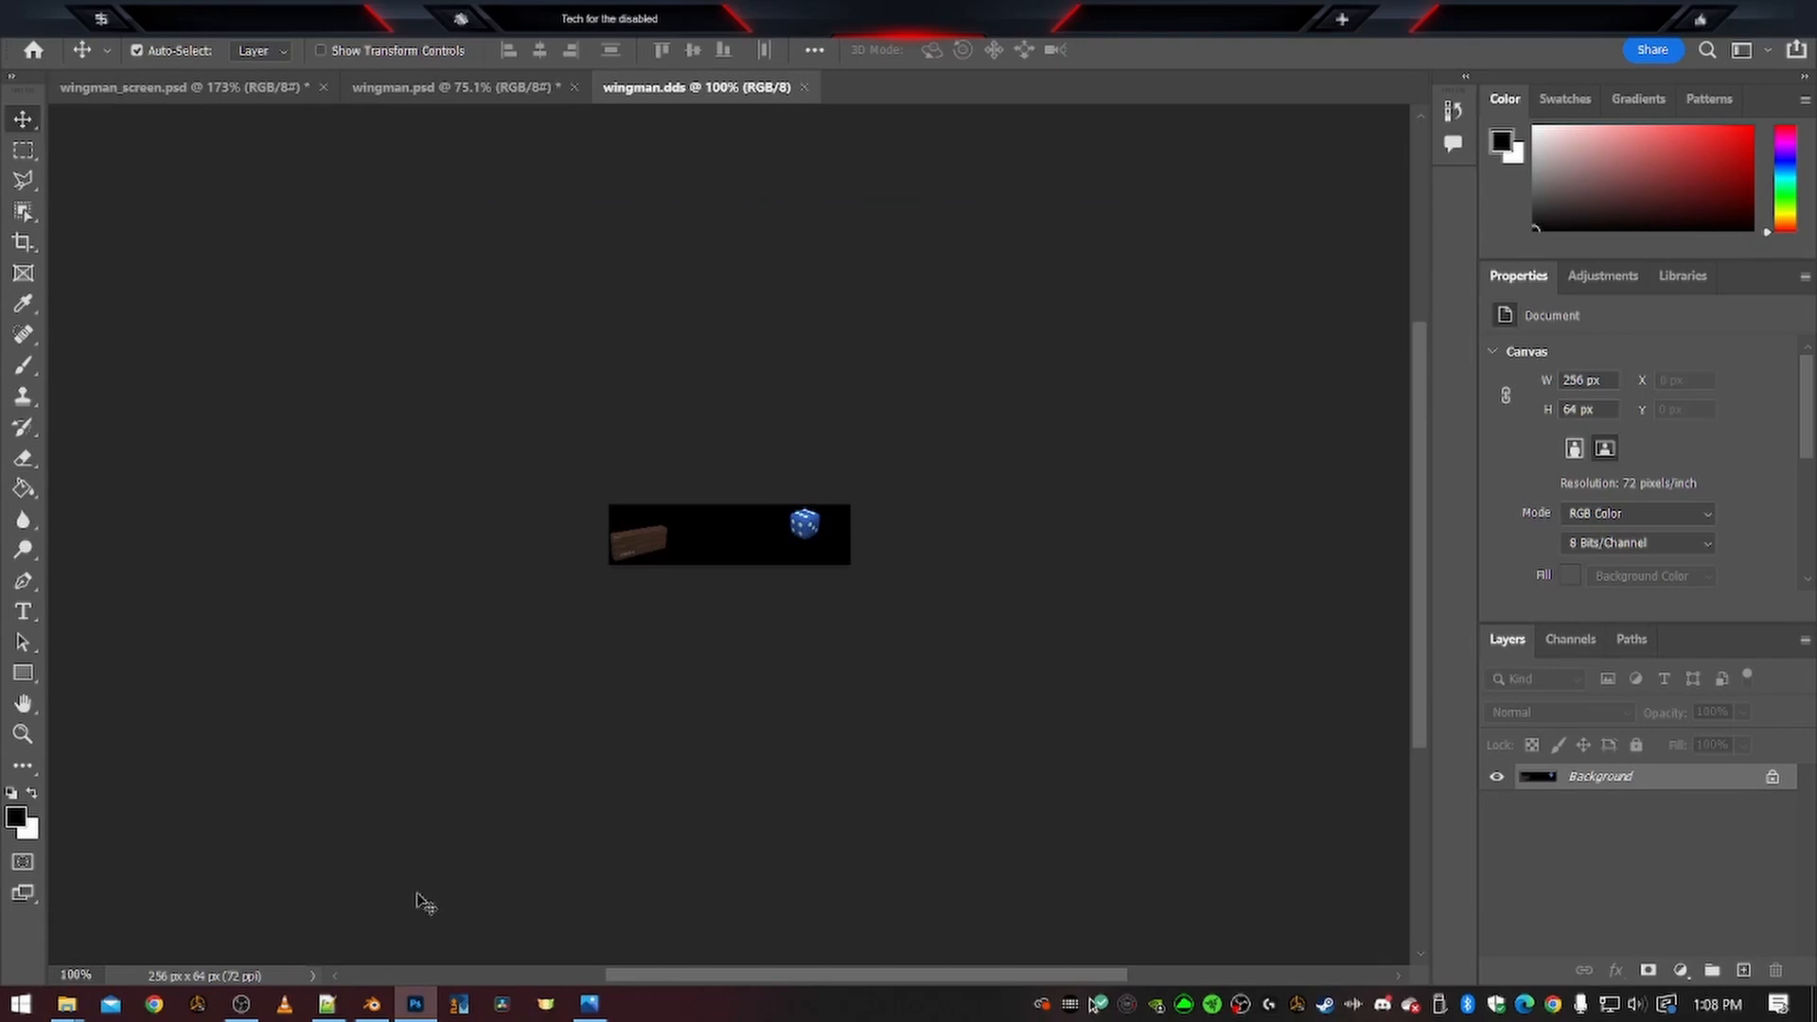
Place Fusion-camera-and-radar-integration615.jpg from the Bendix Wingman folder into wingman.dds
{"action": "mouse_move", "coordinate": [66, 1003]}
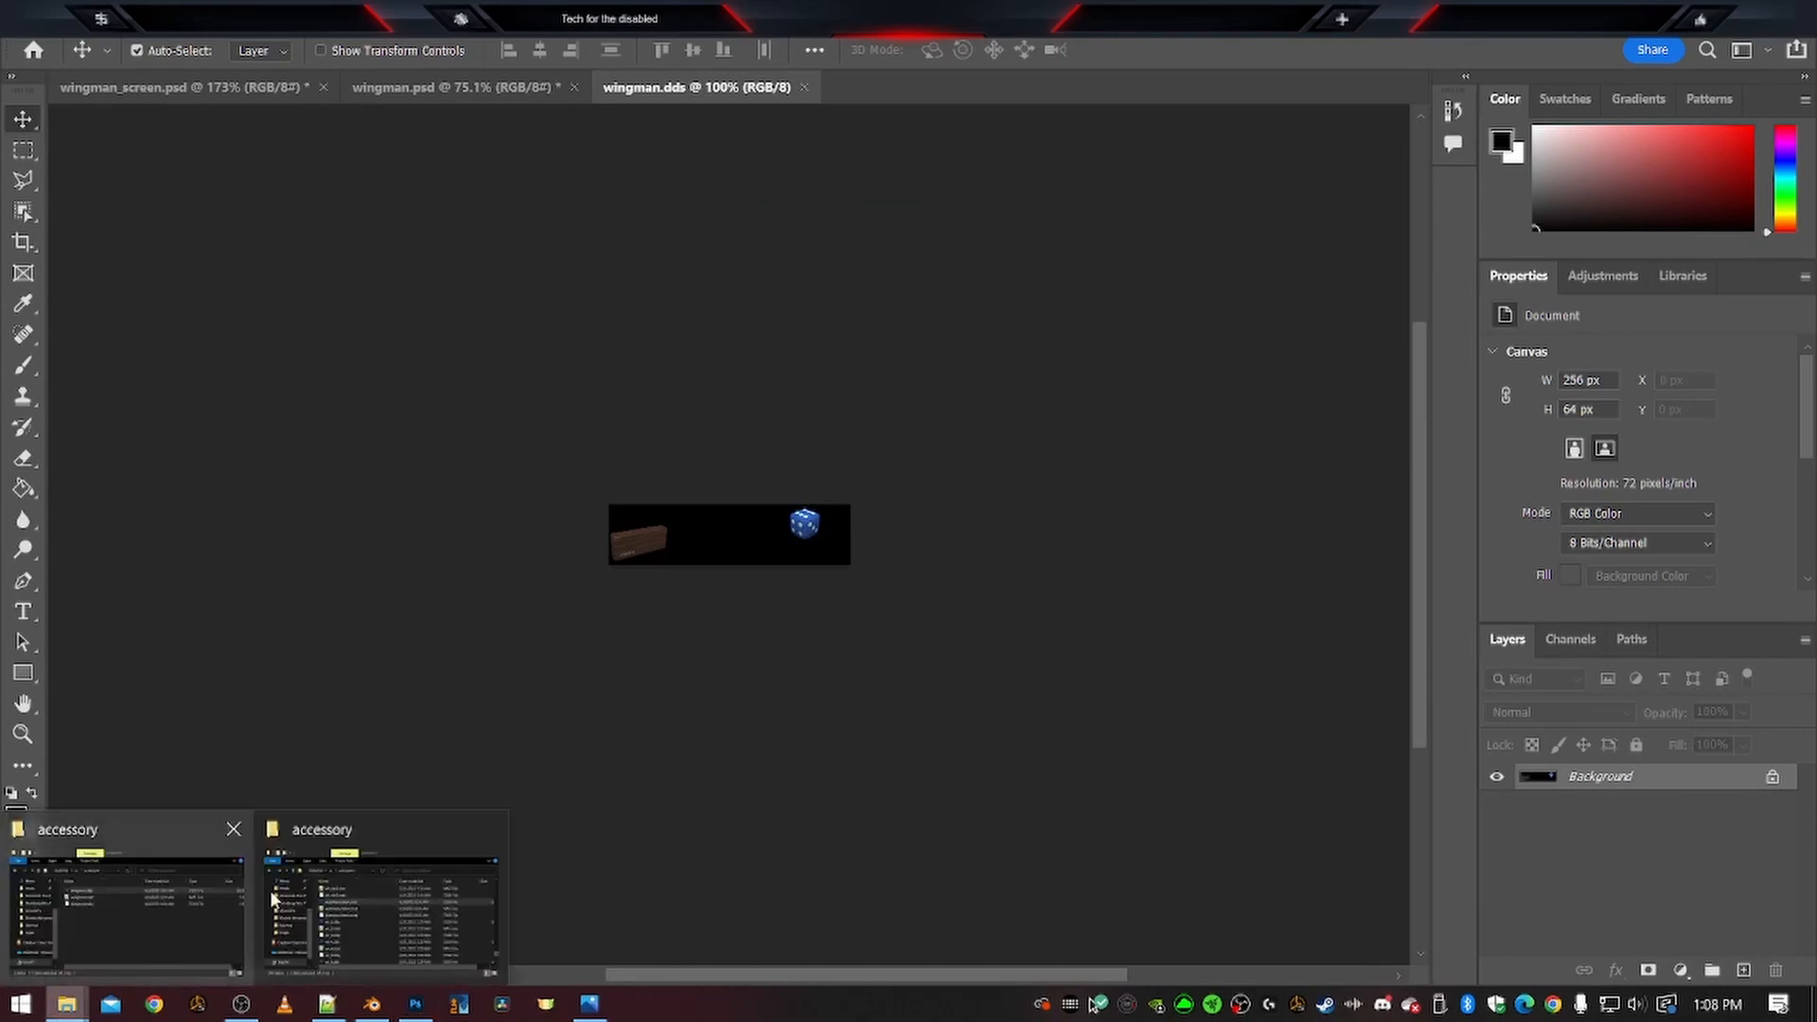
{"action": "left_click", "coordinate": [122, 914]}
{"action": "double_click", "coordinate": [272, 672]}
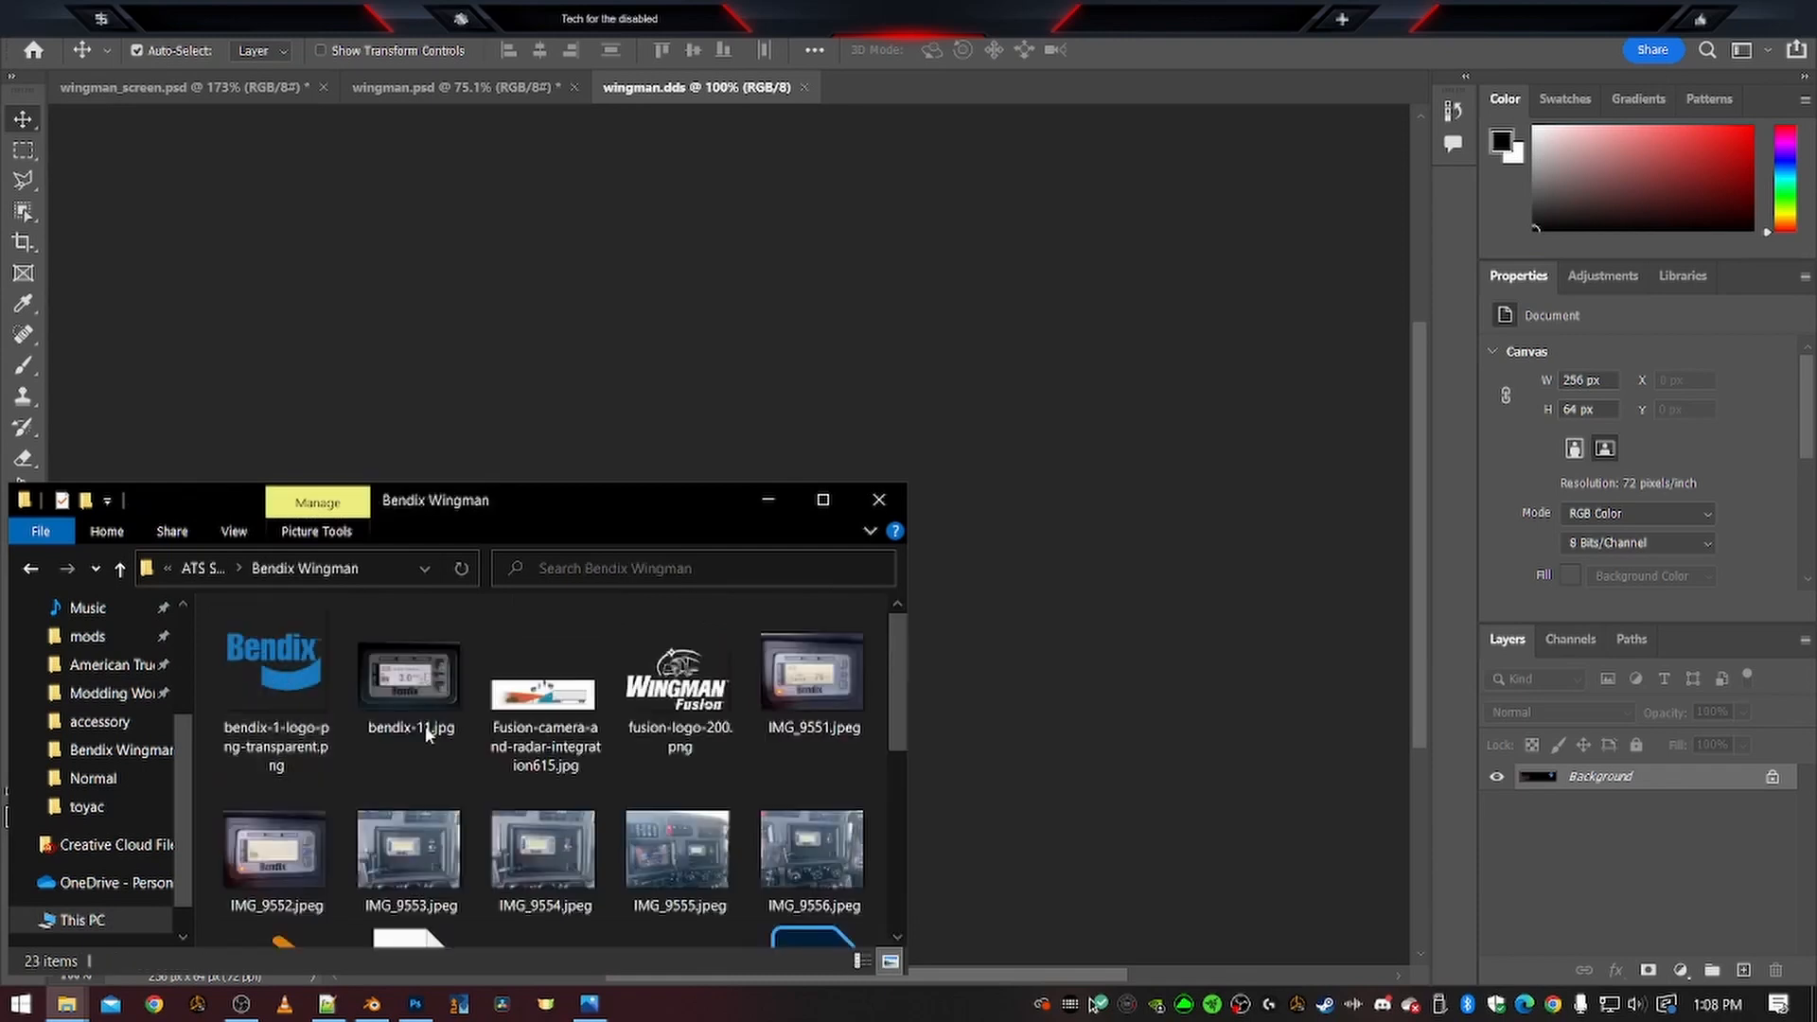
{"action": "left_click", "coordinate": [536, 696]}
{"action": "left_click", "coordinate": [250, 670]}
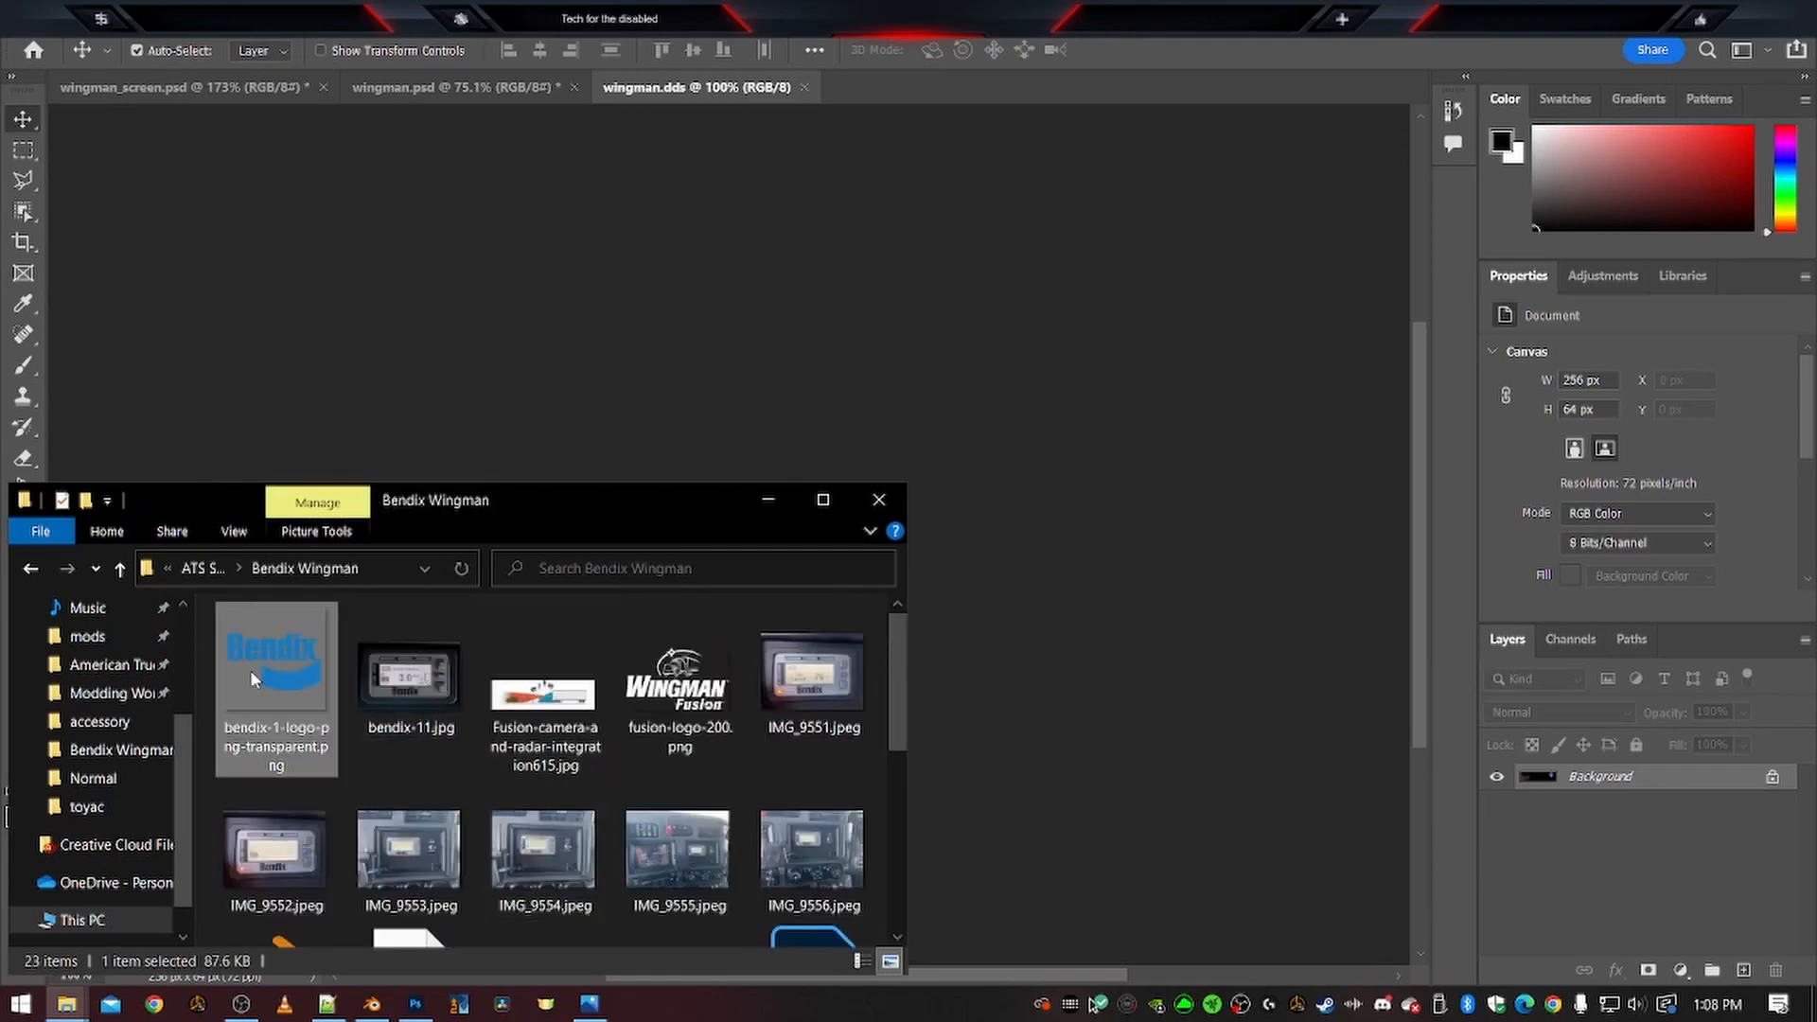
{"action": "left_click", "coordinate": [539, 733]}
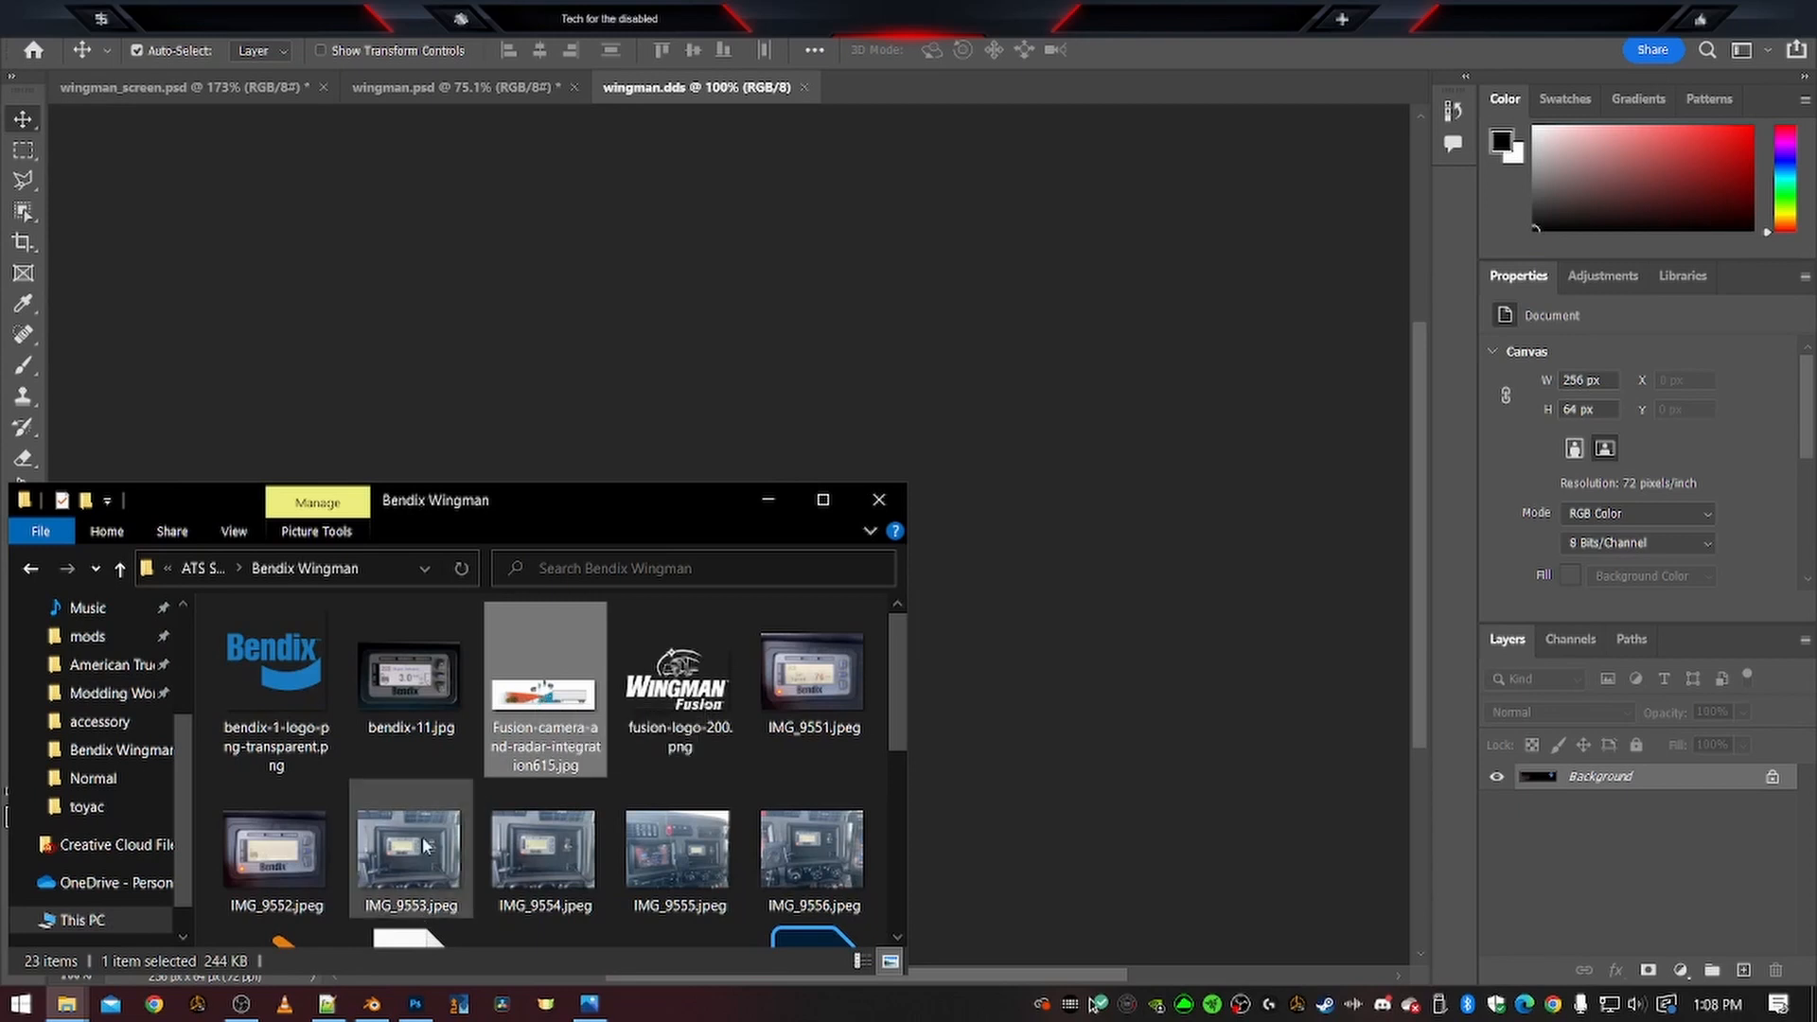
{"action": "left_click_drag", "start_coordinate": [539, 711], "coordinate": [1047, 581]}
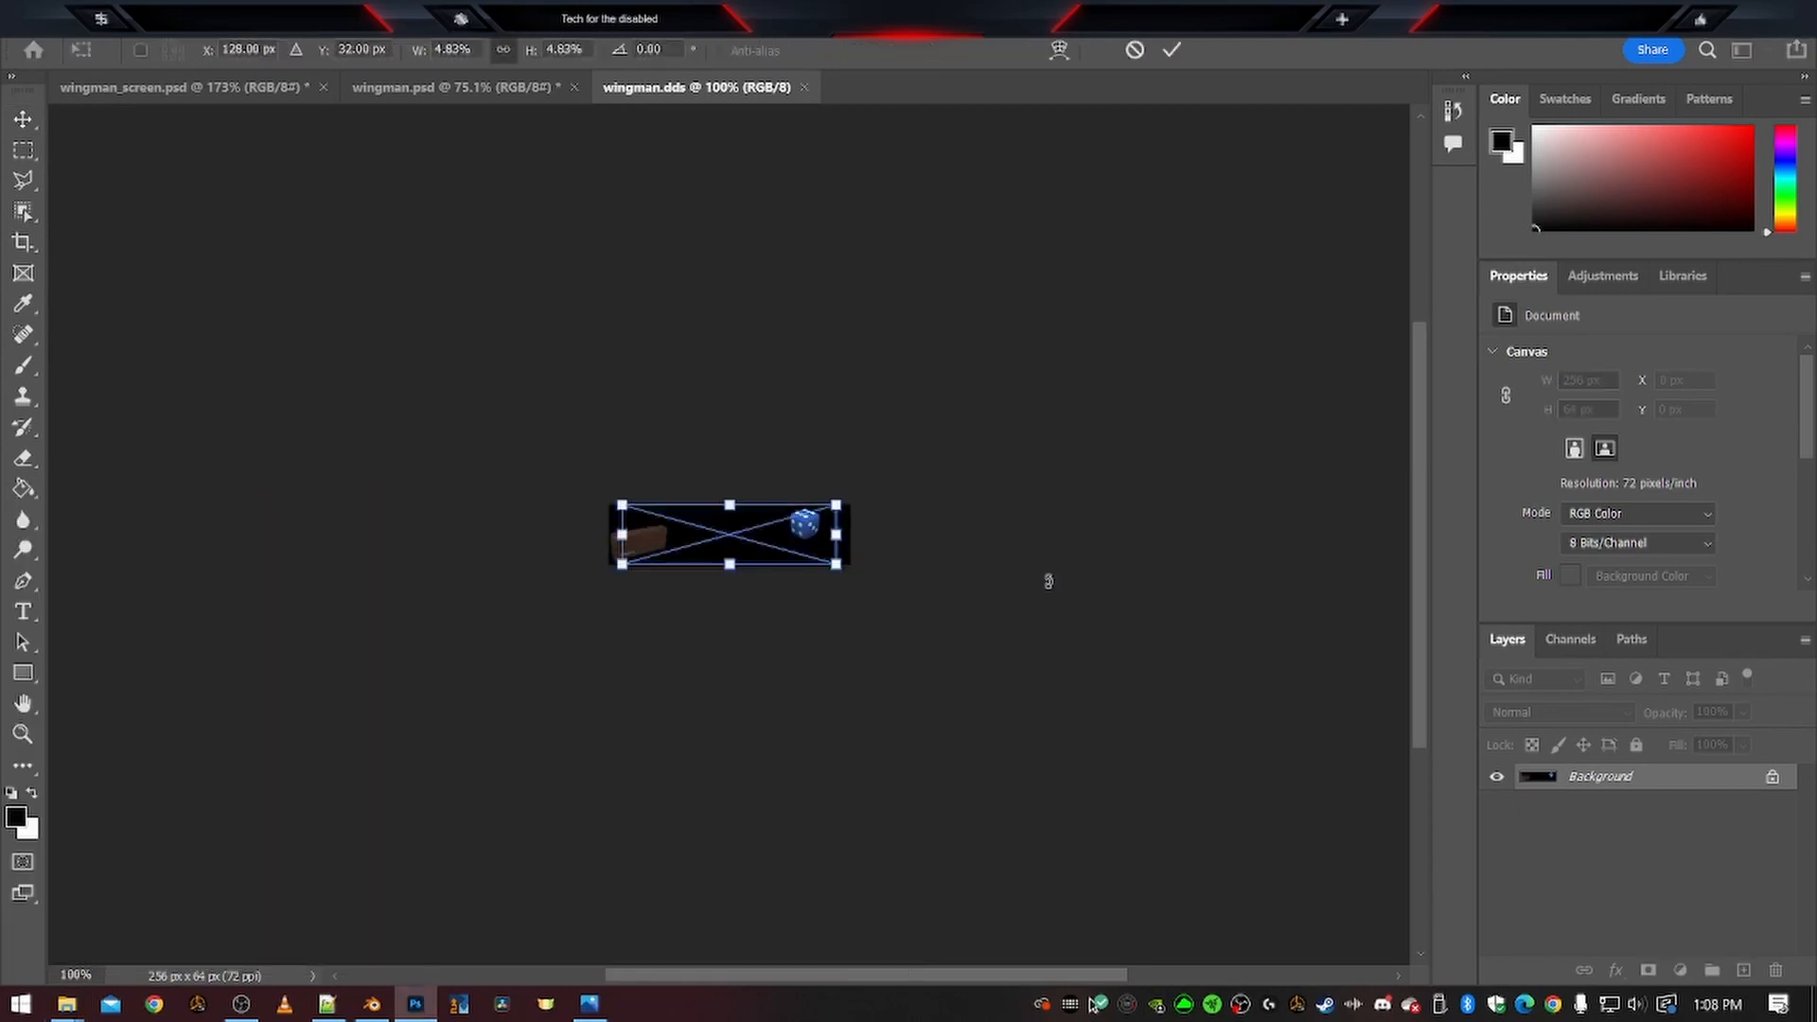
Shift the placed truck picture towards the canvas's left edge, to about X -12 px, and commit the placement
{"action": "left_click_drag", "start_coordinate": [660, 539], "coordinate": [673, 539]}
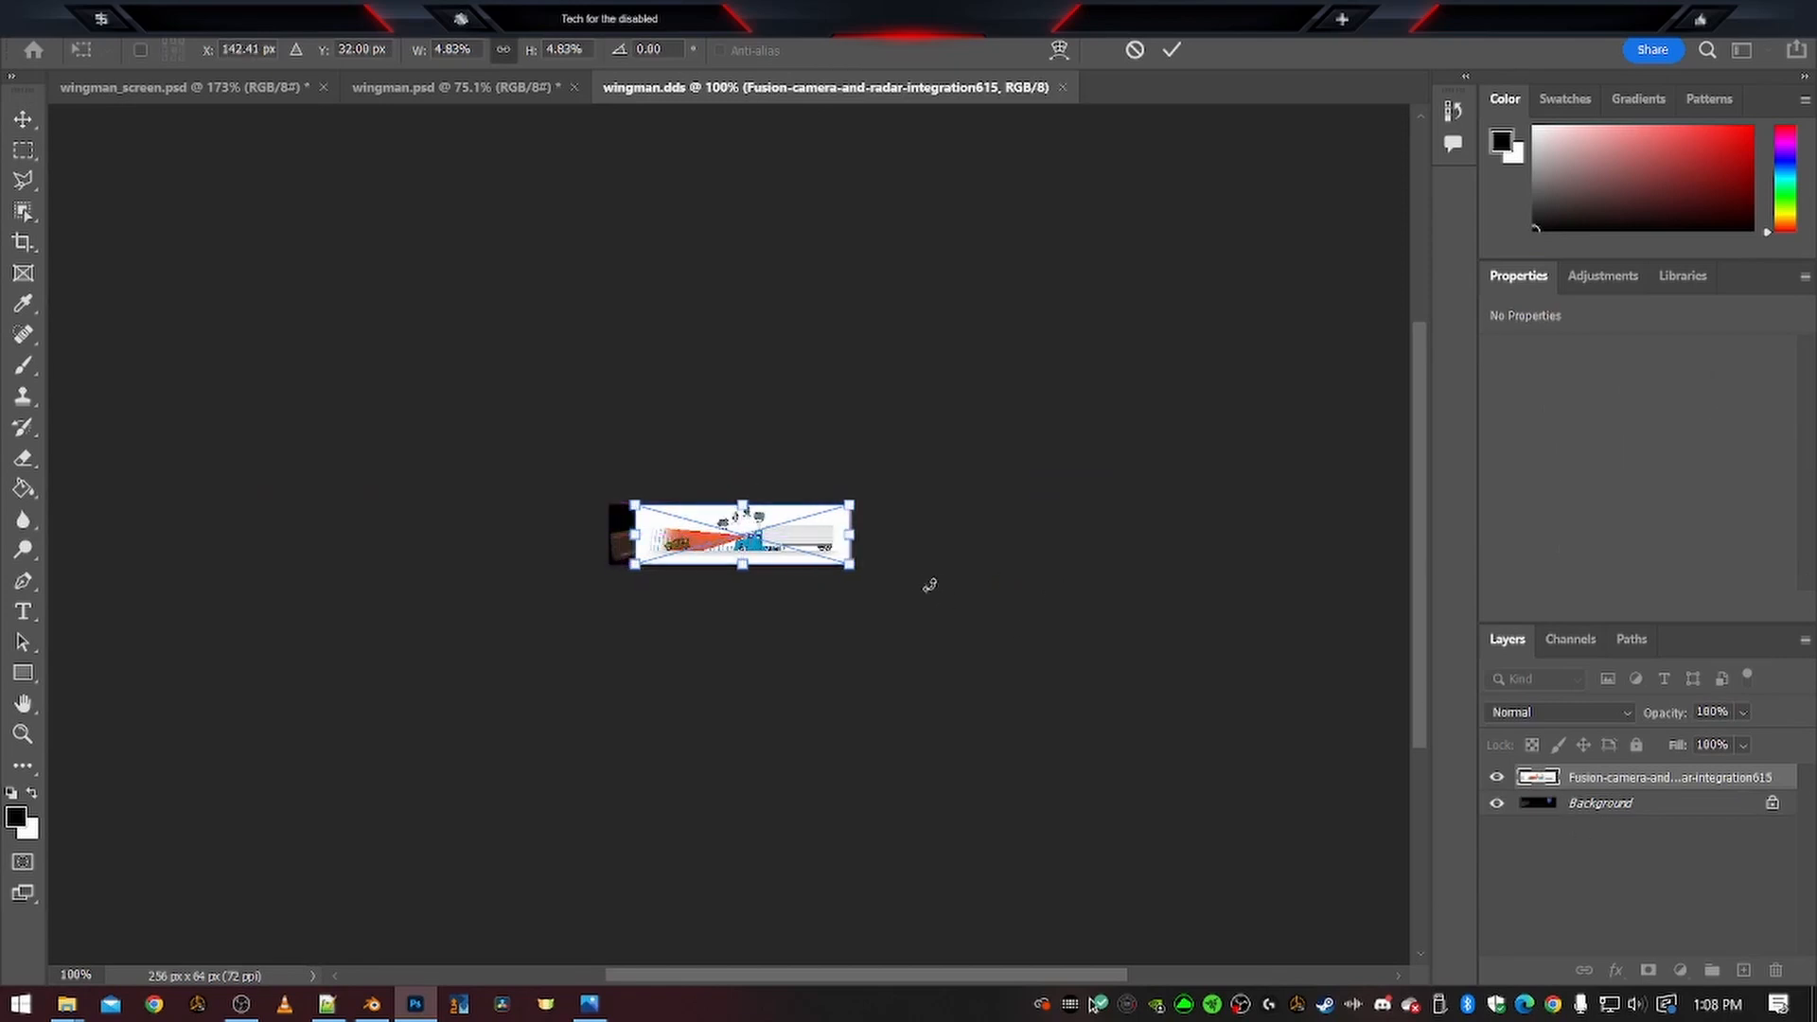
{"action": "left_click_drag", "start_coordinate": [688, 545], "coordinate": [660, 547]}
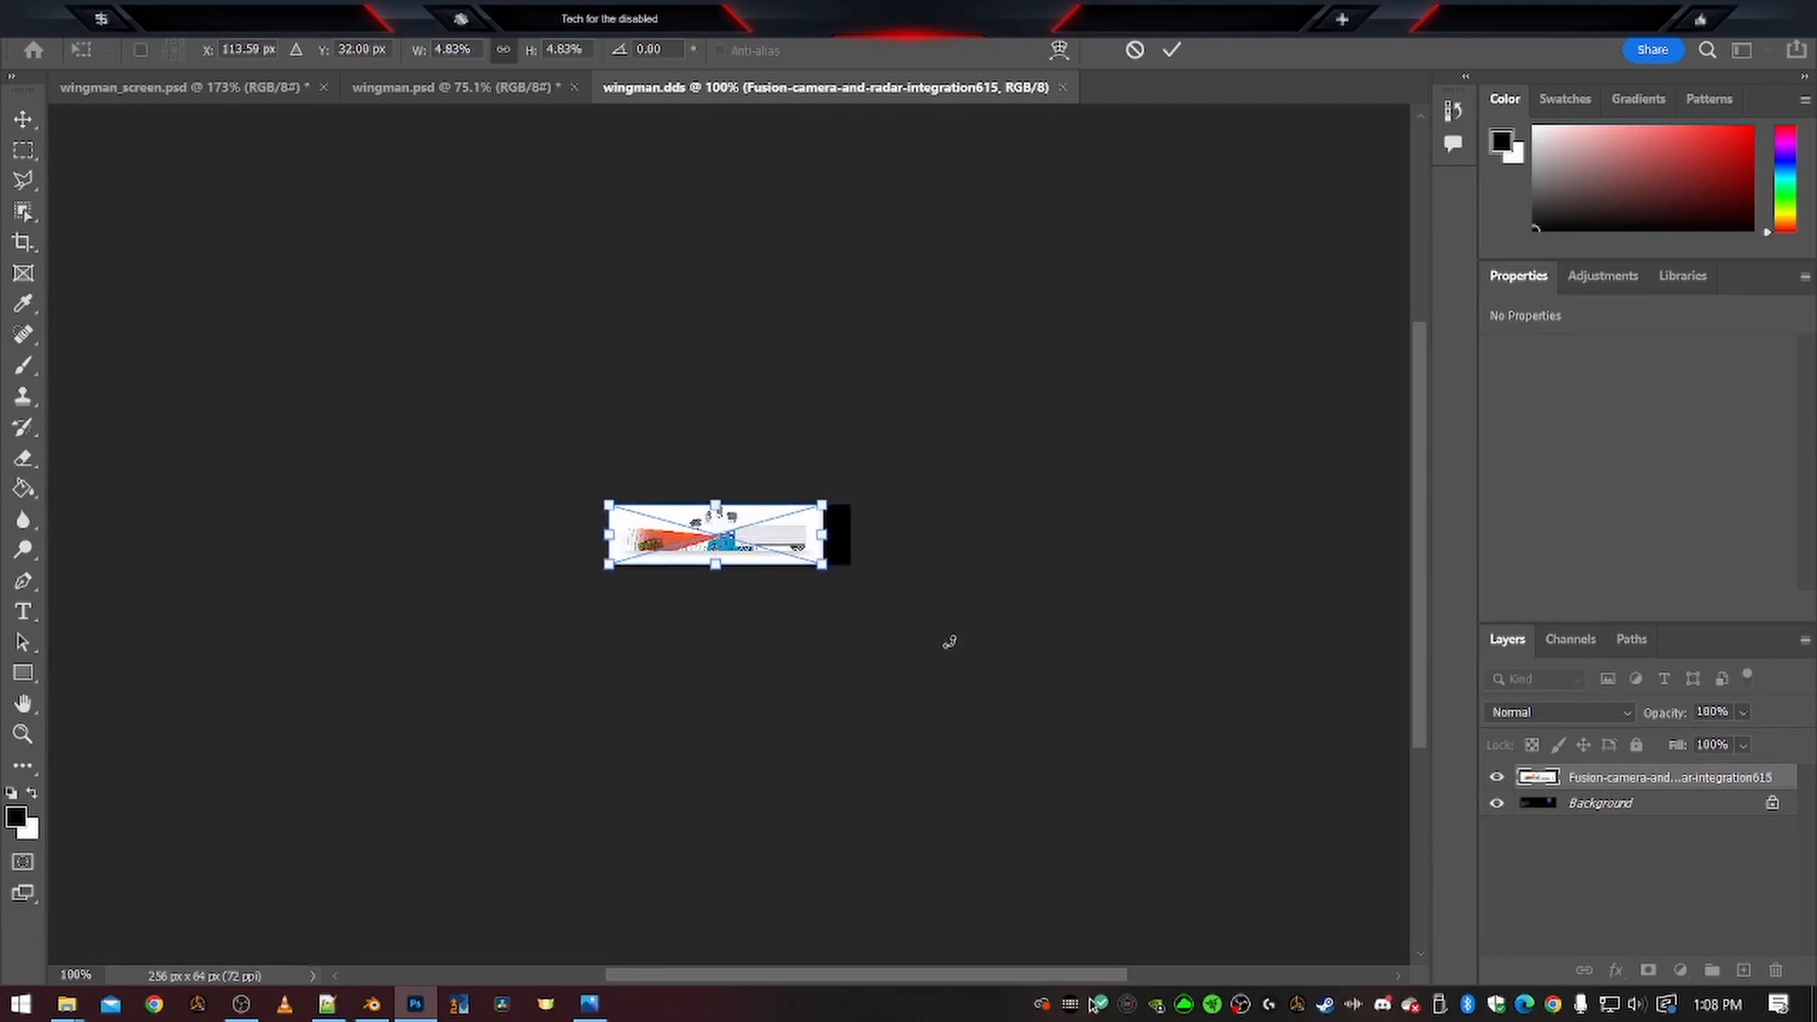
{"action": "scroll", "coordinate": [631, 536], "scroll_direction": "up", "scroll_amount": 17, "text": "alt"}
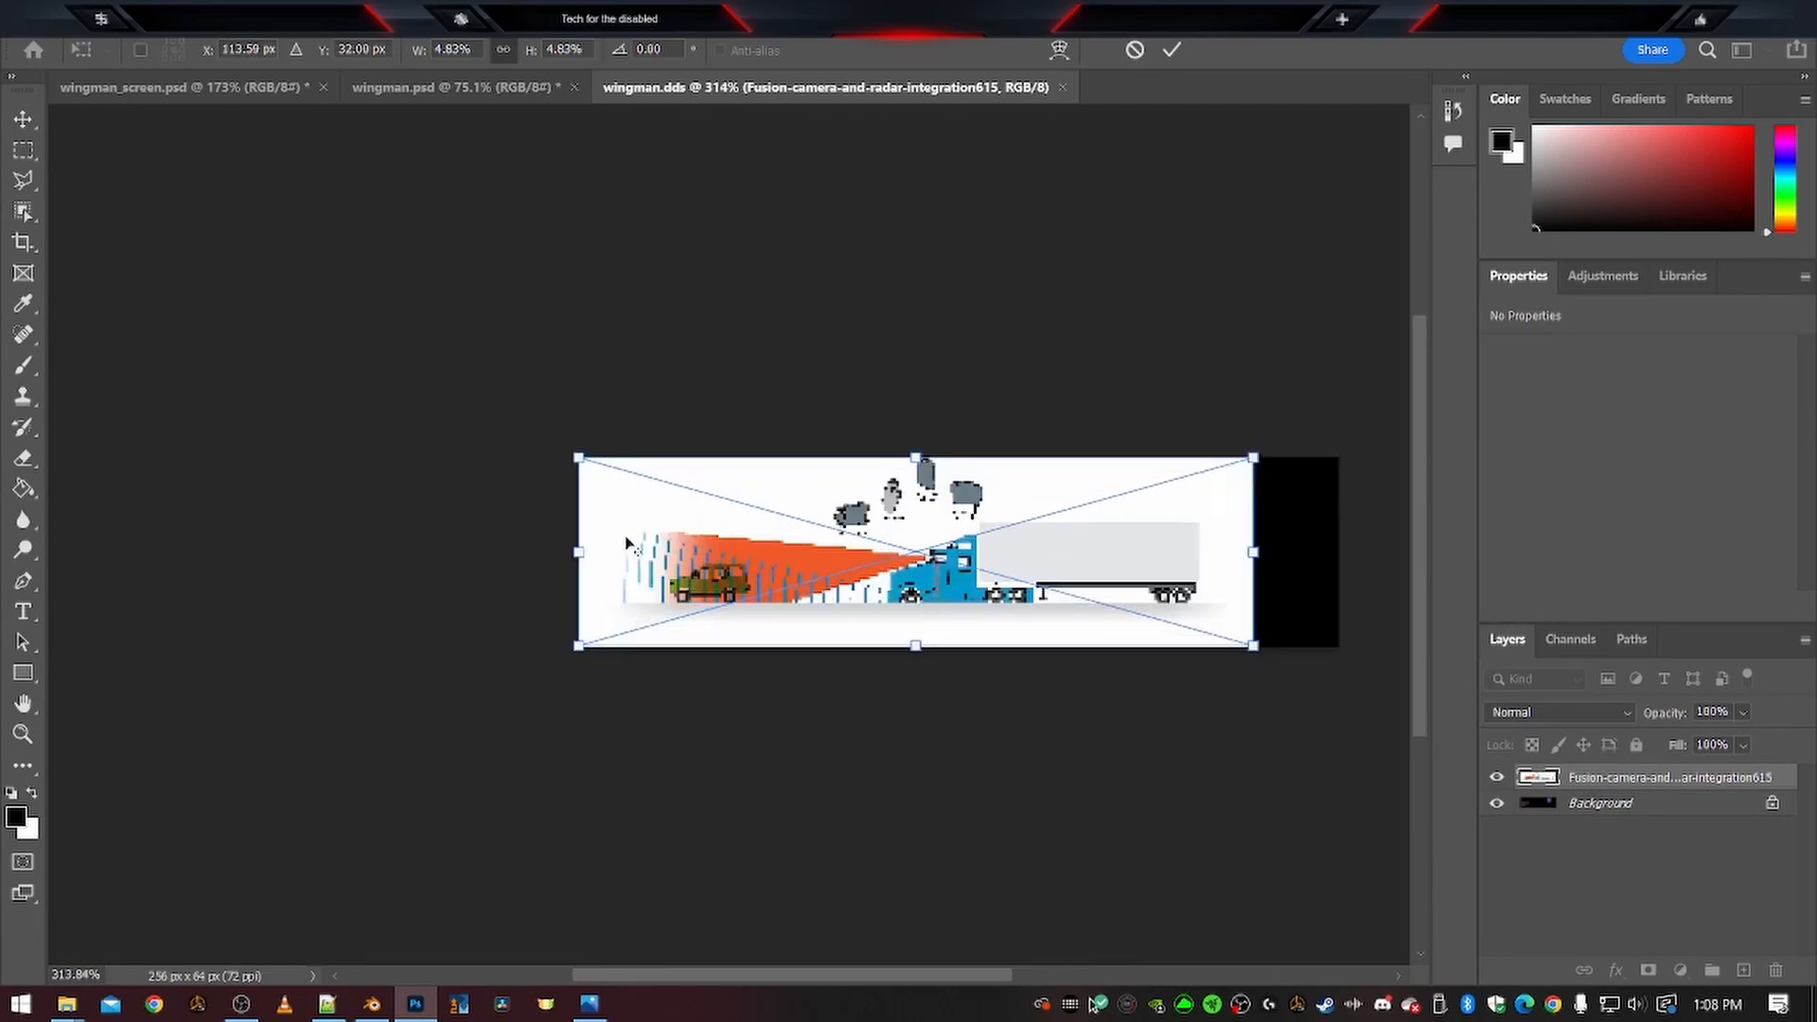
{"action": "left_click_drag", "start_coordinate": [688, 575], "coordinate": [632, 575]}
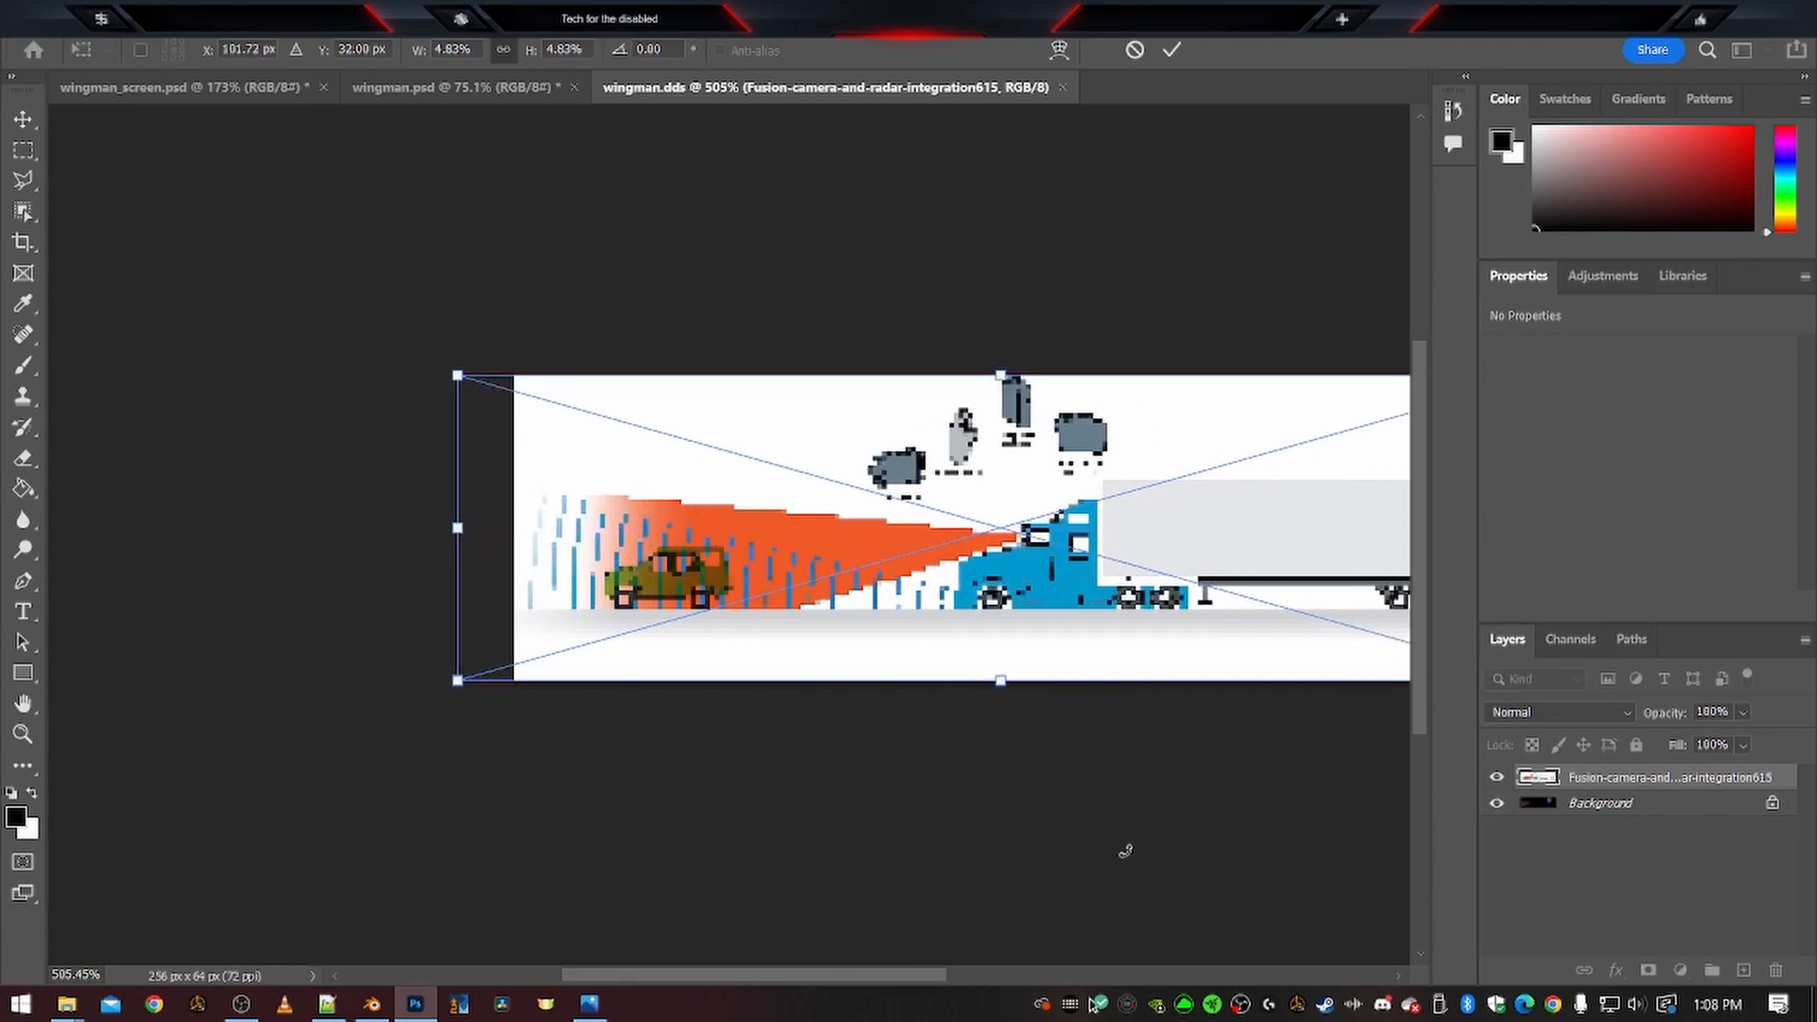
{"action": "key", "text": "Return"}
{"action": "scroll", "coordinate": [1046, 656], "scroll_direction": "down", "scroll_amount": 2}
{"action": "scroll", "coordinate": [1082, 649], "scroll_direction": "down", "scroll_amount": 7, "text": "alt"}
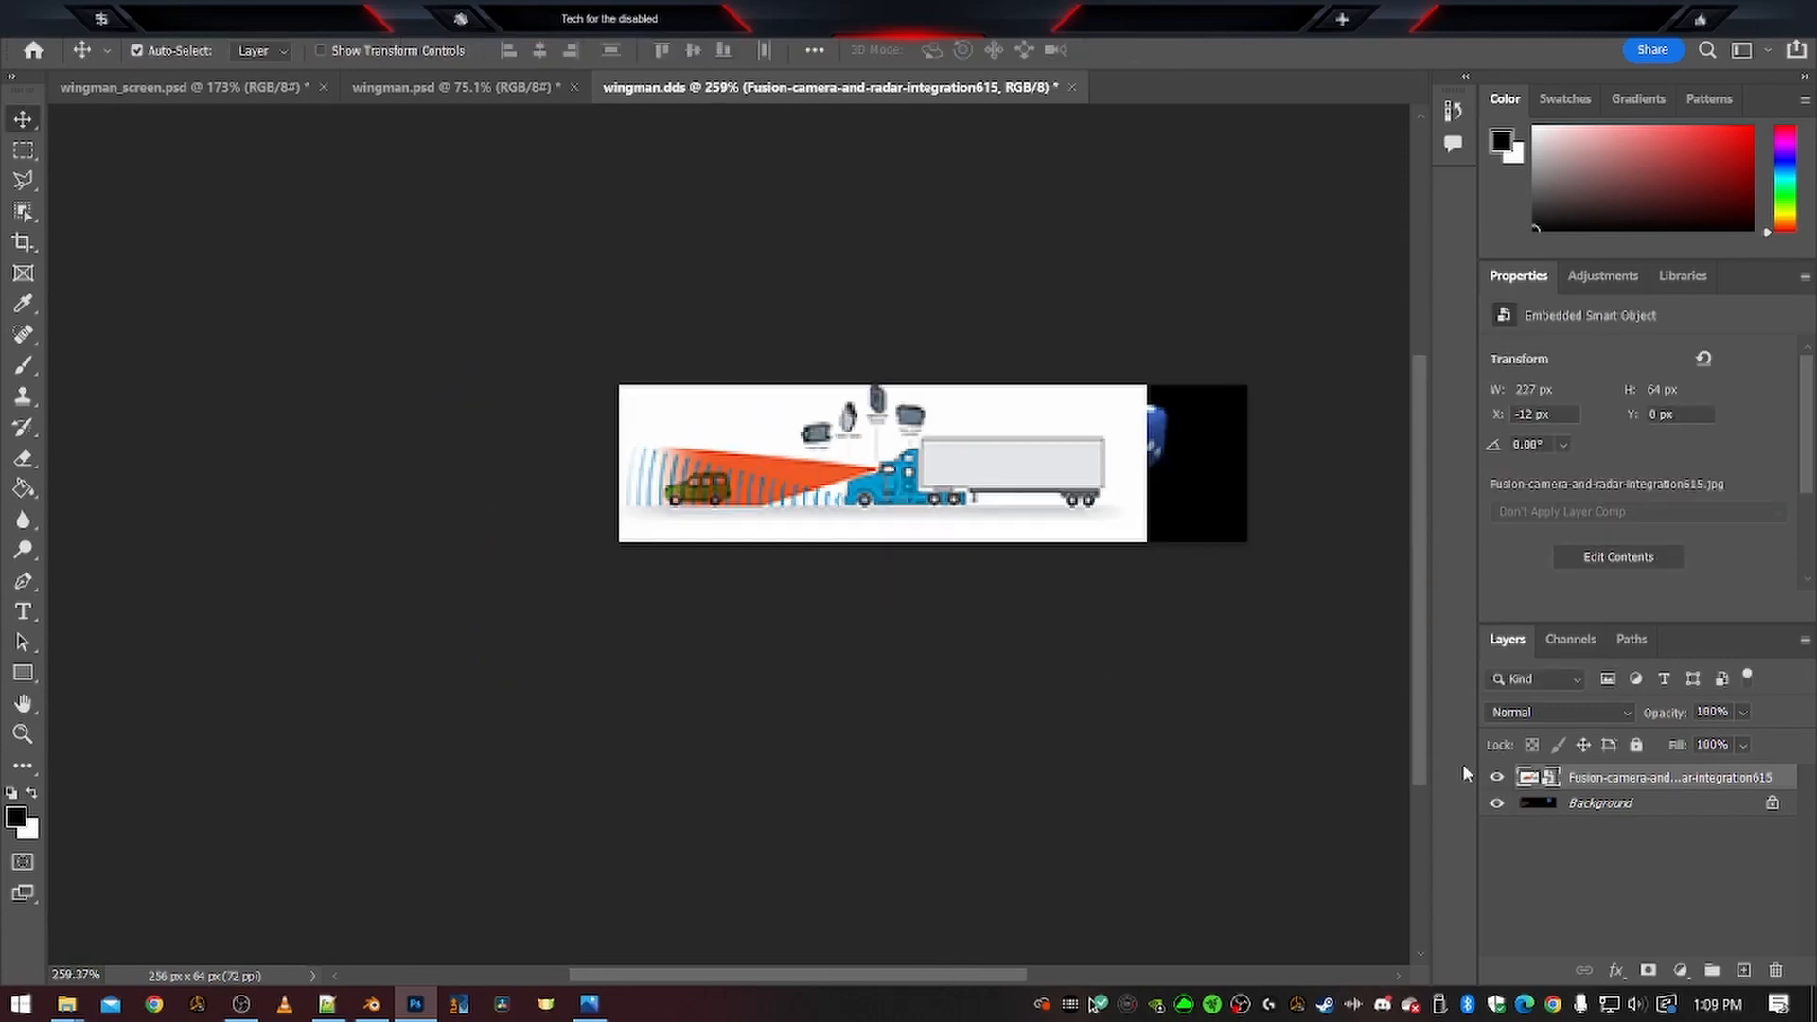
Add a new layer directly above the Background and fill it with white
{"action": "left_click", "coordinate": [1616, 800]}
{"action": "left_click", "coordinate": [1743, 970]}
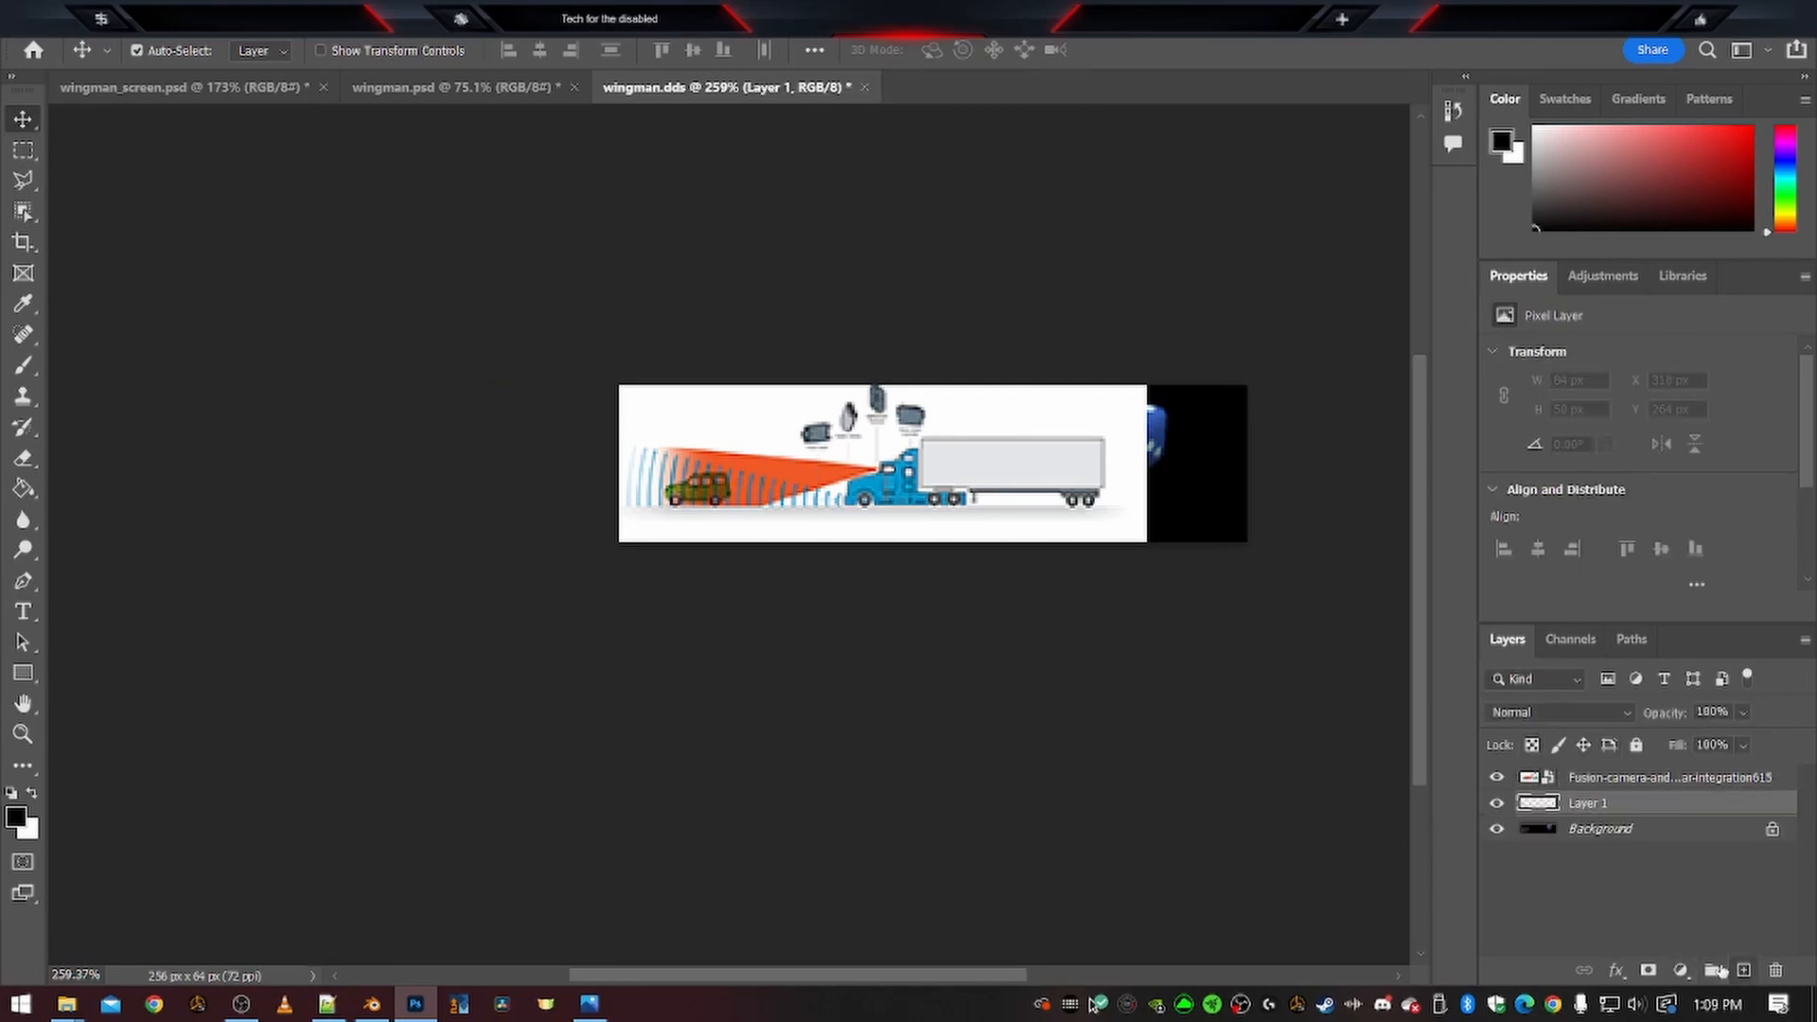
{"action": "left_click", "coordinate": [23, 488]}
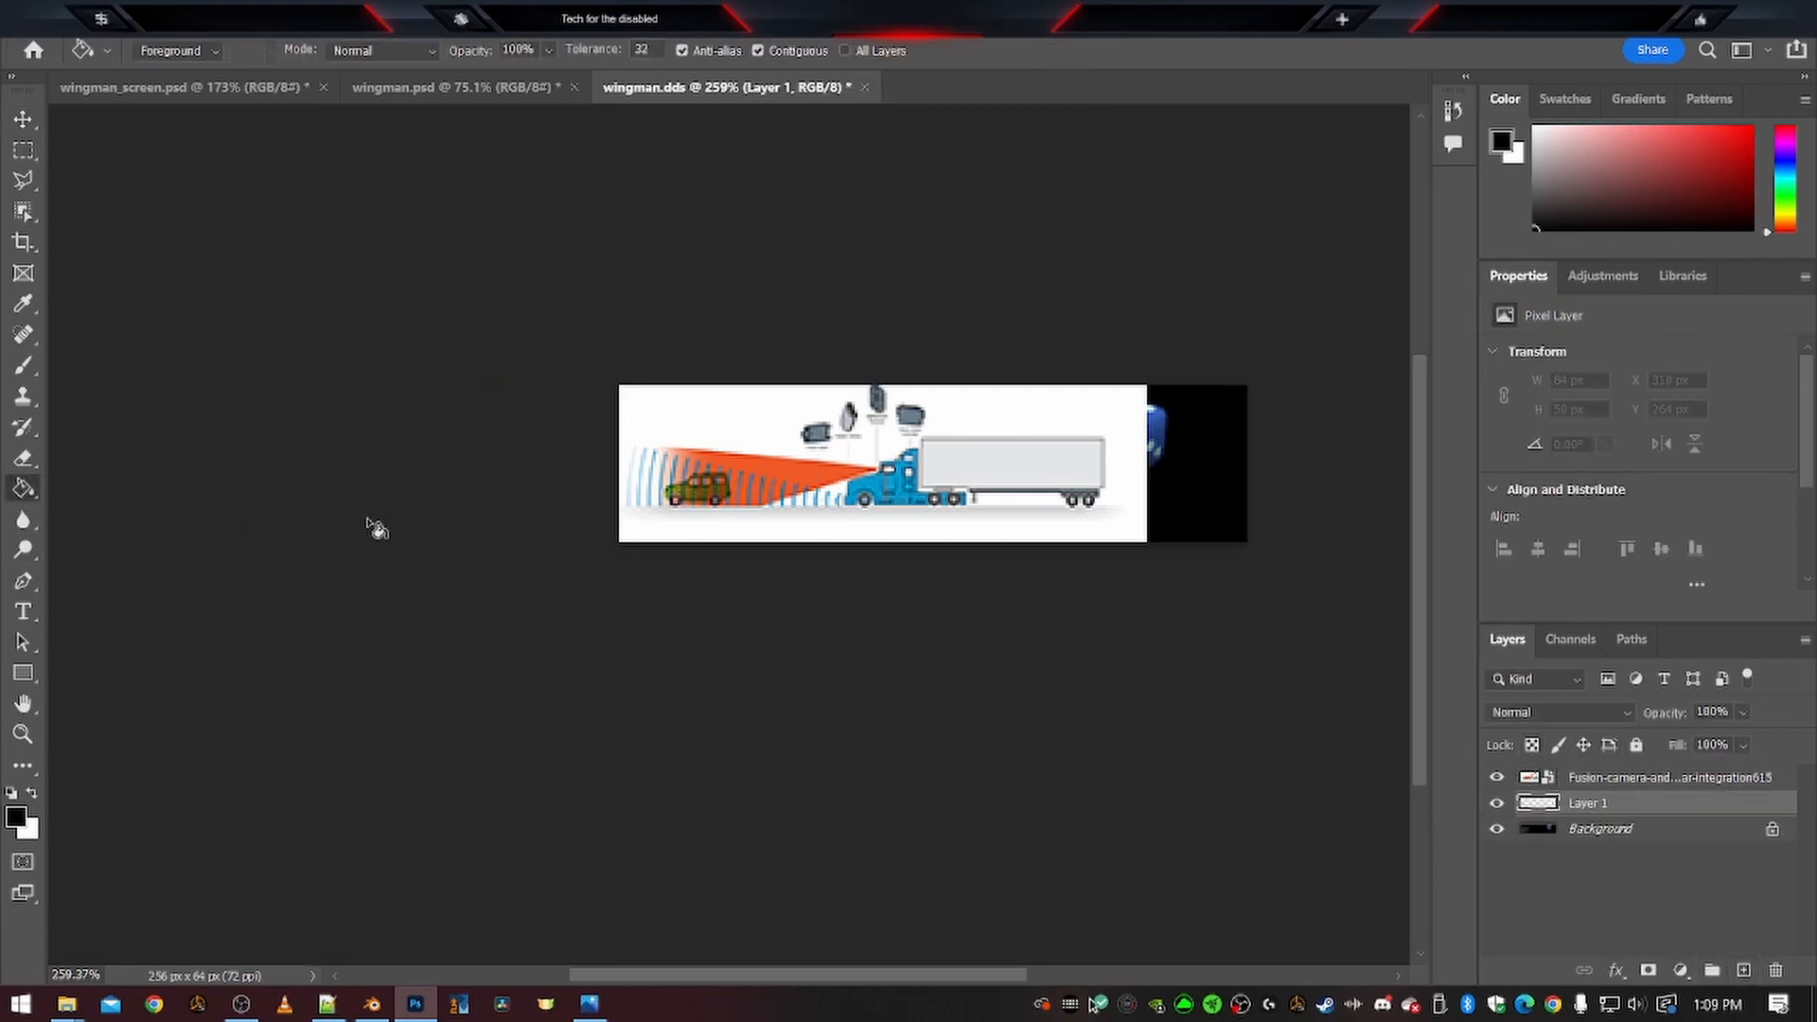
{"action": "left_click", "coordinate": [32, 795]}
{"action": "left_click", "coordinate": [1148, 463]}
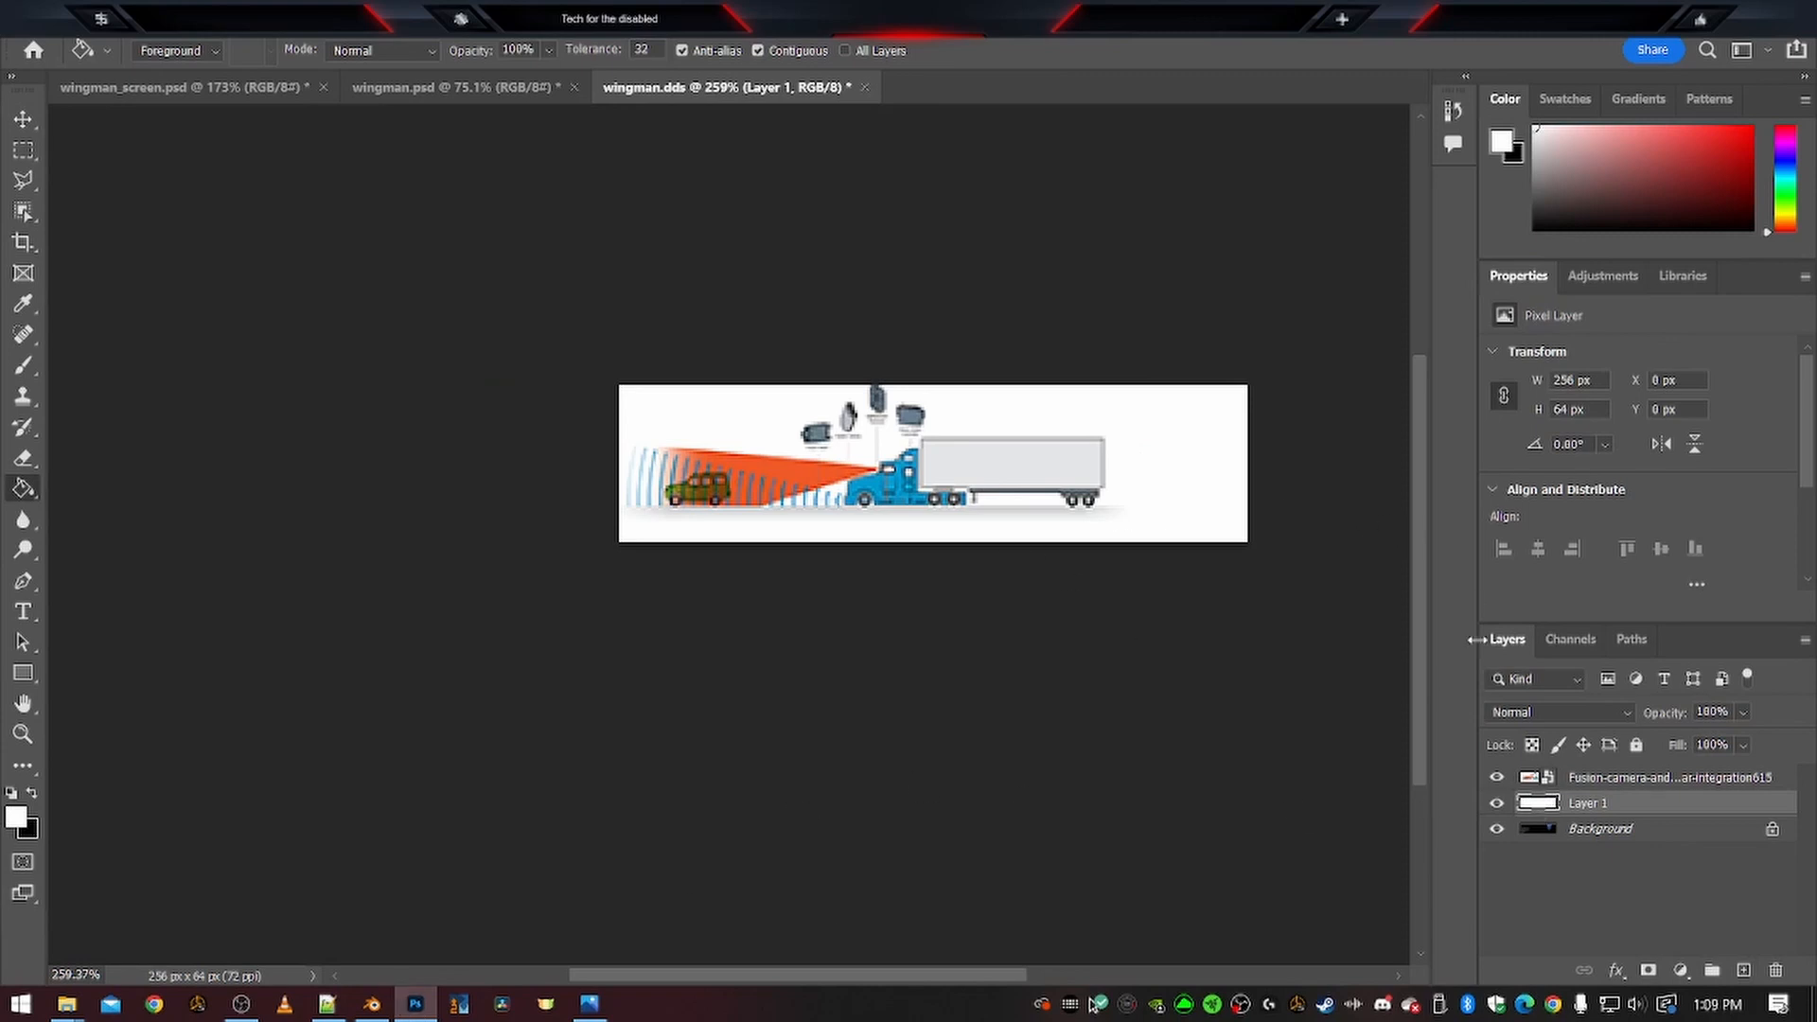
Place the Bendix logo bendix-1-logo-png-transparent.png above the truck picture and move it over the rear of the trailer
{"action": "left_click", "coordinate": [1611, 777]}
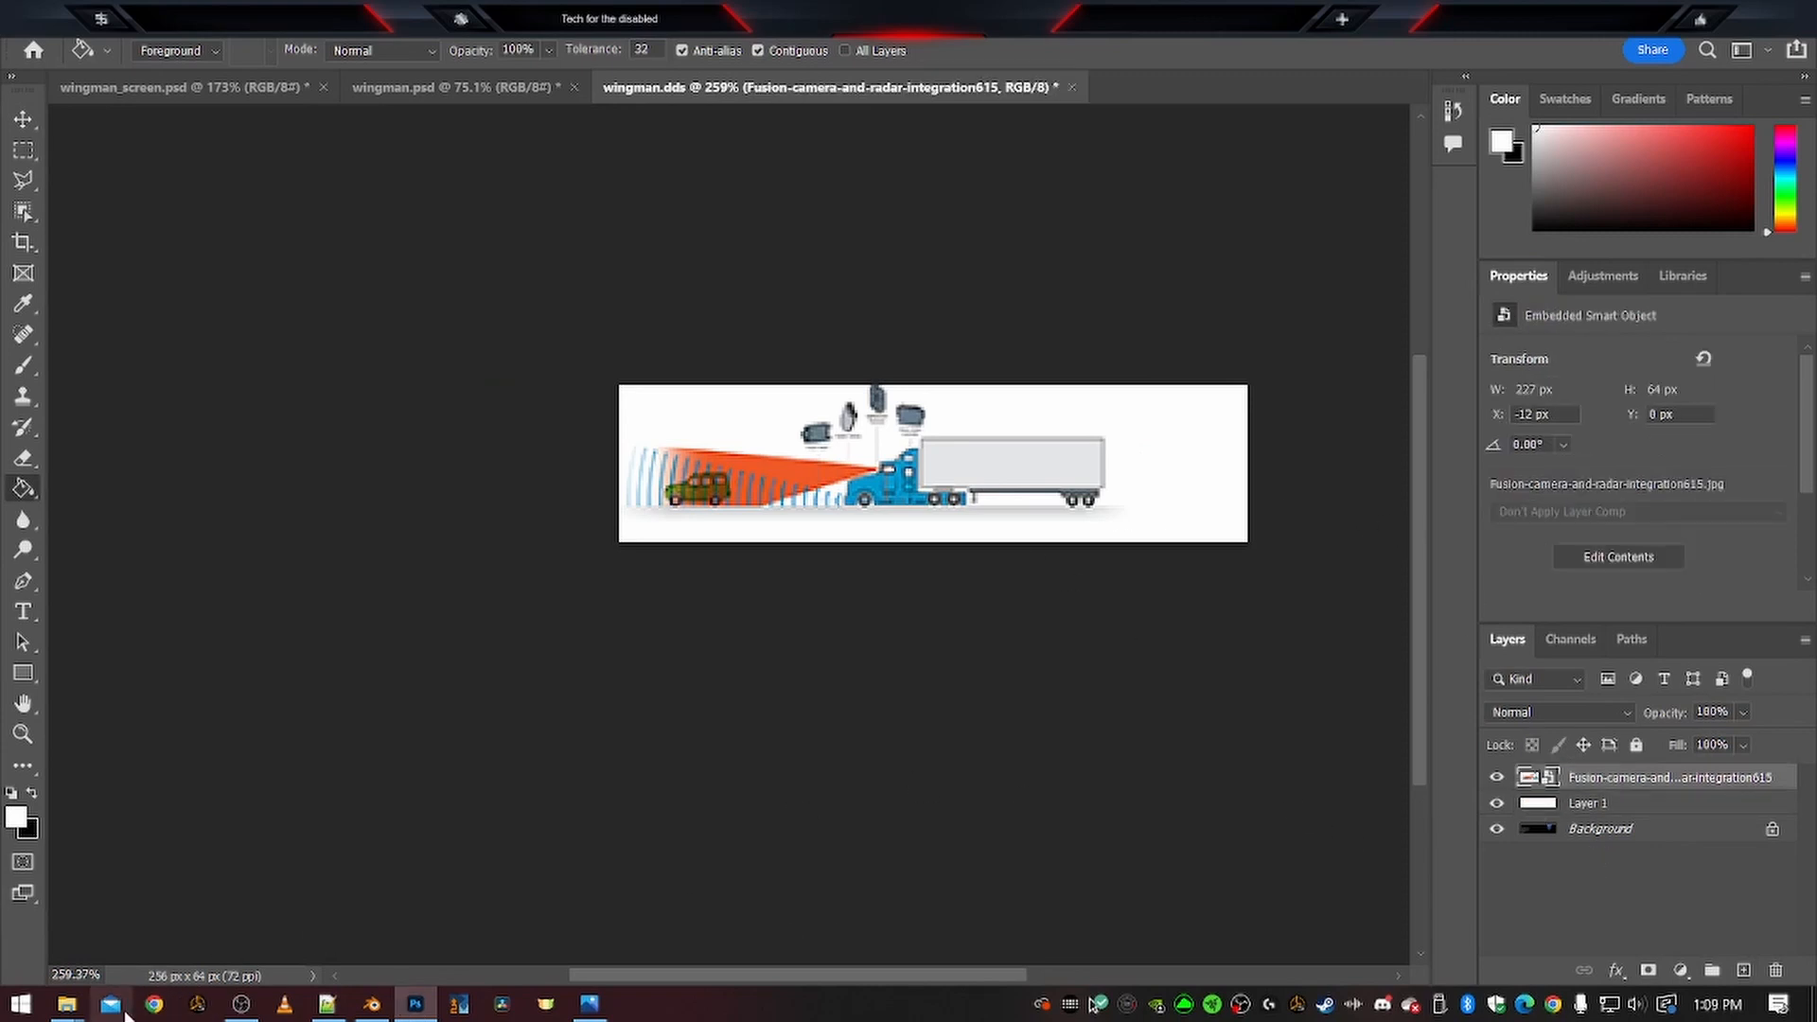
{"action": "mouse_move", "coordinate": [67, 1005]}
{"action": "left_click", "coordinate": [378, 899]}
{"action": "left_click_drag", "start_coordinate": [277, 686], "coordinate": [1126, 417]}
{"action": "left_click_drag", "start_coordinate": [994, 473], "coordinate": [1142, 480]}
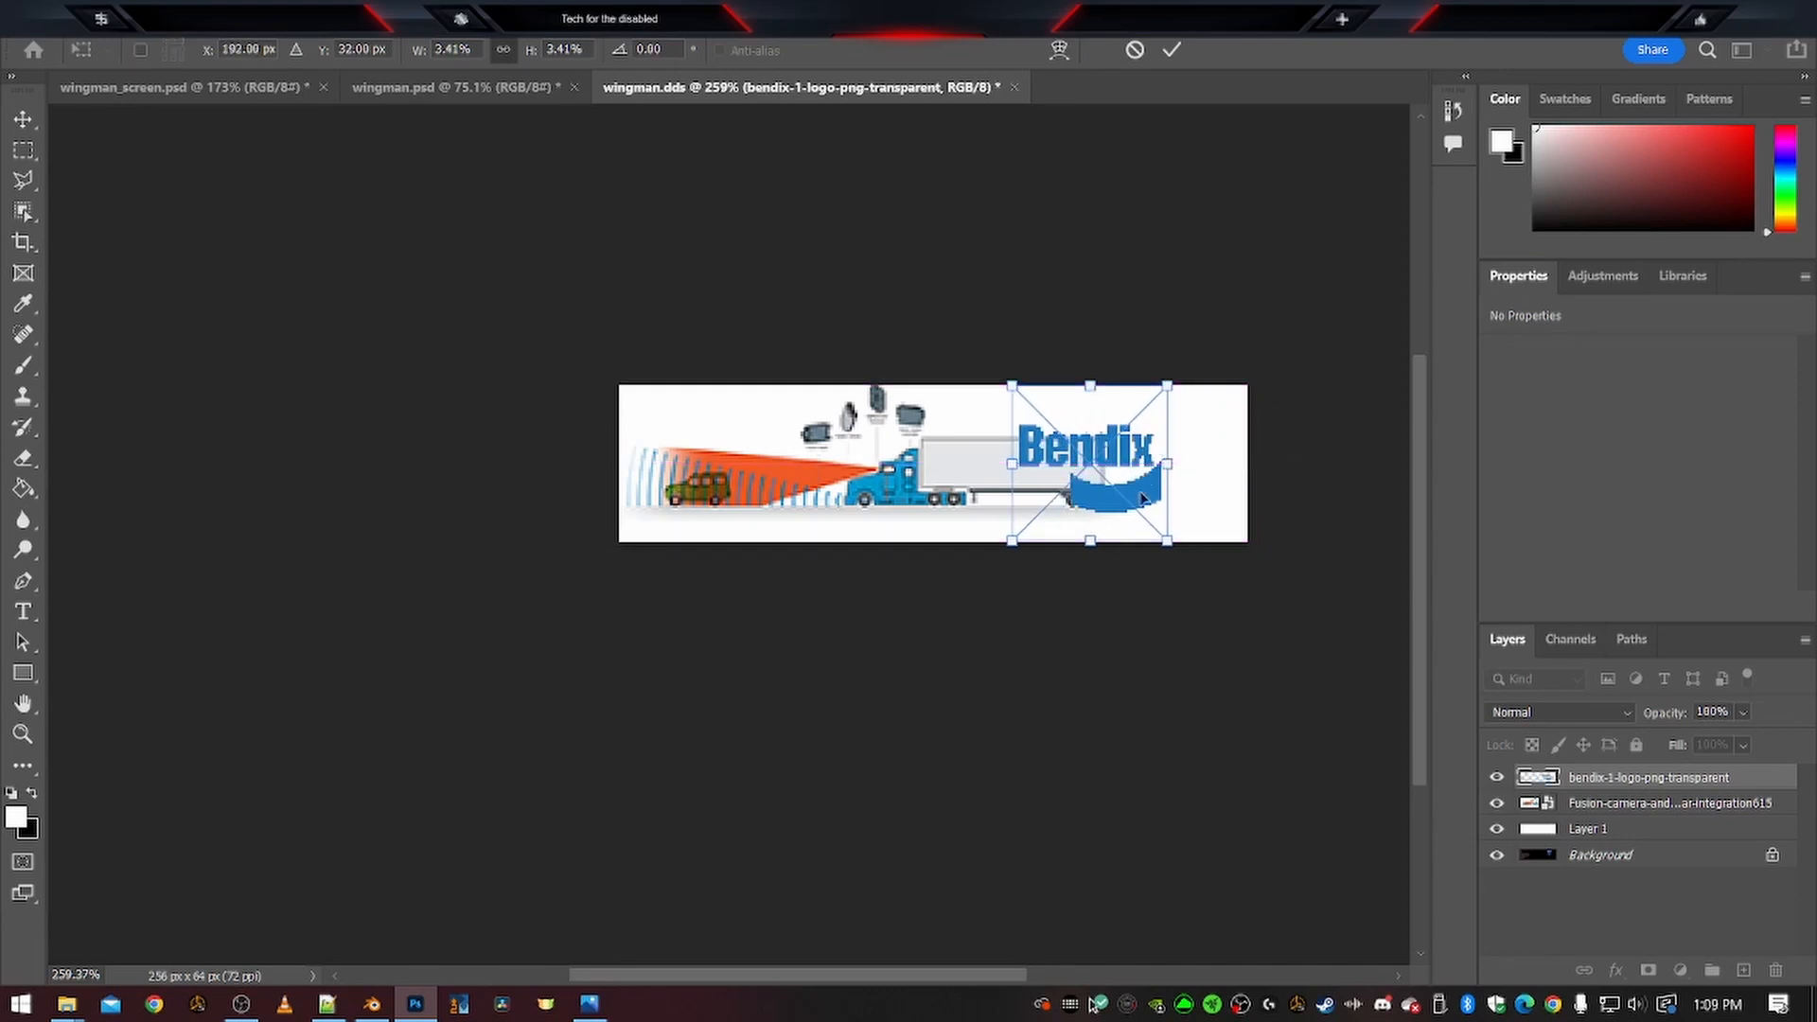
Commit the logo placement and move the truck picture layer right to about X 15 px
{"action": "left_click", "coordinate": [1613, 803]}
{"action": "left_click", "coordinate": [901, 475]}
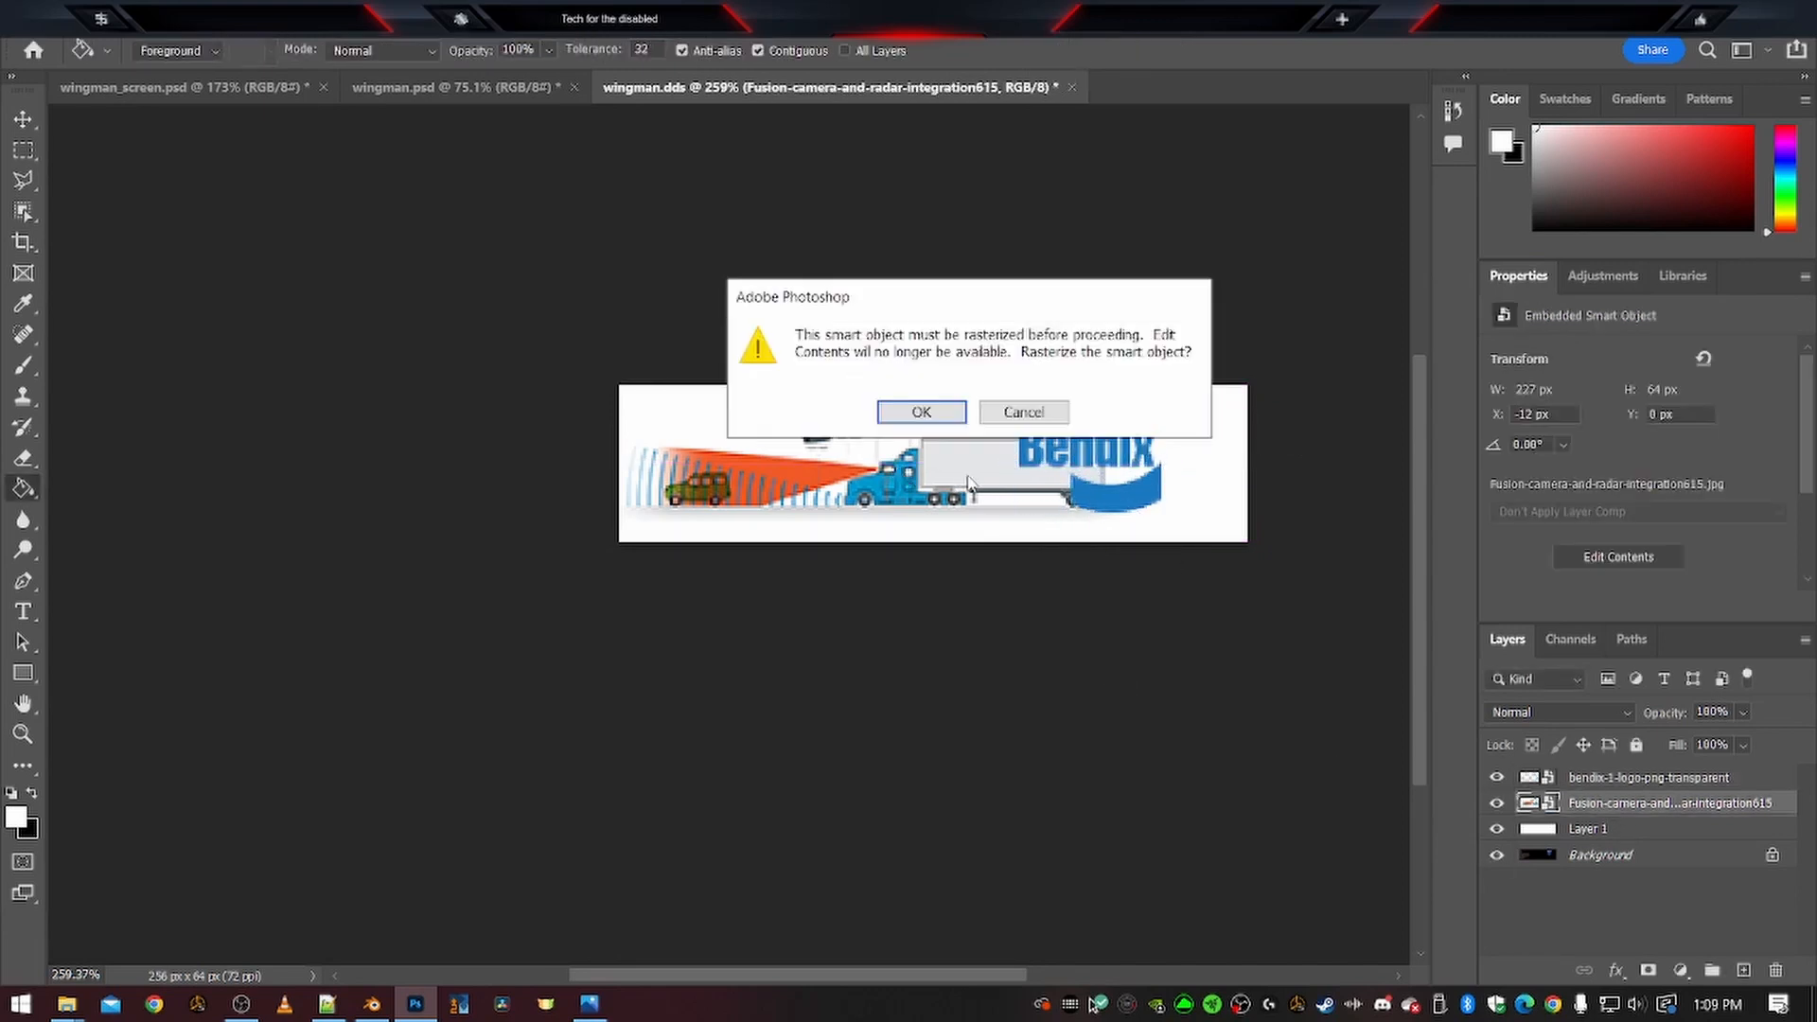
{"action": "left_click", "coordinate": [1022, 413]}
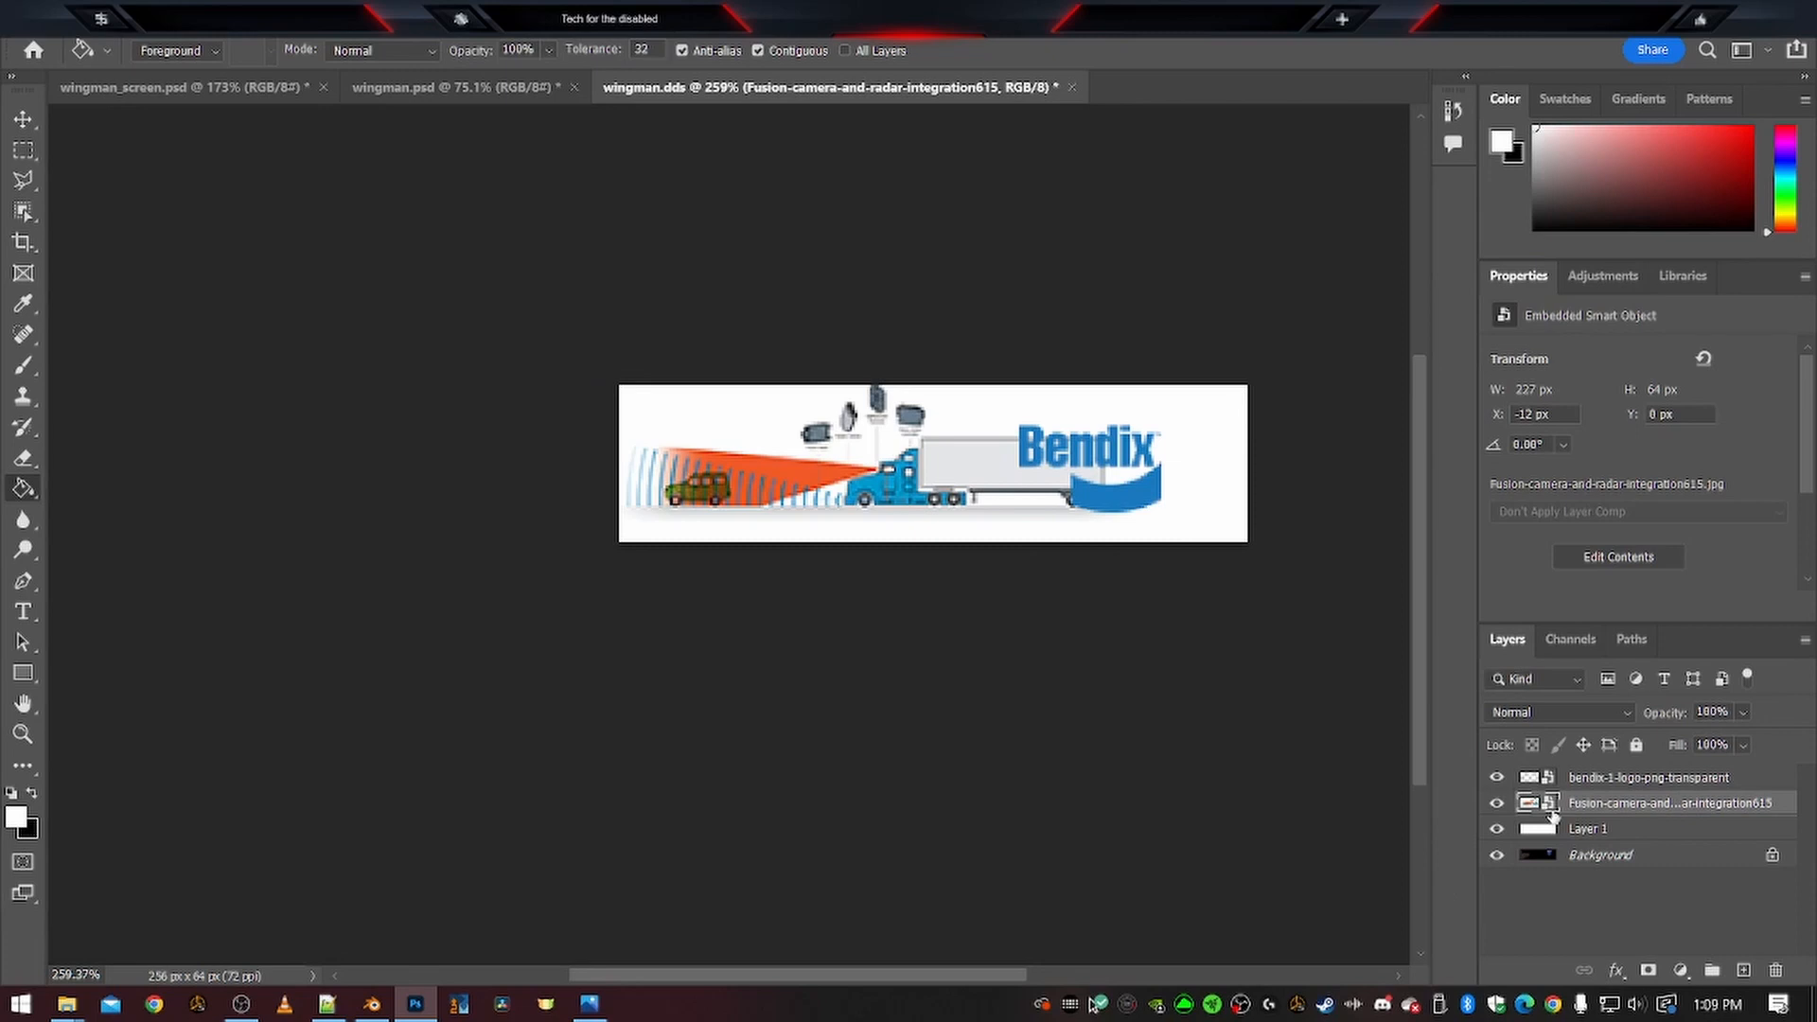
{"action": "left_click", "coordinate": [24, 119]}
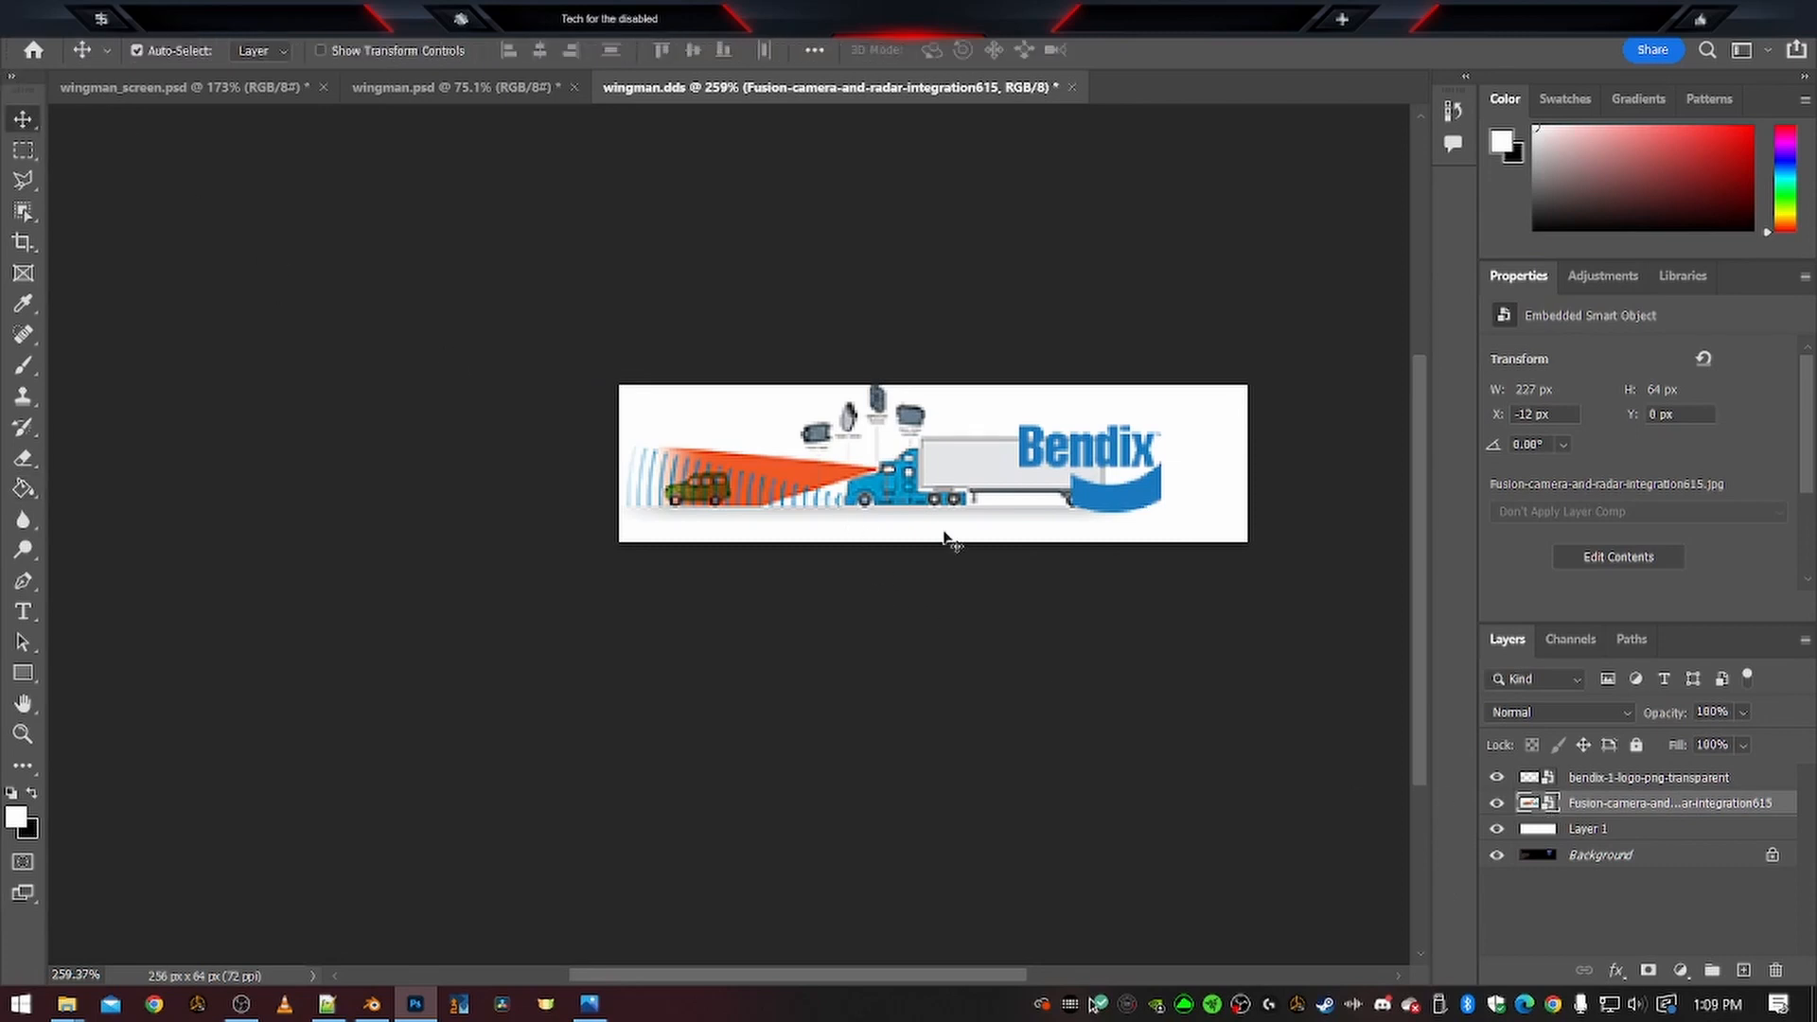
{"action": "left_click_drag", "start_coordinate": [999, 500], "coordinate": [1060, 494]}
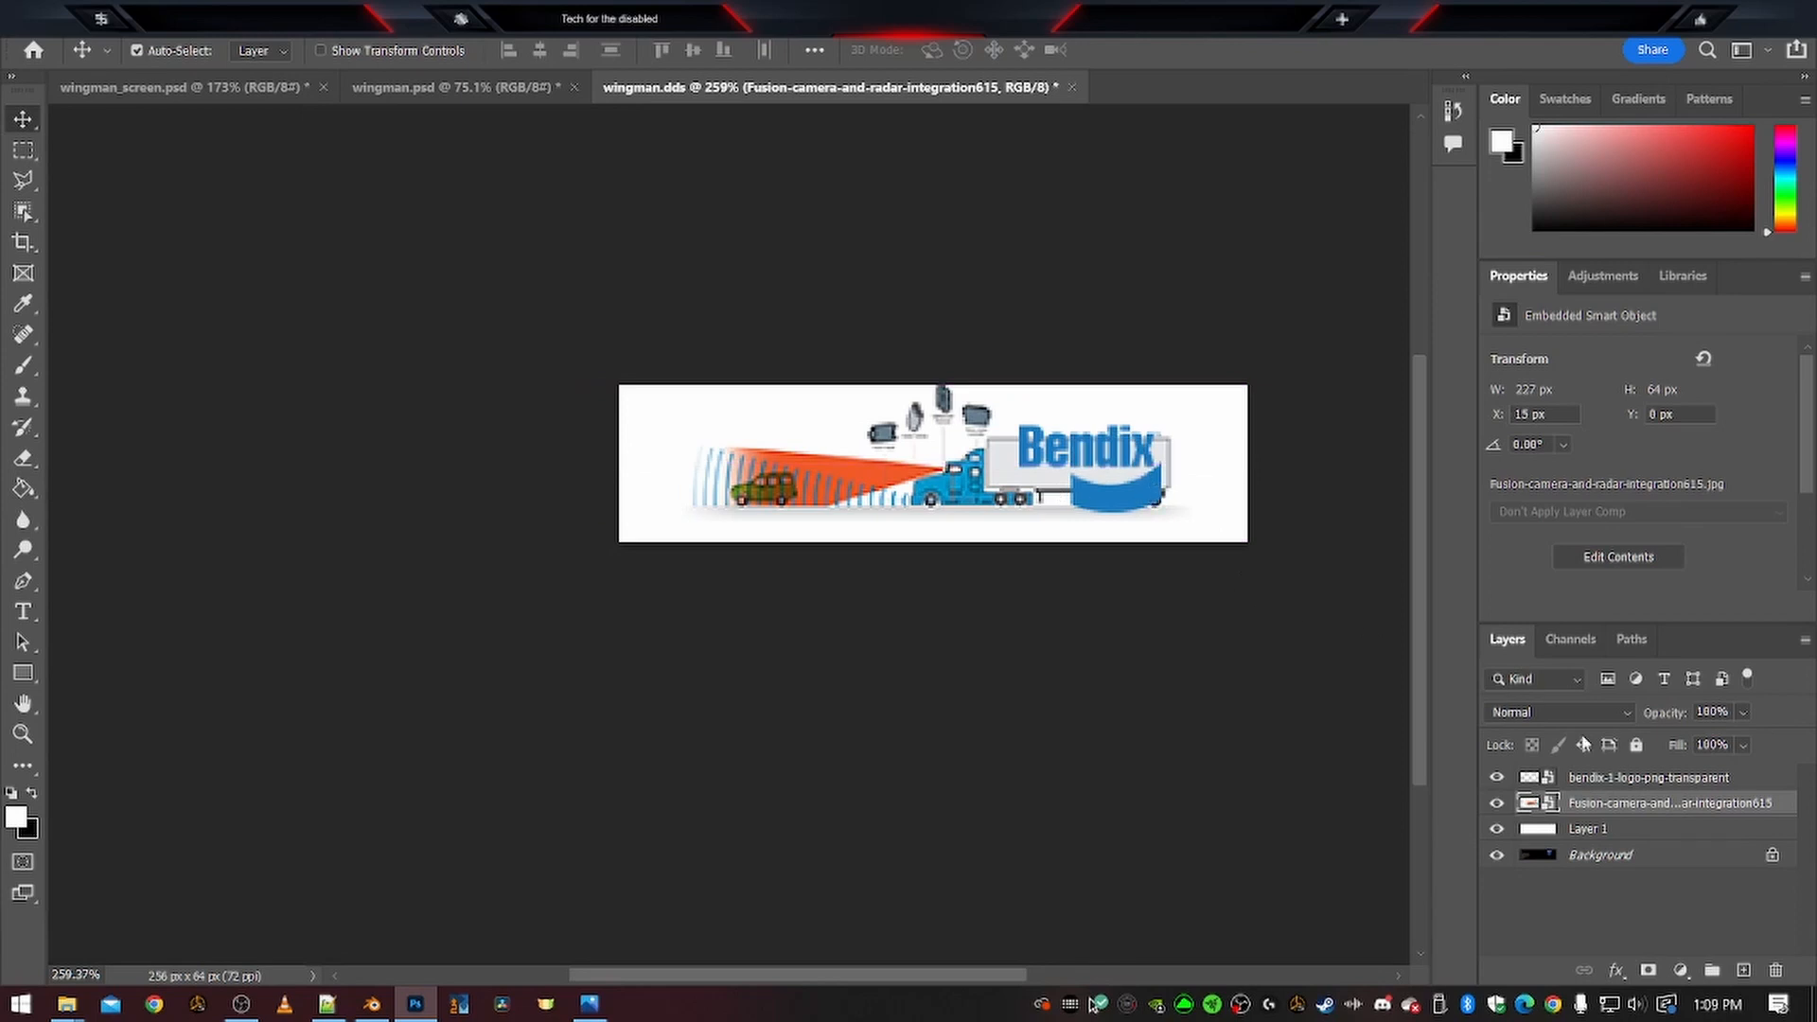
Move the Bendix logo layer up over the trailer to X 160 px, Y 5 px
{"action": "left_click", "coordinate": [1629, 782]}
{"action": "left_click_drag", "start_coordinate": [1105, 461], "coordinate": [1095, 433]}
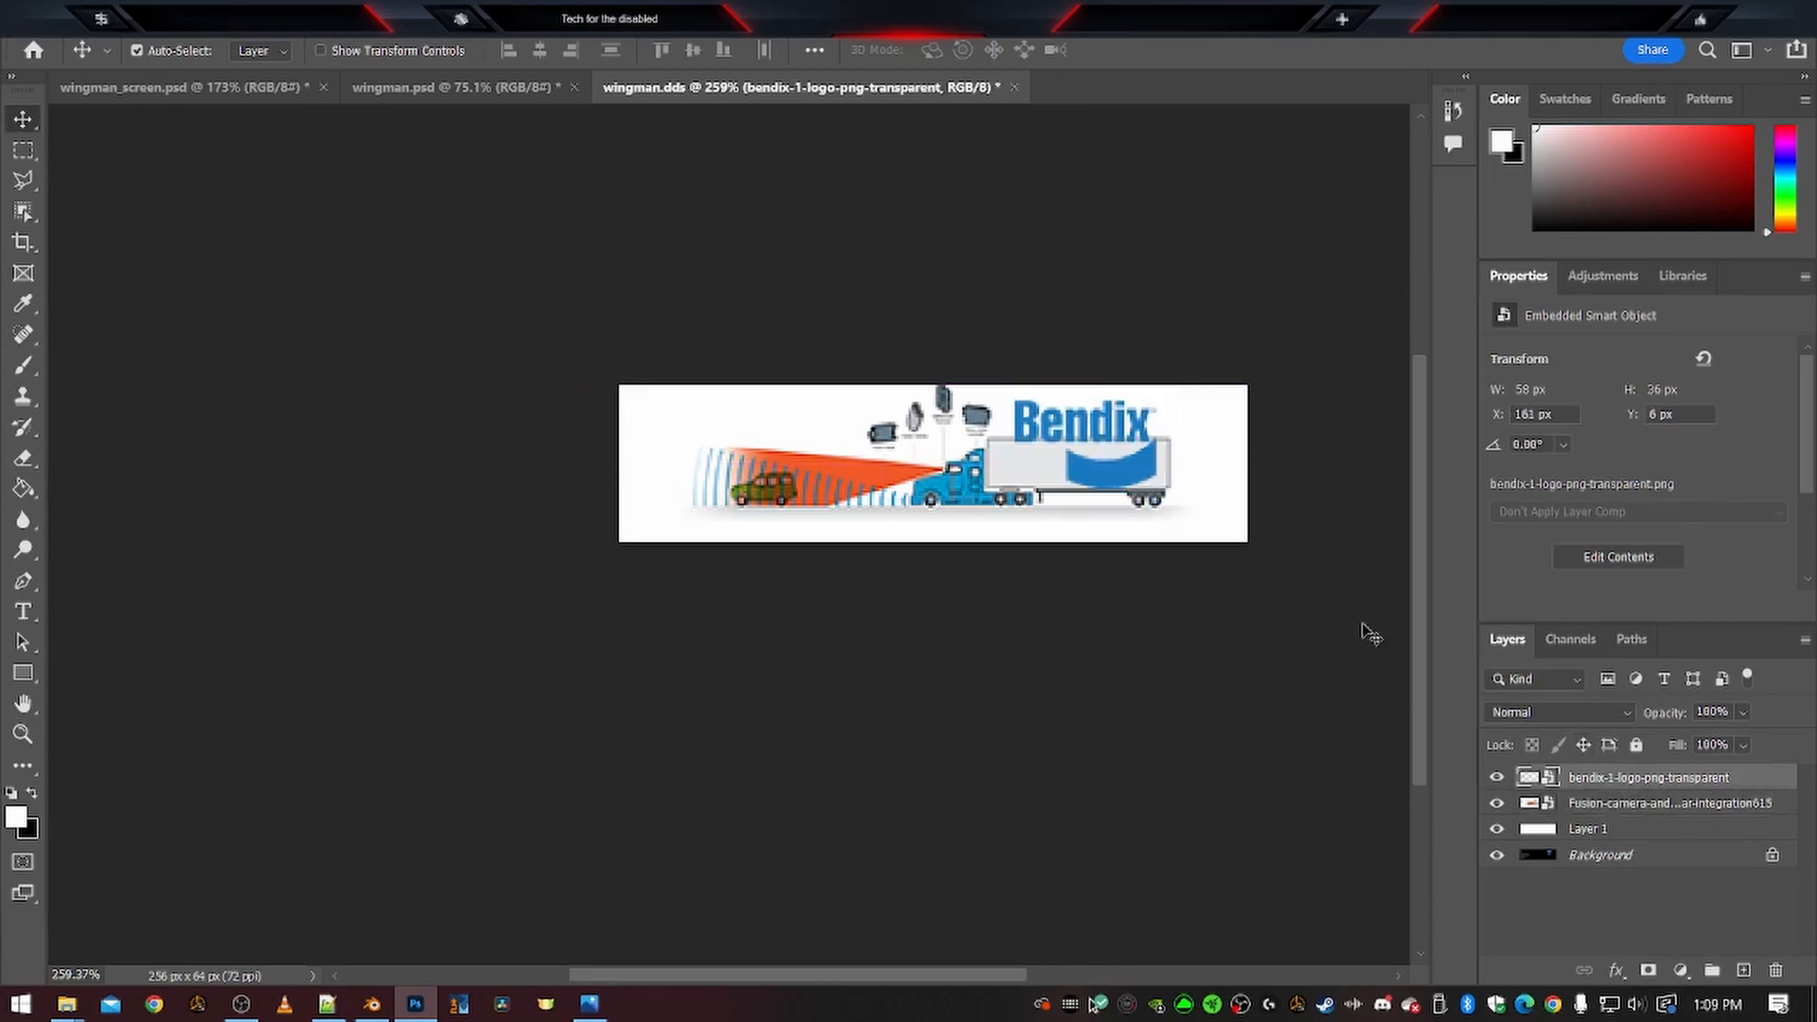
{"action": "key", "text": "Left"}
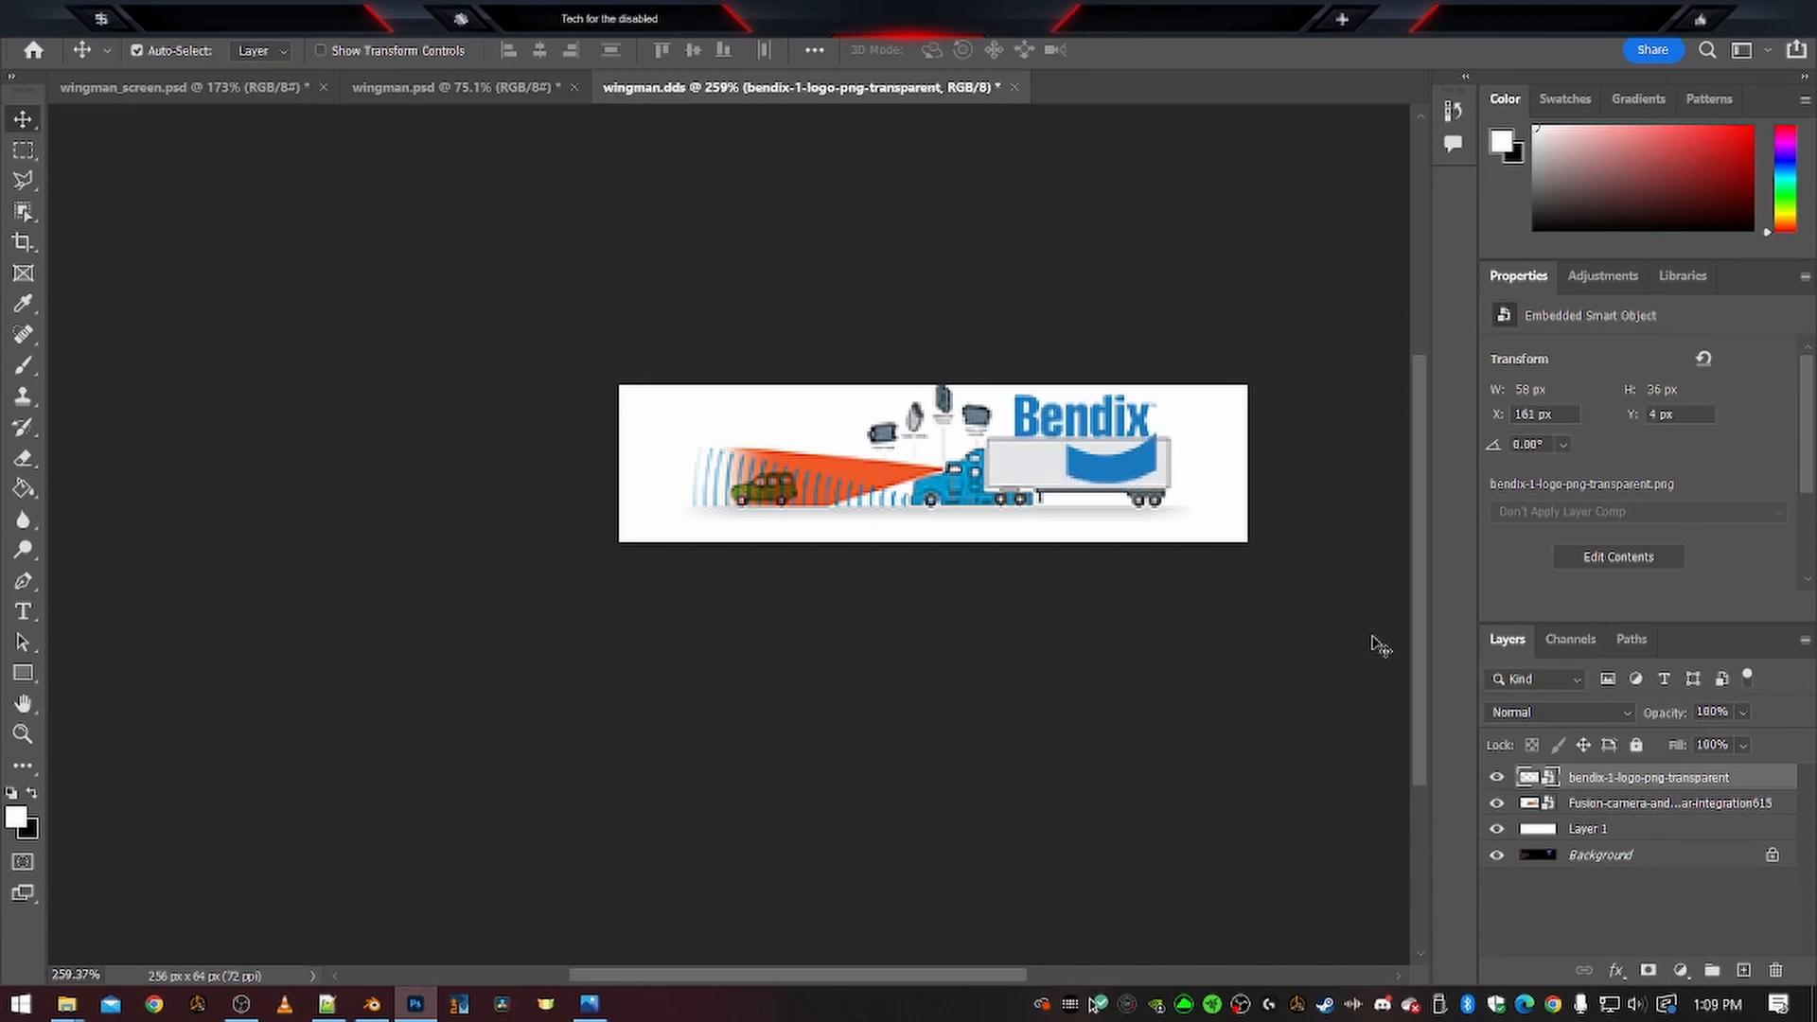
{"action": "key", "text": "Up"}
{"action": "key", "text": "Up"}
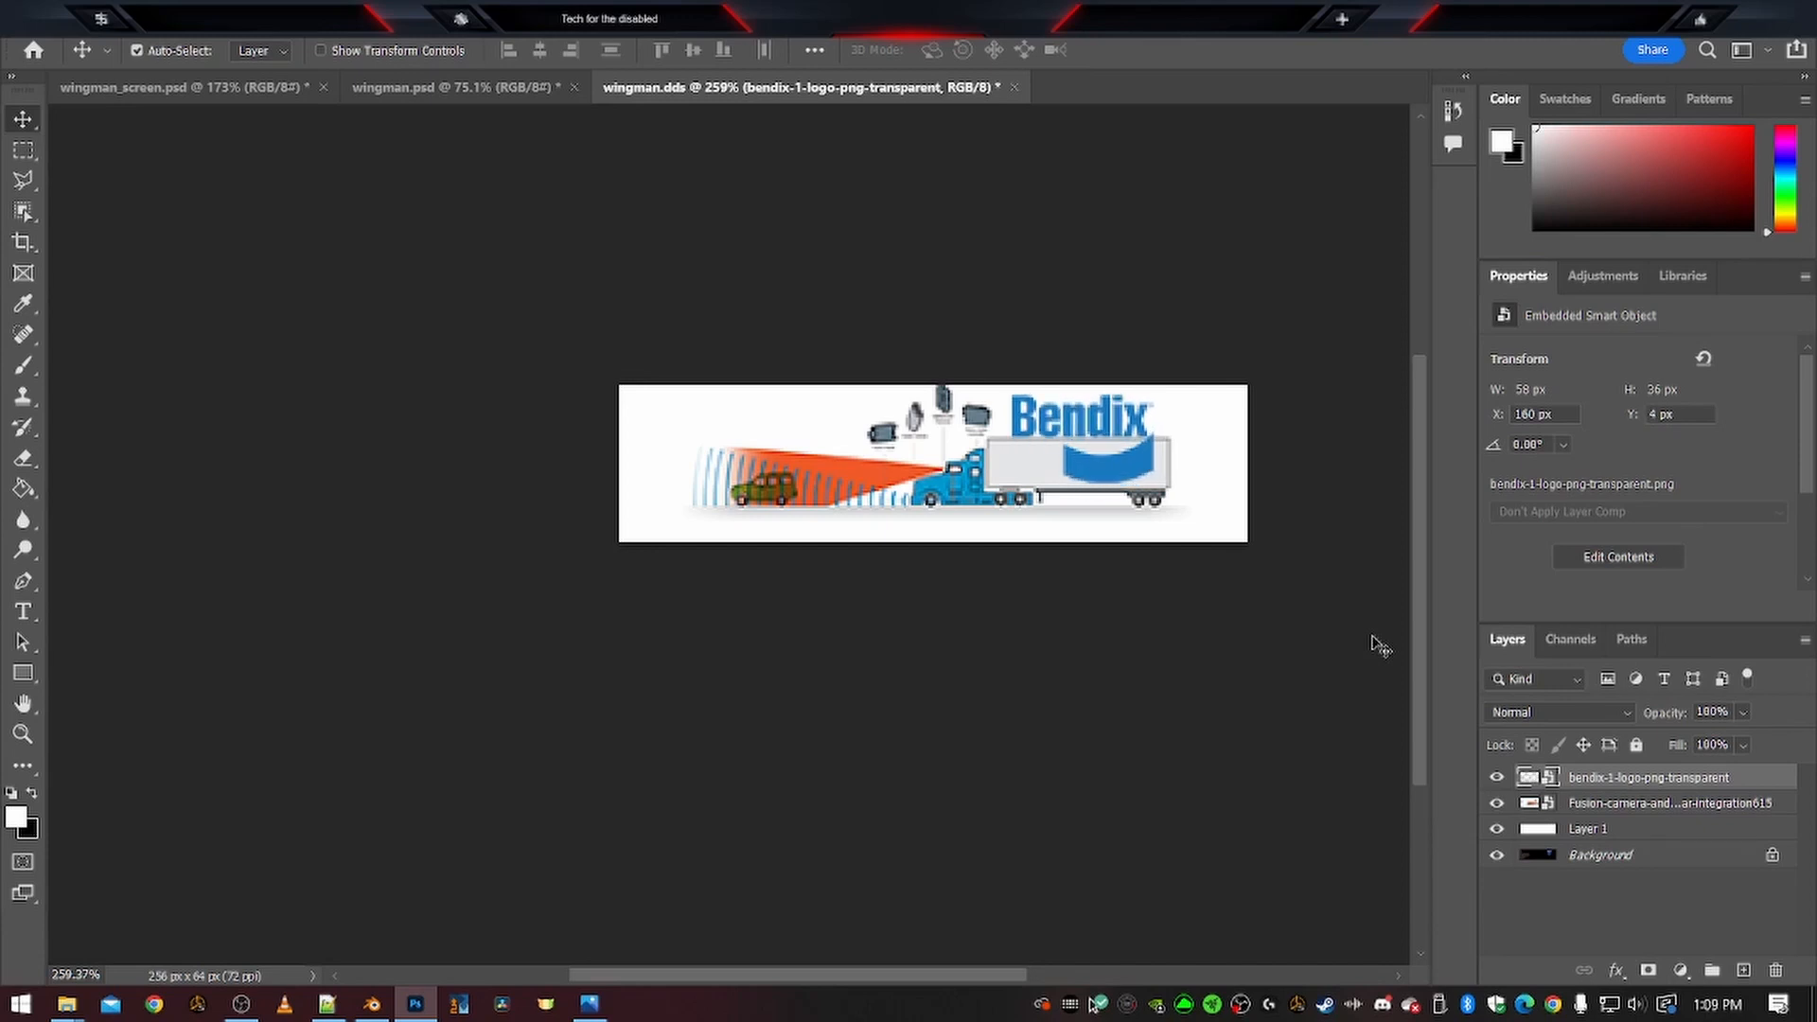
{"action": "key", "text": "Down"}
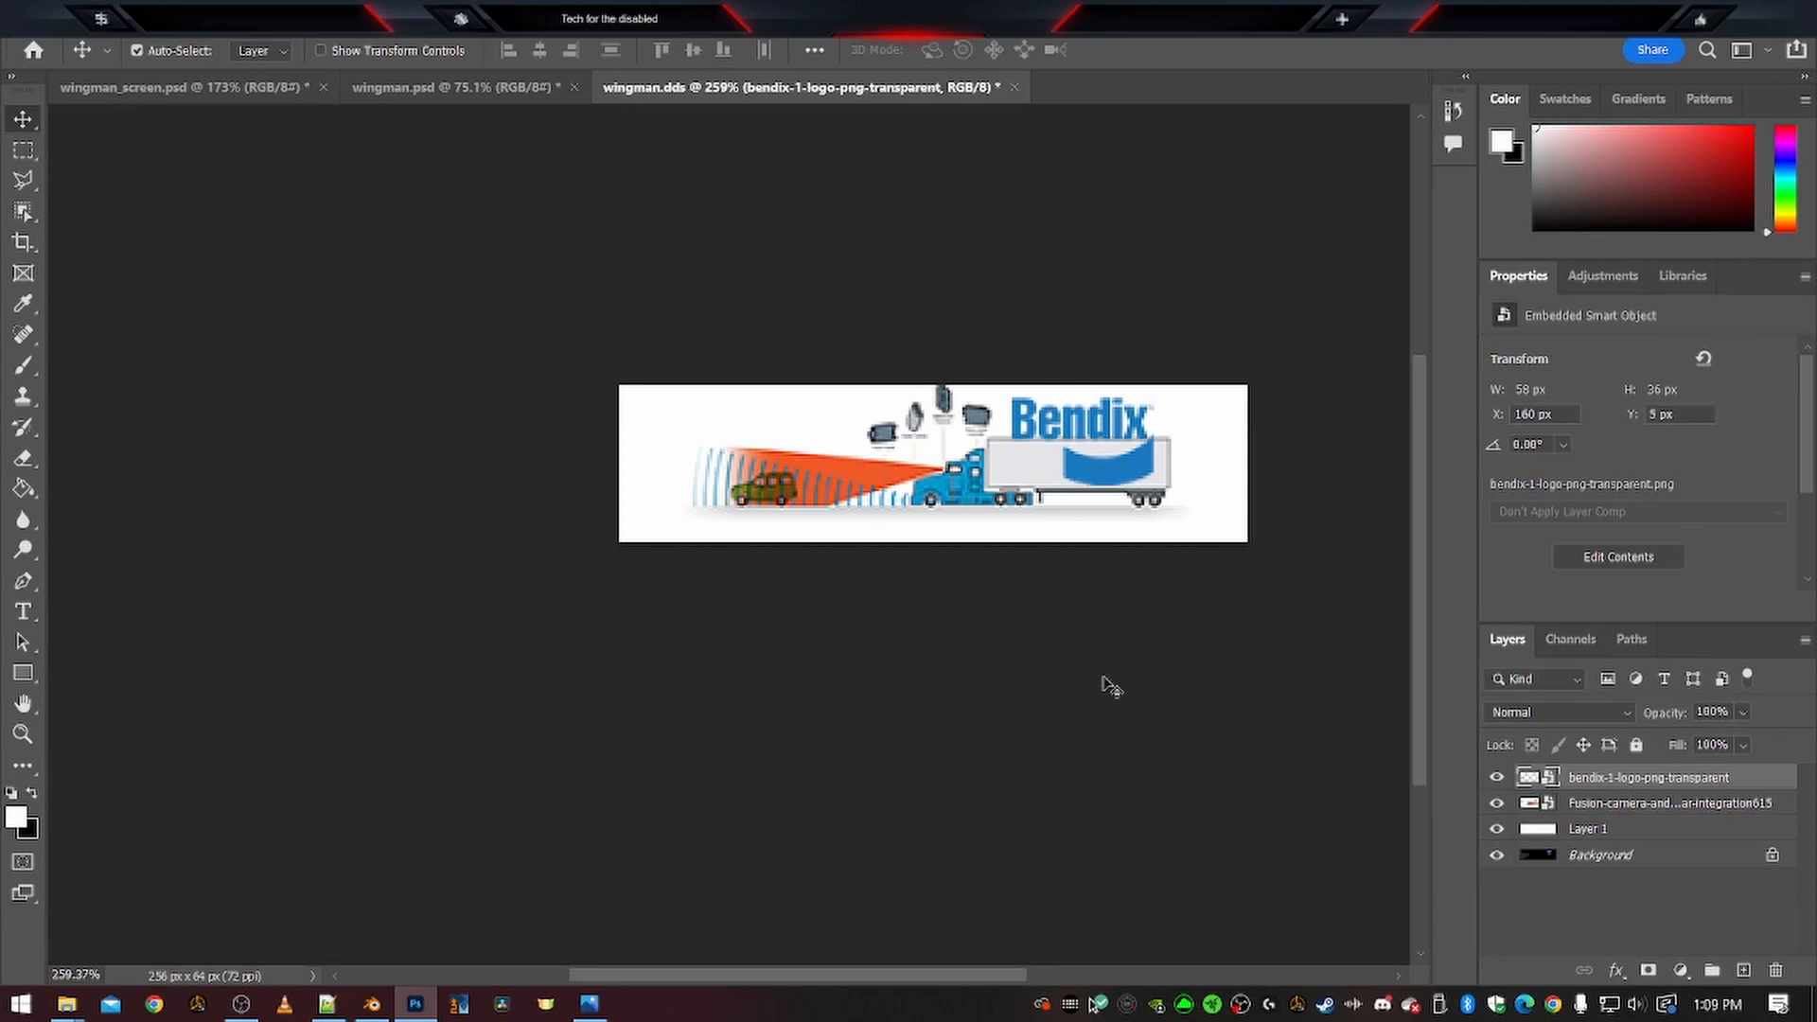
Nudge the truck picture layer down to Y 14 px so the wheels sit at the canvas's bottom edge
{"action": "left_click", "coordinate": [64, 975]}
{"action": "type", "text": "100"}
{"action": "key", "text": "Return"}
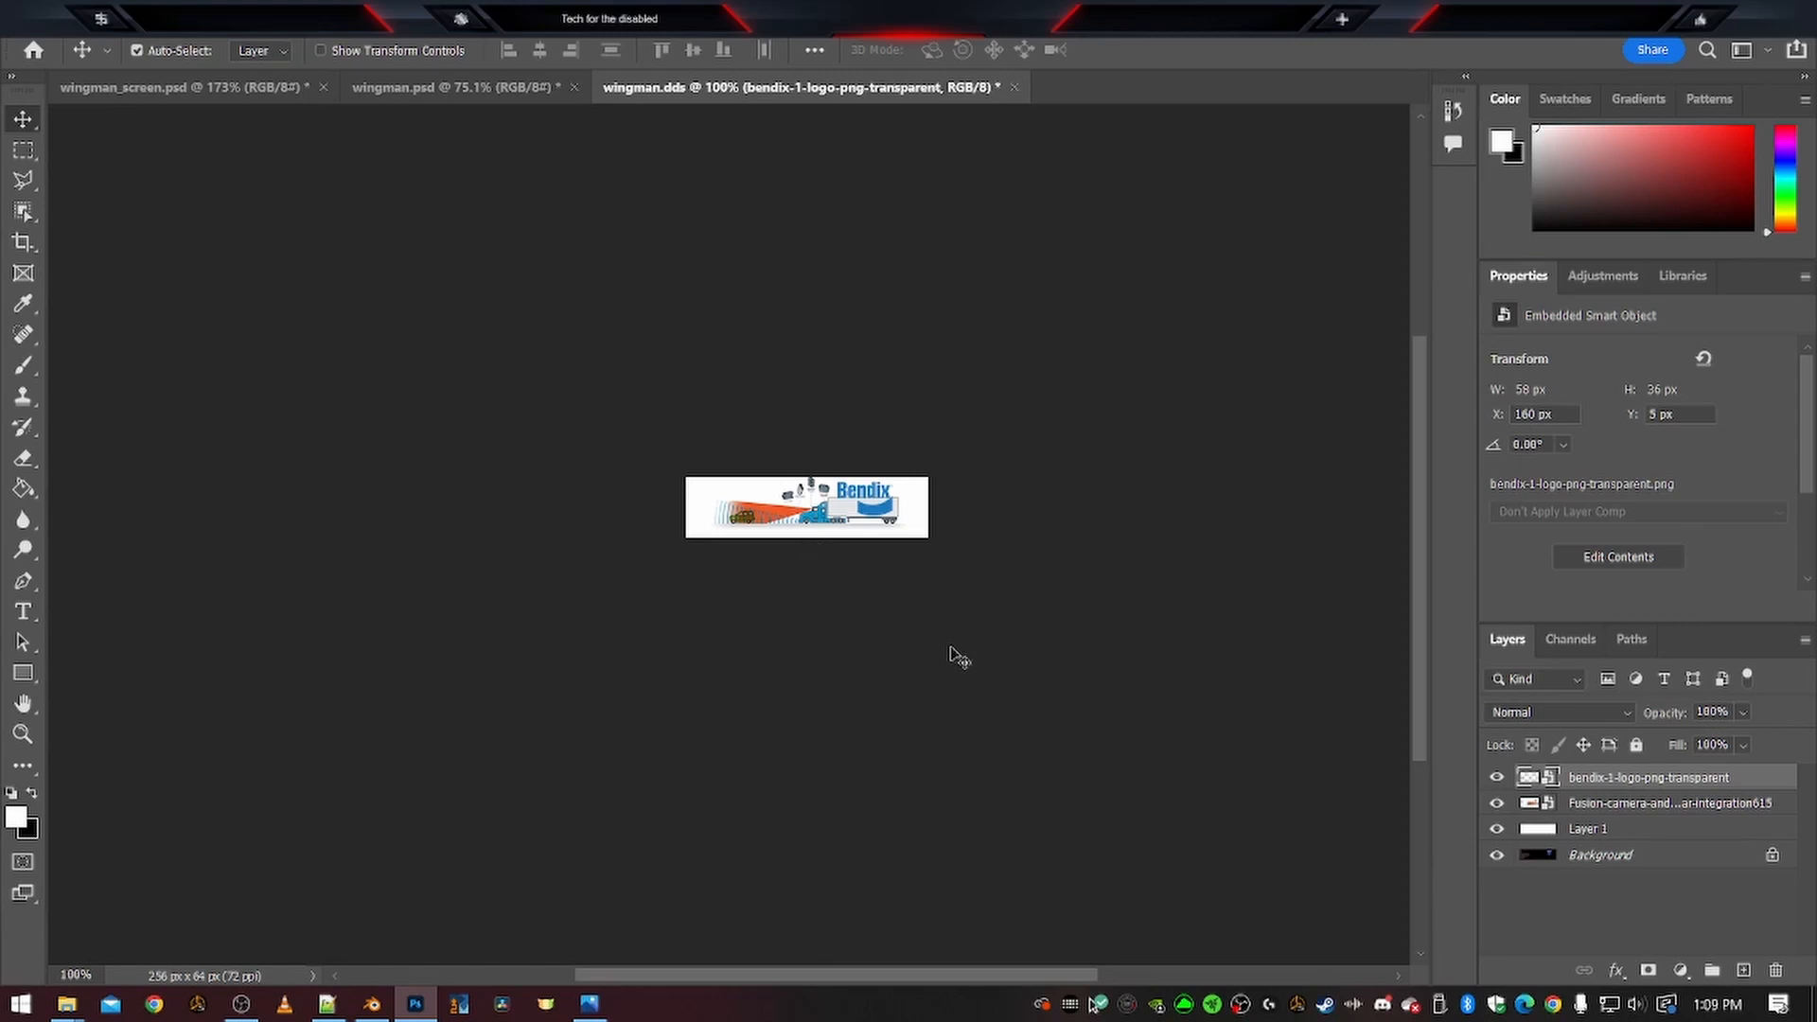
{"action": "left_click", "coordinate": [1619, 807]}
{"action": "scroll", "coordinate": [835, 506], "scroll_direction": "up", "scroll_amount": 5, "text": "alt"}
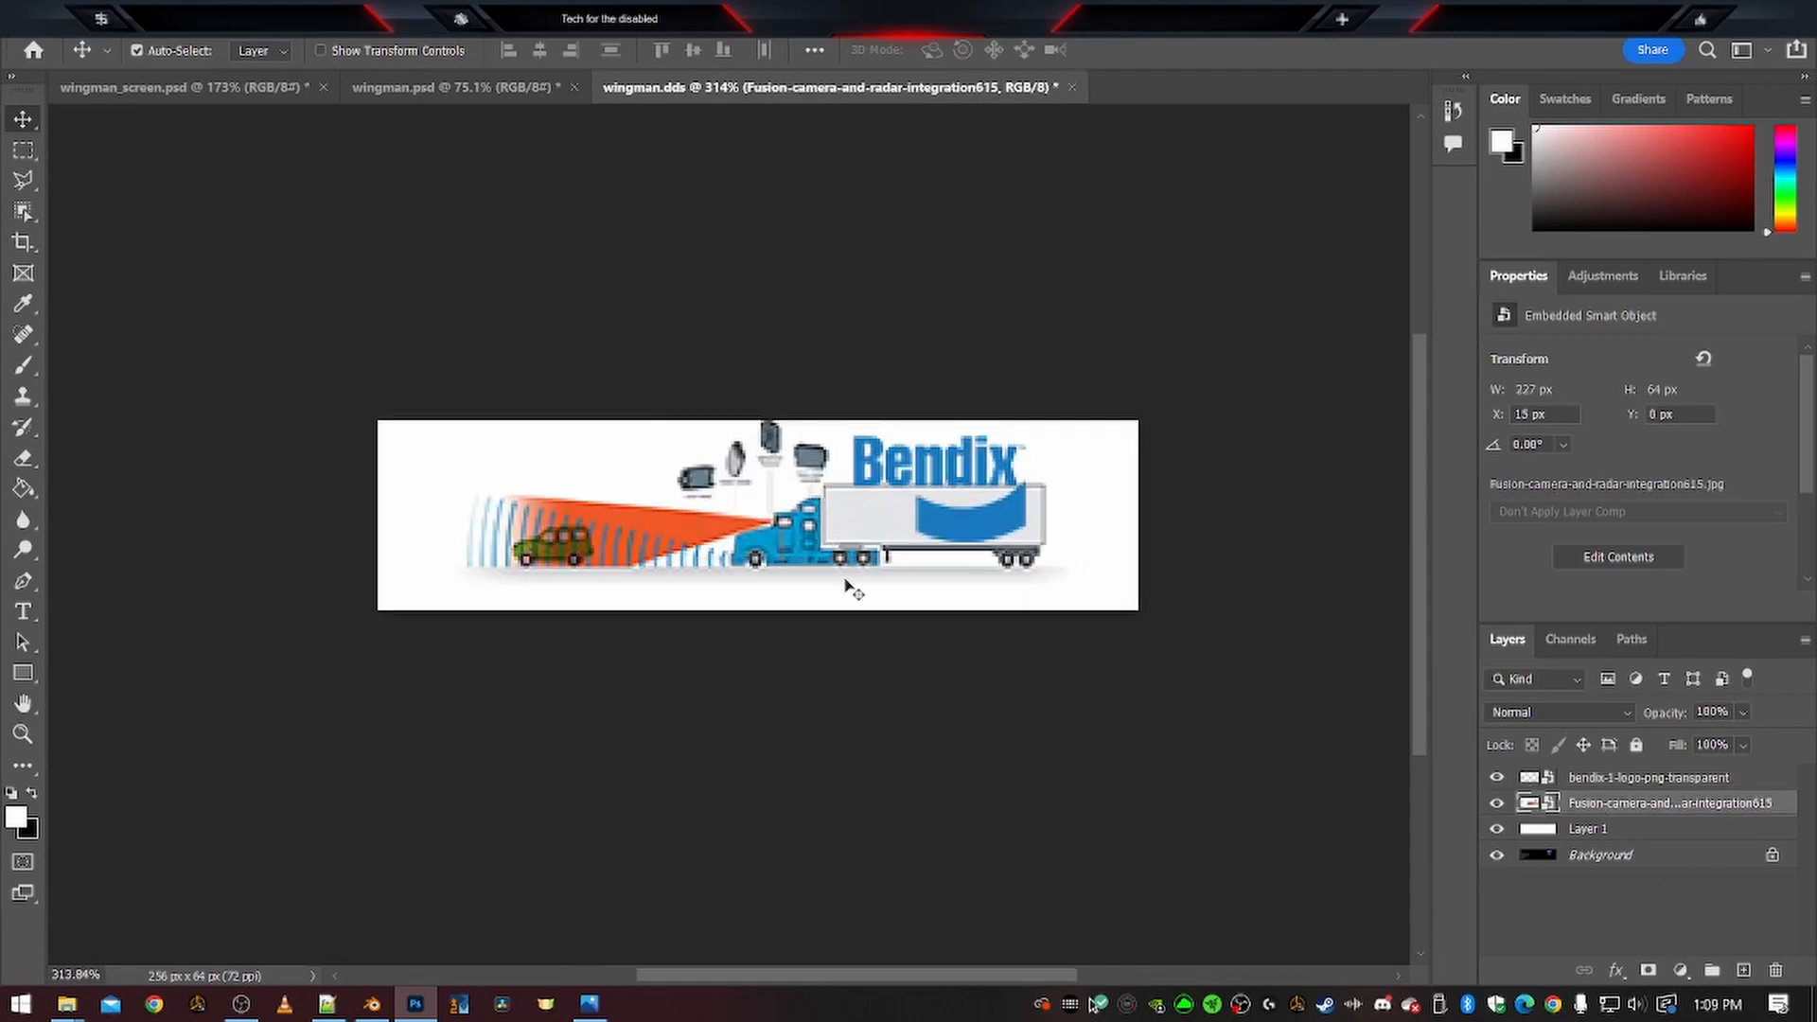
{"action": "key", "text": "Down"}
{"action": "key", "text": "Down"}
{"action": "key", "text": "Down"}
{"action": "key", "text": "Down"}
{"action": "key", "text": "Down"}
{"action": "key", "text": "Down"}
{"action": "key", "text": "Down"}
{"action": "key", "text": "Down"}
{"action": "key", "text": "Down"}
{"action": "key", "text": "Down"}
{"action": "key", "text": "Down"}
{"action": "key", "text": "Down"}
{"action": "key", "text": "Down"}
{"action": "key", "text": "Down"}
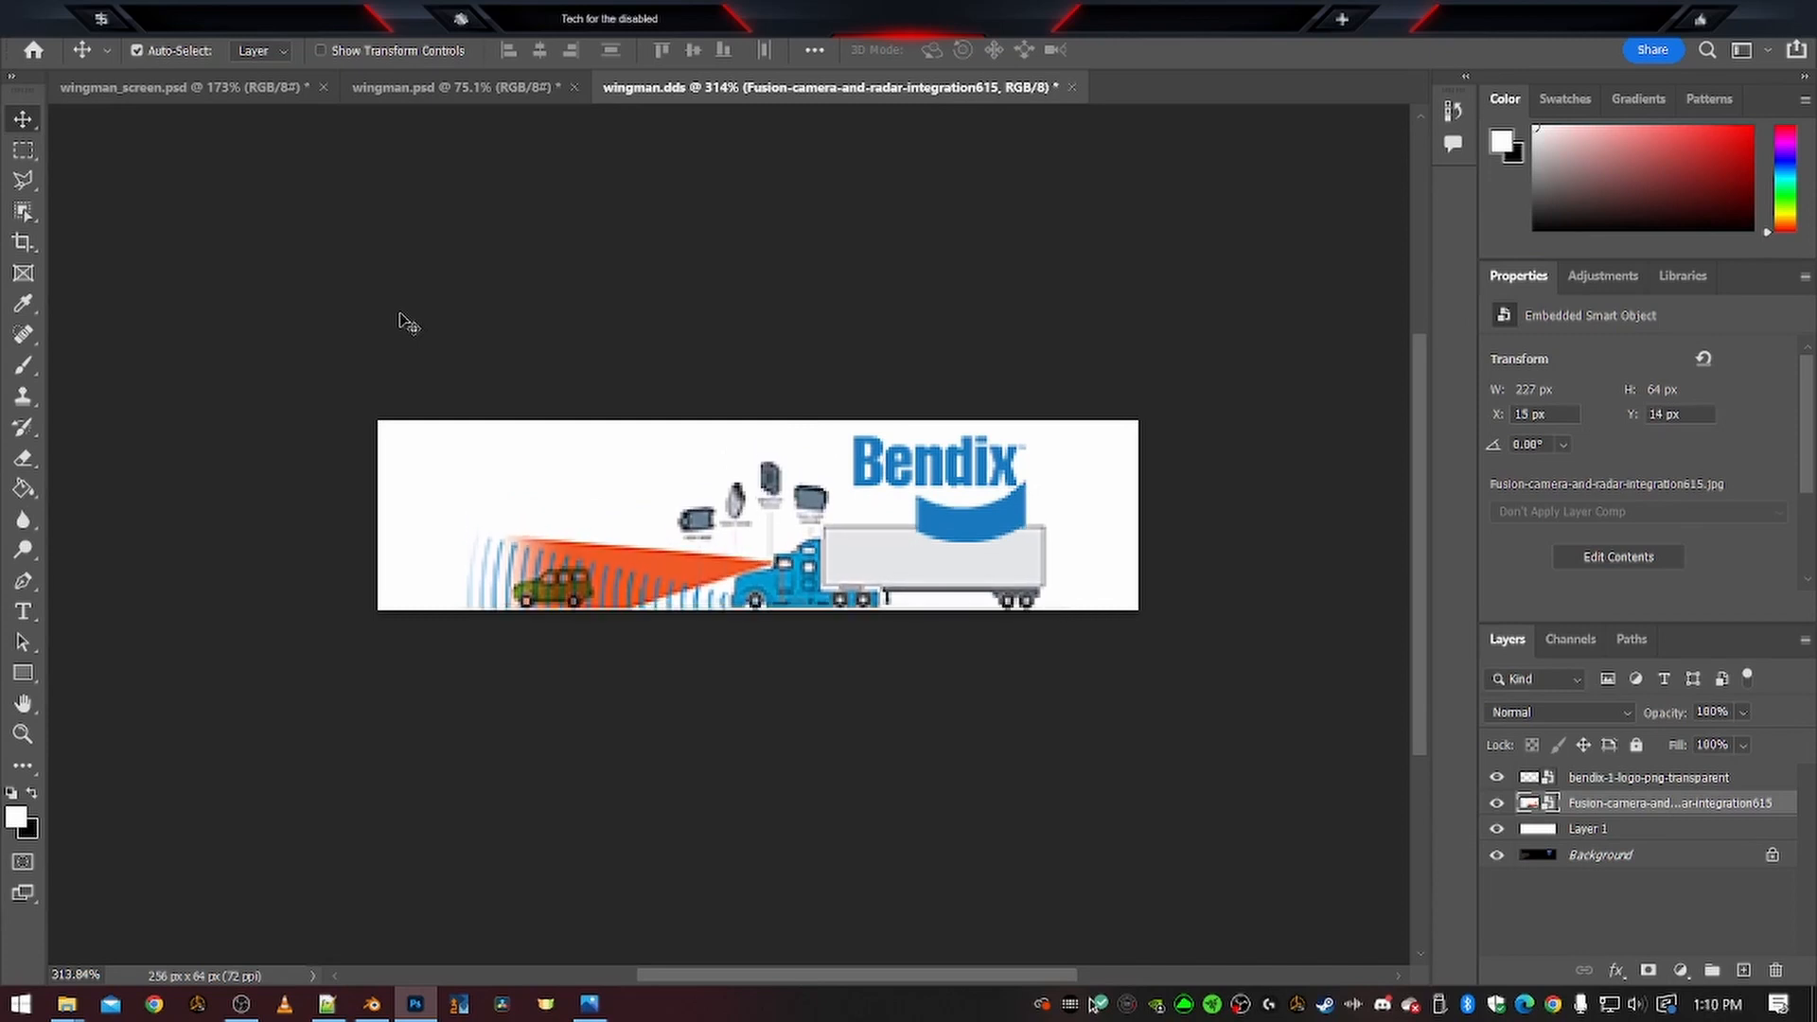
Nudge the Bendix logo layer up to Y 2 px
{"action": "left_click", "coordinate": [1651, 779]}
{"action": "key", "text": "Up"}
{"action": "key", "text": "Up"}
{"action": "key", "text": "Up"}
{"action": "key", "text": "Down"}
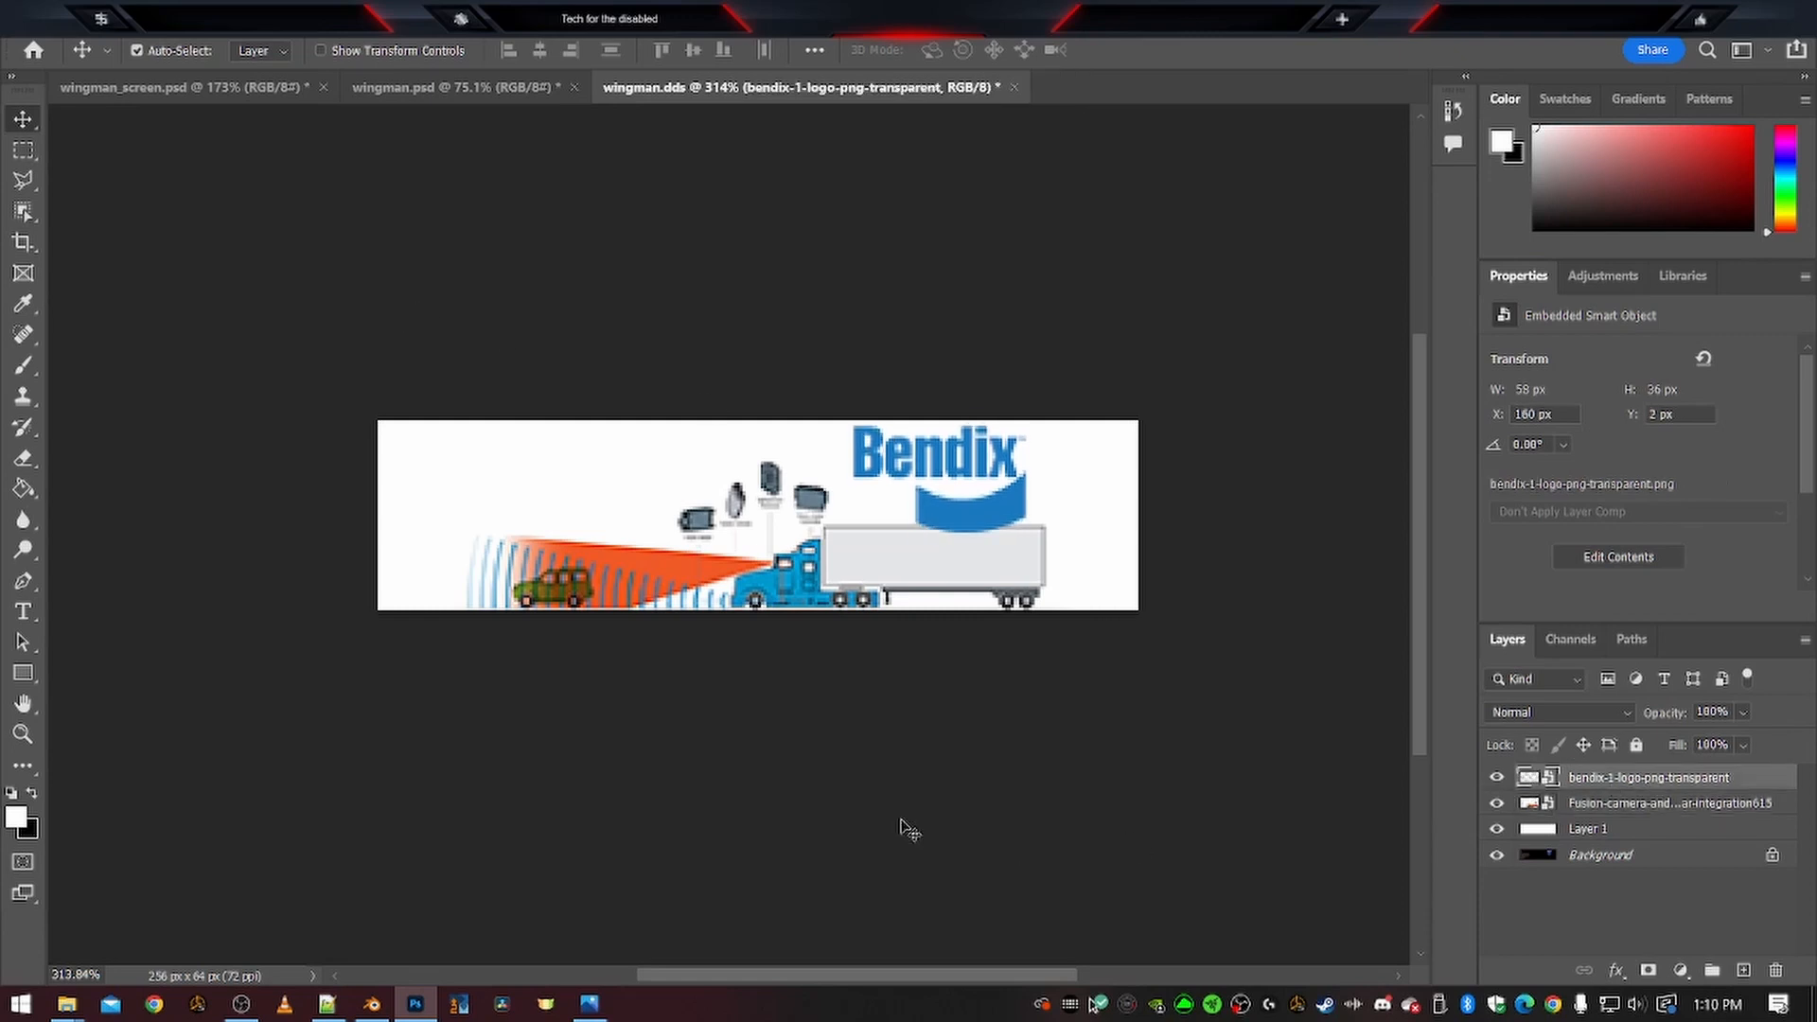
Enlarge the Bendix logo to about 4.98% scale and position it at about X 160 px, Y 4 px
{"action": "key", "text": "ctrl+t"}
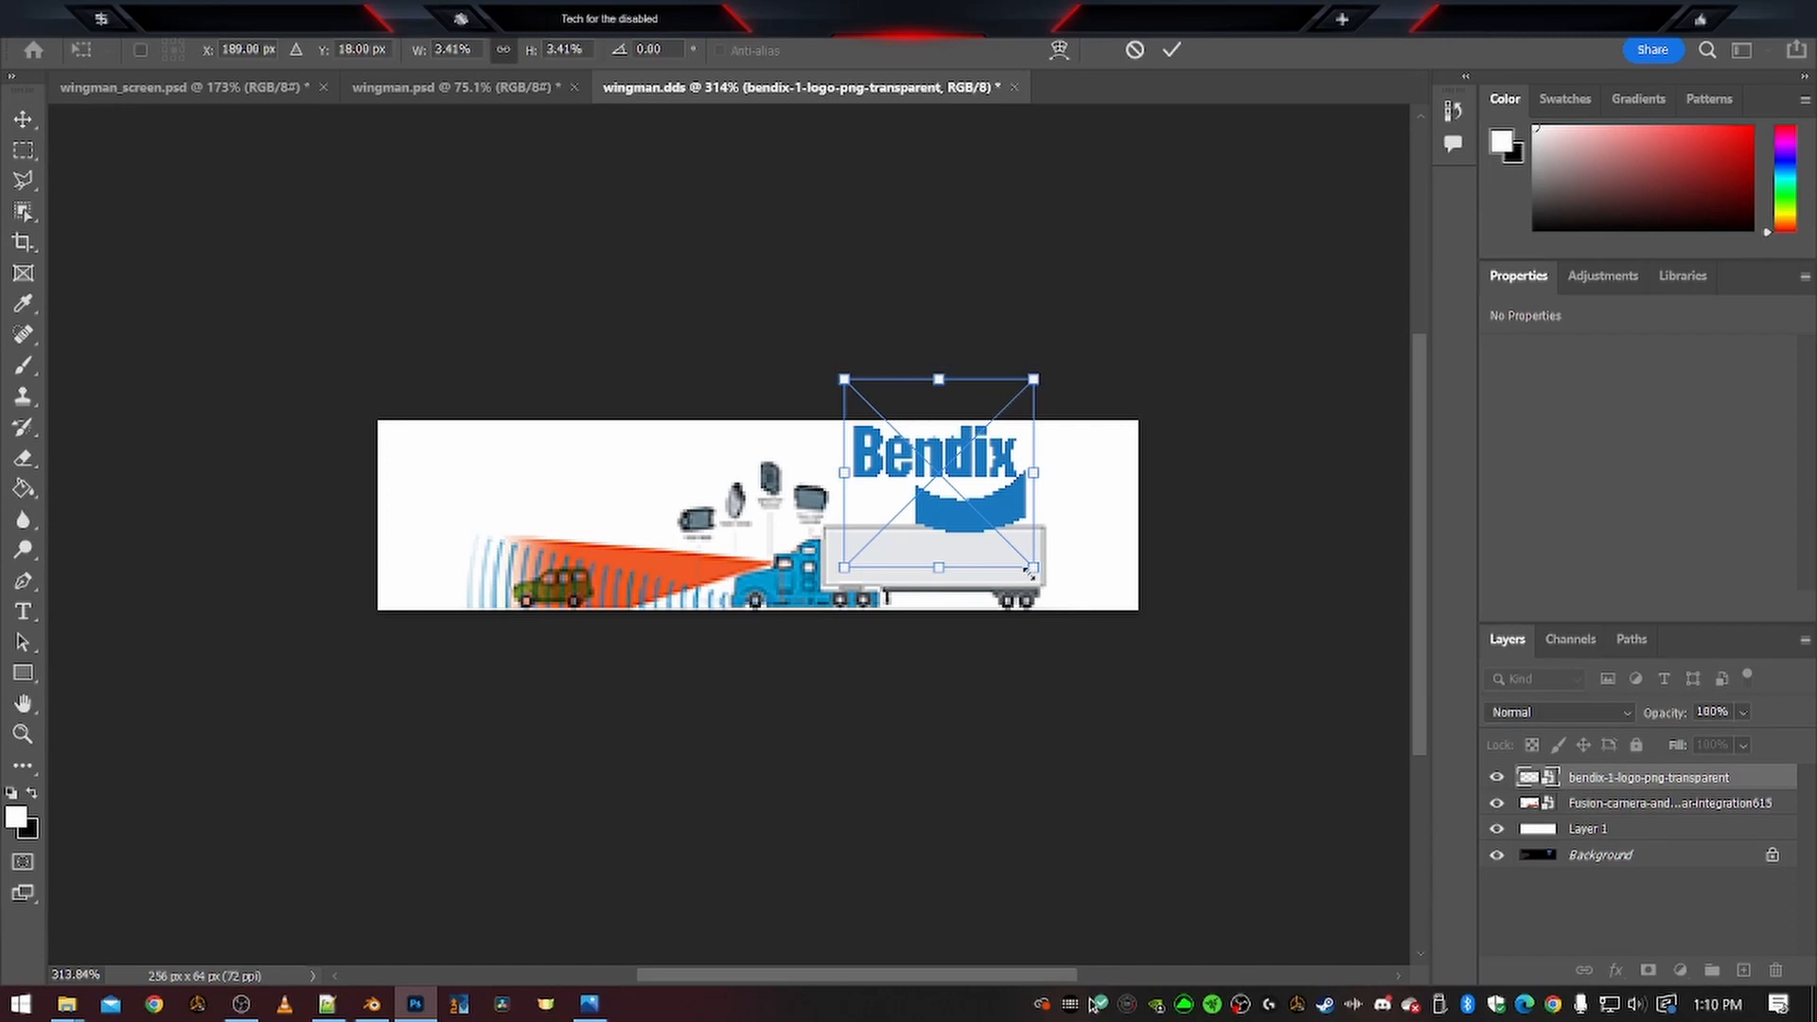
{"action": "left_click_drag", "start_coordinate": [1032, 570], "coordinate": [1082, 653]}
{"action": "left_click_drag", "start_coordinate": [845, 377], "coordinate": [821, 355]}
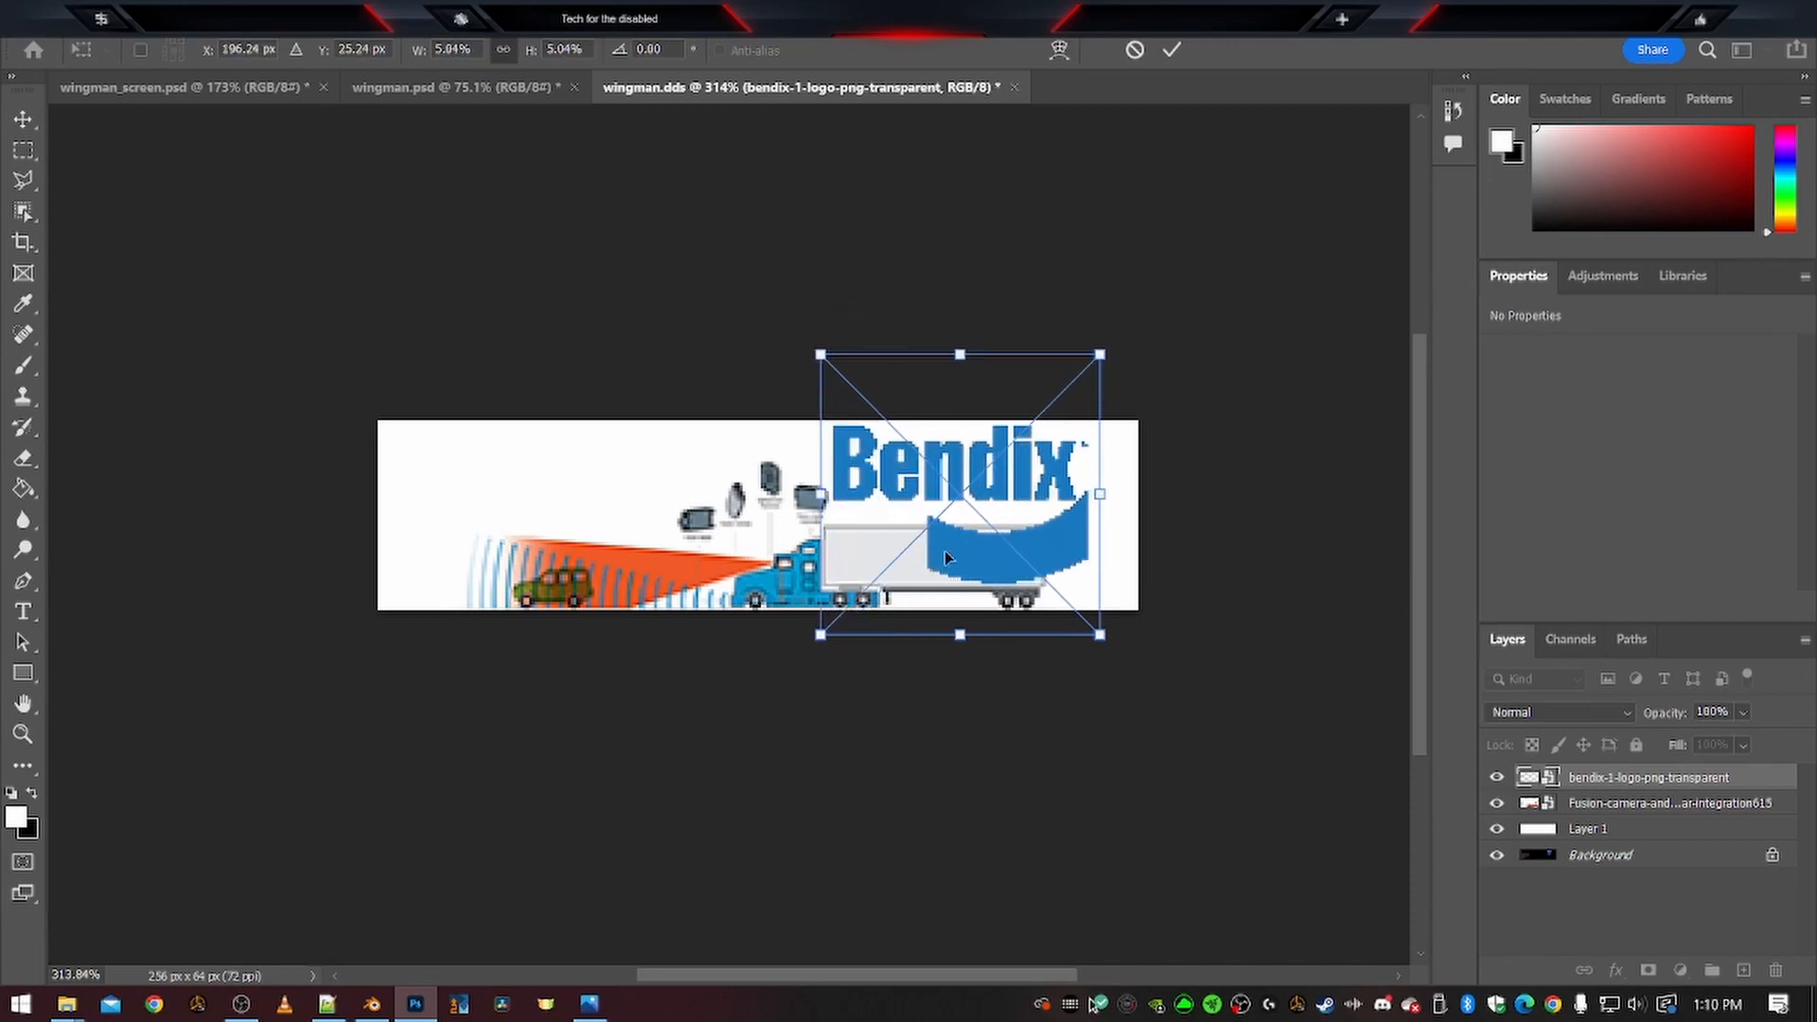
{"action": "left_click_drag", "start_coordinate": [821, 643], "coordinate": [822, 639]}
{"action": "left_click_drag", "start_coordinate": [1041, 523], "coordinate": [1062, 540]}
{"action": "left_click_drag", "start_coordinate": [1120, 370], "coordinate": [1131, 359]}
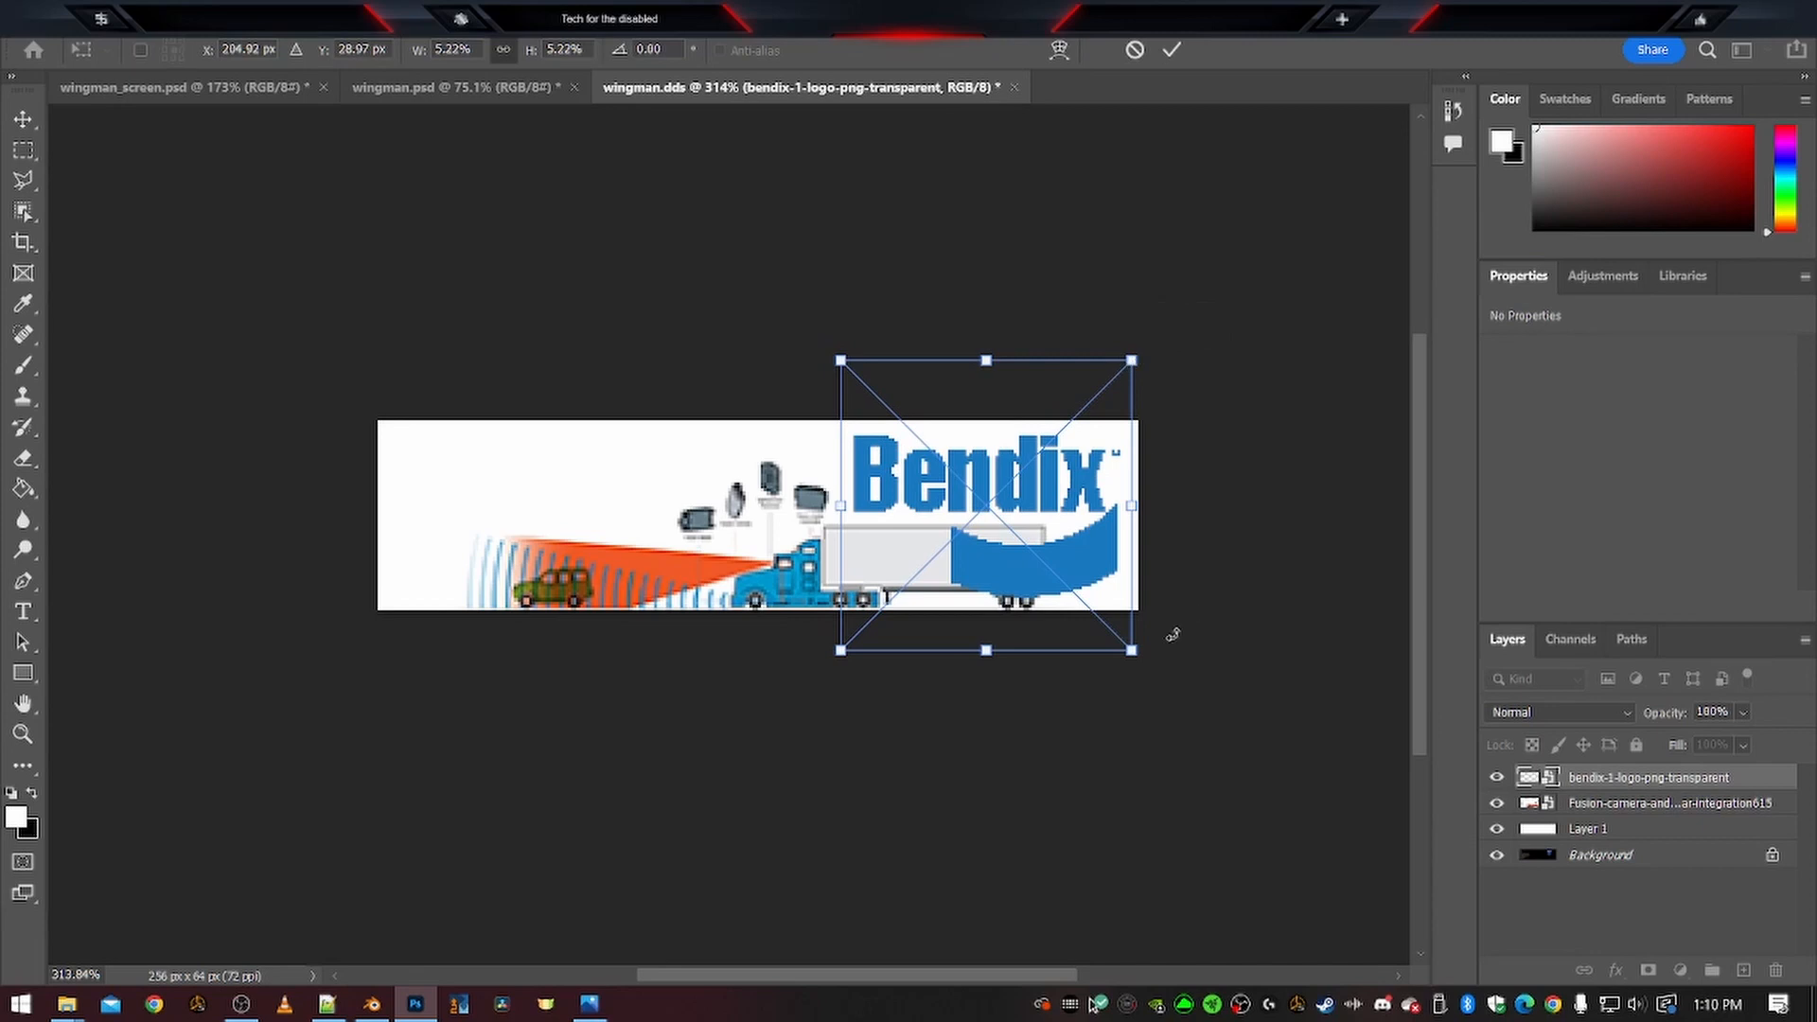
{"action": "left_click_drag", "start_coordinate": [1136, 652], "coordinate": [1124, 640]}
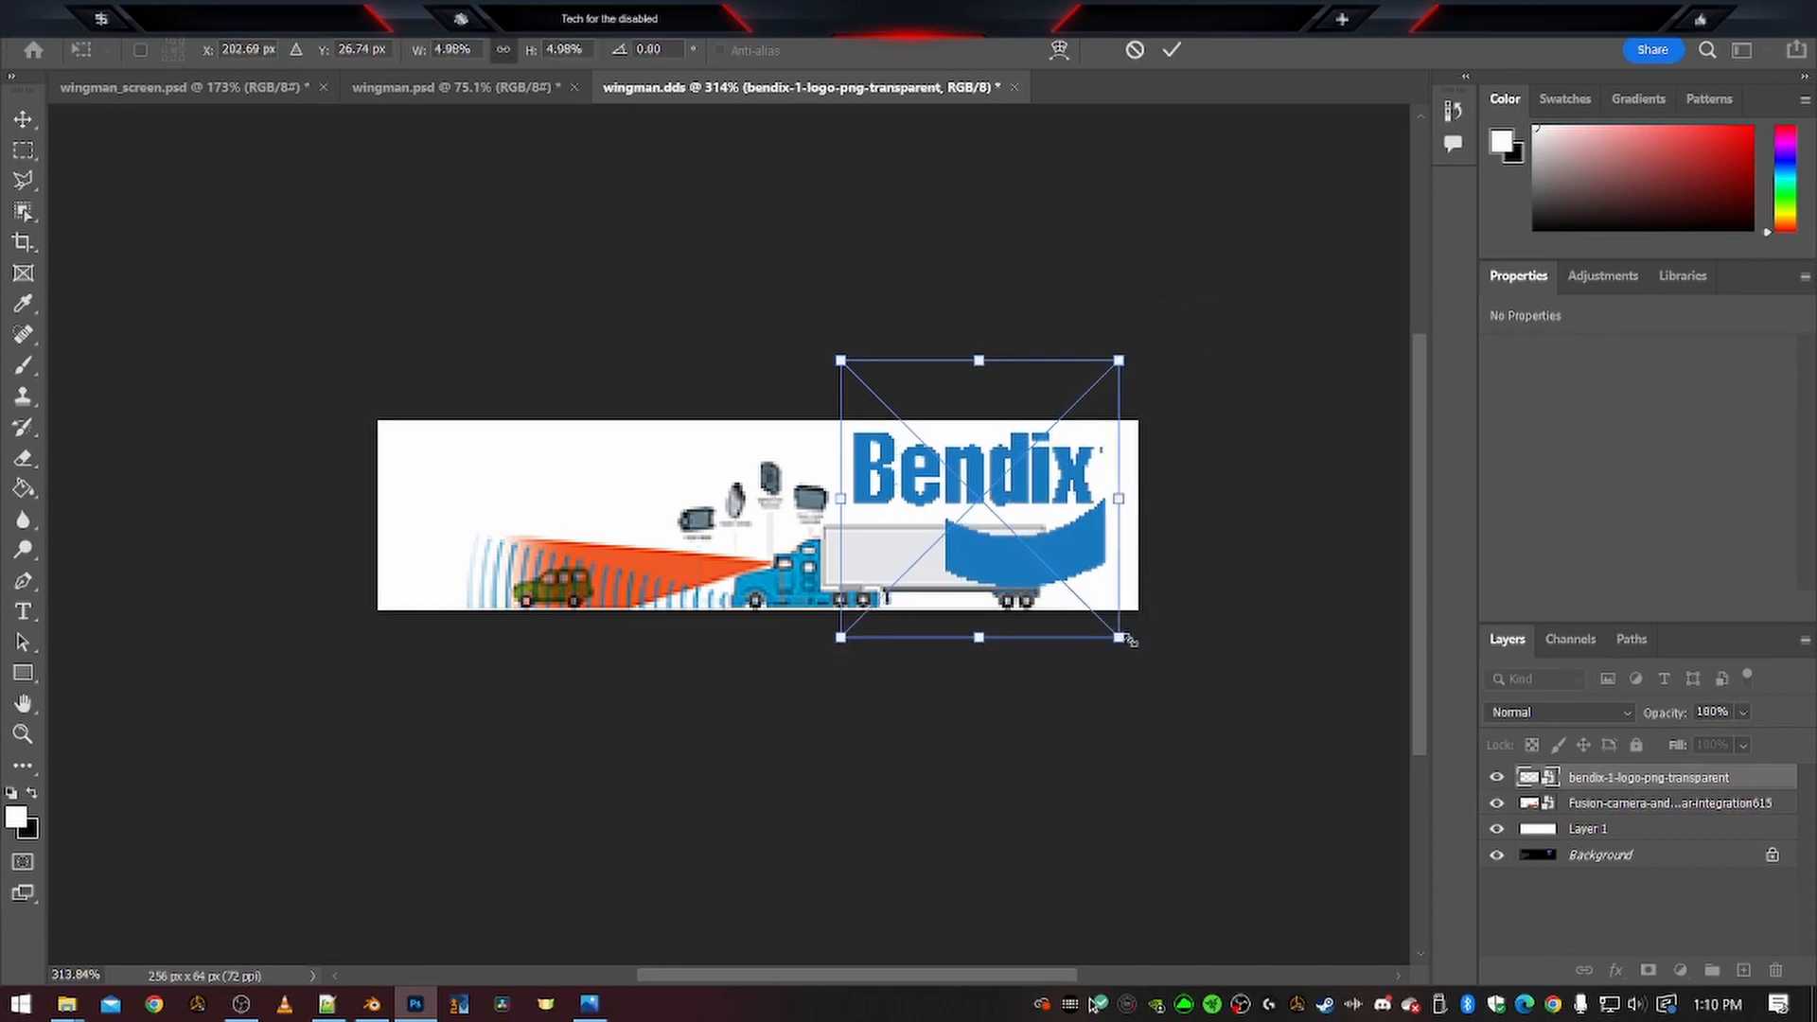
{"action": "key", "text": "Return"}
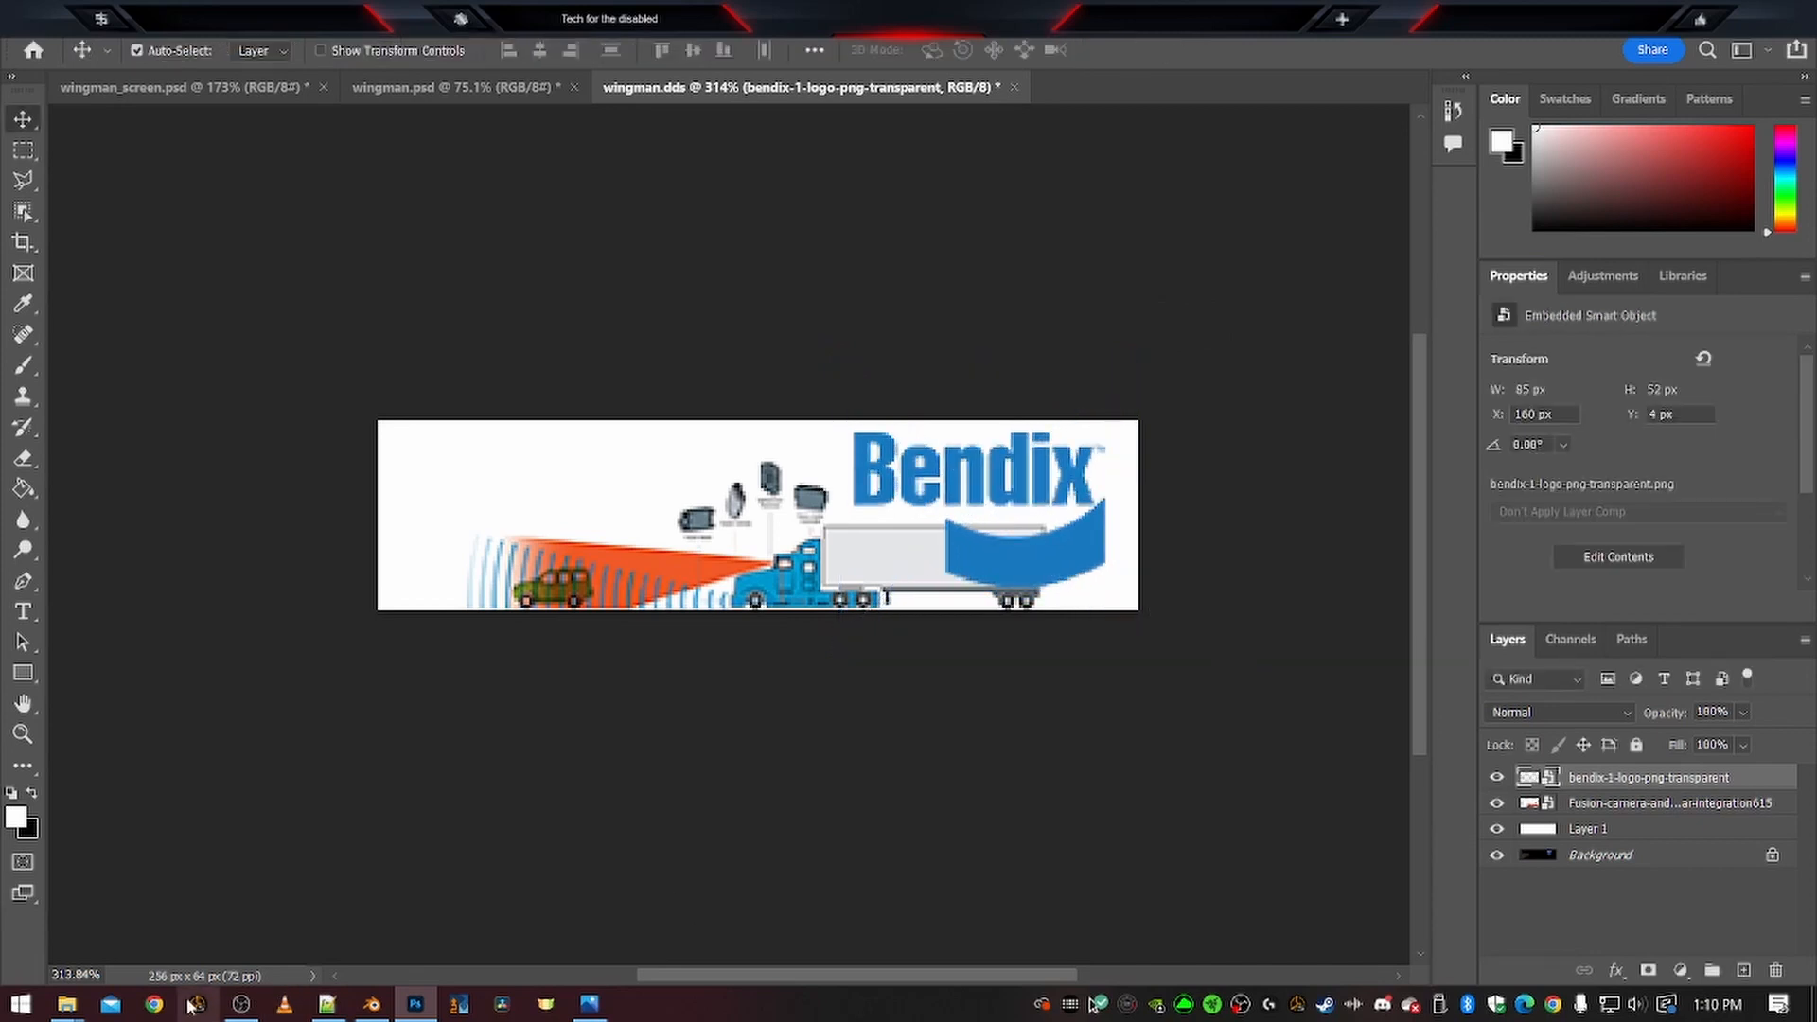
Move the truck picture layer about 28 px toward the left edge of the canvas, keeping its vertical position
{"action": "left_click", "coordinate": [76, 975]}
{"action": "type", "text": "100"}
{"action": "key", "text": "Return"}
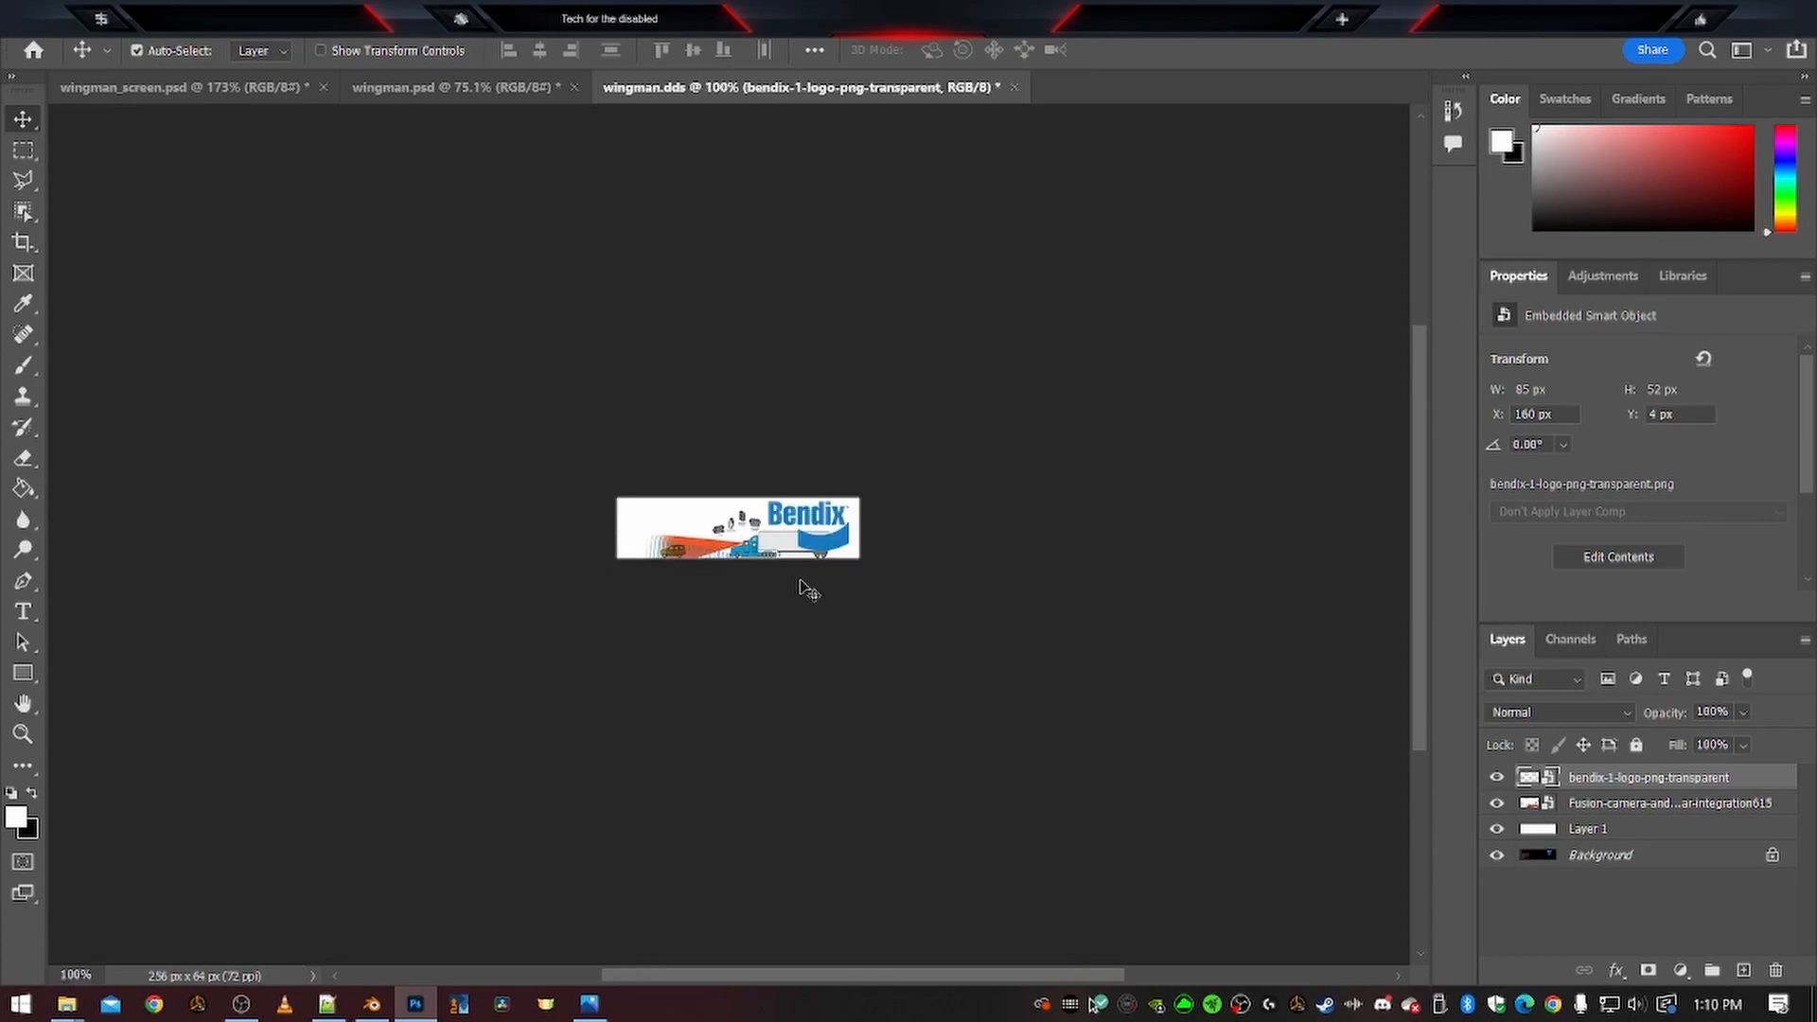
{"action": "scroll", "coordinate": [767, 537], "scroll_direction": "up", "scroll_amount": 13, "text": "alt"}
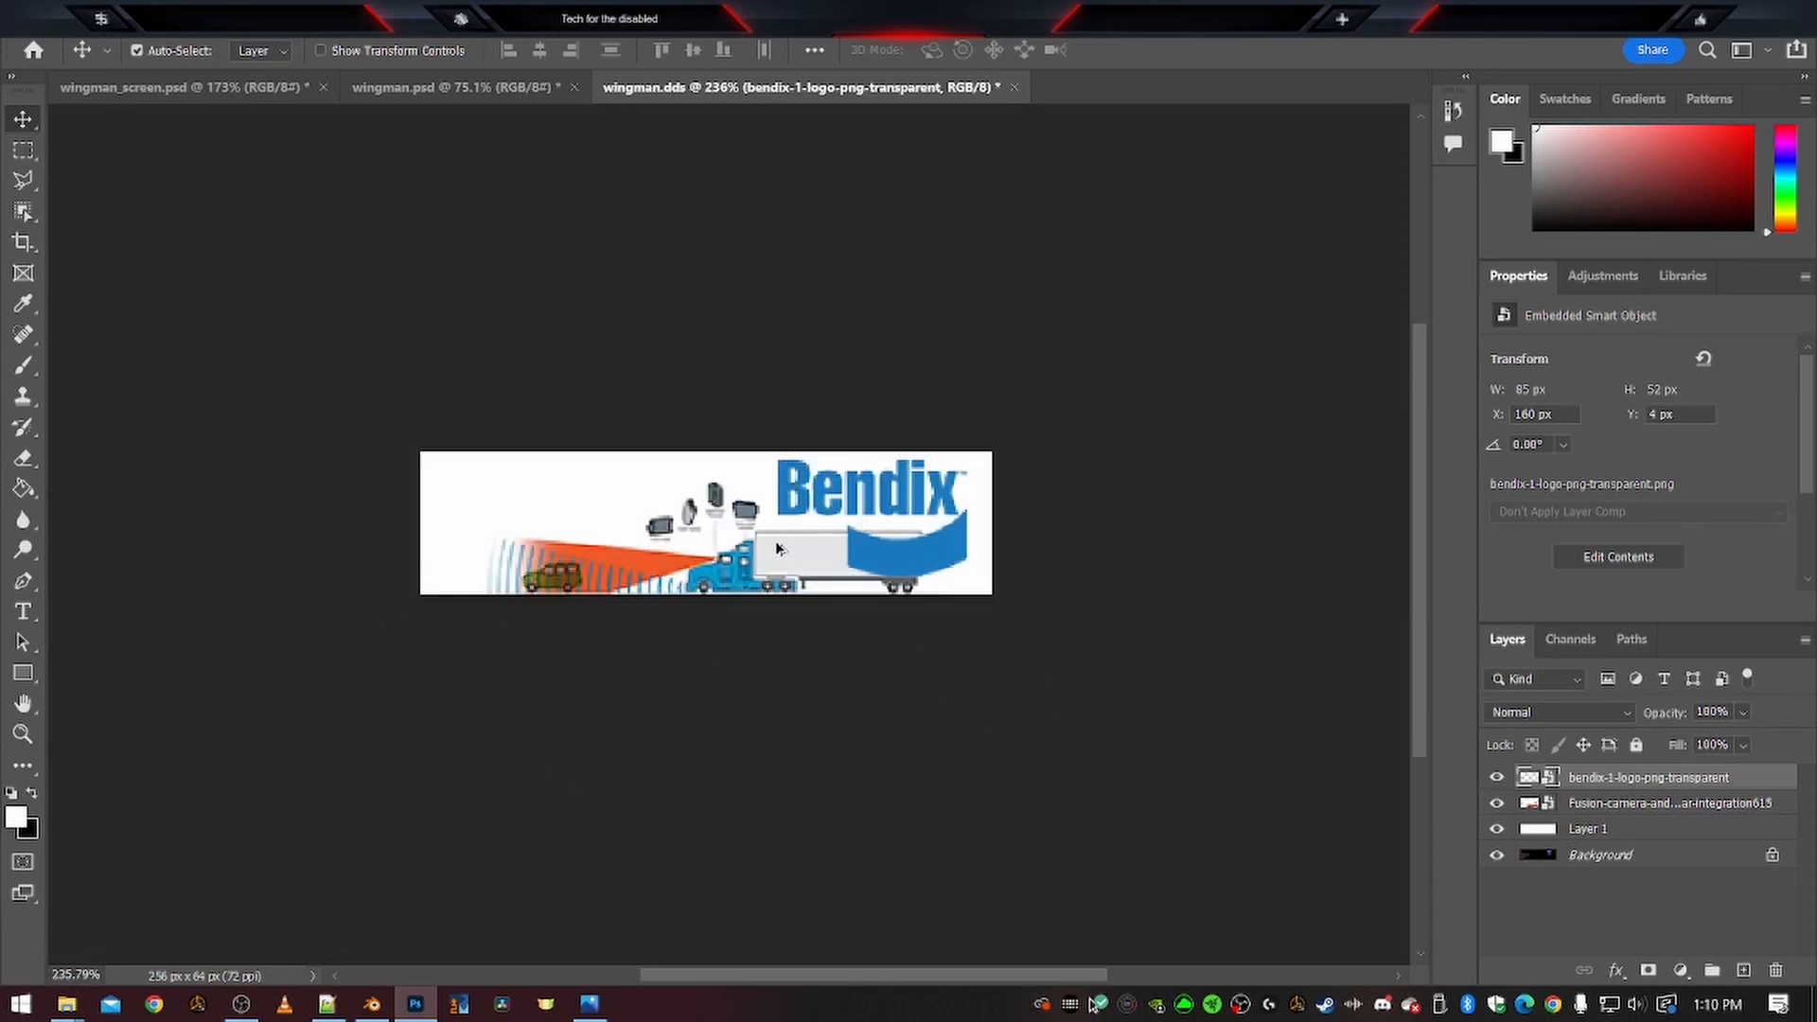
{"action": "left_click", "coordinate": [1631, 809]}
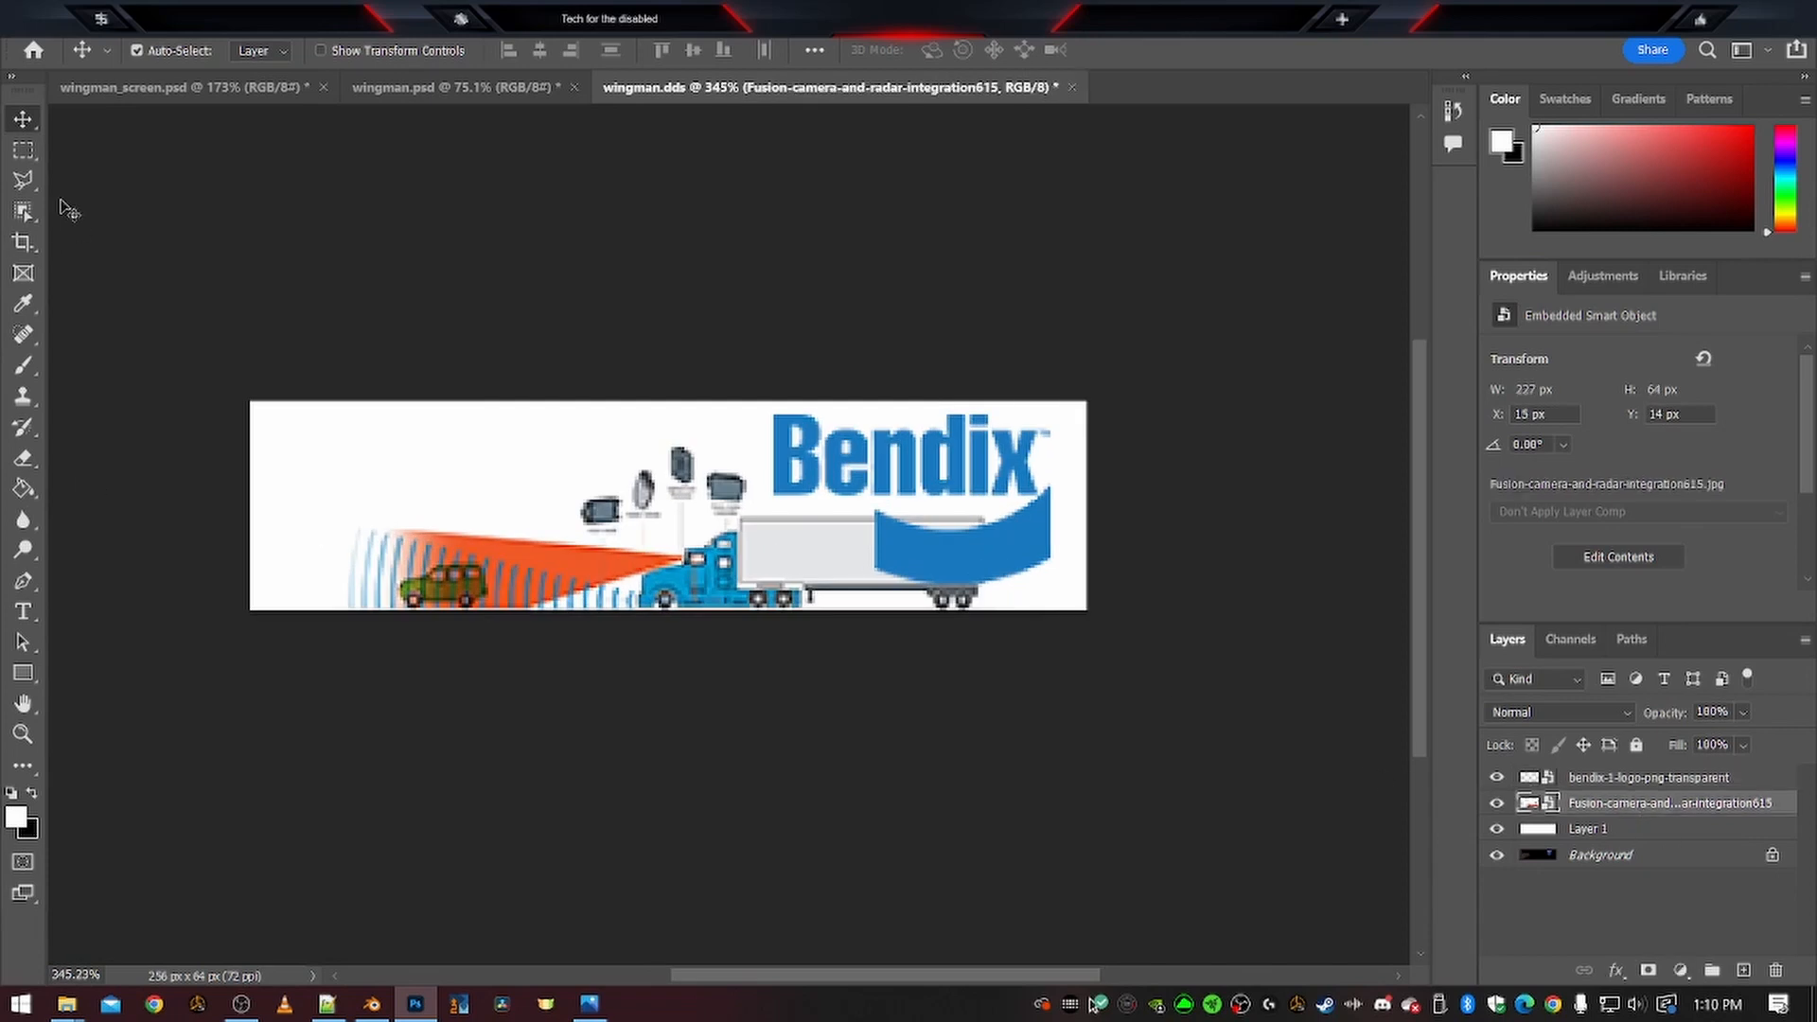
{"action": "left_click_drag", "start_coordinate": [565, 581], "coordinate": [469, 569]}
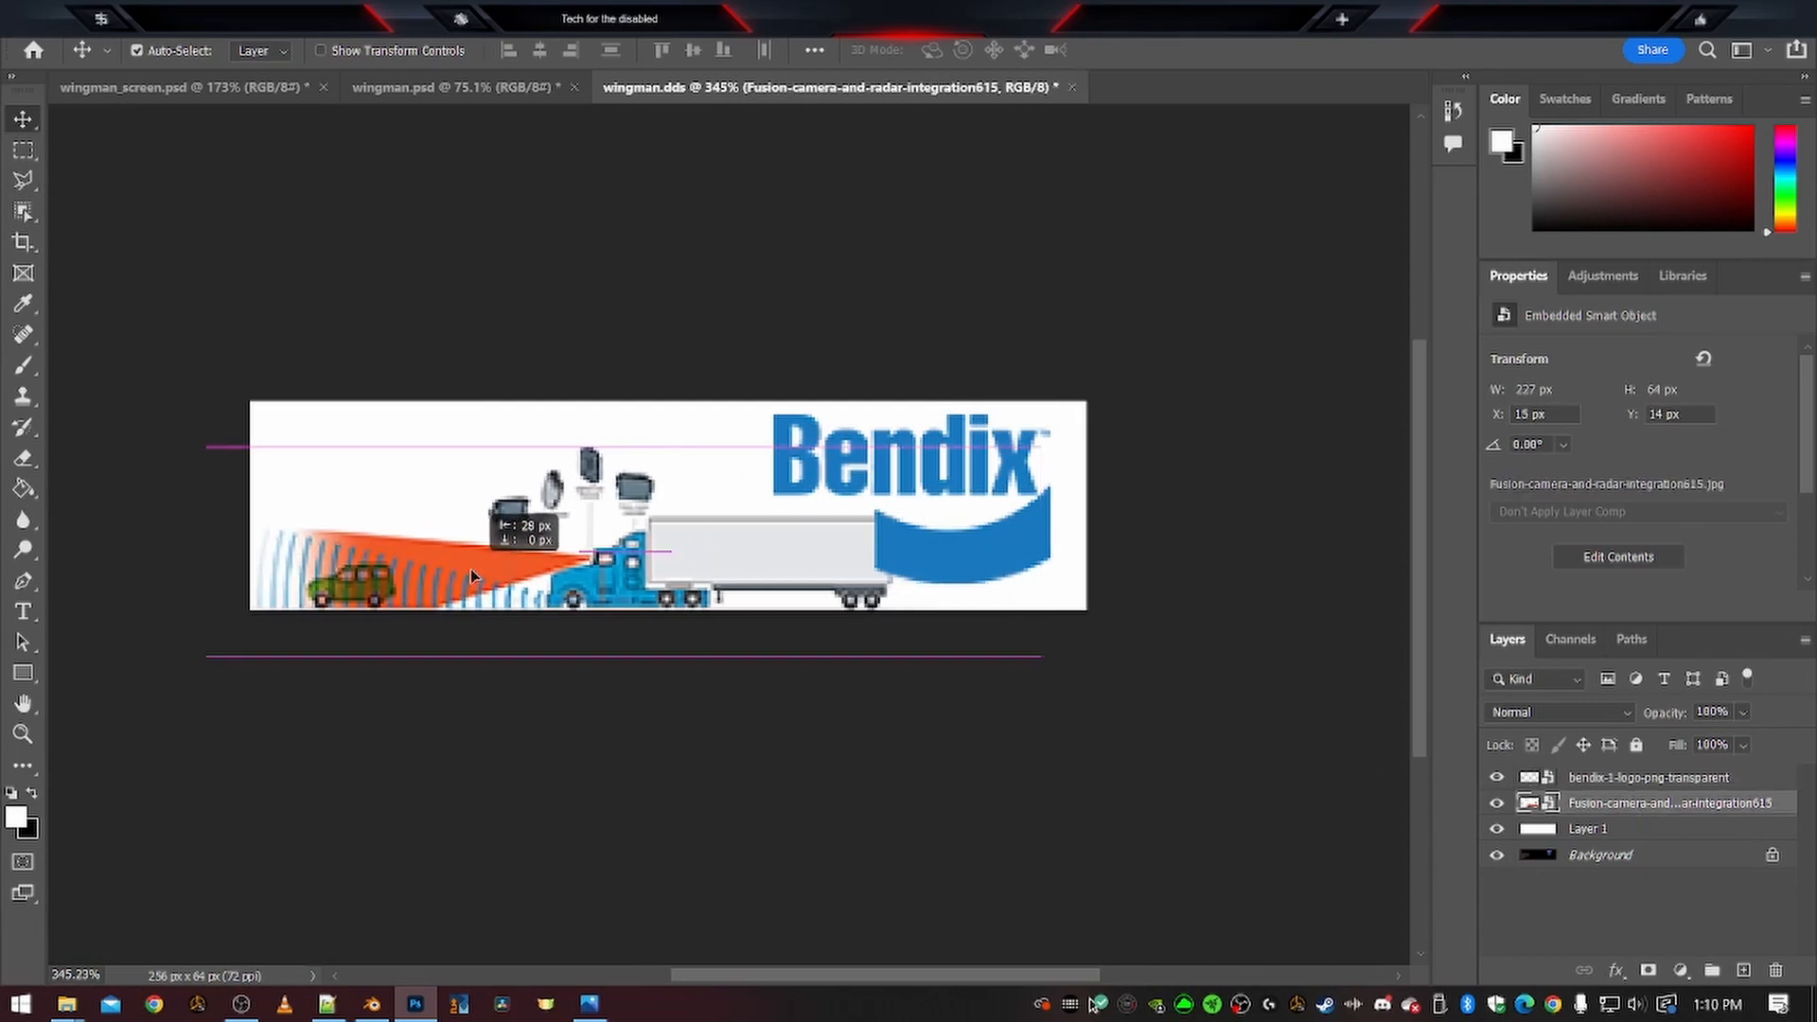
Move the Bendix logo layer clear of the trailer's rear to X 168 px, Y 3 px
{"action": "left_click", "coordinate": [1621, 782], "text": "shift"}
{"action": "left_click_drag", "start_coordinate": [947, 524], "coordinate": [1038, 552]}
{"action": "left_click", "coordinate": [1608, 778]}
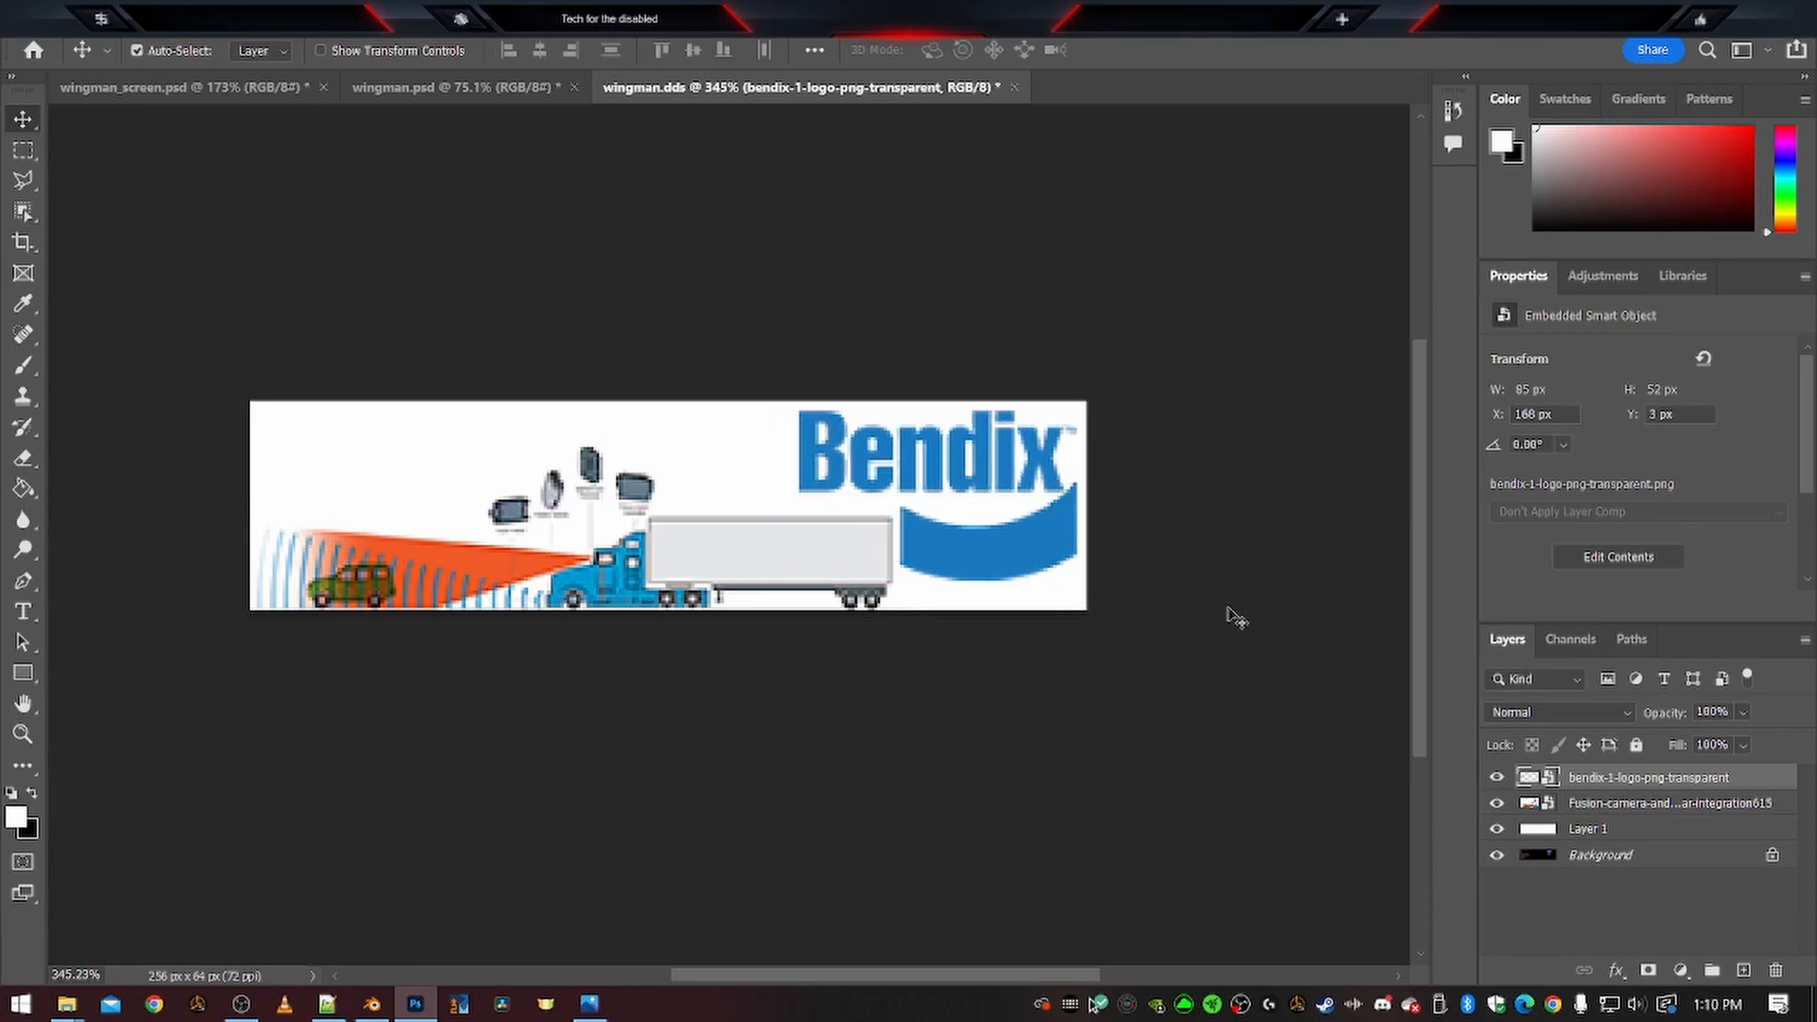
Nudge the Bendix logo layer down to Y 8 px and check the icon at 100% zoom
{"action": "scroll", "coordinate": [1120, 643], "scroll_direction": "down", "scroll_amount": 1}
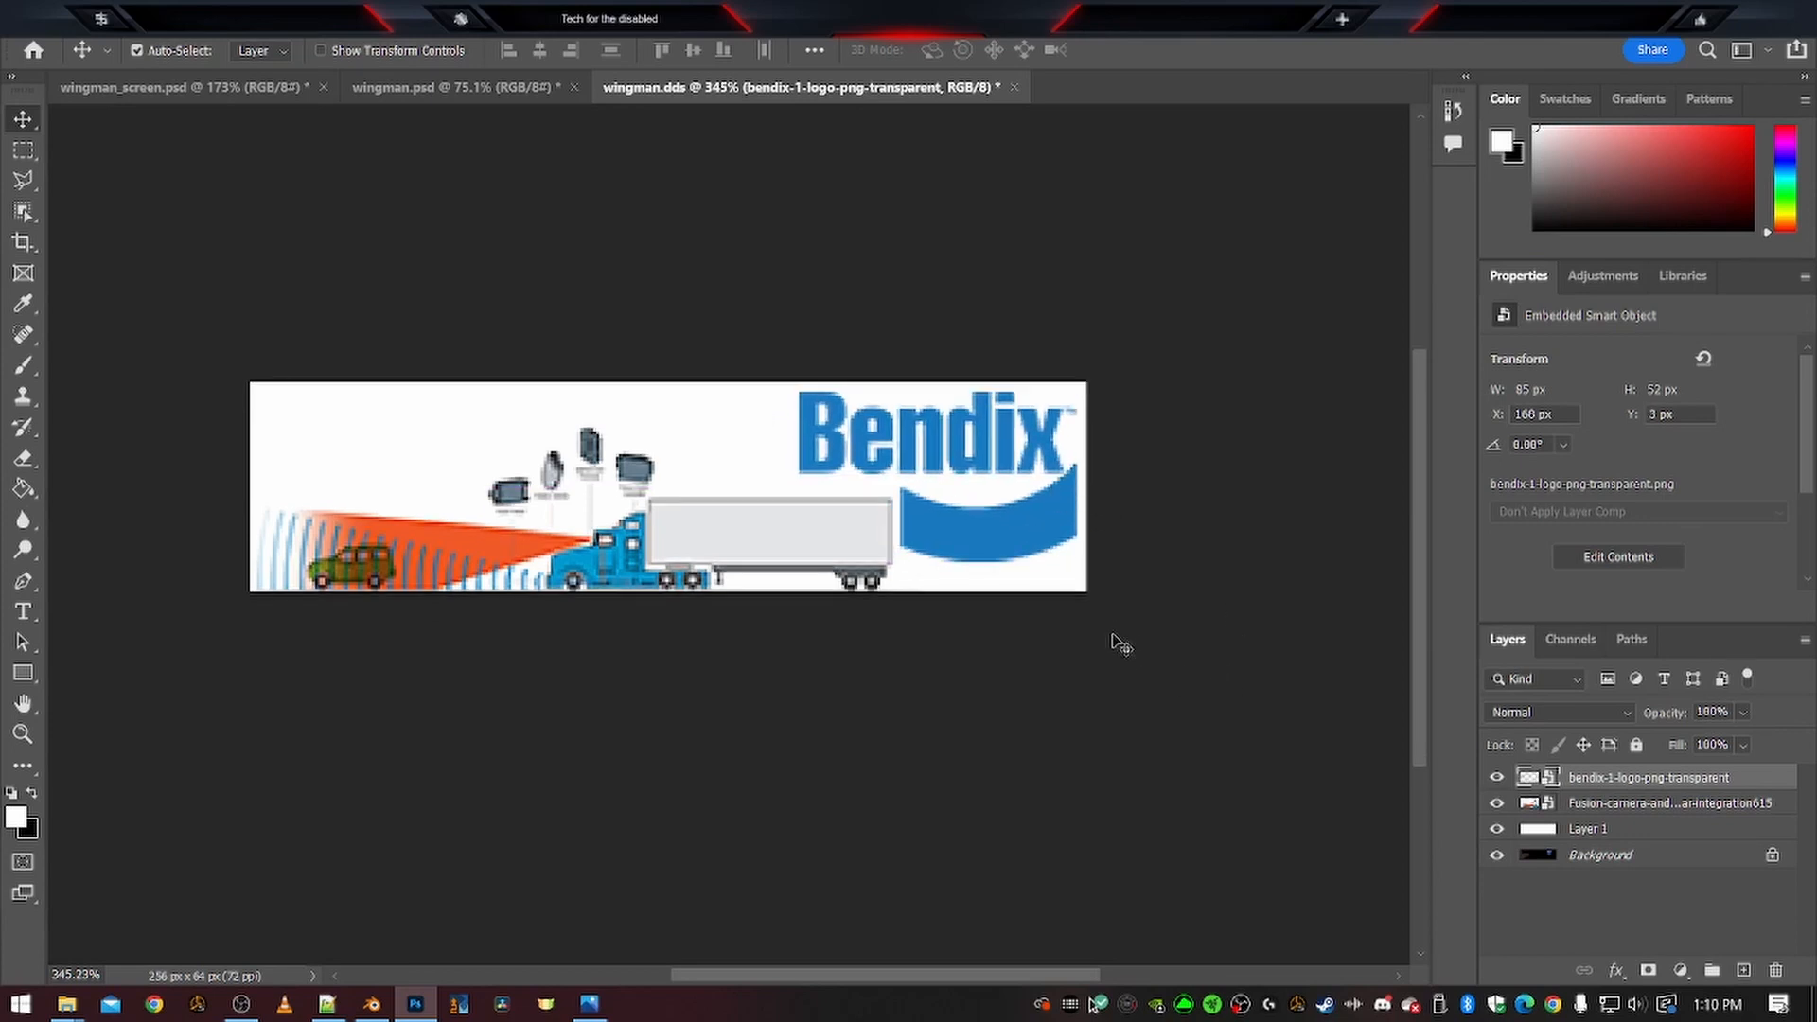
{"action": "scroll", "coordinate": [1121, 643], "scroll_direction": "up", "scroll_amount": 2}
{"action": "key", "text": "Down"}
{"action": "key", "text": "Down"}
{"action": "key", "text": "Down"}
{"action": "key", "text": "Down"}
{"action": "key", "text": "Down"}
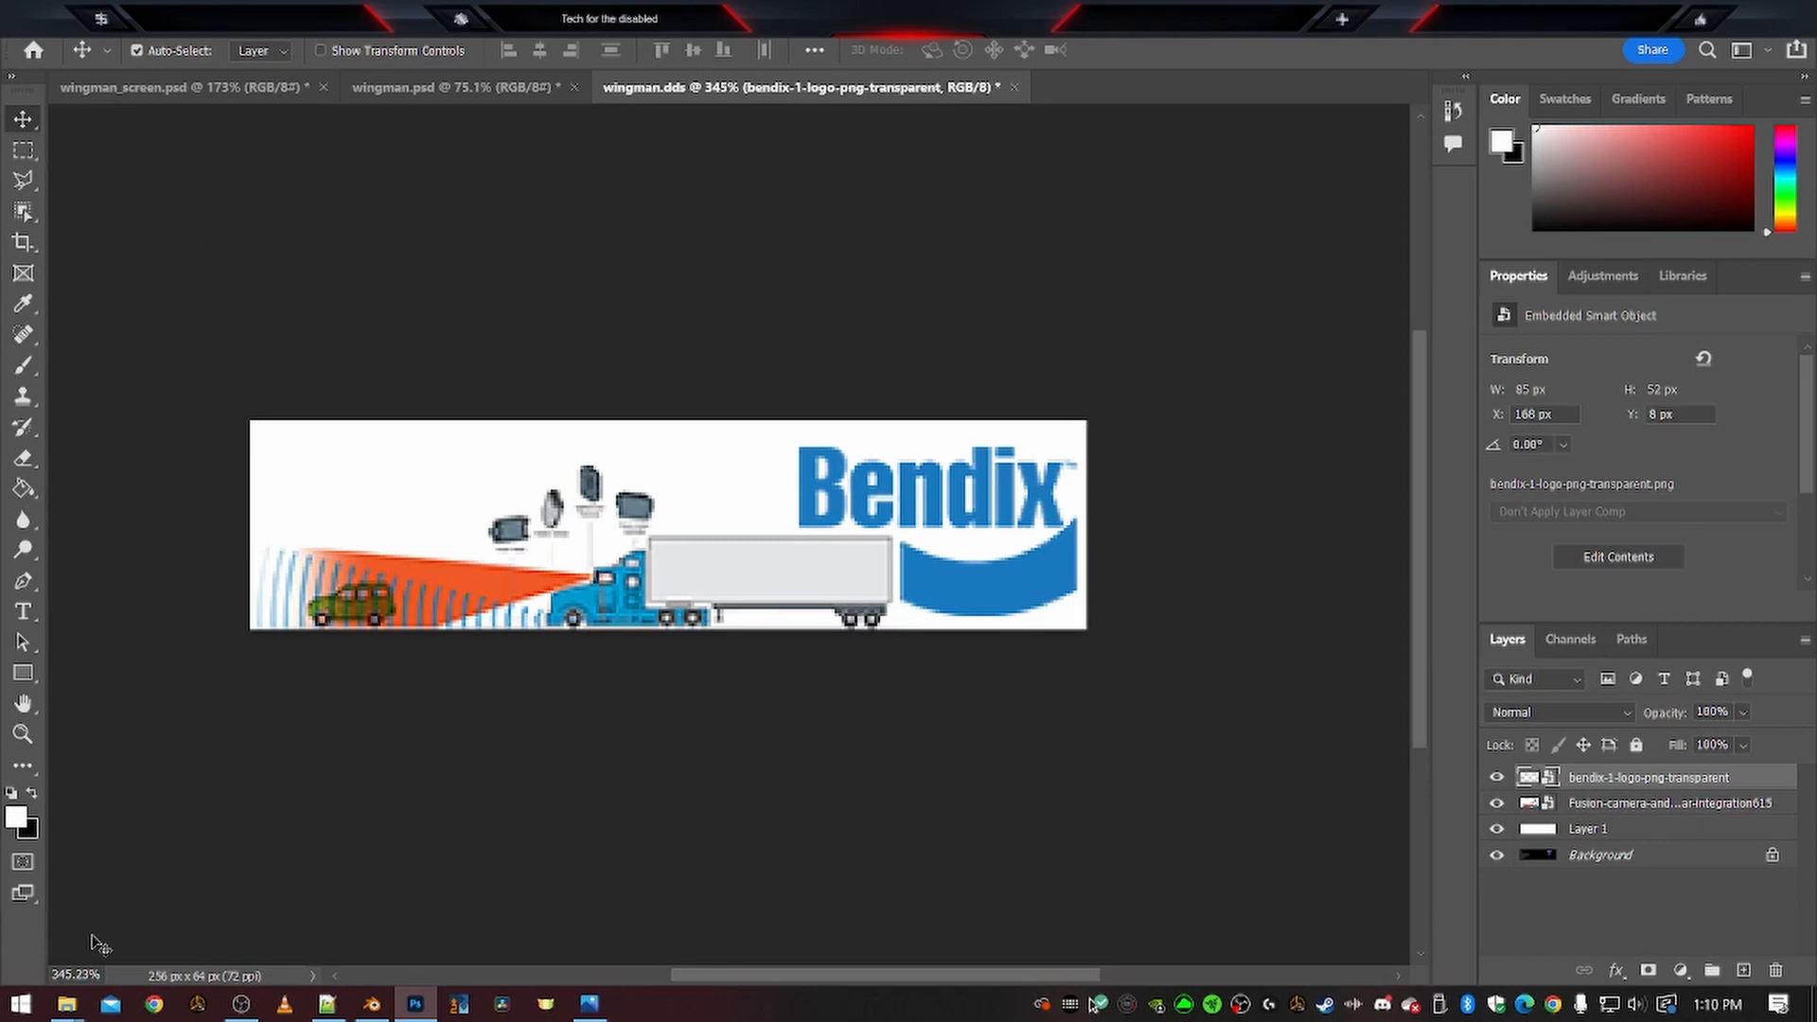
{"action": "left_click", "coordinate": [76, 974]}
{"action": "type", "text": "100"}
{"action": "key", "text": "Return"}
Finish painting the Alpha 1 channel white with a hard-edged 56 px brush, and return to the RGB layers
{"action": "left_click", "coordinate": [428, 214]}
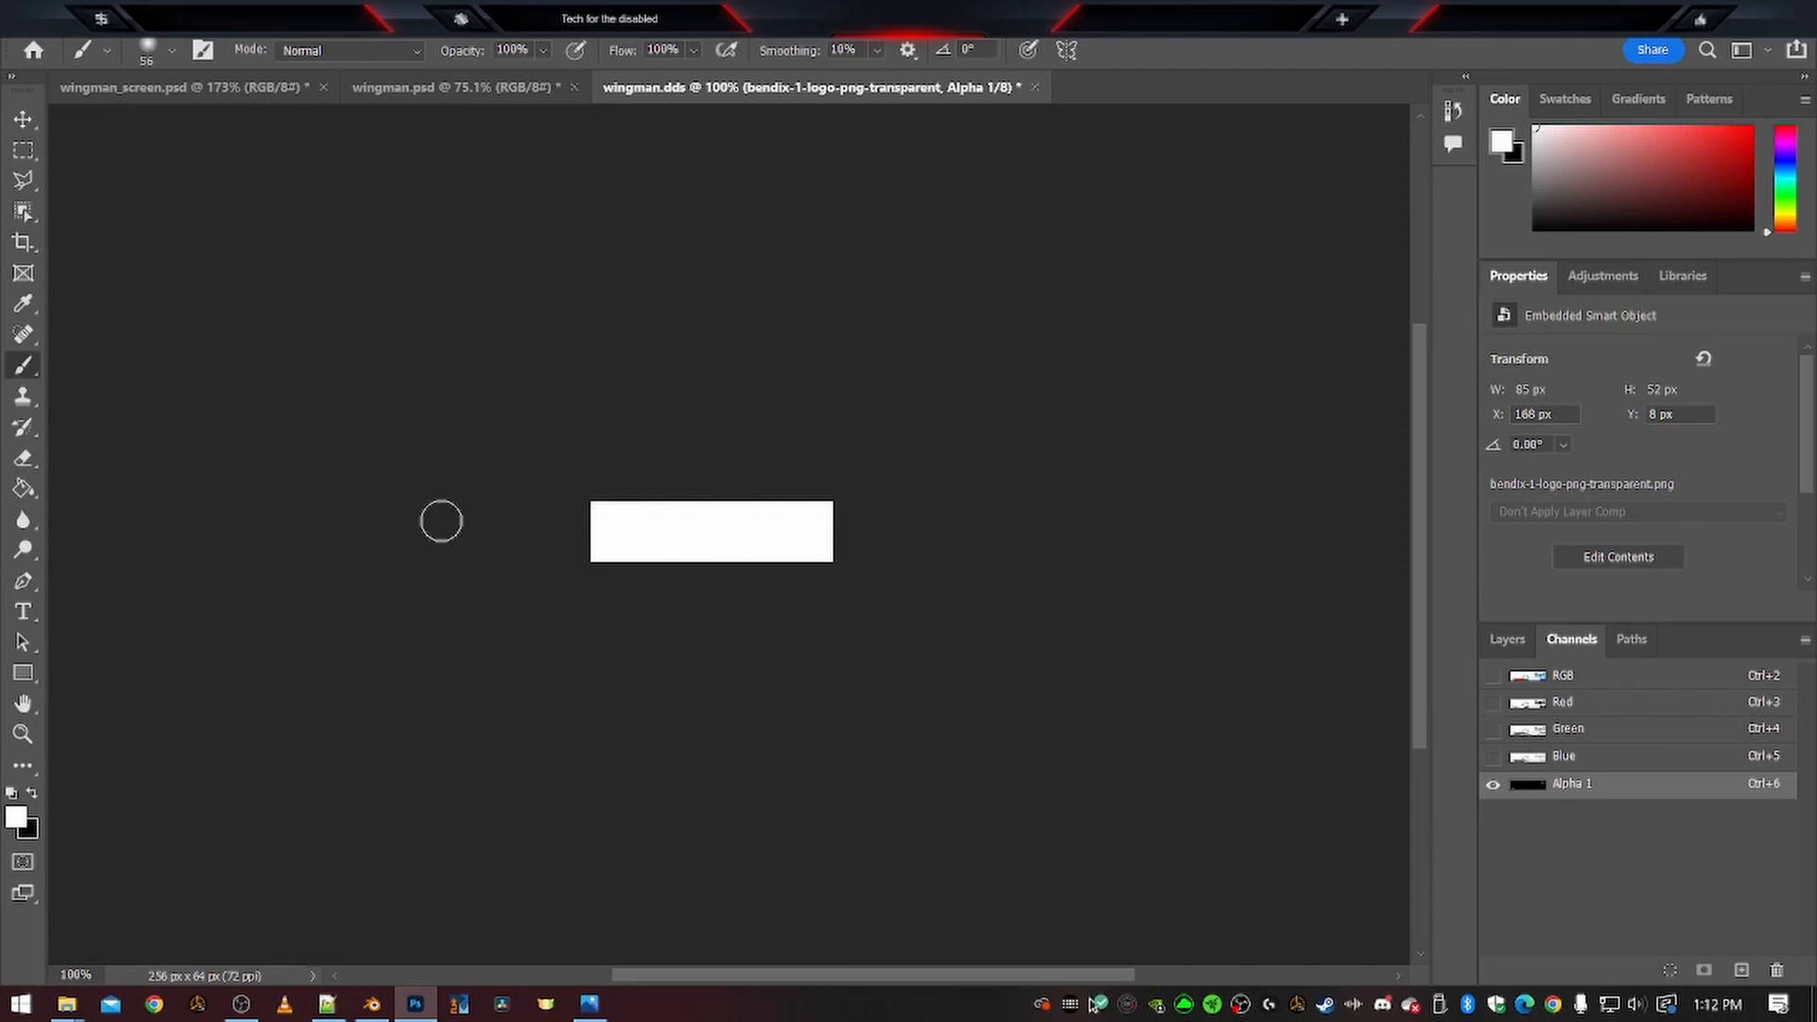
{"action": "left_click", "coordinate": [172, 51]}
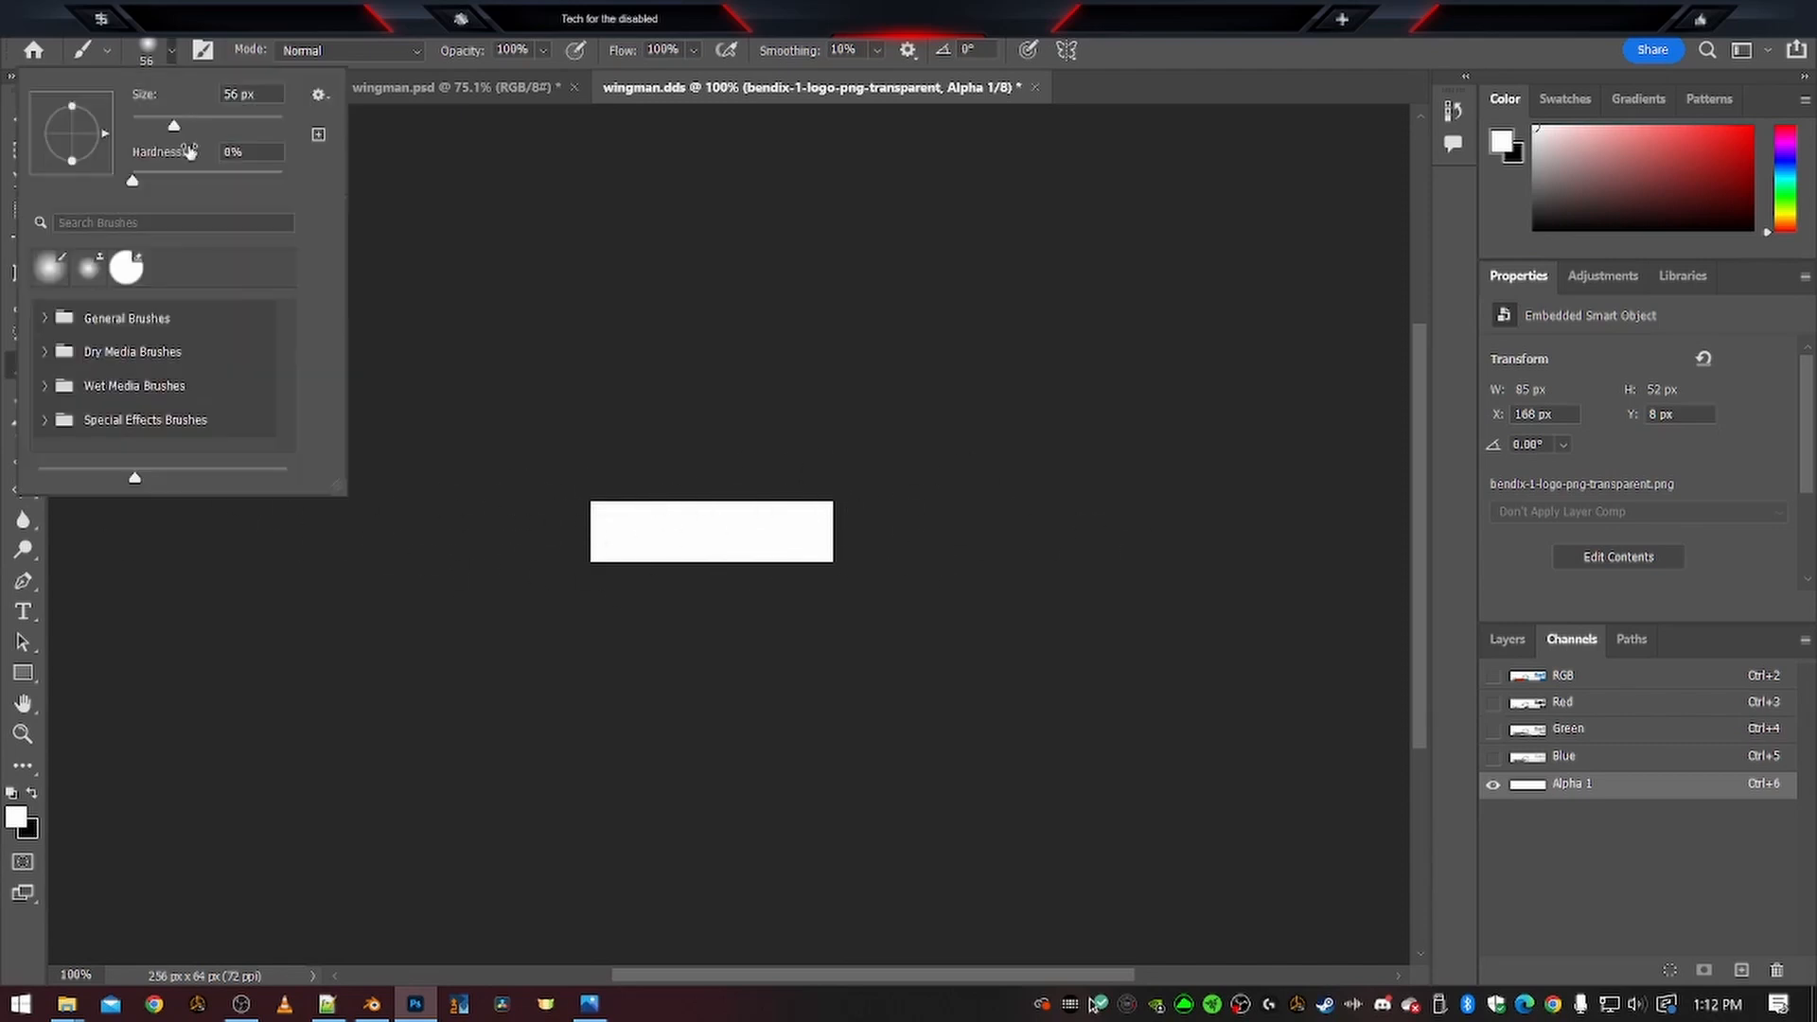
{"action": "left_click_drag", "start_coordinate": [134, 182], "coordinate": [568, 194]}
{"action": "left_click", "coordinate": [750, 498]}
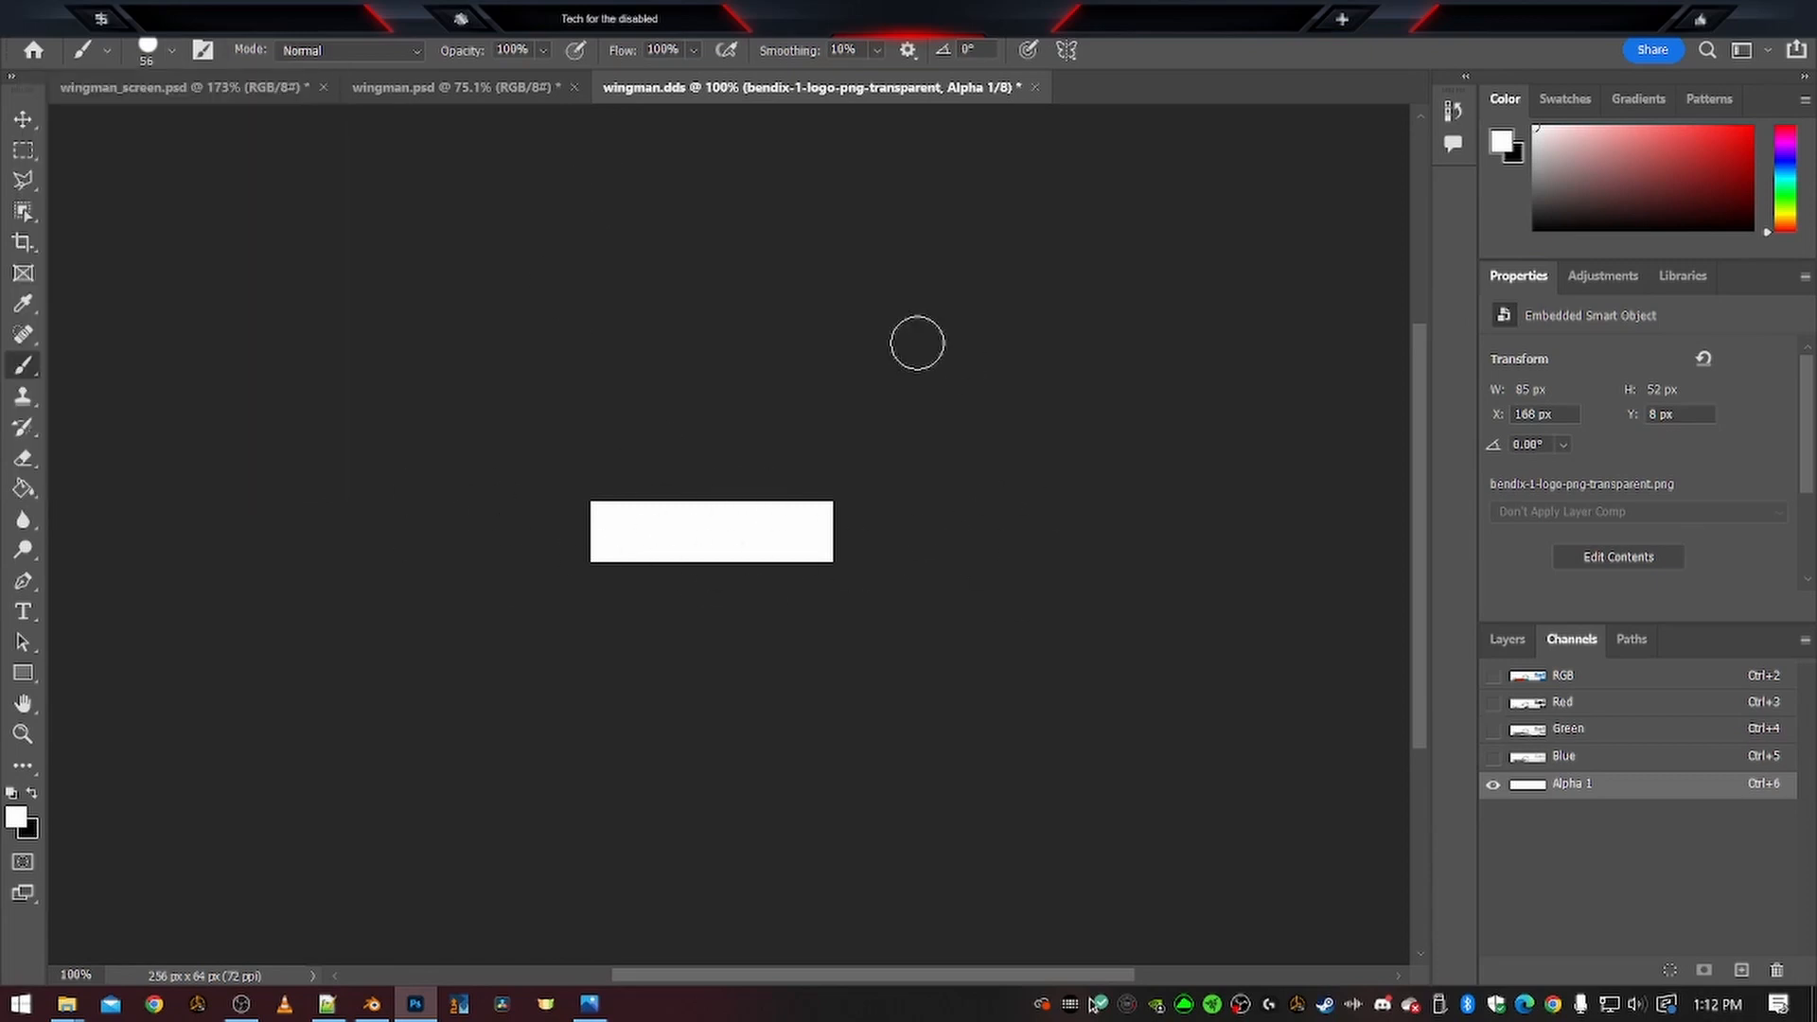
{"action": "left_click", "coordinate": [1623, 679]}
{"action": "left_click", "coordinate": [1508, 641]}
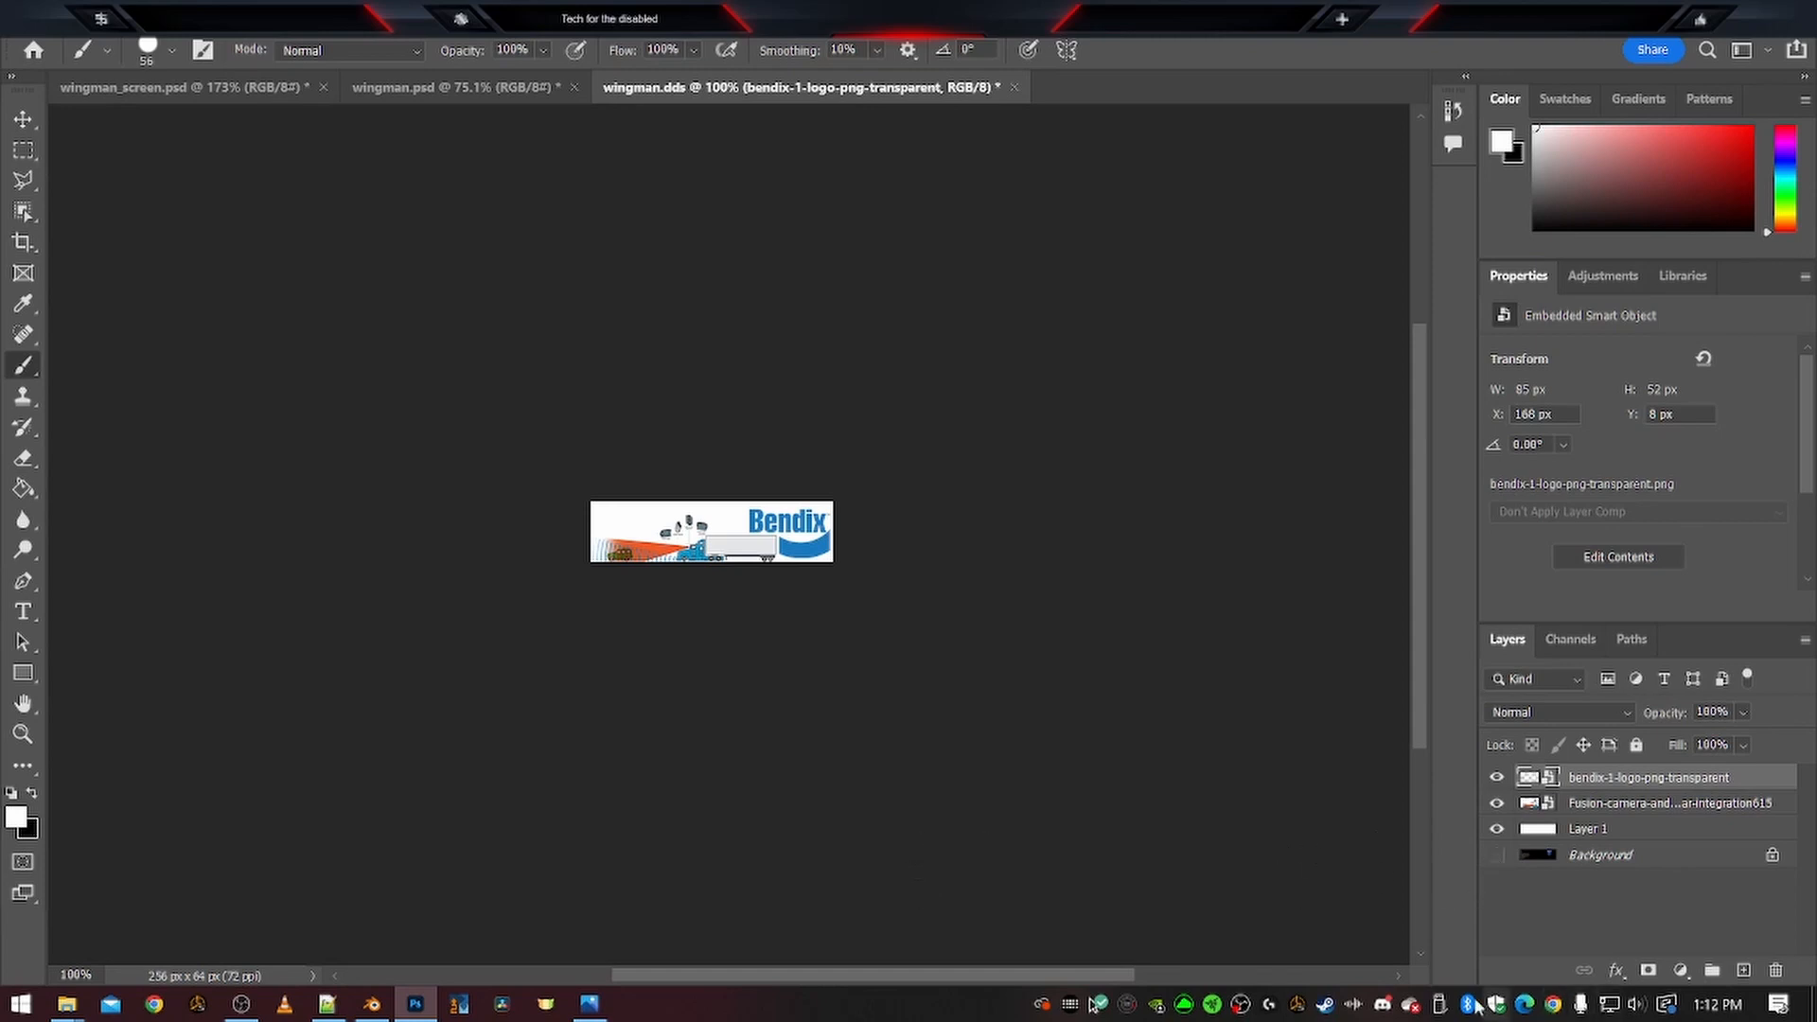
Save the icon over wingman.dds in material/ui/accessory as DXT5 without mipmaps, using Alpha 1 as the alpha channel
{"action": "key", "text": "ctrl+shift+s"}
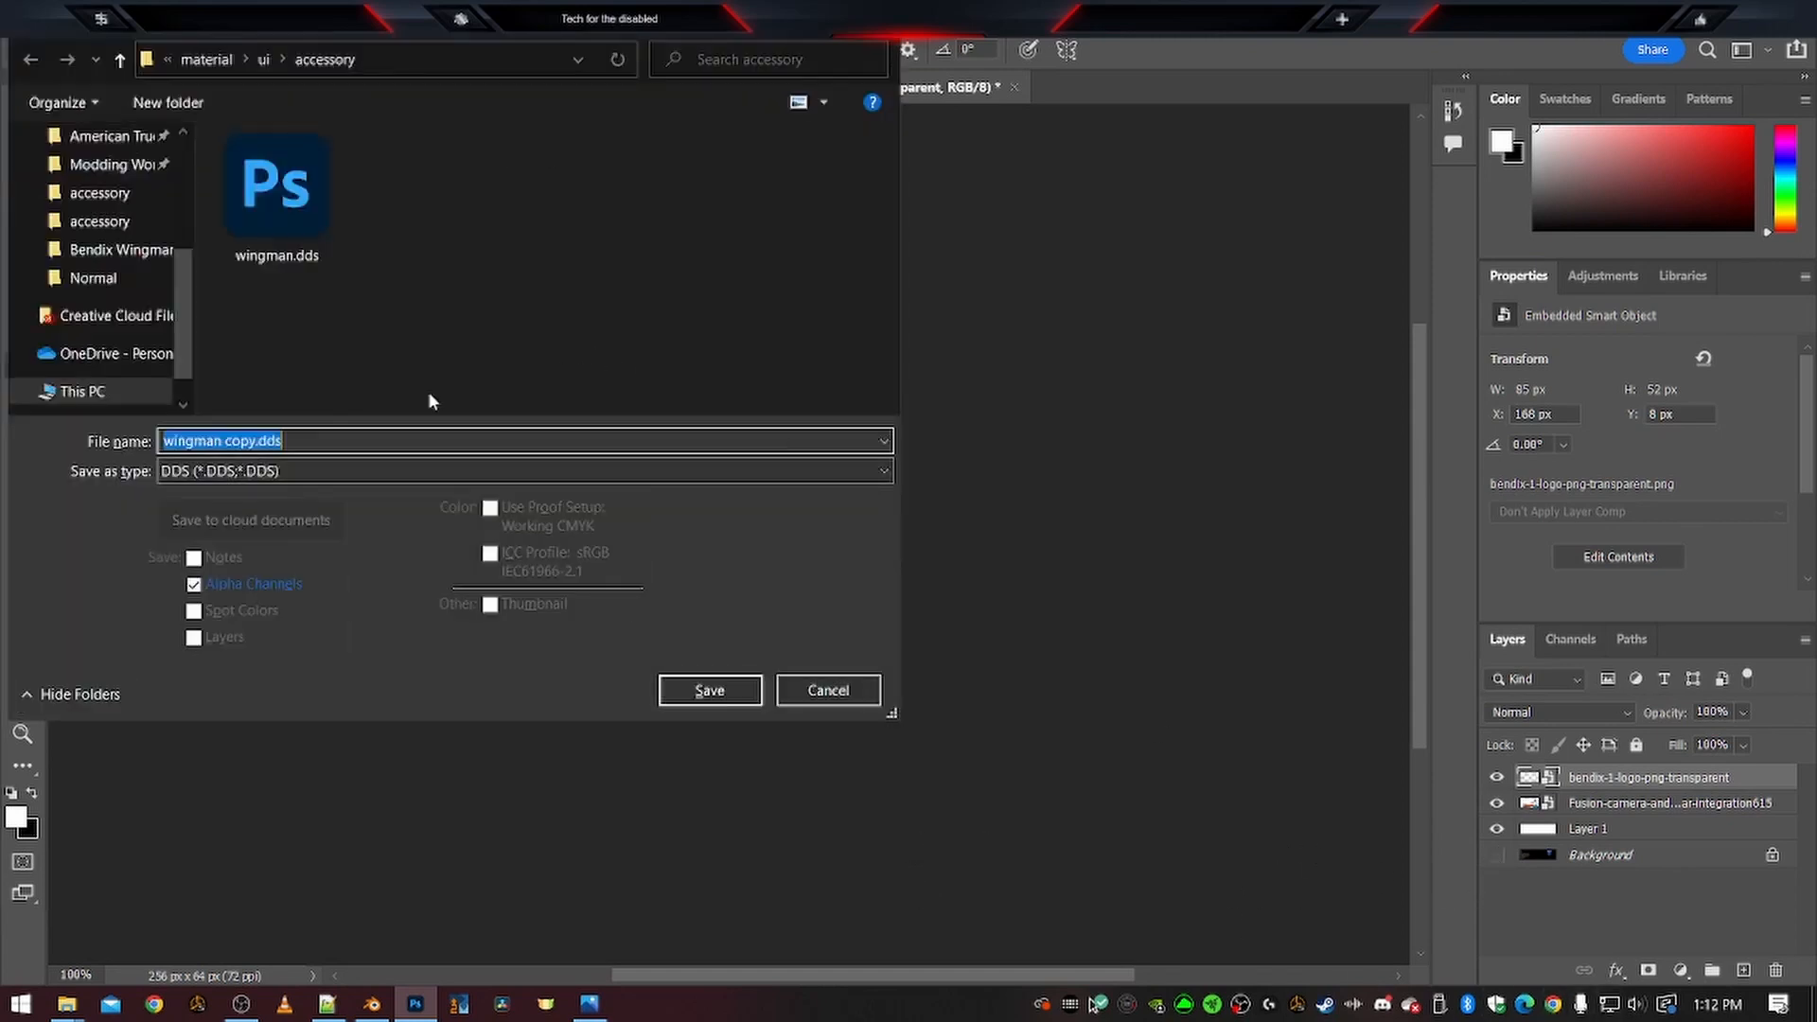
{"action": "double_click", "coordinate": [288, 208]}
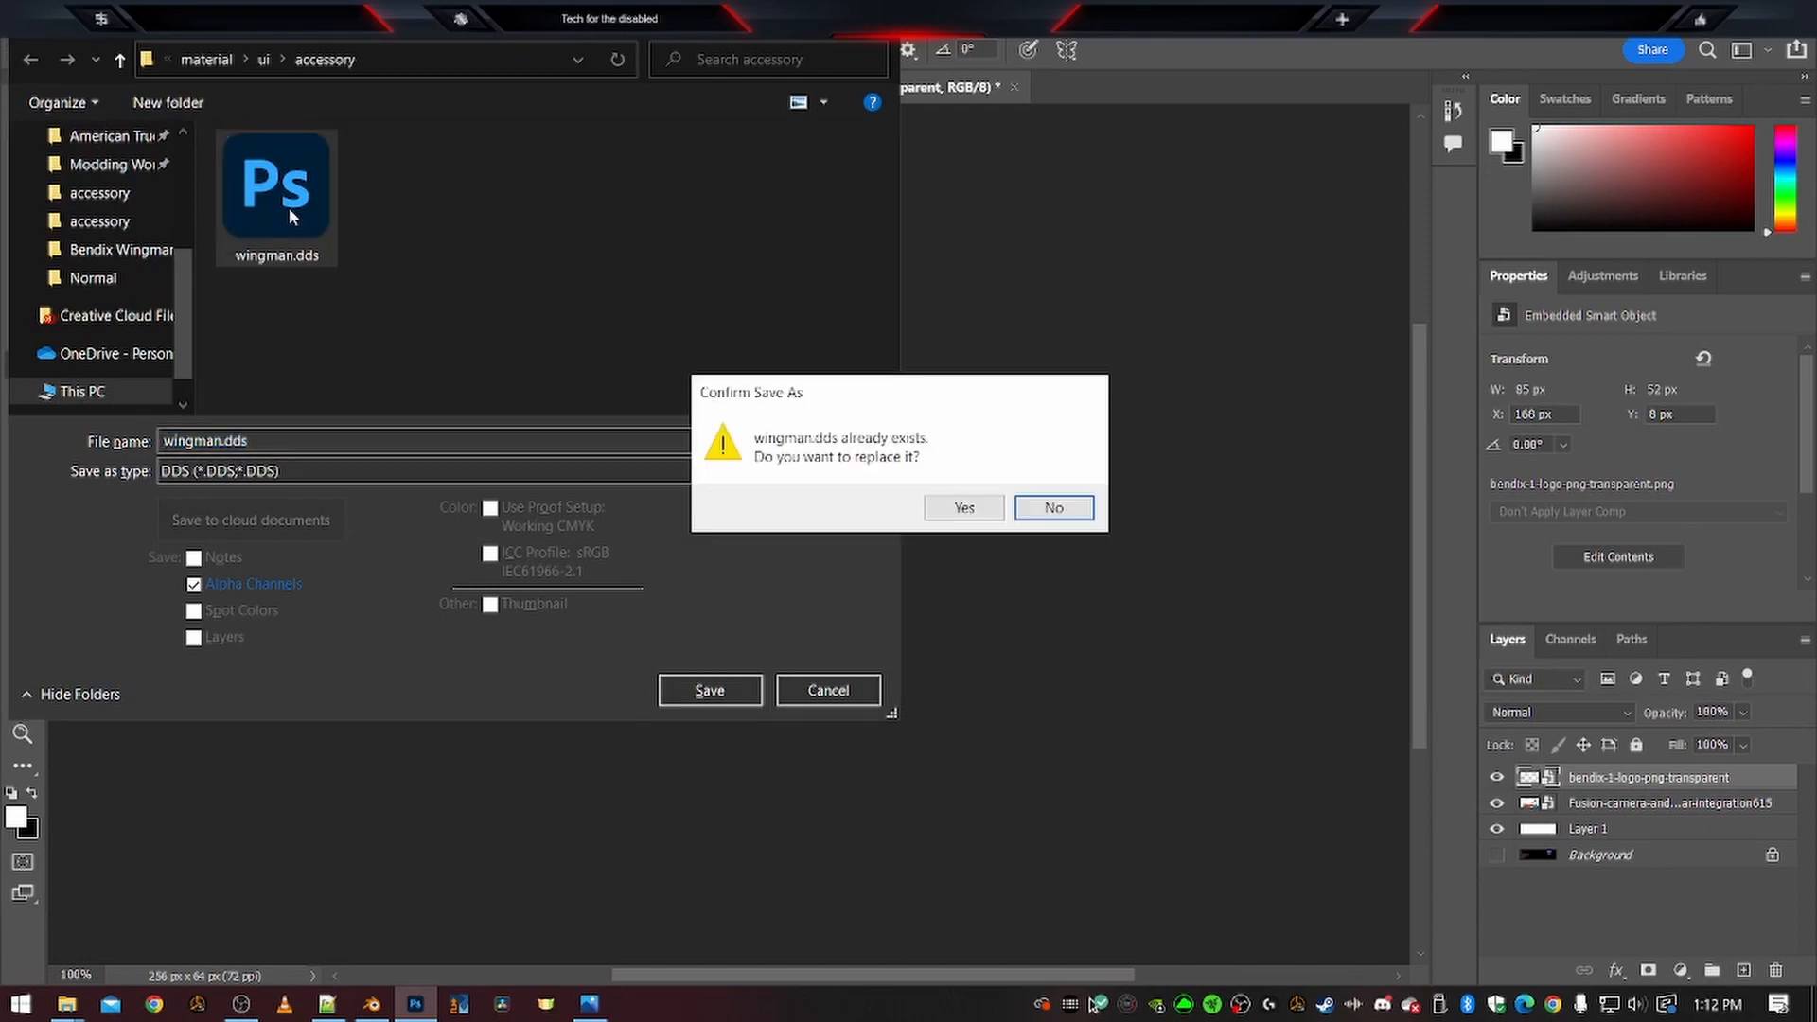
{"action": "left_click", "coordinate": [965, 508]}
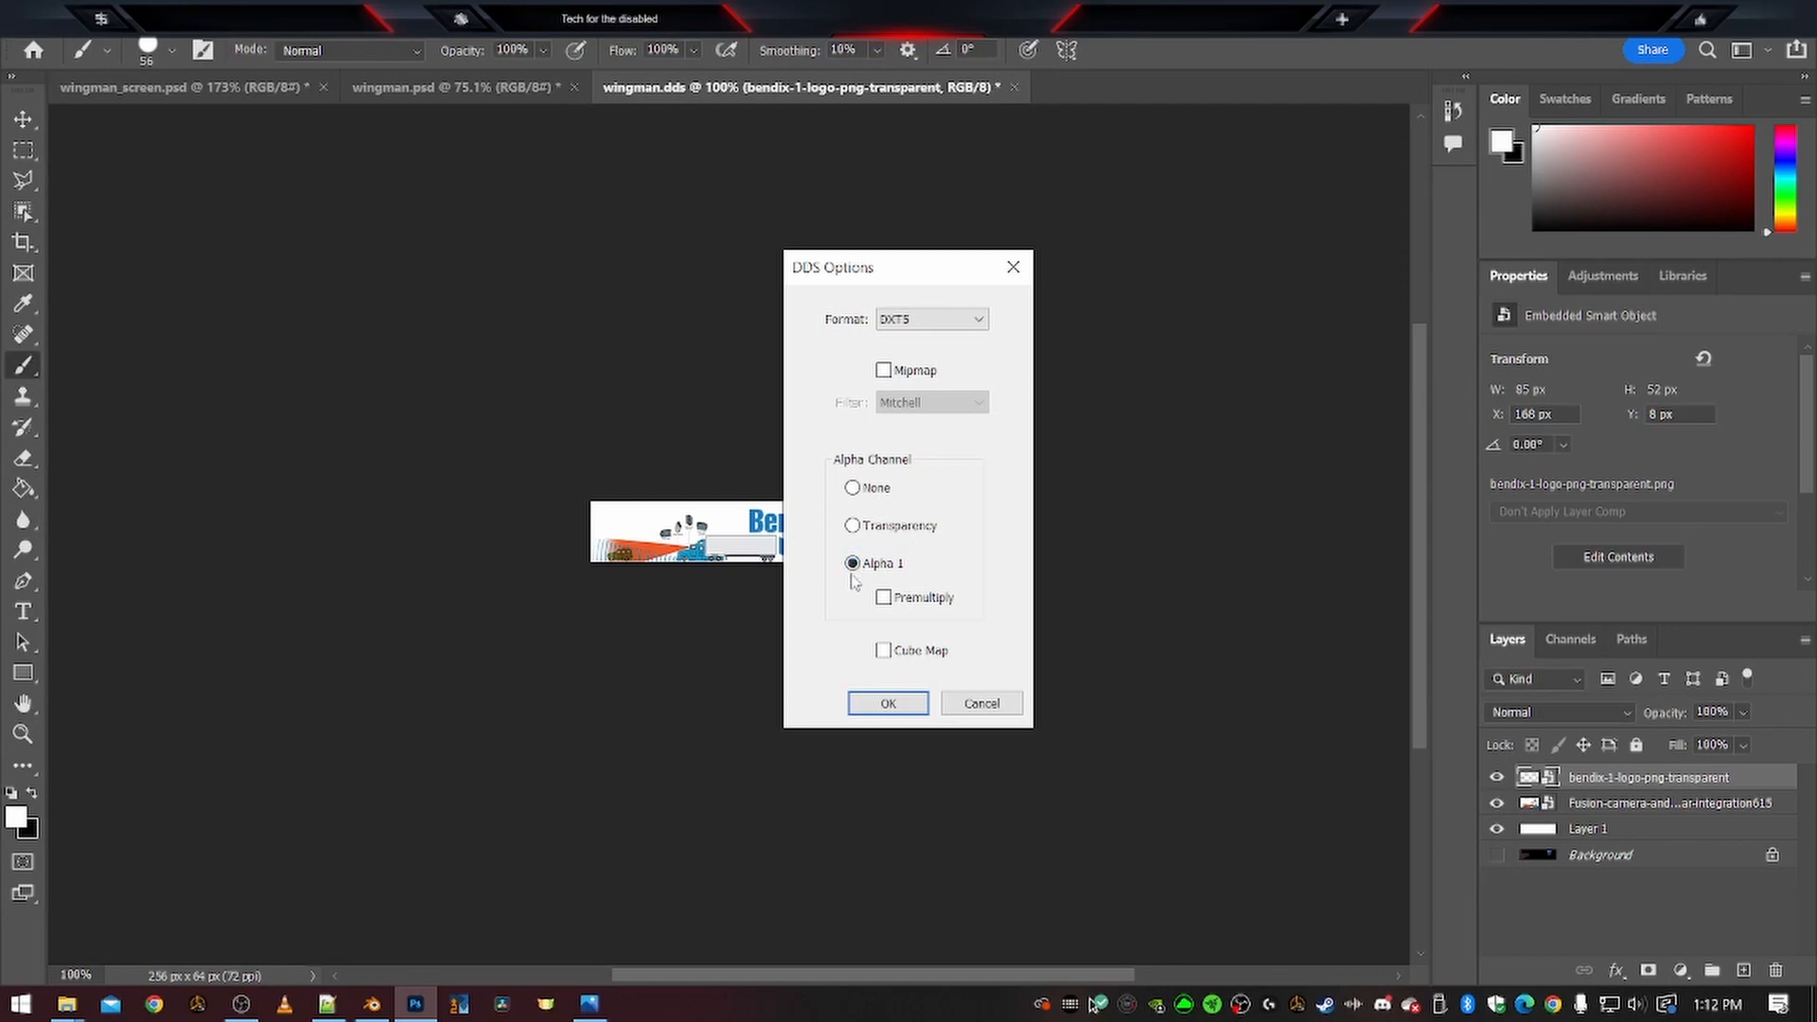
{"action": "left_click", "coordinate": [888, 704]}
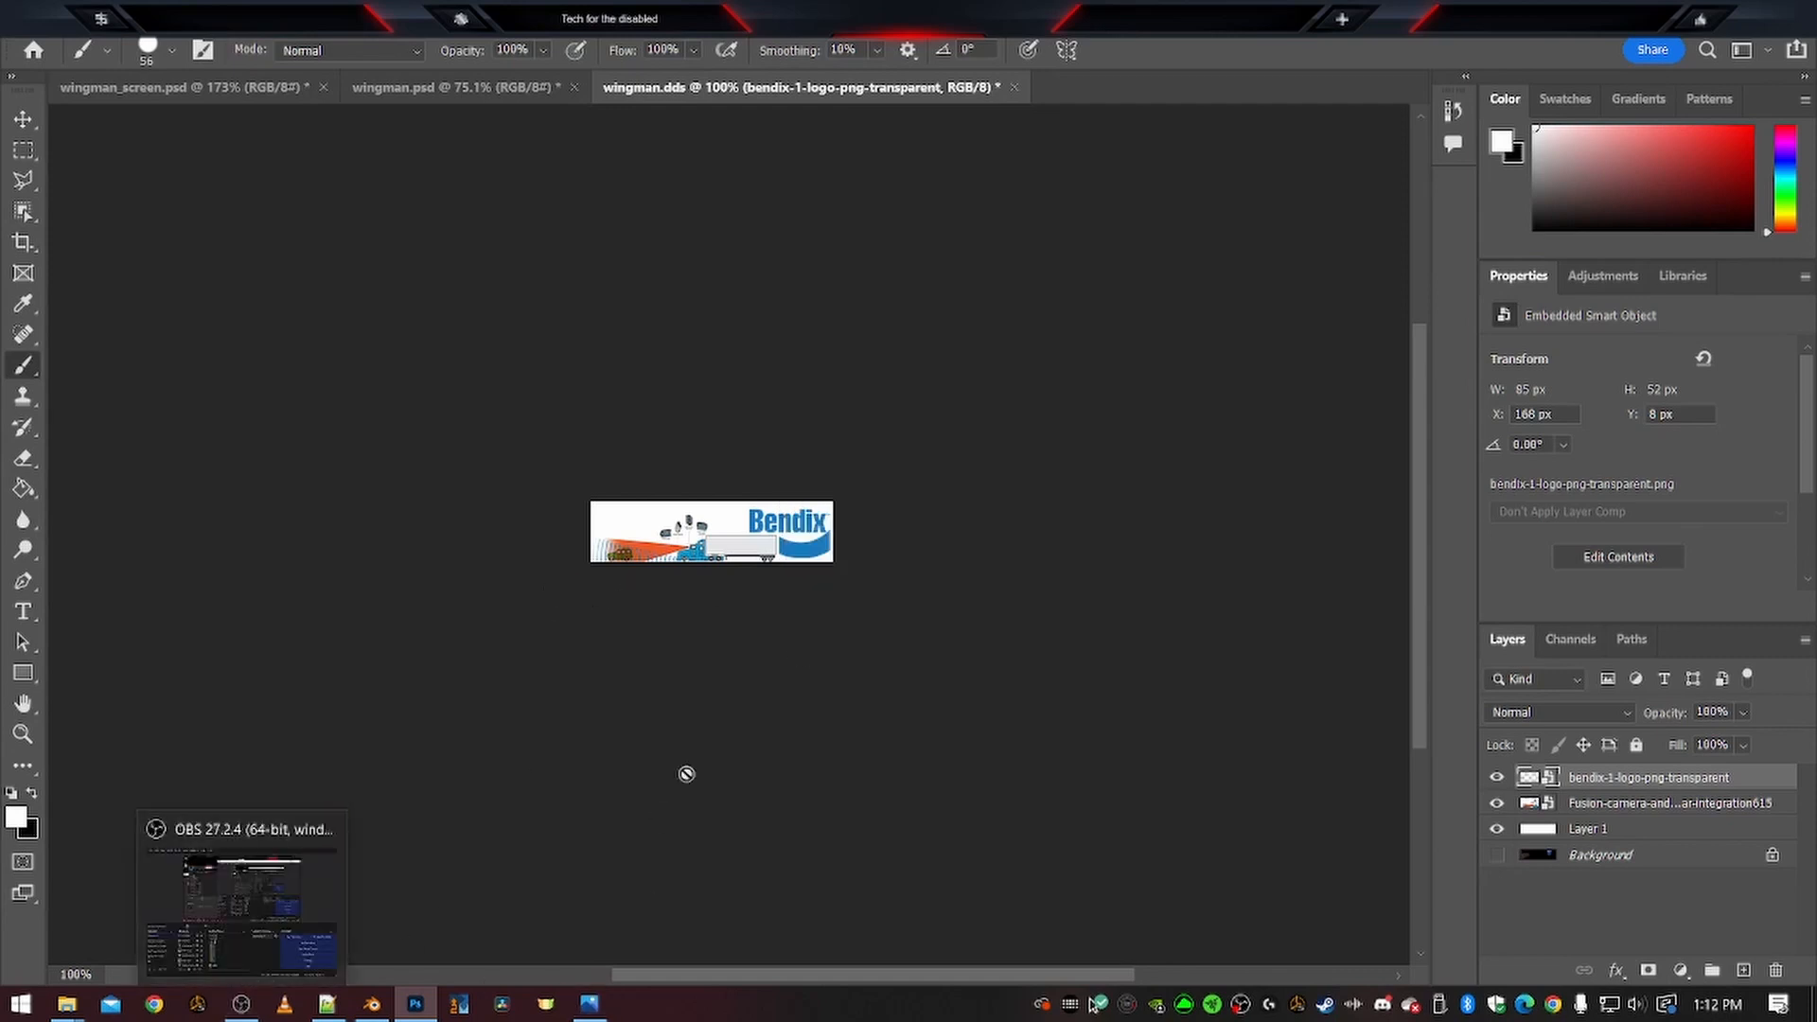
Switch to the accessory folder in File Explorer and show its files as large thumbnails
{"action": "mouse_move", "coordinate": [66, 1003]}
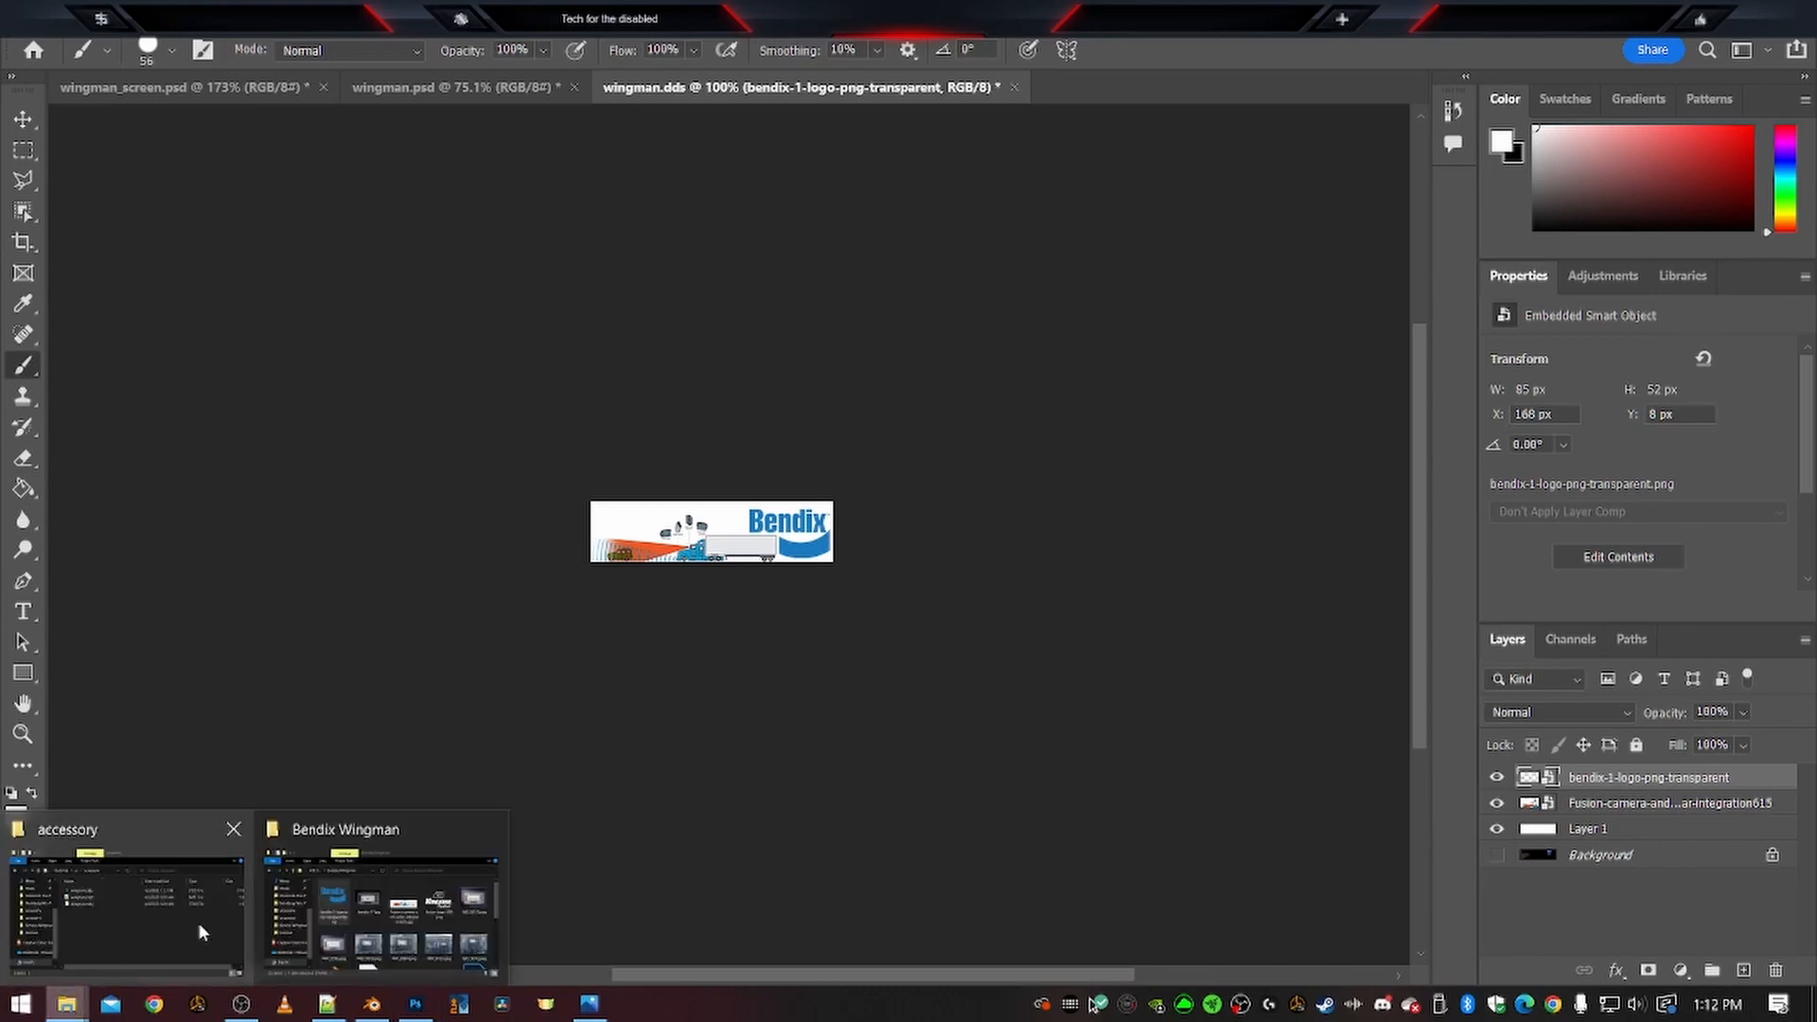
{"action": "left_click", "coordinate": [171, 923]}
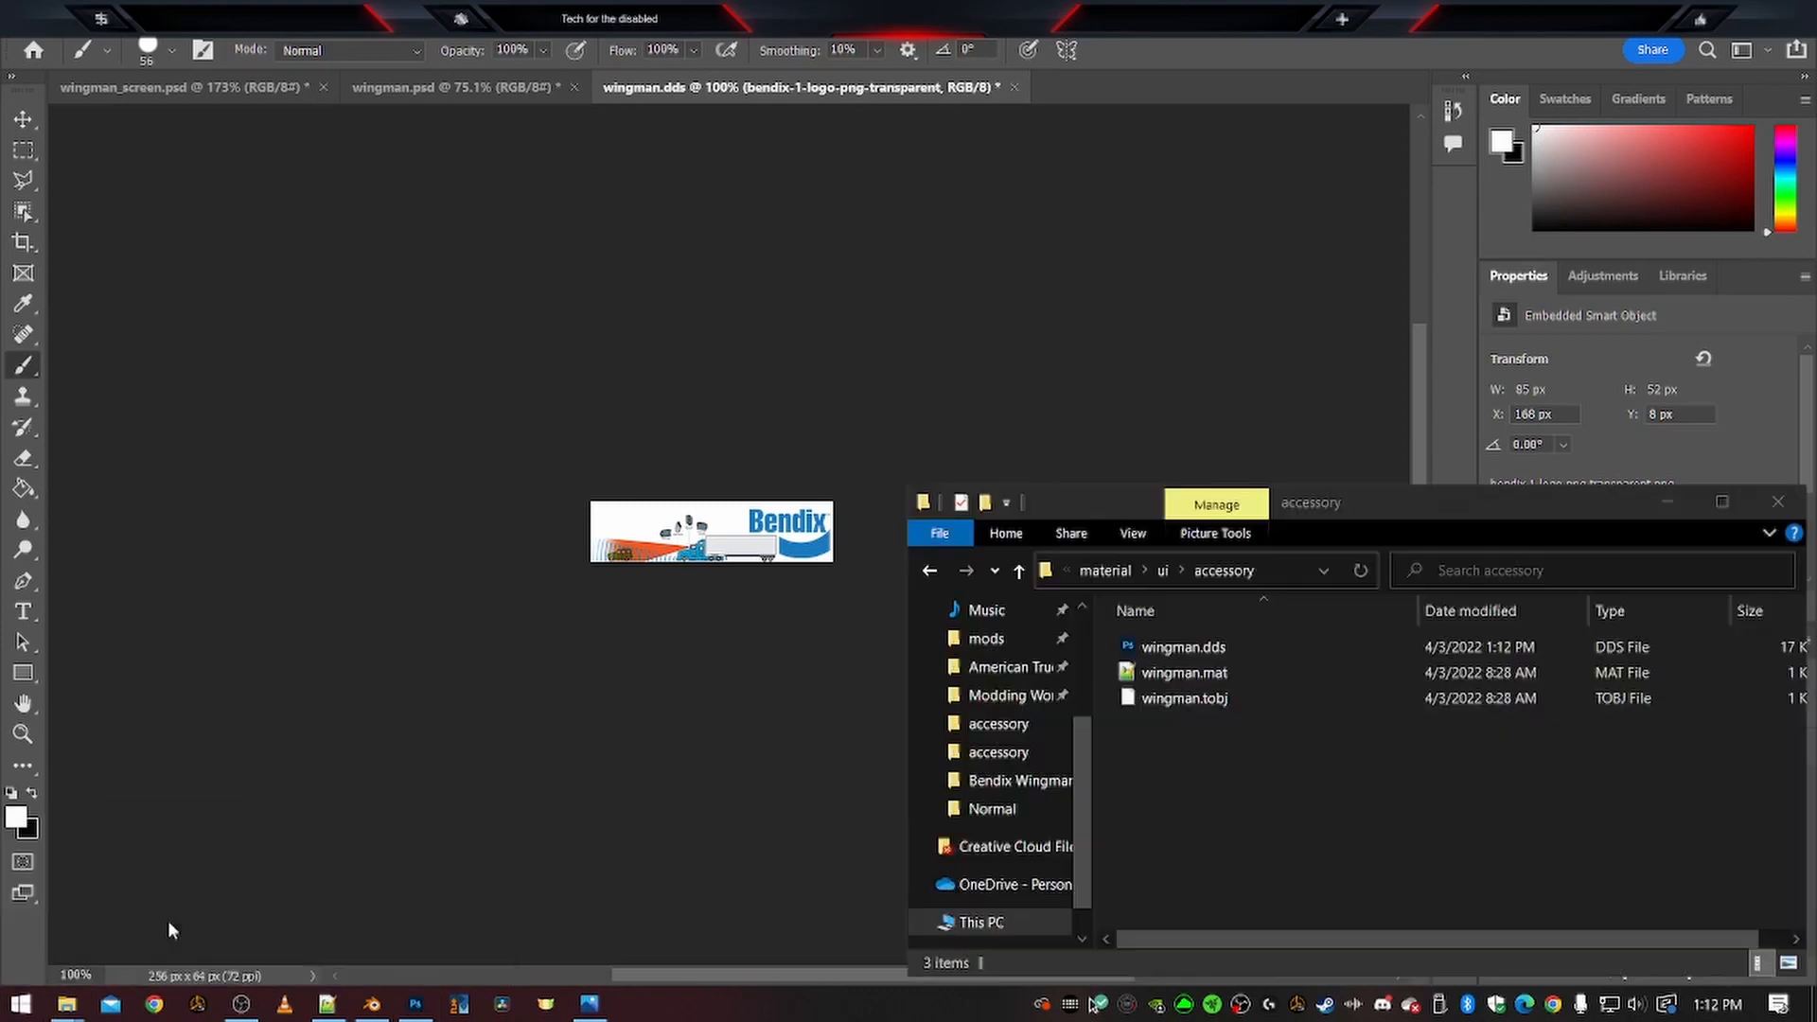
{"action": "left_click", "coordinate": [1790, 963]}
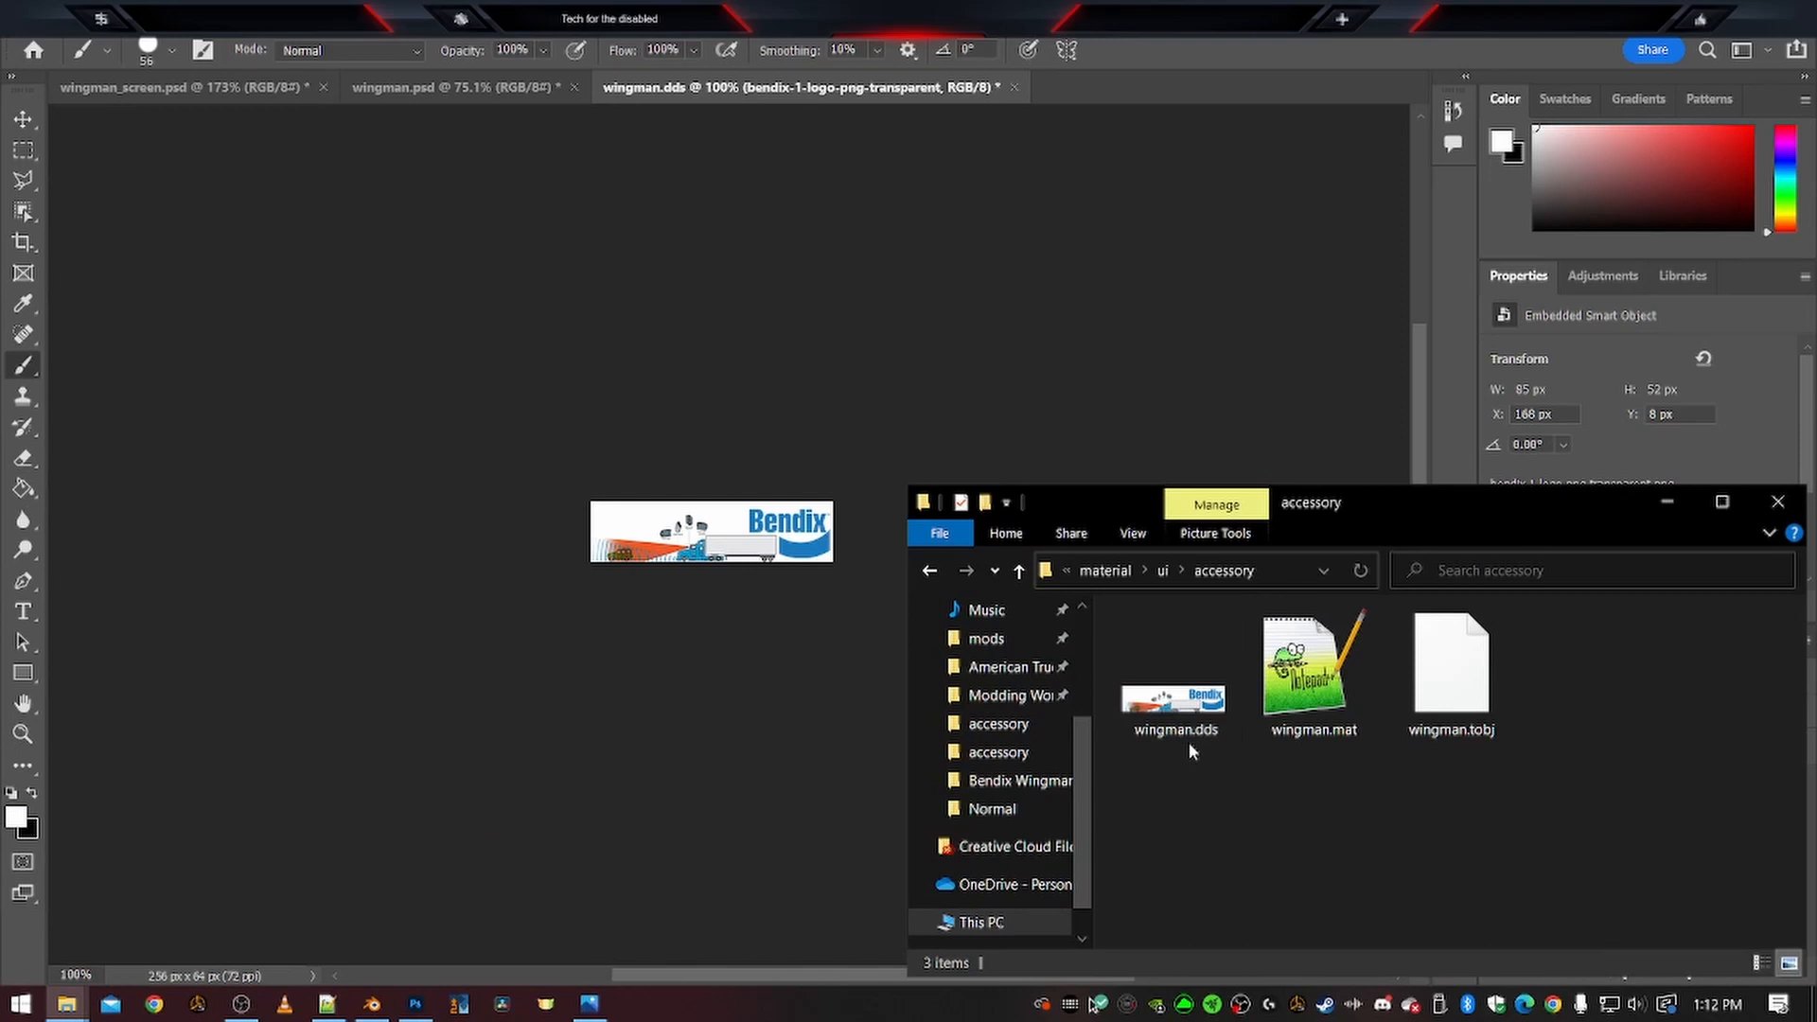
Set the texture in wingman.mat to "wingman.tobj", then save and close the file
{"action": "double_click", "coordinate": [1299, 710]}
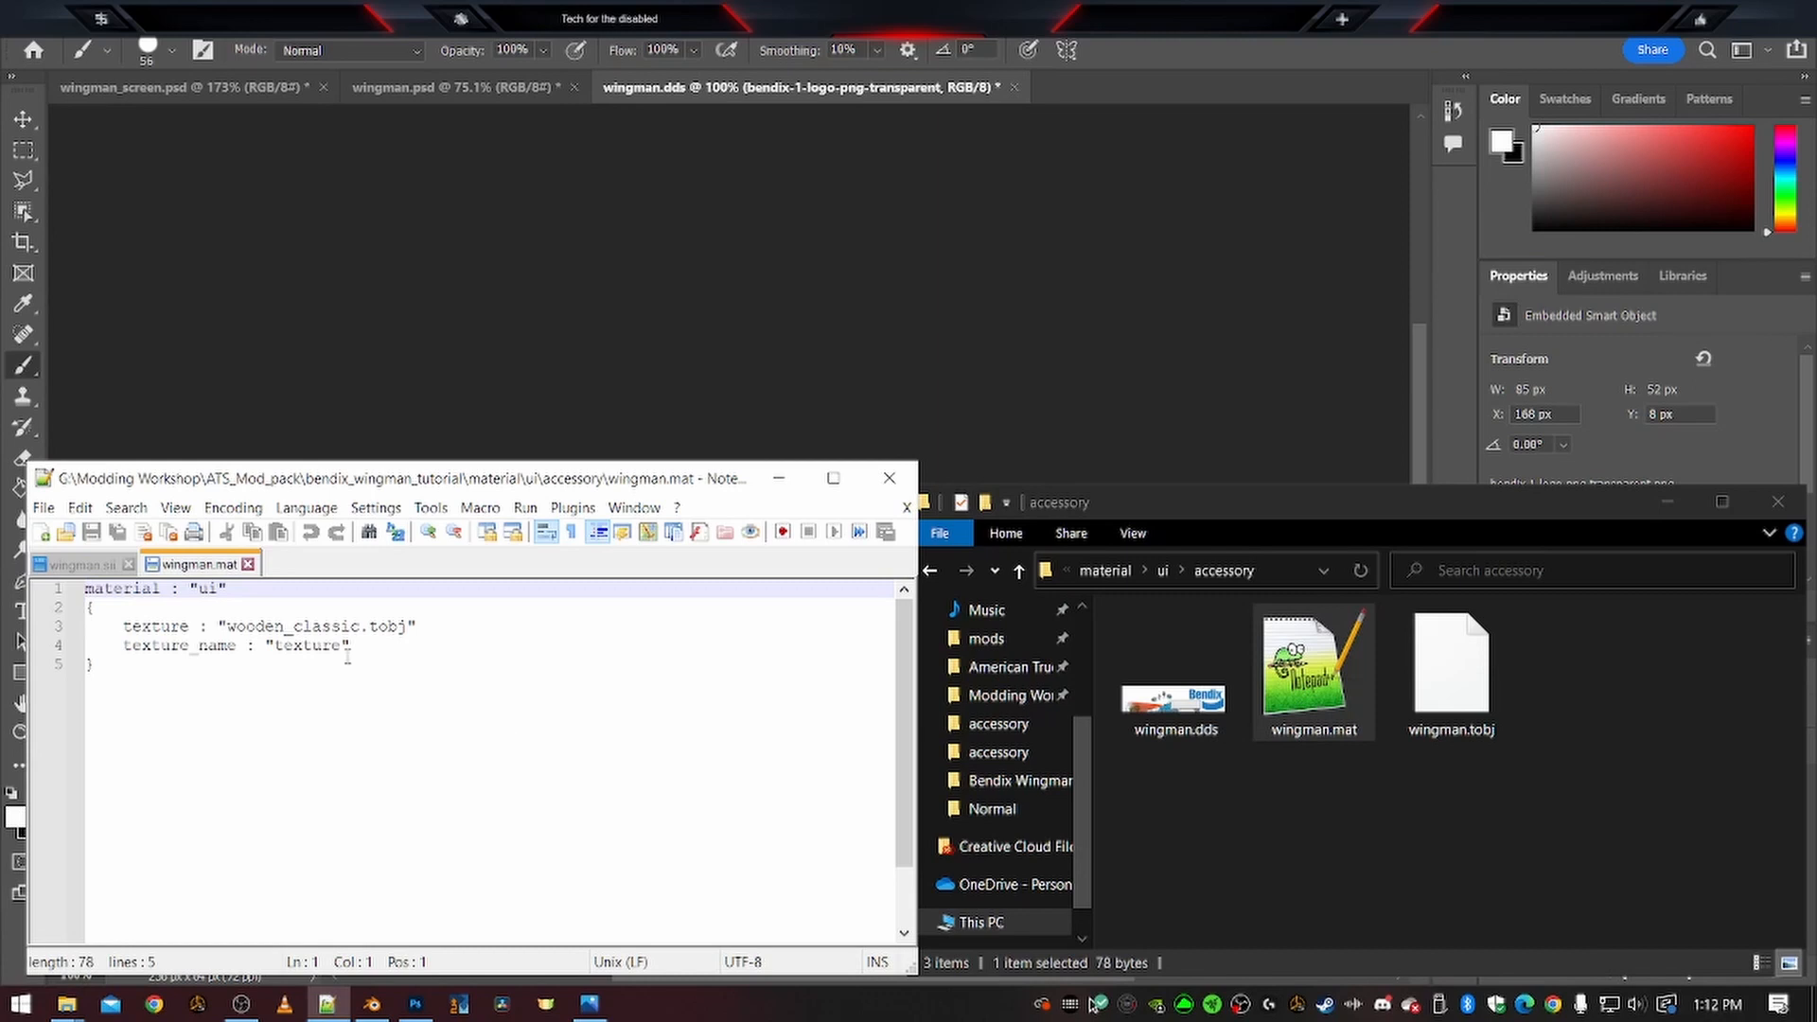
{"action": "double_click", "coordinate": [294, 626]}
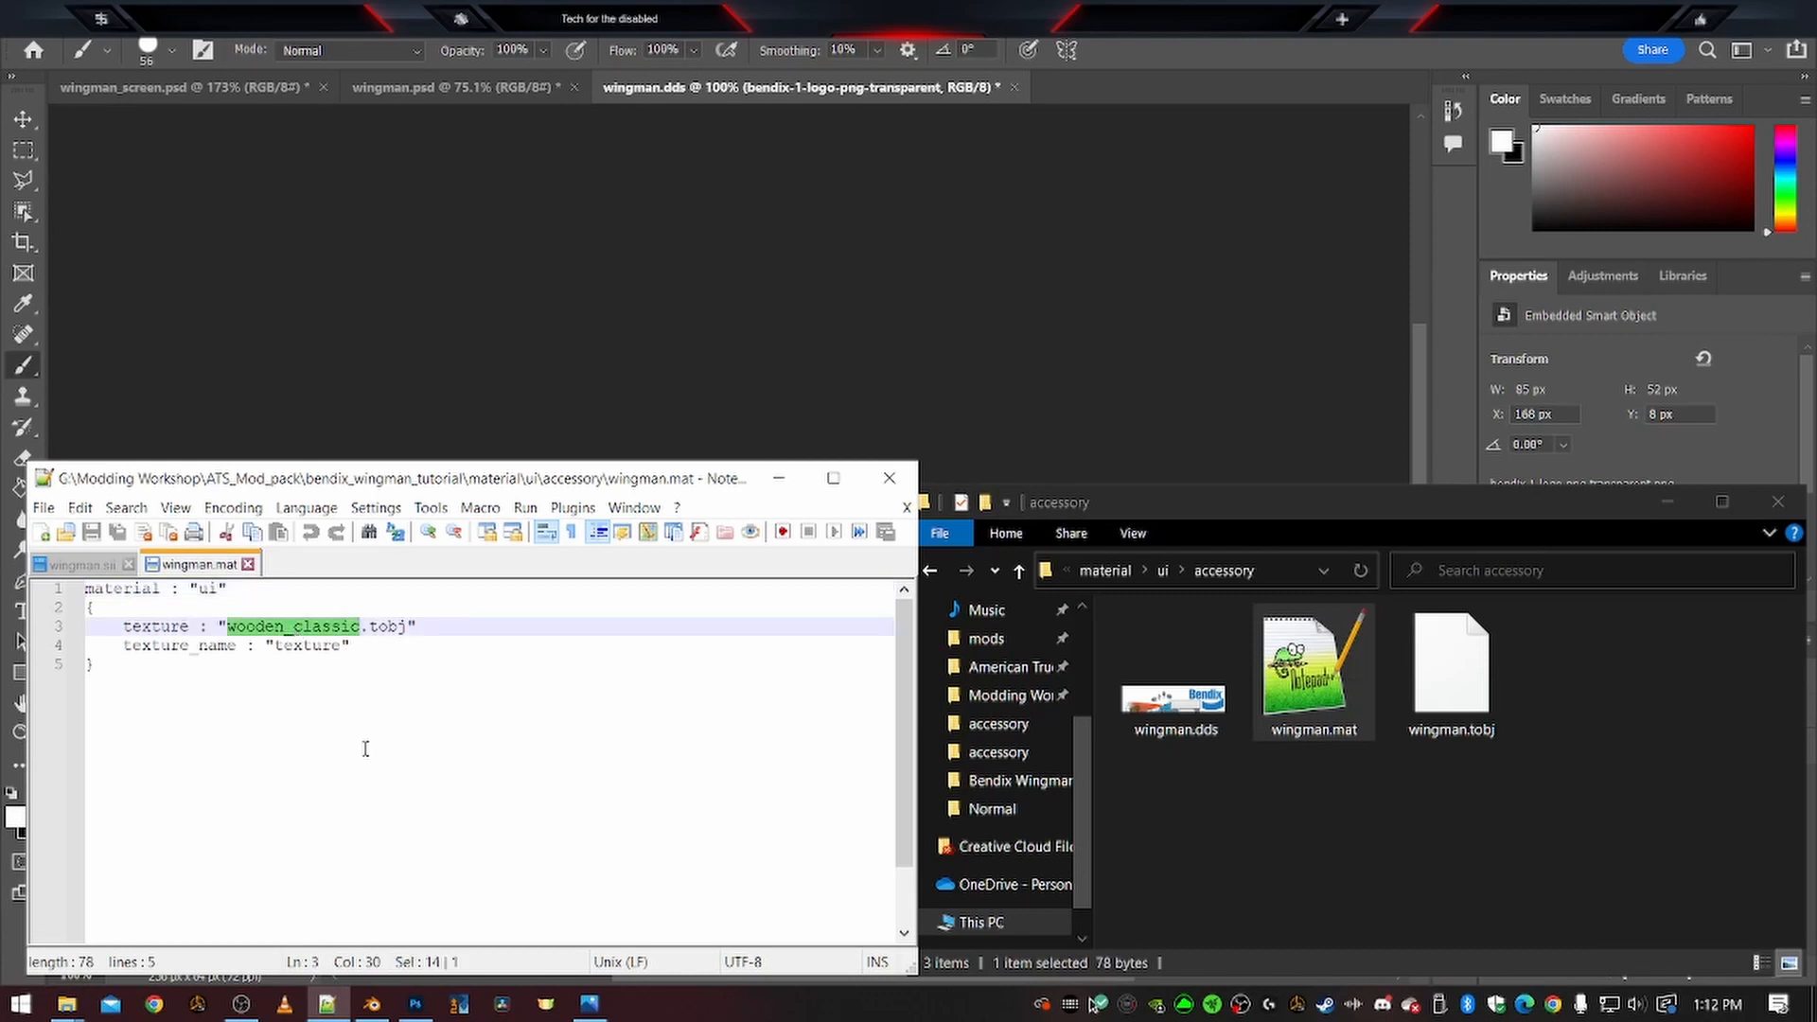
{"action": "type", "text": "wingman"}
{"action": "key", "text": "ctrl+s"}
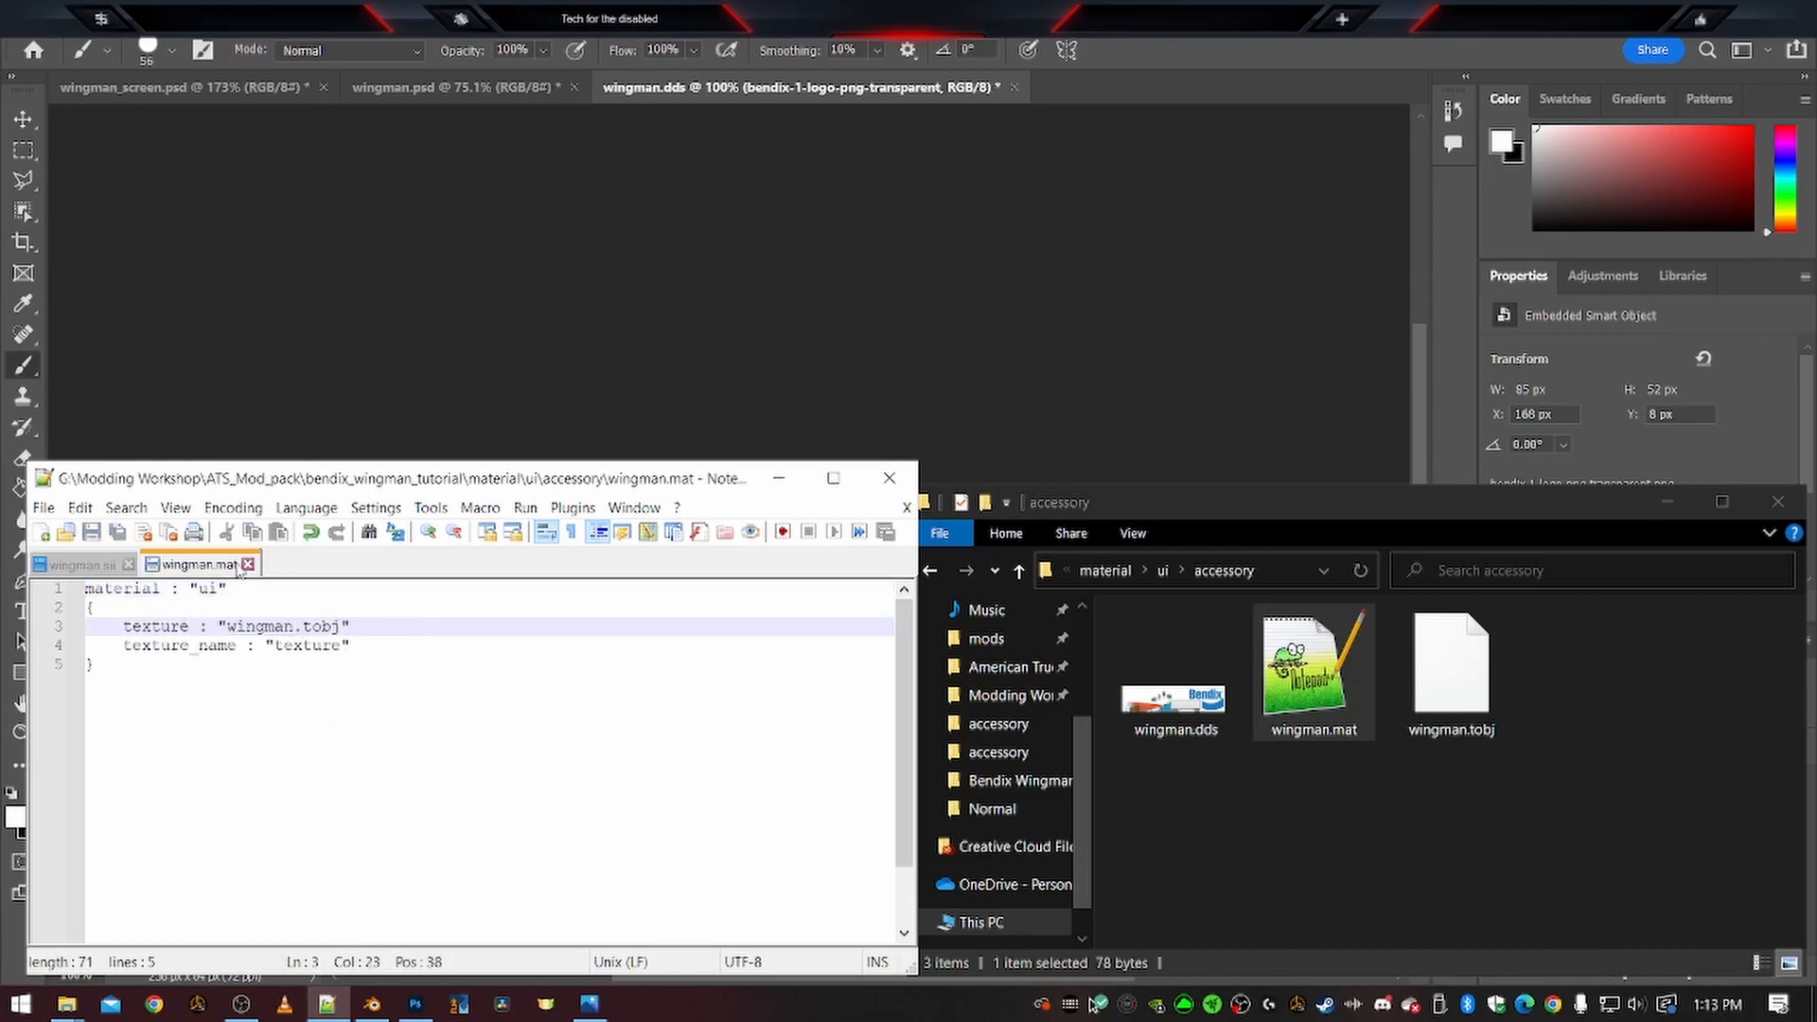
{"action": "left_click", "coordinate": [248, 564]}
{"action": "left_click", "coordinate": [1550, 815]}
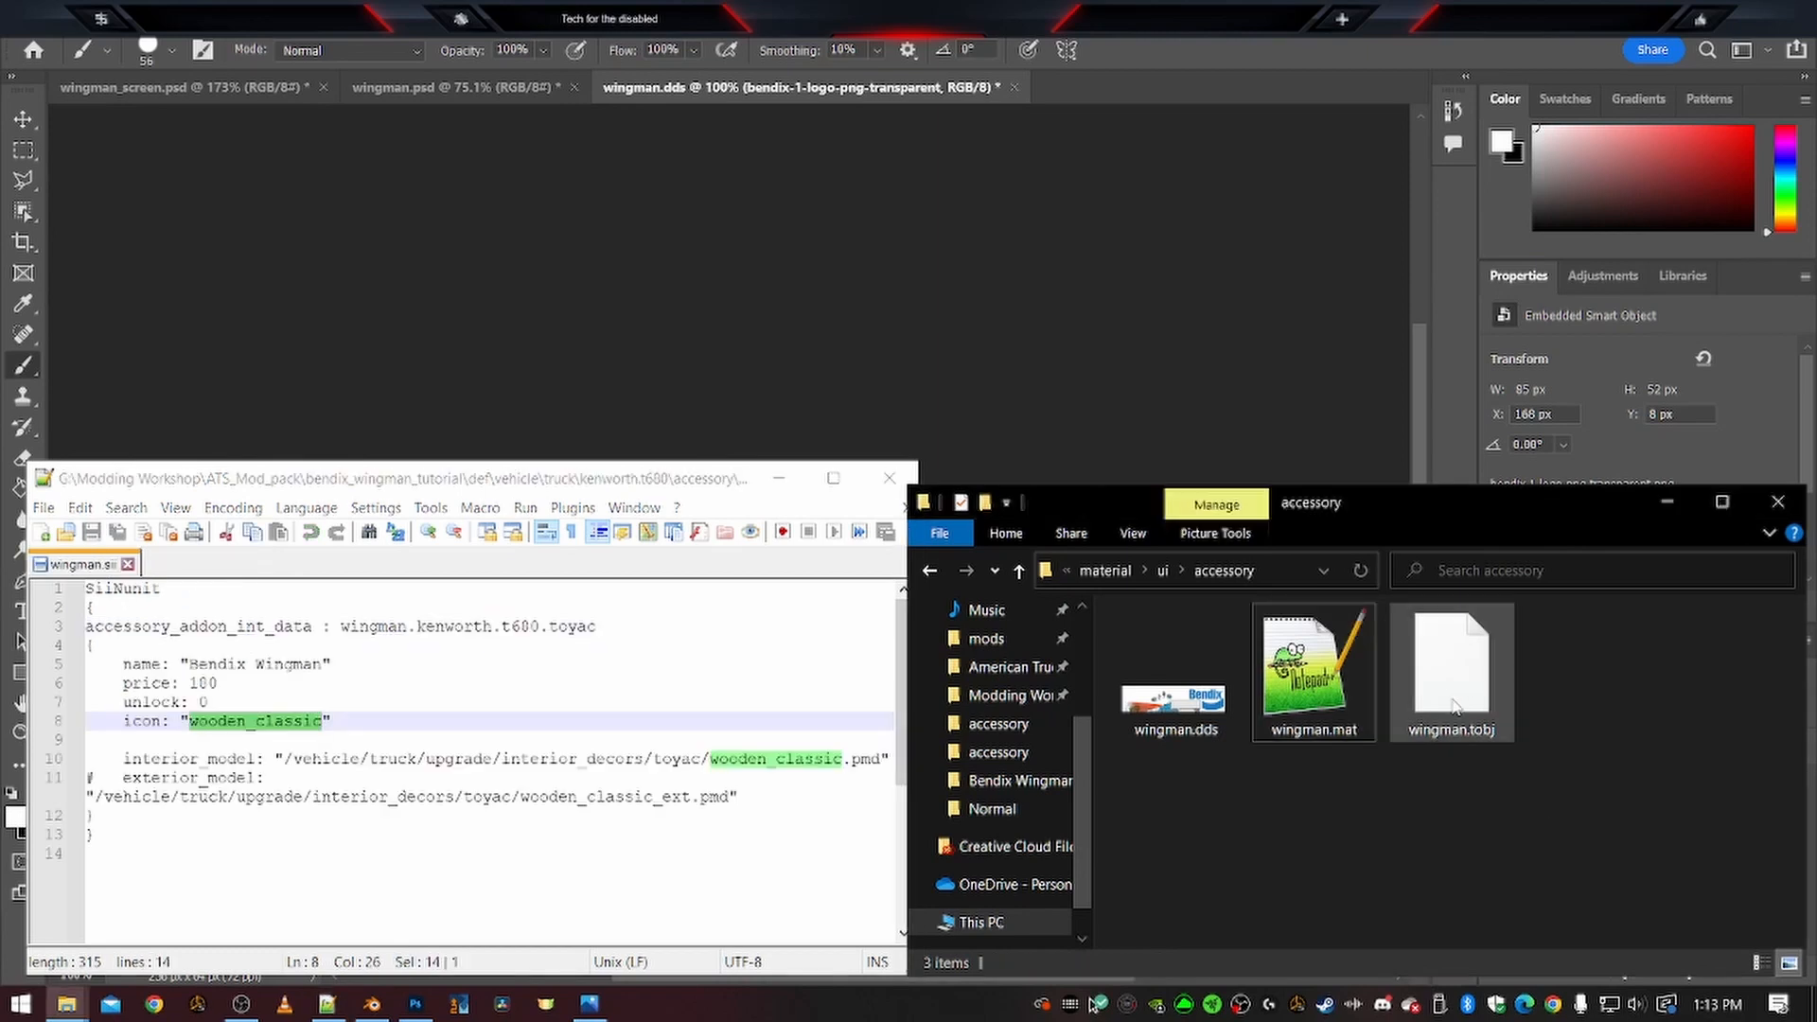
{"action": "left_click", "coordinate": [457, 1005]}
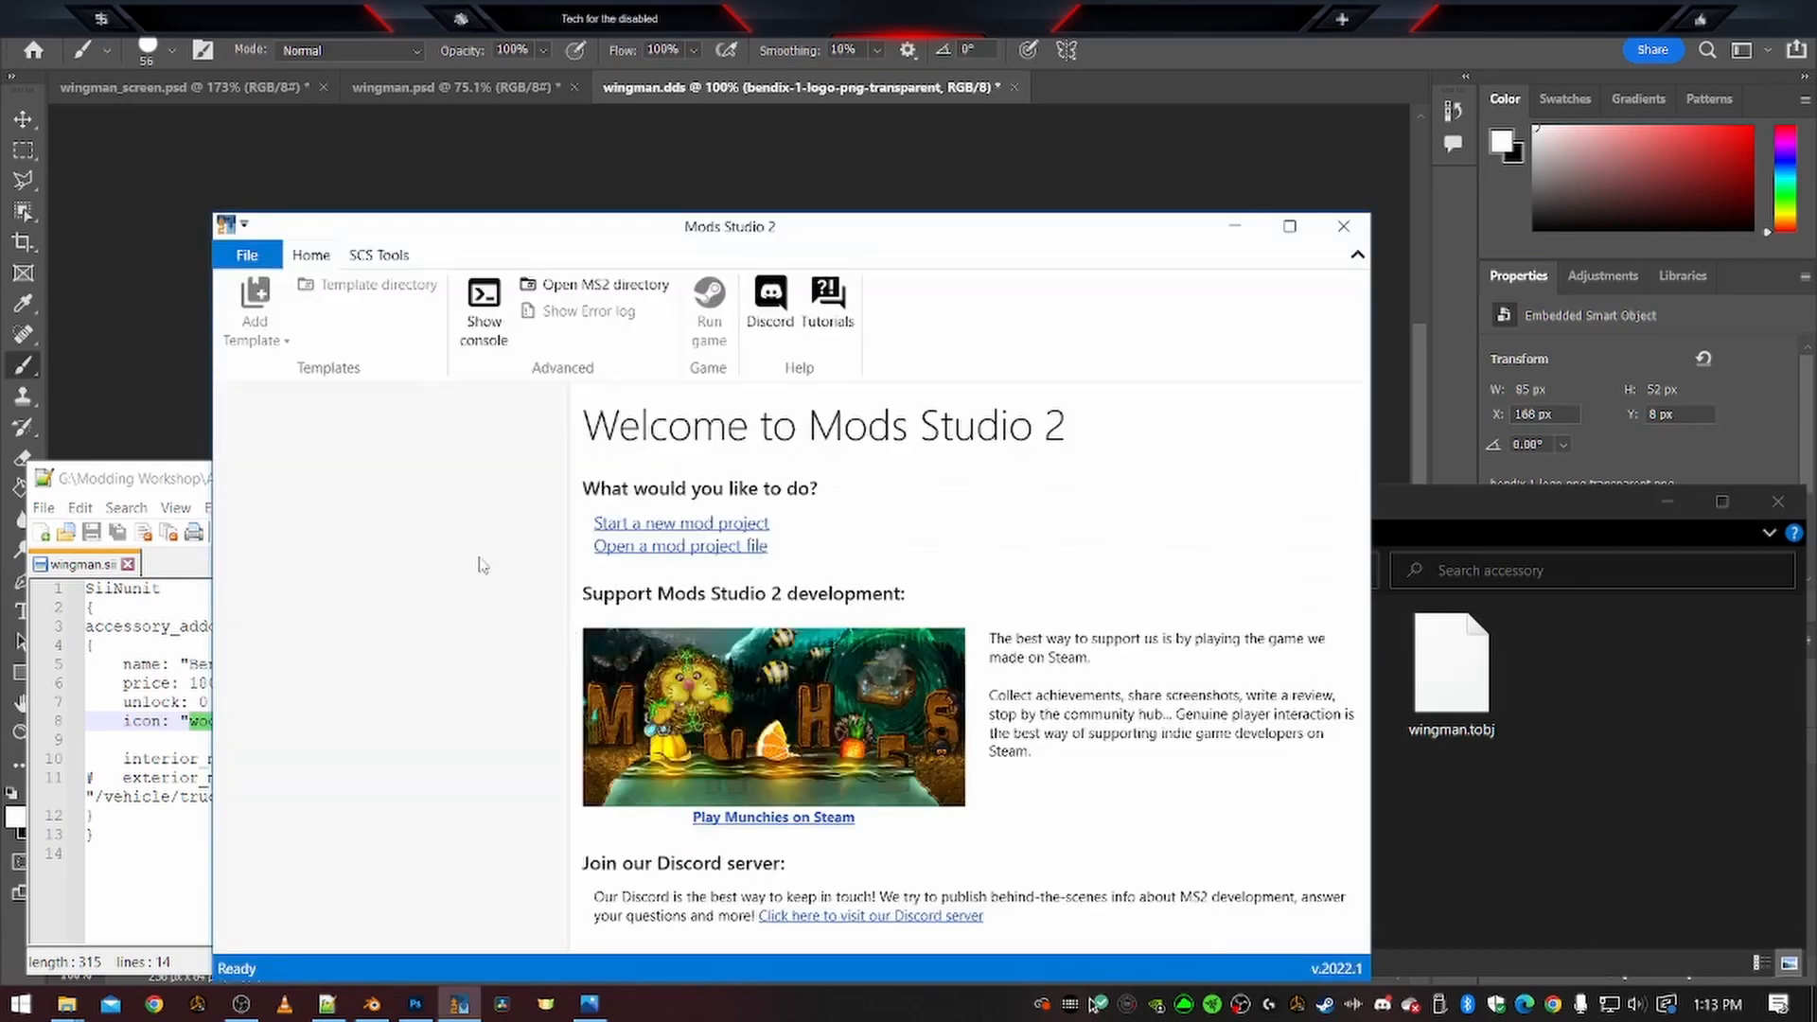
{"action": "left_click", "coordinate": [371, 255]}
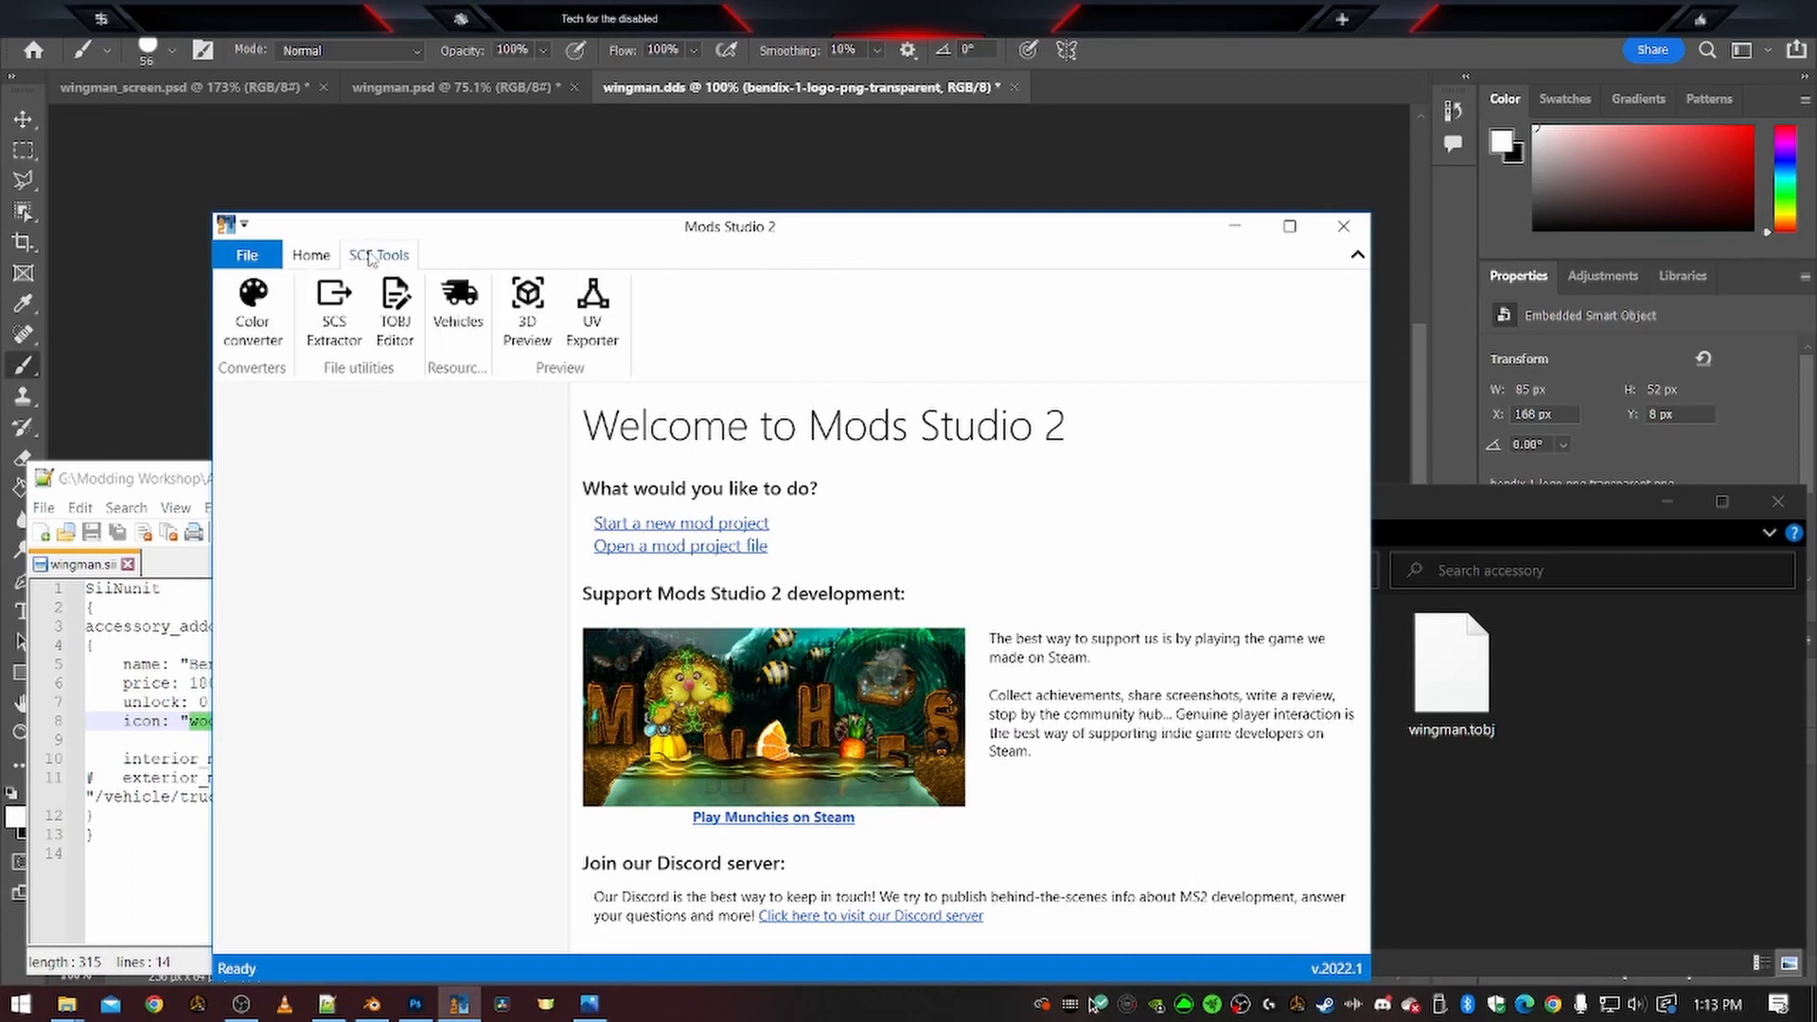
{"action": "left_click", "coordinate": [396, 317]}
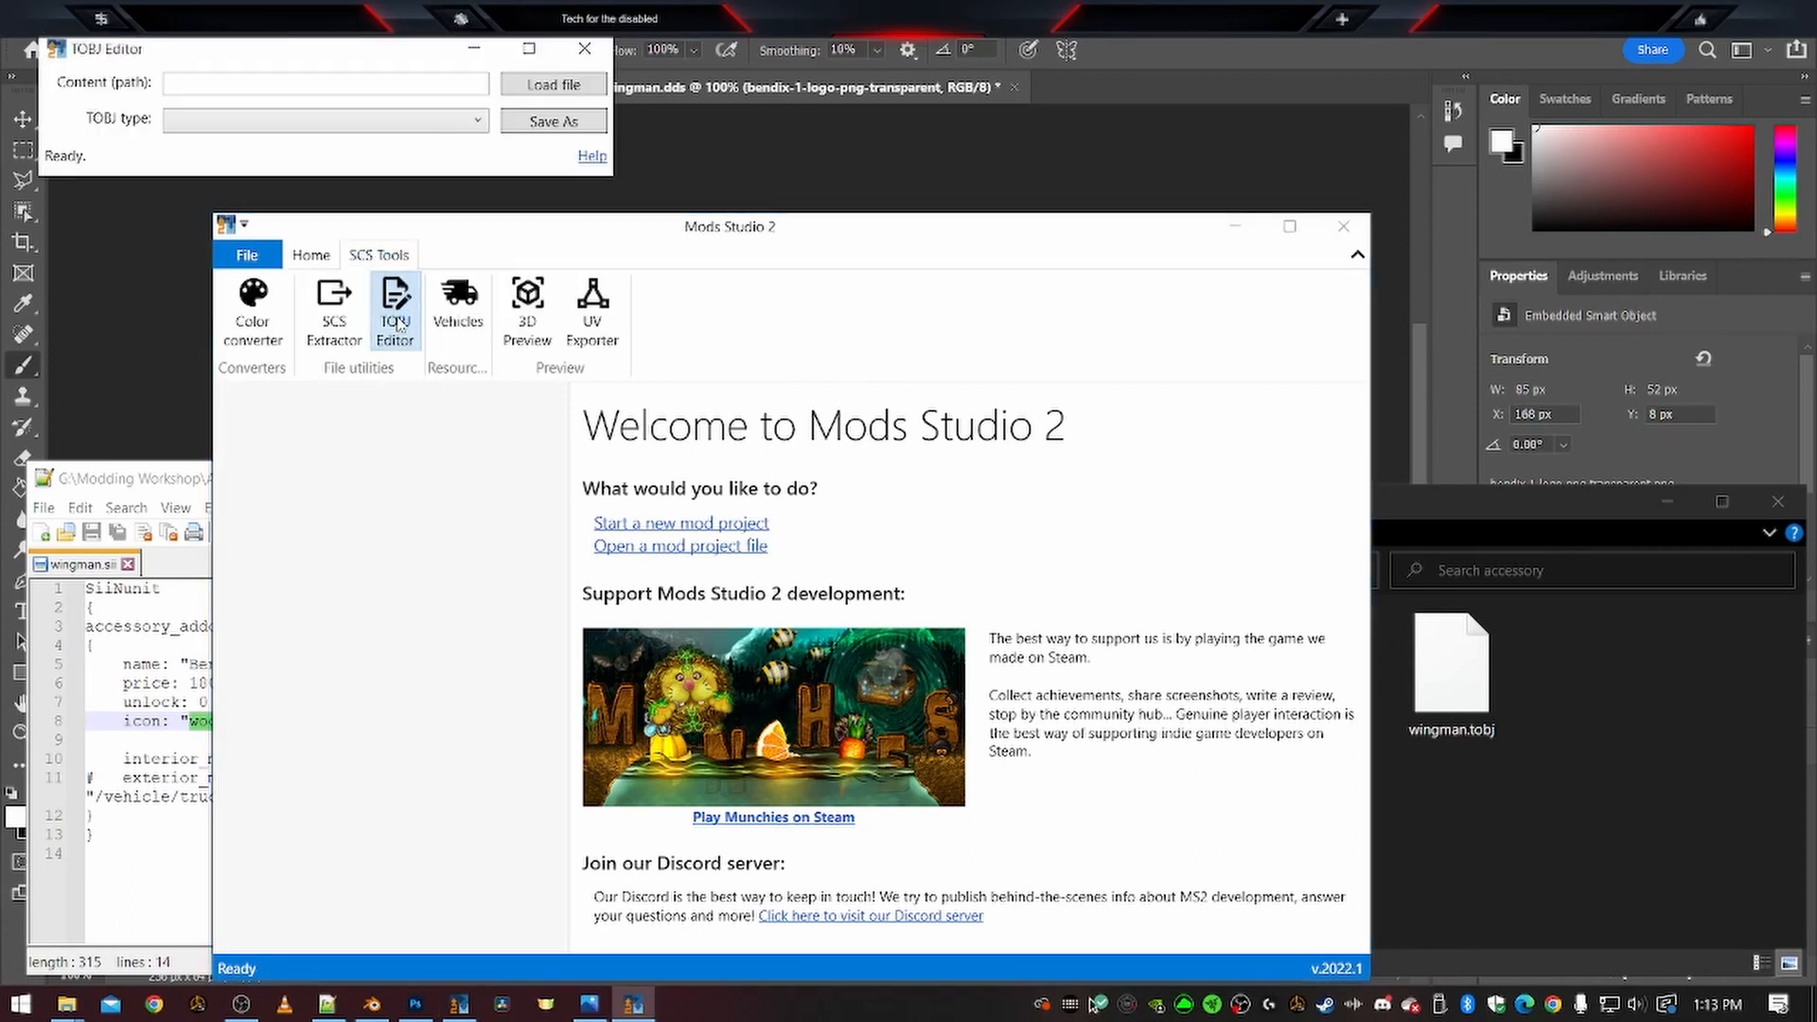
{"action": "left_click", "coordinate": [1349, 227]}
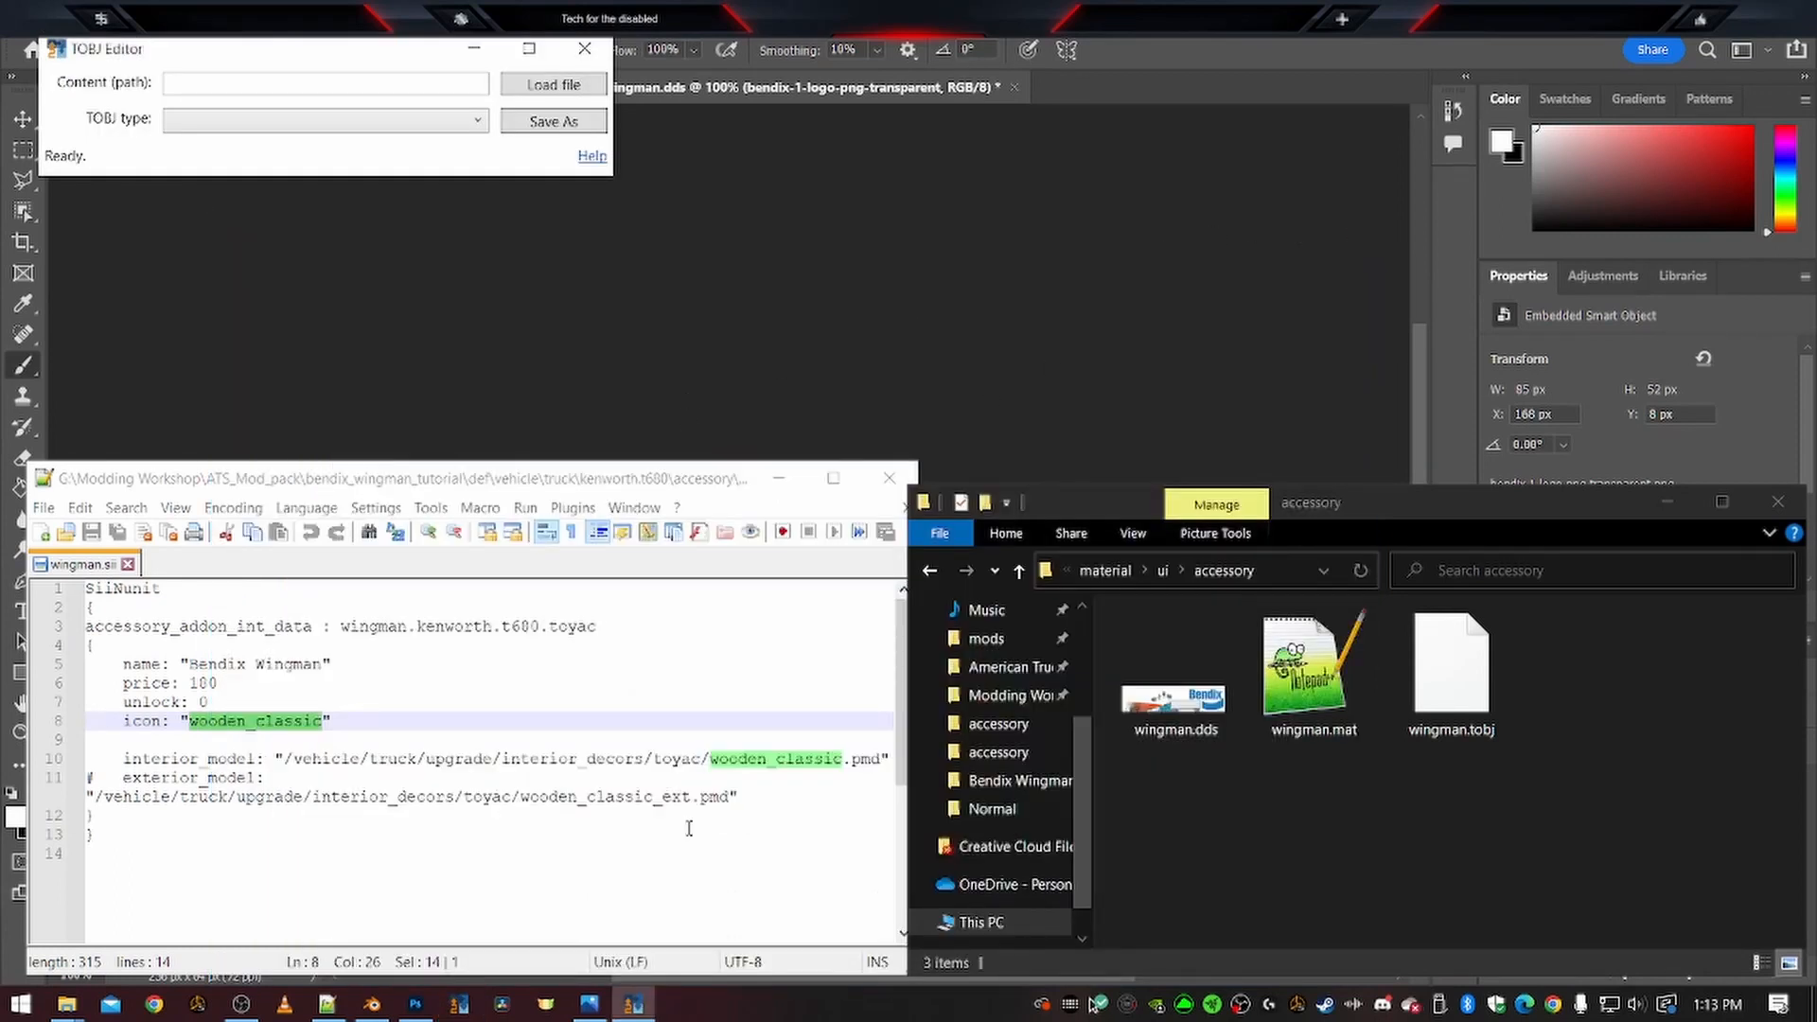
{"action": "left_click_drag", "start_coordinate": [351, 57], "coordinate": [617, 254]}
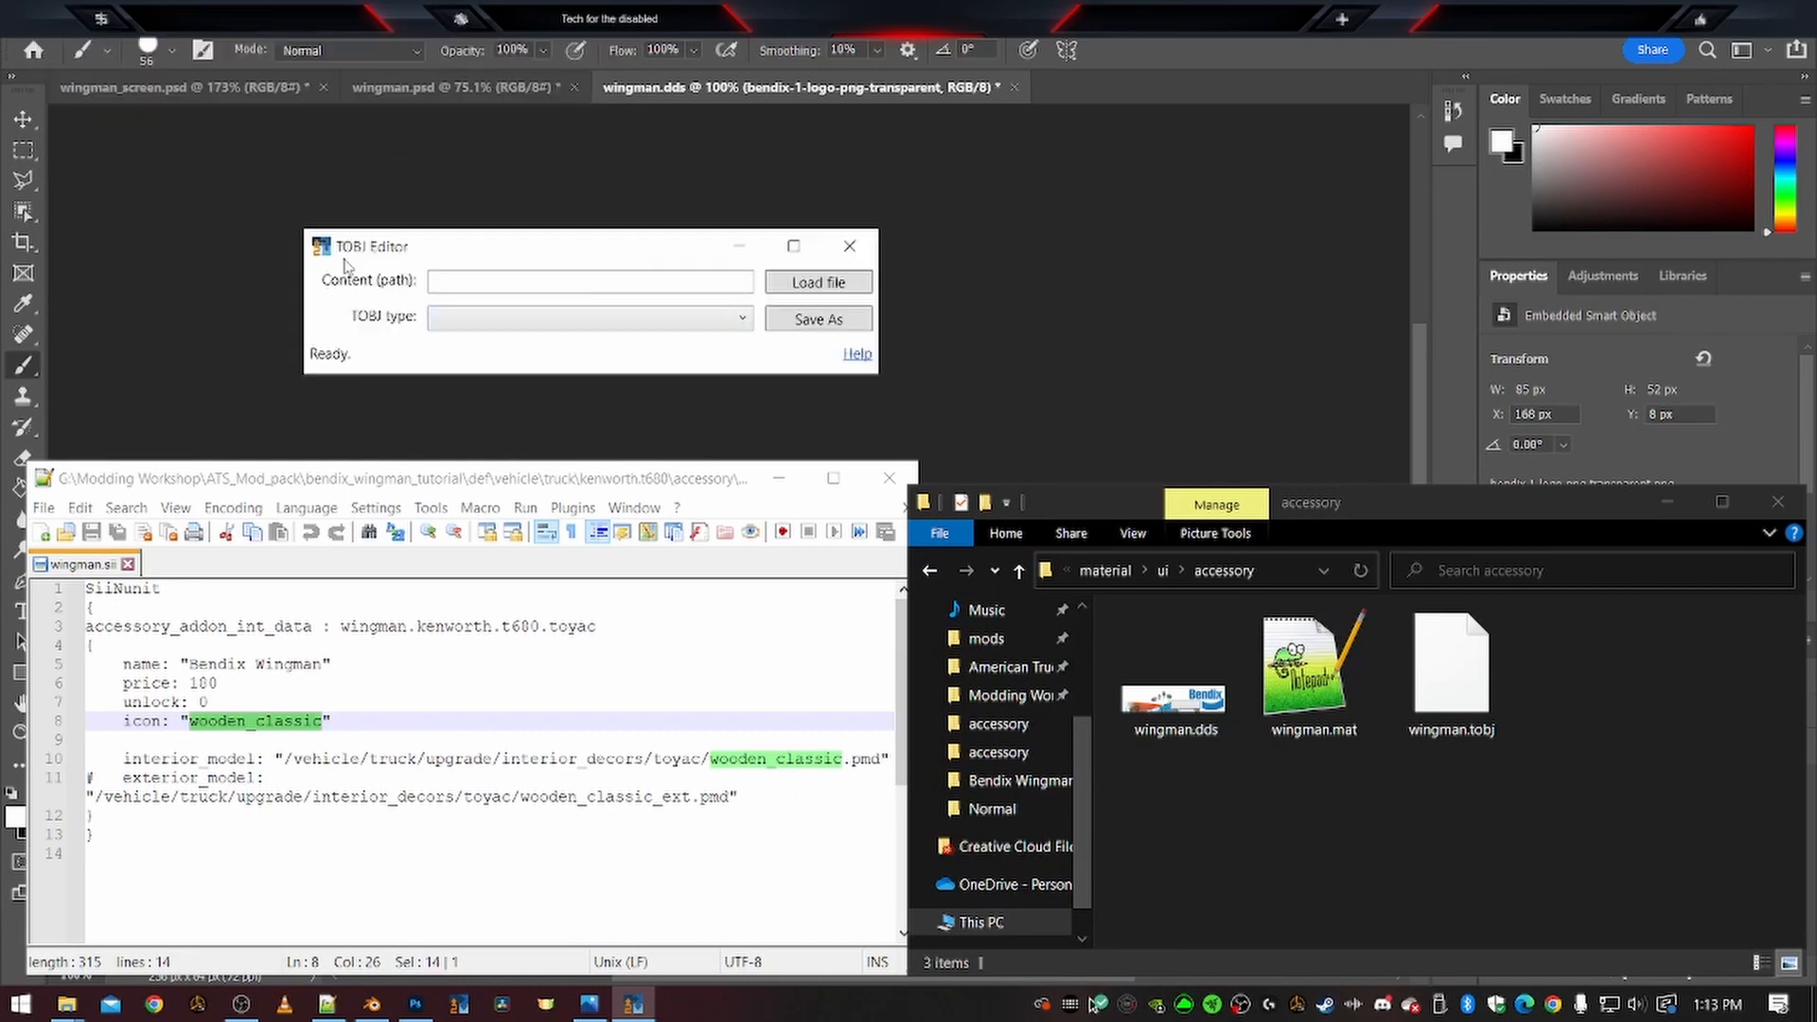
{"action": "left_click", "coordinate": [849, 247]}
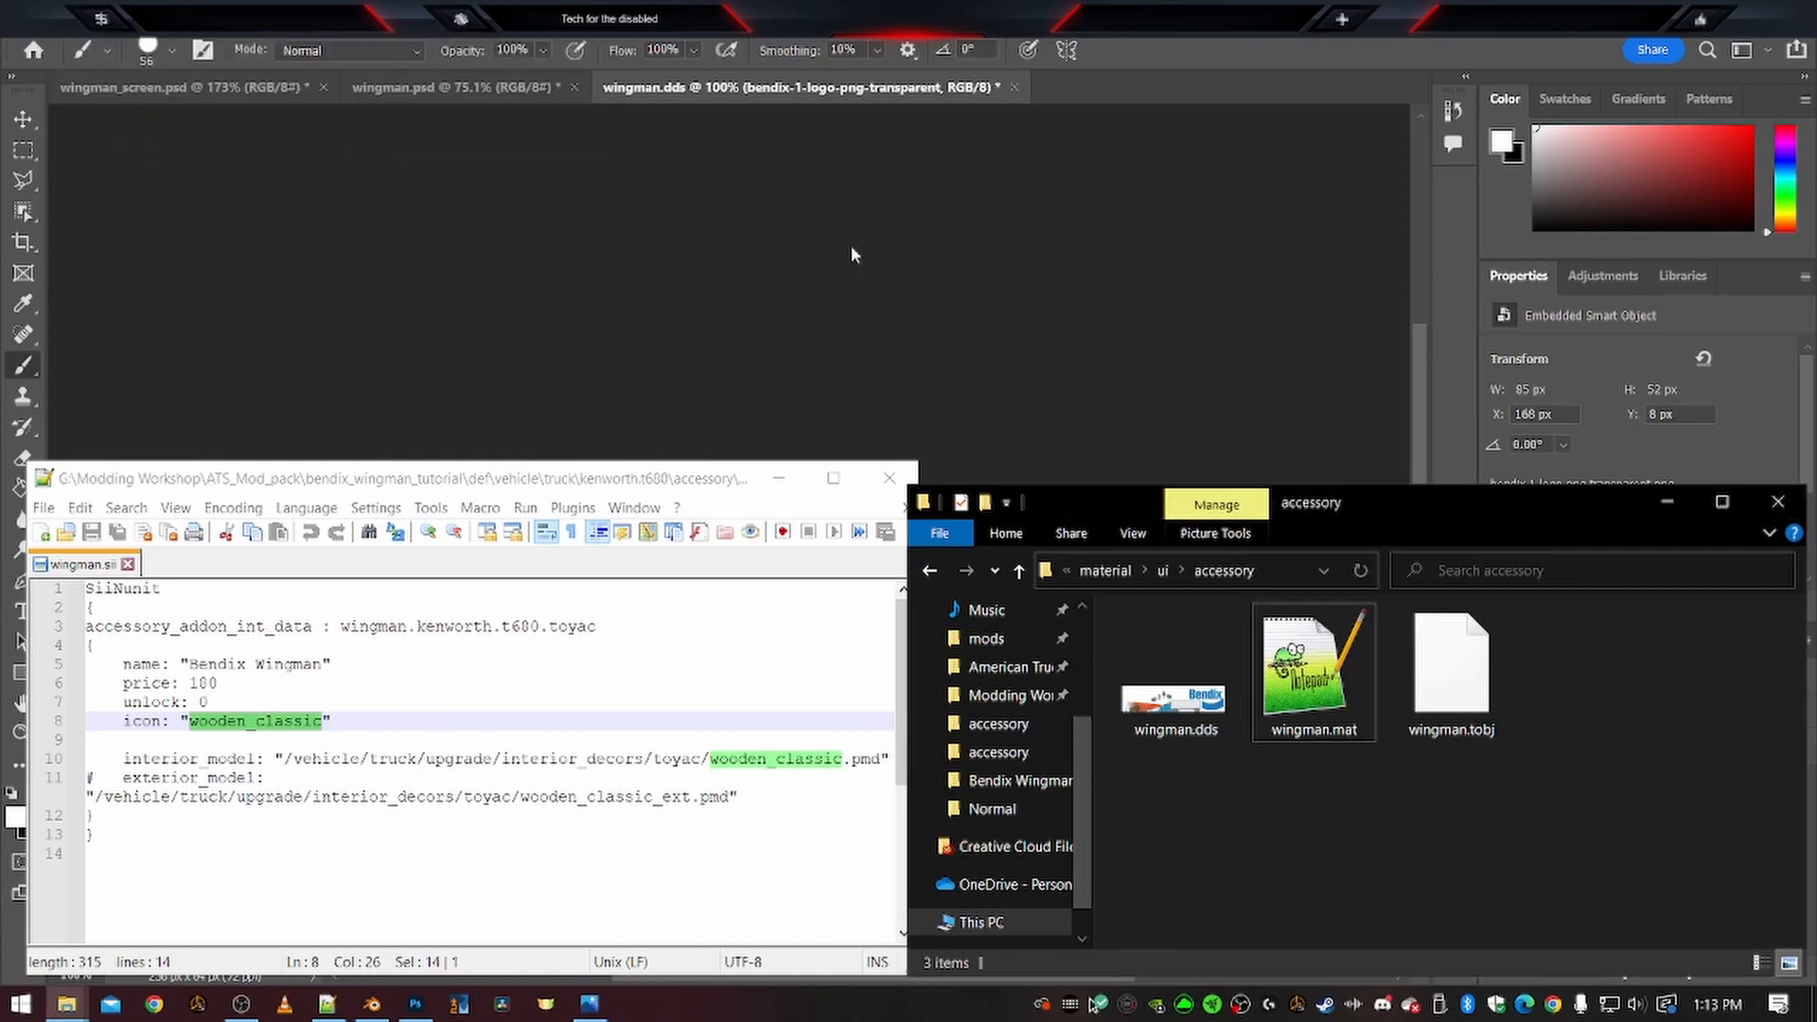
Find the standalone tobj Editor app on the computer and launch it
{"action": "left_click", "coordinate": [19, 1005]}
{"action": "type", "text": "tobj"}
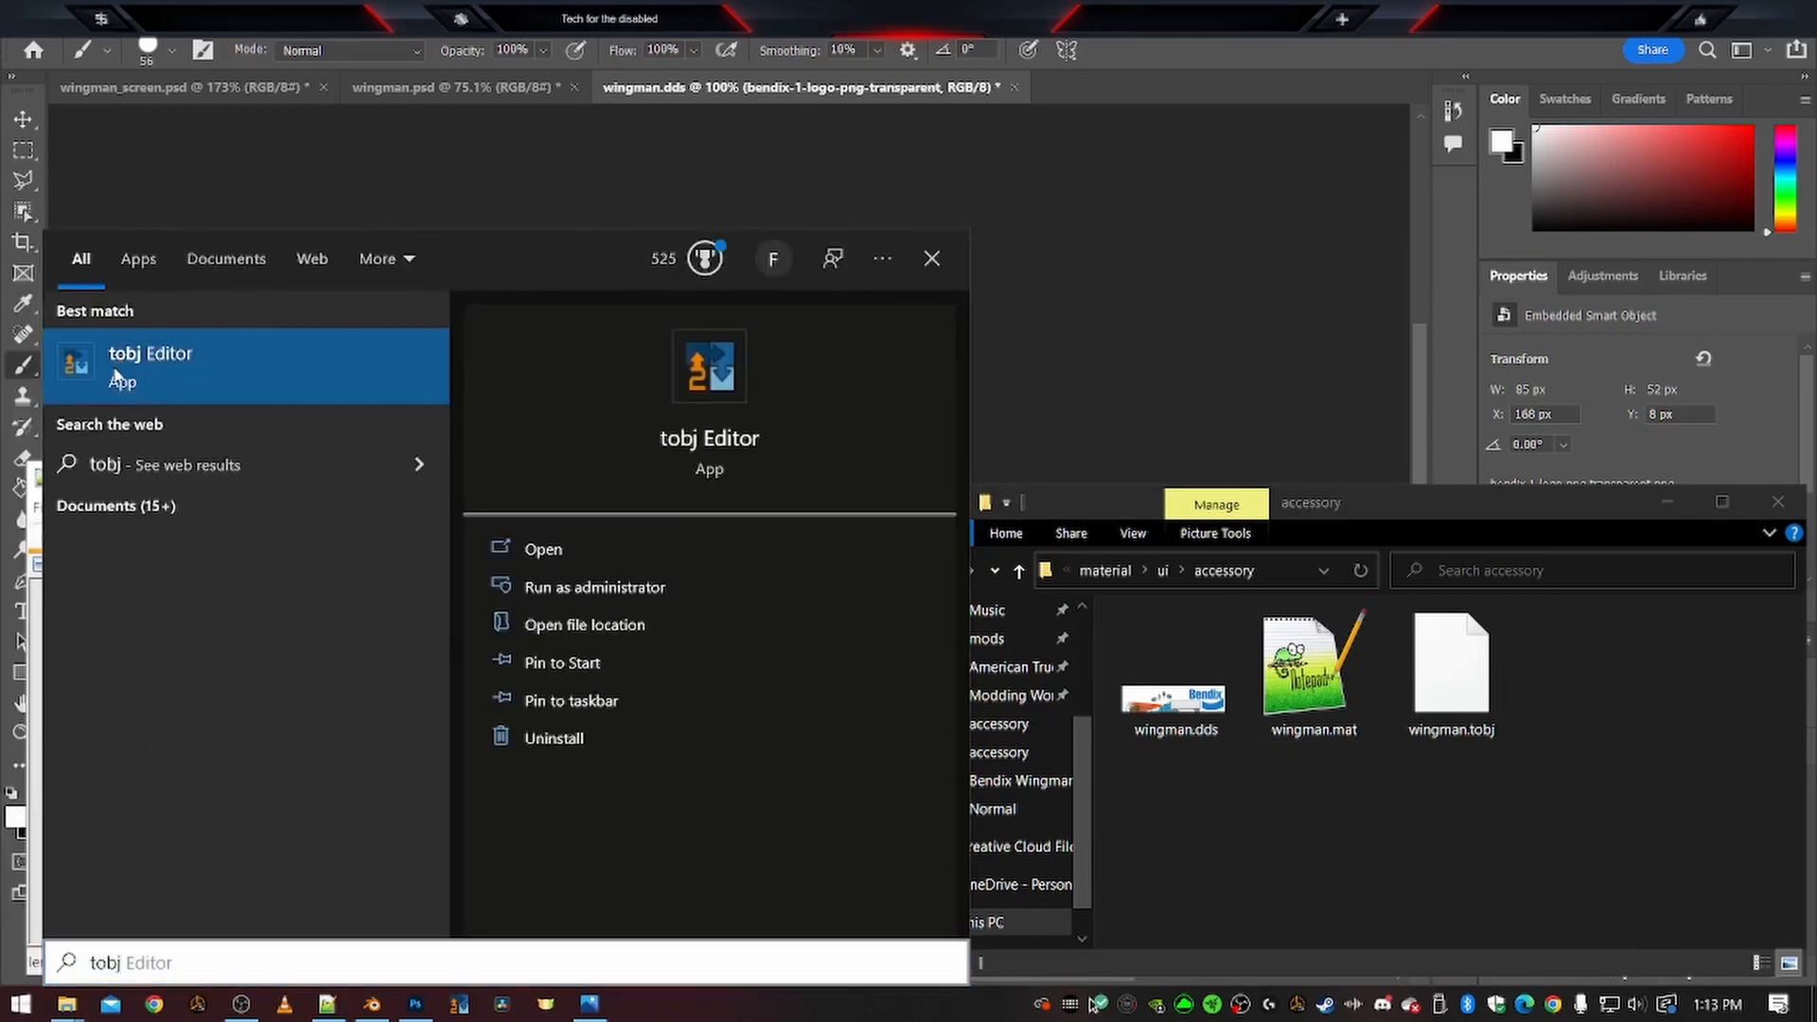
{"action": "left_click", "coordinate": [217, 378]}
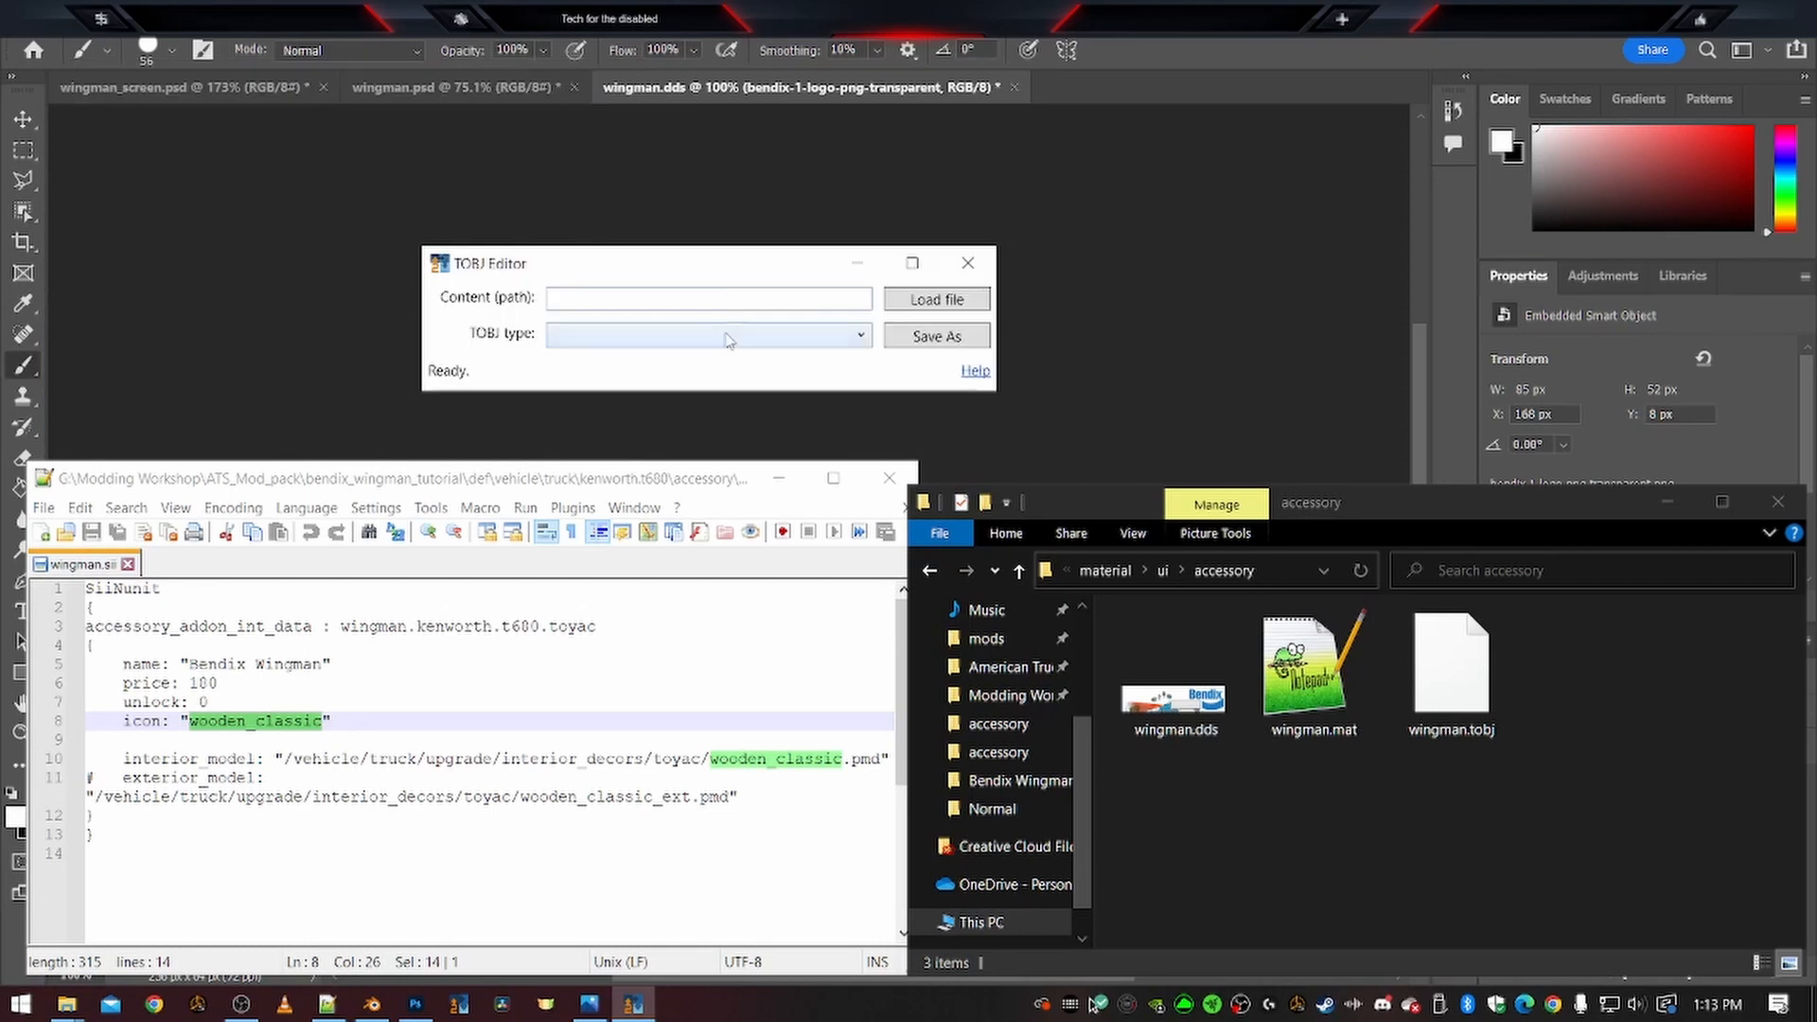
Load wingman.tobj from the bendix_wingman_tutorial mod's material/ui/accessory folder into the TOBJ Editor
{"action": "left_click", "coordinate": [930, 300]}
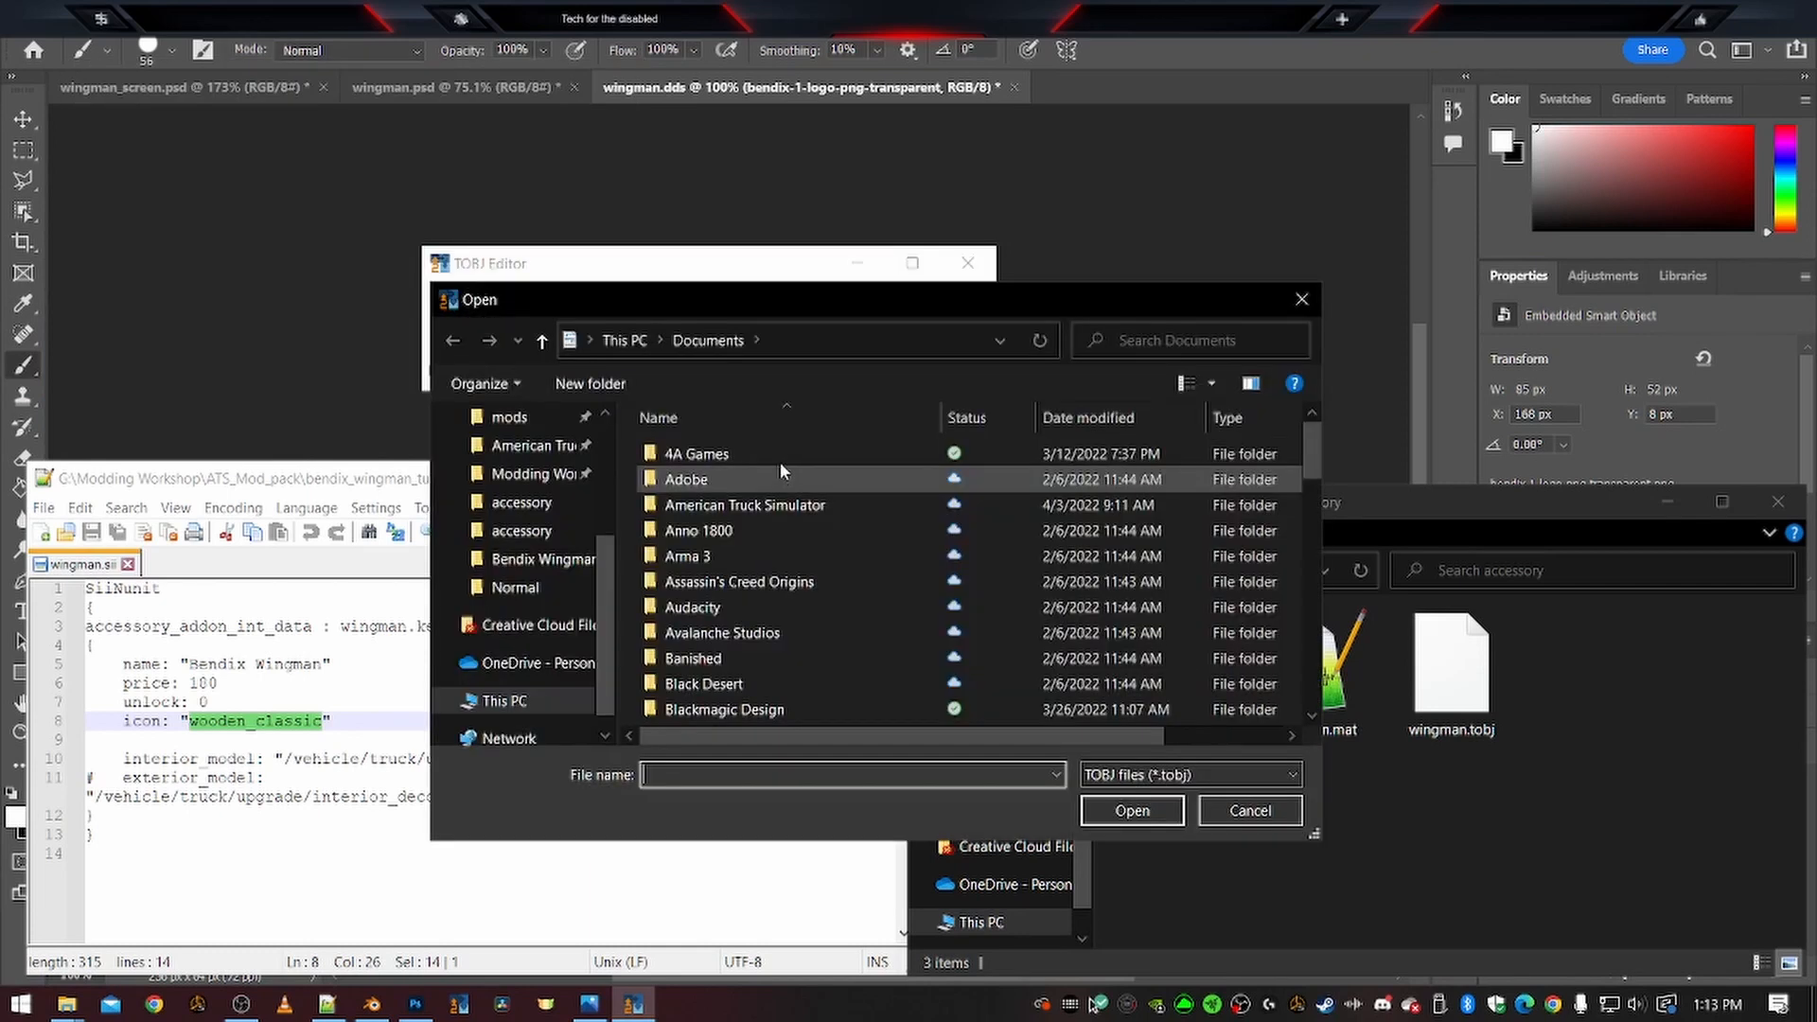
{"action": "left_click", "coordinate": [530, 473]}
{"action": "double_click", "coordinate": [711, 530]}
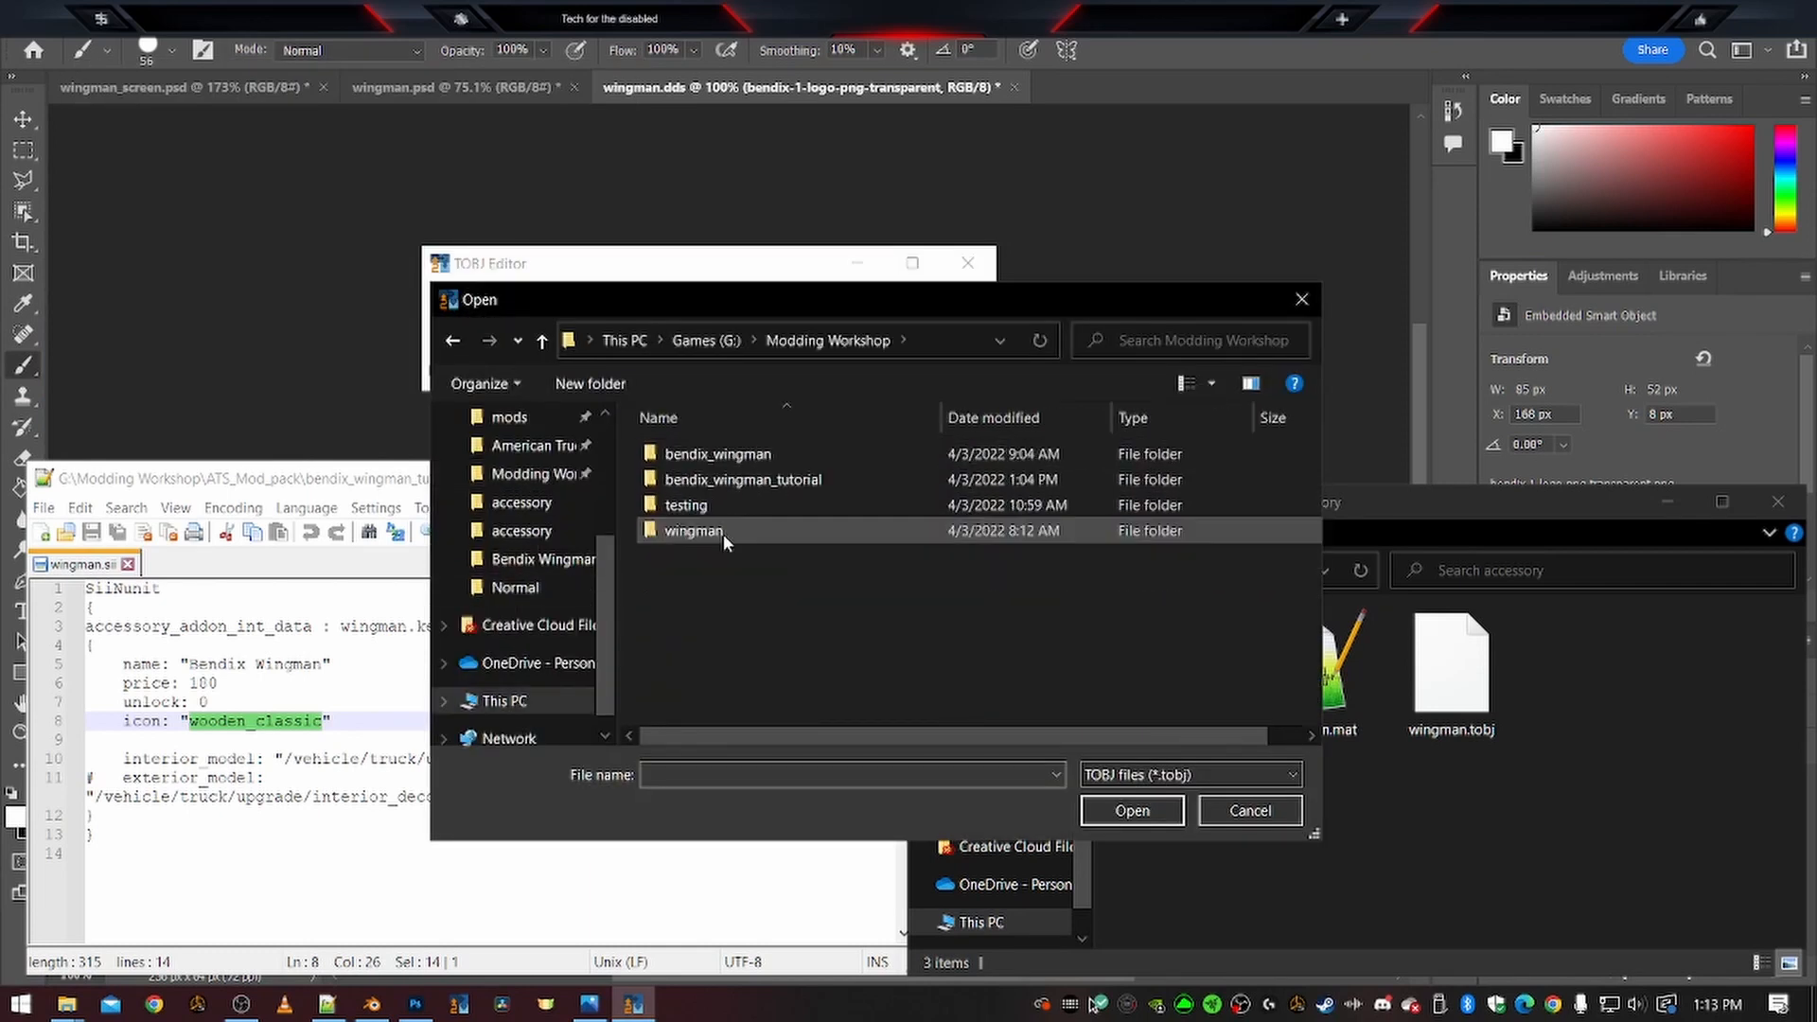
{"action": "double_click", "coordinate": [721, 480]}
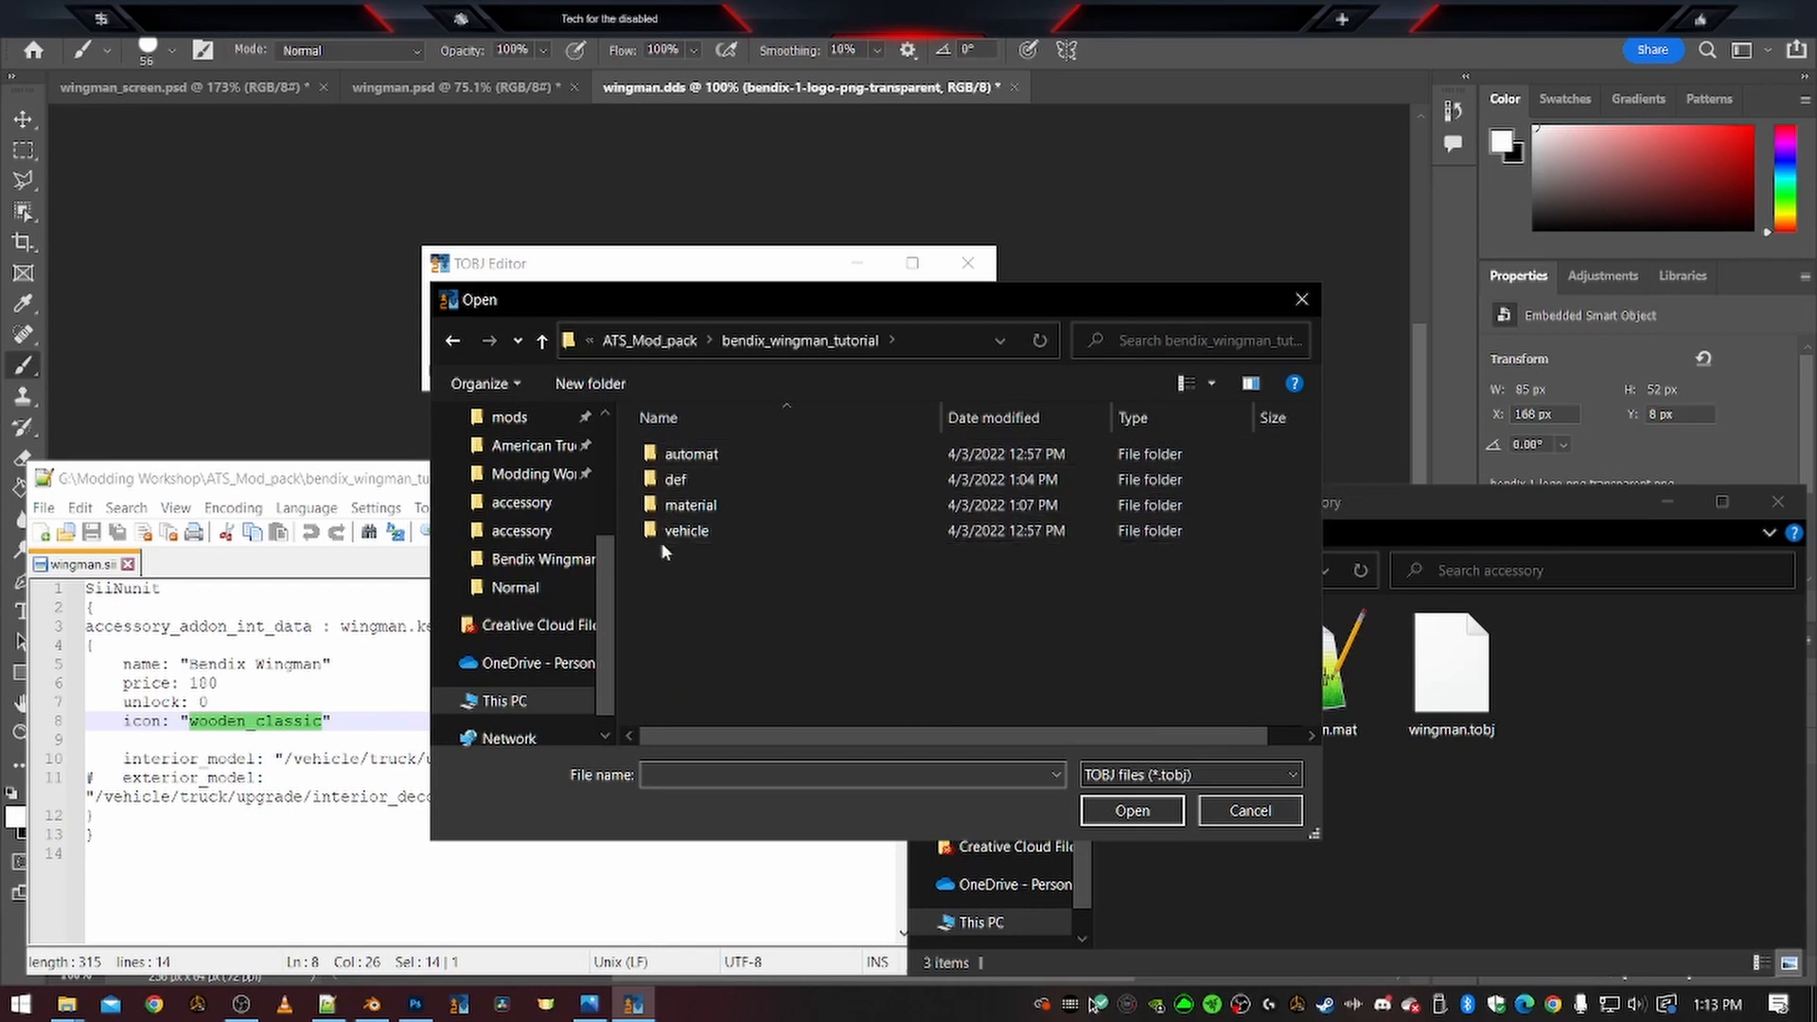
{"action": "double_click", "coordinate": [686, 506]}
{"action": "double_click", "coordinate": [681, 453]}
{"action": "double_click", "coordinate": [683, 455]}
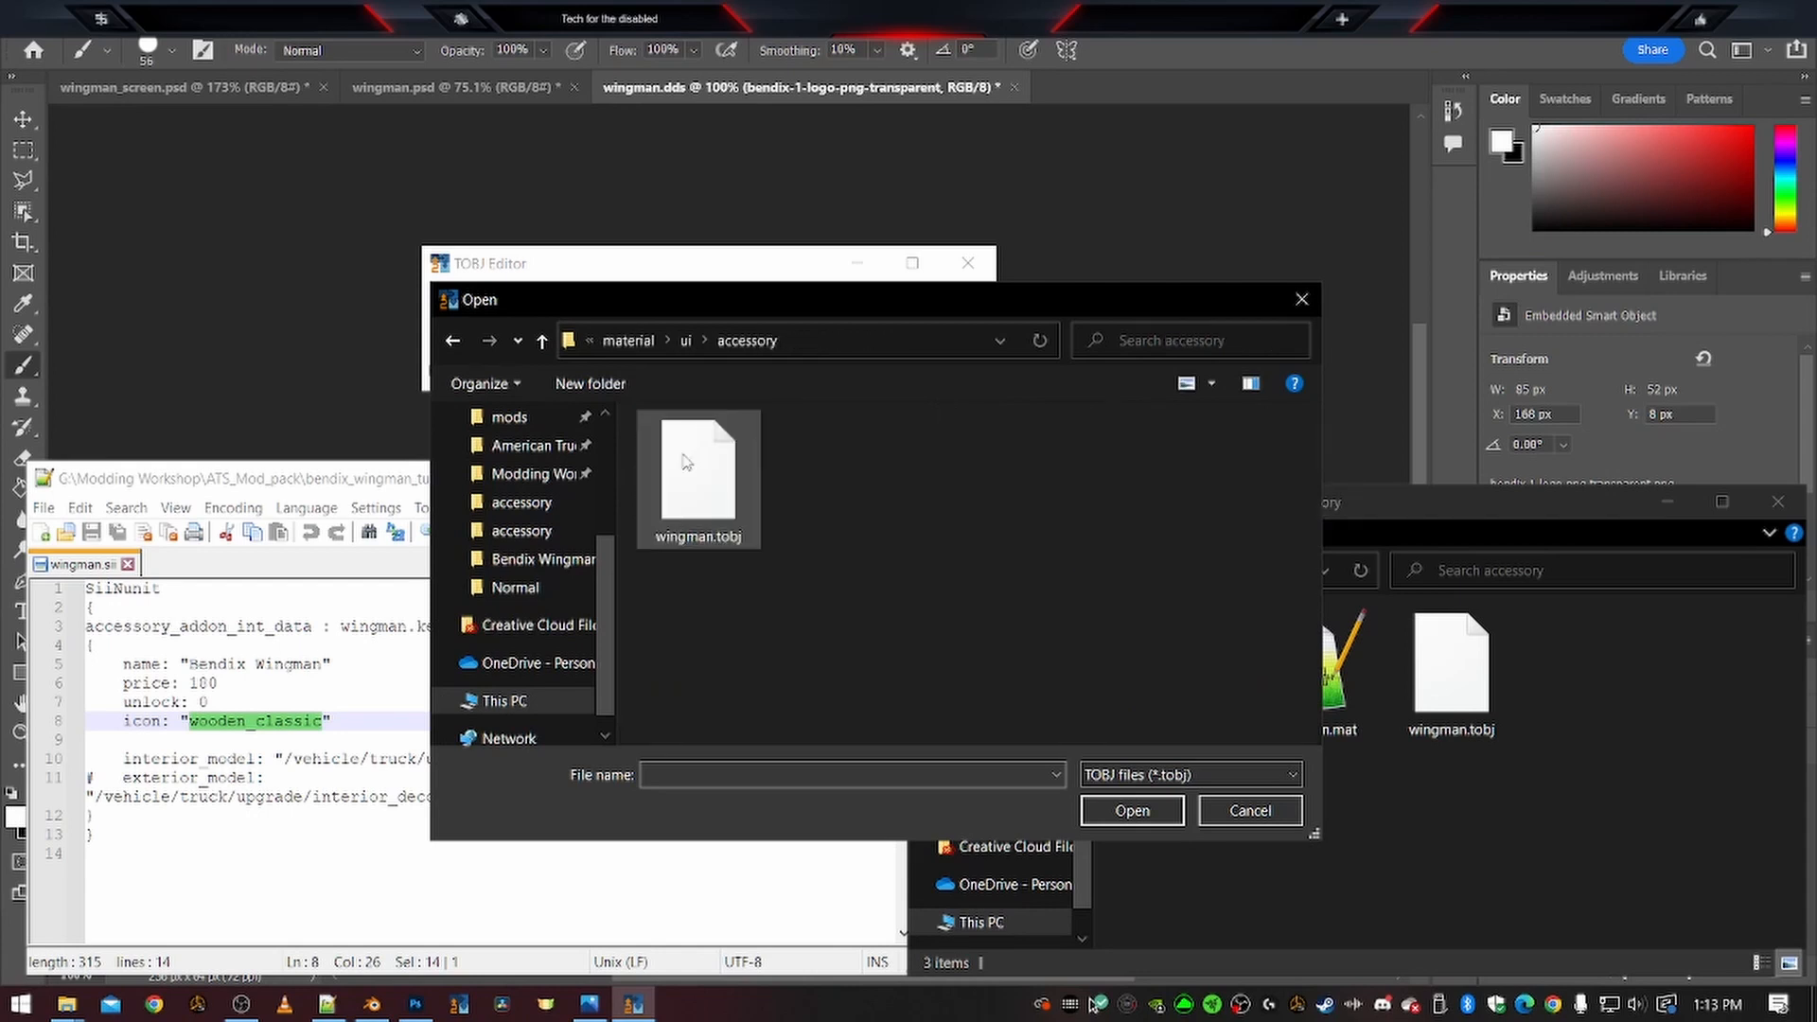
{"action": "double_click", "coordinate": [688, 492]}
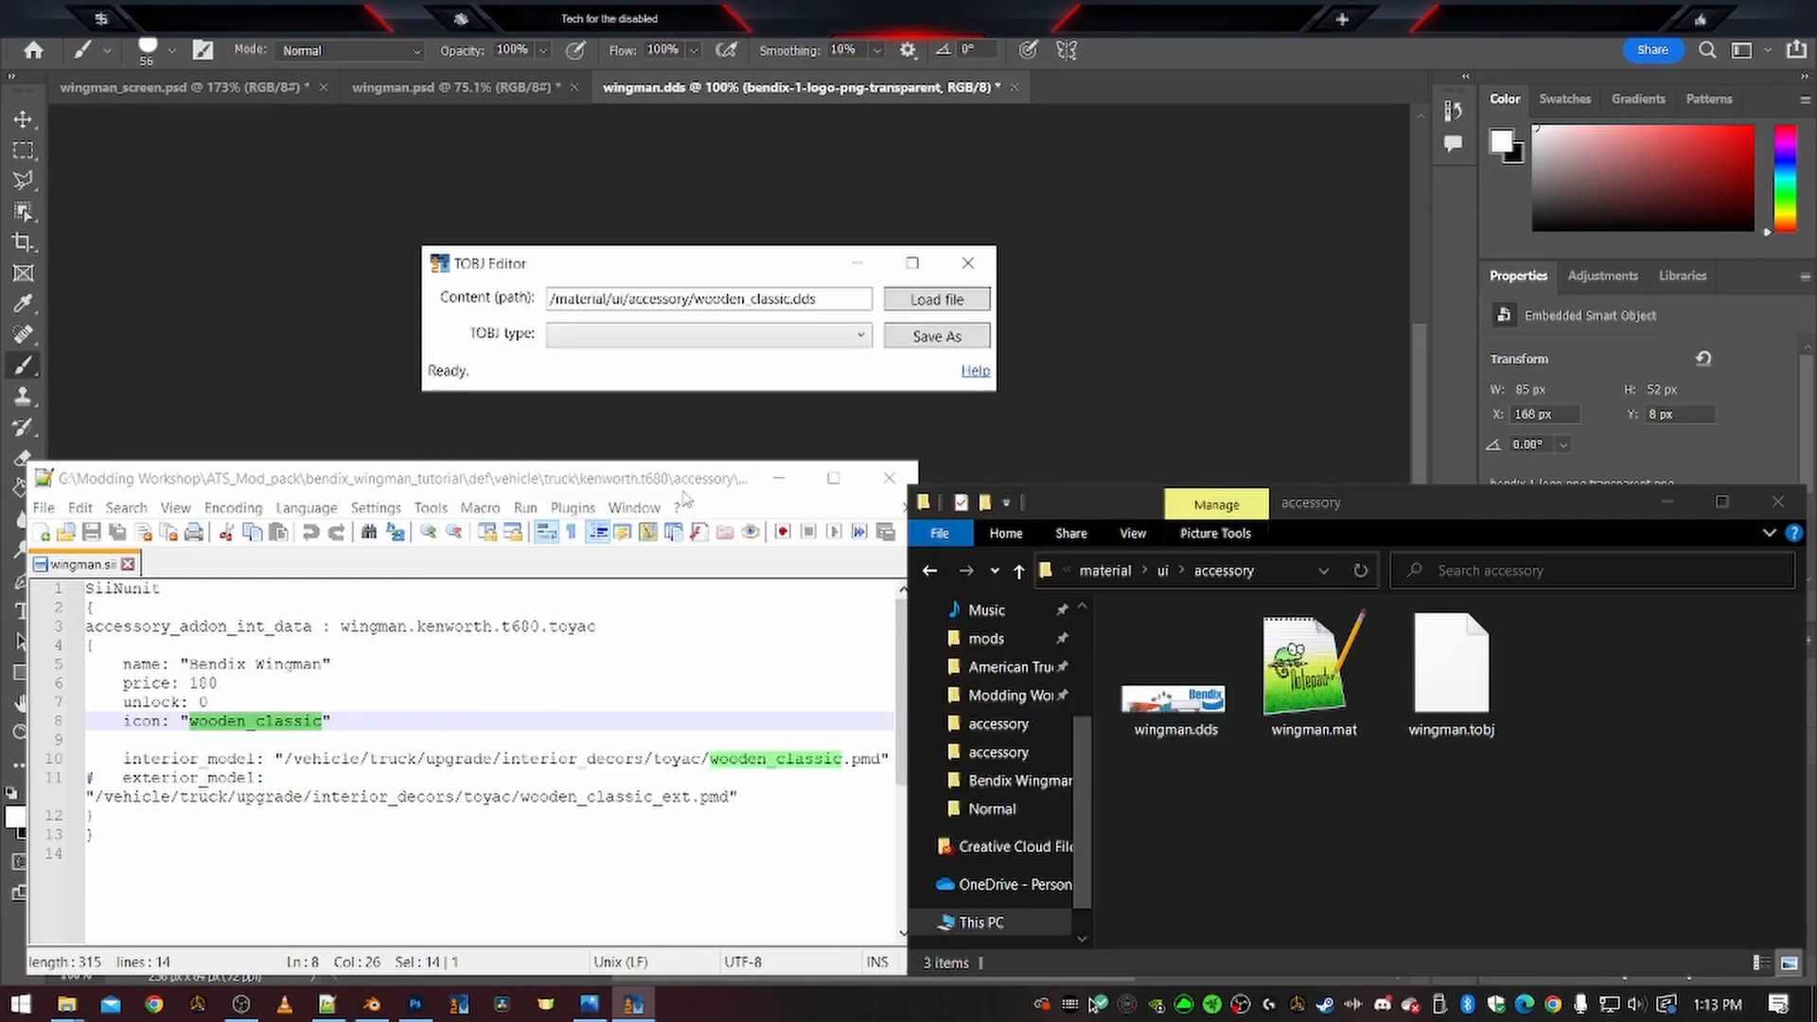
In the TOBJ Editor, set the content path to /material/ui/accessory/wingman.dds and the TOBJ type to UI icon
{"action": "double_click", "coordinate": [721, 298]}
{"action": "key", "text": "BackSpace"}
{"action": "double_click", "coordinate": [722, 299]}
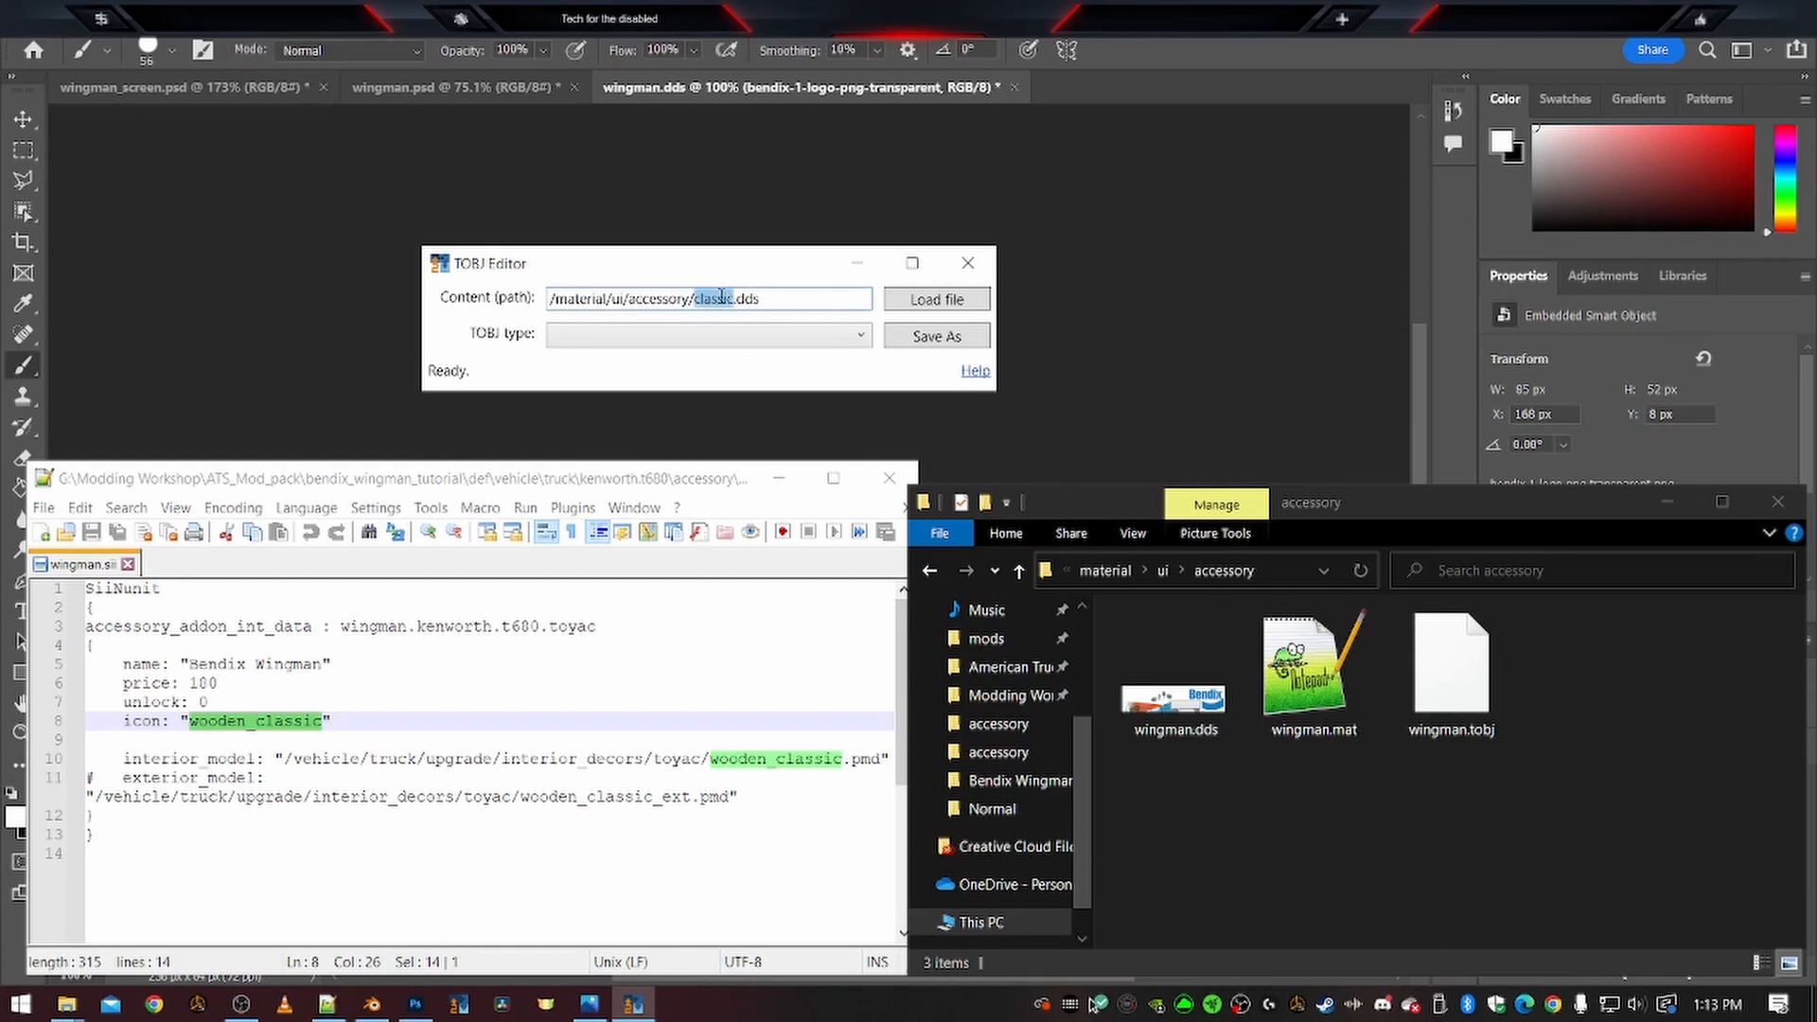
{"action": "type", "text": "wingman"}
{"action": "left_click", "coordinate": [722, 336]}
{"action": "left_click", "coordinate": [781, 406]}
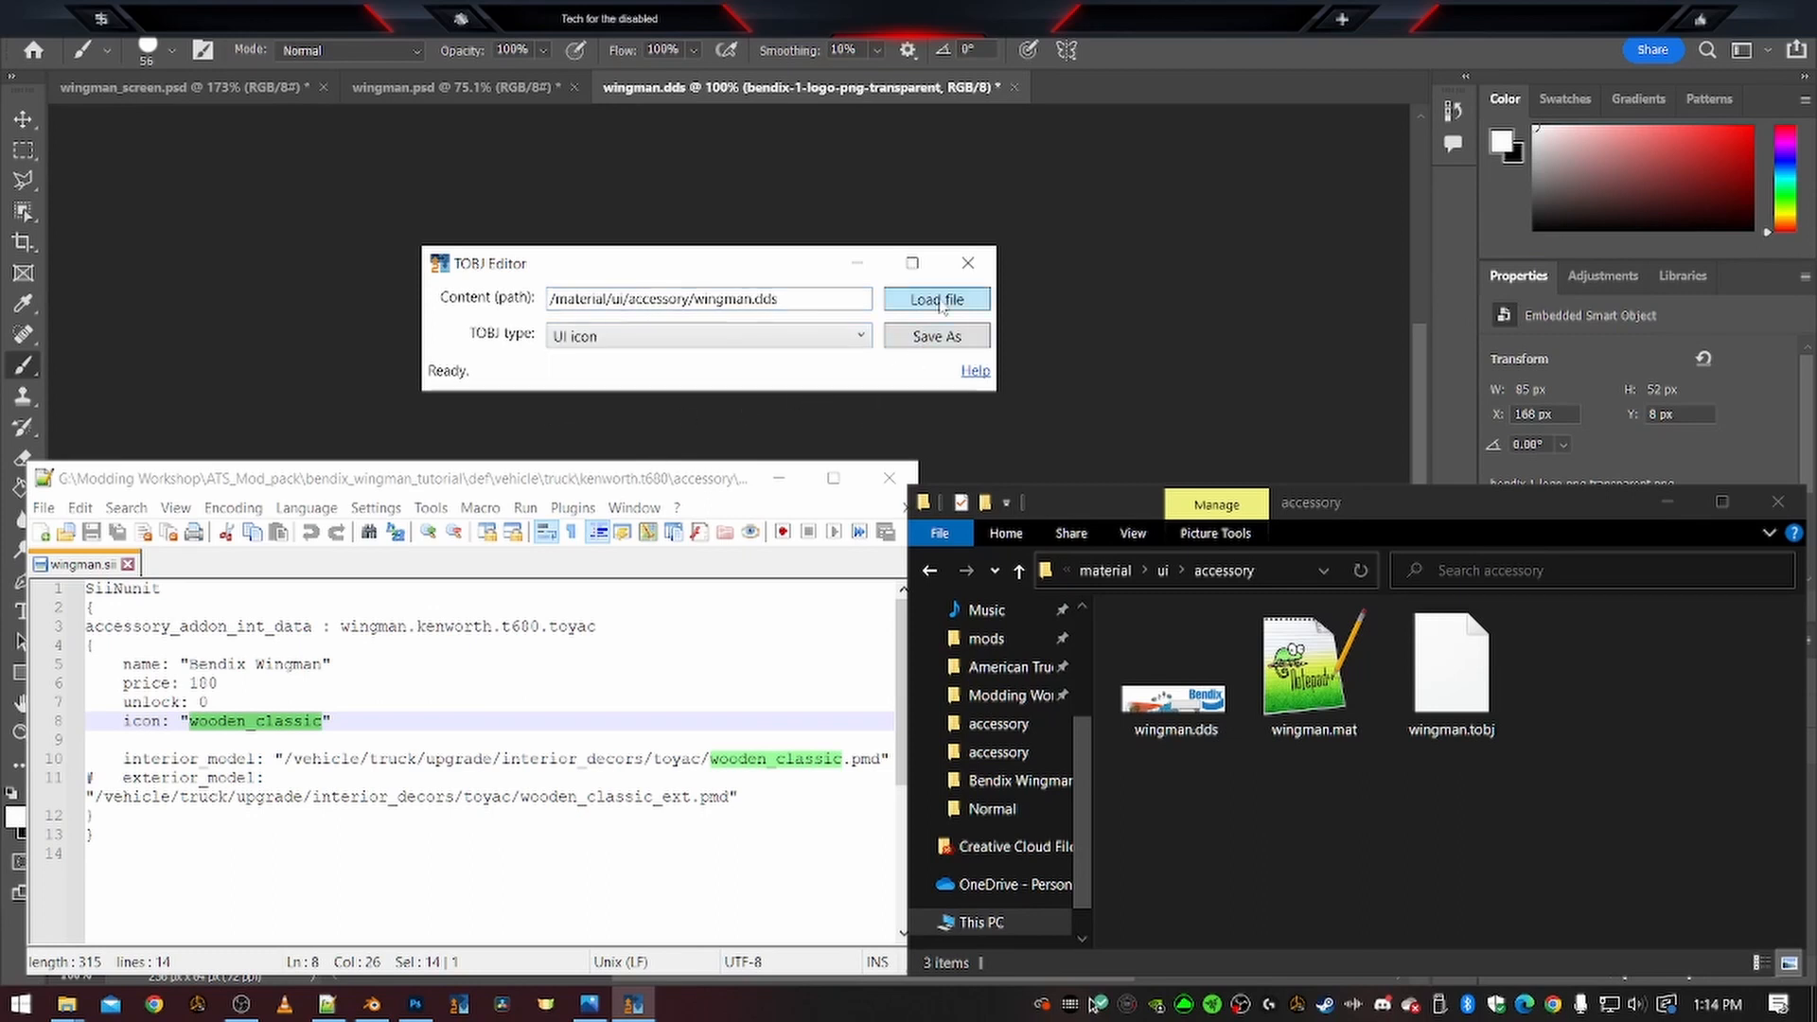
Save the TOBJ settings over wingman.tobj in the accessory folder and close the TOBJ Editor
{"action": "left_click", "coordinate": [936, 338]}
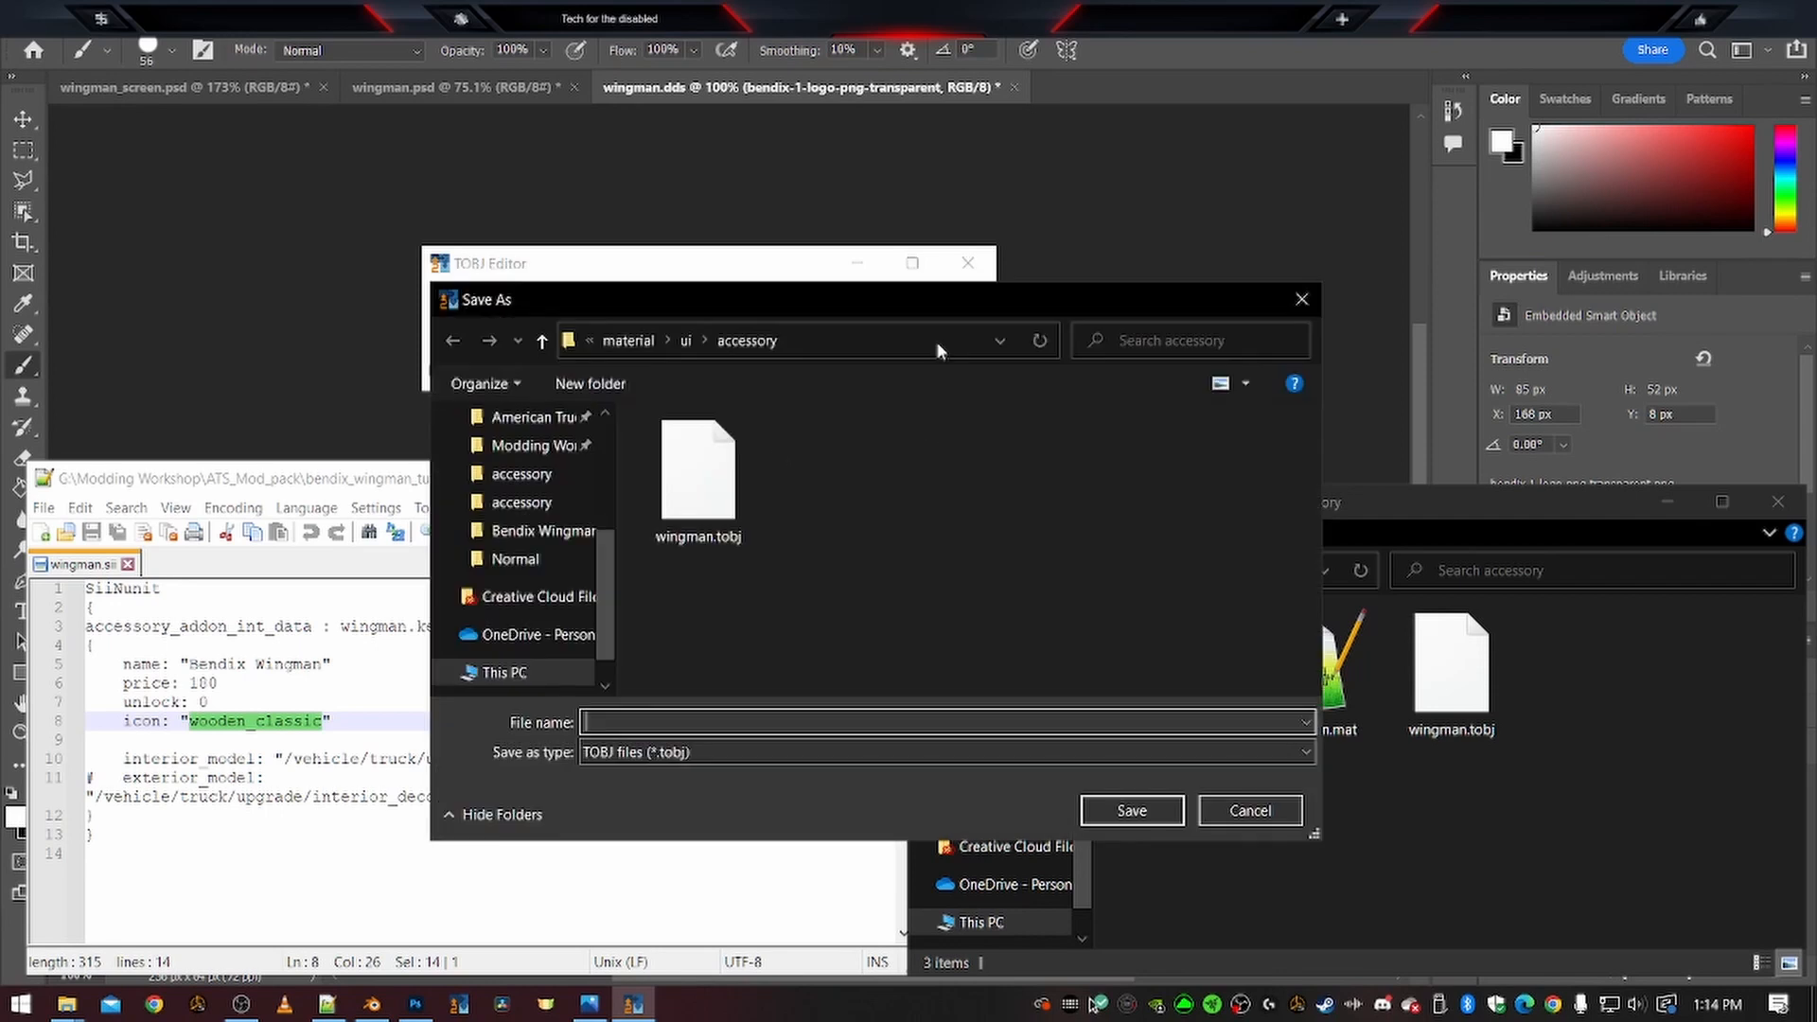
{"action": "double_click", "coordinate": [703, 493]}
{"action": "left_click", "coordinate": [981, 615]}
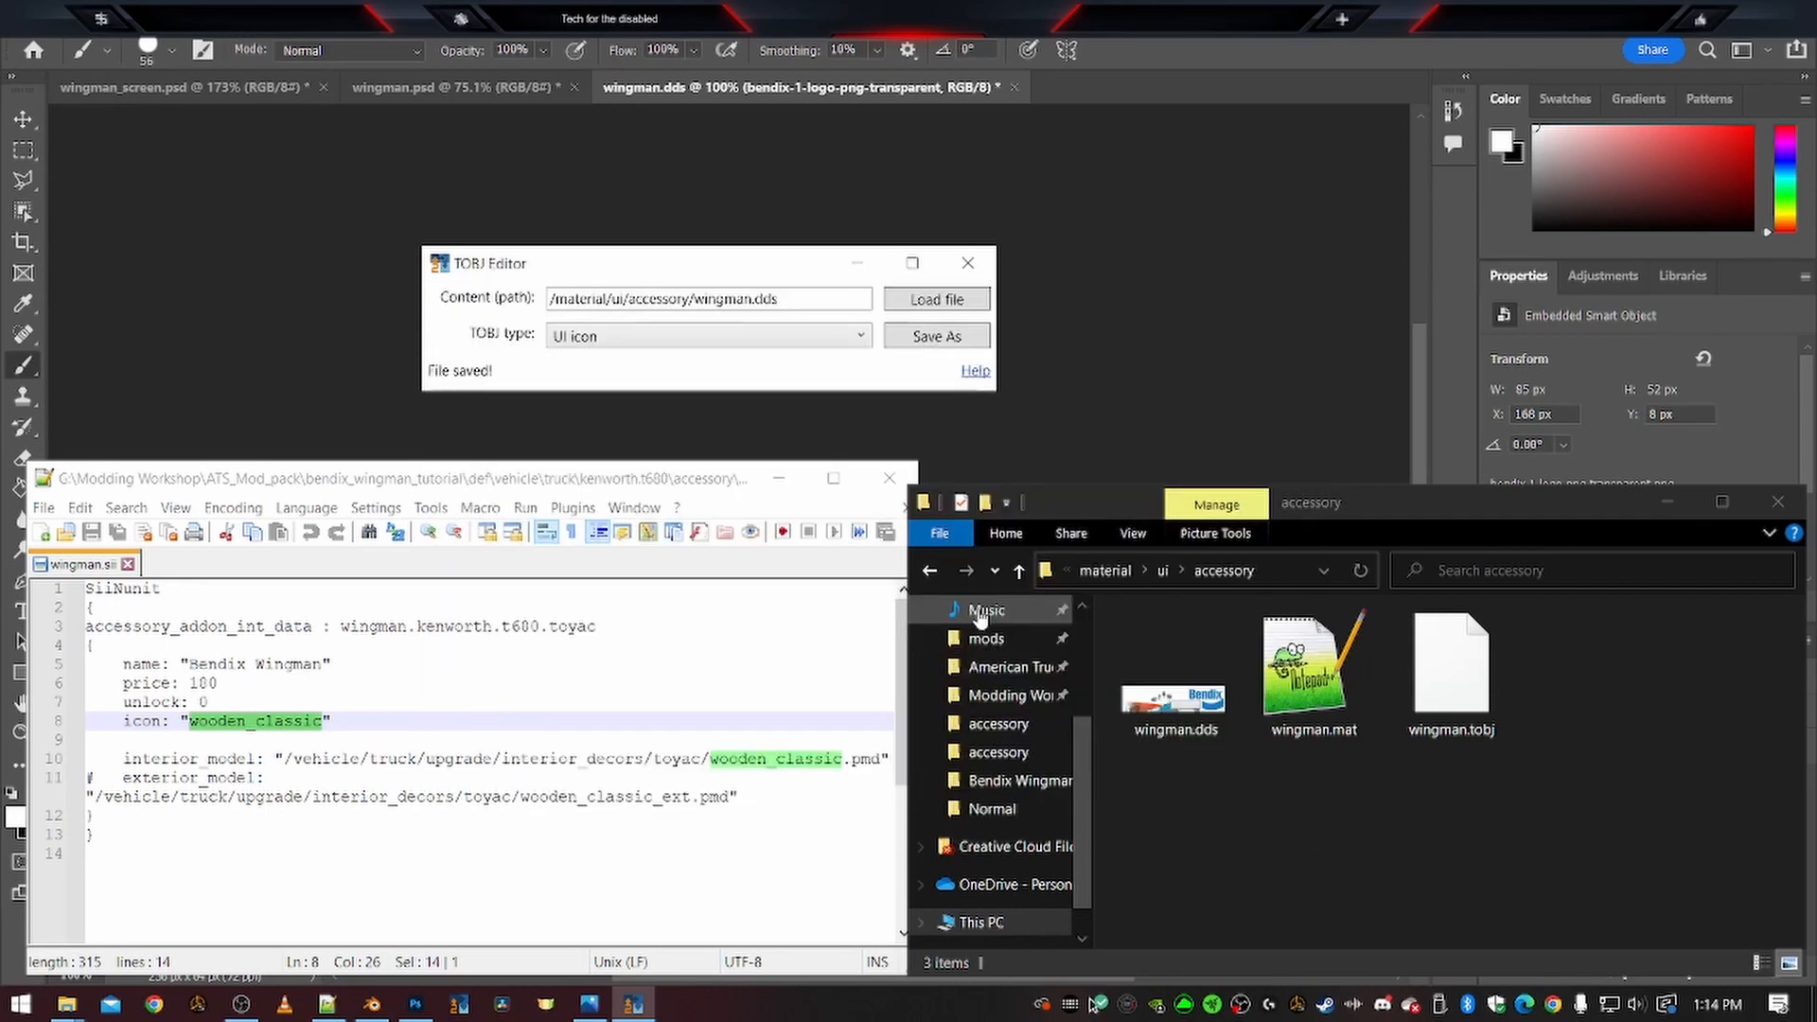
{"action": "left_click", "coordinate": [965, 258]}
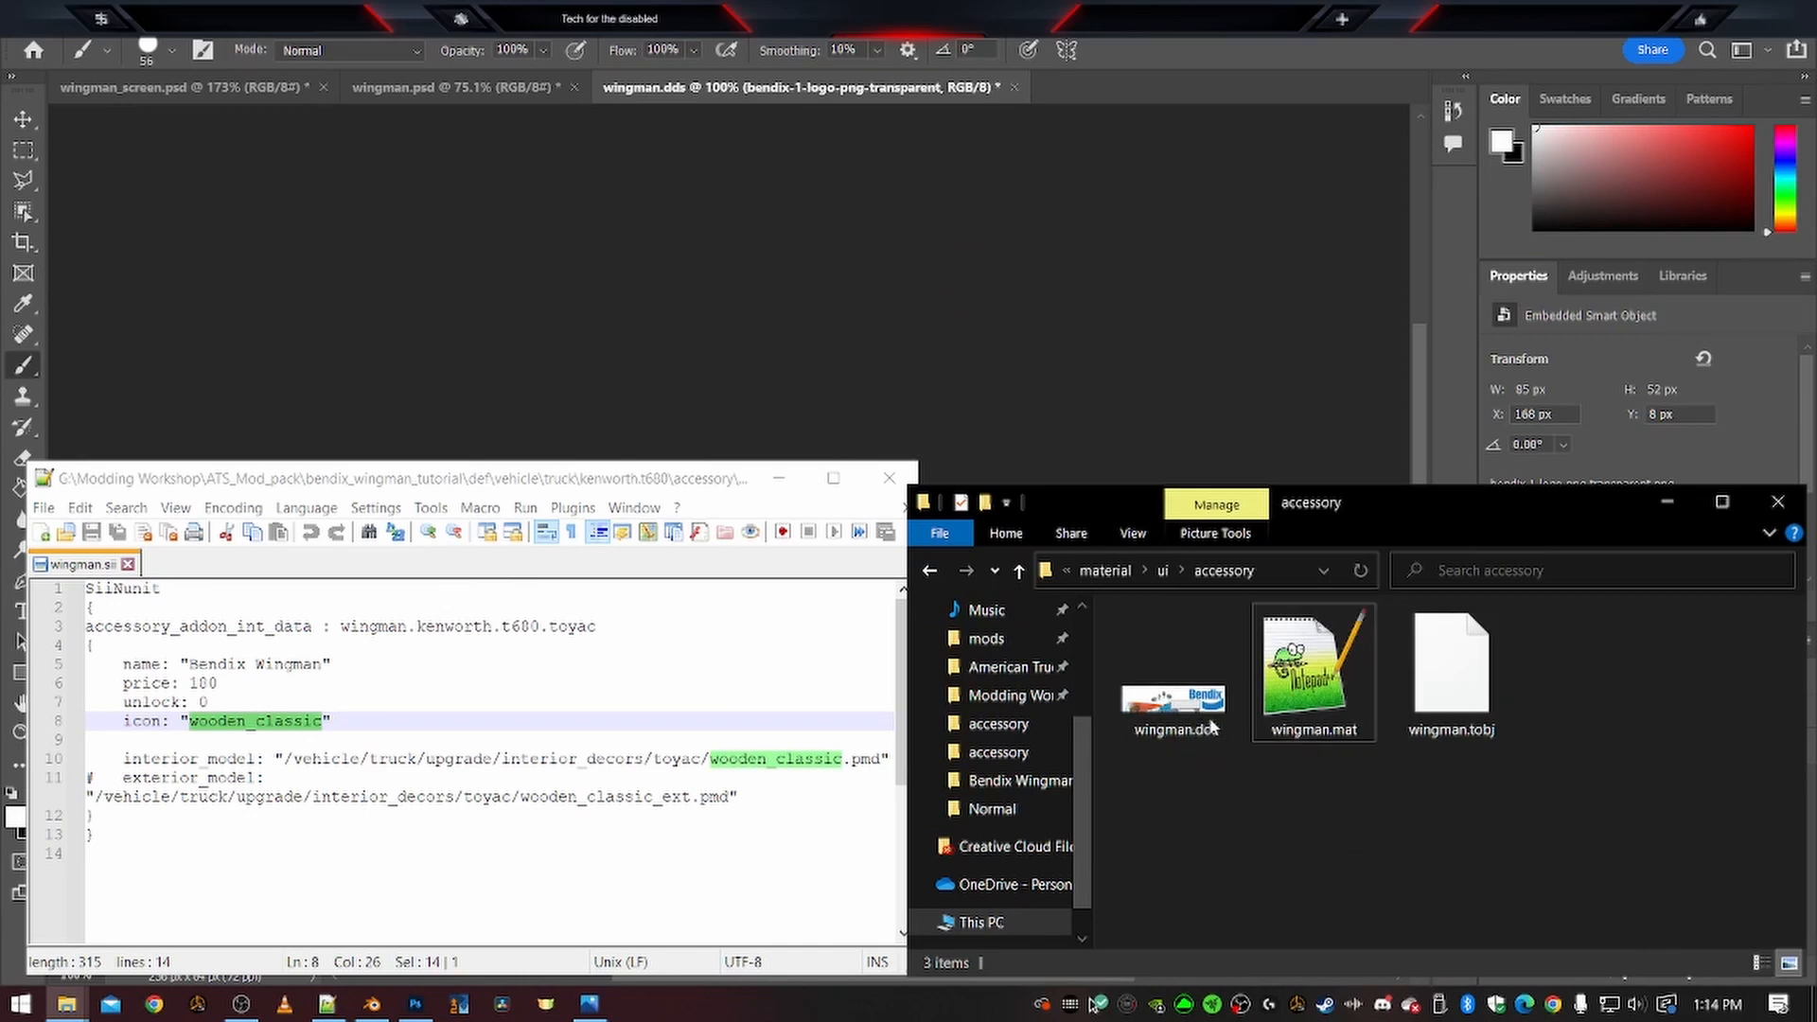
Return File Explorer to the bendix_wingman_tutorial folder, set the icon in wingman.sii to "wingman" and save the file
{"action": "left_click", "coordinate": [1116, 571]}
{"action": "left_click", "coordinate": [1120, 571]}
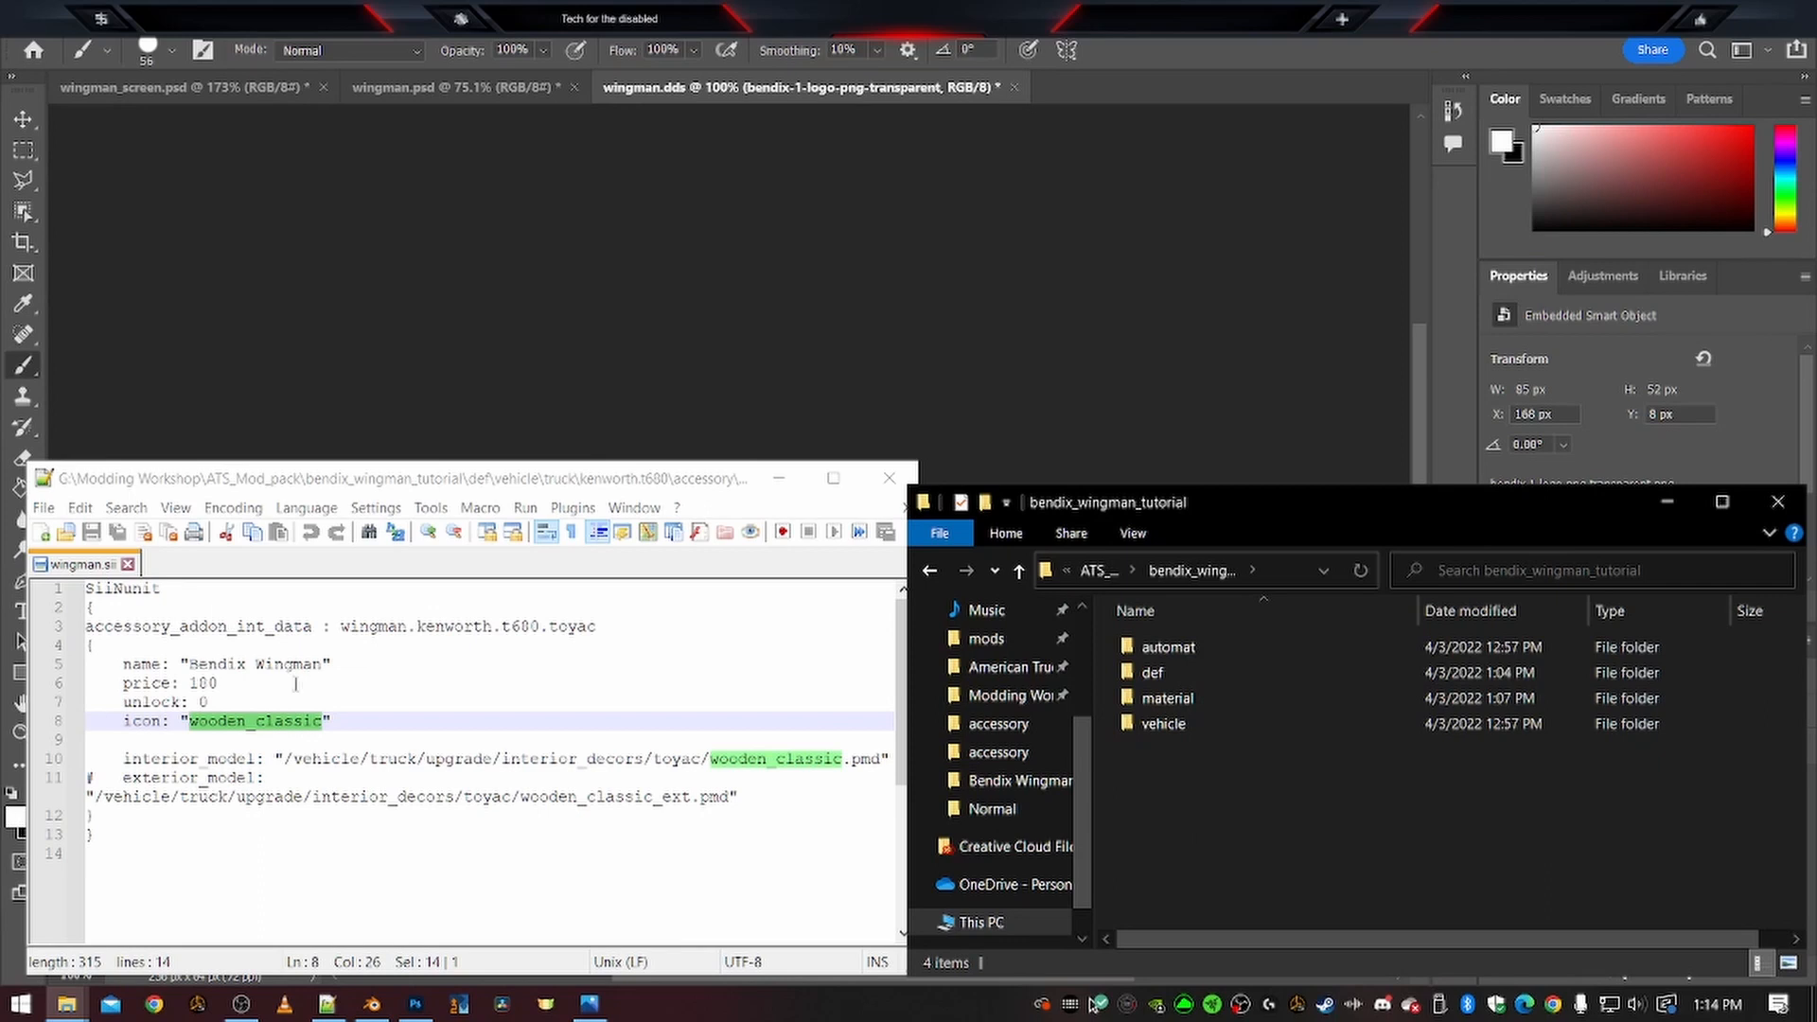
{"action": "double_click", "coordinate": [265, 725]}
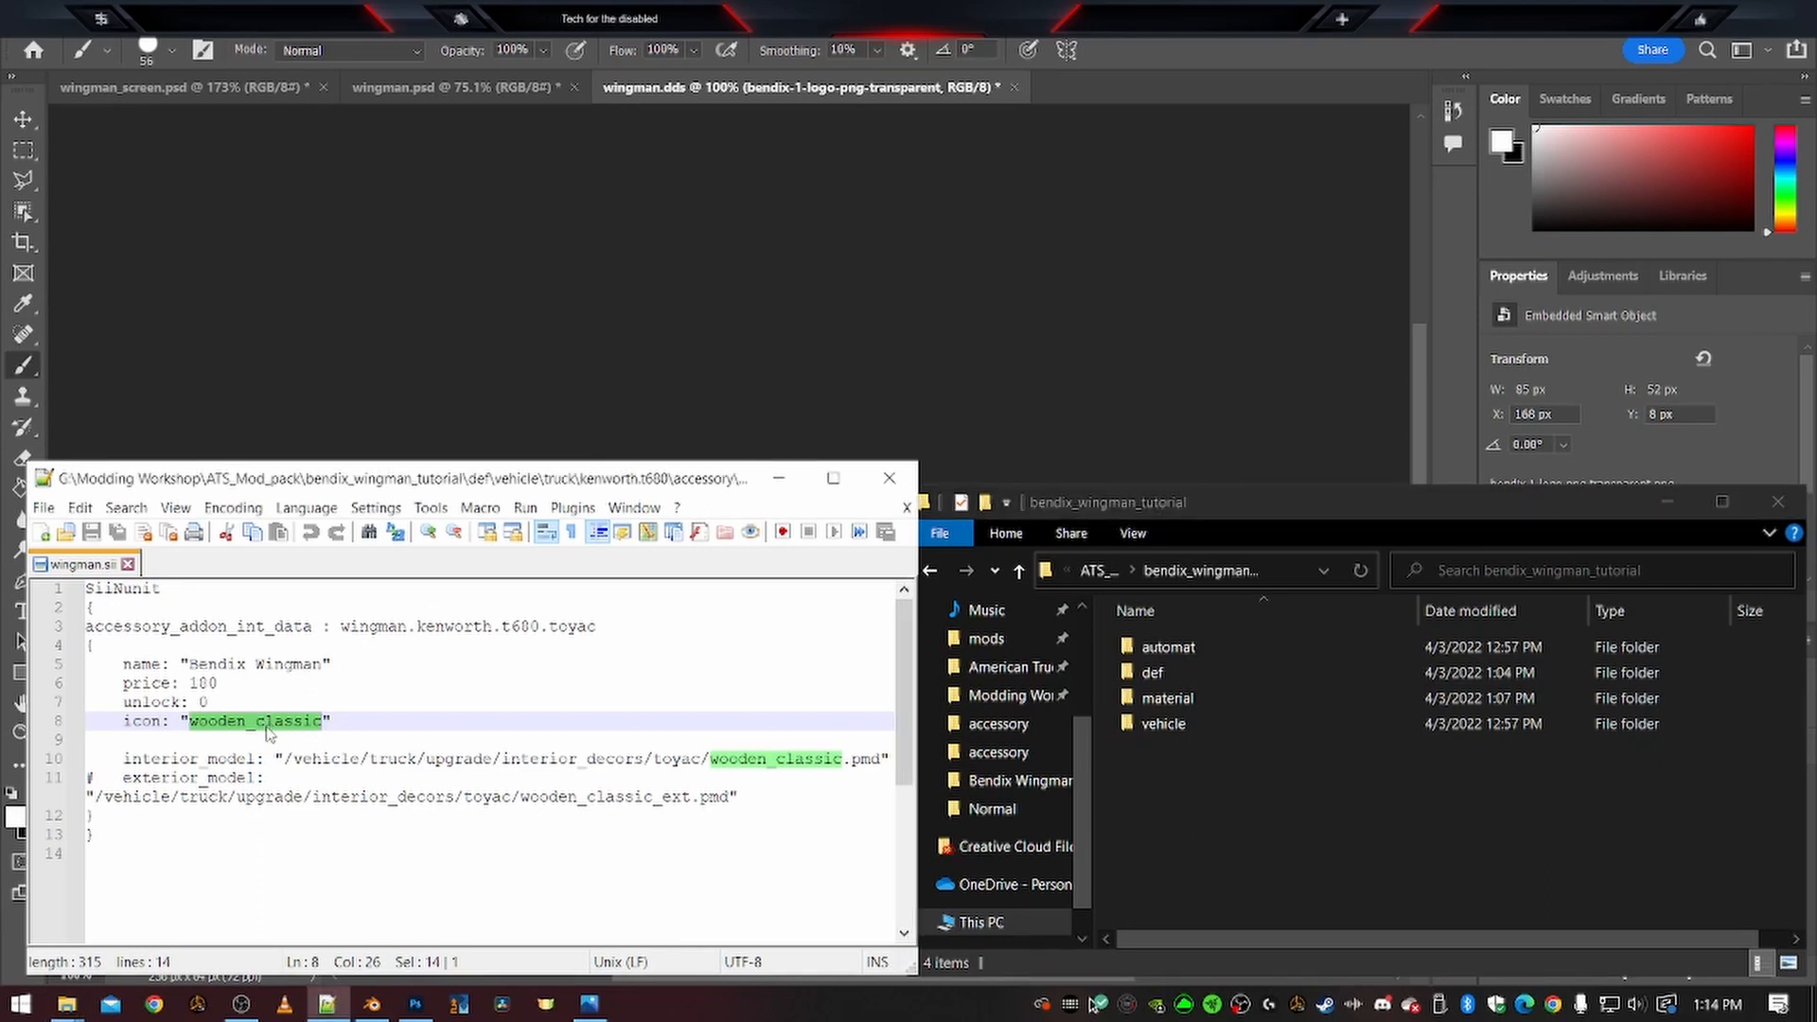
{"action": "type", "text": "wingman"}
{"action": "left_click", "coordinate": [617, 856]}
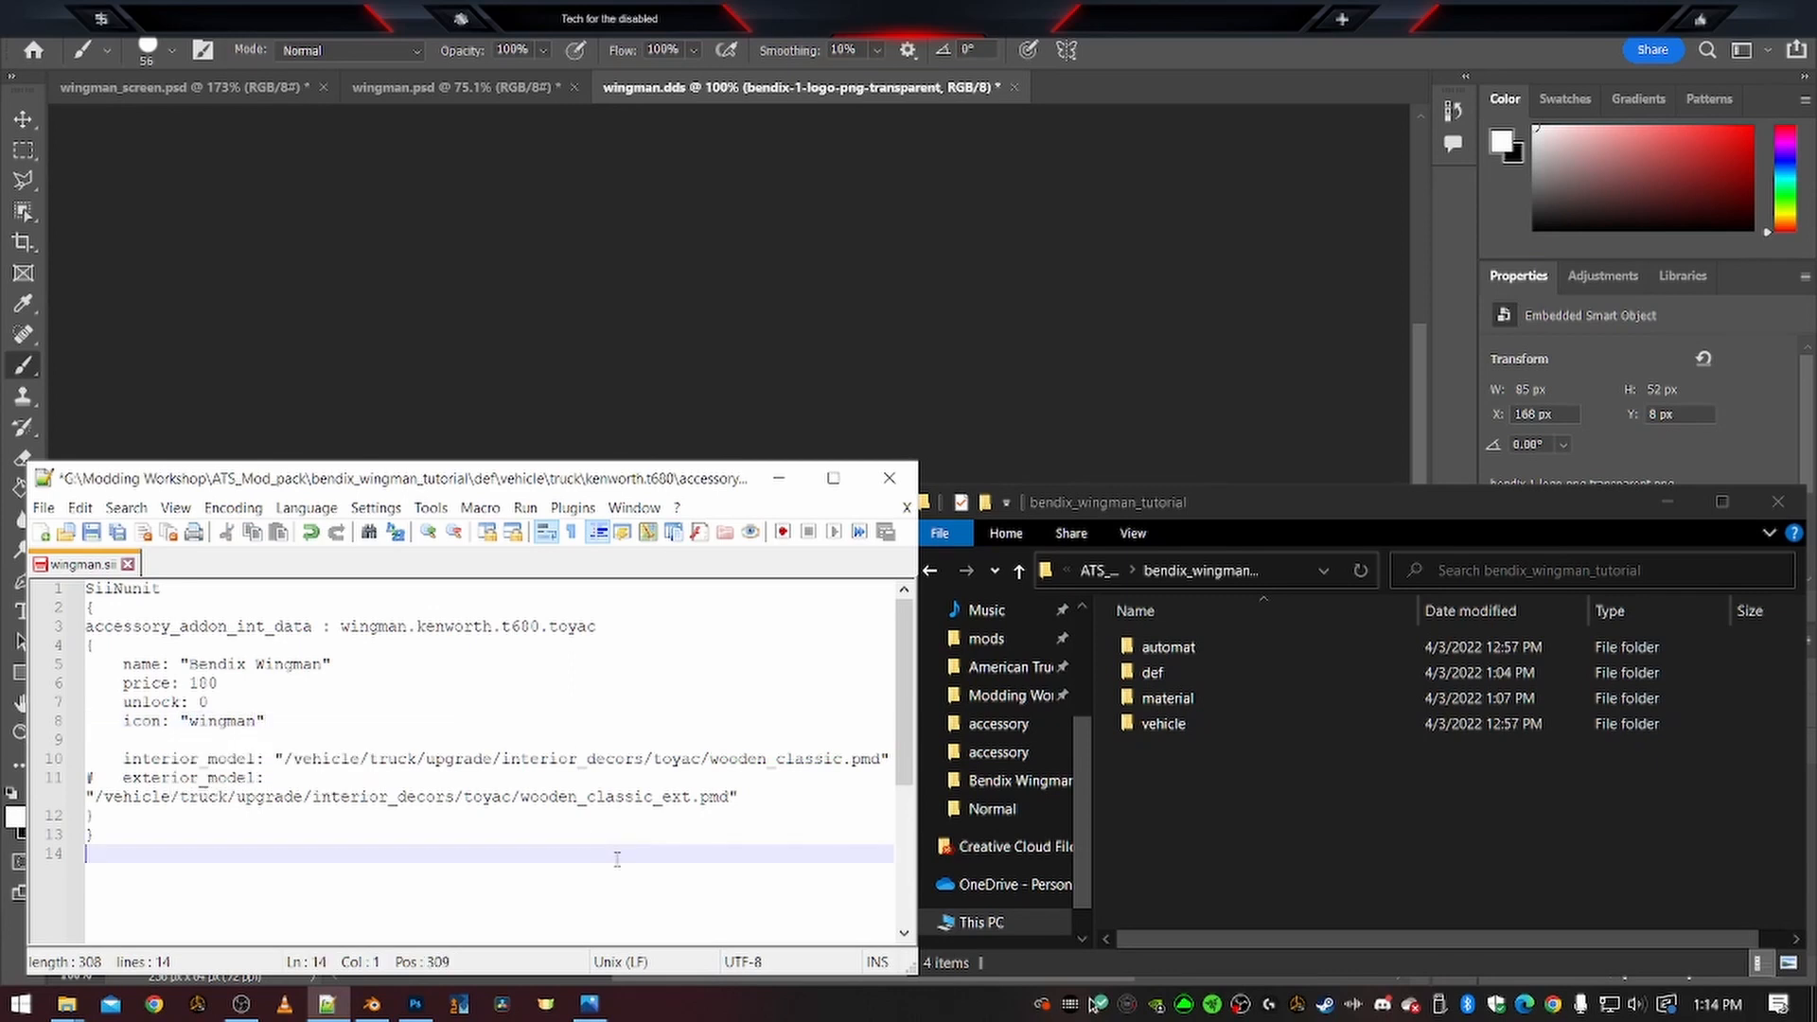
{"action": "key", "text": "ctrl+s"}
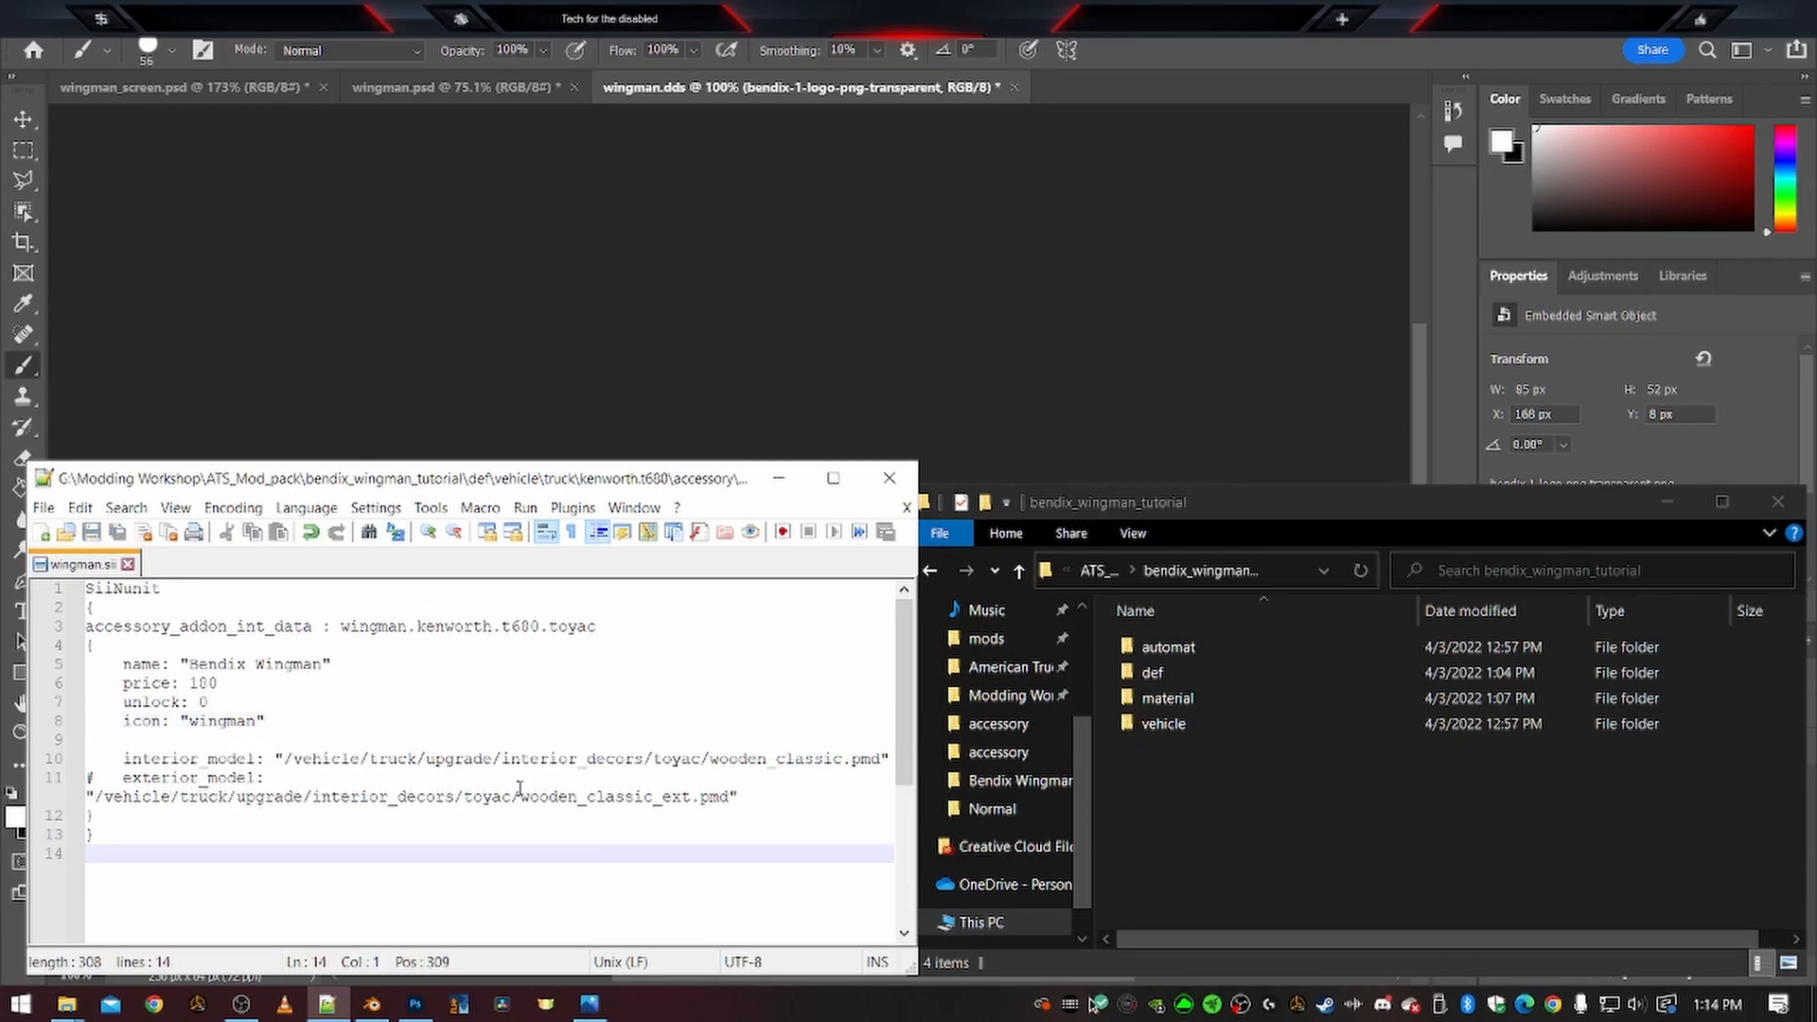
Delete the exterior_model line from wingman.sii, change the interior_model file name to wingman.pmd and save
{"action": "left_click", "coordinate": [52, 785]}
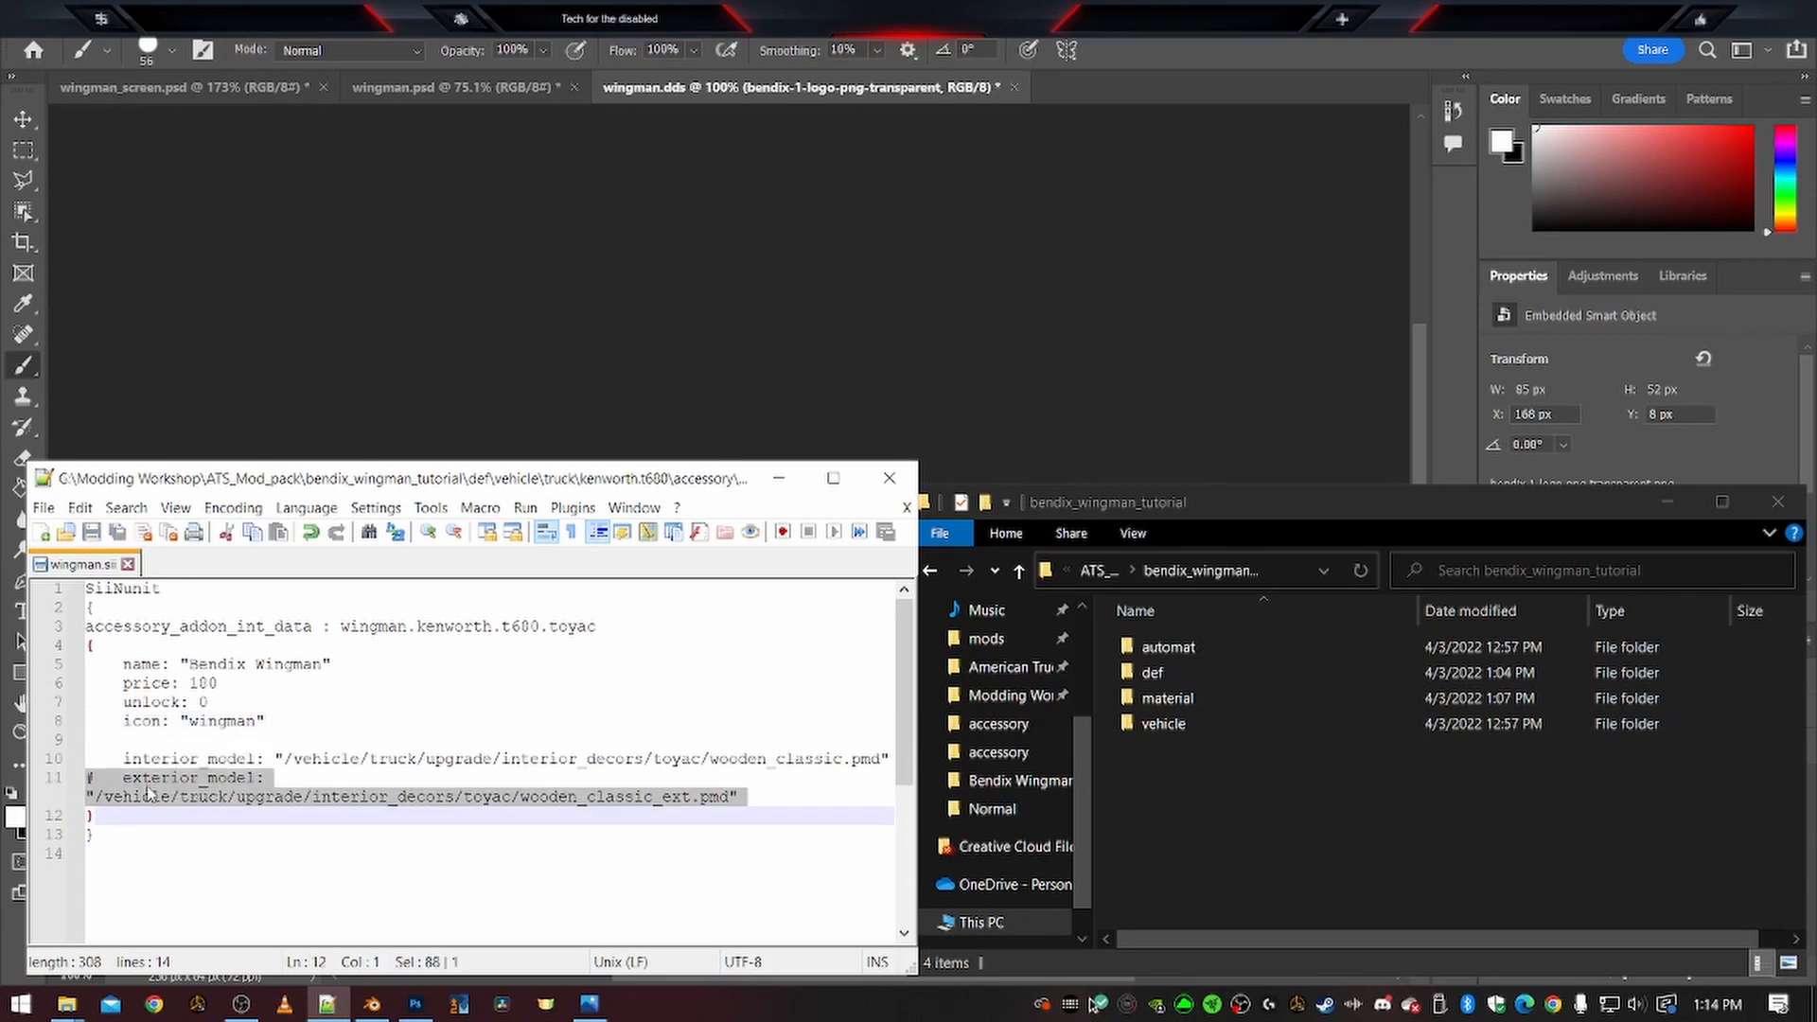
{"action": "key", "text": "Delete"}
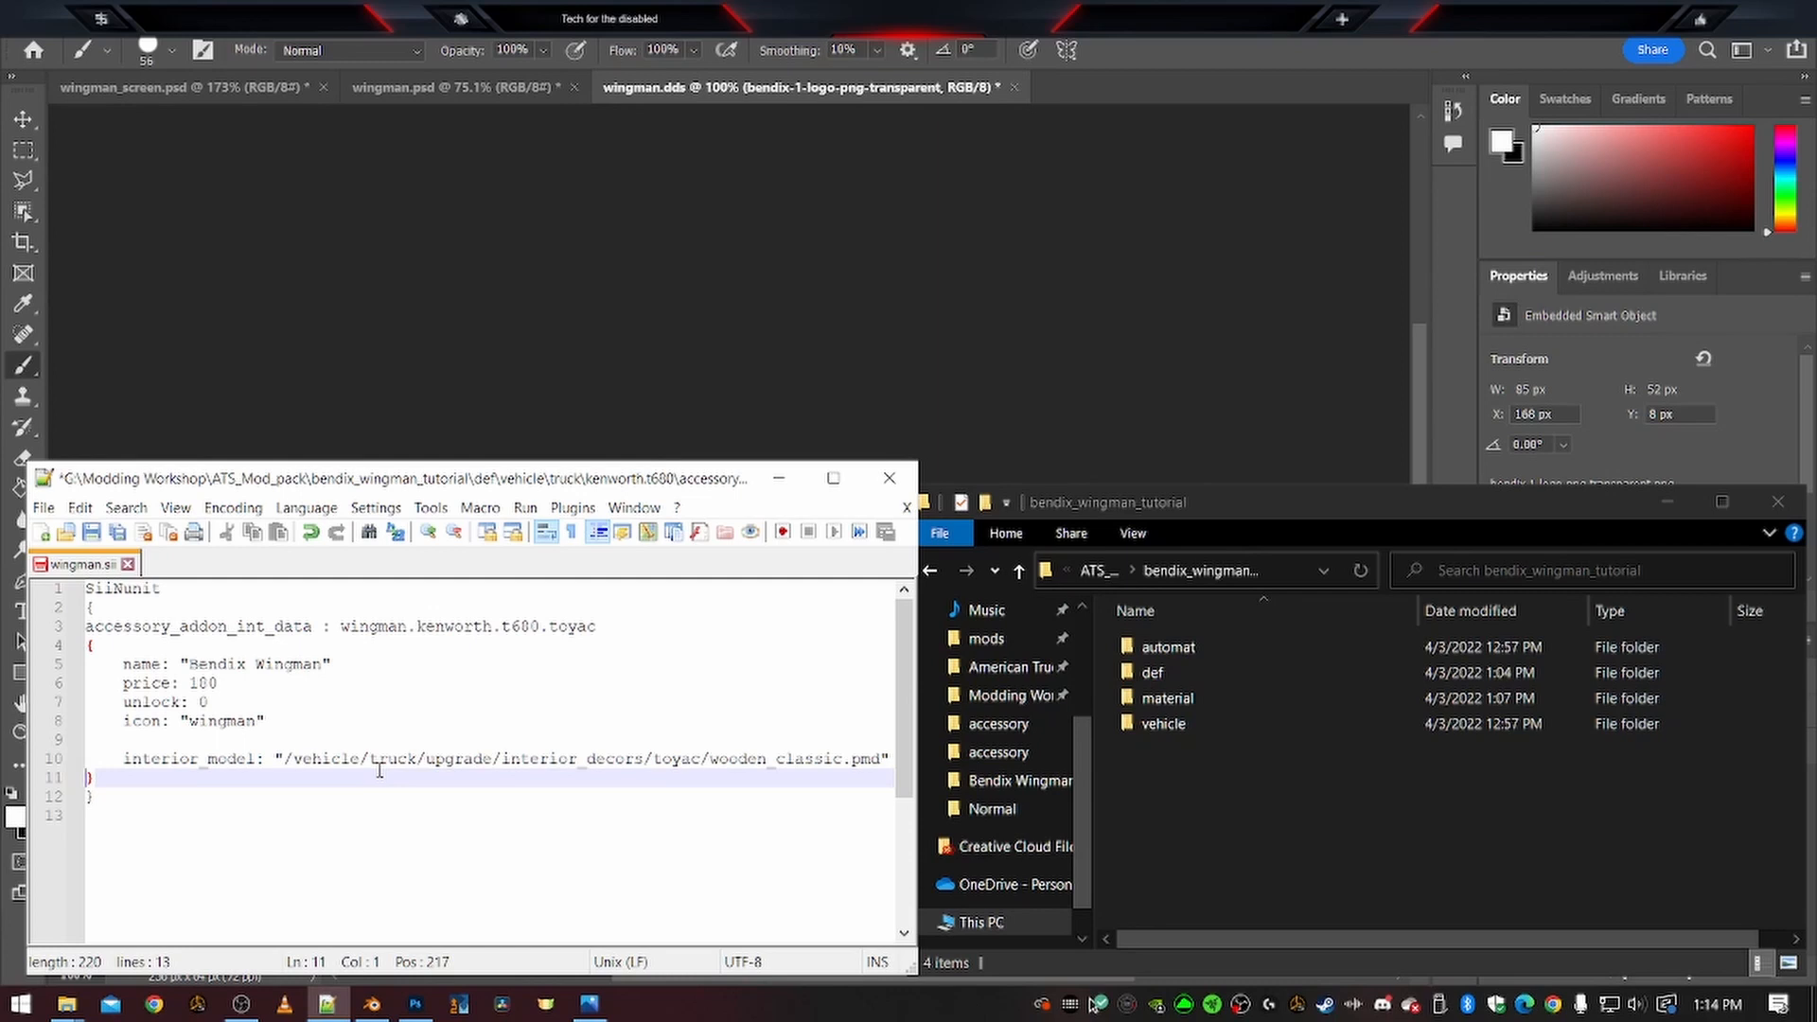
{"action": "double_click", "coordinate": [768, 760]}
{"action": "type", "text": "wingman"}
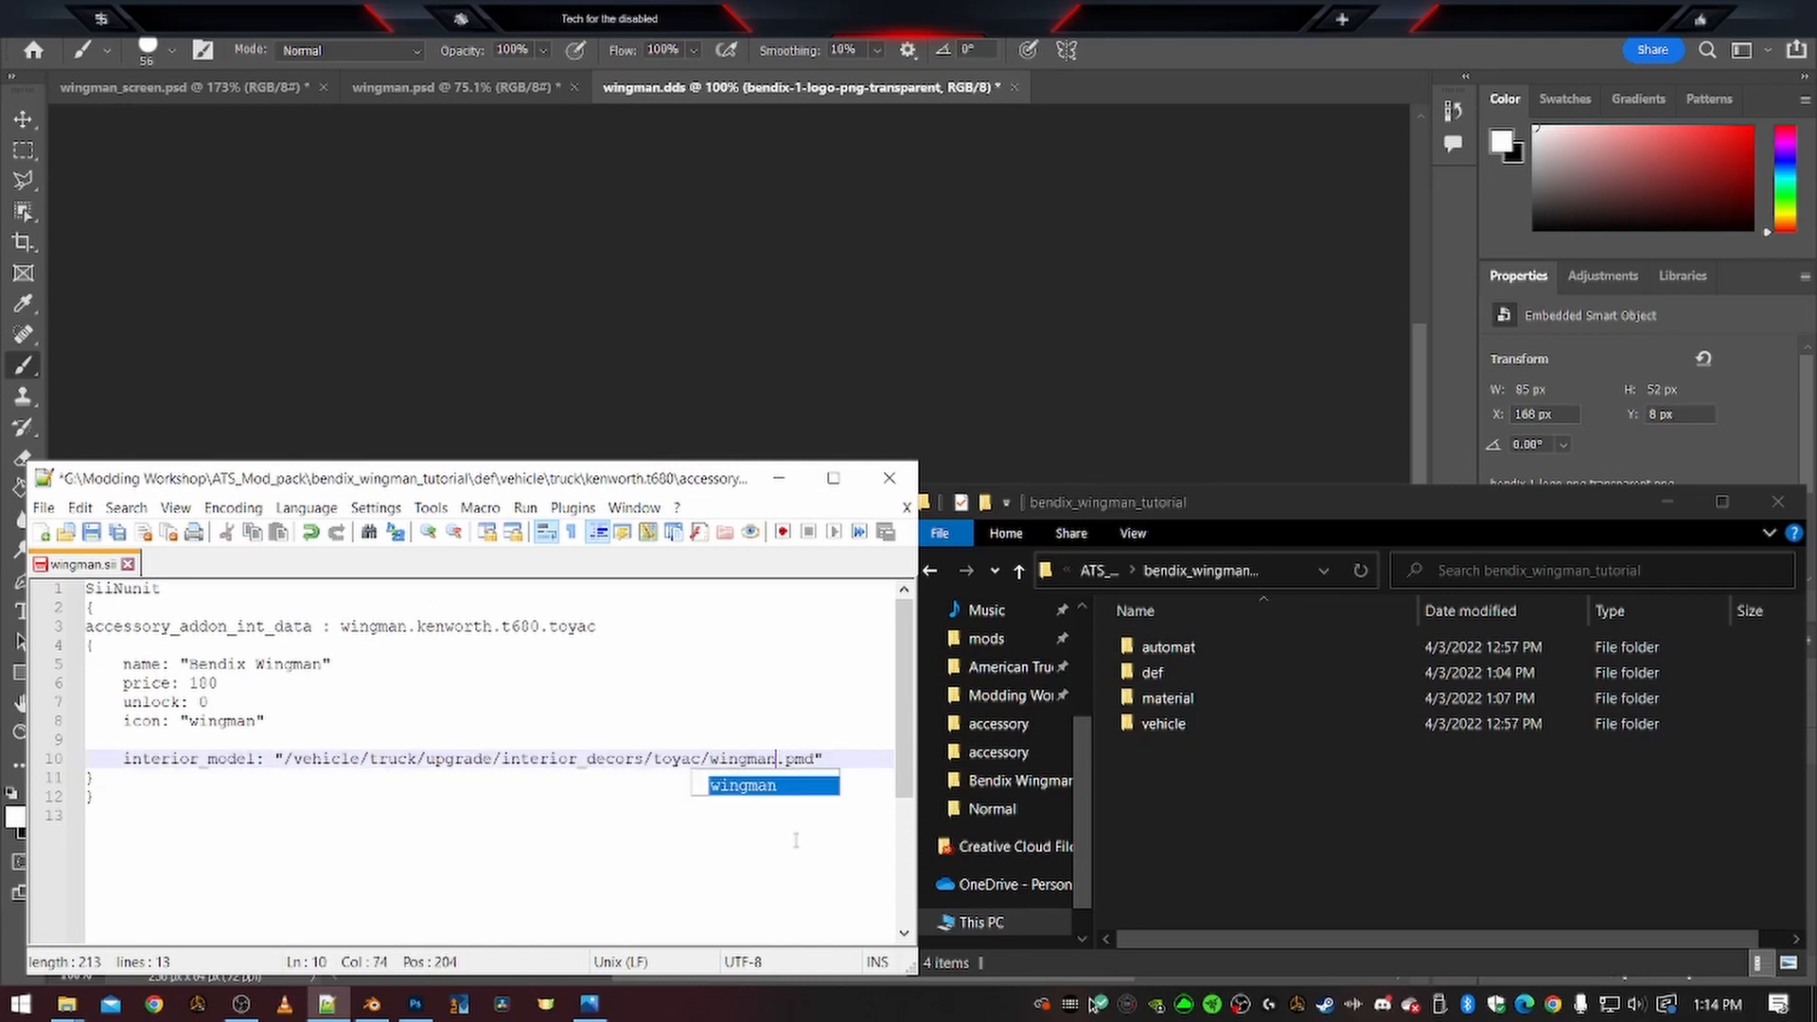
{"action": "key", "text": "ctrl+s"}
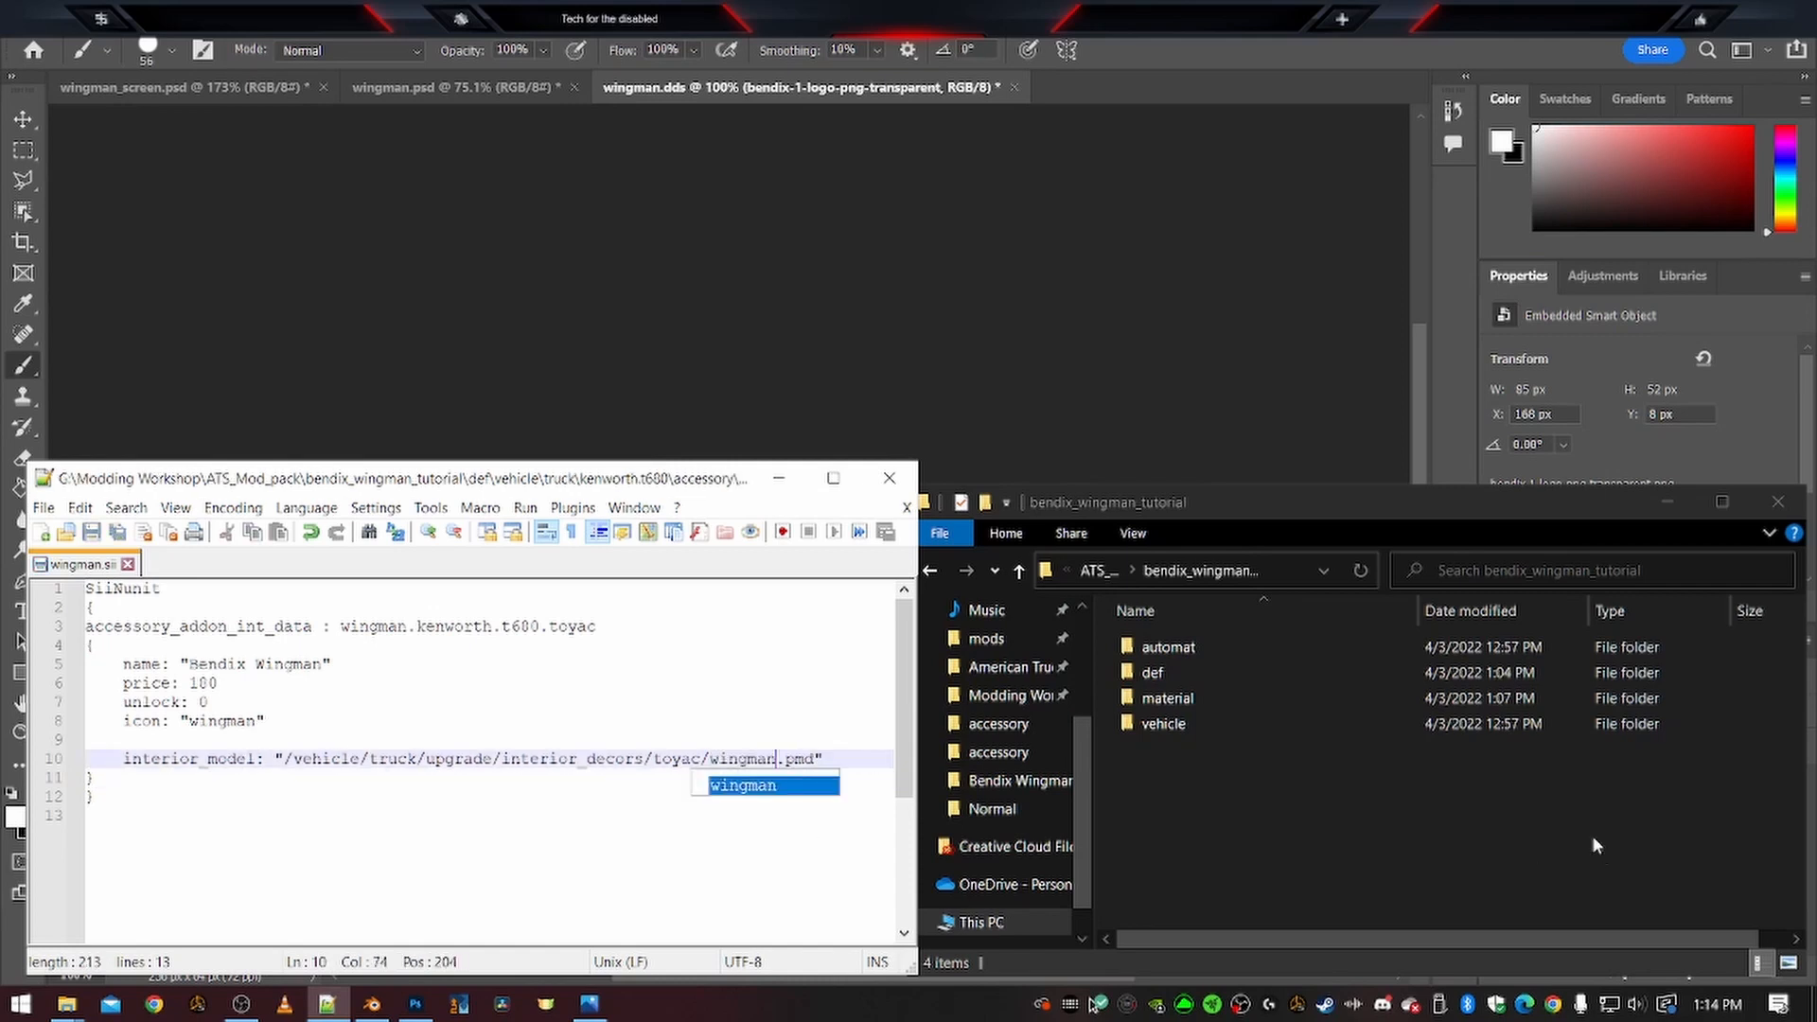
Check the interior_model path against the mod's folders from vehicle down to interior_decors/toyac, then go back up to the vehicle folder
{"action": "left_click", "coordinate": [1171, 724]}
{"action": "double_click", "coordinate": [1170, 724]}
{"action": "double_click", "coordinate": [1161, 647]}
{"action": "double_click", "coordinate": [1159, 673]}
{"action": "left_click", "coordinate": [1172, 653]}
{"action": "double_click", "coordinate": [1172, 651]}
{"action": "double_click", "coordinate": [1172, 651]}
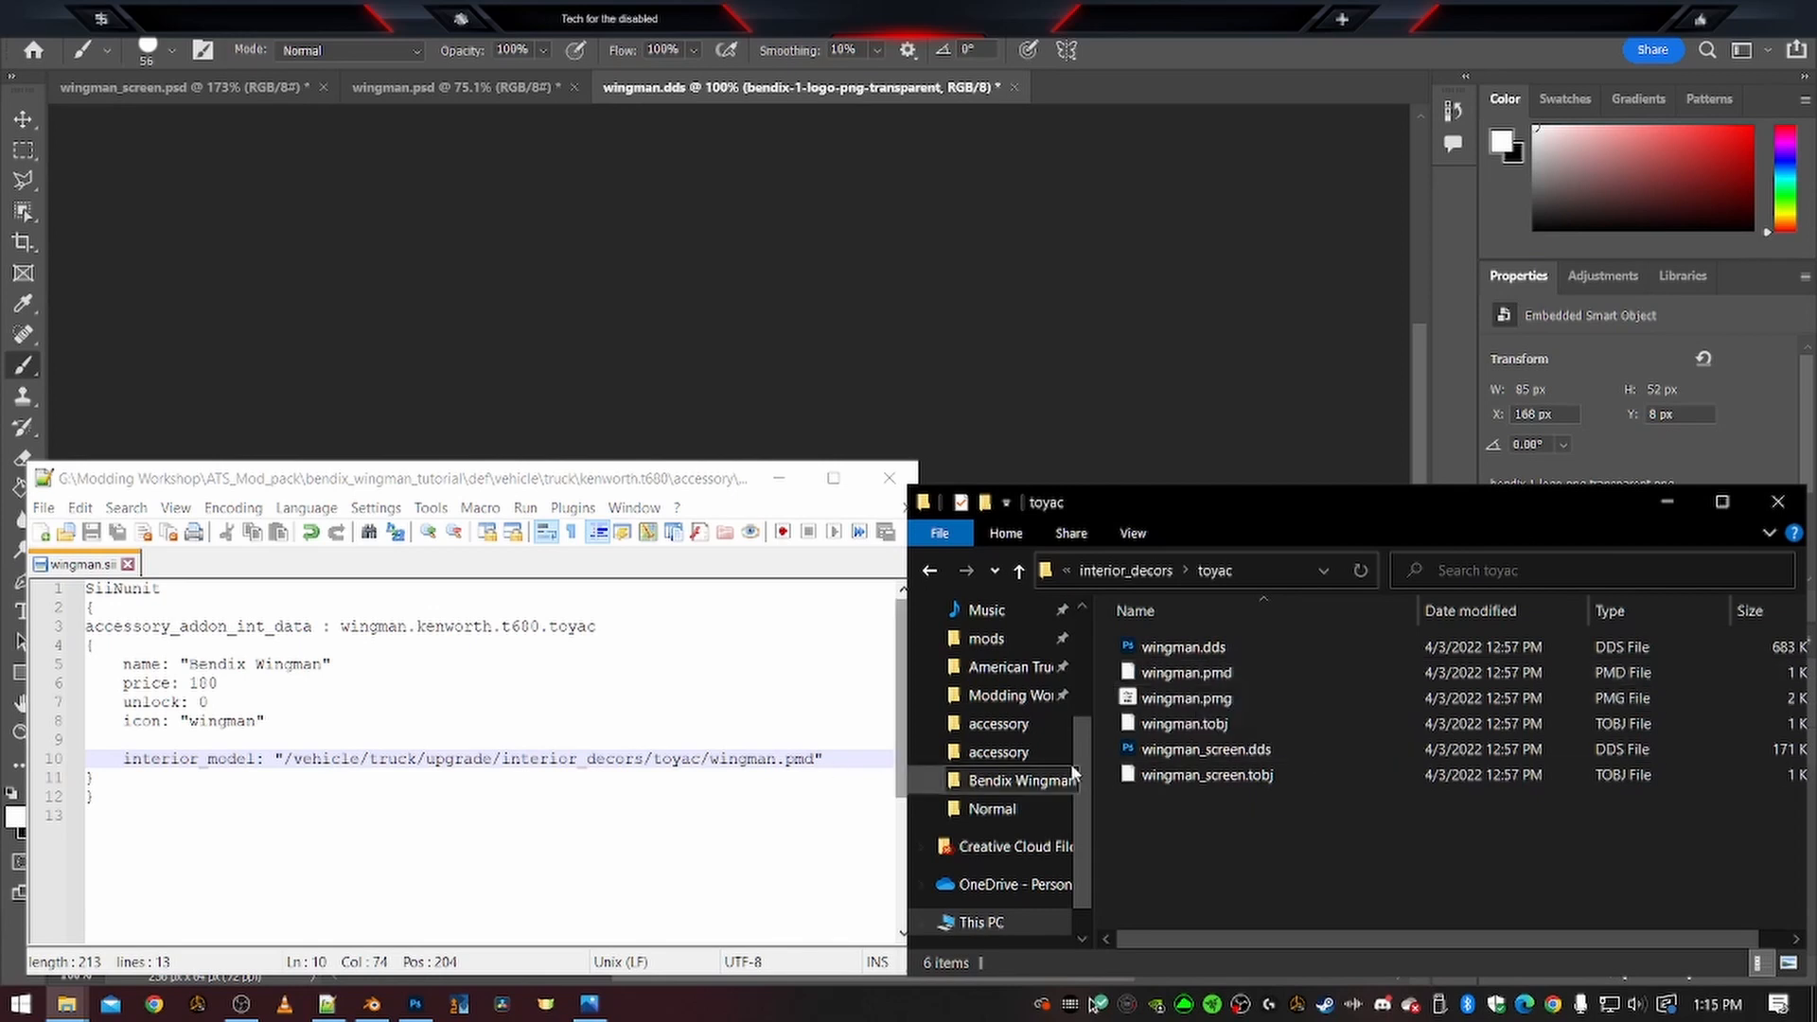
{"action": "left_click", "coordinate": [1098, 570]}
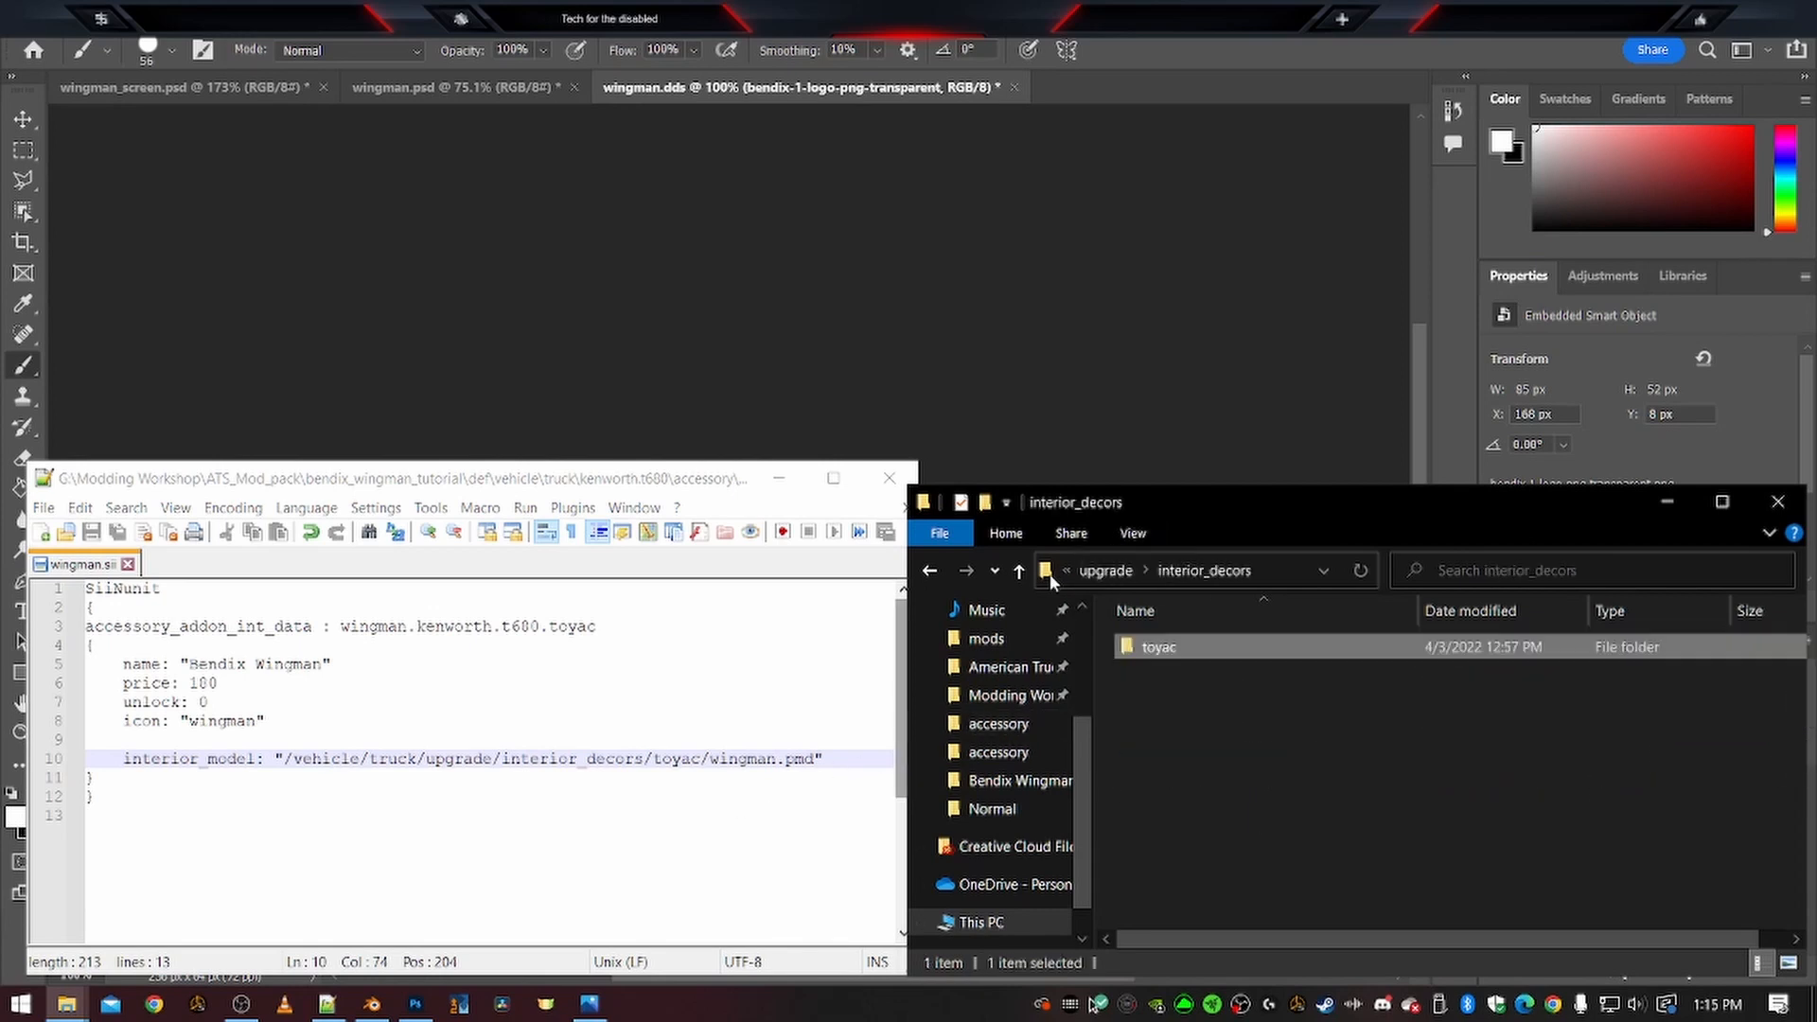
{"action": "left_click", "coordinate": [1096, 571]}
{"action": "left_click", "coordinate": [1096, 573]}
{"action": "left_click", "coordinate": [1099, 571]}
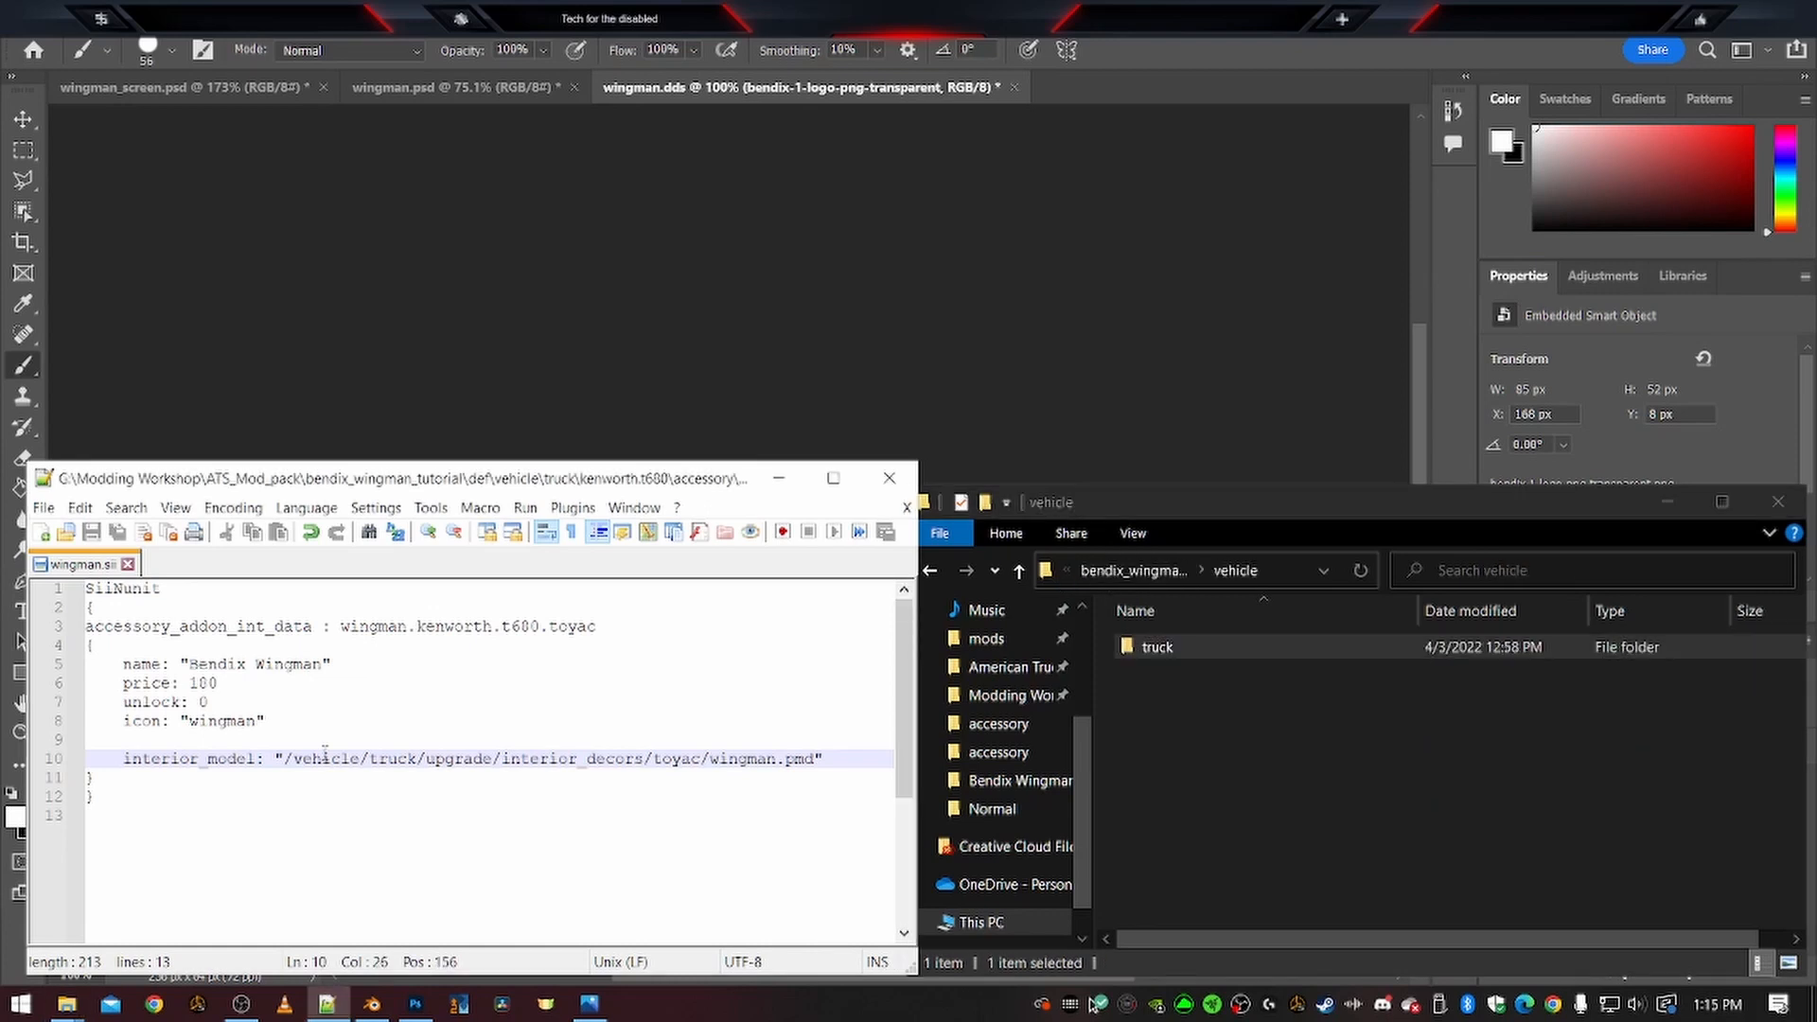
Close wingman.sii and return to the bendix_wingman_tutorial folder inside ATS_Mod_pack
{"action": "left_click", "coordinate": [681, 750]}
{"action": "key", "text": "ctrl+w"}
{"action": "left_click", "coordinate": [1098, 570]}
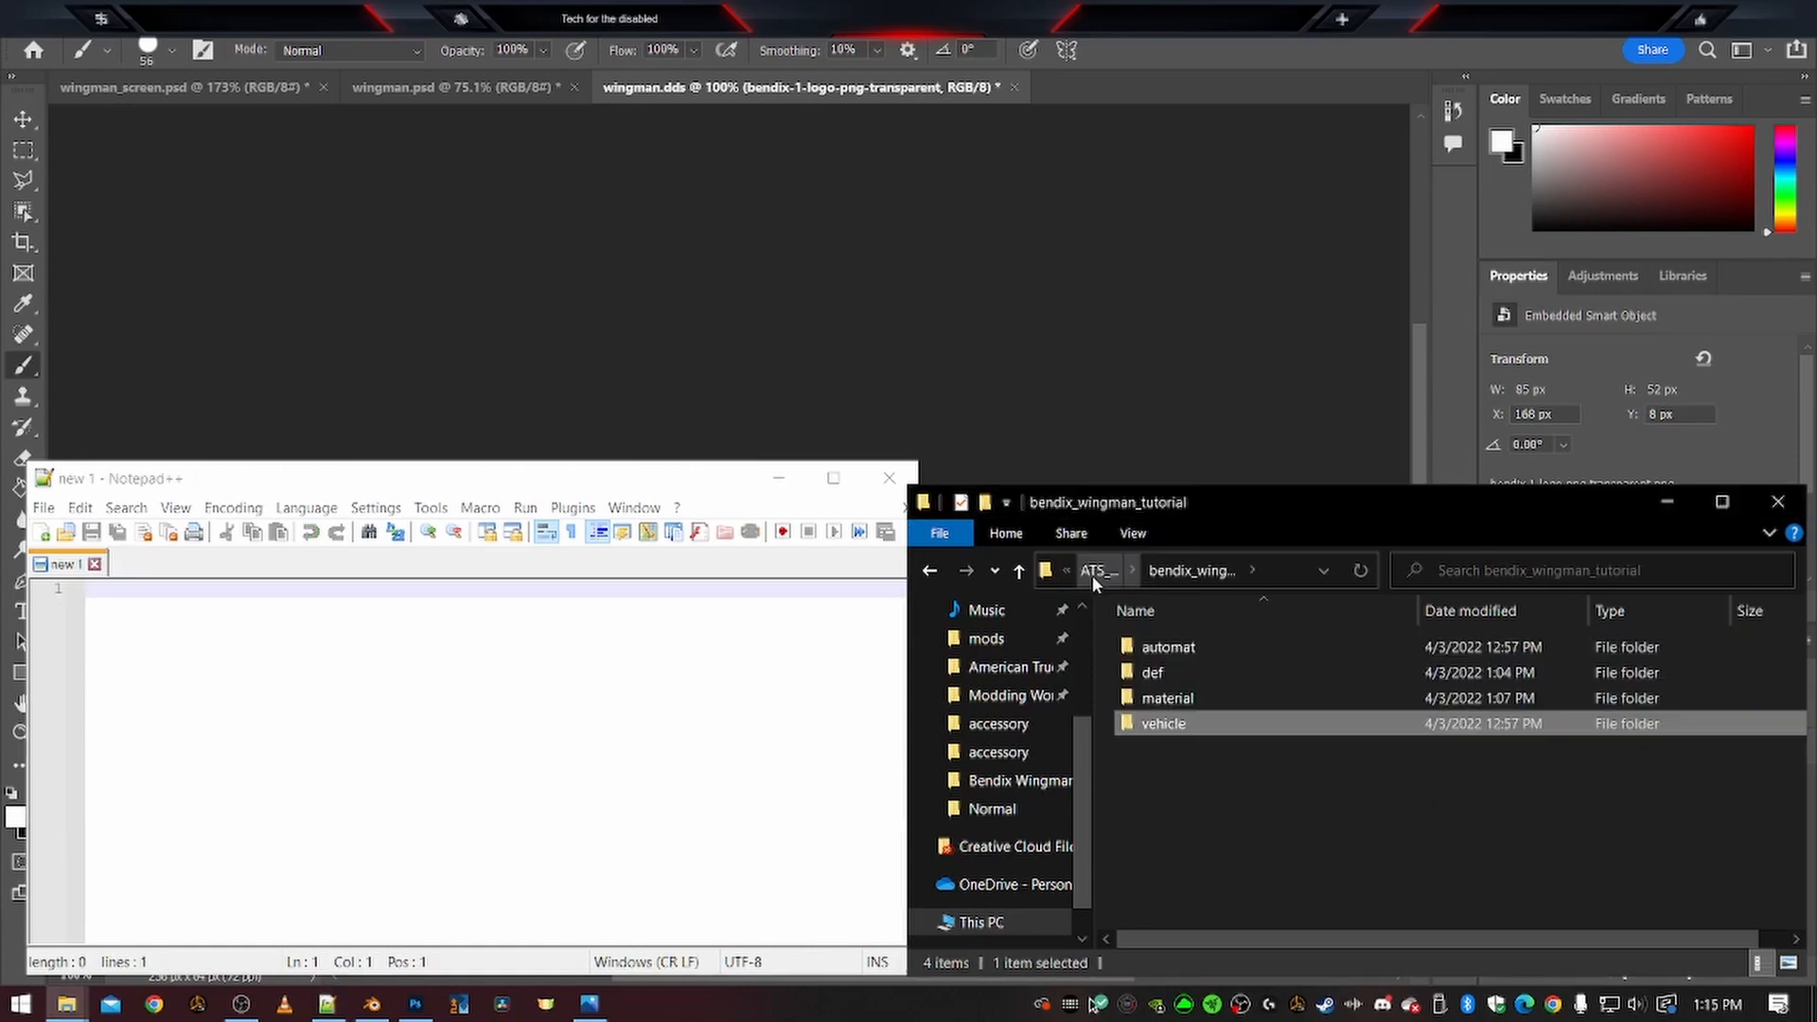
{"action": "left_click", "coordinate": [1093, 574]}
{"action": "left_click", "coordinate": [1115, 569]}
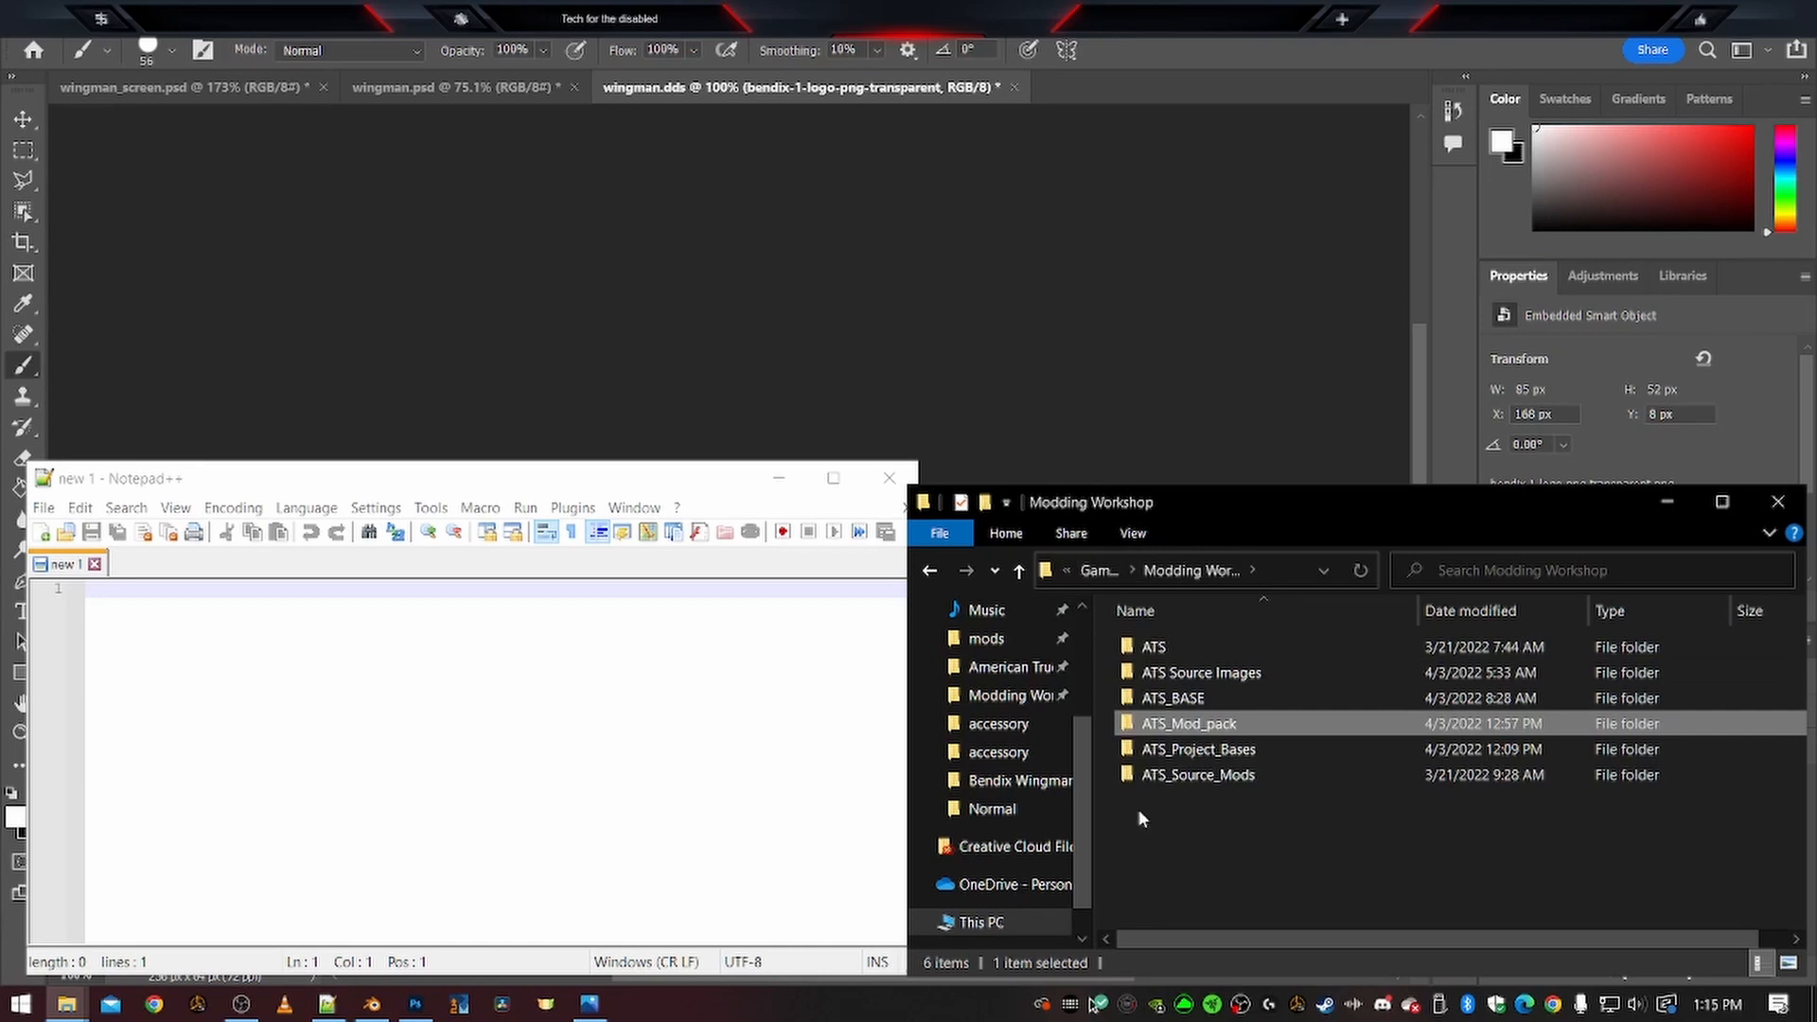
{"action": "key", "text": "Return"}
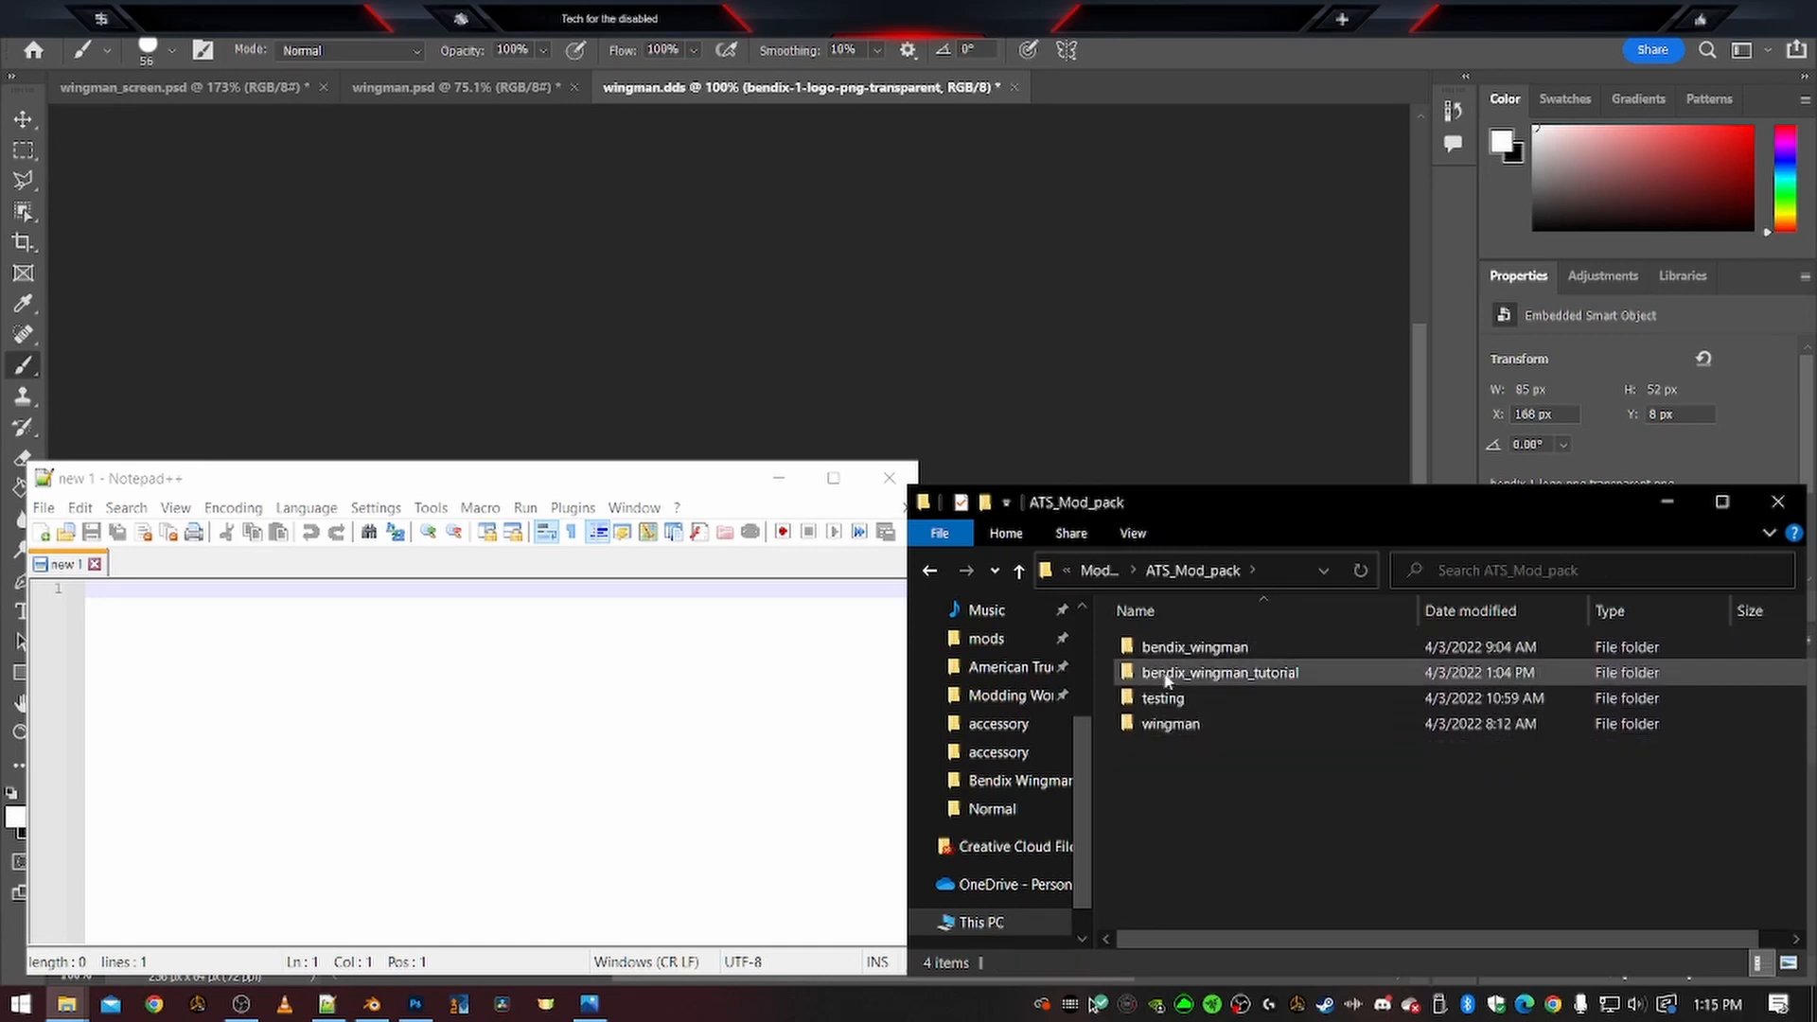
{"action": "double_click", "coordinate": [1173, 673]}
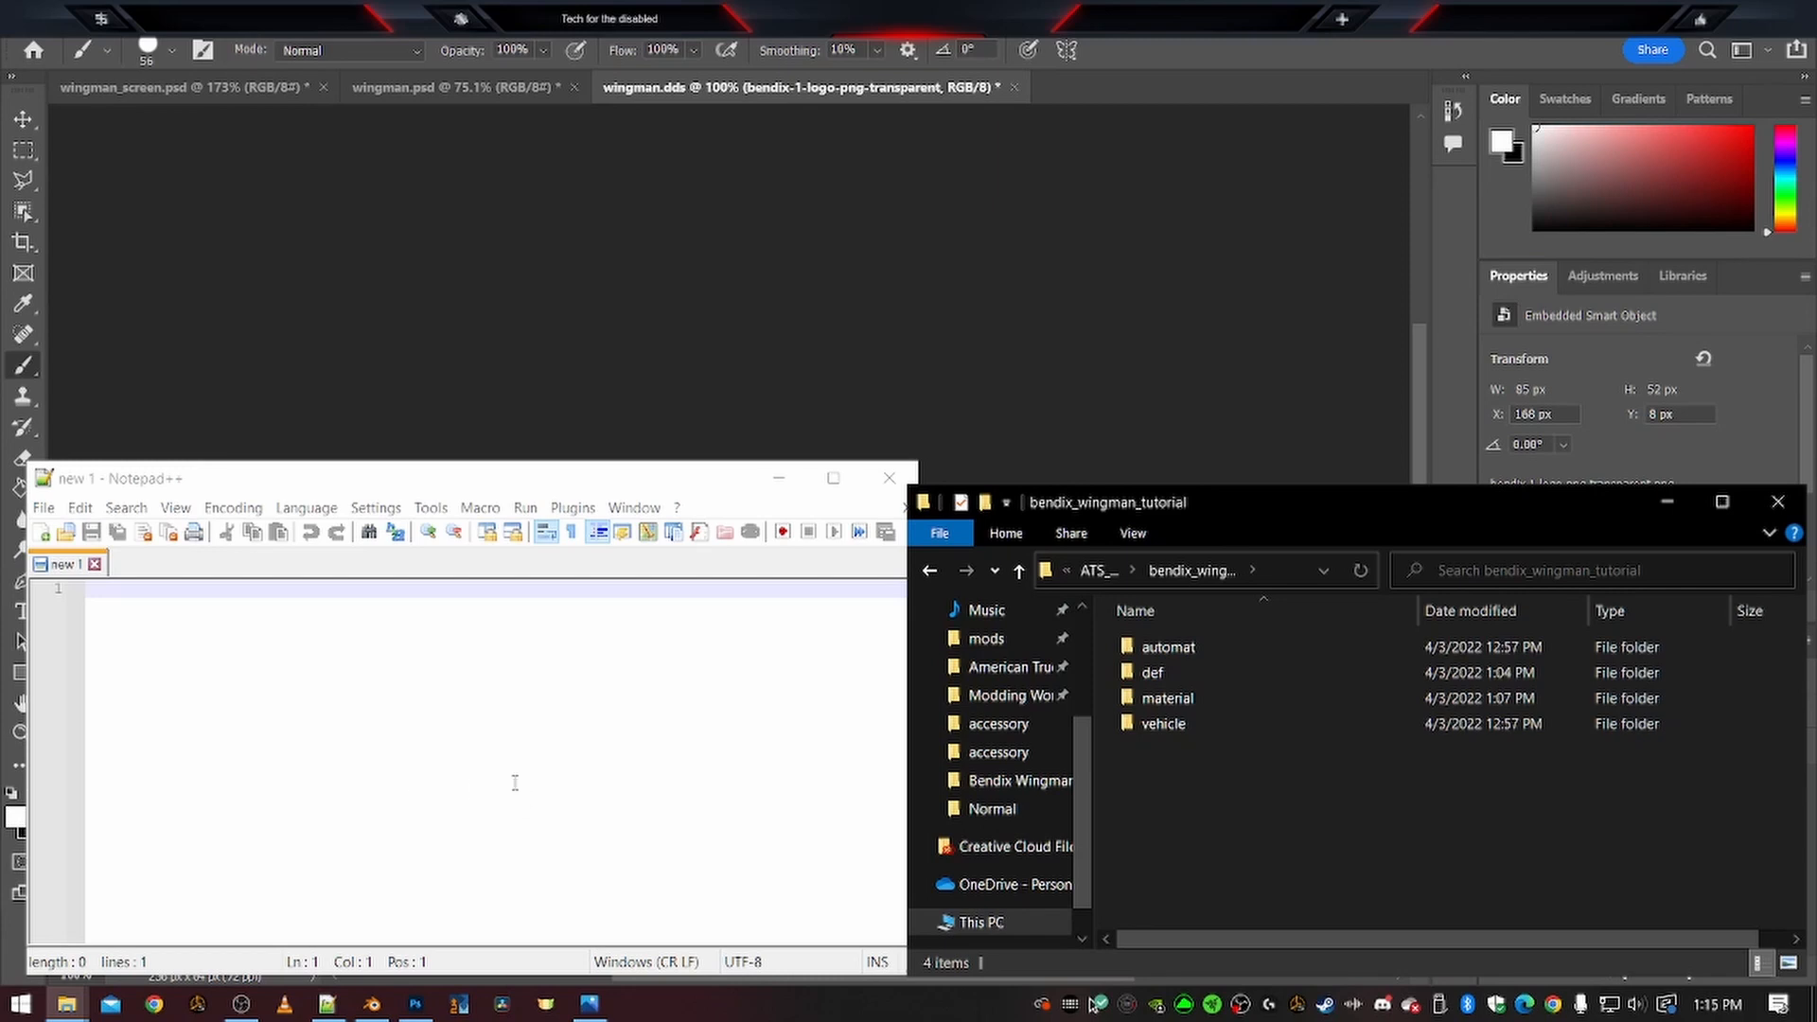
In the second File Explorer window, open the American Truck Simulator mod folder and find the existing Fae mods
{"action": "mouse_move", "coordinate": [68, 1001]}
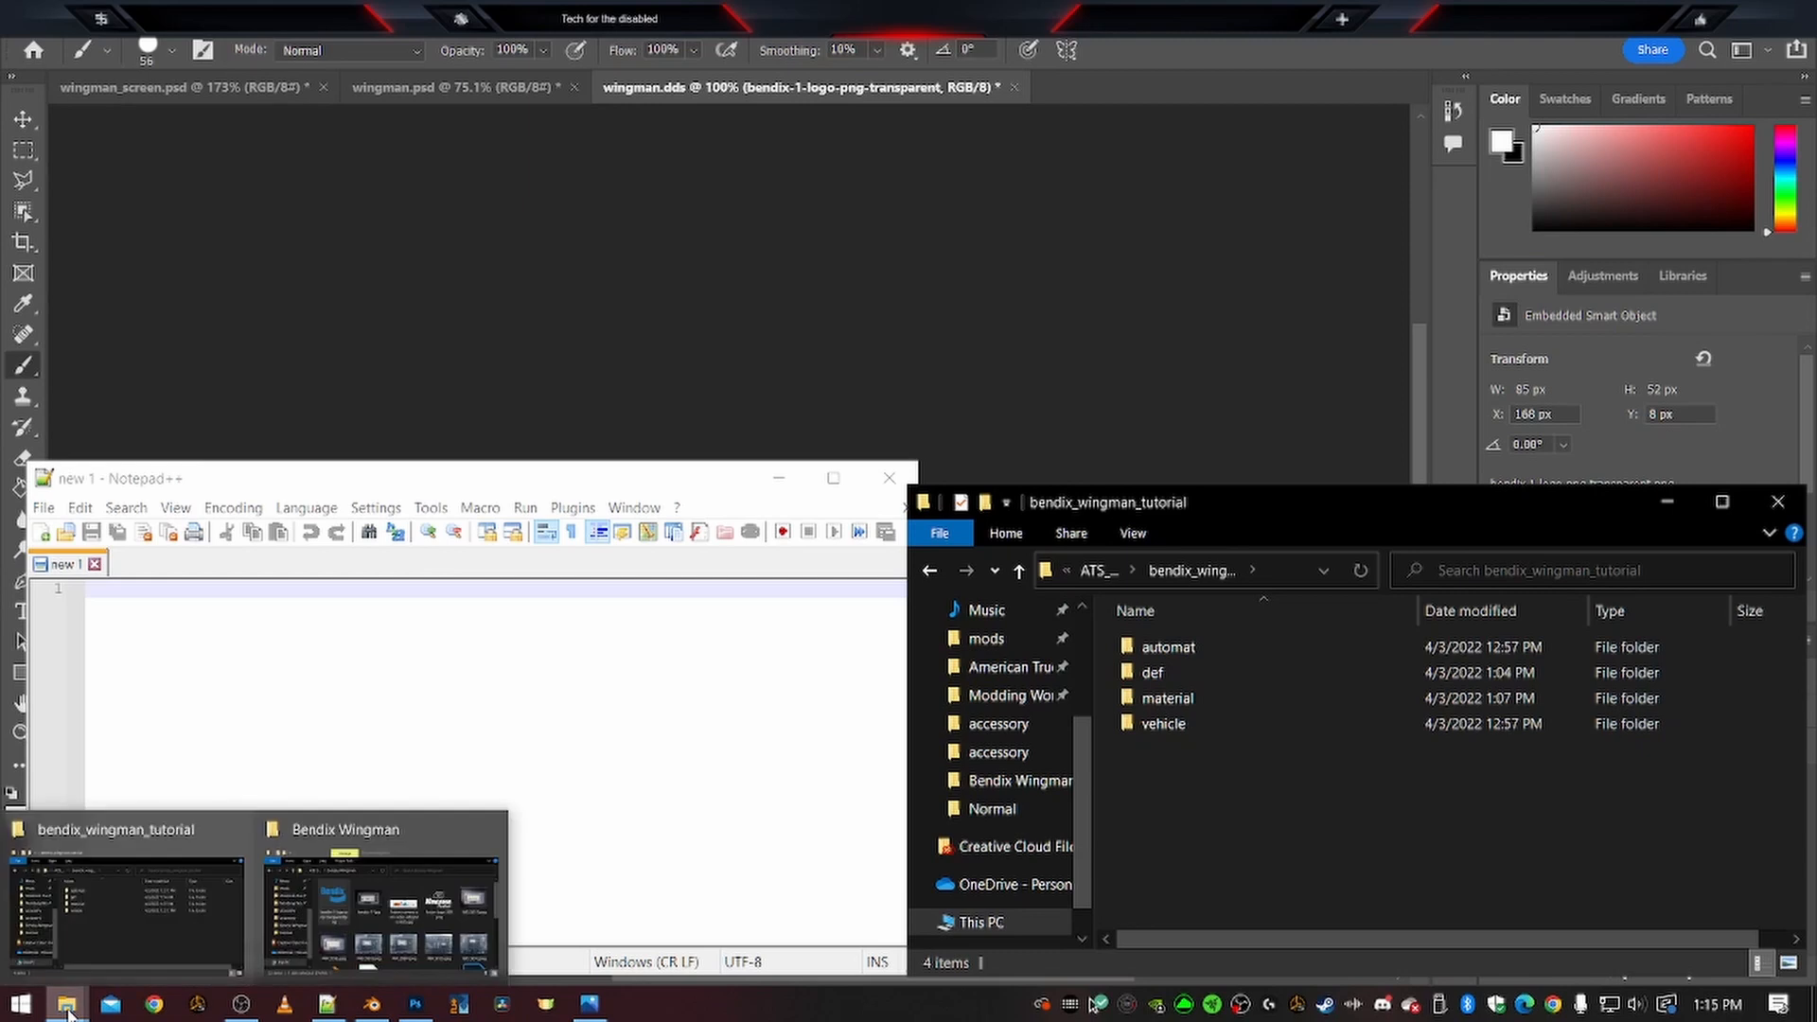
{"action": "left_click", "coordinate": [382, 904]}
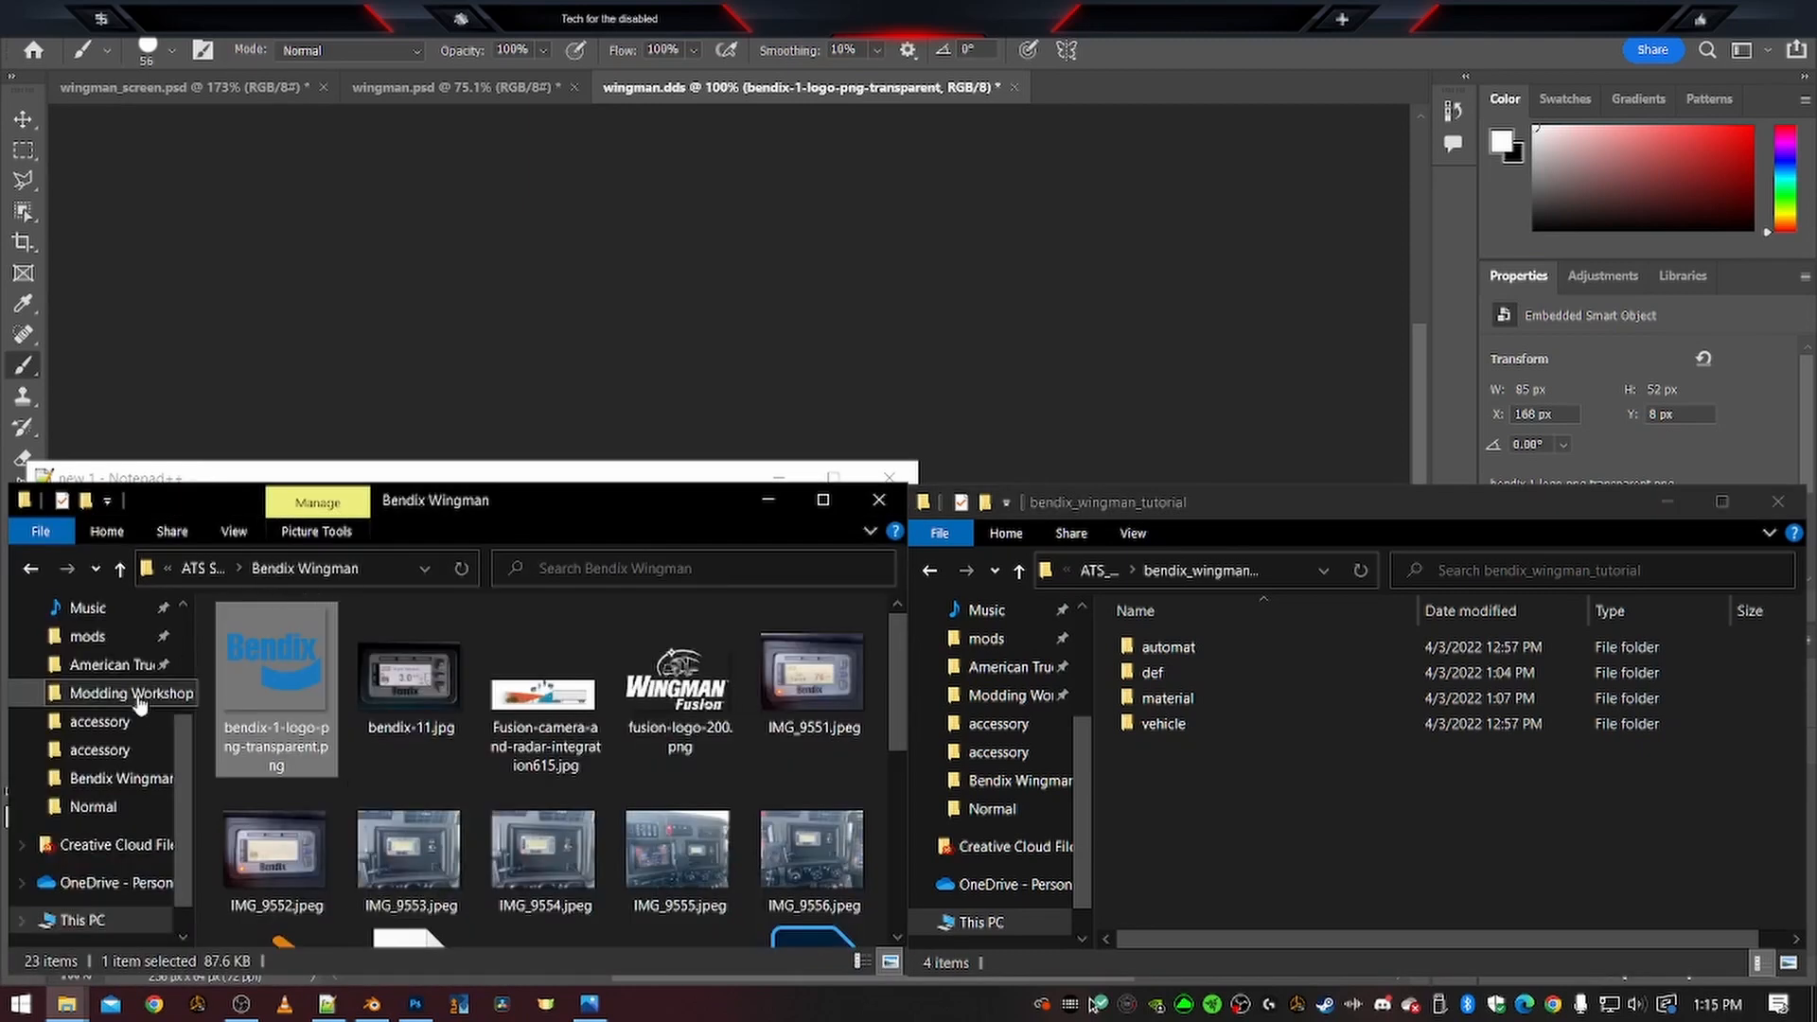
{"action": "left_click", "coordinate": [109, 700]}
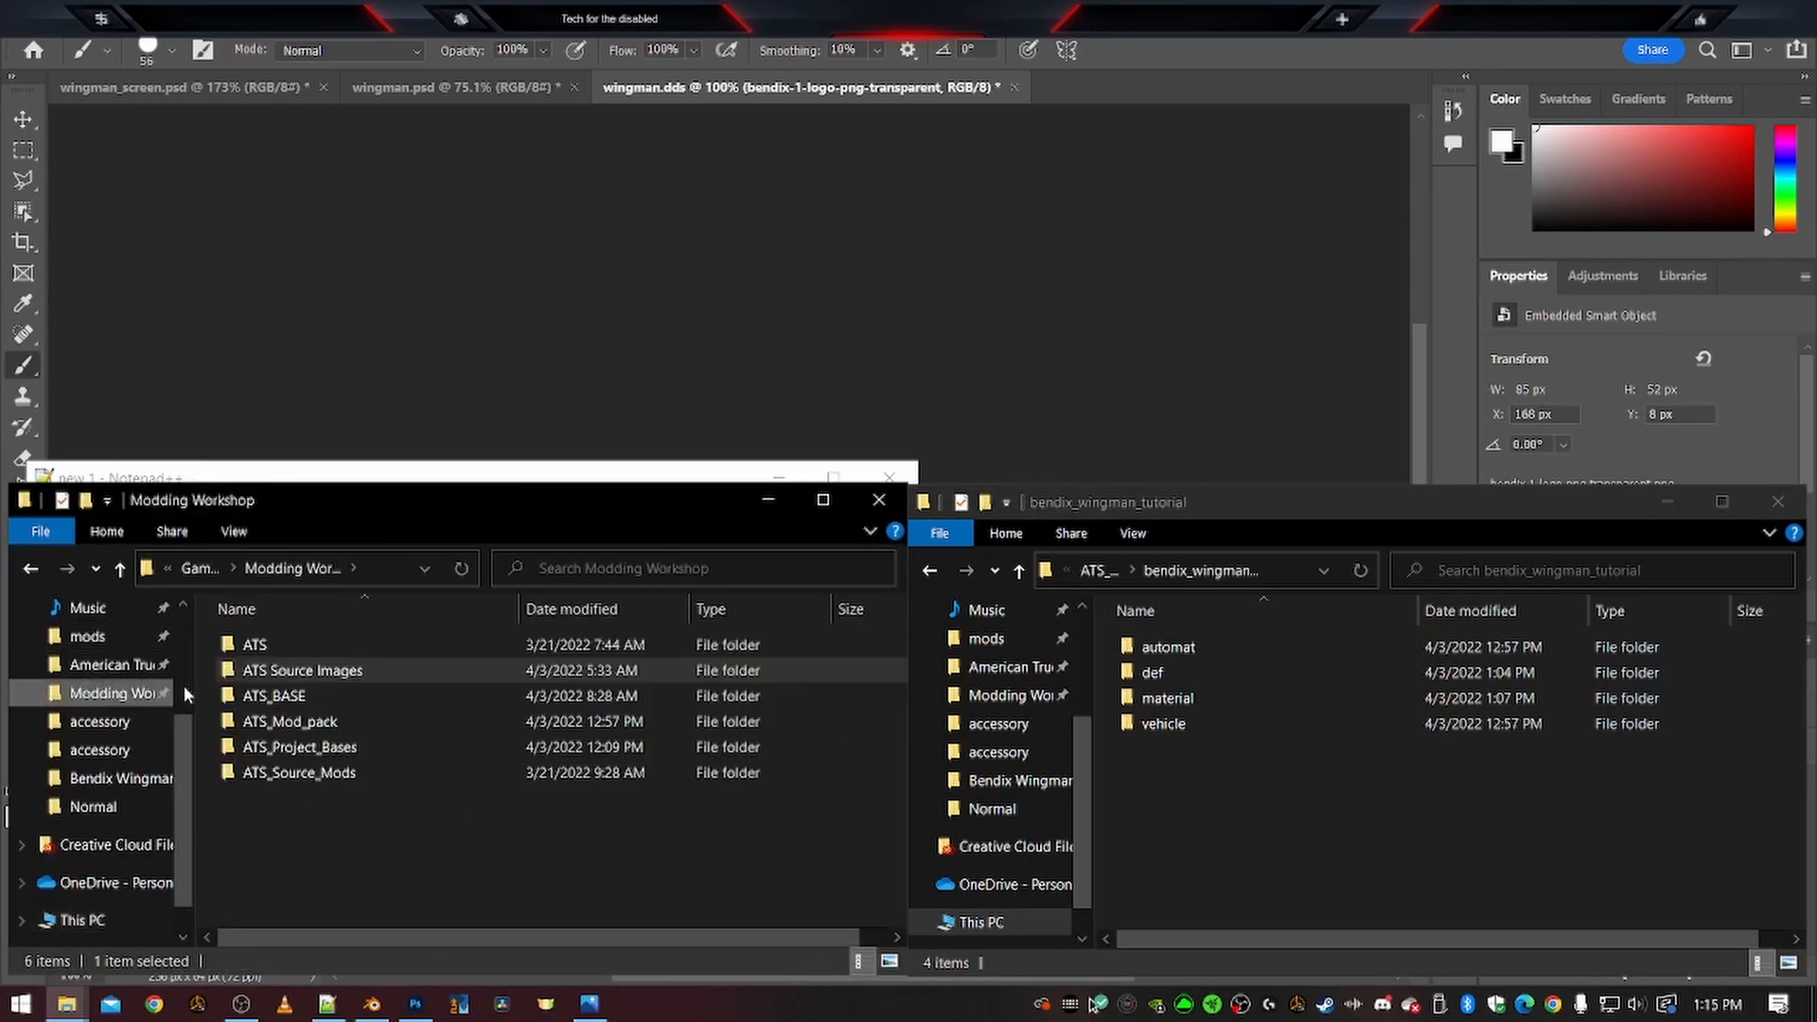
{"action": "left_click", "coordinate": [95, 667]}
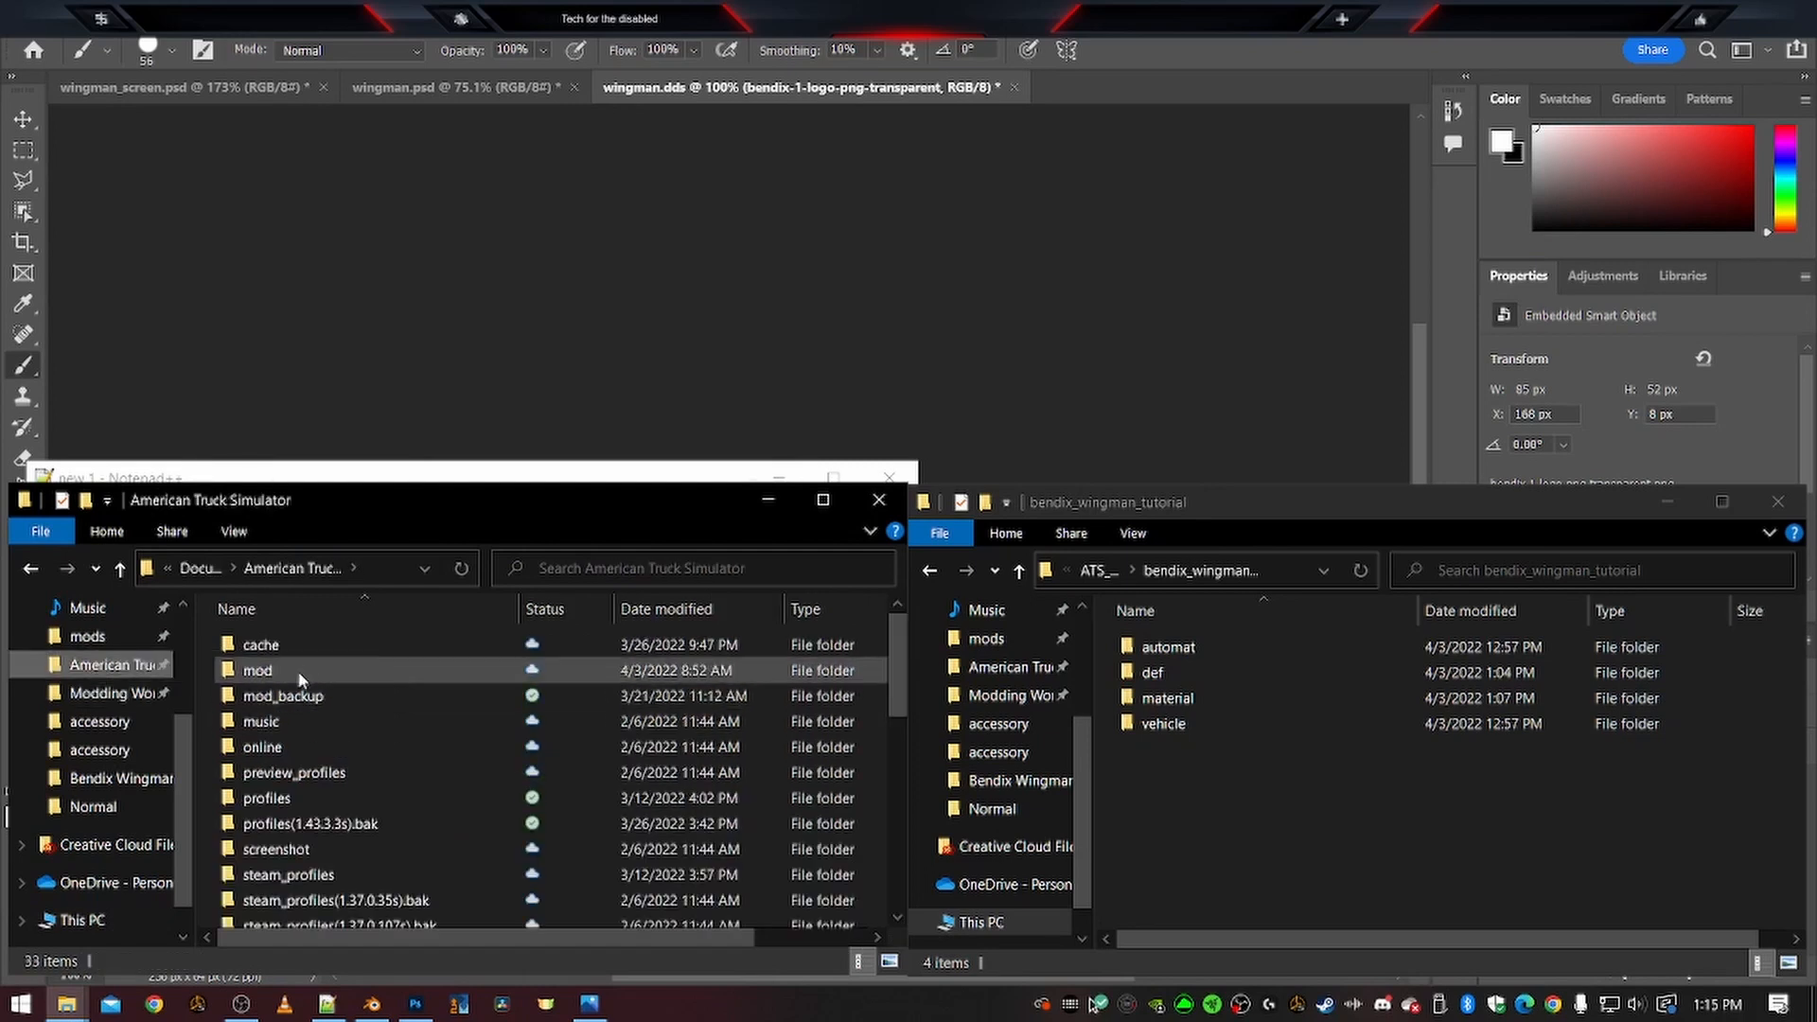
{"action": "double_click", "coordinate": [255, 672]}
{"action": "scroll", "coordinate": [332, 837], "scroll_direction": "down", "scroll_amount": 1}
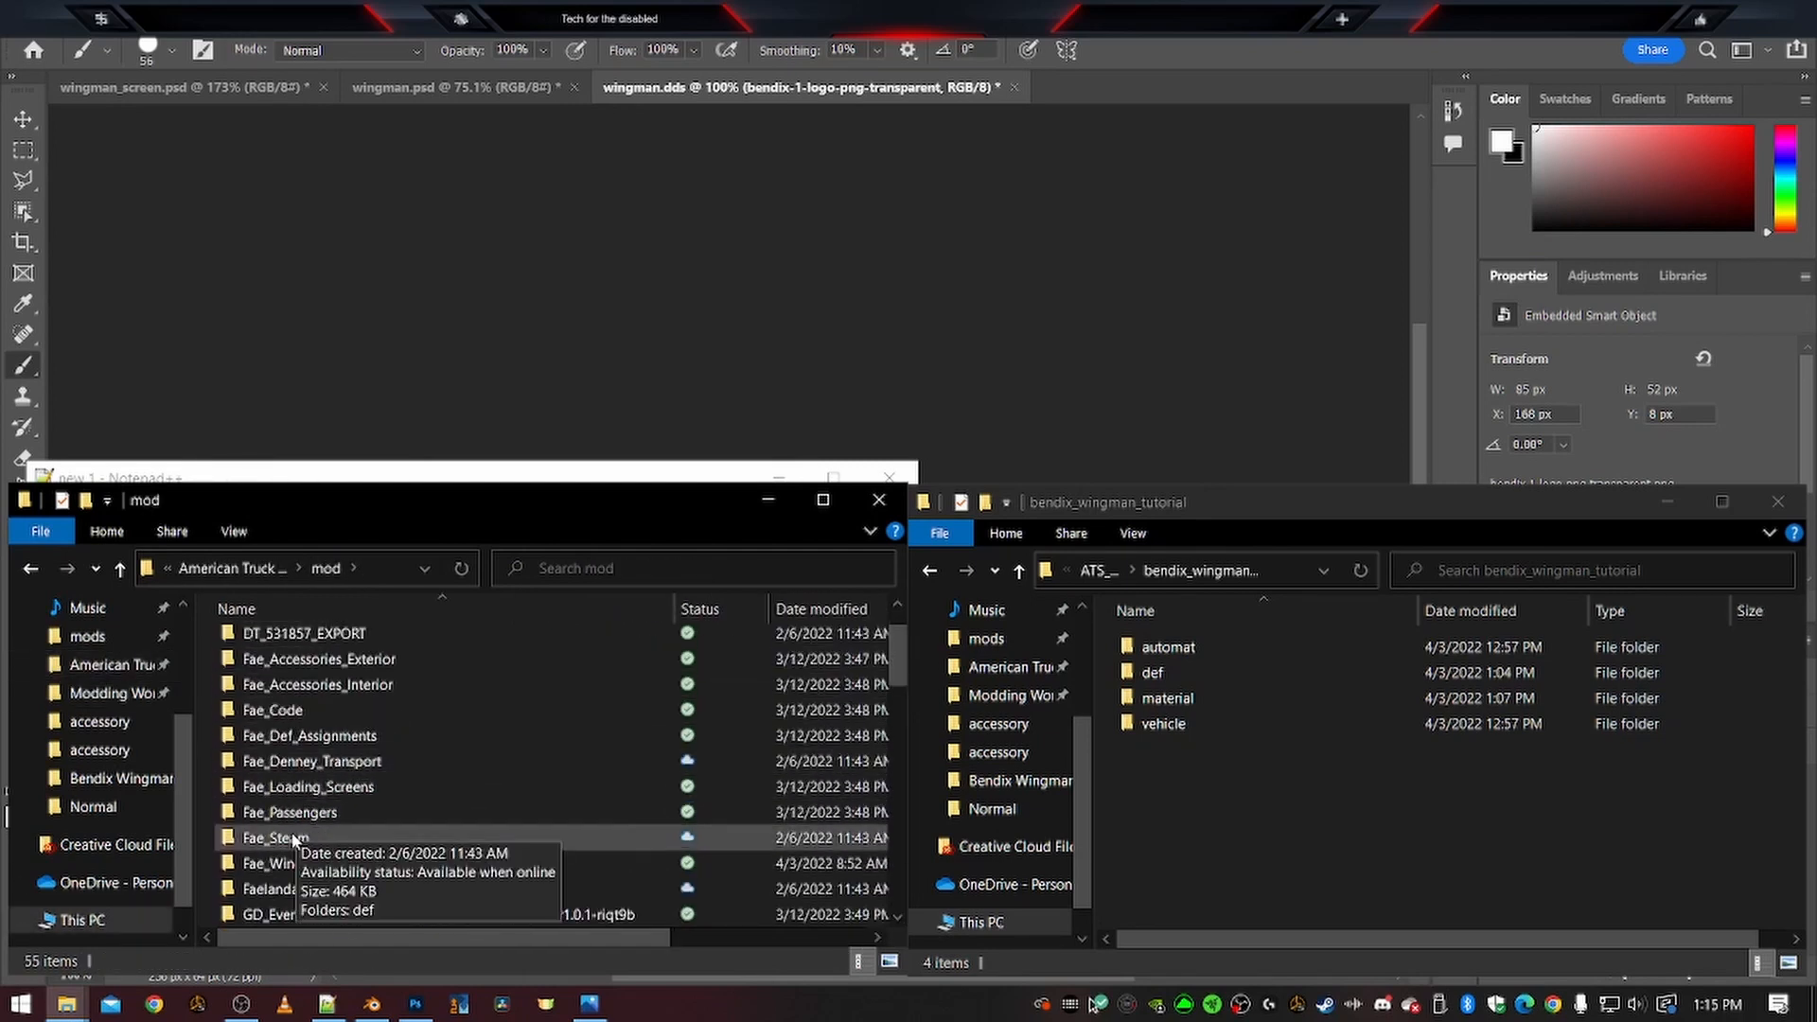
Copy manifest.sii, mod_description.txt and mod_image.jpg from Fae_Accessories_Interior into bendix_wingman_tutorial, then close the source folder window and Notepad++
{"action": "double_click", "coordinate": [317, 685]}
{"action": "left_click", "coordinate": [274, 773]}
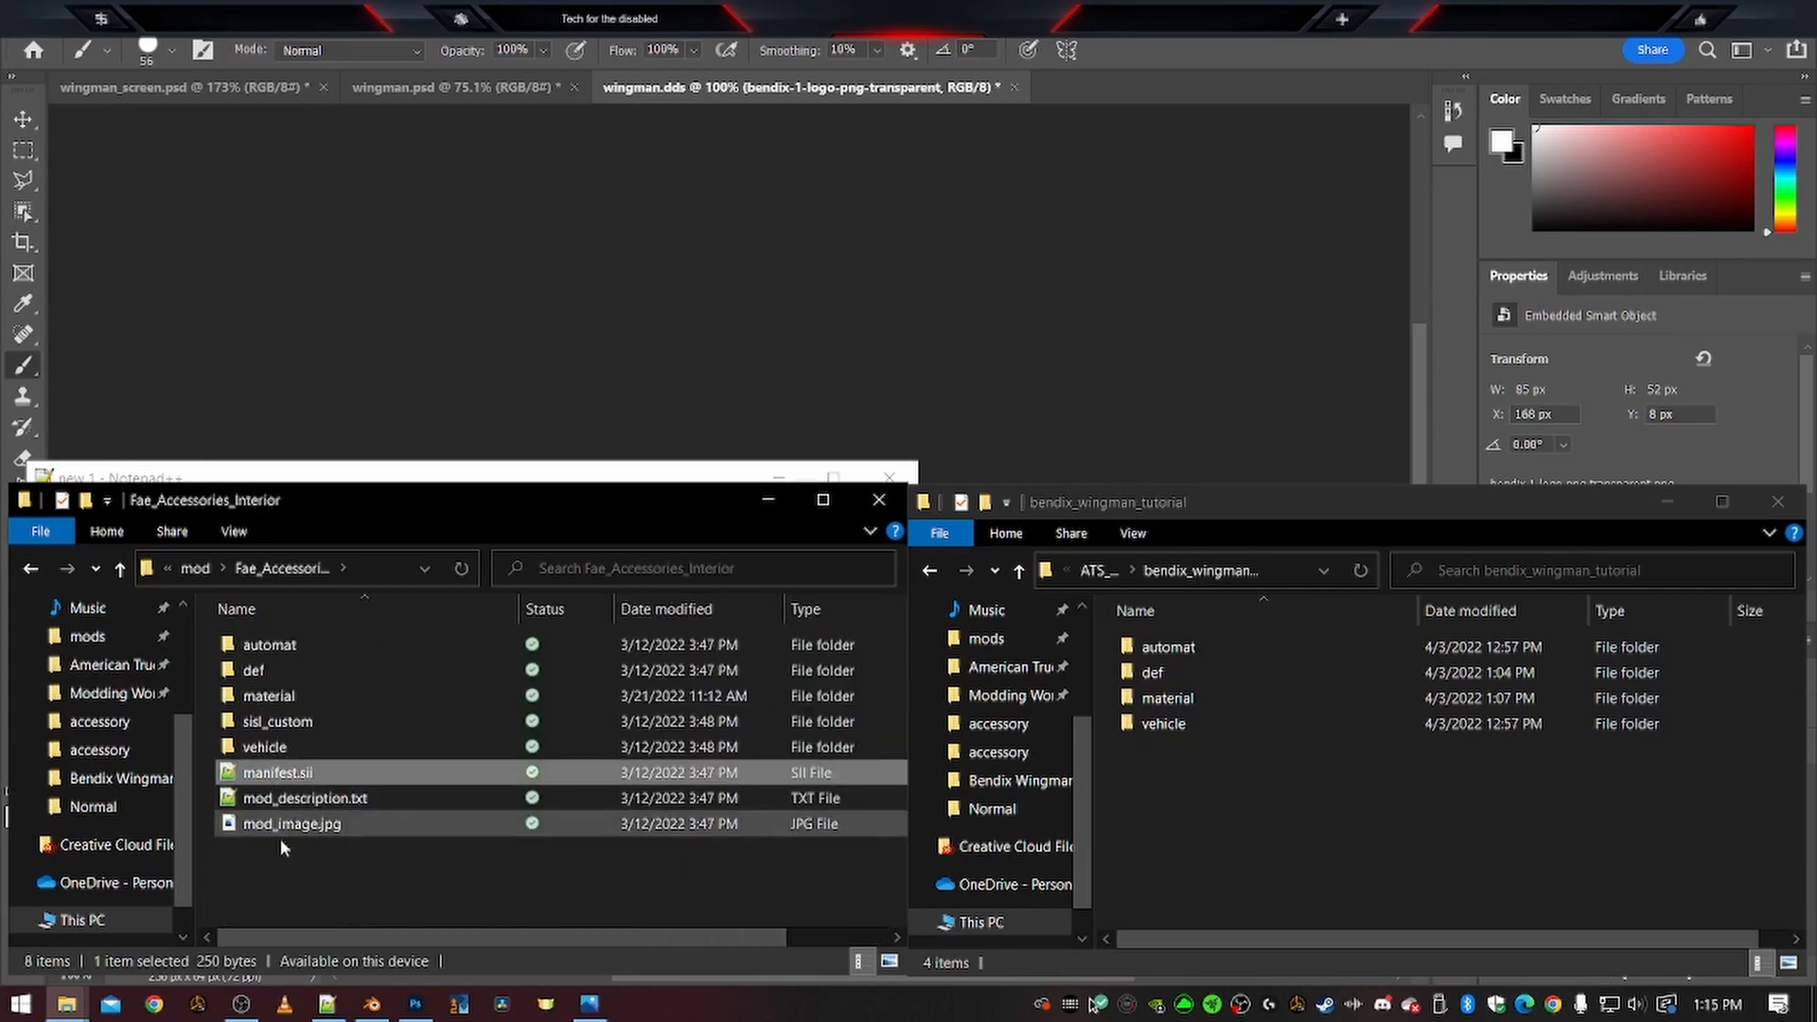
{"action": "left_click", "coordinate": [276, 823], "text": "shift"}
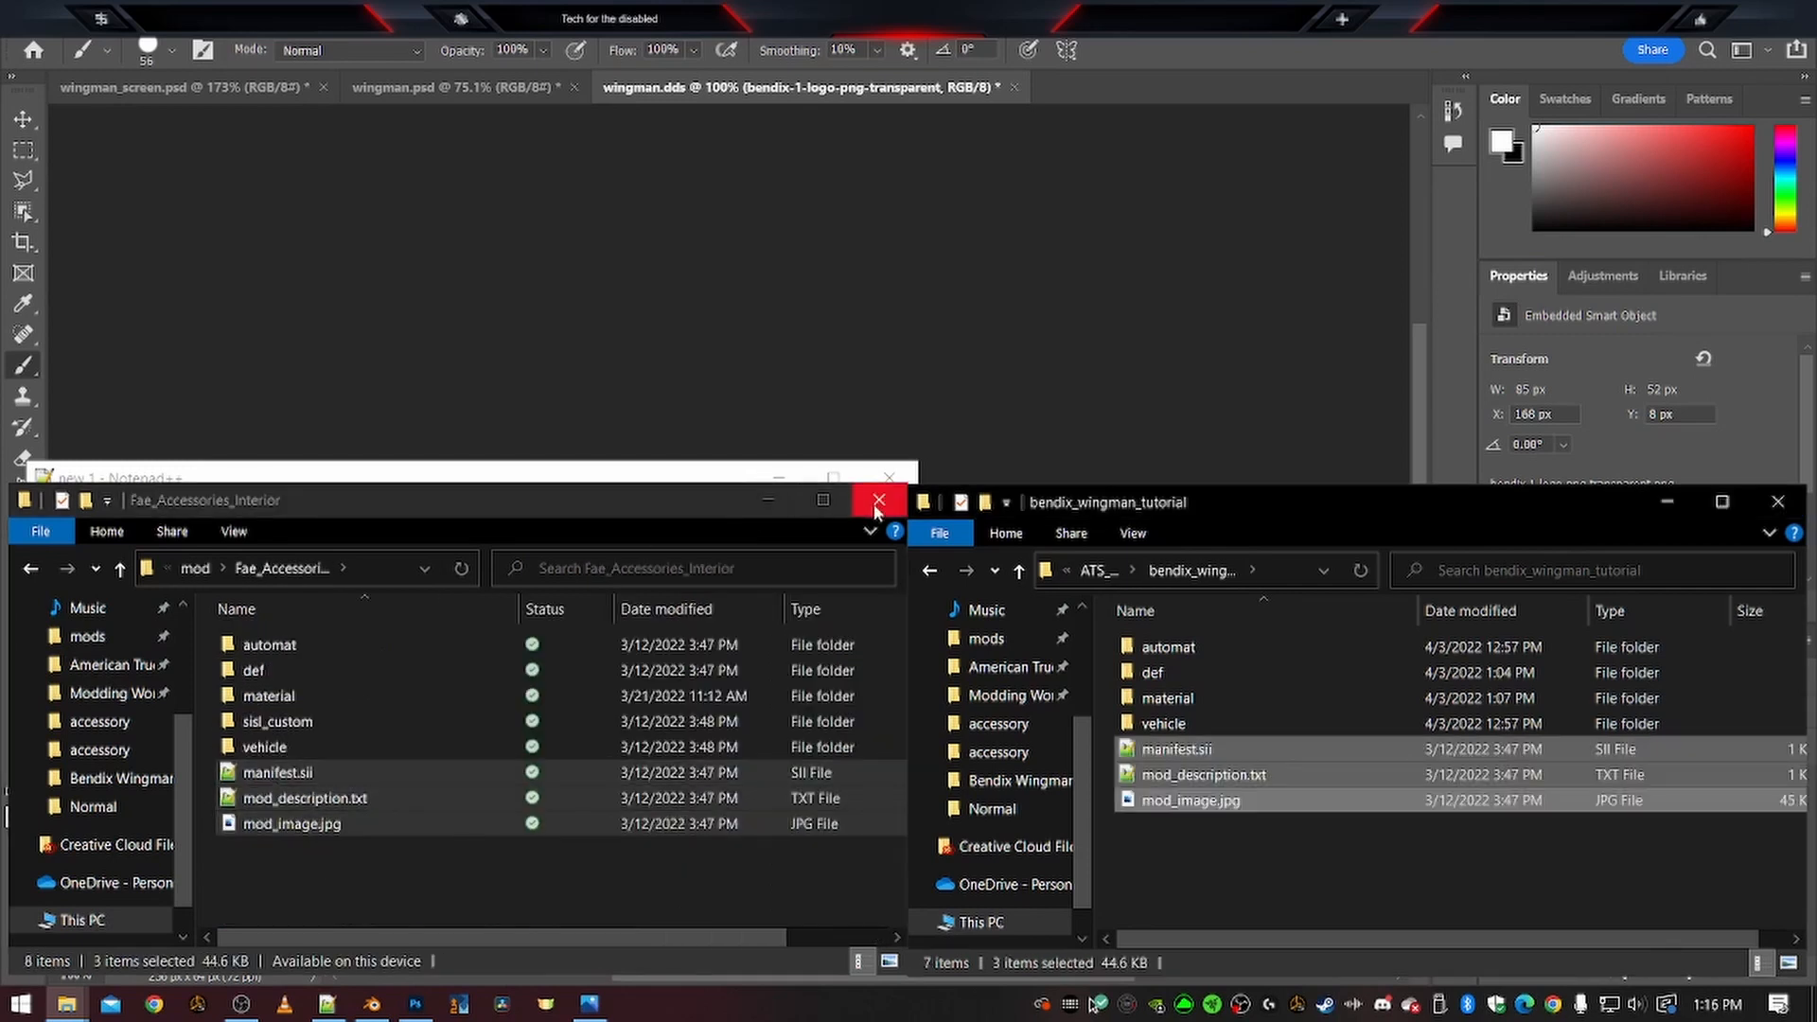
{"action": "left_click", "coordinate": [877, 507]}
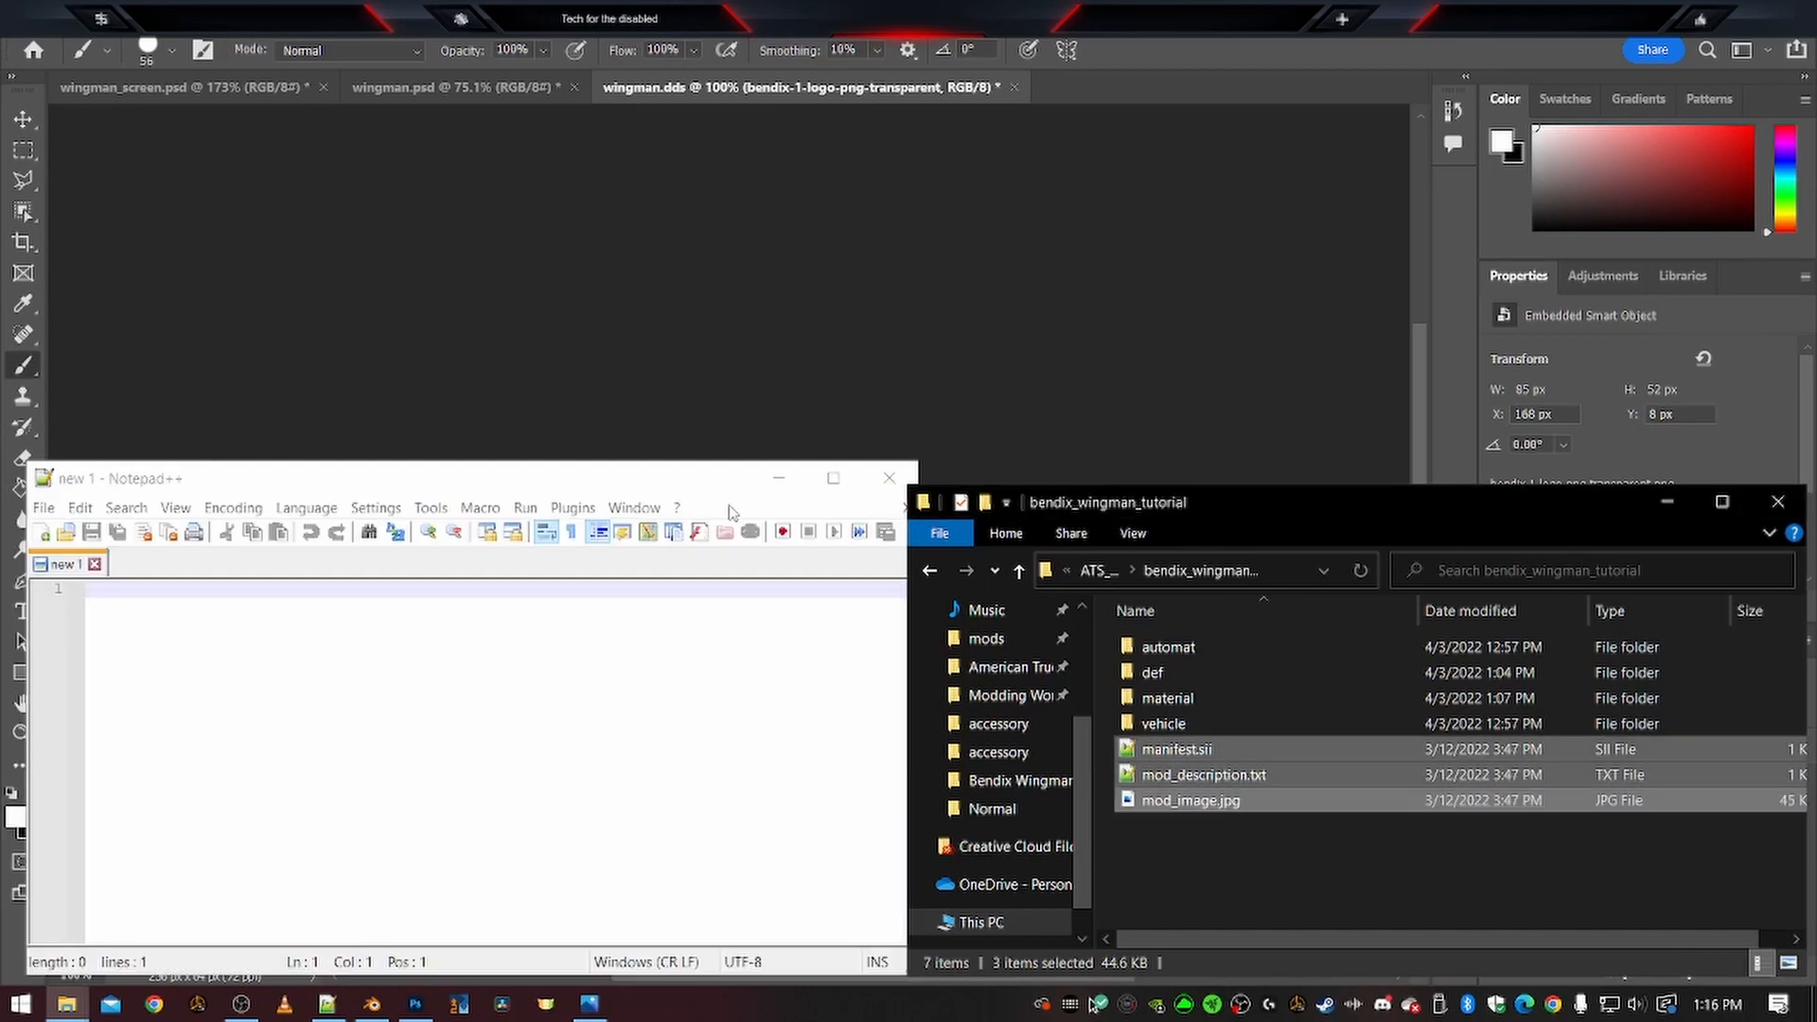
{"action": "left_click", "coordinate": [889, 478]}
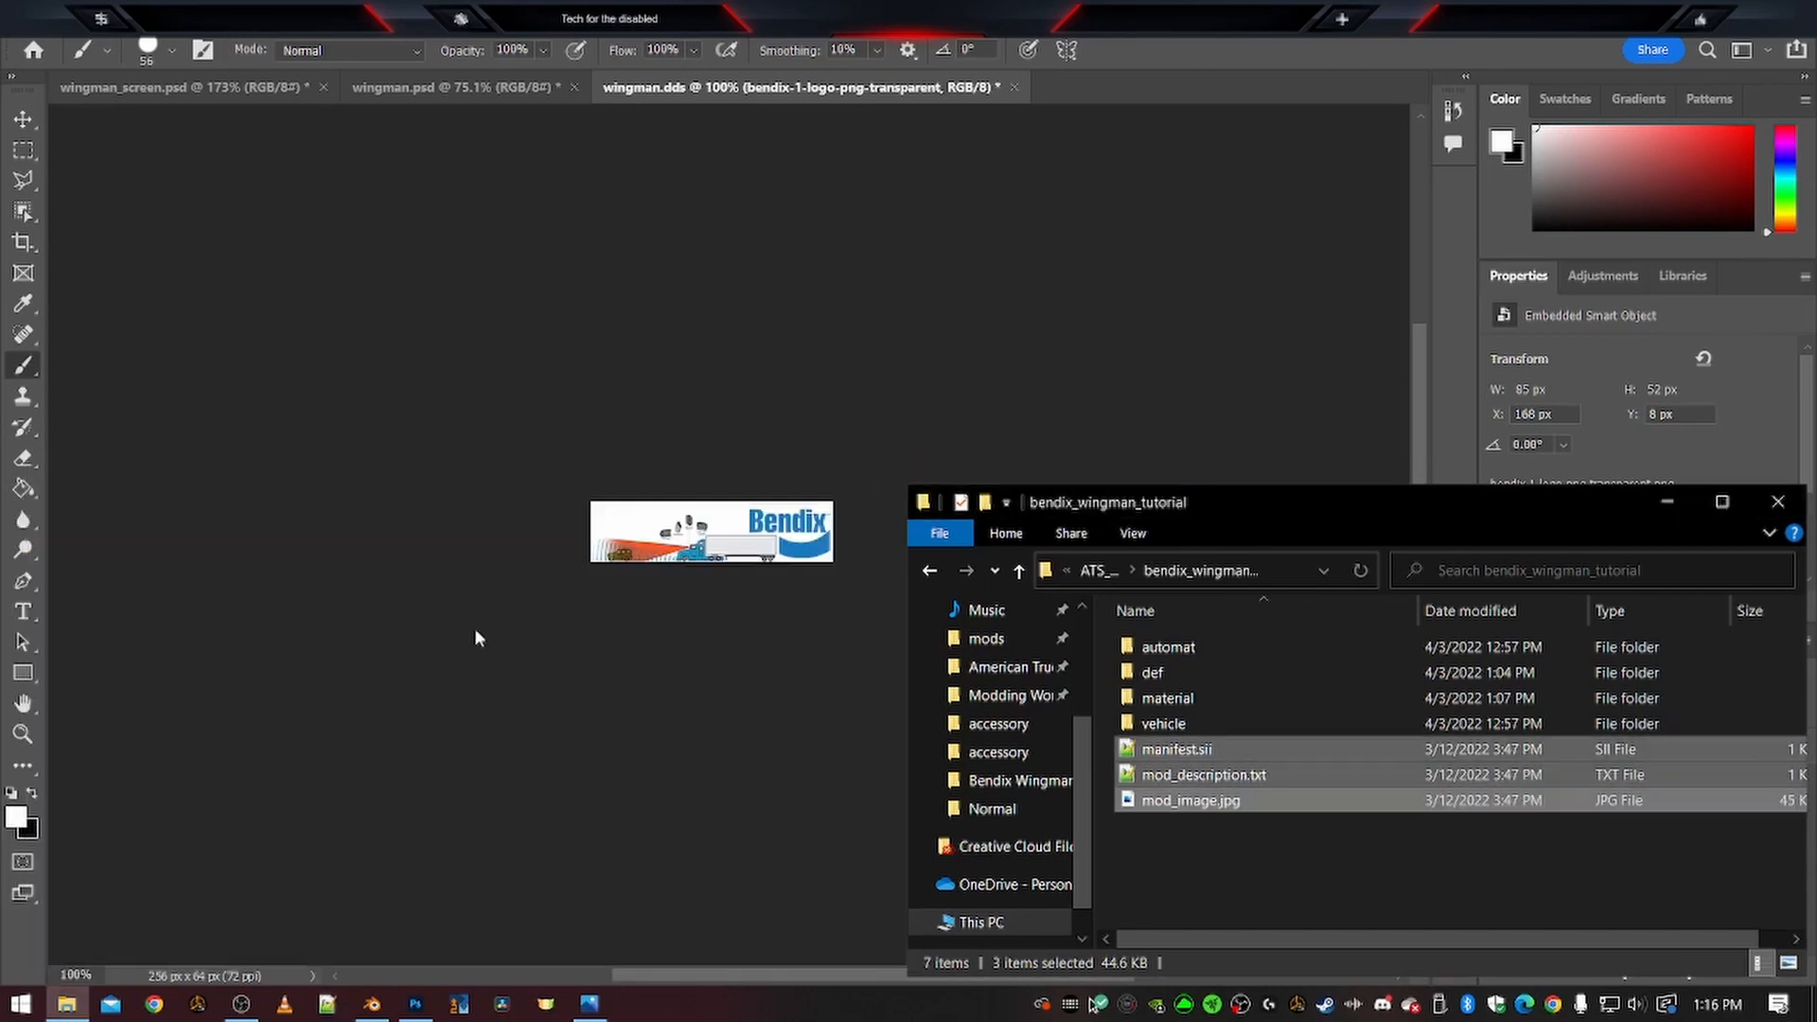
Close wingman.dds, wingman.psd and wingman_screen.psd in Photoshop without saving their changes
{"action": "left_click", "coordinate": [1173, 882]}
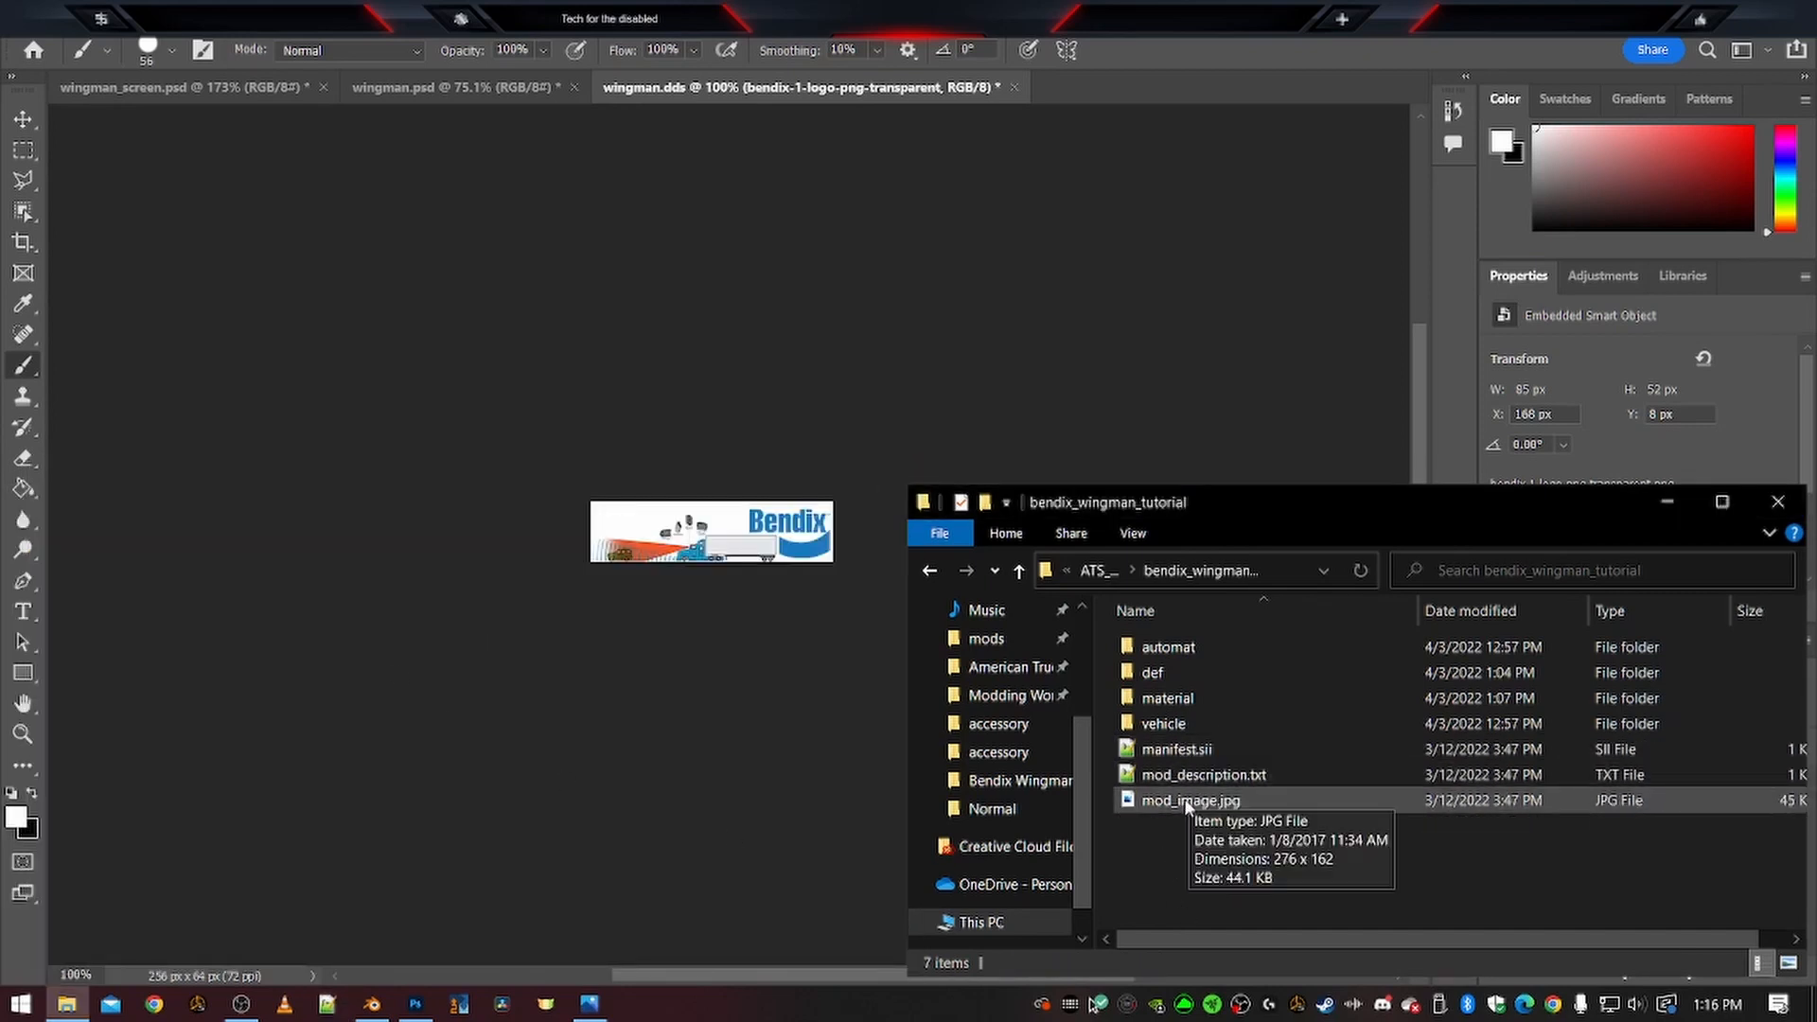
{"action": "left_click_drag", "start_coordinate": [1136, 806], "coordinate": [1024, 87]}
{"action": "left_click", "coordinate": [1014, 87]}
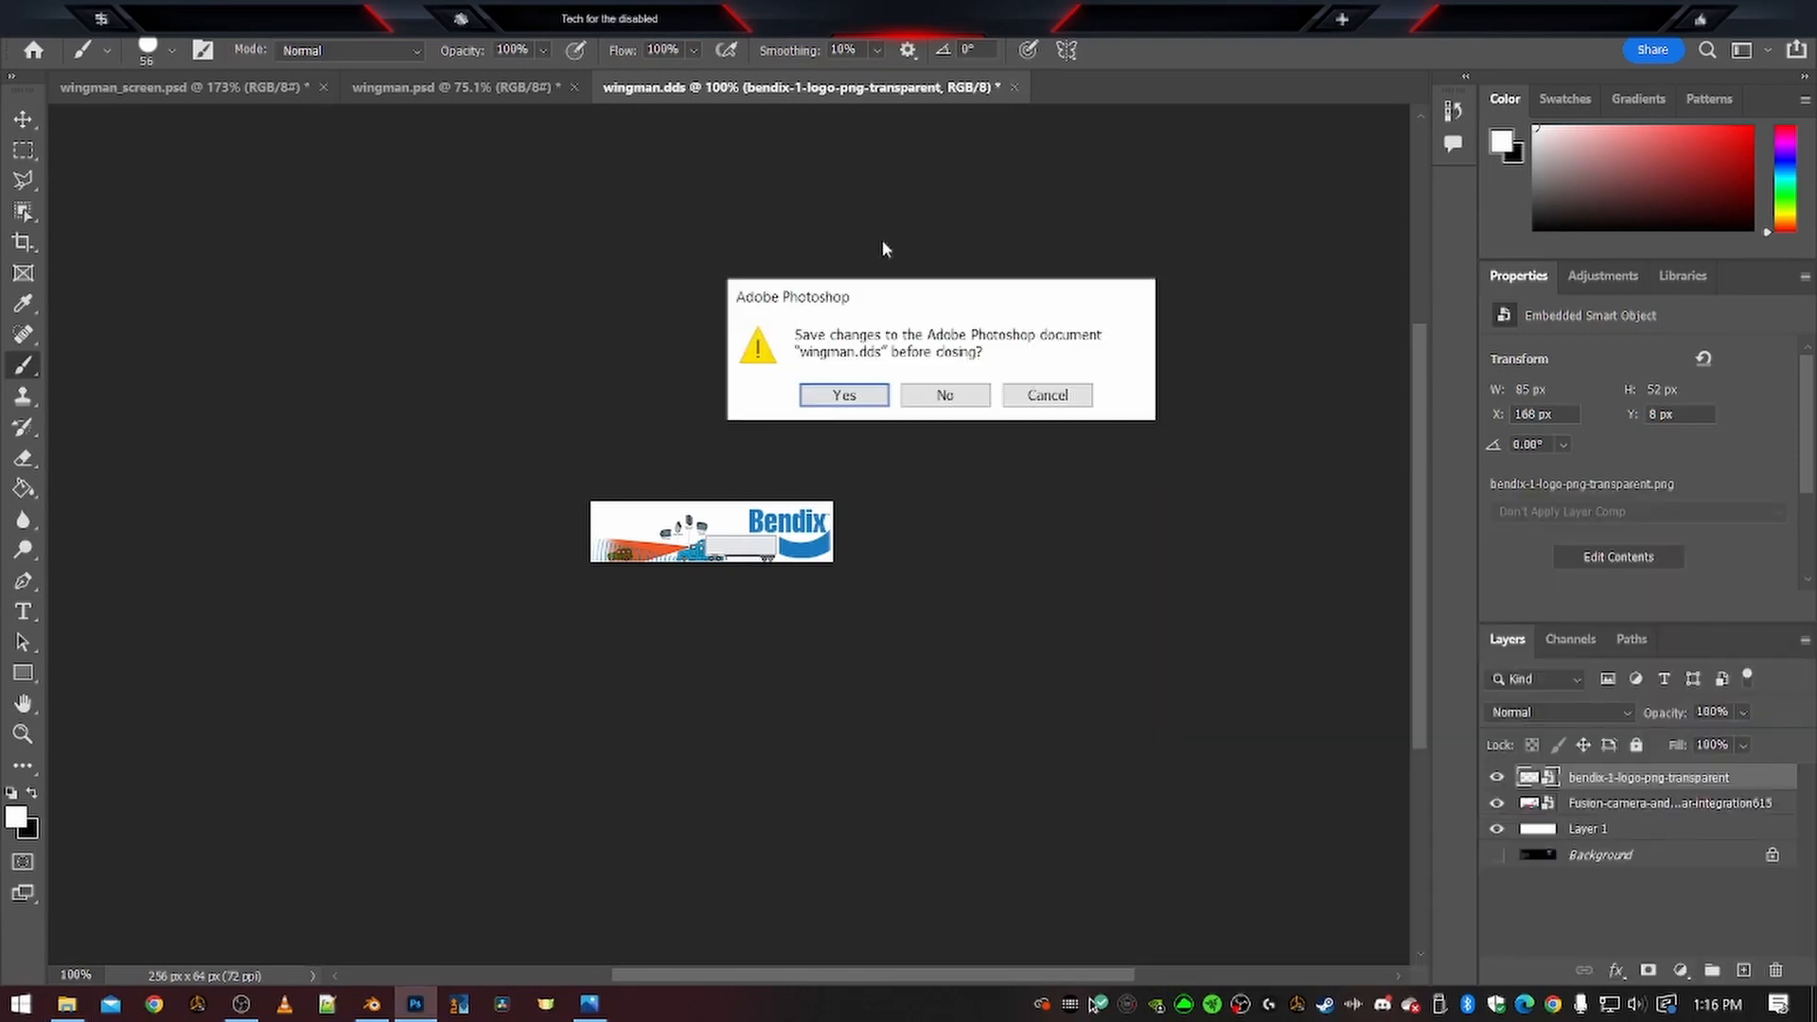
{"action": "left_click", "coordinate": [942, 395]}
{"action": "left_click", "coordinate": [574, 87]}
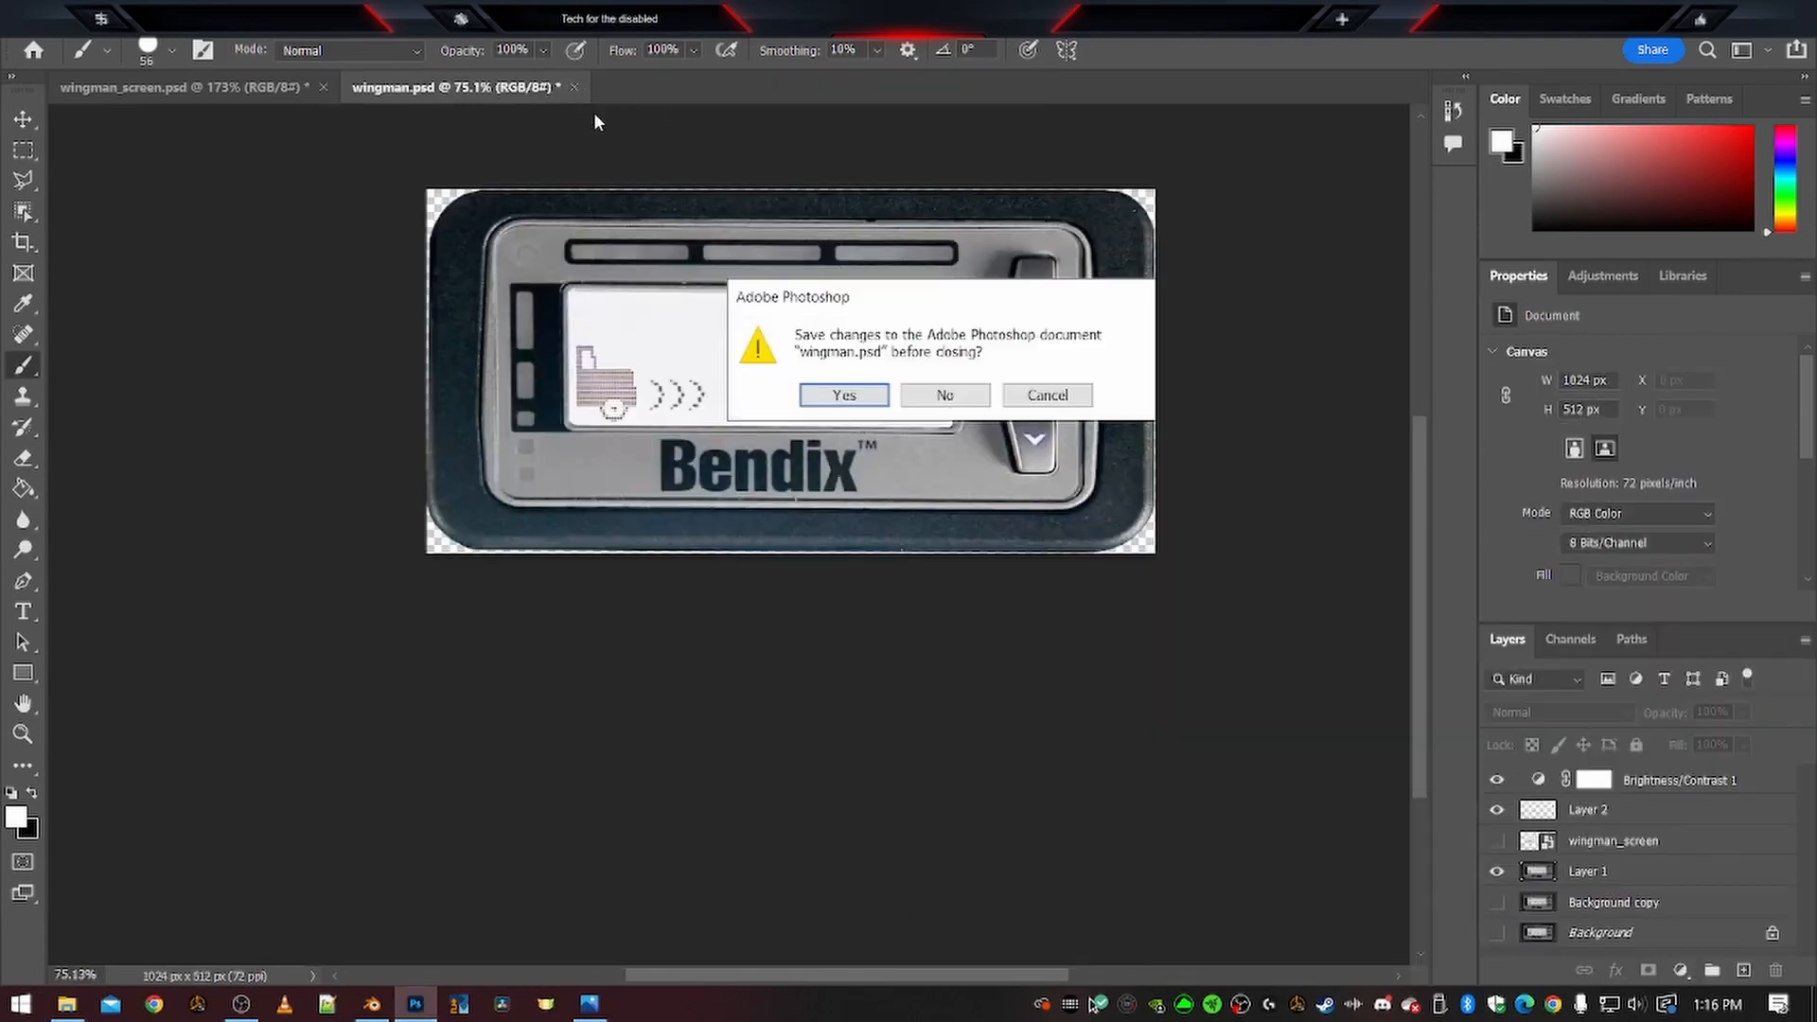
{"action": "left_click", "coordinate": [926, 395]}
{"action": "left_click", "coordinate": [322, 87]}
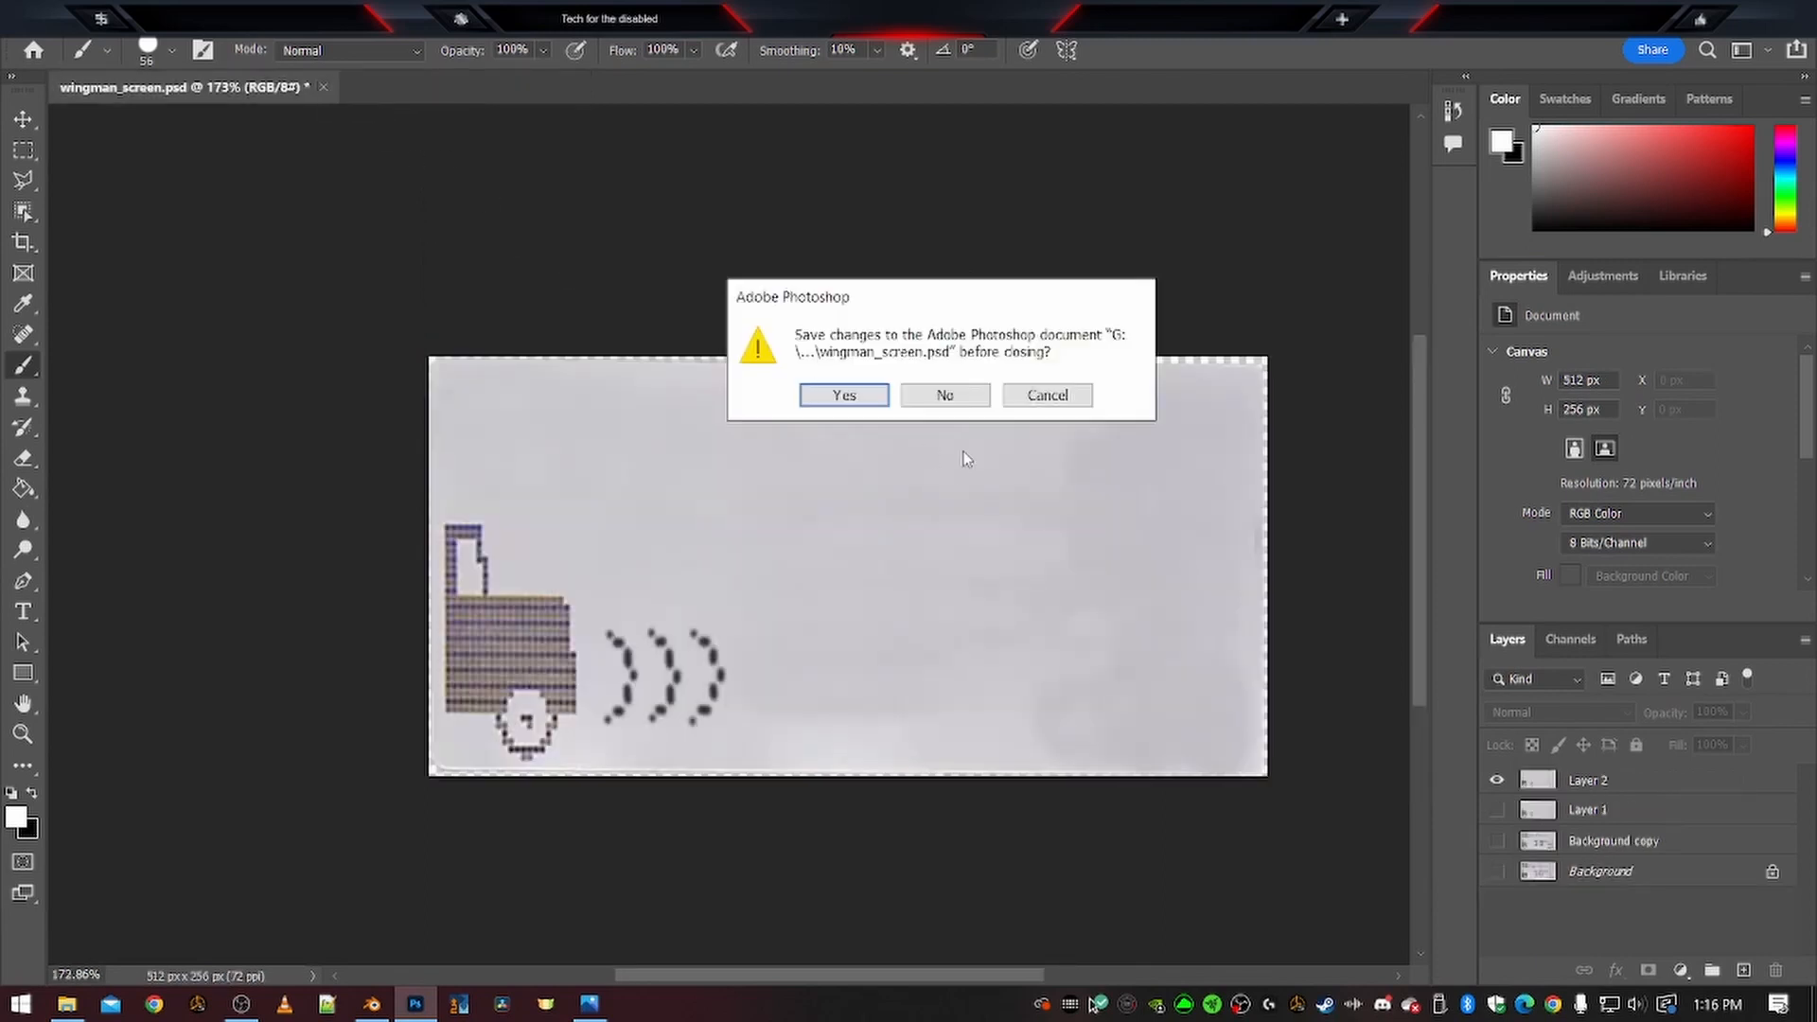
{"action": "left_click", "coordinate": [944, 396]}
Open mod_image.jpg from the bendix_wingman_tutorial folder in Photoshop and bring the folder window back to the front
{"action": "left_click", "coordinate": [208, 1003]}
{"action": "left_click_drag", "start_coordinate": [1041, 916], "coordinate": [911, 170]}
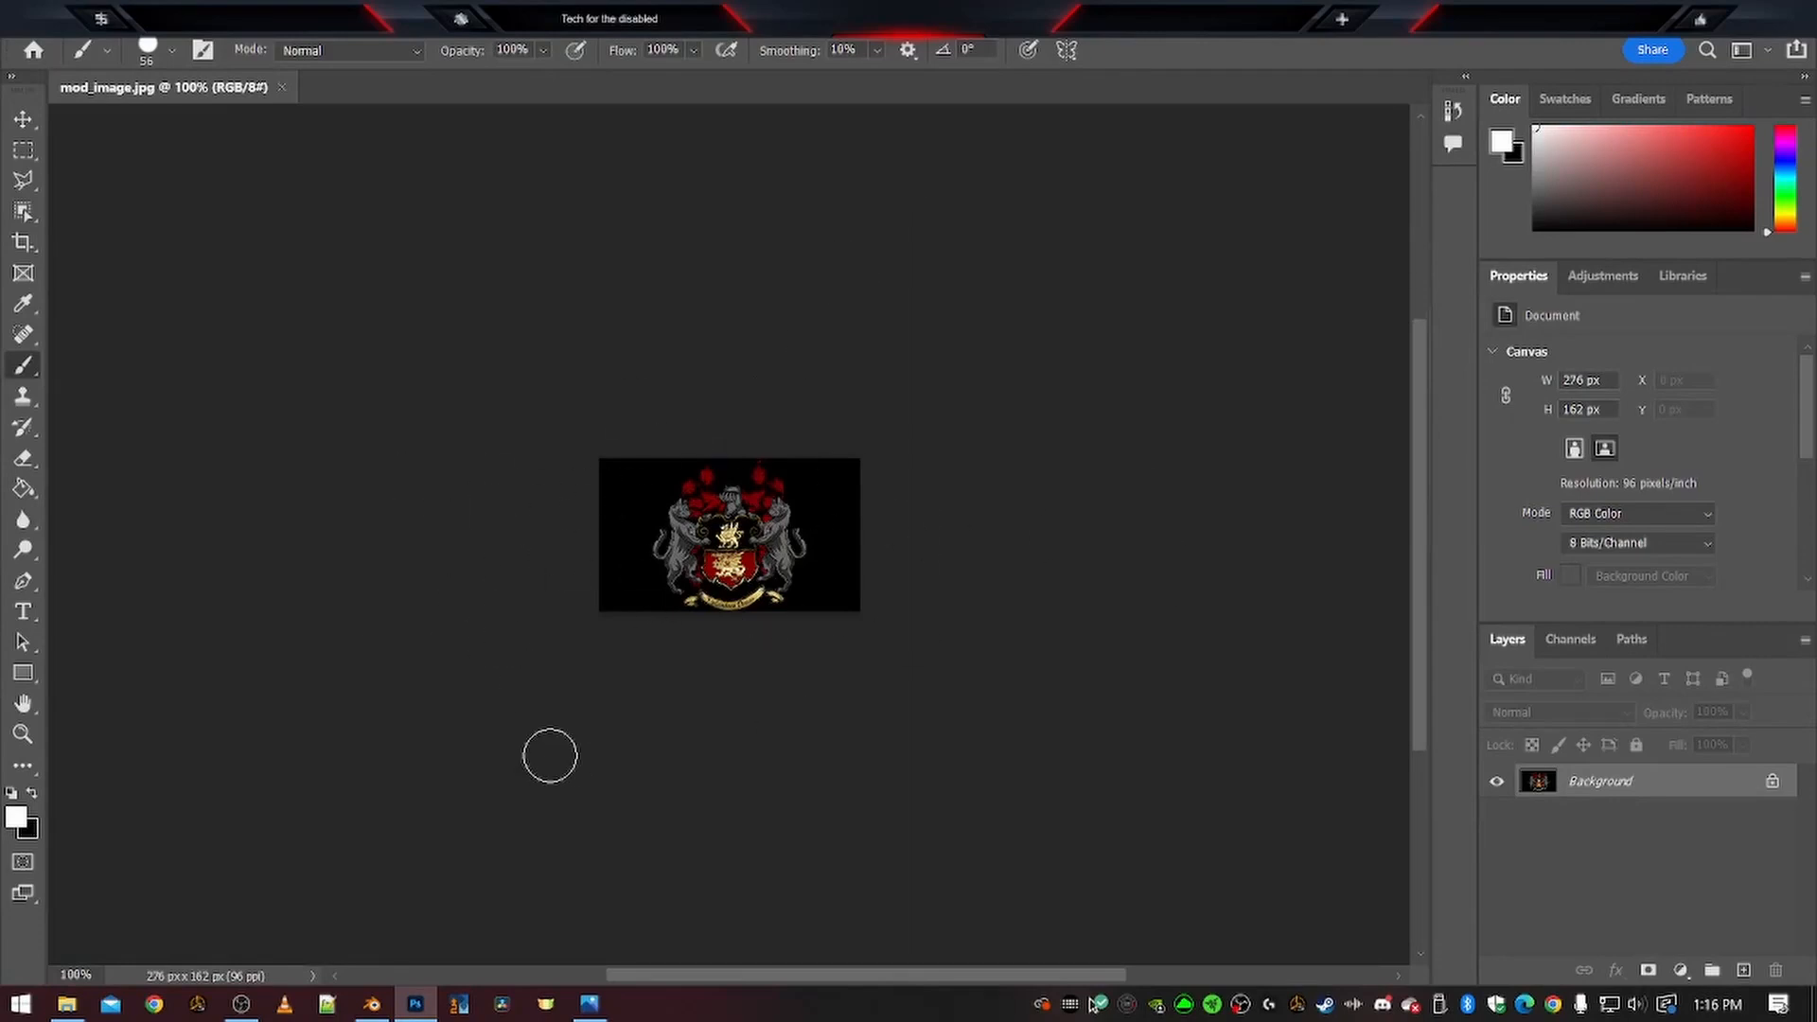
{"action": "left_click", "coordinate": [67, 1005]}
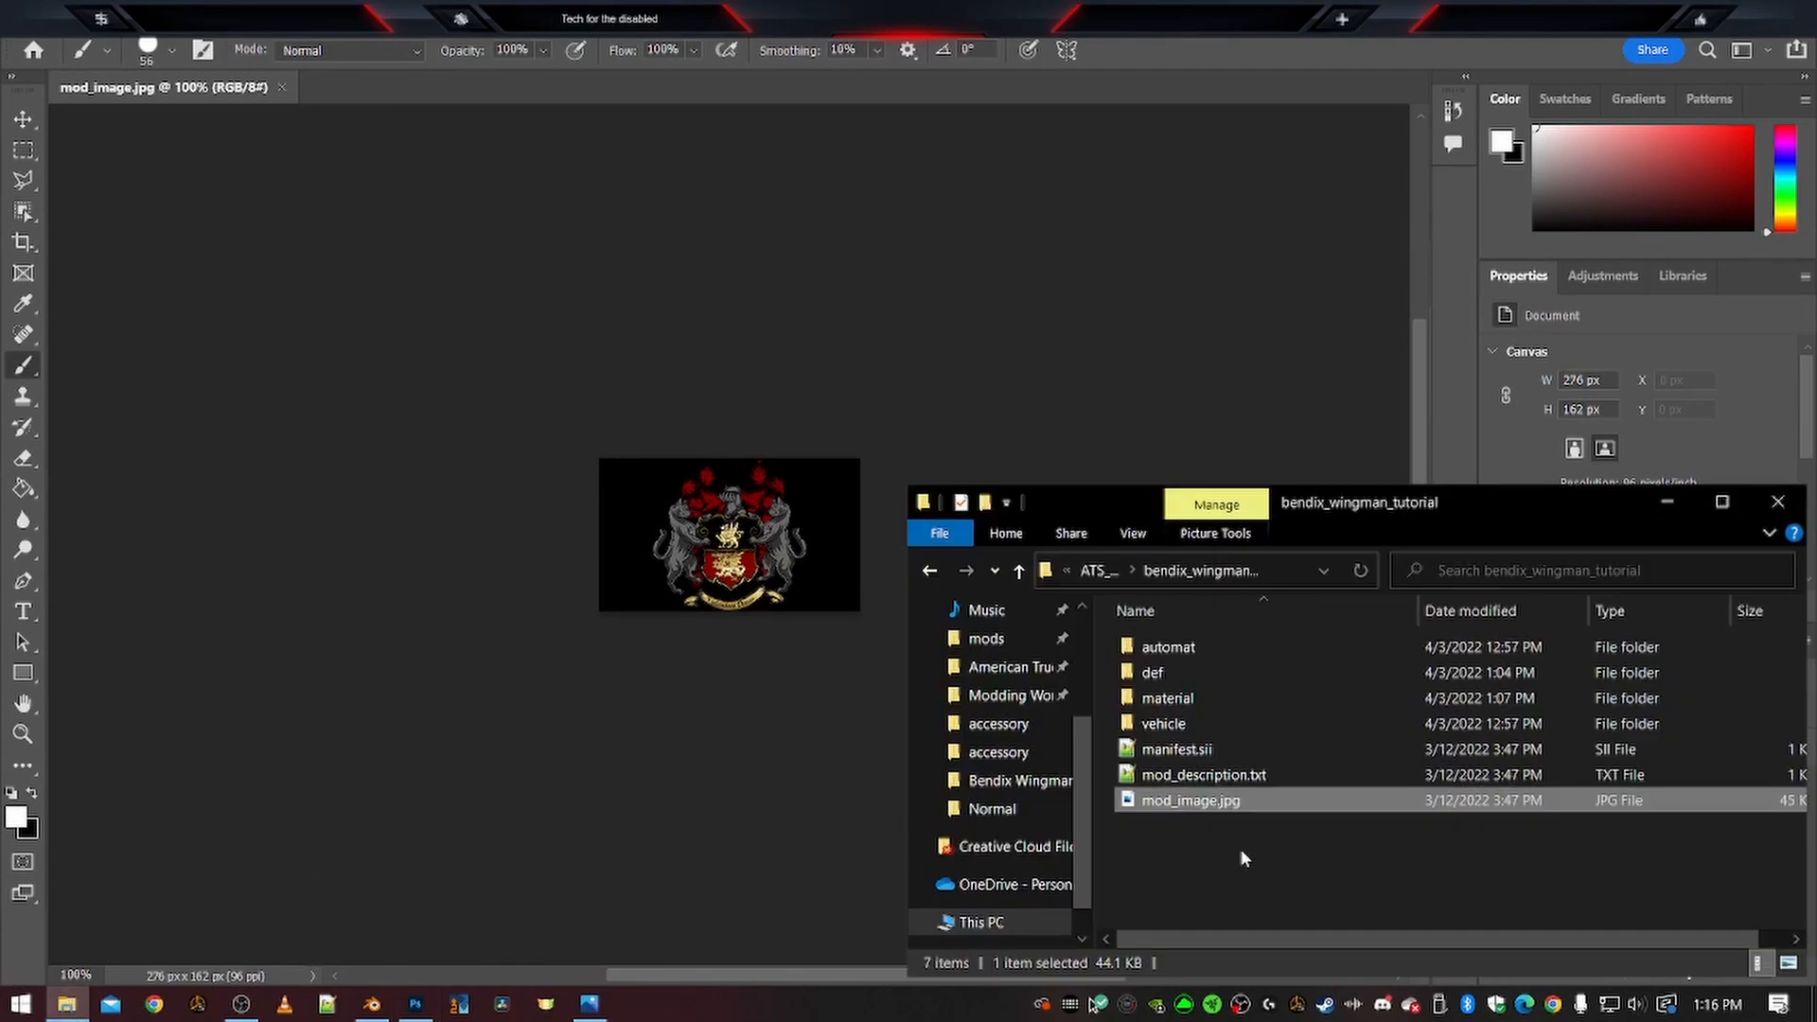
Place fusion-logo-200.png from the Bendix Wingman folder in ATS Source Images onto the mod_image.jpg canvas in Photoshop
{"action": "right_click", "coordinate": [67, 1004]}
{"action": "left_click", "coordinate": [242, 639]}
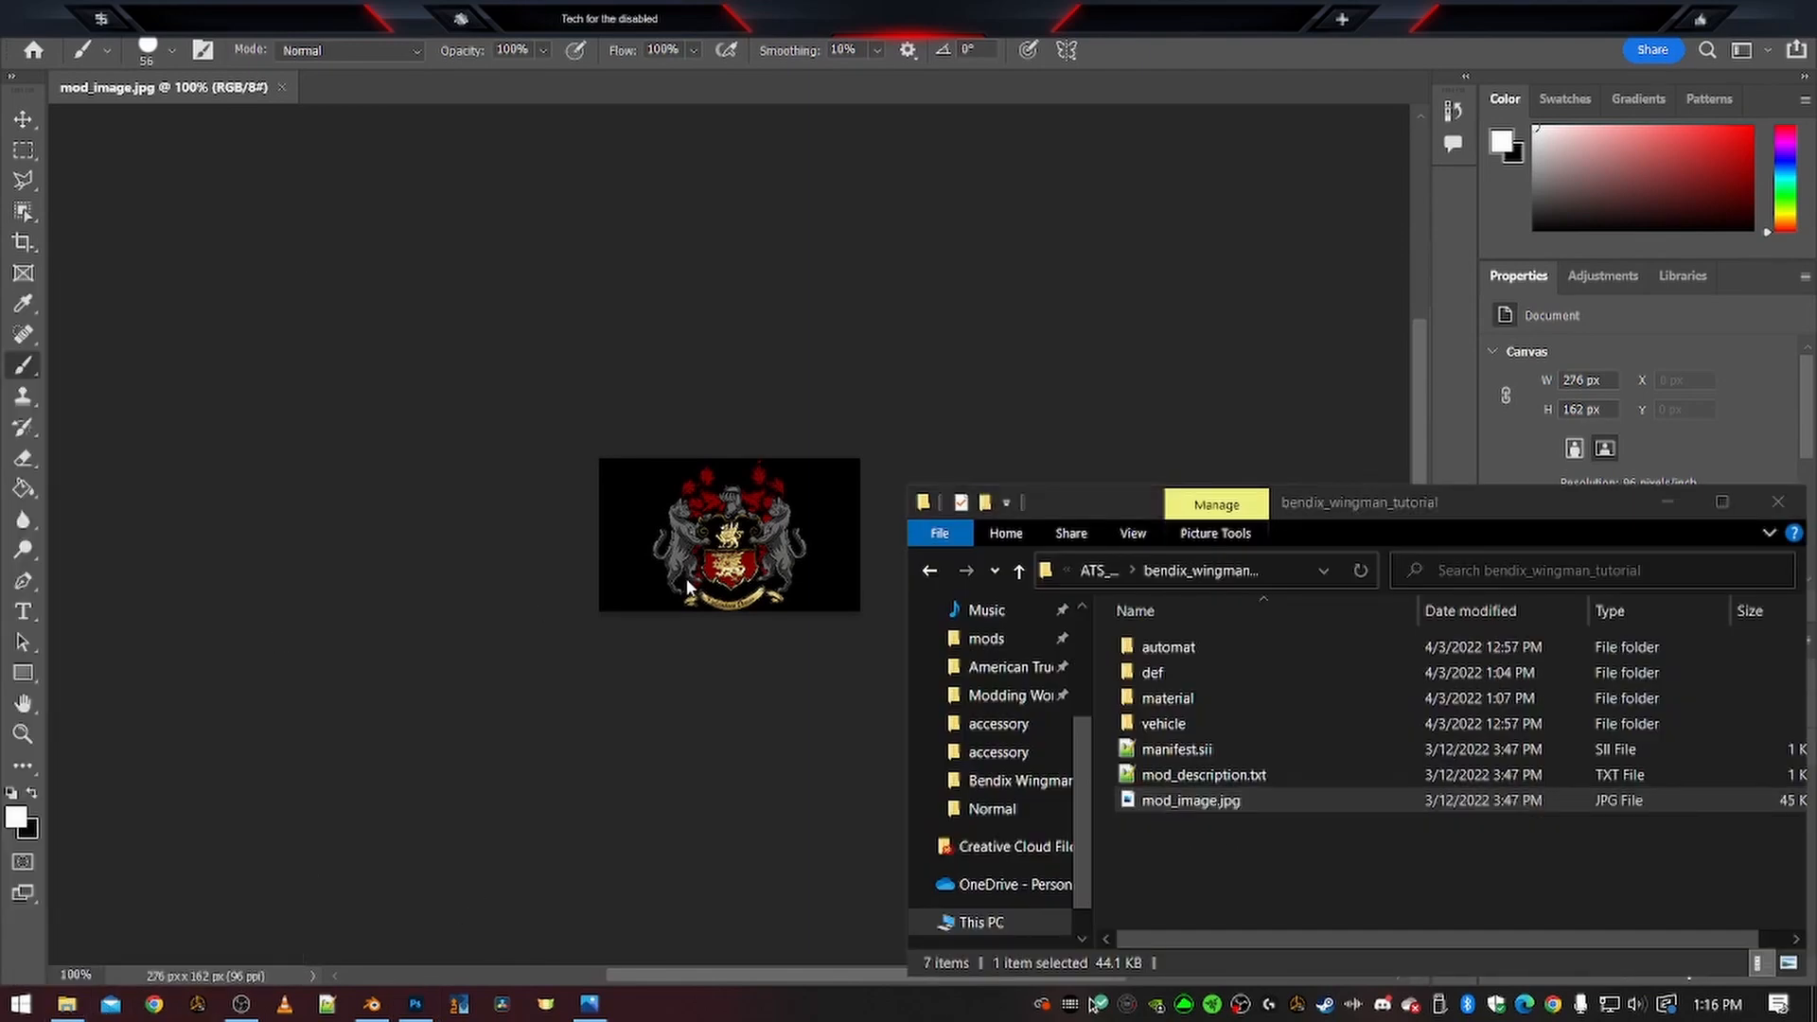
{"action": "double_click", "coordinate": [303, 670]}
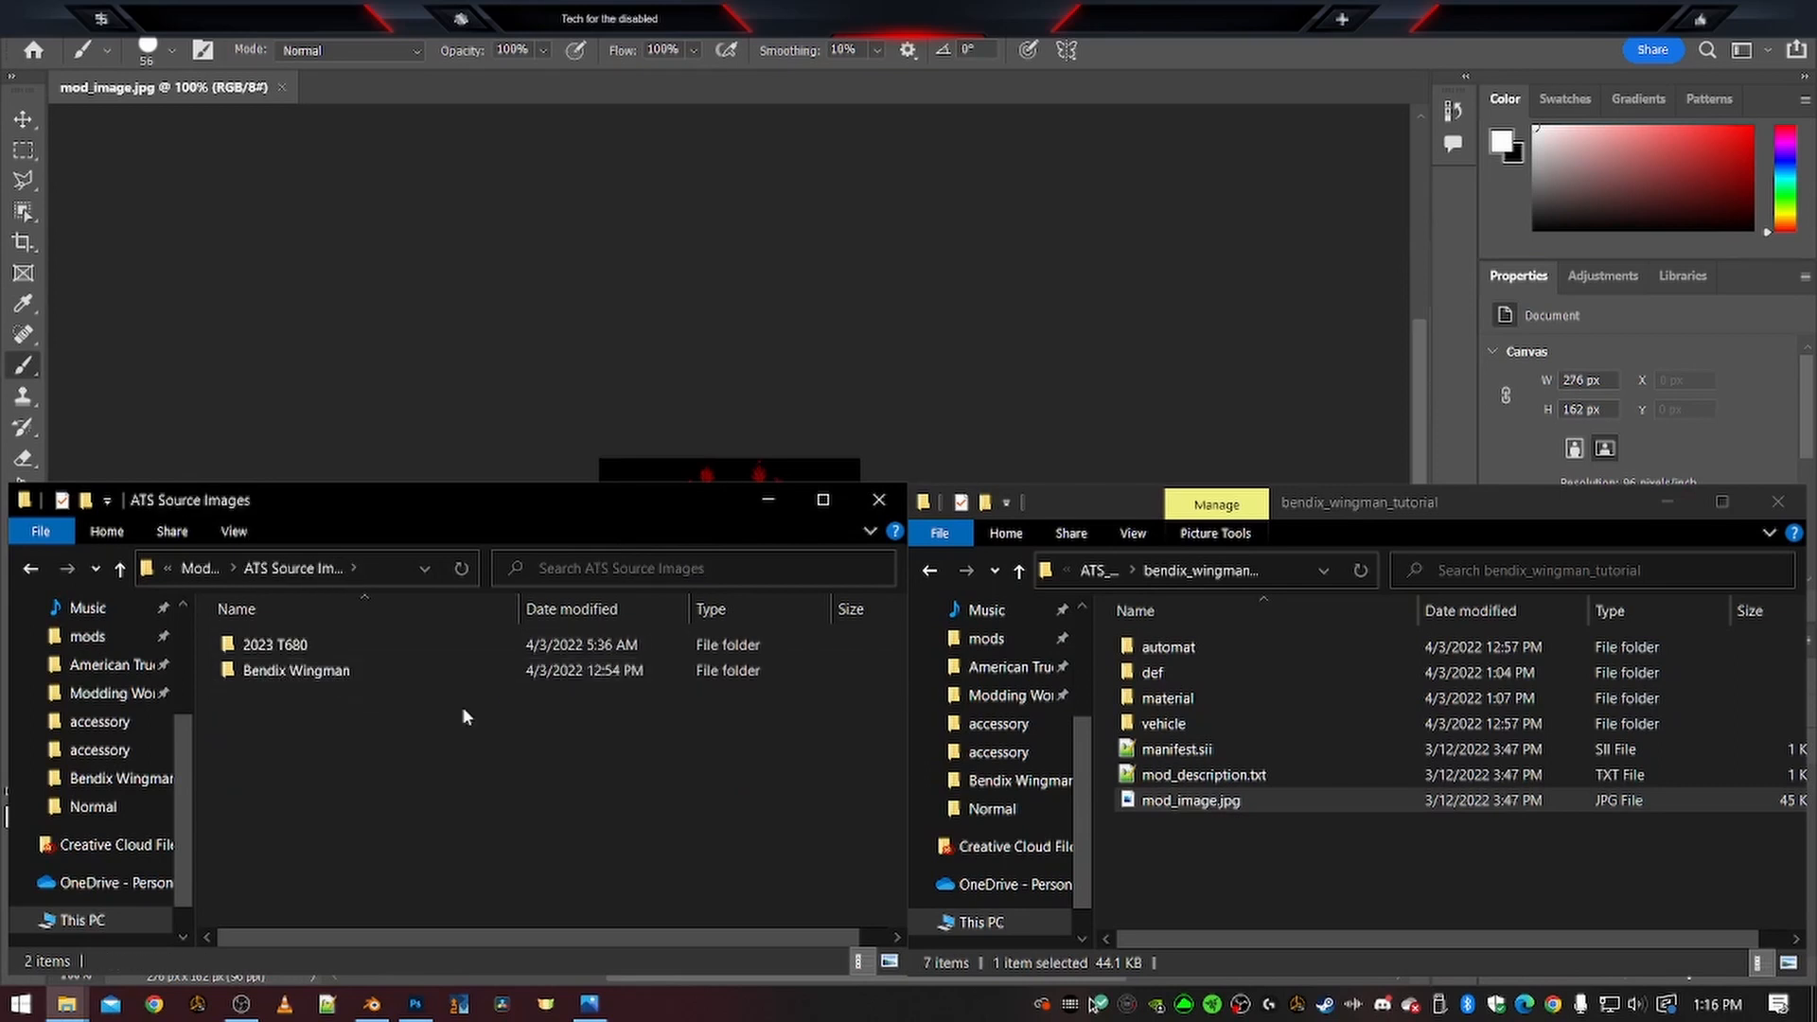
{"action": "double_click", "coordinate": [317, 674]}
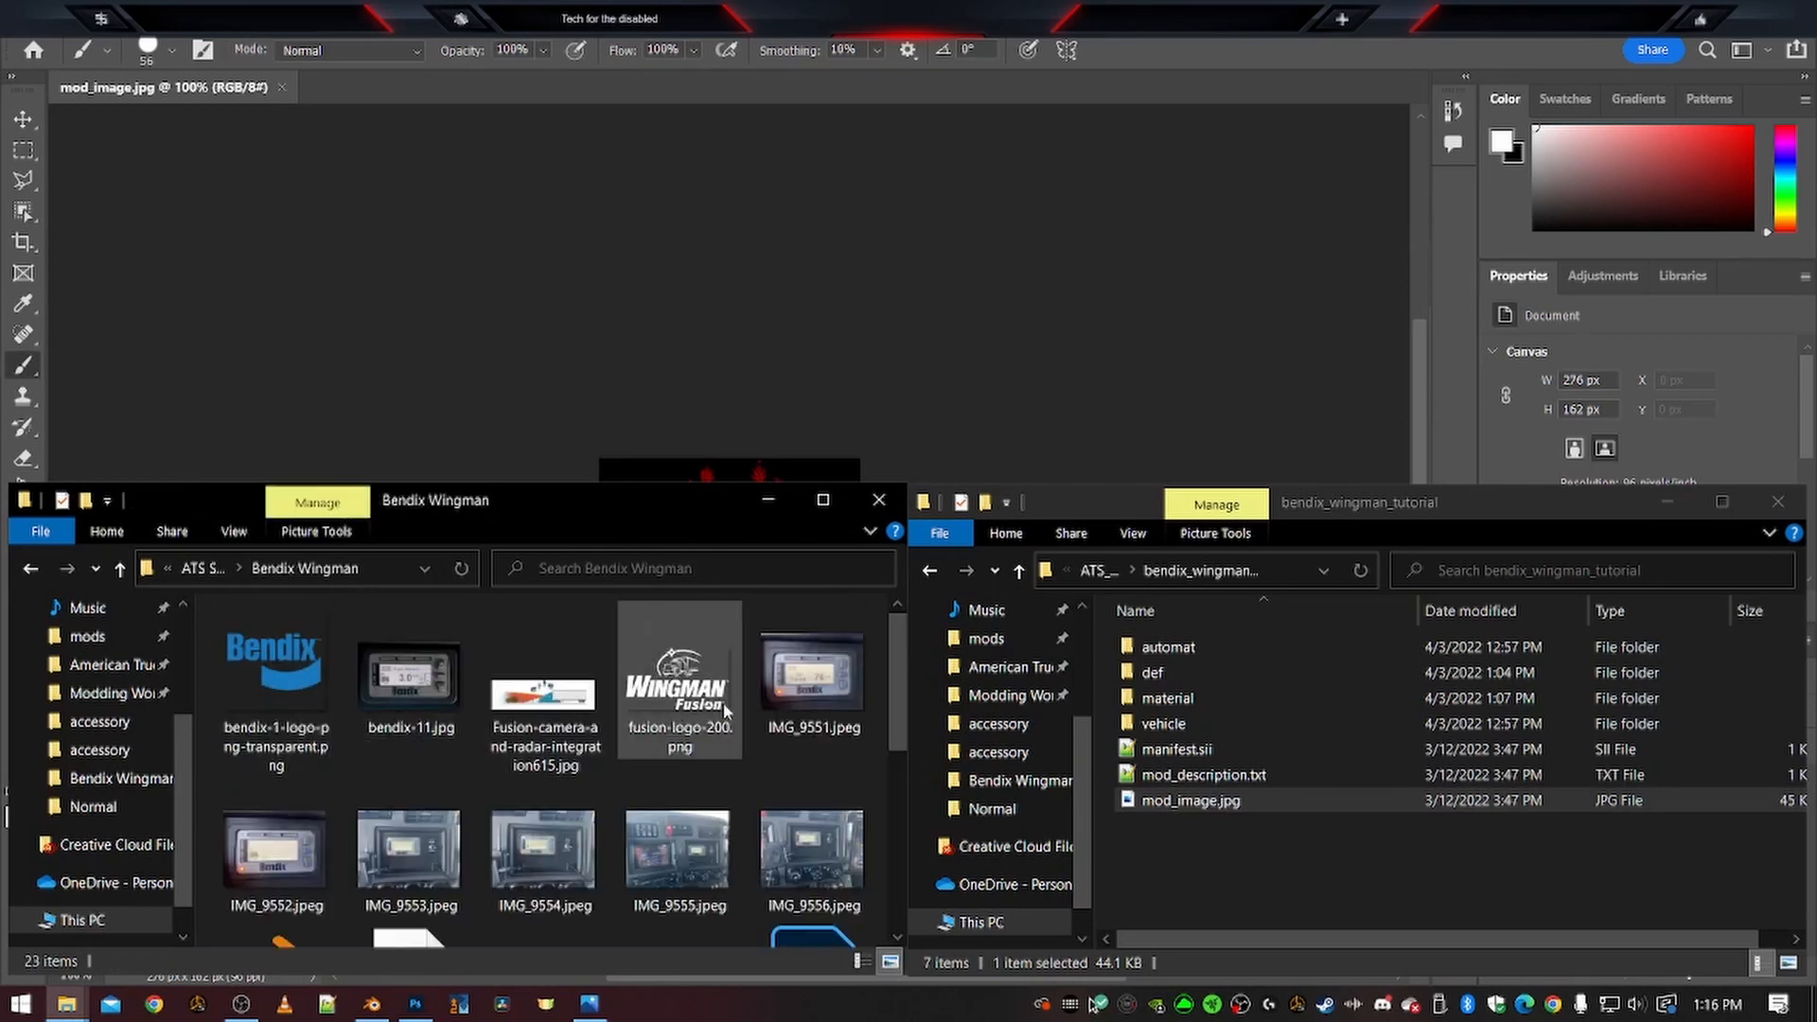
{"action": "left_click", "coordinate": [687, 697]}
{"action": "left_click_drag", "start_coordinate": [678, 693], "coordinate": [715, 469]}
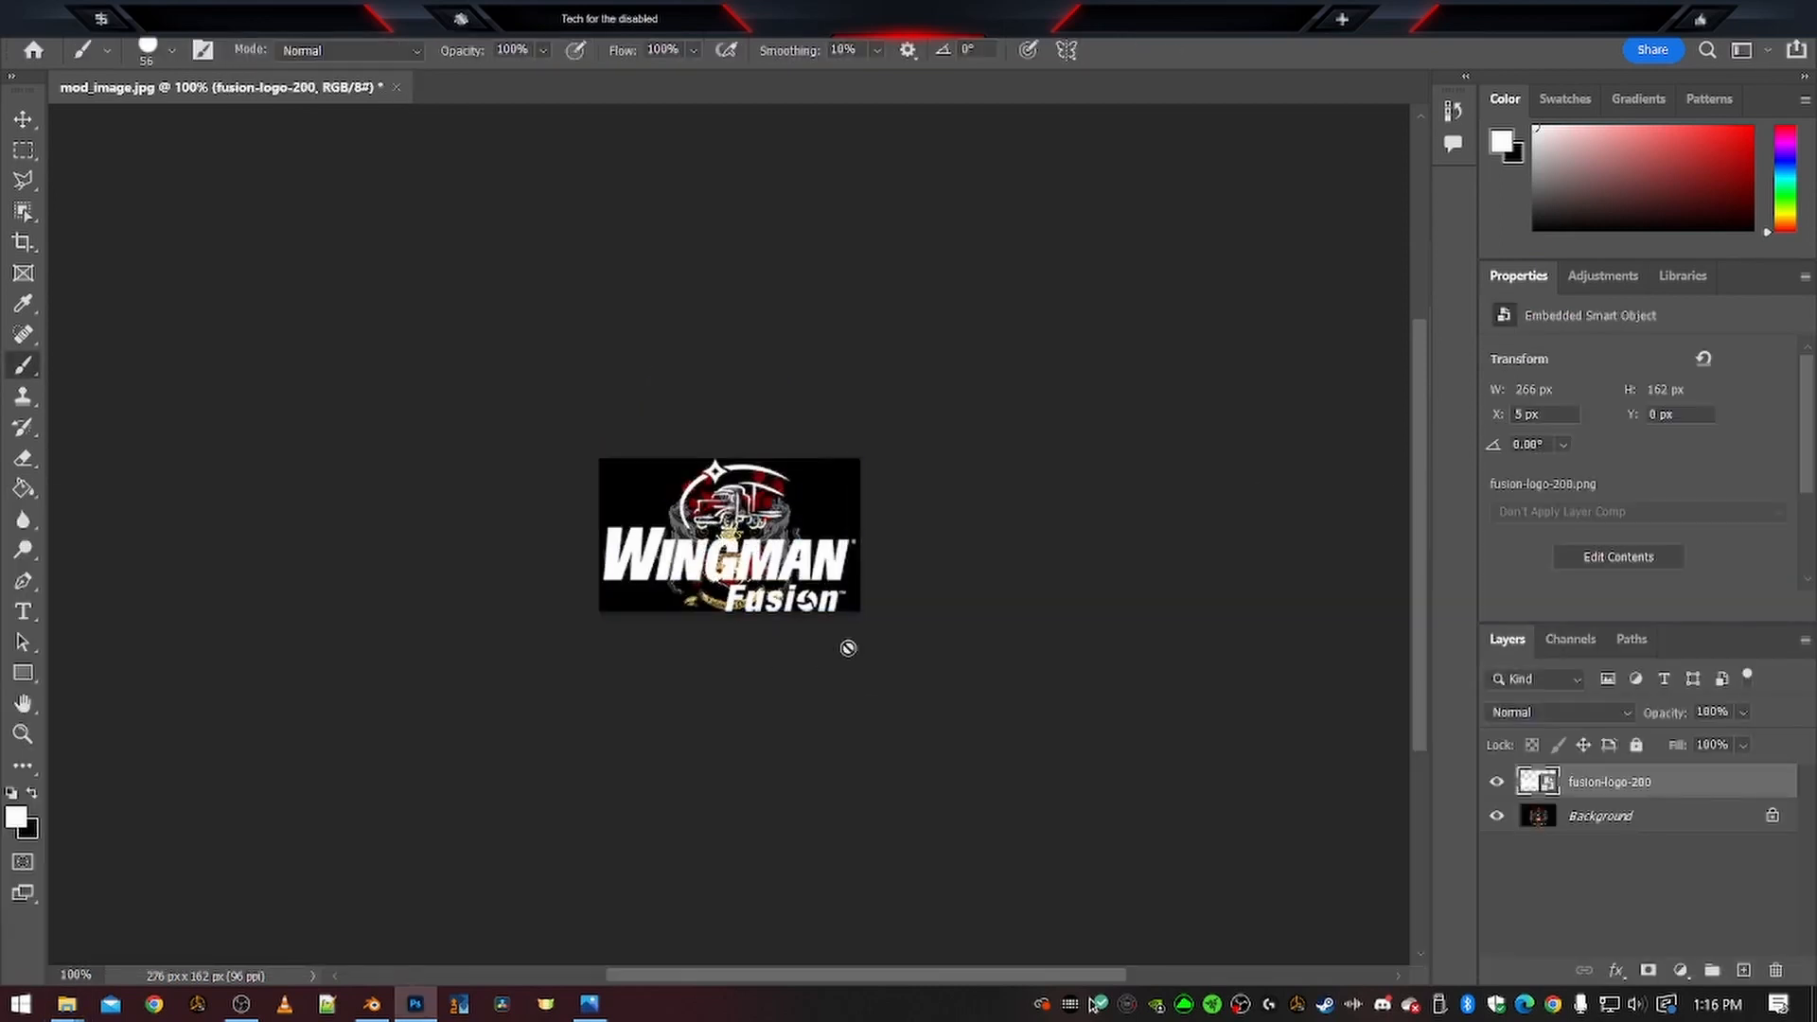
Add a new layer between the Background and the Wingman Fusion logo and fill it with black using the Paint Bucket
{"action": "left_click", "coordinate": [1610, 818]}
{"action": "left_click", "coordinate": [1743, 970]}
{"action": "left_click", "coordinate": [26, 488]}
{"action": "left_click", "coordinate": [33, 792]}
{"action": "left_click", "coordinate": [702, 520]}
{"action": "left_click", "coordinate": [1570, 639]}
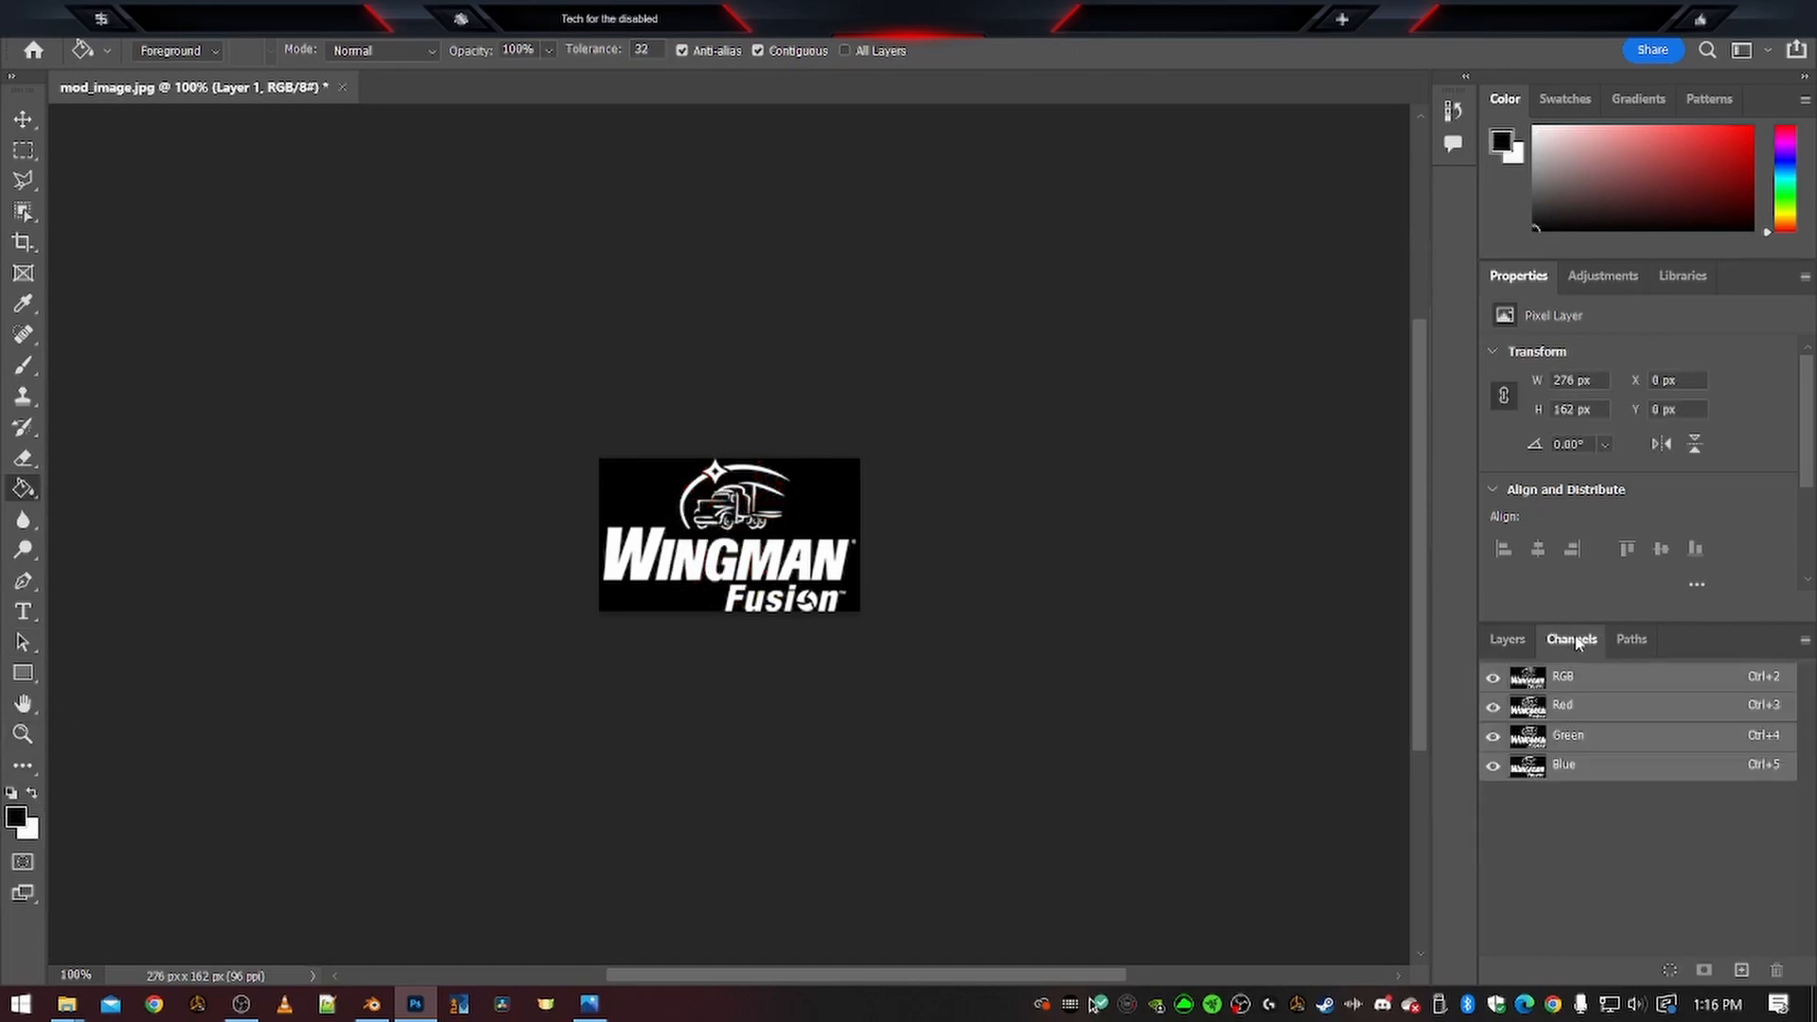
{"action": "left_click", "coordinate": [1507, 639]}
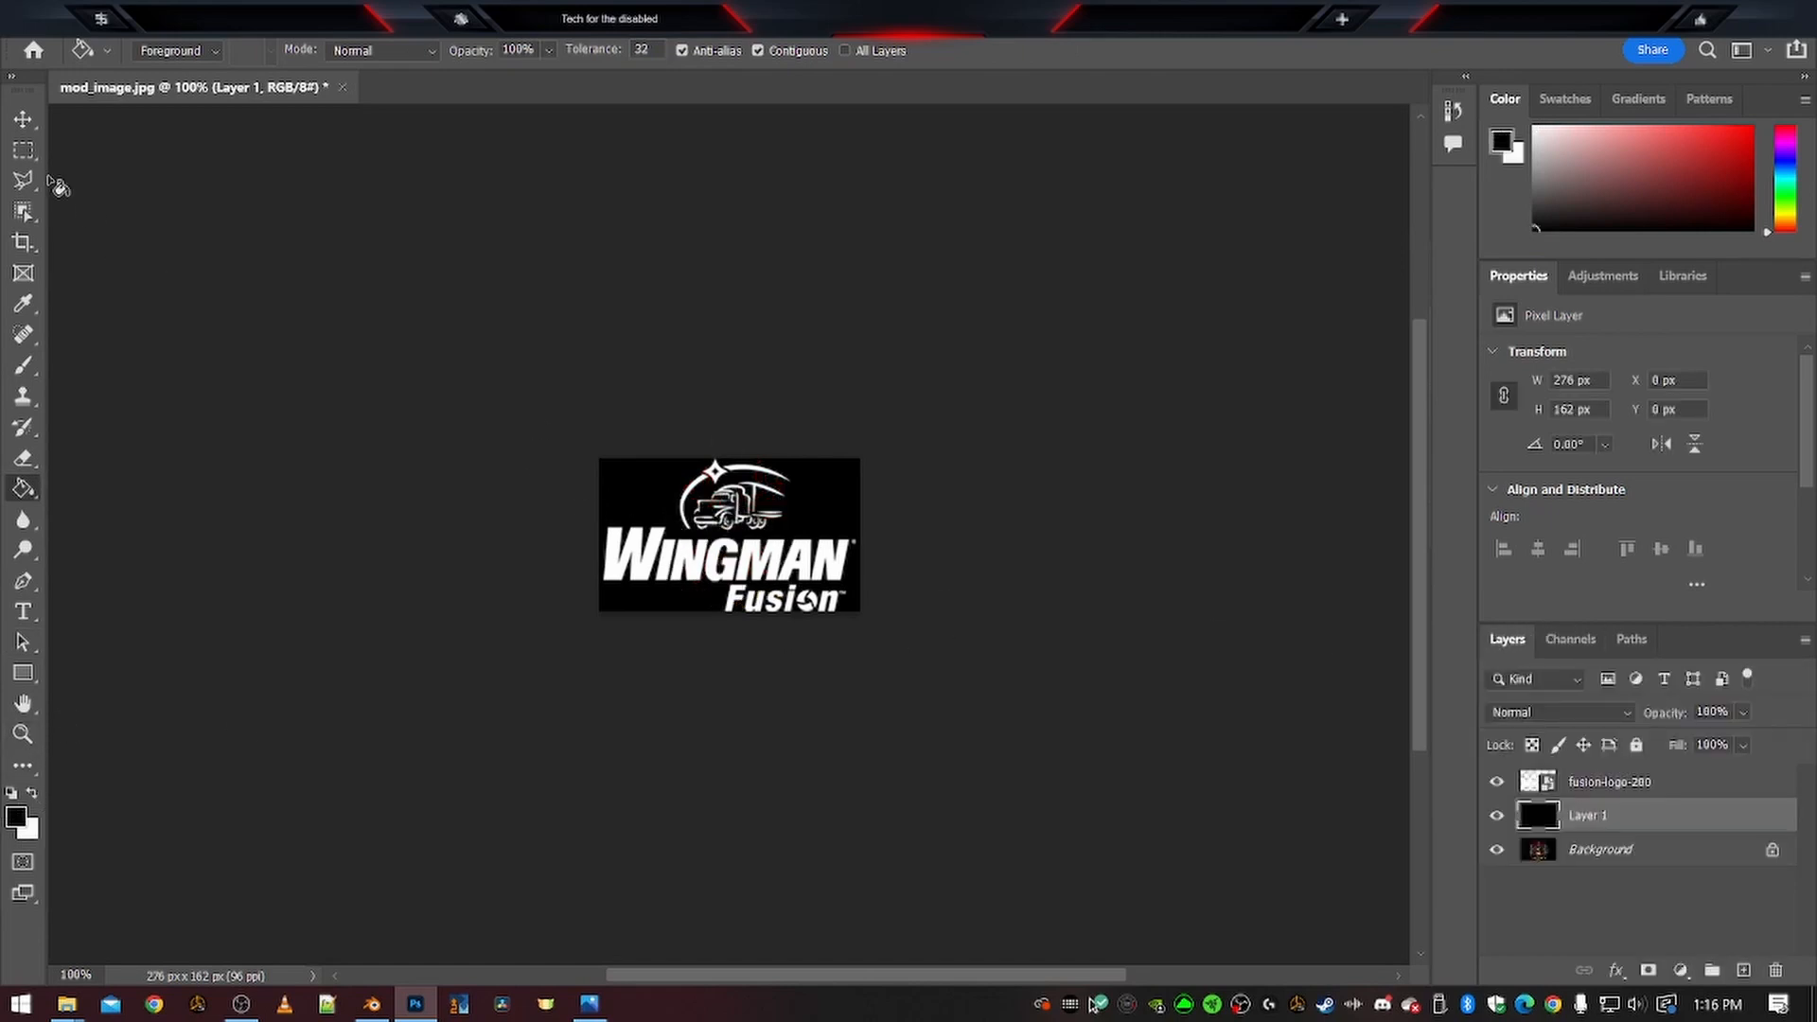
{"action": "left_click", "coordinate": [23, 119]}
Save a JPEG copy over mod_image.jpg at quality 12, Baseline Optimized, then close the document without saving and exit Photoshop
{"action": "key", "text": "alt+ctrl+s"}
{"action": "left_click", "coordinate": [284, 276]}
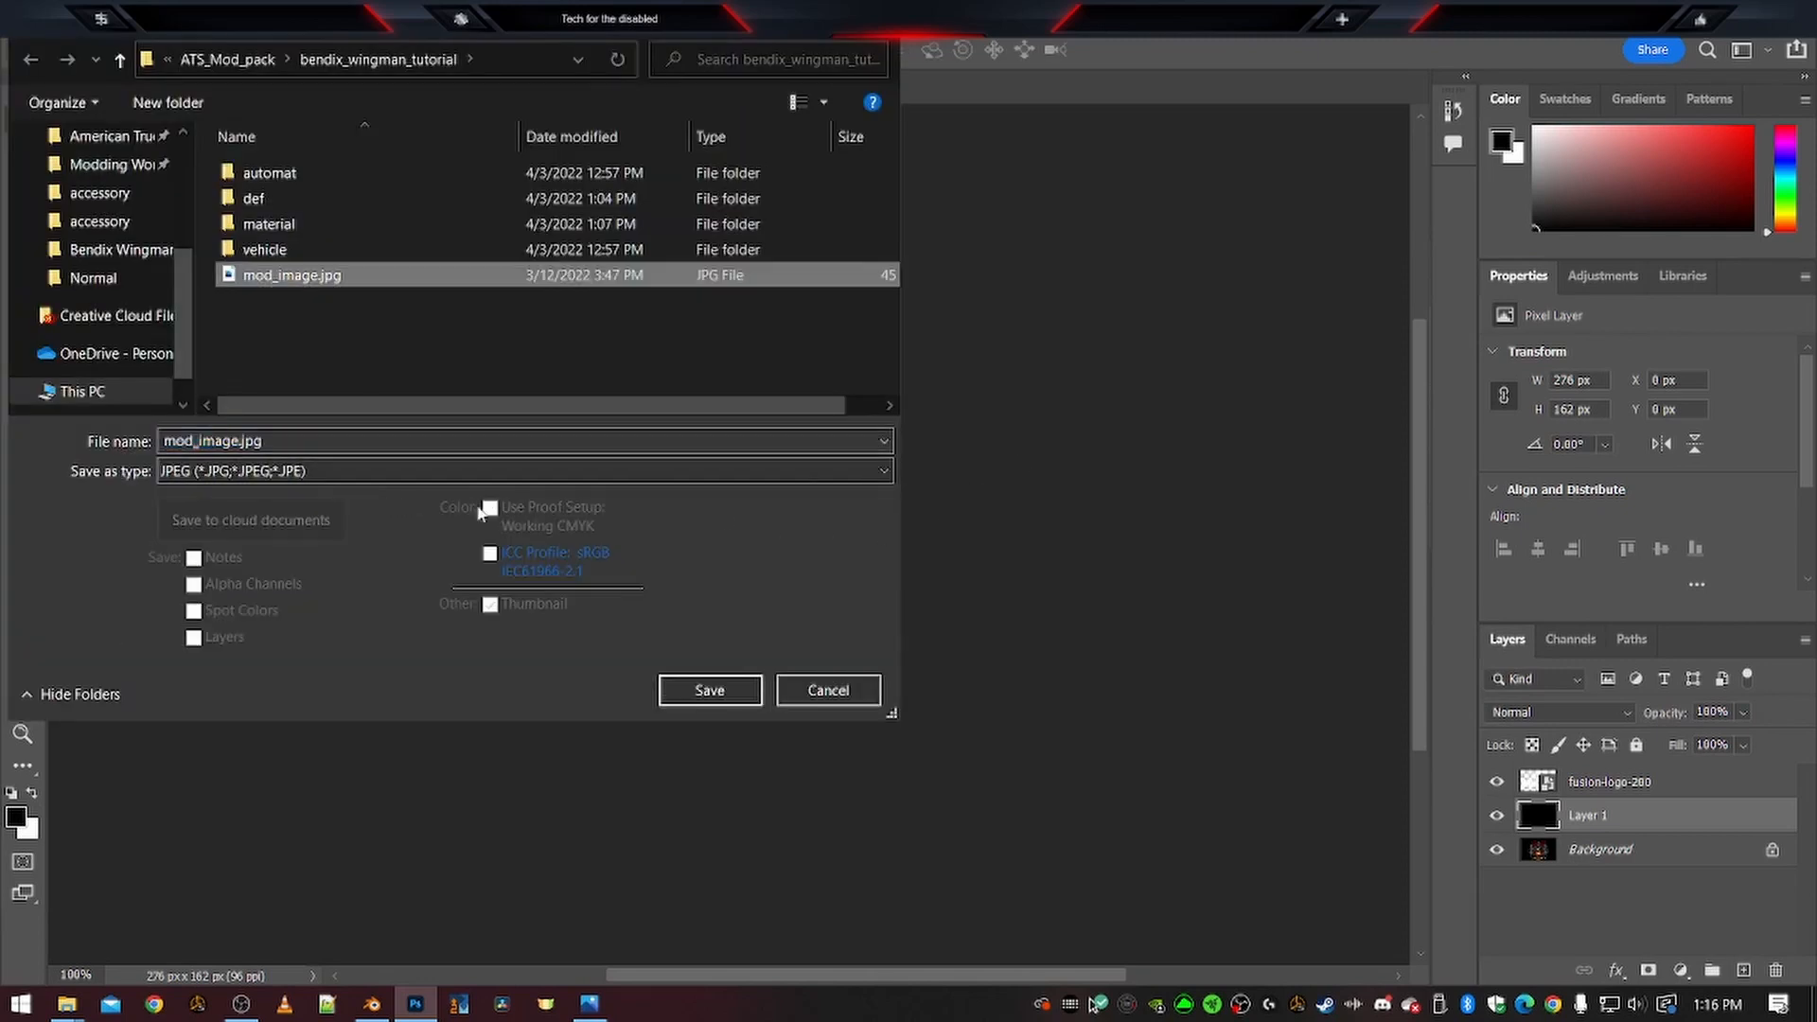
{"action": "left_click", "coordinate": [708, 690]}
{"action": "left_click", "coordinate": [951, 511]}
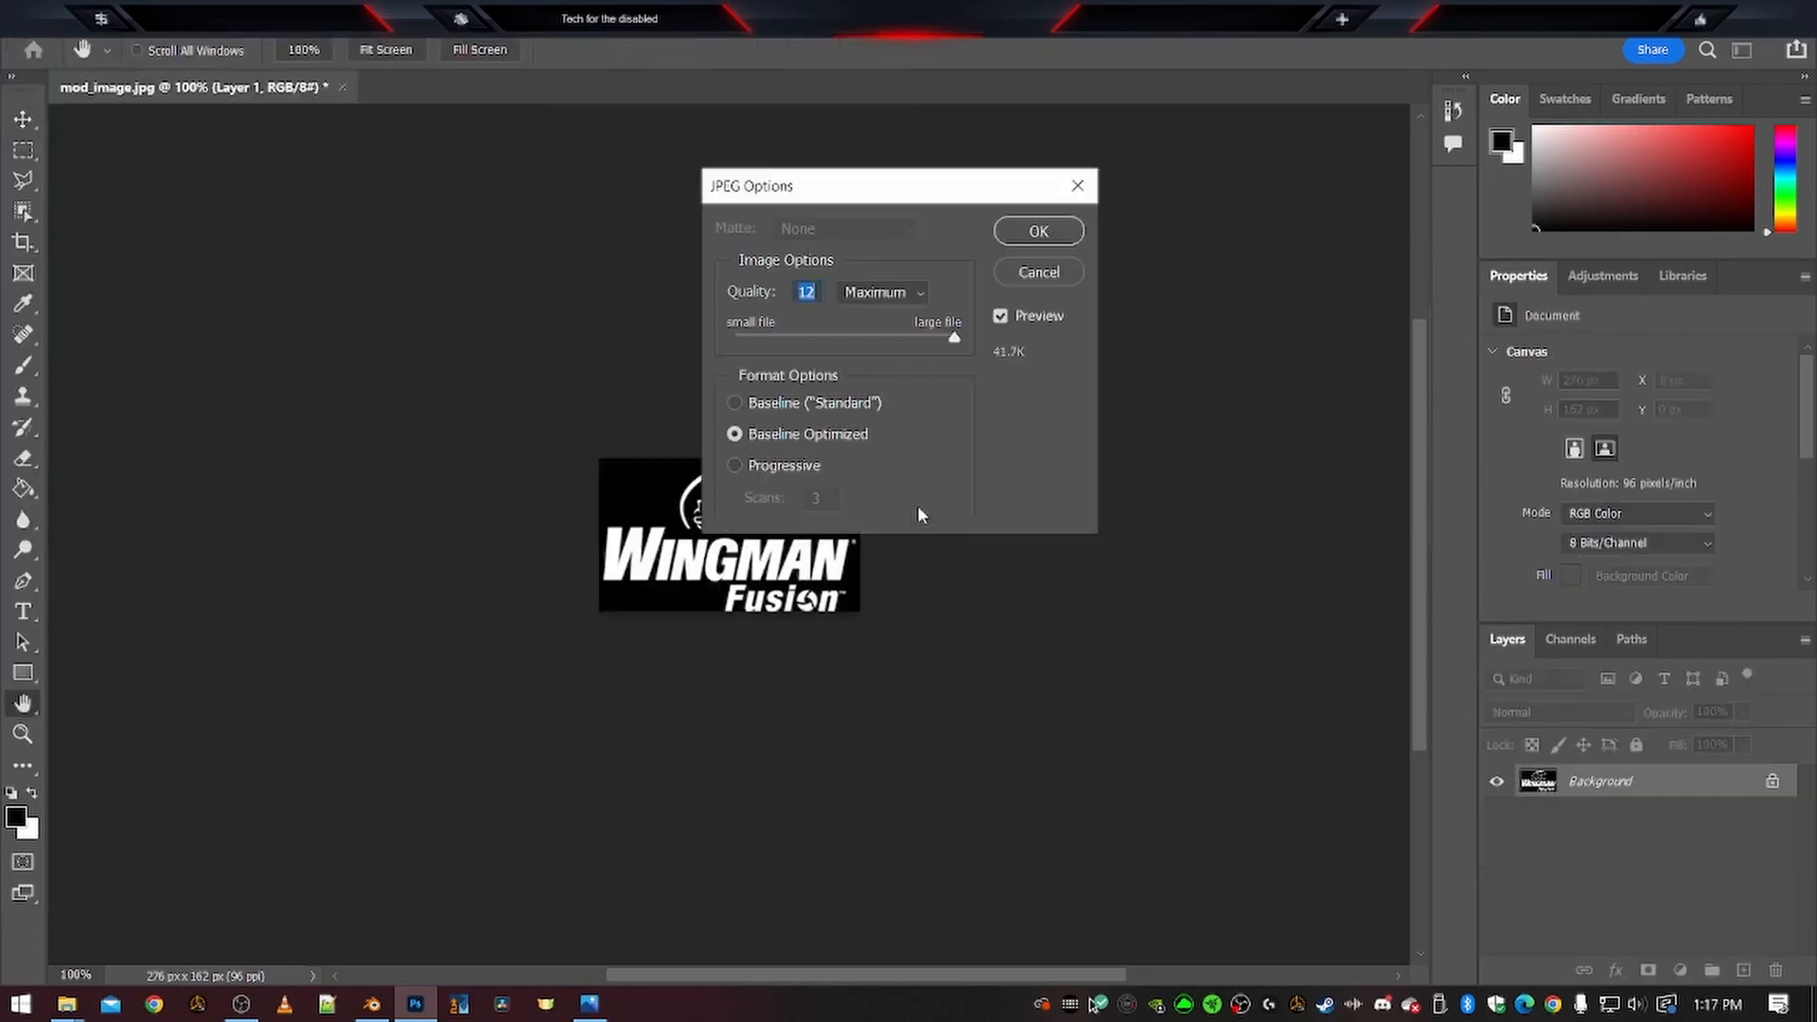
{"action": "left_click", "coordinate": [1021, 233]}
{"action": "left_click", "coordinate": [342, 87]}
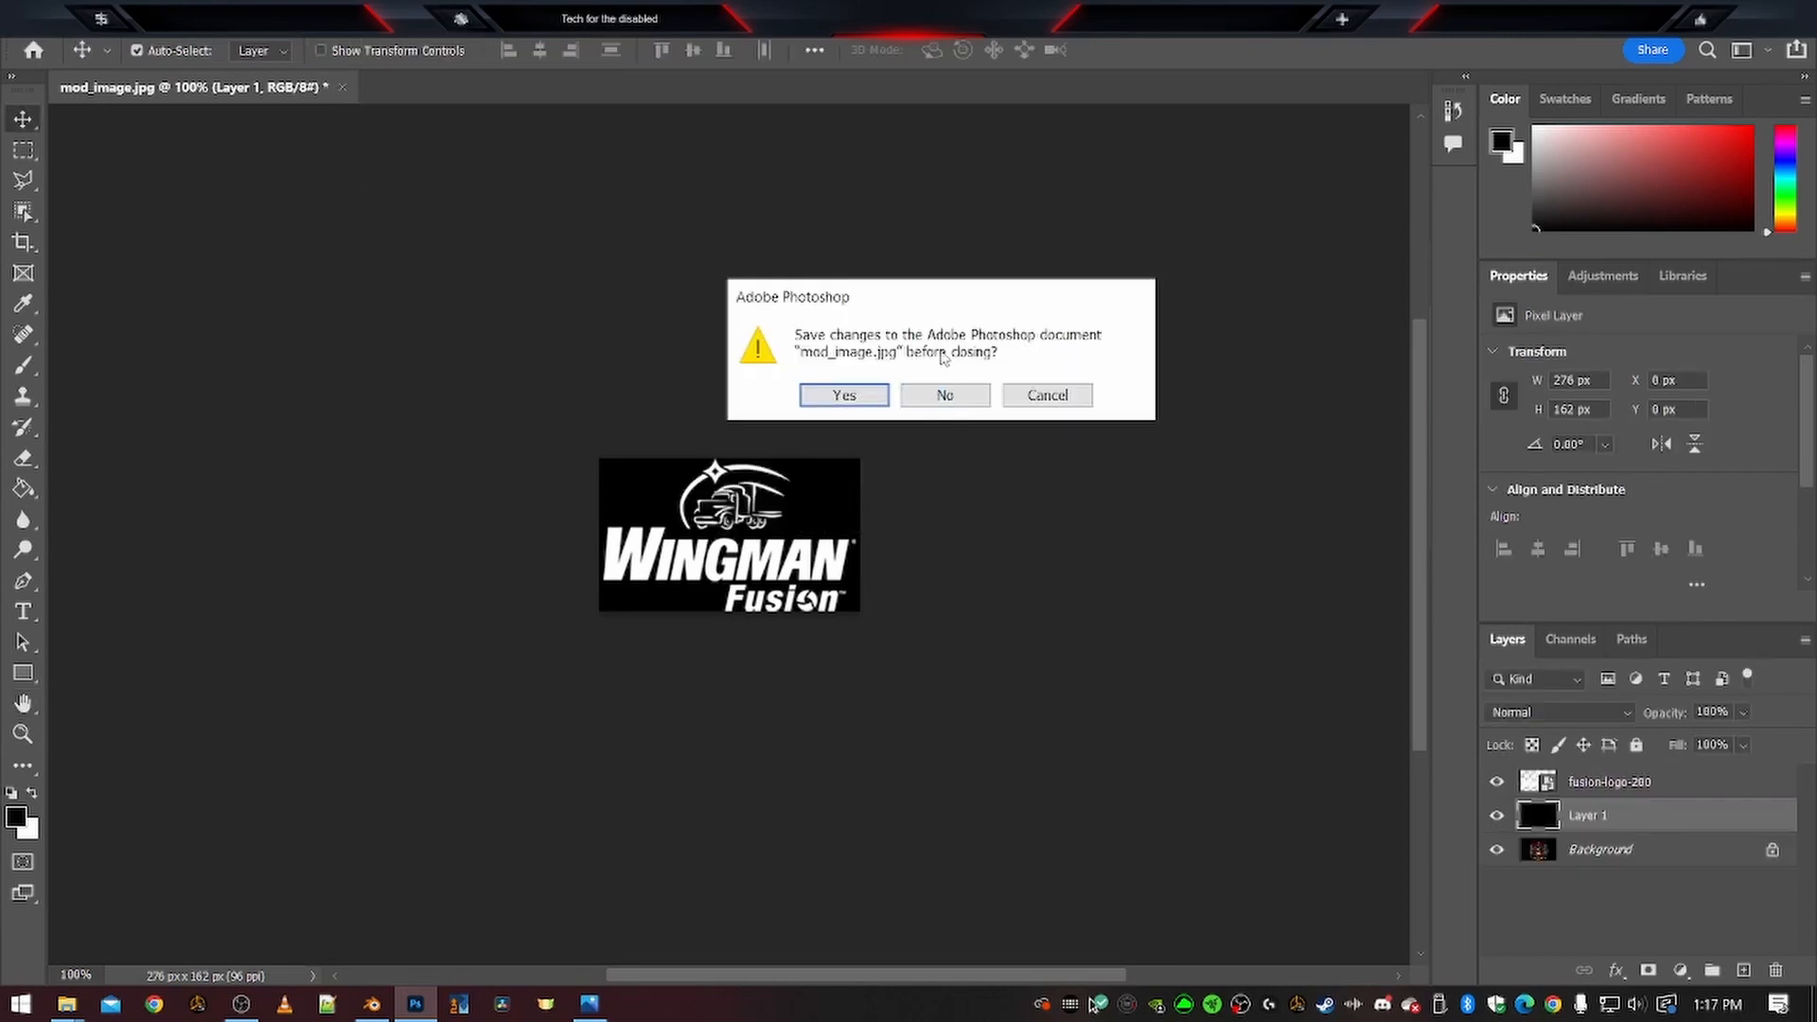
{"action": "left_click", "coordinate": [947, 395]}
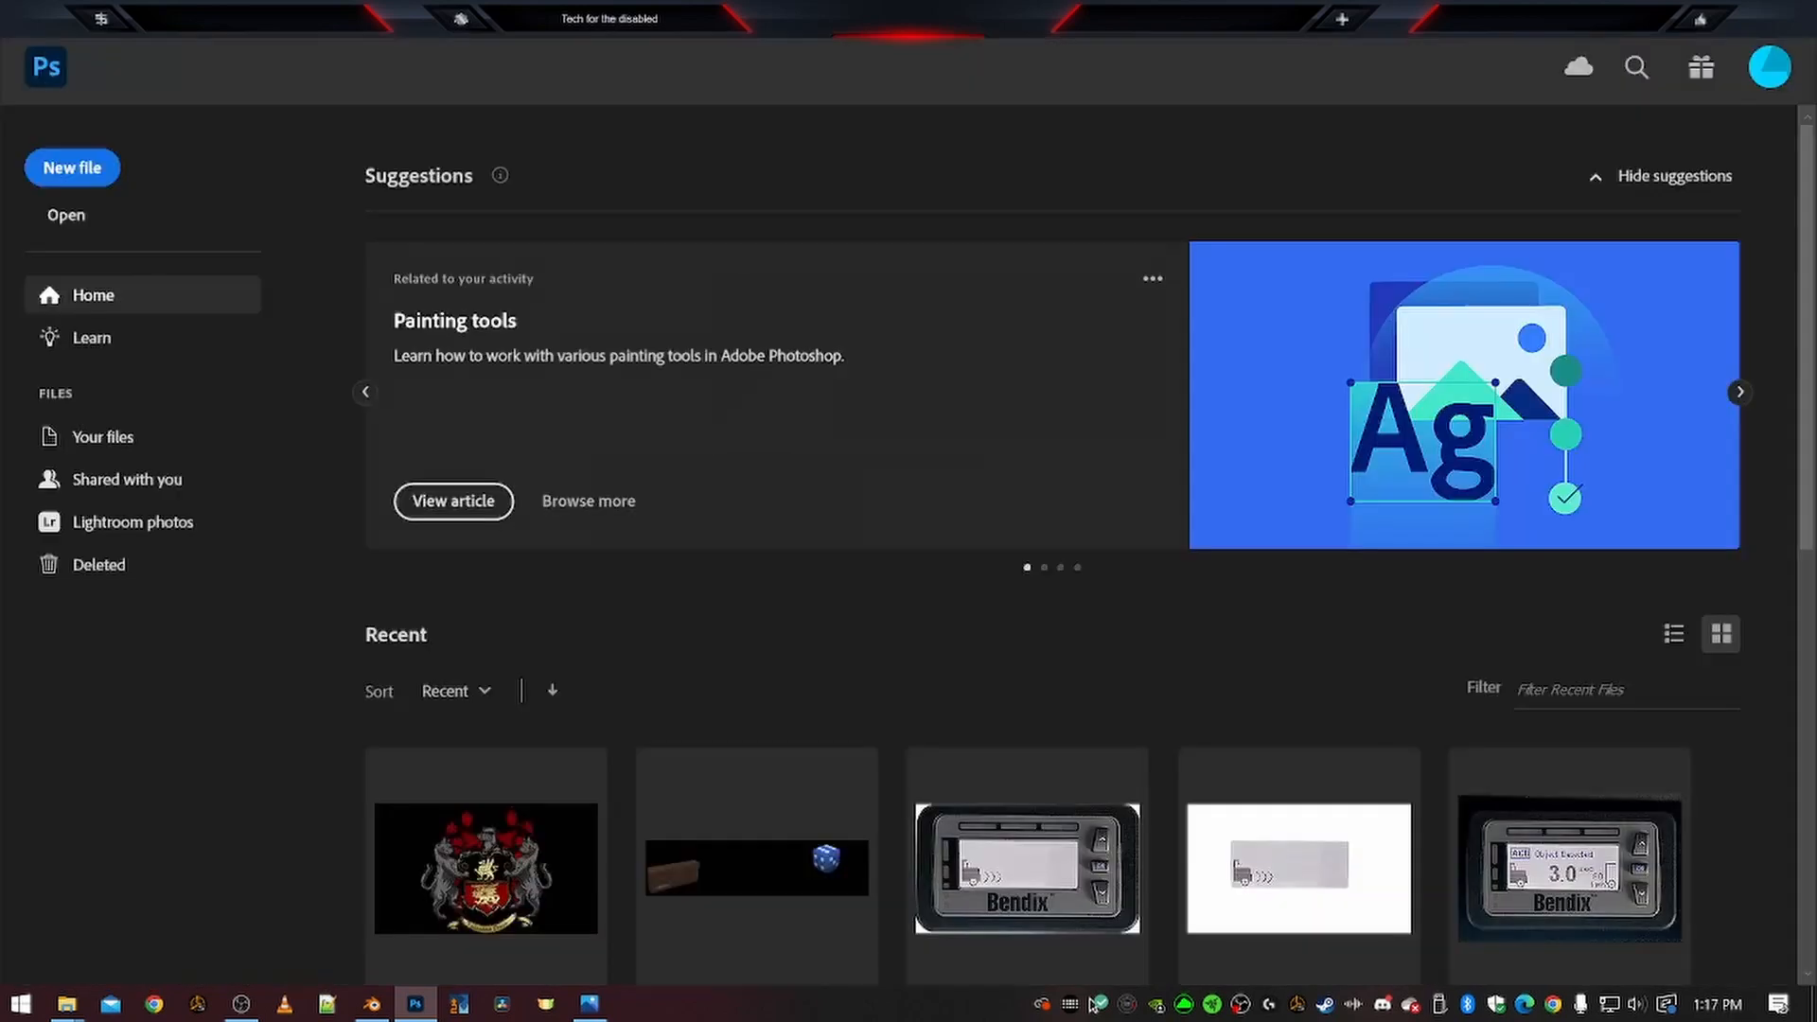
{"action": "left_click", "coordinate": [1793, 13]}
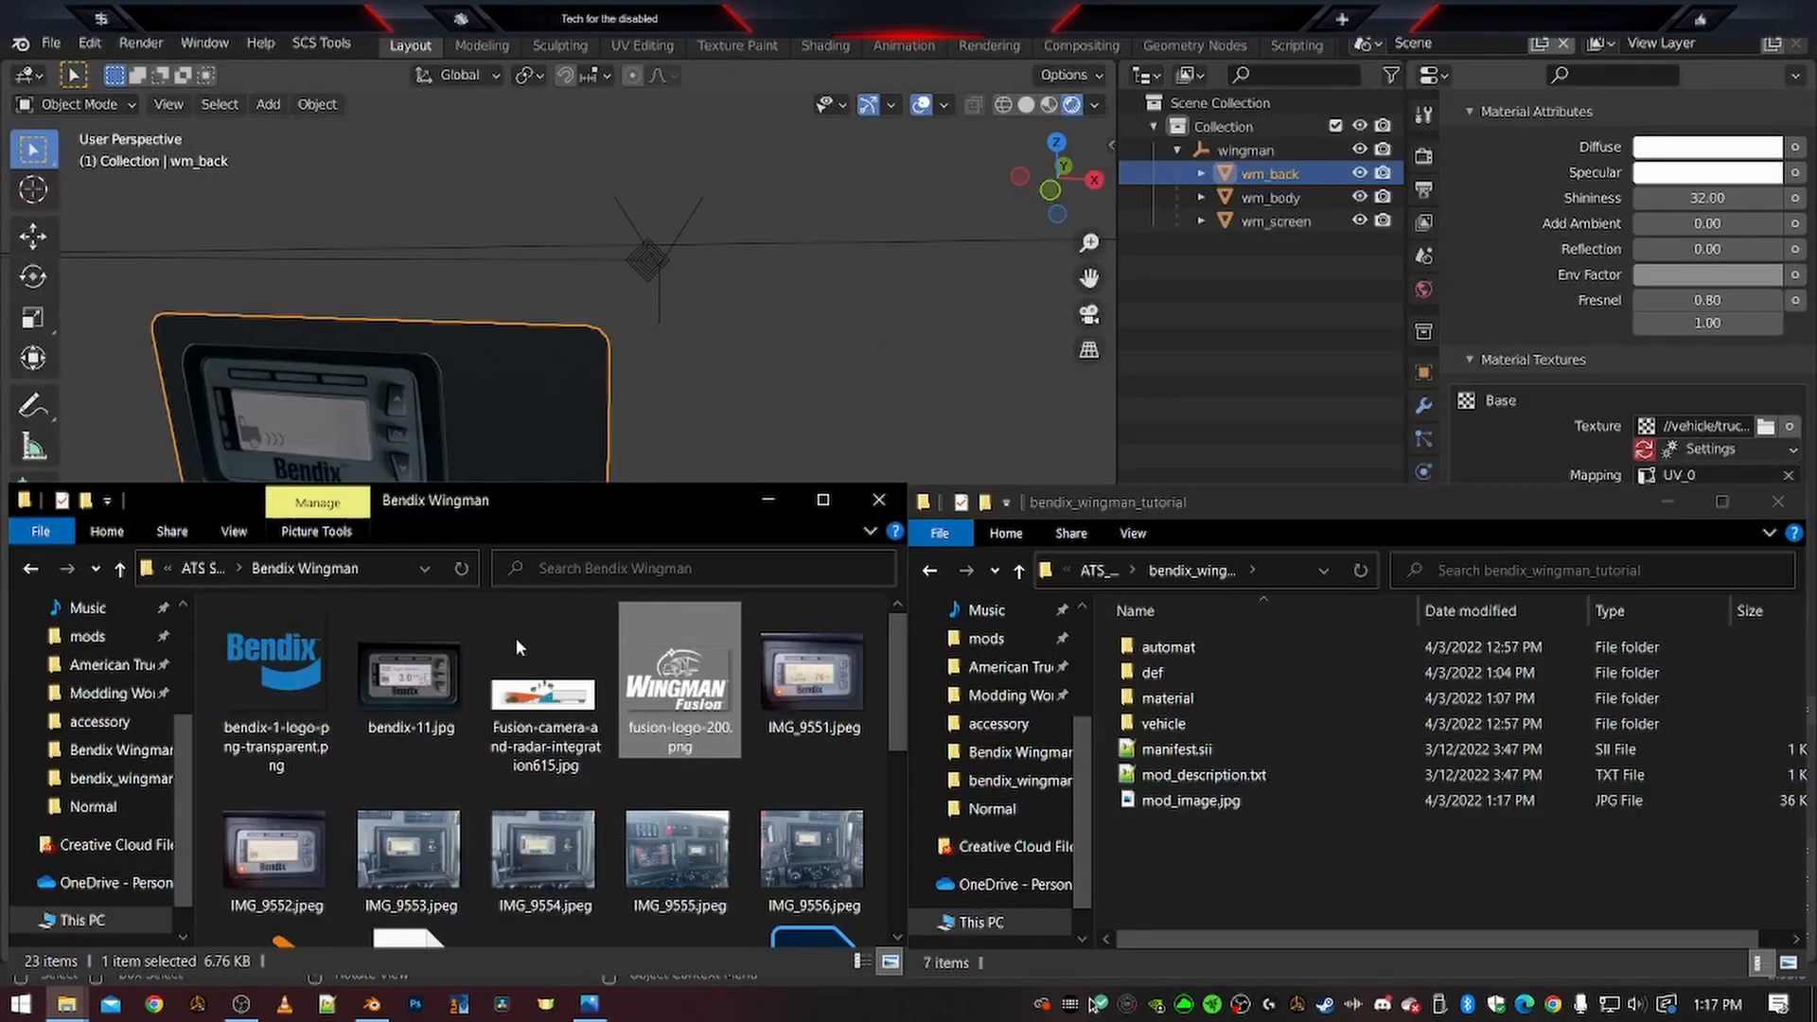
Open manifest.sii from the bendix_wingman_tutorial folder and set its display_name to "Fae's Bendix"
{"action": "mouse_move", "coordinate": [71, 1005]}
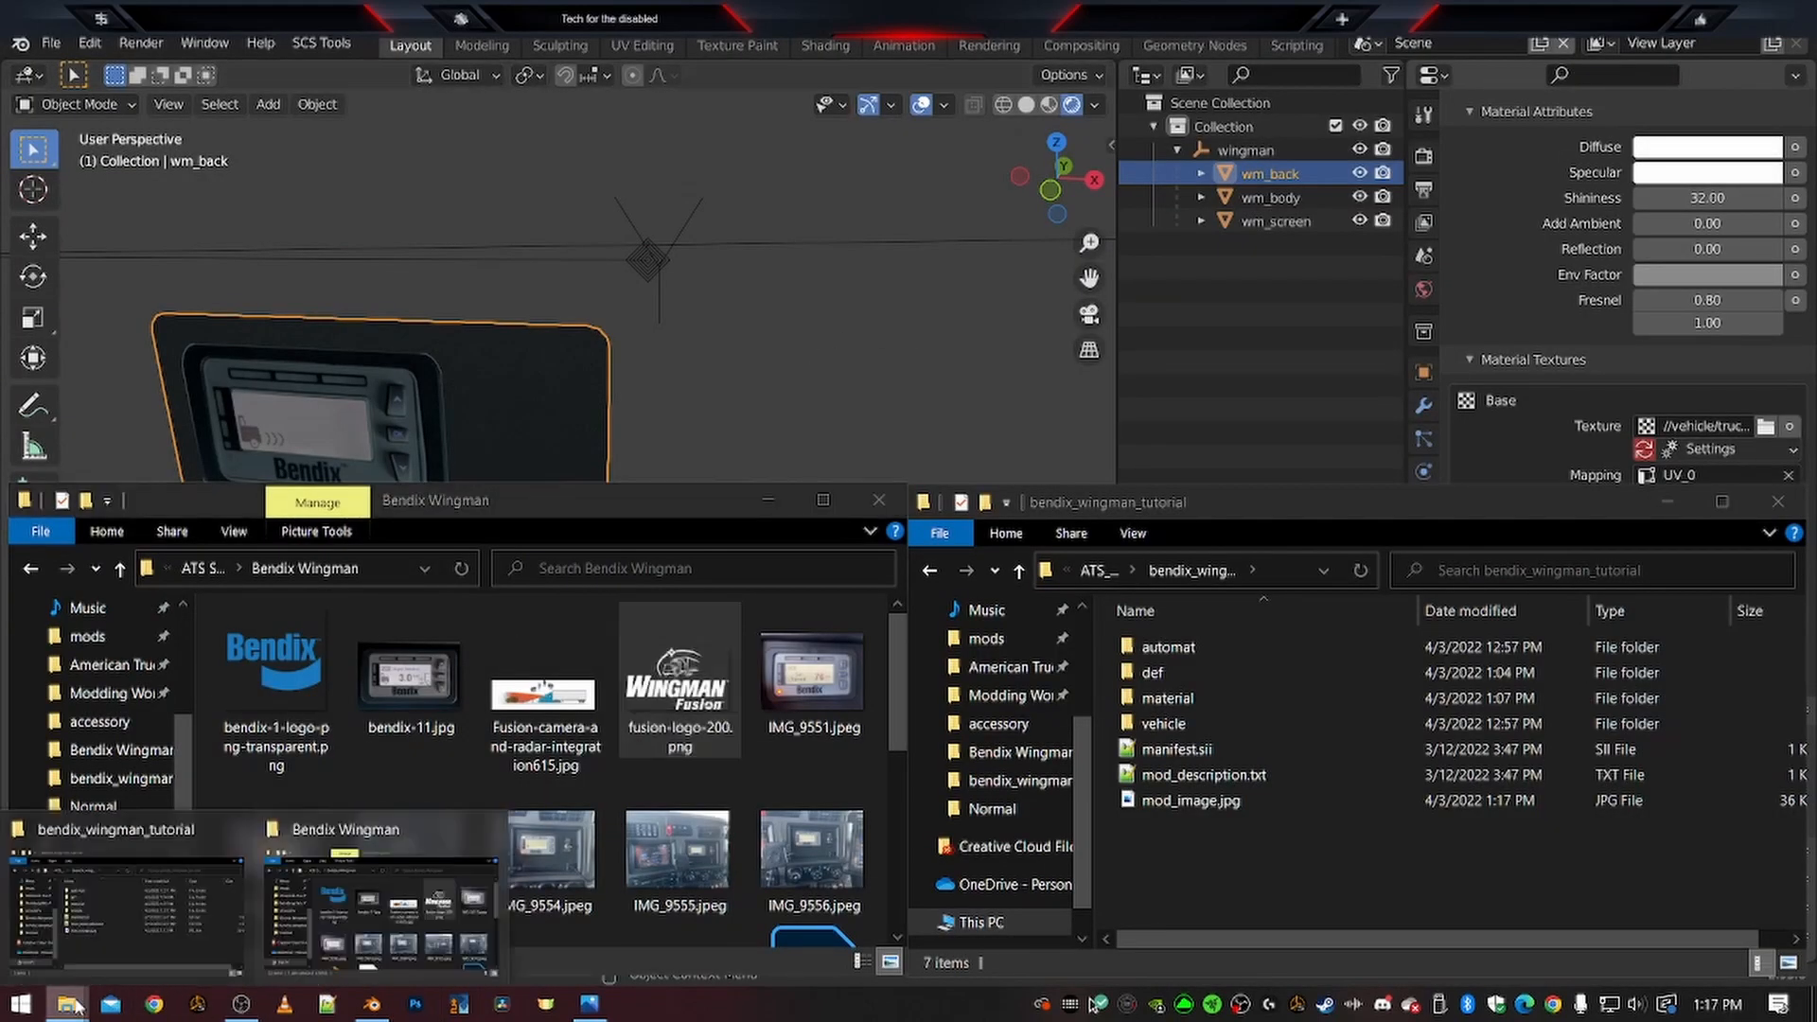
{"action": "left_click", "coordinate": [126, 908]}
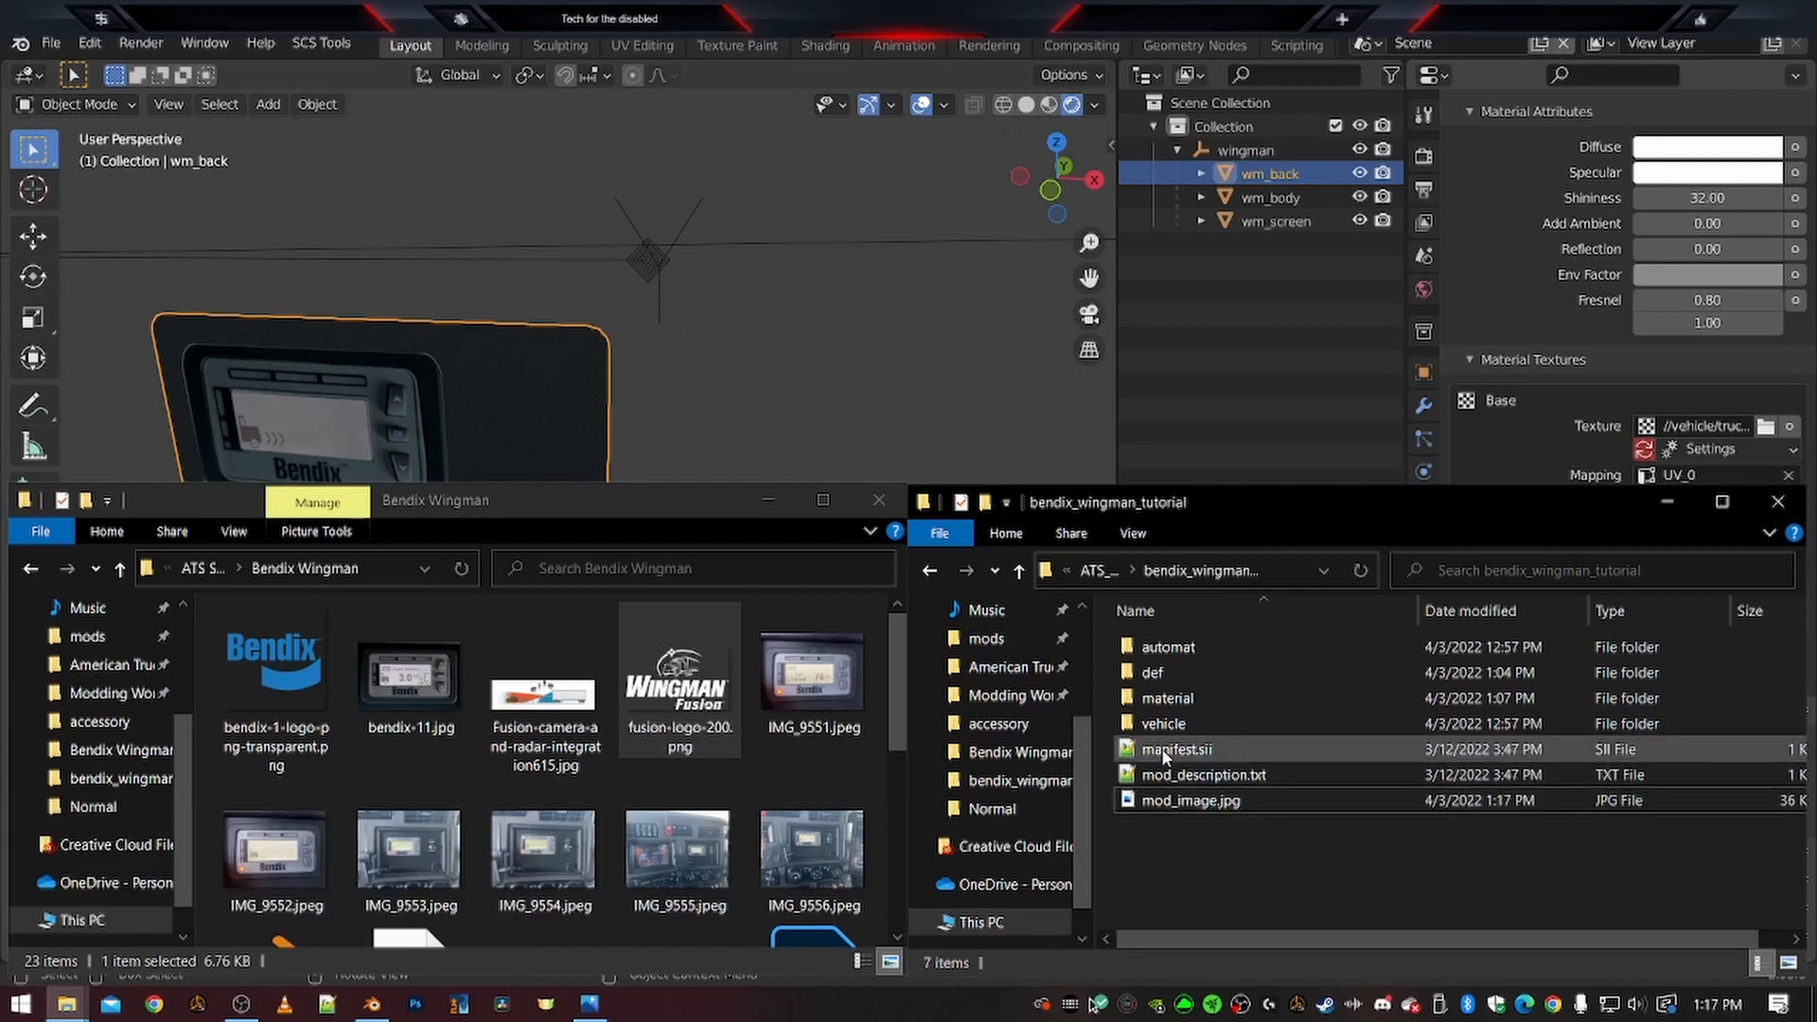
{"action": "double_click", "coordinate": [1148, 751]}
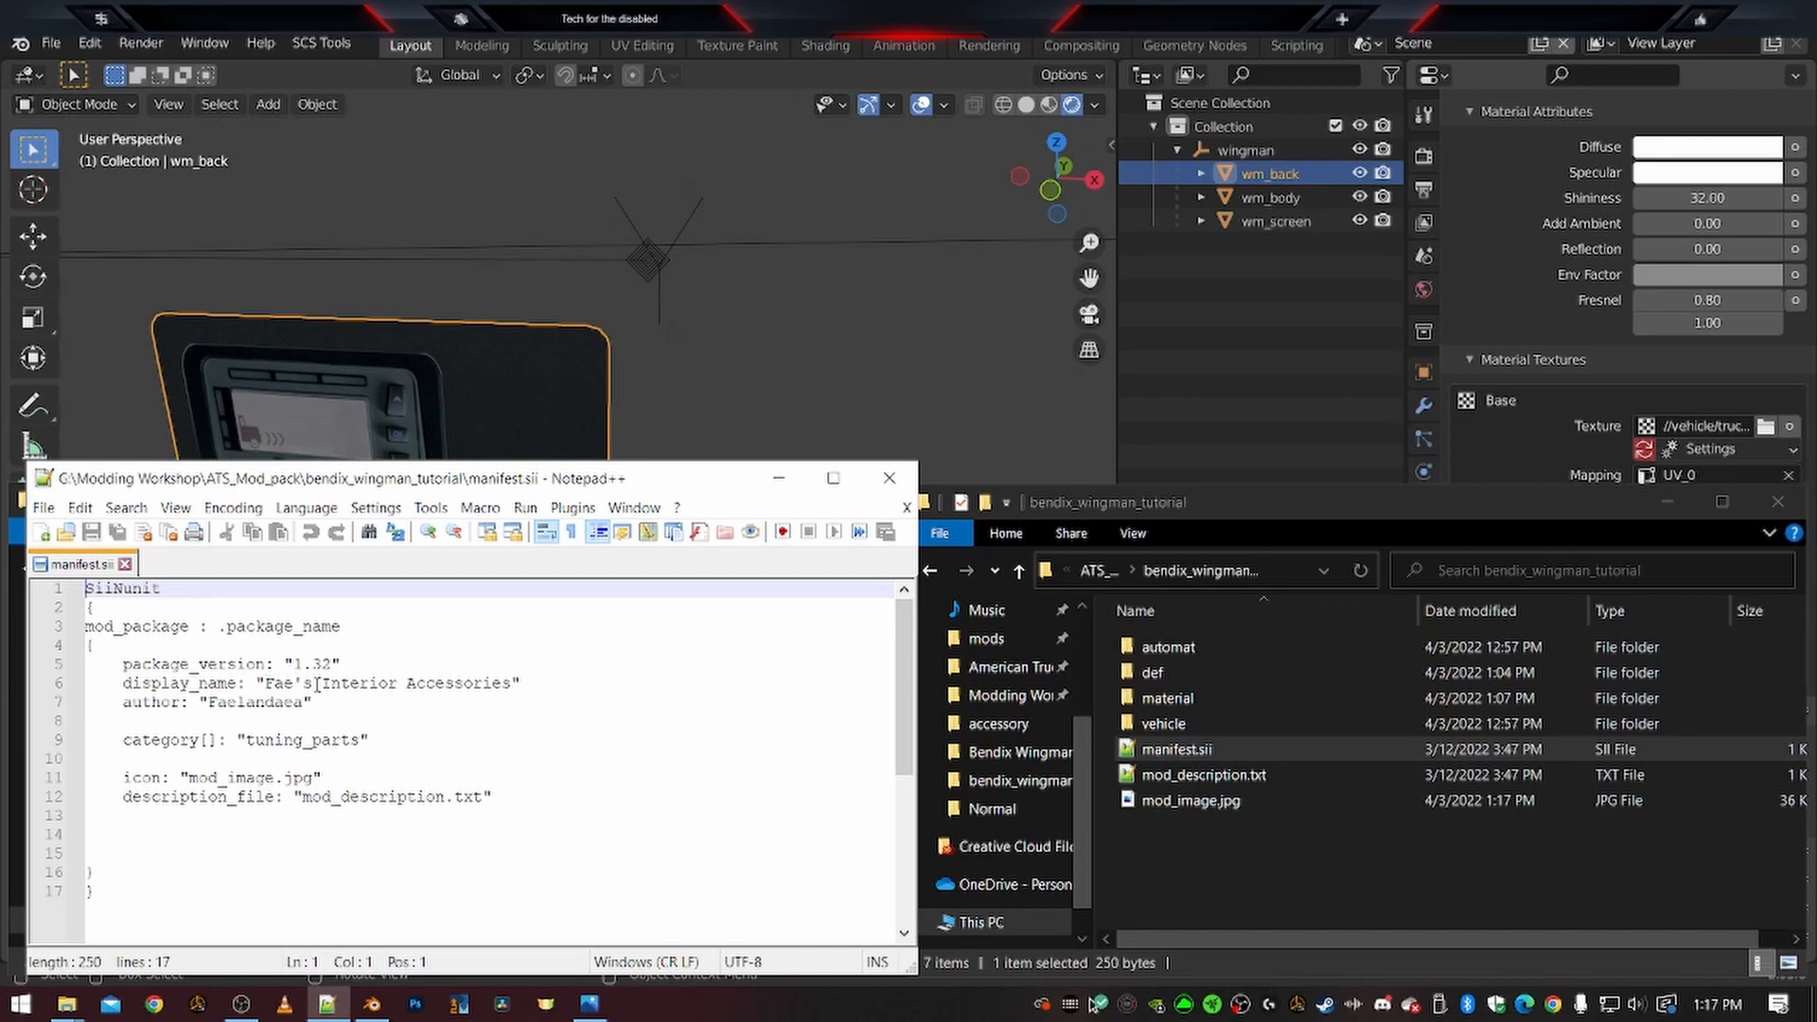
{"action": "left_click_drag", "start_coordinate": [323, 683], "coordinate": [511, 689]}
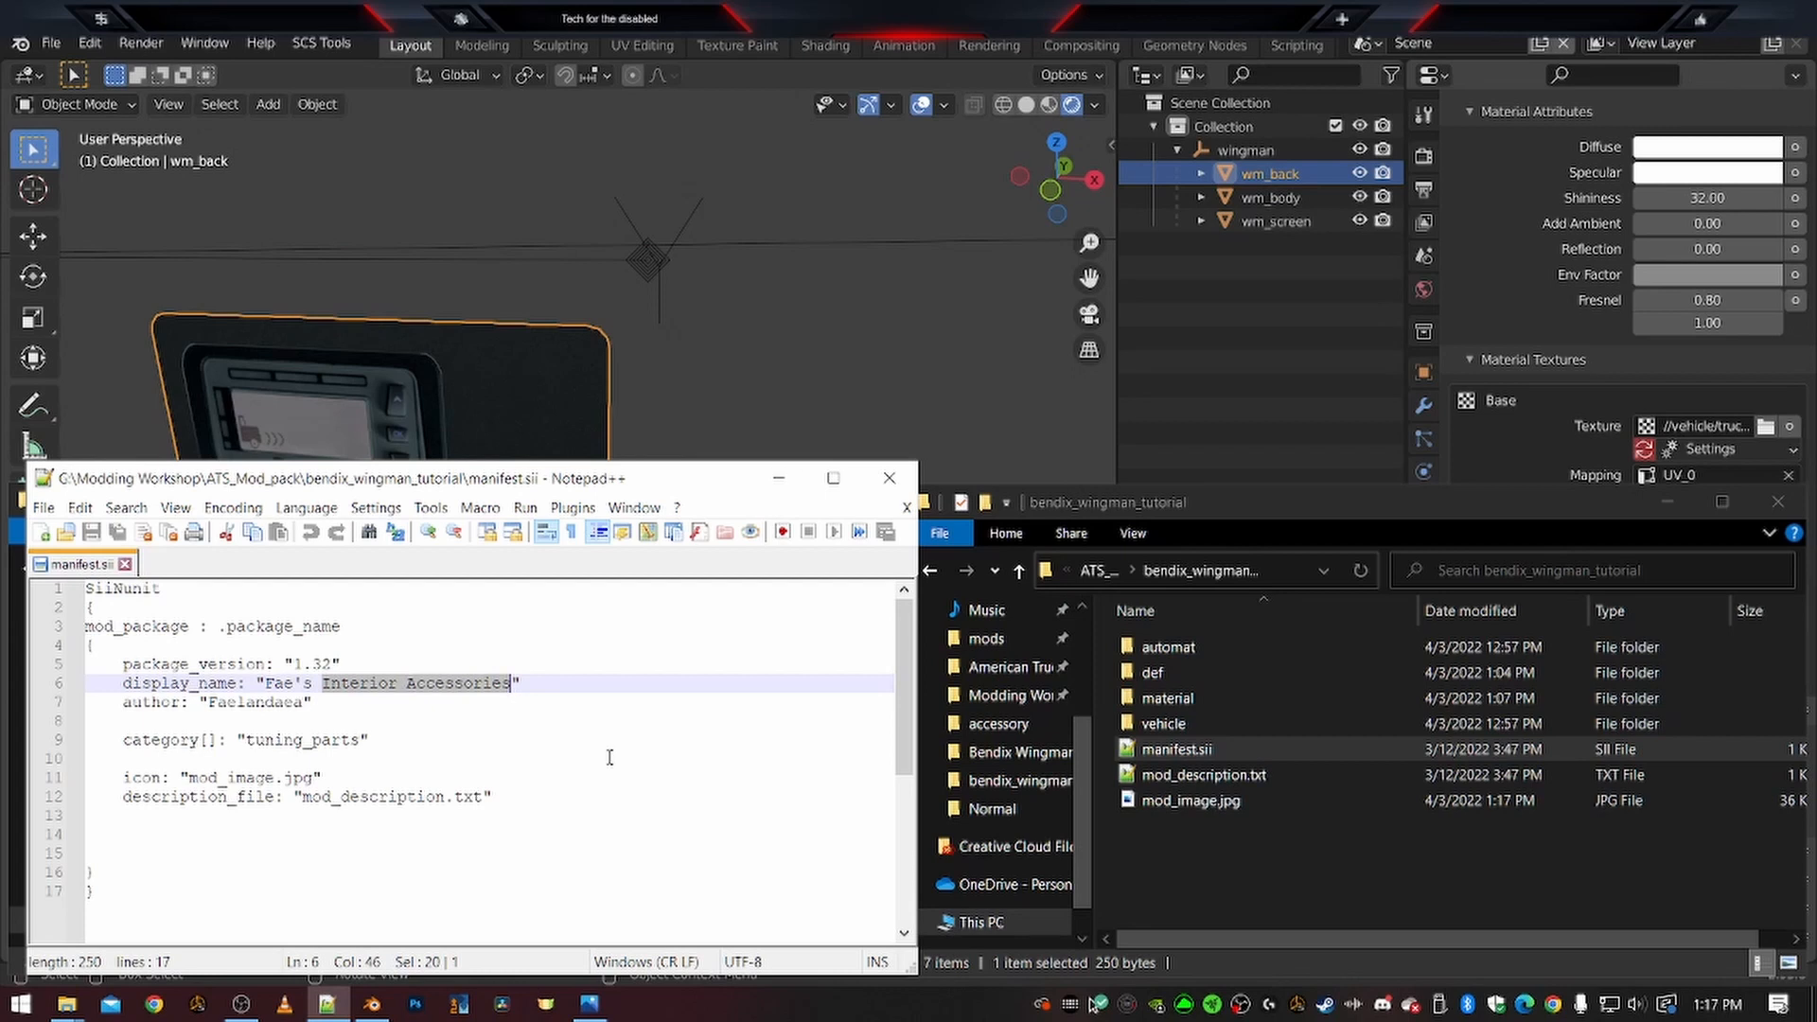
{"action": "type", "text": "Bendix"}
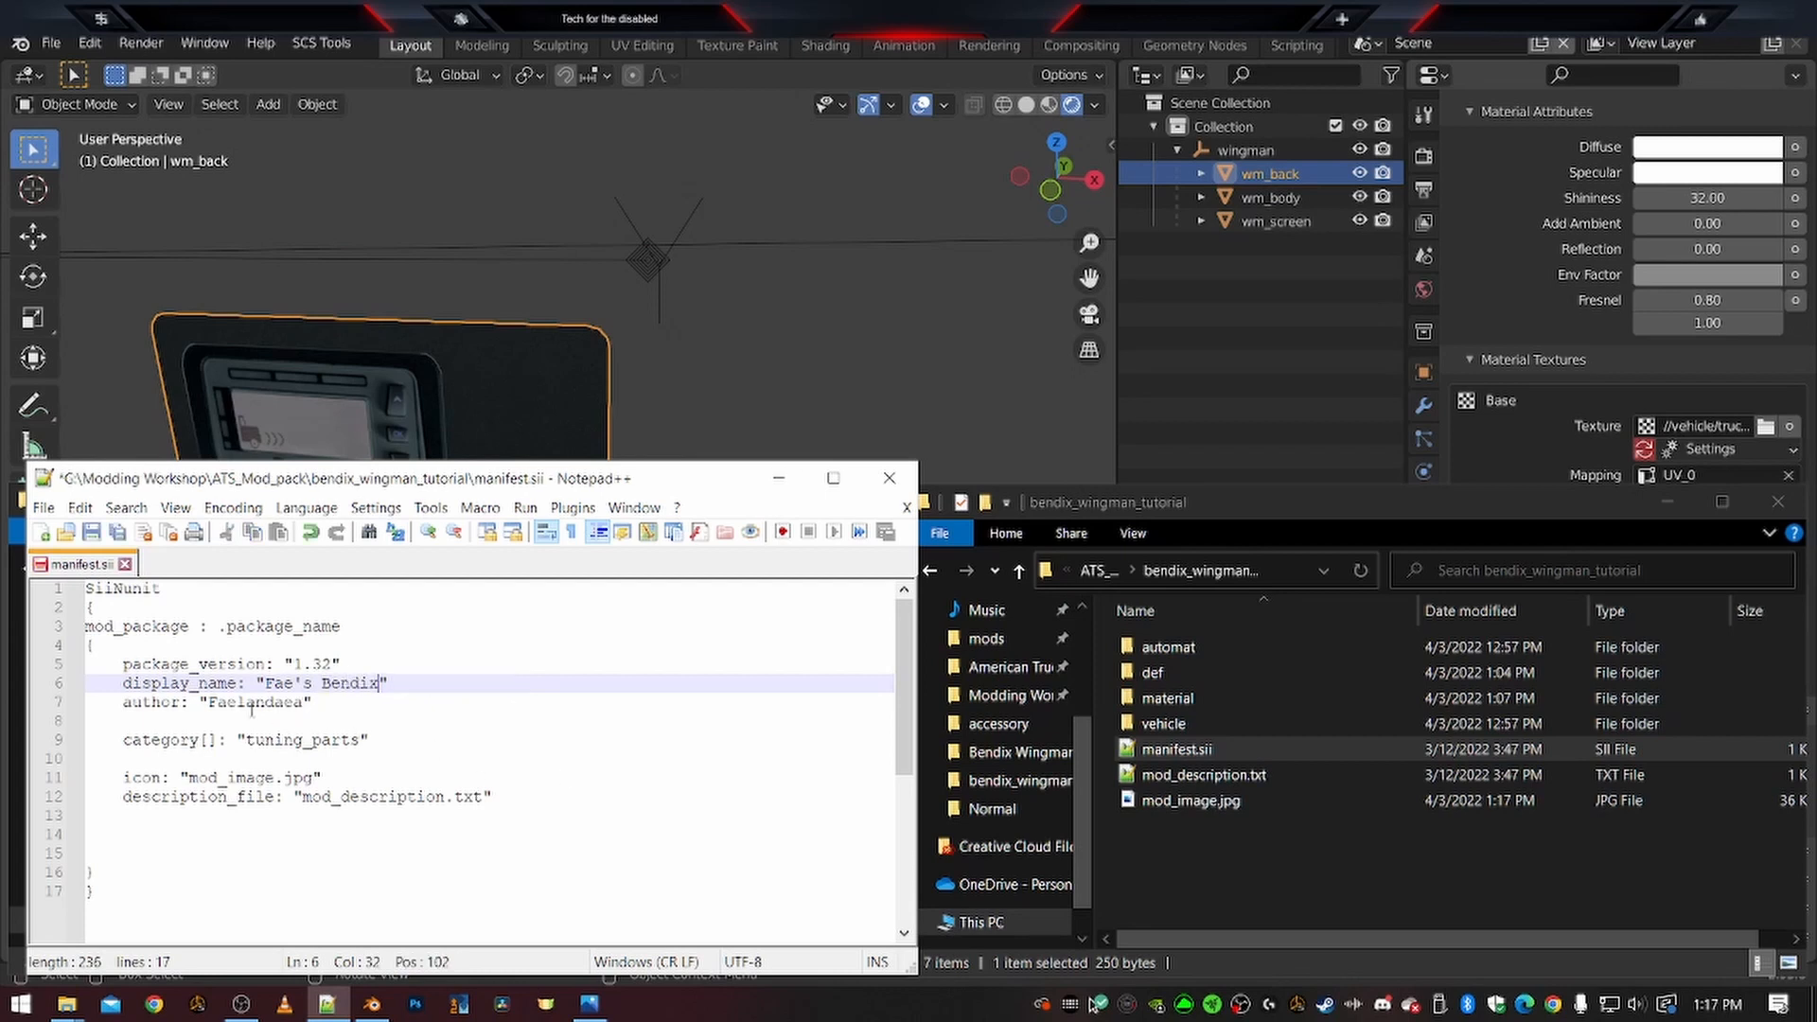
Check the display name, author, category, icon and description file entries in manifest.sii, then save and close the file
{"action": "left_click_drag", "start_coordinate": [168, 683], "coordinate": [350, 683]}
{"action": "left_click_drag", "start_coordinate": [123, 683], "coordinate": [380, 683]}
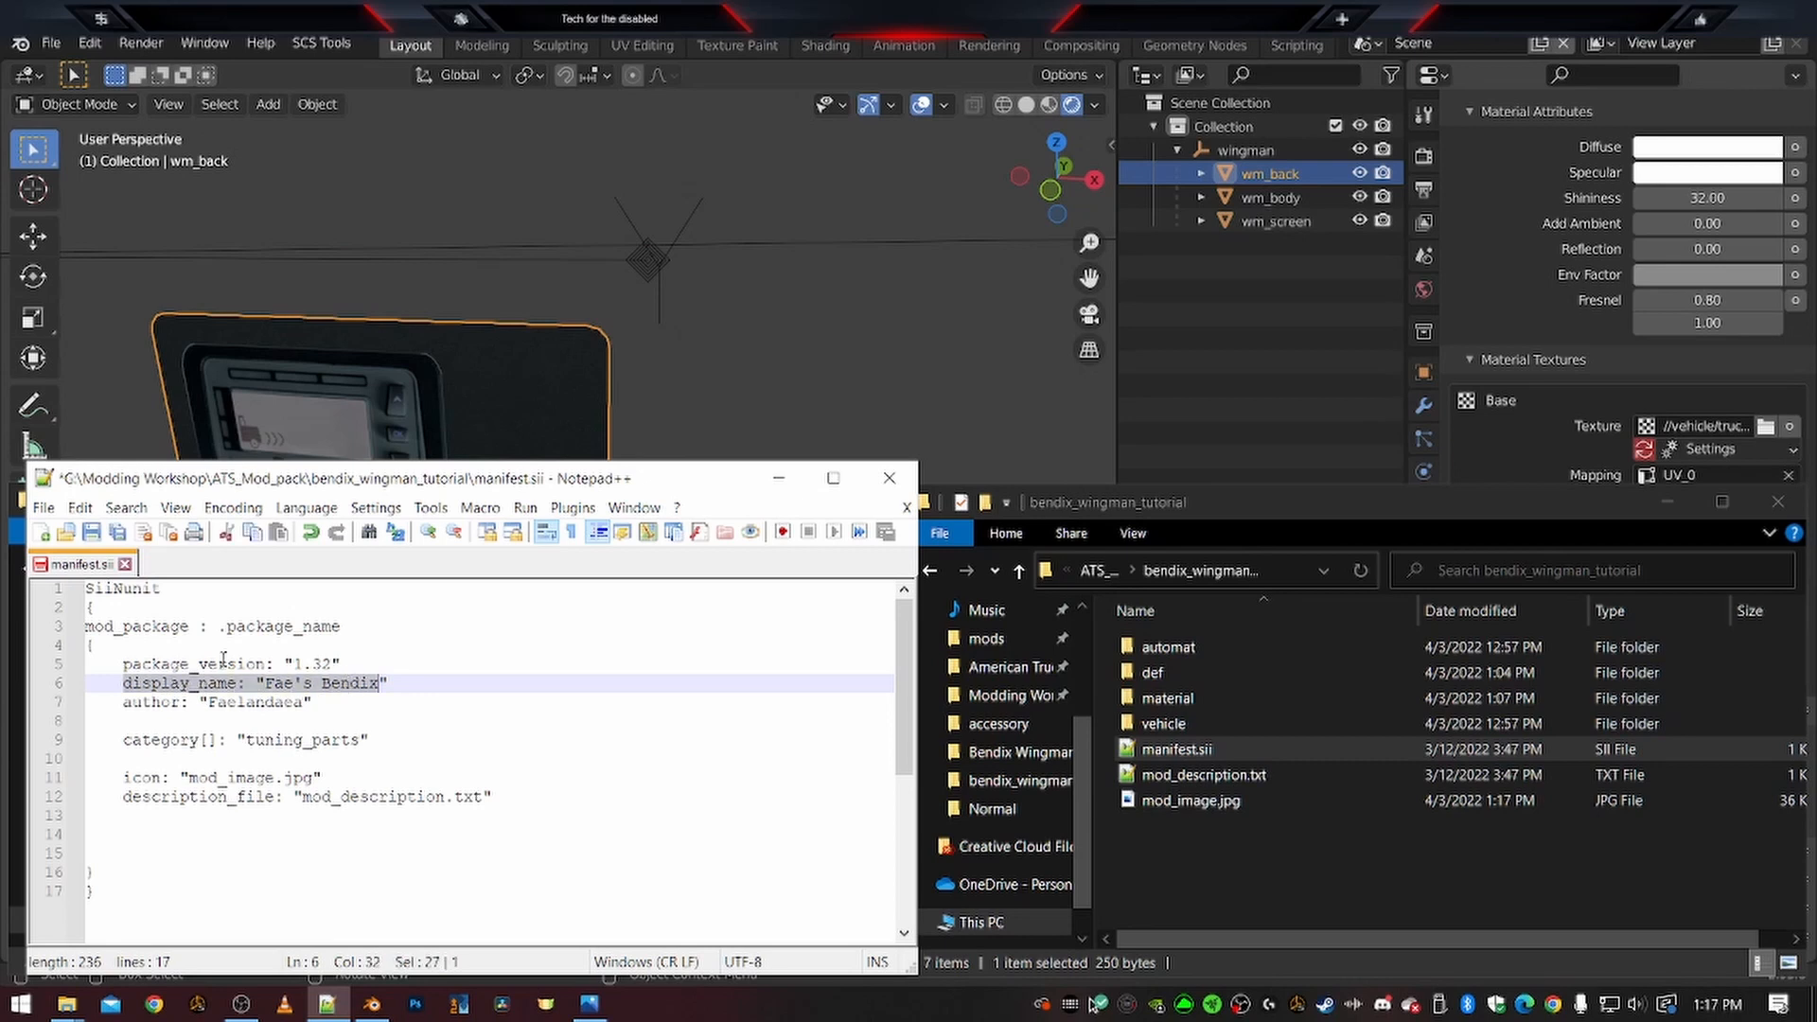
{"action": "left_click", "coordinate": [157, 689]}
{"action": "left_click_drag", "start_coordinate": [133, 686], "coordinate": [384, 684]}
{"action": "double_click", "coordinate": [254, 702]}
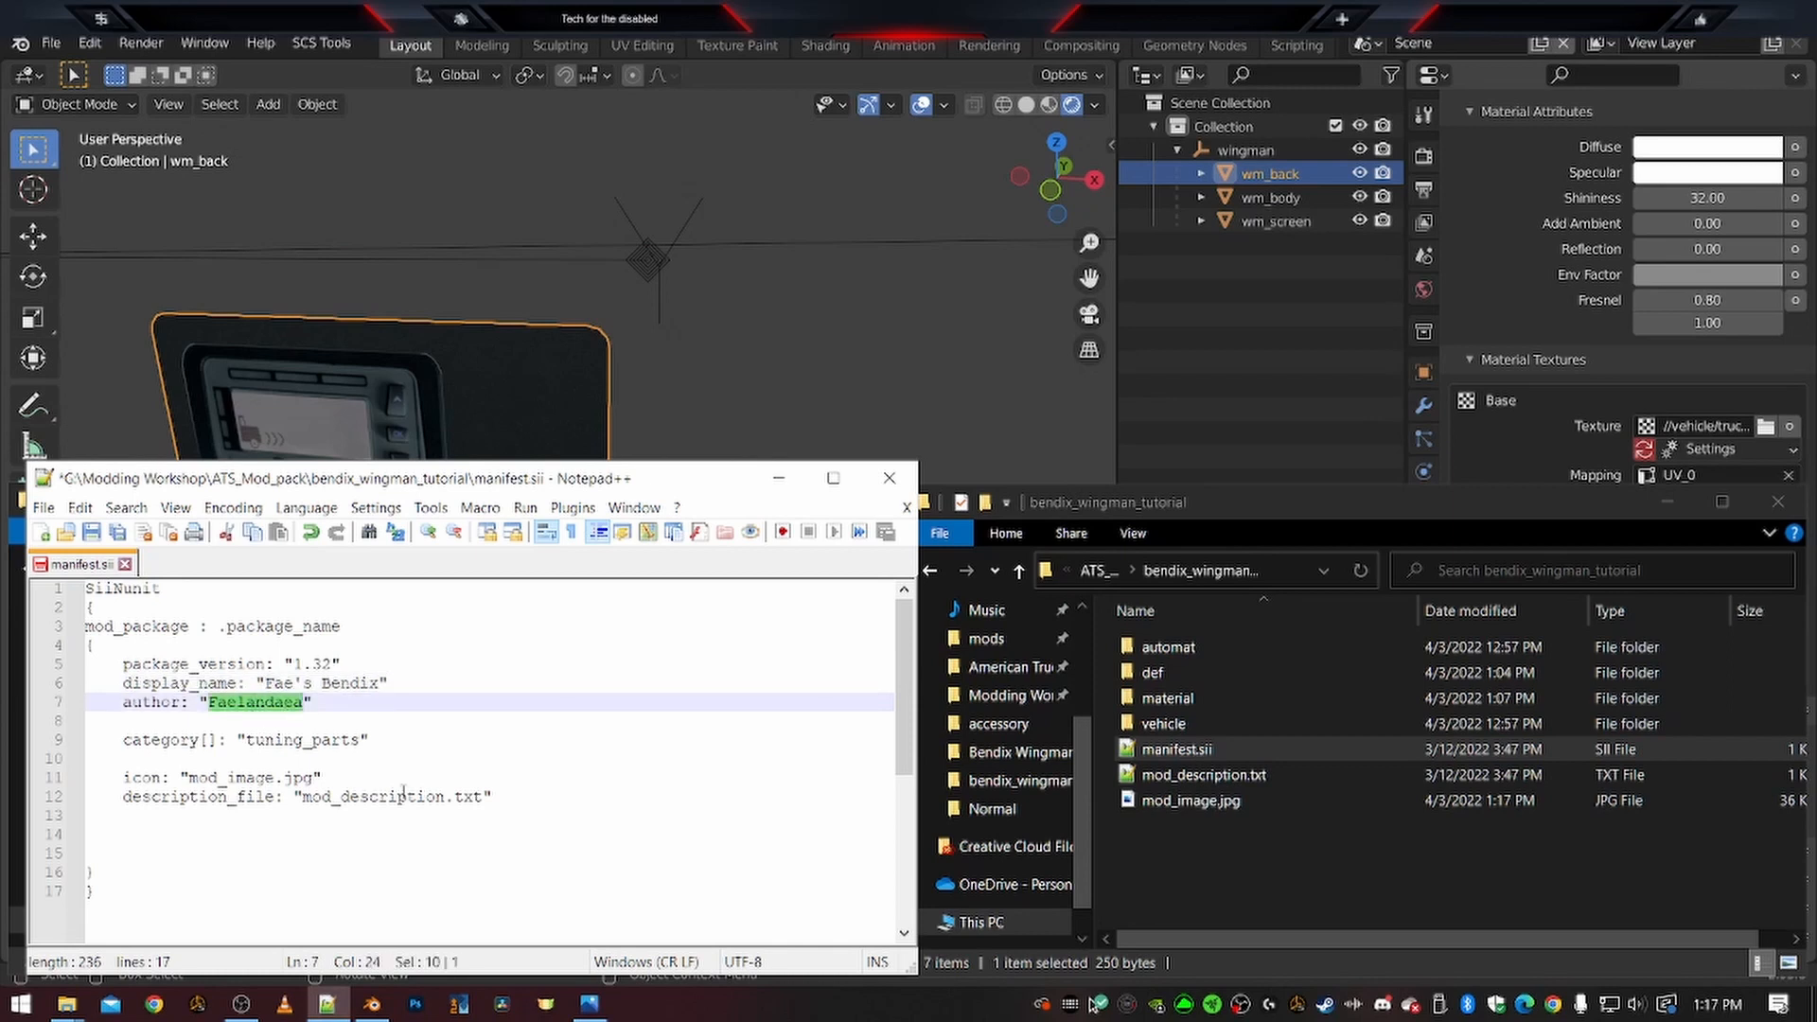
{"action": "double_click", "coordinate": [305, 744]}
{"action": "left_click", "coordinate": [304, 746]}
{"action": "double_click", "coordinate": [304, 743]}
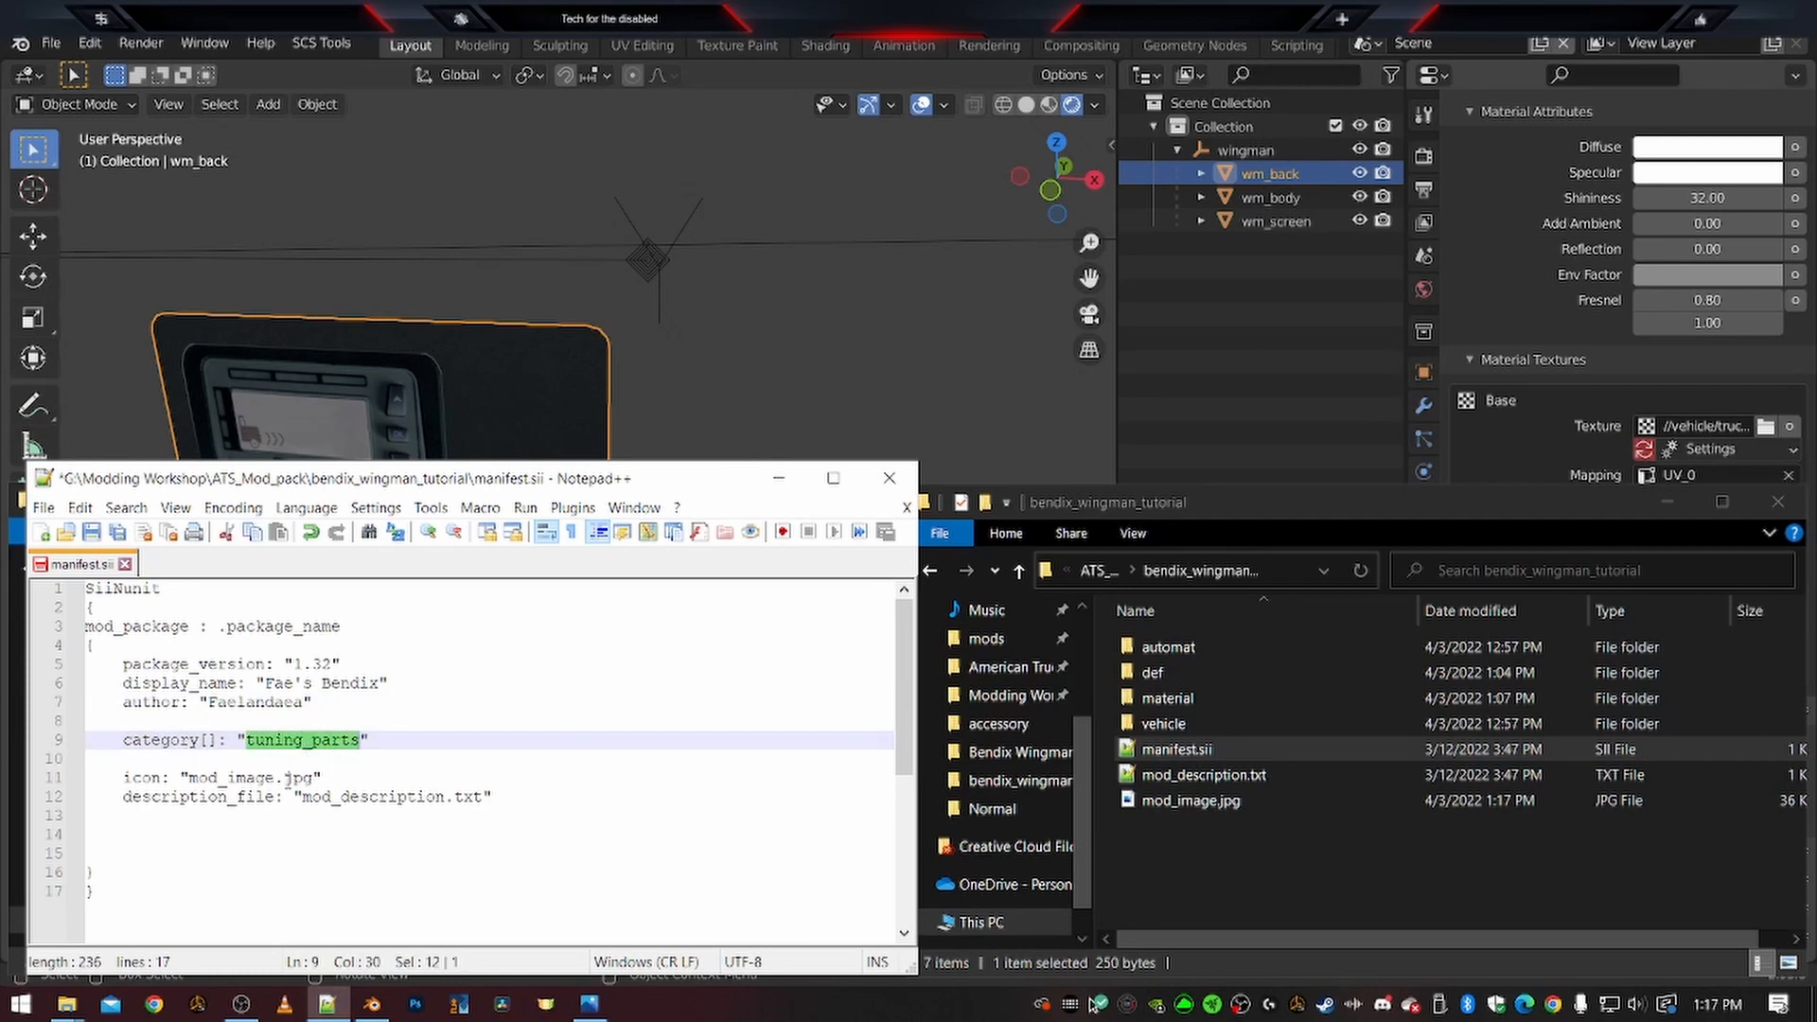
{"action": "left_click", "coordinate": [254, 778]}
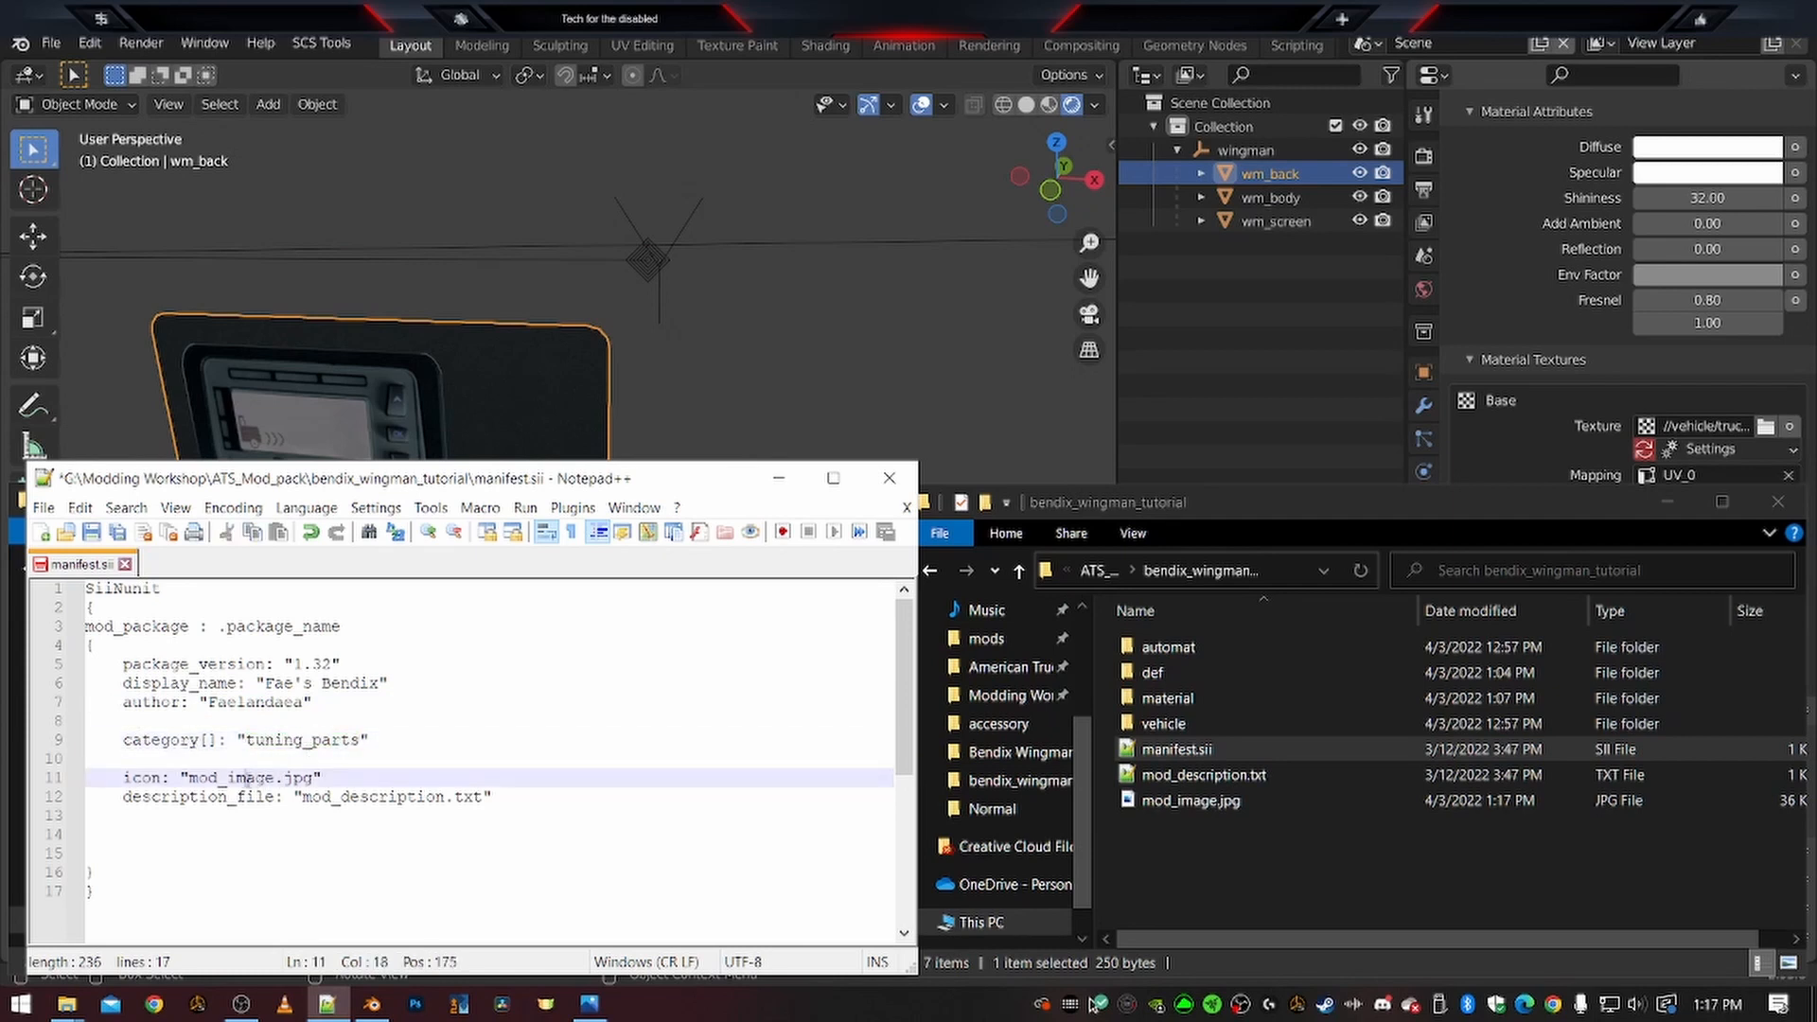
{"action": "left_click", "coordinate": [1218, 803]}
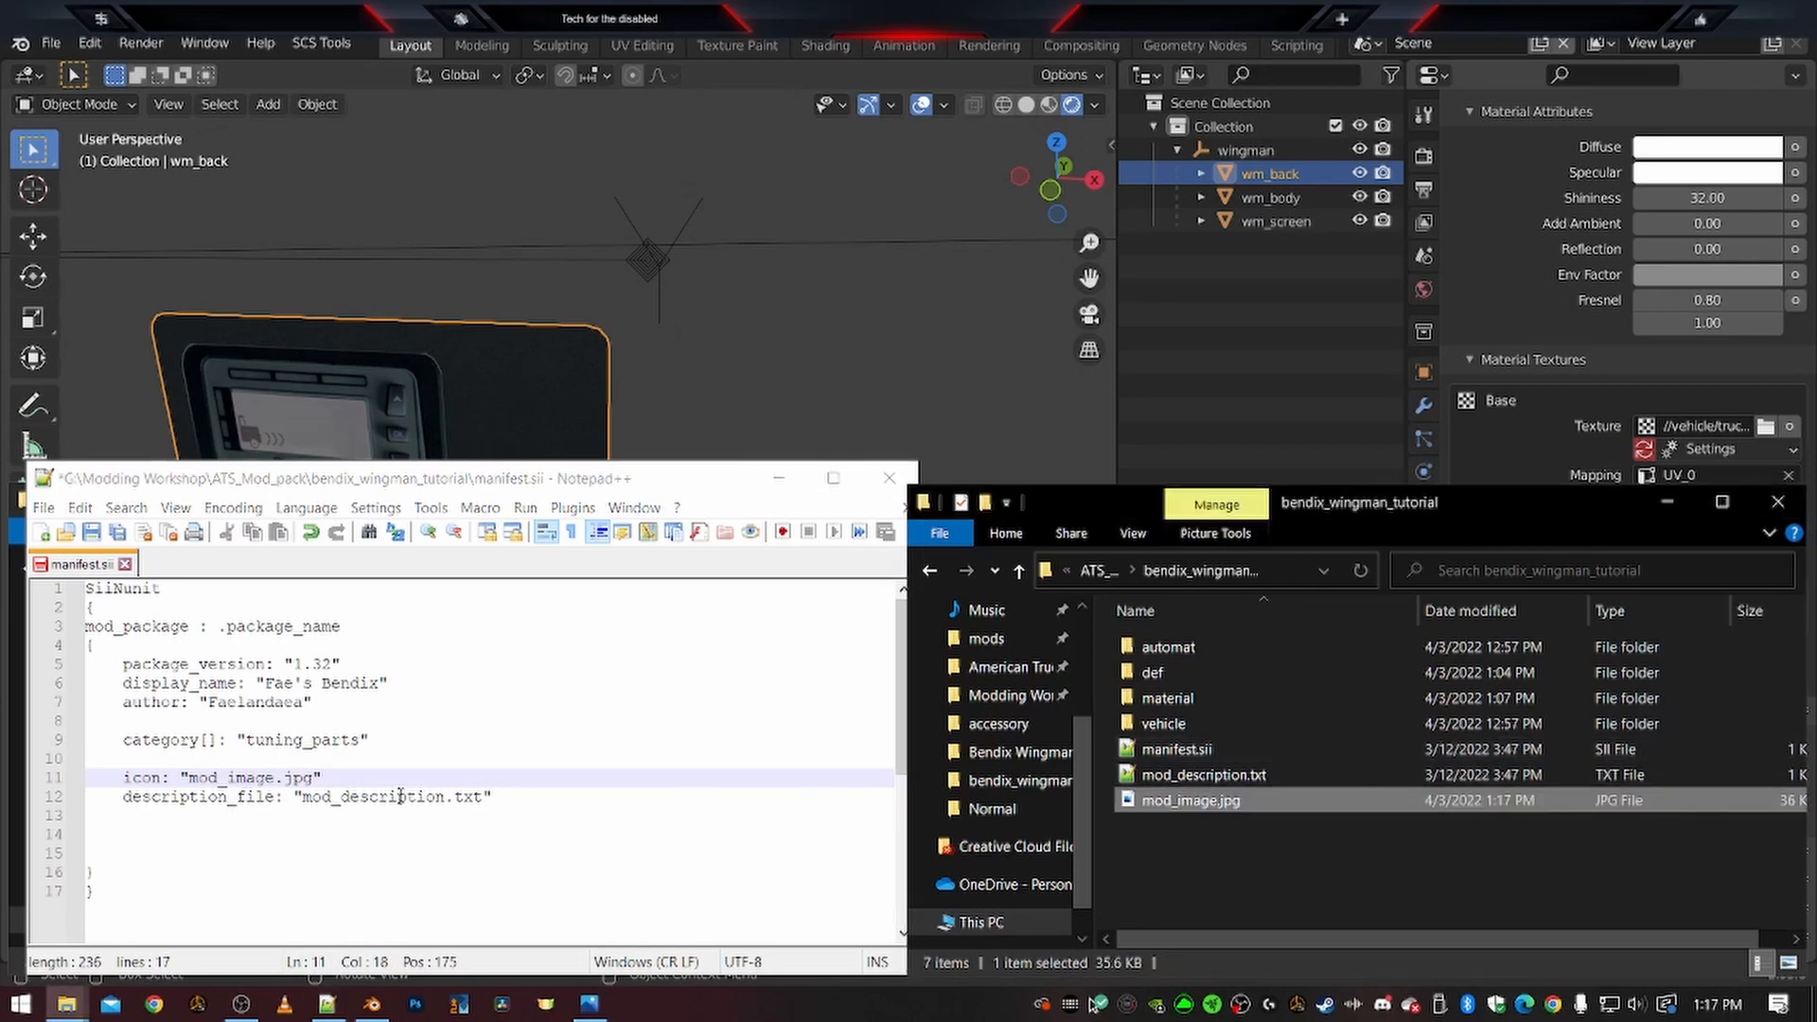
{"action": "left_click", "coordinate": [391, 797]}
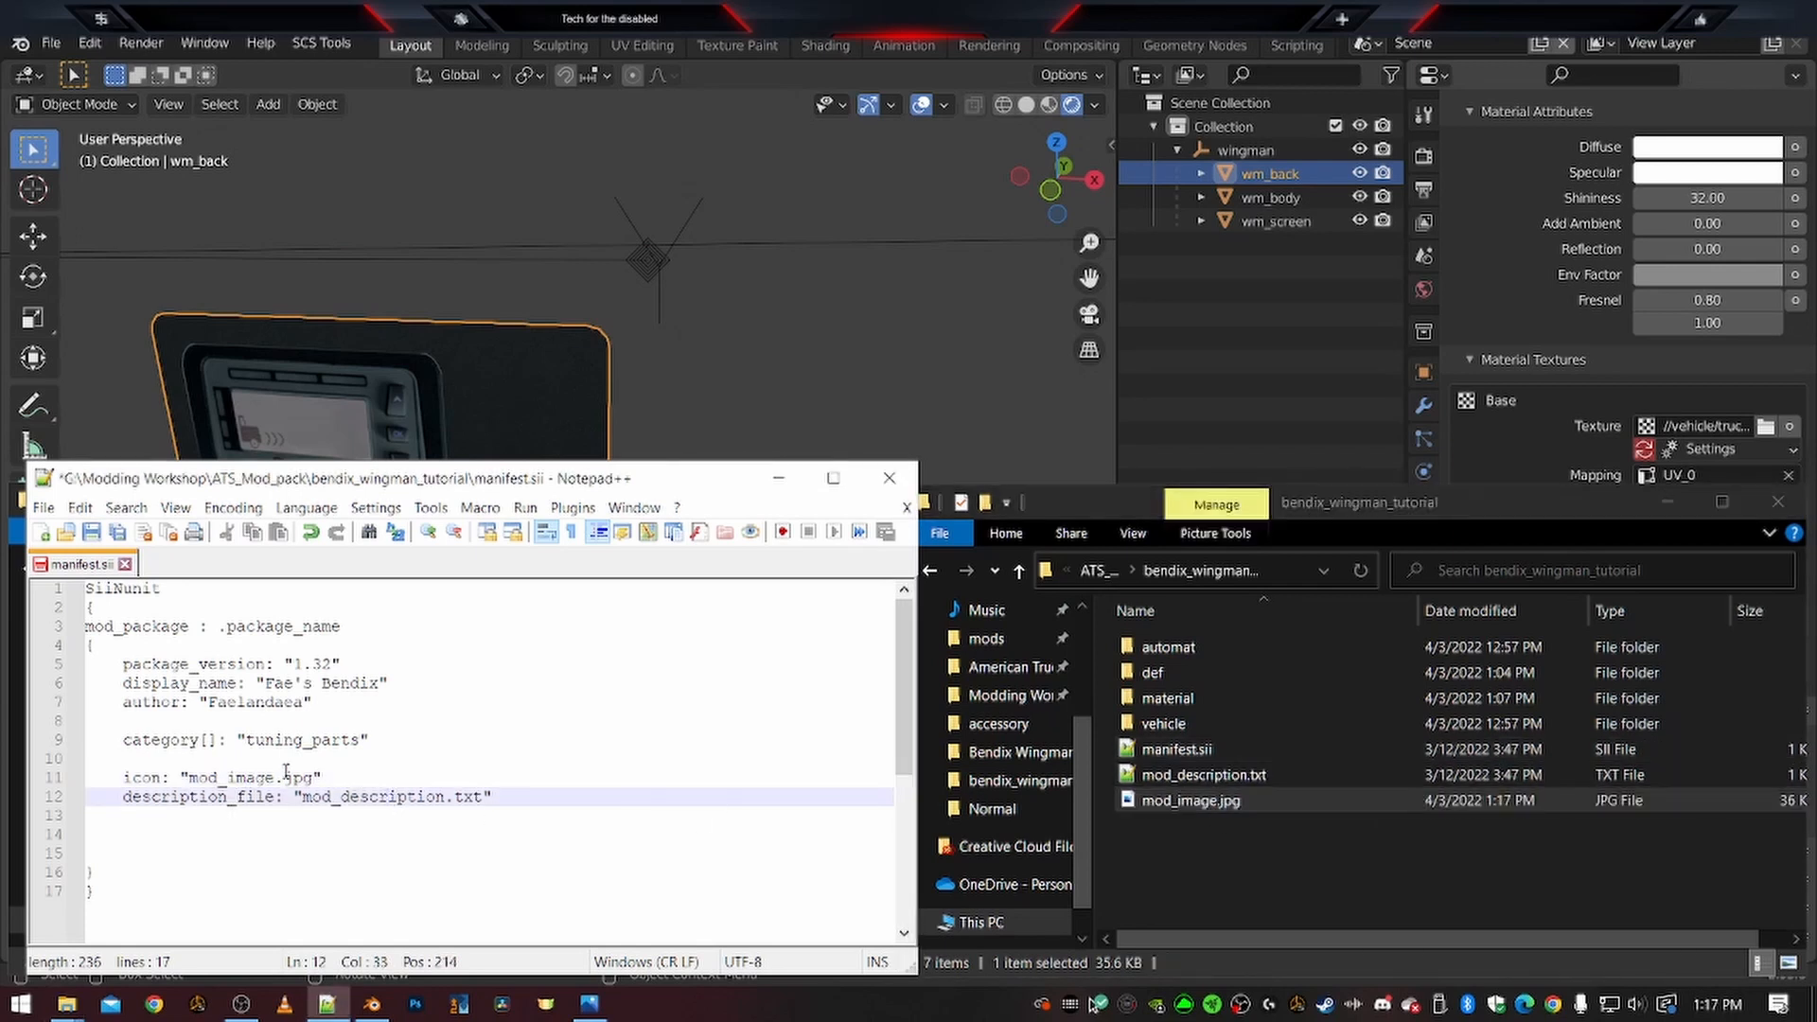
{"action": "key", "text": "ctrl+s"}
{"action": "key", "text": "ctrl+w"}
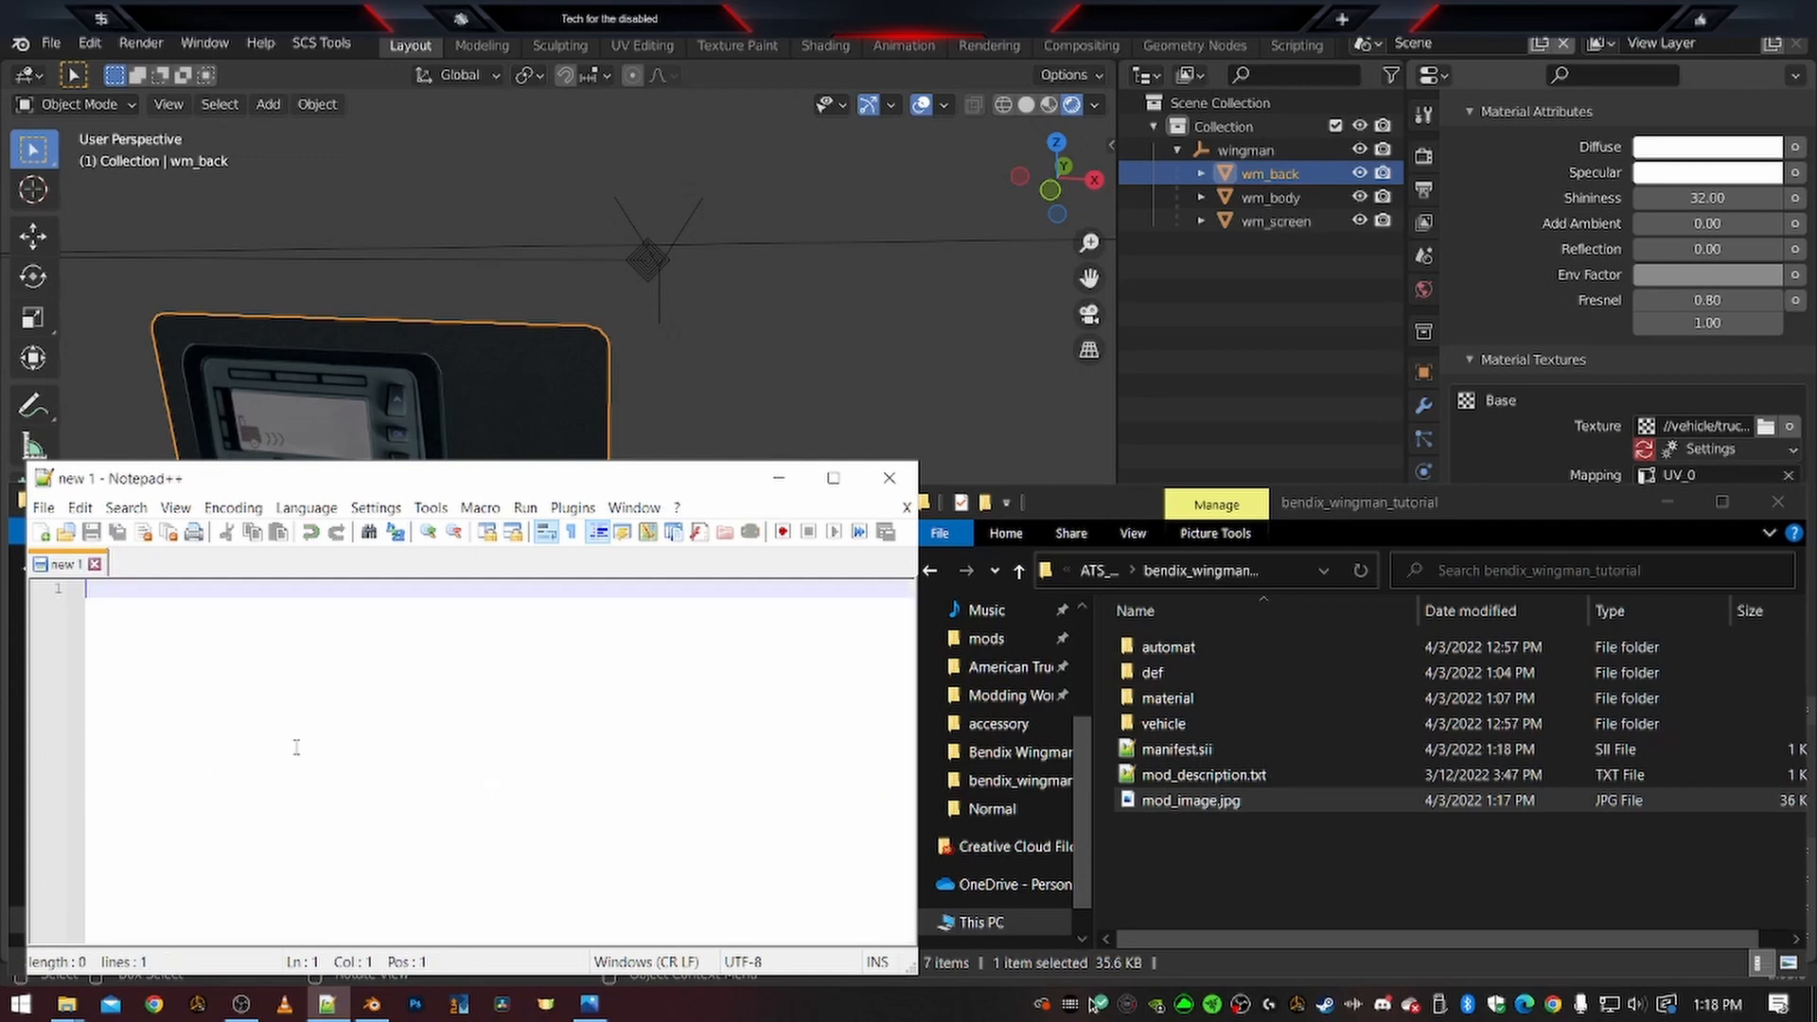
Rewrite mod_description.txt to describe a Bendix Wingman system with adaptive cruise control, distance alerts and other safety features no real driver ever wants, then save and close it
{"action": "double_click", "coordinate": [1201, 774]}
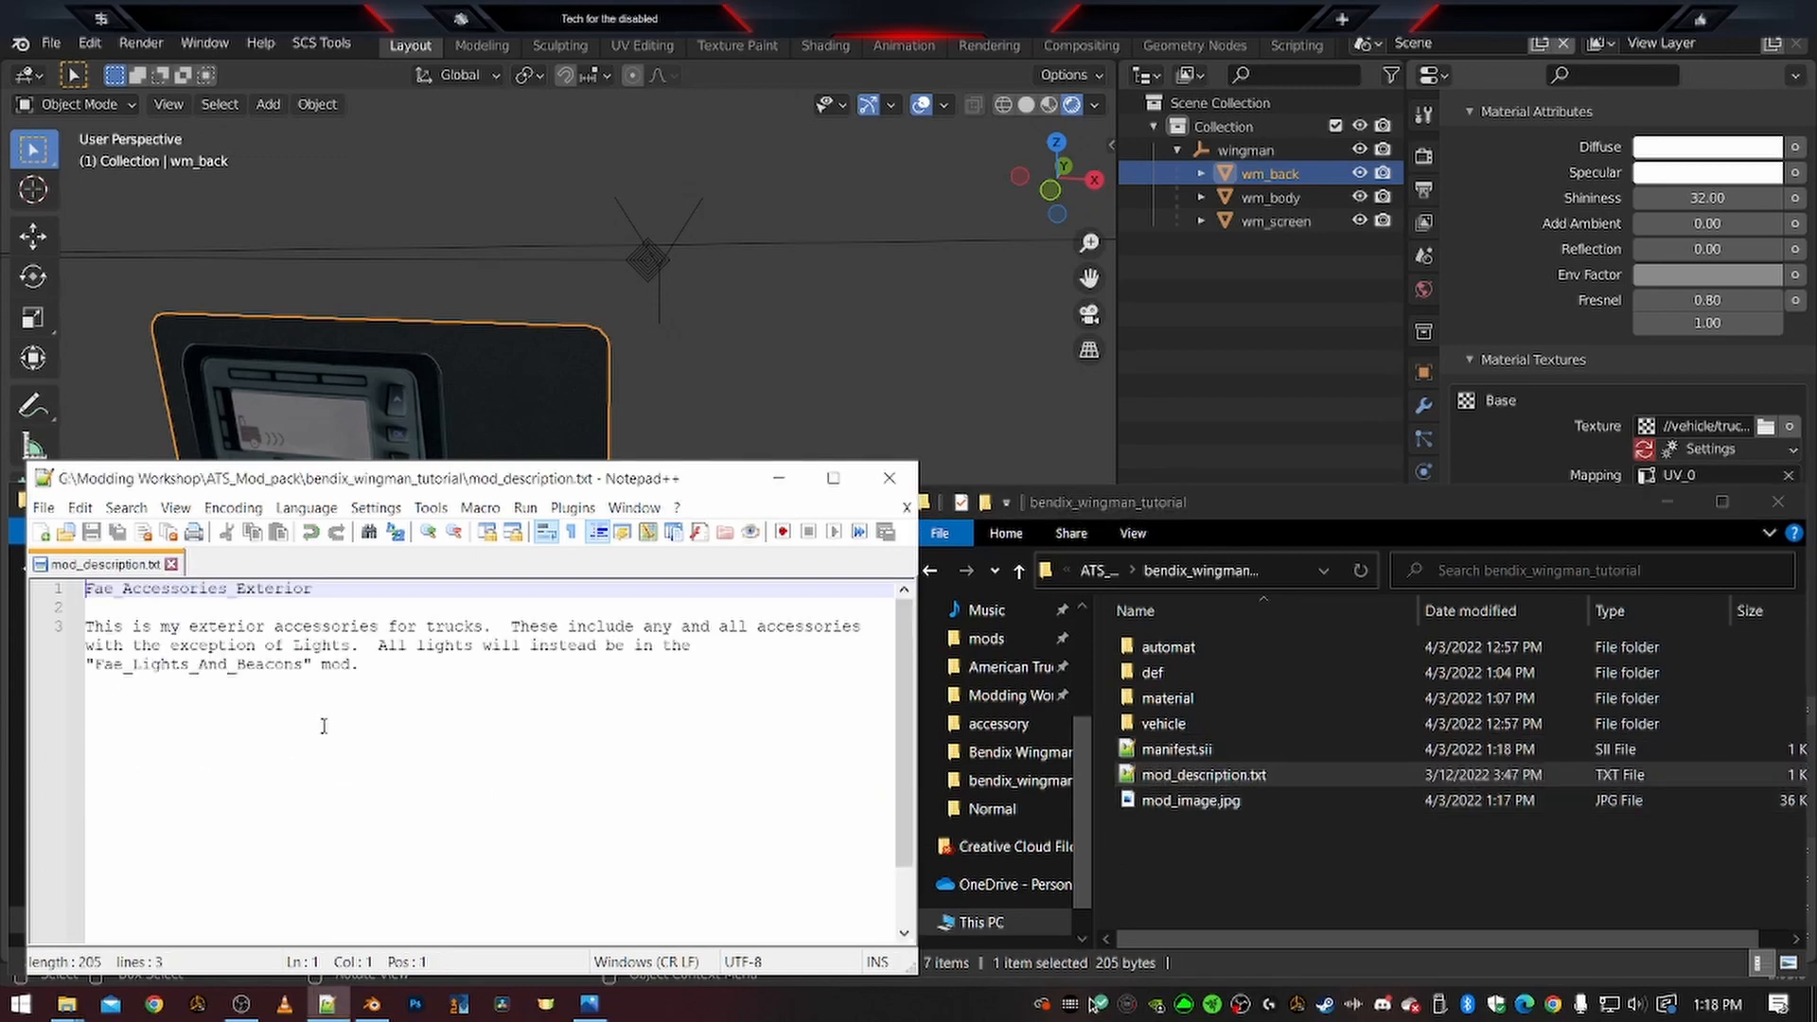
{"action": "left_click_drag", "start_coordinate": [363, 672], "coordinate": [5, 524]}
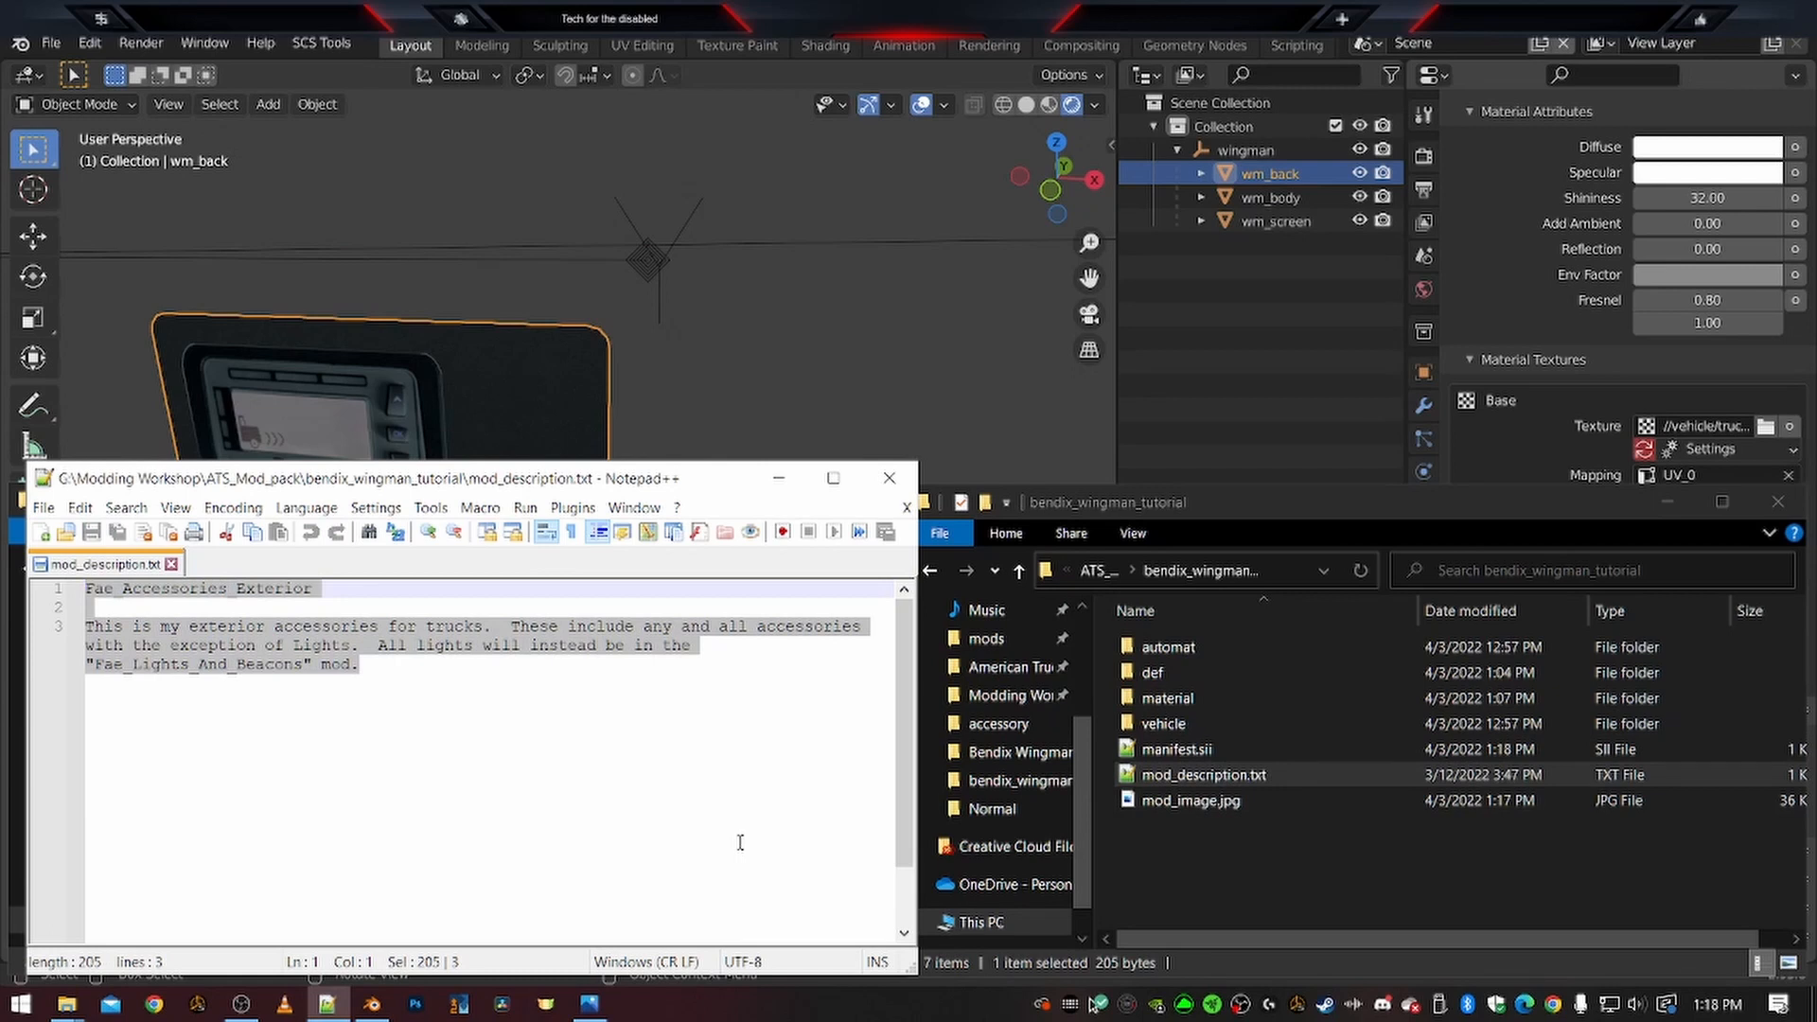
{"action": "type", "text": "Th"}
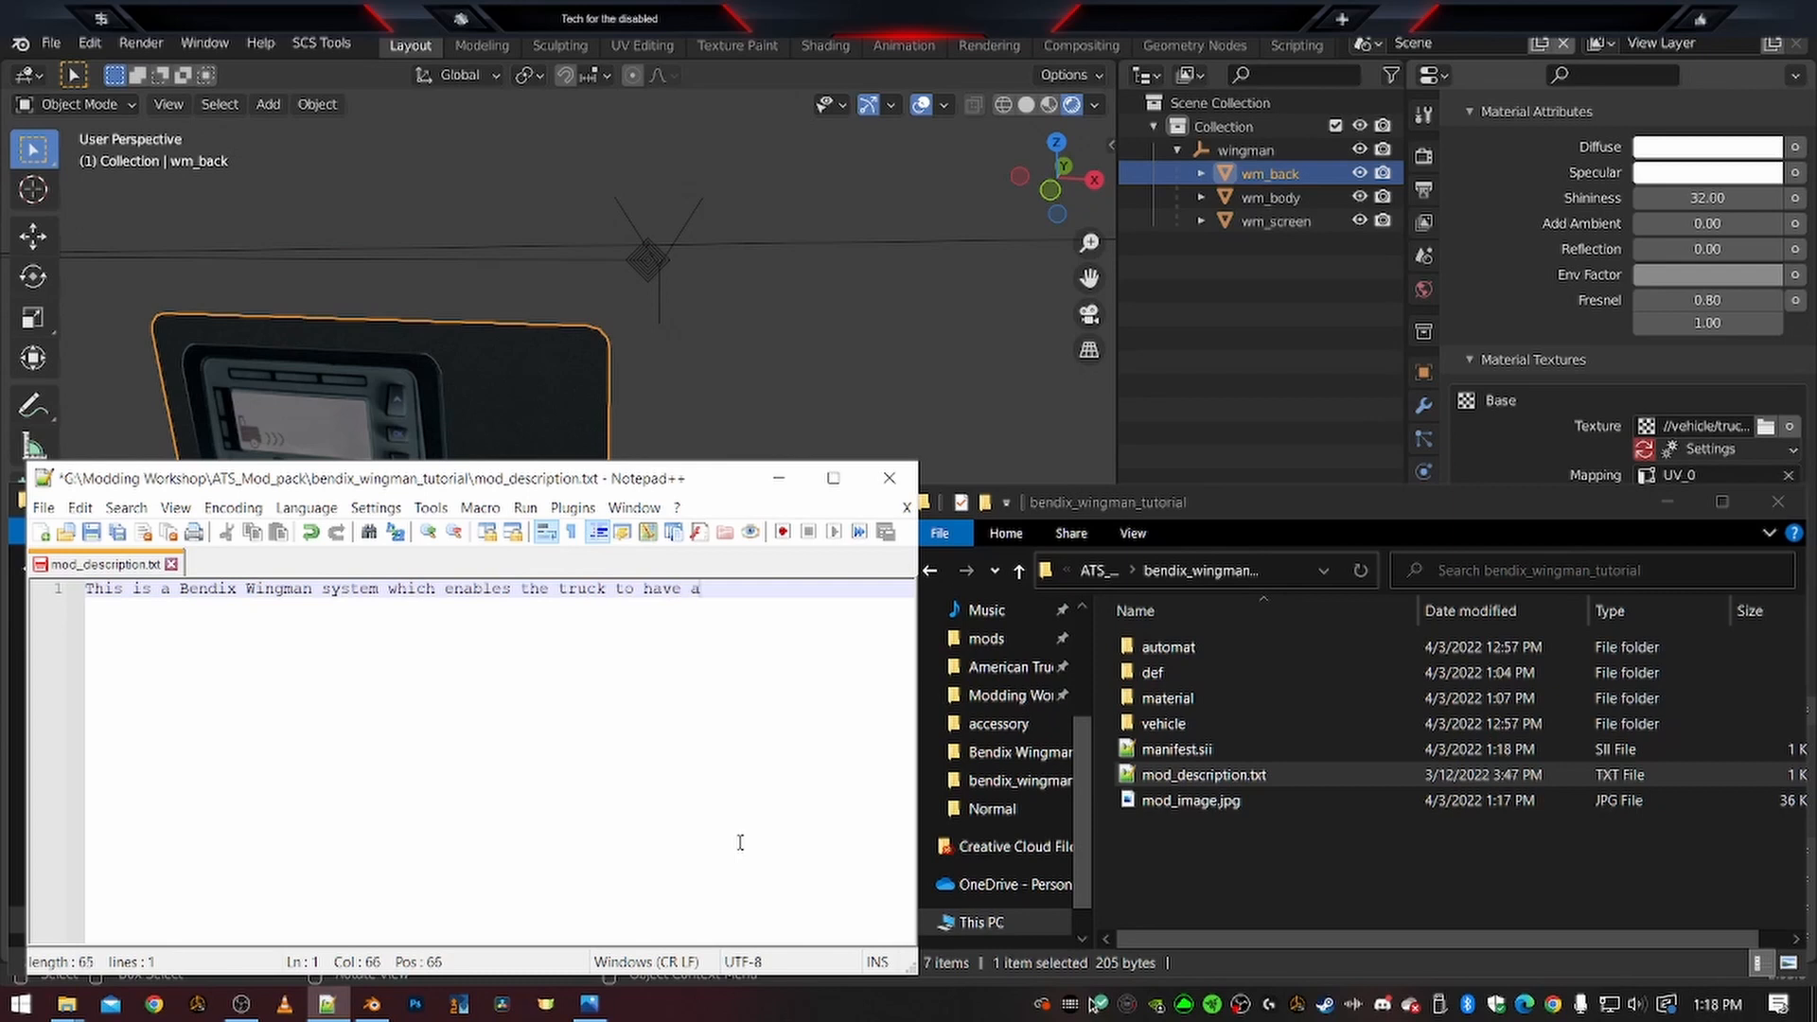
{"action": "type", "text": "rol, distance alerts, and other safety features no"}
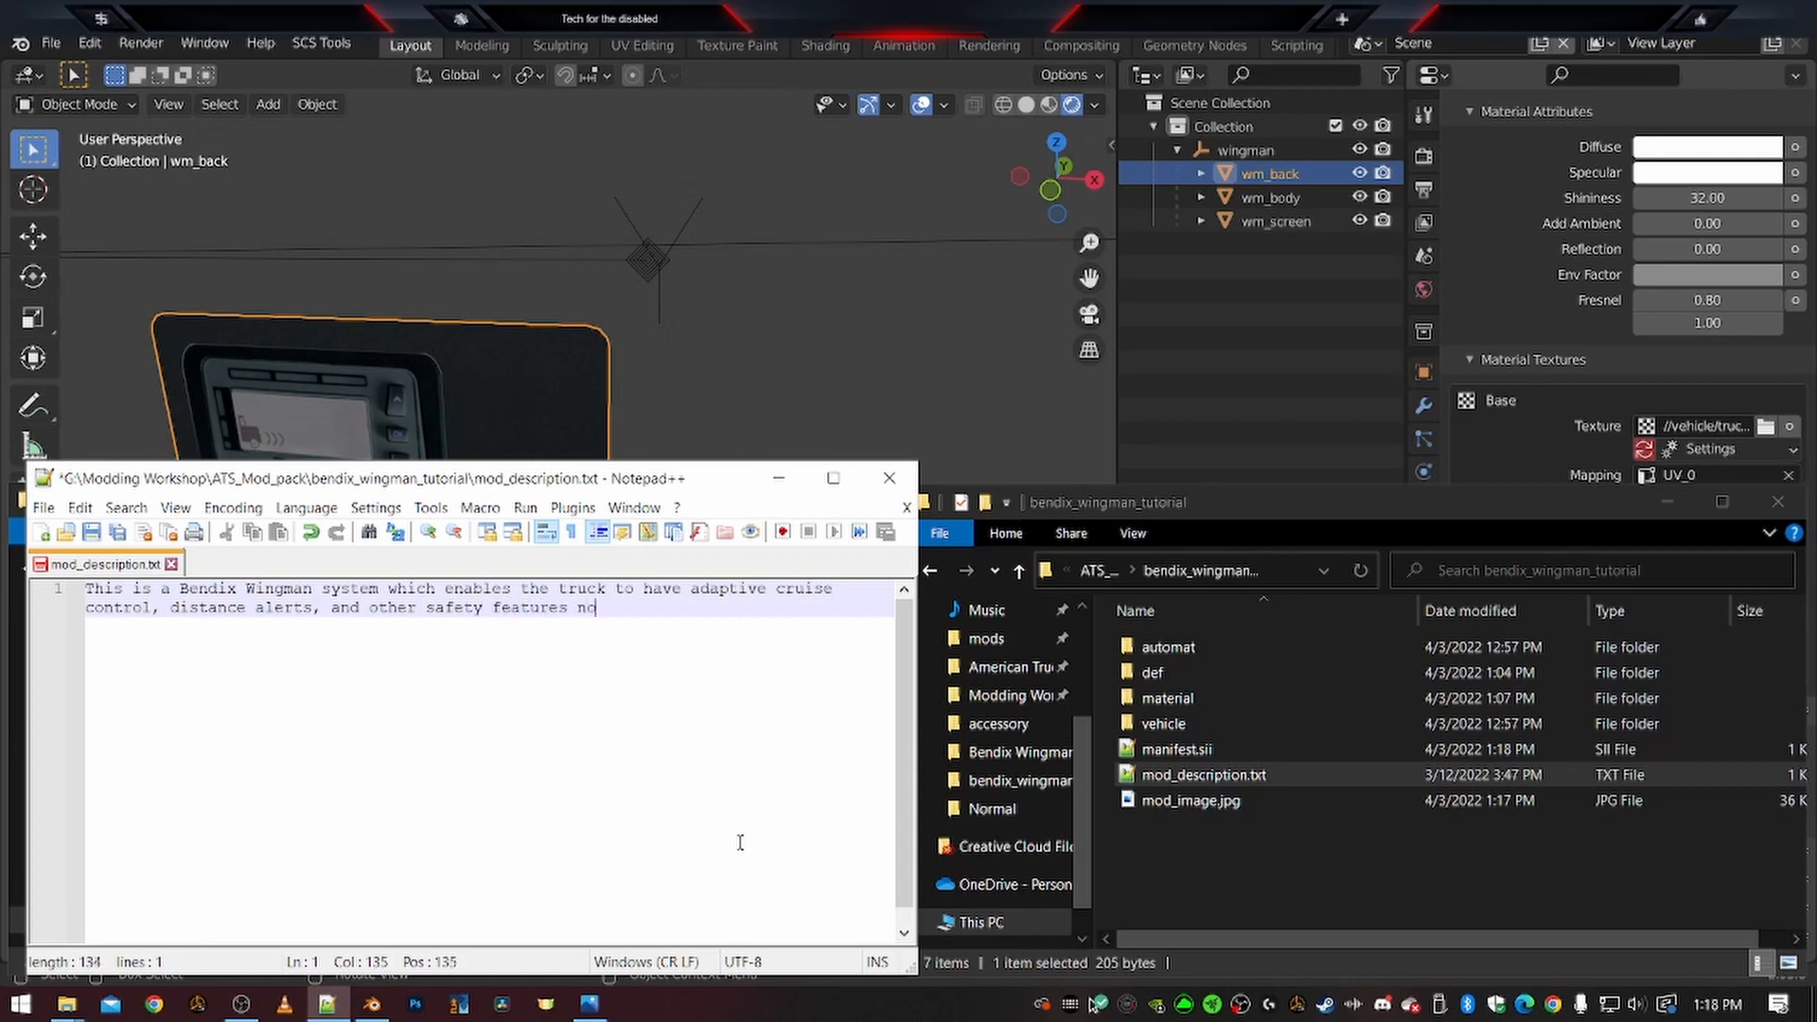
{"action": "type", "text": "s."}
{"action": "key", "text": "ctrl+s"}
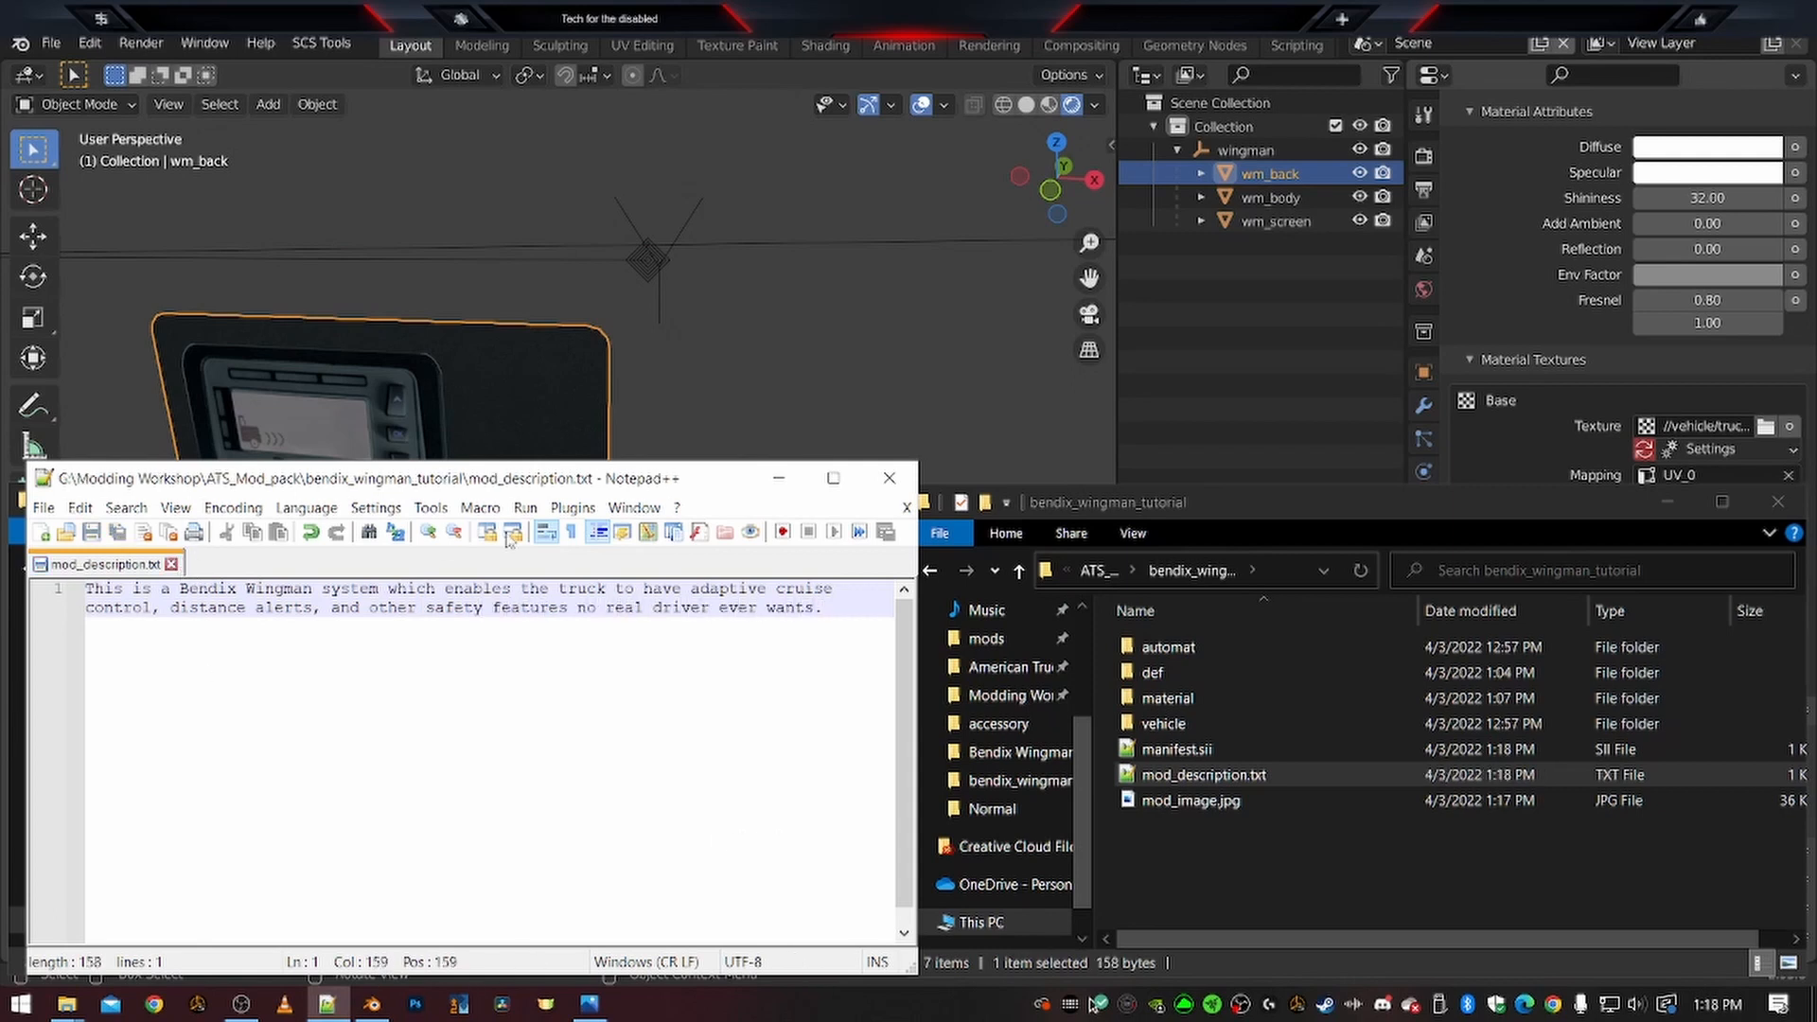
{"action": "left_click", "coordinate": [171, 565]}
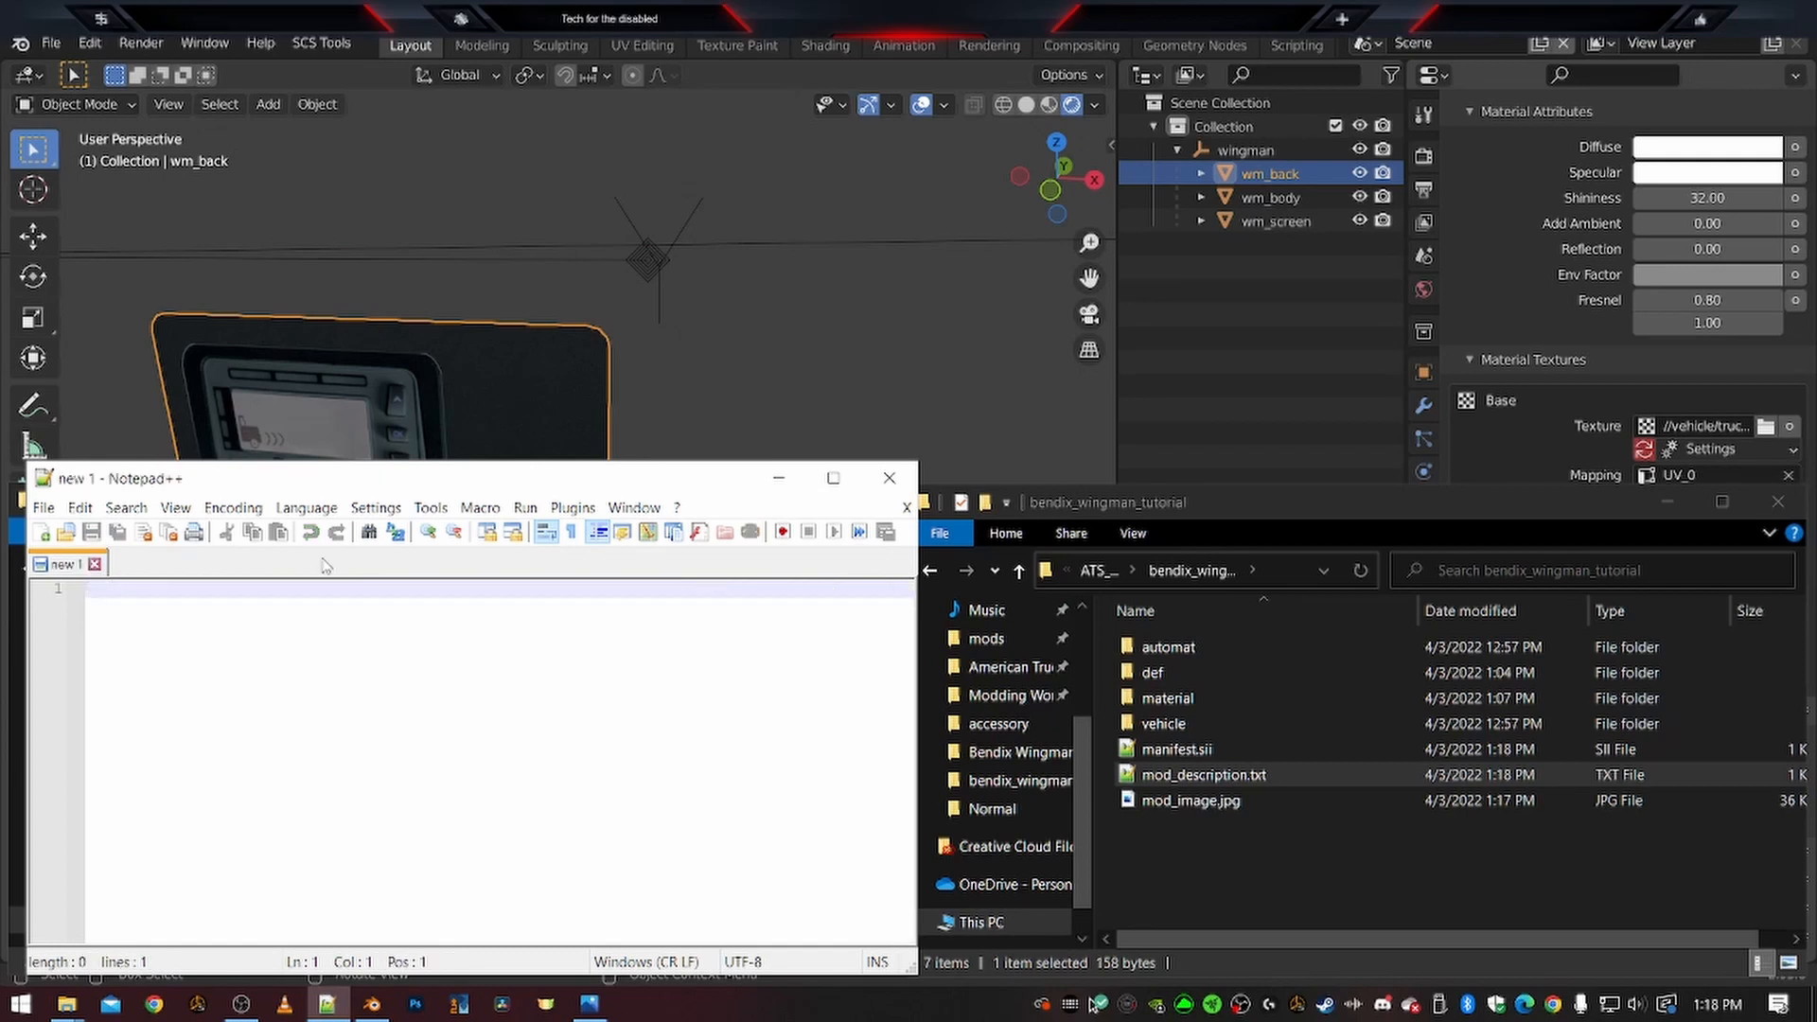
{"action": "left_click", "coordinate": [888, 478]}
Copy all the files and folders from bendix_wingman_tutorial into the Fae_Wingman folder inside the game's mod folder
{"action": "left_click", "coordinate": [1236, 882]}
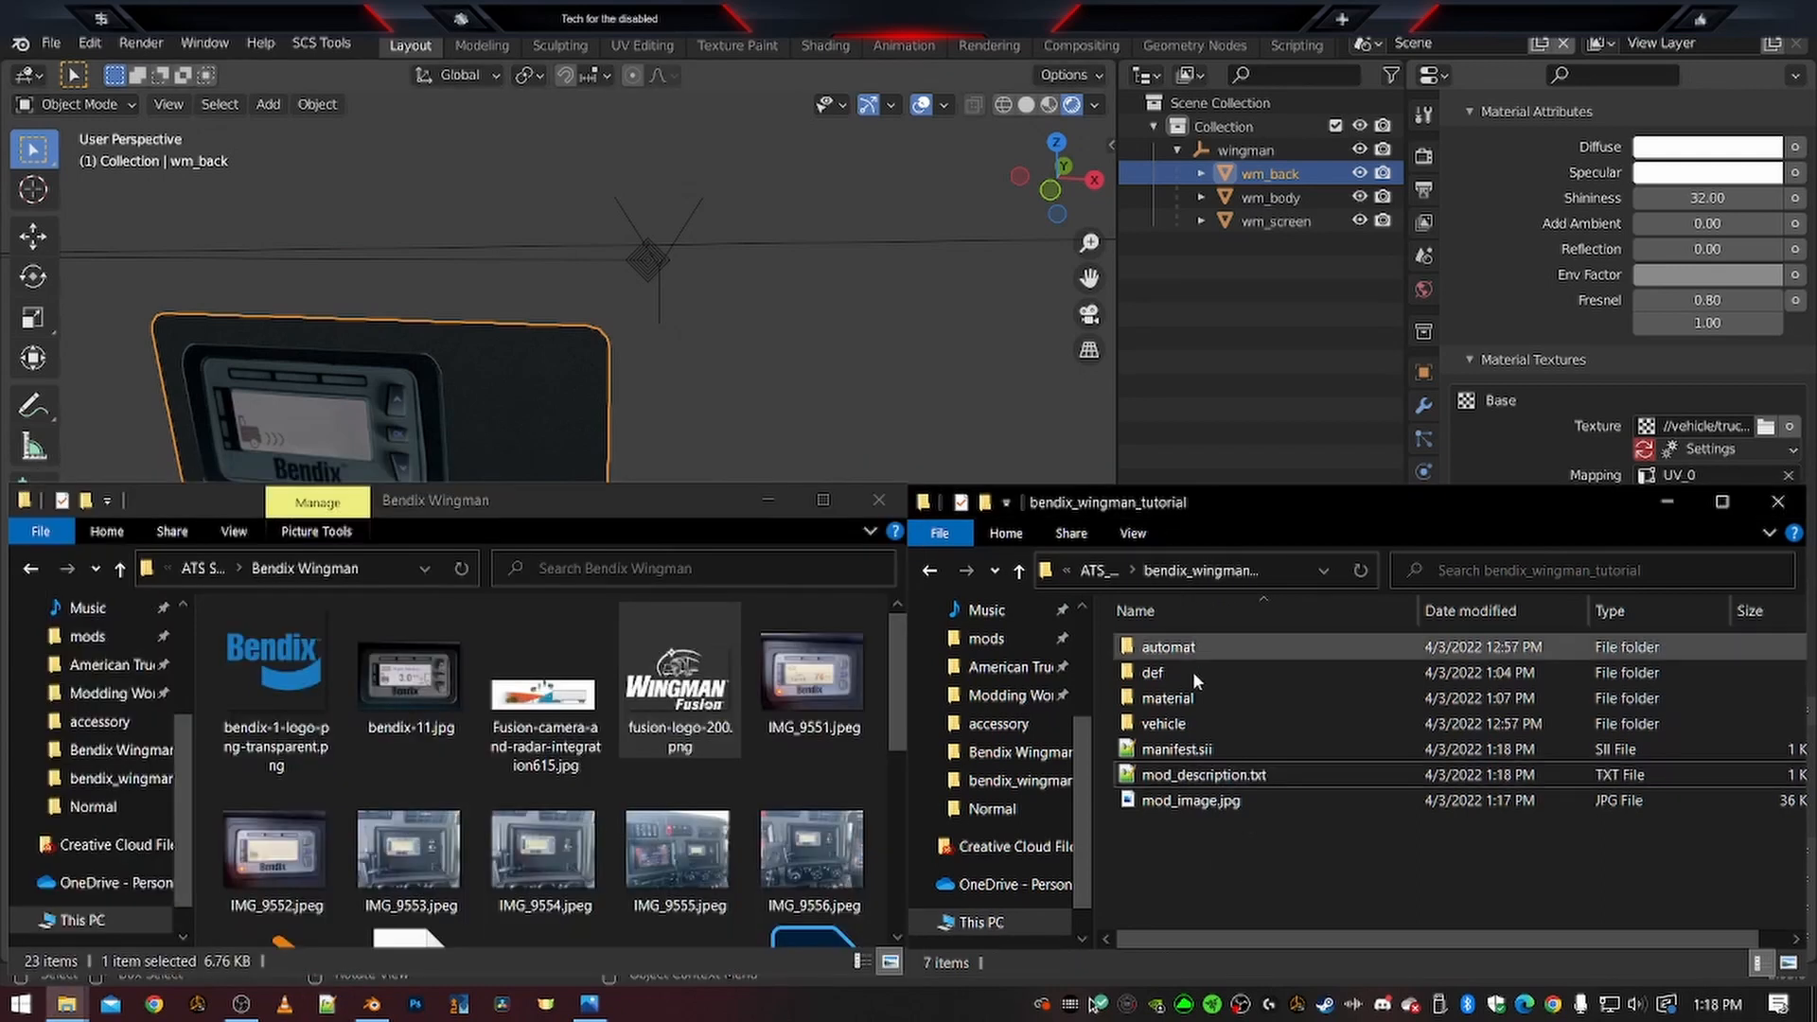
{"action": "left_click", "coordinate": [1112, 569]}
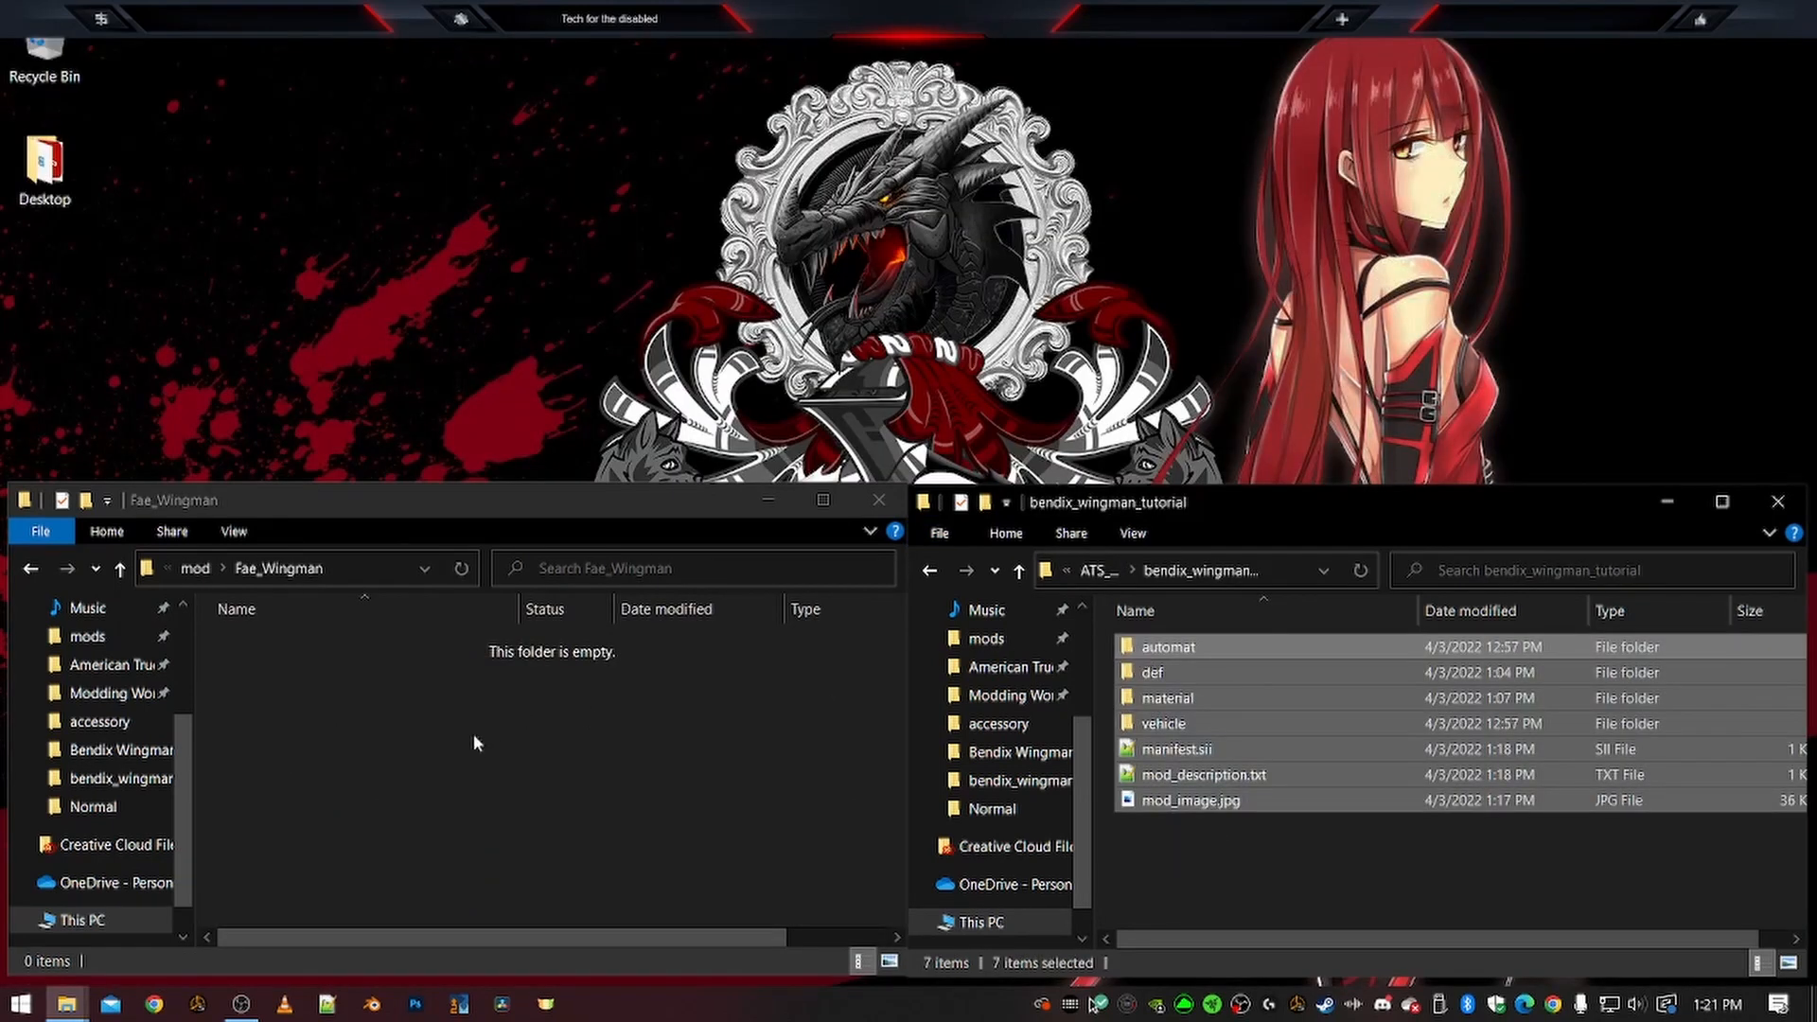
{"action": "left_click", "coordinate": [387, 787]}
{"action": "key", "text": "ctrl+v"}
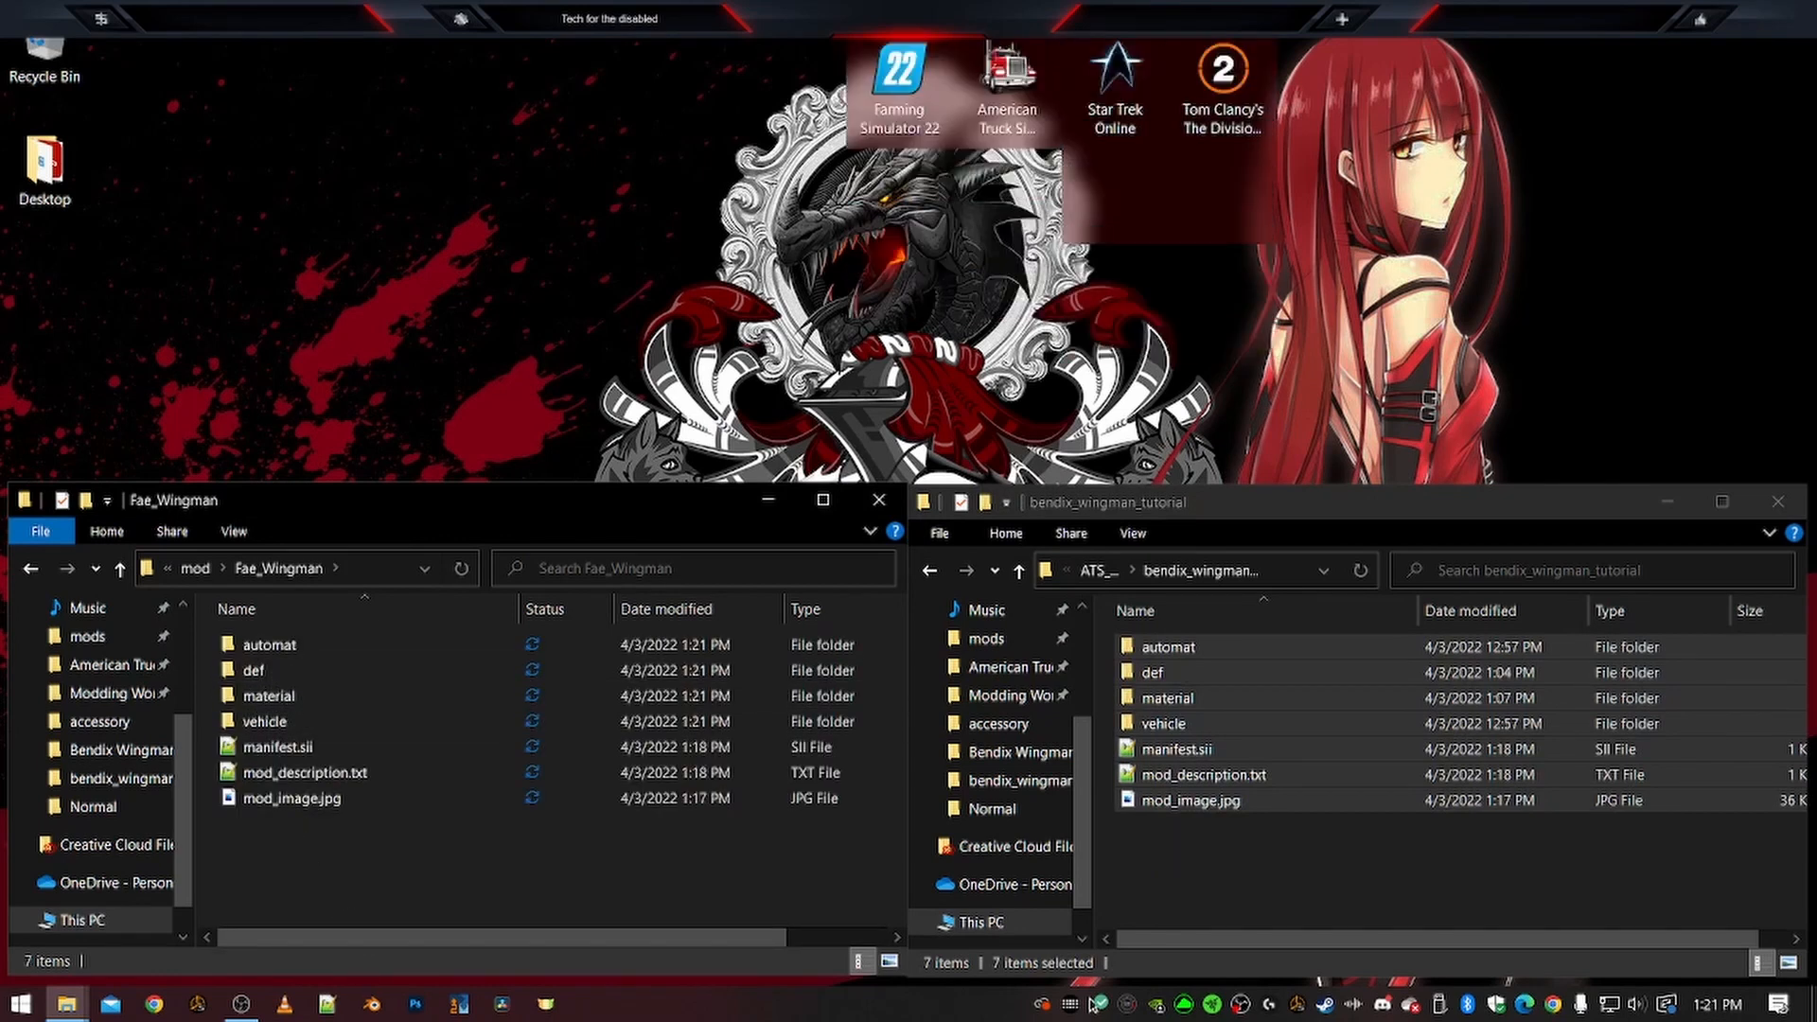
Launch American Truck Simulator, accept the advanced SDK features notice and open the Mod Manager
{"action": "mouse_move", "coordinate": [969, 41]}
{"action": "double_click", "coordinate": [1013, 83]}
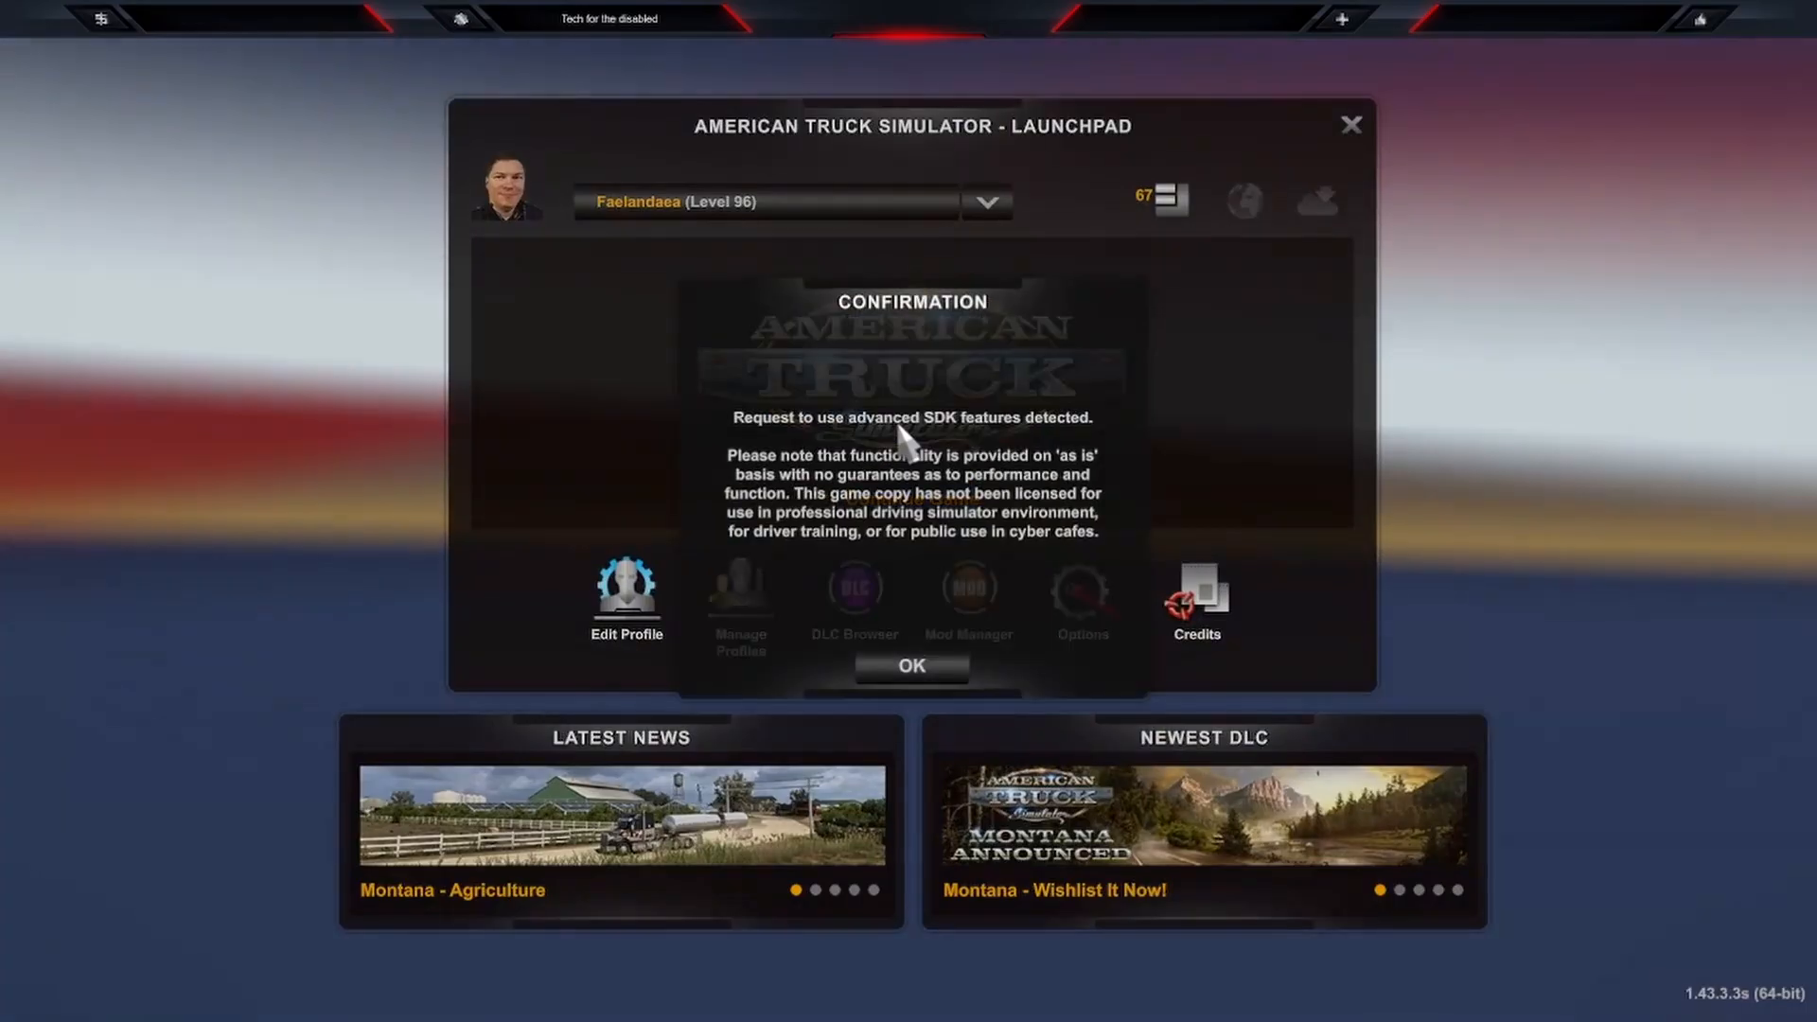
{"action": "left_click", "coordinate": [913, 667]}
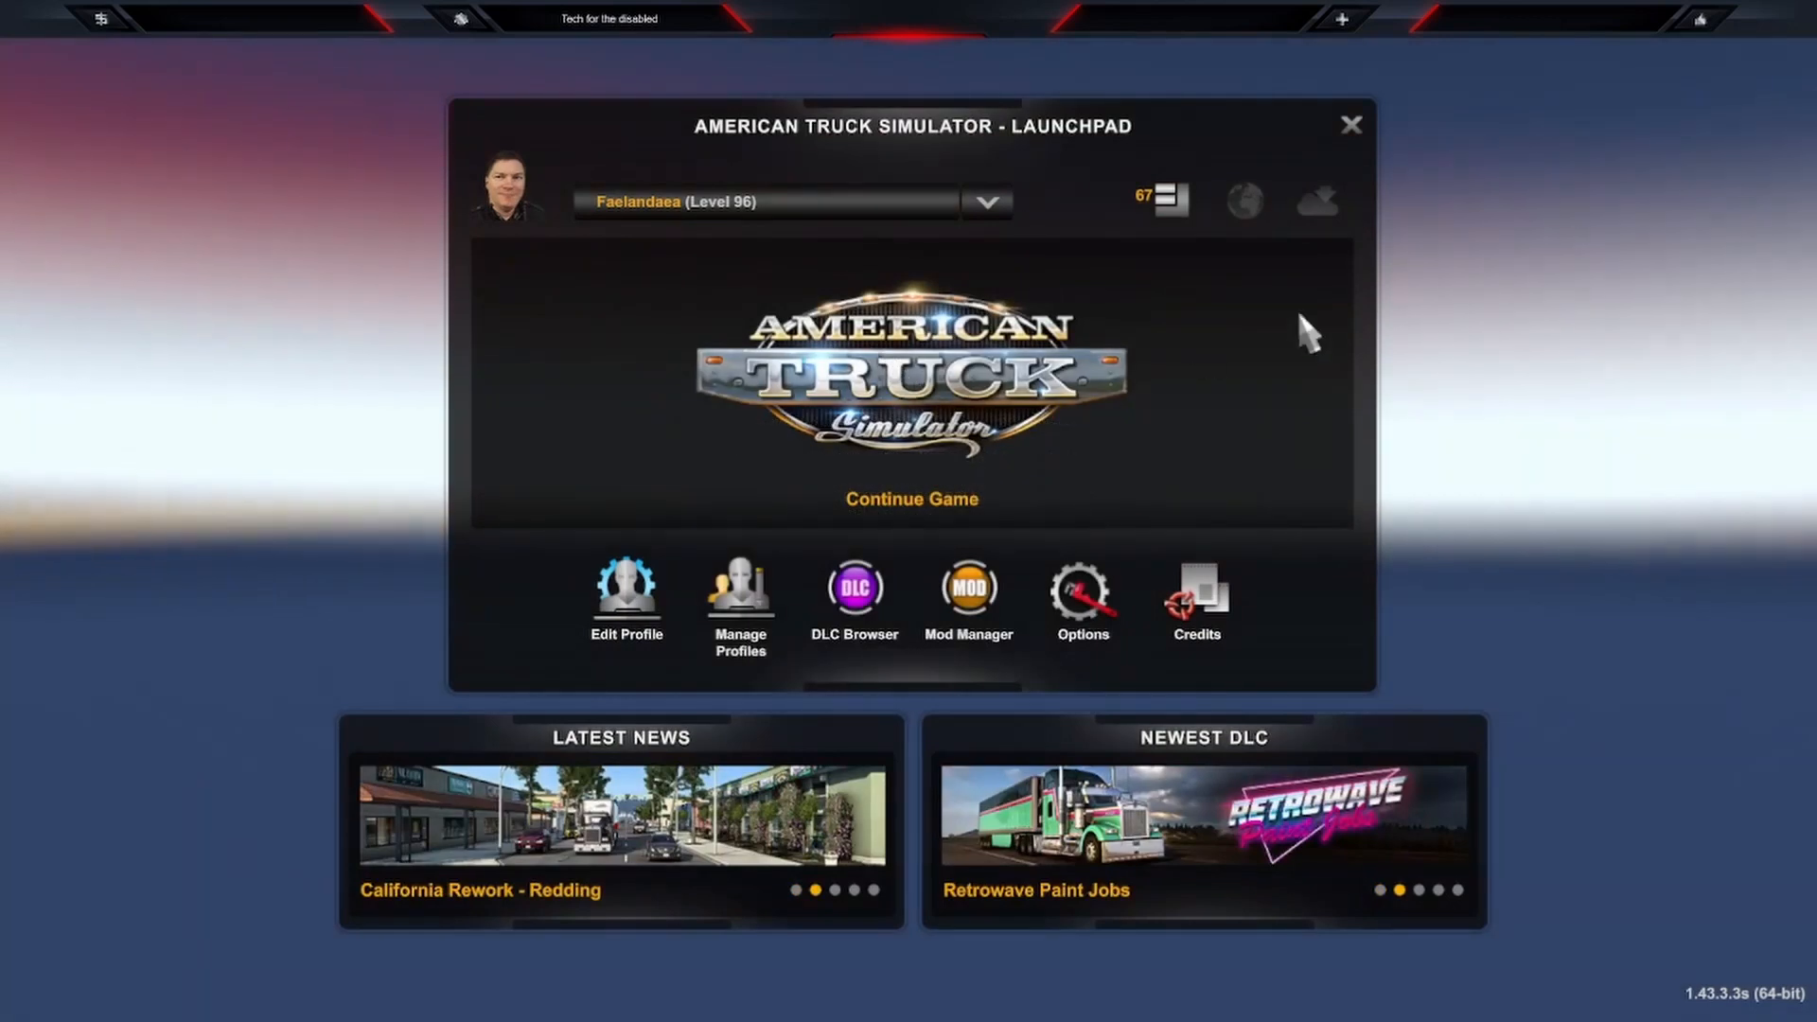
{"action": "left_click", "coordinate": [1169, 195]}
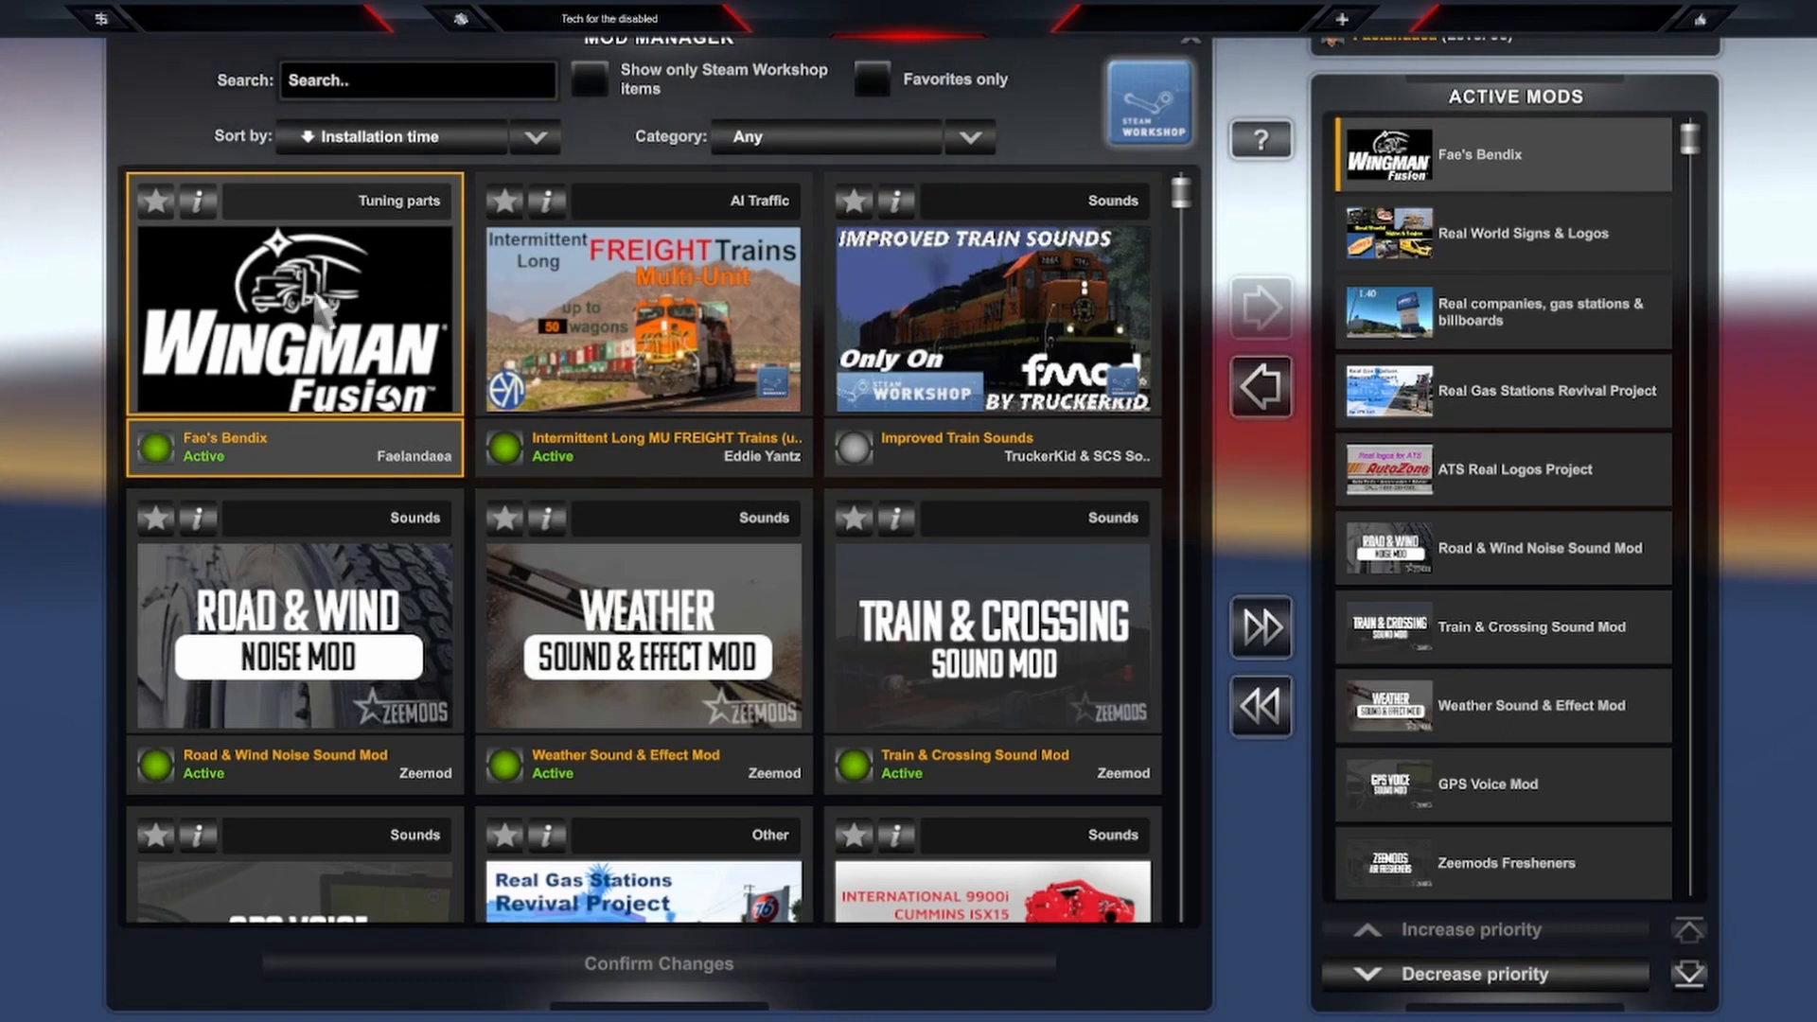
Review the mod details of Fae's Bendix, then close them and exit the Mod Manager
{"action": "left_click", "coordinate": [201, 207]}
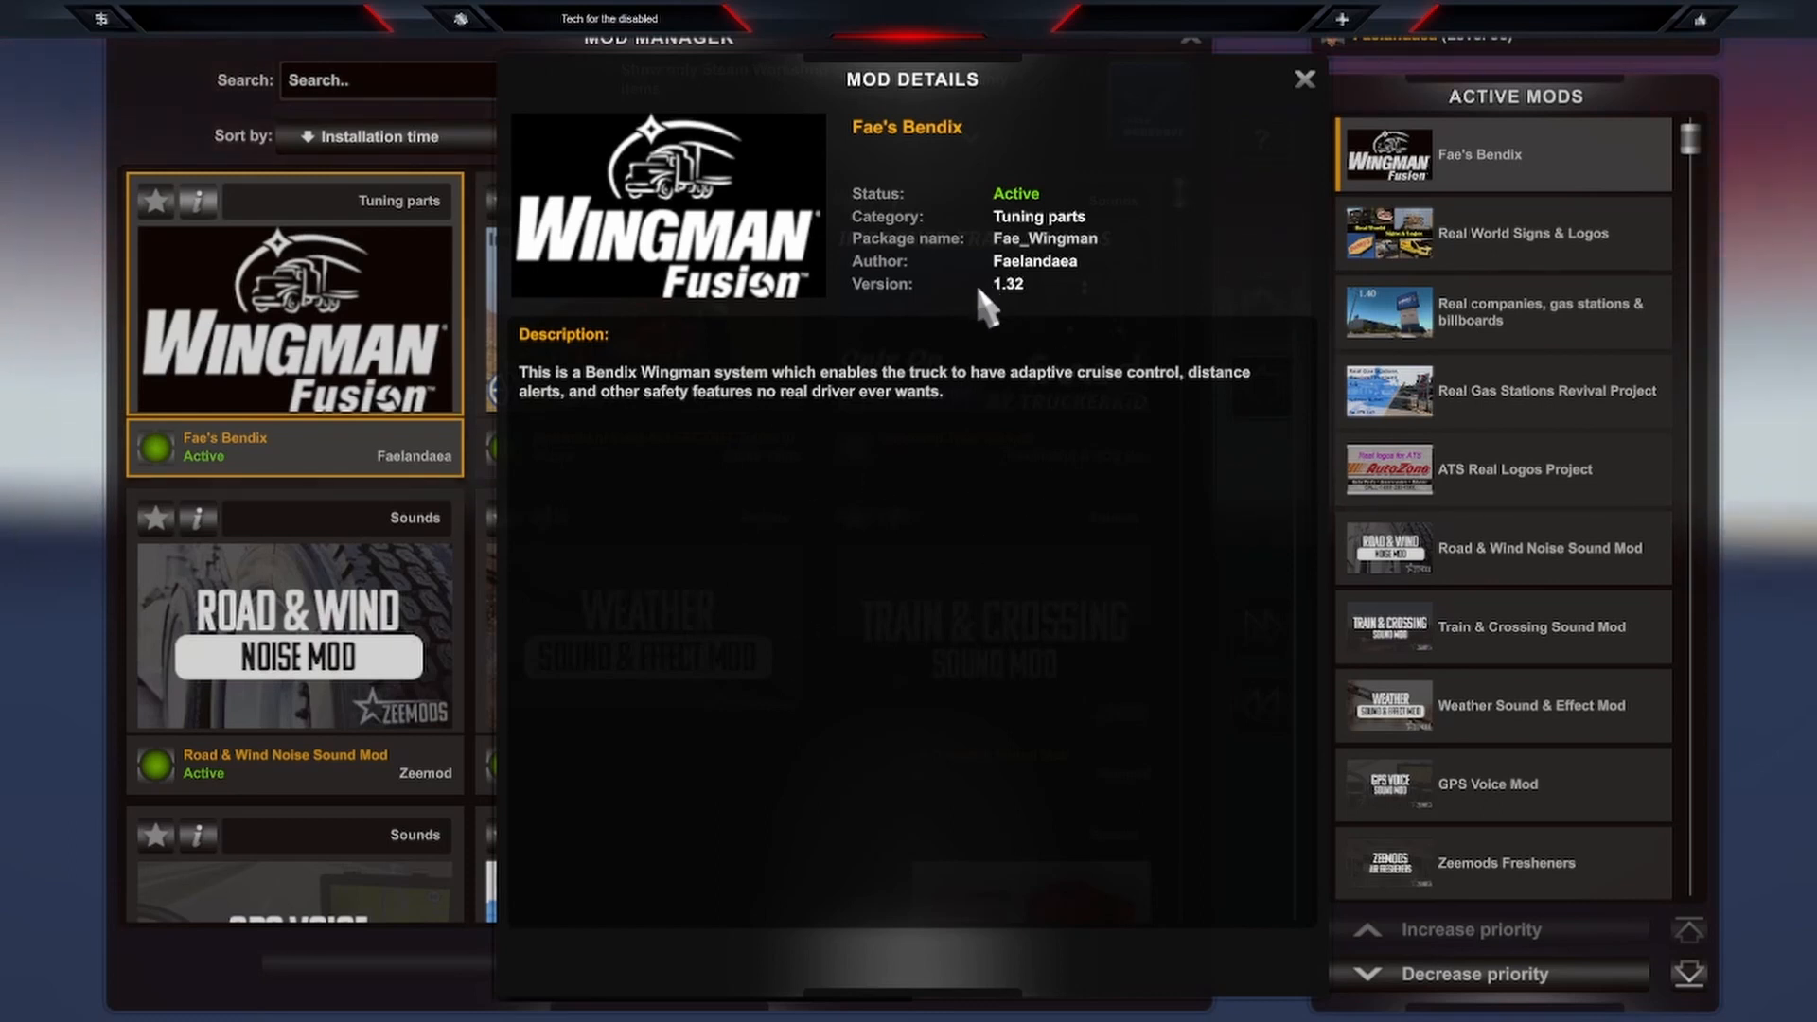
{"action": "left_click", "coordinate": [1289, 79]}
{"action": "left_click", "coordinate": [1190, 40]}
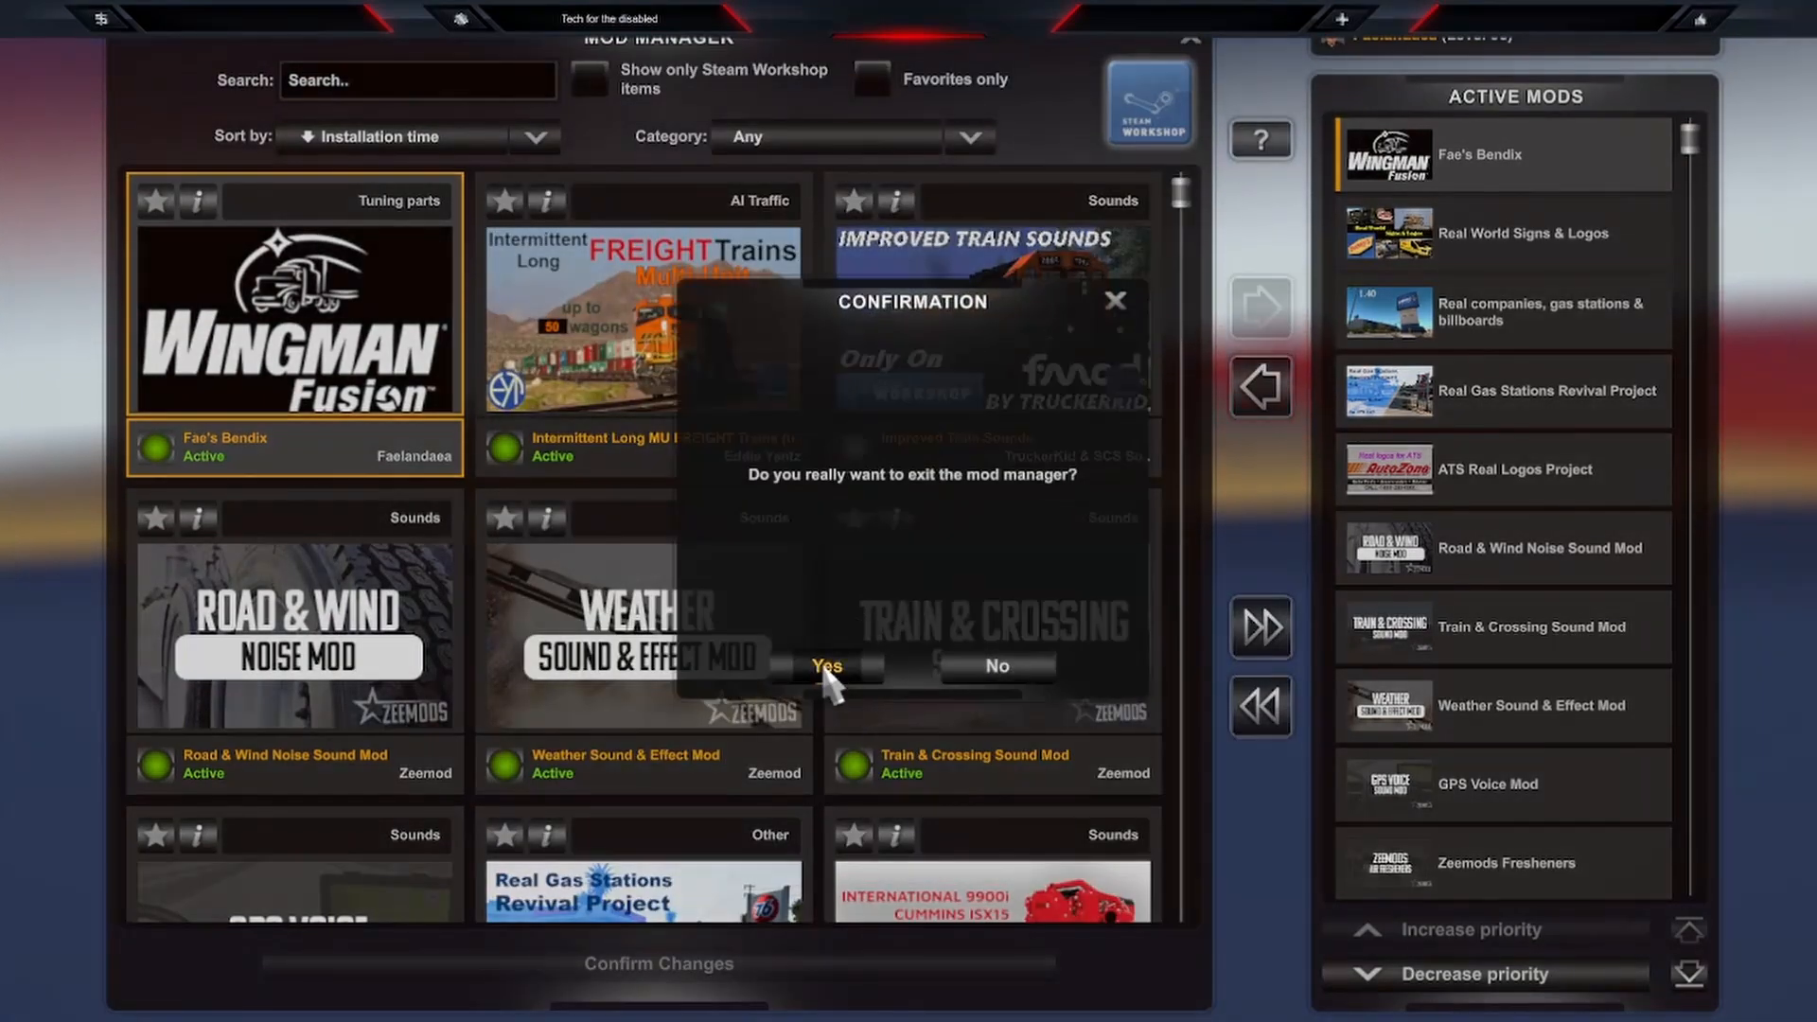
{"action": "left_click", "coordinate": [823, 667]}
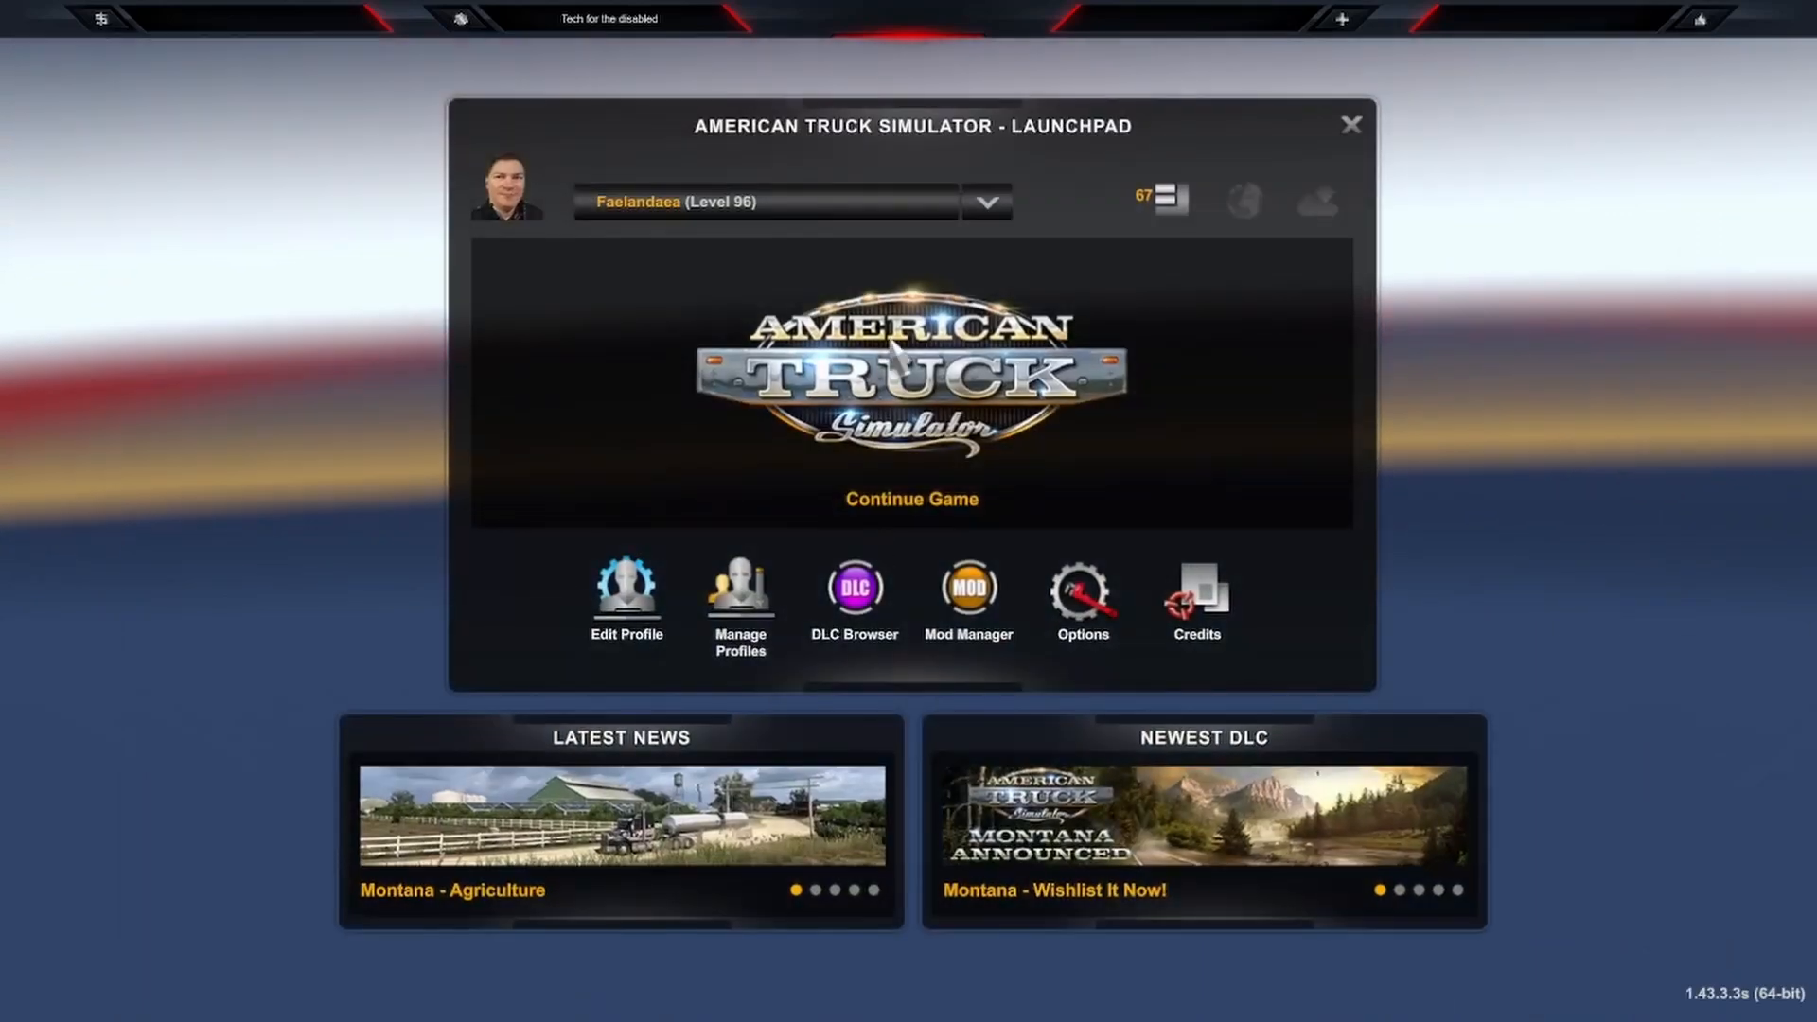
Continue the game with the current profile and open the Truck Browser for the Kenworth T680
{"action": "left_click", "coordinate": [922, 403]}
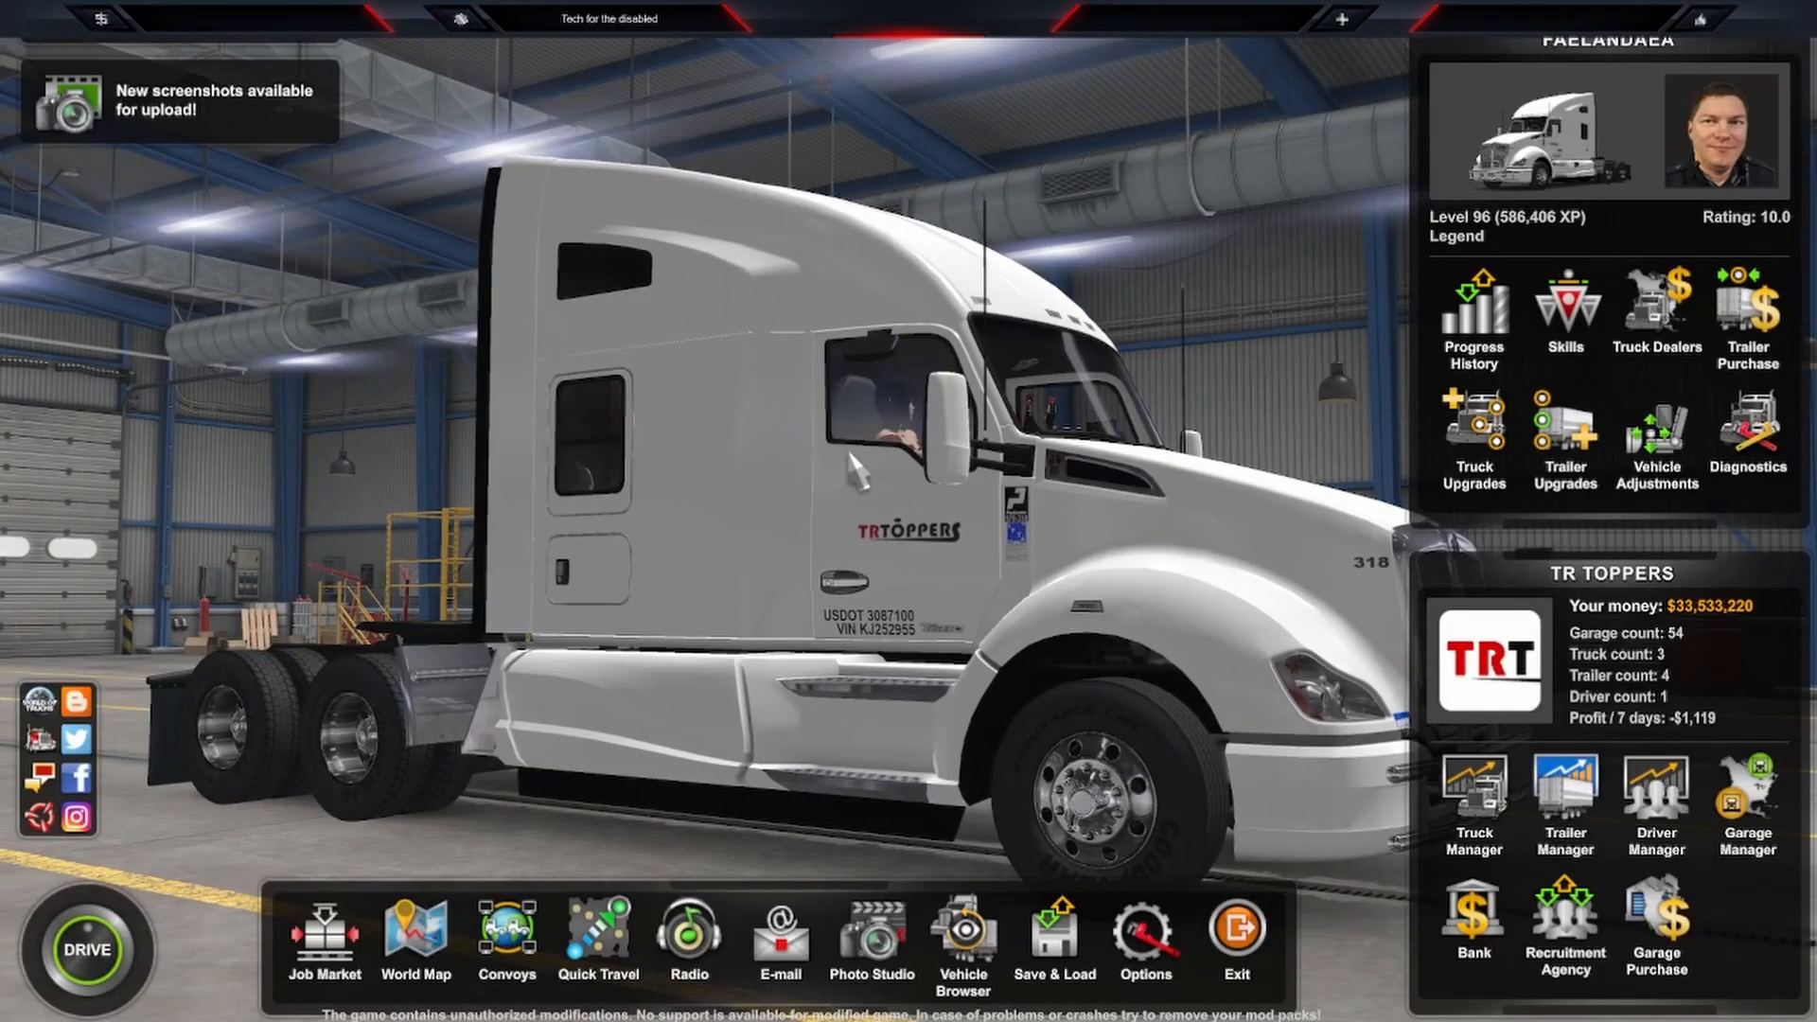
{"action": "left_click", "coordinate": [951, 946]}
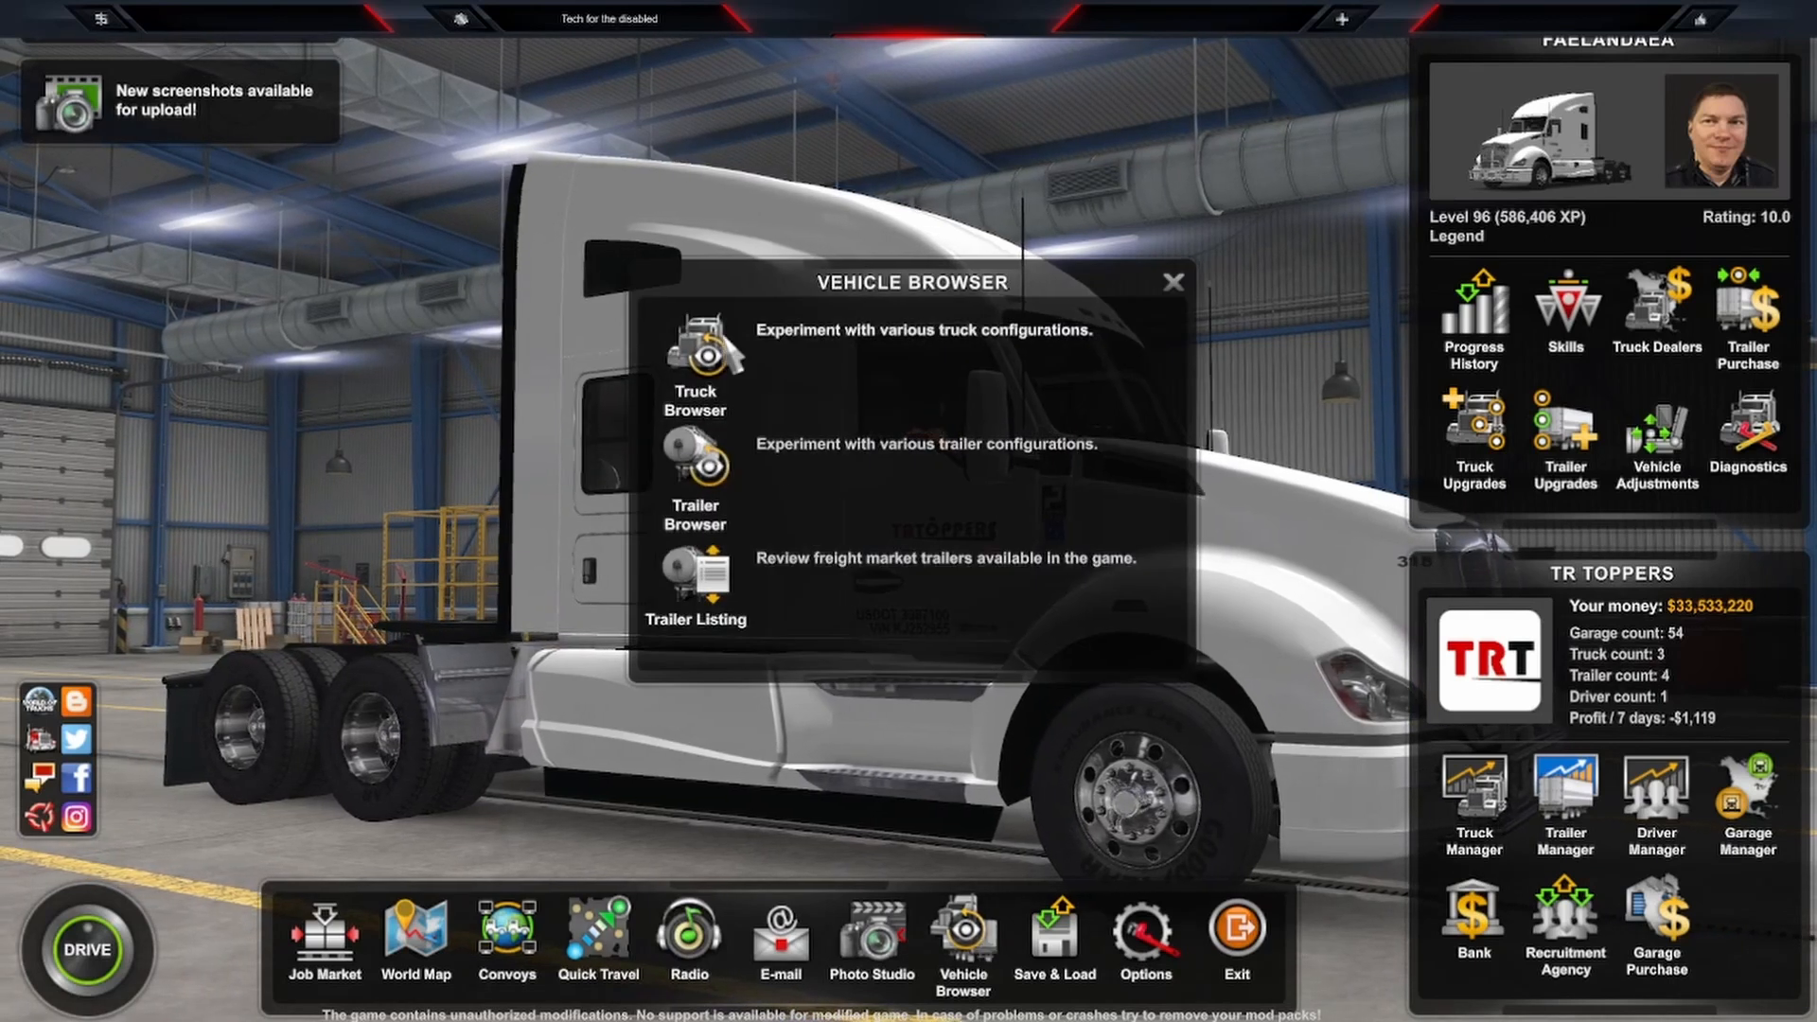
{"action": "left_click", "coordinate": [741, 344]}
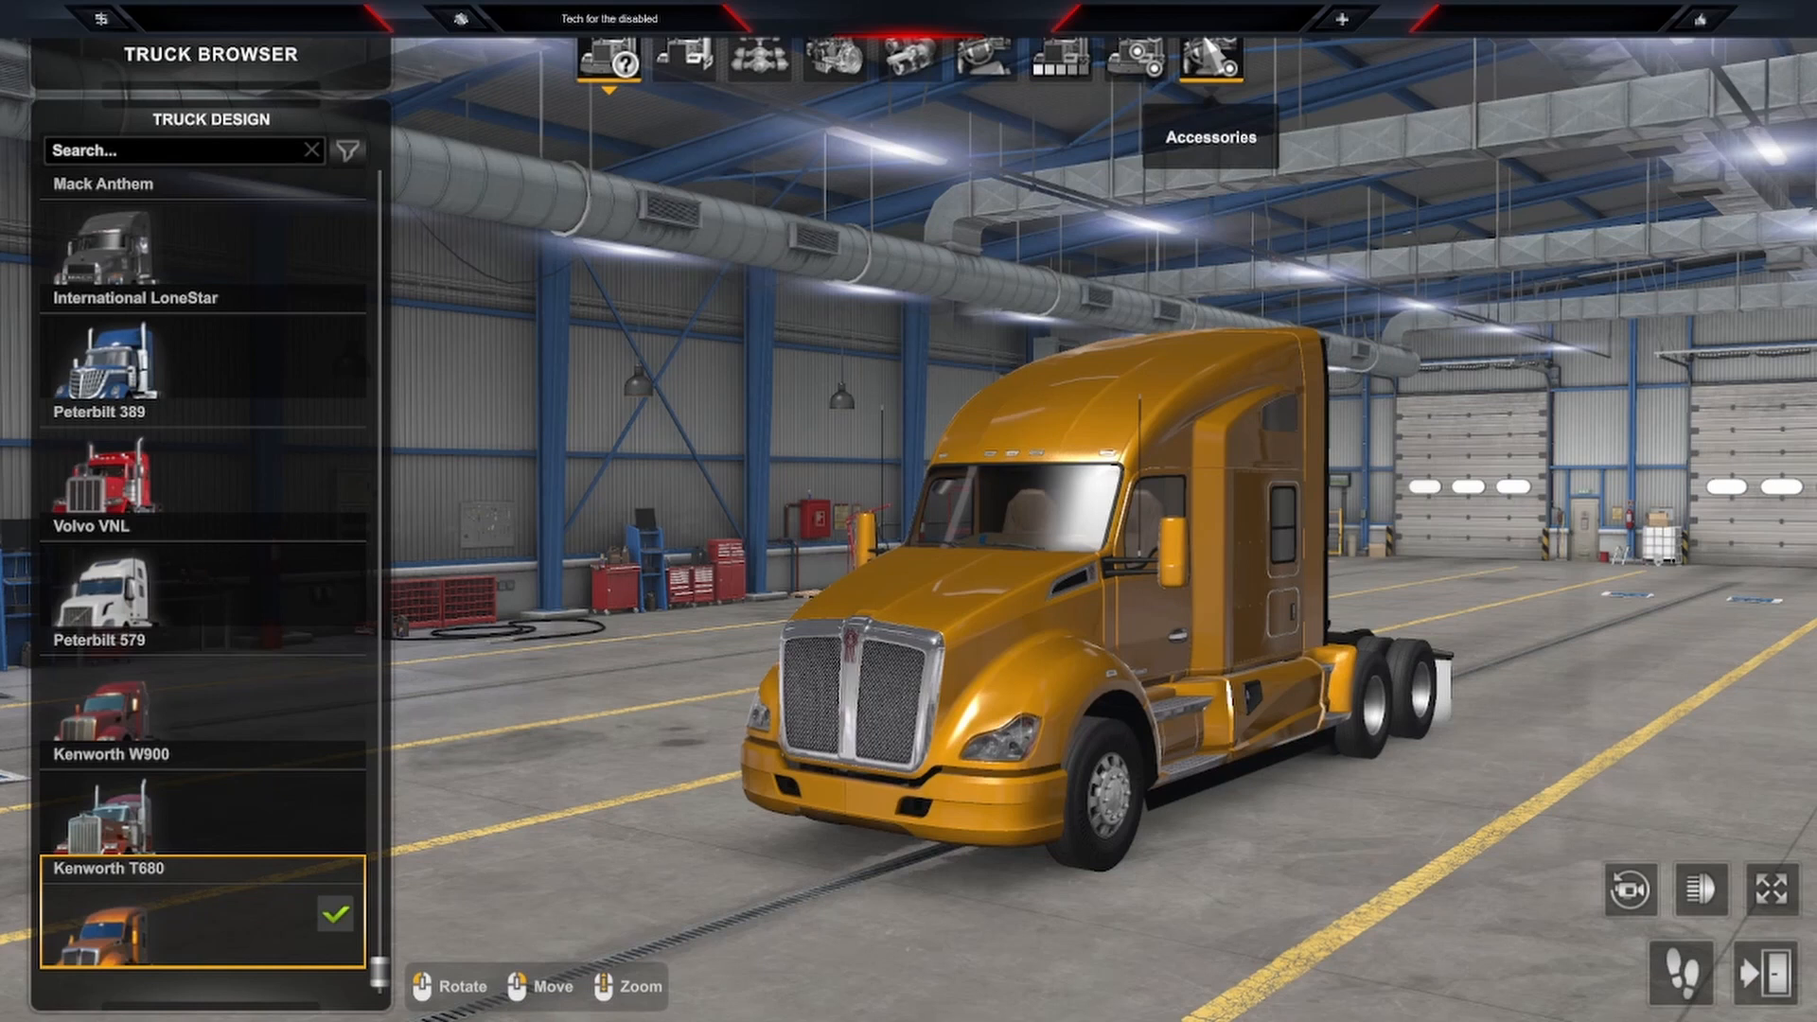
Fit the Bendix Wingman accessory in the T680's Air Conditioner Items slot and look over the dashboard
{"action": "left_click", "coordinate": [1210, 44]}
{"action": "left_click_drag", "start_coordinate": [1457, 716], "coordinate": [580, 600]}
{"action": "left_click", "coordinate": [590, 590]}
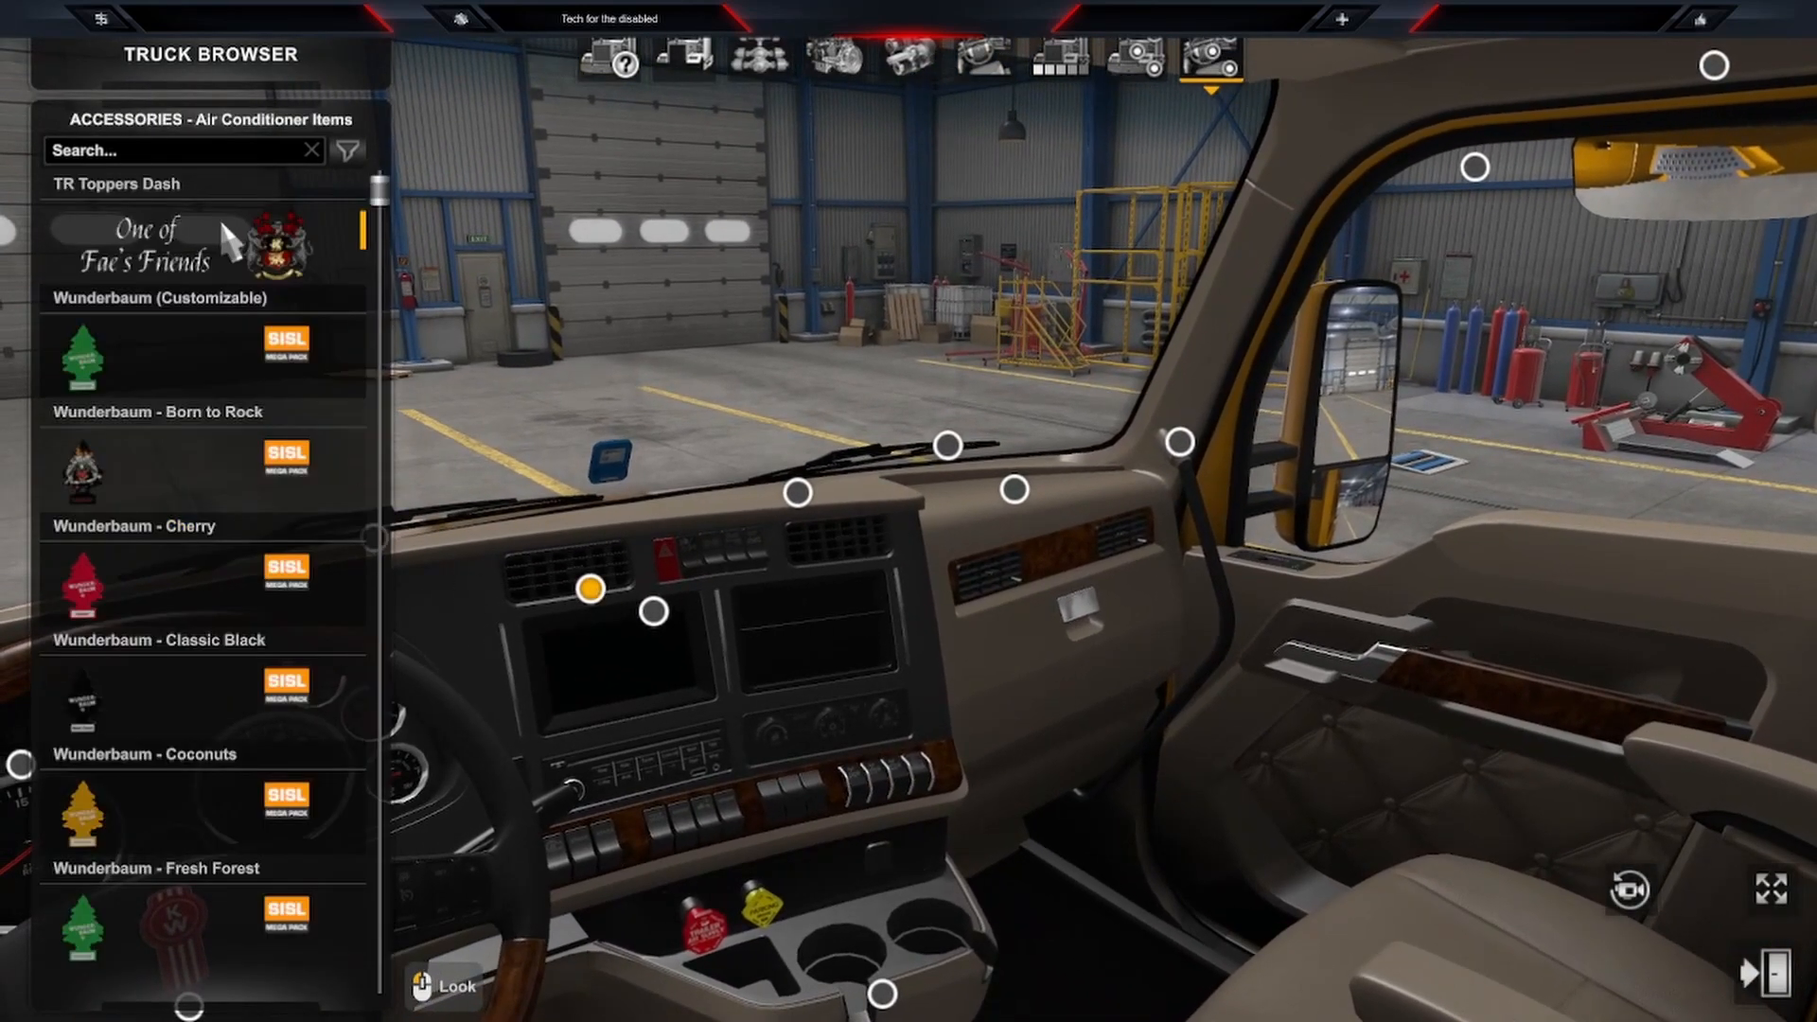
{"action": "scroll", "coordinate": [199, 662], "scroll_direction": "down", "scroll_amount": 15}
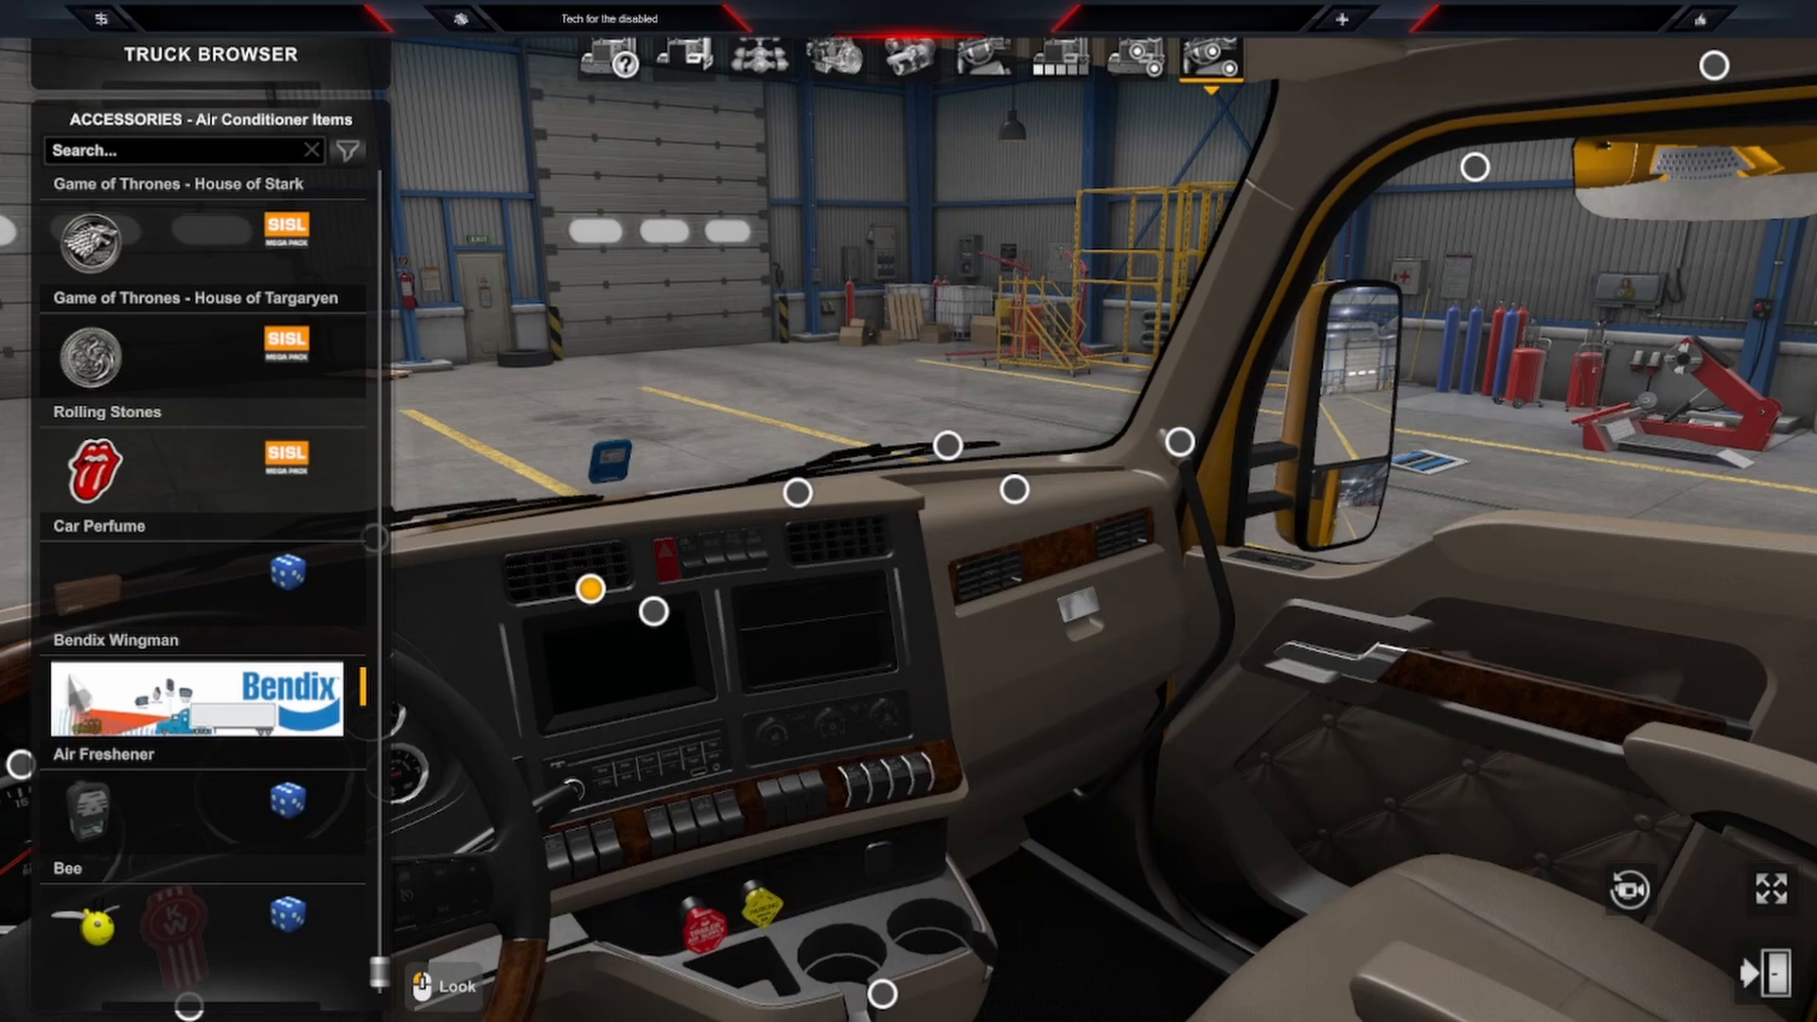
{"action": "left_click", "coordinate": [199, 714]}
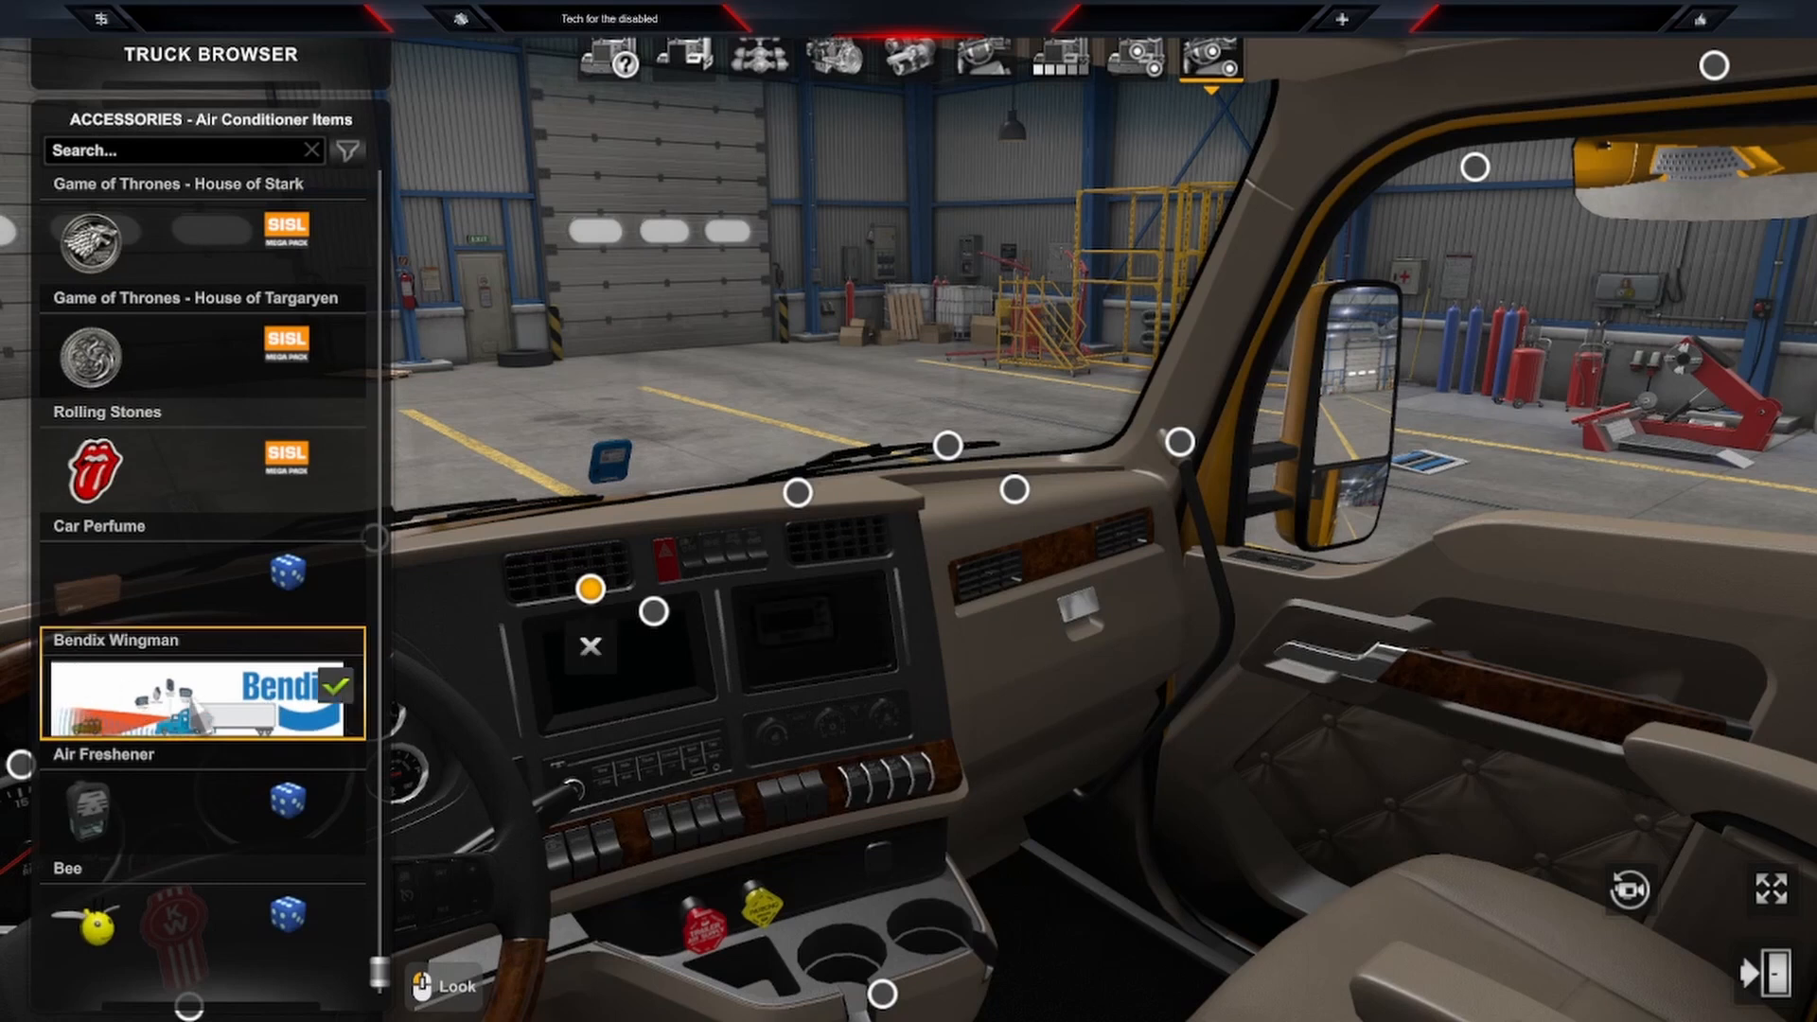
{"action": "left_click_drag", "start_coordinate": [983, 666], "coordinate": [1366, 691]}
{"action": "left_click_drag", "start_coordinate": [1121, 667], "coordinate": [778, 568]}
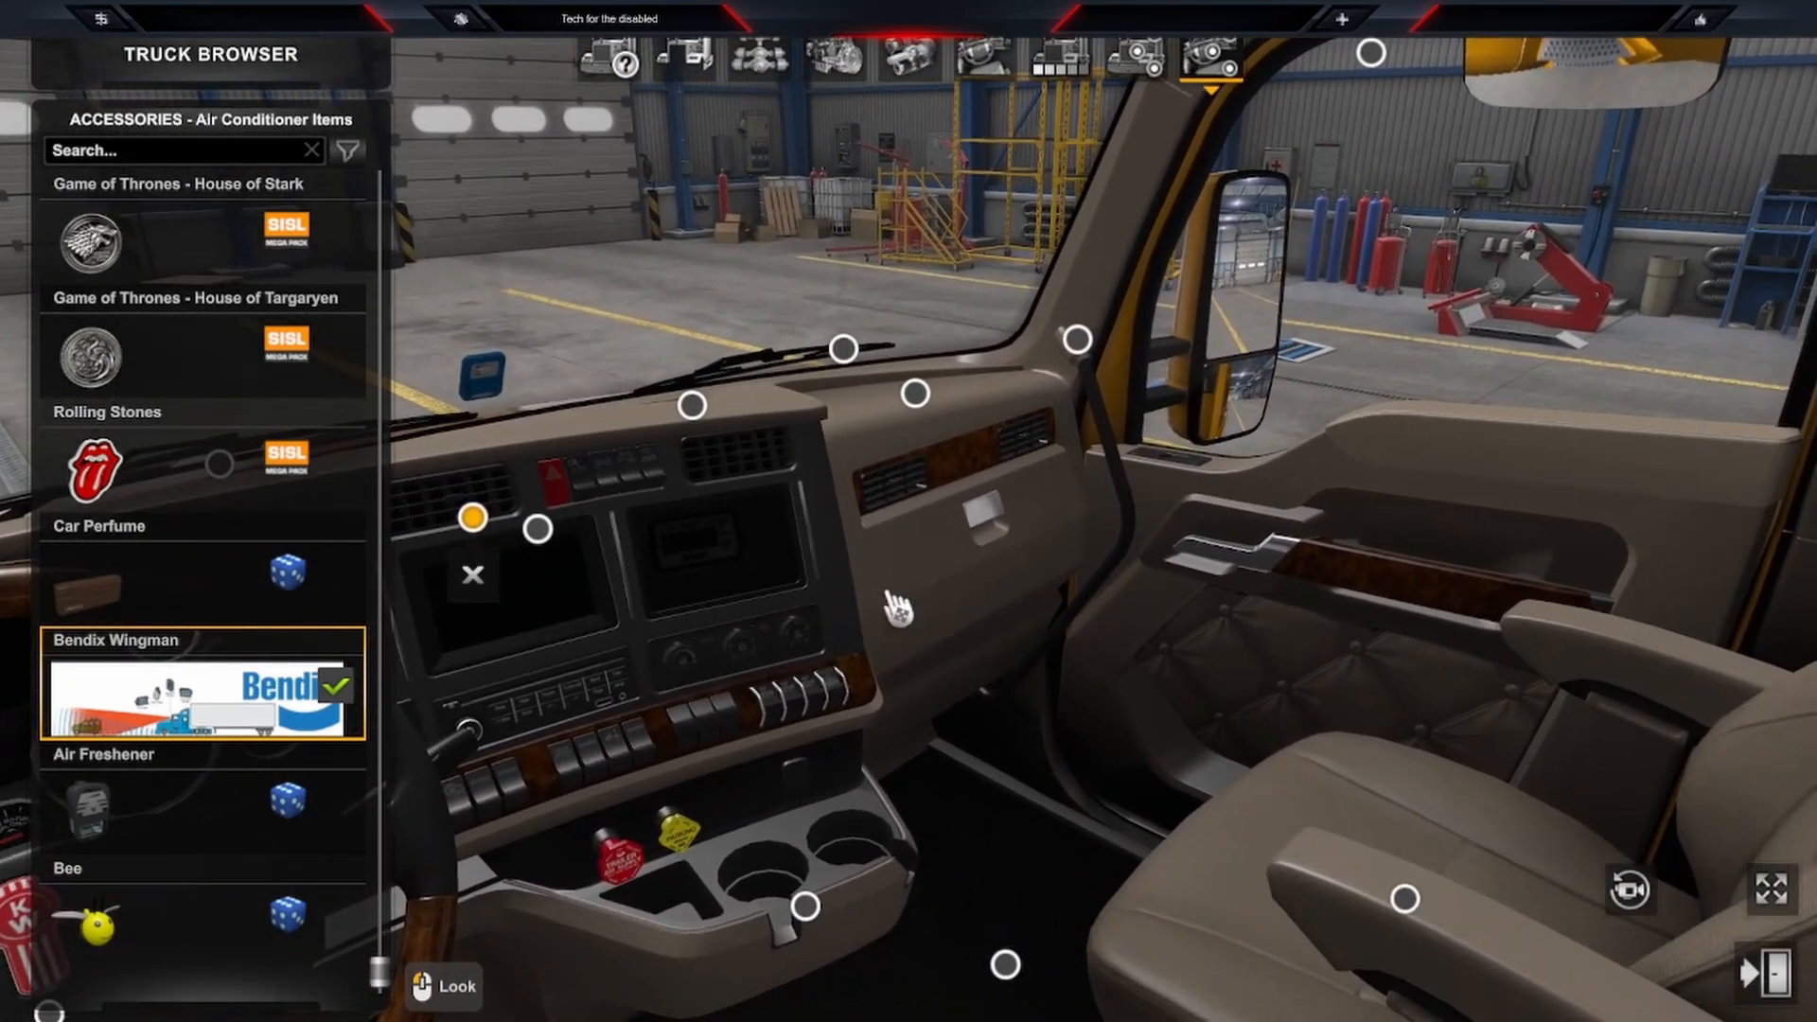
Widen the developer console and check its log for errors about the Wingman accessory, then close it
{"action": "key", "text": "grave"}
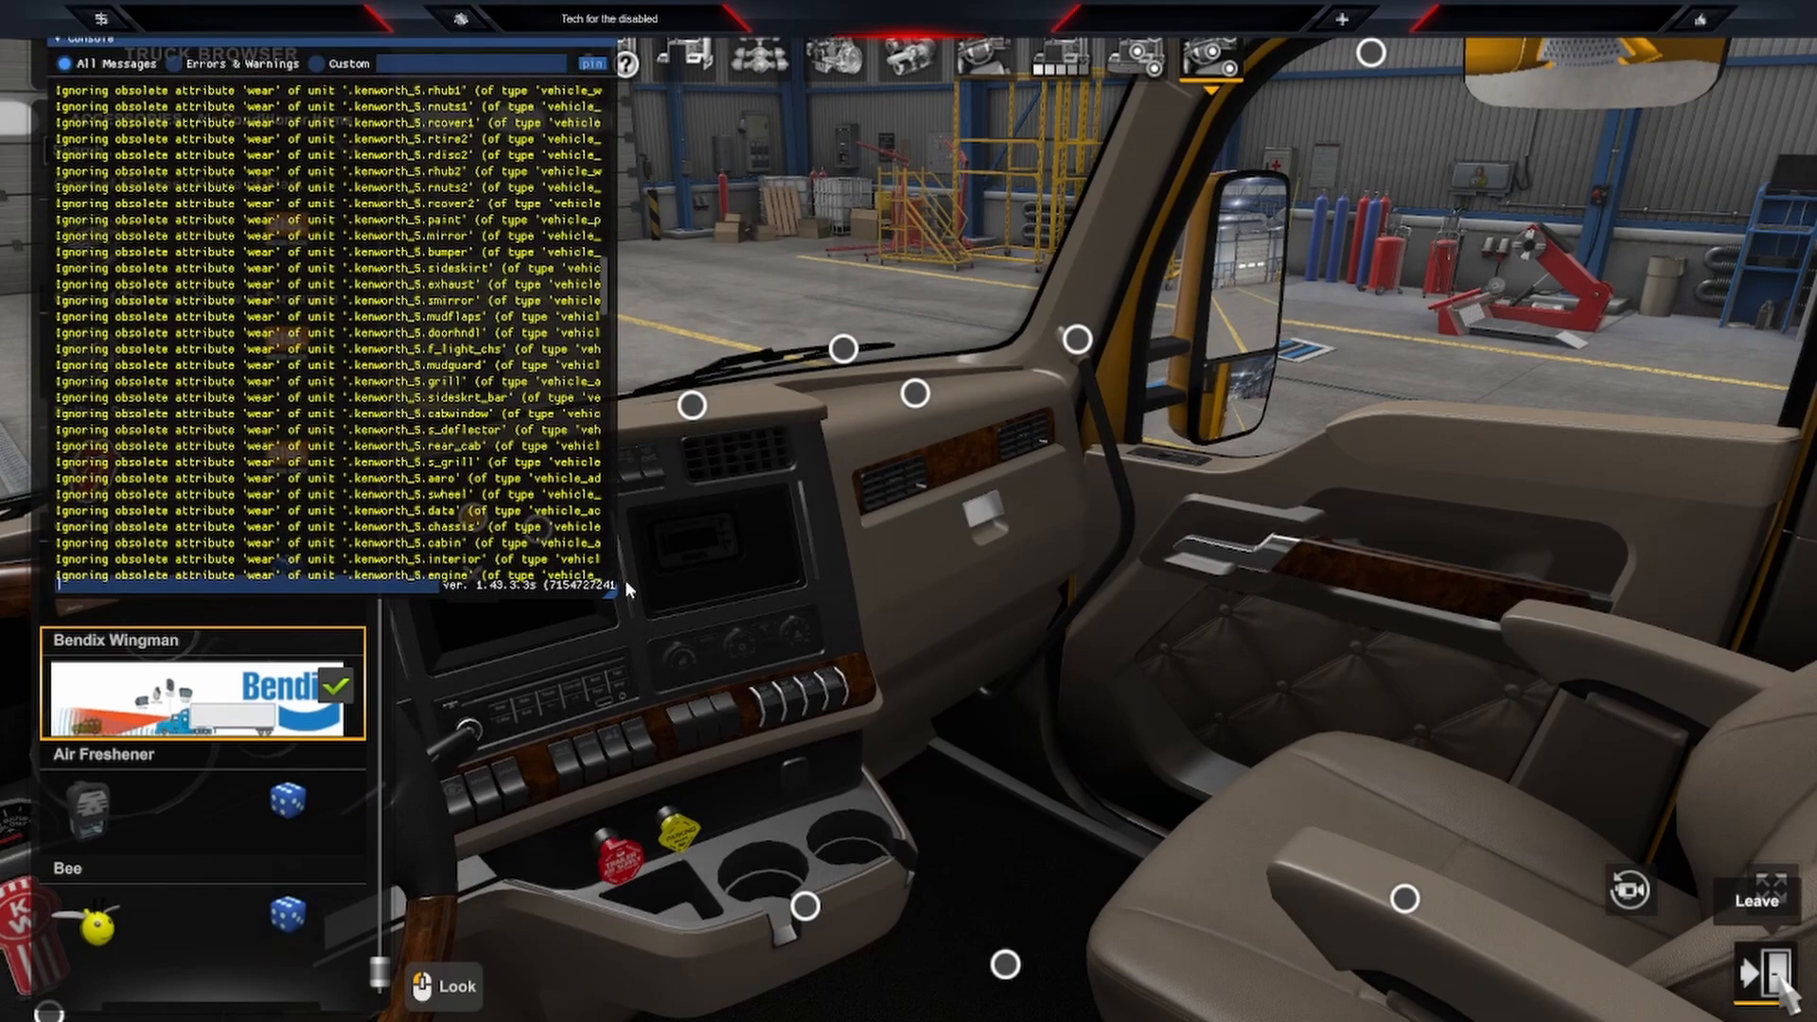
{"action": "left_click_drag", "start_coordinate": [615, 588], "coordinate": [1410, 574]}
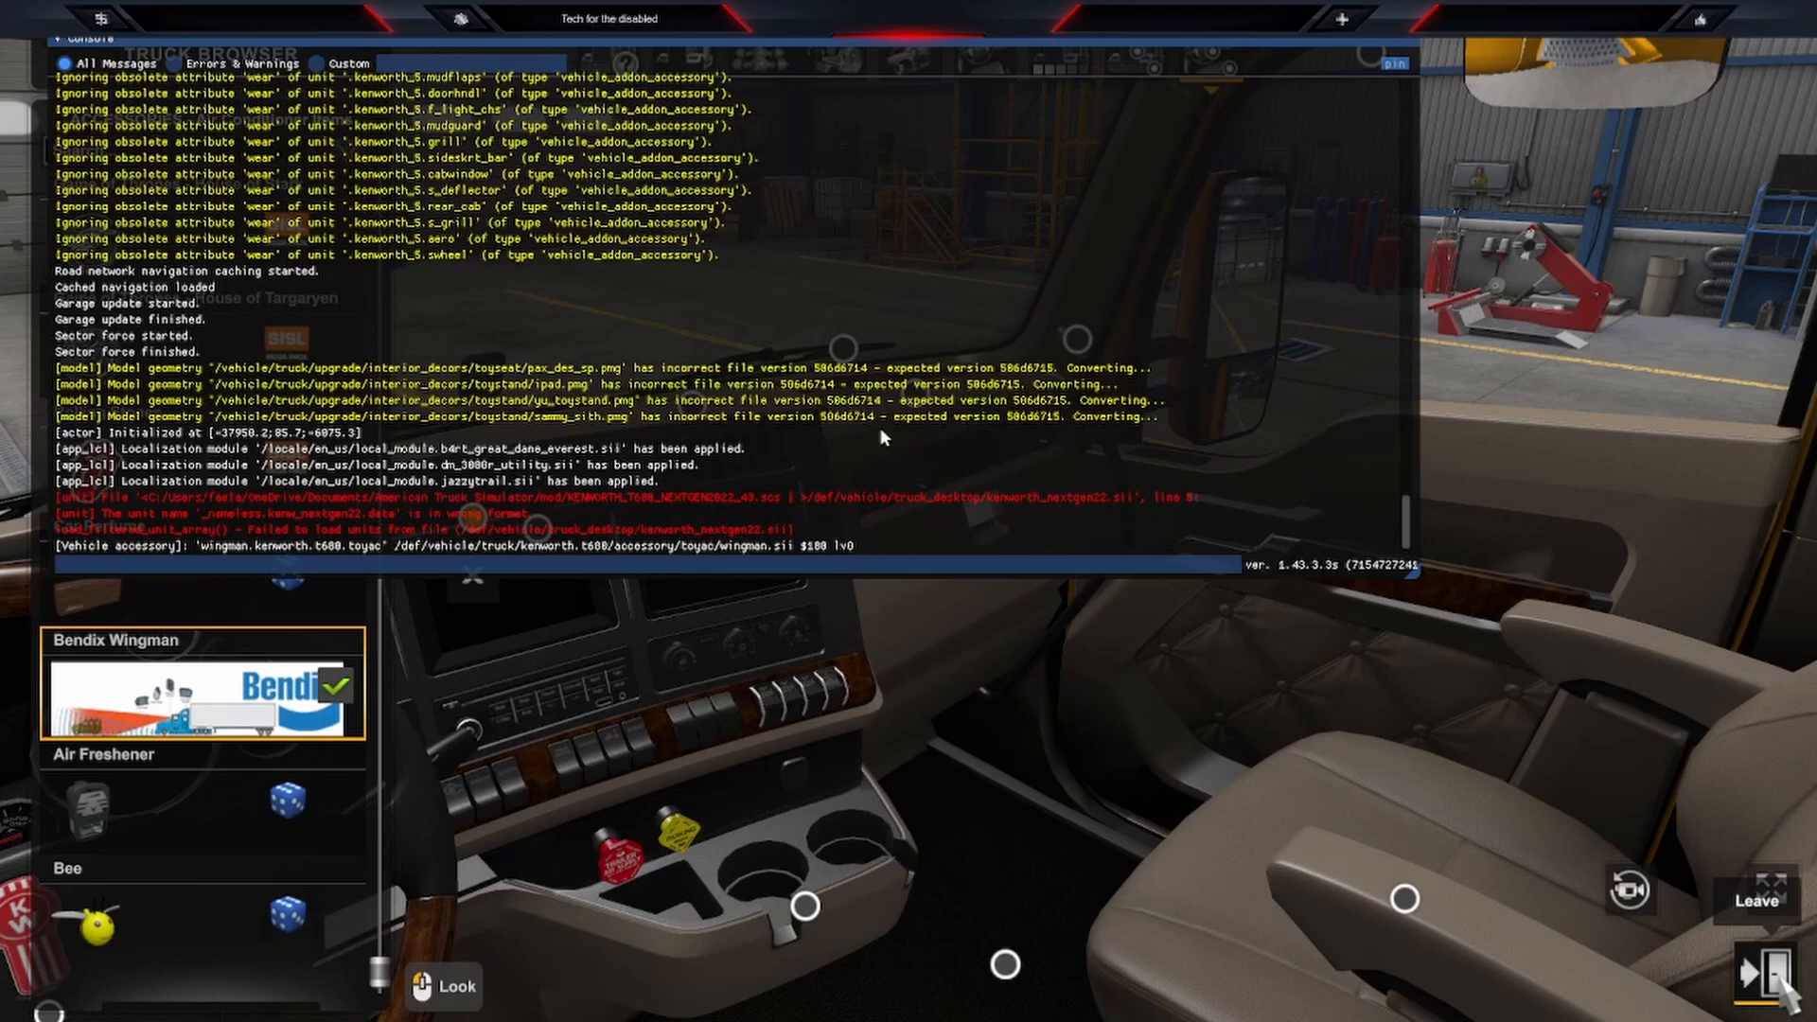
{"action": "key", "text": "grave"}
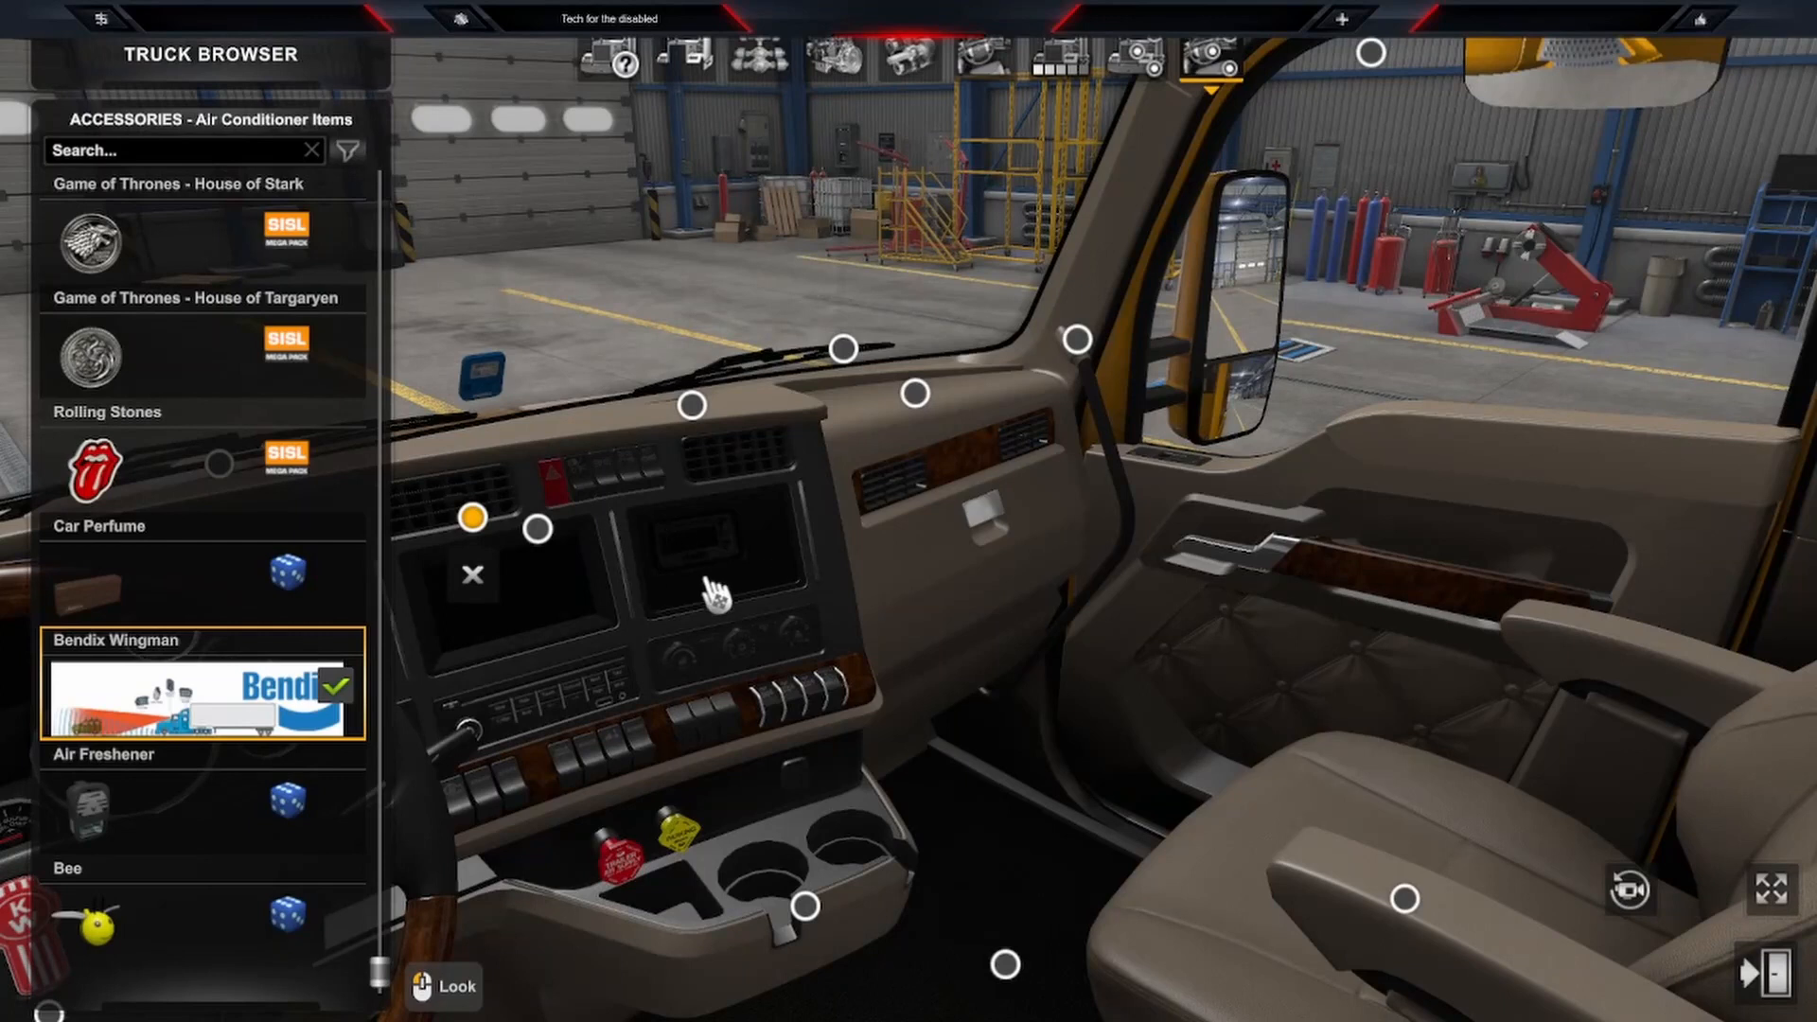
{"action": "key", "text": "grave"}
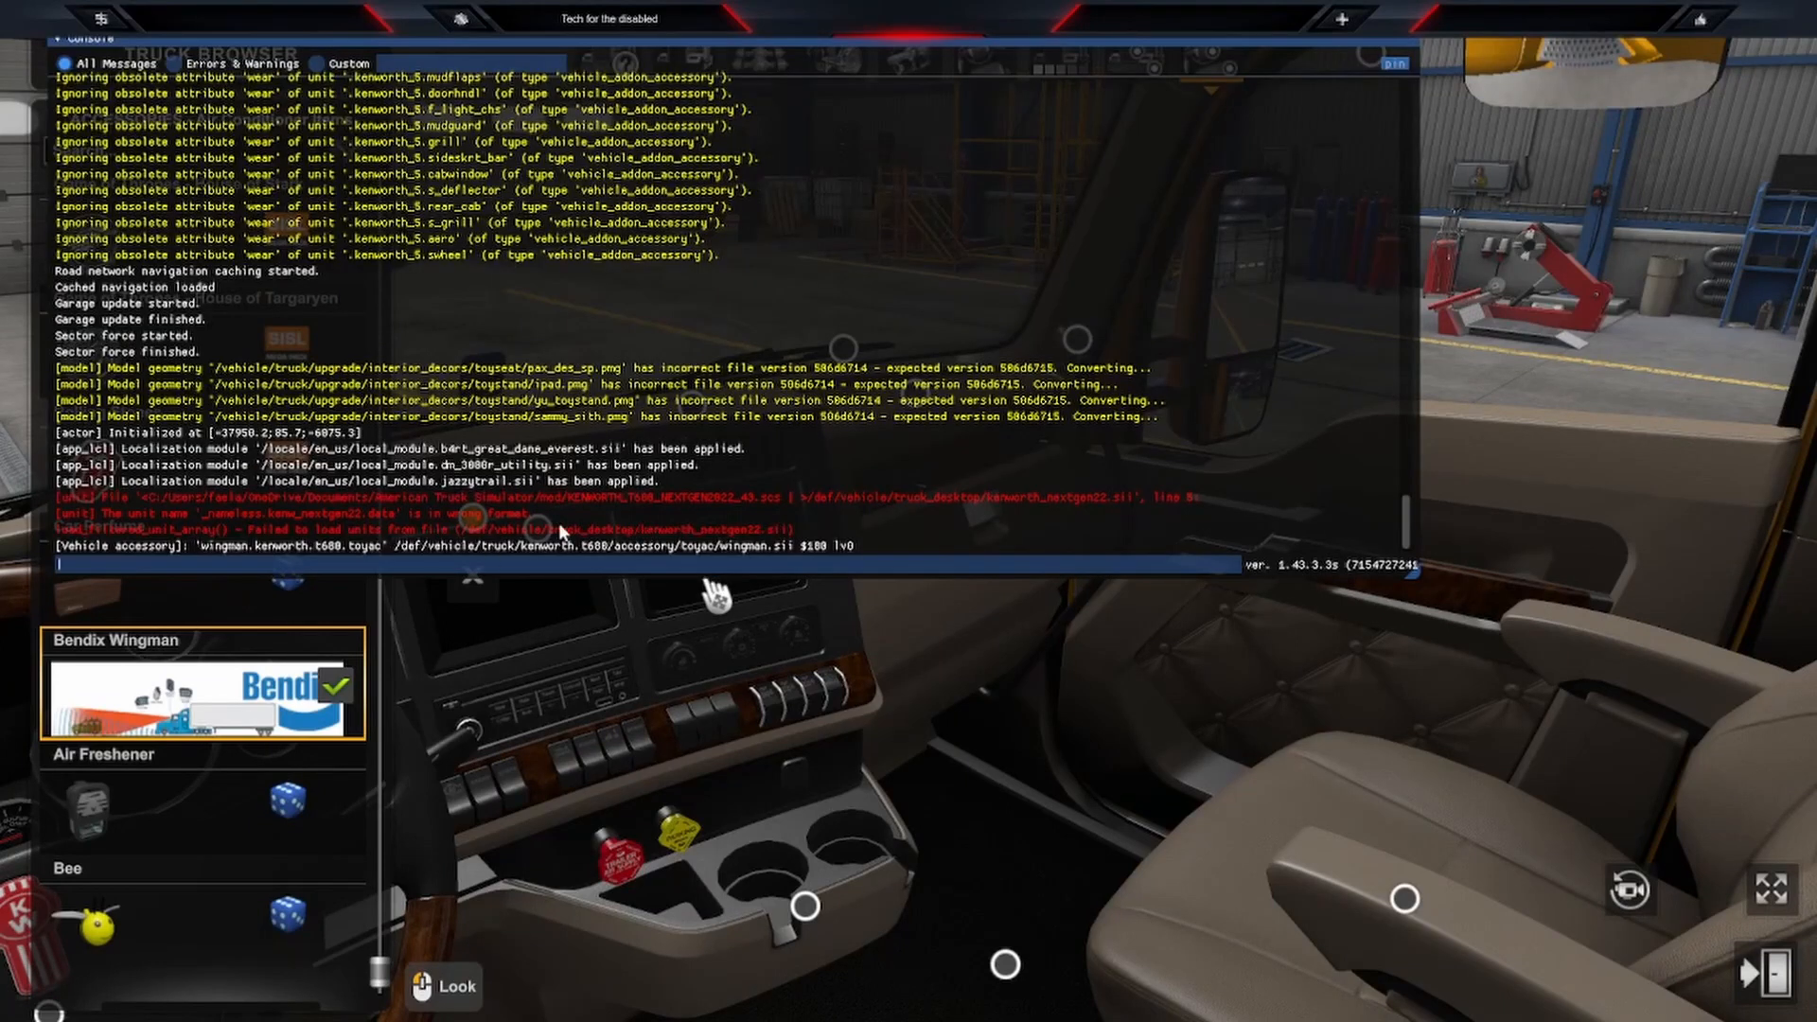
{"action": "key", "text": "grave"}
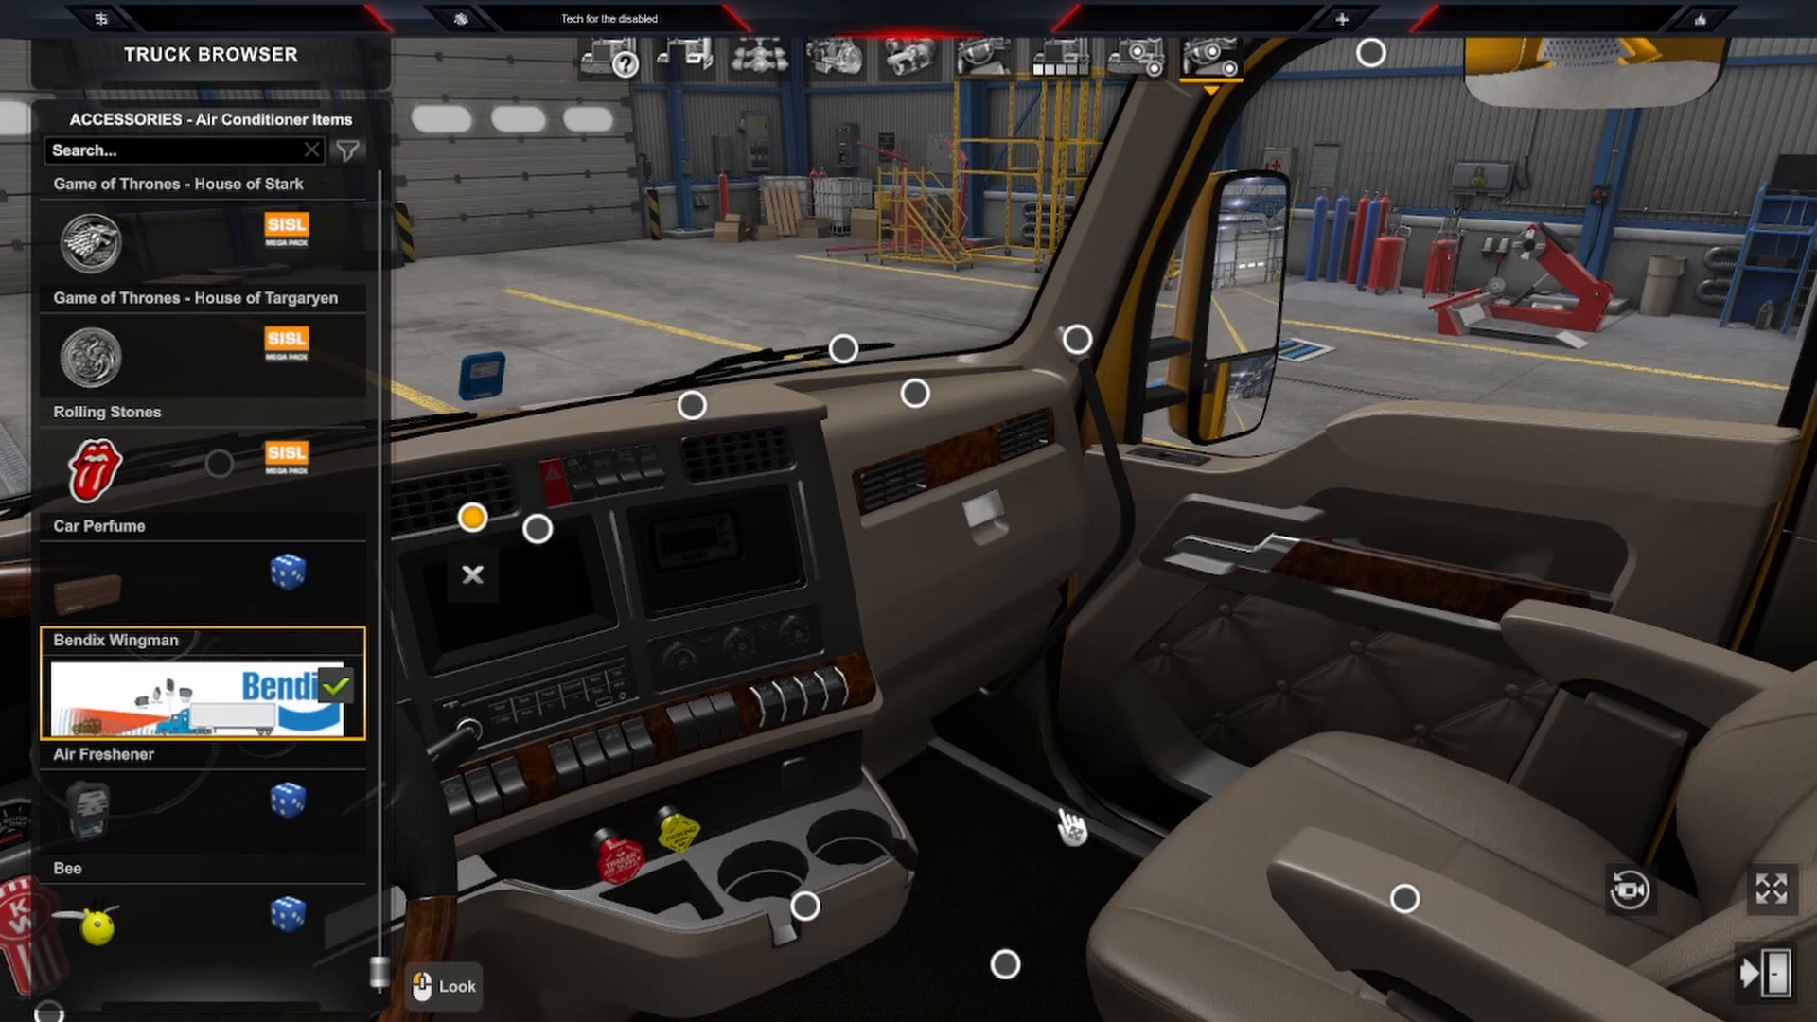
Leave the Truck Browser, enter the truck's cab in drive mode and set the game time with the console command g_set_time 21
{"action": "key", "text": "Escape"}
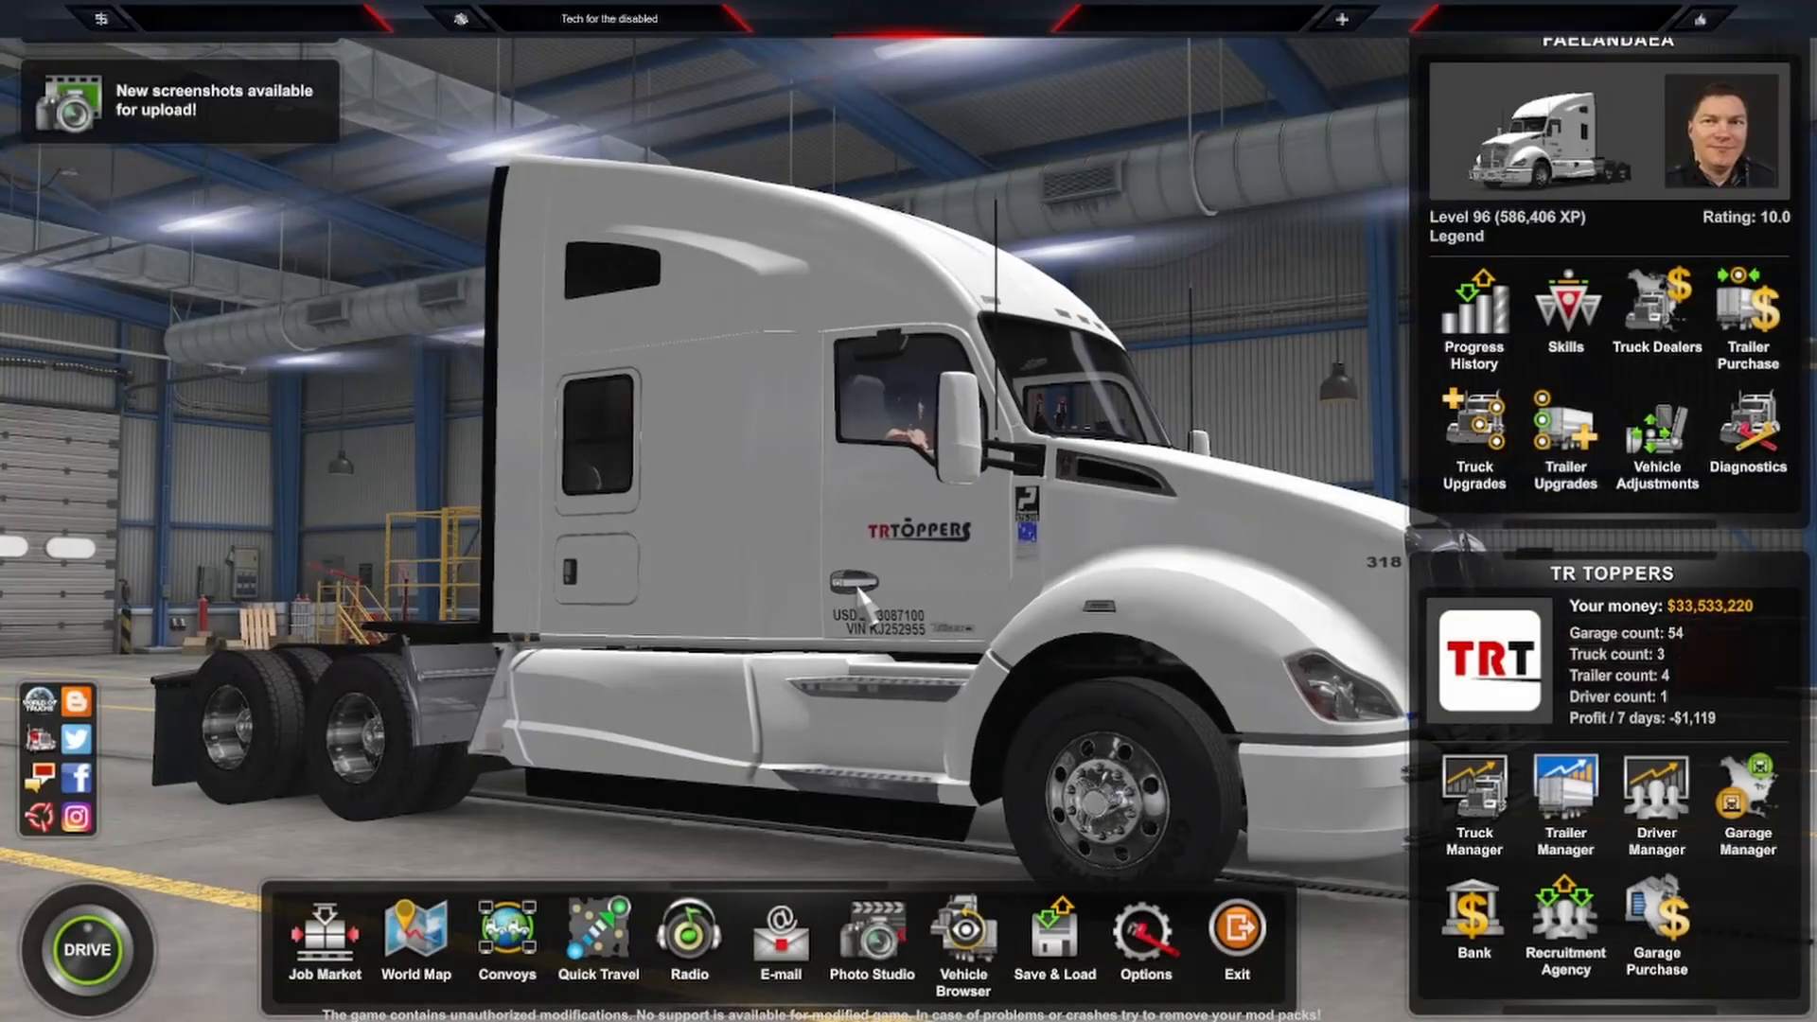
{"action": "left_click", "coordinate": [88, 951]}
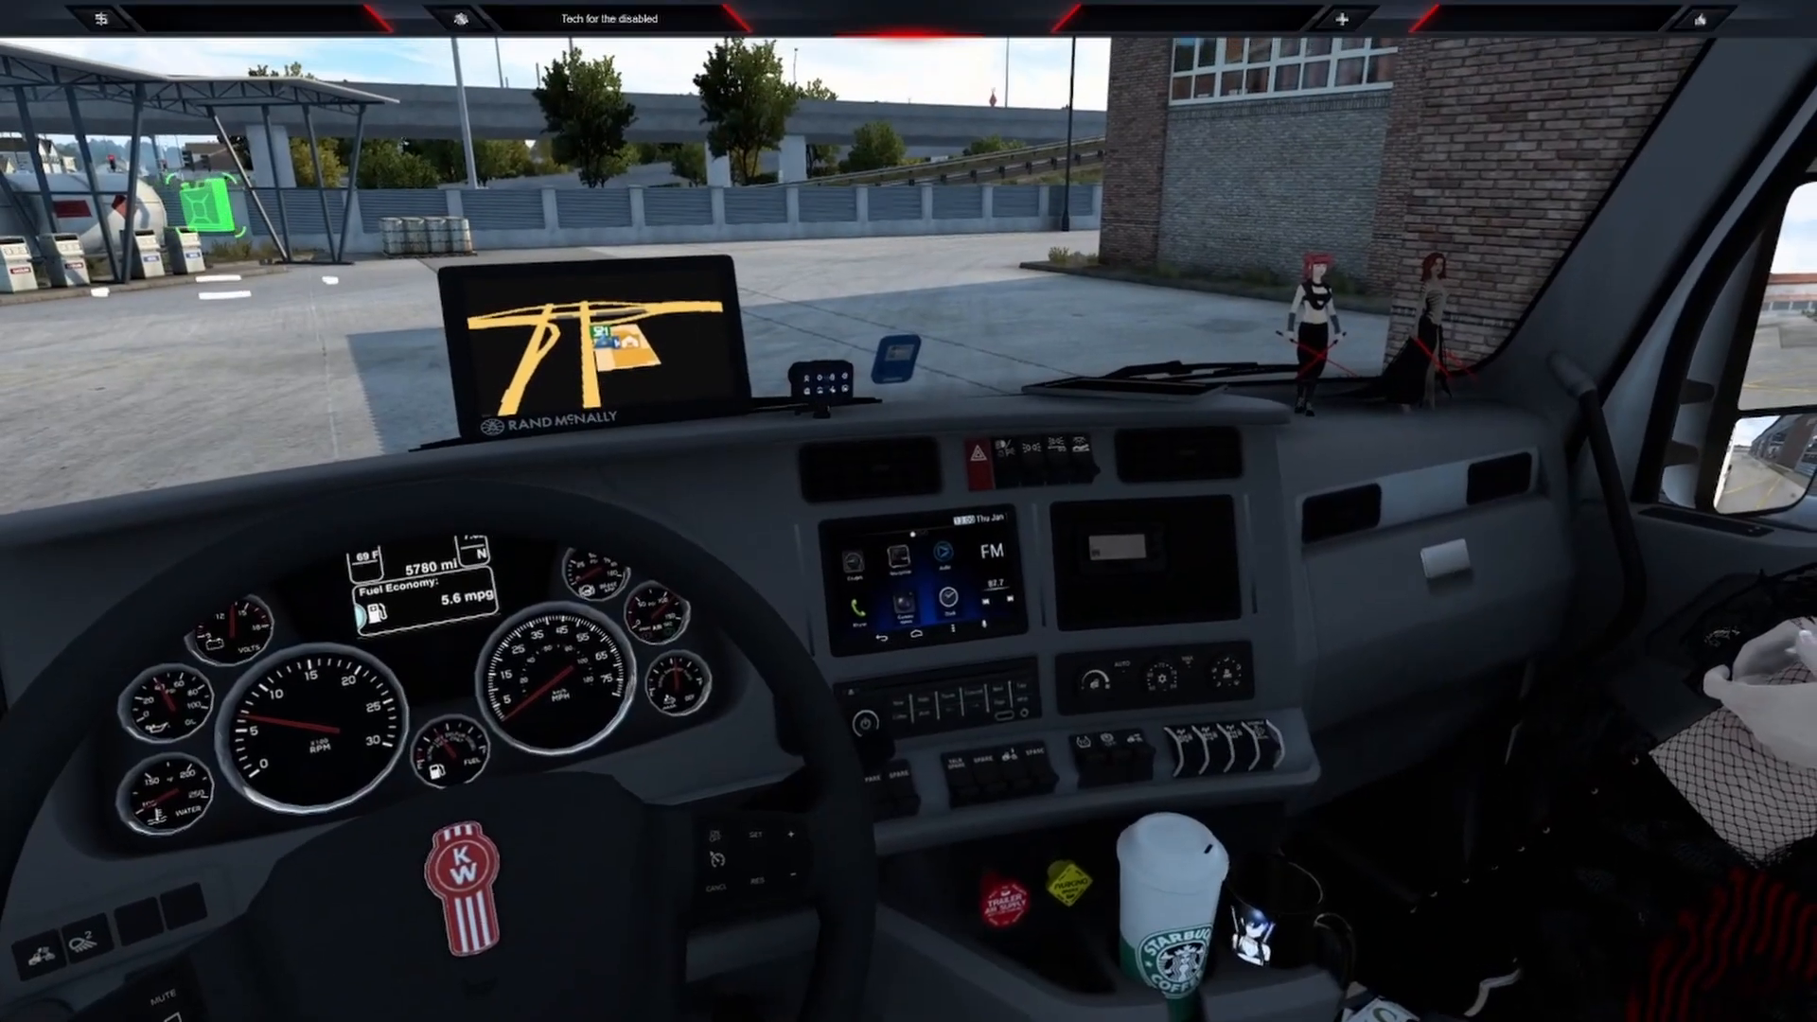
{"action": "key", "text": "grave"}
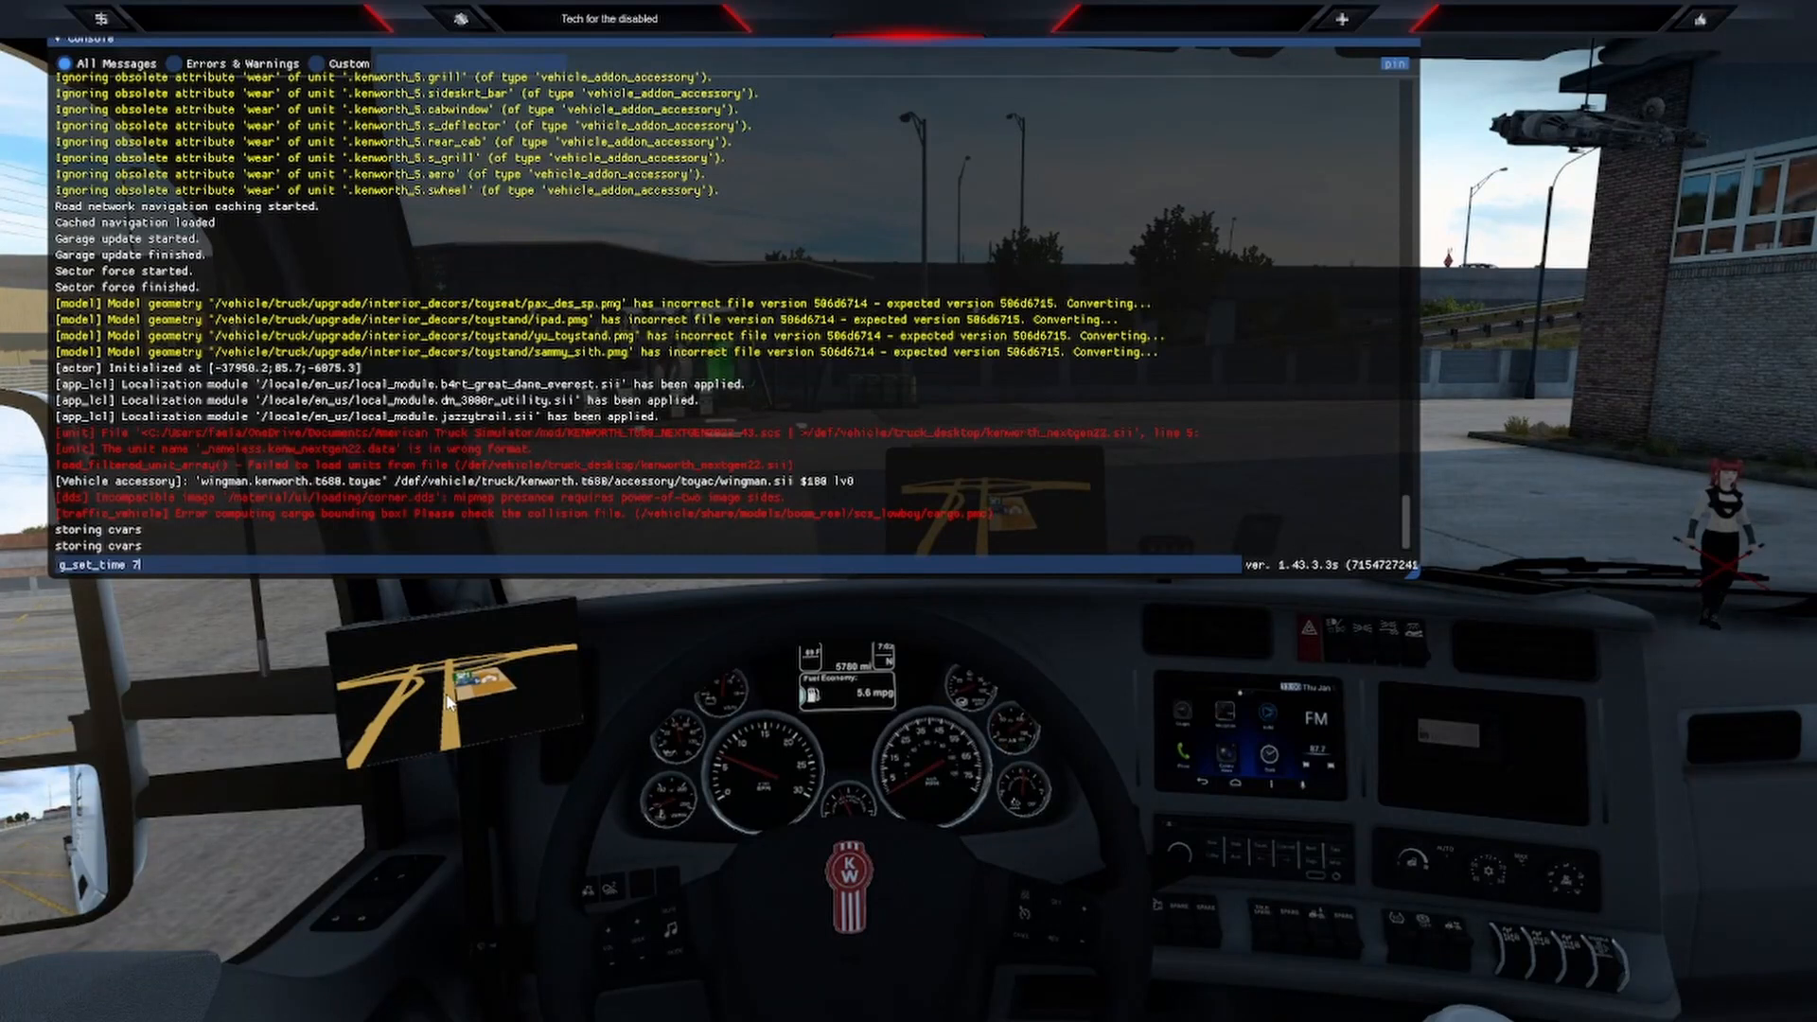
{"action": "type", "text": "g_set_time 21"}
{"action": "key", "text": "Return"}
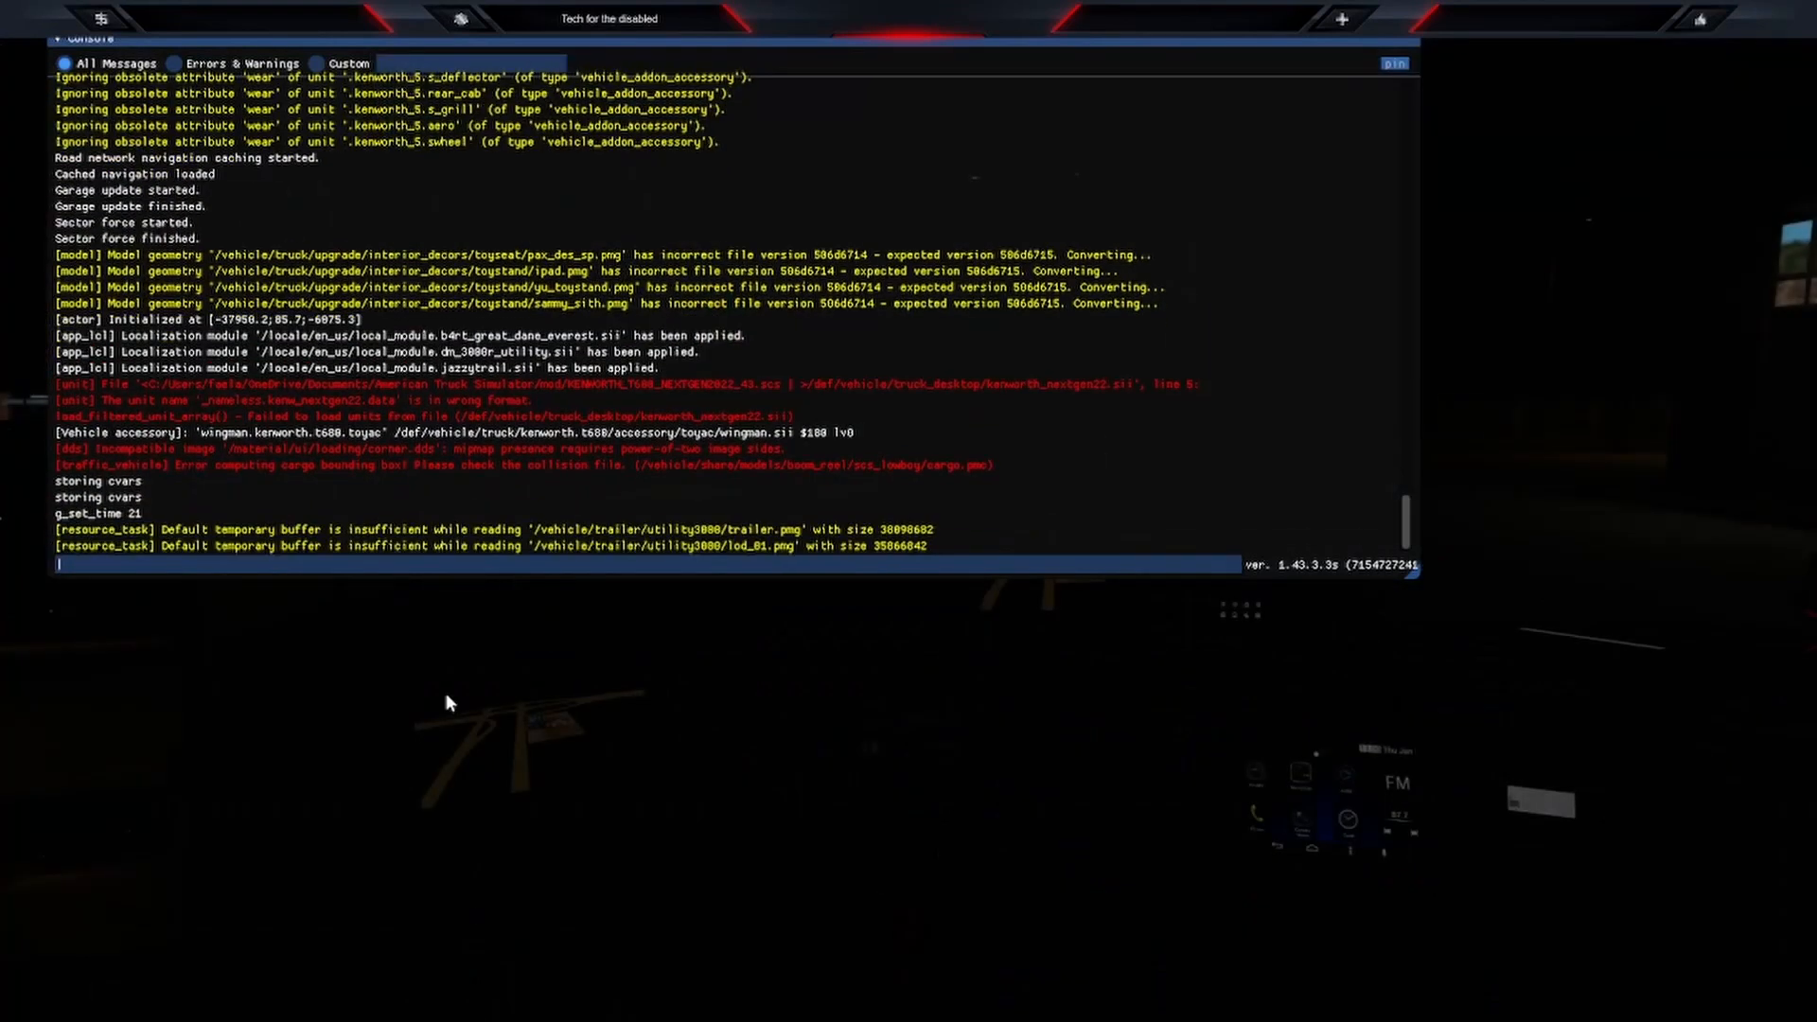
{"action": "key", "text": "grave"}
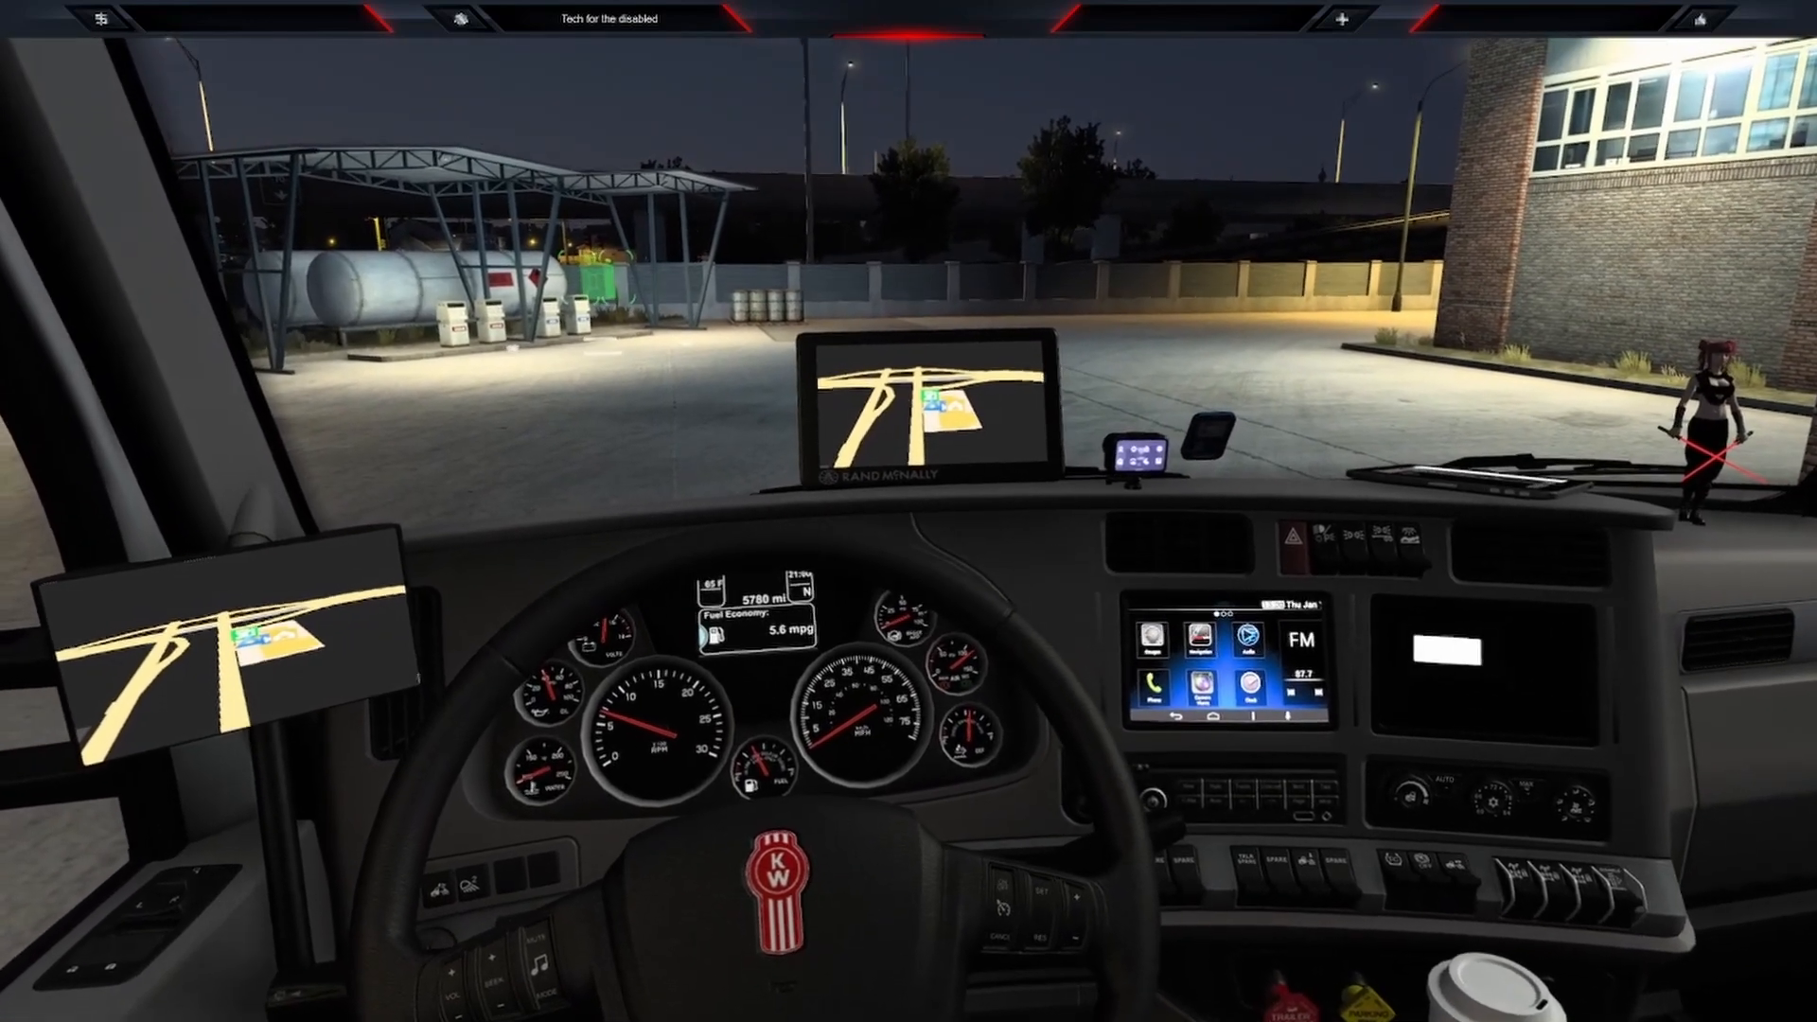
Set the game time to 7:00 through the console and return to the cab view
{"action": "key", "text": "grave"}
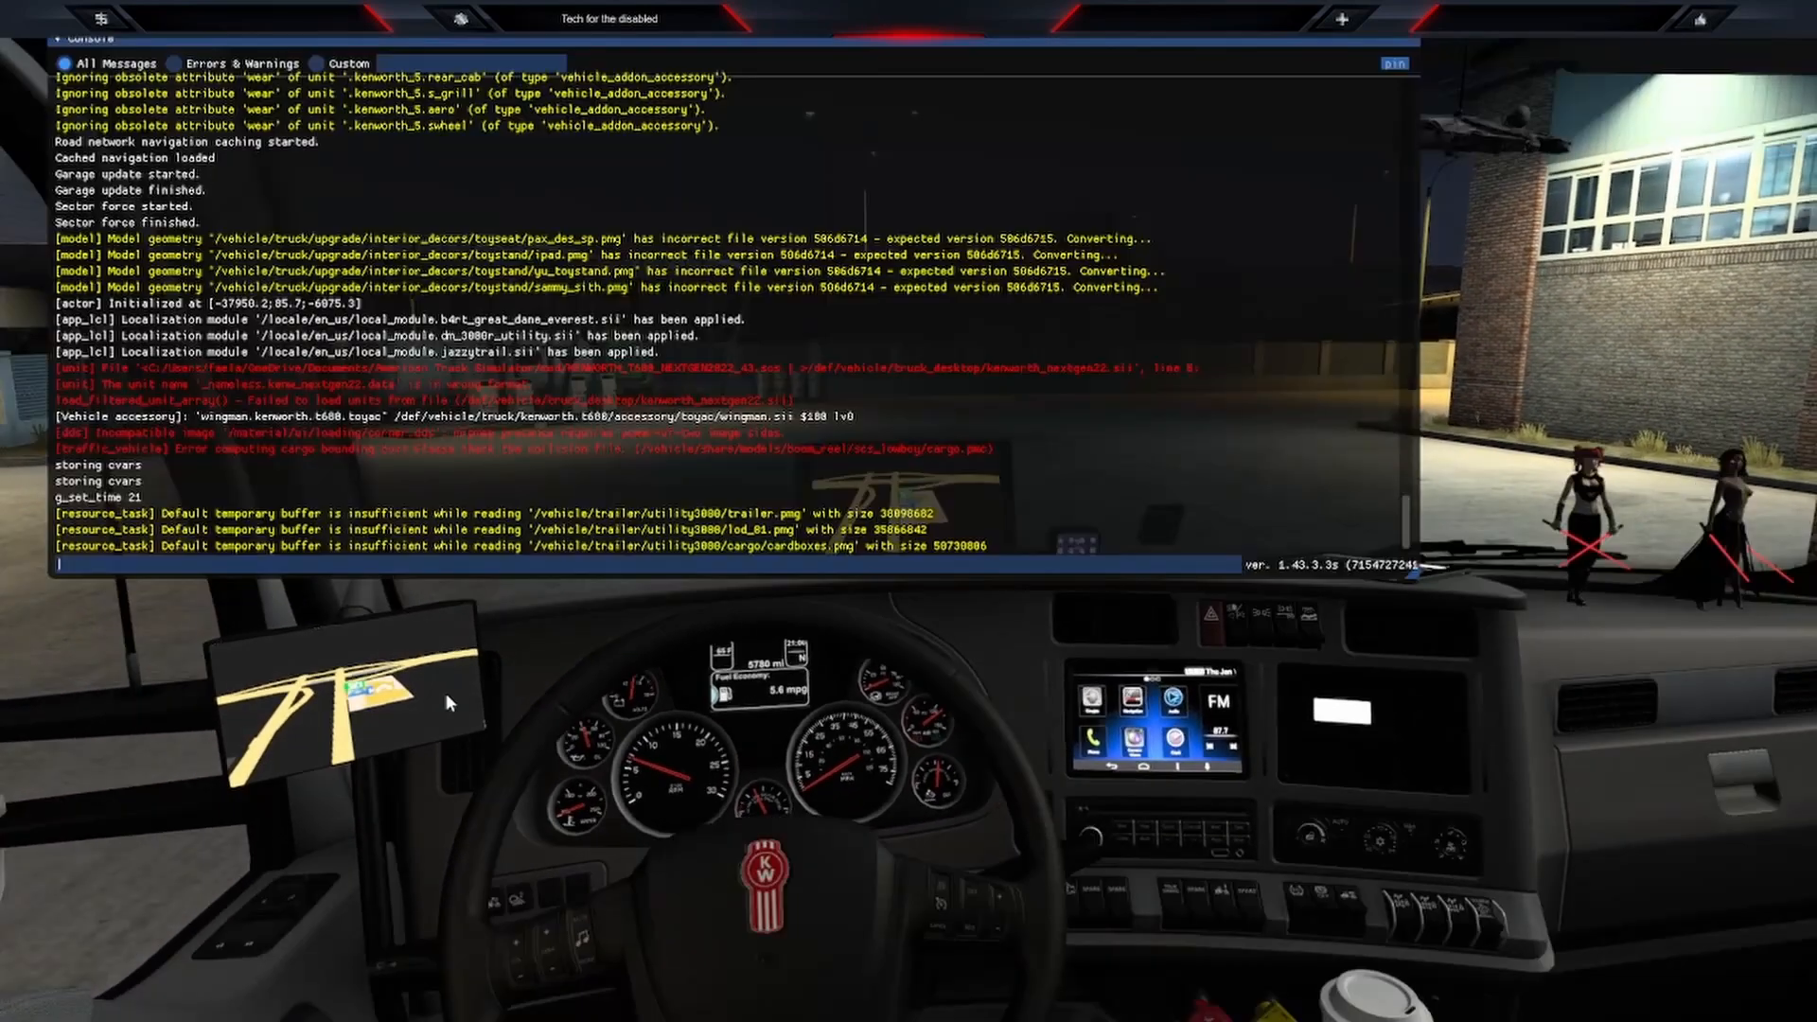
{"action": "key", "text": "Return"}
{"action": "key", "text": "grave"}
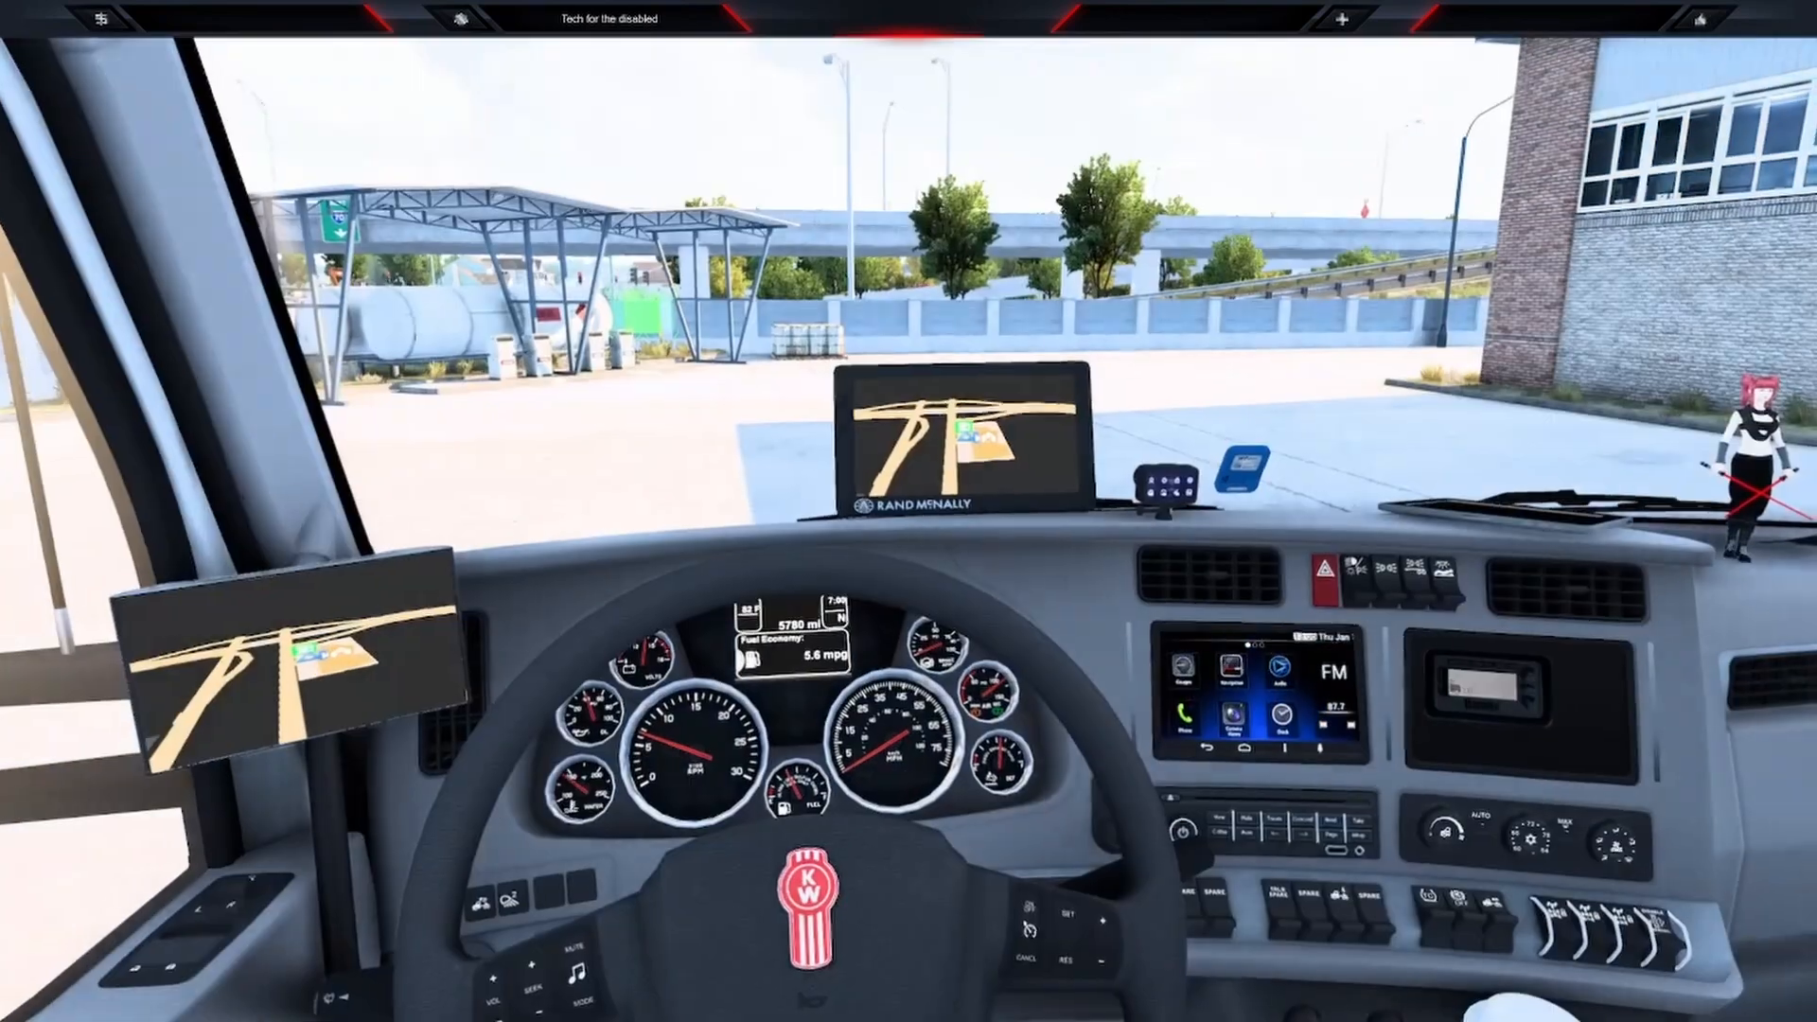